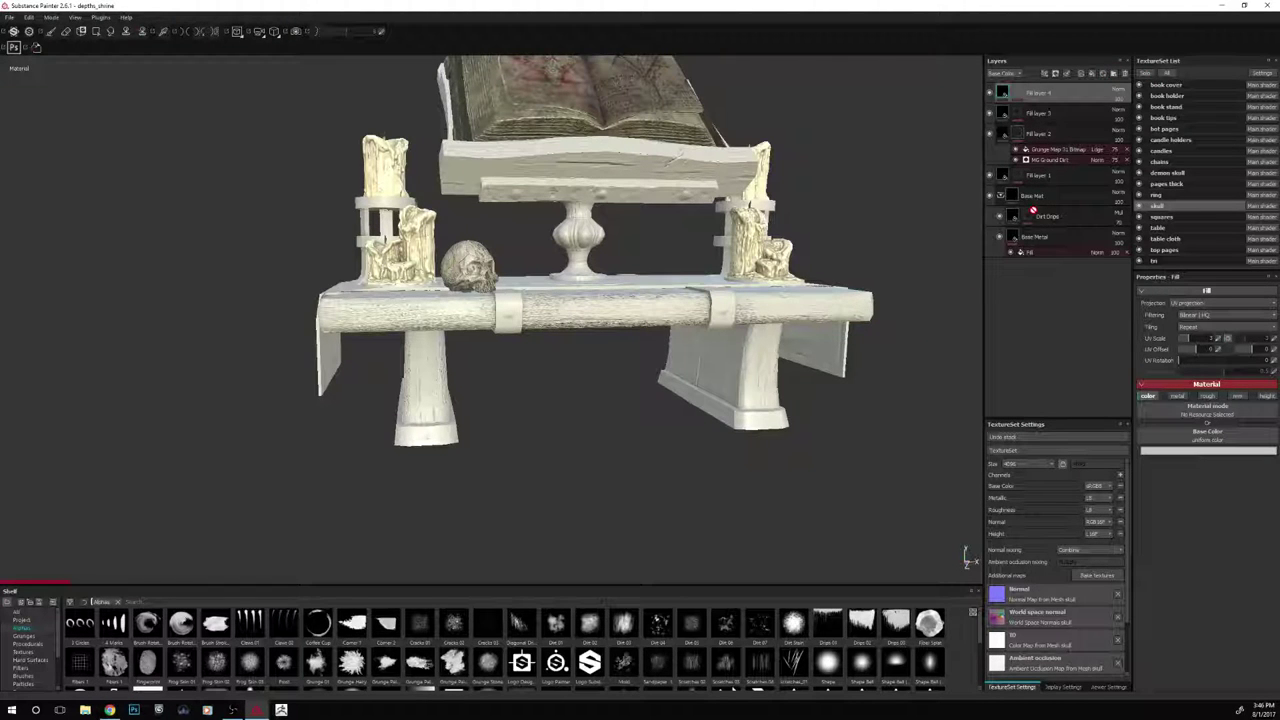
Isolate the skull texture set in the viewport and bring the skull into view
{"action": "mouse_move", "coordinate": [1035, 212]}
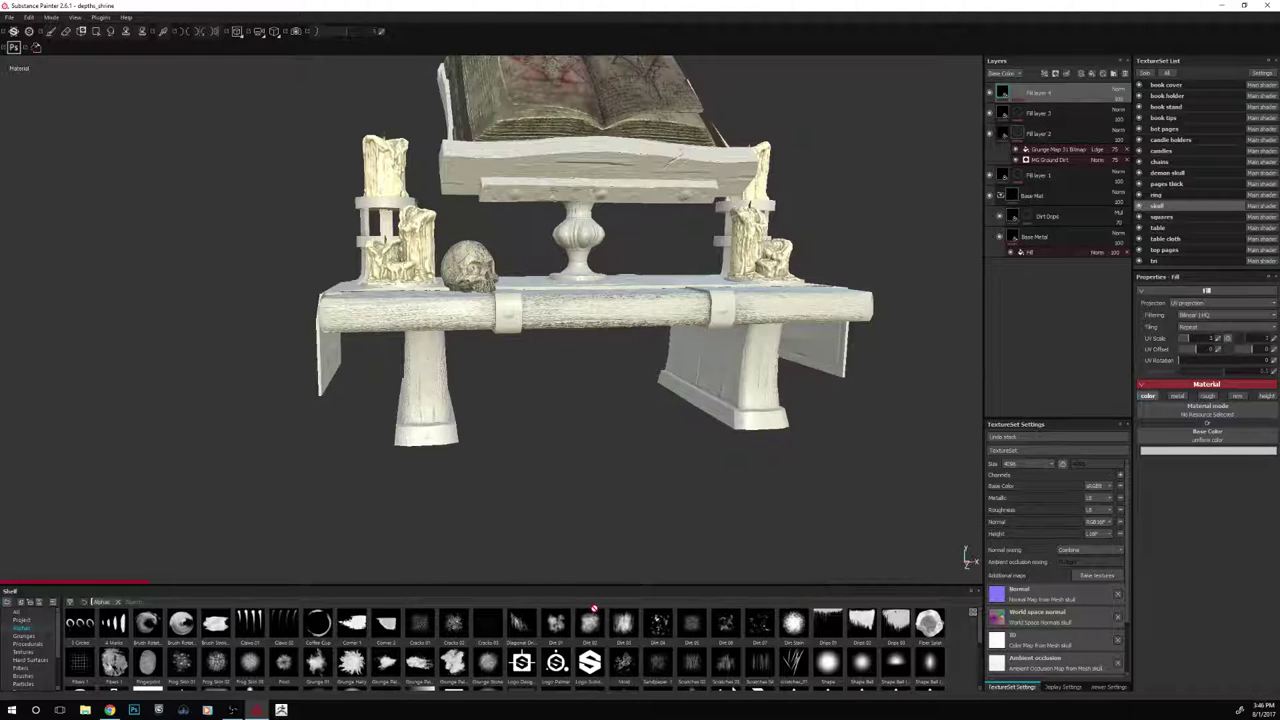
{"action": "mouse_move", "coordinate": [595, 612]}
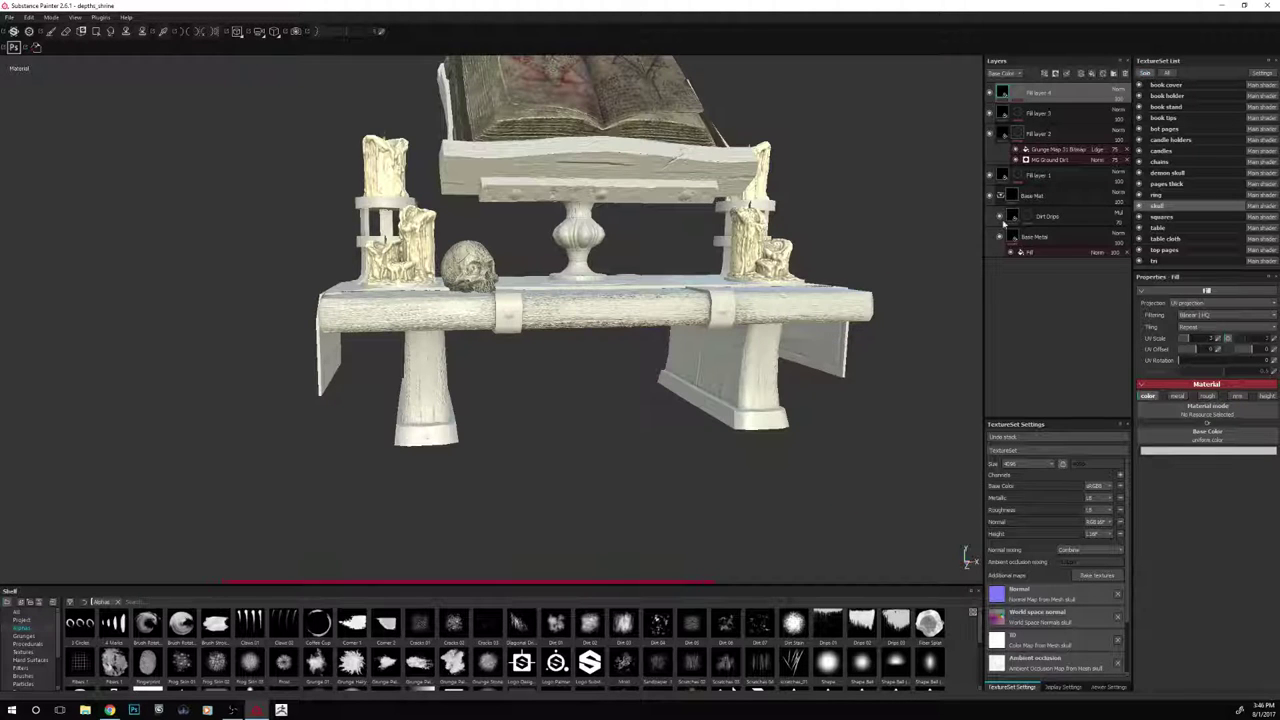
{"action": "key", "text": "alt+q"}
{"action": "scroll", "coordinate": [665, 262], "scroll_direction": "up", "scroll_amount": 5}
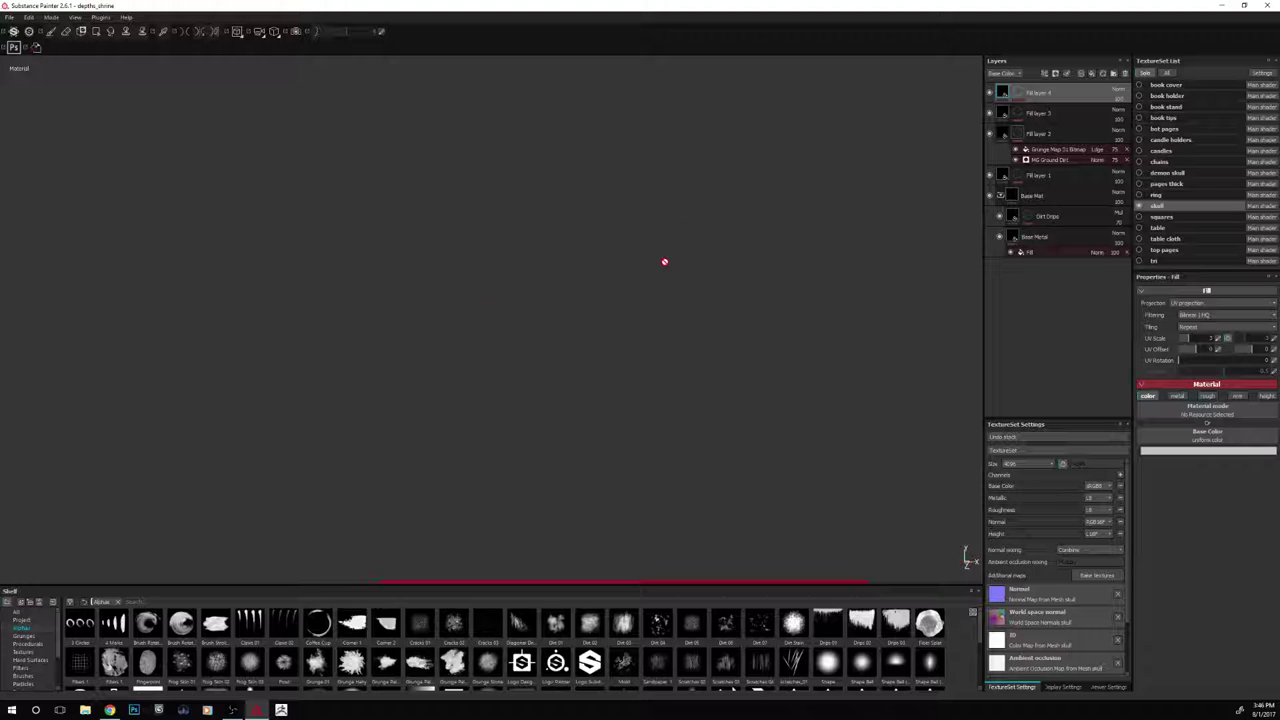
{"action": "scroll", "coordinate": [632, 309], "scroll_direction": "down", "scroll_amount": 5}
{"action": "middle_click_drag", "start_coordinate": [633, 325], "coordinate": [737, 287], "text": "alt"}
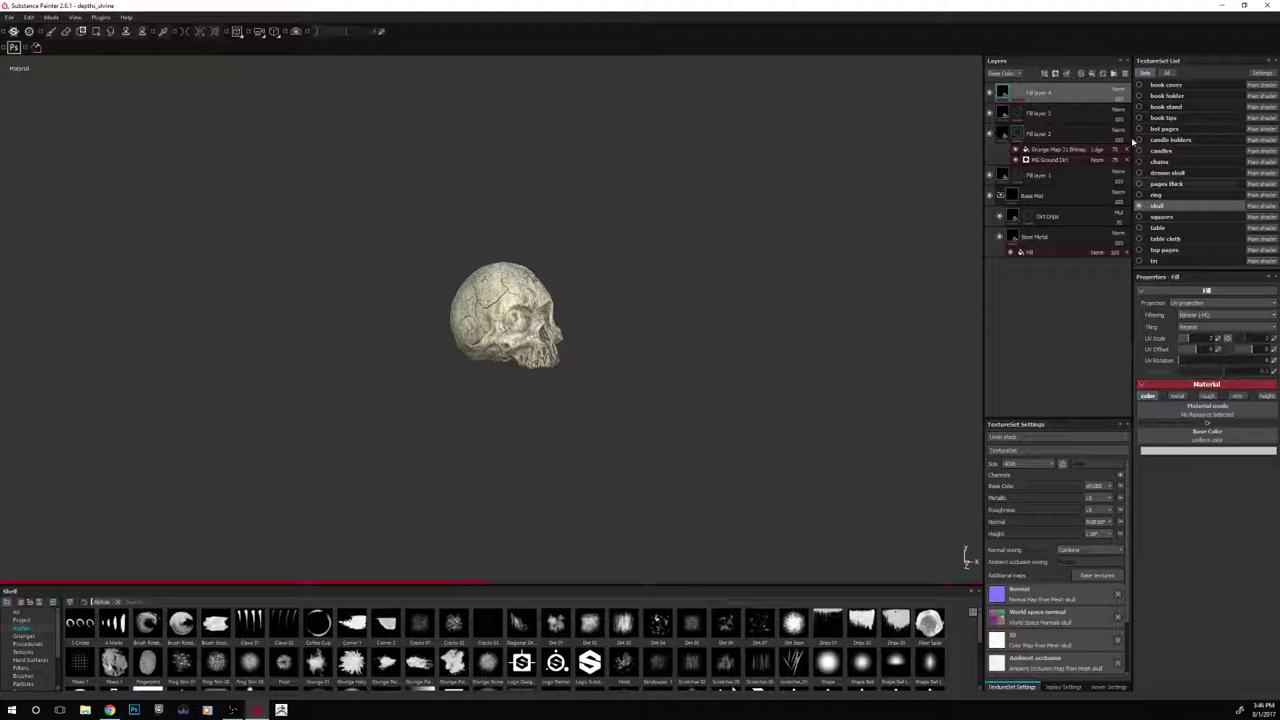
Collapse the Base Mat folder and group it together with Fill layers 1 to 4 in a new folder
{"action": "left_click", "coordinate": [1000, 196]}
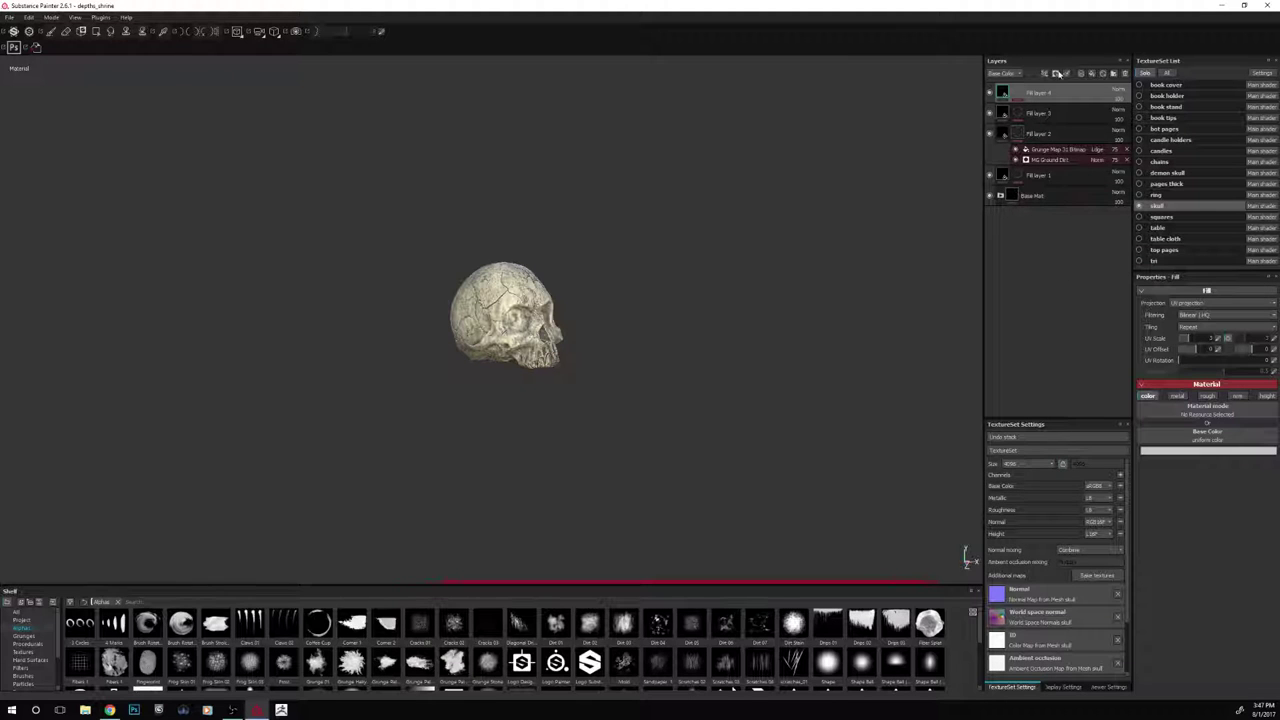
{"action": "double_click", "coordinate": [1035, 197]}
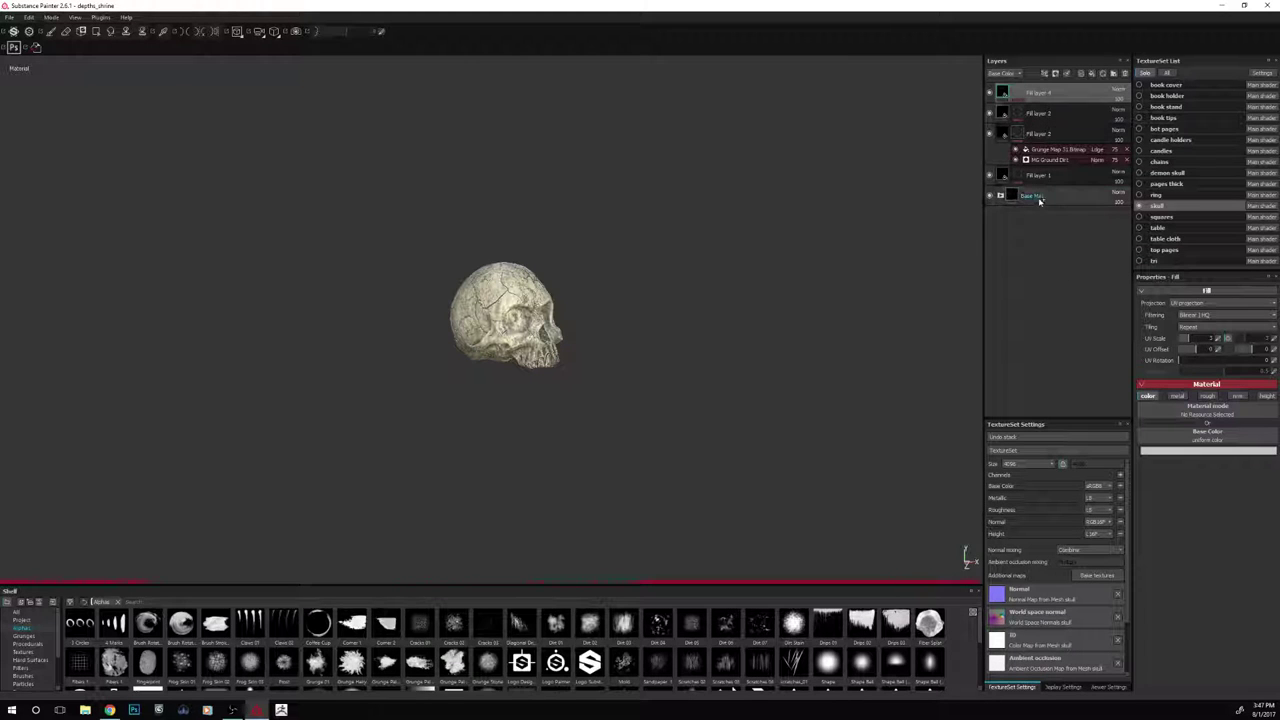
{"action": "left_click", "coordinate": [1039, 201], "text": "shift"}
{"action": "right_click", "coordinate": [1040, 199]}
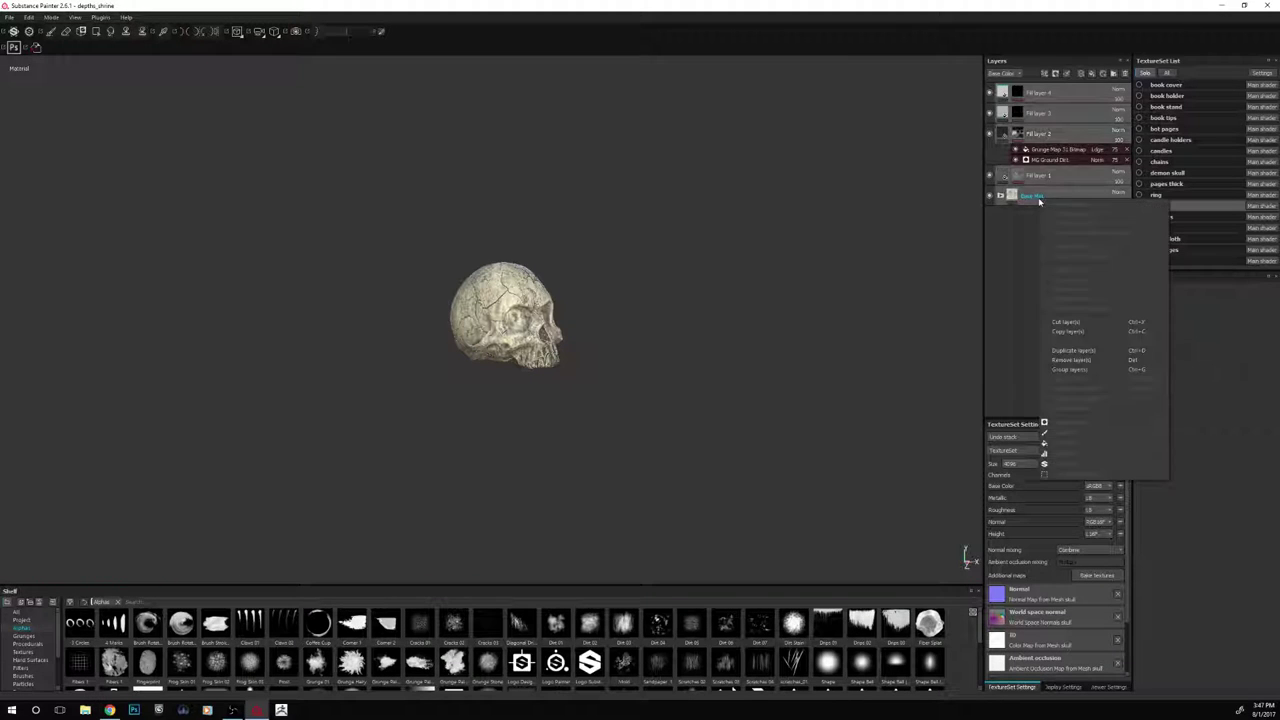
{"action": "left_click", "coordinate": [1067, 370]}
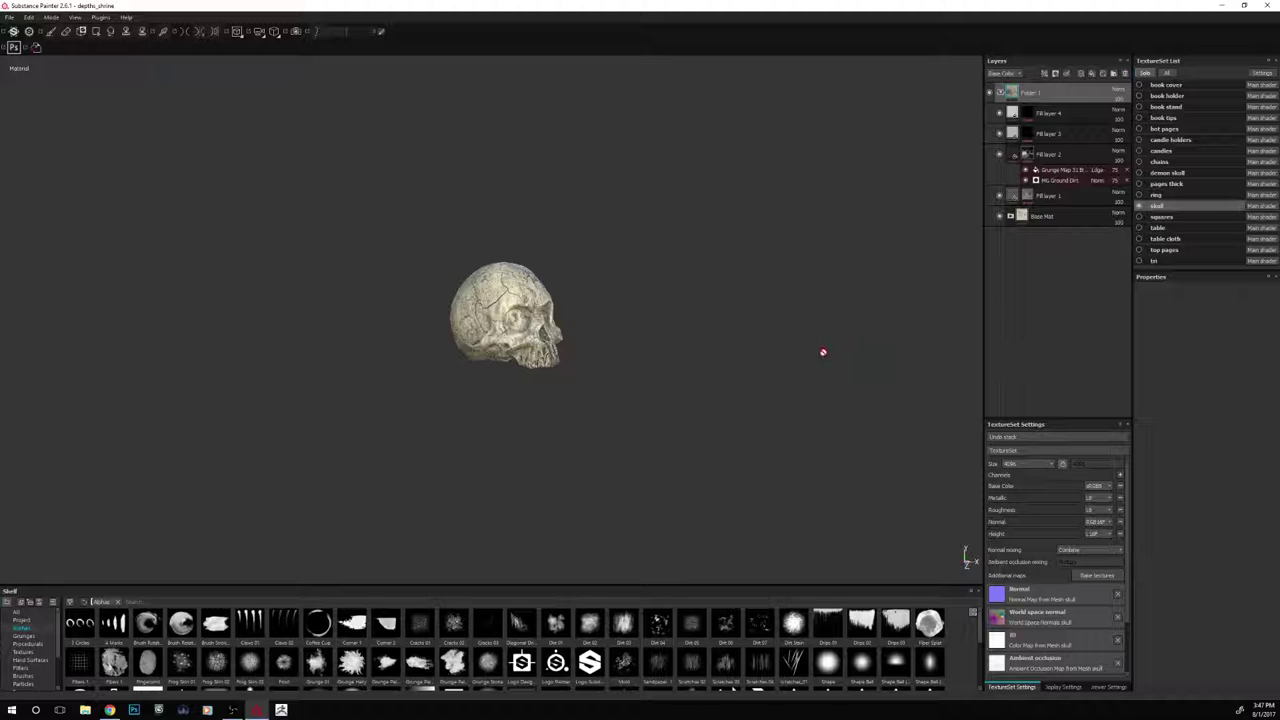
Add a fill layer above the grouped skull layers that affects only the color channel
{"action": "left_click_drag", "start_coordinate": [755, 338], "coordinate": [503, 293], "text": "alt"}
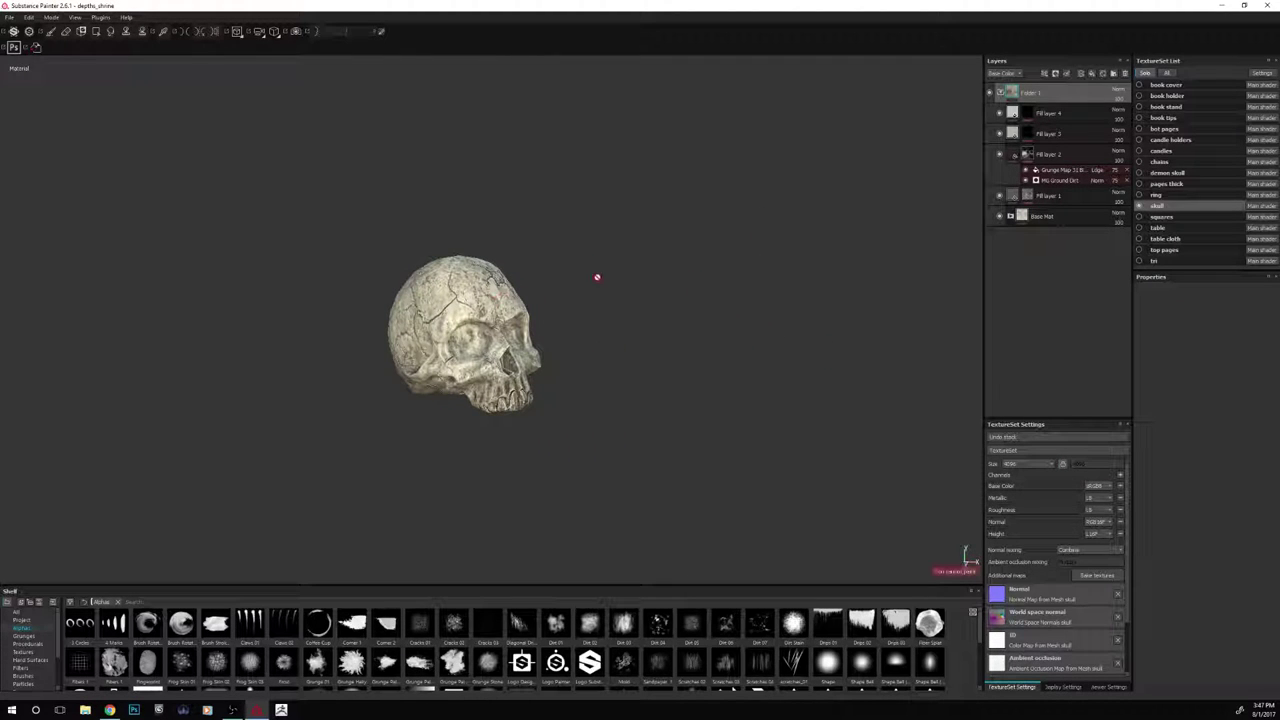
{"action": "mouse_move", "coordinate": [583, 289]}
{"action": "left_mouse_down", "text": "alt"}
{"action": "mouse_move", "coordinate": [529, 286]}
{"action": "mouse_move", "coordinate": [592, 282]}
{"action": "left_mouse_up", "text": "alt"}
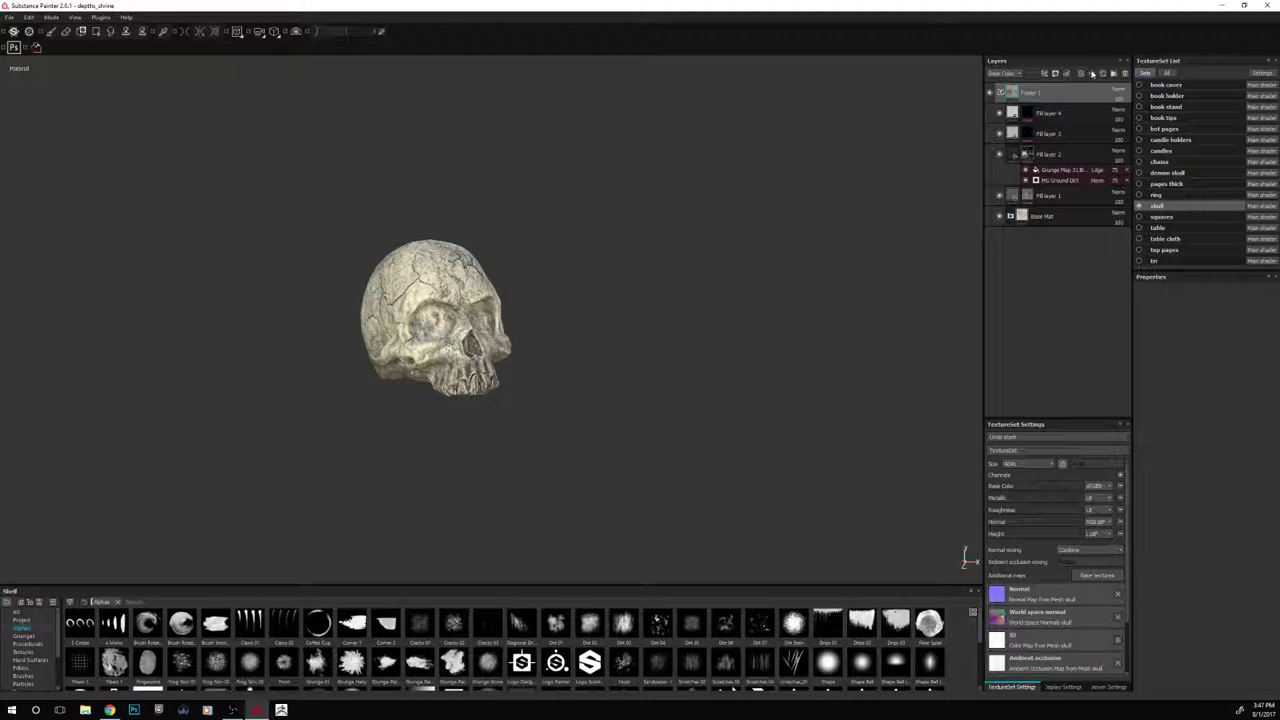
{"action": "left_click", "coordinate": [1092, 75]}
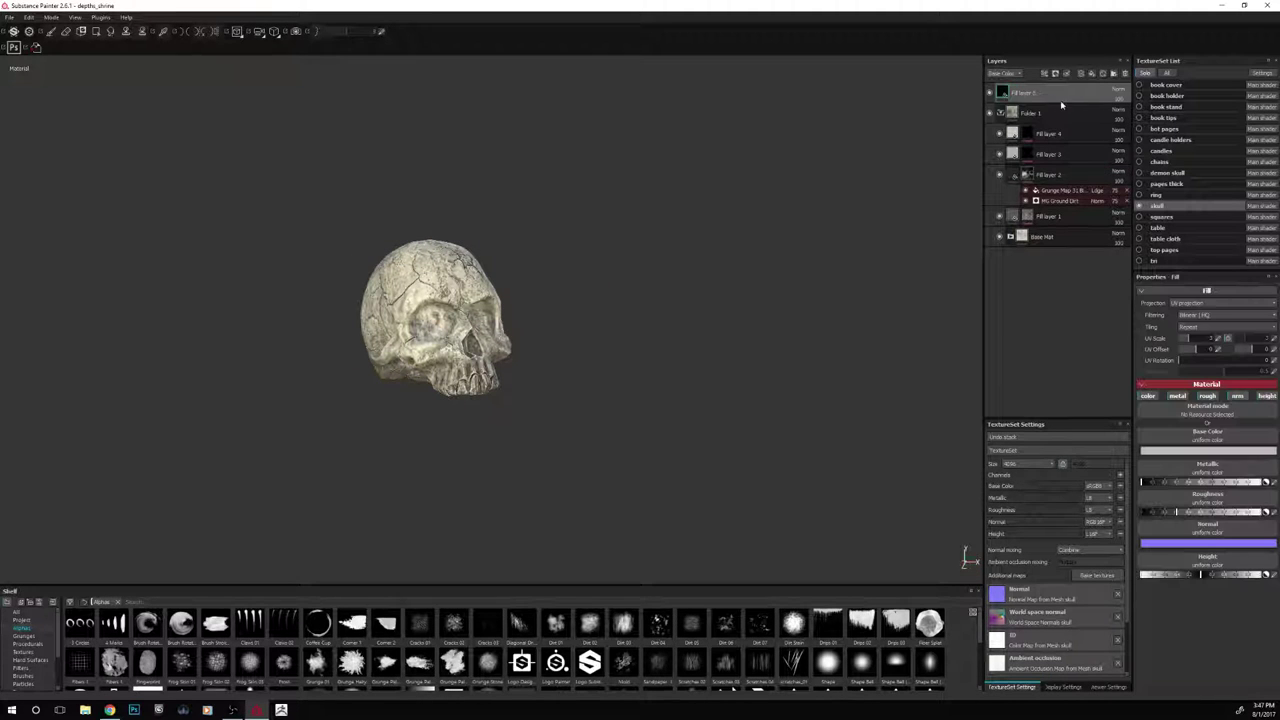
{"action": "left_click", "coordinate": [1179, 396]}
{"action": "left_click", "coordinate": [1207, 396]}
{"action": "left_click", "coordinate": [1237, 396]}
{"action": "left_click", "coordinate": [1266, 396]}
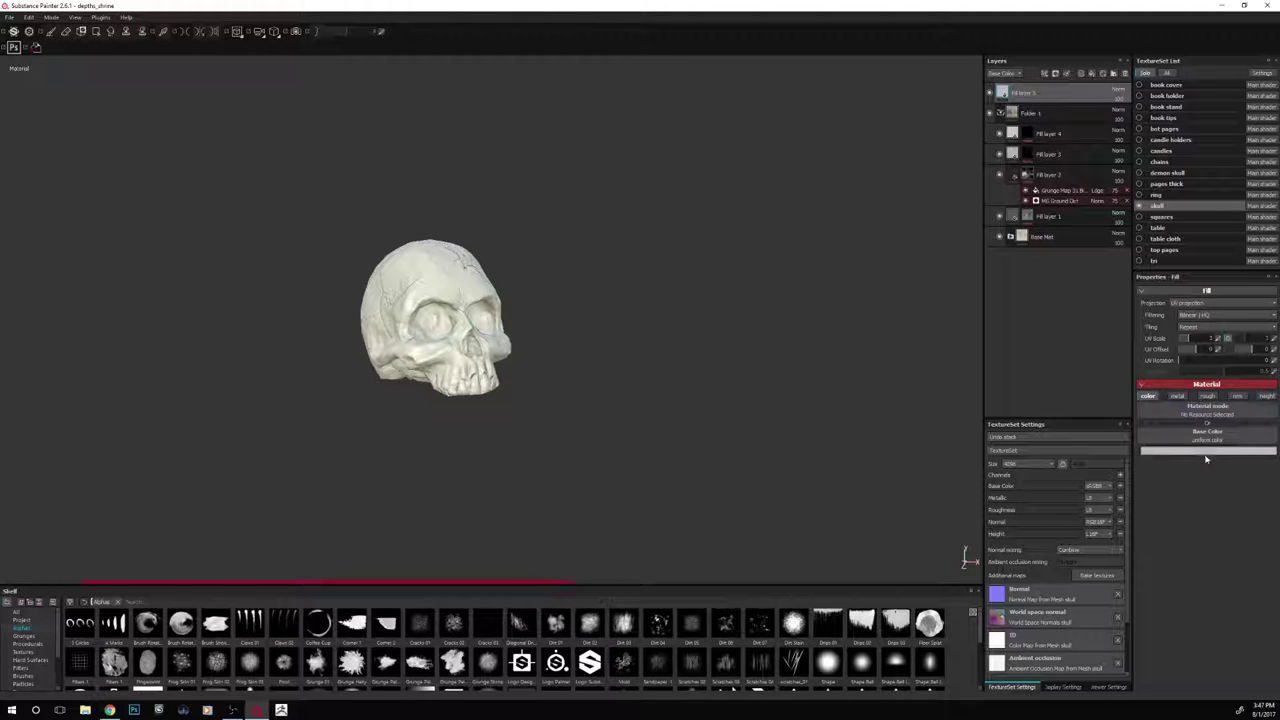
Set the new fill layer's base color to a very dark, desaturated olive
{"action": "left_click", "coordinate": [1206, 452]}
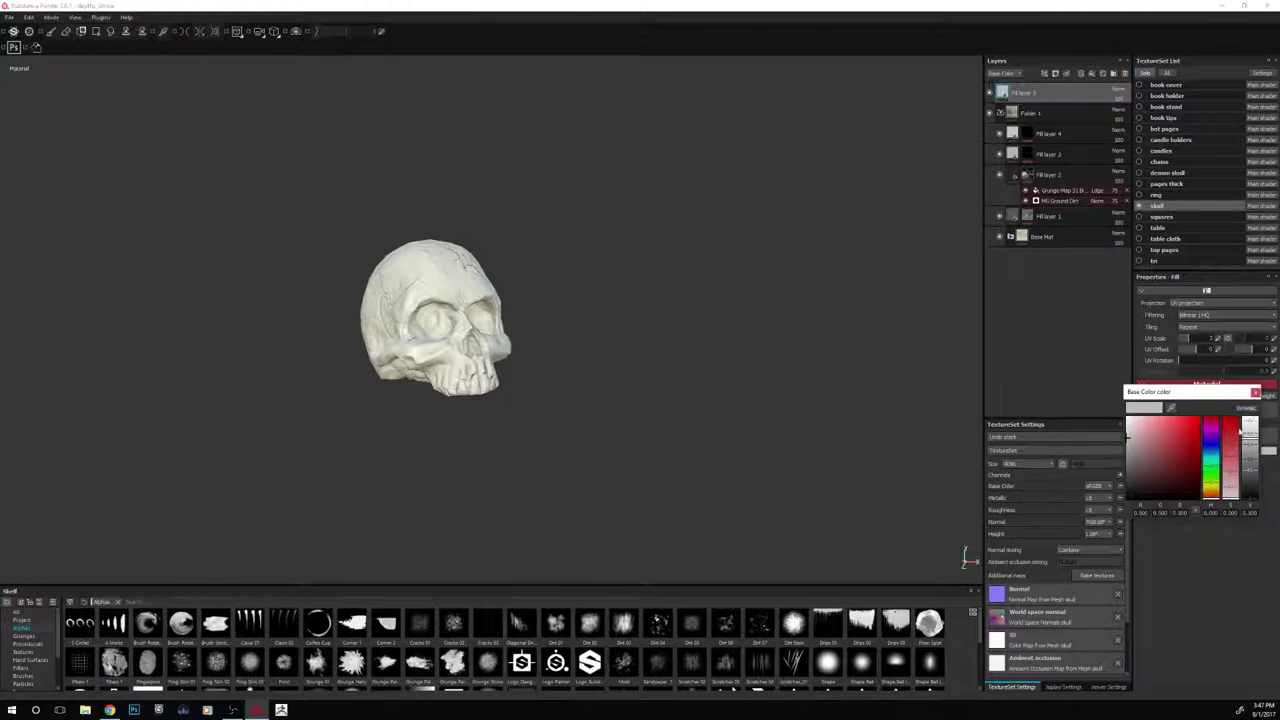
{"action": "left_click", "coordinate": [1211, 478]}
{"action": "left_click_drag", "start_coordinate": [1141, 462], "coordinate": [1134, 486]}
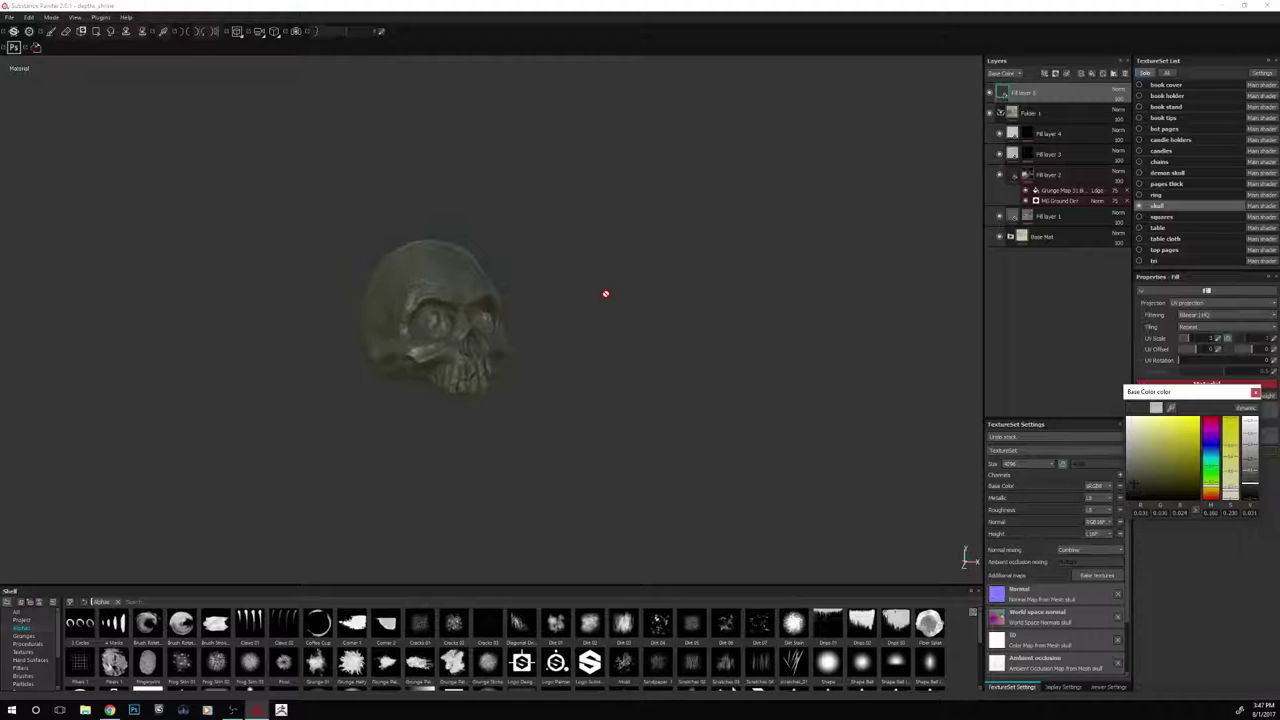
Add a black mask to the dark olive fill layer and get the paint brush ready on it
{"action": "right_click", "coordinate": [1027, 93]}
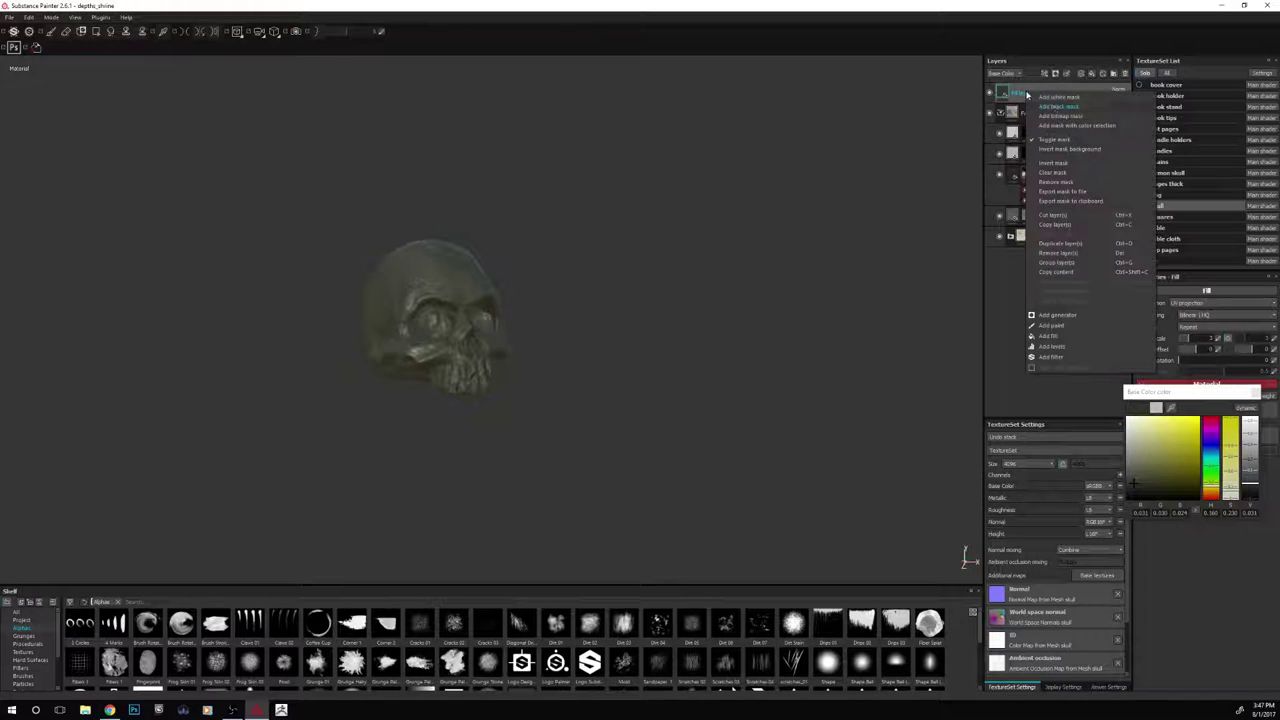
{"action": "left_click", "coordinate": [1058, 106]}
{"action": "key", "text": "1"}
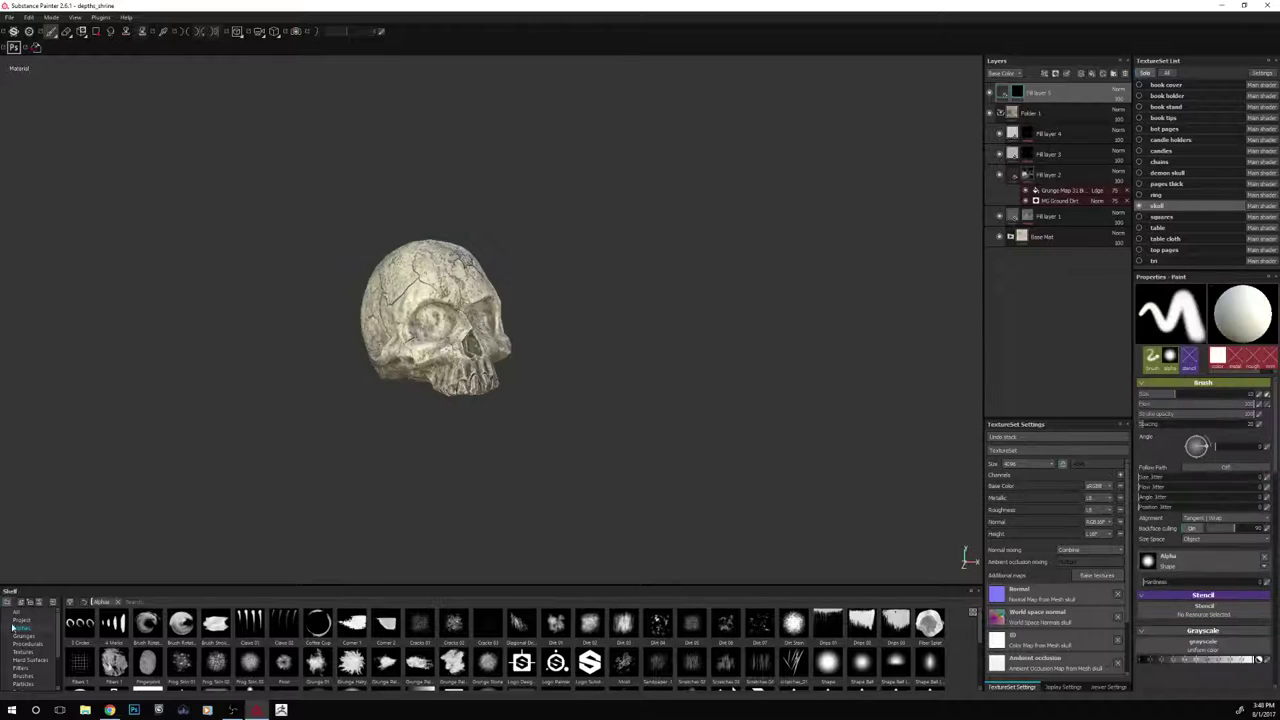
Choose the Dirt 1 brush, shrink it, and paint dark grime into the skull's eye socket on the mask
{"action": "left_click", "coordinate": [24, 677]}
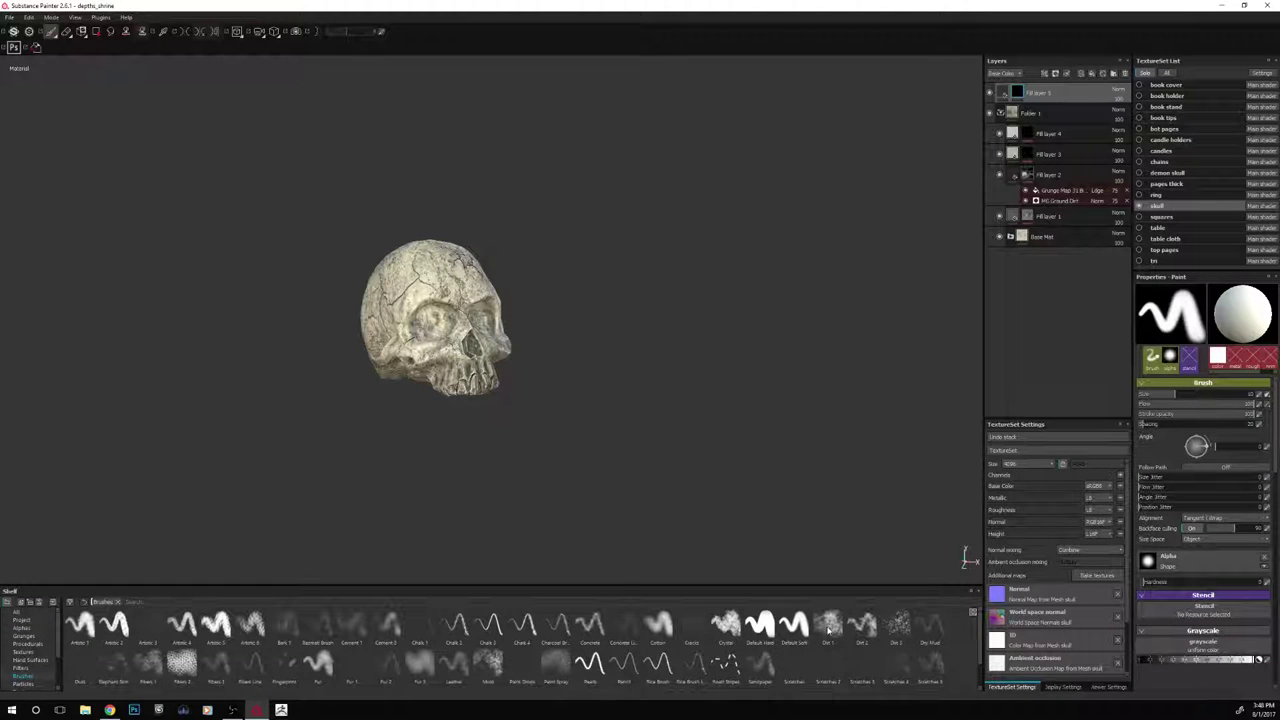
{"action": "left_click", "coordinate": [828, 625]}
{"action": "left_click_drag", "start_coordinate": [378, 410], "coordinate": [400, 347]}
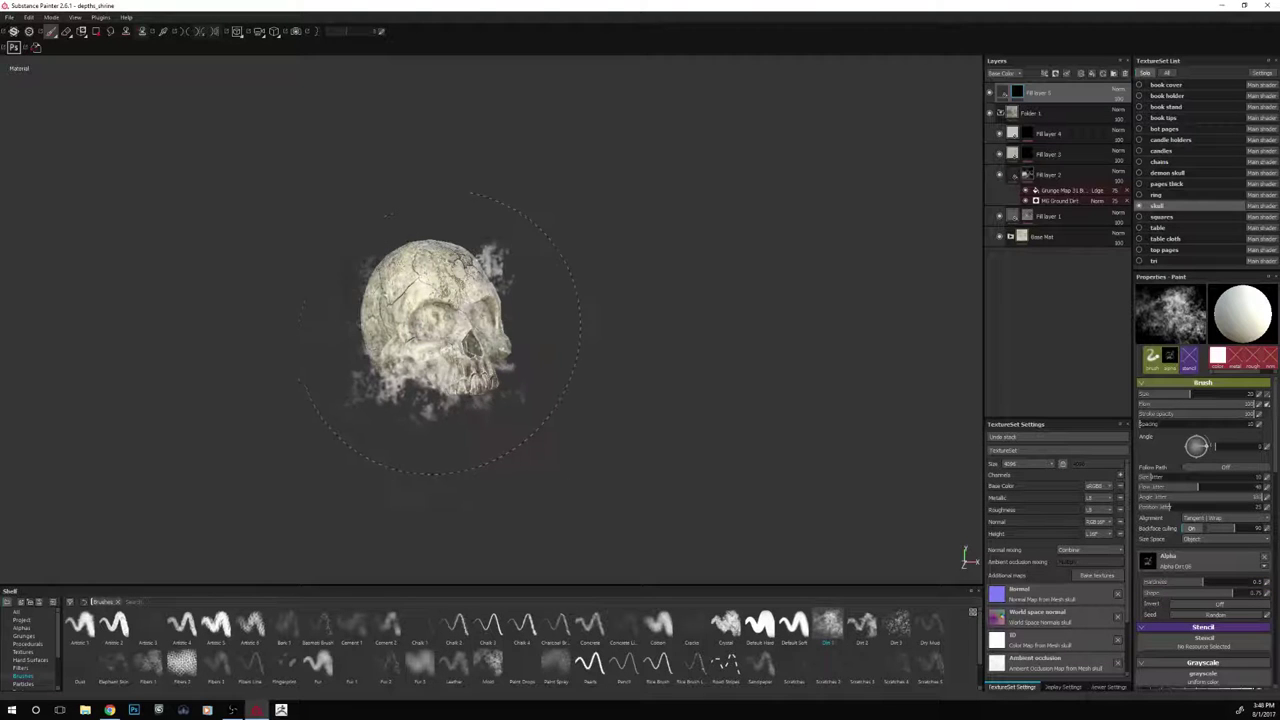
{"action": "mouse_move", "coordinate": [438, 317]}
{"action": "right_mouse_down", "text": "ctrl"}
{"action": "mouse_move", "coordinate": [360, 321]}
{"action": "mouse_move", "coordinate": [428, 321]}
{"action": "mouse_move", "coordinate": [416, 320]}
{"action": "right_mouse_up", "text": "ctrl"}
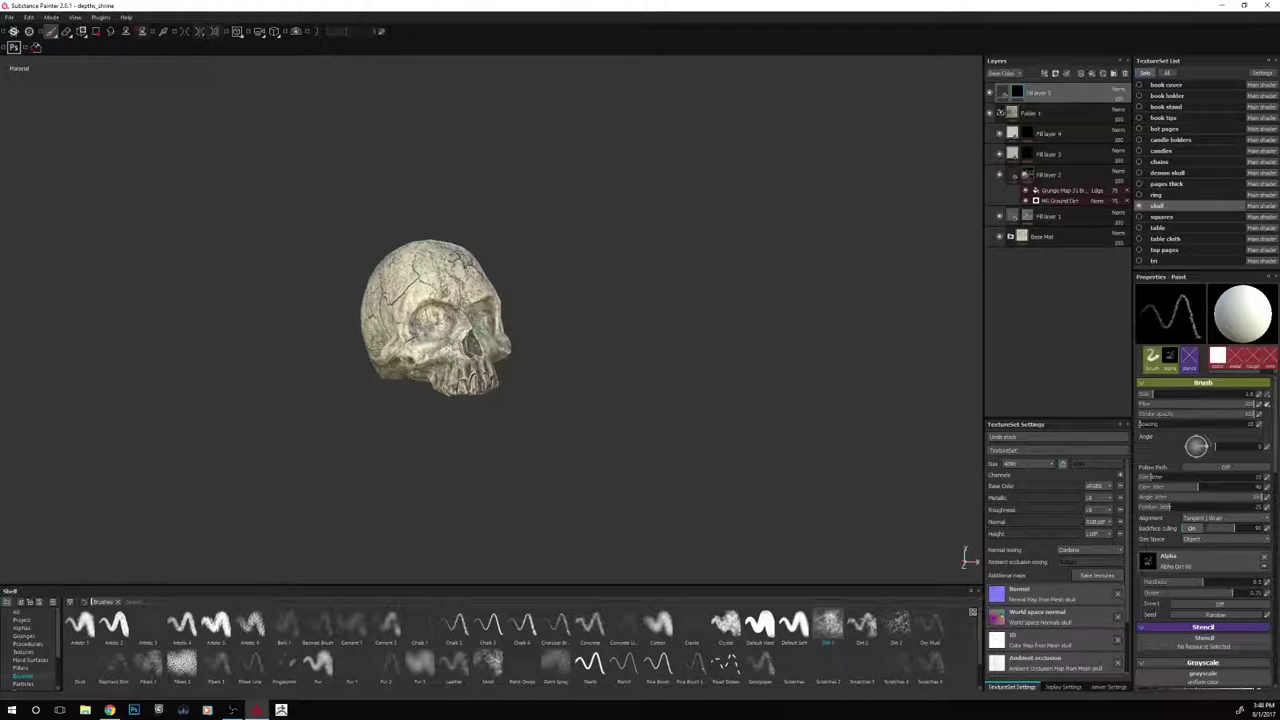
{"action": "mouse_move", "coordinate": [436, 316]}
{"action": "left_mouse_down"}
{"action": "mouse_move", "coordinate": [417, 322]}
{"action": "mouse_move", "coordinate": [448, 329]}
{"action": "left_mouse_up"}
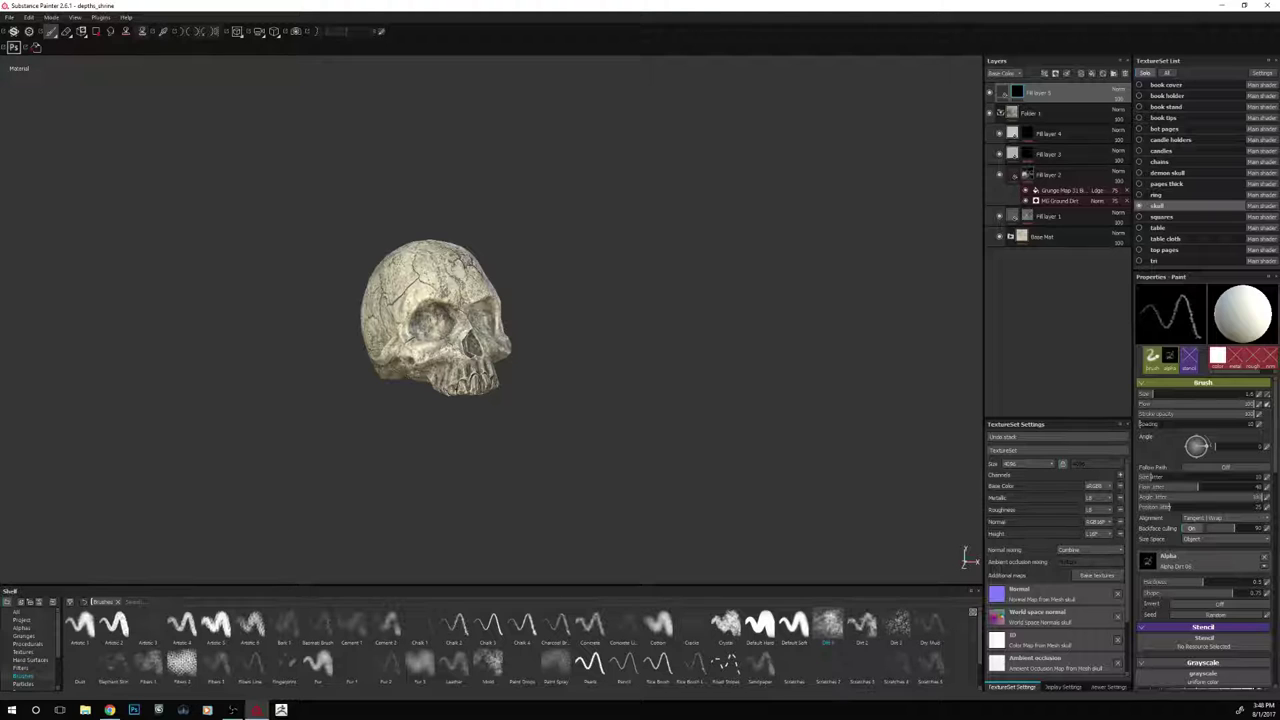
View the skull from the front and reduce the dirt brush size to 0.74 for fine mask touch-ups
{"action": "left_click_drag", "start_coordinate": [578, 260], "coordinate": [512, 273], "text": "alt"}
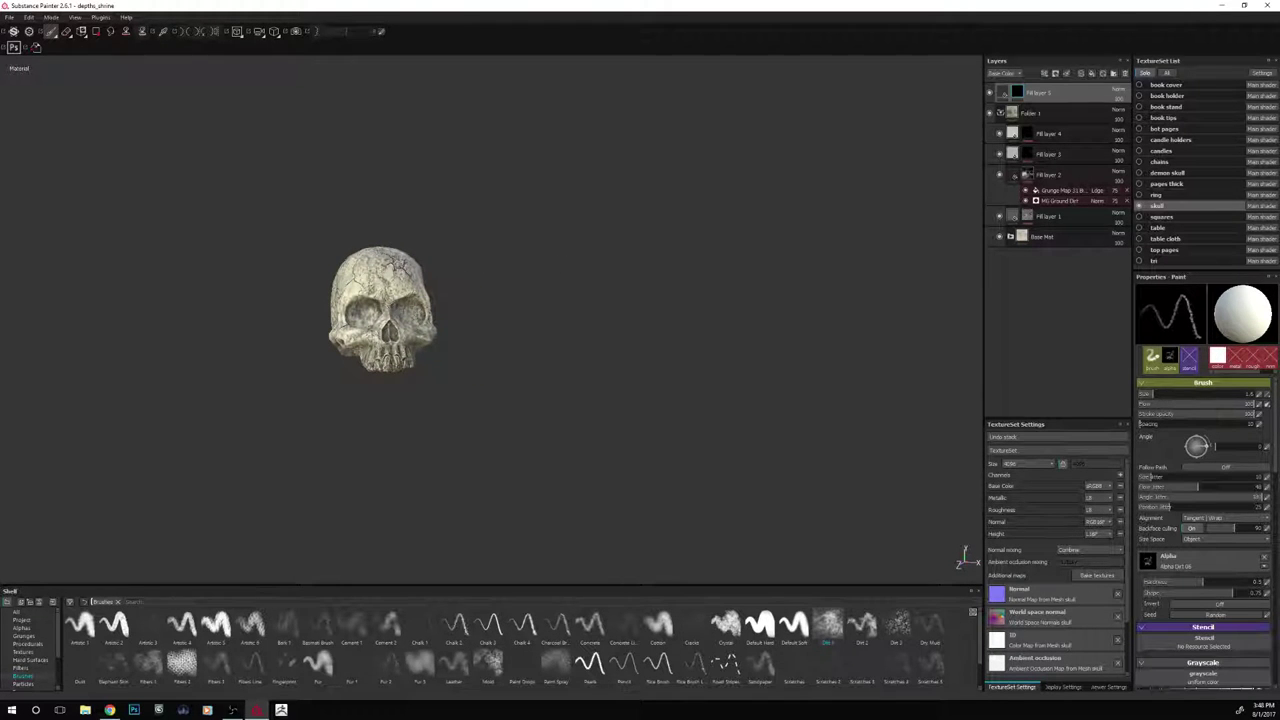
{"action": "scroll", "coordinate": [440, 272], "scroll_direction": "down", "scroll_amount": 3}
{"action": "left_click_drag", "start_coordinate": [428, 275], "coordinate": [414, 298], "text": "alt"}
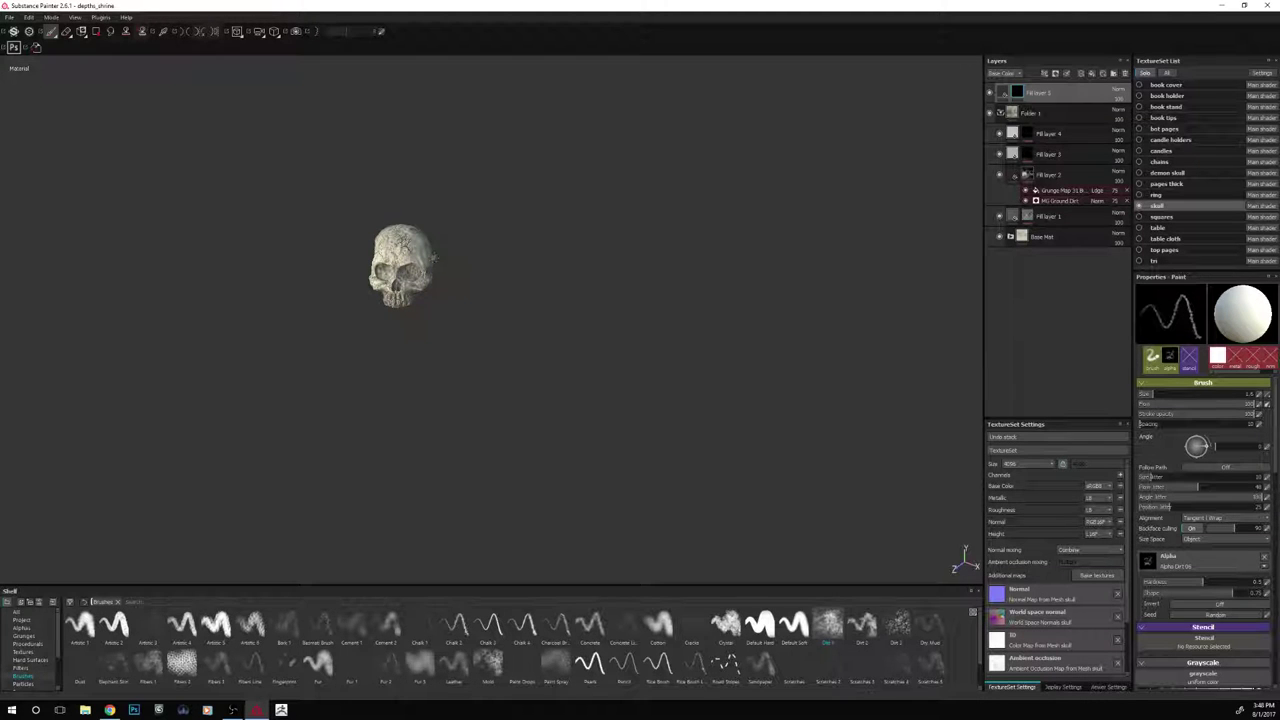
{"action": "key", "text": "bracketright"}
{"action": "key", "text": "bracketright"}
{"action": "key", "text": "bracketright"}
{"action": "key", "text": "bracketright"}
{"action": "key", "text": "bracketright"}
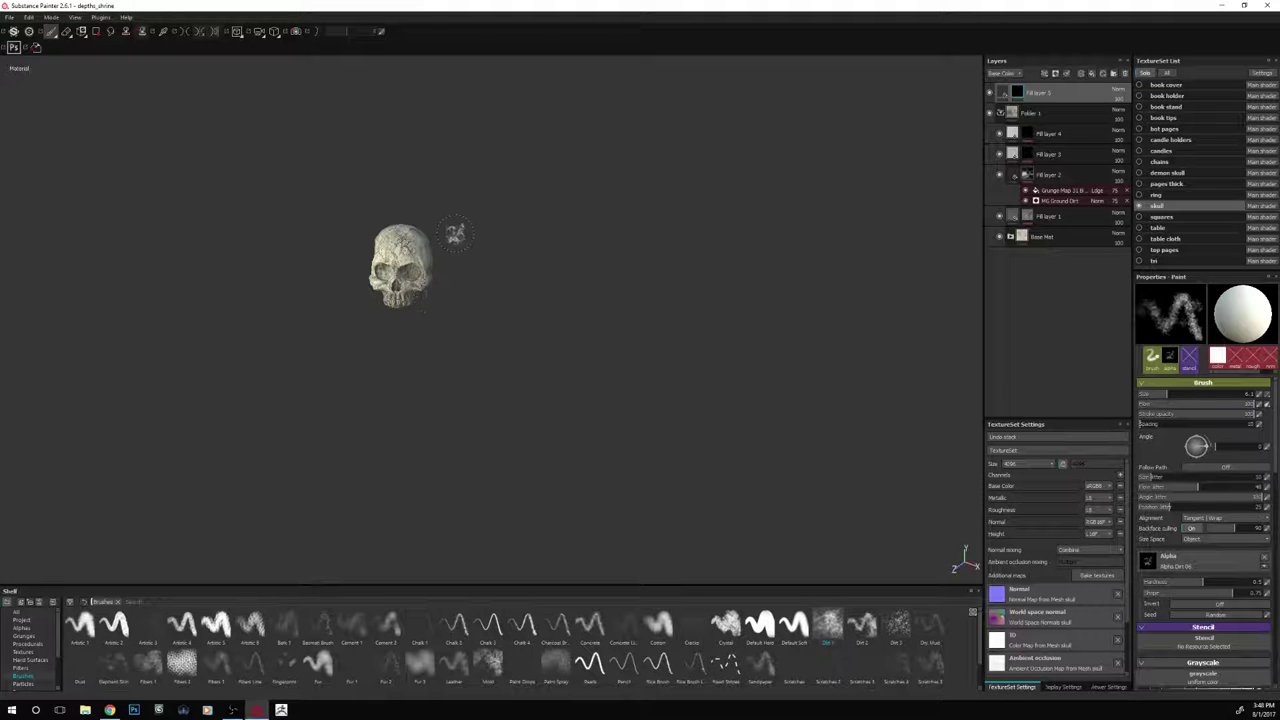
{"action": "left_click_drag", "start_coordinate": [466, 221], "coordinate": [544, 174], "text": "alt"}
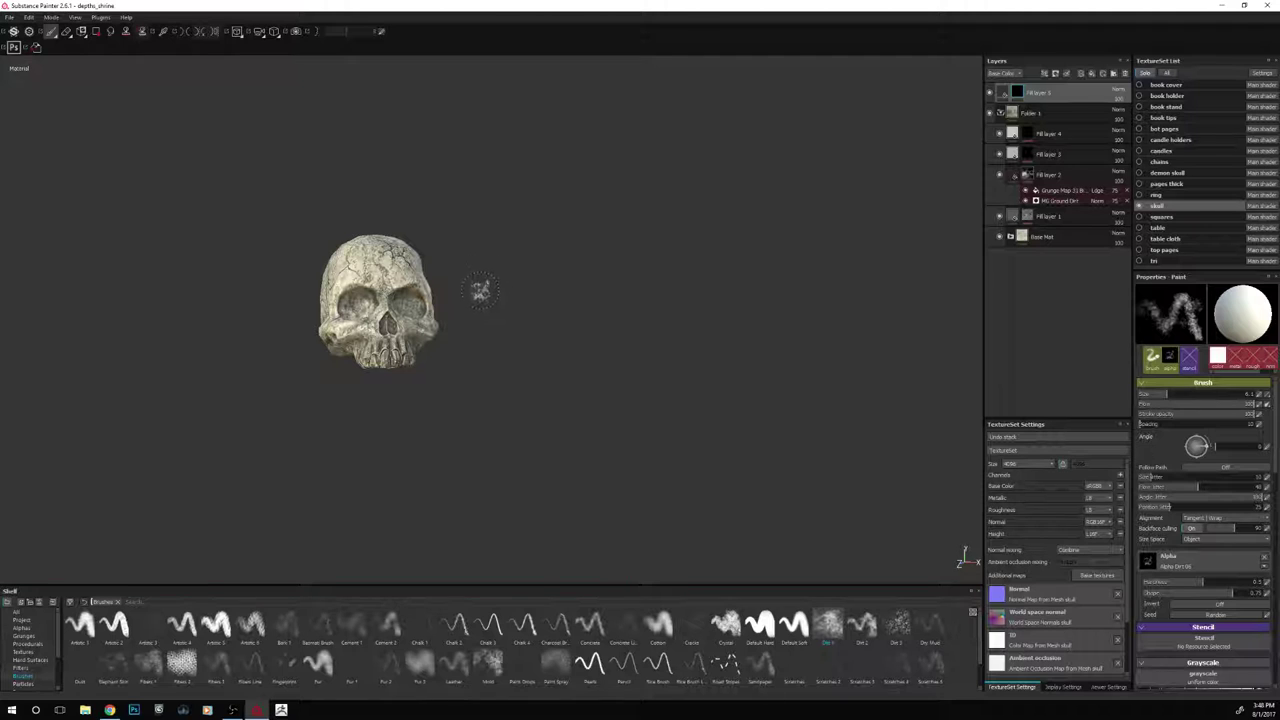
{"action": "right_click_drag", "start_coordinate": [481, 290], "coordinate": [399, 290], "text": "ctrl"}
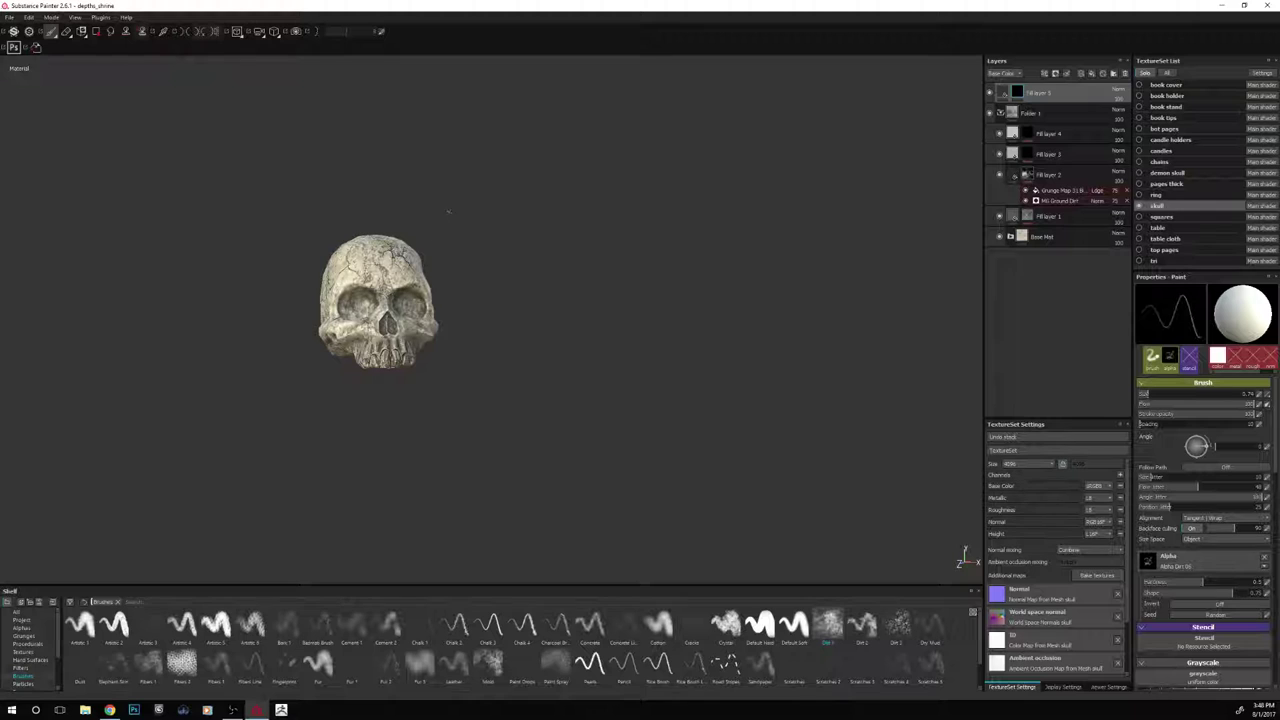
Check the skull's grime from several angles and show all texture sets to see it on the full shrine
{"action": "left_click_drag", "start_coordinate": [448, 212], "coordinate": [558, 259], "text": "alt"}
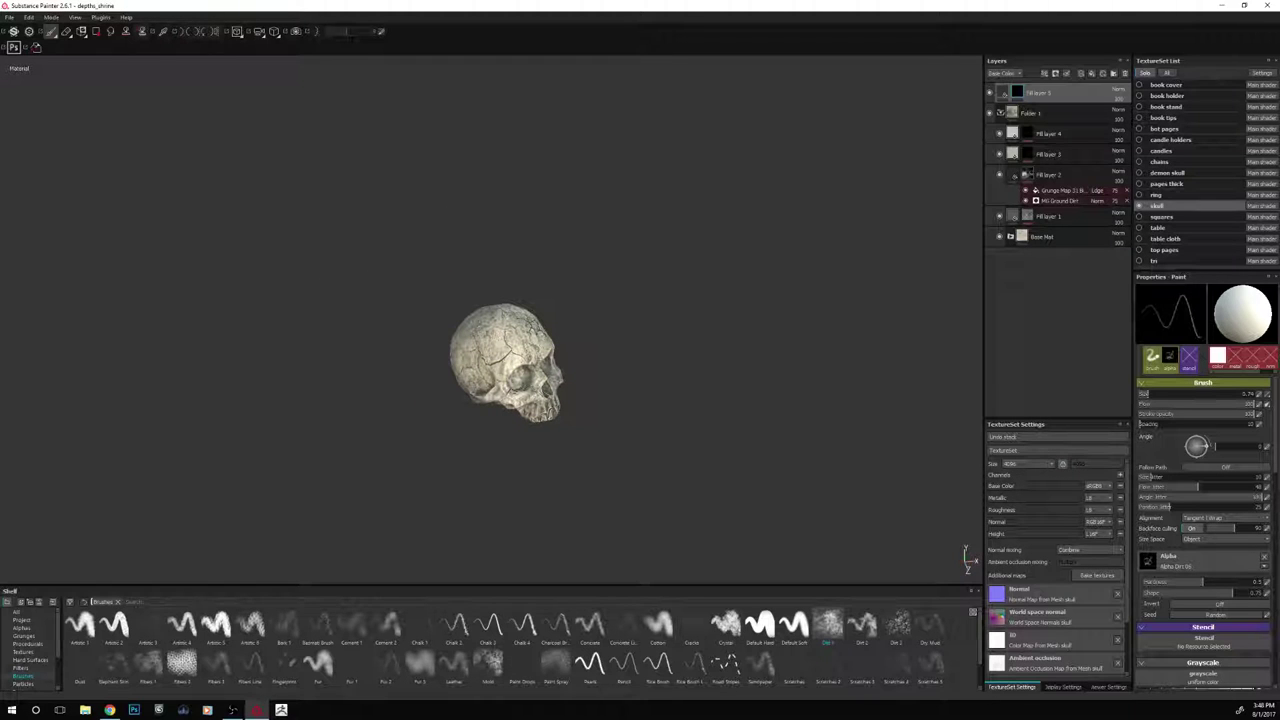
{"action": "left_click_drag", "start_coordinate": [516, 387], "coordinate": [448, 306], "text": "alt"}
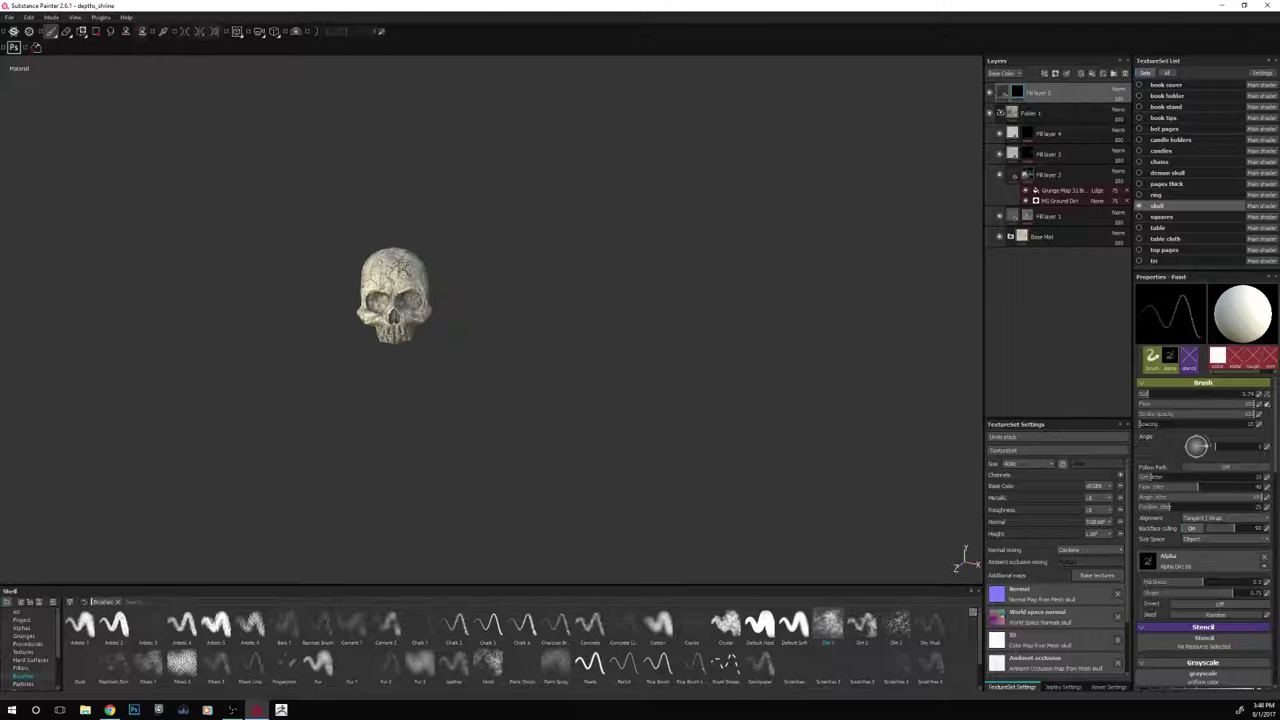
{"action": "left_click_drag", "start_coordinate": [458, 256], "coordinate": [537, 302], "text": "alt"}
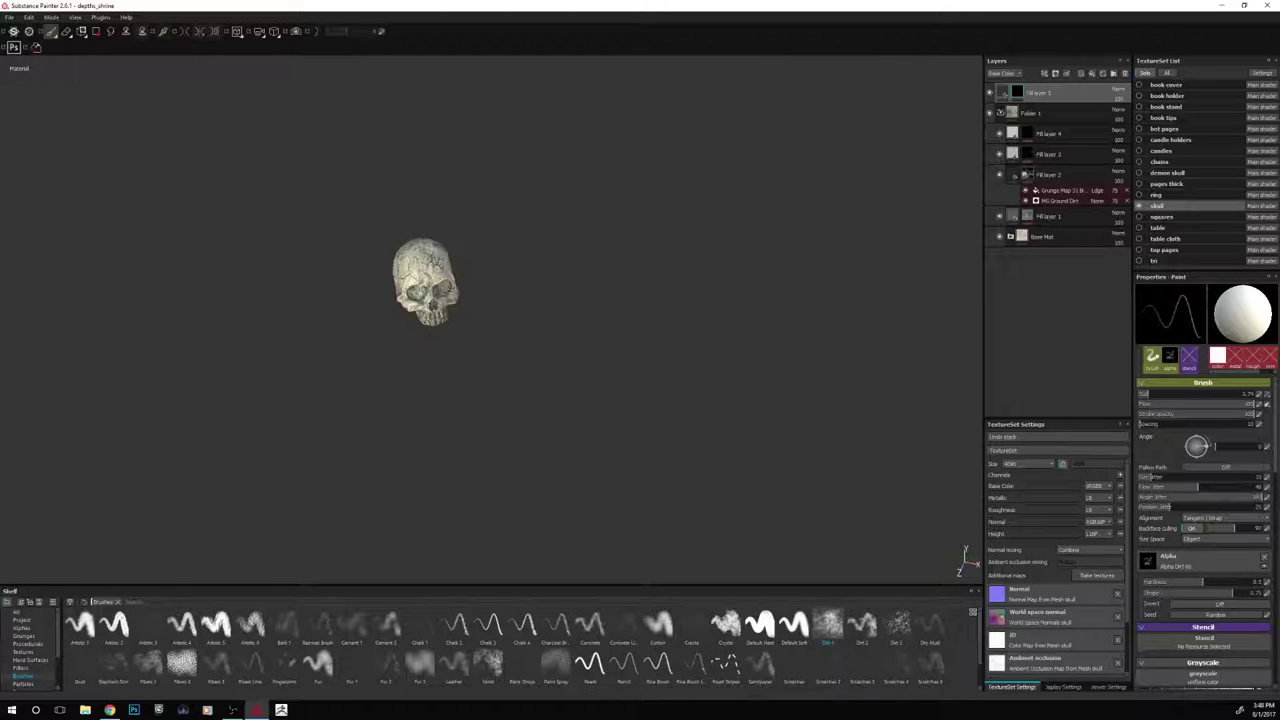
{"action": "left_click_drag", "start_coordinate": [522, 232], "coordinate": [658, 316], "text": "alt"}
{"action": "middle_click_drag", "start_coordinate": [658, 316], "coordinate": [668, 317], "text": "alt"}
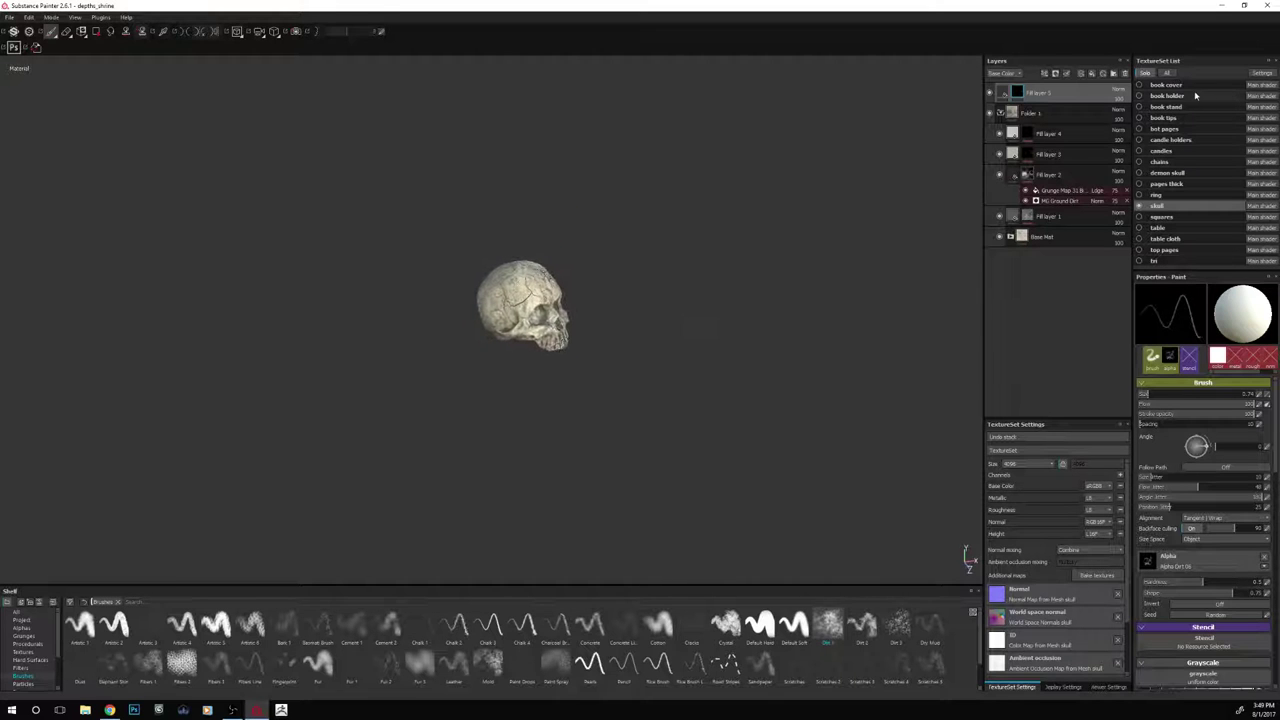
{"action": "left_click", "coordinate": [1145, 74]}
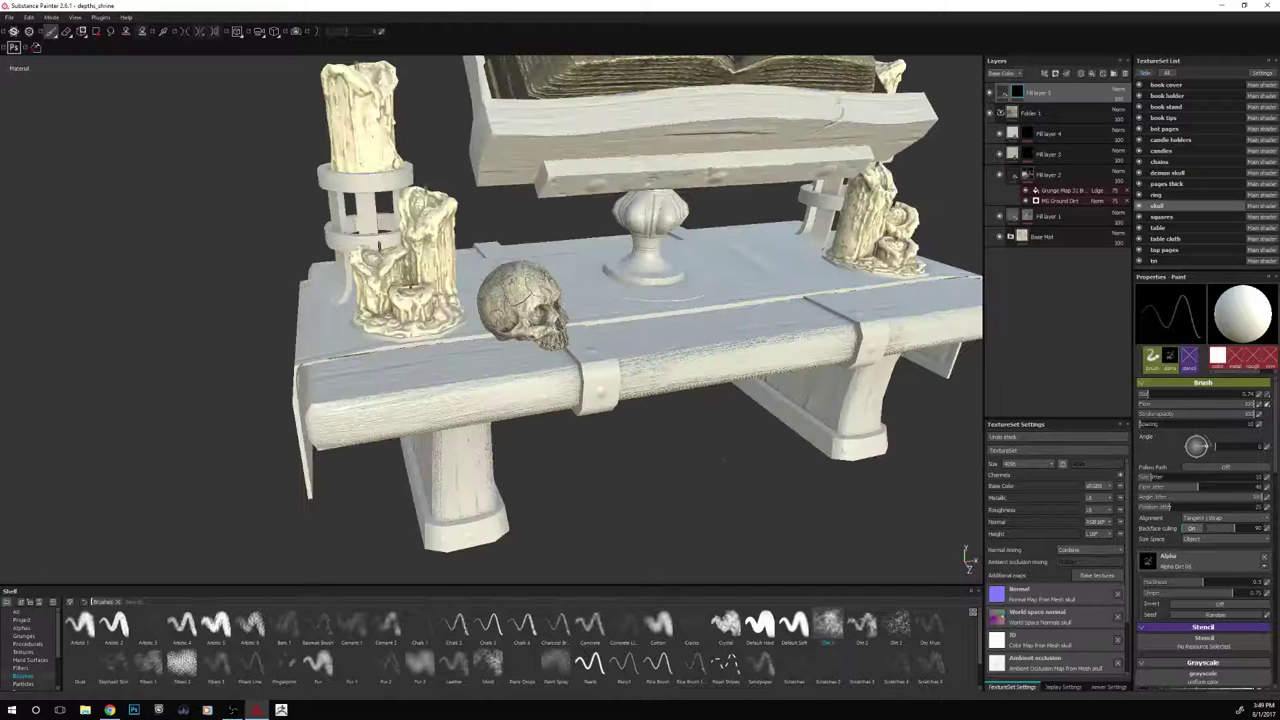
{"action": "right_click_drag", "start_coordinate": [704, 445], "coordinate": [710, 398], "text": "alt"}
{"action": "middle_click_drag", "start_coordinate": [710, 398], "coordinate": [615, 480], "text": "alt"}
{"action": "left_click_drag", "start_coordinate": [615, 480], "coordinate": [590, 455], "text": "alt"}
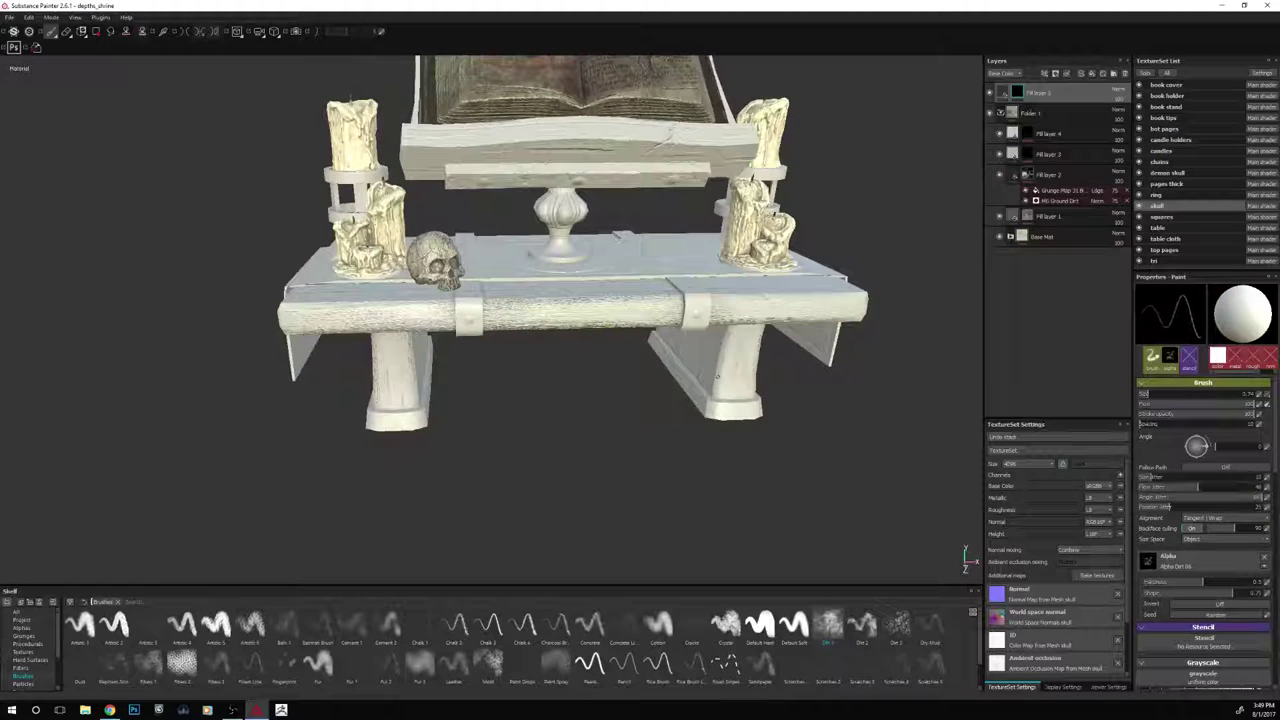
Expand the Base Mat folder and lighten the Base Metal layer's base color to a warm cream with value 0.869
{"action": "left_click", "coordinate": [1022, 240]}
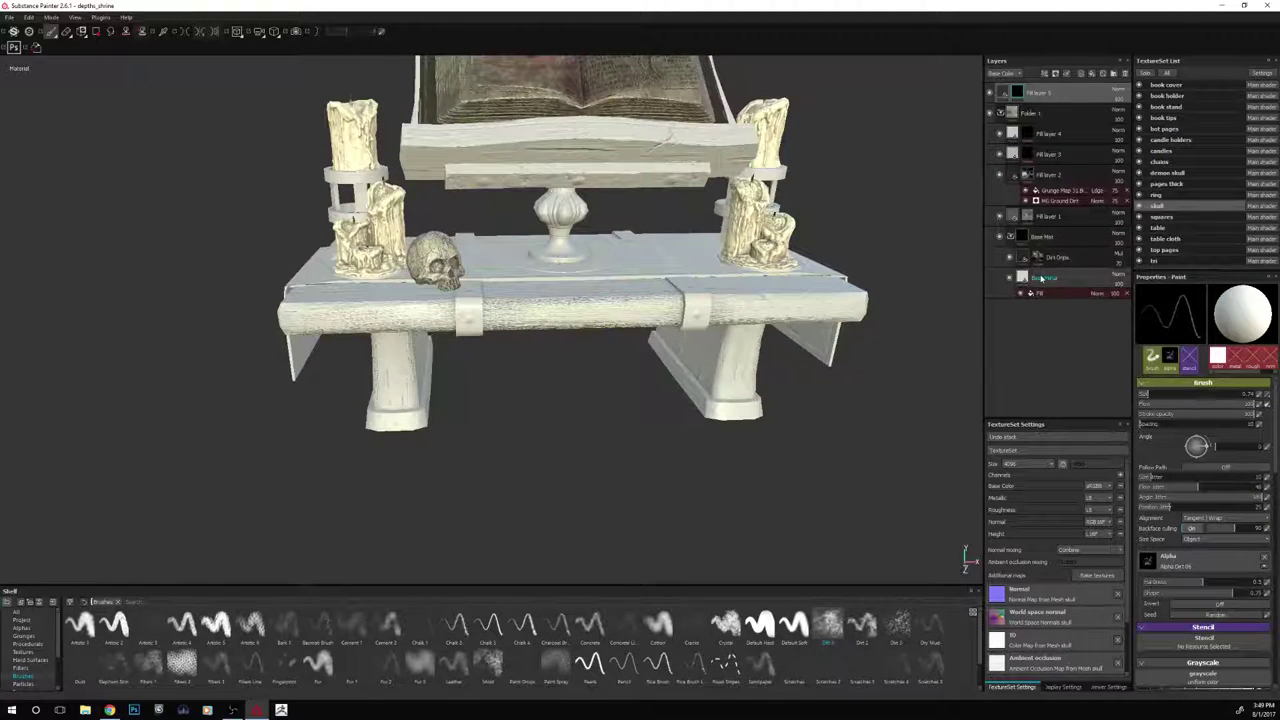
{"action": "left_click", "coordinate": [1038, 280]}
{"action": "left_click", "coordinate": [1208, 450]}
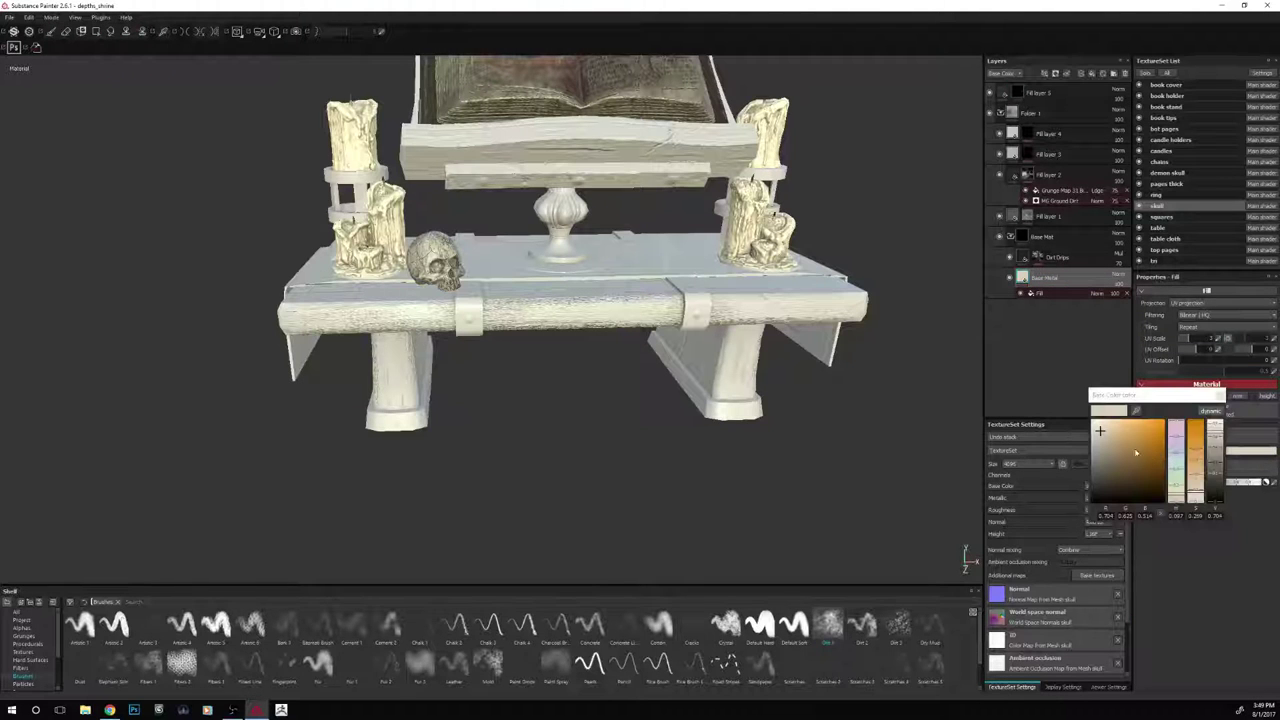
{"action": "left_click", "coordinate": [1101, 425]}
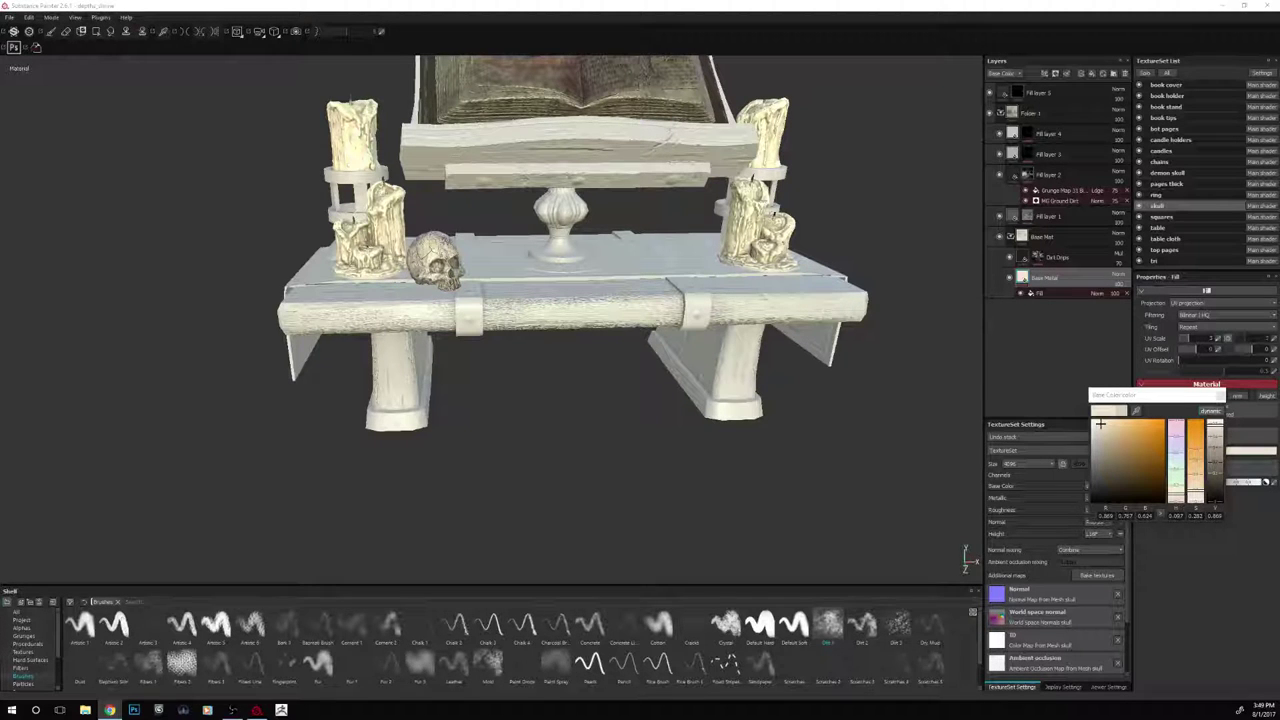
{"action": "left_click_drag", "start_coordinate": [589, 386], "coordinate": [594, 374], "text": "alt"}
{"action": "scroll", "coordinate": [602, 364], "scroll_direction": "up", "scroll_amount": 3}
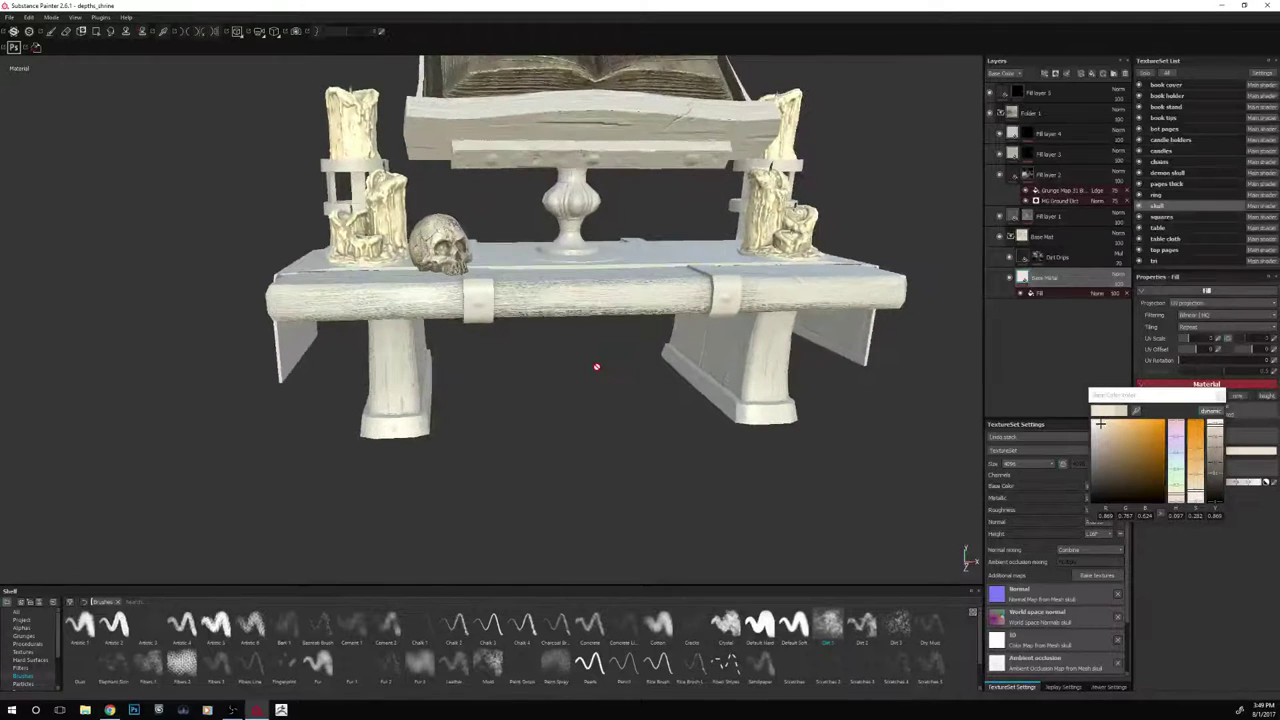
{"action": "middle_click_drag", "start_coordinate": [597, 368], "coordinate": [582, 399], "text": "alt"}
{"action": "mouse_move", "coordinate": [581, 399]}
{"action": "left_mouse_down", "text": "alt"}
{"action": "mouse_move", "coordinate": [608, 403]}
{"action": "mouse_move", "coordinate": [603, 429]}
{"action": "mouse_move", "coordinate": [574, 418]}
{"action": "left_mouse_up", "text": "alt"}
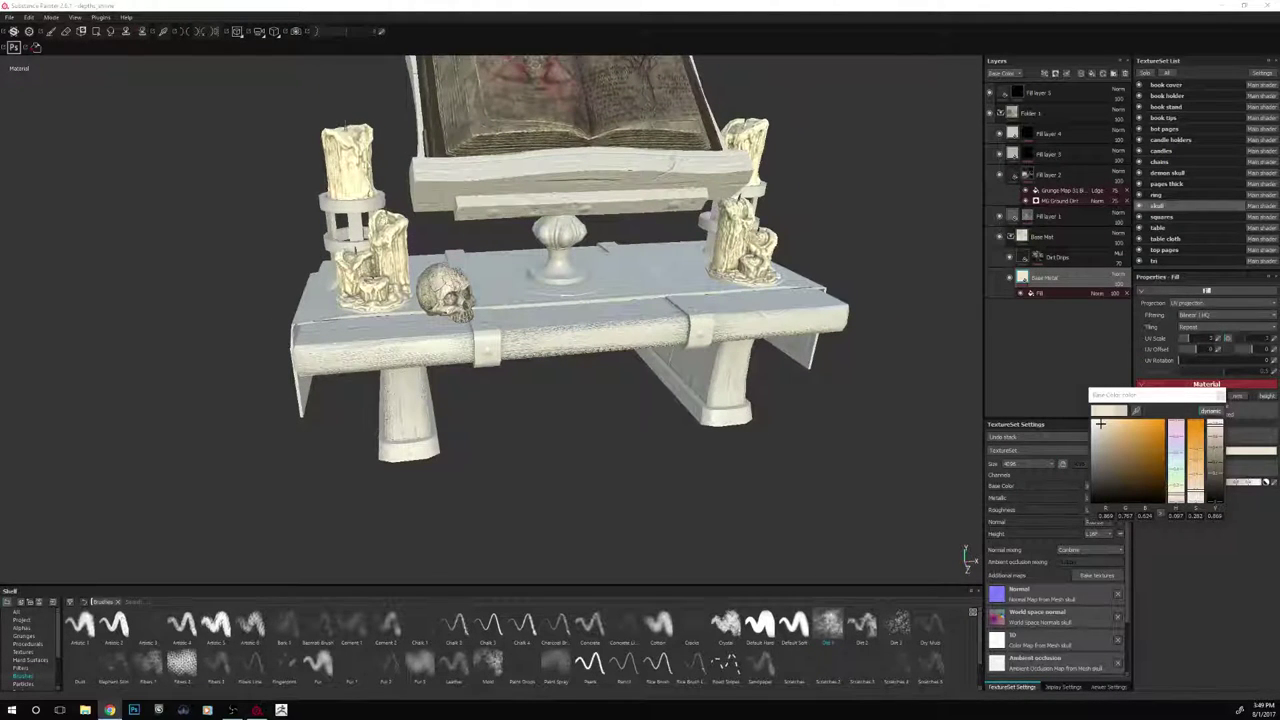
{"action": "left_click_drag", "start_coordinate": [262, 232], "coordinate": [206, 221], "text": "alt"}
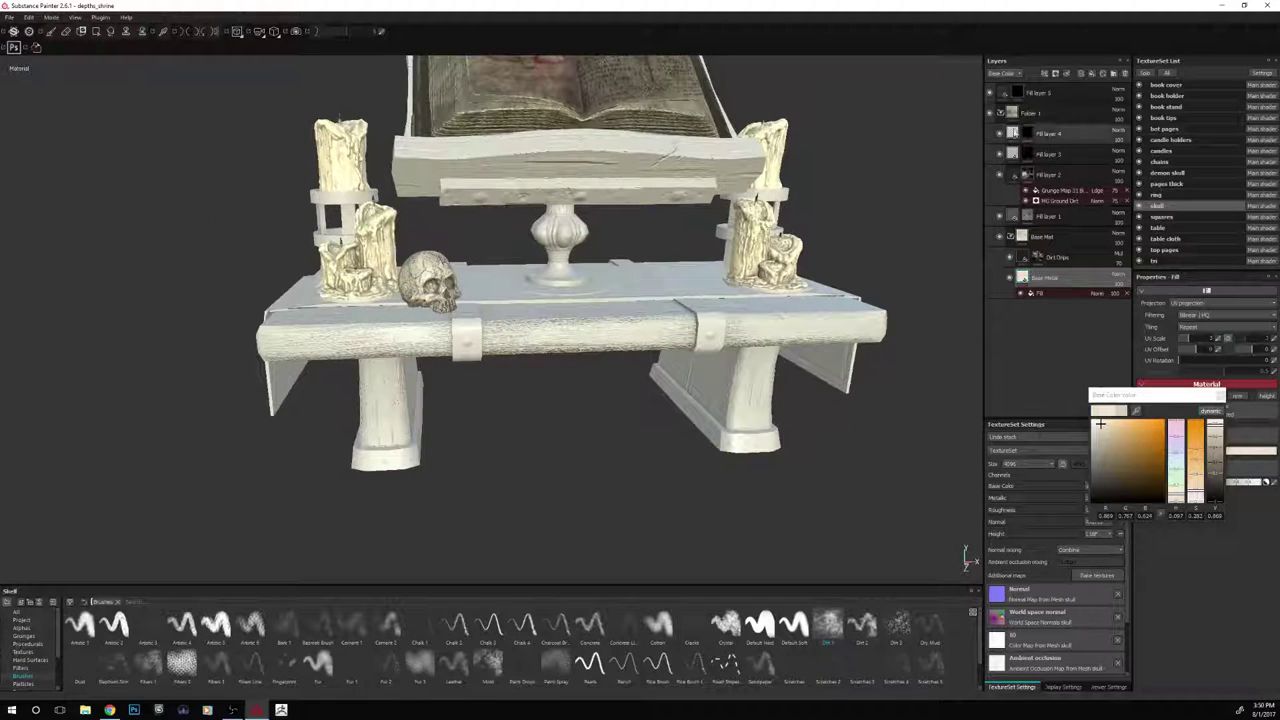
{"action": "left_click", "coordinate": [1100, 76]}
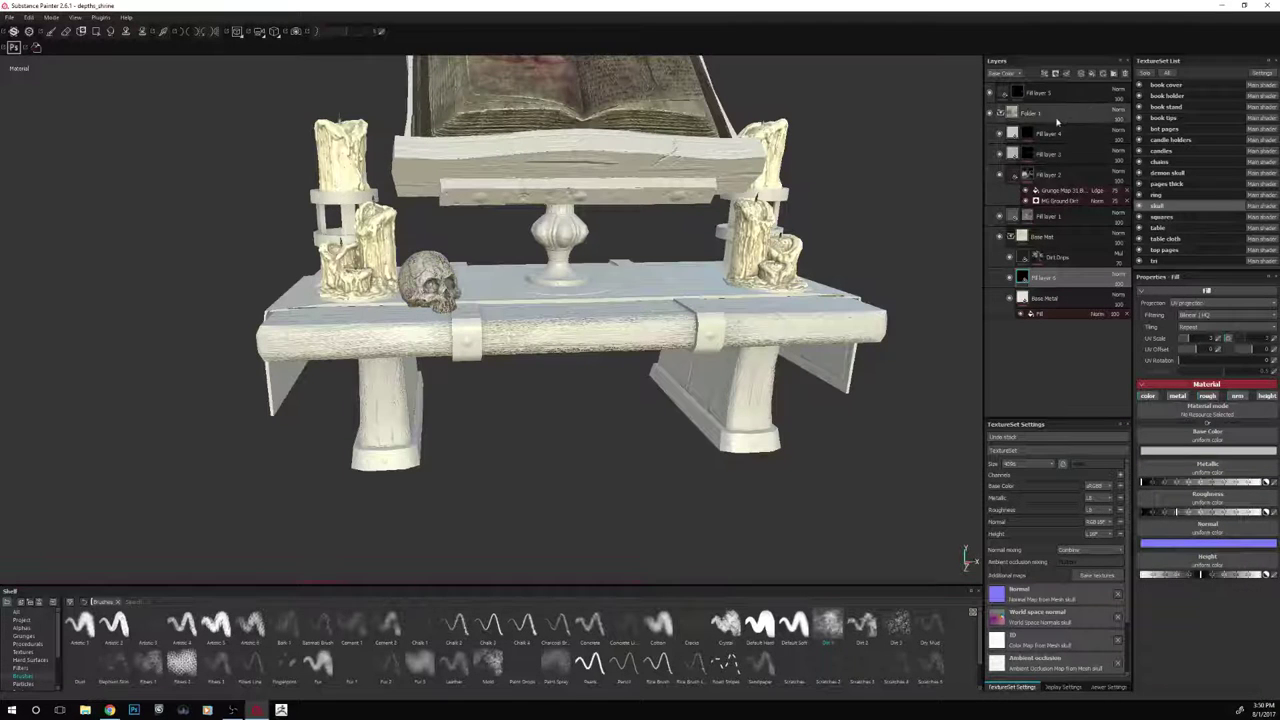
{"action": "key", "text": "ctrl+z"}
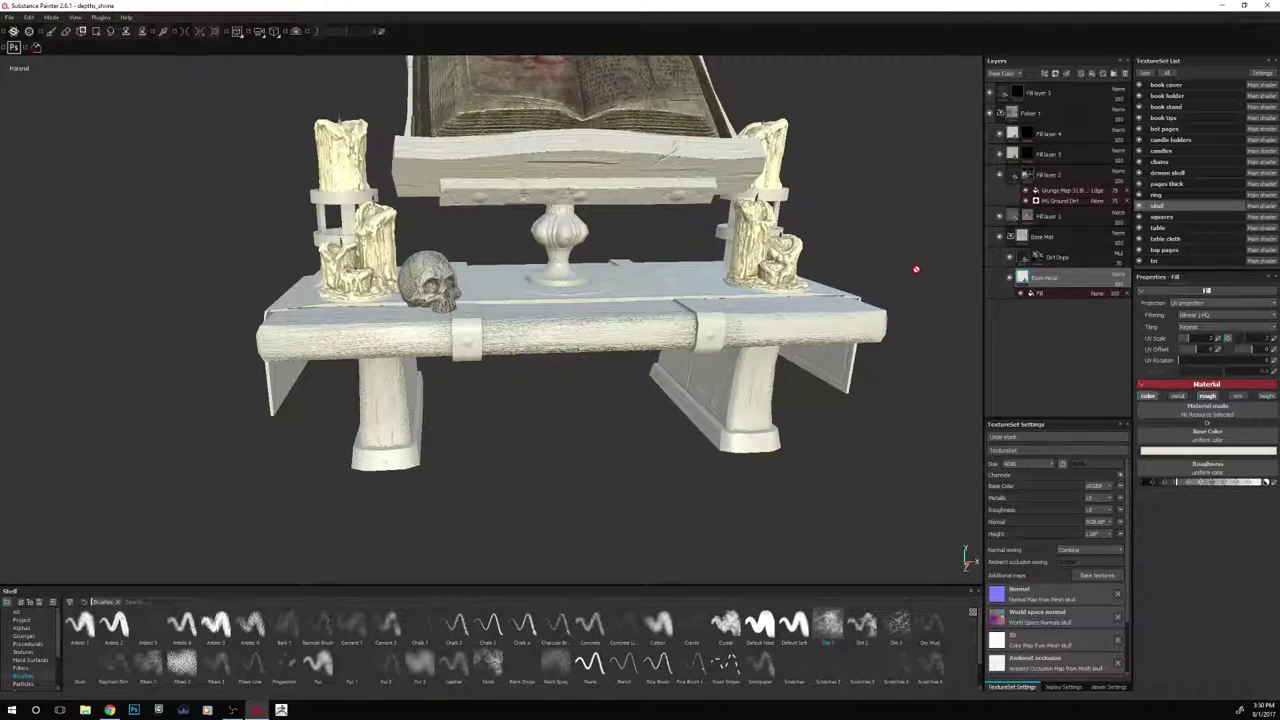
Add a fill layer at the top of the skull's layer stack, keep only its color channel enabled, and give it a black mask
{"action": "left_click", "coordinate": [1050, 95]}
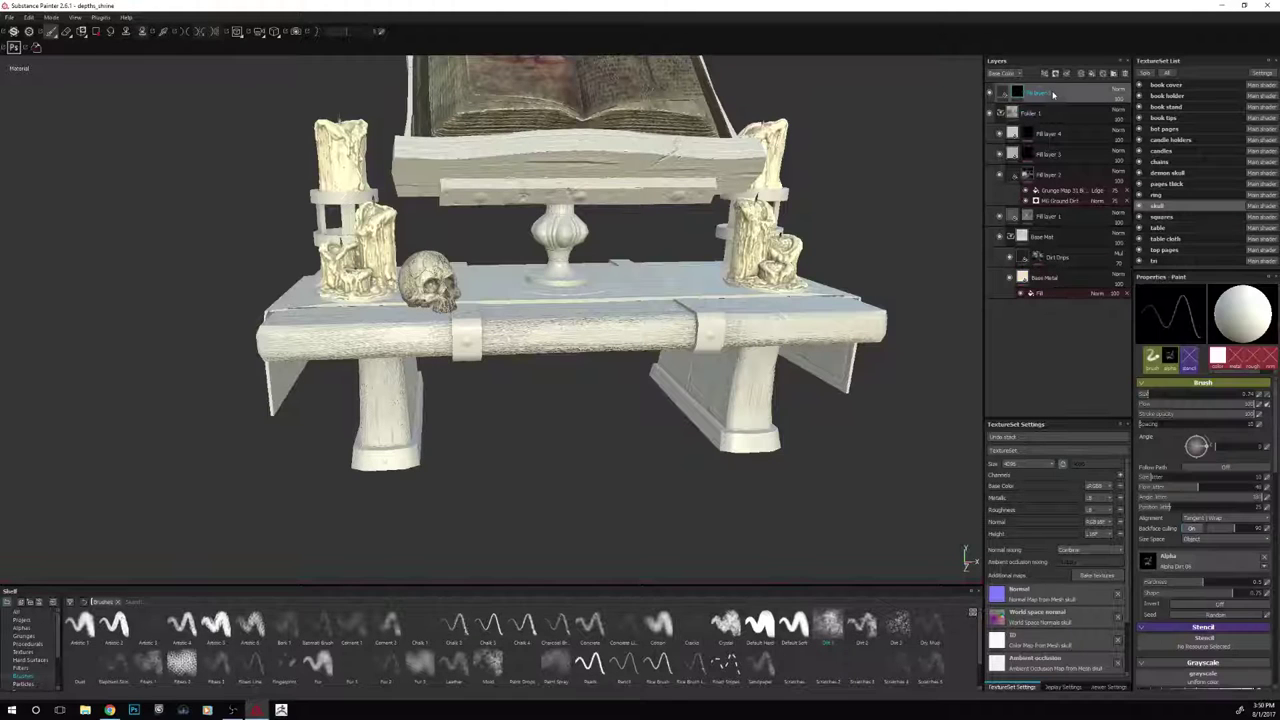
{"action": "left_click", "coordinate": [1092, 75]}
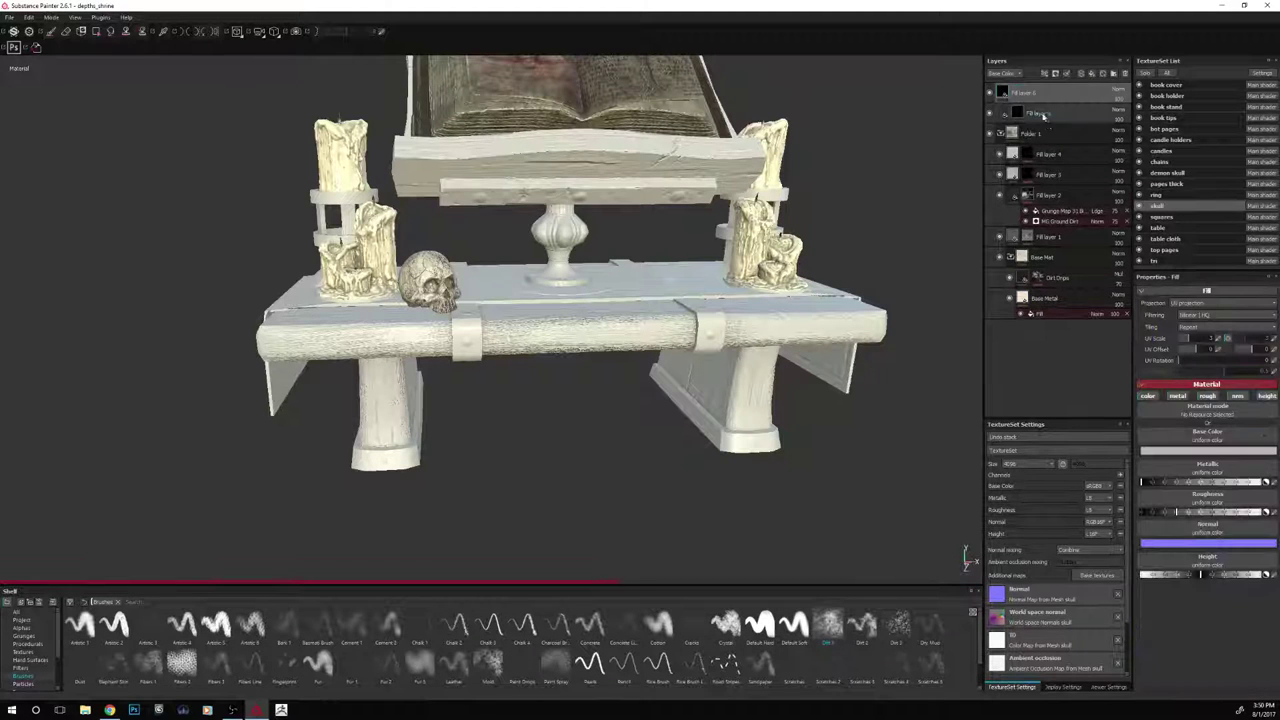
{"action": "left_click", "coordinate": [1179, 397]}
{"action": "left_click", "coordinate": [1266, 397]}
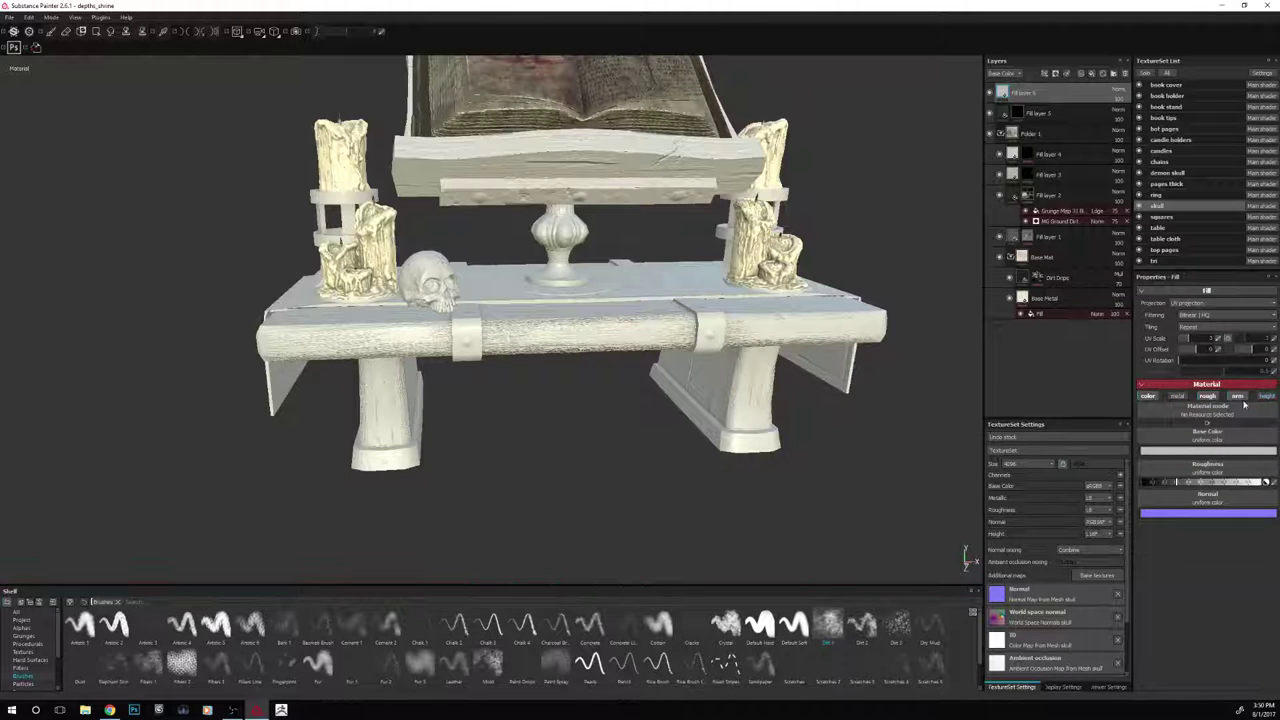
{"action": "left_click", "coordinate": [1237, 397]}
{"action": "left_click", "coordinate": [1208, 397]}
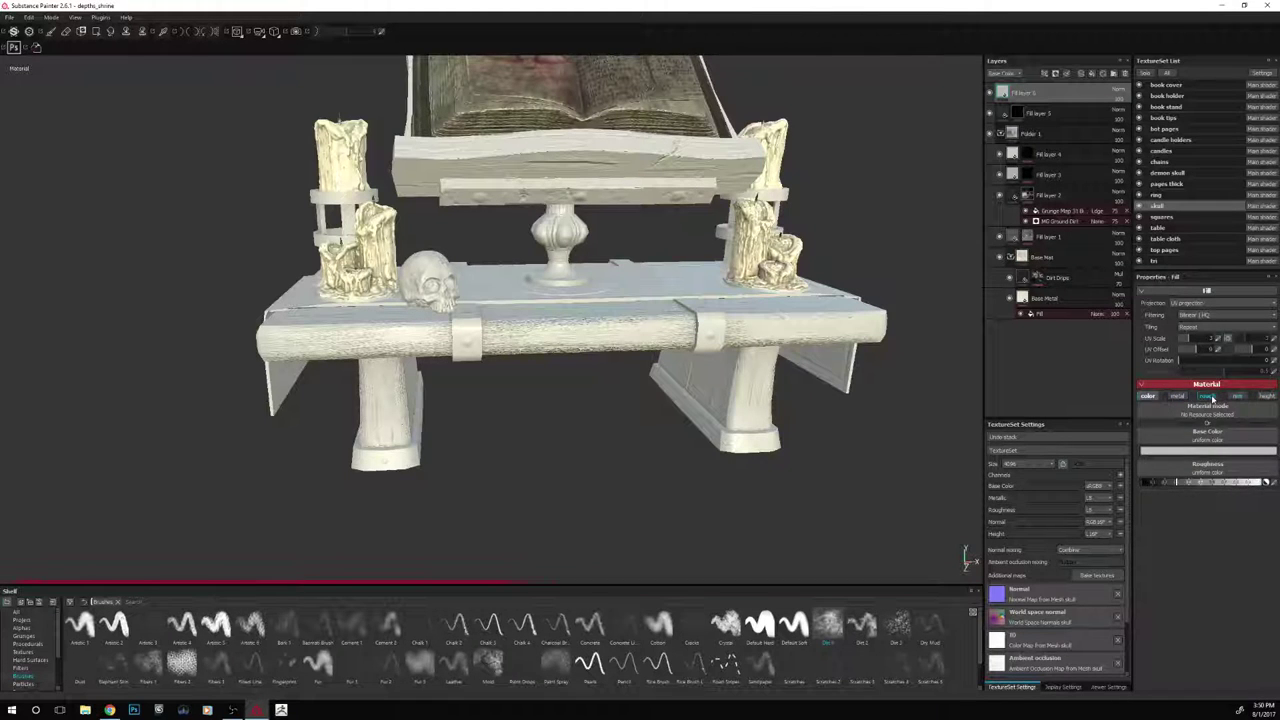
{"action": "right_click", "coordinate": [1026, 98]}
{"action": "left_click", "coordinate": [1066, 113]}
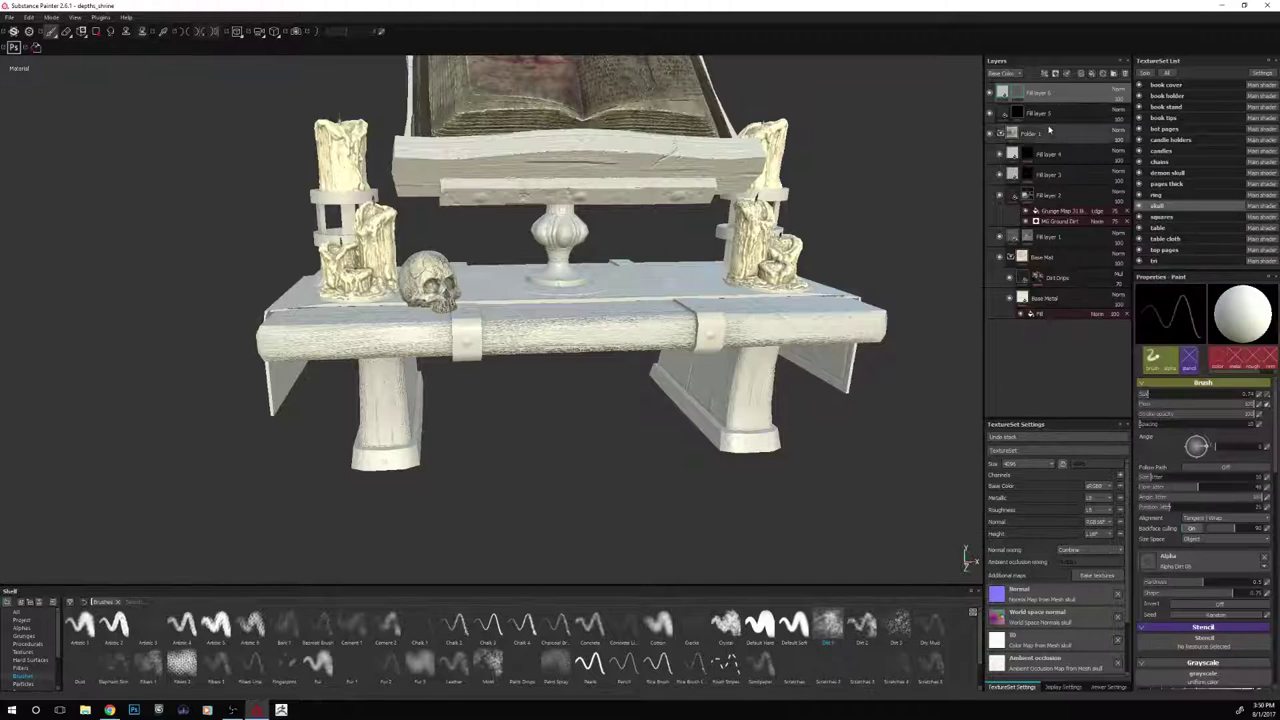
Isolate the skull texture set and examine its surface from the side and the front
{"action": "left_click", "coordinate": [1146, 74]}
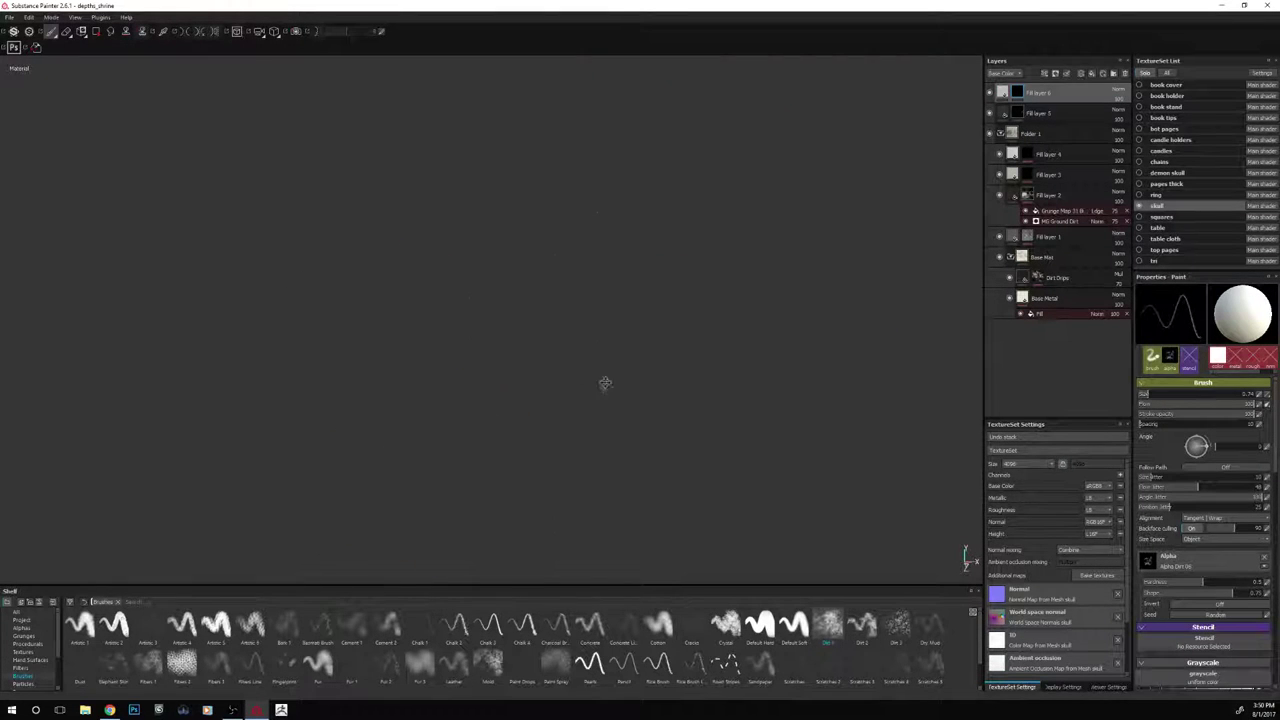
{"action": "middle_click_drag", "start_coordinate": [605, 383], "coordinate": [787, 250], "text": "alt"}
{"action": "left_click_drag", "start_coordinate": [787, 250], "coordinate": [700, 345], "text": "alt"}
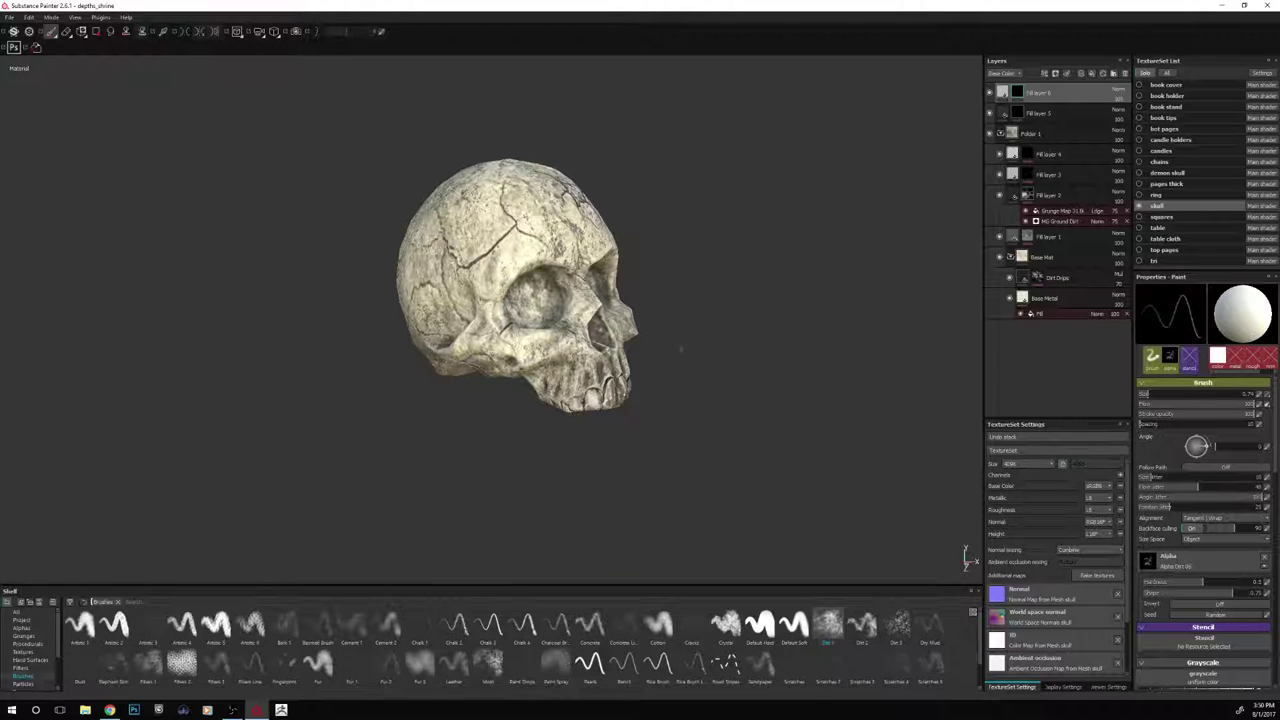
{"action": "left_click_drag", "start_coordinate": [681, 349], "coordinate": [583, 386], "text": "alt"}
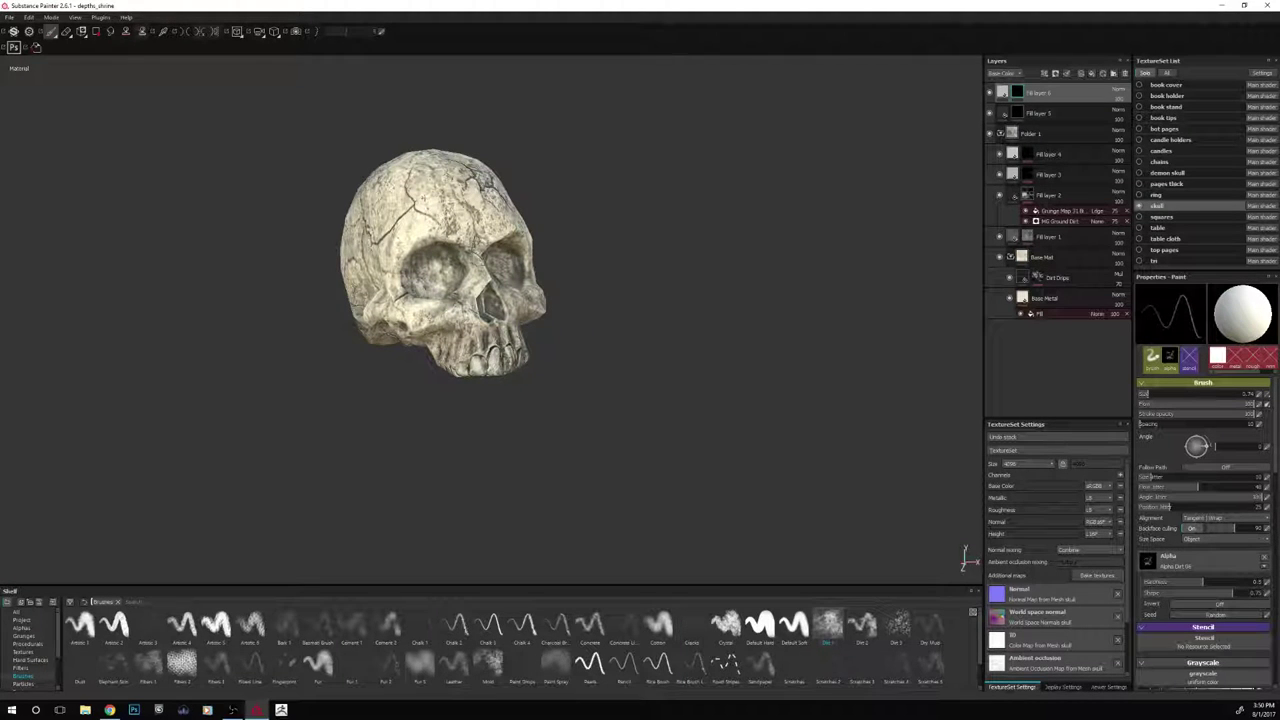
{"action": "left_click_drag", "start_coordinate": [510, 360], "coordinate": [461, 327], "text": "alt"}
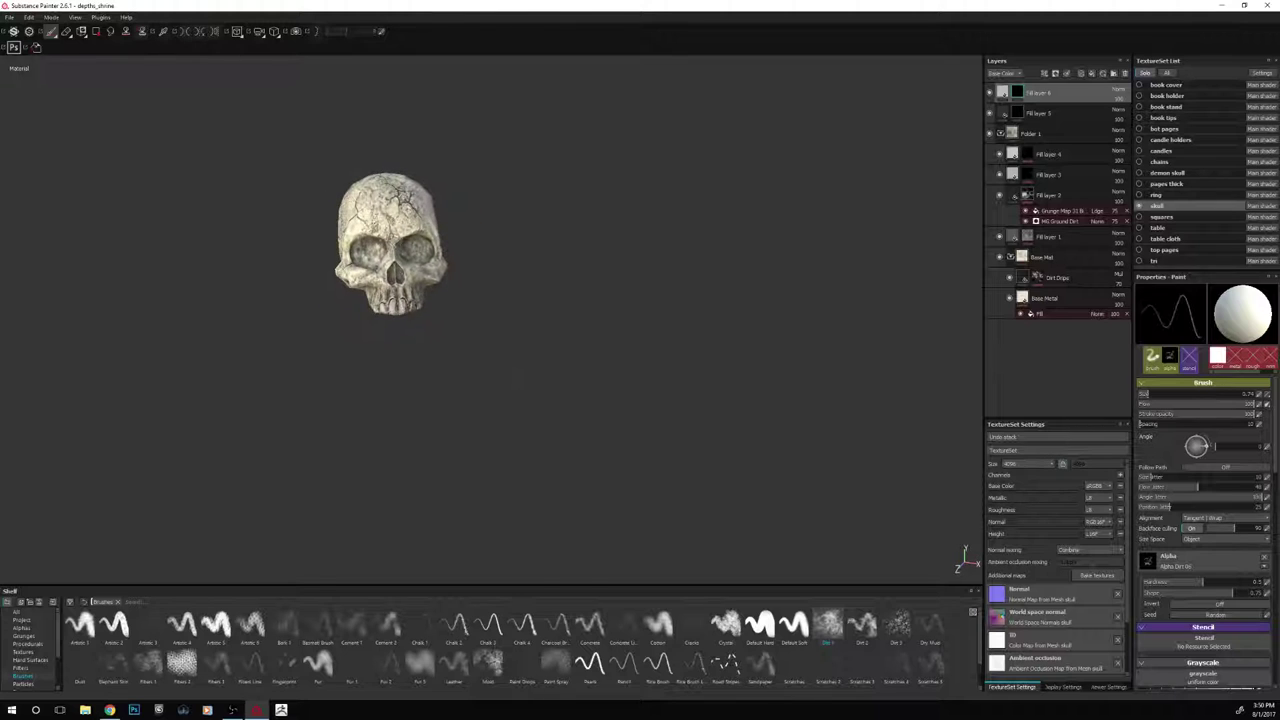
{"action": "left_click_drag", "start_coordinate": [520, 273], "coordinate": [608, 300], "text": "alt"}
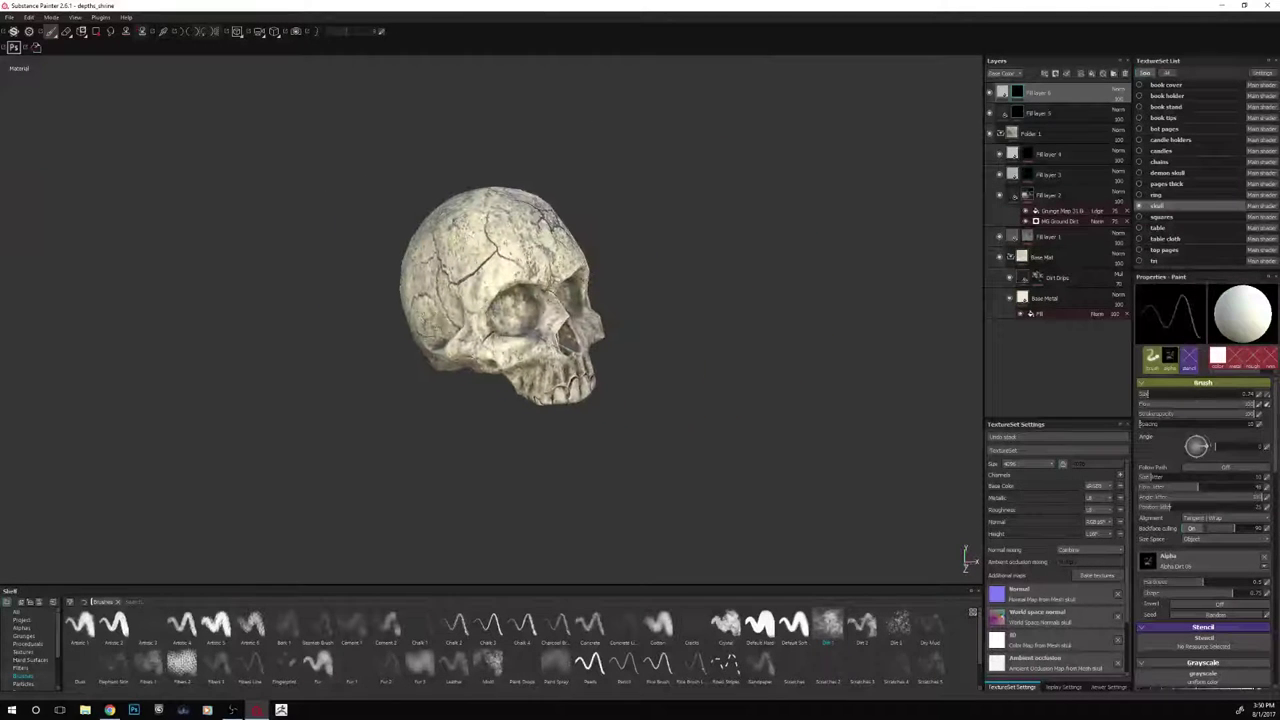
Set the new top fill layer's base color to a muted tan with hue 0.110, saturation 0.320 and value 0.399
{"action": "left_click", "coordinate": [1003, 91]}
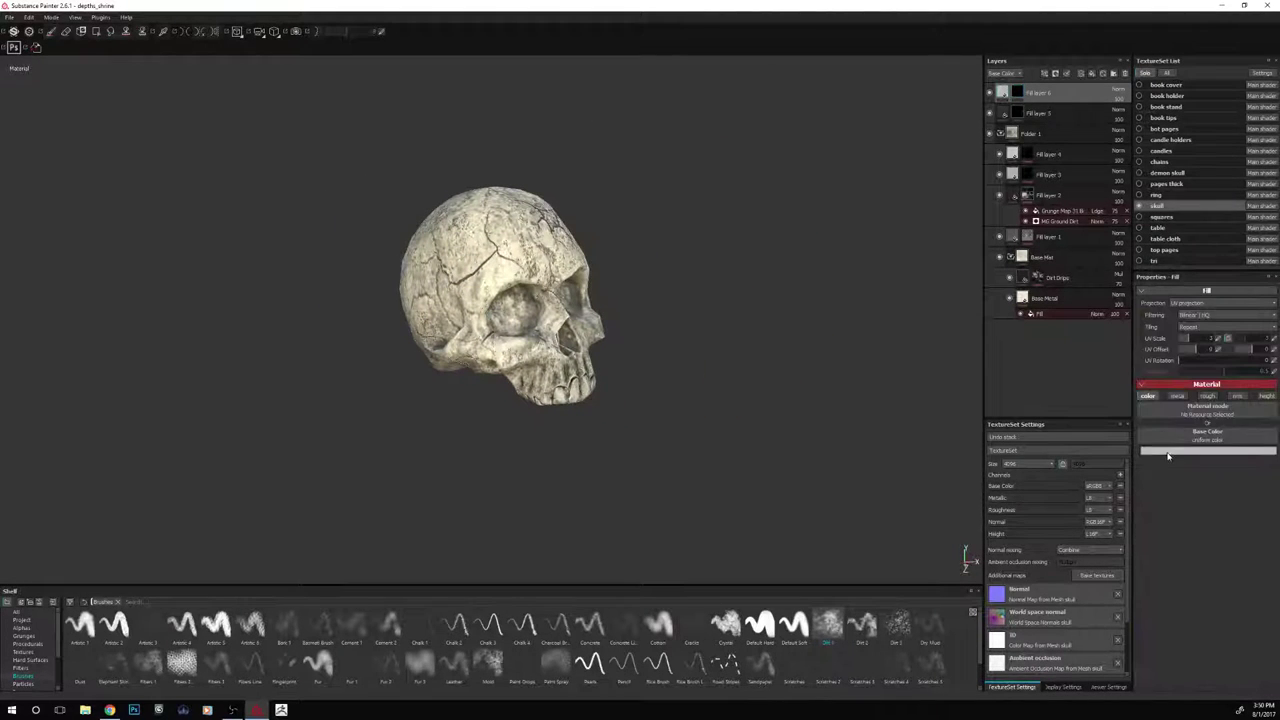
{"action": "left_click", "coordinate": [1167, 452]}
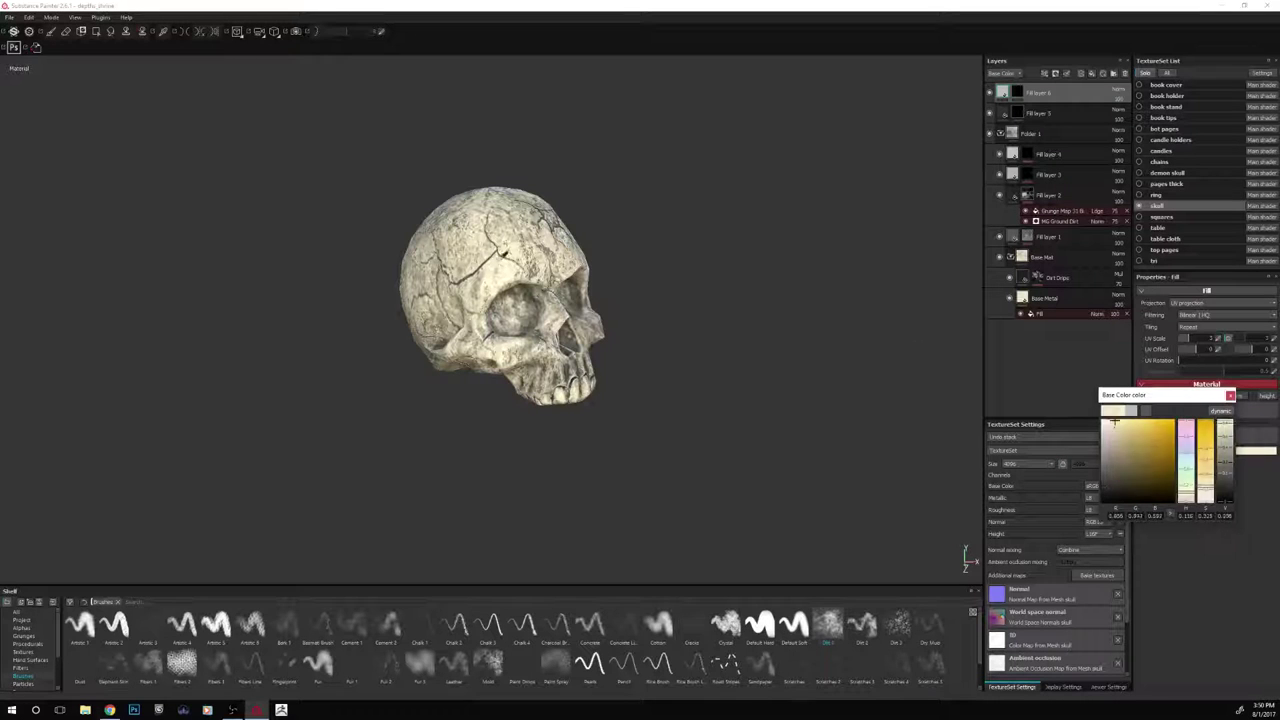
{"action": "left_click_drag", "start_coordinate": [504, 255], "coordinate": [497, 277]}
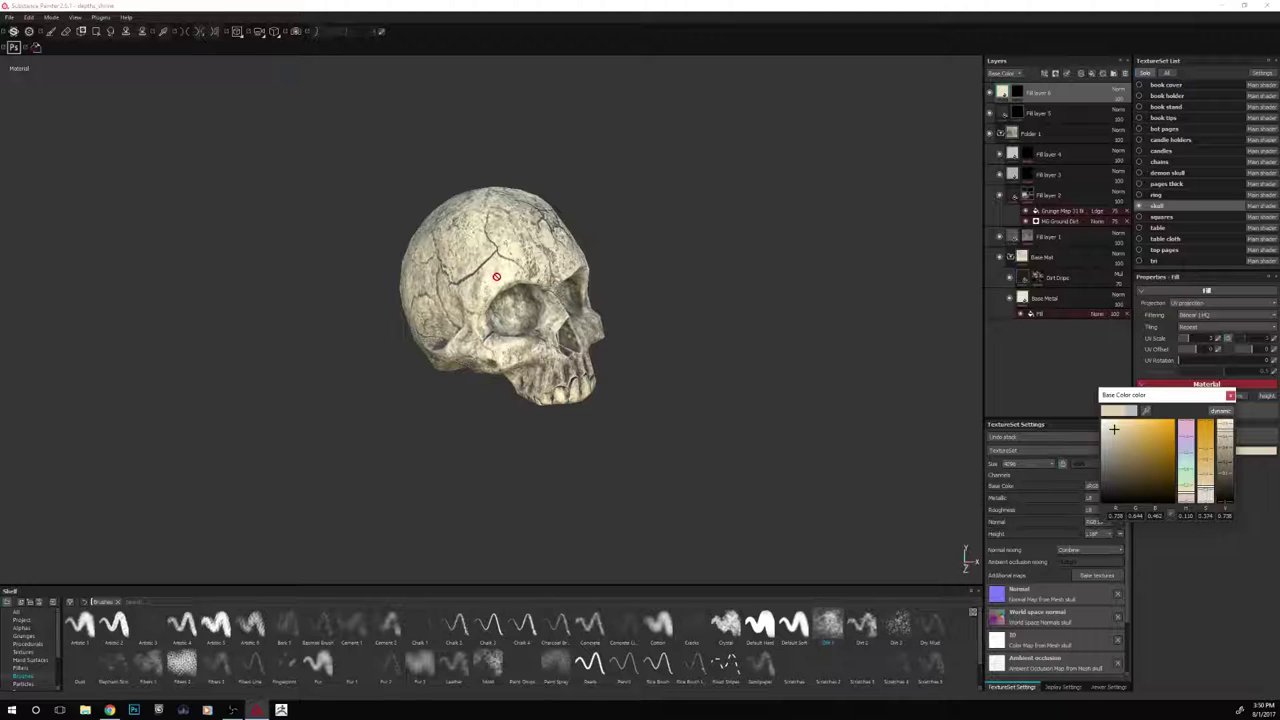
{"action": "left_click_drag", "start_coordinate": [1114, 436], "coordinate": [1112, 446]}
{"action": "left_click", "coordinate": [1161, 348]}
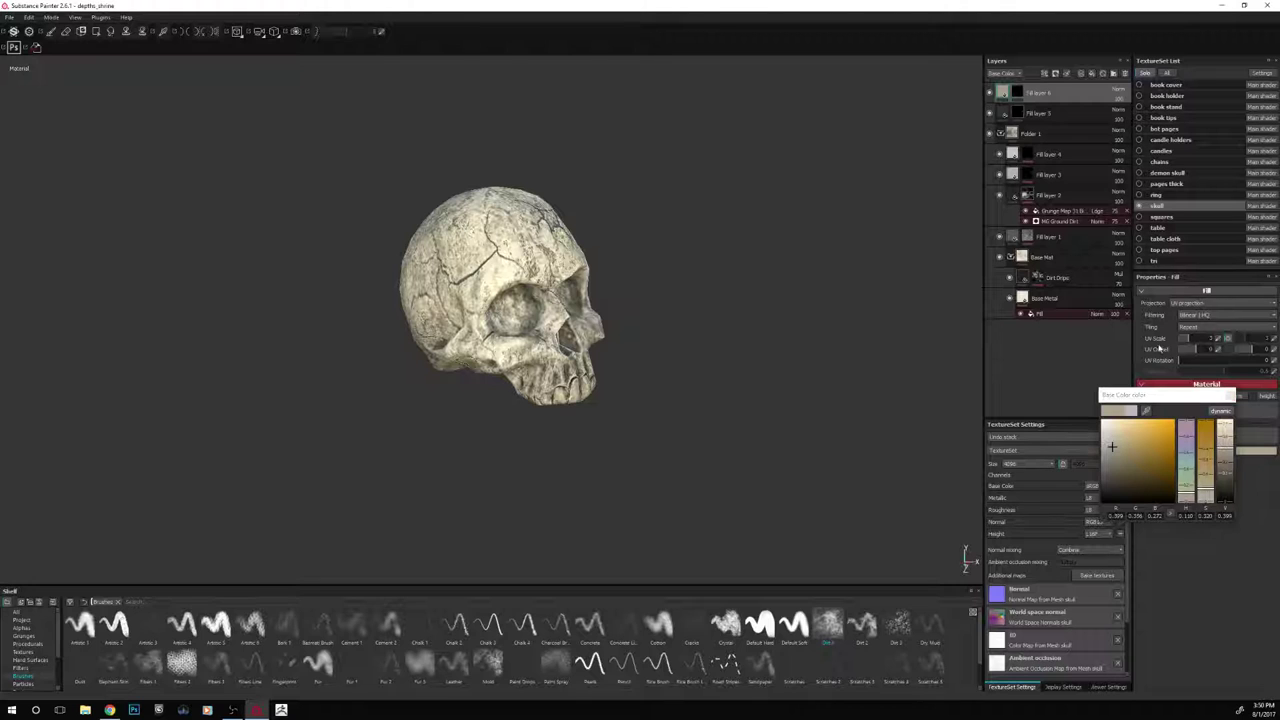
{"action": "left_click_drag", "start_coordinate": [780, 436], "coordinate": [738, 431], "text": "alt"}
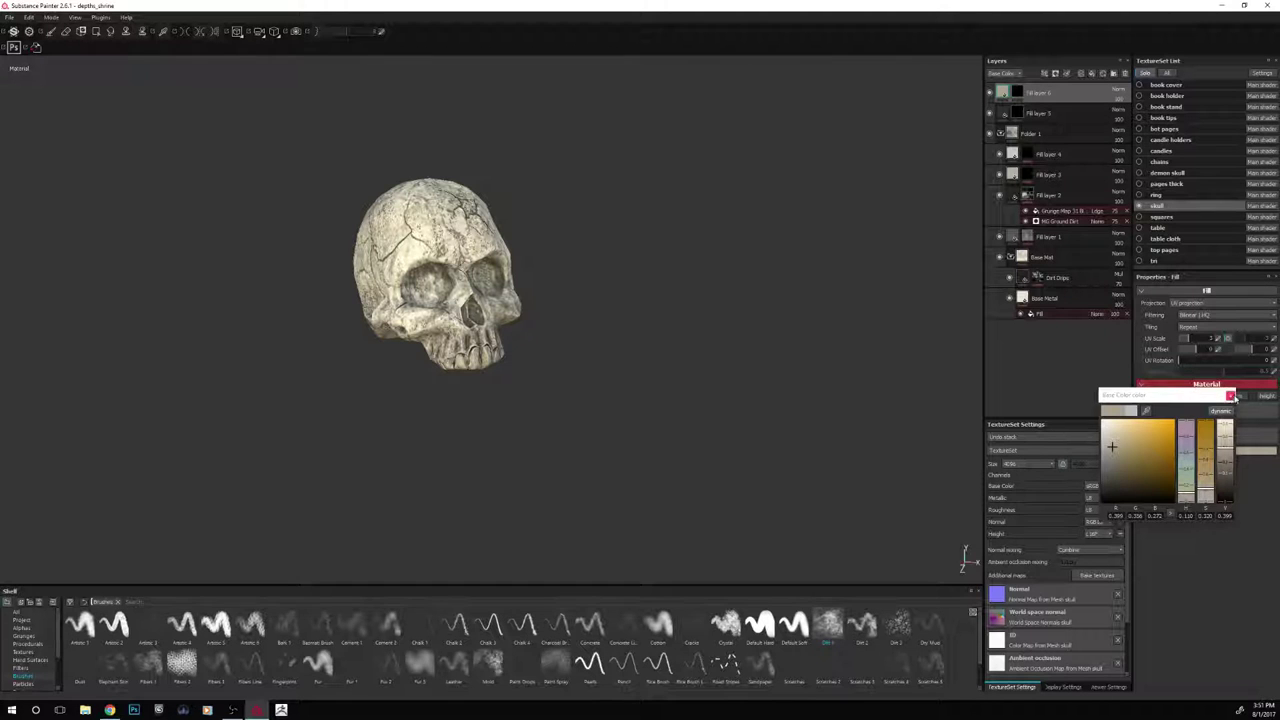
{"action": "left_click", "coordinate": [1230, 395]}
Target the top fill layer's mask with the Eraser using the Dirt 1 brush, and reduce the brush size to 0.74
{"action": "left_click", "coordinate": [1021, 91]}
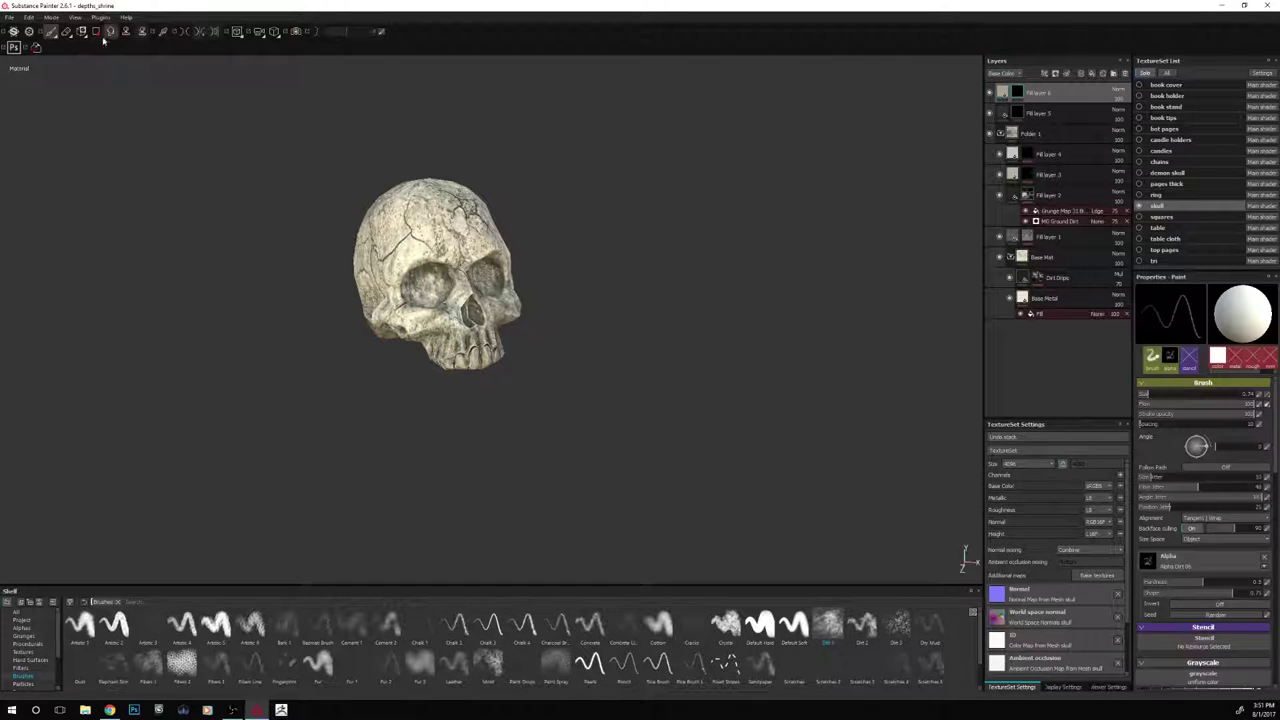
{"action": "left_click", "coordinate": [66, 31]}
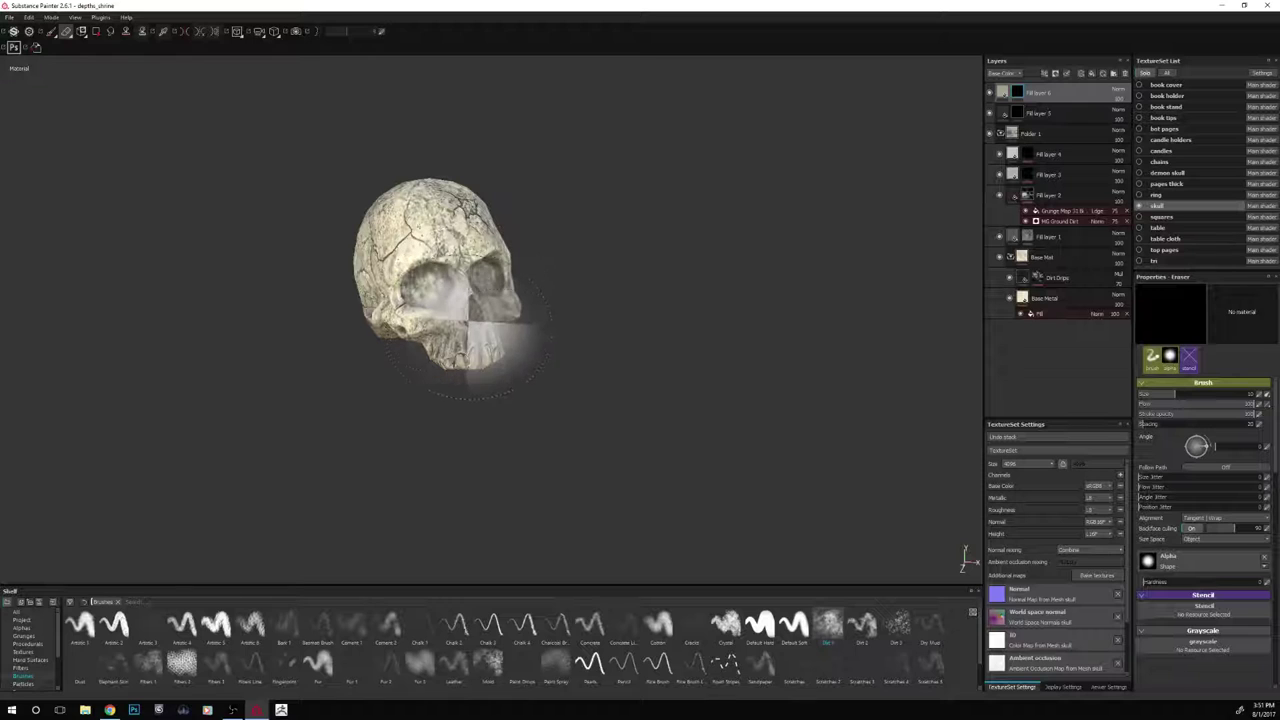
{"action": "left_click", "coordinate": [829, 624]}
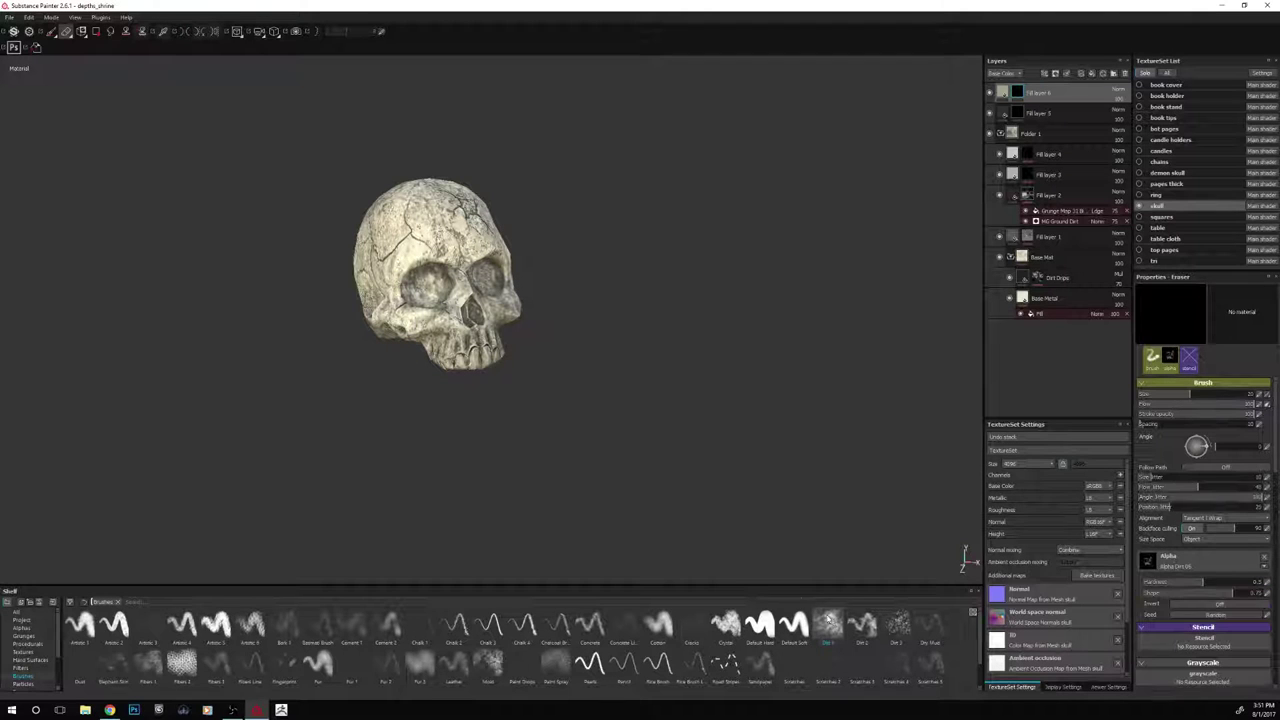
{"action": "left_click_drag", "start_coordinate": [490, 380], "coordinate": [462, 343]}
{"action": "right_click_drag", "start_coordinate": [463, 343], "coordinate": [355, 343], "text": "ctrl"}
{"action": "right_click_drag", "start_coordinate": [480, 361], "coordinate": [469, 356], "text": "ctrl"}
{"action": "left_click_drag", "start_coordinate": [560, 308], "coordinate": [499, 302], "text": "alt"}
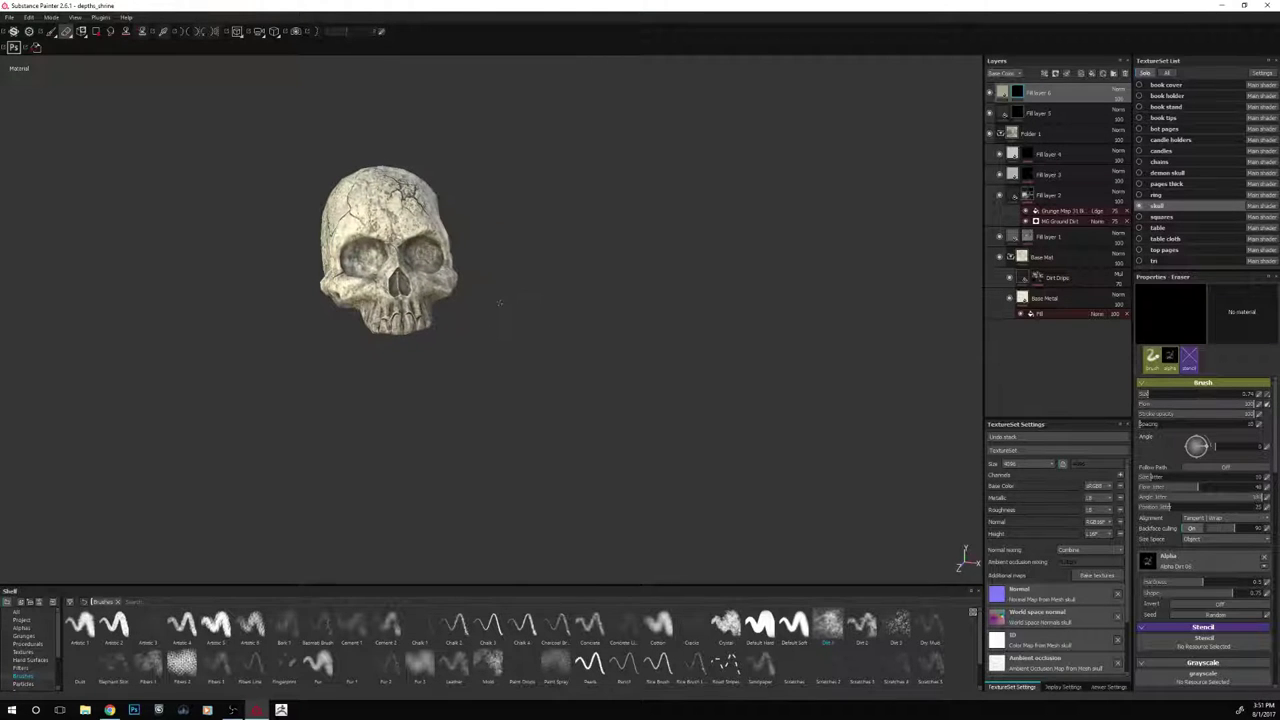
{"action": "left_click_drag", "start_coordinate": [412, 352], "coordinate": [501, 342], "text": "alt"}
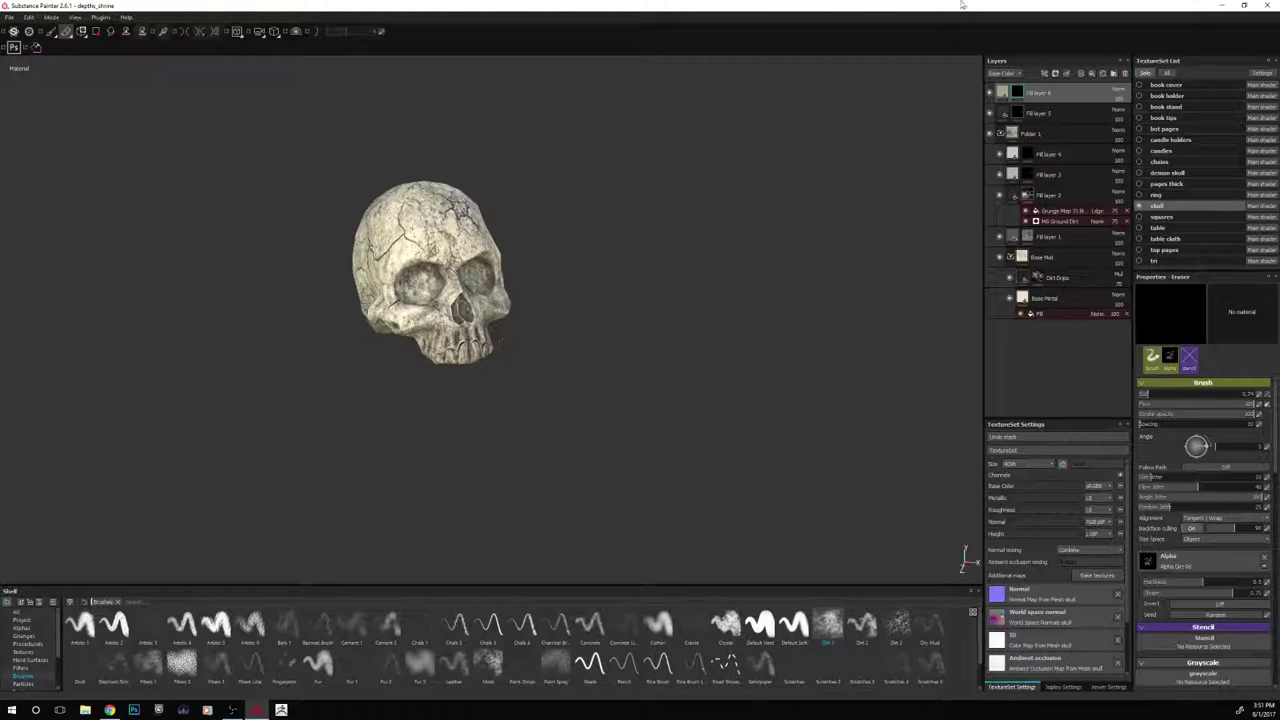
Lighten the top fill layer's base color to a pale grayish beige with saturation 0.134 and value 0.530
{"action": "left_click", "coordinate": [1005, 91]}
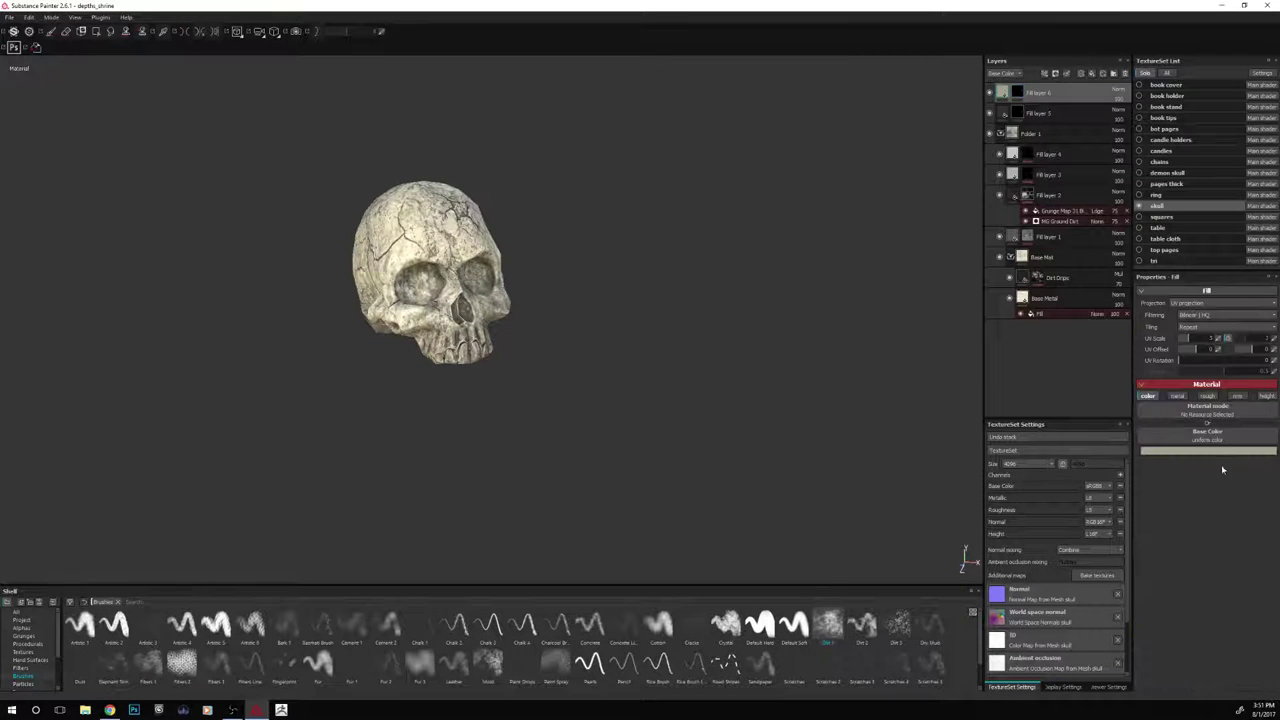
{"action": "left_click", "coordinate": [1164, 454]}
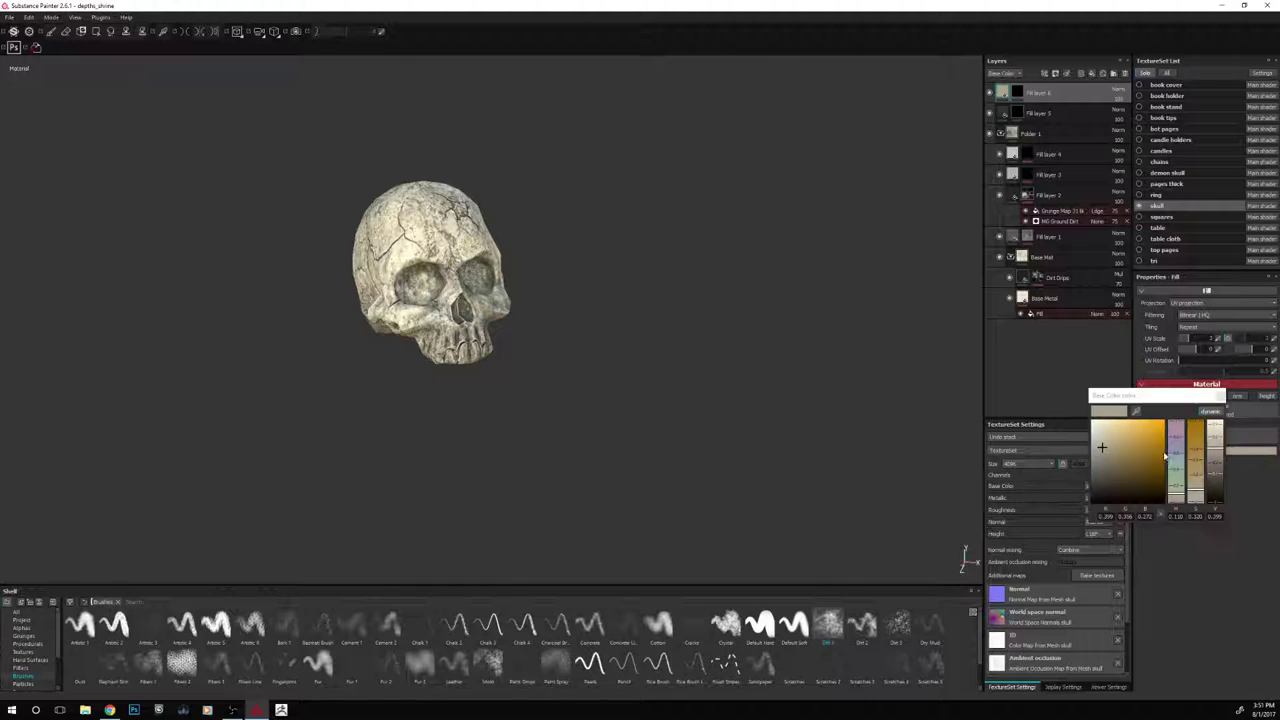
{"action": "left_click", "coordinate": [1214, 444]}
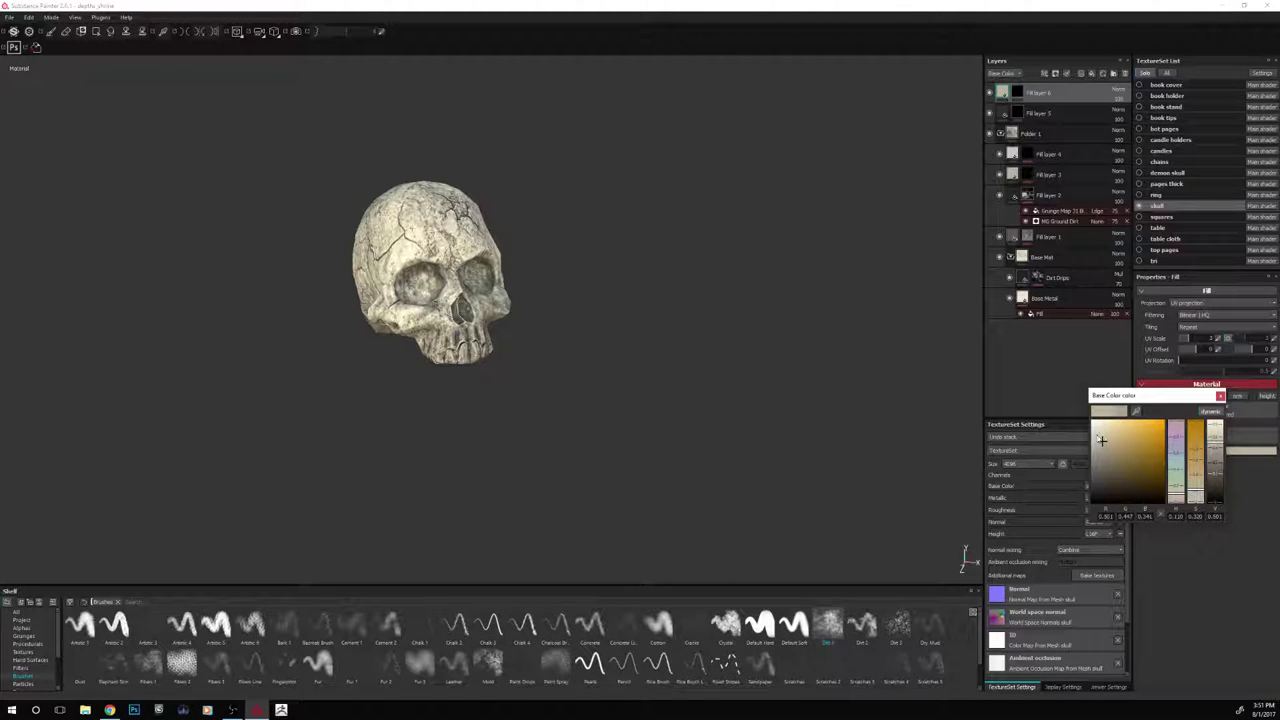
{"action": "left_click", "coordinate": [1098, 439]}
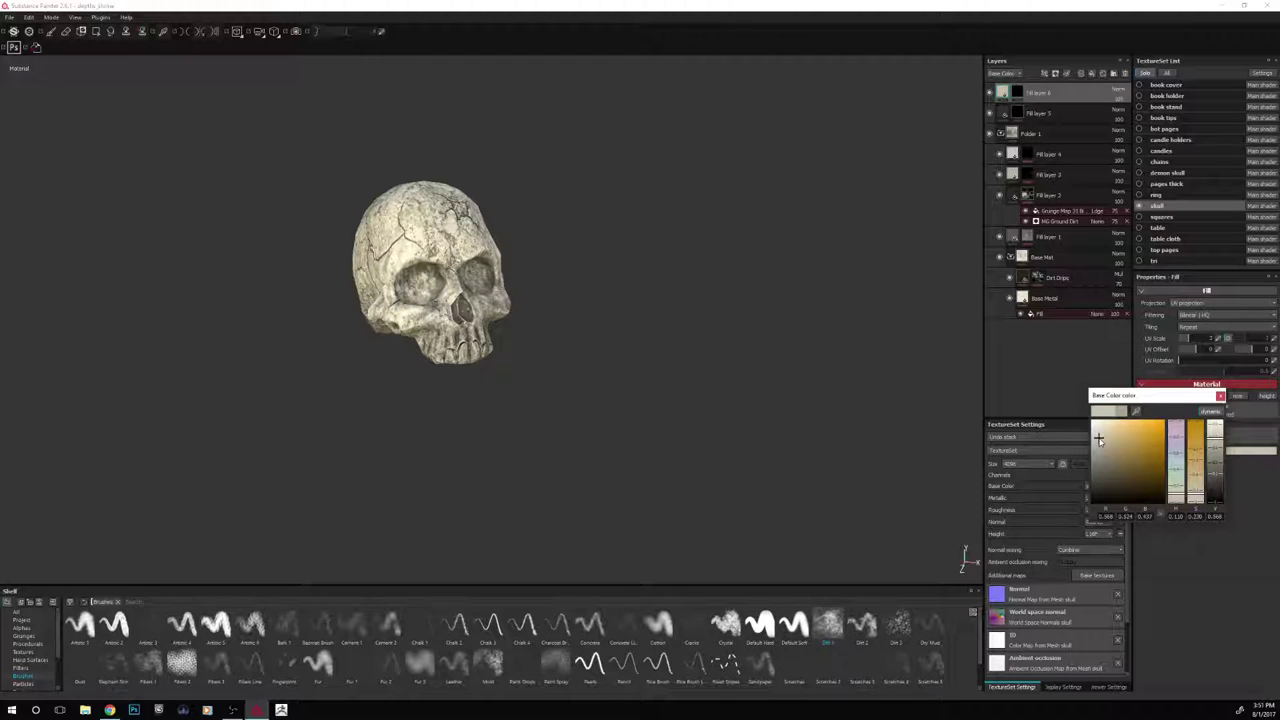
{"action": "left_click_drag", "start_coordinate": [1098, 439], "coordinate": [1095, 441]}
{"action": "left_click_drag", "start_coordinate": [560, 346], "coordinate": [680, 261], "text": "alt"}
{"action": "mouse_move", "coordinate": [680, 261]}
{"action": "middle_mouse_down", "text": "alt"}
{"action": "mouse_move", "coordinate": [678, 203]}
{"action": "mouse_move", "coordinate": [671, 238]}
{"action": "middle_mouse_up", "text": "alt"}
{"action": "left_click_drag", "start_coordinate": [671, 238], "coordinate": [769, 234], "text": "alt"}
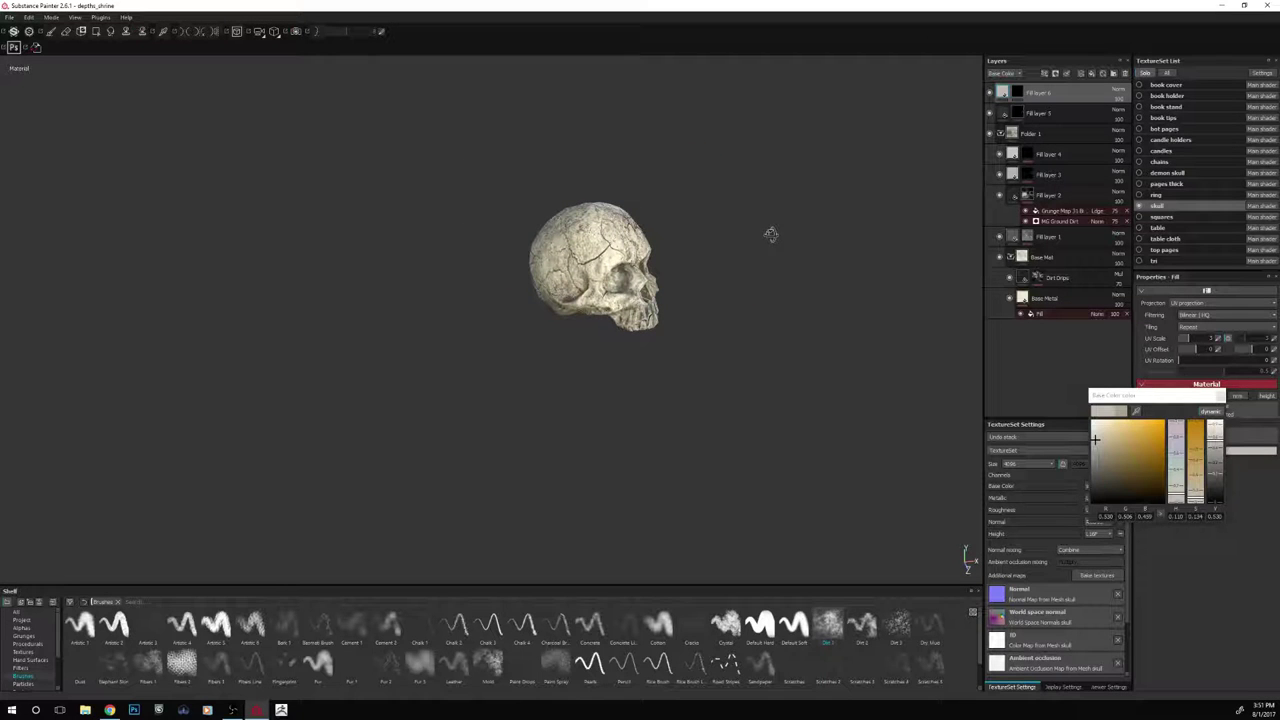
Show all texture sets again and examine the skull on the full shrine from several angles
{"action": "left_click", "coordinate": [1145, 73]}
{"action": "left_click_drag", "start_coordinate": [678, 388], "coordinate": [612, 473], "text": "alt"}
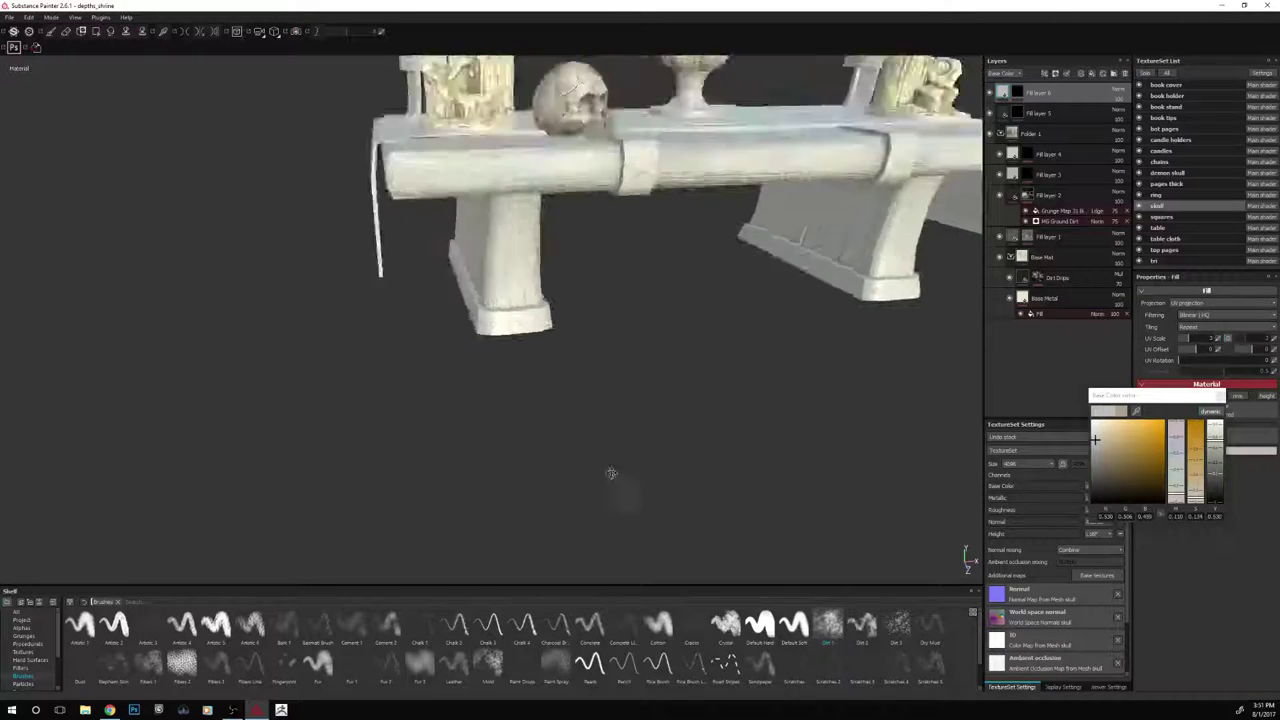
{"action": "middle_click_drag", "start_coordinate": [612, 473], "coordinate": [589, 471], "text": "alt"}
{"action": "scroll", "coordinate": [589, 471], "scroll_direction": "down", "scroll_amount": 2}
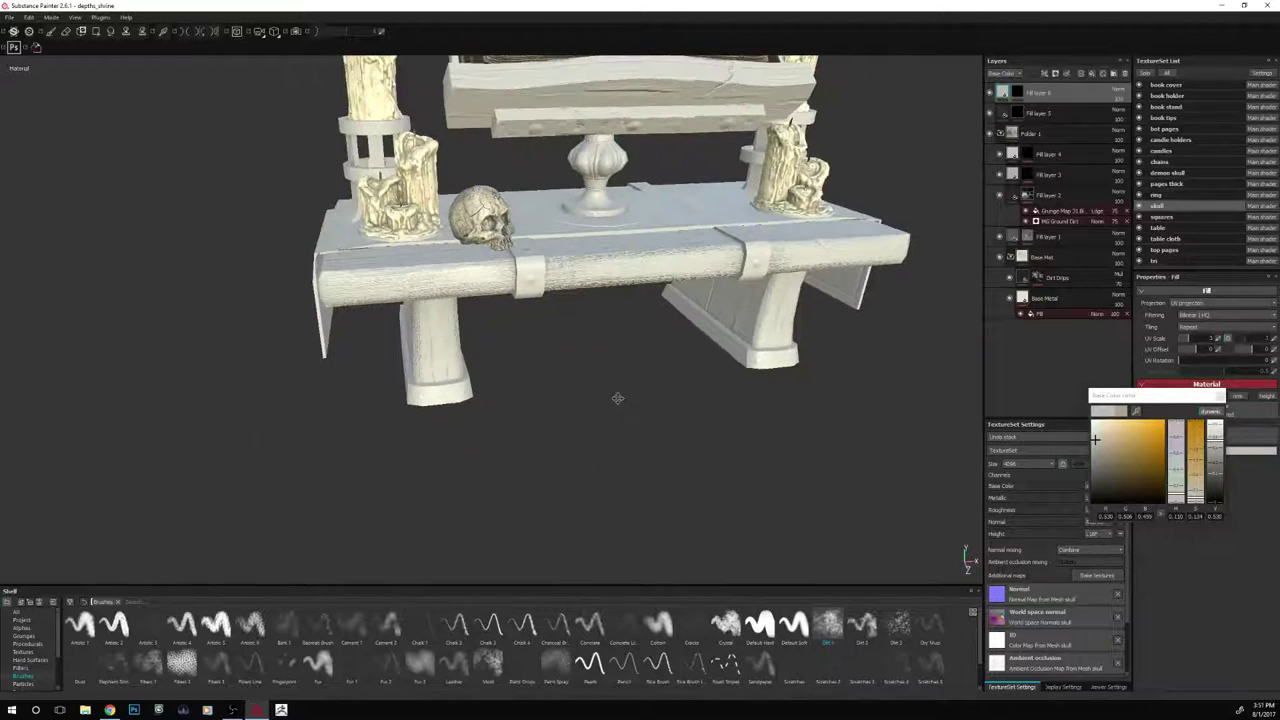
{"action": "left_click_drag", "start_coordinate": [618, 398], "coordinate": [595, 483], "text": "alt"}
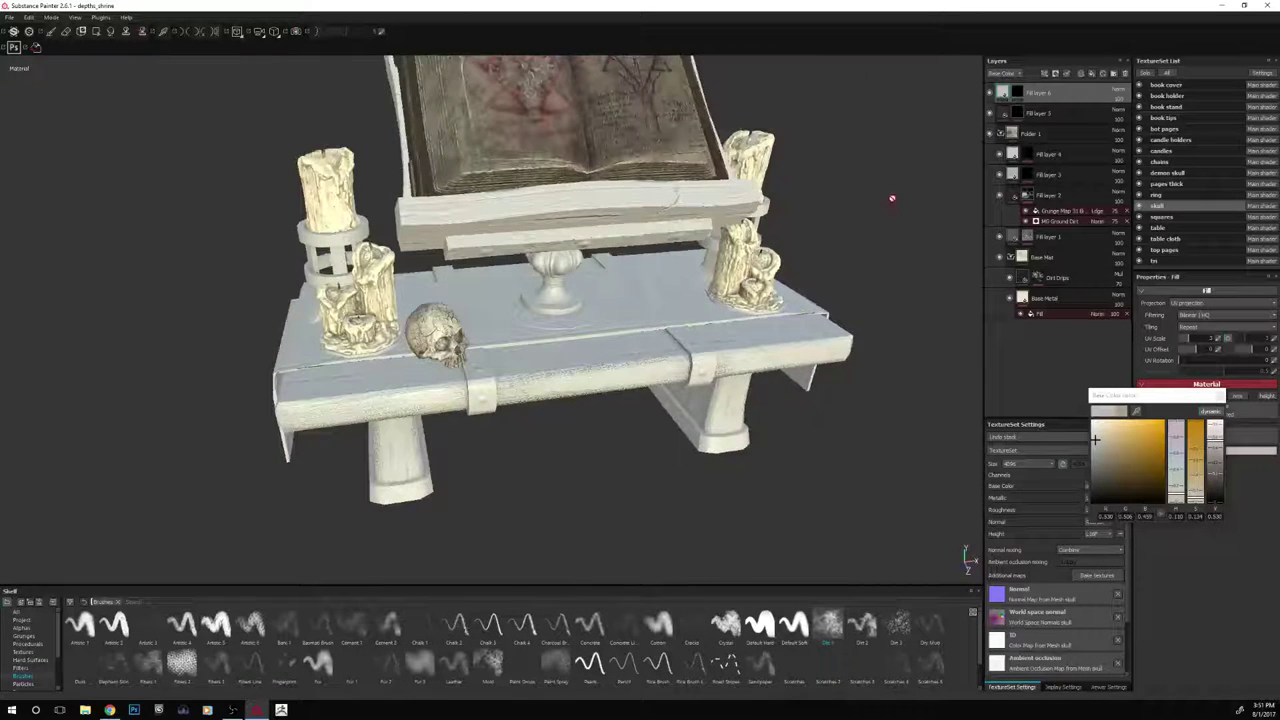
{"action": "left_click_drag", "start_coordinate": [892, 198], "coordinate": [919, 218], "text": "alt"}
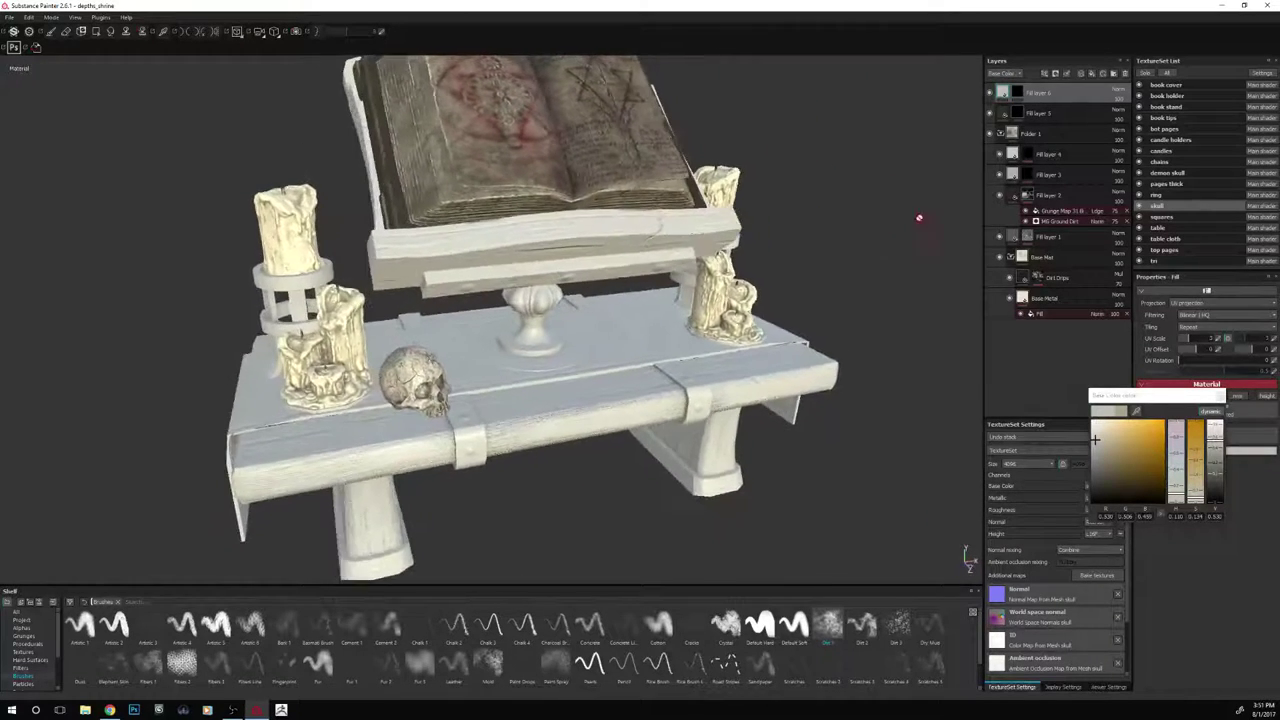
Collapse Folder 1 in the skull's layer stack and set the skull texture set's size to 2048
{"action": "left_click", "coordinate": [1001, 133]}
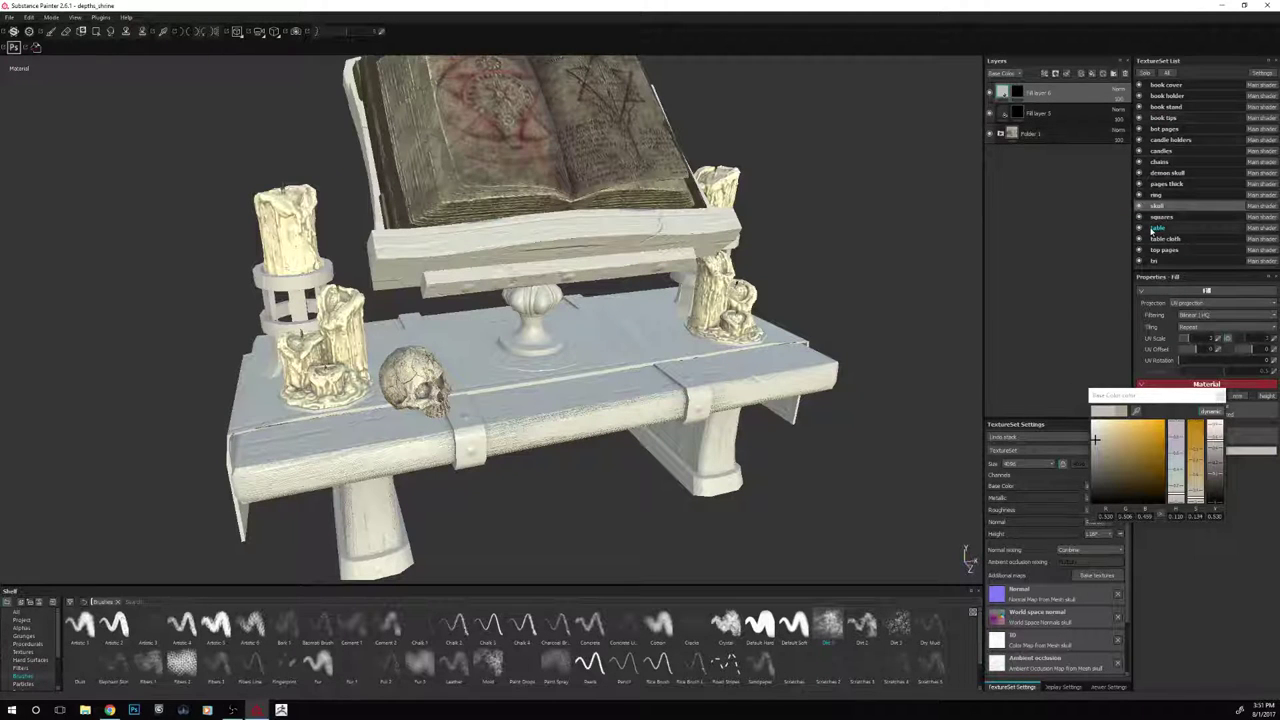
{"action": "left_click", "coordinate": [1043, 466]}
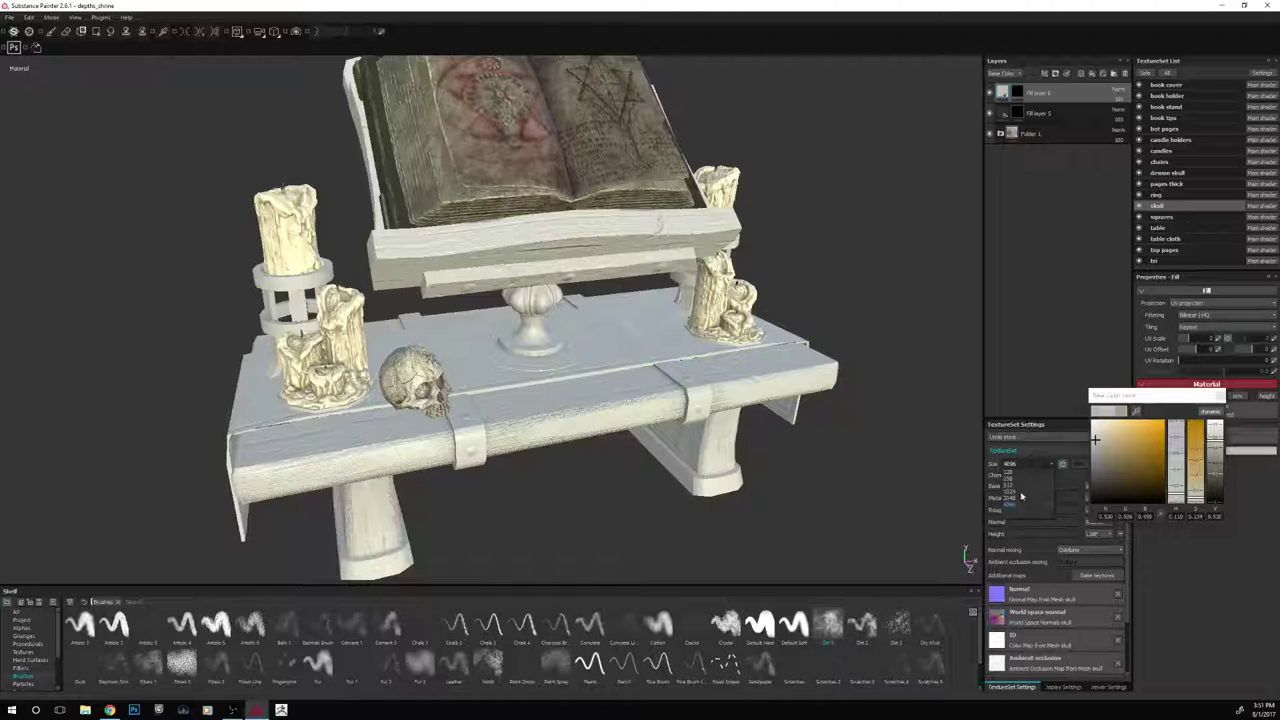
{"action": "left_click", "coordinate": [1018, 501]}
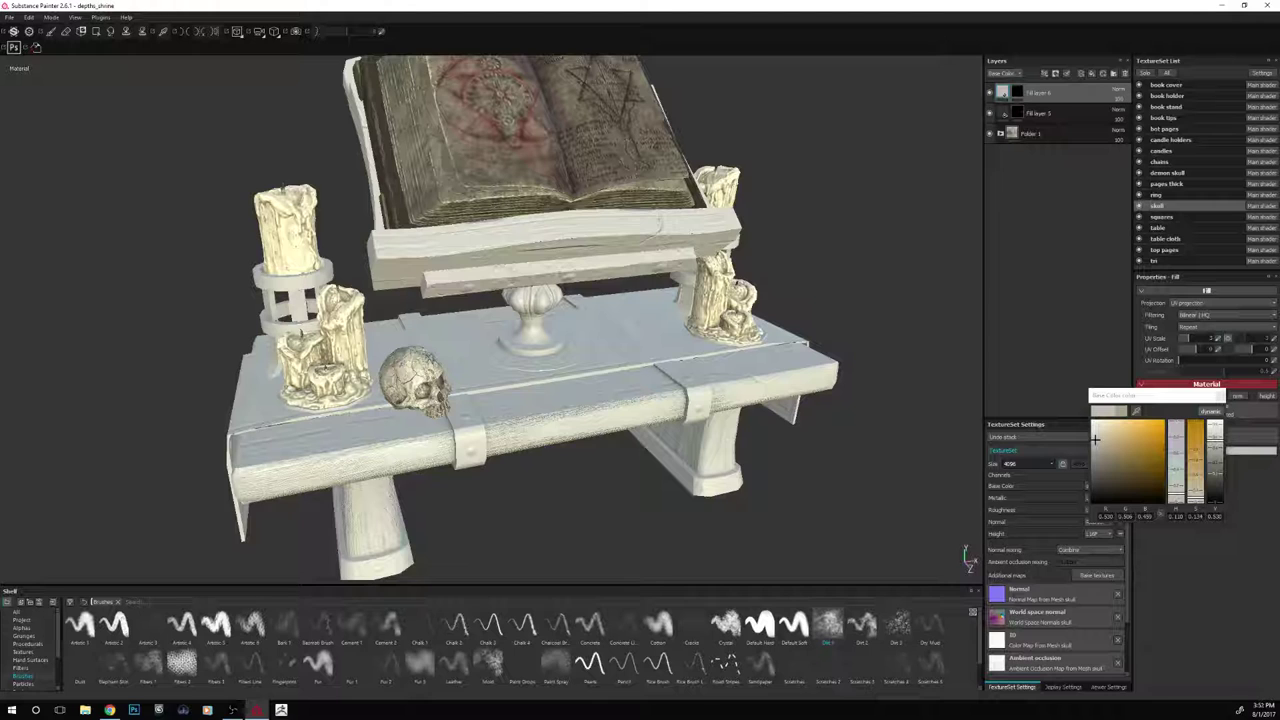
{"action": "key", "text": "alt+Tab"}
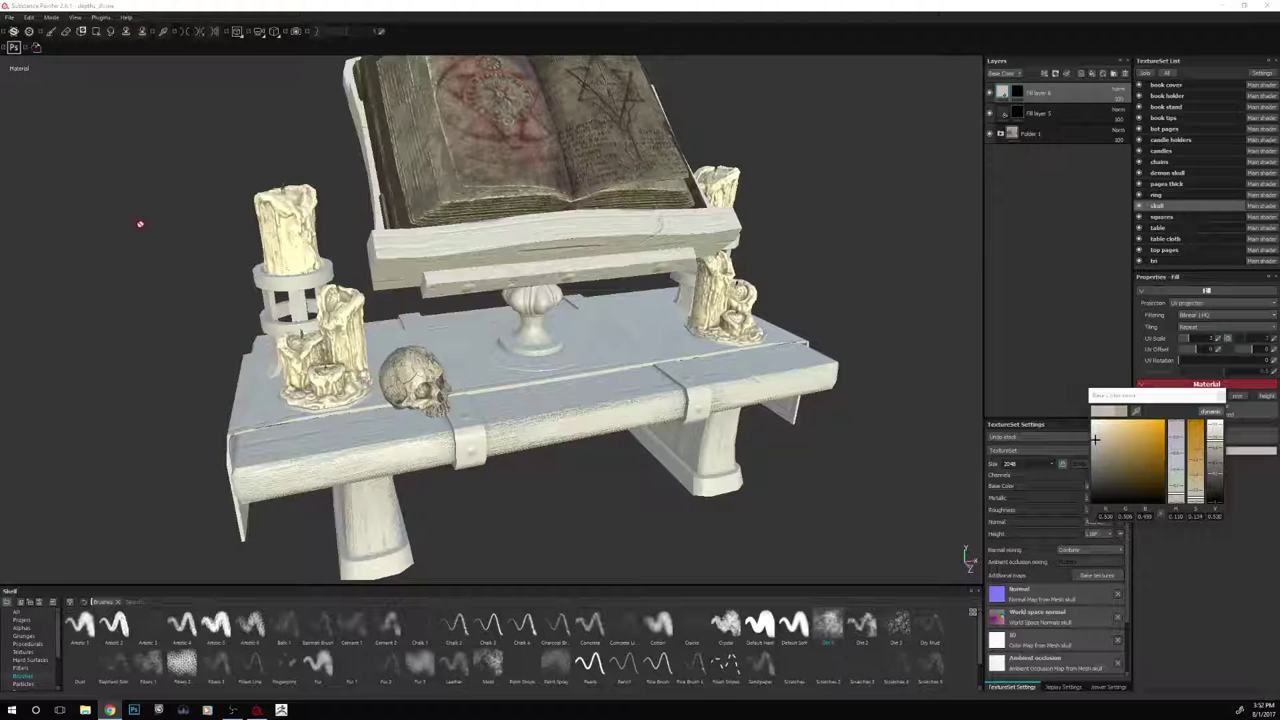
{"action": "mouse_move", "coordinate": [843, 286]}
{"action": "left_mouse_down", "text": "alt"}
{"action": "mouse_move", "coordinate": [822, 278]}
{"action": "mouse_move", "coordinate": [846, 270]}
{"action": "left_mouse_up", "text": "alt"}
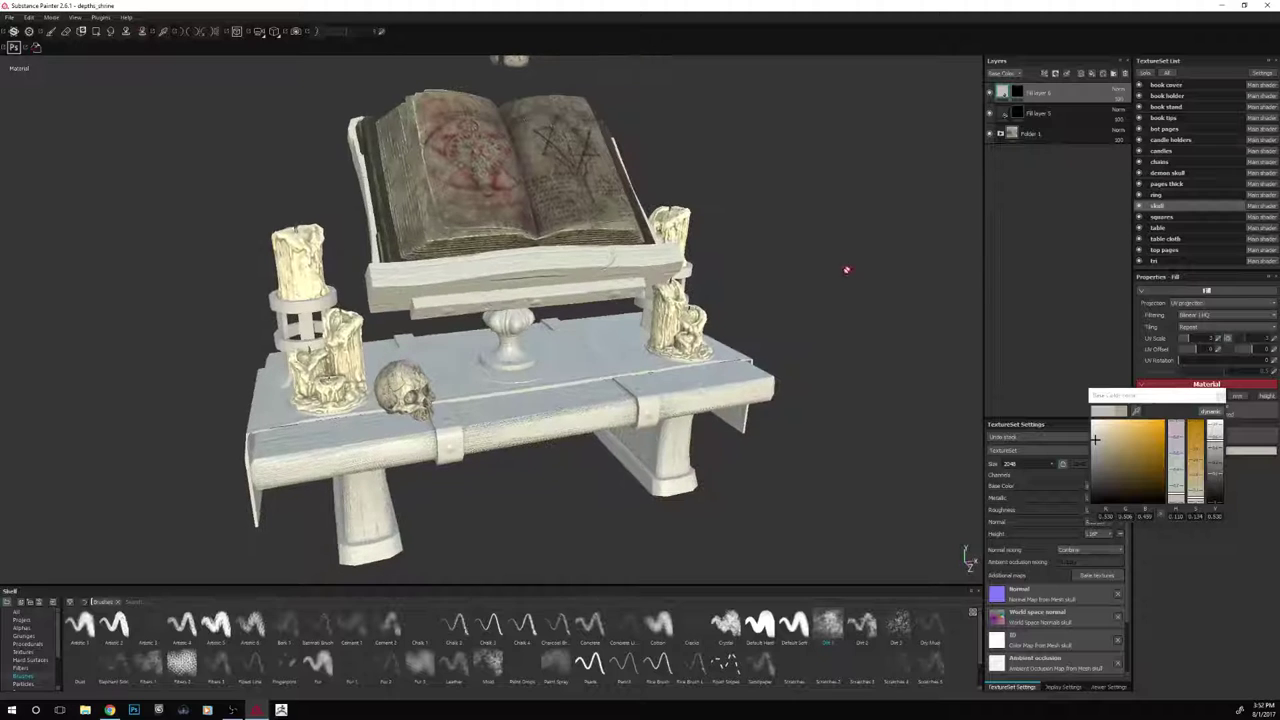
Activate the candle holders texture set and apply the Base Mat smart material to its empty layer stack
{"action": "left_click", "coordinate": [1176, 141]}
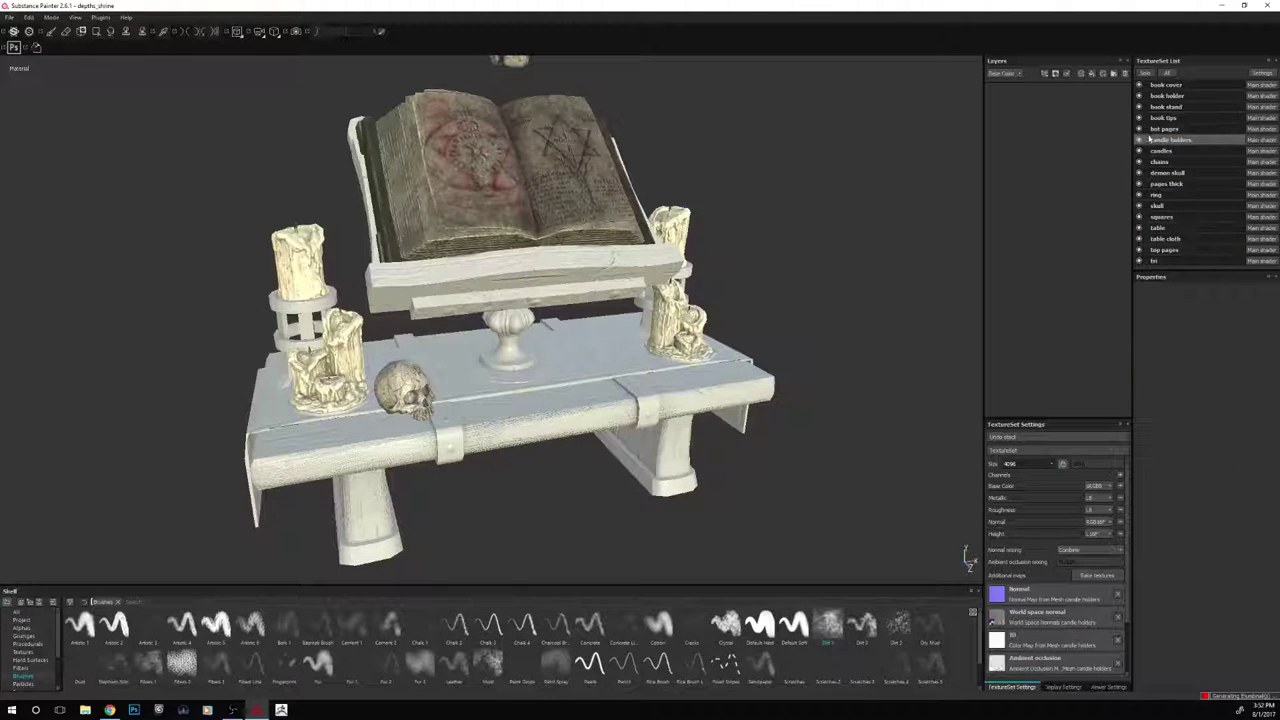
{"action": "left_click", "coordinate": [1146, 74]}
{"action": "left_click", "coordinate": [1146, 74]}
{"action": "scroll", "coordinate": [52, 650], "scroll_direction": "down", "scroll_amount": 3}
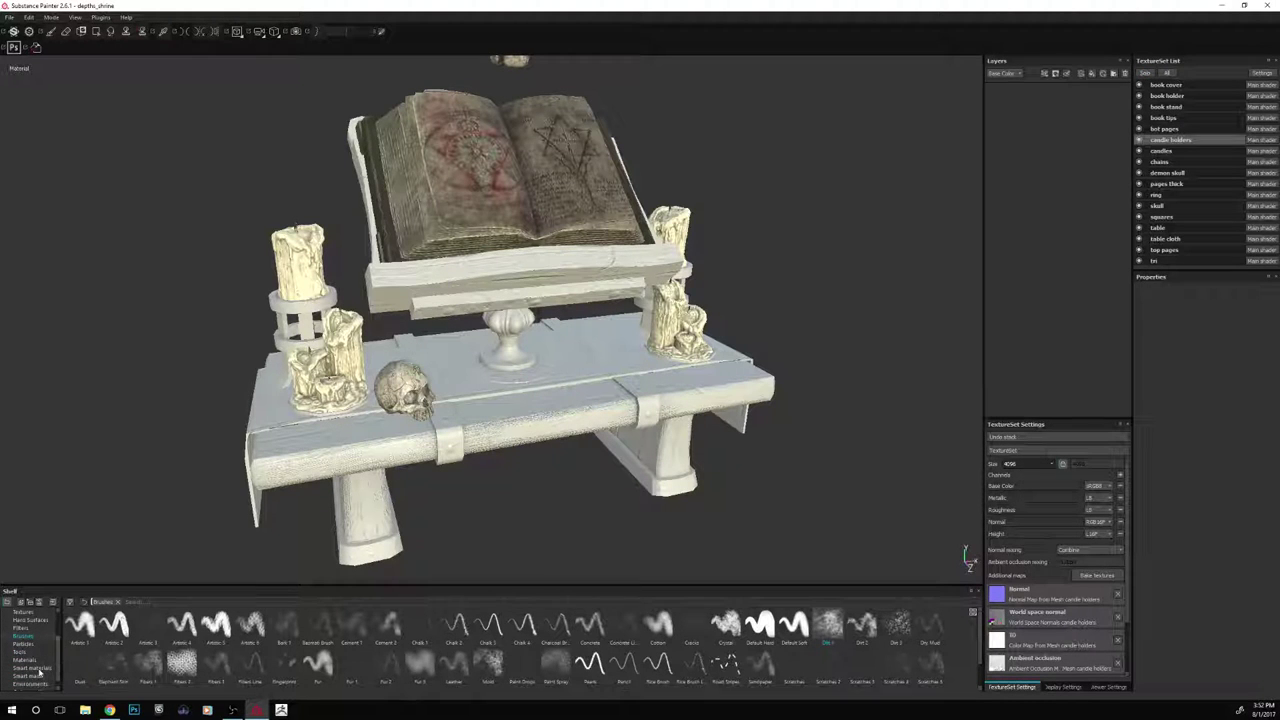
{"action": "left_click", "coordinate": [32, 668]}
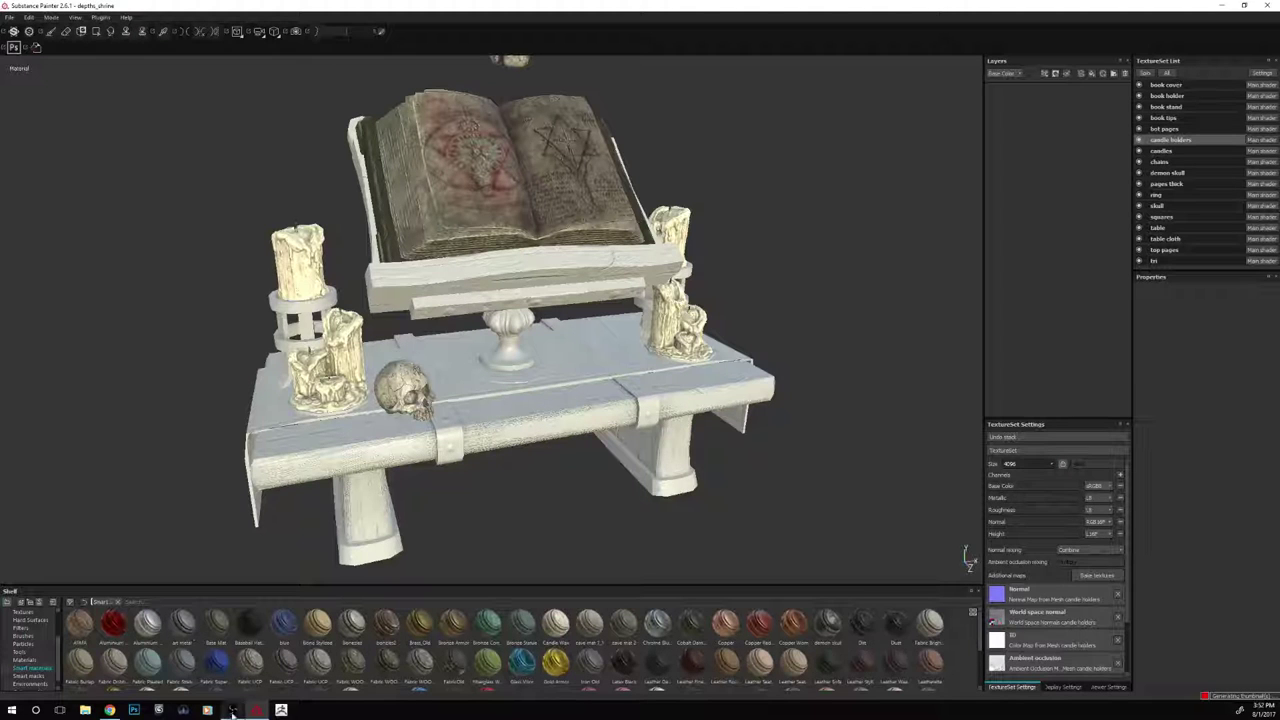
{"action": "left_click_drag", "start_coordinate": [218, 630], "coordinate": [1060, 168]}
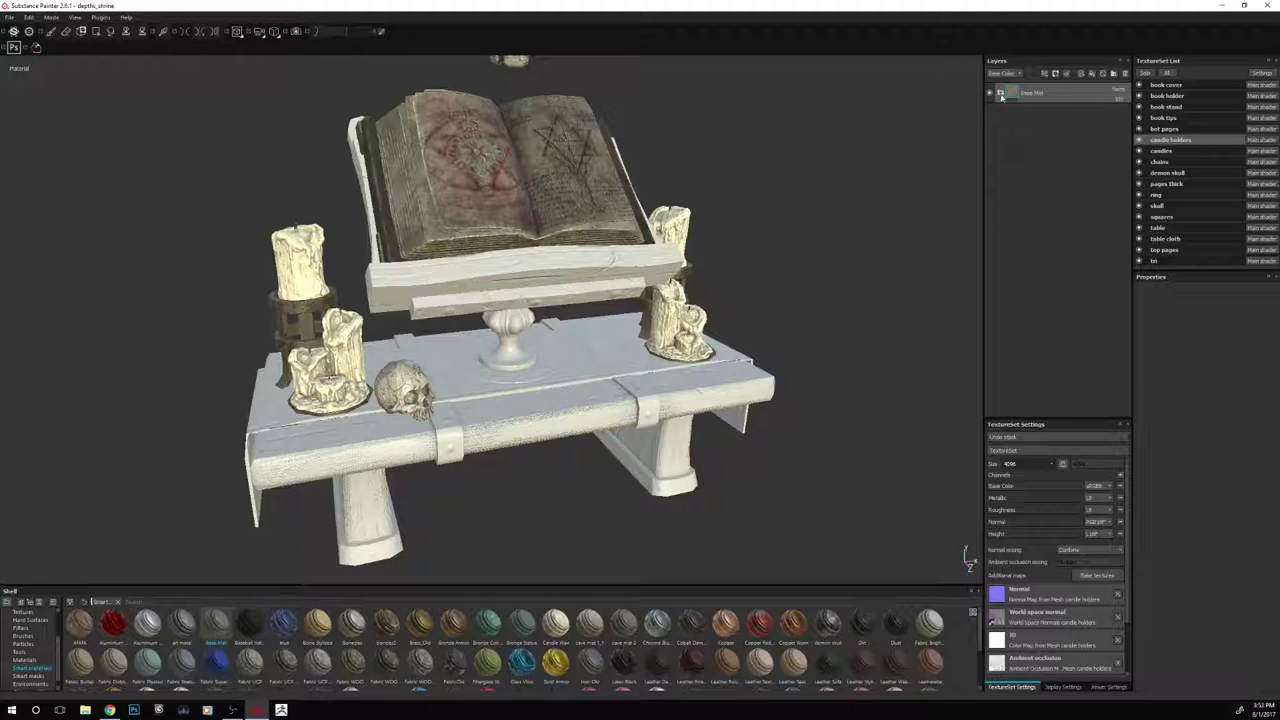
Desaturate the Base Metal layer's base color inside Base Mat to a brownish gray with value 0.234
{"action": "left_click", "coordinate": [1000, 94]}
{"action": "left_click", "coordinate": [1025, 148]}
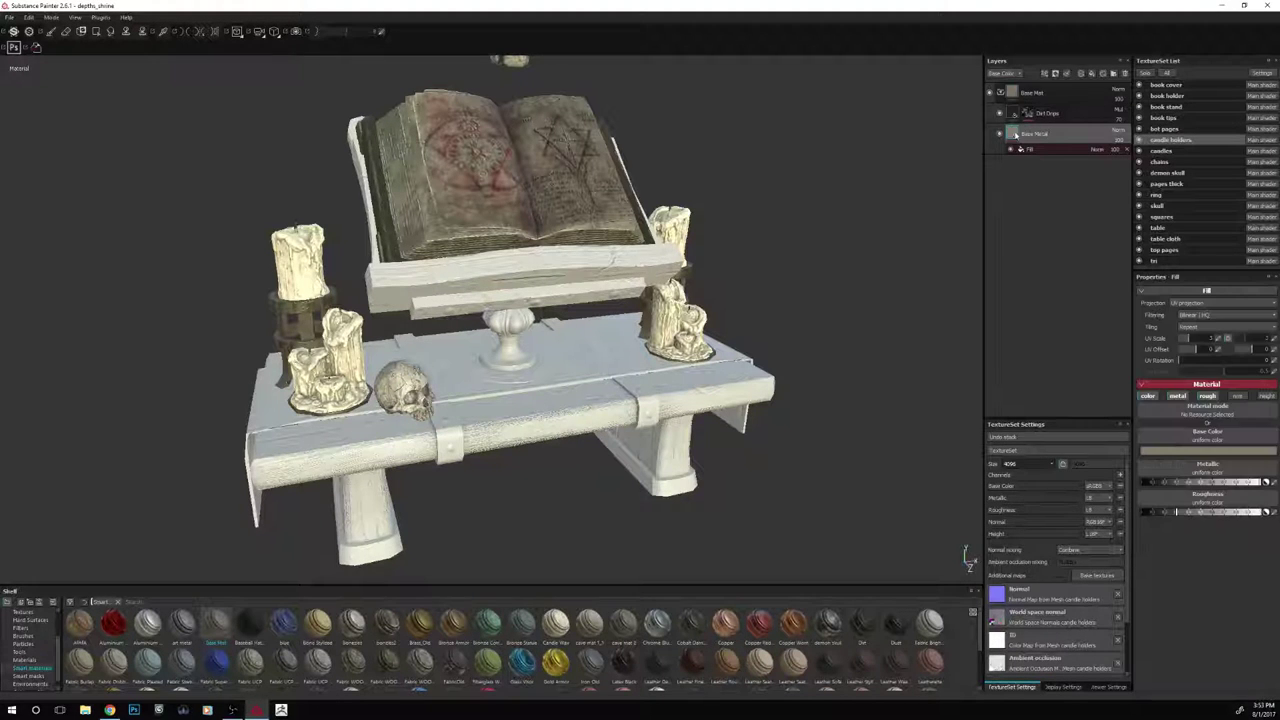
{"action": "left_click", "coordinate": [1210, 451]}
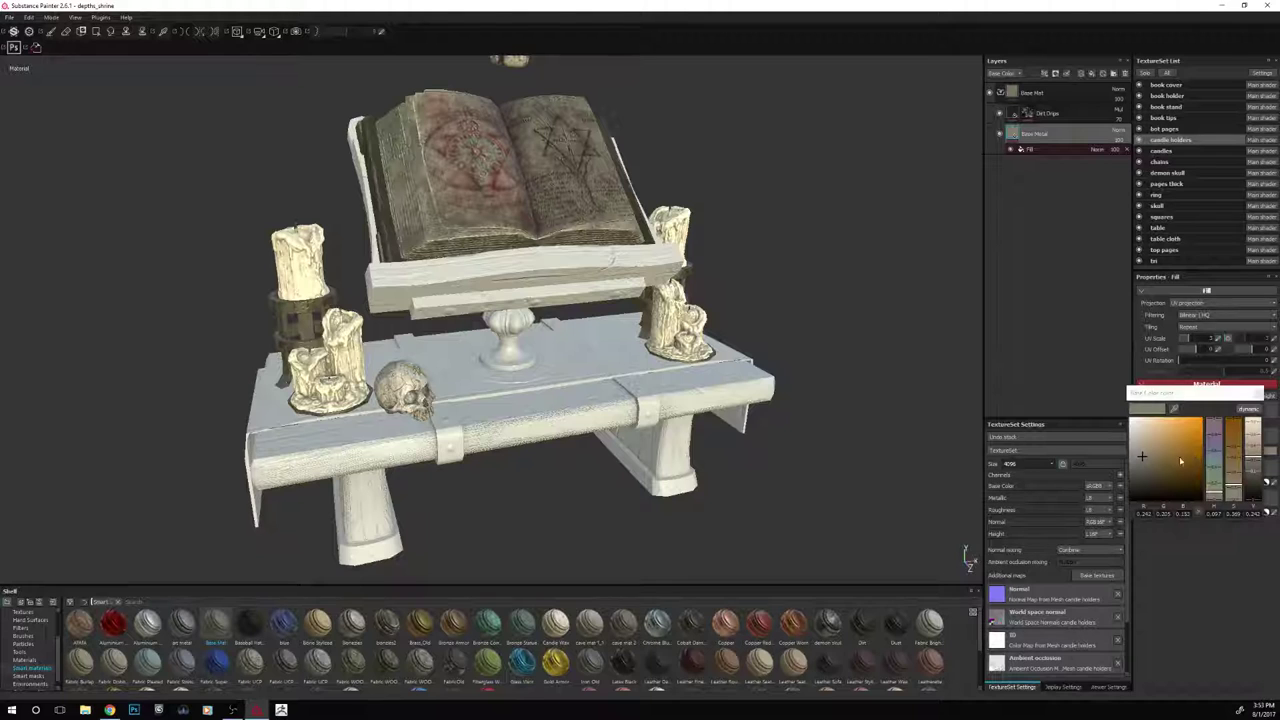
{"action": "left_click", "coordinate": [1135, 458]}
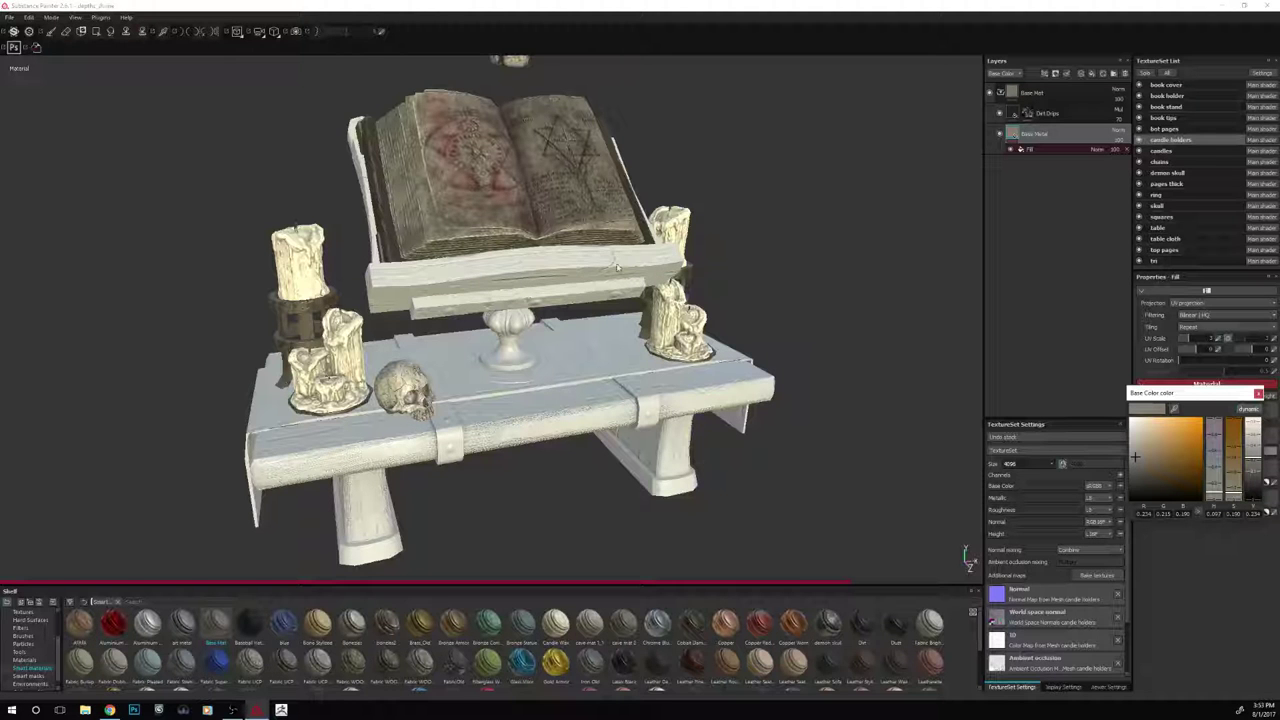
{"action": "left_click_drag", "start_coordinate": [750, 277], "coordinate": [838, 256], "text": "alt"}
{"action": "left_click", "coordinate": [1001, 93]}
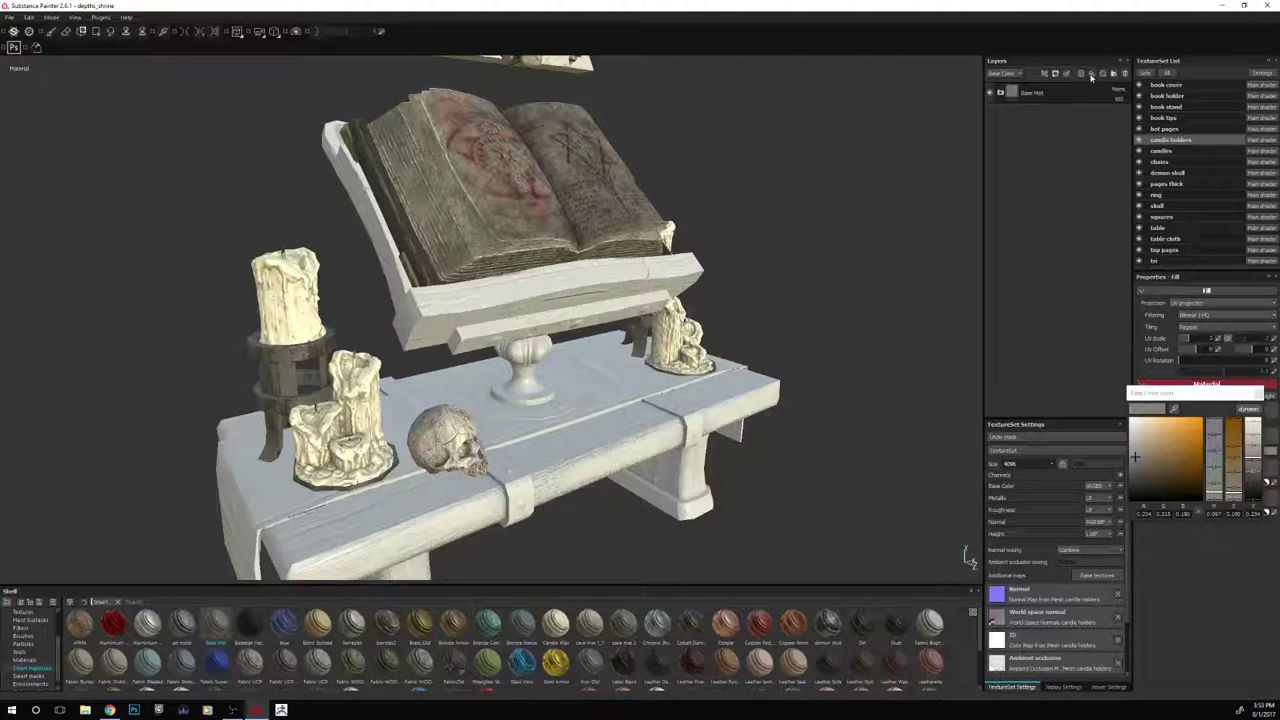
Add a fill layer to the candle holders and place it above the collapsed Base Mat folder
{"action": "left_click", "coordinate": [1092, 76]}
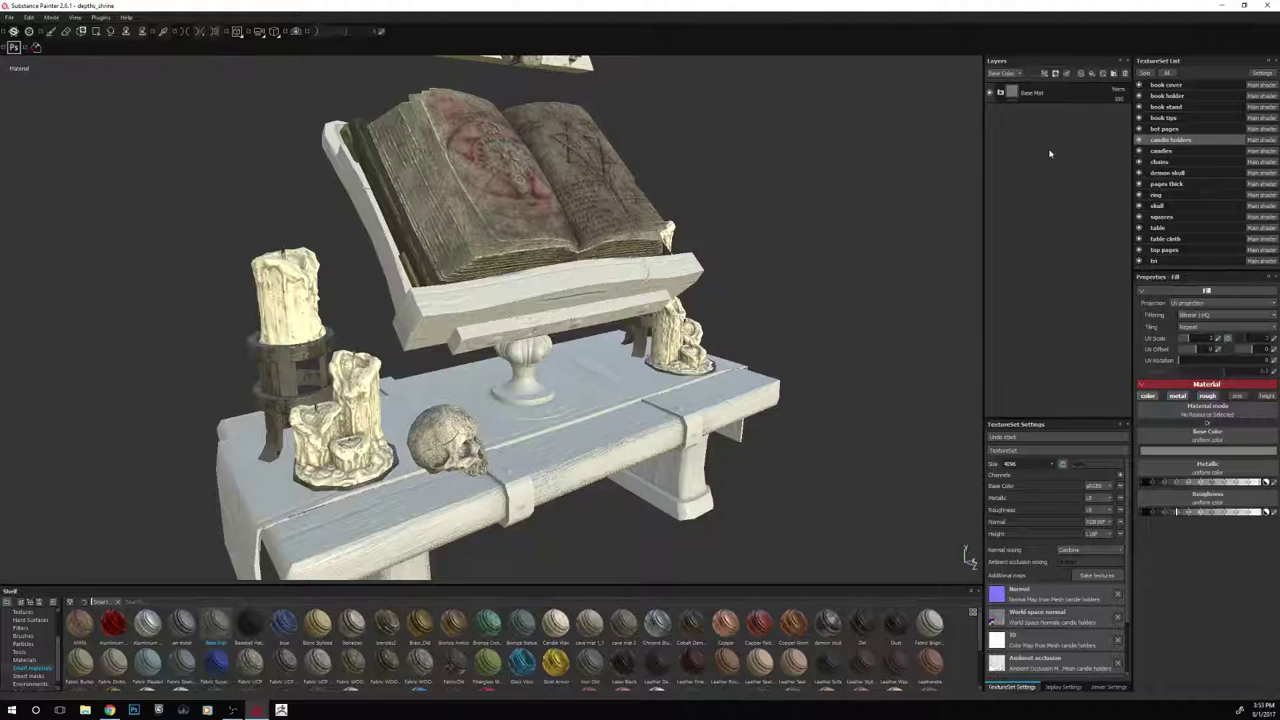
{"action": "key", "text": "ctrl+z"}
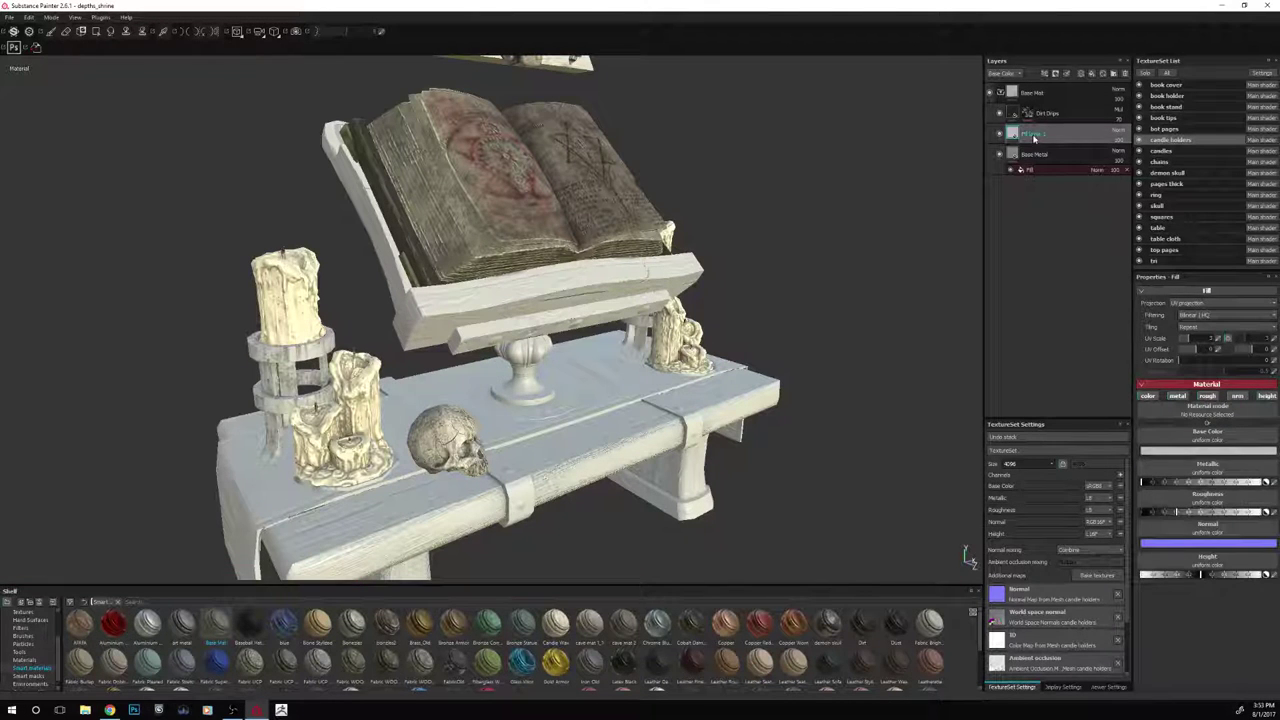
{"action": "left_click_drag", "start_coordinate": [1034, 138], "coordinate": [1031, 82]}
{"action": "left_click", "coordinate": [1000, 115]}
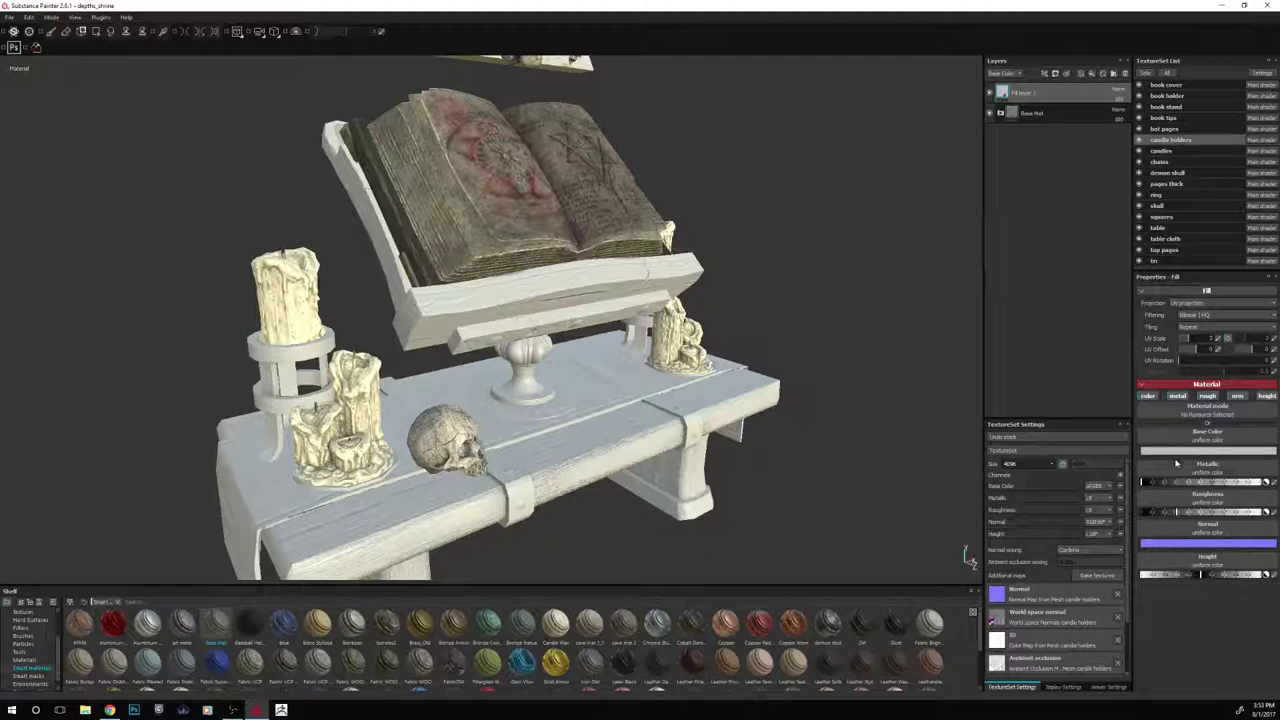
Limit the new fill layer to the color channel and set its base color to a near-black
{"action": "left_click", "coordinate": [1184, 396]}
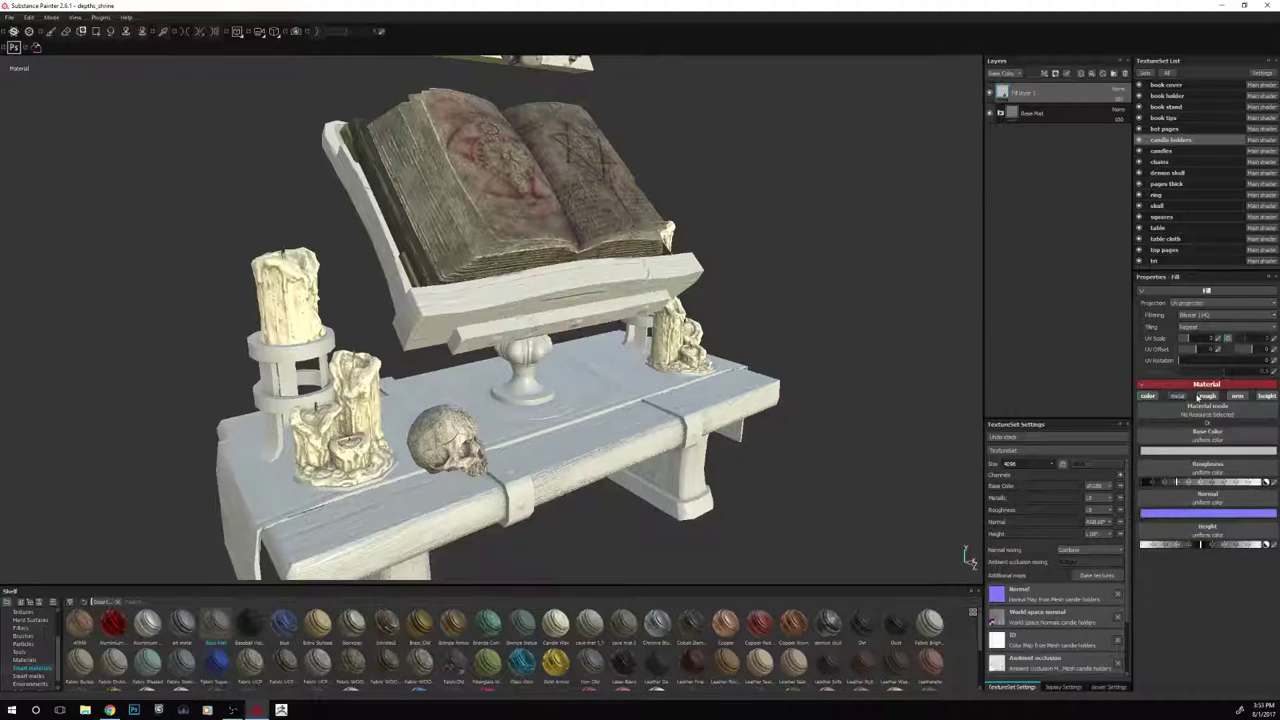
{"action": "left_click", "coordinate": [1205, 396]}
{"action": "left_click", "coordinate": [1237, 396]}
{"action": "left_click", "coordinate": [1265, 396]}
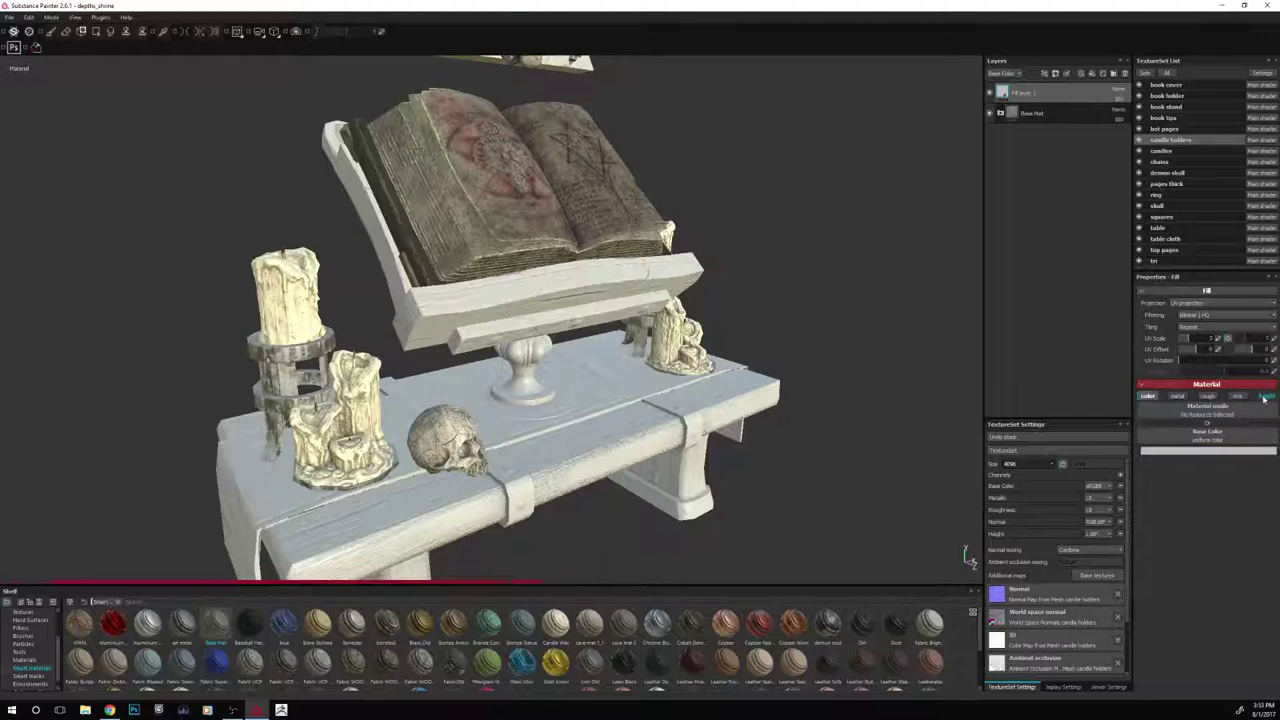
{"action": "left_click", "coordinate": [1183, 453]}
{"action": "mouse_move", "coordinate": [1112, 470]}
{"action": "left_mouse_down"}
{"action": "mouse_move", "coordinate": [1112, 494]}
{"action": "mouse_move", "coordinate": [1112, 480]}
{"action": "left_mouse_up"}
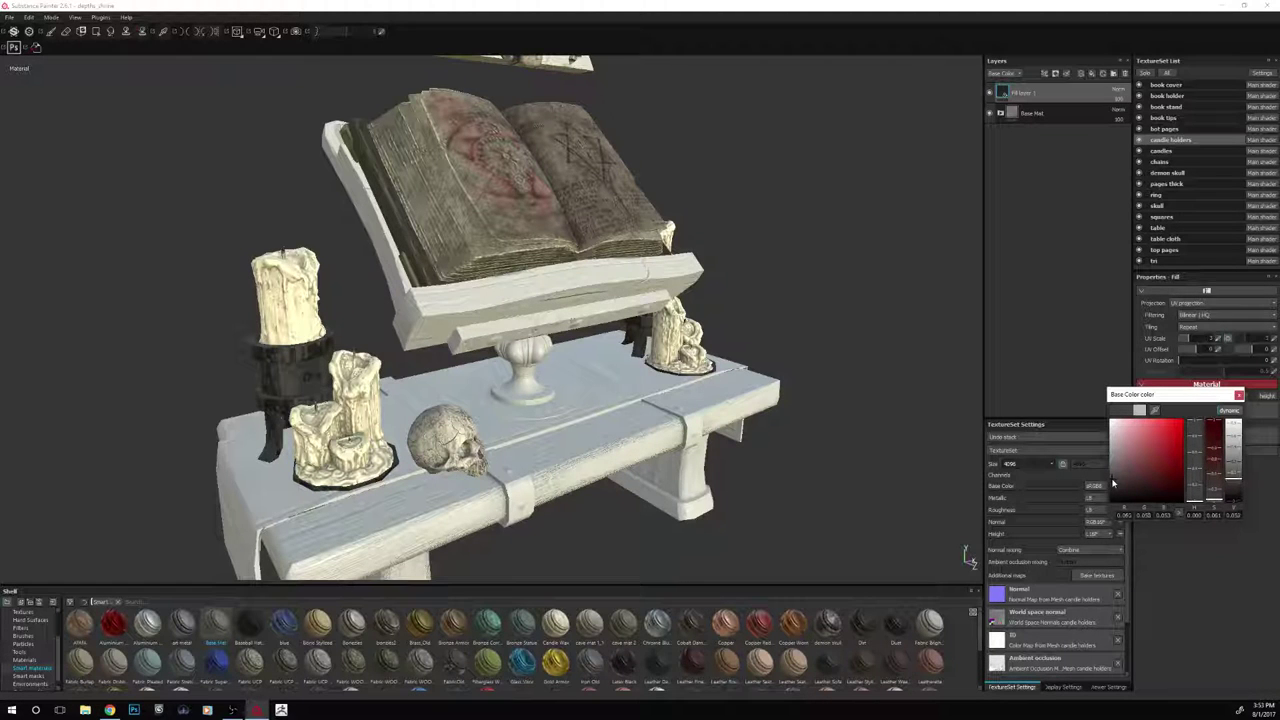
Give the near-black fill layer a black mask driven by the MG Dirt generator
{"action": "key", "text": "e"}
{"action": "right_click", "coordinate": [1025, 105]}
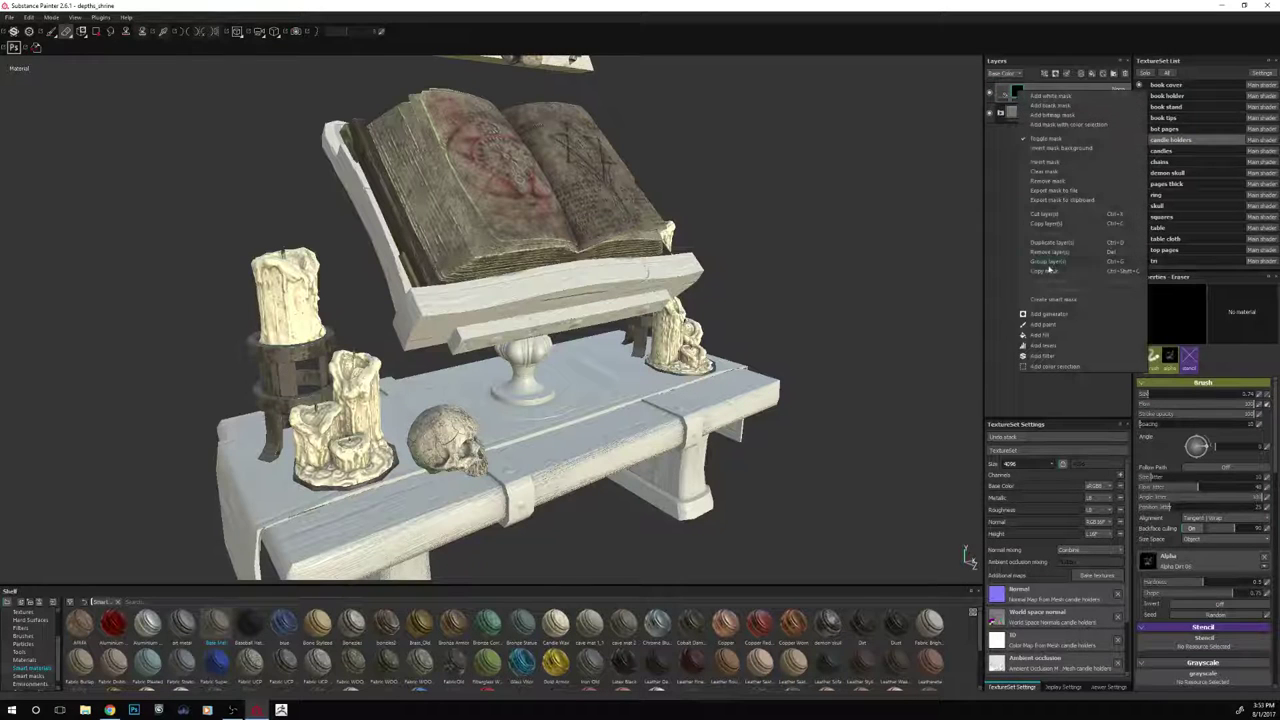
{"action": "left_click", "coordinate": [1048, 314]}
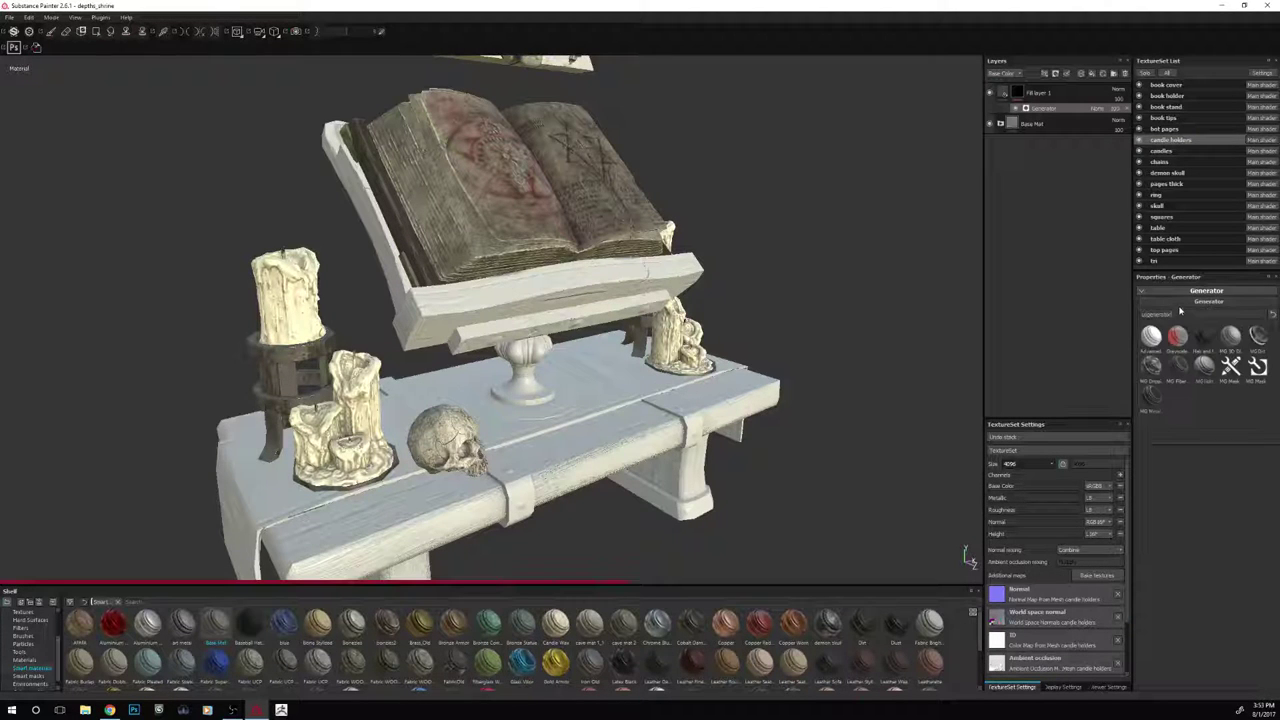
{"action": "left_click", "coordinate": [1259, 339]}
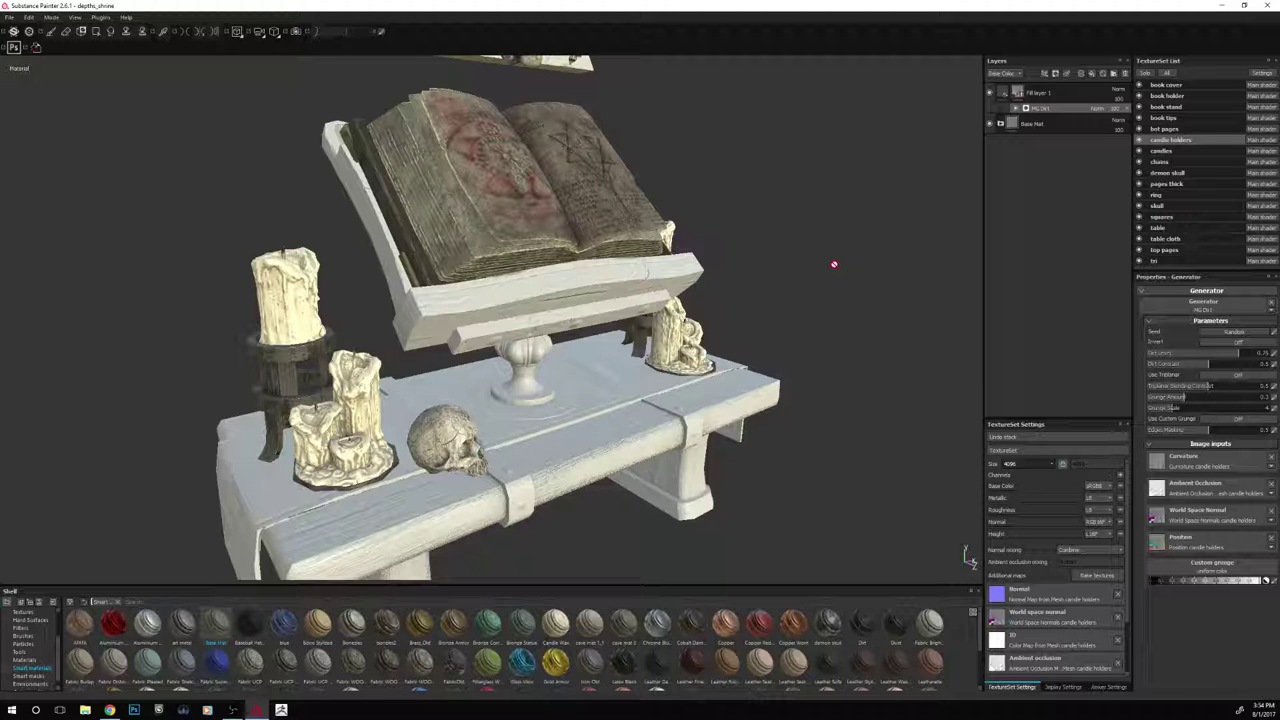
Lower the MG Dirt generator's dirt level to 0.6 and compare the candle holders with the dirt layer off and on
{"action": "left_click_drag", "start_coordinate": [860, 251], "coordinate": [831, 254], "text": "alt"}
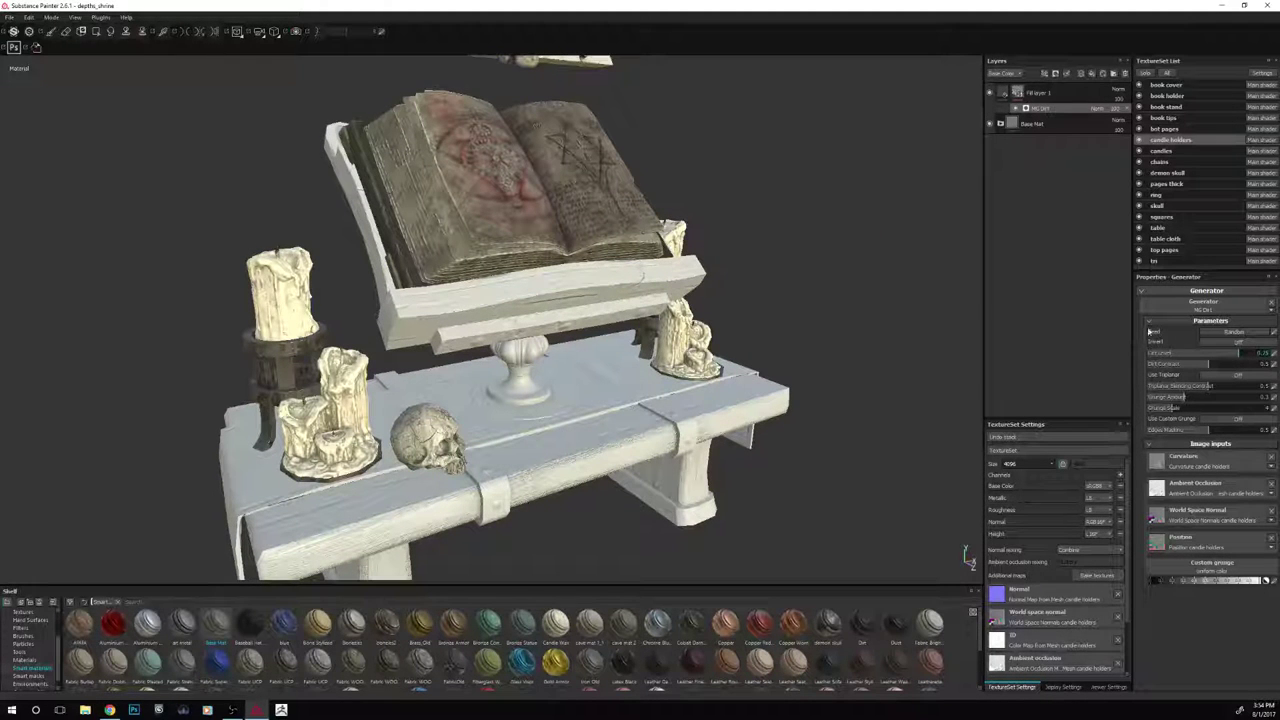
{"action": "left_click_drag", "start_coordinate": [1221, 358], "coordinate": [1210, 356]}
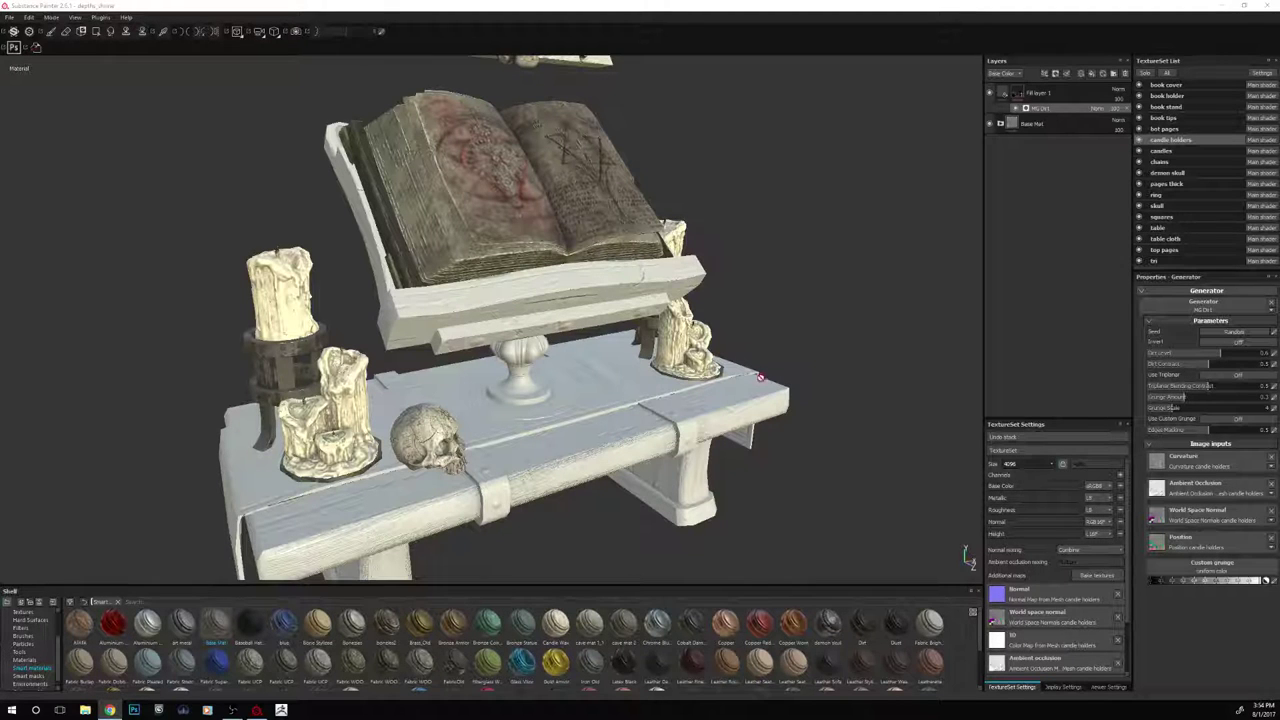
{"action": "left_click_drag", "start_coordinate": [857, 289], "coordinate": [834, 271], "text": "alt"}
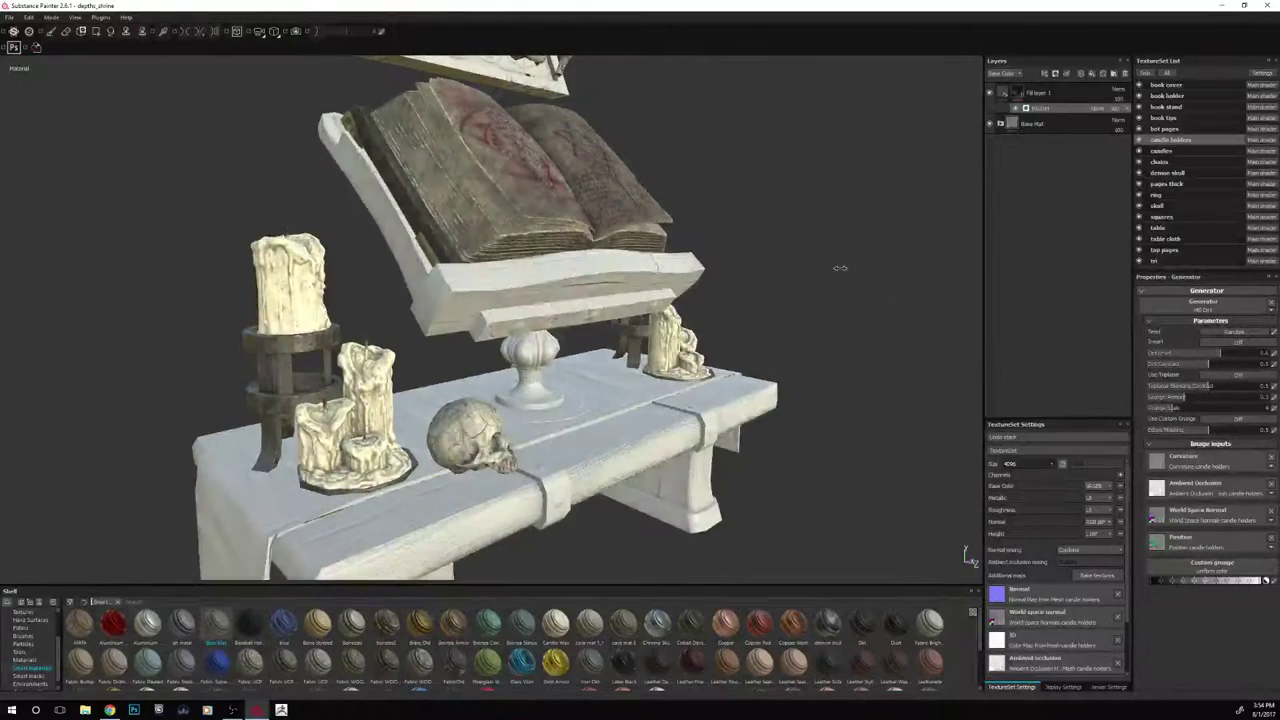
{"action": "left_click", "coordinate": [990, 93]}
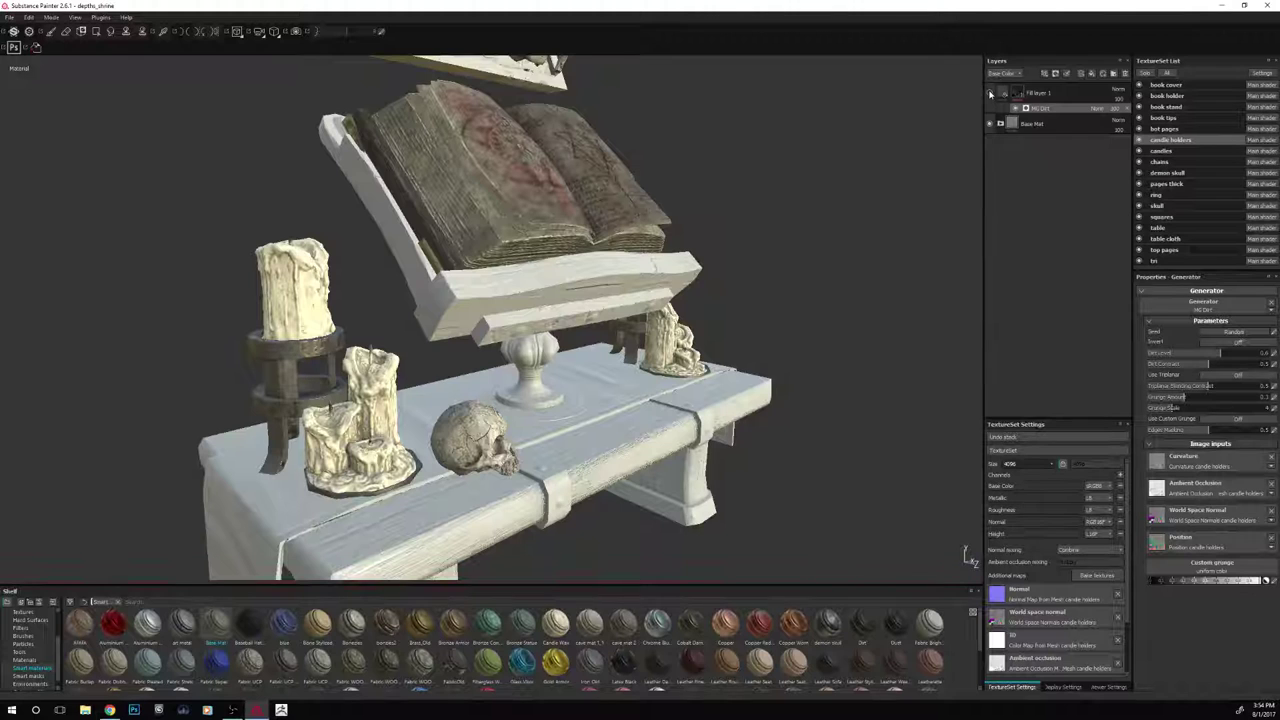
{"action": "left_click", "coordinate": [990, 93]}
Darken the dirt fill layer's base color to a near-black with value 0.031
{"action": "left_click", "coordinate": [1004, 93]}
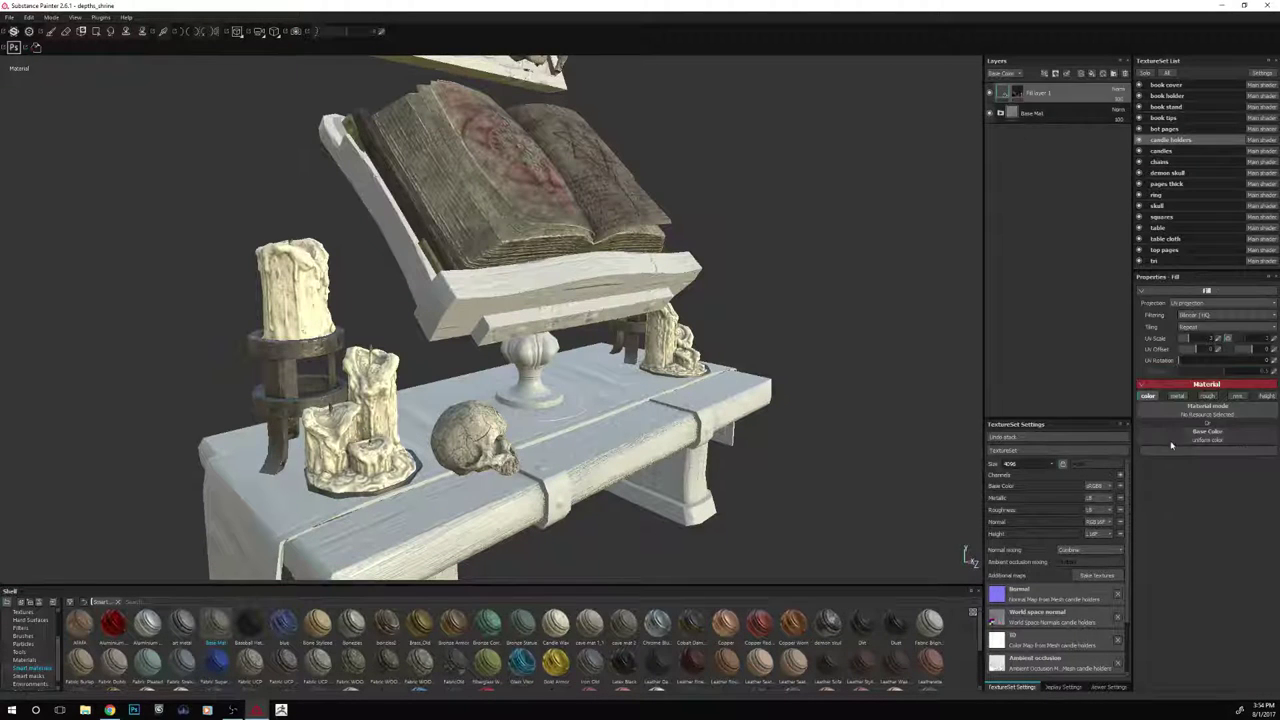
{"action": "left_click", "coordinate": [1165, 445]}
{"action": "left_click", "coordinate": [1094, 486]}
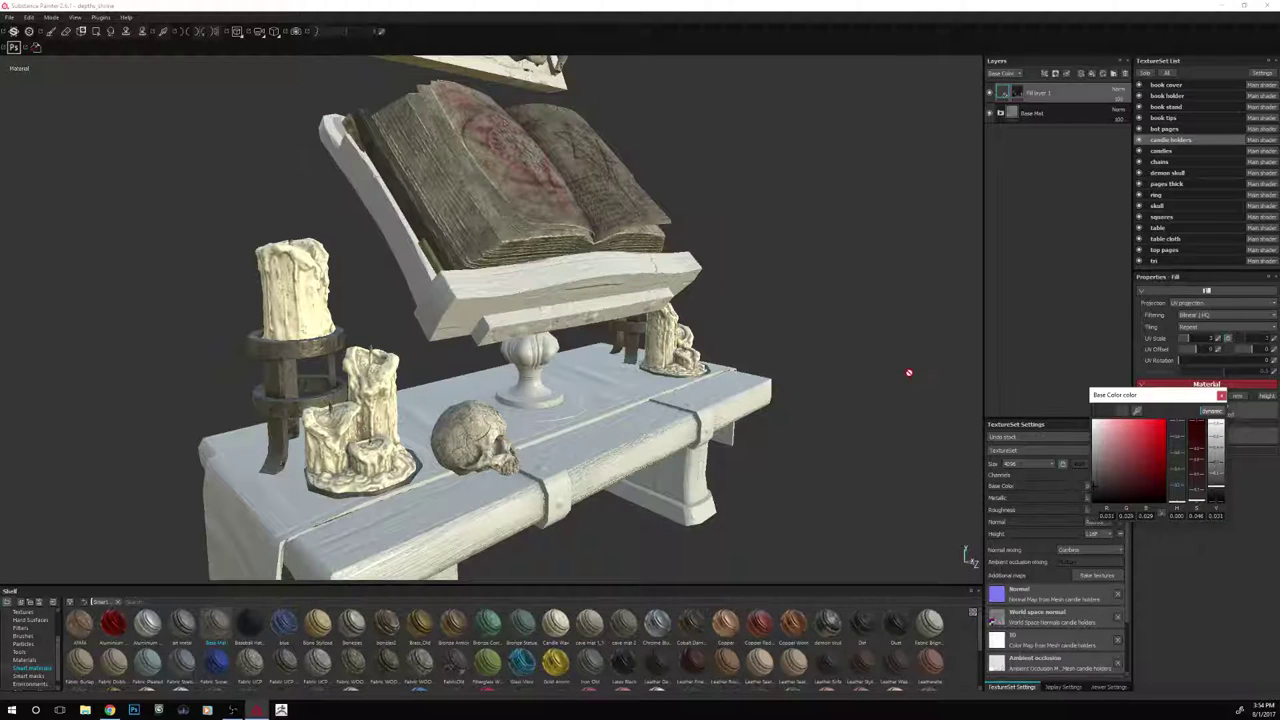
{"action": "left_click_drag", "start_coordinate": [877, 393], "coordinate": [954, 234], "text": "alt"}
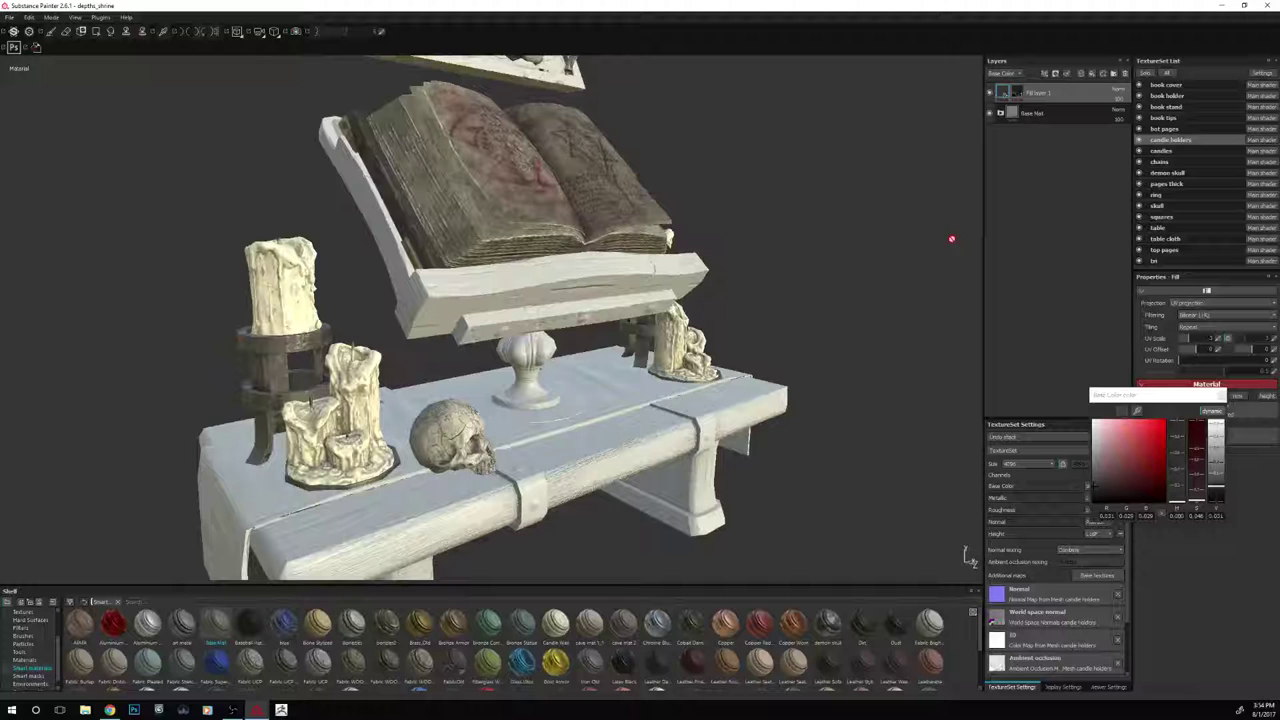
Add a second fill layer on top of the candle holders' stack with only the color channel enabled
{"action": "left_click", "coordinate": [1092, 77]}
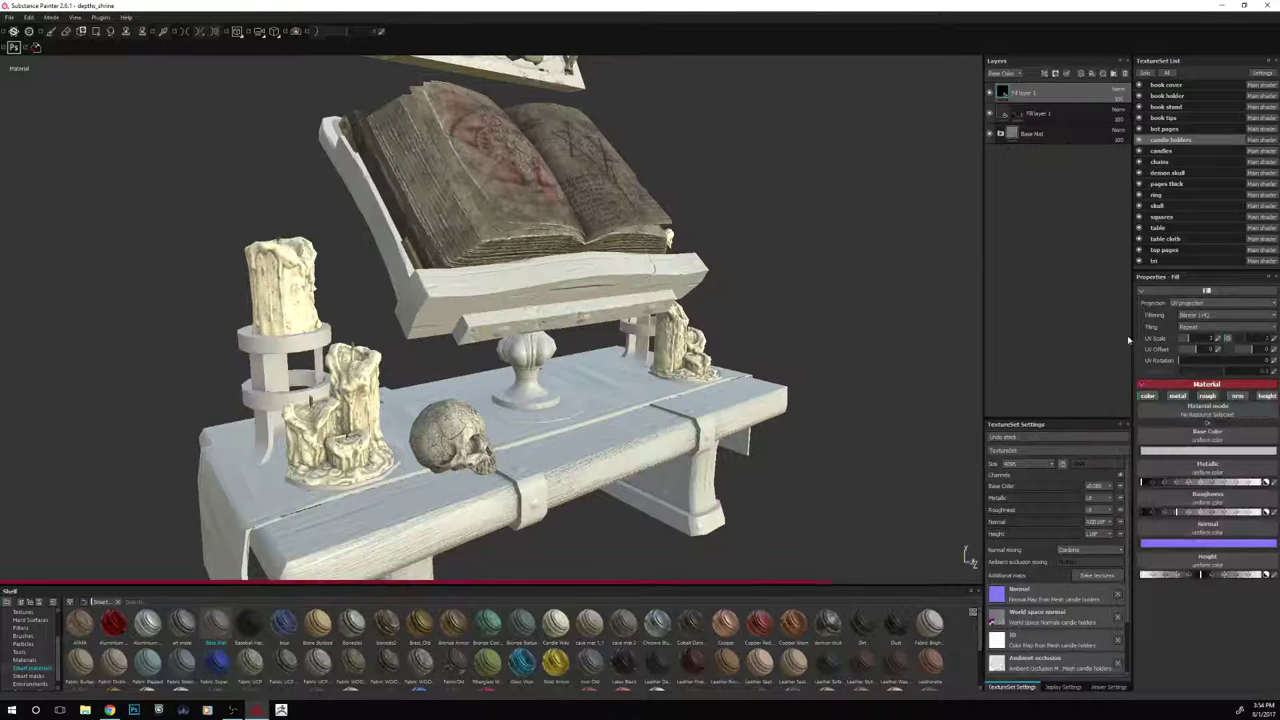
{"action": "left_click", "coordinate": [1178, 396]}
{"action": "left_click", "coordinate": [1207, 396]}
{"action": "left_click", "coordinate": [1237, 396]}
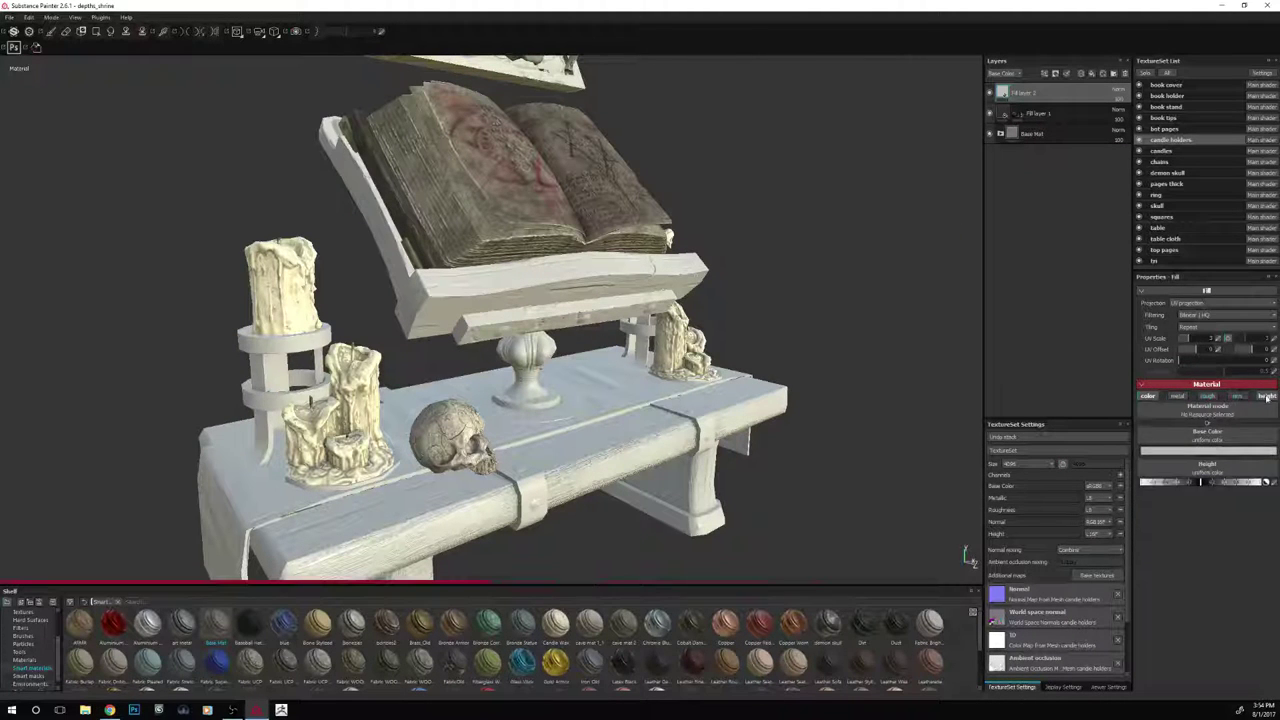
{"action": "left_click", "coordinate": [1266, 396]}
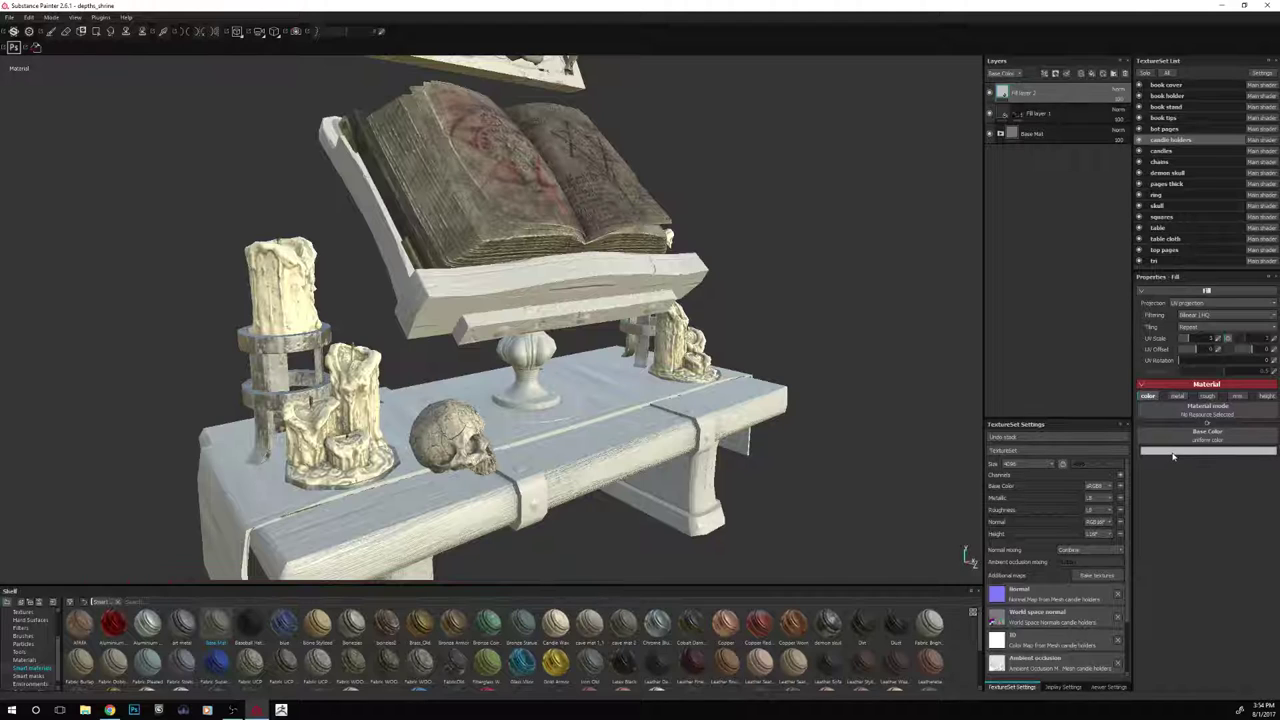
Give the top fill layer of the candle holders a black mask driven by the MG Metal Edge Wear generator
{"action": "double_click", "coordinate": [1030, 93]}
{"action": "right_click", "coordinate": [1034, 92]}
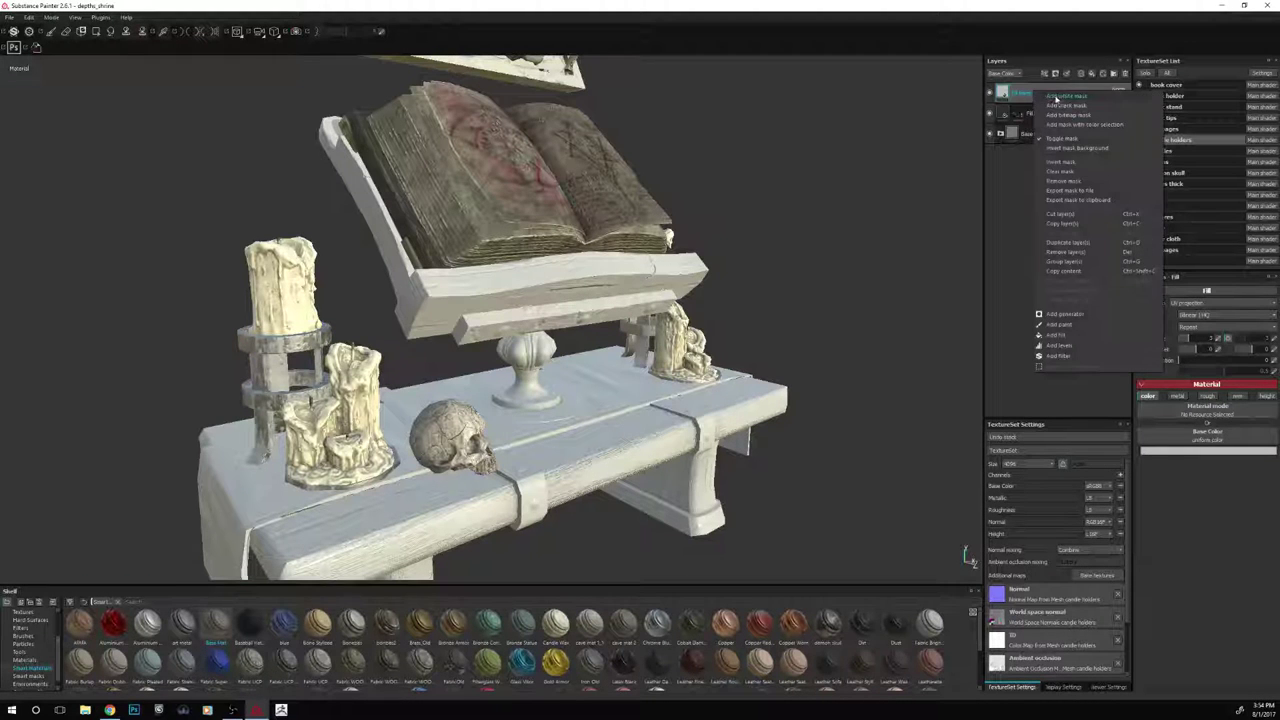
{"action": "left_click", "coordinate": [1059, 106]}
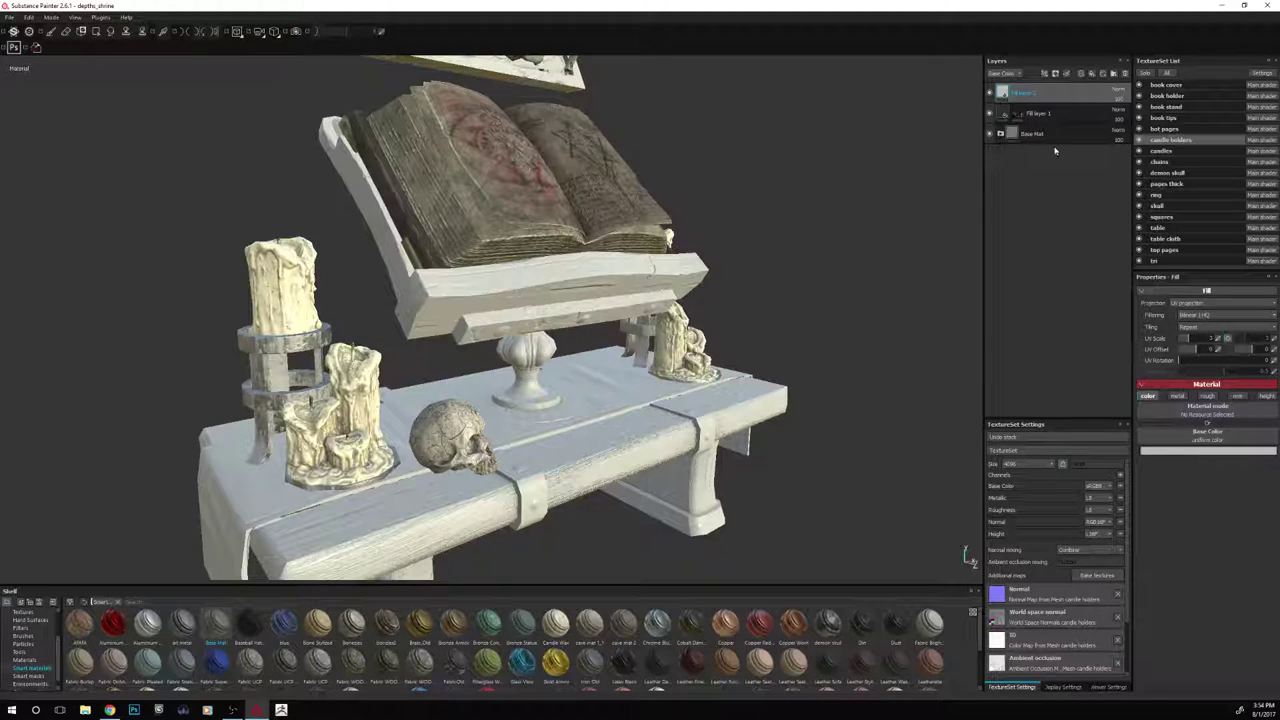
{"action": "right_click", "coordinate": [1024, 90]}
{"action": "left_click", "coordinate": [1077, 314]}
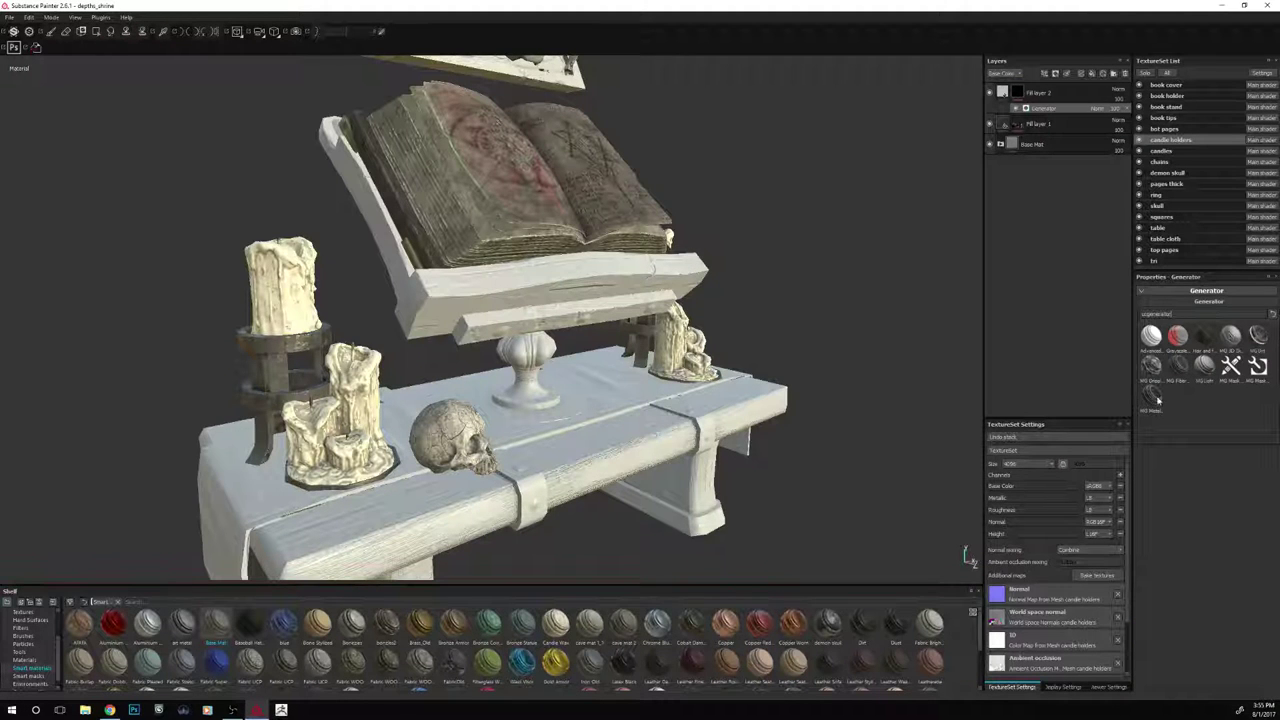
{"action": "left_click", "coordinate": [1154, 397]}
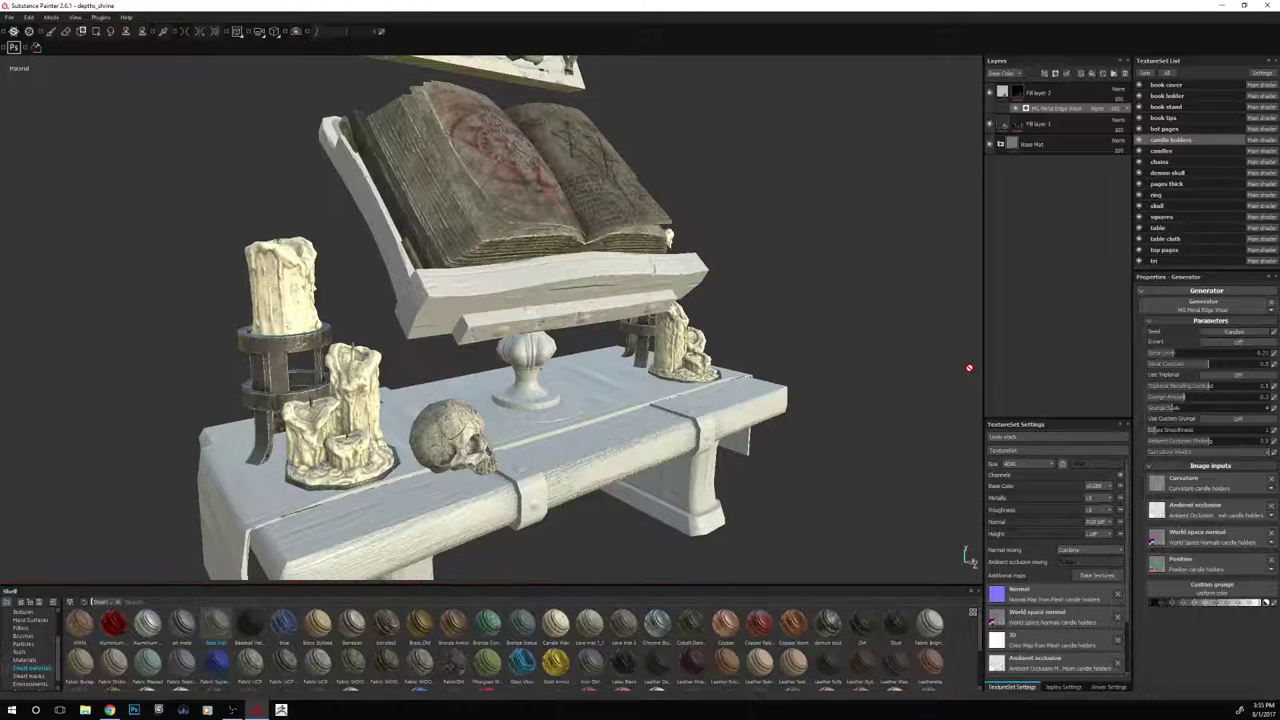
Isolate the candle holders and raise the MG Metal Edge Wear generator's wear level to 0.28
{"action": "left_click_drag", "start_coordinate": [886, 371], "coordinate": [920, 330], "text": "alt"}
{"action": "left_click", "coordinate": [1145, 74]}
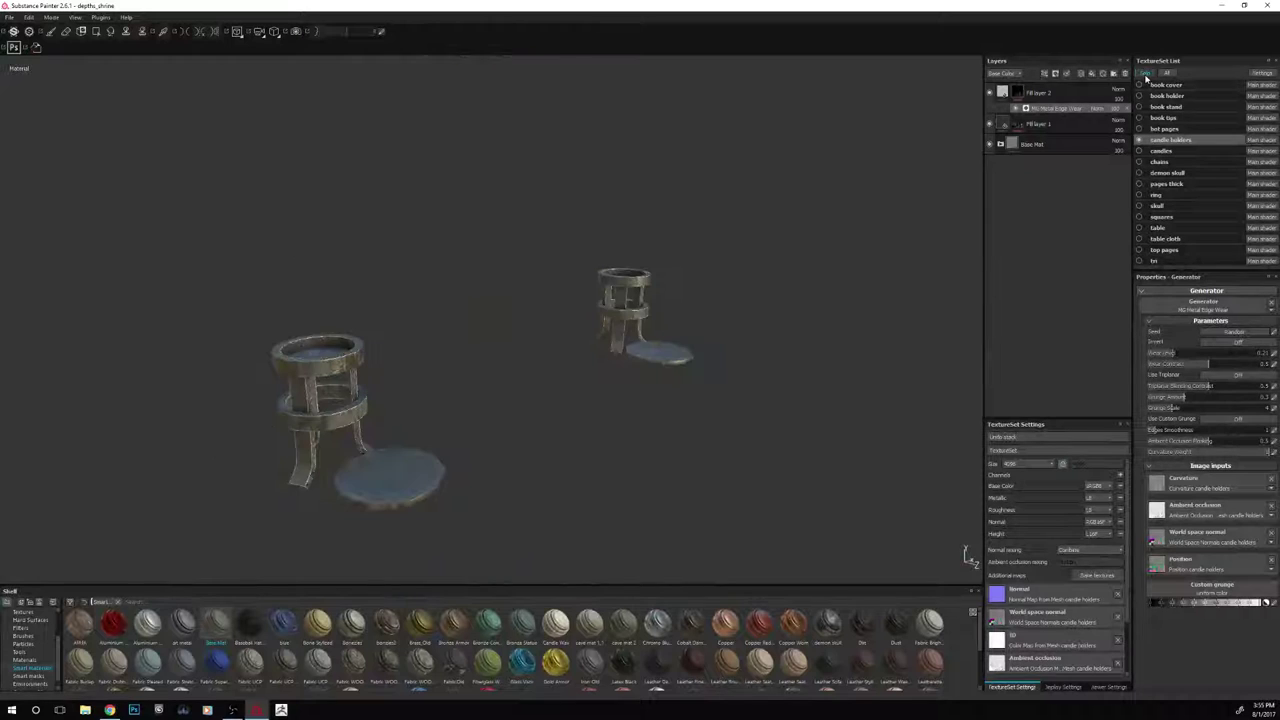
{"action": "left_click_drag", "start_coordinate": [603, 374], "coordinate": [614, 246], "text": "alt"}
{"action": "scroll", "coordinate": [617, 257], "scroll_direction": "up", "scroll_amount": 3}
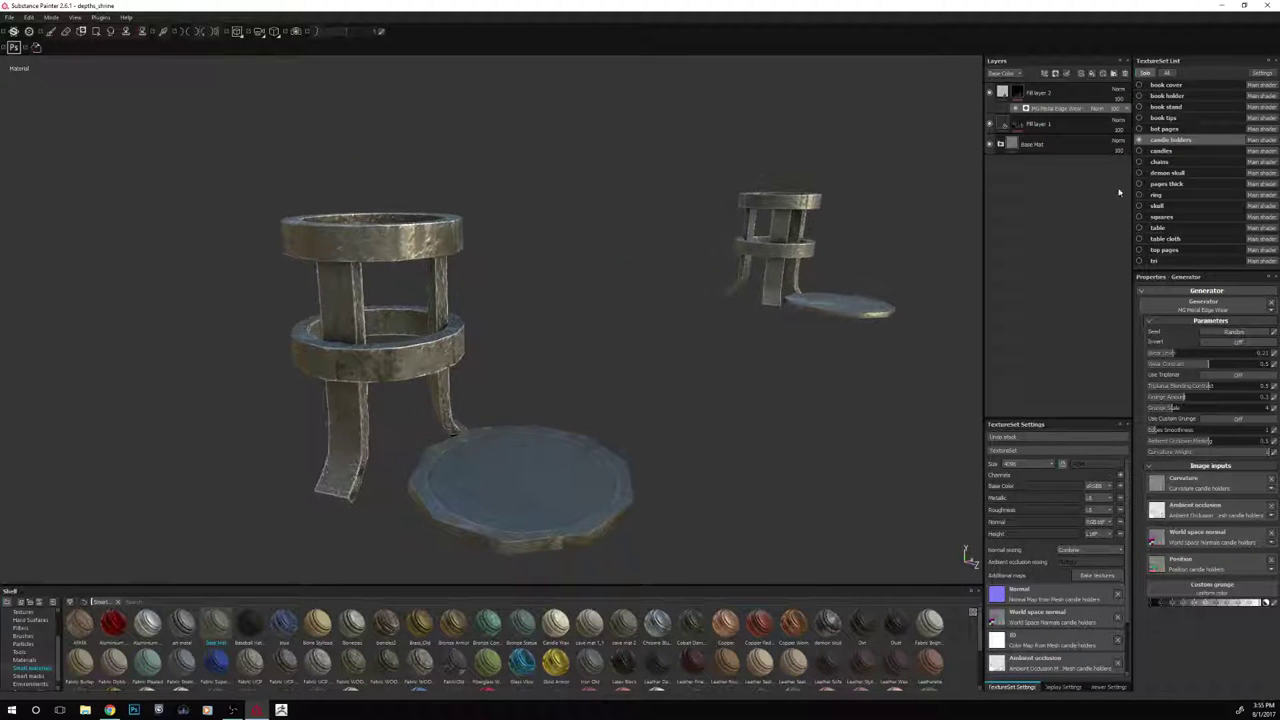
{"action": "left_click", "coordinate": [1183, 354]}
{"action": "left_click_drag", "start_coordinate": [611, 366], "coordinate": [636, 336], "text": "alt"}
{"action": "left_click_drag", "start_coordinate": [711, 300], "coordinate": [586, 372], "text": "alt"}
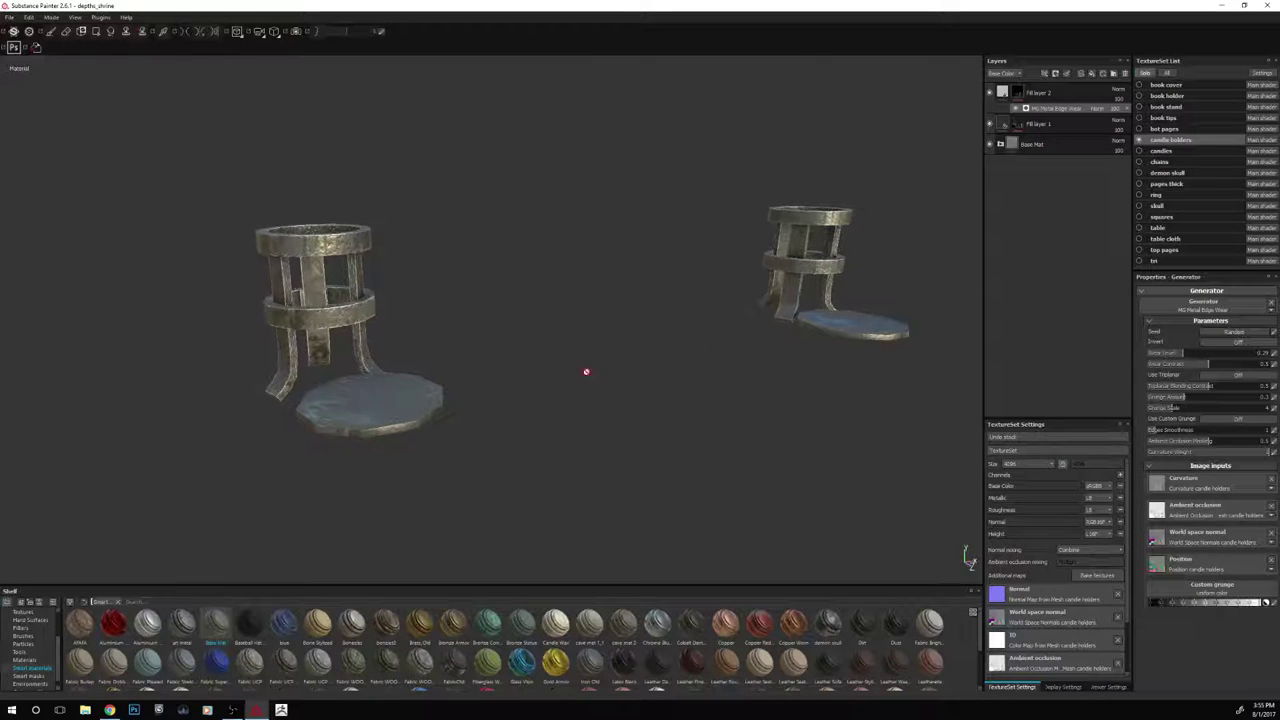
Darken the edge wear fill layer's base color to a grey with value 0.415 and check it with the whole shrine shown
{"action": "left_click", "coordinate": [1002, 93]}
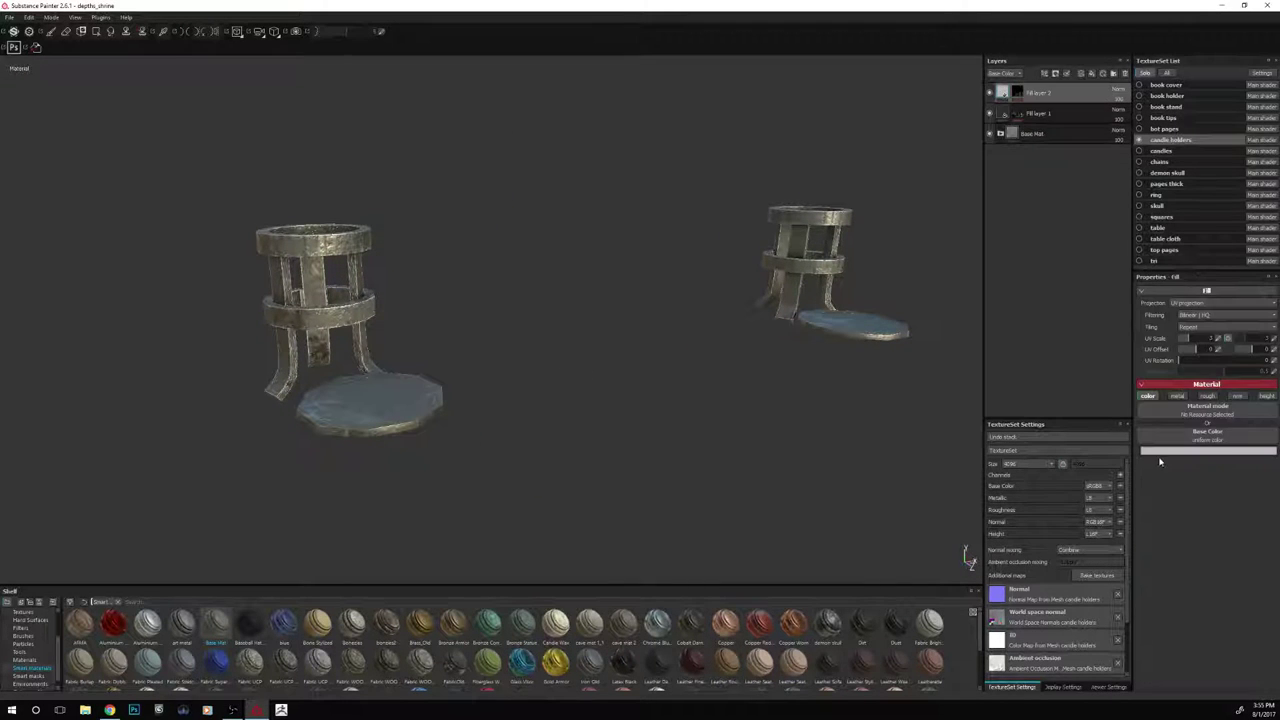
{"action": "left_click", "coordinate": [1156, 452]}
{"action": "left_click", "coordinate": [1089, 449]}
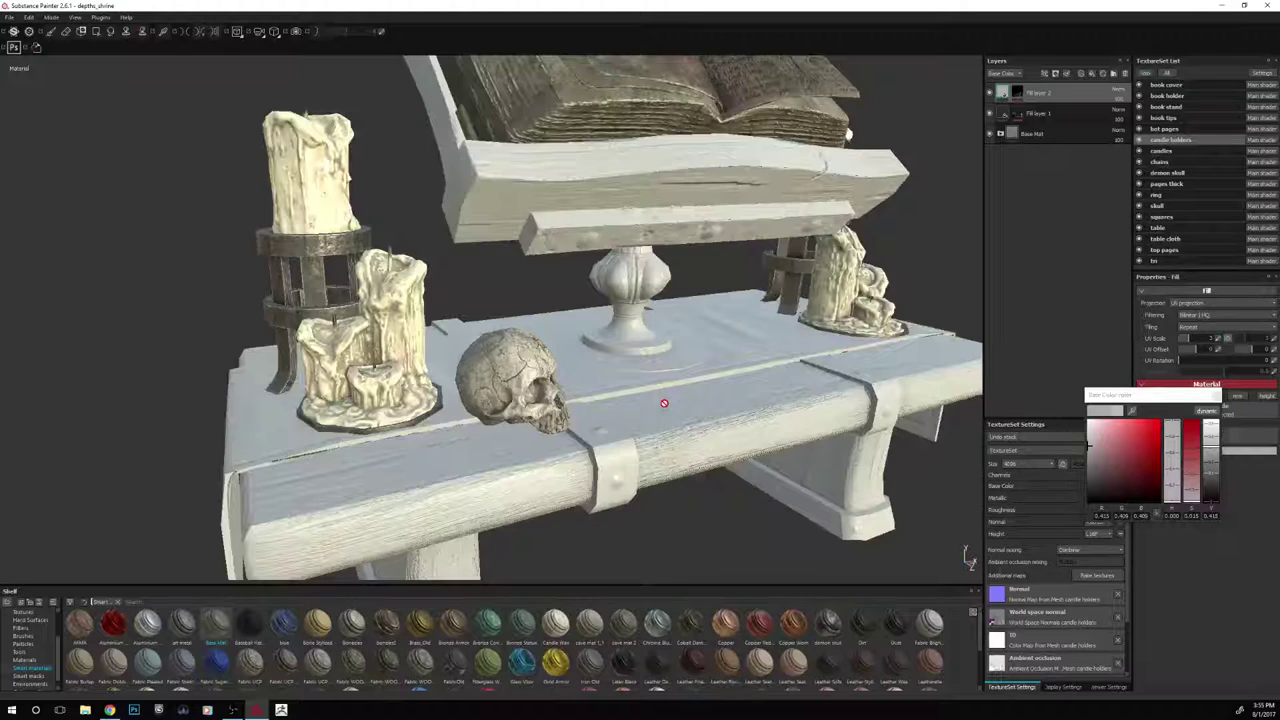
{"action": "scroll", "coordinate": [664, 403], "scroll_direction": "down", "scroll_amount": 5}
{"action": "left_click_drag", "start_coordinate": [687, 475], "coordinate": [671, 442], "text": "alt"}
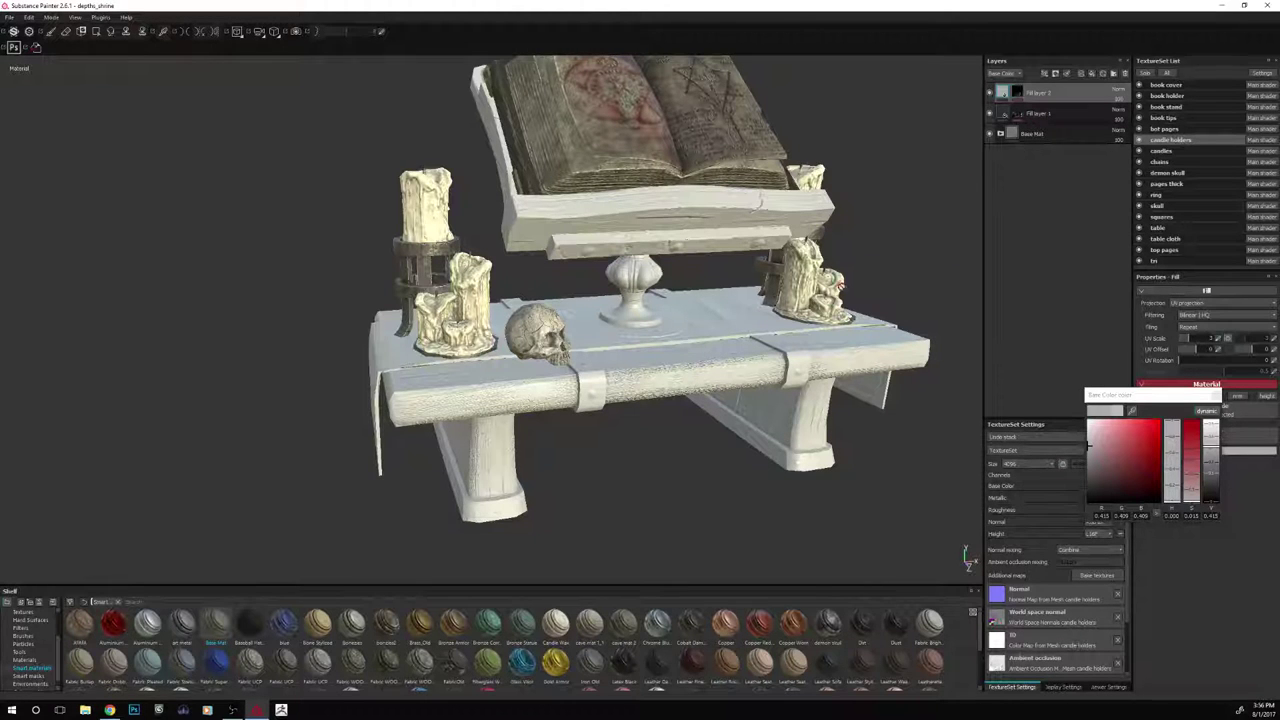
{"action": "middle_click_drag", "start_coordinate": [917, 240], "coordinate": [899, 240], "text": "alt"}
{"action": "mouse_move", "coordinate": [899, 240]}
{"action": "left_mouse_down", "text": "alt"}
{"action": "mouse_move", "coordinate": [866, 247]}
{"action": "mouse_move", "coordinate": [888, 244]}
{"action": "left_mouse_up", "text": "alt"}
Group the candle holders' two fill layers and Base Mat into one folder and create a smart material from it
{"action": "left_click", "coordinate": [1042, 140]}
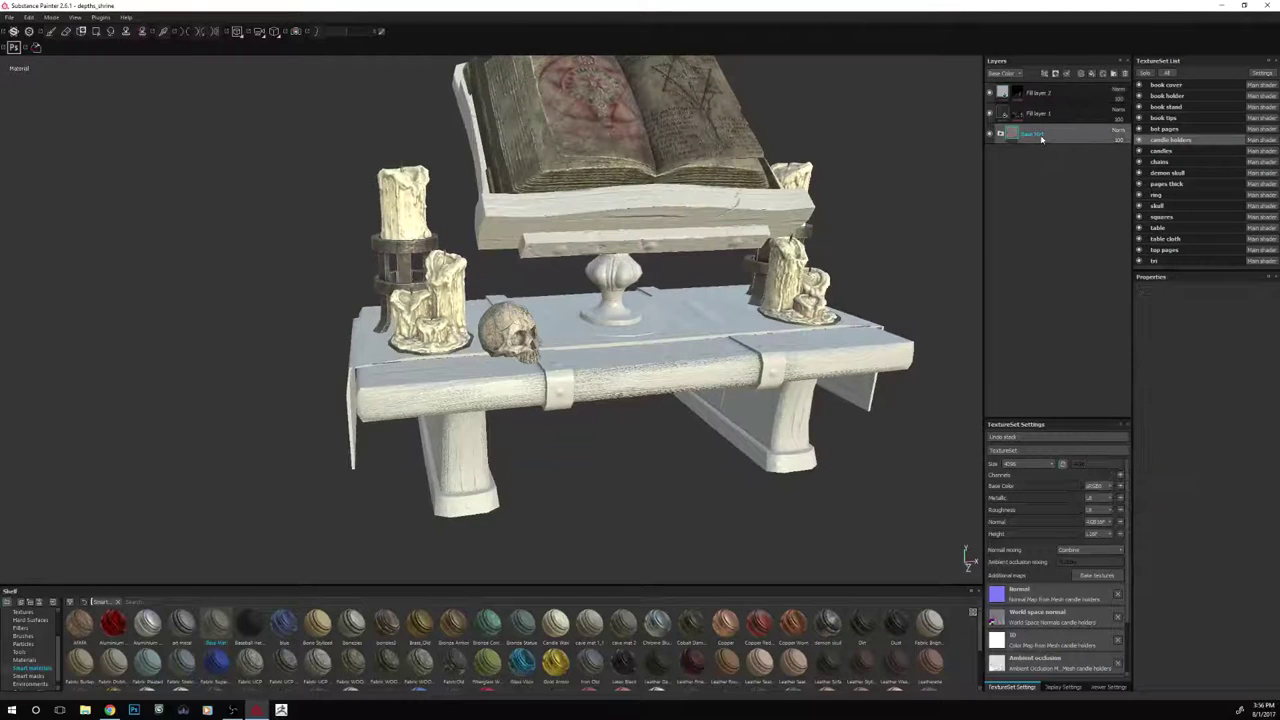
{"action": "double_click", "coordinate": [1040, 93]}
{"action": "left_click", "coordinate": [1046, 95], "text": "shift"}
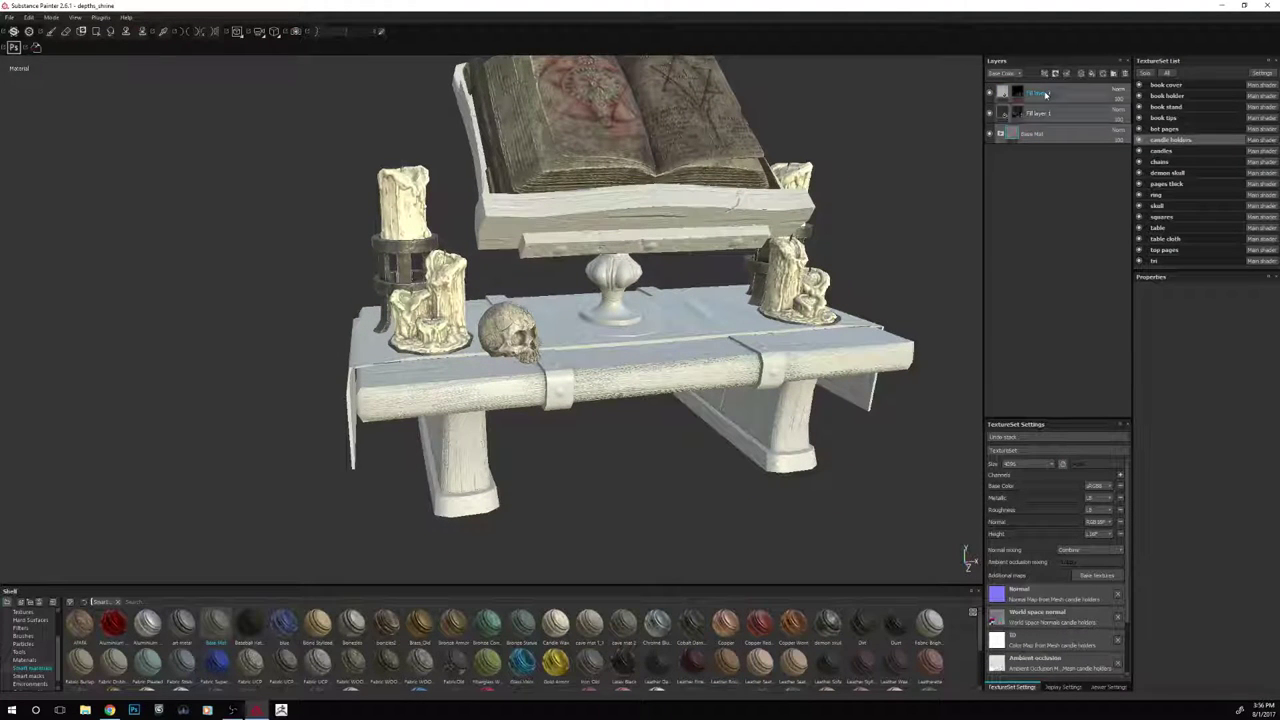
{"action": "key", "text": "ctrl+g"}
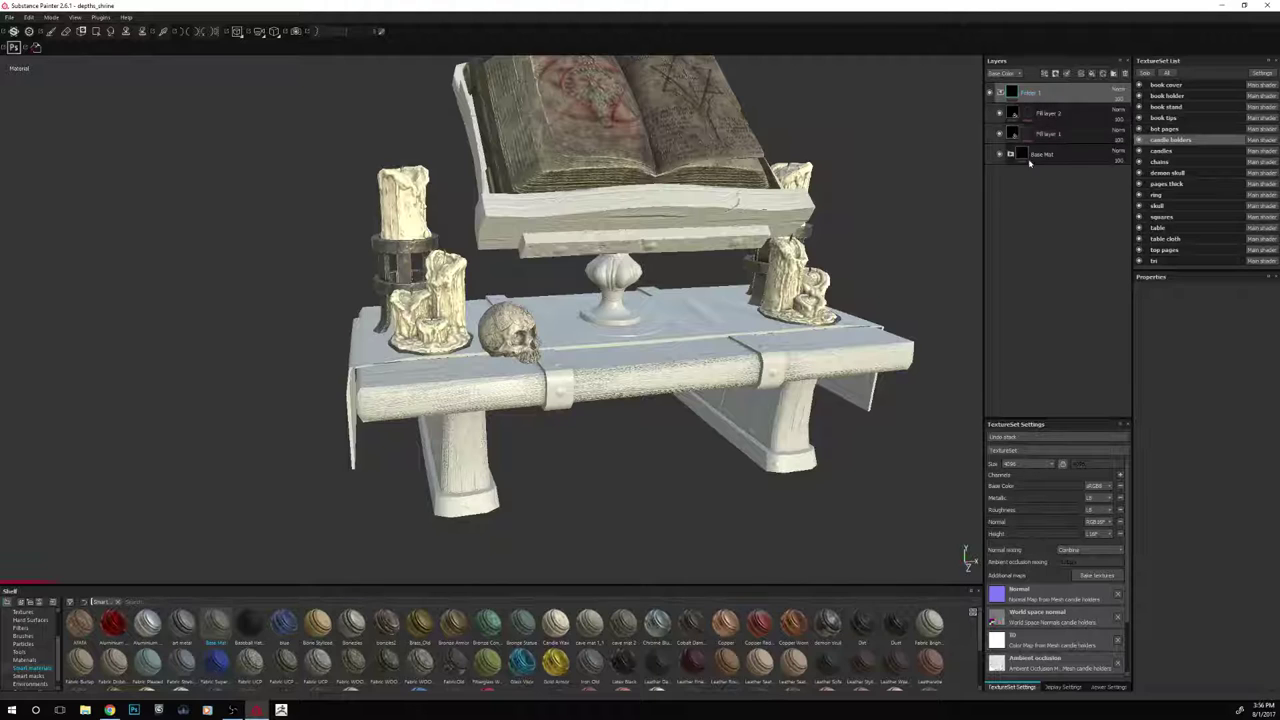
{"action": "left_click", "coordinate": [1001, 92]}
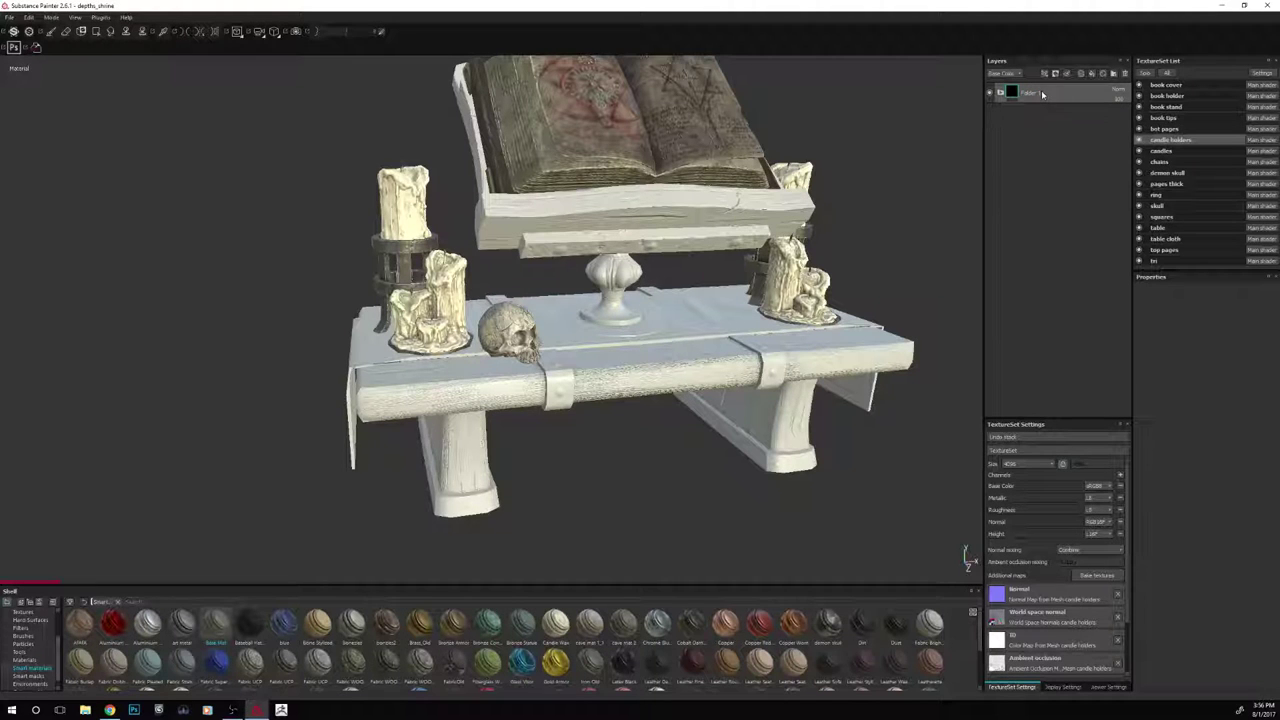
{"action": "right_click", "coordinate": [1042, 93]}
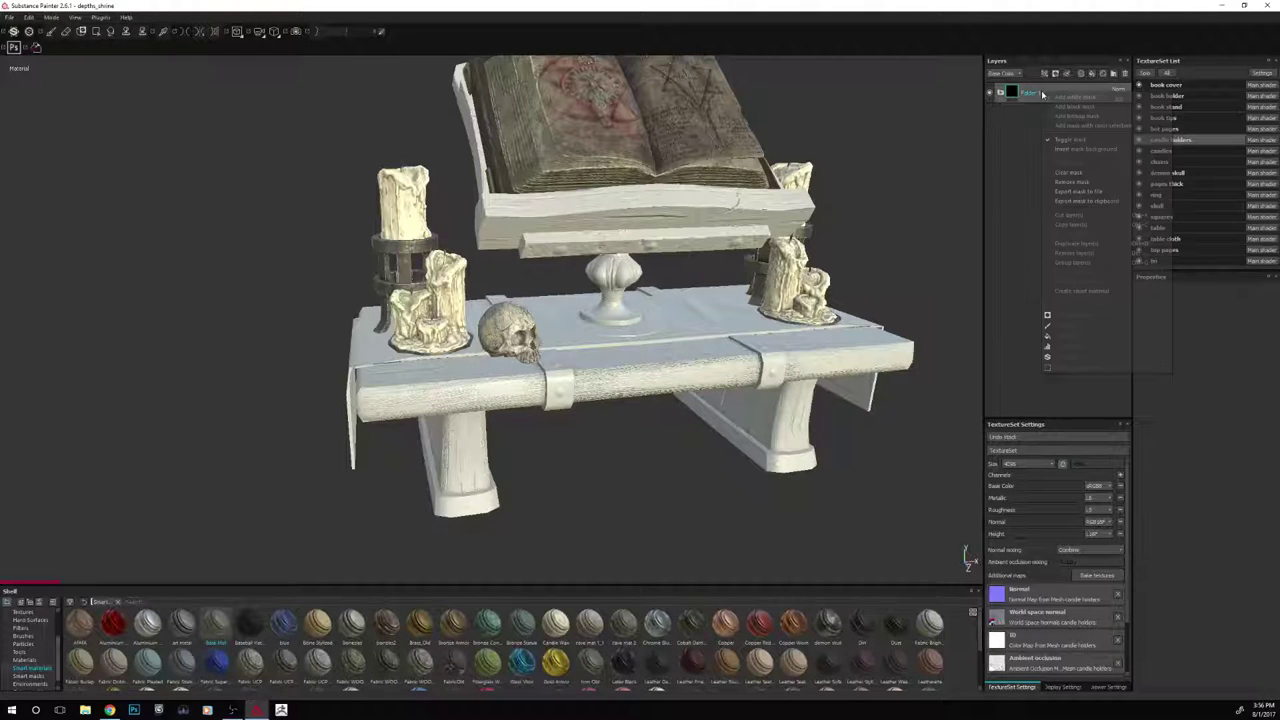
{"action": "left_click", "coordinate": [1094, 290]}
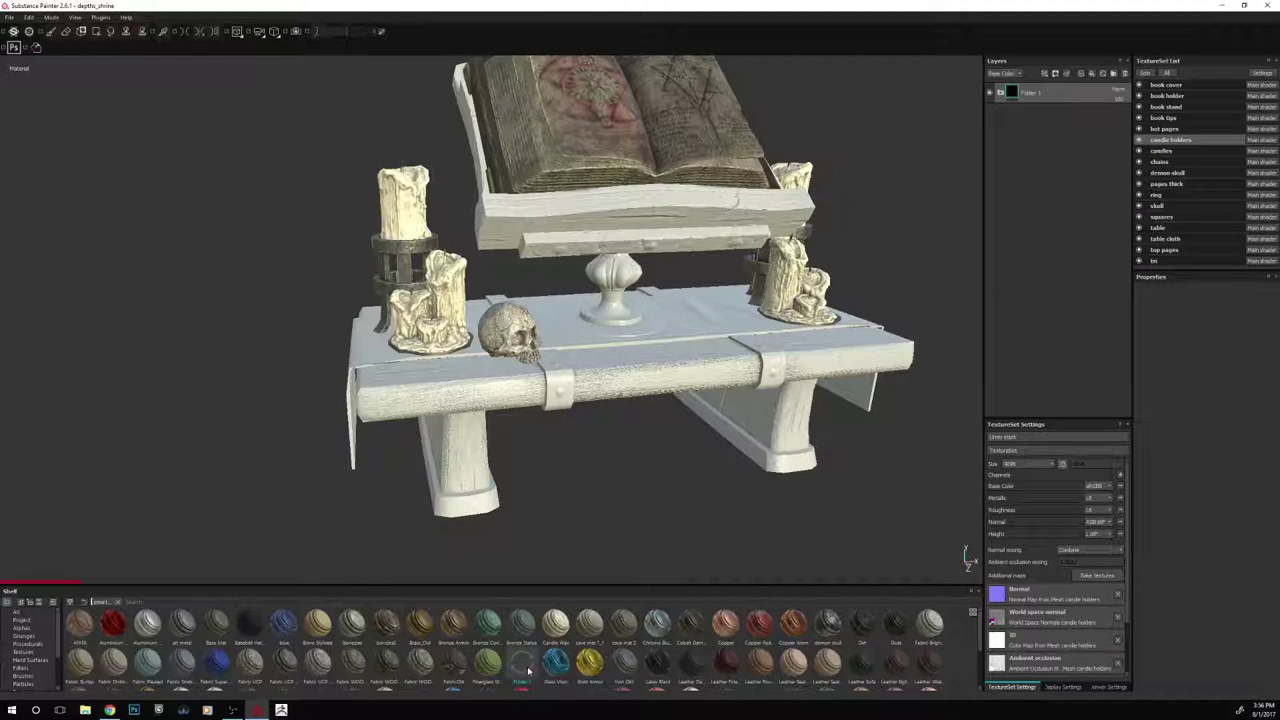
Rename the newly created smart material in the shelf to JMetal
{"action": "mouse_move", "coordinate": [528, 670]}
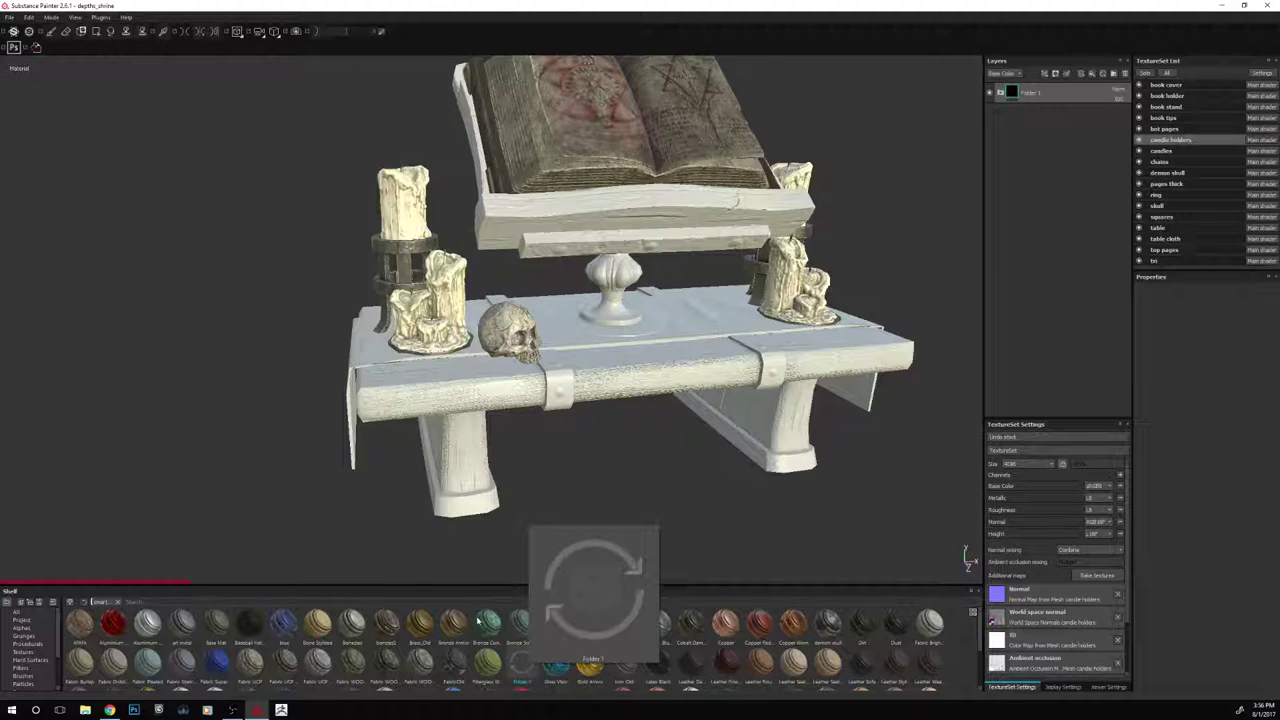
{"action": "right_click", "coordinate": [516, 672]}
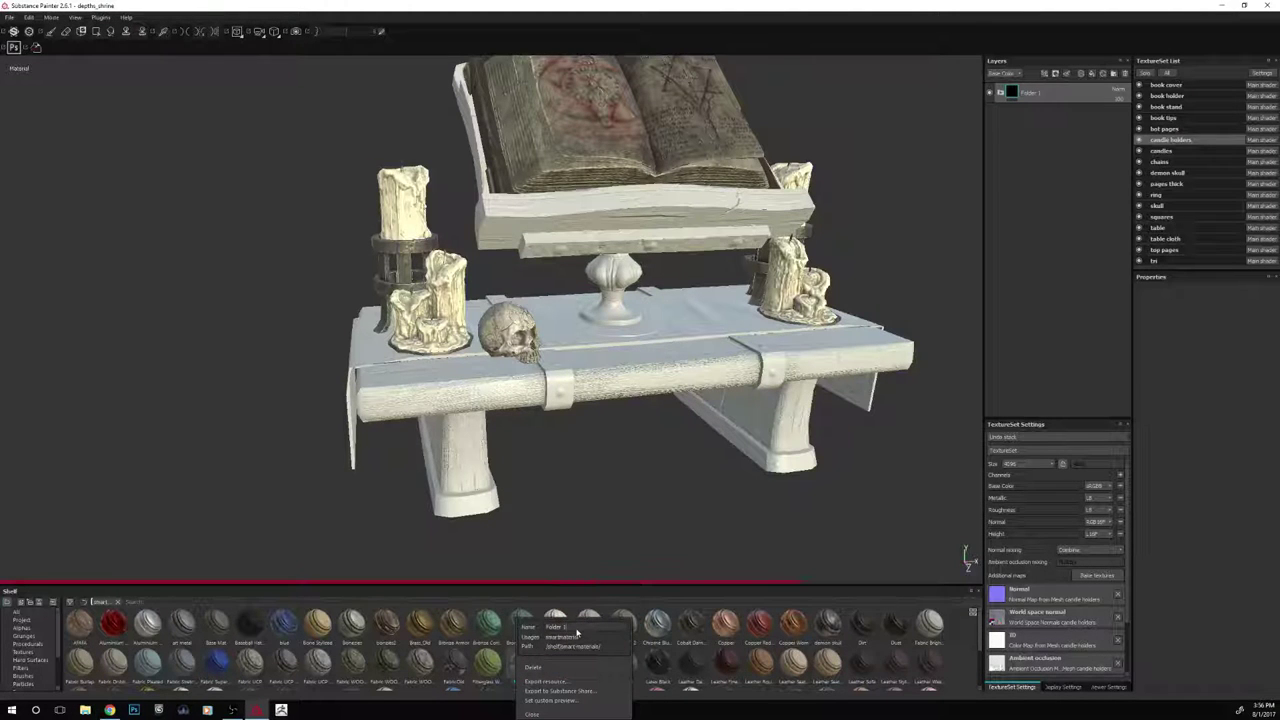
{"action": "key", "text": "BackSpace"}
{"action": "key", "text": "BackSpace"}
{"action": "key", "text": "BackSpace"}
{"action": "key", "text": "BackSpace"}
{"action": "key", "text": "BackSpace"}
{"action": "key", "text": "BackSpace"}
{"action": "key", "text": "BackSpace"}
{"action": "key", "text": "BackSpace"}
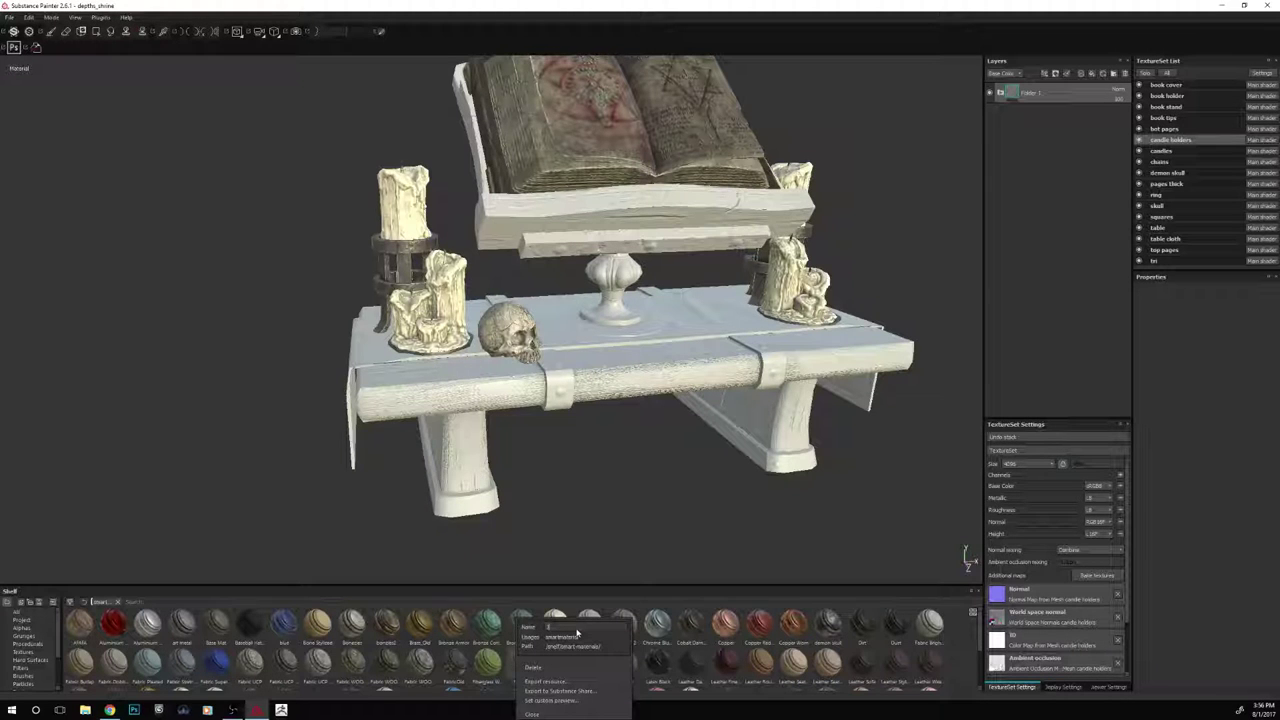
{"action": "type", "text": "JMet"}
{"action": "left_click", "coordinate": [531, 714]}
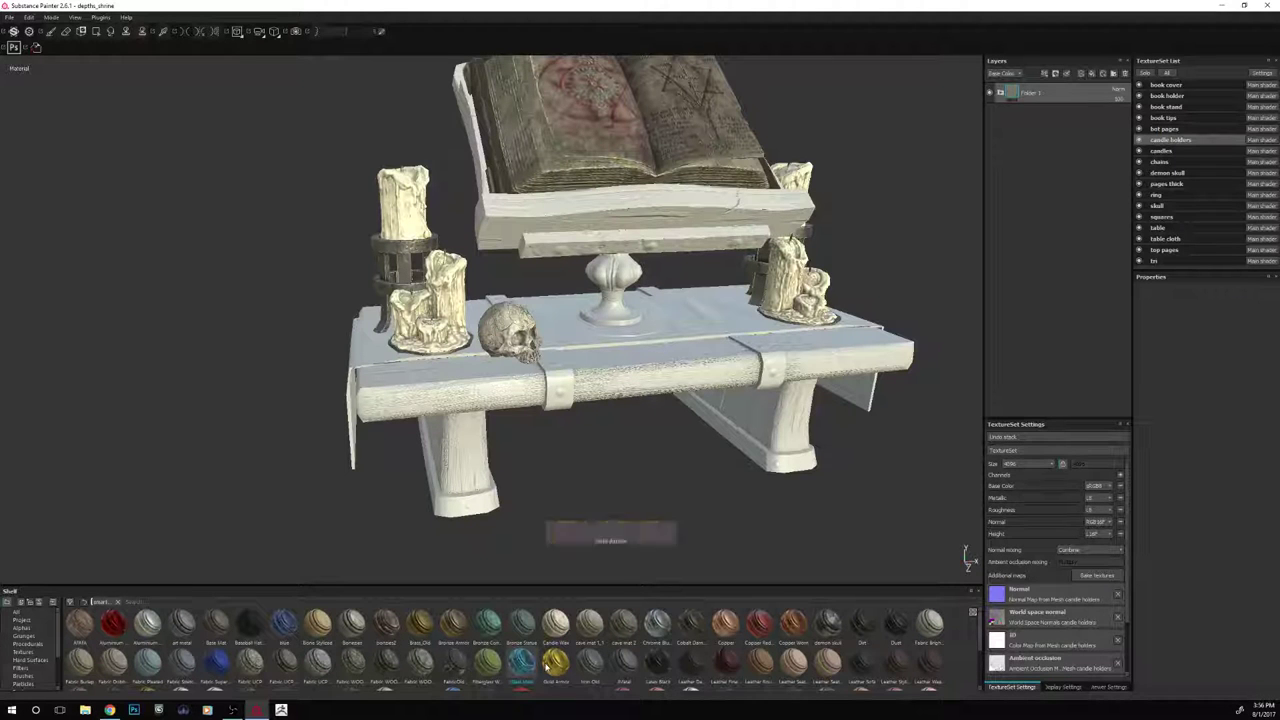
{"action": "mouse_move", "coordinate": [629, 665]}
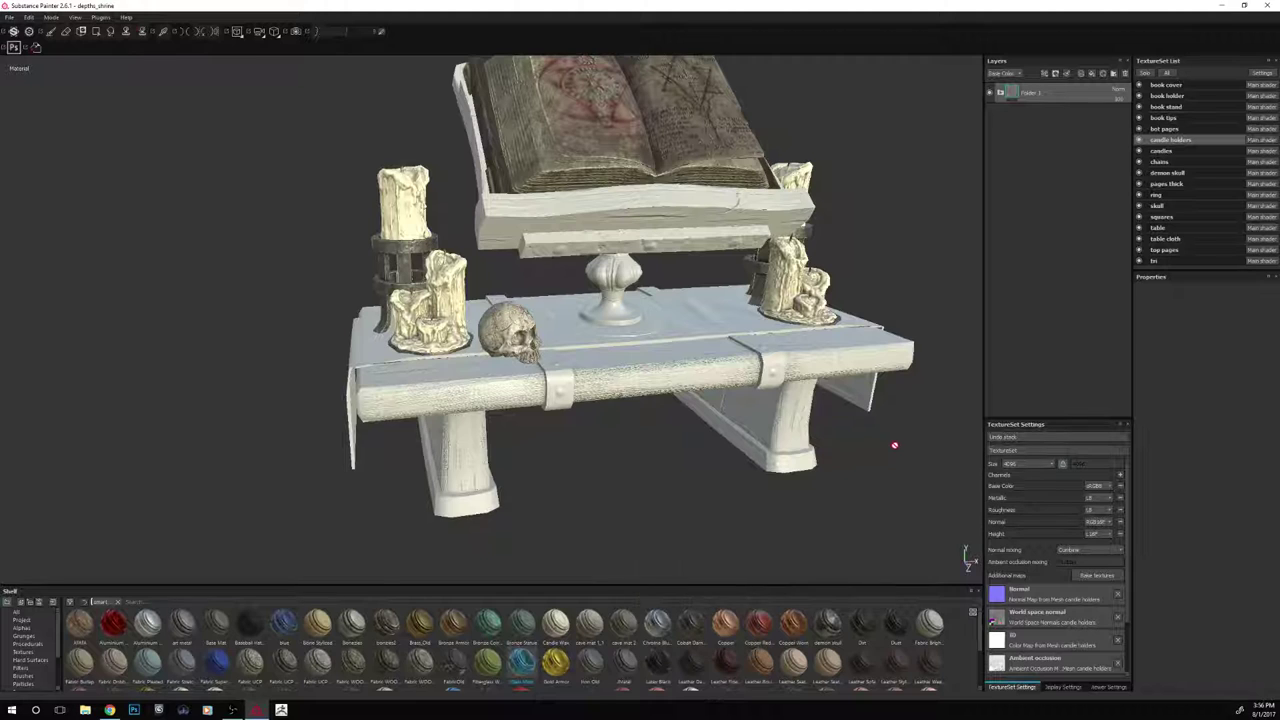
Set the candle holders' texture set size to 2048
{"action": "middle_click_drag", "start_coordinate": [895, 445], "coordinate": [886, 457], "text": "alt"}
{"action": "left_click_drag", "start_coordinate": [887, 458], "coordinate": [972, 241], "text": "alt"}
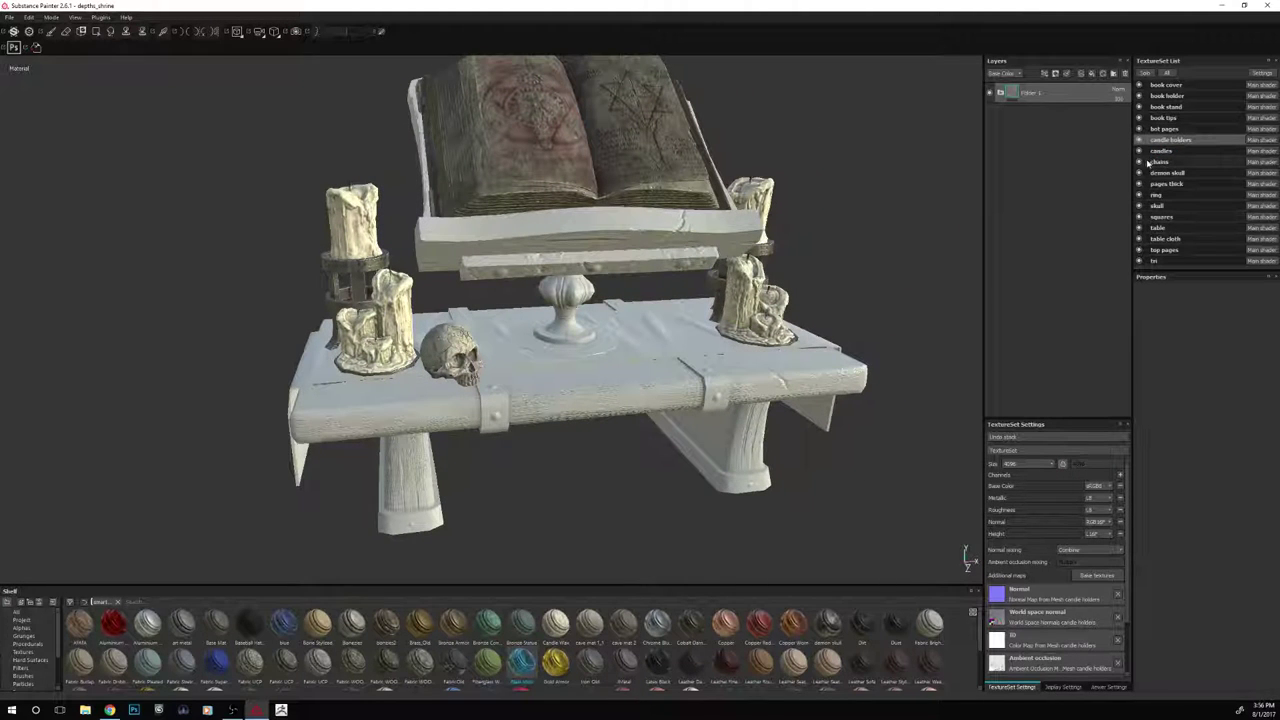
{"action": "left_click", "coordinate": [1026, 467]}
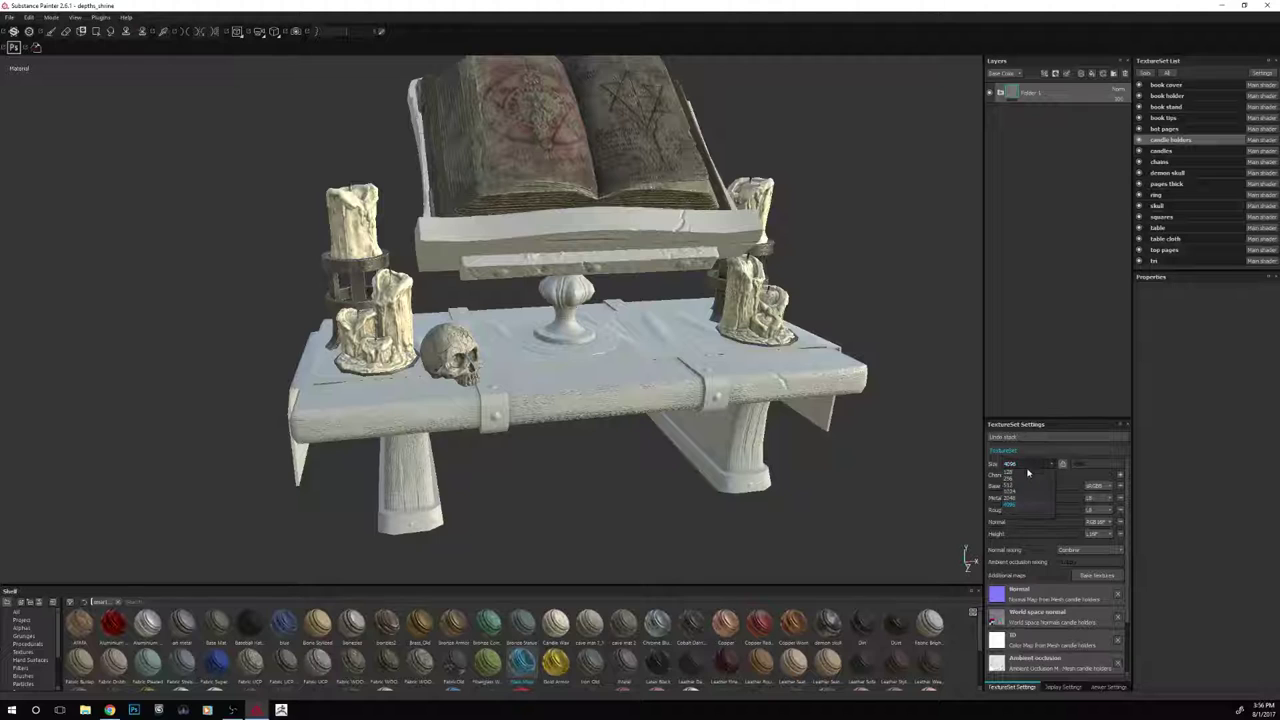
{"action": "left_click", "coordinate": [1012, 503]}
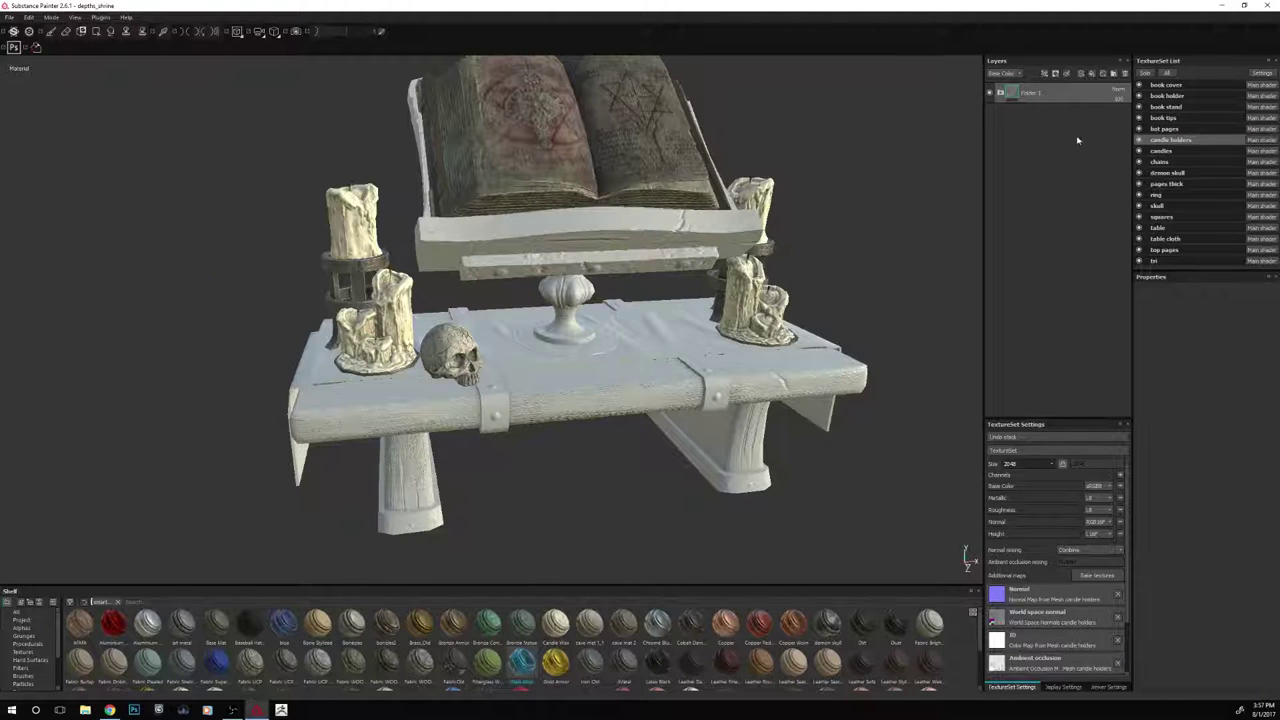
{"action": "left_click_drag", "start_coordinate": [950, 243], "coordinate": [908, 234], "text": "alt"}
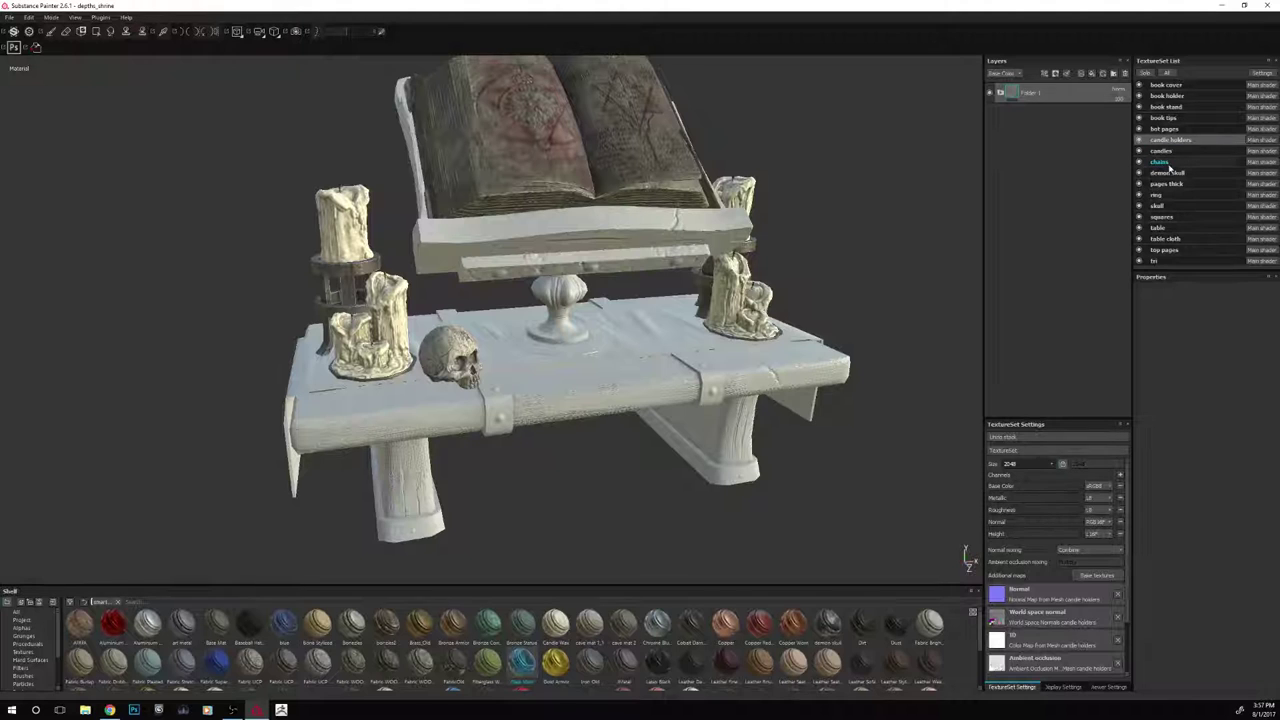
Apply the JMetal smart material to the book stand texture set and isolate the stand for a close view
{"action": "left_click", "coordinate": [1162, 107]}
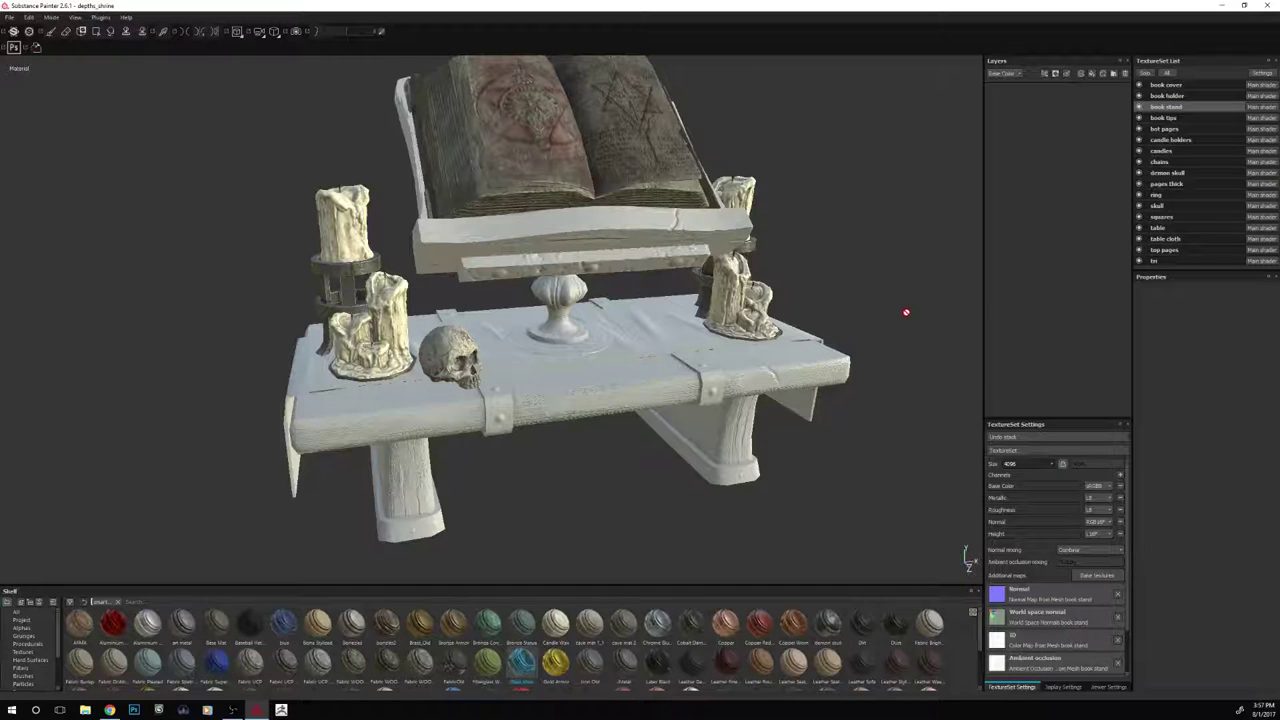
{"action": "left_click_drag", "start_coordinate": [908, 297], "coordinate": [889, 291], "text": "alt"}
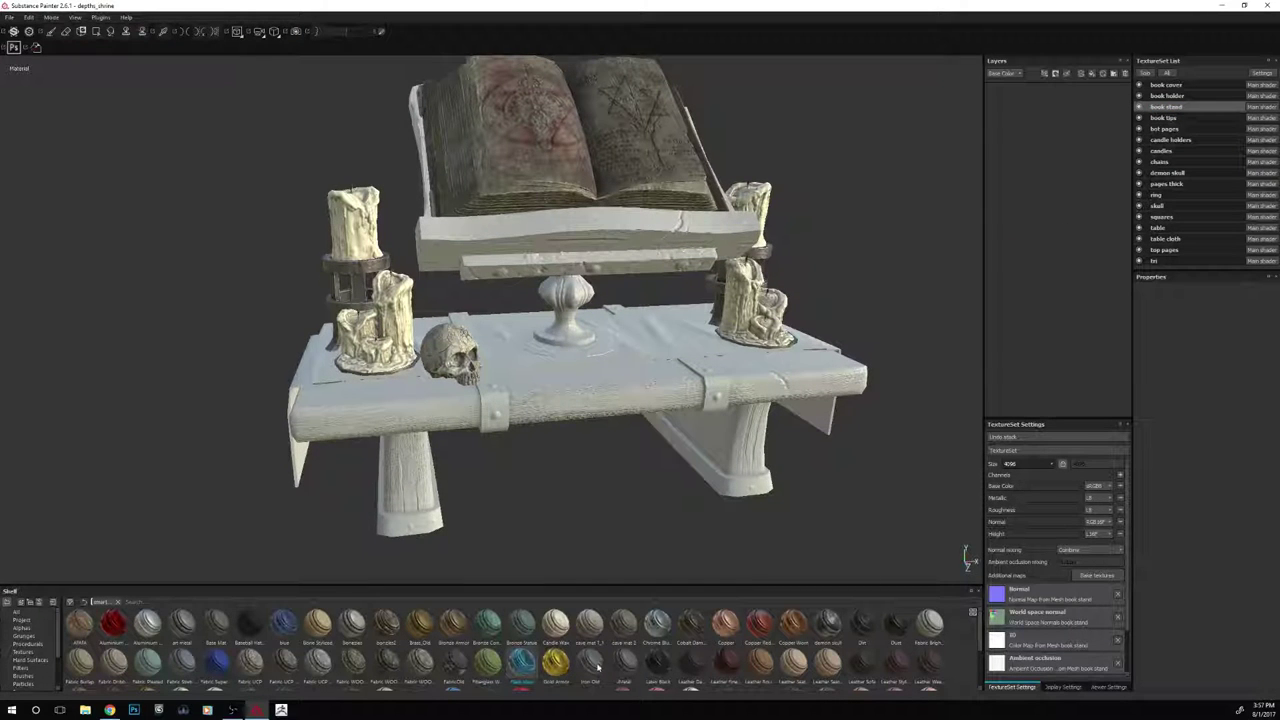
{"action": "left_click_drag", "start_coordinate": [622, 667], "coordinate": [1053, 160]}
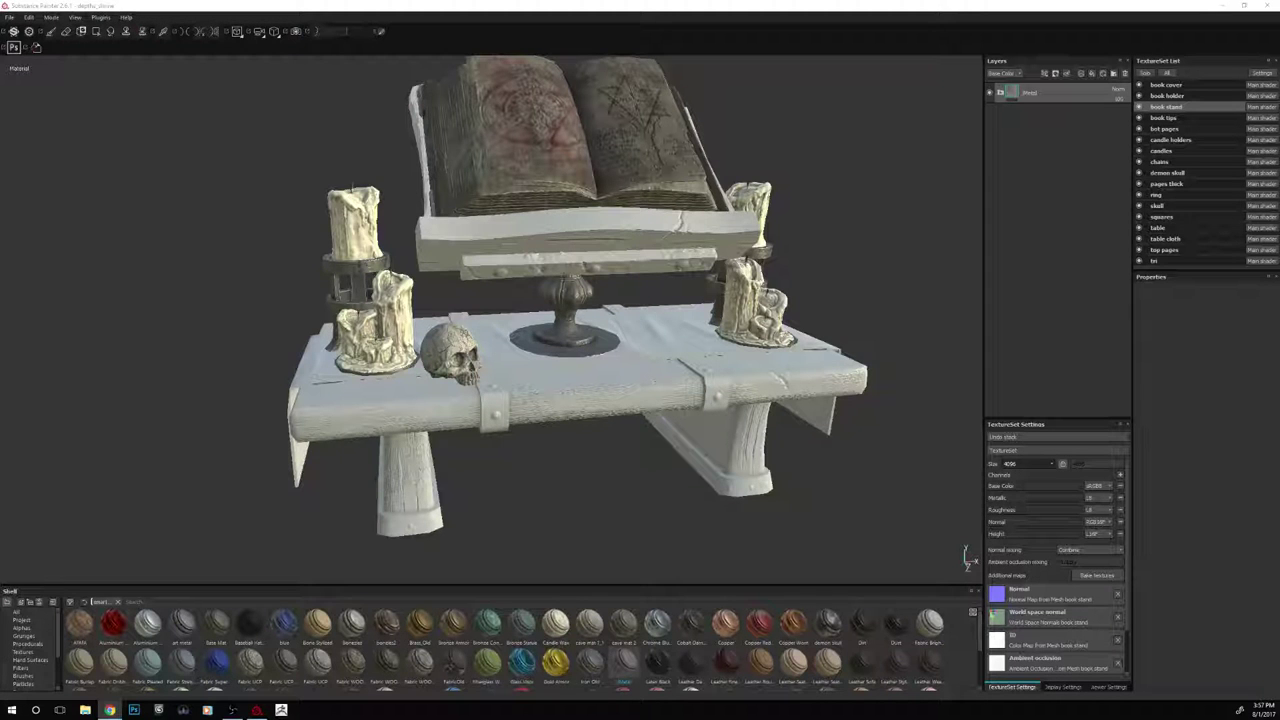
{"action": "left_click_drag", "start_coordinate": [871, 237], "coordinate": [878, 265], "text": "alt"}
{"action": "left_click", "coordinate": [1145, 73]}
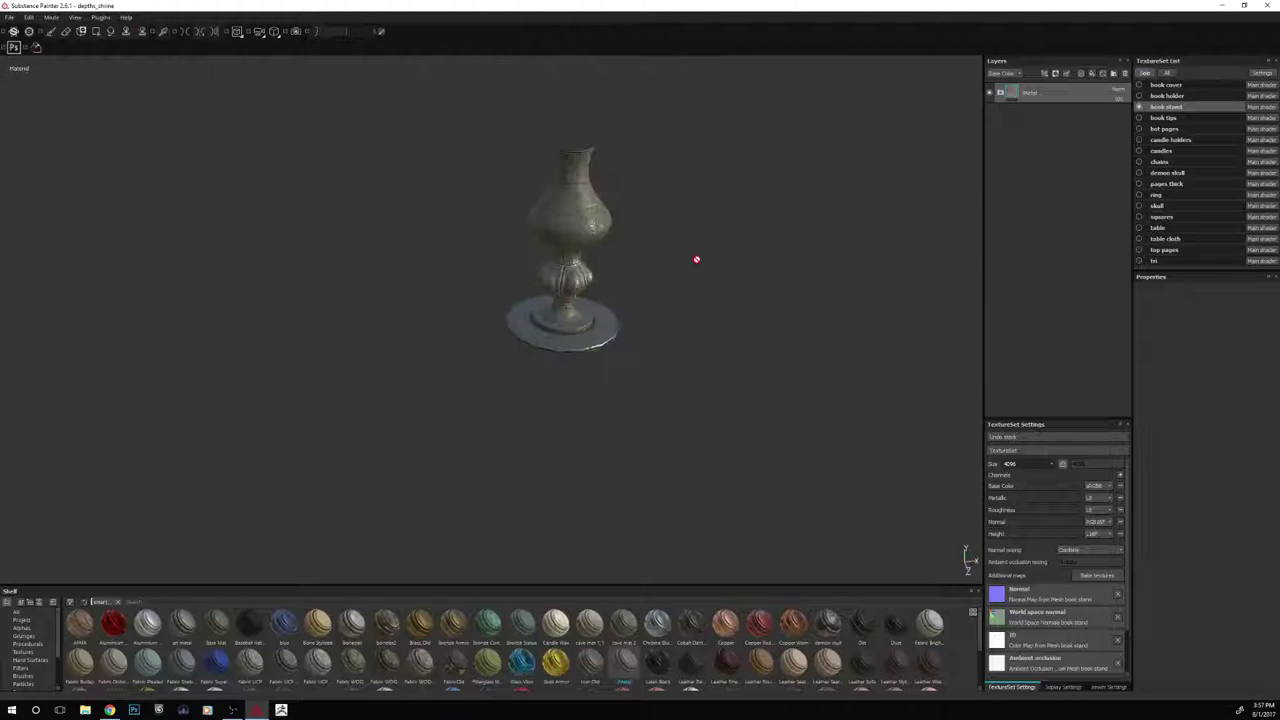
{"action": "scroll", "coordinate": [743, 295], "scroll_direction": "up", "scroll_amount": 3}
{"action": "scroll", "coordinate": [751, 247], "scroll_direction": "up", "scroll_amount": 3}
{"action": "middle_click_drag", "start_coordinate": [751, 247], "coordinate": [660, 377], "text": "alt"}
{"action": "mouse_move", "coordinate": [660, 377]}
{"action": "left_mouse_down", "text": "alt"}
{"action": "mouse_move", "coordinate": [667, 346]}
{"action": "mouse_move", "coordinate": [660, 384]}
{"action": "left_mouse_up", "text": "alt"}
Set the MG Metal Edge Wear generator's wear level on the book stand to 0.4 and show all texture sets again
{"action": "left_click", "coordinate": [1000, 92]}
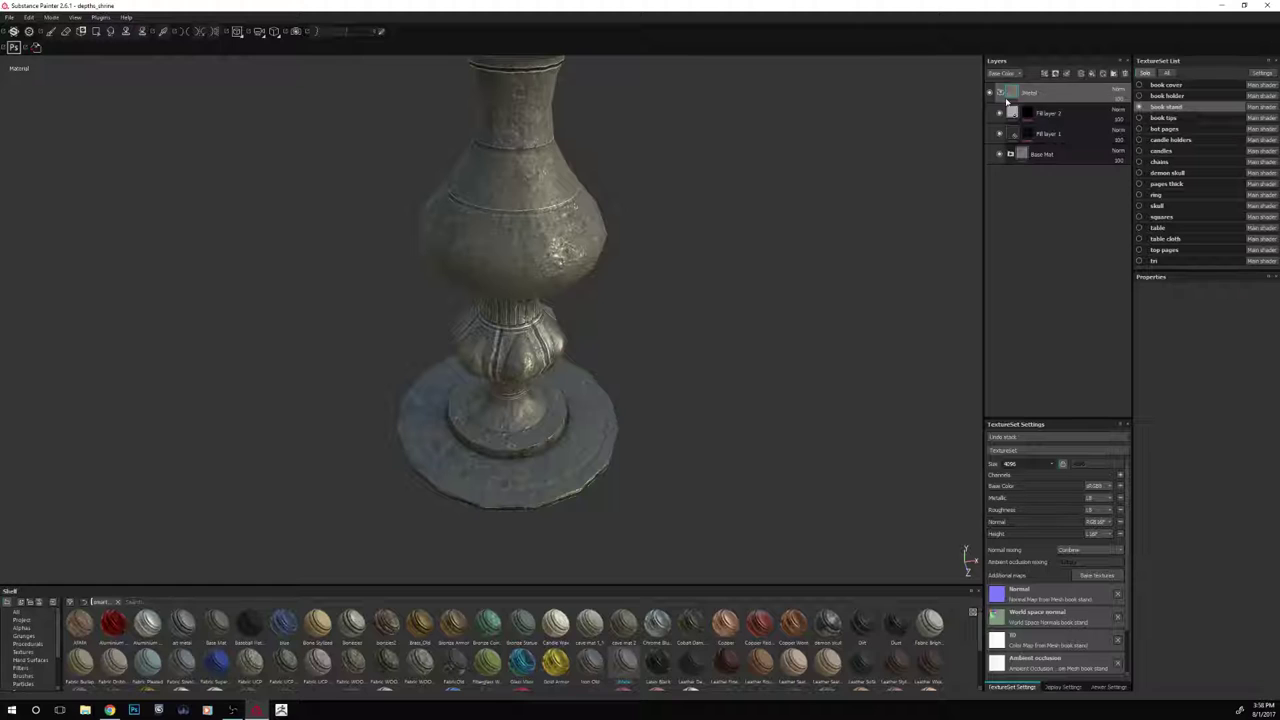
{"action": "left_click", "coordinate": [1012, 114]}
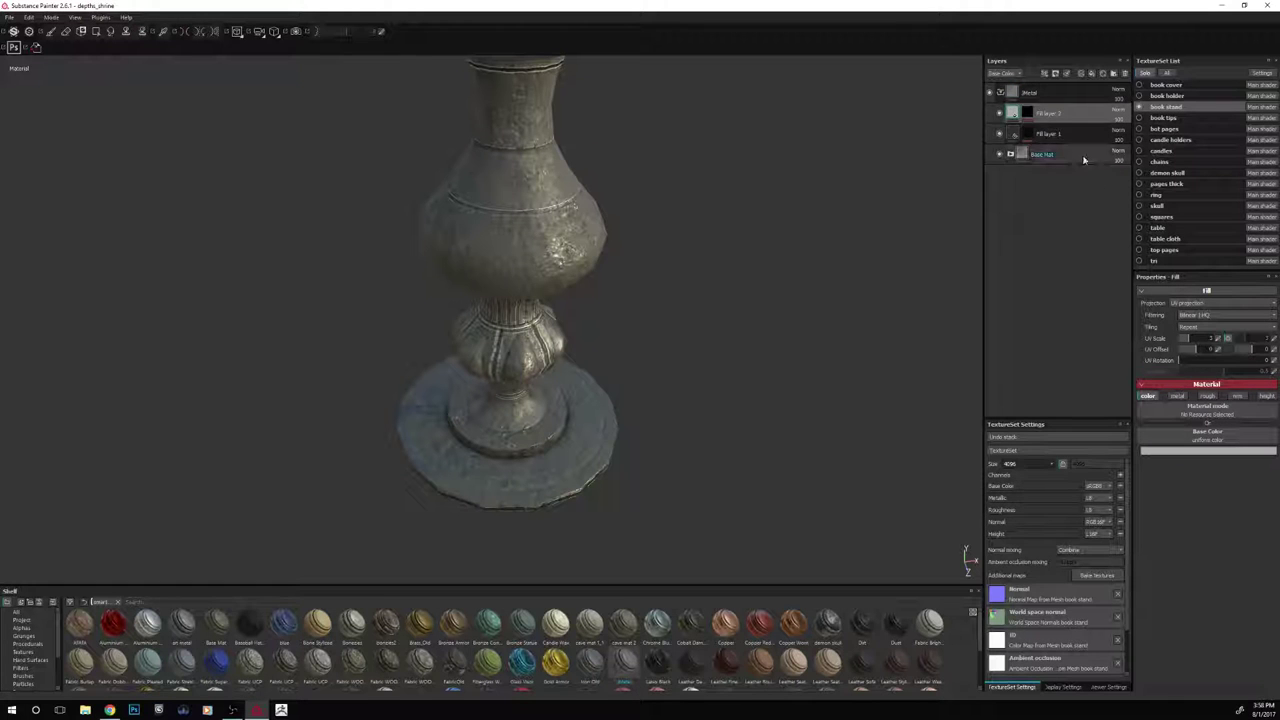
{"action": "left_click", "coordinate": [1028, 114]}
{"action": "left_click", "coordinate": [1053, 130]}
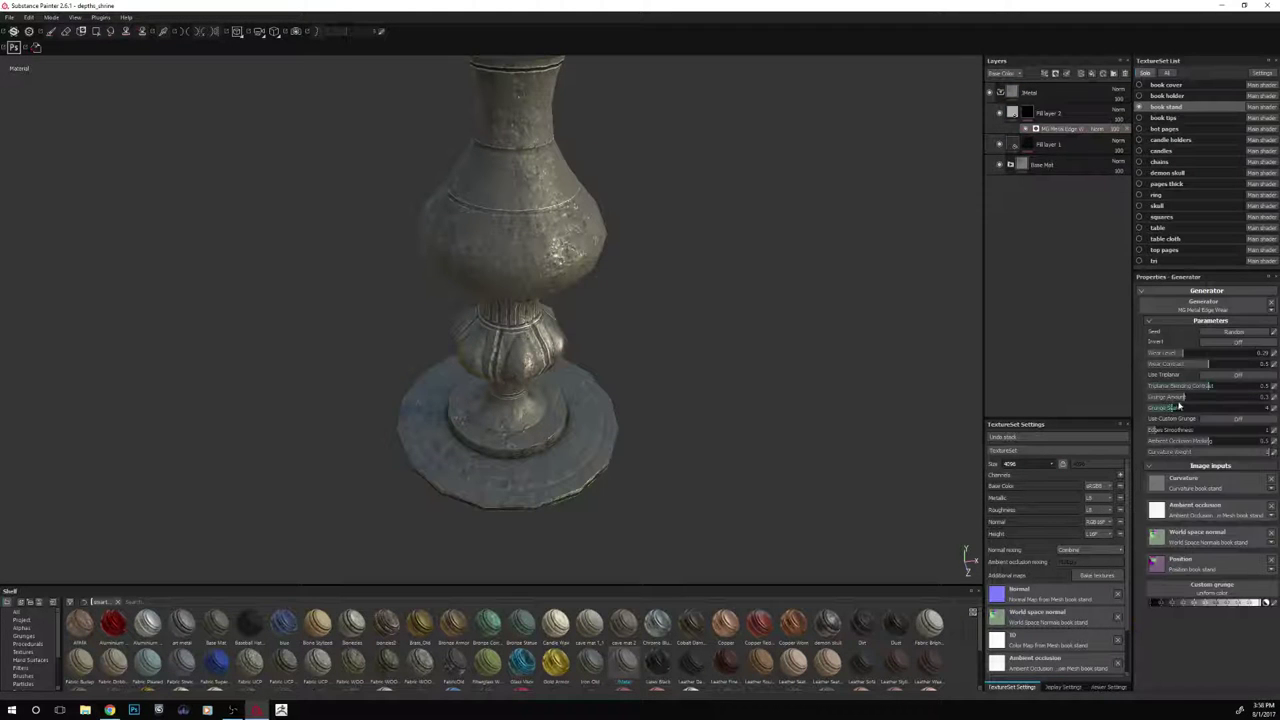
{"action": "left_click", "coordinate": [1196, 356]}
{"action": "left_click_drag", "start_coordinate": [732, 482], "coordinate": [732, 426], "text": "alt"}
{"action": "mouse_move", "coordinate": [732, 422]}
{"action": "right_mouse_down", "text": "shift"}
{"action": "mouse_move", "coordinate": [758, 410]}
{"action": "mouse_move", "coordinate": [718, 431]}
{"action": "right_mouse_up", "text": "shift"}
{"action": "left_click_drag", "start_coordinate": [735, 406], "coordinate": [736, 443], "text": "alt"}
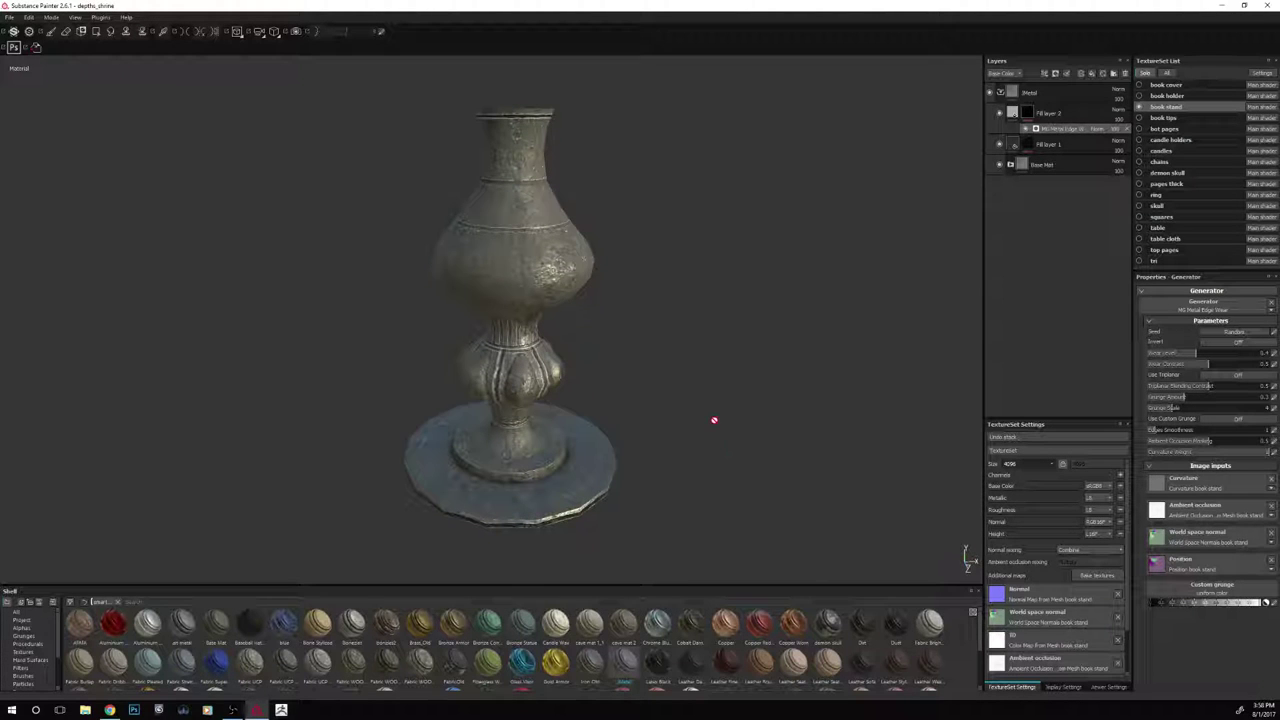
{"action": "scroll", "coordinate": [710, 423], "scroll_direction": "down", "scroll_amount": 2}
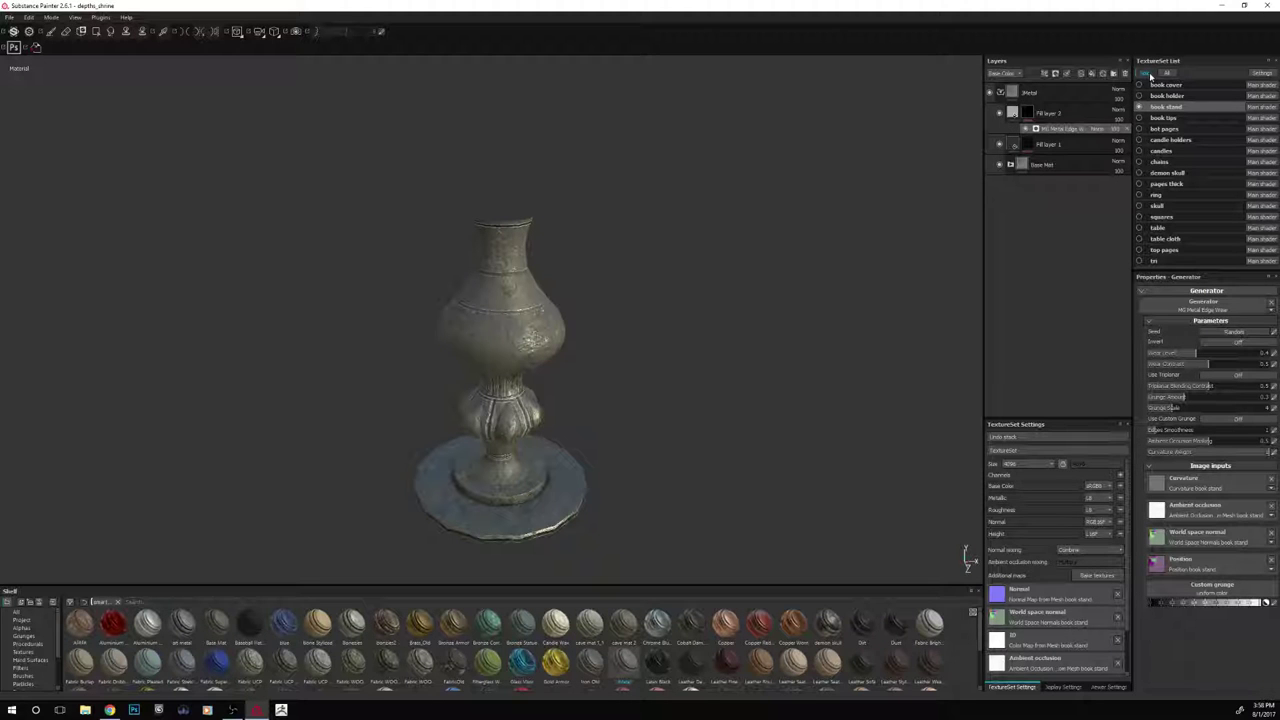
{"action": "left_click", "coordinate": [1149, 76]}
{"action": "scroll", "coordinate": [902, 306], "scroll_direction": "down", "scroll_amount": 3}
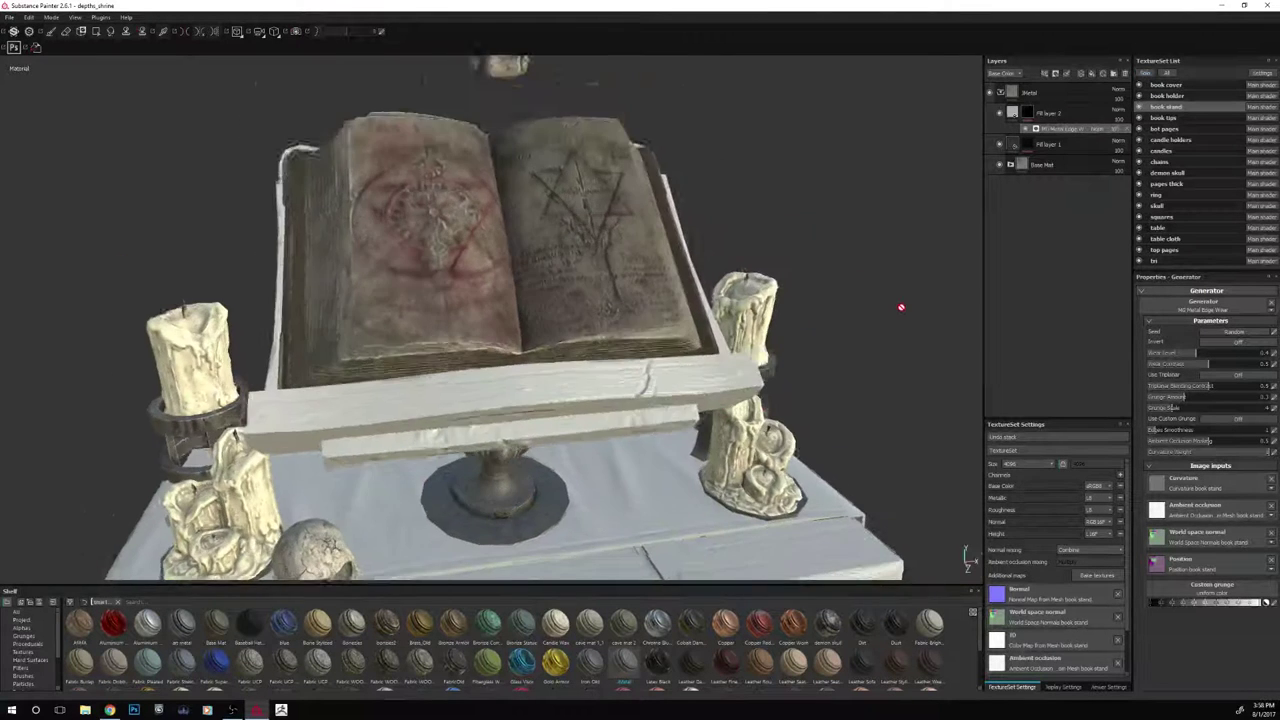
Isolate the demon skull texture set and hide its material folder to examine the untextured skull up close
{"action": "scroll", "coordinate": [896, 310], "scroll_direction": "down", "scroll_amount": 2}
{"action": "middle_click_drag", "start_coordinate": [734, 231], "coordinate": [835, 246], "text": "alt"}
{"action": "scroll", "coordinate": [770, 368], "scroll_direction": "up", "scroll_amount": 2}
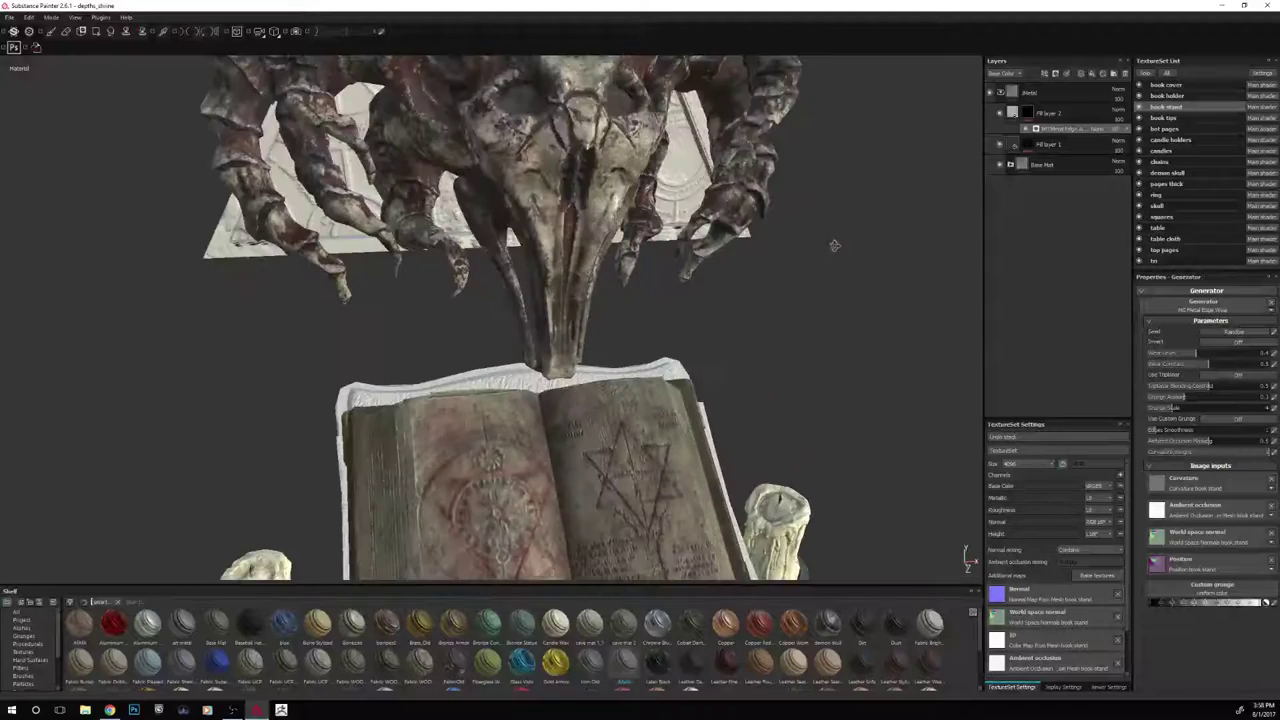
{"action": "left_click_drag", "start_coordinate": [835, 245], "coordinate": [830, 405], "text": "alt"}
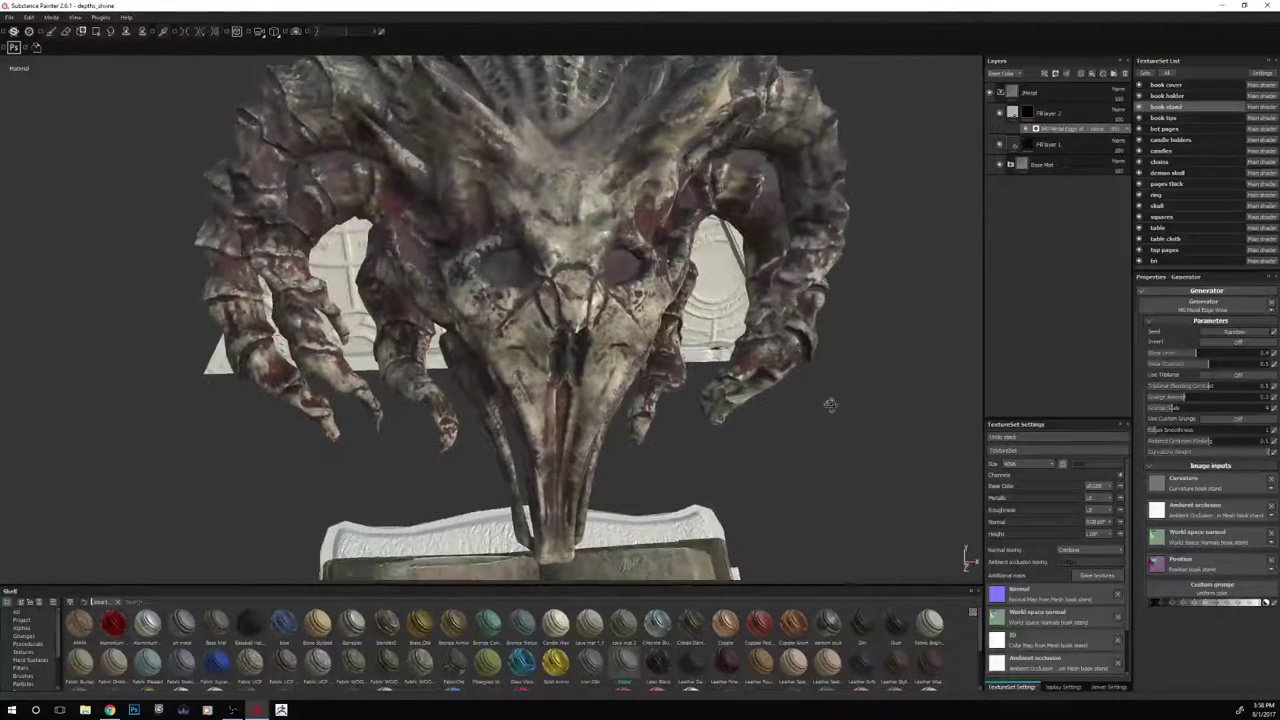
{"action": "left_click", "coordinate": [1170, 173]}
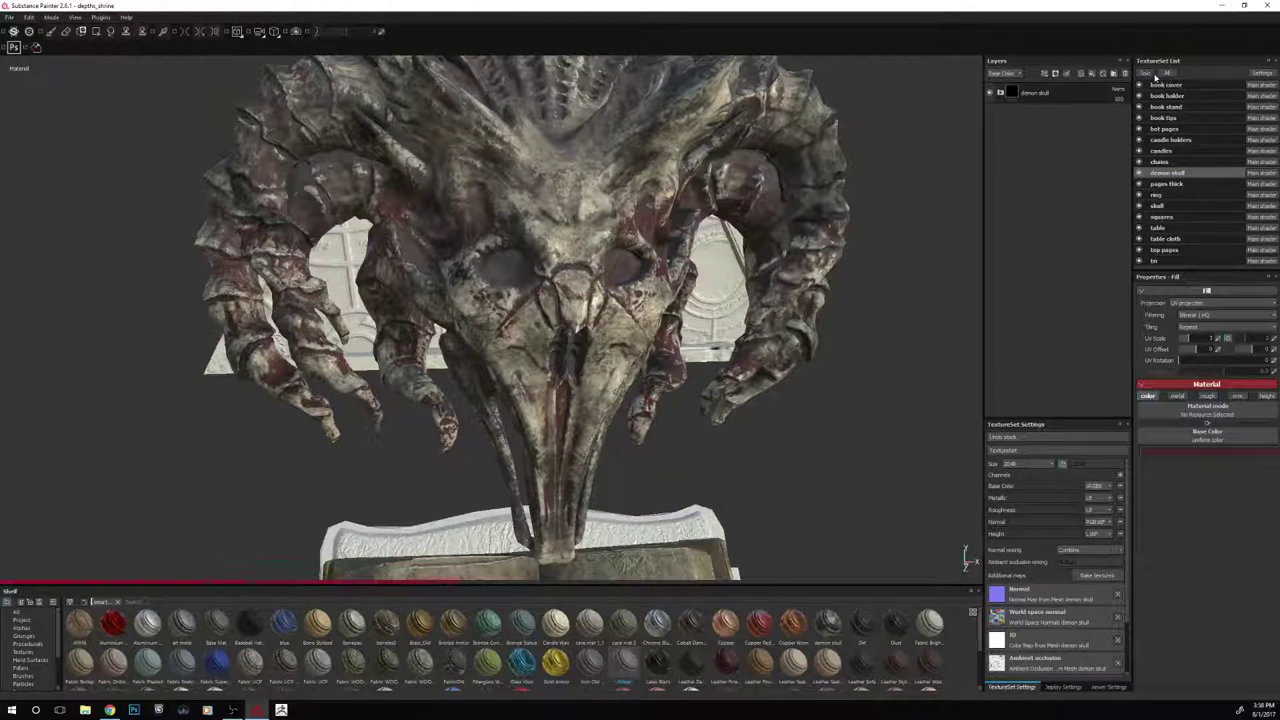
{"action": "left_click", "coordinate": [1144, 75]}
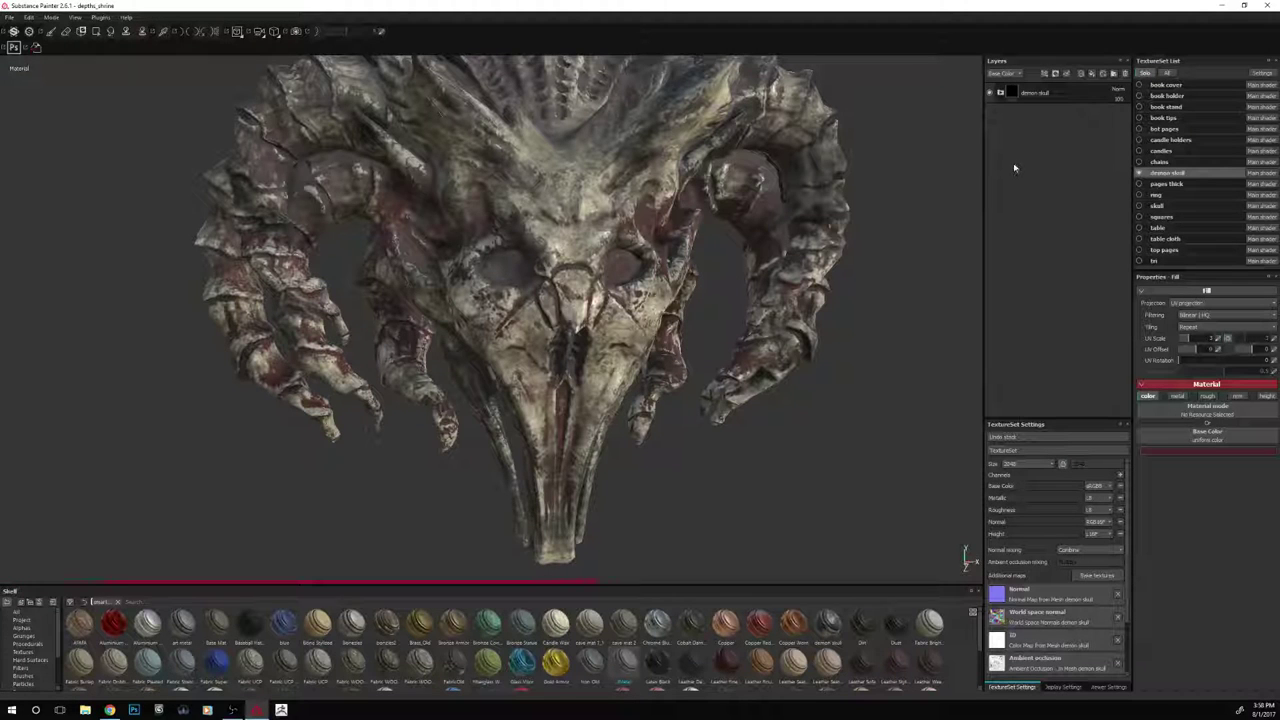
{"action": "left_click", "coordinate": [990, 93]}
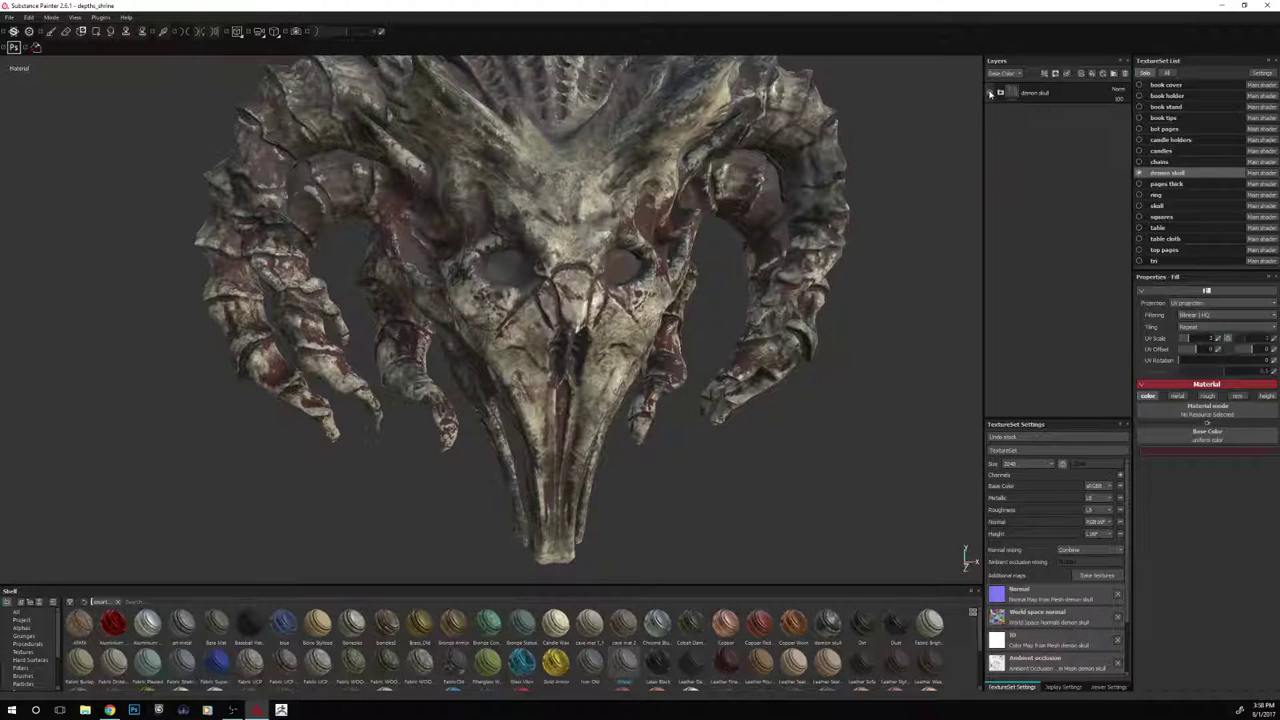
{"action": "right_click_drag", "start_coordinate": [886, 289], "coordinate": [897, 315], "text": "alt"}
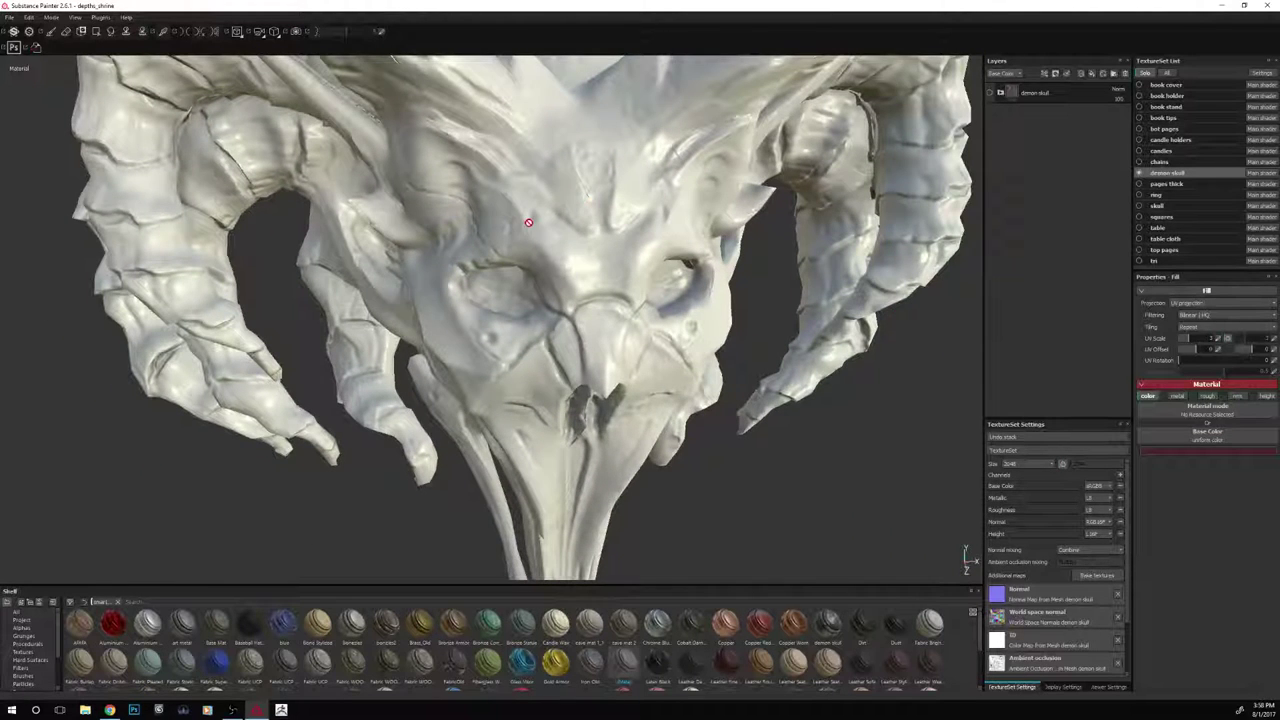
{"action": "left_click", "coordinate": [109, 709]}
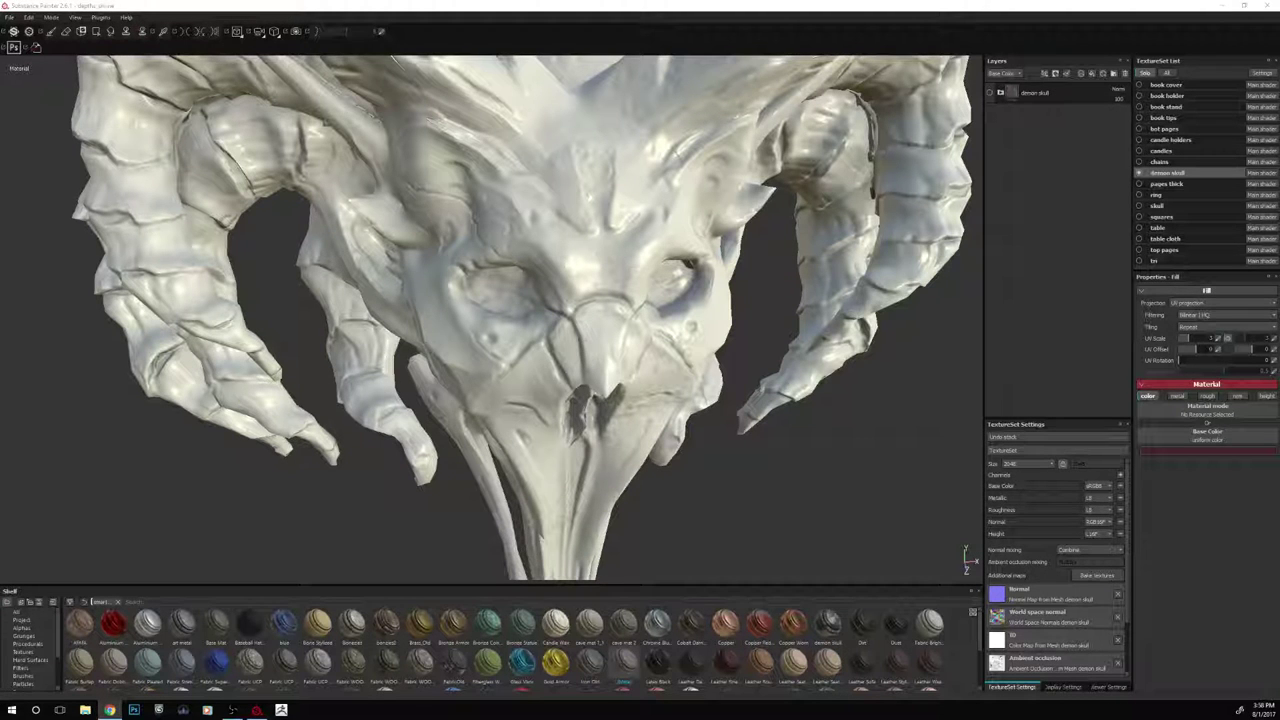
{"action": "mouse_move", "coordinate": [854, 440]}
{"action": "left_mouse_down", "text": "alt"}
{"action": "mouse_move", "coordinate": [858, 474]}
{"action": "mouse_move", "coordinate": [854, 439]}
{"action": "left_mouse_up", "text": "alt"}
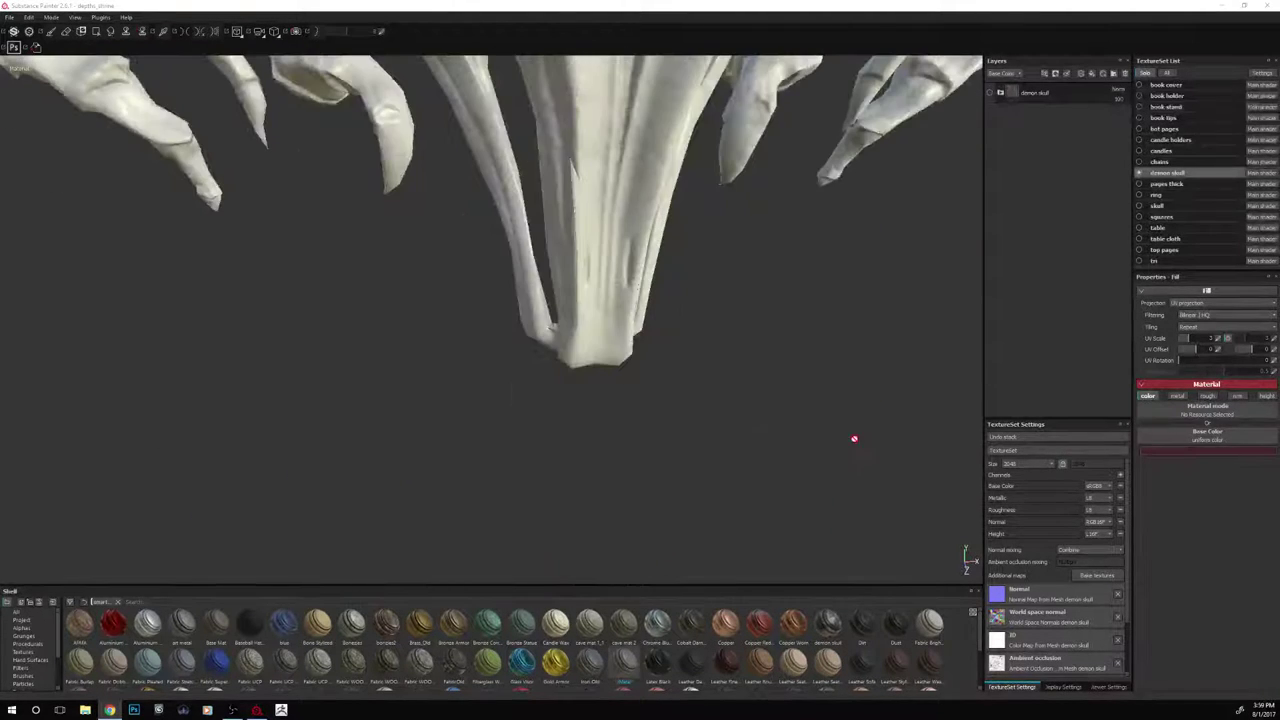
Show all texture sets and the demon skull's material folder again, and look over the book and table
{"action": "left_click", "coordinate": [1147, 75]}
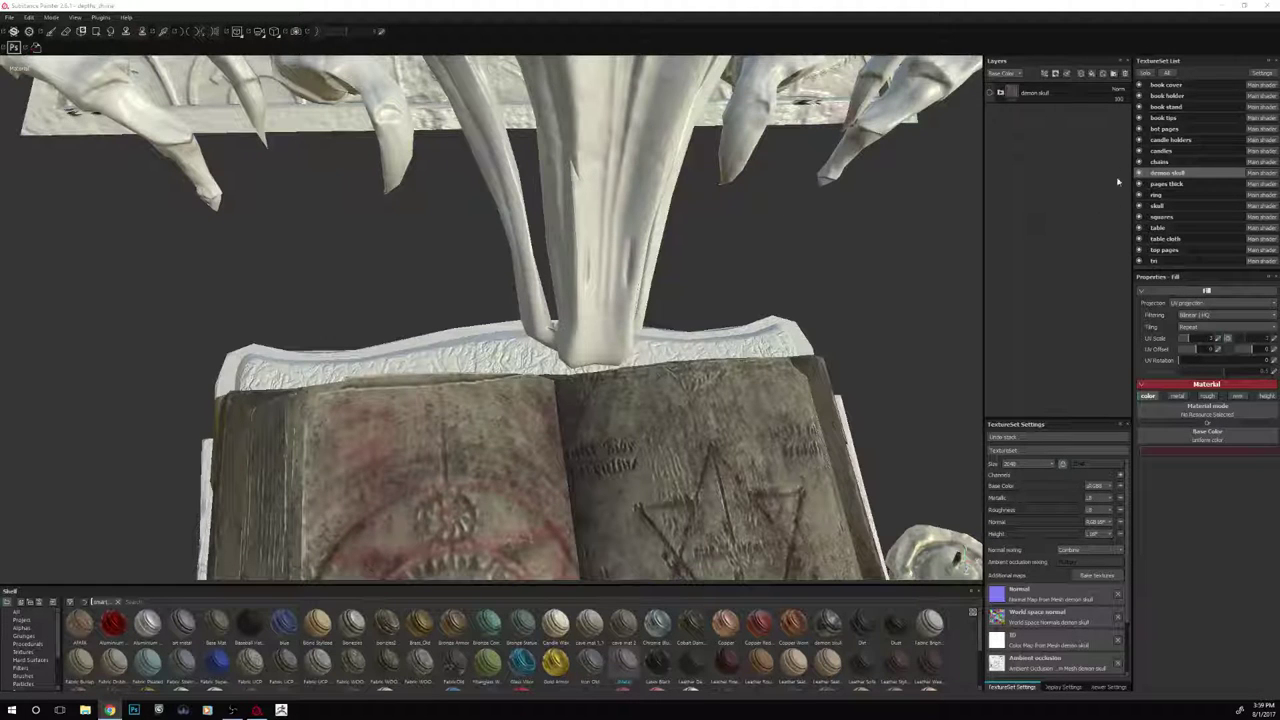
{"action": "left_click", "coordinate": [990, 93]}
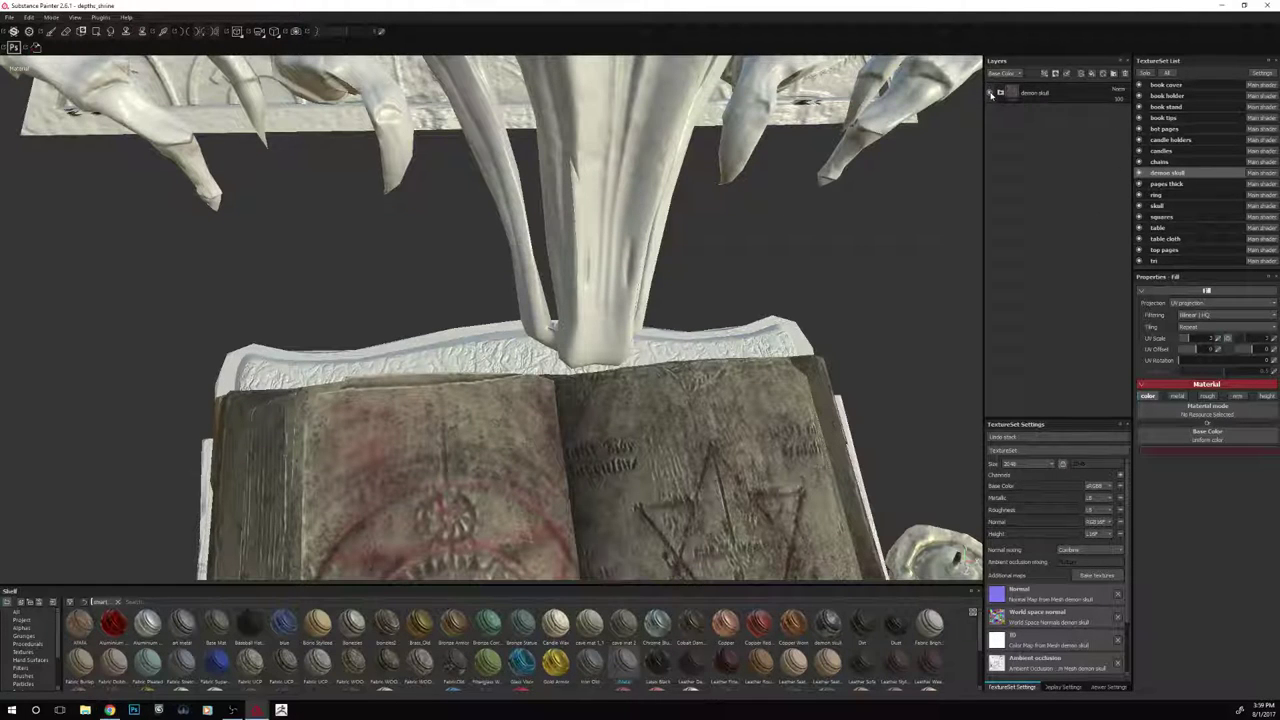
{"action": "left_click_drag", "start_coordinate": [976, 261], "coordinate": [908, 273], "text": "alt"}
{"action": "mouse_move", "coordinate": [923, 394]}
{"action": "middle_mouse_down", "text": "alt"}
{"action": "mouse_move", "coordinate": [883, 120]}
{"action": "mouse_move", "coordinate": [890, 130]}
{"action": "middle_mouse_up", "text": "alt"}
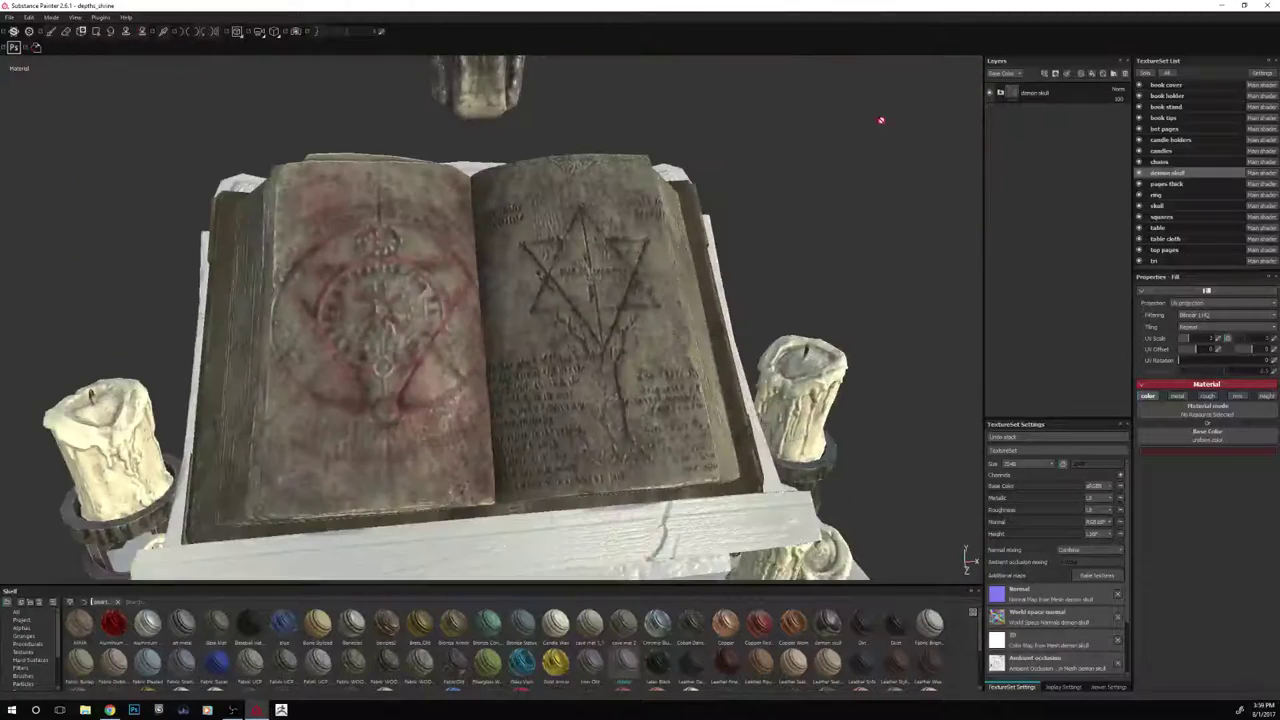
{"action": "left_click_drag", "start_coordinate": [906, 368], "coordinate": [649, 396], "text": "alt"}
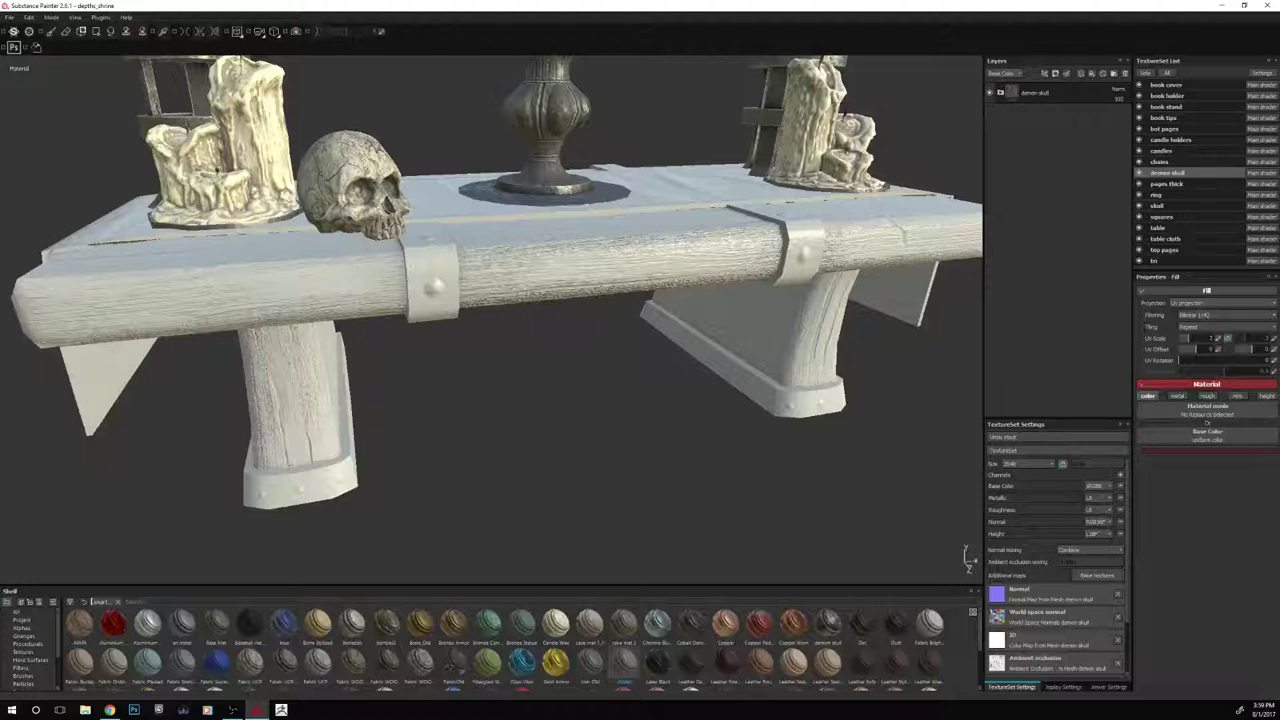
{"action": "key", "text": "alt+Tab"}
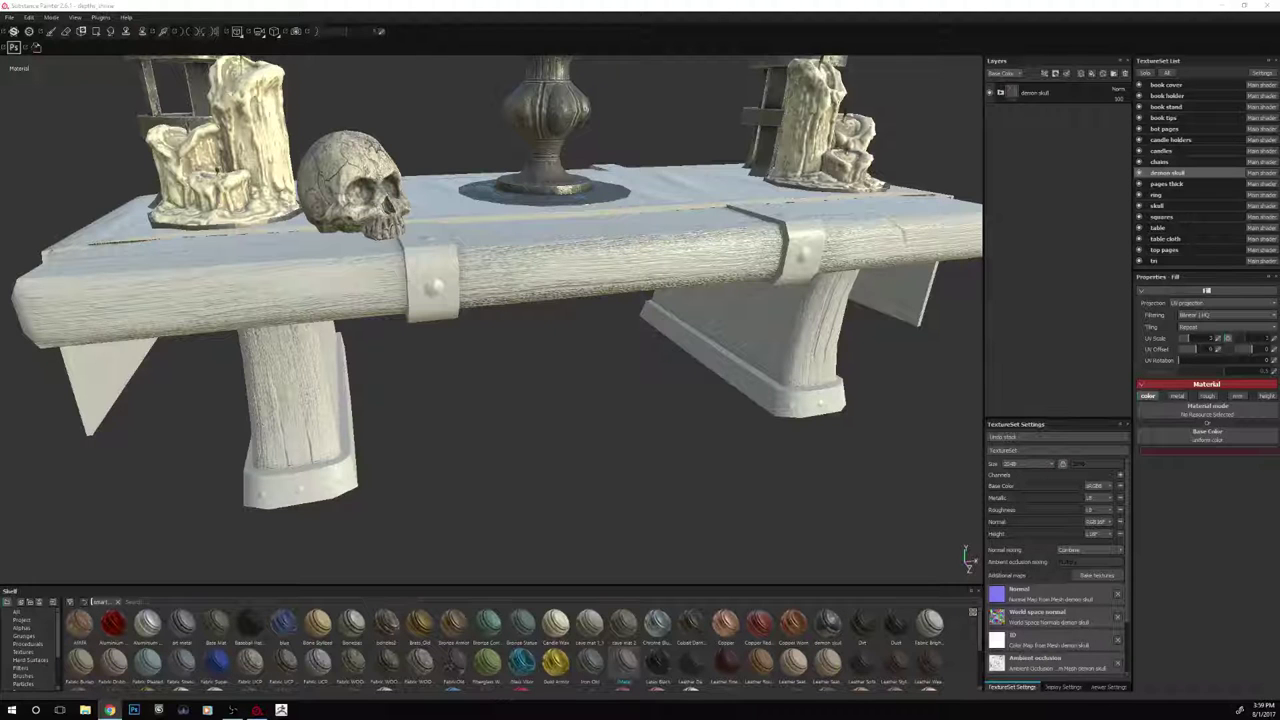
{"action": "left_click_drag", "start_coordinate": [594, 374], "coordinate": [630, 385], "text": "alt"}
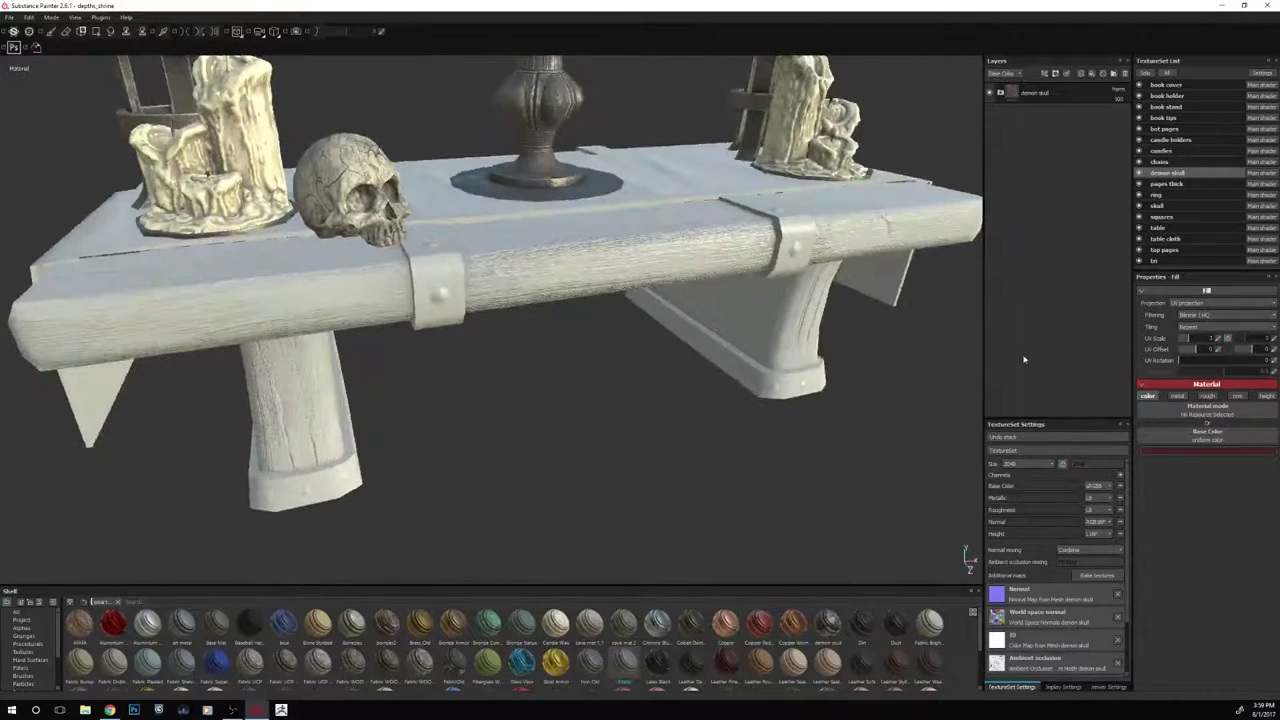
{"action": "left_click_drag", "start_coordinate": [907, 381], "coordinate": [852, 460], "text": "alt"}
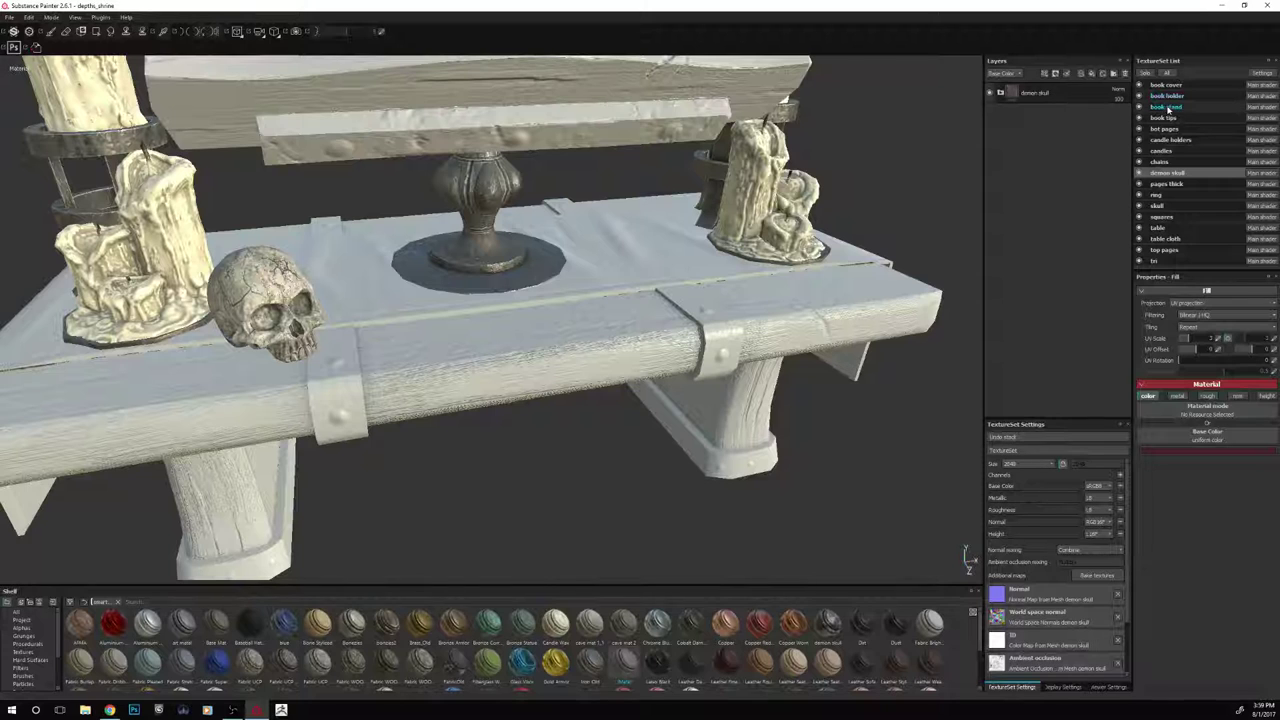
Isolate the book stand texture set and examine the whole stand from several angles
{"action": "left_click", "coordinate": [1166, 107]}
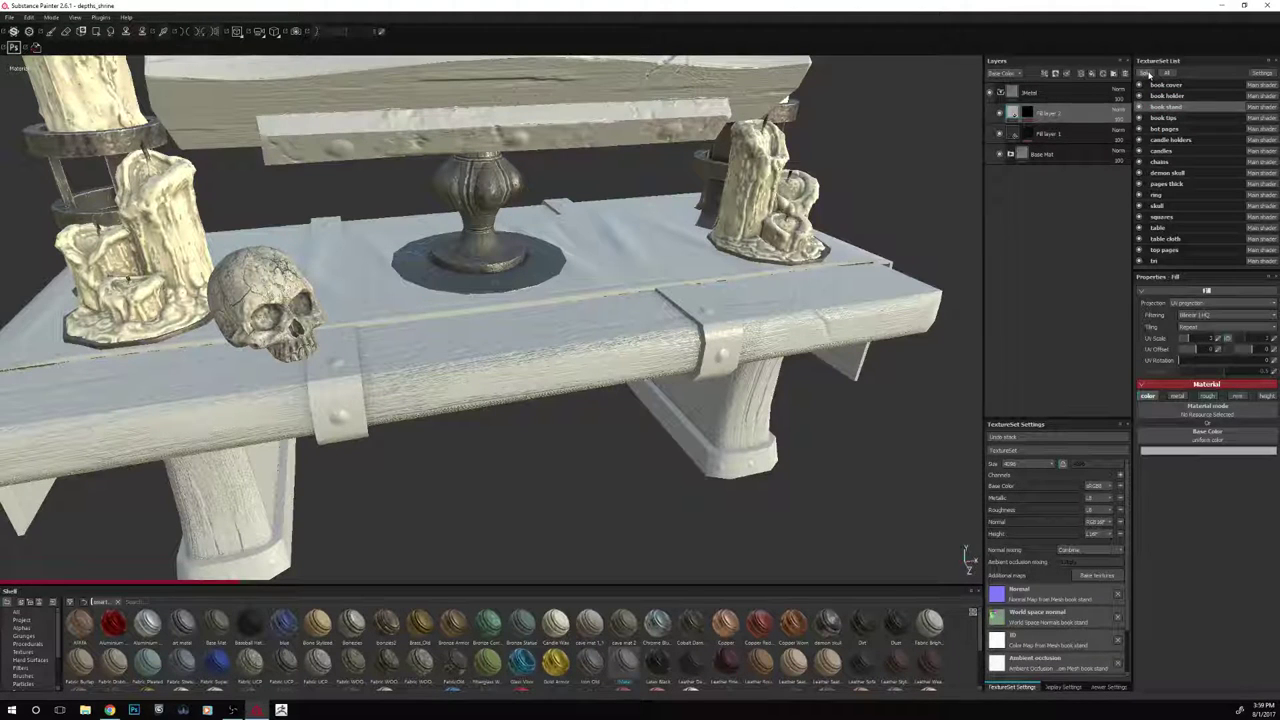
{"action": "left_click", "coordinate": [1147, 74]}
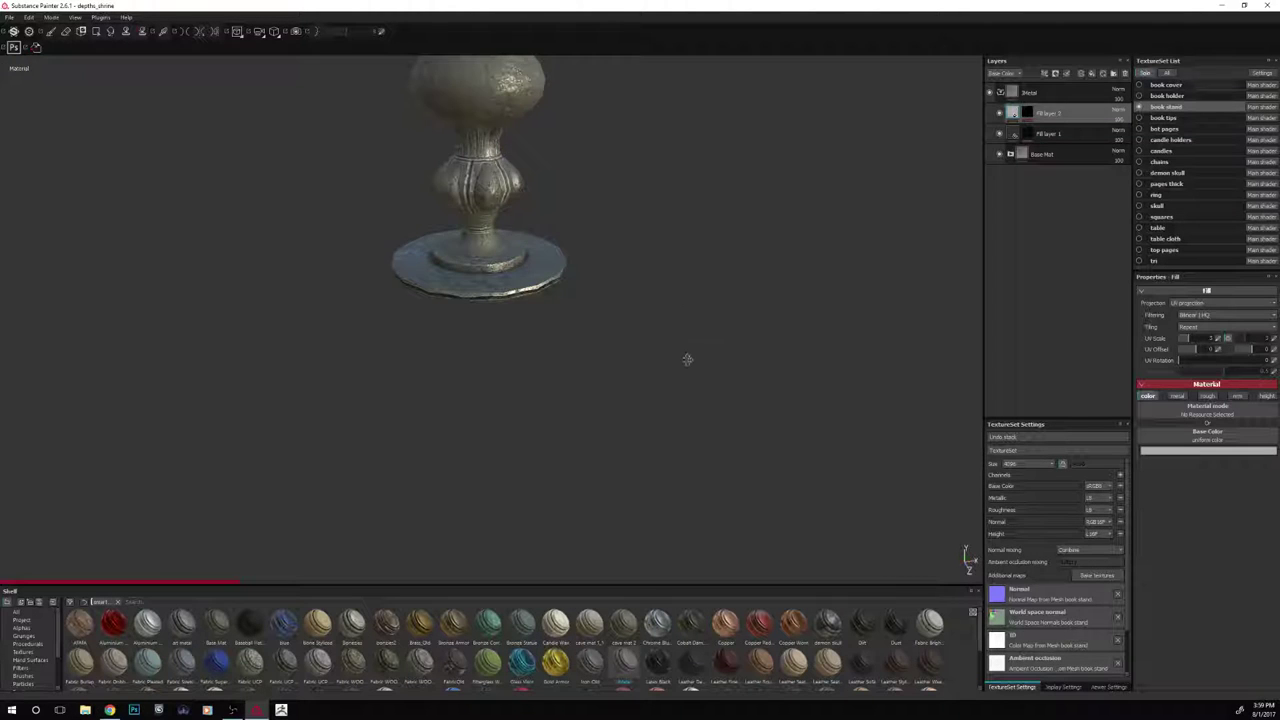
{"action": "middle_click_drag", "start_coordinate": [687, 359], "coordinate": [688, 372], "text": "alt"}
{"action": "left_click_drag", "start_coordinate": [688, 338], "coordinate": [691, 366], "text": "alt"}
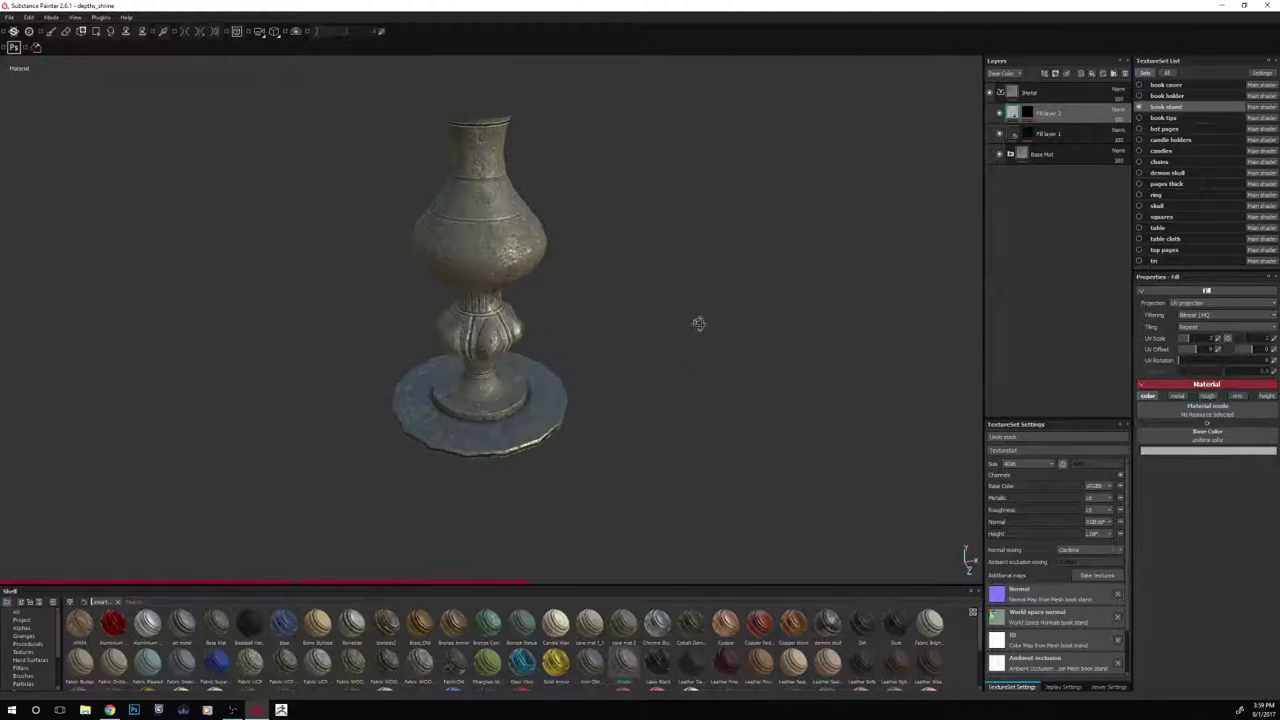
{"action": "left_click_drag", "start_coordinate": [699, 323], "coordinate": [691, 329], "text": "alt"}
{"action": "left_click_drag", "start_coordinate": [686, 375], "coordinate": [677, 345], "text": "alt"}
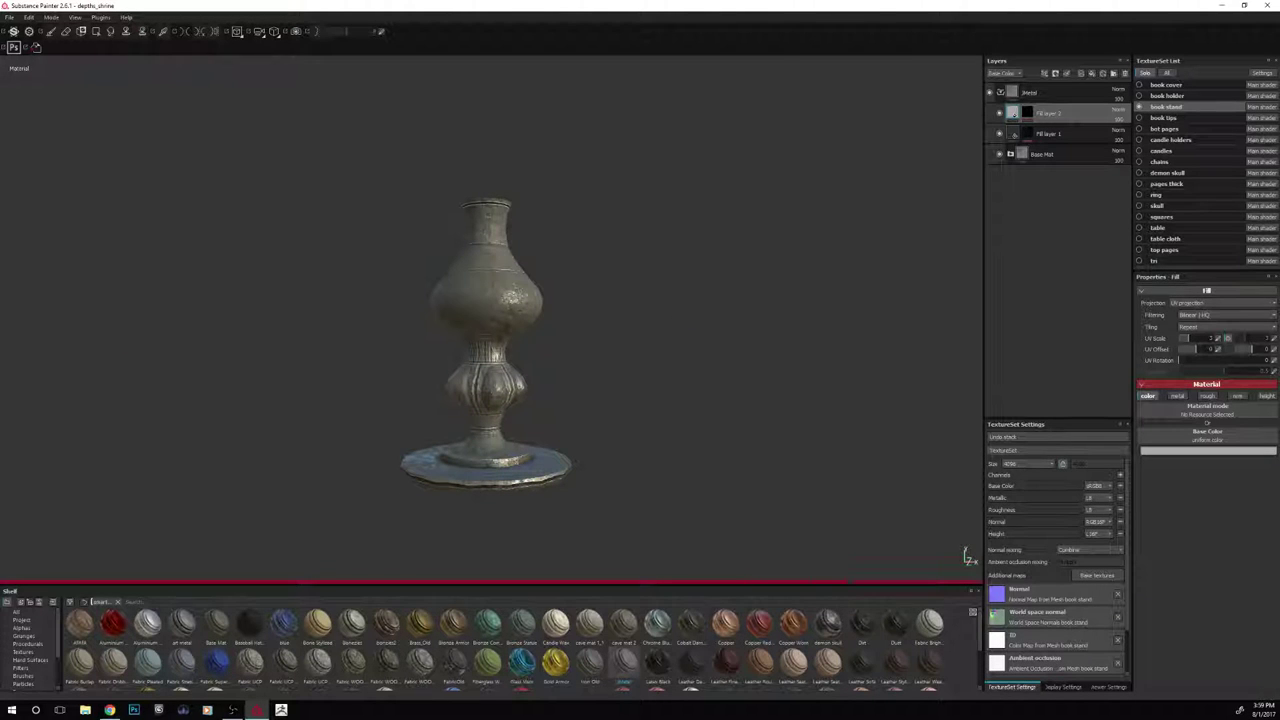
{"action": "left_click_drag", "start_coordinate": [843, 371], "coordinate": [706, 340], "text": "alt"}
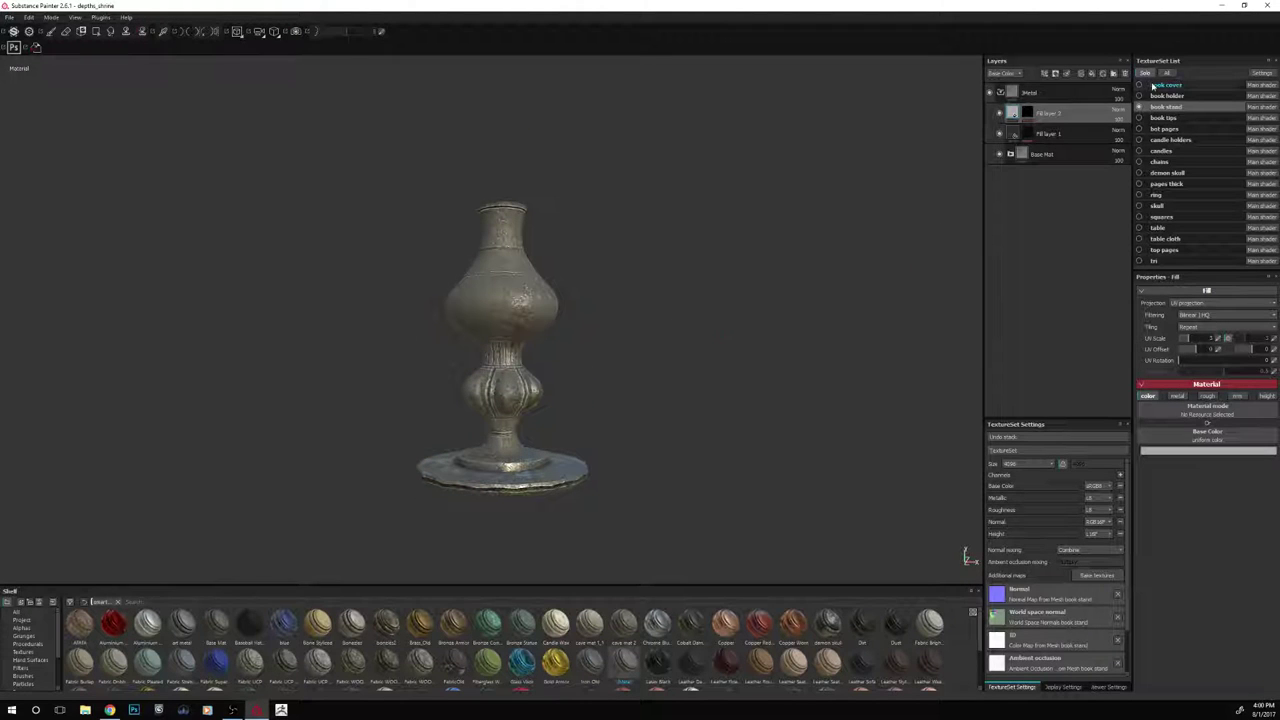
Copy the book stand's JMetal folder and paste the duplicate above the original
{"action": "left_click", "coordinate": [1000, 93]}
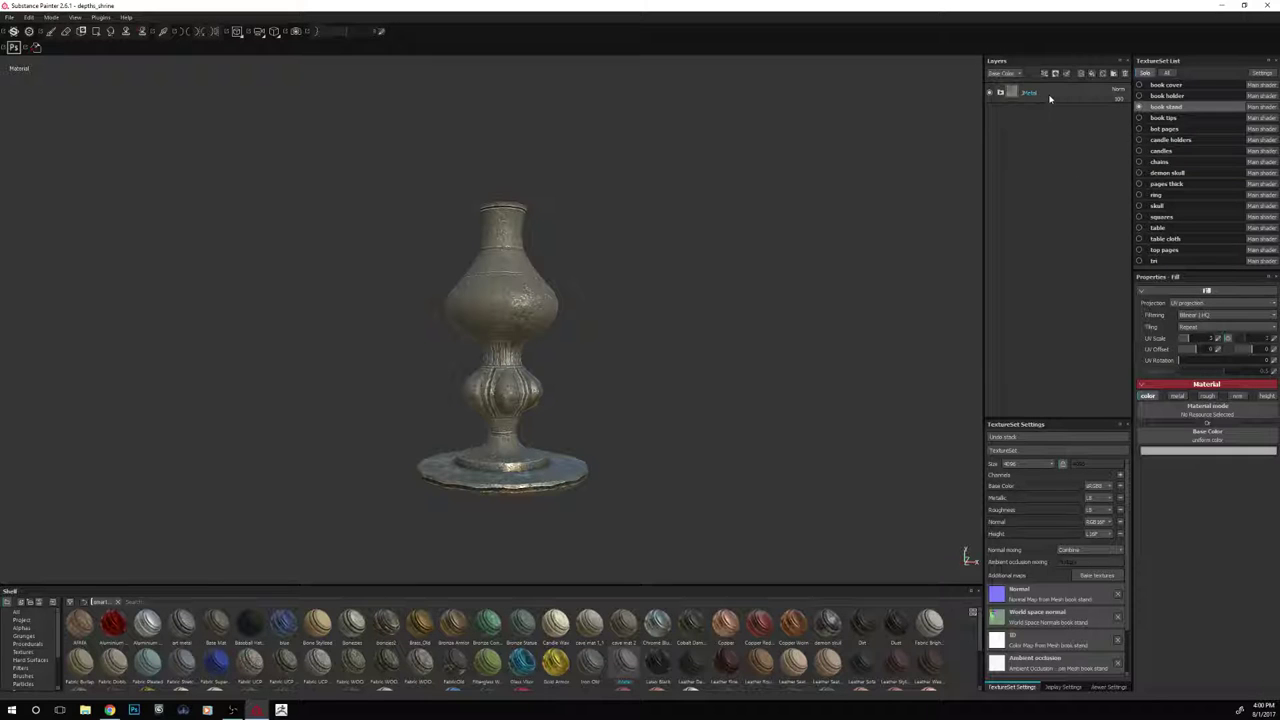
{"action": "right_click", "coordinate": [1049, 97]}
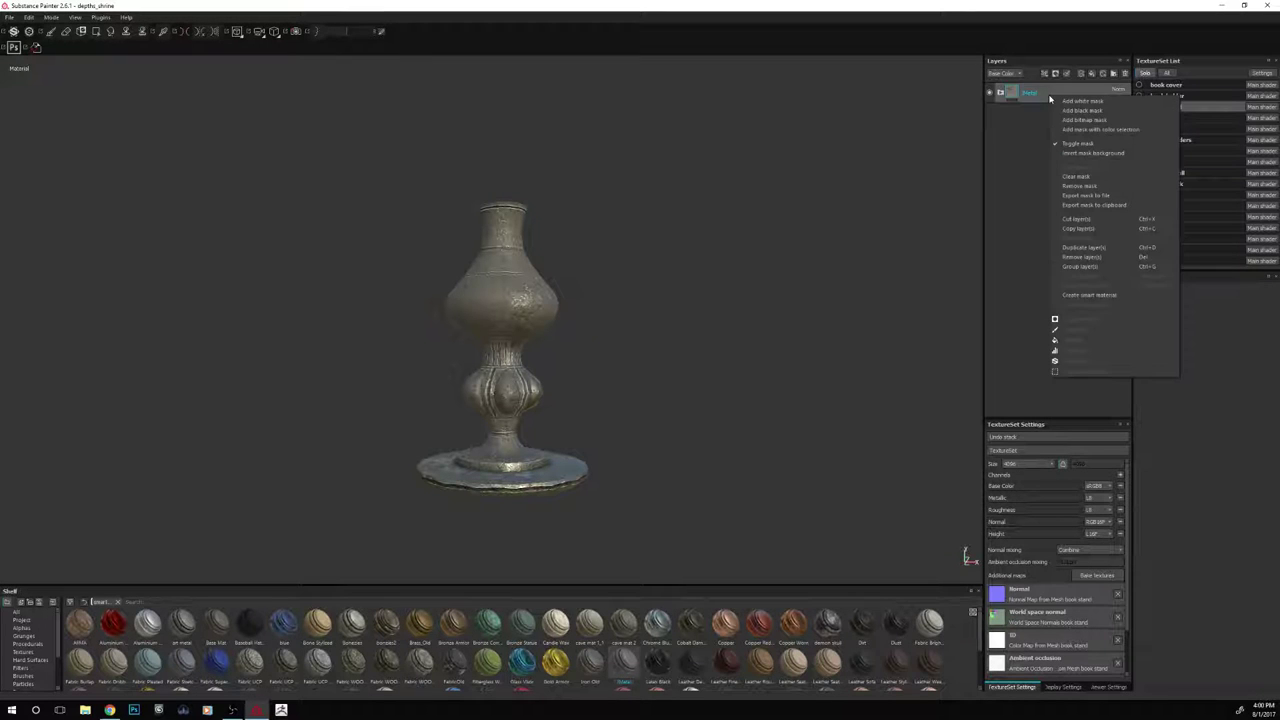
{"action": "left_click", "coordinate": [1080, 229]}
{"action": "right_click", "coordinate": [1099, 232]}
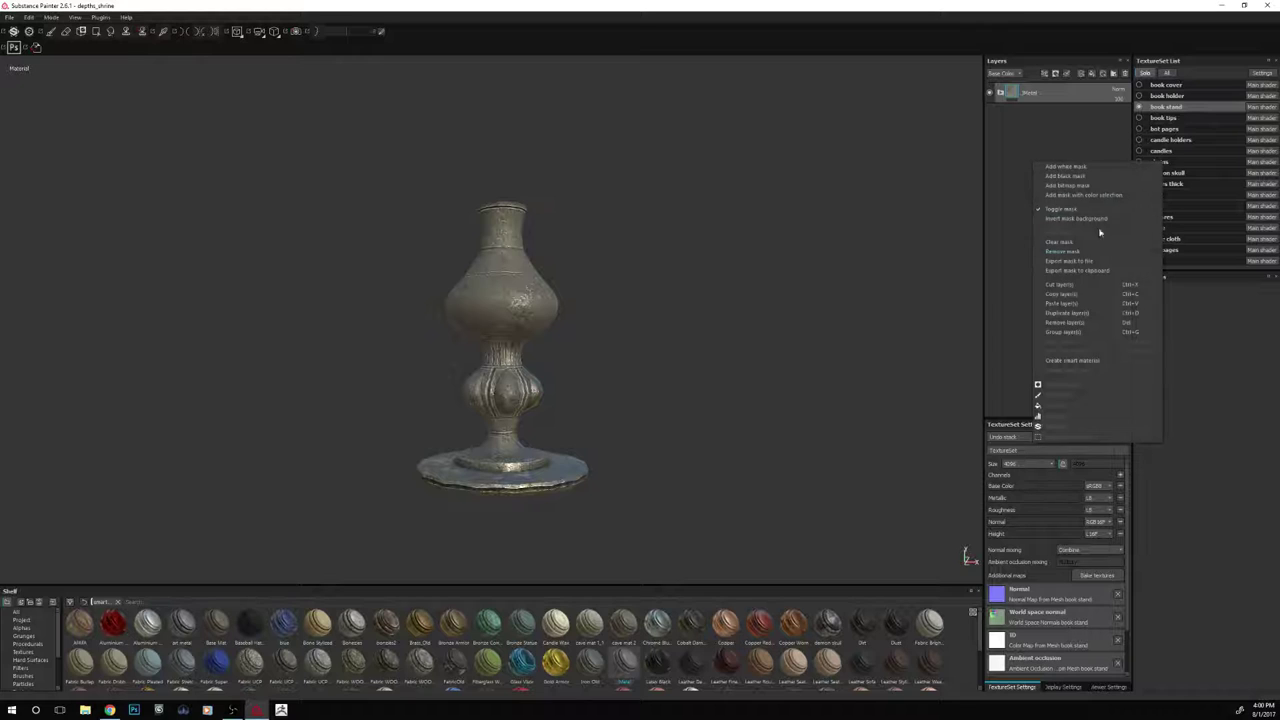
{"action": "left_click", "coordinate": [1060, 303]}
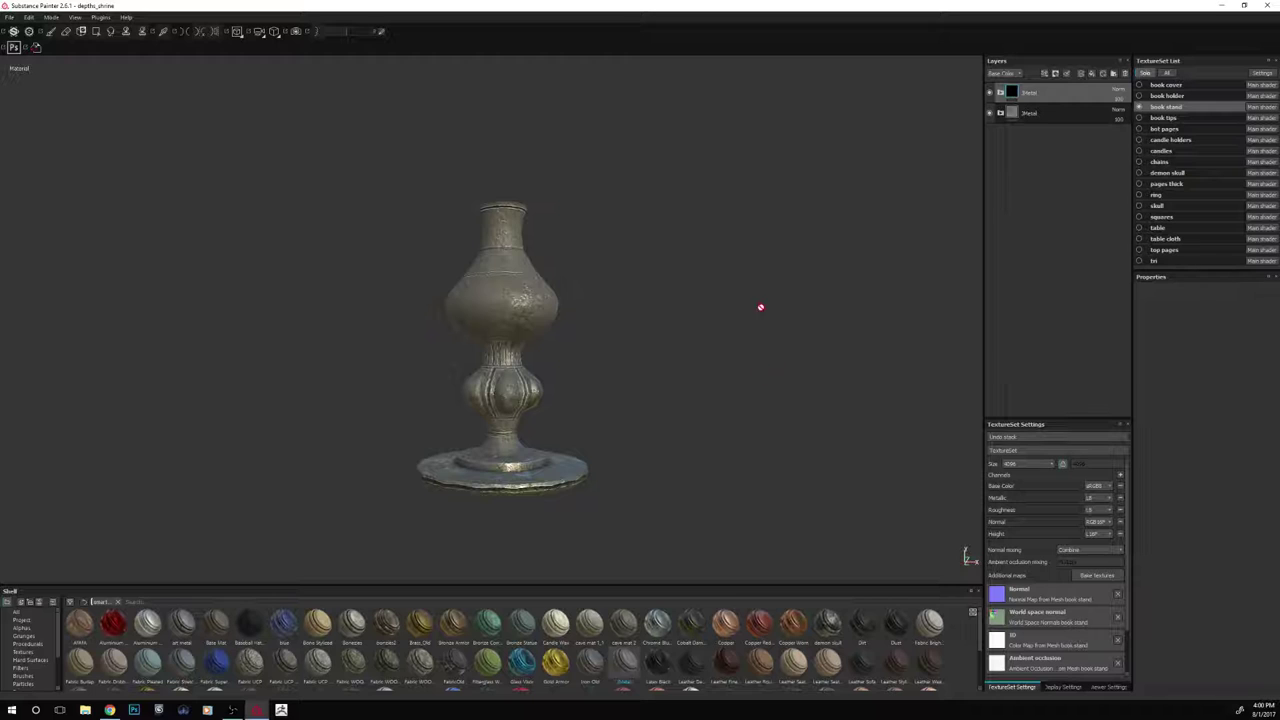
Add a black mask to the upper JMetal folder on the book stand
{"action": "left_click_drag", "start_coordinate": [760, 307], "coordinate": [763, 283], "text": "alt"}
{"action": "left_click", "coordinate": [1001, 92]}
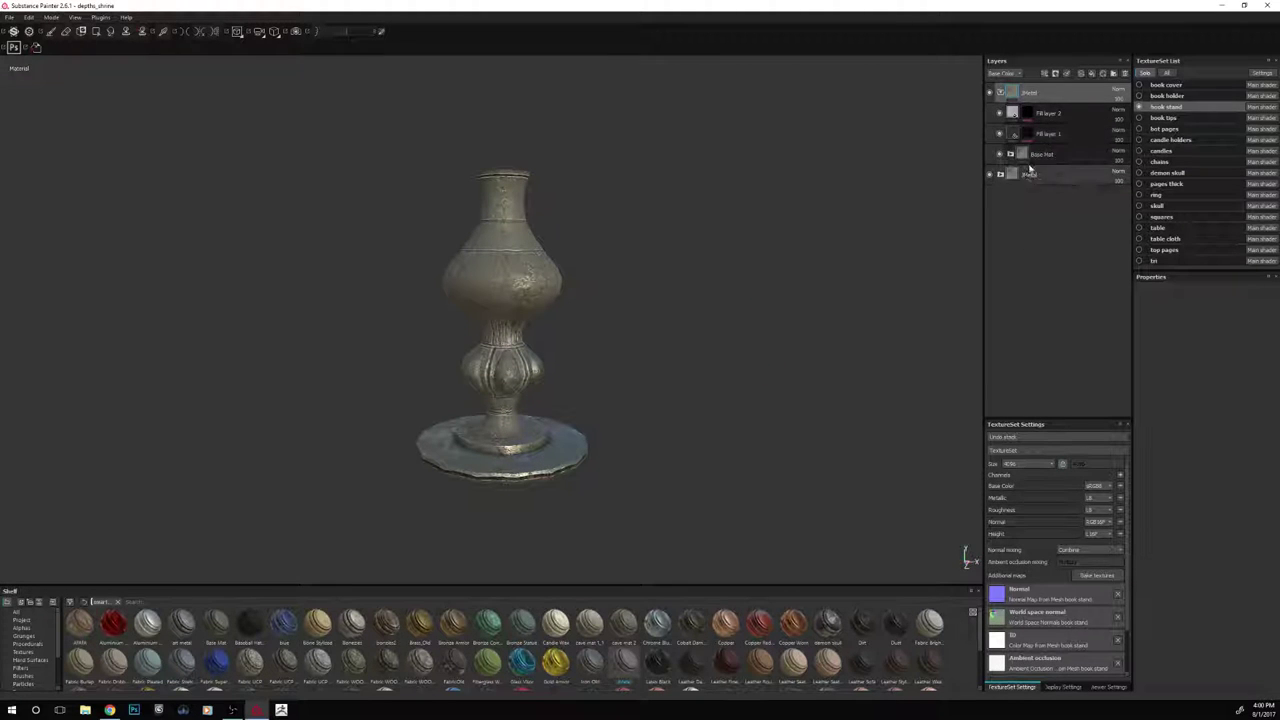
{"action": "right_click", "coordinate": [1034, 93]}
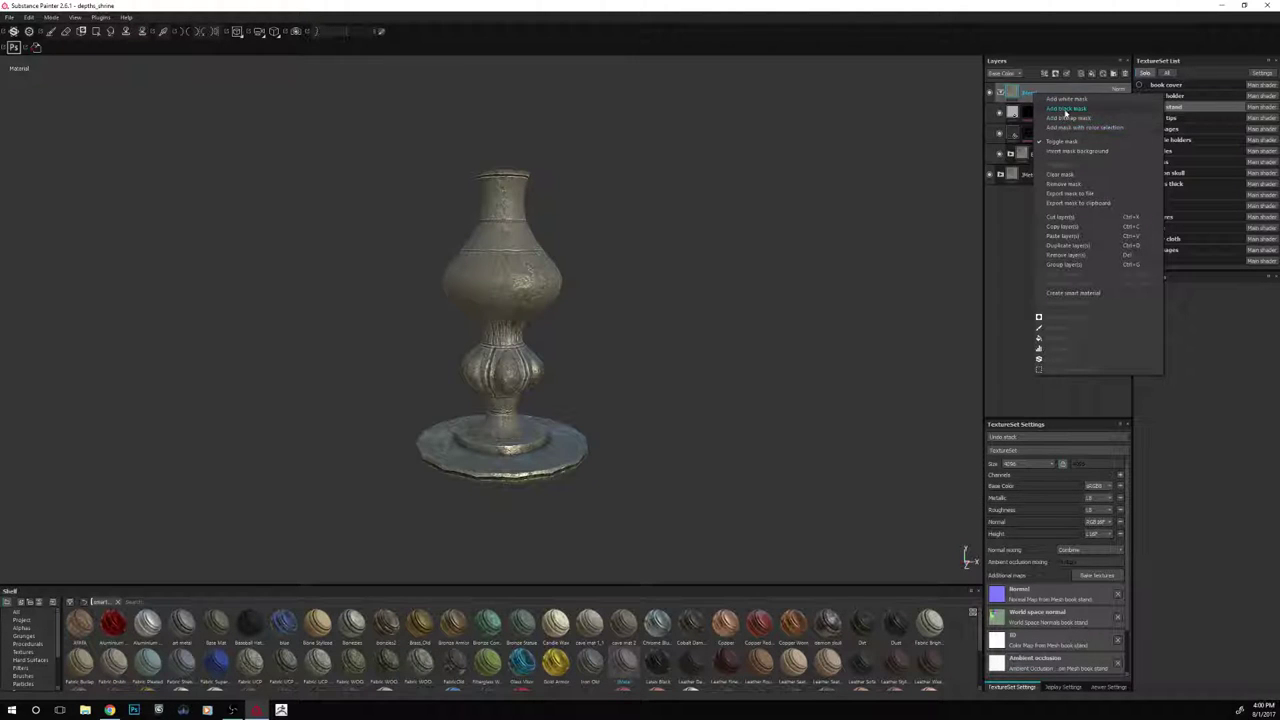
{"action": "left_click", "coordinate": [1065, 109]}
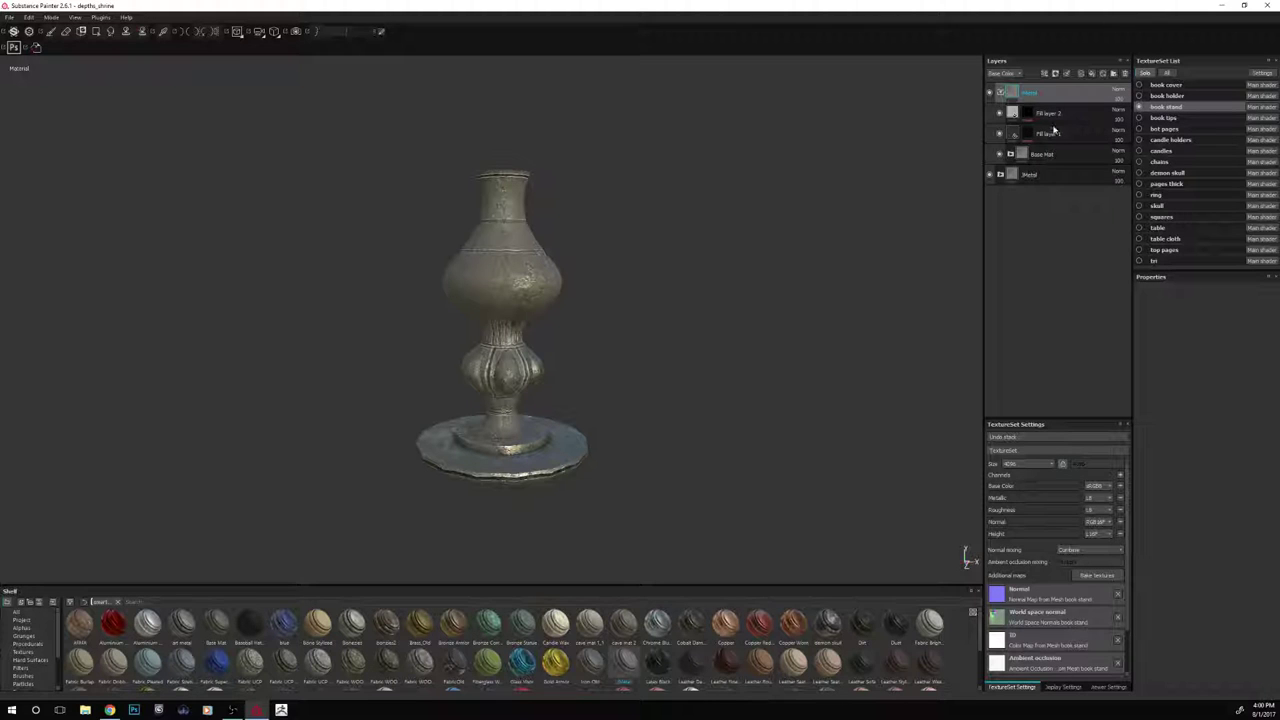
{"action": "key", "text": "e"}
Set the base color of the Base Metal layer in the upper JMetal folder's Base Mat group to olive yellow
{"action": "left_click", "coordinate": [1011, 155]}
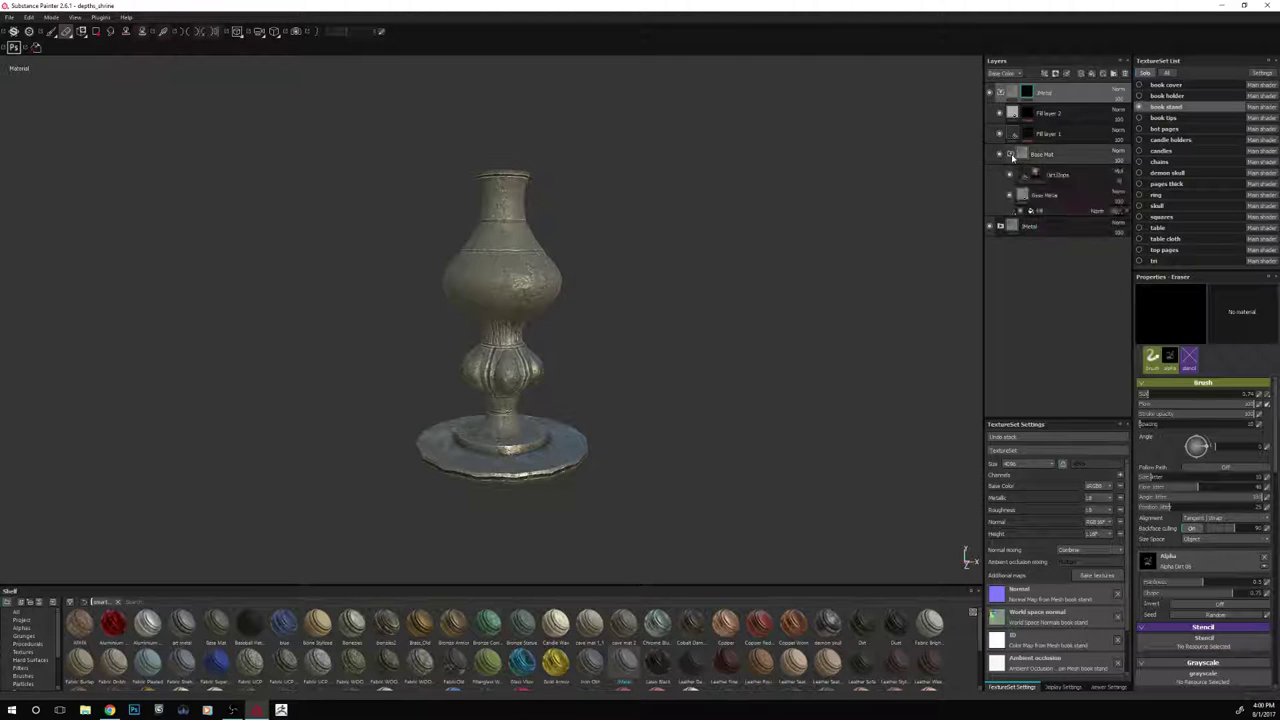
{"action": "left_click", "coordinate": [1024, 196]}
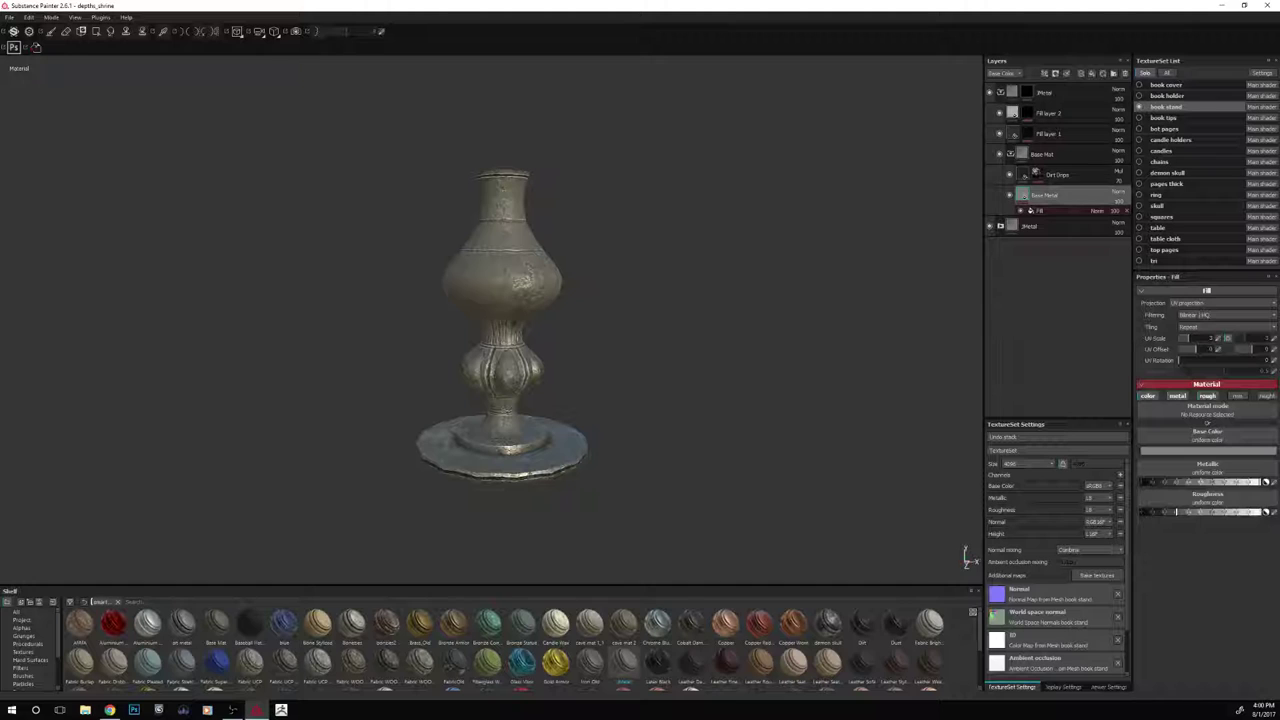
{"action": "left_click", "coordinate": [1205, 451]}
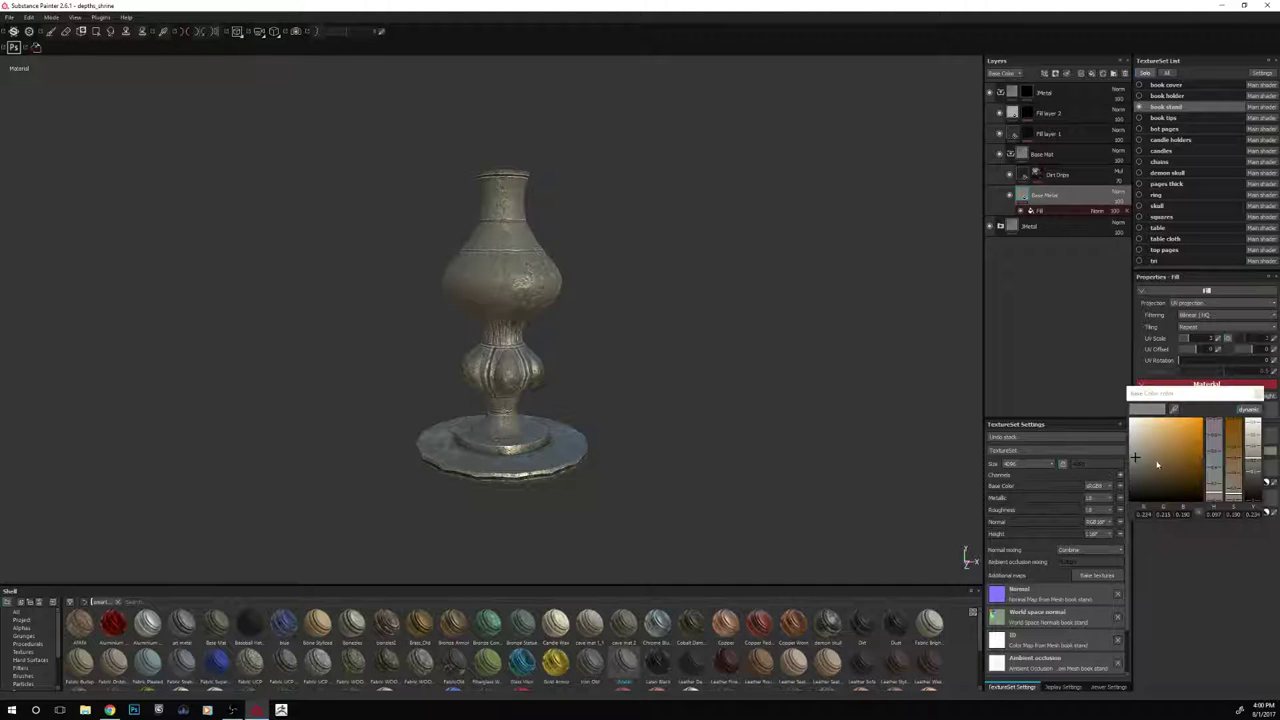
{"action": "left_click_drag", "start_coordinate": [1157, 463], "coordinate": [1215, 489]}
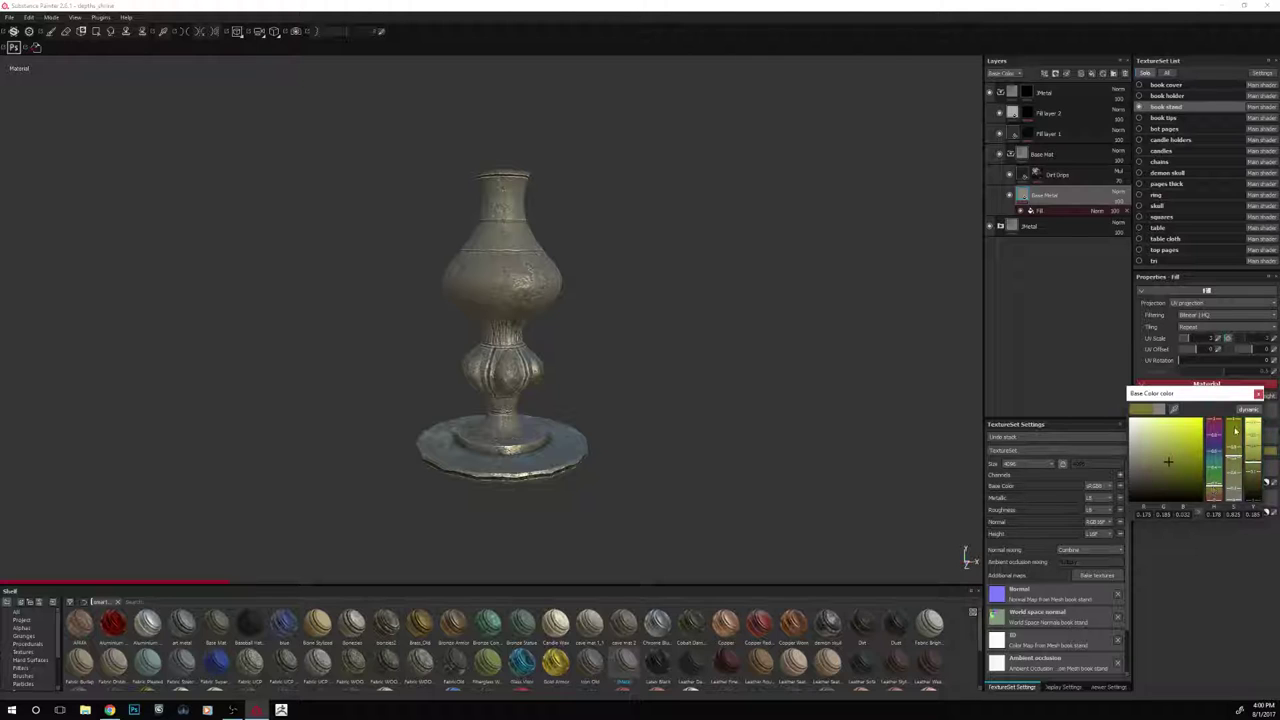
{"action": "left_click", "coordinate": [1249, 410]}
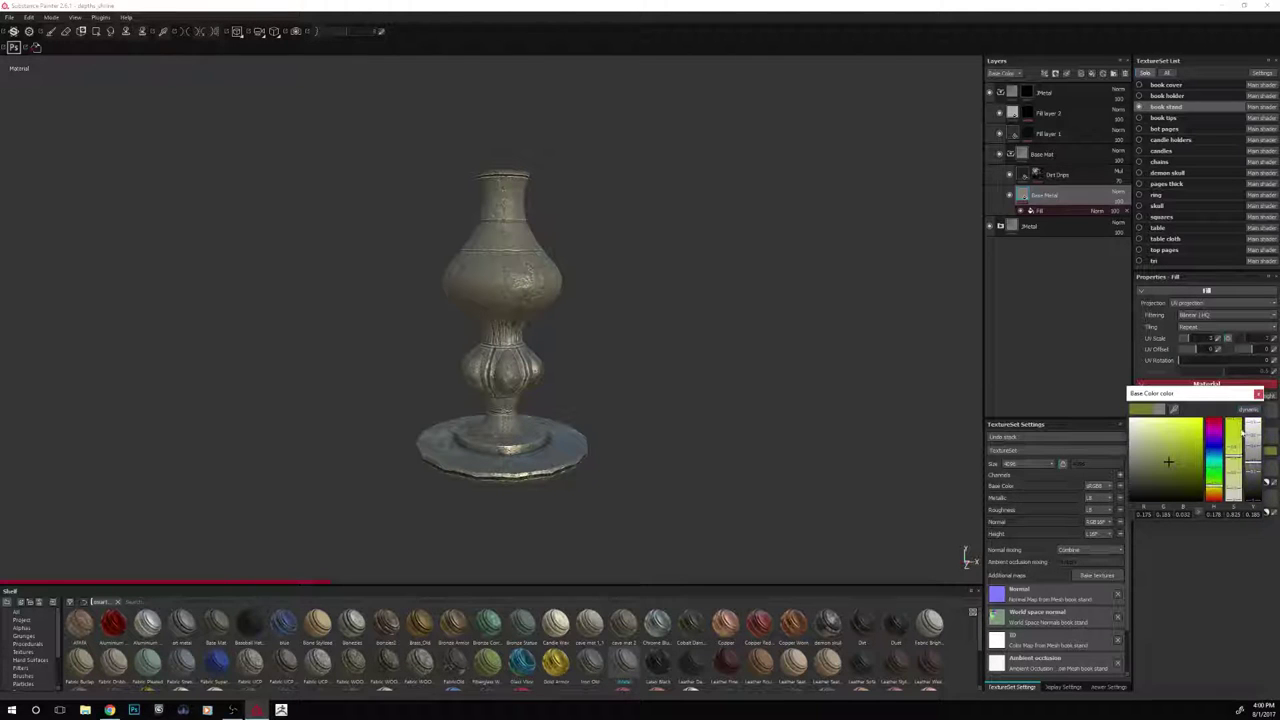
{"action": "left_click_drag", "start_coordinate": [1217, 488], "coordinate": [1218, 492]}
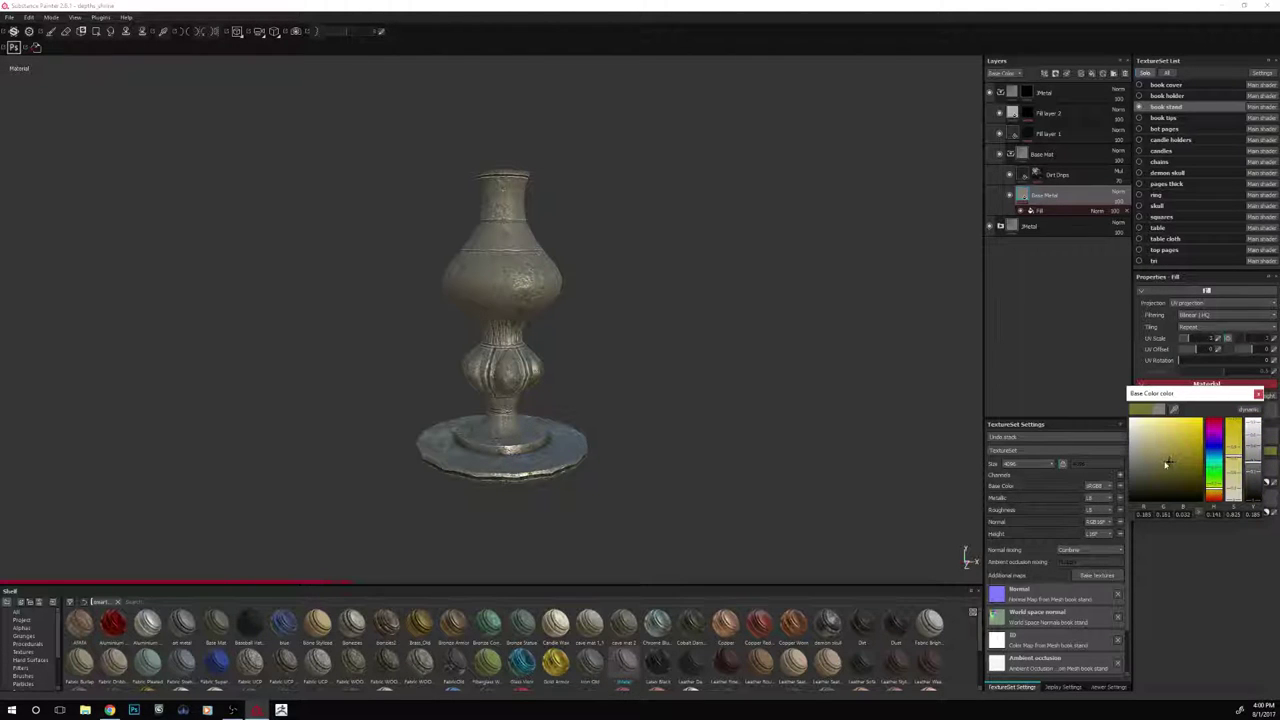
{"action": "left_click", "coordinate": [1258, 393]}
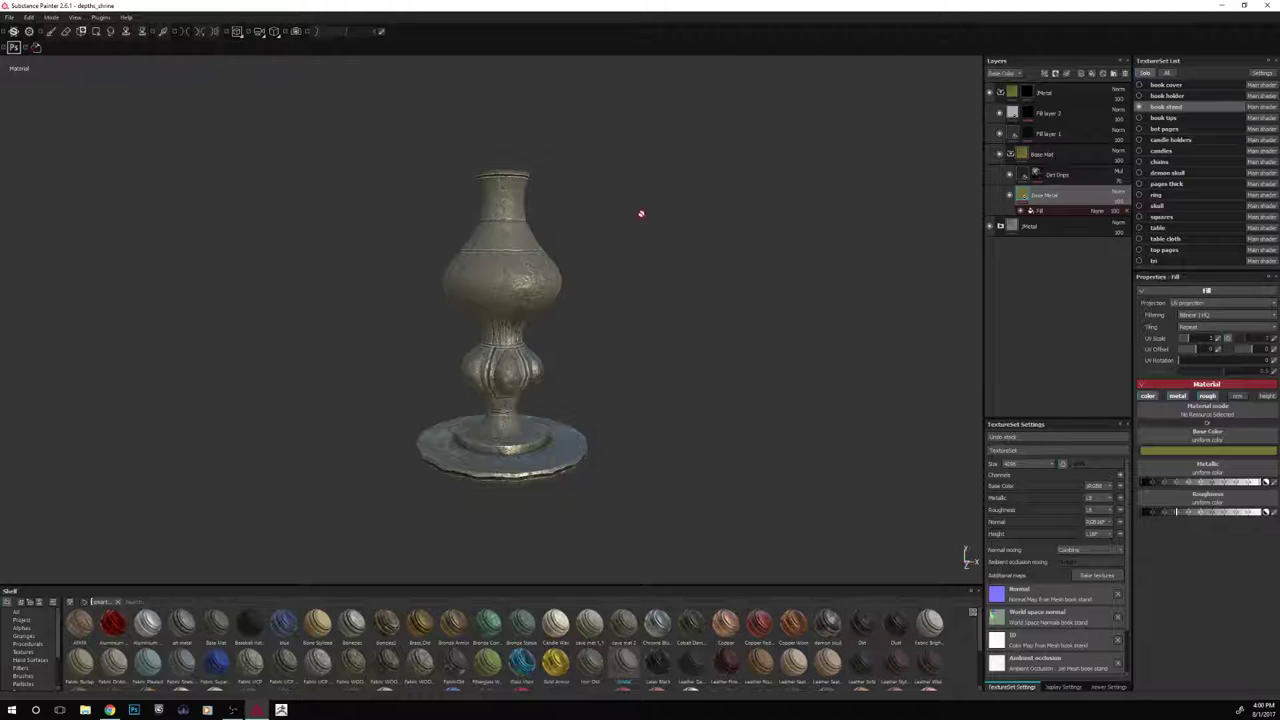
{"action": "left_click_drag", "start_coordinate": [671, 291], "coordinate": [689, 286], "text": "alt"}
{"action": "right_click_drag", "start_coordinate": [689, 286], "coordinate": [660, 295], "text": "alt"}
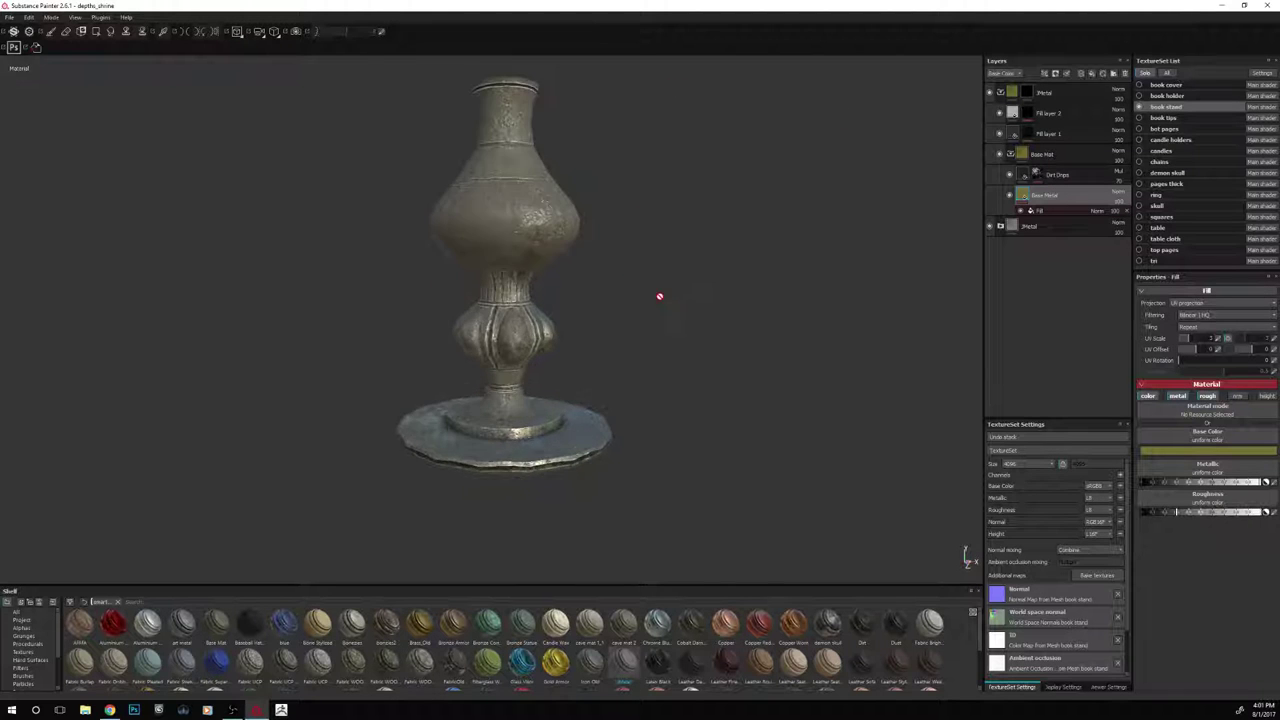
Polygon-fill the fluted neck between the two bulbs of the book stand in the upper JMetal folder's mask
{"action": "middle_click_drag", "start_coordinate": [660, 295], "coordinate": [677, 340], "text": "alt"}
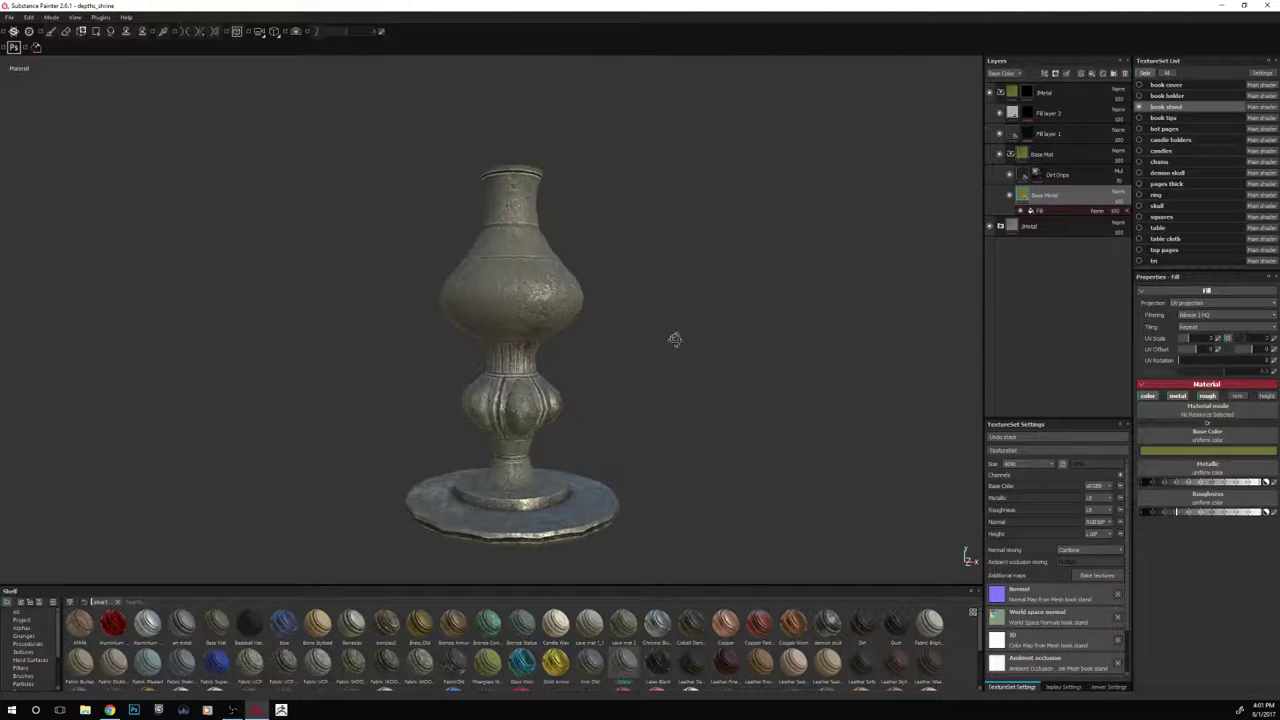
{"action": "left_click", "coordinate": [1044, 93]}
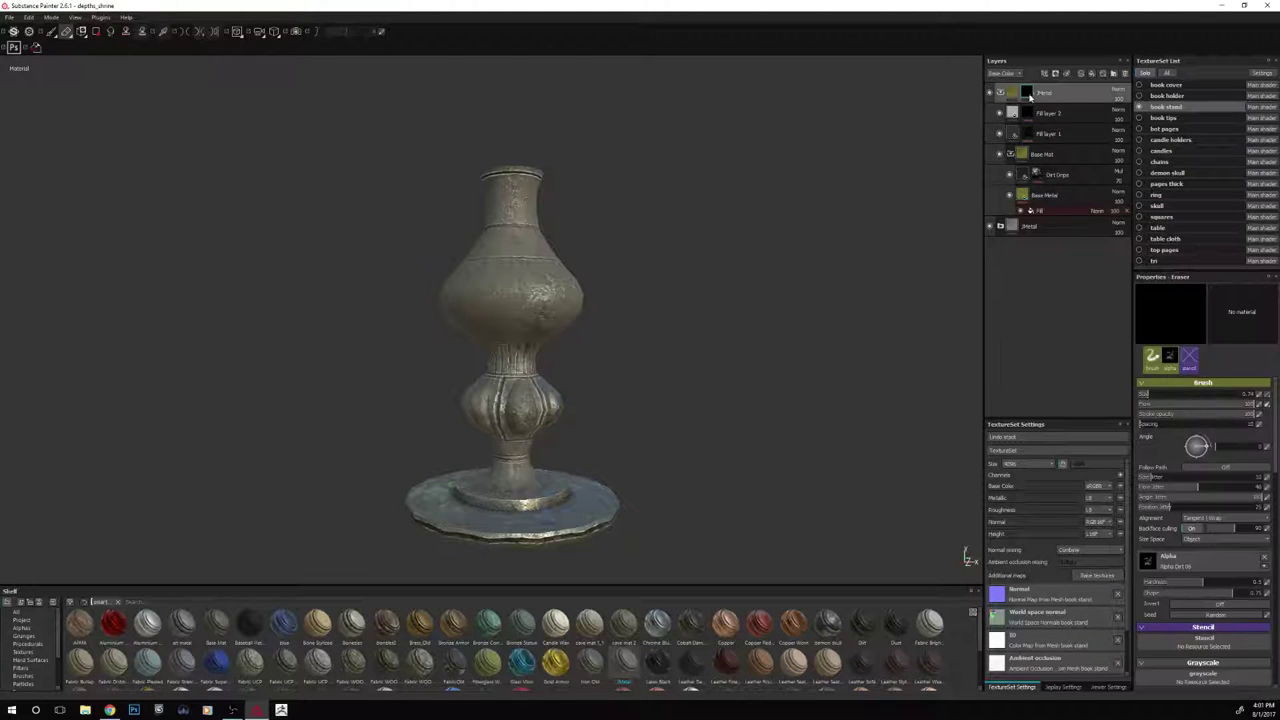
{"action": "left_click", "coordinate": [96, 33]}
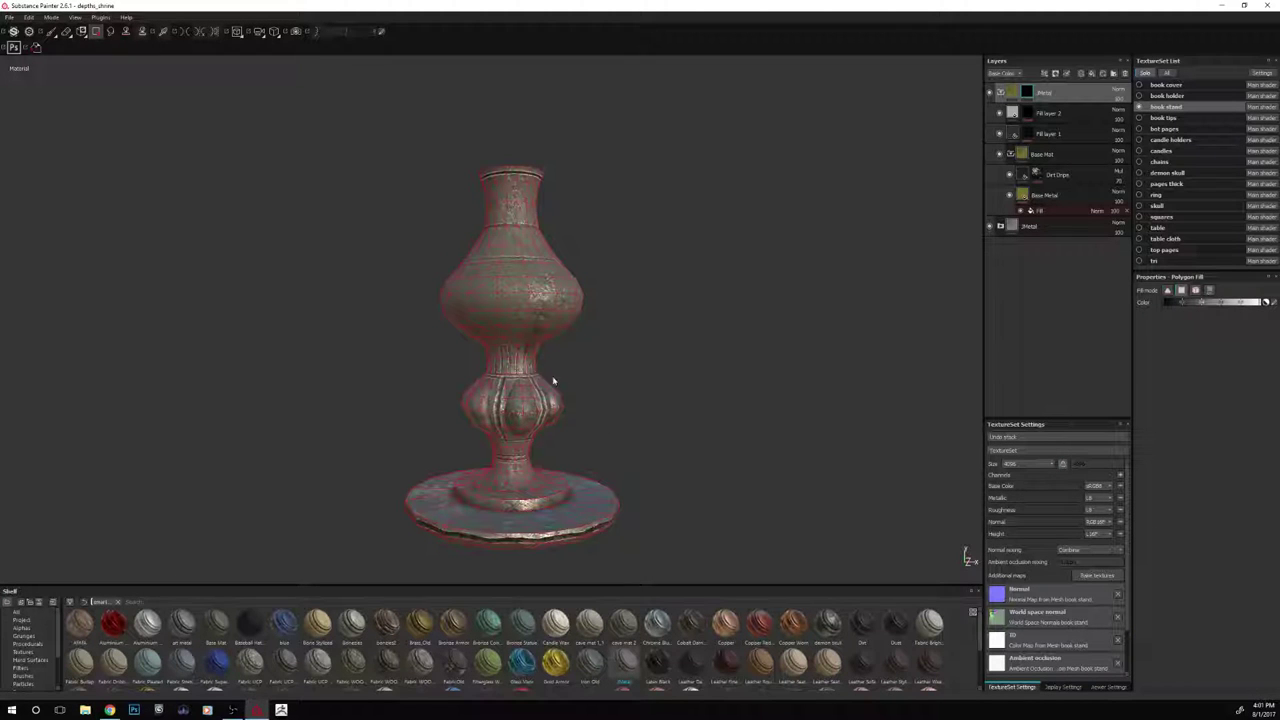
{"action": "right_click_drag", "start_coordinate": [547, 370], "coordinate": [550, 372], "text": "alt"}
{"action": "middle_click_drag", "start_coordinate": [550, 372], "coordinate": [553, 353], "text": "alt"}
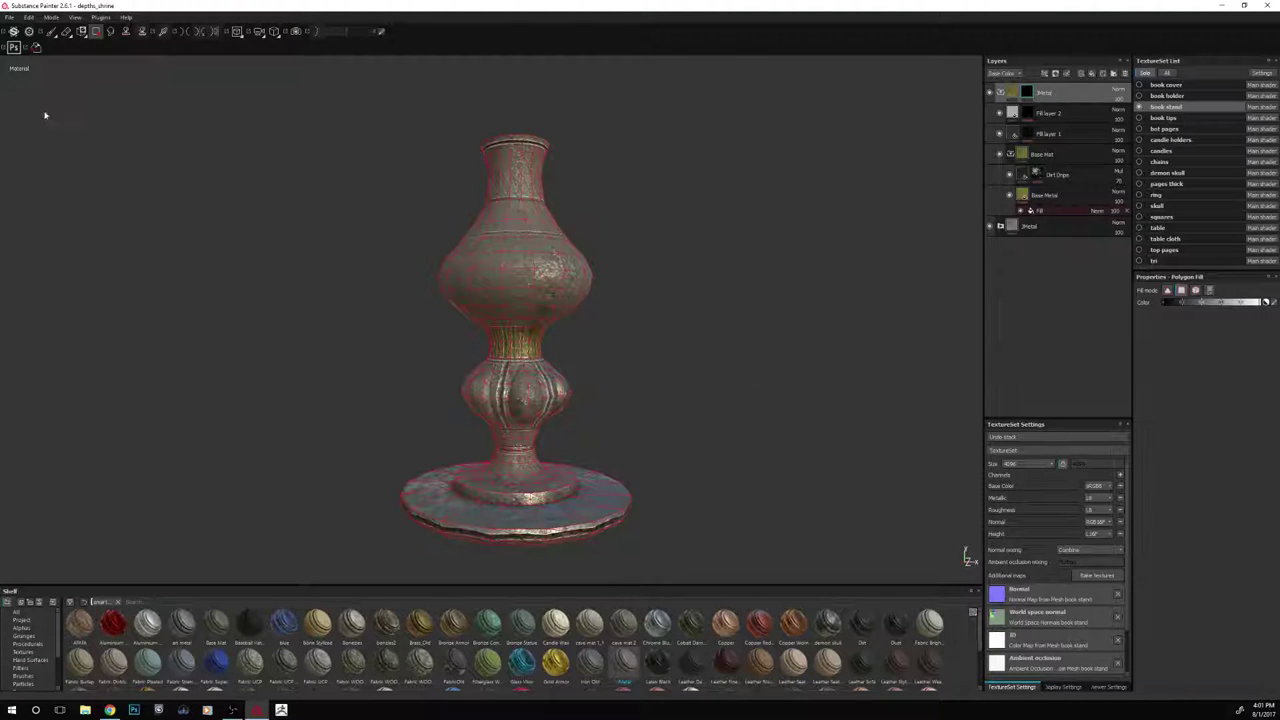
{"action": "left_click", "coordinate": [51, 31]}
{"action": "scroll", "coordinate": [668, 348], "scroll_direction": "down", "scroll_amount": 2}
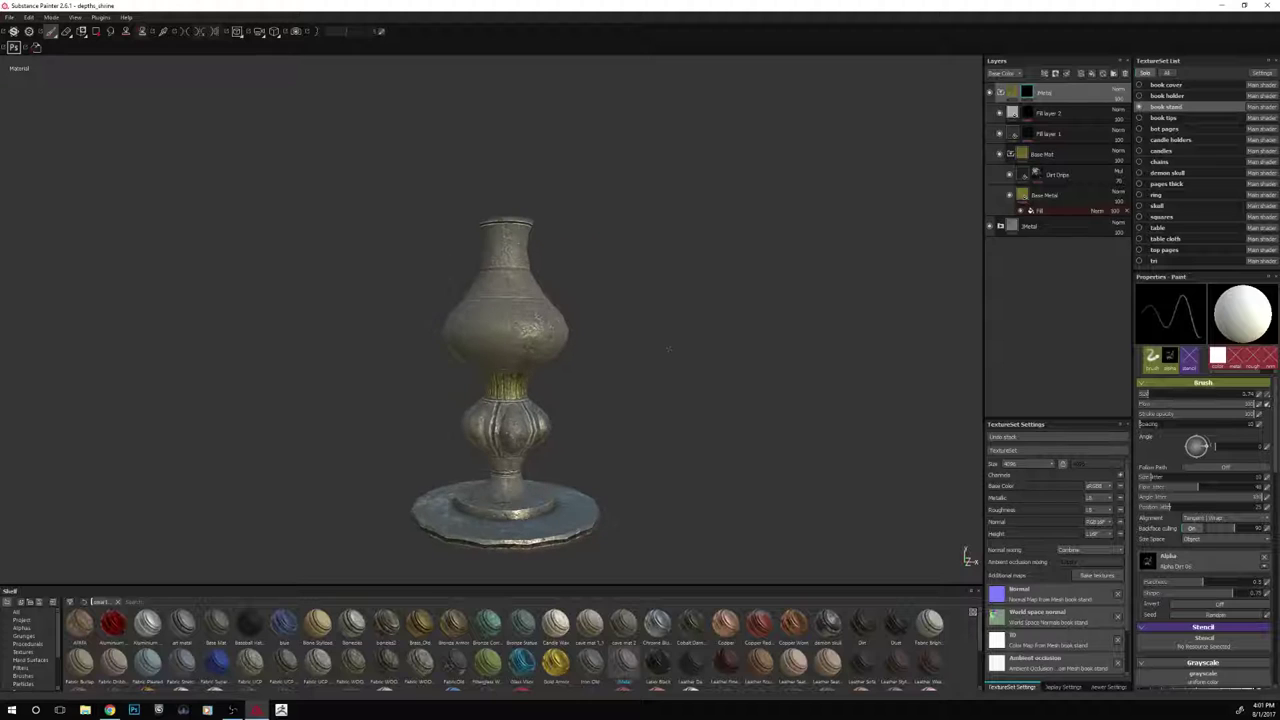
{"action": "scroll", "coordinate": [652, 380], "scroll_direction": "up", "scroll_amount": 2}
{"action": "middle_click_drag", "start_coordinate": [675, 403], "coordinate": [658, 370], "text": "alt"}
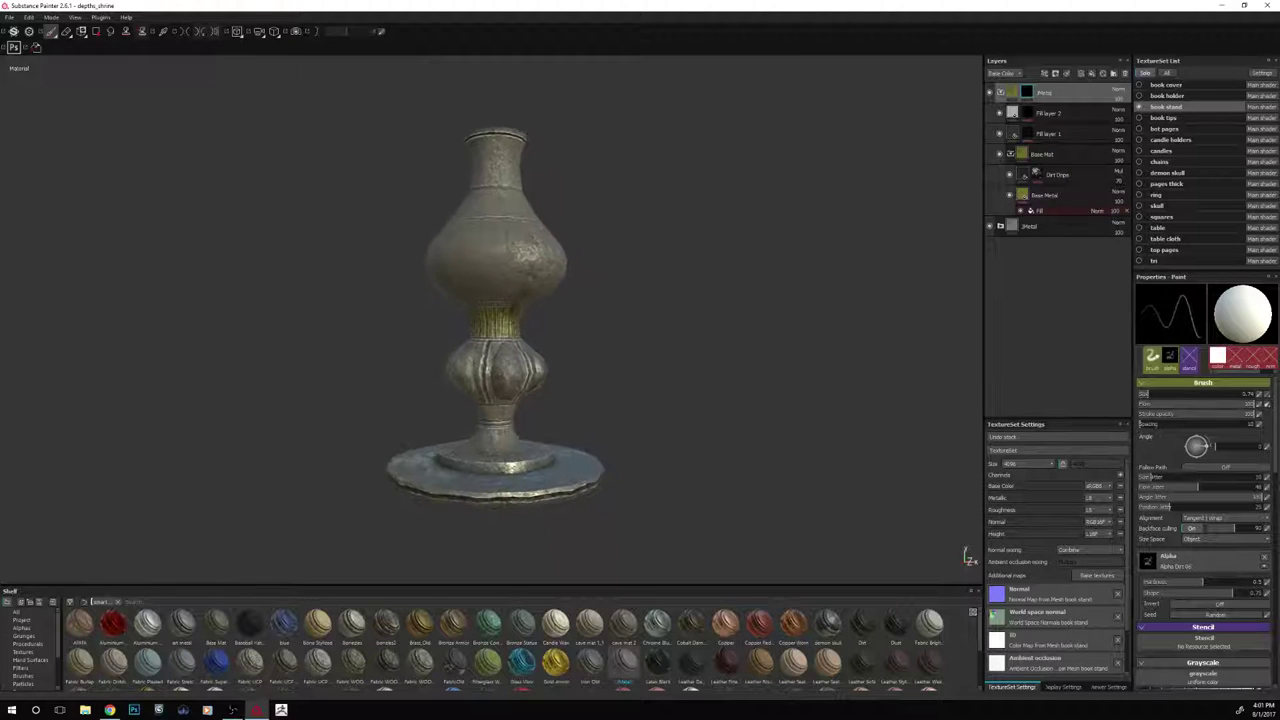
Set the base color of the upper JMetal folder's Base Metal layer to muted golden yellow, with hue 0.117, saturation 0.570 and value 0.240
{"action": "left_click", "coordinate": [1012, 93]}
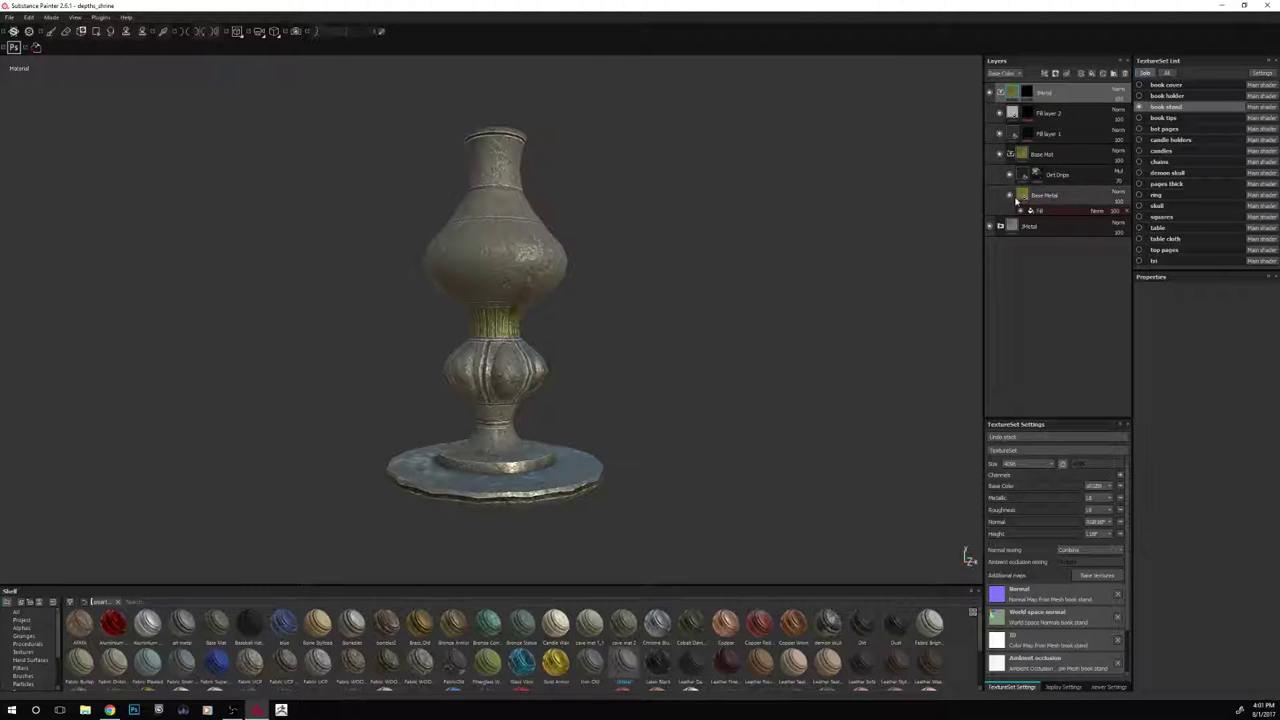
{"action": "left_click", "coordinate": [1020, 197]}
{"action": "left_click", "coordinate": [1160, 457]}
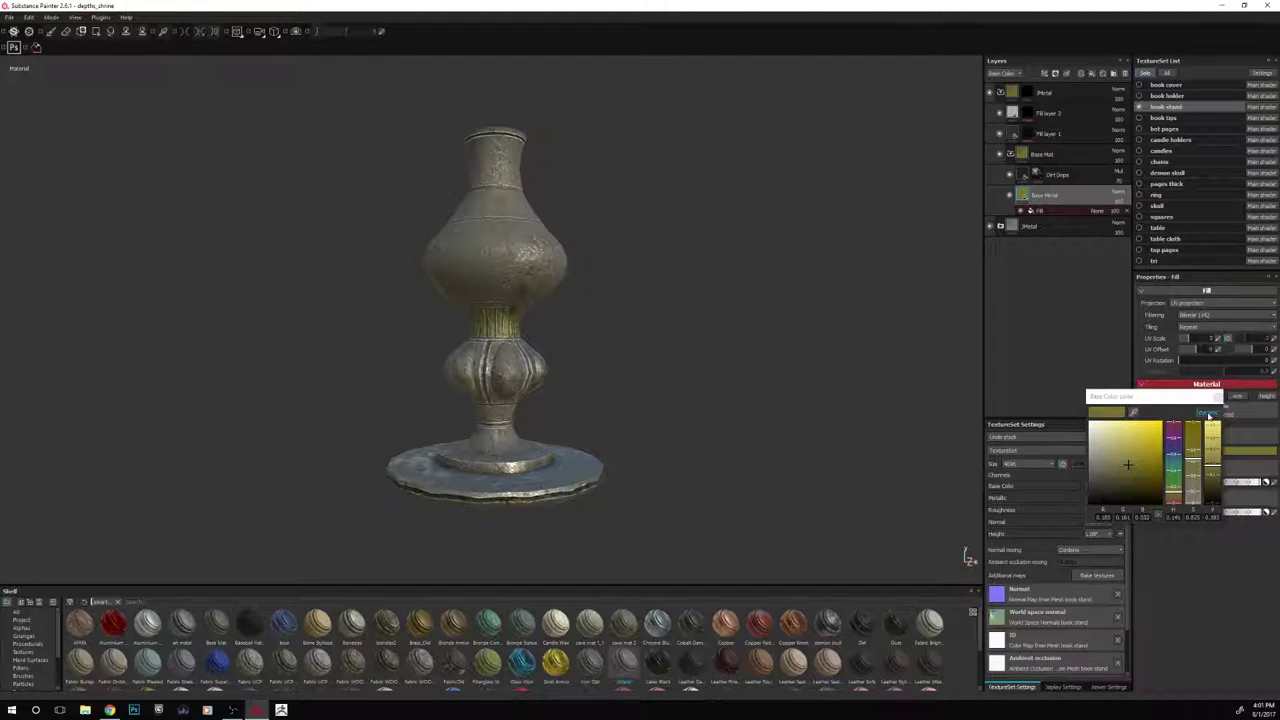
{"action": "left_click", "coordinate": [1174, 495]}
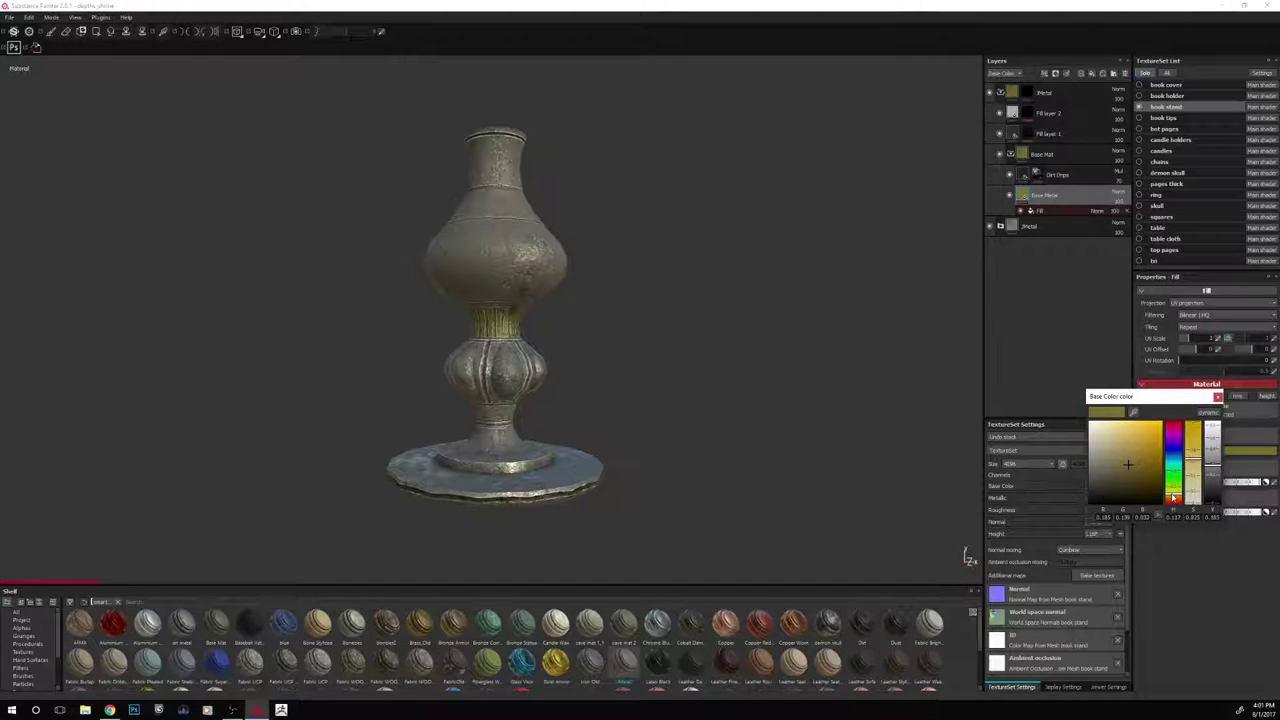
{"action": "left_click_drag", "start_coordinate": [1175, 498], "coordinate": [1118, 462]}
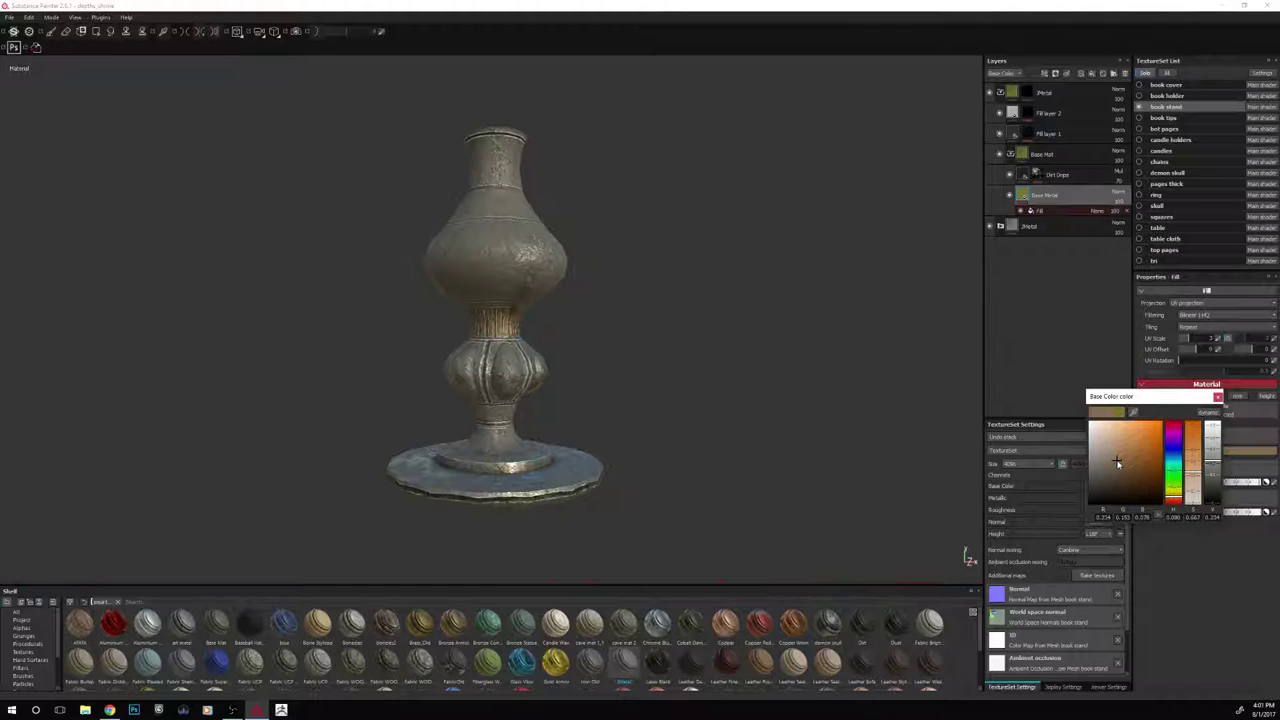
{"action": "left_click_drag", "start_coordinate": [1118, 462], "coordinate": [1111, 459]}
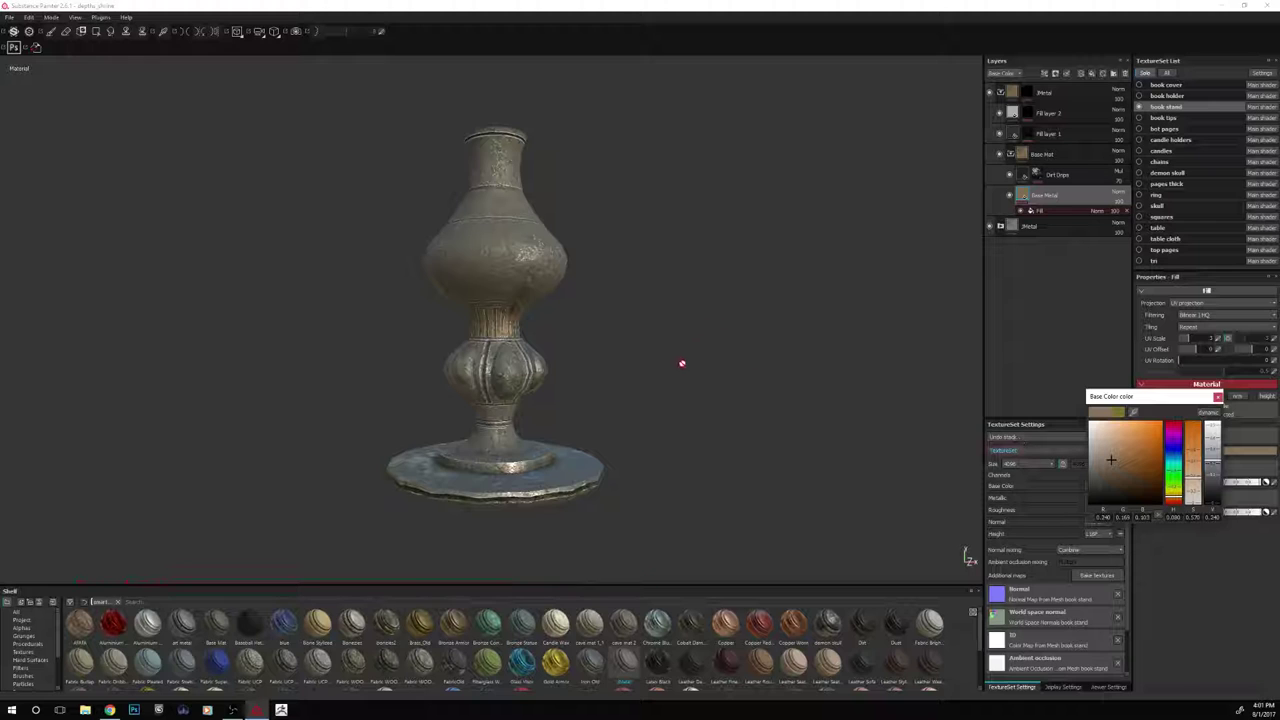
{"action": "left_click_drag", "start_coordinate": [763, 363], "coordinate": [723, 356], "text": "alt"}
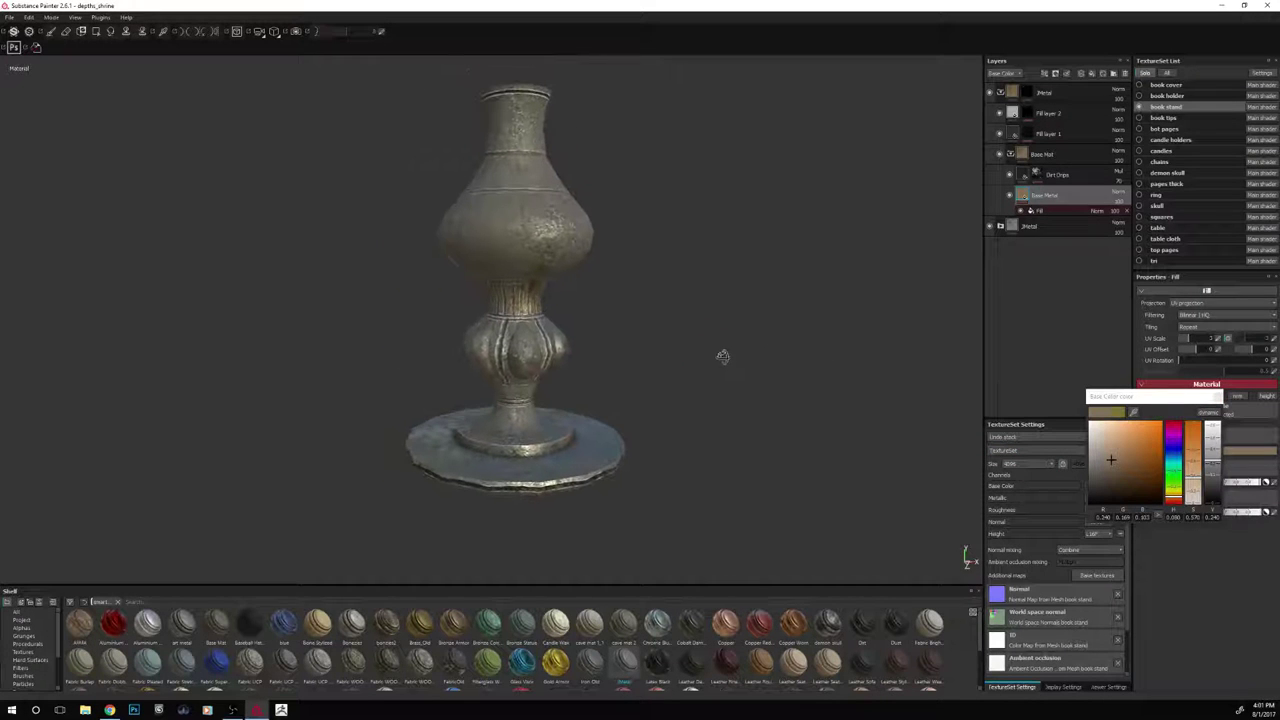
{"action": "left_click", "coordinate": [1170, 495]}
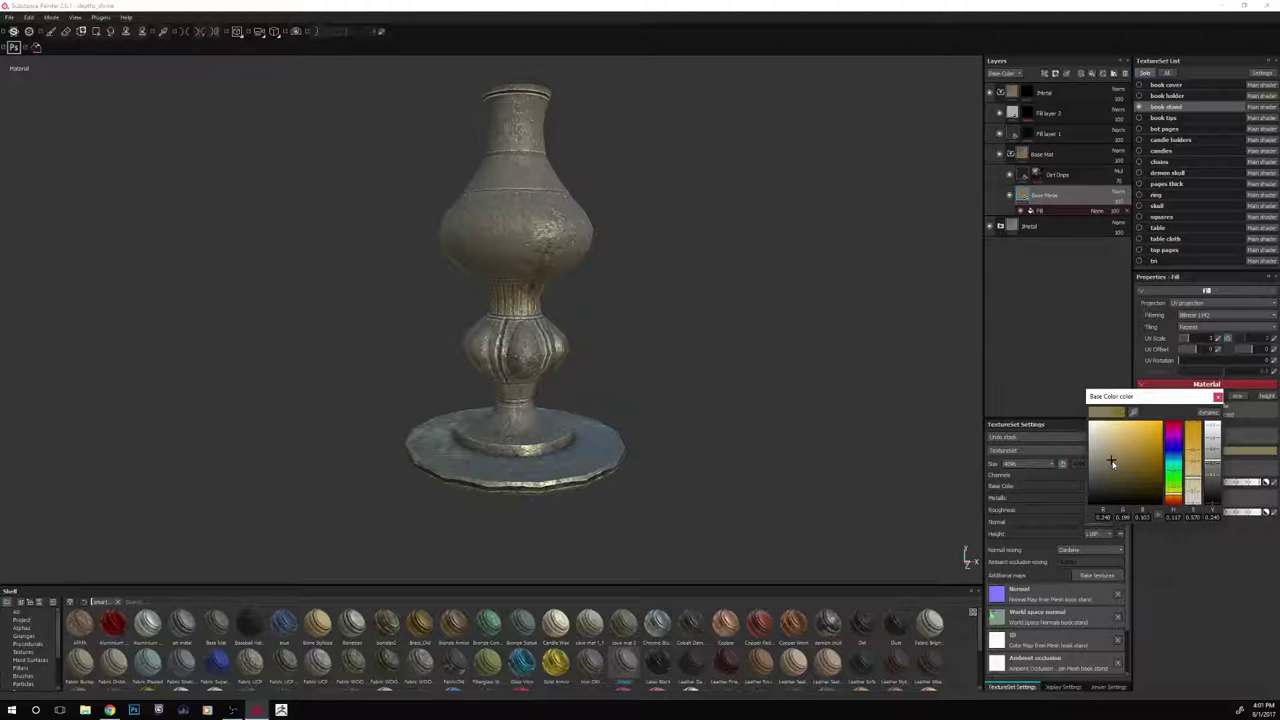
{"action": "mouse_move", "coordinate": [760, 374]}
{"action": "left_mouse_down", "text": "alt"}
{"action": "mouse_move", "coordinate": [771, 357]}
{"action": "mouse_move", "coordinate": [780, 369]}
{"action": "mouse_move", "coordinate": [746, 357]}
{"action": "left_mouse_up", "text": "alt"}
Prepare to paint the upper JMetal folder's mask with symmetry enabled and the Default Hard brush reduced to size 1.35
{"action": "left_click", "coordinate": [1027, 92]}
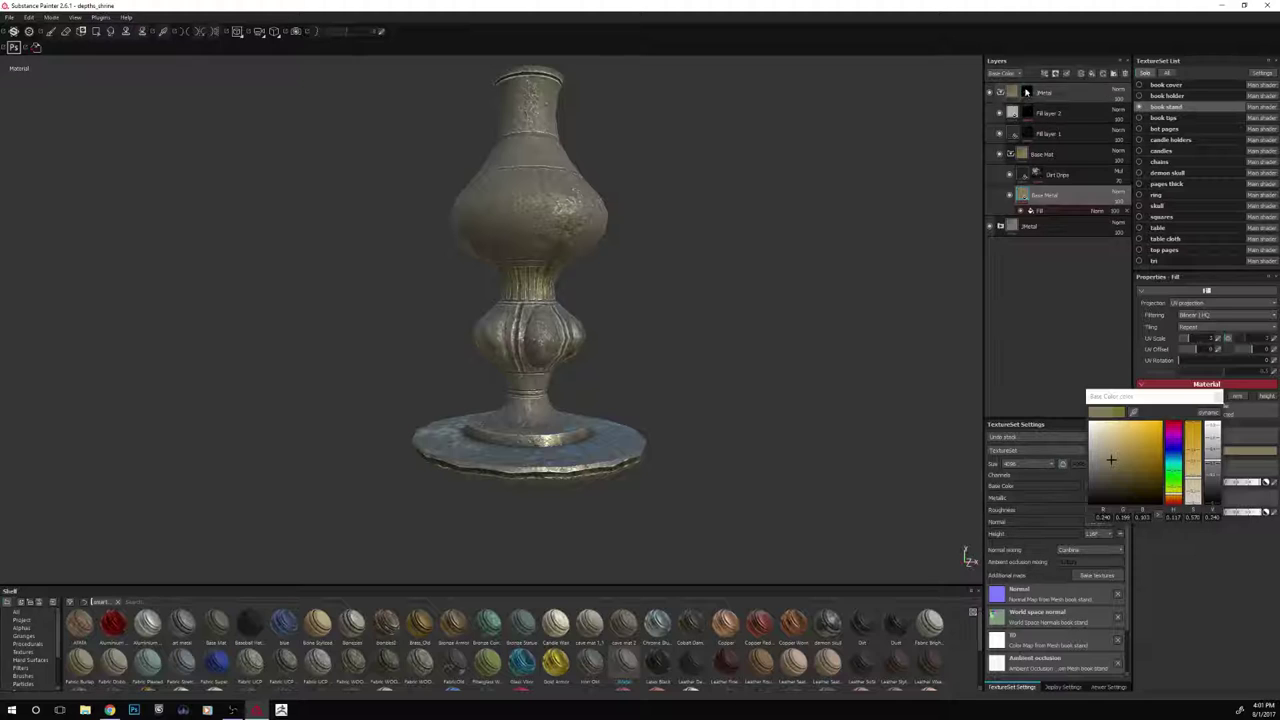
{"action": "left_click", "coordinate": [96, 33]}
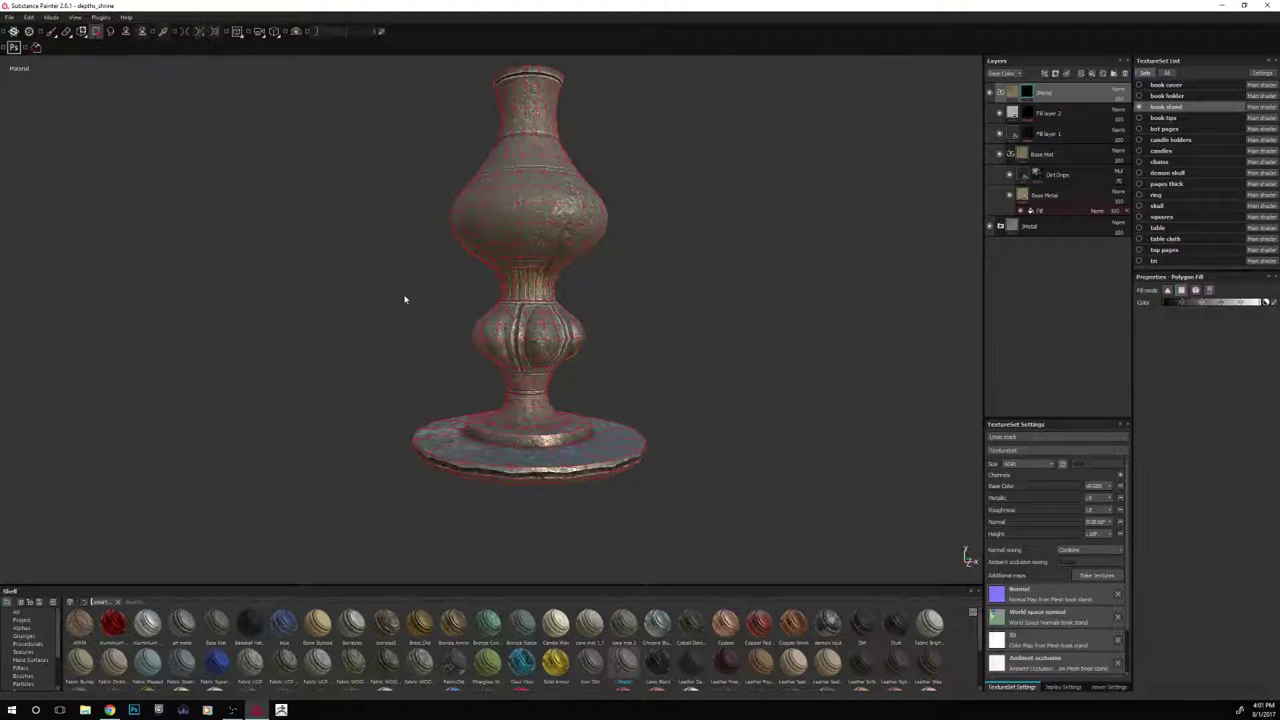
{"action": "scroll", "coordinate": [400, 310], "scroll_direction": "up", "scroll_amount": 3}
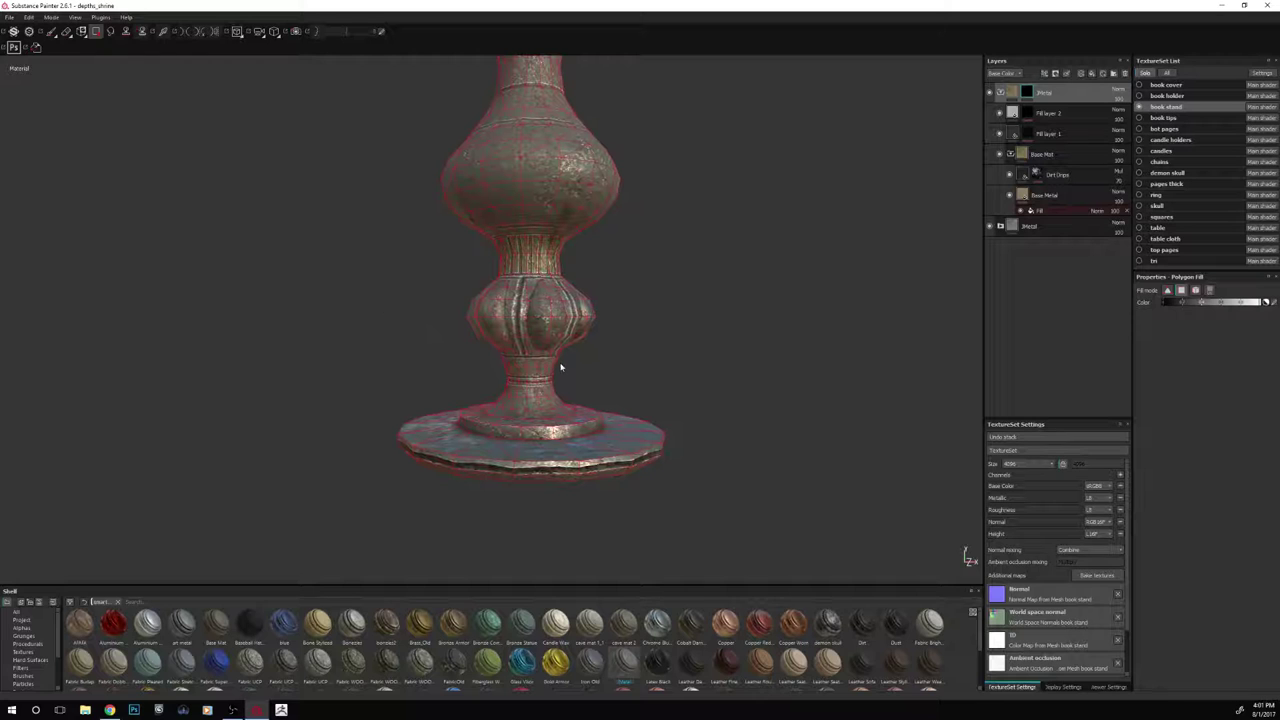
{"action": "scroll", "coordinate": [516, 375], "scroll_direction": "up", "scroll_amount": 4}
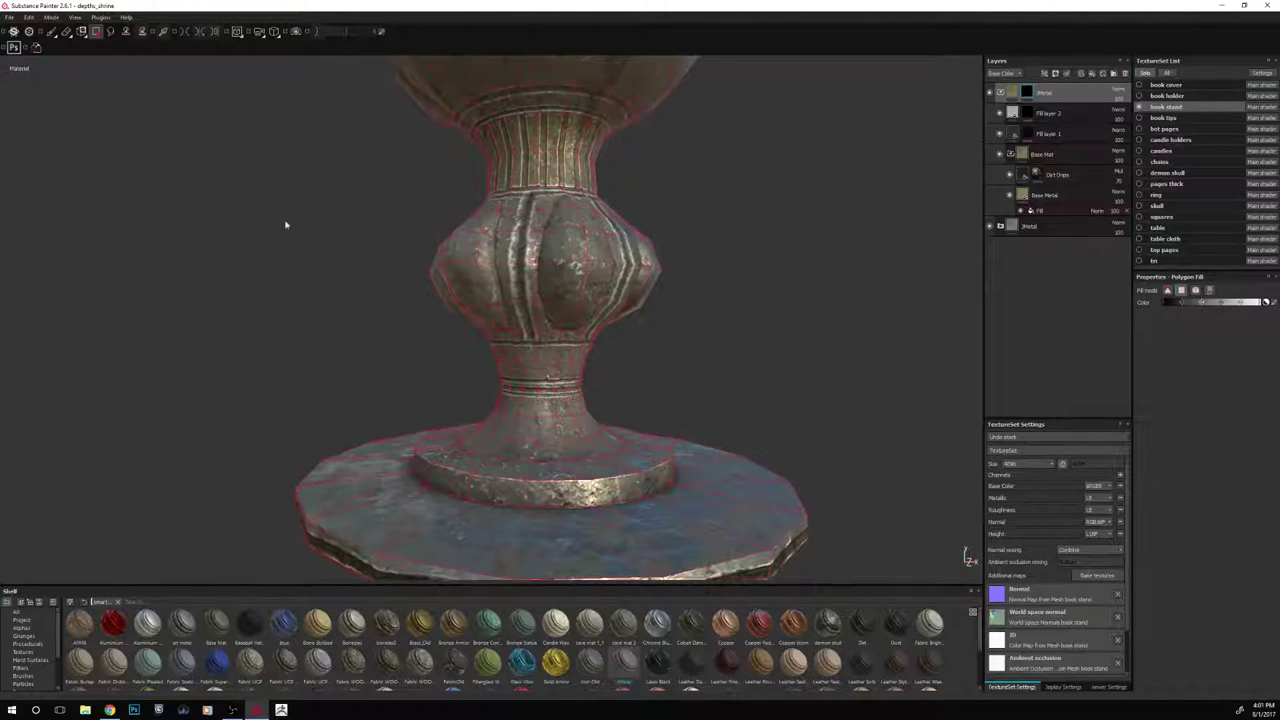
{"action": "left_click", "coordinate": [52, 31]}
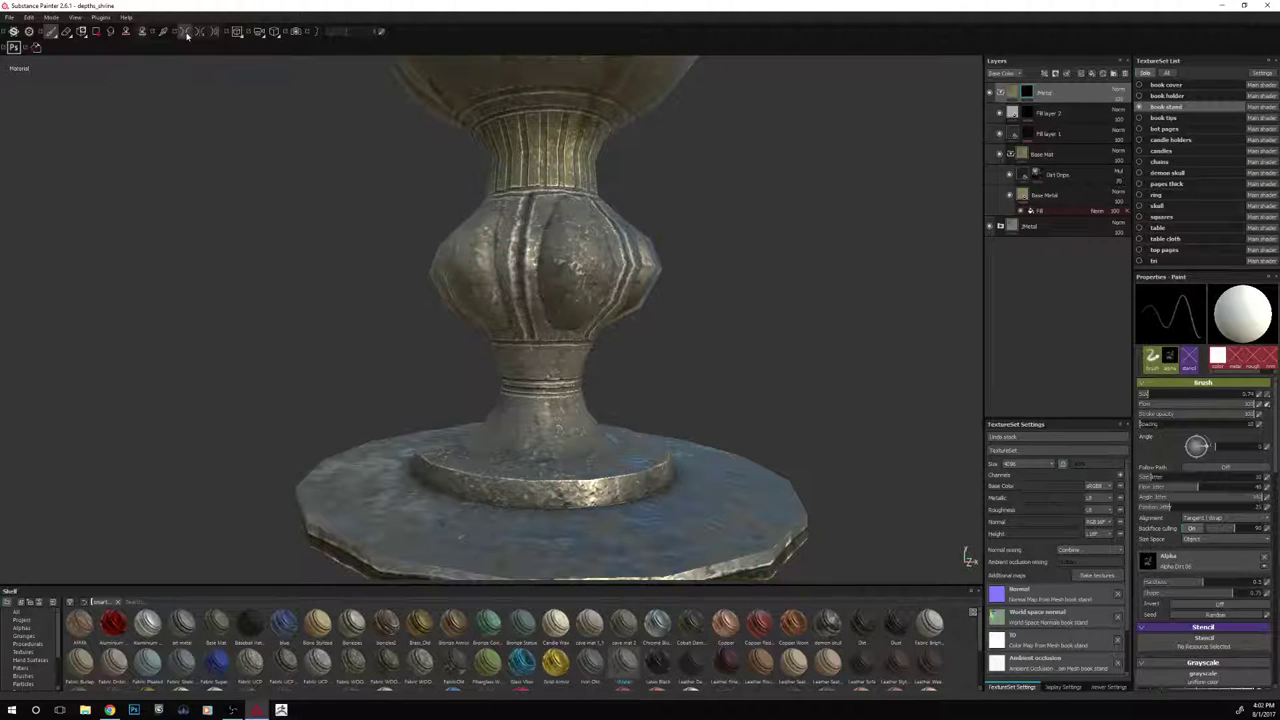
{"action": "left_click", "coordinate": [187, 33]}
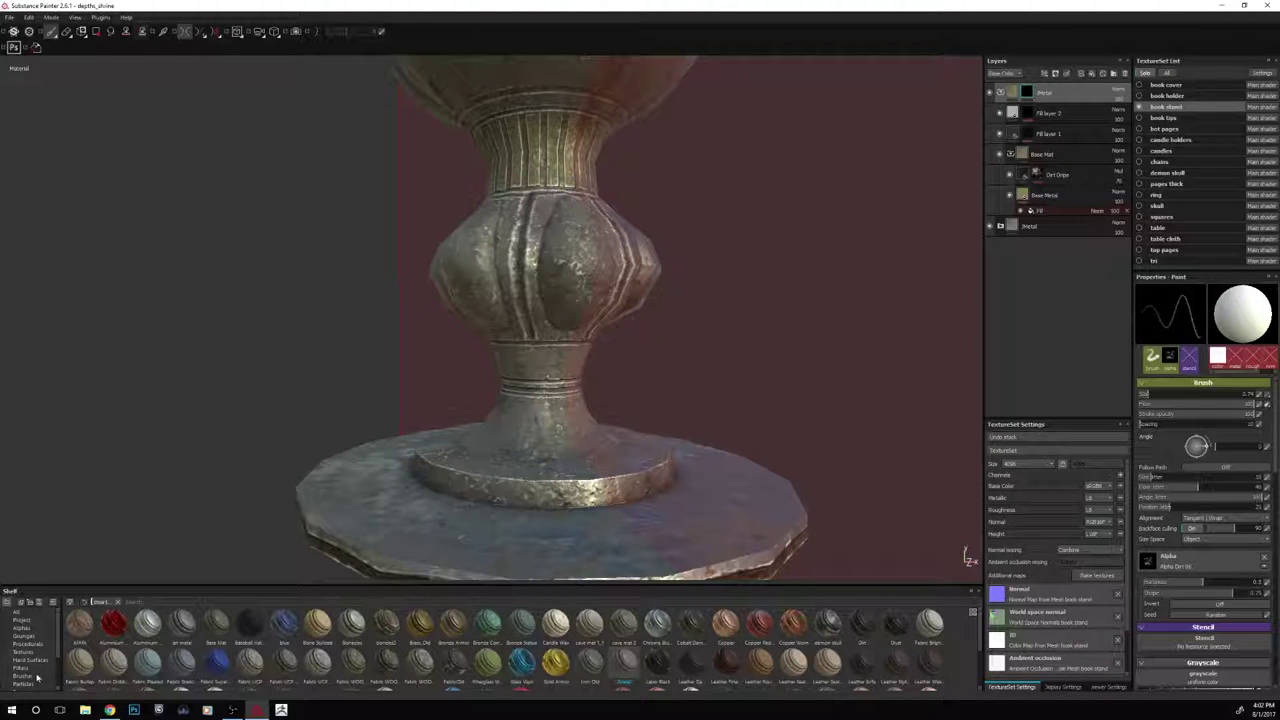
{"action": "left_click", "coordinate": [36, 676]}
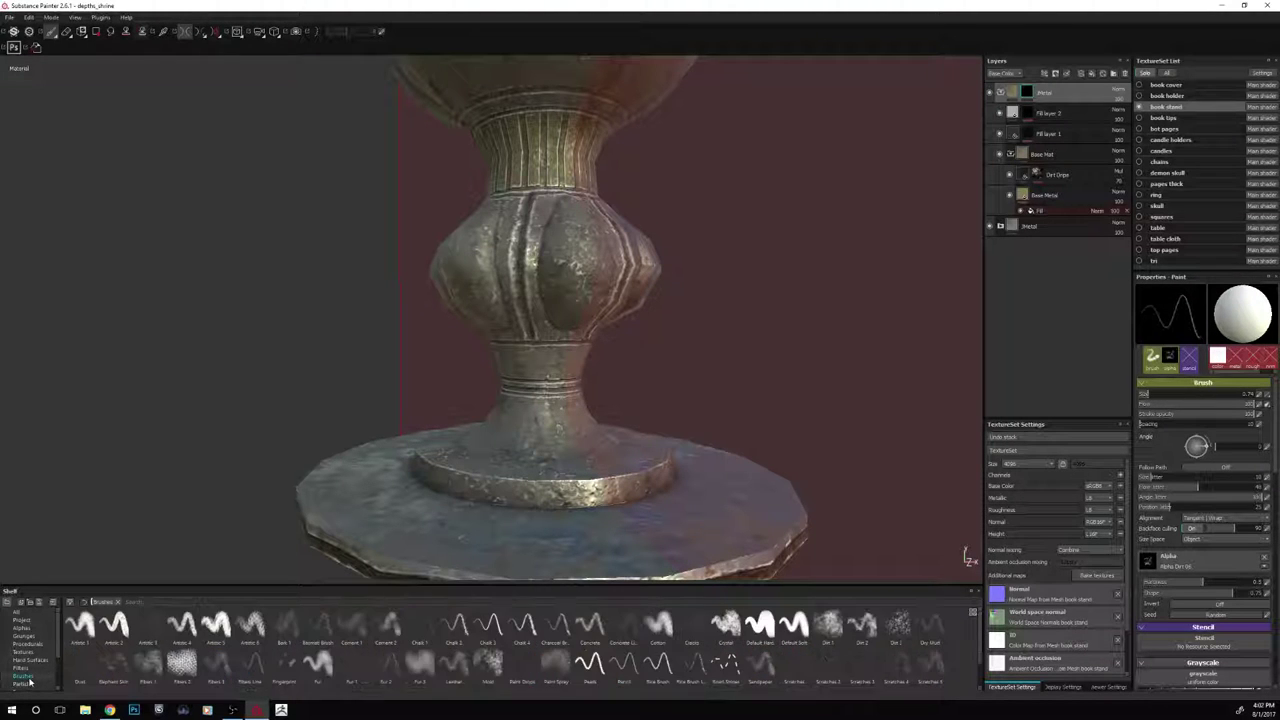
{"action": "left_click", "coordinate": [760, 627]}
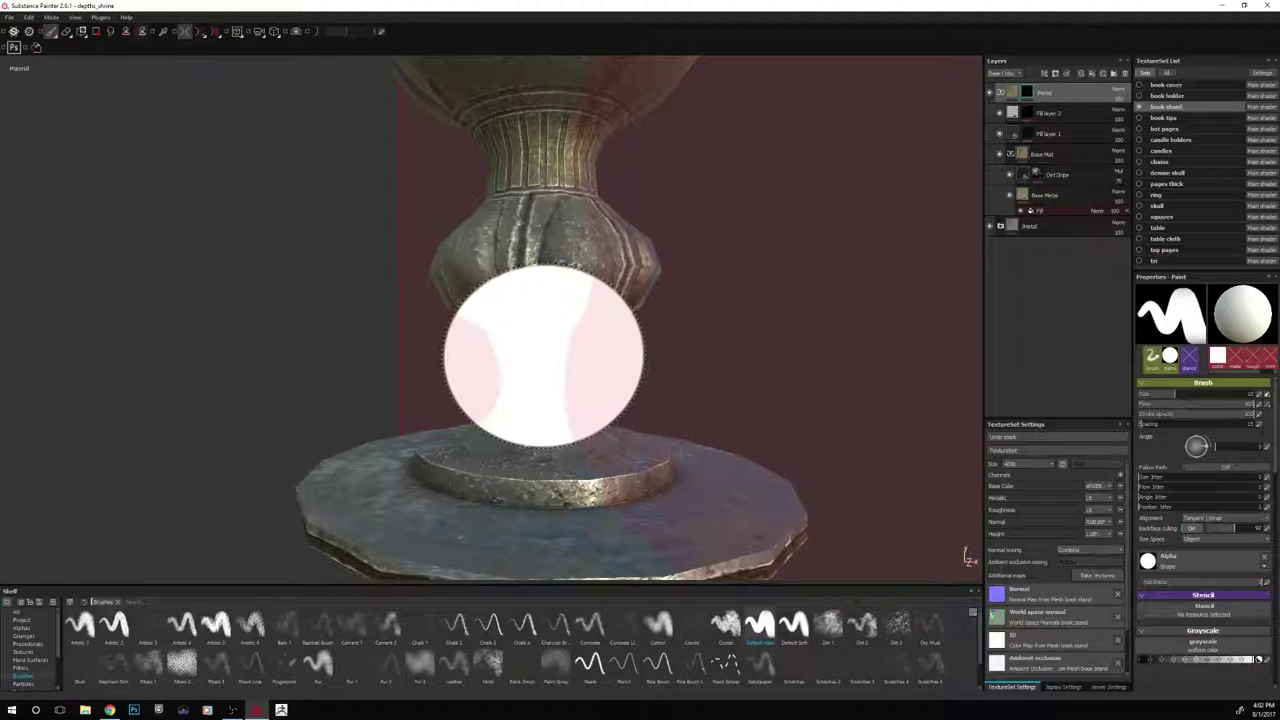
{"action": "right_click_drag", "start_coordinate": [544, 360], "coordinate": [415, 361], "text": "ctrl"}
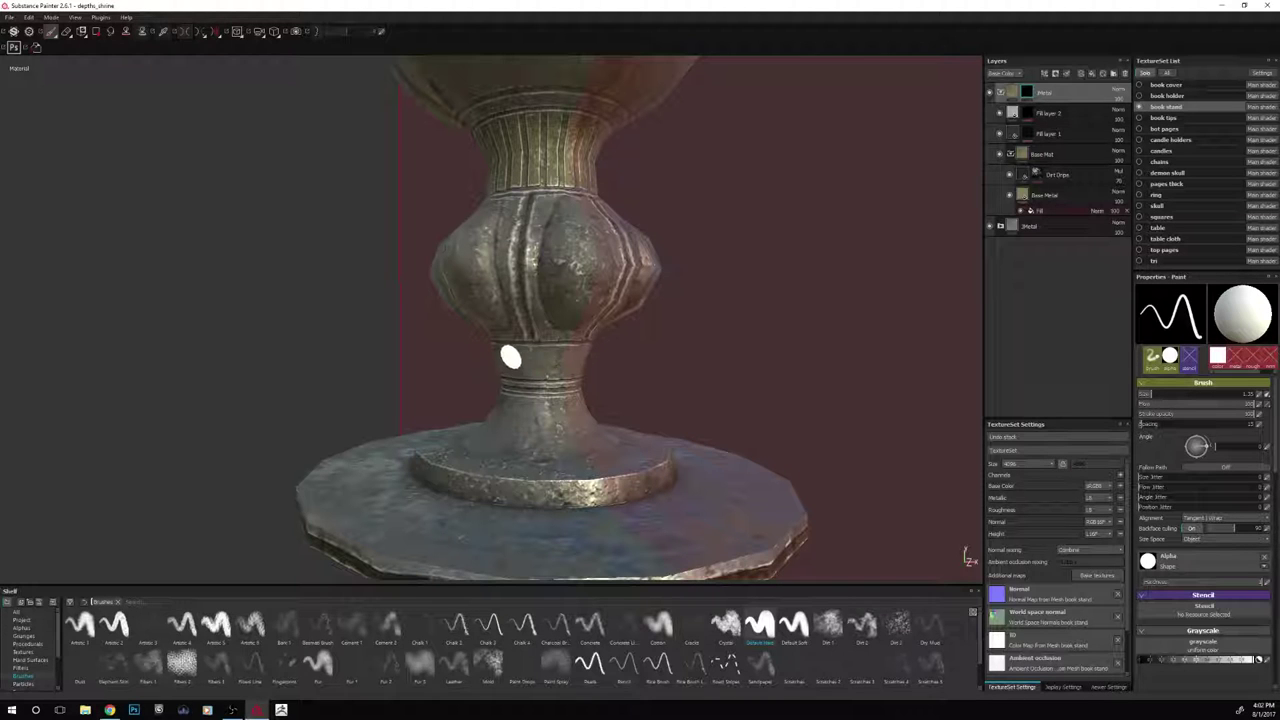
Paint the smooth band just below the lower bulb white in the mask, all around the stand
{"action": "left_click_drag", "start_coordinate": [511, 357], "coordinate": [552, 362]}
{"action": "left_click_drag", "start_coordinate": [383, 389], "coordinate": [603, 383], "text": "alt"}
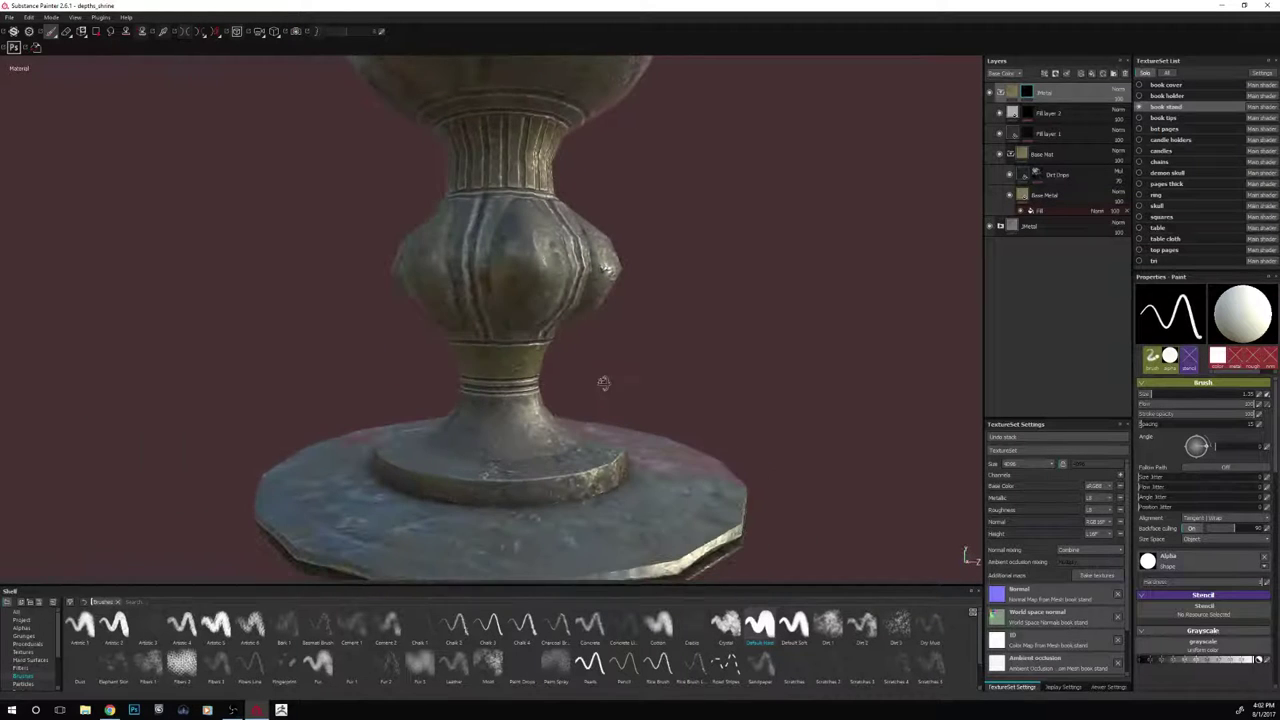
{"action": "key", "text": "m"}
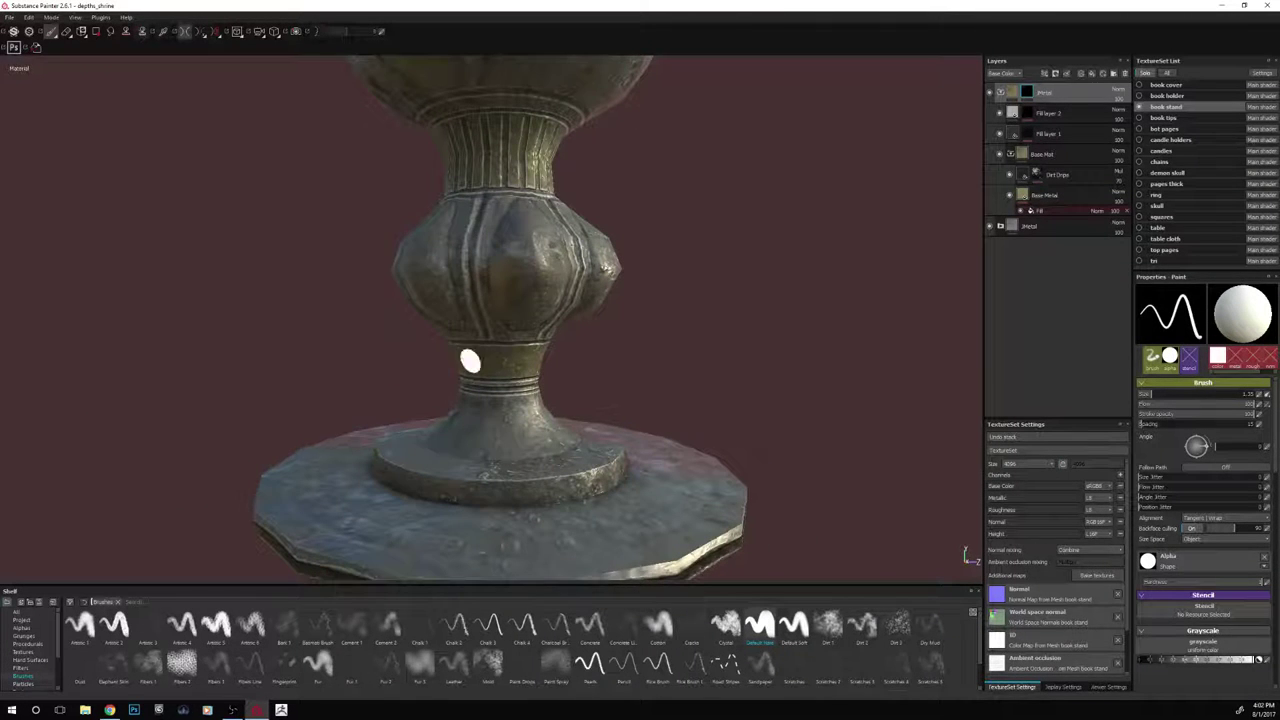
{"action": "left_click_drag", "start_coordinate": [472, 363], "coordinate": [910, 340], "text": "alt"}
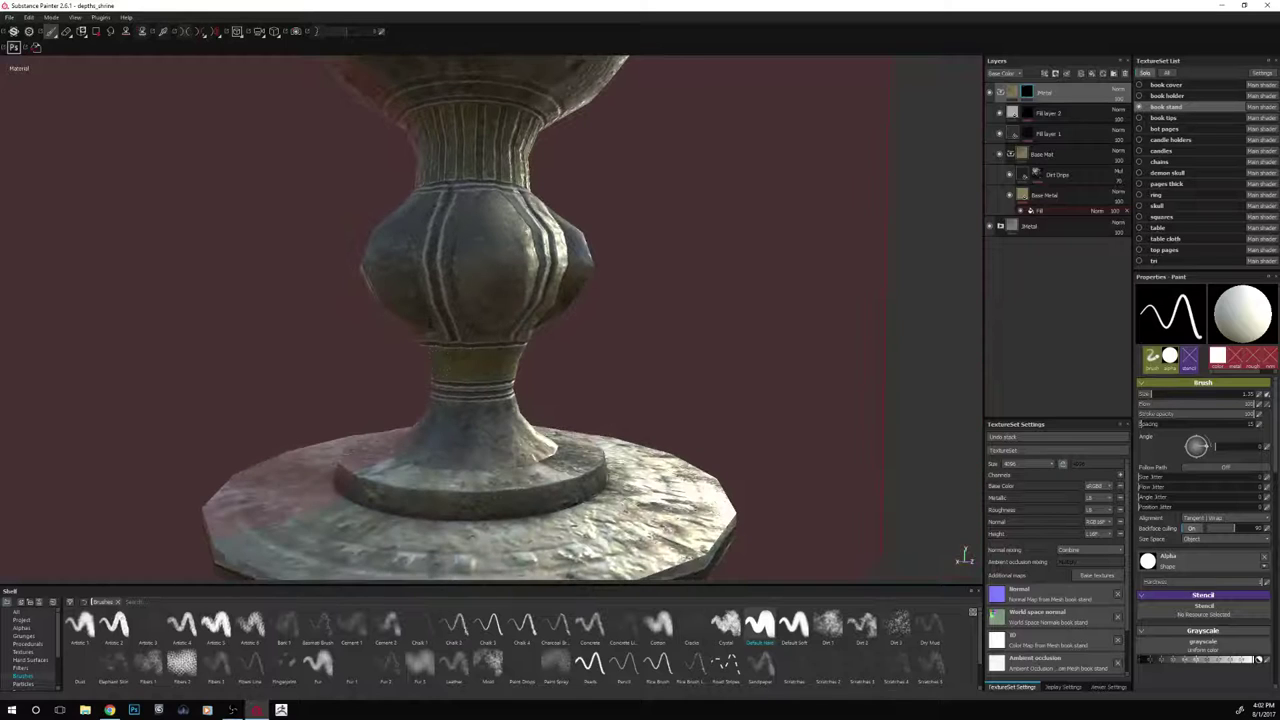
{"action": "mouse_move", "coordinate": [487, 343]}
{"action": "left_mouse_down", "text": "alt"}
{"action": "mouse_move", "coordinate": [700, 357]}
{"action": "mouse_move", "coordinate": [845, 348]}
{"action": "left_mouse_up", "text": "alt"}
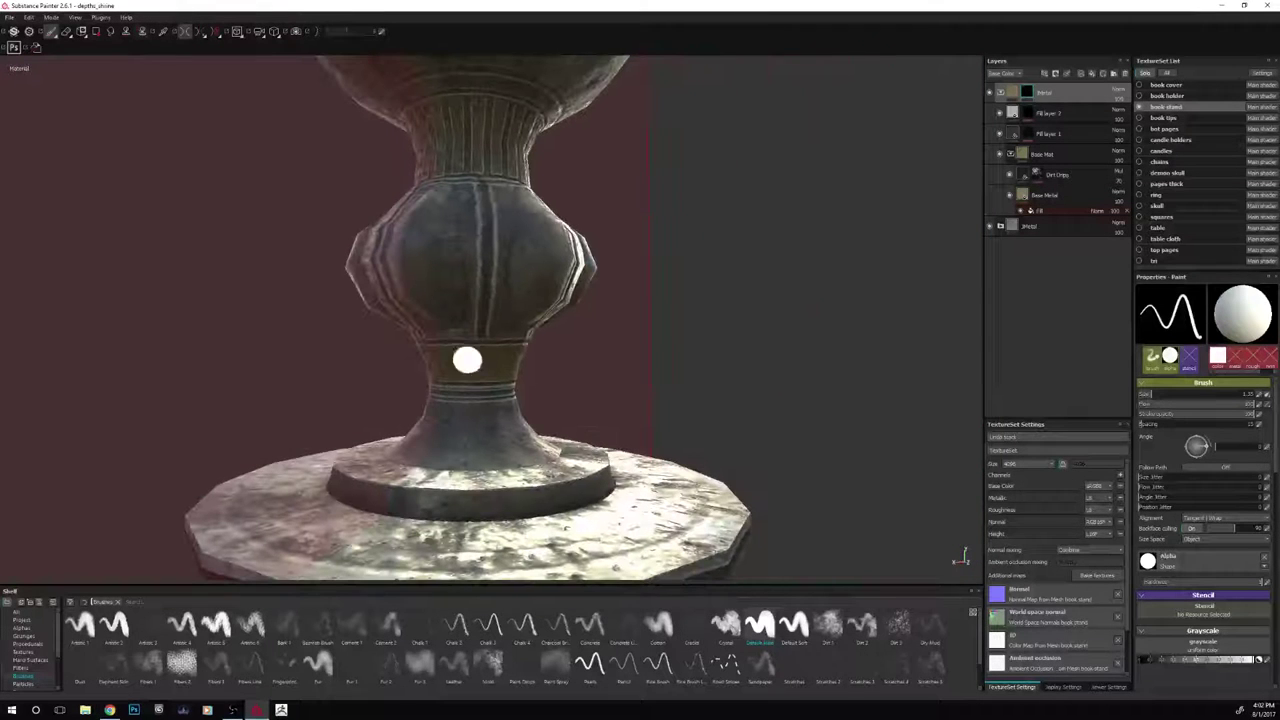
{"action": "left_click_drag", "start_coordinate": [689, 375], "coordinate": [146, 417], "text": "alt"}
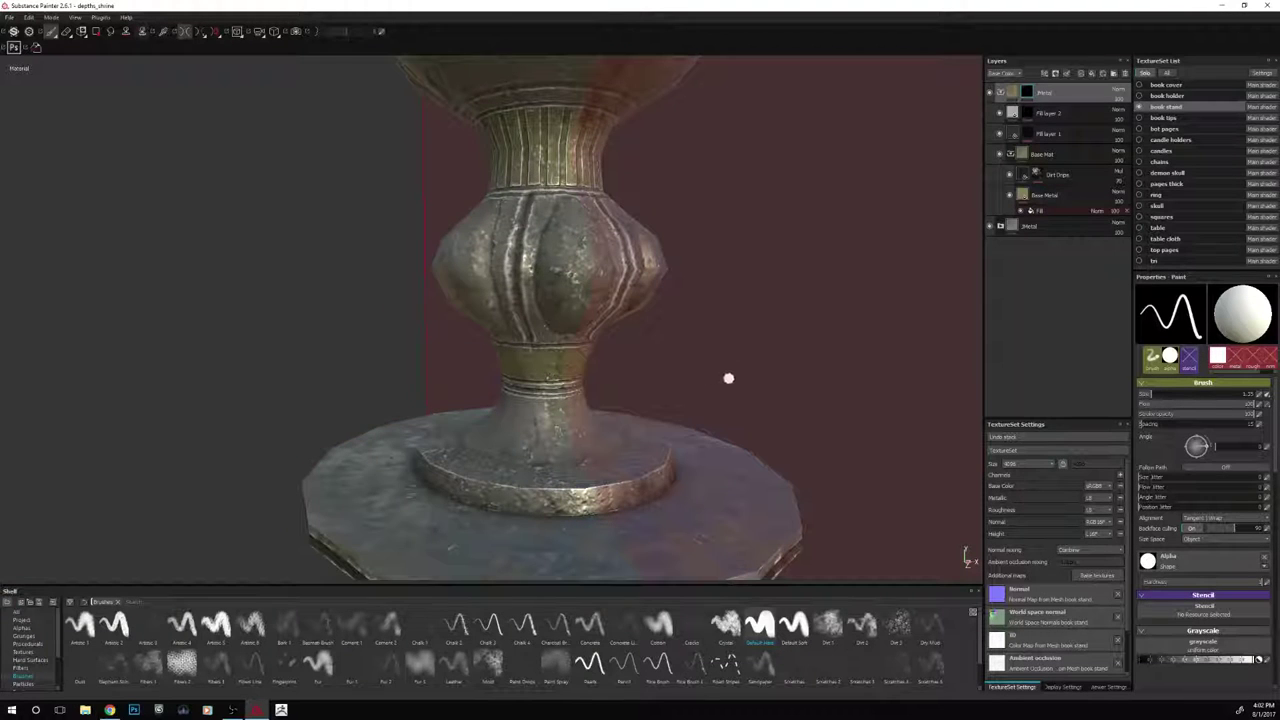
{"action": "left_click_drag", "start_coordinate": [729, 377], "coordinate": [751, 371], "text": "alt"}
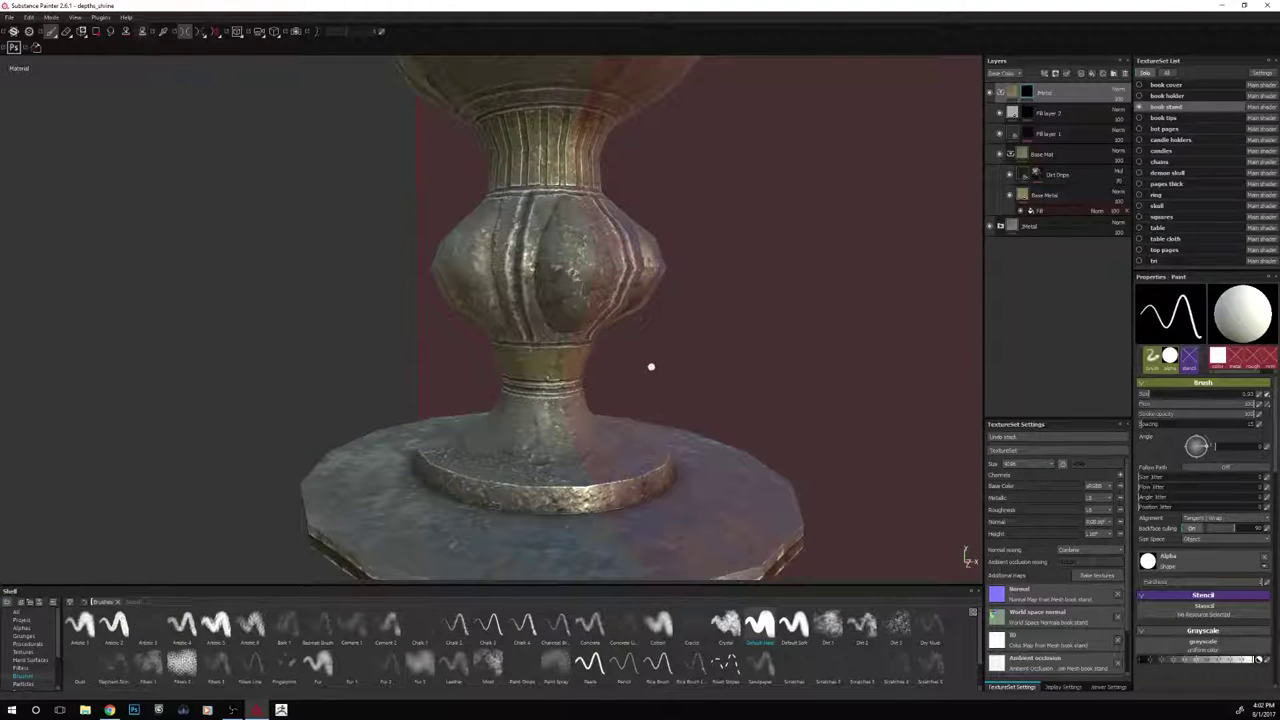
Reduce the brush size to 0.32 and paint the thin ring beneath the smooth band around the stand
{"action": "key", "text": "bracketleft"}
{"action": "key", "text": "bracketleft"}
{"action": "key", "text": "bracketleft"}
{"action": "left_click", "coordinate": [523, 385]}
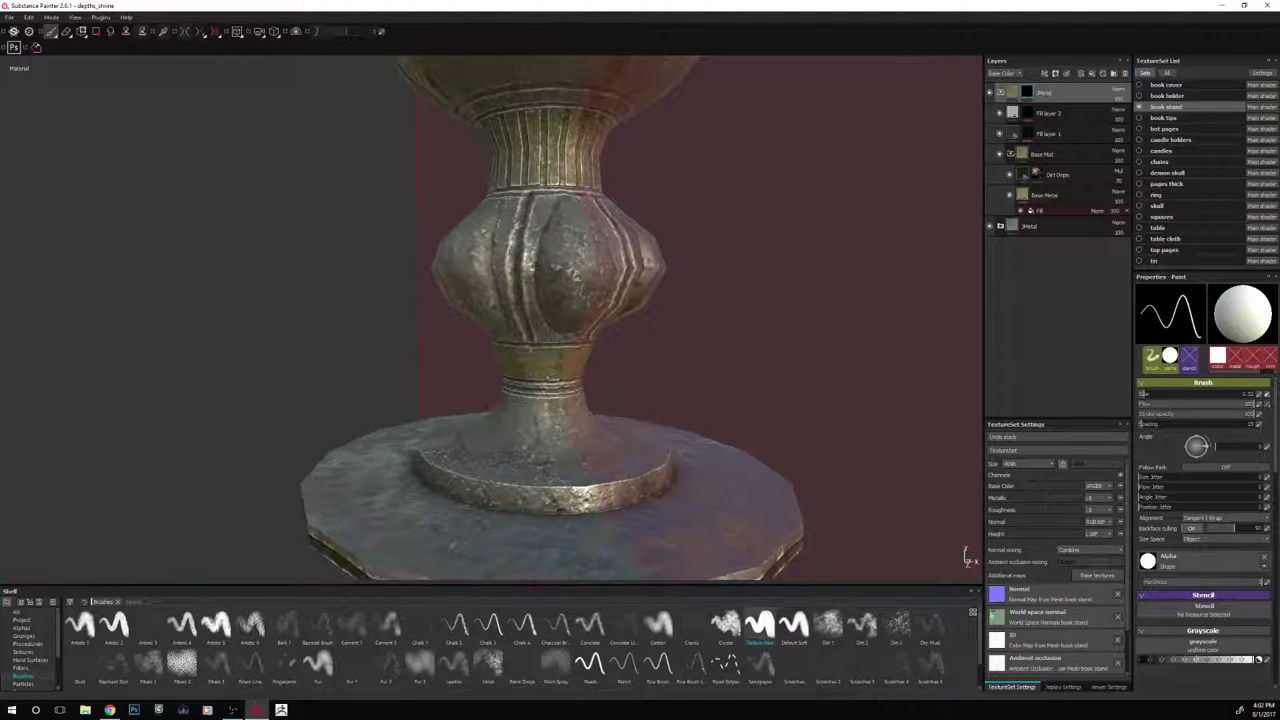
{"action": "key", "text": "l"}
{"action": "left_click_drag", "start_coordinate": [465, 407], "coordinate": [636, 334], "text": "alt"}
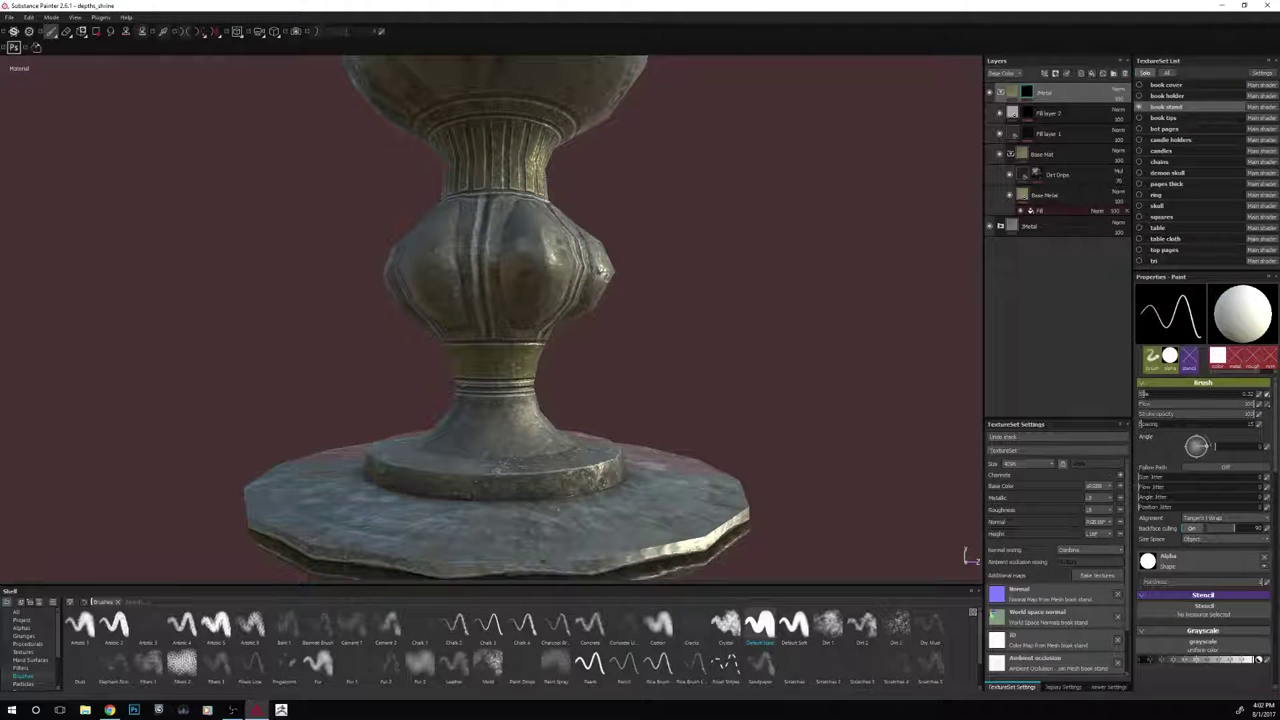
{"action": "mouse_move", "coordinate": [577, 380]}
{"action": "left_mouse_down", "text": "alt"}
{"action": "mouse_move", "coordinate": [666, 380]}
{"action": "mouse_move", "coordinate": [590, 392]}
{"action": "left_mouse_up", "text": "alt"}
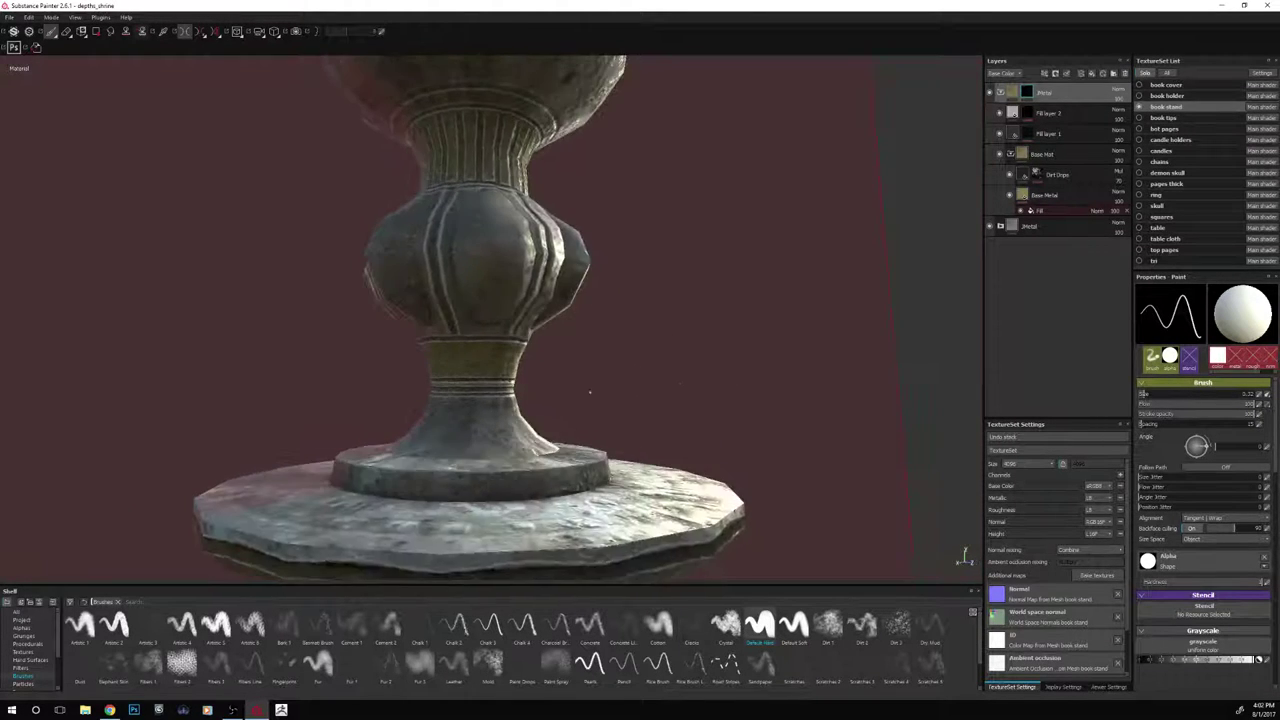
{"action": "key", "text": "l"}
{"action": "left_click_drag", "start_coordinate": [671, 338], "coordinate": [463, 386], "text": "alt"}
{"action": "scroll", "coordinate": [702, 253], "scroll_direction": "down", "scroll_amount": 5}
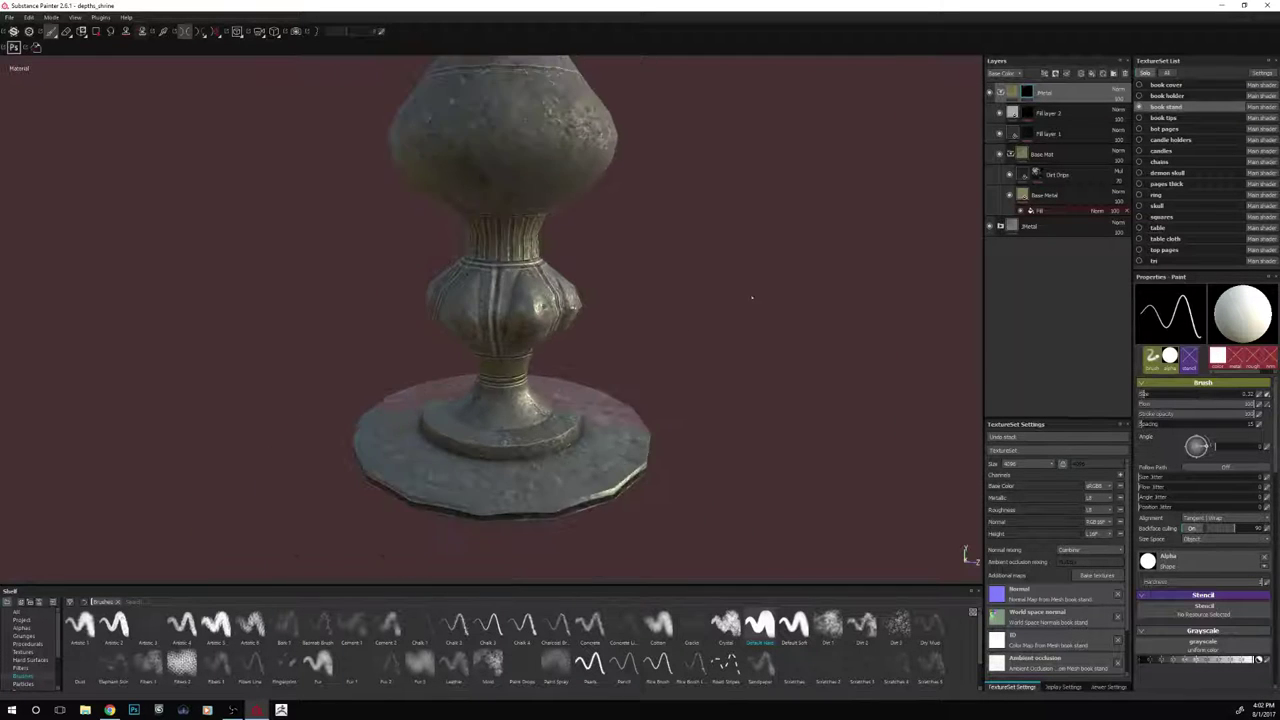
Paint a ring around the top of the round base plate in the upper JMetal mask, using brush size 1.37
{"action": "left_click_drag", "start_coordinate": [734, 354], "coordinate": [746, 416], "text": "alt"}
{"action": "scroll", "coordinate": [681, 354], "scroll_direction": "down", "scroll_amount": 2}
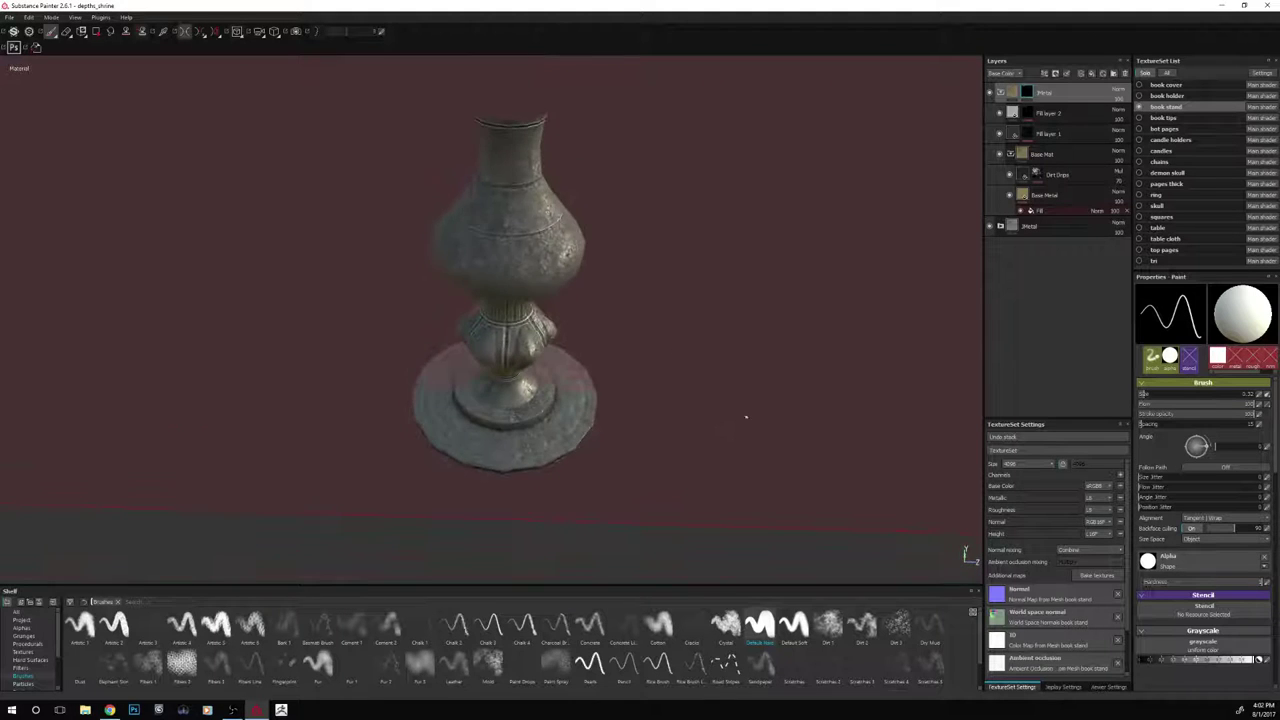
{"action": "scroll", "coordinate": [733, 405], "scroll_direction": "up", "scroll_amount": 2}
{"action": "mouse_move", "coordinate": [720, 398]}
{"action": "right_mouse_down", "text": "shift"}
{"action": "mouse_move", "coordinate": [732, 383]}
{"action": "mouse_move", "coordinate": [718, 388]}
{"action": "right_mouse_up", "text": "shift"}
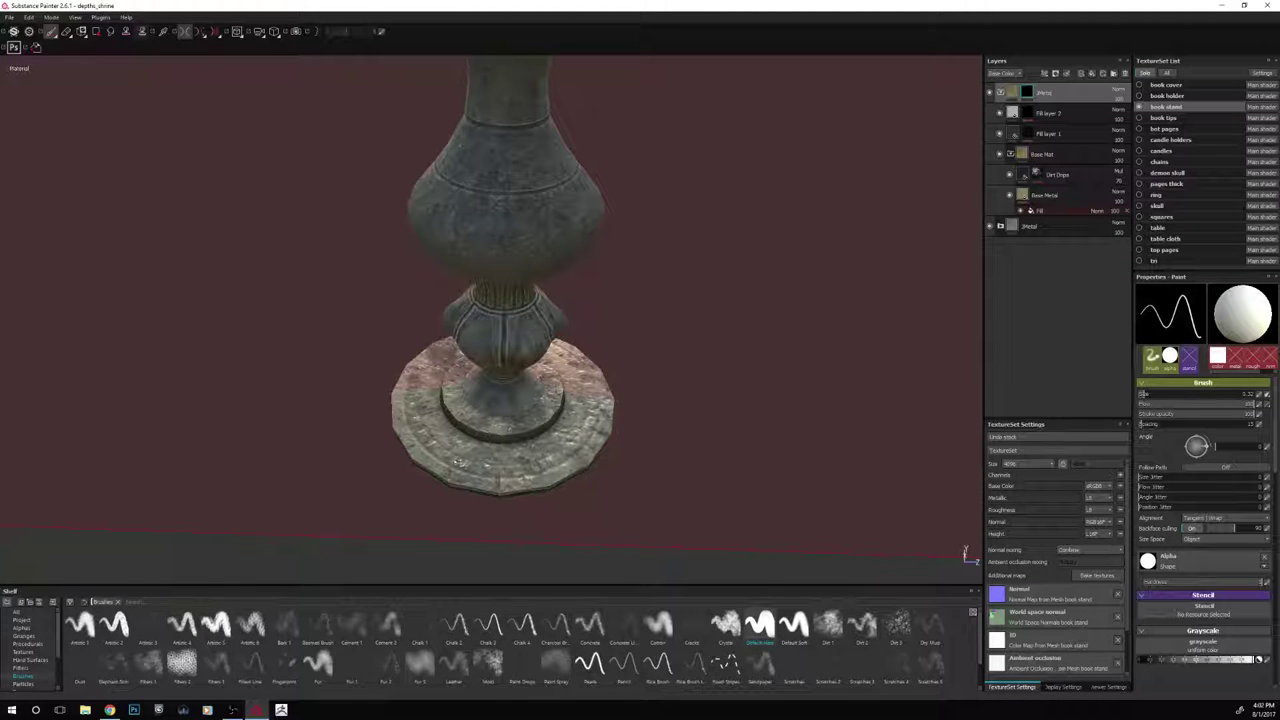
{"action": "key", "text": "bracketright"}
{"action": "key", "text": "bracketright"}
{"action": "key", "text": "bracketright"}
{"action": "key", "text": "bracketright"}
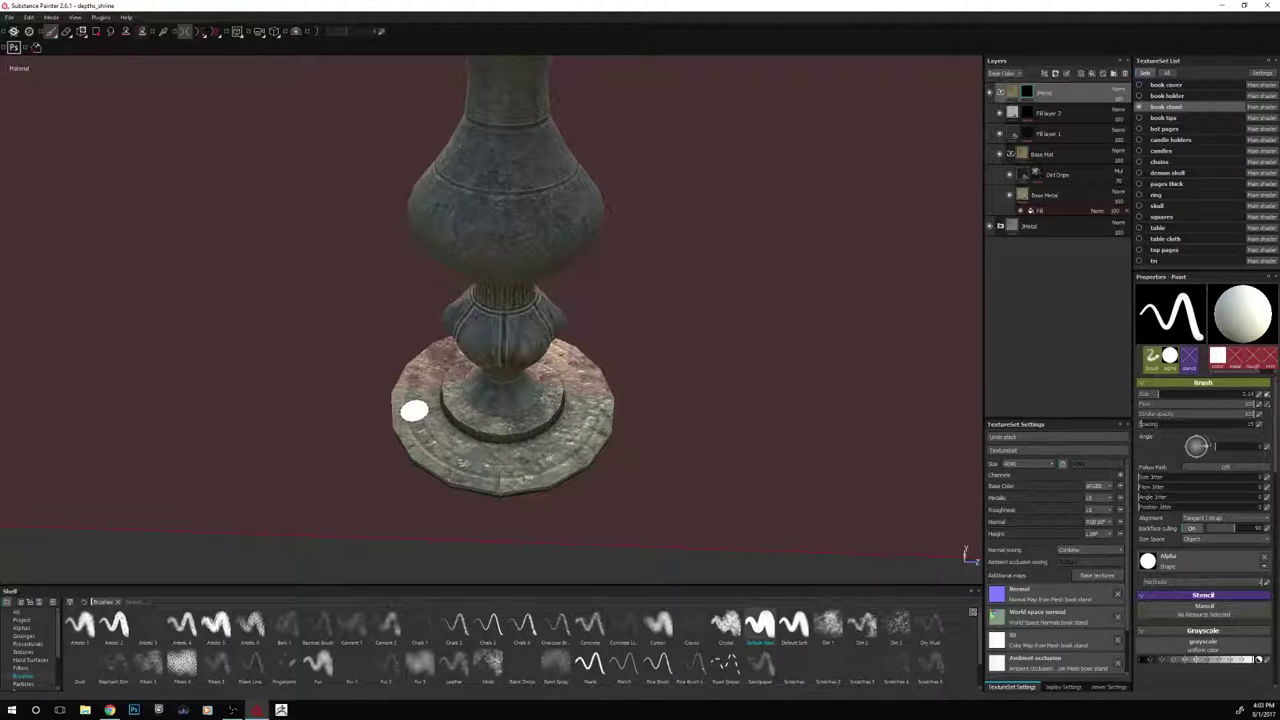
{"action": "key", "text": "bracketleft"}
{"action": "key", "text": "bracketleft"}
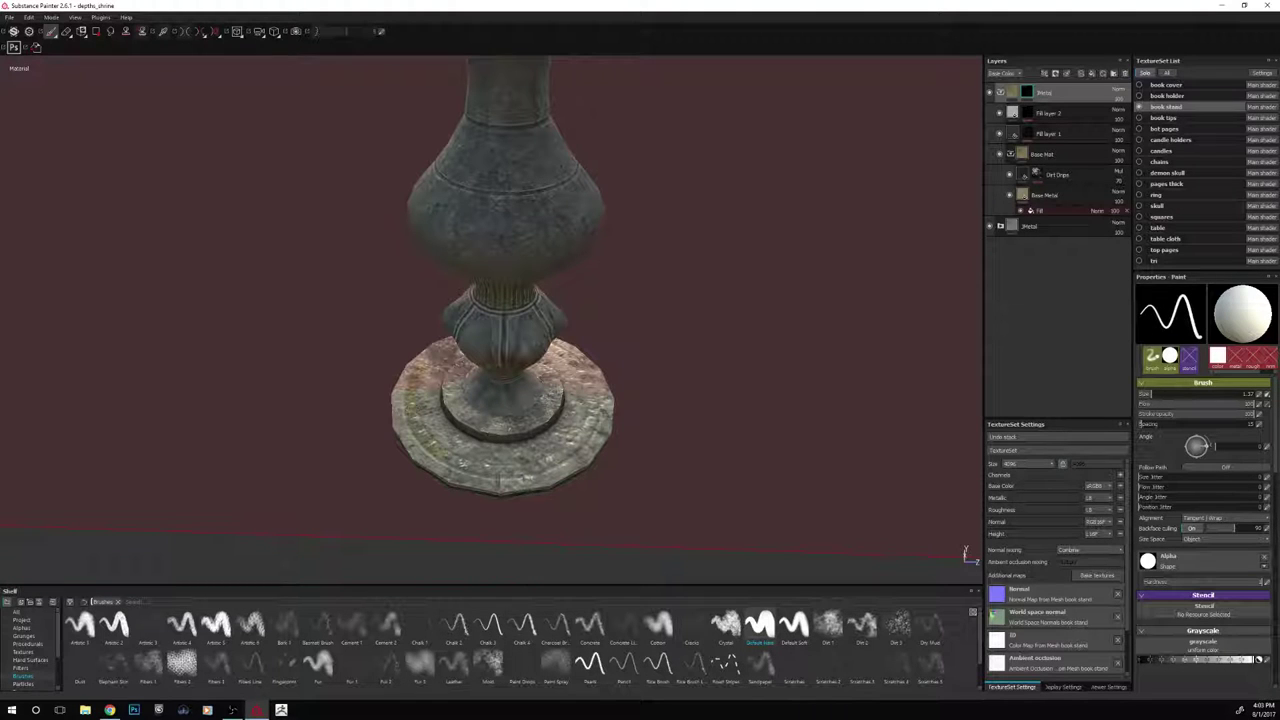
{"action": "left_click_drag", "start_coordinate": [489, 466], "coordinate": [495, 467]}
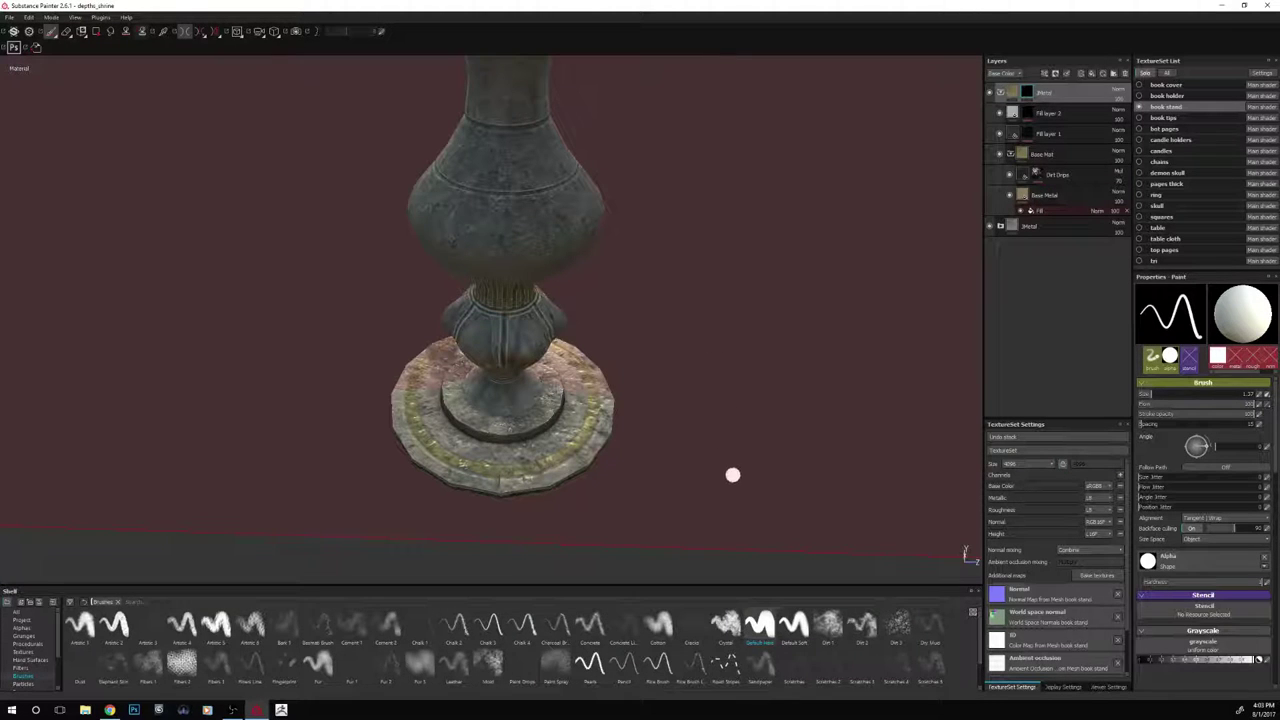
{"action": "mouse_move", "coordinate": [733, 475]}
{"action": "left_mouse_down", "text": "alt"}
{"action": "mouse_move", "coordinate": [746, 437]}
{"action": "mouse_move", "coordinate": [734, 409]}
{"action": "mouse_move", "coordinate": [723, 466]}
{"action": "mouse_move", "coordinate": [772, 437]}
{"action": "mouse_move", "coordinate": [791, 403]}
{"action": "mouse_move", "coordinate": [746, 414]}
{"action": "mouse_move", "coordinate": [755, 484]}
{"action": "left_mouse_up", "text": "alt"}
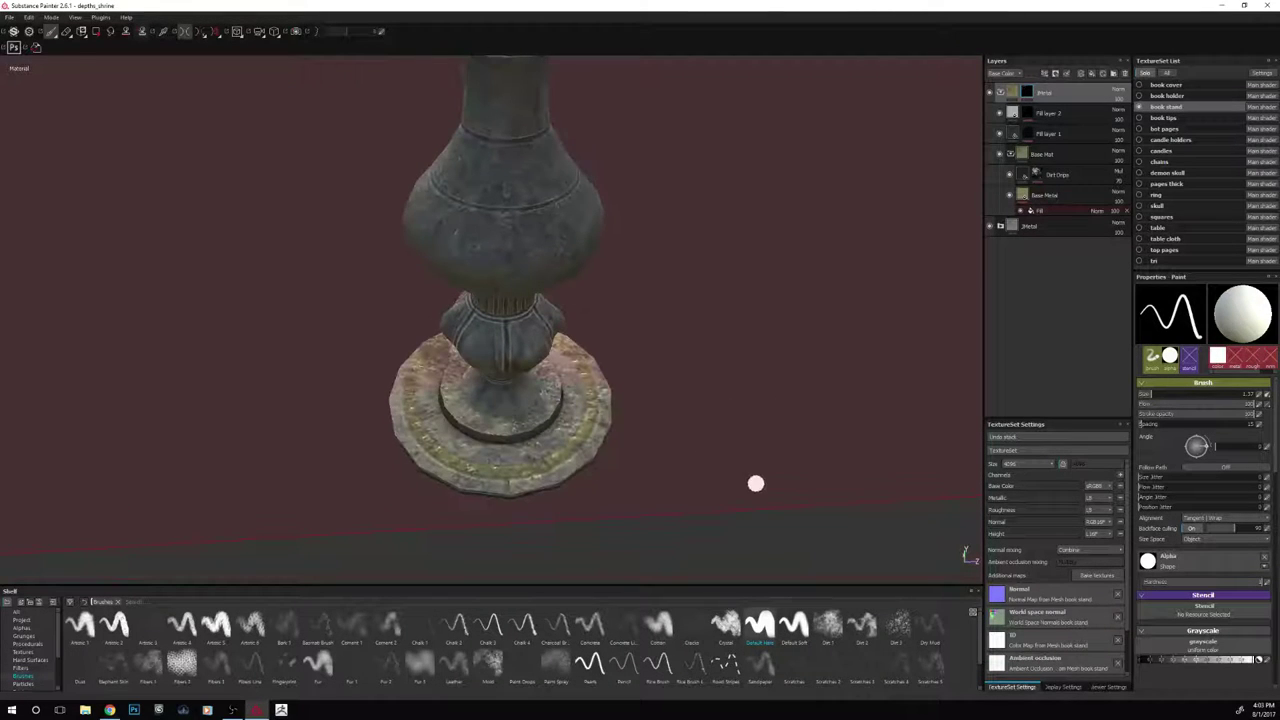
Enlarge the brush and paint the sloping band above the large upper bulb into the mask, all around the stand
{"action": "mouse_move", "coordinate": [694, 404]}
{"action": "left_mouse_down", "text": "alt"}
{"action": "mouse_move", "coordinate": [751, 420]}
{"action": "mouse_move", "coordinate": [706, 363]}
{"action": "mouse_move", "coordinate": [689, 311]}
{"action": "left_mouse_up", "text": "alt"}
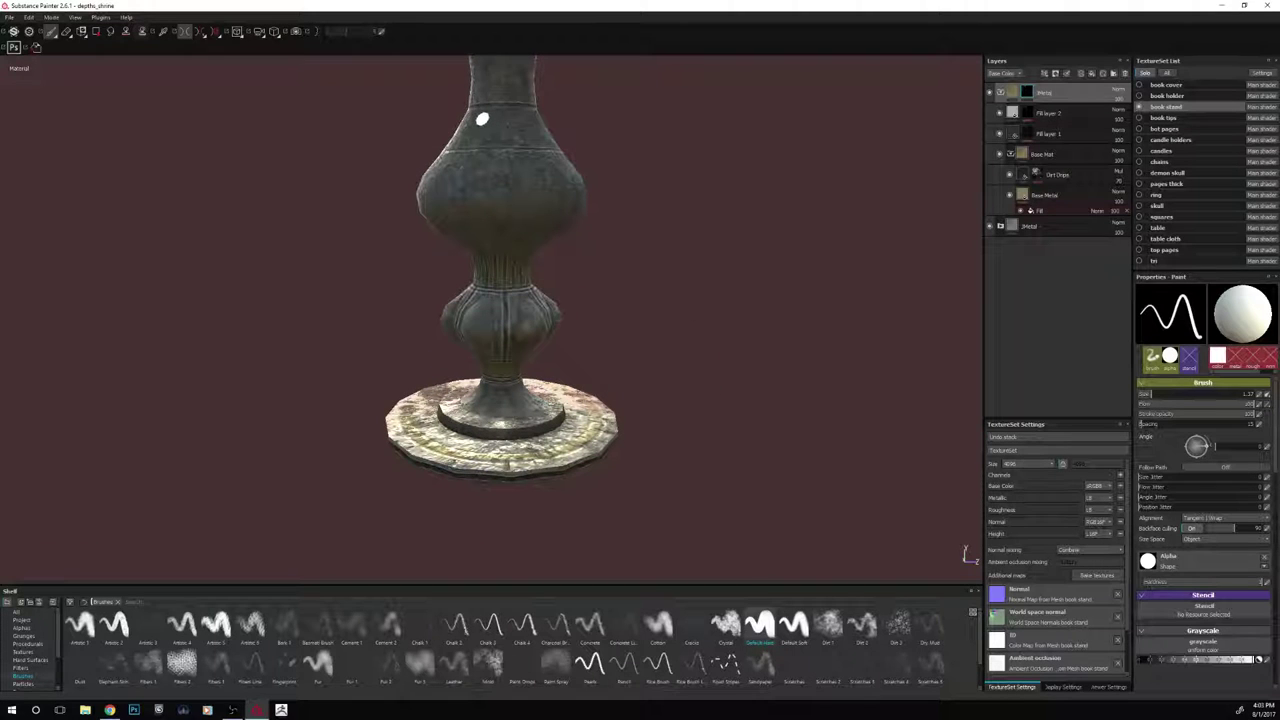
{"action": "key", "text": "bracketright"}
{"action": "right_click_drag", "start_coordinate": [480, 121], "coordinate": [490, 120], "text": "ctrl"}
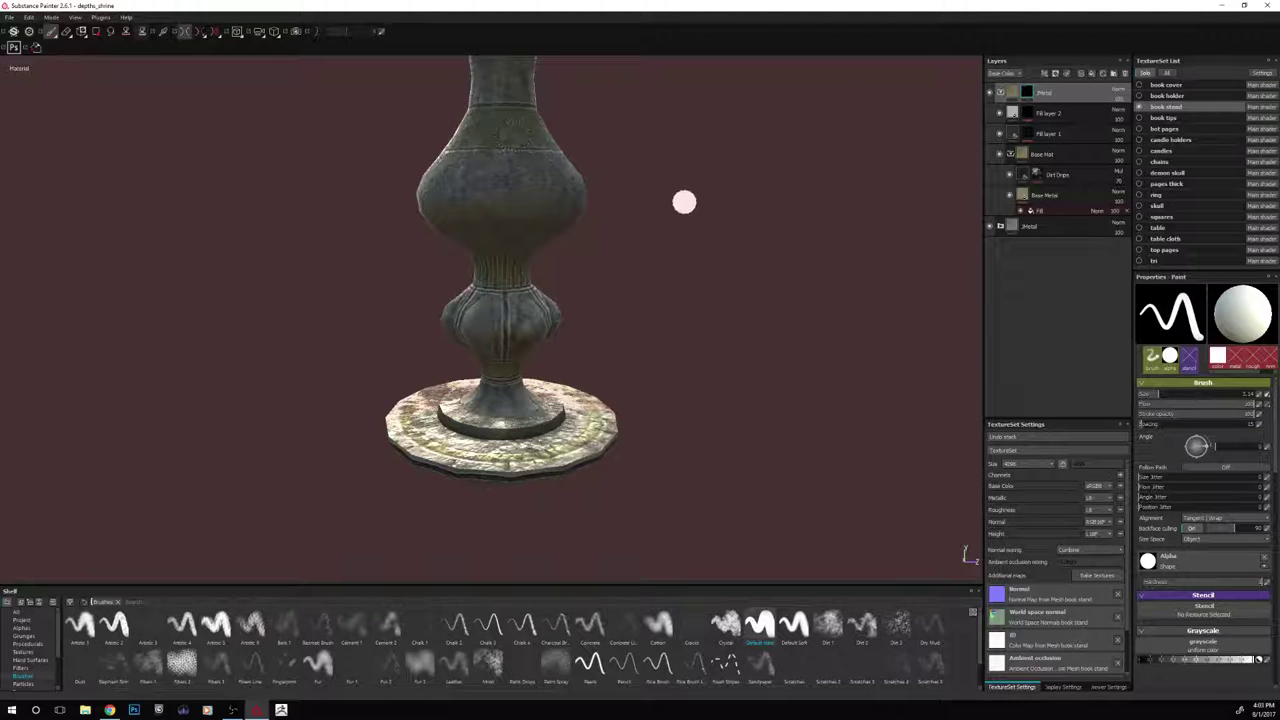
{"action": "left_click_drag", "start_coordinate": [709, 232], "coordinate": [486, 240], "text": "alt"}
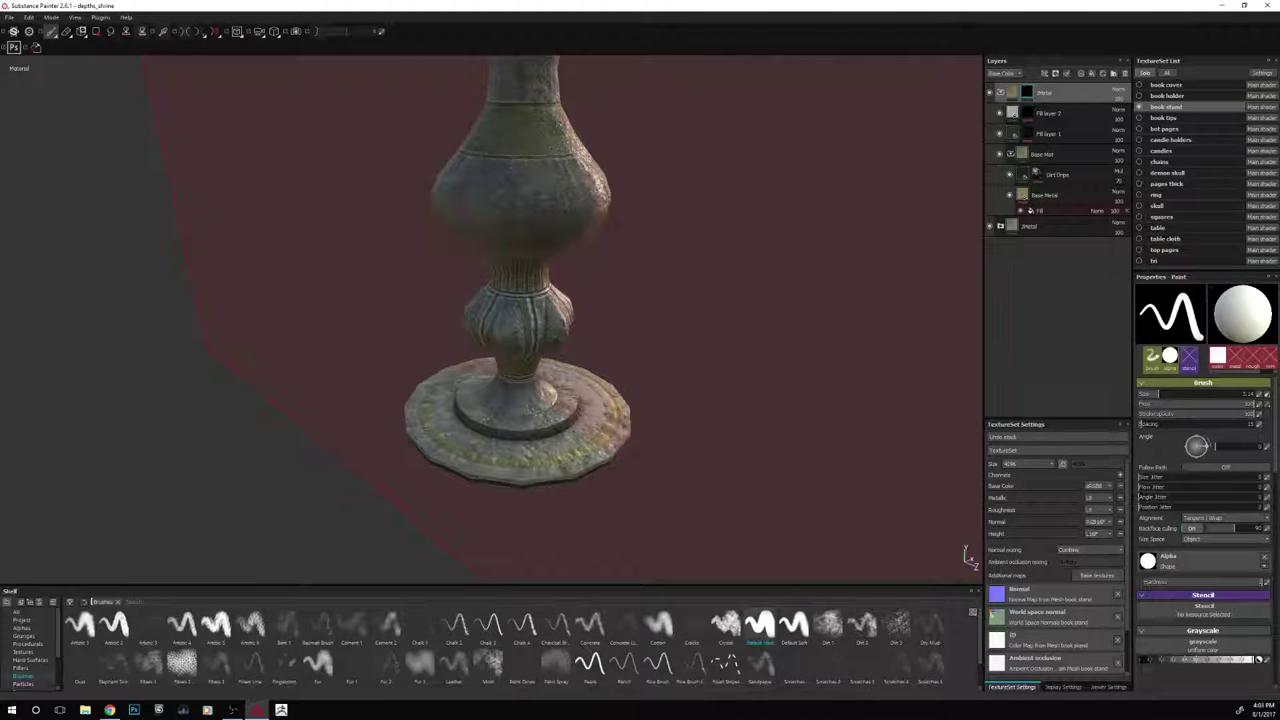
{"action": "left_click_drag", "start_coordinate": [632, 144], "coordinate": [475, 168], "text": "alt"}
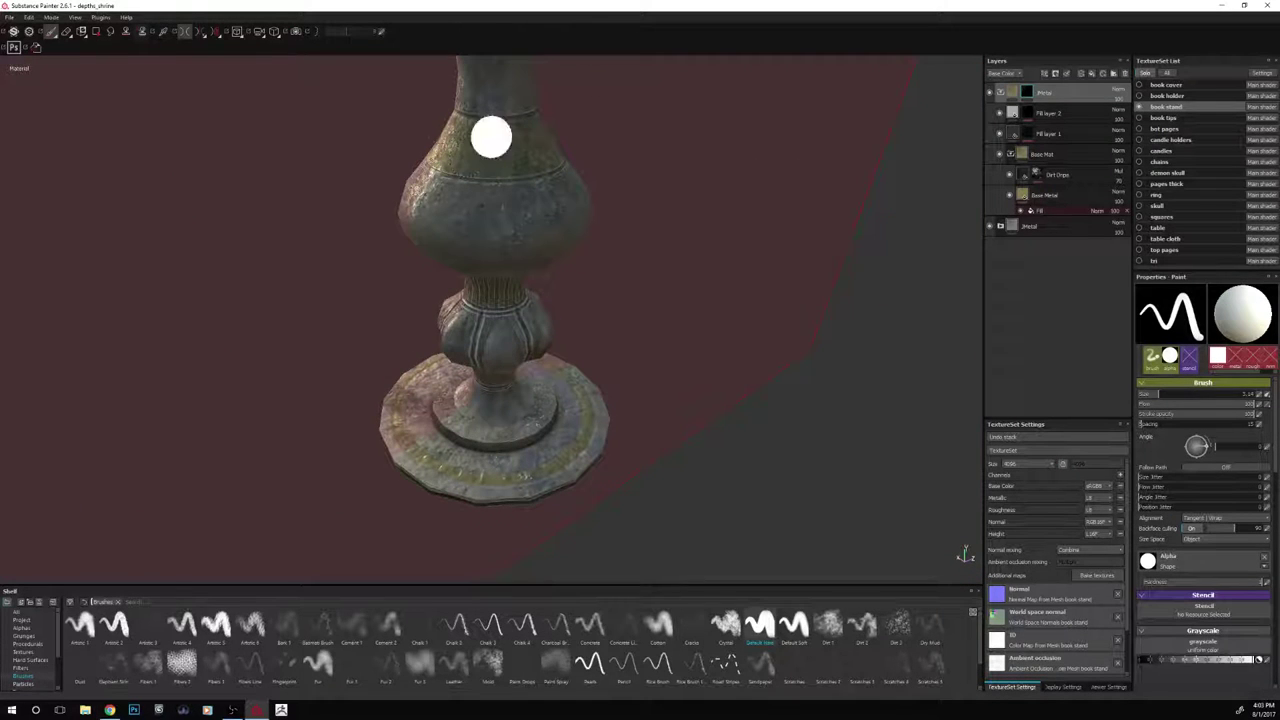
{"action": "left_click_drag", "start_coordinate": [665, 187], "coordinate": [531, 220], "text": "alt"}
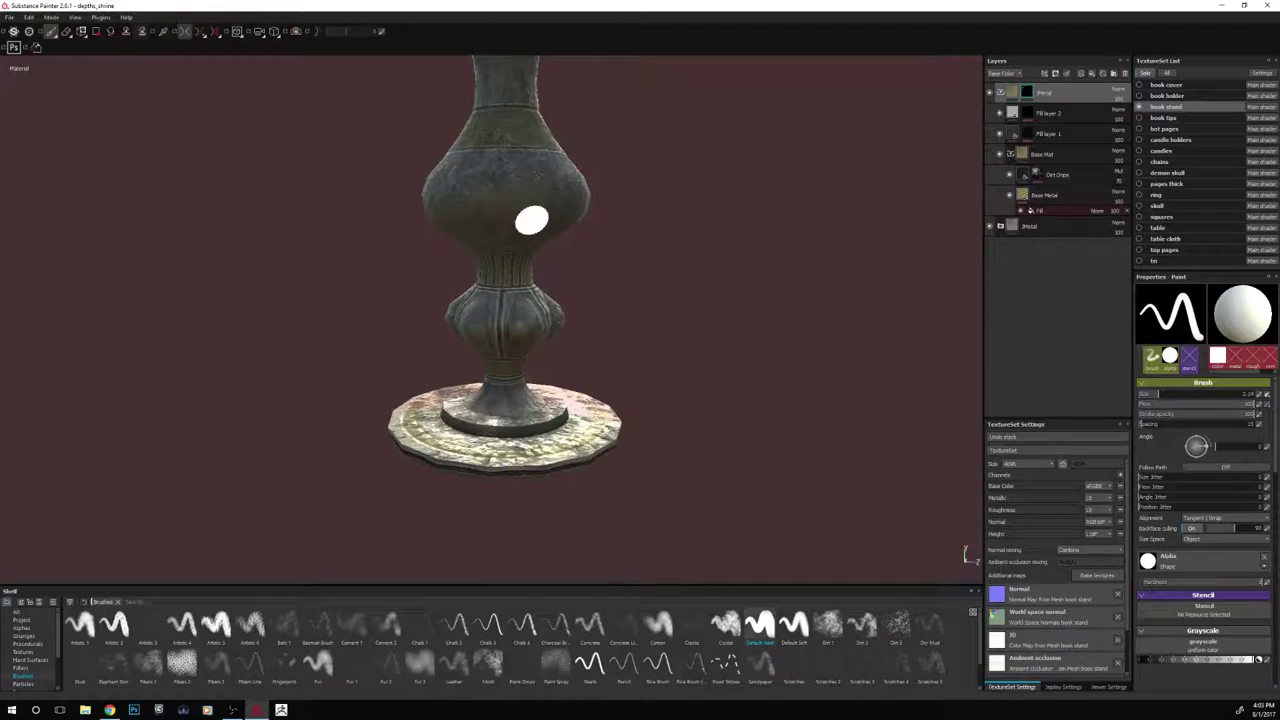
Check the painted gold bands from all sides of the stand and turn symmetry painting off
{"action": "right_click_drag", "start_coordinate": [531, 220], "coordinate": [623, 286], "text": "alt"}
{"action": "mouse_move", "coordinate": [623, 286]}
{"action": "left_mouse_down", "text": "alt"}
{"action": "mouse_move", "coordinate": [671, 326]}
{"action": "mouse_move", "coordinate": [600, 403]}
{"action": "mouse_move", "coordinate": [646, 372]}
{"action": "mouse_move", "coordinate": [720, 357]}
{"action": "mouse_move", "coordinate": [694, 354]}
{"action": "mouse_move", "coordinate": [756, 326]}
{"action": "mouse_move", "coordinate": [746, 334]}
{"action": "mouse_move", "coordinate": [769, 337]}
{"action": "mouse_move", "coordinate": [757, 325]}
{"action": "left_mouse_up", "text": "alt"}
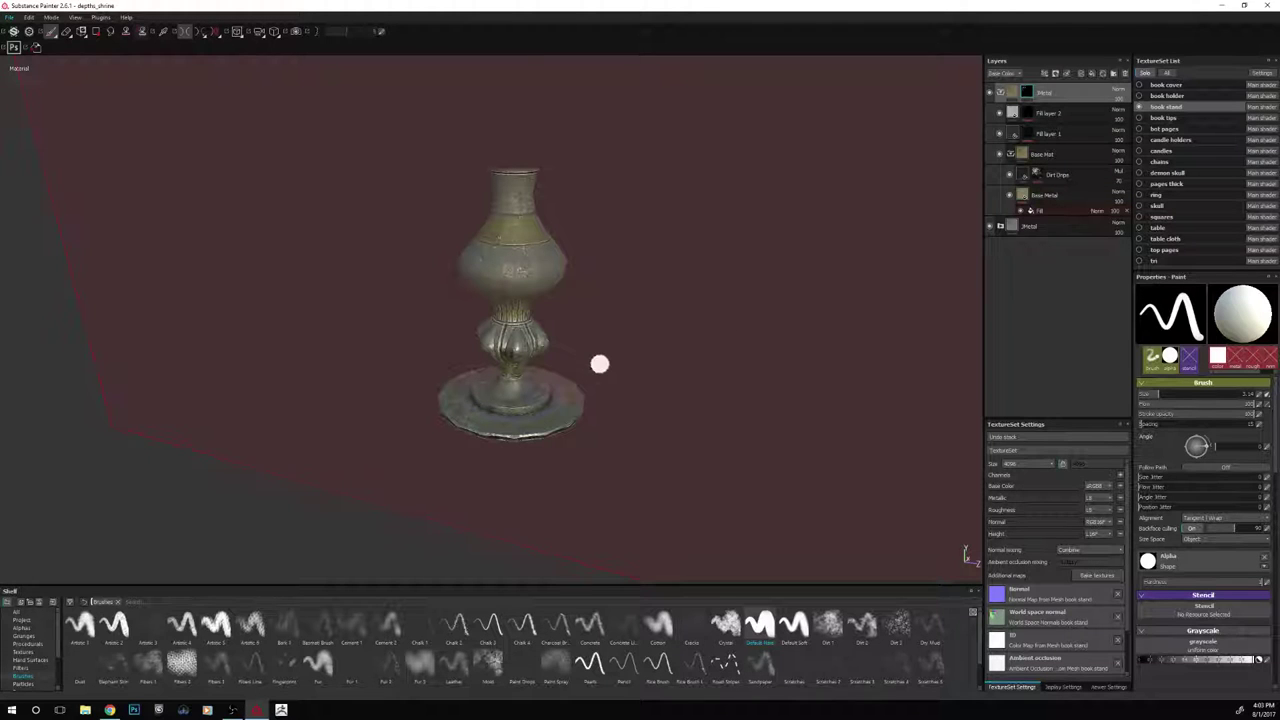
{"action": "scroll", "coordinate": [599, 364], "scroll_direction": "up", "scroll_amount": 3}
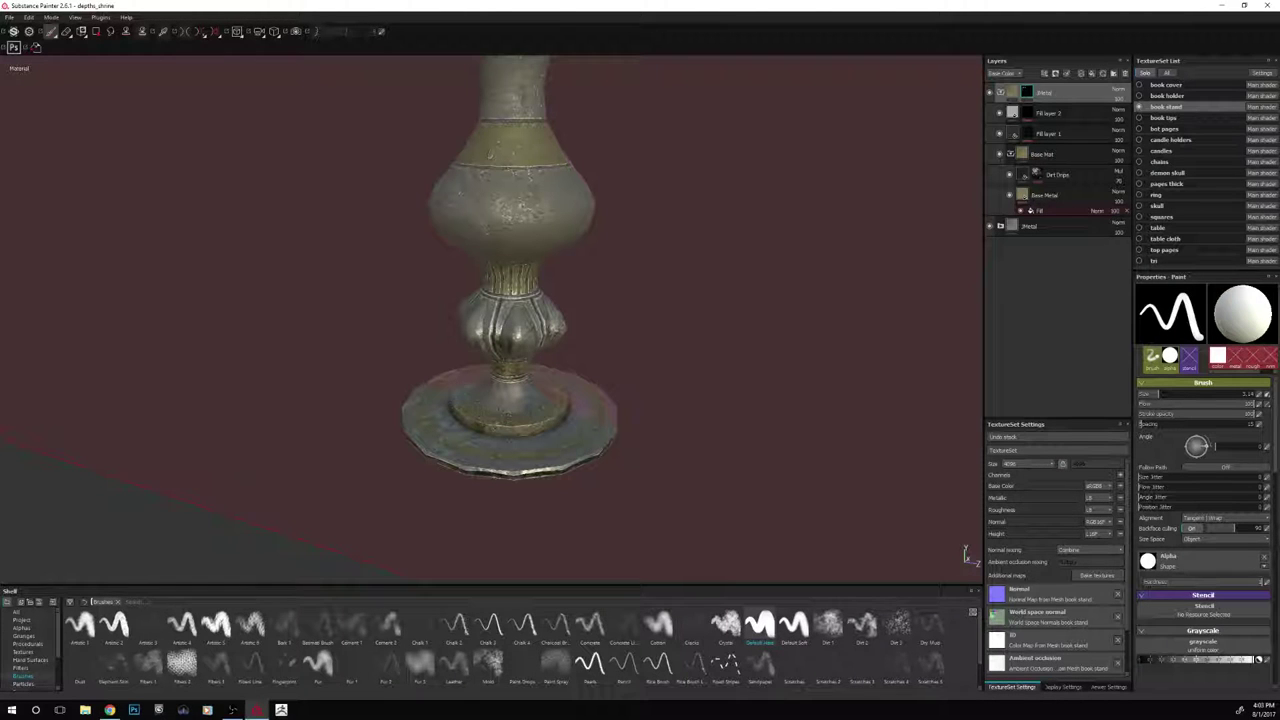
{"action": "mouse_move", "coordinate": [768, 428]}
{"action": "left_mouse_down", "text": "alt"}
{"action": "mouse_move", "coordinate": [751, 449]}
{"action": "mouse_move", "coordinate": [737, 443]}
{"action": "mouse_move", "coordinate": [800, 418]}
{"action": "mouse_move", "coordinate": [780, 431]}
{"action": "left_mouse_up", "text": "alt"}
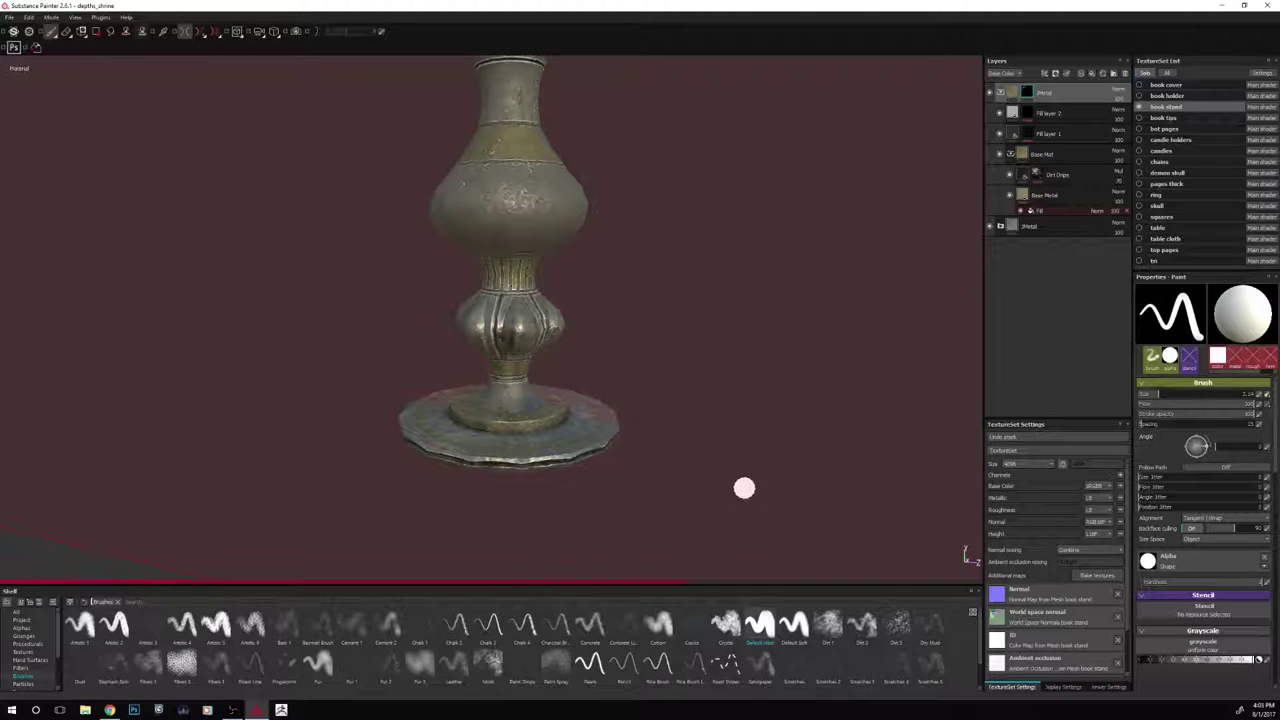
{"action": "left_click_drag", "start_coordinate": [751, 494], "coordinate": [697, 514], "text": "alt"}
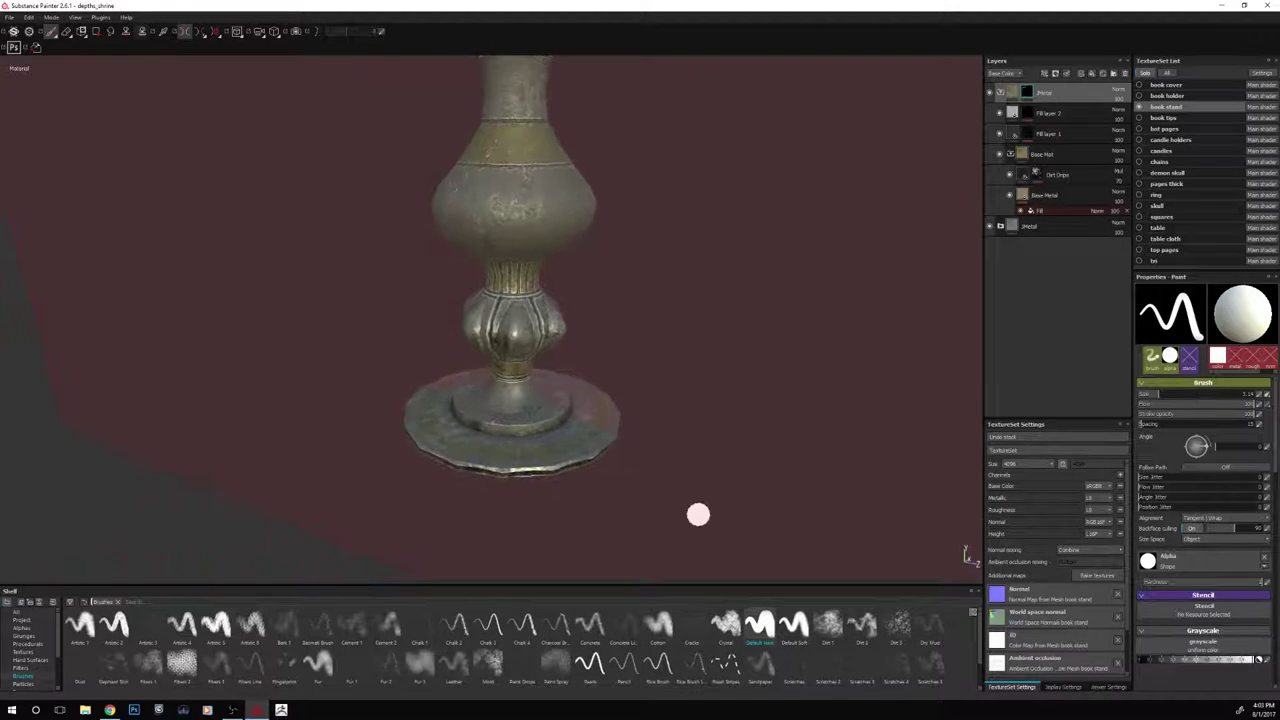
{"action": "right_click_drag", "start_coordinate": [698, 514], "coordinate": [689, 389], "text": "alt"}
{"action": "mouse_move", "coordinate": [691, 389]}
{"action": "left_mouse_down", "text": "alt"}
{"action": "mouse_move", "coordinate": [334, 391]}
{"action": "mouse_move", "coordinate": [535, 374]}
{"action": "mouse_move", "coordinate": [584, 384]}
{"action": "left_mouse_up", "text": "alt"}
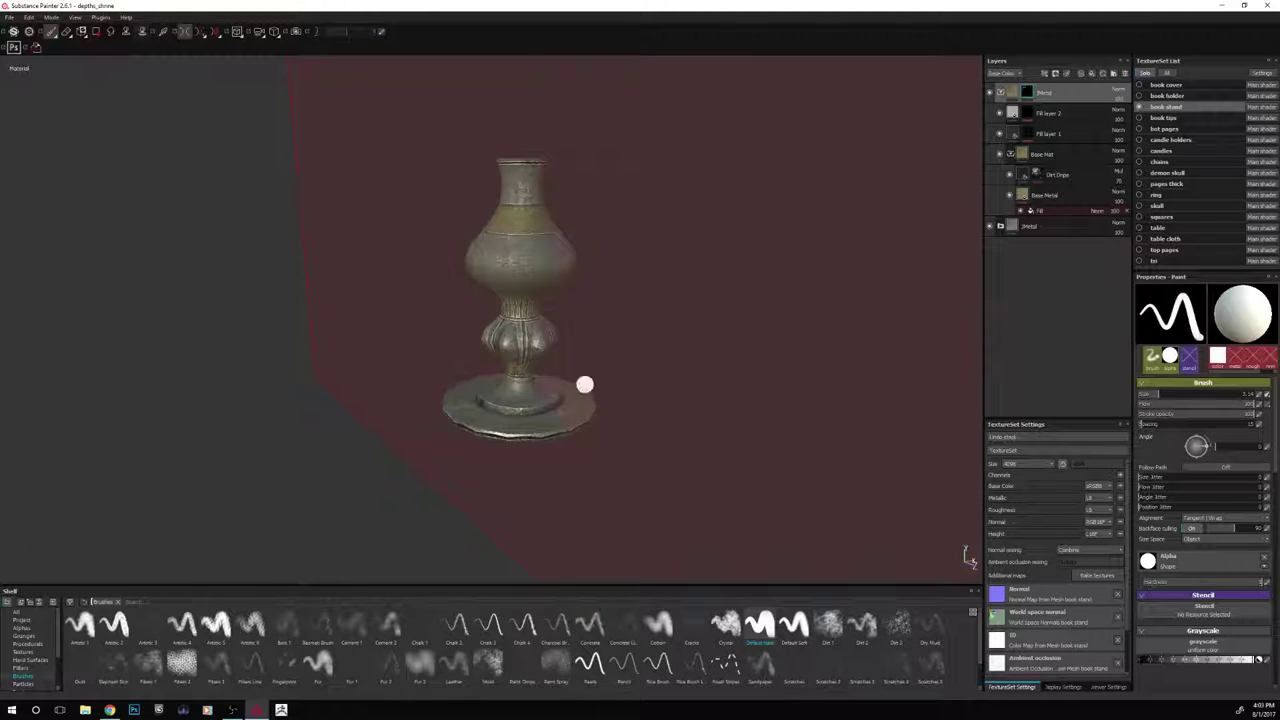
{"action": "left_click", "coordinate": [188, 33]}
{"action": "left_click_drag", "start_coordinate": [263, 260], "coordinate": [428, 466], "text": "alt"}
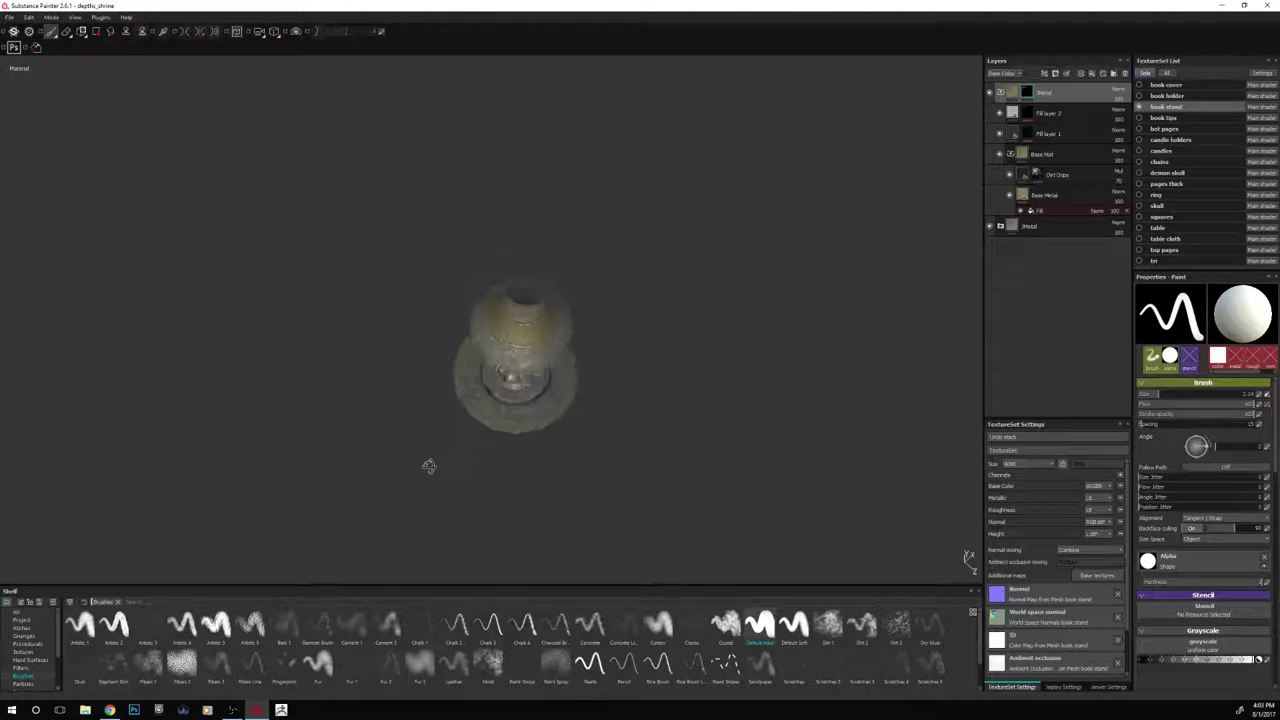
{"action": "left_click_drag", "start_coordinate": [460, 336], "coordinate": [461, 172], "text": "alt"}
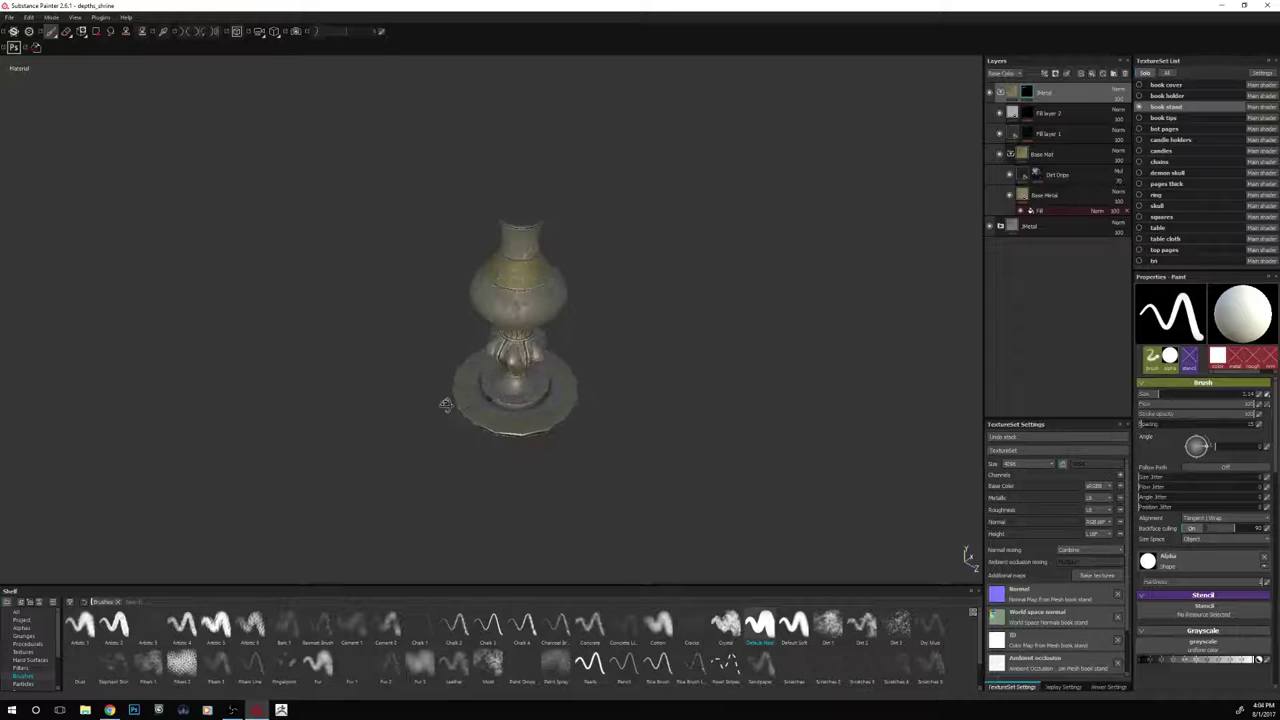
{"action": "left_click_drag", "start_coordinate": [446, 404], "coordinate": [617, 363], "text": "alt"}
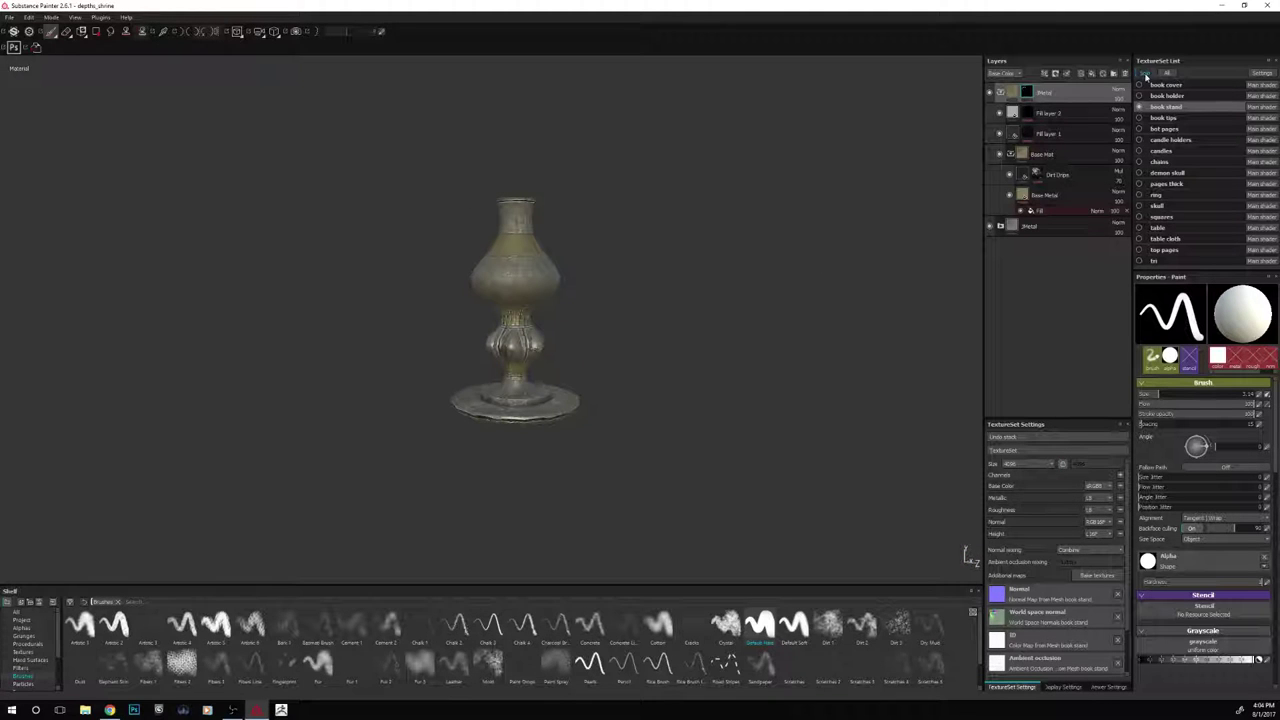
Show the complete shrine, examine the book stand among the surrounding parts, and isolate the book stand again
{"action": "key", "text": "alt+q"}
{"action": "left_click_drag", "start_coordinate": [809, 414], "coordinate": [849, 277], "text": "alt"}
{"action": "scroll", "coordinate": [875, 285], "scroll_direction": "up", "scroll_amount": 5}
{"action": "scroll", "coordinate": [671, 343], "scroll_direction": "up", "scroll_amount": 3}
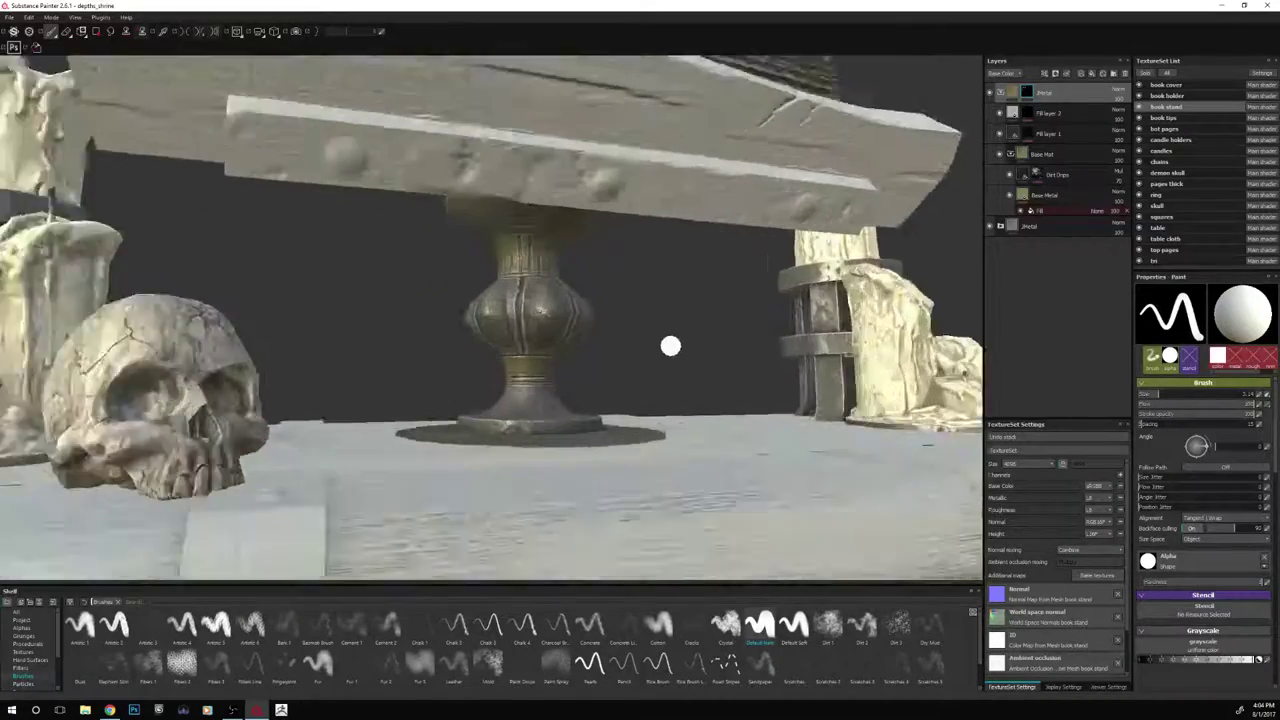
{"action": "scroll", "coordinate": [676, 357], "scroll_direction": "down", "scroll_amount": 5}
{"action": "scroll", "coordinate": [672, 358], "scroll_direction": "down", "scroll_amount": 4}
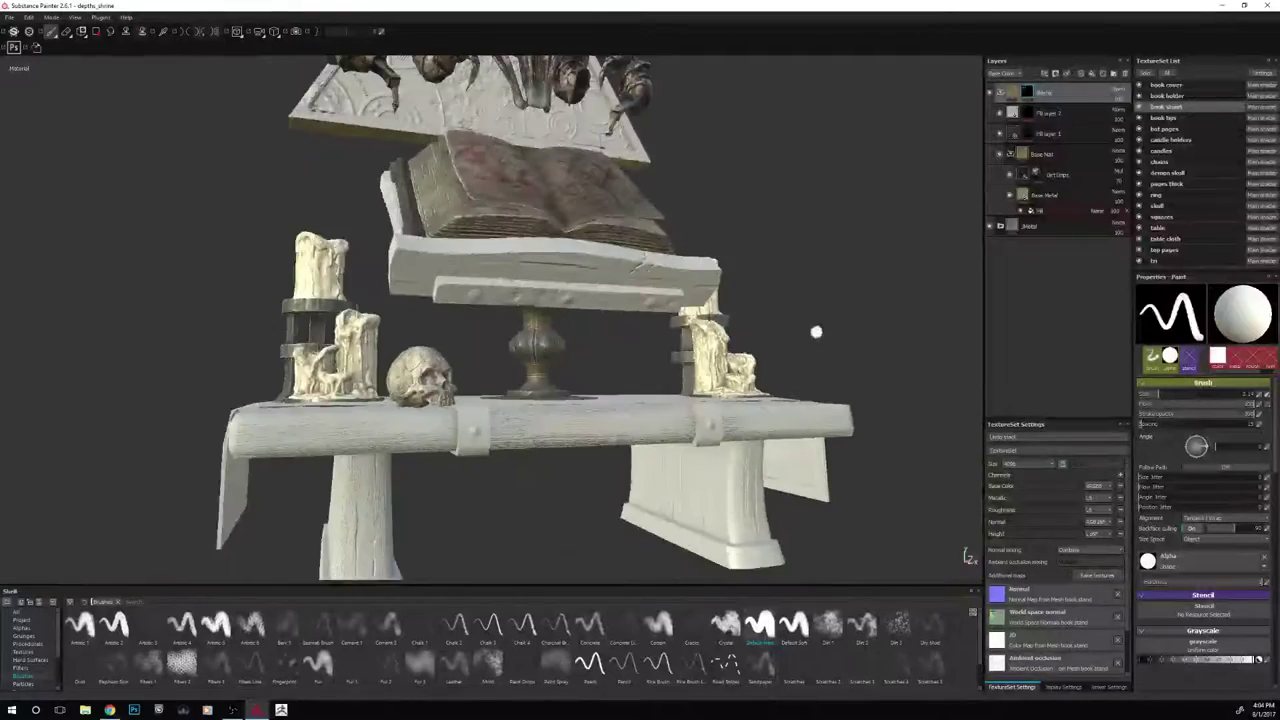
{"action": "mouse_move", "coordinate": [860, 303]}
{"action": "left_mouse_down", "text": "alt"}
{"action": "mouse_move", "coordinate": [757, 330]}
{"action": "mouse_move", "coordinate": [859, 324]}
{"action": "mouse_move", "coordinate": [848, 323]}
{"action": "left_mouse_up", "text": "alt"}
{"action": "scroll", "coordinate": [848, 323], "scroll_direction": "up", "scroll_amount": 4}
{"action": "left_click_drag", "start_coordinate": [550, 355], "coordinate": [640, 335], "text": "alt"}
{"action": "scroll", "coordinate": [600, 349], "scroll_direction": "up", "scroll_amount": 3}
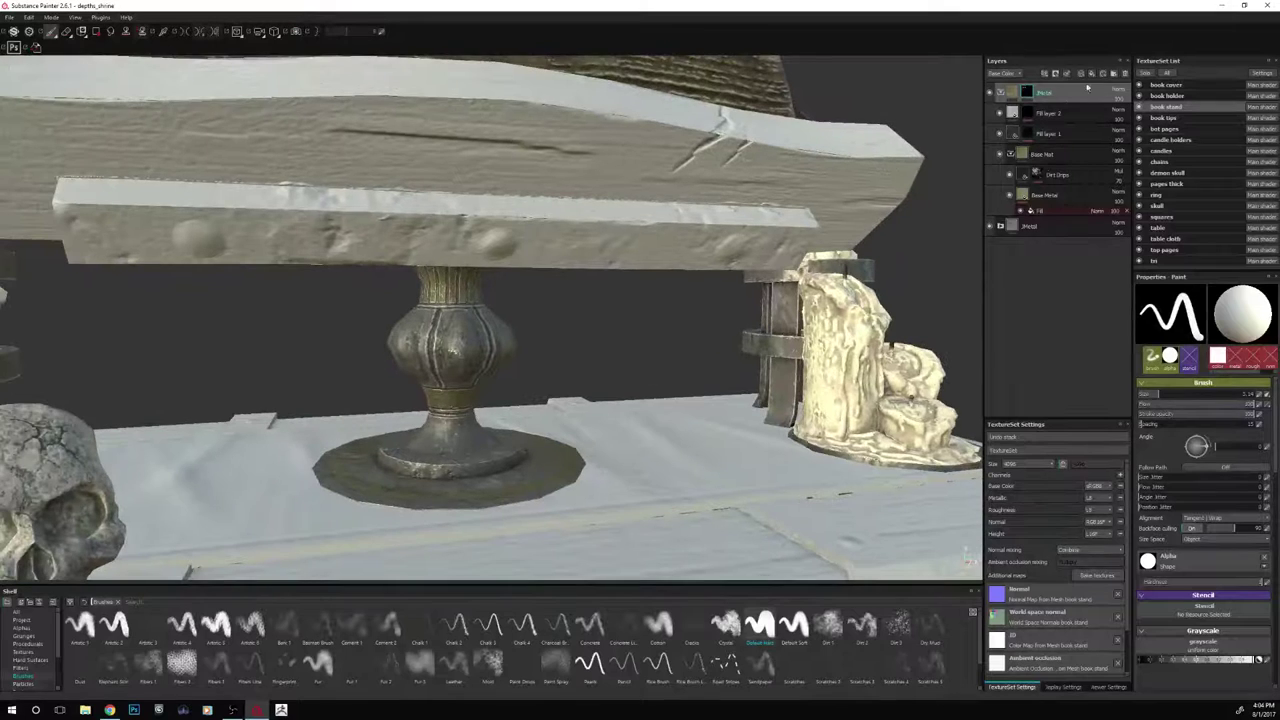
{"action": "left_click", "coordinate": [1145, 74]}
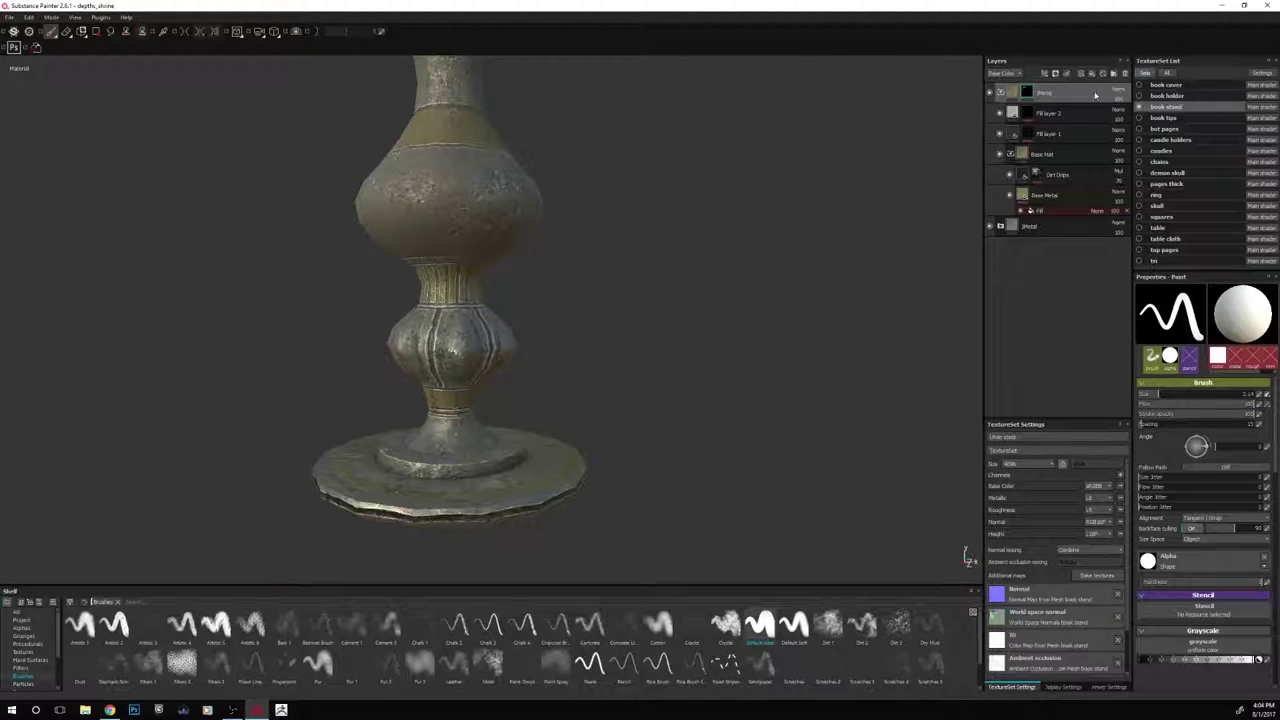
Collapse the upper JMetal folder and add a fill layer with a black mask above it
{"action": "left_click", "coordinate": [1000, 92]}
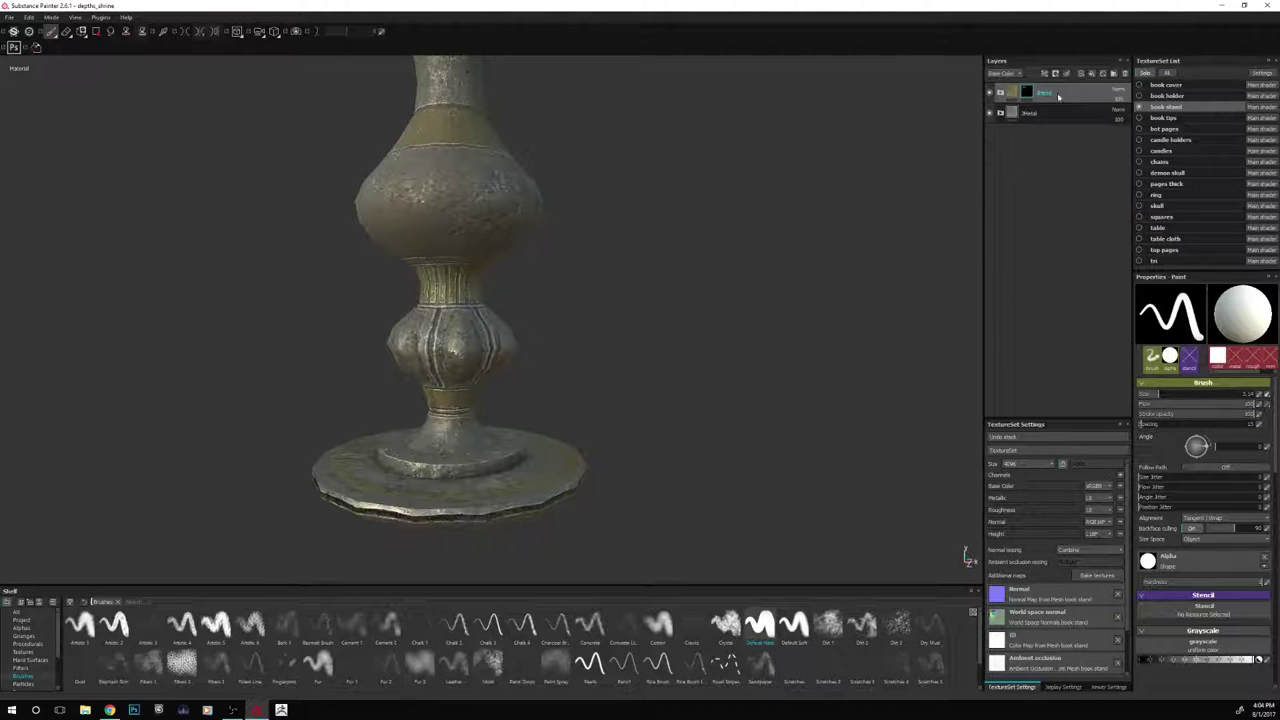
{"action": "left_click", "coordinate": [1092, 77]}
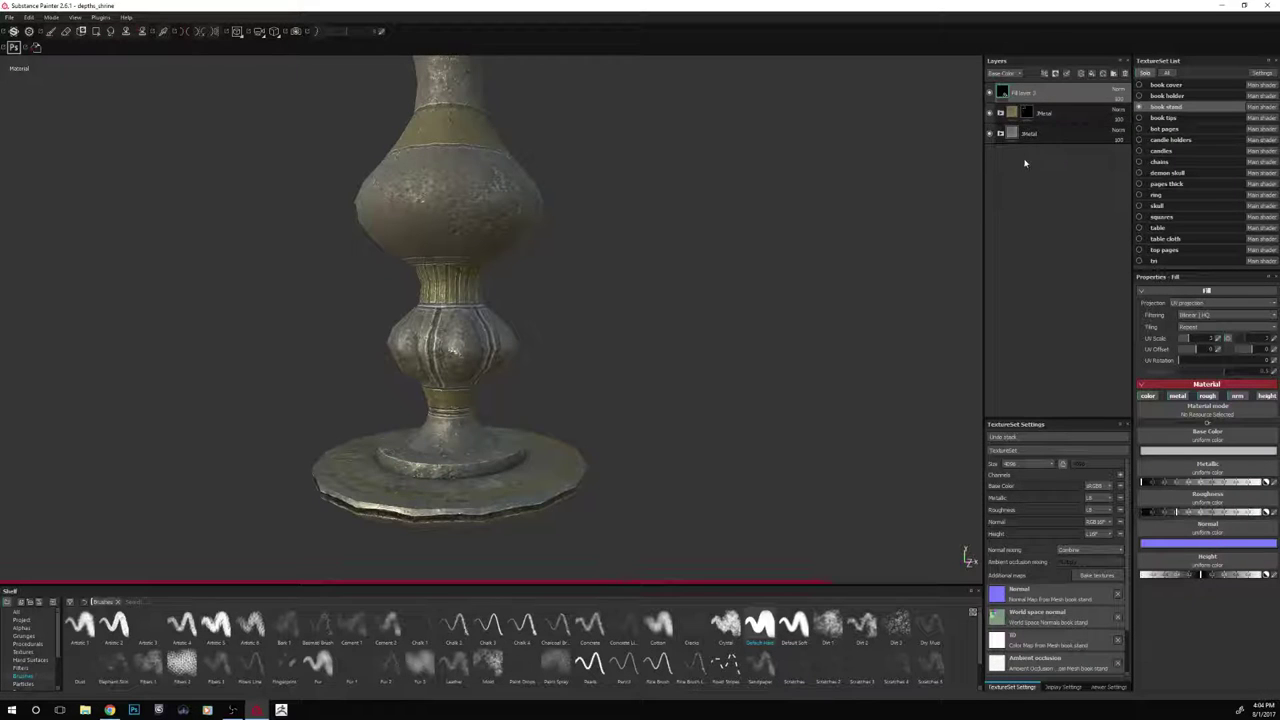
{"action": "right_click", "coordinate": [1048, 93]}
{"action": "left_click", "coordinate": [1065, 106]}
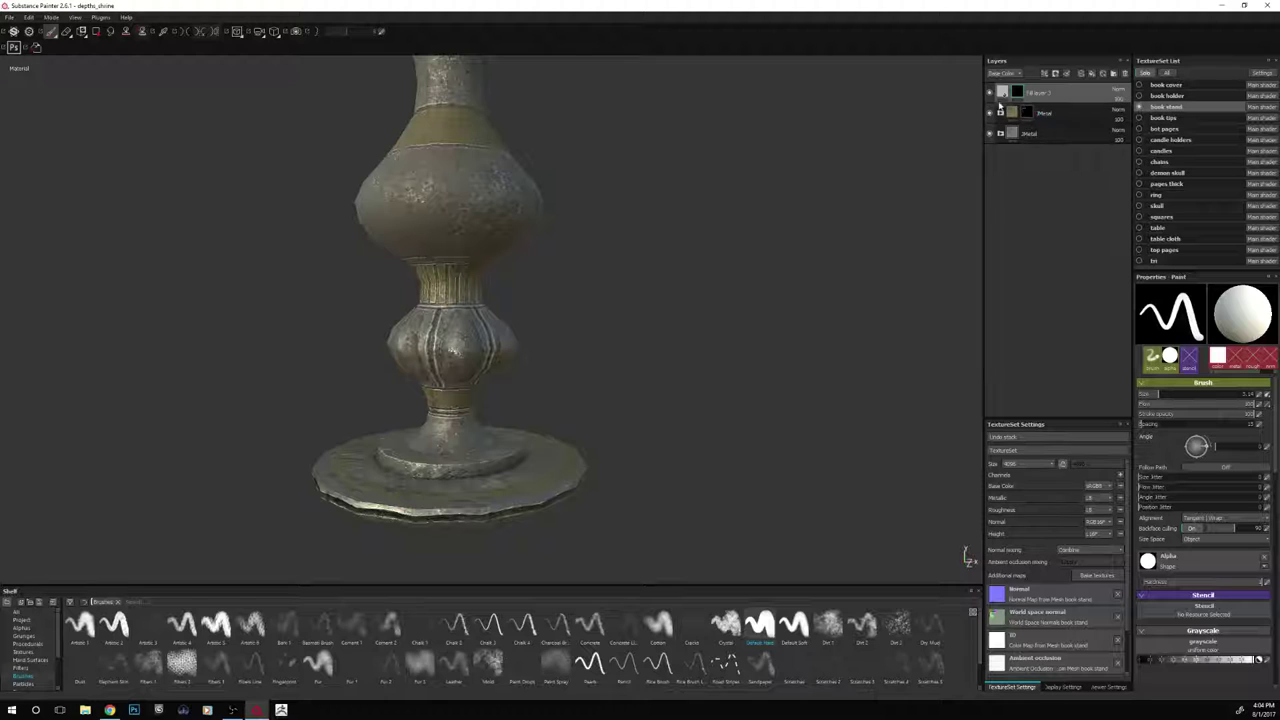
Limit the new fill layer to the color channel by disabling metal, rough, nrm and height
{"action": "left_click", "coordinate": [1003, 93]}
{"action": "left_click", "coordinate": [1178, 396]}
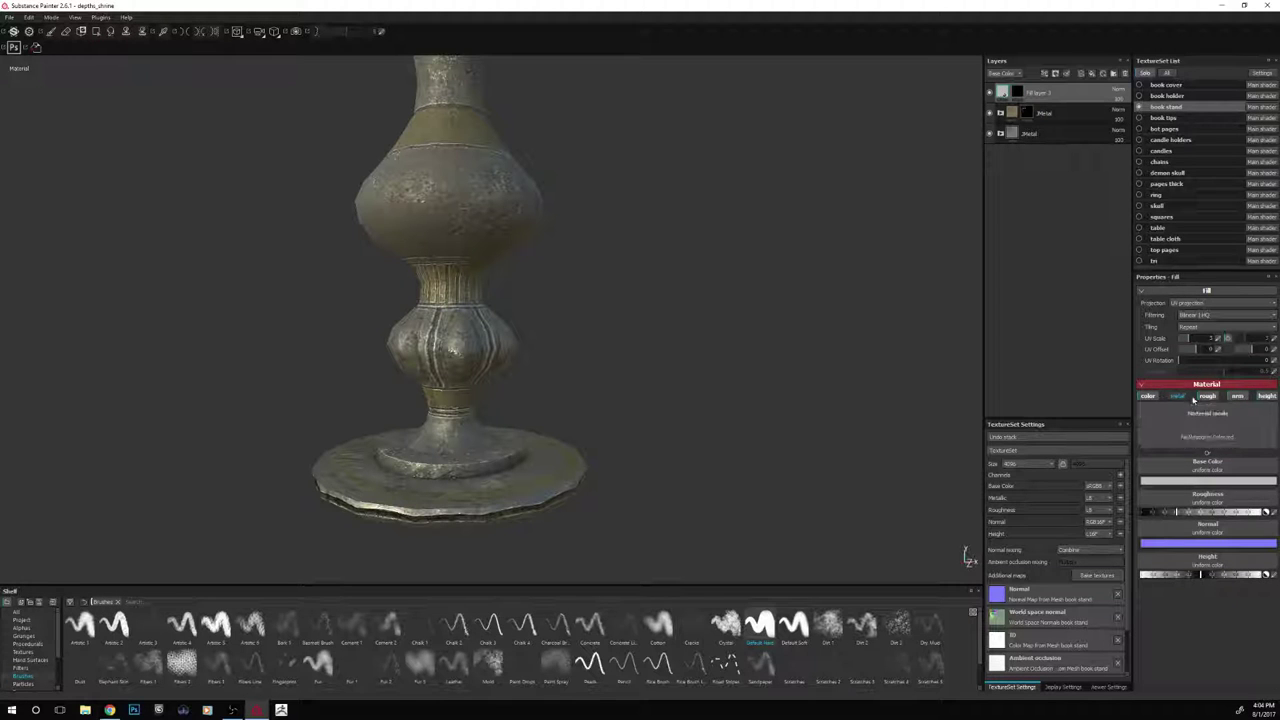
{"action": "left_click", "coordinate": [1208, 397]}
{"action": "left_click", "coordinate": [1238, 396]}
{"action": "left_click", "coordinate": [1266, 396]}
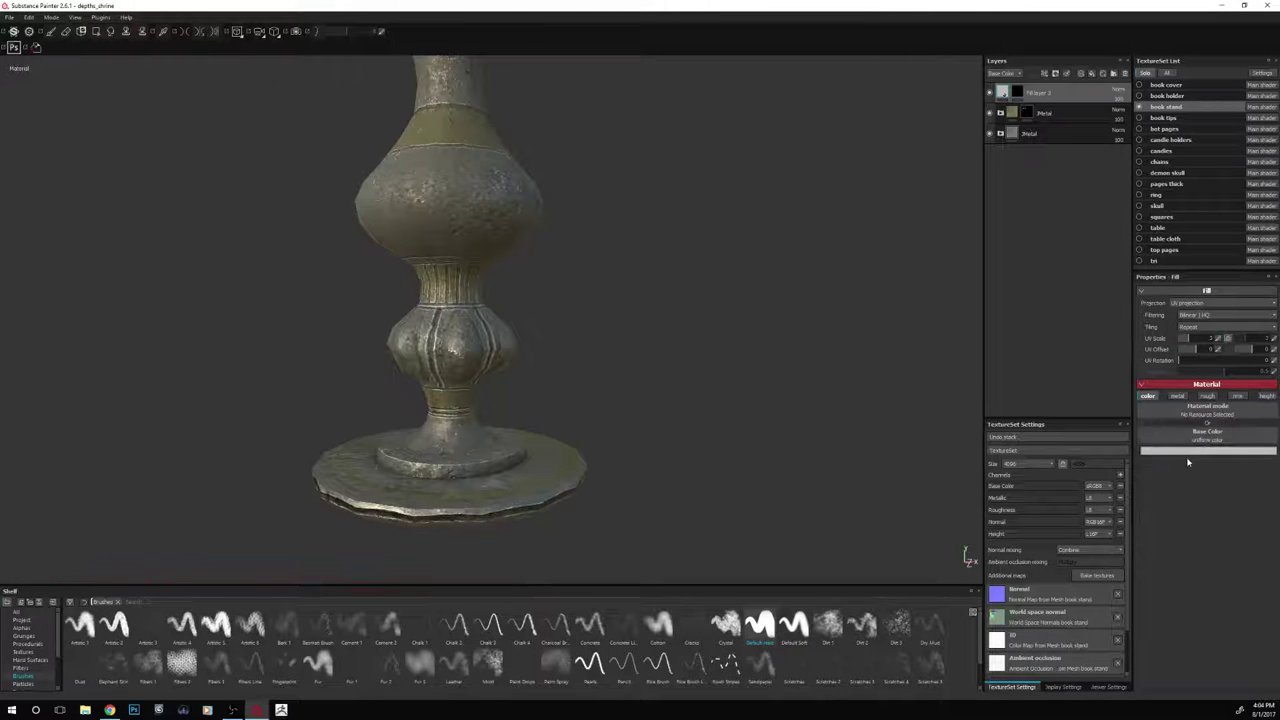
Sample the fill layer's base color from the stand and lighten it to hue 0.131, saturation 0.212, value 0.179
{"action": "left_click", "coordinate": [1182, 452]}
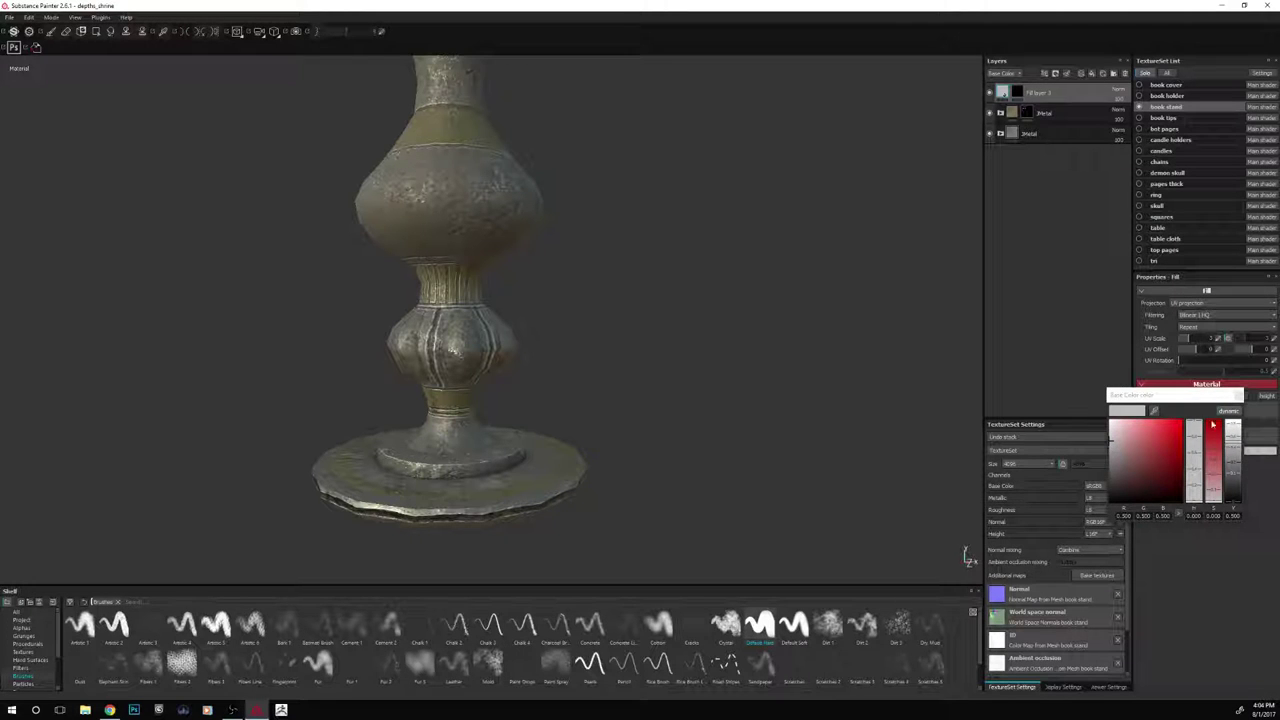
{"action": "left_click_drag", "start_coordinate": [1154, 411], "coordinate": [485, 362]}
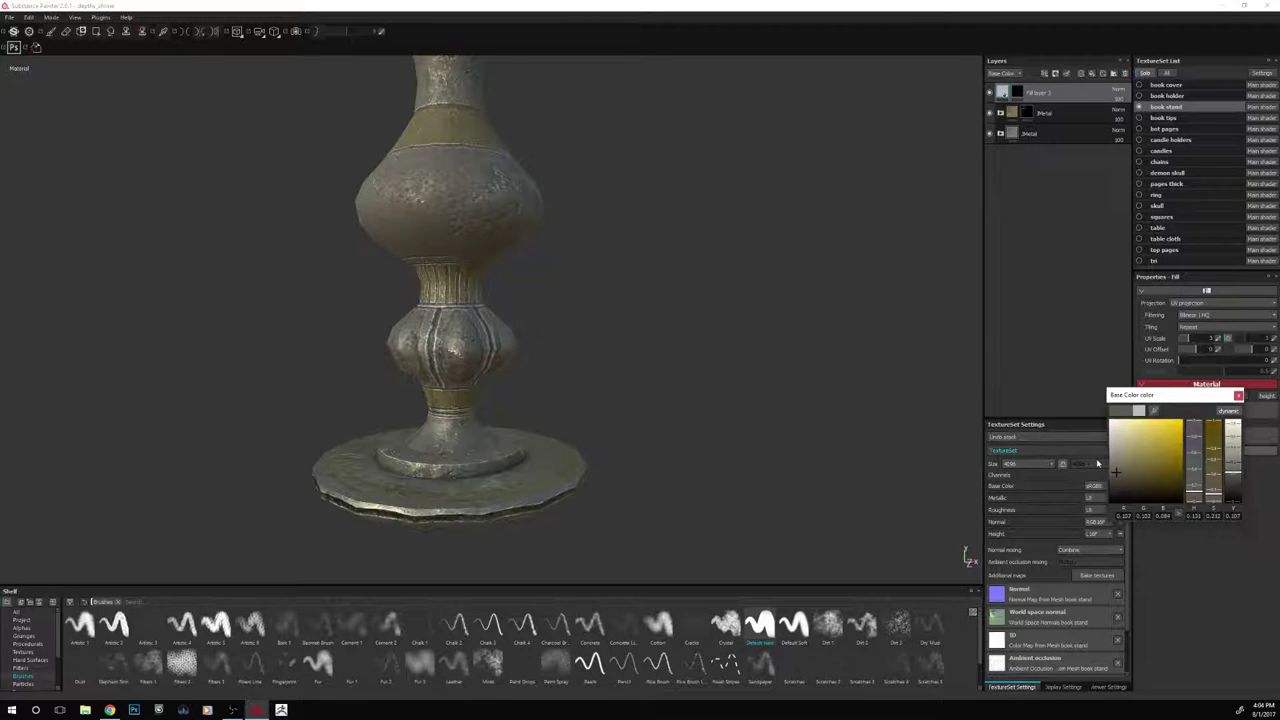
{"action": "left_click_drag", "start_coordinate": [1232, 468], "coordinate": [1232, 462]}
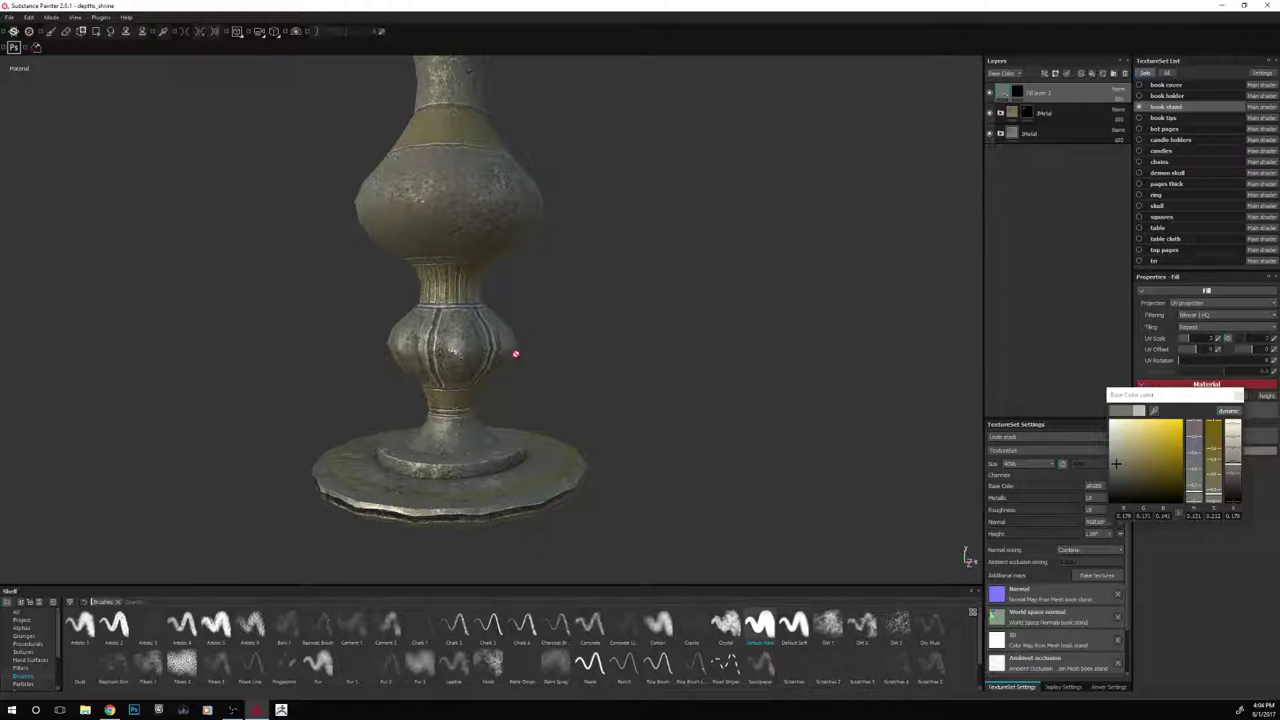
Choose the Dirt 1 brush for the fill layer's mask and size it down for dabbing dirt around the stand's lower bulb
{"action": "key", "text": "1"}
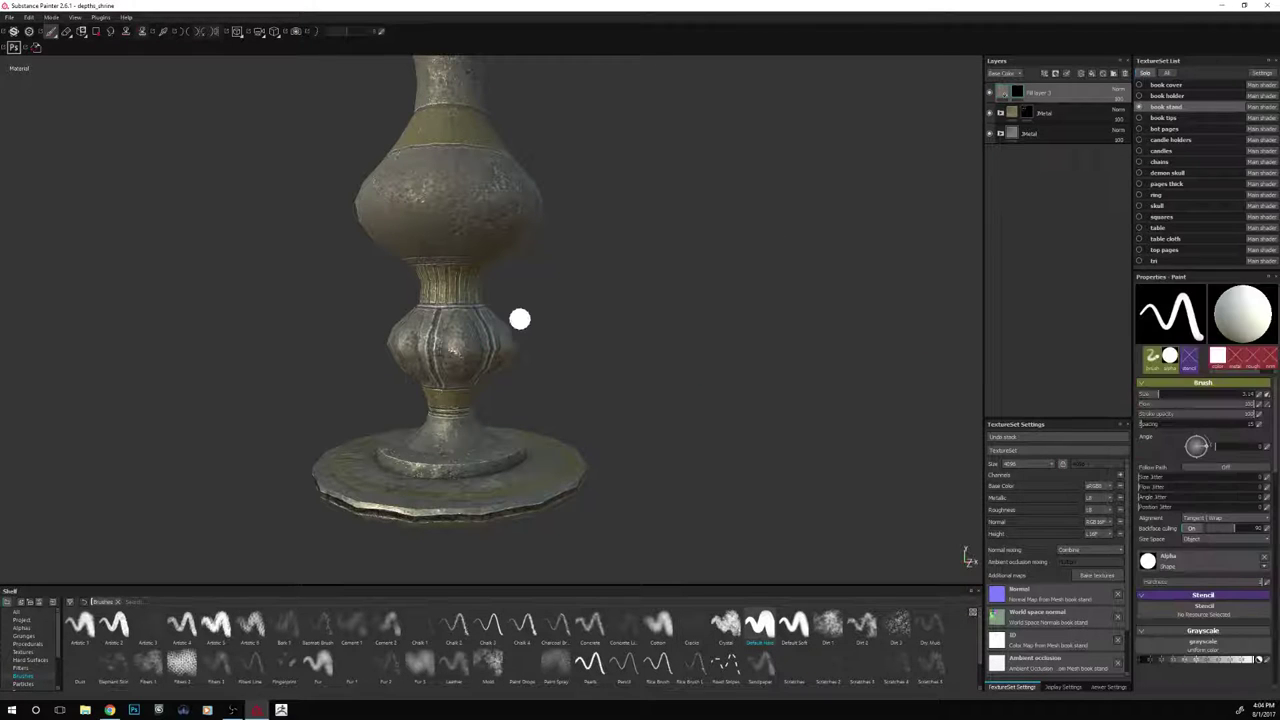
{"action": "left_click", "coordinate": [829, 626]}
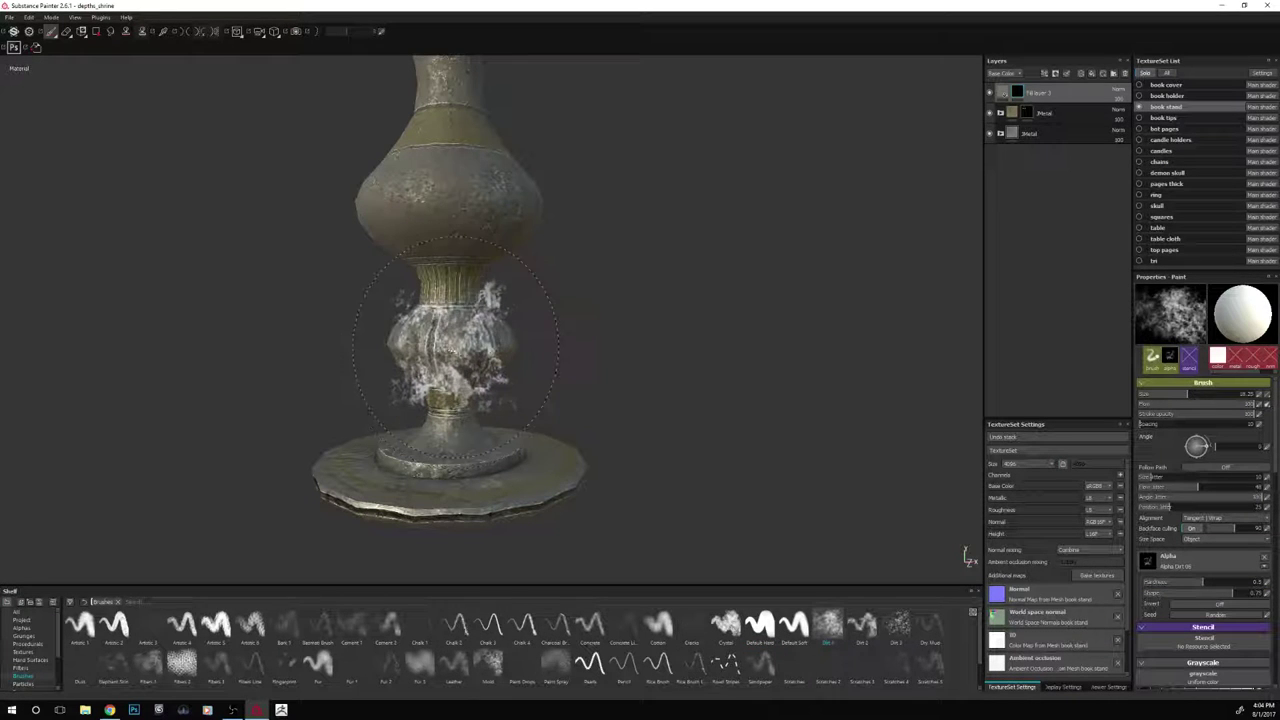
{"action": "key", "text": "bracketleft"}
{"action": "key", "text": "bracketleft"}
{"action": "key", "text": "bracketleft"}
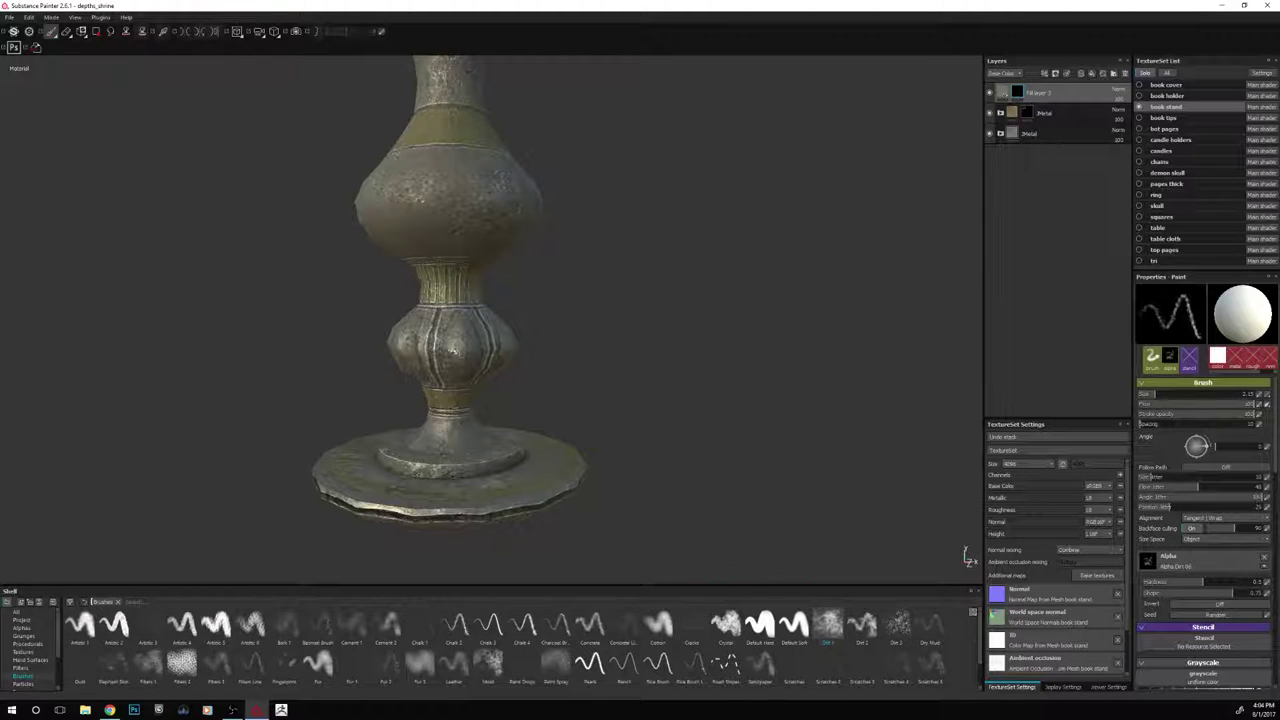
{"action": "left_click_drag", "start_coordinate": [612, 330], "coordinate": [716, 340], "text": "alt"}
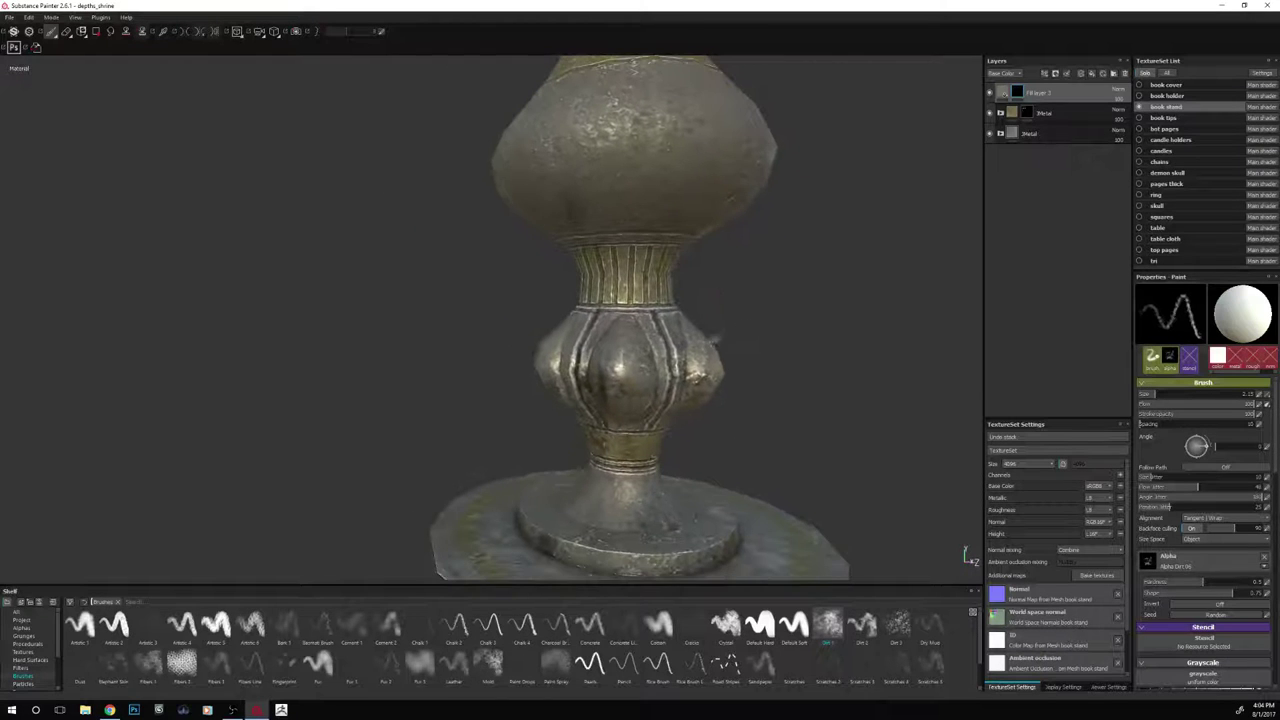
{"action": "key", "text": "bracketright"}
{"action": "key", "text": "bracketright"}
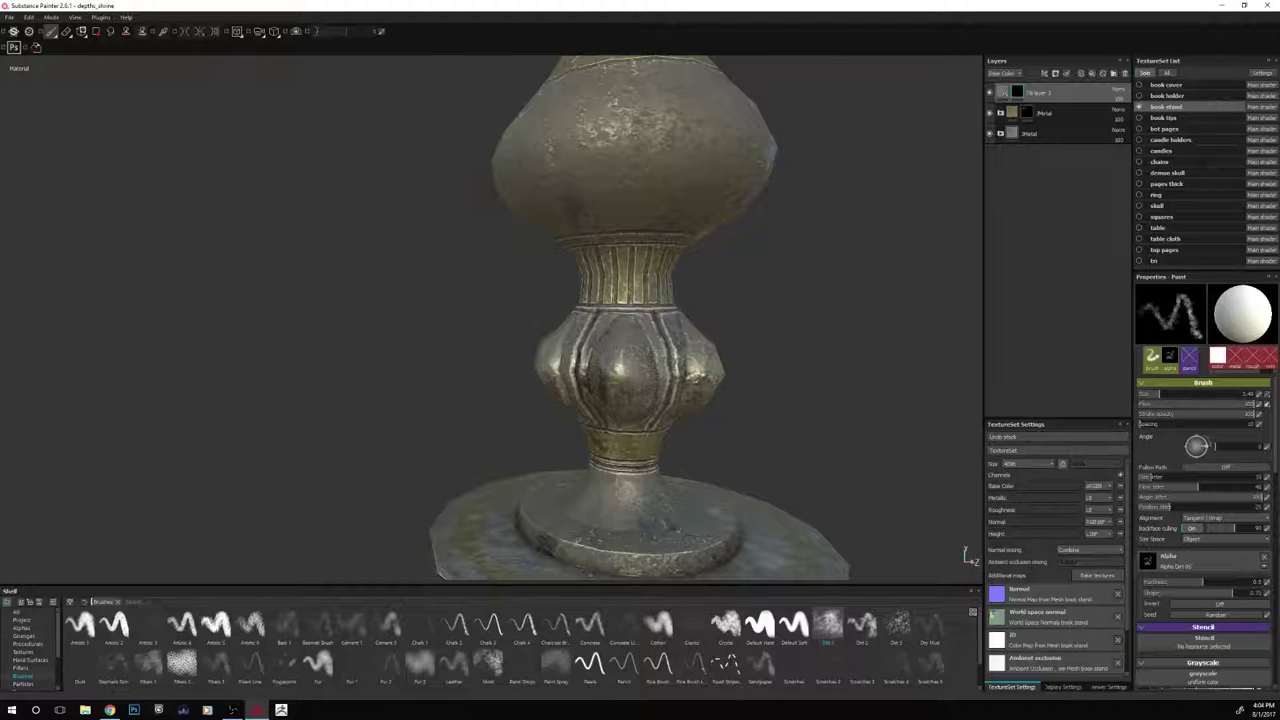
Examine the book stand's bulbs, ribbed neck and round base from all sides and at different distances
{"action": "mouse_move", "coordinate": [843, 452]}
{"action": "left_mouse_down", "text": "alt"}
{"action": "mouse_move", "coordinate": [767, 458]}
{"action": "mouse_move", "coordinate": [654, 437]}
{"action": "mouse_move", "coordinate": [507, 446]}
{"action": "mouse_move", "coordinate": [437, 477]}
{"action": "left_mouse_up", "text": "alt"}
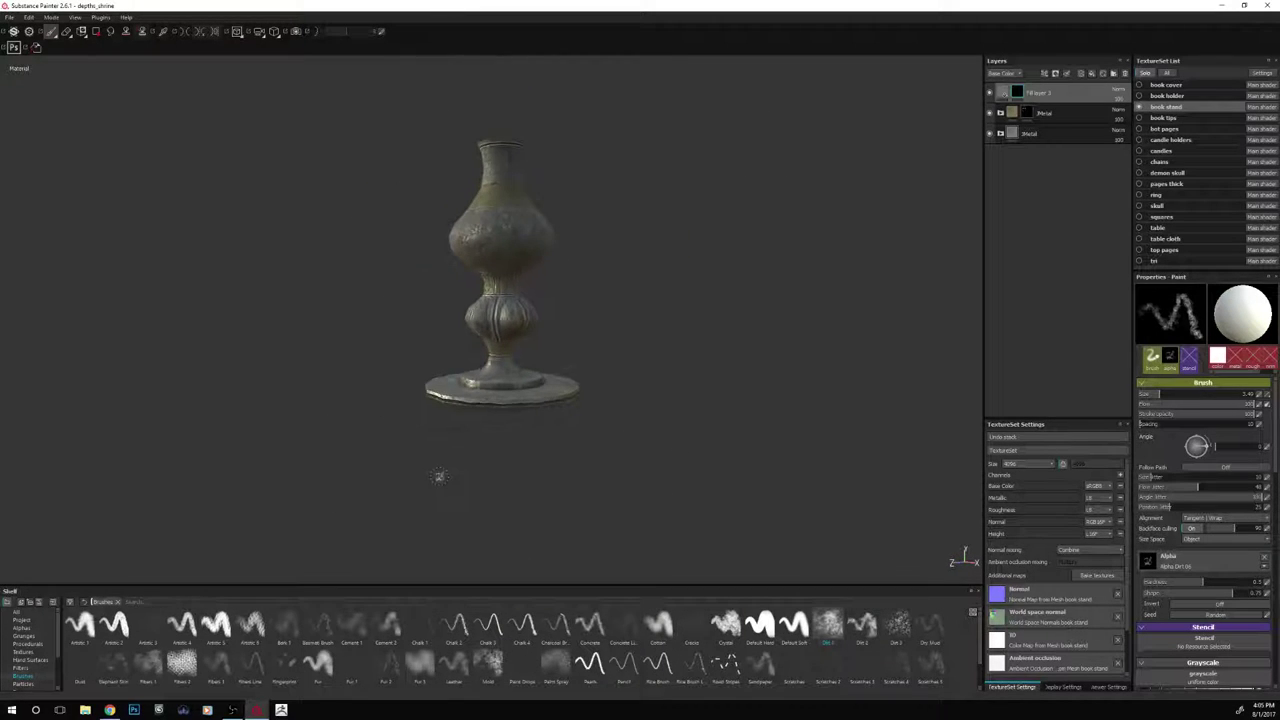
{"action": "scroll", "coordinate": [424, 482], "scroll_direction": "up", "scroll_amount": 4}
{"action": "middle_click_drag", "start_coordinate": [441, 466], "coordinate": [532, 500], "text": "alt"}
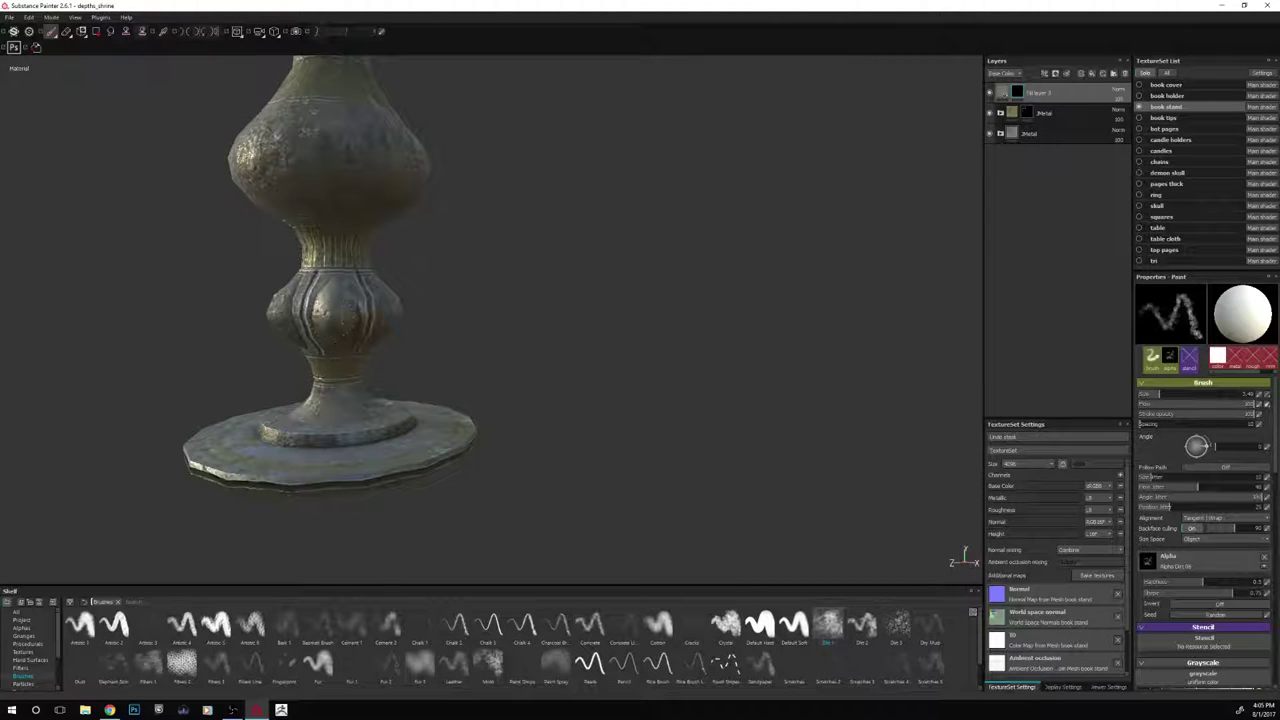
{"action": "mouse_move", "coordinate": [602, 342]}
{"action": "left_mouse_down", "text": "alt"}
{"action": "mouse_move", "coordinate": [464, 356]}
{"action": "mouse_move", "coordinate": [467, 368]}
{"action": "left_mouse_up", "text": "alt"}
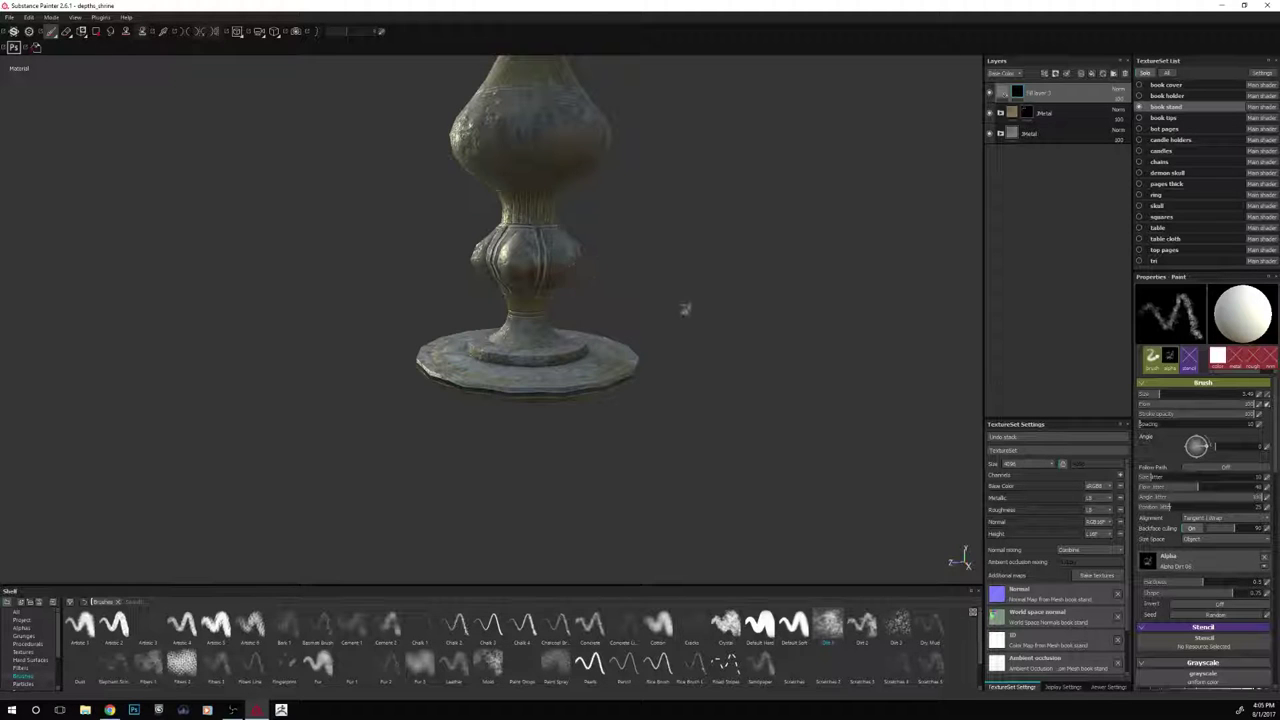
{"action": "left_click_drag", "start_coordinate": [685, 309], "coordinate": [250, 372], "text": "alt"}
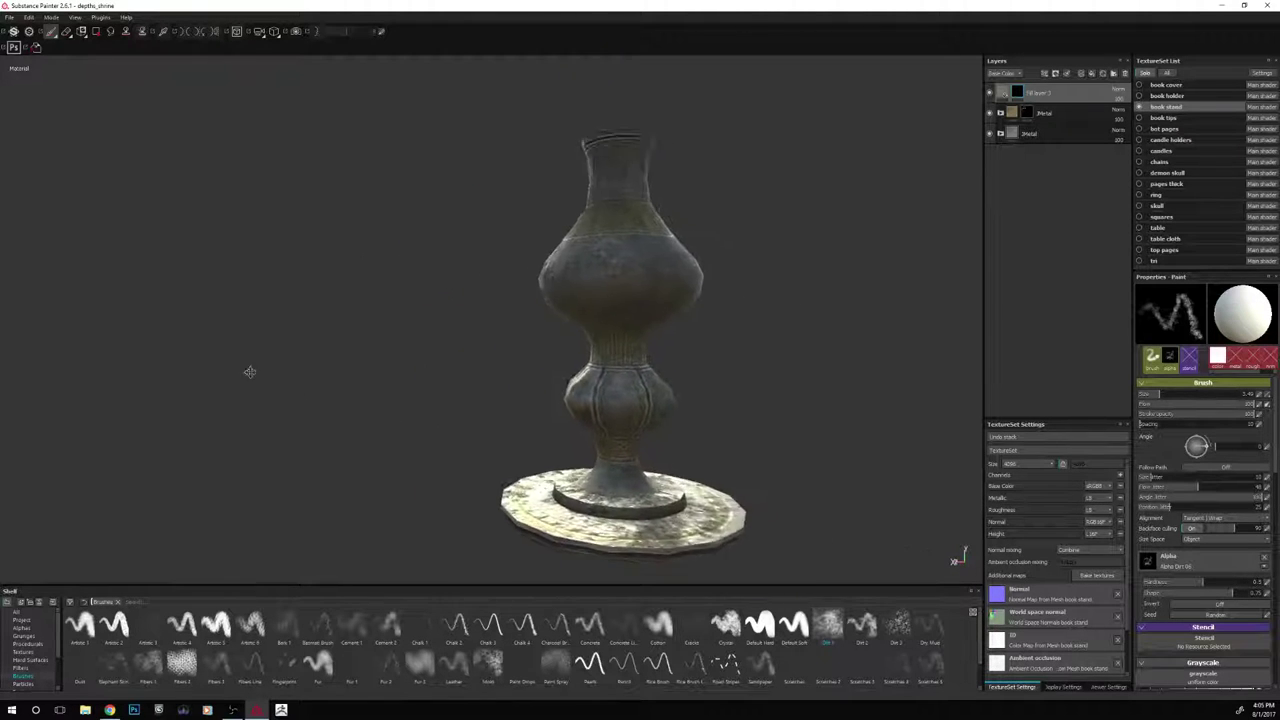
{"action": "middle_click_drag", "start_coordinate": [250, 372], "coordinate": [137, 224], "text": "alt"}
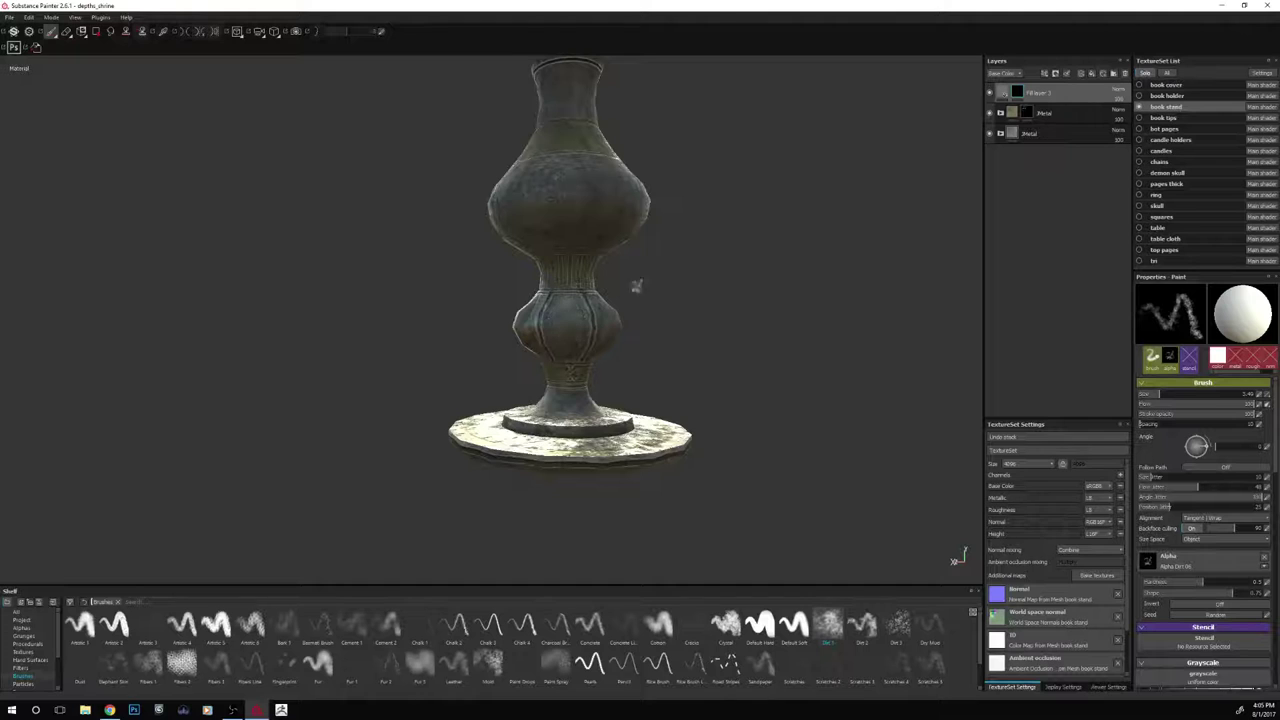
{"action": "right_click_drag", "start_coordinate": [636, 287], "coordinate": [535, 316], "text": "alt"}
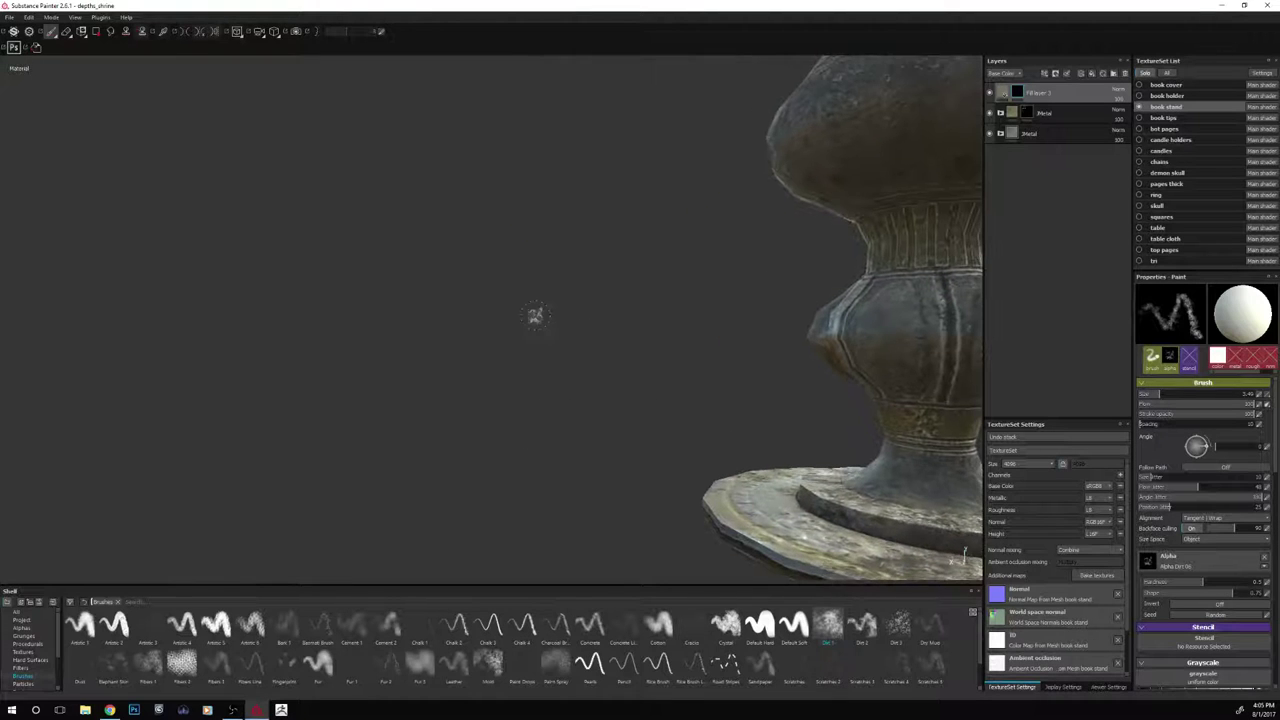
{"action": "left_click_drag", "start_coordinate": [536, 316], "coordinate": [523, 318], "text": "alt"}
{"action": "middle_click_drag", "start_coordinate": [528, 318], "coordinate": [440, 321], "text": "alt"}
{"action": "left_click_drag", "start_coordinate": [440, 321], "coordinate": [388, 329], "text": "alt"}
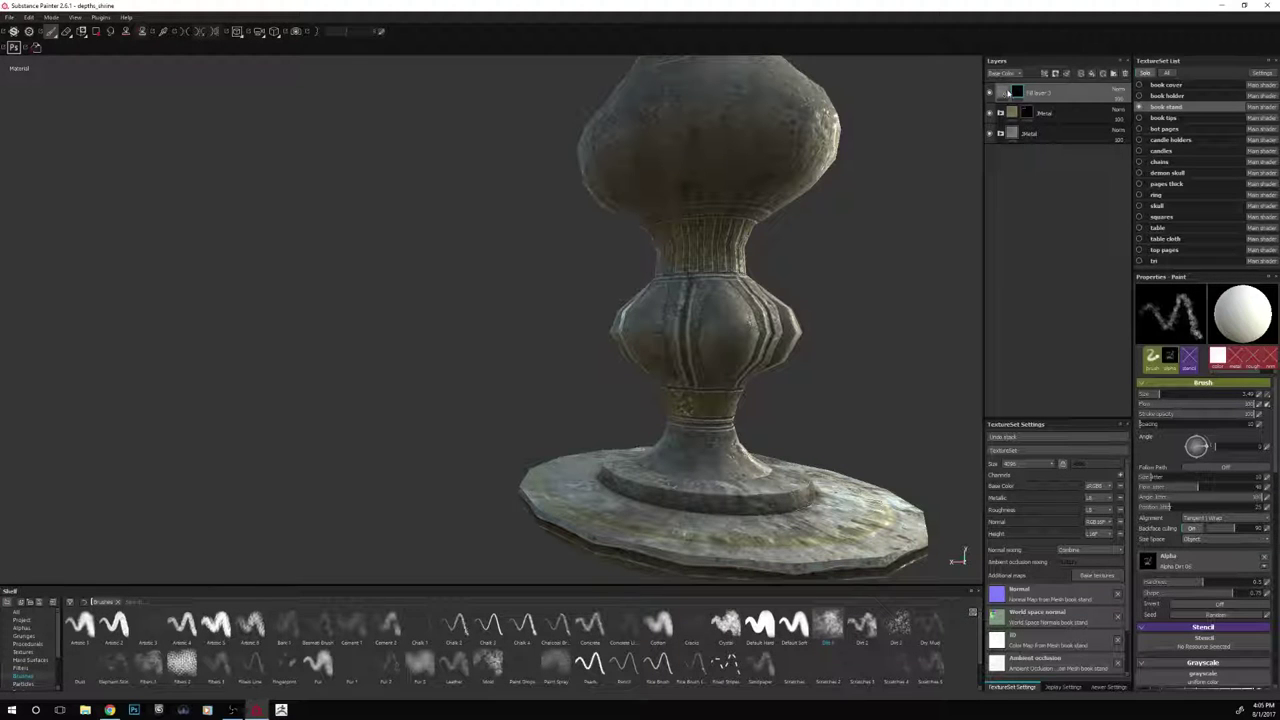
Brighten the fill layer's base color to value 0.767 and check the painted dirt on the lower part of the stand
{"action": "left_click", "coordinate": [1005, 93]}
{"action": "left_click", "coordinate": [1207, 436]}
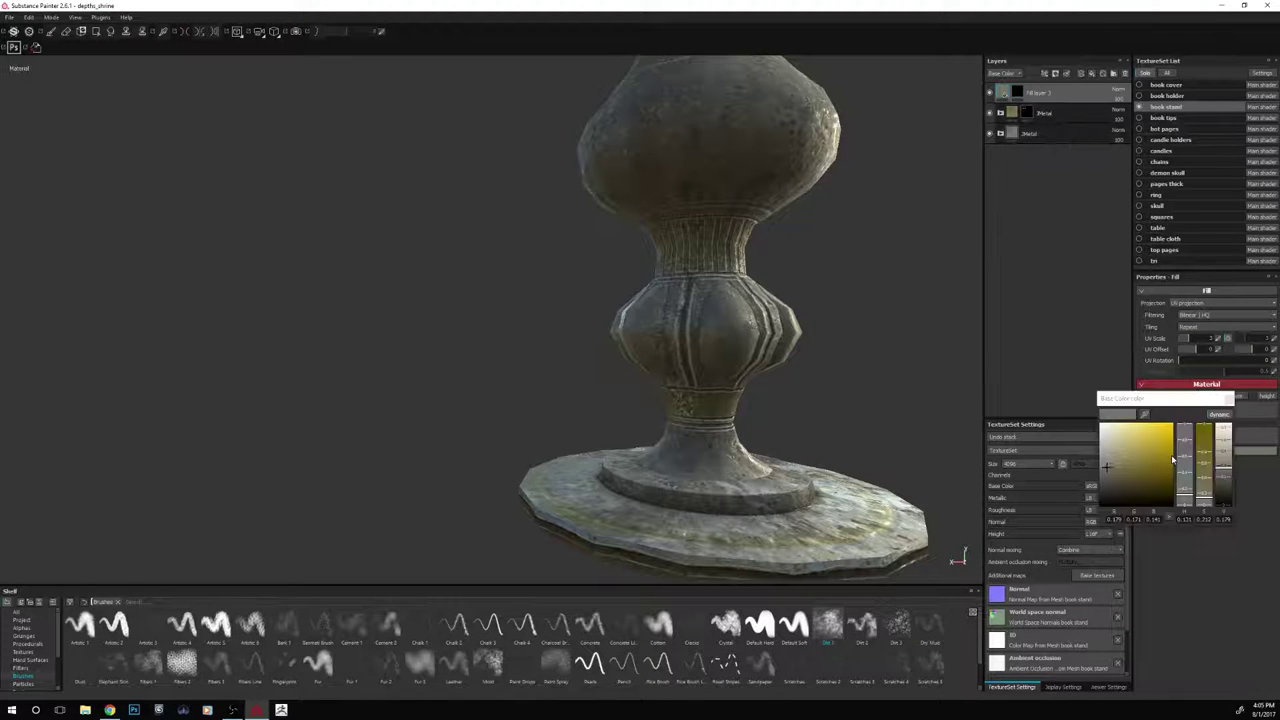
{"action": "left_click_drag", "start_coordinate": [1224, 467], "coordinate": [1224, 436]}
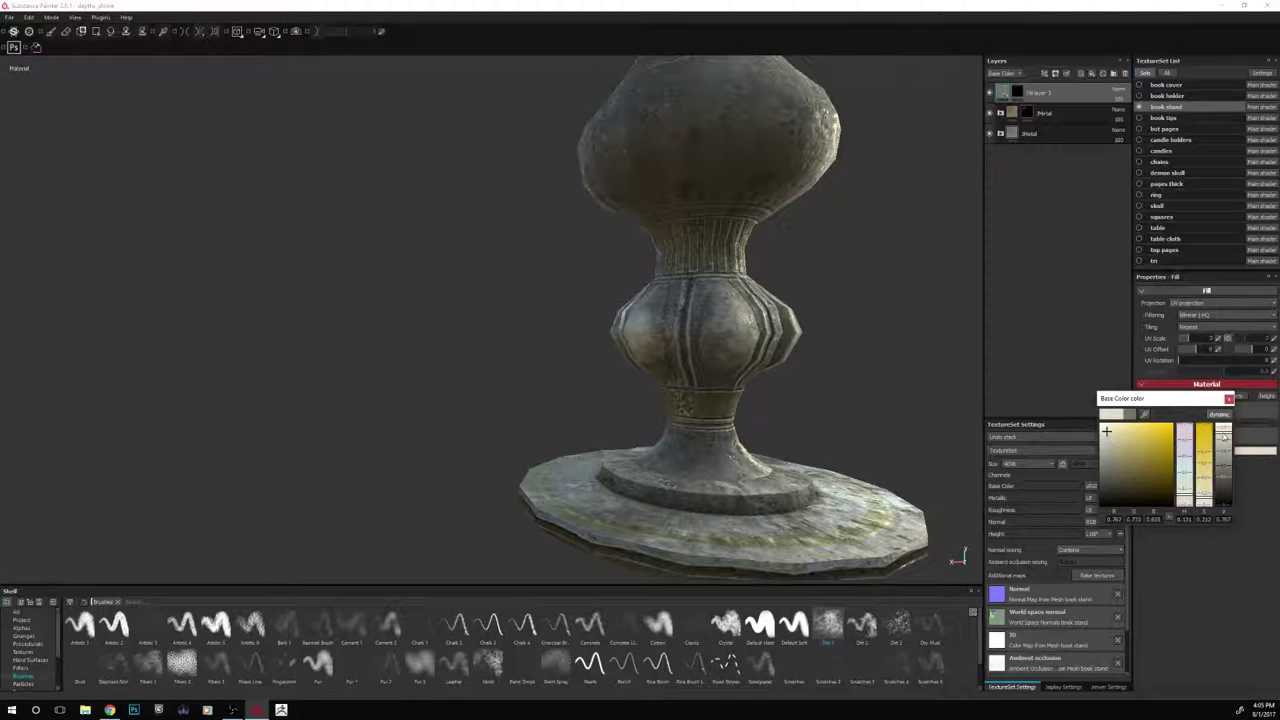
{"action": "key", "text": "f"}
{"action": "left_click_drag", "start_coordinate": [700, 295], "coordinate": [777, 271], "text": "alt"}
{"action": "scroll", "coordinate": [824, 325], "scroll_direction": "up", "scroll_amount": 3}
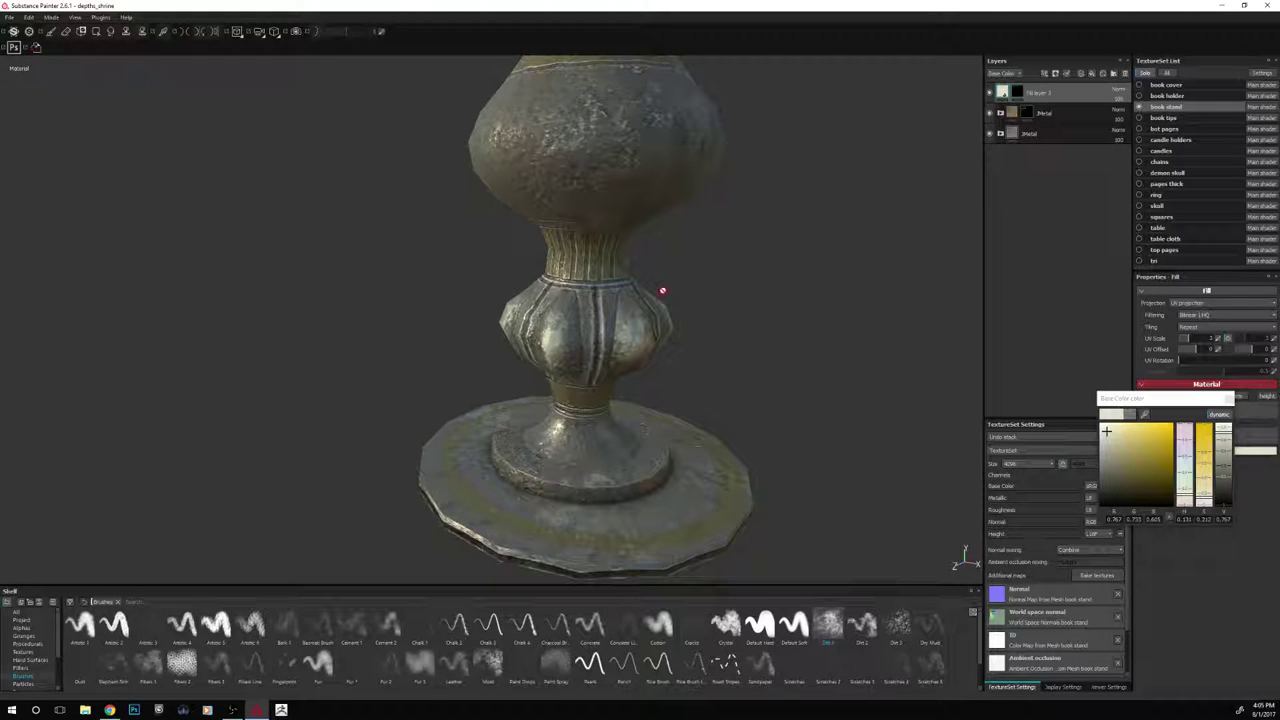
Resume mask painting with the Dirt 1 brush around the stand's lower bulb and undo the last stroke
{"action": "key", "text": "1"}
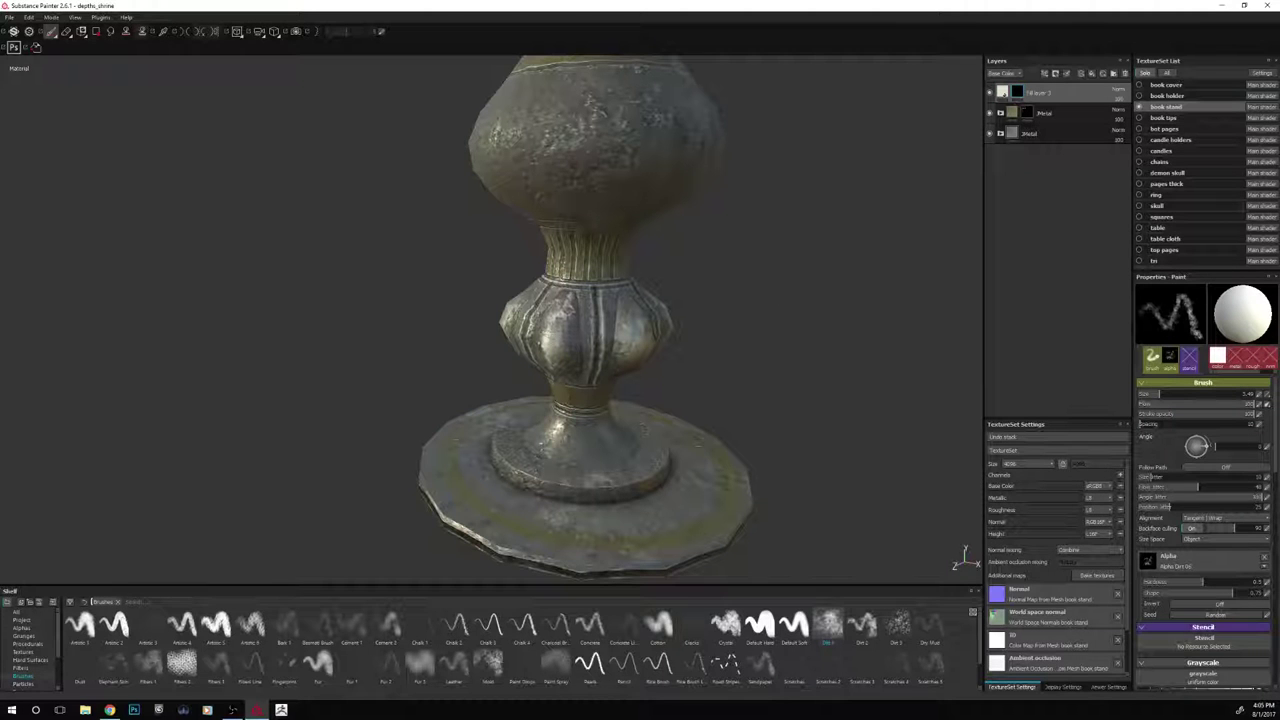
{"action": "right_click_drag", "start_coordinate": [711, 266], "coordinate": [889, 251], "text": "alt"}
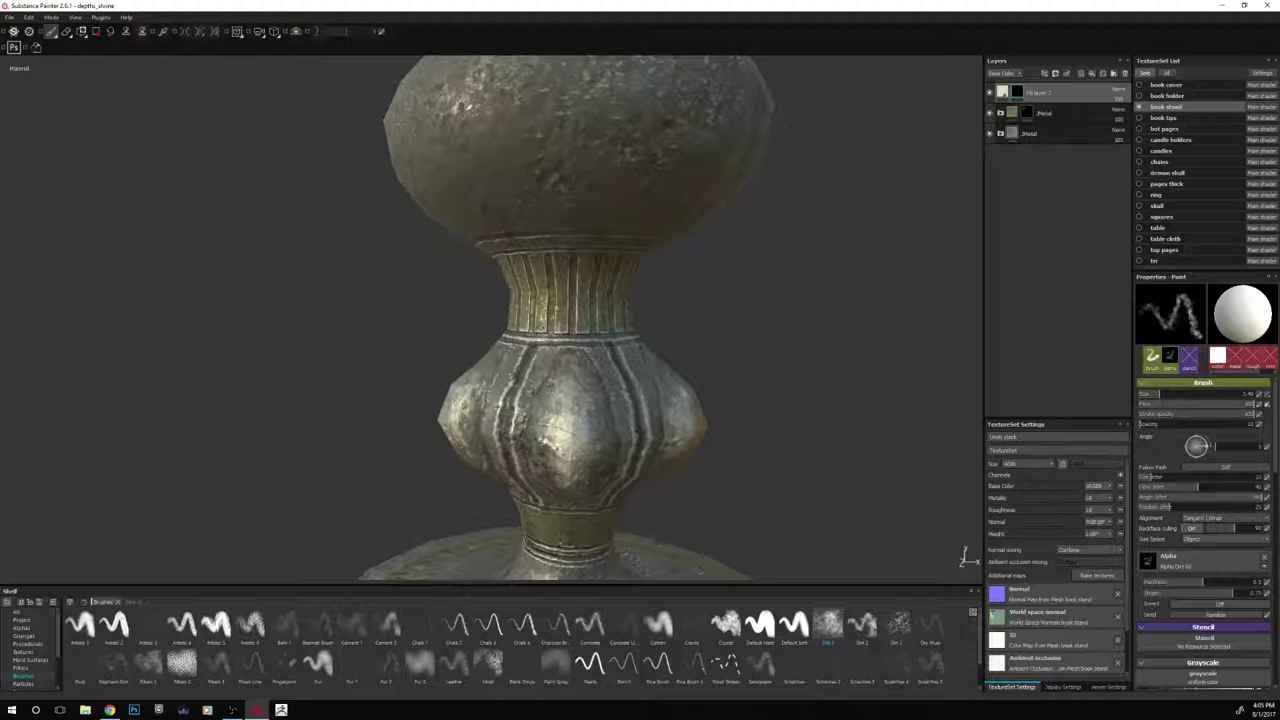
{"action": "right_click_drag", "start_coordinate": [800, 446], "coordinate": [758, 443], "text": "alt"}
{"action": "middle_click_drag", "start_coordinate": [861, 437], "coordinate": [914, 334], "text": "alt"}
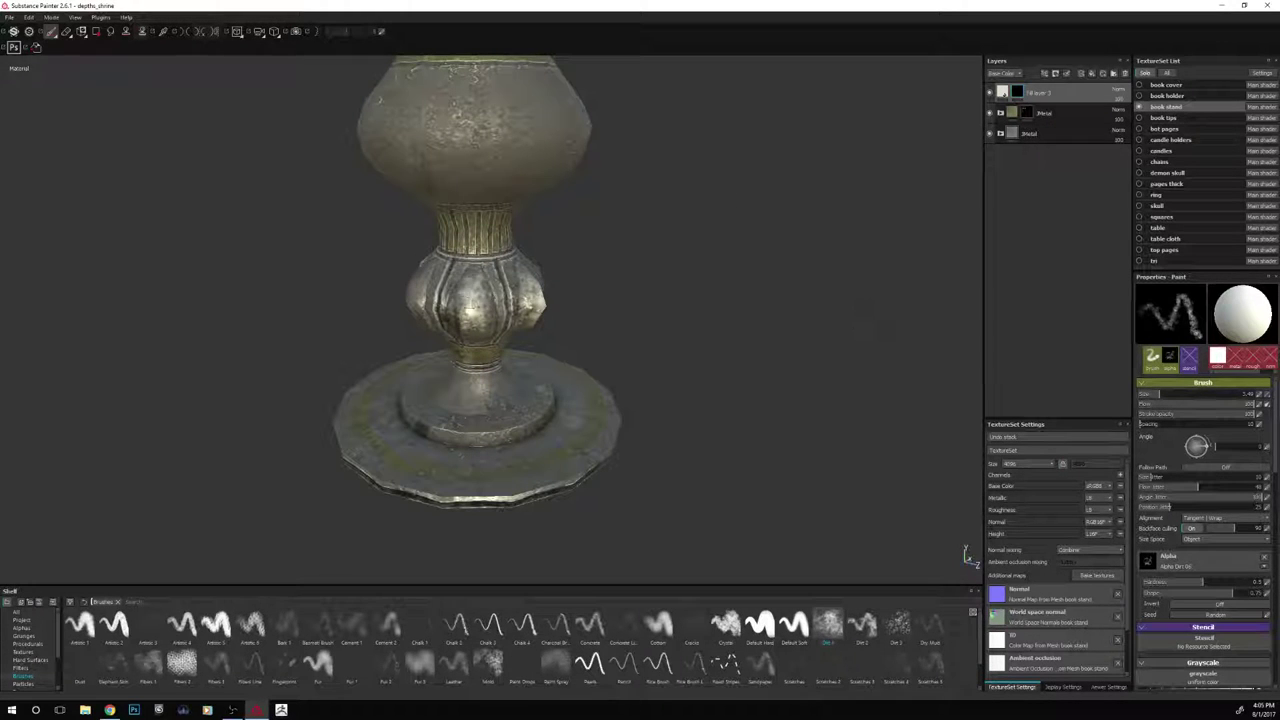
{"action": "left_click_drag", "start_coordinate": [686, 283], "coordinate": [849, 234], "text": "alt"}
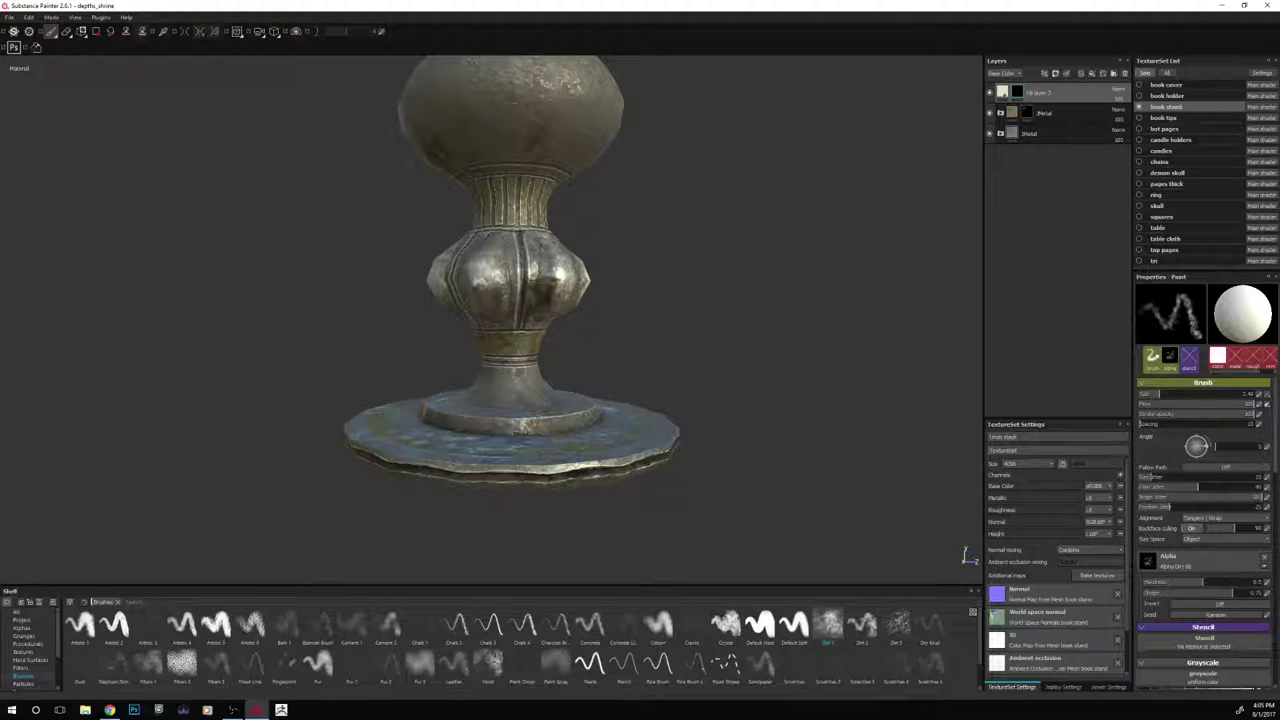
{"action": "left_click_drag", "start_coordinate": [684, 280], "coordinate": [667, 313], "text": "alt"}
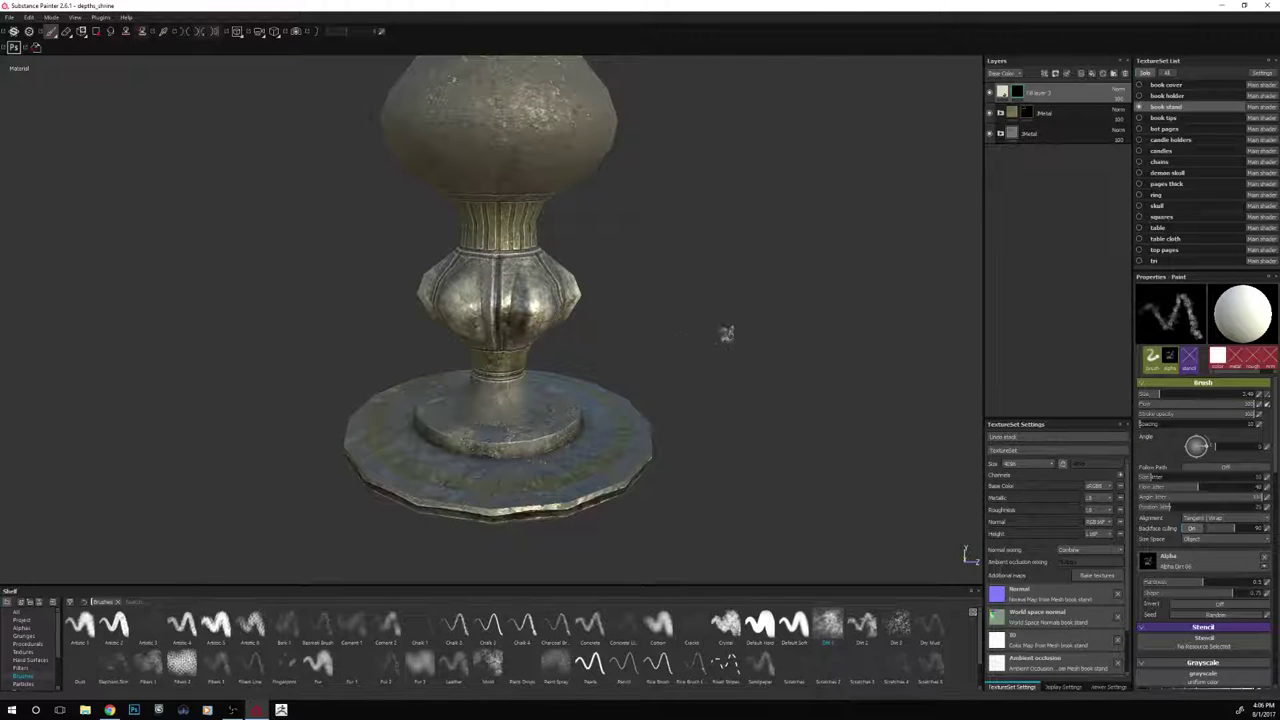
{"action": "left_click_drag", "start_coordinate": [726, 334], "coordinate": [670, 393], "text": "alt"}
{"action": "key", "text": "ctrl+z"}
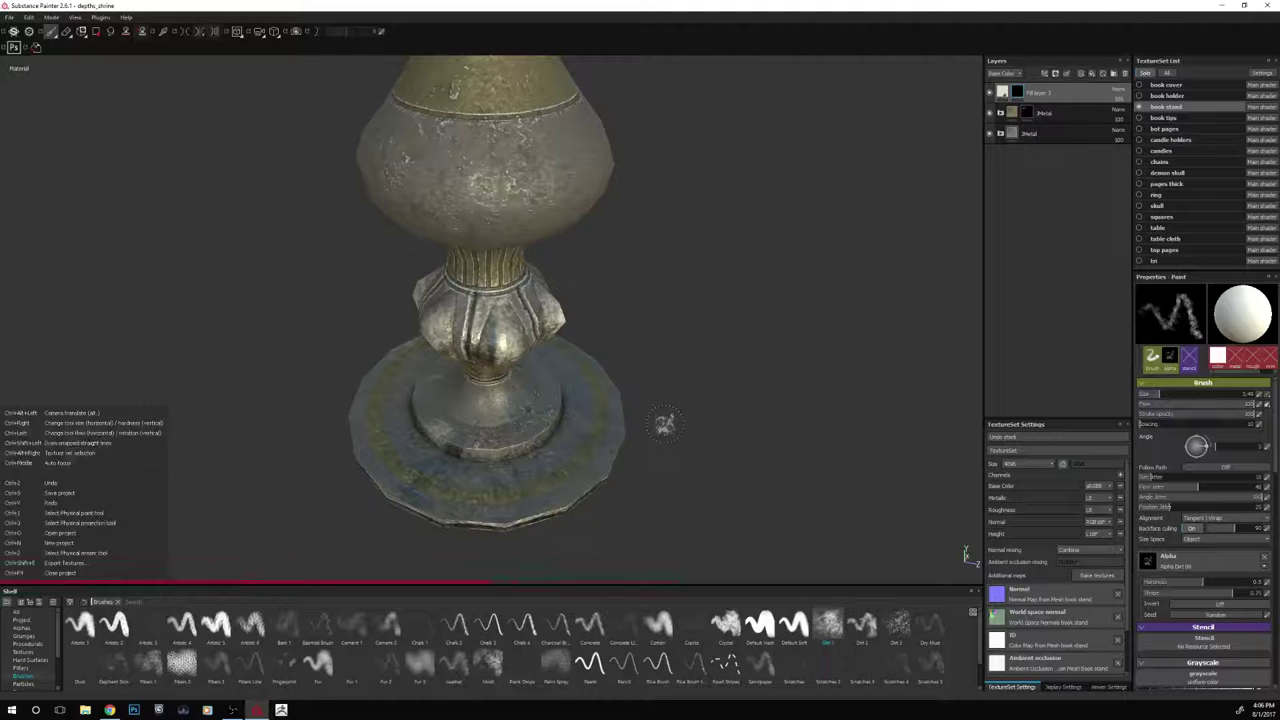
Lower the fill layer's opacity, reselect its mask and check the stand under a rotated environment light
{"action": "left_click_drag", "start_coordinate": [750, 422], "coordinate": [731, 368], "text": "alt"}
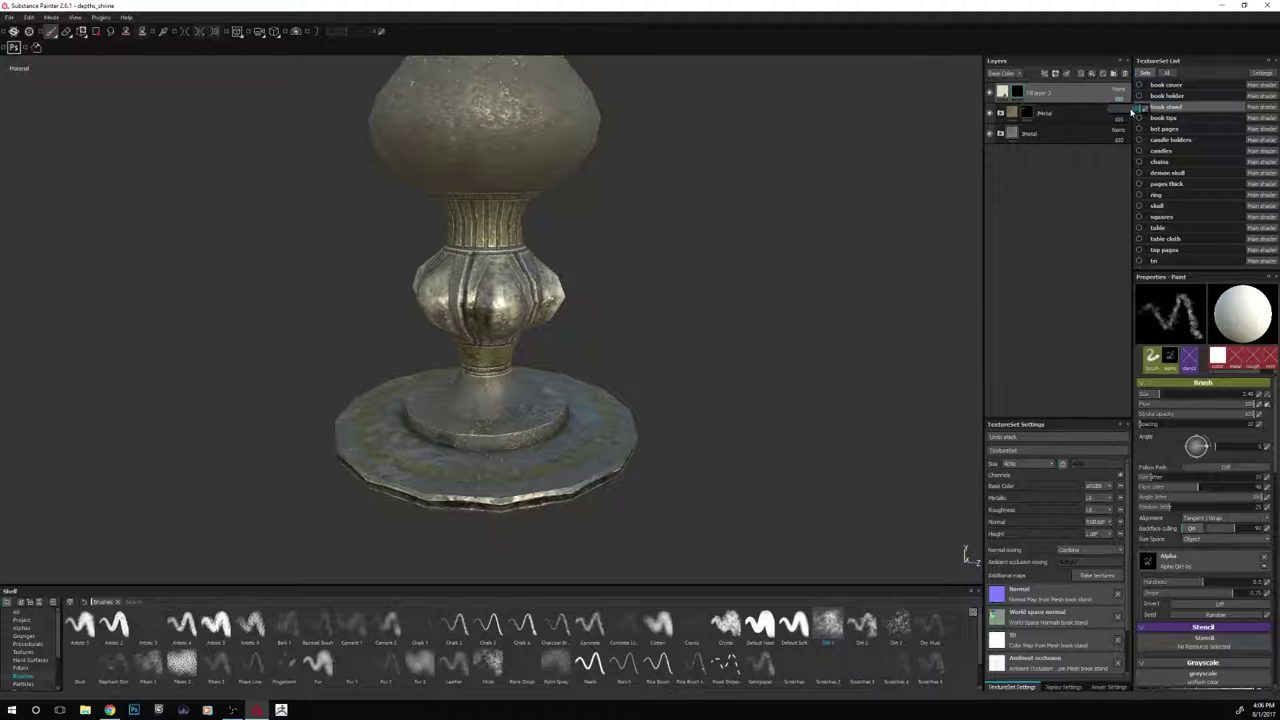
{"action": "left_click_drag", "start_coordinate": [755, 307], "coordinate": [754, 289], "text": "alt"}
{"action": "right_click_drag", "start_coordinate": [754, 289], "coordinate": [740, 289], "text": "alt"}
{"action": "left_click_drag", "start_coordinate": [742, 229], "coordinate": [785, 284], "text": "alt"}
{"action": "left_click", "coordinate": [1003, 92]}
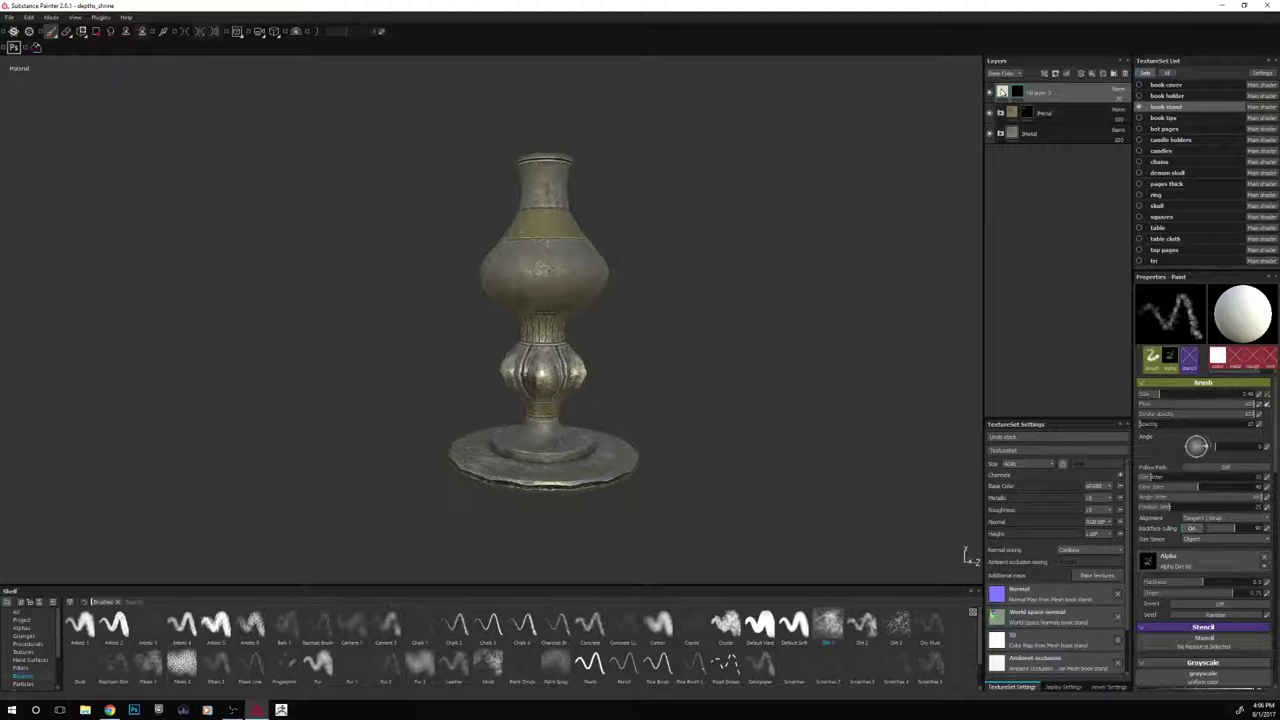
{"action": "left_click", "coordinate": [1018, 93]}
{"action": "mouse_move", "coordinate": [703, 340]}
{"action": "right_mouse_down", "text": "shift"}
{"action": "mouse_move", "coordinate": [763, 317]}
{"action": "mouse_move", "coordinate": [737, 324]}
{"action": "right_mouse_up", "text": "shift"}
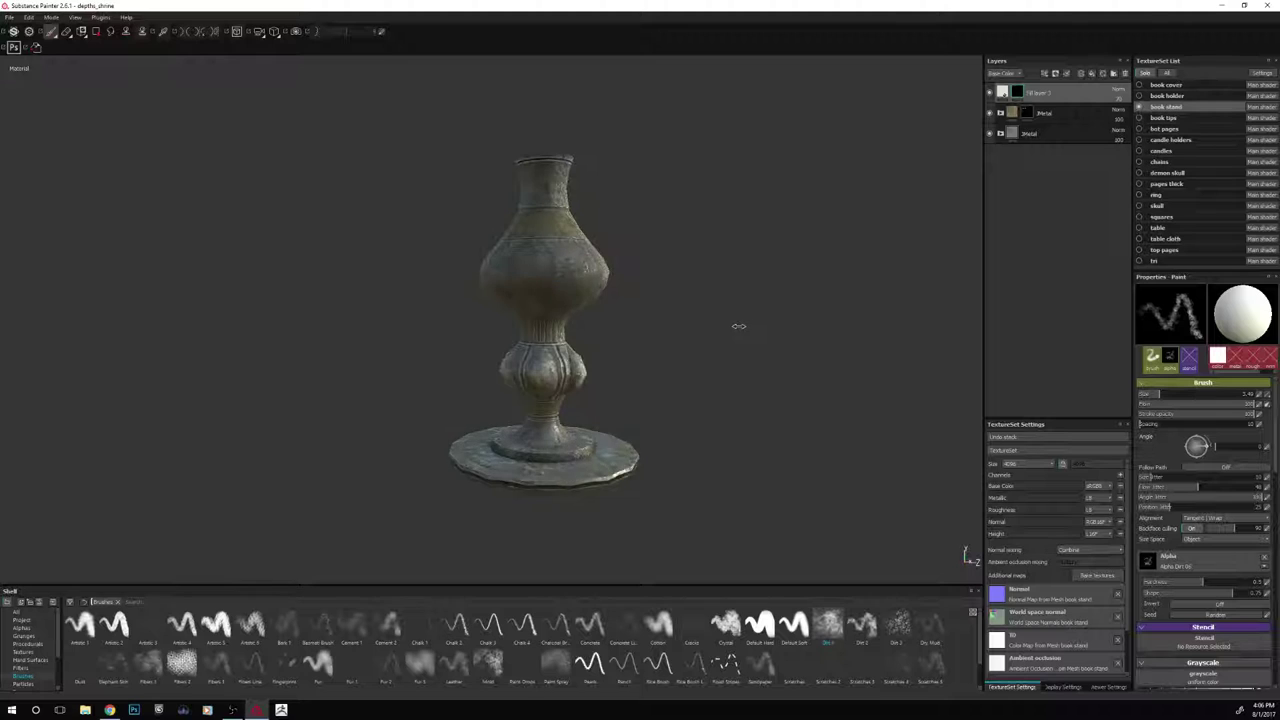
{"action": "left_click_drag", "start_coordinate": [745, 324], "coordinate": [865, 330], "text": "alt"}
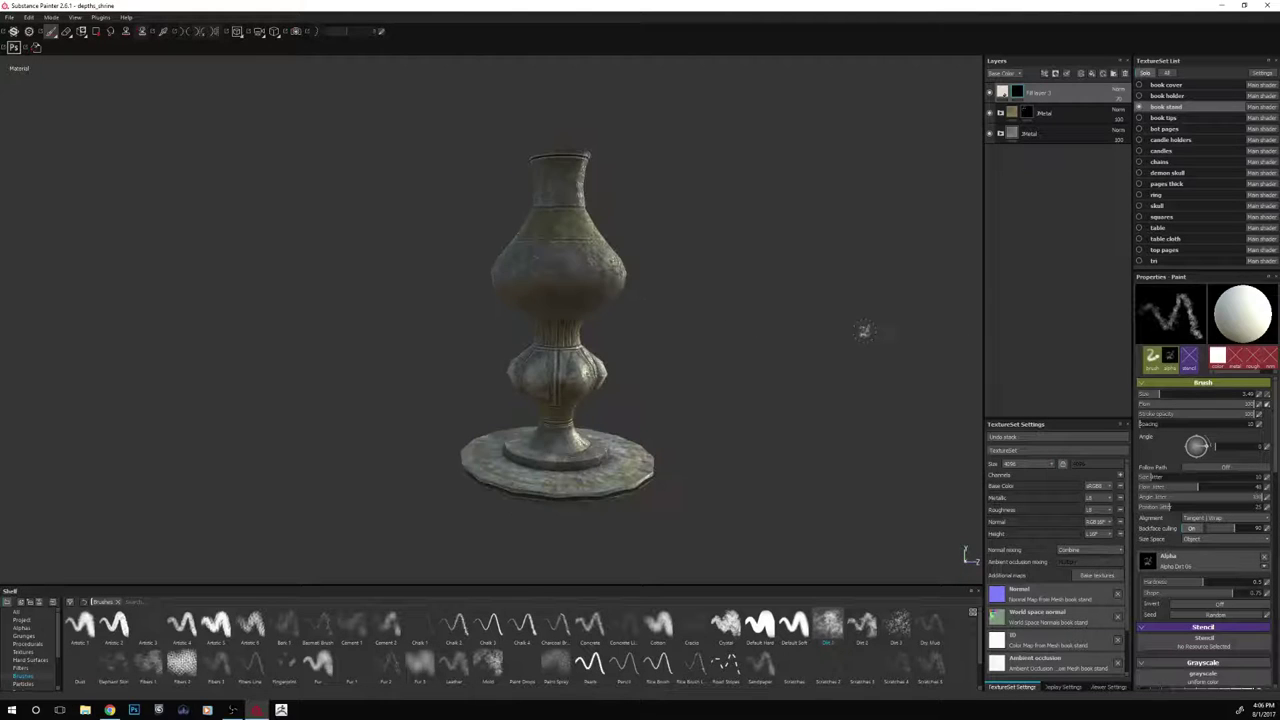
Cycle through the stand's individual texture channels to the Base Color view
{"action": "key", "text": "c"}
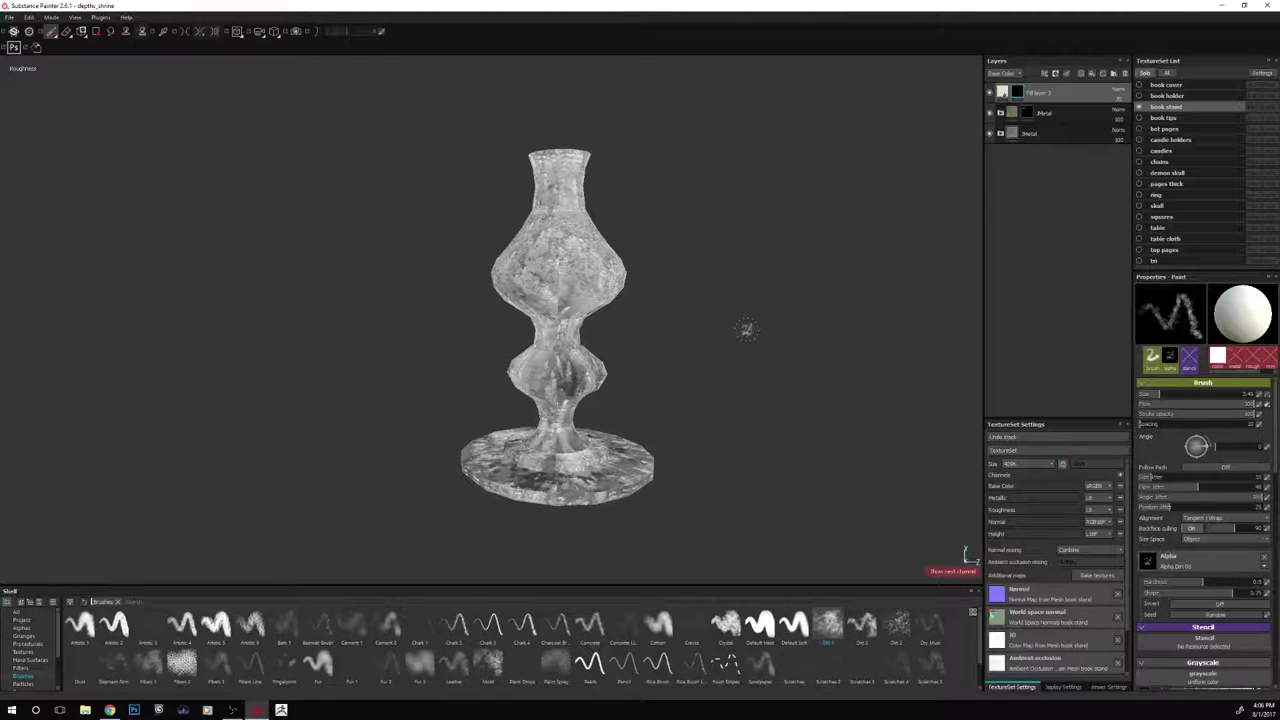
{"action": "left_click_drag", "start_coordinate": [746, 329], "coordinate": [403, 346], "text": "alt"}
{"action": "key", "text": "c"}
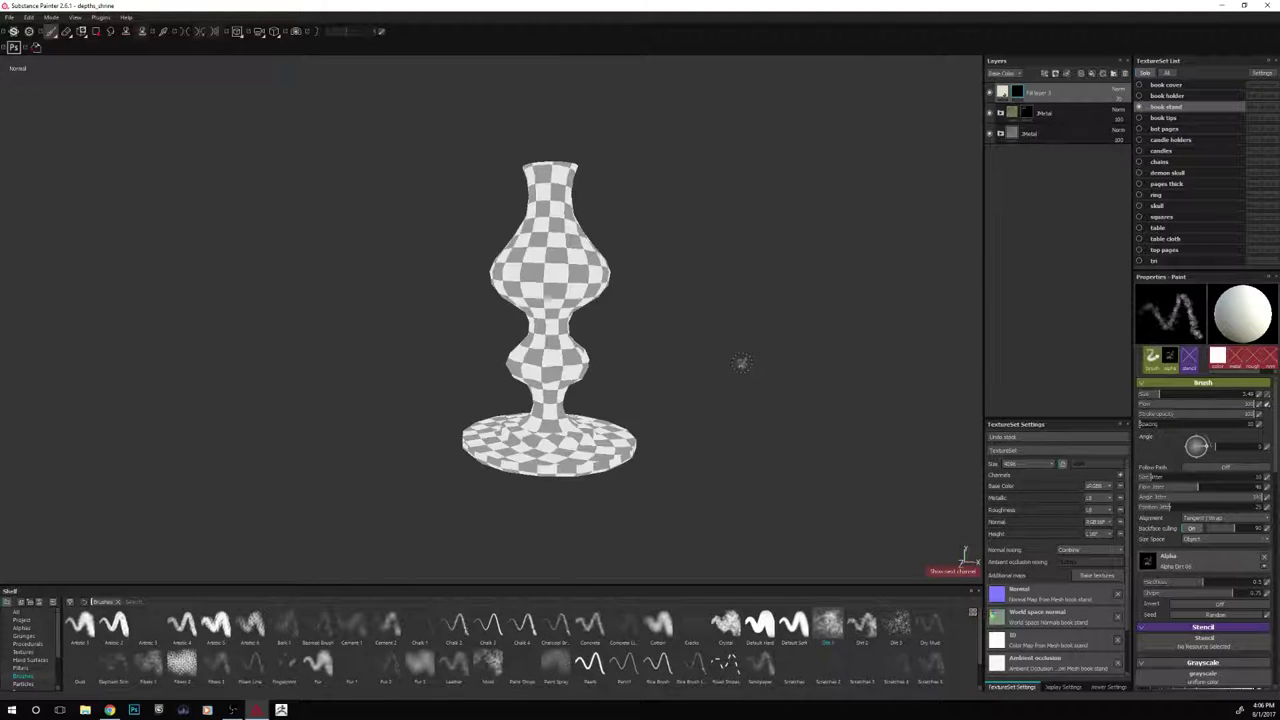
{"action": "key", "text": "c"}
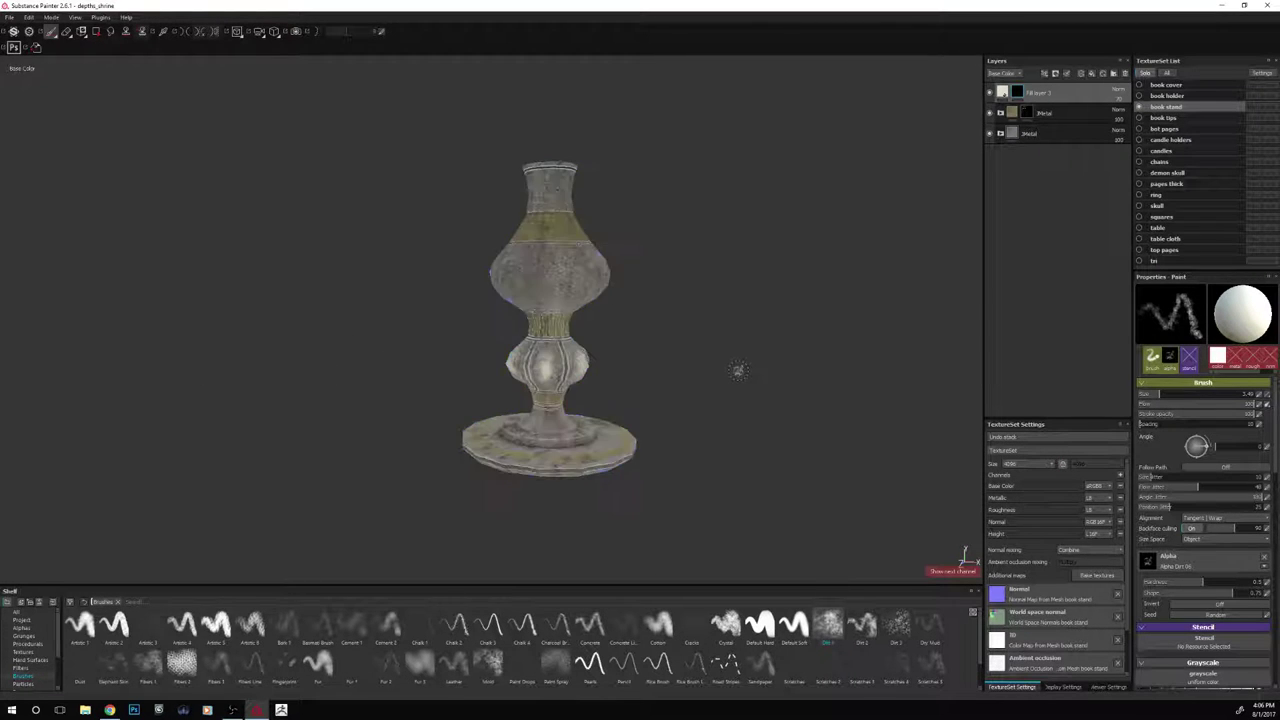
{"action": "left_click_drag", "start_coordinate": [785, 350], "coordinate": [849, 323], "text": "alt"}
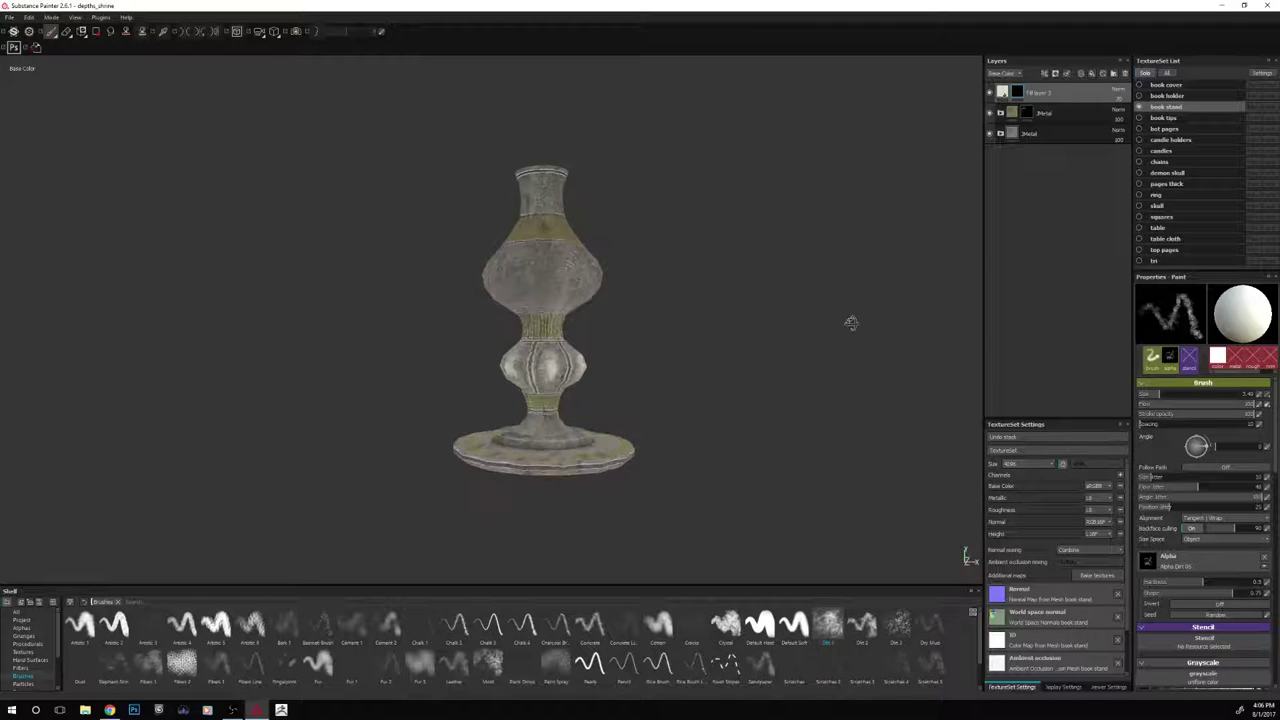
Set the fill layer's base color to saturation 0.148 and value 0.588, turn off dynamic sliders and nudge the hue slightly
{"action": "left_click", "coordinate": [1002, 92]}
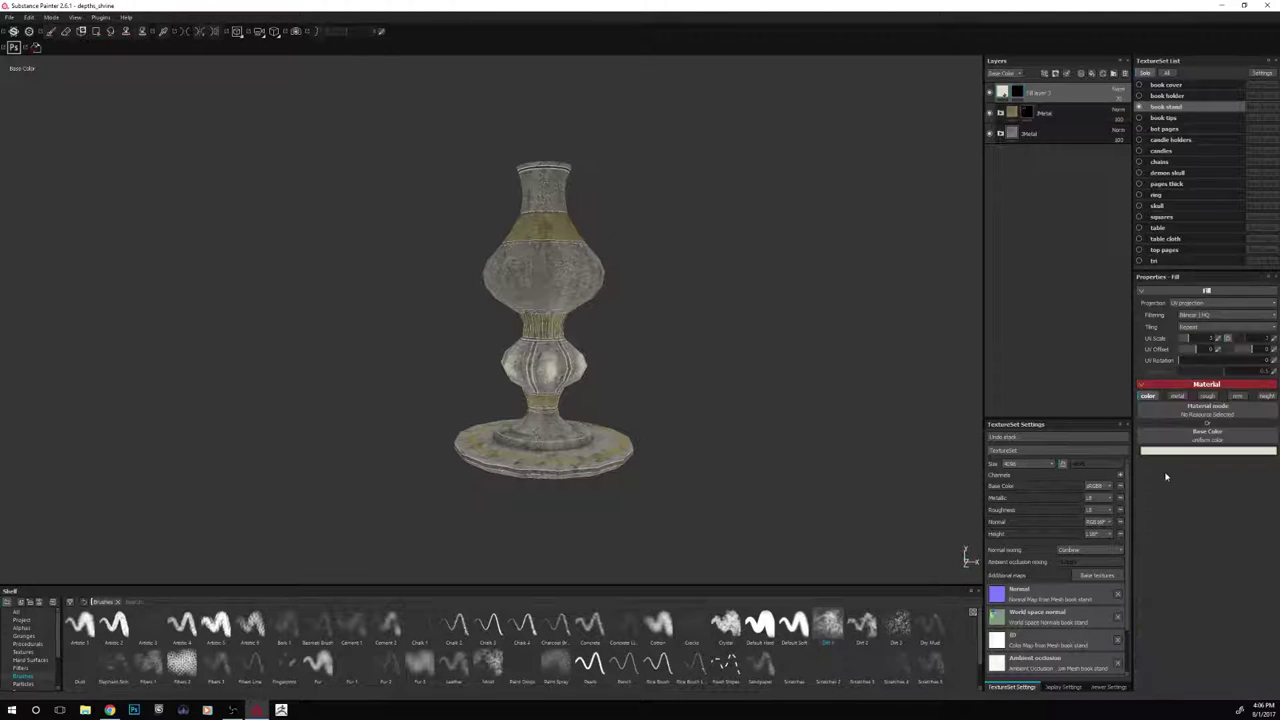
{"action": "left_click", "coordinate": [1167, 452]}
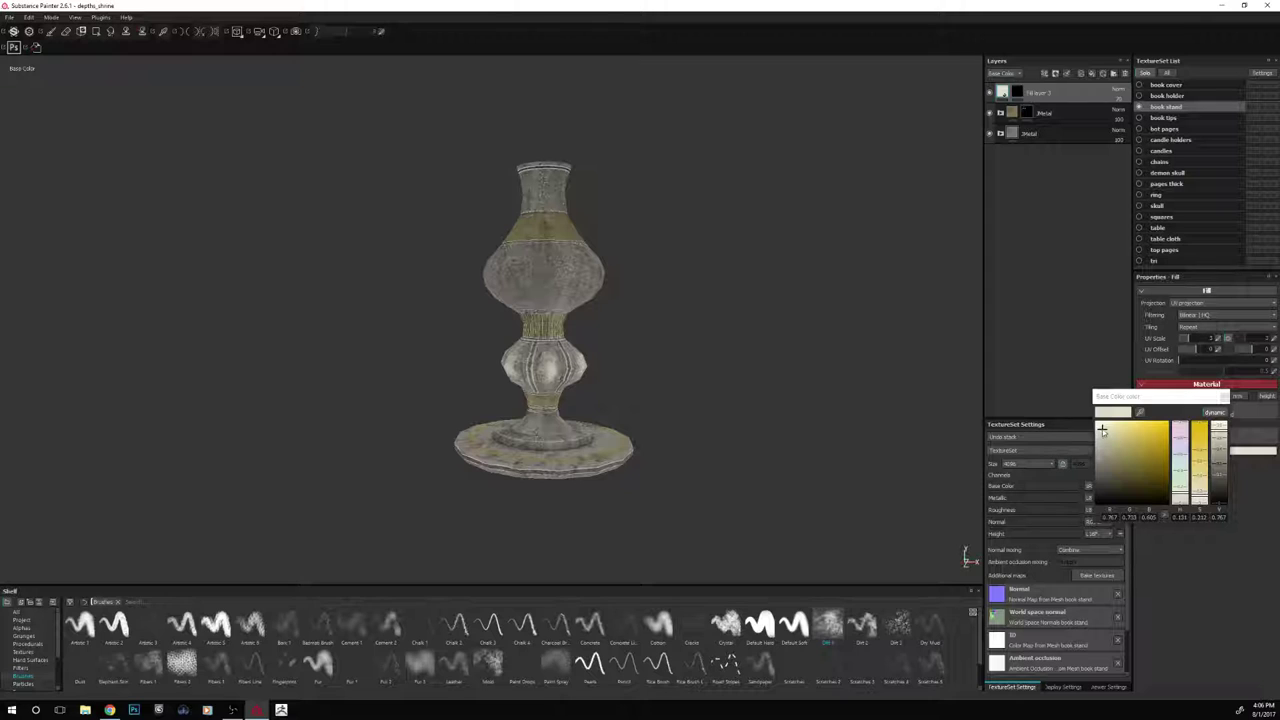
{"action": "left_click_drag", "start_coordinate": [1102, 430], "coordinate": [1100, 440]}
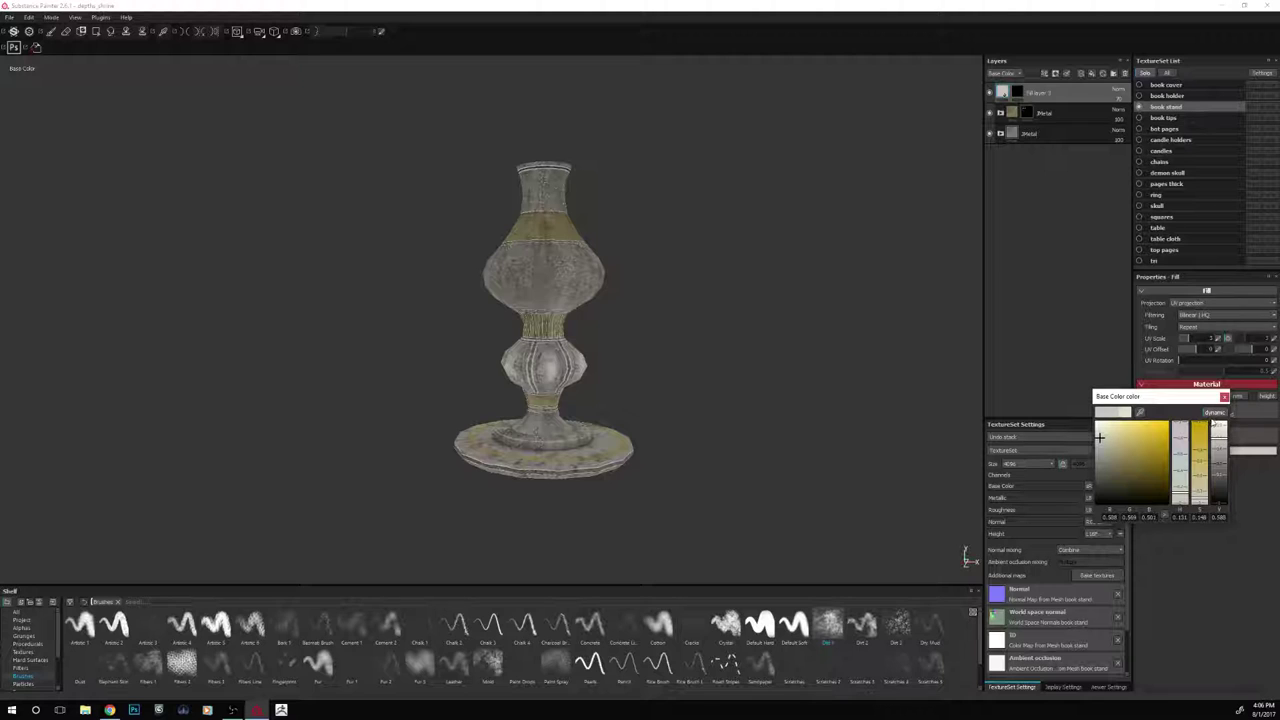
{"action": "left_click", "coordinate": [1213, 413]}
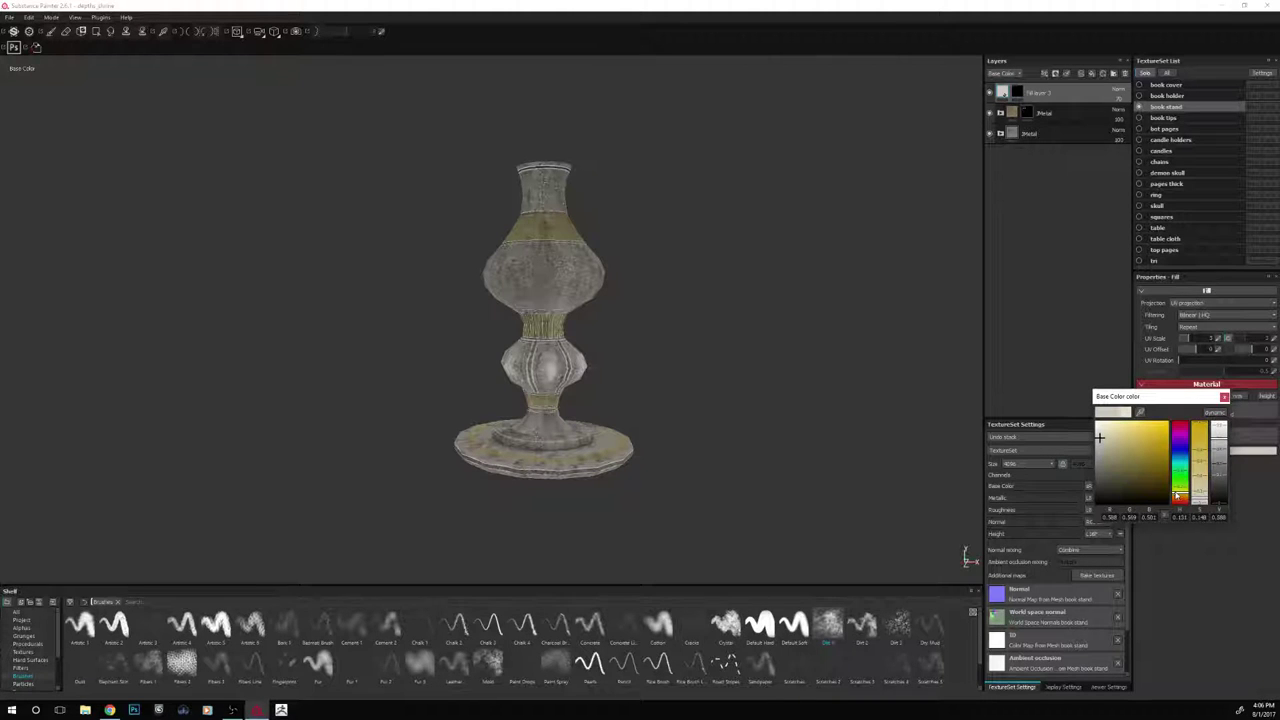
{"action": "left_click", "coordinate": [1177, 495]}
{"action": "left_click", "coordinate": [1177, 495]}
Inspect the adjusted base color around the stand and restore the full material view
{"action": "left_click_drag", "start_coordinate": [804, 422], "coordinate": [723, 415], "text": "alt"}
{"action": "right_click_drag", "start_coordinate": [723, 415], "coordinate": [792, 447], "text": "alt"}
{"action": "left_click_drag", "start_coordinate": [792, 447], "coordinate": [744, 450], "text": "alt"}
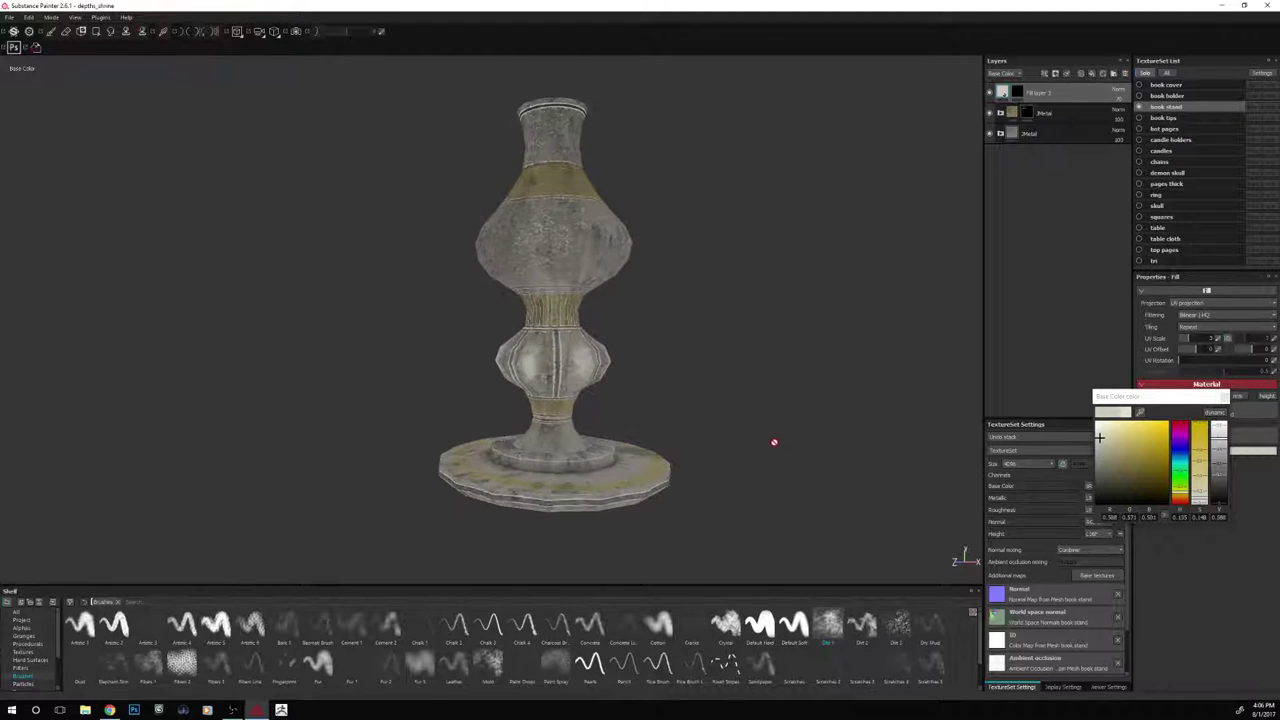
{"action": "key", "text": "m"}
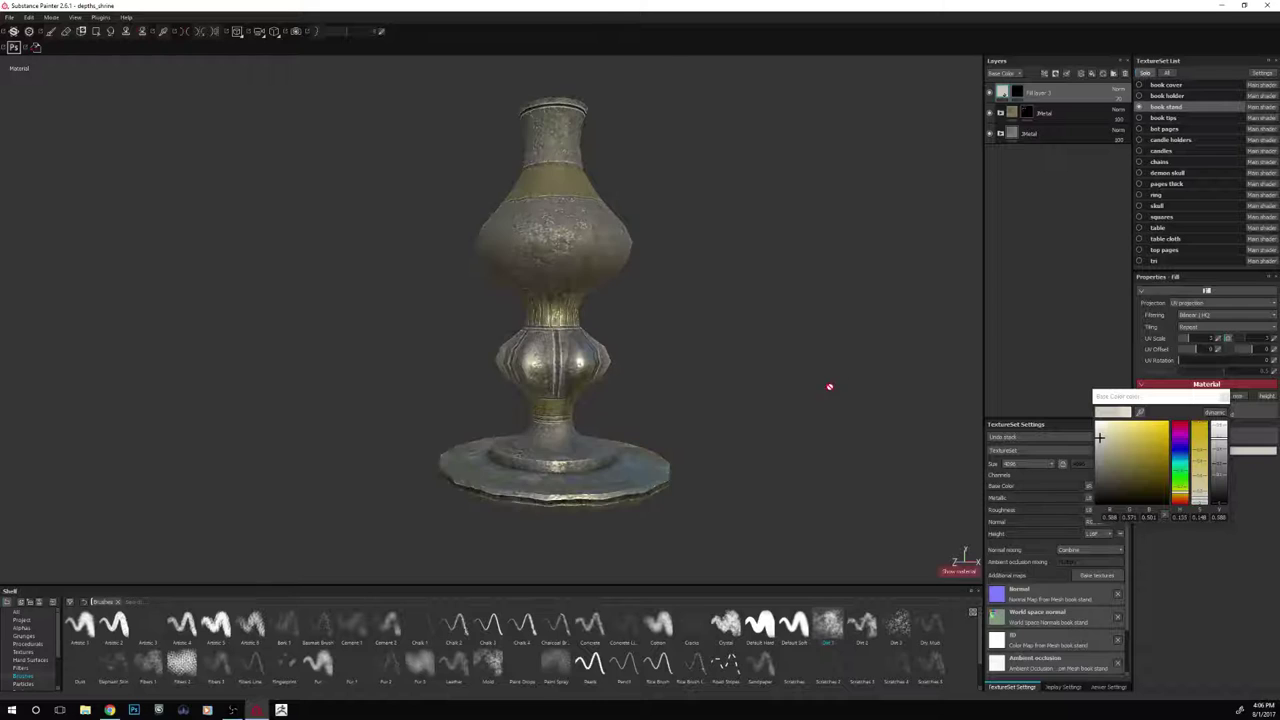
Show all texture sets again and examine how the book stand looks beneath the open book in the full shrine
{"action": "scroll", "coordinate": [777, 397], "scroll_direction": "down", "scroll_amount": 2}
{"action": "left_click_drag", "start_coordinate": [777, 397], "coordinate": [752, 455], "text": "alt"}
{"action": "left_click", "coordinate": [1145, 75]}
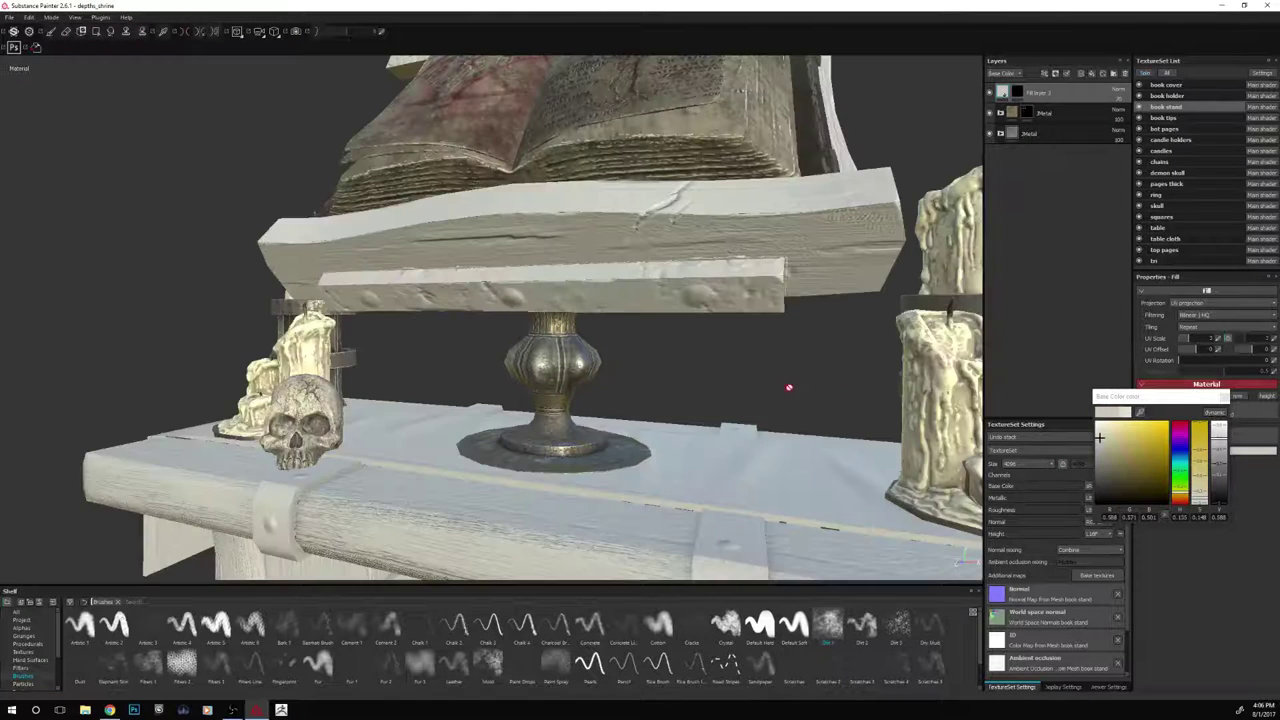
{"action": "right_click_drag", "start_coordinate": [788, 386], "coordinate": [678, 384], "text": "alt"}
{"action": "left_click_drag", "start_coordinate": [678, 384], "coordinate": [852, 390], "text": "alt"}
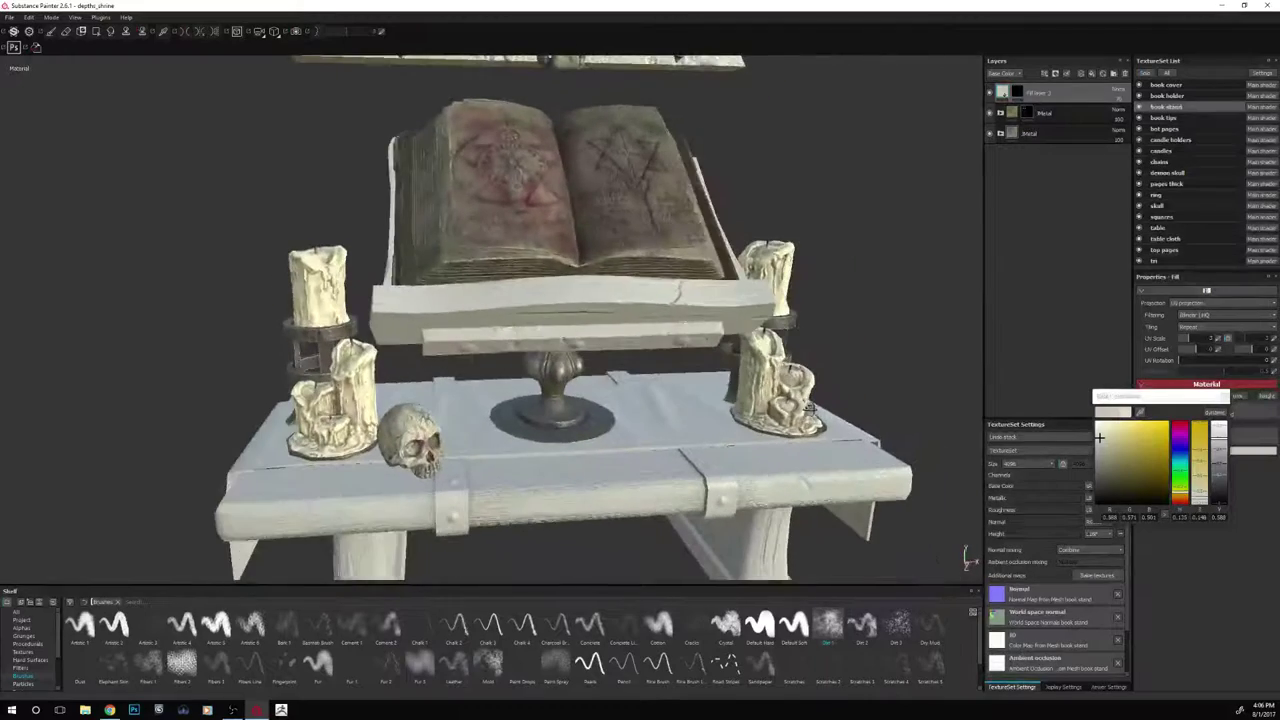
{"action": "right_click_drag", "start_coordinate": [889, 358], "coordinate": [877, 358], "text": "alt"}
{"action": "mouse_move", "coordinate": [870, 347]}
{"action": "left_mouse_down", "text": "alt"}
{"action": "mouse_move", "coordinate": [845, 375]}
{"action": "mouse_move", "coordinate": [832, 331]}
{"action": "mouse_move", "coordinate": [879, 349]}
{"action": "left_mouse_up", "text": "alt"}
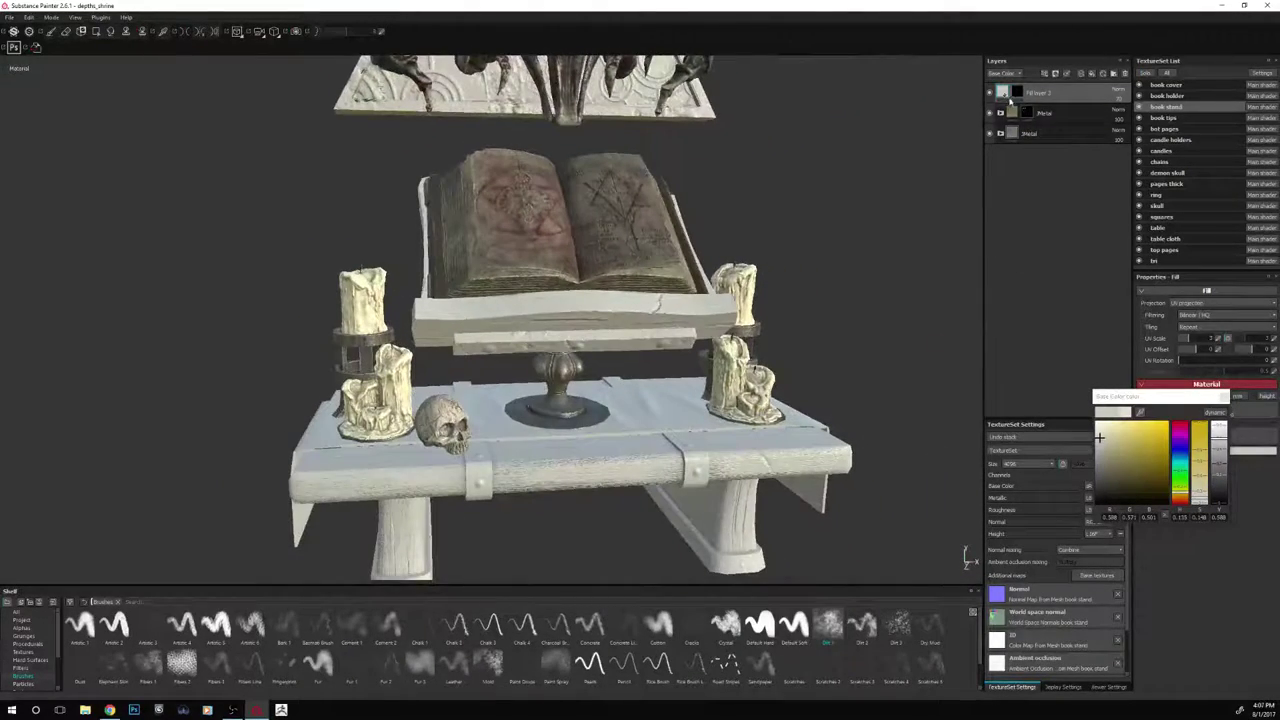
Darken the fill layer's base color to saturation 0.176 and value 0.502, and check the stand within the shrine
{"action": "left_click", "coordinate": [1101, 442]}
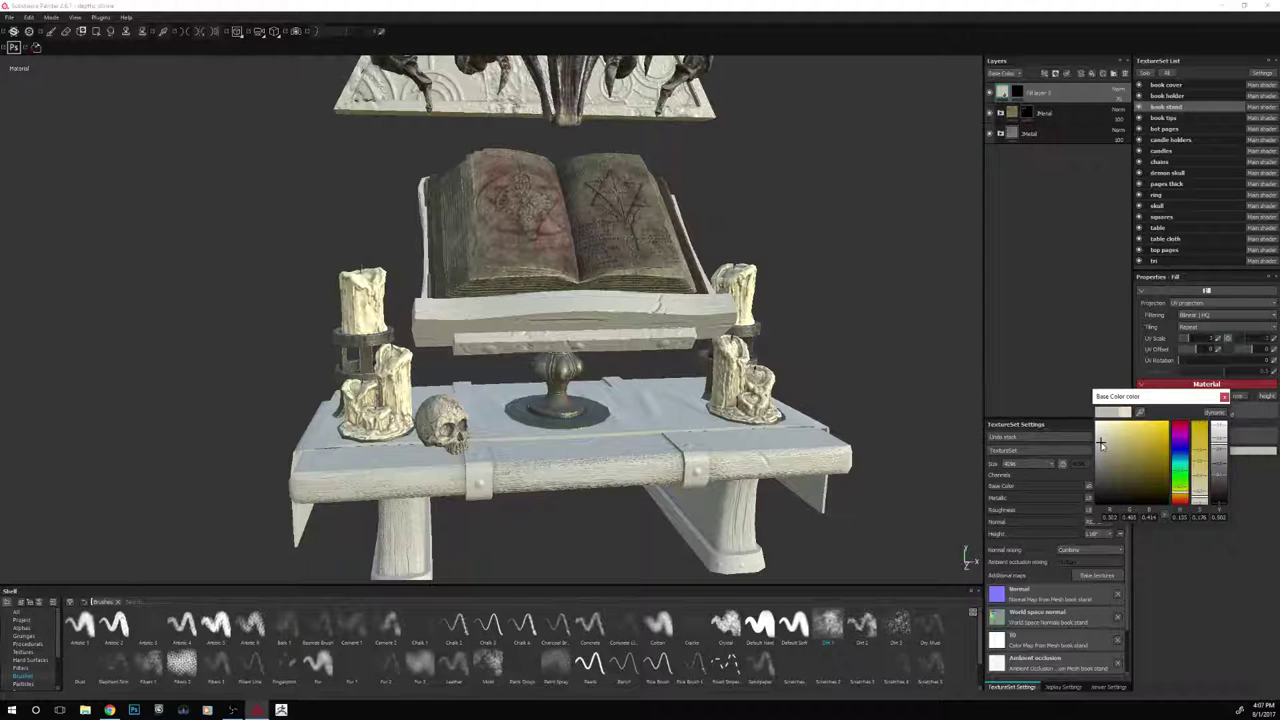
{"action": "left_click_drag", "start_coordinate": [850, 288], "coordinate": [935, 300], "text": "alt"}
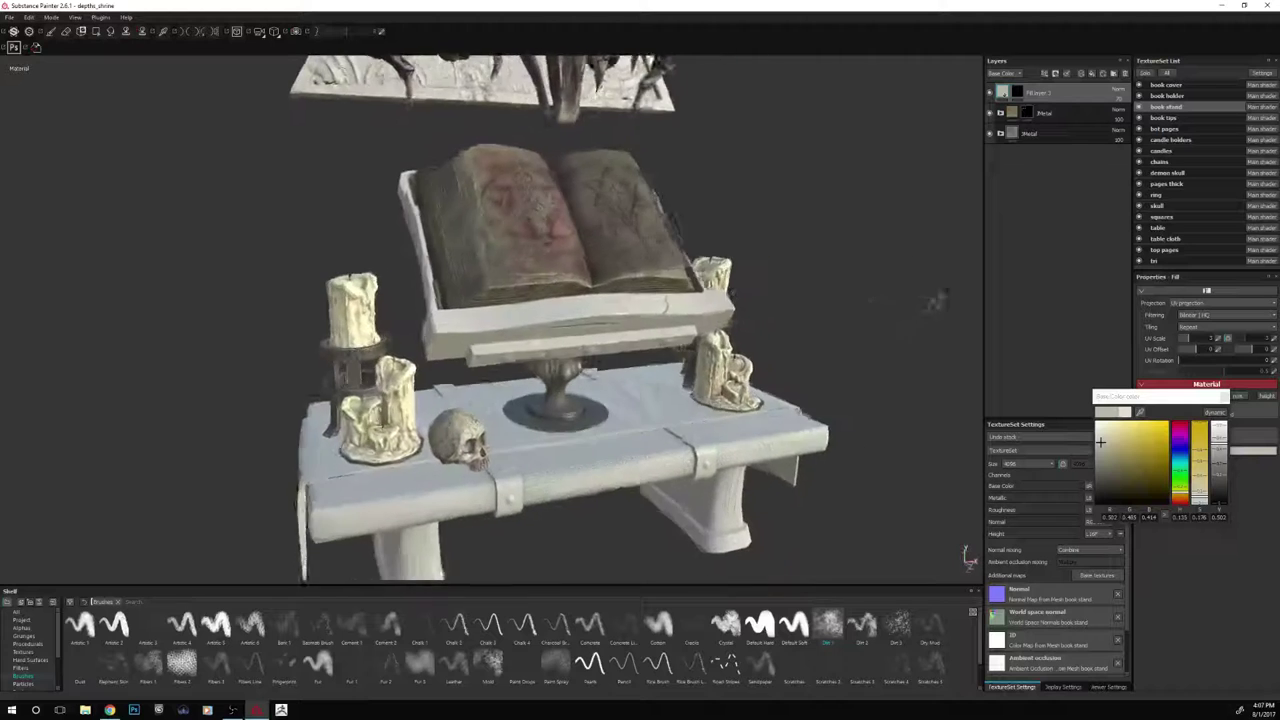
{"action": "right_click_drag", "start_coordinate": [935, 300], "coordinate": [893, 330], "text": "alt"}
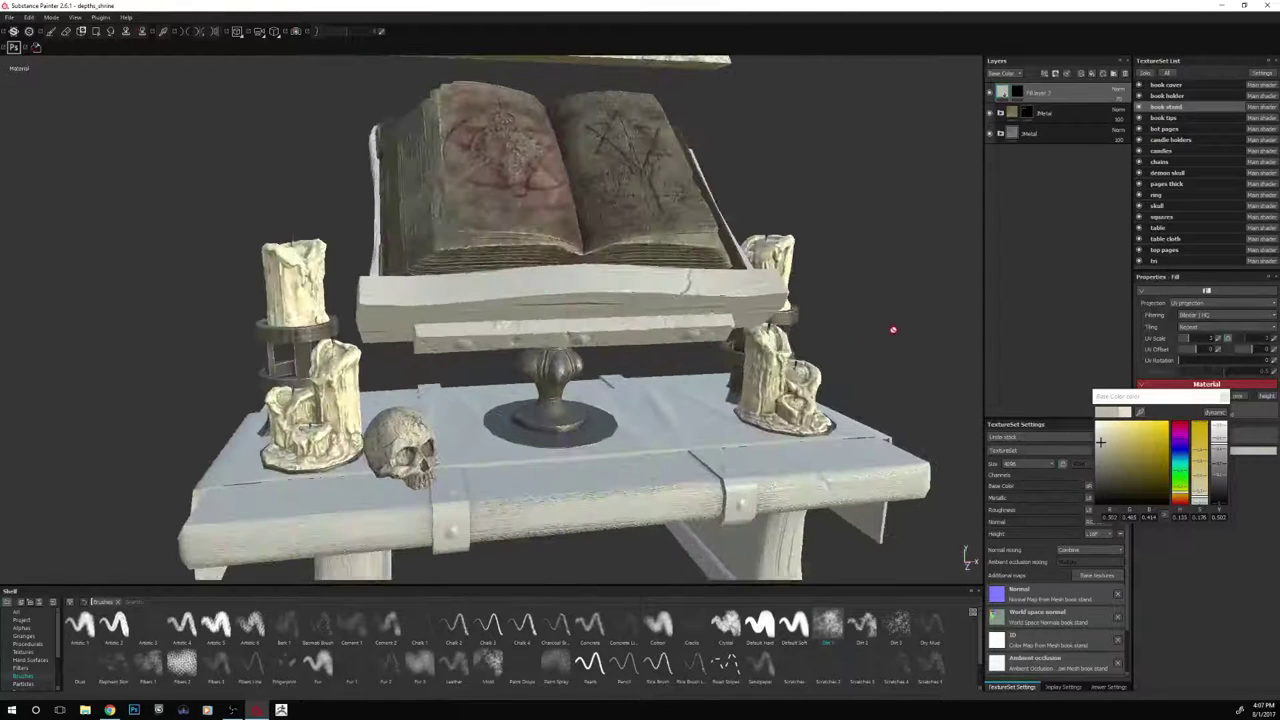
Isolate the book stand, examine its surface and base up close, and switch to the Base Color view
{"action": "left_click", "coordinate": [1146, 73]}
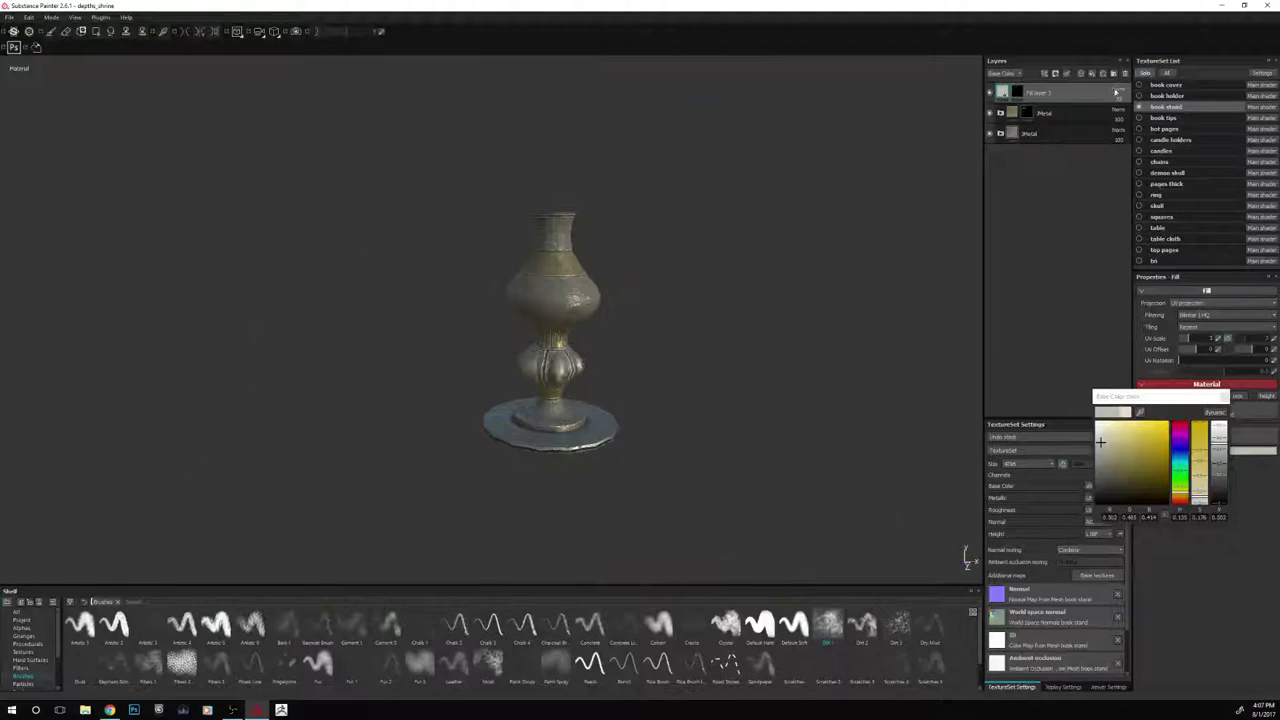
{"action": "left_click_drag", "start_coordinate": [664, 352], "coordinate": [694, 334], "text": "alt"}
{"action": "scroll", "coordinate": [670, 343], "scroll_direction": "up", "scroll_amount": 1}
{"action": "middle_click_drag", "start_coordinate": [694, 334], "coordinate": [686, 271], "text": "alt"}
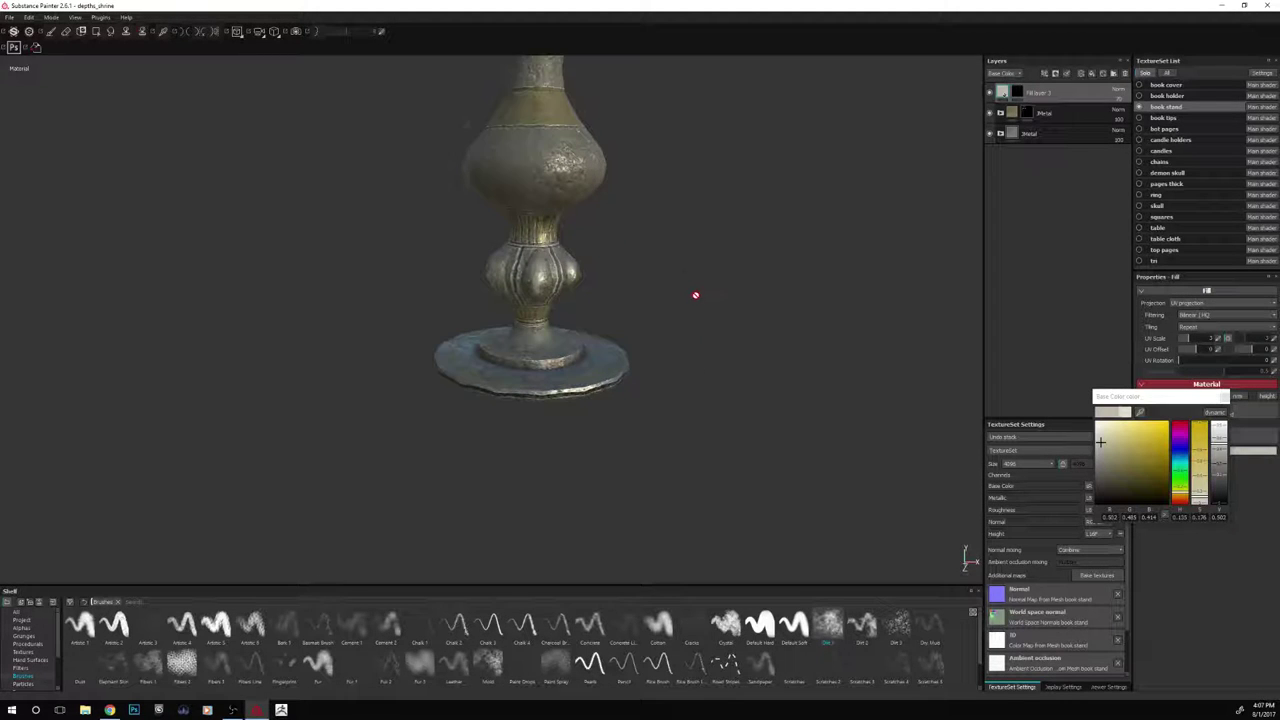
{"action": "scroll", "coordinate": [705, 296], "scroll_direction": "up", "scroll_amount": 2}
{"action": "left_click_drag", "start_coordinate": [717, 297], "coordinate": [737, 343], "text": "alt"}
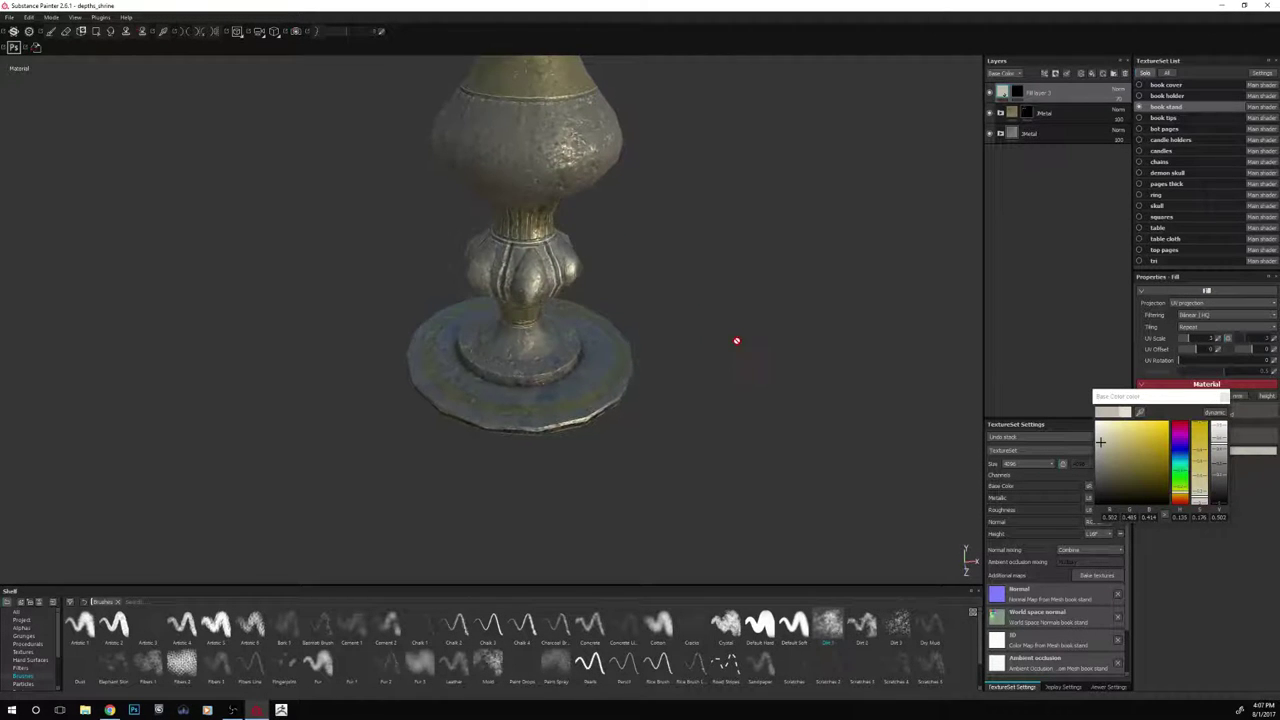
{"action": "key", "text": "c"}
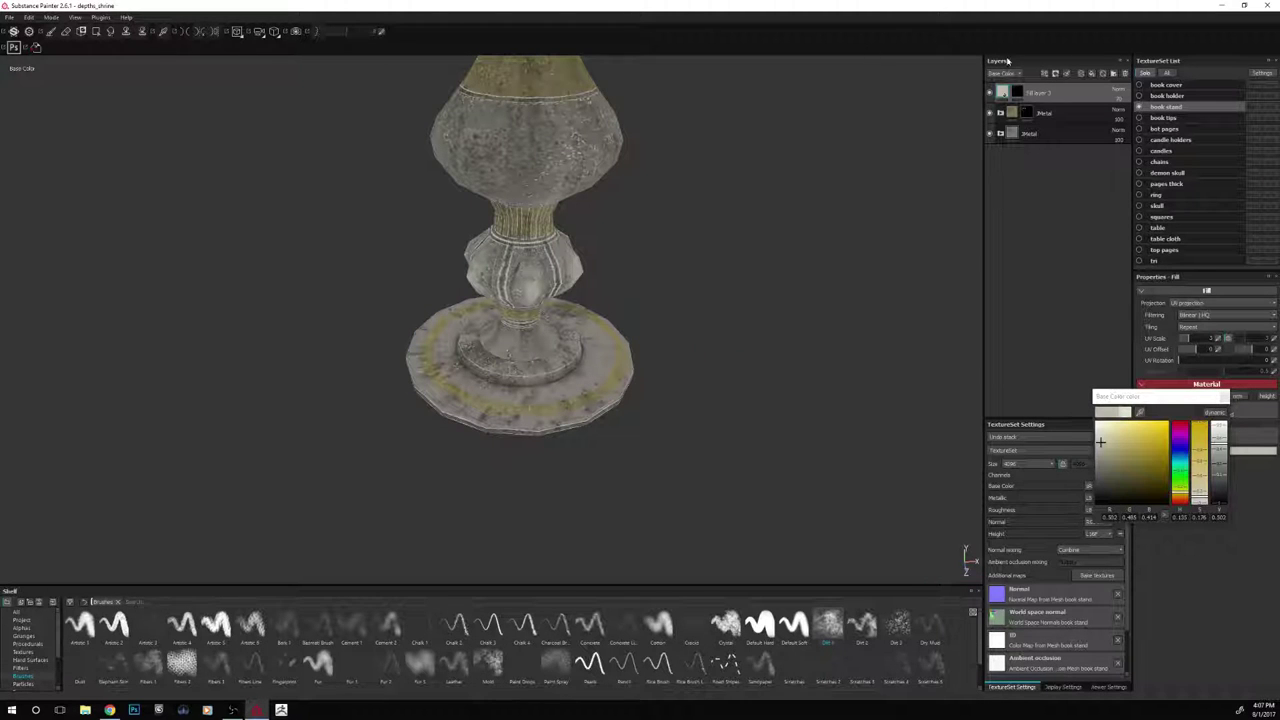
Activate the Paint tool on the fill layer's mask with symmetry enabled, and cycle the channels back to Base Color
{"action": "key", "text": "1"}
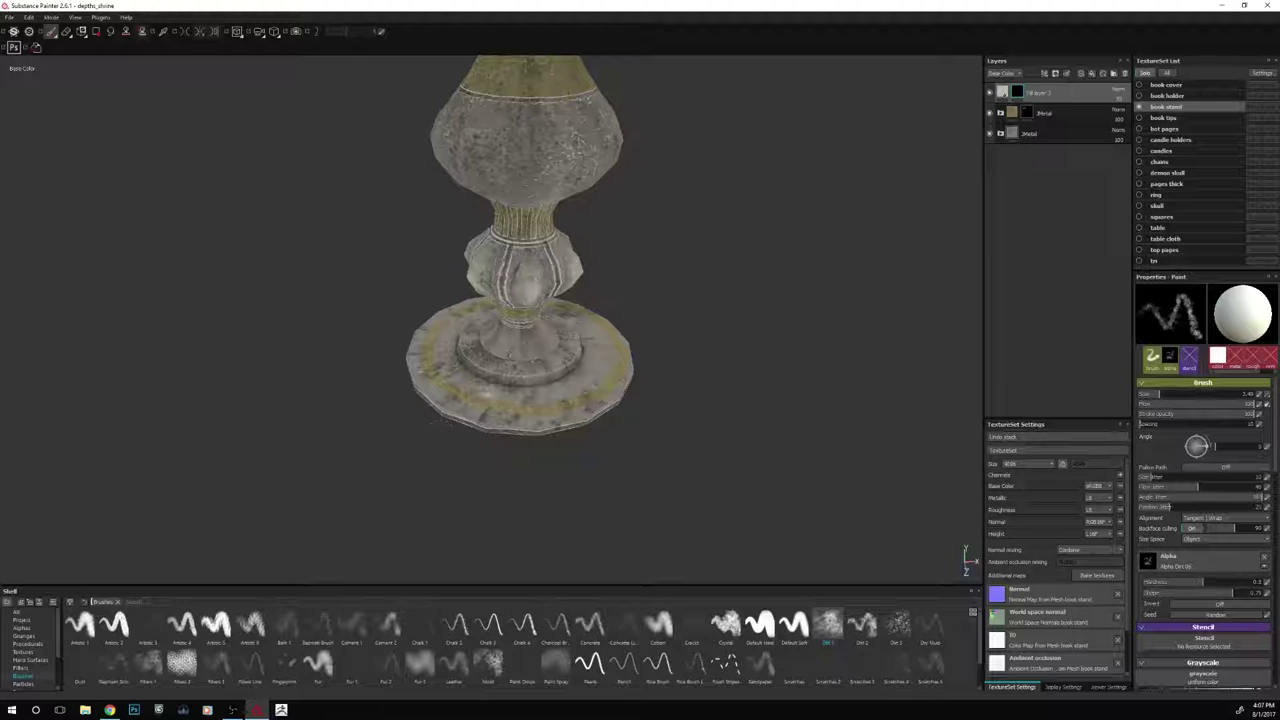
{"action": "left_click", "coordinate": [186, 31]}
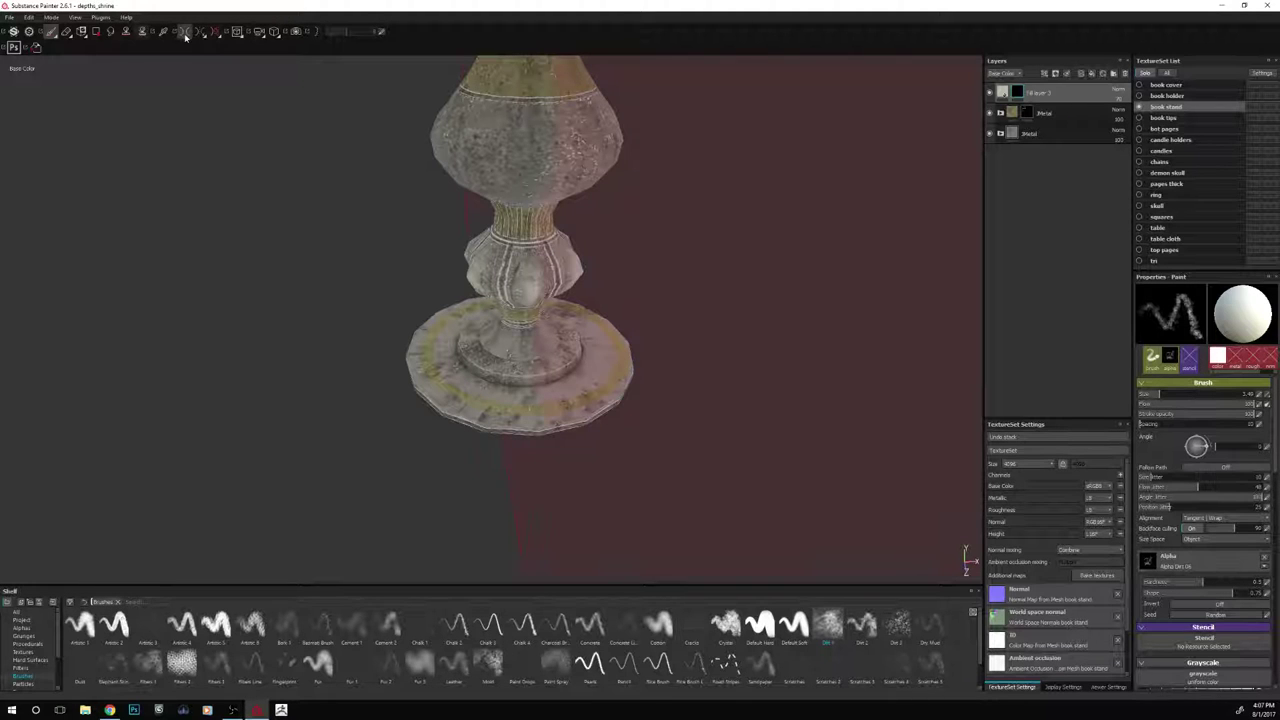
{"action": "key", "text": "c"}
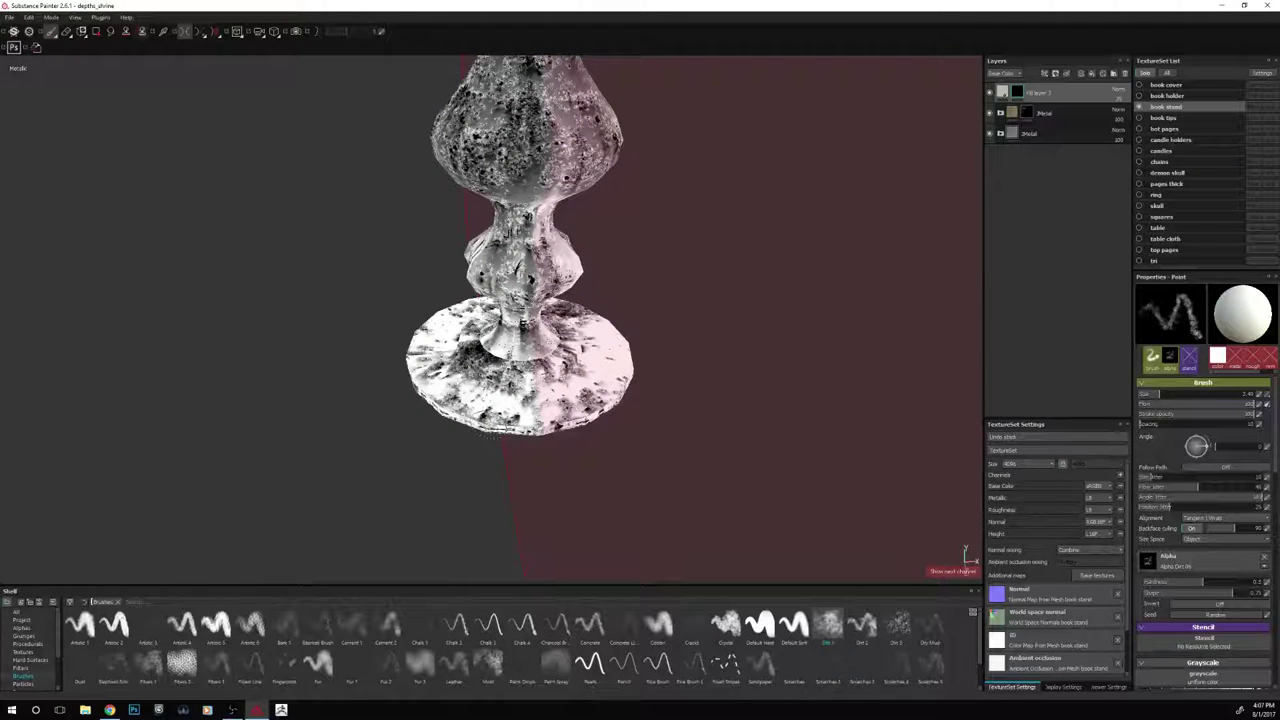
{"action": "key", "text": "c"}
{"action": "key", "text": "c"}
{"action": "key", "text": "c"}
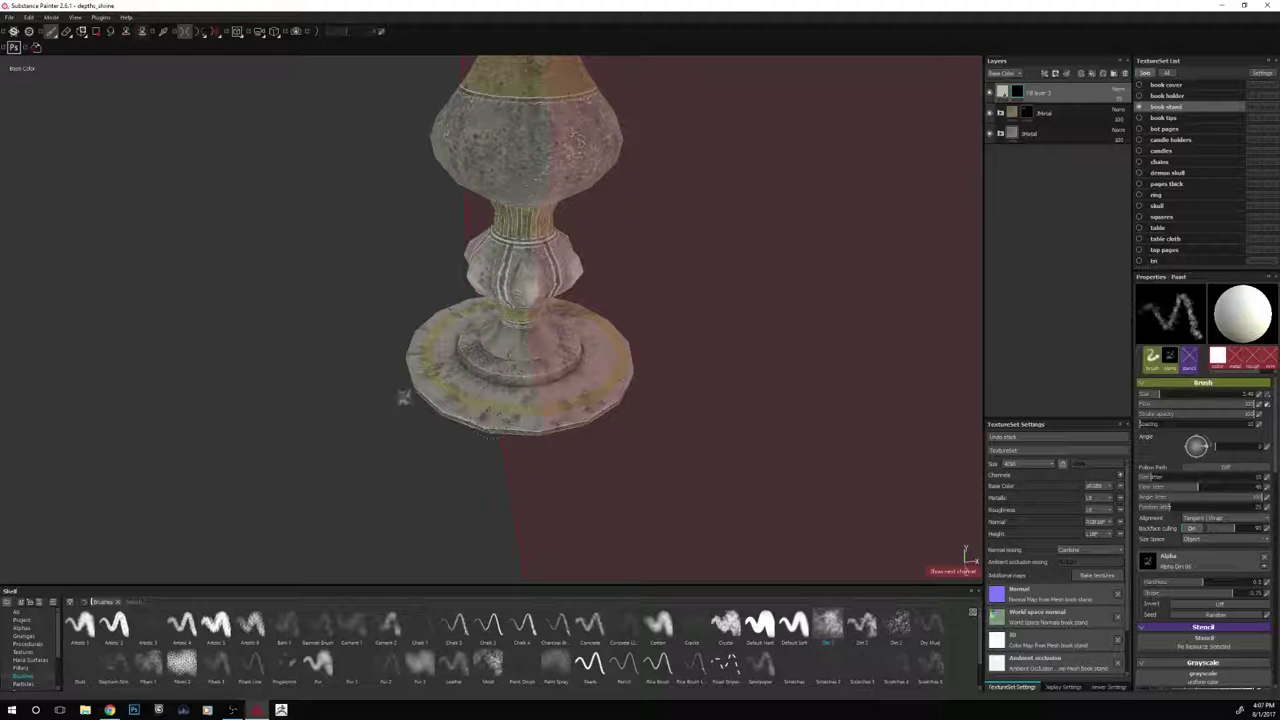
Reduce the brush size to 0.44 and paint fine dirt details into the fill layer's mask on the stand
{"action": "key", "text": "bracketleft"}
{"action": "key", "text": "bracketleft"}
{"action": "key", "text": "bracketleft"}
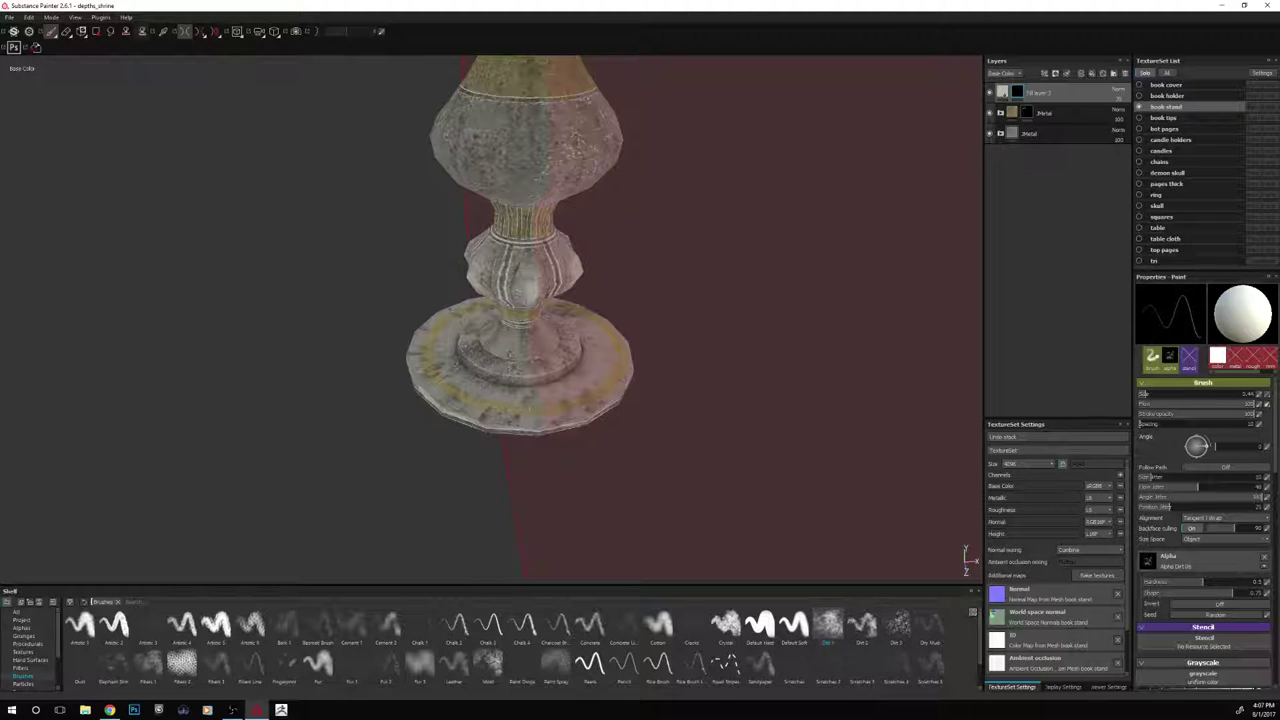
{"action": "mouse_move", "coordinate": [430, 268]}
{"action": "left_mouse_down", "text": "alt"}
{"action": "mouse_move", "coordinate": [609, 279]}
{"action": "mouse_move", "coordinate": [636, 312]}
{"action": "left_mouse_up", "text": "alt"}
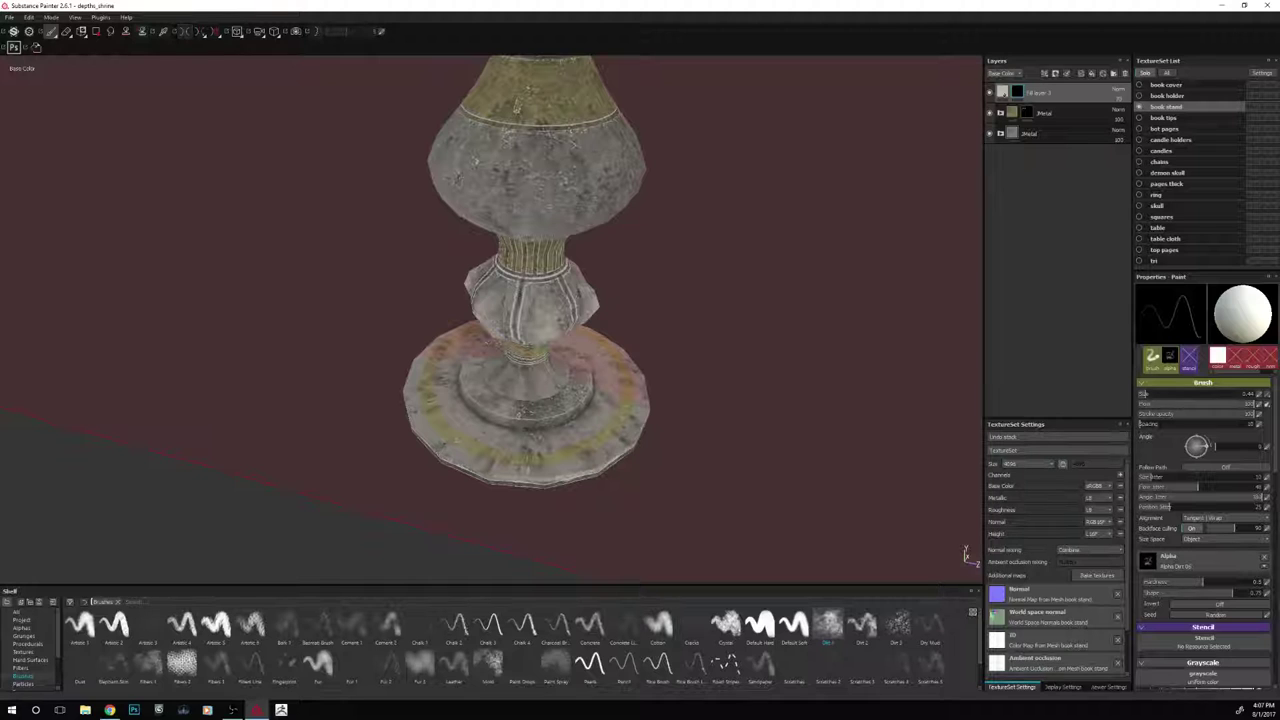
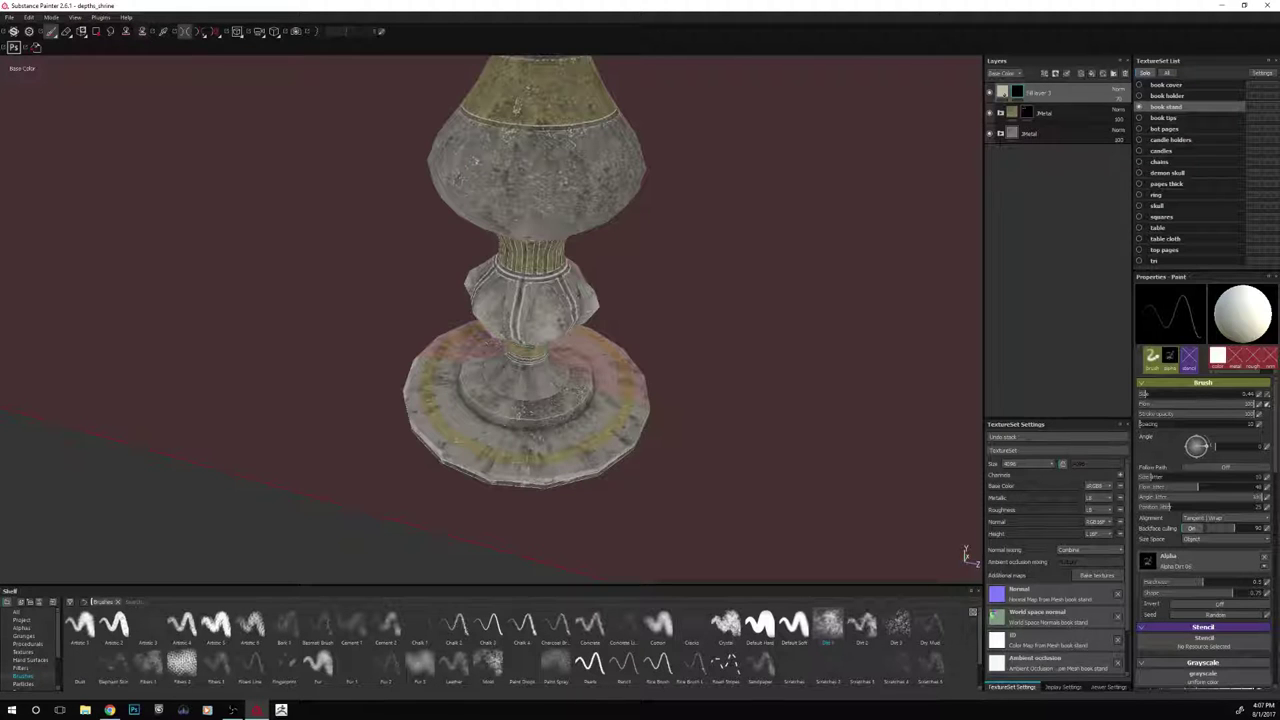
{"action": "left_click_drag", "start_coordinate": [428, 568], "coordinate": [366, 508], "text": "alt"}
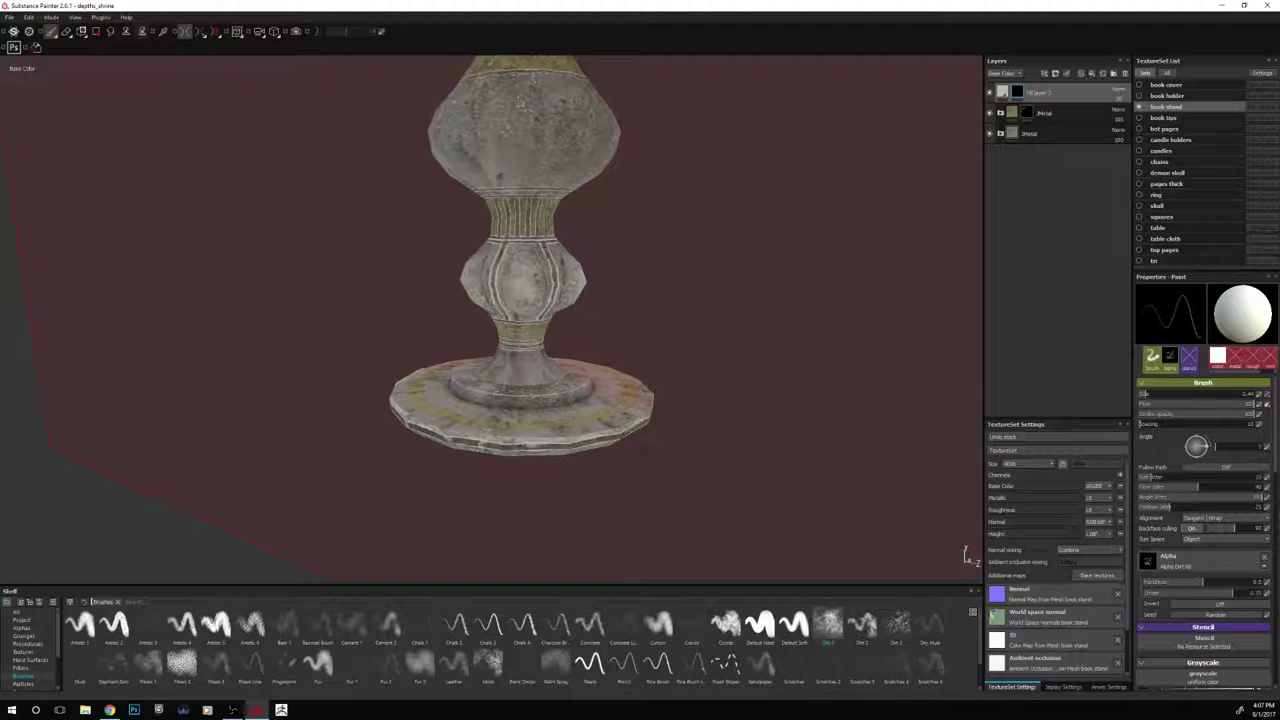
Use the Eraser on the fill layer's mask to clean up dirt around the stand, then review the whole piece
{"action": "key", "text": "e"}
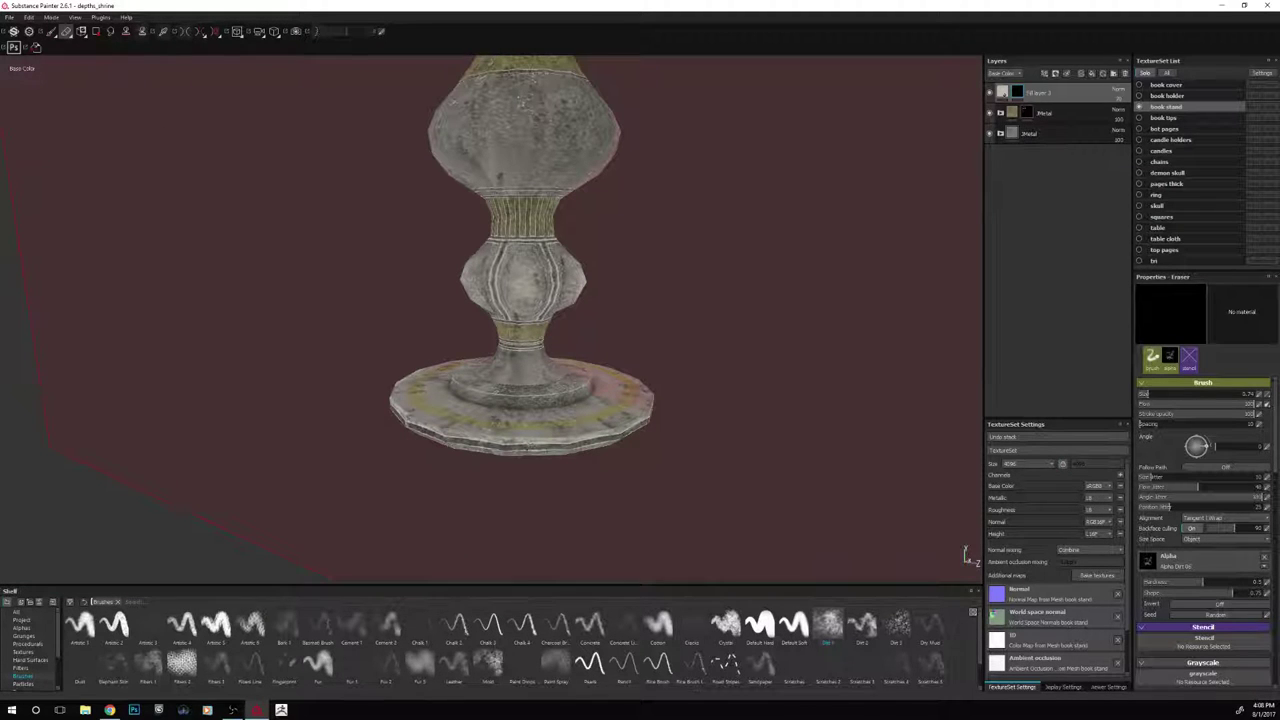
{"action": "left_click_drag", "start_coordinate": [500, 300], "coordinate": [710, 310], "text": "alt"}
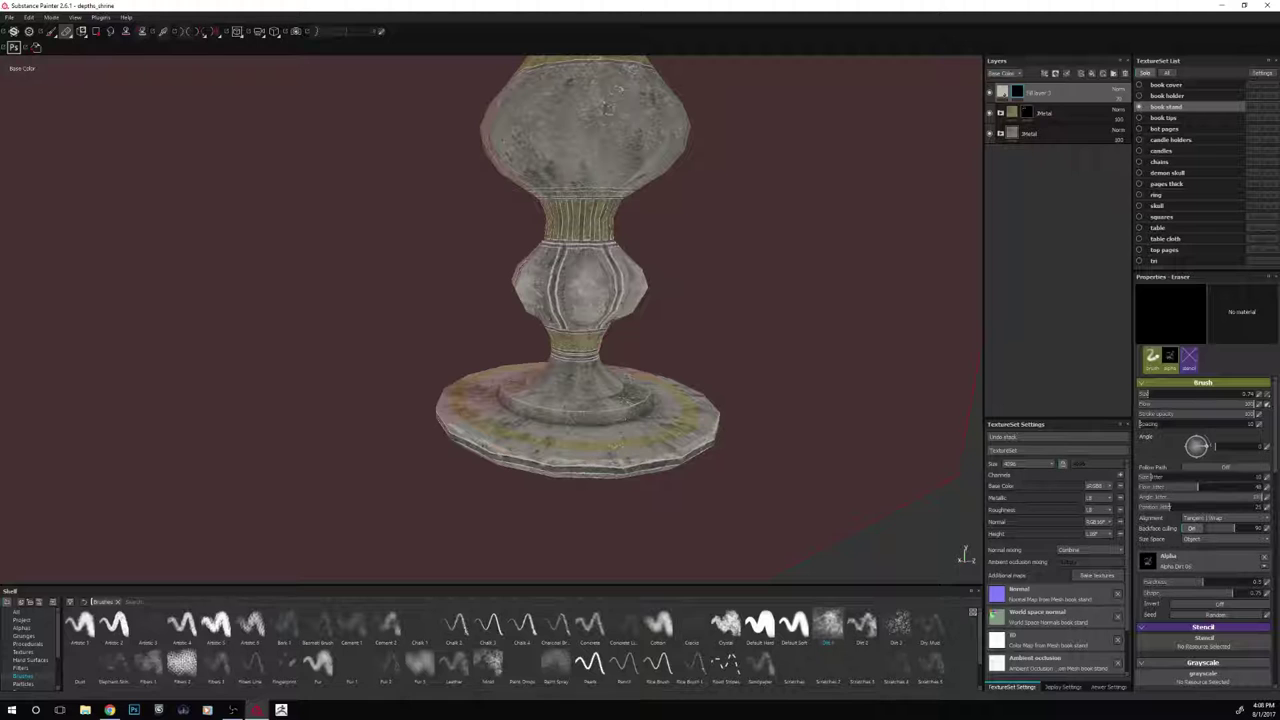
{"action": "left_click_drag", "start_coordinate": [472, 488], "coordinate": [670, 493], "text": "alt"}
{"action": "scroll", "coordinate": [568, 275], "scroll_direction": "down", "scroll_amount": 5}
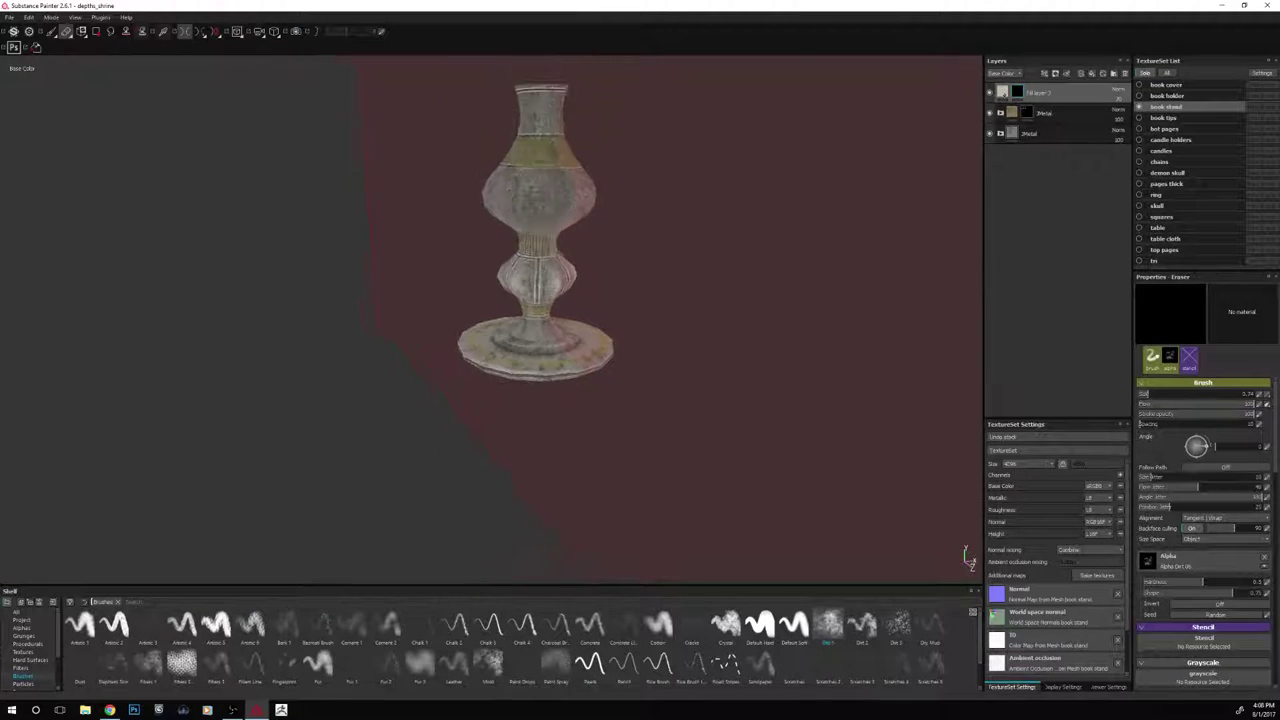
{"action": "middle_click_drag", "start_coordinate": [568, 275], "coordinate": [582, 312], "text": "alt"}
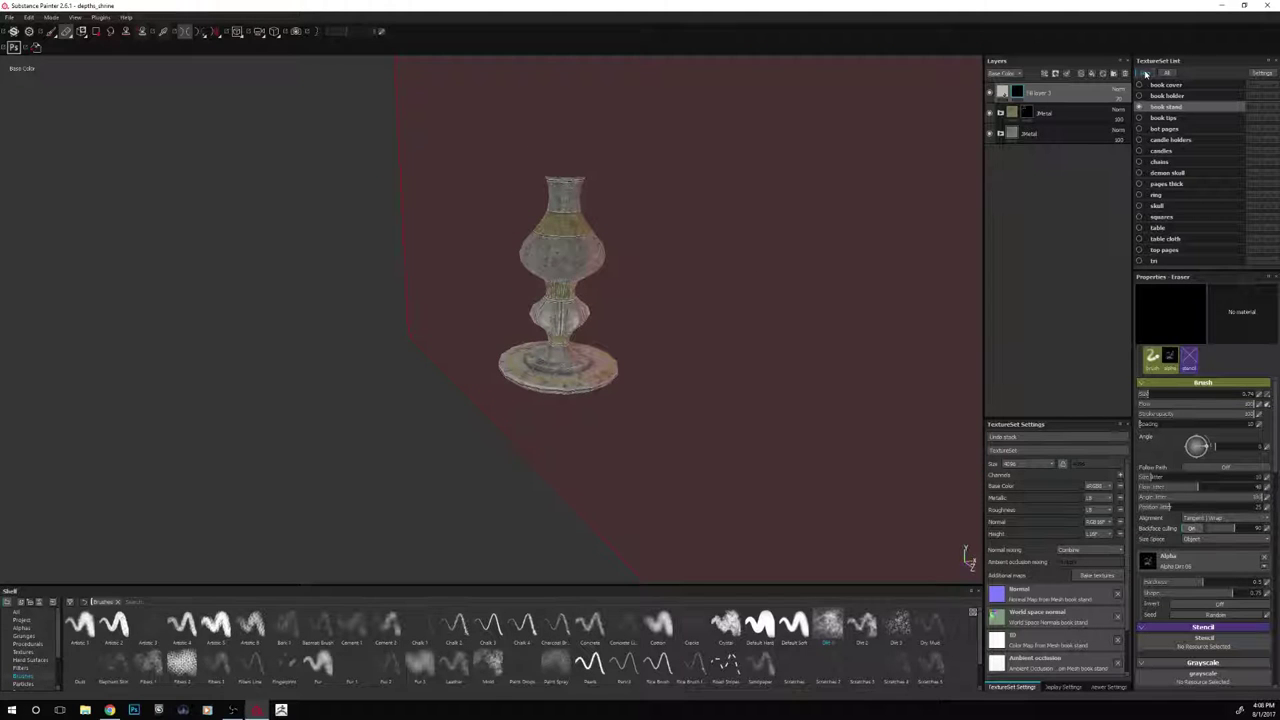
Restore the full material view with all texture sets shown and inspect the finished book stand in the shrine
{"action": "key", "text": "m"}
{"action": "left_click", "coordinate": [1146, 73]}
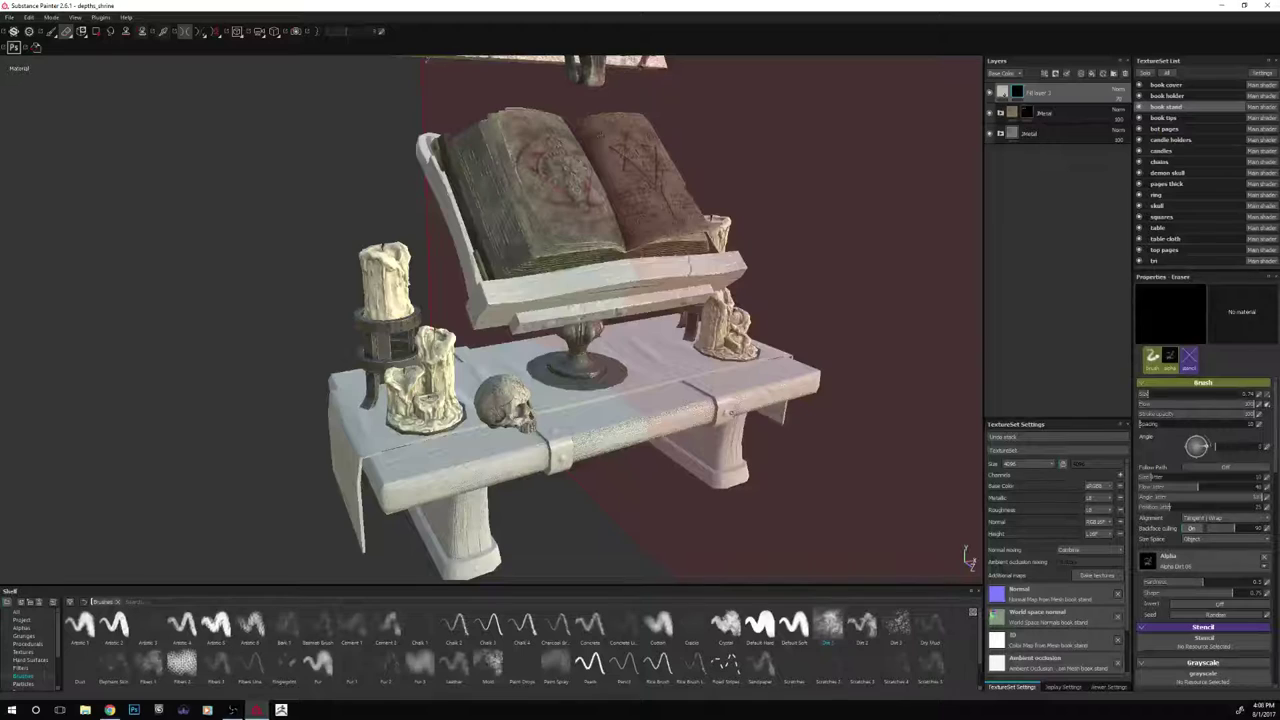
{"action": "left_click_drag", "start_coordinate": [731, 411], "coordinate": [601, 453], "text": "alt"}
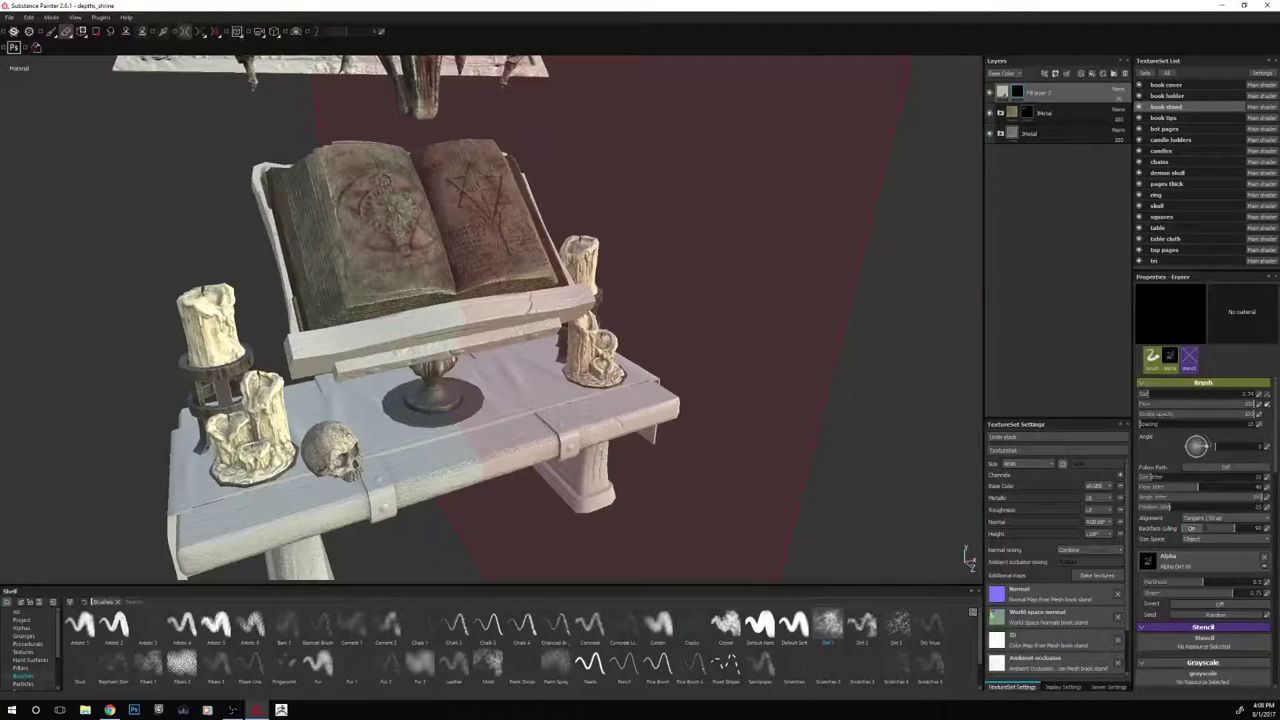
{"action": "scroll", "coordinate": [602, 453], "scroll_direction": "up", "scroll_amount": 4}
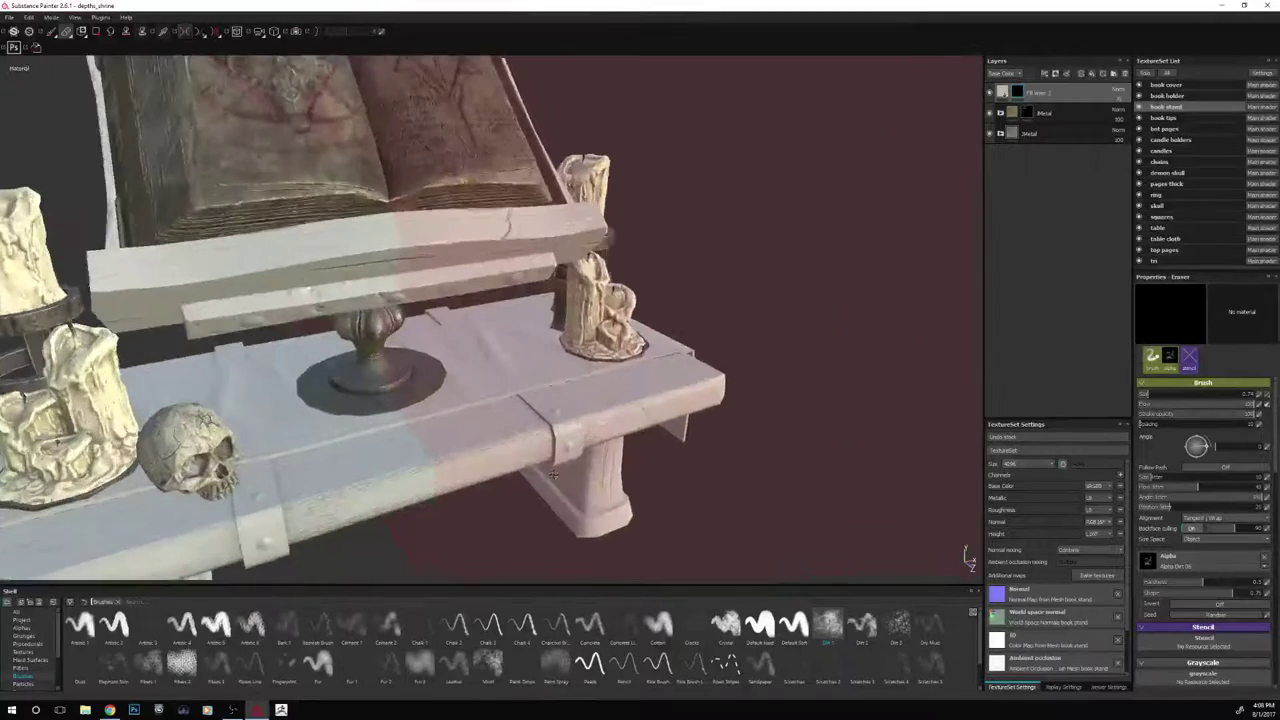
{"action": "left_click_drag", "start_coordinate": [578, 458], "coordinate": [614, 472], "text": "alt"}
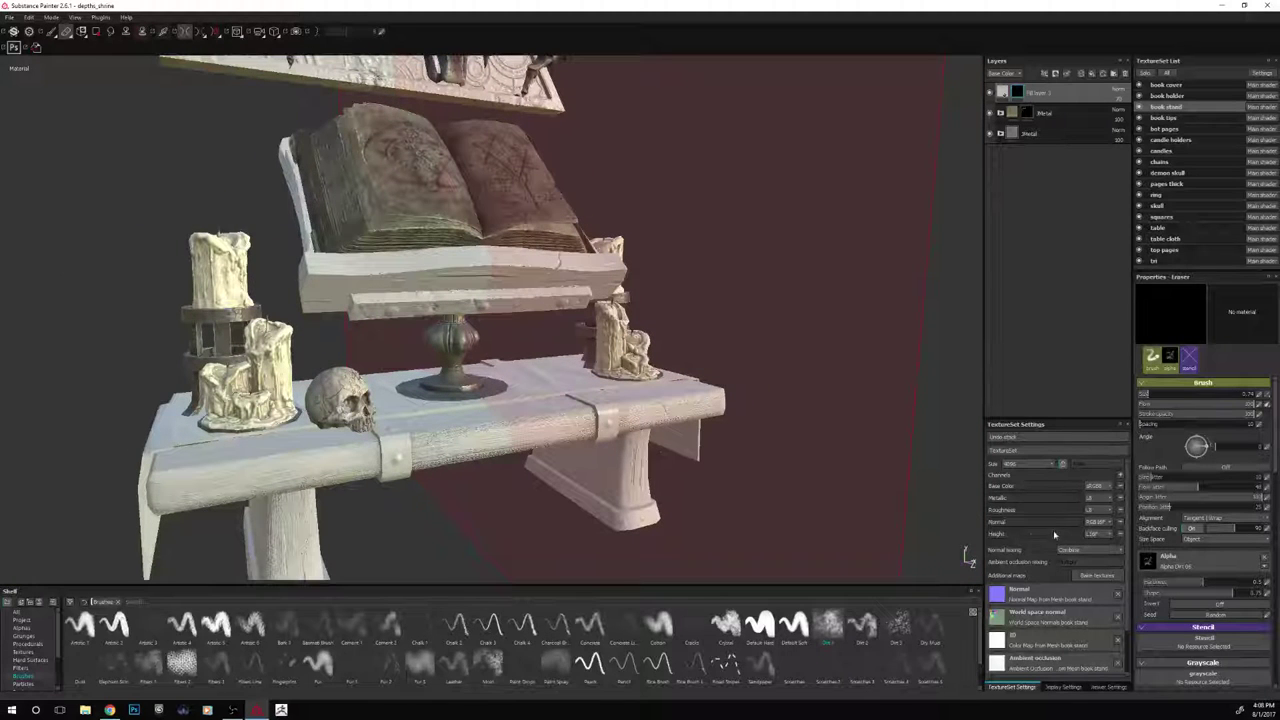
Set the book stand's texture size to 2048, turn off symmetry and check the stand from a lower angle
{"action": "left_click", "coordinate": [1048, 466]}
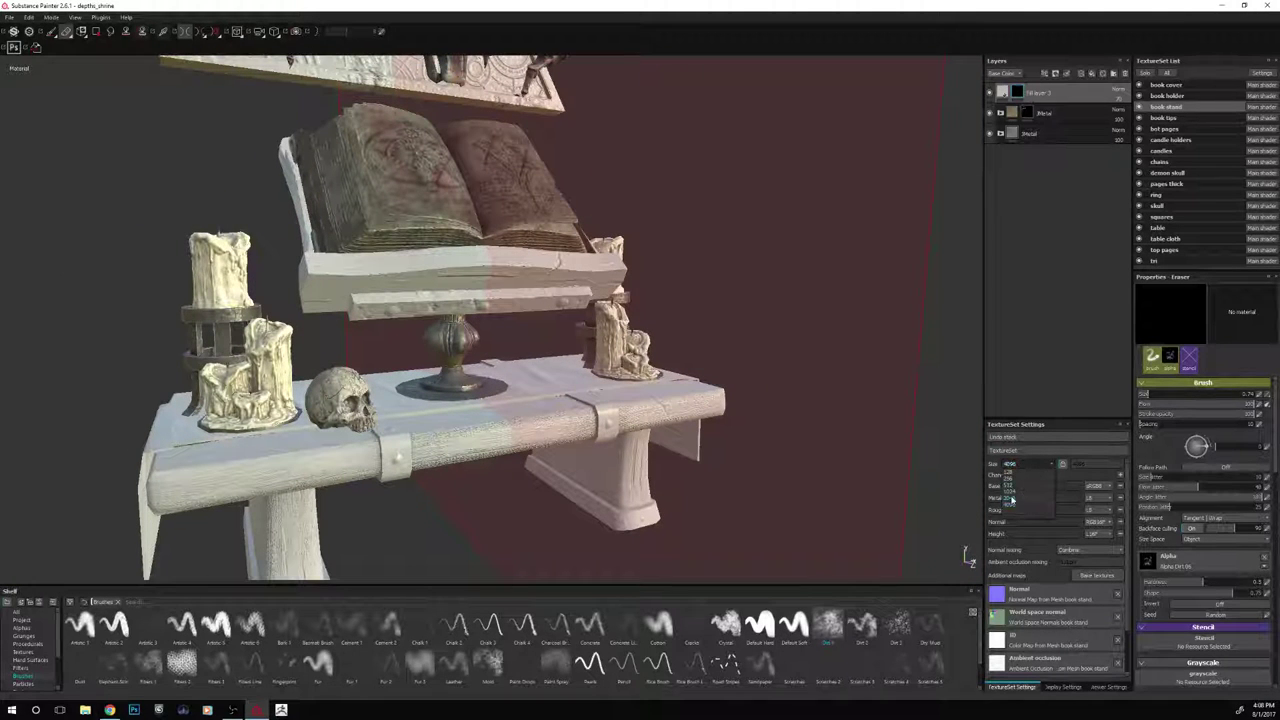
{"action": "left_click", "coordinate": [1011, 503]}
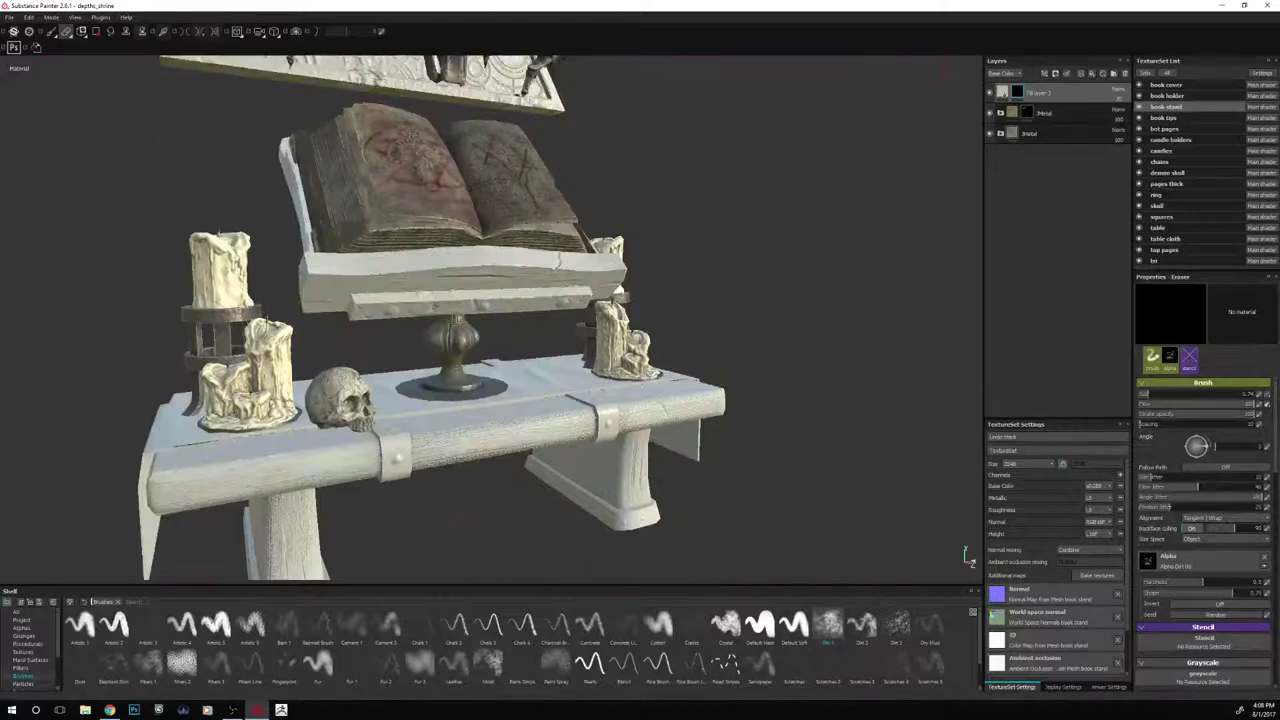
{"action": "left_click_drag", "start_coordinate": [840, 230], "coordinate": [837, 259], "text": "alt"}
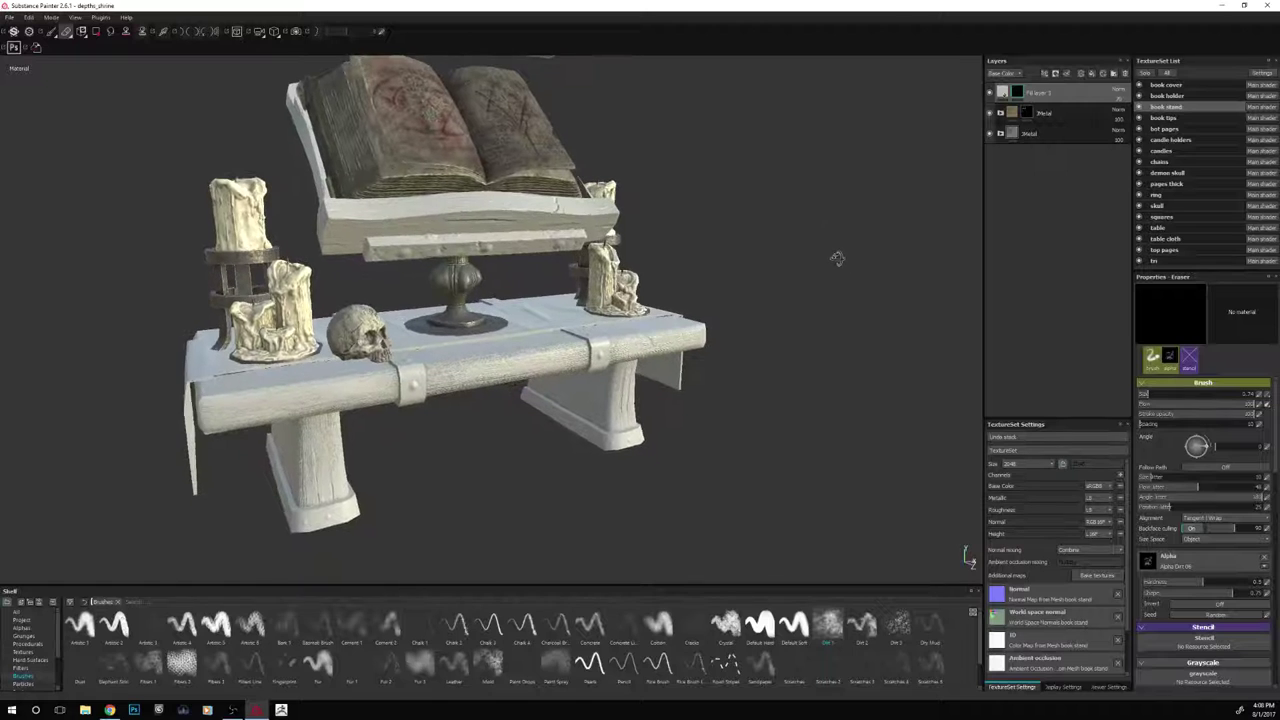
Make the table the active texture set and isolate it in the viewport
{"action": "left_click", "coordinate": [1158, 230]}
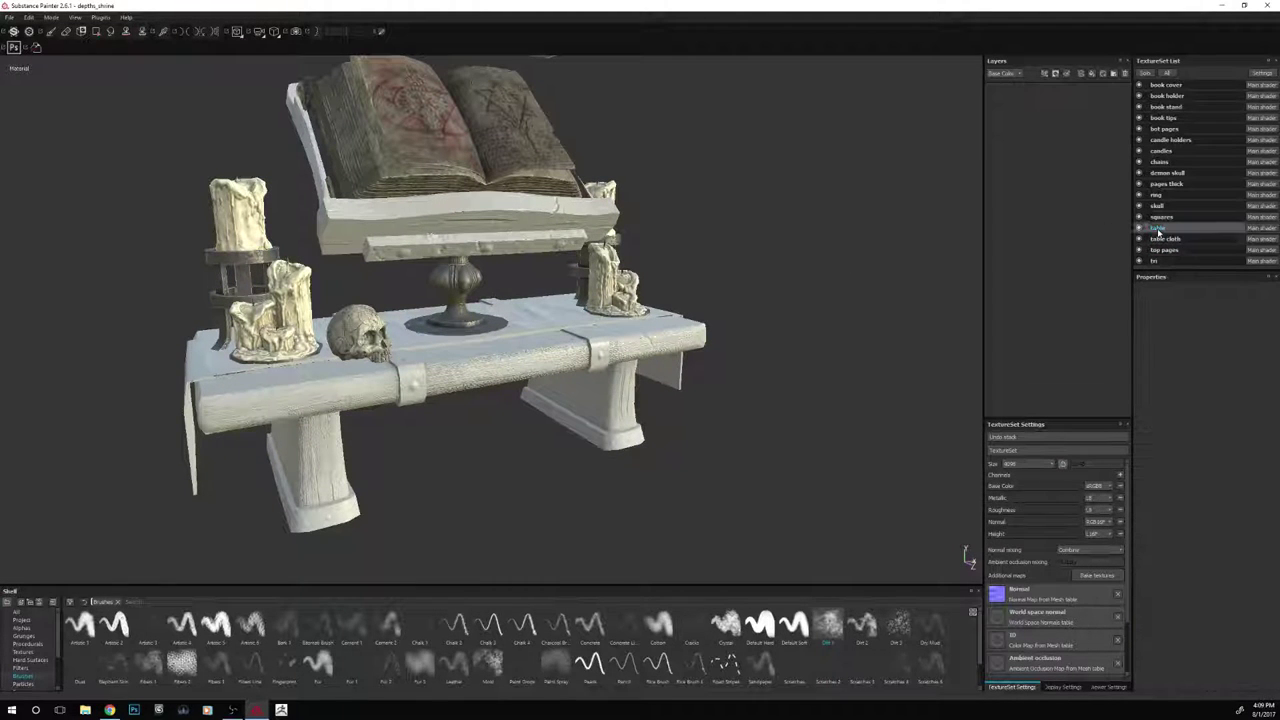
{"action": "left_click", "coordinate": [1146, 74]}
{"action": "left_click", "coordinate": [1146, 74]}
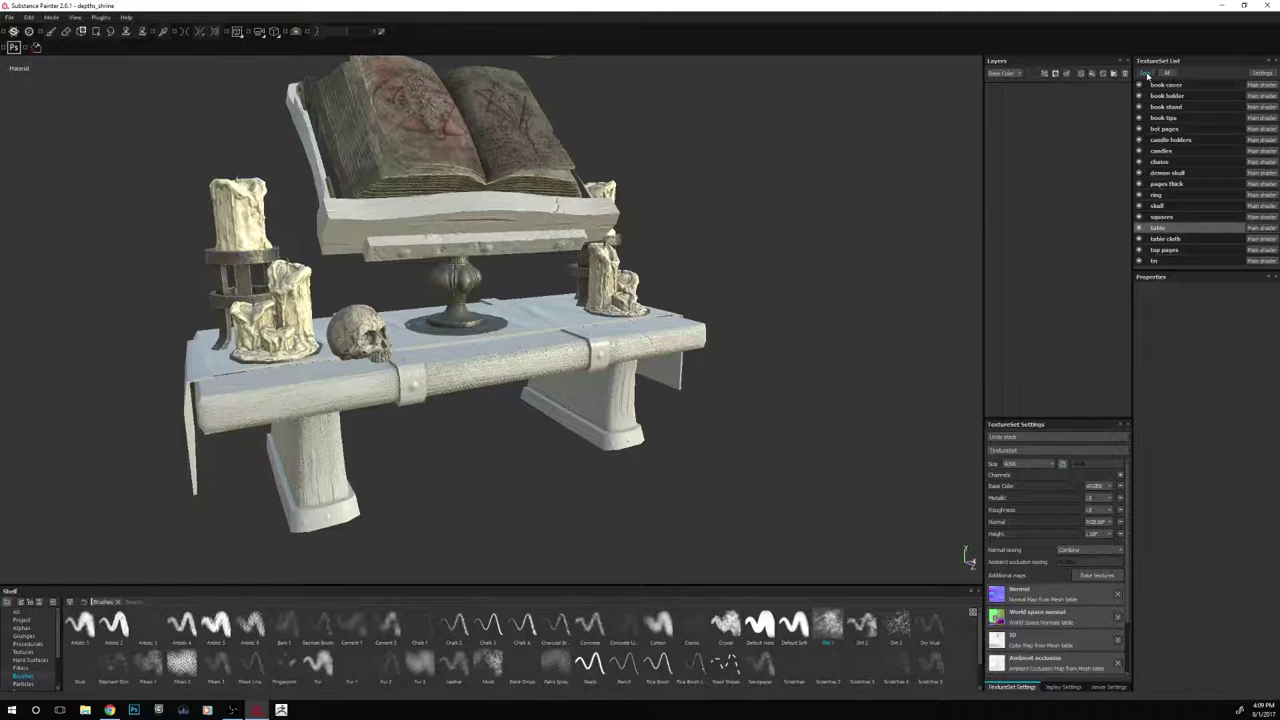
{"action": "left_click", "coordinate": [1147, 74]}
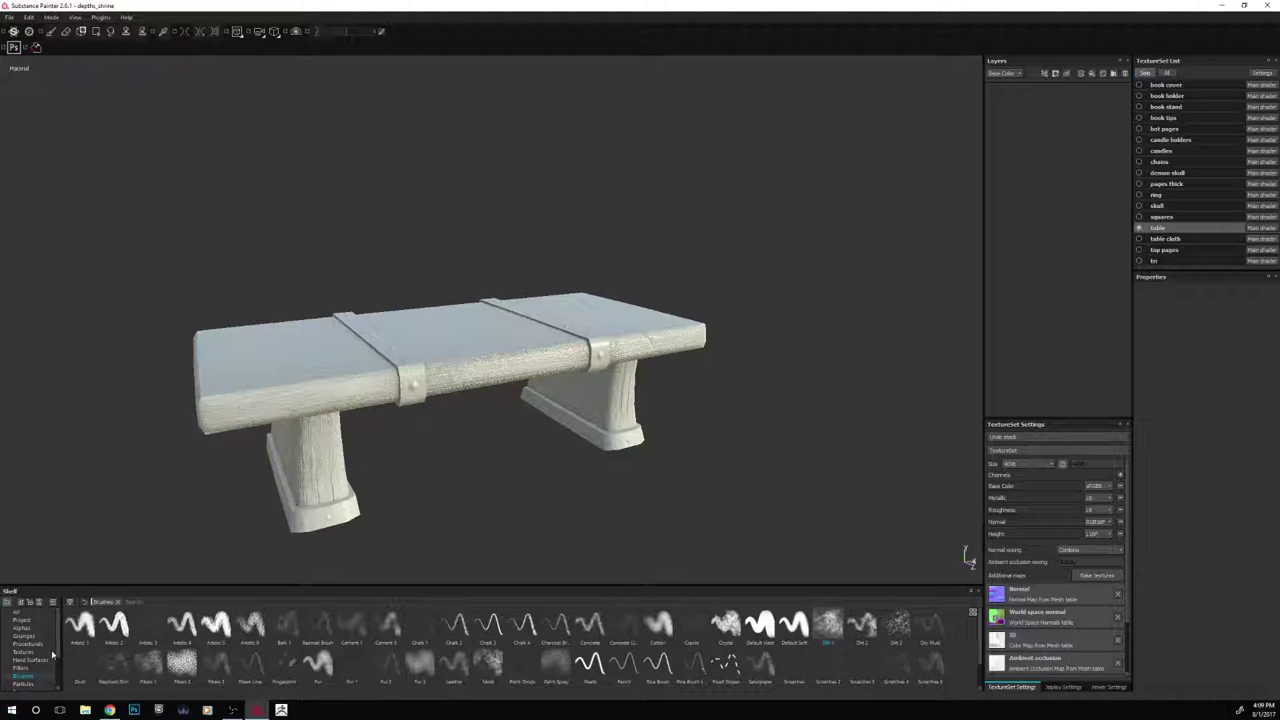
Add the metal smart material used on the book stand to the table's empty layer stack
{"action": "scroll", "coordinate": [30, 650], "scroll_direction": "down", "scroll_amount": 2}
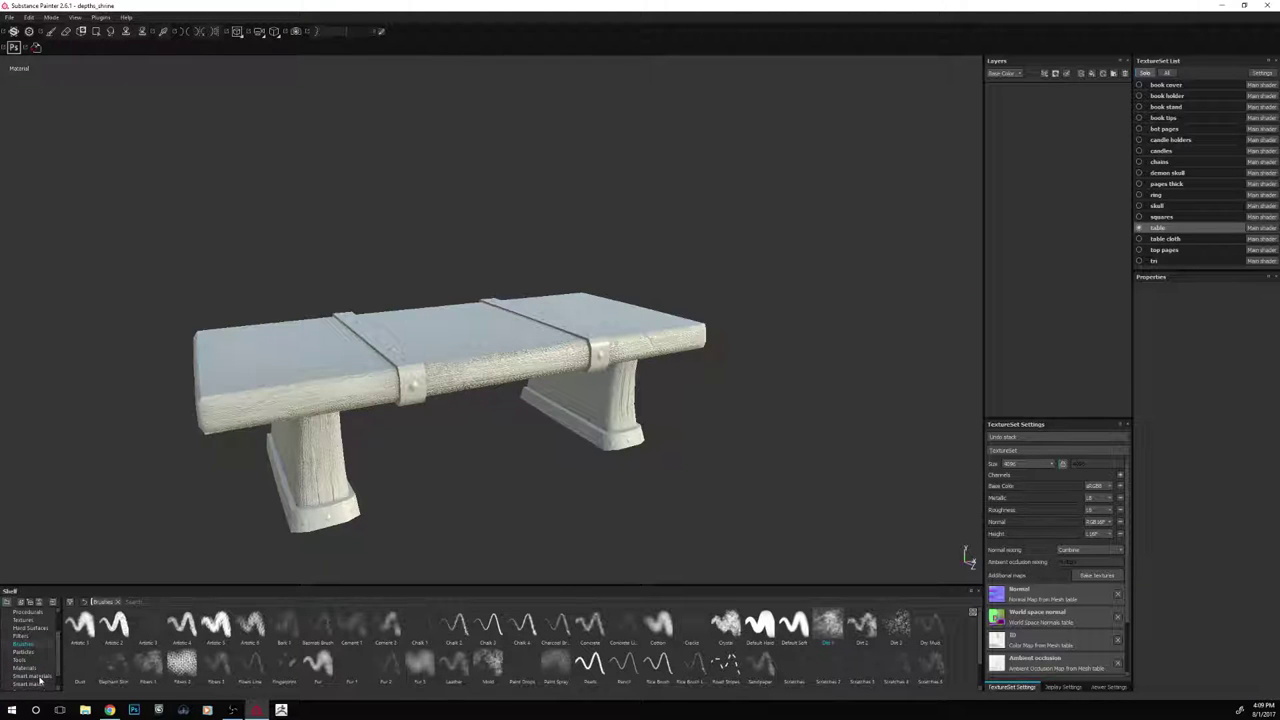
{"action": "left_click", "coordinate": [33, 676]}
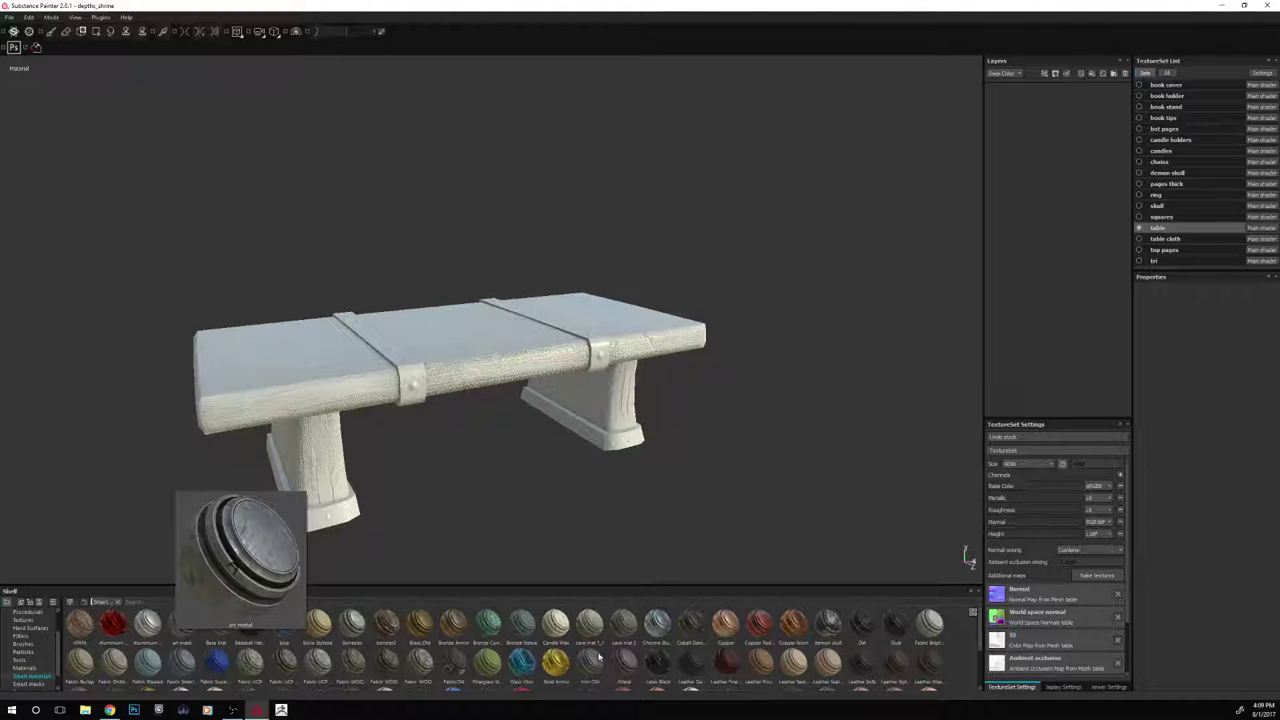
{"action": "left_click_drag", "start_coordinate": [628, 668], "coordinate": [1083, 176]}
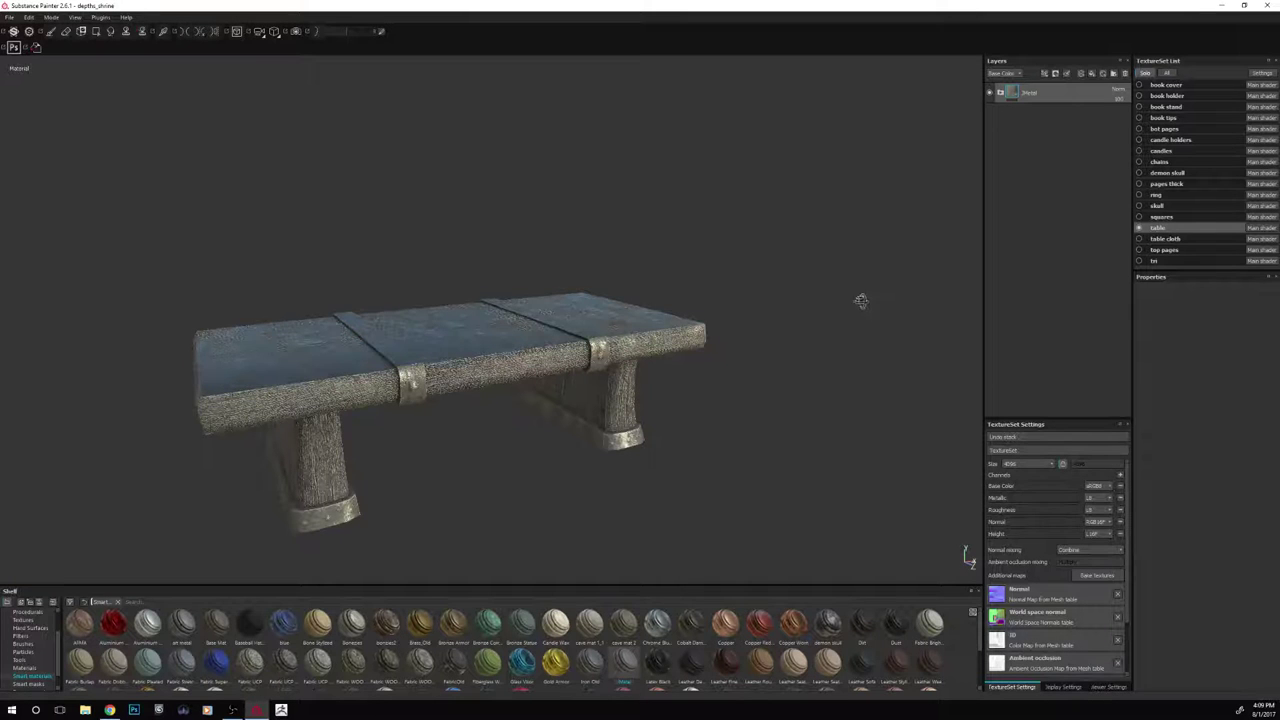
Add a black mask to the metal smart material on the table
{"action": "left_click_drag", "start_coordinate": [857, 300], "coordinate": [843, 362], "text": "alt"}
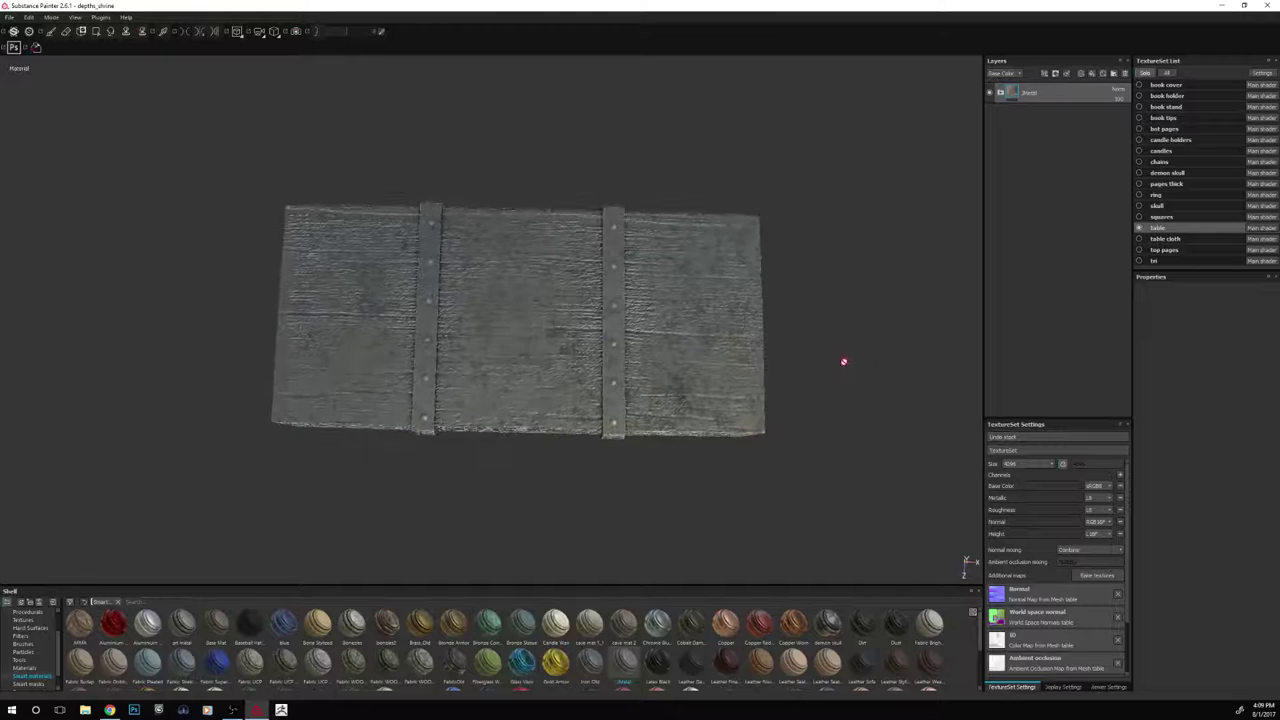
{"action": "right_click", "coordinate": [1055, 93]}
{"action": "left_click", "coordinate": [1092, 110]}
{"action": "key", "text": "2"}
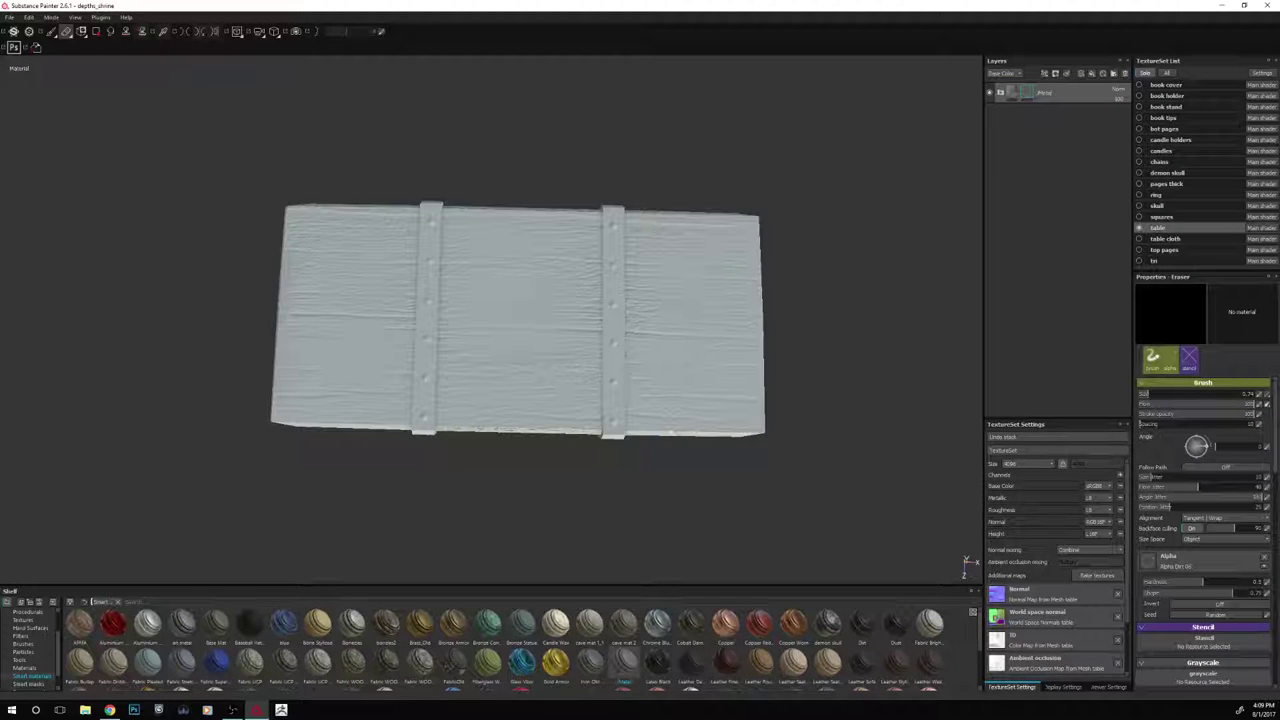
Show only the table's UV layout and use Polygon Fill to reveal the metal on the two shorter riveted strap islands
{"action": "left_click", "coordinate": [95, 31]}
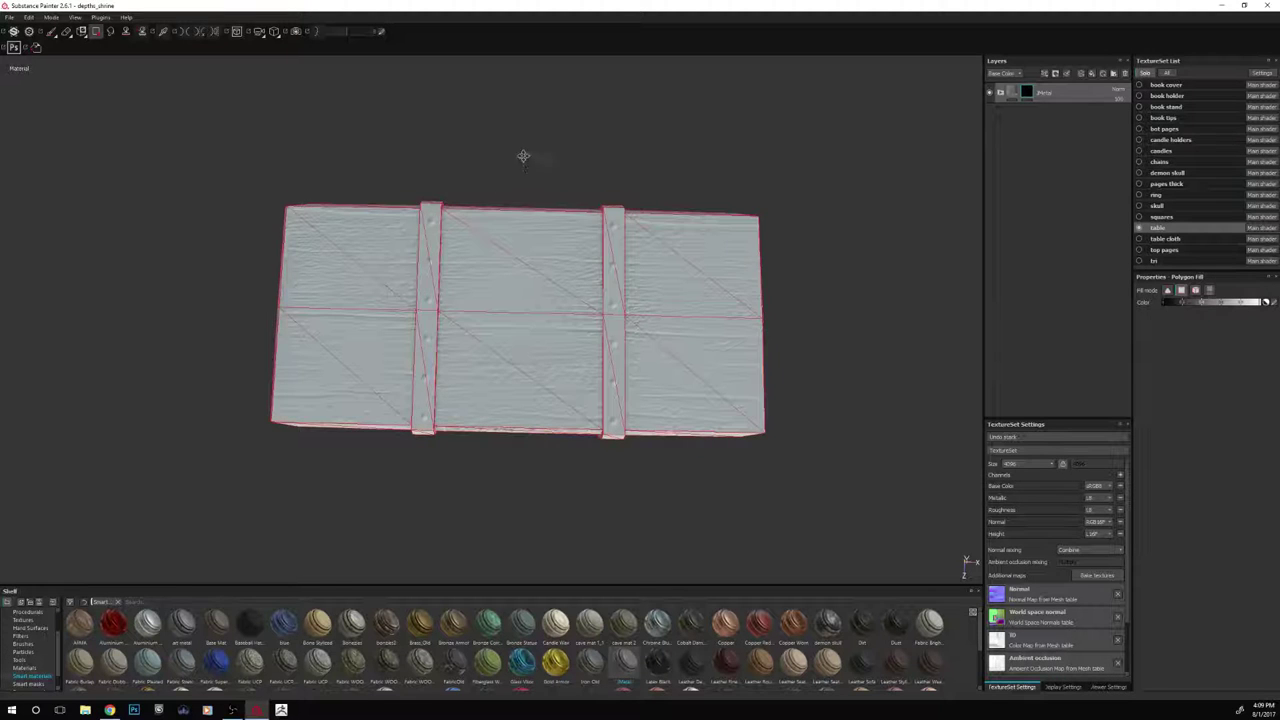
{"action": "left_click_drag", "start_coordinate": [523, 156], "coordinate": [549, 77], "text": "alt"}
{"action": "scroll", "coordinate": [417, 236], "scroll_direction": "up", "scroll_amount": 3}
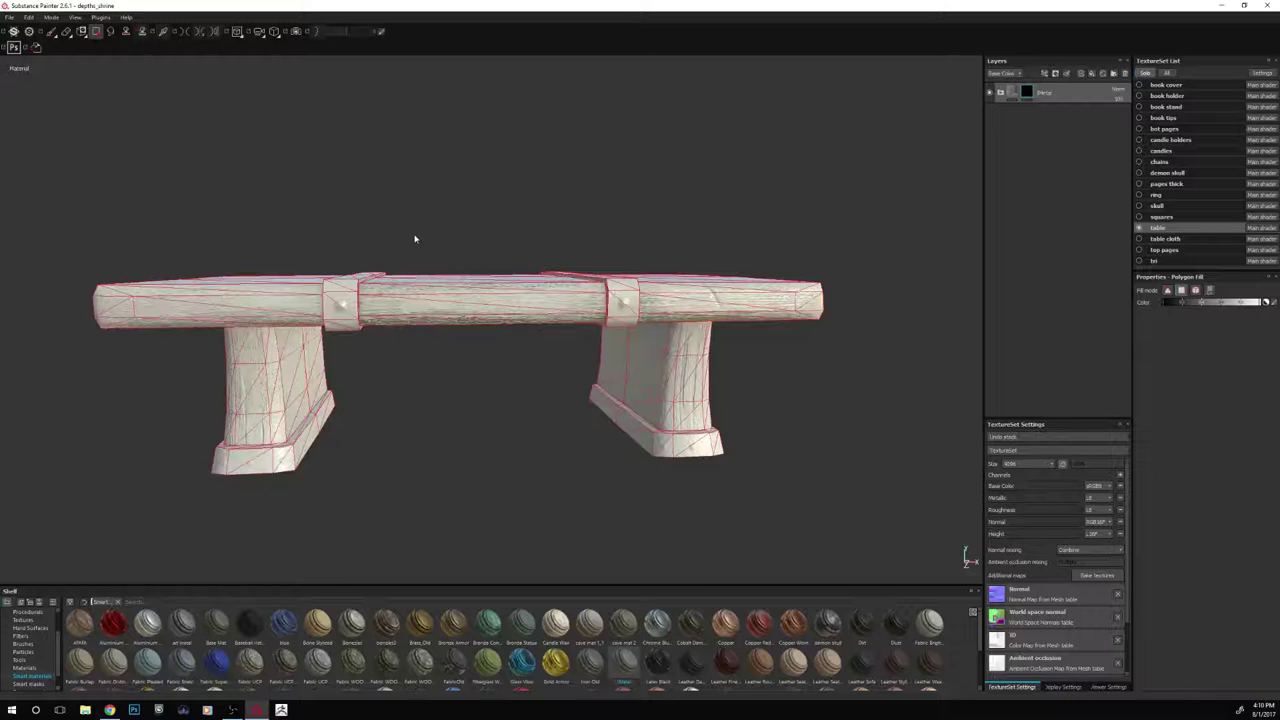
{"action": "left_click_drag", "start_coordinate": [415, 238], "coordinate": [469, 169], "text": "alt"}
{"action": "scroll", "coordinate": [494, 218], "scroll_direction": "up", "scroll_amount": 3}
{"action": "middle_click_drag", "start_coordinate": [469, 169], "coordinate": [477, 187], "text": "alt"}
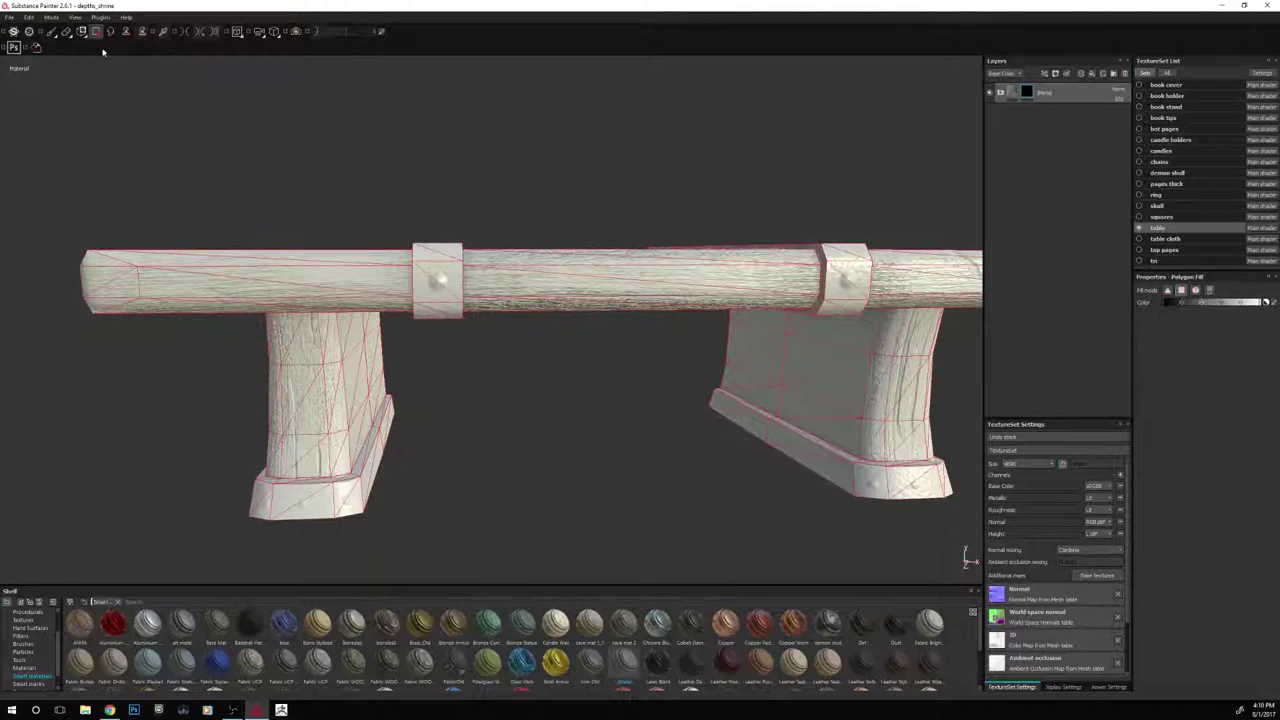
{"action": "key", "text": "F2"}
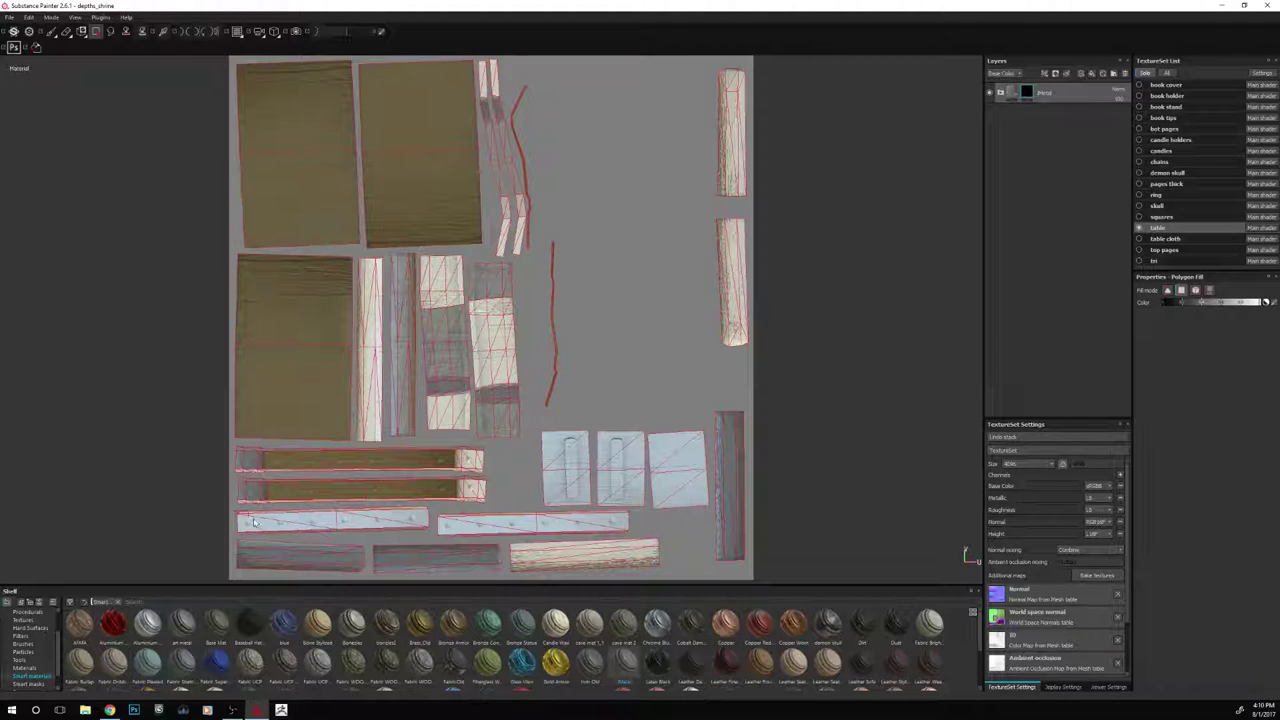
{"action": "left_click_drag", "start_coordinate": [297, 530], "coordinate": [434, 530]}
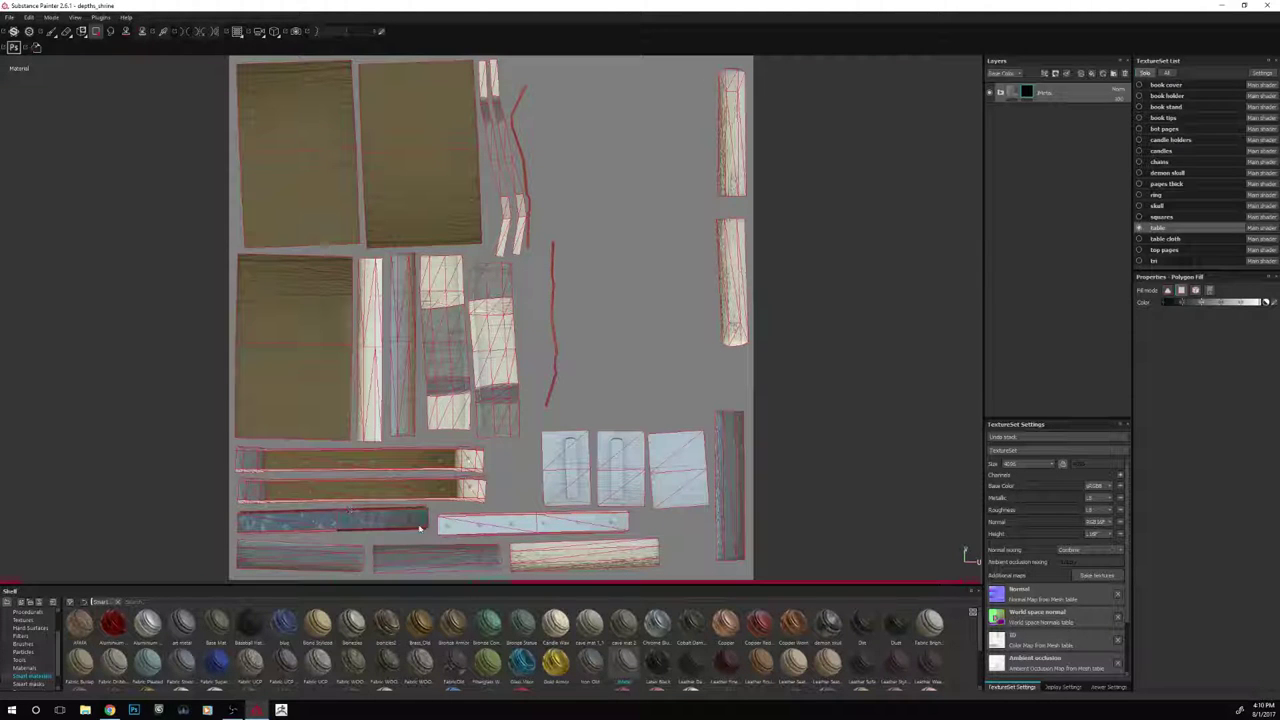
{"action": "mouse_move", "coordinate": [436, 522]}
{"action": "left_mouse_down"}
{"action": "mouse_move", "coordinate": [533, 541]}
{"action": "mouse_move", "coordinate": [567, 533]}
{"action": "left_mouse_up"}
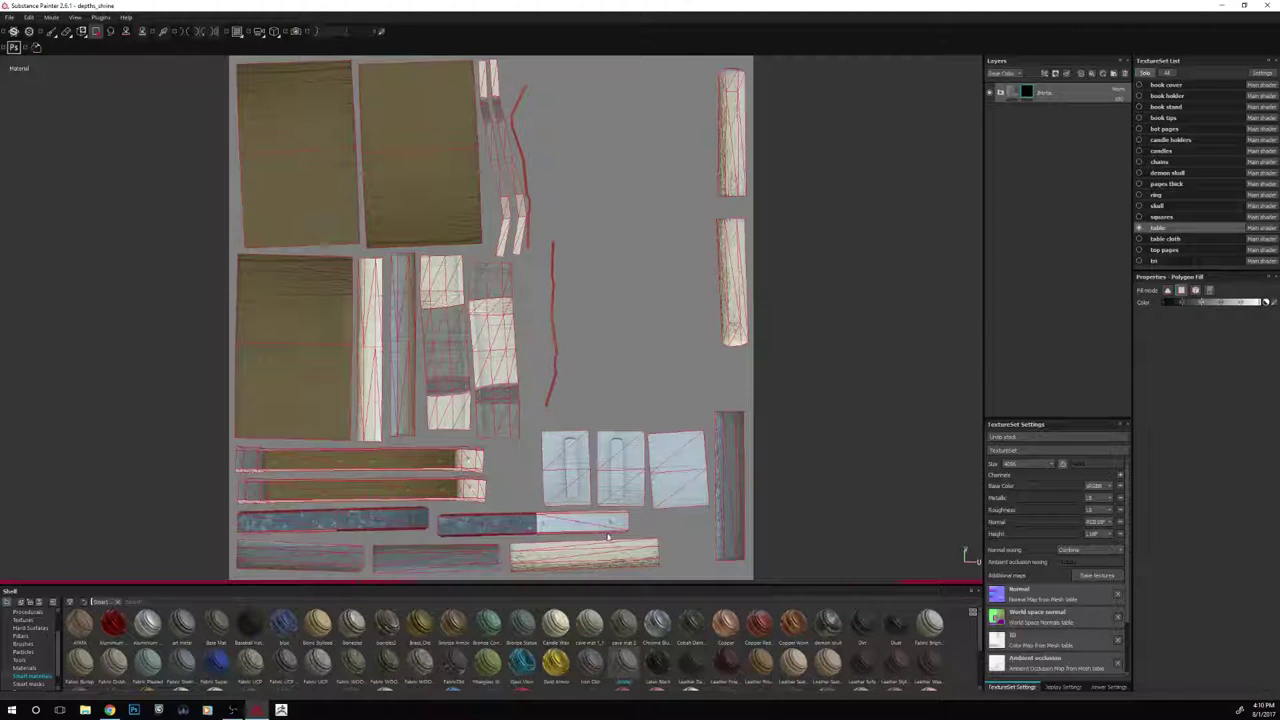
{"action": "left_click", "coordinate": [607, 537]}
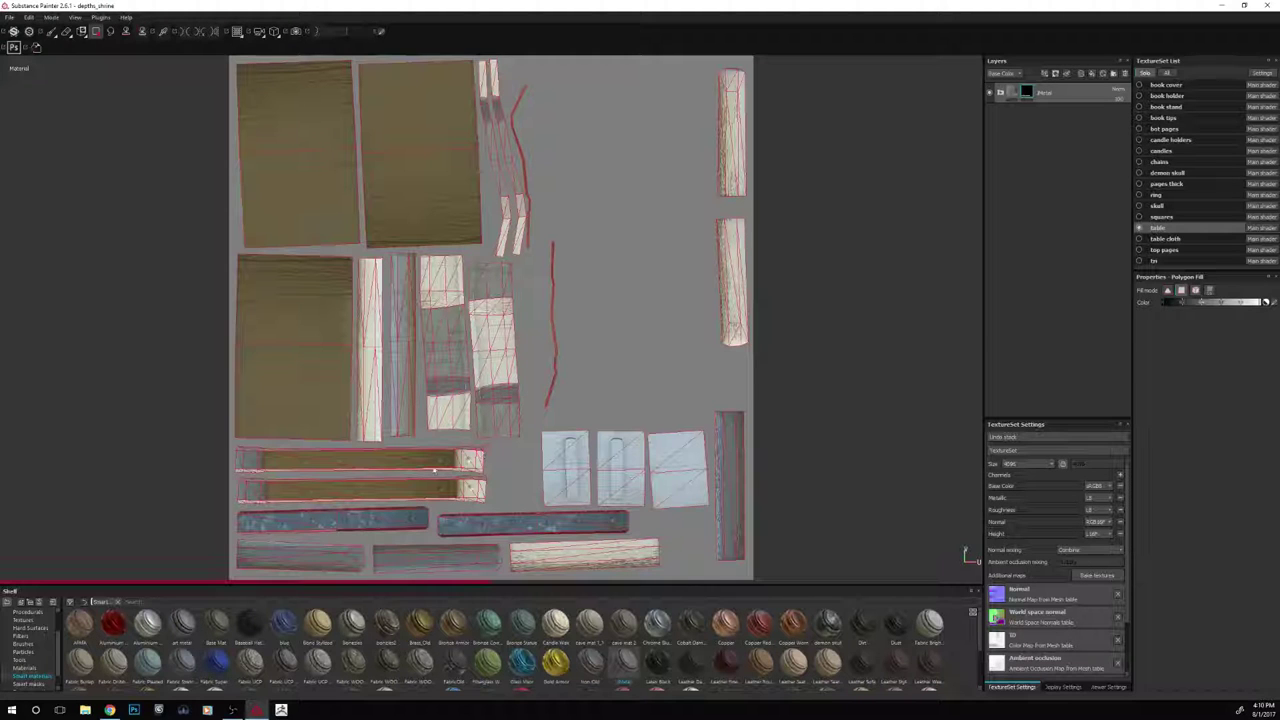
Reveal the metal on the two longer strap islands in the mask and return to the 3D view of the table
{"action": "left_click", "coordinate": [379, 483]}
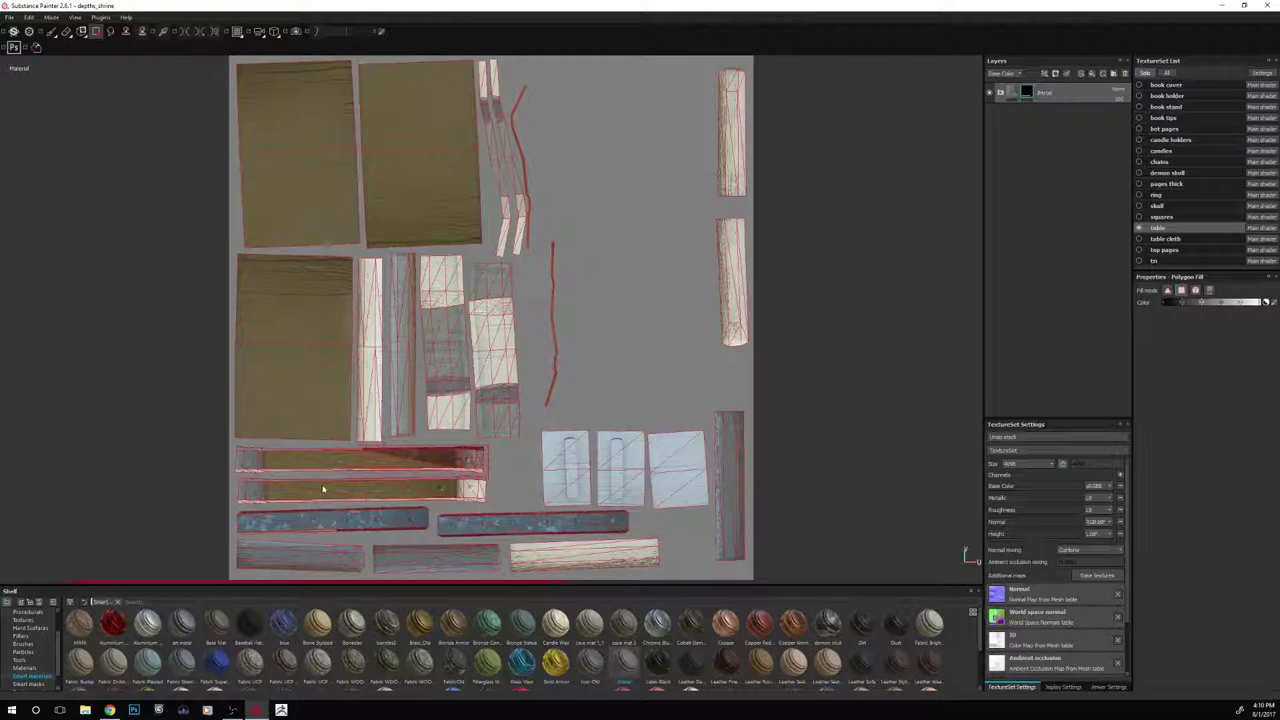
{"action": "left_click", "coordinate": [252, 501]}
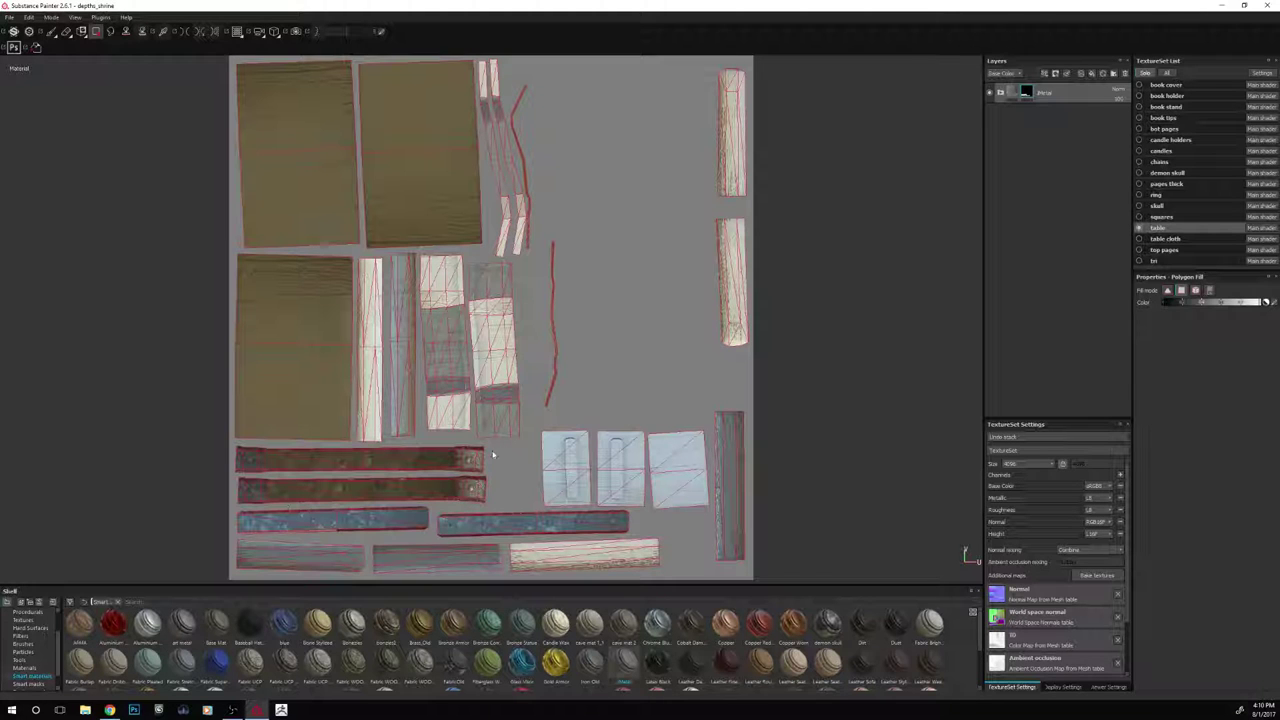
{"action": "scroll", "coordinate": [635, 425], "scroll_direction": "up", "scroll_amount": 1}
{"action": "scroll", "coordinate": [635, 425], "scroll_direction": "down", "scroll_amount": 2}
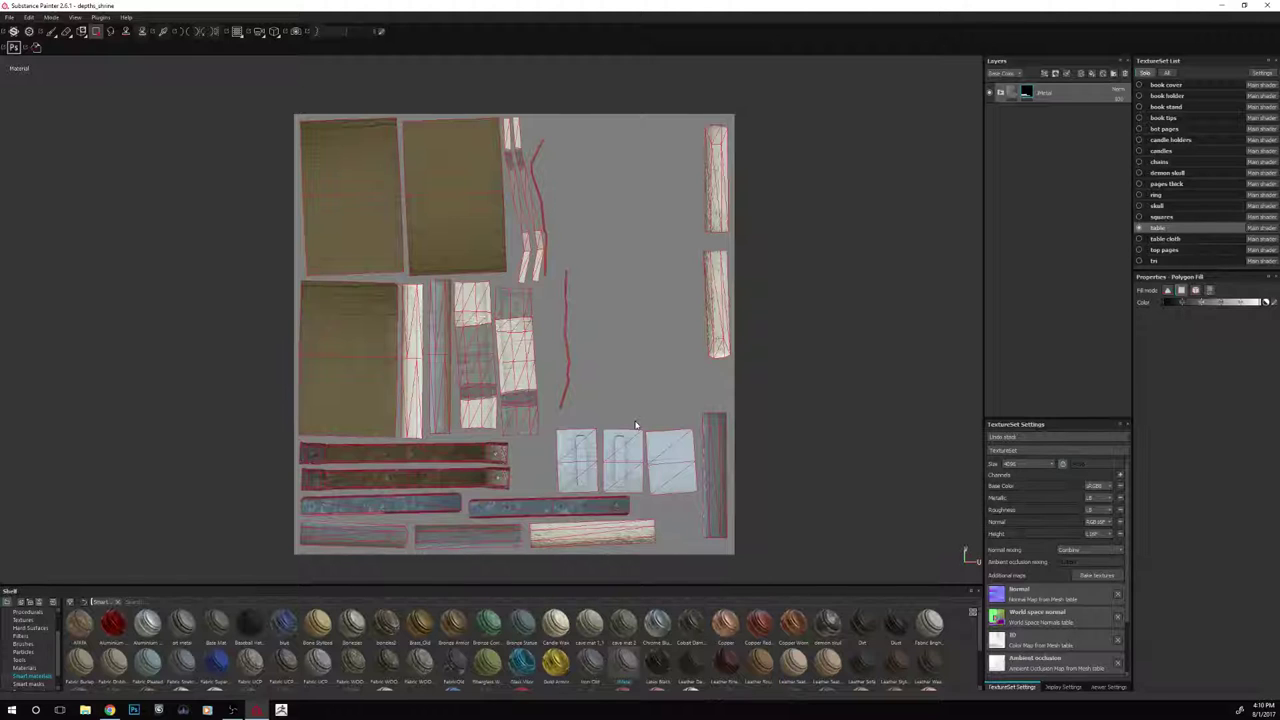
{"action": "key", "text": "F2"}
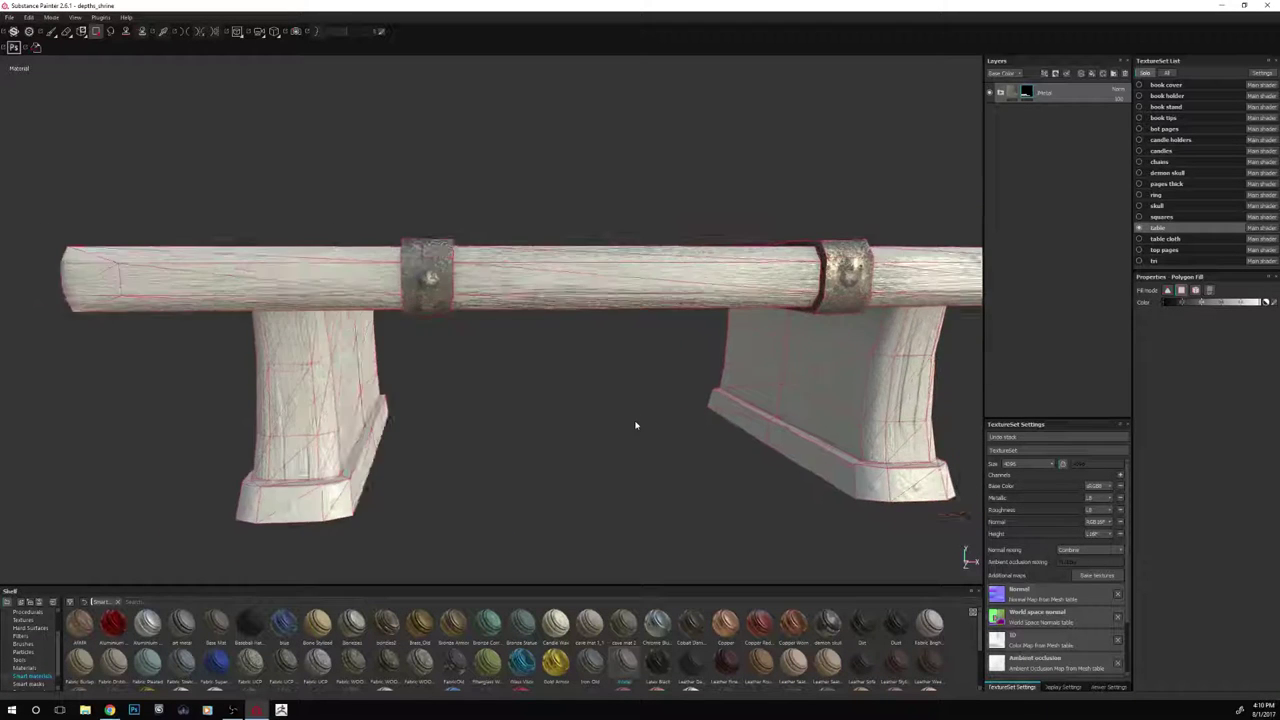
Switch to the Paint brush and inspect the table's metal straps and wood from below, the front and above
{"action": "left_click_drag", "start_coordinate": [635, 425], "coordinate": [366, 287], "text": "alt"}
{"action": "scroll", "coordinate": [530, 409], "scroll_direction": "up", "scroll_amount": 3}
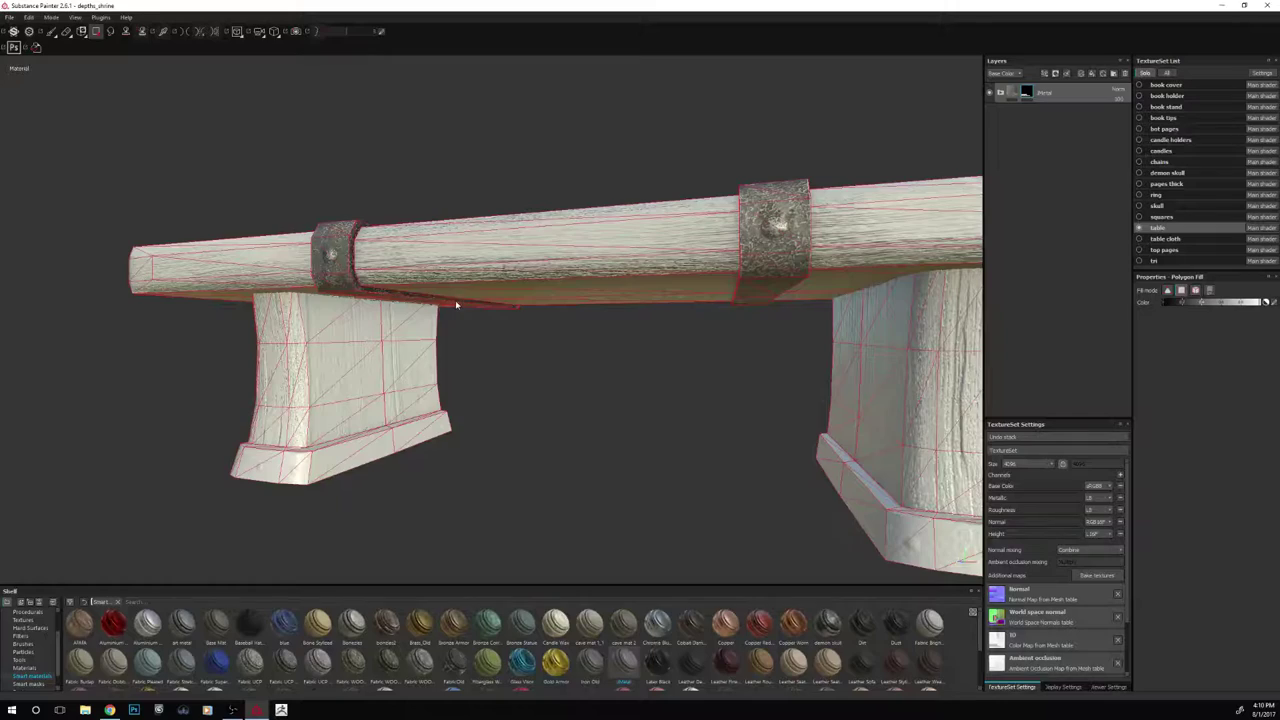
{"action": "left_click_drag", "start_coordinate": [565, 402], "coordinate": [138, 443], "text": "alt"}
{"action": "left_click_drag", "start_coordinate": [208, 470], "coordinate": [474, 453], "text": "alt"}
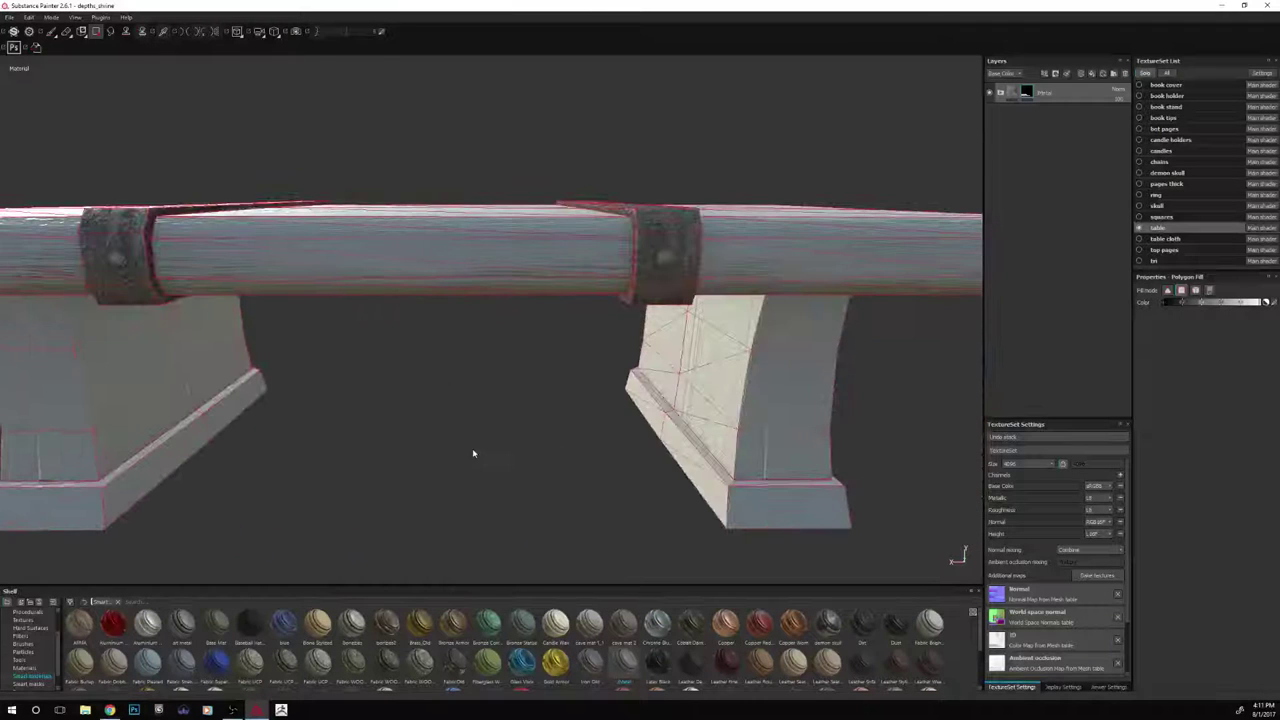
{"action": "left_click", "coordinate": [52, 33]}
{"action": "scroll", "coordinate": [420, 250], "scroll_direction": "down", "scroll_amount": 4}
{"action": "mouse_move", "coordinate": [420, 250]}
{"action": "left_mouse_down", "text": "alt"}
{"action": "mouse_move", "coordinate": [500, 275]}
{"action": "mouse_move", "coordinate": [455, 265]}
{"action": "mouse_move", "coordinate": [570, 320]}
{"action": "mouse_move", "coordinate": [560, 240]}
{"action": "mouse_move", "coordinate": [515, 225]}
{"action": "mouse_move", "coordinate": [545, 280]}
{"action": "left_mouse_up", "text": "alt"}
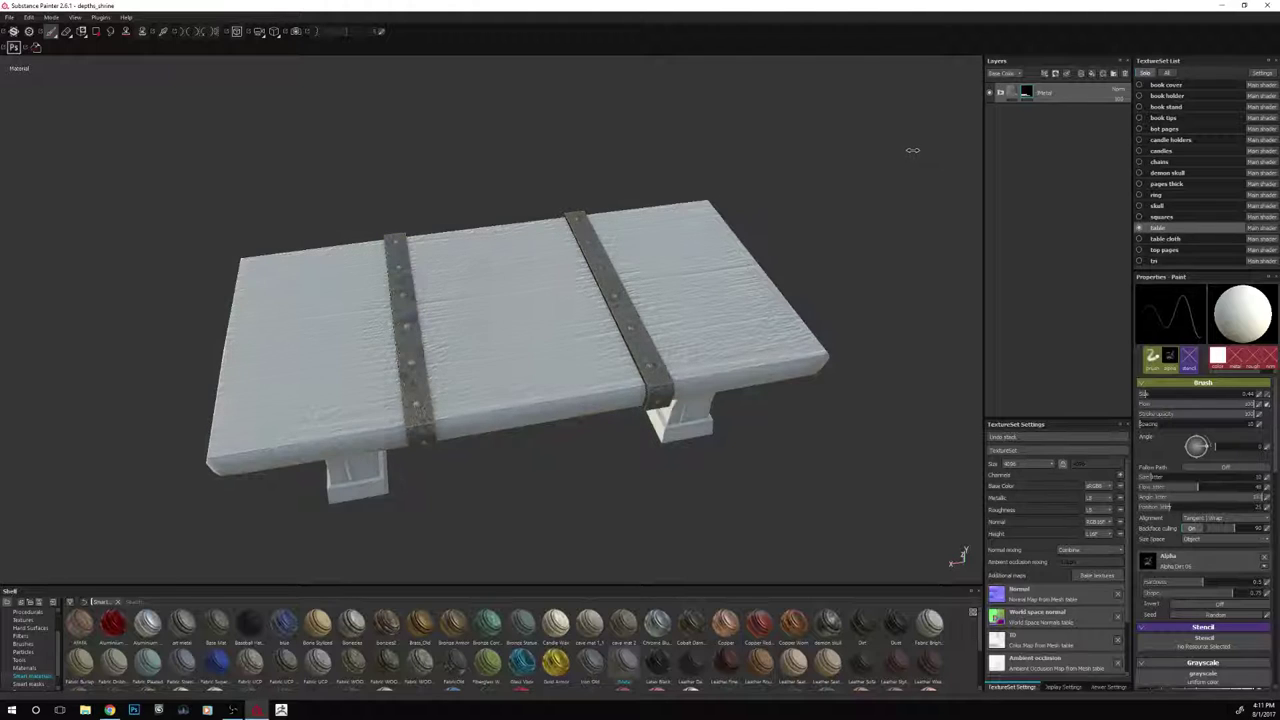
{"action": "left_click_drag", "start_coordinate": [886, 205], "coordinate": [922, 190], "text": "alt"}
{"action": "scroll", "coordinate": [750, 173], "scroll_direction": "up", "scroll_amount": 3}
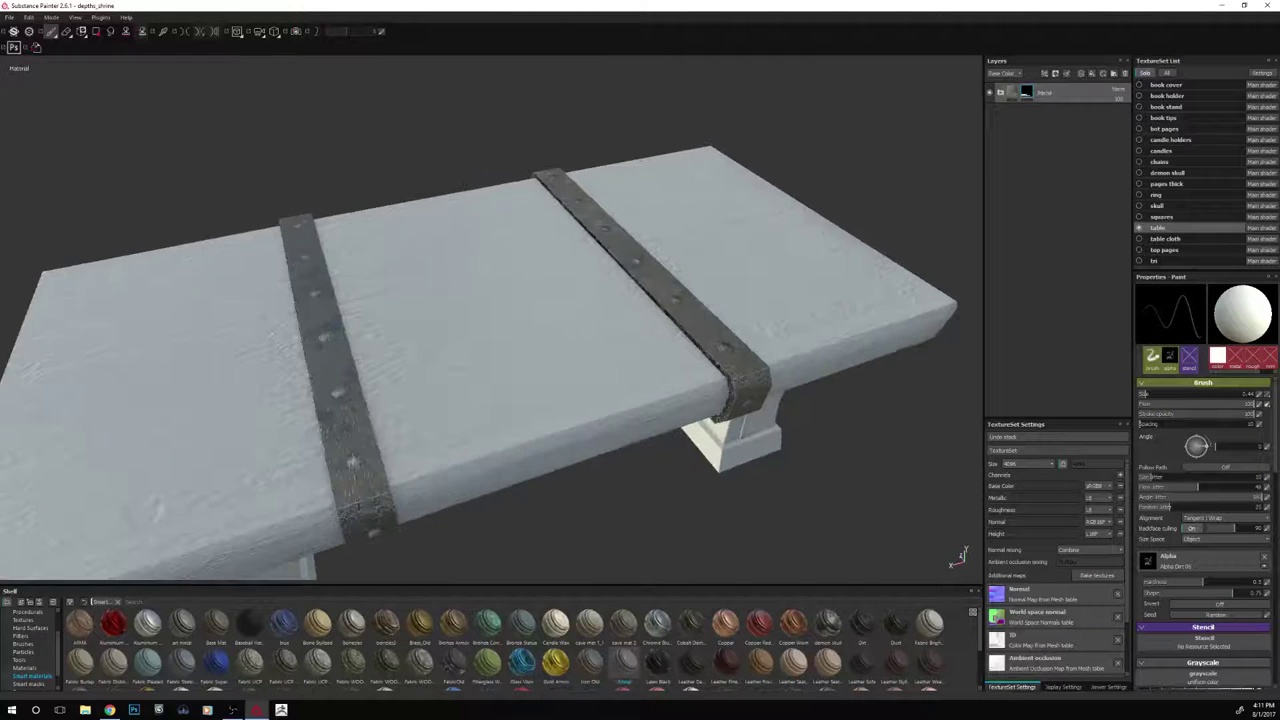
{"action": "scroll", "coordinate": [472, 151], "scroll_direction": "down", "scroll_amount": 3}
{"action": "left_click_drag", "start_coordinate": [472, 151], "coordinate": [440, 238], "text": "alt"}
{"action": "left_click_drag", "start_coordinate": [866, 186], "coordinate": [855, 192], "text": "alt"}
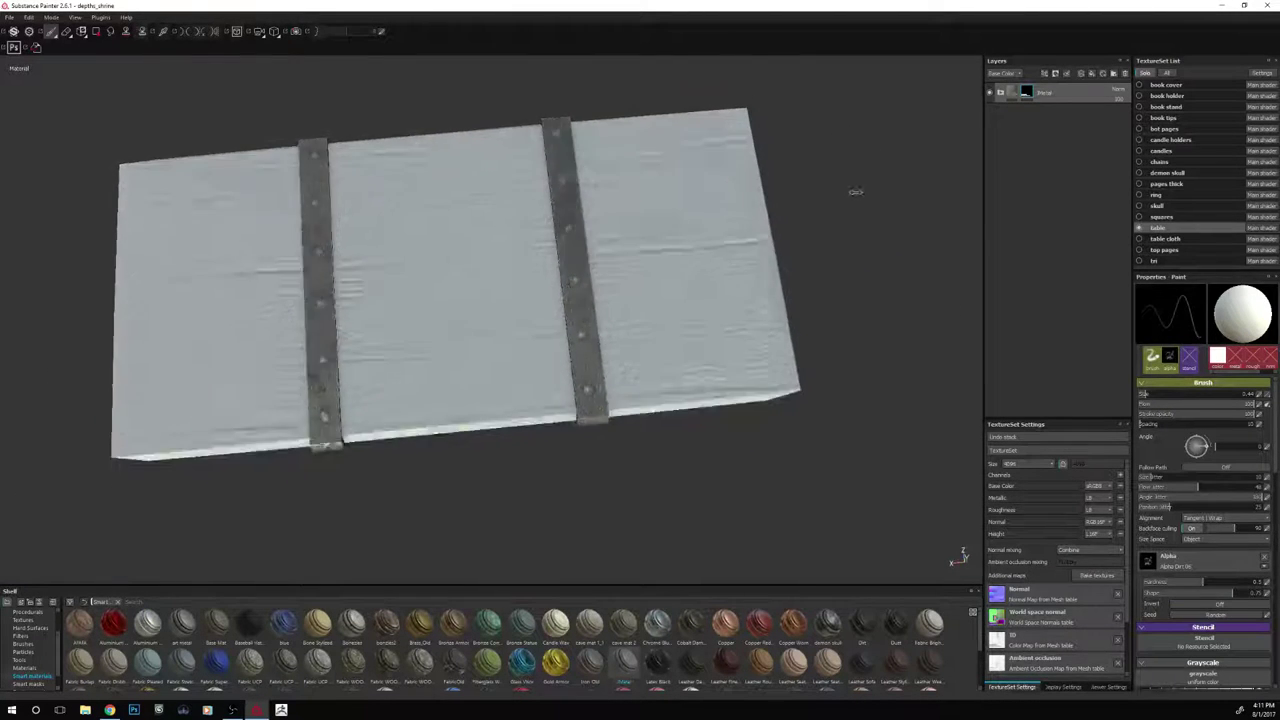
Increase the dirt on the table's metal straps with the MG Dirt generator in the mask of Fill layer 1
{"action": "left_click", "coordinate": [1001, 92]}
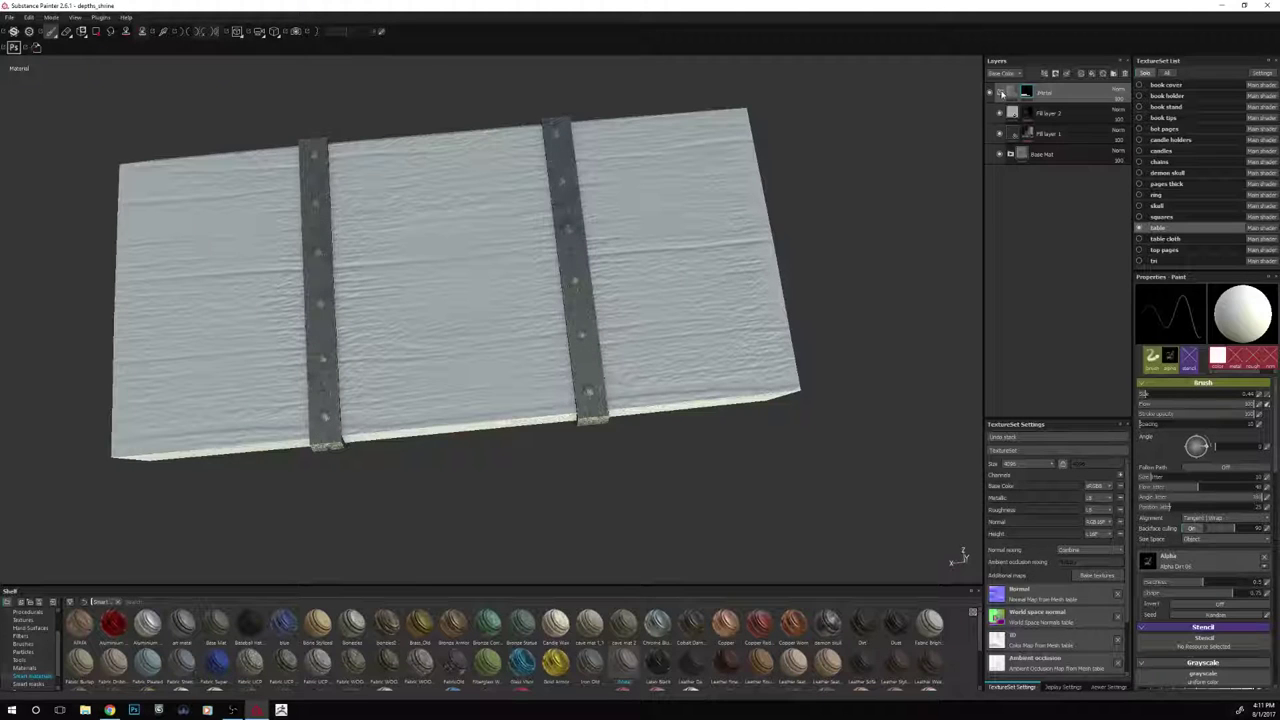
{"action": "left_click", "coordinate": [1027, 134]}
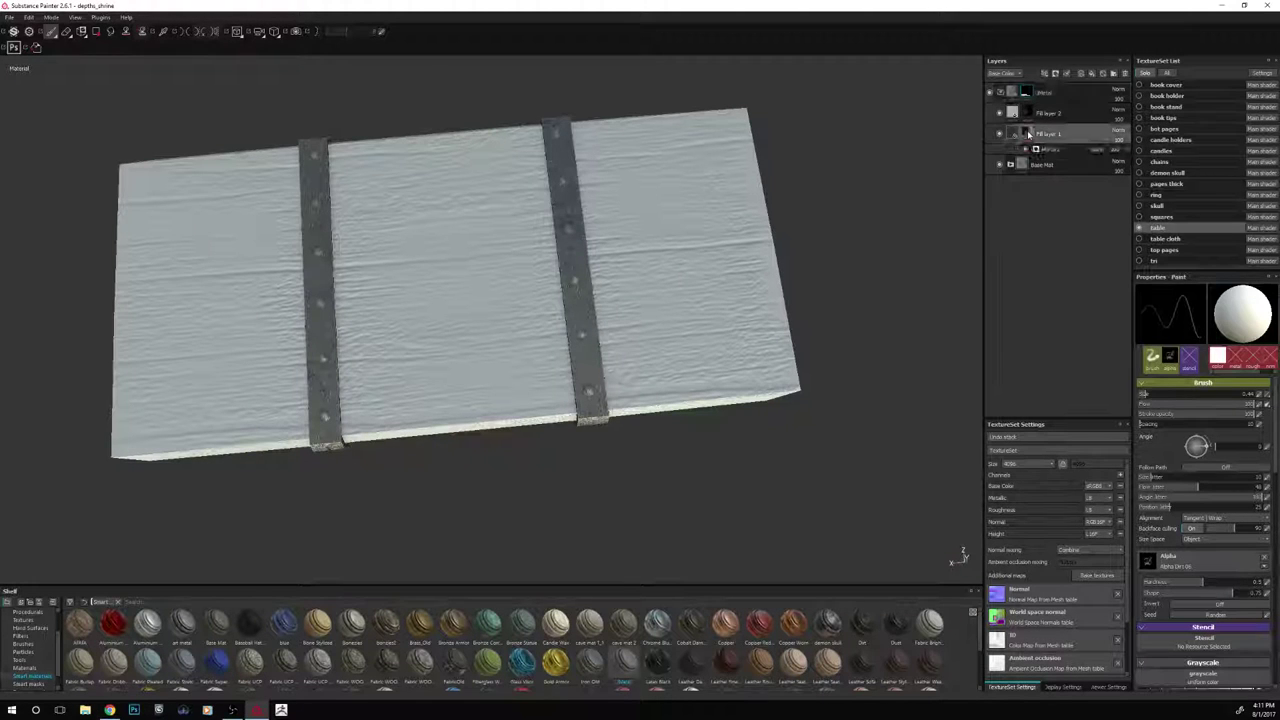
{"action": "left_click", "coordinate": [1048, 150]}
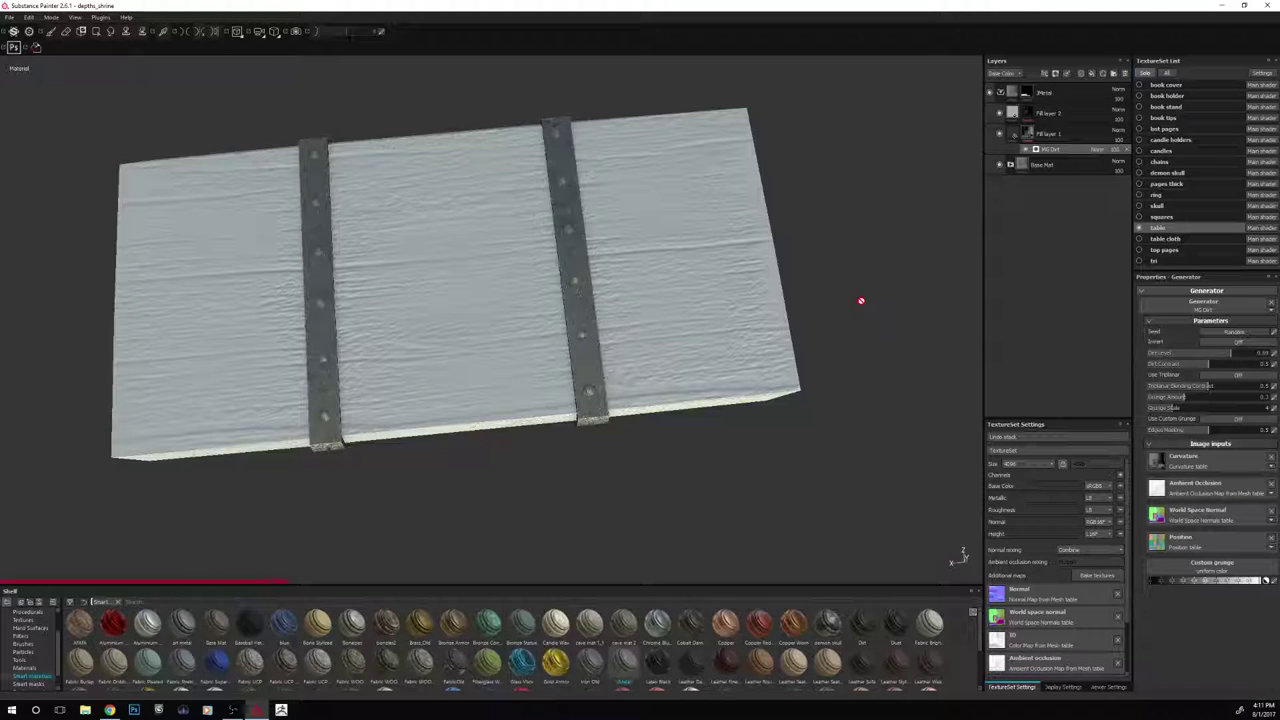
{"action": "mouse_move", "coordinate": [869, 423]}
{"action": "left_mouse_down", "text": "alt"}
{"action": "mouse_move", "coordinate": [889, 300]}
{"action": "mouse_move", "coordinate": [866, 429]}
{"action": "mouse_move", "coordinate": [869, 331]}
{"action": "mouse_move", "coordinate": [862, 404]}
{"action": "mouse_move", "coordinate": [880, 409]}
{"action": "left_mouse_up", "text": "alt"}
{"action": "scroll", "coordinate": [860, 393], "scroll_direction": "up", "scroll_amount": 3}
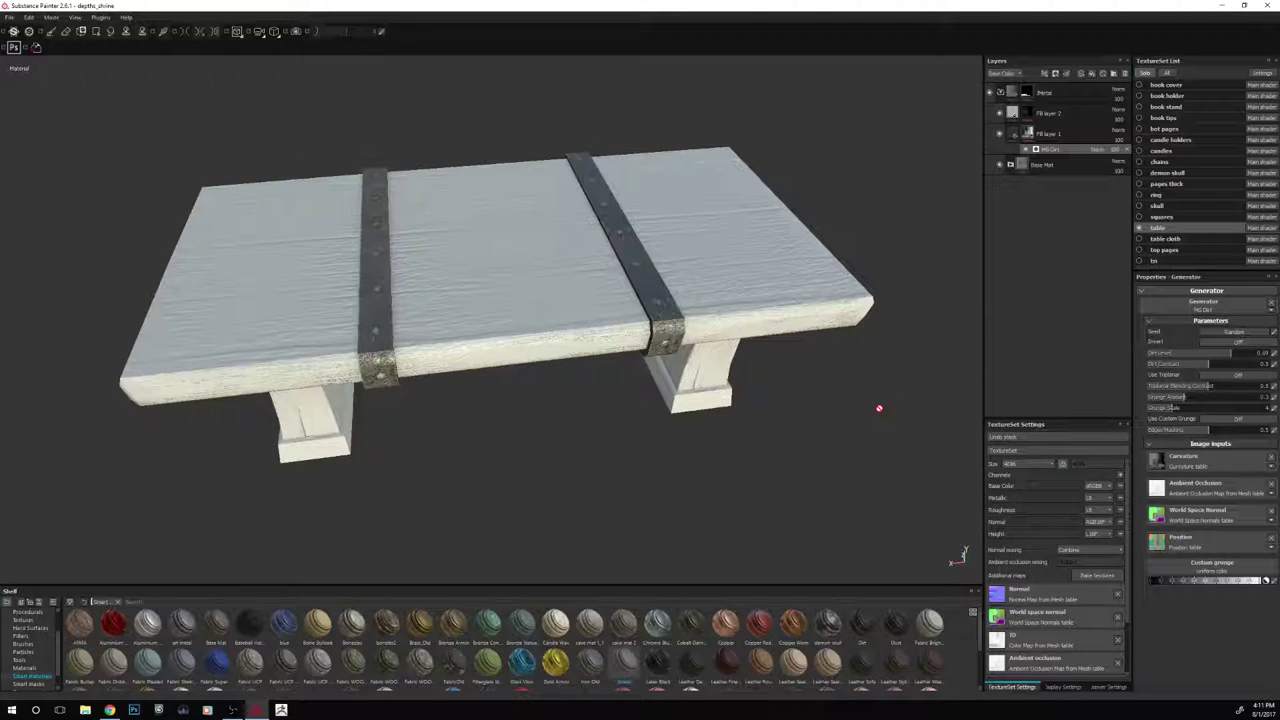
Switch to ZBrush, dismiss LightBox and reinitialize the program
{"action": "left_click", "coordinate": [284, 712]}
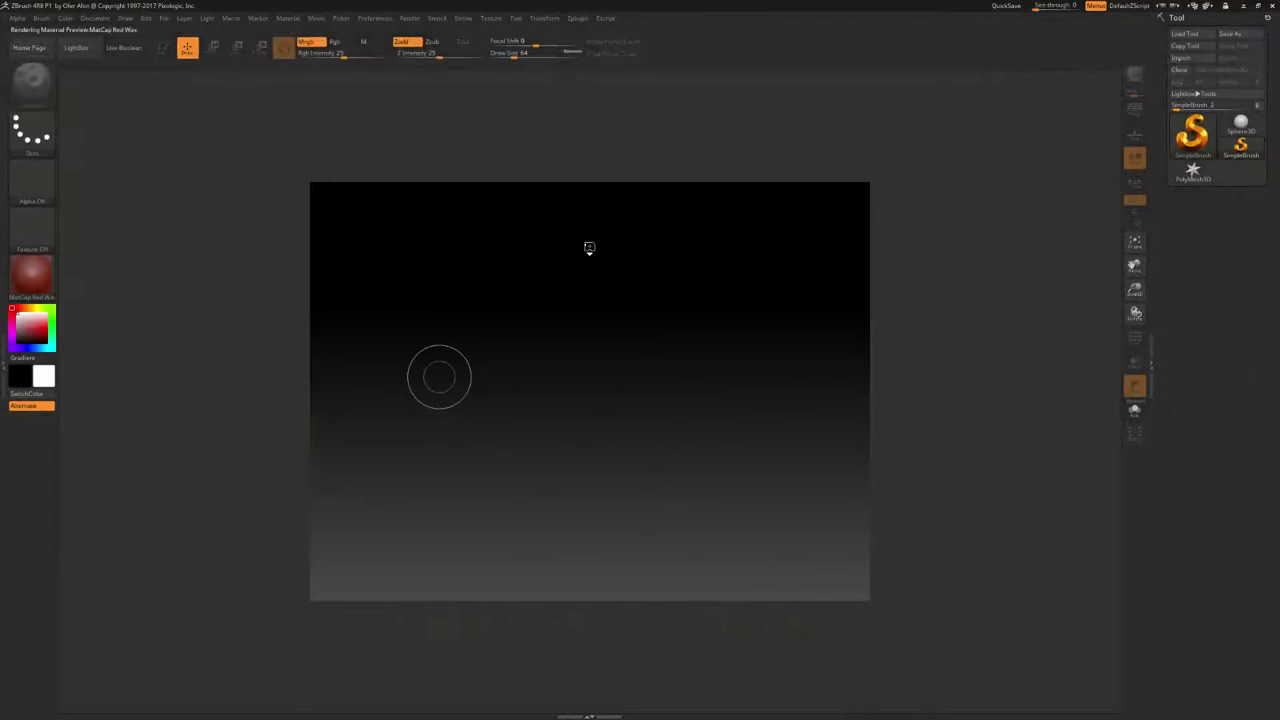
{"action": "key", "text": "comma"}
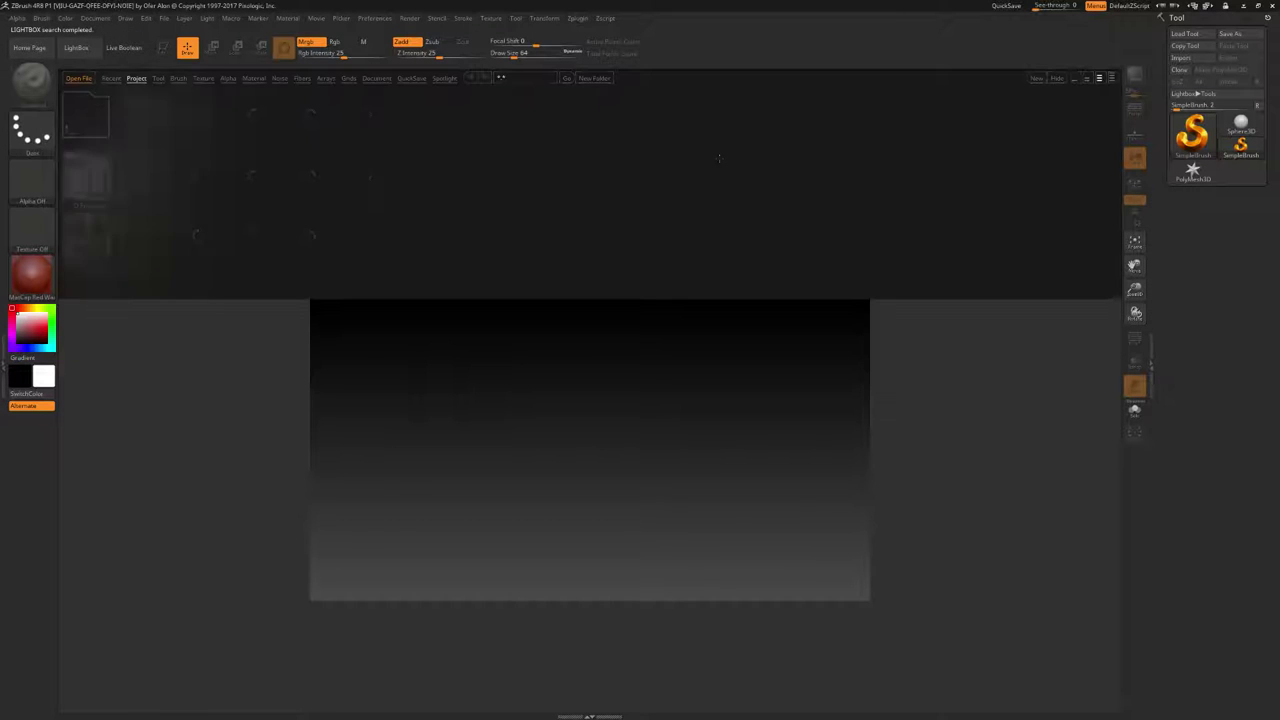
{"action": "left_click", "coordinate": [1058, 78]}
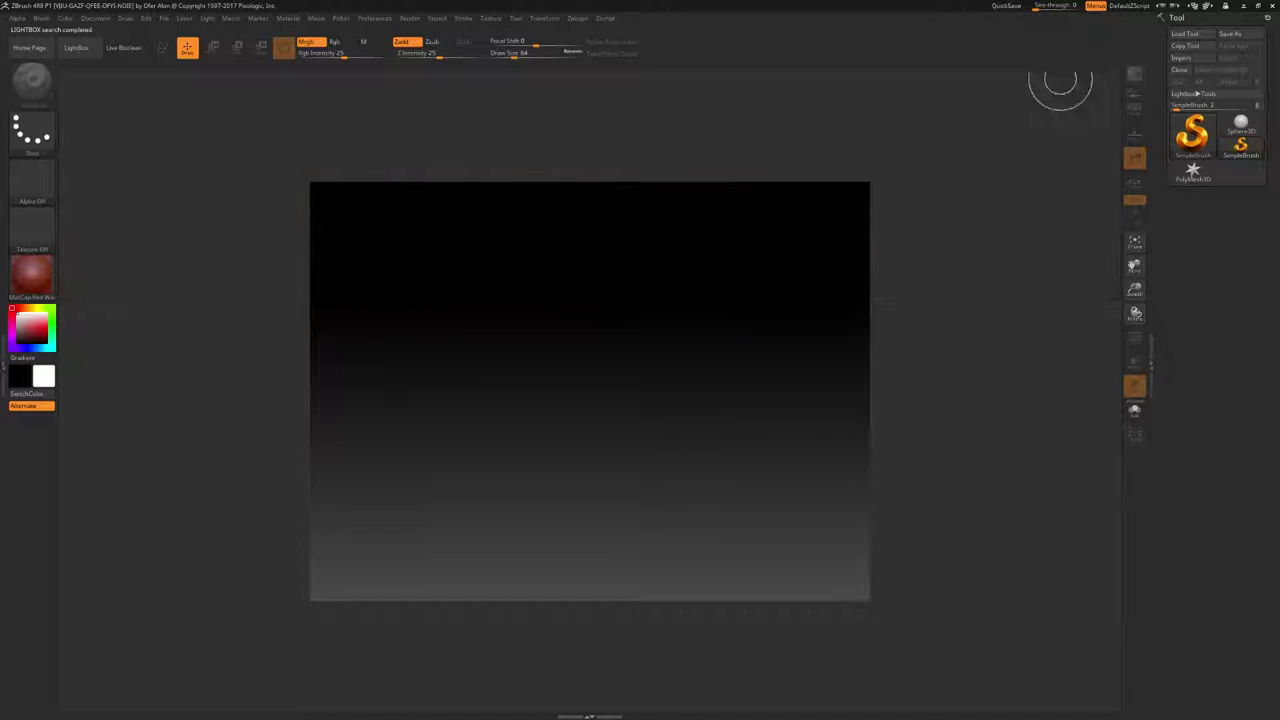
{"action": "left_click", "coordinate": [375, 18]}
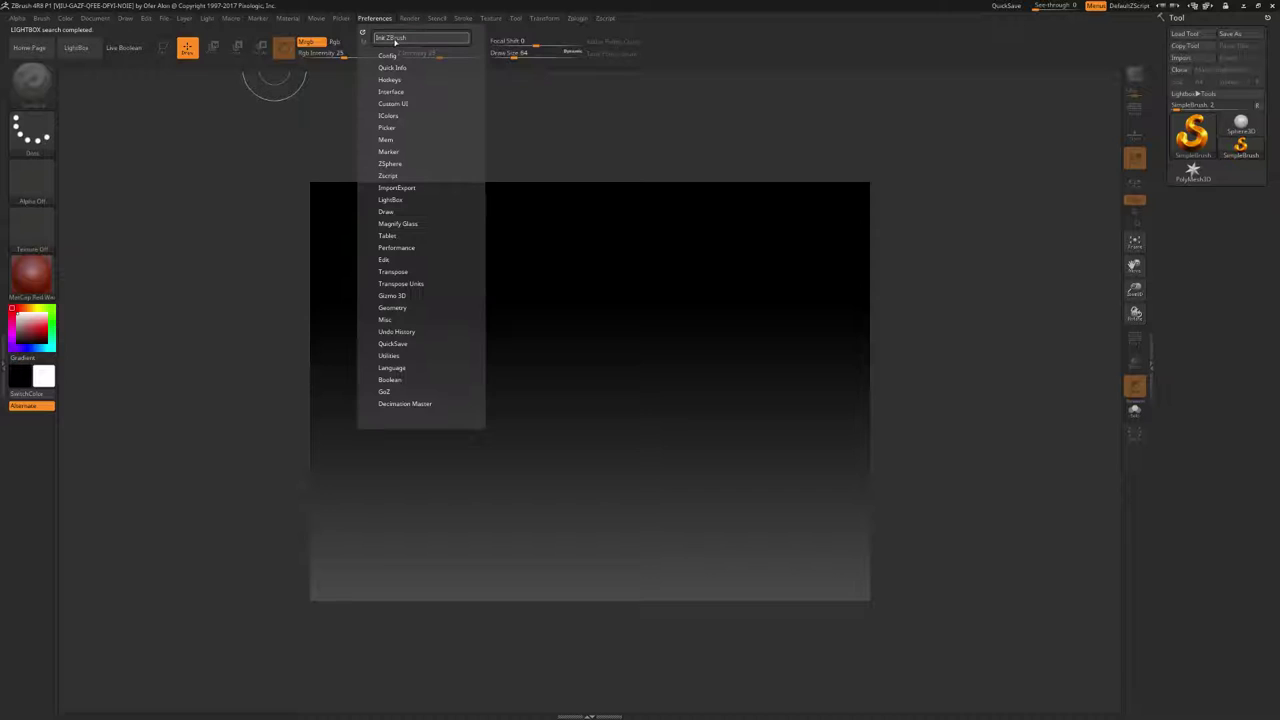
{"action": "left_click", "coordinate": [420, 37]}
{"action": "left_click", "coordinate": [678, 397]}
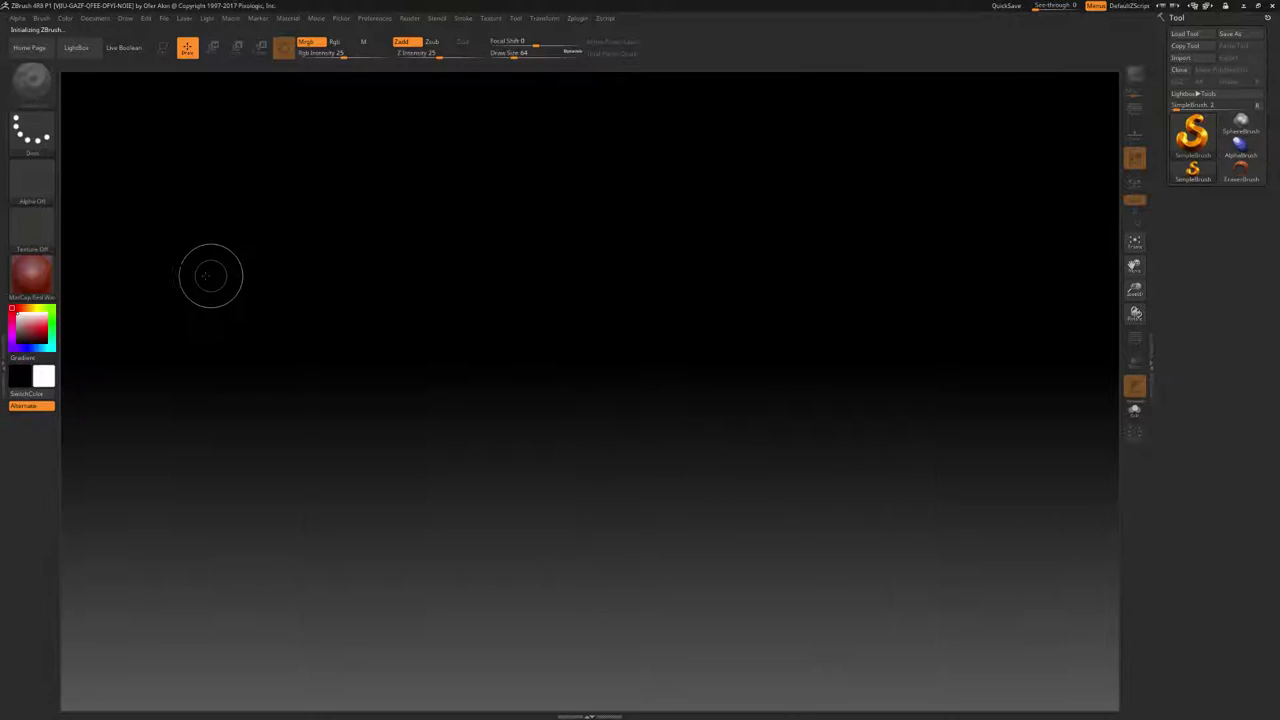
Load the shrine tool with the JON'S MATCAP material, draw it on the canvas and enter Edit mode
{"action": "left_click", "coordinate": [33, 274]}
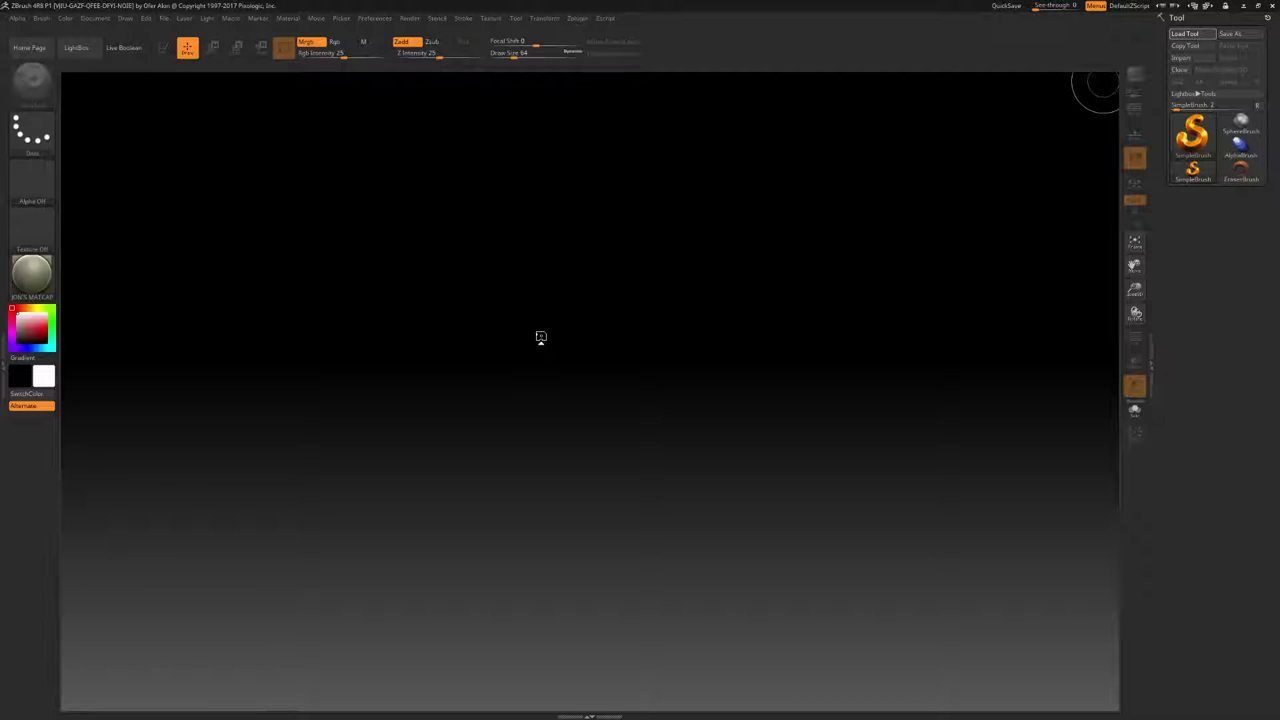
{"action": "left_click_drag", "start_coordinate": [540, 335], "coordinate": [541, 538]}
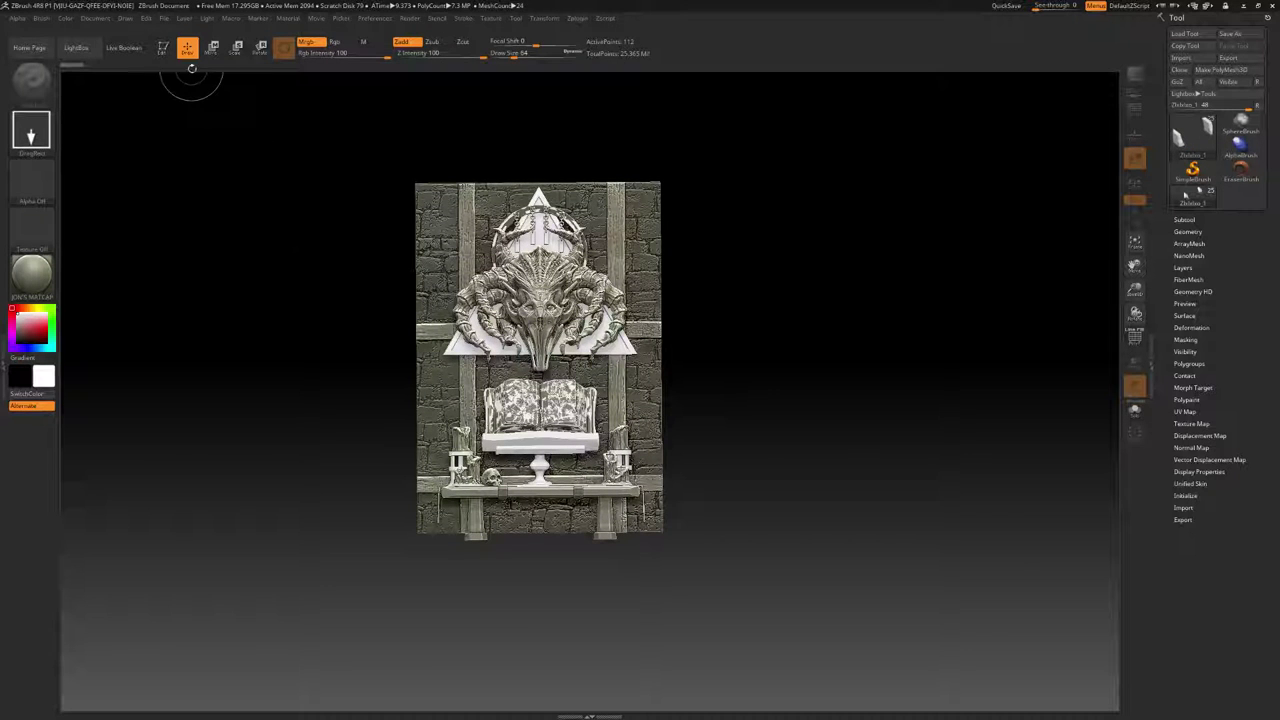
{"action": "left_click", "coordinate": [163, 48]}
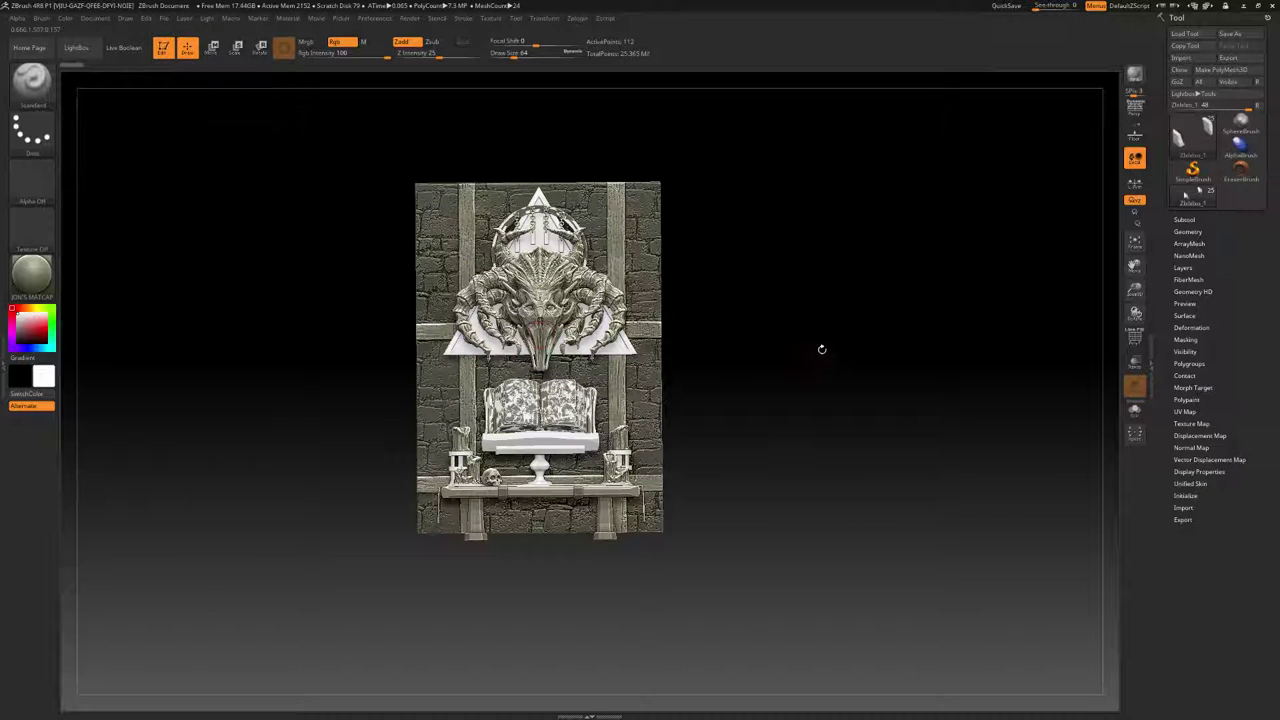
Select the tabletop subtool and isolate it with Solo mode
{"action": "left_click_drag", "start_coordinate": [820, 349], "coordinate": [799, 330]}
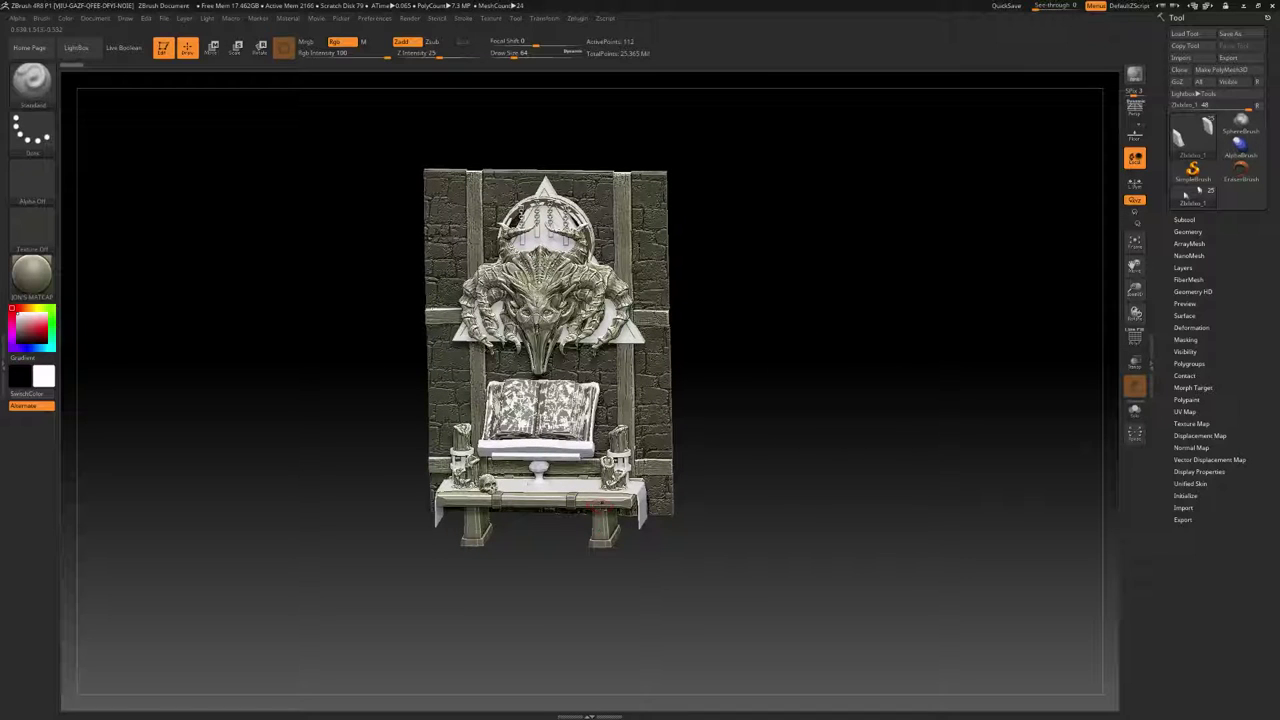
{"action": "left_click", "coordinate": [598, 505], "text": "alt"}
{"action": "left_click", "coordinate": [1134, 411]}
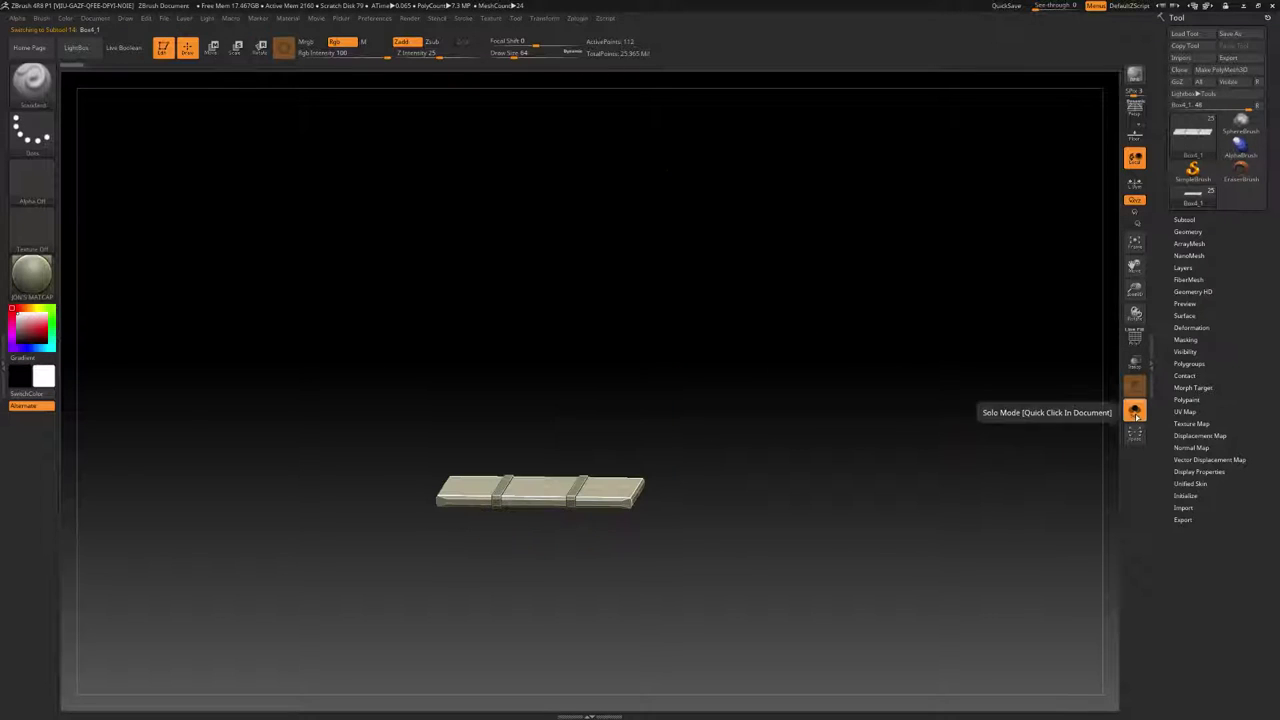
{"action": "left_click_drag", "start_coordinate": [700, 361], "coordinate": [760, 399], "text": "alt"}
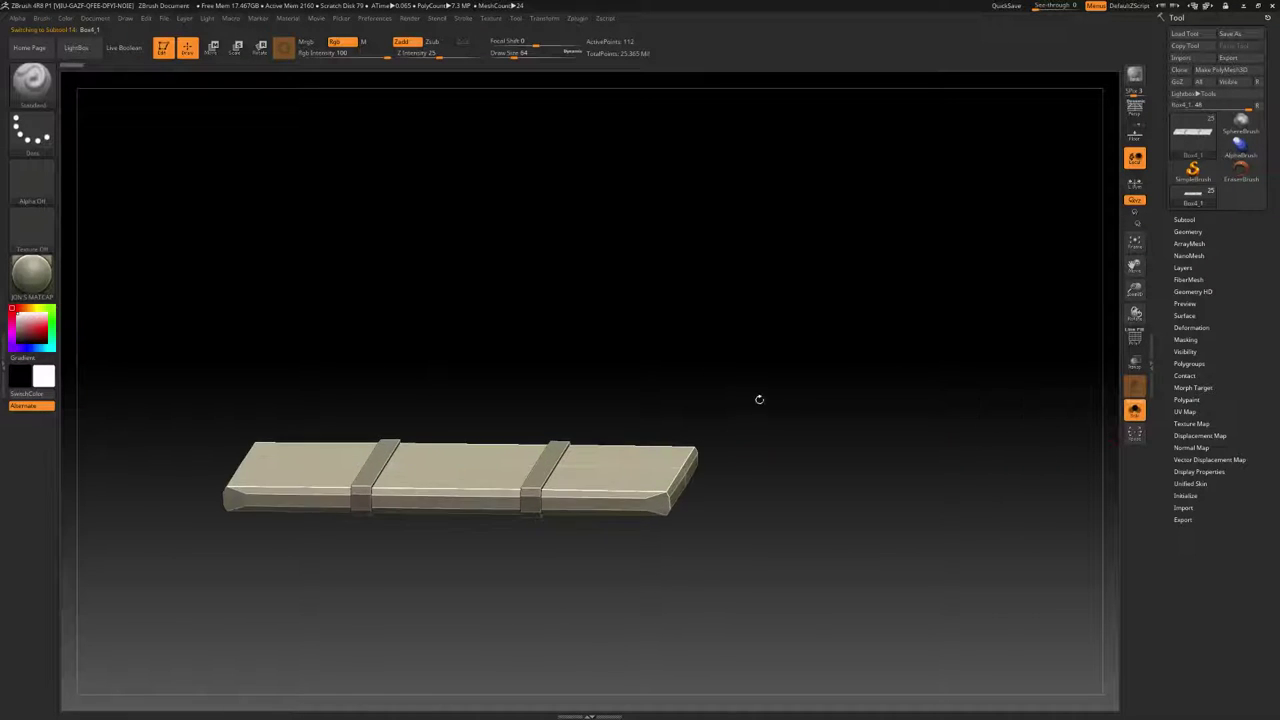
Raise the tabletop's geometry subdivision level to SDiv 8
{"action": "left_click", "coordinate": [1188, 231]}
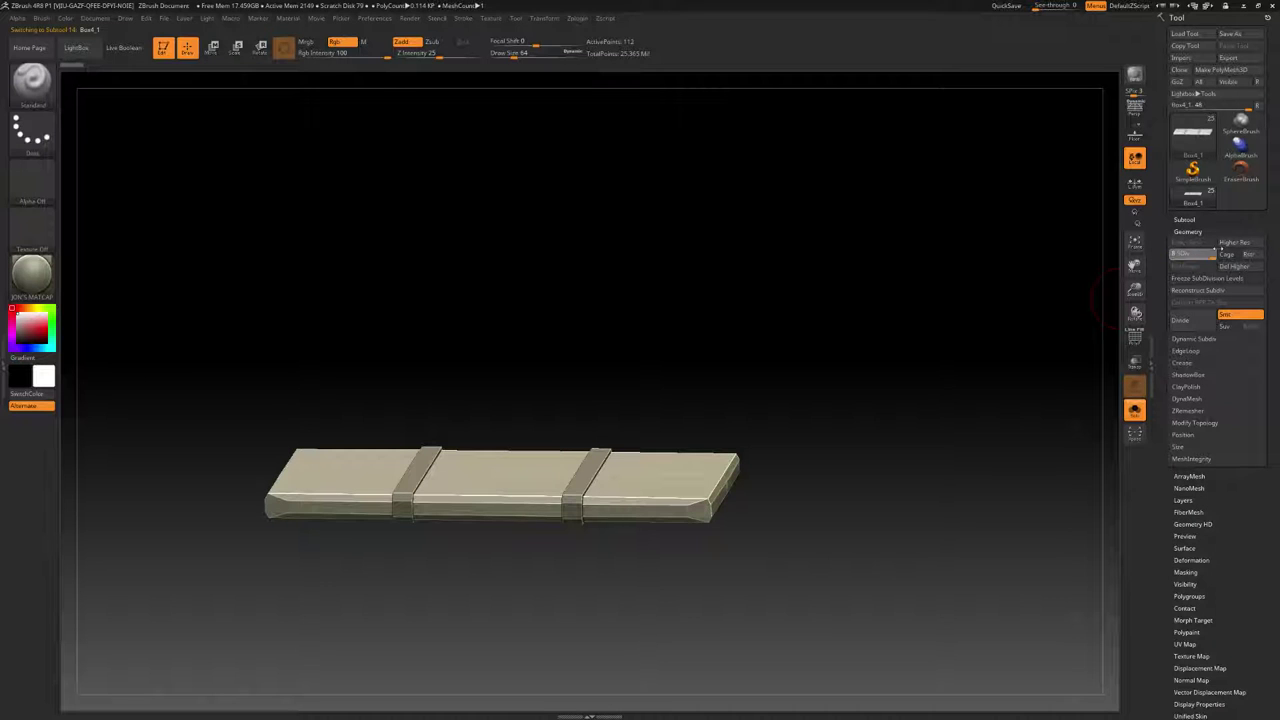
{"action": "left_click", "coordinate": [1217, 251]}
{"action": "mouse_move", "coordinate": [769, 374]}
{"action": "left_mouse_down"}
{"action": "mouse_move", "coordinate": [782, 269]}
{"action": "mouse_move", "coordinate": [771, 309]}
{"action": "mouse_move", "coordinate": [694, 297]}
{"action": "mouse_move", "coordinate": [600, 334]}
{"action": "mouse_move", "coordinate": [480, 210]}
{"action": "mouse_move", "coordinate": [429, 97]}
{"action": "left_mouse_up"}
Set the Smooth brush's Focal Shift to -55 and its Z Intensity to 35
{"action": "key", "text": "space"}
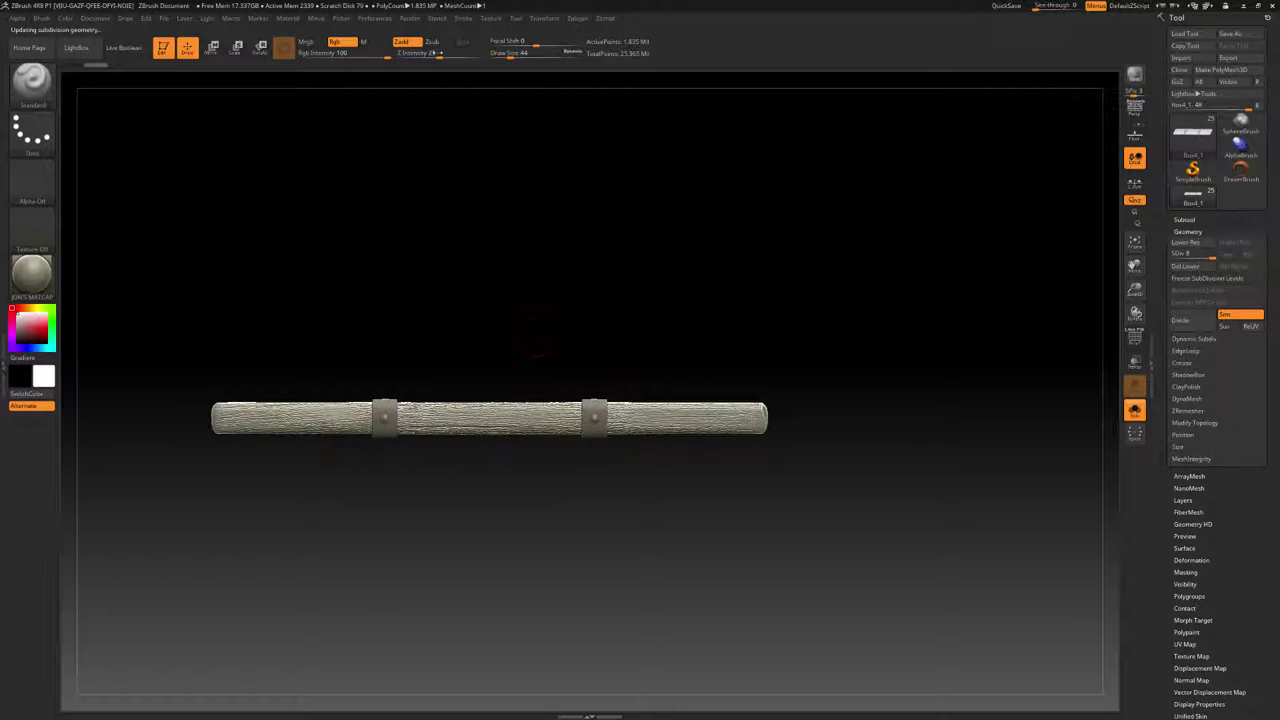
{"action": "key", "text": "shift"}
{"action": "left_click_drag", "start_coordinate": [446, 54], "coordinate": [438, 56]}
{"action": "left_click_drag", "start_coordinate": [405, 283], "coordinate": [432, 415]}
{"action": "key", "text": "shift"}
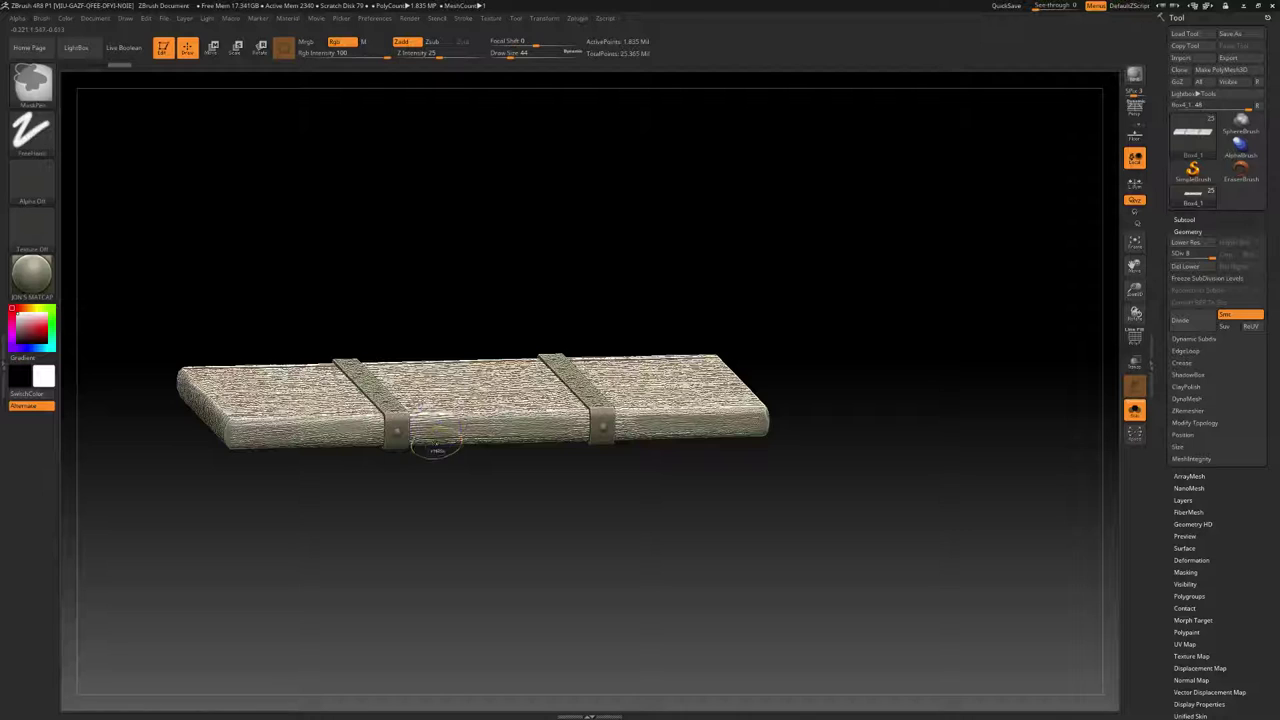
{"action": "key", "text": "space"}
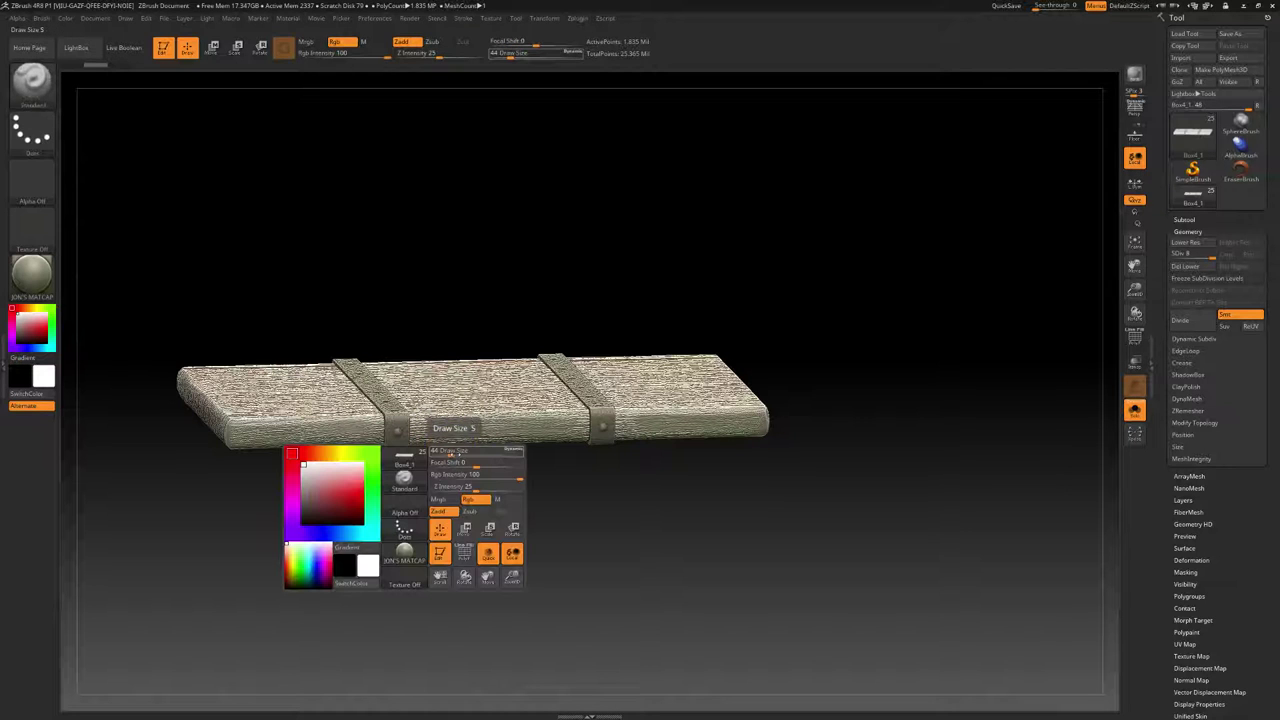
{"action": "key", "text": "shift"}
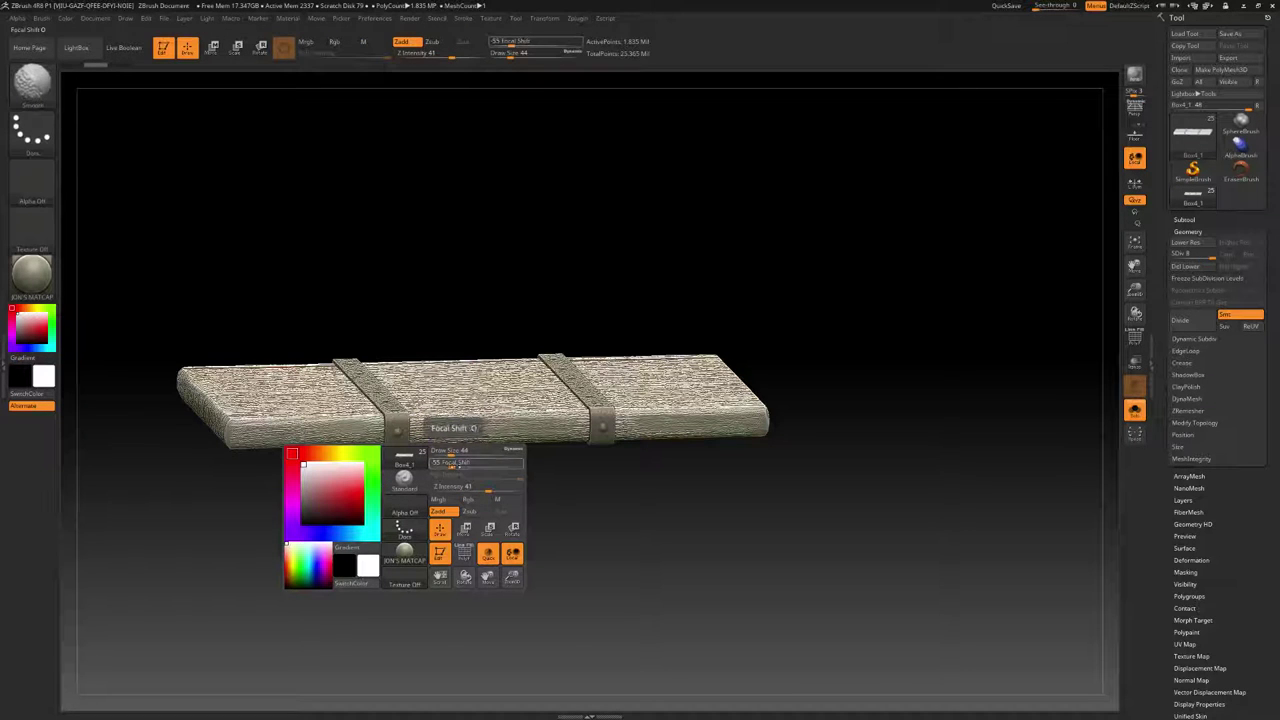
{"action": "key", "text": "shift"}
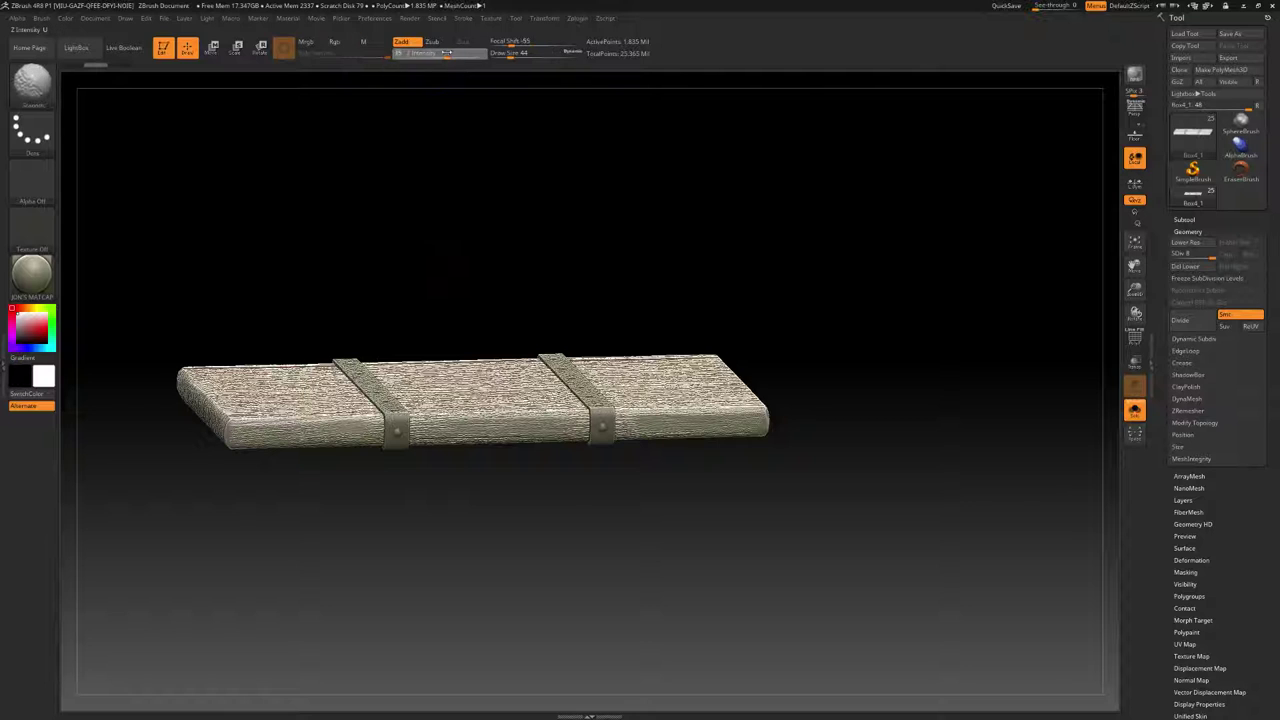
{"action": "left_click_drag", "start_coordinate": [446, 52], "coordinate": [444, 52]}
Smooth the wood grain along the tabletop's edges with the Smooth brush, checking it from several angles
{"action": "mouse_move", "coordinate": [428, 426]}
{"action": "left_mouse_down", "text": "shift"}
{"action": "mouse_move", "coordinate": [470, 428]}
{"action": "mouse_move", "coordinate": [450, 436]}
{"action": "left_mouse_up", "text": "shift"}
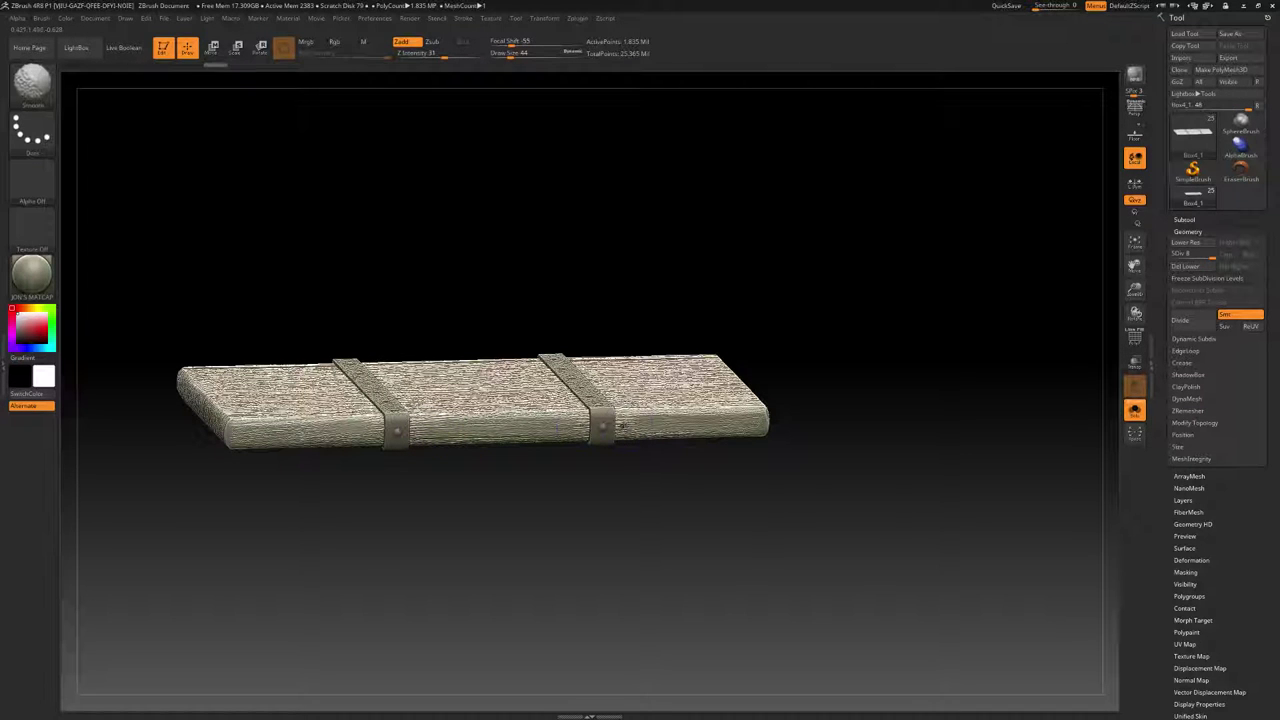
{"action": "left_click_drag", "start_coordinate": [814, 357], "coordinate": [555, 590]}
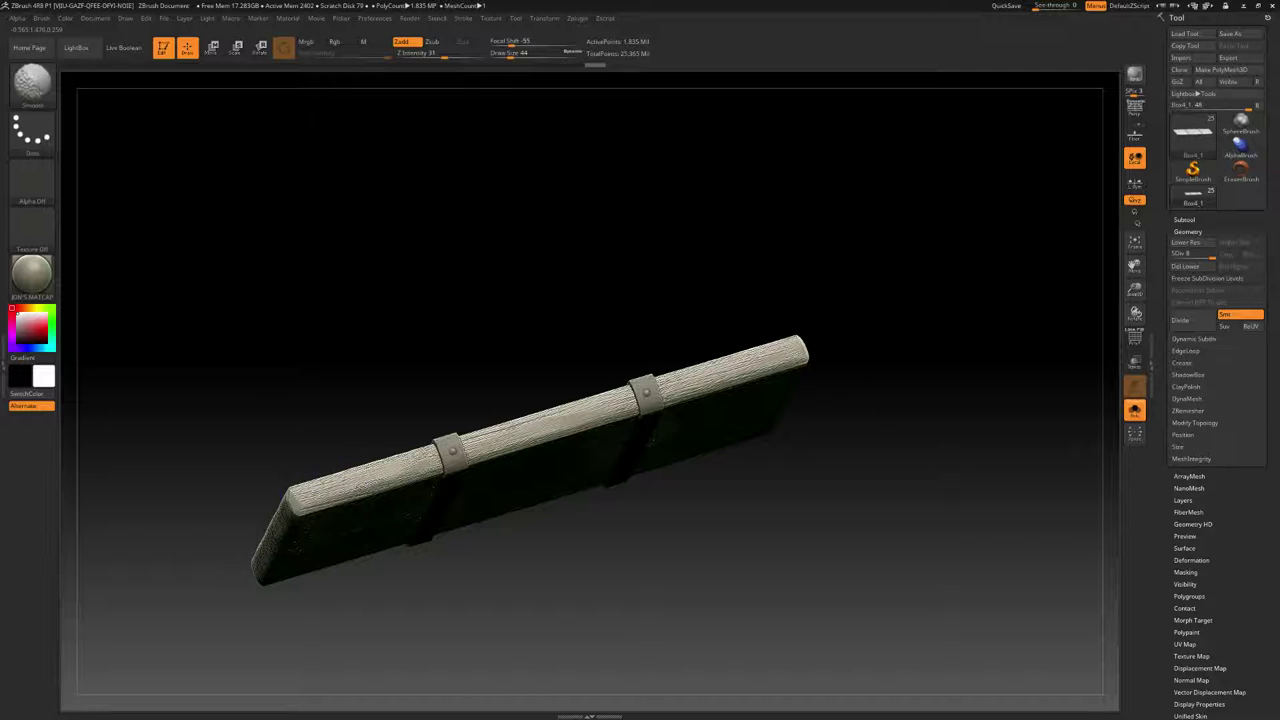
{"action": "left_click_drag", "start_coordinate": [464, 405], "coordinate": [446, 520]}
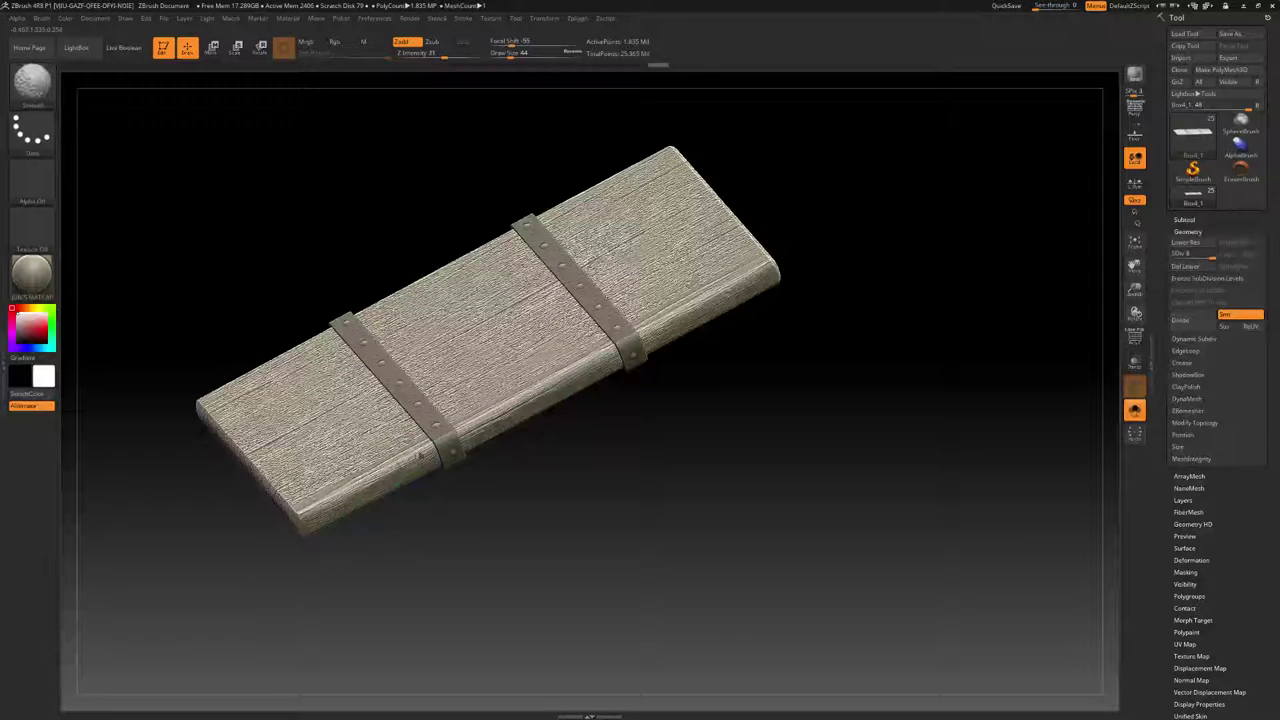
{"action": "mouse_move", "coordinate": [531, 531]}
{"action": "left_mouse_down"}
{"action": "mouse_move", "coordinate": [598, 550]}
{"action": "mouse_move", "coordinate": [669, 303]}
{"action": "left_mouse_up"}
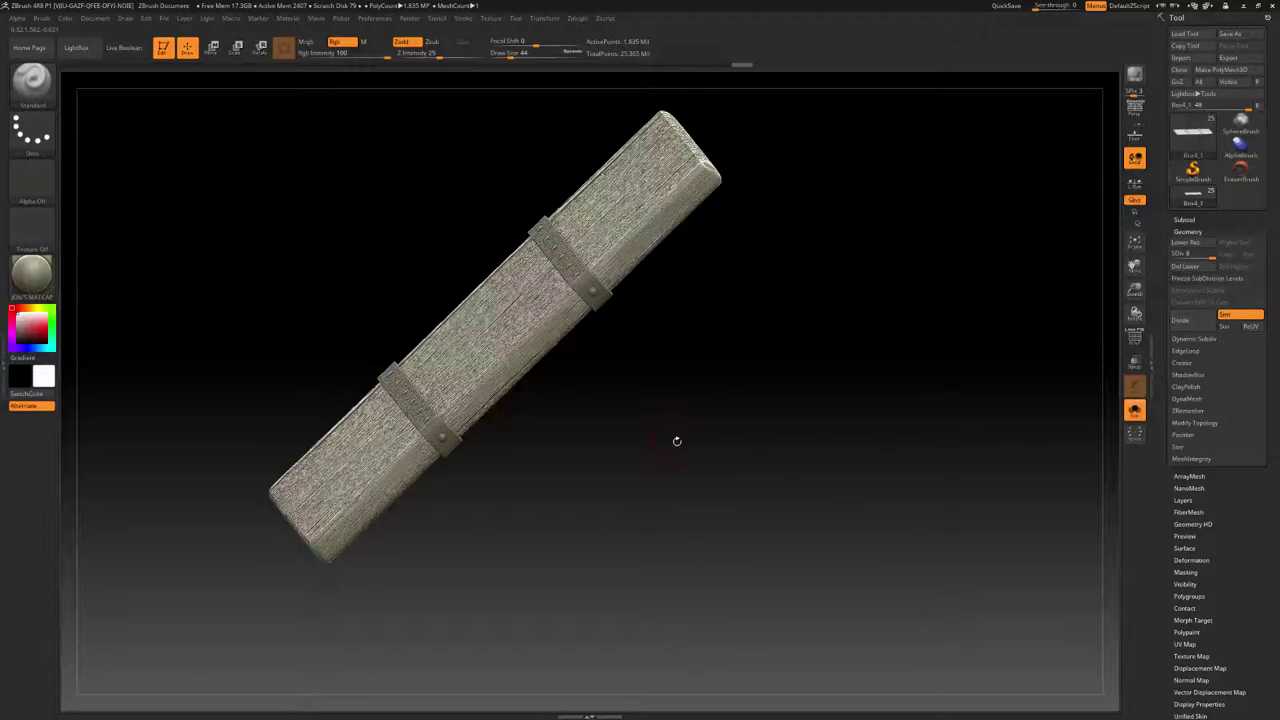
{"action": "mouse_move", "coordinate": [677, 441]}
{"action": "left_mouse_down"}
{"action": "mouse_move", "coordinate": [682, 335]}
{"action": "mouse_move", "coordinate": [687, 440]}
{"action": "mouse_move", "coordinate": [780, 450]}
{"action": "mouse_move", "coordinate": [597, 471]}
{"action": "mouse_move", "coordinate": [620, 503]}
{"action": "mouse_move", "coordinate": [536, 508]}
{"action": "mouse_move", "coordinate": [541, 604]}
{"action": "left_mouse_up"}
{"action": "mouse_move", "coordinate": [721, 447]}
{"action": "left_mouse_down"}
{"action": "mouse_move", "coordinate": [704, 414]}
{"action": "mouse_move", "coordinate": [755, 380]}
{"action": "mouse_move", "coordinate": [749, 369]}
{"action": "mouse_move", "coordinate": [753, 384]}
{"action": "left_mouse_up"}
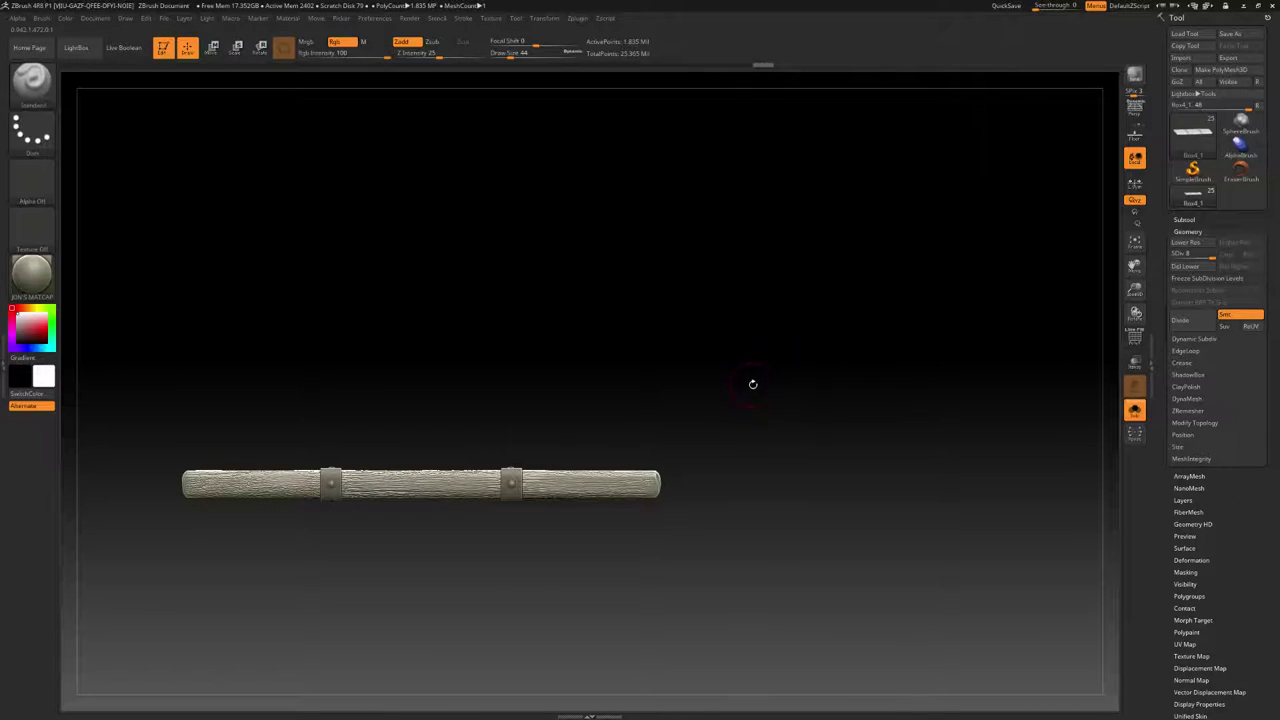
Set up the Standard brush with the DragRect stroke and the crack-shaped alpha, with Rgb turned off
{"action": "key", "text": "b"}
{"action": "key", "text": "s"}
{"action": "key", "text": "t"}
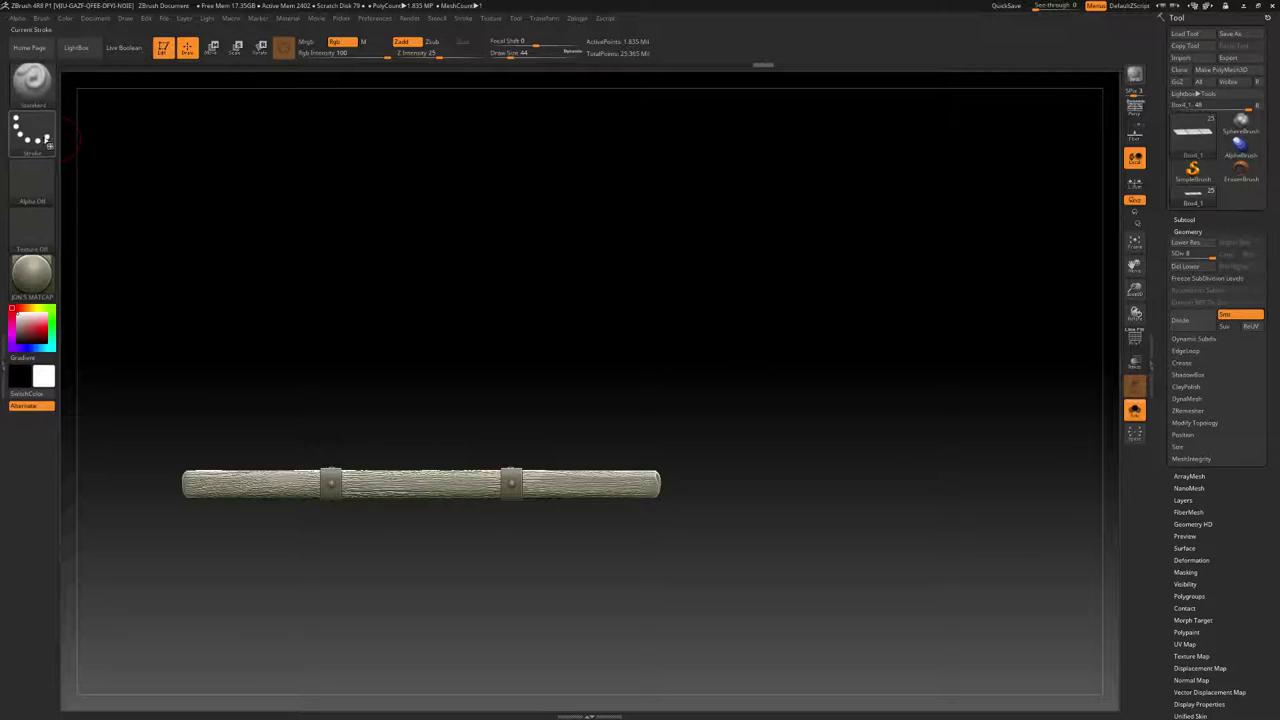
{"action": "left_click", "coordinate": [30, 133]}
{"action": "left_click", "coordinate": [140, 137]}
{"action": "left_click", "coordinate": [31, 182]}
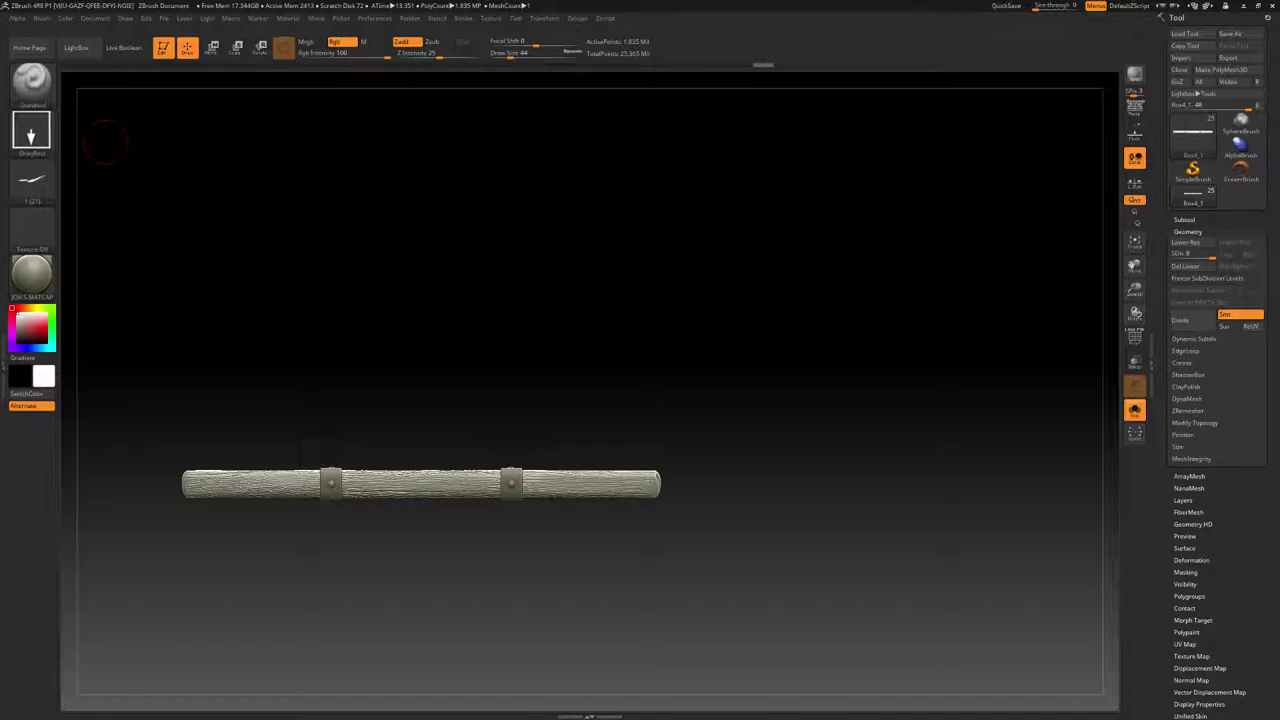
{"action": "left_click", "coordinate": [341, 43]}
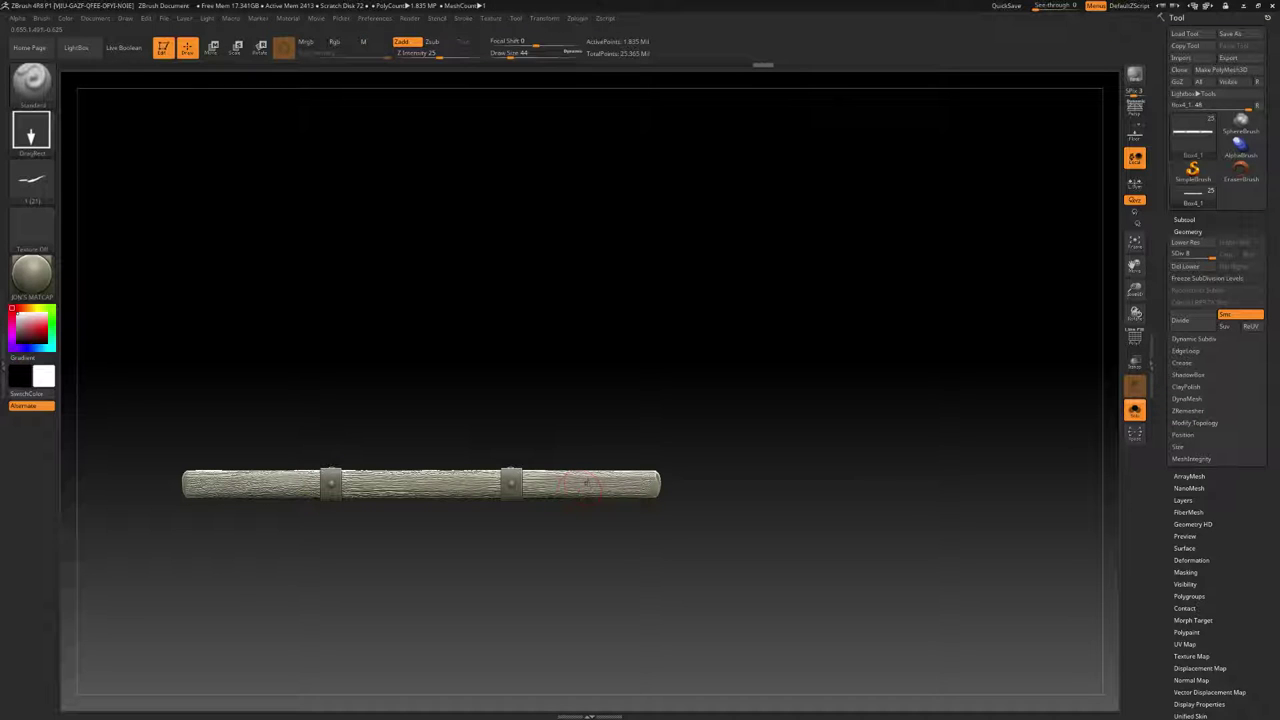
Try stamping the crack-shaped alpha on the tabletop and undo it
{"action": "left_click_drag", "start_coordinate": [630, 388], "coordinate": [643, 423]}
{"action": "key", "text": "ctrl+z"}
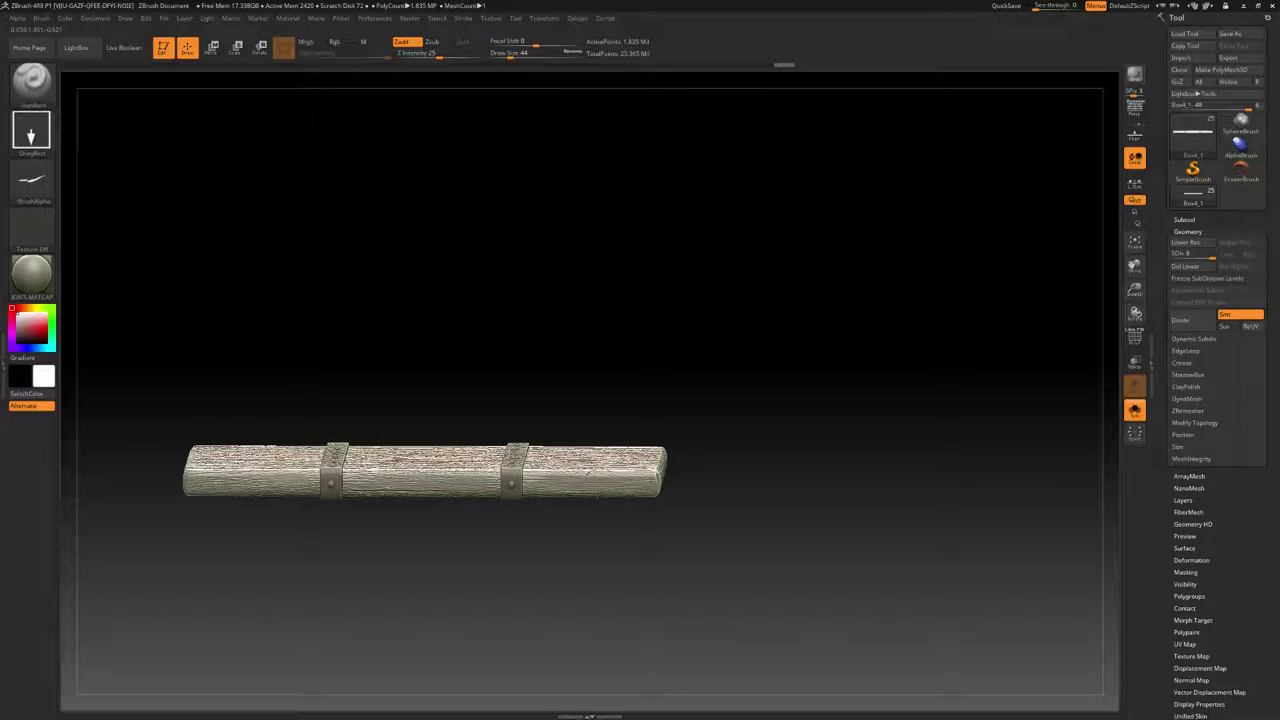
Show all of the shrine's subtools again and delete the tabletop's lower subdivision levels
{"action": "left_click_drag", "start_coordinate": [663, 397], "coordinate": [718, 437]}
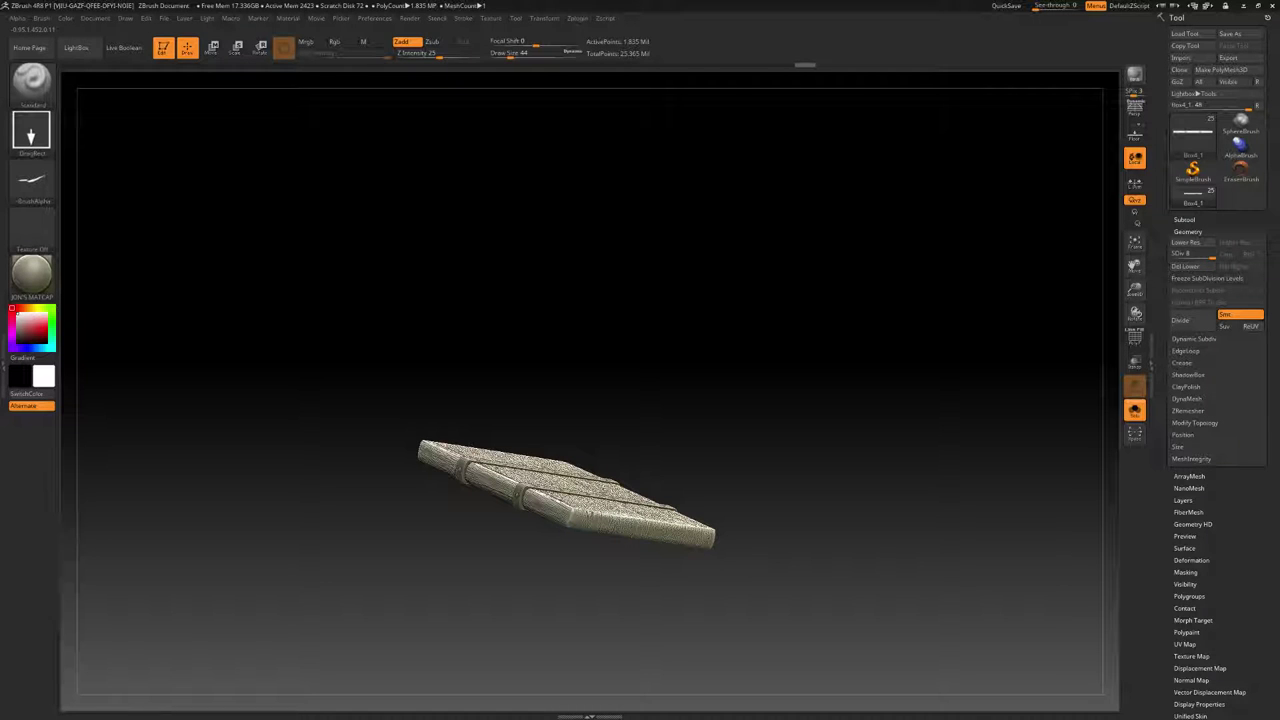
{"action": "mouse_move", "coordinate": [820, 388]}
{"action": "left_mouse_down"}
{"action": "mouse_move", "coordinate": [809, 431]}
{"action": "mouse_move", "coordinate": [774, 447]}
{"action": "mouse_move", "coordinate": [817, 369]}
{"action": "mouse_move", "coordinate": [734, 306]}
{"action": "mouse_move", "coordinate": [786, 403]}
{"action": "mouse_move", "coordinate": [790, 455]}
{"action": "mouse_move", "coordinate": [814, 420]}
{"action": "mouse_move", "coordinate": [806, 349]}
{"action": "left_mouse_up"}
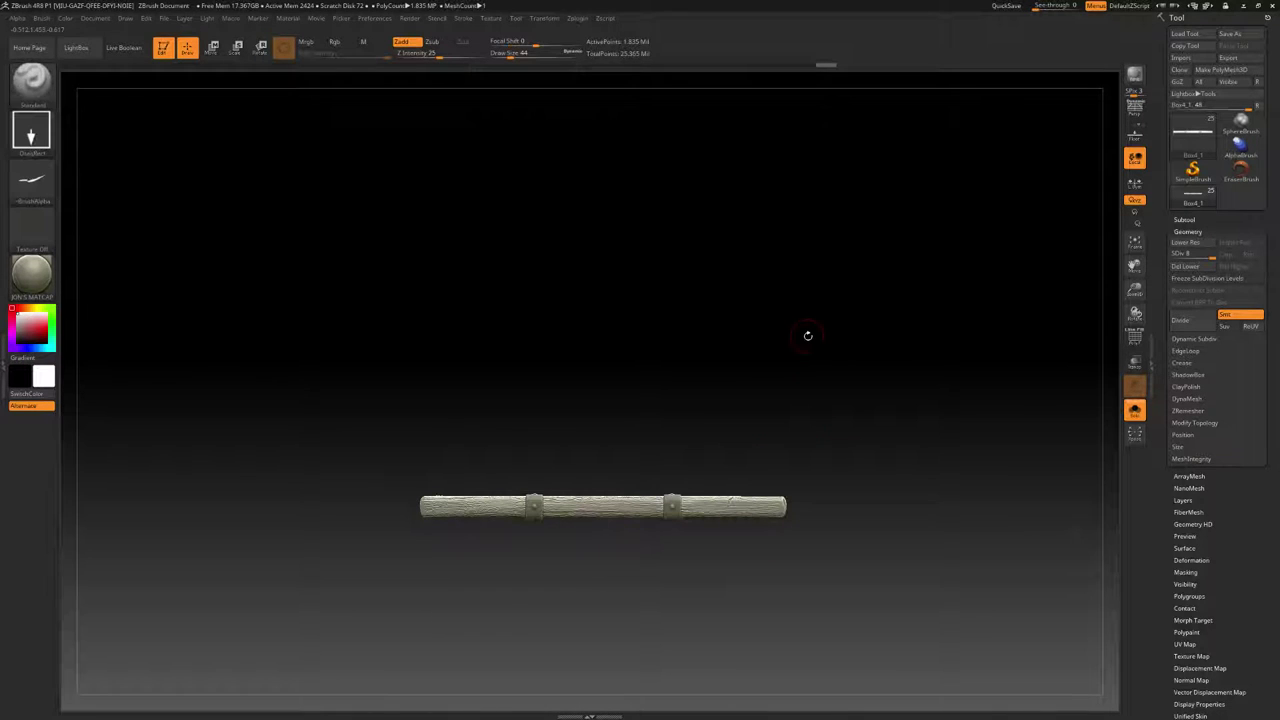
{"action": "left_click", "coordinate": [1135, 410]}
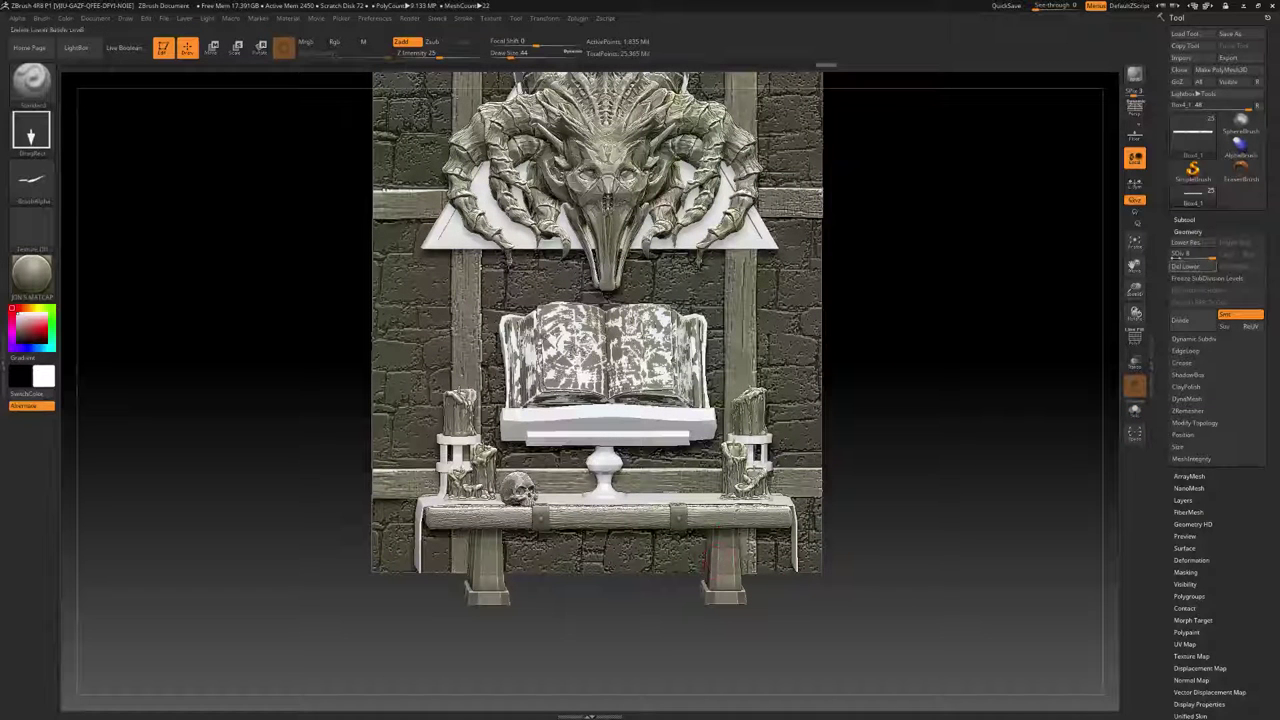
{"action": "left_click", "coordinate": [1186, 266]}
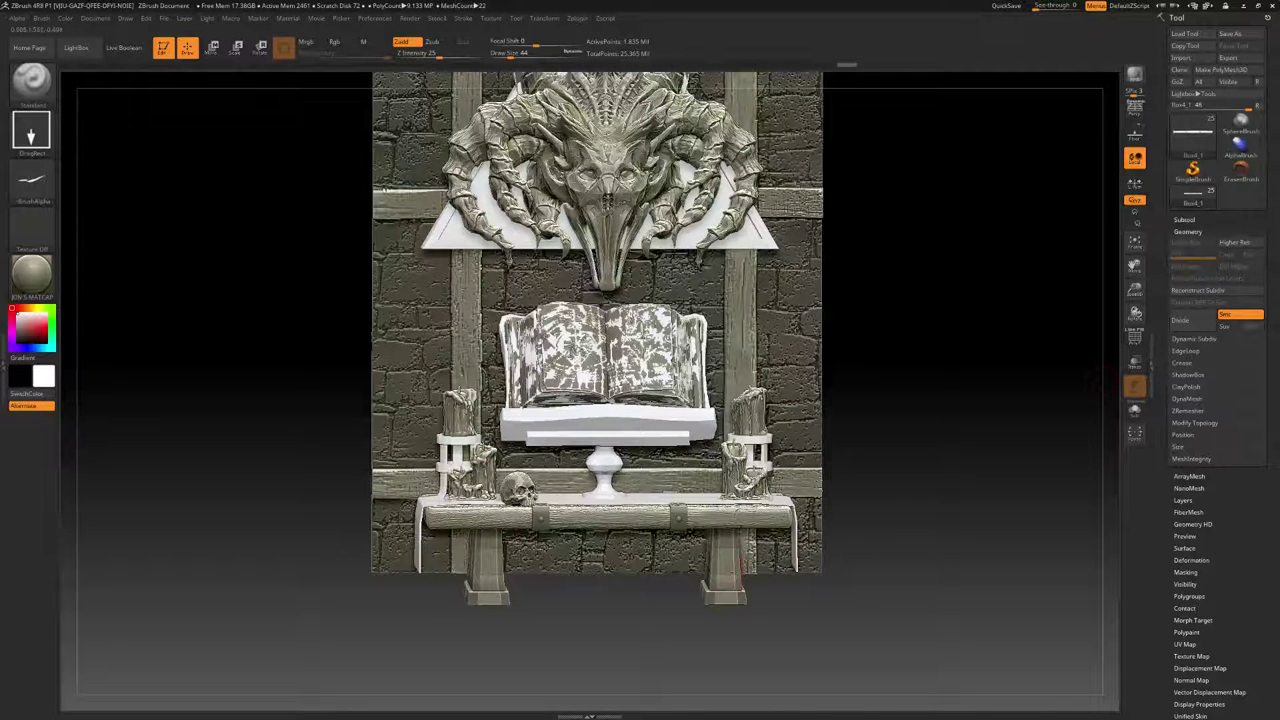
Select the table legs, raise them to their highest subdivision level and delete the lower levels
{"action": "left_click", "coordinate": [727, 574], "text": "alt"}
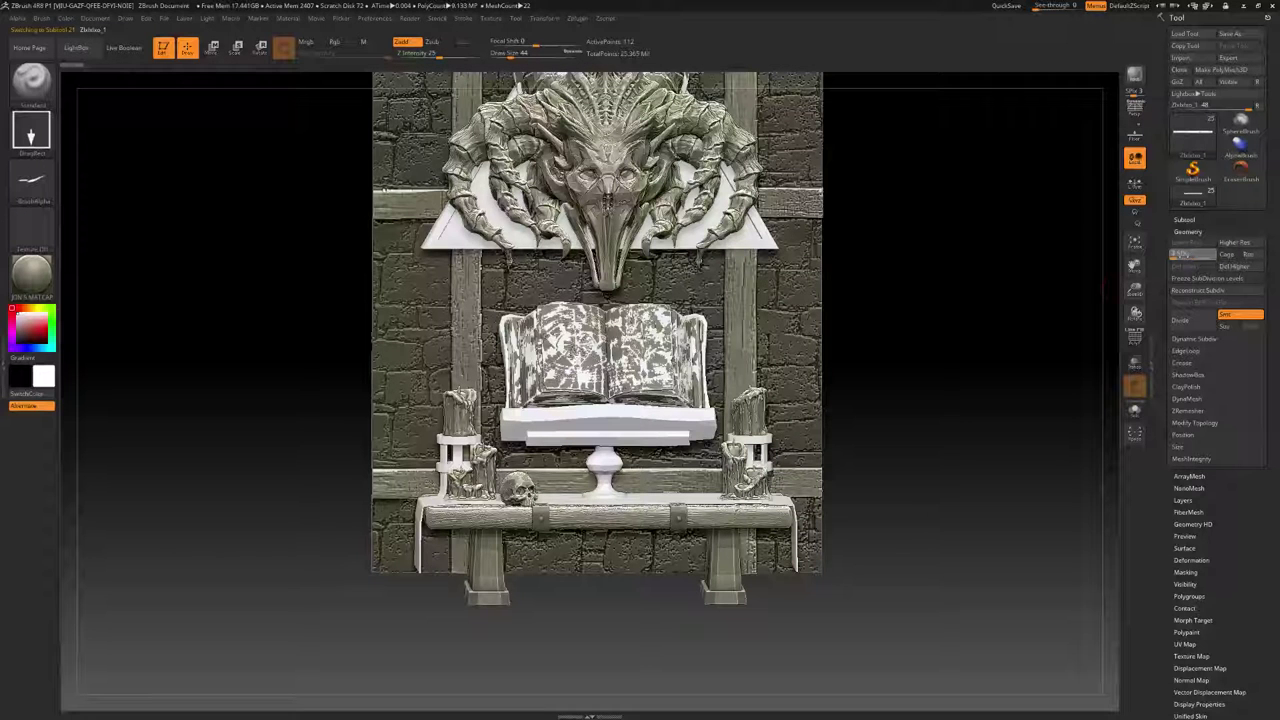
{"action": "left_click", "coordinate": [1212, 255]}
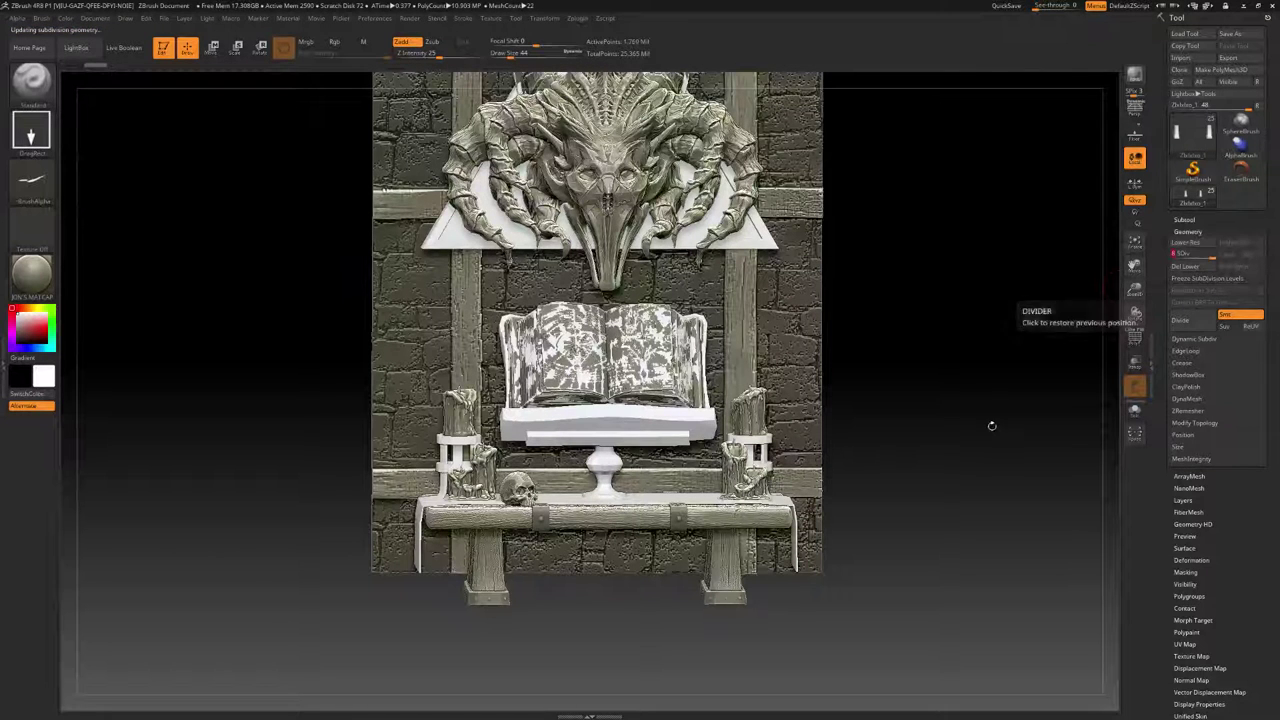
{"action": "left_click", "coordinate": [1181, 269]}
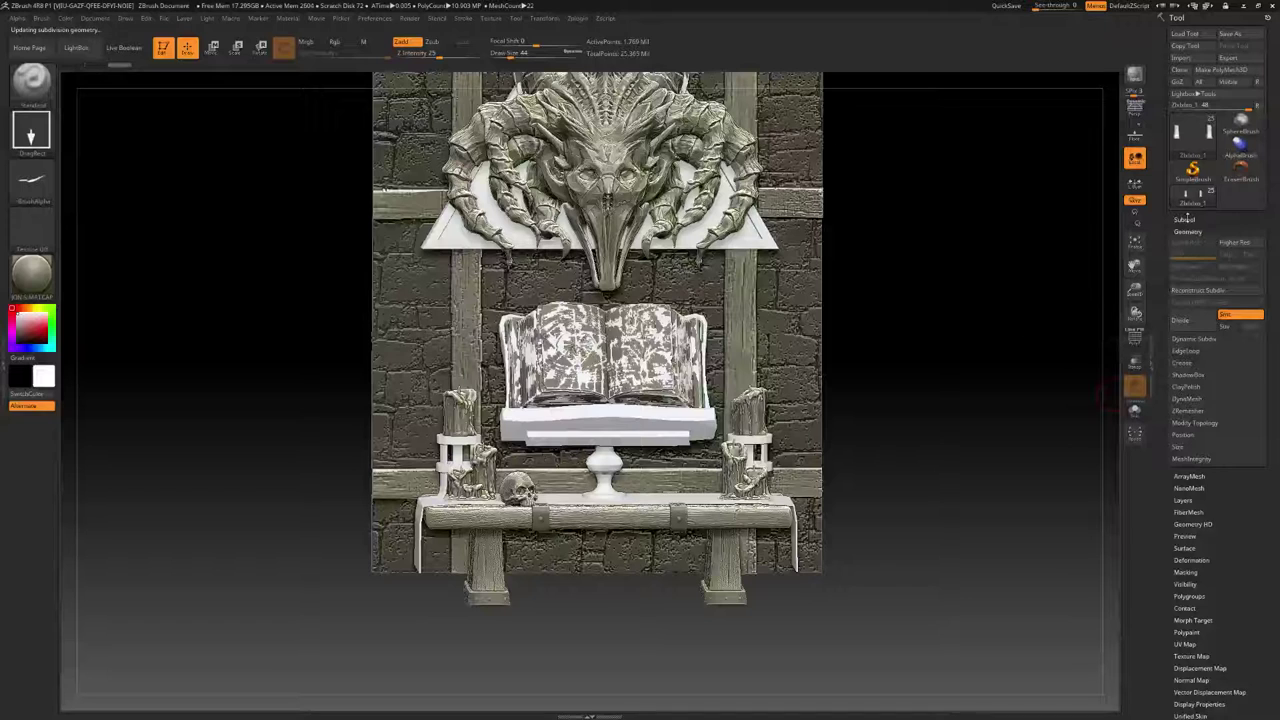
Merge the tabletop and table legs into one subtool, skipping further warnings for such operations until restart
{"action": "left_click", "coordinate": [1185, 219]}
{"action": "left_click", "coordinate": [1238, 478]}
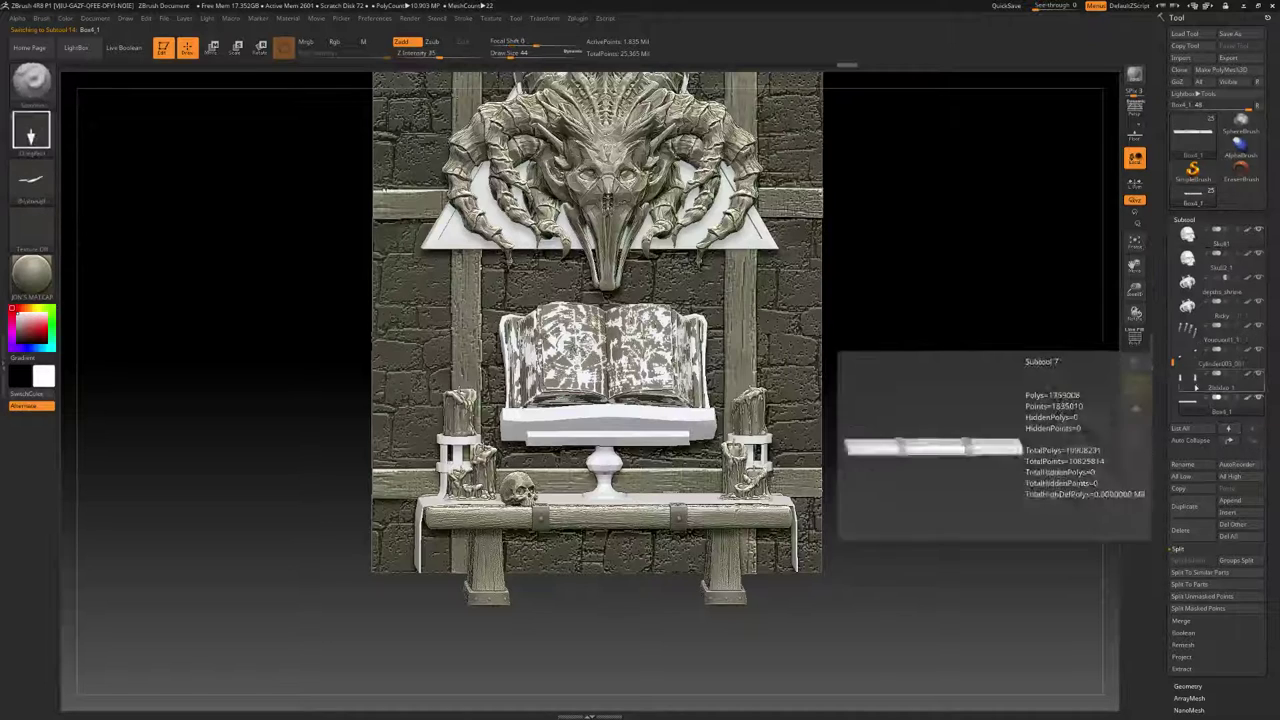
{"action": "left_click", "coordinate": [1190, 624]}
{"action": "left_click", "coordinate": [1194, 573]}
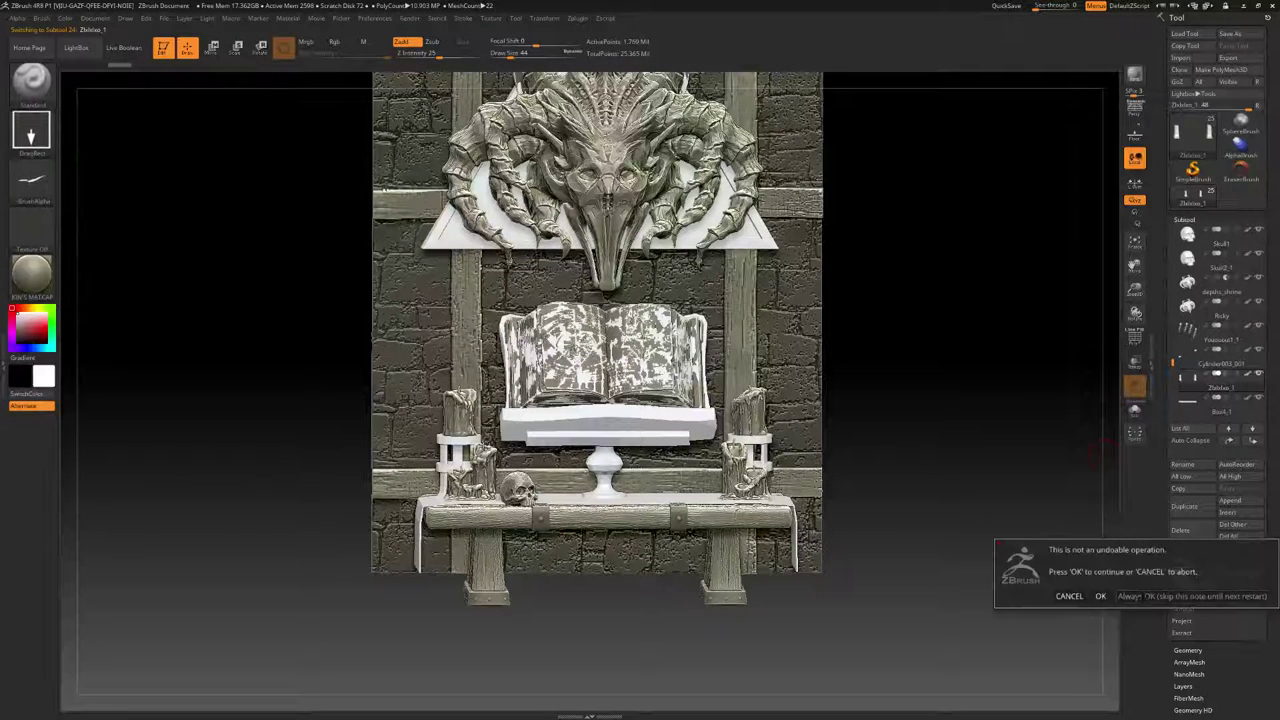
{"action": "left_click", "coordinate": [1140, 596]}
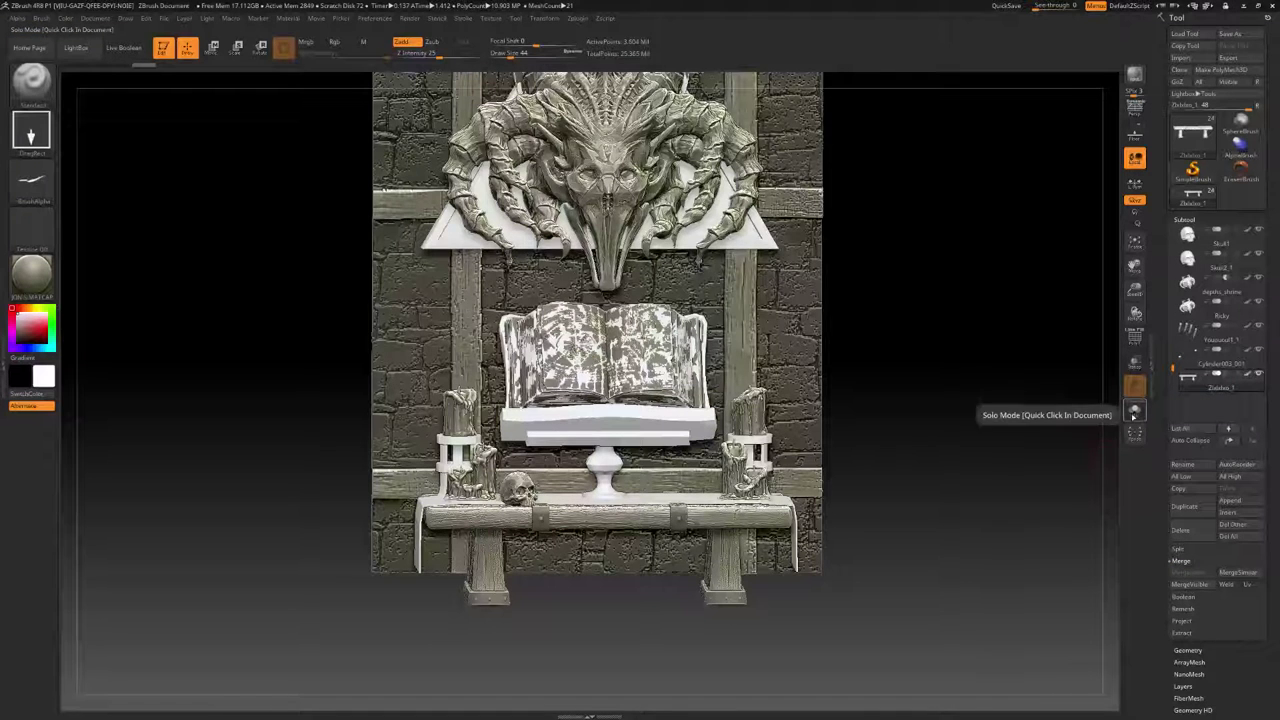
Isolate the merged table and export it as an OBJ file
{"action": "left_click", "coordinate": [1134, 411]}
{"action": "left_click", "coordinate": [1134, 411]}
{"action": "left_click", "coordinate": [1134, 411]}
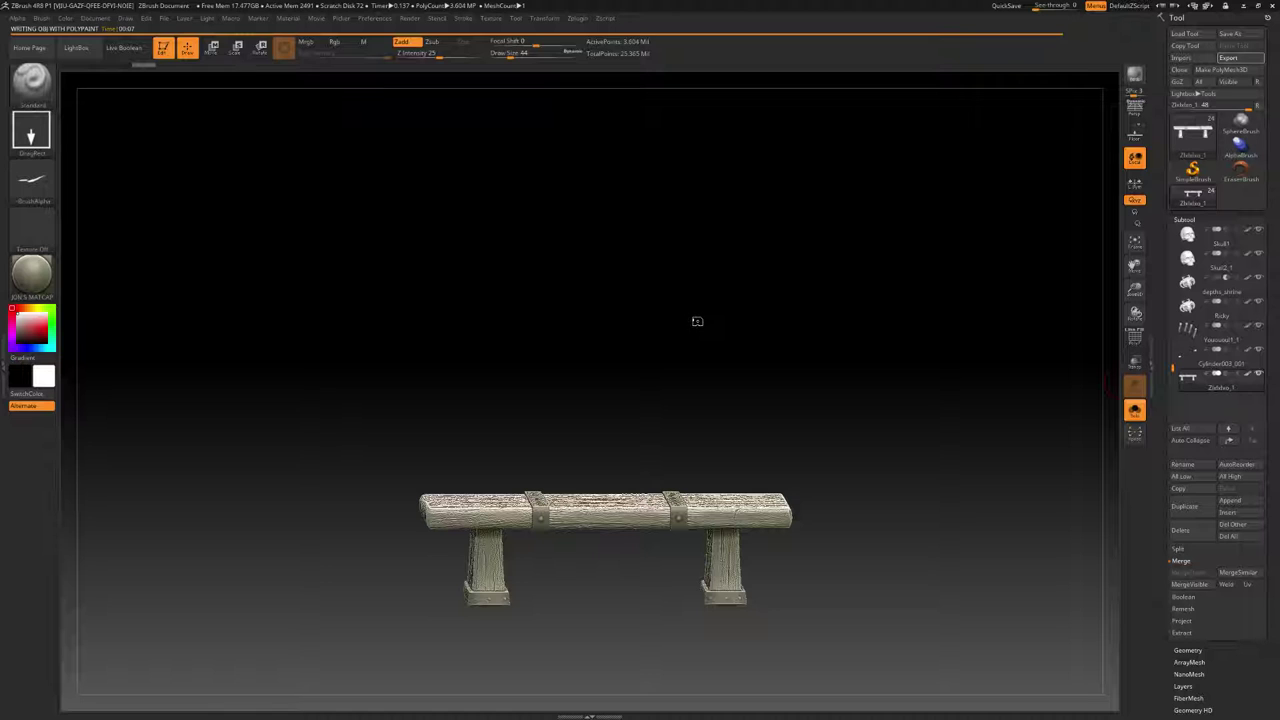
Select the detailed Skull1 subtool on the table instead of the low-poly skull and isolate it
{"action": "left_click", "coordinate": [1135, 410]}
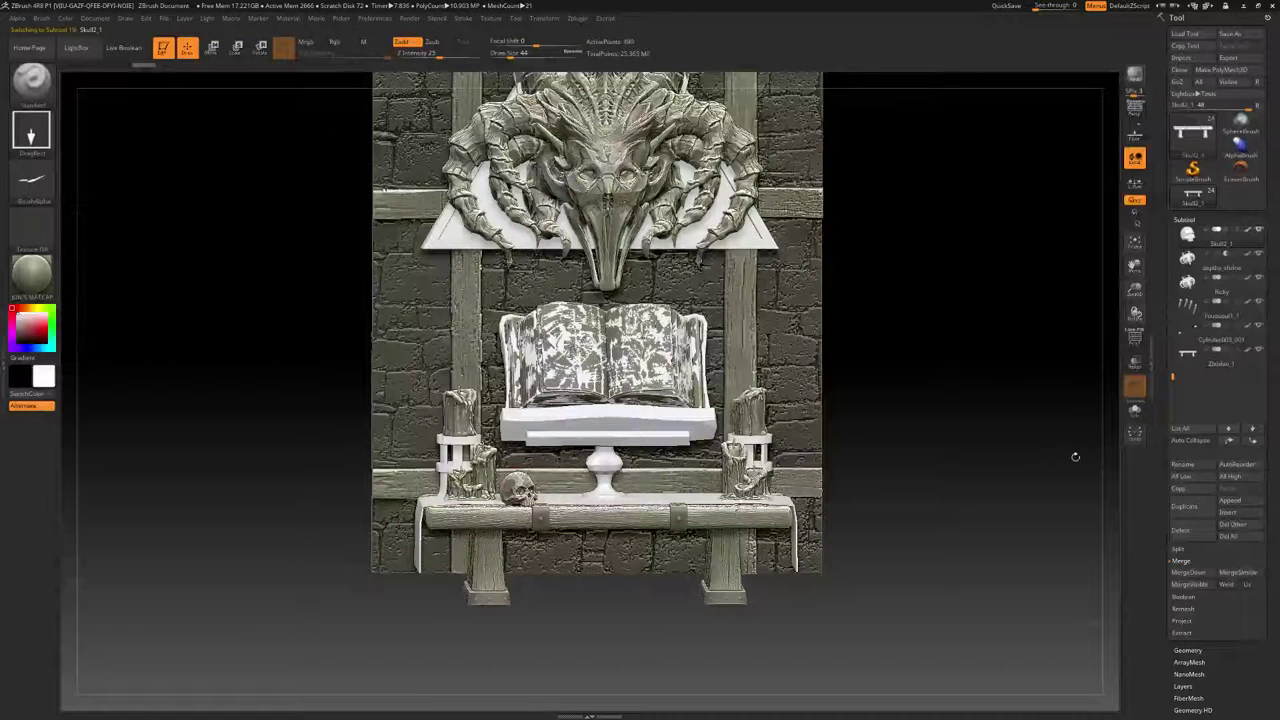
{"action": "left_click", "coordinate": [1135, 410]}
{"action": "key", "text": "f"}
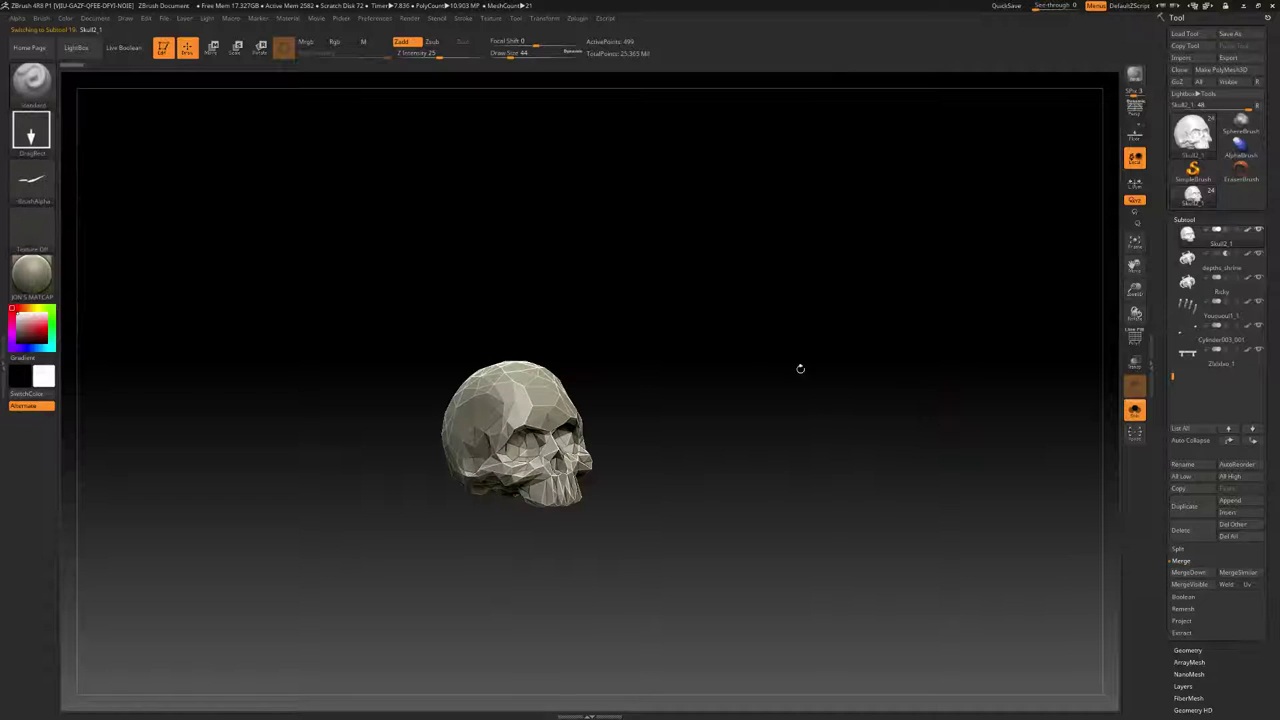
{"action": "left_click", "coordinate": [1135, 410]}
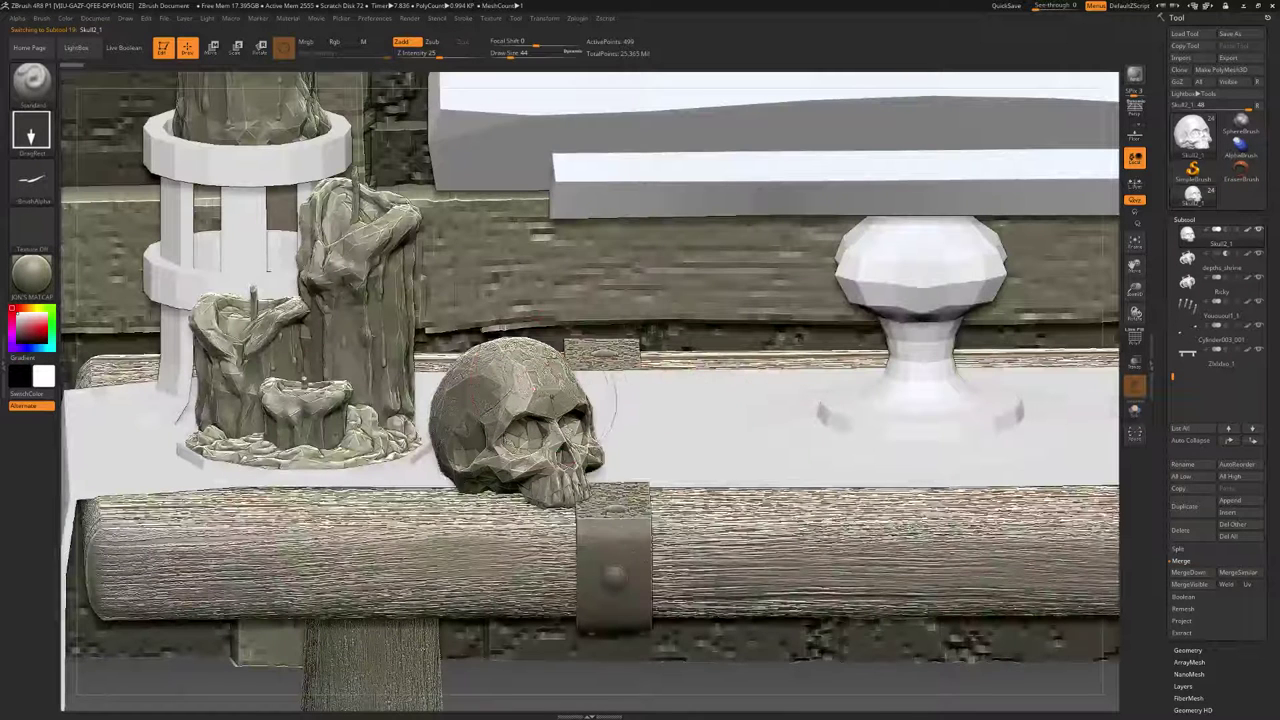
{"action": "left_click", "coordinate": [528, 409], "text": "alt"}
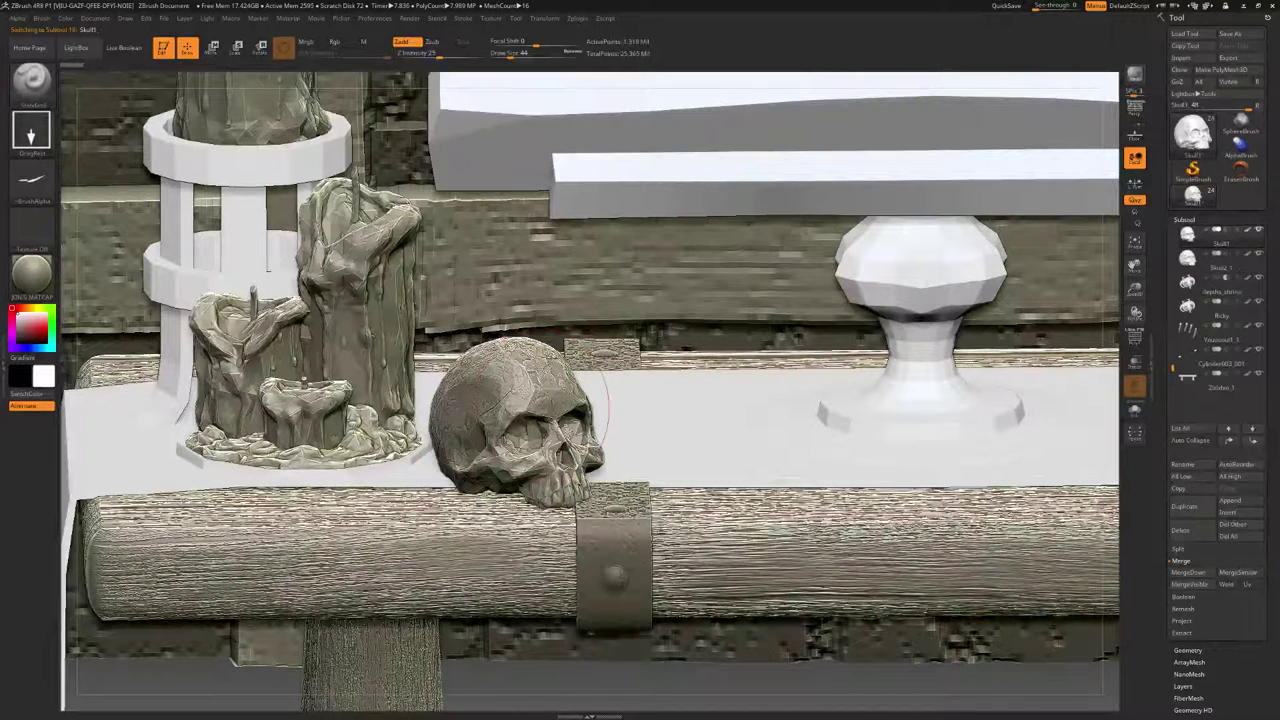
{"action": "left_click", "coordinate": [1135, 410]}
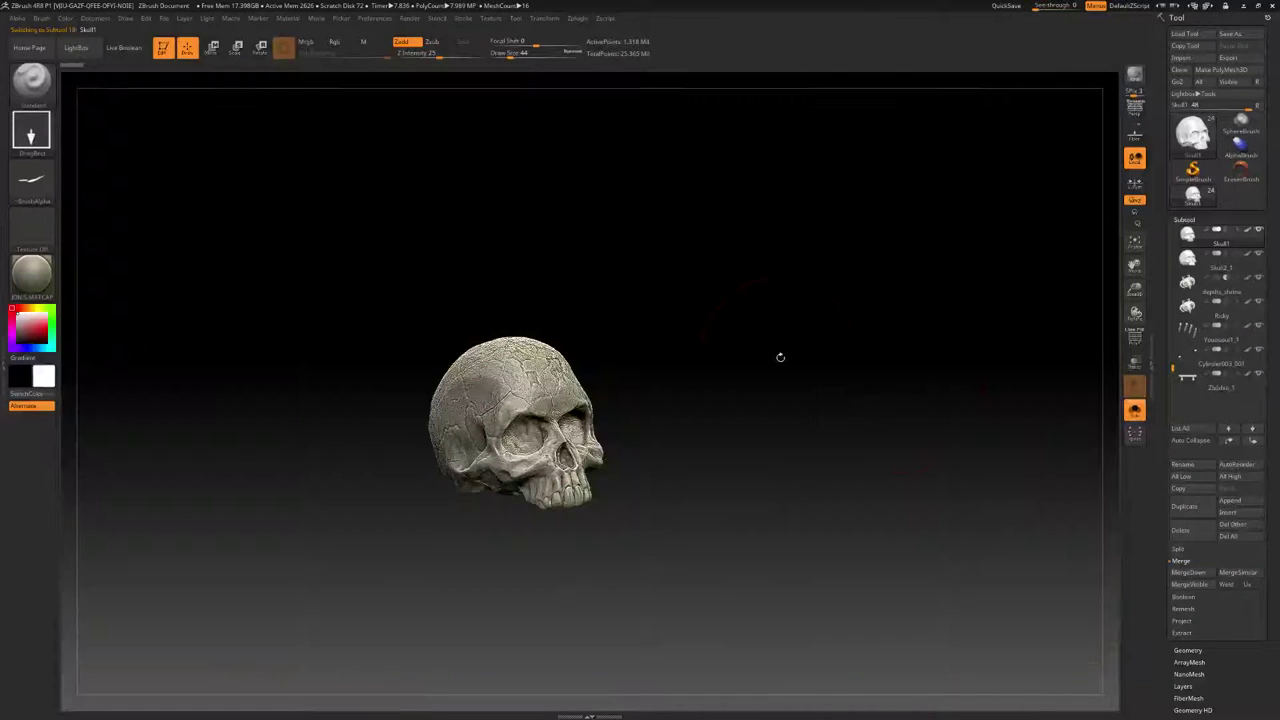
Set the Standard brush's Draw Size to 1 for fine work on the skull
{"action": "key", "text": "space"}
{"action": "mouse_move", "coordinate": [31, 275]}
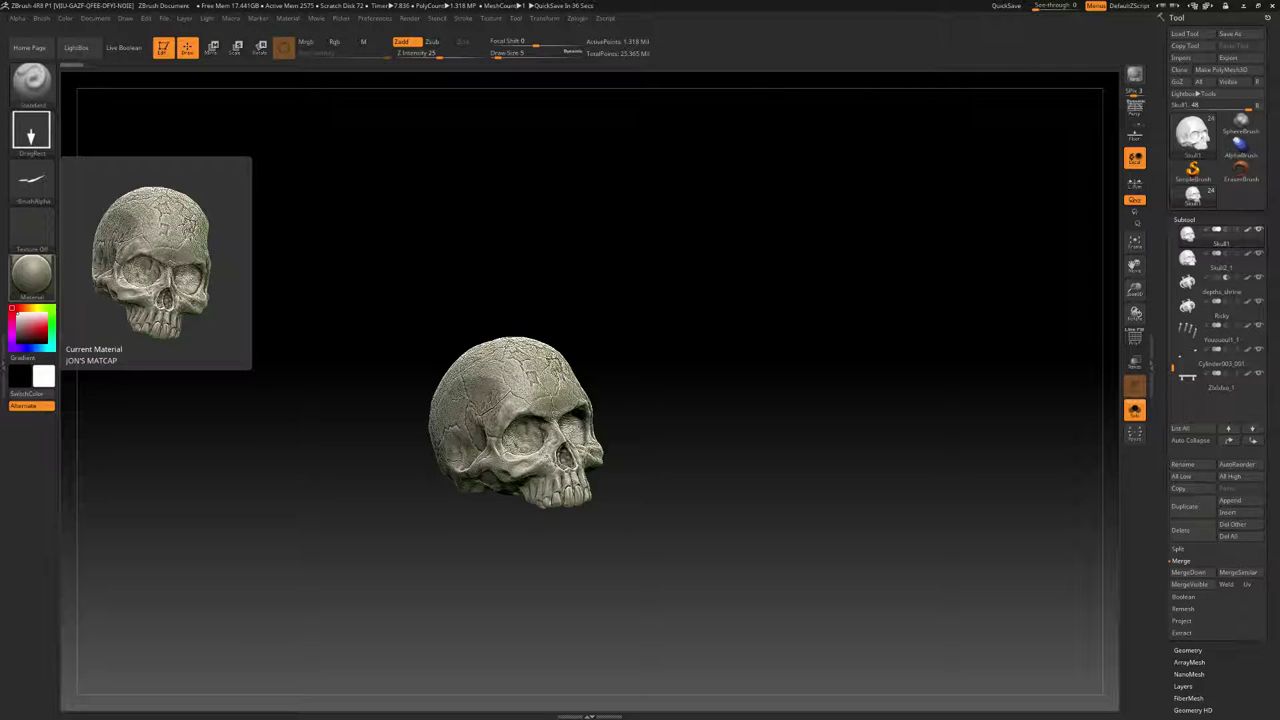
{"action": "left_click_drag", "start_coordinate": [632, 325], "coordinate": [391, 303]}
{"action": "left_click_drag", "start_coordinate": [742, 344], "coordinate": [720, 338], "text": "alt"}
{"action": "key", "text": "space"}
{"action": "left_click", "coordinate": [709, 319]}
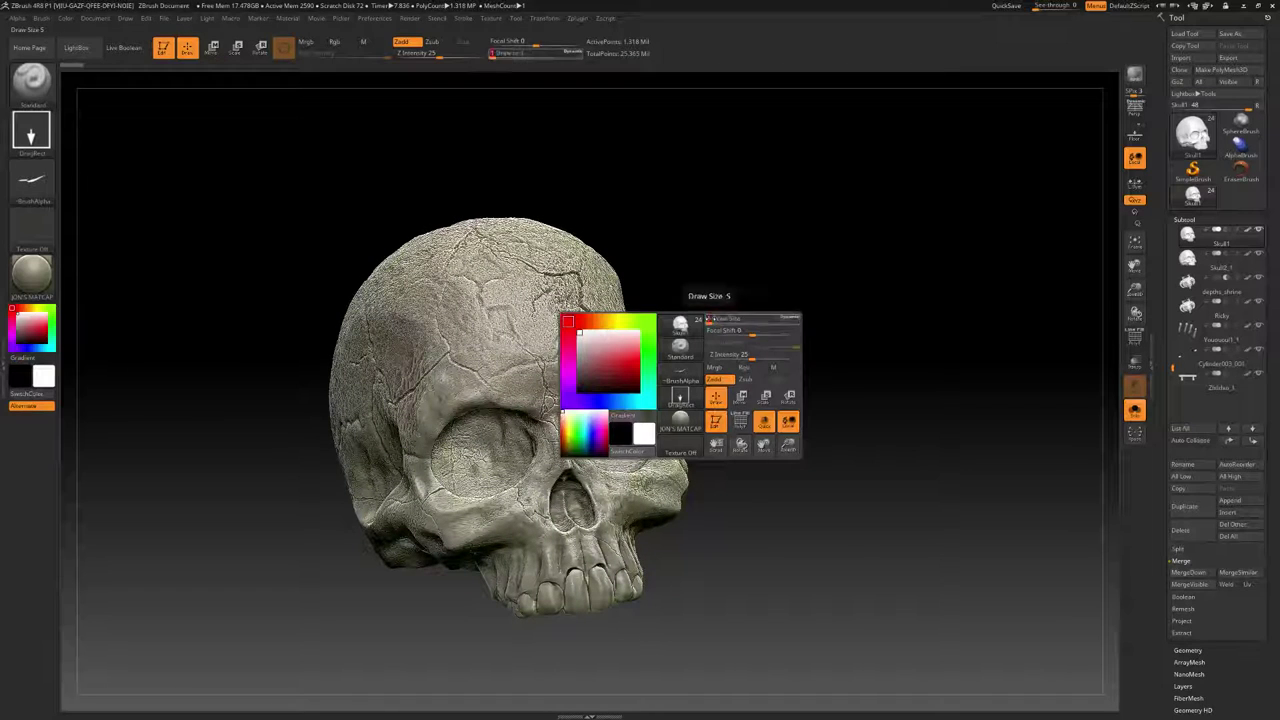
Import the sharp circle alpha, set Z Intensity to 42 and switch the brush to Zsub
{"action": "left_click", "coordinate": [45, 172]}
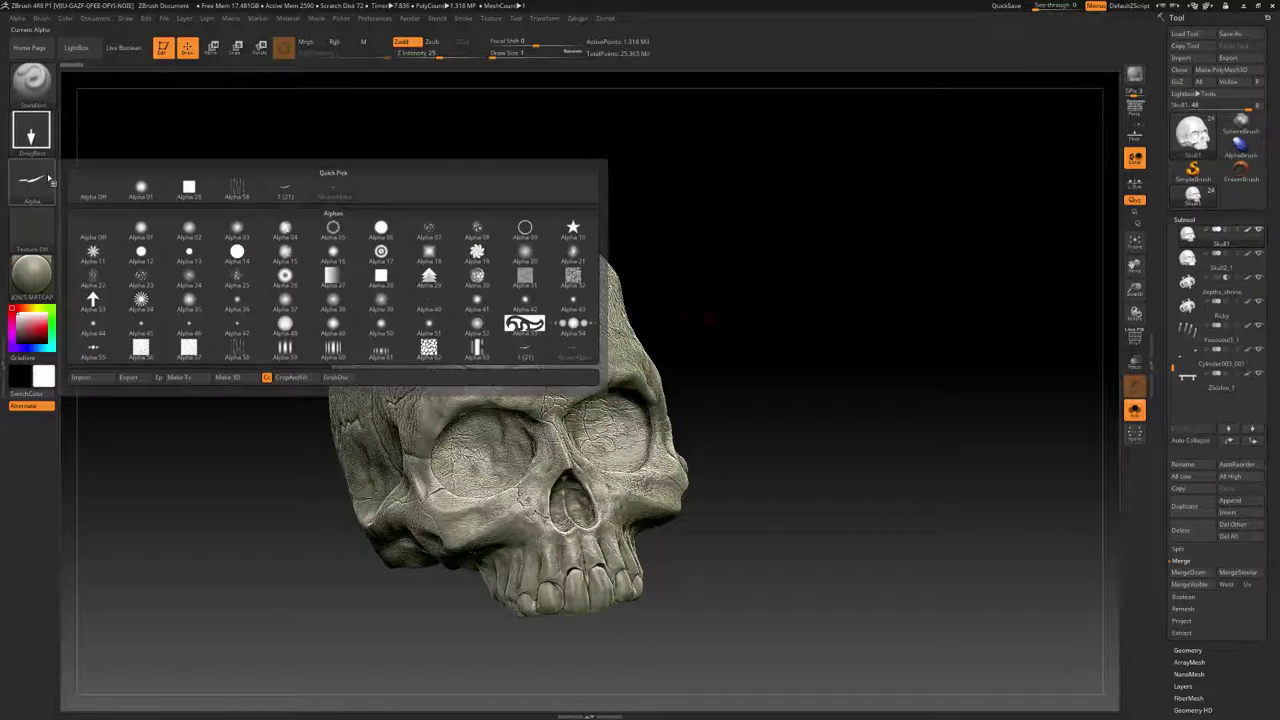
{"action": "left_click", "coordinate": [112, 376]}
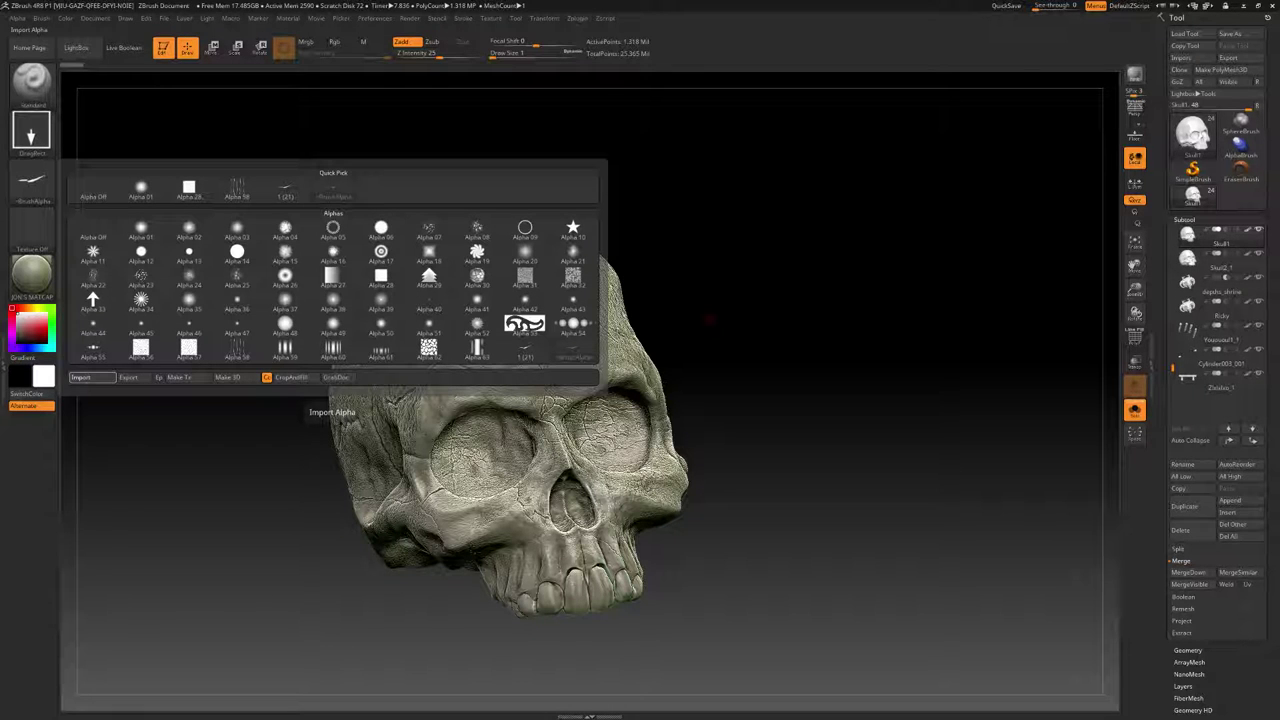
{"action": "left_click", "coordinate": [237, 251]}
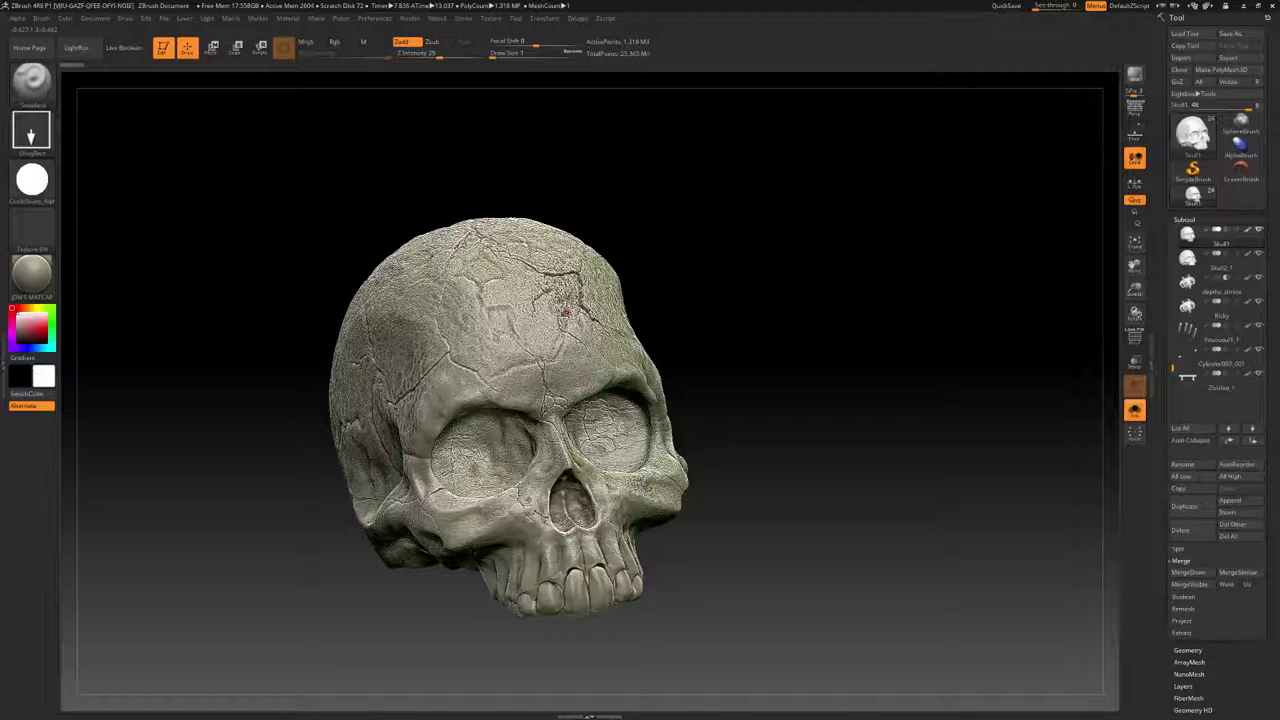
{"action": "left_click_drag", "start_coordinate": [437, 53], "coordinate": [452, 53]}
{"action": "left_click", "coordinate": [437, 42]}
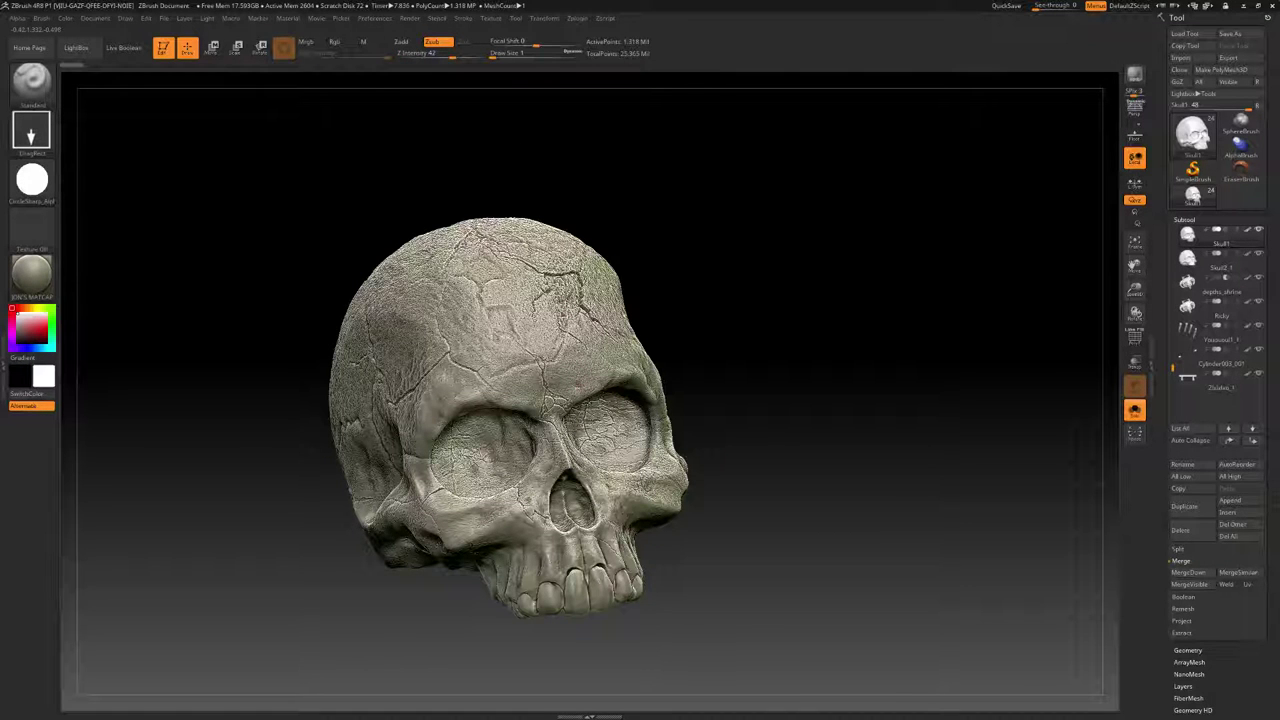
Stamp a tiny round hole into the brow above one eye socket, undoing the last three stamps
{"action": "left_click", "coordinate": [578, 386]}
{"action": "left_click", "coordinate": [577, 386]}
{"action": "left_click", "coordinate": [577, 385]}
{"action": "left_click", "coordinate": [577, 384]}
{"action": "left_click", "coordinate": [577, 384]}
{"action": "left_click", "coordinate": [577, 384]}
{"action": "left_click", "coordinate": [577, 384]}
{"action": "left_click", "coordinate": [575, 384]}
{"action": "key", "text": "ctrl+z"}
{"action": "key", "text": "ctrl+z"}
{"action": "key", "text": "ctrl+z"}
Stamp a matching tiny hole into the brow above the other eye socket
{"action": "left_click", "coordinate": [521, 390]}
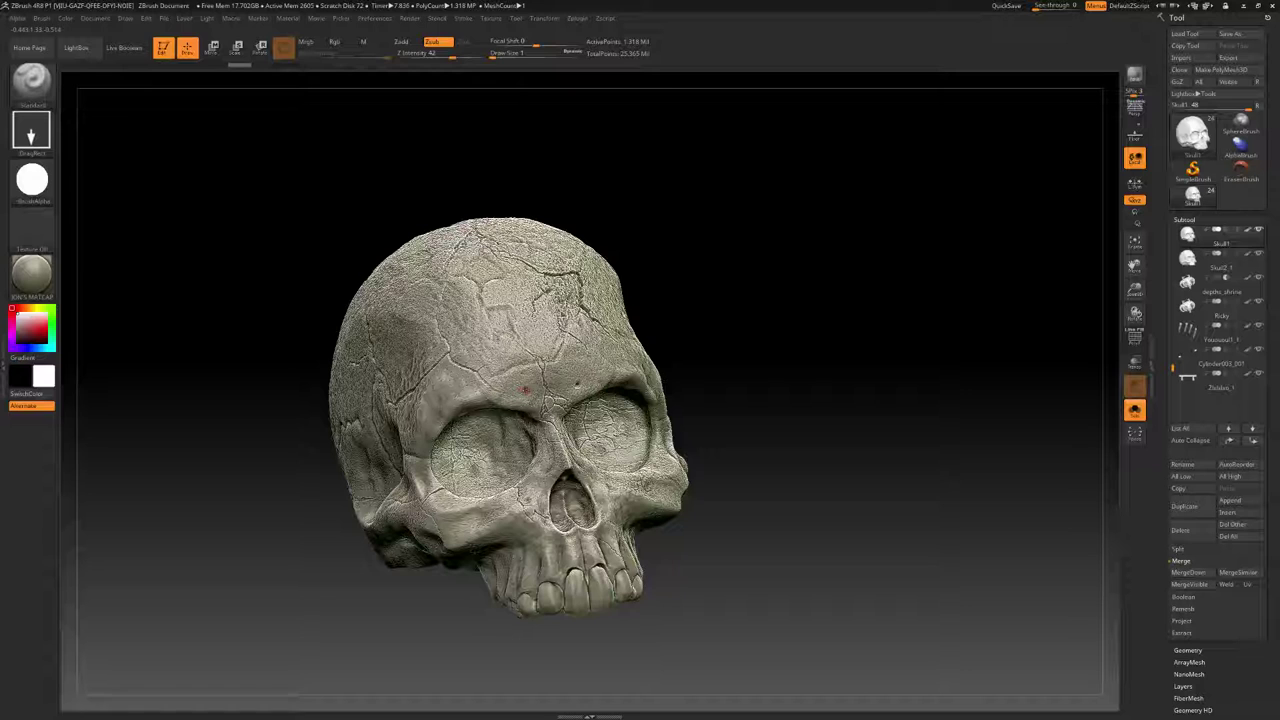
{"action": "left_click", "coordinate": [522, 390]}
{"action": "left_click", "coordinate": [523, 390]}
{"action": "left_click", "coordinate": [523, 390]}
{"action": "left_click", "coordinate": [523, 390]}
{"action": "left_click", "coordinate": [523, 390]}
Stamp tiny holes into the skull's cheekbones beside the outer corners of the eye sockets
{"action": "left_click_drag", "start_coordinate": [759, 469], "coordinate": [755, 520], "text": "alt"}
{"action": "left_click_drag", "start_coordinate": [755, 520], "coordinate": [654, 374]}
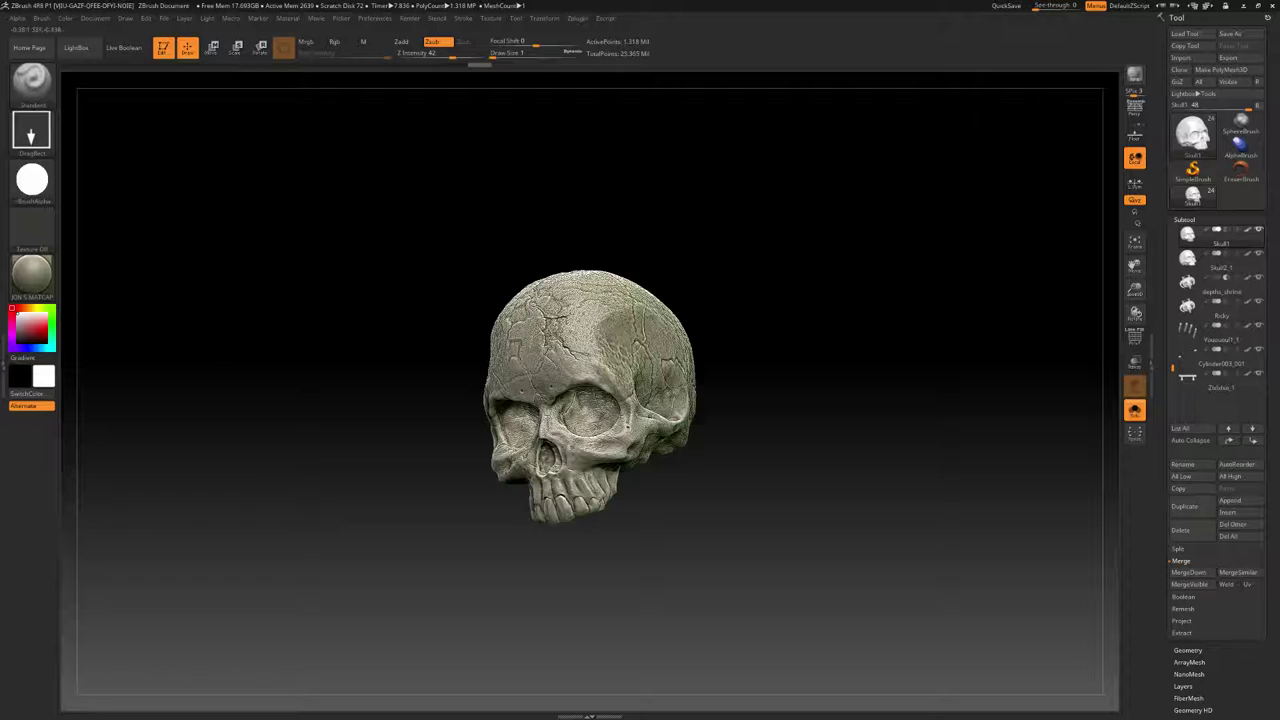
{"action": "left_click_drag", "start_coordinate": [783, 375], "coordinate": [900, 380]}
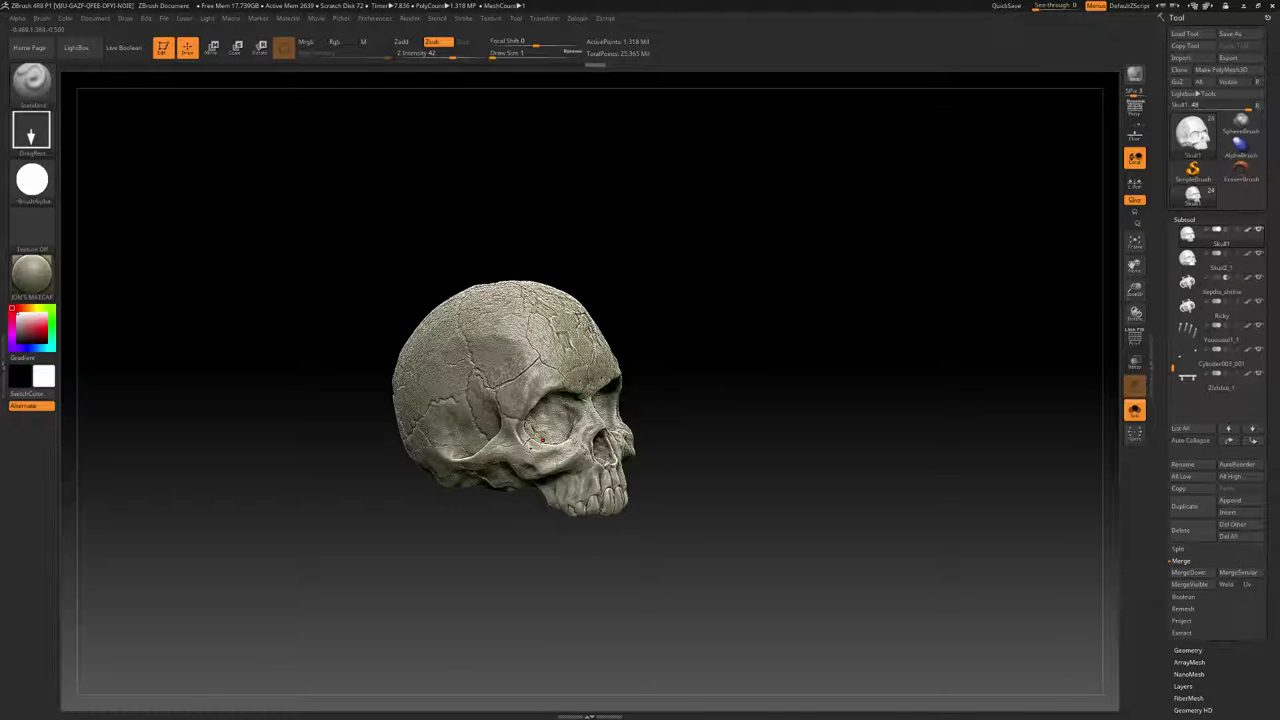
{"action": "mouse_move", "coordinate": [774, 437]}
{"action": "left_mouse_down"}
{"action": "mouse_move", "coordinate": [724, 450]}
{"action": "mouse_move", "coordinate": [764, 446]}
{"action": "mouse_move", "coordinate": [749, 440]}
{"action": "left_mouse_up"}
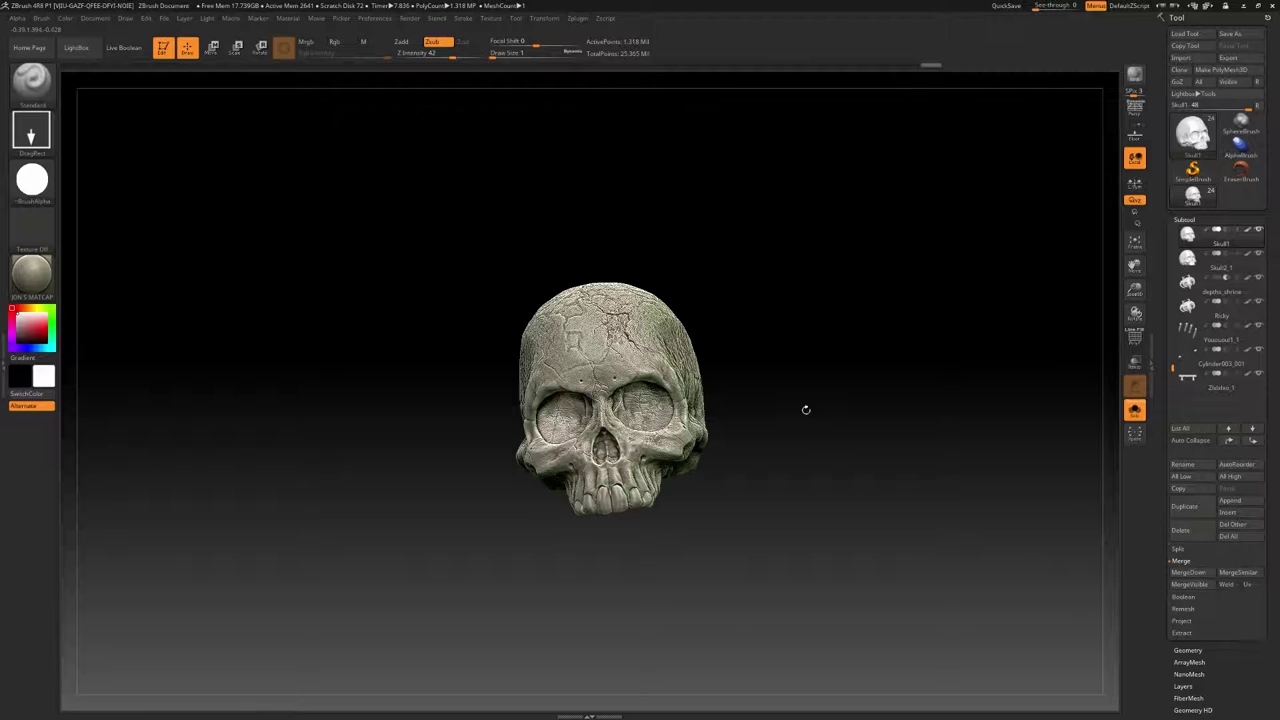
{"action": "left_click_drag", "start_coordinate": [806, 409], "coordinate": [786, 414]}
Switch to the DamStandard brush and set its Draw Size to 2
{"action": "key", "text": "b"}
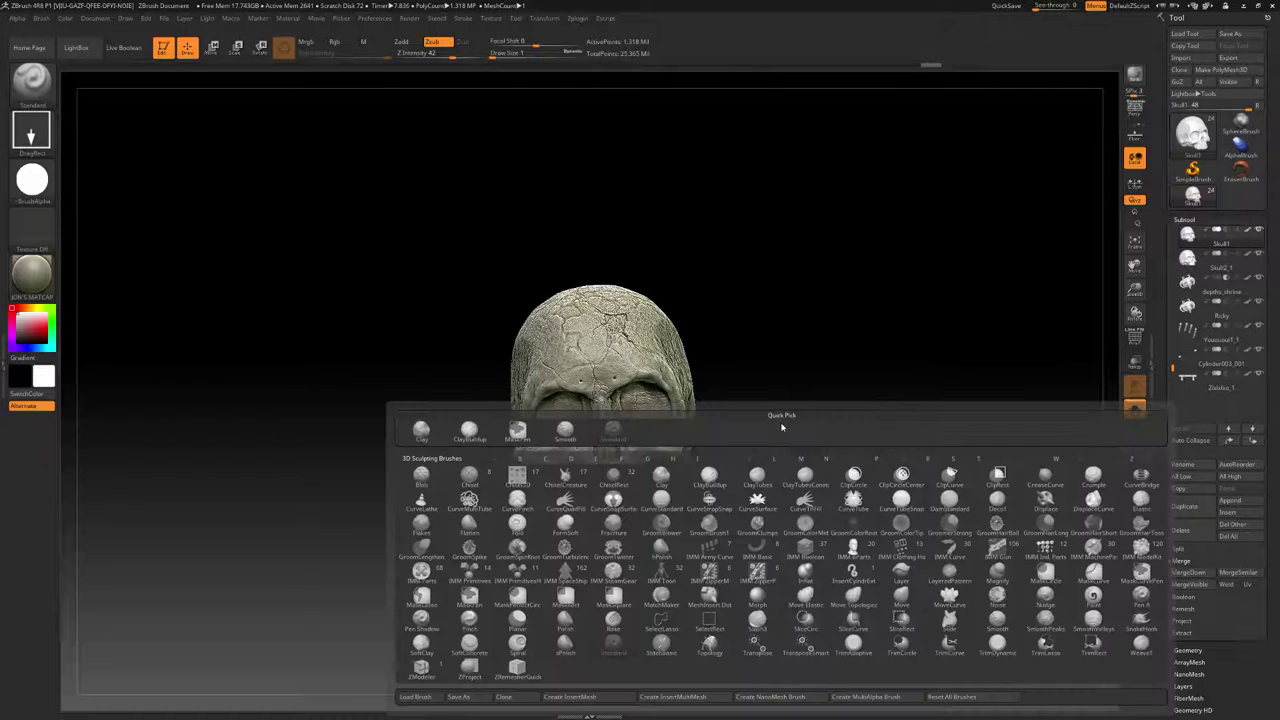
{"action": "key", "text": "d"}
{"action": "key", "text": "s"}
{"action": "key", "text": "space"}
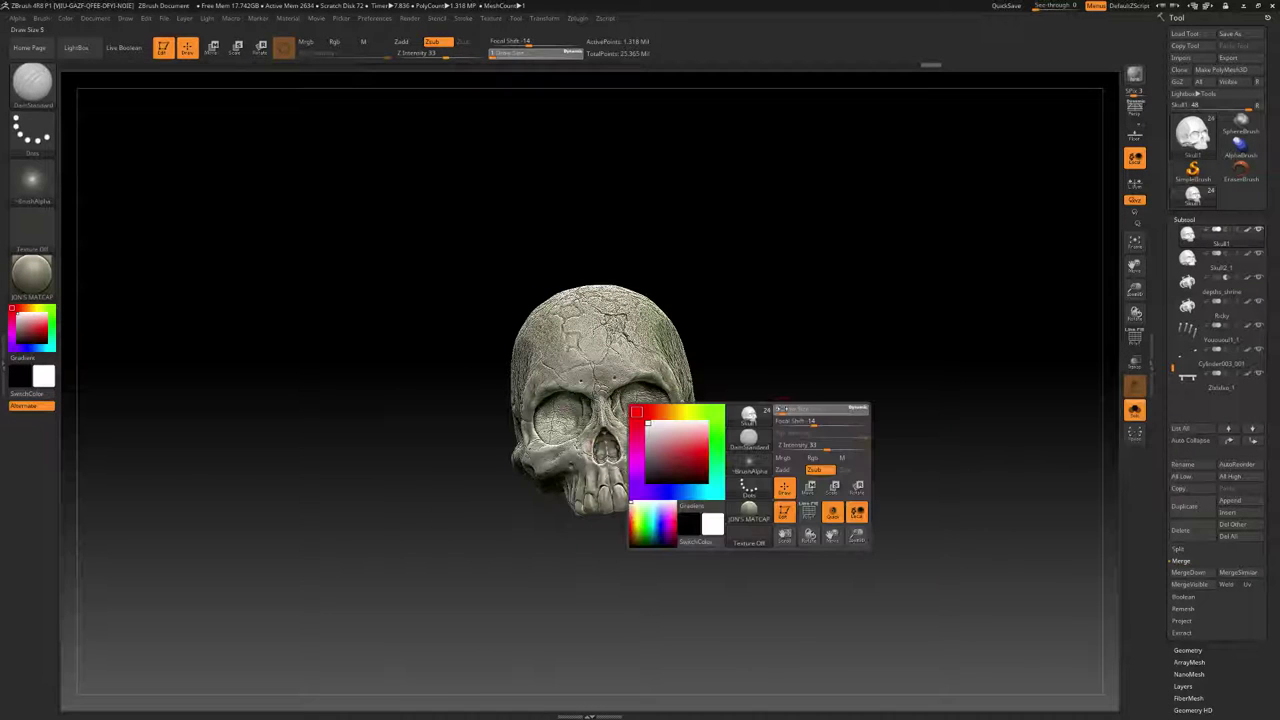
{"action": "left_click_drag", "start_coordinate": [783, 409], "coordinate": [785, 409]}
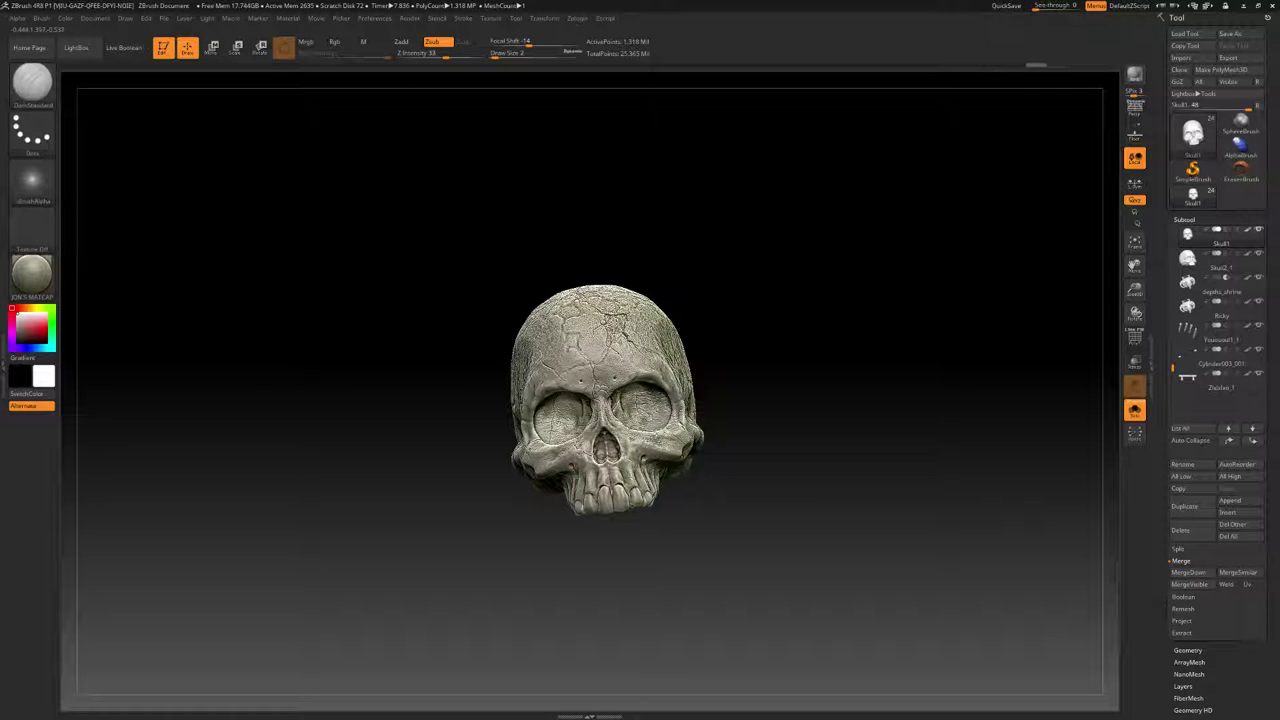
{"action": "left_click_drag", "start_coordinate": [834, 413], "coordinate": [740, 425], "text": "alt"}
{"action": "mouse_move", "coordinate": [740, 425]}
{"action": "left_mouse_down"}
{"action": "mouse_move", "coordinate": [820, 422]}
{"action": "mouse_move", "coordinate": [722, 420]}
{"action": "mouse_move", "coordinate": [775, 420]}
{"action": "mouse_move", "coordinate": [777, 437]}
{"action": "left_mouse_up"}
Switch to the Move brush and check the skull's face from both sides
{"action": "key", "text": "b"}
{"action": "key", "text": "m"}
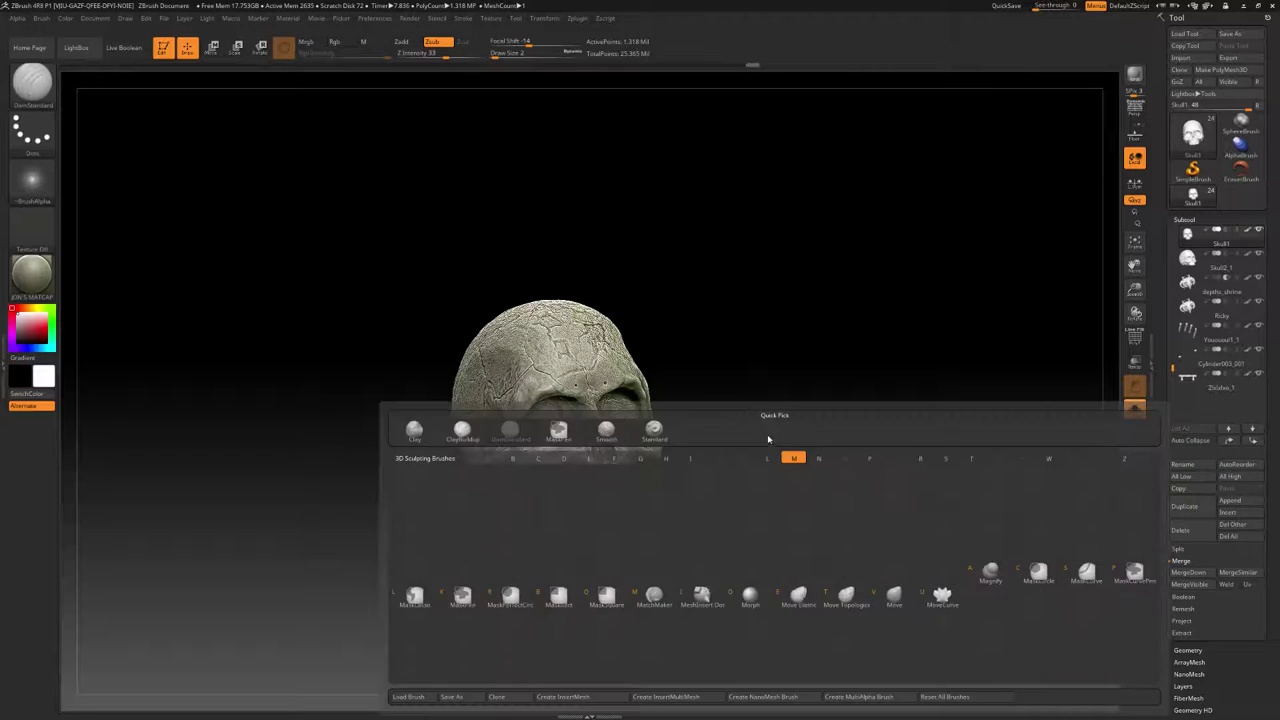
{"action": "key", "text": "v"}
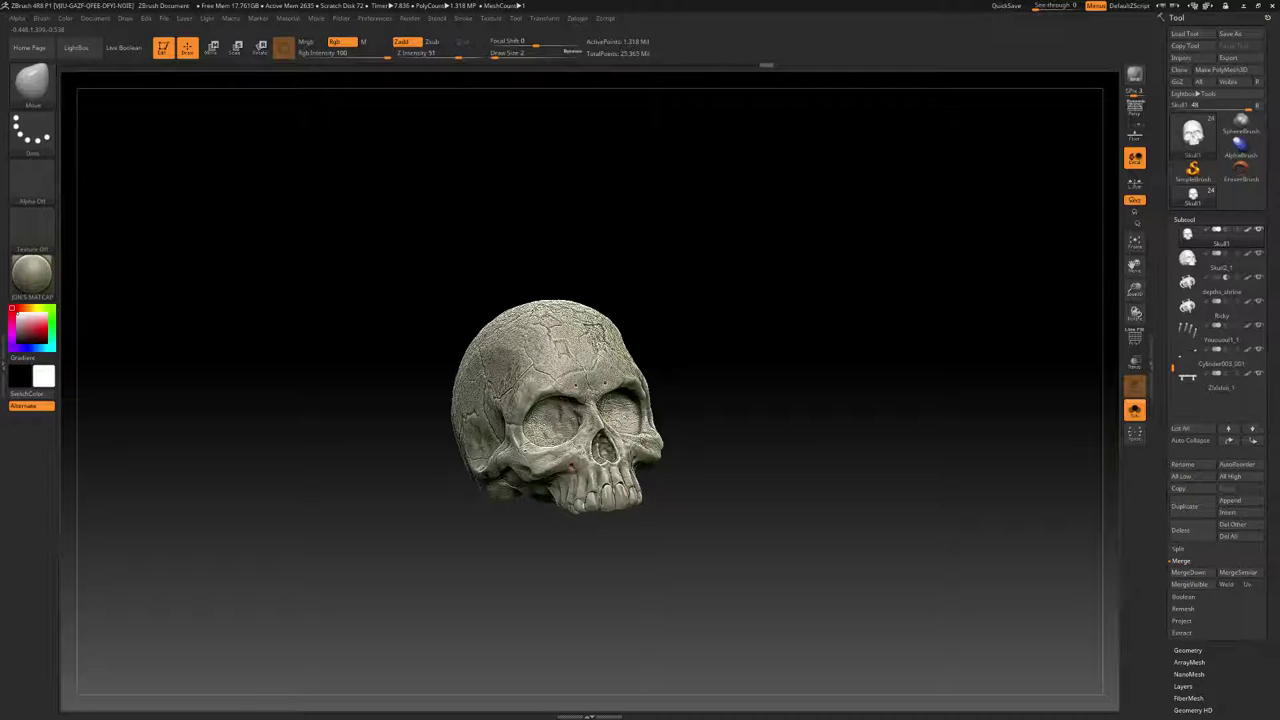
{"action": "left_click_drag", "start_coordinate": [743, 409], "coordinate": [638, 412]}
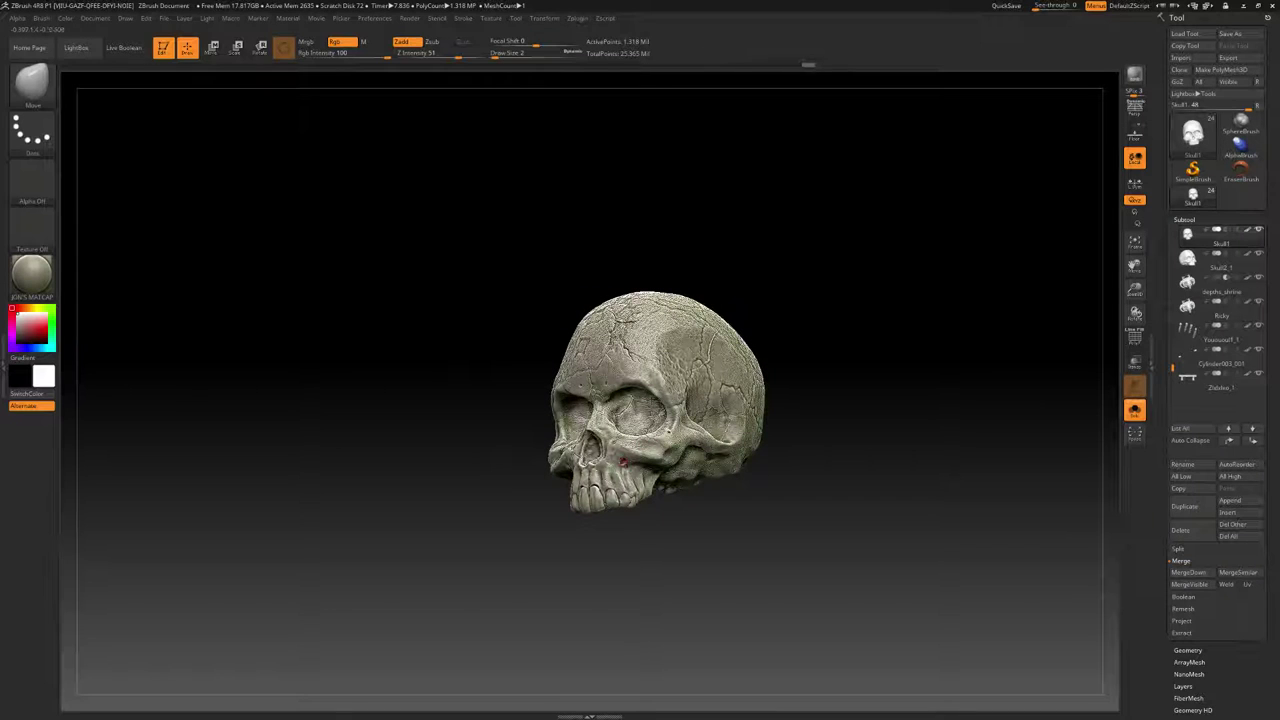
{"action": "left_click_drag", "start_coordinate": [785, 380], "coordinate": [756, 409]}
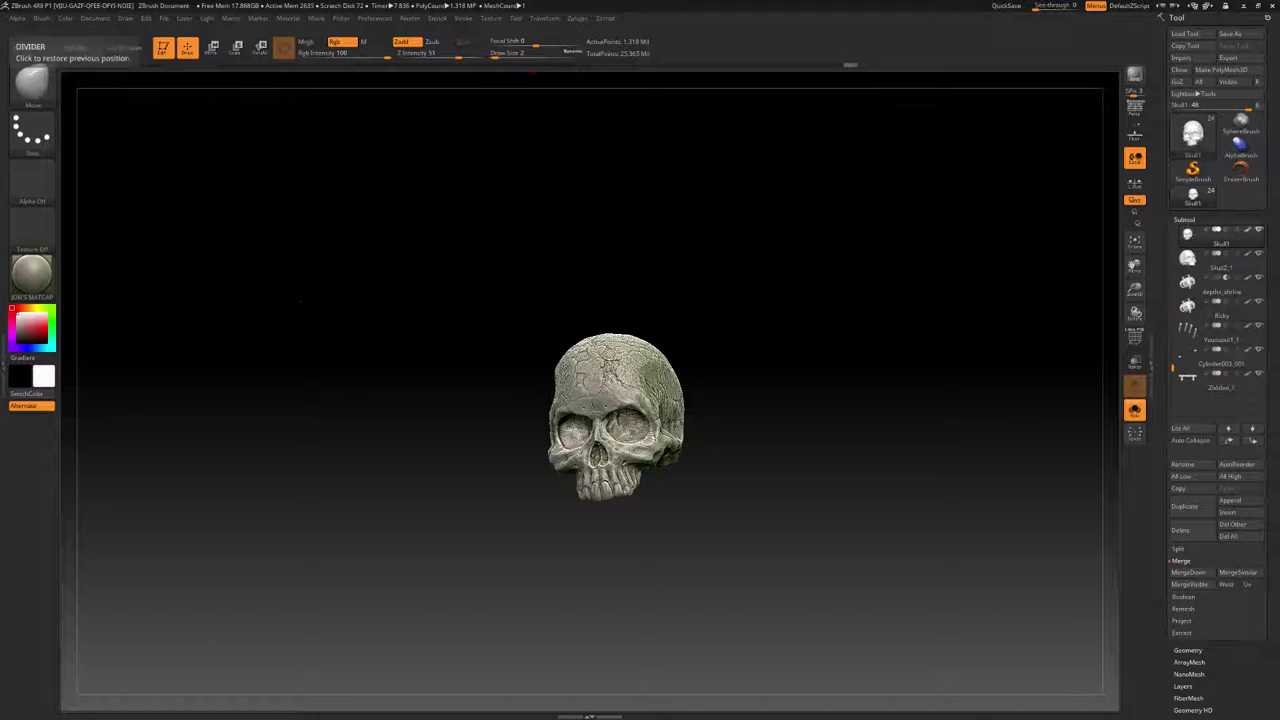
Switch to Substance Painter and examine the textured table's wood edges, legs and metal bands
{"action": "left_click_drag", "start_coordinate": [298, 301], "coordinate": [332, 335]}
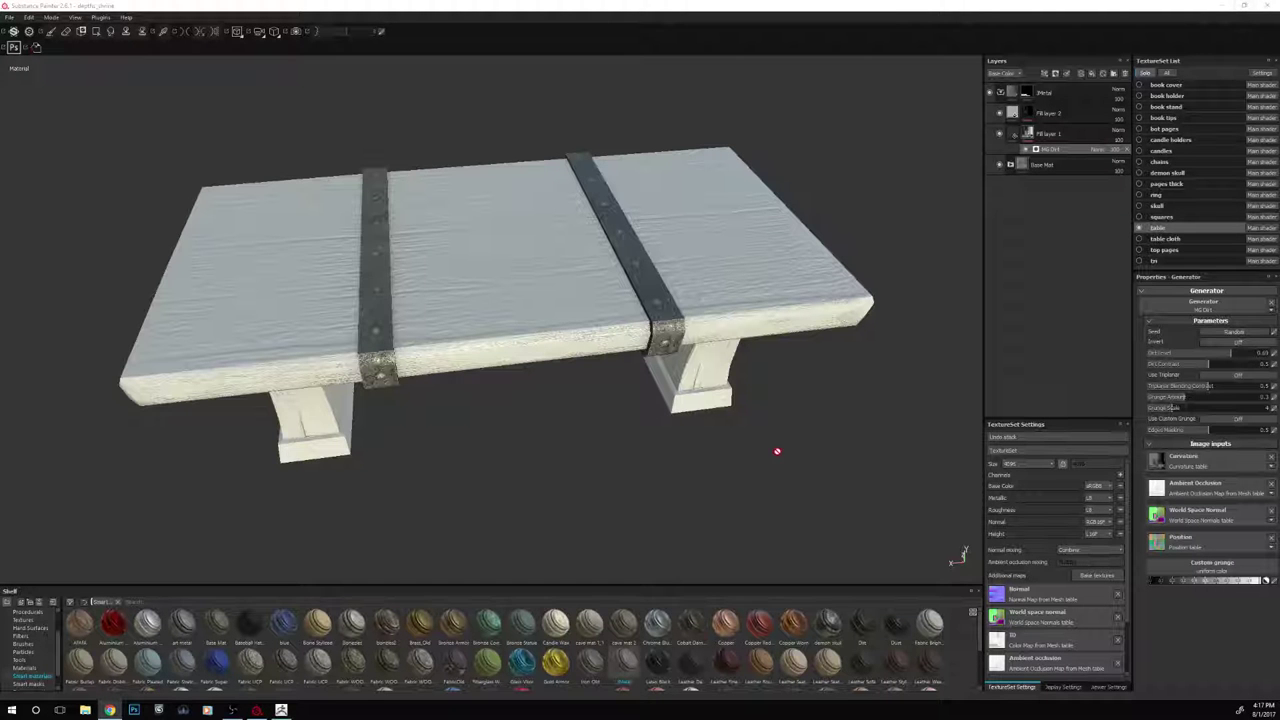
{"action": "left_click_drag", "start_coordinate": [777, 449], "coordinate": [811, 418], "text": "alt"}
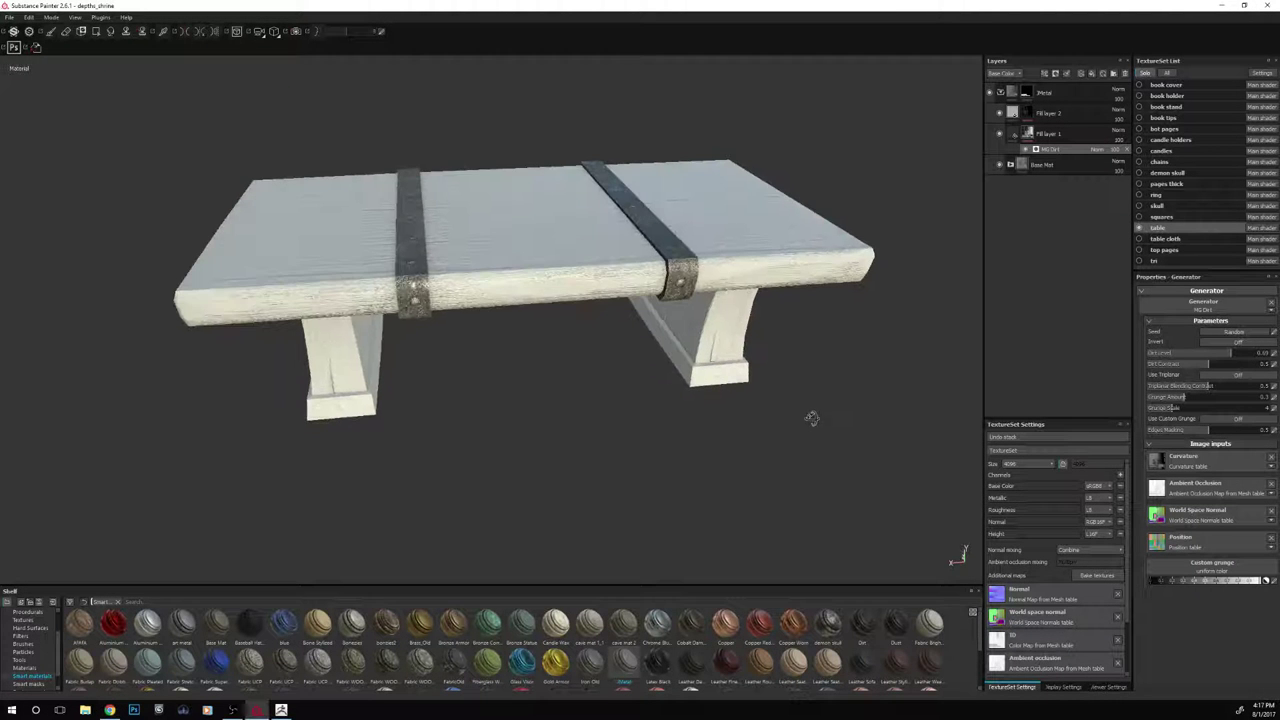
Replace the high definition mesh with table_high and bake the table texture set's additional maps
{"action": "left_click", "coordinate": [1085, 570]}
{"action": "left_click", "coordinate": [740, 271]}
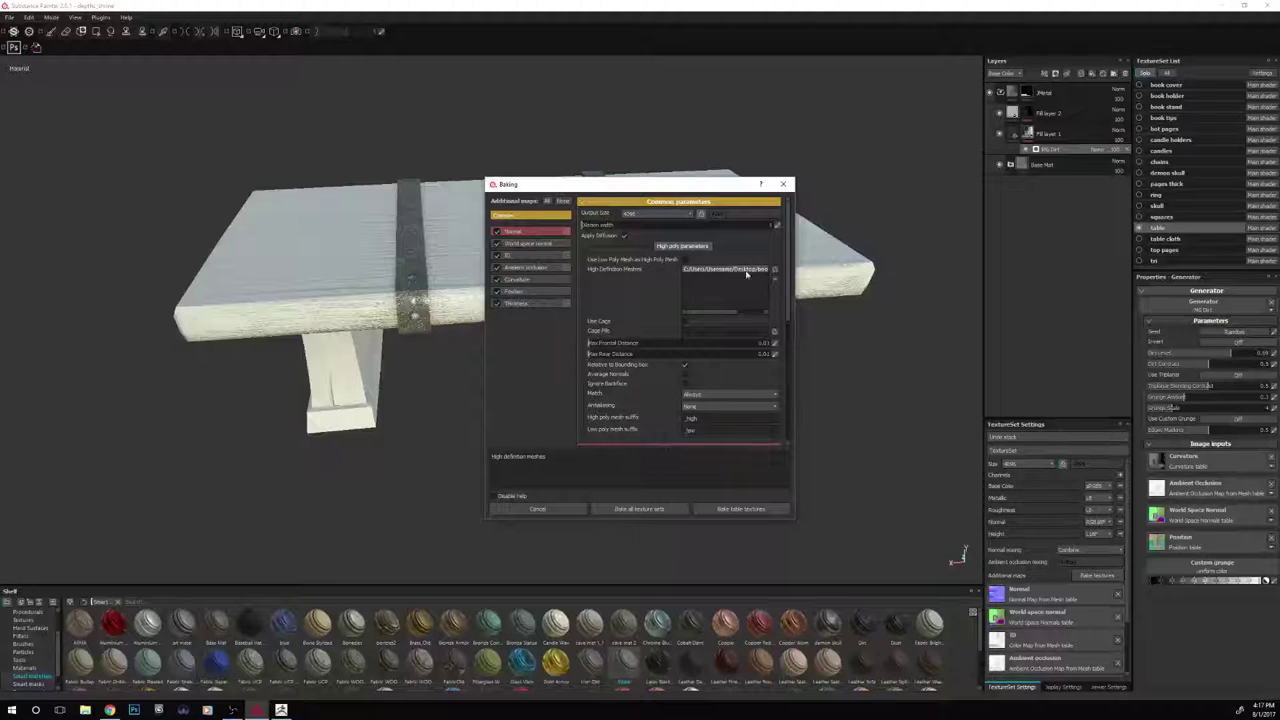
{"action": "left_click", "coordinate": [774, 270]}
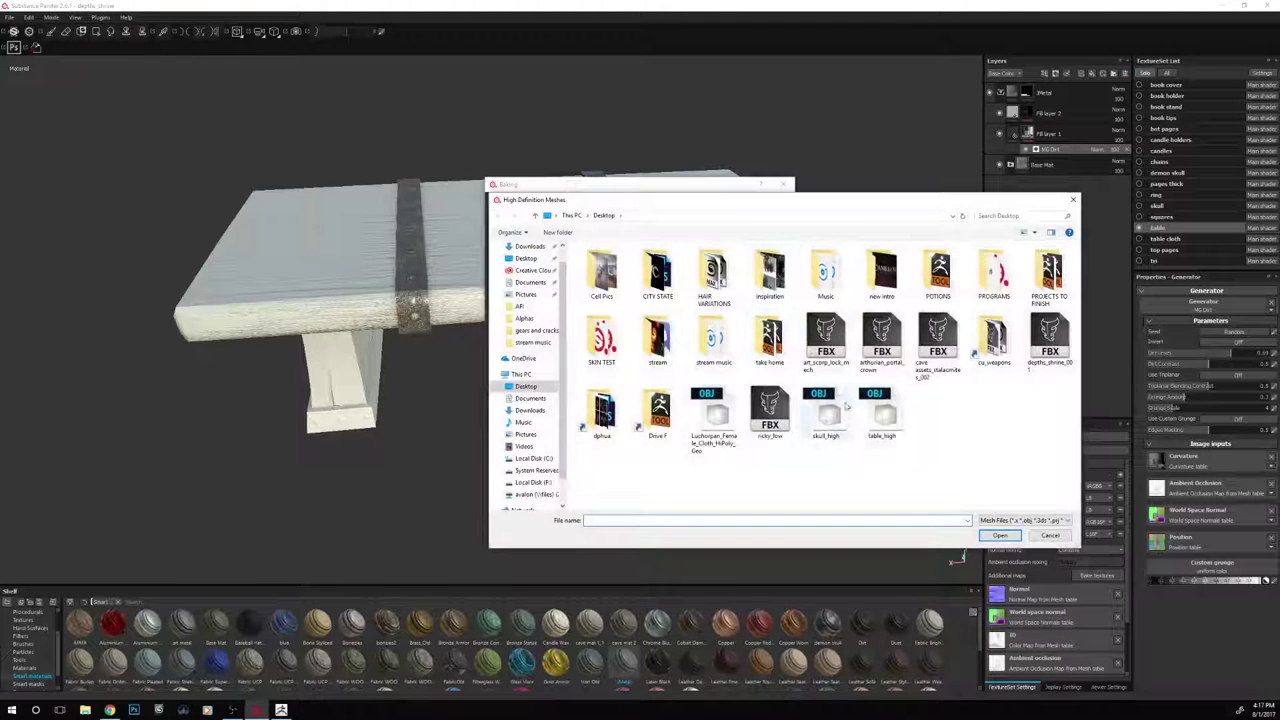
{"action": "left_click", "coordinate": [886, 420]}
{"action": "left_click", "coordinate": [999, 535]}
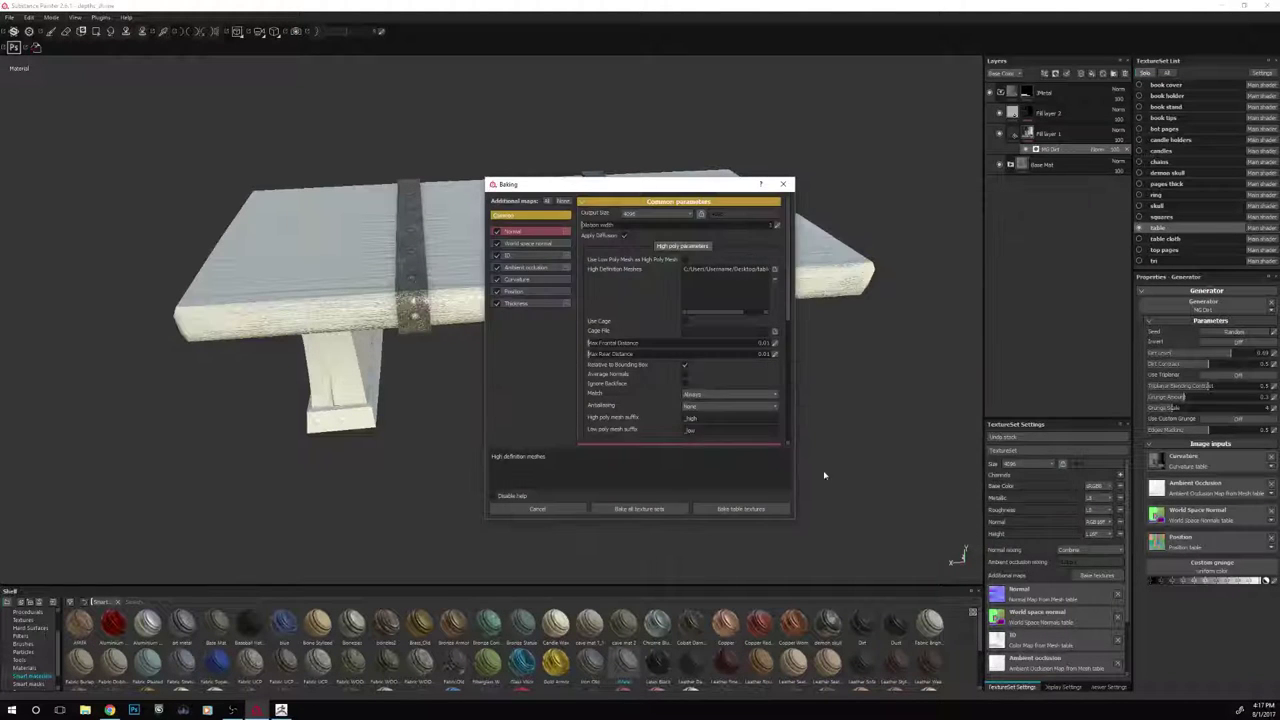
{"action": "left_click", "coordinate": [745, 509]}
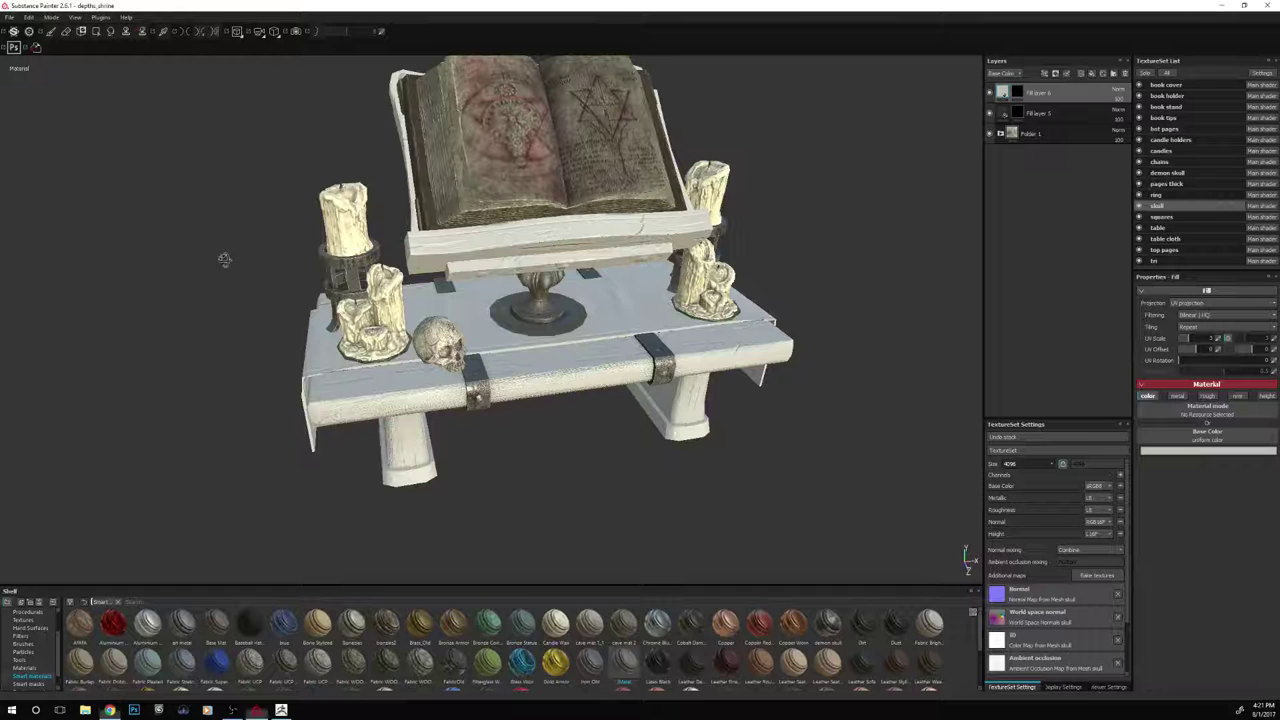
Examine the table, skull, candles and book of the full shrine from the front
{"action": "left_click_drag", "start_coordinate": [223, 263], "coordinate": [154, 274], "text": "alt"}
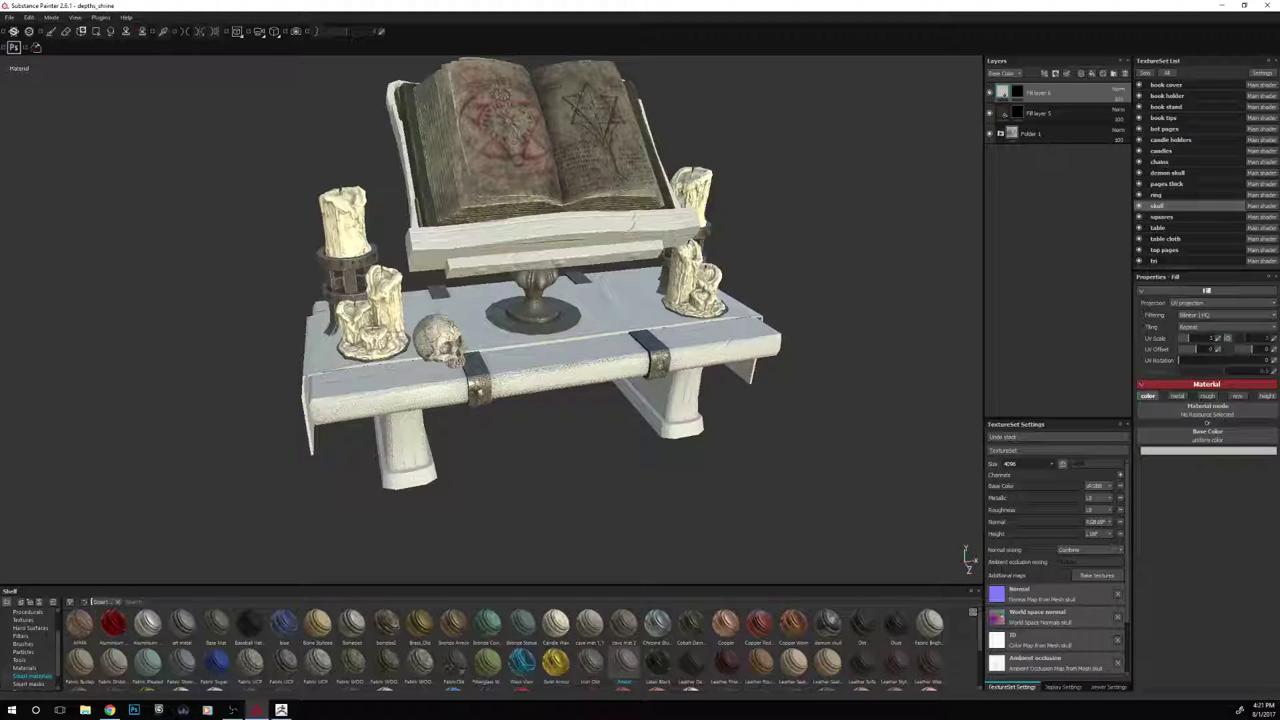
{"action": "key", "text": "alt+Tab"}
{"action": "scroll", "coordinate": [784, 300], "scroll_direction": "up", "scroll_amount": 2}
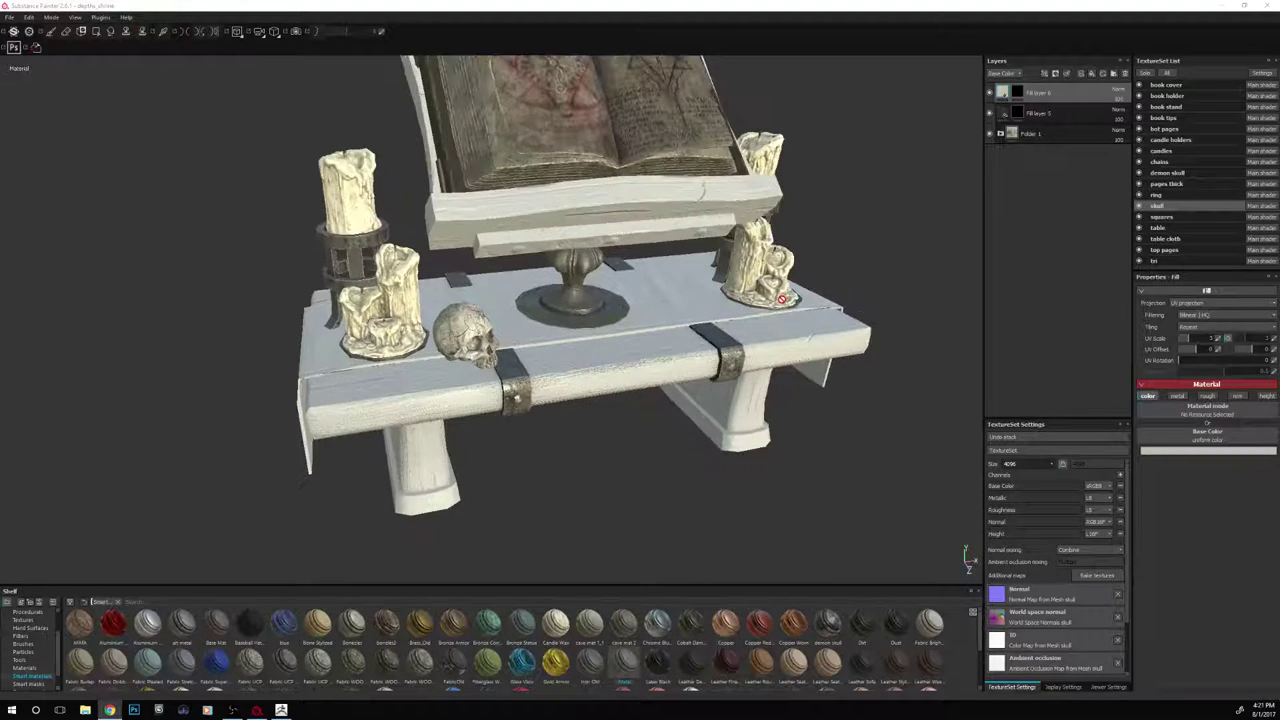
{"action": "left_click_drag", "start_coordinate": [597, 475], "coordinate": [580, 461], "text": "alt"}
{"action": "scroll", "coordinate": [529, 451], "scroll_direction": "up", "scroll_amount": 2}
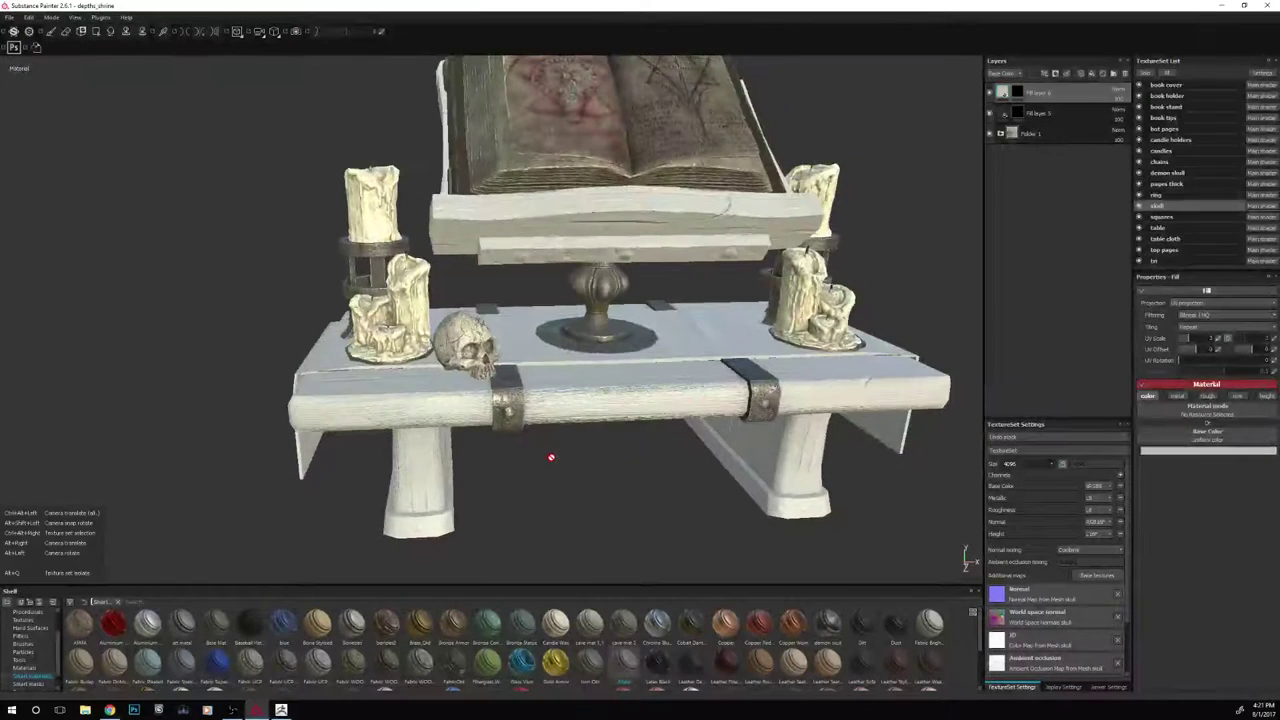
{"action": "scroll", "coordinate": [571, 463], "scroll_direction": "up", "scroll_amount": 2}
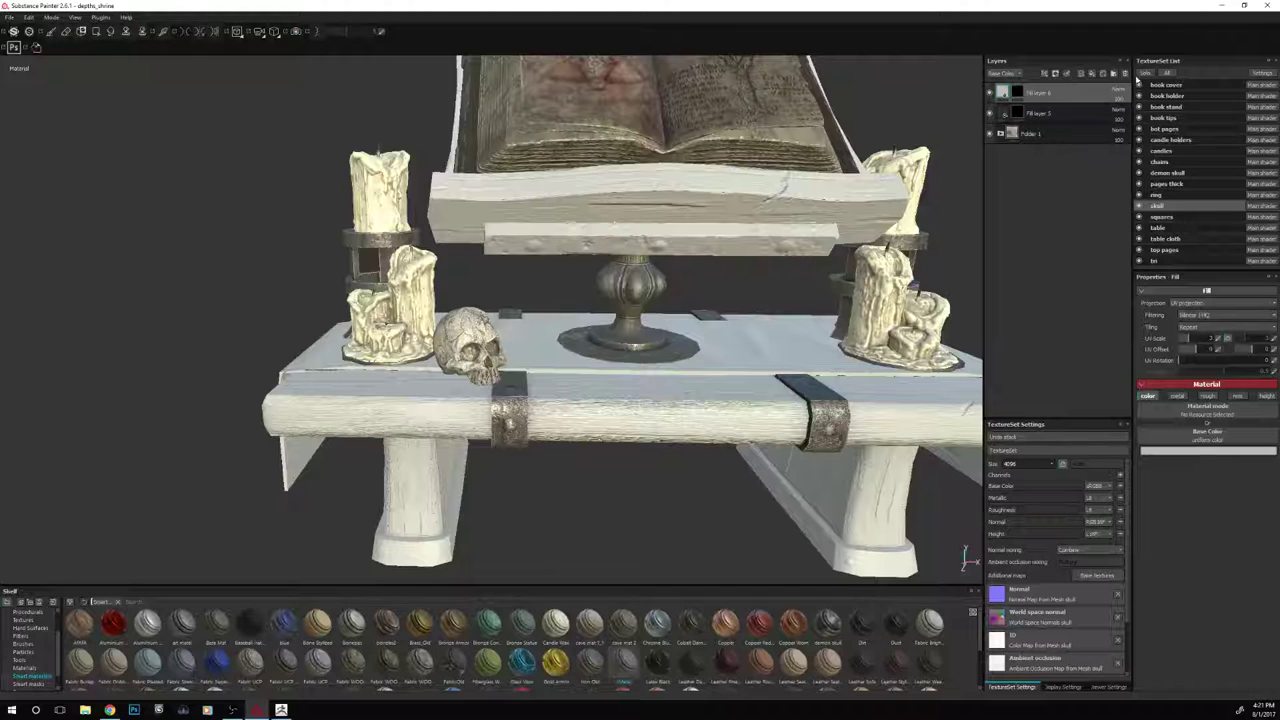
Isolate the skull texture set and bake its maps from the skull_high mesh
{"action": "key", "text": "alt+q"}
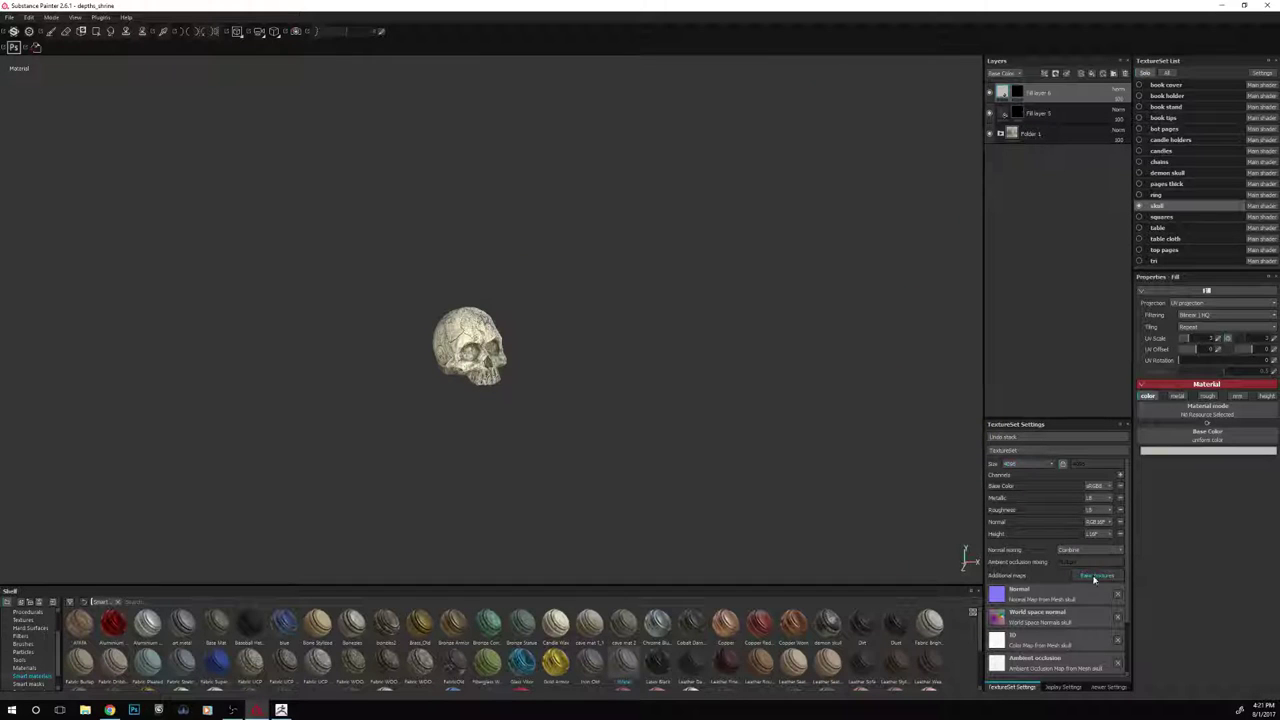
{"action": "left_click", "coordinate": [1097, 575]}
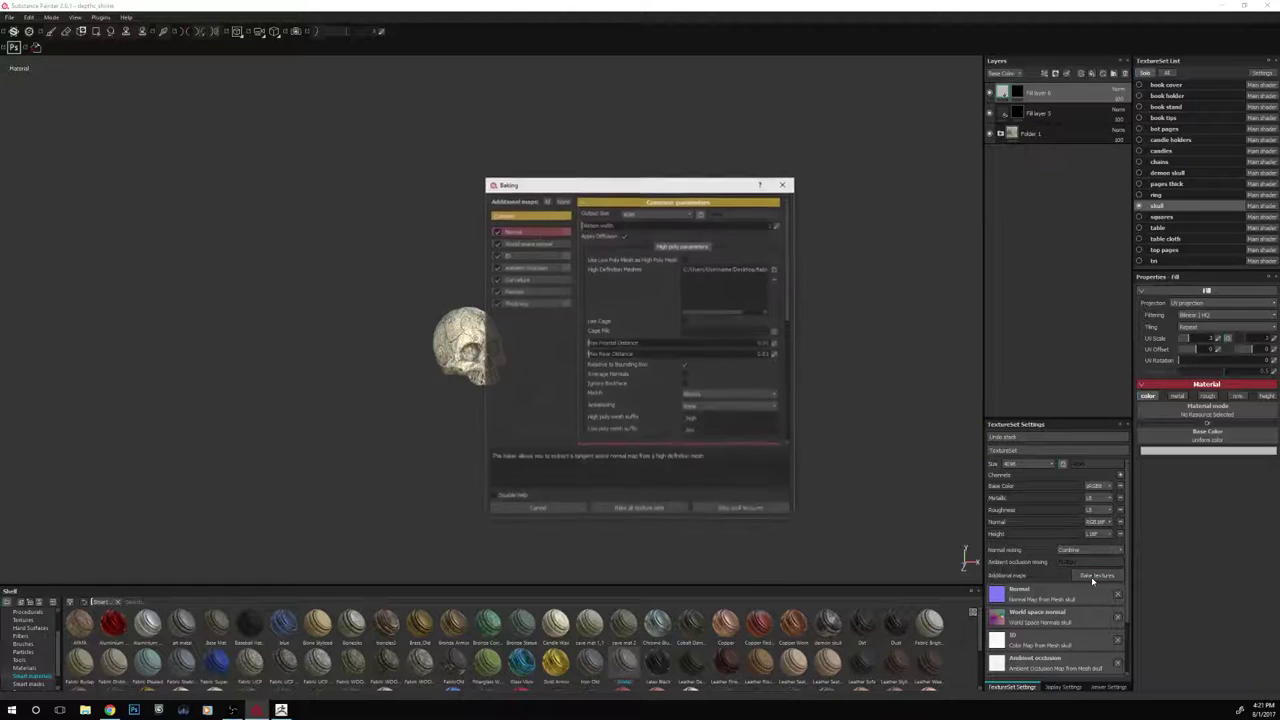
{"action": "left_click", "coordinate": [774, 269]}
{"action": "left_click", "coordinate": [826, 410]}
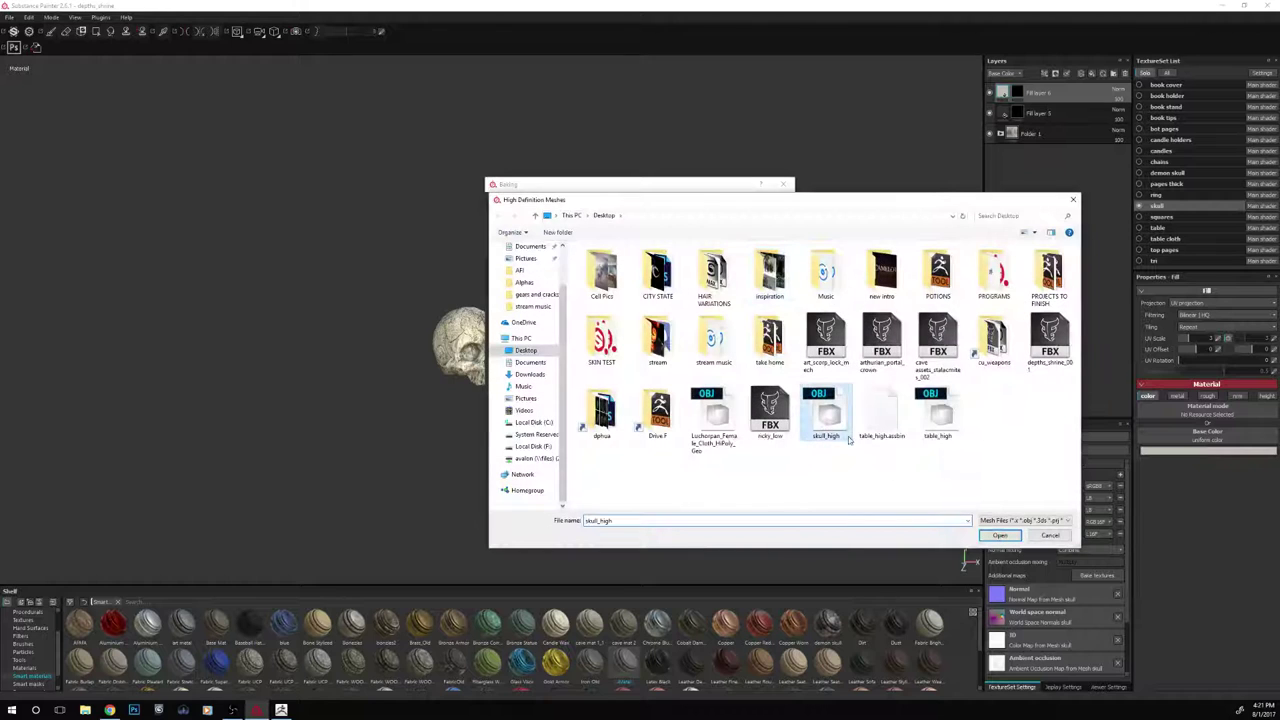
{"action": "left_click", "coordinate": [997, 536]}
{"action": "left_click", "coordinate": [755, 508]}
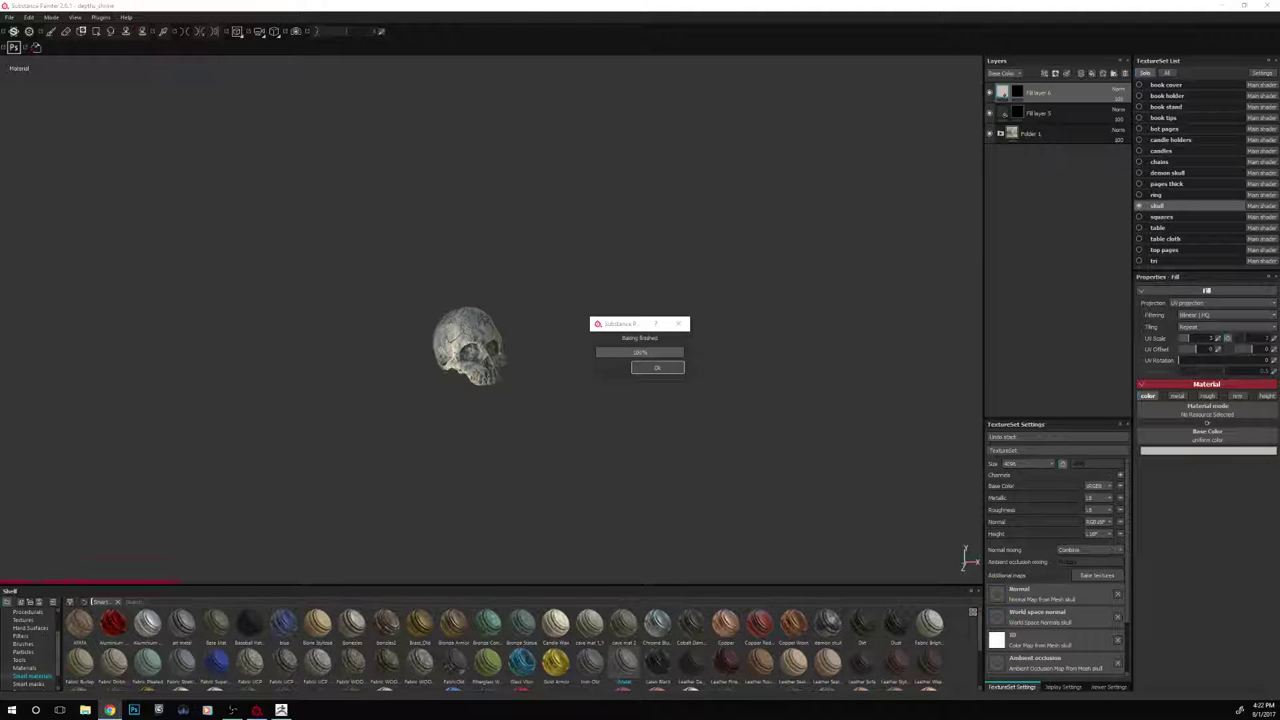
{"action": "key", "text": "Return"}
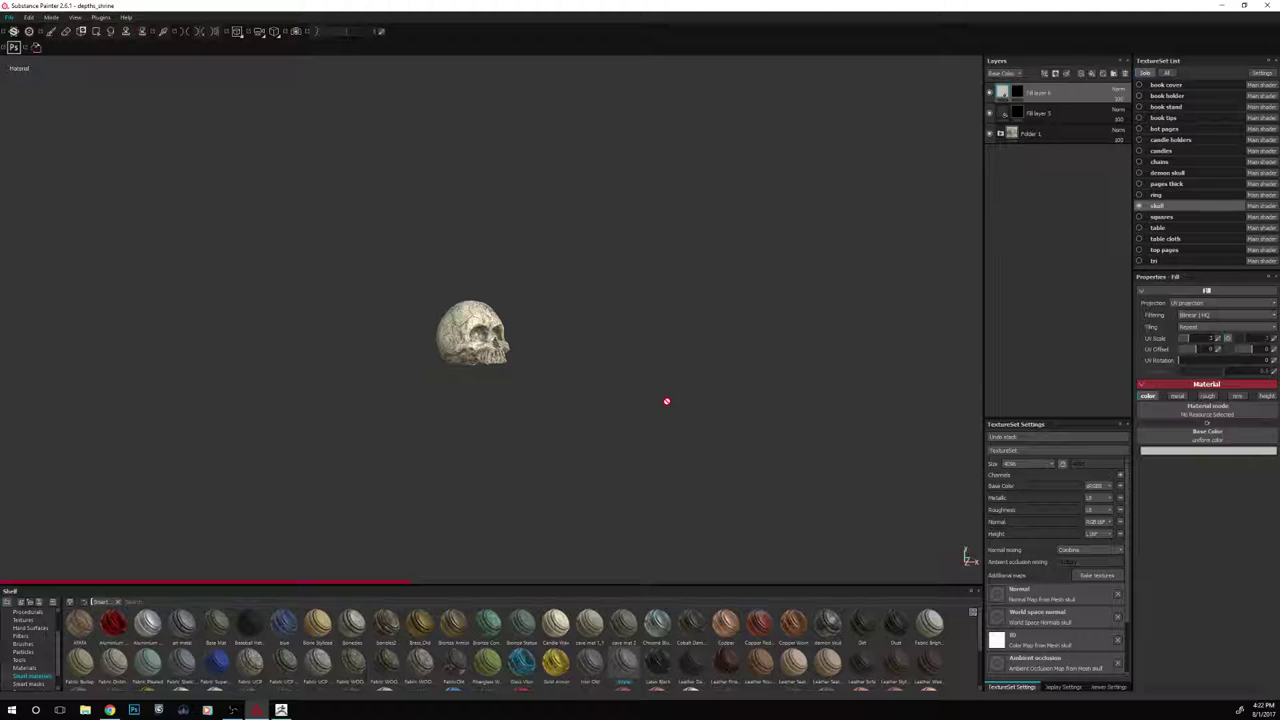
Examine the skull's baked surface on its own and within the full shrine
{"action": "left_click_drag", "start_coordinate": [667, 401], "coordinate": [667, 401], "text": "alt"}
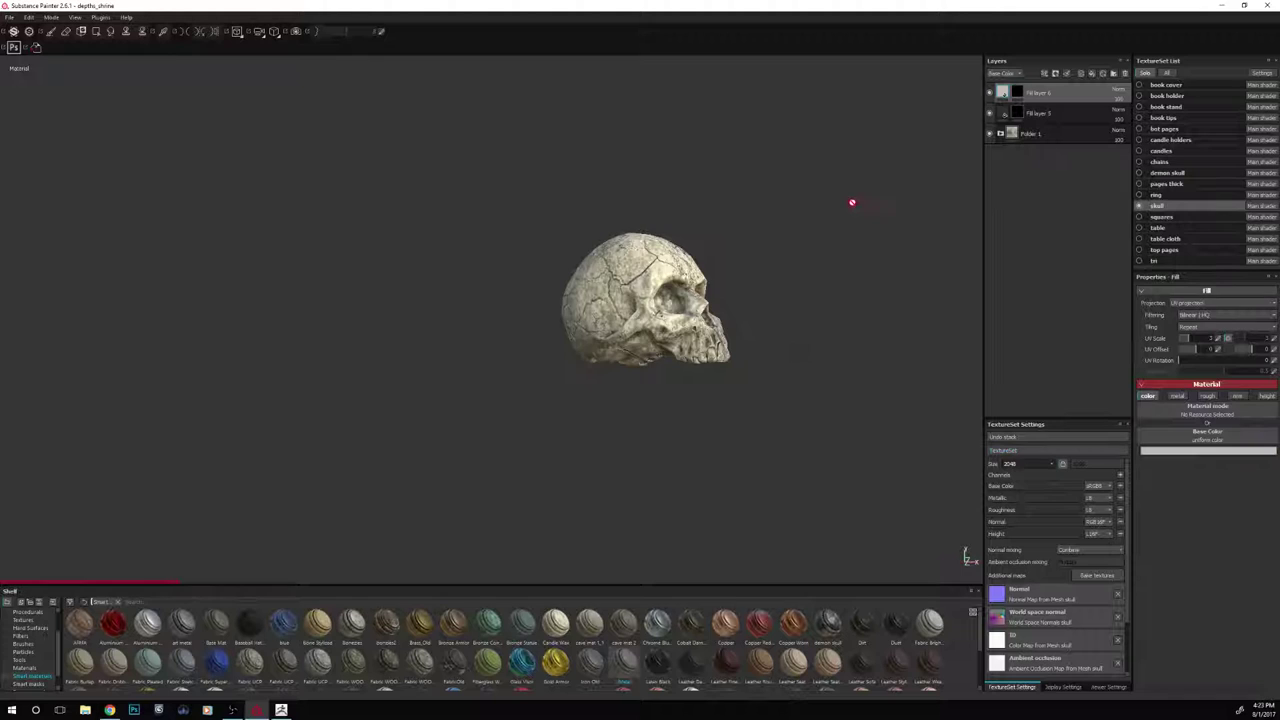
{"action": "left_click_drag", "start_coordinate": [863, 265], "coordinate": [806, 280], "text": "alt"}
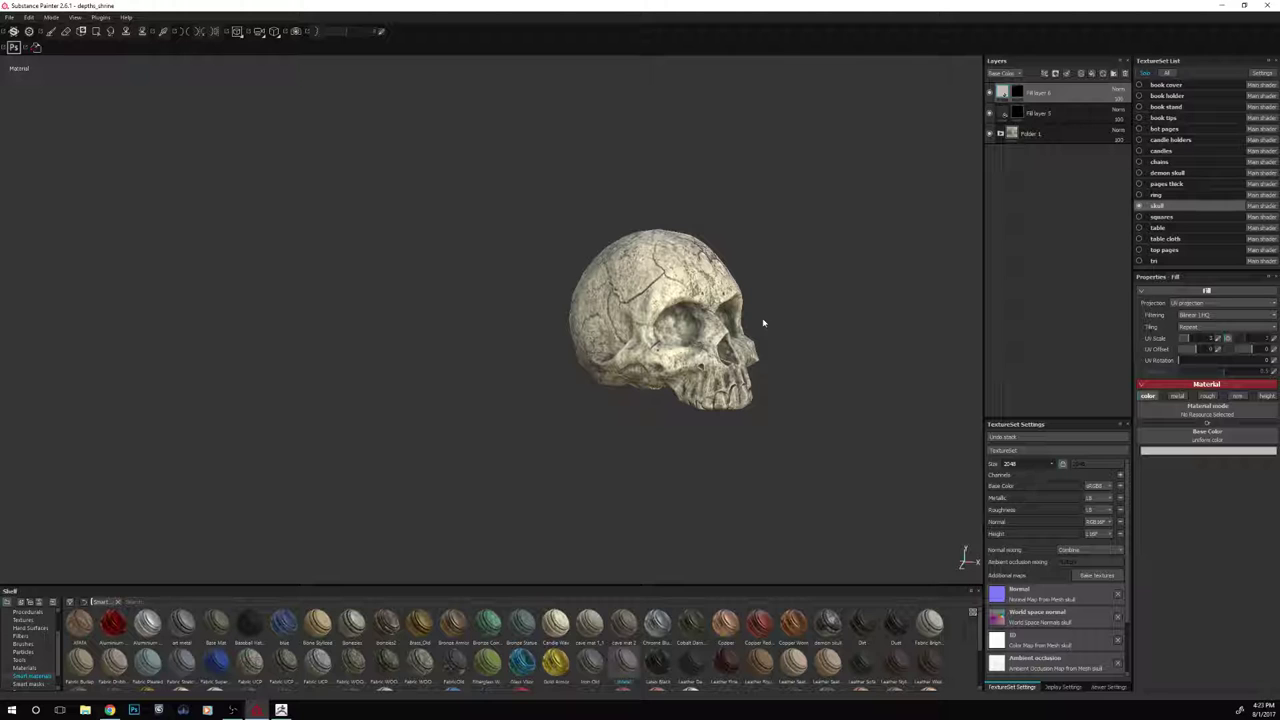
{"action": "key", "text": "alt+q"}
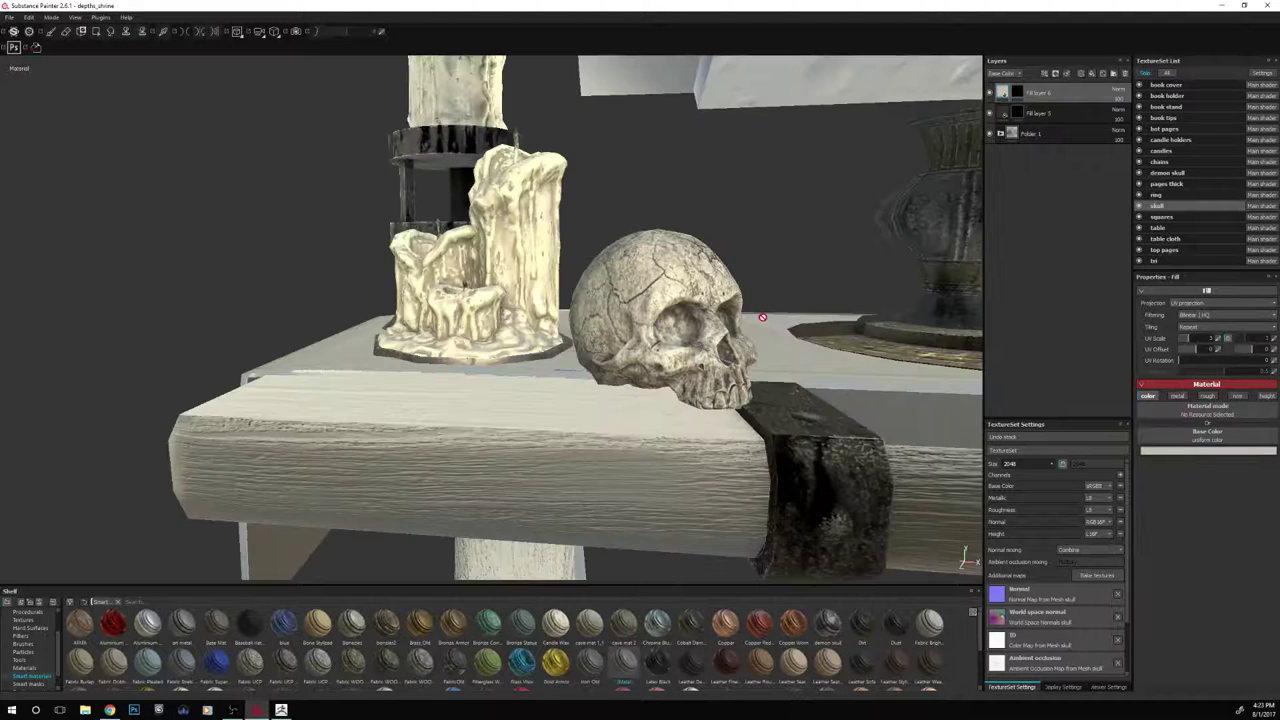
{"action": "scroll", "coordinate": [708, 319], "scroll_direction": "down", "scroll_amount": 5}
{"action": "left_click_drag", "start_coordinate": [466, 303], "coordinate": [229, 380], "text": "alt"}
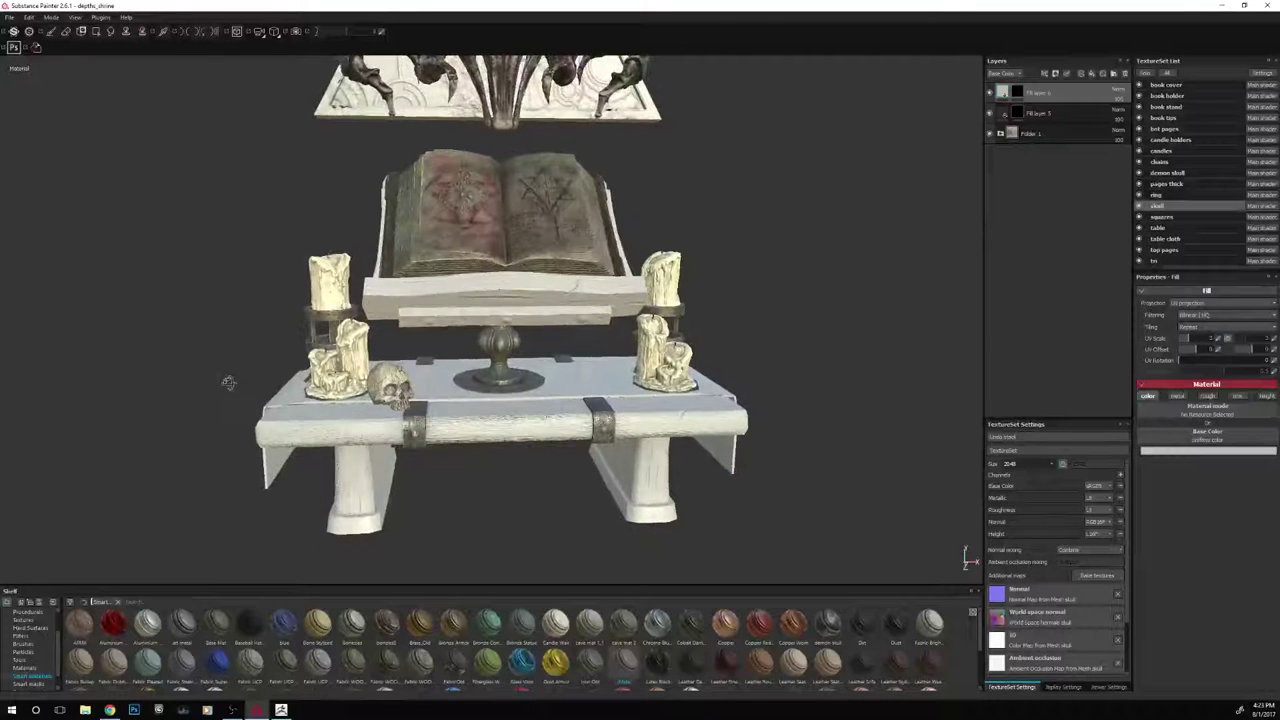
{"action": "scroll", "coordinate": [193, 382], "scroll_direction": "up", "scroll_amount": 2}
{"action": "middle_click_drag", "start_coordinate": [185, 390], "coordinate": [199, 371], "text": "alt"}
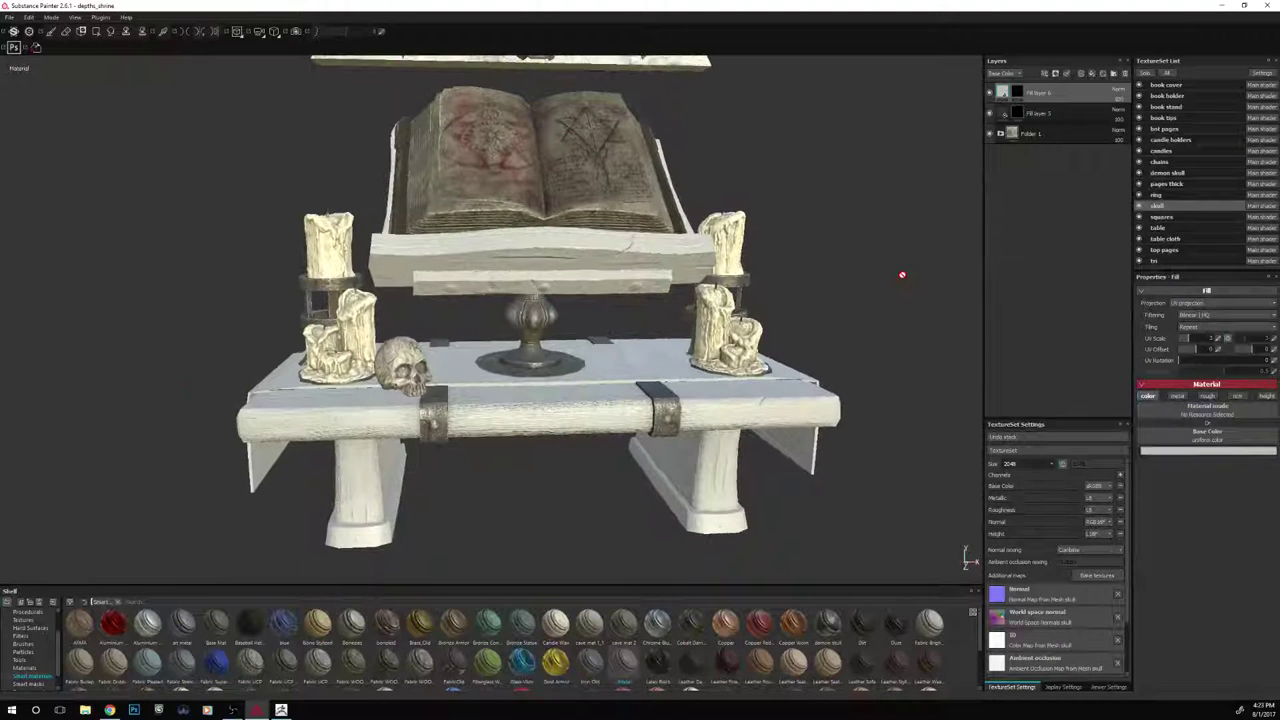
Isolate the table texture set and enlarge the shelf to show more smart materials
{"action": "left_click", "coordinate": [1159, 231]}
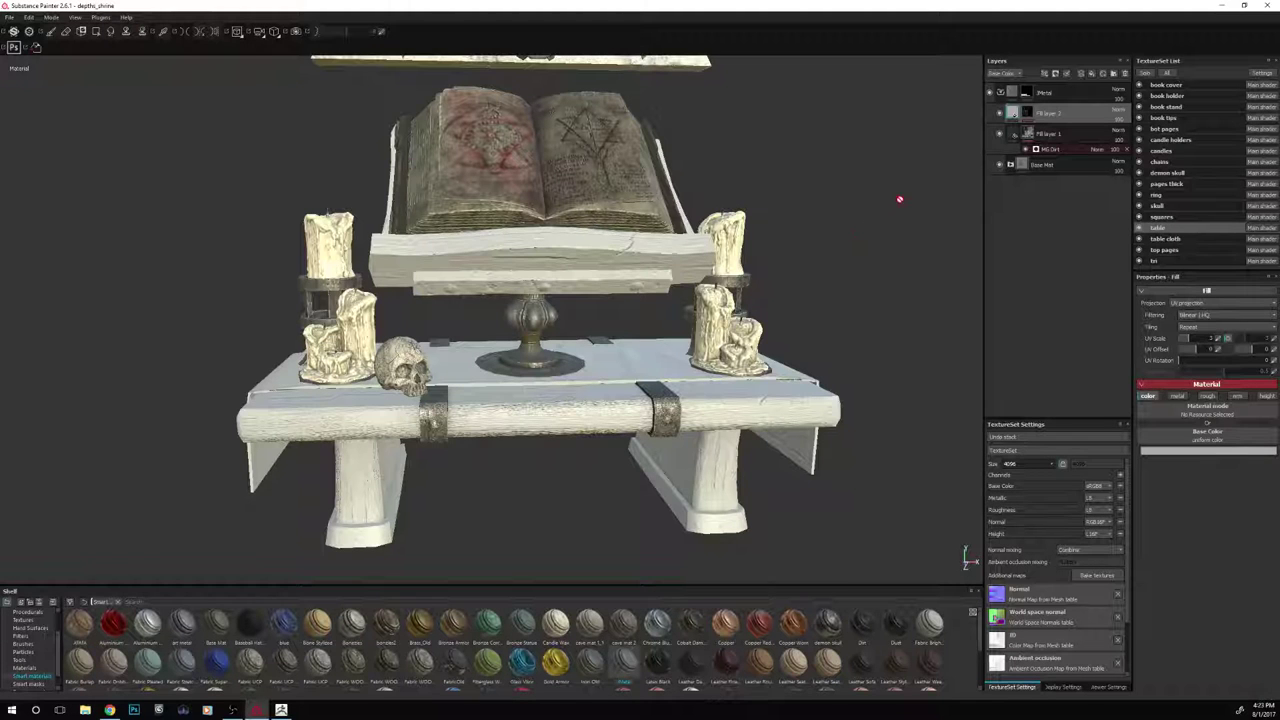
{"action": "left_click", "coordinate": [1145, 73]}
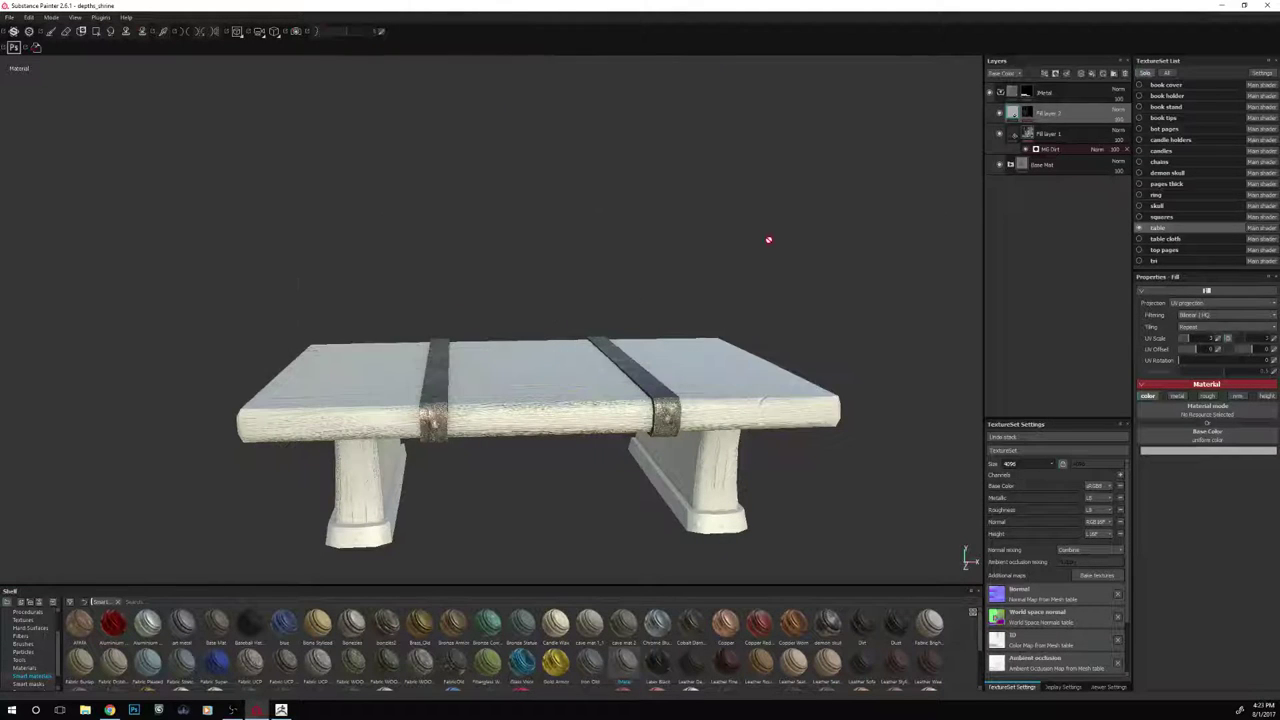
{"action": "left_click_drag", "start_coordinate": [836, 223], "coordinate": [826, 265], "text": "alt"}
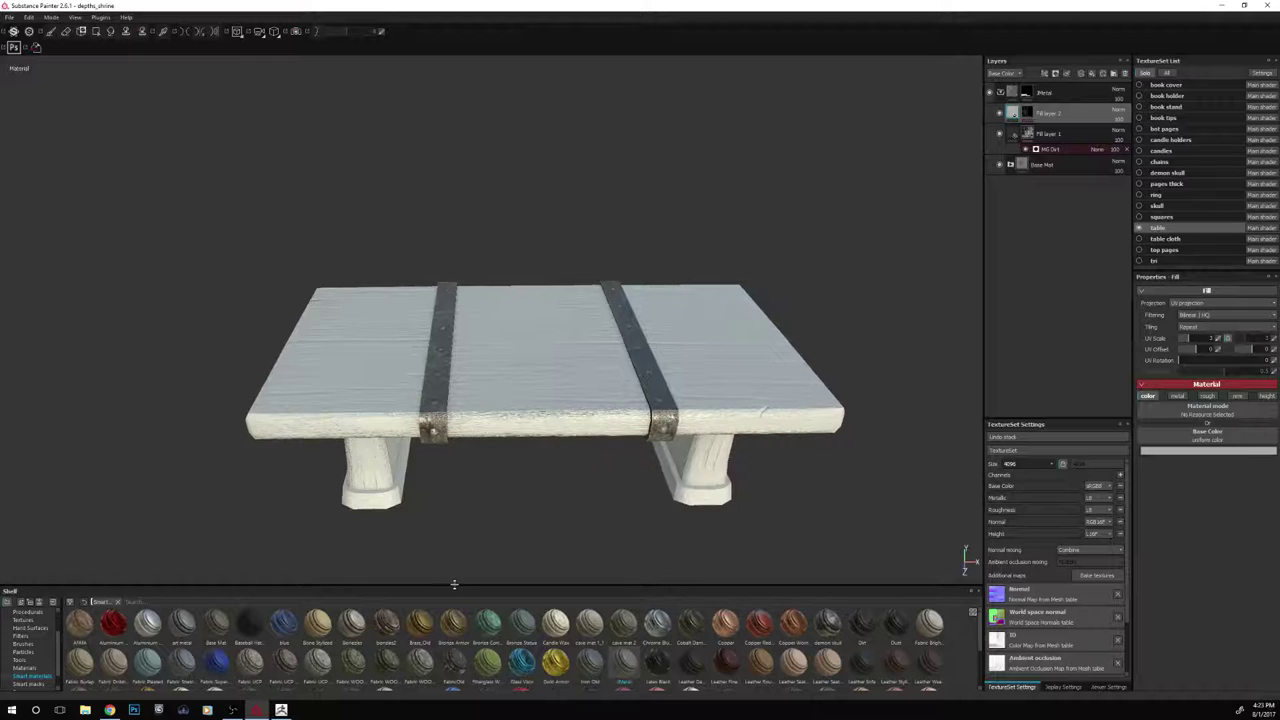
{"action": "left_click_drag", "start_coordinate": [454, 584], "coordinate": [480, 509]}
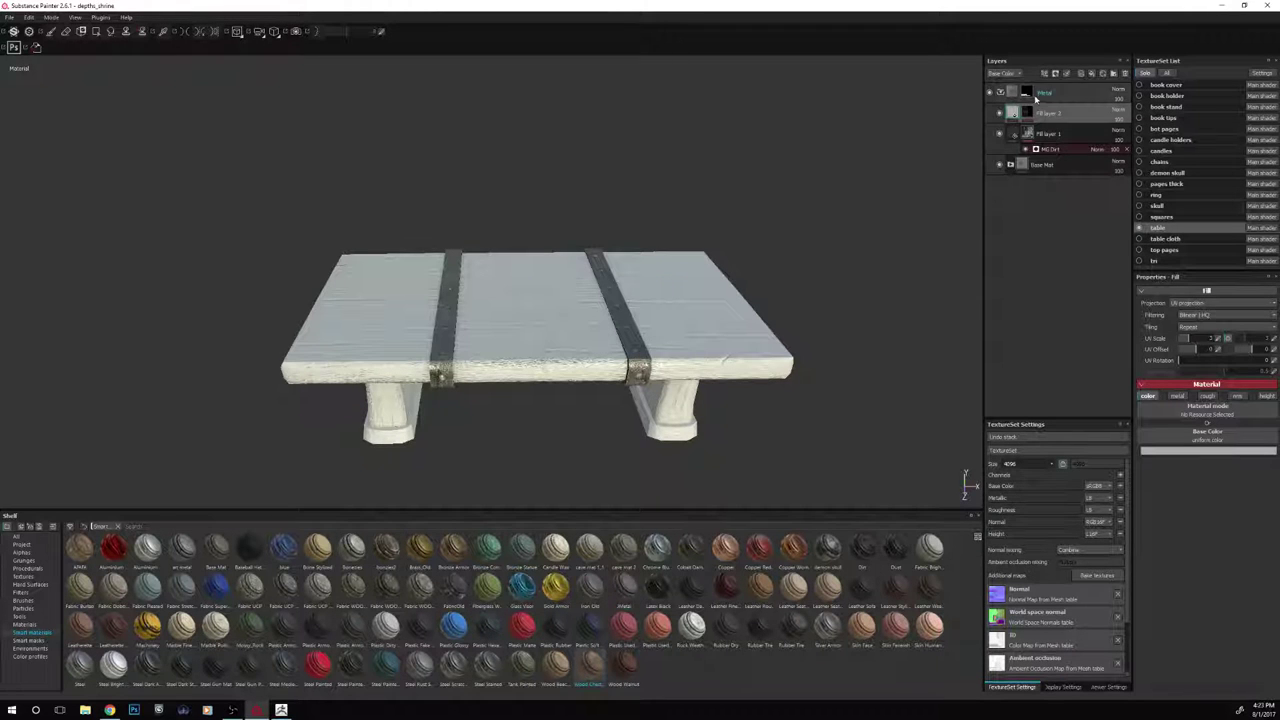
Collapse the Metal folder and add the Wood Chest Stylized smart material above it
{"action": "left_click", "coordinate": [1042, 95]}
{"action": "left_click", "coordinate": [1000, 93]}
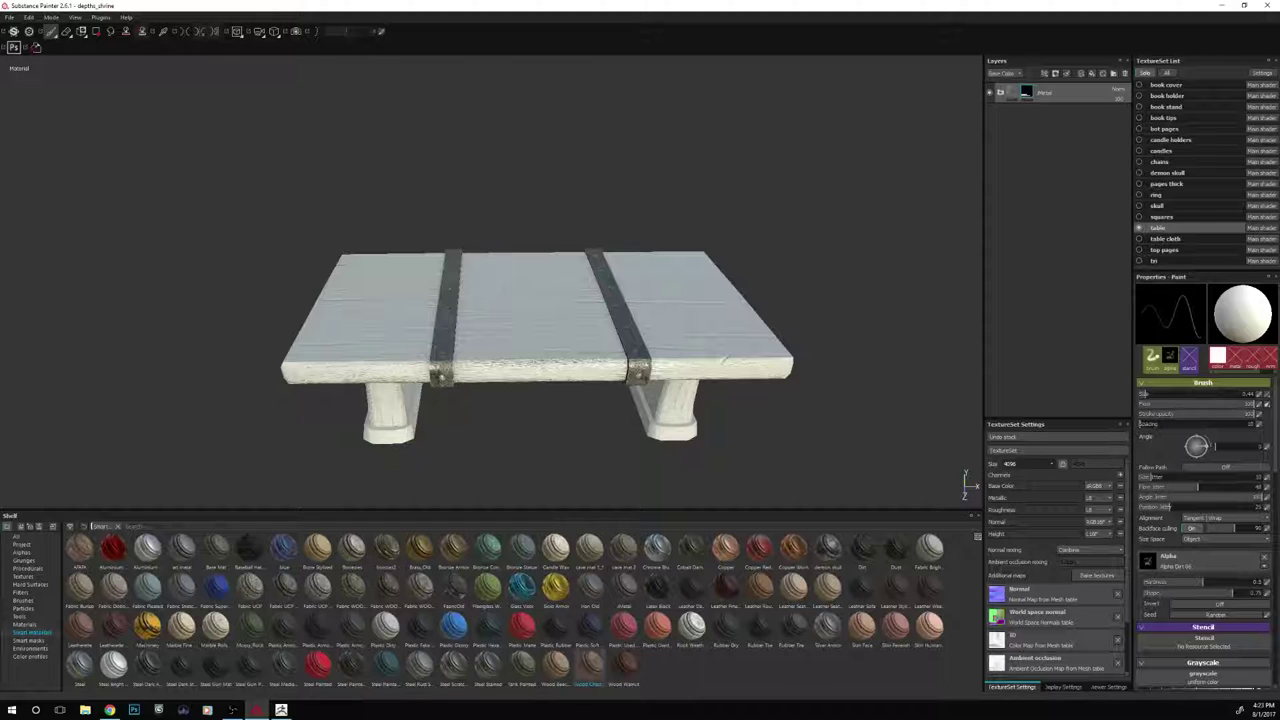
{"action": "left_click_drag", "start_coordinate": [588, 668], "coordinate": [1052, 89]}
{"action": "double_click", "coordinate": [1050, 92]}
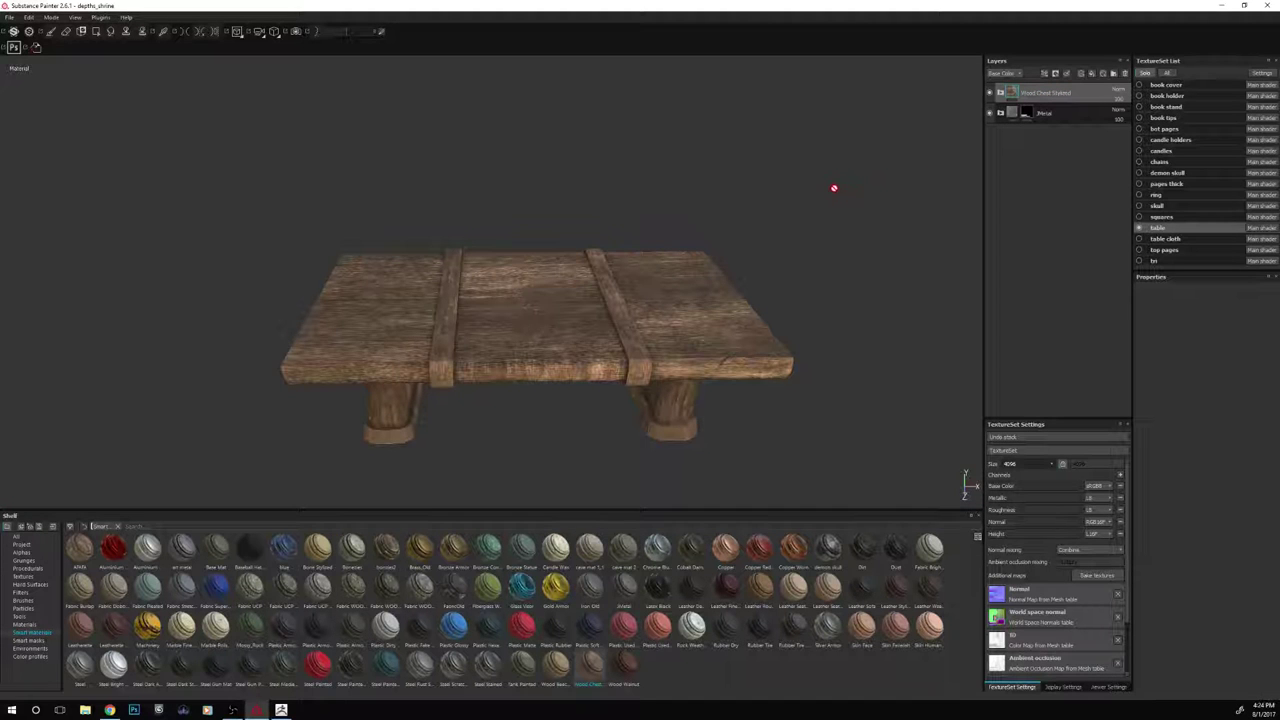
Add a black mask to the table's Wood Chest Stylized folder
{"action": "left_click_drag", "start_coordinate": [834, 188], "coordinate": [851, 246], "text": "alt"}
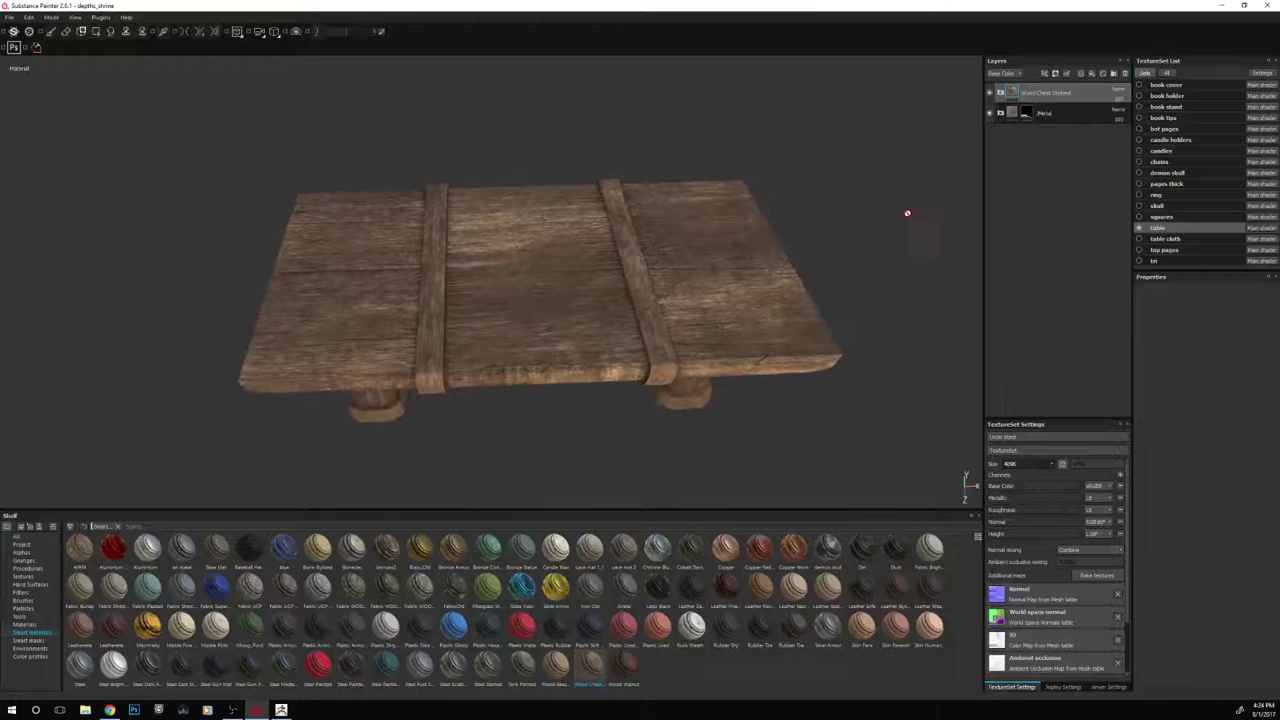
{"action": "double_click", "coordinate": [1044, 93]}
{"action": "right_click", "coordinate": [1044, 94]}
{"action": "left_click", "coordinate": [1076, 108]}
{"action": "key", "text": "Return"}
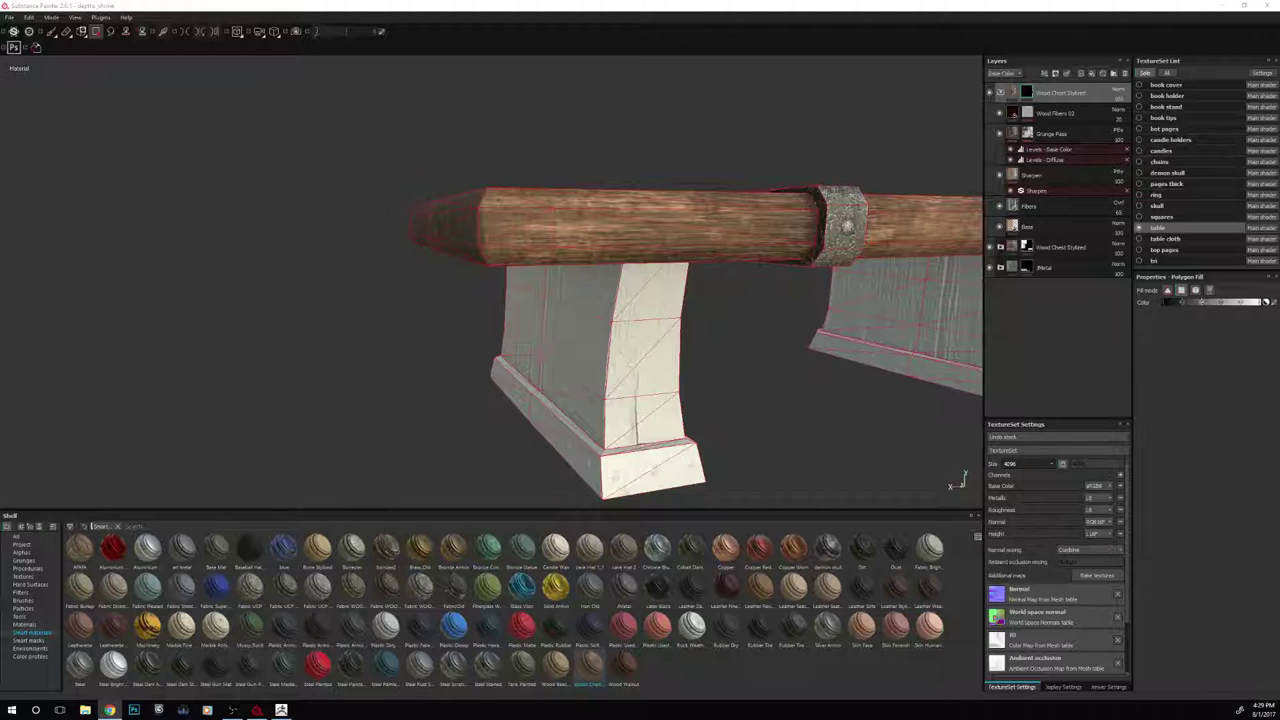
Try to polygon-fill the middle faces of the table leg's end in the upper Wood Chest Stylized folder's mask
{"action": "left_click_drag", "start_coordinate": [294, 284], "coordinate": [230, 290], "text": "alt"}
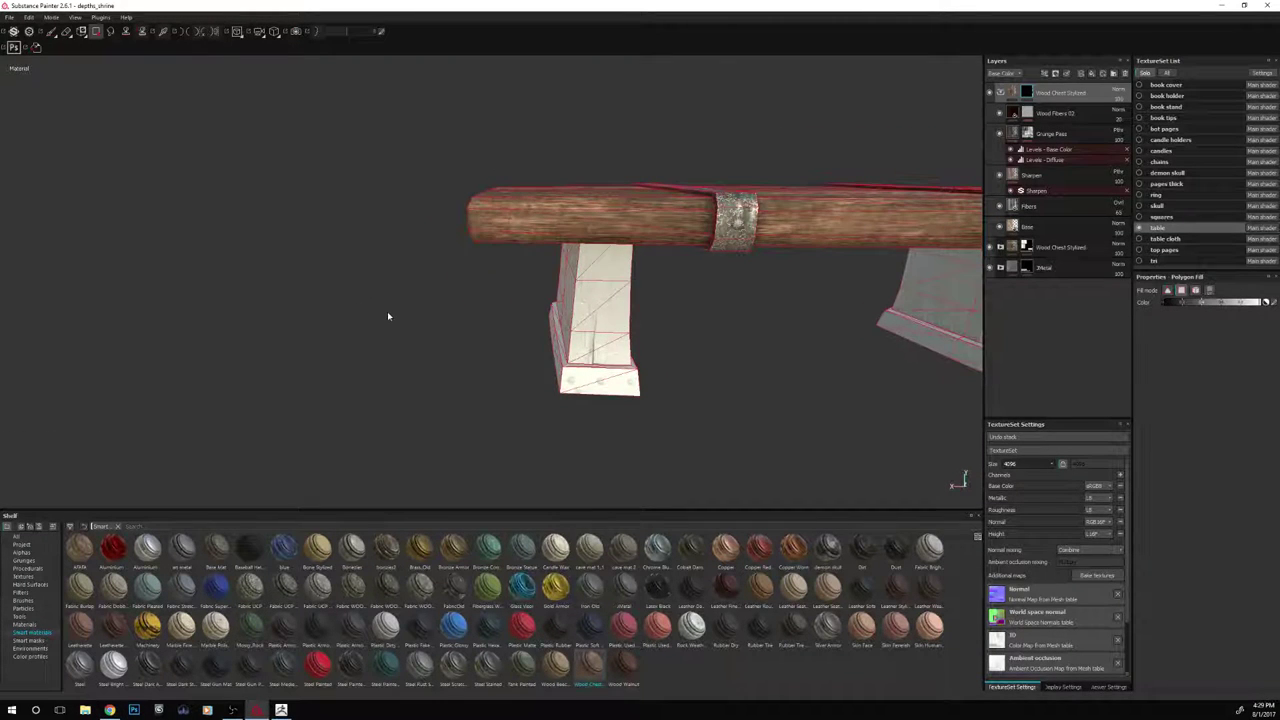
{"action": "left_click_drag", "start_coordinate": [387, 311], "coordinate": [312, 314], "text": "alt"}
{"action": "key", "text": "alt+Tab"}
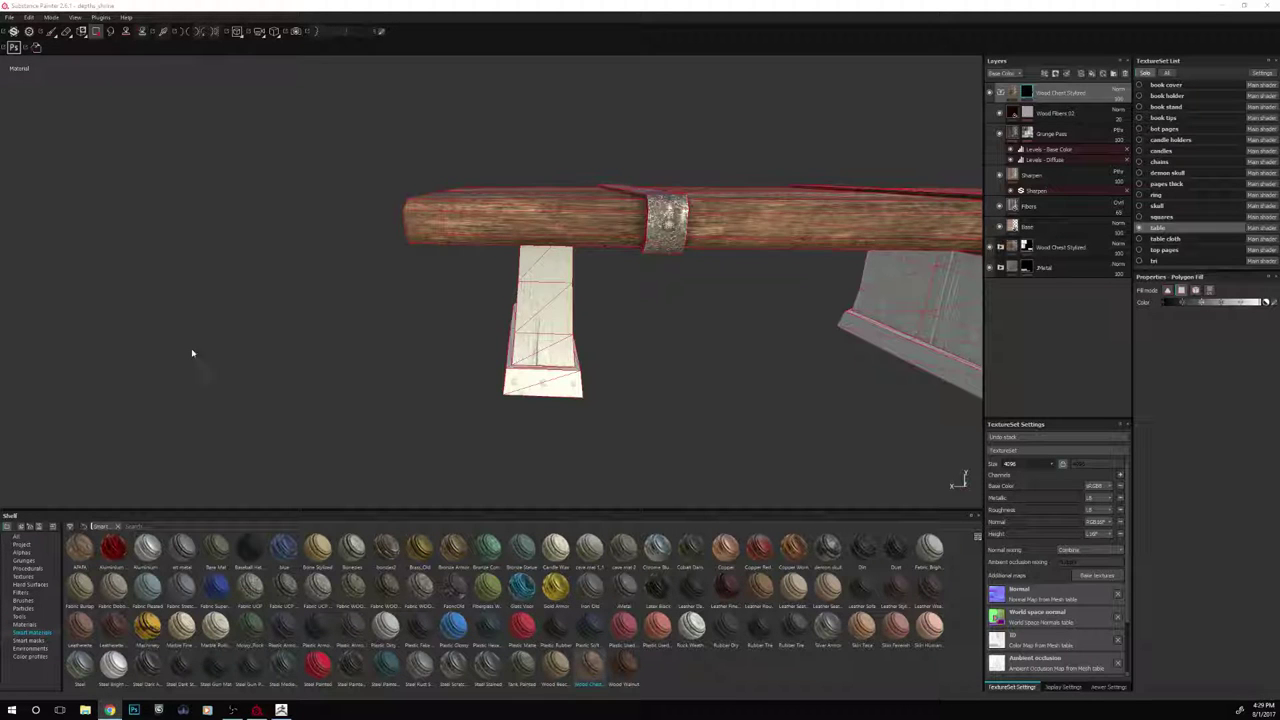
{"action": "left_click_drag", "start_coordinate": [203, 349], "coordinate": [510, 342], "text": "alt"}
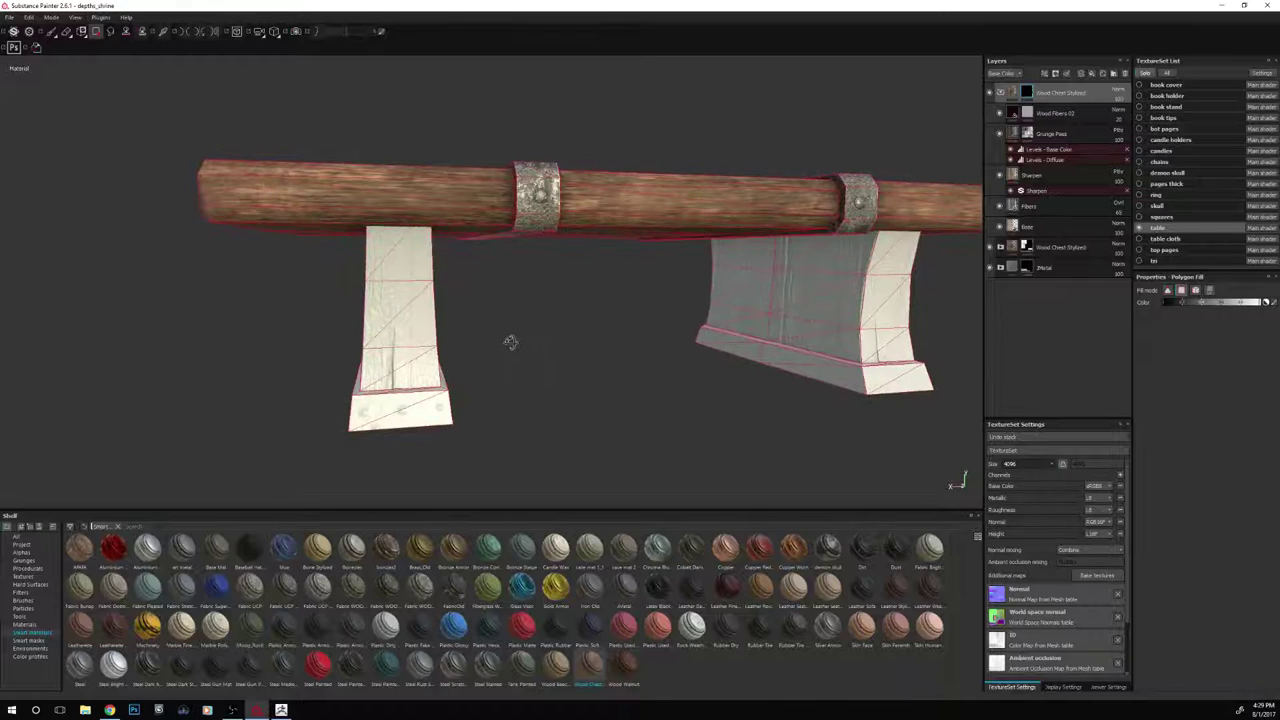
{"action": "left_click_drag", "start_coordinate": [464, 302], "coordinate": [312, 329]}
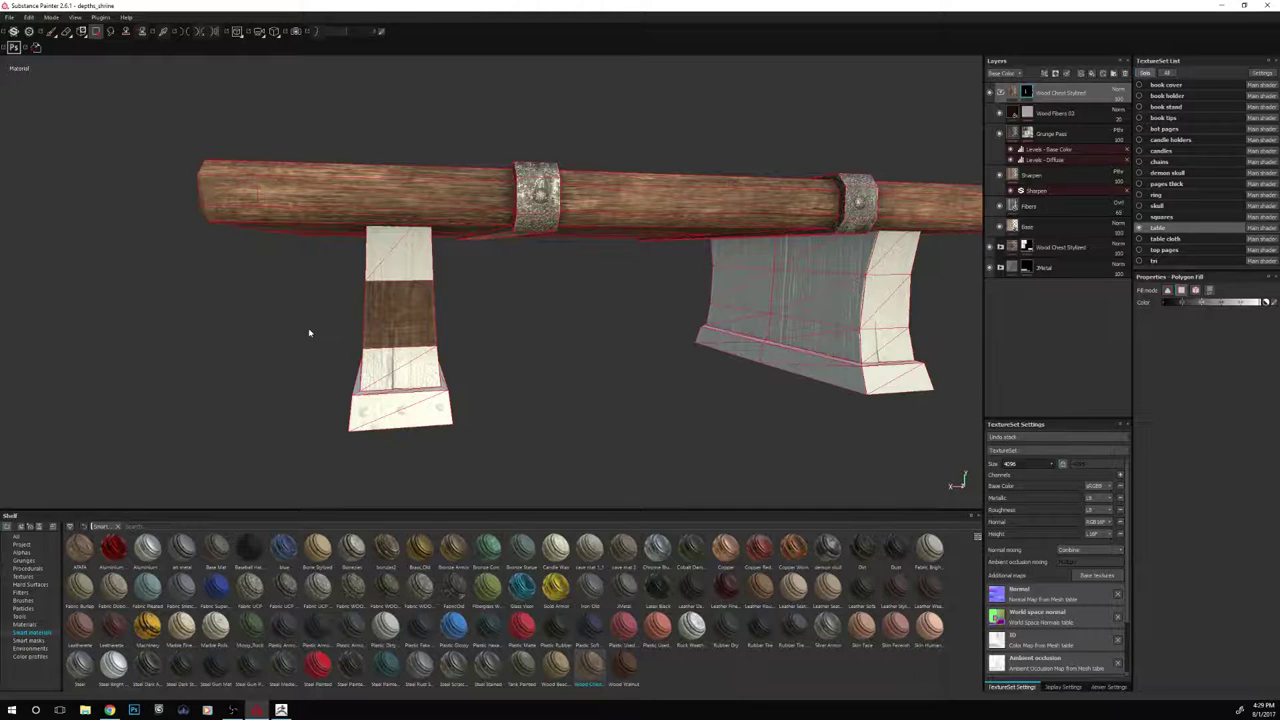
{"action": "left_click_drag", "start_coordinate": [309, 333], "coordinate": [318, 336], "text": "alt"}
{"action": "scroll", "coordinate": [318, 336], "scroll_direction": "up", "scroll_amount": 5}
{"action": "scroll", "coordinate": [318, 336], "scroll_direction": "down", "scroll_amount": 5}
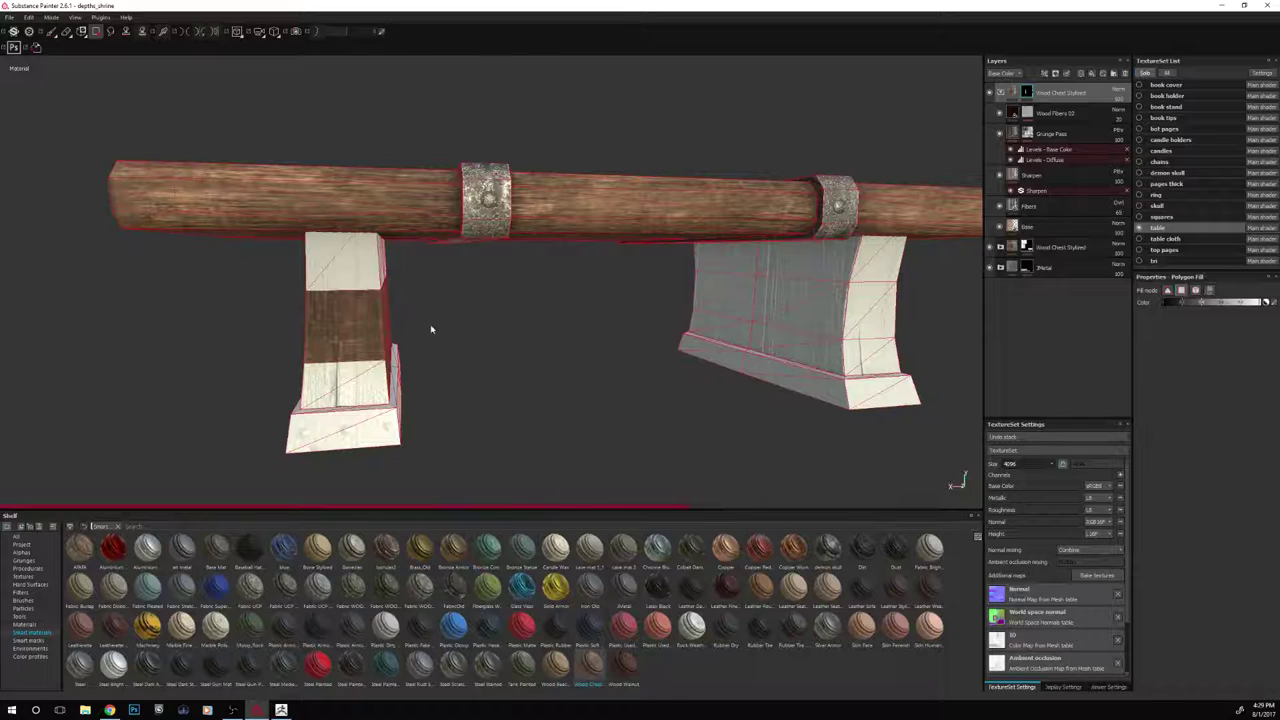
Collapse the upper Wood Chest Stylized folder and polygon-fill the leg end's middle faces in the lower one's mask
{"action": "left_click", "coordinate": [1000, 93]}
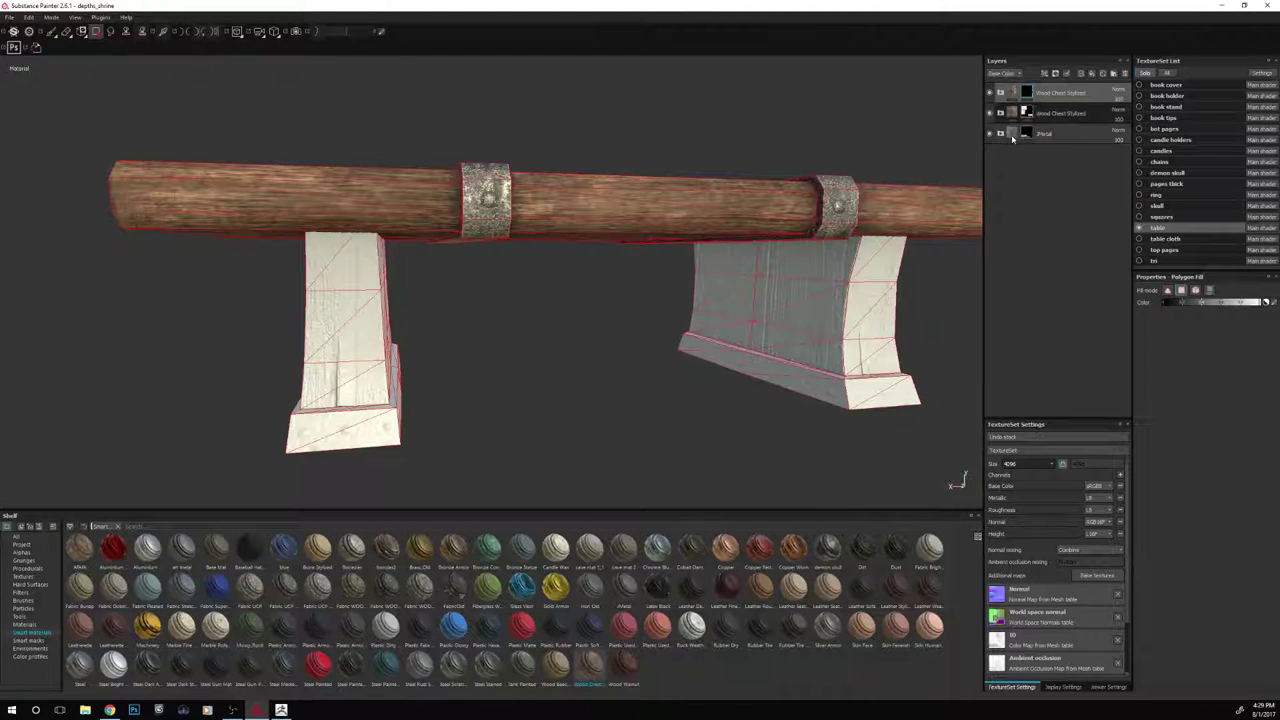
{"action": "left_click", "coordinate": [1049, 118]}
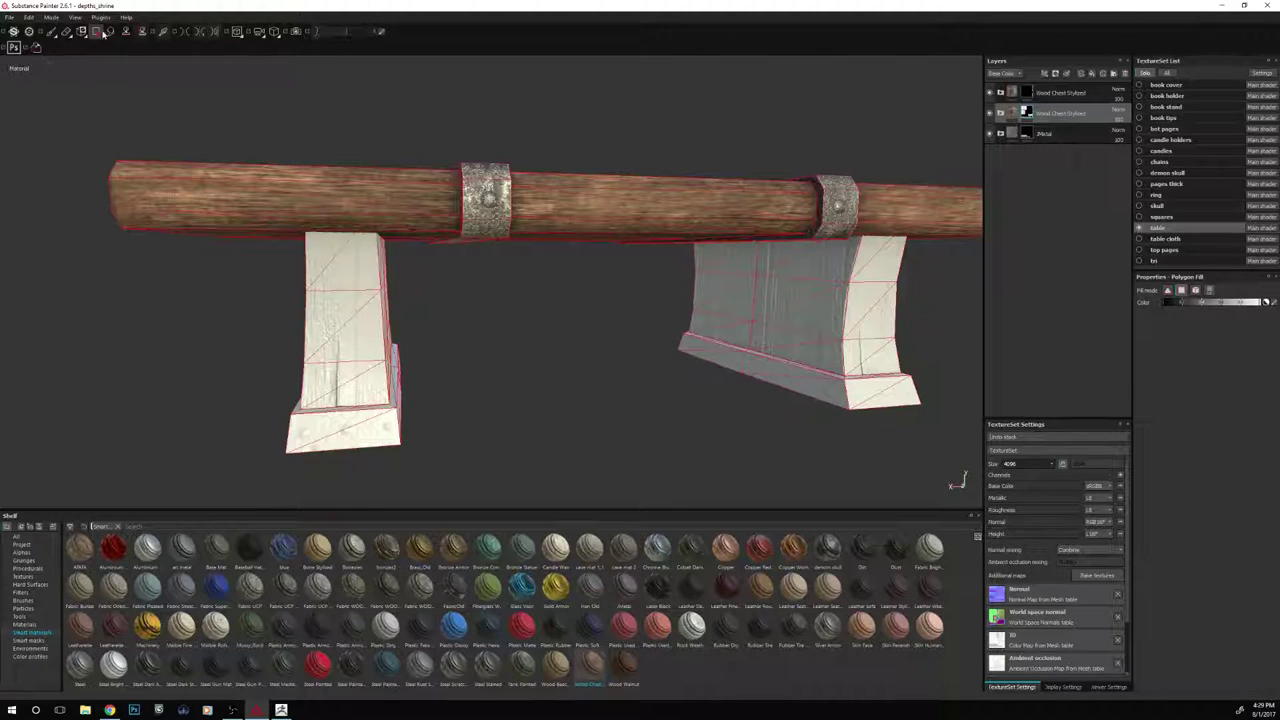
{"action": "left_click_drag", "start_coordinate": [409, 309], "coordinate": [267, 330]}
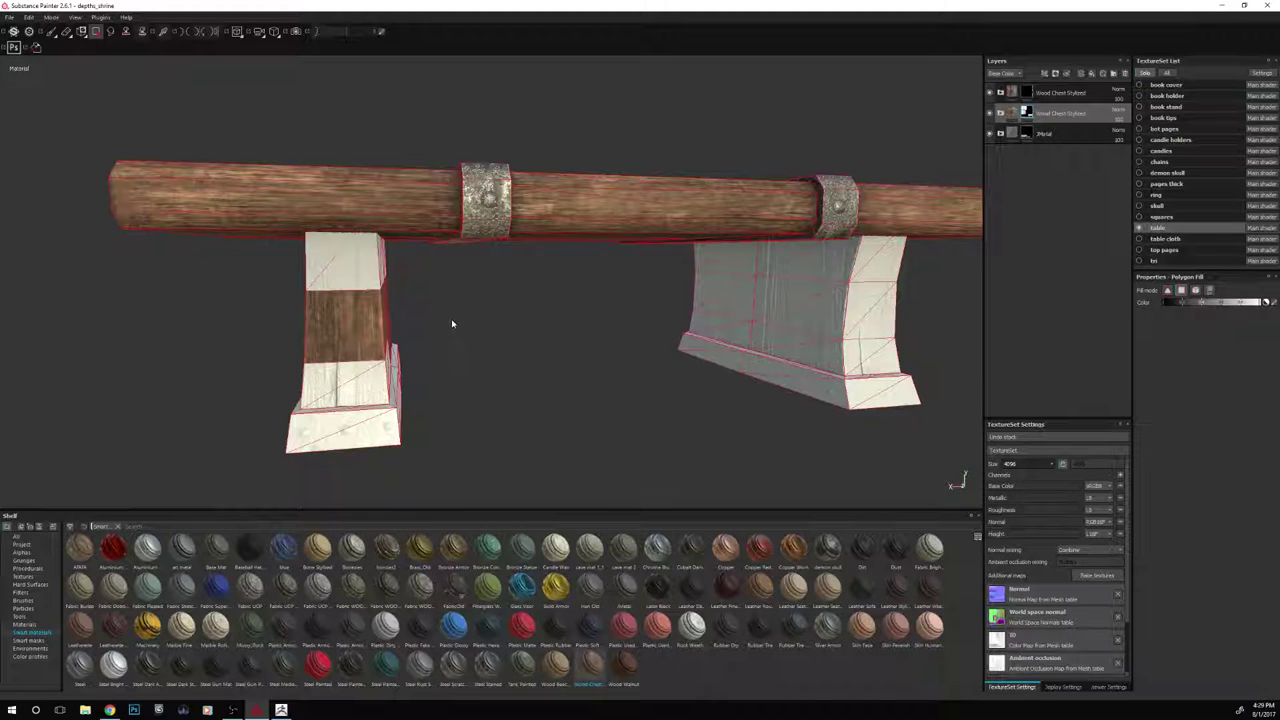
{"action": "mouse_move", "coordinate": [452, 323]}
{"action": "left_mouse_down", "text": "alt"}
{"action": "mouse_move", "coordinate": [462, 308]}
{"action": "mouse_move", "coordinate": [450, 315]}
{"action": "left_mouse_up", "text": "alt"}
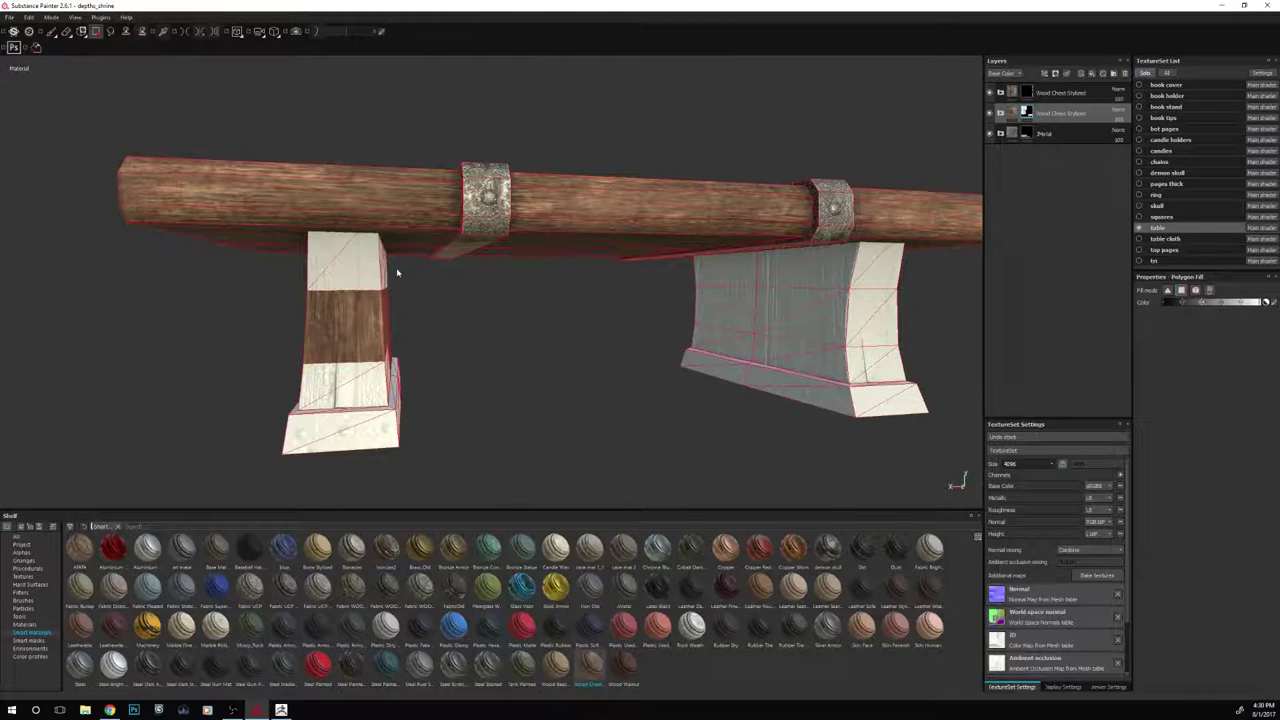
Polygon-fill the remaining wood faces of the table legs above their bases in the lower Wood Chest Stylized folder's mask
{"action": "left_click_drag", "start_coordinate": [394, 271], "coordinate": [311, 284]}
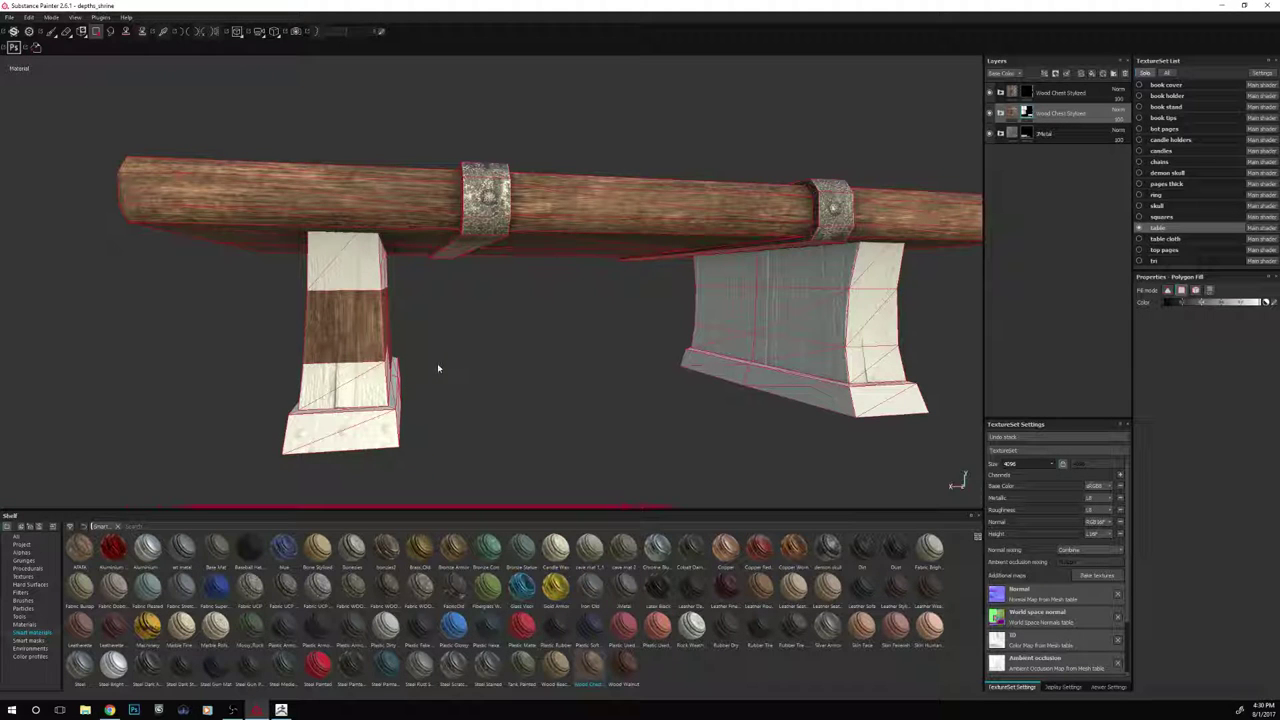
{"action": "left_click_drag", "start_coordinate": [440, 371], "coordinate": [443, 346], "text": "alt"}
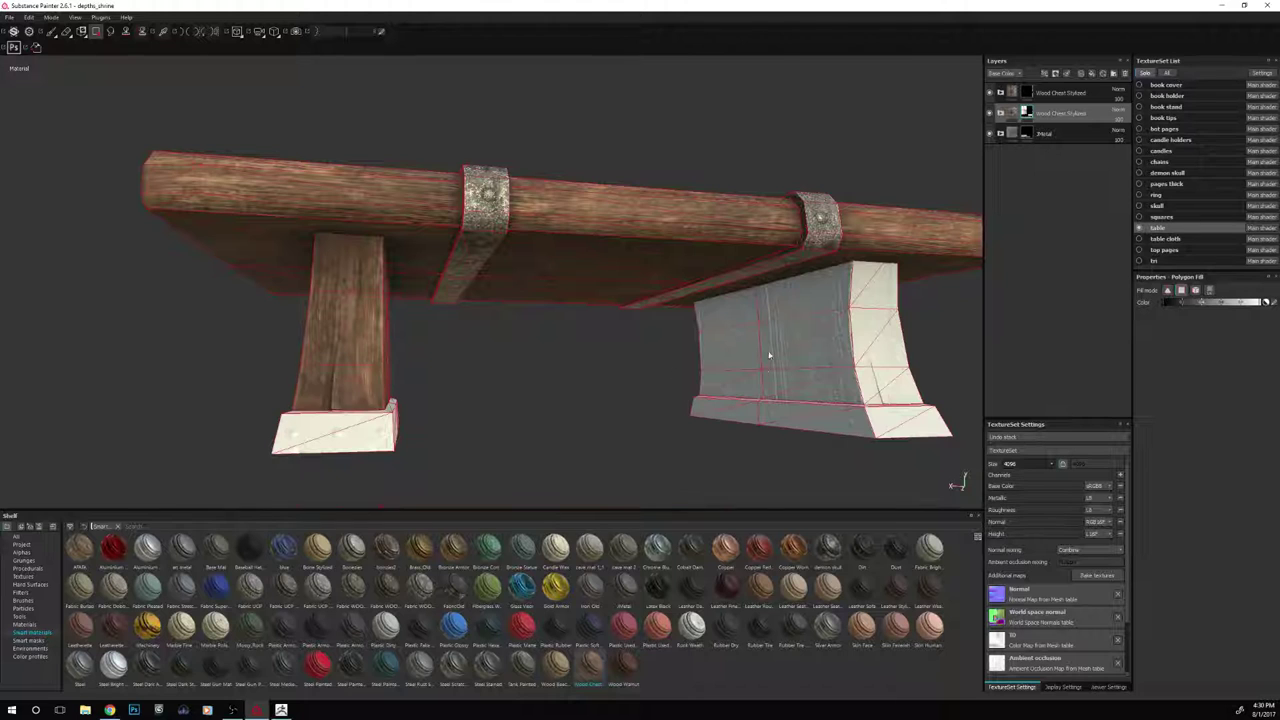
{"action": "left_click_drag", "start_coordinate": [649, 397], "coordinate": [360, 383], "text": "alt"}
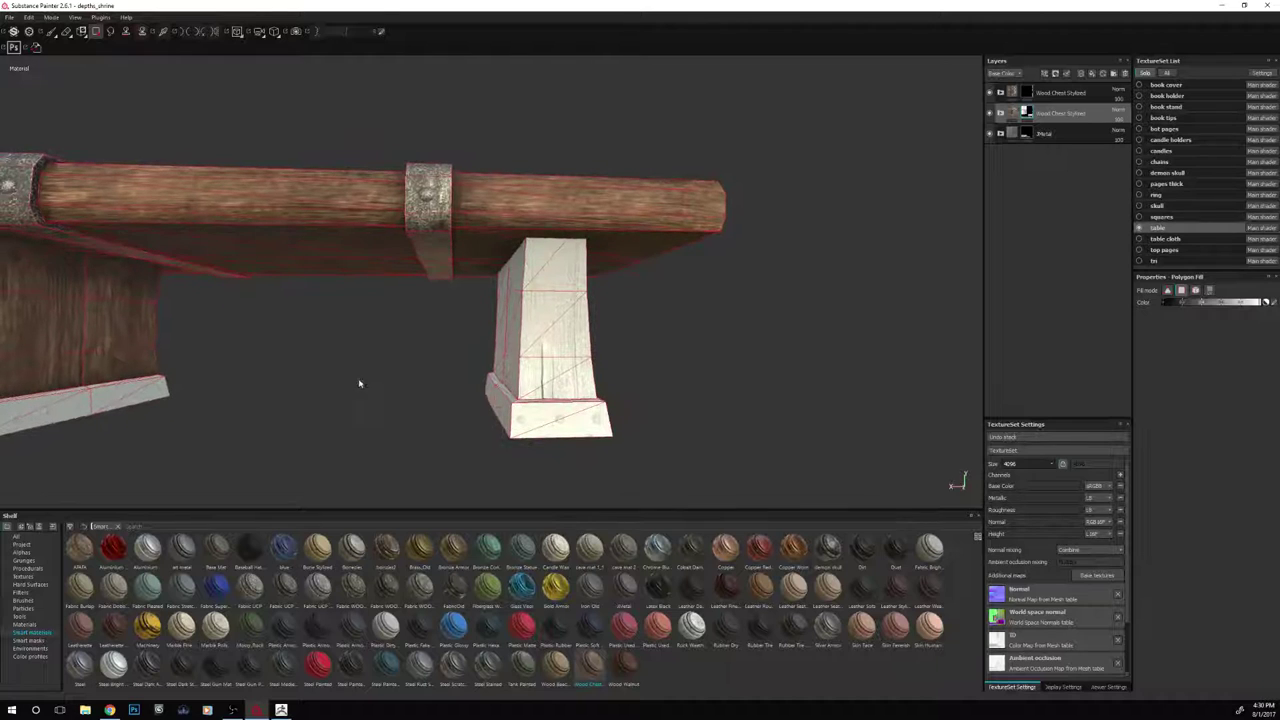
{"action": "left_click_drag", "start_coordinate": [470, 329], "coordinate": [615, 365]}
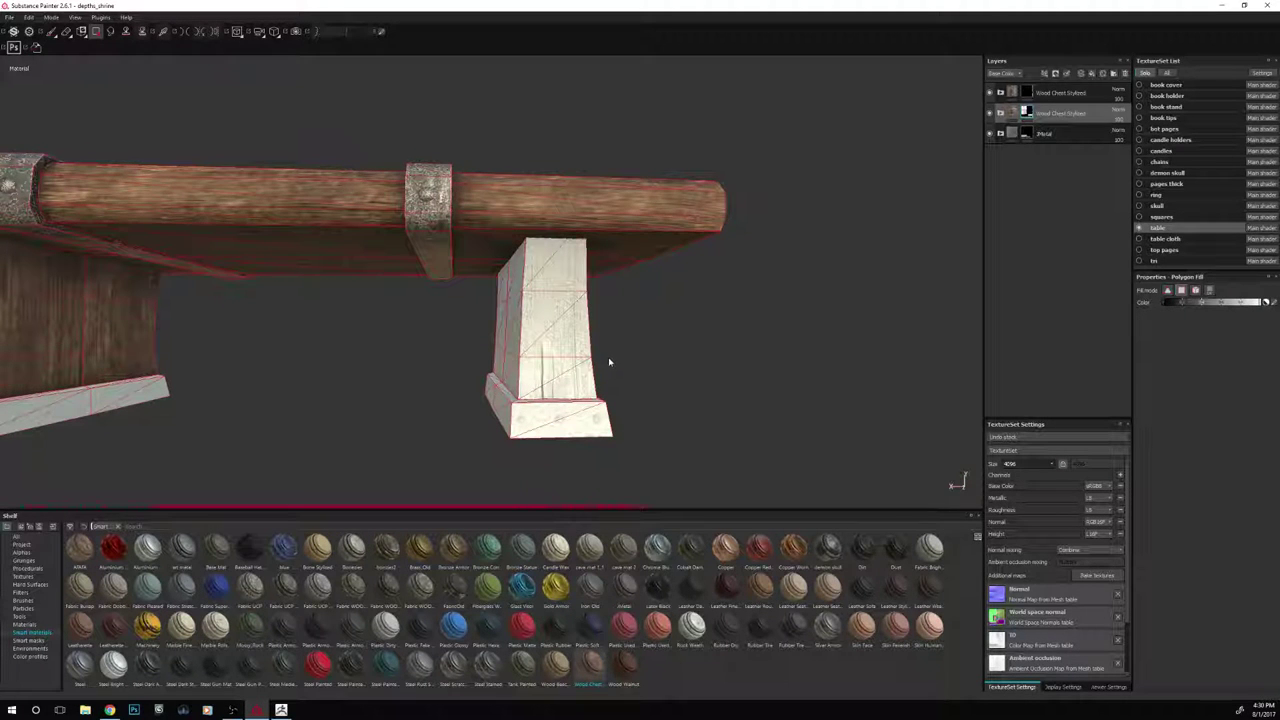
{"action": "left_click_drag", "start_coordinate": [660, 343], "coordinate": [477, 271], "text": "alt"}
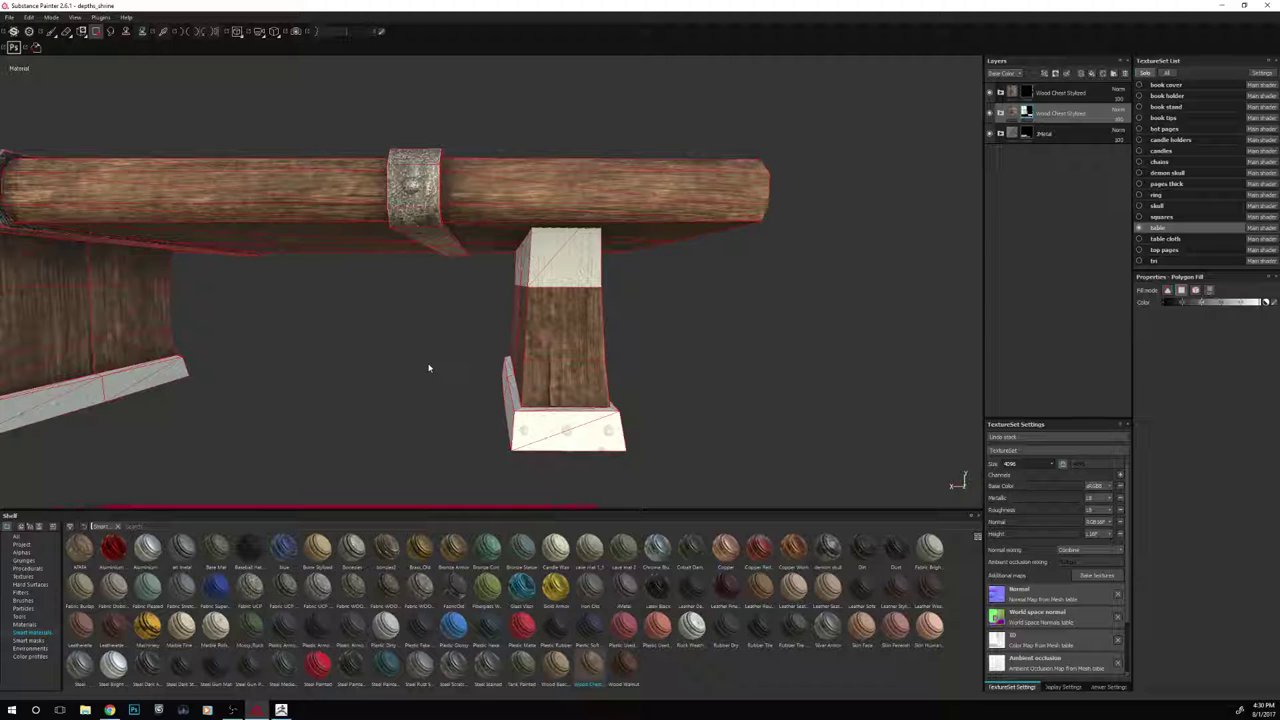
{"action": "left_click_drag", "start_coordinate": [429, 368], "coordinate": [60, 345], "text": "alt"}
{"action": "left_click_drag", "start_coordinate": [680, 374], "coordinate": [737, 317], "text": "alt"}
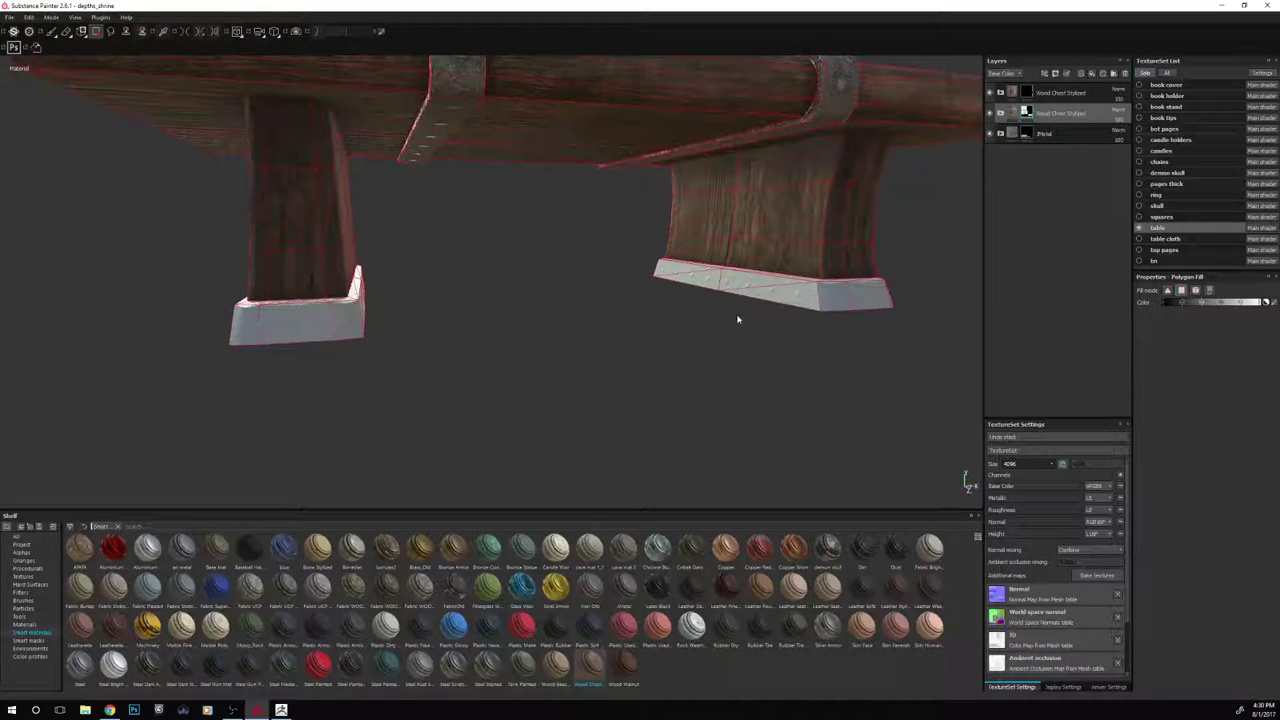
In the 2D texture view, polygon-fill the two long leg-base trim strips in the Metal folder's mask
{"action": "left_click", "coordinate": [1032, 138]}
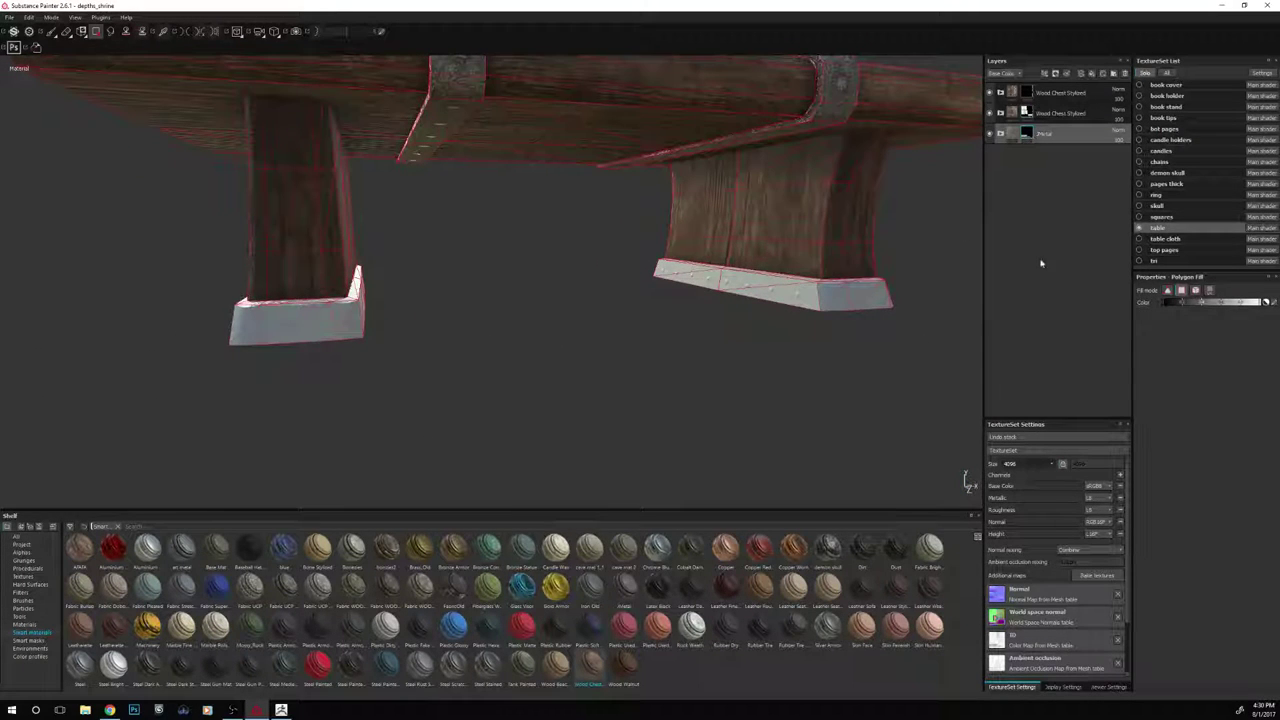
{"action": "left_click_drag", "start_coordinate": [383, 423], "coordinate": [491, 403], "text": "alt"}
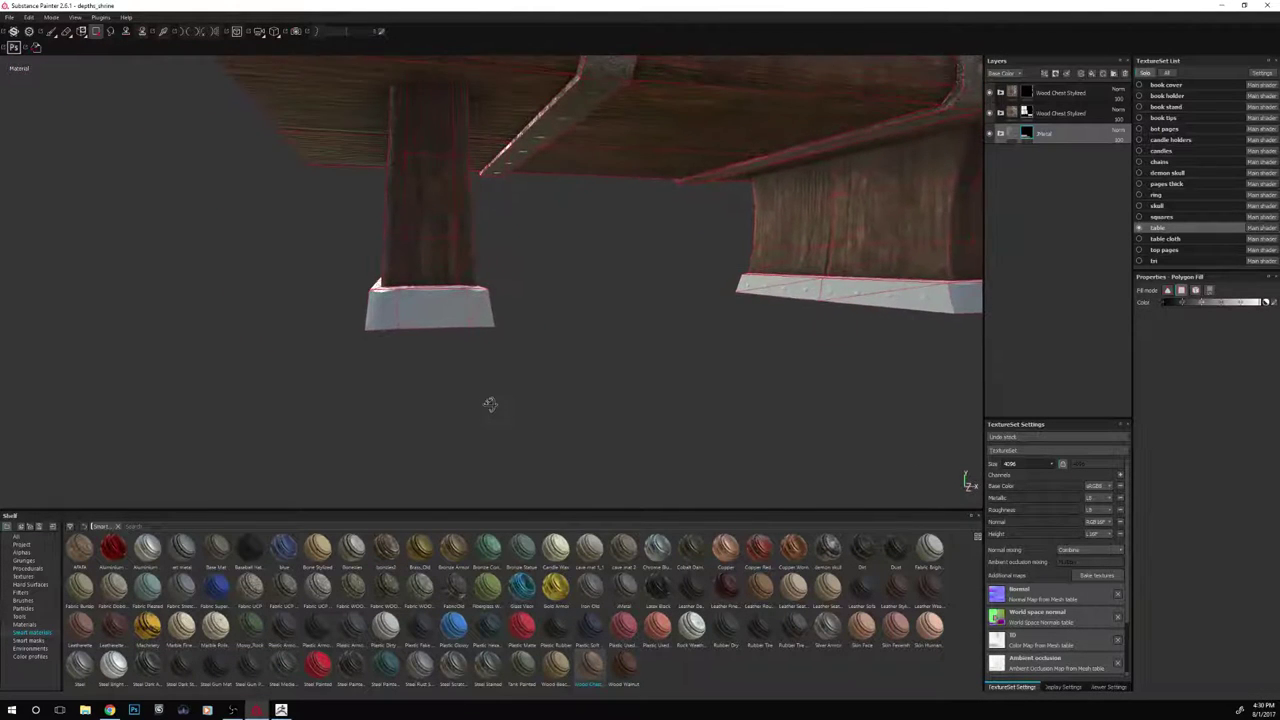
{"action": "left_click_drag", "start_coordinate": [563, 374], "coordinate": [540, 397], "text": "alt"}
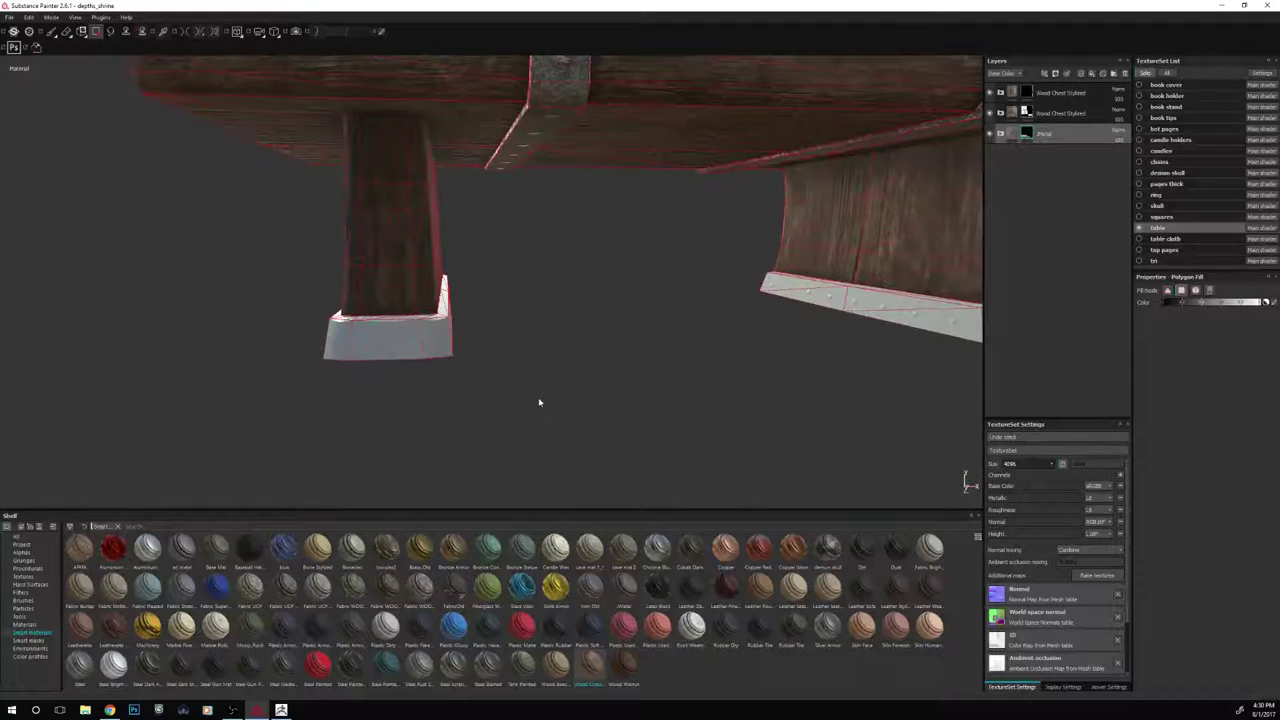
{"action": "key", "text": "F3"}
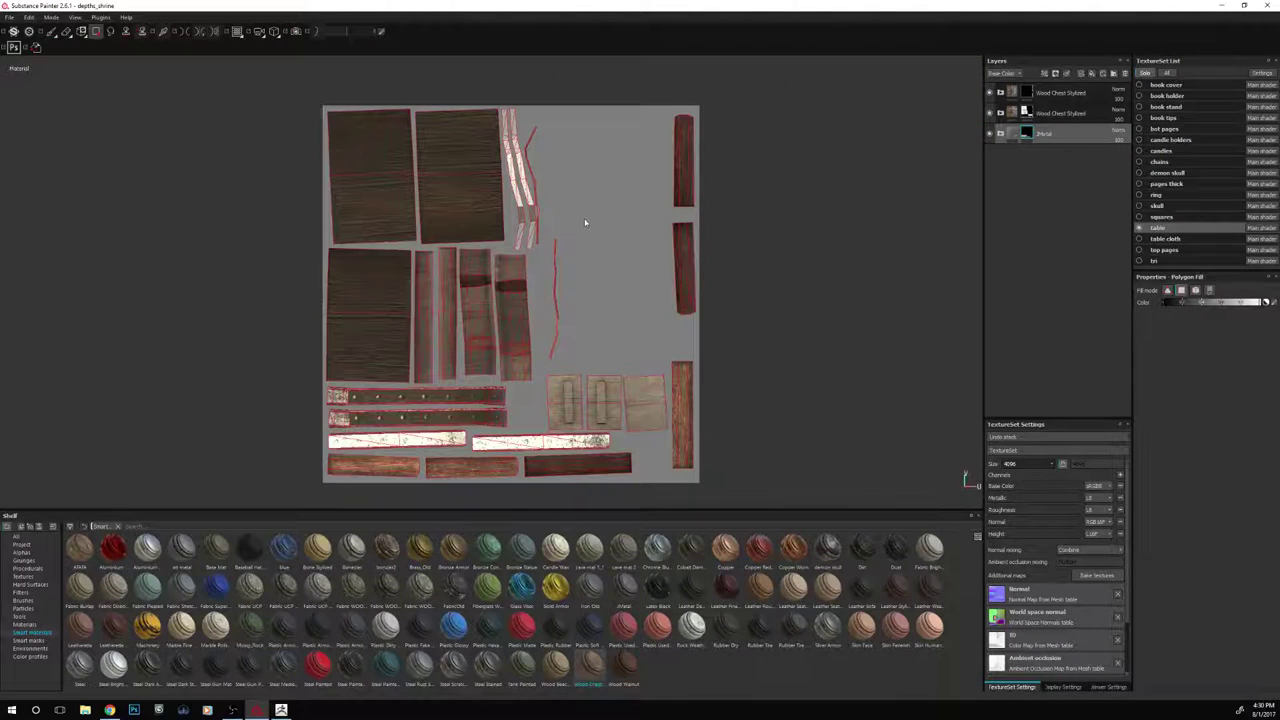
{"action": "scroll", "coordinate": [549, 336], "scroll_direction": "up", "scroll_amount": 3}
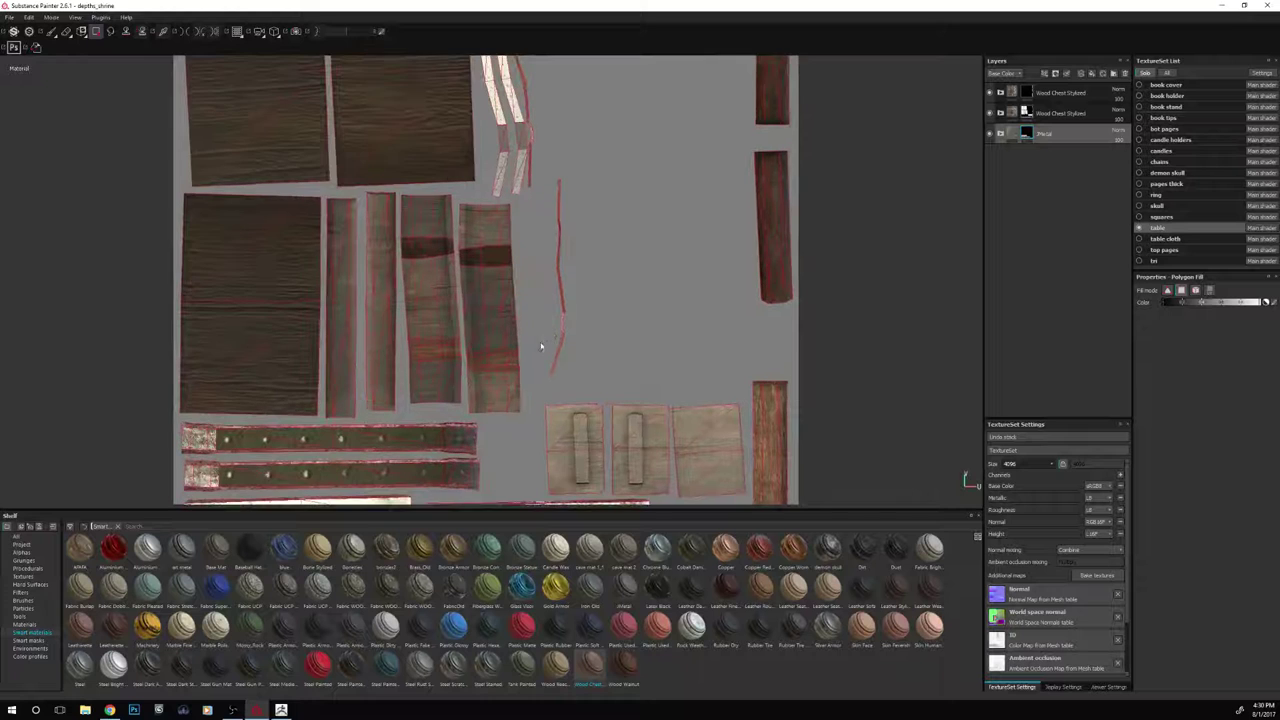
{"action": "right_click", "coordinate": [524, 445]}
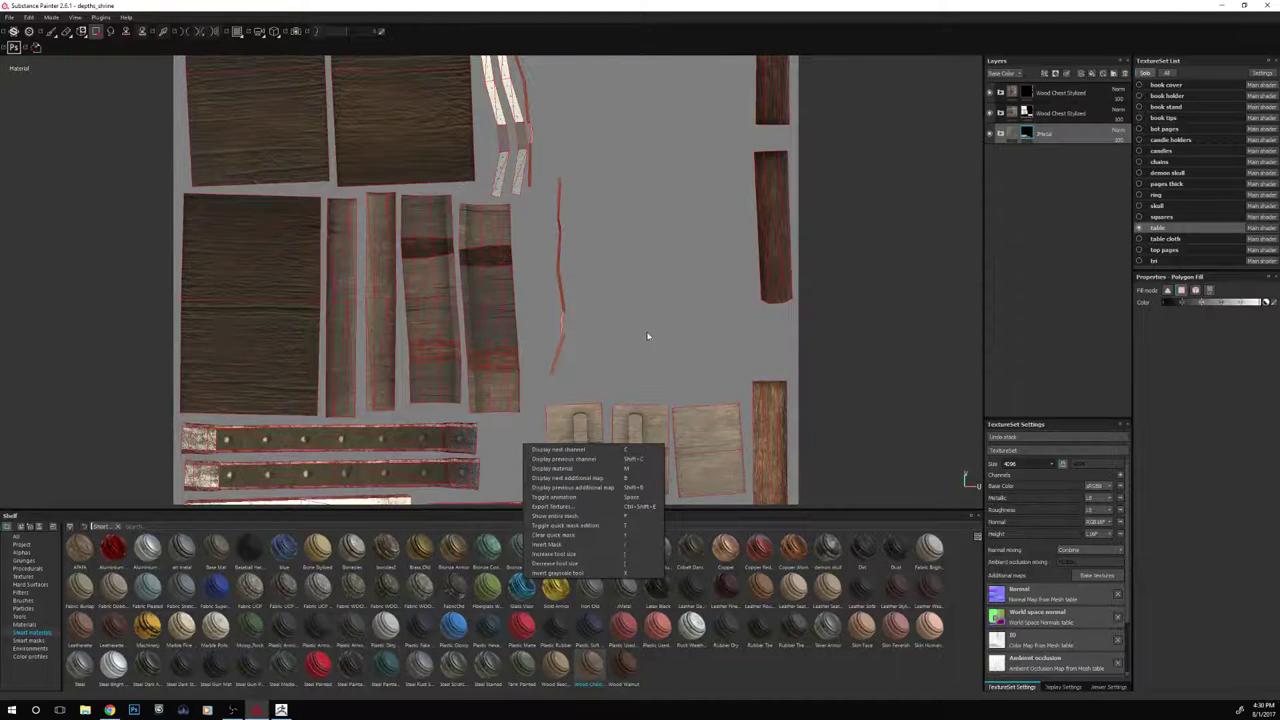
{"action": "scroll", "coordinate": [650, 325], "scroll_direction": "up", "scroll_amount": 5}
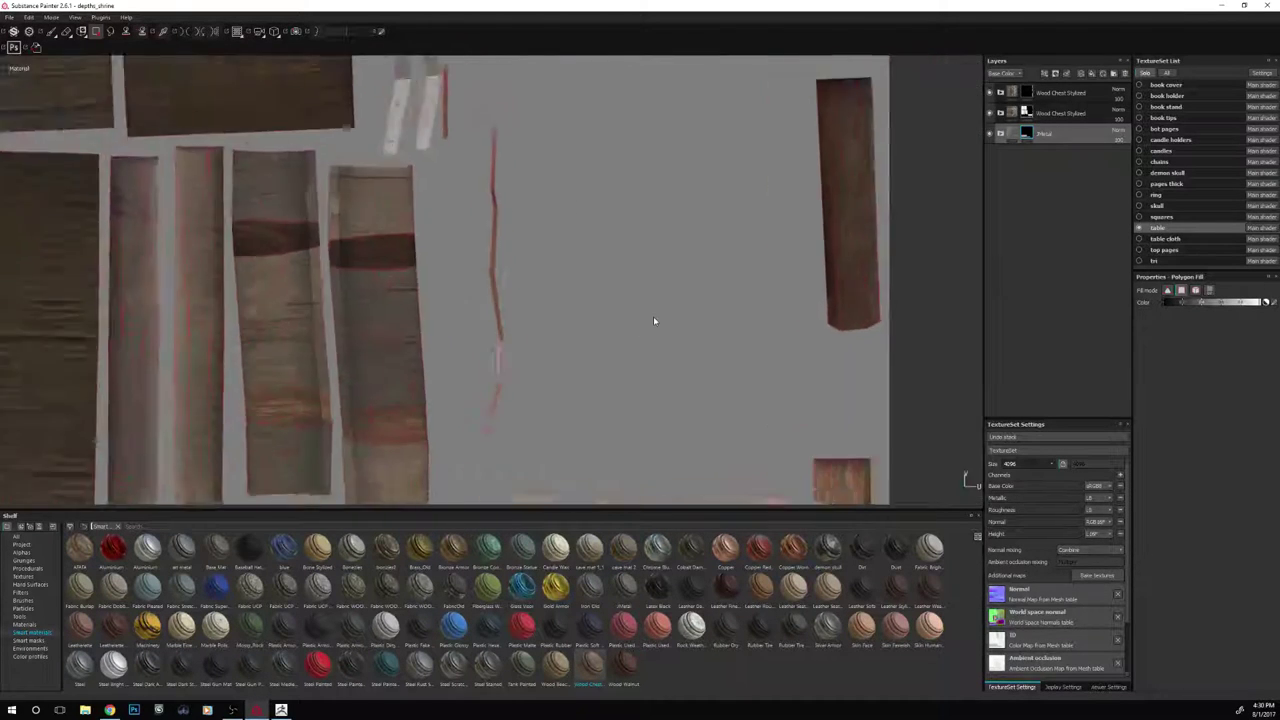
{"action": "scroll", "coordinate": [653, 316], "scroll_direction": "down", "scroll_amount": 5}
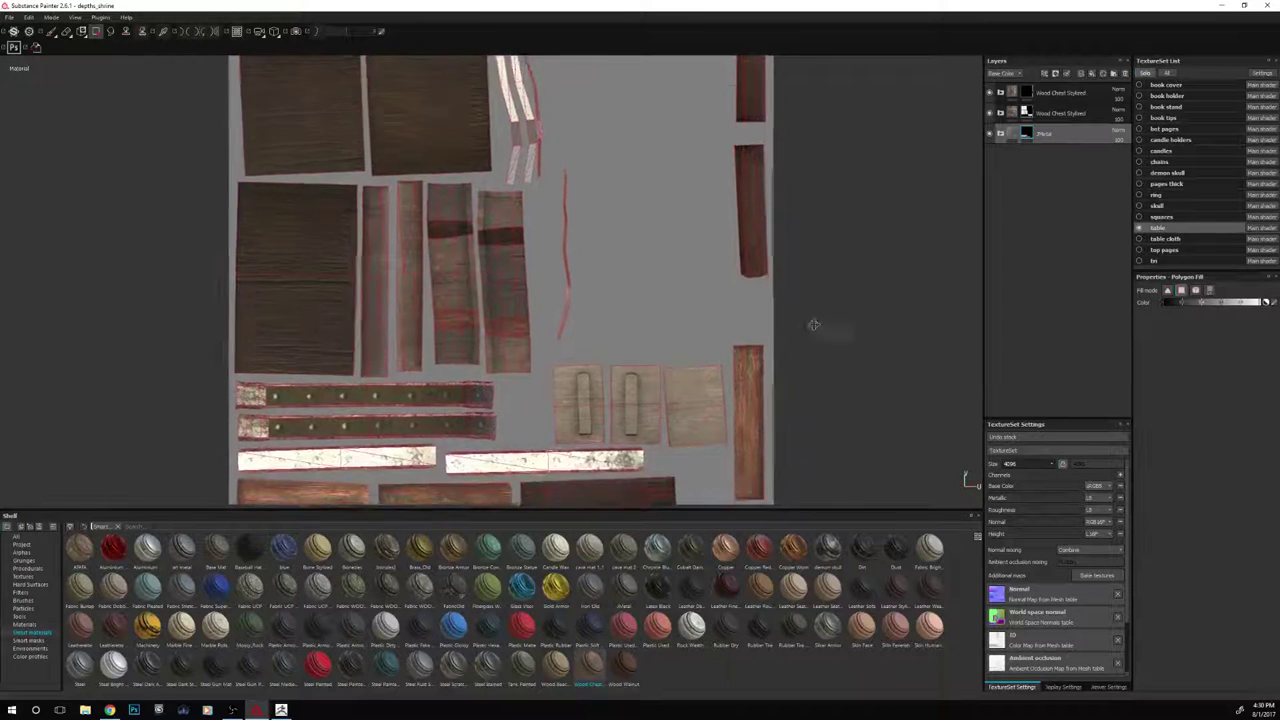
{"action": "middle_click_drag", "start_coordinate": [813, 325], "coordinate": [840, 217]}
{"action": "scroll", "coordinate": [806, 277], "scroll_direction": "up", "scroll_amount": 3}
{"action": "middle_click_drag", "start_coordinate": [777, 380], "coordinate": [796, 376]}
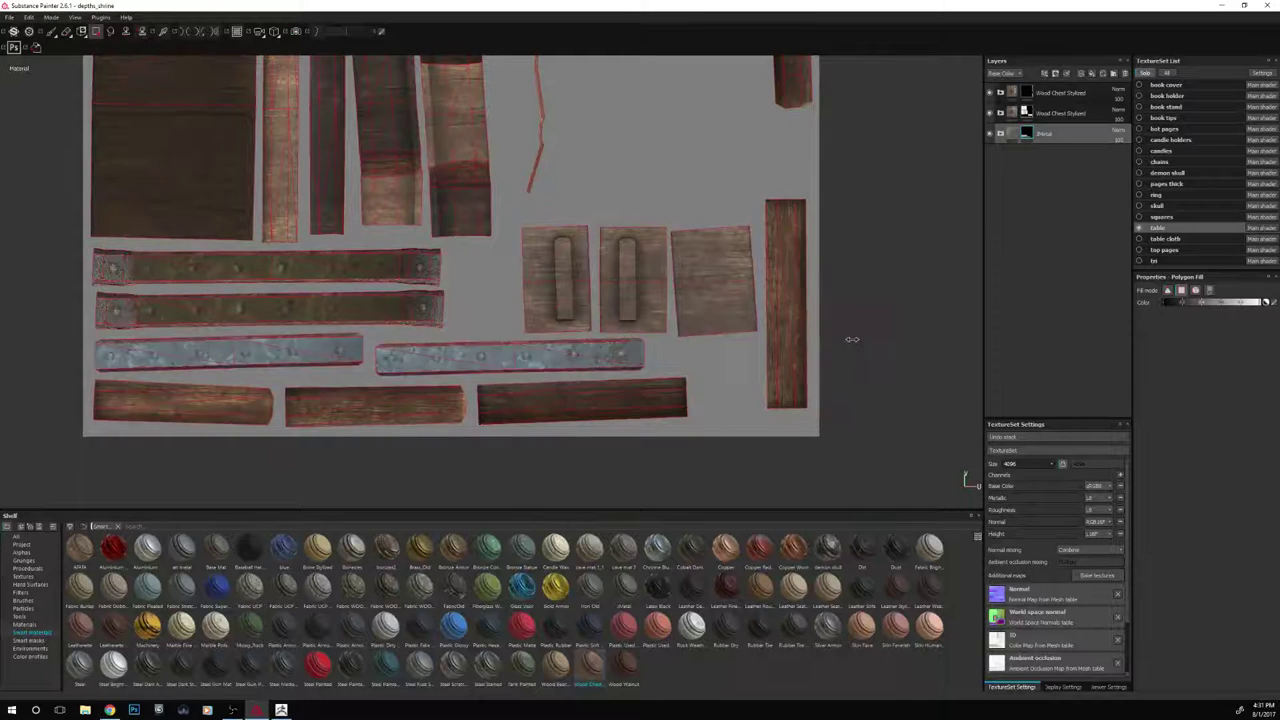
{"action": "mouse_move", "coordinate": [877, 246]}
{"action": "middle_mouse_down", "text": "alt"}
{"action": "mouse_move", "coordinate": [874, 411]}
{"action": "mouse_move", "coordinate": [901, 375]}
{"action": "middle_mouse_up", "text": "alt"}
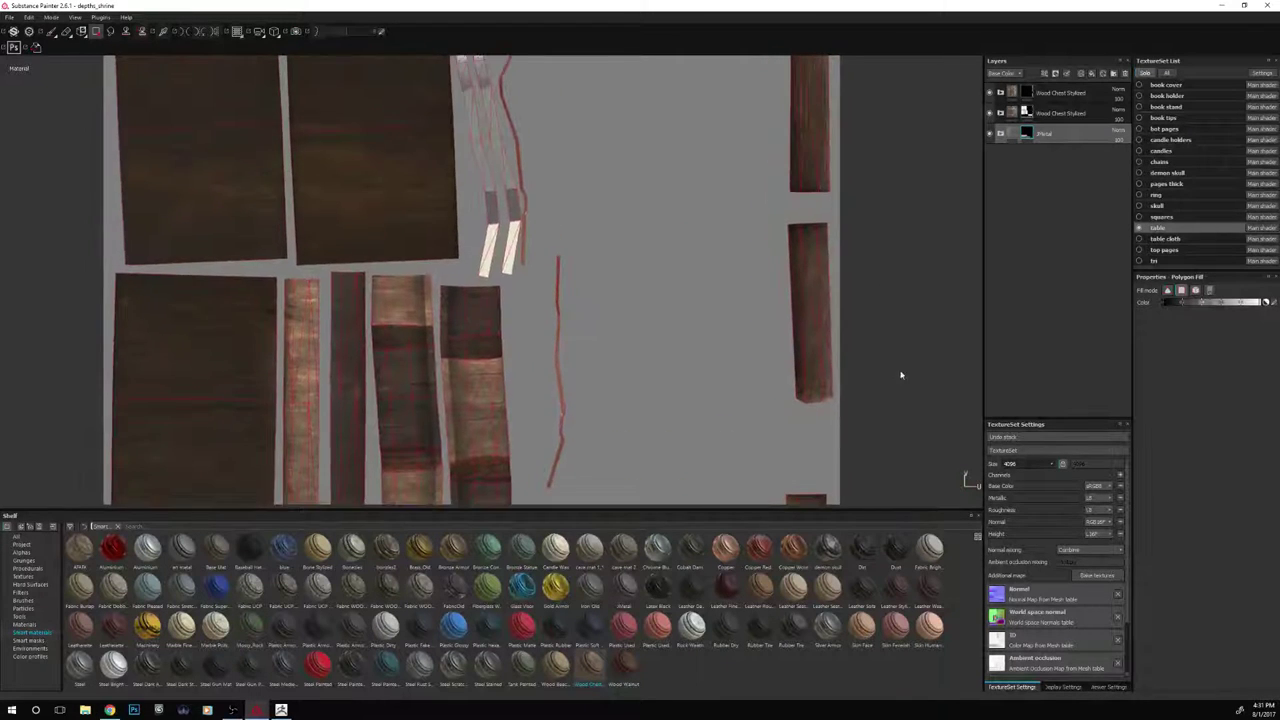
{"action": "middle_click_drag", "start_coordinate": [891, 211], "coordinate": [923, 331]}
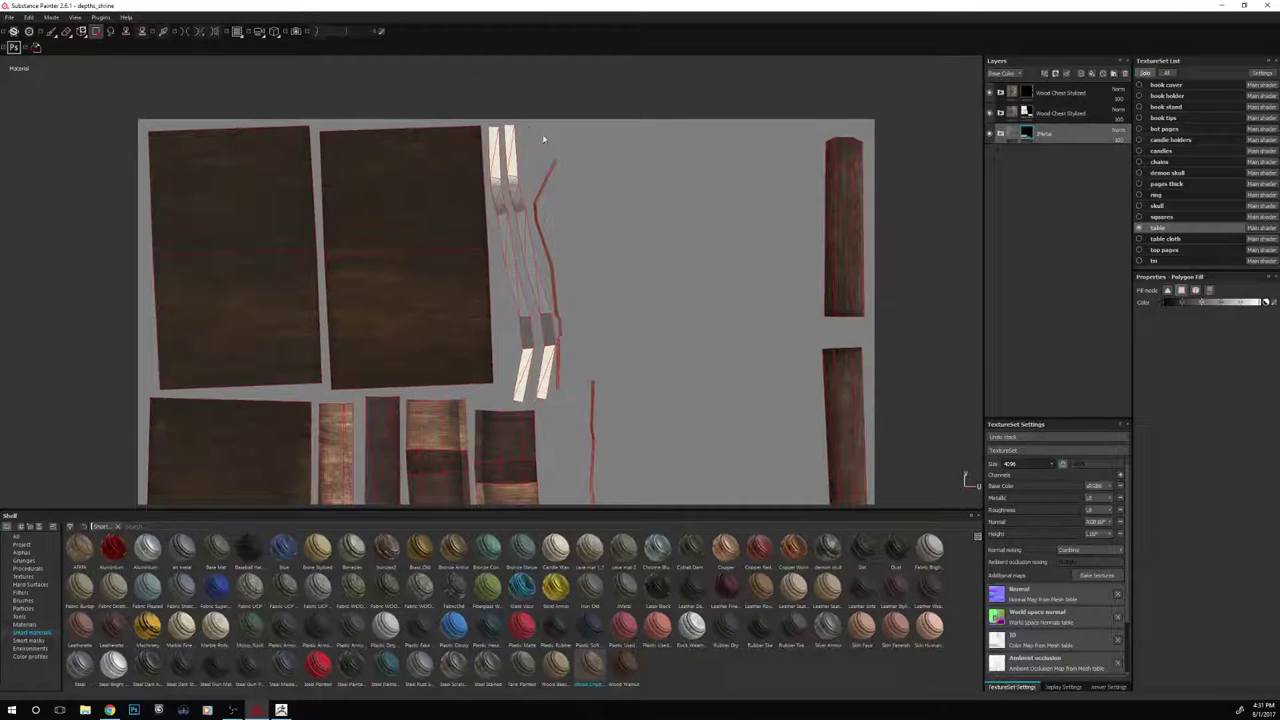
{"action": "left_click", "coordinate": [493, 206]}
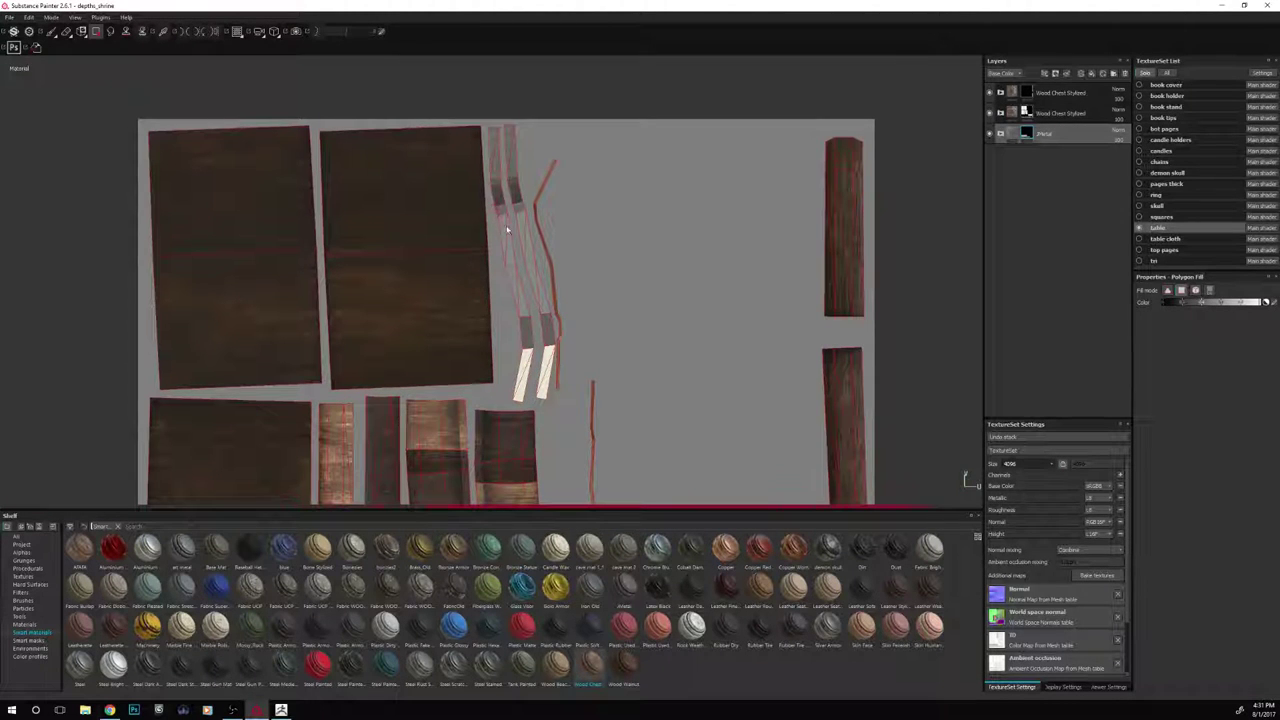
{"action": "left_click_drag", "start_coordinate": [519, 235], "coordinate": [529, 252]}
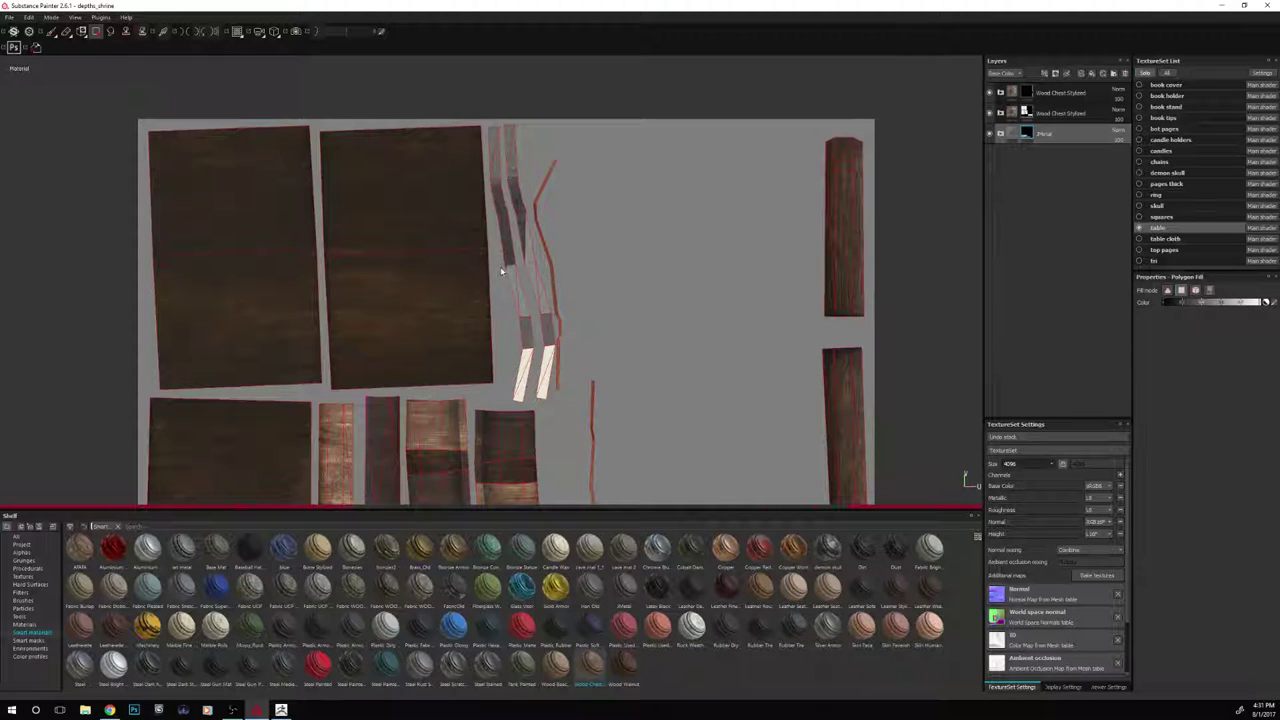
{"action": "left_click_drag", "start_coordinate": [532, 293], "coordinate": [540, 306]}
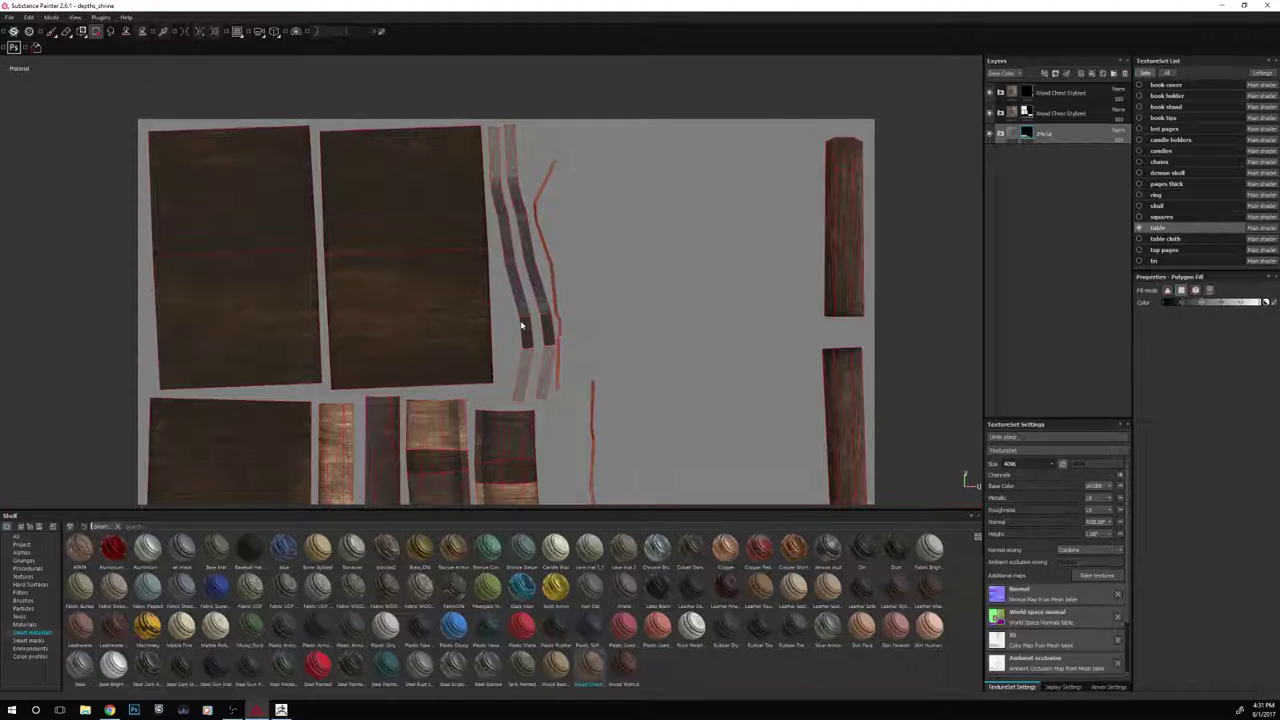
Return to the 3D view and examine the metal trim on the table's leg bases from above
{"action": "scroll", "coordinate": [520, 325], "scroll_direction": "down", "scroll_amount": 6}
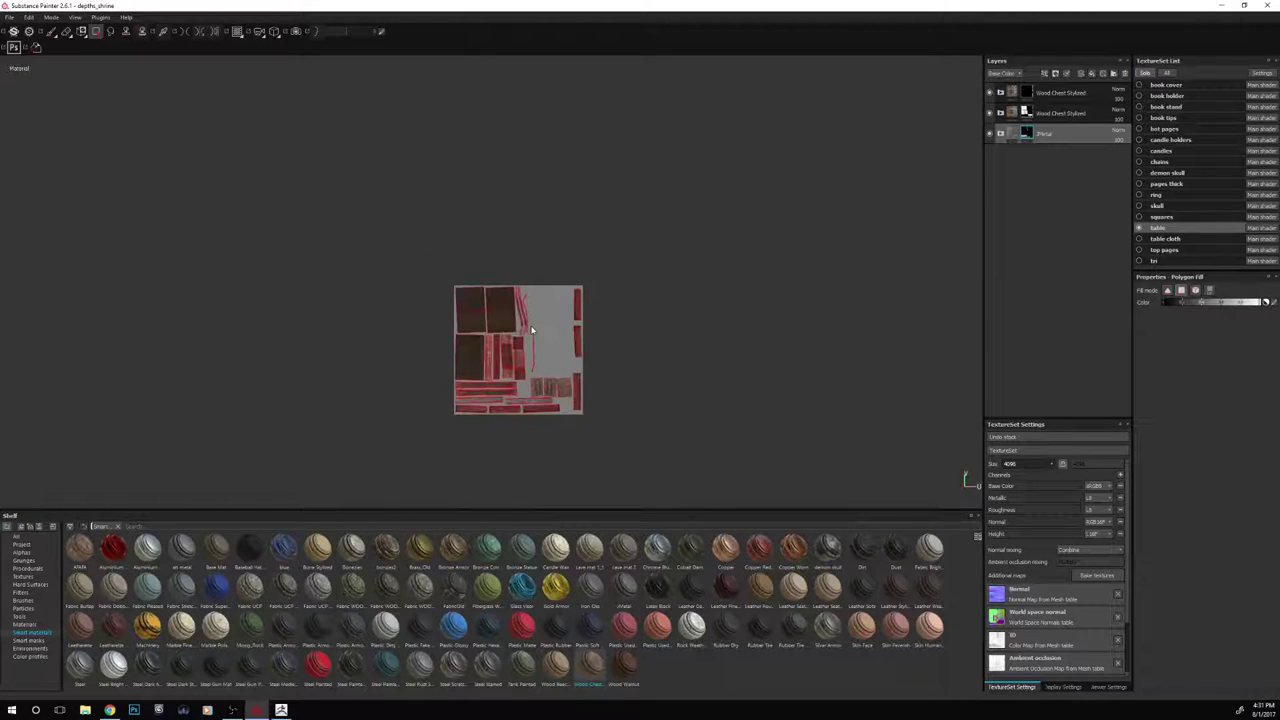
{"action": "scroll", "coordinate": [532, 330], "scroll_direction": "up", "scroll_amount": 2}
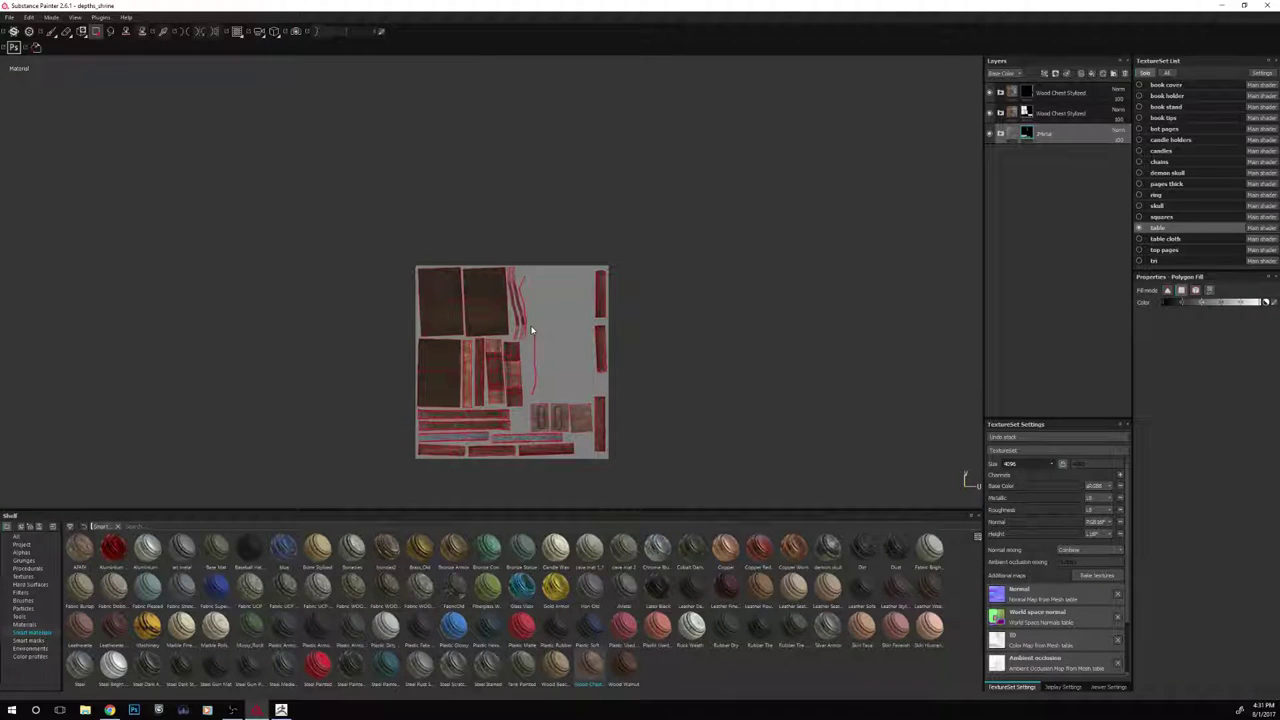
{"action": "key", "text": "F2"}
{"action": "scroll", "coordinate": [574, 323], "scroll_direction": "down", "scroll_amount": 3}
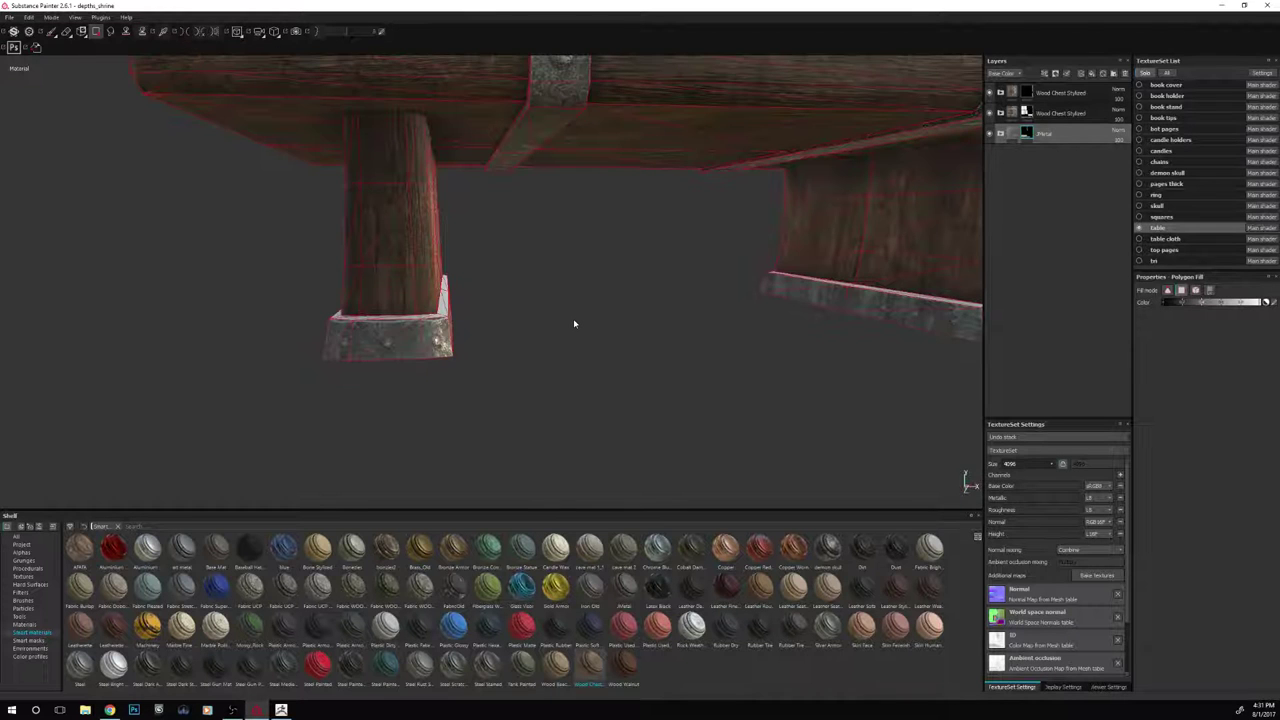
{"action": "left_click_drag", "start_coordinate": [574, 323], "coordinate": [666, 354], "text": "alt"}
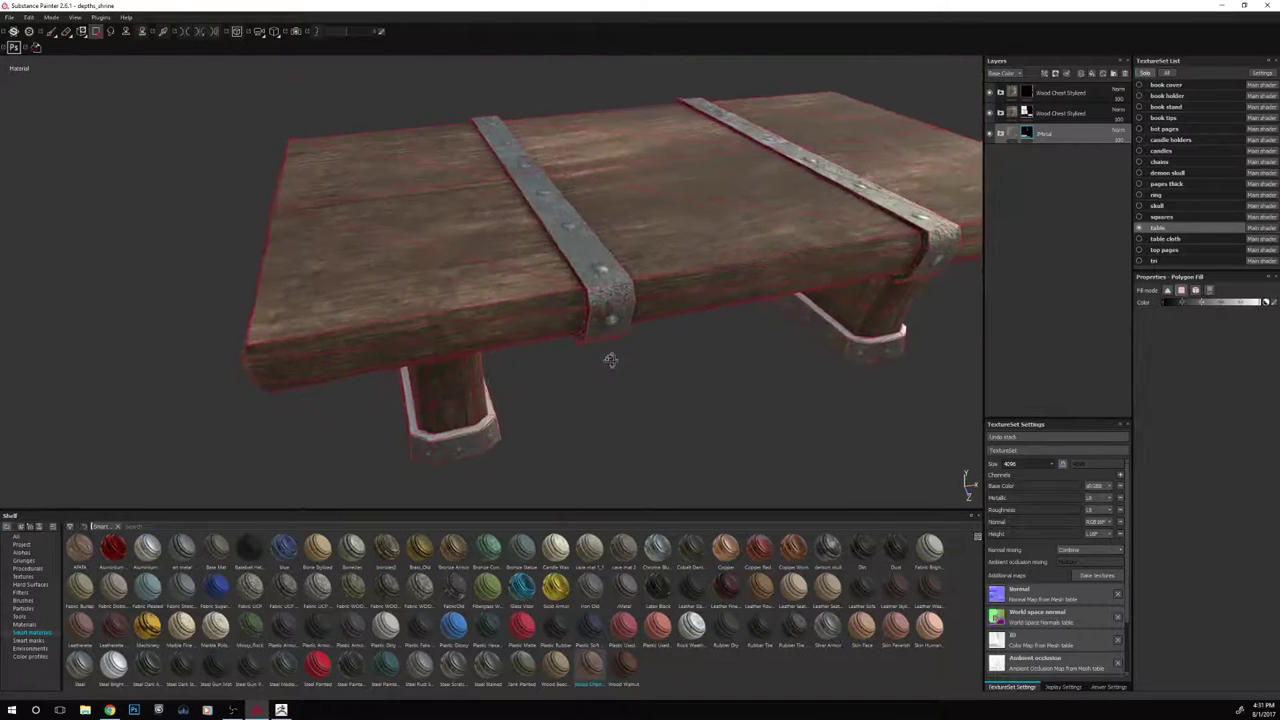
{"action": "right_click_drag", "start_coordinate": [666, 354], "coordinate": [642, 364], "text": "shift"}
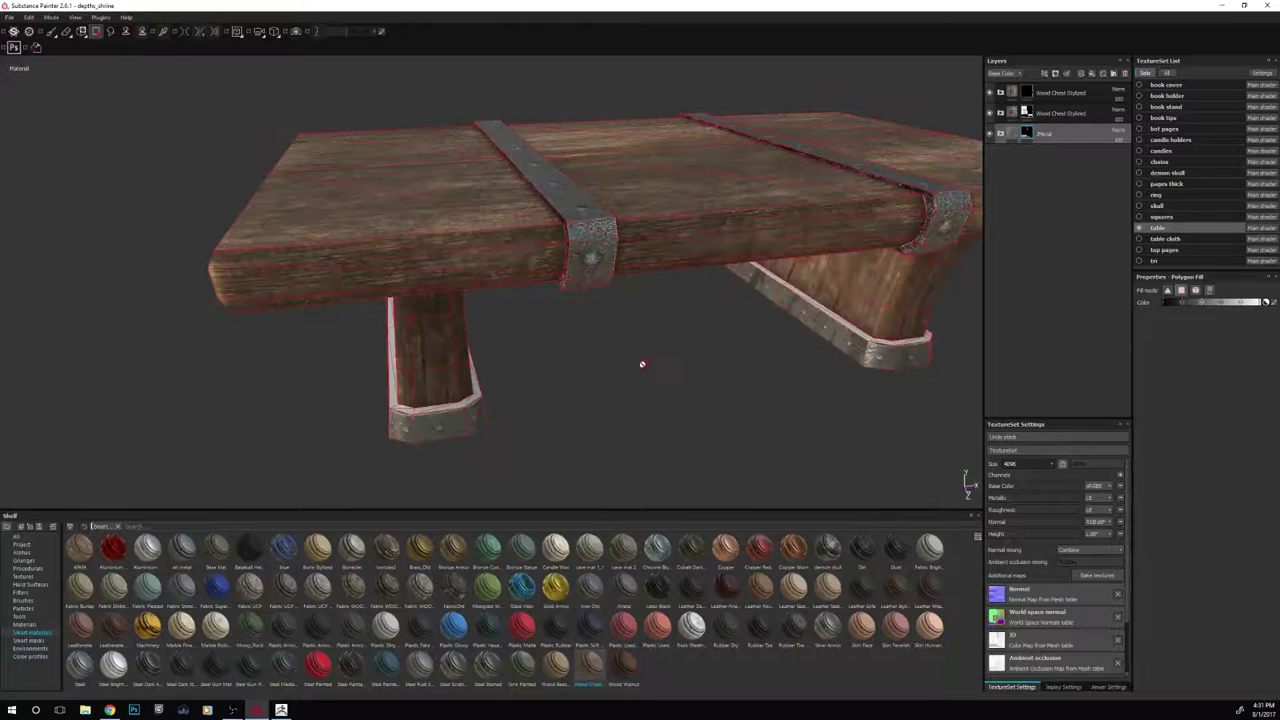
Polygon-fill the two thin ledge strips of the leg bases in the Metal folder's mask on the UV layout
{"action": "key", "text": "F2"}
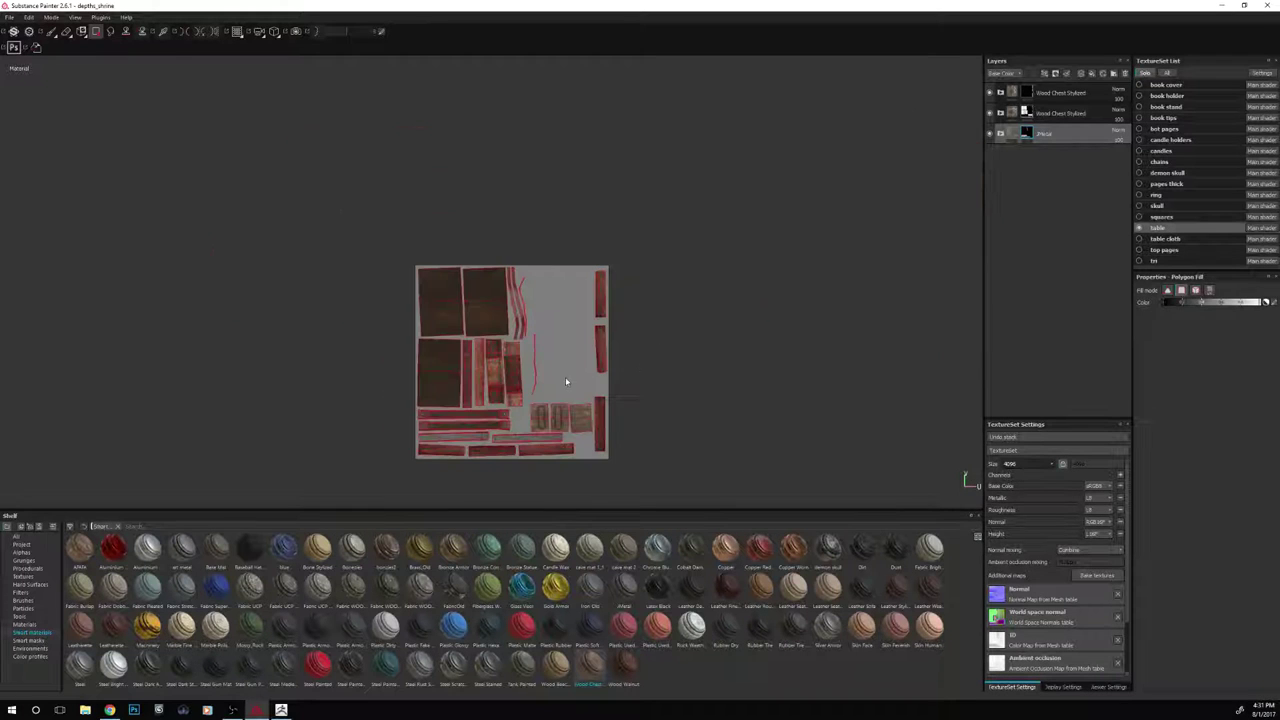
{"action": "scroll", "coordinate": [565, 381], "scroll_direction": "up", "scroll_amount": 6}
{"action": "right_click", "coordinate": [489, 166]}
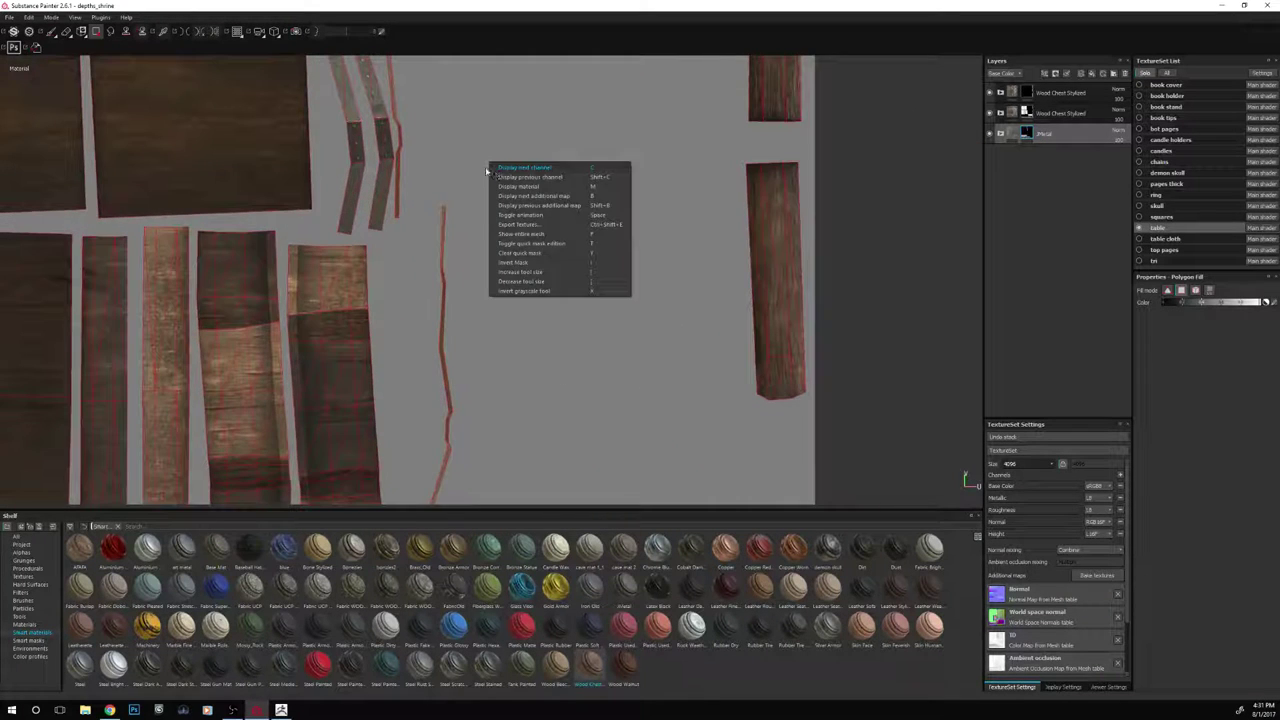
{"action": "left_click", "coordinate": [486, 171]}
{"action": "middle_click_drag", "start_coordinate": [478, 159], "coordinate": [562, 362], "text": "alt"}
{"action": "mouse_move", "coordinate": [571, 311]}
{"action": "right_mouse_down", "text": "shift"}
{"action": "mouse_move", "coordinate": [620, 271]}
{"action": "mouse_move", "coordinate": [674, 264]}
{"action": "mouse_move", "coordinate": [660, 271]}
{"action": "right_mouse_up", "text": "shift"}
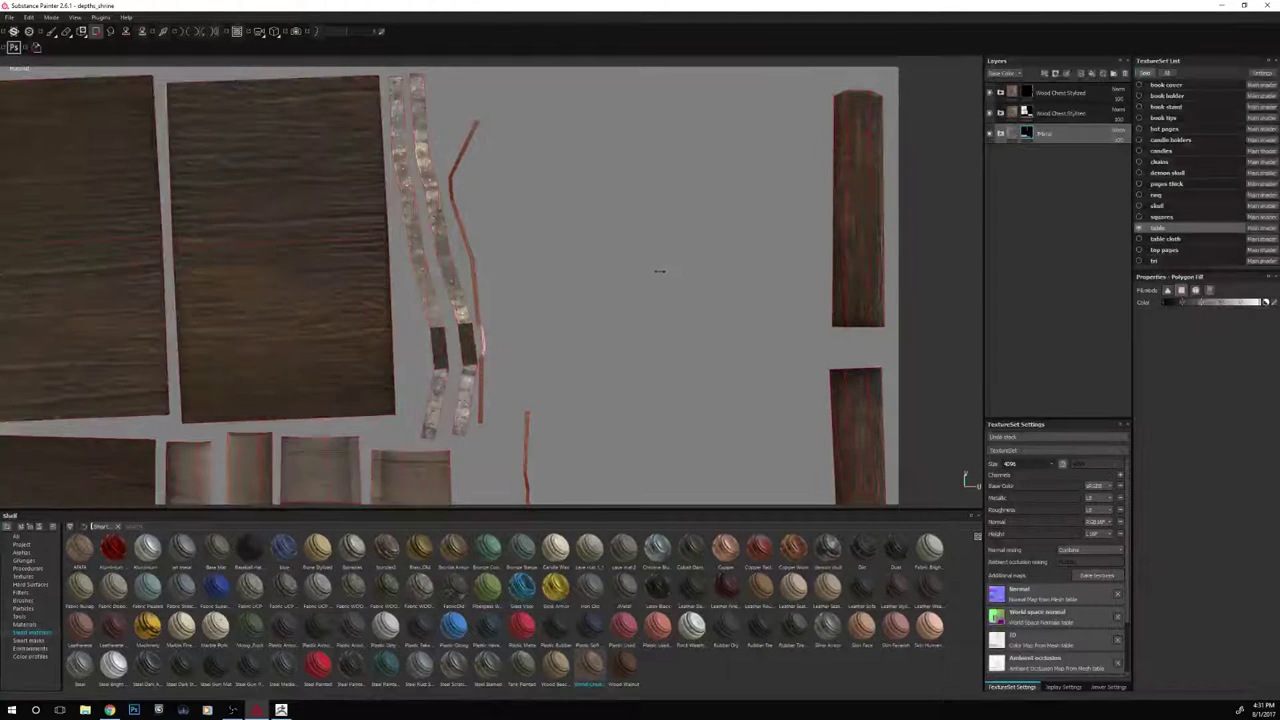
{"action": "scroll", "coordinate": [623, 269], "scroll_direction": "up", "scroll_amount": 4}
{"action": "scroll", "coordinate": [483, 311], "scroll_direction": "down", "scroll_amount": 2}
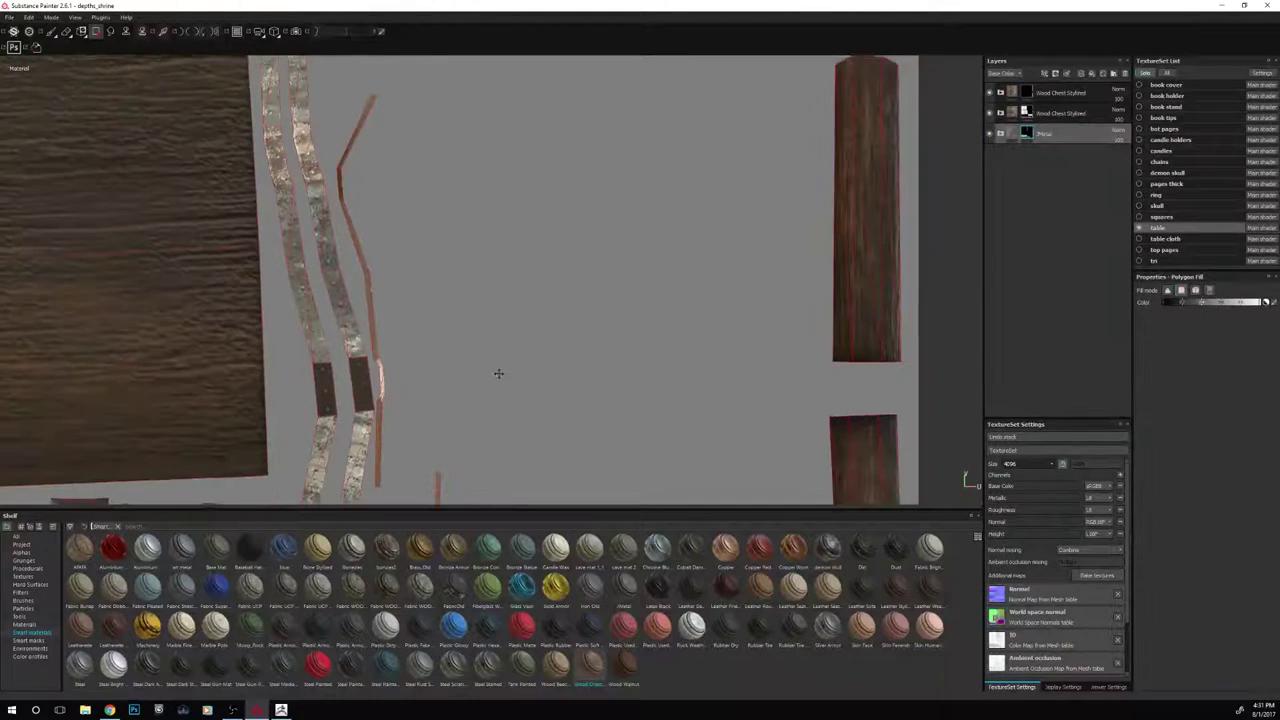
{"action": "scroll", "coordinate": [498, 373], "scroll_direction": "down", "scroll_amount": 5}
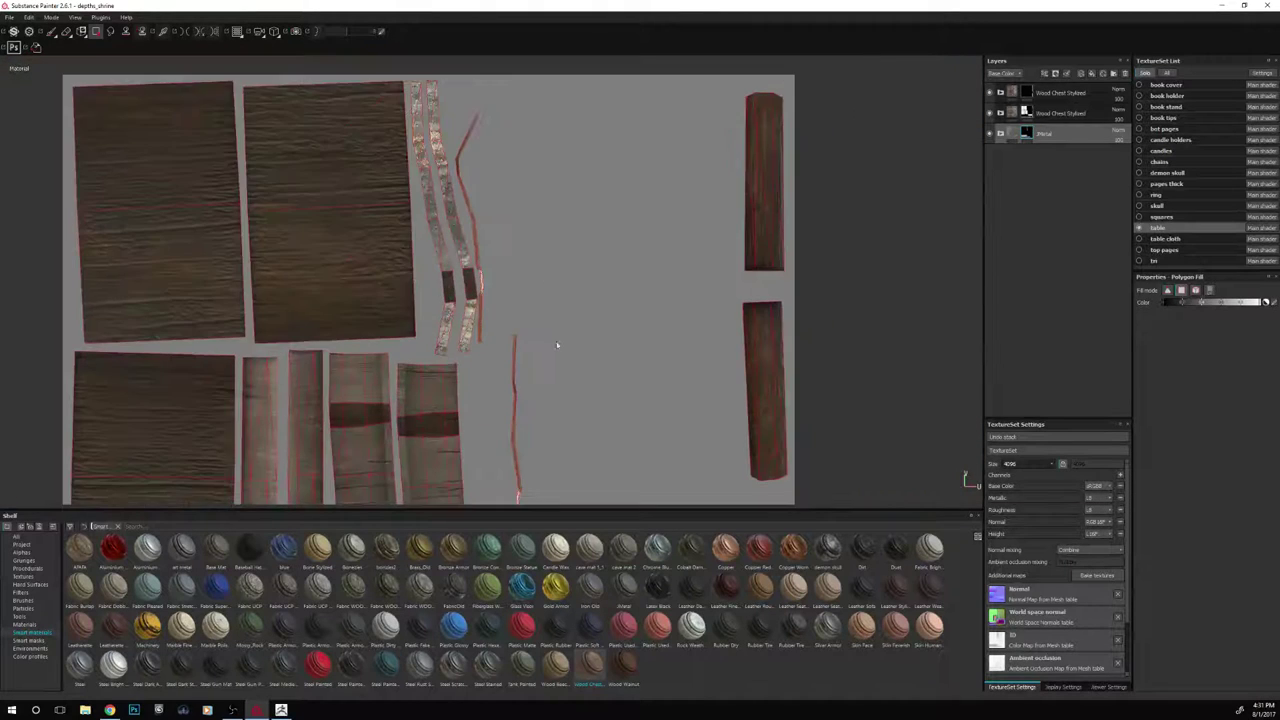
{"action": "middle_click_drag", "start_coordinate": [557, 345], "coordinate": [534, 157]}
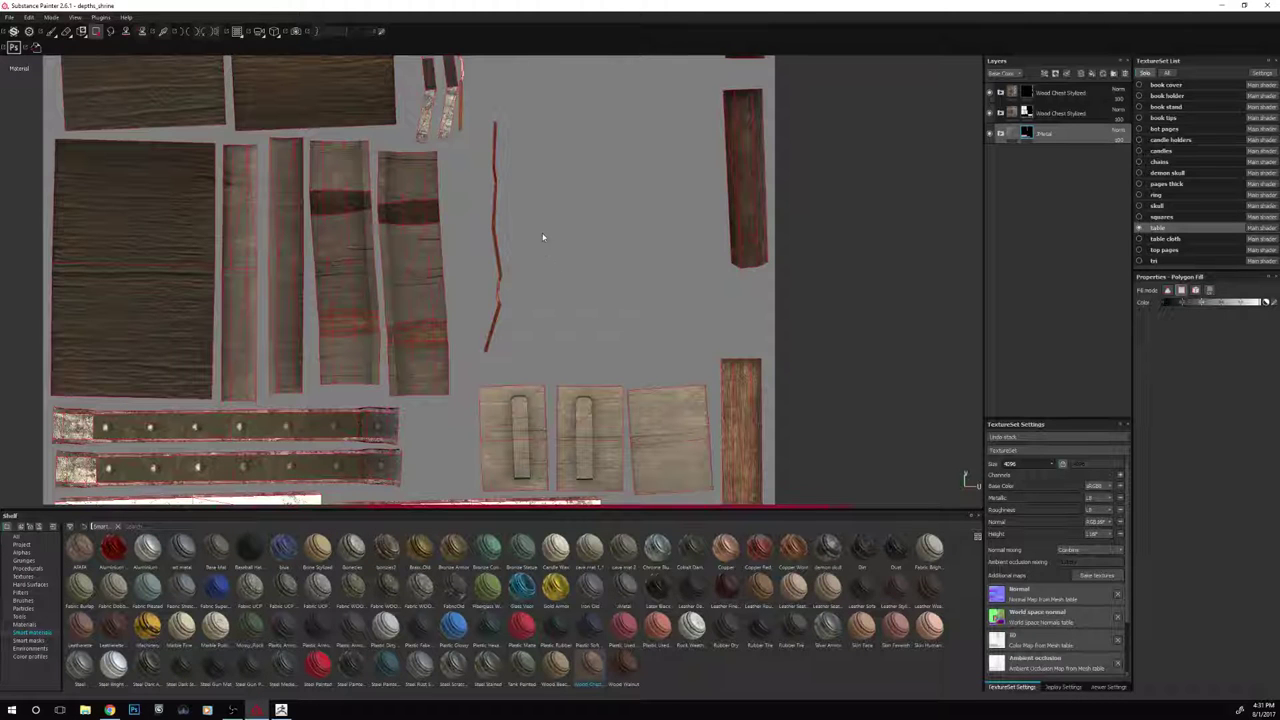
{"action": "scroll", "coordinate": [570, 330], "scroll_direction": "down", "scroll_amount": 3}
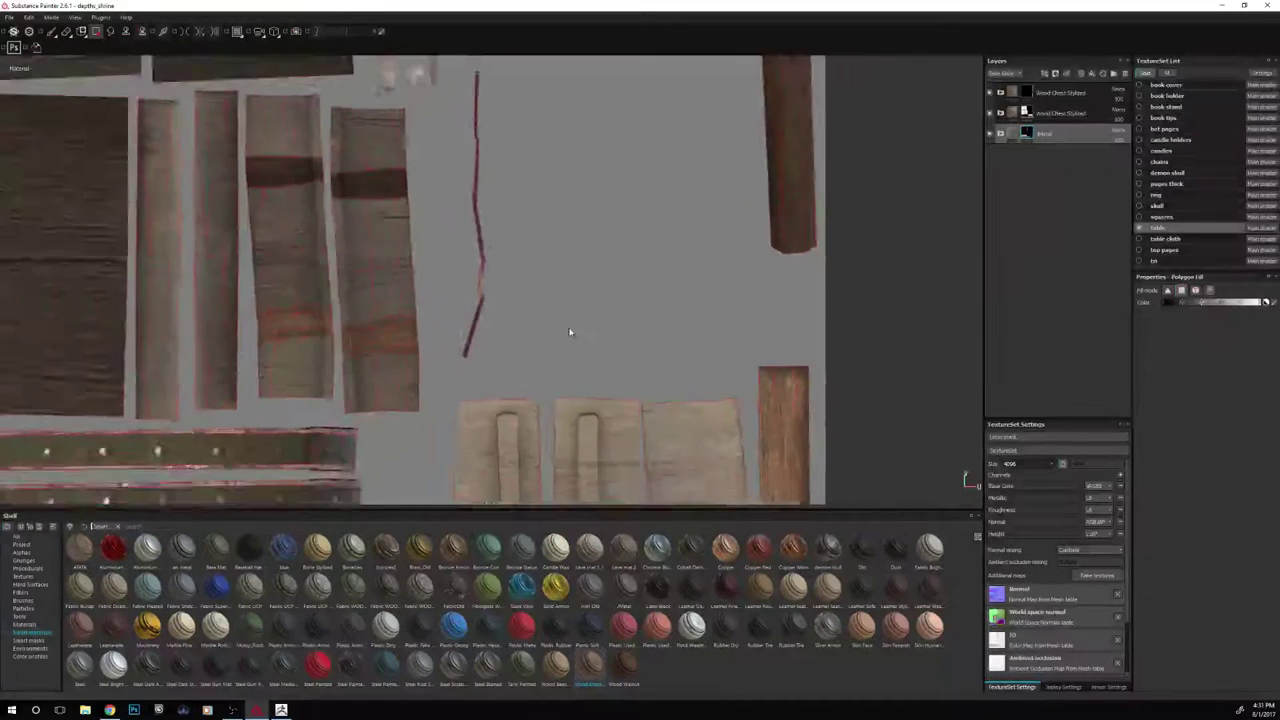
{"action": "scroll", "coordinate": [570, 327], "scroll_direction": "up", "scroll_amount": 3}
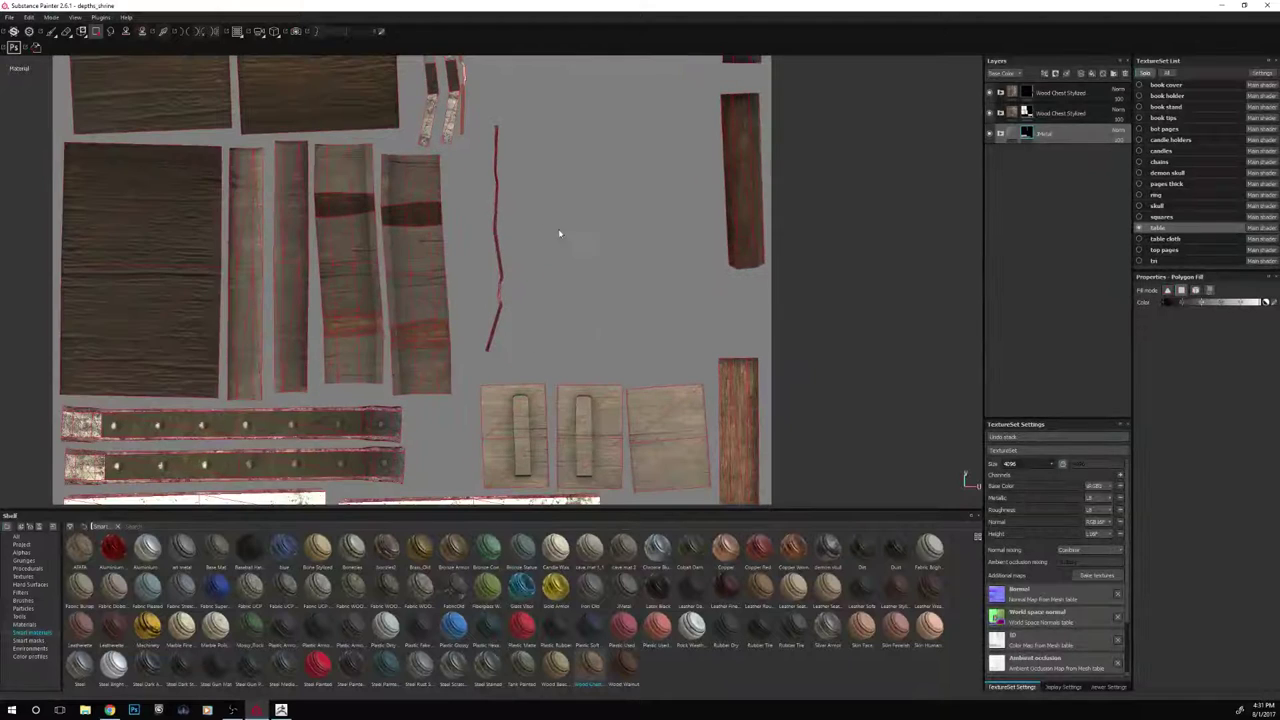
{"action": "scroll", "coordinate": [562, 220], "scroll_direction": "down", "scroll_amount": 3}
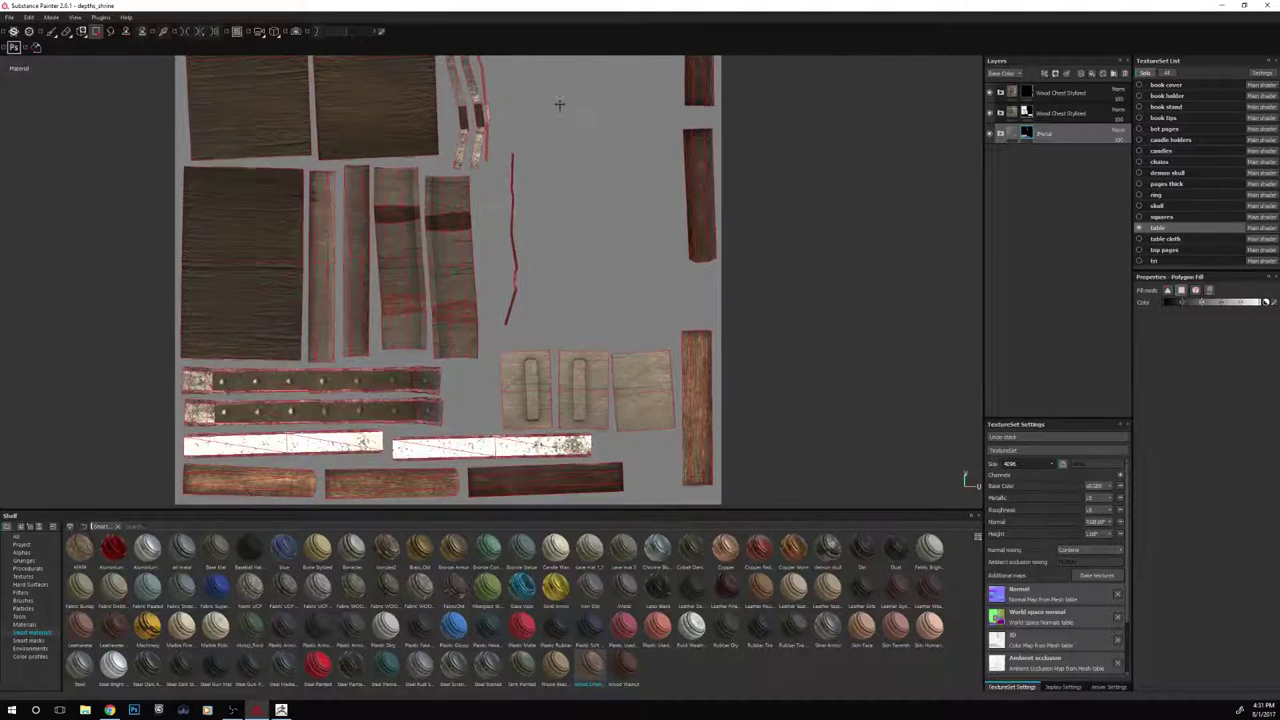
{"action": "middle_click_drag", "start_coordinate": [559, 104], "coordinate": [571, 300]}
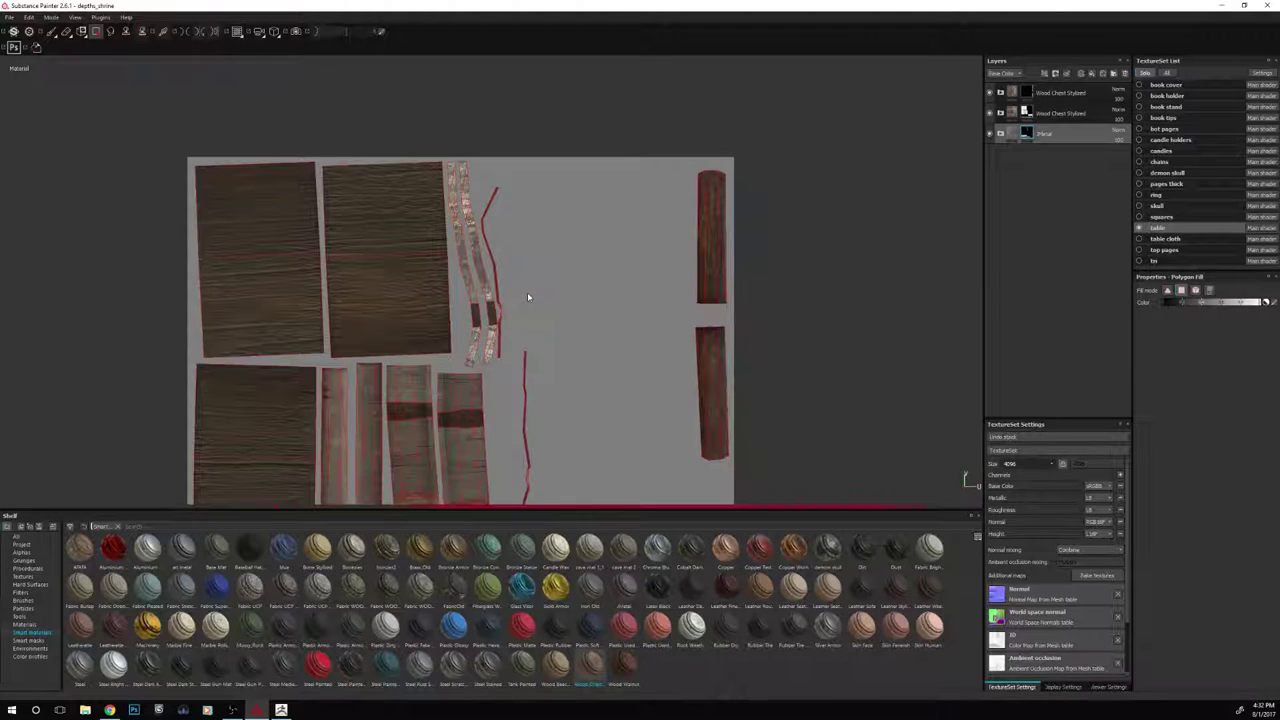
Return to the 3D view, switch to the Paint tool and examine the wood and metal materials on the whole table
{"action": "key", "text": "F2"}
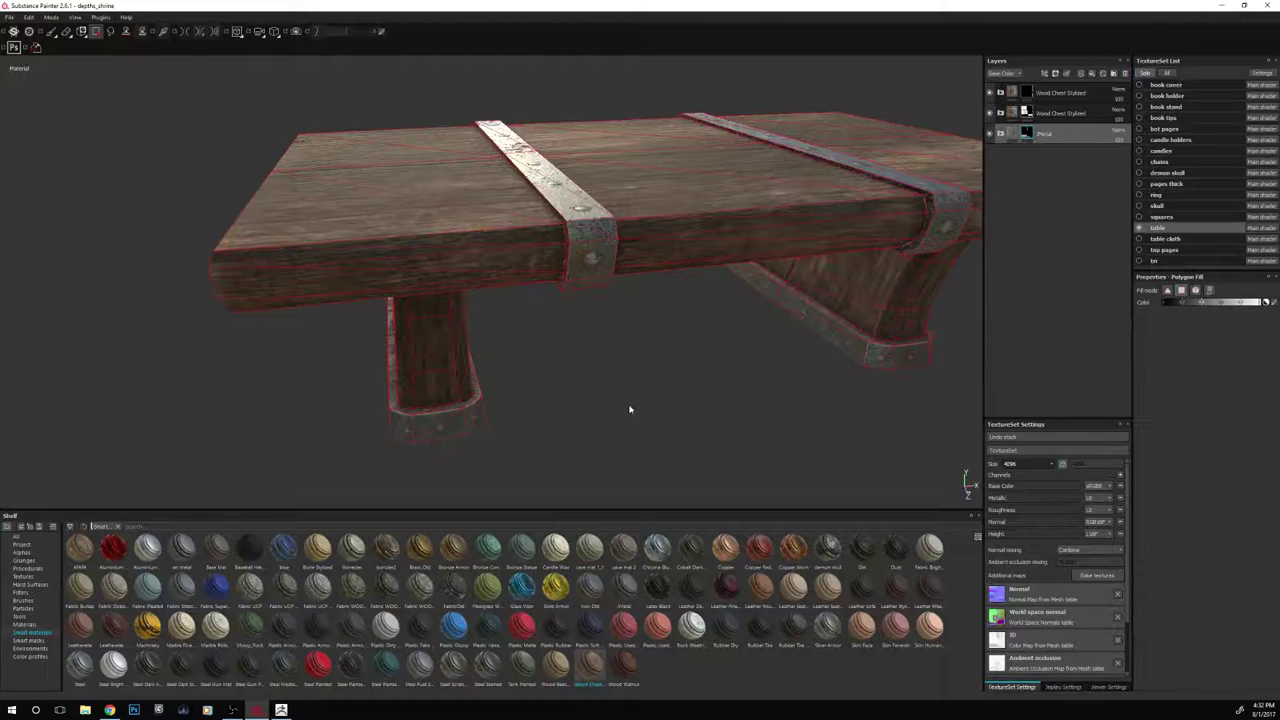
{"action": "left_click_drag", "start_coordinate": [629, 409], "coordinate": [568, 366], "text": "alt"}
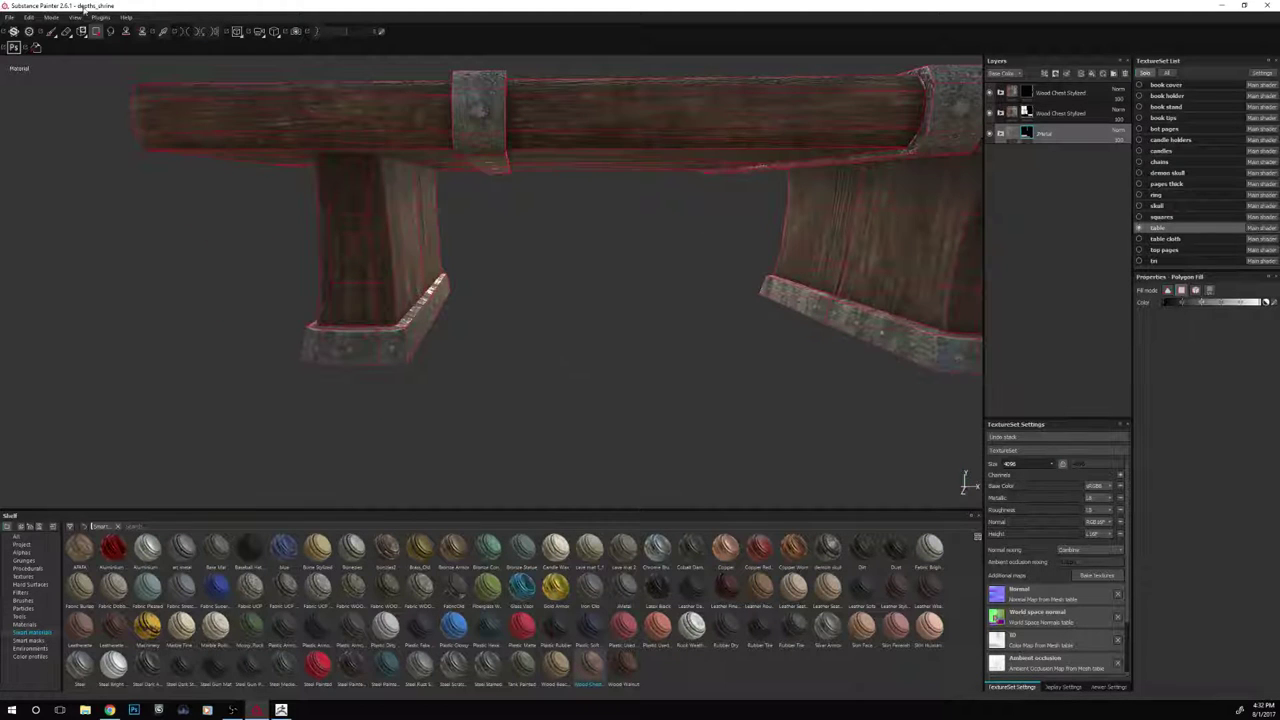
{"action": "left_click", "coordinate": [55, 35]}
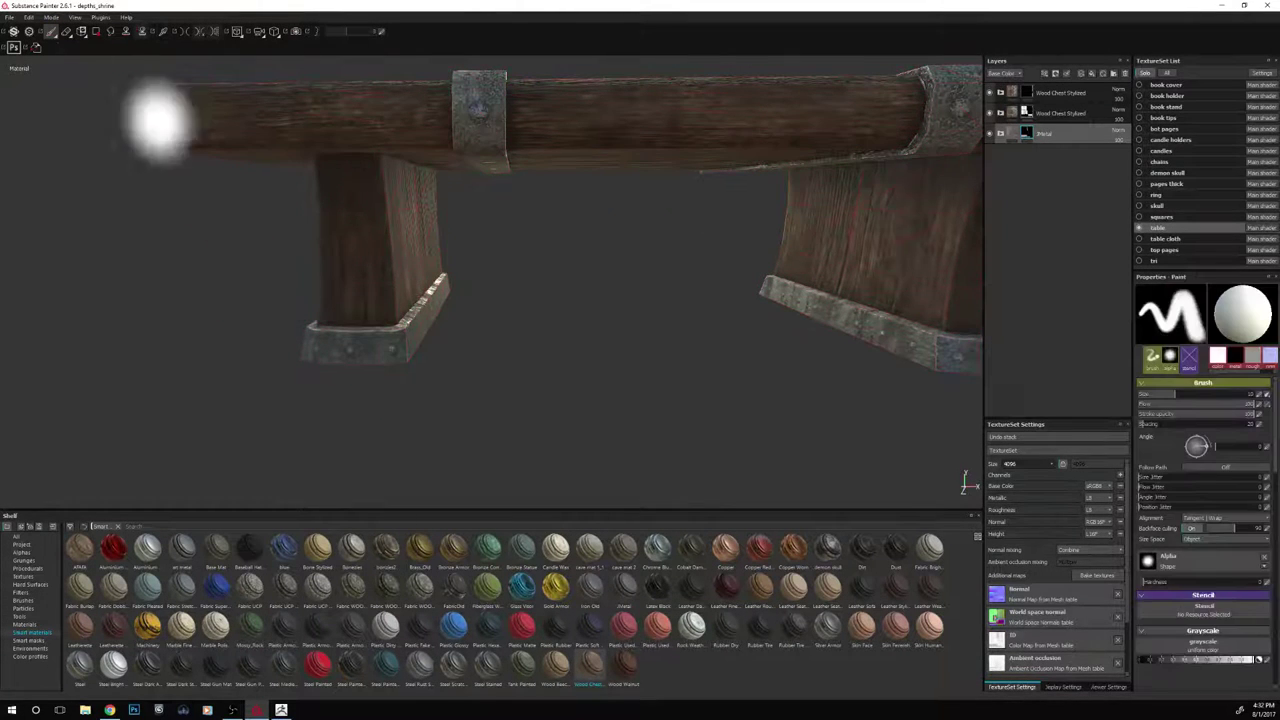
{"action": "scroll", "coordinate": [560, 309], "scroll_direction": "down", "scroll_amount": 5}
{"action": "mouse_move", "coordinate": [560, 309]}
{"action": "left_mouse_down", "text": "alt"}
{"action": "mouse_move", "coordinate": [520, 400]}
{"action": "mouse_move", "coordinate": [611, 346]}
{"action": "mouse_move", "coordinate": [811, 303]}
{"action": "mouse_move", "coordinate": [631, 320]}
{"action": "mouse_move", "coordinate": [597, 340]}
{"action": "mouse_move", "coordinate": [611, 326]}
{"action": "mouse_move", "coordinate": [640, 320]}
{"action": "mouse_move", "coordinate": [543, 380]}
{"action": "mouse_move", "coordinate": [571, 394]}
{"action": "left_mouse_up", "text": "alt"}
{"action": "left_click_drag", "start_coordinate": [847, 204], "coordinate": [820, 194], "text": "alt"}
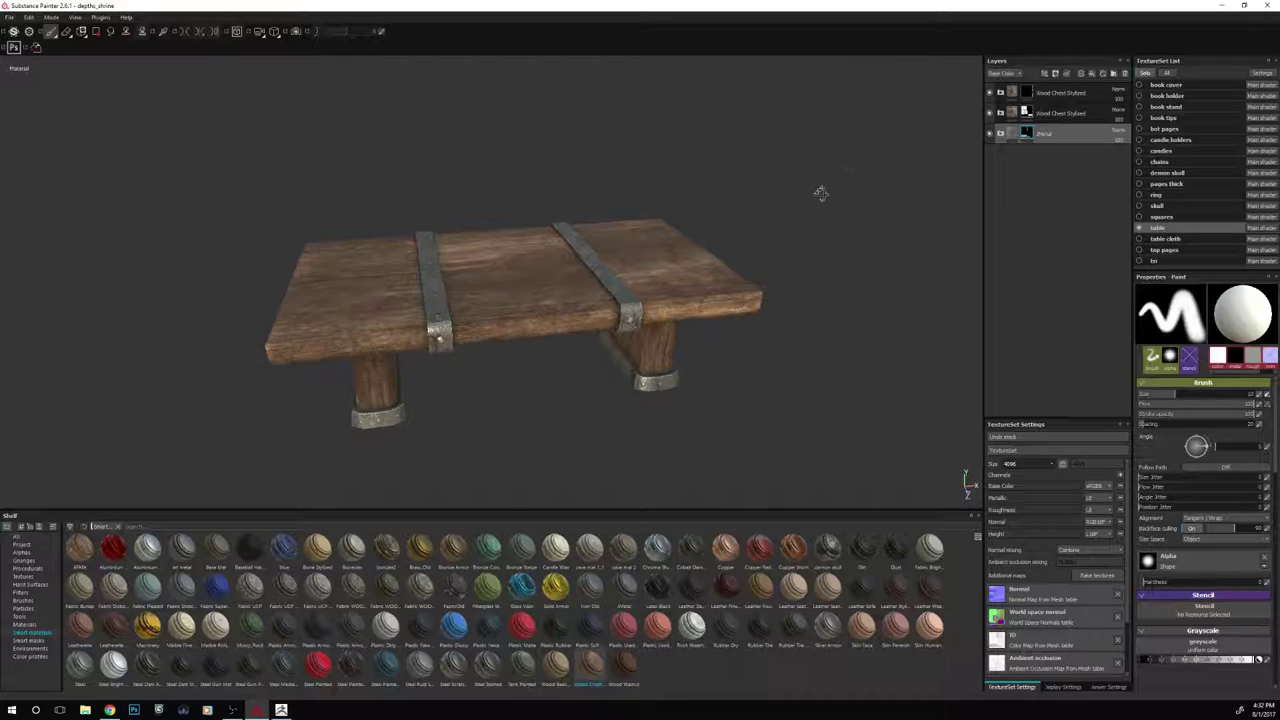
Add a fill layer above the top Wood Chest Stylized folder with only the color channel enabled
{"action": "left_click", "coordinate": [1058, 95]}
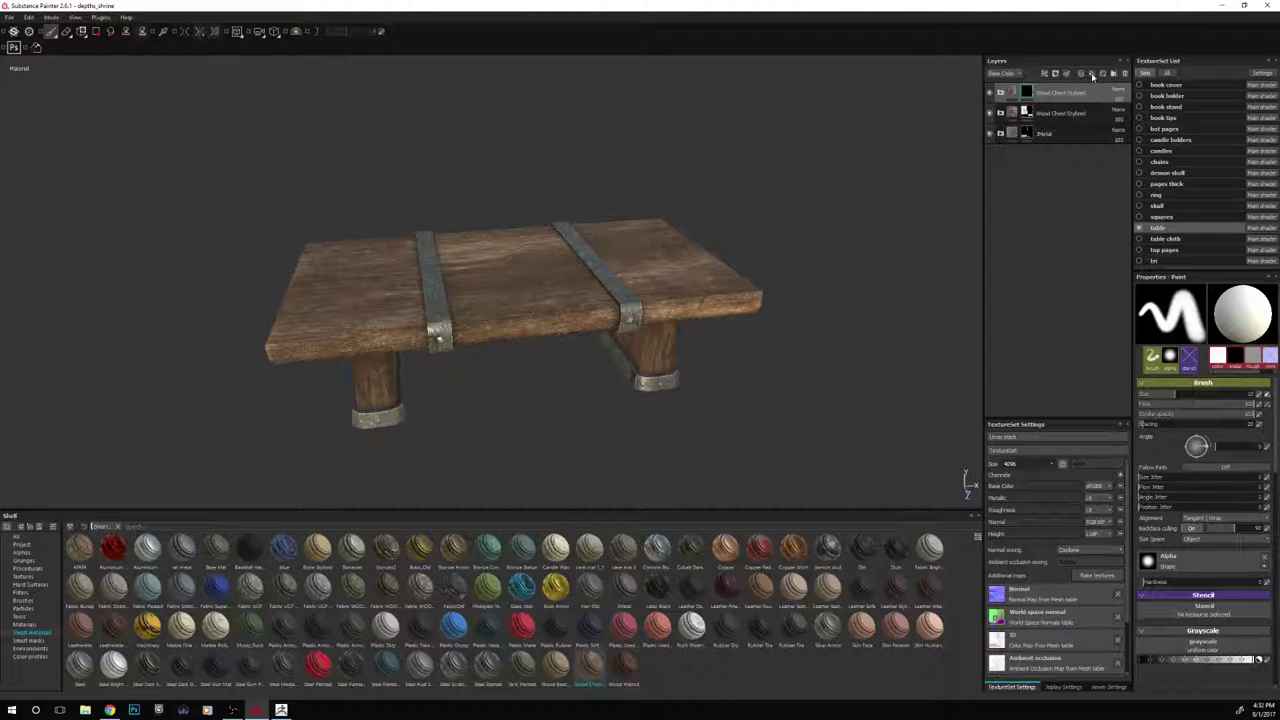
{"action": "left_click", "coordinate": [1091, 75]}
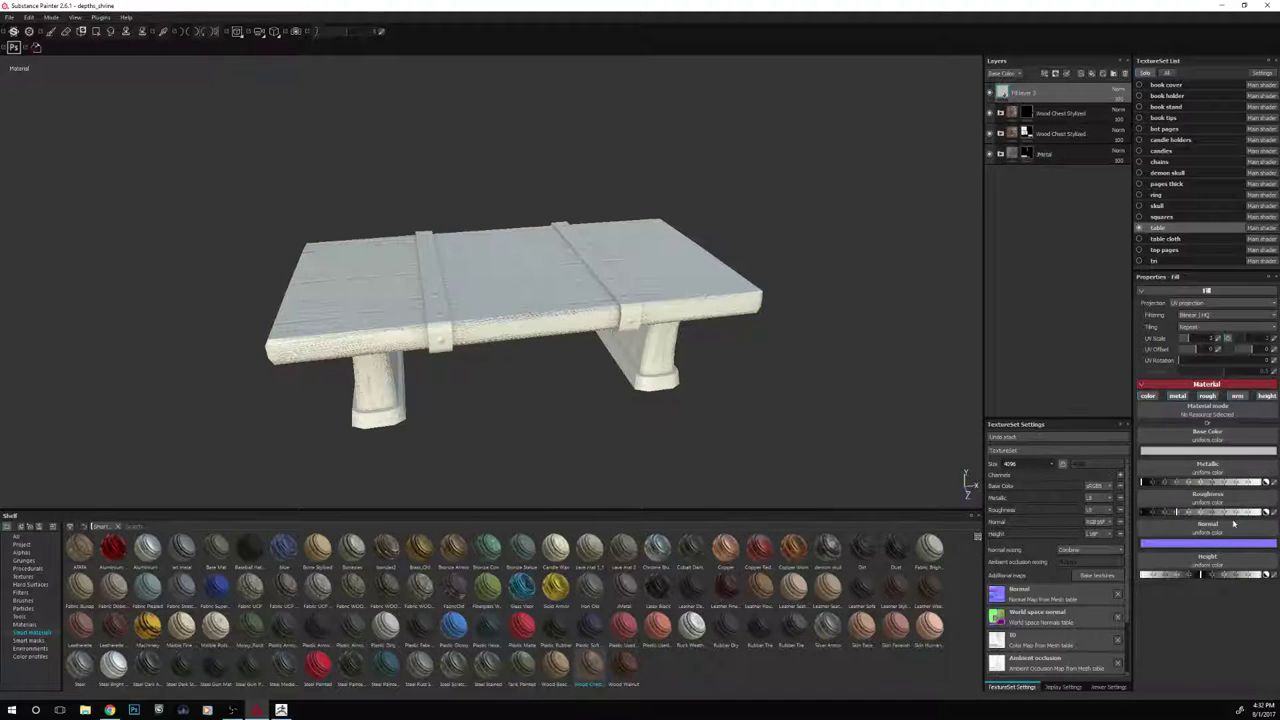
{"action": "left_click", "coordinate": [1177, 396]}
{"action": "left_click", "coordinate": [1207, 396]}
{"action": "left_click", "coordinate": [1237, 396]}
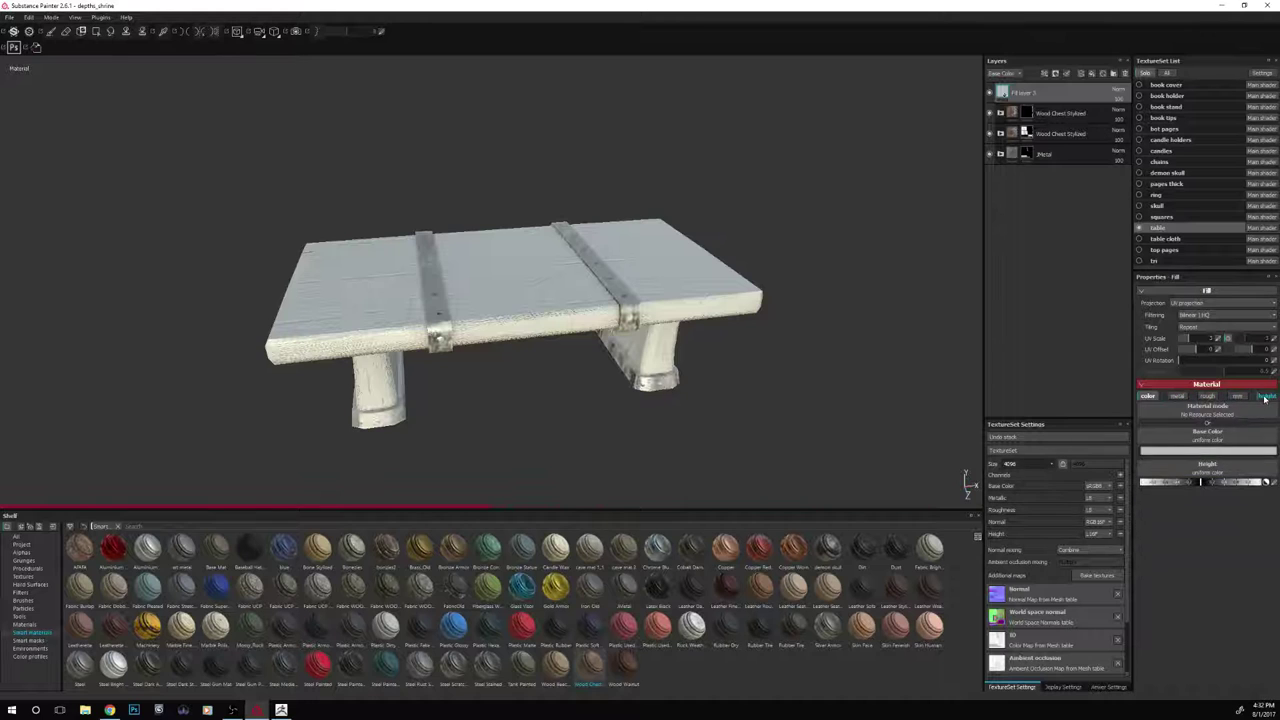
{"action": "left_click", "coordinate": [1265, 397]}
Set the new fill layer's base color to a very dark olive brown
{"action": "left_click", "coordinate": [1189, 451]}
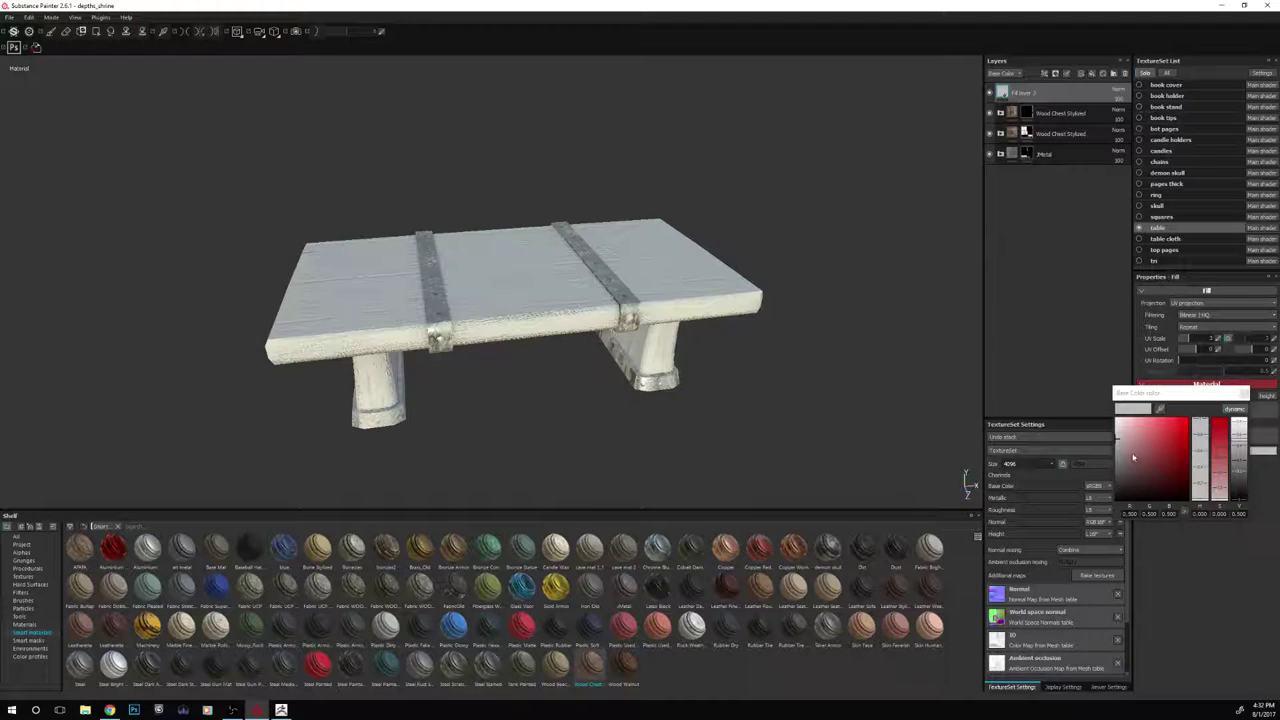
{"action": "left_click_drag", "start_coordinate": [1133, 457], "coordinate": [1118, 498]}
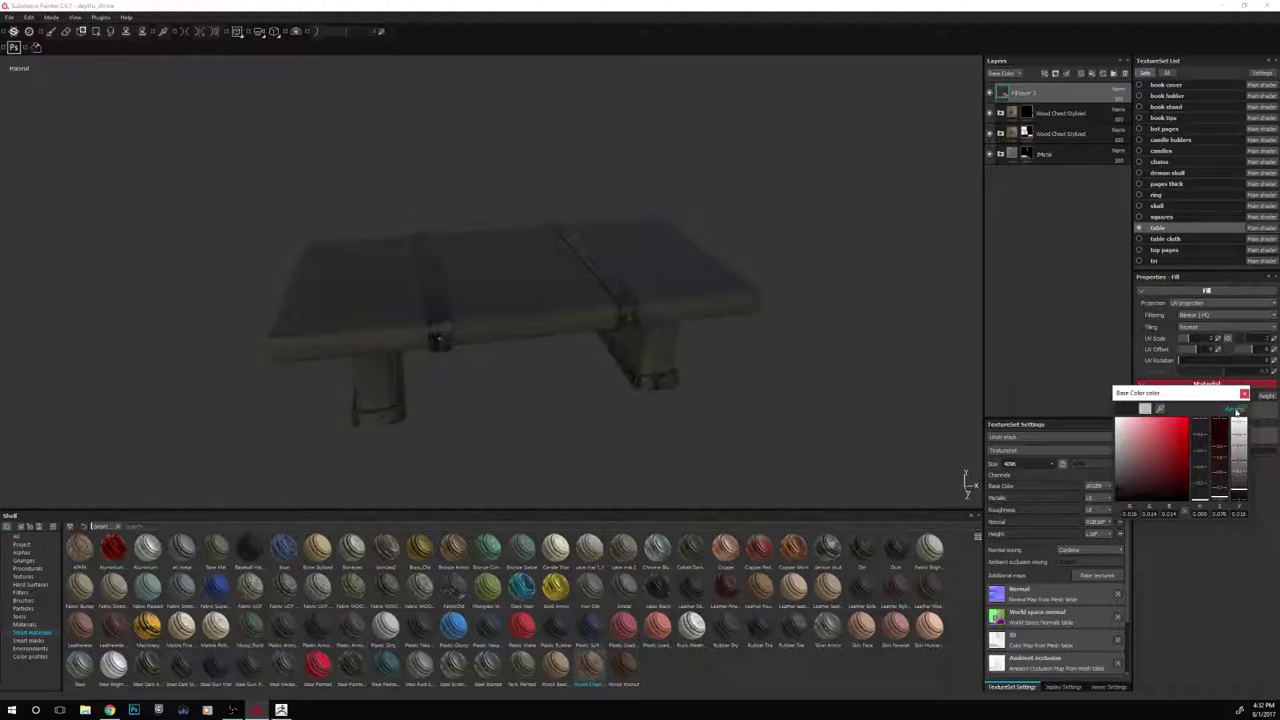
{"action": "left_click", "coordinate": [1236, 410]}
{"action": "left_click", "coordinate": [1200, 491]}
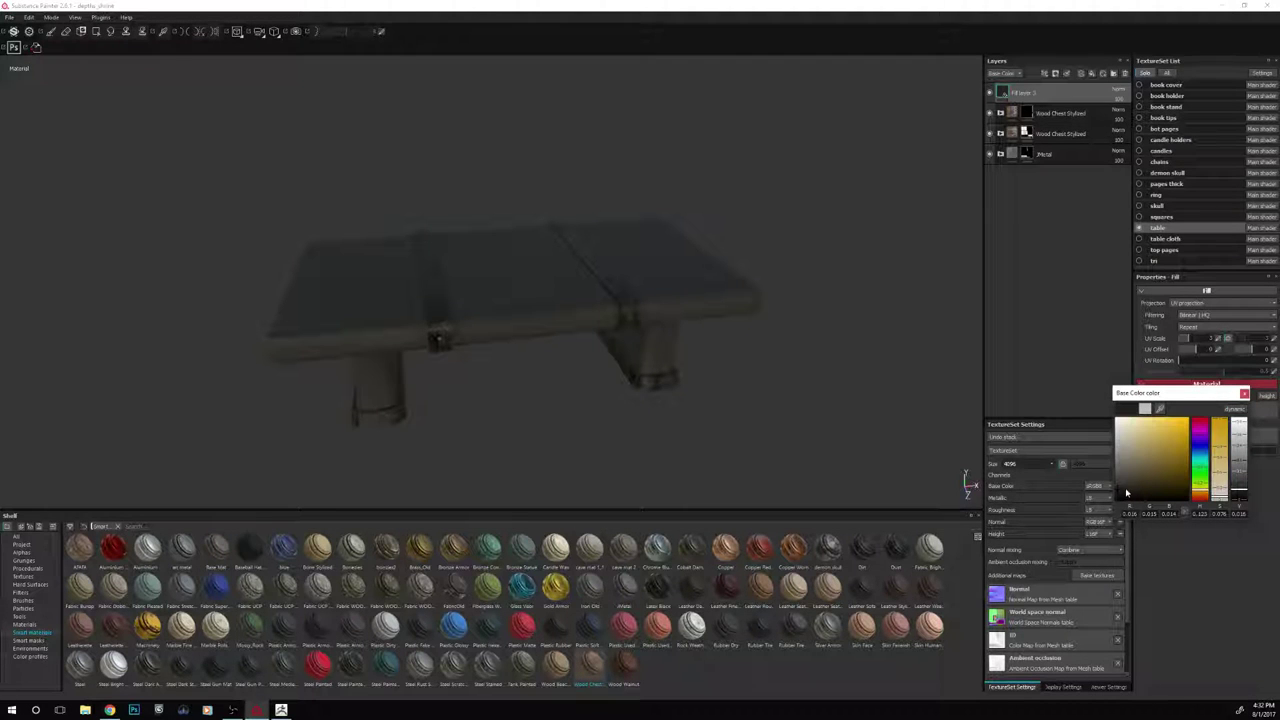
{"action": "left_click_drag", "start_coordinate": [1126, 492], "coordinate": [1130, 492]}
{"action": "left_click", "coordinate": [1243, 393]}
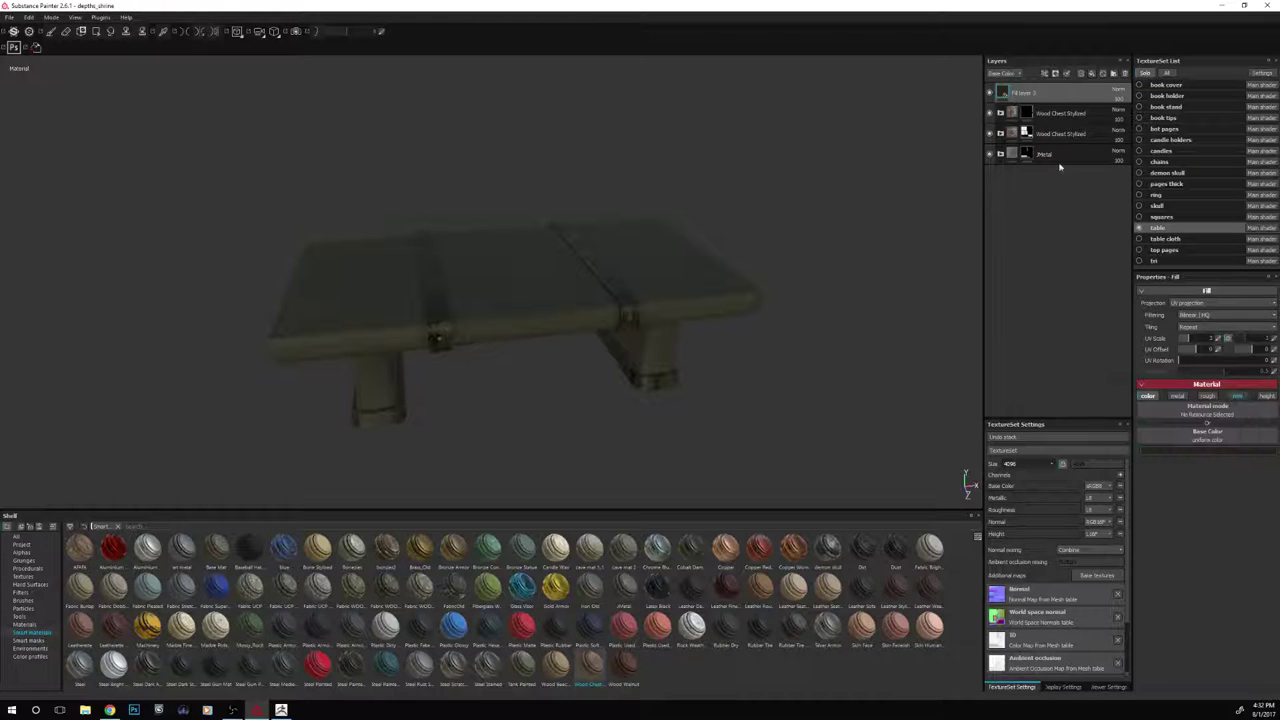
Give the dark fill layer a black mask and add an MG Dirt generator to that mask
{"action": "right_click", "coordinate": [1050, 97]}
{"action": "left_click", "coordinate": [1071, 112]}
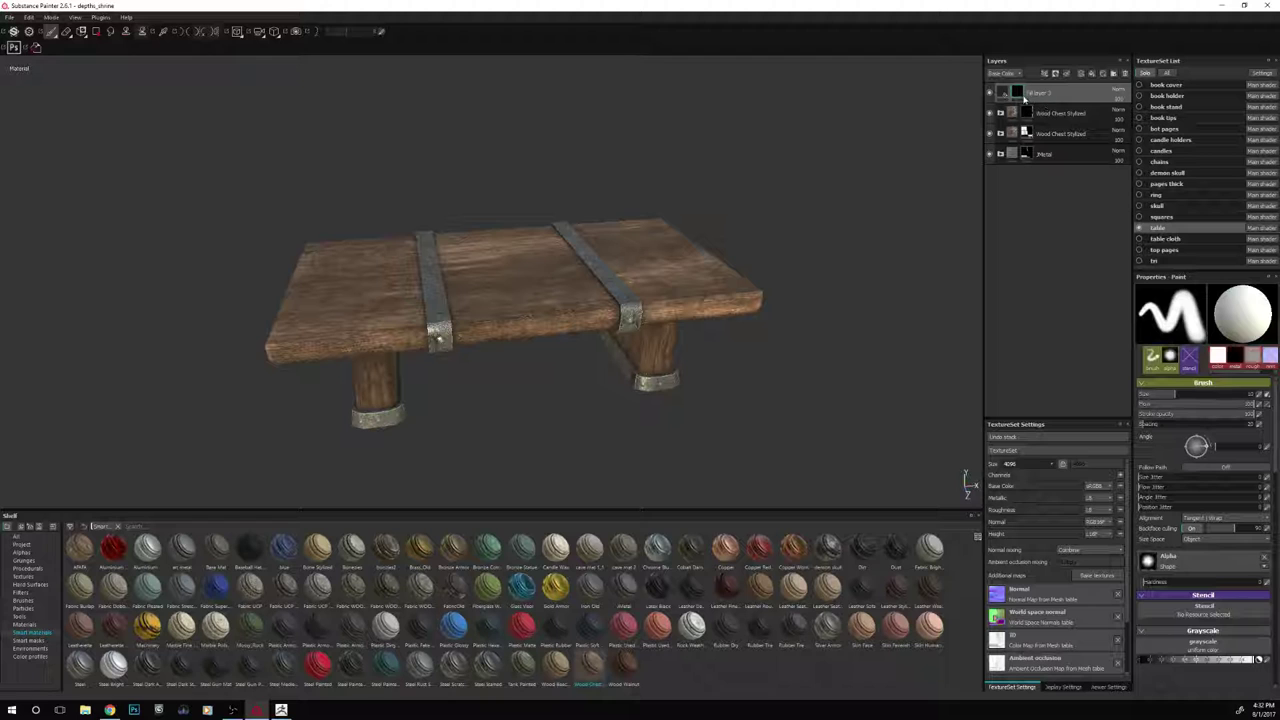
{"action": "right_click", "coordinate": [1022, 97]}
{"action": "left_click", "coordinate": [1069, 318]}
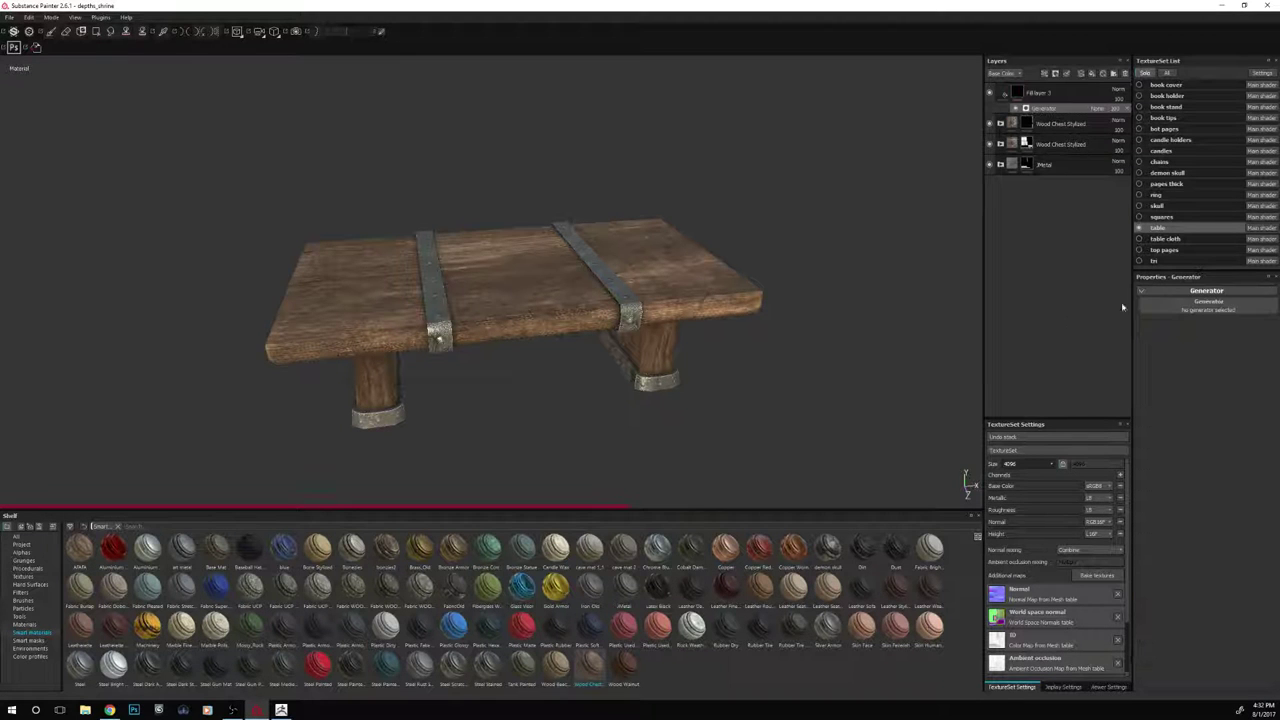
{"action": "left_click", "coordinate": [1165, 309]}
{"action": "left_click", "coordinate": [1258, 338]}
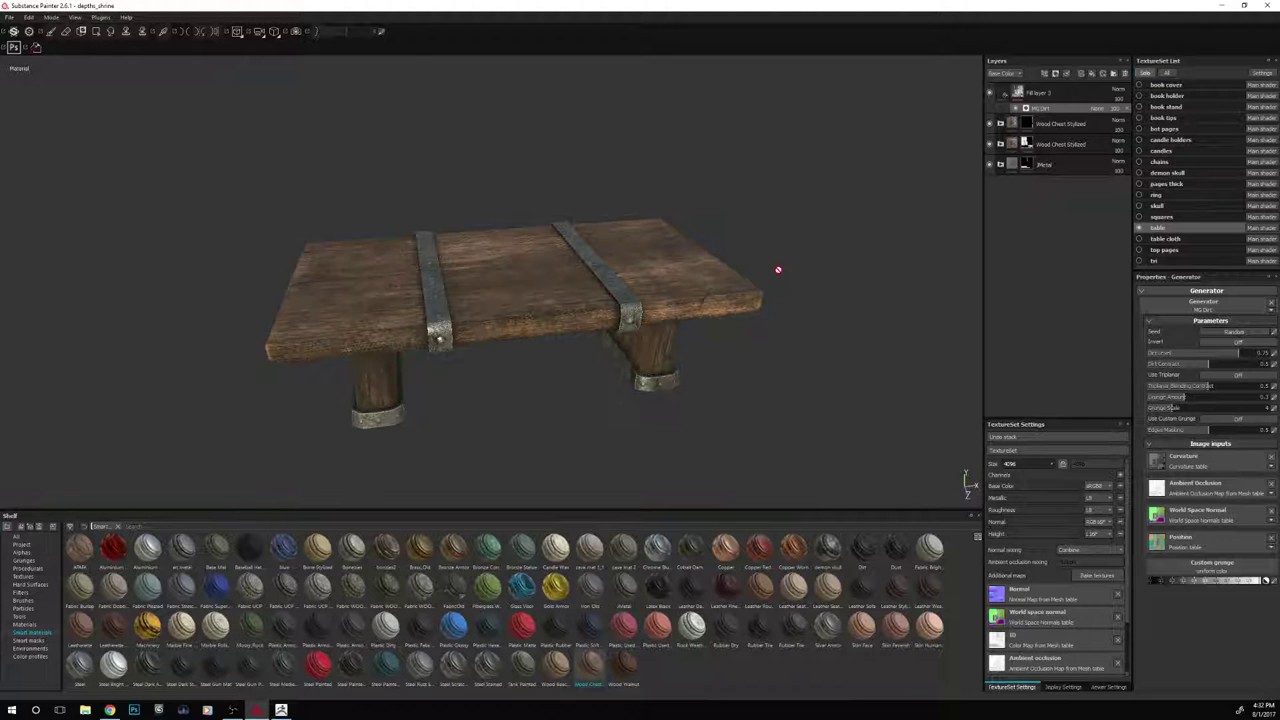
{"action": "left_click_drag", "start_coordinate": [789, 223], "coordinate": [811, 240], "text": "alt"}
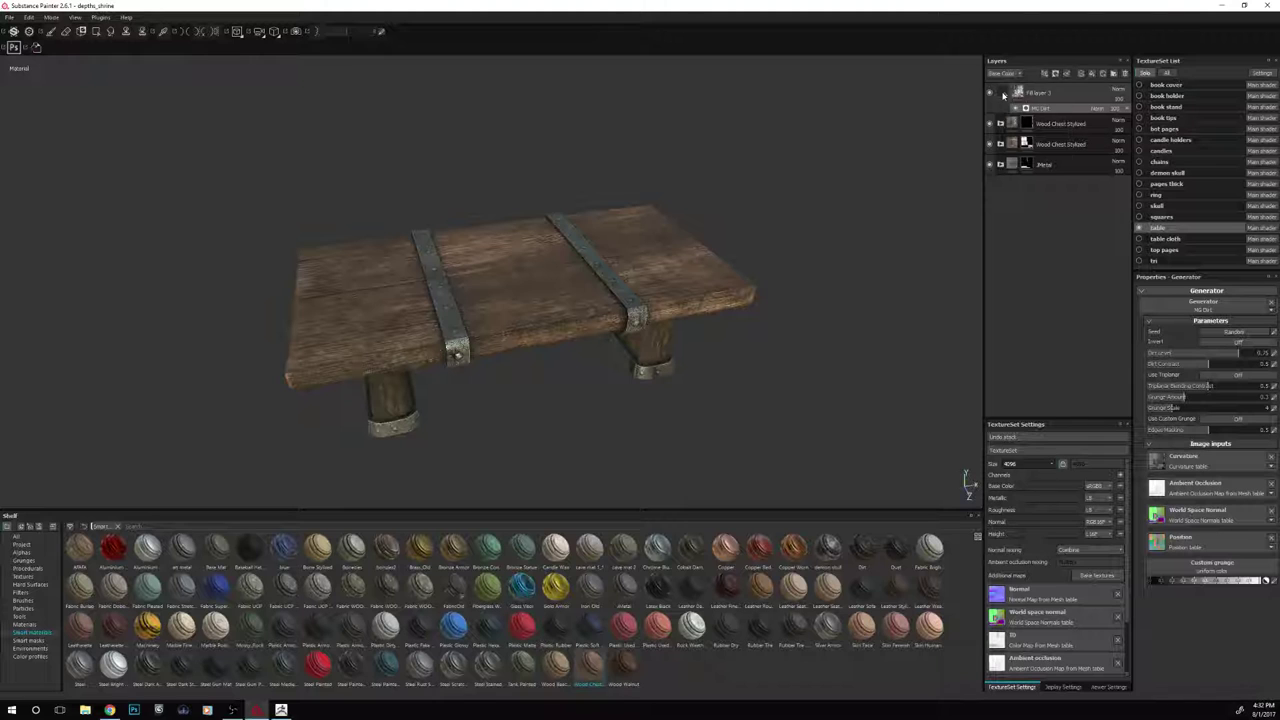
Reopen the dirt fill layer's base color and sample a brown from the table's wood for it
{"action": "left_click", "coordinate": [1003, 96]}
{"action": "left_click", "coordinate": [1168, 455]}
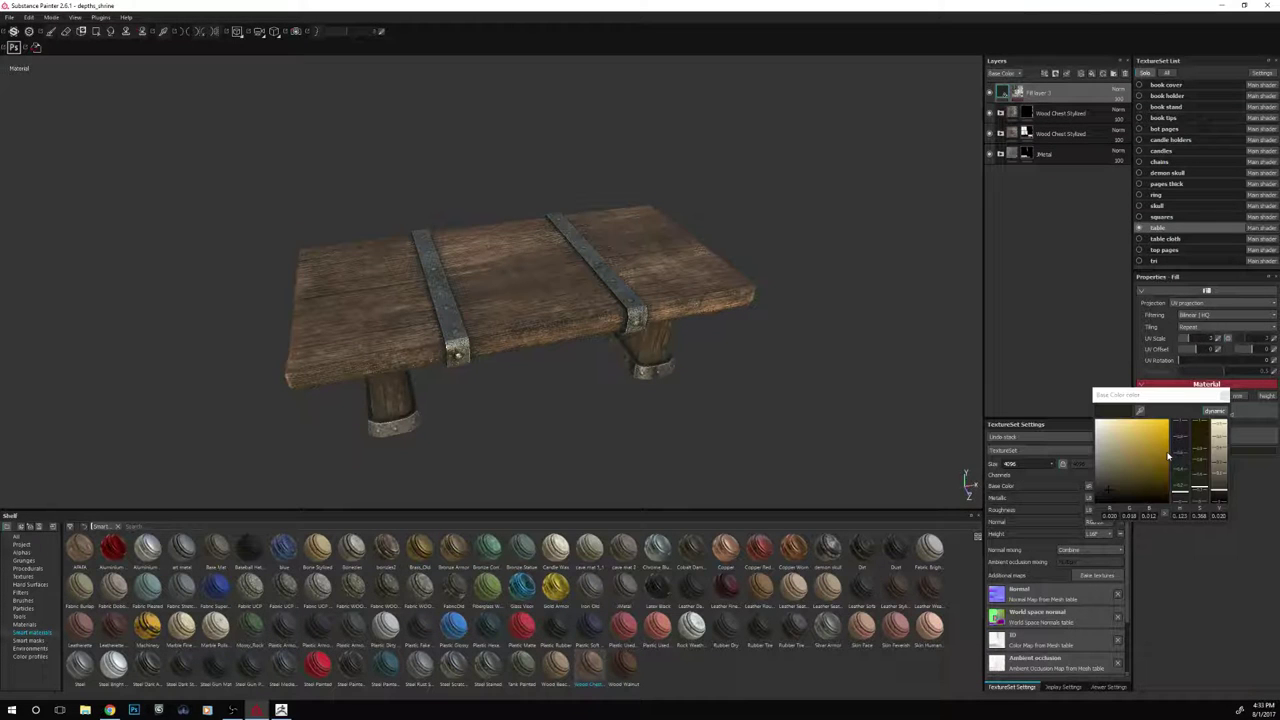
{"action": "left_click", "coordinate": [1107, 488]}
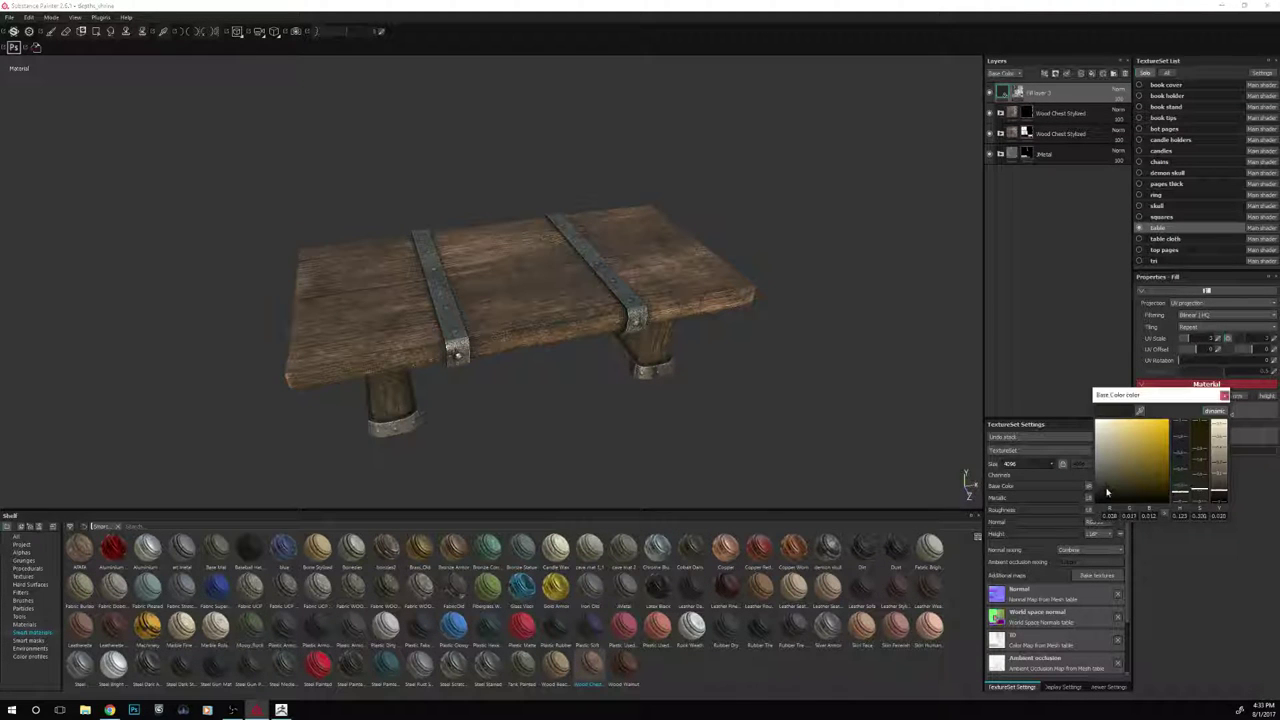
{"action": "left_click_drag", "start_coordinate": [1107, 488], "coordinate": [1096, 492]}
{"action": "left_click_drag", "start_coordinate": [1096, 492], "coordinate": [1104, 489]}
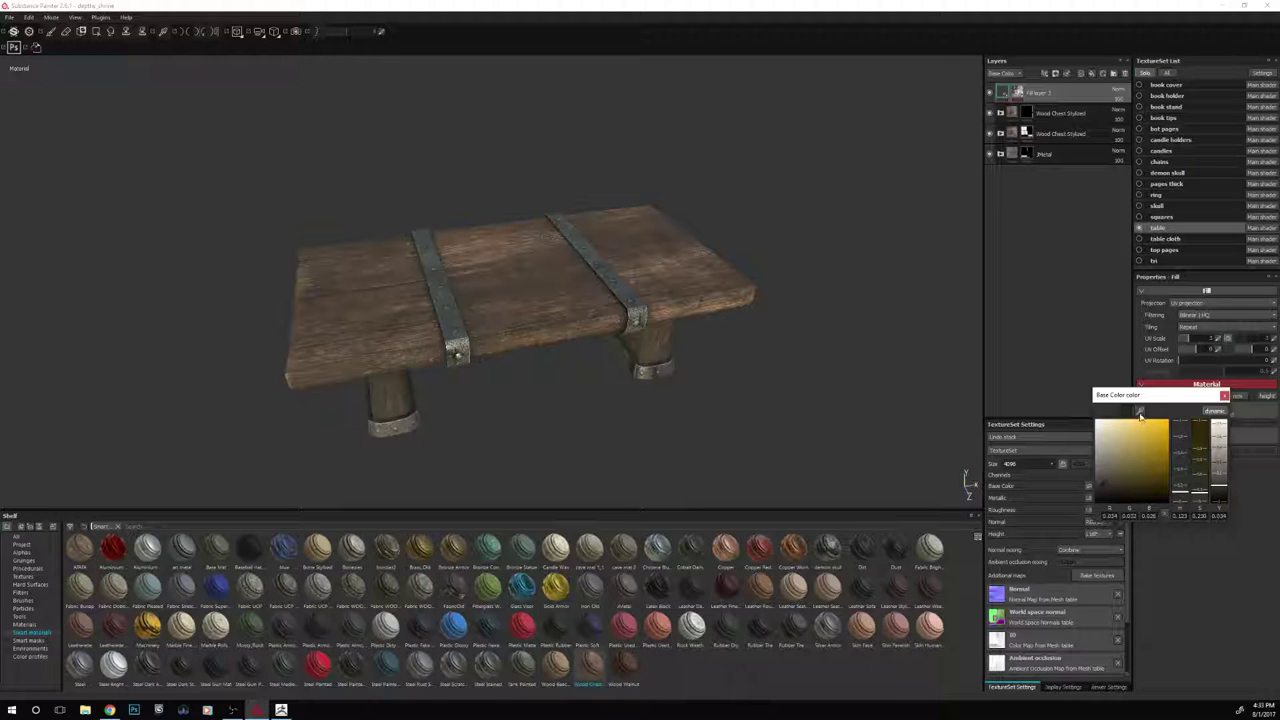
{"action": "left_click_drag", "start_coordinate": [1140, 414], "coordinate": [709, 267]}
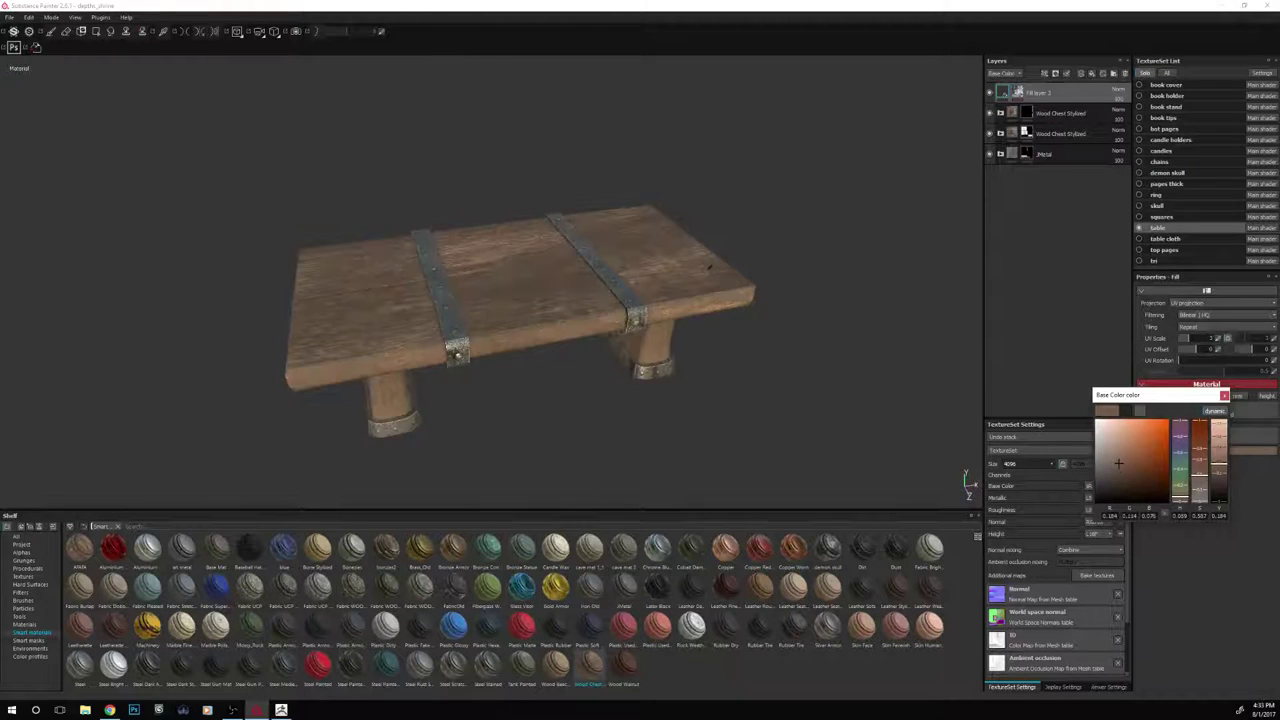
Darken the sampled brown of the dirt layer to a deep brown with a value of 0.040
{"action": "left_click_drag", "start_coordinate": [1118, 462], "coordinate": [1116, 476]}
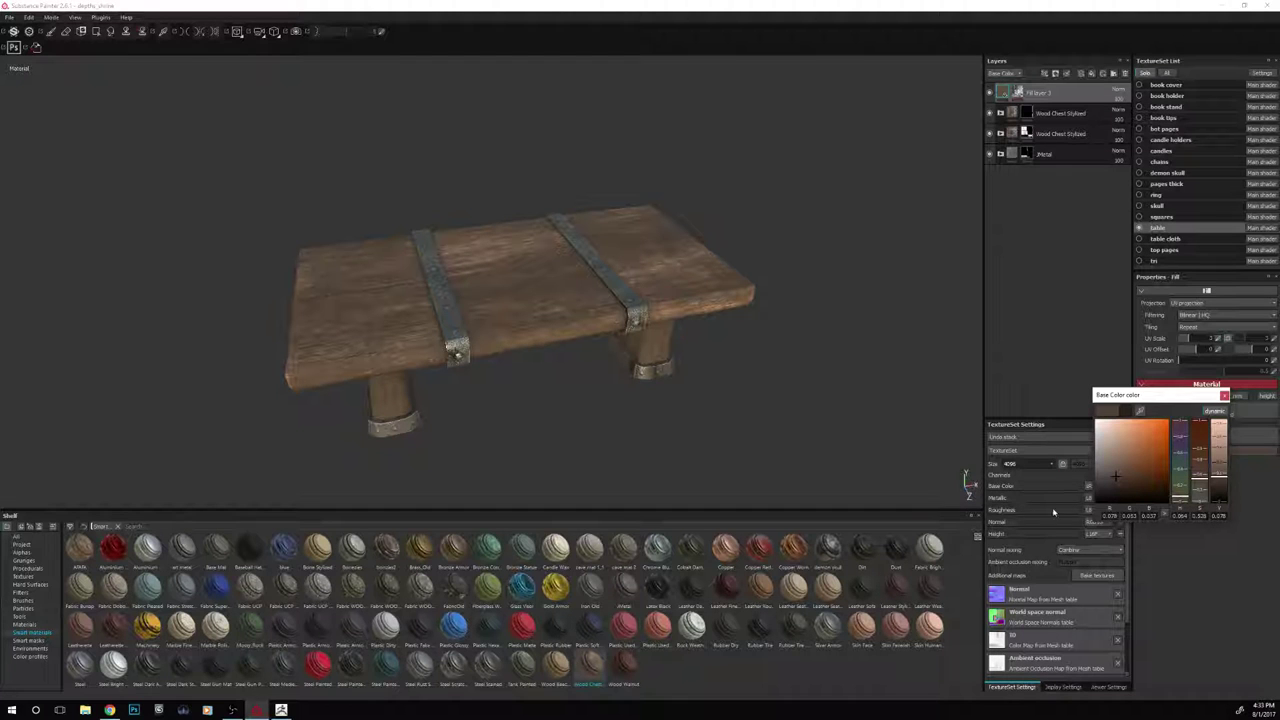
{"action": "left_click_drag", "start_coordinate": [1216, 486], "coordinate": [1216, 488]}
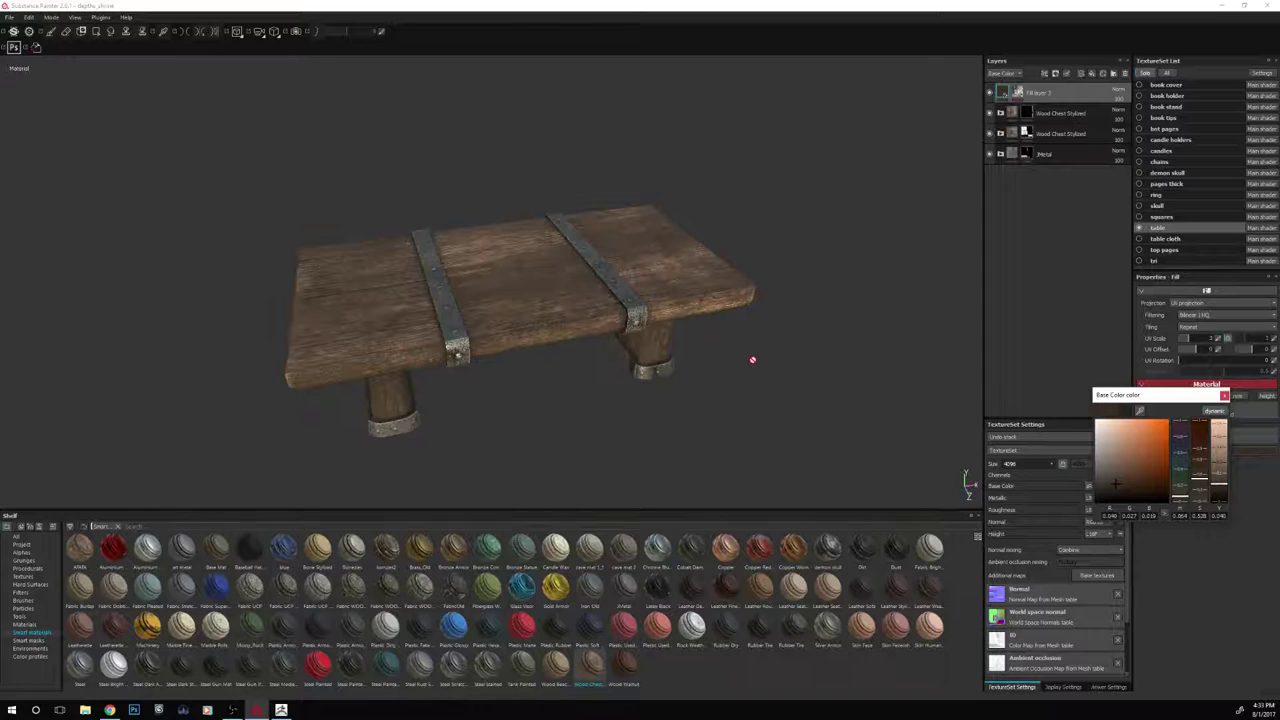
{"action": "left_click_drag", "start_coordinate": [792, 364], "coordinate": [852, 318], "text": "alt"}
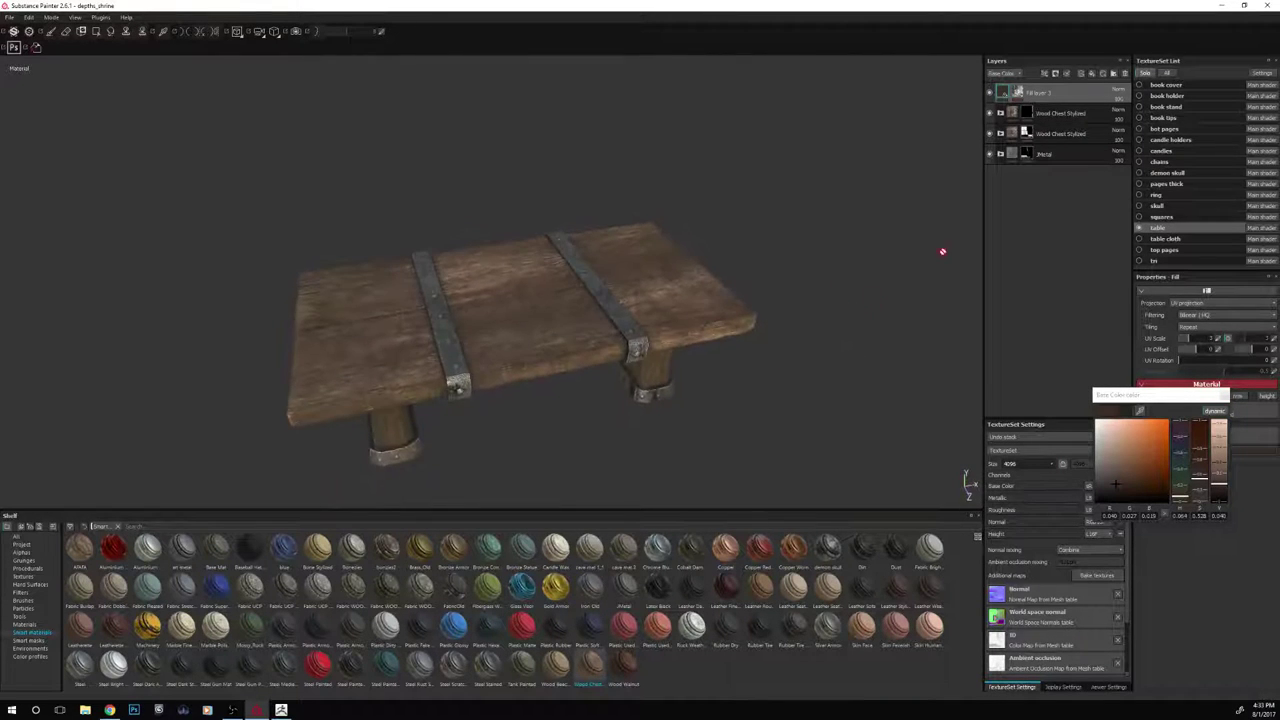
{"action": "left_click", "coordinate": [1218, 491]}
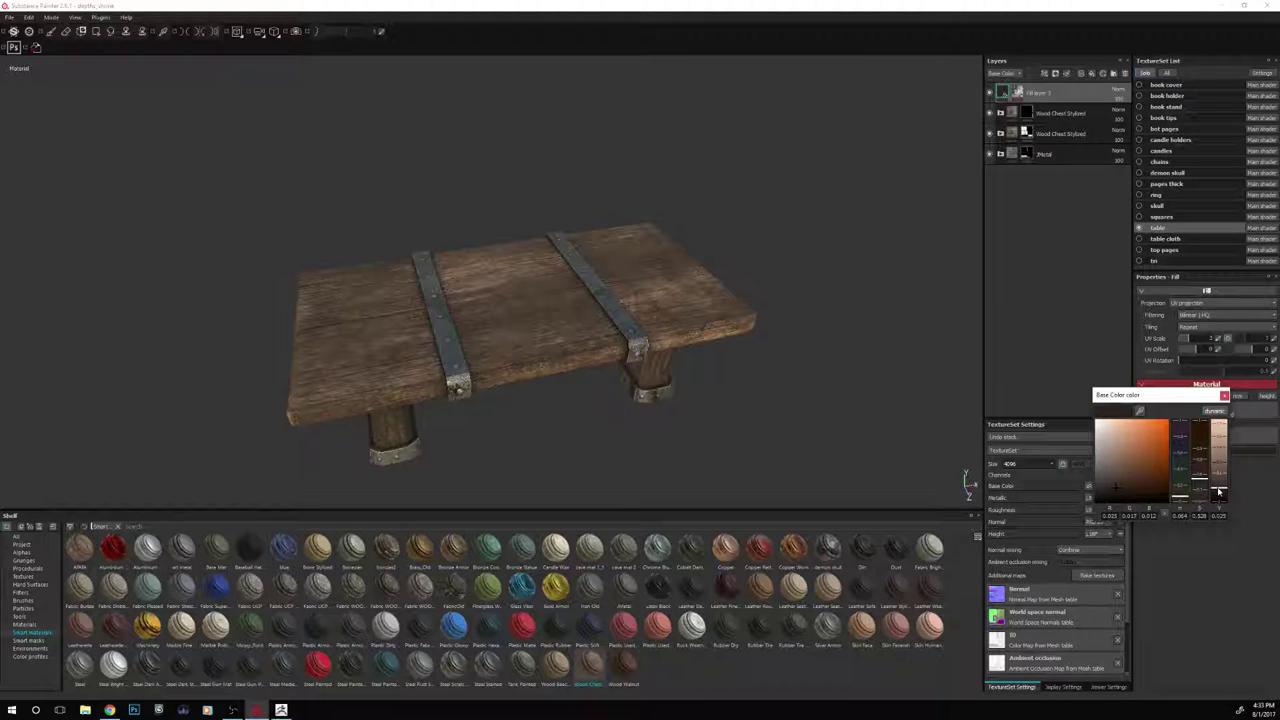
{"action": "left_click_drag", "start_coordinate": [871, 283], "coordinate": [1047, 393], "text": "alt"}
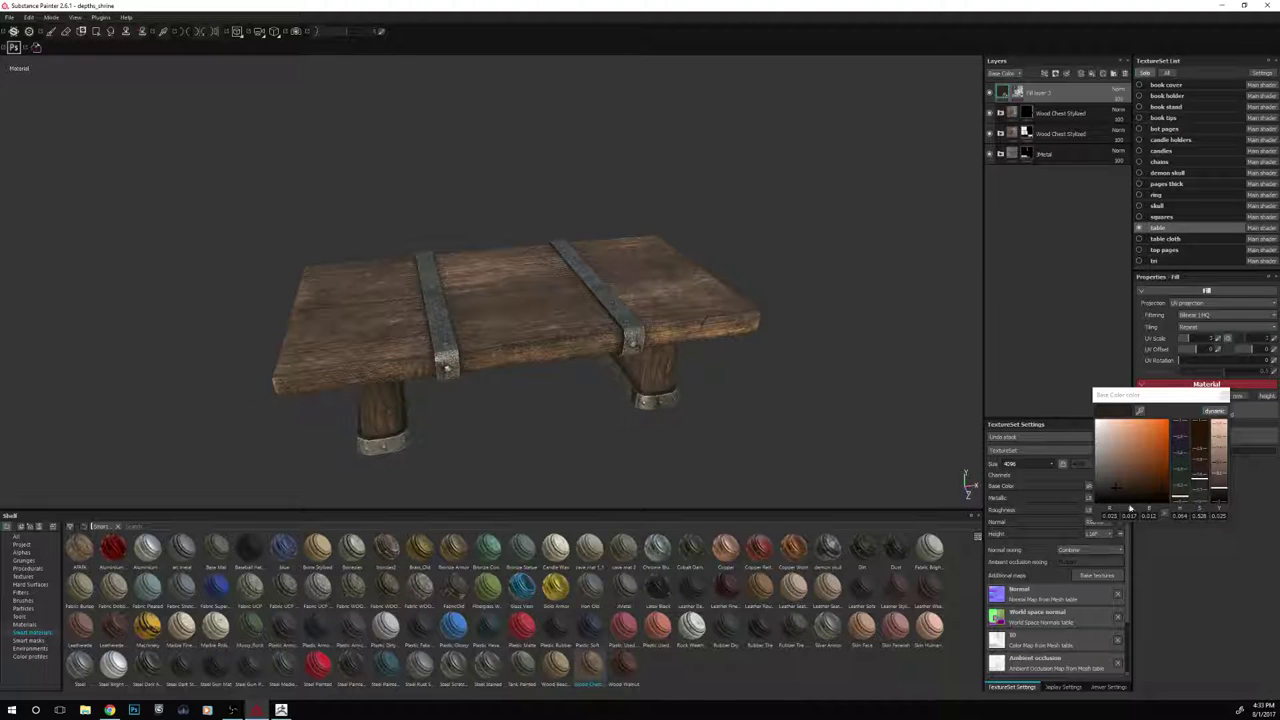
{"action": "left_click", "coordinate": [1117, 488]}
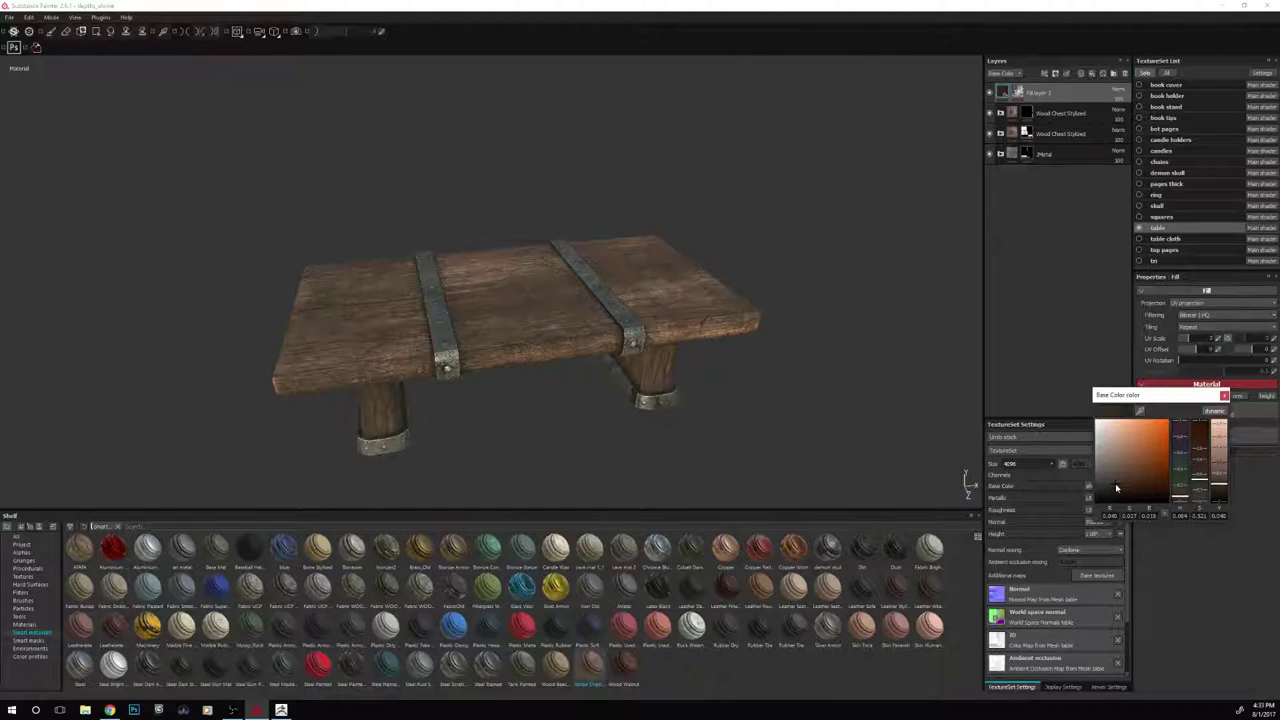
Show all texture sets again and examine the dirtied table together with the rest of the shrine
{"action": "left_click_drag", "start_coordinate": [734, 186], "coordinate": [924, 136], "text": "alt"}
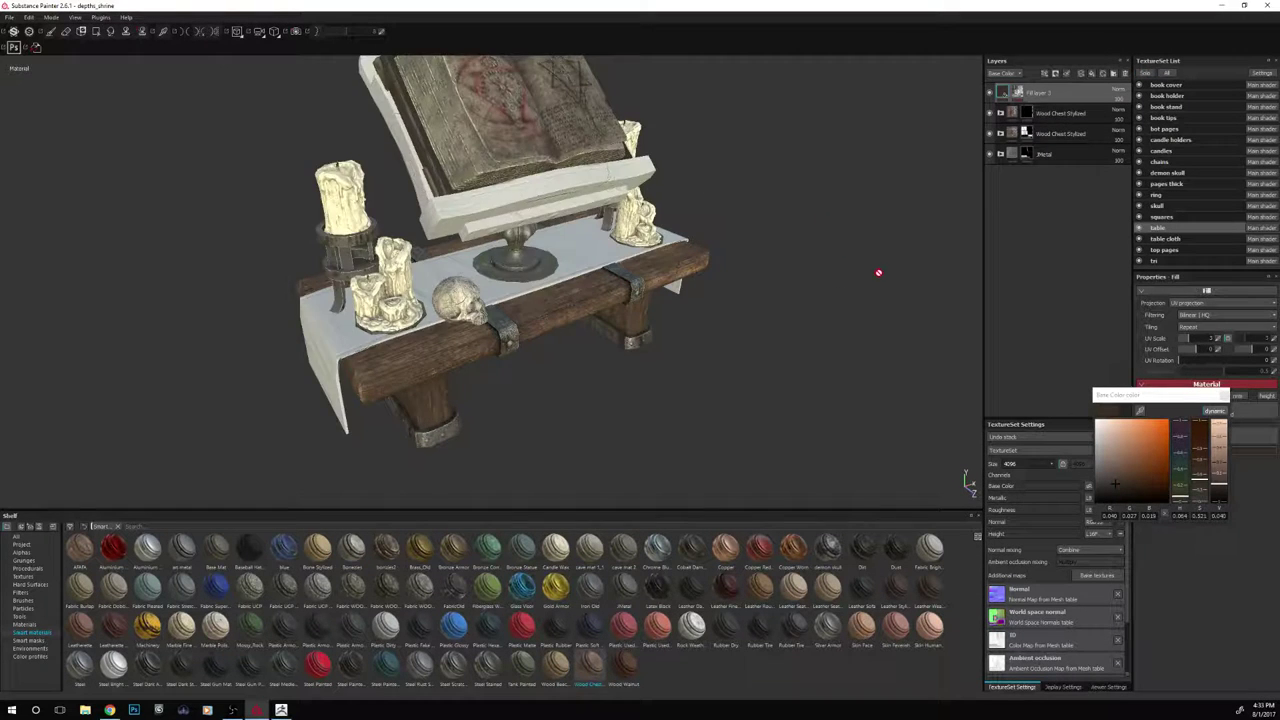
{"action": "left_click_drag", "start_coordinate": [880, 274], "coordinate": [834, 270], "text": "alt"}
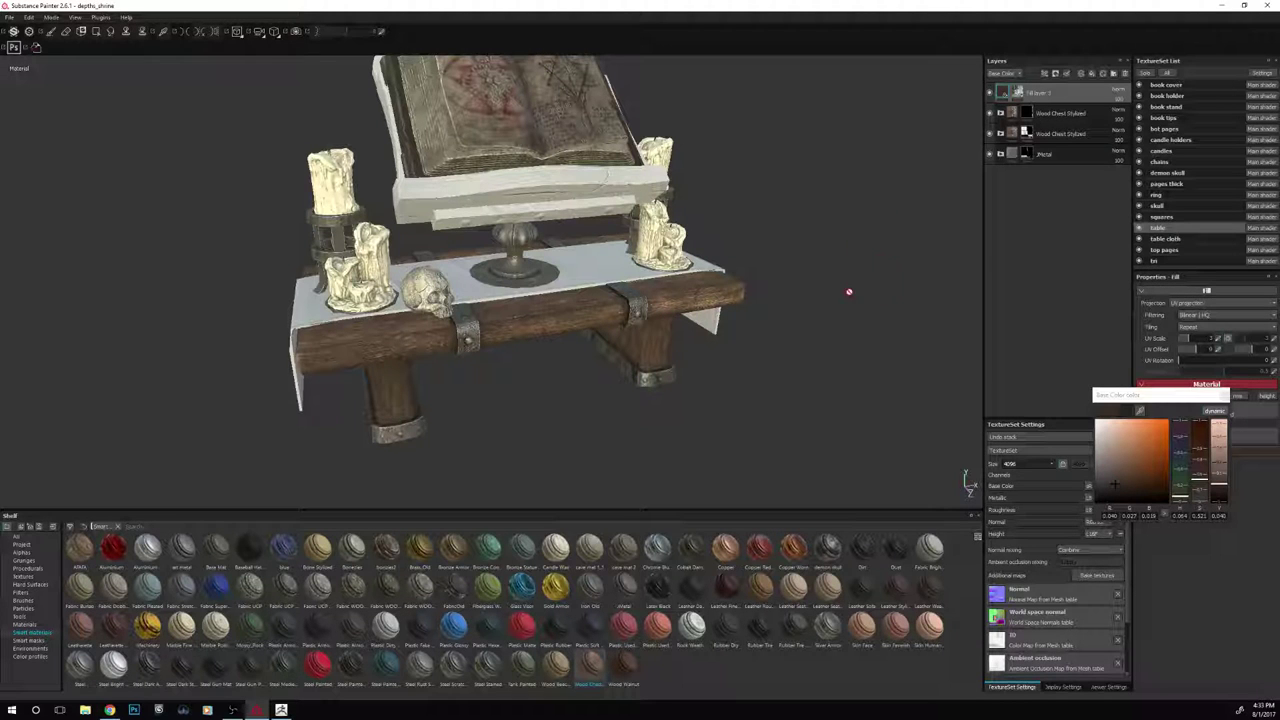
{"action": "mouse_move", "coordinate": [794, 317]}
{"action": "left_mouse_down", "text": "alt"}
{"action": "mouse_move", "coordinate": [903, 280]}
{"action": "mouse_move", "coordinate": [931, 300]}
{"action": "mouse_move", "coordinate": [923, 318]}
{"action": "mouse_move", "coordinate": [786, 320]}
{"action": "left_mouse_up", "text": "alt"}
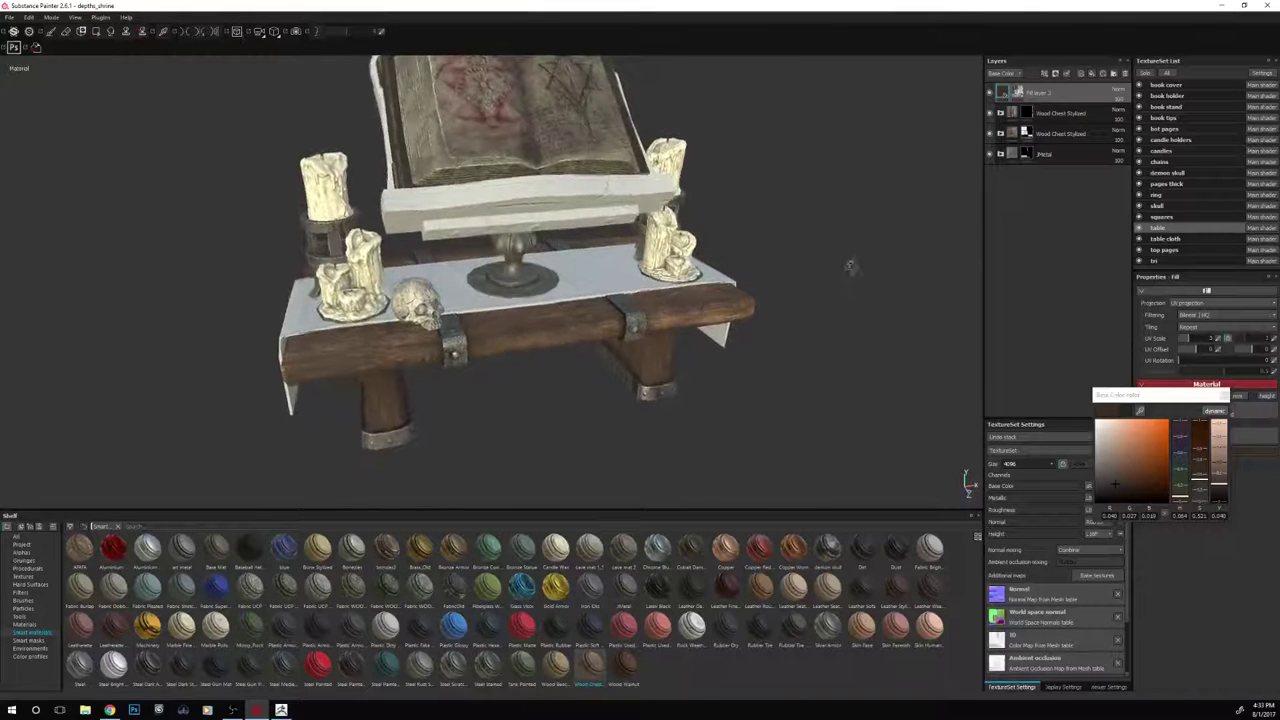
{"action": "left_click_drag", "start_coordinate": [849, 266], "coordinate": [843, 264], "text": "alt"}
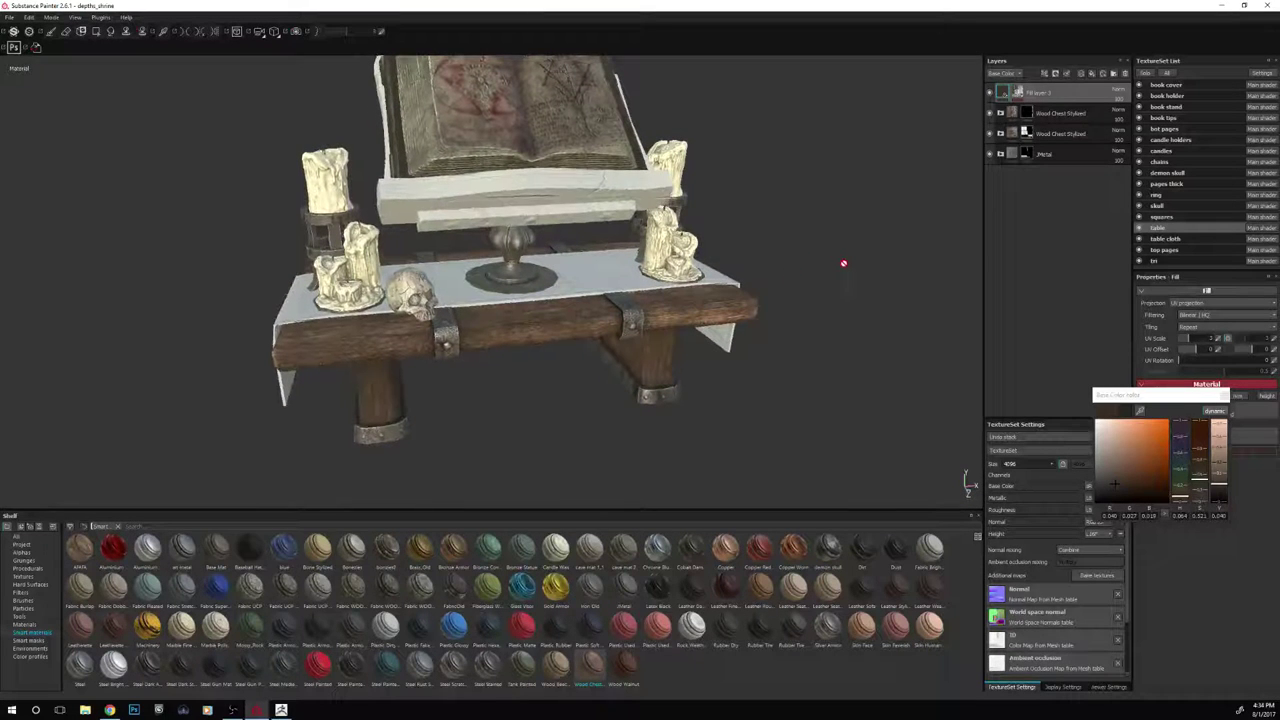
Add a second fill layer above the dirt layer with only the color channel enabled, and give it a black mask
{"action": "left_click", "coordinate": [1091, 74]}
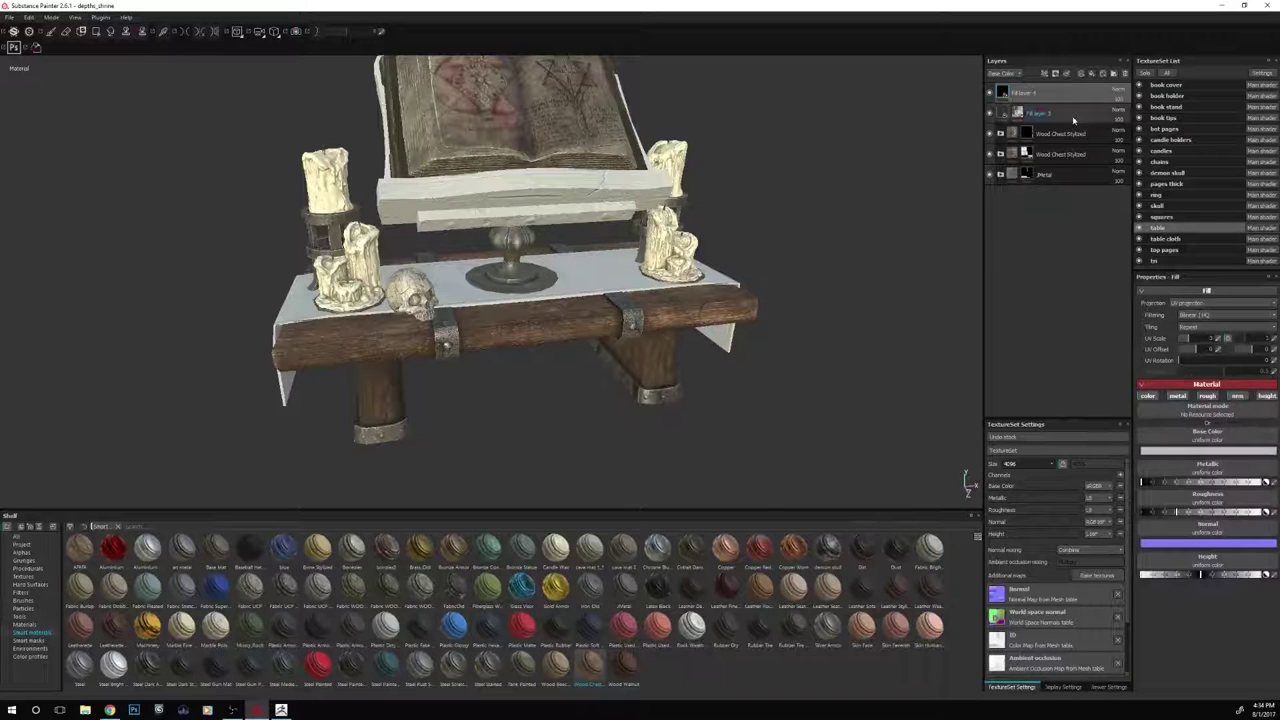
{"action": "left_click", "coordinate": [1178, 396]}
{"action": "left_click", "coordinate": [1208, 396]}
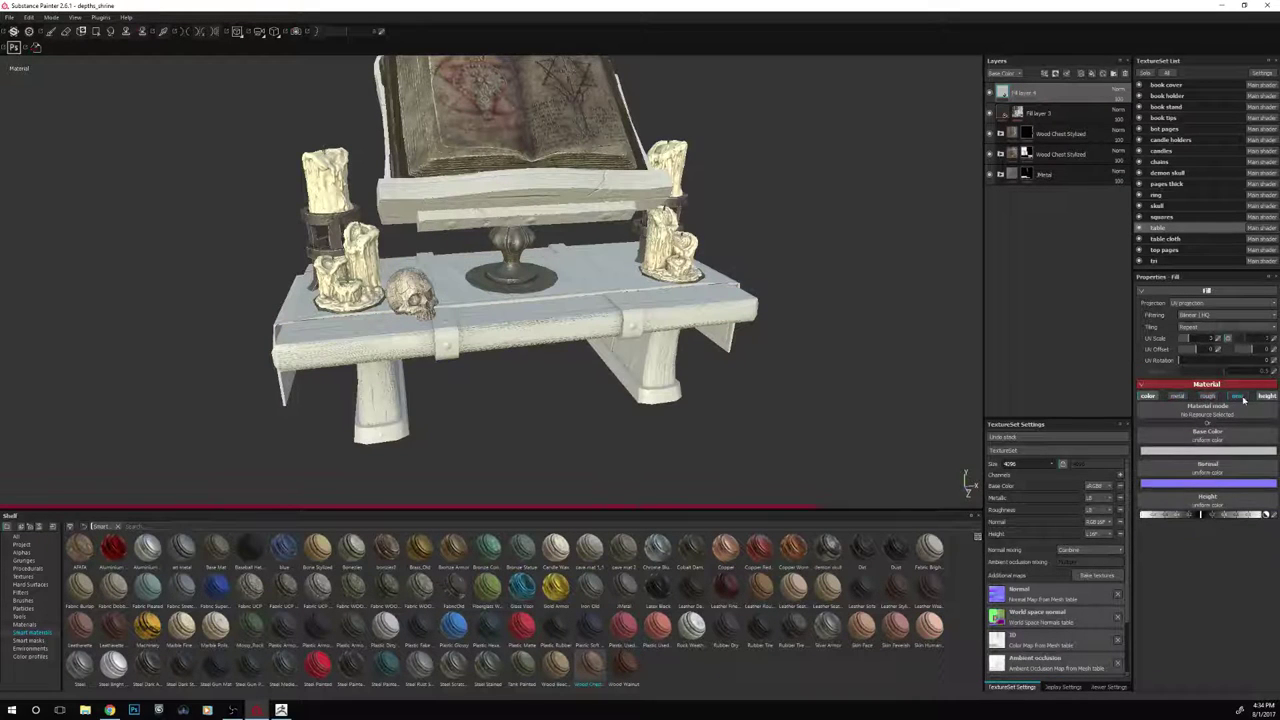
{"action": "left_click", "coordinate": [1240, 396]}
{"action": "left_click", "coordinate": [1266, 396]}
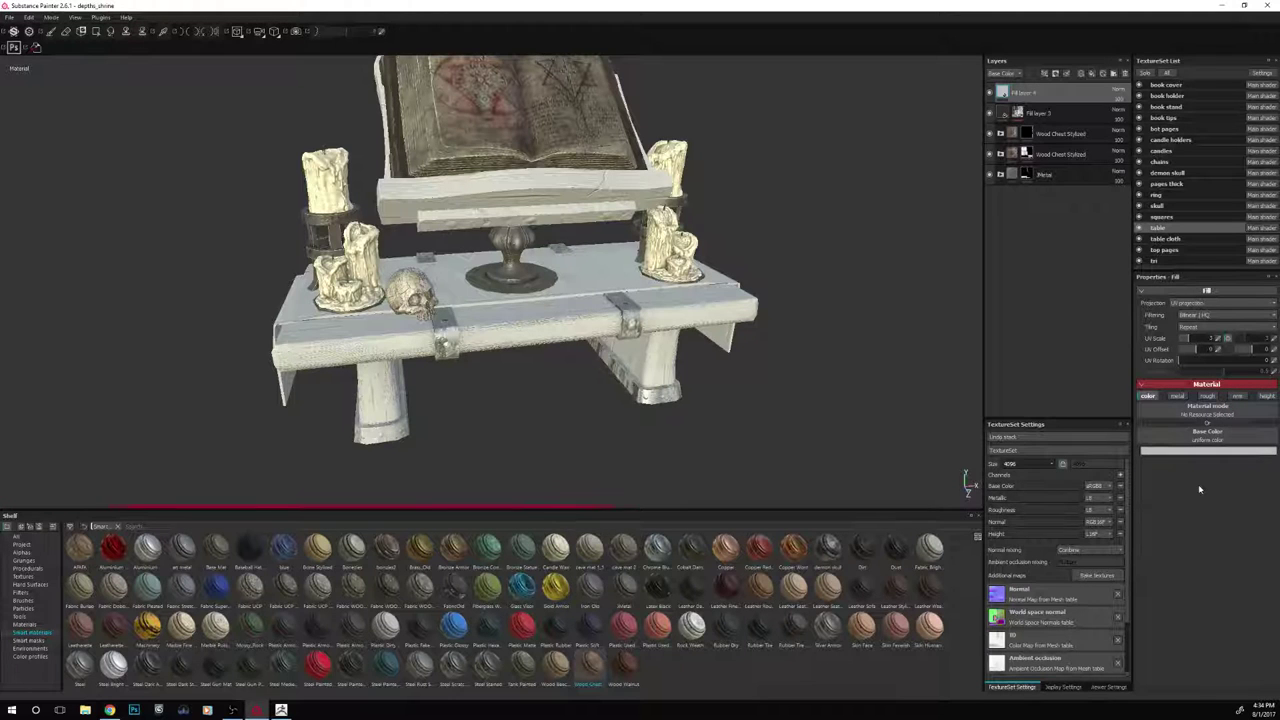
{"action": "right_click", "coordinate": [1052, 96]}
{"action": "left_click", "coordinate": [1083, 108]}
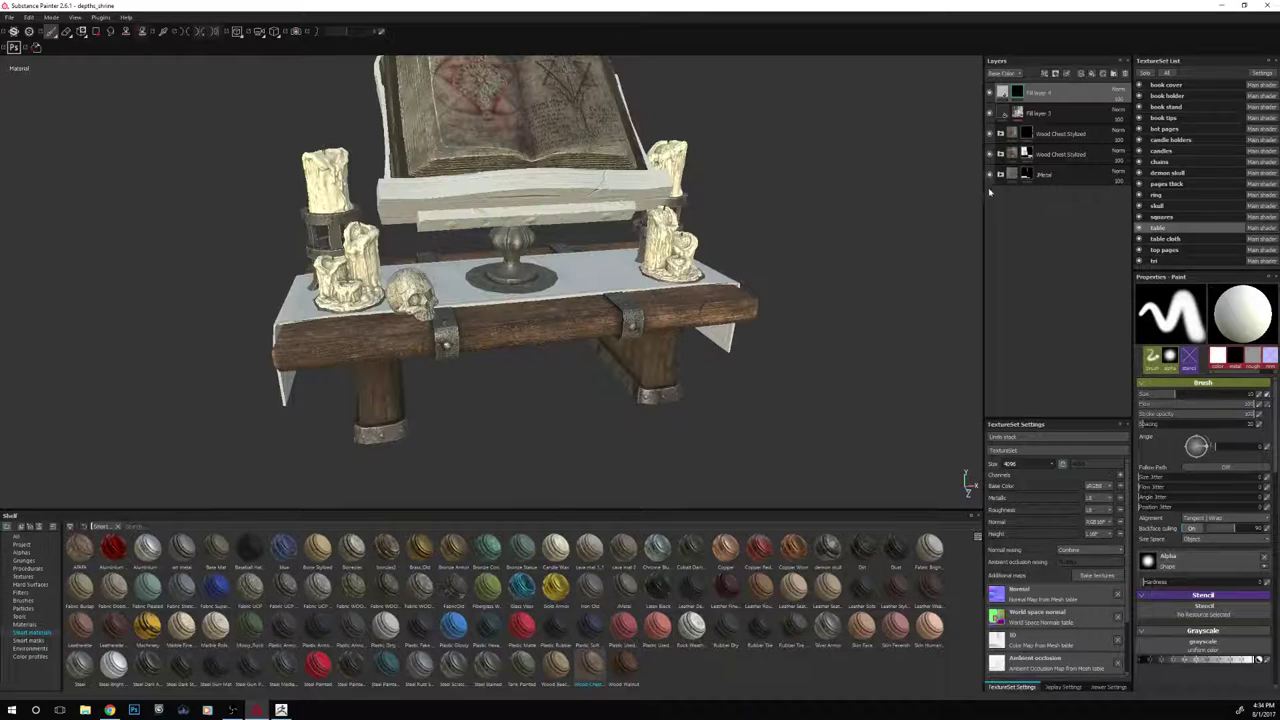
Set the base color of the new masked fill layer to near black, about 0.009
{"action": "left_click", "coordinate": [1002, 93]}
{"action": "left_click", "coordinate": [1220, 456]}
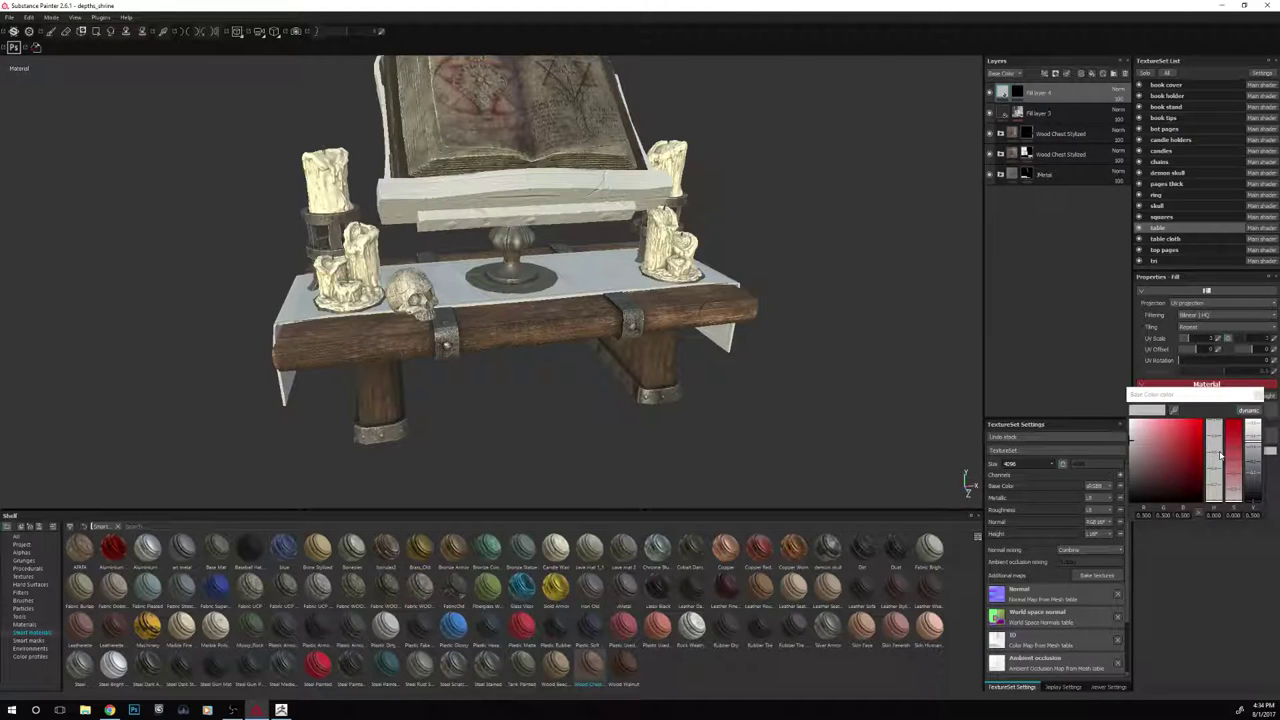
{"action": "left_click", "coordinate": [1131, 497]}
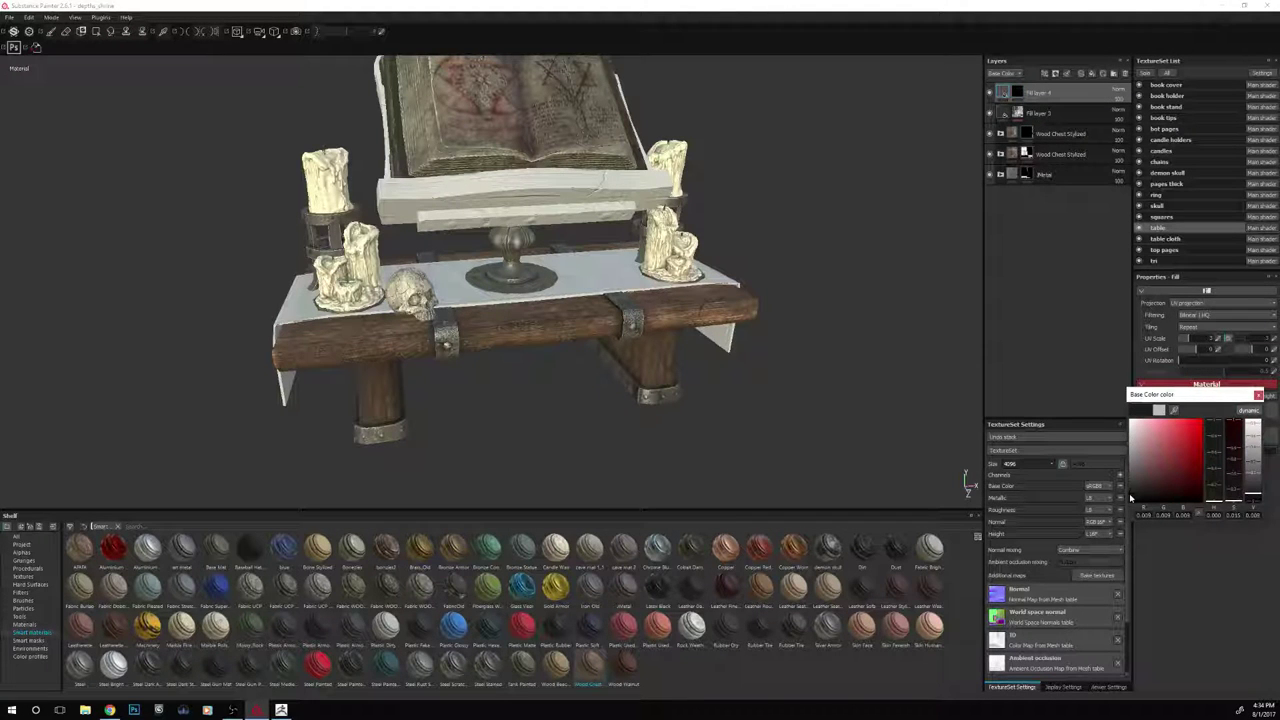
Set the new fill layer's near-black base color to about 0.015 and apply the Ground Dirt smart mask to it
{"action": "left_click_drag", "start_coordinate": [1131, 498], "coordinate": [1130, 496]}
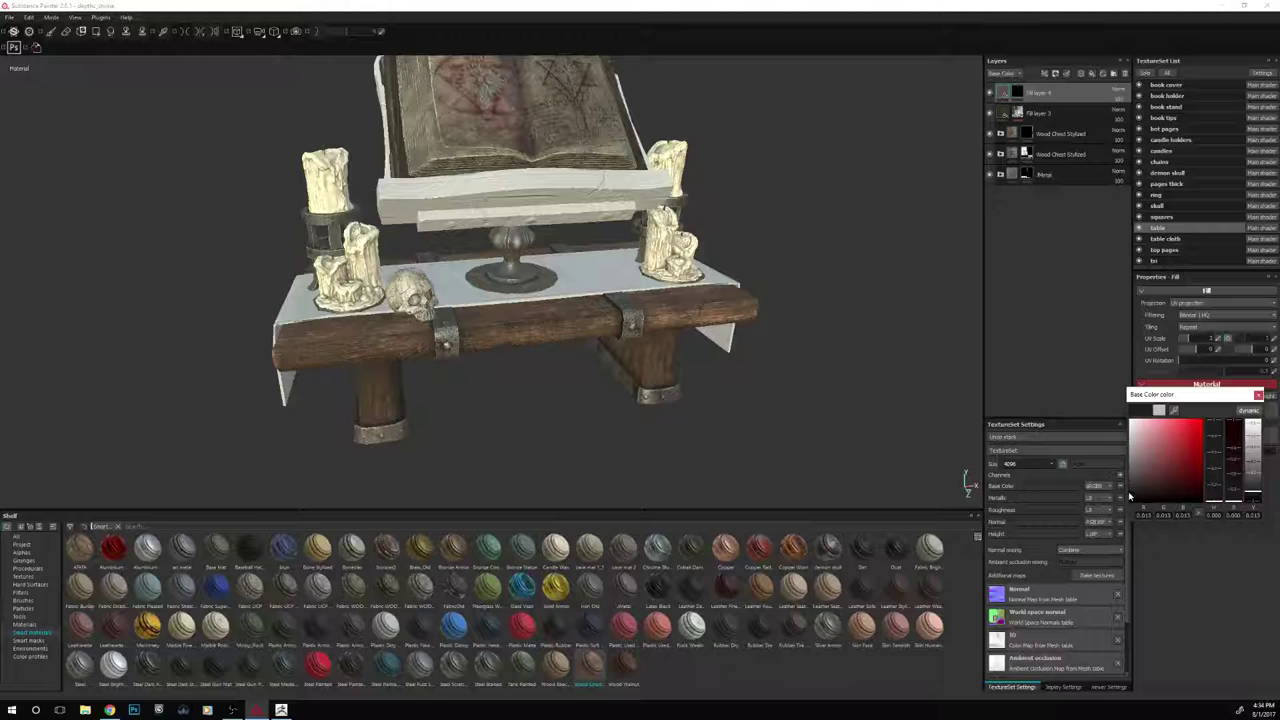
{"action": "left_click", "coordinate": [30, 641]}
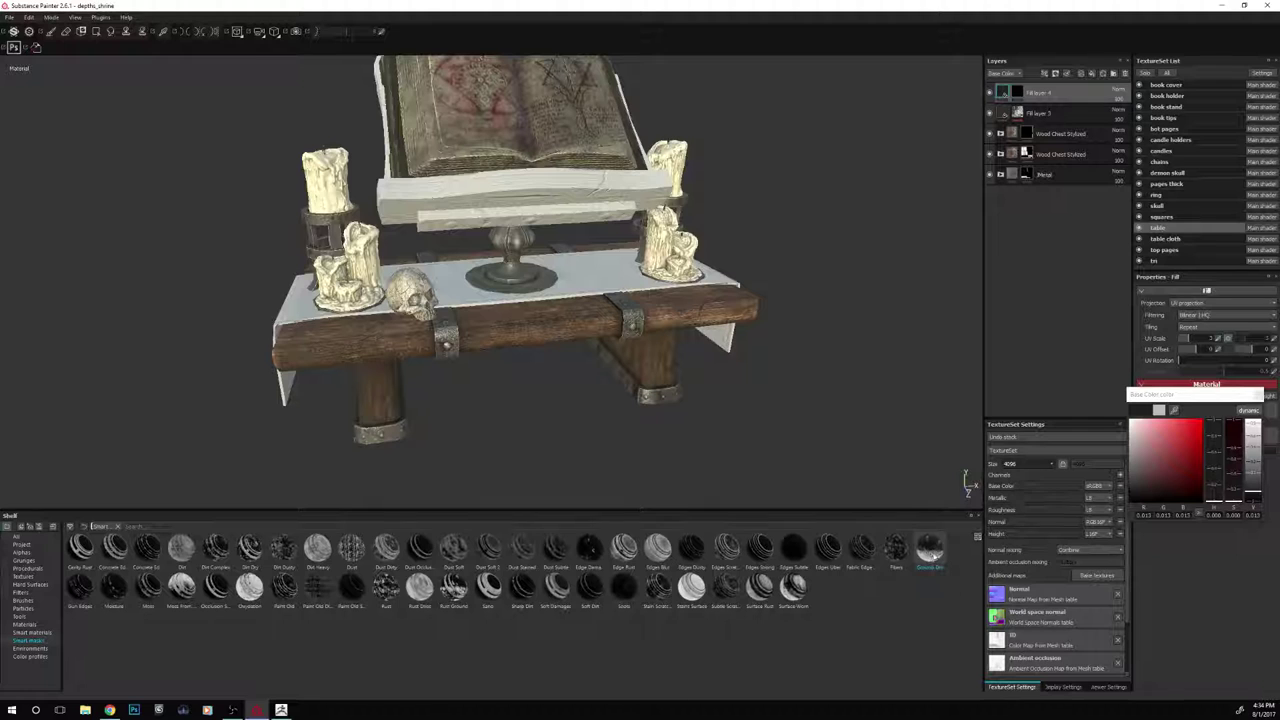
{"action": "left_click_drag", "start_coordinate": [930, 548], "coordinate": [1036, 96]}
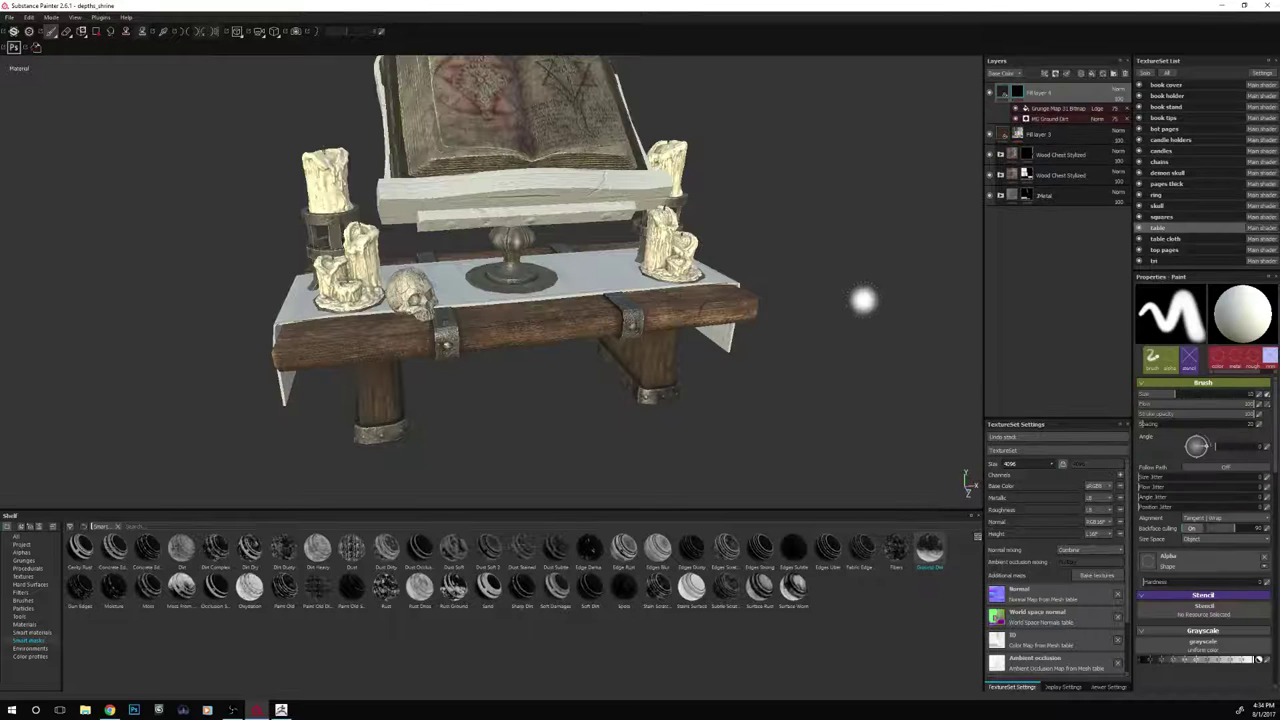
Examine the ground dirt on the table legs from several angles and in the individual channel views, ending in the full material view
{"action": "left_click_drag", "start_coordinate": [800, 385], "coordinate": [843, 329], "text": "alt"}
{"action": "scroll", "coordinate": [870, 333], "scroll_direction": "up", "scroll_amount": 6}
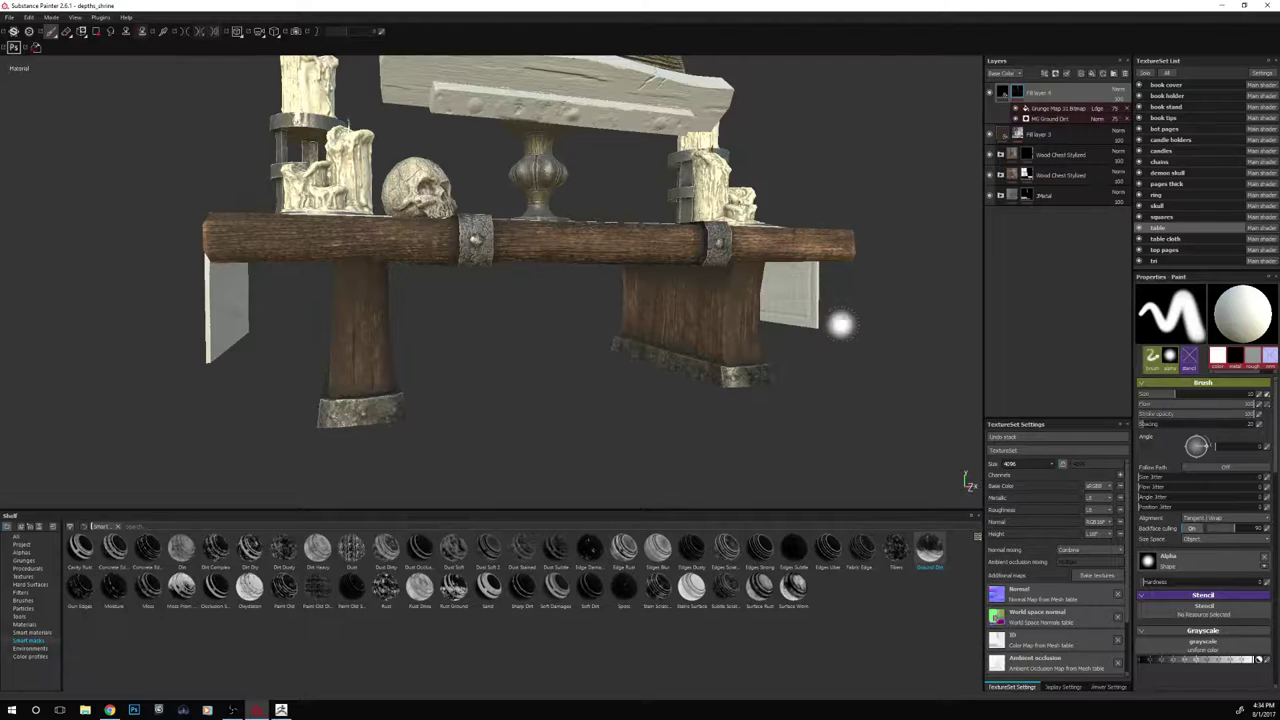
{"action": "left_click_drag", "start_coordinate": [843, 320], "coordinate": [663, 387], "text": "alt"}
{"action": "right_click_drag", "start_coordinate": [663, 387], "coordinate": [614, 388], "text": "alt"}
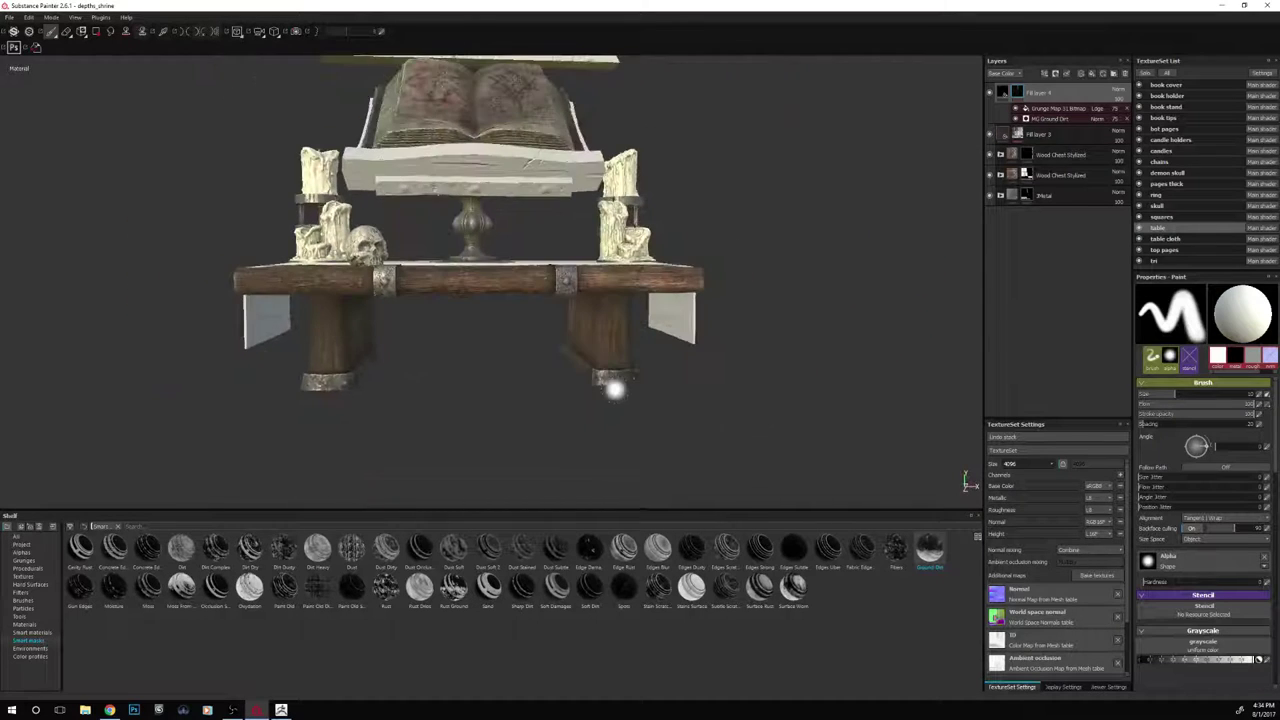
{"action": "left_click_drag", "start_coordinate": [557, 409], "coordinate": [575, 410], "text": "alt"}
{"action": "key", "text": "c"}
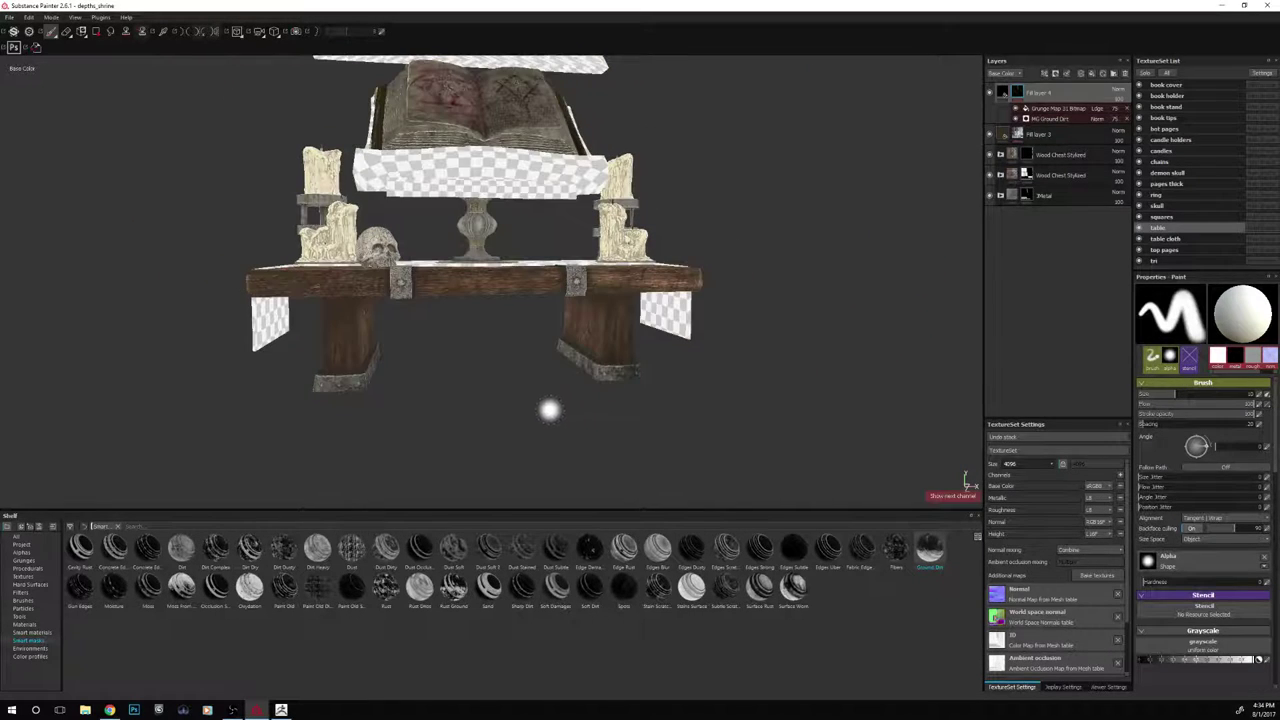
{"action": "scroll", "coordinate": [563, 412], "scroll_direction": "up", "scroll_amount": 4}
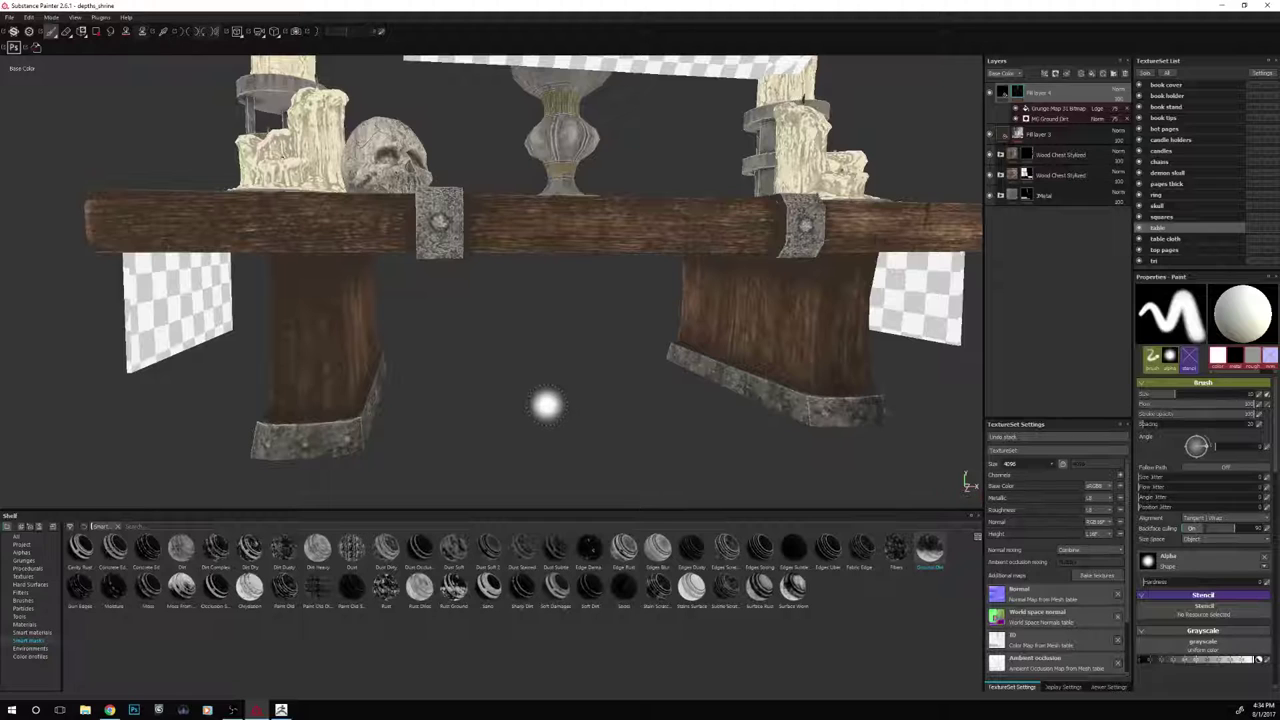
{"action": "key", "text": "c"}
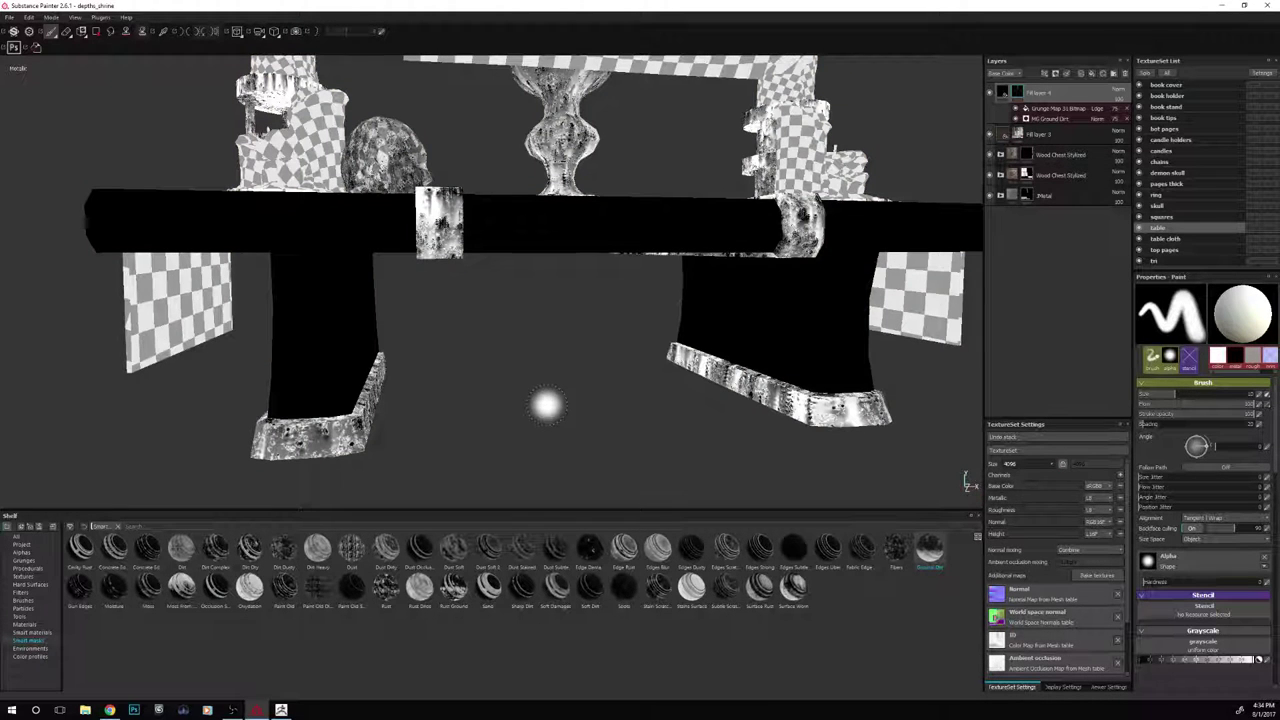
{"action": "key", "text": "c"}
{"action": "key", "text": "c"}
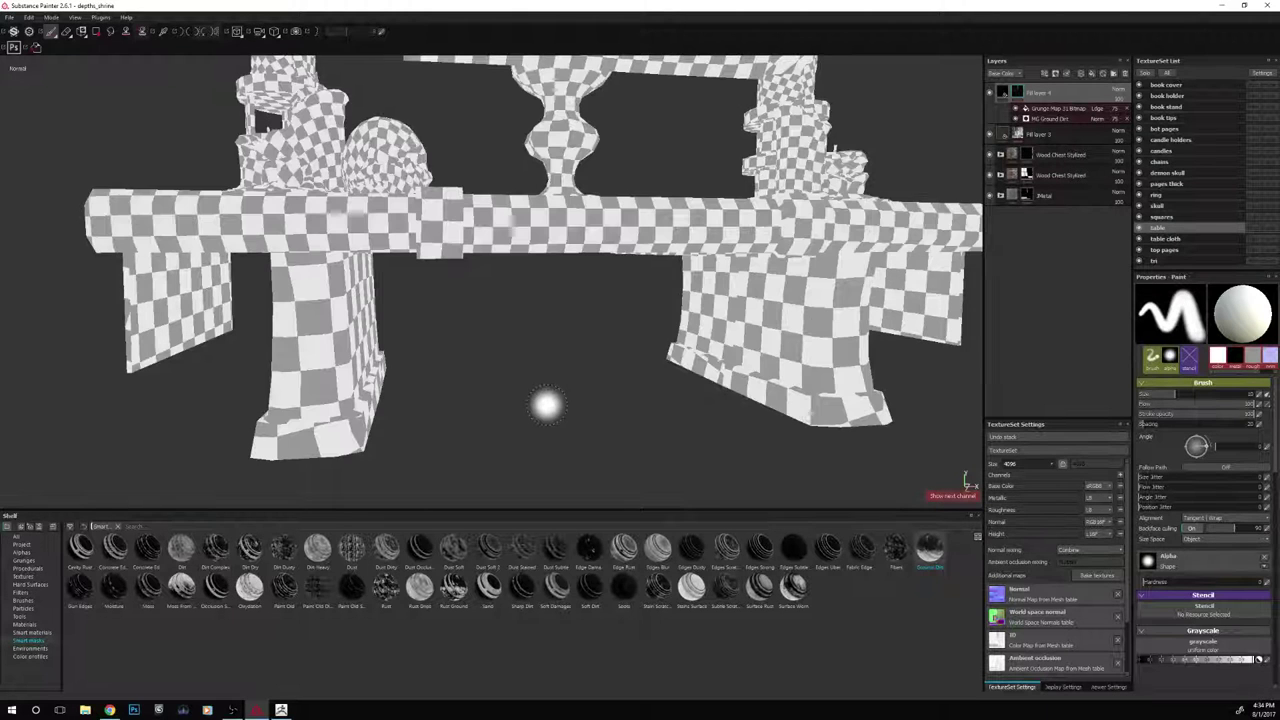
{"action": "key", "text": "m"}
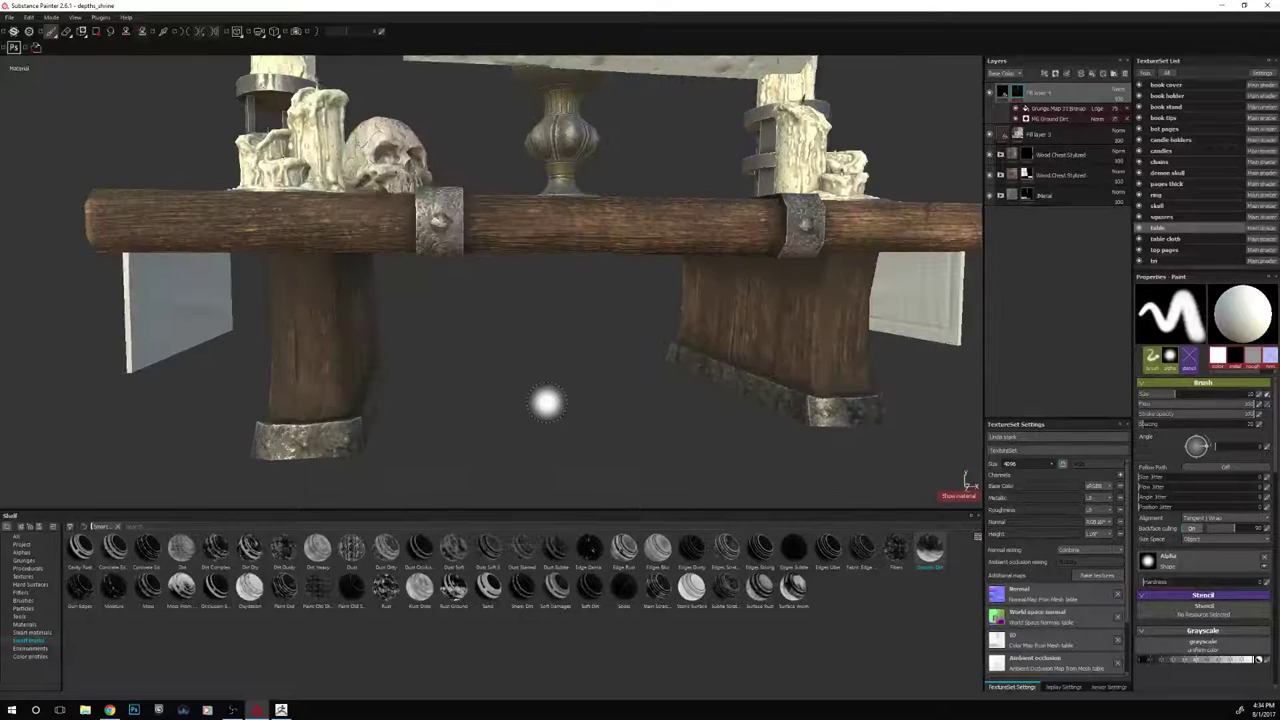
{"action": "scroll", "coordinate": [549, 403], "scroll_direction": "down", "scroll_amount": 5}
{"action": "middle_click_drag", "start_coordinate": [551, 403], "coordinate": [577, 414], "text": "alt"}
{"action": "left_click_drag", "start_coordinate": [577, 415], "coordinate": [589, 433], "text": "alt"}
{"action": "mouse_move", "coordinate": [589, 433]}
{"action": "right_mouse_down", "text": "shift"}
{"action": "mouse_move", "coordinate": [608, 423]}
{"action": "mouse_move", "coordinate": [573, 416]}
{"action": "right_mouse_up", "text": "shift"}
{"action": "left_click_drag", "start_coordinate": [573, 416], "coordinate": [583, 380], "text": "alt"}
{"action": "scroll", "coordinate": [611, 403], "scroll_direction": "up", "scroll_amount": 3}
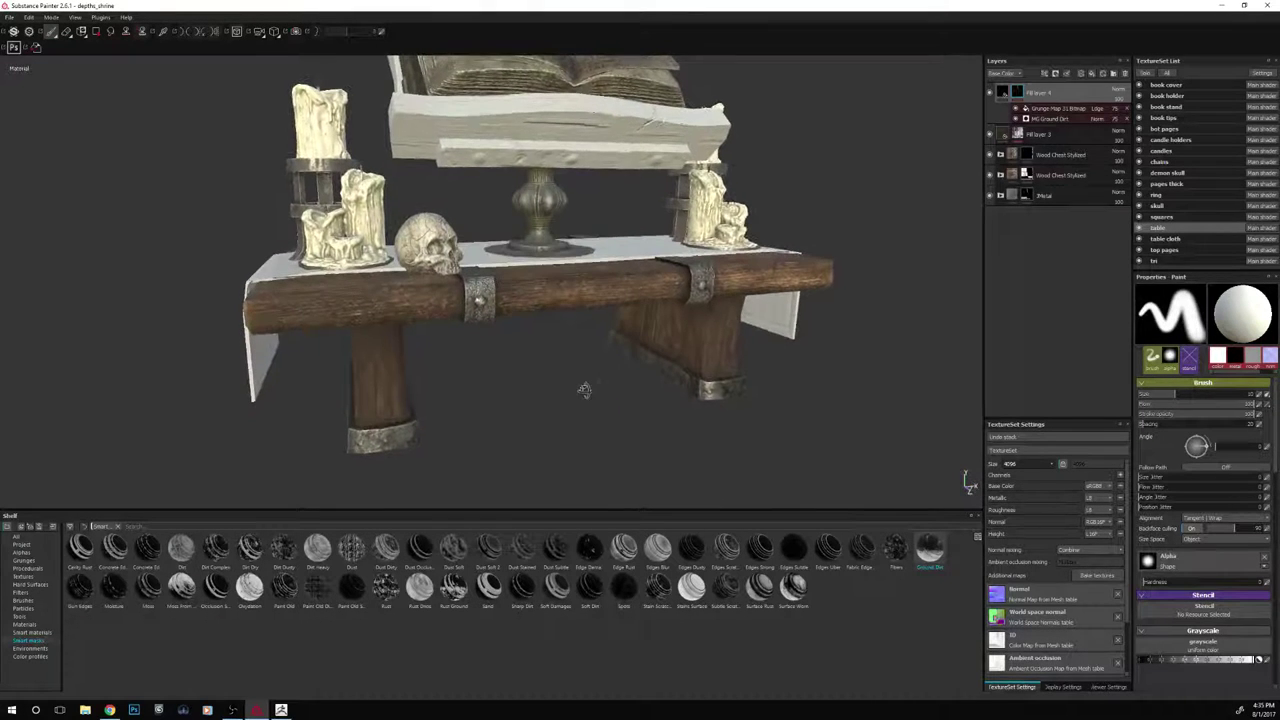
Select the lower wood layer's mask, check the table's height, base color, metallic and roughness channels, and review the whole shrine in material view
{"action": "double_click", "coordinate": [1058, 177]}
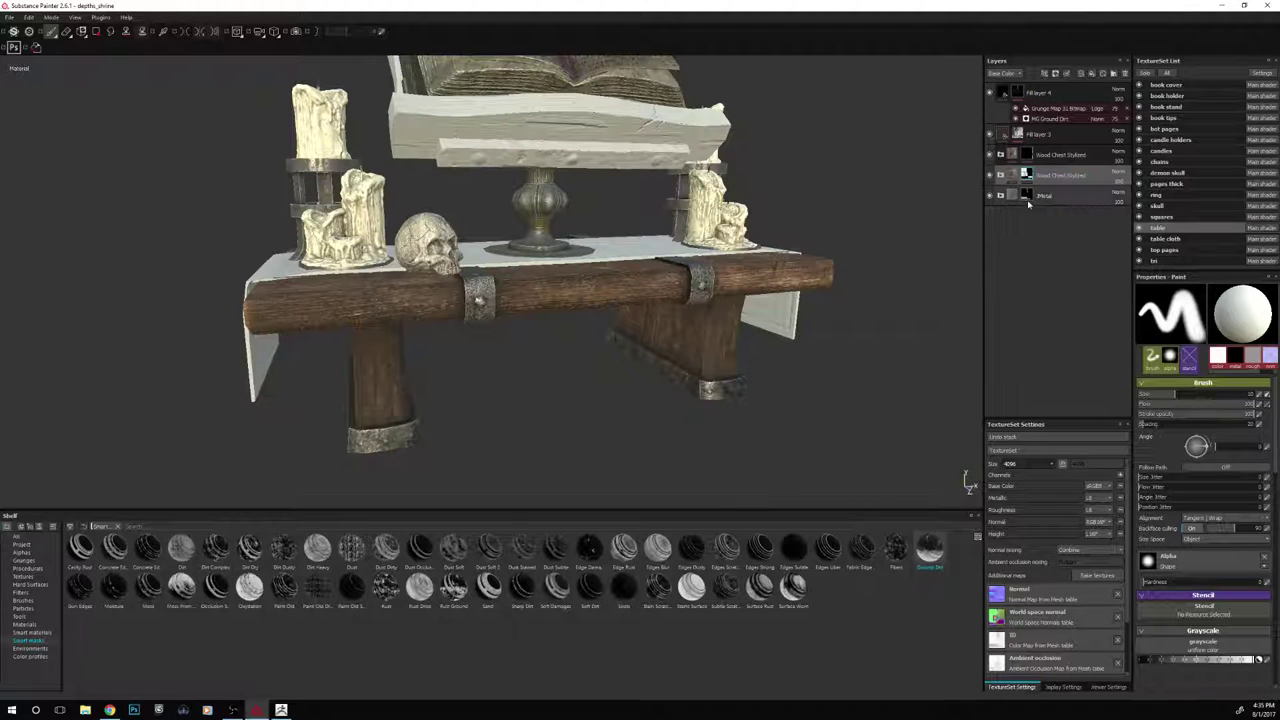
{"action": "key", "text": "c"}
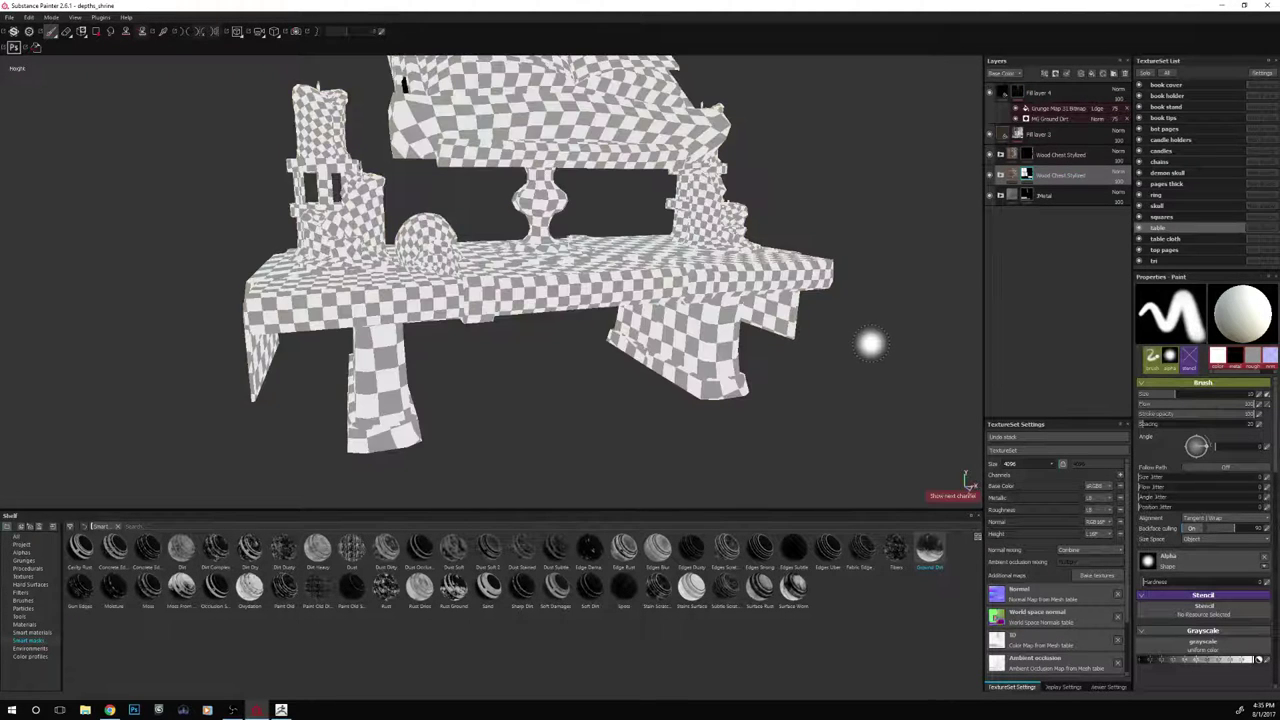
{"action": "key", "text": "c"}
{"action": "key", "text": "c"}
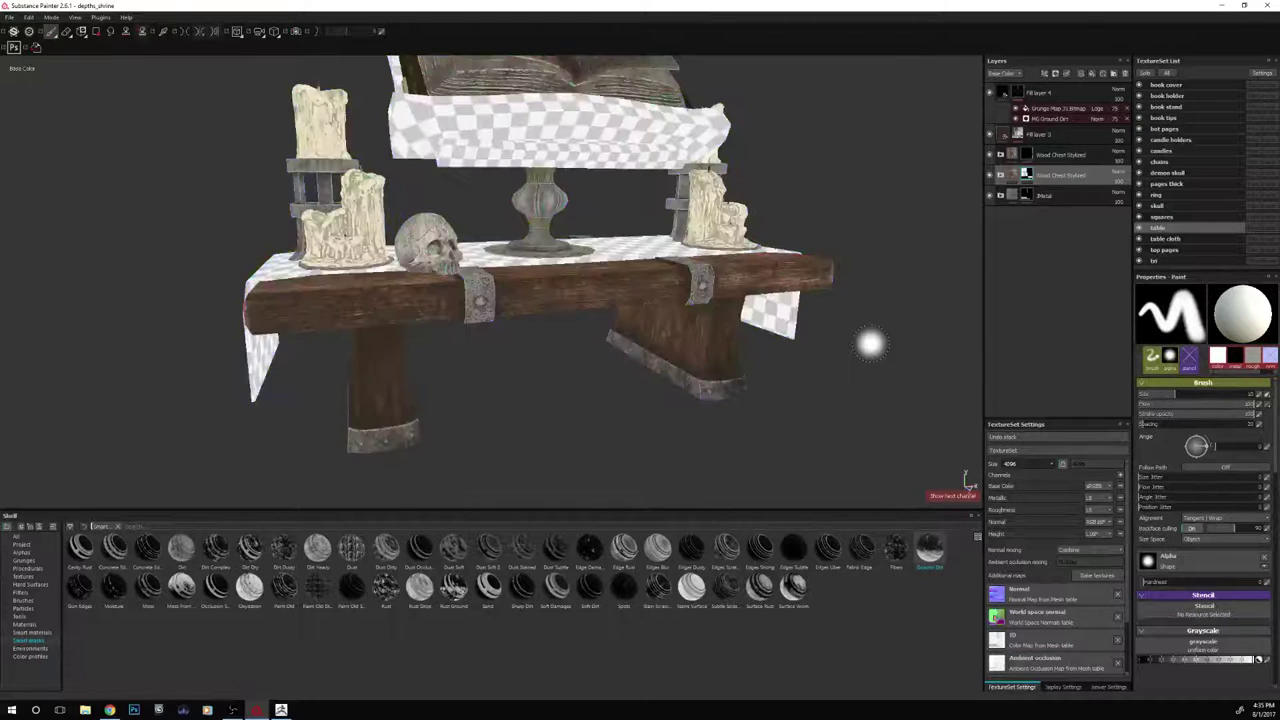
{"action": "key", "text": "c"}
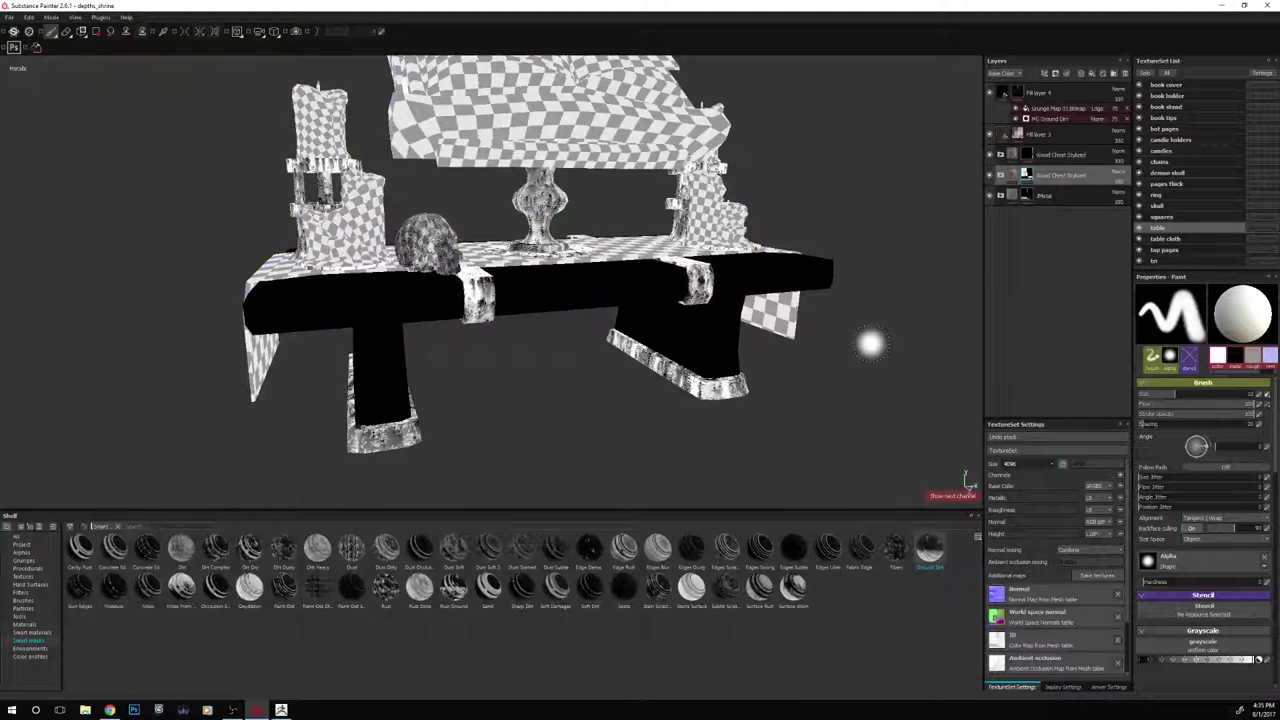
{"action": "key", "text": "c"}
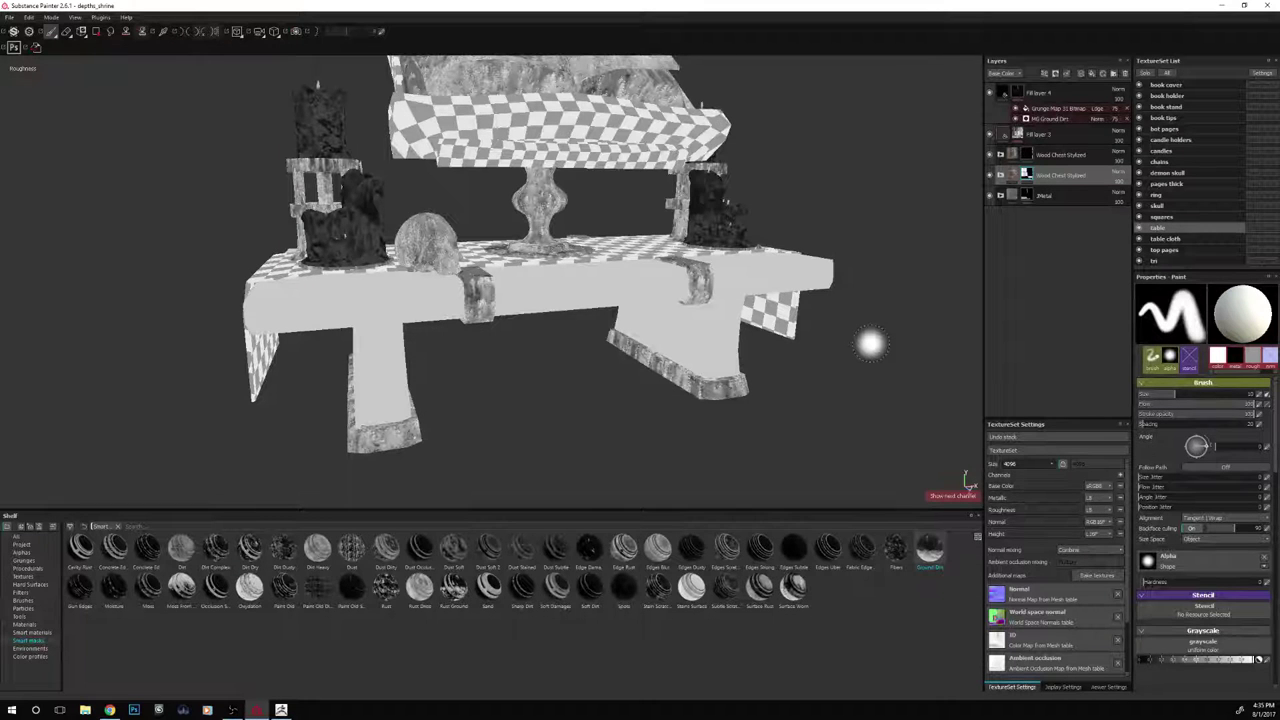
{"action": "key", "text": "m"}
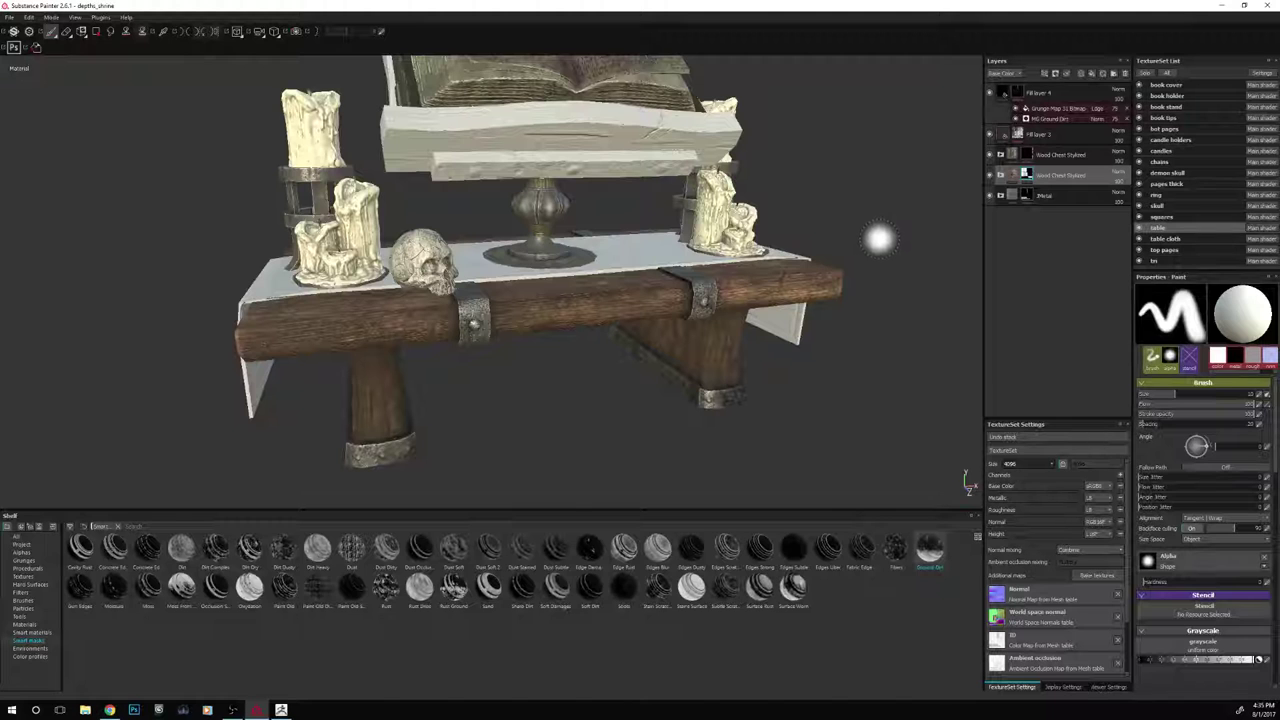
{"action": "left_click_drag", "start_coordinate": [891, 363], "coordinate": [821, 377], "text": "alt"}
{"action": "right_click_drag", "start_coordinate": [822, 377], "coordinate": [803, 376], "text": "alt"}
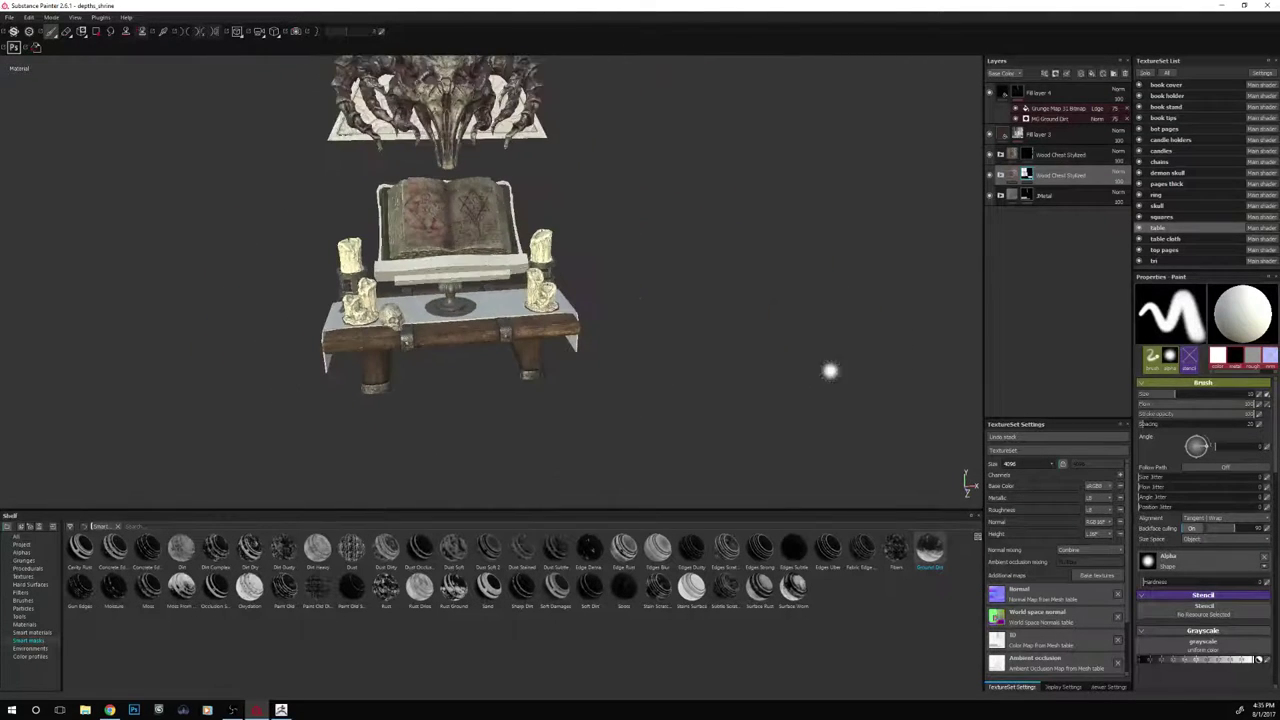
{"action": "middle_click_drag", "start_coordinate": [752, 325], "coordinate": [813, 377], "text": "alt"}
{"action": "mouse_move", "coordinate": [813, 377]}
{"action": "left_mouse_down", "text": "alt"}
{"action": "mouse_move", "coordinate": [791, 366]}
{"action": "mouse_move", "coordinate": [820, 357]}
{"action": "left_mouse_up", "text": "alt"}
{"action": "scroll", "coordinate": [820, 357], "scroll_direction": "up", "scroll_amount": 2}
{"action": "left_click_drag", "start_coordinate": [860, 408], "coordinate": [904, 367], "text": "alt"}
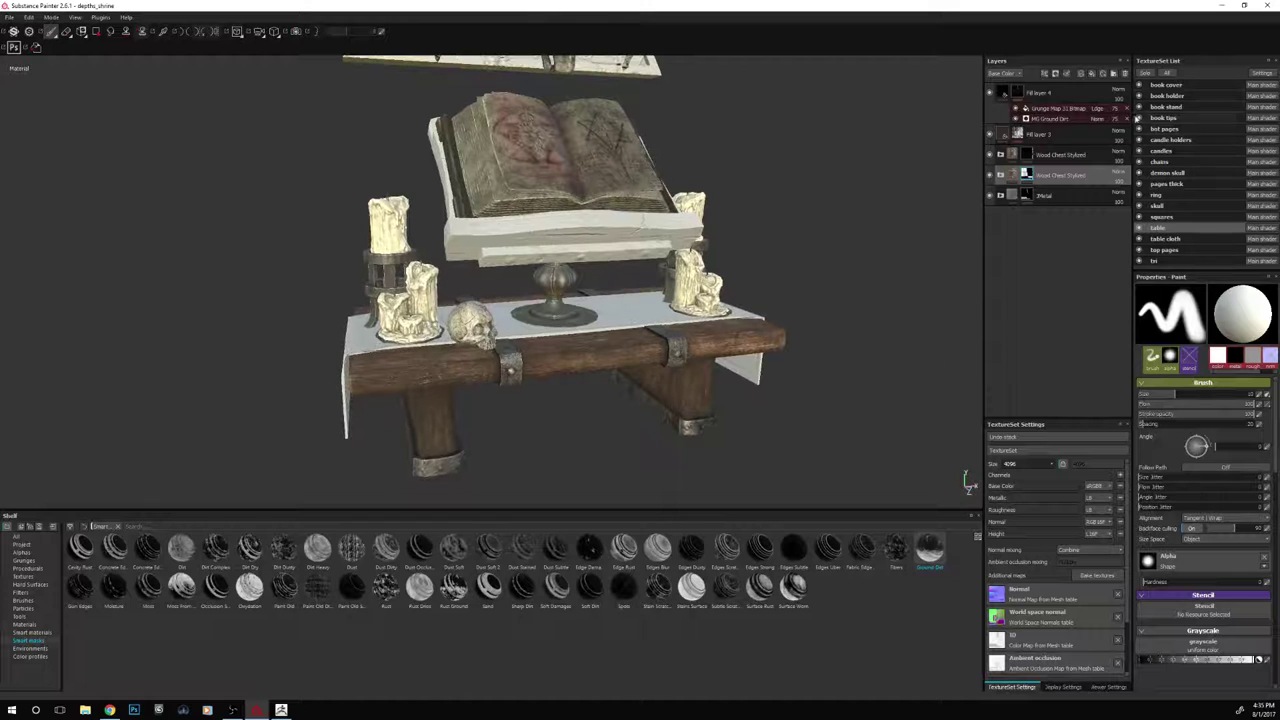
Add a fill layer above the ground dirt layer with only the color channel enabled, and give it a black mask
{"action": "left_click", "coordinate": [1070, 97]}
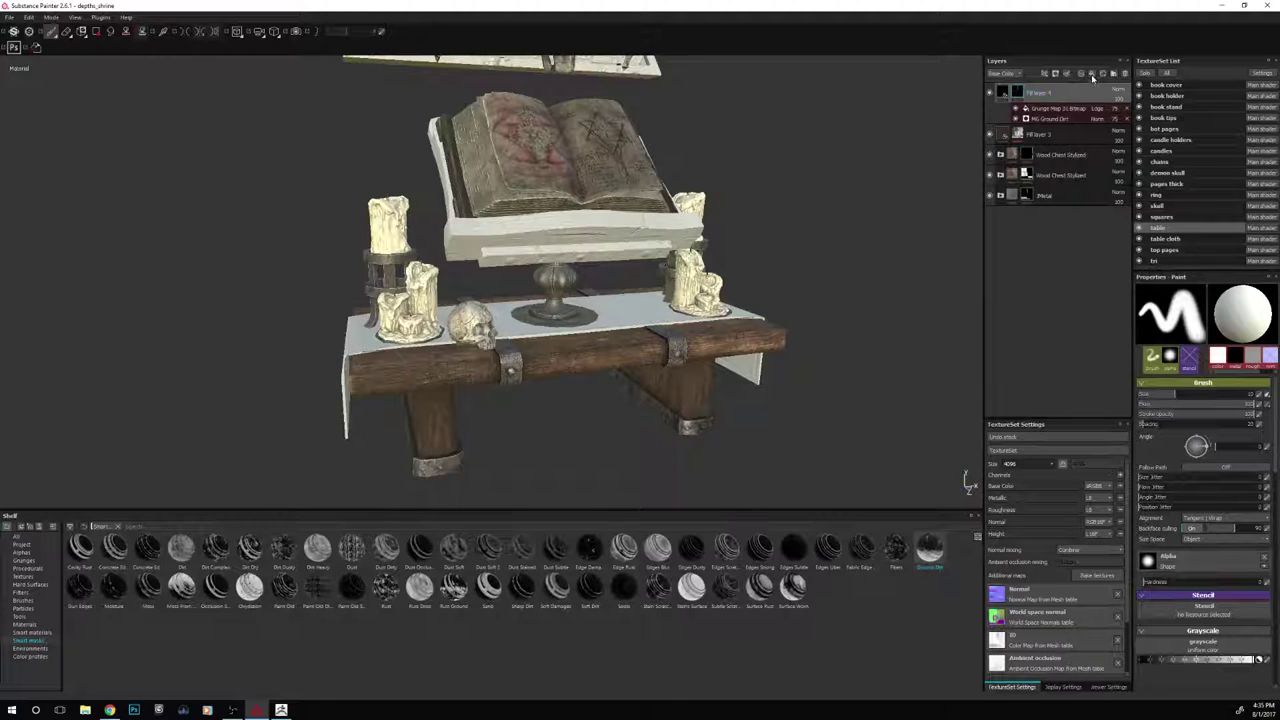
{"action": "left_click", "coordinate": [1093, 78]}
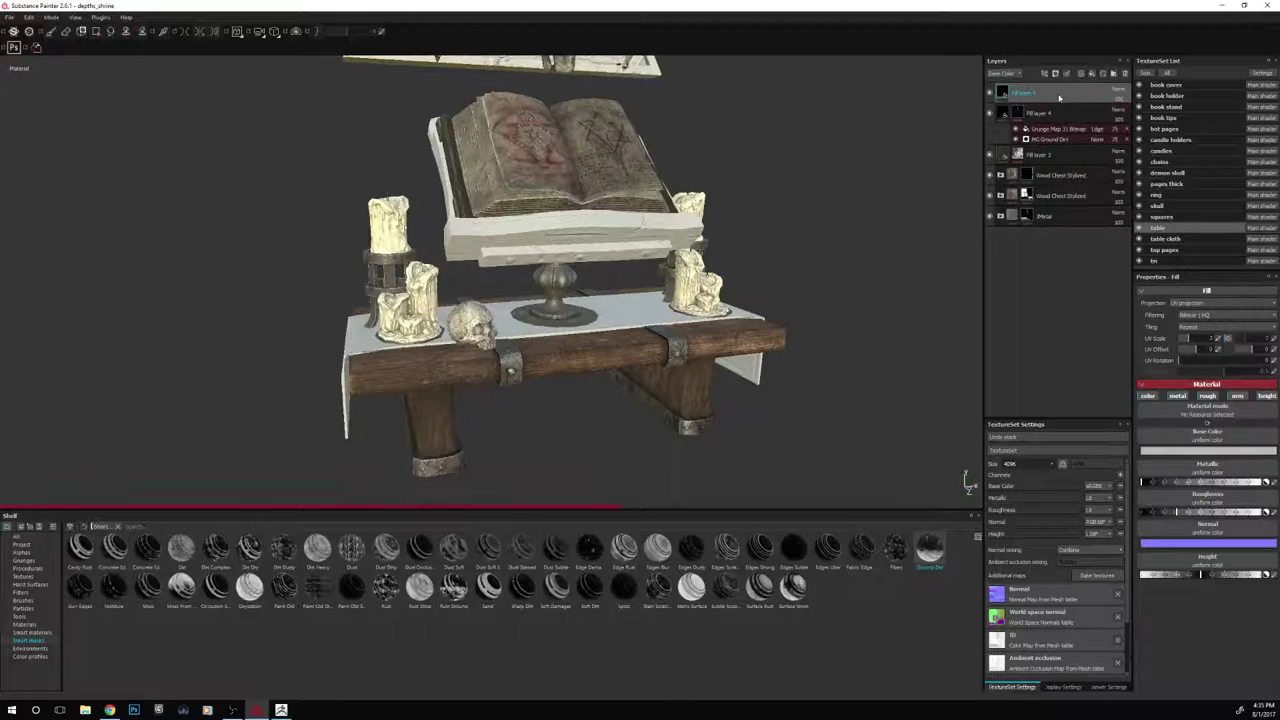
{"action": "left_click", "coordinate": [1178, 397]}
{"action": "left_click", "coordinate": [1208, 397]}
{"action": "left_click", "coordinate": [1238, 397]}
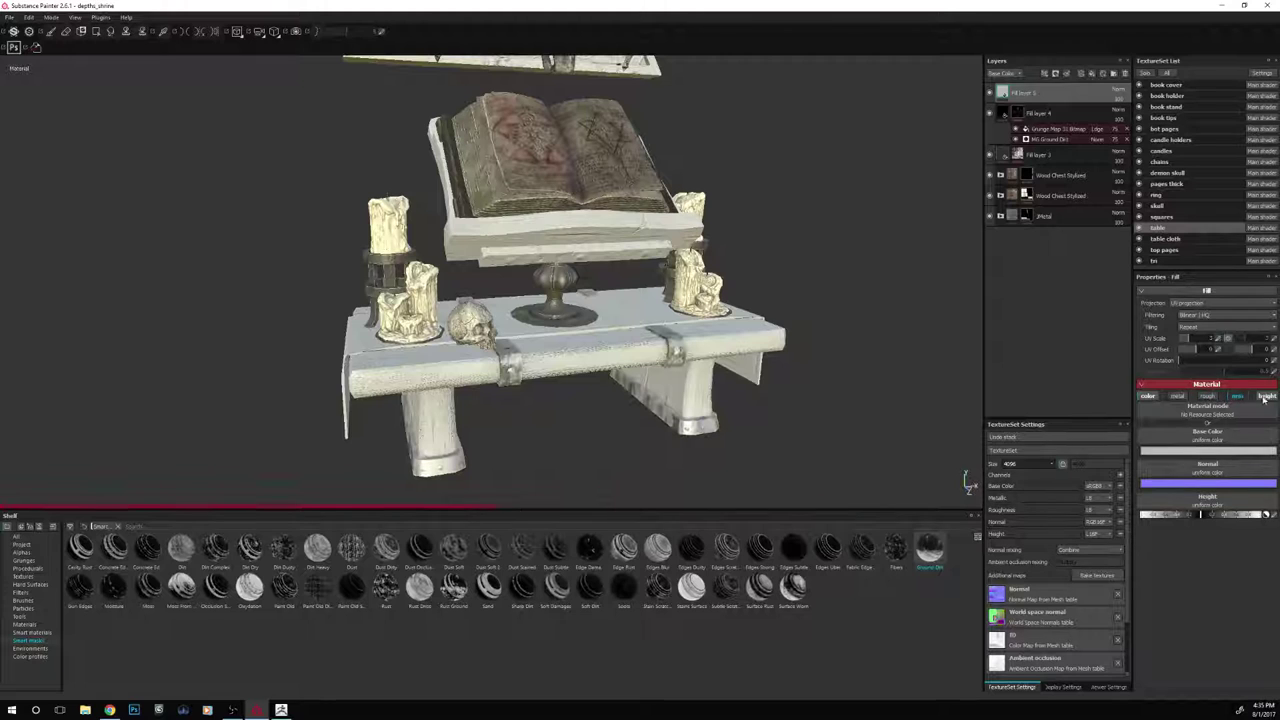
{"action": "left_click", "coordinate": [1264, 397]}
{"action": "right_click", "coordinate": [1020, 92]}
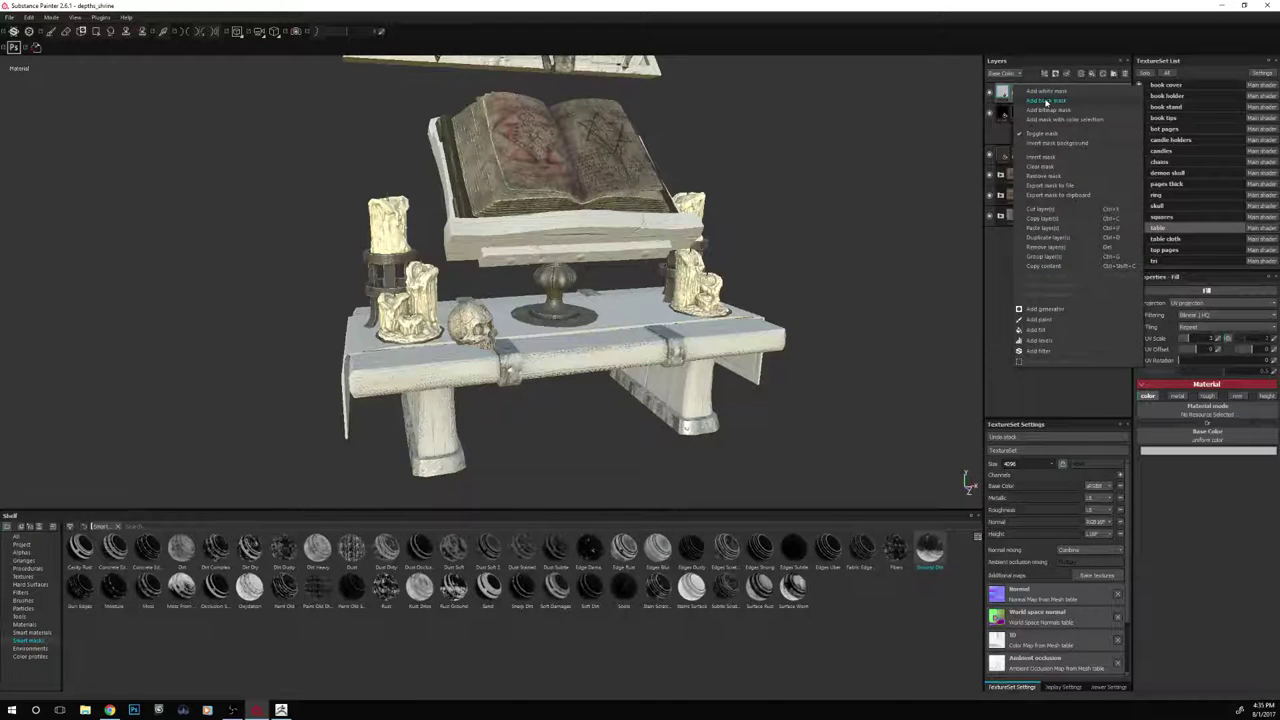
{"action": "left_click", "coordinate": [1047, 101]}
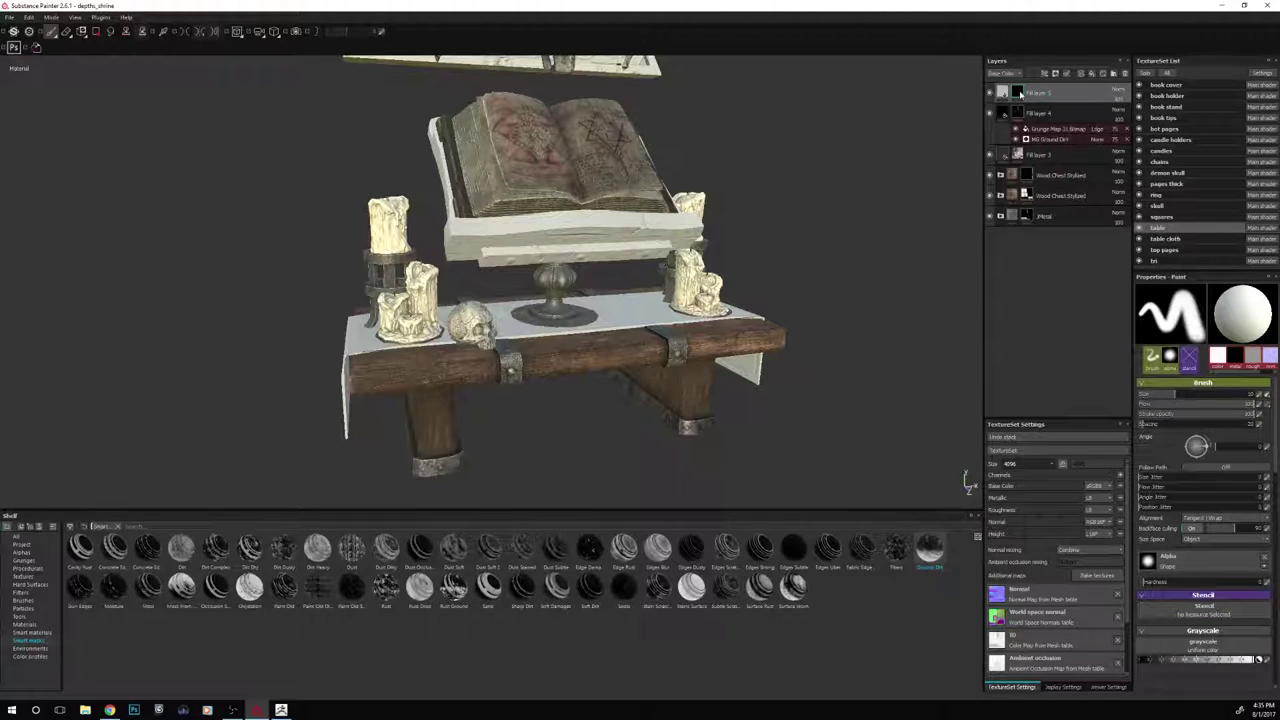
Add an MG Metal Edge Wear generator to the new fill layer's mask and lower its wear level to 0.02
{"action": "right_click", "coordinate": [1020, 93]}
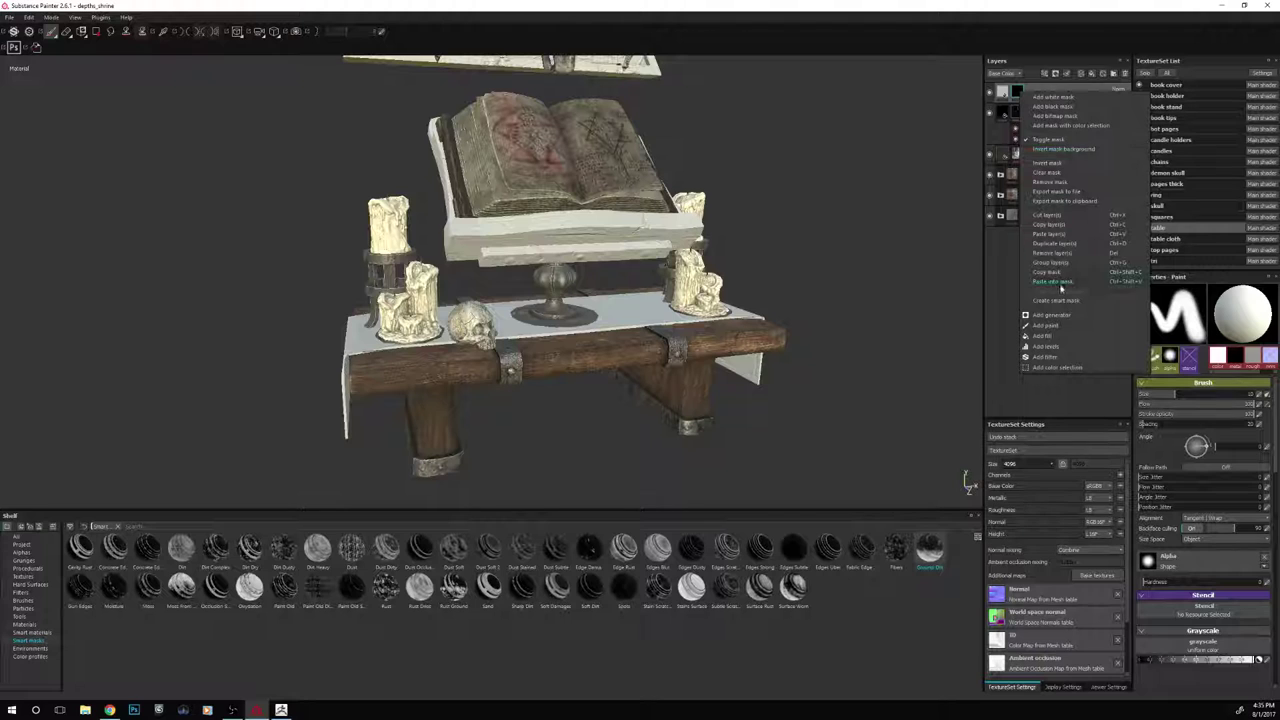
{"action": "left_click", "coordinate": [1059, 314]}
{"action": "left_click", "coordinate": [1210, 310]}
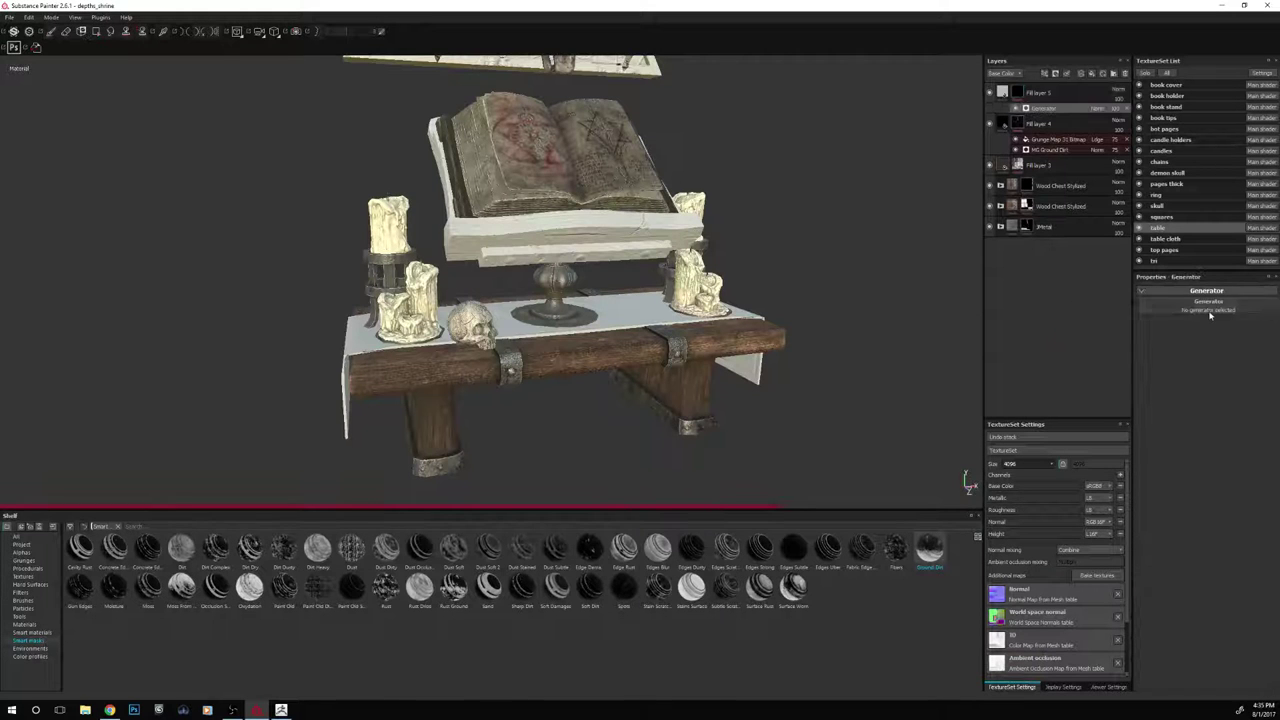
{"action": "left_click", "coordinate": [1151, 402]}
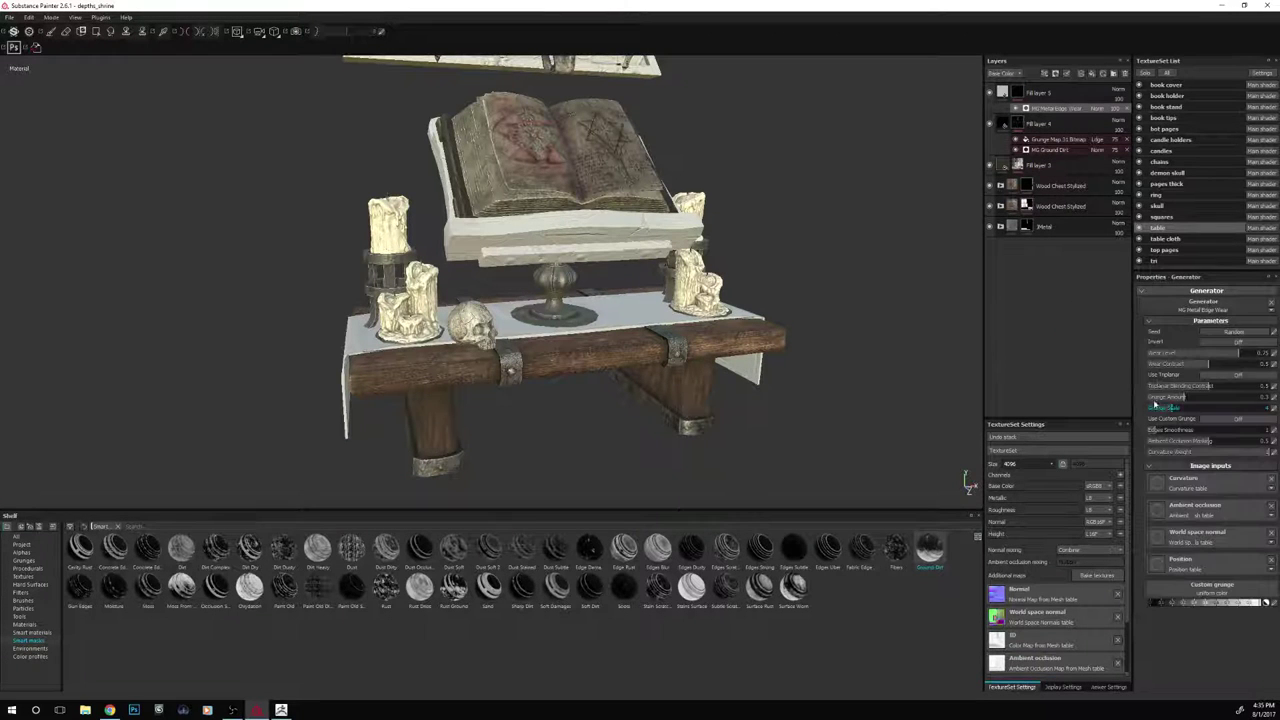
{"action": "left_click", "coordinate": [1153, 354]}
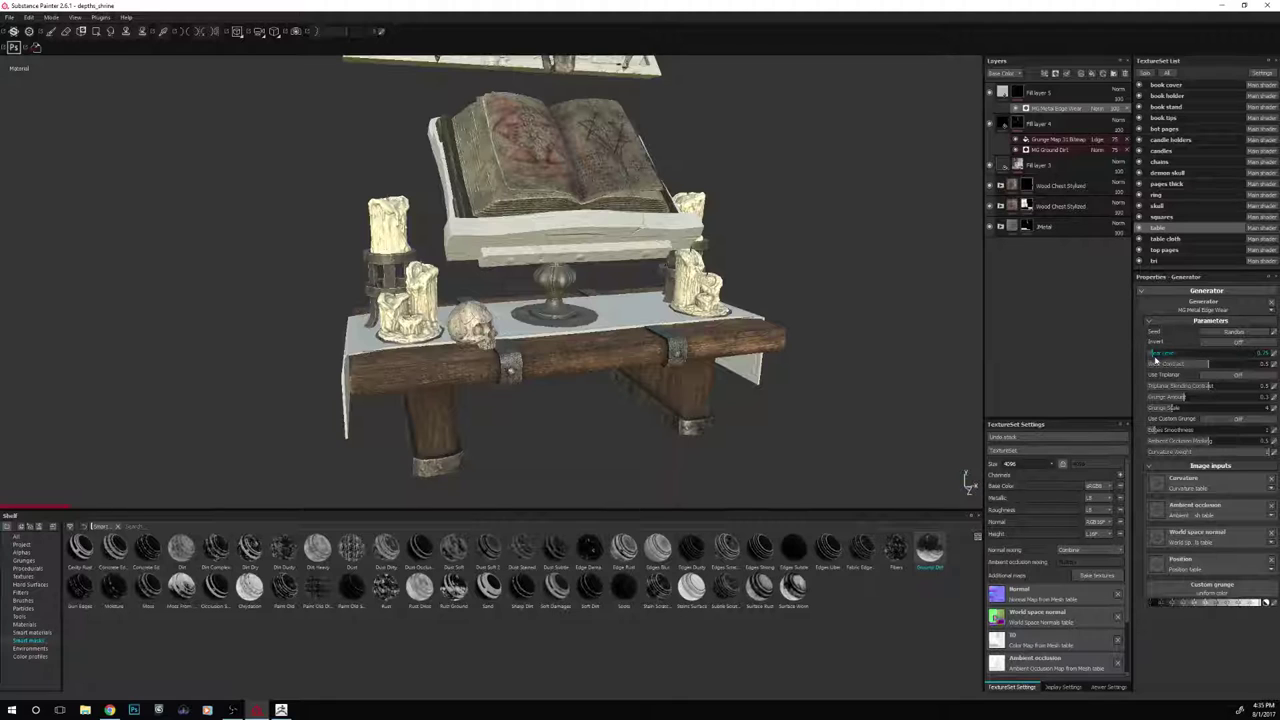
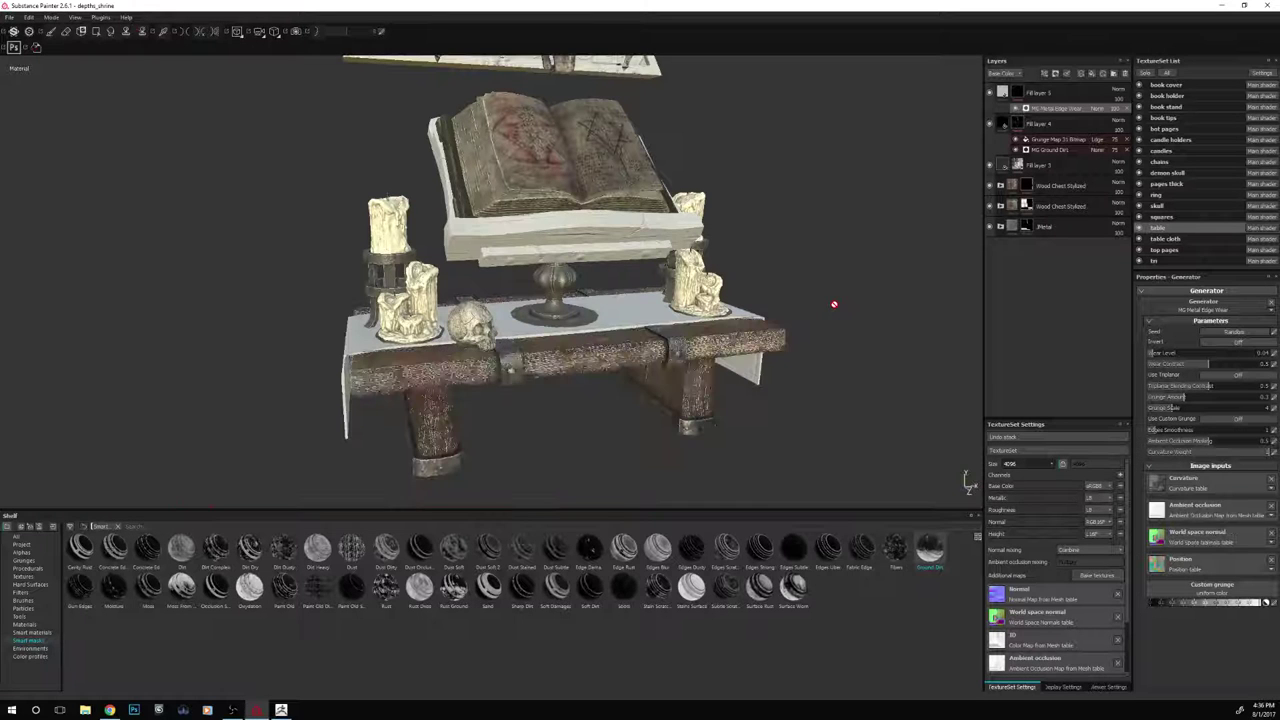
{"action": "left_click_drag", "start_coordinate": [863, 286], "coordinate": [883, 309], "text": "alt"}
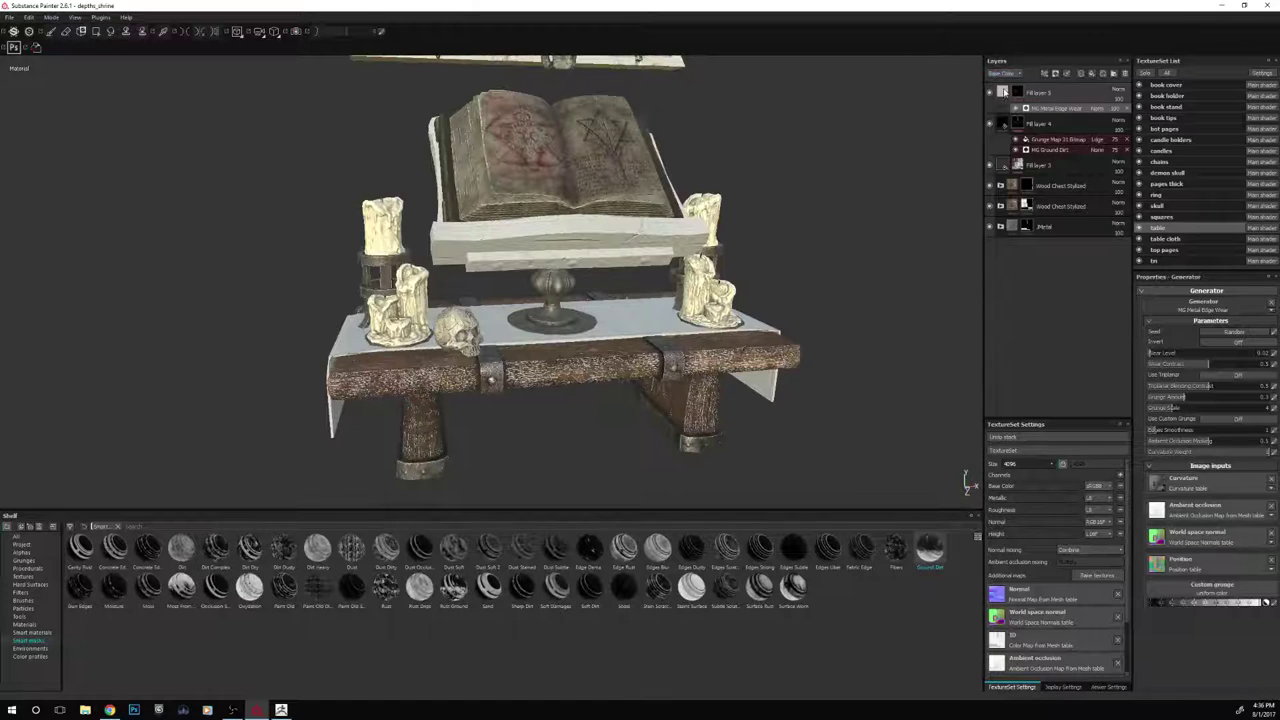
Set the edge wear fill layer's base color to a muted yellowish gray-brown with a value of 0.121
{"action": "left_click", "coordinate": [1005, 93]}
{"action": "left_click", "coordinate": [1173, 450]}
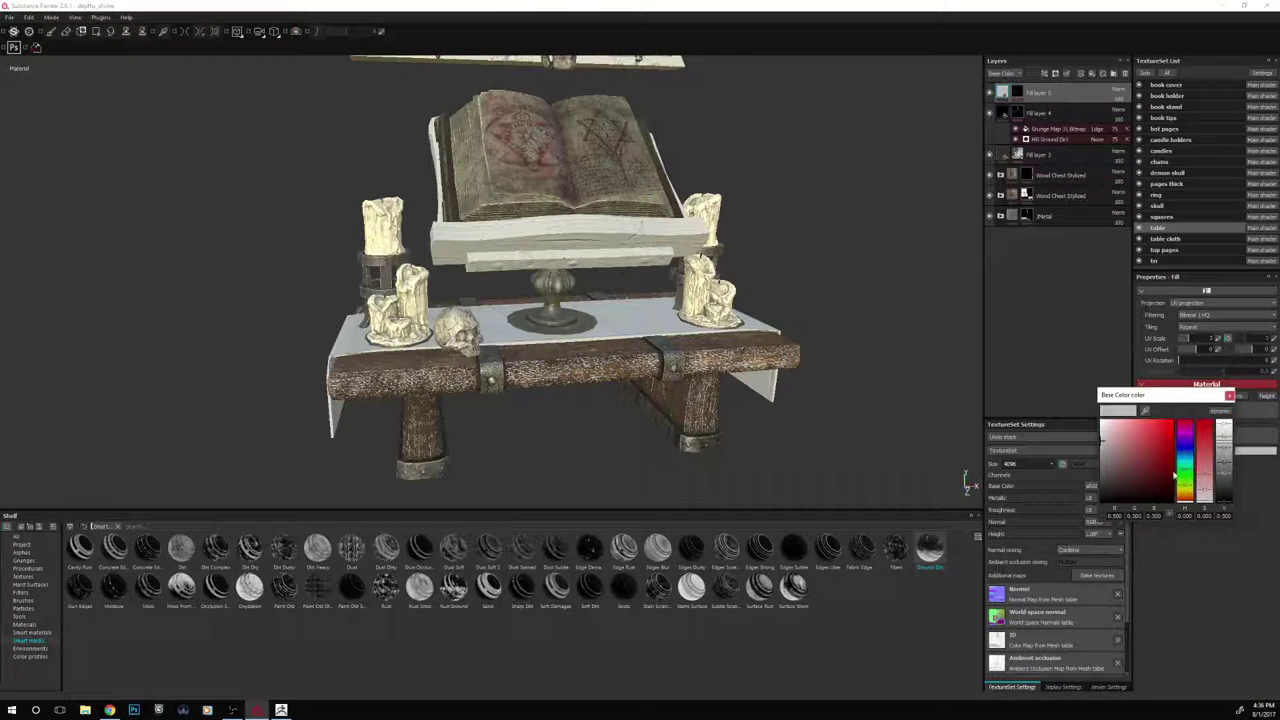
{"action": "left_click_drag", "start_coordinate": [1178, 493], "coordinate": [1181, 486]}
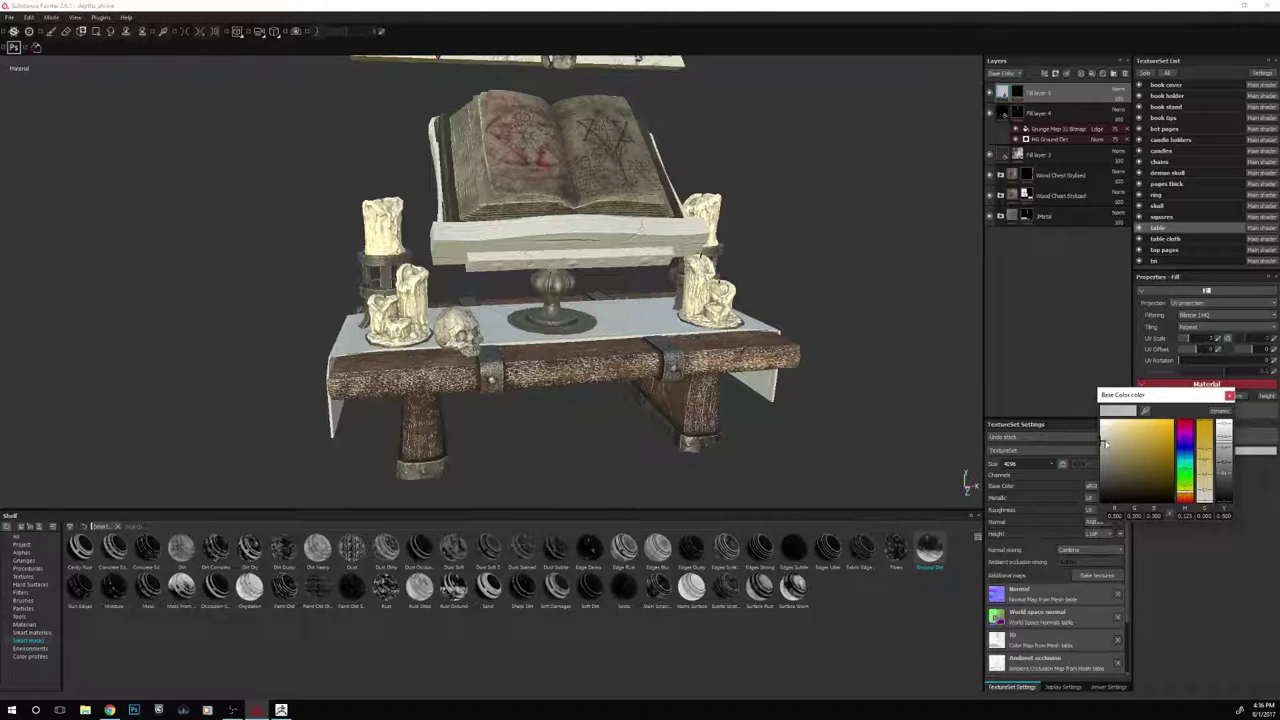
{"action": "left_click_drag", "start_coordinate": [1104, 444], "coordinate": [1109, 470]}
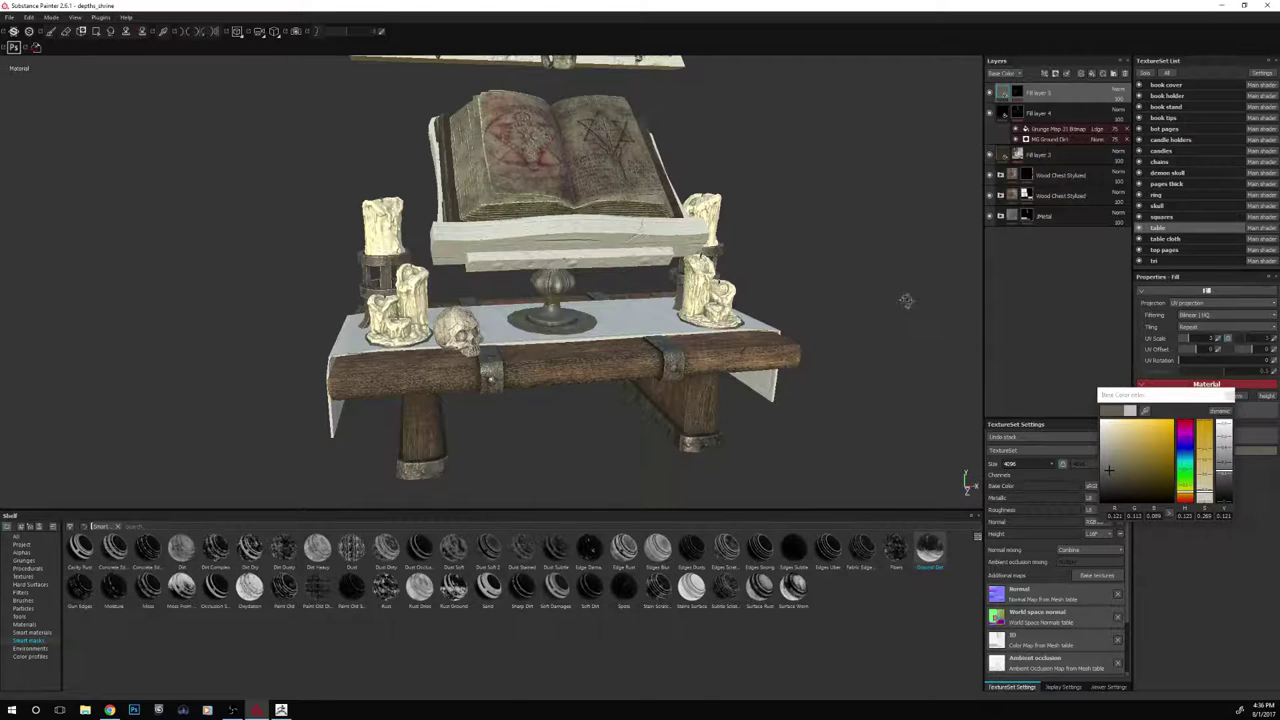
{"action": "mouse_move", "coordinate": [905, 300]}
{"action": "left_mouse_down", "text": "alt"}
{"action": "mouse_move", "coordinate": [911, 277]}
{"action": "mouse_move", "coordinate": [925, 293]}
{"action": "left_mouse_up", "text": "alt"}
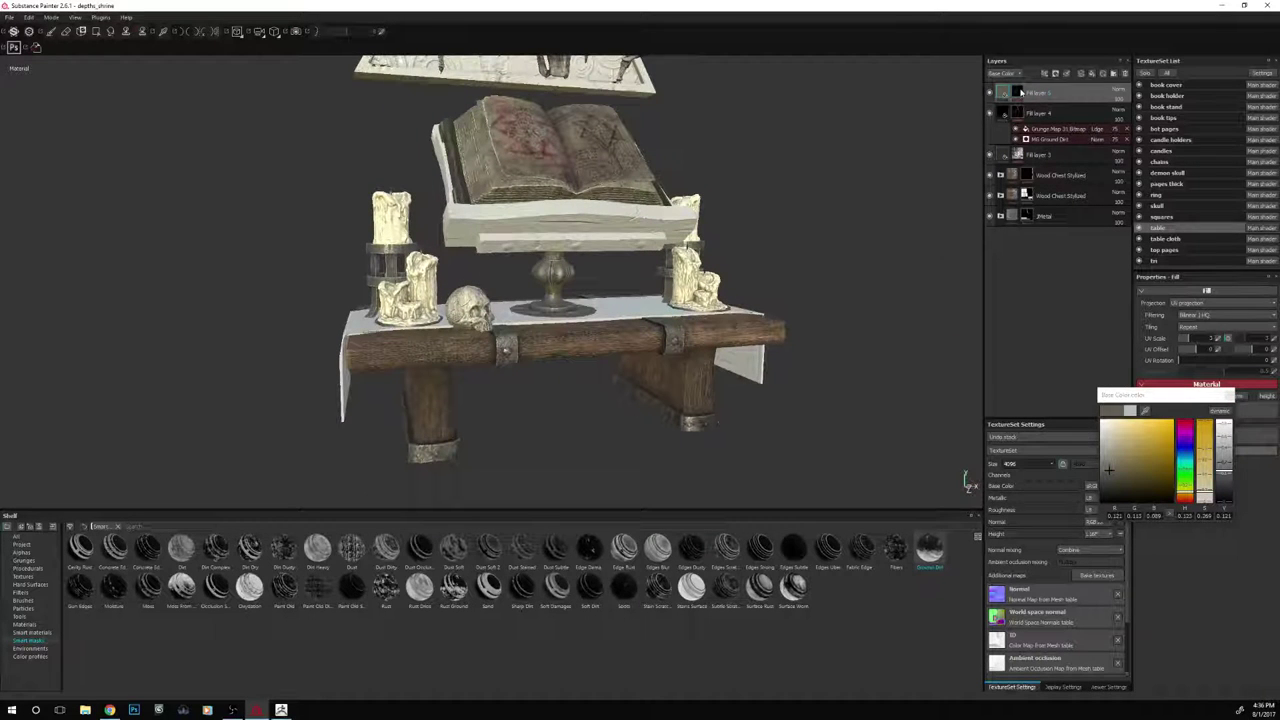
Remove the MG Metal Edge Wear generator and then the whole mask from the topmost fill layer
{"action": "left_click", "coordinate": [1020, 92]}
{"action": "left_click", "coordinate": [1062, 109]}
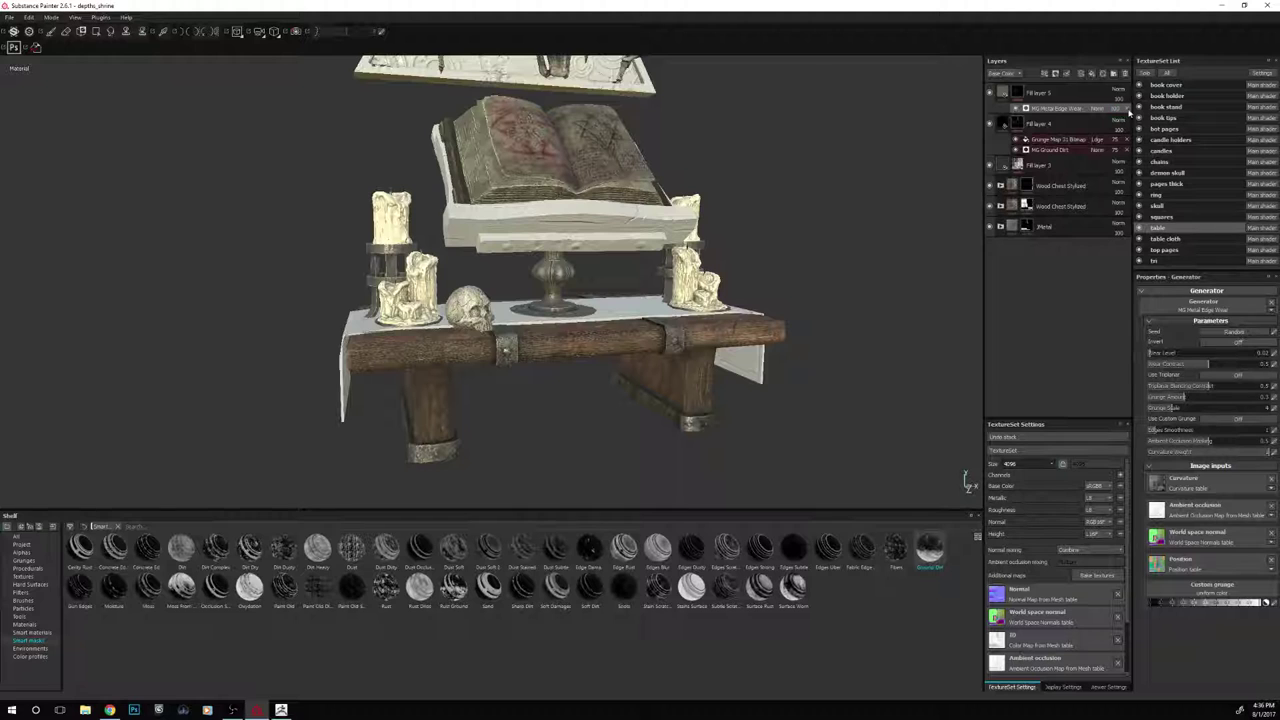
{"action": "left_click", "coordinate": [1018, 92]}
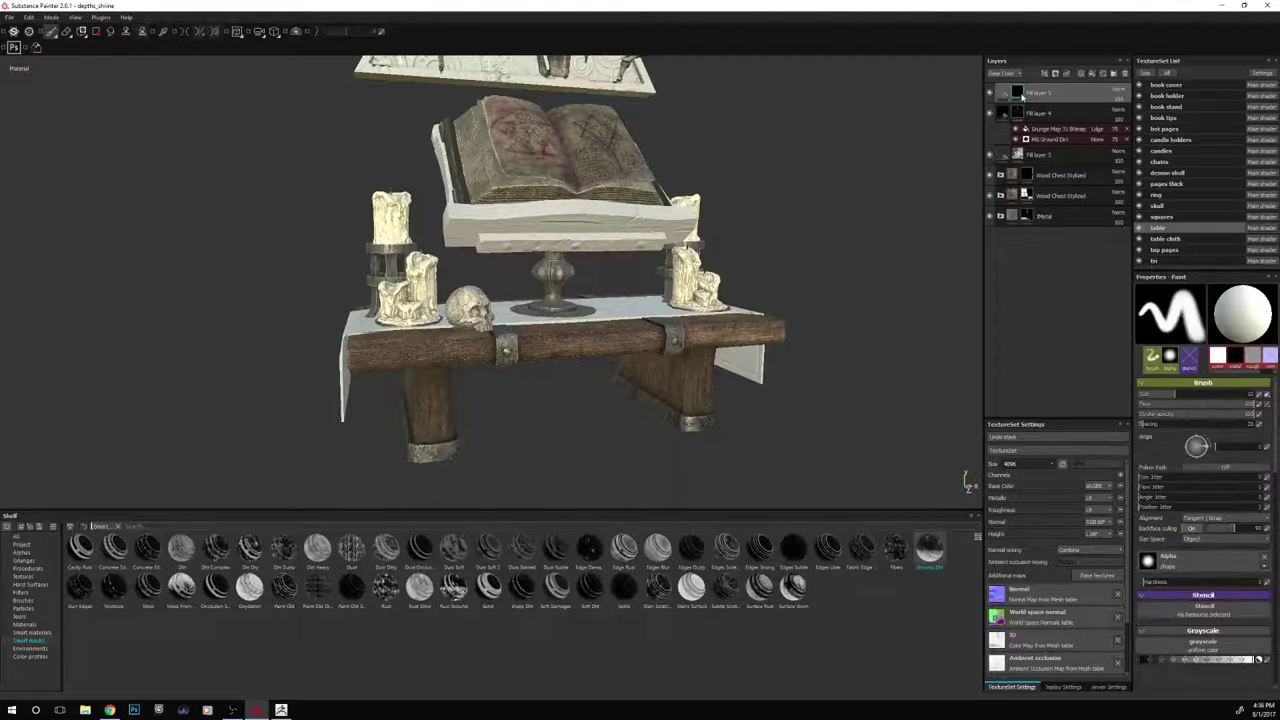
{"action": "right_click", "coordinate": [1019, 93]}
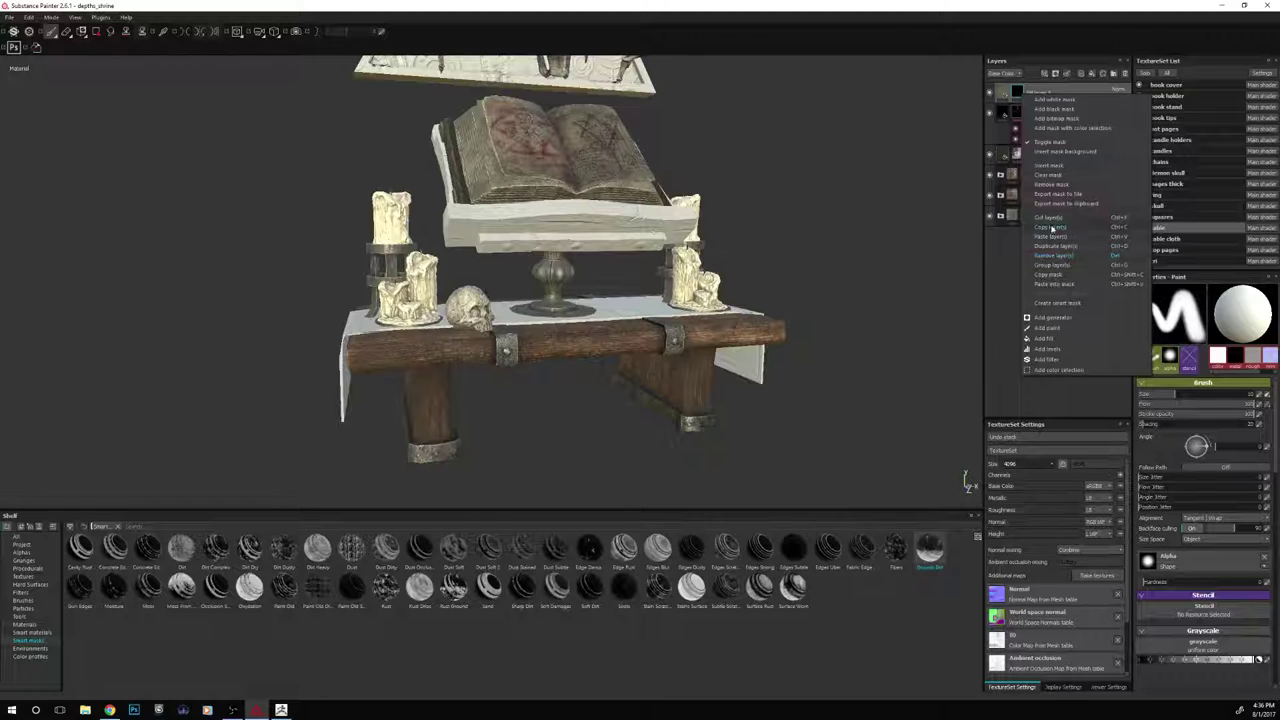
{"action": "left_click", "coordinate": [1050, 184]}
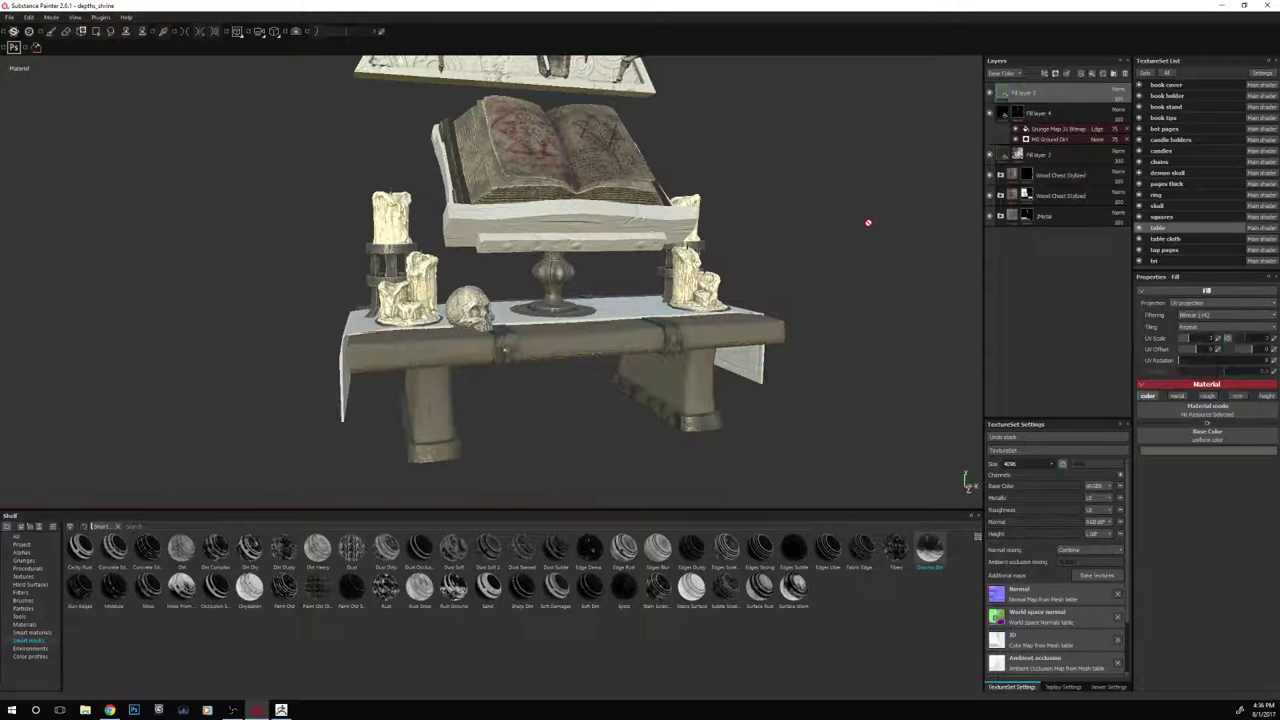
Apply the Concrete Edges 2 smart mask to the topmost fill layer
{"action": "left_click_drag", "start_coordinate": [877, 230], "coordinate": [839, 257], "text": "alt"}
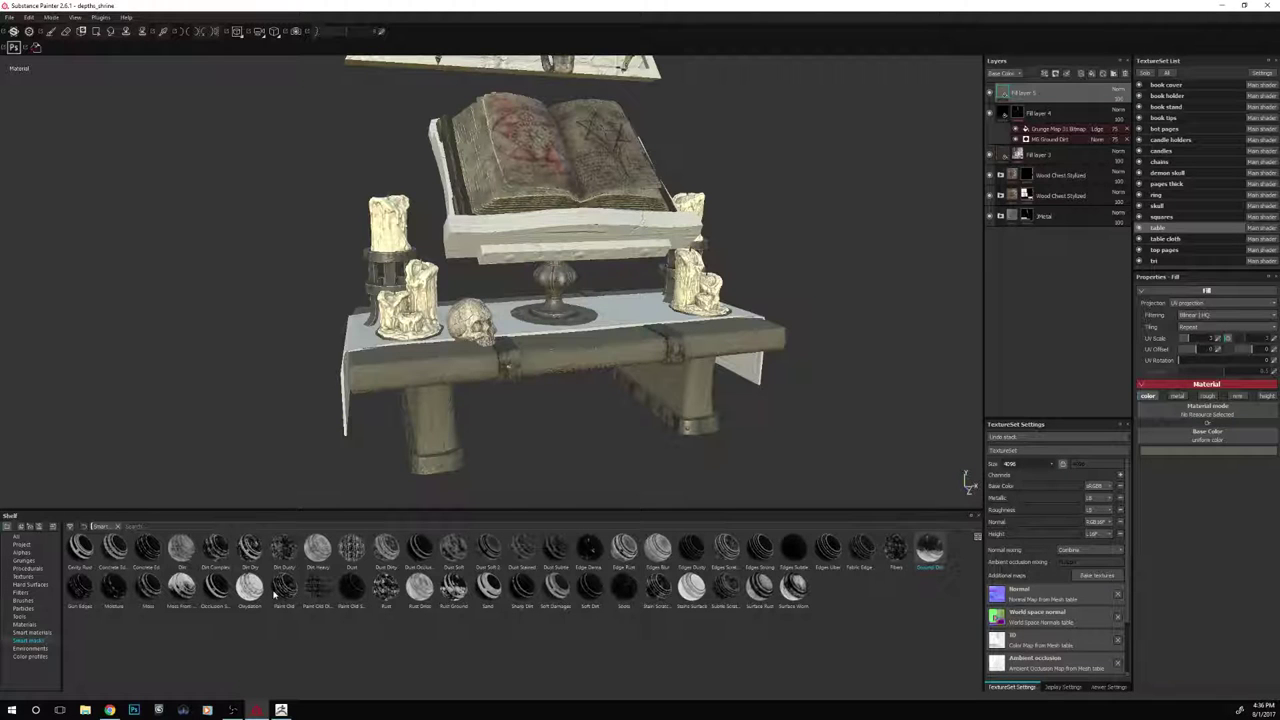
{"action": "mouse_move", "coordinate": [274, 593]}
{"action": "mouse_move", "coordinate": [147, 550]}
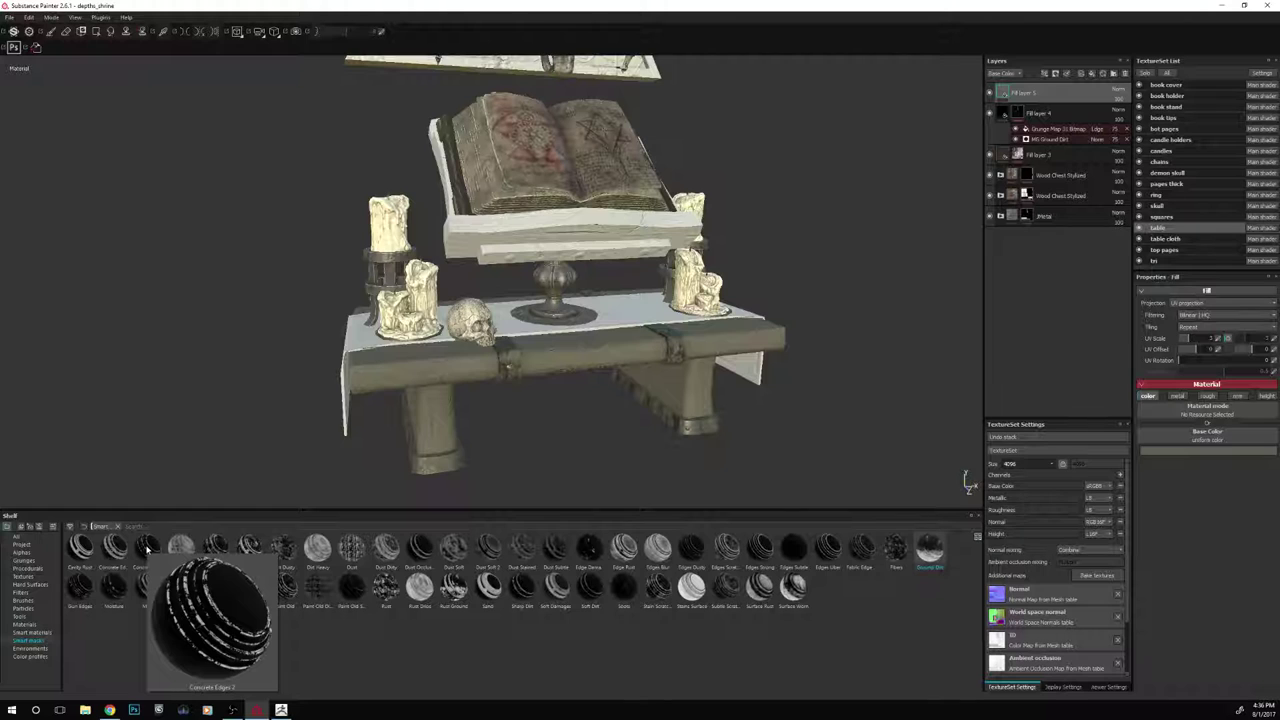
{"action": "left_click", "coordinate": [148, 547]}
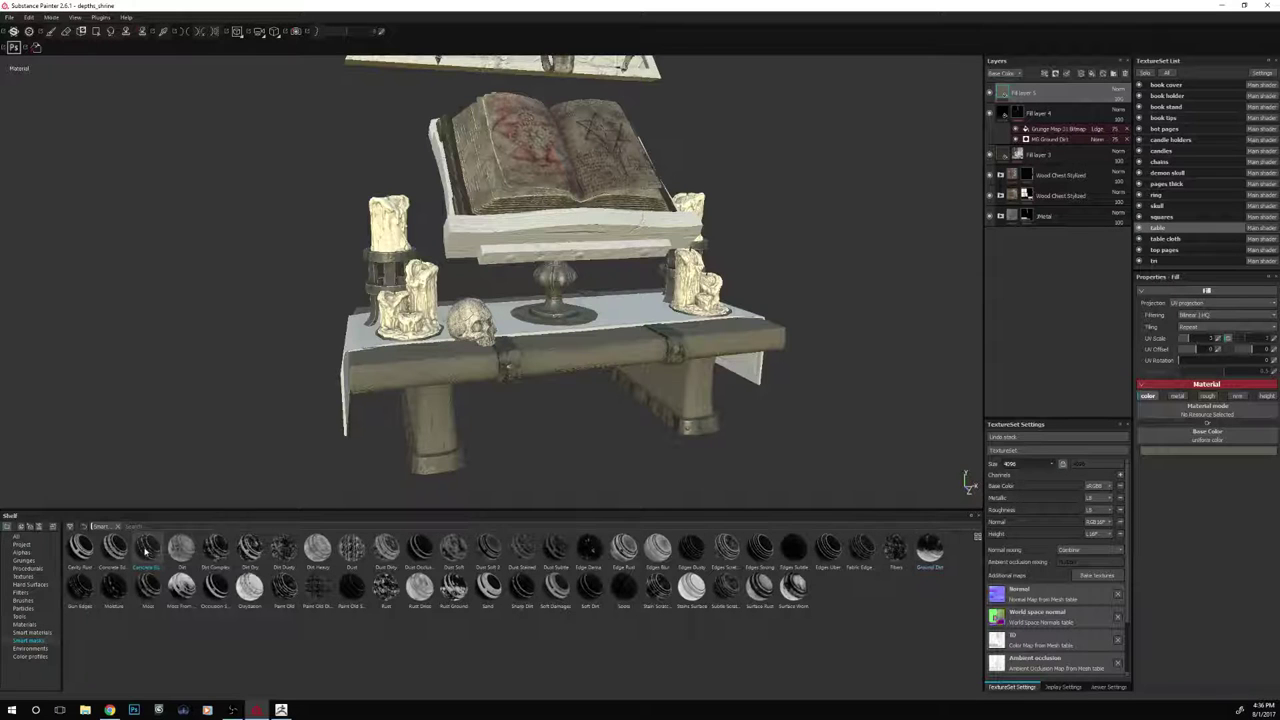
{"action": "left_click_drag", "start_coordinate": [147, 549], "coordinate": [1033, 91]}
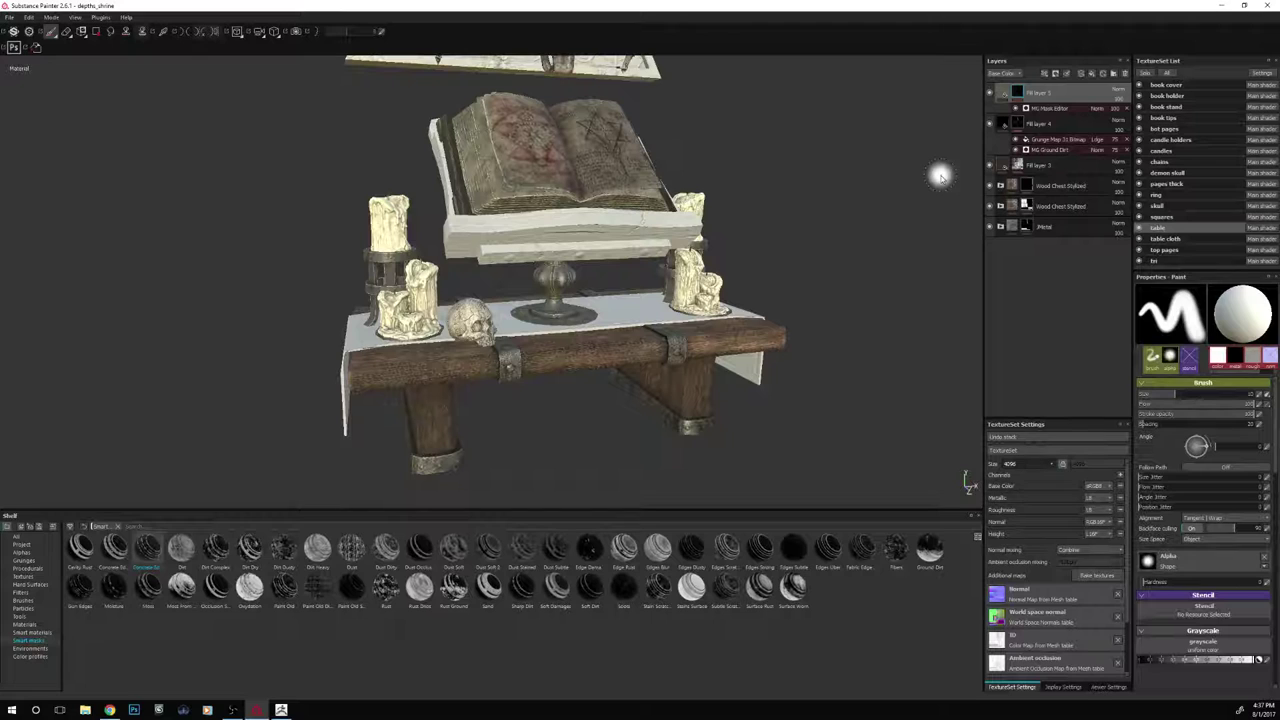
{"action": "left_click", "coordinate": [110, 709]}
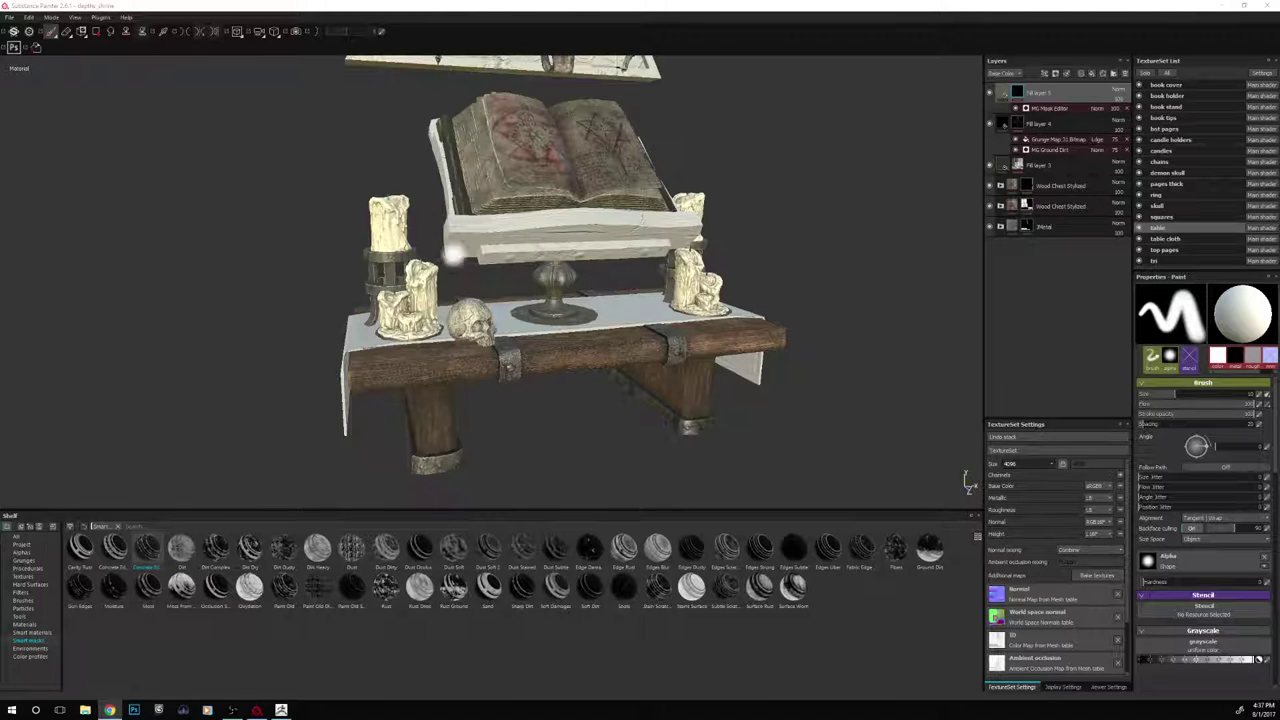
{"action": "mouse_move", "coordinate": [886, 220]}
{"action": "left_mouse_down", "text": "alt"}
{"action": "mouse_move", "coordinate": [857, 197]}
{"action": "mouse_move", "coordinate": [857, 243]}
{"action": "mouse_move", "coordinate": [861, 206]}
{"action": "left_mouse_up", "text": "alt"}
Lighten the topmost fill layer's base color slightly, raising its value to about 0.159
{"action": "left_click", "coordinate": [1005, 92]}
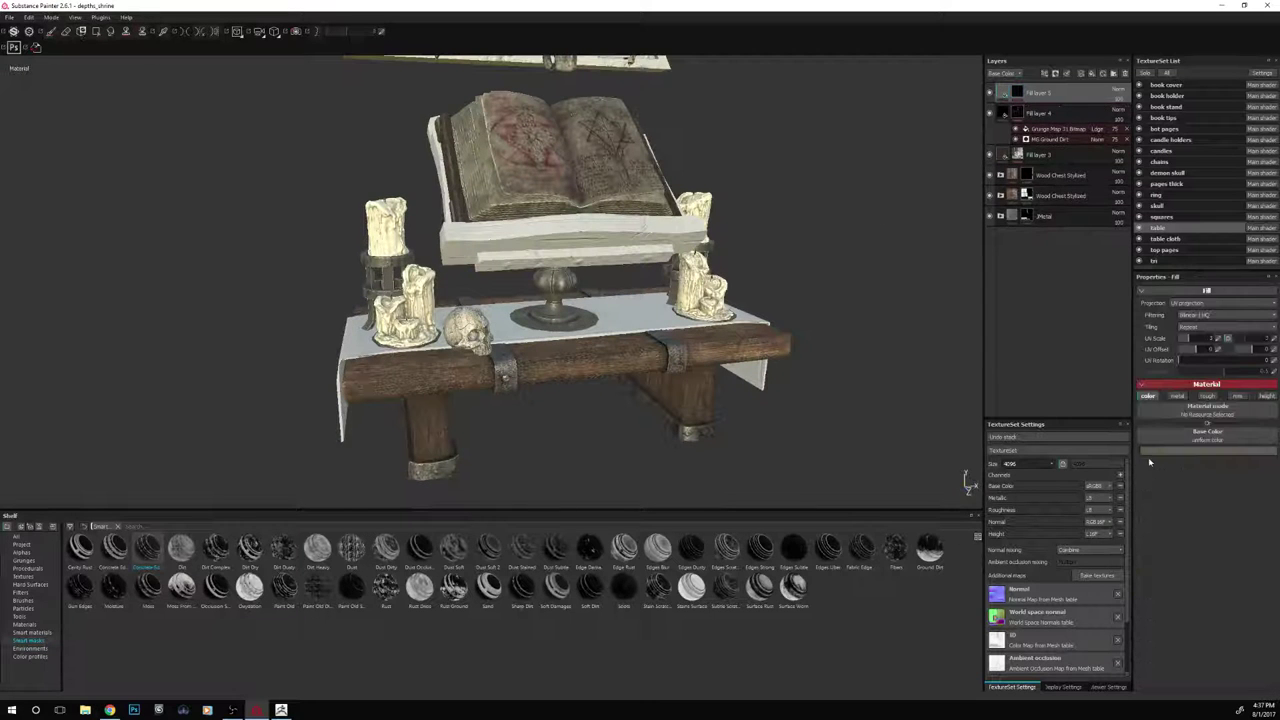
{"action": "left_click", "coordinate": [1153, 458]}
{"action": "left_click_drag", "start_coordinate": [1207, 469], "coordinate": [1207, 468]}
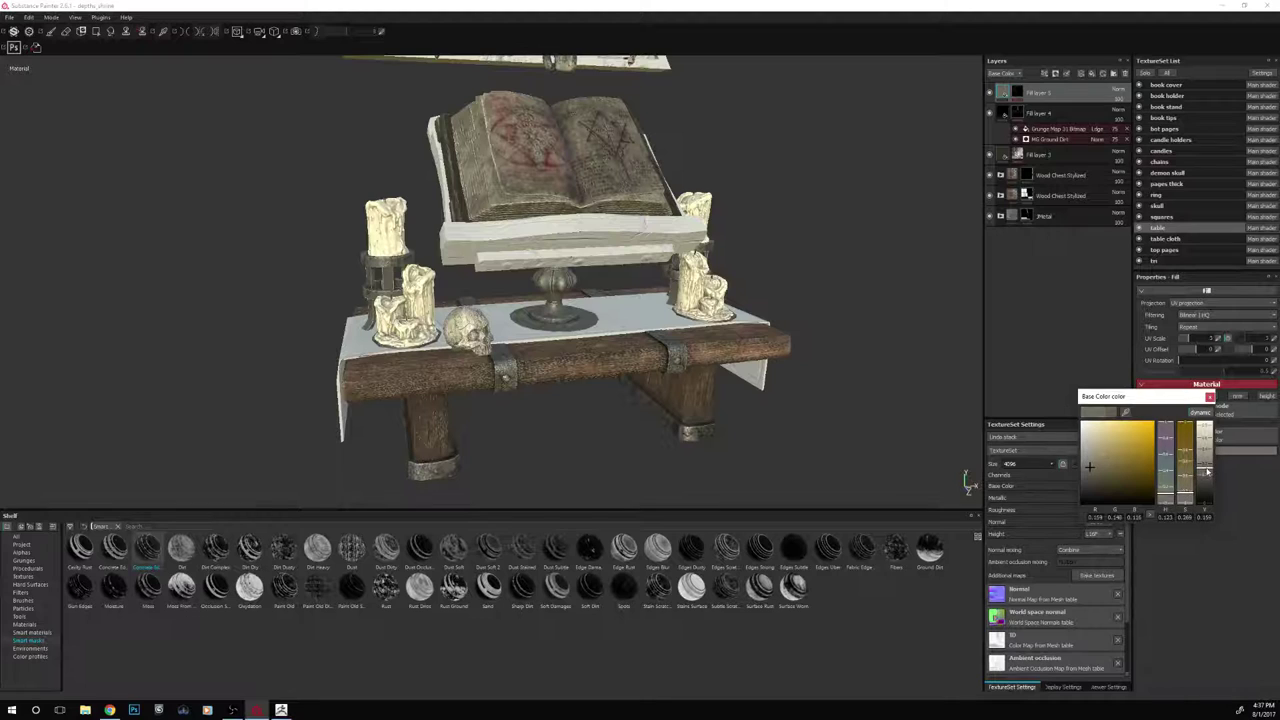
{"action": "mouse_move", "coordinate": [877, 289]}
{"action": "left_mouse_down", "text": "alt"}
{"action": "mouse_move", "coordinate": [857, 358]}
{"action": "mouse_move", "coordinate": [845, 330]}
{"action": "mouse_move", "coordinate": [897, 318]}
{"action": "mouse_move", "coordinate": [828, 280]}
{"action": "mouse_move", "coordinate": [863, 280]}
{"action": "left_mouse_up", "text": "alt"}
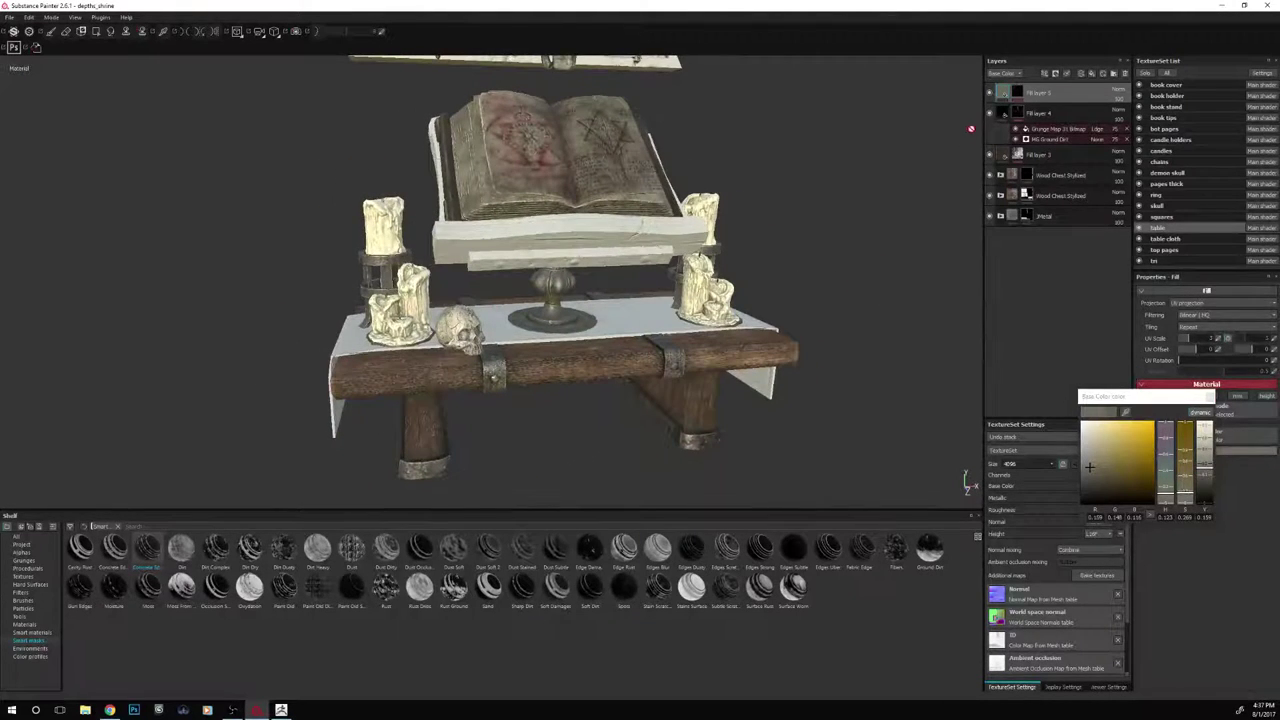
Clear the topmost fill layer's mask so that only an empty black mask is left
{"action": "right_click", "coordinate": [1020, 93]}
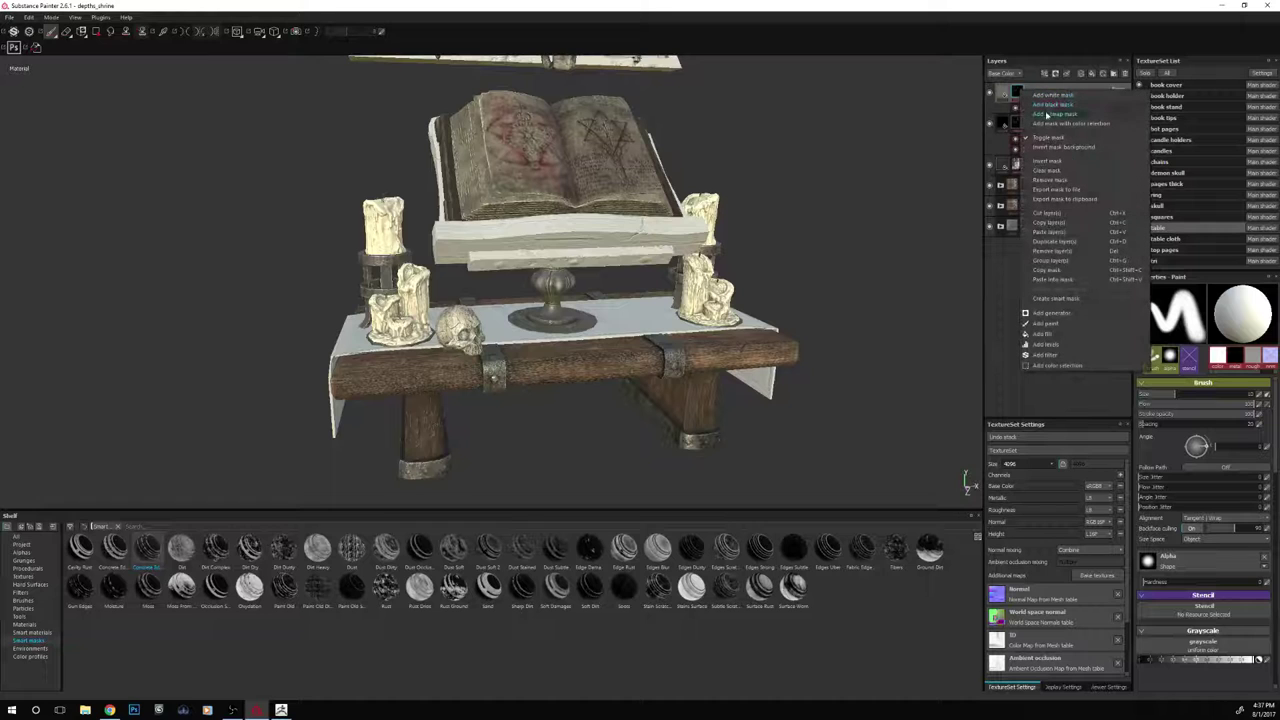
{"action": "left_click", "coordinate": [1051, 172]}
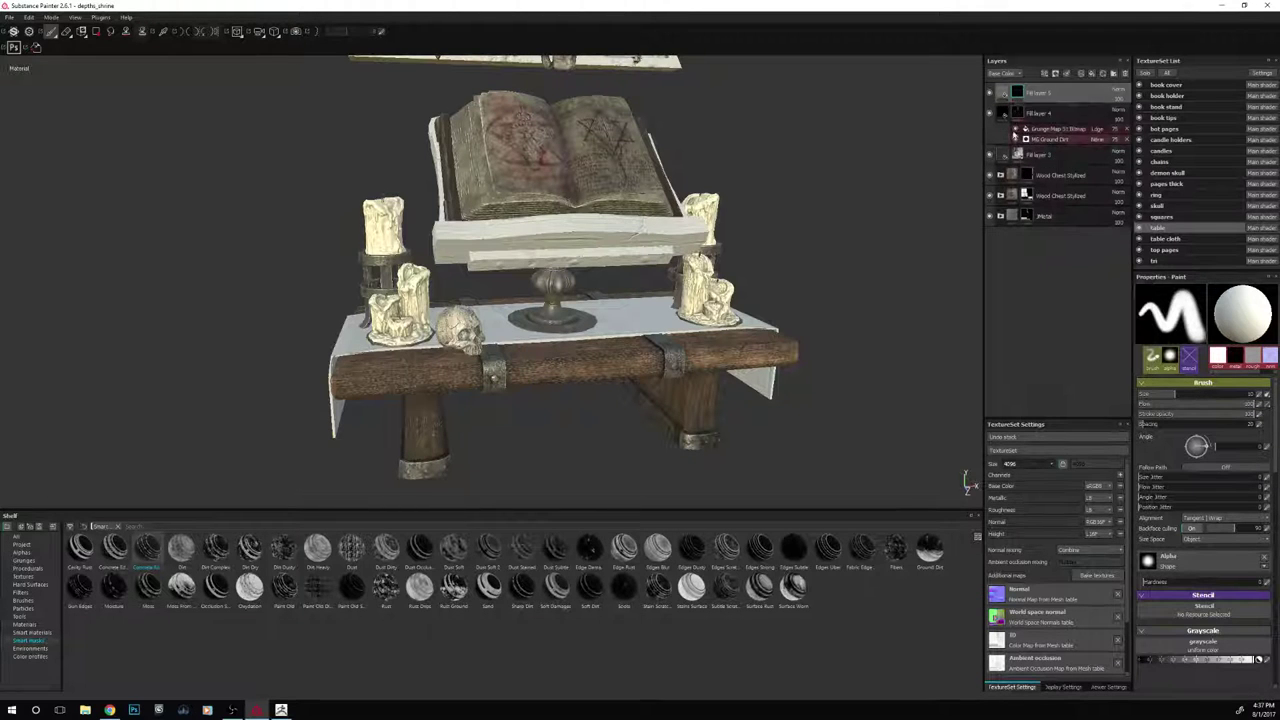
{"action": "left_click_drag", "start_coordinate": [854, 277], "coordinate": [875, 280], "text": "alt"}
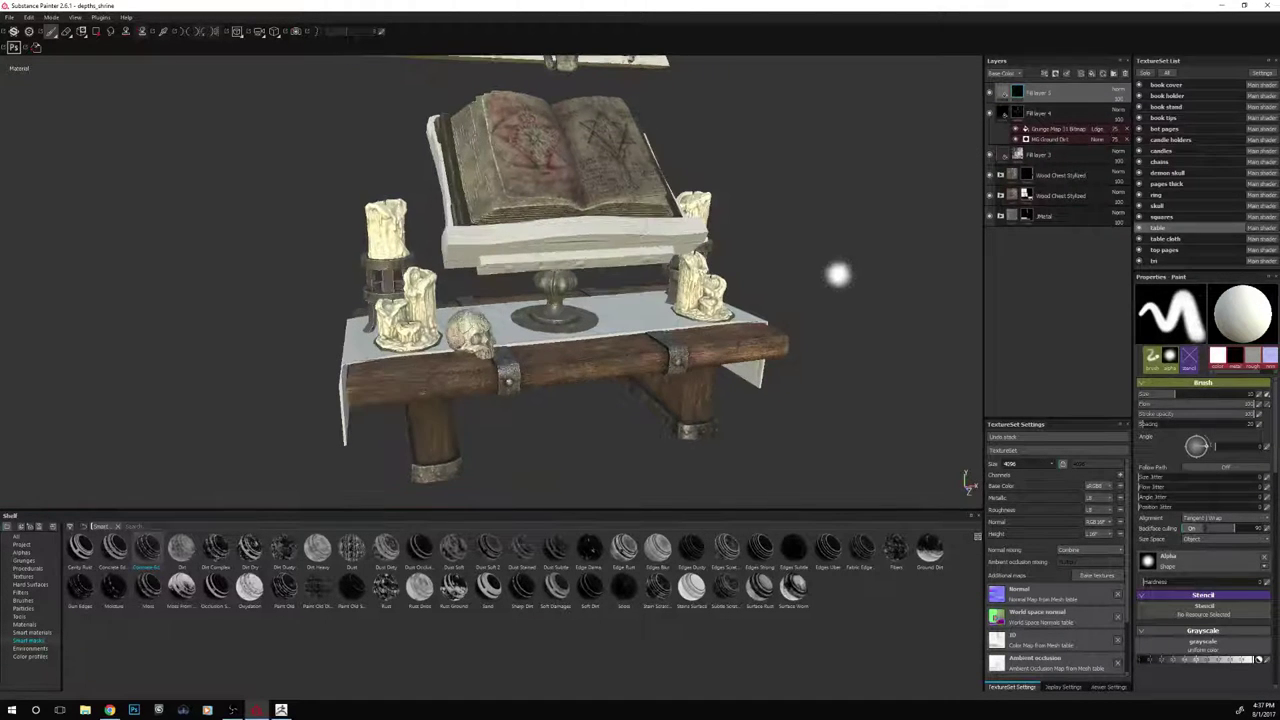
{"action": "right_click_drag", "start_coordinate": [837, 274], "coordinate": [887, 265], "text": "alt"}
{"action": "middle_click_drag", "start_coordinate": [880, 276], "coordinate": [859, 239], "text": "alt"}
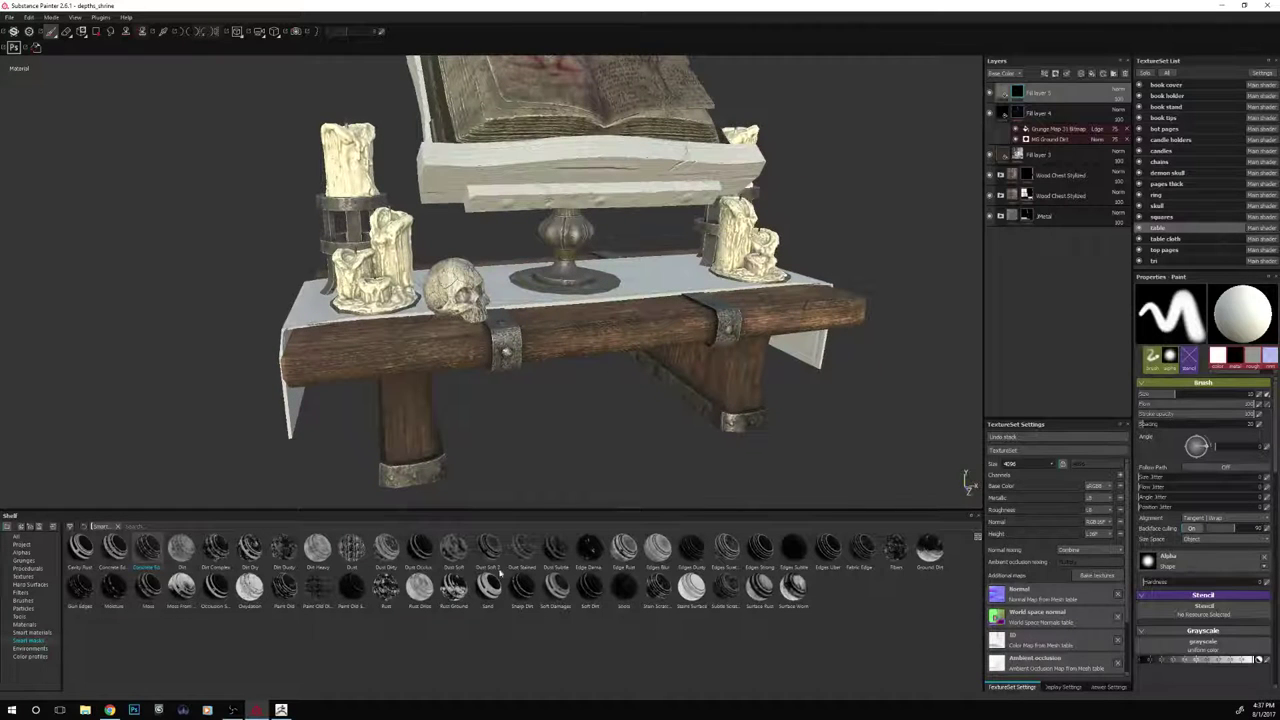
Choose the Dirt 1 brush for painting the mask and reduce its size to about 5.15
{"action": "left_click", "coordinate": [22, 600]}
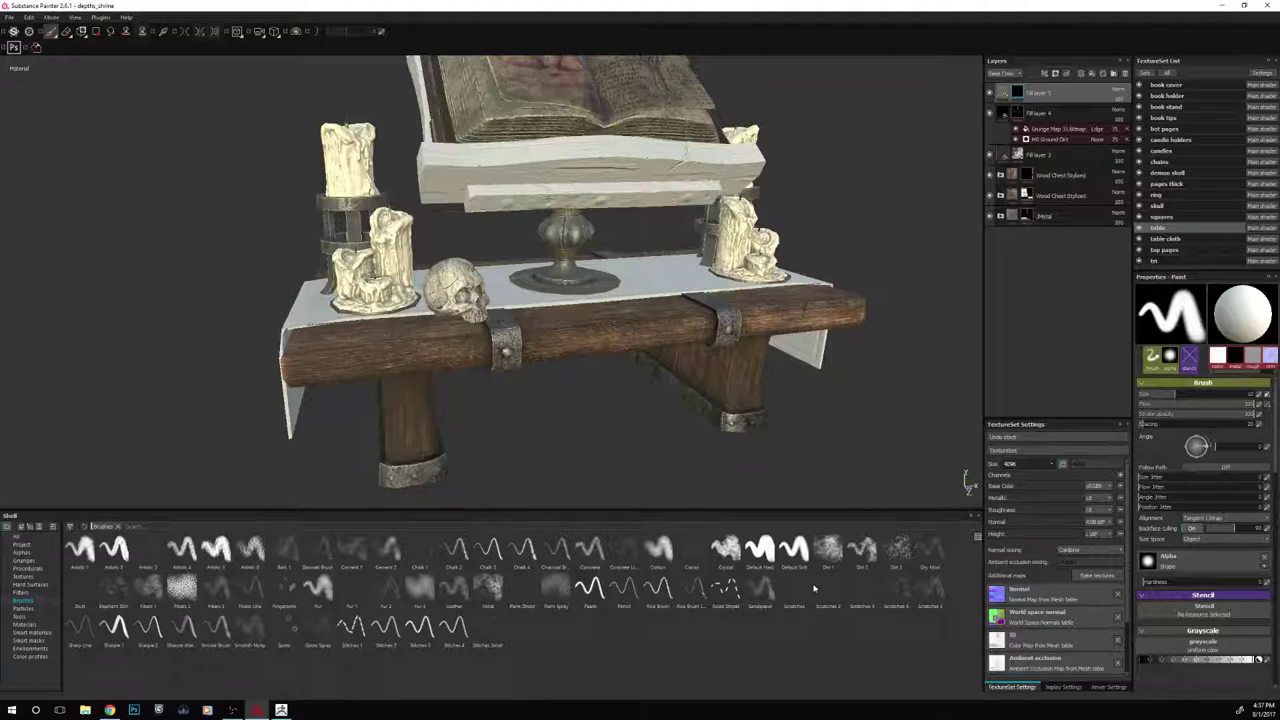
{"action": "left_click", "coordinate": [827, 552]}
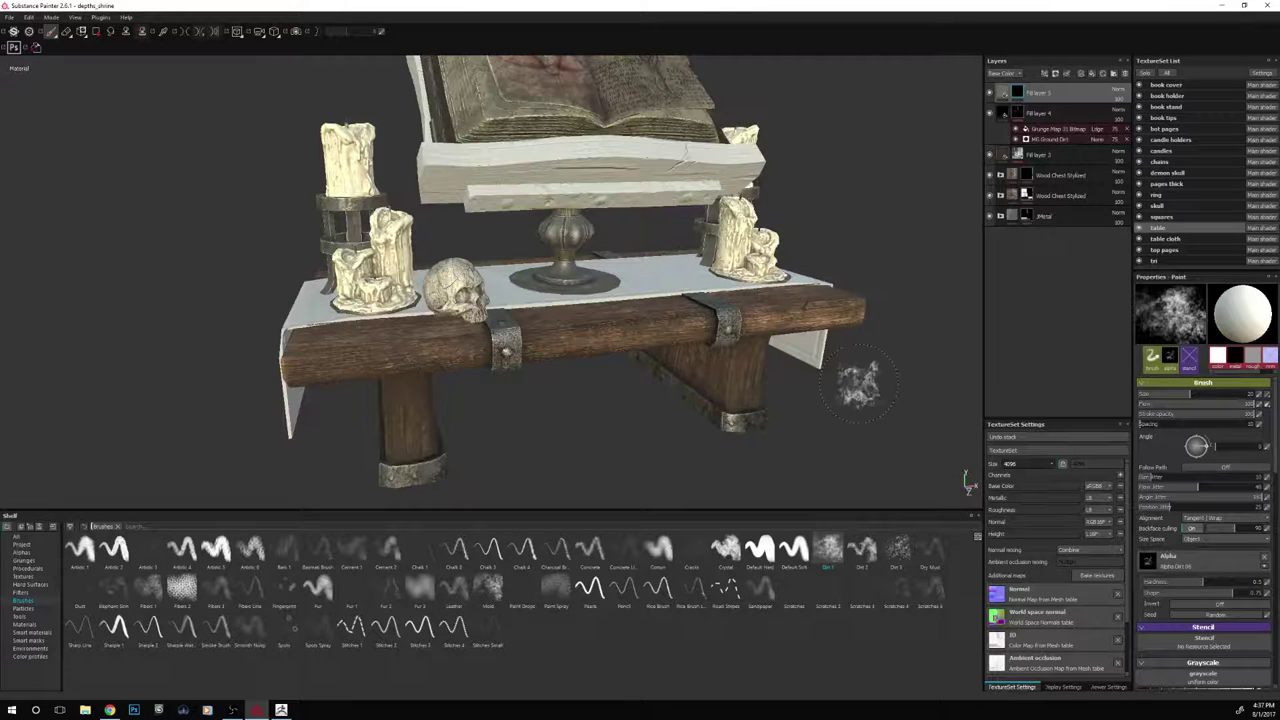
{"action": "key", "text": "bracketleft"}
{"action": "key", "text": "bracketleft"}
{"action": "key", "text": "bracketleft"}
{"action": "key", "text": "bracketleft"}
{"action": "key", "text": "bracketleft"}
{"action": "key", "text": "bracketleft"}
{"action": "key", "text": "bracketleft"}
{"action": "key", "text": "bracketleft"}
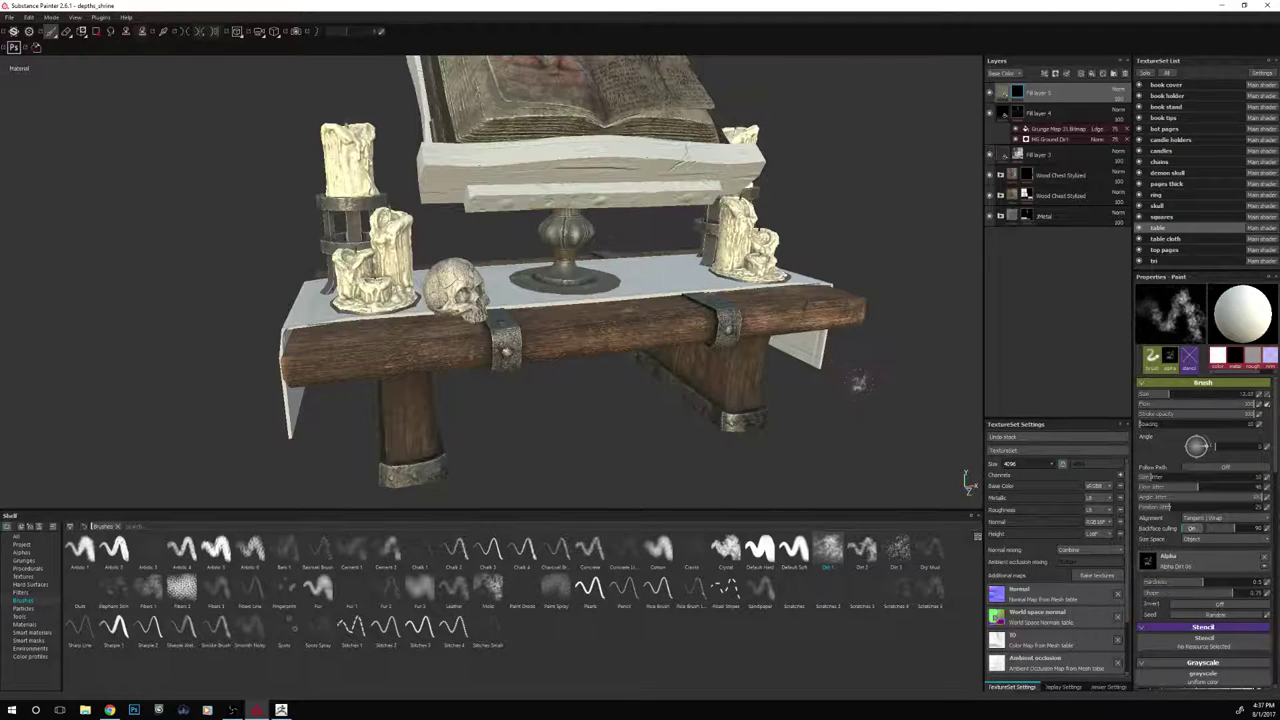
Turn on symmetry painting and isolate the table texture set in the viewport
{"action": "left_click", "coordinate": [186, 33]}
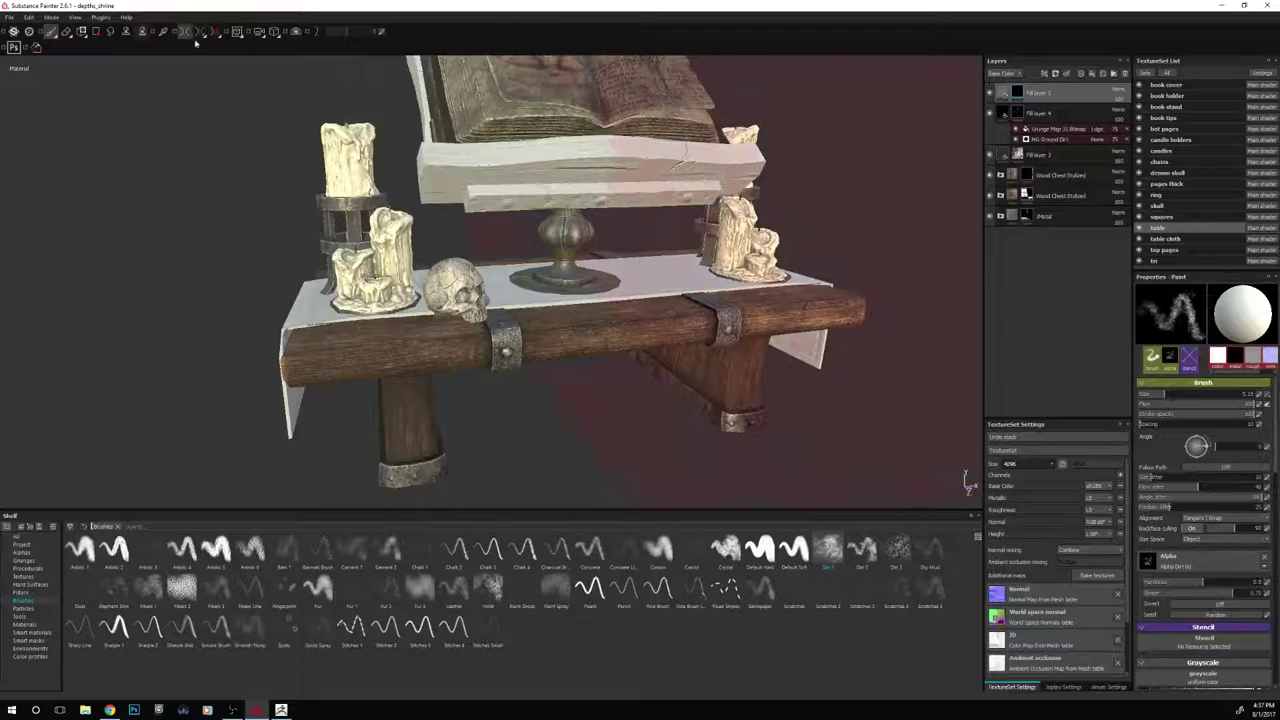
{"action": "left_click", "coordinate": [1145, 74]}
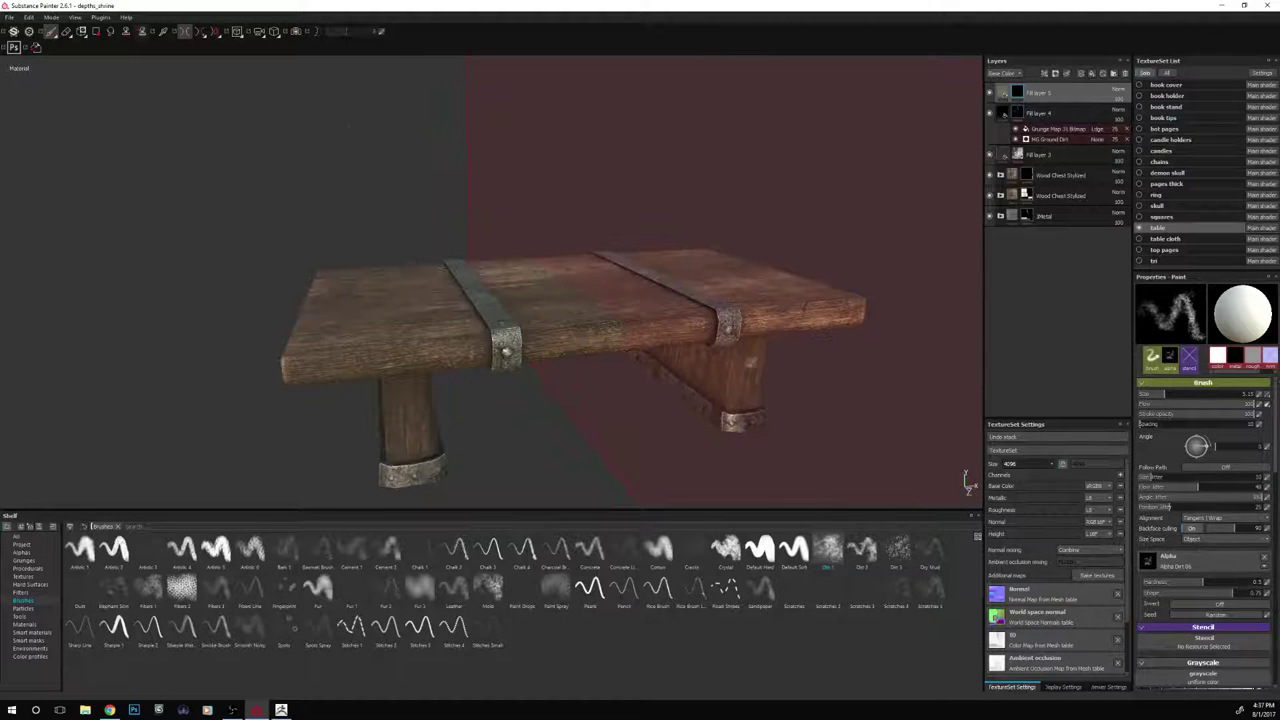
{"action": "left_click_drag", "start_coordinate": [440, 444], "coordinate": [352, 447], "text": "alt"}
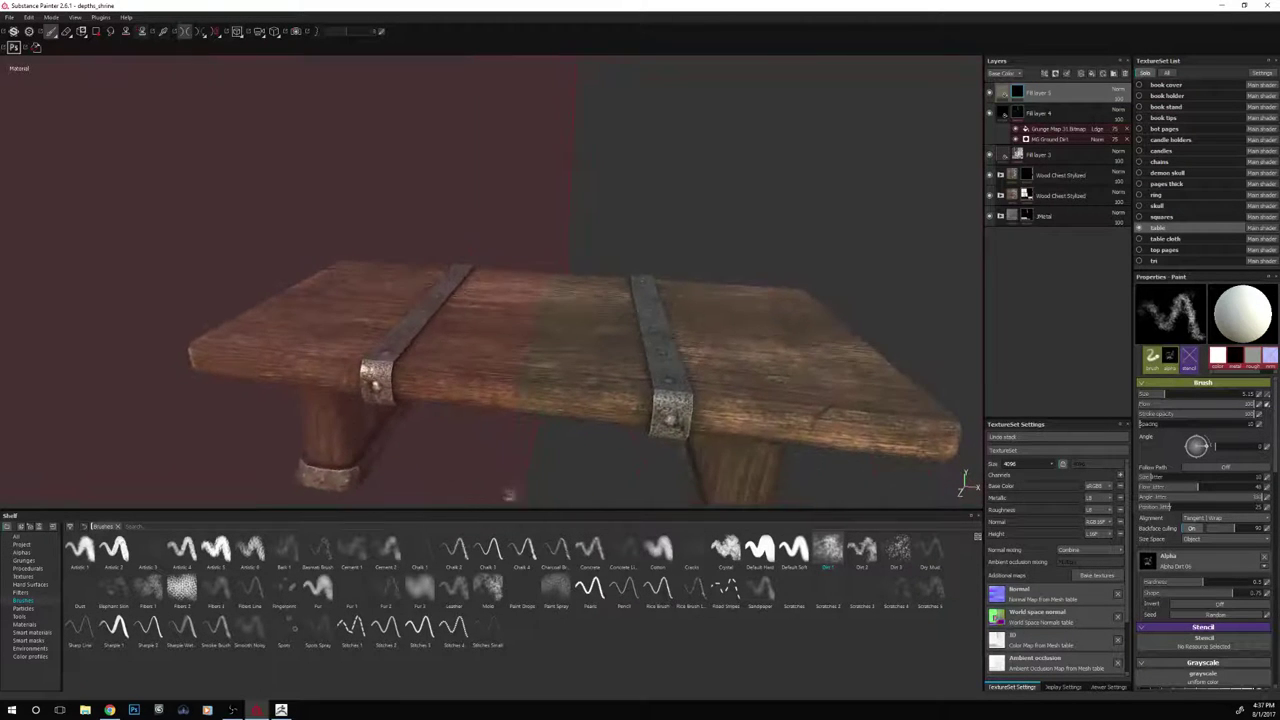
{"action": "left_click_drag", "start_coordinate": [549, 484], "coordinate": [531, 409], "text": "alt"}
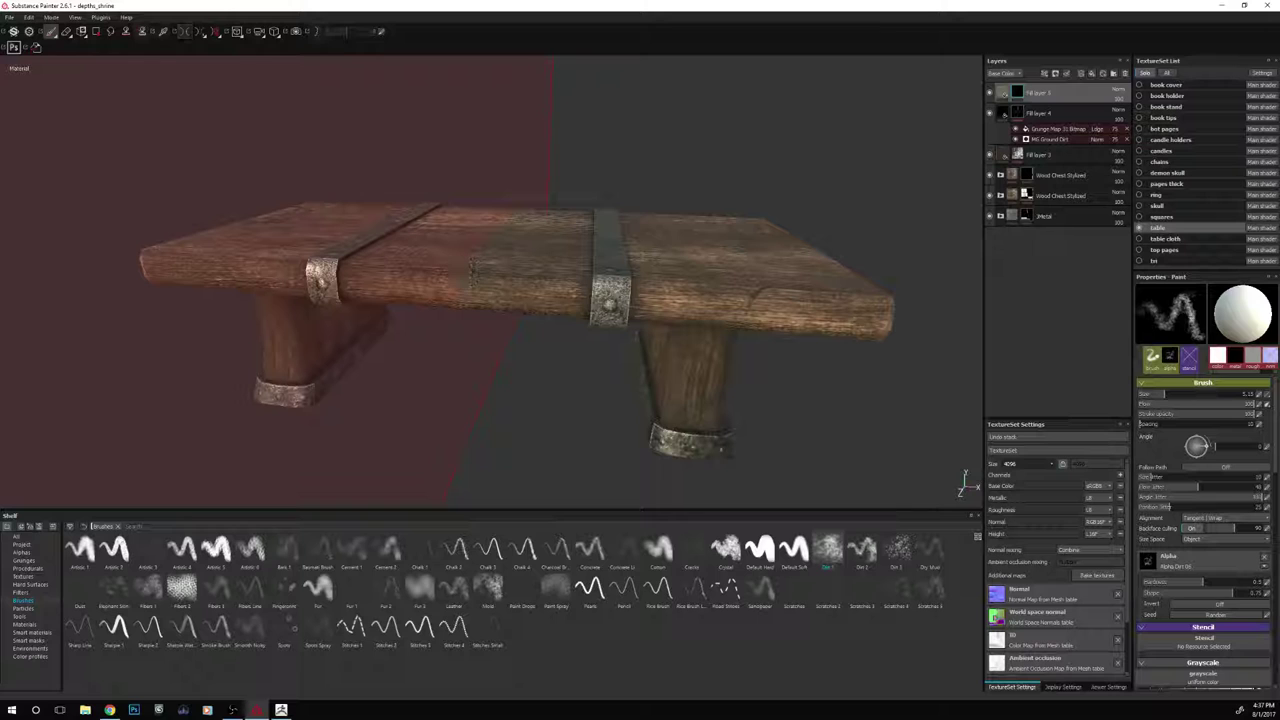
Test mask strokes on the tabletop's front edge between the straps, undoing the first one, and reduce the brush size to about 1.8
{"action": "left_click_drag", "start_coordinate": [479, 273], "coordinate": [541, 282]}
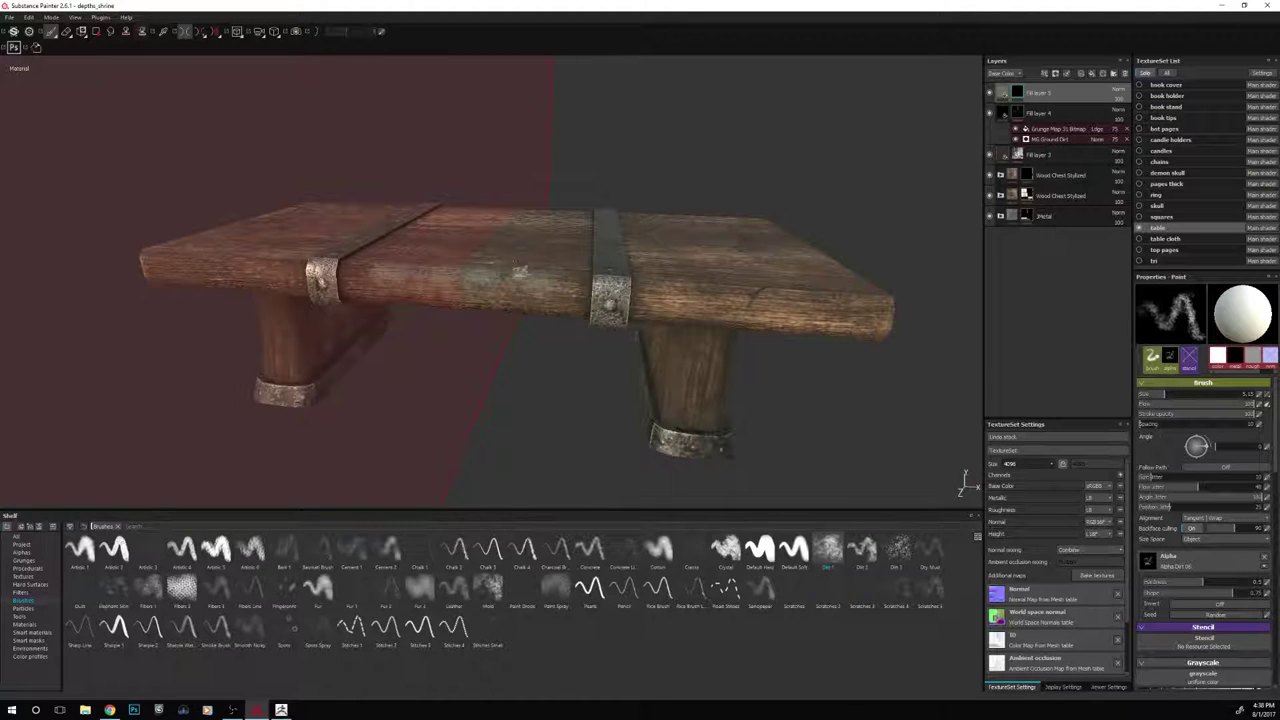
{"action": "key", "text": "ctrl+z"}
{"action": "key", "text": "bracketleft"}
{"action": "right_click_drag", "start_coordinate": [525, 275], "coordinate": [465, 270], "text": "ctrl"}
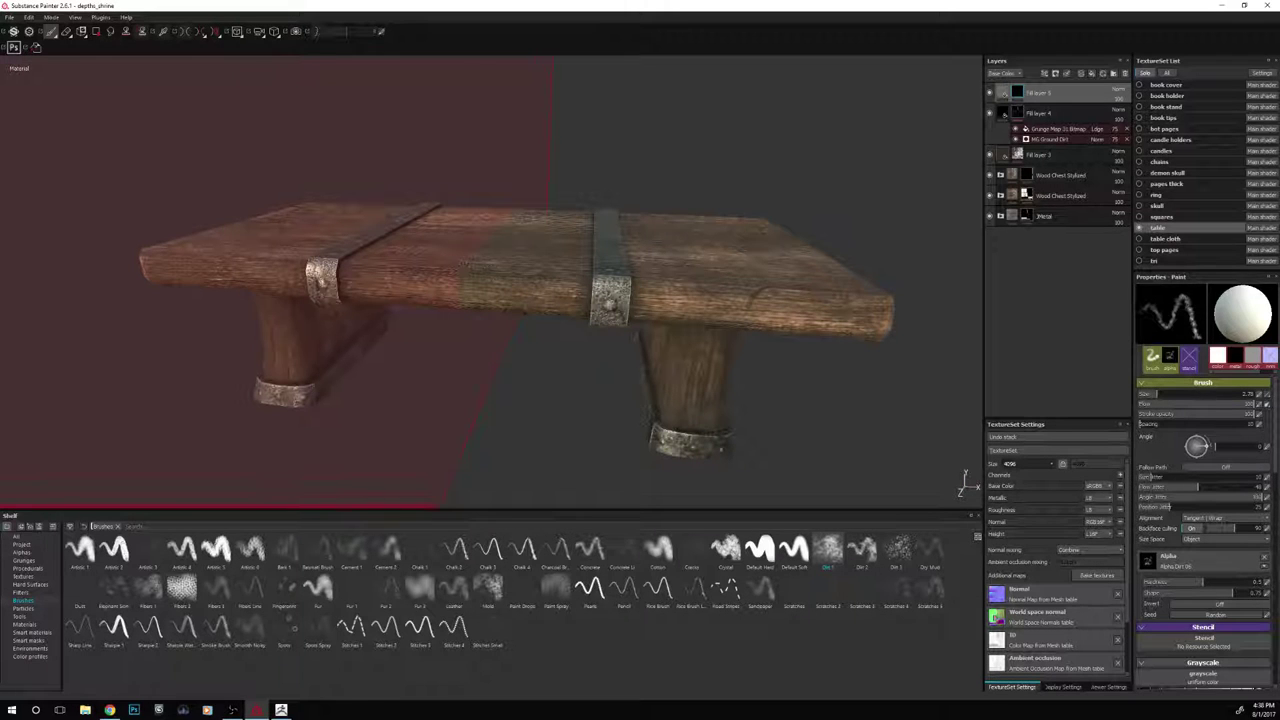
{"action": "left_click_drag", "start_coordinate": [474, 273], "coordinate": [541, 276]}
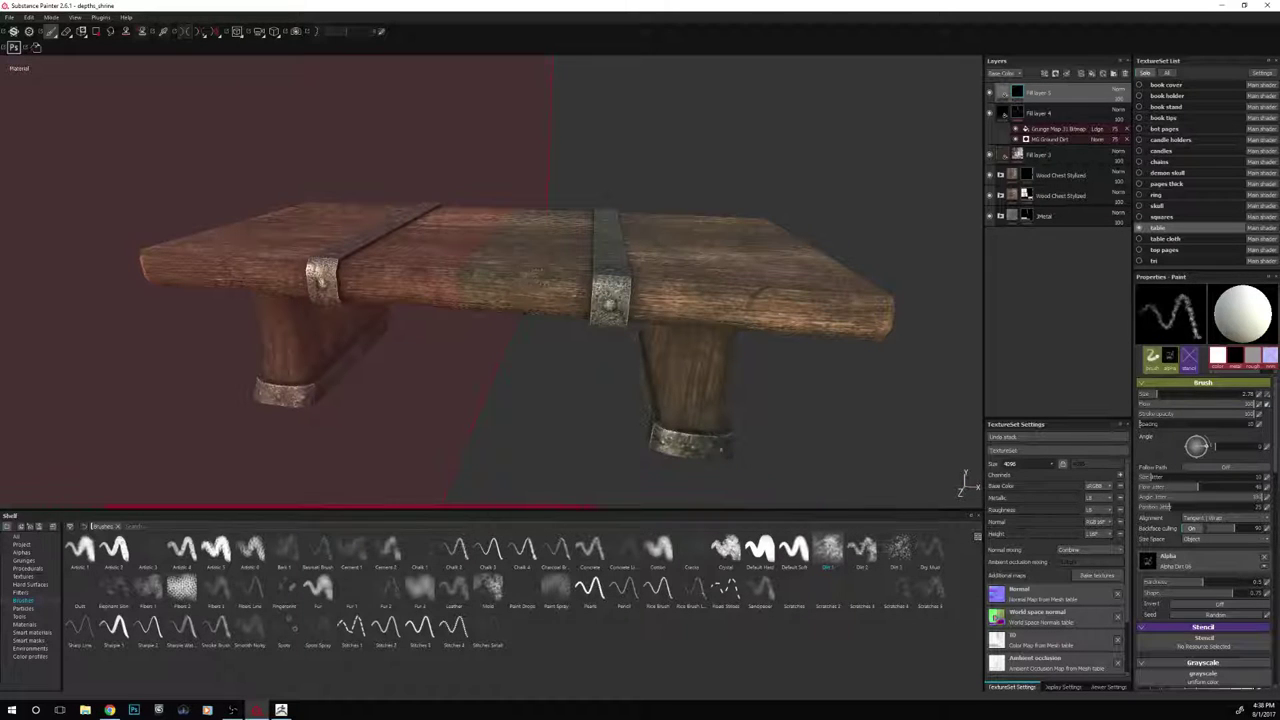
{"action": "right_click_drag", "start_coordinate": [566, 281], "coordinate": [540, 279], "text": "ctrl"}
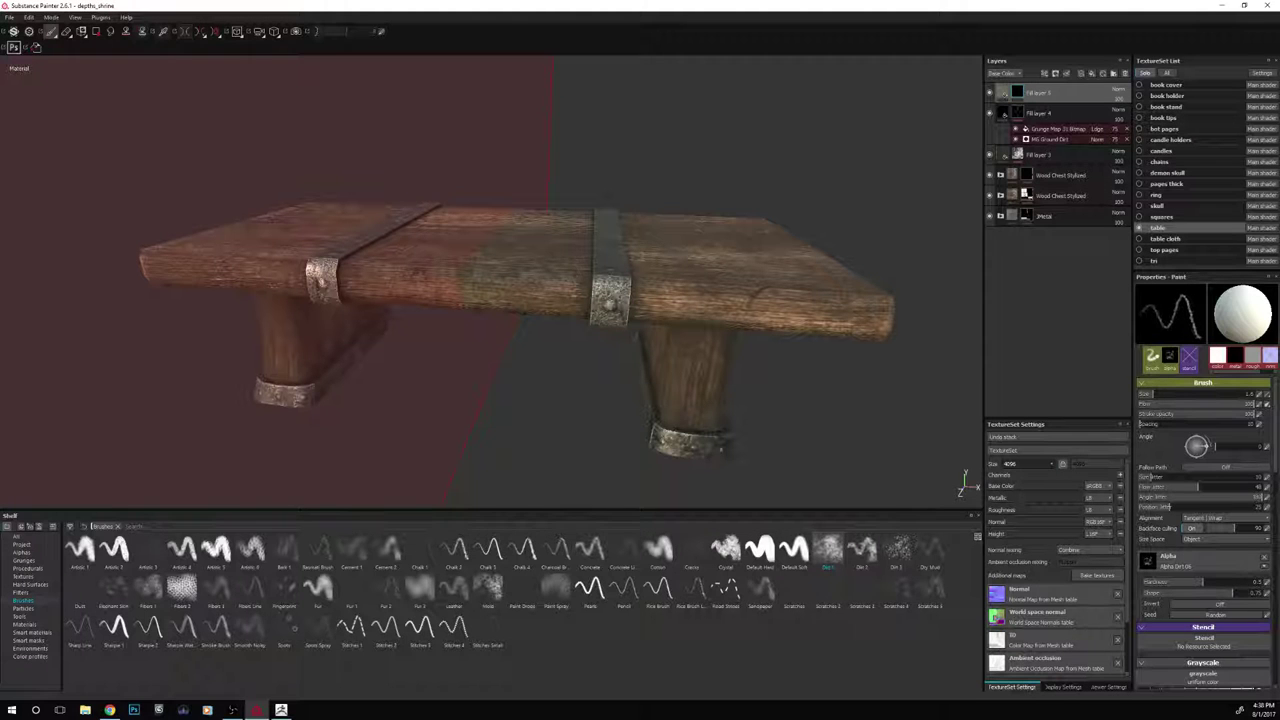
Paint a thin wear stroke into the mask along the tabletop's upper front edge, from the metal strap to the corner
{"action": "key", "text": "l"}
{"action": "left_click_drag", "start_coordinate": [638, 284], "coordinate": [892, 306]}
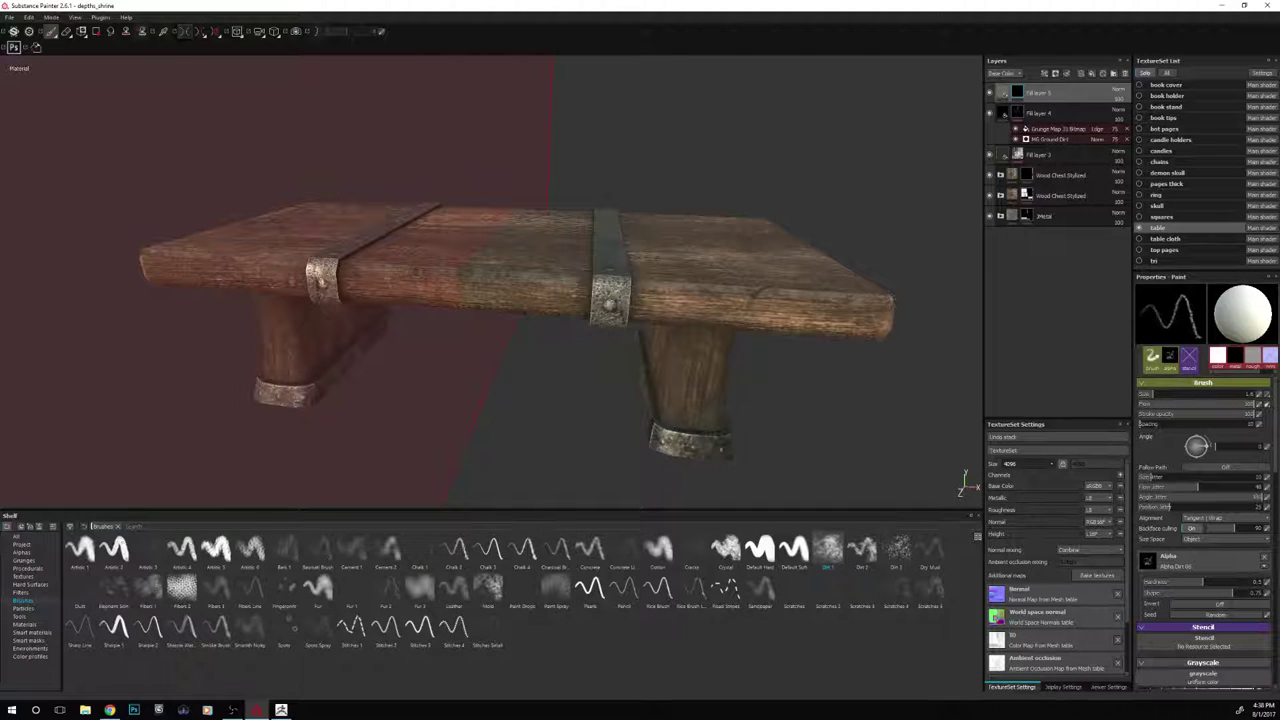
{"action": "key", "text": "l"}
Paint thin wear strokes into the mask along the tabletop's lower front edge, beside the strap and near the center
{"action": "left_click_drag", "start_coordinate": [868, 457], "coordinate": [871, 400], "text": "alt"}
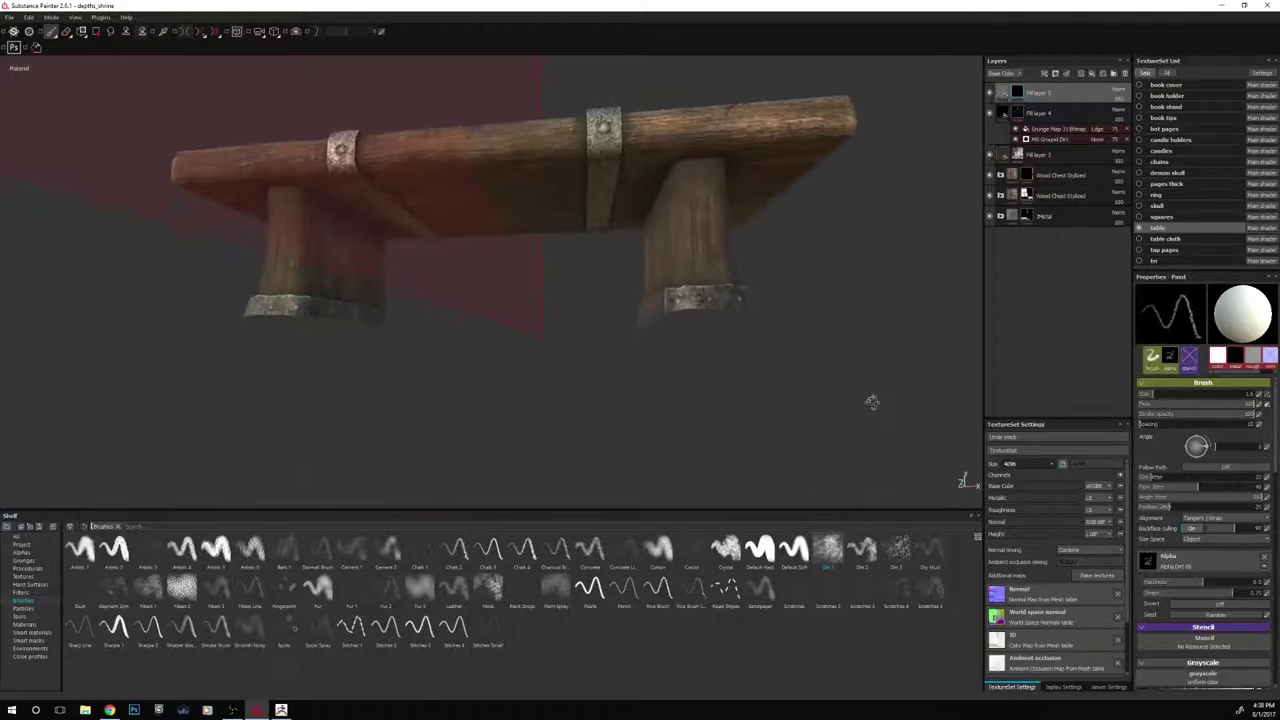
{"action": "left_click_drag", "start_coordinate": [639, 149], "coordinate": [848, 134]}
{"action": "key", "text": "l"}
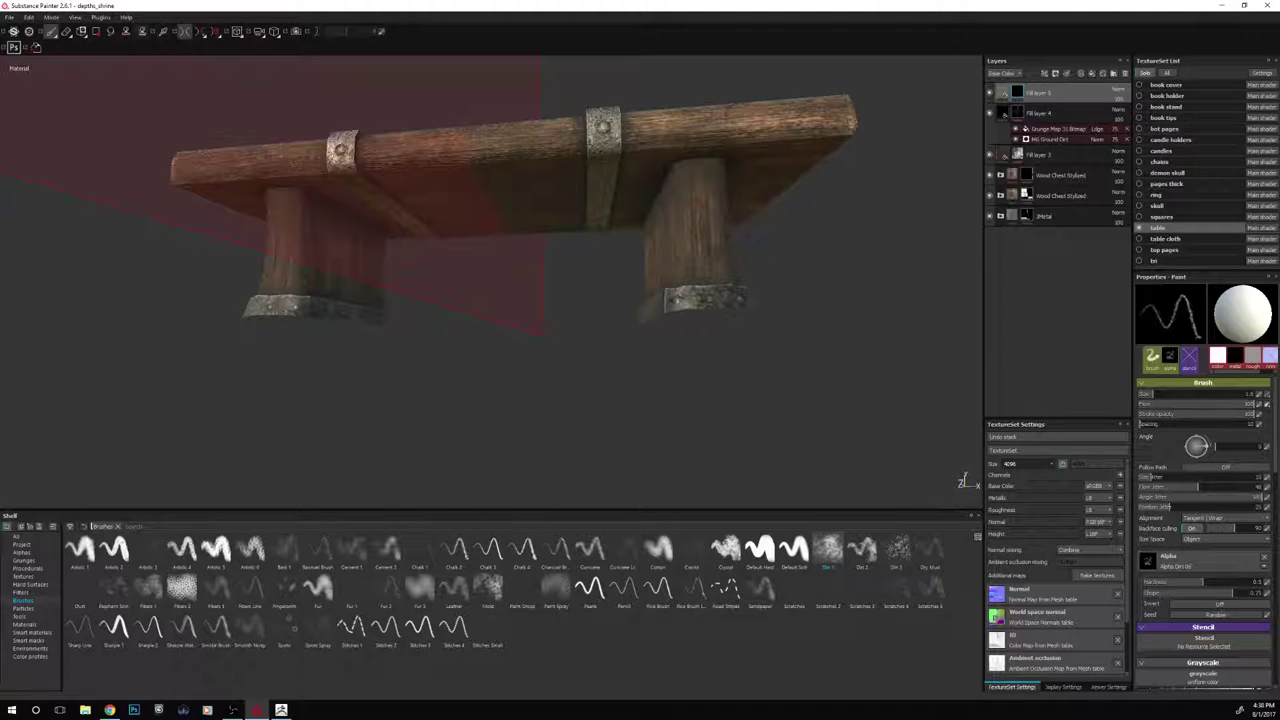
{"action": "left_click_drag", "start_coordinate": [474, 159], "coordinate": [523, 156]}
{"action": "key", "text": "l"}
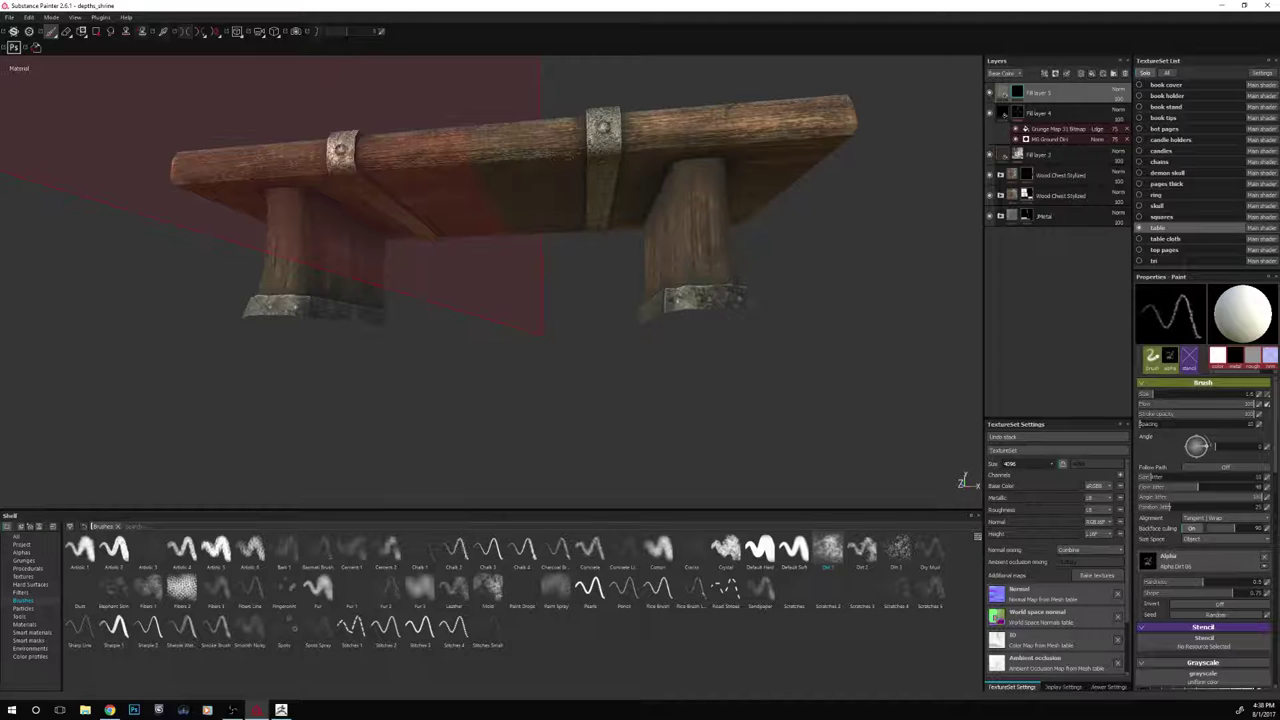
{"action": "key", "text": "l"}
Examine the tabletop's edges, end face and legs from several angles and from farther away
{"action": "left_click_drag", "start_coordinate": [572, 155], "coordinate": [747, 314], "text": "alt"}
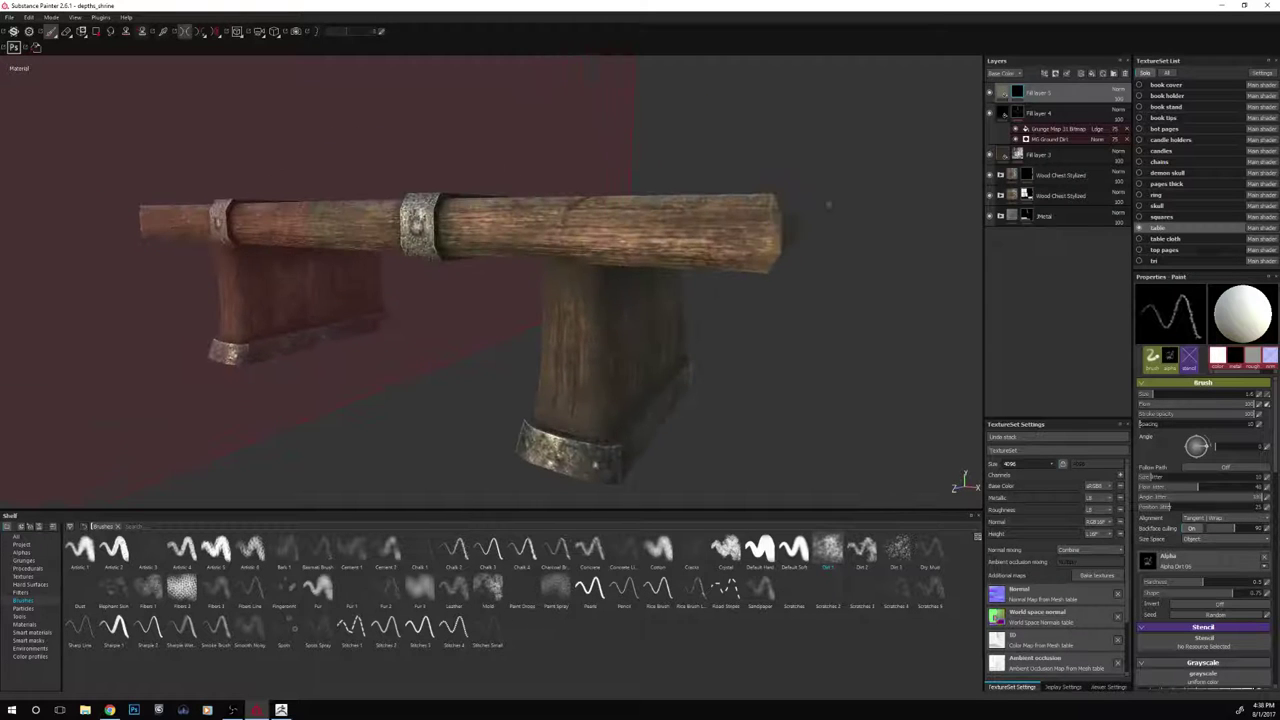
{"action": "left_click_drag", "start_coordinate": [828, 205], "coordinate": [733, 168], "text": "alt"}
{"action": "key", "text": "l"}
{"action": "key", "text": "l"}
{"action": "key", "text": "l"}
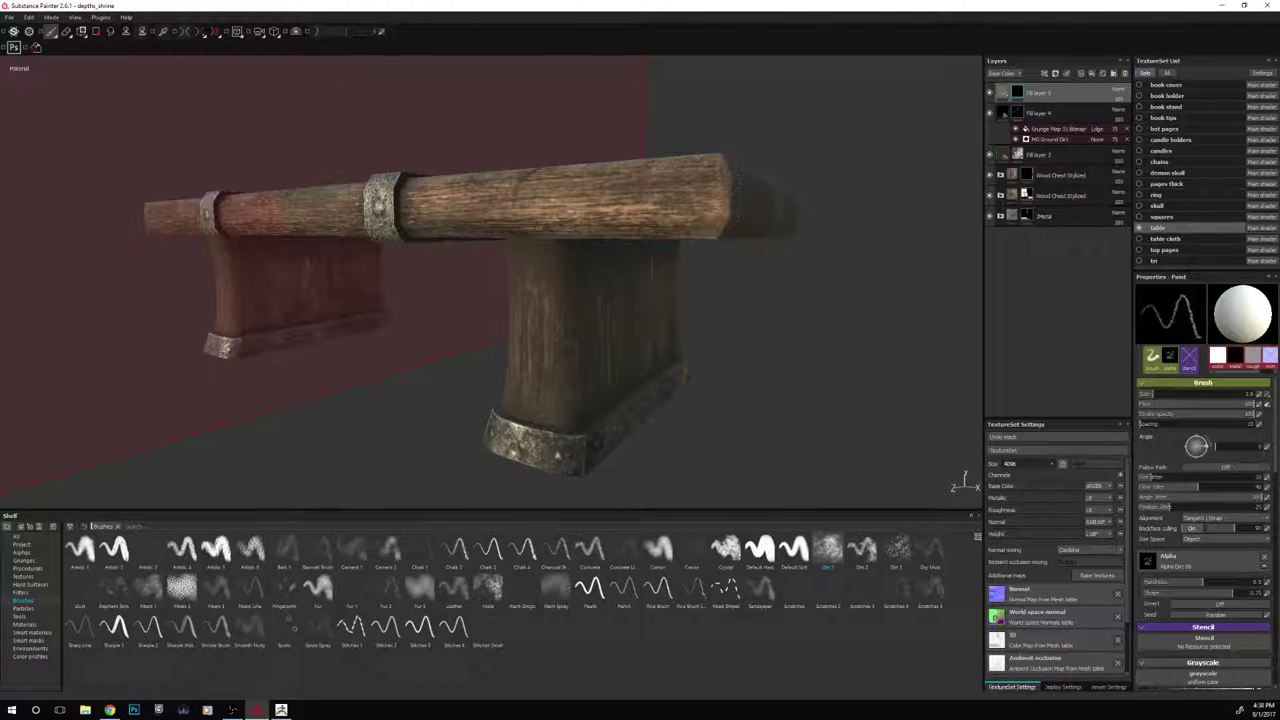
{"action": "key", "text": "l"}
{"action": "key", "text": "l"}
{"action": "key", "text": "l"}
{"action": "scroll", "coordinate": [735, 325], "scroll_direction": "down", "scroll_amount": 5}
{"action": "left_click_drag", "start_coordinate": [757, 315], "coordinate": [698, 337], "text": "alt"}
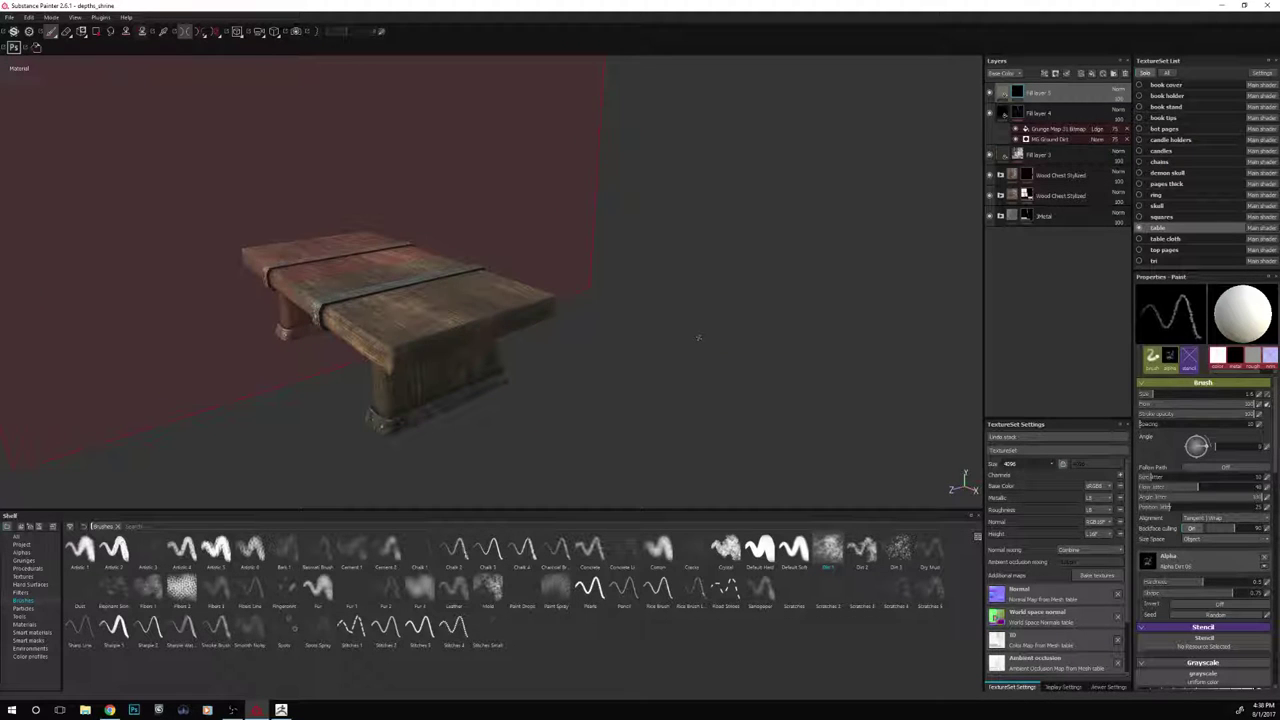
{"action": "key", "text": "l"}
{"action": "key", "text": "l"}
{"action": "key", "text": "l"}
{"action": "key", "text": "l"}
{"action": "key", "text": "l"}
{"action": "key", "text": "l"}
{"action": "key", "text": "l"}
{"action": "key", "text": "l"}
{"action": "key", "text": "l"}
{"action": "key", "text": "l"}
{"action": "key", "text": "l"}
{"action": "key", "text": "l"}
{"action": "key", "text": "l"}
{"action": "key", "text": "l"}
{"action": "left_click_drag", "start_coordinate": [497, 316], "coordinate": [666, 337], "text": "alt"}
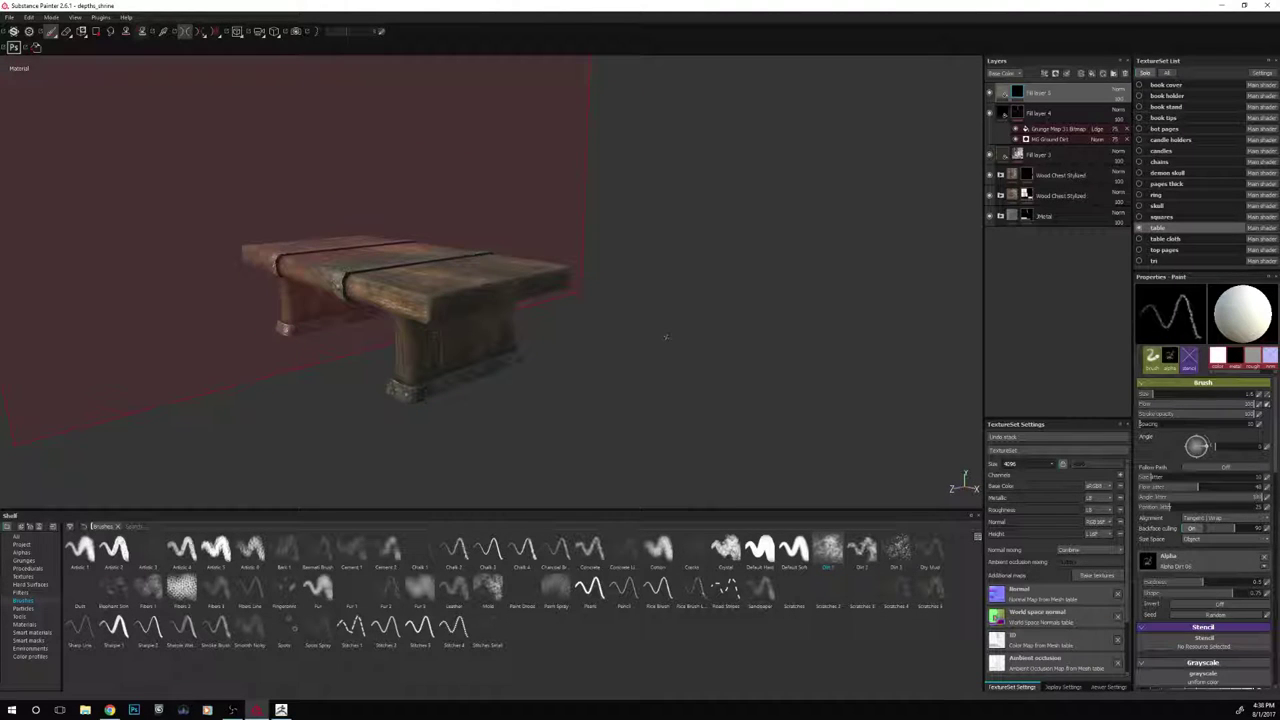
Switch the painting symmetry to Mirror Z, check its plane against the table, and turn symmetry off
{"action": "left_click", "coordinate": [205, 38]}
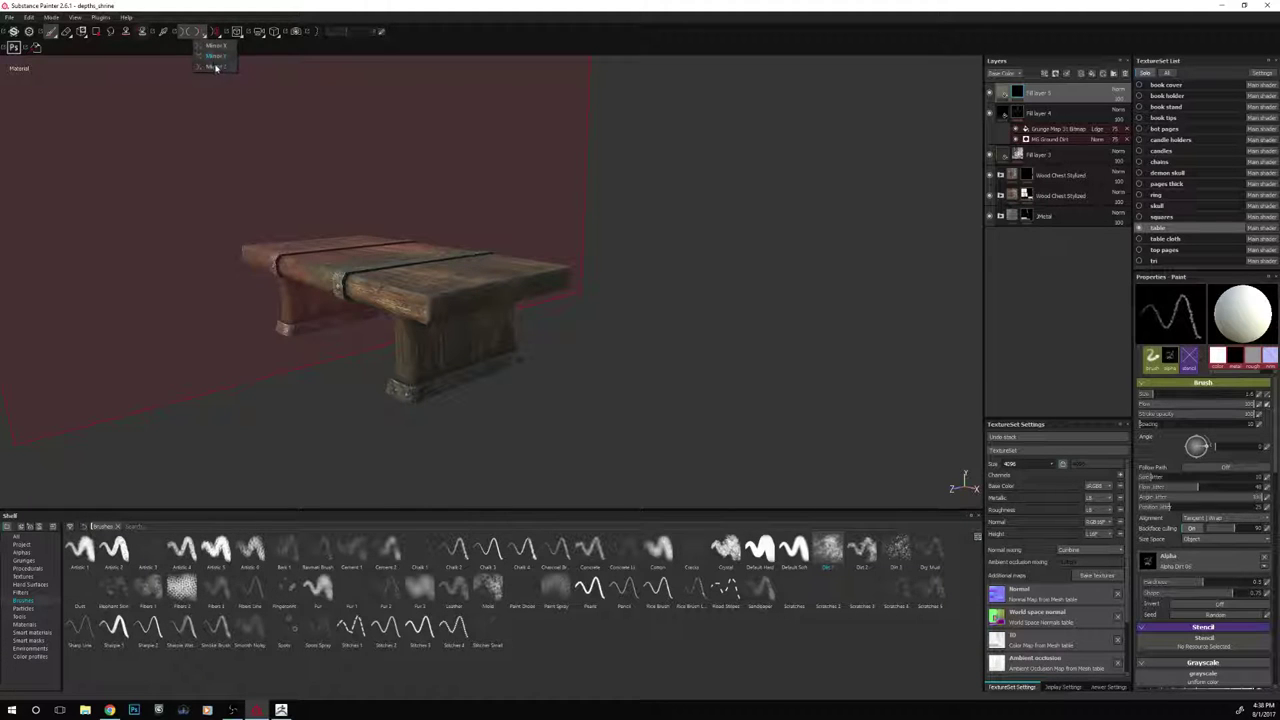
{"action": "left_click", "coordinate": [216, 66]}
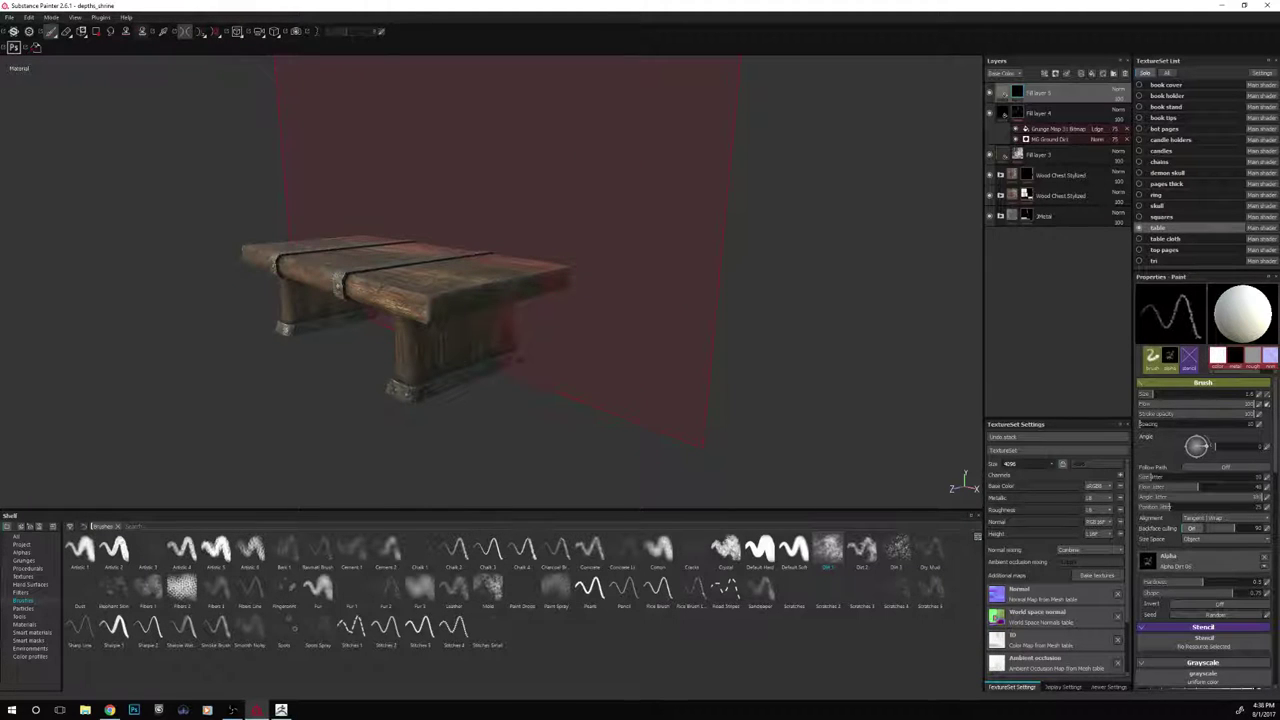
{"action": "left_click_drag", "start_coordinate": [523, 452], "coordinate": [523, 380], "text": "alt"}
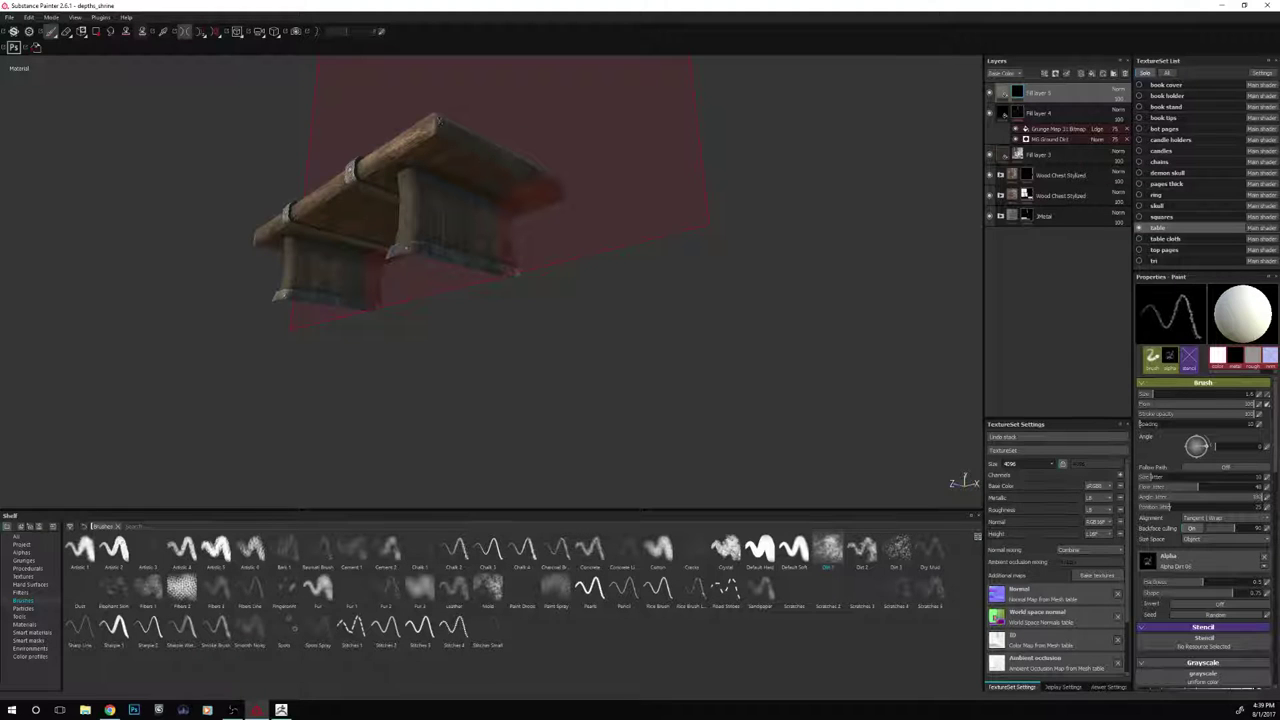
{"action": "left_click_drag", "start_coordinate": [530, 380], "coordinate": [566, 375], "text": "alt"}
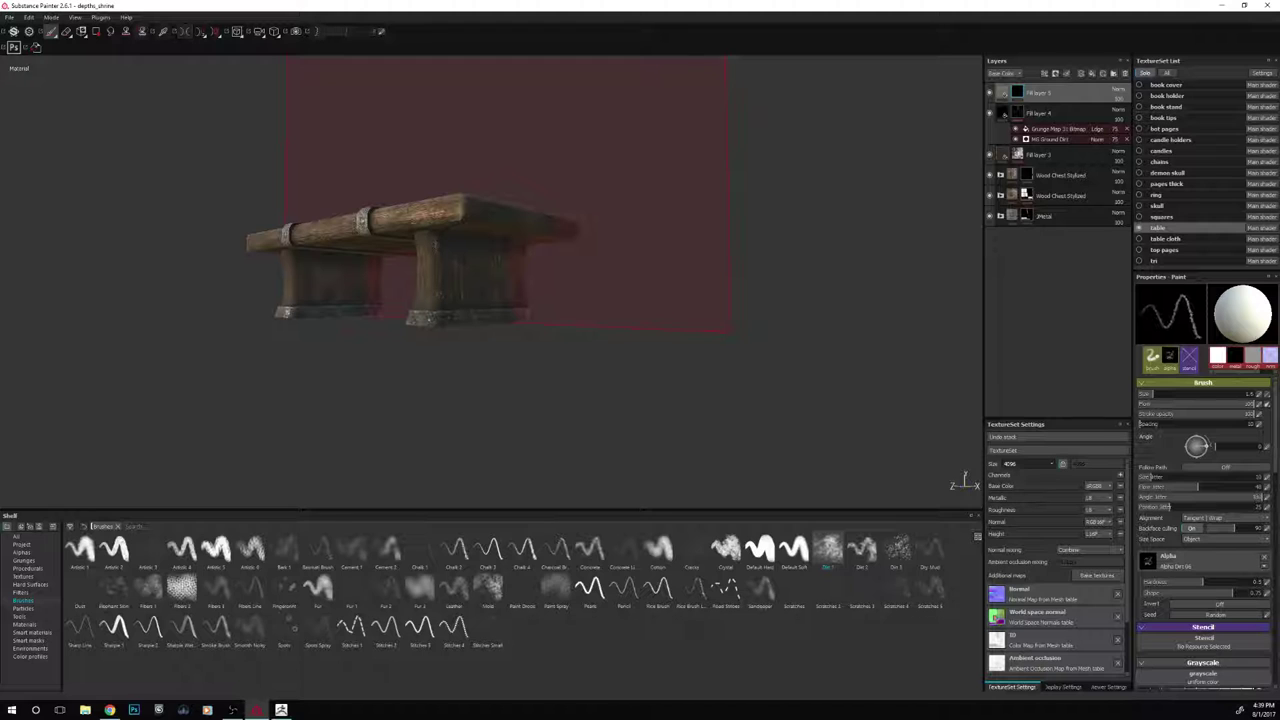
{"action": "left_click_drag", "start_coordinate": [440, 302], "coordinate": [622, 385], "text": "alt"}
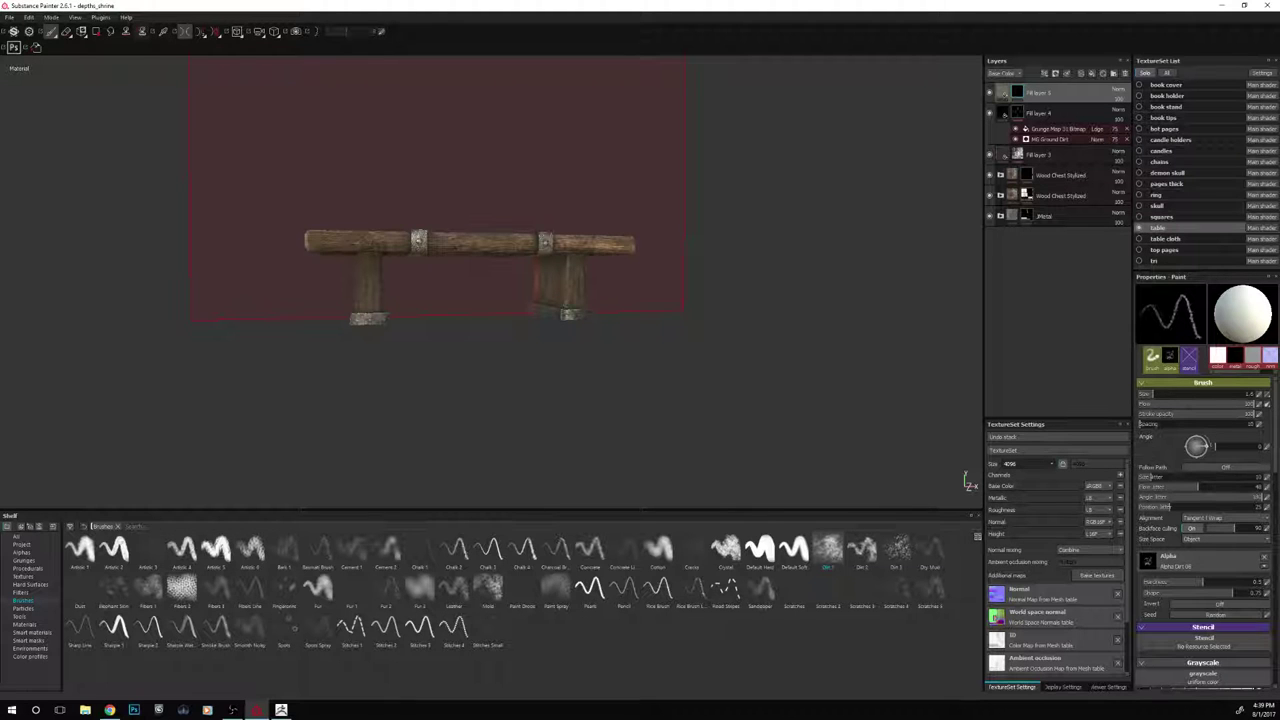
{"action": "left_click_drag", "start_coordinate": [540, 355], "coordinate": [775, 376], "text": "alt"}
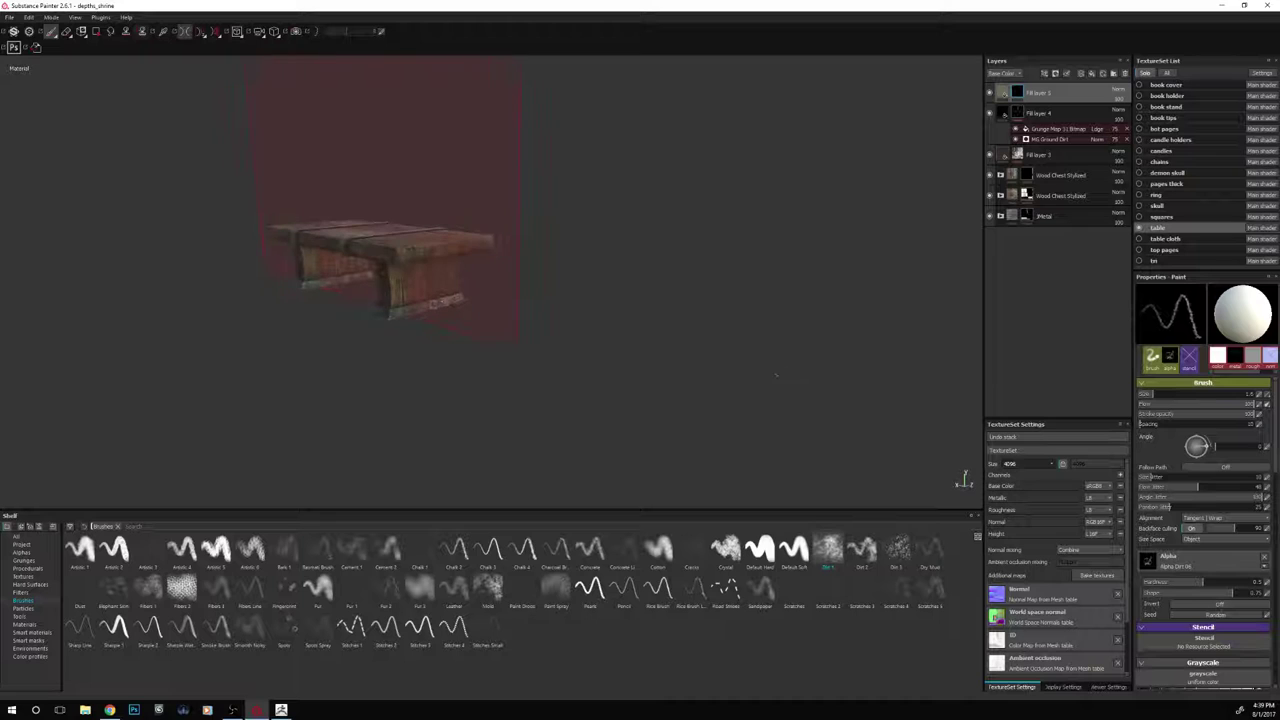
{"action": "left_click", "coordinate": [185, 32]}
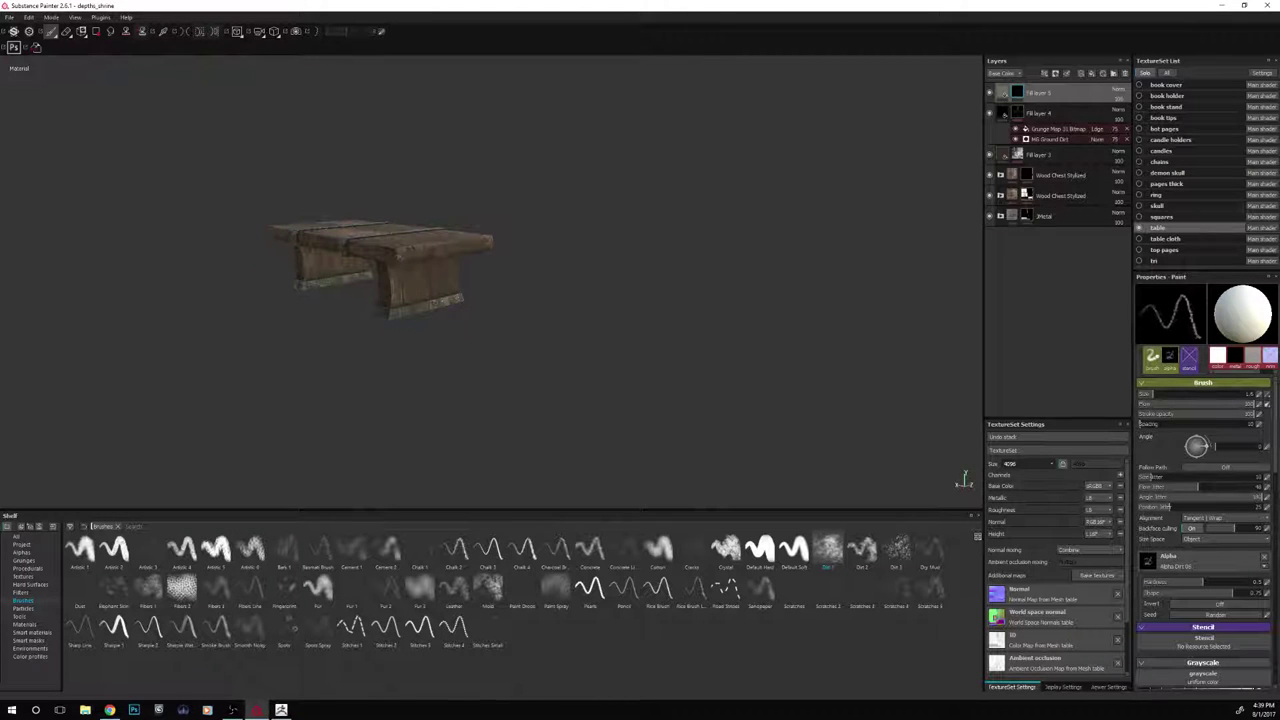
Examine the table's underside, metal straps, legs and tabletop edges from several angles
{"action": "left_click_drag", "start_coordinate": [500, 160], "coordinate": [507, 222], "text": "alt"}
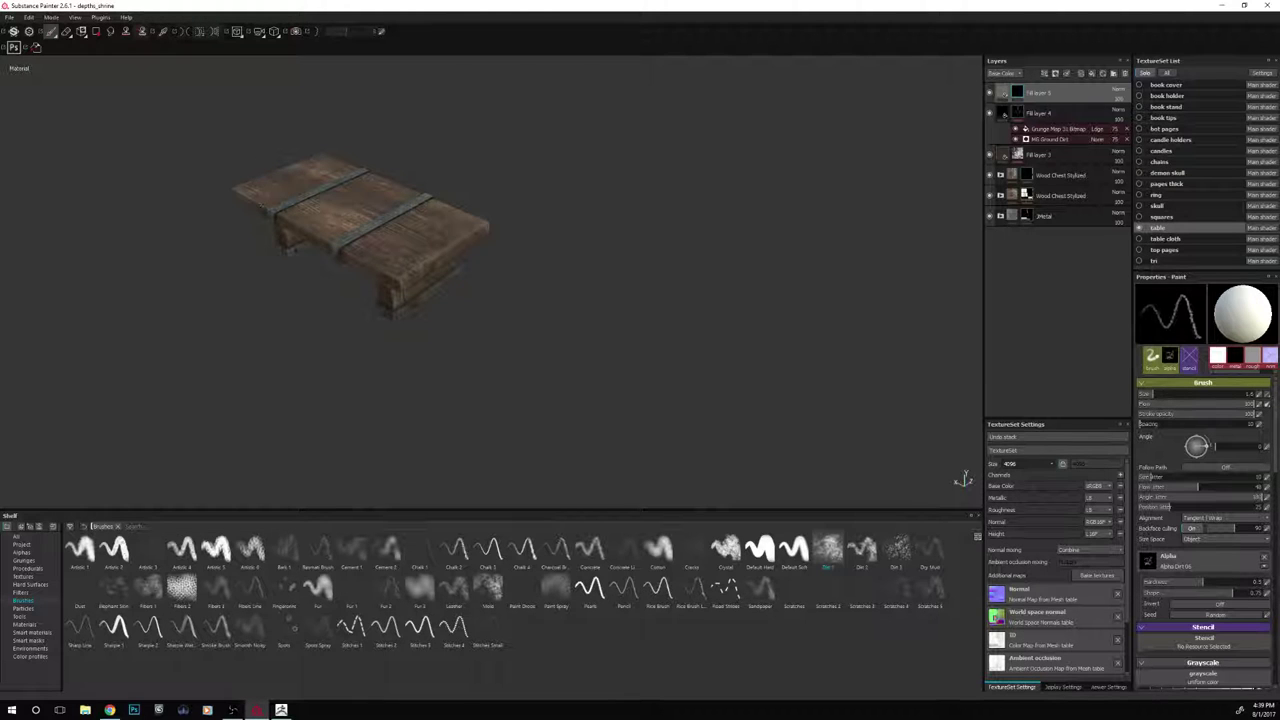
{"action": "left_click_drag", "start_coordinate": [598, 318], "coordinate": [646, 214], "text": "alt"}
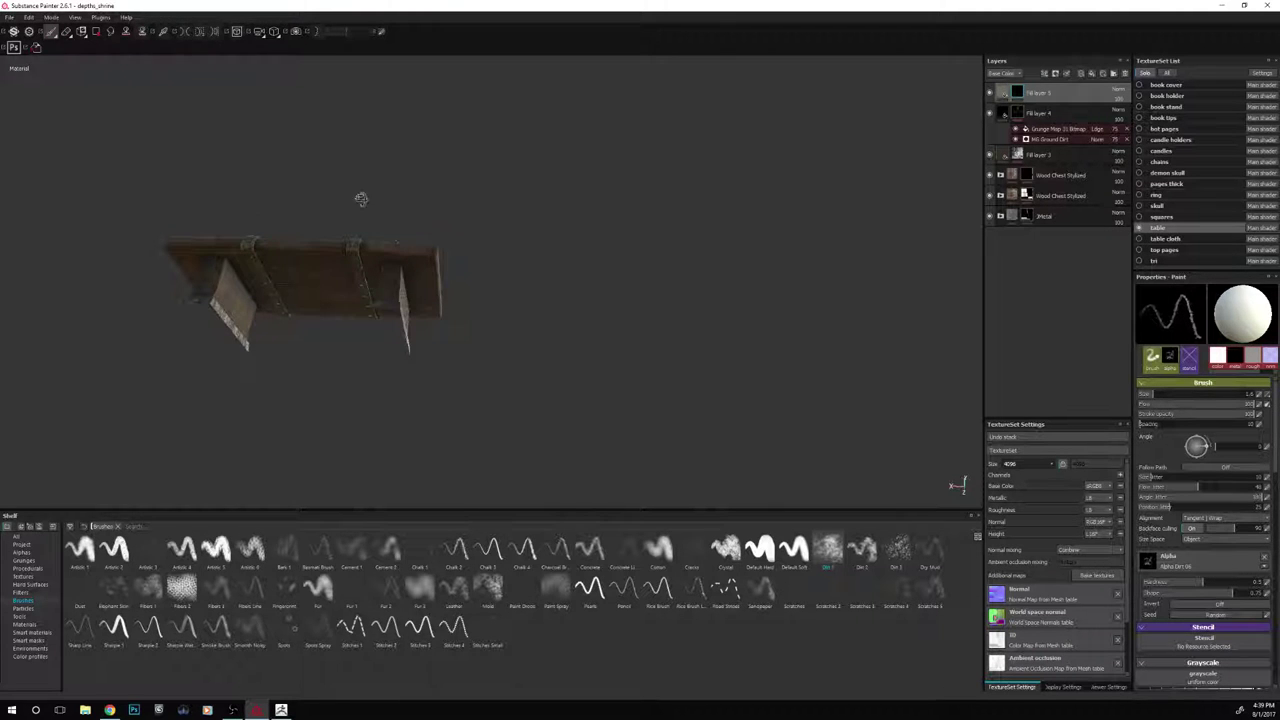
{"action": "left_click_drag", "start_coordinate": [360, 197], "coordinate": [320, 210], "text": "alt"}
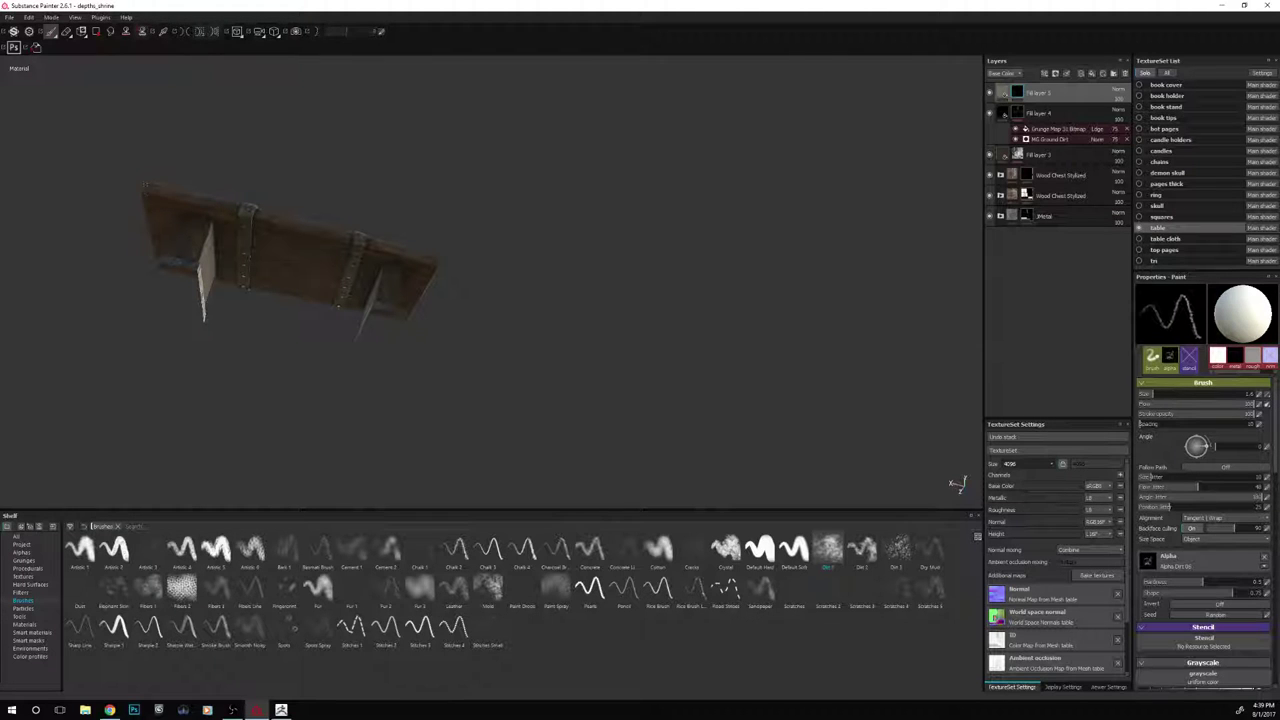
{"action": "mouse_move", "coordinate": [168, 143]}
{"action": "left_mouse_down", "text": "alt"}
{"action": "mouse_move", "coordinate": [222, 154]}
{"action": "mouse_move", "coordinate": [287, 133]}
{"action": "mouse_move", "coordinate": [300, 150]}
{"action": "left_mouse_up", "text": "alt"}
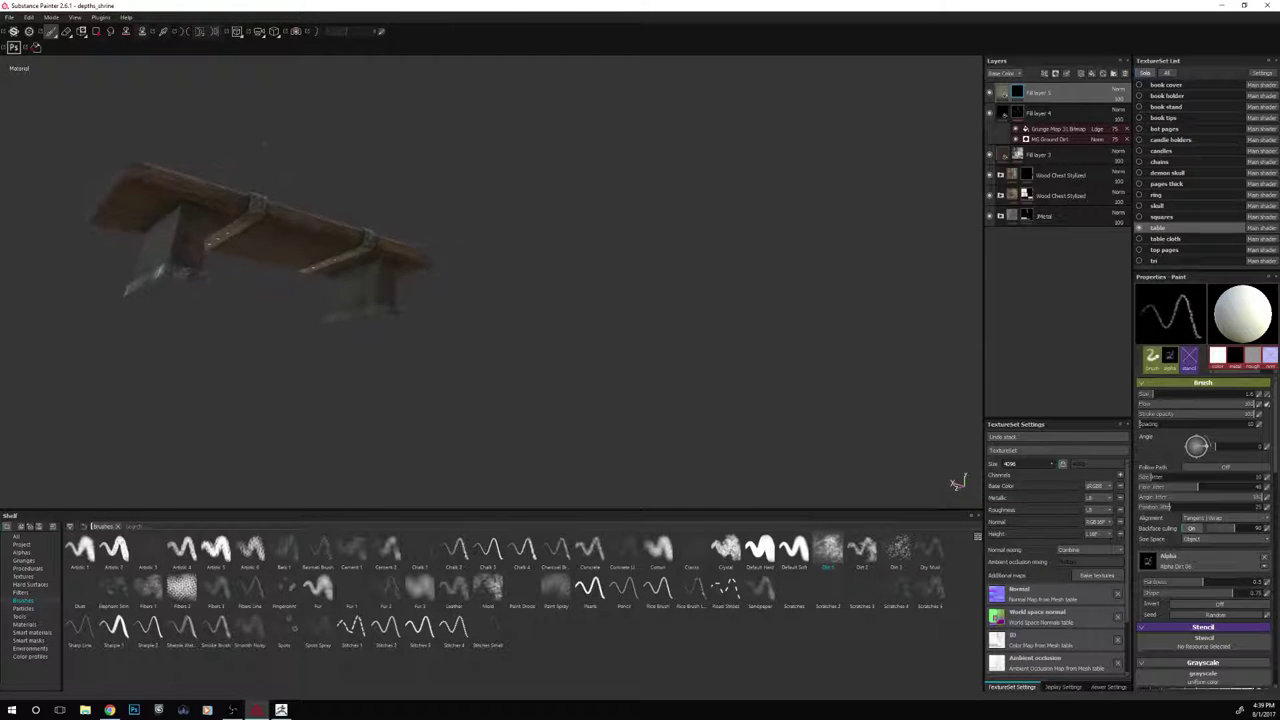
{"action": "key", "text": "e"}
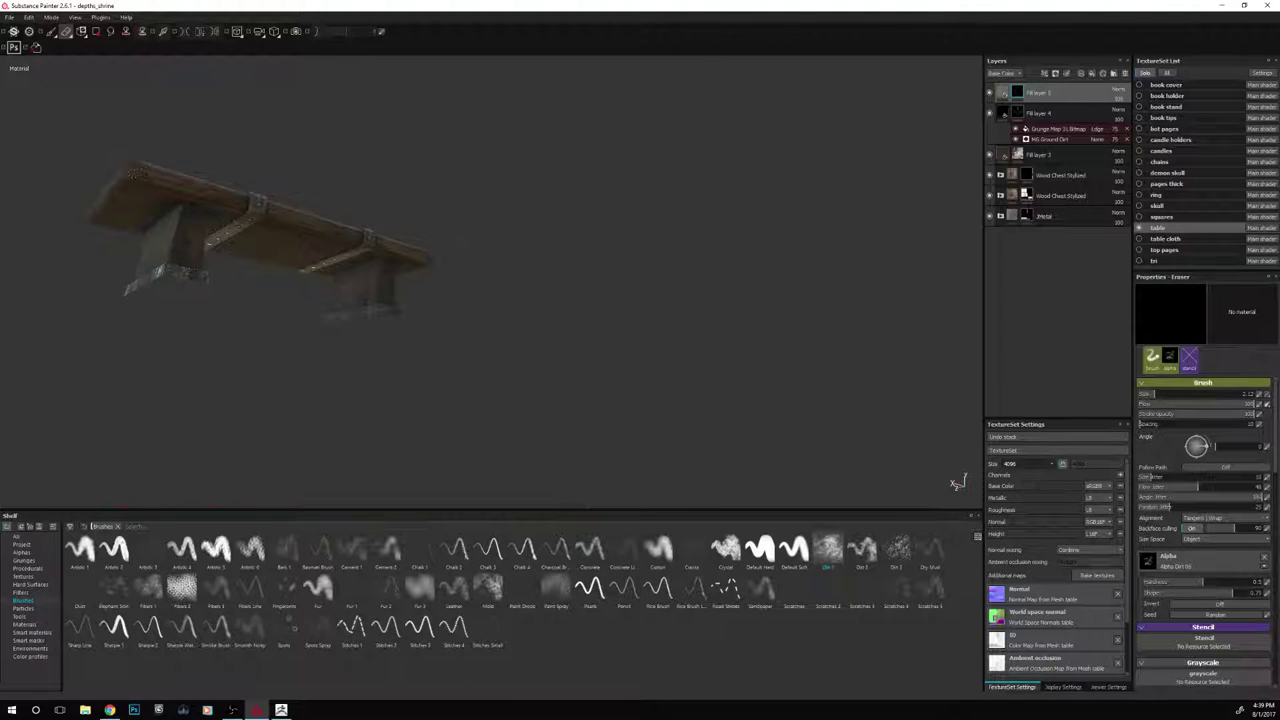
{"action": "left_click_drag", "start_coordinate": [134, 170], "coordinate": [185, 139], "text": "alt"}
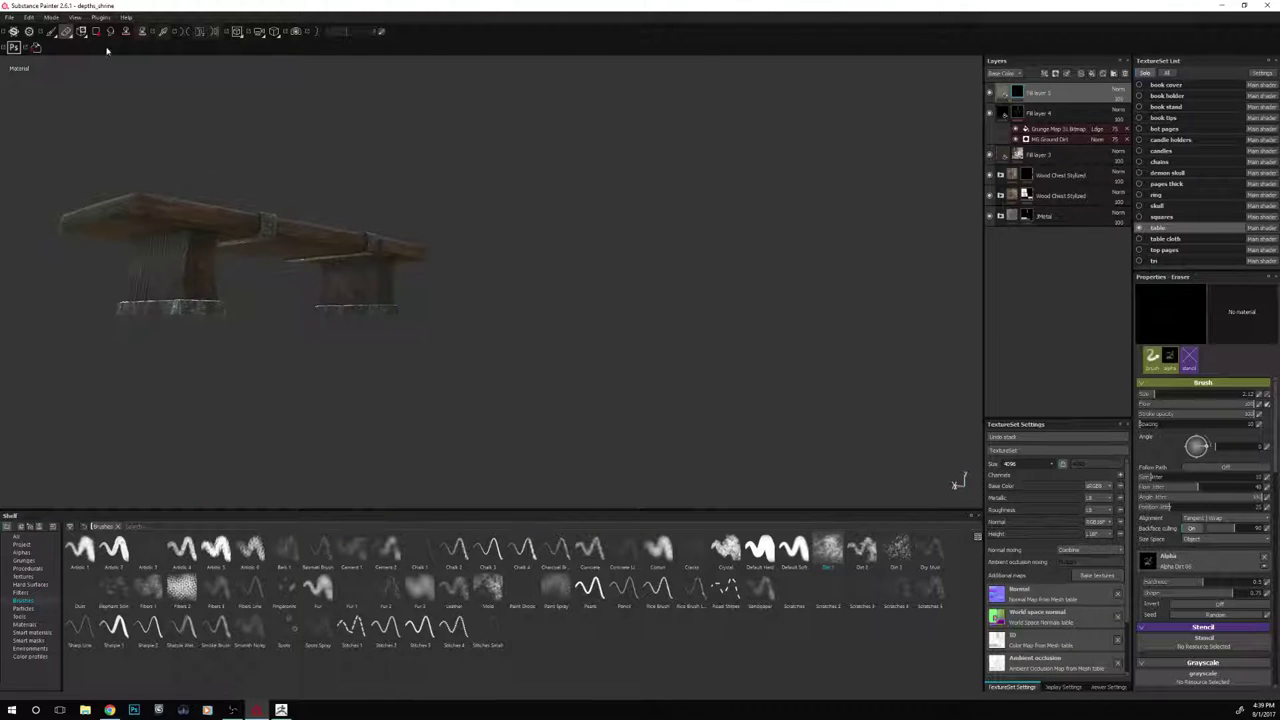
{"action": "left_click", "coordinate": [51, 31]}
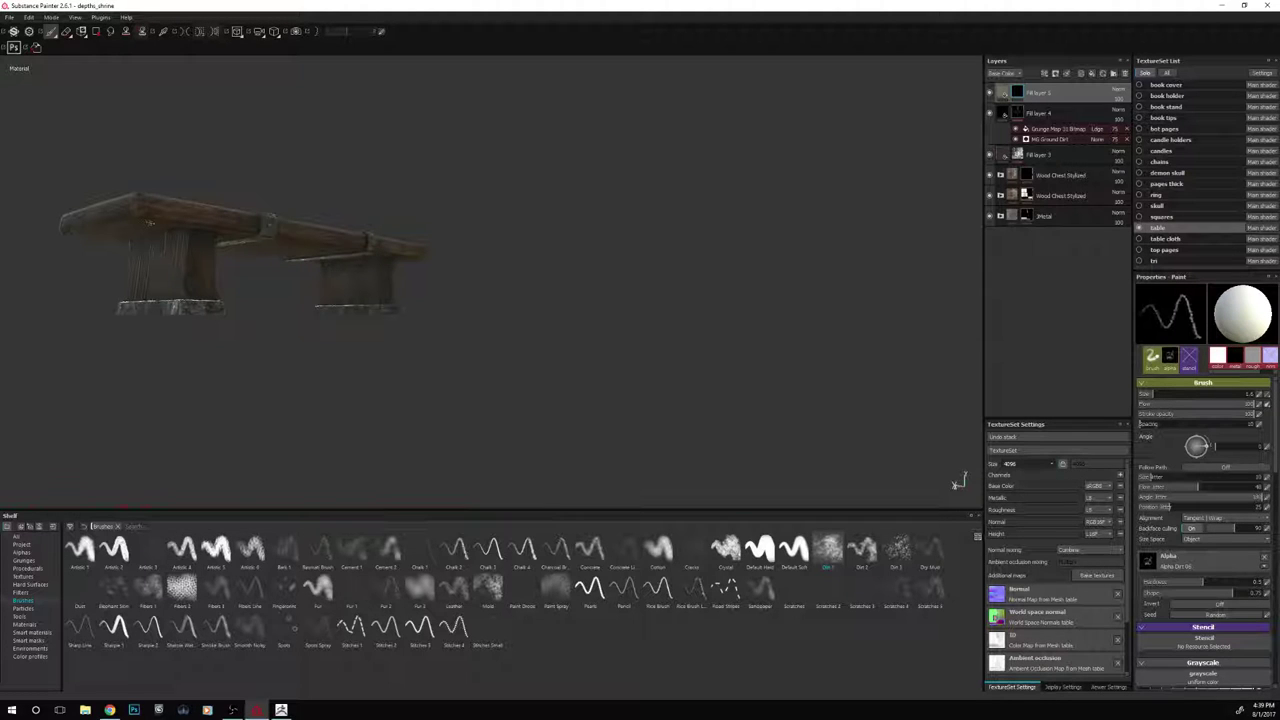
{"action": "left_click_drag", "start_coordinate": [150, 223], "coordinate": [270, 150], "text": "alt"}
{"action": "middle_click_drag", "start_coordinate": [270, 150], "coordinate": [440, 203], "text": "alt"}
{"action": "right_click_drag", "start_coordinate": [440, 203], "coordinate": [408, 192], "text": "shift"}
{"action": "mouse_move", "coordinate": [386, 191]}
{"action": "left_mouse_down", "text": "alt"}
{"action": "mouse_move", "coordinate": [409, 200]}
{"action": "mouse_move", "coordinate": [417, 174]}
{"action": "mouse_move", "coordinate": [409, 166]}
{"action": "mouse_move", "coordinate": [383, 200]}
{"action": "left_mouse_up", "text": "alt"}
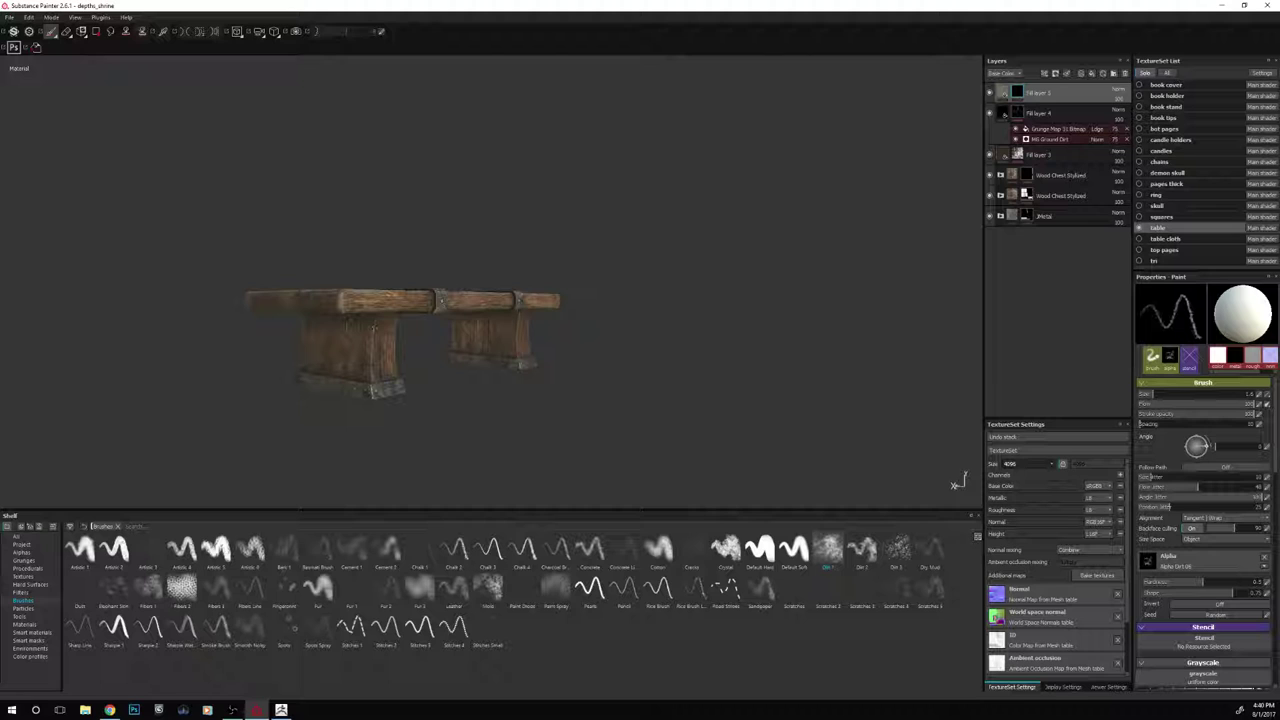
{"action": "left_click_drag", "start_coordinate": [500, 420], "coordinate": [292, 384], "text": "alt"}
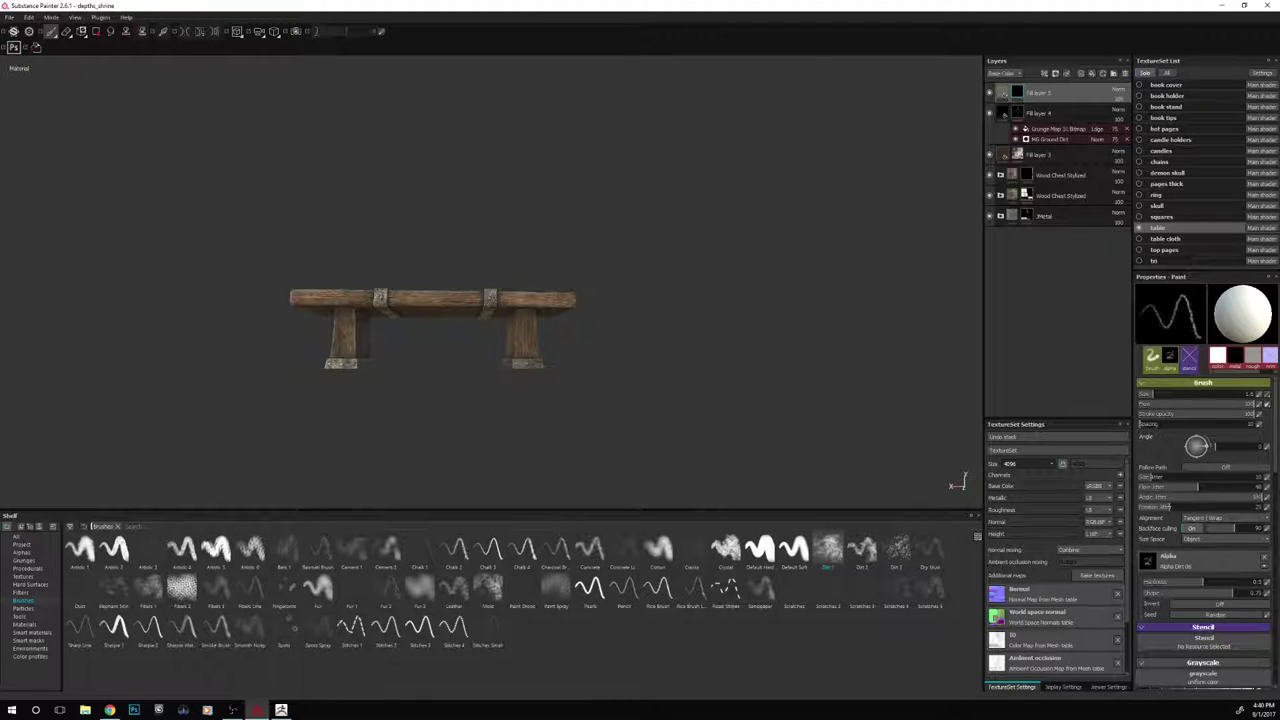
{"action": "left_click_drag", "start_coordinate": [628, 352], "coordinate": [655, 328], "text": "alt"}
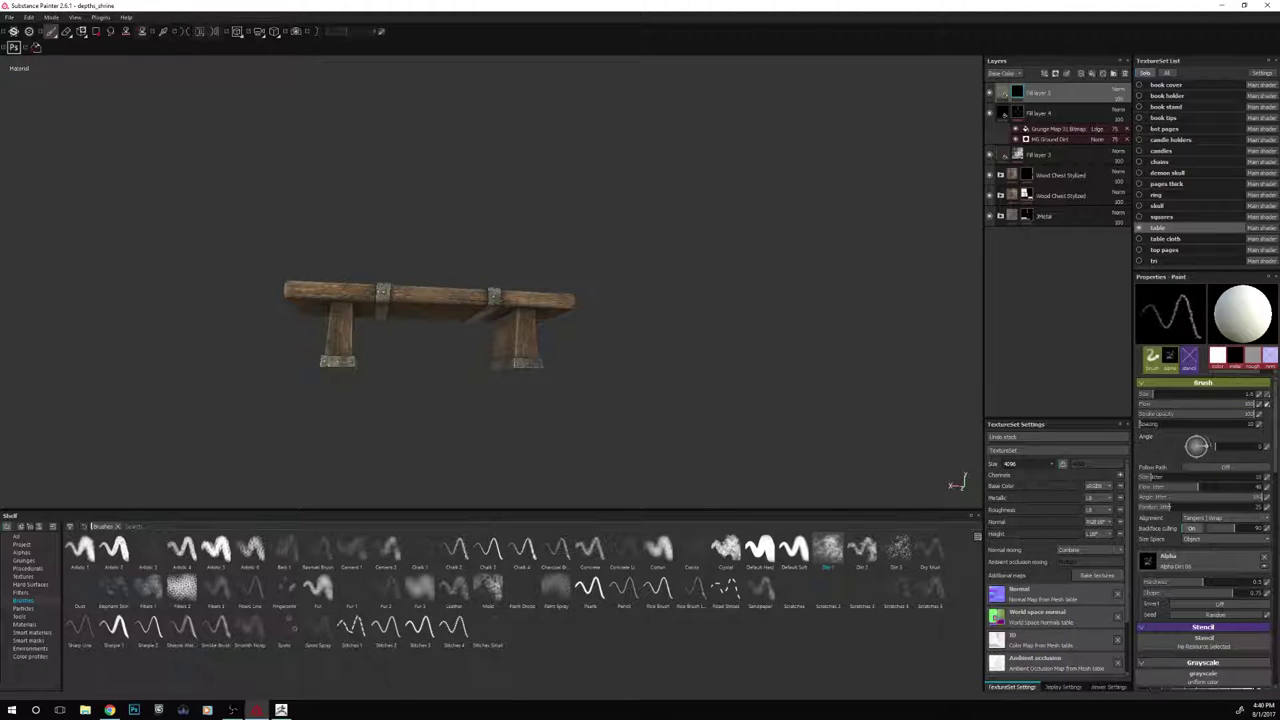
{"action": "left_click_drag", "start_coordinate": [405, 258], "coordinate": [468, 258], "text": "alt"}
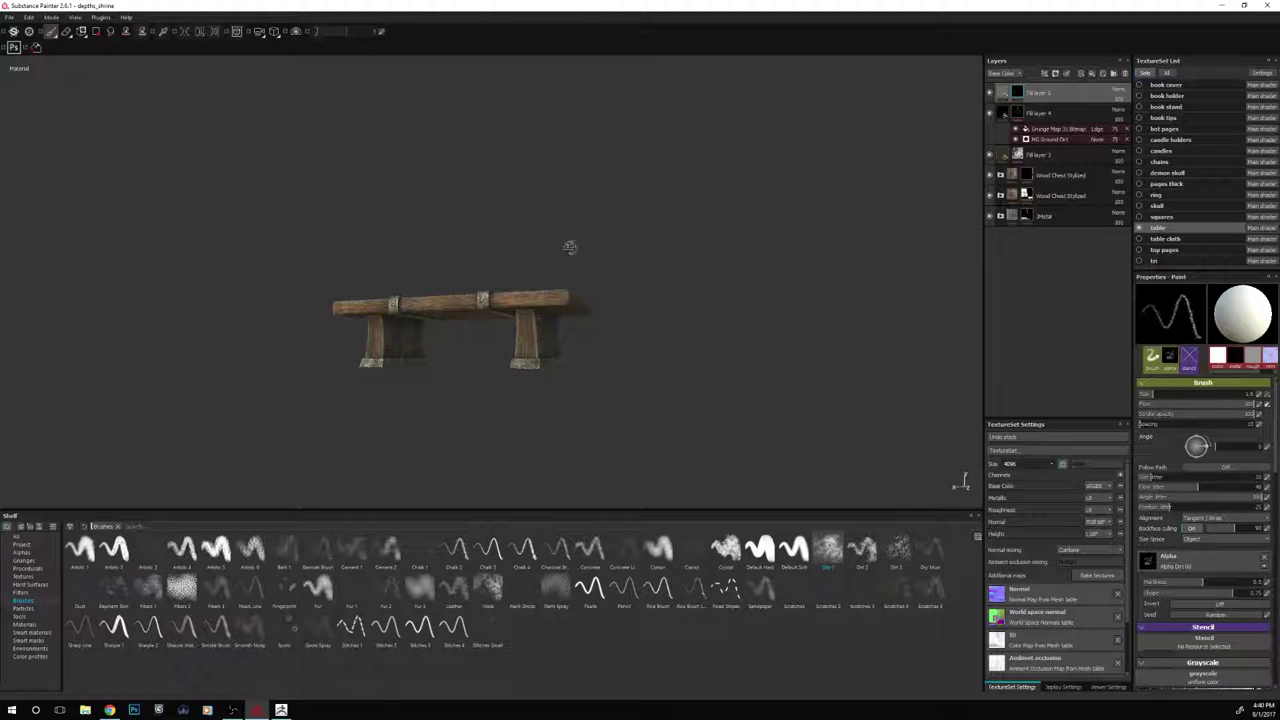
{"action": "left_click_drag", "start_coordinate": [580, 237], "coordinate": [805, 334], "text": "alt"}
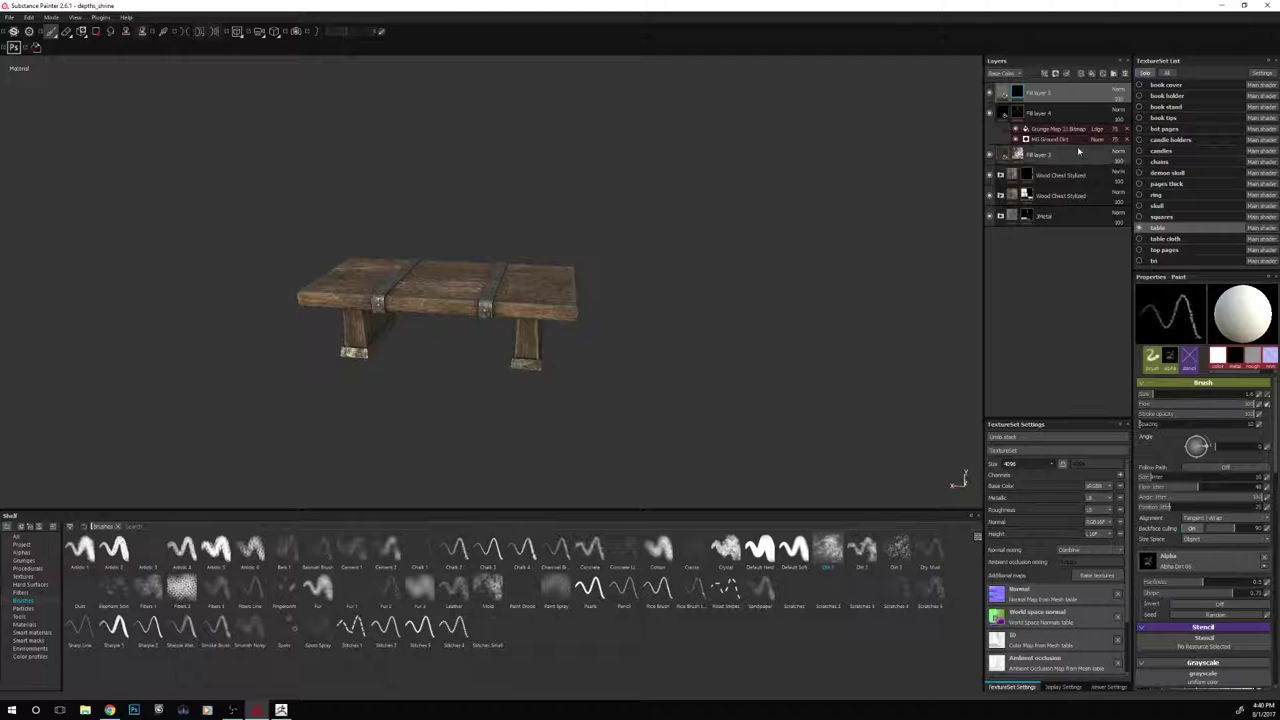
Recolor Fill layer 5 with a wood brown sampled from the tabletop's front edge, brightened to a value of about 0.31
{"action": "left_click", "coordinate": [1050, 95]}
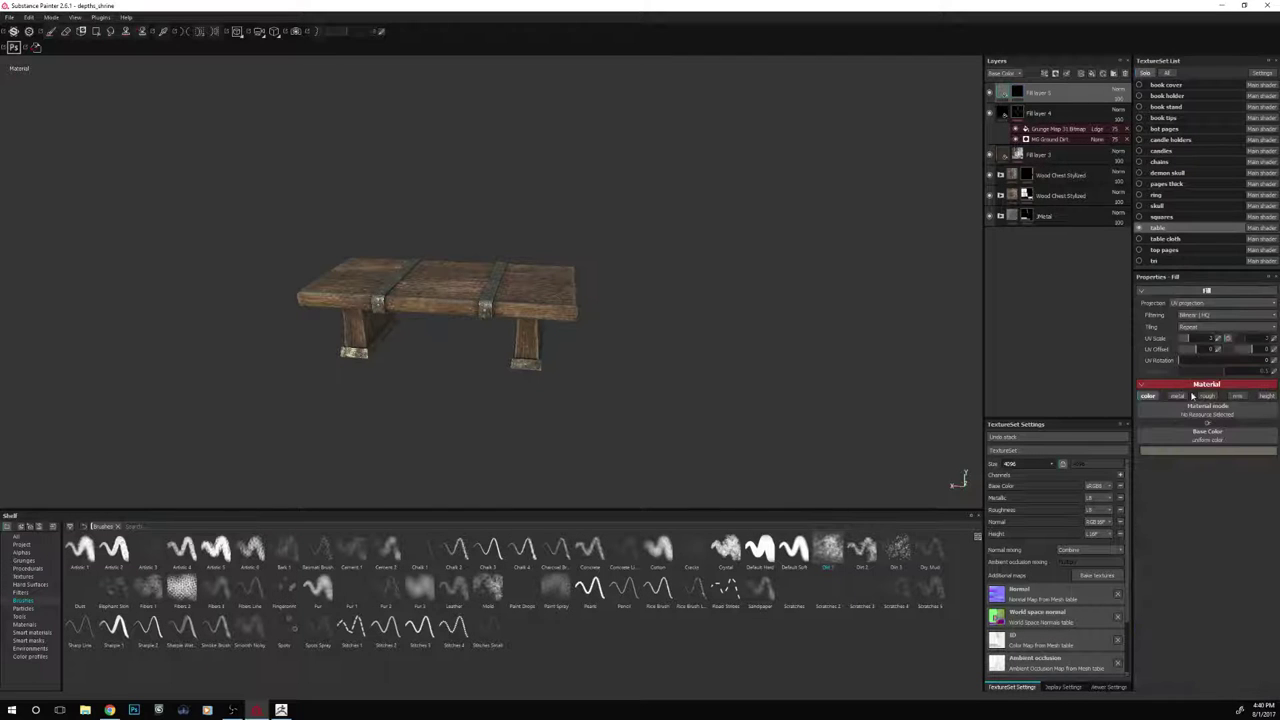
{"action": "left_click", "coordinate": [1174, 451]}
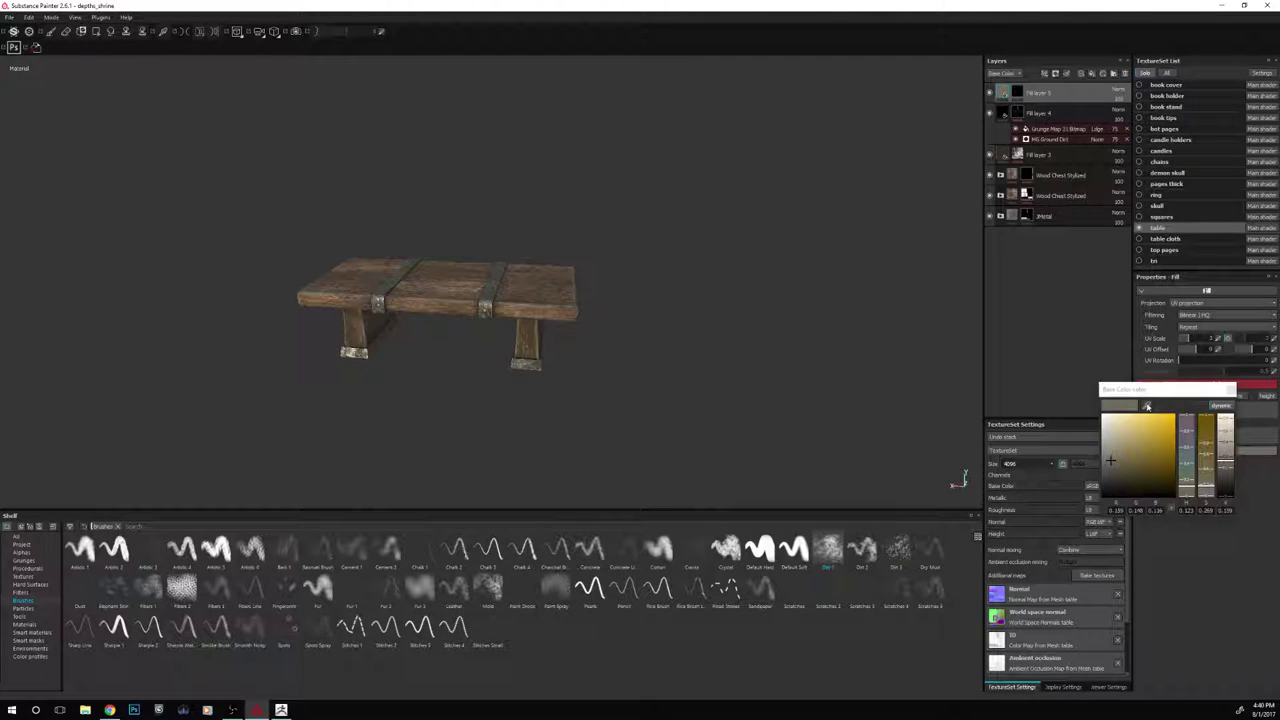
{"action": "left_click_drag", "start_coordinate": [1148, 406], "coordinate": [519, 307]}
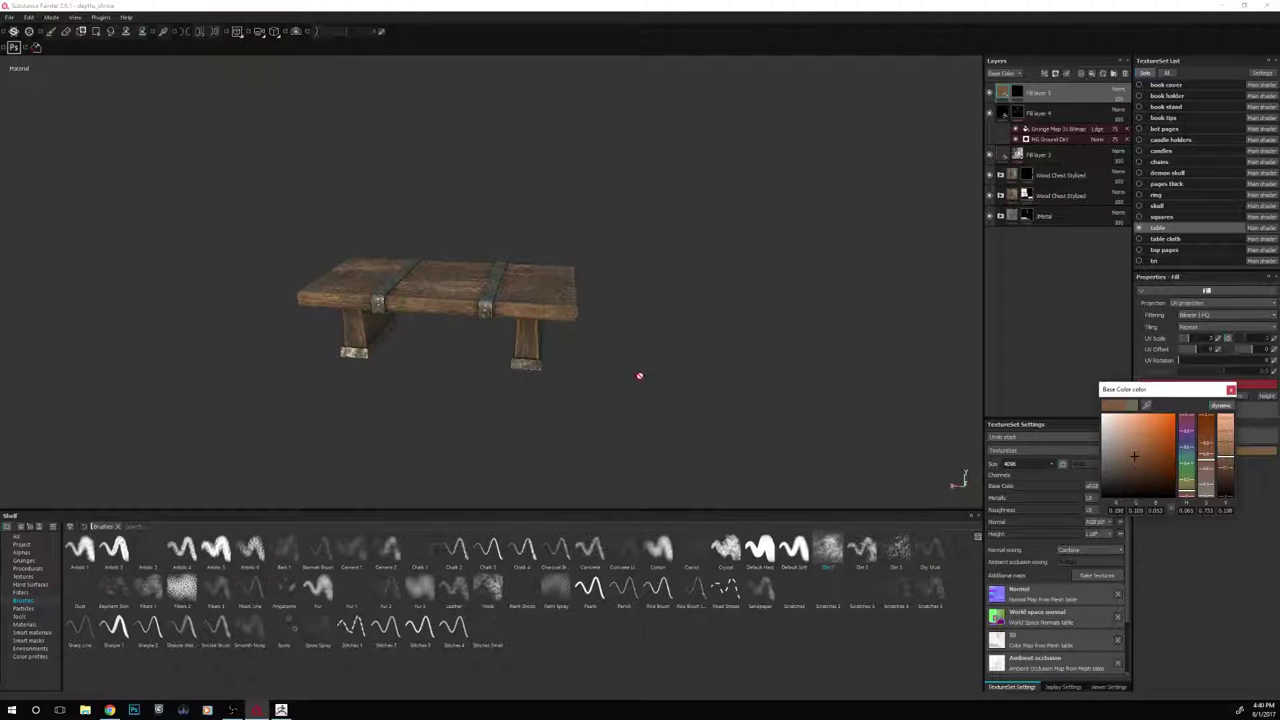
{"action": "left_click", "coordinate": [1227, 452]}
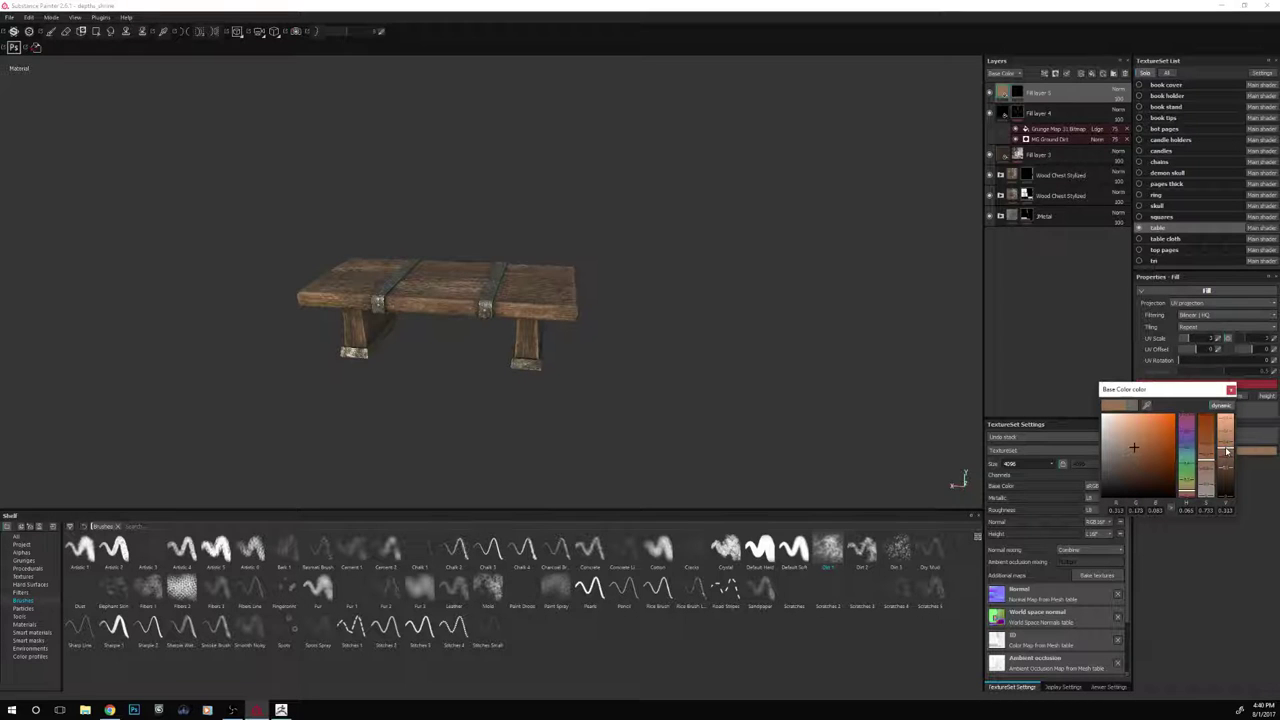
Paint a short wear stroke into the mask at the top of the leg near the metal strap, and check the table from several angles
{"action": "mouse_move", "coordinate": [880, 330]}
{"action": "left_mouse_down", "text": "alt"}
{"action": "mouse_move", "coordinate": [726, 323]}
{"action": "mouse_move", "coordinate": [863, 340]}
{"action": "mouse_move", "coordinate": [744, 343]}
{"action": "mouse_move", "coordinate": [877, 349]}
{"action": "mouse_move", "coordinate": [757, 309]}
{"action": "mouse_move", "coordinate": [903, 291]}
{"action": "mouse_move", "coordinate": [929, 317]}
{"action": "mouse_move", "coordinate": [871, 323]}
{"action": "left_mouse_up", "text": "alt"}
{"action": "right_click_drag", "start_coordinate": [871, 323], "coordinate": [866, 329], "text": "shift"}
{"action": "left_click_drag", "start_coordinate": [866, 329], "coordinate": [489, 371], "text": "alt"}
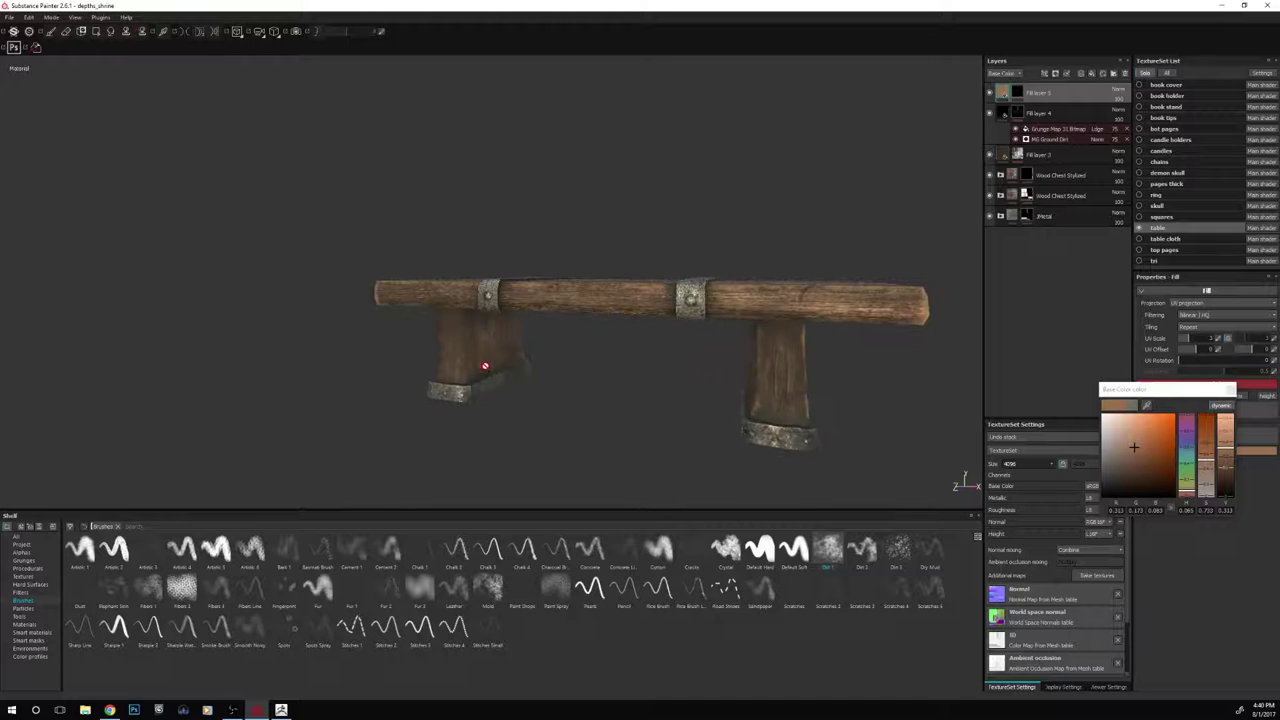
{"action": "key", "text": "1"}
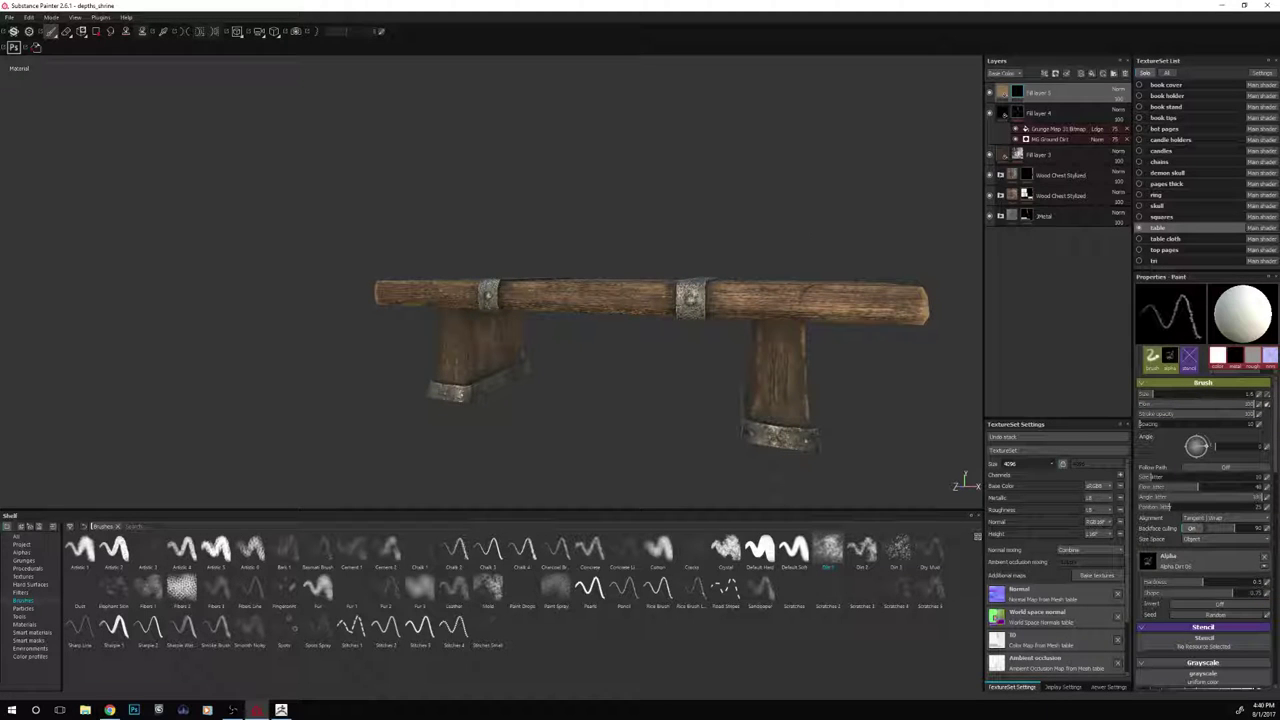
{"action": "left_click_drag", "start_coordinate": [461, 311], "coordinate": [463, 328]}
{"action": "left_click_drag", "start_coordinate": [532, 232], "coordinate": [680, 185], "text": "alt"}
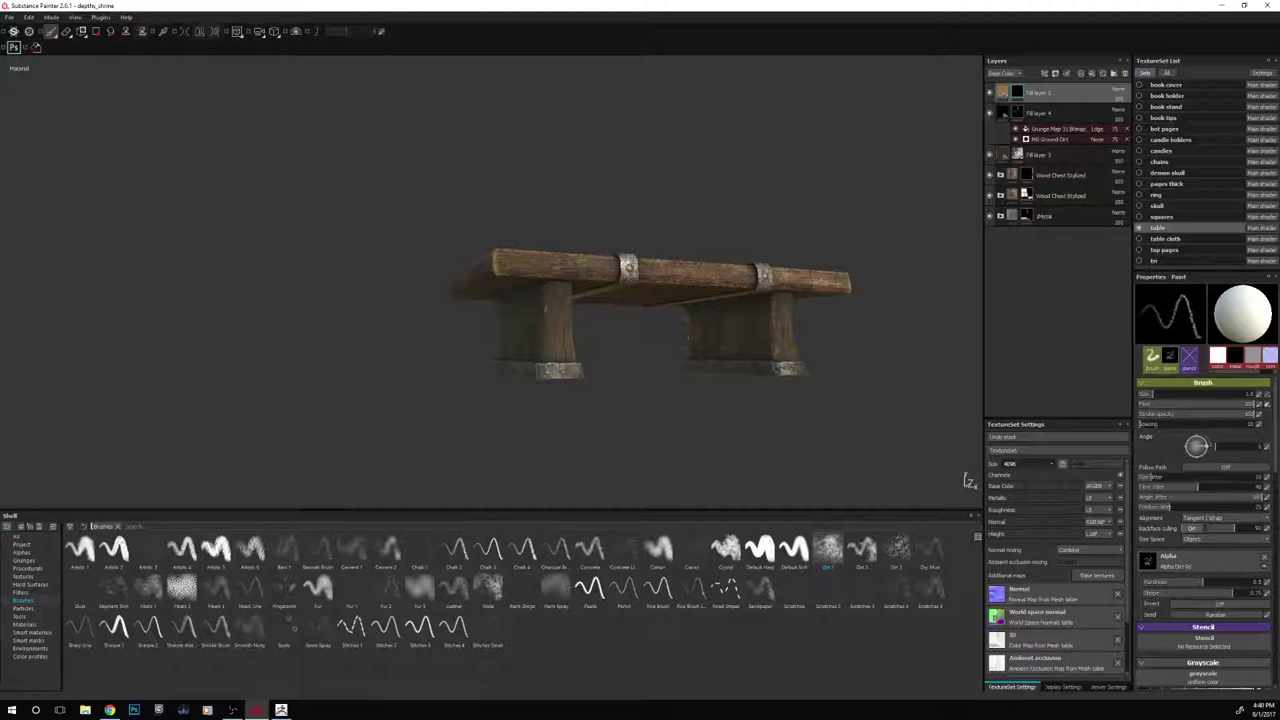
{"action": "left_click_drag", "start_coordinate": [546, 306], "coordinate": [625, 460], "text": "alt"}
{"action": "left_click_drag", "start_coordinate": [521, 467], "coordinate": [725, 468], "text": "alt"}
{"action": "right_click_drag", "start_coordinate": [725, 468], "coordinate": [764, 468], "text": "shift"}
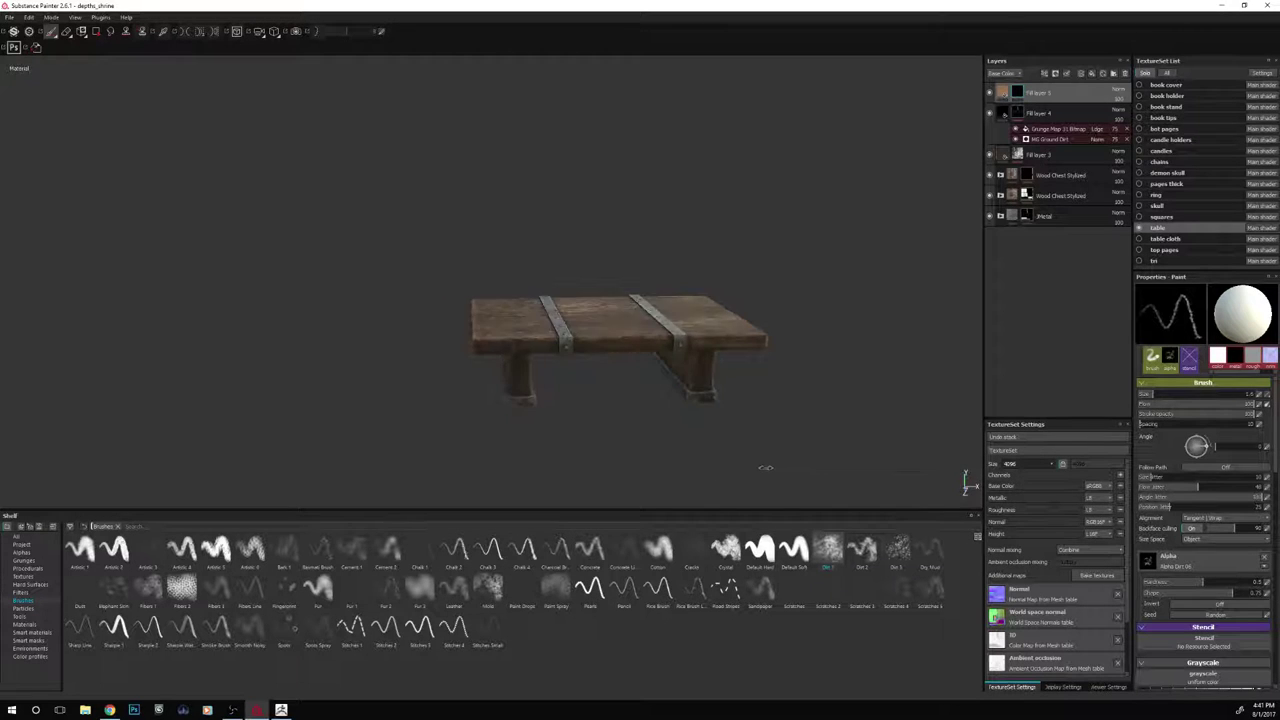
Turn off solo display to show all texture sets, and examine the table together with the rest of the shrine
{"action": "left_click", "coordinate": [1146, 73]}
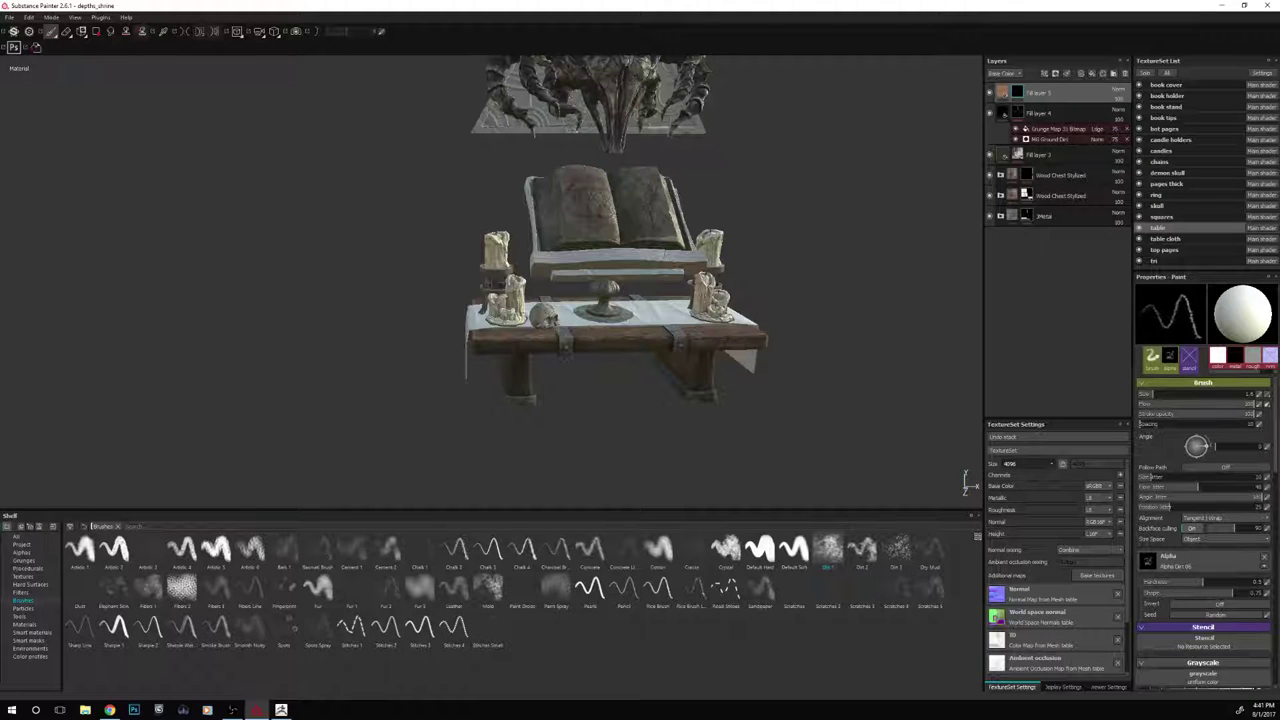
{"action": "key", "text": "alt+Tab"}
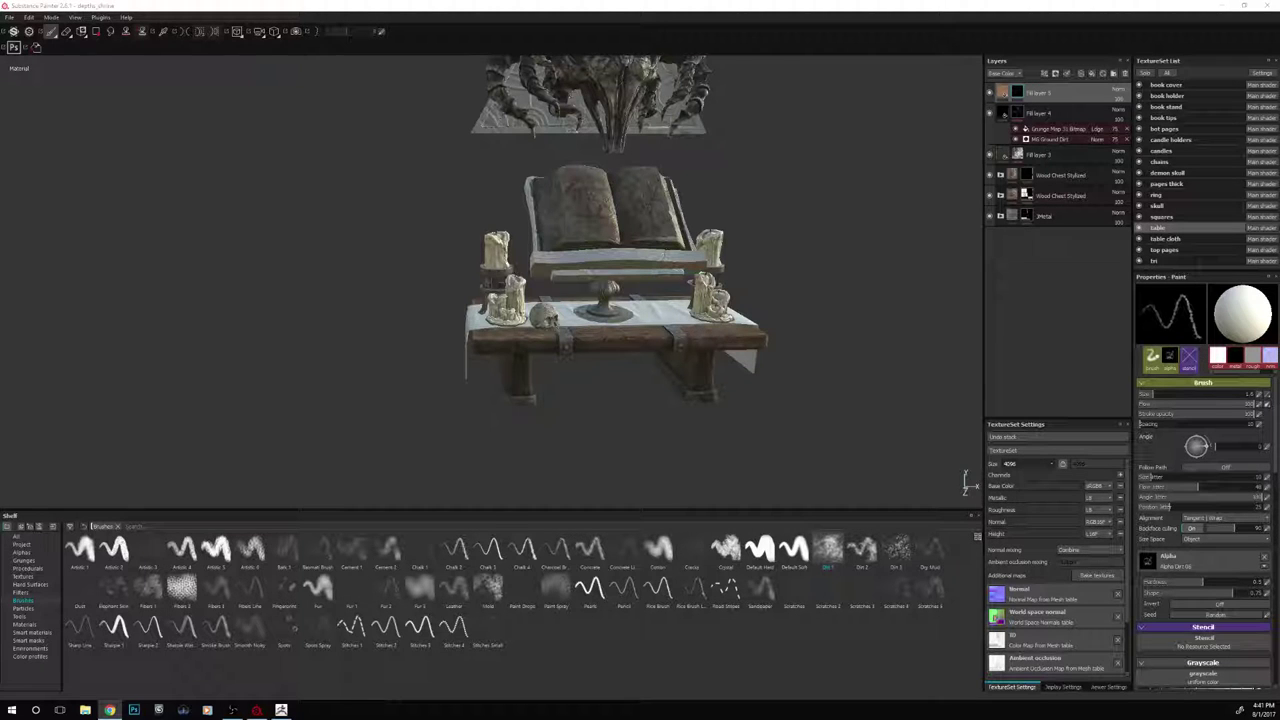
{"action": "mouse_move", "coordinate": [880, 280]}
{"action": "left_mouse_down", "text": "alt"}
{"action": "mouse_move", "coordinate": [911, 291]}
{"action": "mouse_move", "coordinate": [885, 300]}
{"action": "left_mouse_up", "text": "alt"}
{"action": "middle_click_drag", "start_coordinate": [837, 246], "coordinate": [812, 330], "text": "alt"}
{"action": "left_click_drag", "start_coordinate": [812, 330], "coordinate": [847, 291], "text": "alt"}
{"action": "right_click_drag", "start_coordinate": [847, 291], "coordinate": [807, 269], "text": "shift"}
{"action": "left_click_drag", "start_coordinate": [800, 290], "coordinate": [770, 310], "text": "alt"}
{"action": "right_click_drag", "start_coordinate": [770, 310], "coordinate": [840, 390], "text": "alt"}
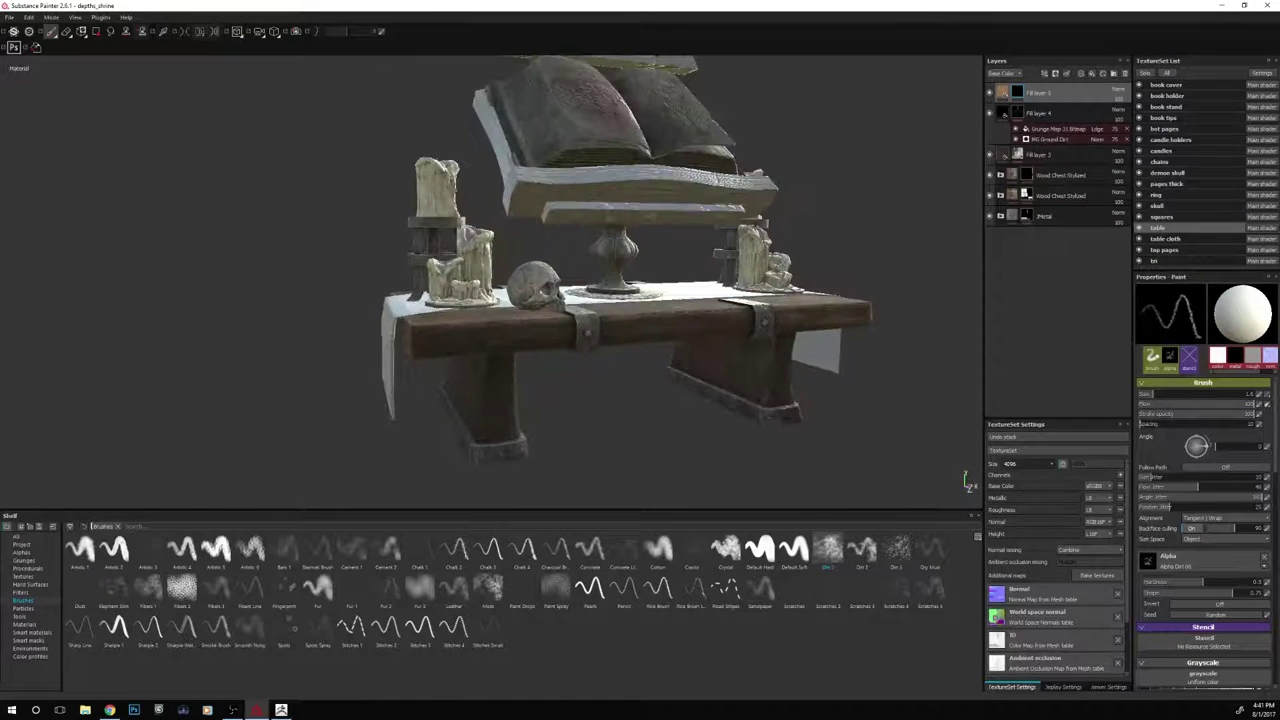
{"action": "right_click_drag", "start_coordinate": [670, 410], "coordinate": [634, 410], "text": "shift"}
{"action": "left_click_drag", "start_coordinate": [634, 410], "coordinate": [781, 281], "text": "alt"}
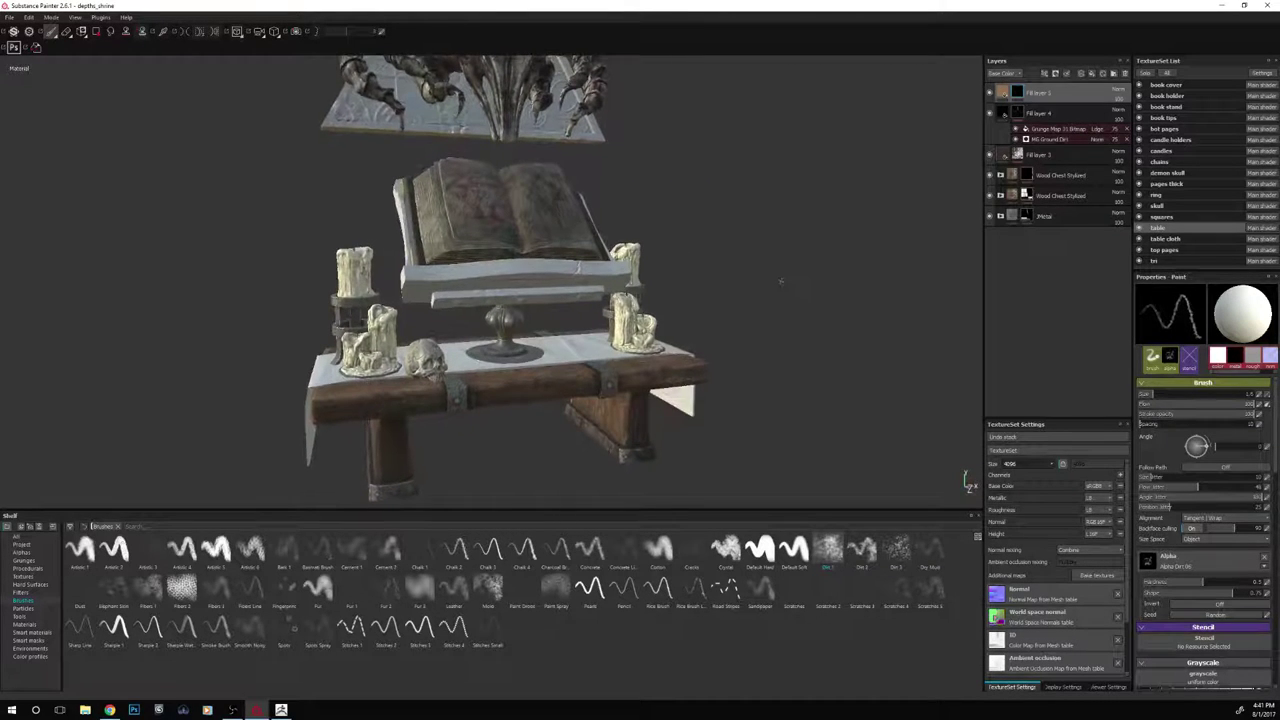
Group all of the table's layers, from the metal up to Fill layer 5, into one folder and collapse it
{"action": "left_click", "coordinate": [1050, 218]}
{"action": "left_click", "coordinate": [1051, 96], "text": "shift"}
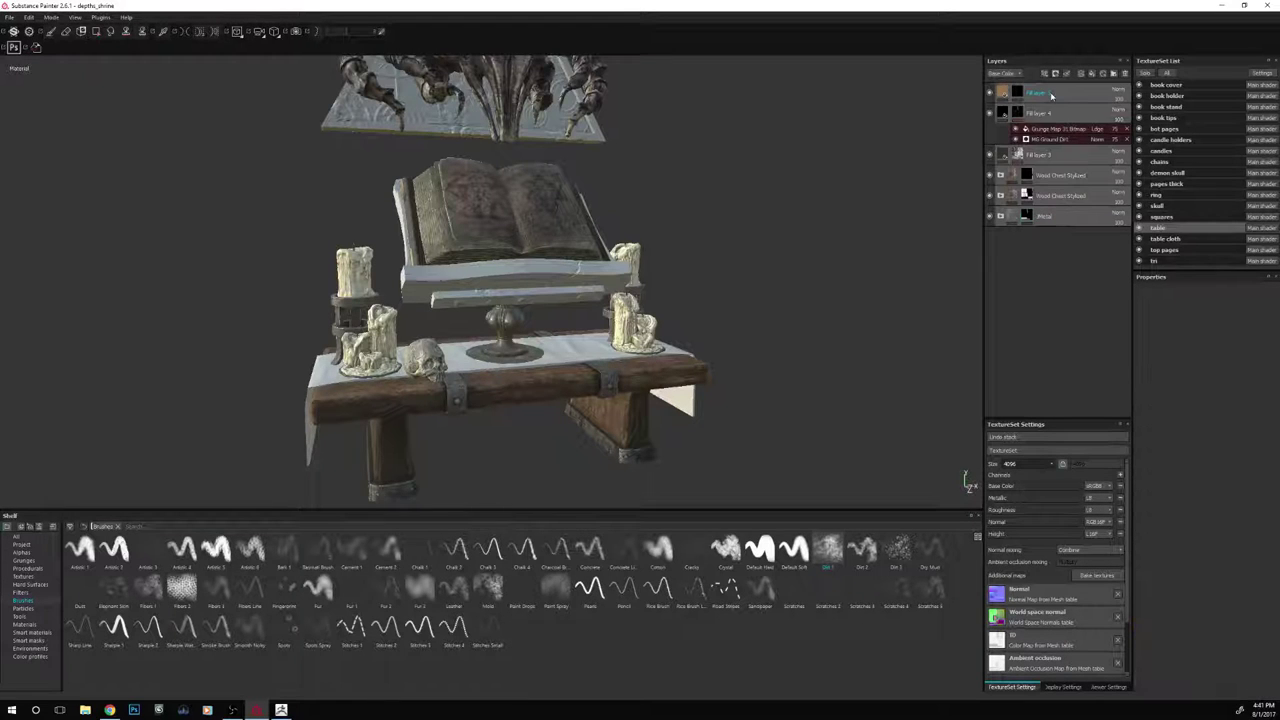
{"action": "key", "text": "ctrl+g"}
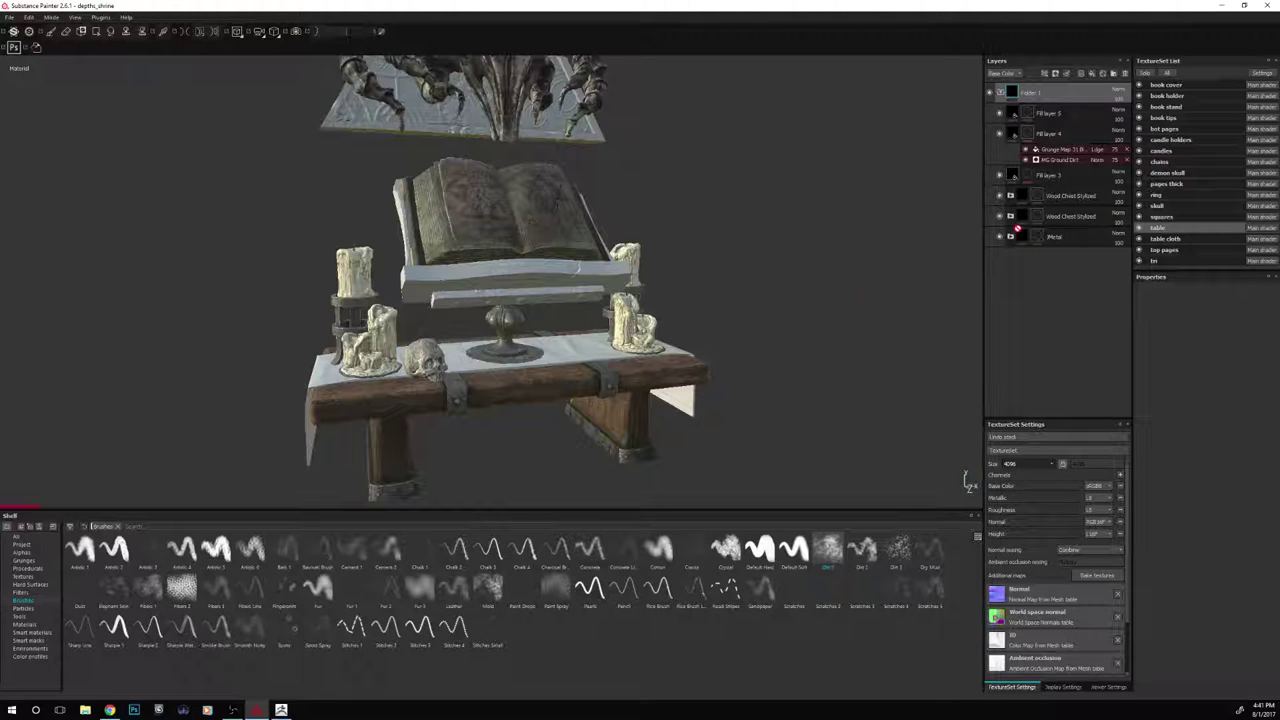
{"action": "left_click", "coordinate": [999, 93]}
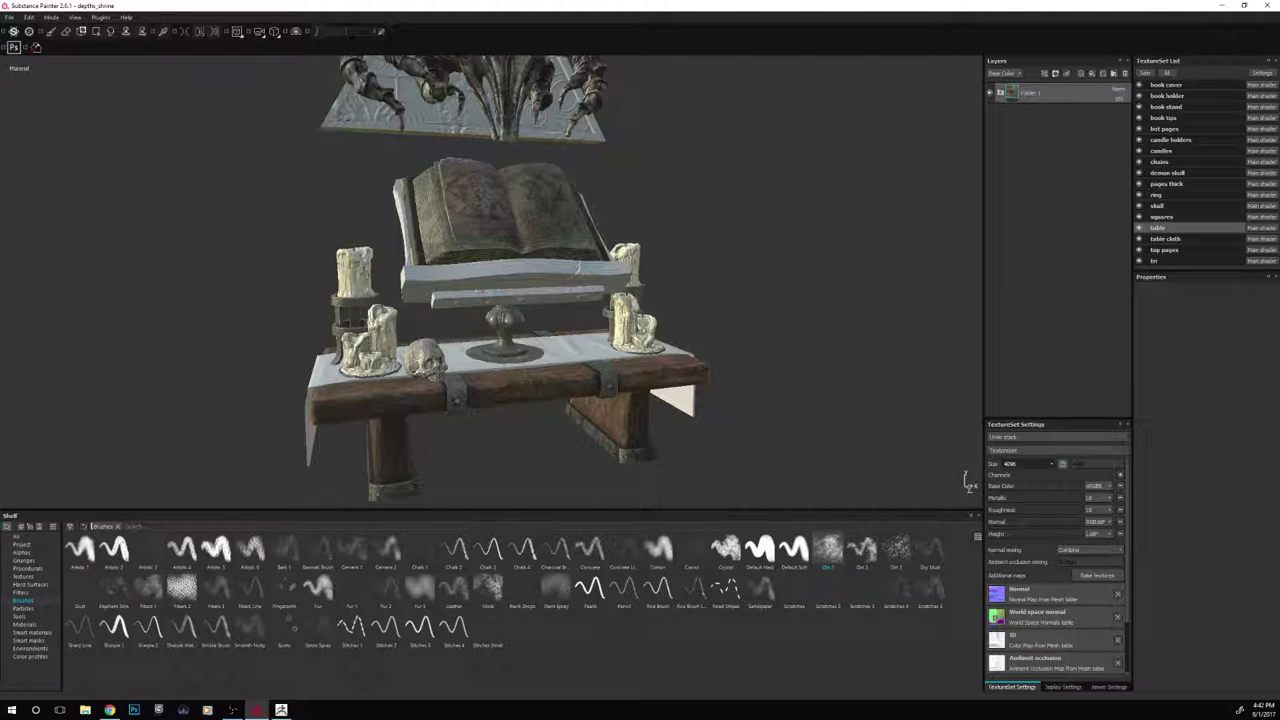
{"action": "key", "text": "alt+Tab"}
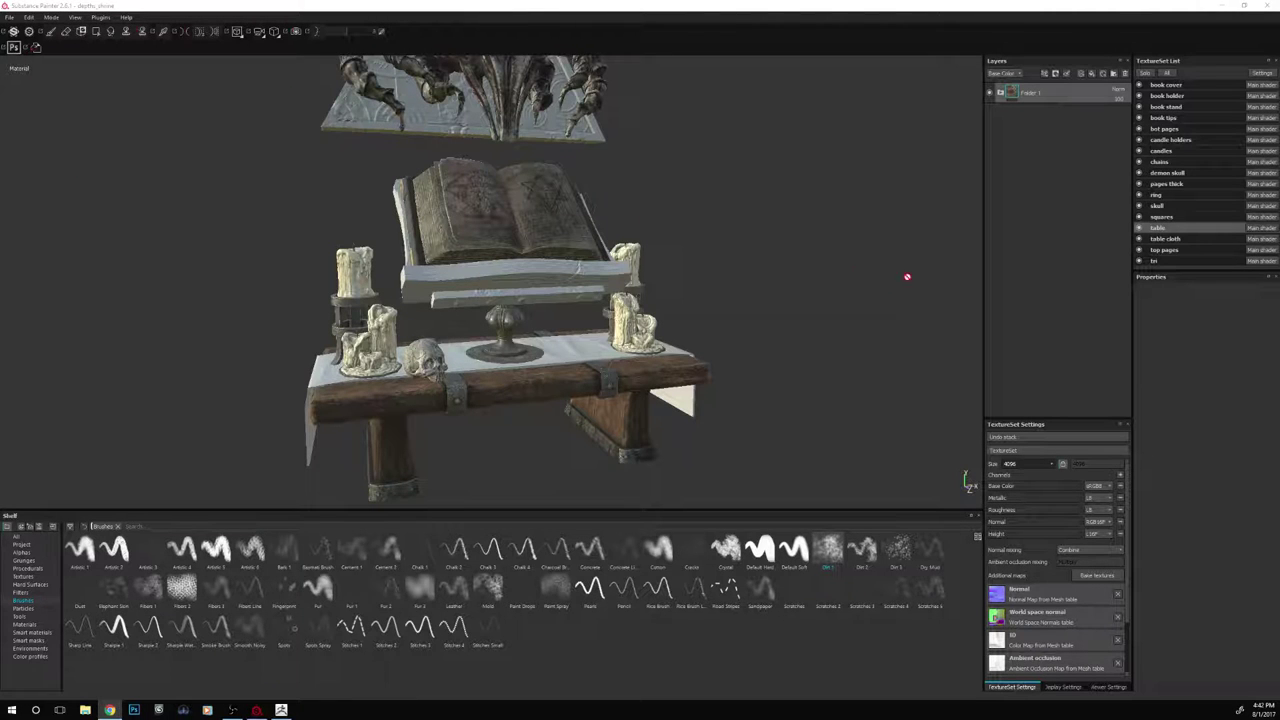
Save the project to the desktop as depths_shrine, replacing the existing file, and return to the shrine once it has saved
{"action": "mouse_move", "coordinate": [808, 265]}
{"action": "left_mouse_down", "text": "alt"}
{"action": "mouse_move", "coordinate": [783, 305]}
{"action": "mouse_move", "coordinate": [786, 293]}
{"action": "left_mouse_up", "text": "alt"}
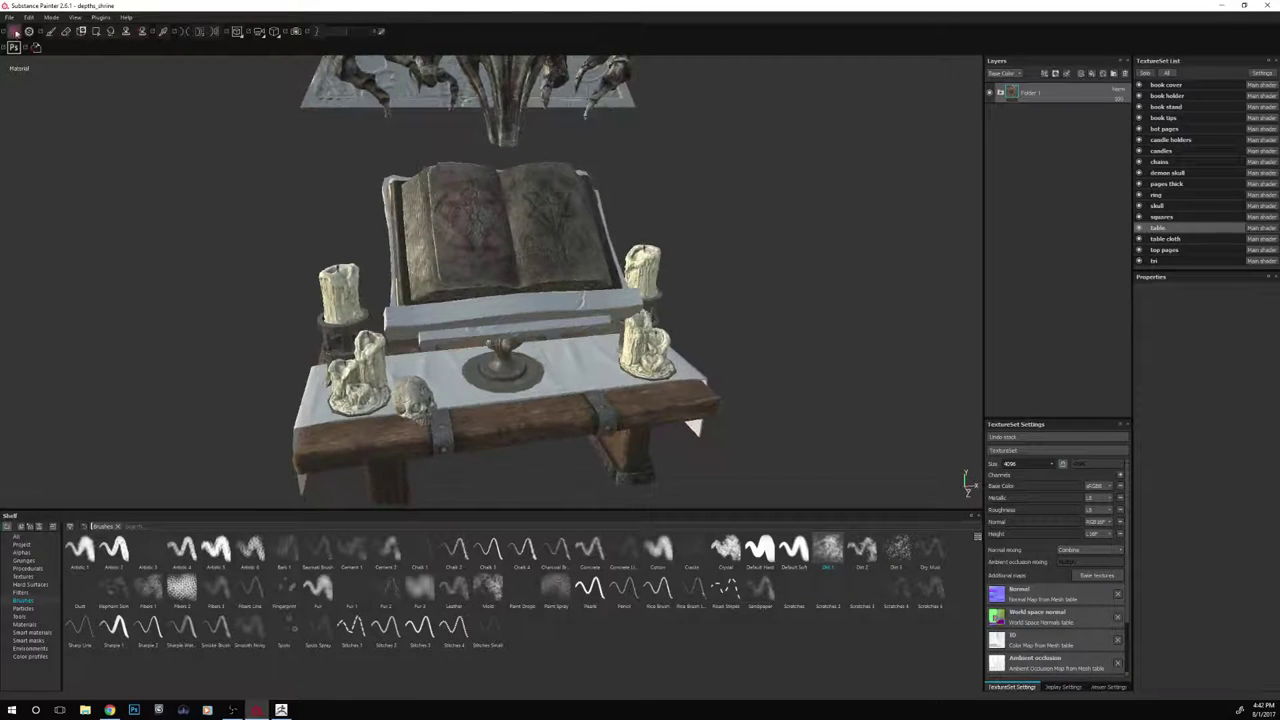
{"action": "left_click", "coordinate": [11, 18]}
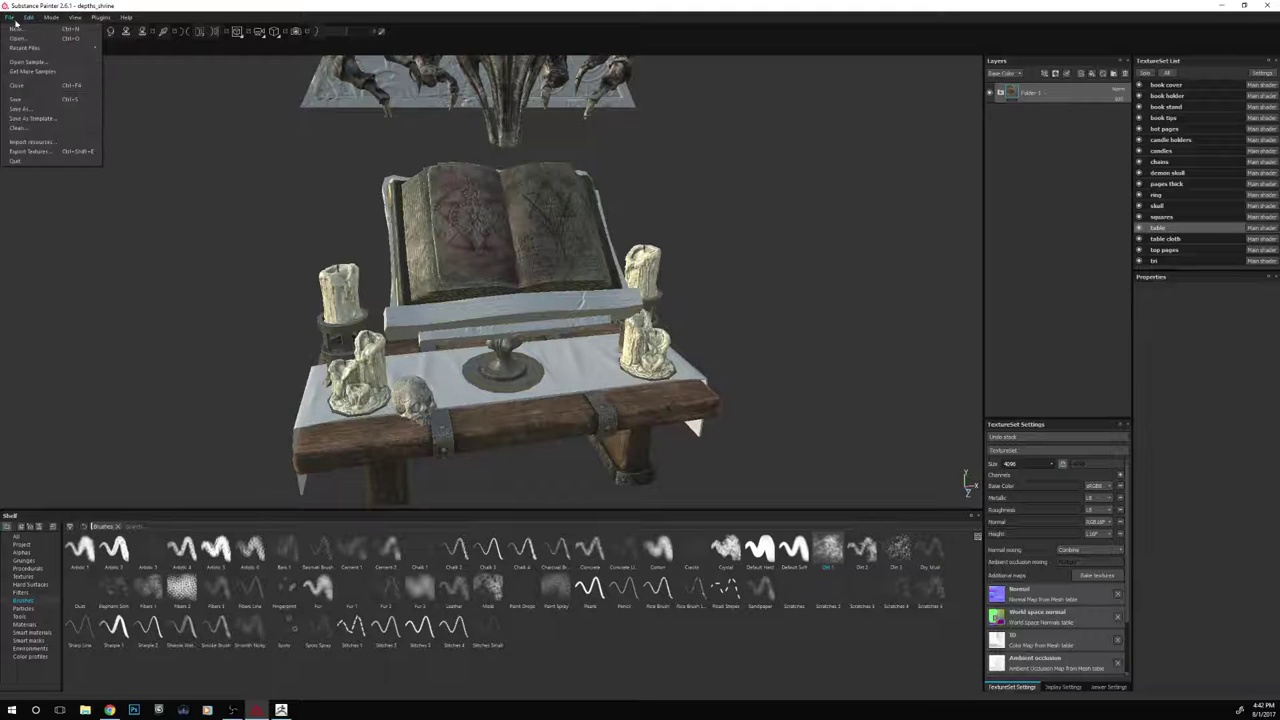
{"action": "left_click", "coordinate": [19, 108]}
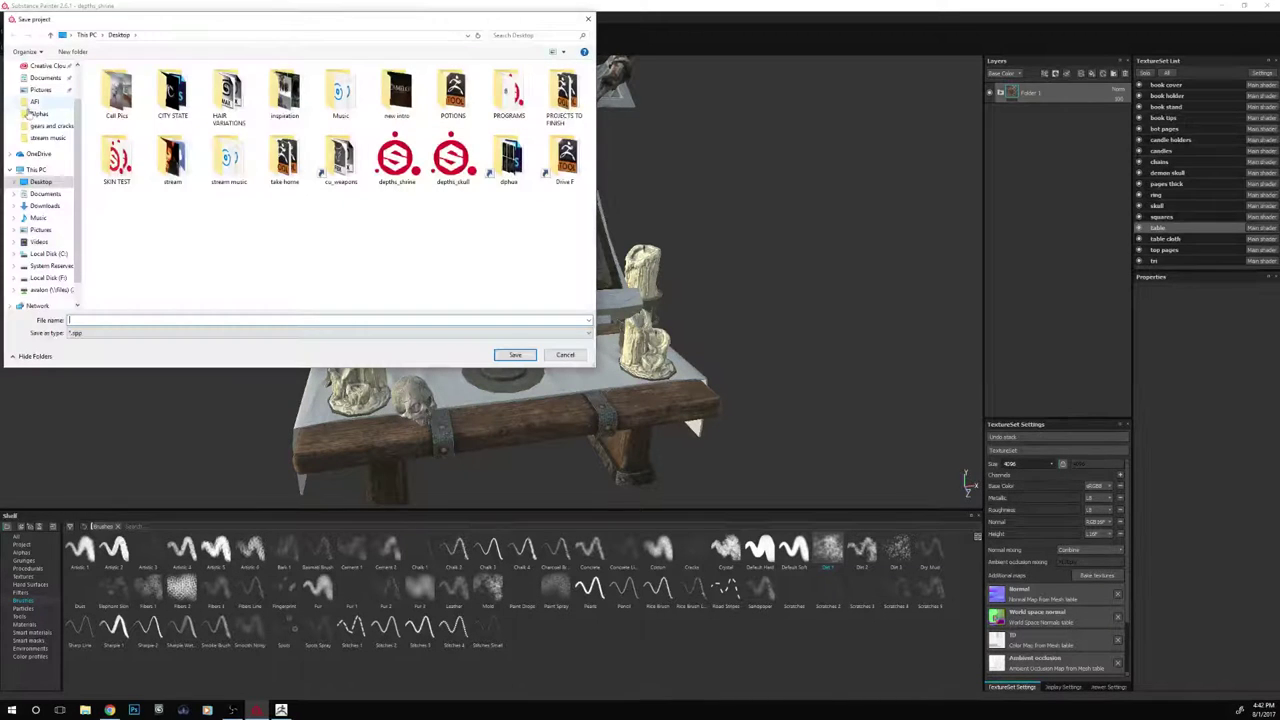
{"action": "left_click", "coordinate": [396, 158]}
{"action": "left_click", "coordinate": [502, 356]}
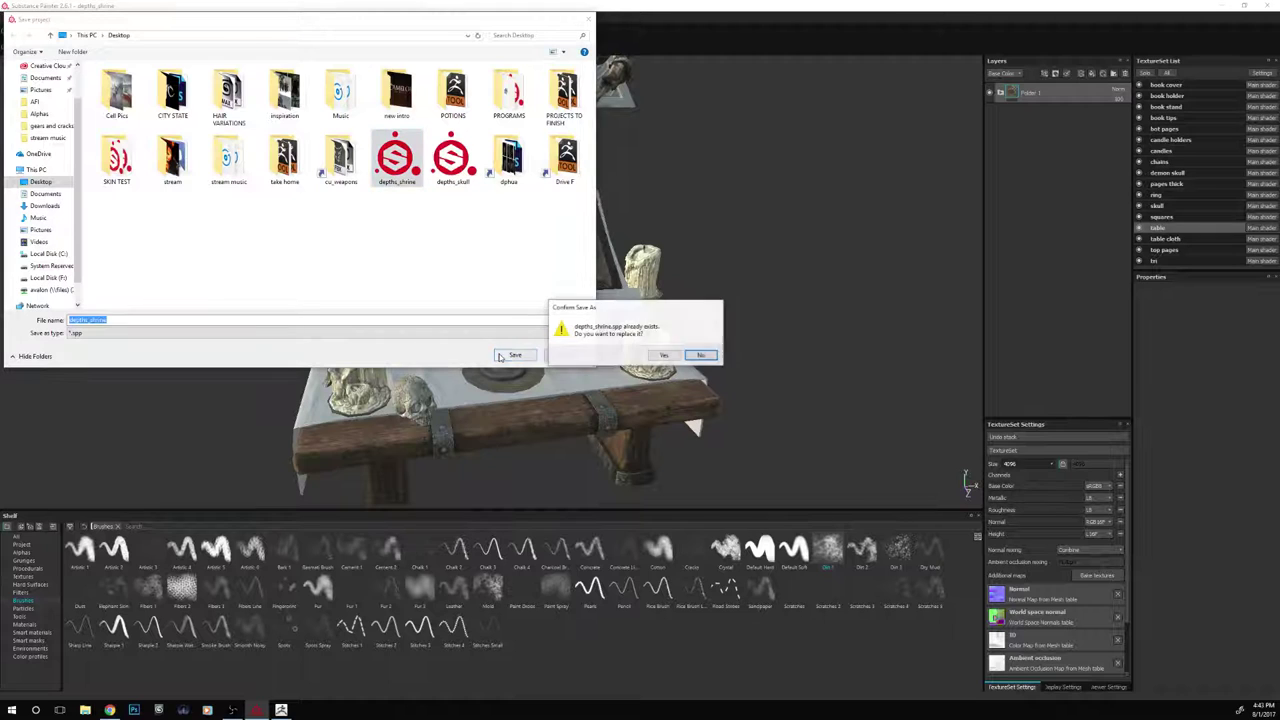
{"action": "left_click", "coordinate": [663, 356]}
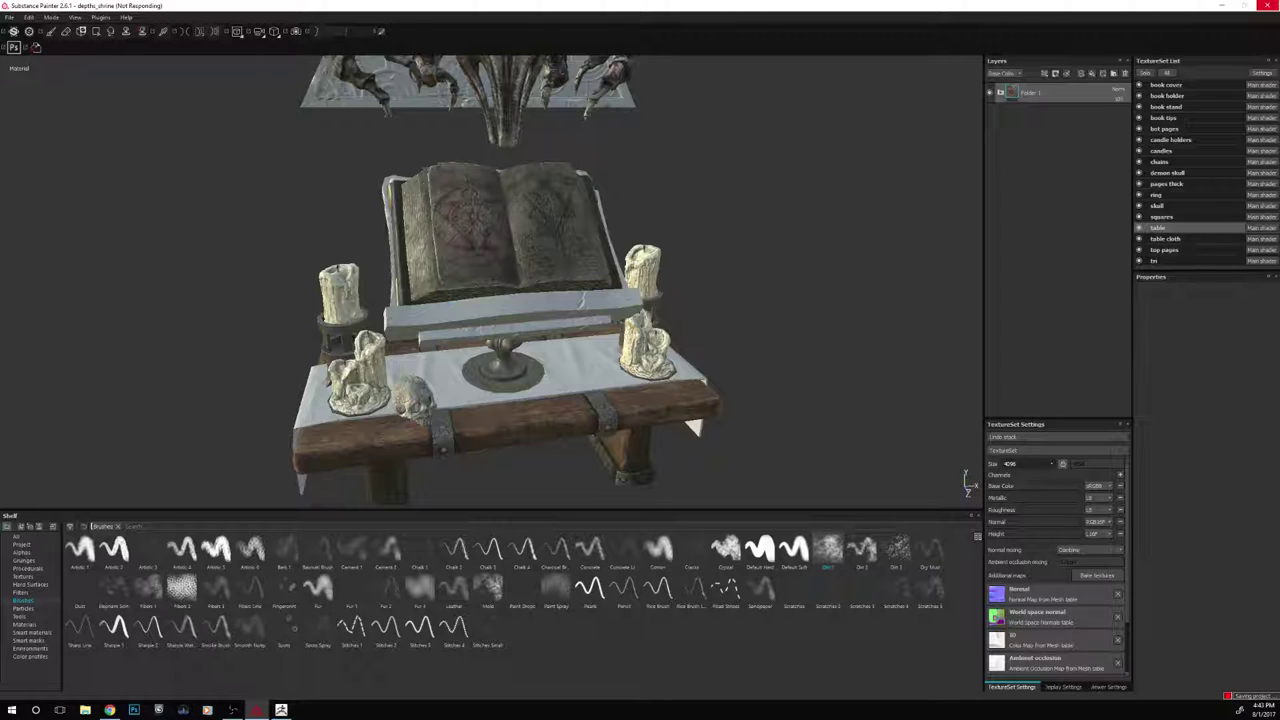
{"action": "key", "text": "alt+Tab"}
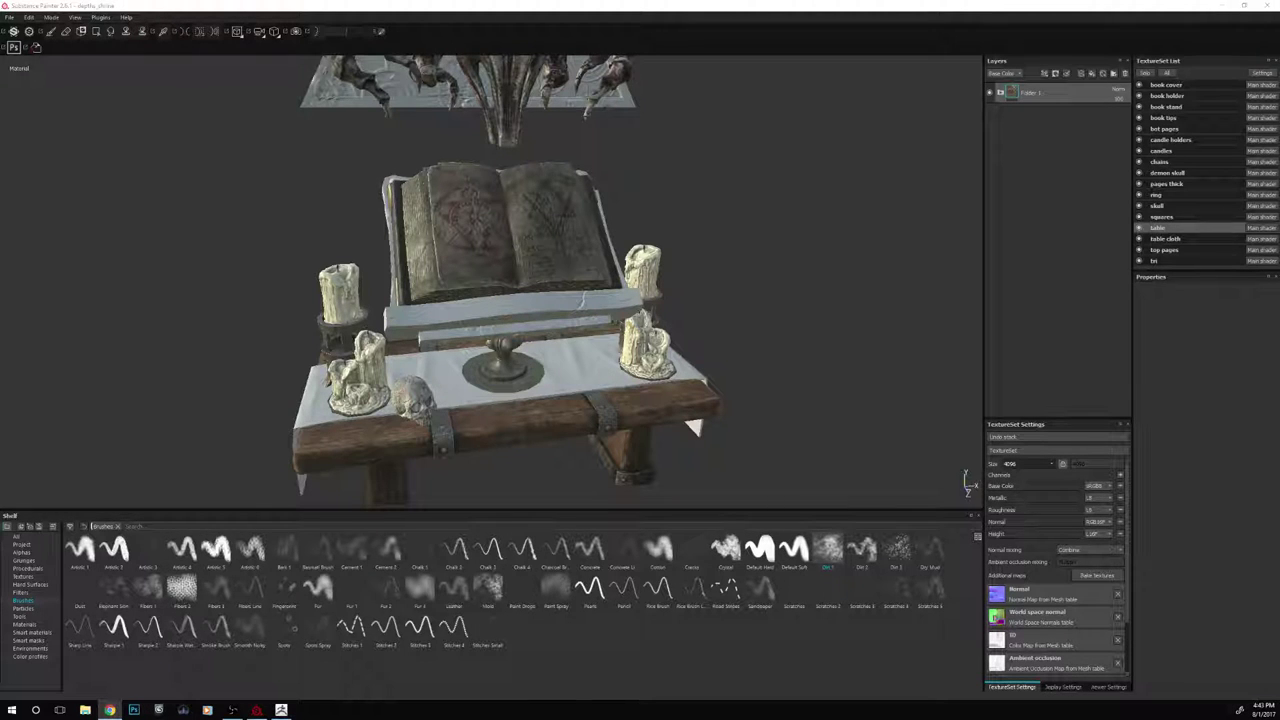
{"action": "left_click_drag", "start_coordinate": [679, 183], "coordinate": [766, 230], "text": "alt"}
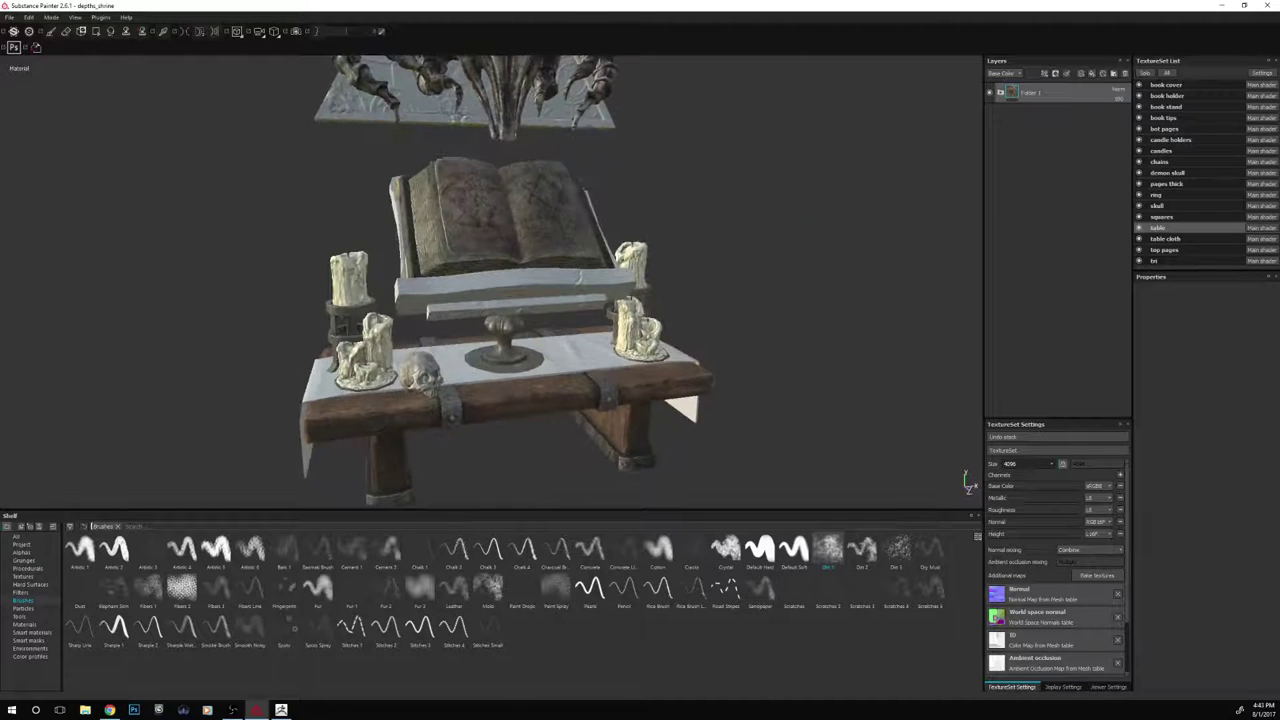
Select the book holder texture set, show it solo, and frame its front with light falling on it
{"action": "left_click", "coordinate": [1163, 96]}
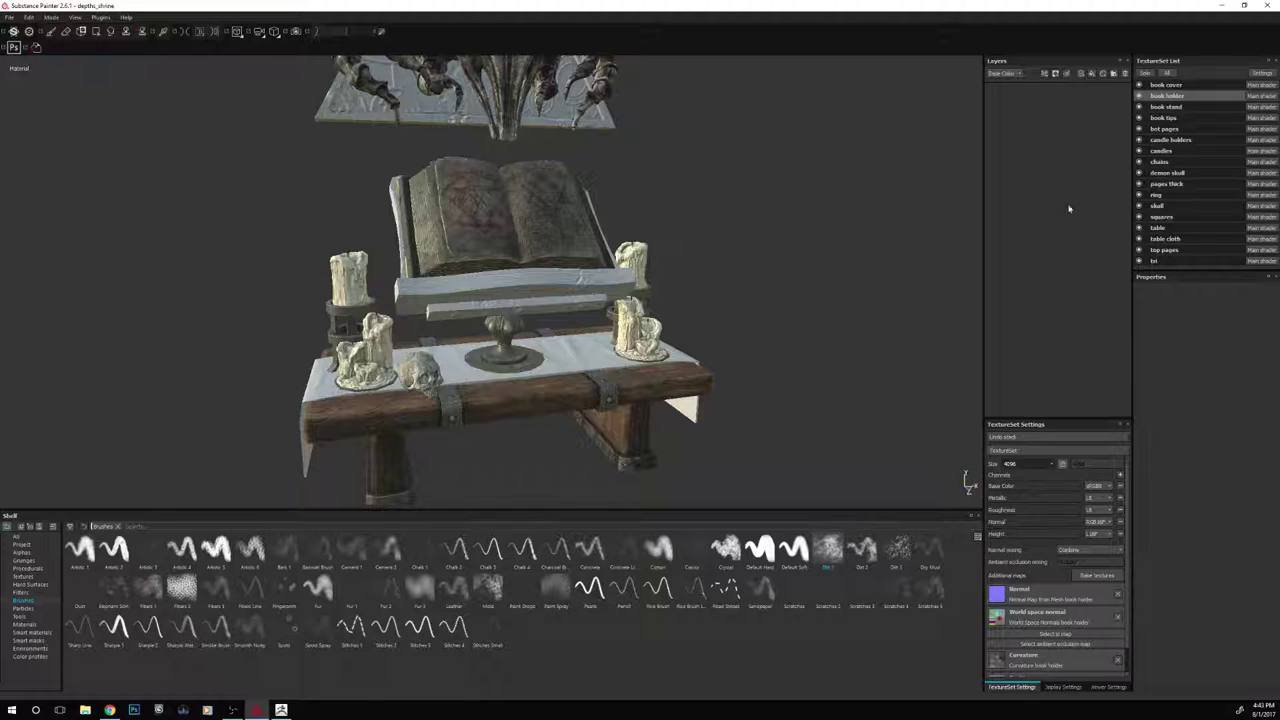
{"action": "left_click", "coordinate": [1145, 73]}
{"action": "mouse_move", "coordinate": [751, 309]}
{"action": "left_mouse_down", "text": "alt"}
{"action": "mouse_move", "coordinate": [676, 368]}
{"action": "mouse_move", "coordinate": [750, 331]}
{"action": "left_mouse_up", "text": "alt"}
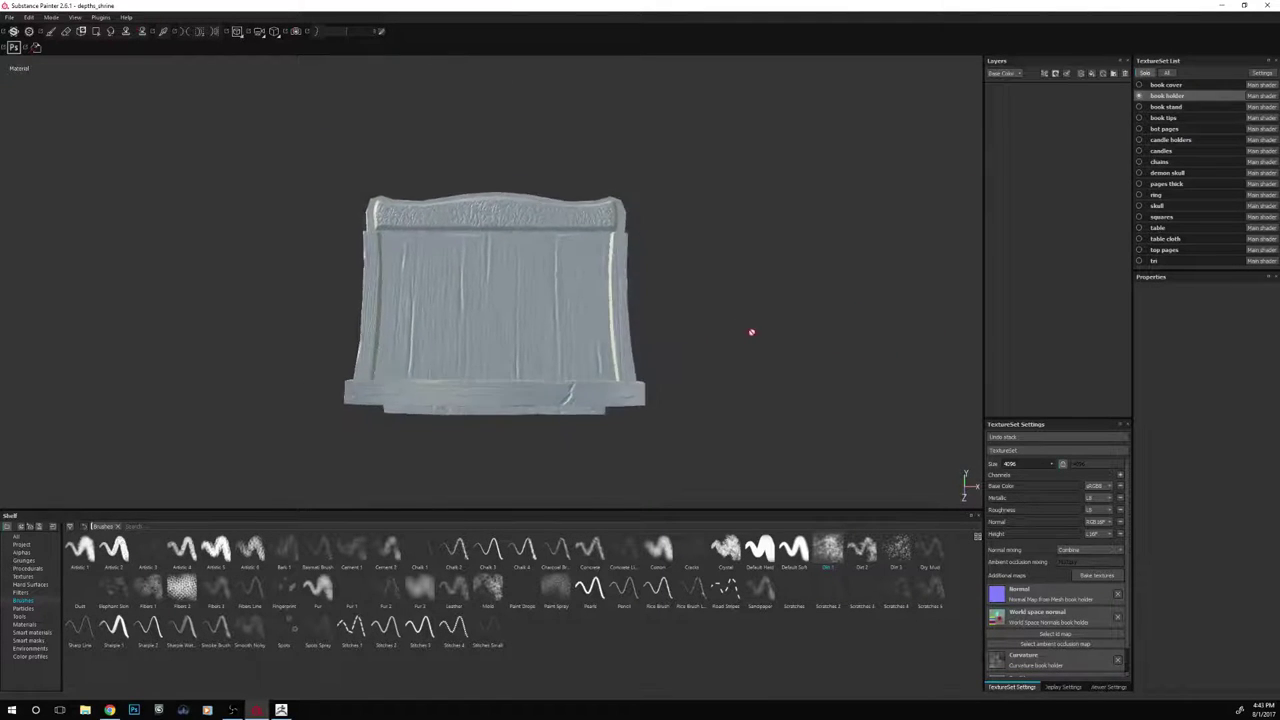
{"action": "mouse_move", "coordinate": [752, 331]}
{"action": "right_mouse_down", "text": "shift"}
{"action": "mouse_move", "coordinate": [775, 326]}
{"action": "mouse_move", "coordinate": [766, 337]}
{"action": "right_mouse_up", "text": "shift"}
{"action": "right_click_drag", "start_coordinate": [754, 274], "coordinate": [845, 347], "text": "alt"}
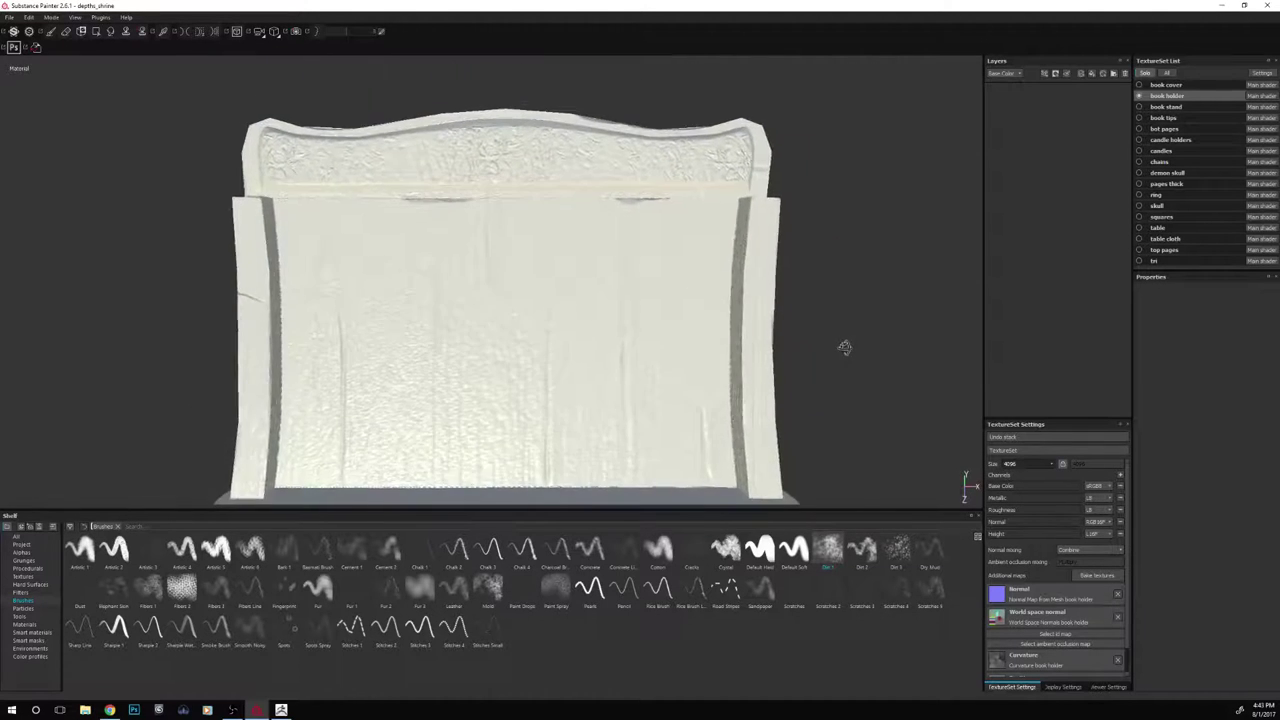
{"action": "left_click_drag", "start_coordinate": [845, 347], "coordinate": [854, 363], "text": "alt"}
{"action": "scroll", "coordinate": [856, 363], "scroll_direction": "down", "scroll_amount": 1}
{"action": "middle_click_drag", "start_coordinate": [854, 380], "coordinate": [821, 333], "text": "alt"}
{"action": "scroll", "coordinate": [850, 335], "scroll_direction": "down", "scroll_amount": 1}
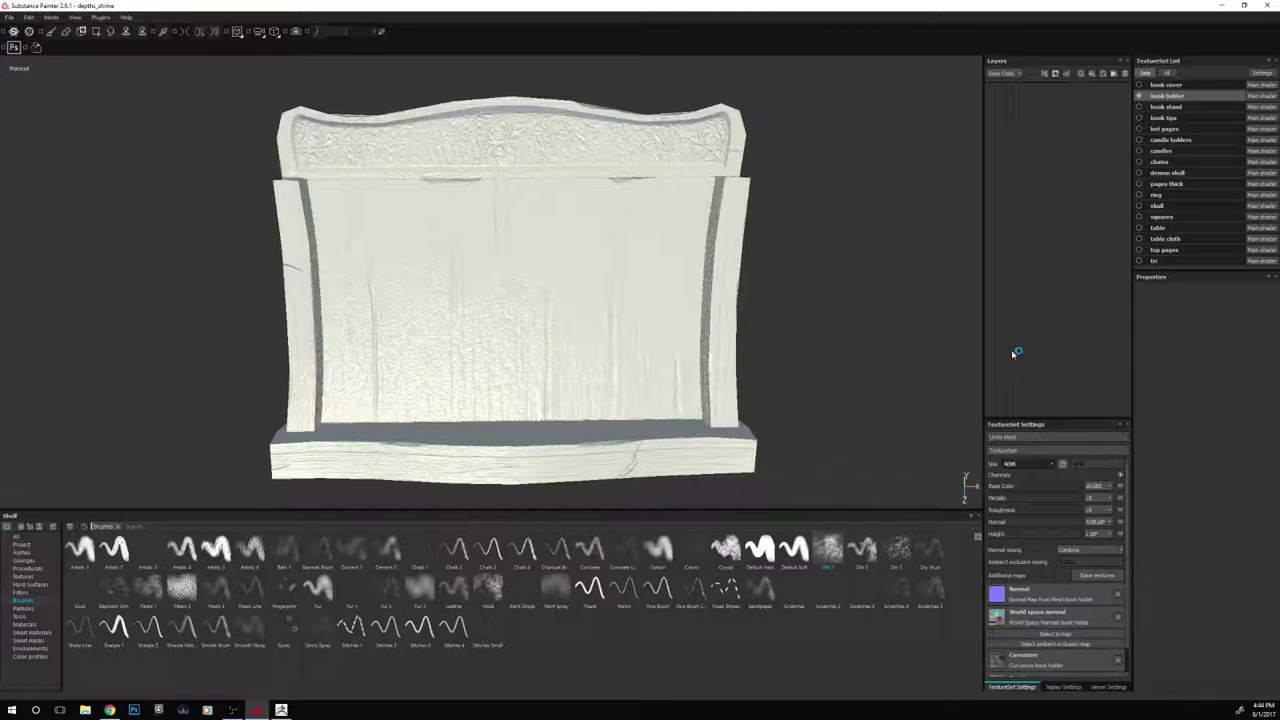
Paste the copied Wood Chest Stylized folder into the book holder's layers, clear its mask, and expand the folder
{"action": "right_click", "coordinate": [1032, 189]}
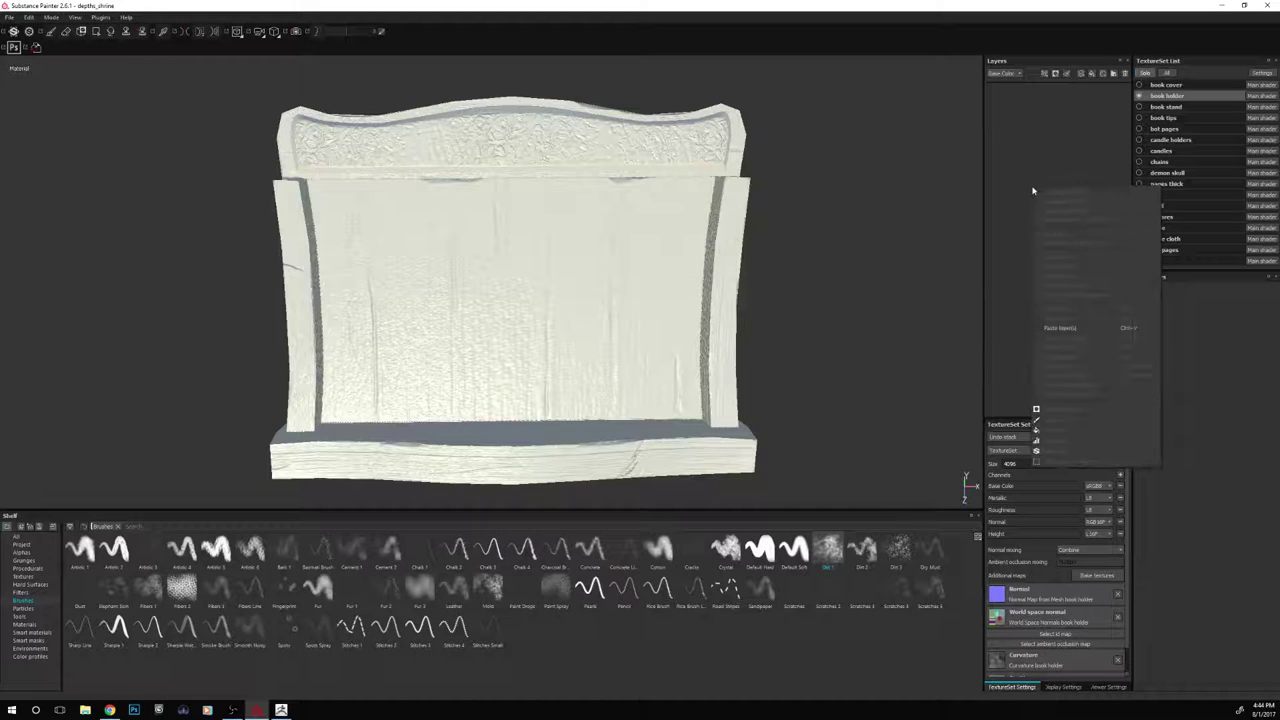
{"action": "left_click", "coordinate": [1057, 325]}
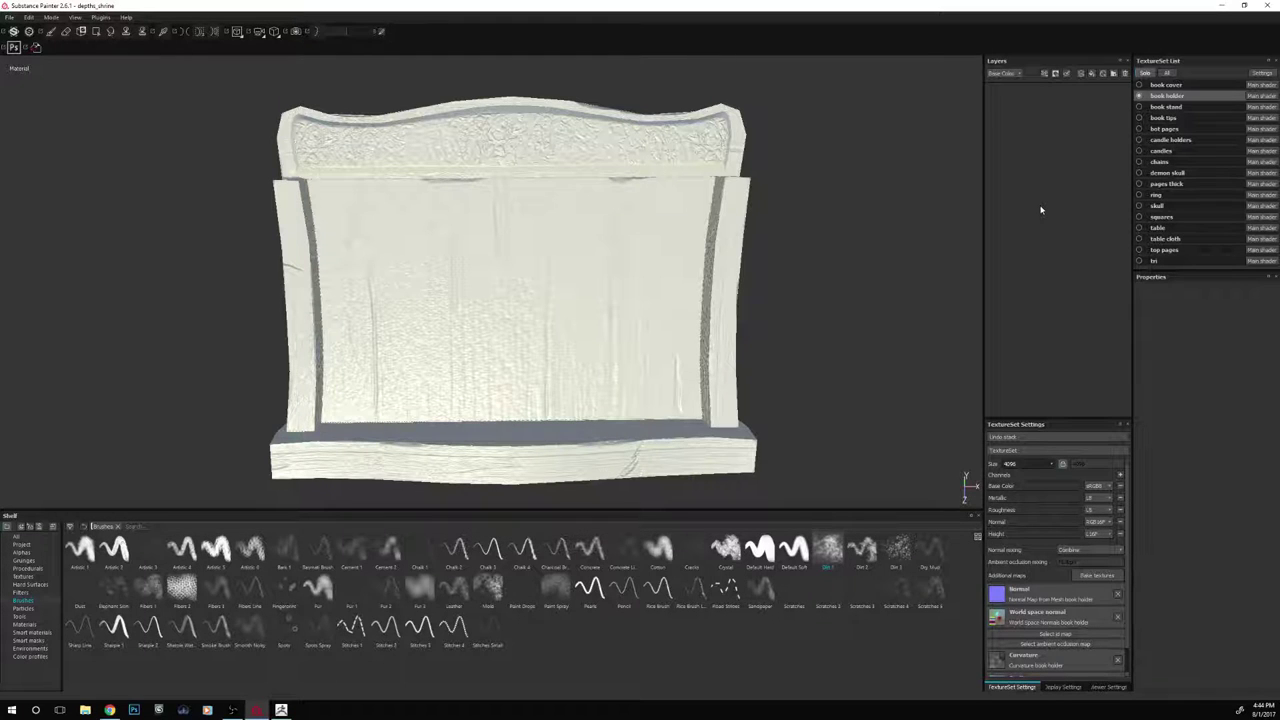
{"action": "key", "text": "ctrl+v"}
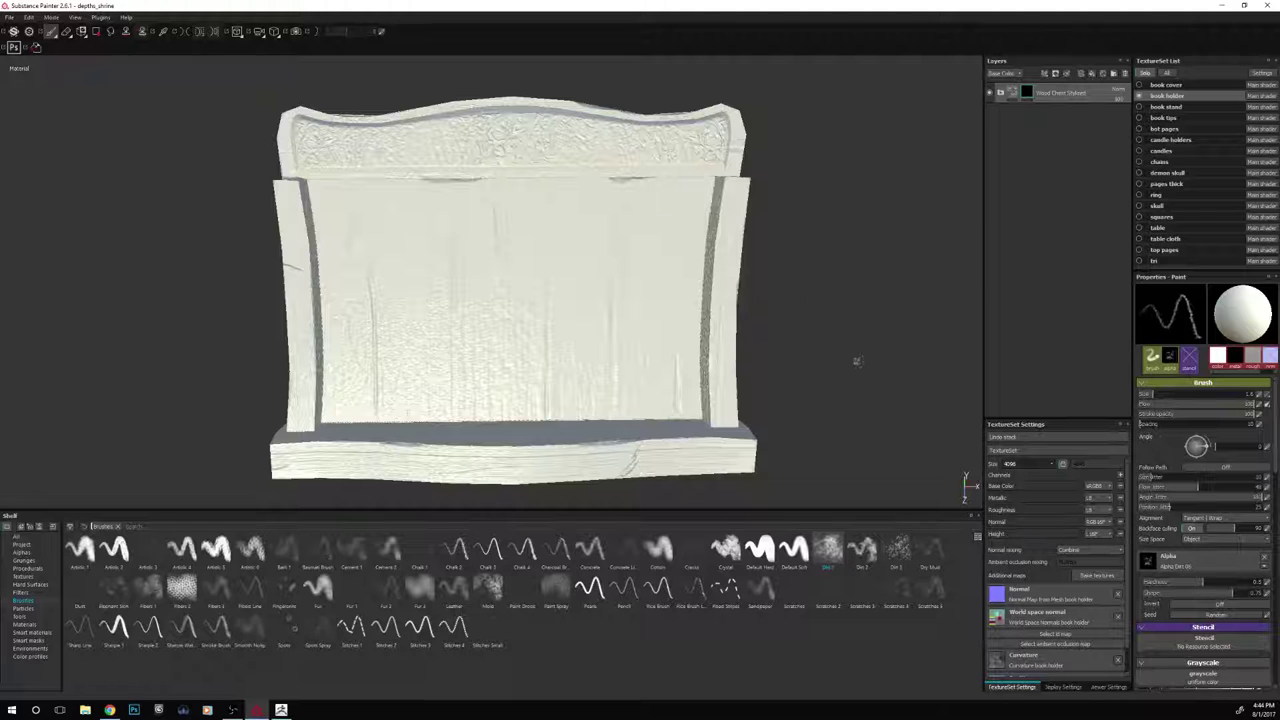
{"action": "mouse_move", "coordinate": [903, 371]}
{"action": "left_mouse_down", "text": "alt"}
{"action": "mouse_move", "coordinate": [892, 332]}
{"action": "mouse_move", "coordinate": [886, 360]}
{"action": "left_mouse_up", "text": "alt"}
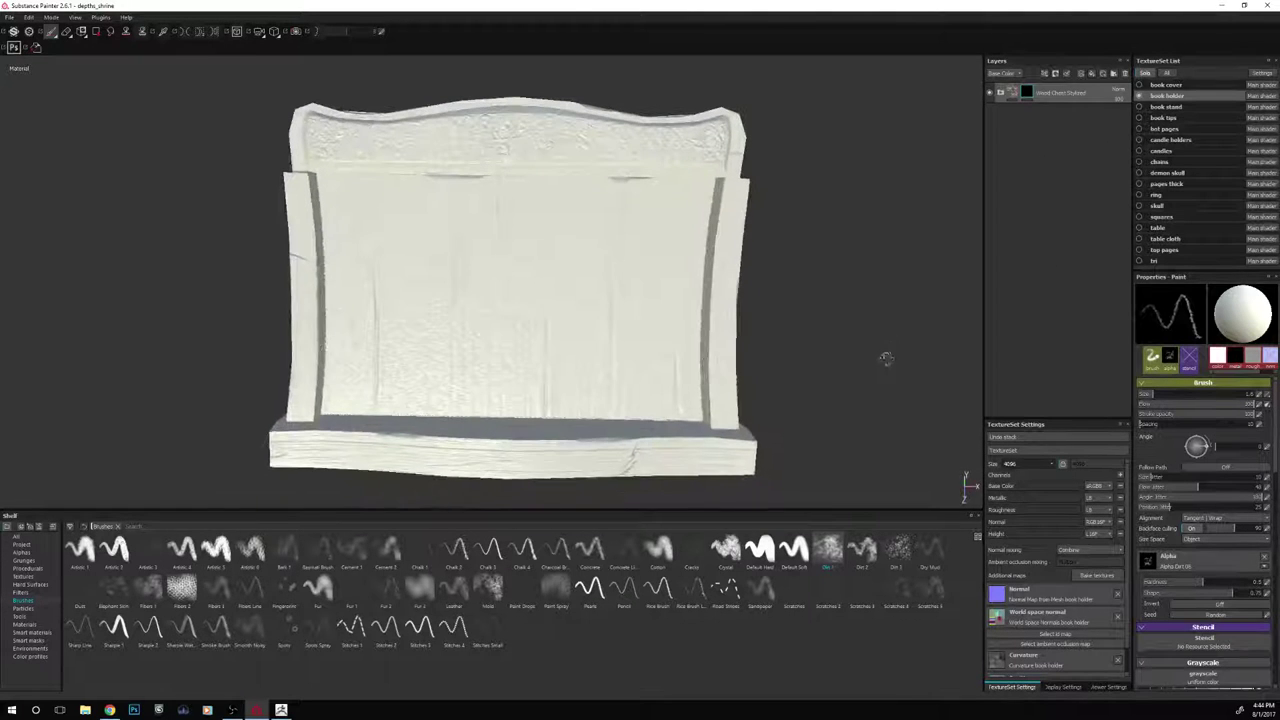
{"action": "right_click", "coordinate": [1025, 93]}
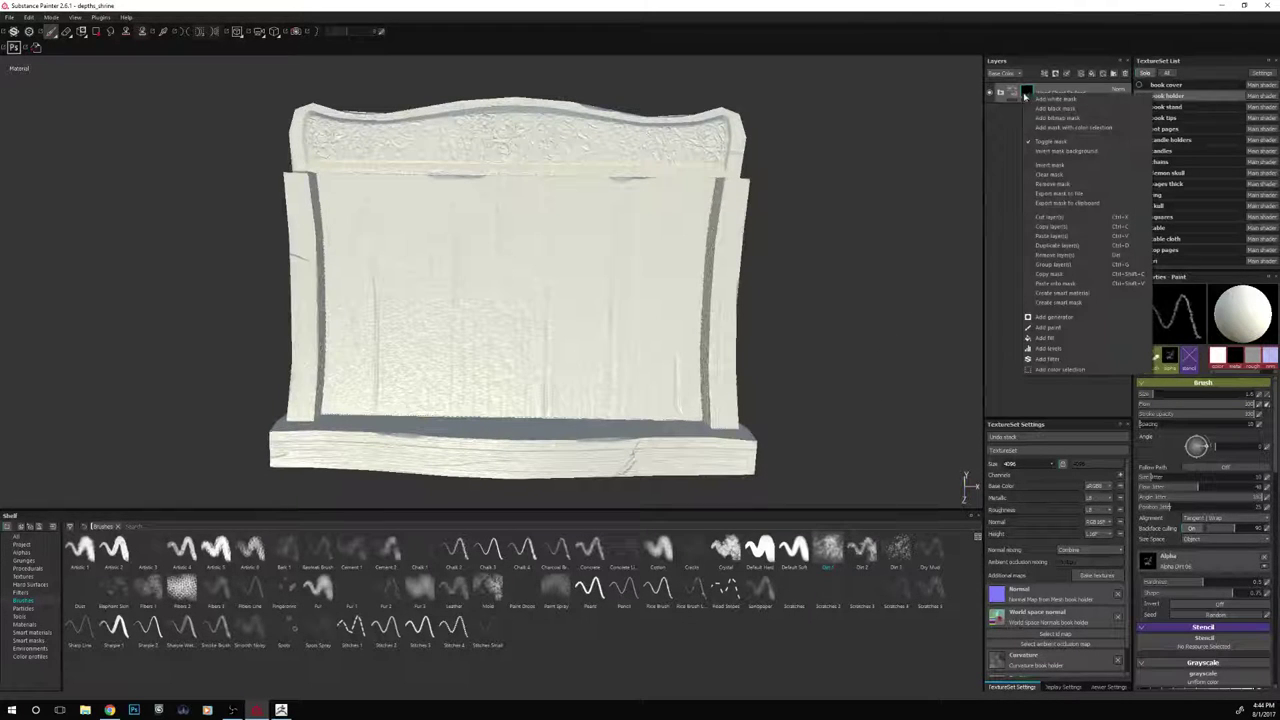
{"action": "left_click", "coordinate": [1051, 179]}
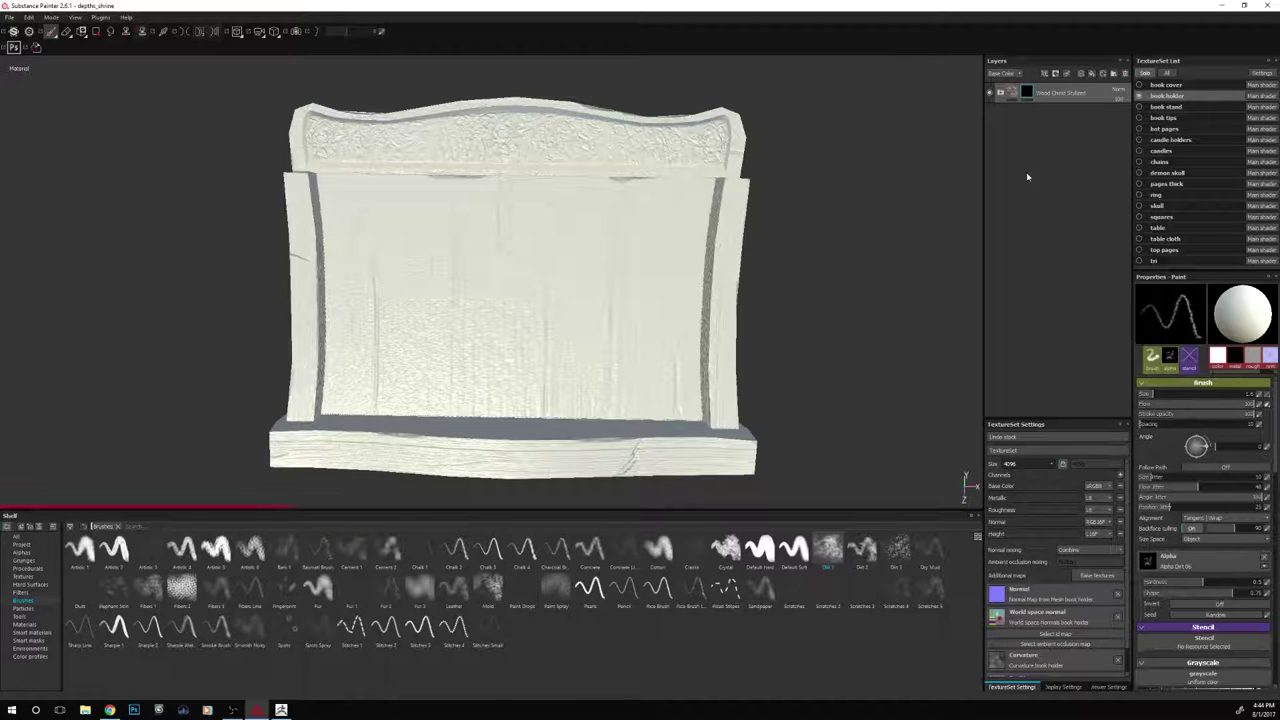
{"action": "left_click", "coordinate": [1000, 95]}
{"action": "left_click", "coordinate": [1000, 114]}
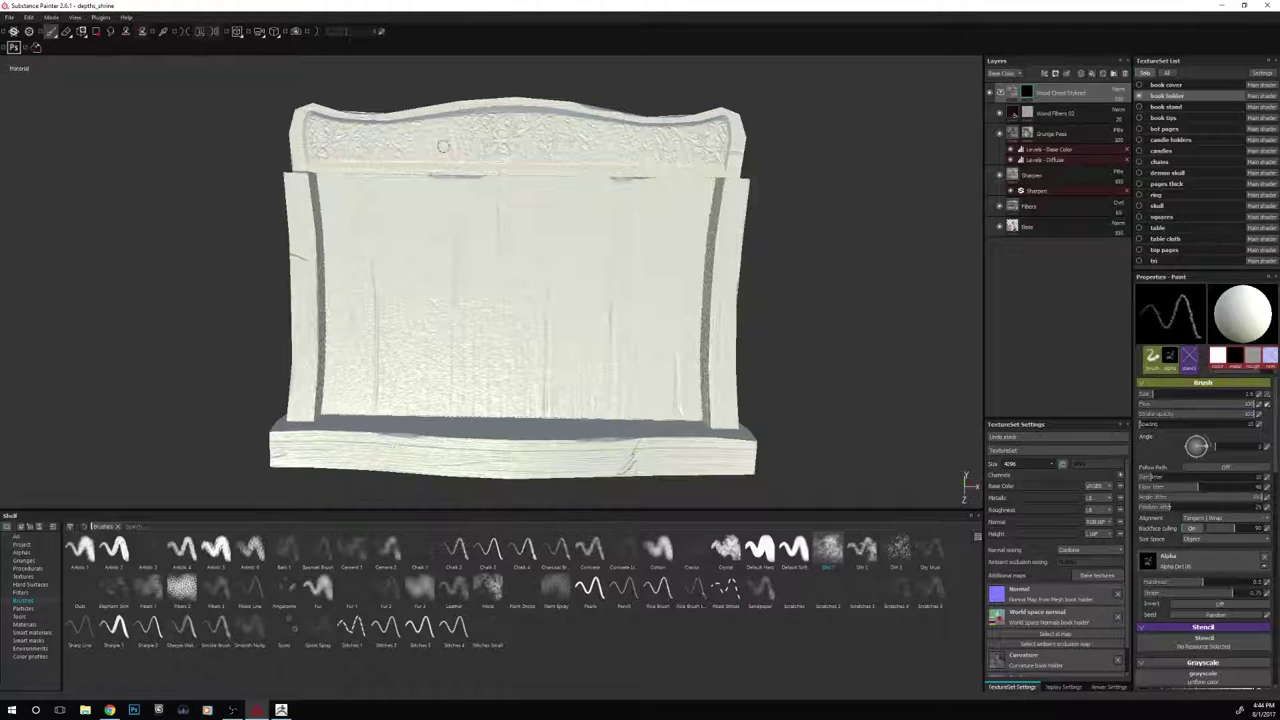
Use Polygon Fill on the wood folder's mask to reveal wood on the holder's back panel, side rails and front ledge
{"action": "left_click", "coordinate": [97, 32]}
{"action": "left_click_drag", "start_coordinate": [783, 286], "coordinate": [845, 275], "text": "alt"}
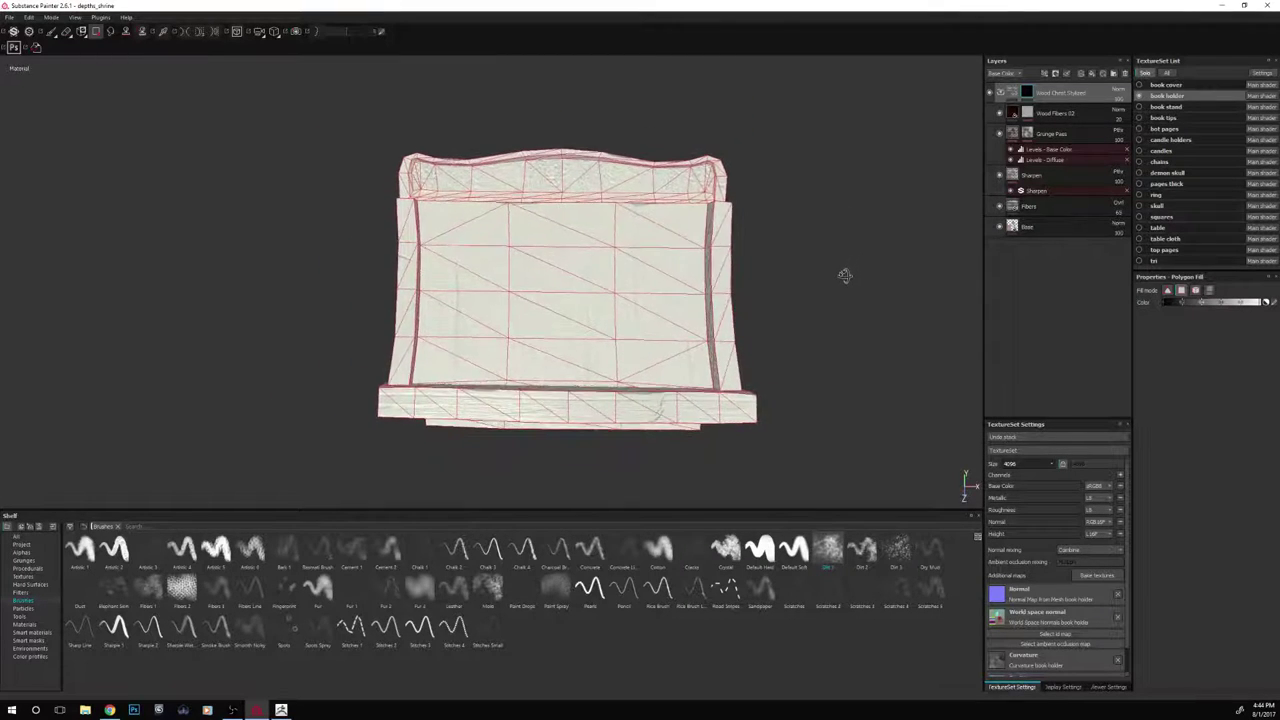
{"action": "left_click_drag", "start_coordinate": [757, 229], "coordinate": [383, 366]}
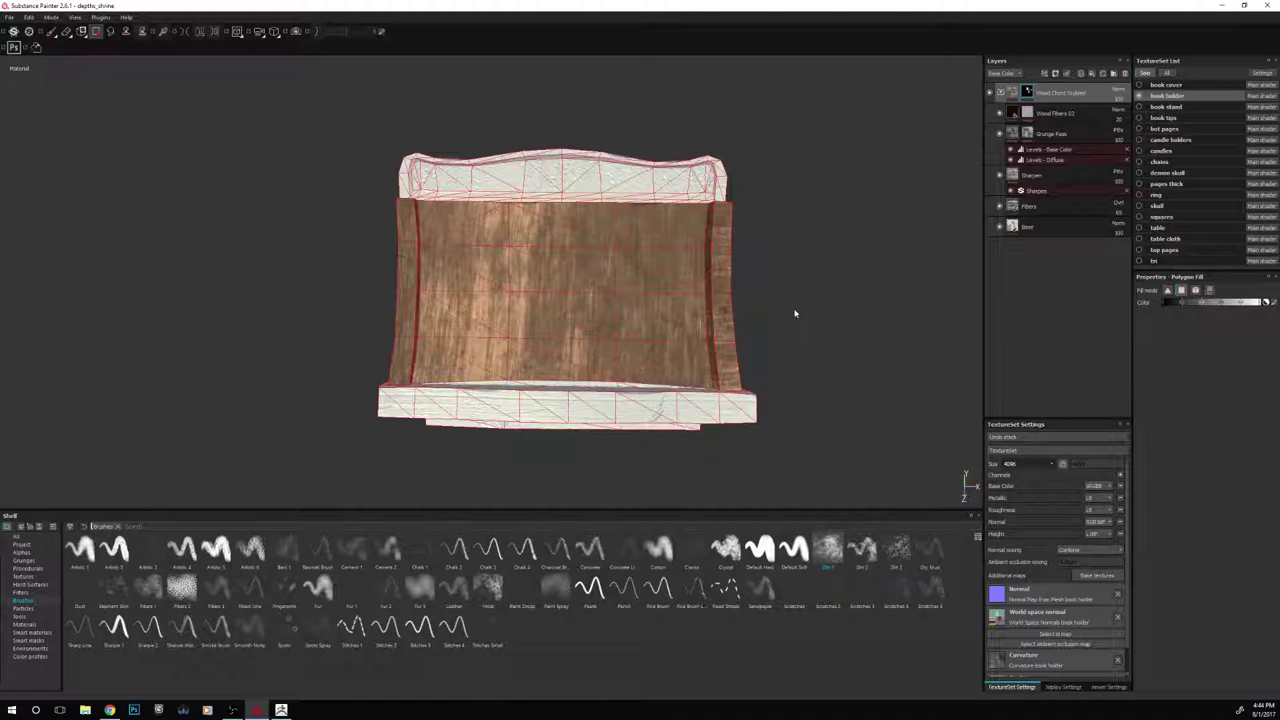
{"action": "left_click_drag", "start_coordinate": [826, 334], "coordinate": [353, 405], "text": "alt"}
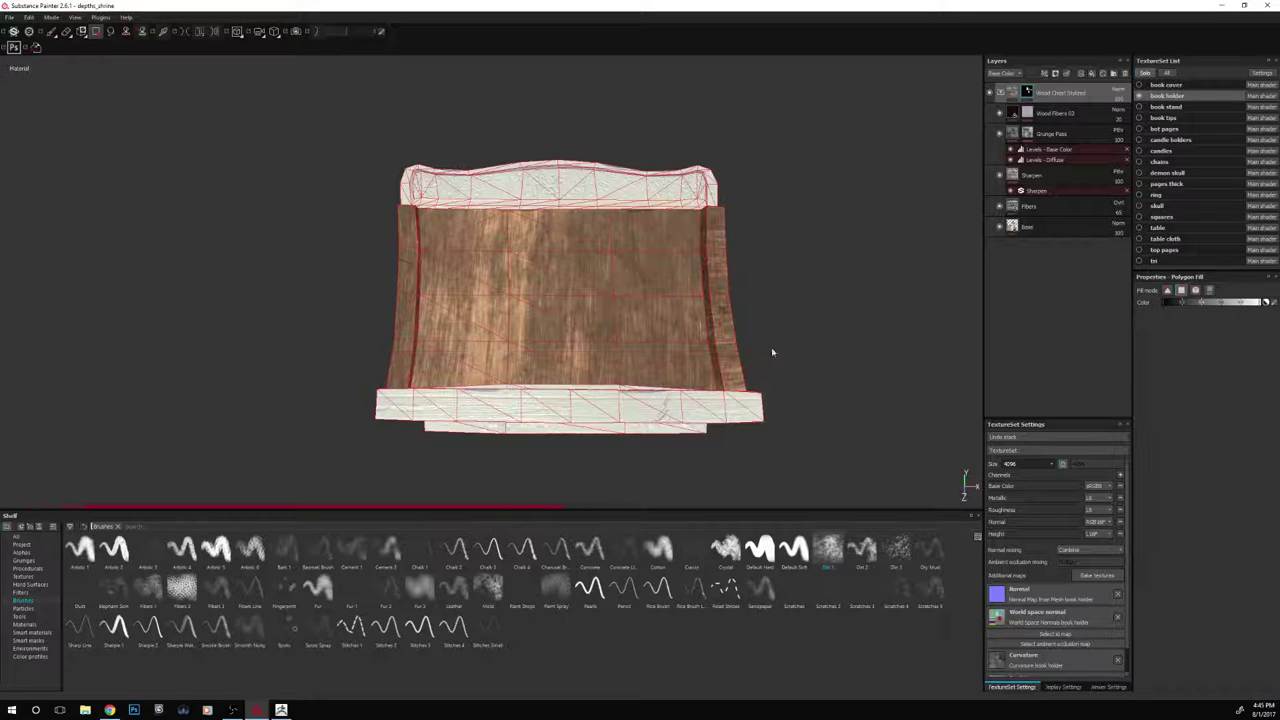
{"action": "left_click_drag", "start_coordinate": [806, 357], "coordinate": [826, 274], "text": "alt"}
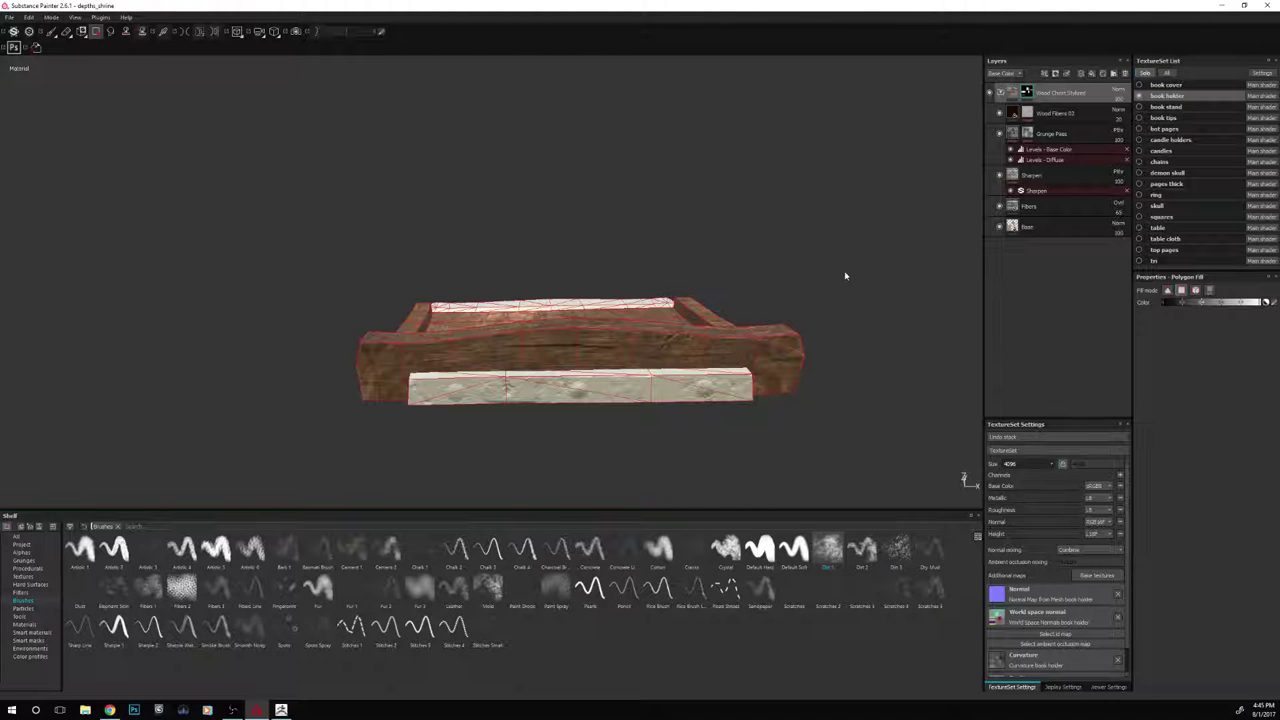
Fill the polygons at the middle of the crest's upper edge and along one of its outer ends with wood
{"action": "left_click_drag", "start_coordinate": [843, 274], "coordinate": [852, 240], "text": "alt"}
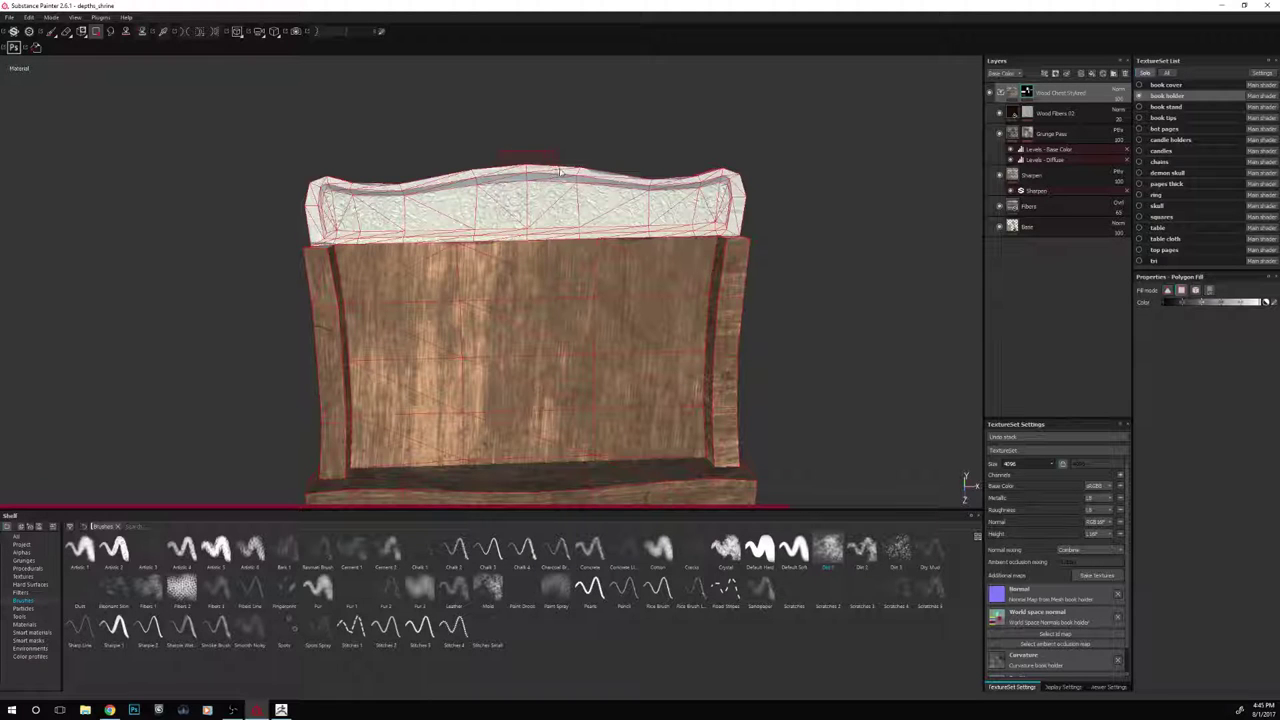
{"action": "left_click", "coordinate": [590, 173]}
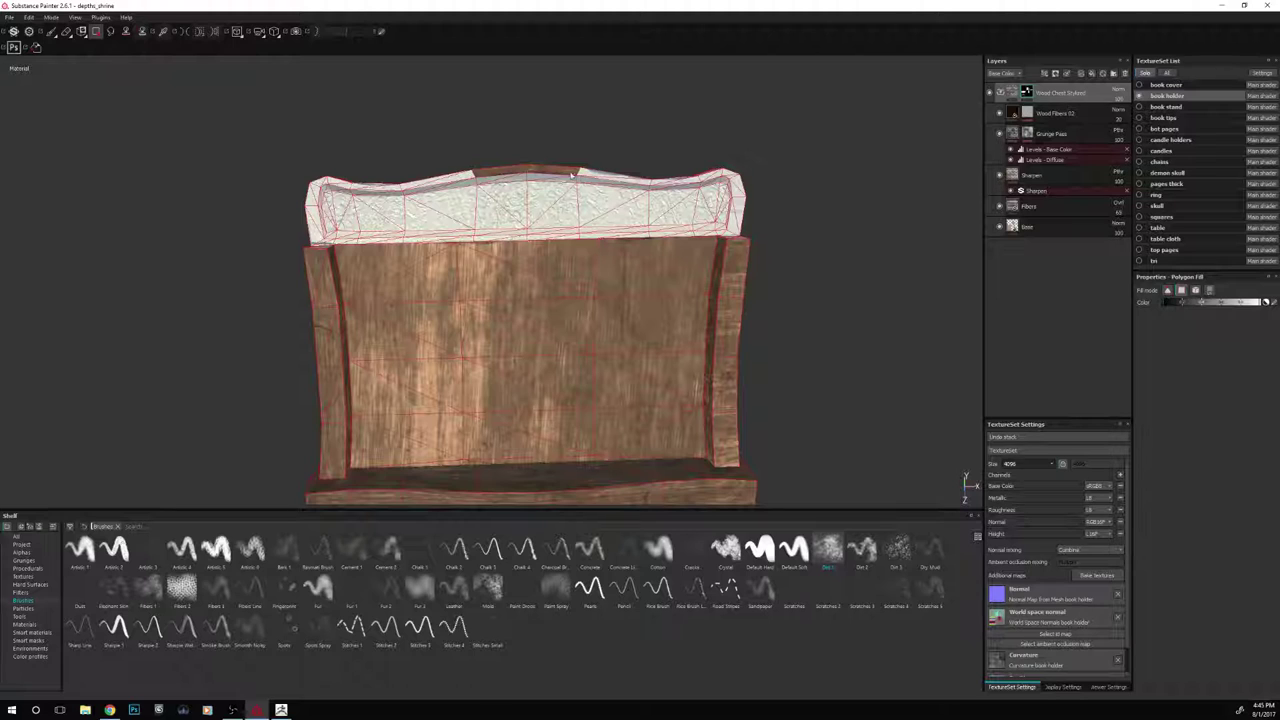
{"action": "left_click", "coordinate": [740, 213]}
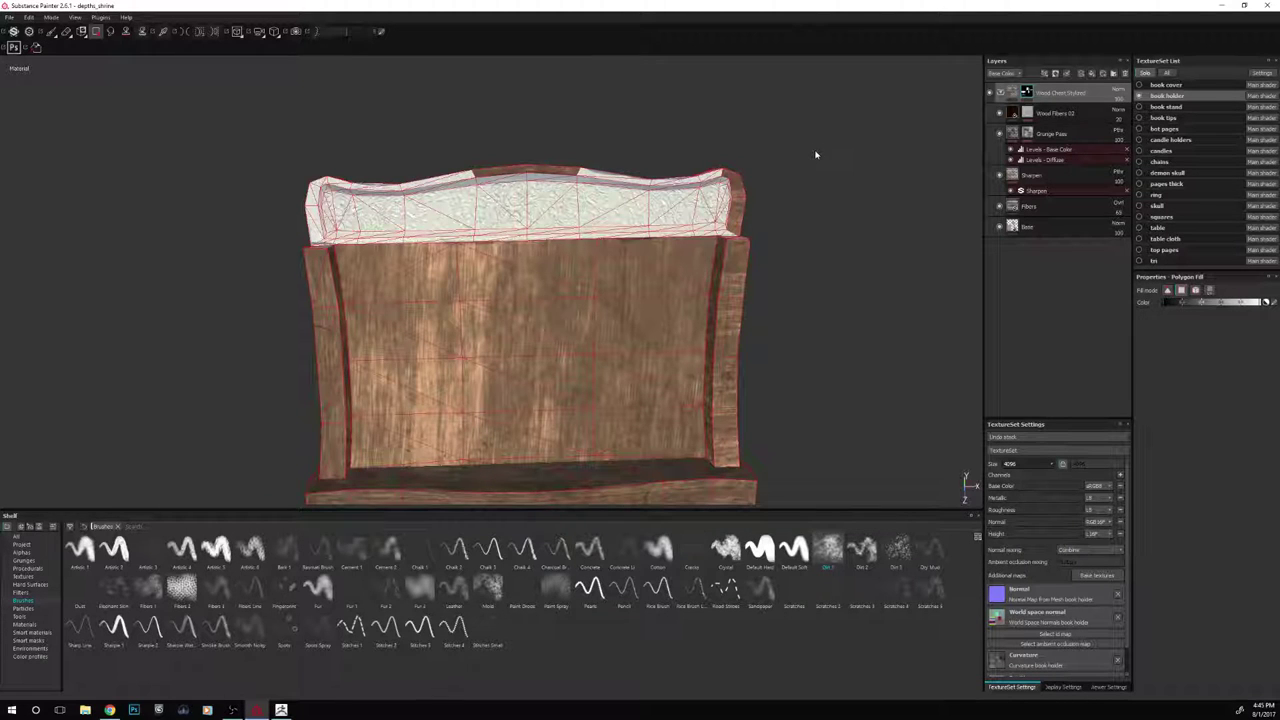
Switch to the UV view and fill the whole plain island directly below the carved crest with wood
{"action": "key", "text": "F3"}
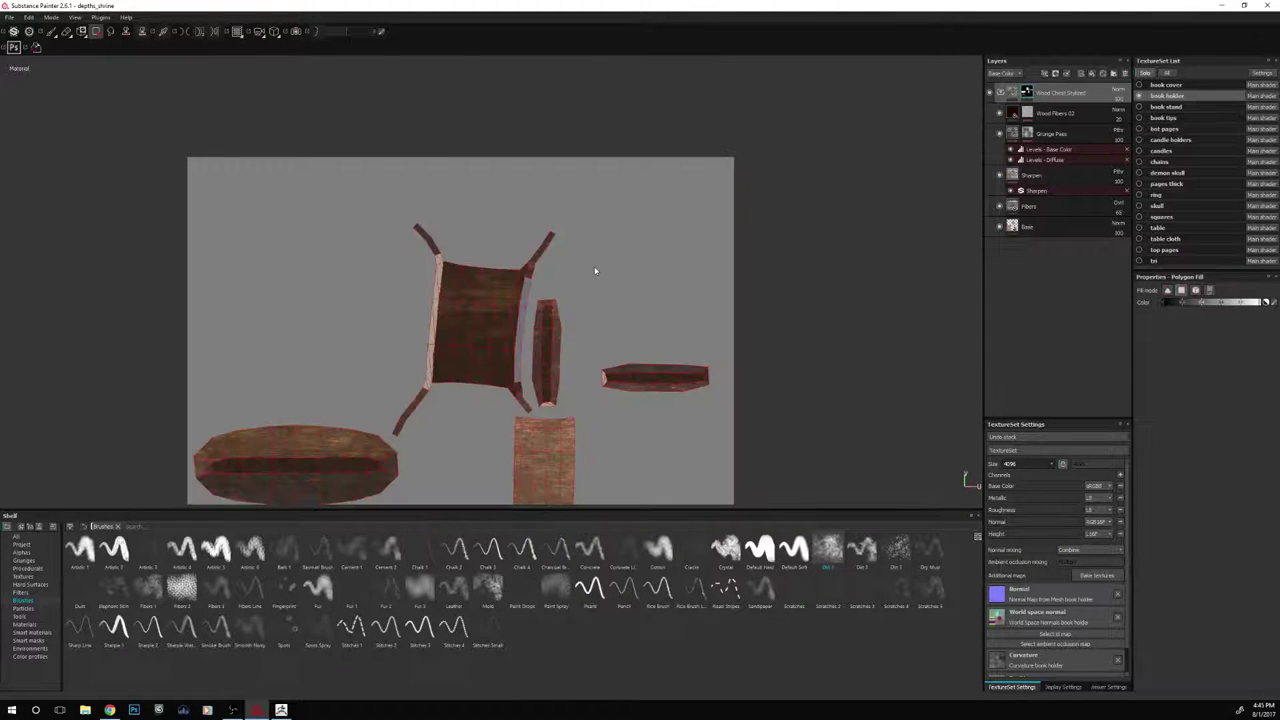
{"action": "scroll", "coordinate": [622, 281], "scroll_direction": "up", "scroll_amount": 2}
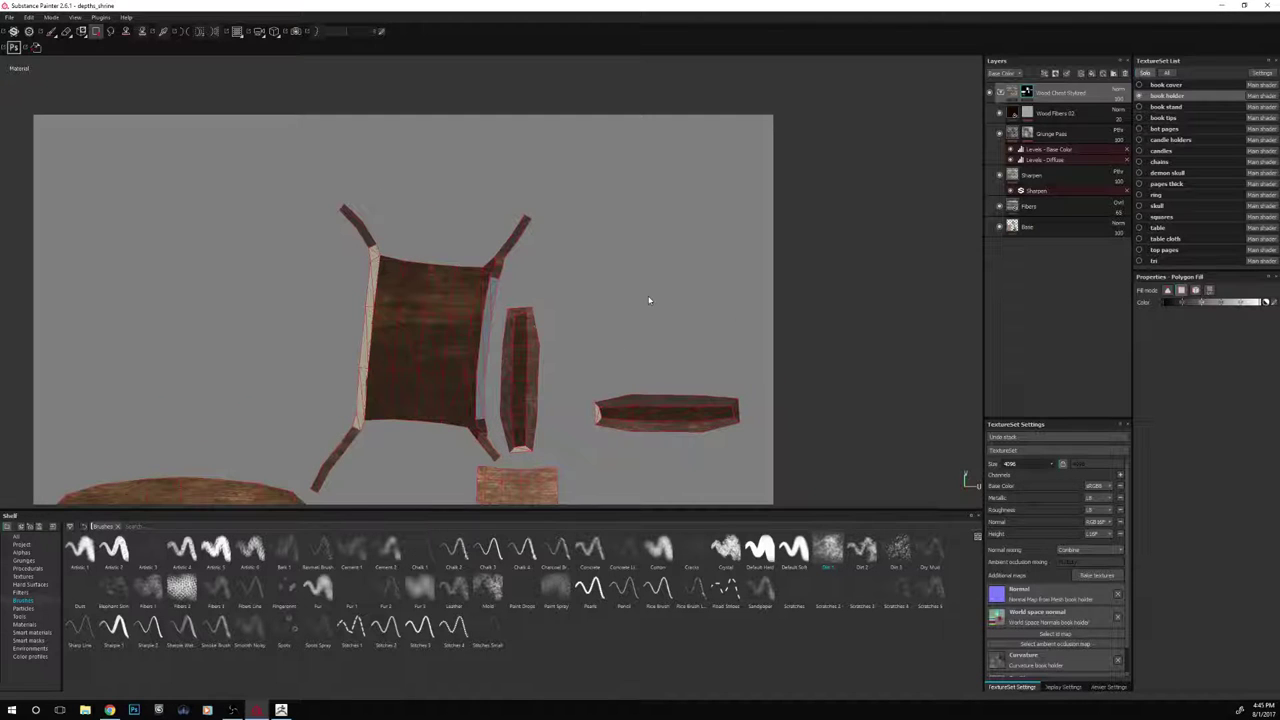
{"action": "scroll", "coordinate": [648, 322], "scroll_direction": "up", "scroll_amount": 1}
{"action": "scroll", "coordinate": [642, 290], "scroll_direction": "down", "scroll_amount": 2}
{"action": "scroll", "coordinate": [637, 241], "scroll_direction": "up", "scroll_amount": 2}
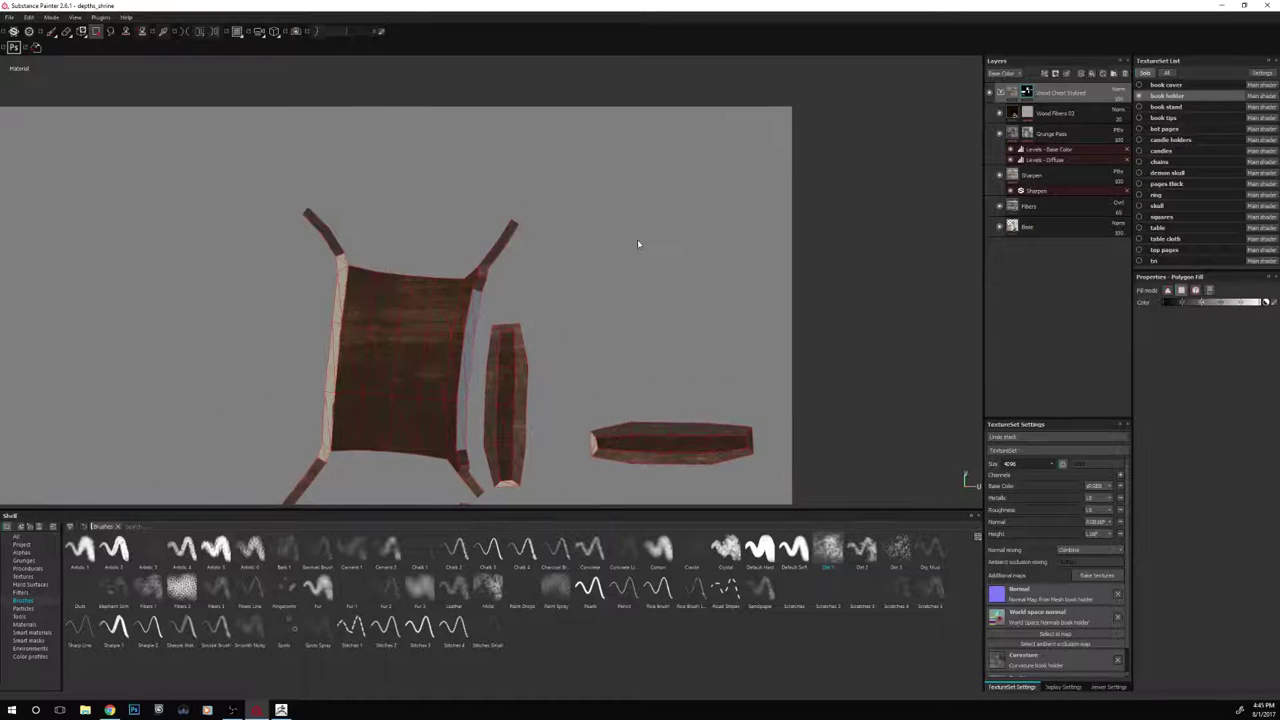
{"action": "right_click_drag", "start_coordinate": [637, 242], "coordinate": [643, 348], "text": "alt"}
{"action": "right_click", "coordinate": [640, 332]}
{"action": "middle_click_drag", "start_coordinate": [616, 291], "coordinate": [640, 331], "text": "alt"}
{"action": "scroll", "coordinate": [651, 274], "scroll_direction": "up", "scroll_amount": 1}
{"action": "scroll", "coordinate": [640, 330], "scroll_direction": "up", "scroll_amount": 1}
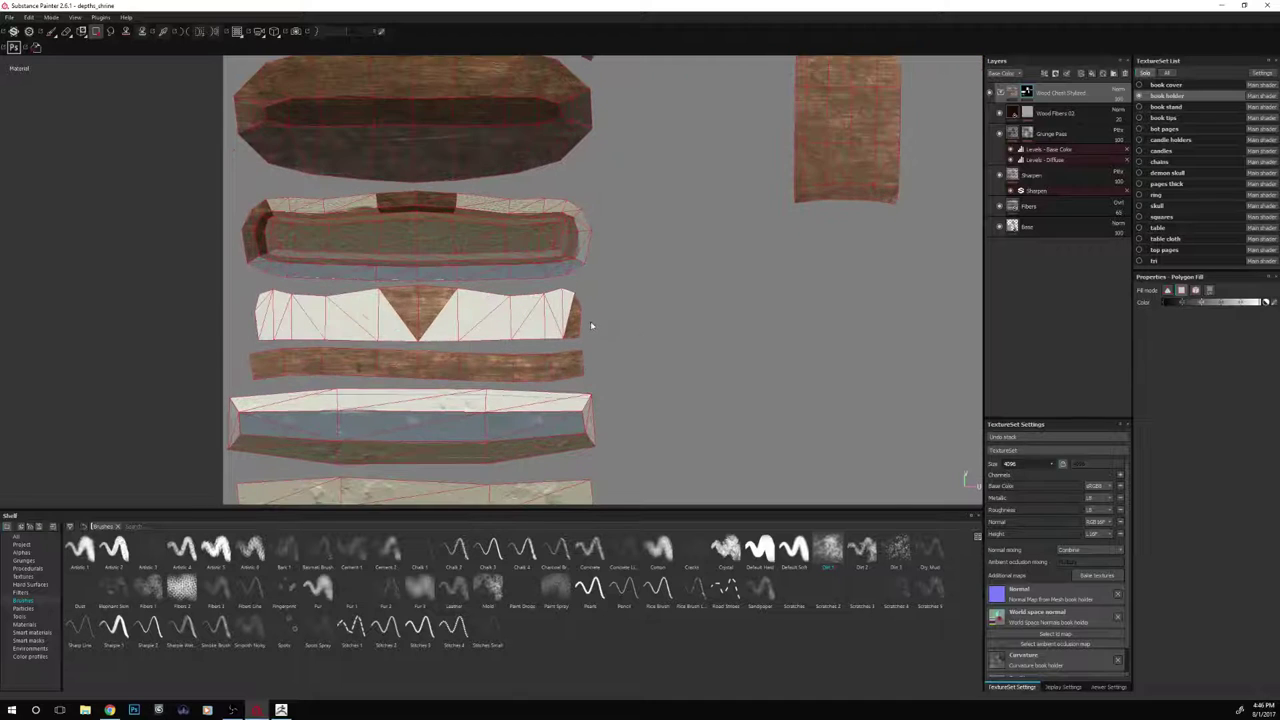
{"action": "mouse_move", "coordinate": [593, 296]}
{"action": "left_mouse_down"}
{"action": "mouse_move", "coordinate": [340, 322]}
{"action": "mouse_move", "coordinate": [252, 345]}
{"action": "left_mouse_up"}
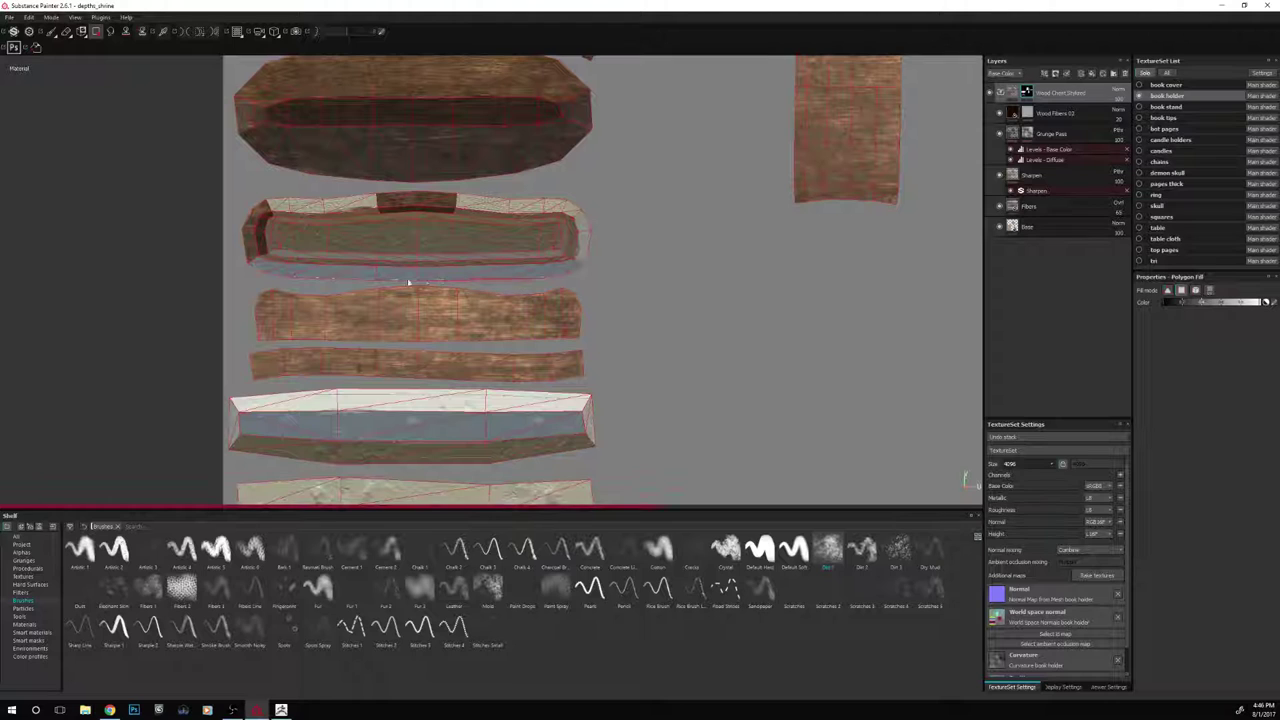
Fill the carved crest island's lower rim, its remaining end and half of its upper rim with wood in the mask
{"action": "left_click_drag", "start_coordinate": [295, 278], "coordinate": [262, 270]}
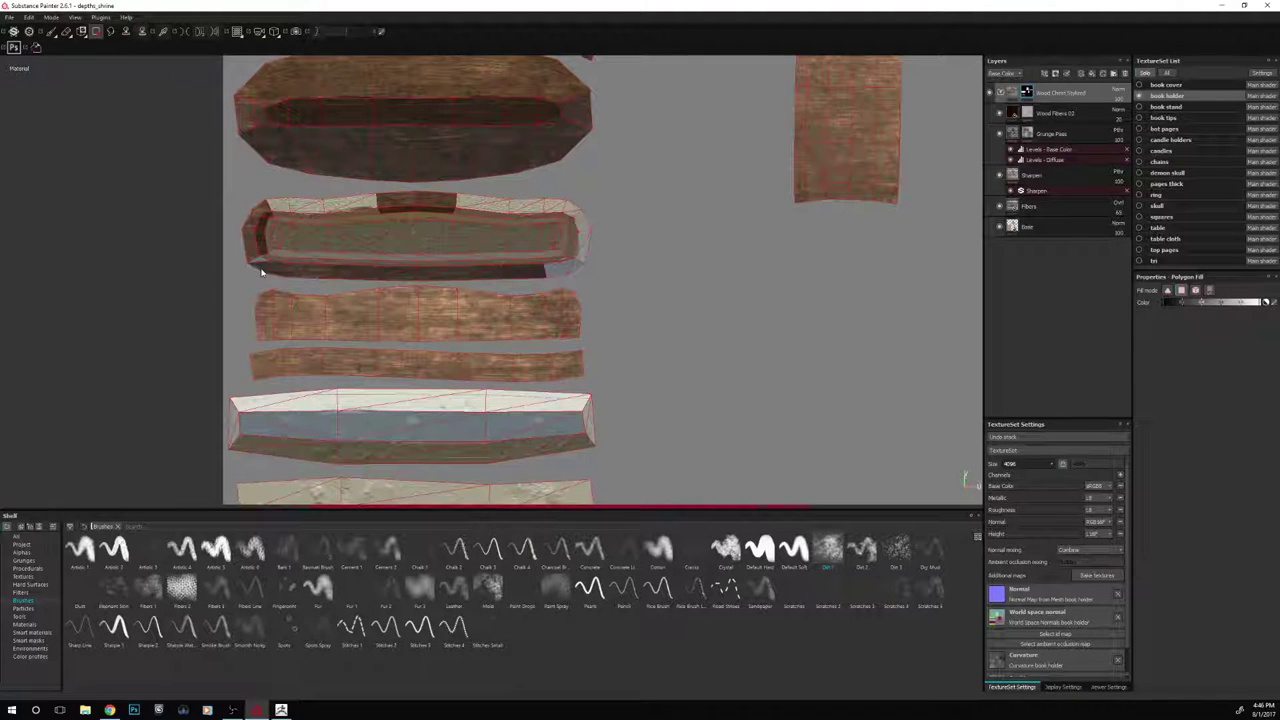
{"action": "left_click_drag", "start_coordinate": [576, 281], "coordinate": [549, 272]}
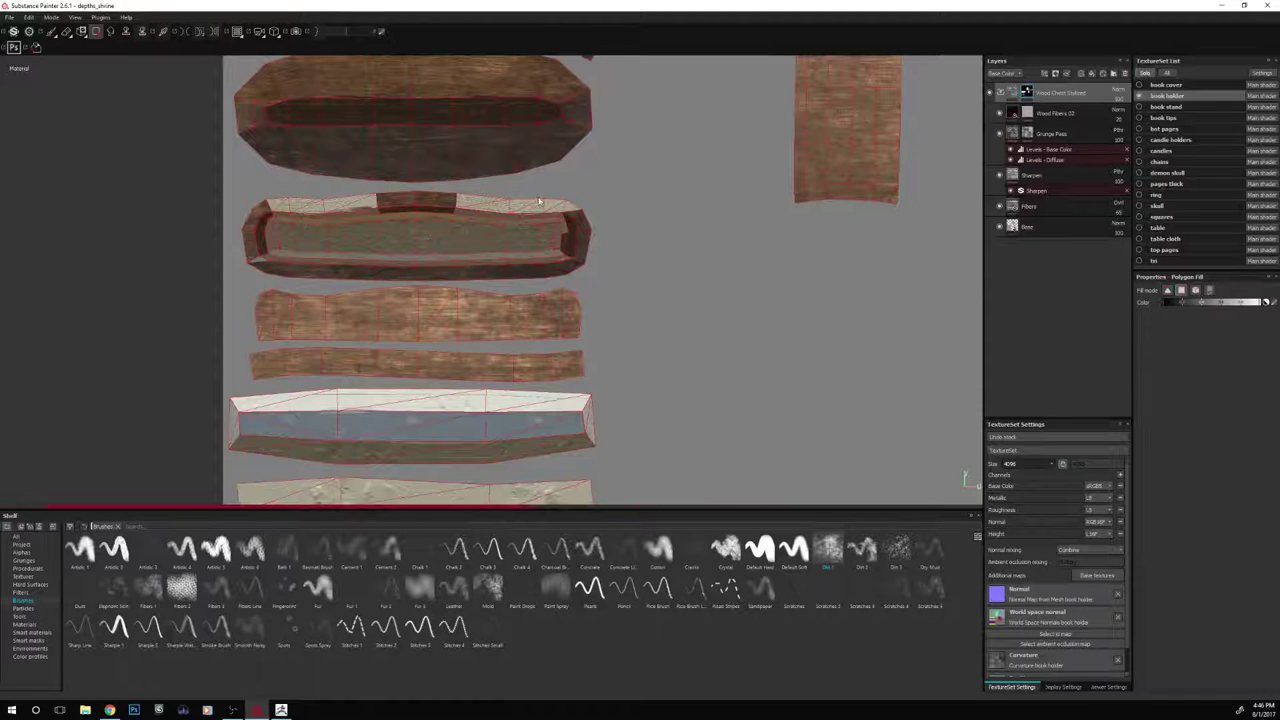
{"action": "left_click_drag", "start_coordinate": [557, 191], "coordinate": [531, 218]}
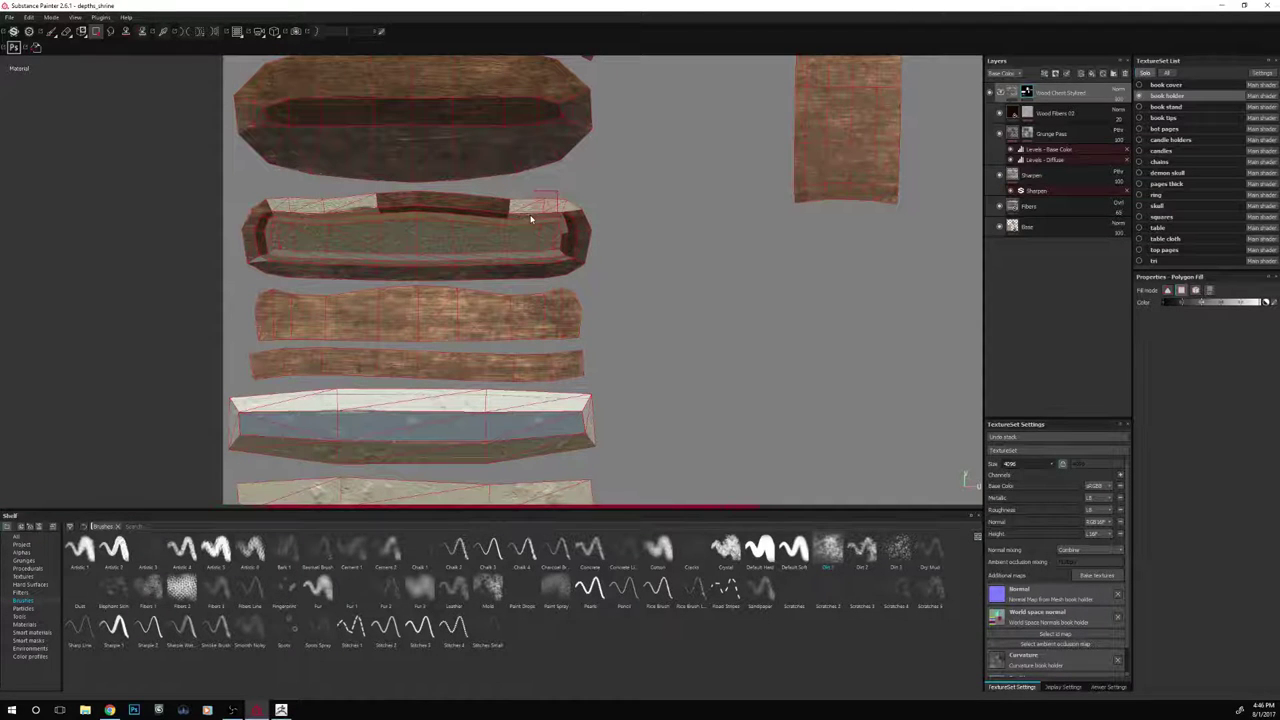
{"action": "left_click", "coordinate": [530, 218]}
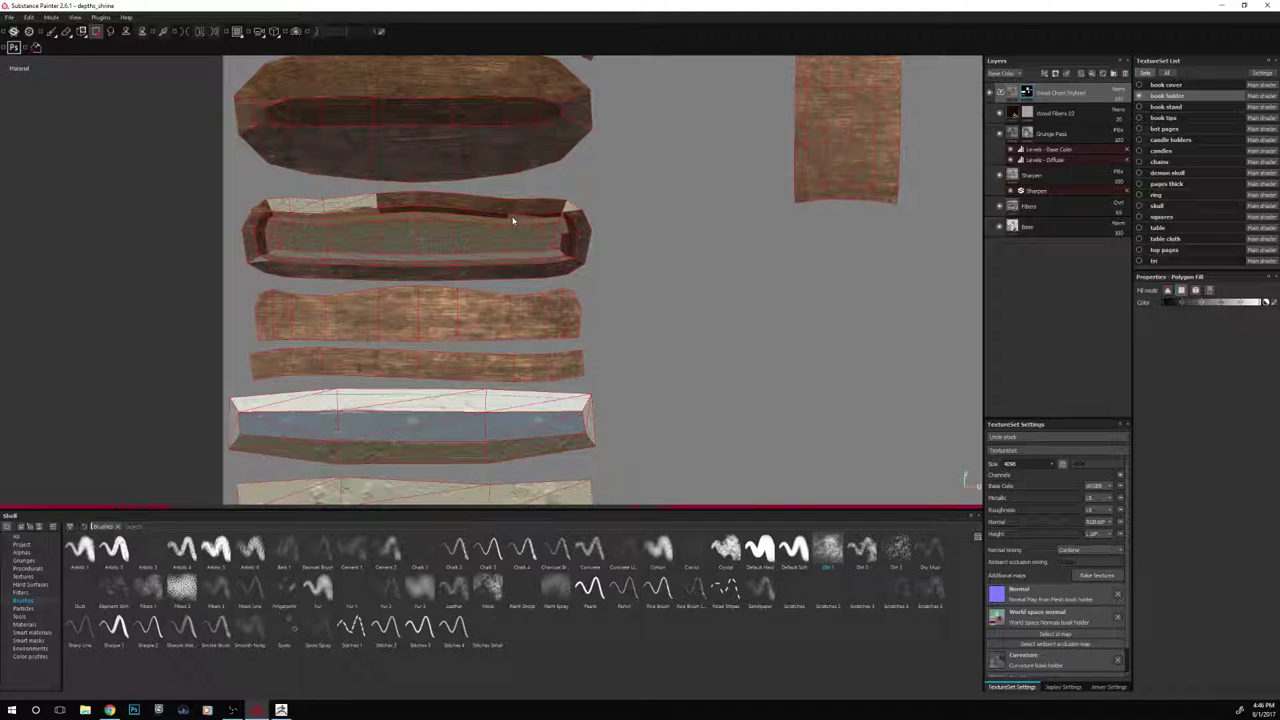
Inspect the carved crest island's rim up close and activate the Eraser on the wood mask
{"action": "scroll", "coordinate": [314, 252], "scroll_direction": "up", "scroll_amount": 6}
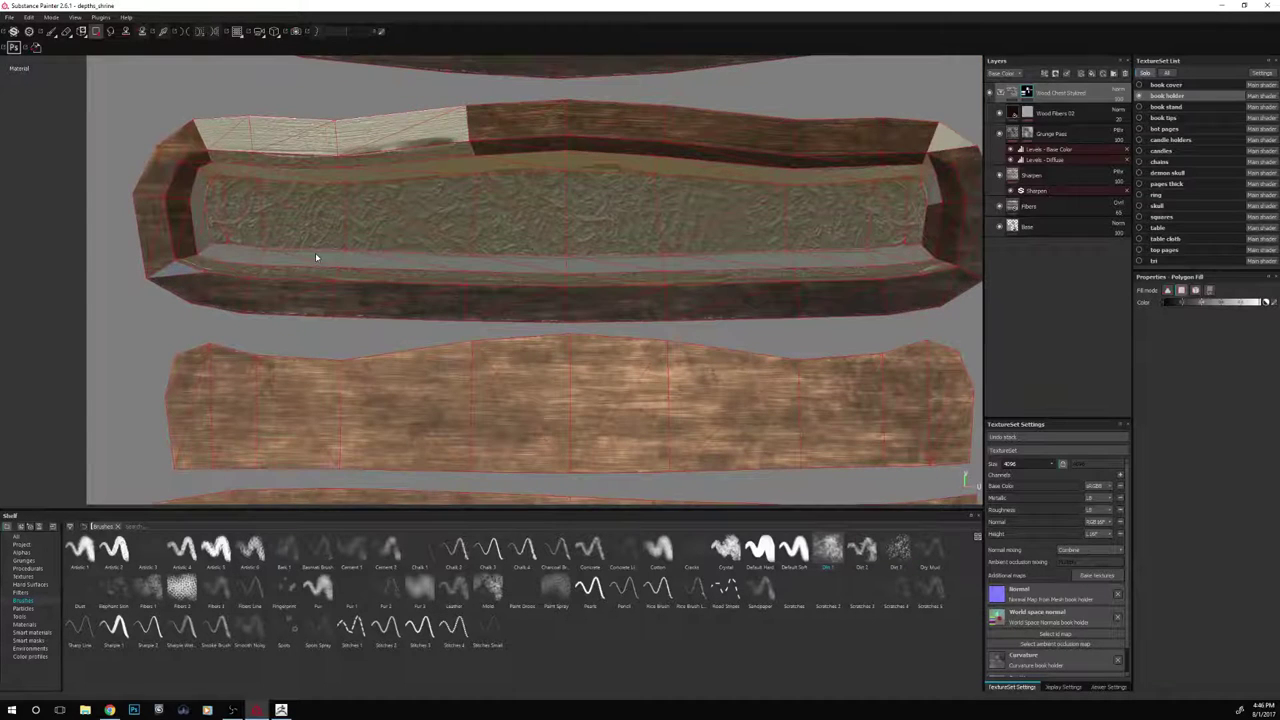
{"action": "scroll", "coordinate": [315, 252], "scroll_direction": "down", "scroll_amount": 4}
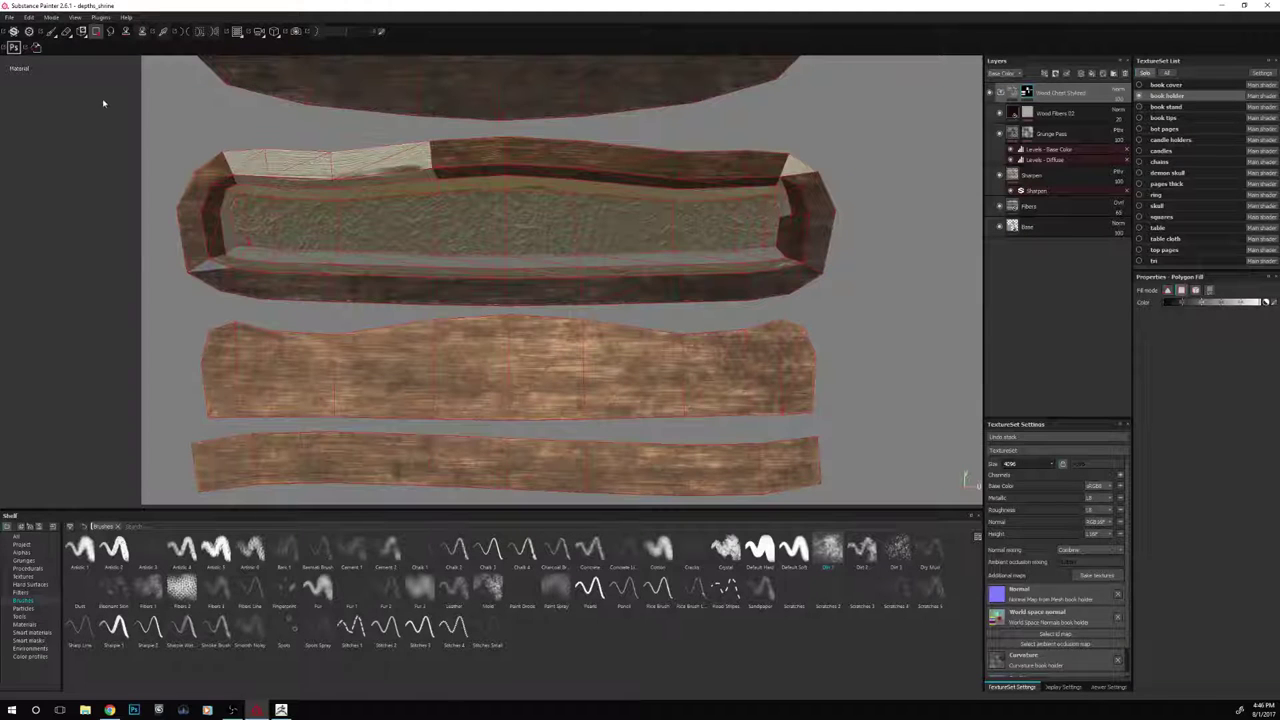
{"action": "left_click", "coordinate": [66, 31]}
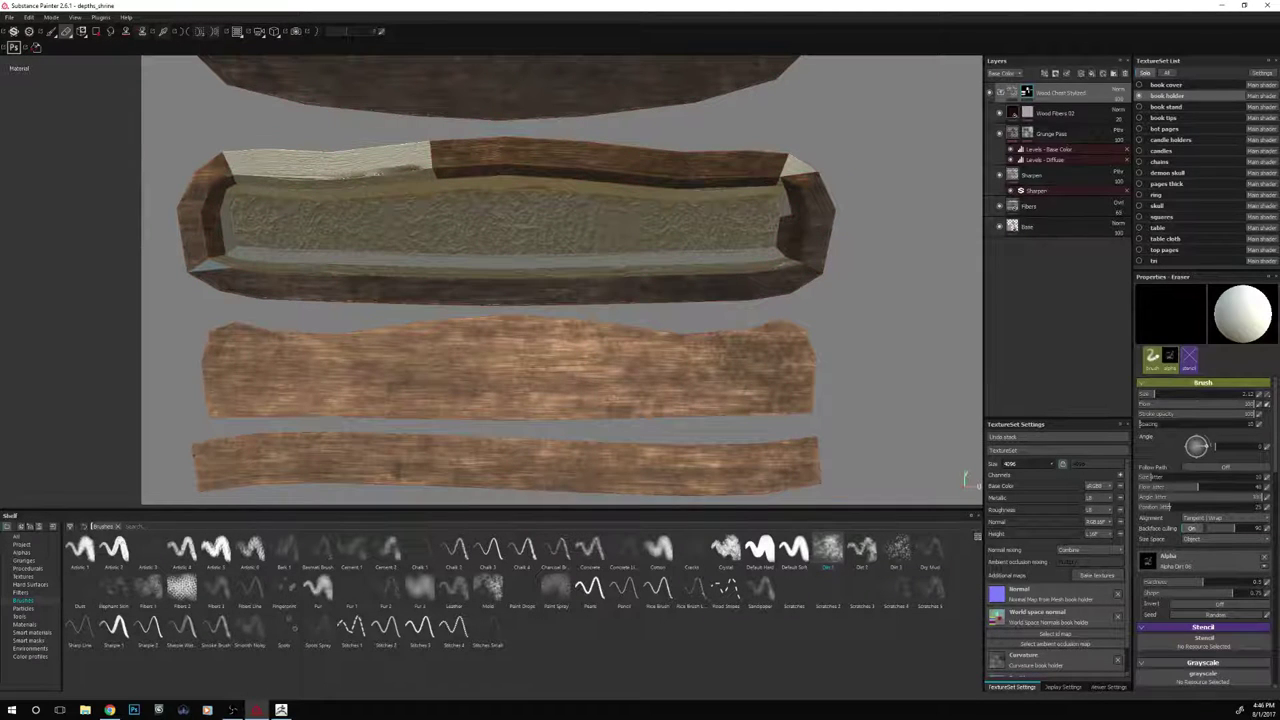
Erase the wood mask at the book holder's recessed panel end using a small Default Hard eraser
{"action": "left_click", "coordinate": [760, 550]}
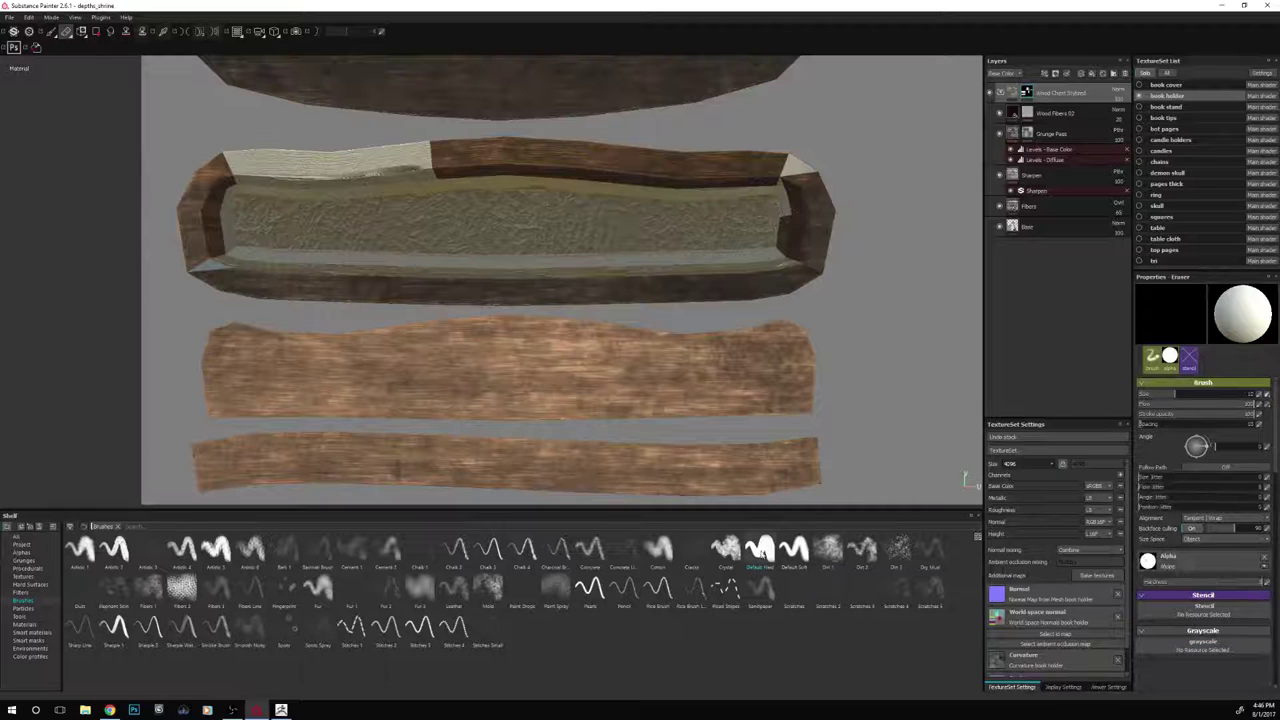
{"action": "key", "text": "bracketleft"}
{"action": "key", "text": "bracketleft"}
{"action": "key", "text": "bracketleft"}
{"action": "key", "text": "bracketleft"}
{"action": "key", "text": "bracketleft"}
{"action": "key", "text": "bracketleft"}
{"action": "key", "text": "bracketleft"}
{"action": "key", "text": "bracketleft"}
{"action": "key", "text": "bracketleft"}
{"action": "key", "text": "bracketleft"}
{"action": "key", "text": "bracketleft"}
{"action": "key", "text": "bracketleft"}
{"action": "key", "text": "bracketleft"}
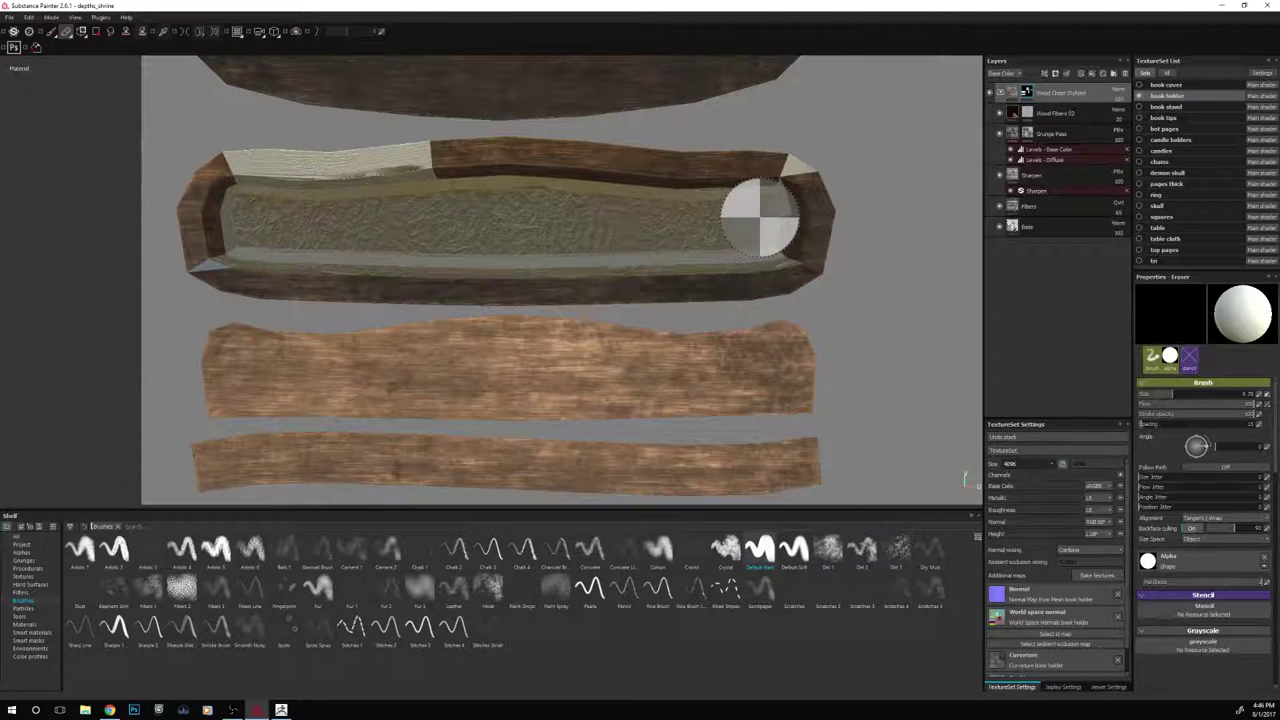
{"action": "key", "text": "bracketleft"}
{"action": "key", "text": "bracketleft"}
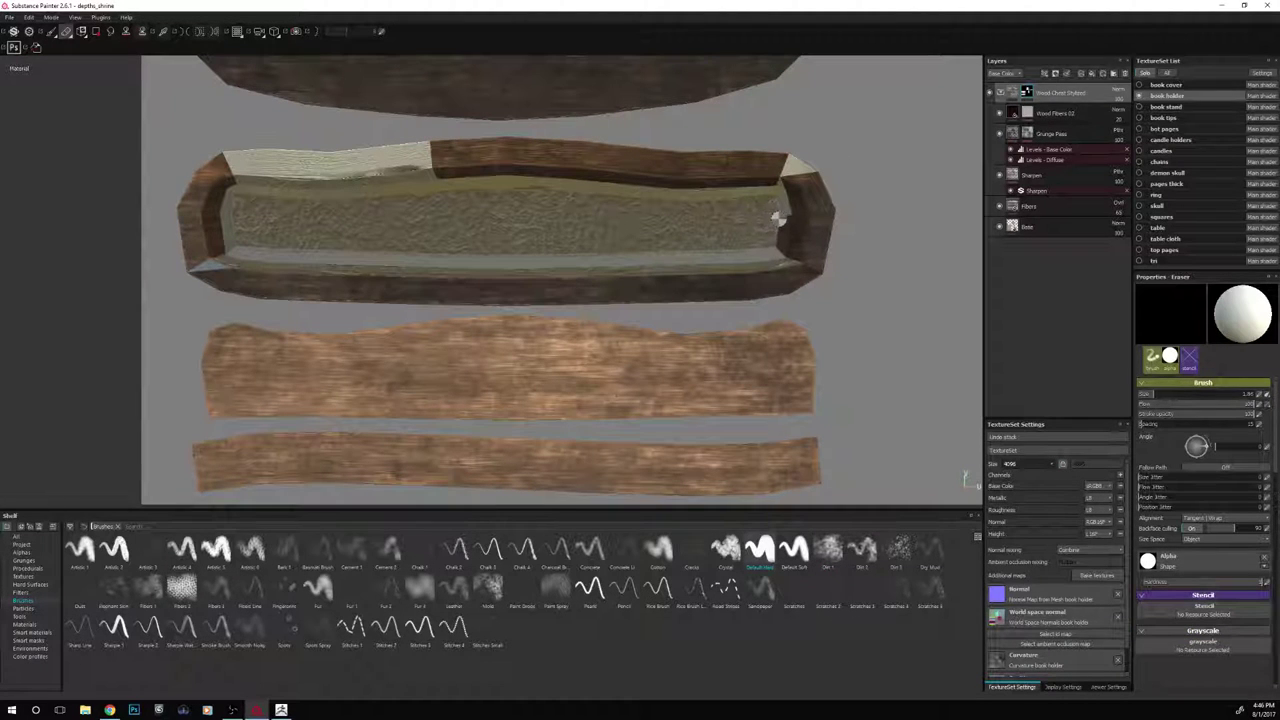
{"action": "left_click", "coordinate": [781, 218]}
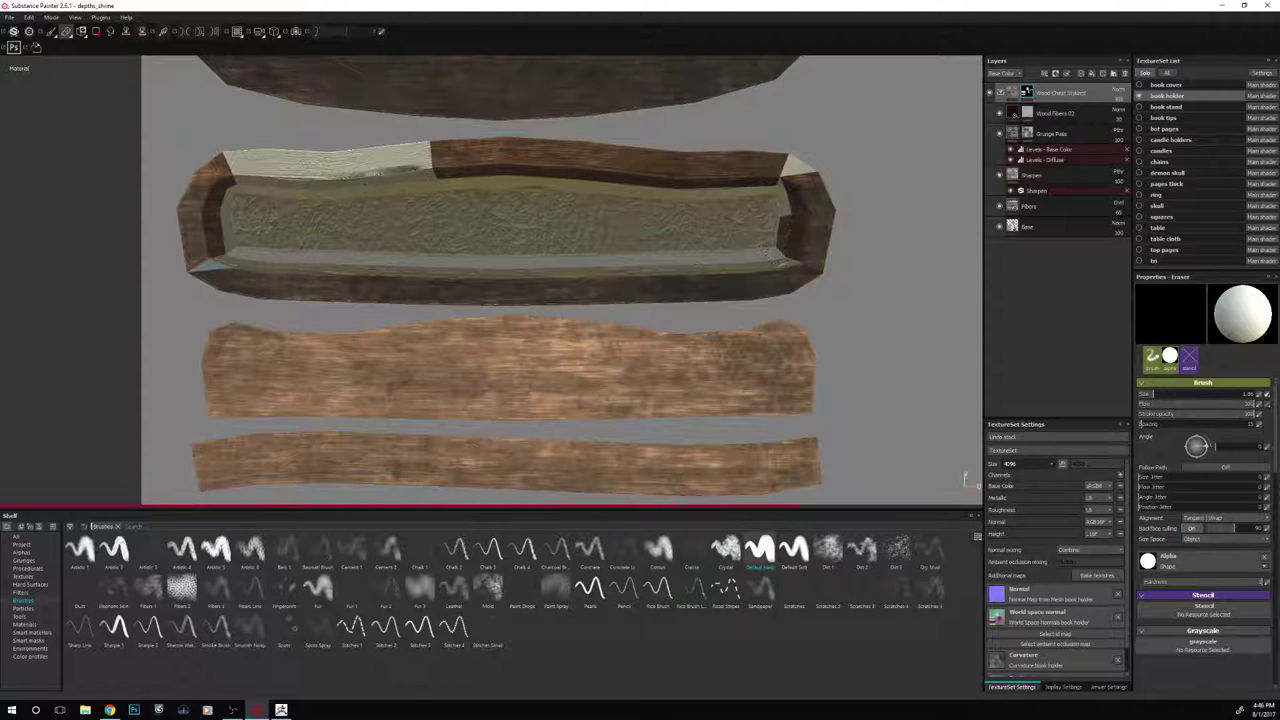
{"action": "left_click_drag", "start_coordinate": [784, 211], "coordinate": [784, 246]}
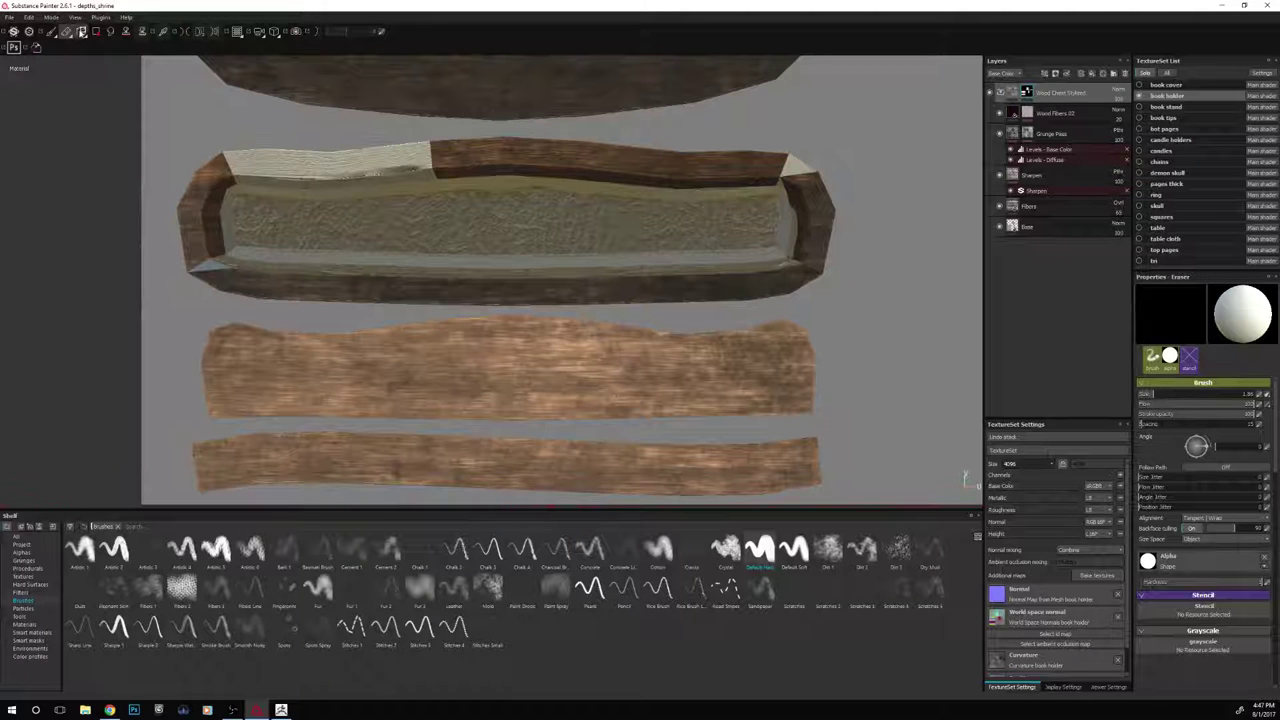
Fill the remaining bare faces of the frame around the recessed panel with wood using Polygon Fill in the UV view
{"action": "key", "text": "4"}
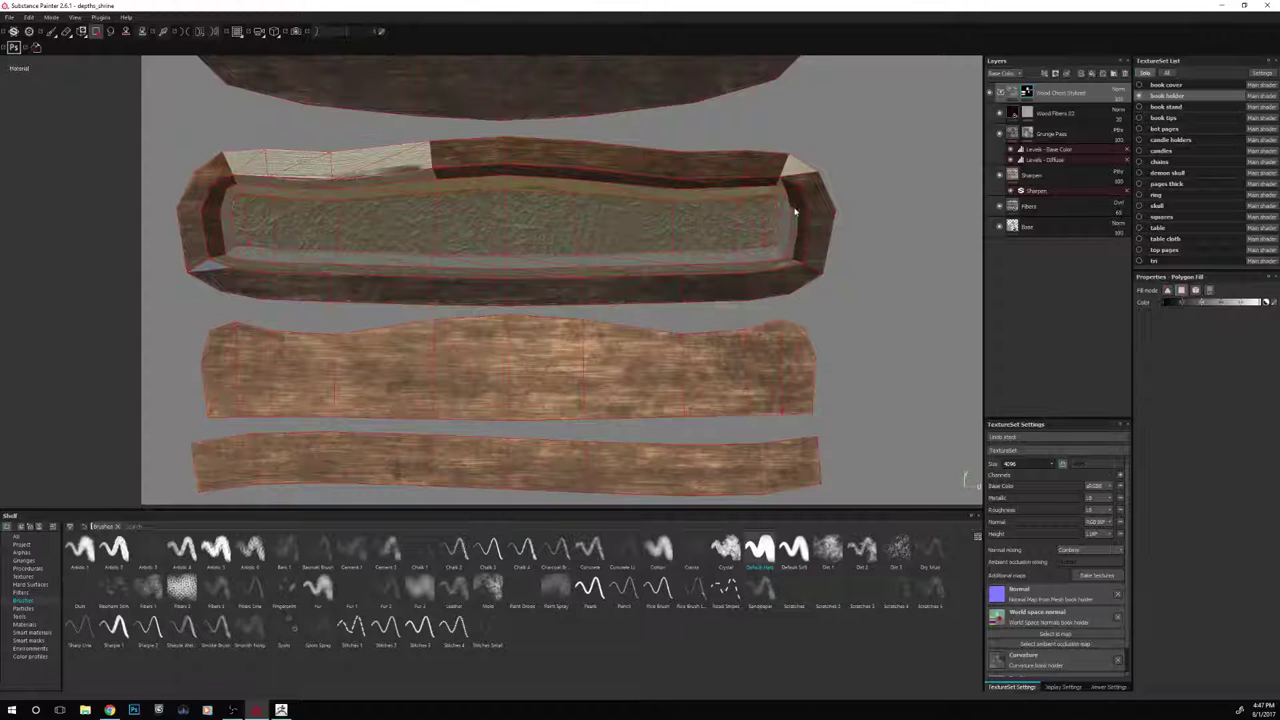
{"action": "left_click", "coordinate": [804, 212]}
{"action": "left_click_drag", "start_coordinate": [225, 140], "coordinate": [420, 162]}
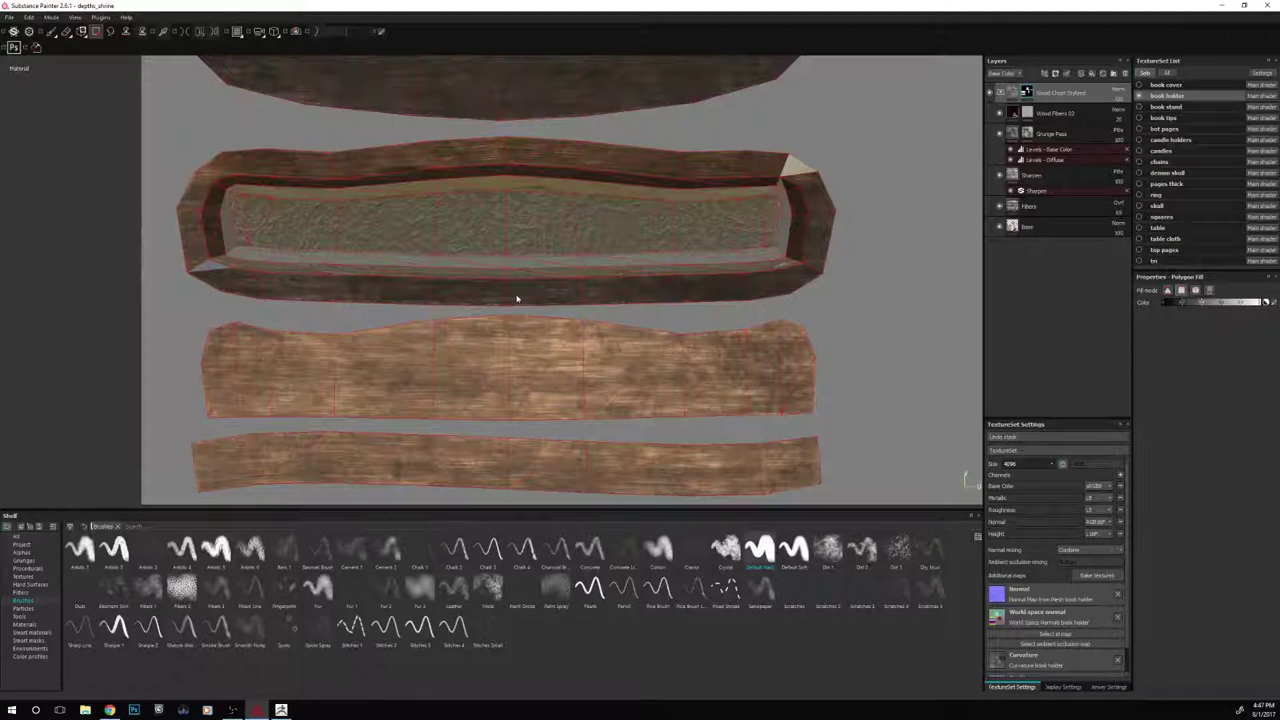
{"action": "left_click", "coordinate": [799, 169]}
{"action": "left_click", "coordinate": [51, 31]}
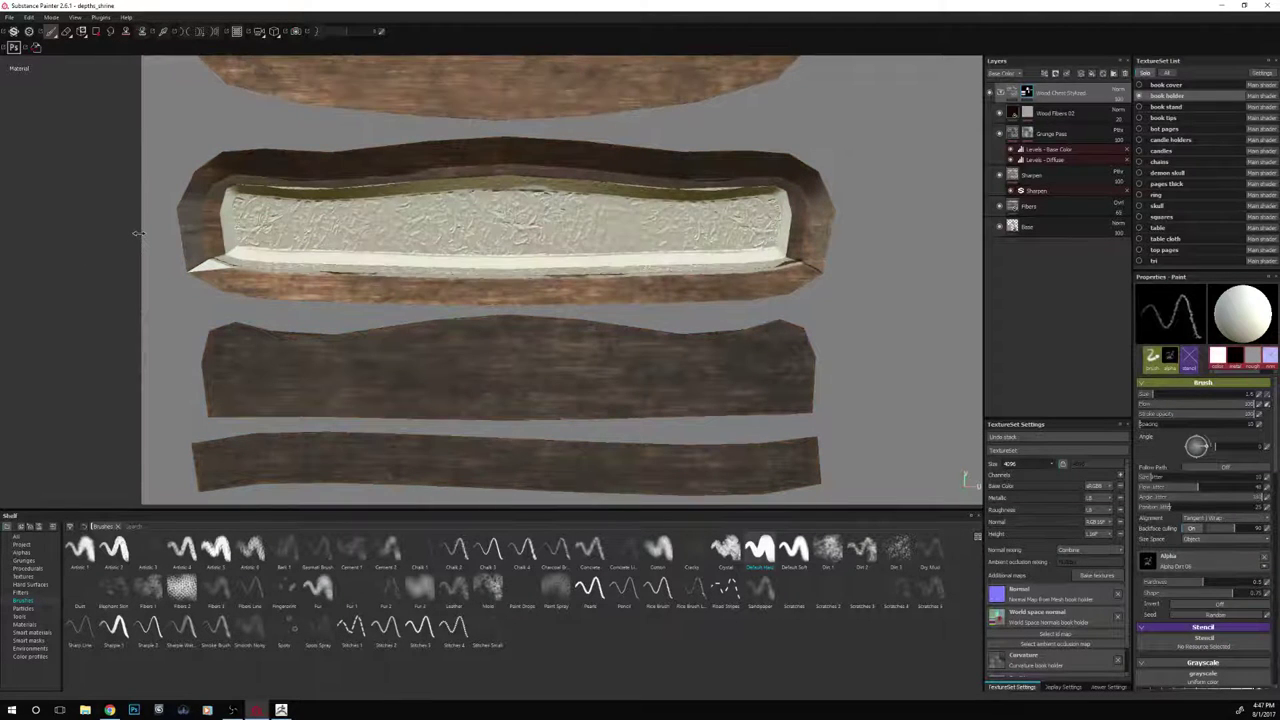
Add the bare end faces of both side posts to the wood mask with Polygon Fill on the 3D model
{"action": "left_click", "coordinate": [96, 31]}
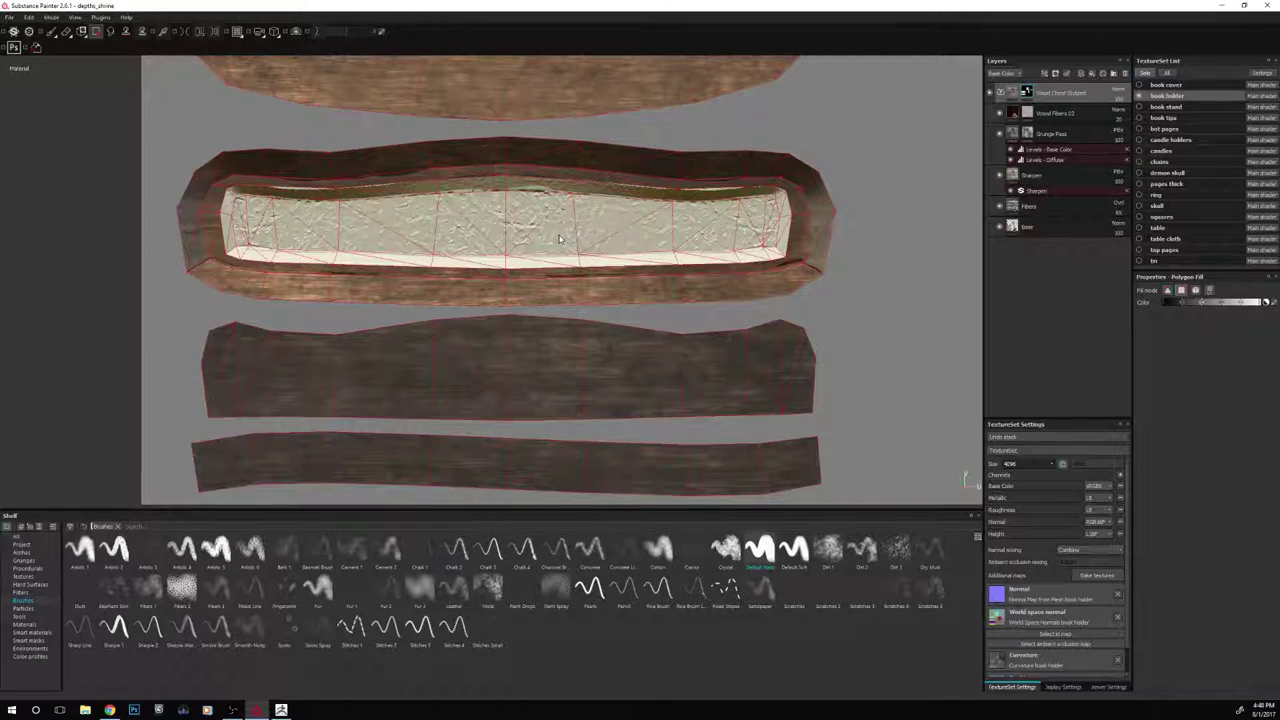
{"action": "scroll", "coordinate": [560, 240], "scroll_direction": "down", "scroll_amount": 3}
{"action": "scroll", "coordinate": [560, 250], "scroll_direction": "down", "scroll_amount": 3}
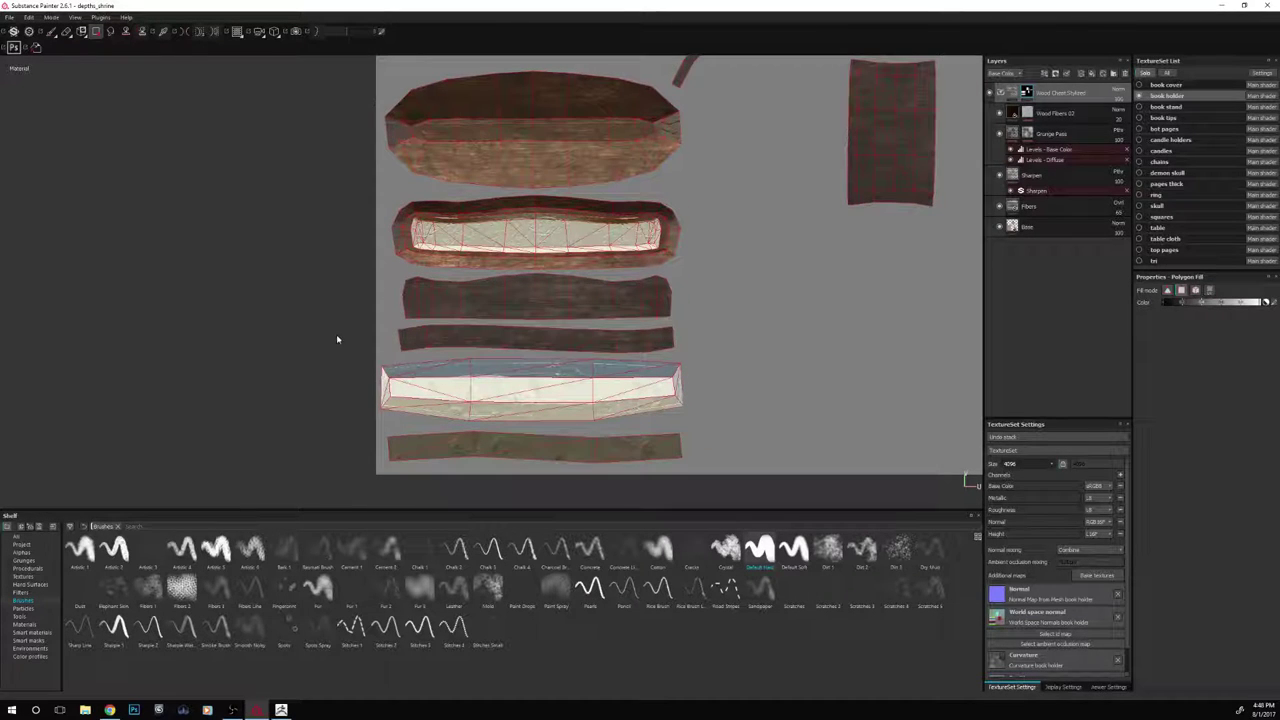
{"action": "key", "text": "F2"}
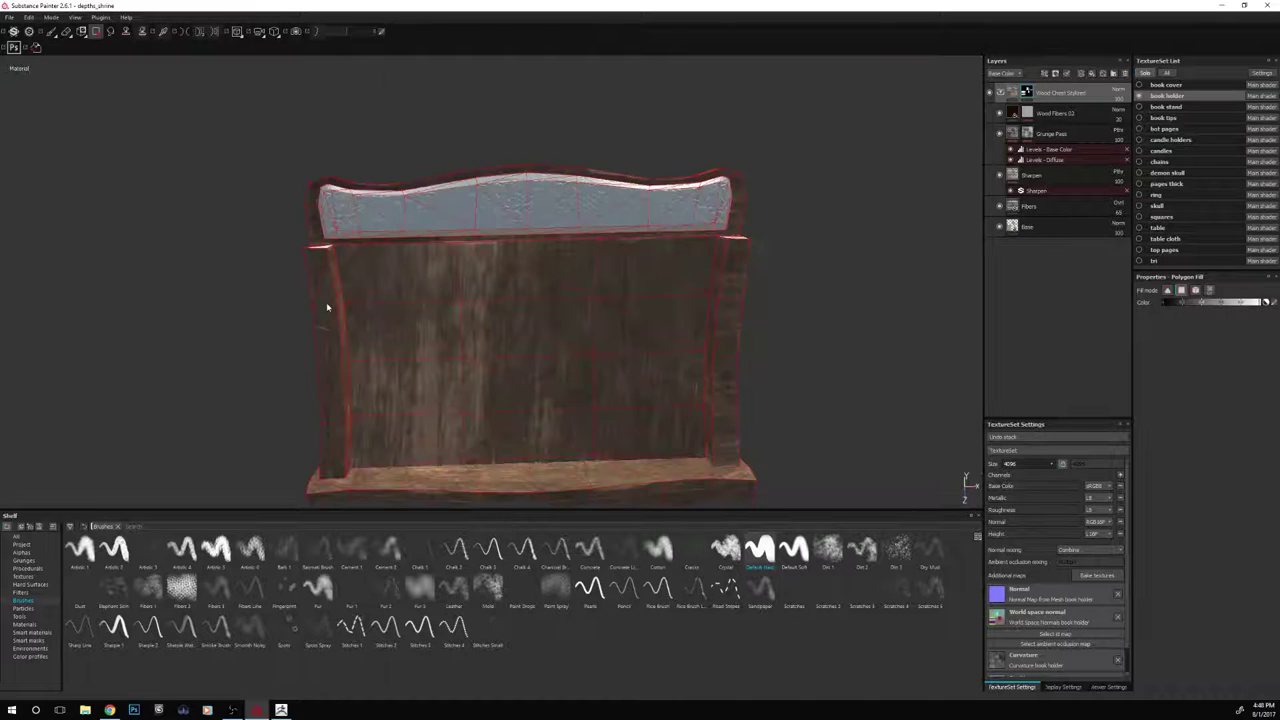
{"action": "mouse_move", "coordinate": [836, 303]}
{"action": "left_mouse_down", "text": "alt"}
{"action": "mouse_move", "coordinate": [843, 294]}
{"action": "mouse_move", "coordinate": [832, 296]}
{"action": "left_mouse_up", "text": "alt"}
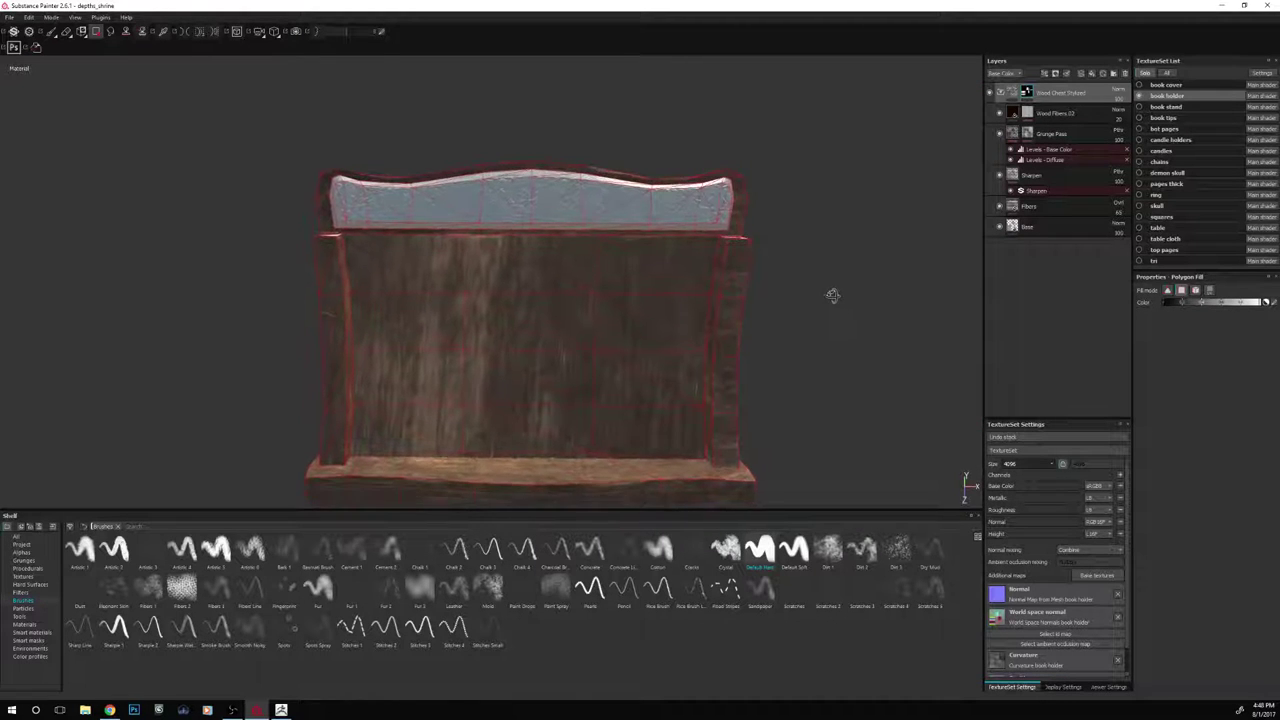
{"action": "middle_click_drag", "start_coordinate": [838, 348], "coordinate": [832, 320], "text": "alt"}
{"action": "left_click_drag", "start_coordinate": [831, 320], "coordinate": [810, 352], "text": "alt"}
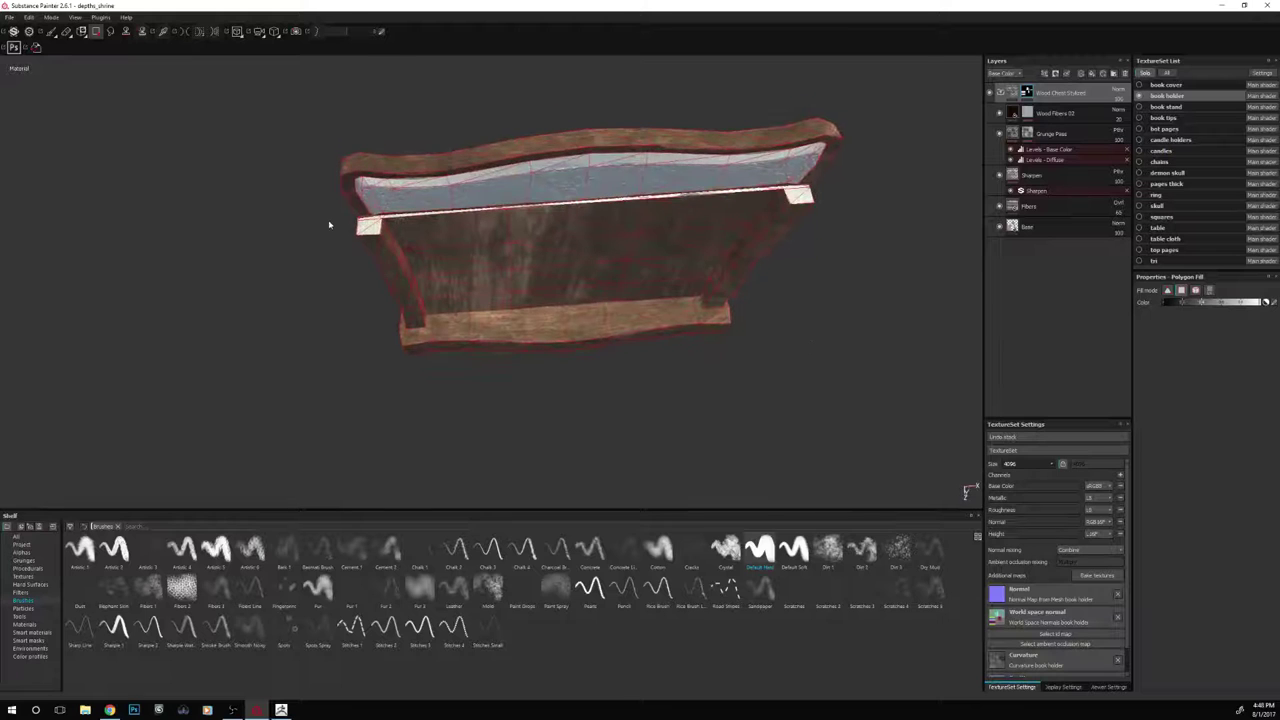
{"action": "left_click", "coordinate": [377, 230]}
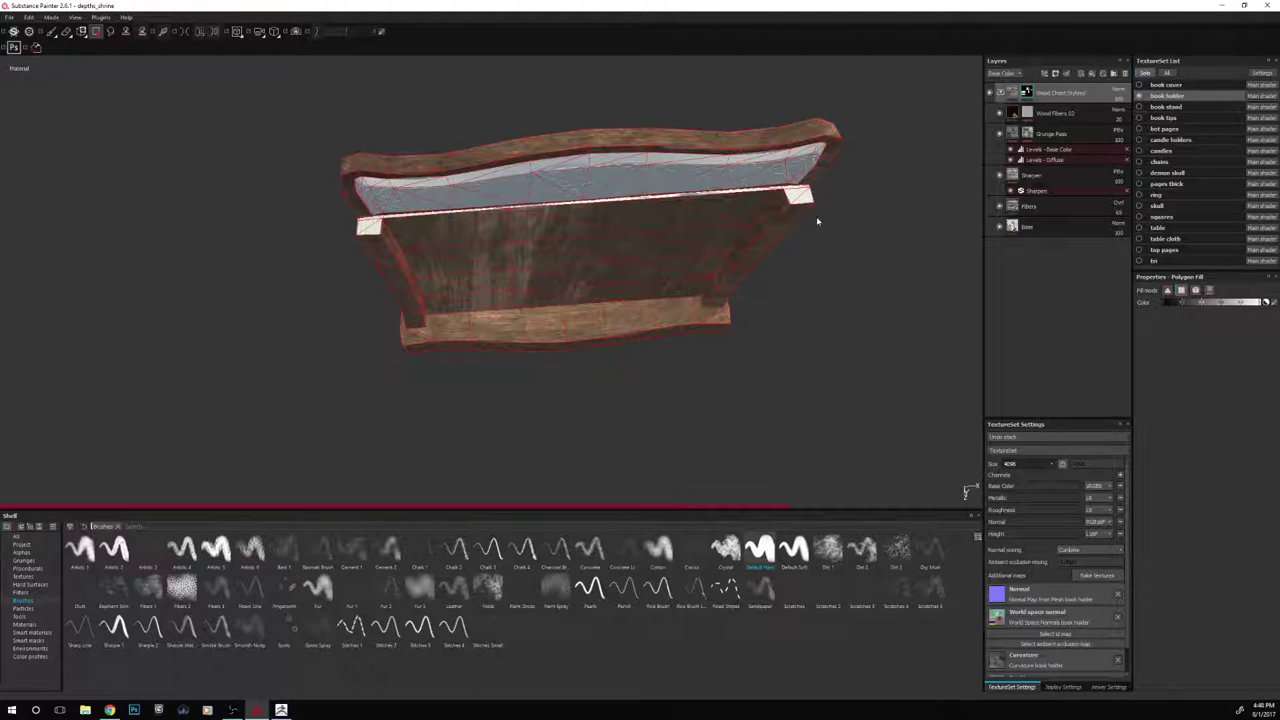
{"action": "scroll", "coordinate": [803, 205], "scroll_direction": "up", "scroll_amount": 3}
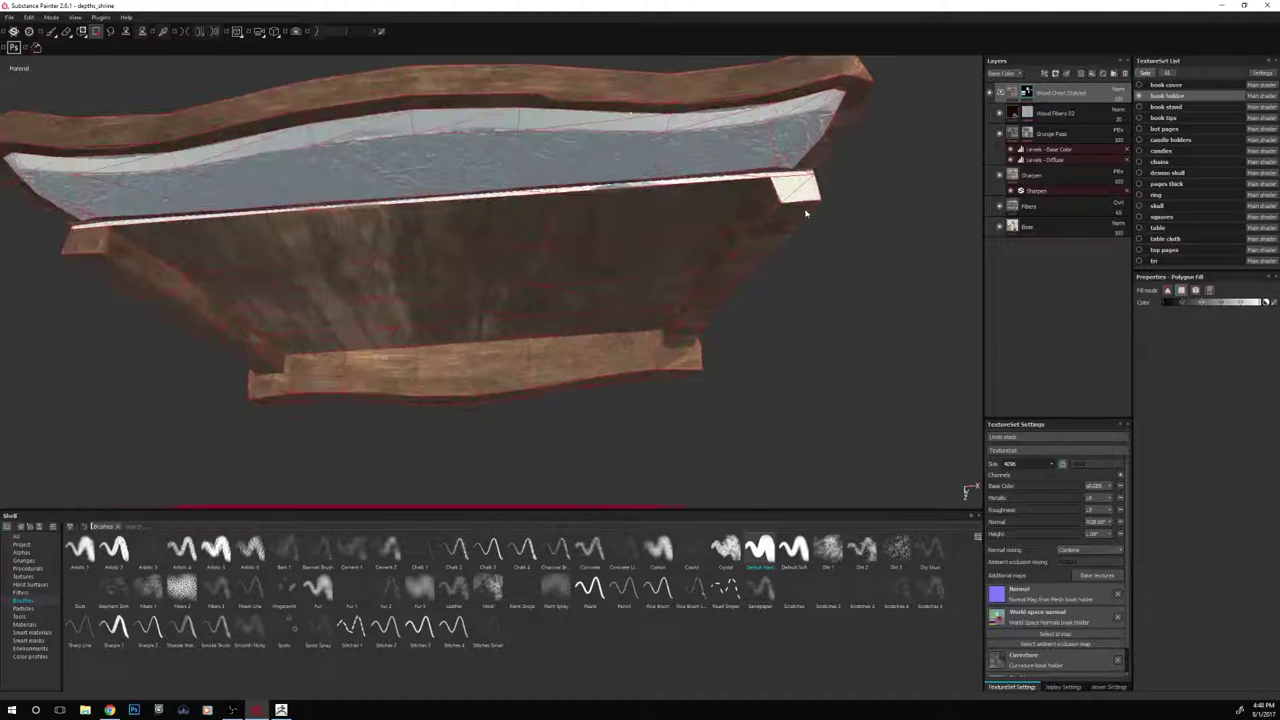
{"action": "scroll", "coordinate": [788, 178], "scroll_direction": "up", "scroll_amount": 2}
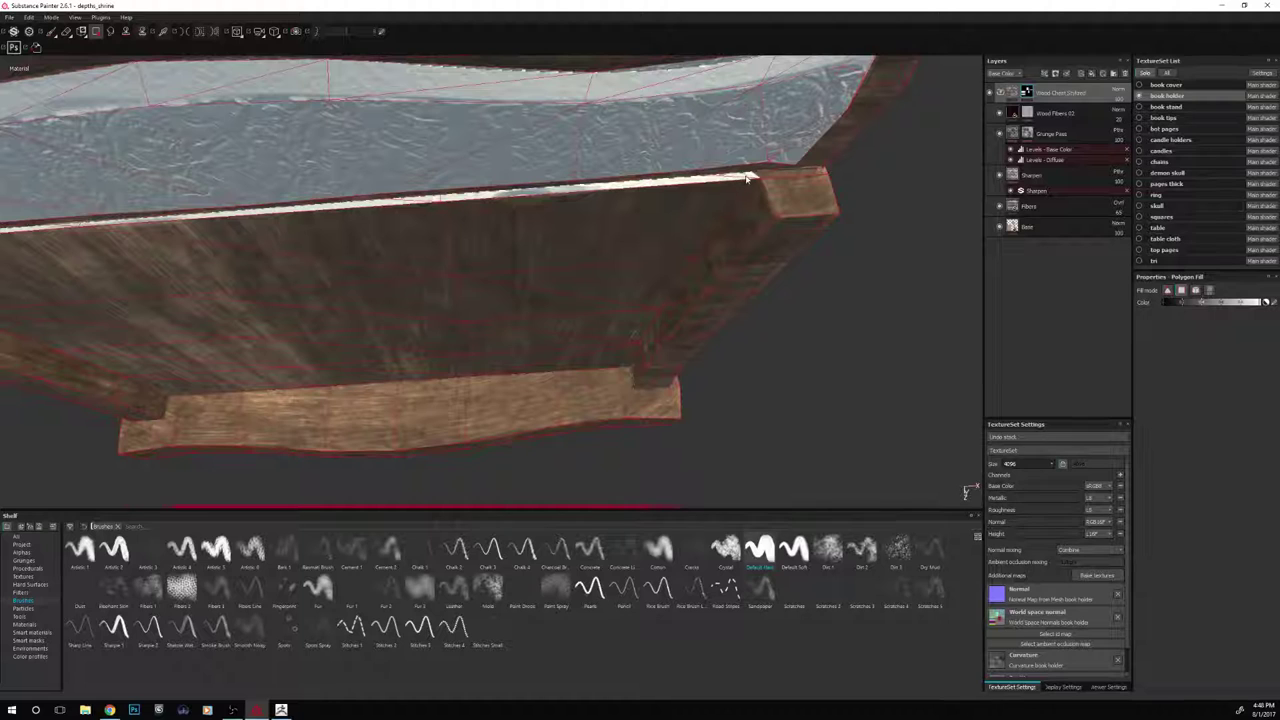
Fill the narrow bare edge of the backboard between the two side posts with the wood mask
{"action": "left_click_drag", "start_coordinate": [748, 177], "coordinate": [430, 203]}
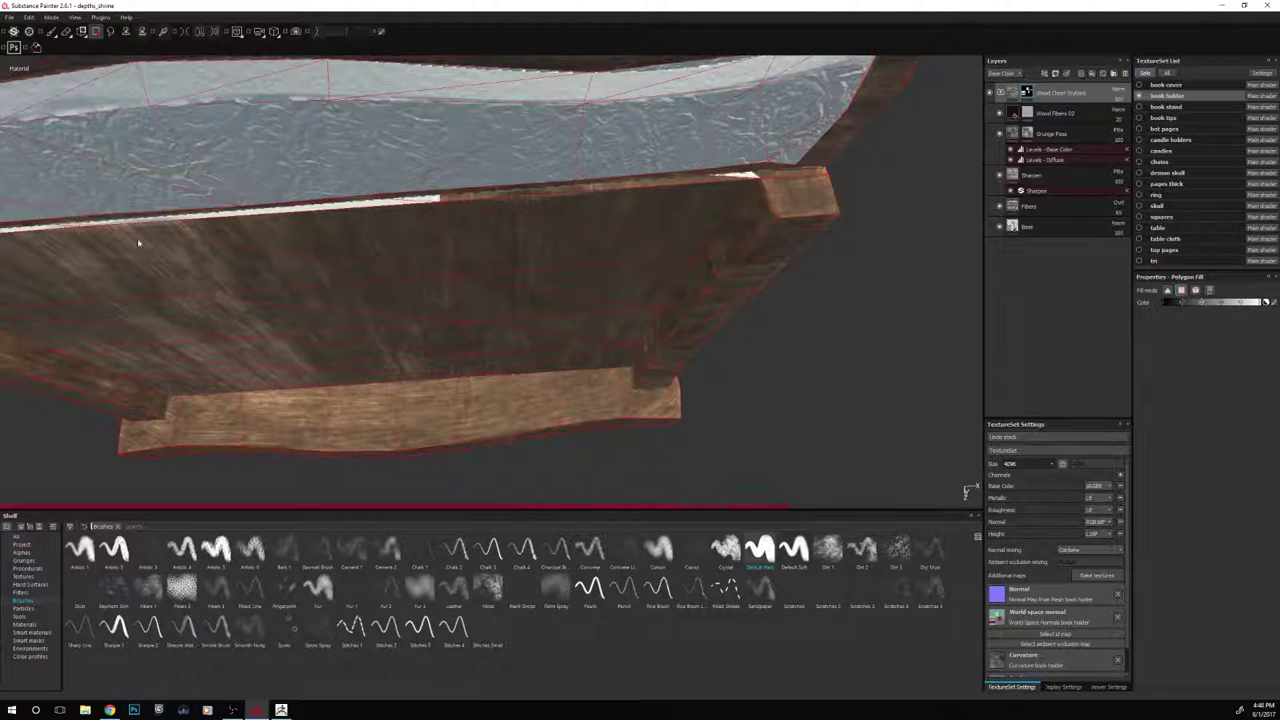
{"action": "left_click", "coordinate": [45, 229]}
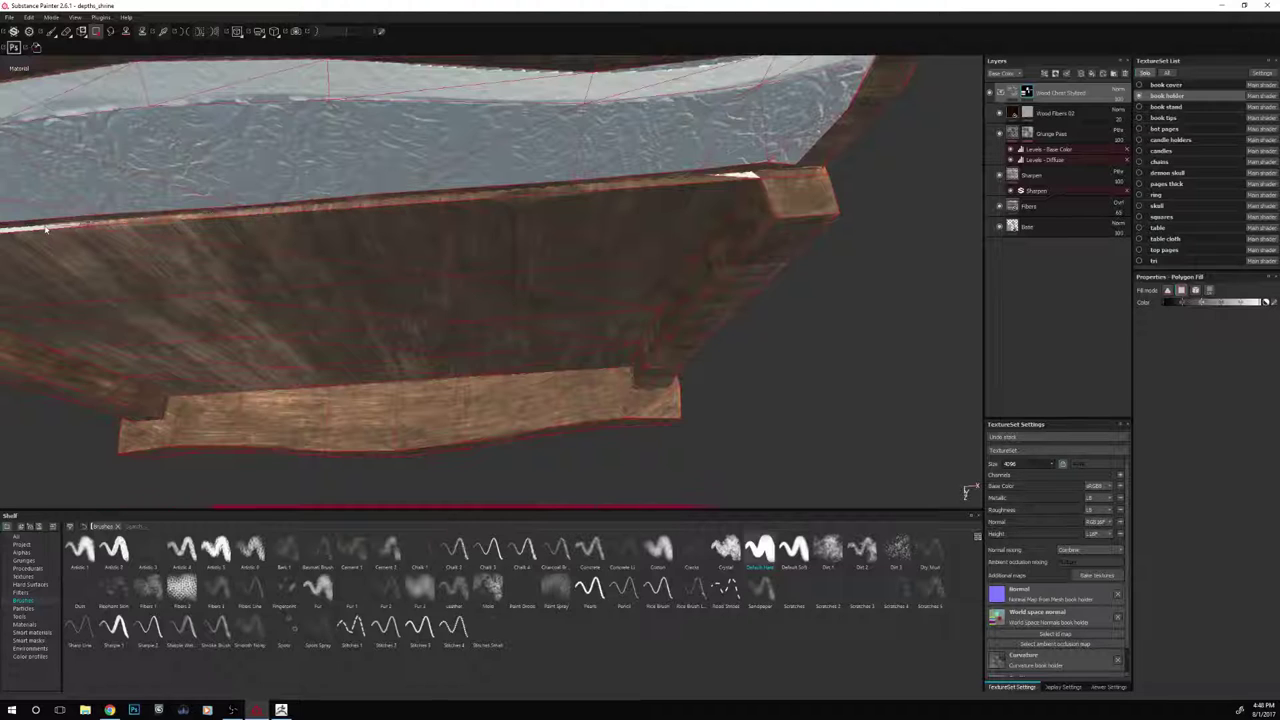
{"action": "left_click", "coordinate": [45, 229]}
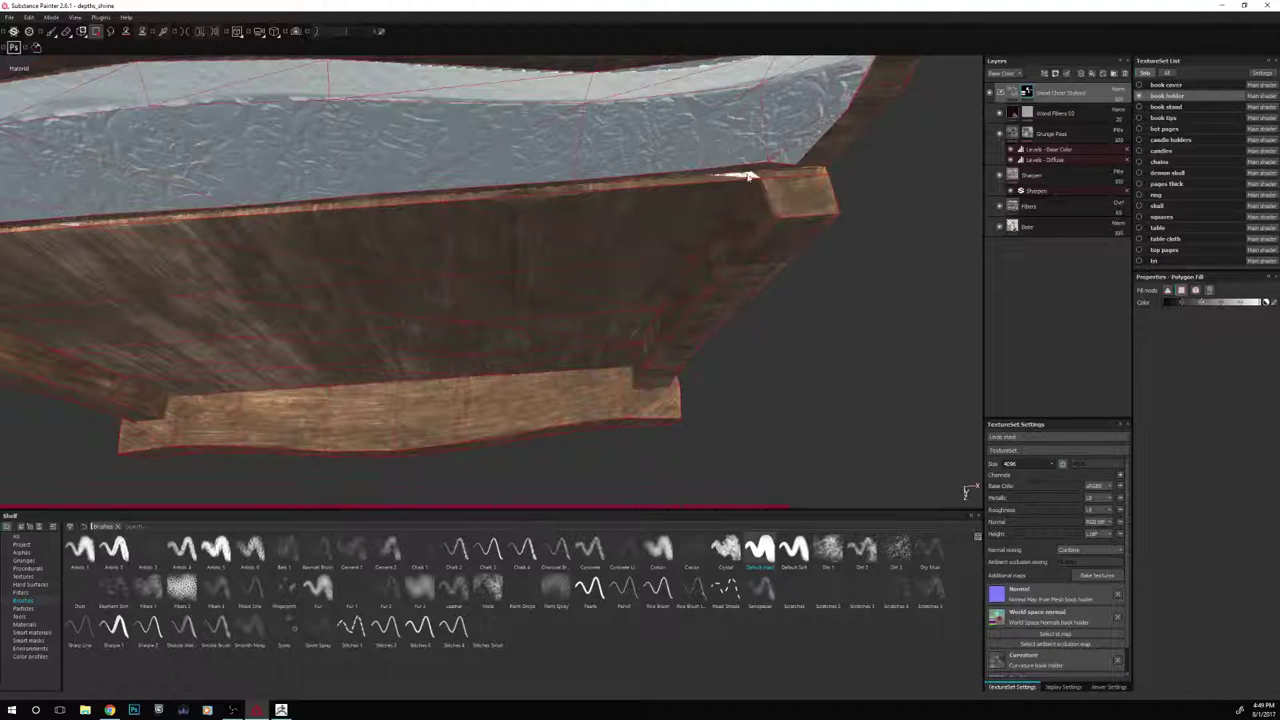
{"action": "right_click_drag", "start_coordinate": [782, 182], "coordinate": [799, 278], "text": "alt"}
{"action": "left_click_drag", "start_coordinate": [798, 278], "coordinate": [243, 217], "text": "alt"}
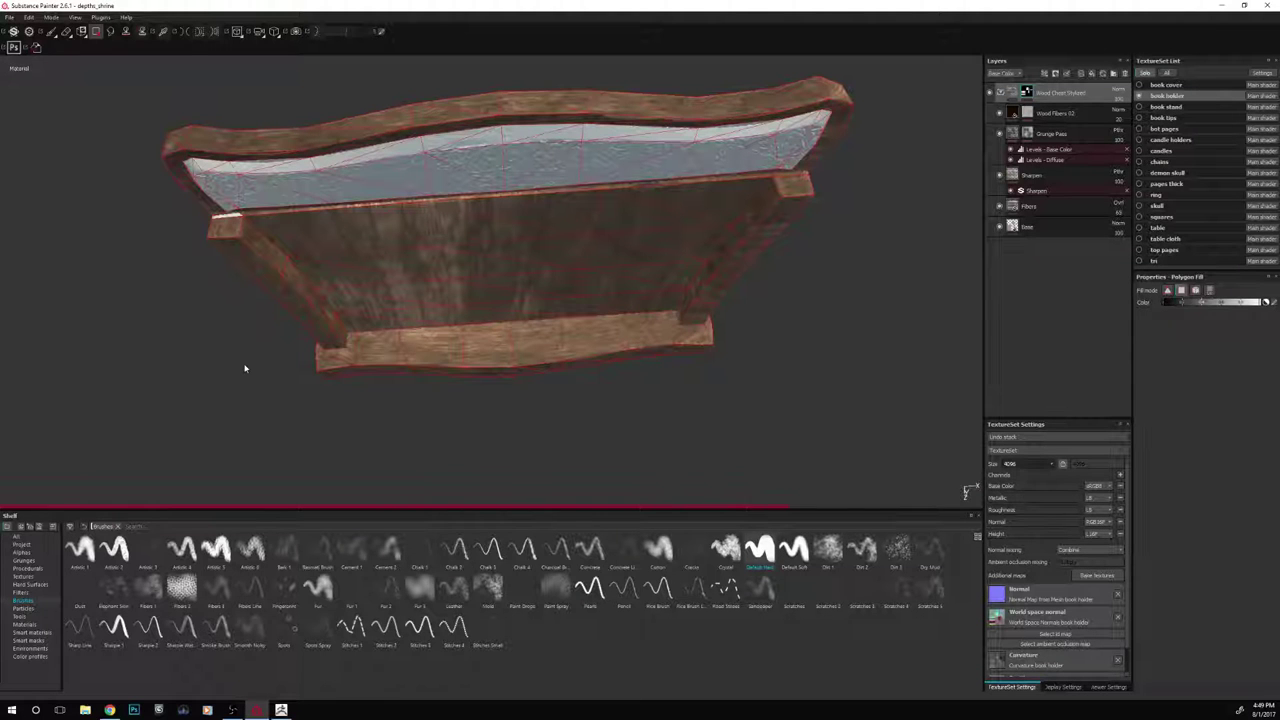
{"action": "left_click_drag", "start_coordinate": [243, 363], "coordinate": [123, 343], "text": "alt"}
{"action": "left_click_drag", "start_coordinate": [656, 296], "coordinate": [714, 266], "text": "alt"}
{"action": "right_click_drag", "start_coordinate": [714, 266], "coordinate": [686, 309], "text": "alt"}
{"action": "middle_click_drag", "start_coordinate": [686, 309], "coordinate": [818, 223], "text": "alt"}
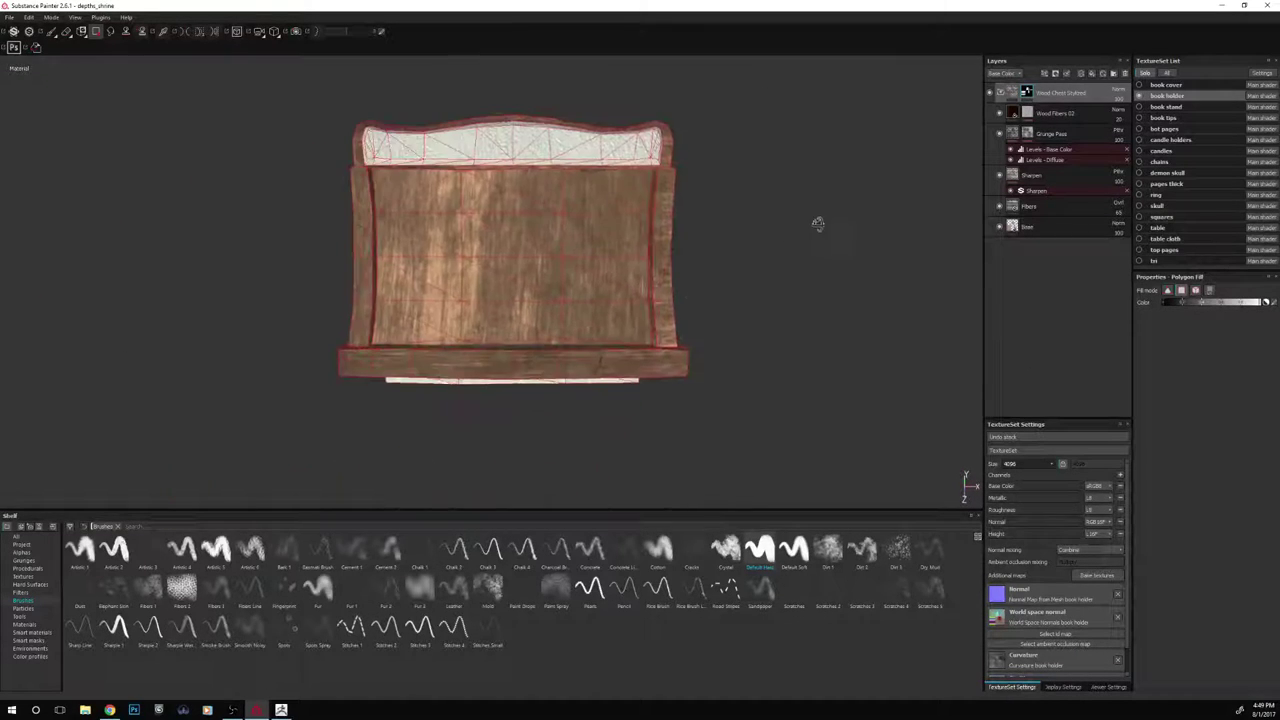
{"action": "left_click_drag", "start_coordinate": [818, 223], "coordinate": [790, 265], "text": "alt"}
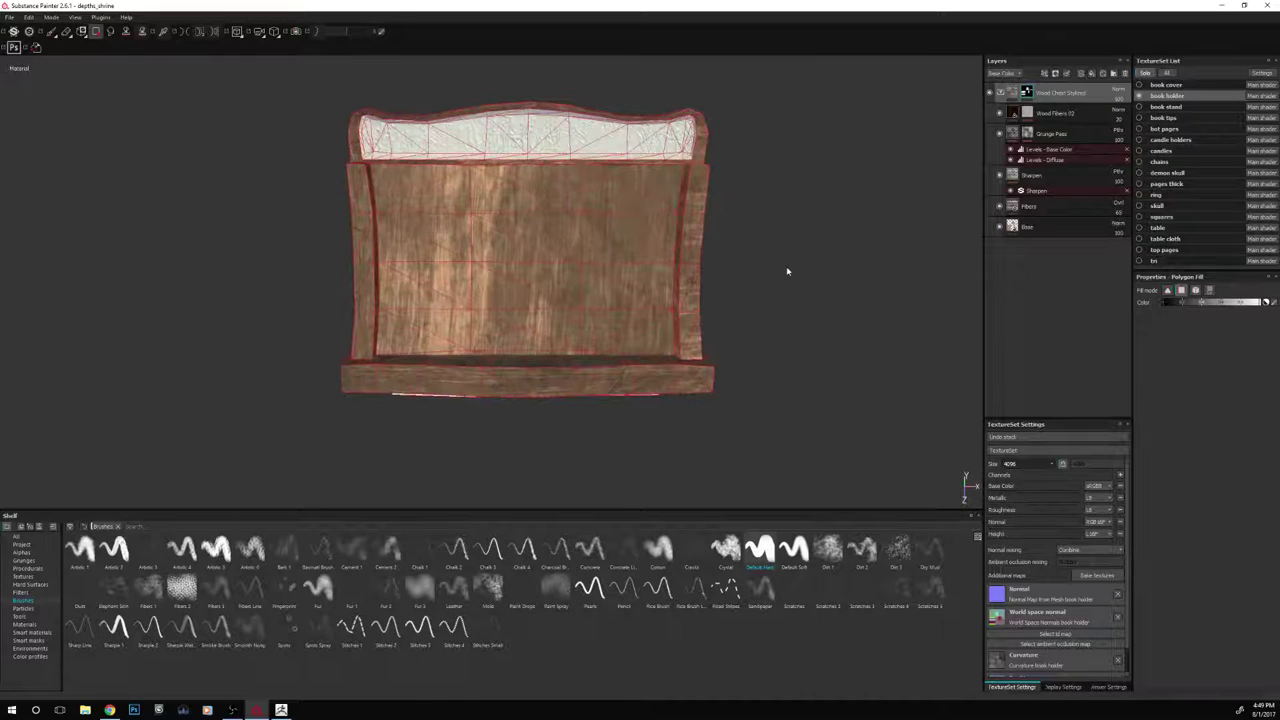
Collapse and duplicate the Wood Chest Stylized group, and clear the mask on the upper copy
{"action": "left_click", "coordinate": [1002, 93]}
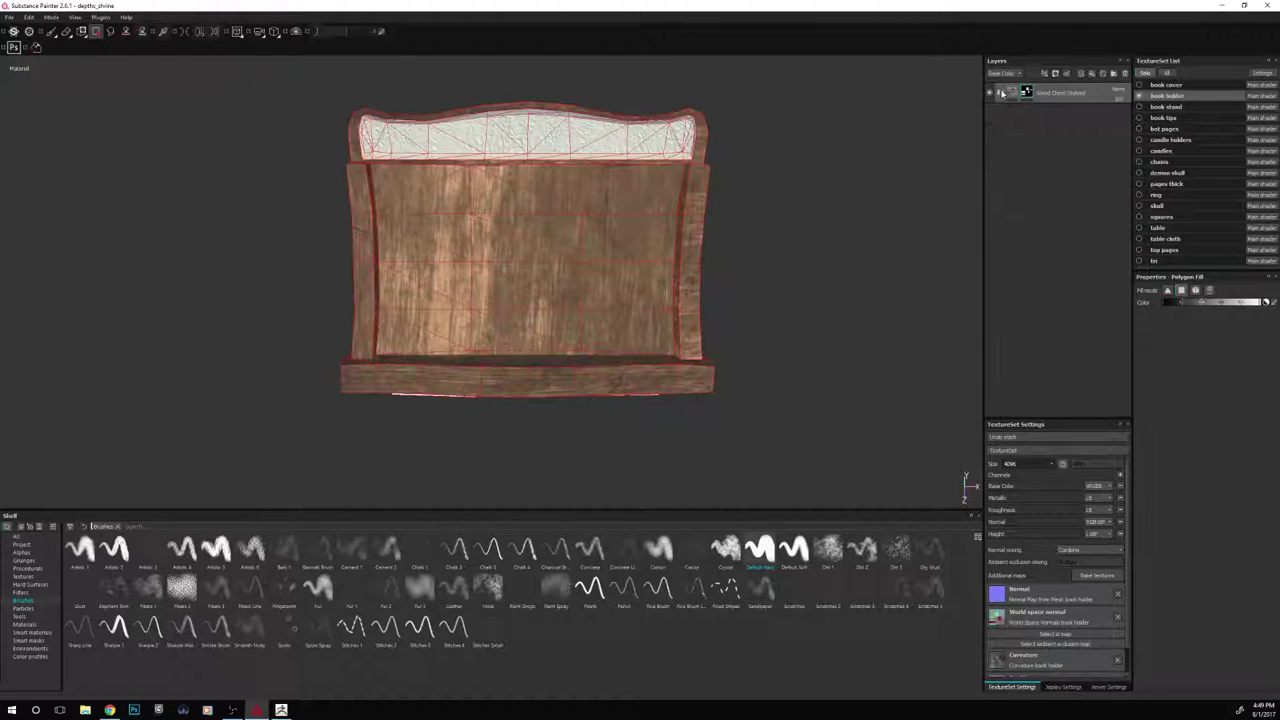
{"action": "right_click", "coordinate": [1052, 134]}
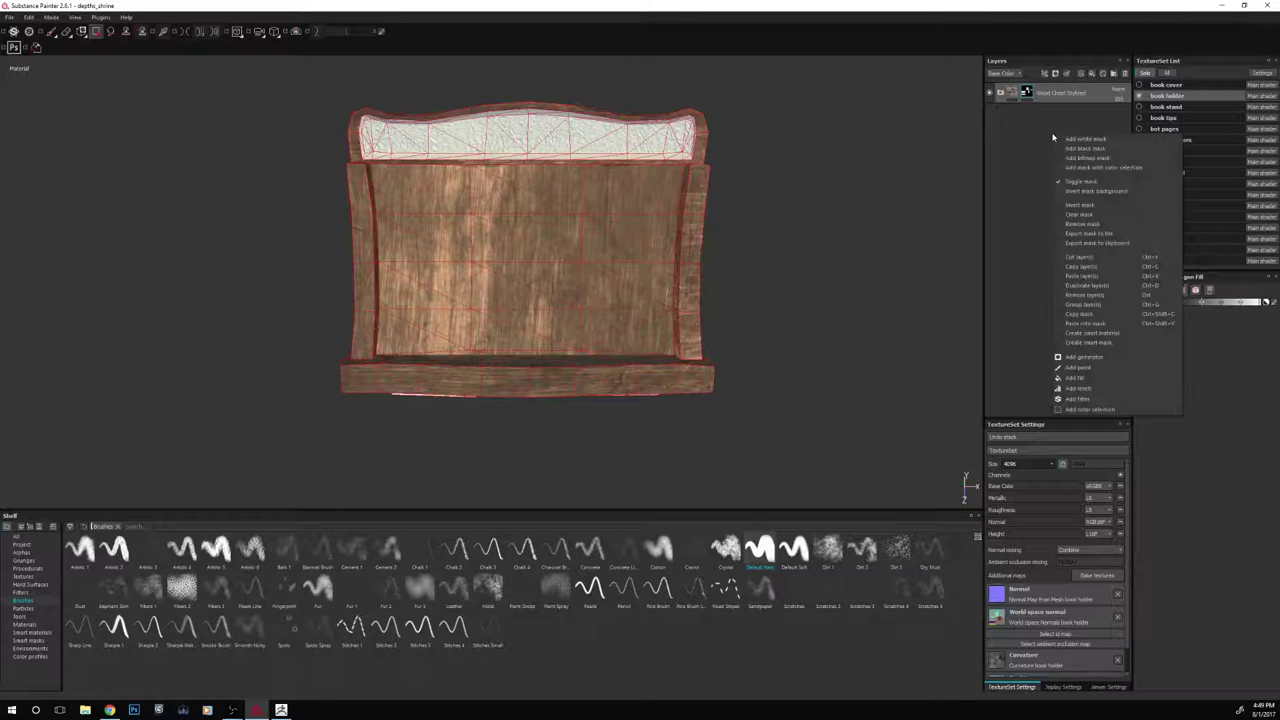
{"action": "left_click", "coordinate": [1062, 98]}
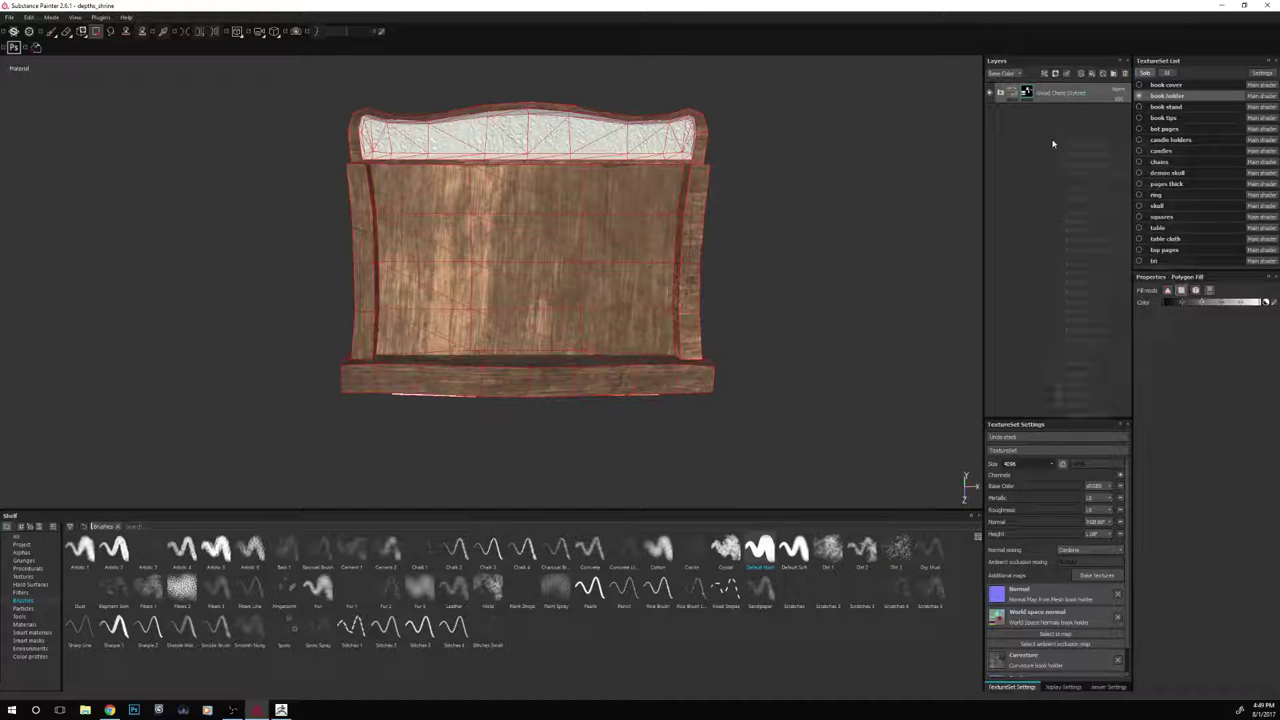
{"action": "right_click", "coordinate": [1051, 138]}
{"action": "left_click", "coordinate": [1014, 227]}
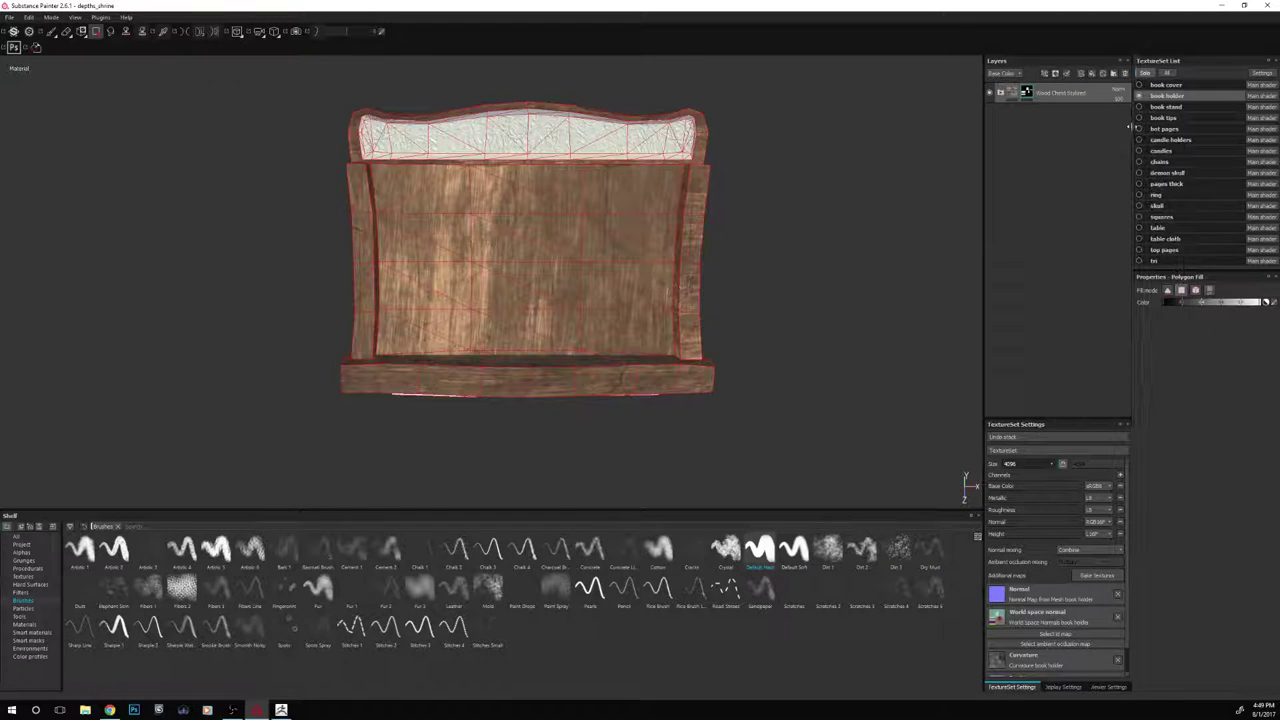
{"action": "right_click", "coordinate": [1044, 140]}
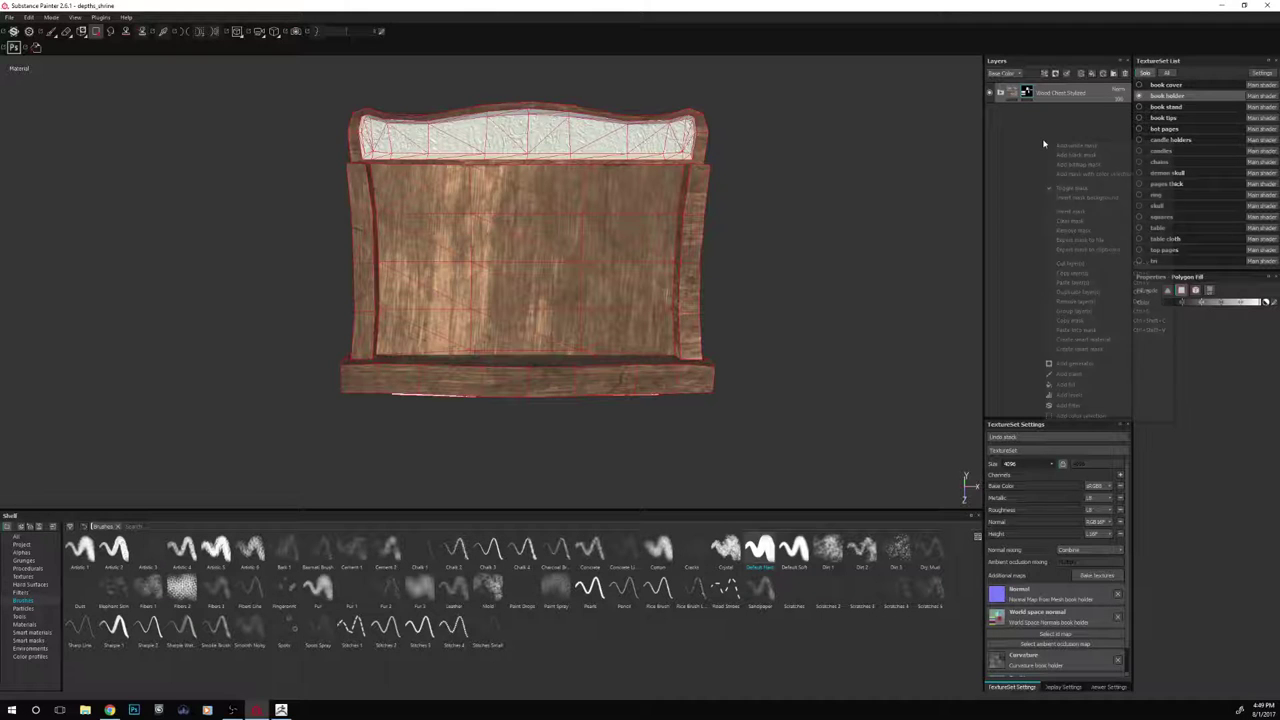
{"action": "left_click", "coordinate": [1070, 290]}
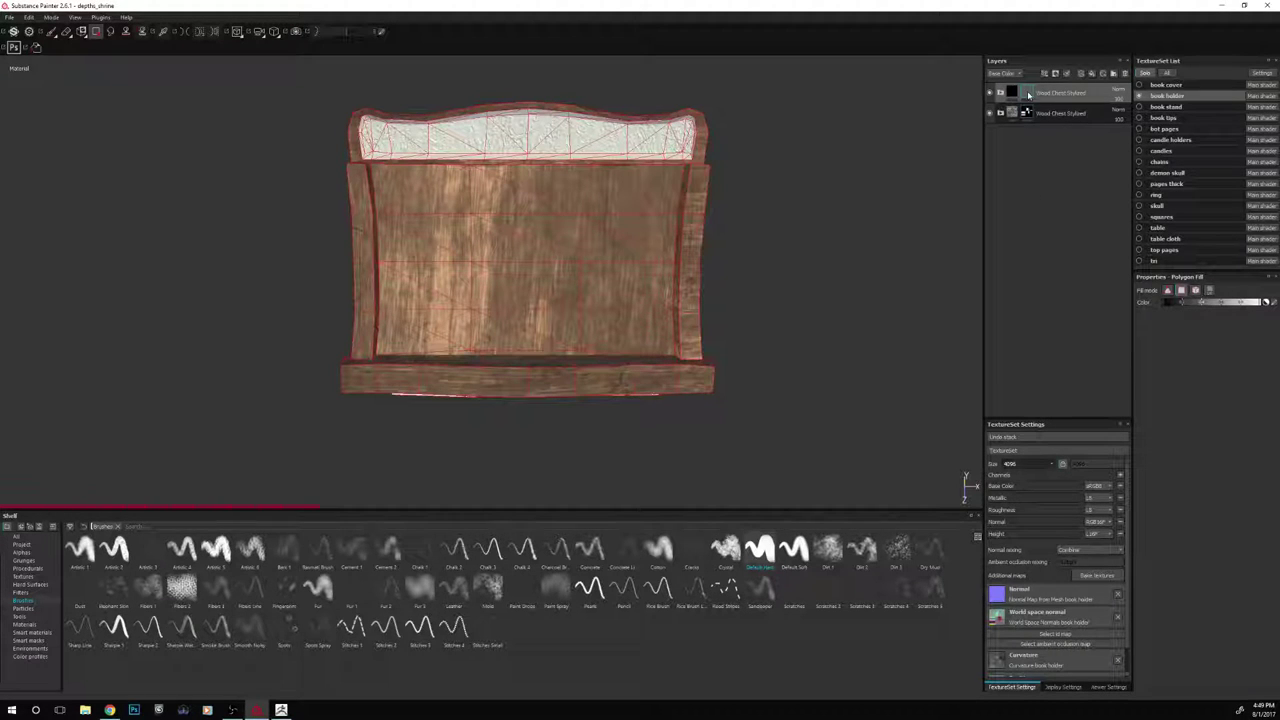
{"action": "right_click", "coordinate": [1028, 95]}
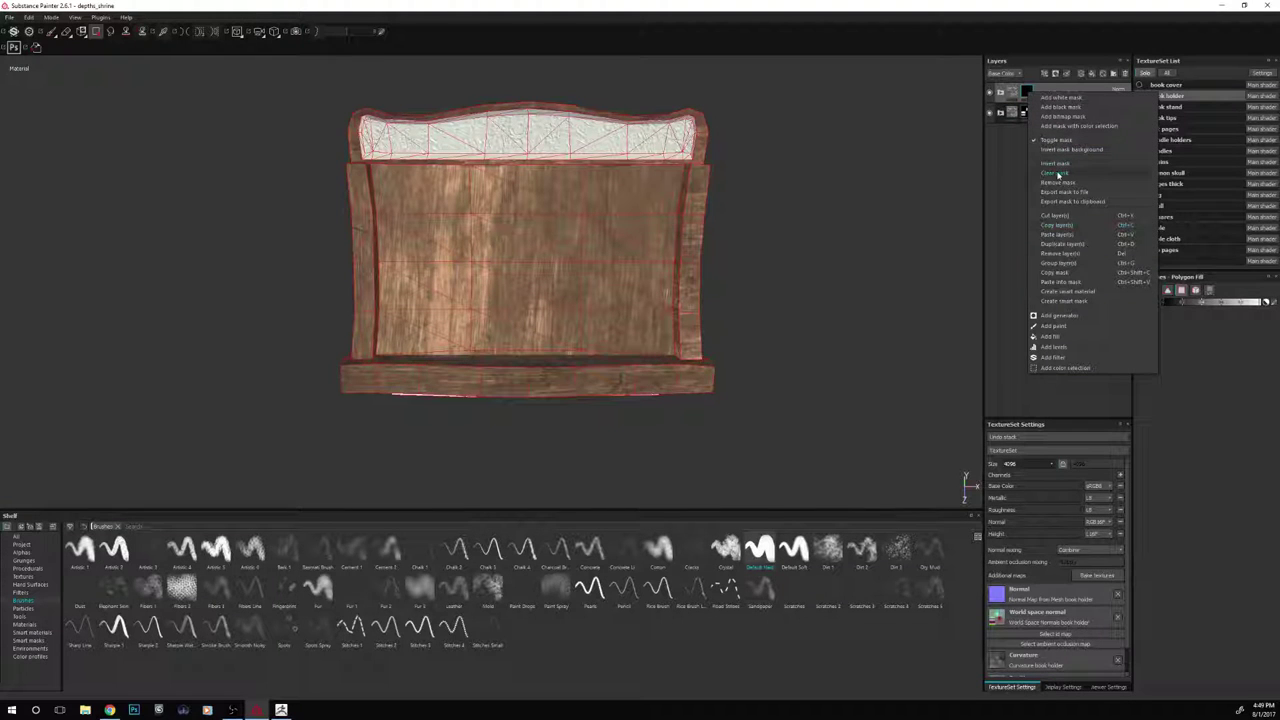
{"action": "left_click", "coordinate": [1056, 176]}
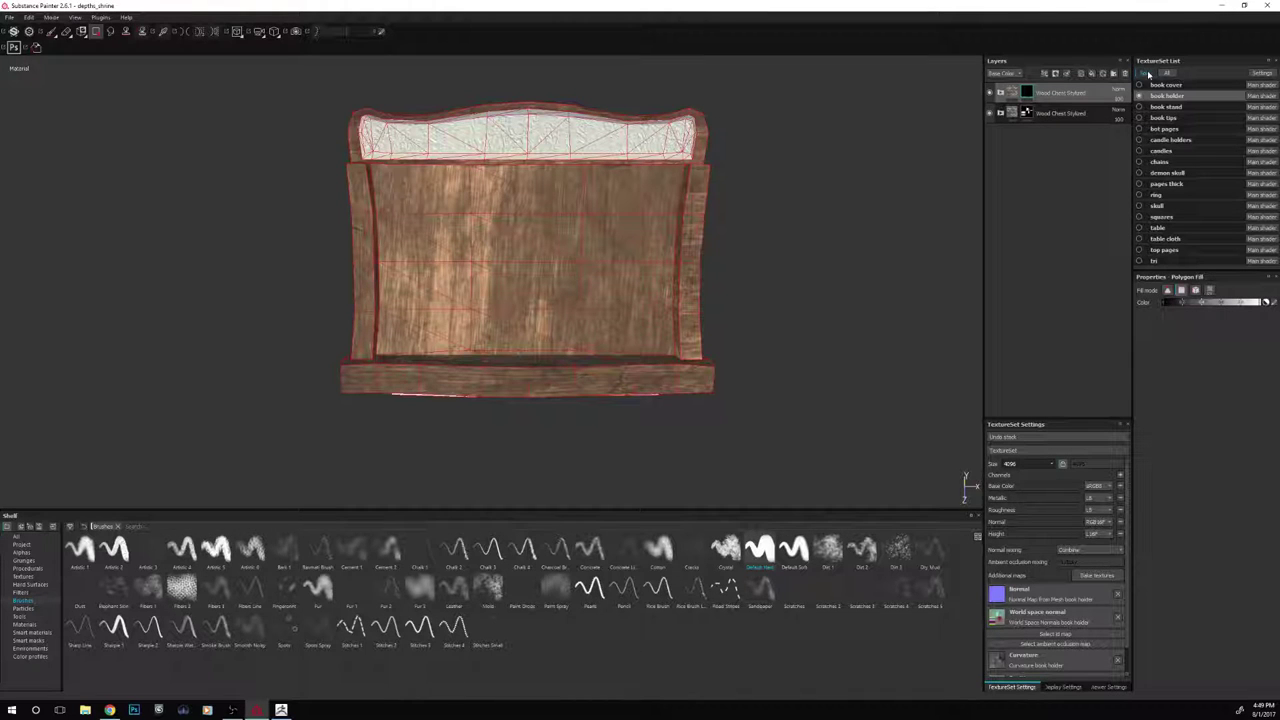
Display all texture sets without the polygon wireframe and examine how the wooden book holder fits with the whole shrine
{"action": "key", "text": "alt+q"}
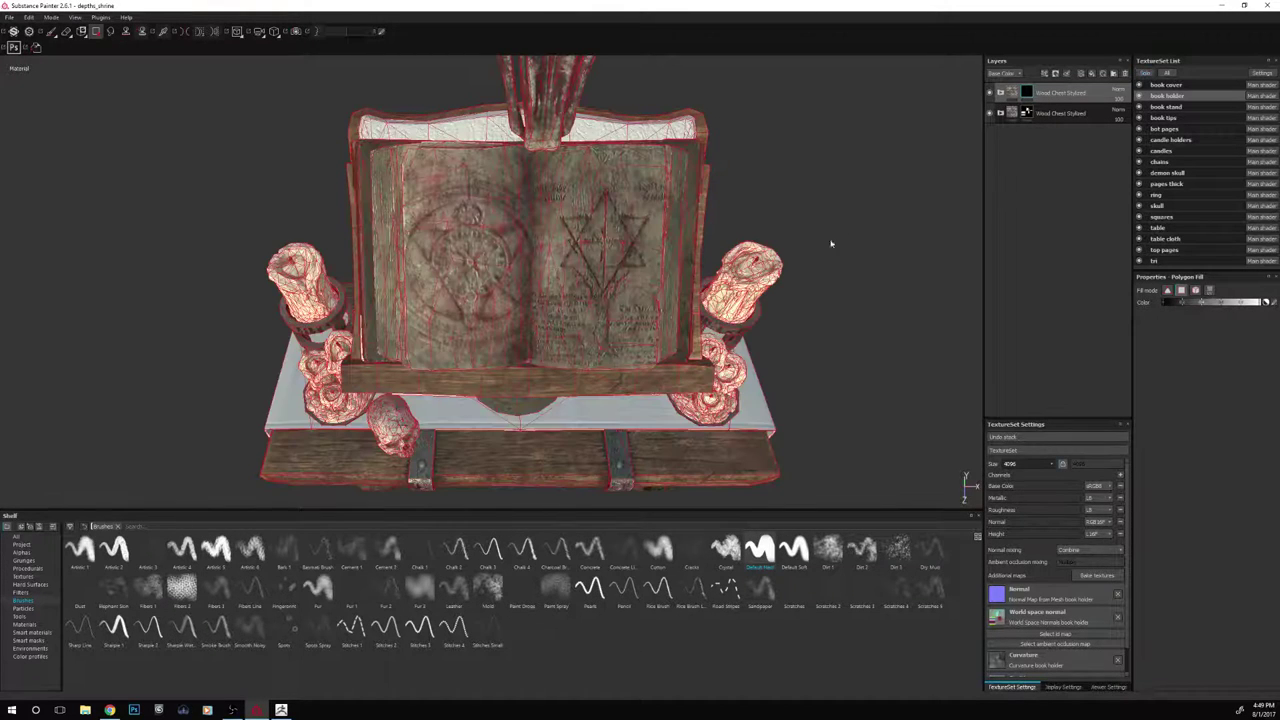
{"action": "right_click_drag", "start_coordinate": [831, 243], "coordinate": [826, 300], "text": "alt"}
{"action": "left_click_drag", "start_coordinate": [826, 300], "coordinate": [854, 242], "text": "alt"}
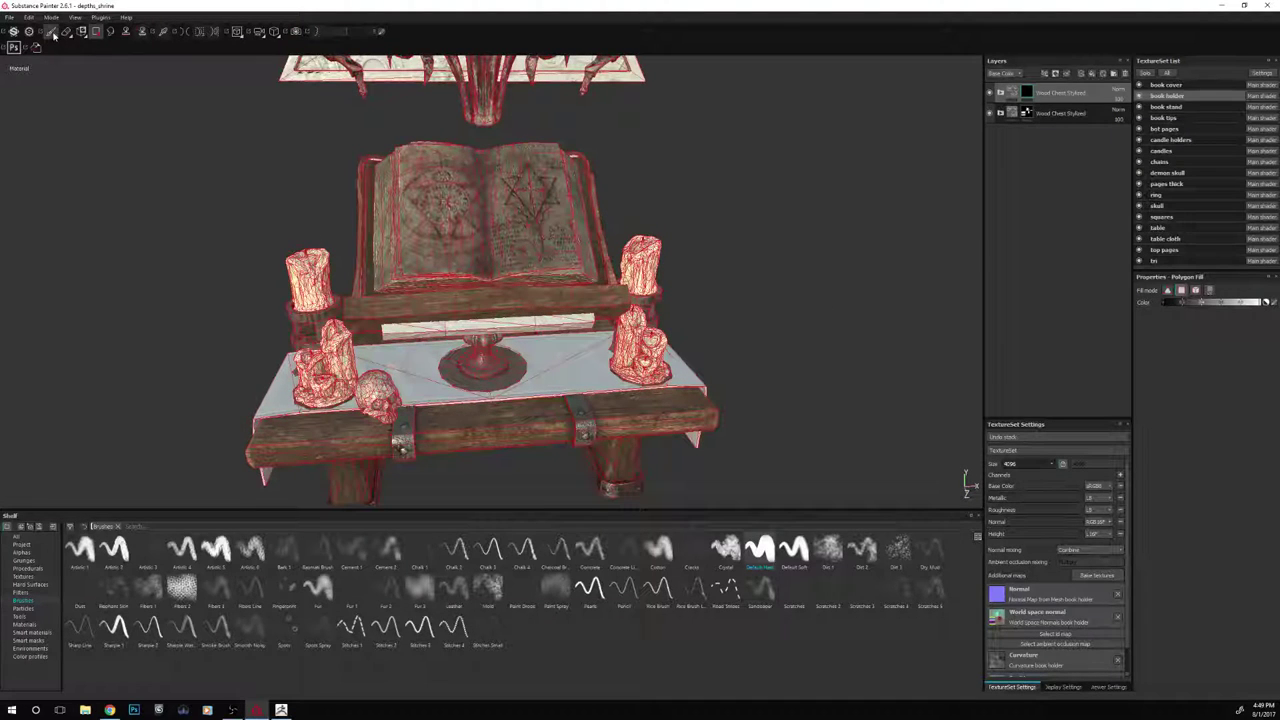
{"action": "left_click", "coordinate": [53, 34]}
{"action": "right_click_drag", "start_coordinate": [128, 244], "coordinate": [153, 260], "text": "alt"}
{"action": "mouse_move", "coordinate": [156, 286]}
{"action": "left_mouse_down", "text": "alt"}
{"action": "mouse_move", "coordinate": [259, 280]}
{"action": "mouse_move", "coordinate": [243, 277]}
{"action": "left_mouse_up", "text": "alt"}
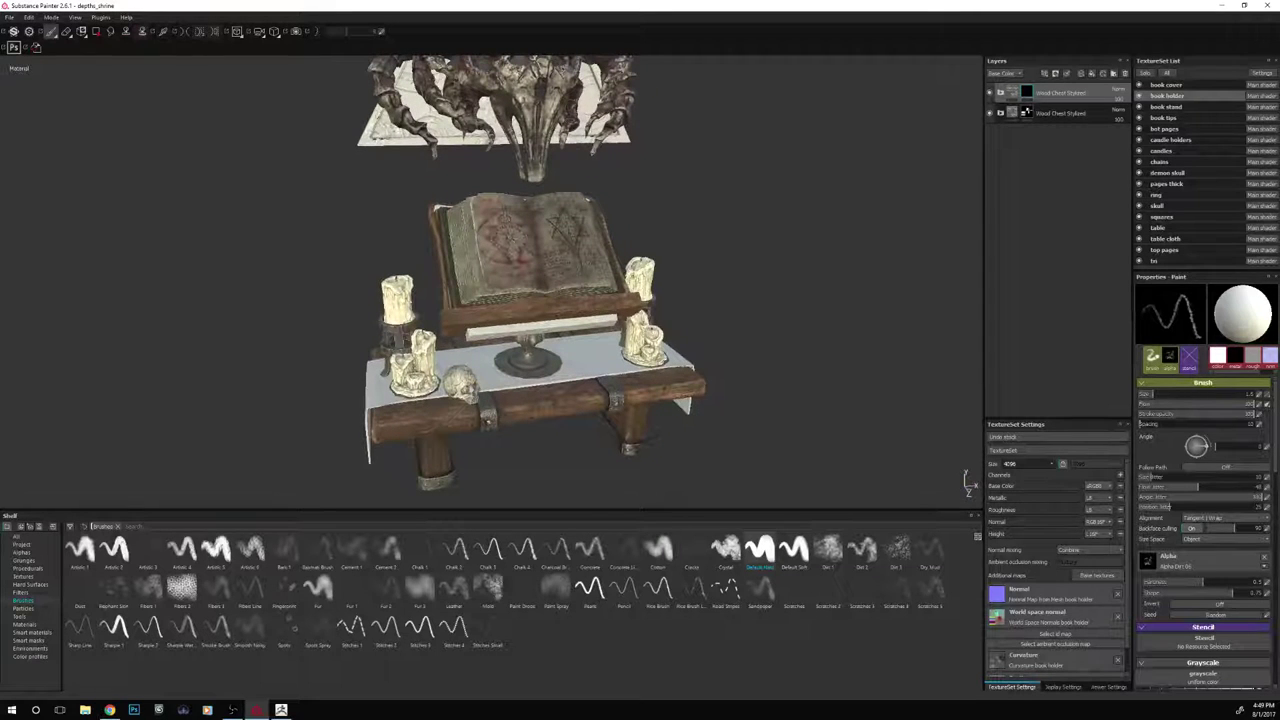
{"action": "key", "text": "alt+Tab"}
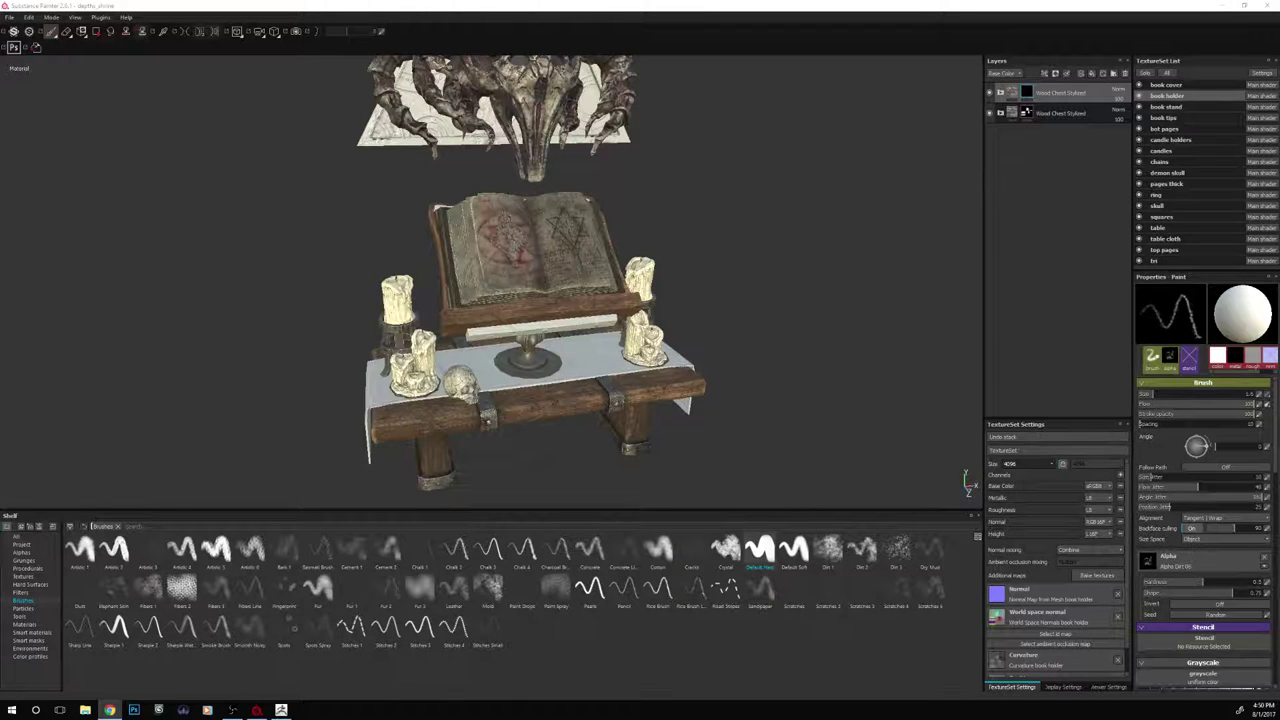
{"action": "left_click_drag", "start_coordinate": [187, 373], "coordinate": [194, 363], "text": "alt"}
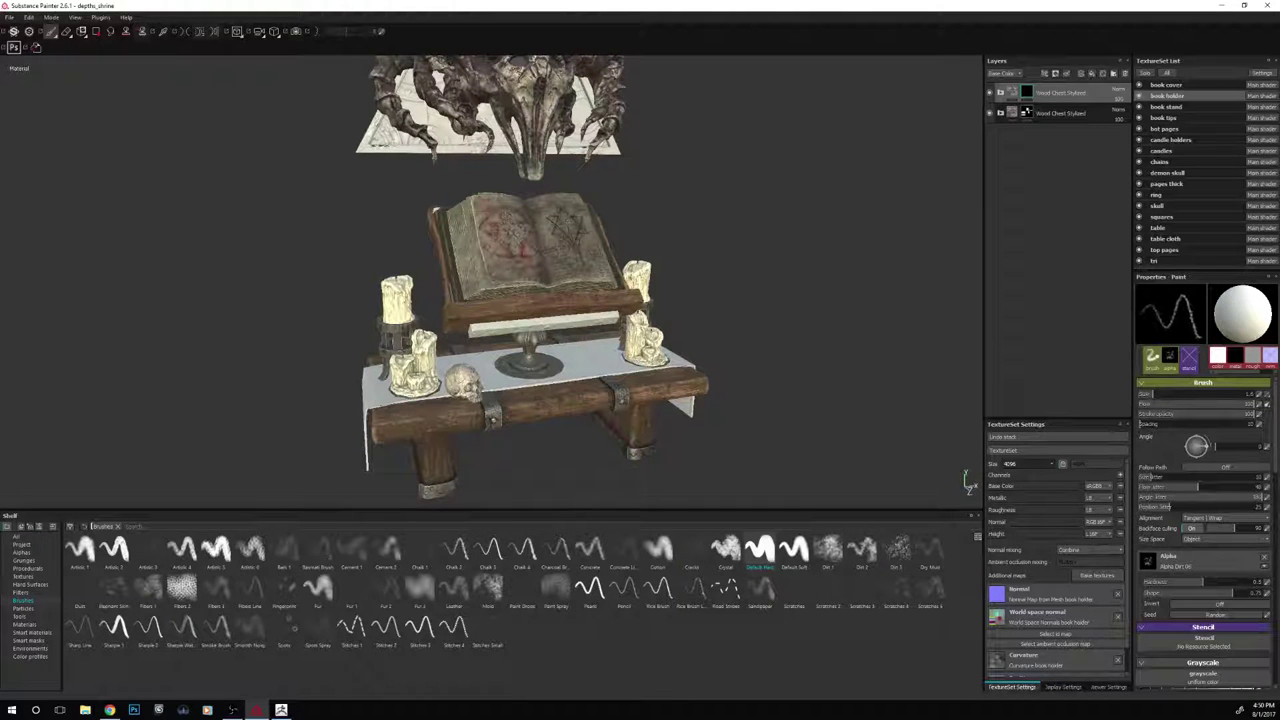
Examine the book holder, candles and table of the shrine from the front and both sides
{"action": "mouse_move", "coordinate": [271, 331]}
{"action": "left_mouse_down", "text": "alt"}
{"action": "mouse_move", "coordinate": [86, 331]}
{"action": "mouse_move", "coordinate": [263, 317]}
{"action": "left_mouse_up", "text": "alt"}
{"action": "middle_click_drag", "start_coordinate": [275, 238], "coordinate": [276, 370], "text": "alt"}
{"action": "left_click_drag", "start_coordinate": [276, 300], "coordinate": [264, 367], "text": "alt"}
{"action": "middle_click_drag", "start_coordinate": [260, 366], "coordinate": [257, 264], "text": "alt"}
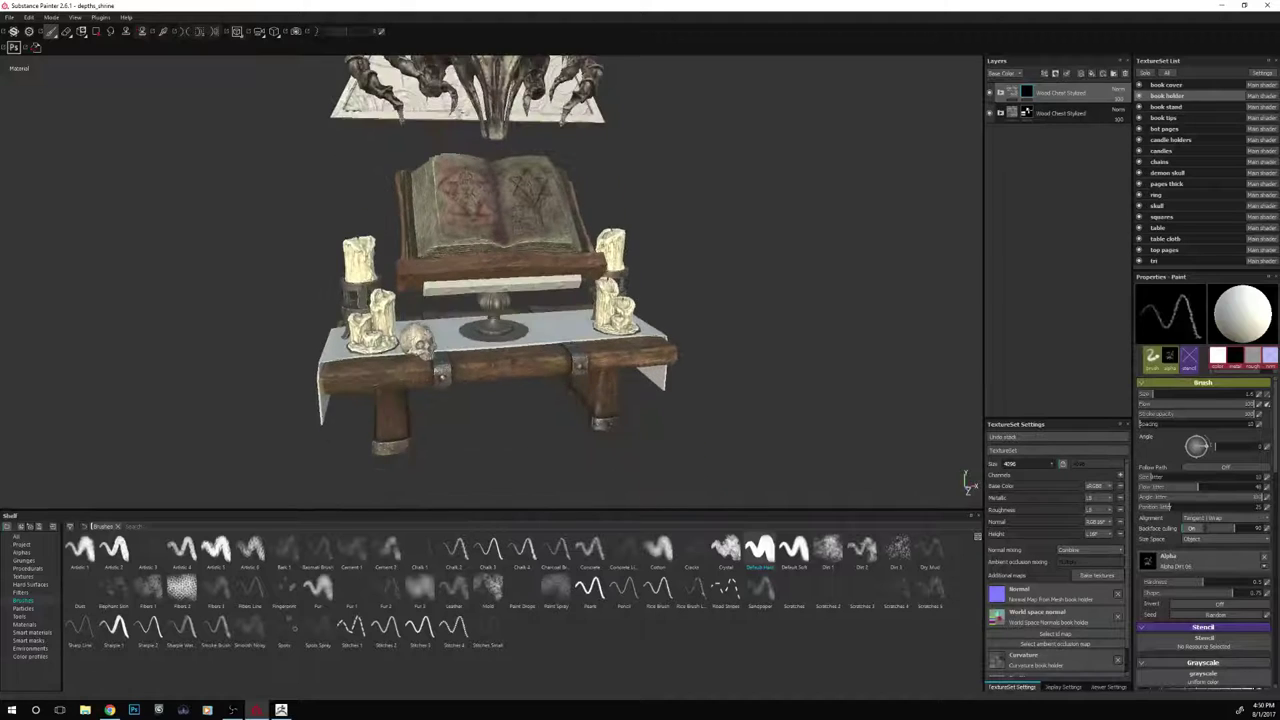
{"action": "left_click_drag", "start_coordinate": [257, 264], "coordinate": [248, 259], "text": "alt"}
{"action": "key", "text": "alt+Tab"}
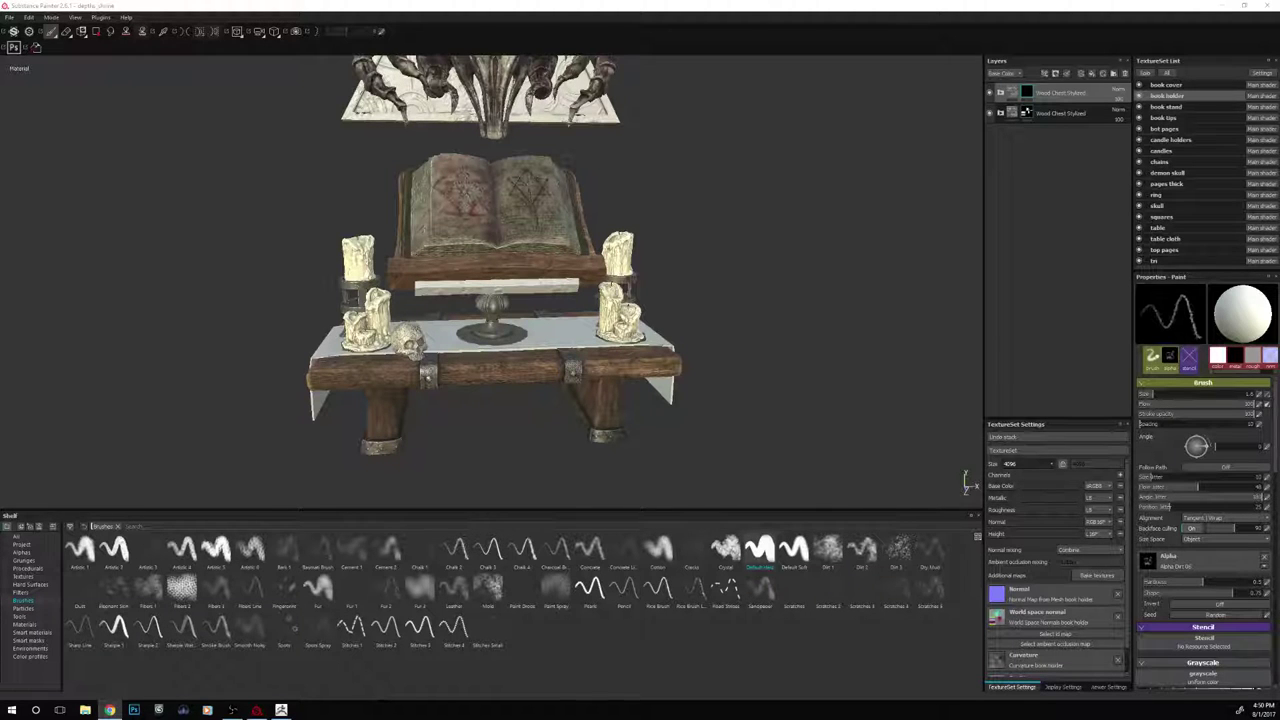
{"action": "left_click_drag", "start_coordinate": [212, 334], "coordinate": [266, 323], "text": "alt"}
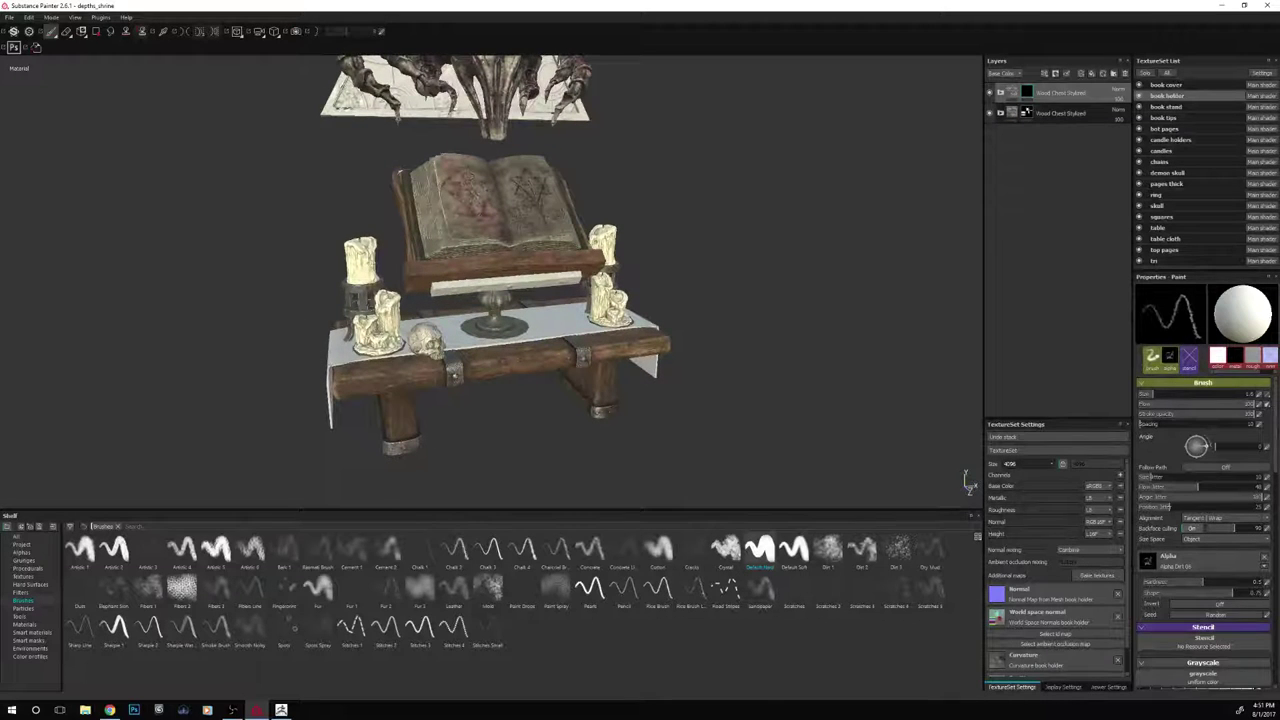
{"action": "right_click_drag", "start_coordinate": [729, 237], "coordinate": [746, 286], "text": "alt"}
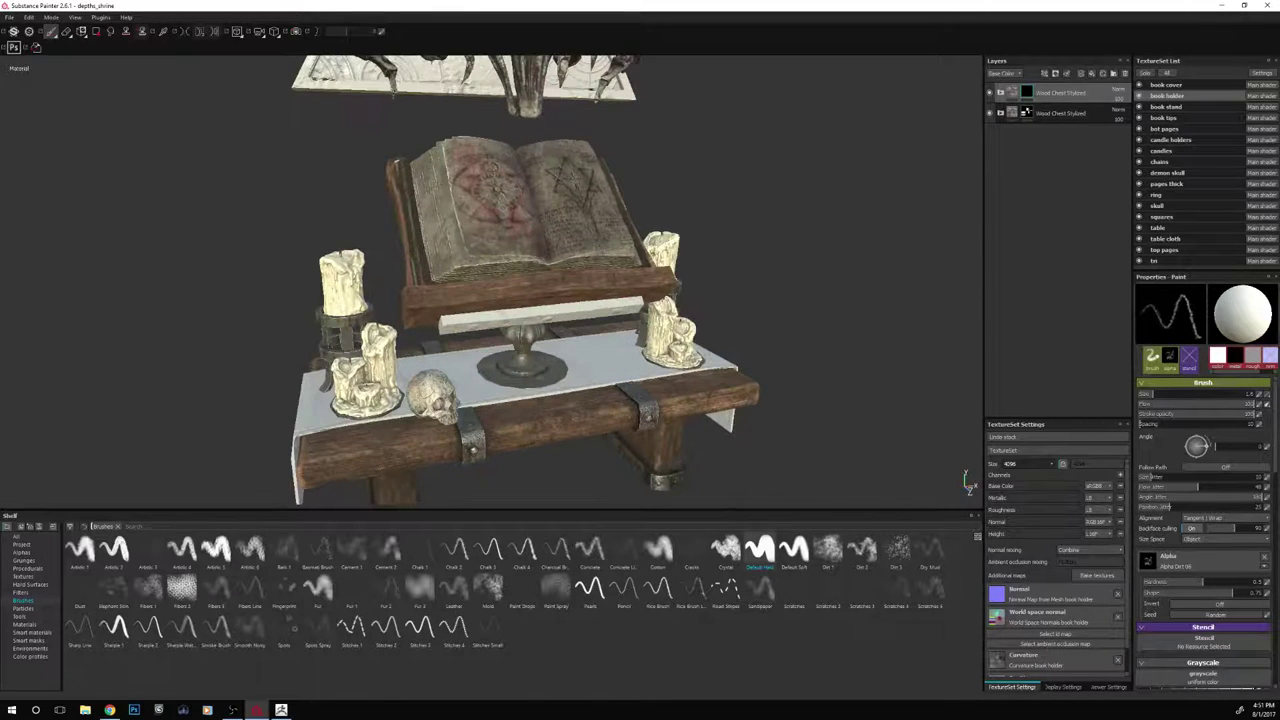
{"action": "middle_click_drag", "start_coordinate": [762, 183], "coordinate": [753, 269], "text": "alt"}
Isolate the book holder texture set and bring its front face into view
{"action": "left_click", "coordinate": [1145, 73]}
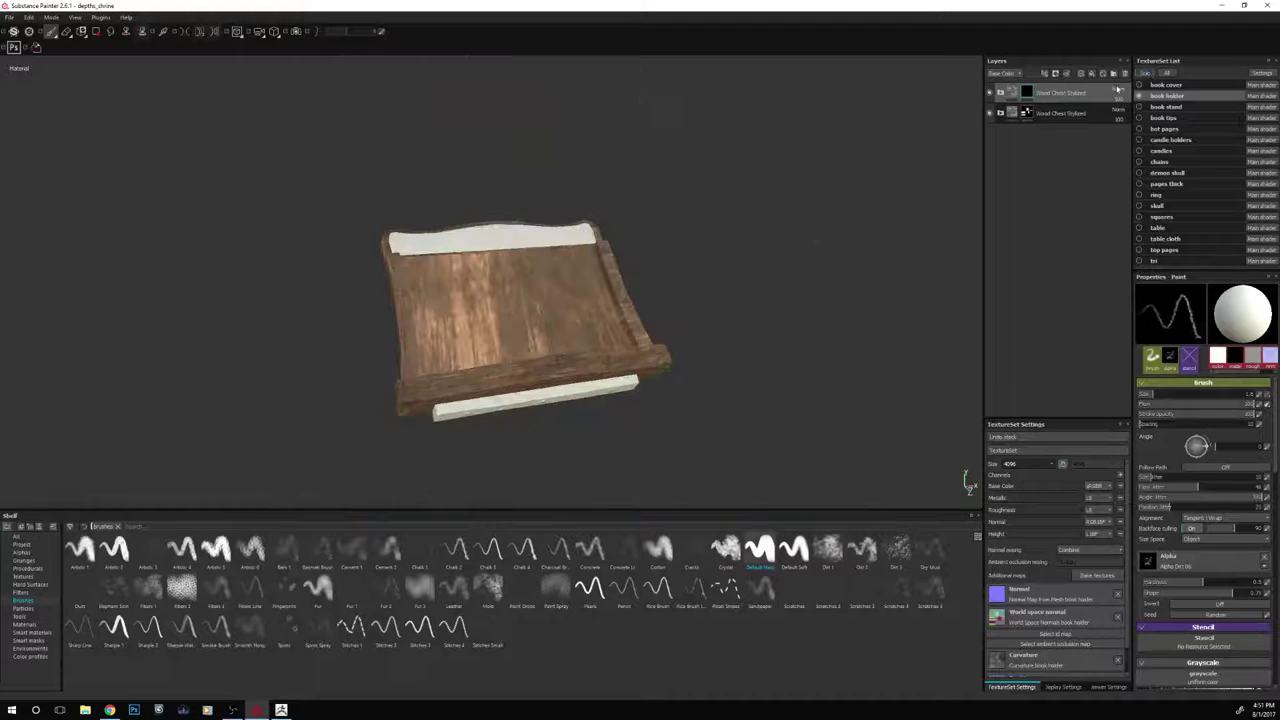
{"action": "left_click_drag", "start_coordinate": [754, 217], "coordinate": [690, 283], "text": "alt"}
{"action": "right_click_drag", "start_coordinate": [720, 277], "coordinate": [762, 282], "text": "alt"}
{"action": "middle_click_drag", "start_coordinate": [762, 283], "coordinate": [723, 289], "text": "alt"}
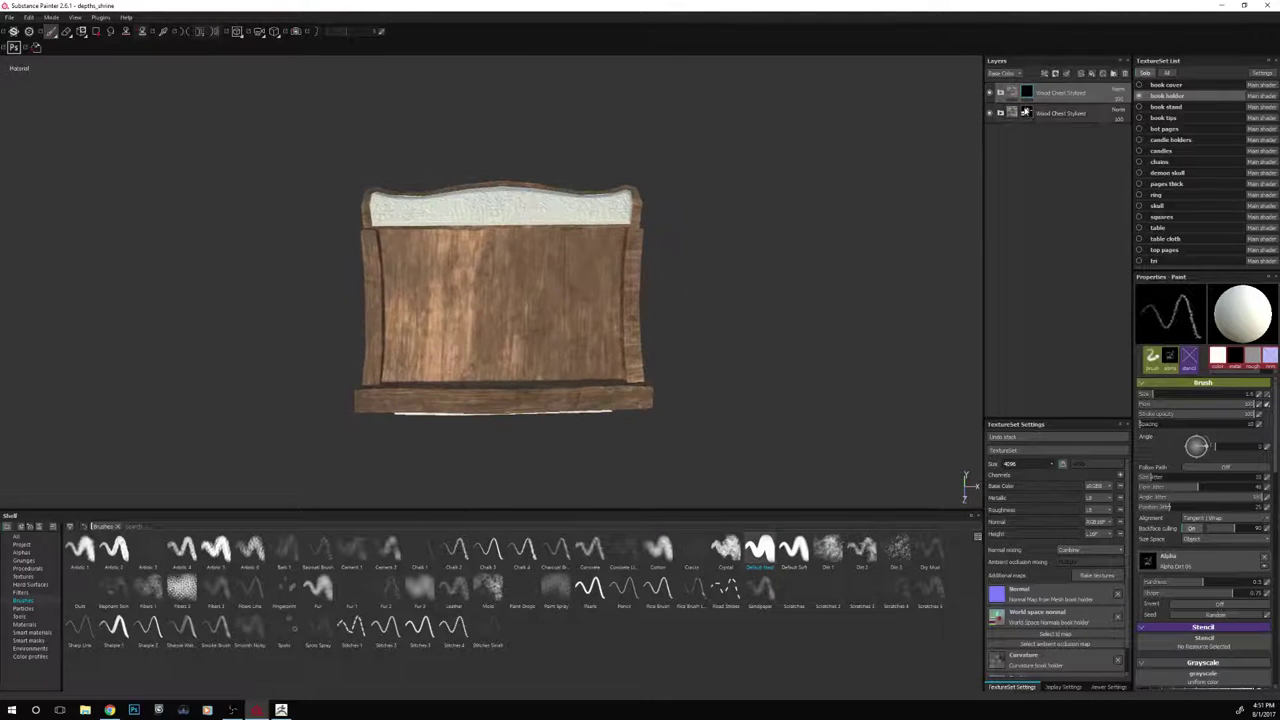
Expand the upper Wood Chest Stylized group and set its Fibers layer's UV rotation to 0
{"action": "left_click", "coordinate": [1001, 92]}
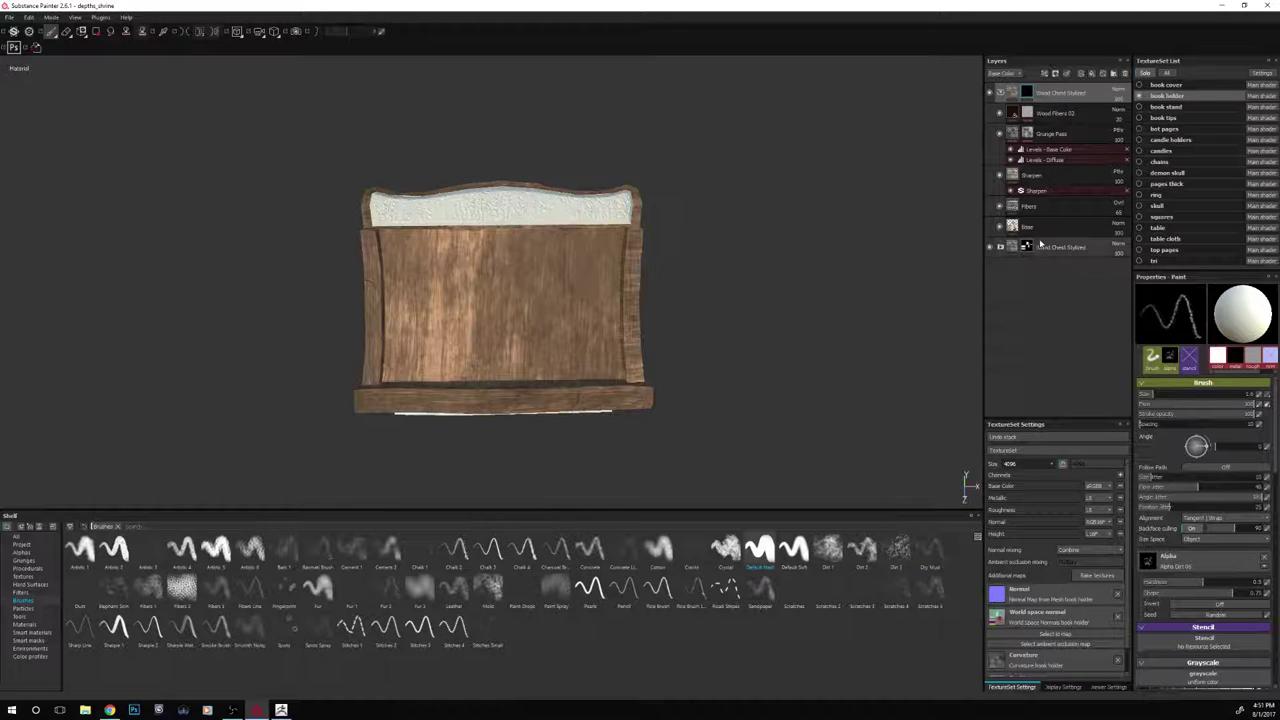
{"action": "left_click", "coordinate": [1027, 207]}
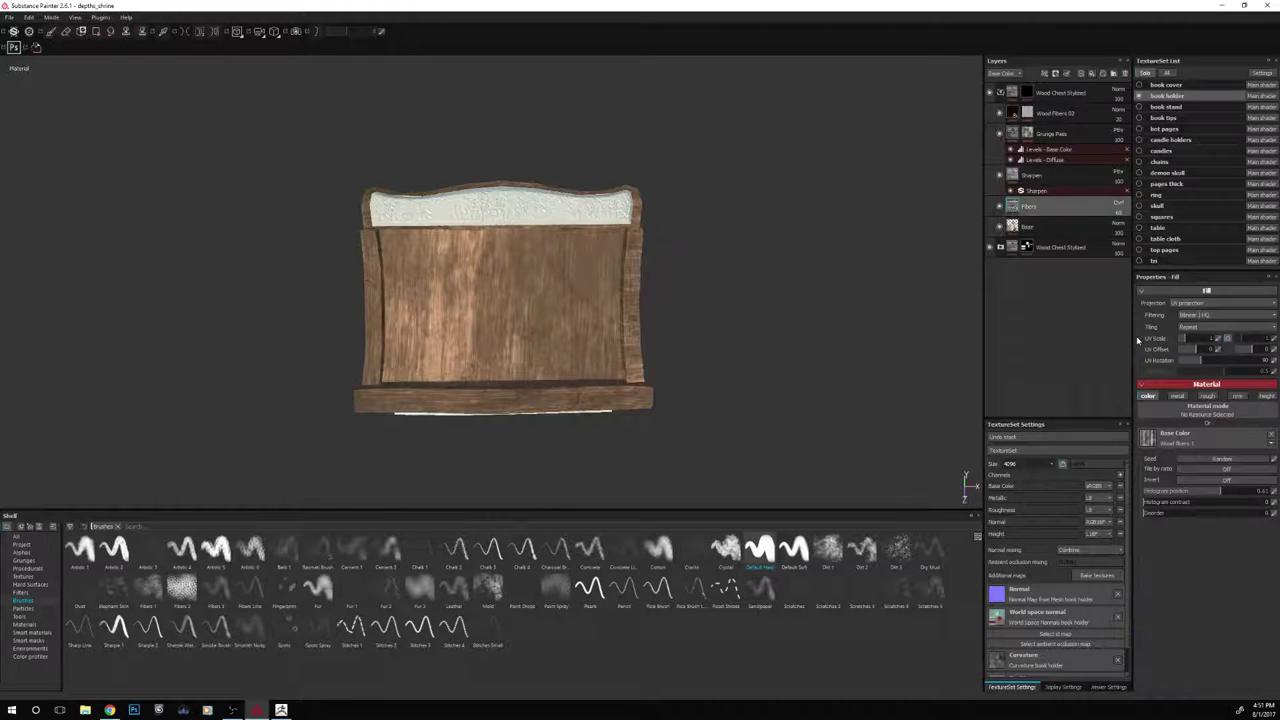
{"action": "left_click", "coordinate": [1273, 362]}
{"action": "type", "text": "0"}
{"action": "key", "text": "Return"}
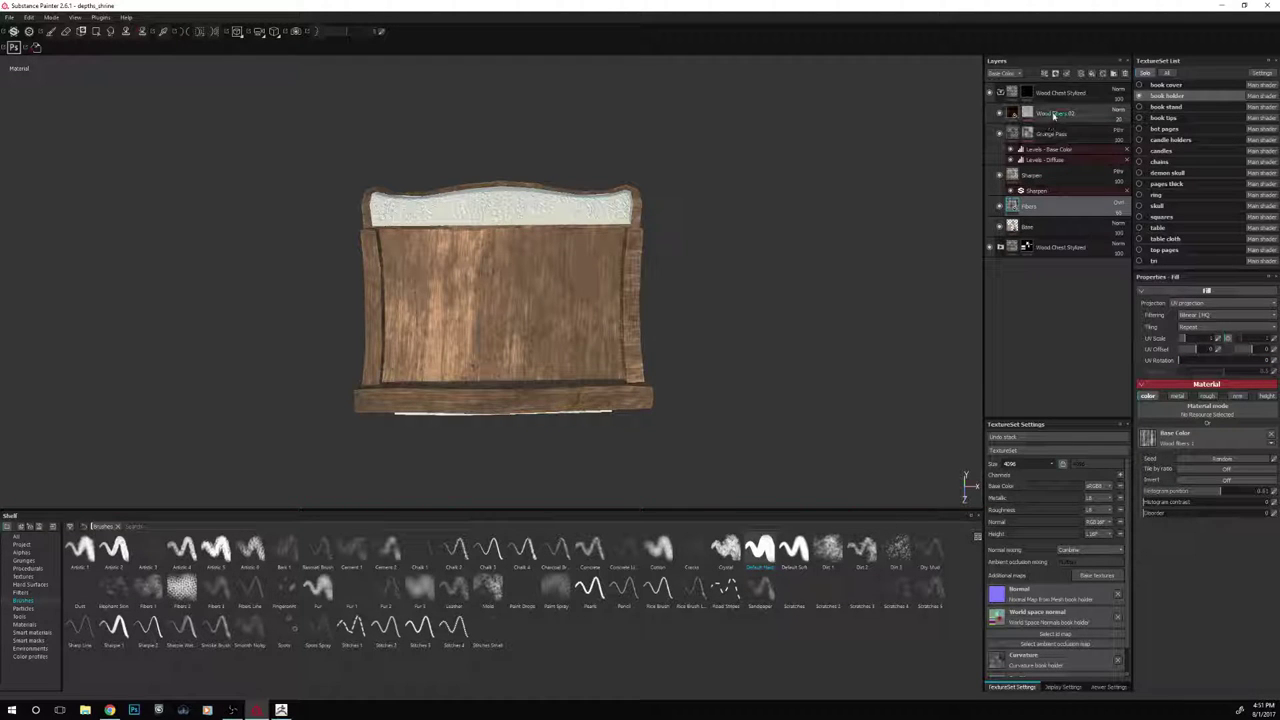
Set the UV rotation of the Wood Fibers 02 layer to 0
{"action": "left_click", "coordinate": [1053, 116]}
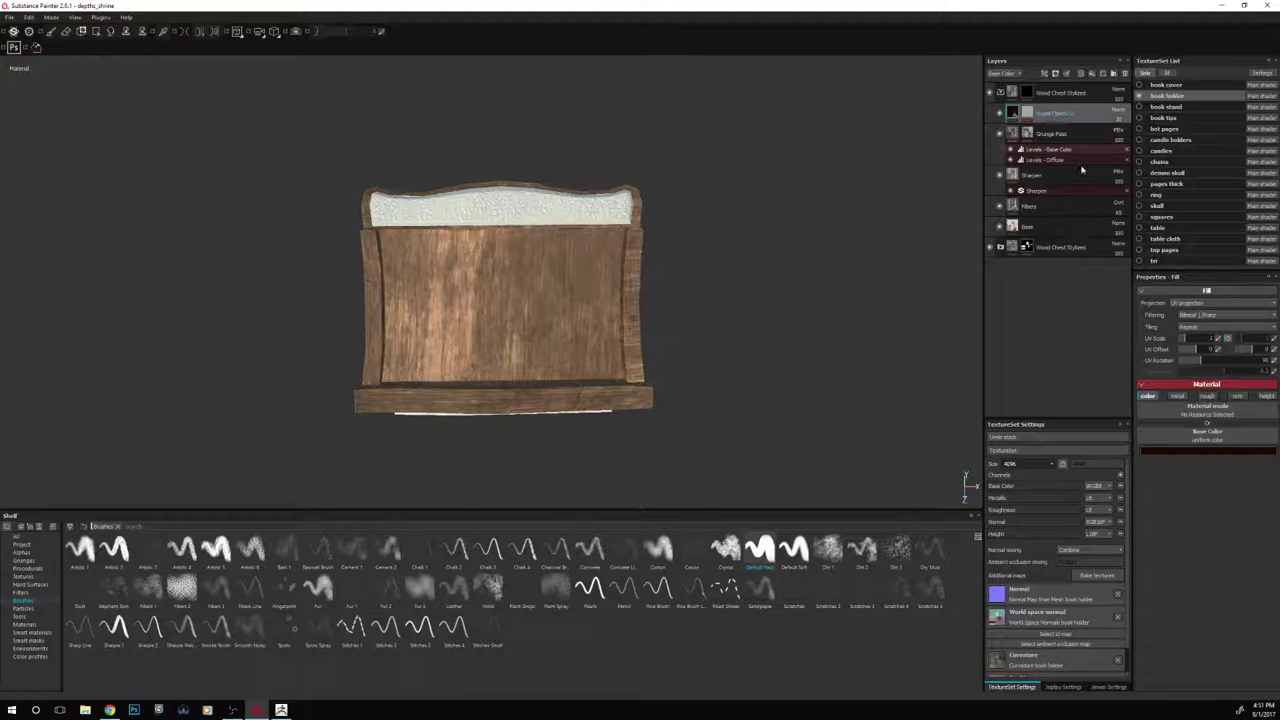
{"action": "left_click", "coordinate": [1260, 362]}
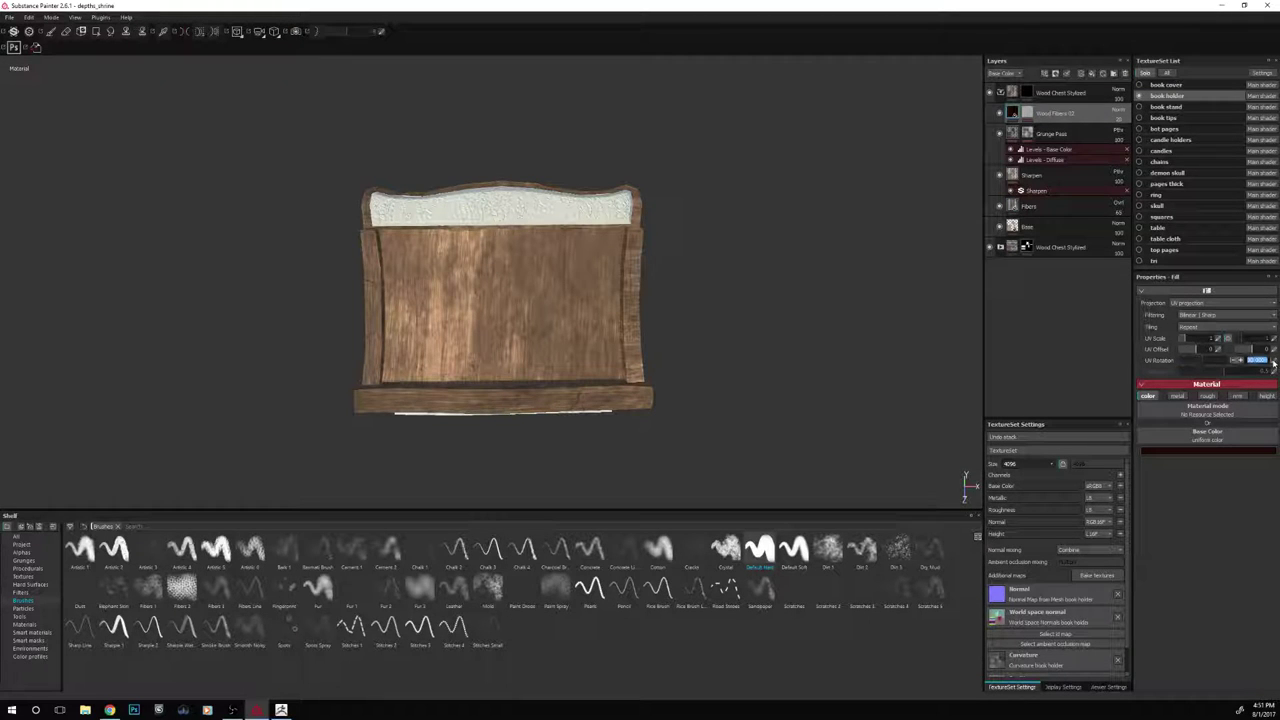
{"action": "type", "text": "0"}
{"action": "key", "text": "Return"}
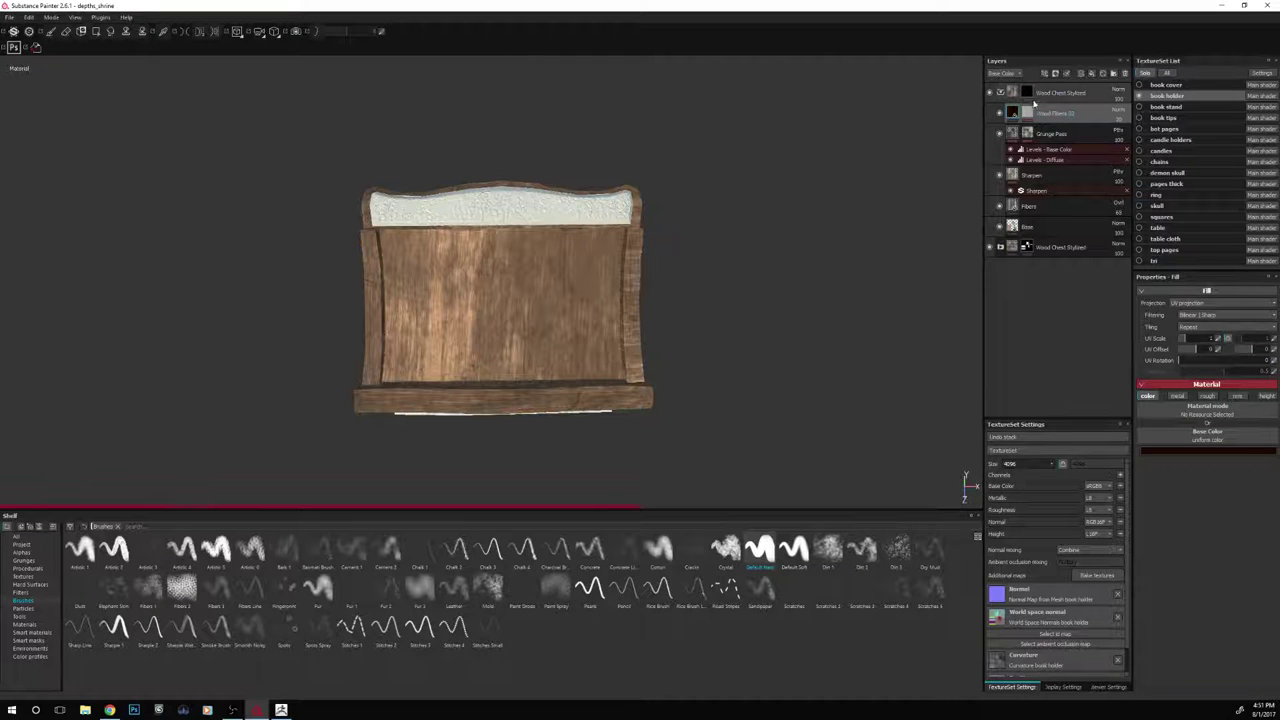
Set the UV rotation of the wood_pattern_01 fill in the Wood Fibers 02 mask to 0
{"action": "left_click", "coordinate": [1029, 115]}
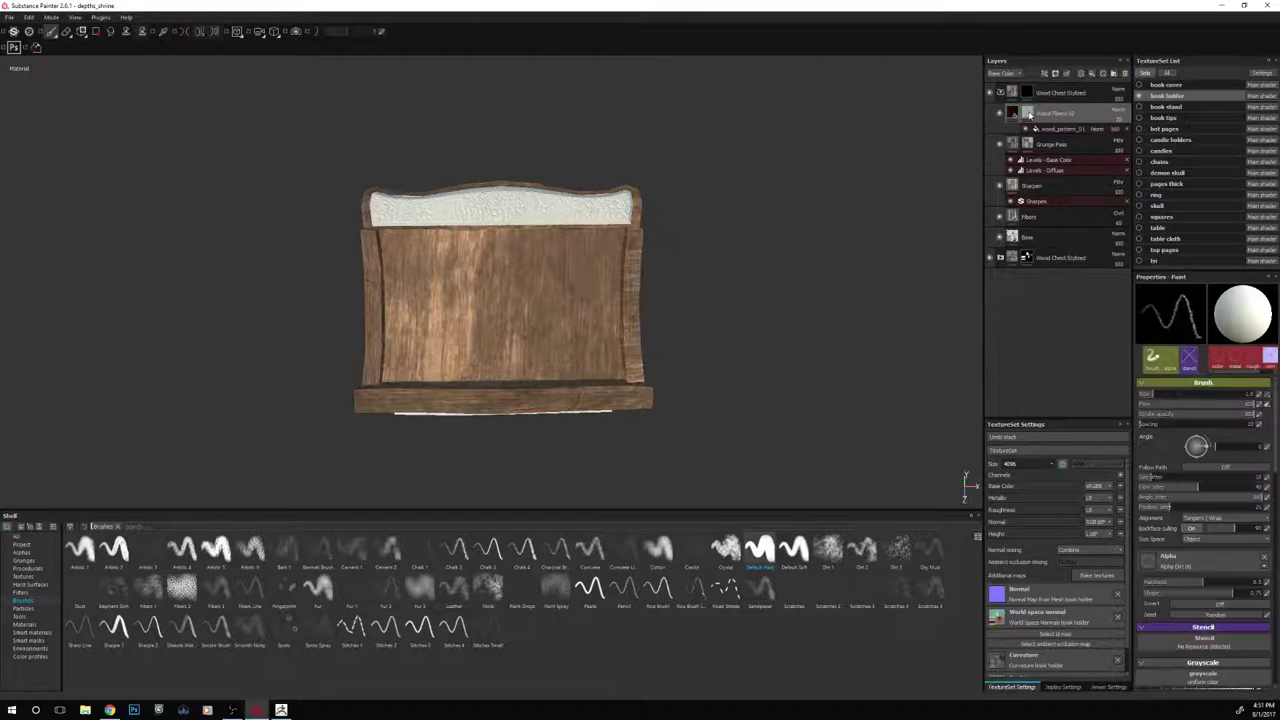
{"action": "left_click", "coordinate": [1056, 130]}
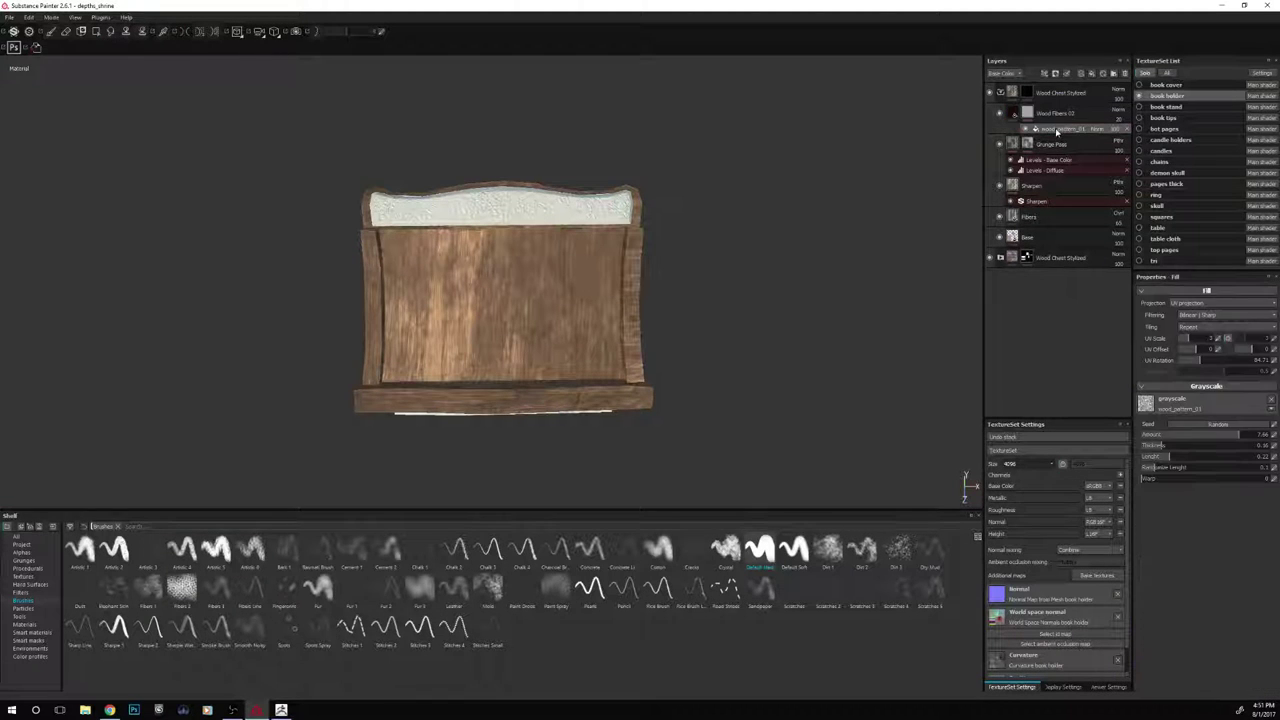
{"action": "left_click", "coordinate": [1272, 362]}
{"action": "type", "text": "0"}
{"action": "key", "text": "Return"}
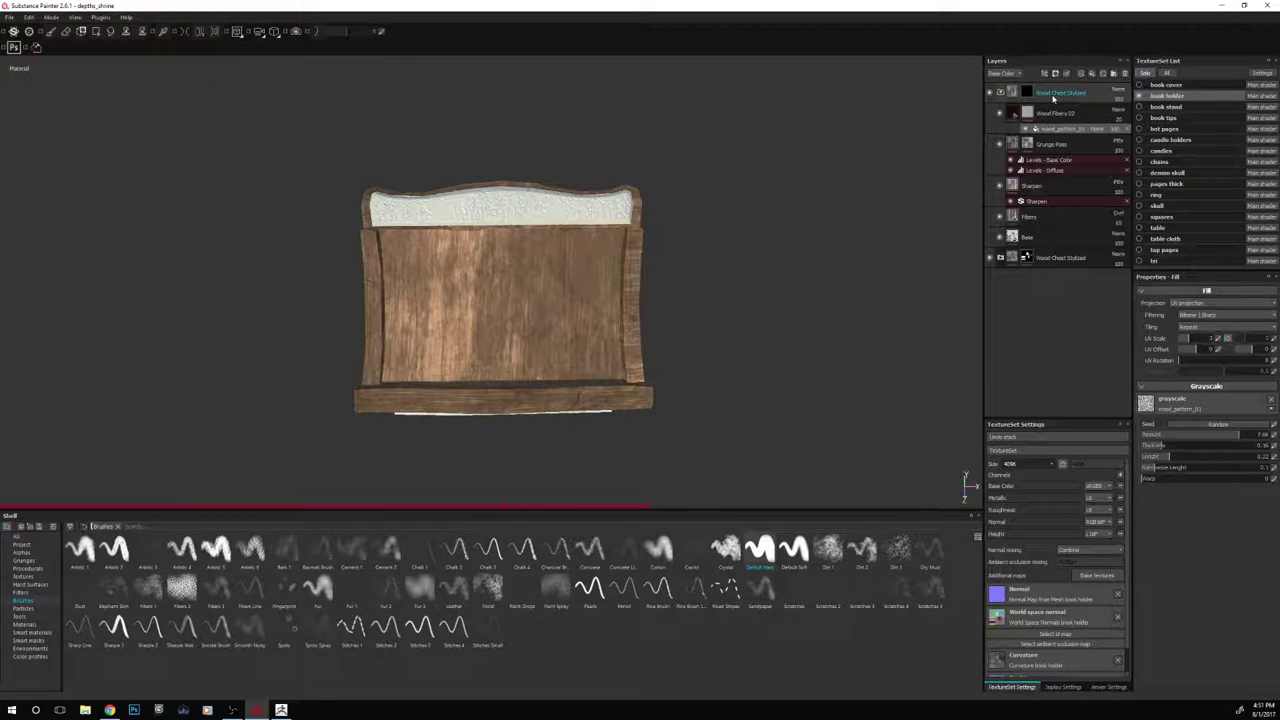
Fill the side posts' cross-grained faces into the upper Wood Chest Stylized group's mask with Polygon Fill, checking the holder from all sides
{"action": "left_click", "coordinate": [1052, 97]}
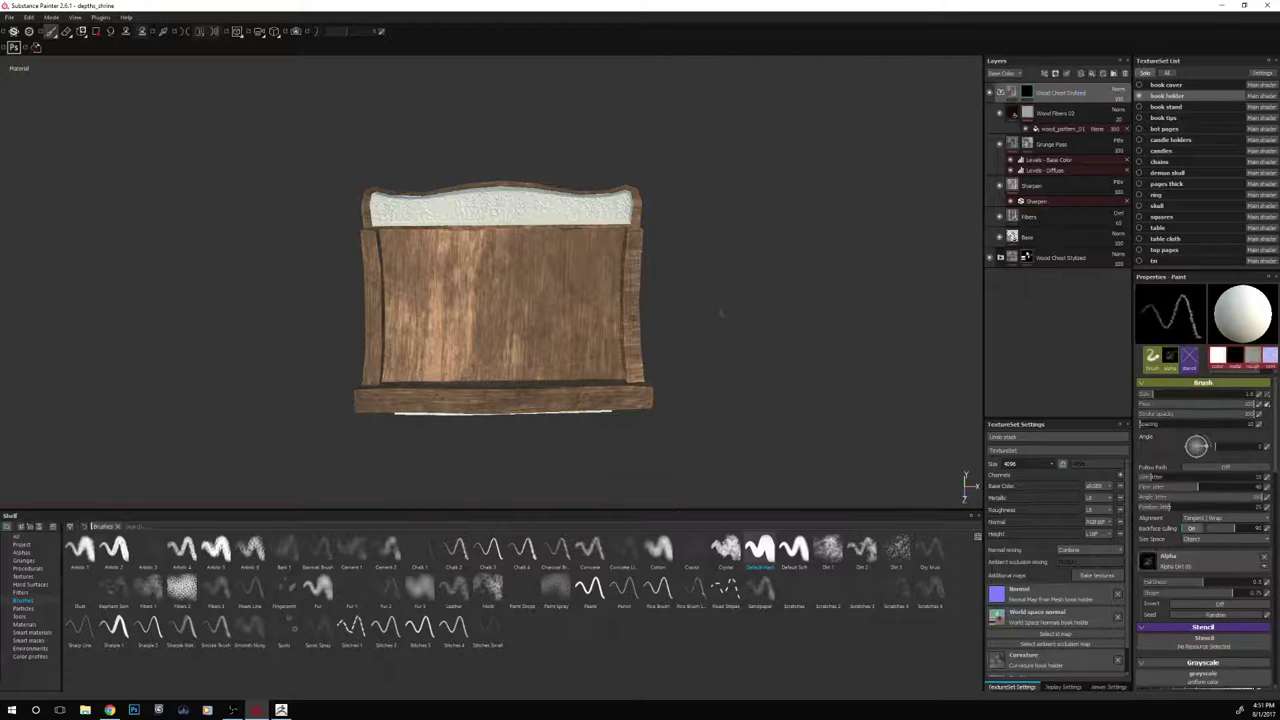
{"action": "left_click_drag", "start_coordinate": [741, 361], "coordinate": [750, 289], "text": "alt"}
{"action": "right_click_drag", "start_coordinate": [750, 289], "coordinate": [799, 300], "text": "alt"}
{"action": "middle_click_drag", "start_coordinate": [784, 292], "coordinate": [720, 280], "text": "alt"}
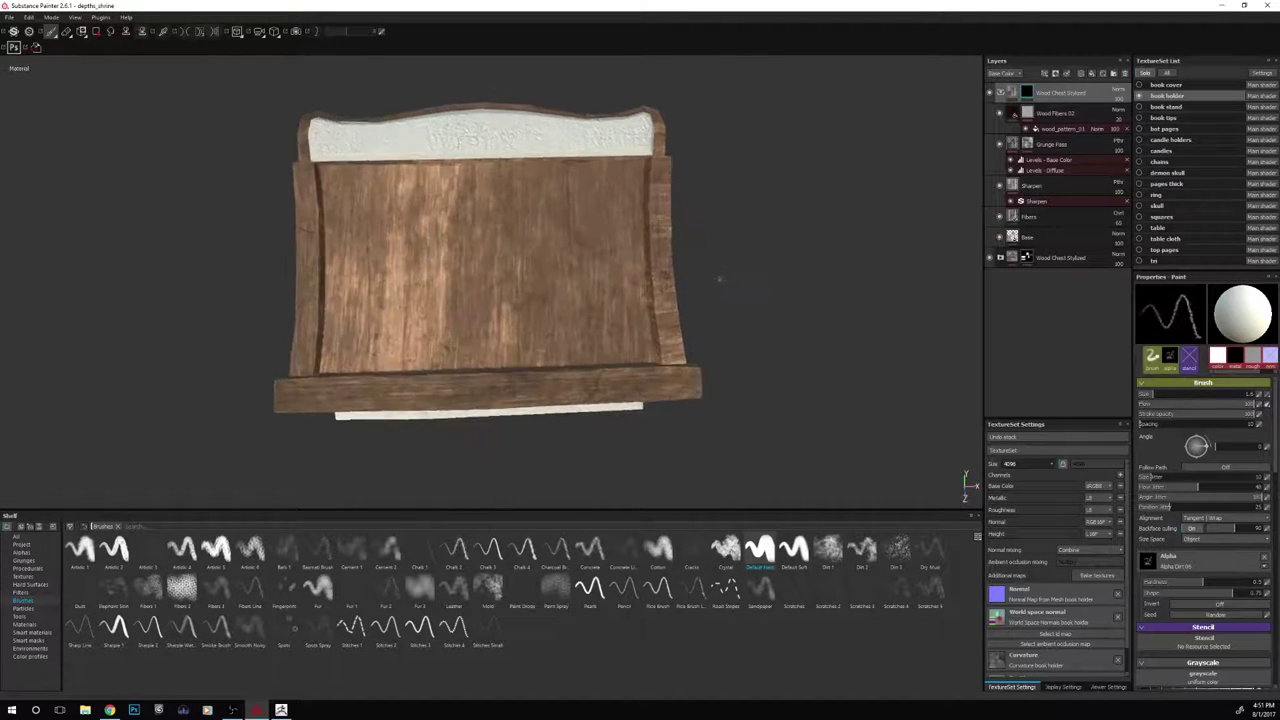
{"action": "left_click_drag", "start_coordinate": [720, 280], "coordinate": [759, 266], "text": "alt"}
{"action": "left_click", "coordinate": [96, 31]}
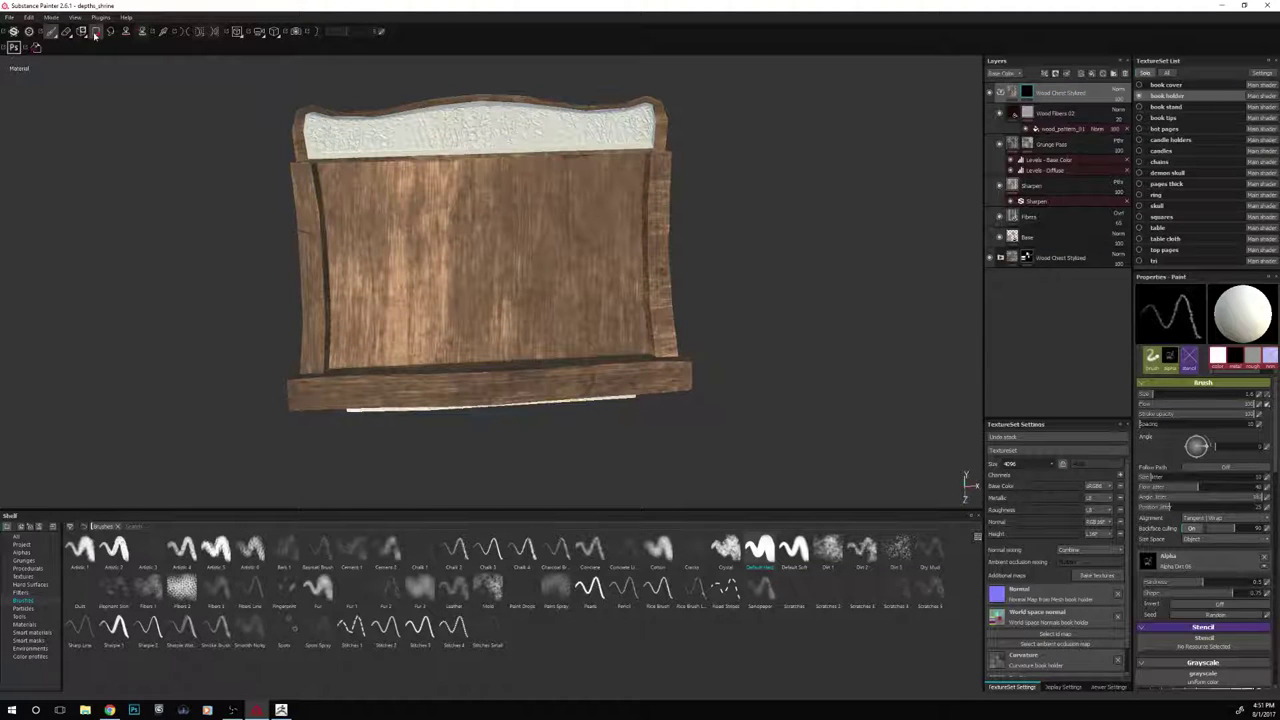
{"action": "left_click_drag", "start_coordinate": [125, 195], "coordinate": [148, 281], "text": "alt"}
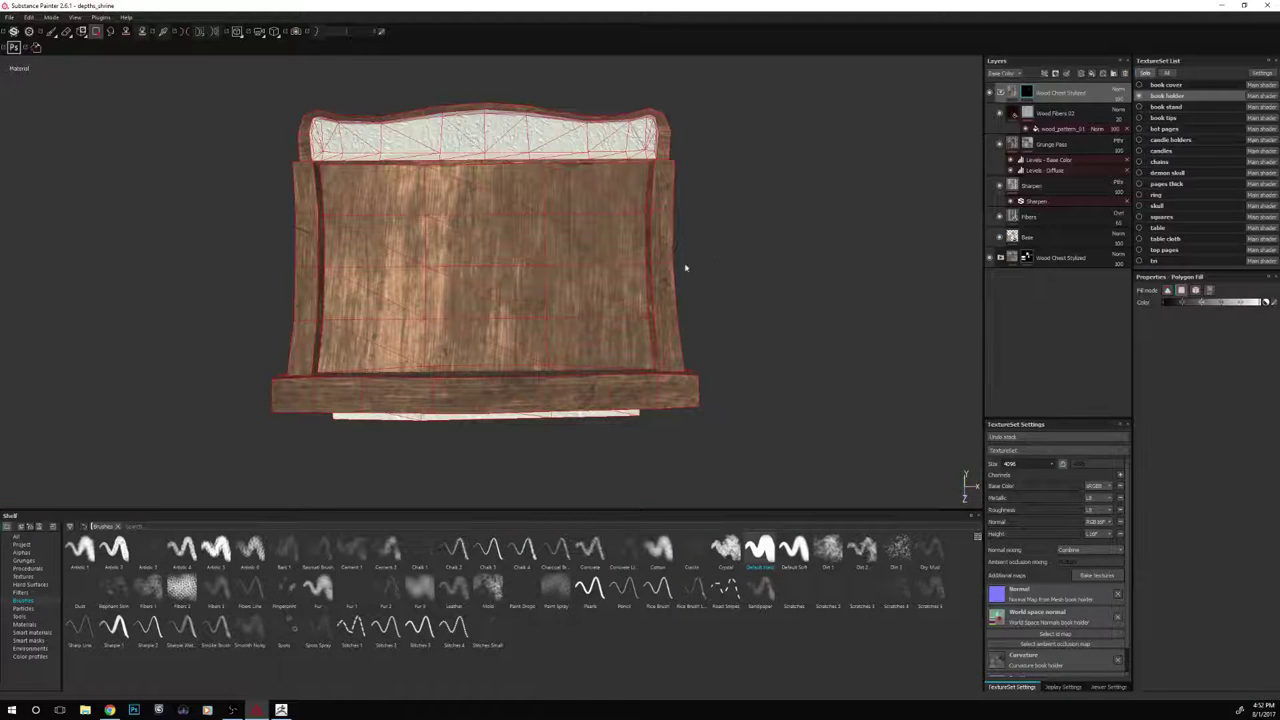
{"action": "left_click_drag", "start_coordinate": [224, 266], "coordinate": [831, 191], "text": "alt"}
{"action": "scroll", "coordinate": [809, 160], "scroll_direction": "up", "scroll_amount": 2}
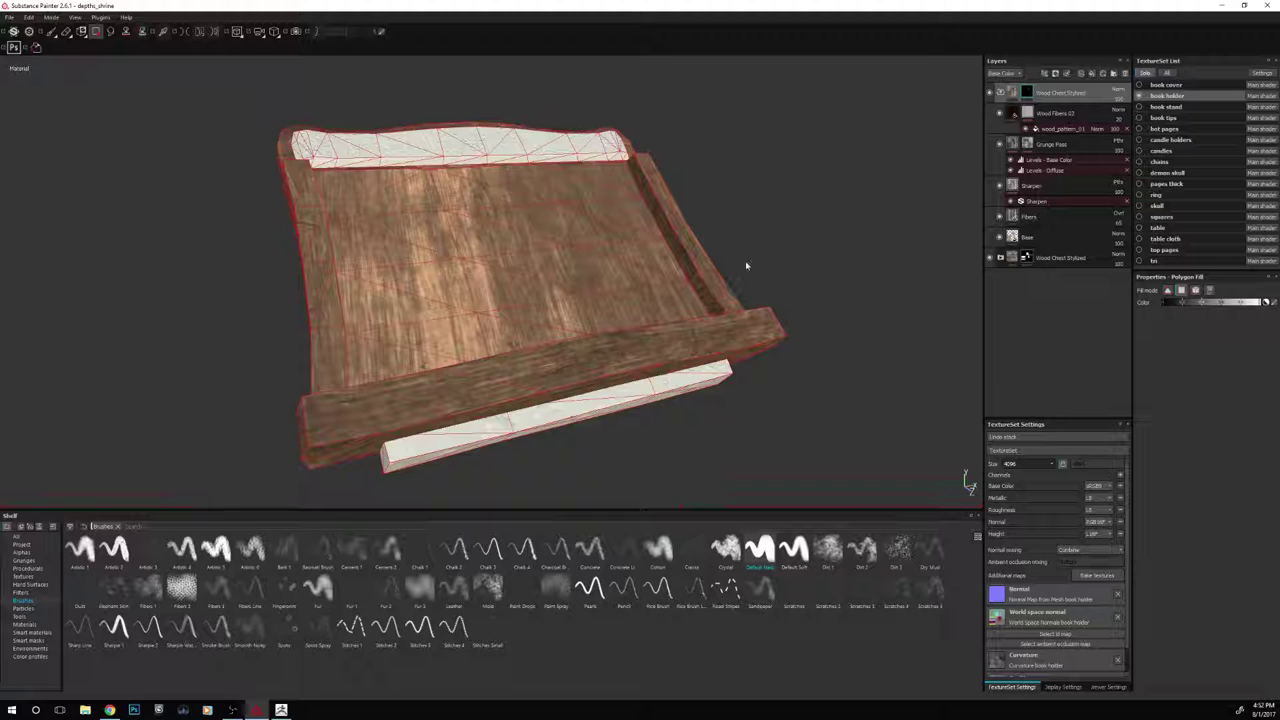
{"action": "left_click_drag", "start_coordinate": [873, 190], "coordinate": [174, 94], "text": "alt"}
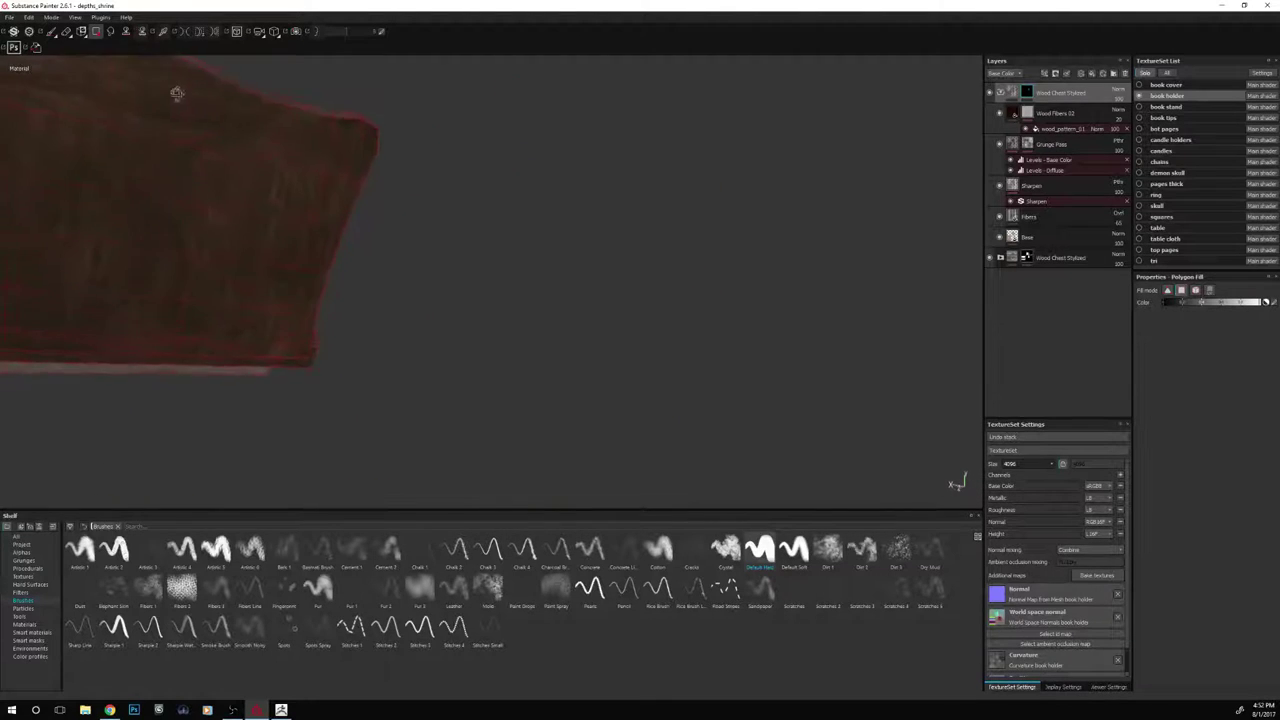
{"action": "left_click_drag", "start_coordinate": [400, 298], "coordinate": [783, 277], "text": "alt"}
{"action": "right_click_drag", "start_coordinate": [787, 261], "coordinate": [824, 286], "text": "shift"}
{"action": "left_click_drag", "start_coordinate": [823, 287], "coordinate": [791, 240], "text": "alt"}
{"action": "left_click_drag", "start_coordinate": [783, 312], "coordinate": [843, 277], "text": "alt"}
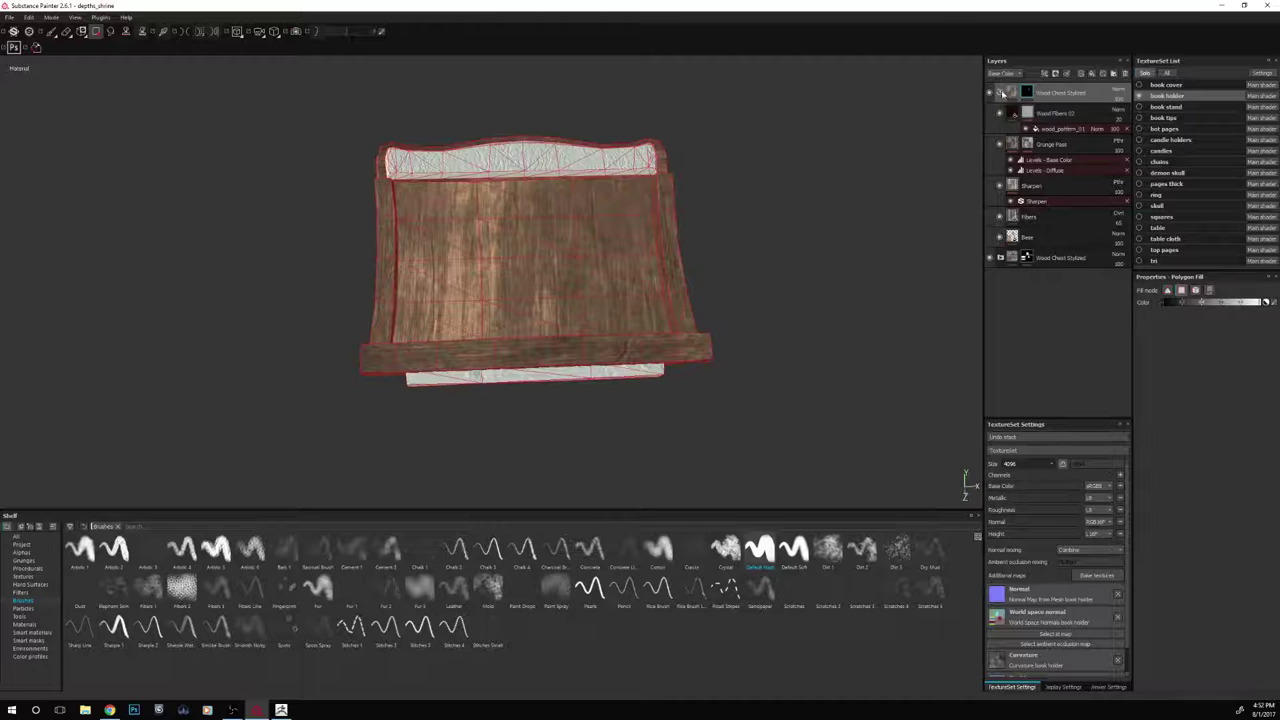
Collapse the upper wood group, add the Base Mat smart material above both wood groups and give it a black mask
{"action": "left_click", "coordinate": [1000, 92]}
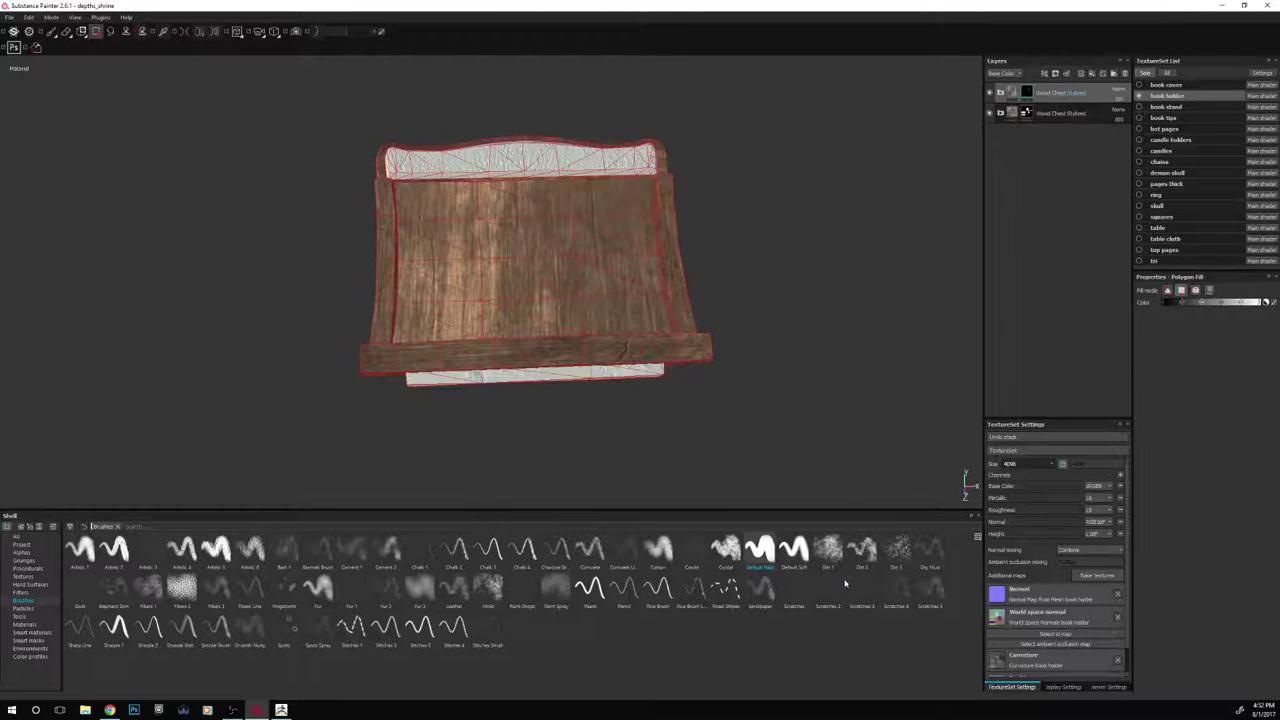
{"action": "left_click", "coordinate": [30, 633]}
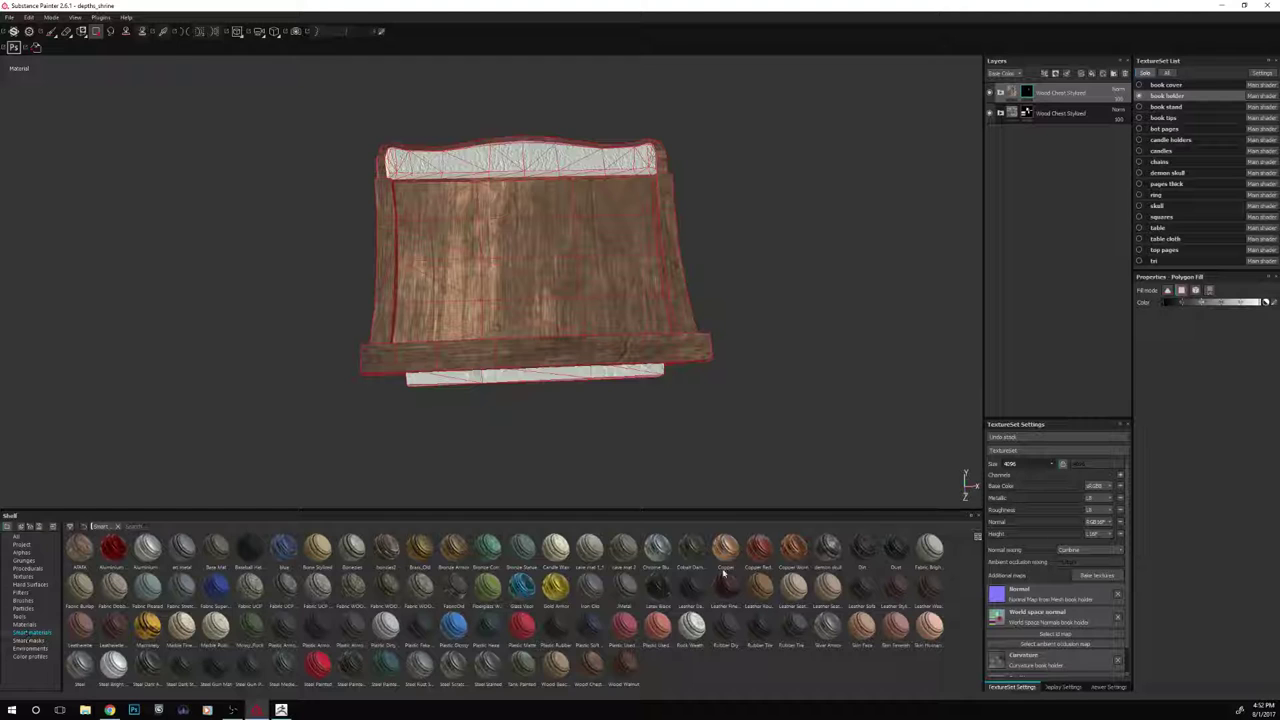
{"action": "left_click", "coordinate": [219, 554]}
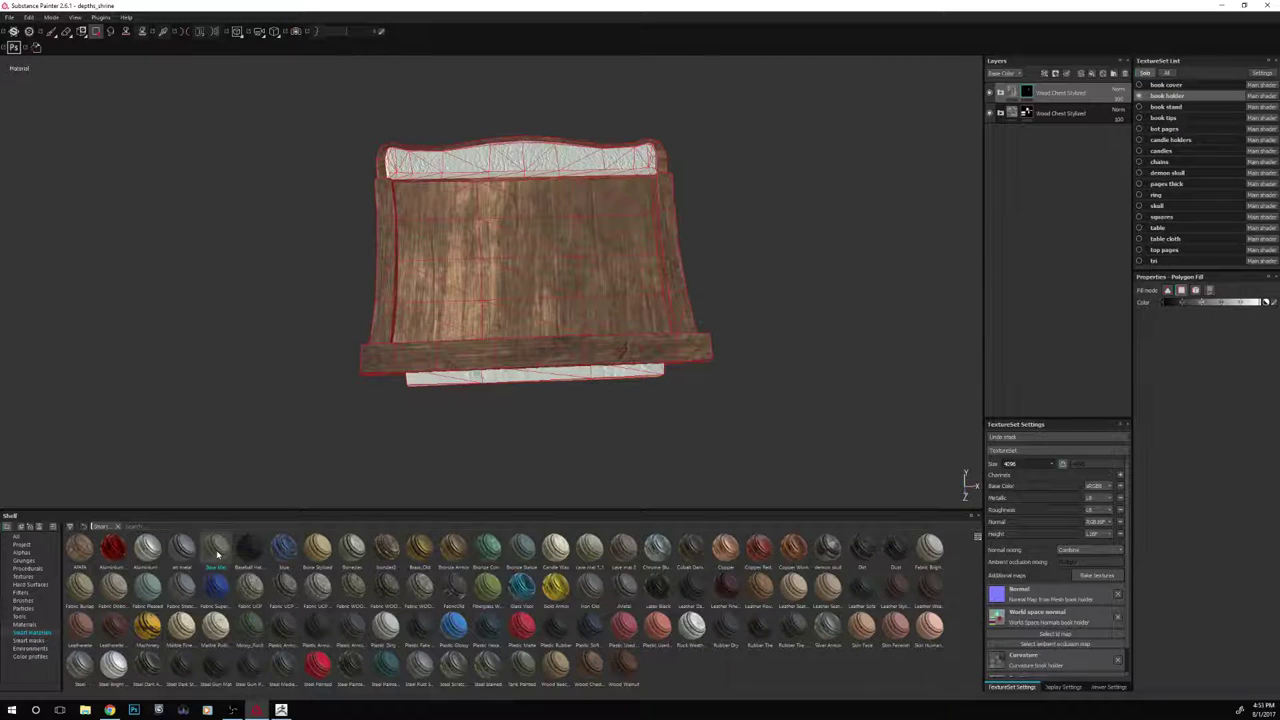
{"action": "left_click_drag", "start_coordinate": [218, 554], "coordinate": [1066, 89]}
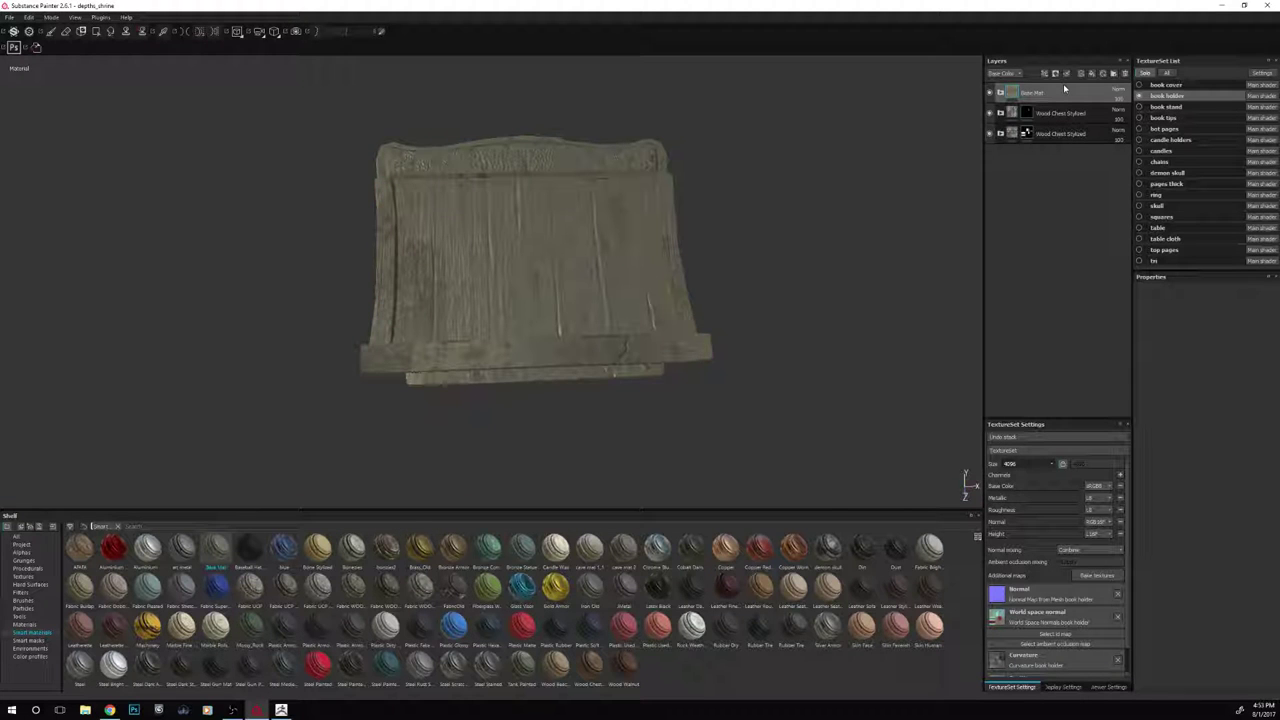
{"action": "double_click", "coordinate": [1034, 93]}
{"action": "right_click", "coordinate": [1031, 95]}
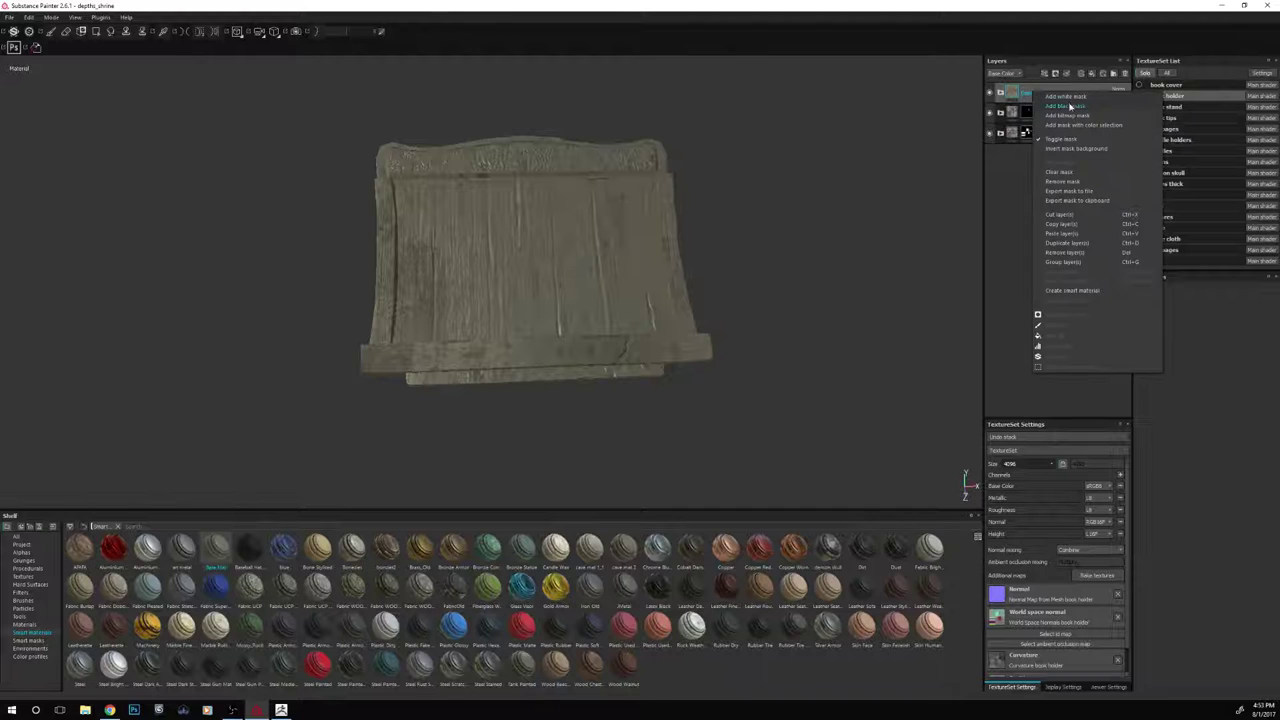
{"action": "left_click", "coordinate": [1067, 109]}
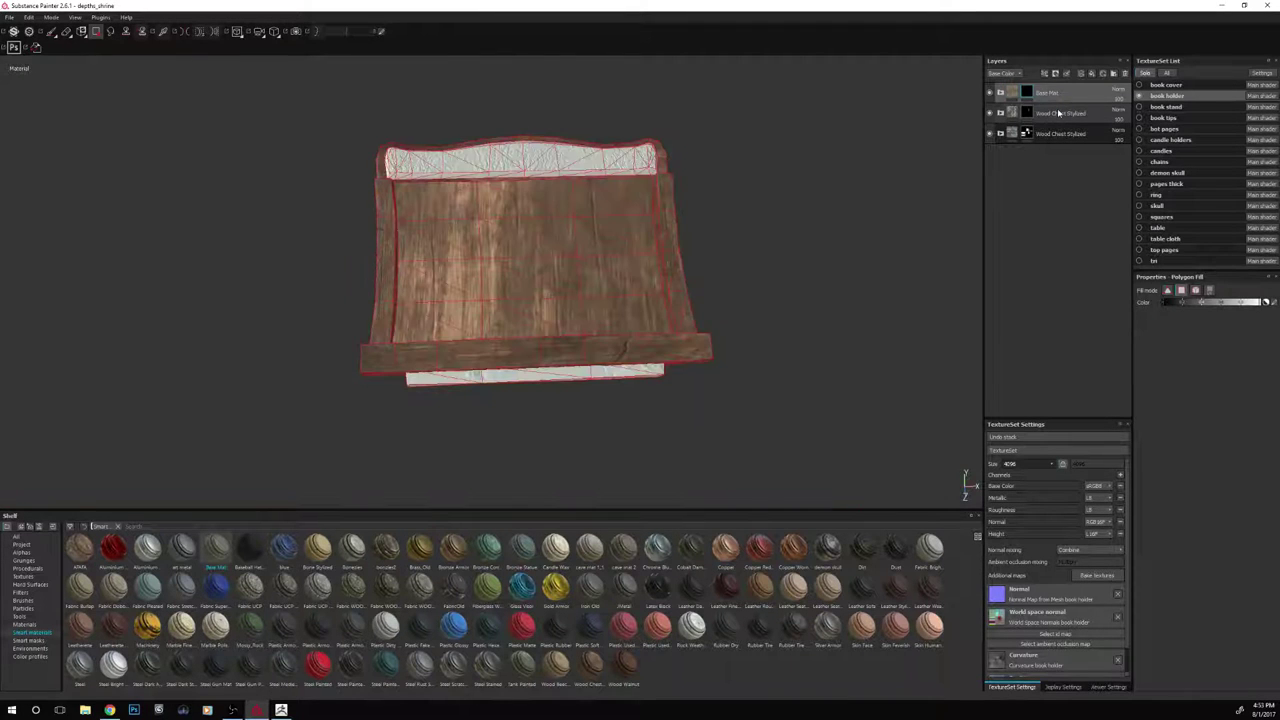
Fill the two lowest UV islands, belonging to the bare bar under the ledge, into the Base Mat mask in the UV view
{"action": "scroll", "coordinate": [869, 166], "scroll_direction": "up", "scroll_amount": 2}
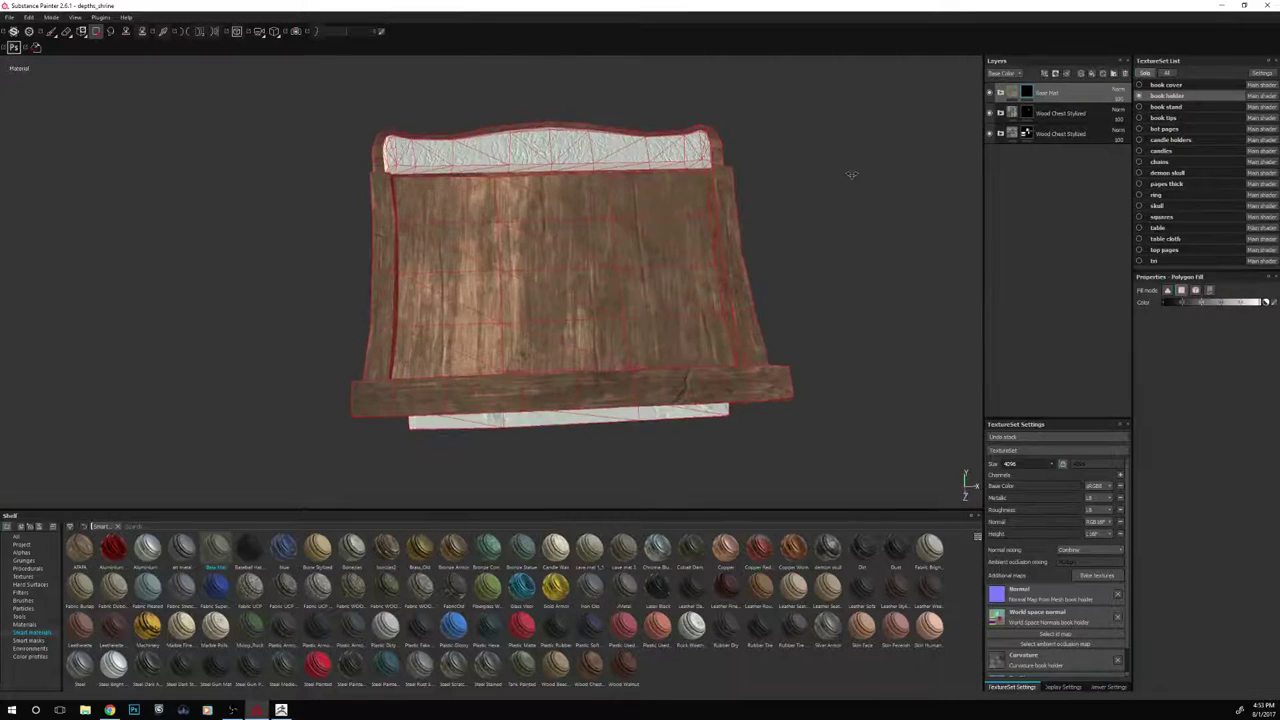
{"action": "middle_click_drag", "start_coordinate": [851, 174], "coordinate": [799, 186], "text": "alt"}
{"action": "left_click_drag", "start_coordinate": [798, 186], "coordinate": [809, 211], "text": "alt"}
{"action": "key", "text": "F3"}
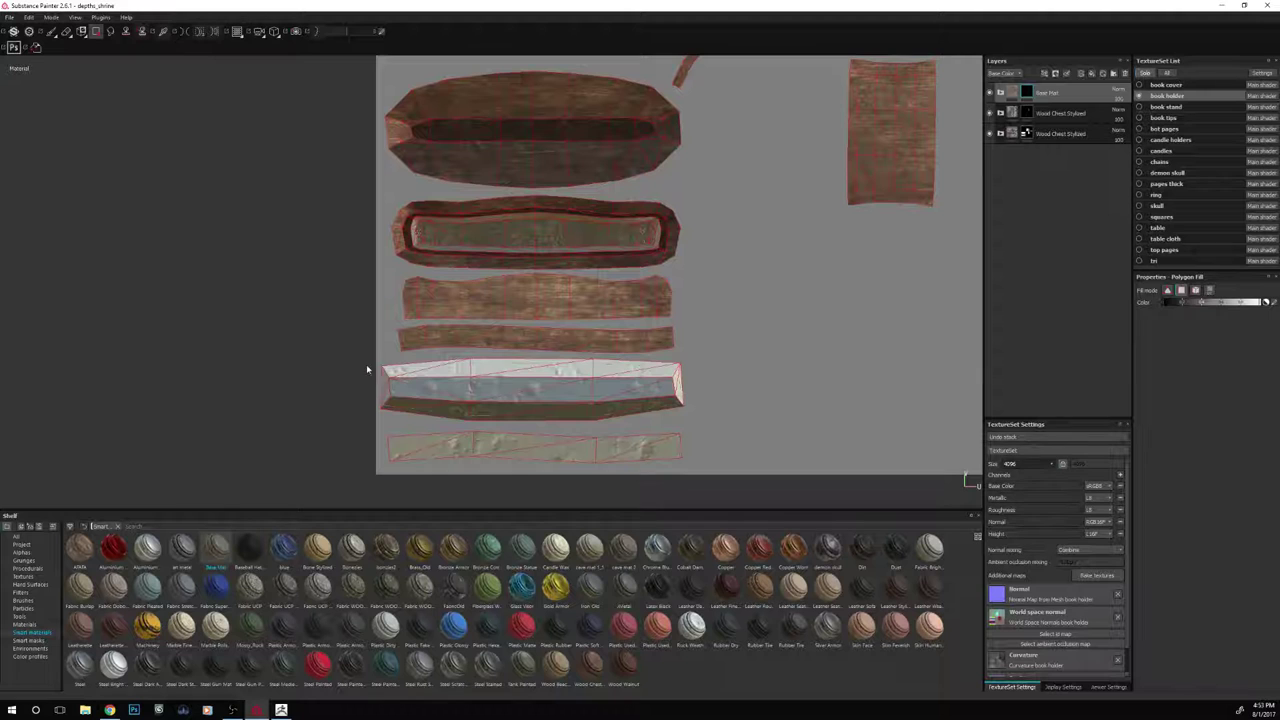
{"action": "left_click_drag", "start_coordinate": [362, 361], "coordinate": [703, 481]}
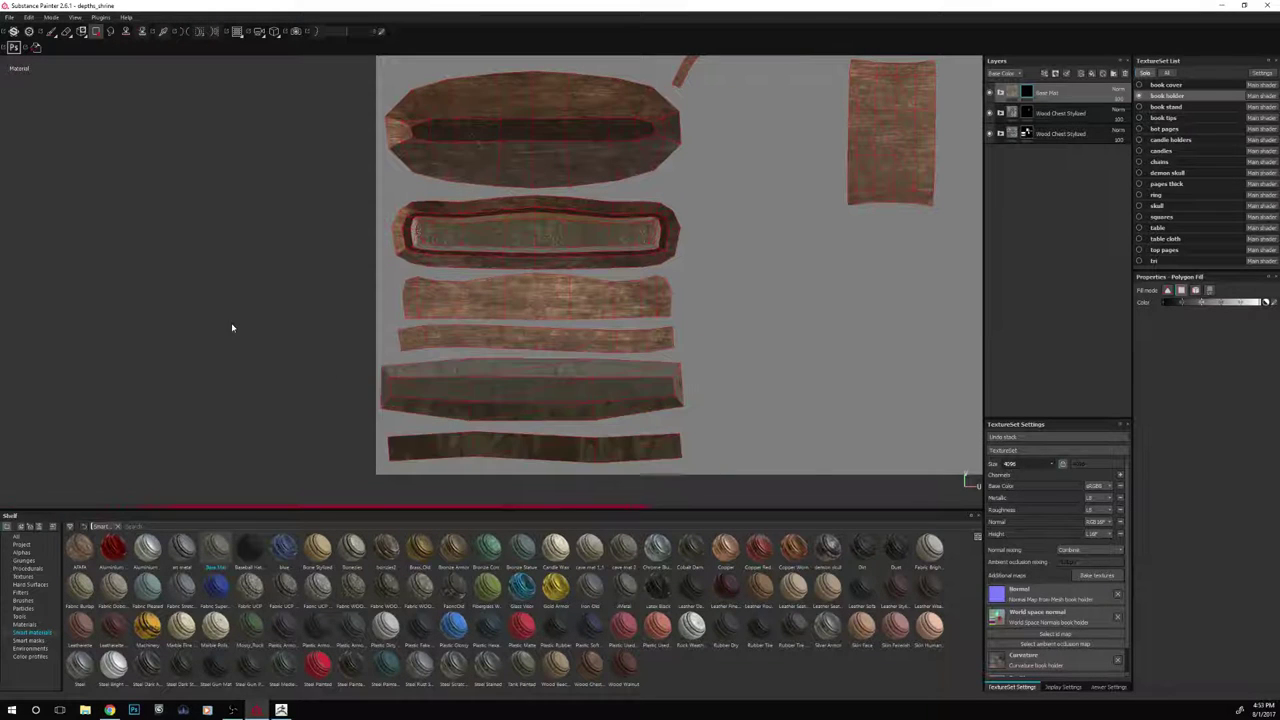
Fill the recessed panel of the curved headboard island, including its lower strip and upper inner rim, into the Base Mat mask with Polygon Fill
{"action": "scroll", "coordinate": [751, 220], "scroll_direction": "down", "scroll_amount": 2}
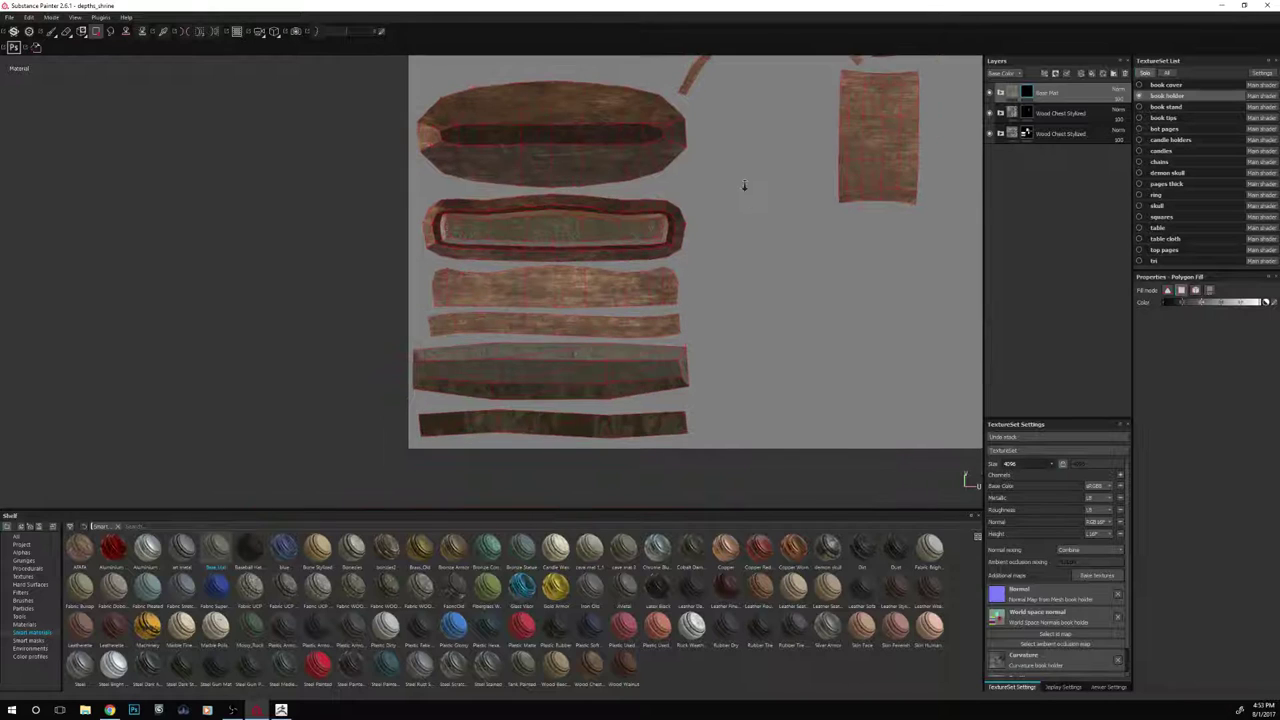
{"action": "middle_click_drag", "start_coordinate": [741, 214], "coordinate": [760, 126]}
{"action": "scroll", "coordinate": [644, 263], "scroll_direction": "up", "scroll_amount": 2}
{"action": "scroll", "coordinate": [644, 263], "scroll_direction": "up", "scroll_amount": 2}
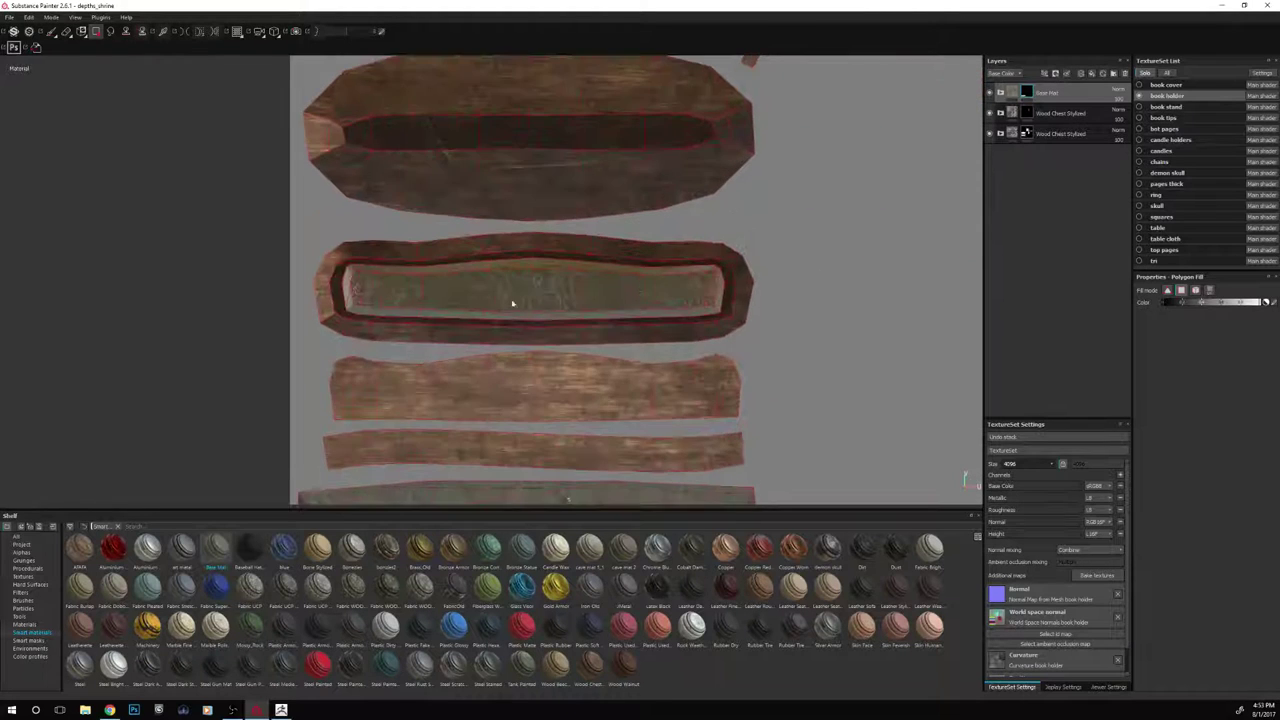
{"action": "right_click_drag", "start_coordinate": [514, 301], "coordinate": [569, 290], "text": "shift"}
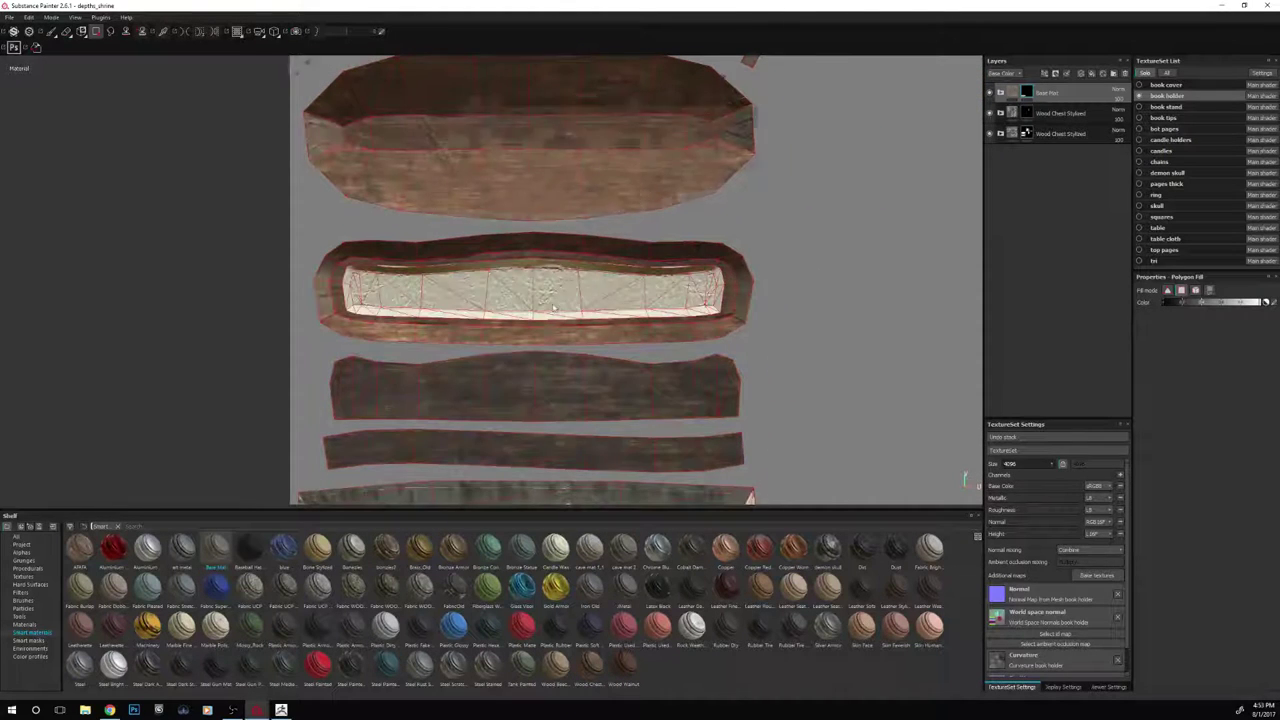
{"action": "scroll", "coordinate": [550, 308], "scroll_direction": "up", "scroll_amount": 2}
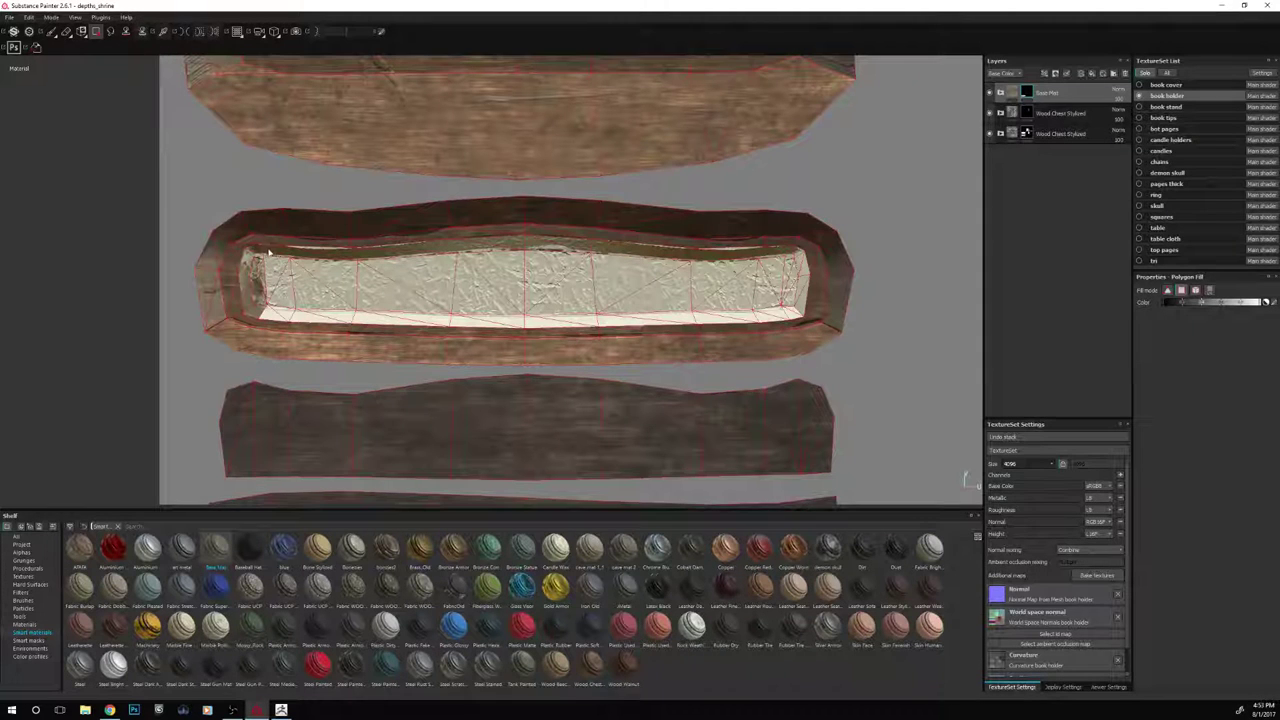
{"action": "mouse_move", "coordinate": [275, 254]}
{"action": "left_mouse_down"}
{"action": "mouse_move", "coordinate": [275, 318]}
{"action": "mouse_move", "coordinate": [335, 316]}
{"action": "mouse_move", "coordinate": [327, 302]}
{"action": "mouse_move", "coordinate": [405, 275]}
{"action": "mouse_move", "coordinate": [338, 302]}
{"action": "mouse_move", "coordinate": [305, 280]}
{"action": "mouse_move", "coordinate": [323, 300]}
{"action": "left_mouse_up"}
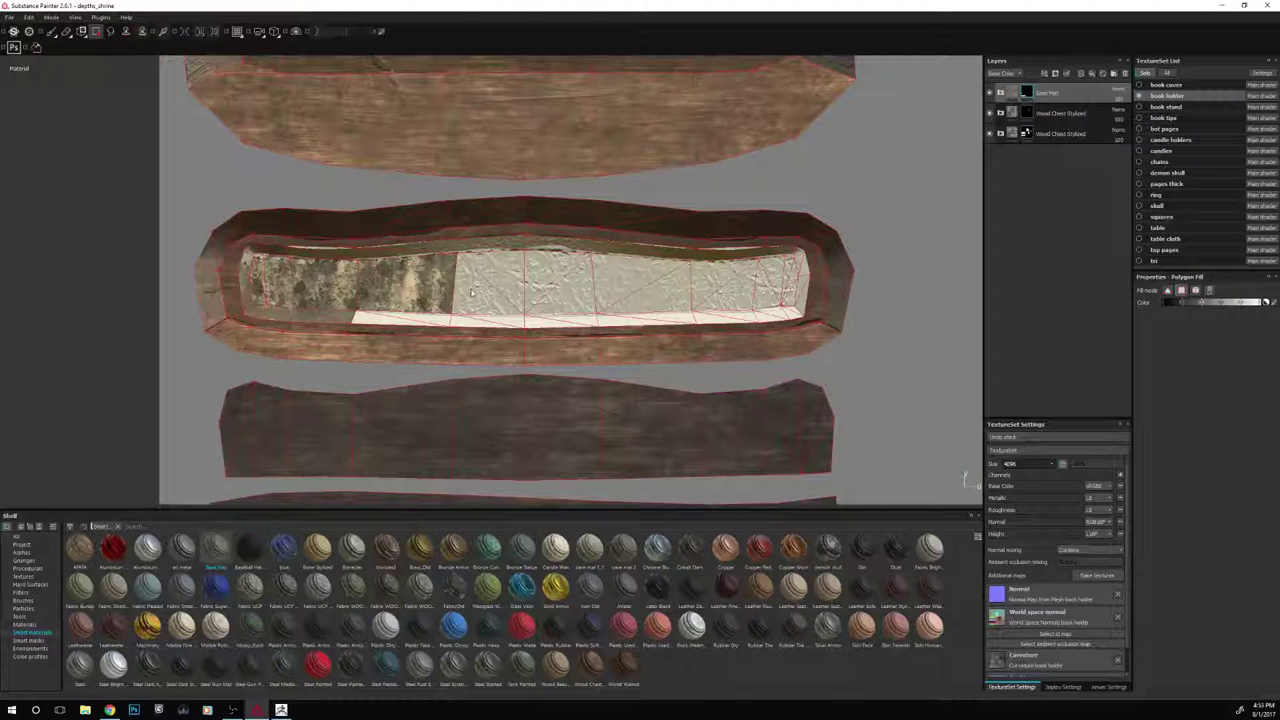
{"action": "mouse_move", "coordinate": [471, 291]}
{"action": "left_mouse_down"}
{"action": "mouse_move", "coordinate": [494, 276]}
{"action": "mouse_move", "coordinate": [742, 298]}
{"action": "mouse_move", "coordinate": [788, 271]}
{"action": "mouse_move", "coordinate": [797, 290]}
{"action": "mouse_move", "coordinate": [799, 265]}
{"action": "mouse_move", "coordinate": [806, 276]}
{"action": "mouse_move", "coordinate": [795, 314]}
{"action": "mouse_move", "coordinate": [694, 322]}
{"action": "left_mouse_up"}
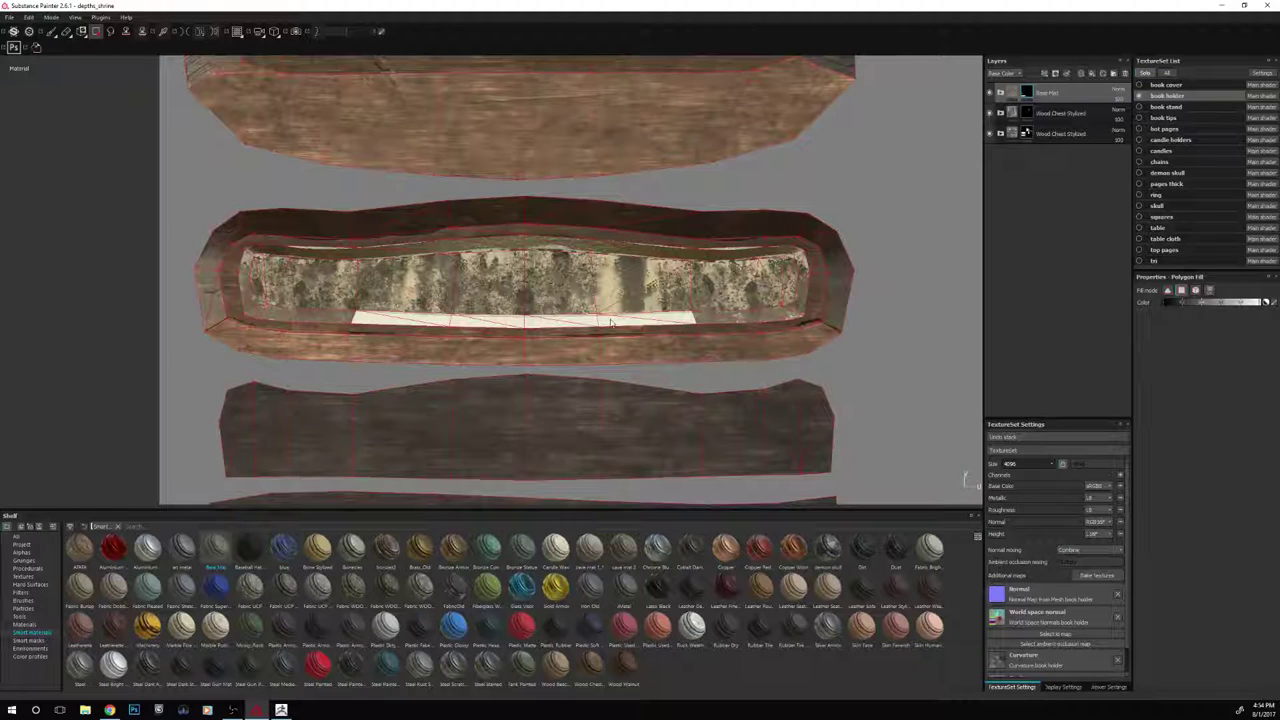
{"action": "left_click_drag", "start_coordinate": [612, 322], "coordinate": [352, 323]}
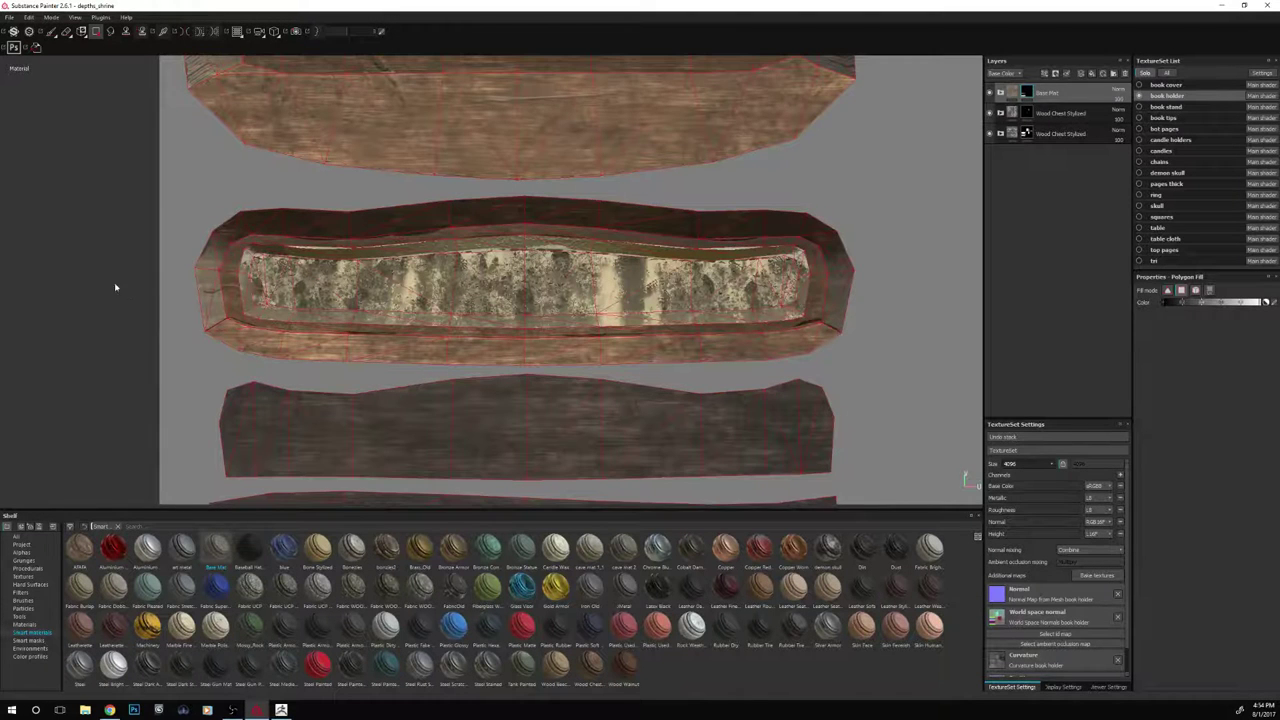
{"action": "mouse_move", "coordinate": [114, 282]}
{"action": "left_mouse_down", "text": "alt"}
{"action": "mouse_move", "coordinate": [100, 240]}
{"action": "mouse_move", "coordinate": [100, 278]}
{"action": "left_mouse_up", "text": "alt"}
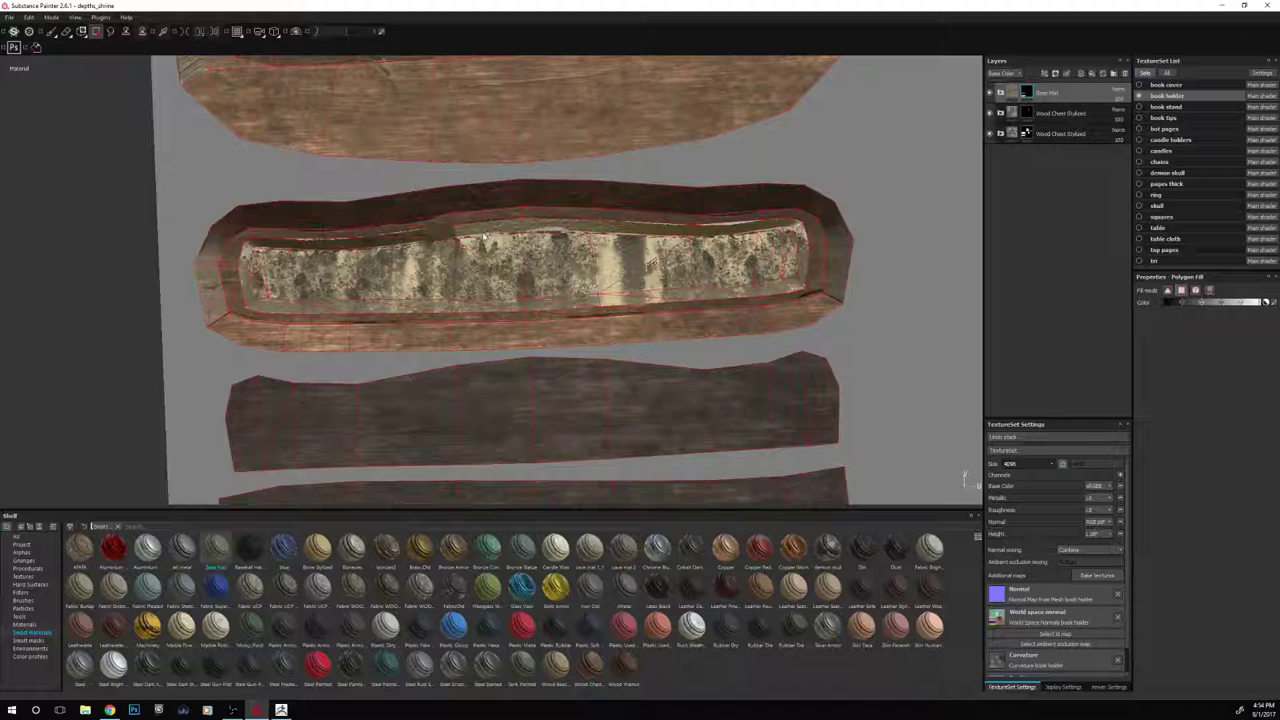
{"action": "mouse_move", "coordinate": [467, 237]}
{"action": "left_mouse_down"}
{"action": "mouse_move", "coordinate": [740, 236]}
{"action": "mouse_move", "coordinate": [755, 225]}
{"action": "mouse_move", "coordinate": [795, 236]}
{"action": "left_mouse_up"}
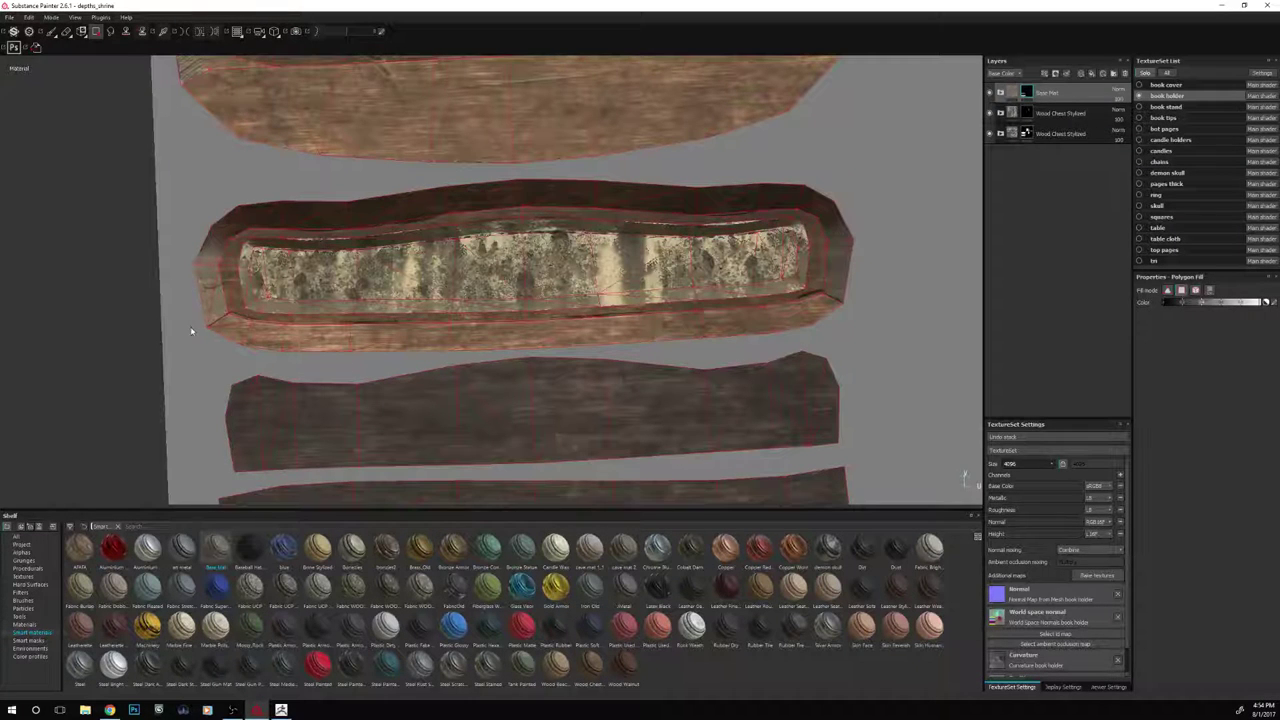
Fill the white untextured strip along the long edge of the large backboard UV island into the upper Wood Chest Stylized group's mask
{"action": "scroll", "coordinate": [166, 330], "scroll_direction": "down", "scroll_amount": 6}
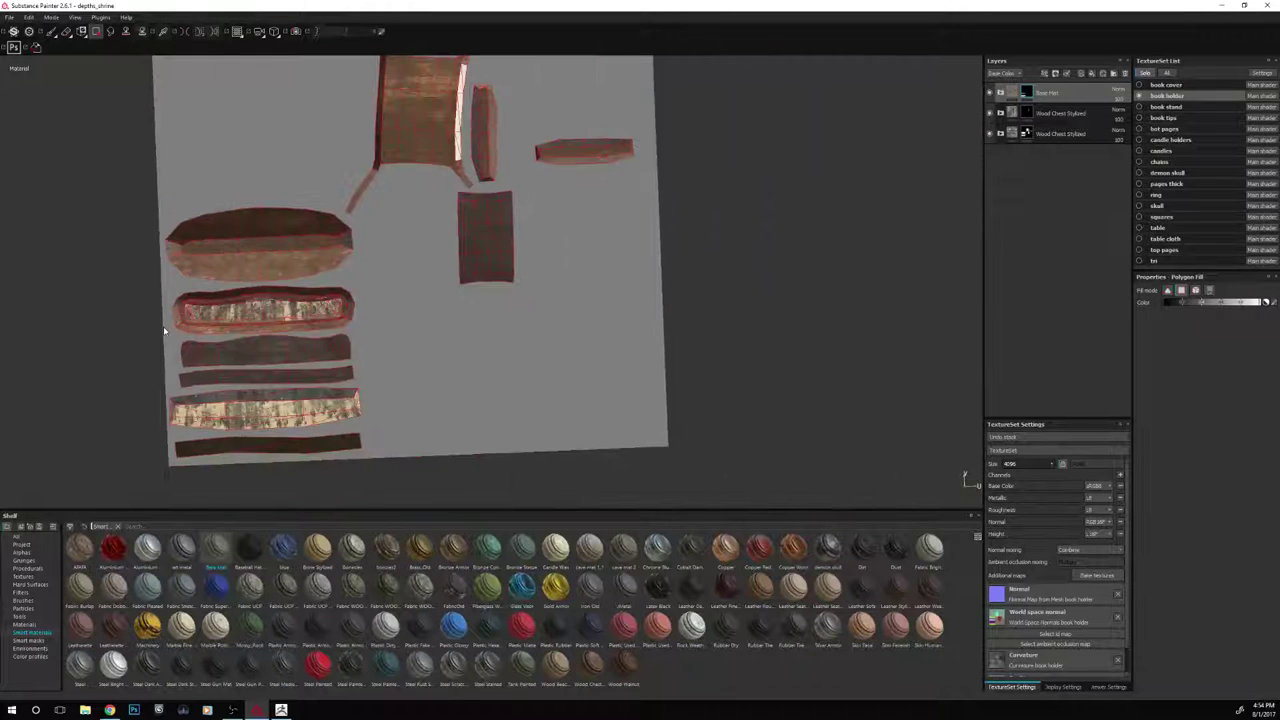
{"action": "scroll", "coordinate": [420, 298], "scroll_direction": "up", "scroll_amount": 5}
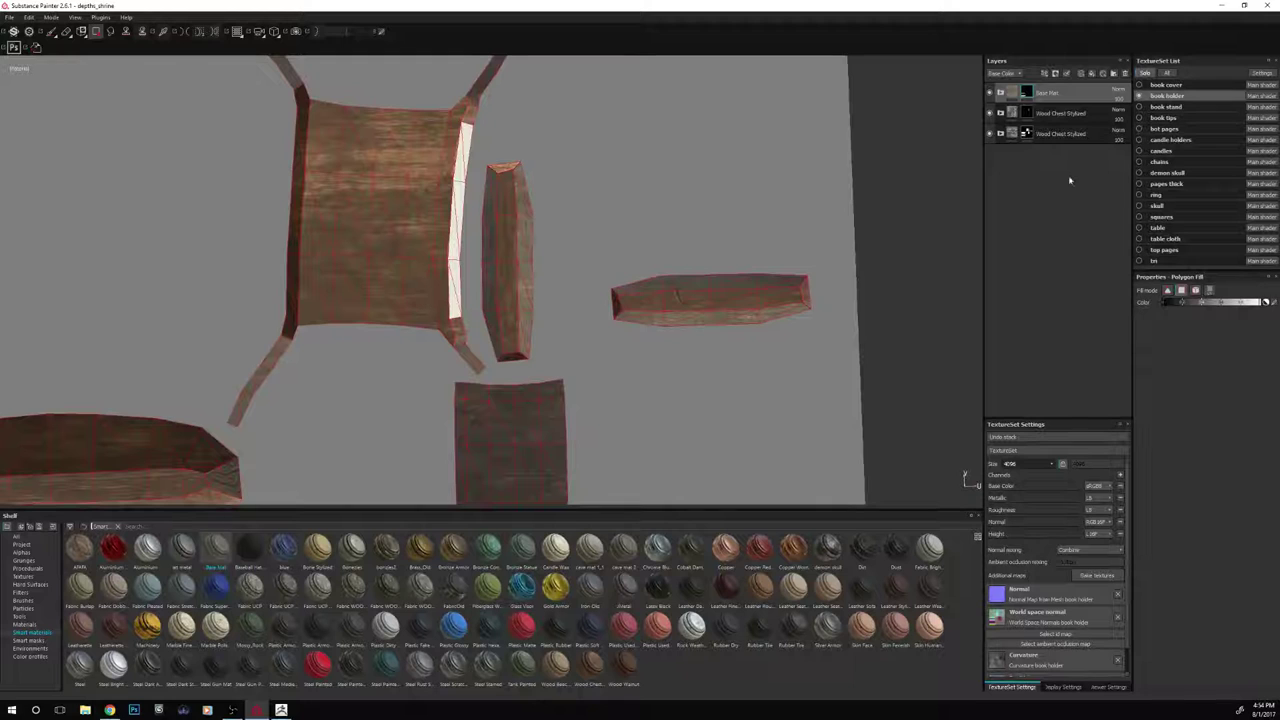
{"action": "scroll", "coordinate": [909, 206], "scroll_direction": "down", "scroll_amount": 2}
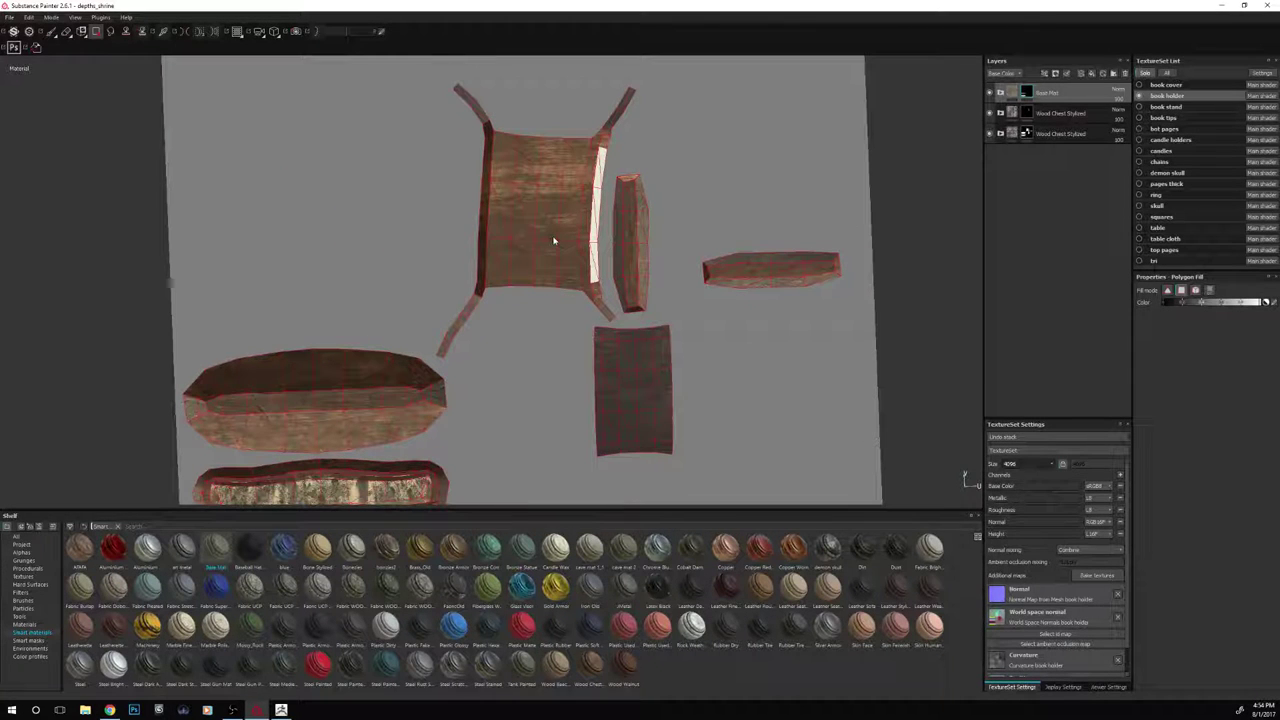
{"action": "key", "text": "F2"}
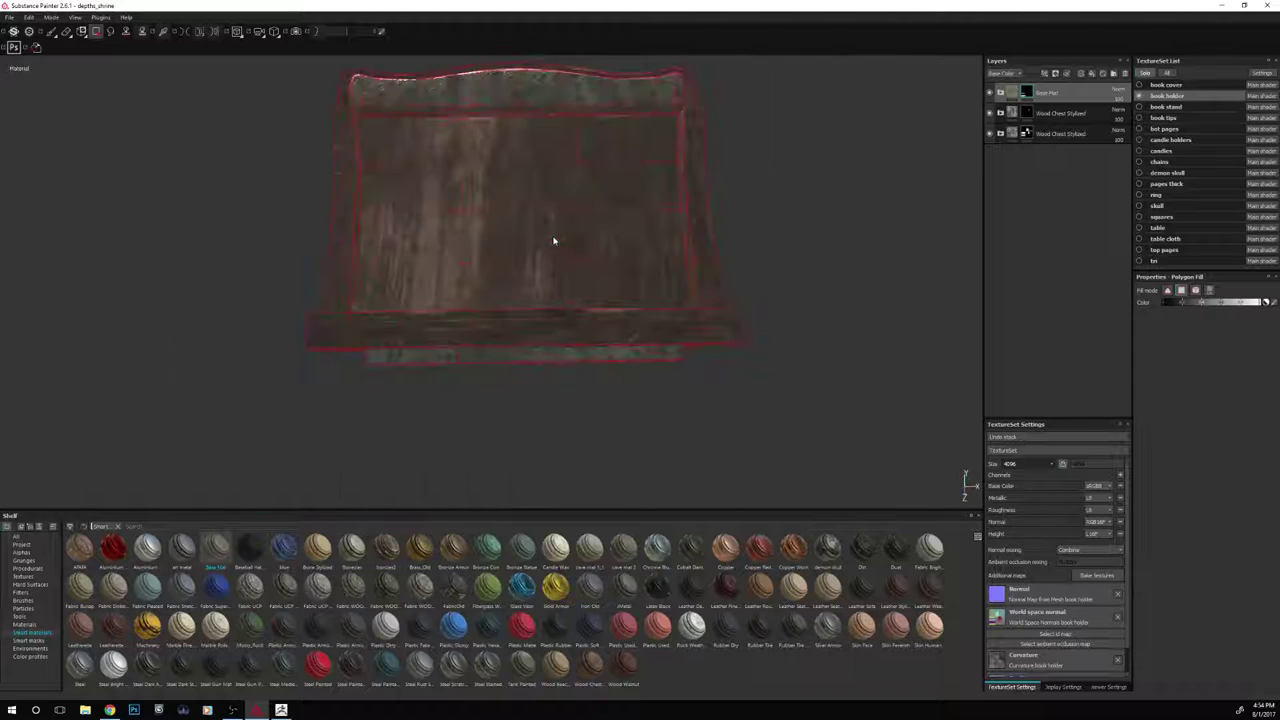
{"action": "left_click_drag", "start_coordinate": [814, 180], "coordinate": [800, 286], "text": "alt"}
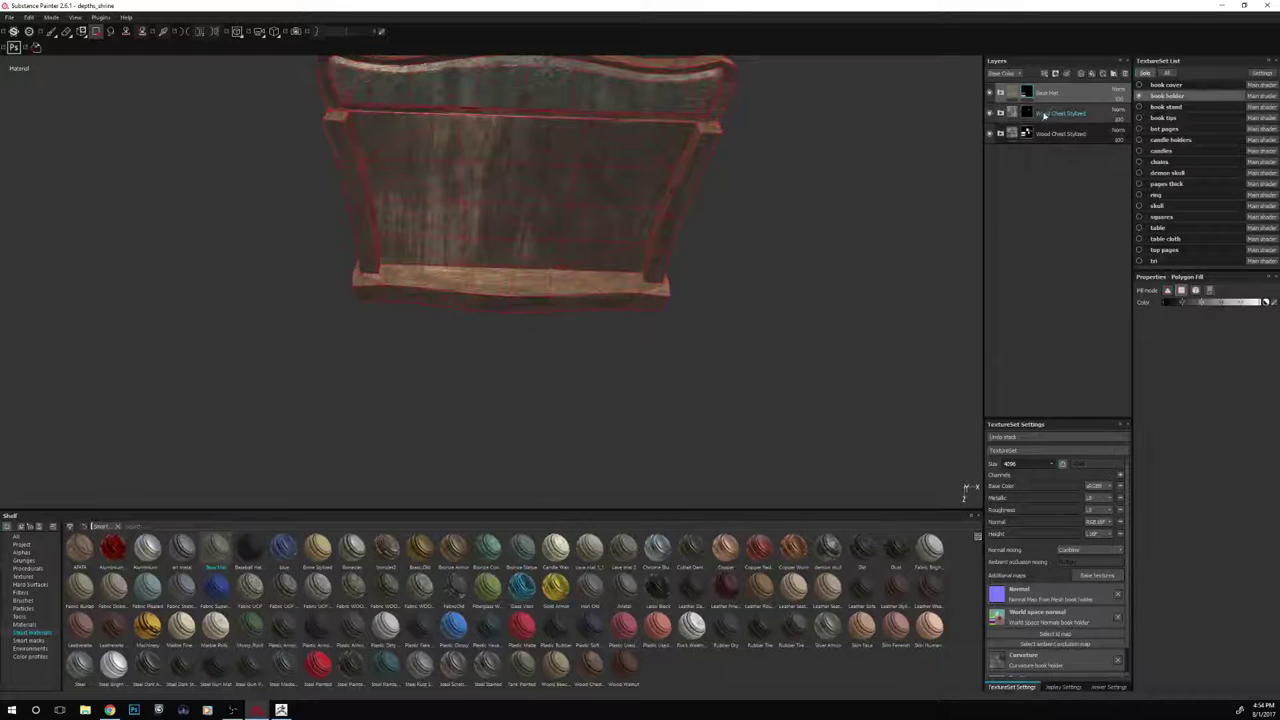
{"action": "left_click", "coordinate": [1046, 115]}
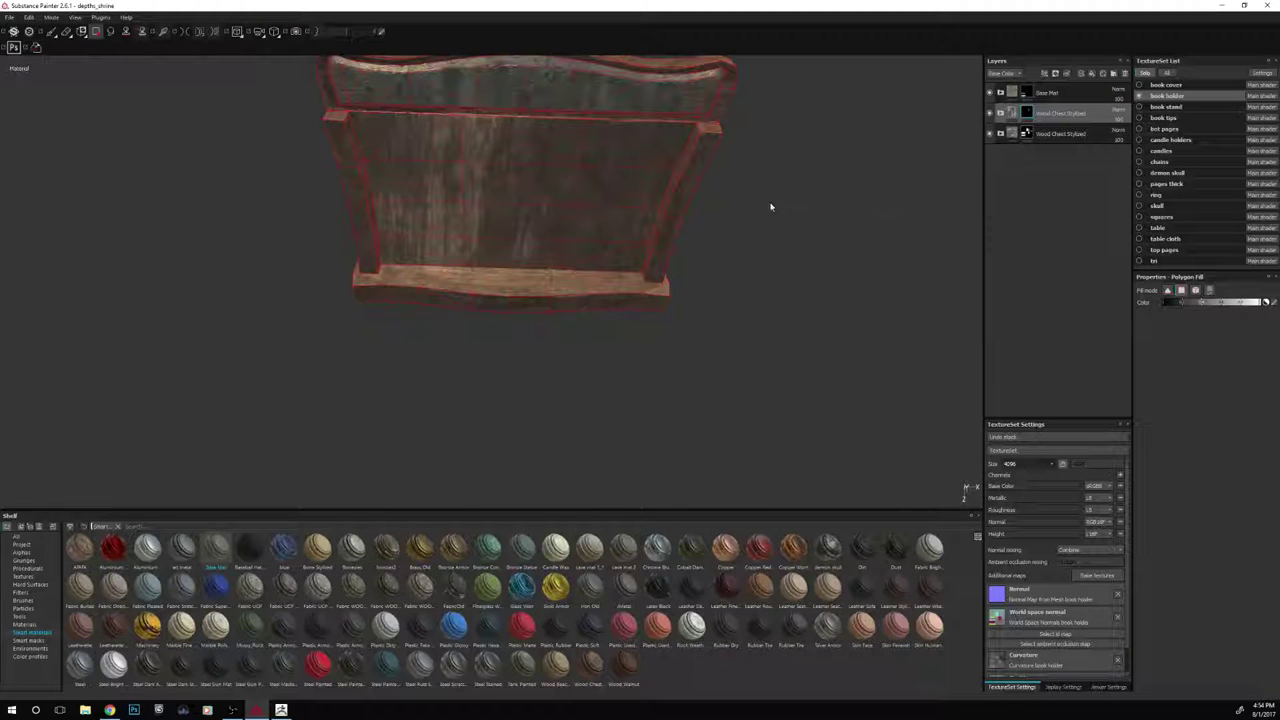
{"action": "key", "text": "F3"}
{"action": "scroll", "coordinate": [766, 204], "scroll_direction": "up", "scroll_amount": 3}
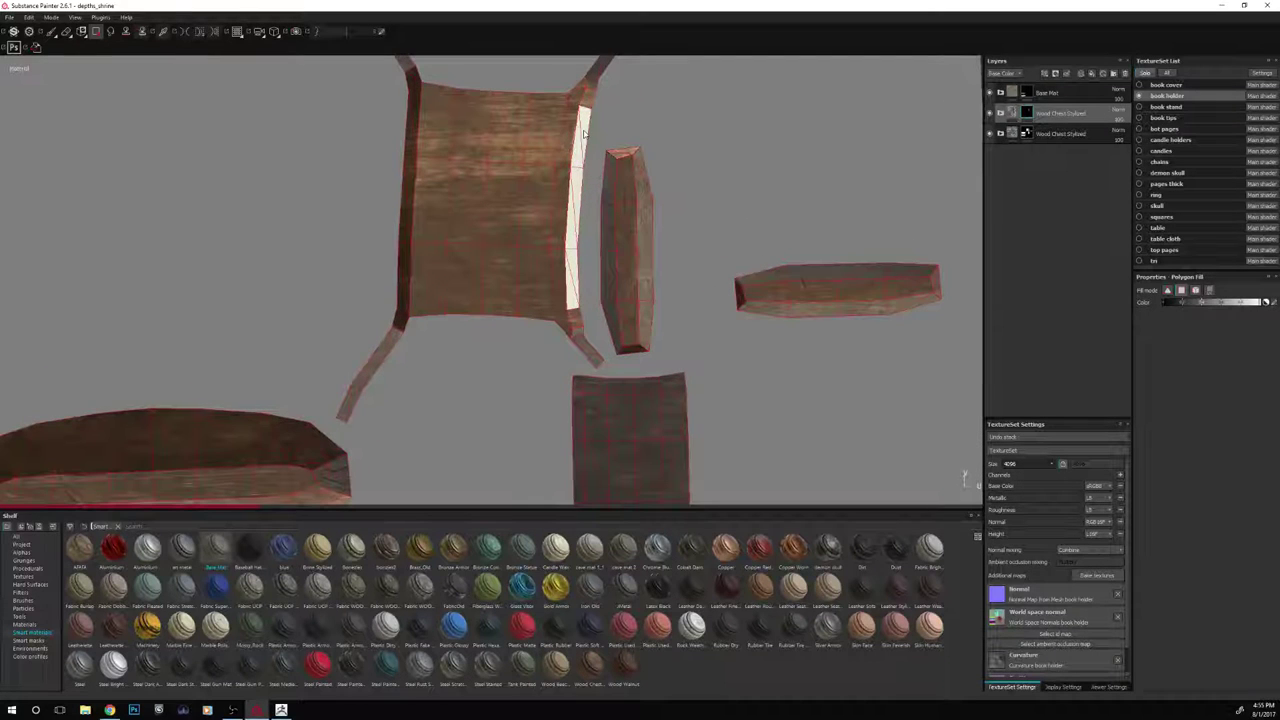
{"action": "left_click_drag", "start_coordinate": [577, 191], "coordinate": [571, 285]}
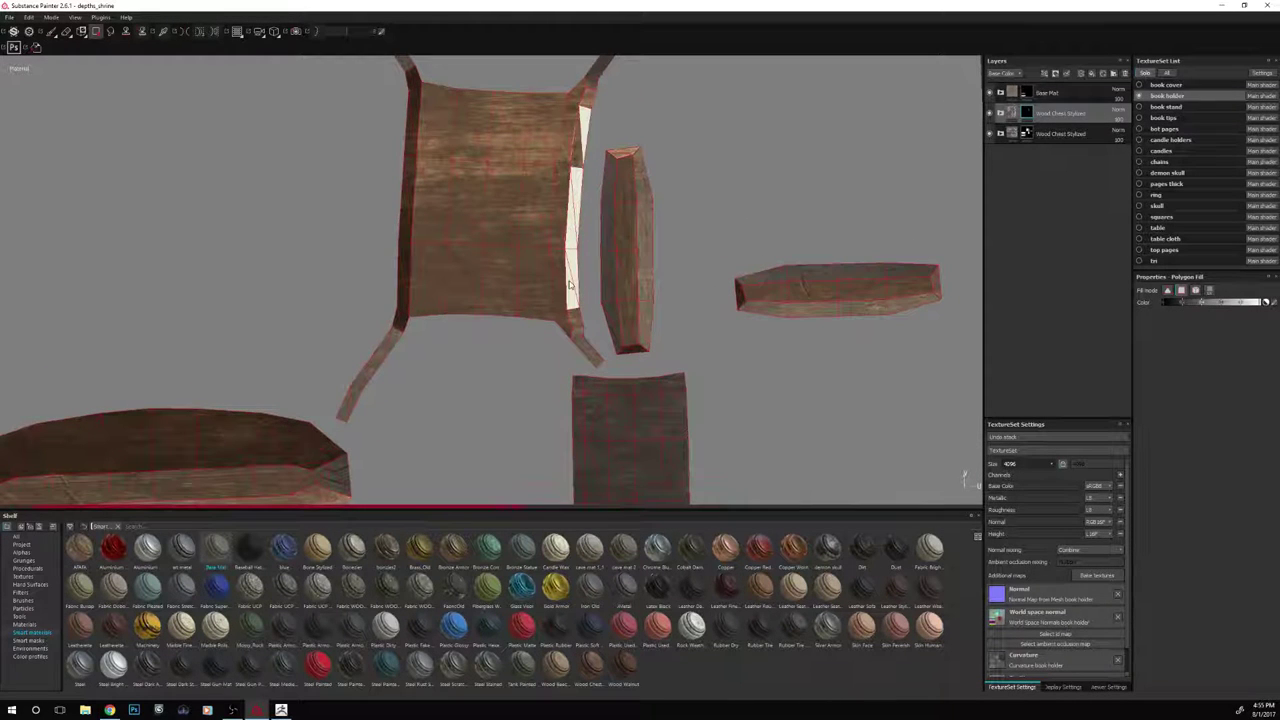
{"action": "left_click", "coordinate": [573, 250]}
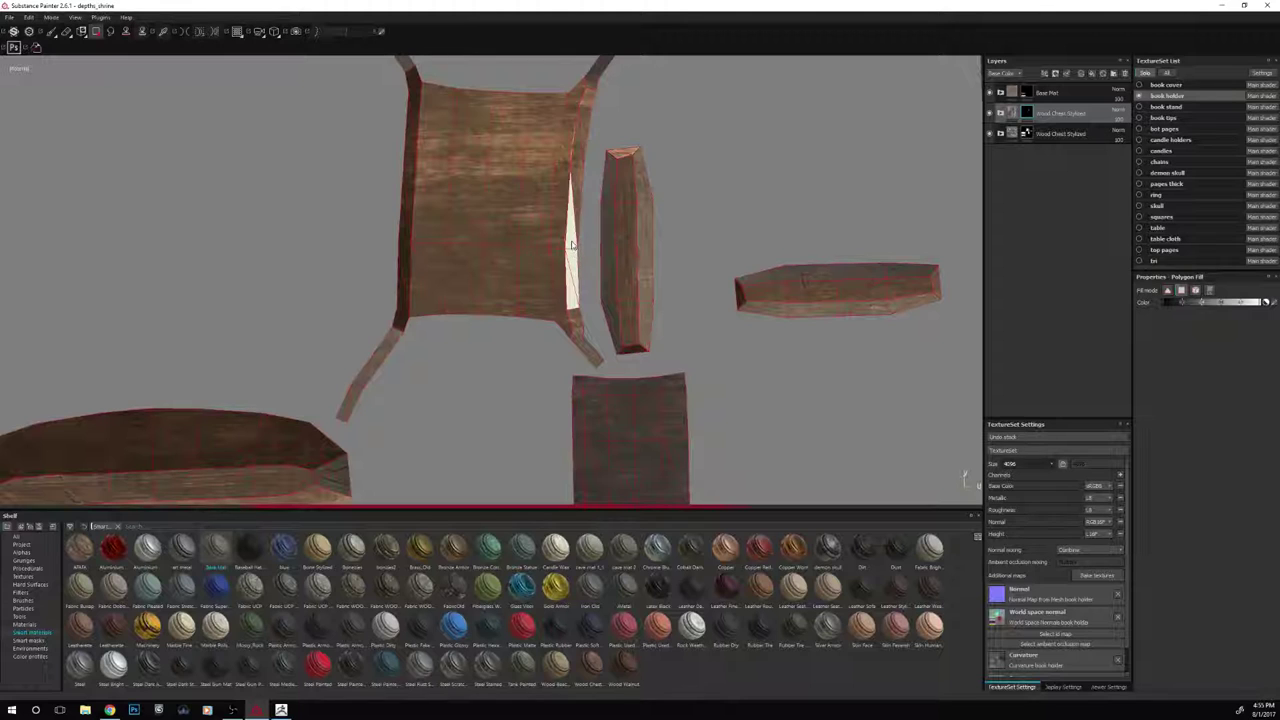
{"action": "left_click", "coordinate": [567, 270]}
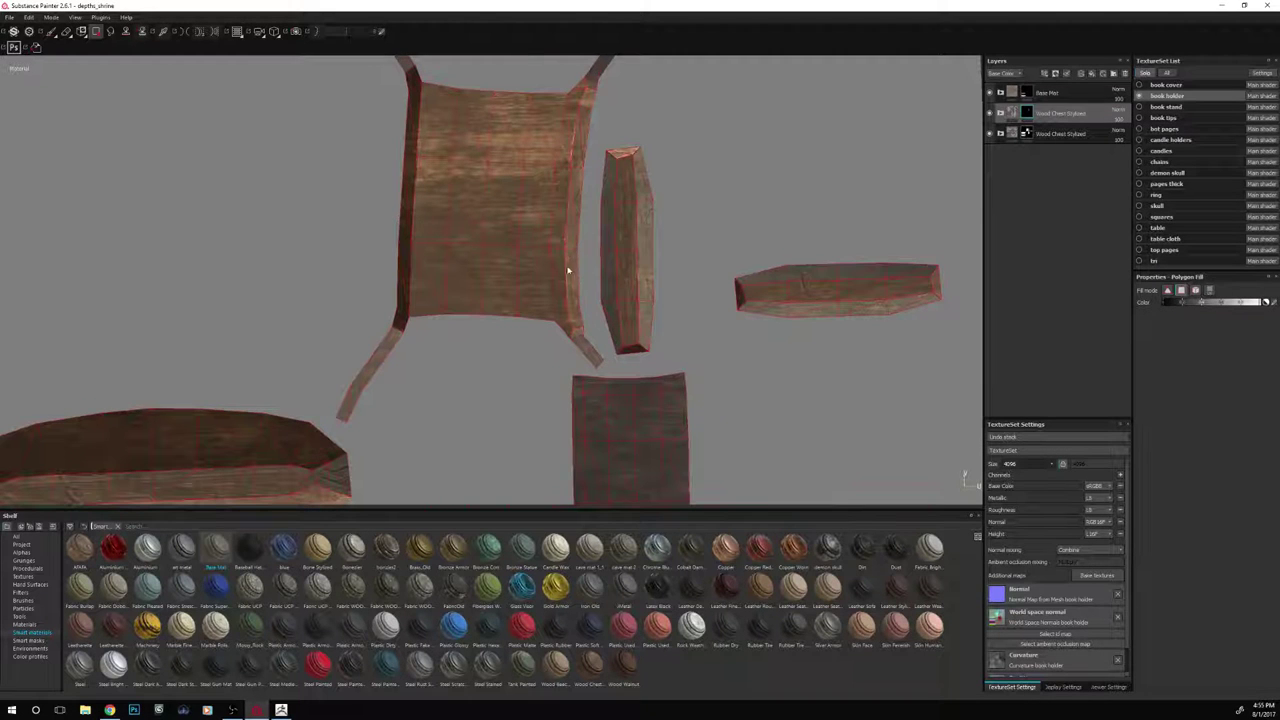
Examine the textured book holder in the 3D view, checking the headboard's recessed panel from several angles and under different lighting
{"action": "scroll", "coordinate": [576, 217], "scroll_direction": "down", "scroll_amount": 5}
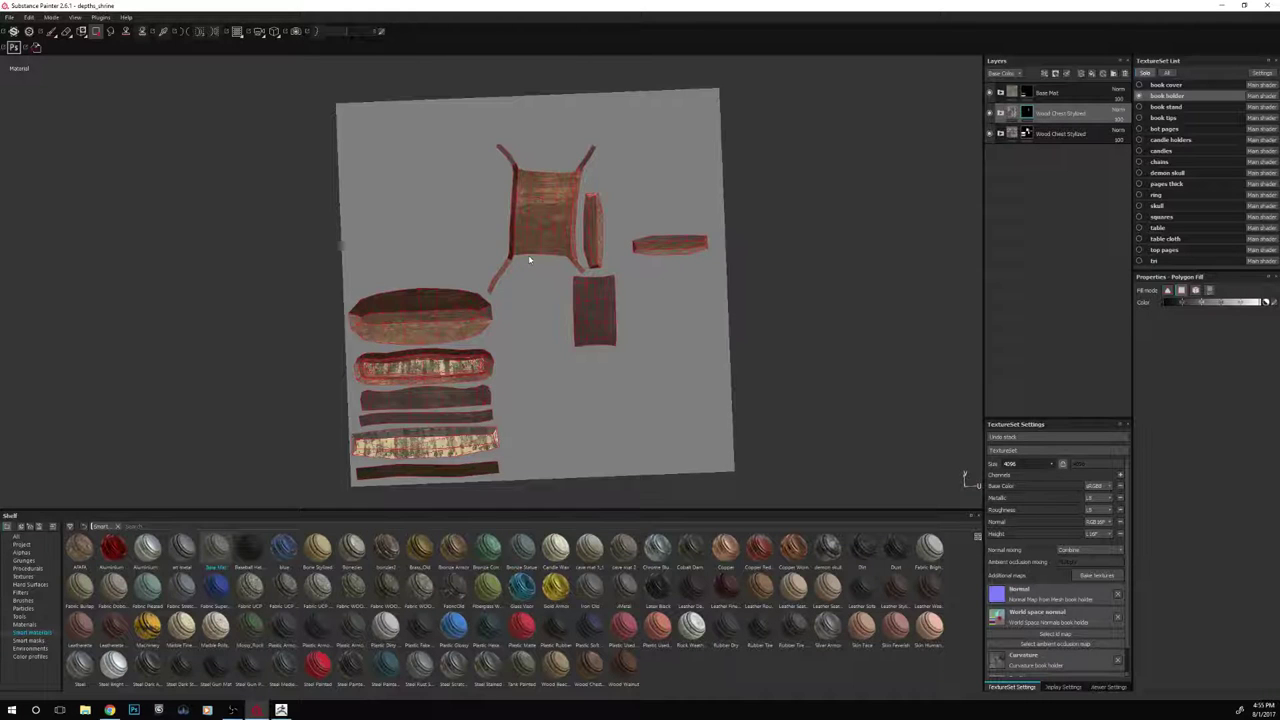
{"action": "key", "text": "F2"}
{"action": "left_click_drag", "start_coordinate": [814, 309], "coordinate": [797, 214], "text": "alt"}
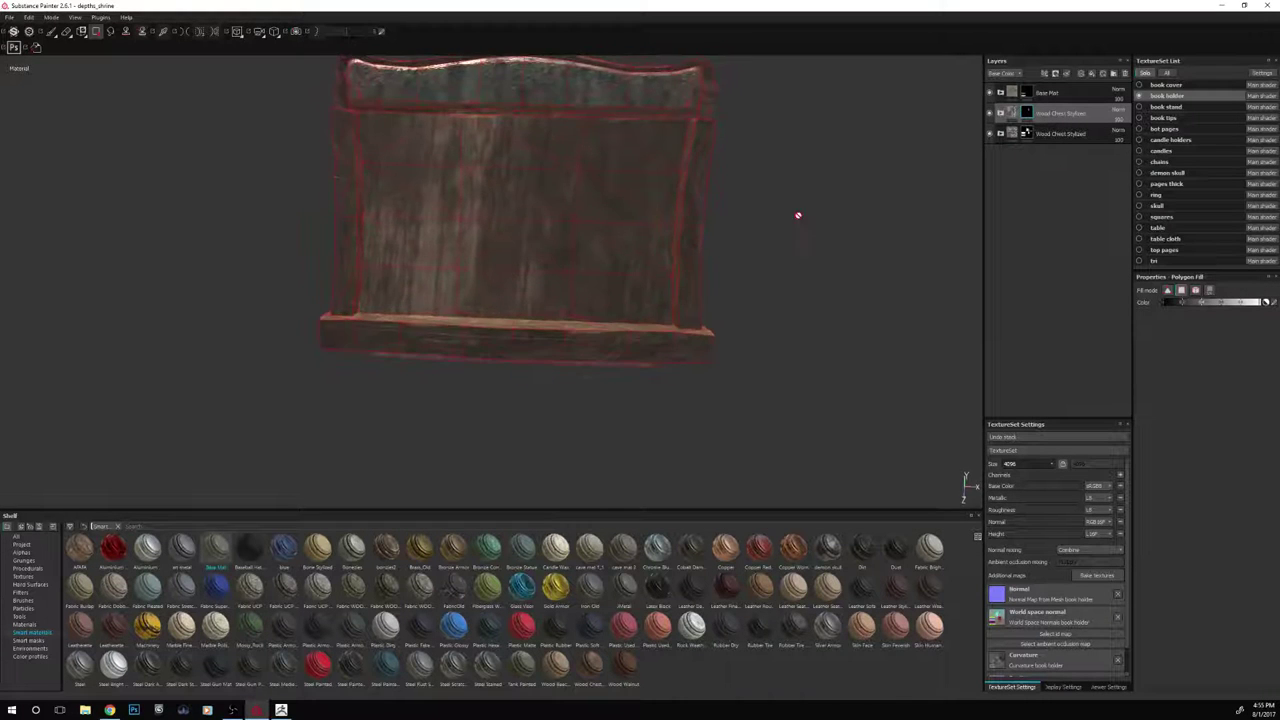
{"action": "right_click_drag", "start_coordinate": [797, 214], "coordinate": [837, 198], "text": "shift"}
{"action": "left_click_drag", "start_coordinate": [837, 197], "coordinate": [801, 350], "text": "alt"}
{"action": "right_click_drag", "start_coordinate": [802, 350], "coordinate": [834, 257], "text": "alt"}
{"action": "middle_click_drag", "start_coordinate": [834, 257], "coordinate": [745, 269], "text": "alt"}
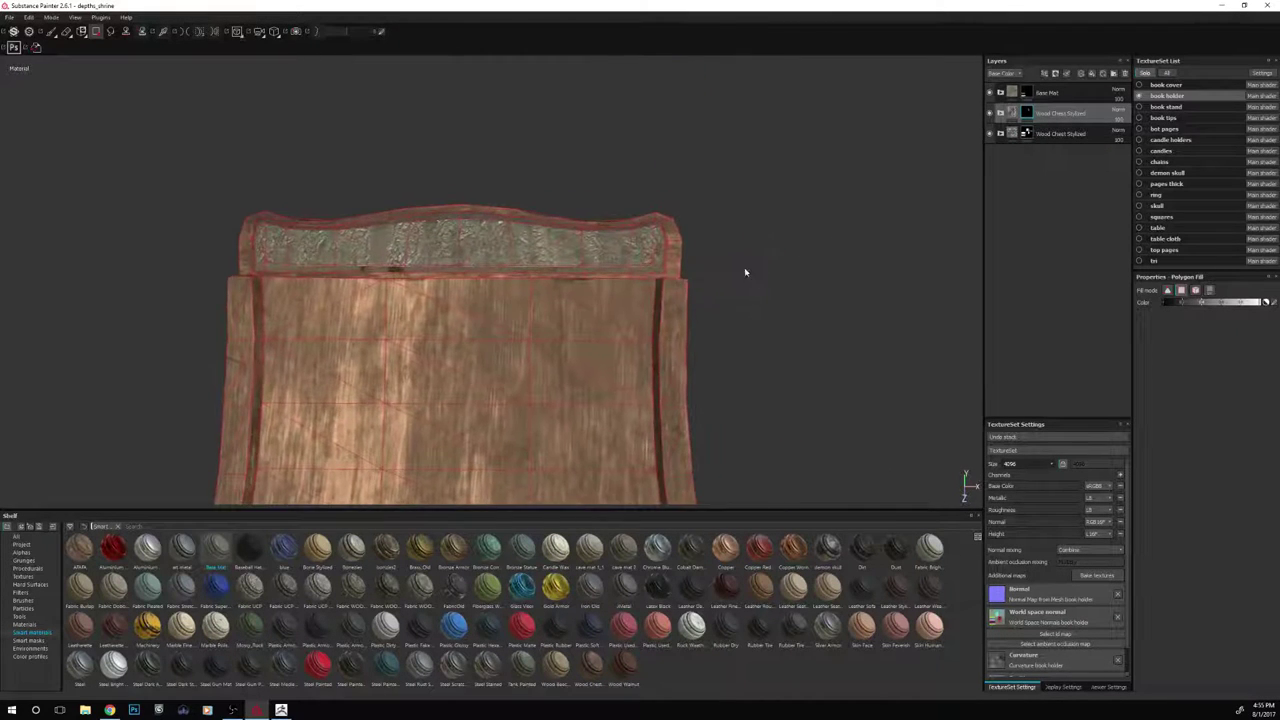
{"action": "right_click_drag", "start_coordinate": [745, 269], "coordinate": [775, 254], "text": "shift"}
{"action": "scroll", "coordinate": [767, 258], "scroll_direction": "up", "scroll_amount": 3}
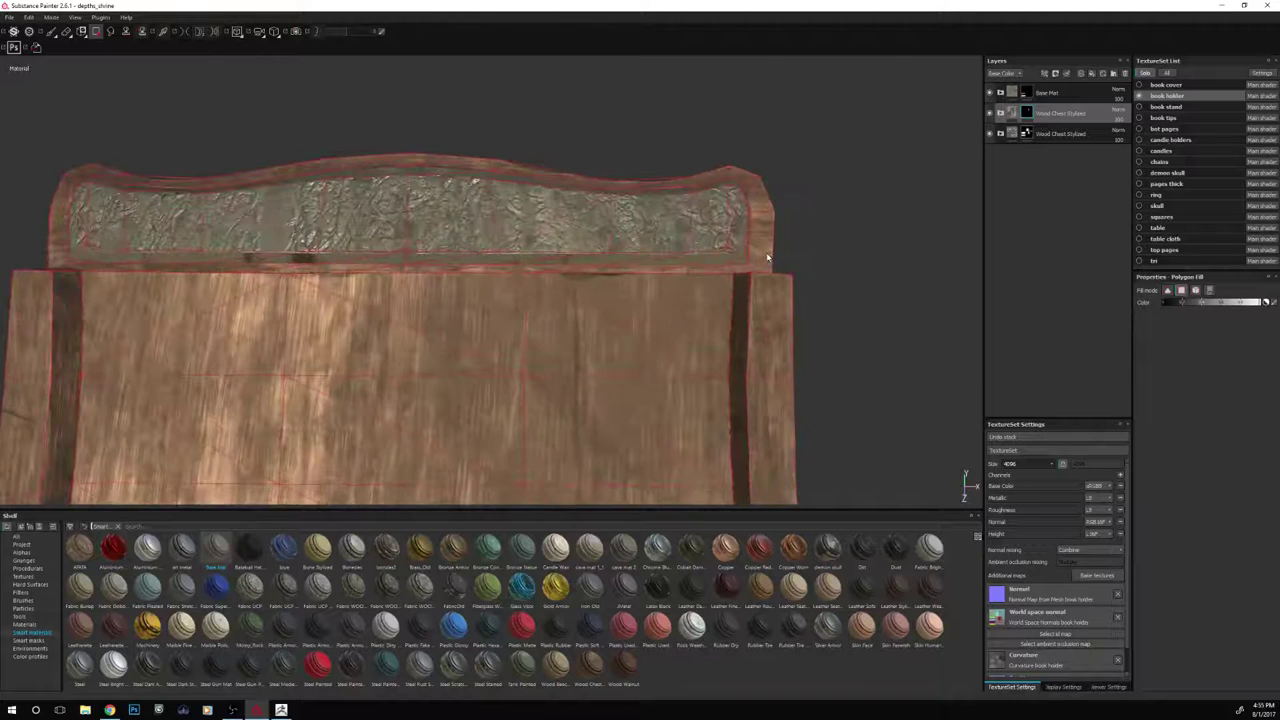
{"action": "middle_click_drag", "start_coordinate": [838, 200], "coordinate": [847, 241], "text": "alt"}
{"action": "right_click_drag", "start_coordinate": [847, 242], "coordinate": [840, 243], "text": "shift"}
{"action": "scroll", "coordinate": [838, 252], "scroll_direction": "down", "scroll_amount": 1}
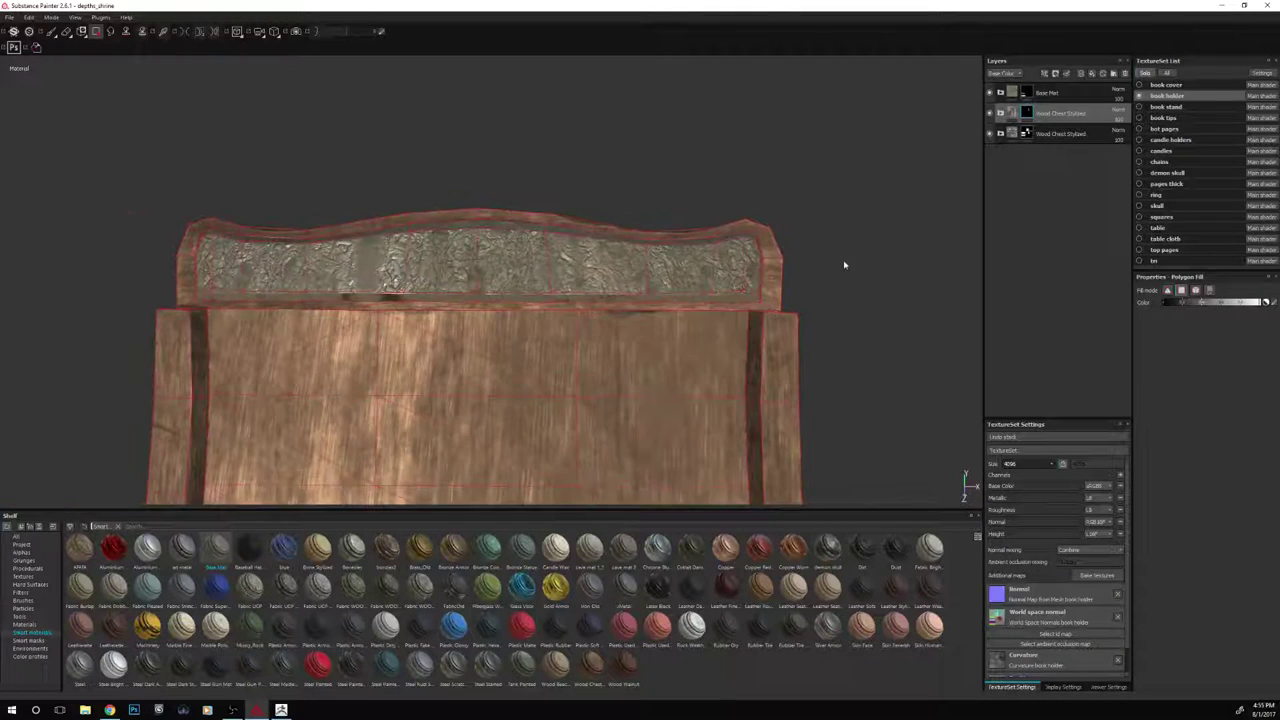
{"action": "middle_click_drag", "start_coordinate": [843, 263], "coordinate": [836, 276], "text": "alt"}
{"action": "right_click_drag", "start_coordinate": [836, 278], "coordinate": [834, 286], "text": "alt"}
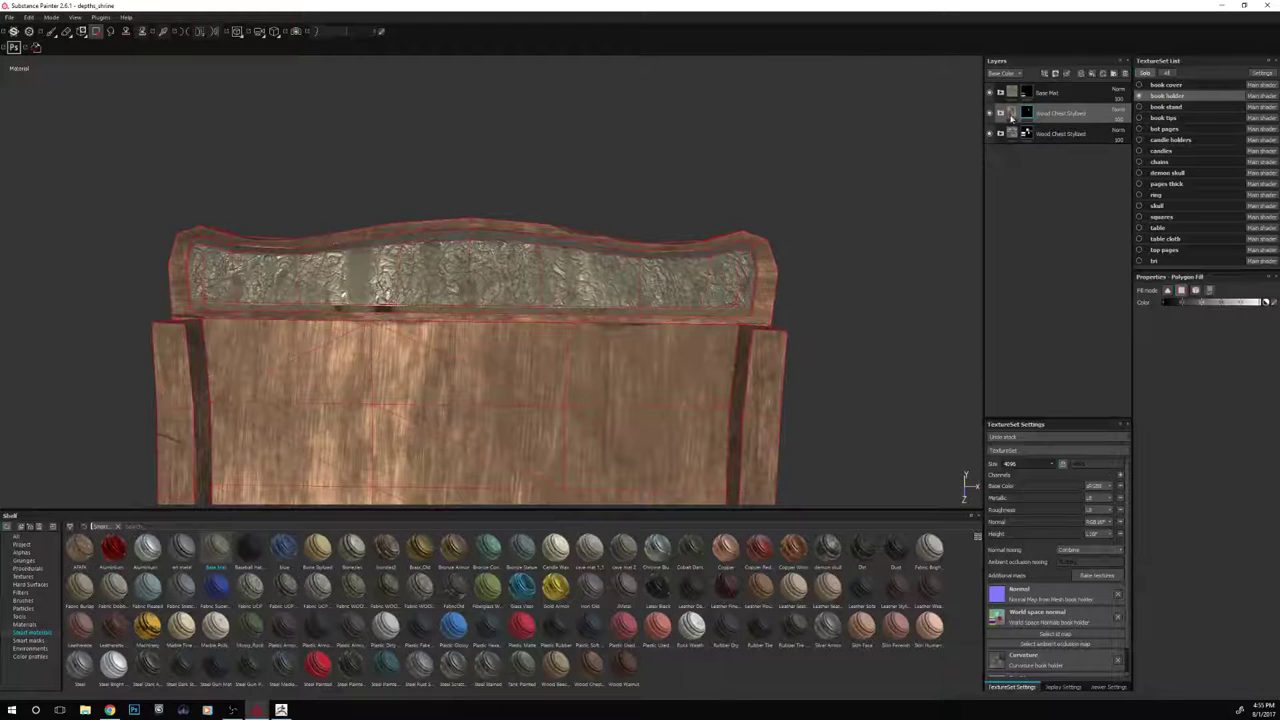
Expand the Base Mat group and set the Base Metal fill's base color to a nearly neutral mid grey of about 0.29
{"action": "left_click", "coordinate": [1000, 92]}
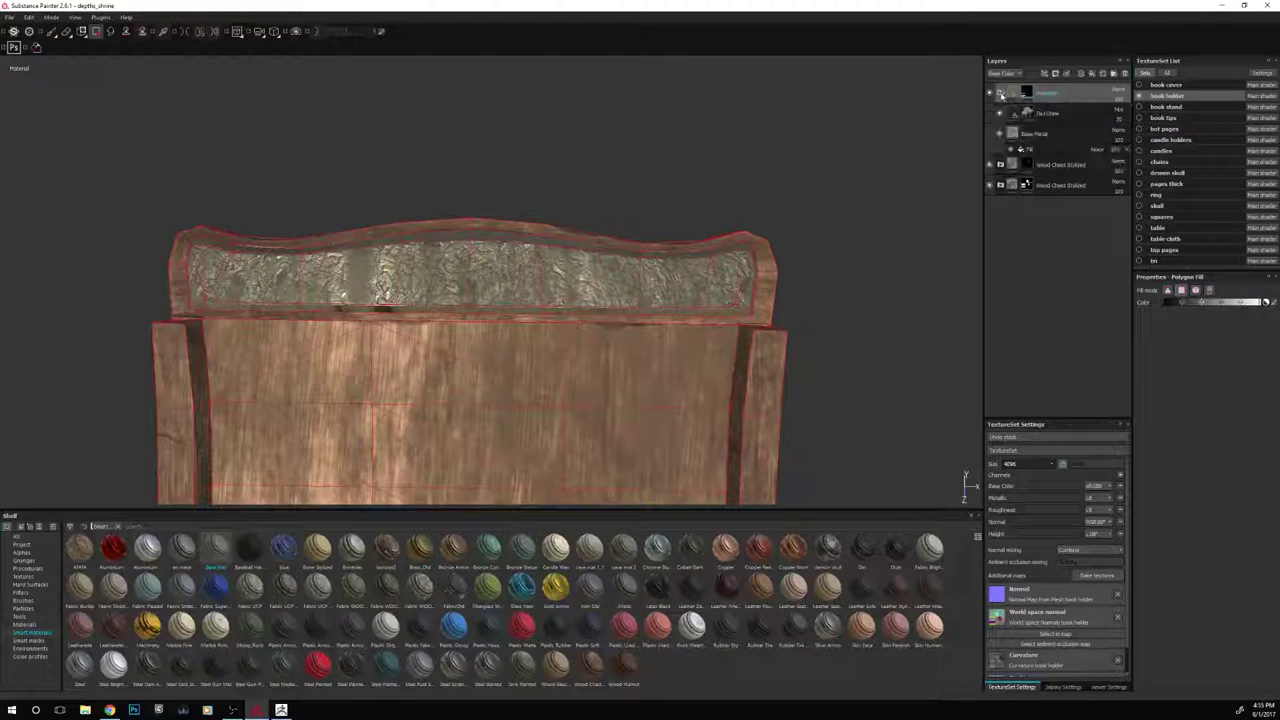
{"action": "left_click", "coordinate": [1015, 134]}
{"action": "left_click", "coordinate": [1015, 134]}
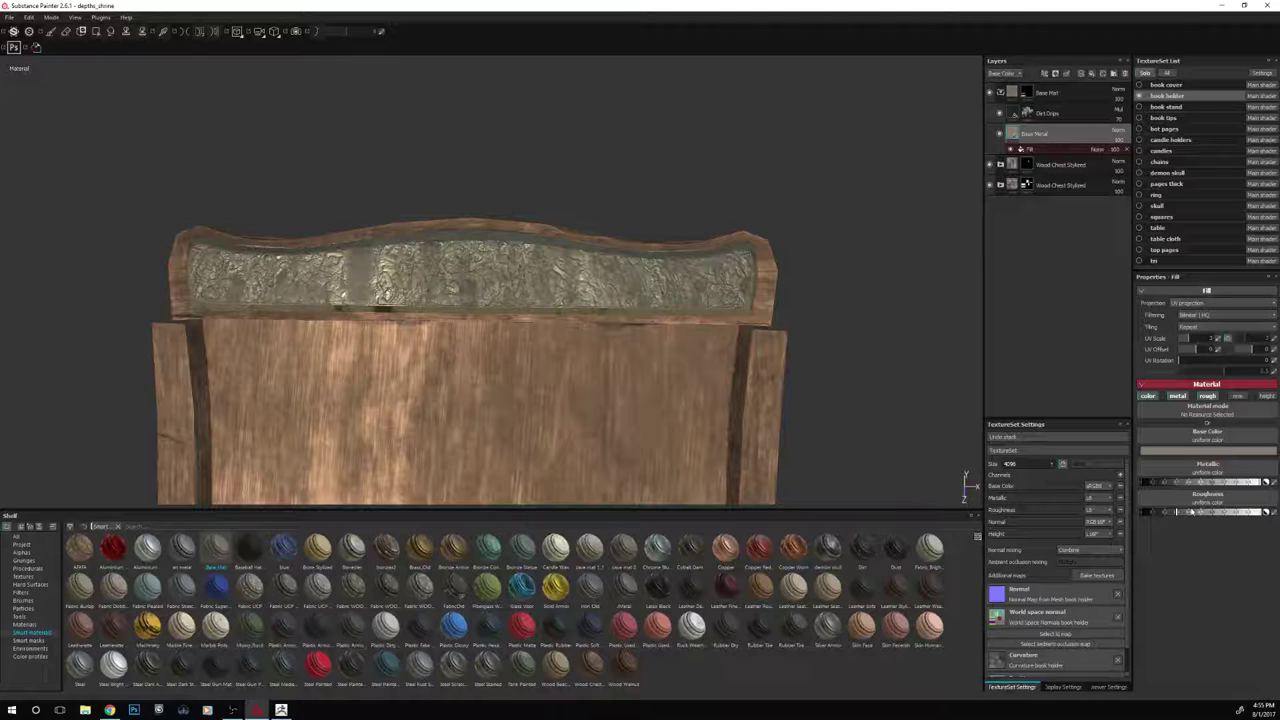
{"action": "left_click", "coordinate": [1174, 453]}
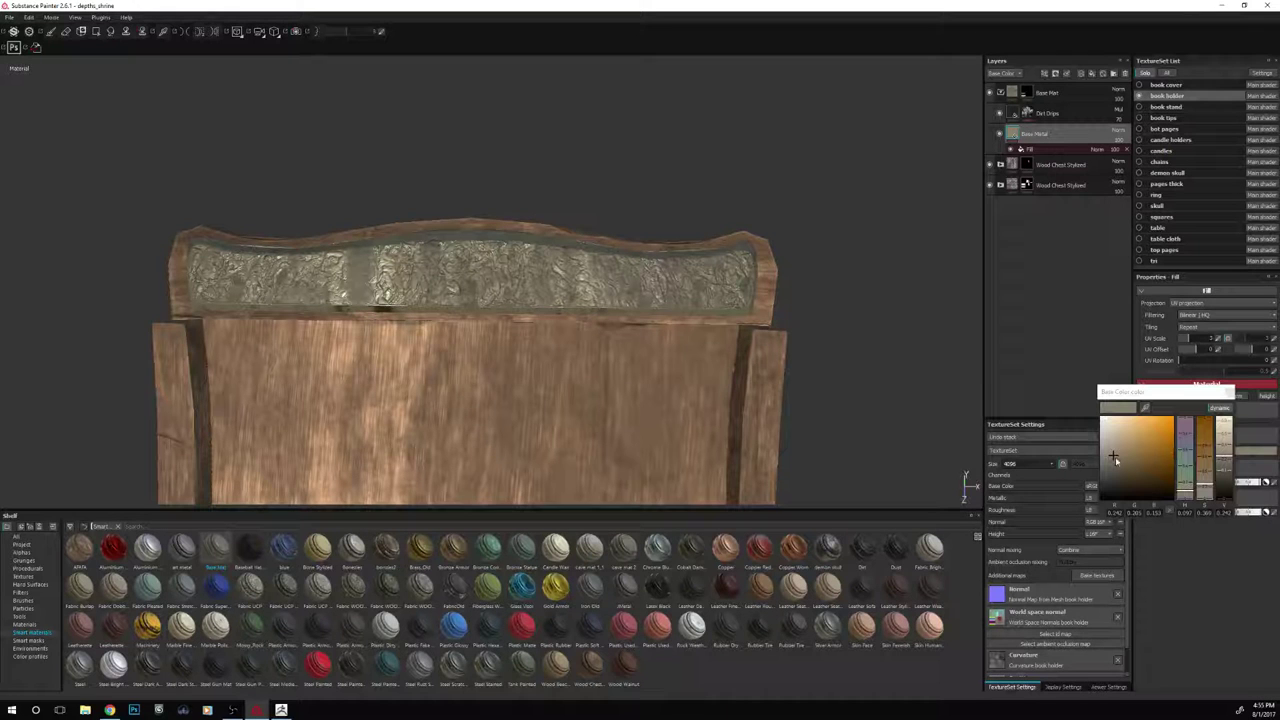
{"action": "left_click_drag", "start_coordinate": [1113, 457], "coordinate": [1103, 451]}
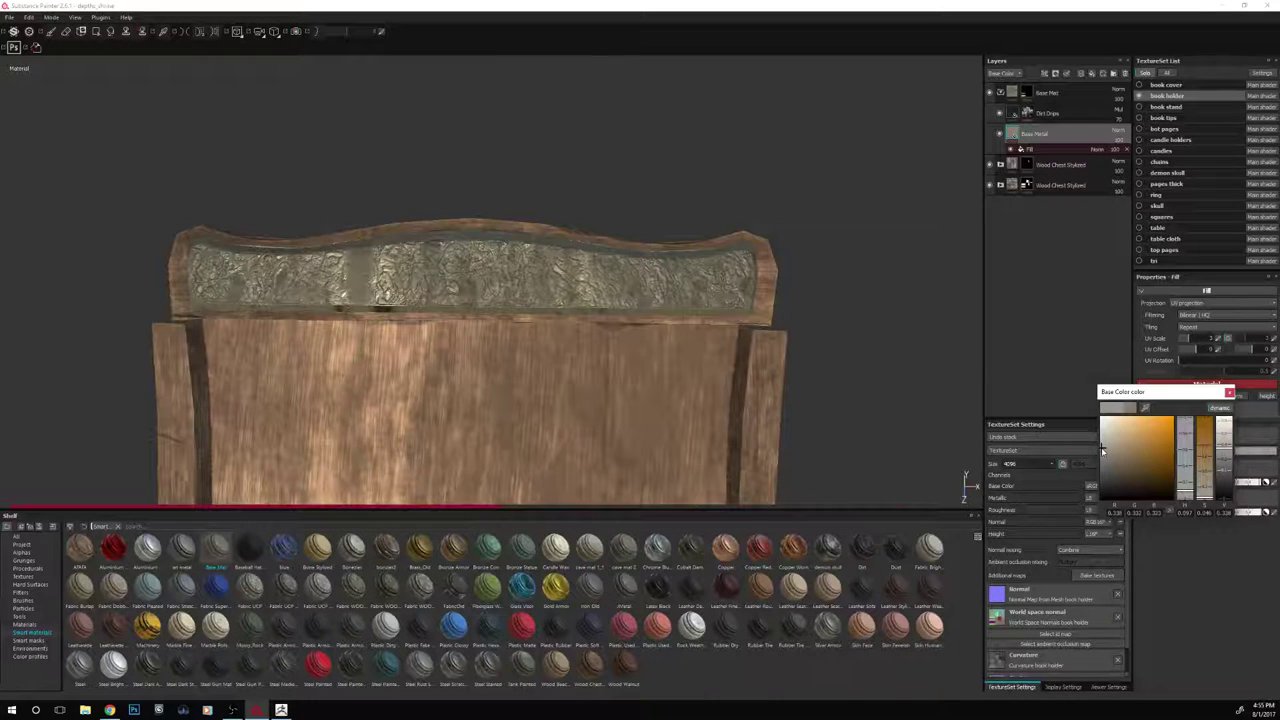
{"action": "left_click", "coordinate": [1102, 453]}
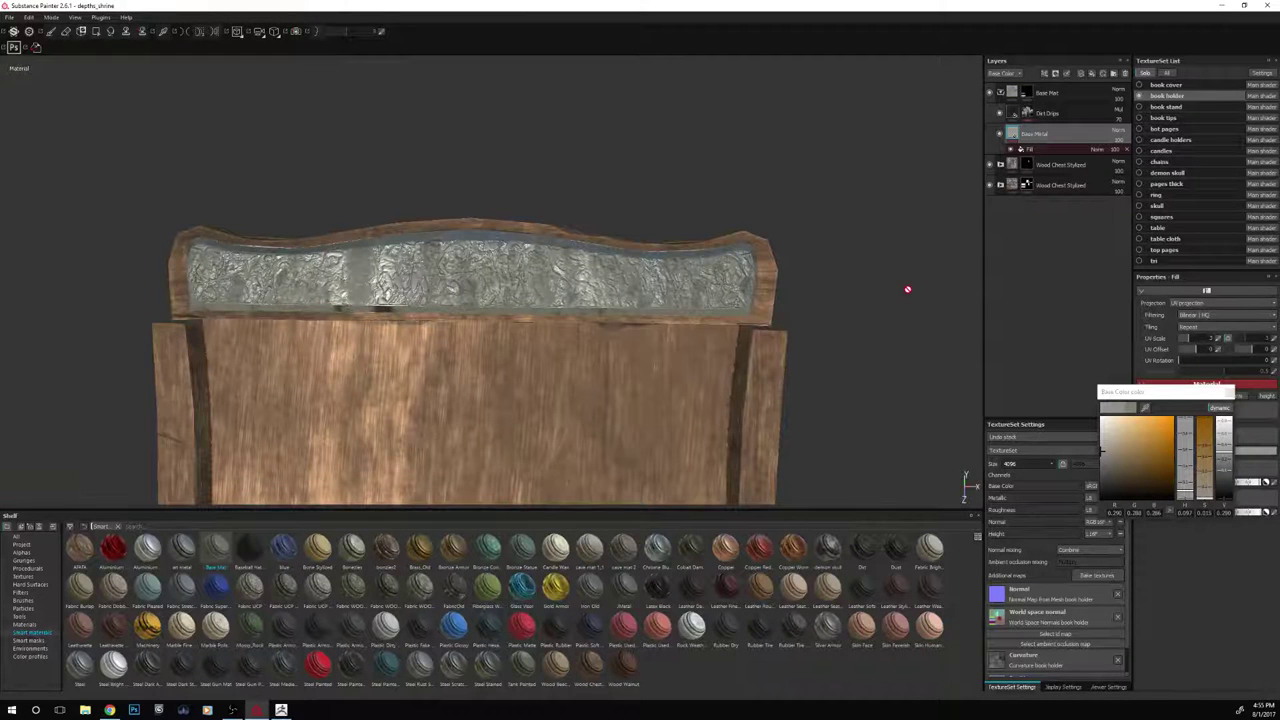
{"action": "scroll", "coordinate": [894, 291], "scroll_direction": "down", "scroll_amount": 4}
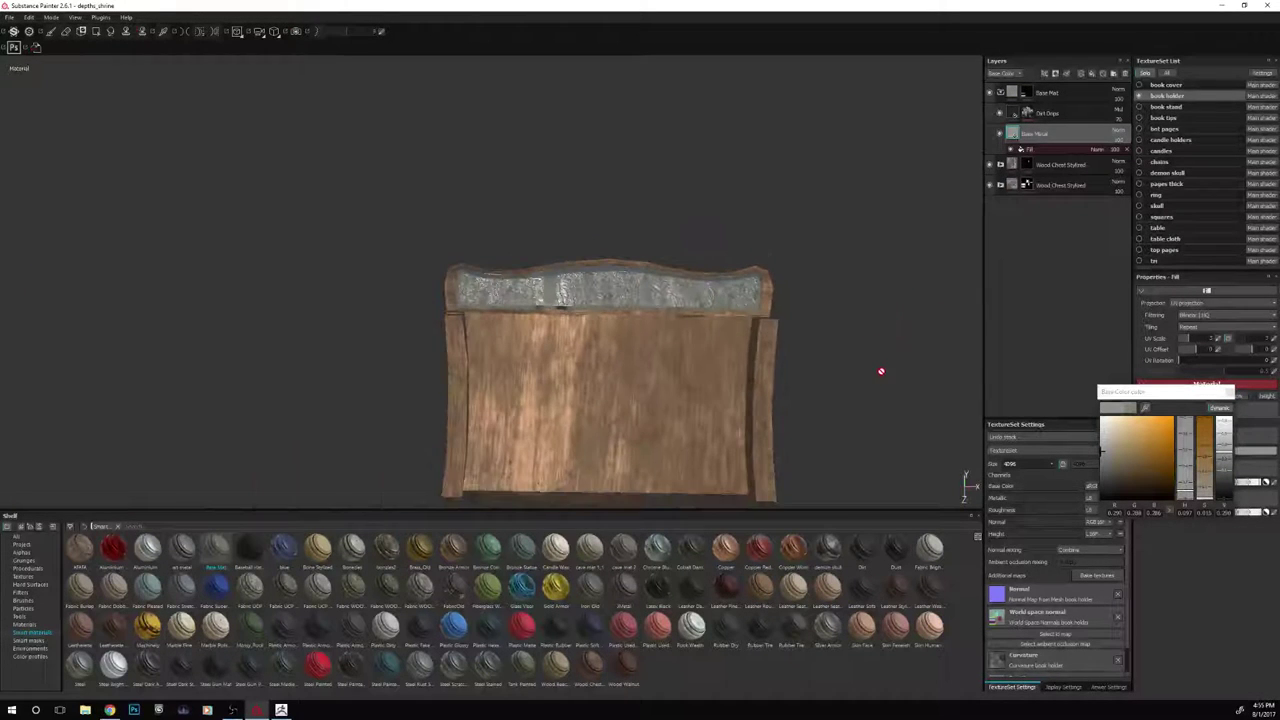
{"action": "left_click_drag", "start_coordinate": [881, 372], "coordinate": [903, 234], "text": "alt"}
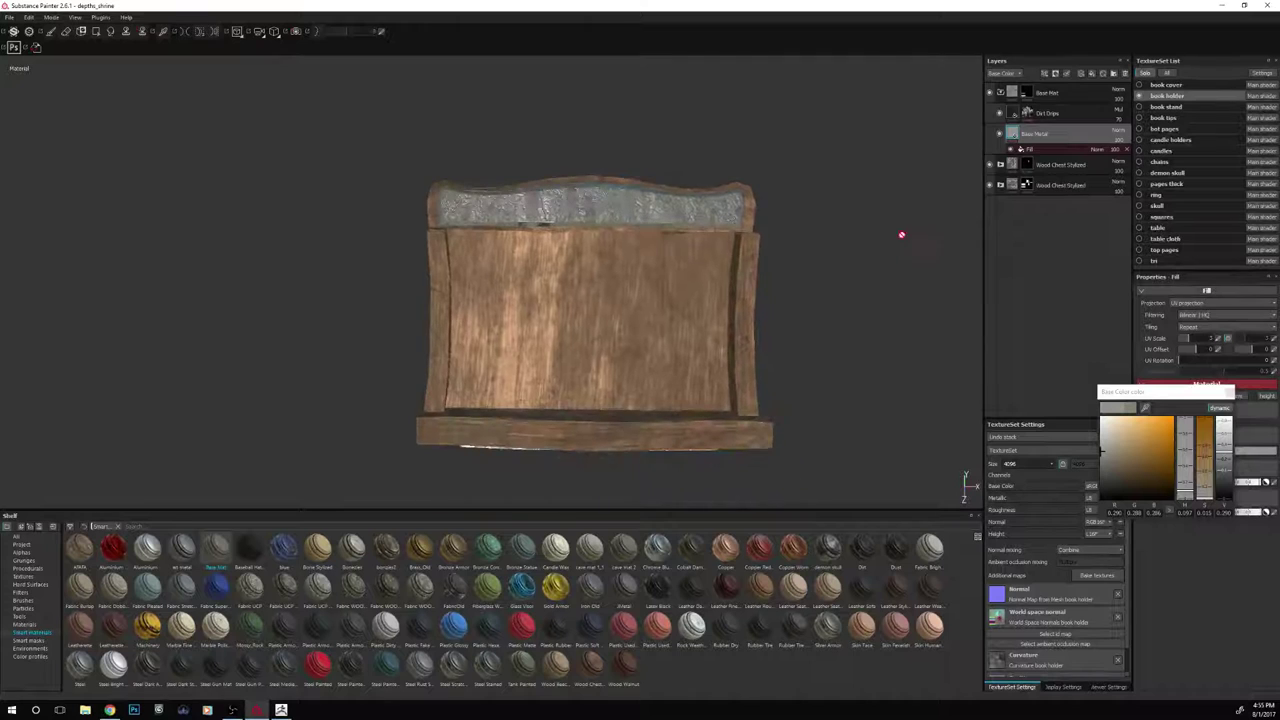
Change the Dirt Drips layer's base color to a neutral dark grey of about 0.040 and close the color picker
{"action": "left_click", "coordinate": [1008, 116]}
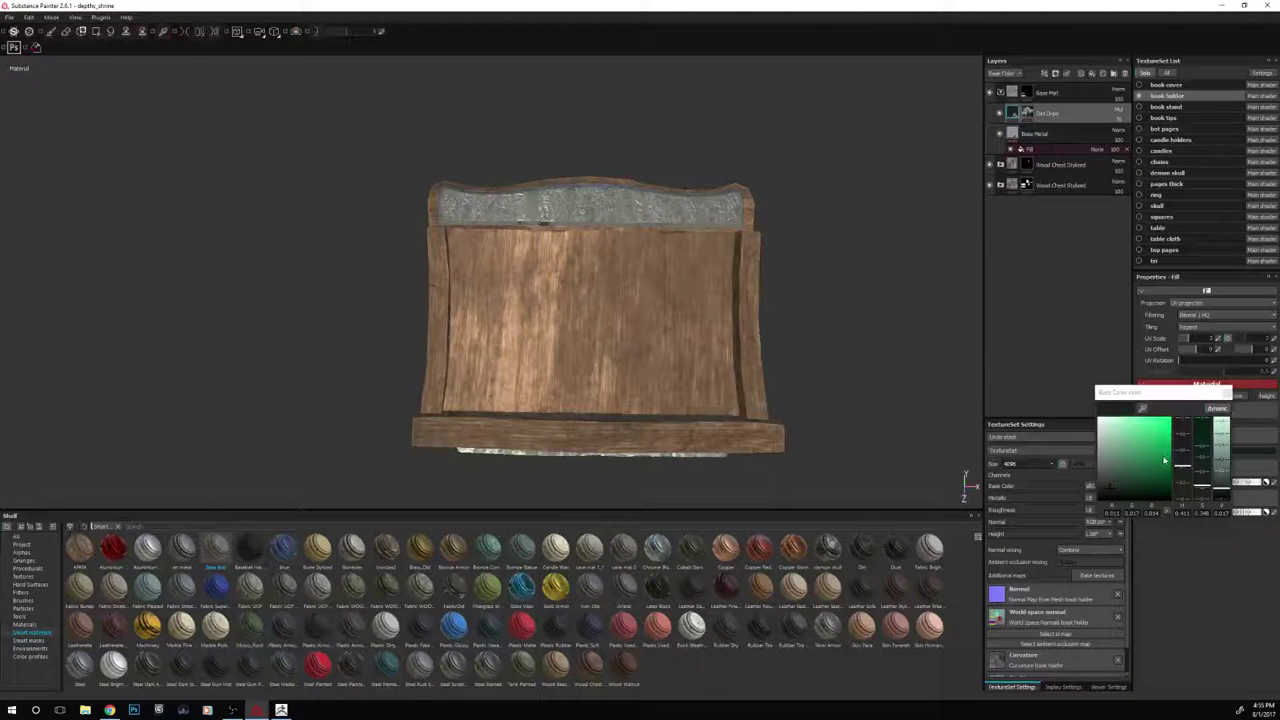
{"action": "left_click_drag", "start_coordinate": [1108, 470], "coordinate": [1098, 486]}
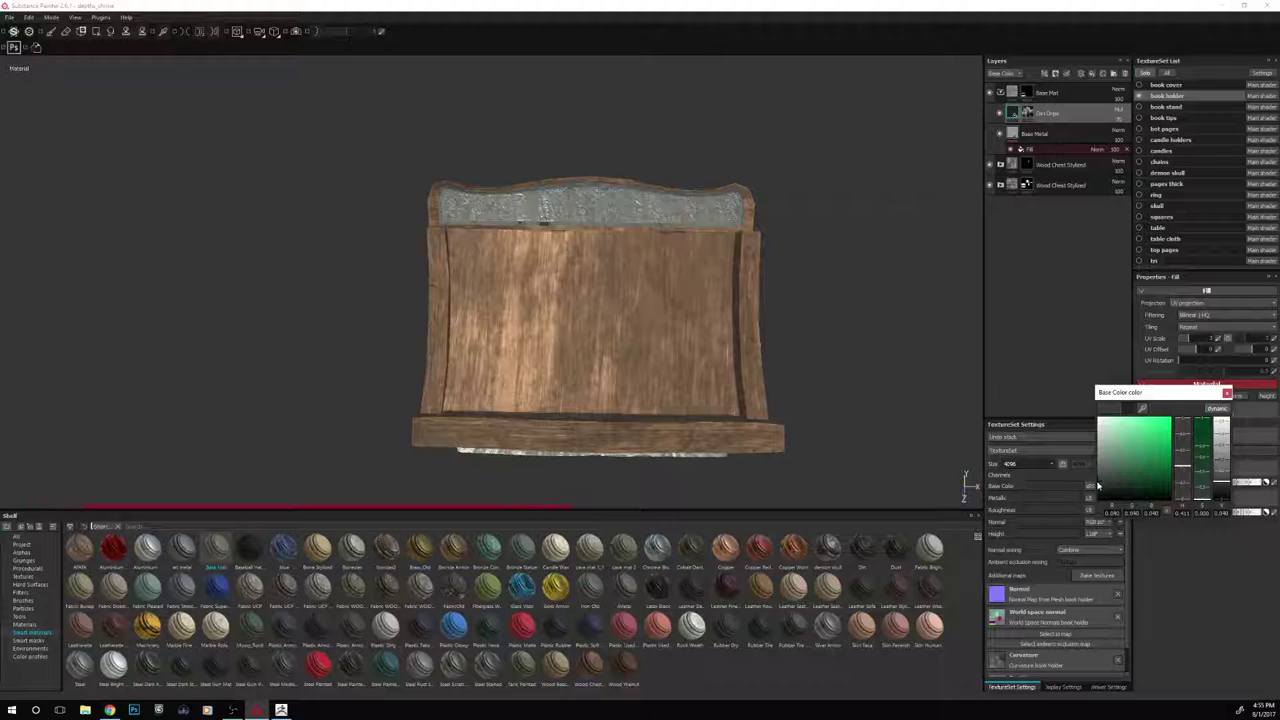
{"action": "left_click", "coordinate": [1223, 394]}
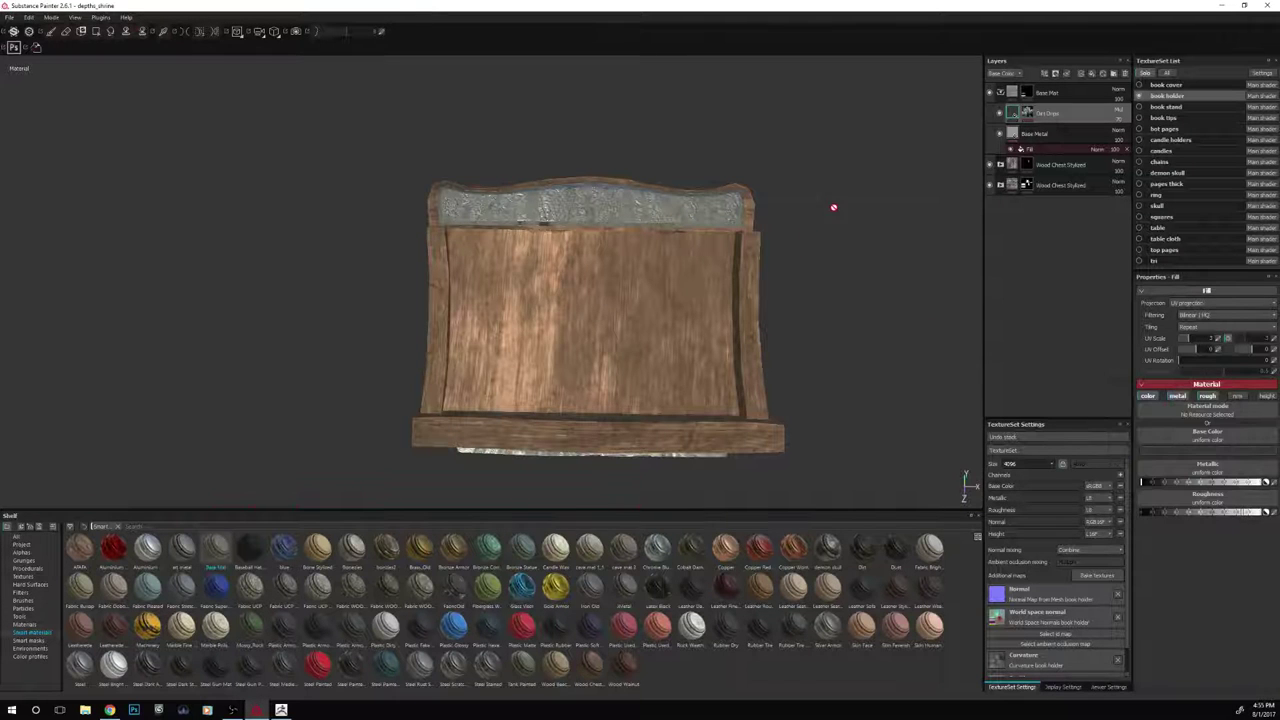
Collapse the Base Mat group and add a fill layer above it with only the color channel enabled
{"action": "mouse_move", "coordinate": [884, 219]}
{"action": "left_mouse_down", "text": "alt"}
{"action": "mouse_move", "coordinate": [883, 246]}
{"action": "mouse_move", "coordinate": [880, 236]}
{"action": "left_mouse_up", "text": "alt"}
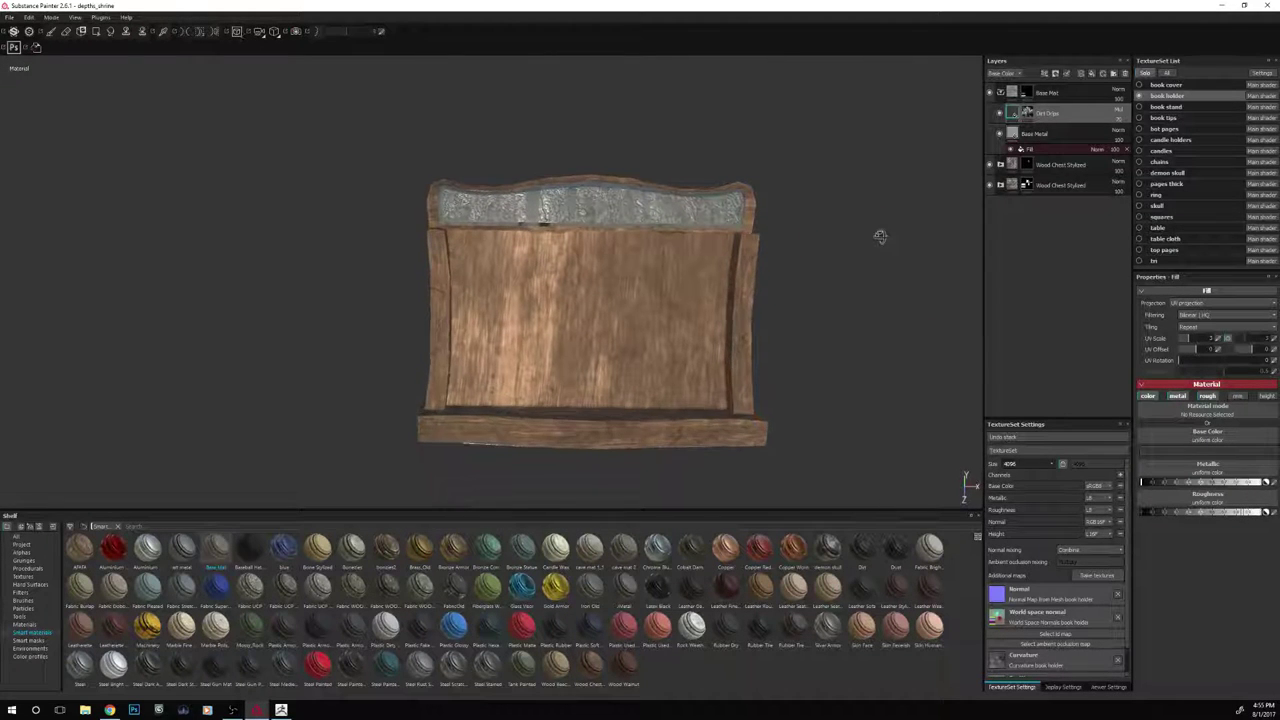
{"action": "left_click", "coordinate": [1001, 92]}
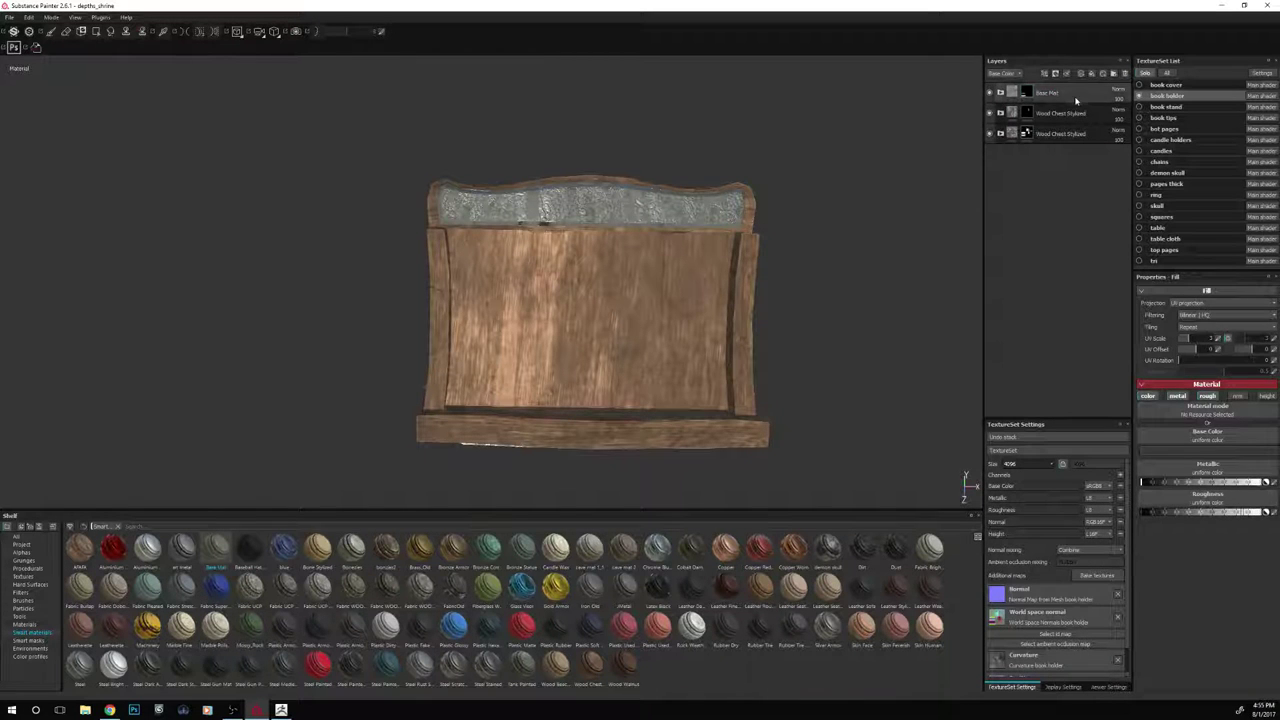
{"action": "key", "text": "4"}
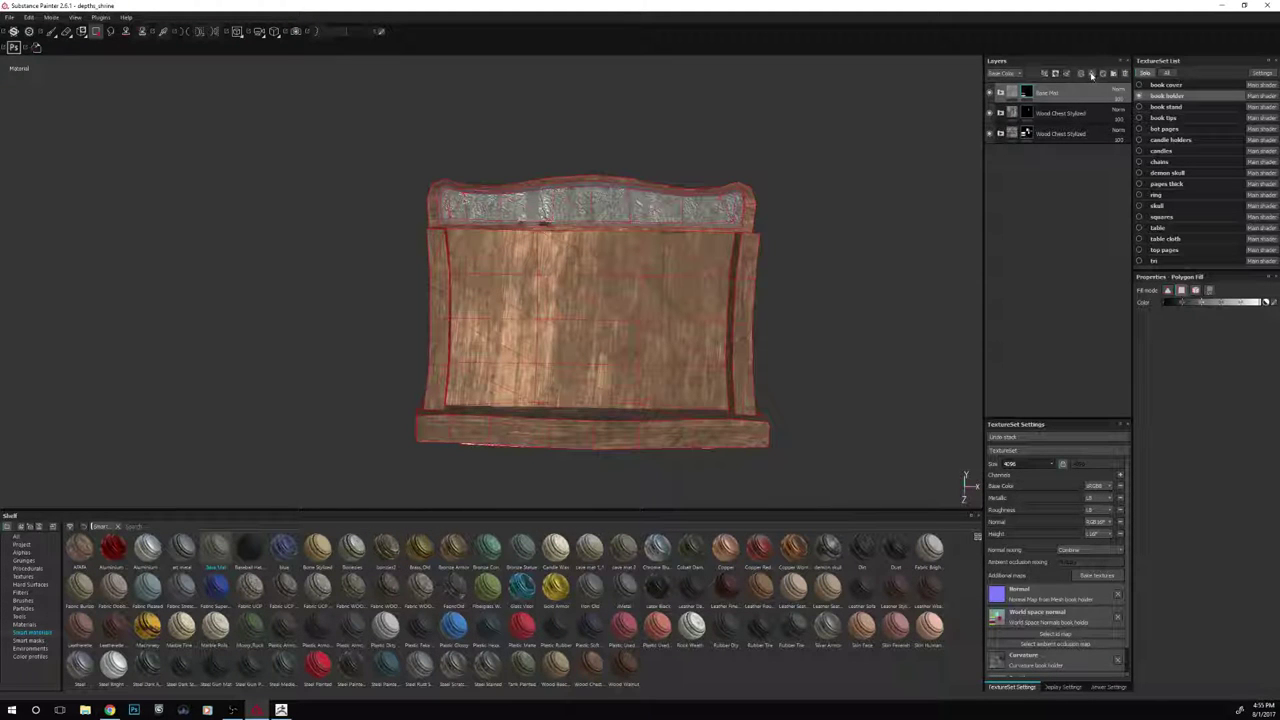
{"action": "left_click", "coordinate": [1092, 75]}
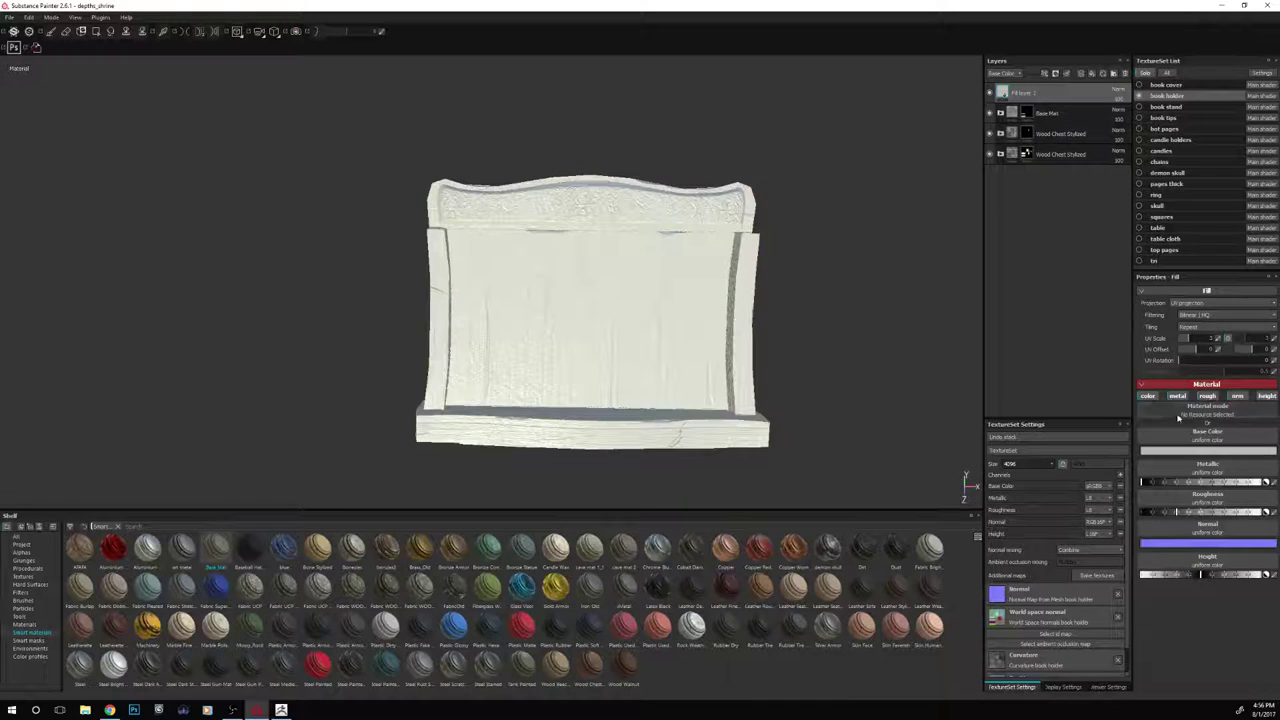
{"action": "left_click", "coordinate": [1177, 396]}
{"action": "left_click", "coordinate": [1207, 396]}
{"action": "left_click", "coordinate": [1240, 397]}
{"action": "left_click", "coordinate": [1266, 396]}
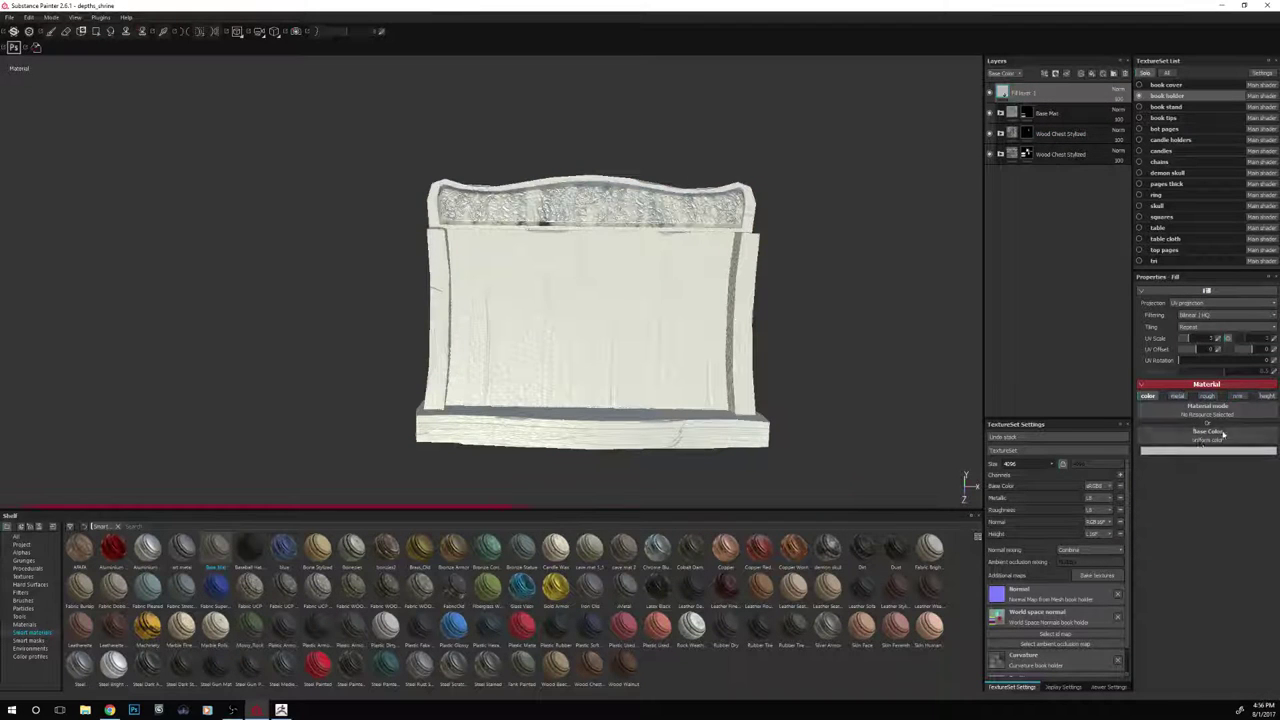
Set the new fill layer's base color to a very dark grey of about 0.016 and give the layer a black mask
{"action": "left_click", "coordinate": [1195, 451]}
{"action": "left_click_drag", "start_coordinate": [1136, 479], "coordinate": [1130, 484]}
{"action": "left_click", "coordinate": [1130, 484]}
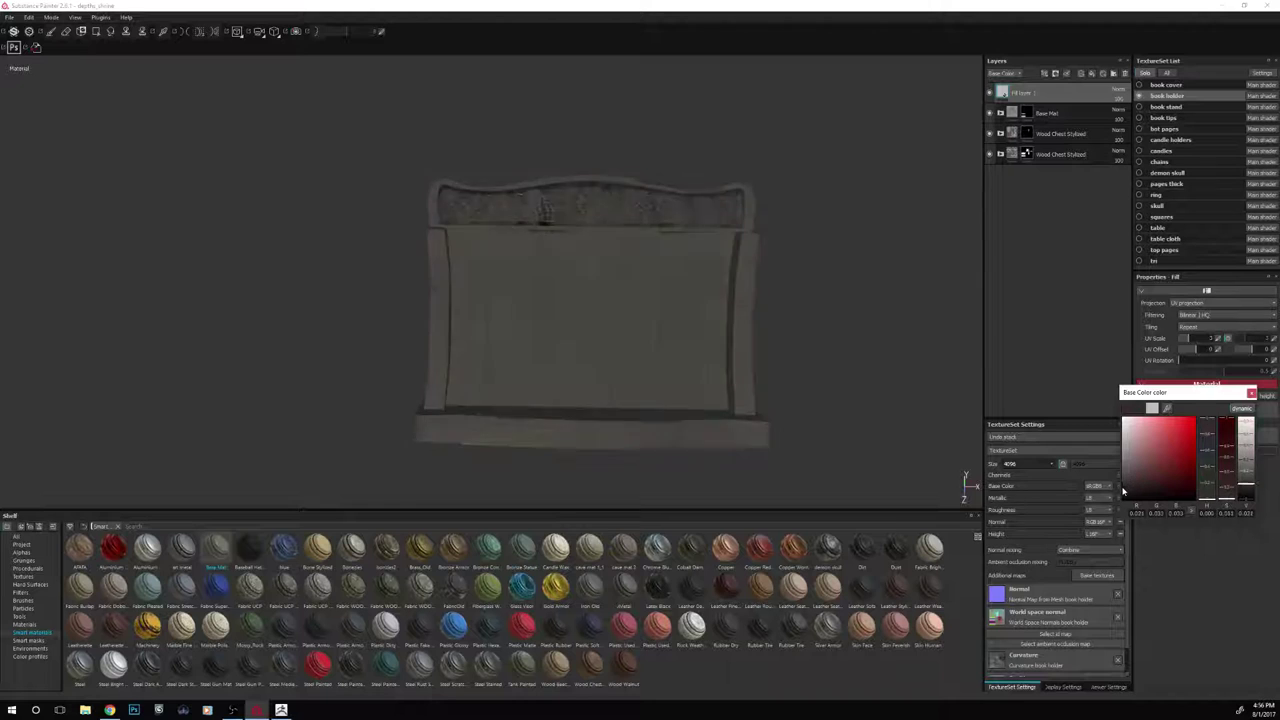
{"action": "right_click", "coordinate": [1026, 92]}
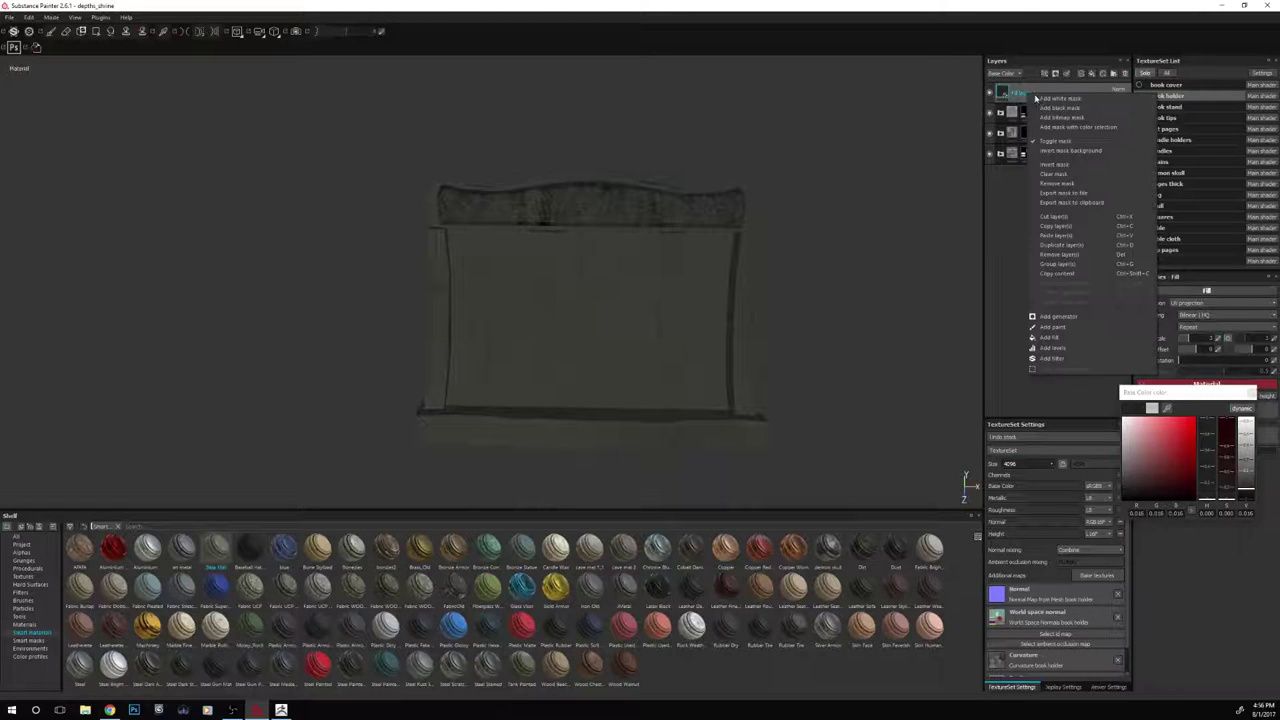
{"action": "left_click", "coordinate": [1056, 109]}
Add a generator to the dark fill layer's mask and choose MG Dirt
{"action": "key", "text": "4"}
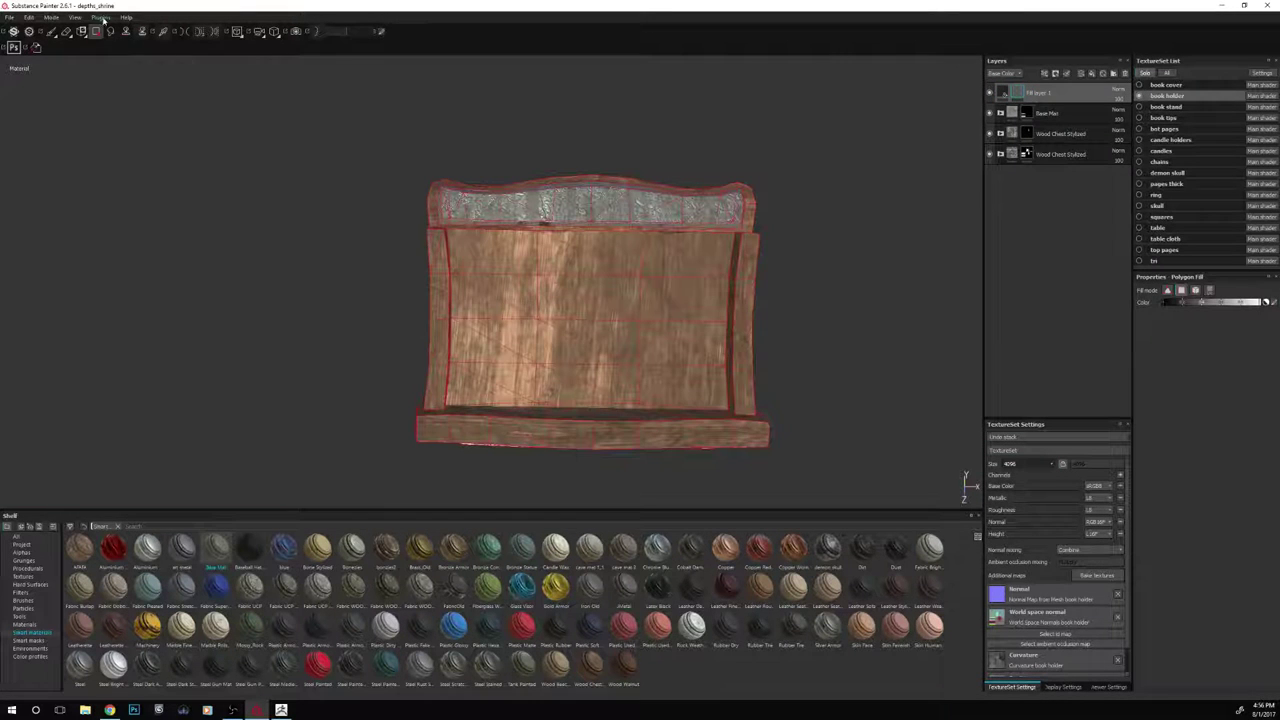
{"action": "left_click", "coordinate": [51, 31]}
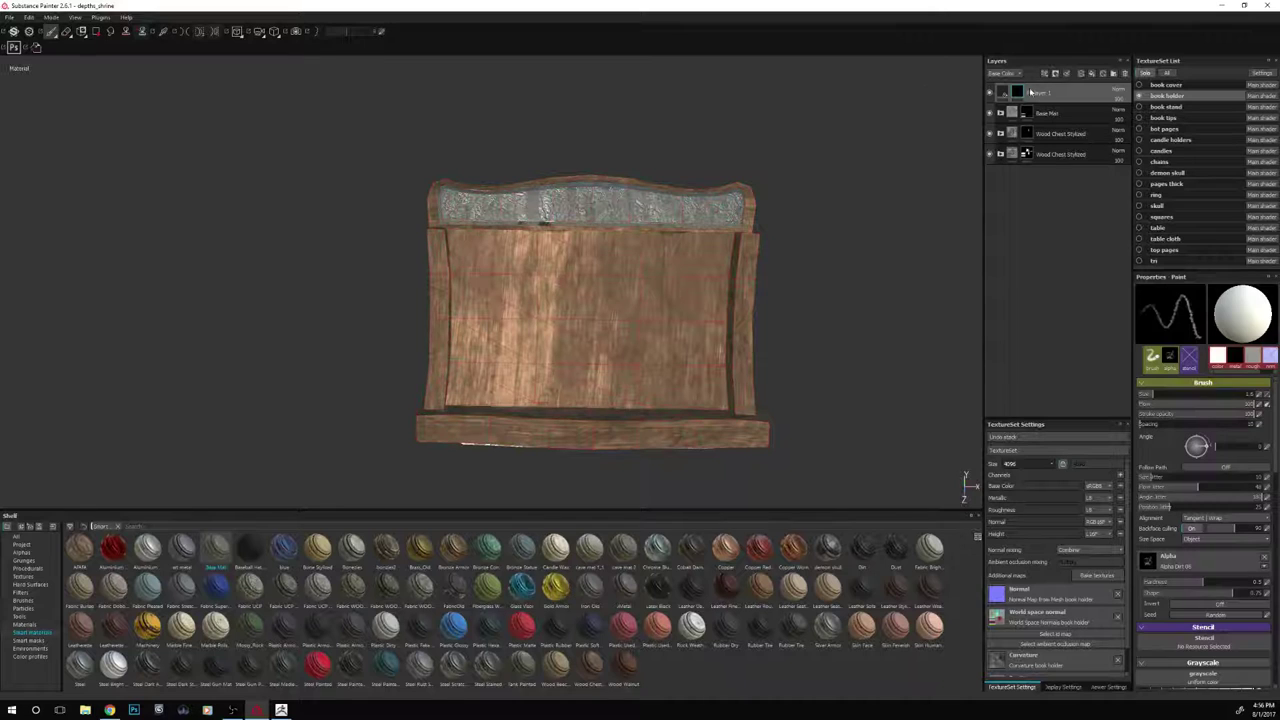
{"action": "right_click", "coordinate": [1030, 92]}
{"action": "left_click", "coordinate": [1065, 320]}
{"action": "left_click", "coordinate": [1176, 309]}
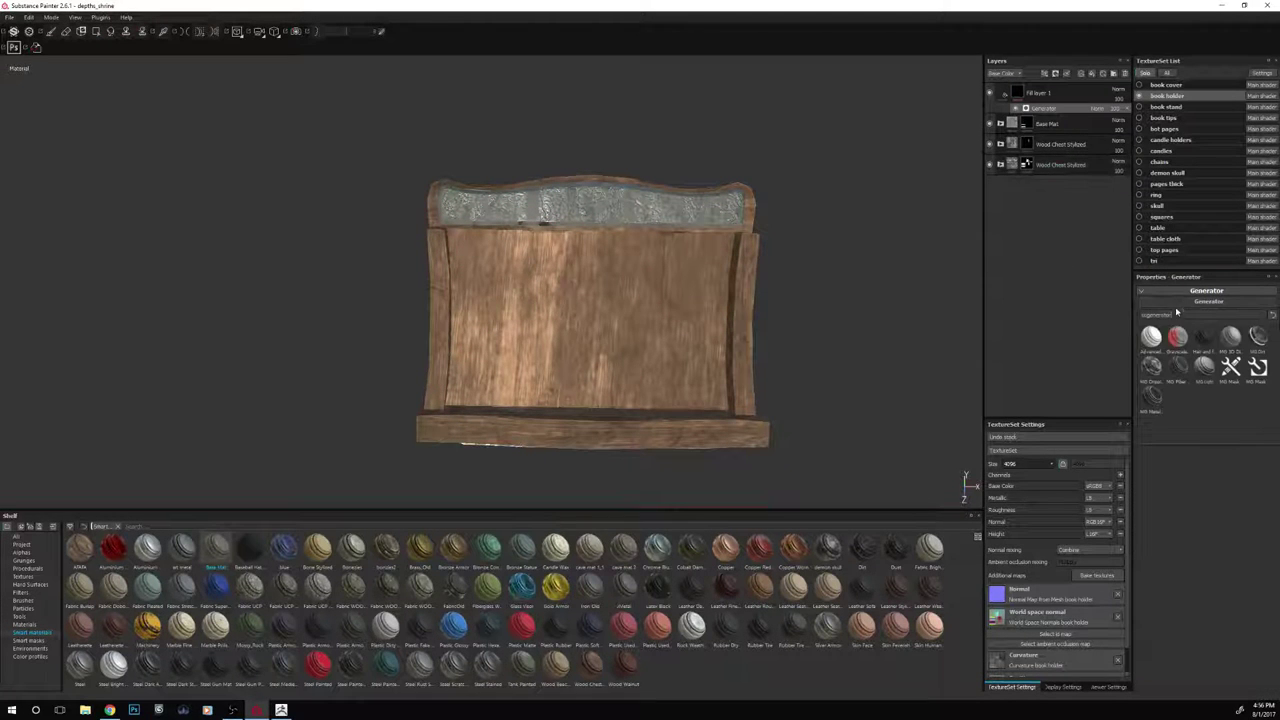
{"action": "left_click", "coordinate": [1259, 338]}
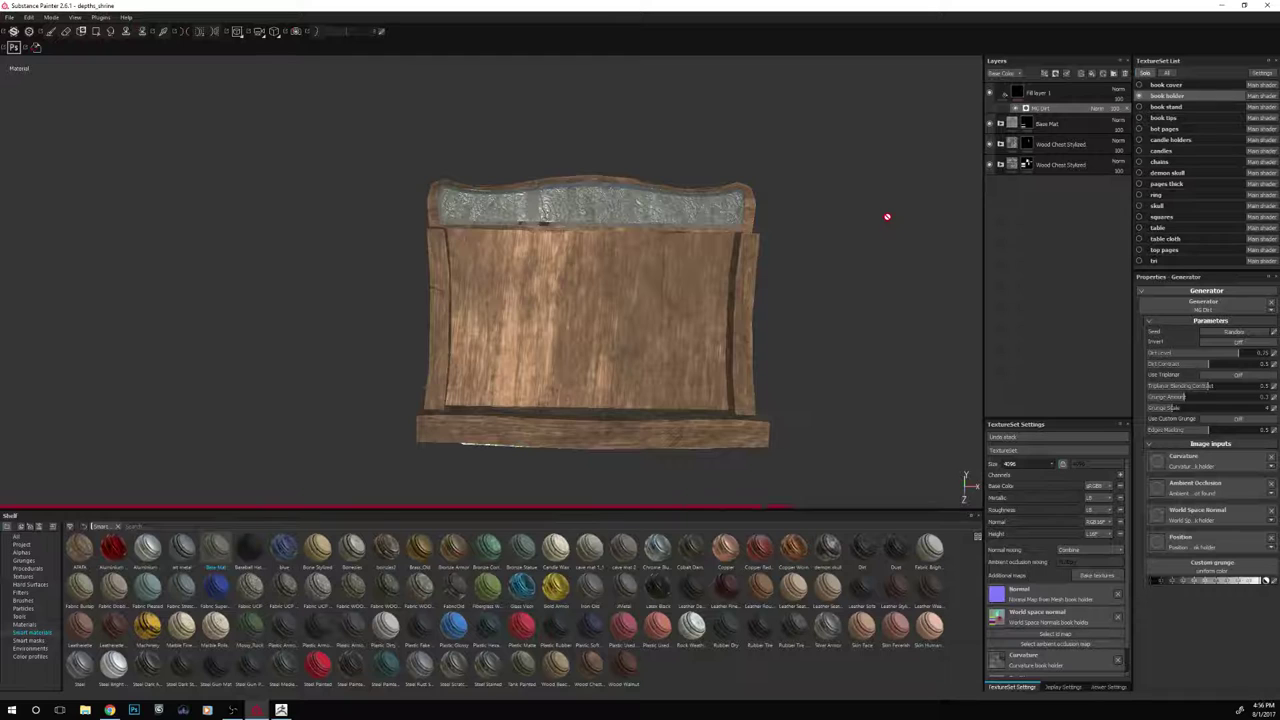
Lower the MG Dirt generator's dirt level to about 0.69, checking the effect on the book holder
{"action": "mouse_move", "coordinate": [886, 226]}
{"action": "left_mouse_down", "text": "alt"}
{"action": "mouse_move", "coordinate": [891, 240]}
{"action": "mouse_move", "coordinate": [911, 217]}
{"action": "mouse_move", "coordinate": [897, 228]}
{"action": "left_mouse_up", "text": "alt"}
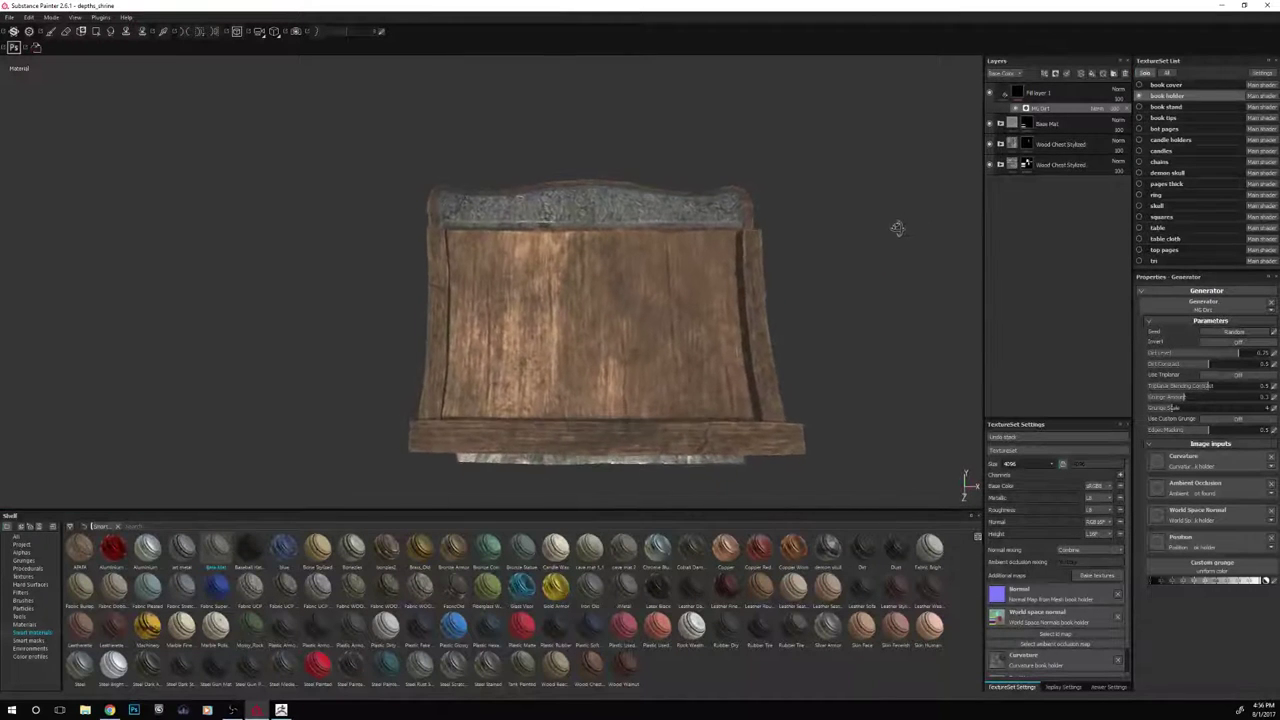
{"action": "left_click", "coordinate": [1230, 357]}
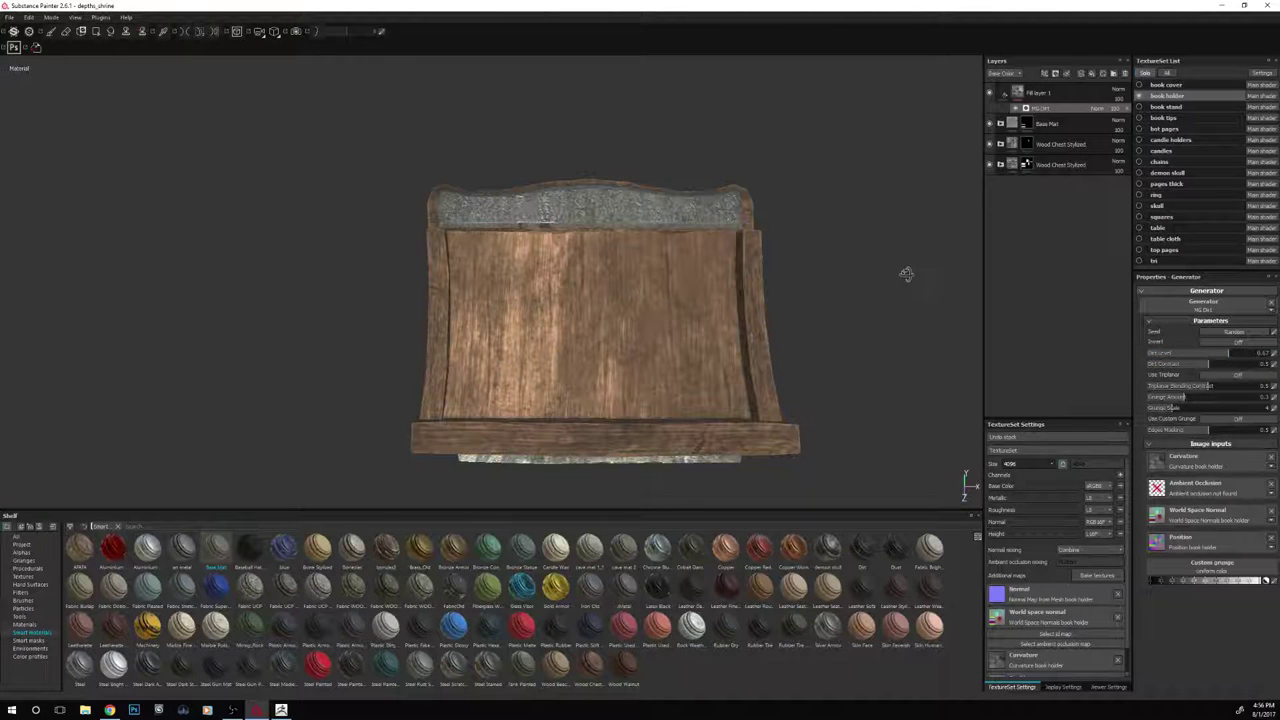
{"action": "left_click", "coordinate": [1231, 355]}
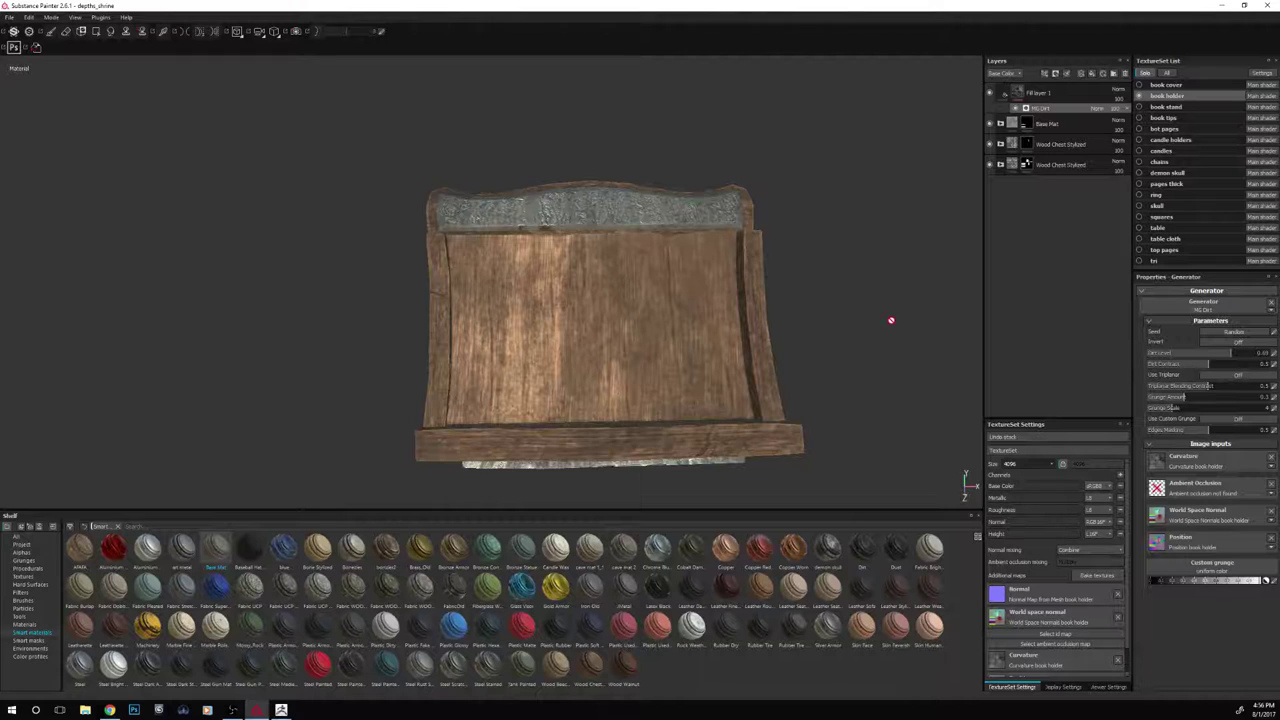
{"action": "mouse_move", "coordinate": [891, 320]}
{"action": "left_mouse_down", "text": "alt"}
{"action": "mouse_move", "coordinate": [891, 194]}
{"action": "mouse_move", "coordinate": [886, 340]}
{"action": "mouse_move", "coordinate": [885, 312]}
{"action": "left_mouse_up", "text": "alt"}
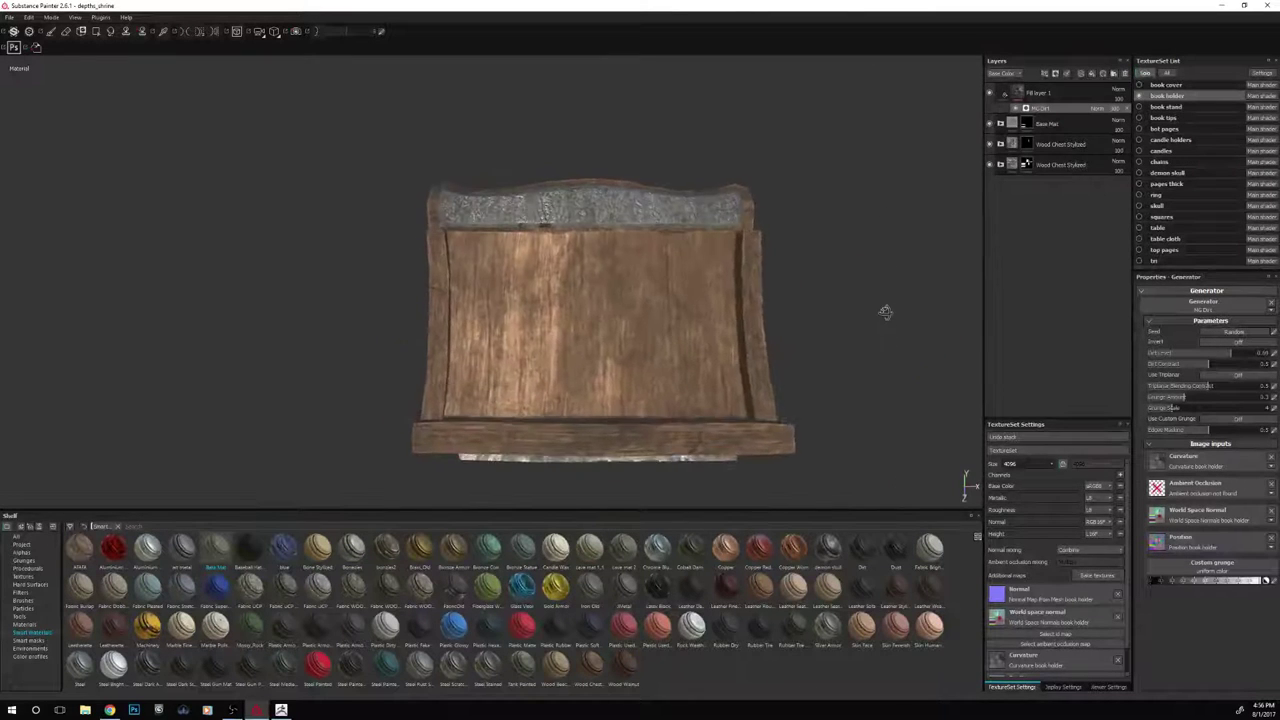
{"action": "scroll", "coordinate": [884, 310], "scroll_direction": "down", "scroll_amount": 1}
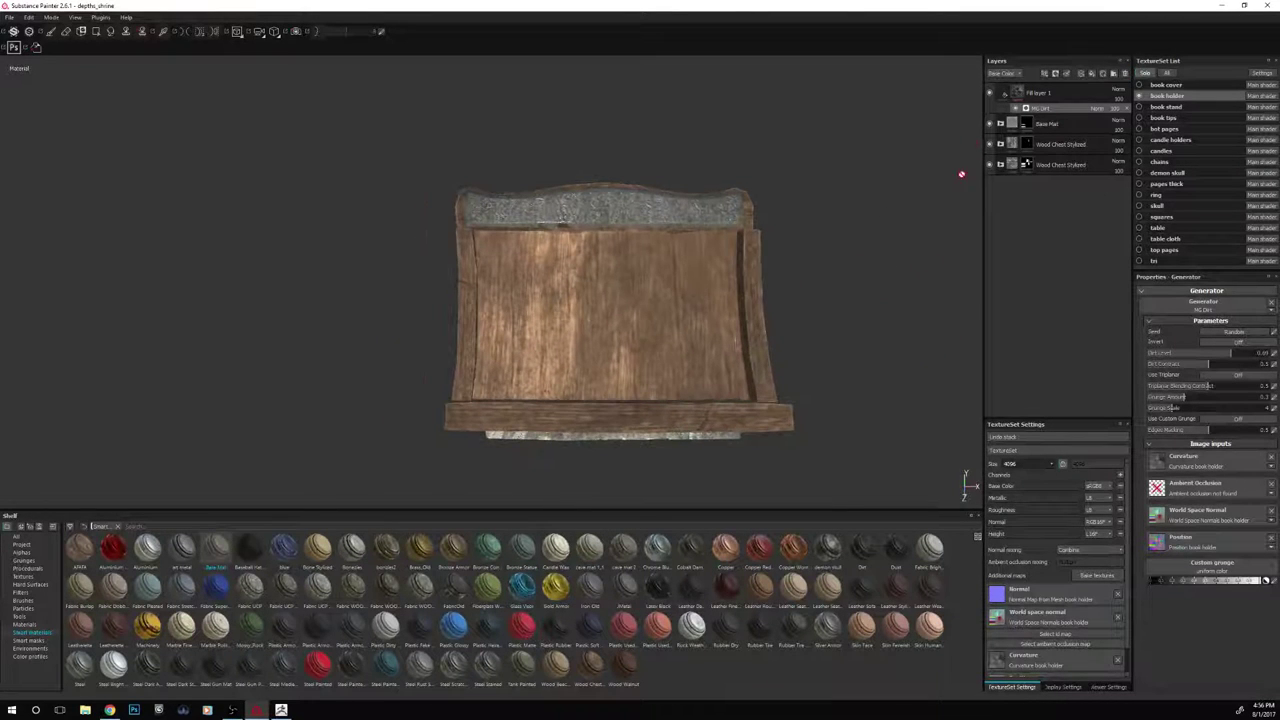
Compare the book holder with and without the dirt layer, then view it from another angle
{"action": "left_click", "coordinate": [989, 94]}
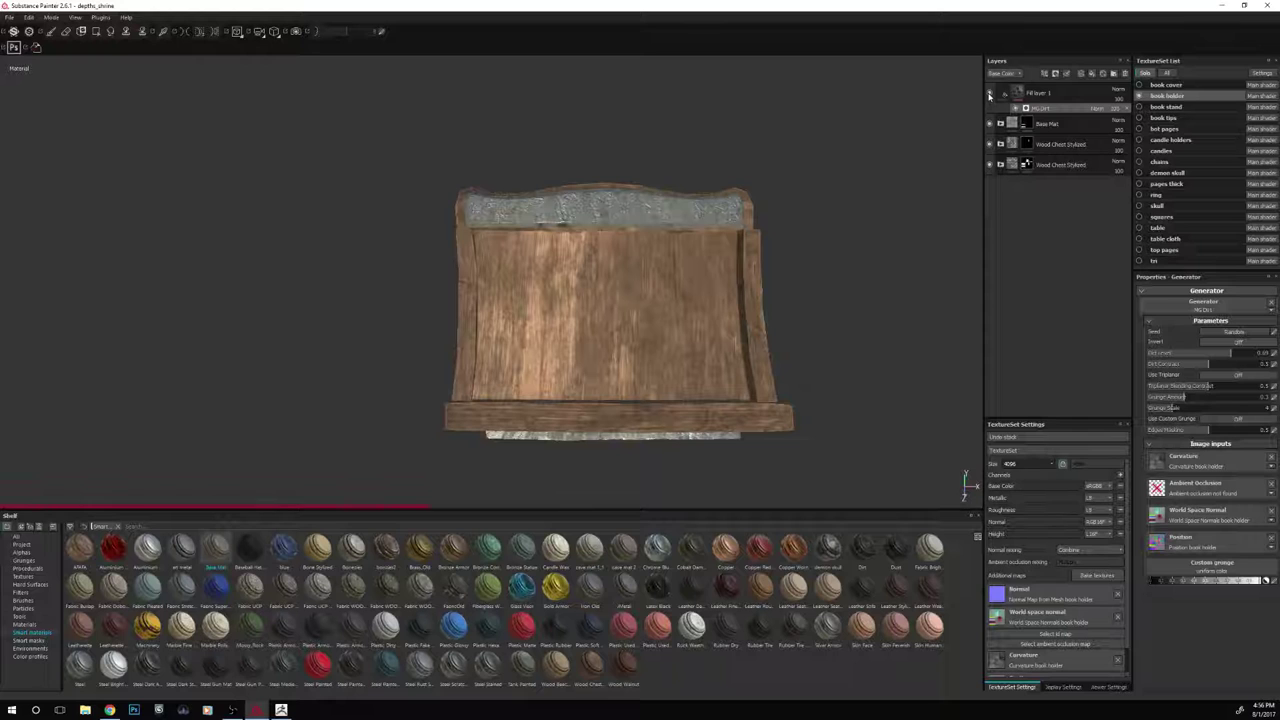
{"action": "left_click", "coordinate": [989, 94]}
{"action": "mouse_move", "coordinate": [800, 332]}
{"action": "left_mouse_down", "text": "alt"}
{"action": "mouse_move", "coordinate": [854, 234]}
{"action": "mouse_move", "coordinate": [611, 171]}
{"action": "mouse_move", "coordinate": [680, 137]}
{"action": "mouse_move", "coordinate": [911, 263]}
{"action": "mouse_move", "coordinate": [890, 172]}
{"action": "mouse_move", "coordinate": [877, 260]}
{"action": "mouse_move", "coordinate": [866, 183]}
{"action": "mouse_move", "coordinate": [866, 223]}
{"action": "mouse_move", "coordinate": [854, 194]}
{"action": "mouse_move", "coordinate": [860, 300]}
{"action": "mouse_move", "coordinate": [846, 294]}
{"action": "mouse_move", "coordinate": [866, 292]}
{"action": "left_mouse_up", "text": "alt"}
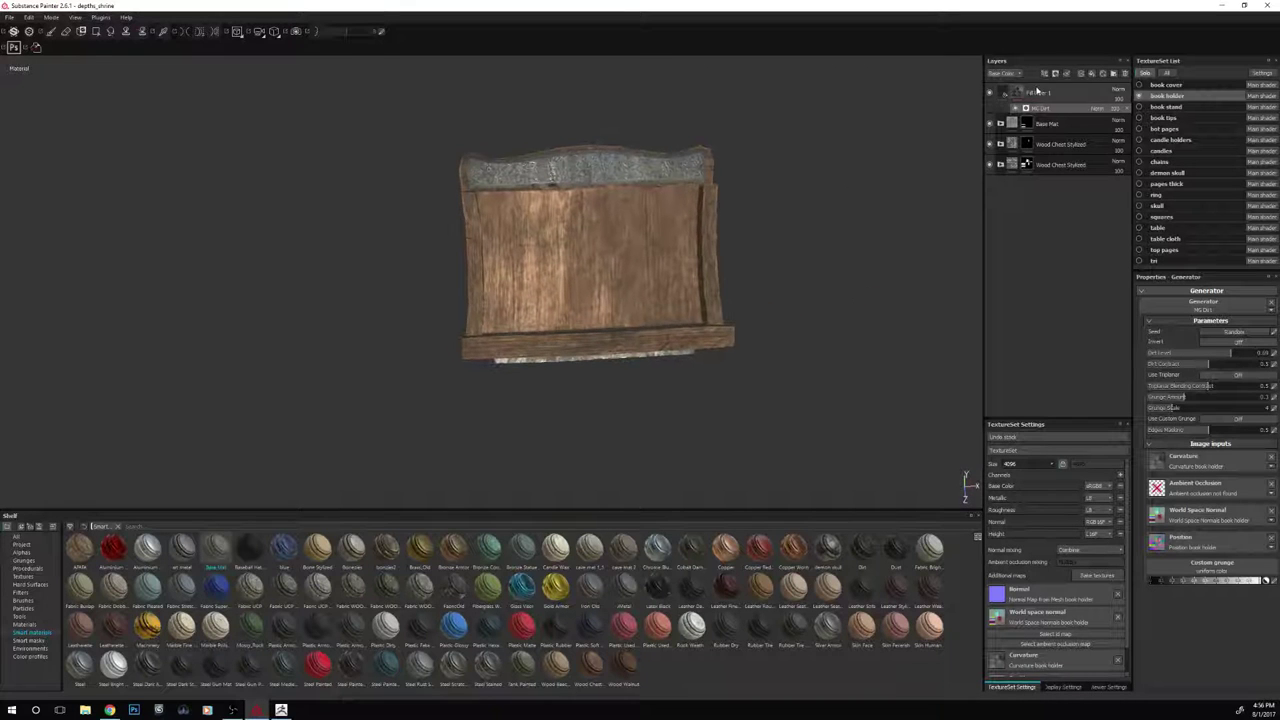
{"action": "right_click", "coordinate": [1036, 93]}
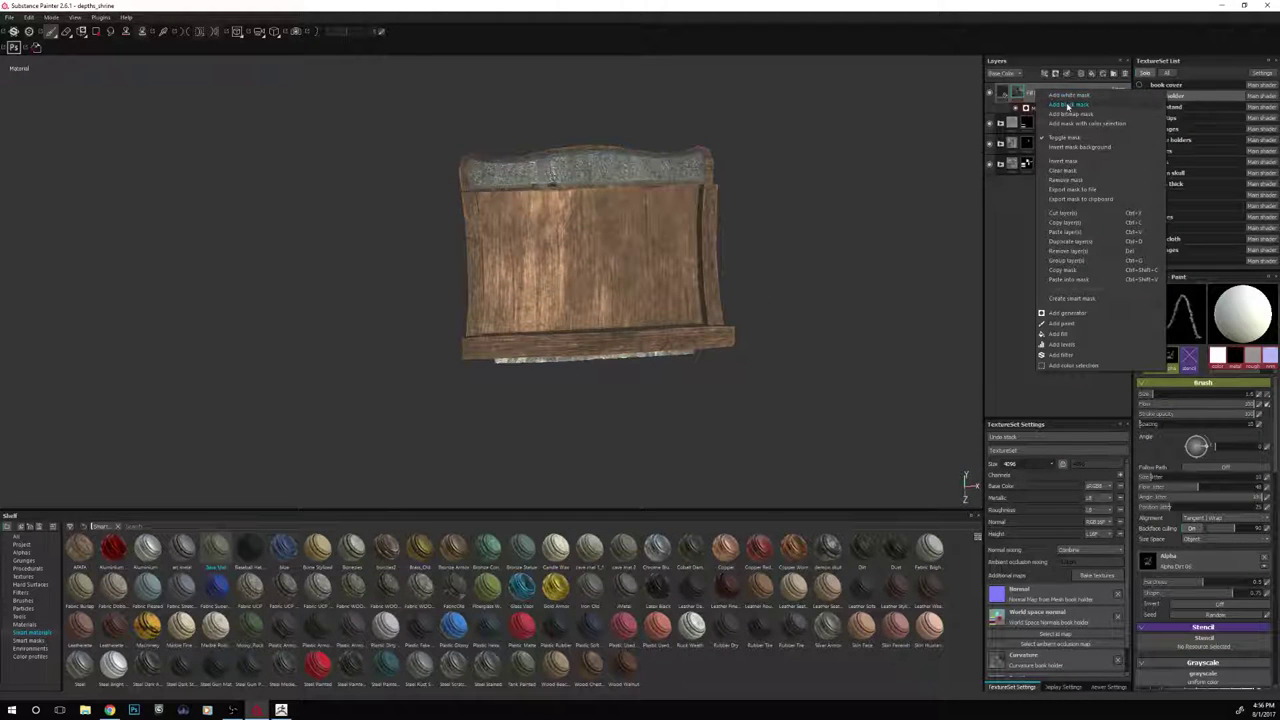
{"action": "left_click", "coordinate": [1028, 90]}
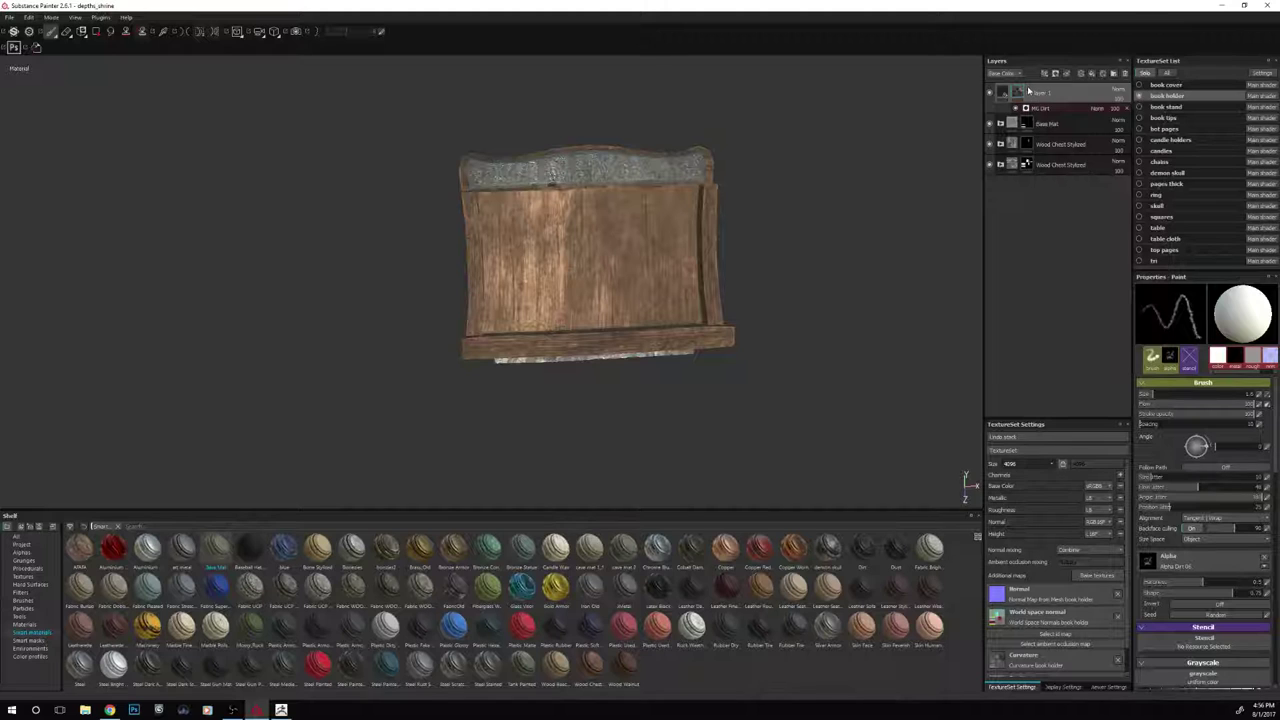
{"action": "right_click", "coordinate": [1028, 89]}
Add a second fill layer above the dirt layer with only the color channel enabled
{"action": "left_click", "coordinate": [1092, 75]}
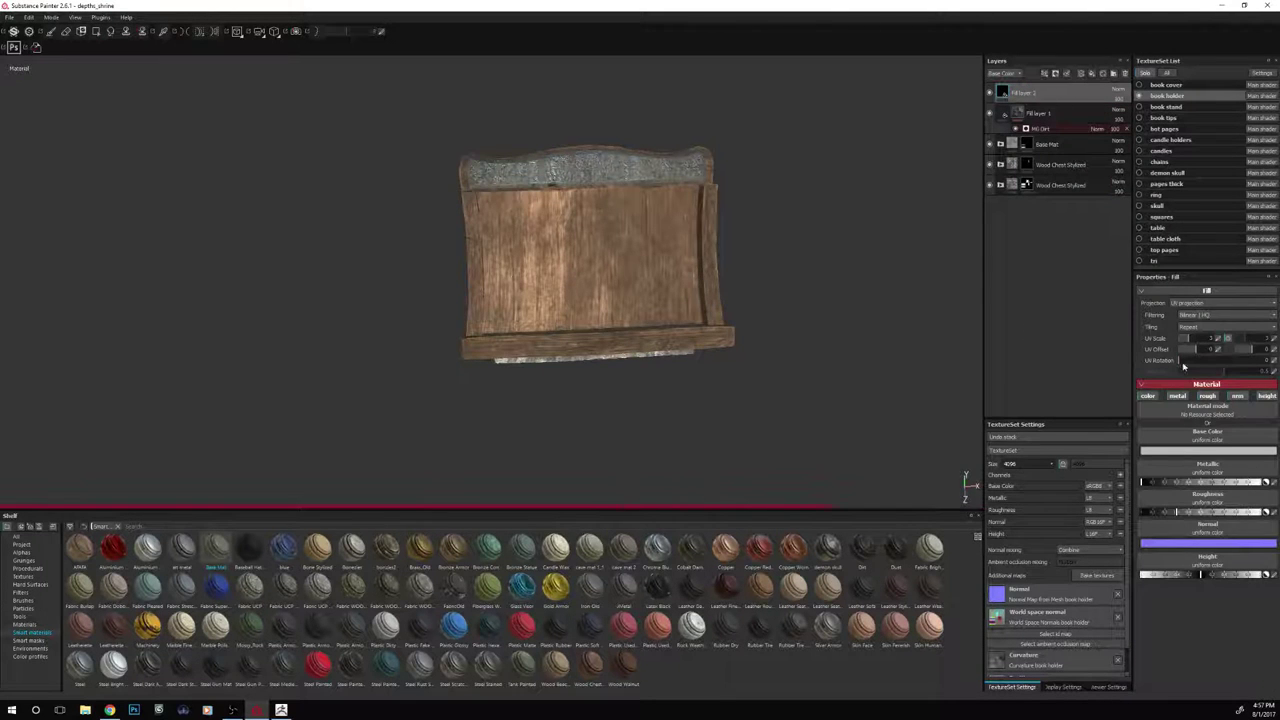
{"action": "left_click", "coordinate": [1177, 397]}
{"action": "left_click", "coordinate": [1207, 398]}
{"action": "left_click", "coordinate": [1237, 397]}
{"action": "left_click", "coordinate": [1266, 397]}
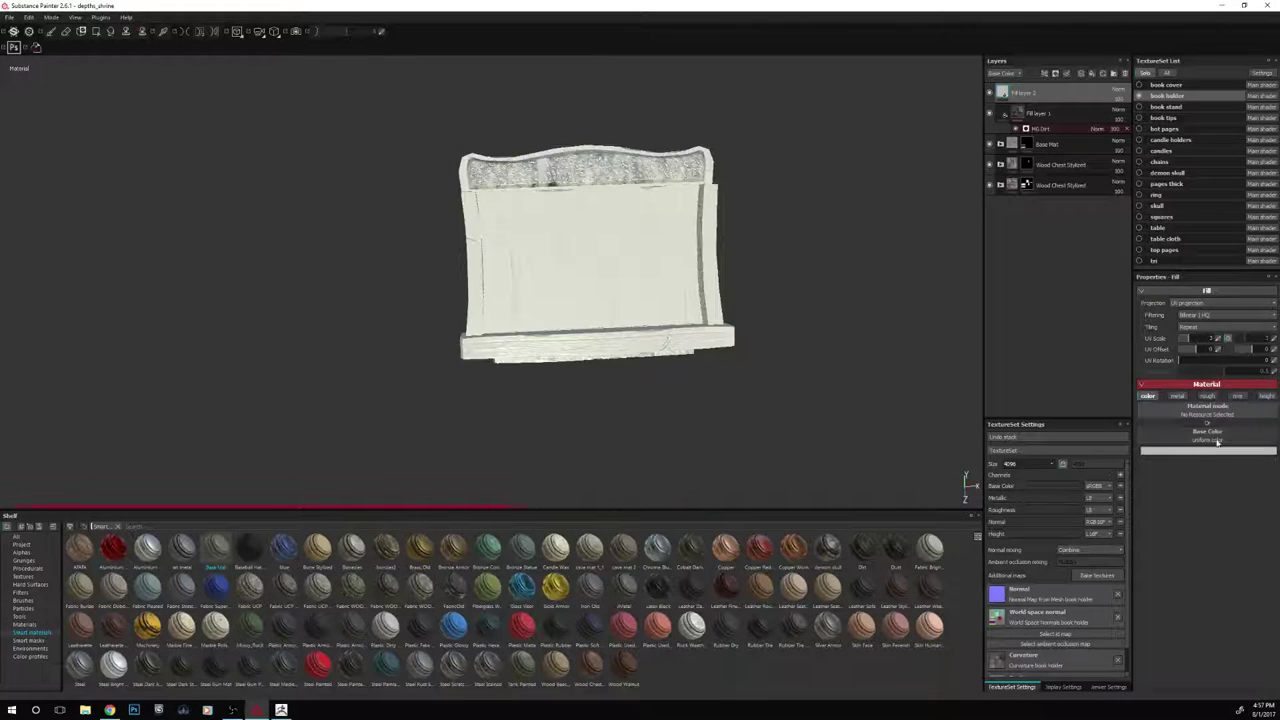
Set the second fill layer's base color to a very dark grey of about 0.03 and give the layer a black mask
{"action": "left_click", "coordinate": [1196, 451]}
{"action": "left_click", "coordinate": [1125, 488]}
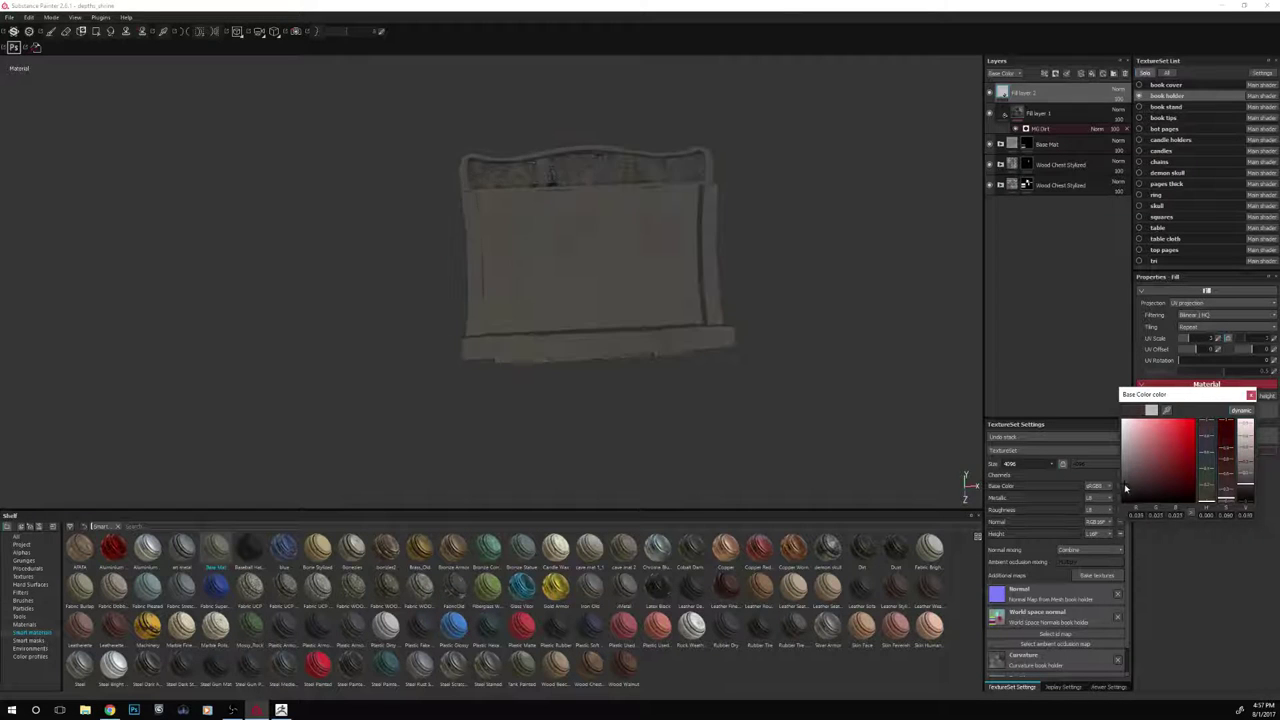
{"action": "right_click", "coordinate": [1034, 96]}
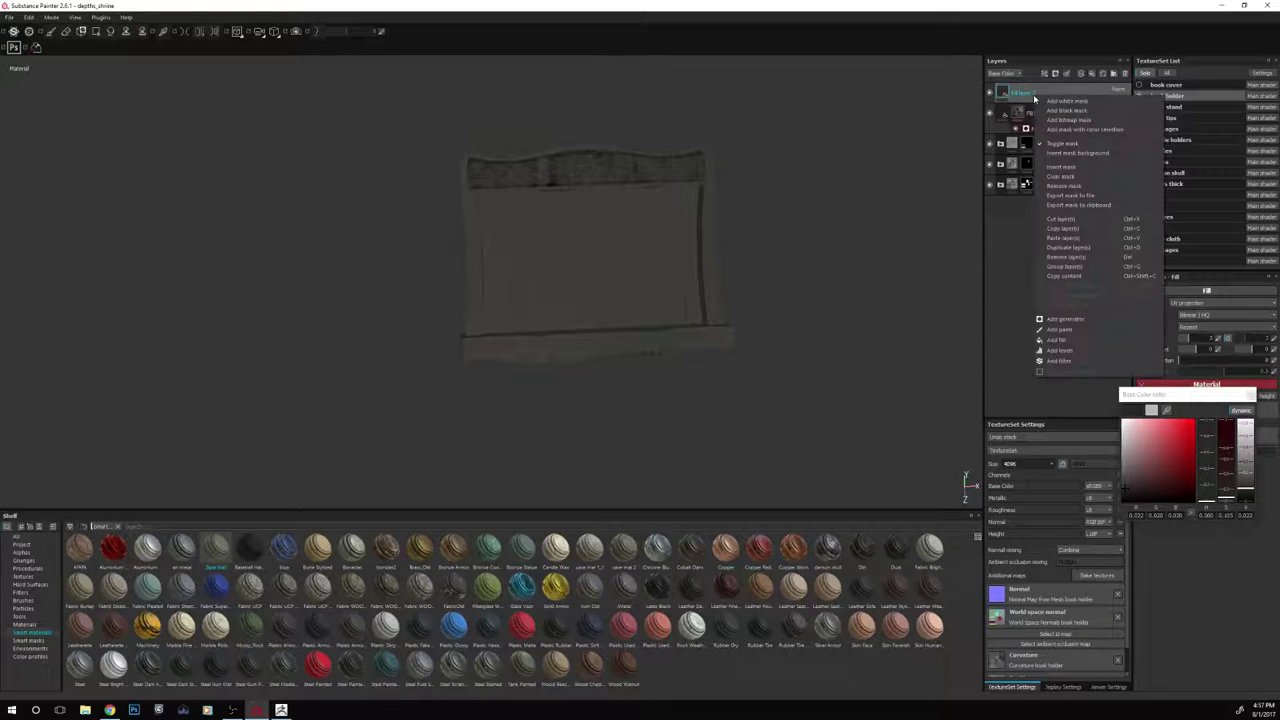
{"action": "left_click", "coordinate": [1063, 112]}
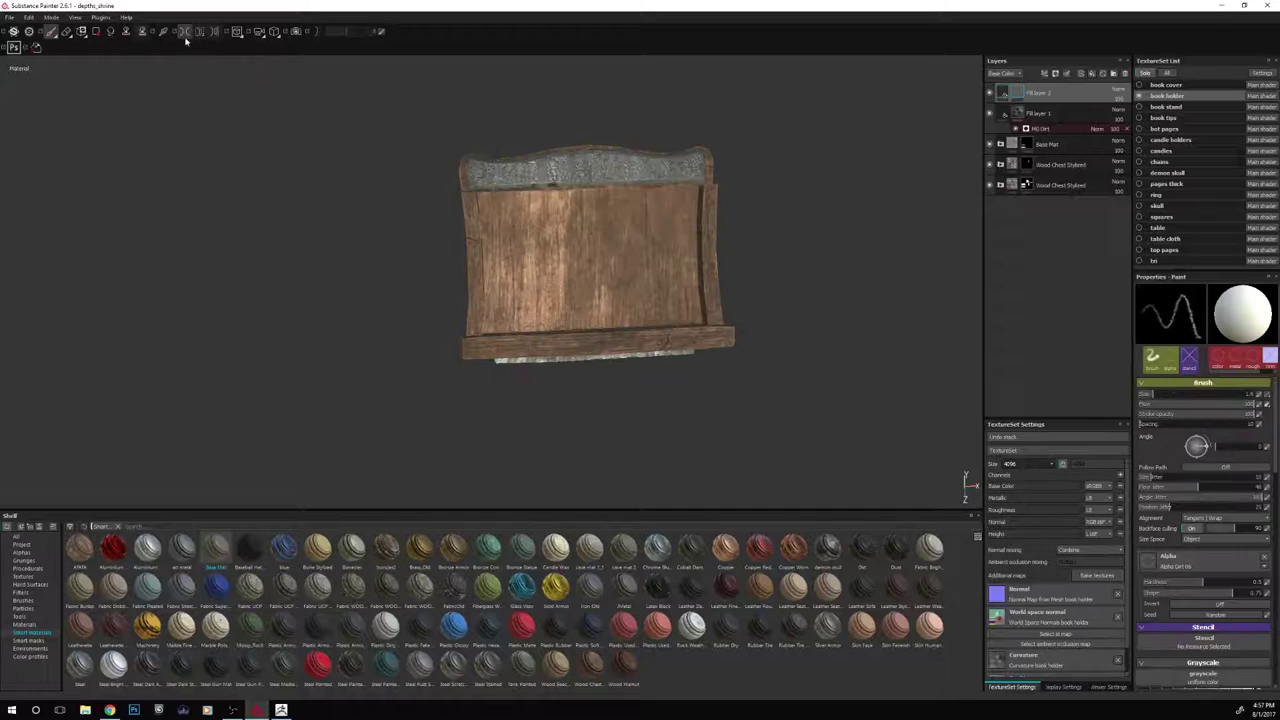
Turn on symmetry and change the mirror axis so the plane splits the book holder vertically down its middle
{"action": "left_click", "coordinate": [186, 34]}
{"action": "left_click_drag", "start_coordinate": [699, 453], "coordinate": [699, 431], "text": "alt"}
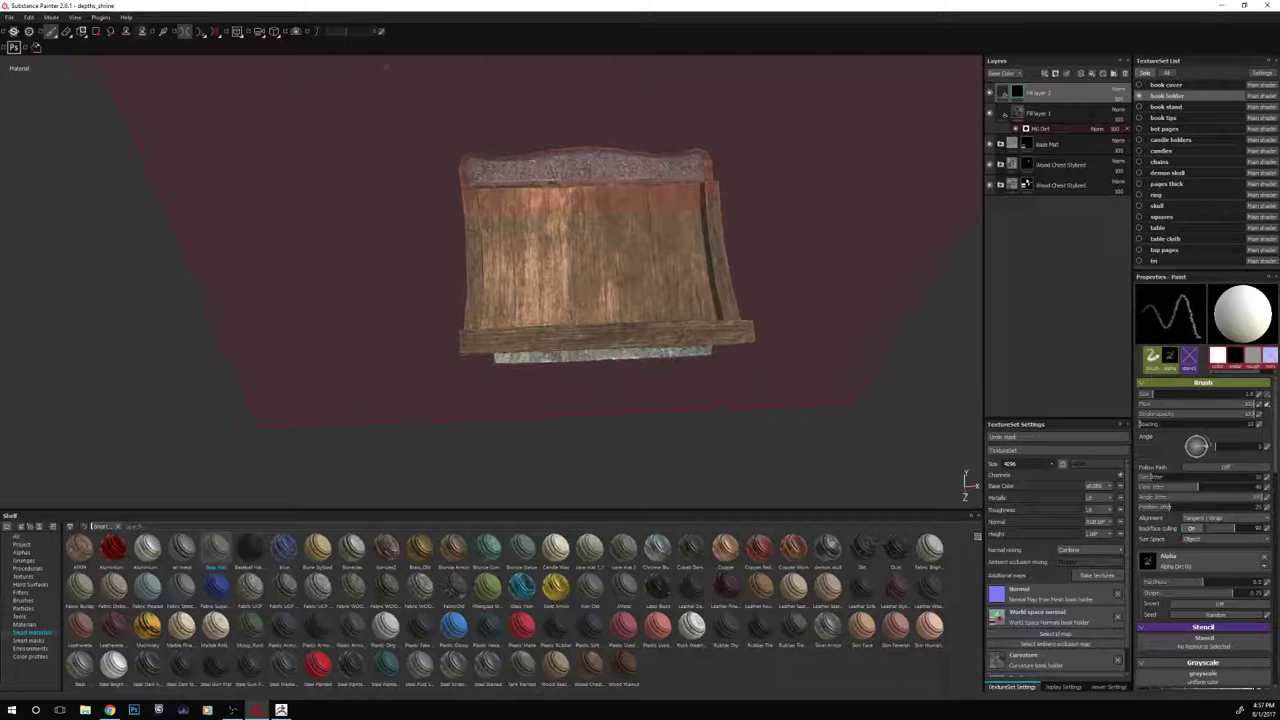
{"action": "left_click", "coordinate": [204, 40]}
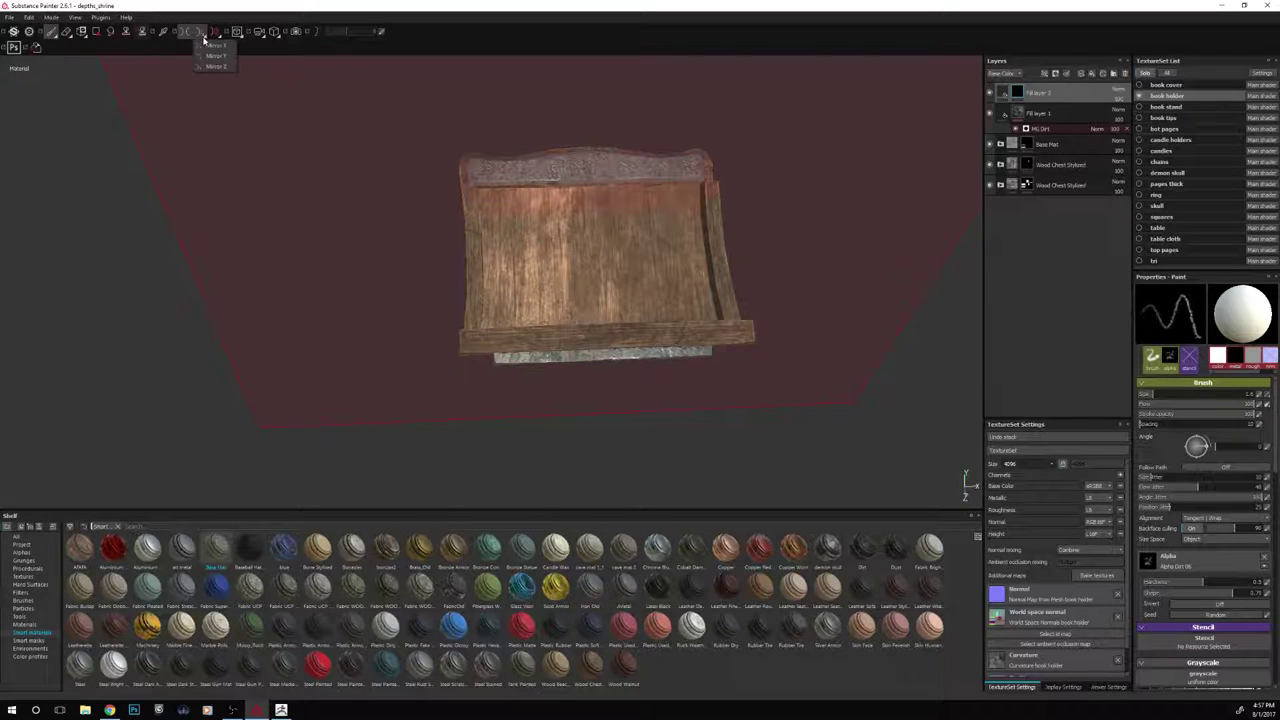
{"action": "left_click", "coordinate": [209, 58]}
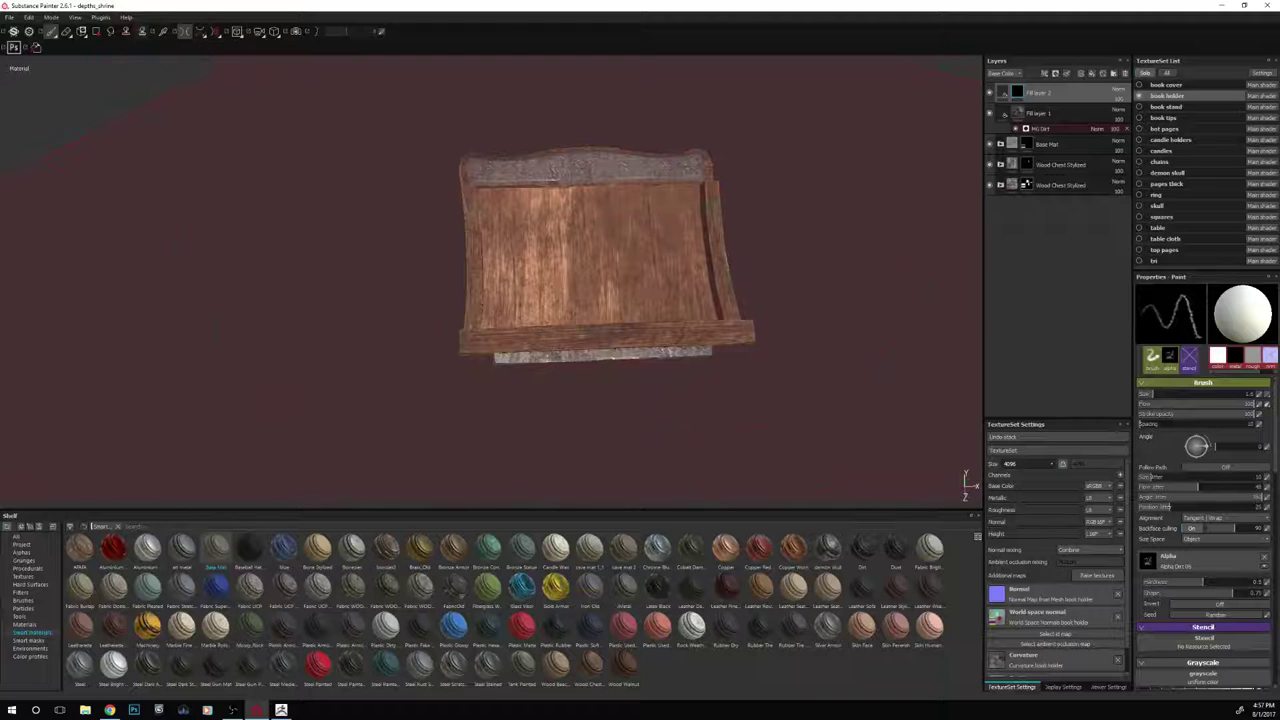
{"action": "left_click", "coordinate": [204, 39]}
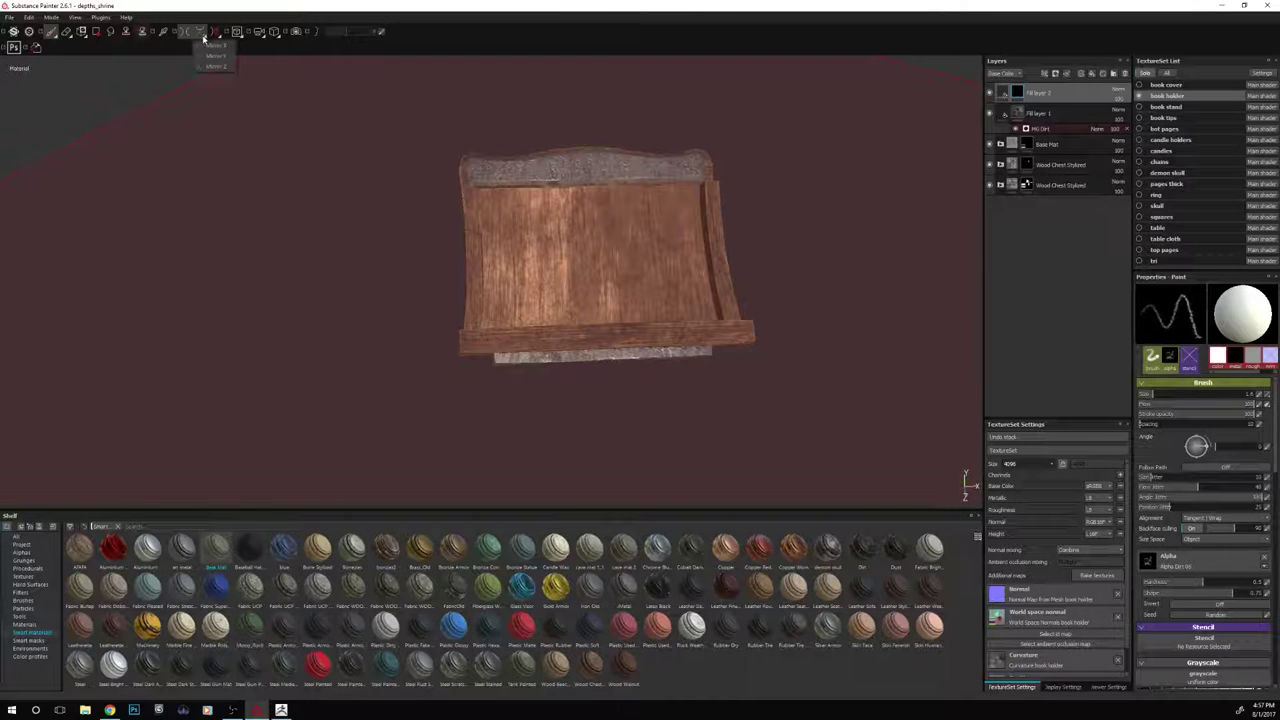
{"action": "left_click", "coordinate": [213, 56]}
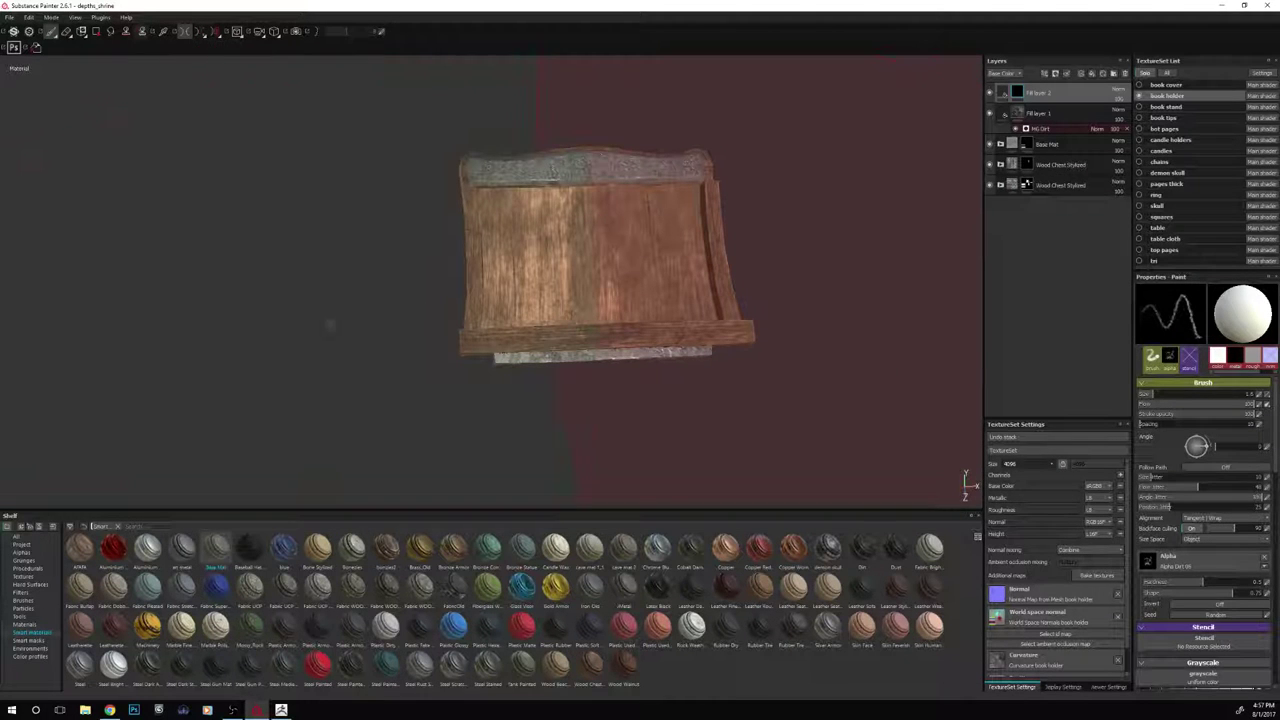
Enlarge the brush to about 2.75 and paint mirrored dark grime along the inner edge of the backboard's side rails
{"action": "left_click_drag", "start_coordinate": [330, 324], "coordinate": [306, 196], "text": "alt"}
{"action": "scroll", "coordinate": [271, 271], "scroll_direction": "up", "scroll_amount": 4}
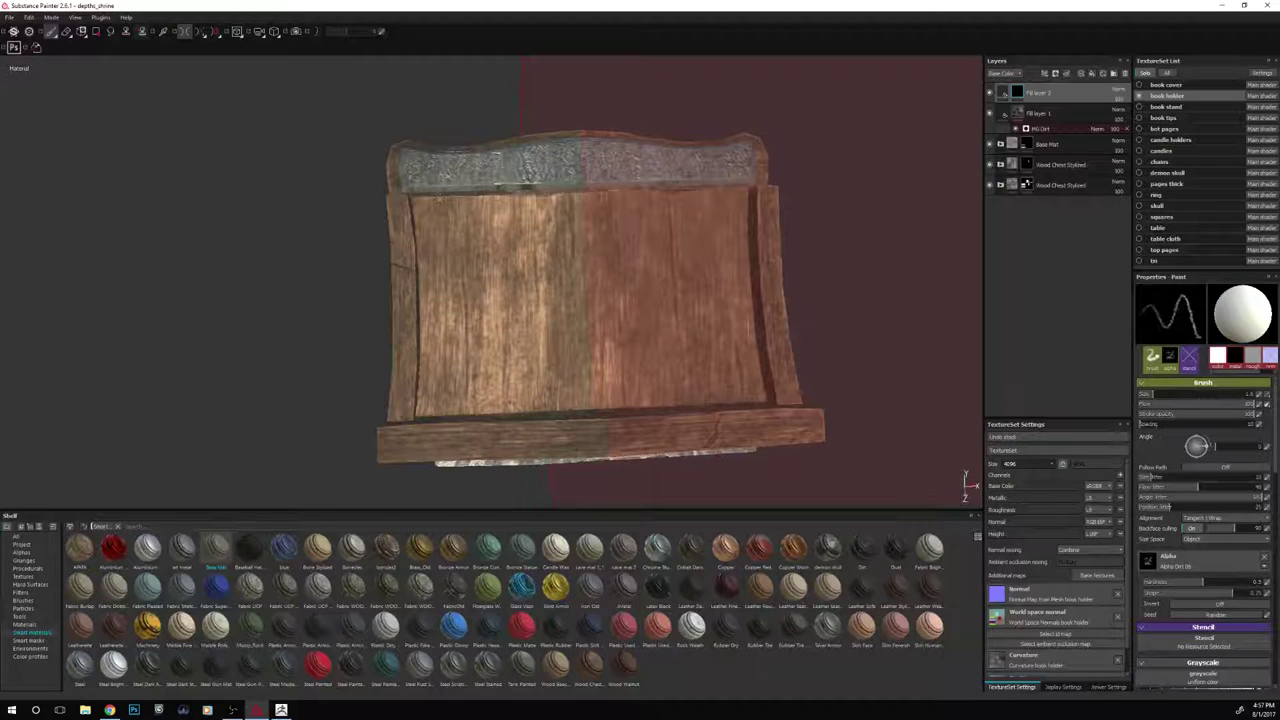
{"action": "key", "text": "bracketright"}
{"action": "key", "text": "bracketright"}
{"action": "key", "text": "bracketright"}
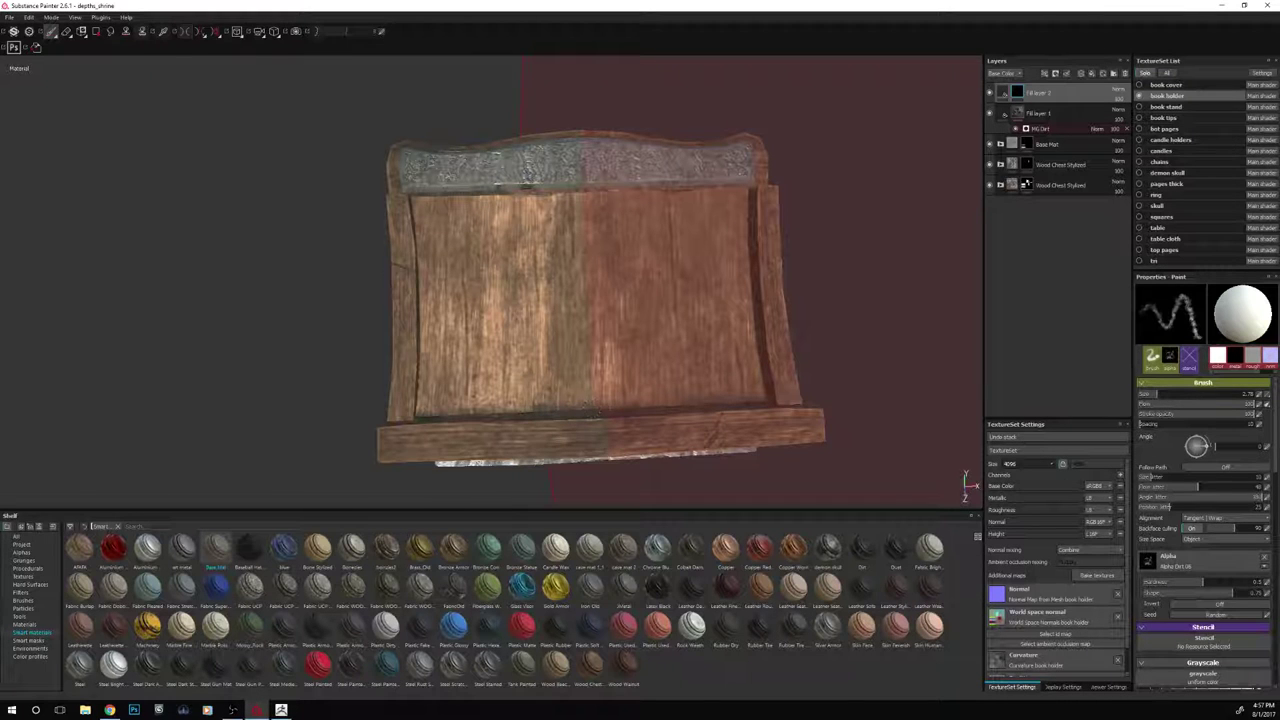
{"action": "left_click_drag", "start_coordinate": [418, 212], "coordinate": [424, 382]}
Enlarge the brush and paint mirrored dark grime into the lower corners where the side rails meet the bottom ledge
{"action": "left_click_drag", "start_coordinate": [386, 337], "coordinate": [283, 400], "text": "alt"}
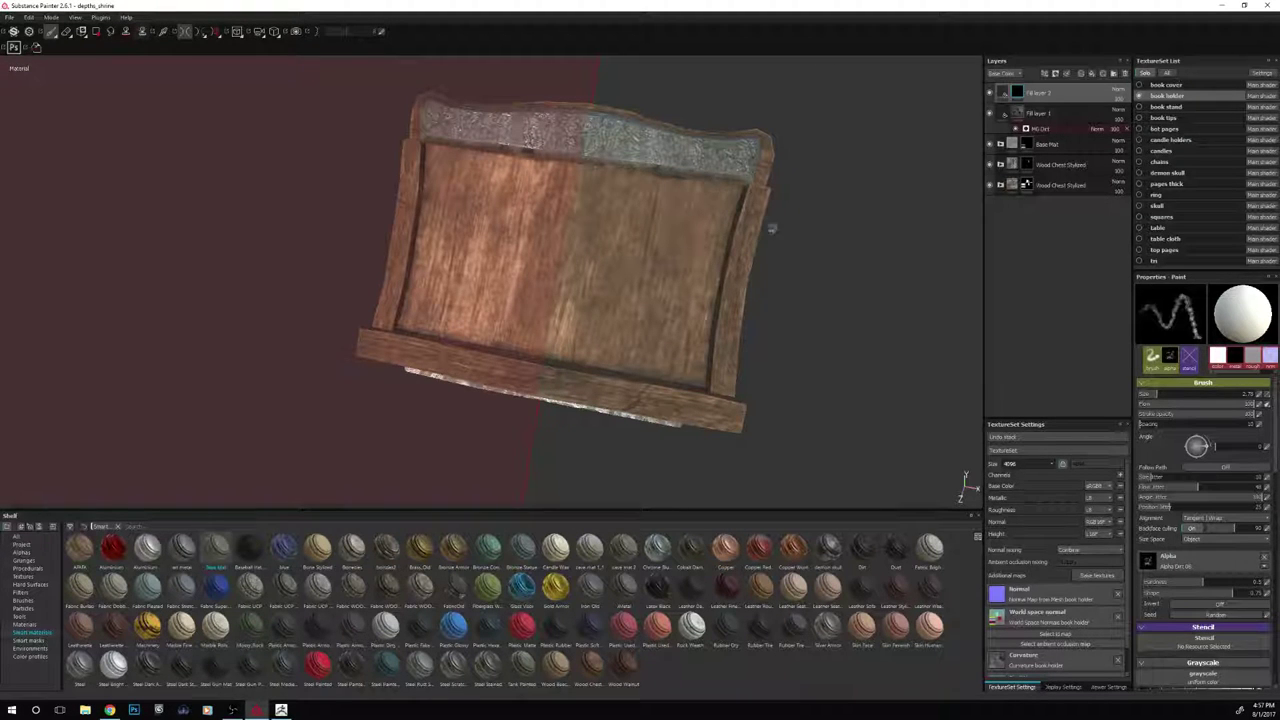
{"action": "left_click_drag", "start_coordinate": [788, 340], "coordinate": [754, 398], "text": "alt"}
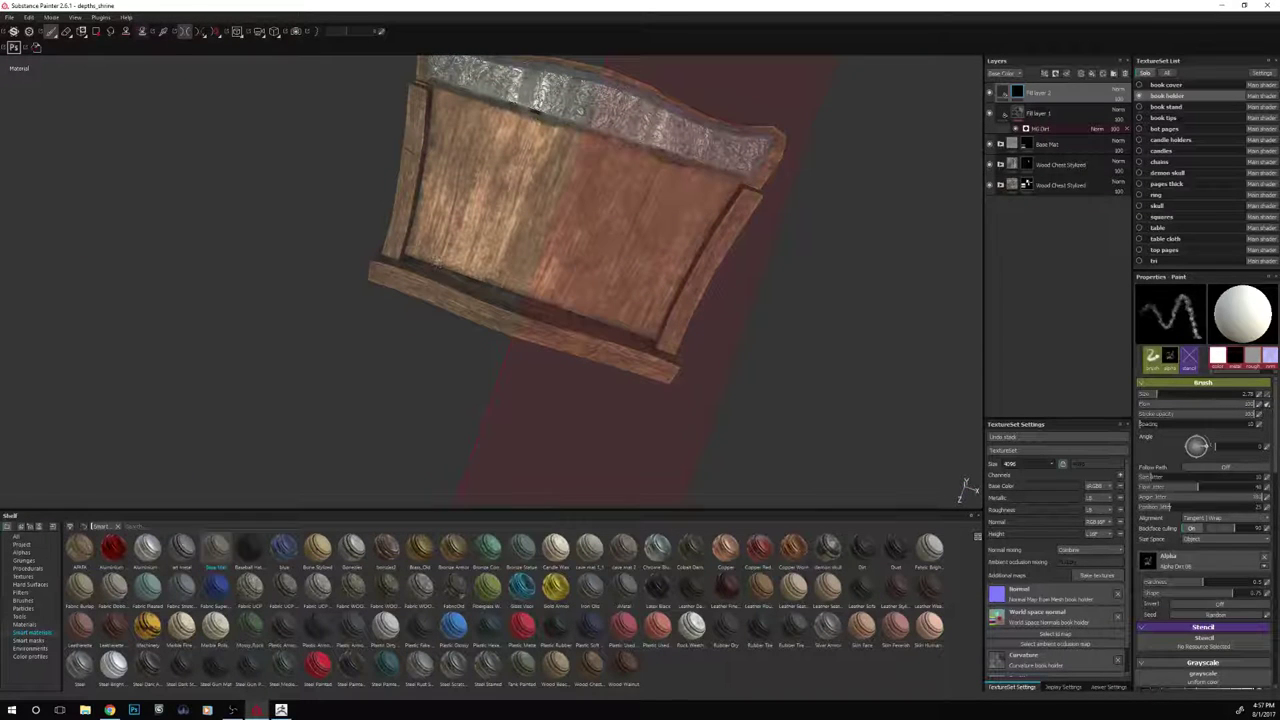
{"action": "right_click_drag", "start_coordinate": [434, 258], "coordinate": [446, 257], "text": "ctrl"}
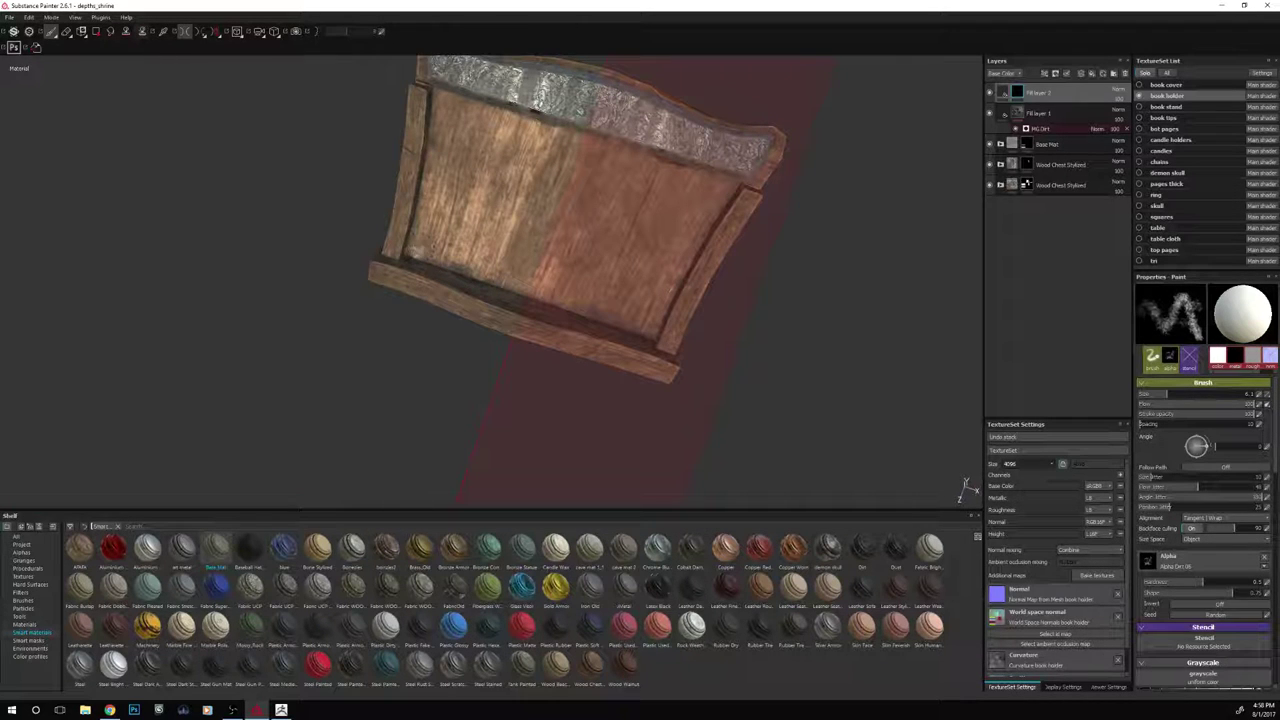
{"action": "right_click_drag", "start_coordinate": [814, 418], "coordinate": [806, 391], "text": "shift"}
{"action": "left_click_drag", "start_coordinate": [806, 391], "coordinate": [634, 323], "text": "alt"}
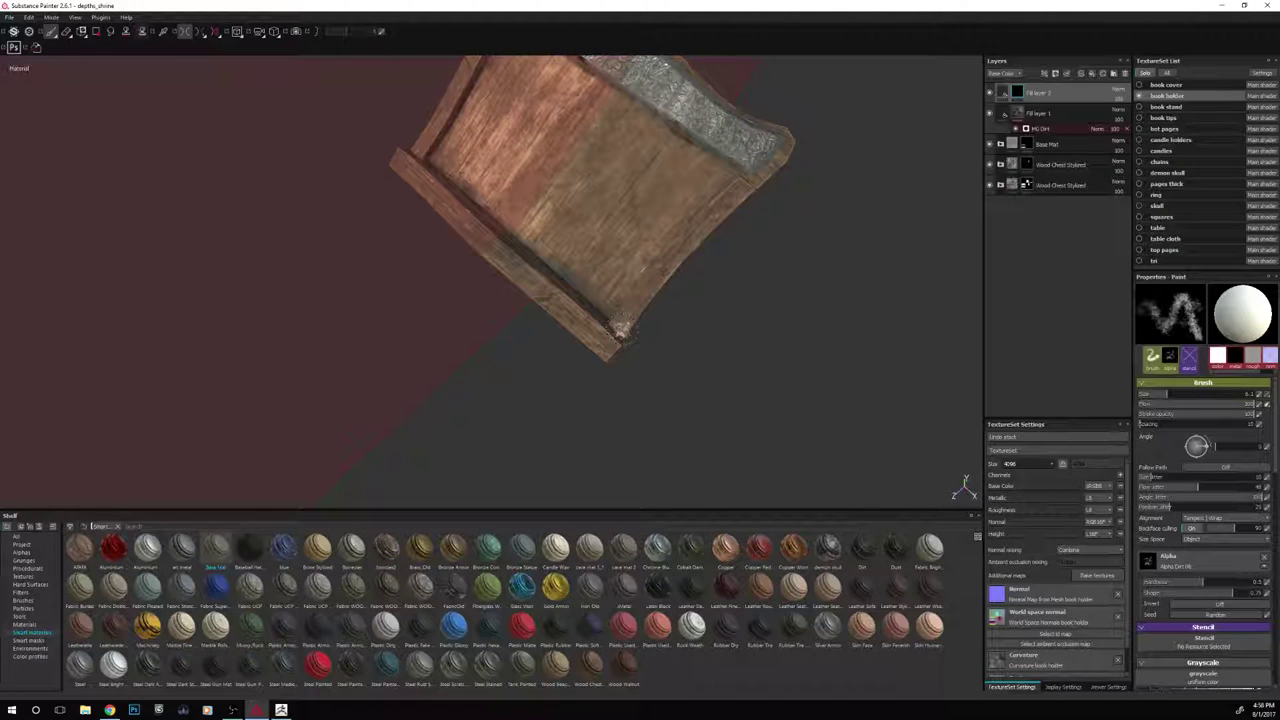
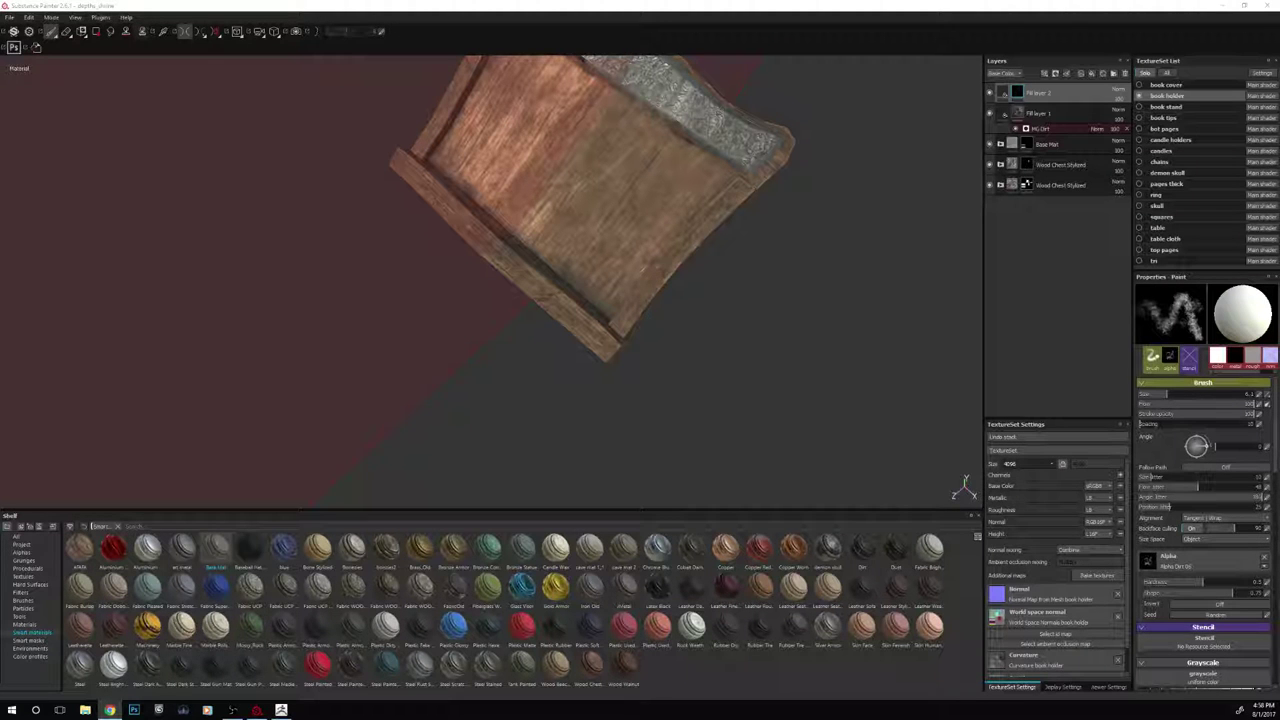
Shrink the brush and paint mirrored grime along the seam between the front ledge and the metal strip beneath it
{"action": "left_click_drag", "start_coordinate": [738, 381], "coordinate": [606, 297], "text": "alt"}
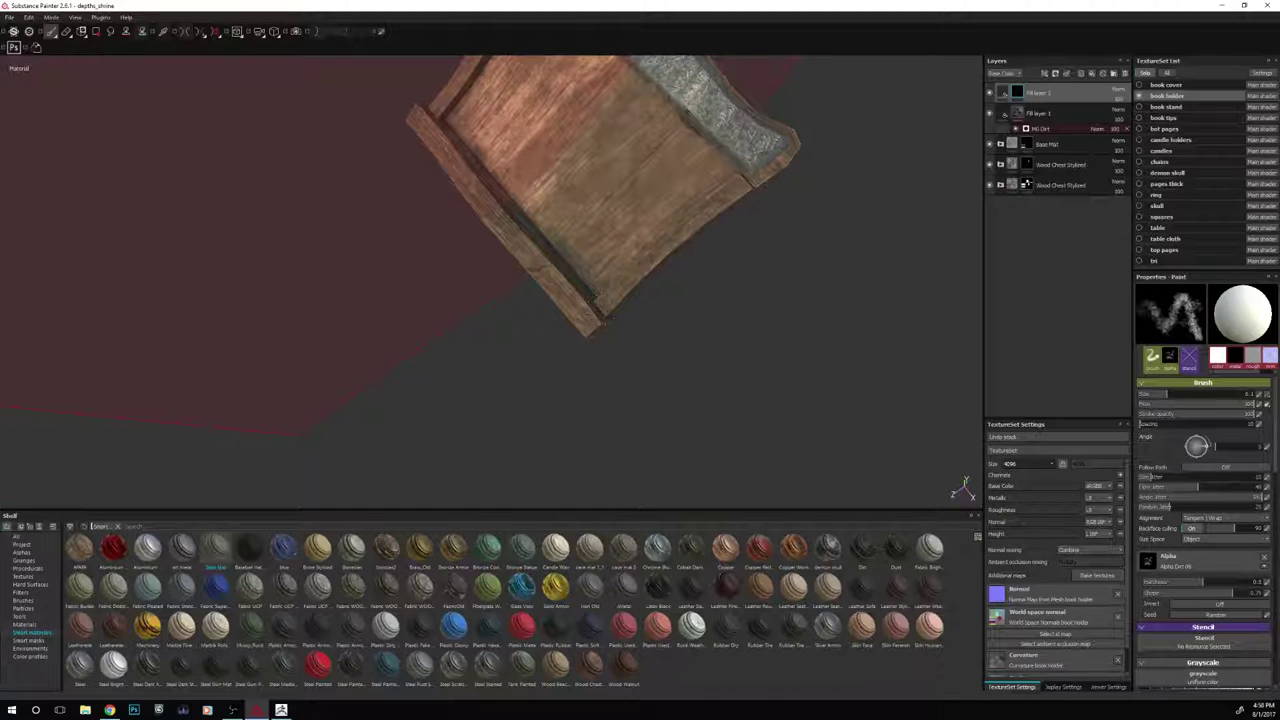
{"action": "left_click_drag", "start_coordinate": [714, 389], "coordinate": [560, 290], "text": "alt"}
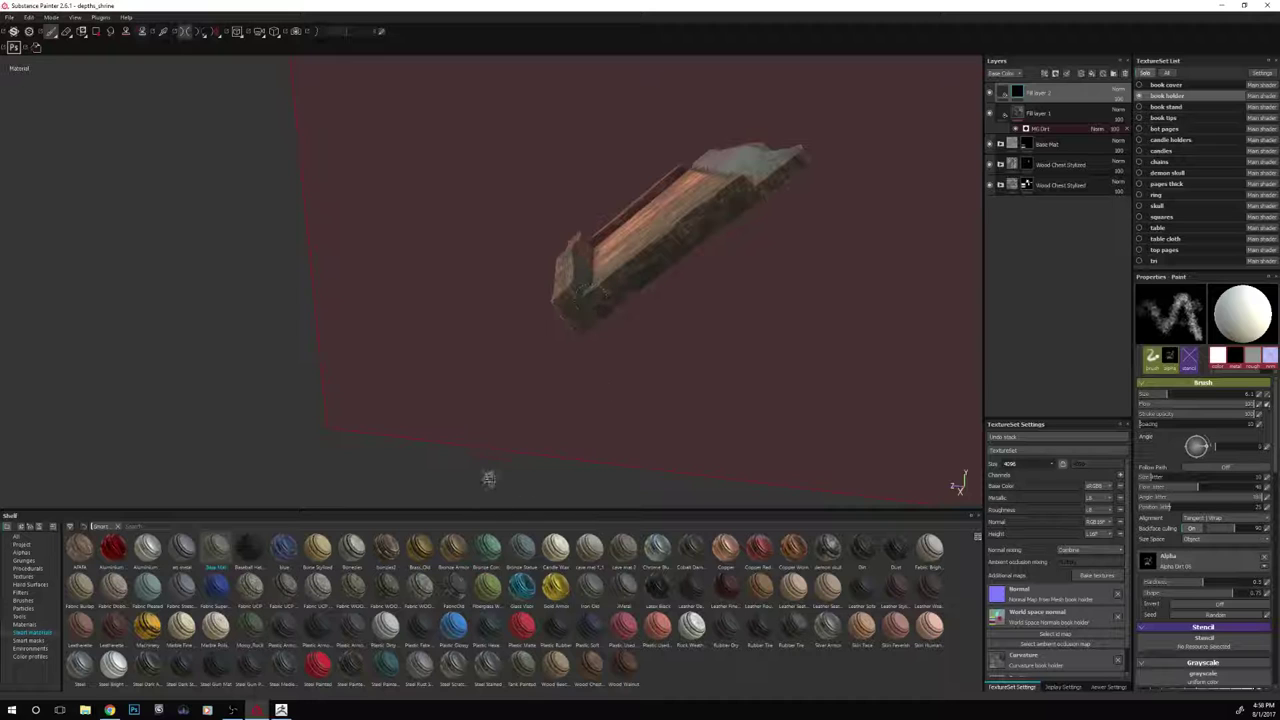
{"action": "left_click_drag", "start_coordinate": [488, 479], "coordinate": [809, 417], "text": "alt"}
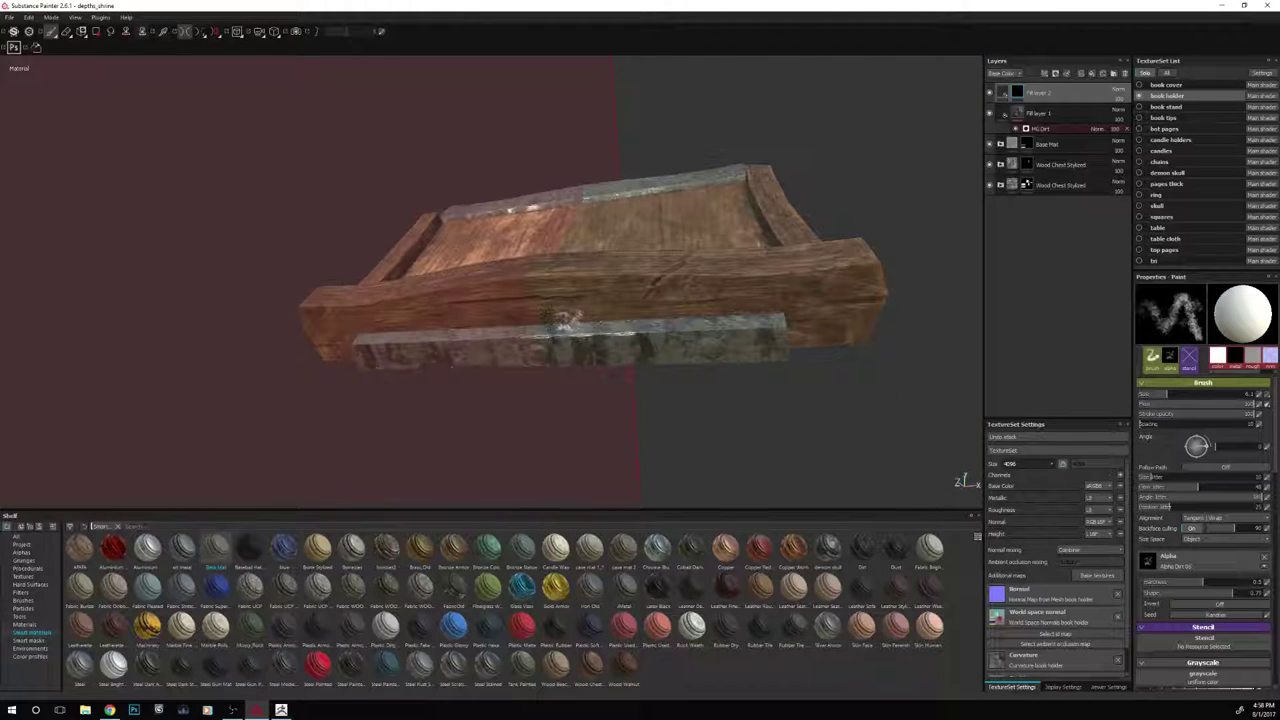
{"action": "key", "text": "bracketleft"}
{"action": "key", "text": "bracketleft"}
{"action": "key", "text": "bracketleft"}
{"action": "key", "text": "bracketleft"}
{"action": "key", "text": "l"}
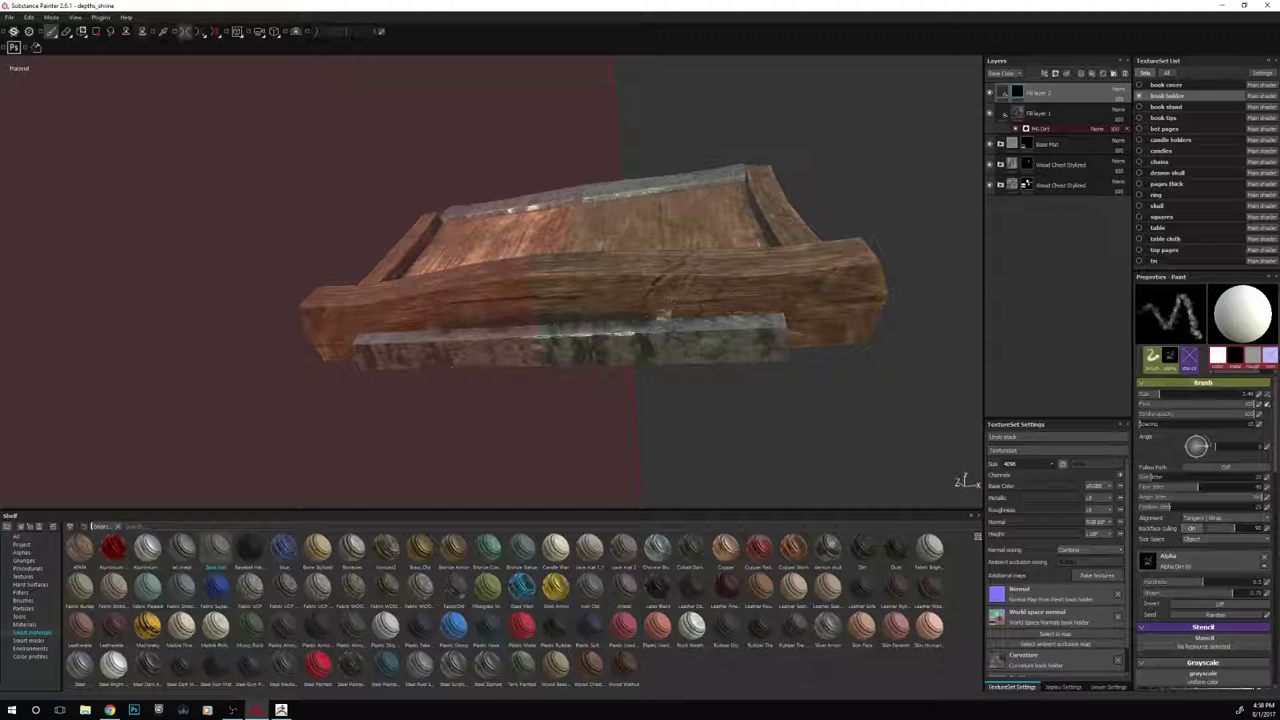
{"action": "right_click_drag", "start_coordinate": [696, 312], "coordinate": [678, 315], "text": "ctrl"}
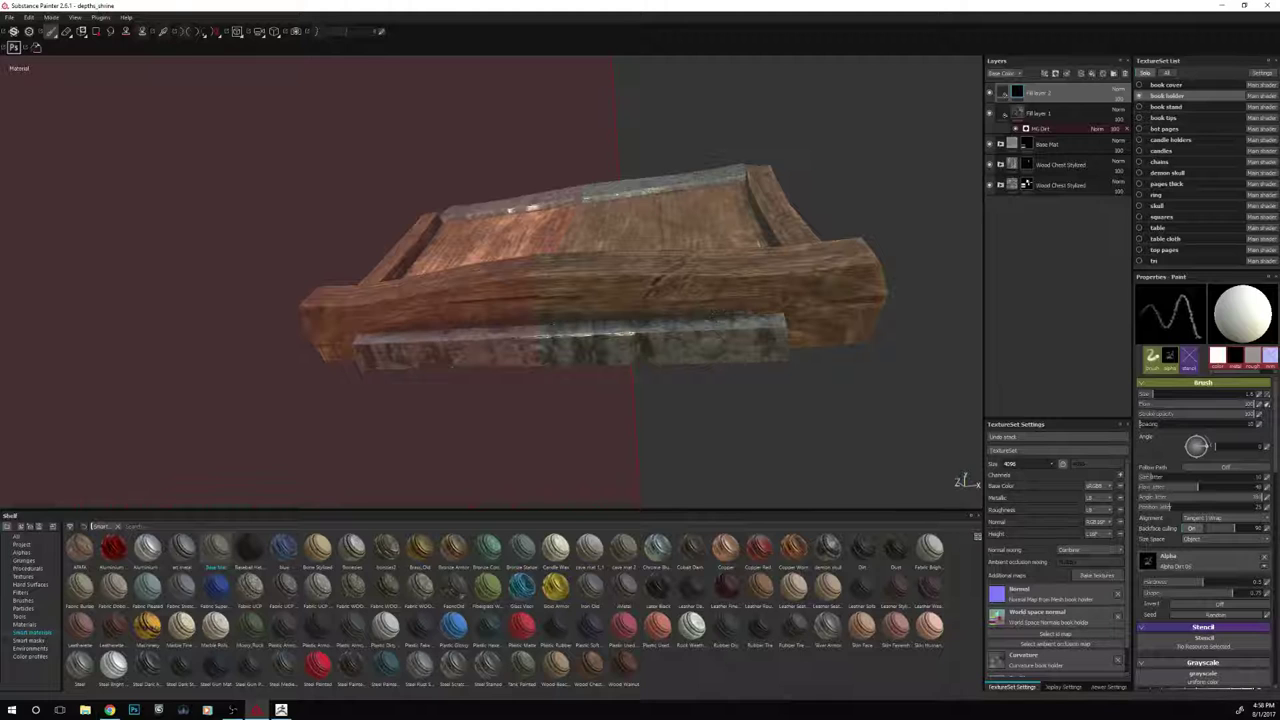
{"action": "key", "text": "l"}
Paint mirrored dark grime along the outer faces of the book holder's side rails
{"action": "left_click_drag", "start_coordinate": [833, 435], "coordinate": [690, 400], "text": "alt"}
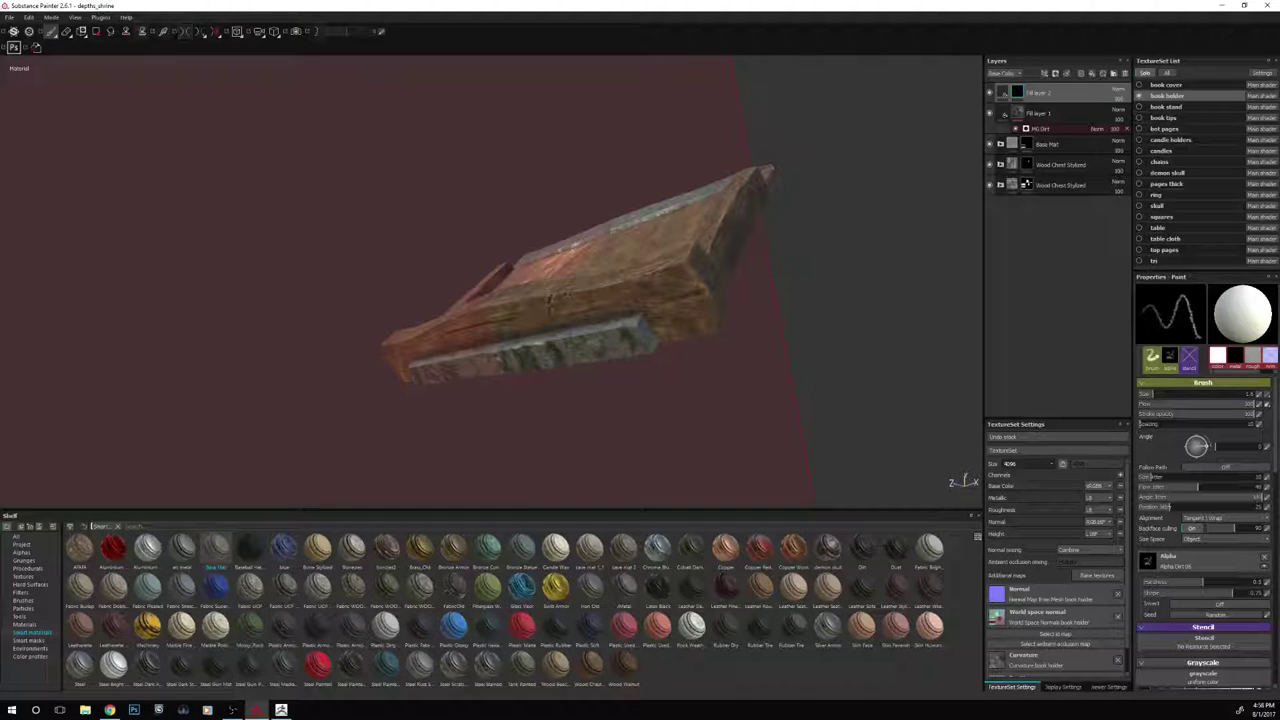
{"action": "left_click_drag", "start_coordinate": [650, 330], "coordinate": [790, 345], "text": "alt"}
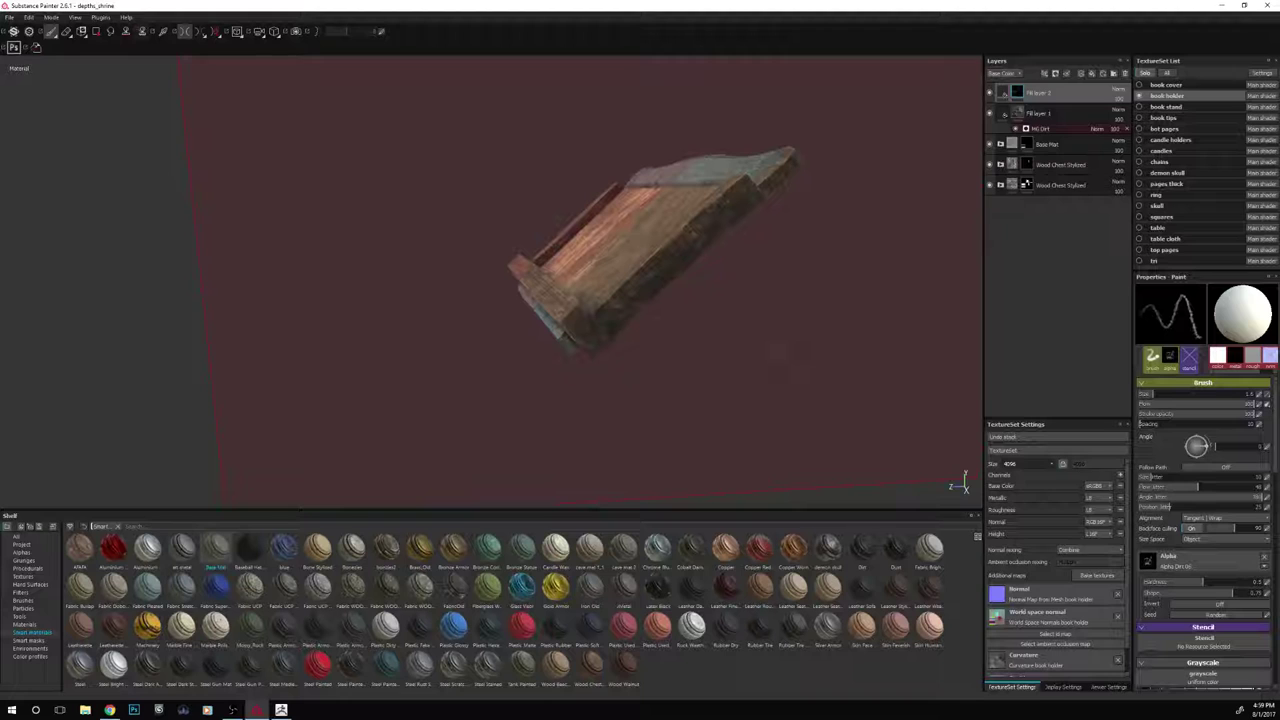
{"action": "left_click_drag", "start_coordinate": [187, 328], "coordinate": [107, 274], "text": "alt"}
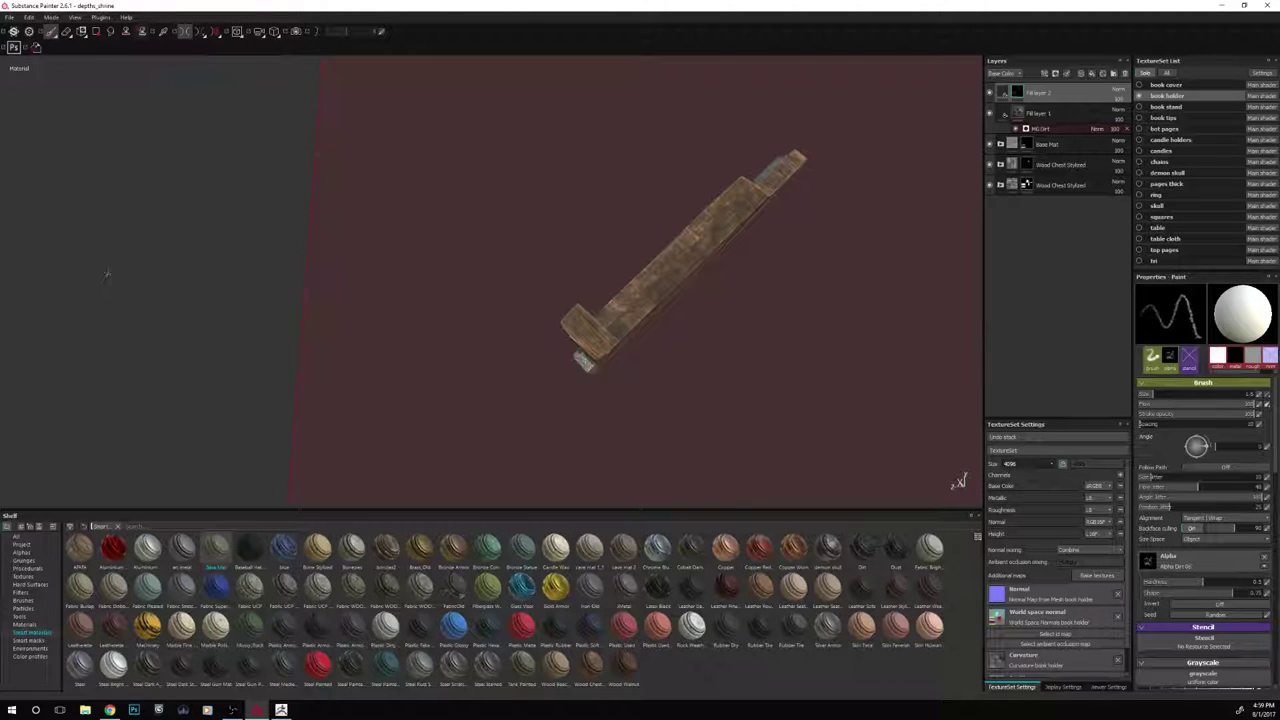
{"action": "left_click", "coordinate": [185, 32]}
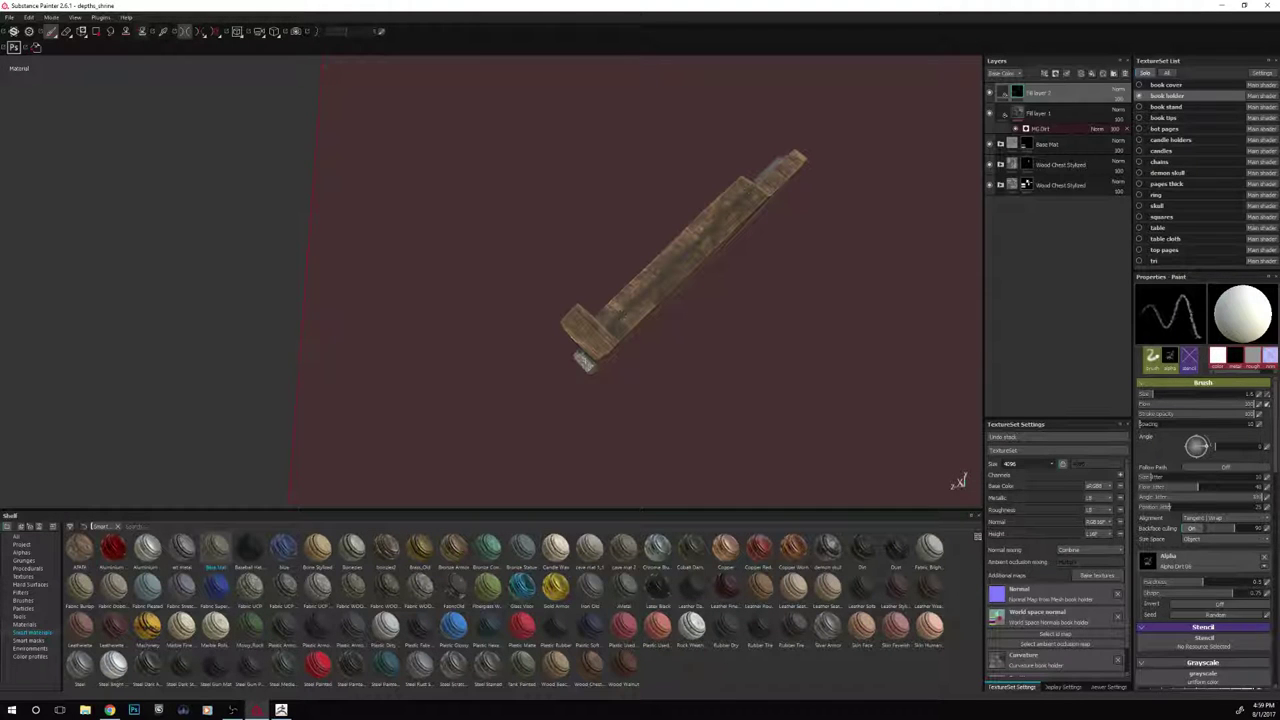
Switch to the eraser with the Dirt 1 brush, reduce its size and erase part of the grime on the side rail's outer face
{"action": "left_click", "coordinate": [66, 31]}
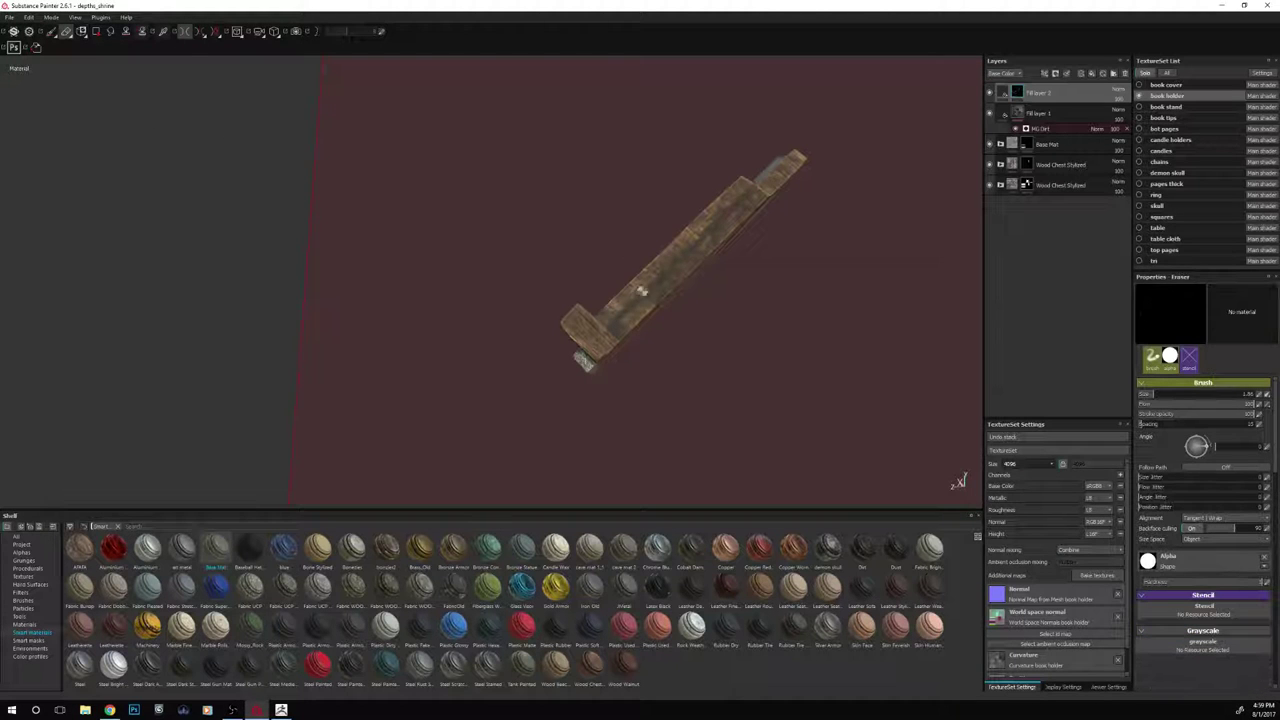
{"action": "left_click", "coordinate": [22, 600]}
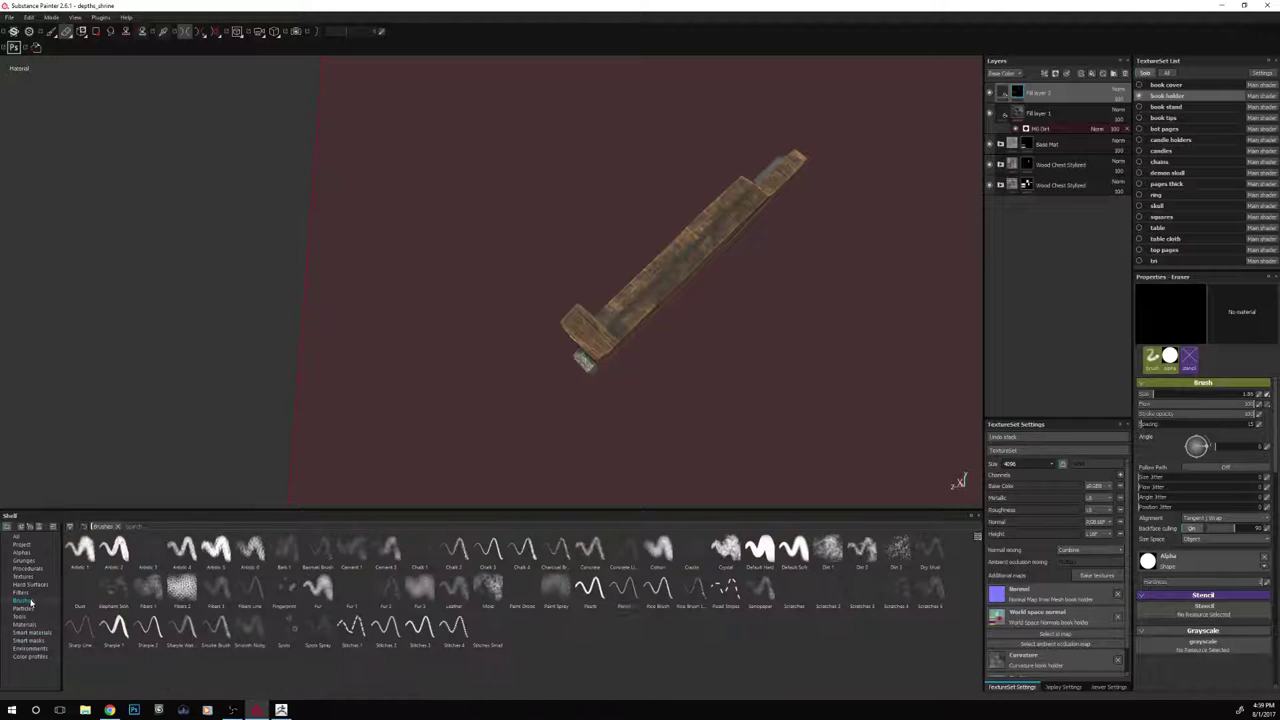
{"action": "left_click", "coordinate": [830, 555]}
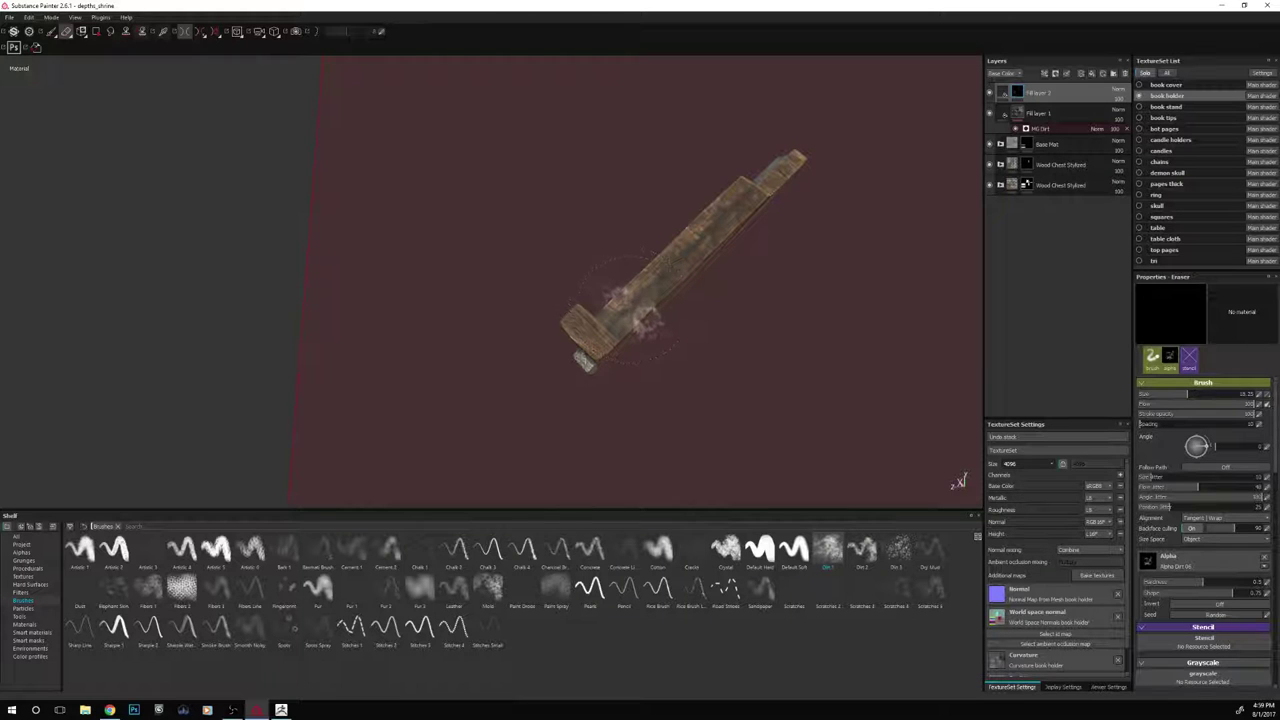
{"action": "right_click_drag", "start_coordinate": [630, 308], "coordinate": [580, 308], "text": "ctrl"}
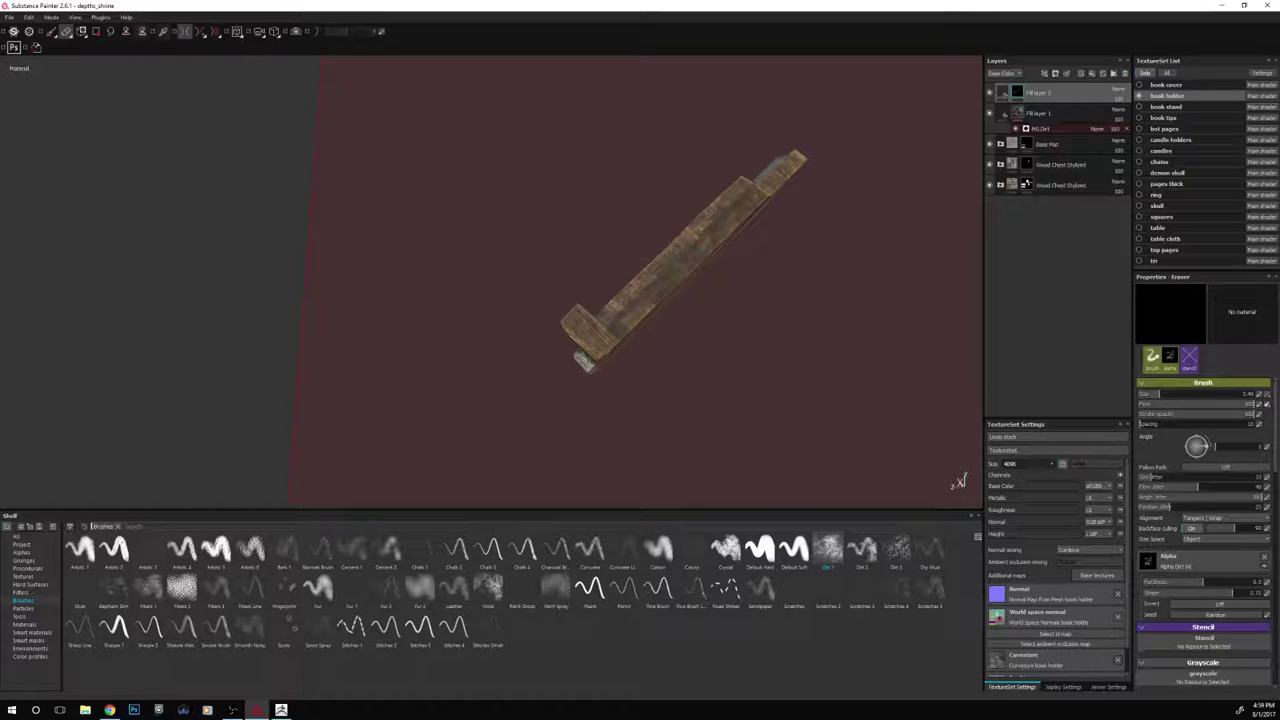
Turn off symmetry and show all texture sets to examine the book holder within the whole shrine
{"action": "left_click_drag", "start_coordinate": [310, 300], "coordinate": [520, 370], "text": "alt"}
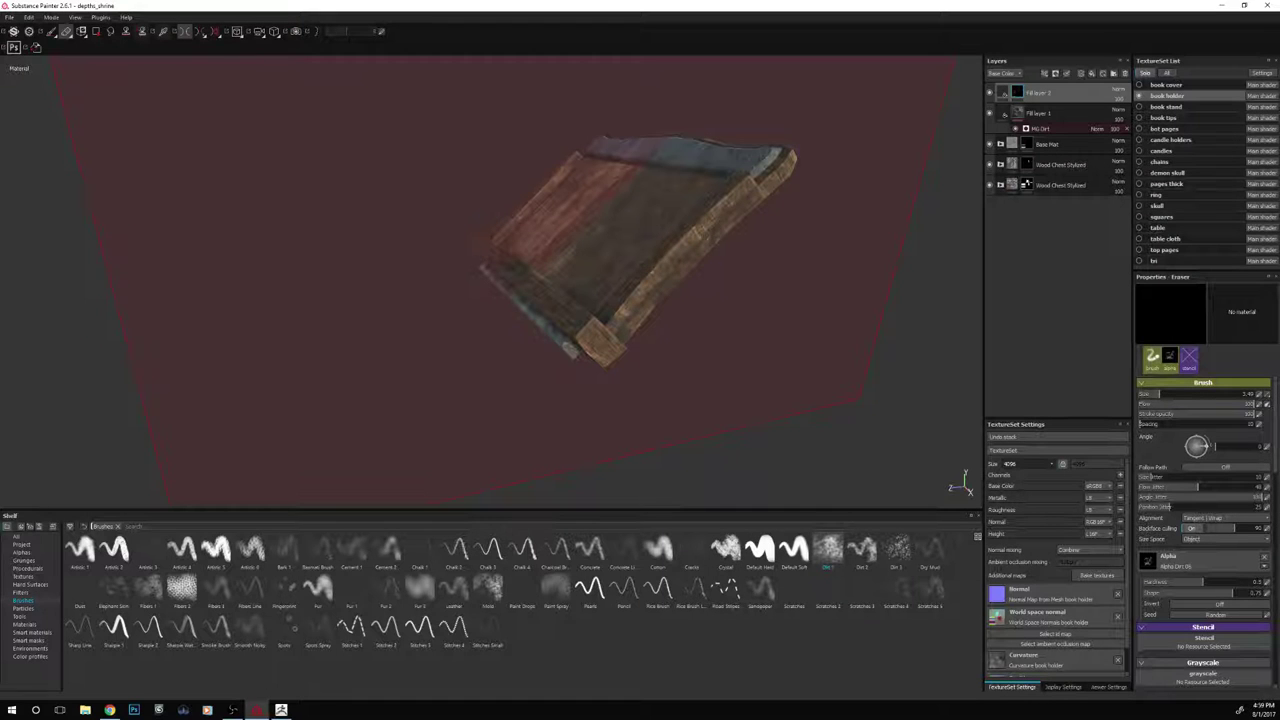
{"action": "left_click_drag", "start_coordinate": [765, 390], "coordinate": [931, 426], "text": "alt"}
{"action": "left_click", "coordinate": [184, 31]}
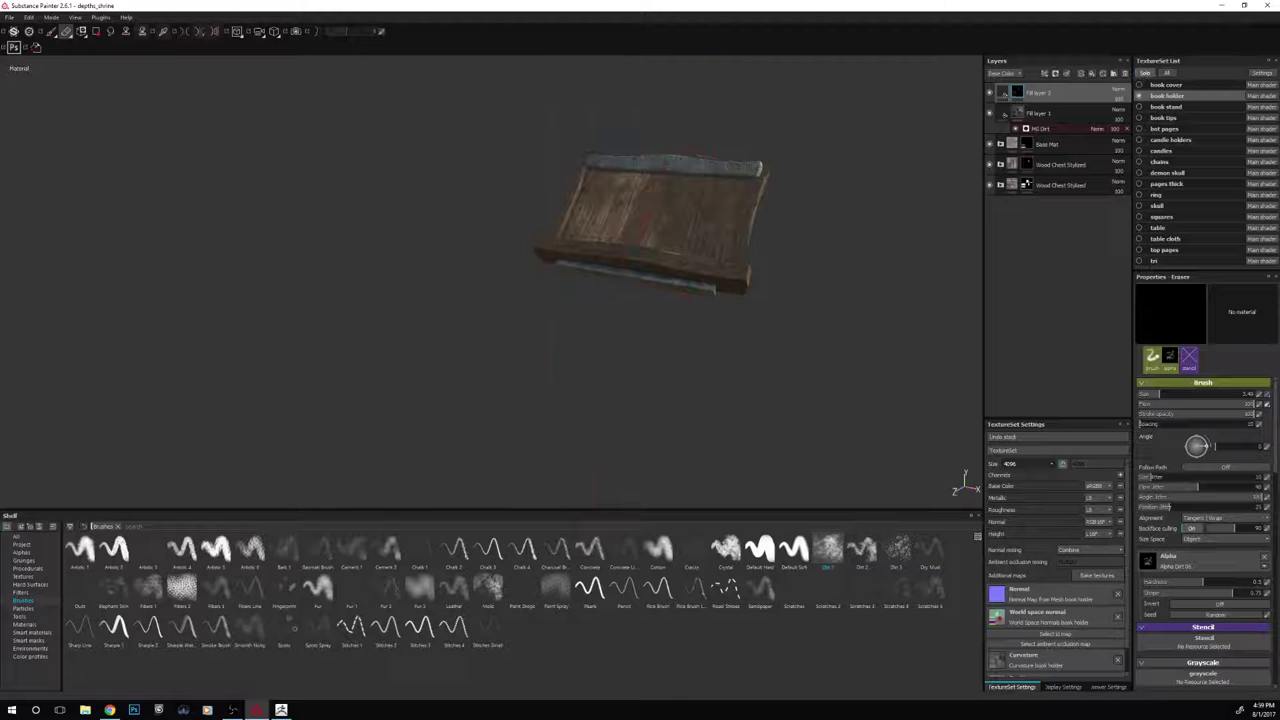
{"action": "left_click_drag", "start_coordinate": [740, 326], "coordinate": [797, 363], "text": "alt"}
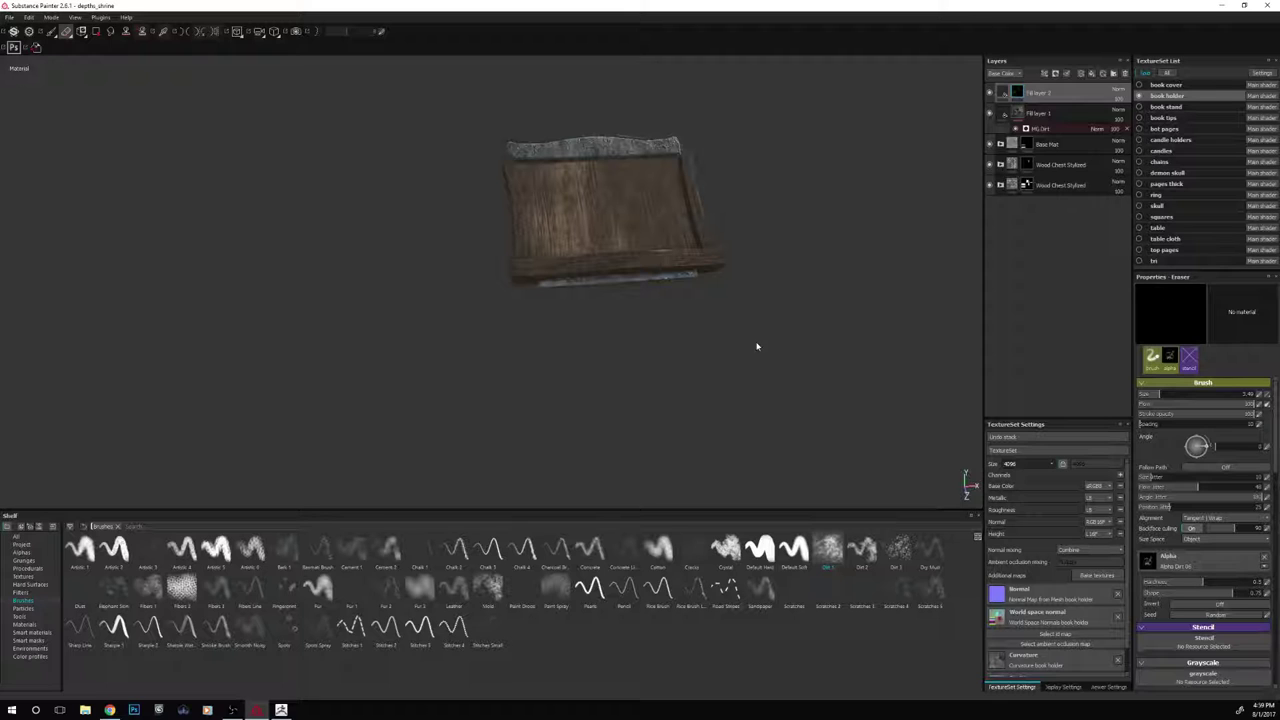
{"action": "key", "text": "alt+q"}
{"action": "left_click_drag", "start_coordinate": [835, 291], "coordinate": [803, 306], "text": "alt"}
{"action": "middle_click_drag", "start_coordinate": [803, 306], "coordinate": [811, 198], "text": "alt"}
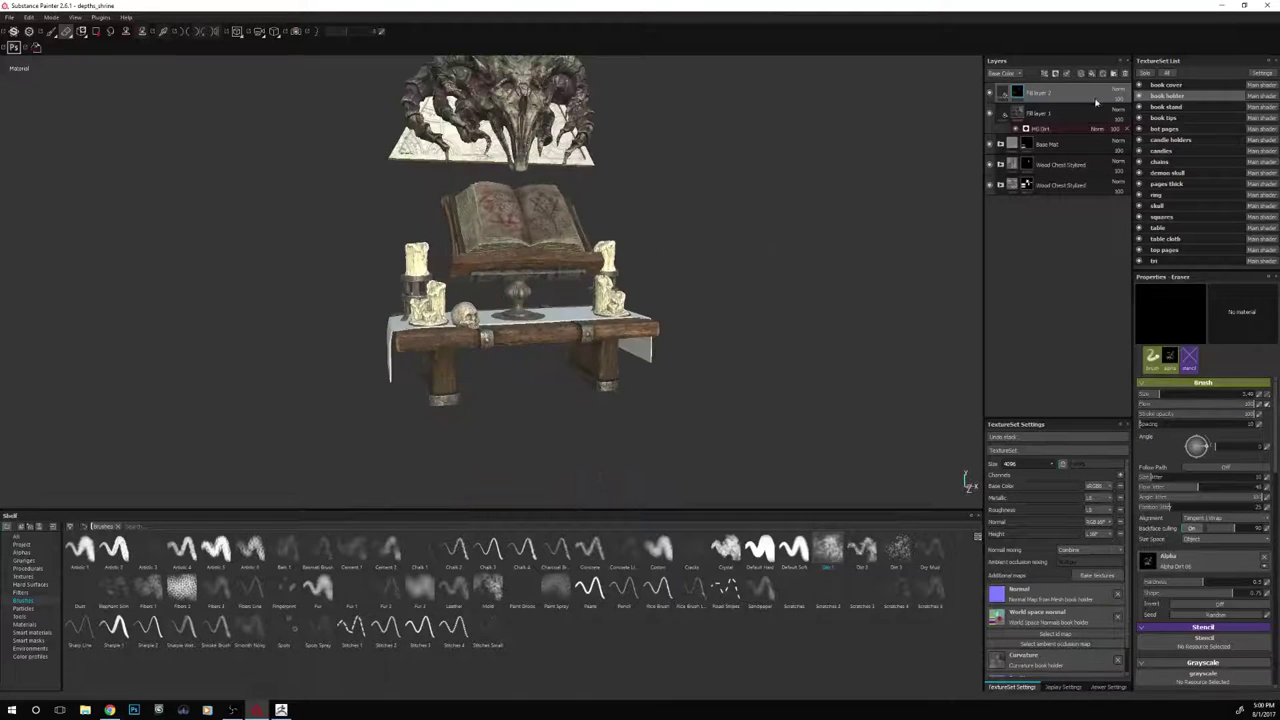
Isolate the book holder texture set again and frame it in the viewport
{"action": "left_click", "coordinate": [1147, 75]}
{"action": "key", "text": "f"}
{"action": "left_click_drag", "start_coordinate": [642, 228], "coordinate": [692, 298], "text": "alt"}
{"action": "key", "text": "alt+Tab"}
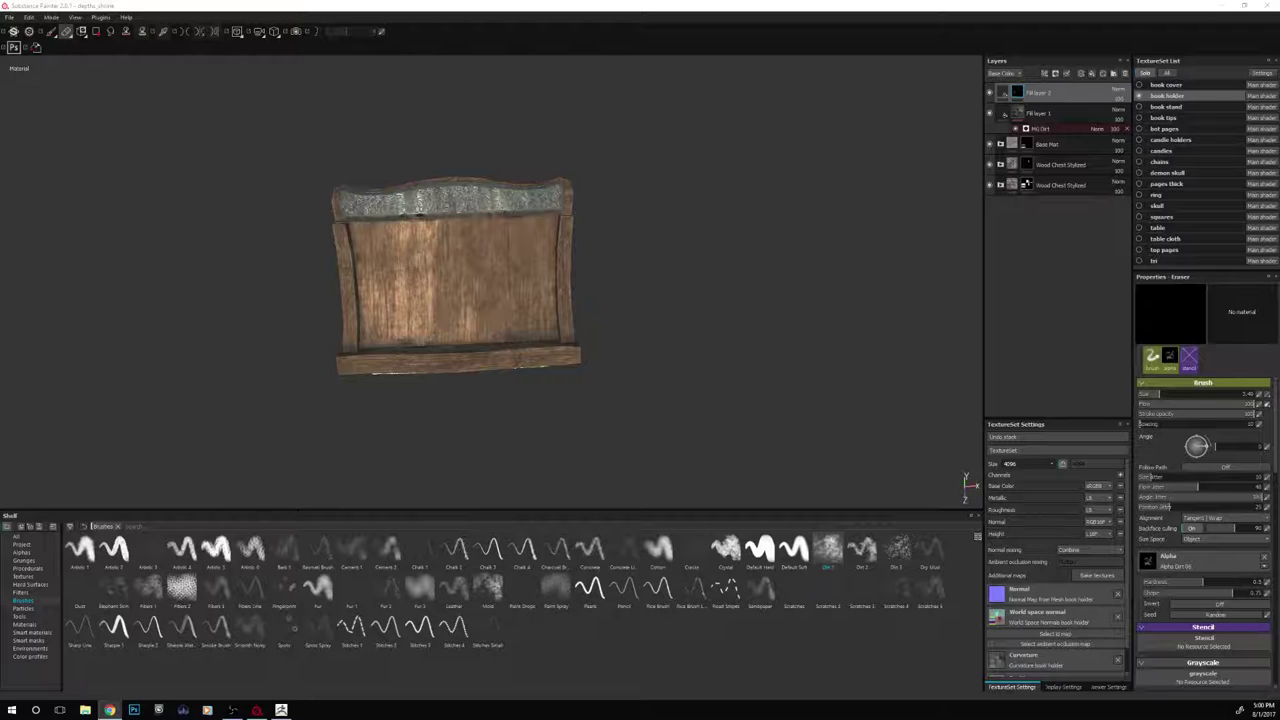
{"action": "left_click_drag", "start_coordinate": [660, 303], "coordinate": [676, 244], "text": "alt"}
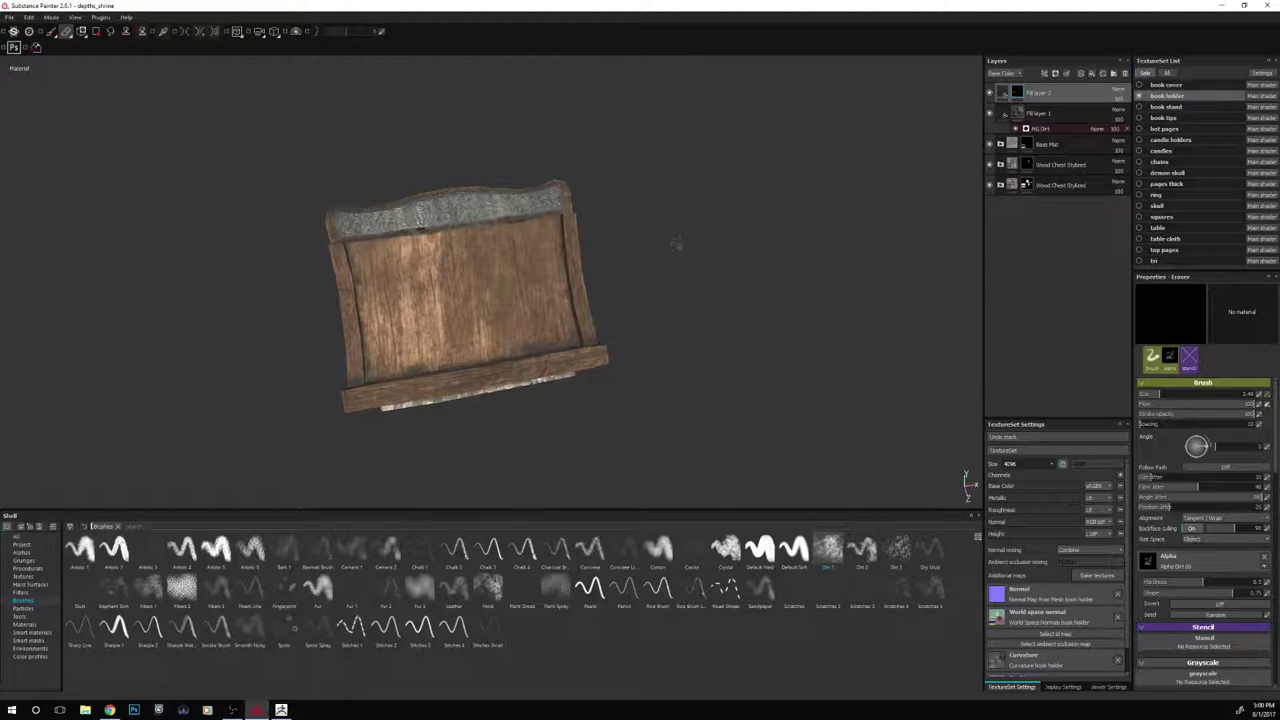
{"action": "mouse_move", "coordinate": [420, 226]}
{"action": "left_mouse_down", "text": "alt"}
{"action": "mouse_move", "coordinate": [406, 166]}
{"action": "mouse_move", "coordinate": [412, 208]}
{"action": "left_mouse_up", "text": "alt"}
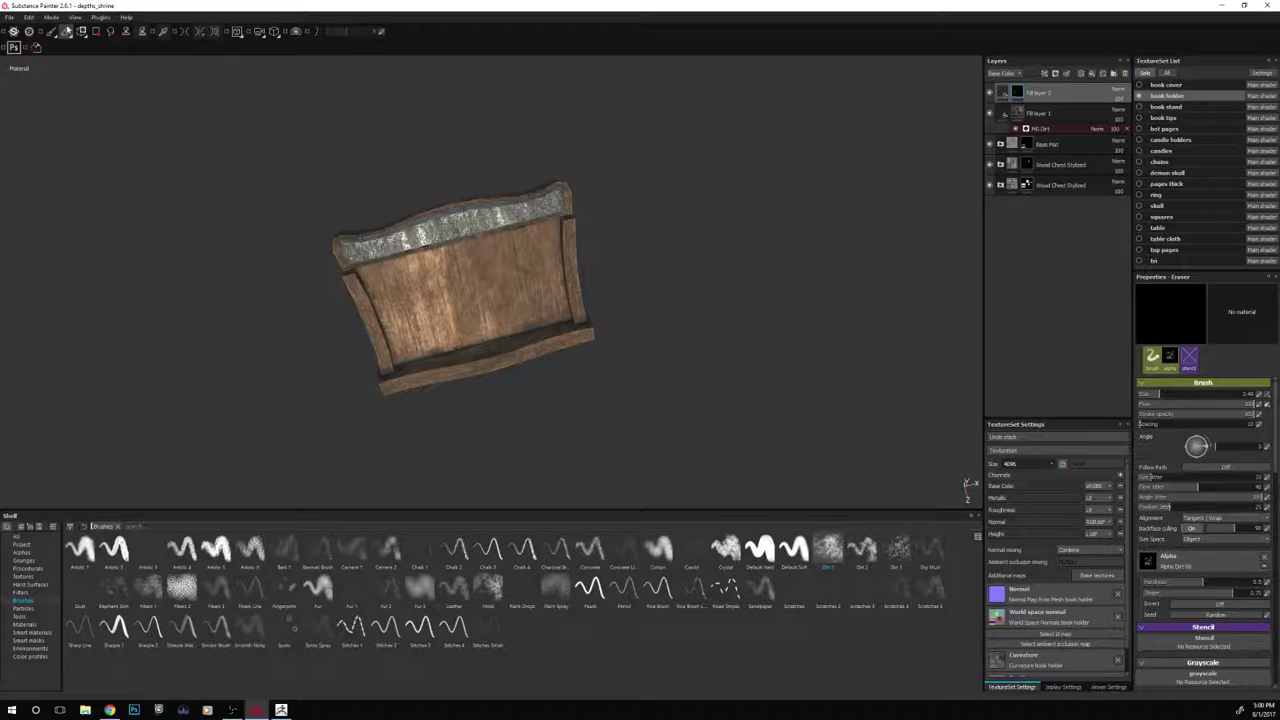
Return to the paint brush with symmetry on, touch up the mirrored grime along the book holder's frame, and turn symmetry off
{"action": "key", "text": "1"}
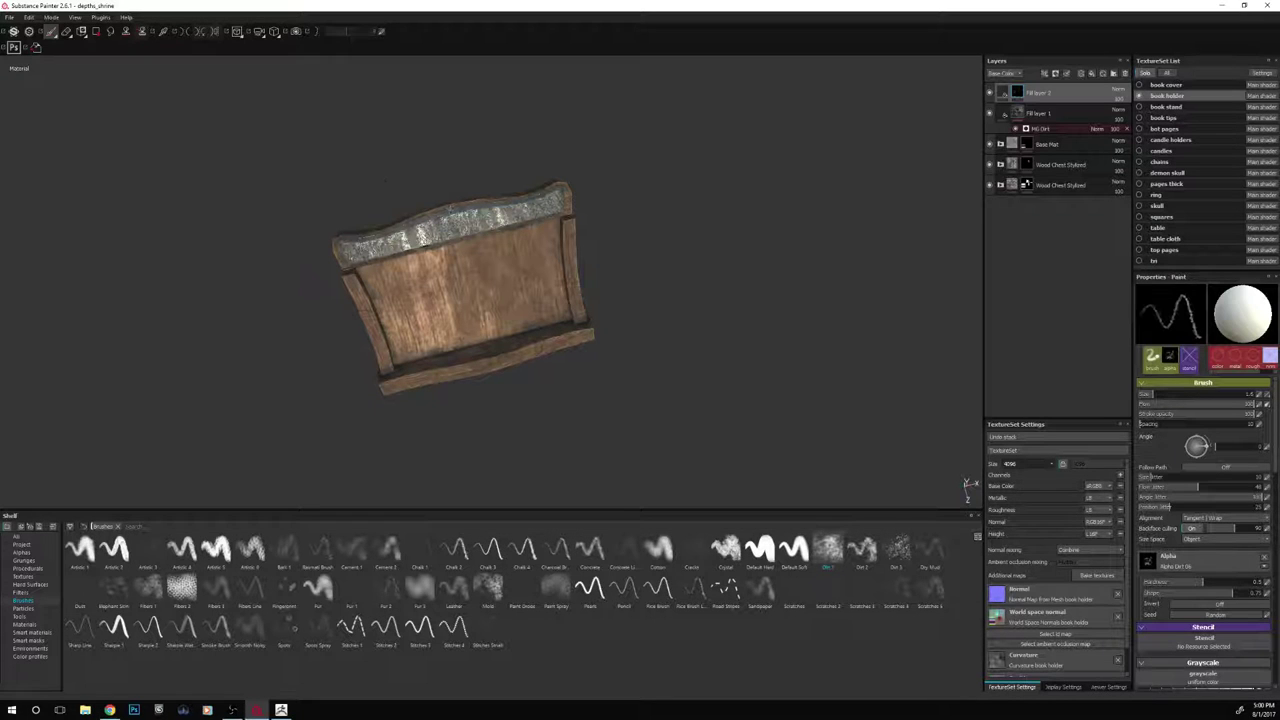
{"action": "left_click", "coordinate": [206, 31]}
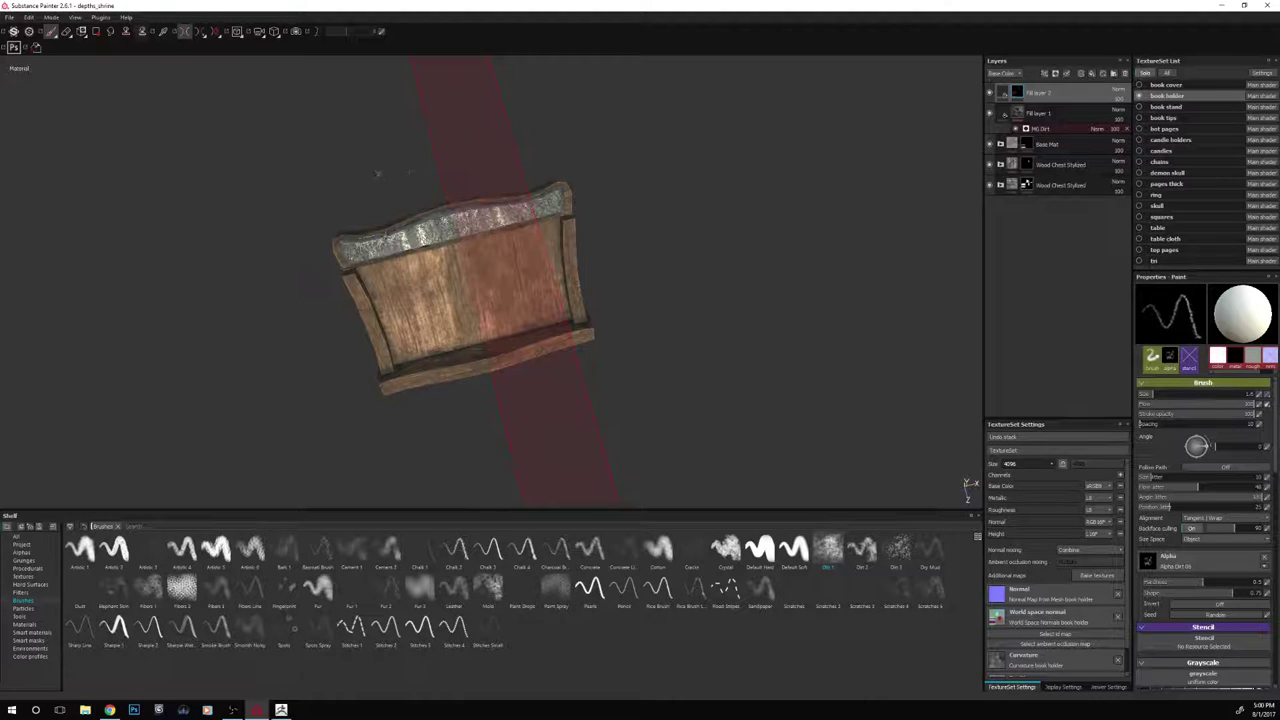
{"action": "left_click_drag", "start_coordinate": [394, 173], "coordinate": [314, 176], "text": "alt"}
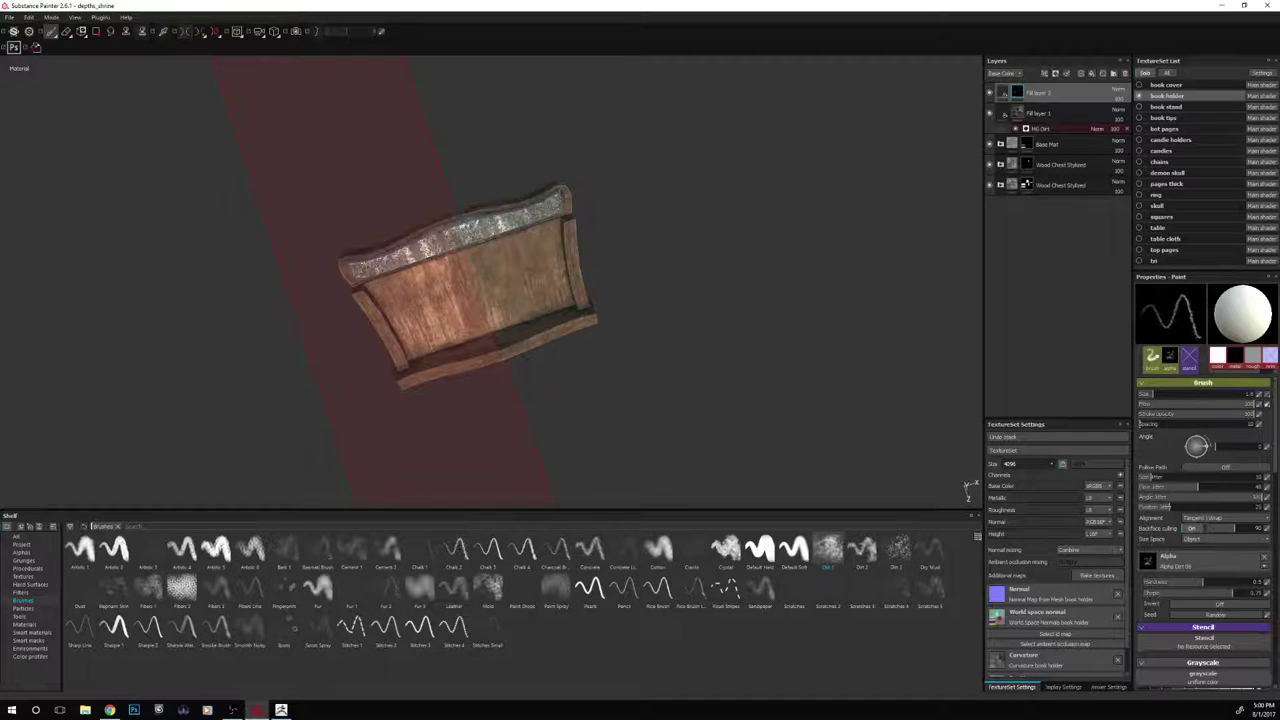
{"action": "left_click_drag", "start_coordinate": [594, 171], "coordinate": [587, 98], "text": "alt"}
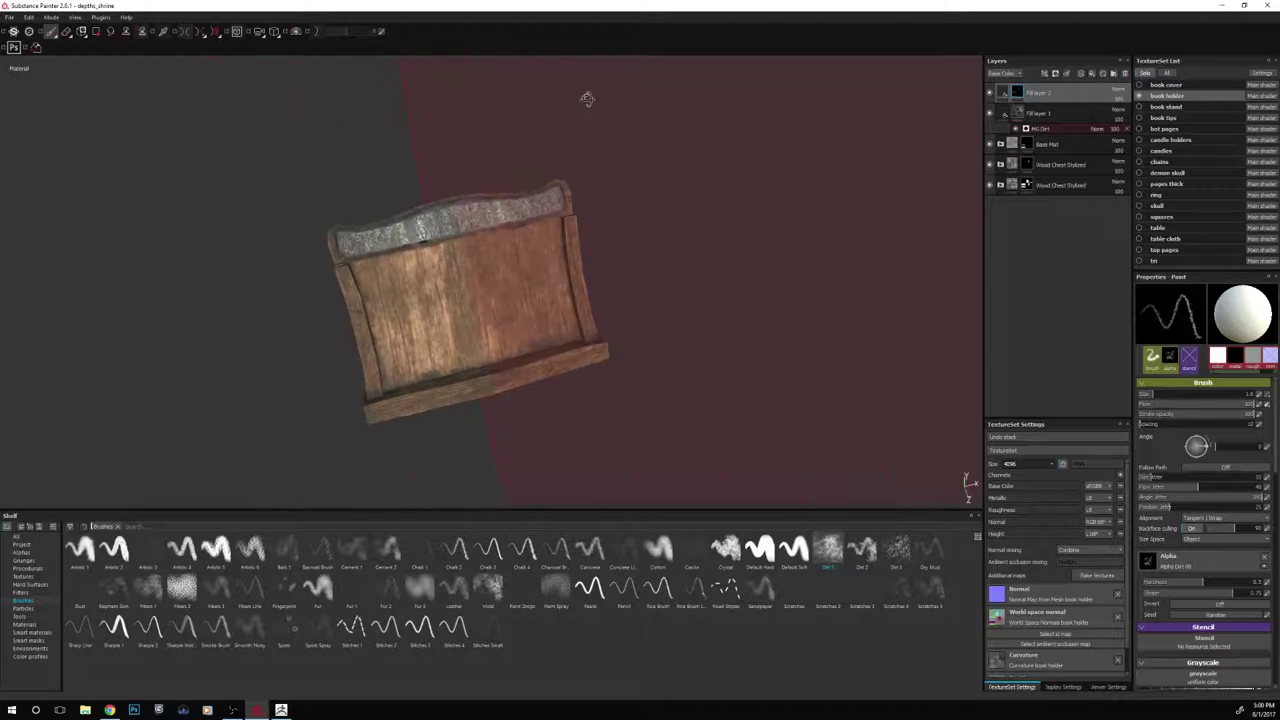
{"action": "left_click_drag", "start_coordinate": [311, 350], "coordinate": [307, 284], "text": "alt"}
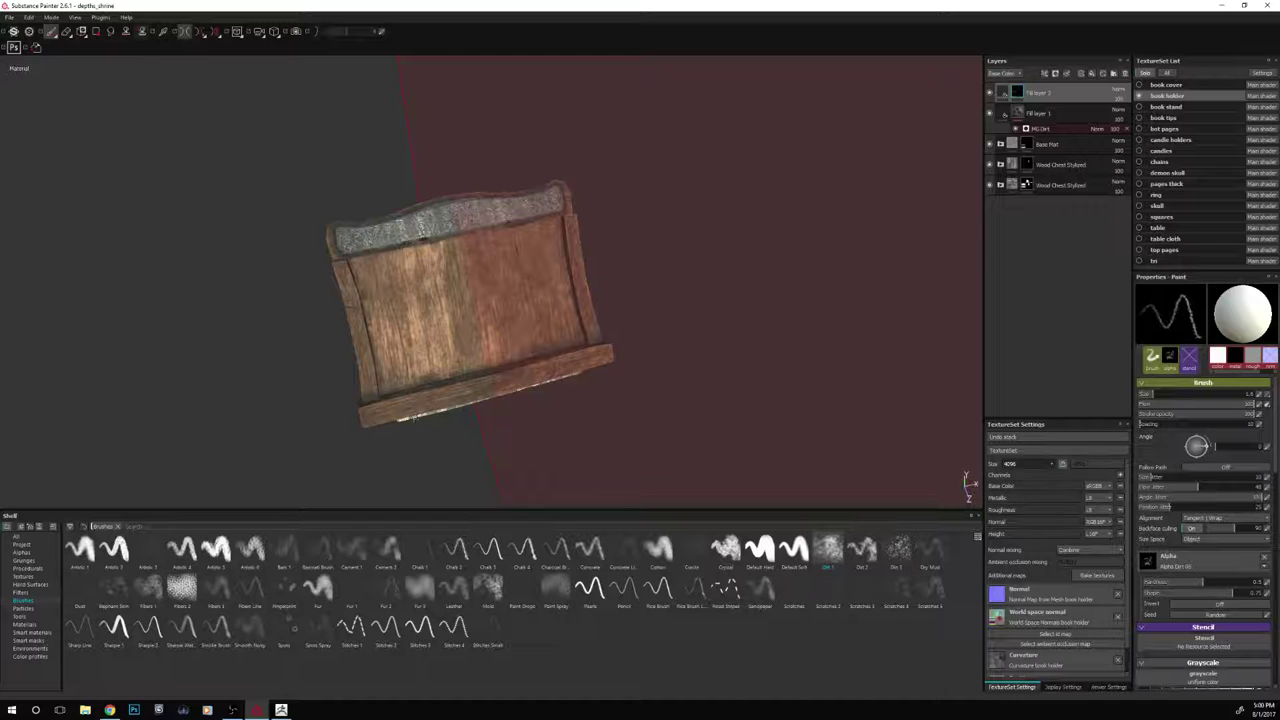
{"action": "left_click_drag", "start_coordinate": [110, 241], "coordinate": [340, 176], "text": "alt"}
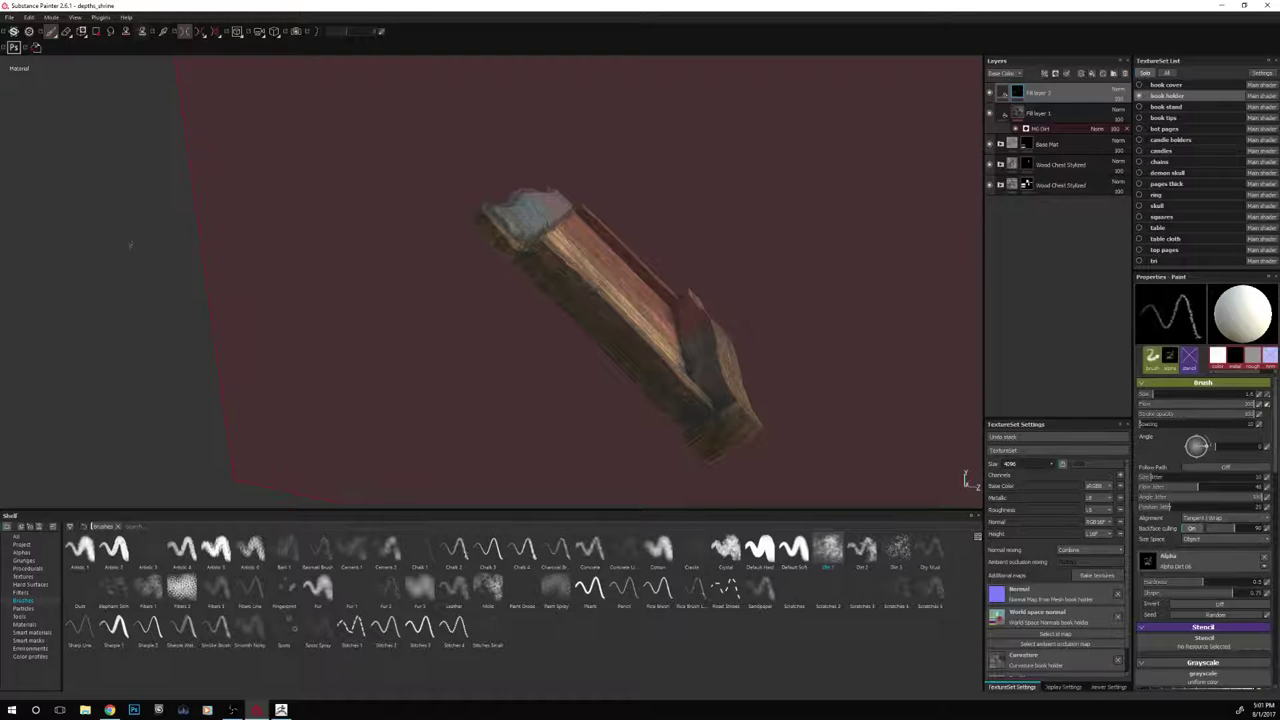
{"action": "right_click_drag", "start_coordinate": [130, 245], "coordinate": [100, 250], "text": "alt"}
{"action": "left_click_drag", "start_coordinate": [600, 95], "coordinate": [441, 121], "text": "alt"}
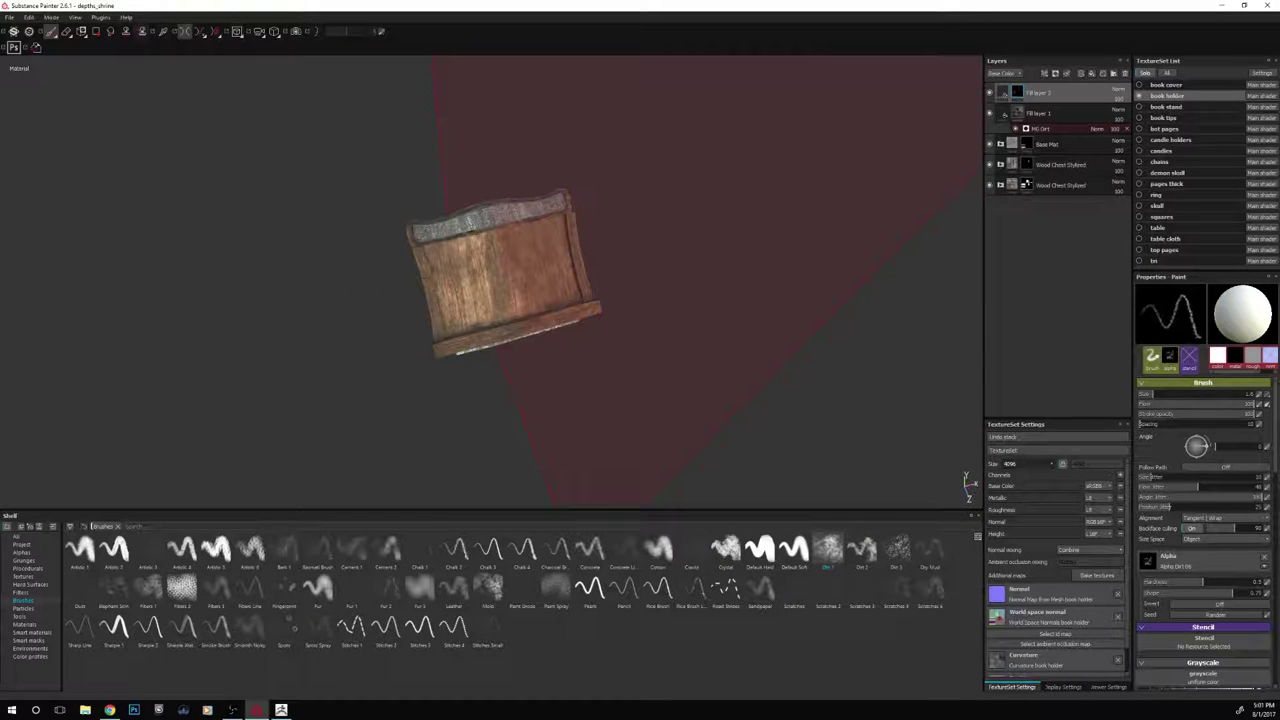
{"action": "left_click", "coordinate": [187, 33]}
Set the second fill layer's base color to a brown sampled from the backboard's wood
{"action": "right_click_drag", "start_coordinate": [665, 350], "coordinate": [800, 325], "text": "alt"}
{"action": "left_click", "coordinate": [1003, 96]}
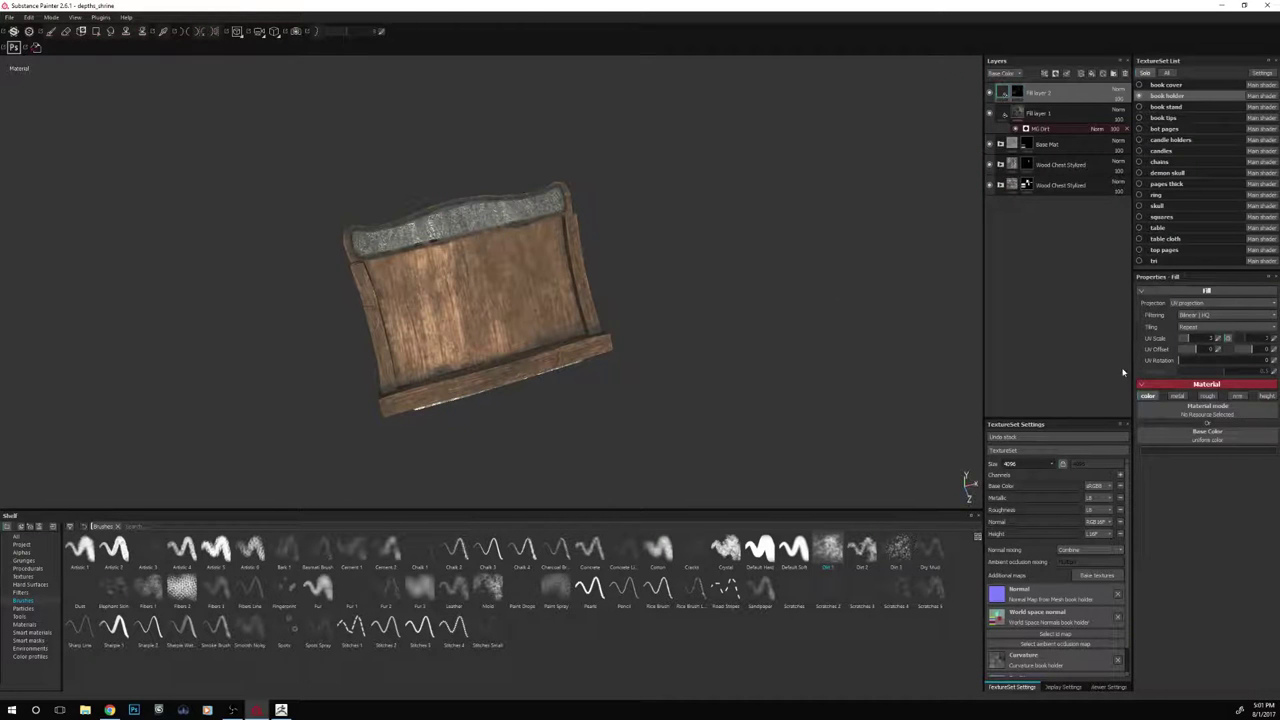
{"action": "left_click", "coordinate": [1158, 449]}
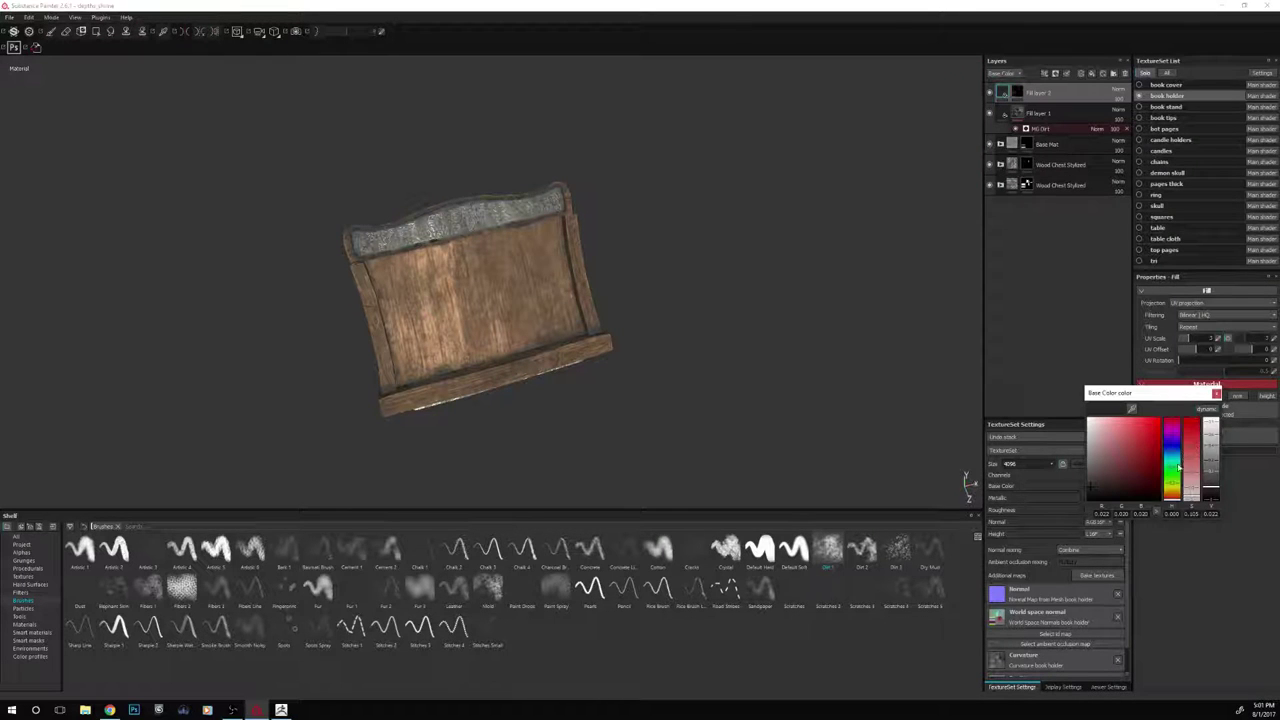
{"action": "left_click", "coordinate": [1135, 410]}
{"action": "left_click", "coordinate": [523, 282]}
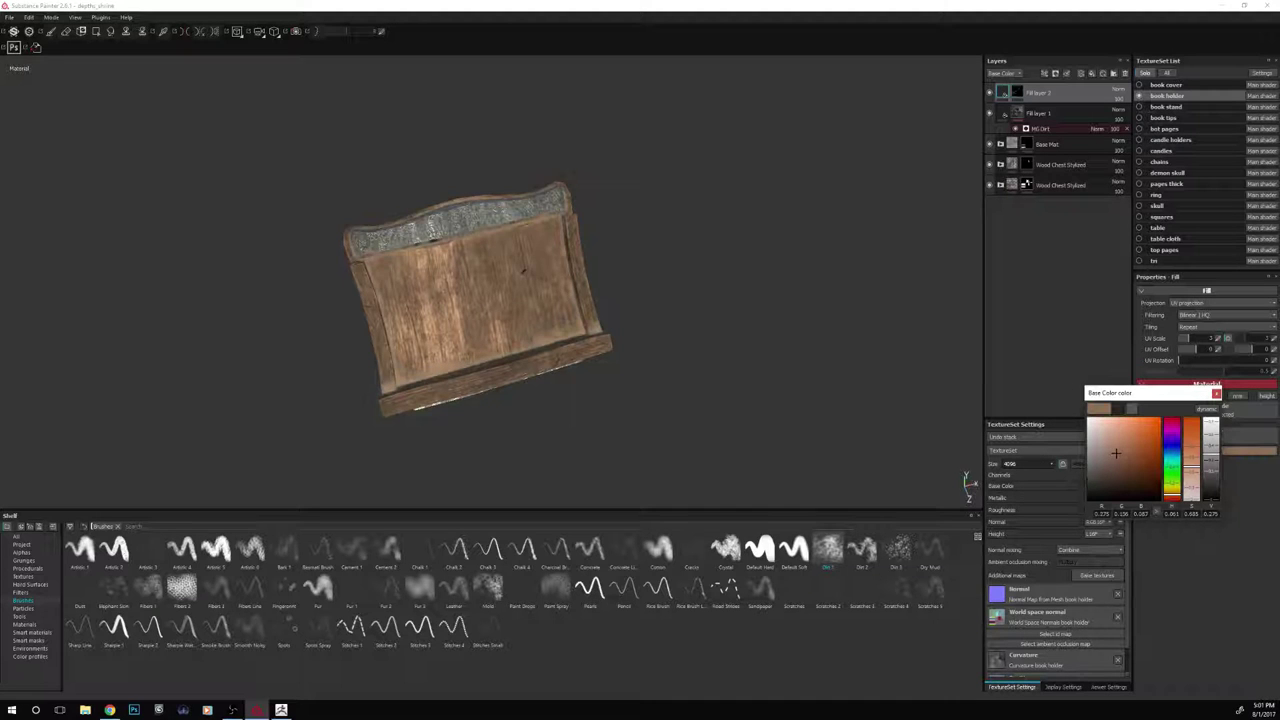
Darken the second fill layer's base color to a deep brown and view the book holder from the front
{"action": "mouse_move", "coordinate": [523, 283]}
{"action": "left_mouse_down"}
{"action": "mouse_move", "coordinate": [540, 265]}
{"action": "mouse_move", "coordinate": [545, 275]}
{"action": "left_mouse_up"}
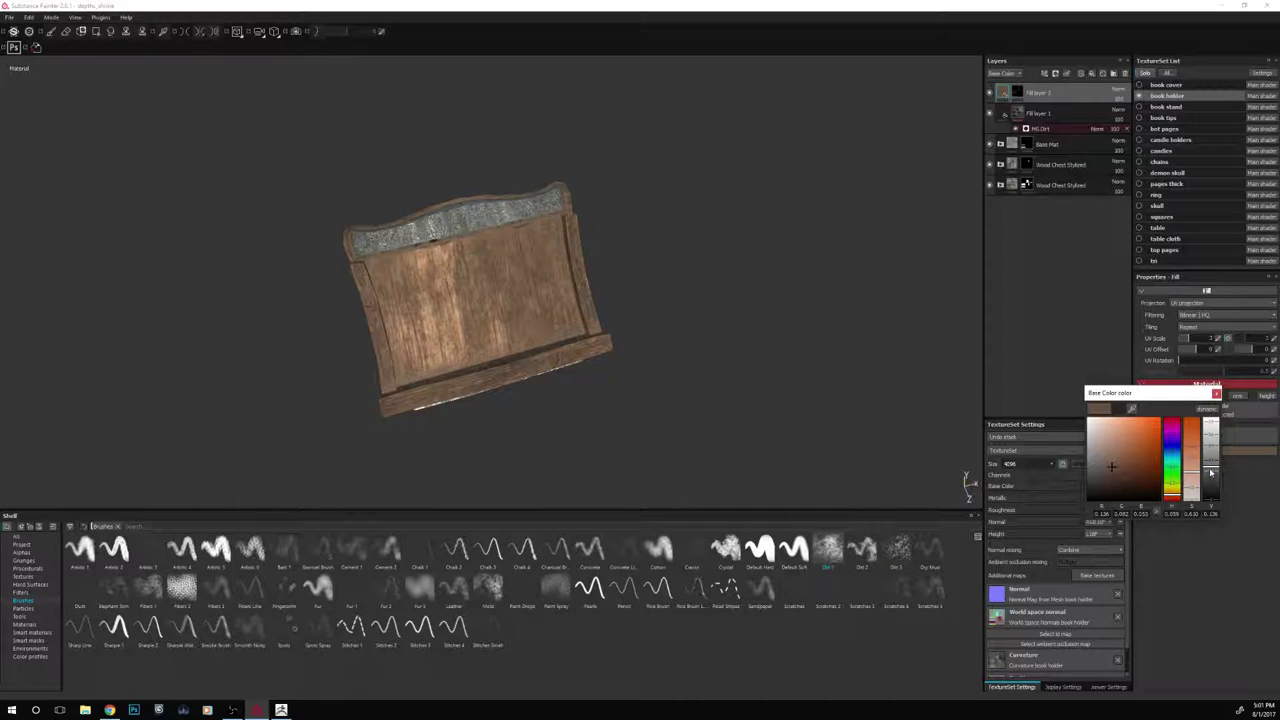
{"action": "left_click_drag", "start_coordinate": [1211, 472], "coordinate": [1210, 483]}
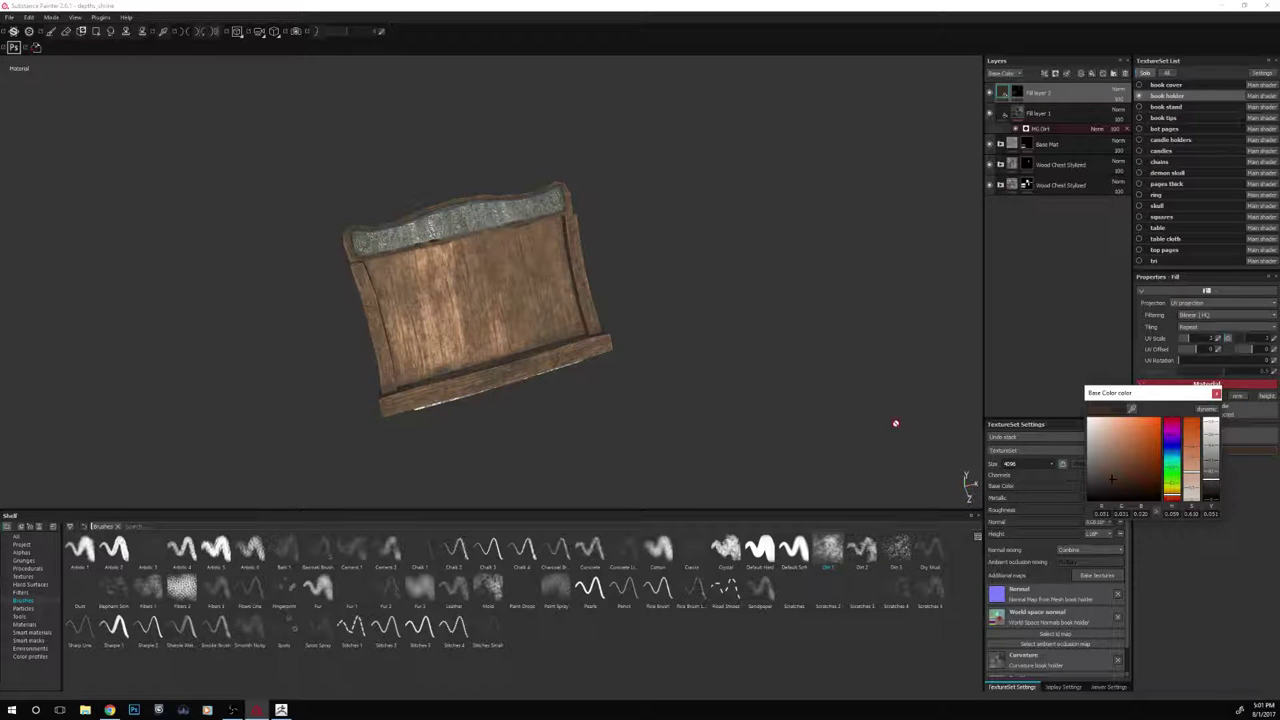
{"action": "mouse_move", "coordinate": [694, 352]}
{"action": "left_mouse_down", "text": "alt"}
{"action": "mouse_move", "coordinate": [697, 309]}
{"action": "mouse_move", "coordinate": [475, 266]}
{"action": "mouse_move", "coordinate": [349, 294]}
{"action": "mouse_move", "coordinate": [500, 300]}
{"action": "mouse_move", "coordinate": [783, 277]}
{"action": "mouse_move", "coordinate": [744, 288]}
{"action": "mouse_move", "coordinate": [760, 303]}
{"action": "mouse_move", "coordinate": [766, 389]}
{"action": "mouse_move", "coordinate": [749, 337]}
{"action": "mouse_move", "coordinate": [794, 269]}
{"action": "mouse_move", "coordinate": [792, 286]}
{"action": "left_mouse_up", "text": "alt"}
{"action": "scroll", "coordinate": [735, 305], "scroll_direction": "up", "scroll_amount": 2}
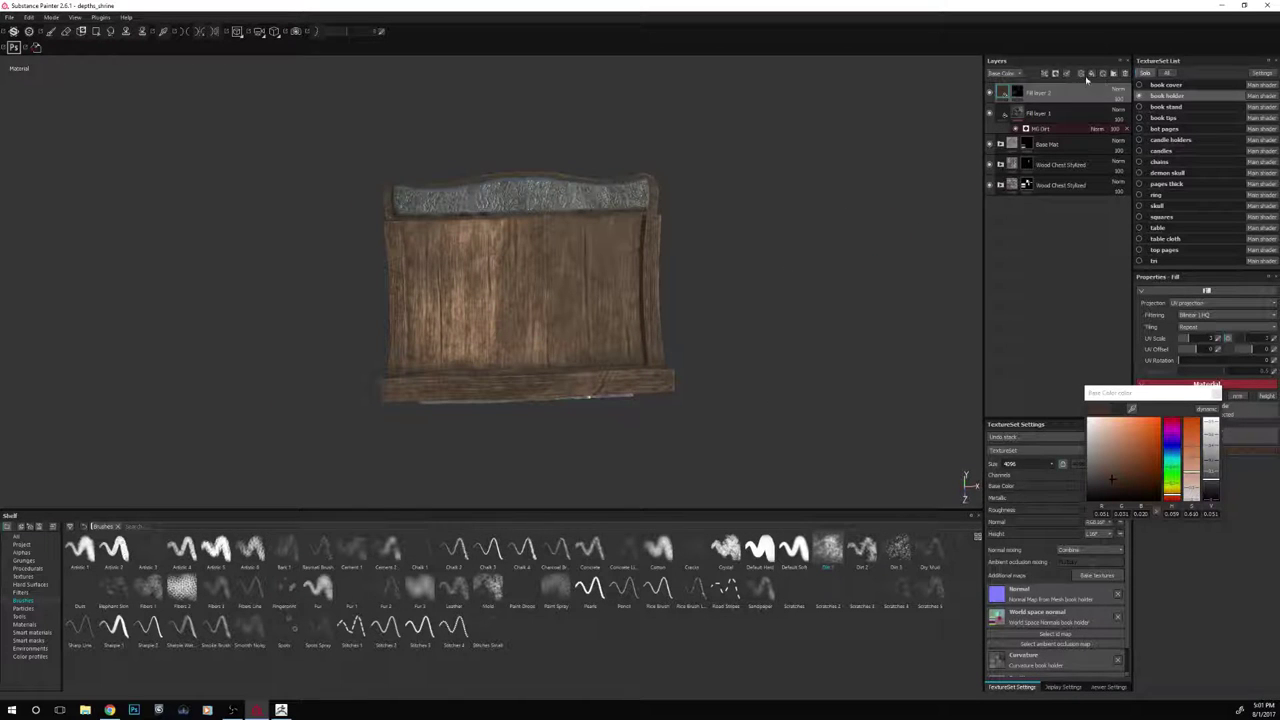
Add a third fill layer that affects only the color channel and give it a black mask
{"action": "left_click", "coordinate": [1093, 76]}
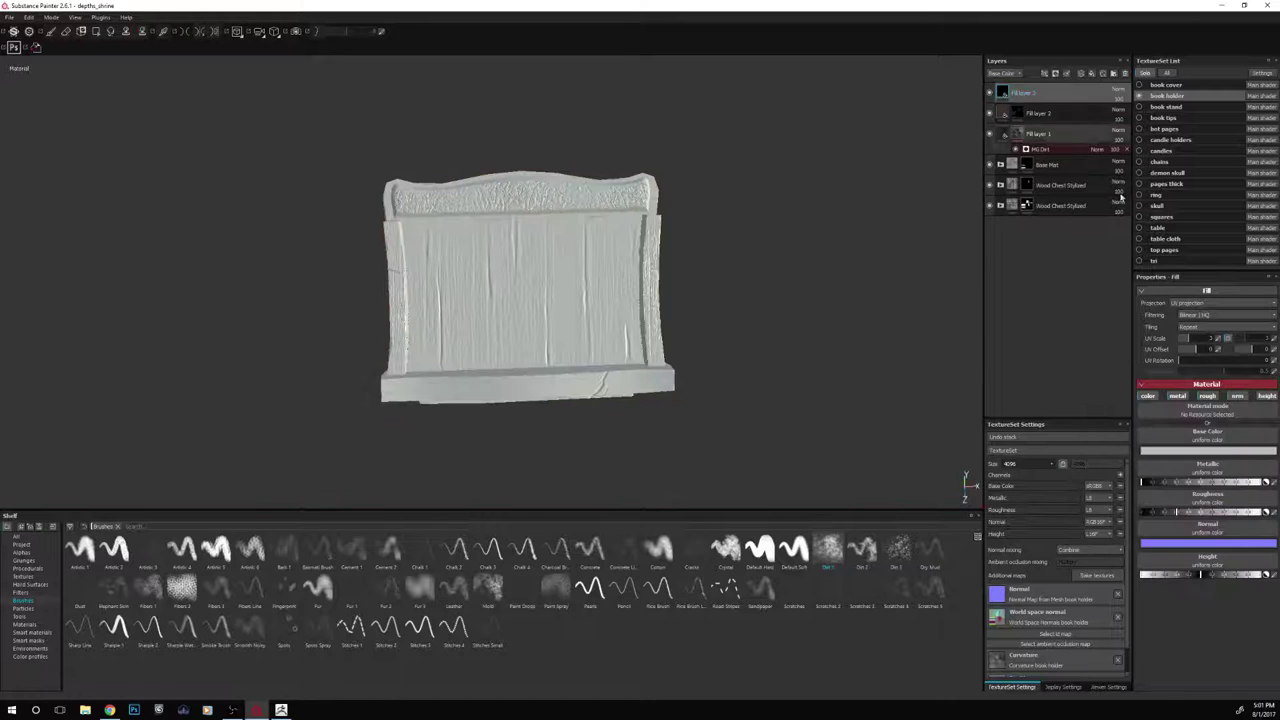
{"action": "left_click", "coordinate": [1207, 396]}
{"action": "left_click", "coordinate": [1177, 396]}
{"action": "left_click", "coordinate": [1237, 396]}
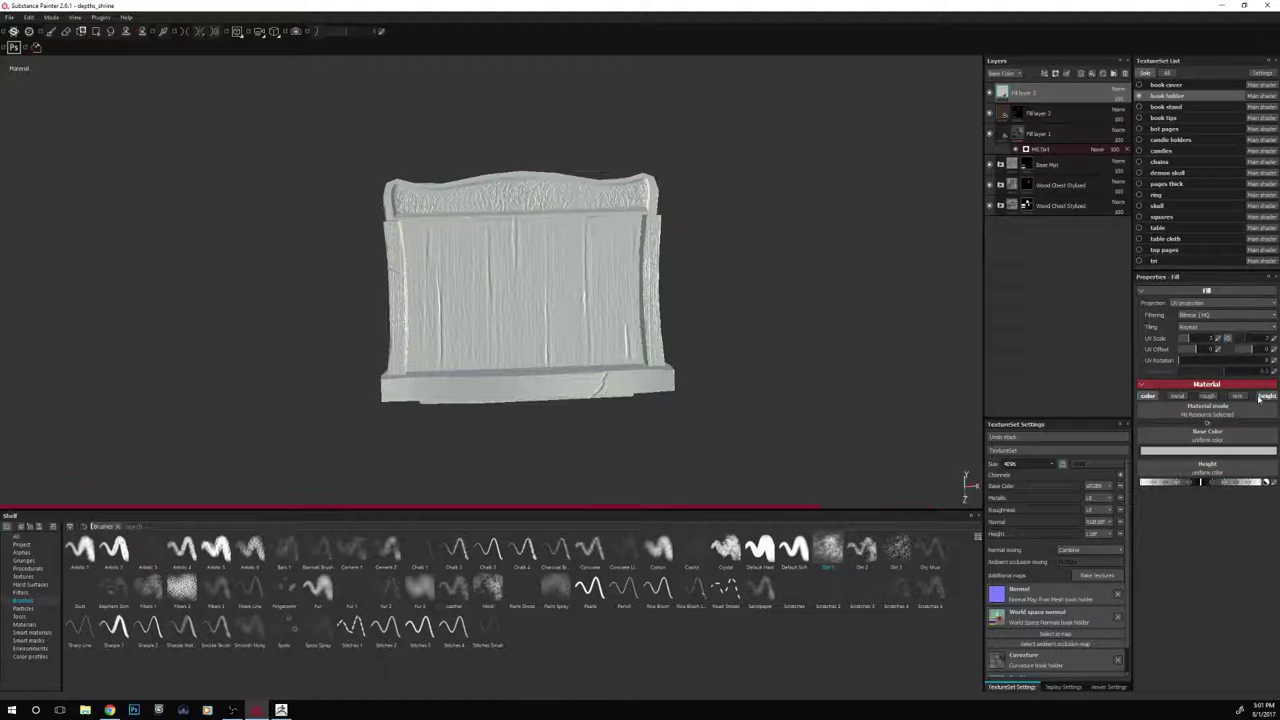
{"action": "left_click", "coordinate": [1266, 396]}
{"action": "right_click", "coordinate": [1034, 93]}
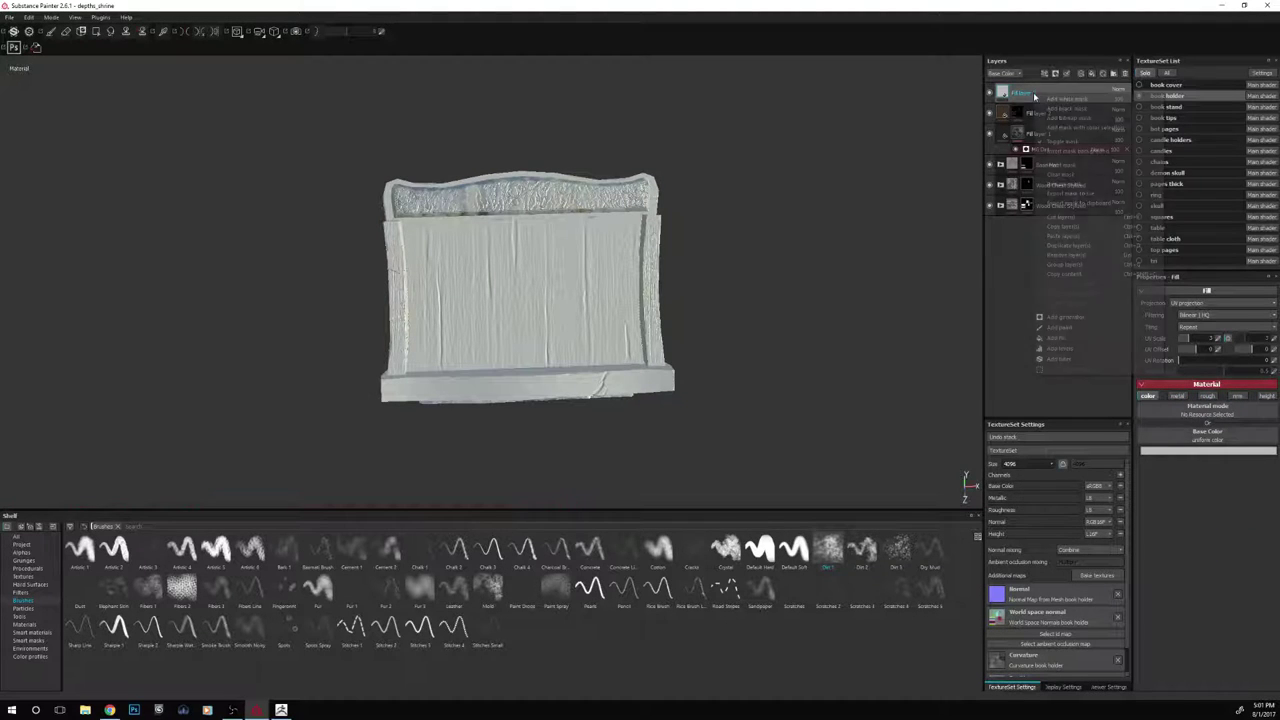
{"action": "left_click", "coordinate": [1065, 109]}
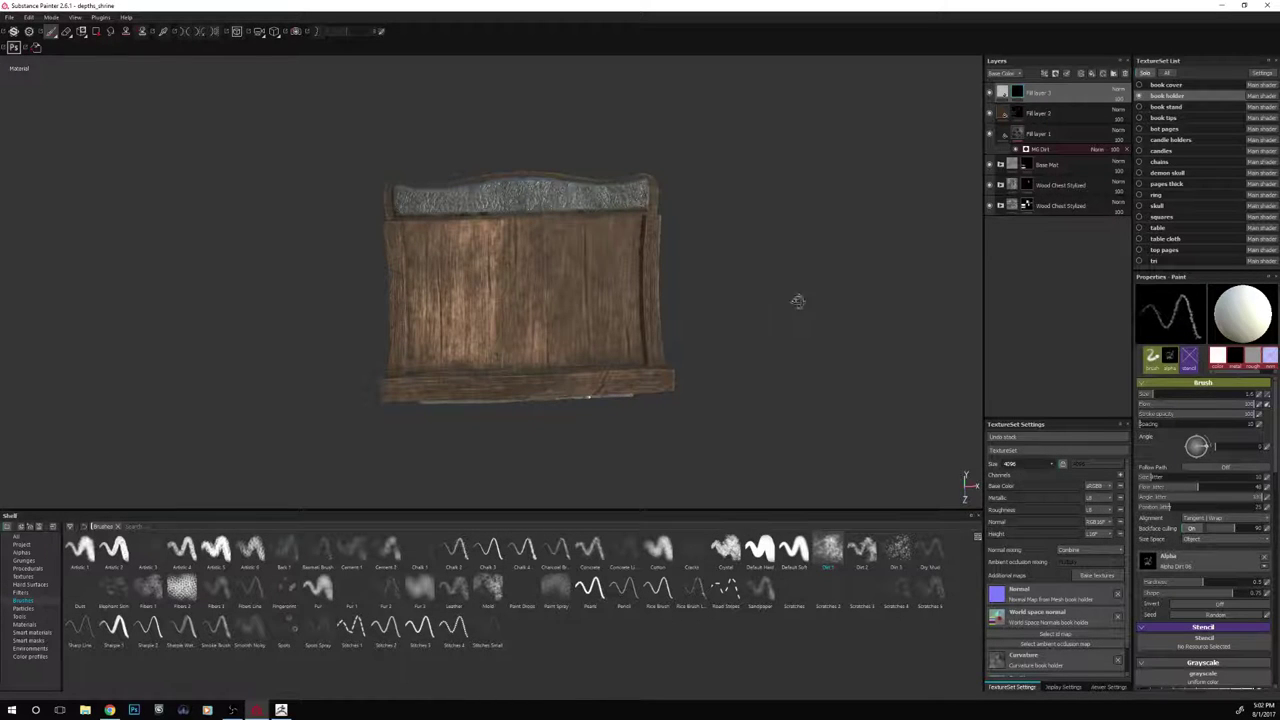
Replace the third fill layer's black mask with the Dust Occlusion smart mask
{"action": "left_click_drag", "start_coordinate": [797, 300], "coordinate": [792, 268], "text": "alt"}
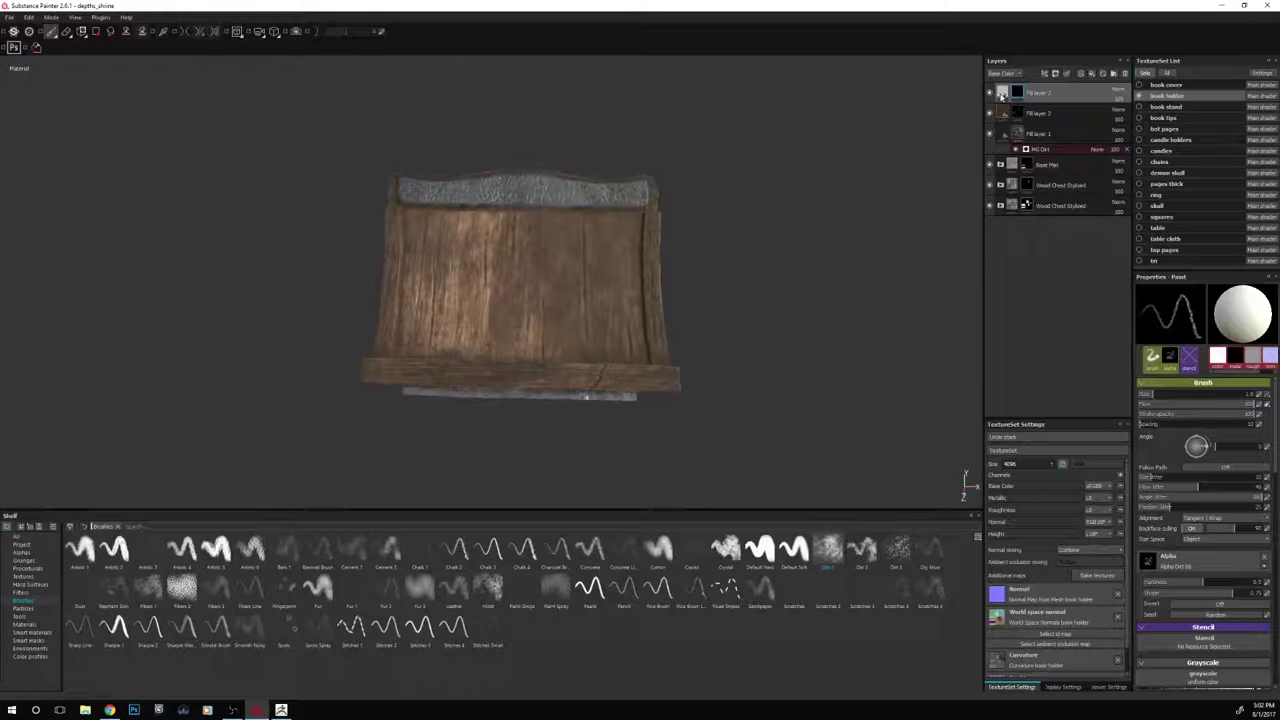
{"action": "right_click", "coordinate": [1019, 92]}
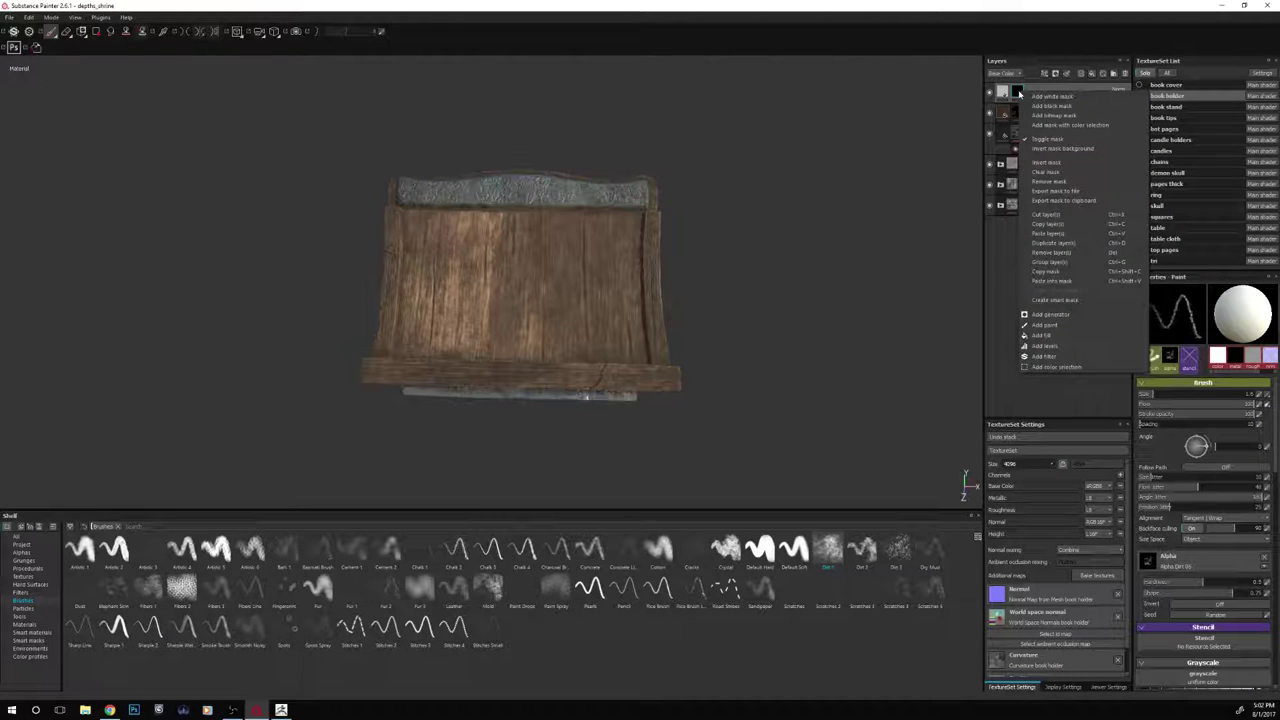
{"action": "left_click", "coordinate": [34, 640]}
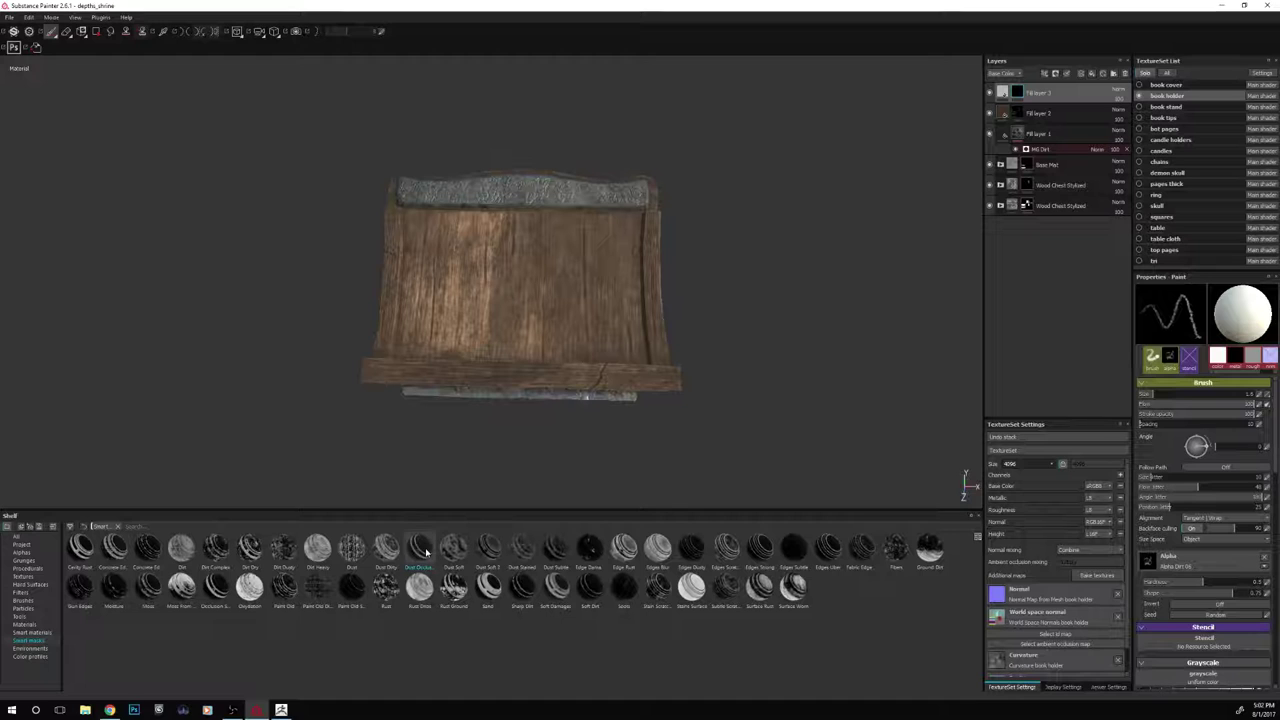
{"action": "right_click", "coordinate": [1016, 91]}
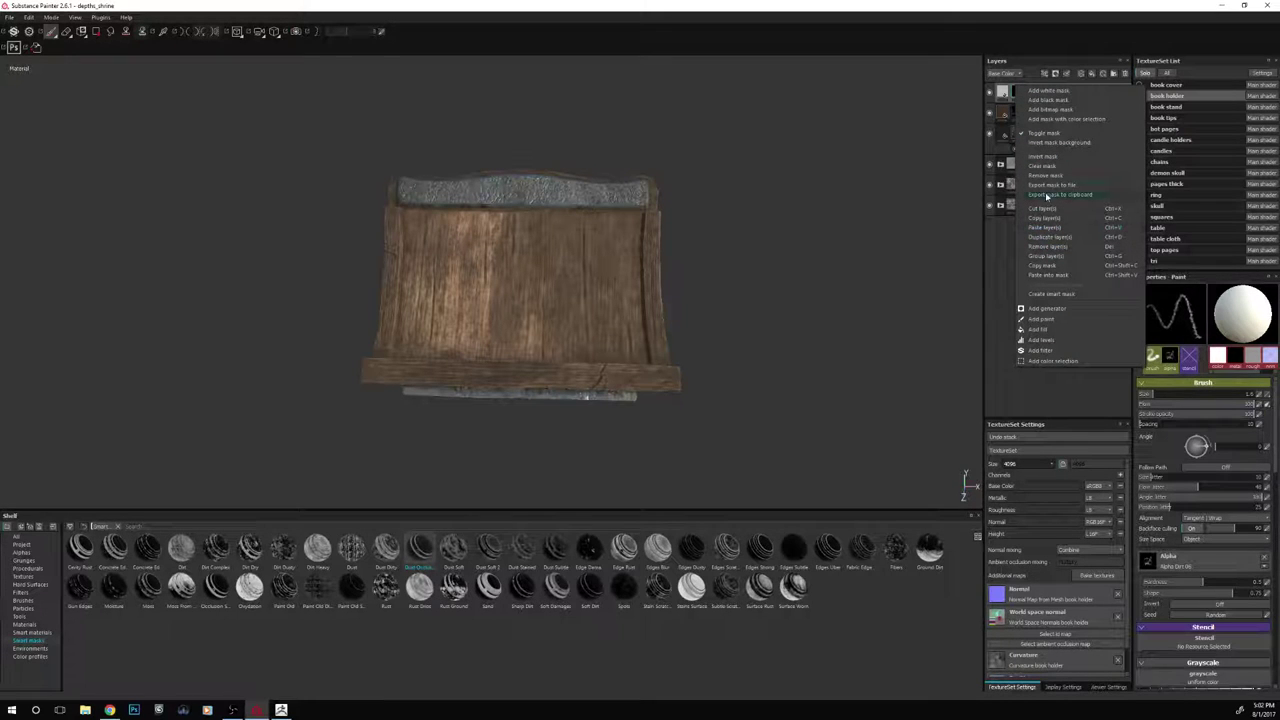
{"action": "left_click", "coordinate": [1046, 176]}
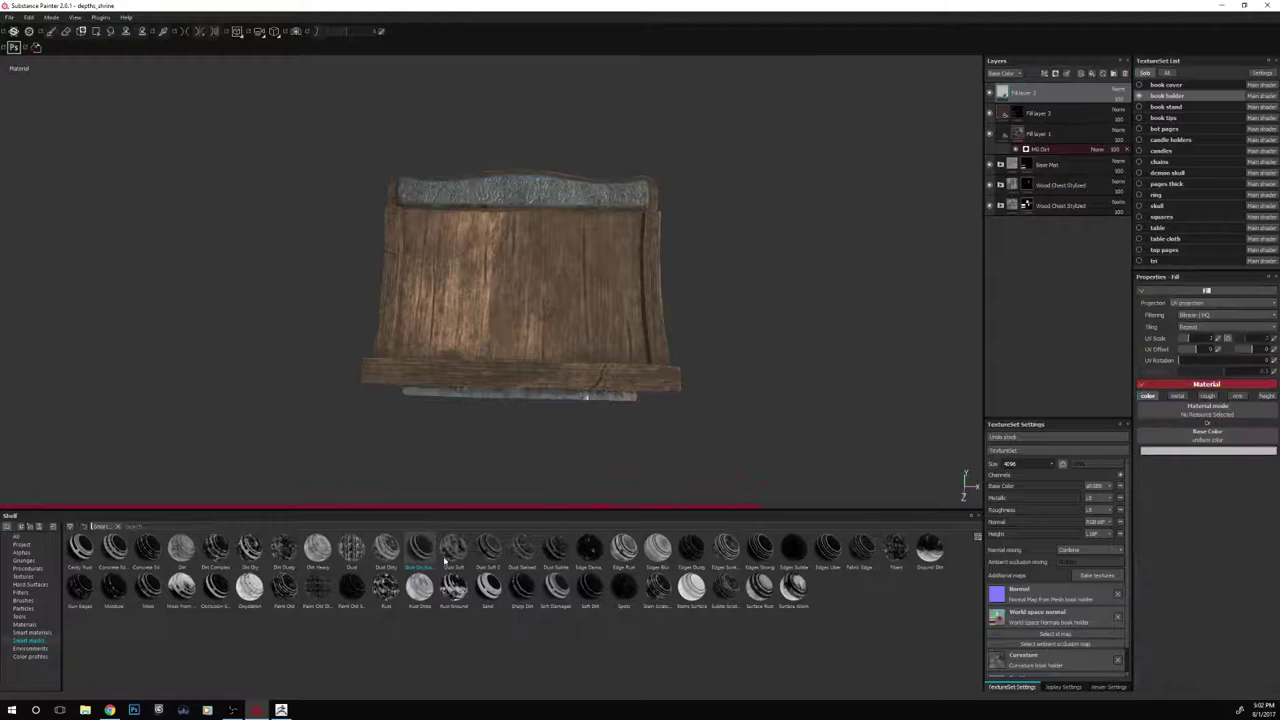
{"action": "left_click_drag", "start_coordinate": [425, 552], "coordinate": [1047, 91]}
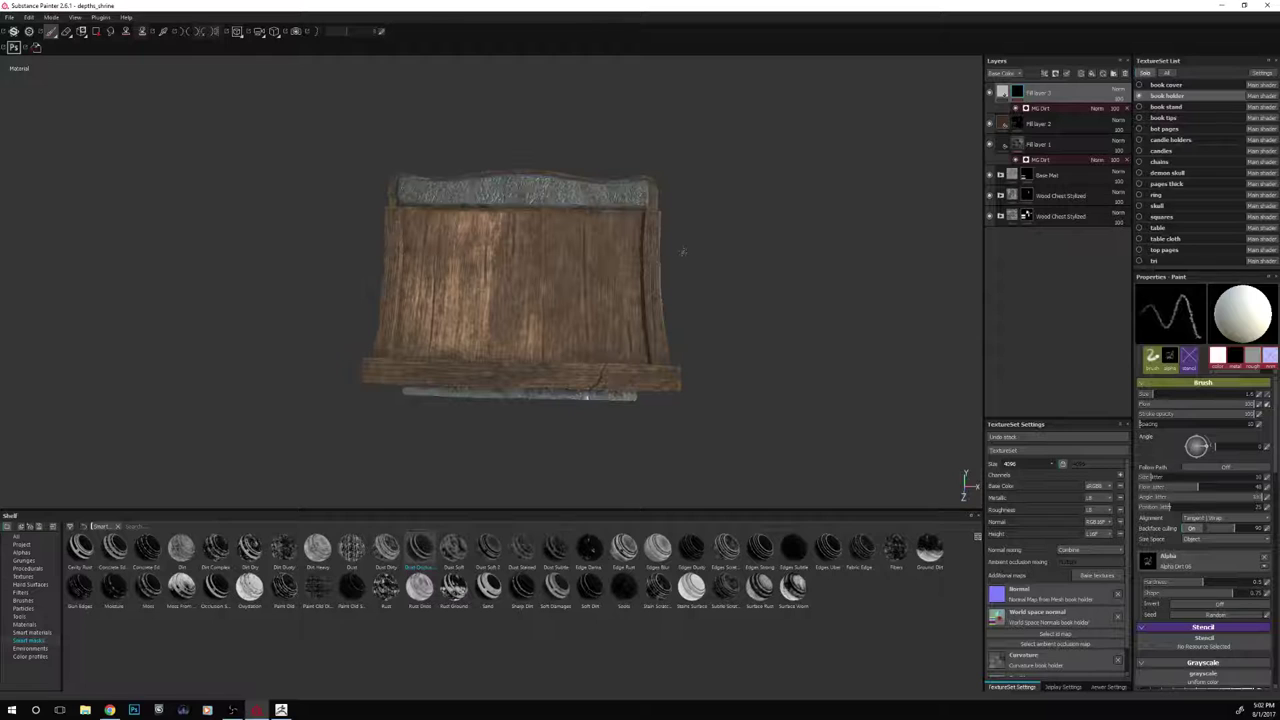
Set the third fill layer's base color to a near-black brown, sampled from the backboard's wood and darkened
{"action": "left_click", "coordinate": [1003, 95]}
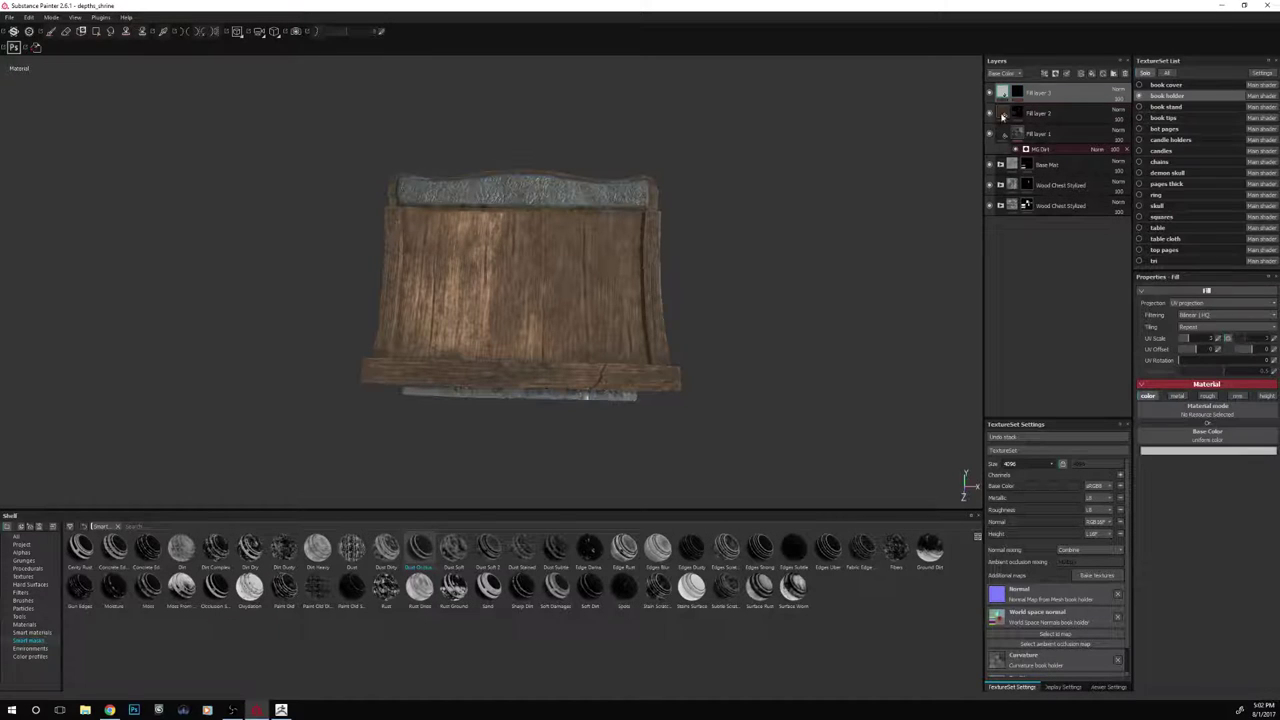
{"action": "left_click", "coordinate": [1152, 452]}
{"action": "left_click", "coordinate": [1087, 424]}
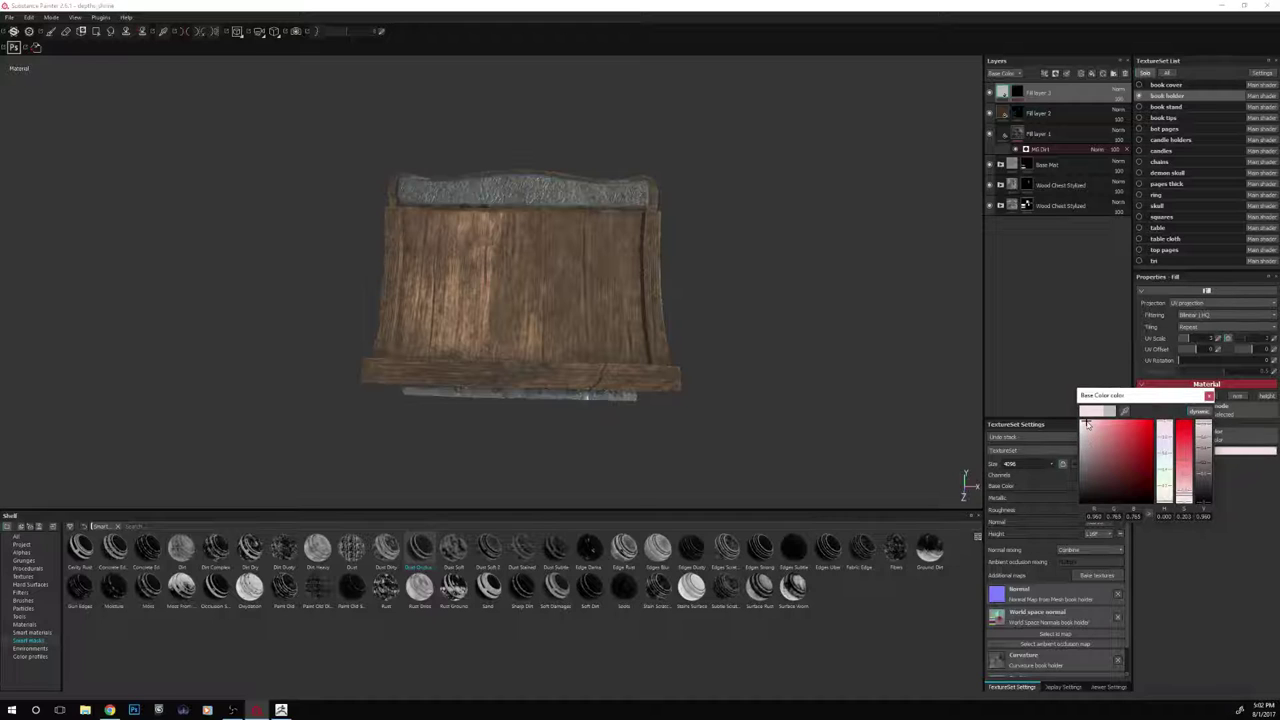
{"action": "mouse_move", "coordinate": [1087, 424]}
{"action": "left_mouse_down"}
{"action": "mouse_move", "coordinate": [1086, 412]}
{"action": "mouse_move", "coordinate": [1090, 452]}
{"action": "mouse_move", "coordinate": [1081, 420]}
{"action": "left_mouse_up"}
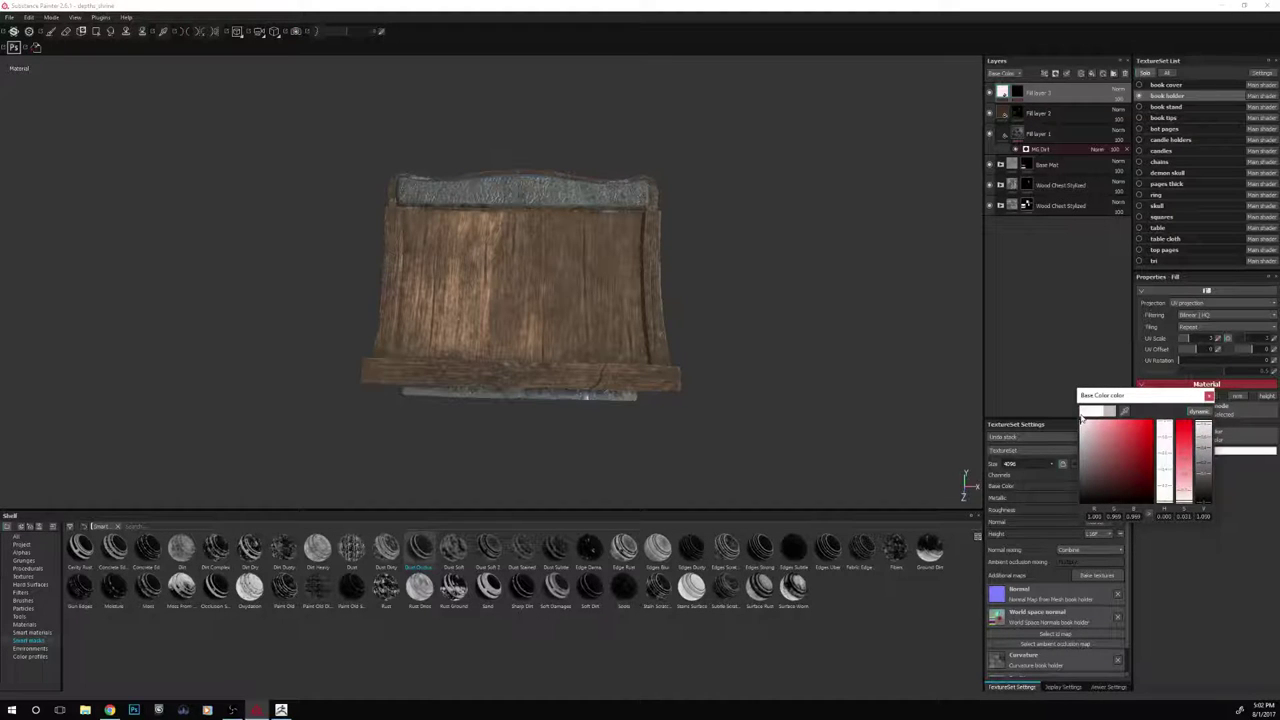
{"action": "left_click", "coordinate": [1200, 411]}
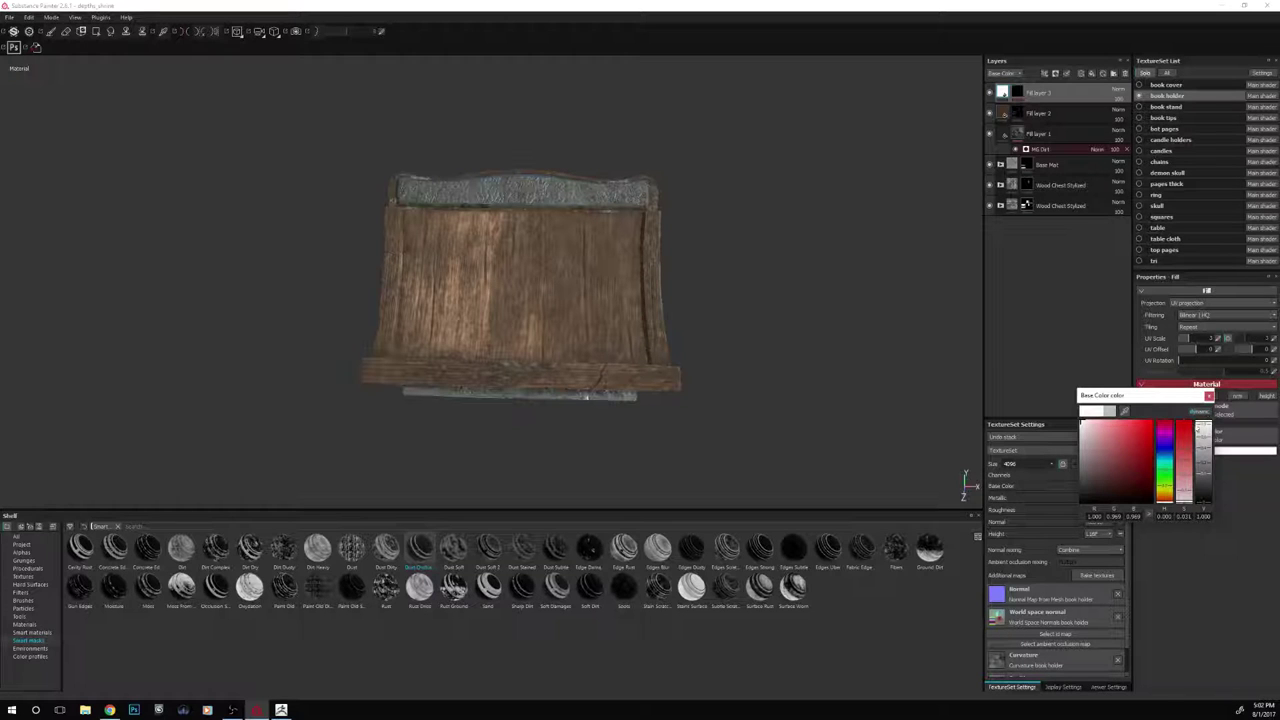
{"action": "left_click", "coordinate": [1163, 493]}
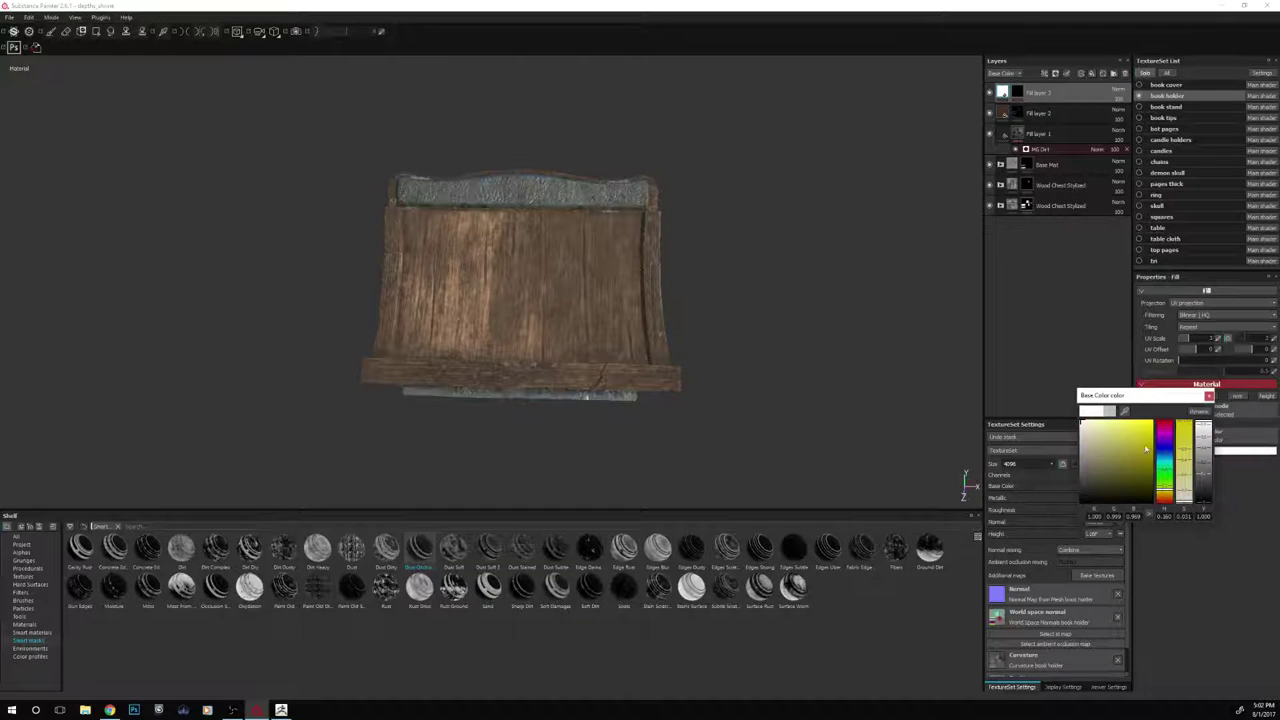
{"action": "left_click_drag", "start_coordinate": [1125, 412], "coordinate": [611, 324]}
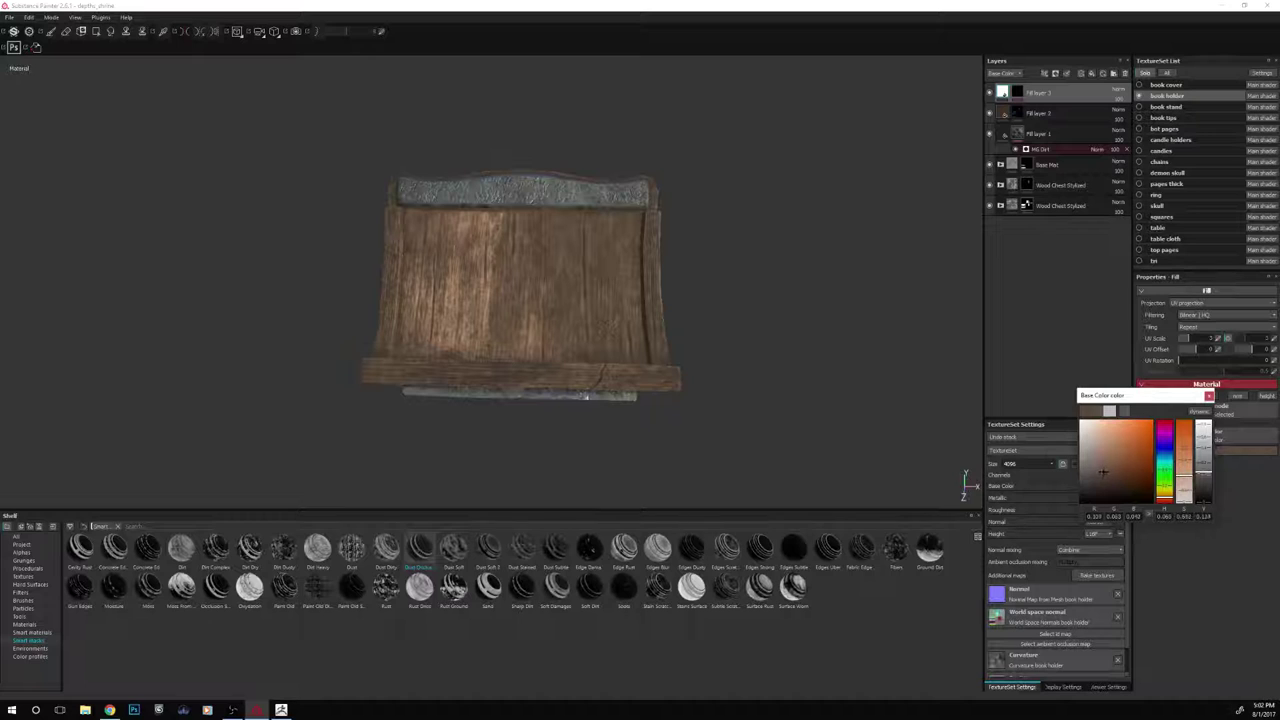
{"action": "left_click_drag", "start_coordinate": [1103, 471], "coordinate": [1085, 502]}
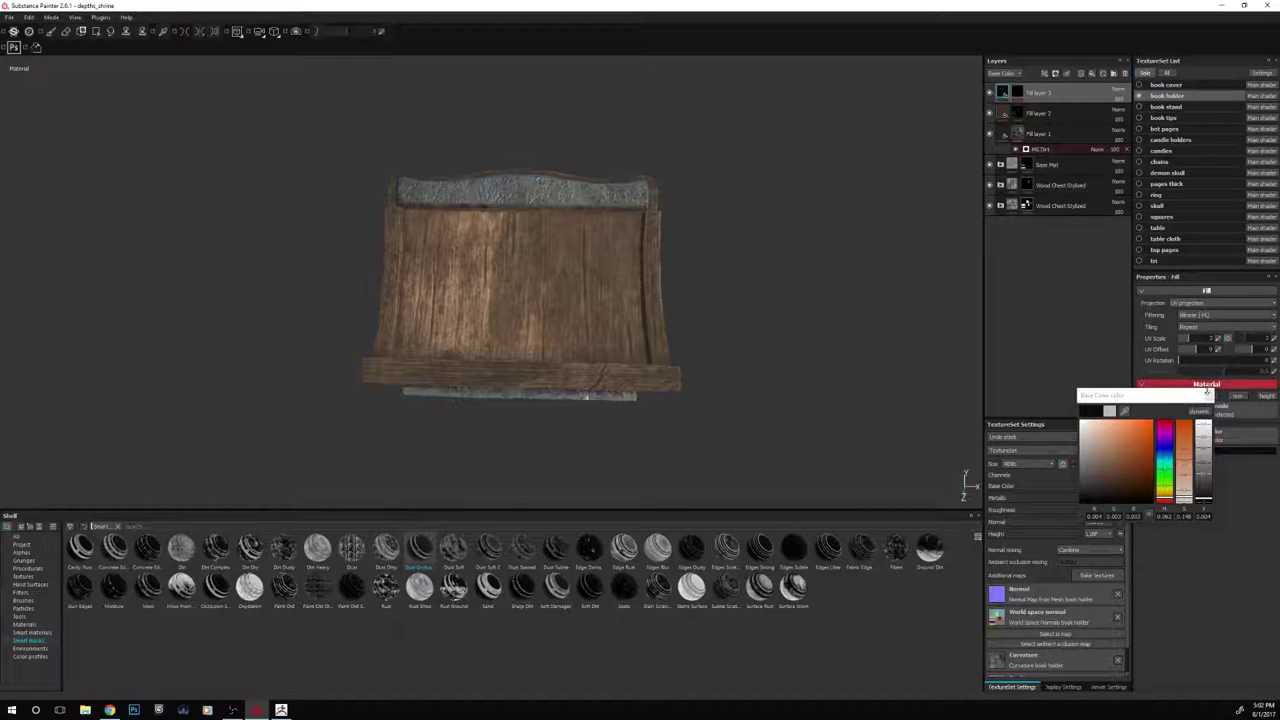
Check the third fill layer's mask and generator settings, and delete its MG Dirt generator
{"action": "left_click", "coordinate": [1017, 91]}
{"action": "key", "text": "ctrl+v"}
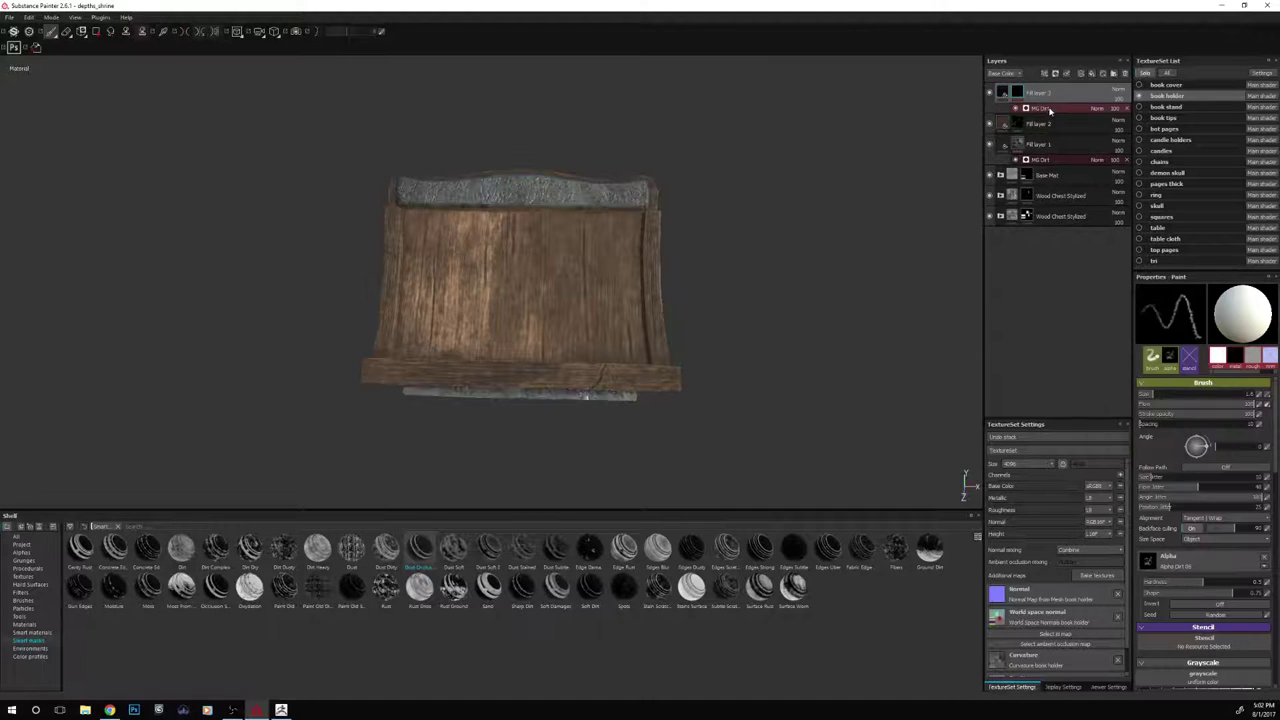
{"action": "left_click", "coordinate": [1049, 110]}
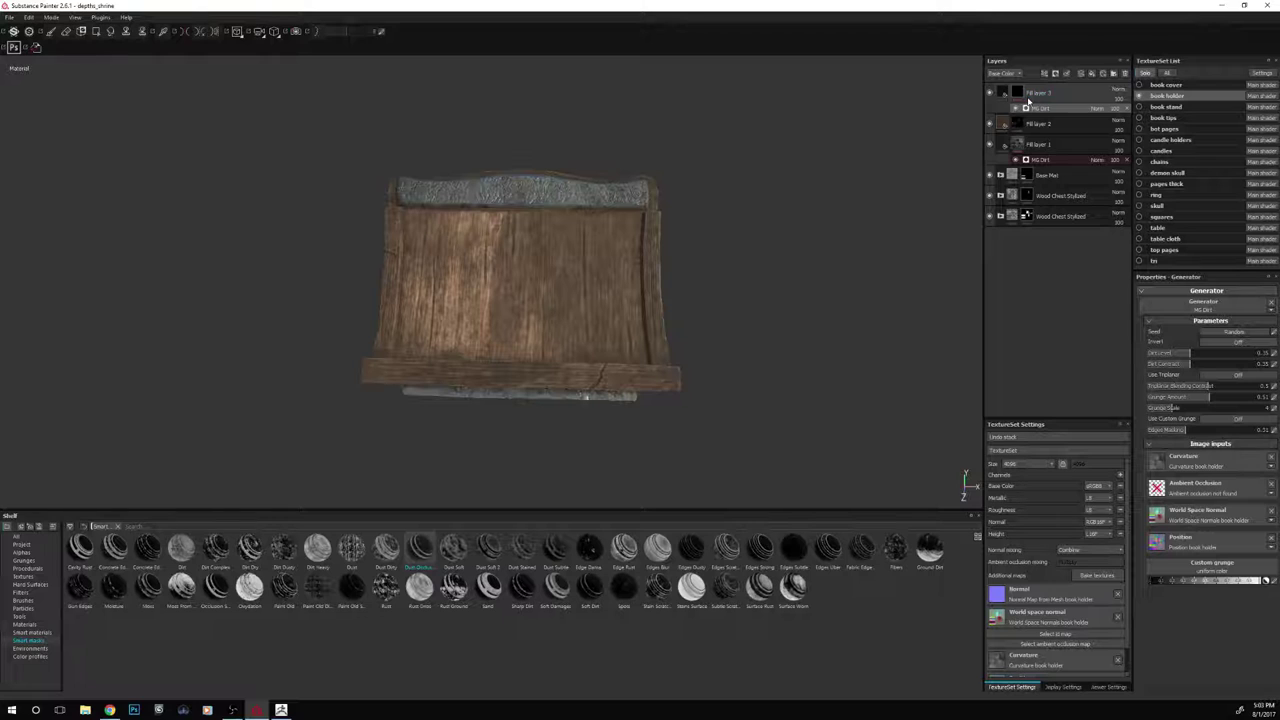
{"action": "left_click", "coordinate": [1019, 92]}
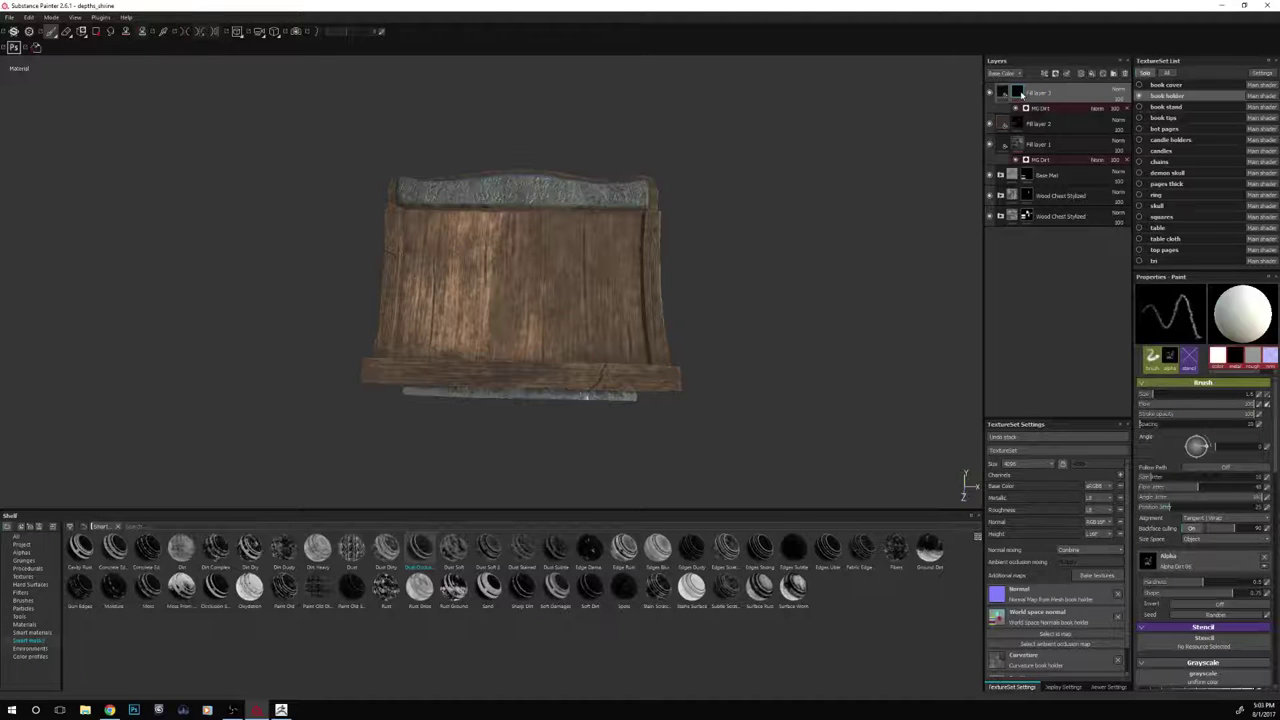
{"action": "left_click", "coordinate": [1022, 143]}
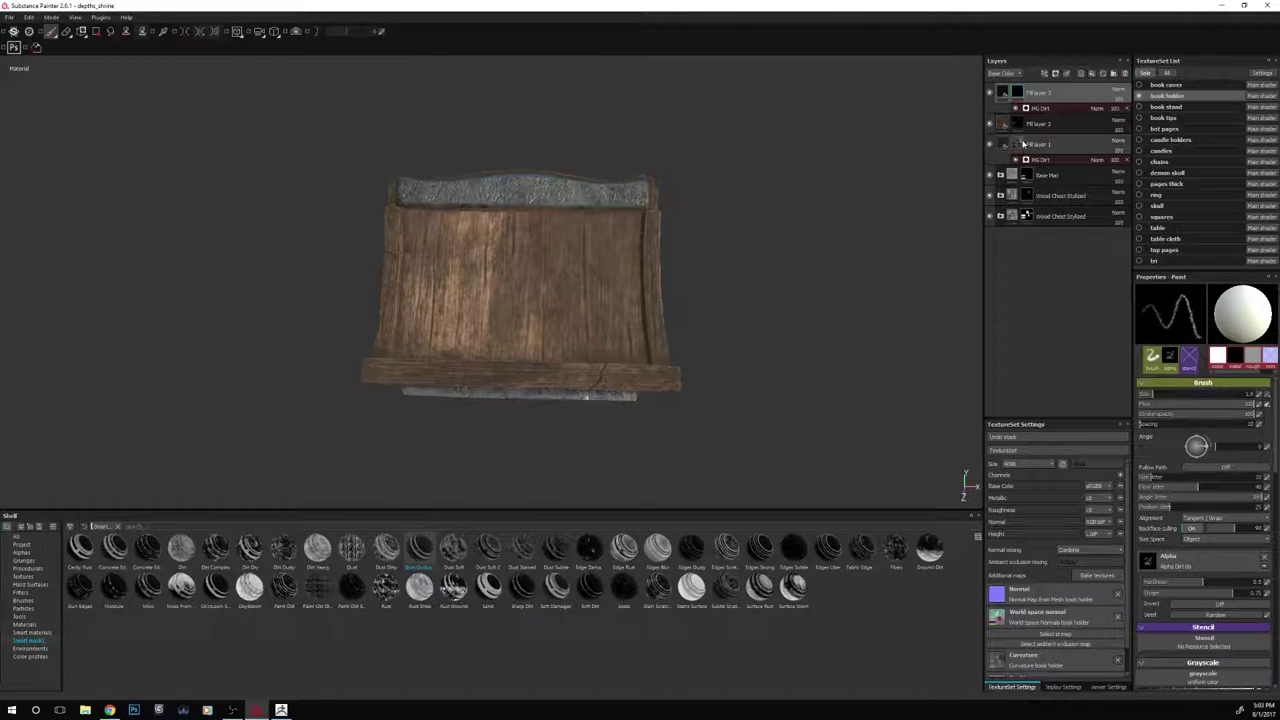
{"action": "left_click", "coordinate": [1019, 97]}
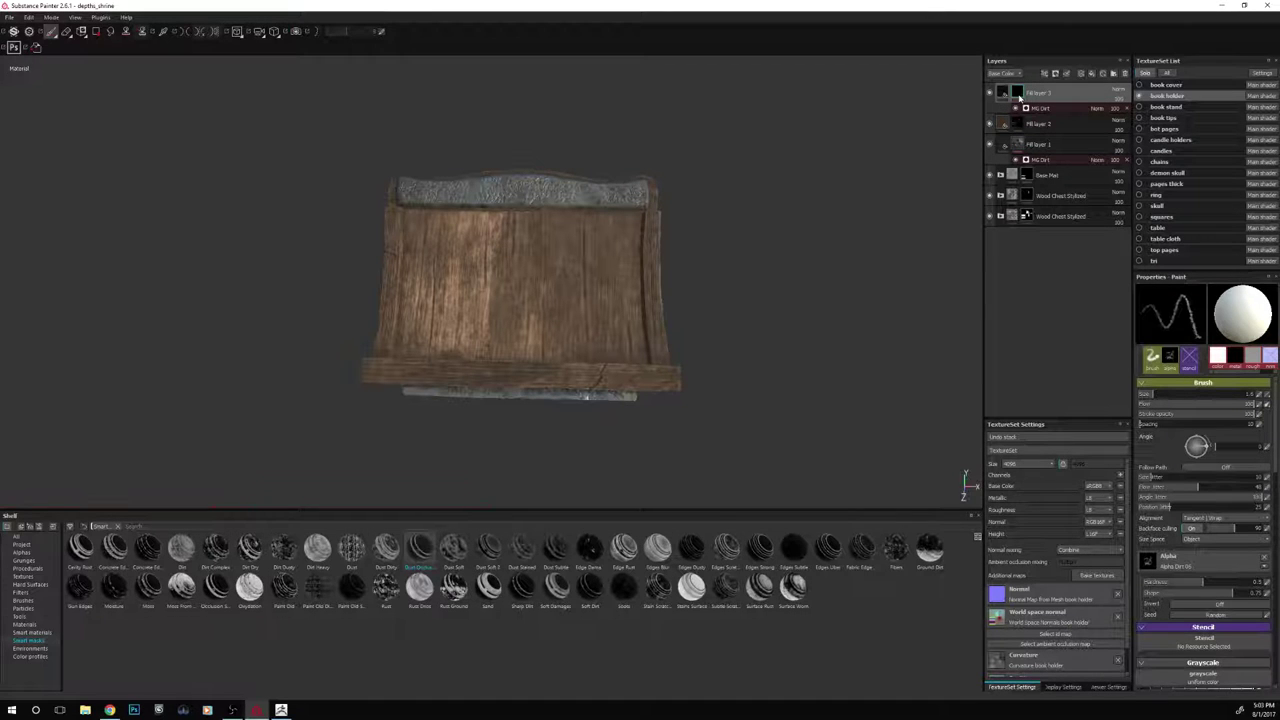
{"action": "left_click", "coordinate": [1040, 108]}
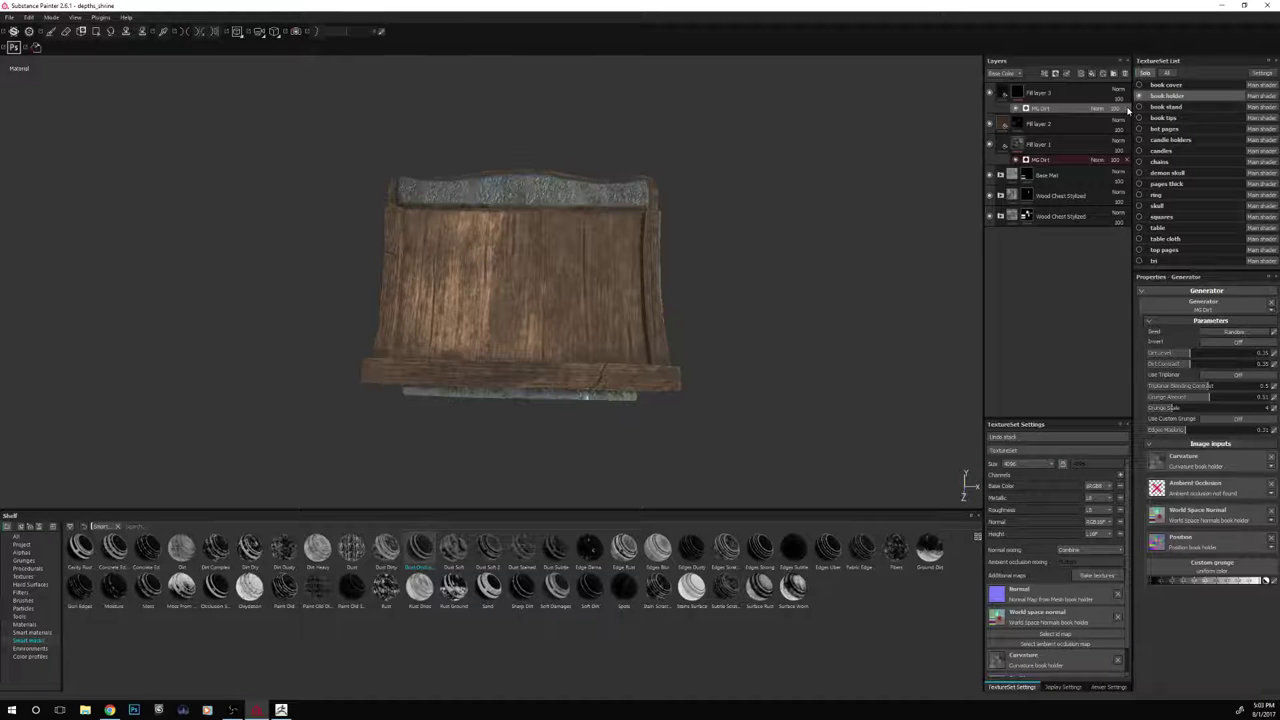
{"action": "left_click", "coordinate": [1019, 93]}
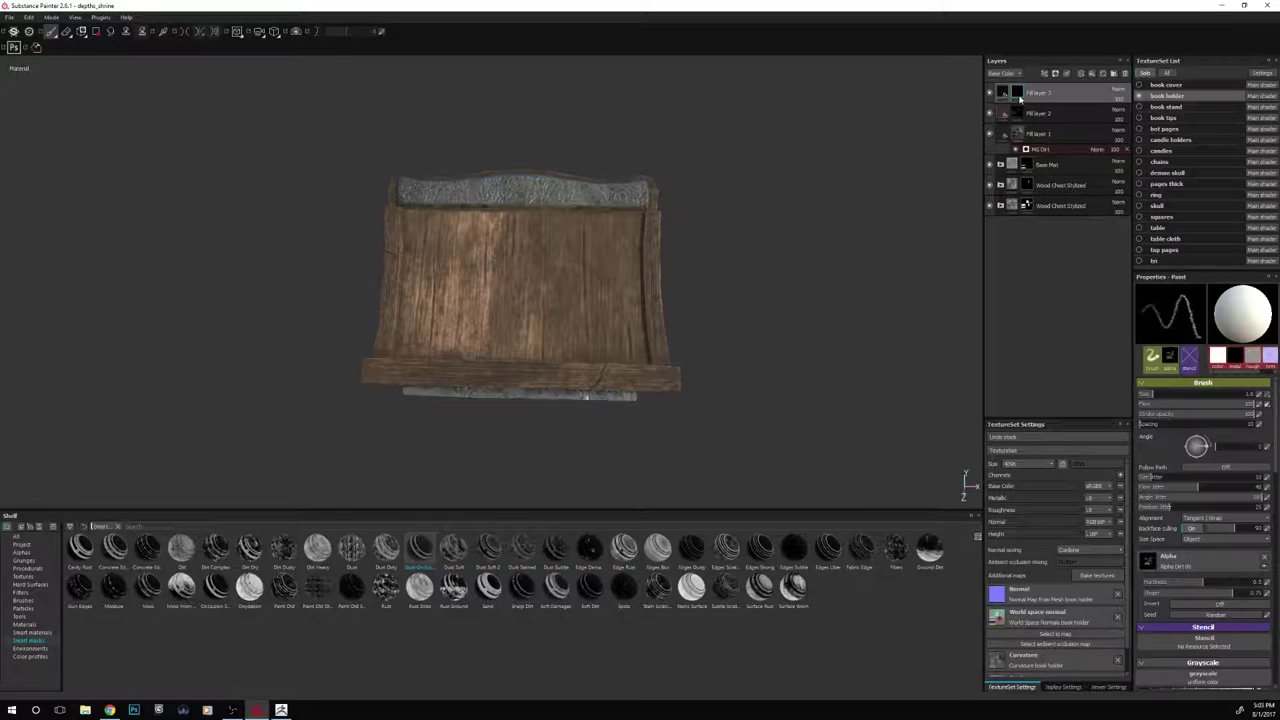
Remove the third fill layer's mask and apply the Dust Occlusion smart mask to the layer again
{"action": "right_click", "coordinate": [1020, 93]}
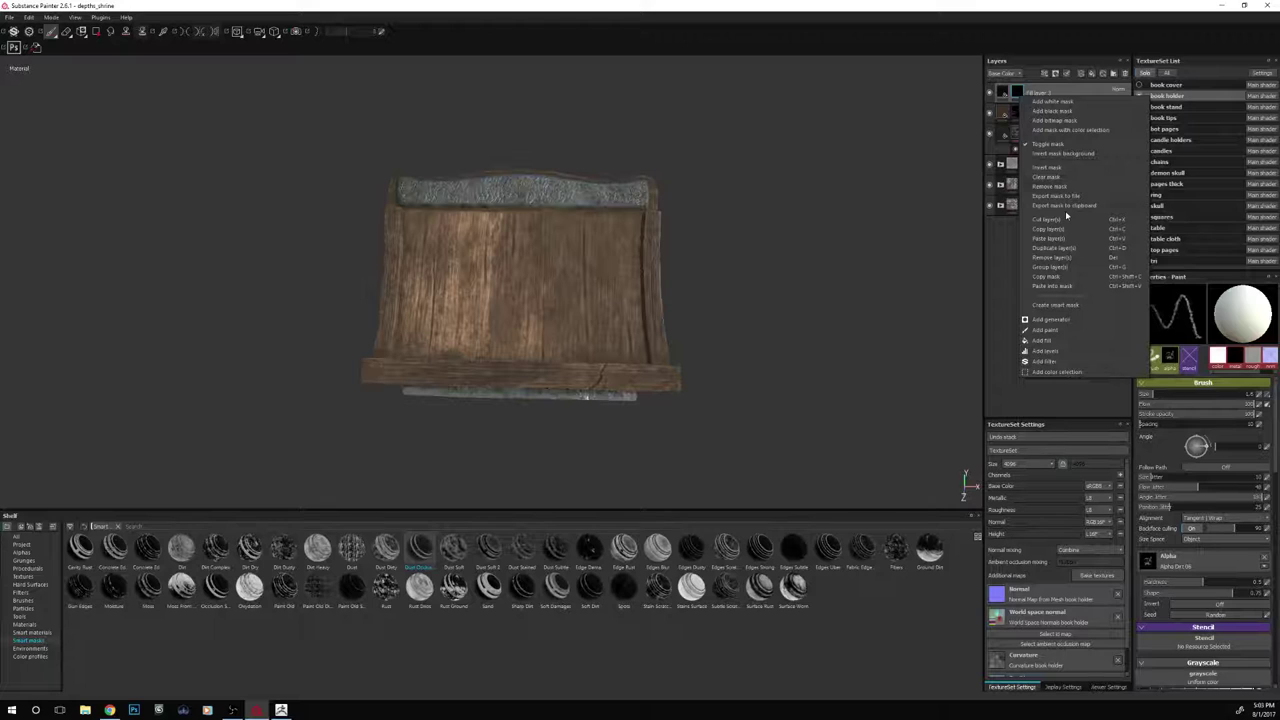
{"action": "left_click", "coordinate": [1049, 188]}
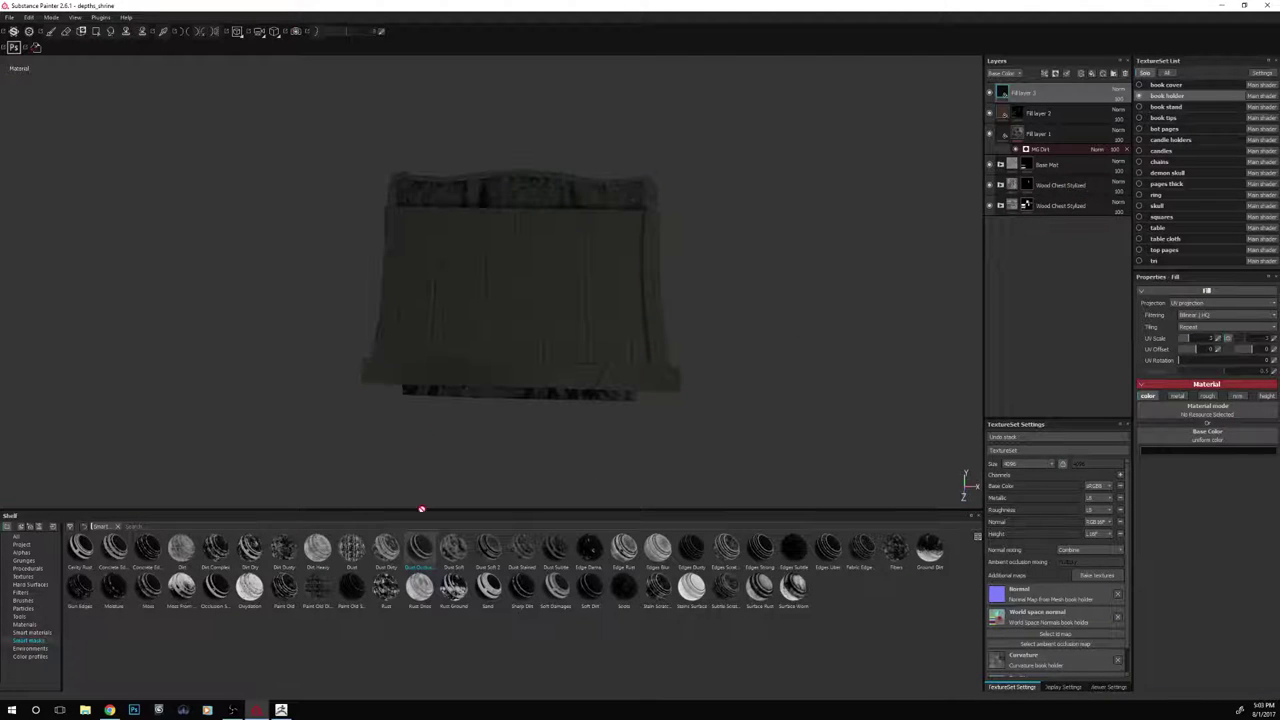
{"action": "left_click_drag", "start_coordinate": [420, 550], "coordinate": [1030, 90]}
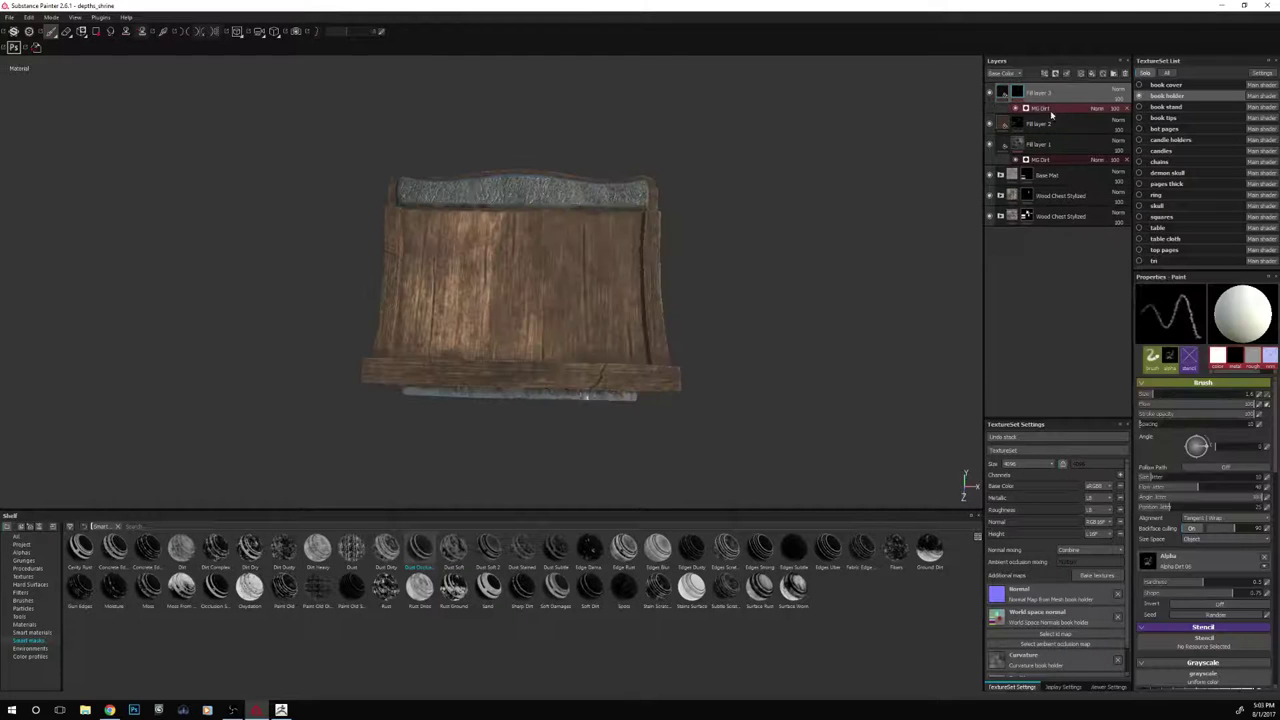
Raise the third fill layer's MG Dirt generator to a dirt level of 0.56 and a dirt contrast of 0.61
{"action": "left_click", "coordinate": [1049, 109]}
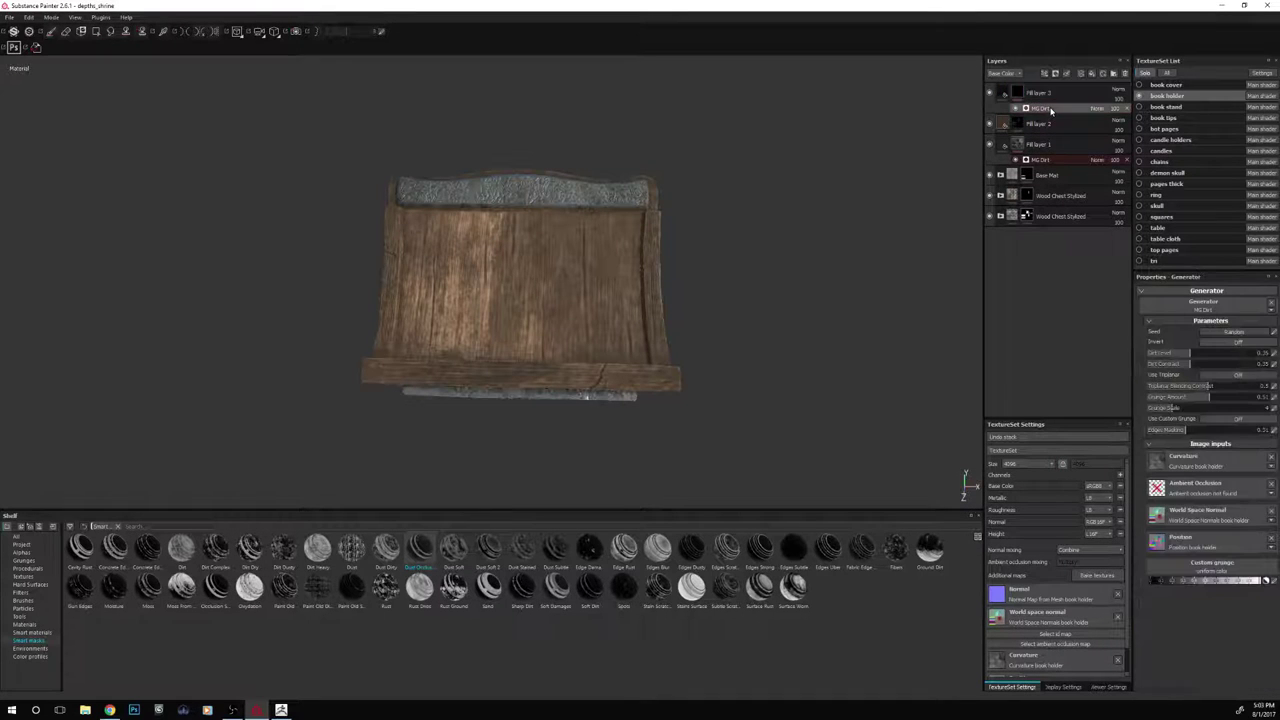
{"action": "left_click", "coordinate": [1216, 357]}
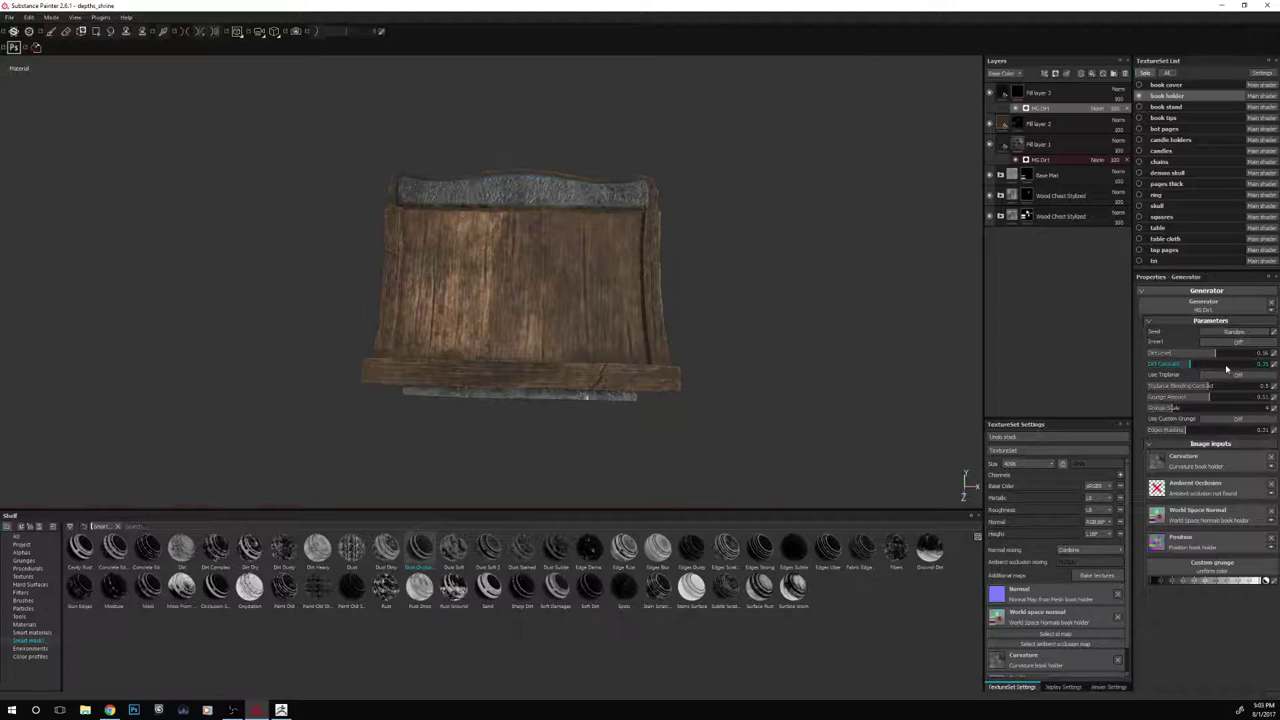
{"action": "left_click", "coordinate": [1221, 366]}
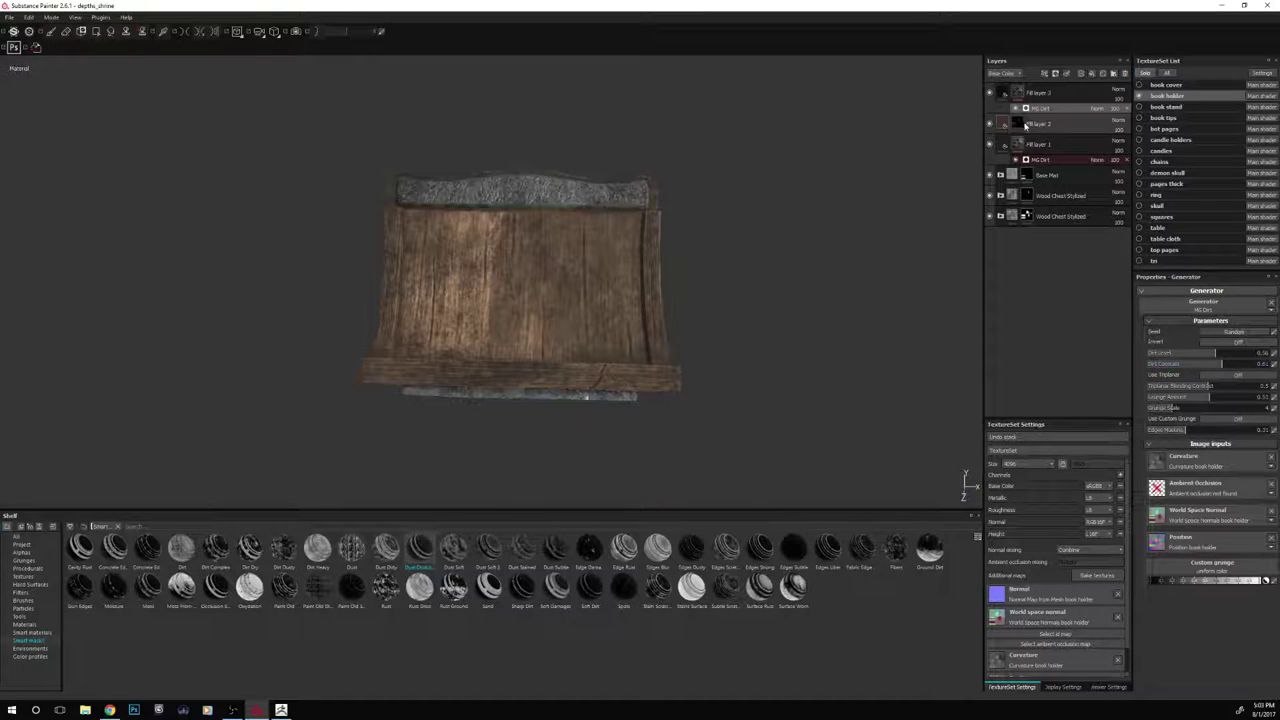
Lighten the third fill layer's base color to a medium-dark brown with RGB values around 0.091, 0.058 and 0.040
{"action": "left_click", "coordinate": [1006, 92]}
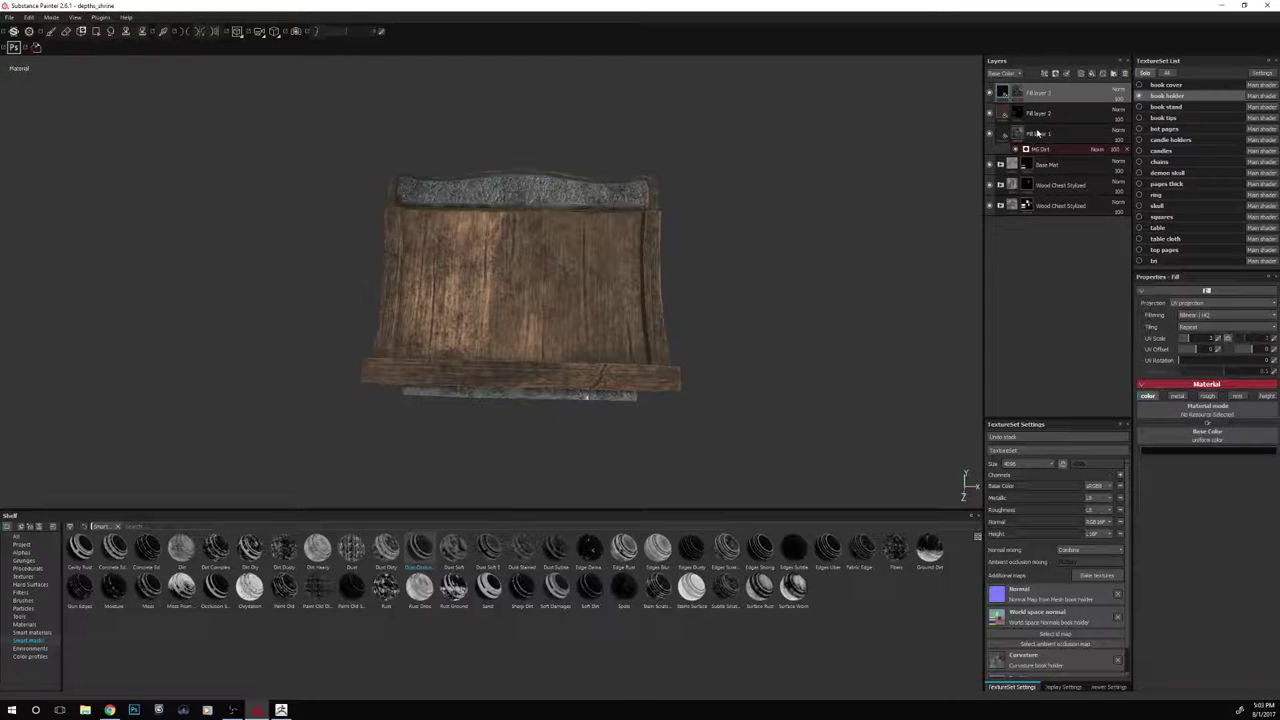
{"action": "left_click", "coordinate": [1166, 450]}
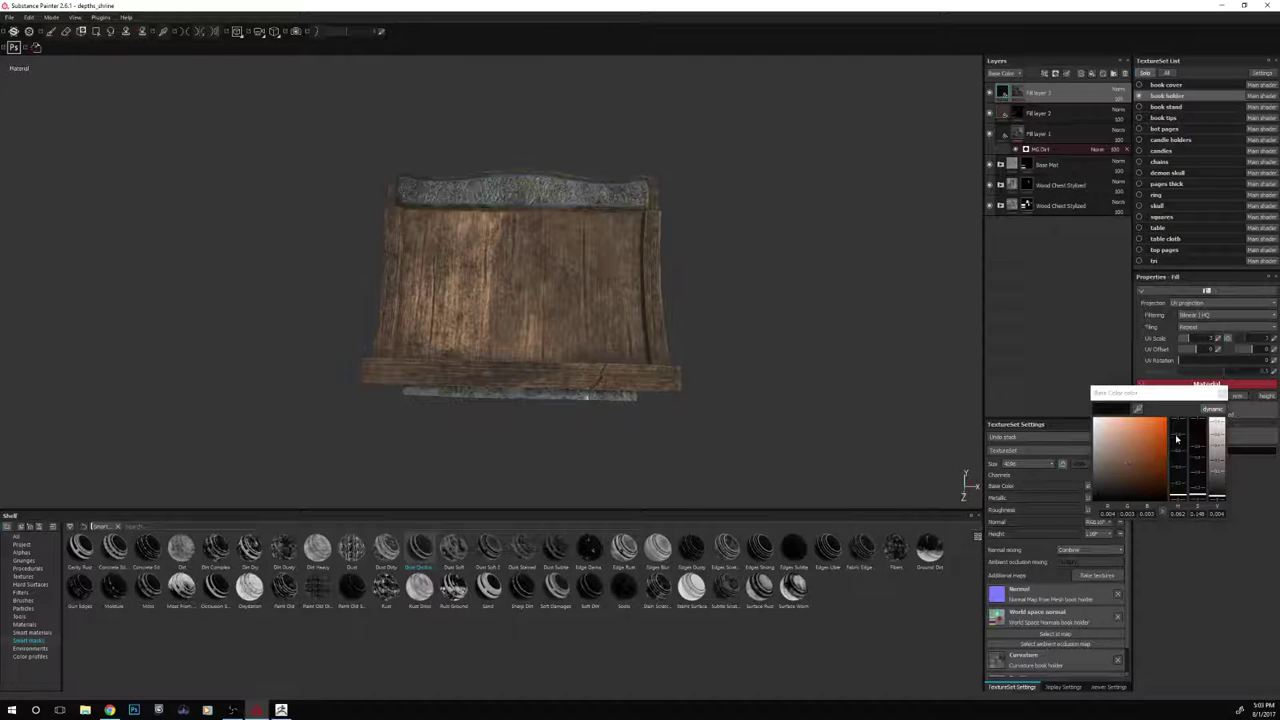
{"action": "left_click", "coordinate": [1217, 492]}
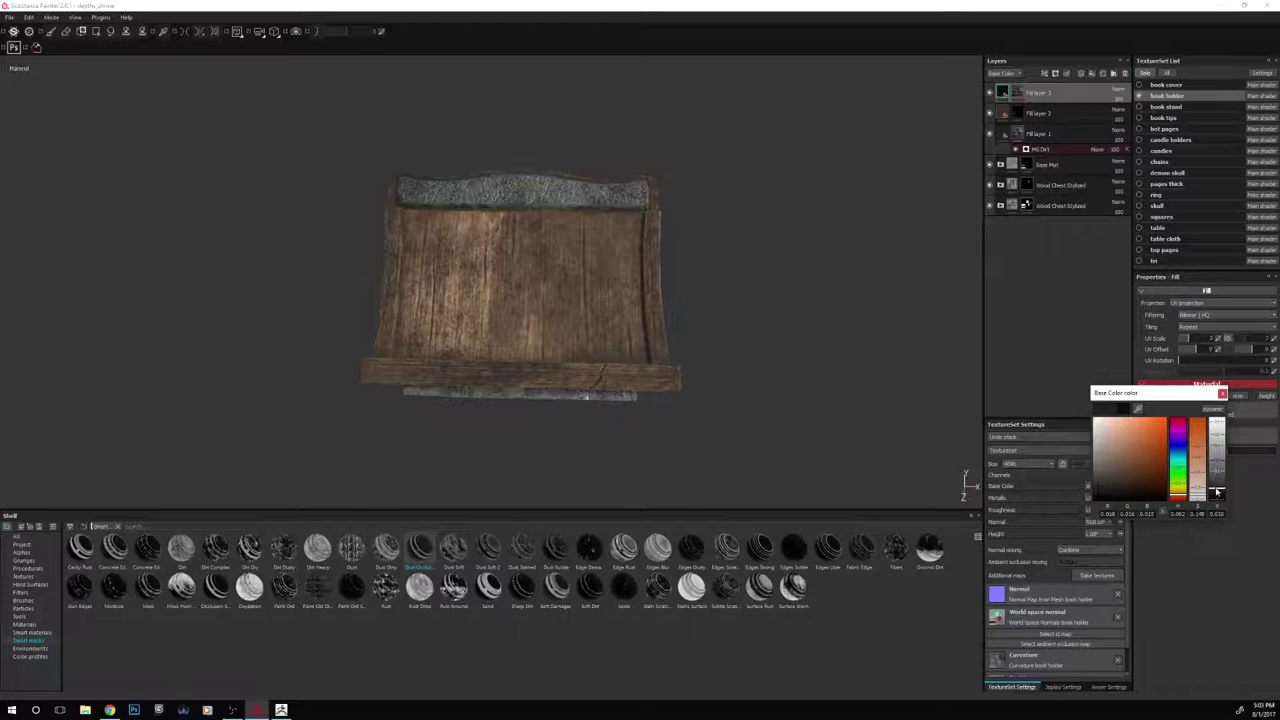
{"action": "mouse_move", "coordinate": [1217, 492]}
{"action": "left_mouse_down"}
{"action": "mouse_move", "coordinate": [1218, 456]}
{"action": "mouse_move", "coordinate": [1219, 482]}
{"action": "left_mouse_up"}
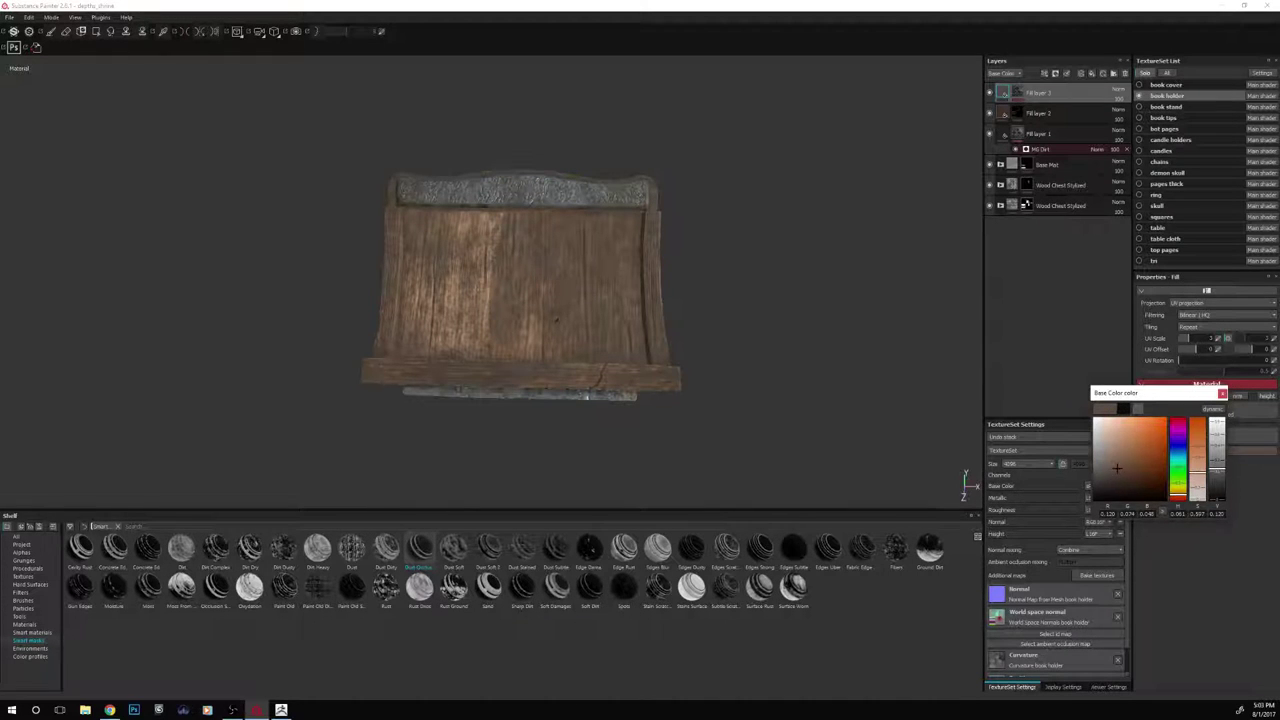
{"action": "left_click", "coordinate": [1118, 457]}
{"action": "left_click_drag", "start_coordinate": [1118, 457], "coordinate": [1115, 472]}
{"action": "left_click_drag", "start_coordinate": [722, 312], "coordinate": [766, 274], "text": "alt"}
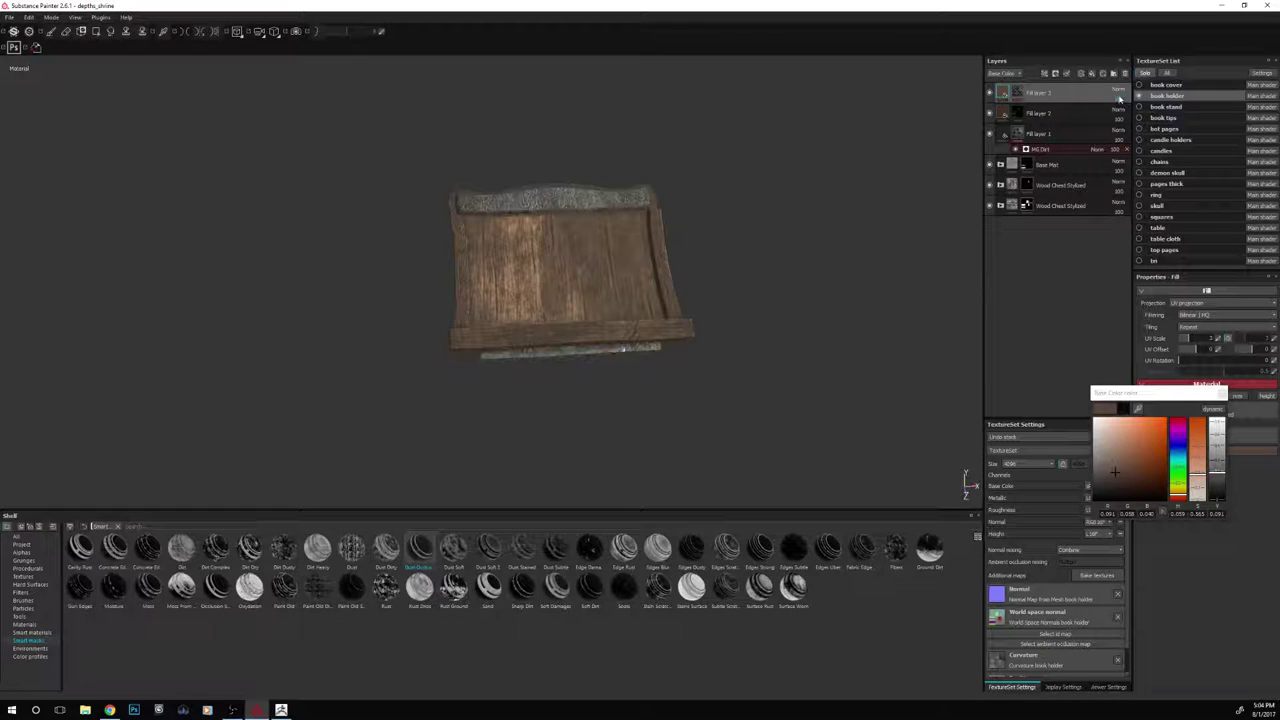
{"action": "left_click", "coordinate": [1222, 393]}
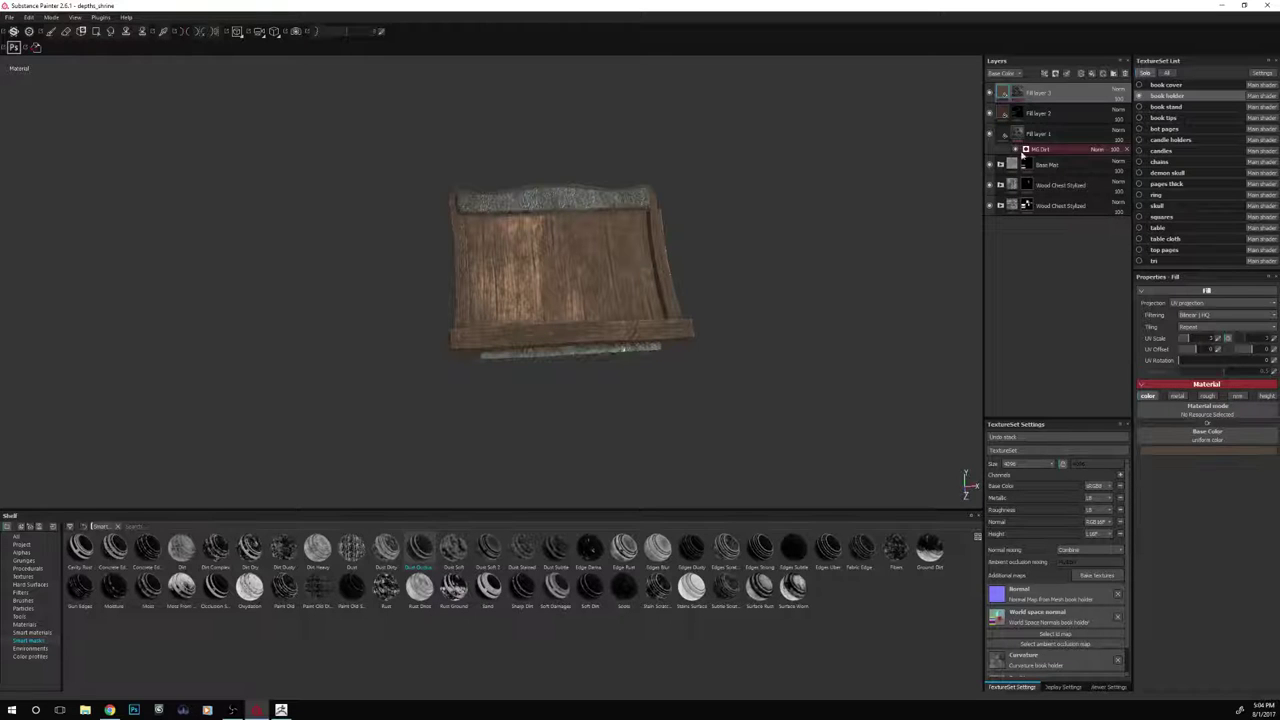
Try a lower dirt level on the third fill layer's MG Dirt generator and toggle the layer's visibility to compare
{"action": "left_click", "coordinate": [1018, 93]}
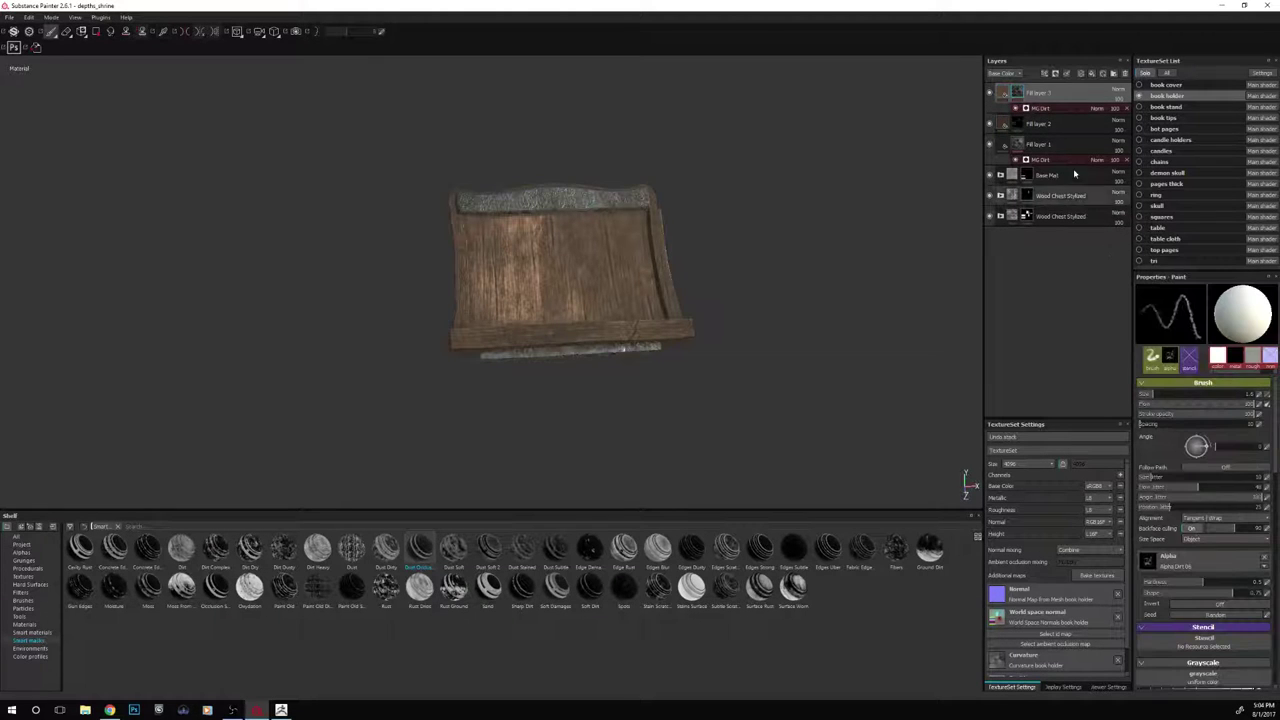
{"action": "left_click", "coordinate": [1042, 108]}
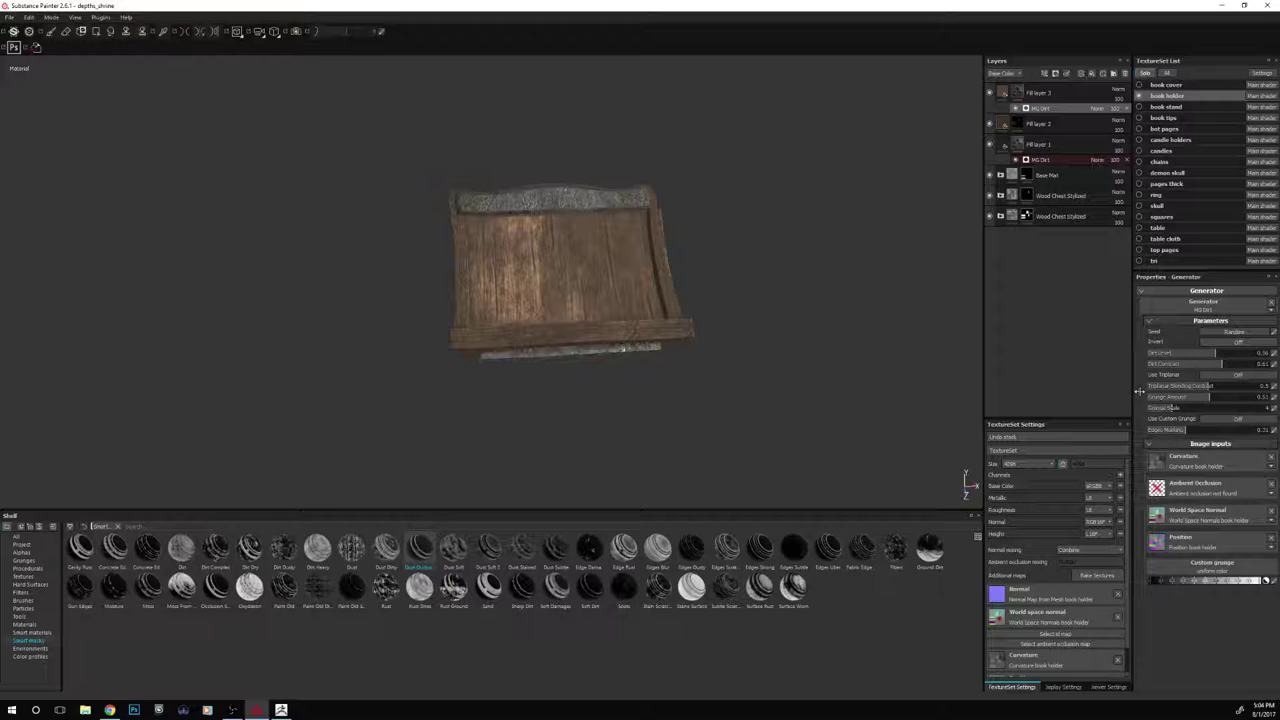
{"action": "left_click", "coordinate": [1206, 355]}
{"action": "left_click_drag", "start_coordinate": [1205, 356], "coordinate": [1182, 355]}
{"action": "left_click", "coordinate": [991, 93]}
{"action": "left_click", "coordinate": [1058, 94]}
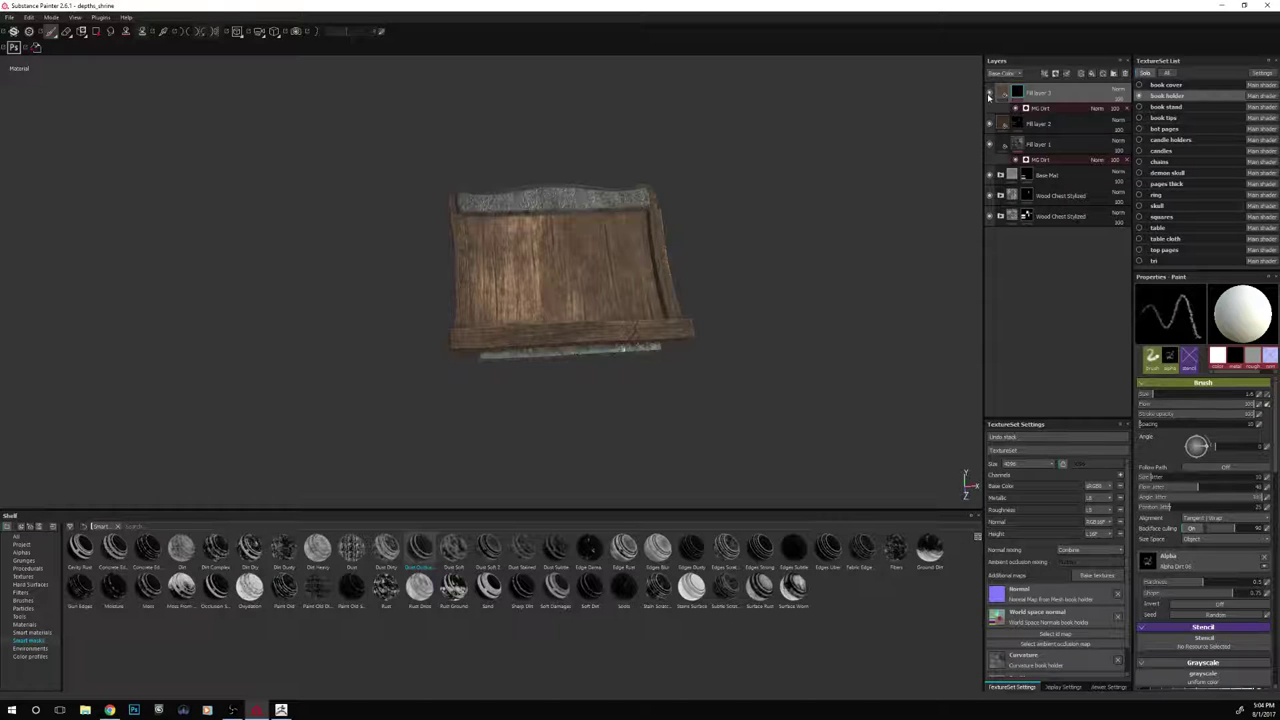
Remove the third fill layer's mask and set its base color to a light peach
{"action": "right_click", "coordinate": [1018, 92]}
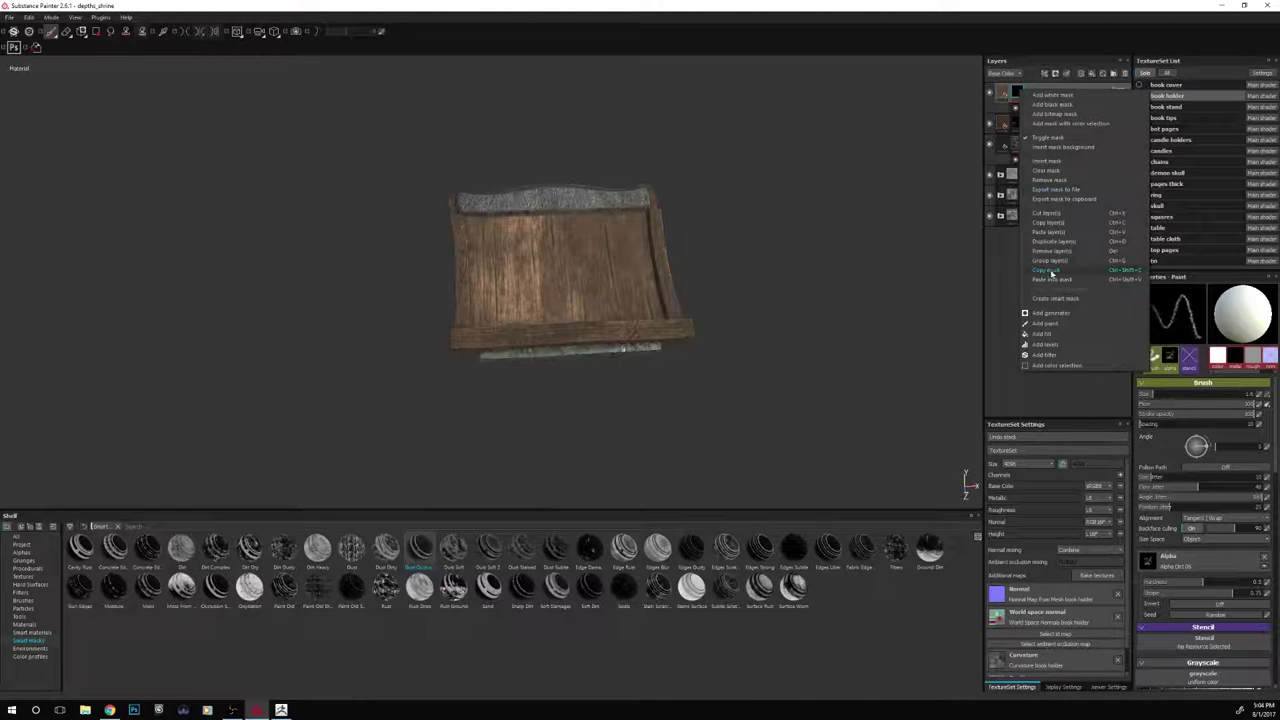
{"action": "left_click", "coordinate": [1043, 182]}
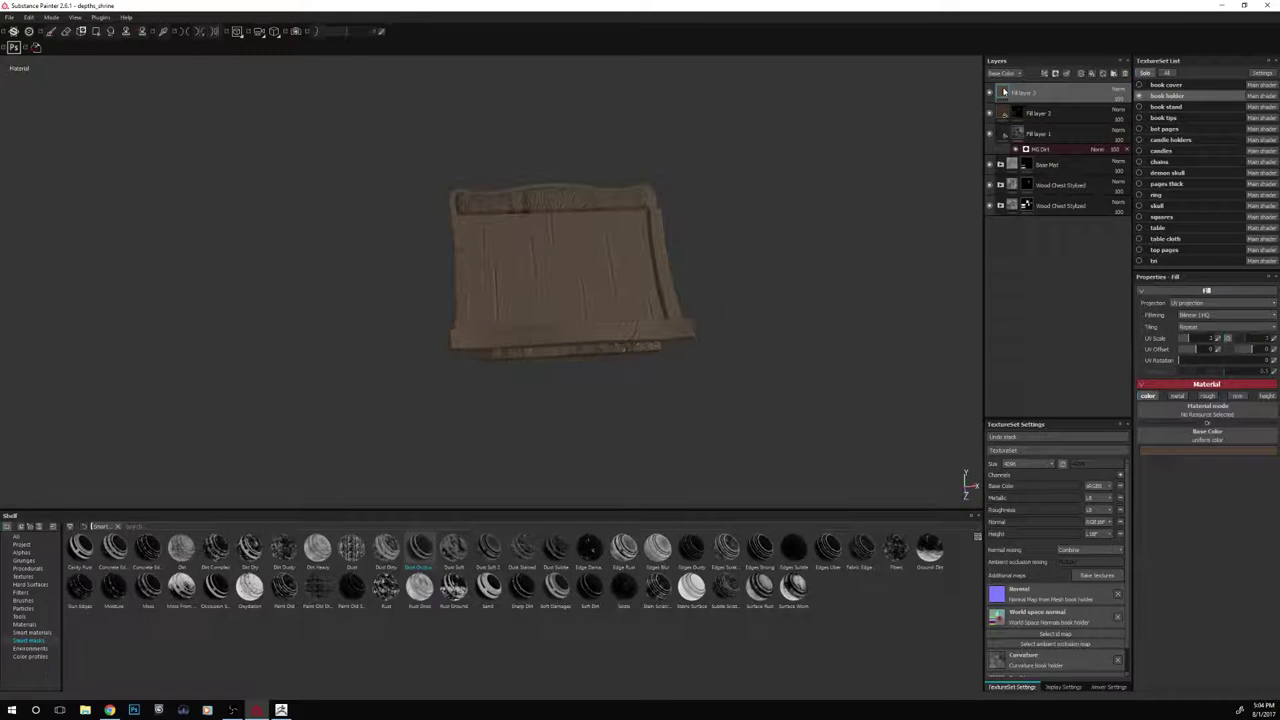
{"action": "left_click", "coordinate": [1162, 451]}
{"action": "left_click", "coordinate": [1218, 430]}
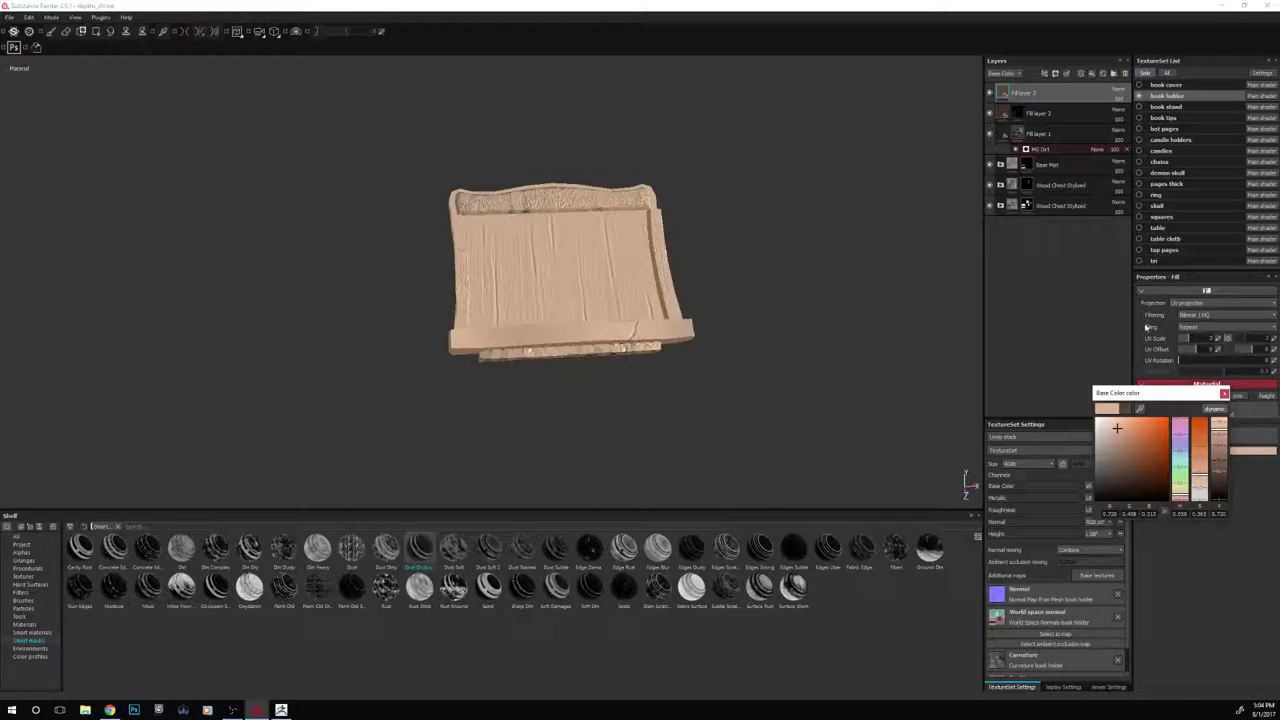
Apply the edge damage smart mask to the third fill layer
{"action": "right_click", "coordinate": [1021, 93]}
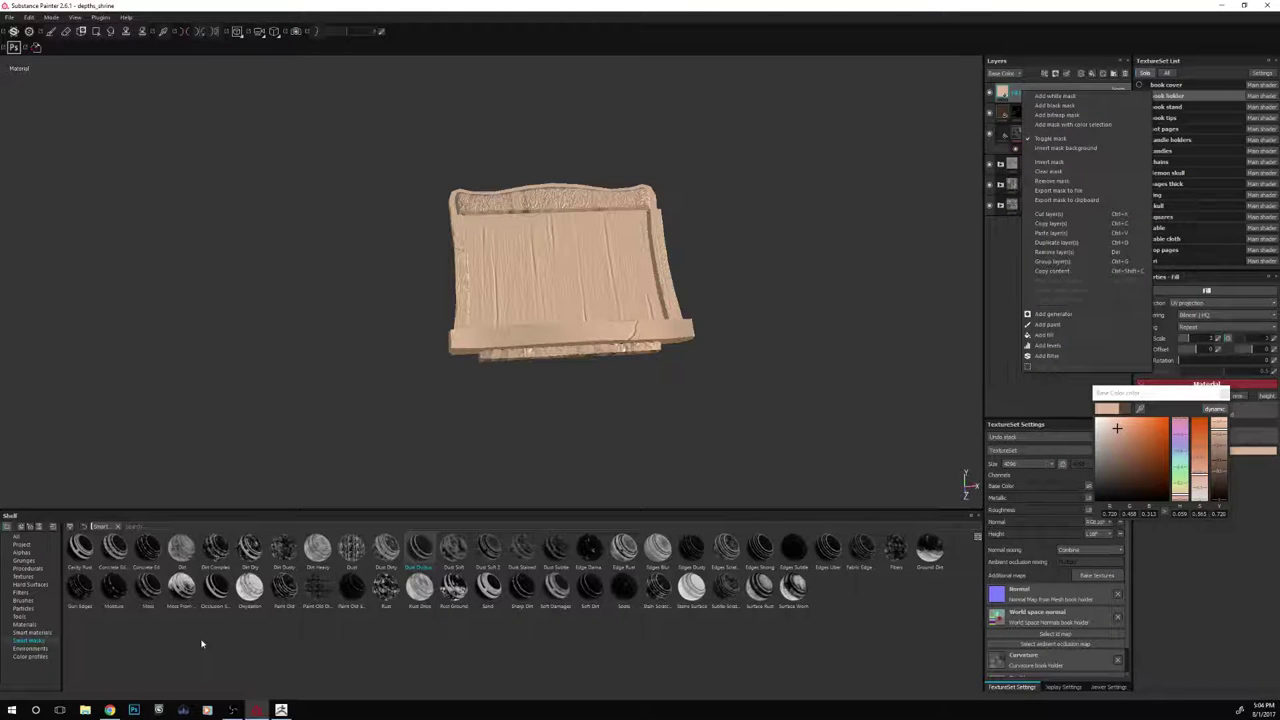
{"action": "left_click", "coordinate": [150, 547]}
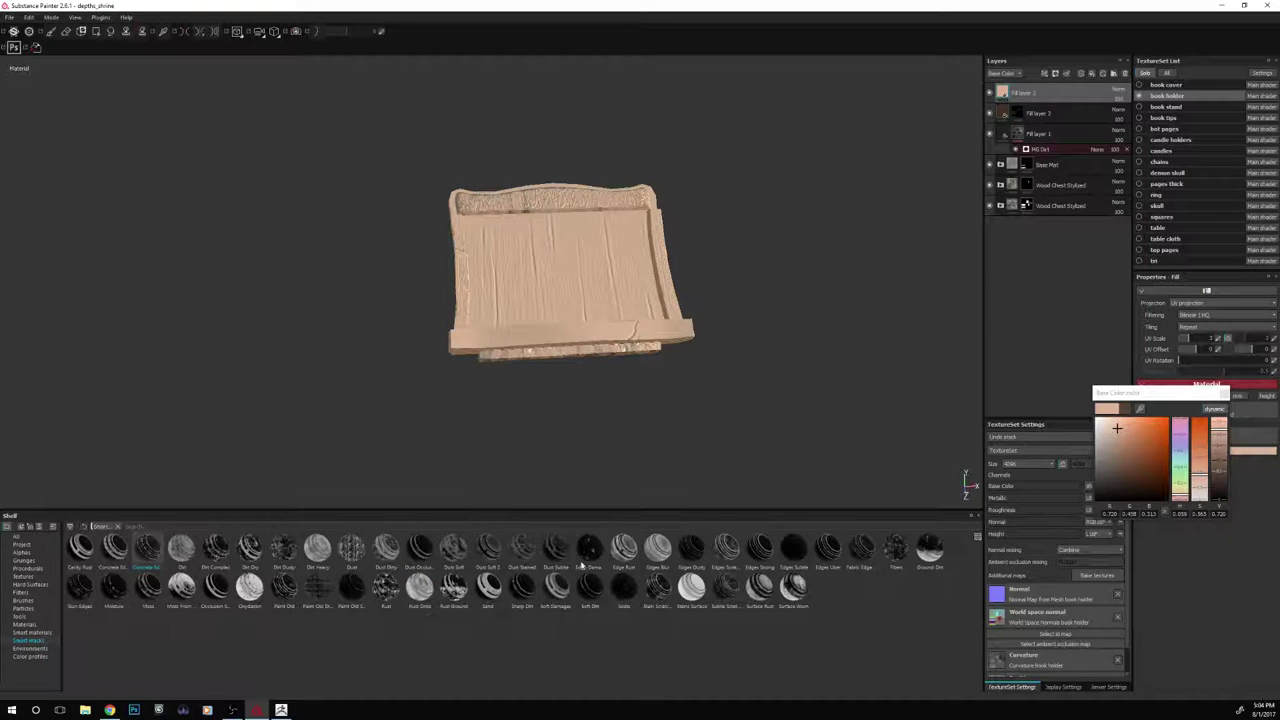
{"action": "left_click_drag", "start_coordinate": [582, 566], "coordinate": [1030, 90]}
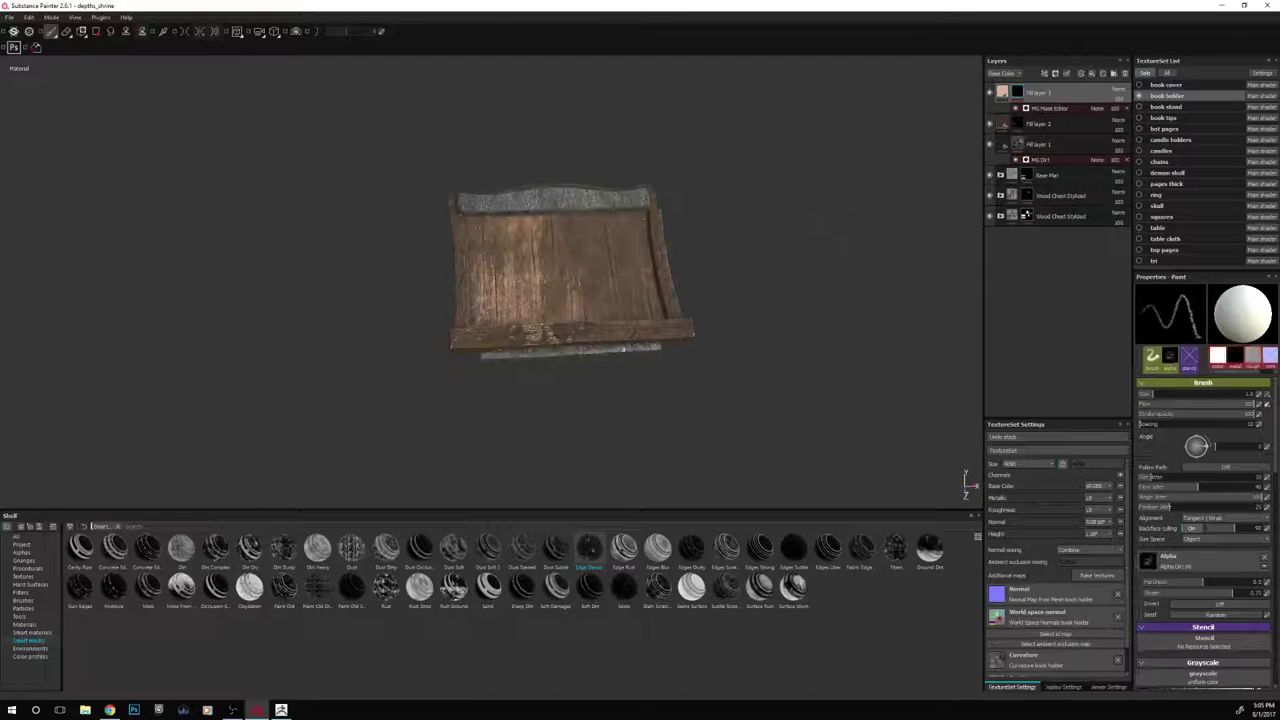
{"action": "scroll", "coordinate": [742, 229], "scroll_direction": "up", "scroll_amount": 3}
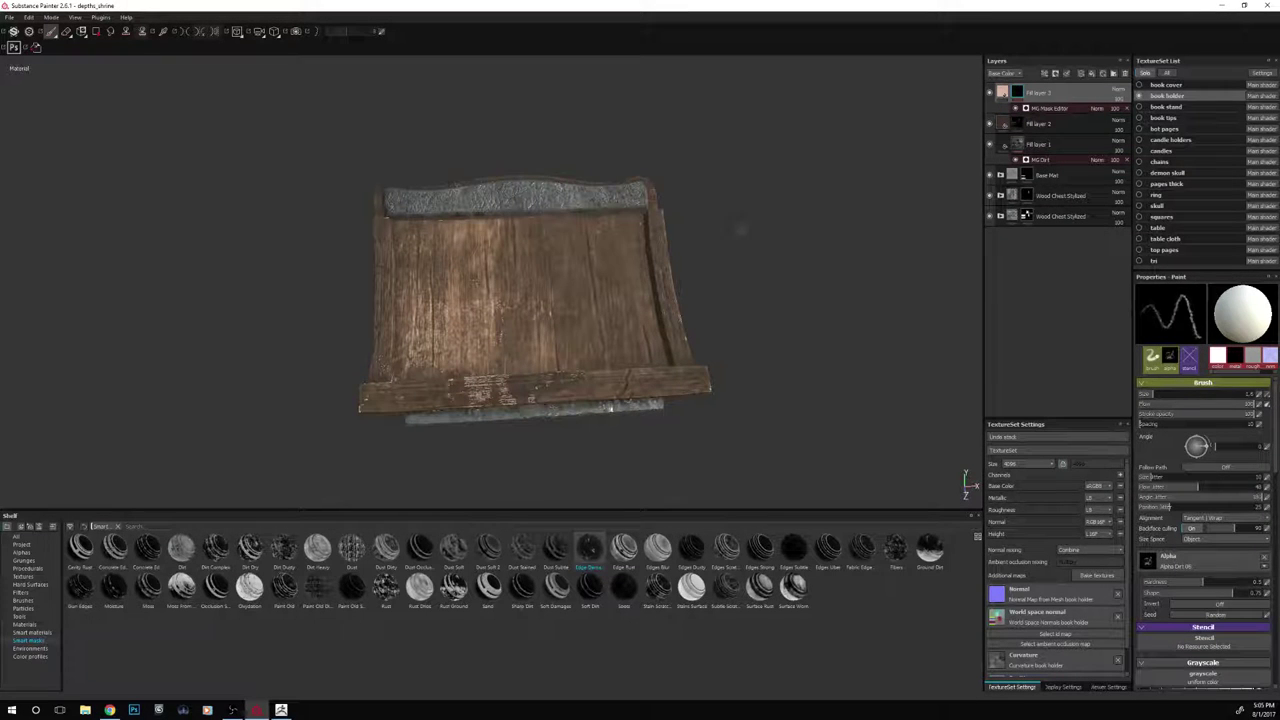
Try a dark reddish-brown base color on the third fill layer, with RGB values around 0.114, 0.021 and 0.006
{"action": "left_click", "coordinate": [1003, 93]}
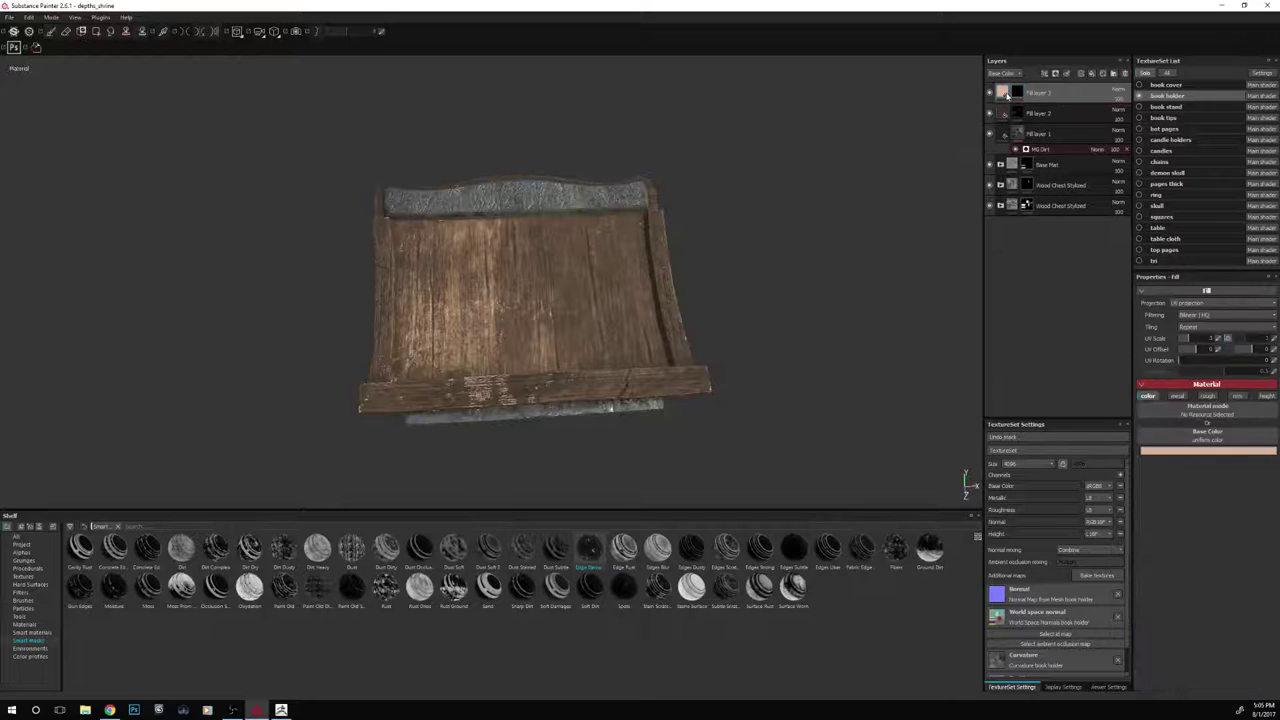
{"action": "left_click", "coordinate": [1168, 451]}
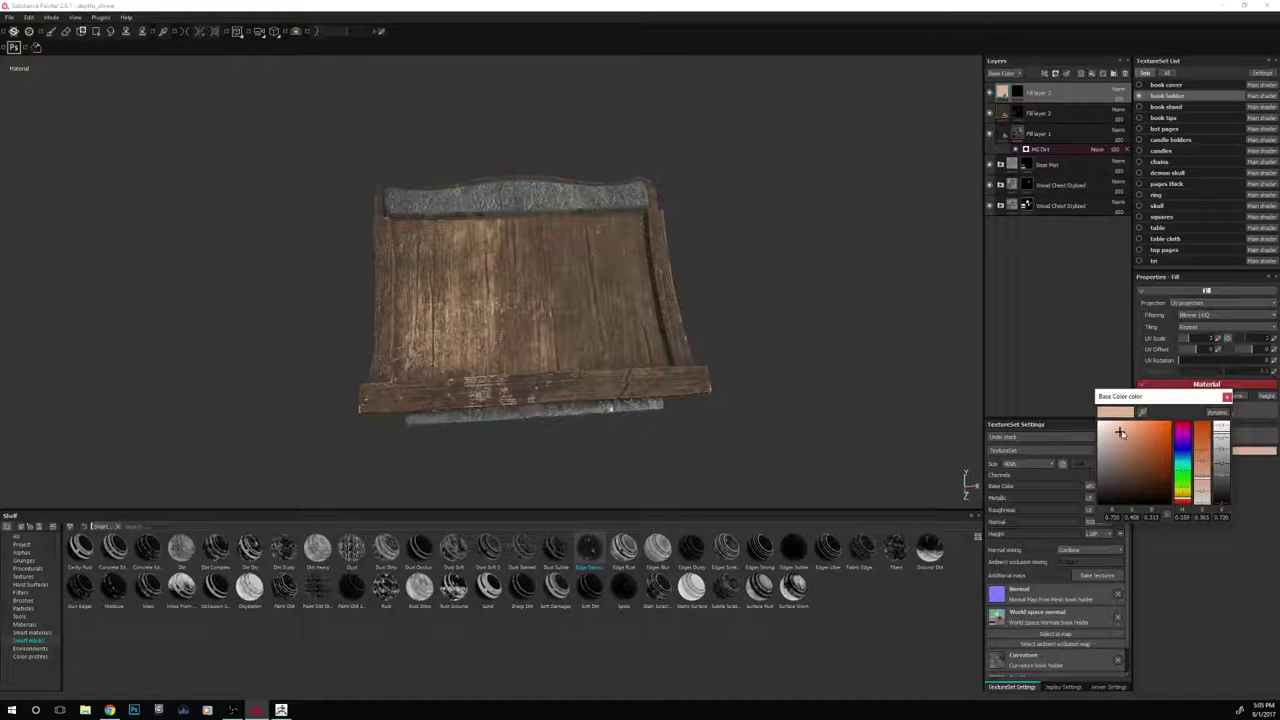
{"action": "mouse_move", "coordinate": [1119, 431]}
{"action": "left_mouse_down"}
{"action": "mouse_move", "coordinate": [1121, 481]}
{"action": "mouse_move", "coordinate": [1179, 499]}
{"action": "mouse_move", "coordinate": [1124, 476]}
{"action": "mouse_move", "coordinate": [1153, 474]}
{"action": "mouse_move", "coordinate": [1179, 503]}
{"action": "mouse_move", "coordinate": [1157, 471]}
{"action": "mouse_move", "coordinate": [1147, 492]}
{"action": "mouse_move", "coordinate": [1154, 477]}
{"action": "left_mouse_up"}
{"action": "left_click", "coordinate": [1180, 498]}
{"action": "left_click", "coordinate": [1158, 466]}
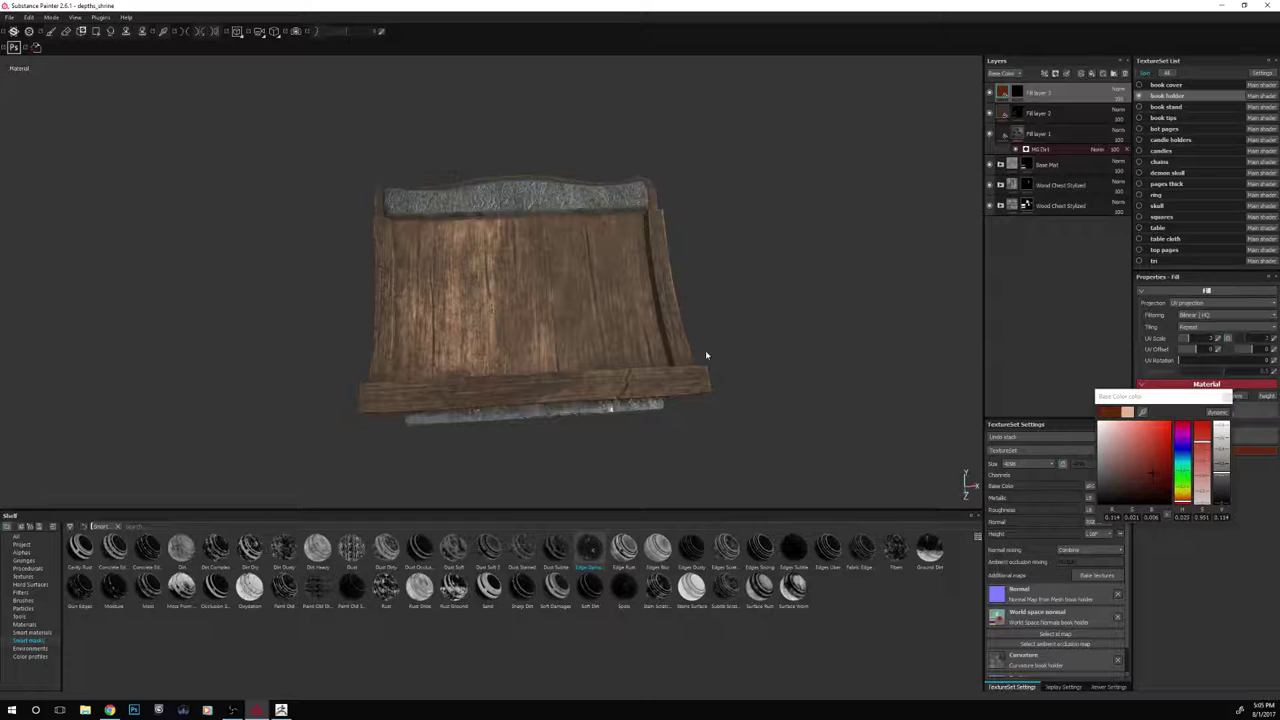
Show the whole shrine and set the third fill layer's base color to a muted brown sampled from the holder's front ledge and lightened
{"action": "key", "text": "alt+q"}
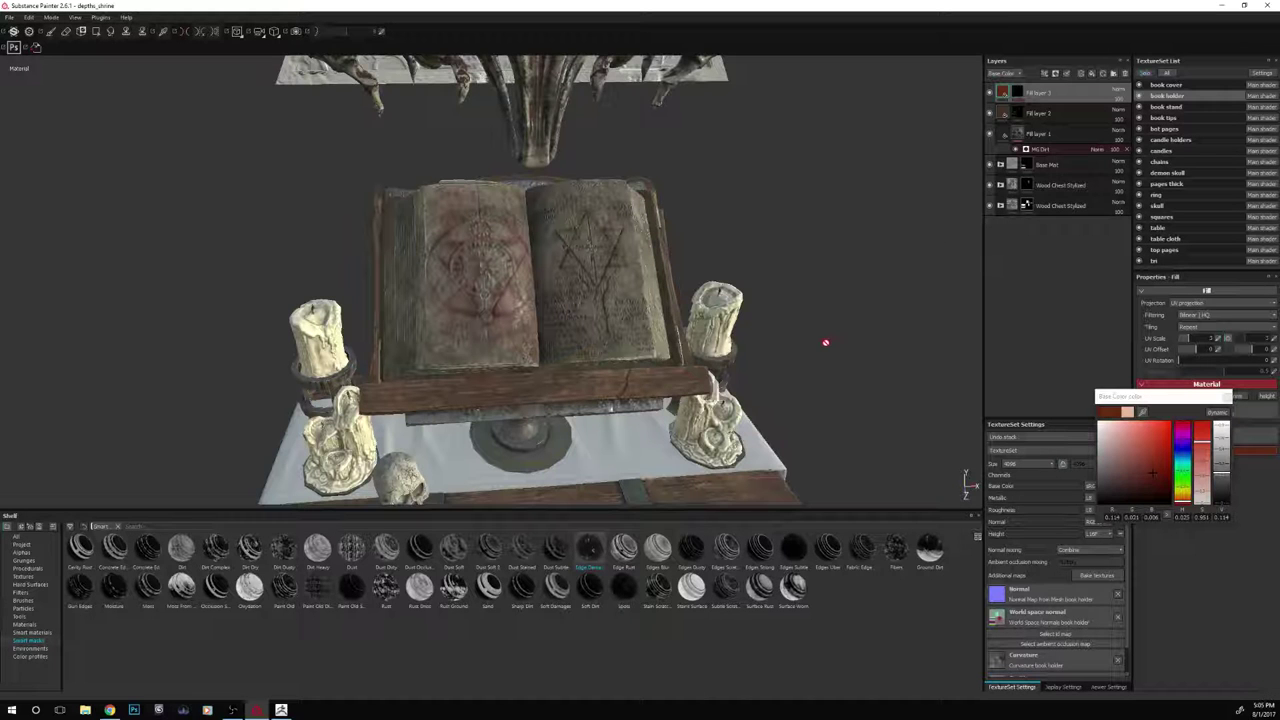
{"action": "left_click_drag", "start_coordinate": [860, 357], "coordinate": [874, 317], "text": "alt"}
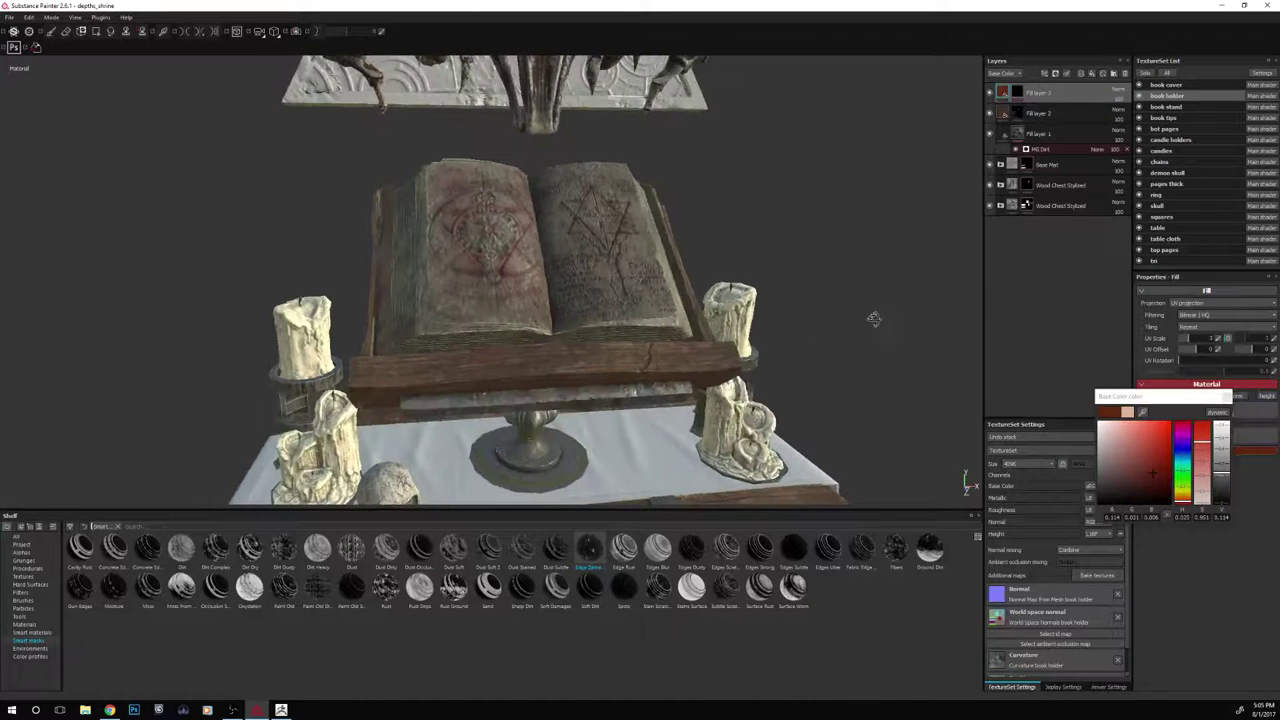
{"action": "left_click_drag", "start_coordinate": [1151, 474], "coordinate": [1144, 451]}
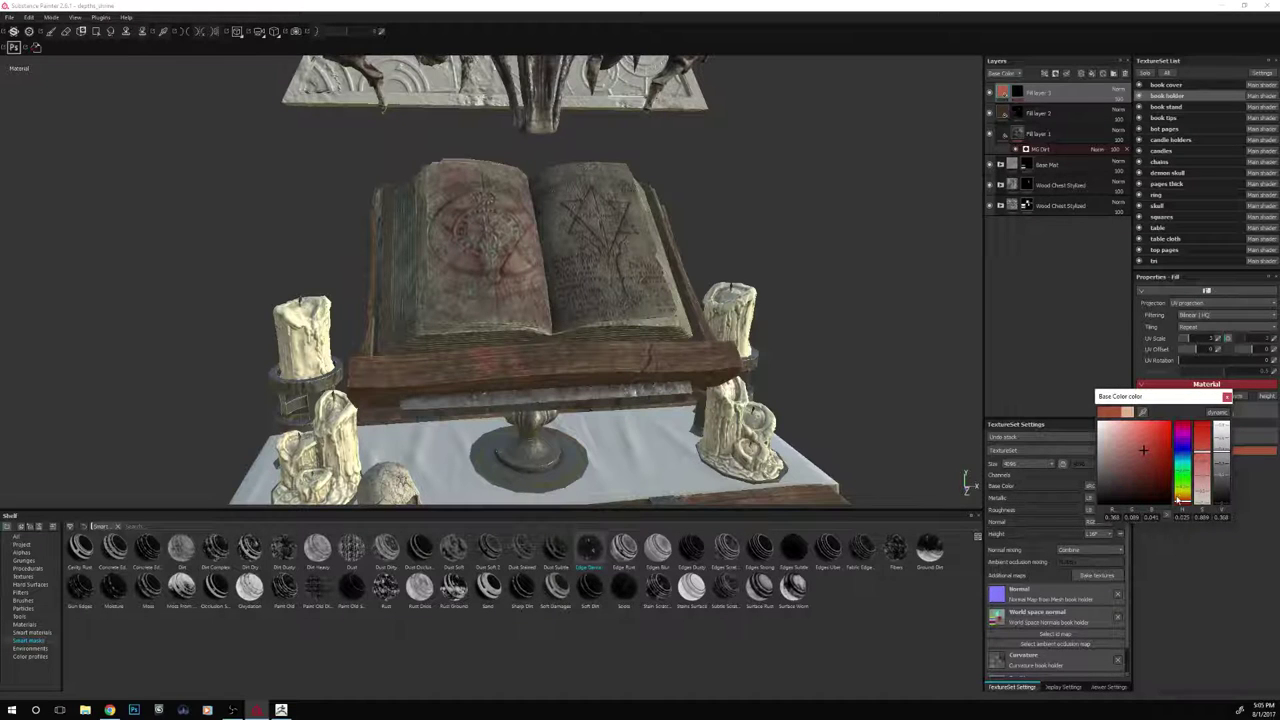
{"action": "left_click_drag", "start_coordinate": [1177, 501], "coordinate": [1177, 497]}
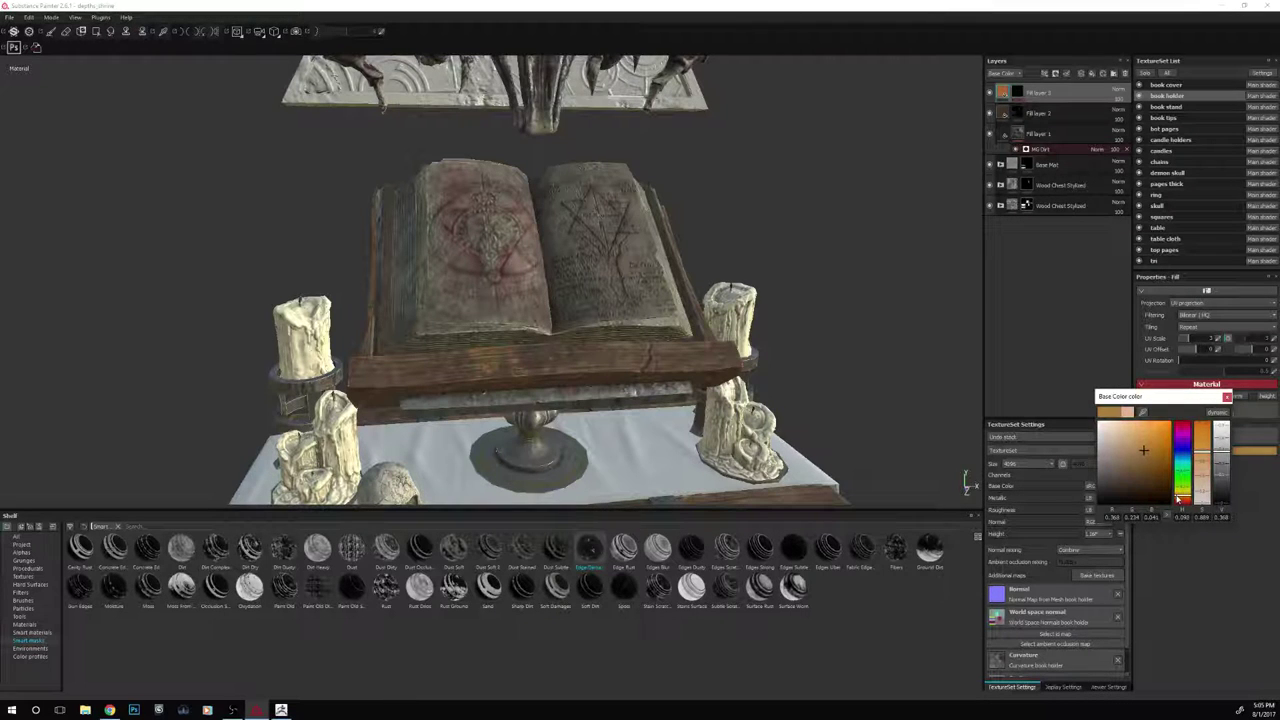
{"action": "left_click", "coordinate": [1126, 454]}
{"action": "left_click", "coordinate": [1118, 464]}
{"action": "left_click_drag", "start_coordinate": [1142, 412], "coordinate": [671, 358]}
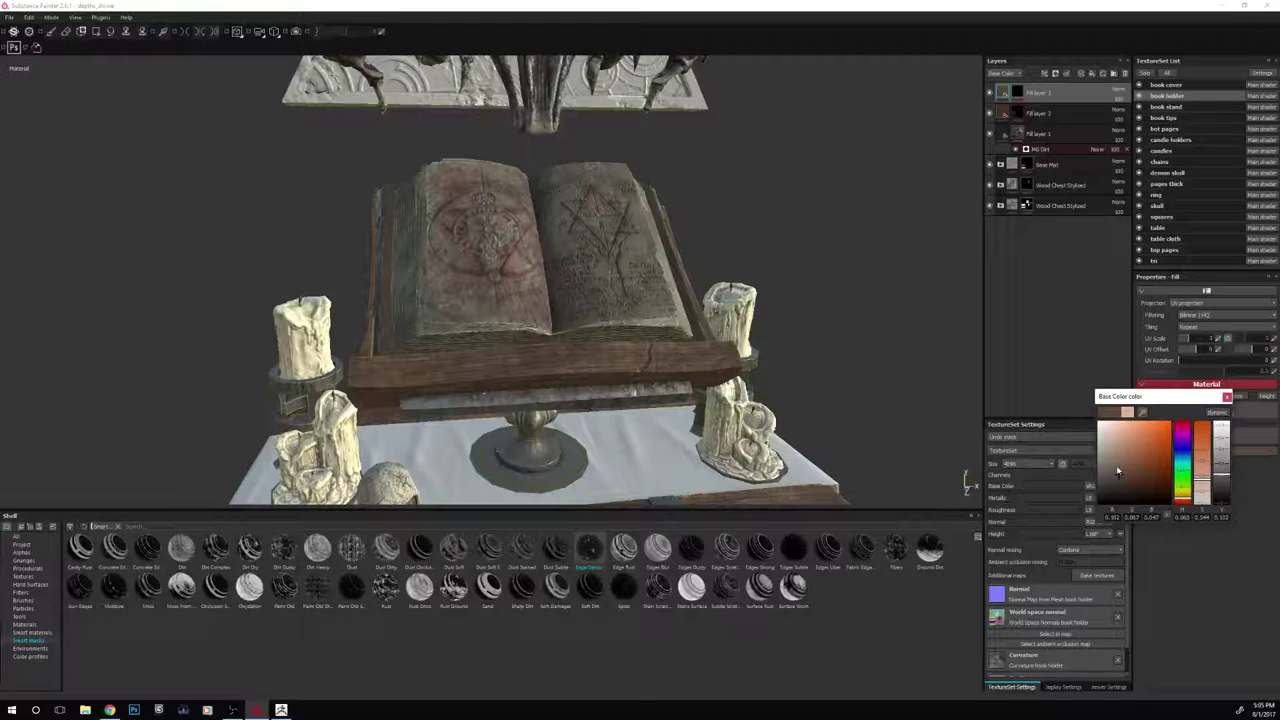
{"action": "left_click", "coordinate": [1120, 464]}
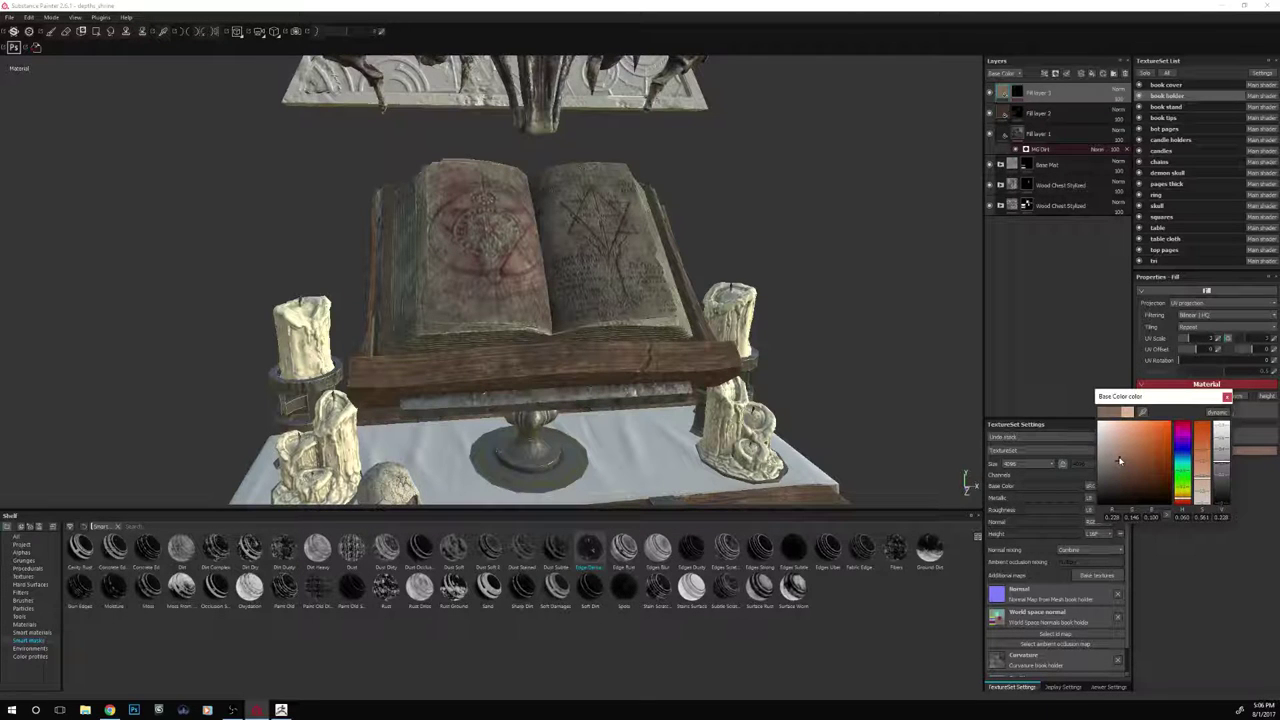
{"action": "left_click_drag", "start_coordinate": [871, 317], "coordinate": [851, 277], "text": "alt"}
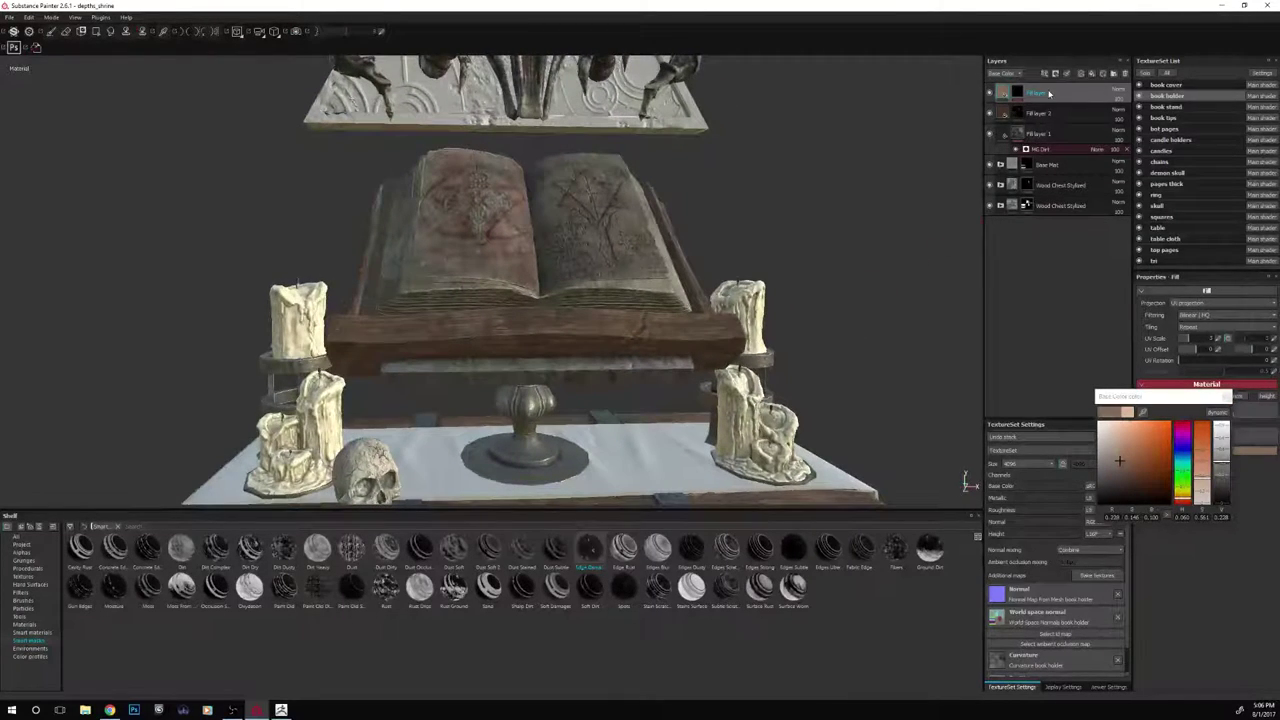
Add a fourth fill layer with a black mask above the others and limit its material to the color channel
{"action": "left_click", "coordinate": [1092, 74]}
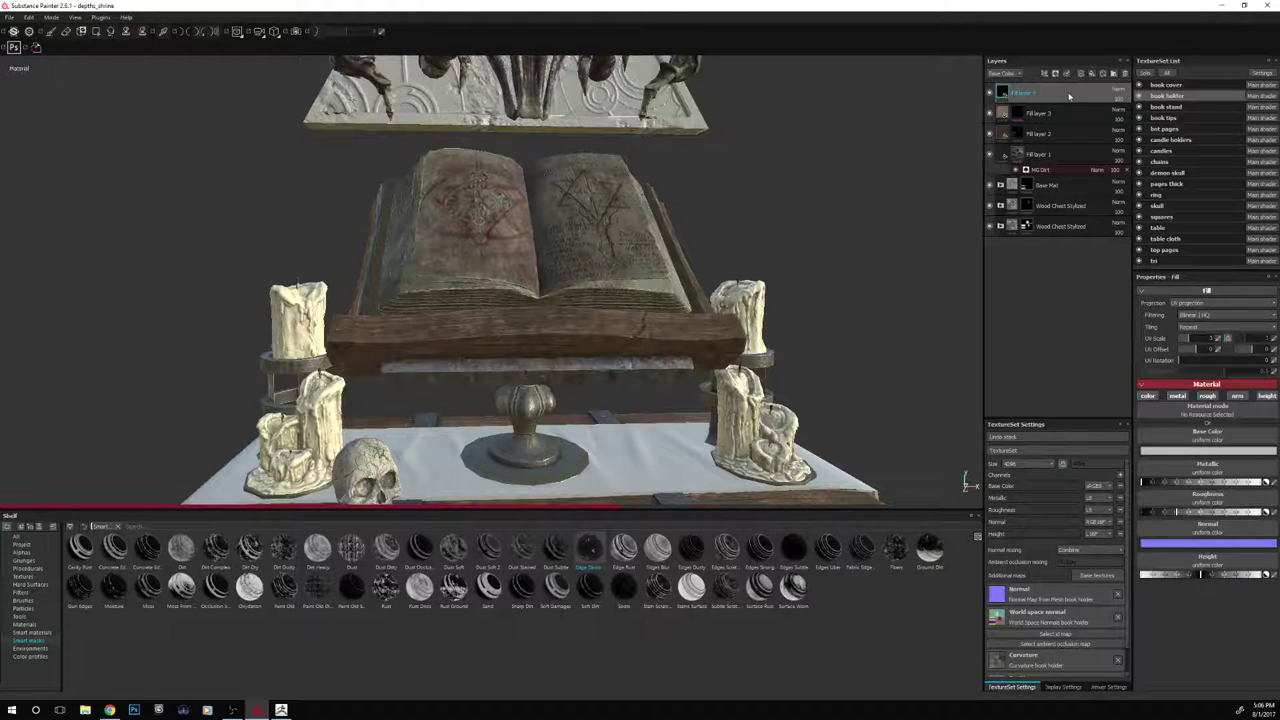
{"action": "right_click", "coordinate": [1069, 94]}
{"action": "left_click", "coordinate": [1098, 112]}
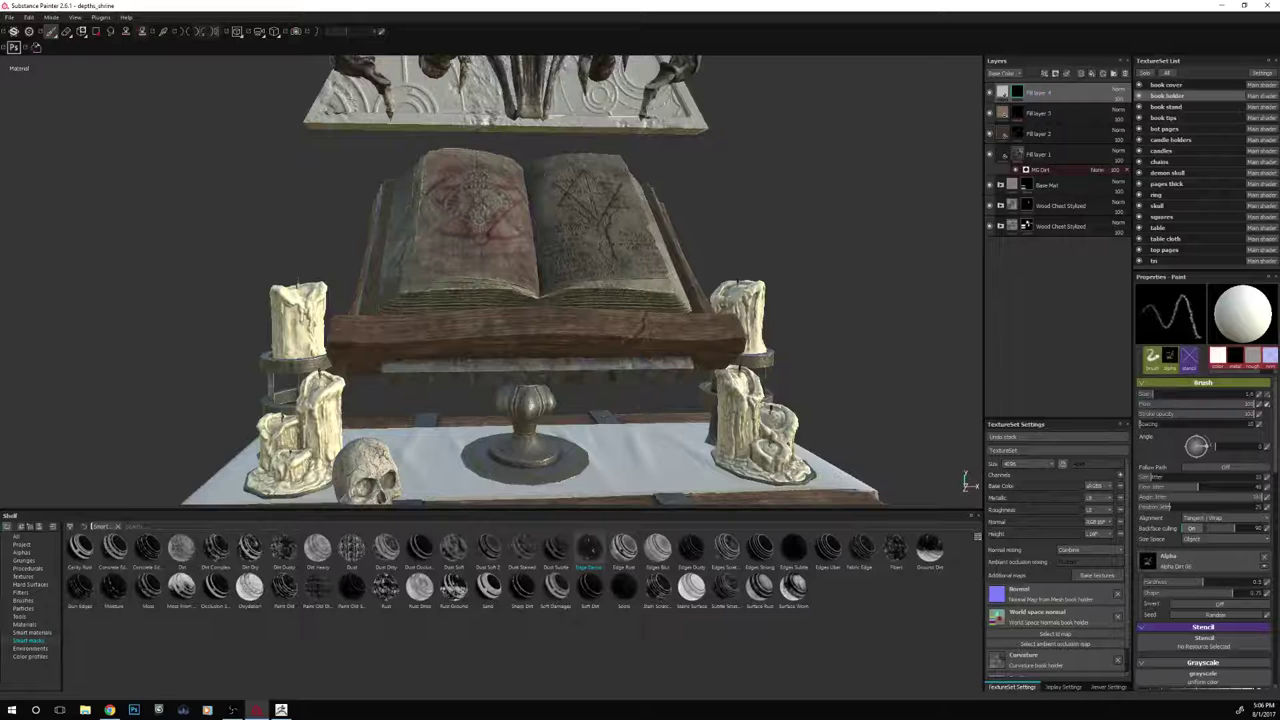
{"action": "left_click", "coordinate": [1004, 92]}
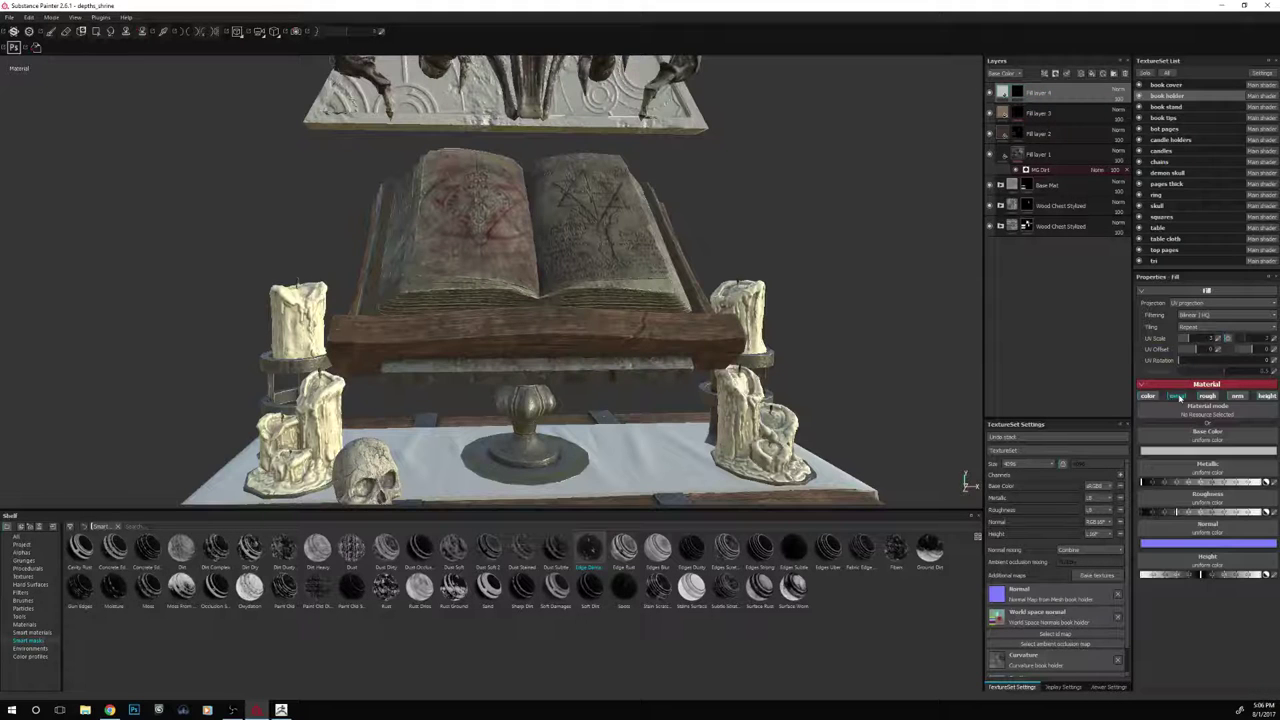
{"action": "left_click", "coordinate": [1208, 396]}
{"action": "left_click", "coordinate": [1237, 396]}
{"action": "left_click", "coordinate": [1265, 396]}
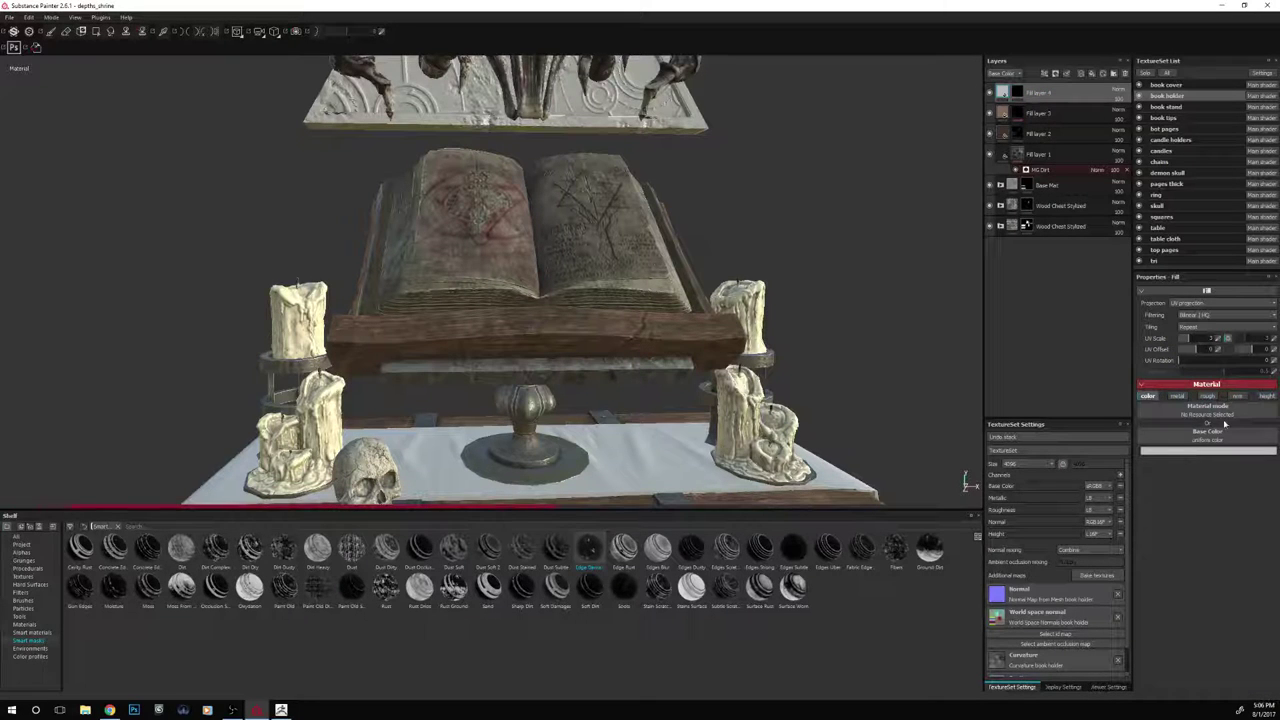
Add an MG Metal Edge Wear generator to the fourth fill layer's mask, with wear level 0.03 and wear contrast 0.08
{"action": "right_click", "coordinate": [1026, 93]}
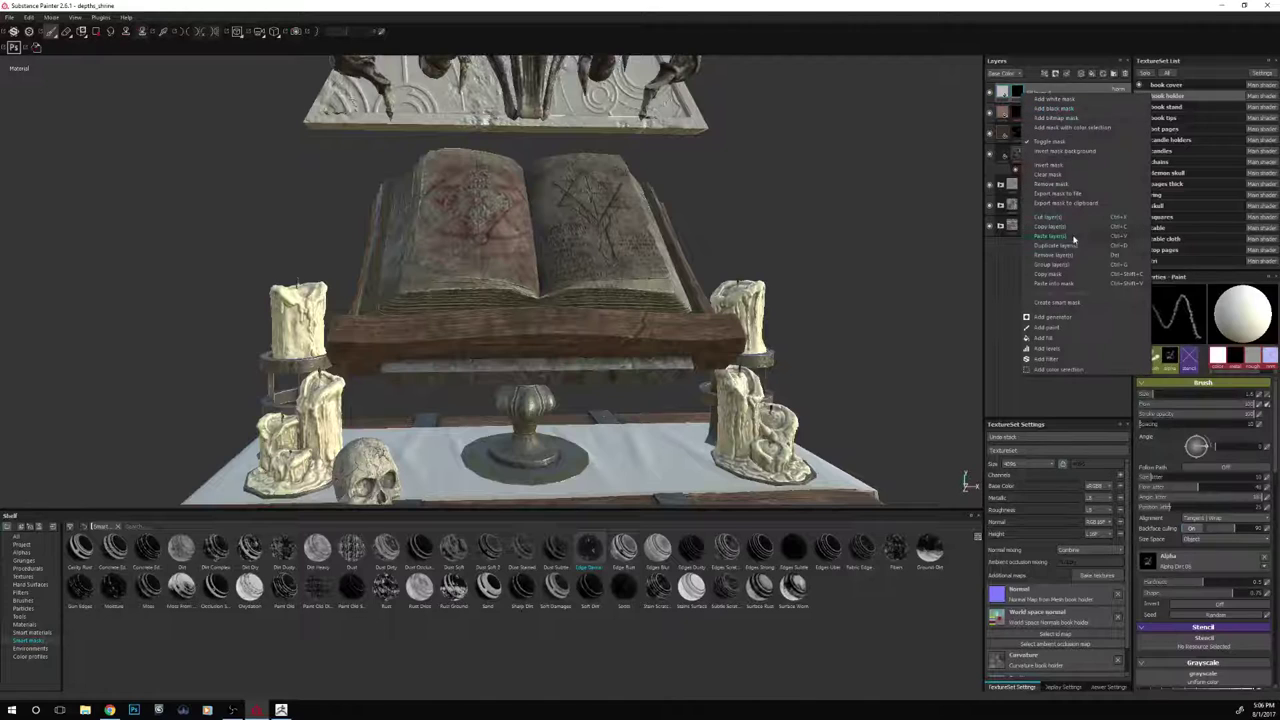
{"action": "left_click", "coordinate": [1052, 317]}
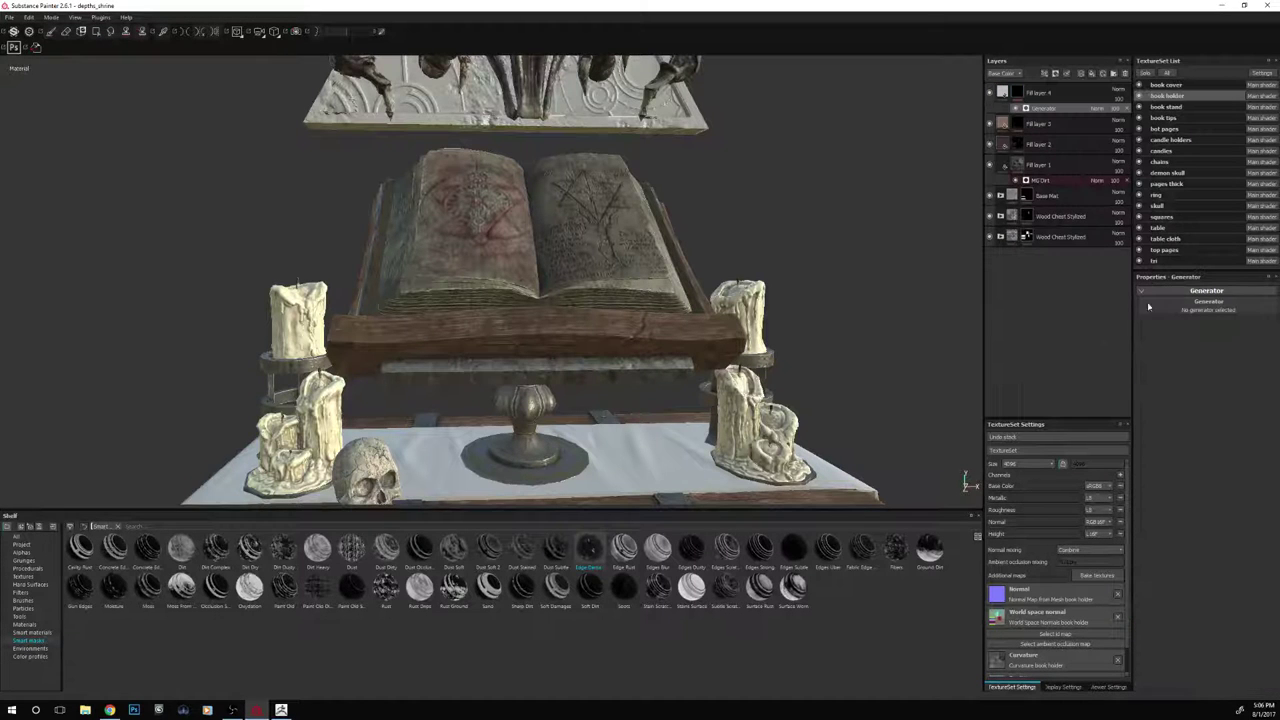
{"action": "left_click", "coordinate": [1177, 310]}
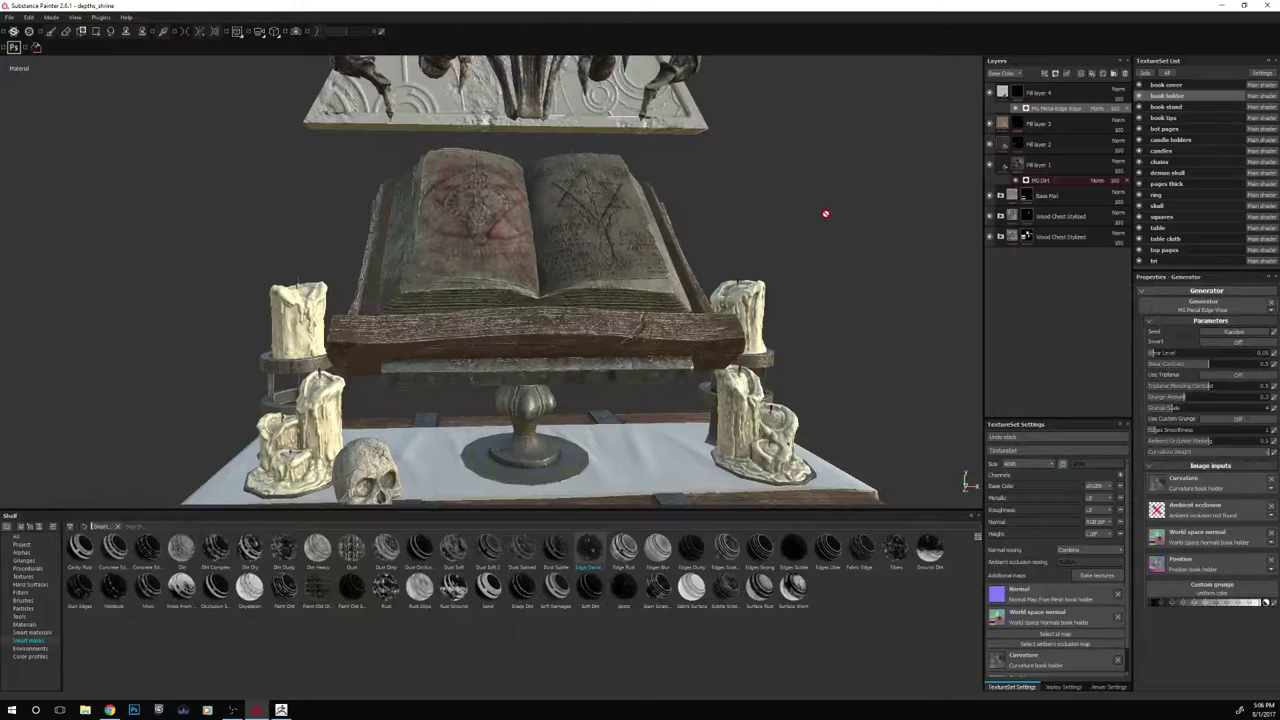
{"action": "left_click_drag", "start_coordinate": [826, 214], "coordinate": [874, 226], "text": "alt"}
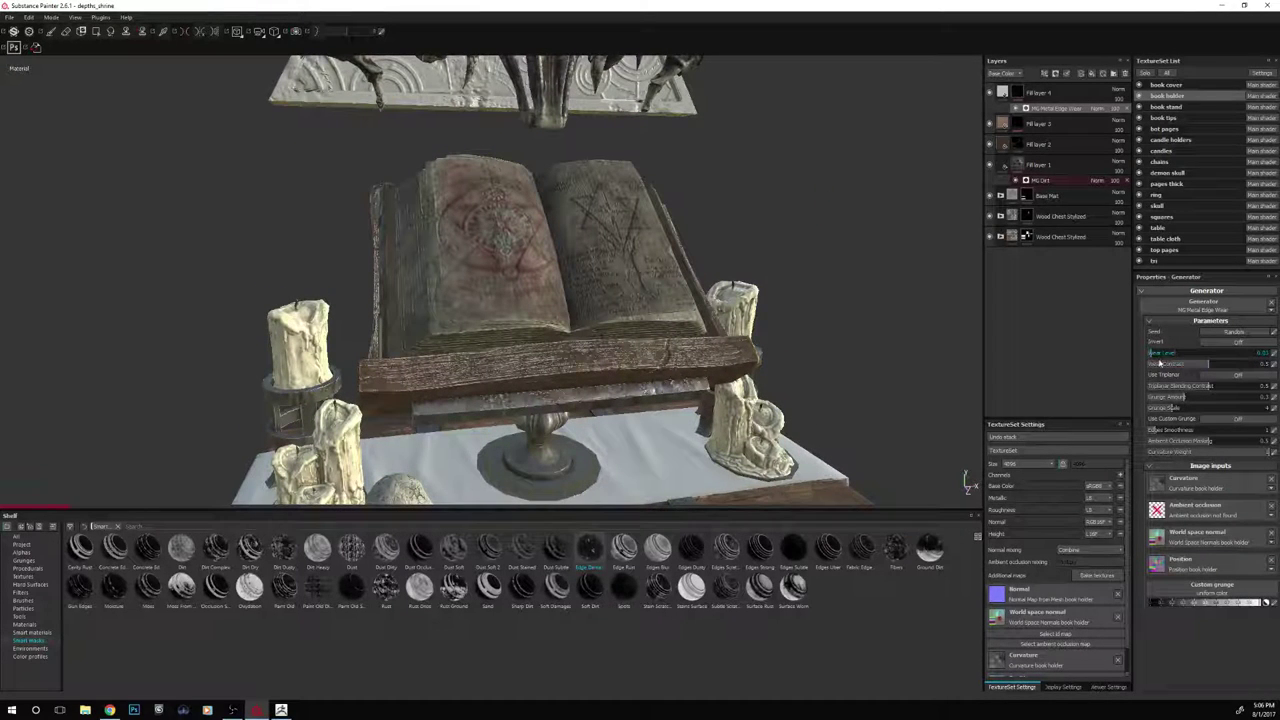
{"action": "left_click", "coordinate": [1158, 367]}
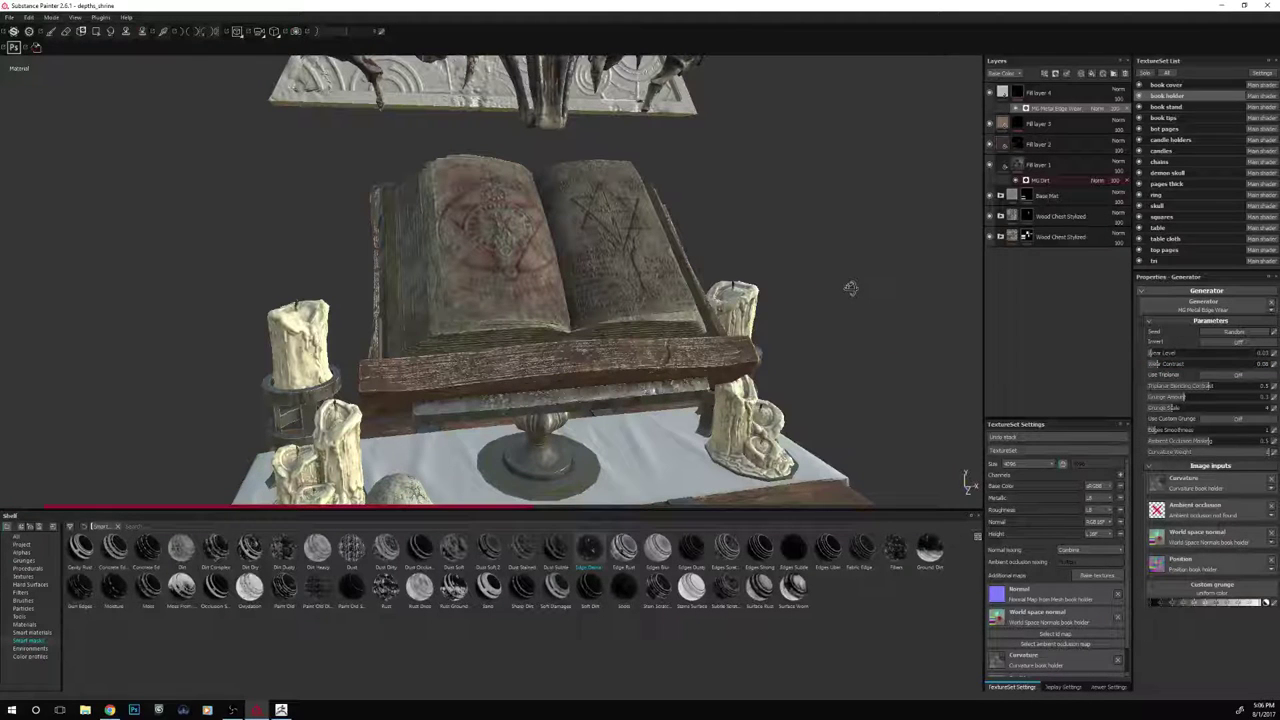
Remove the MG Metal Edge Wear generator from the fourth fill layer's mask
{"action": "left_click_drag", "start_coordinate": [850, 288], "coordinate": [850, 288], "text": "alt"}
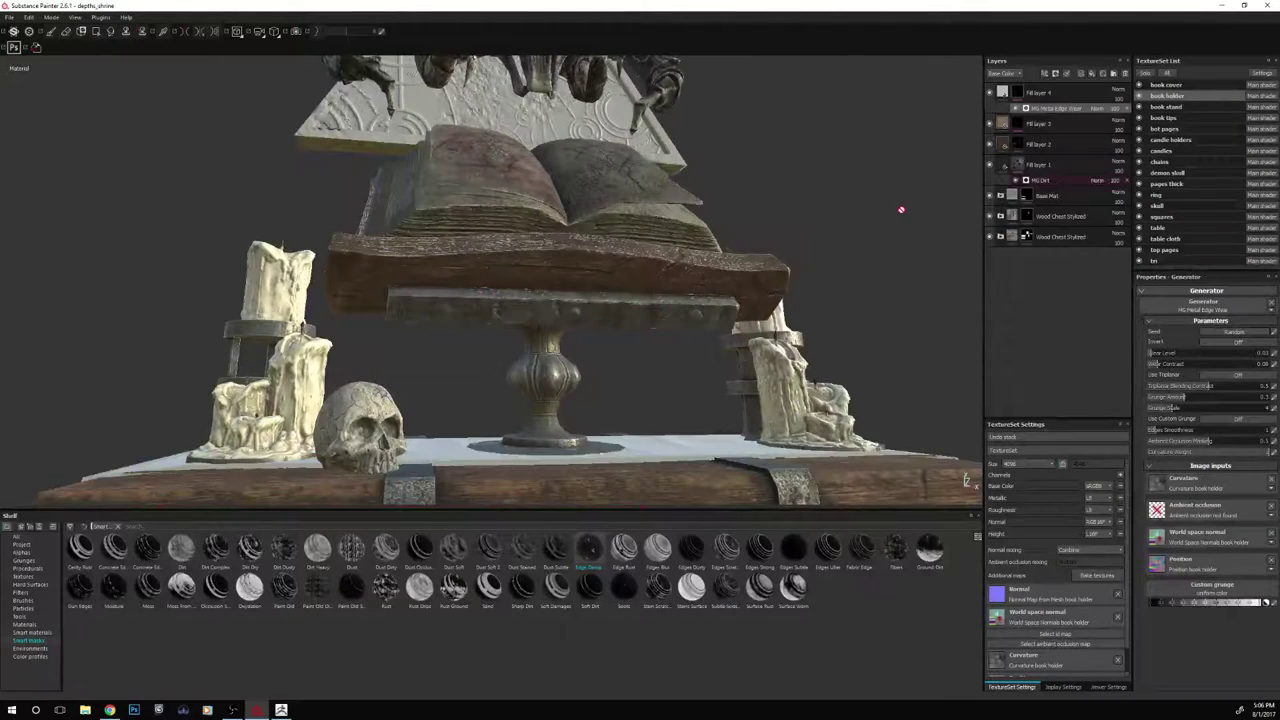
{"action": "left_click_drag", "start_coordinate": [891, 220], "coordinate": [837, 236], "text": "alt"}
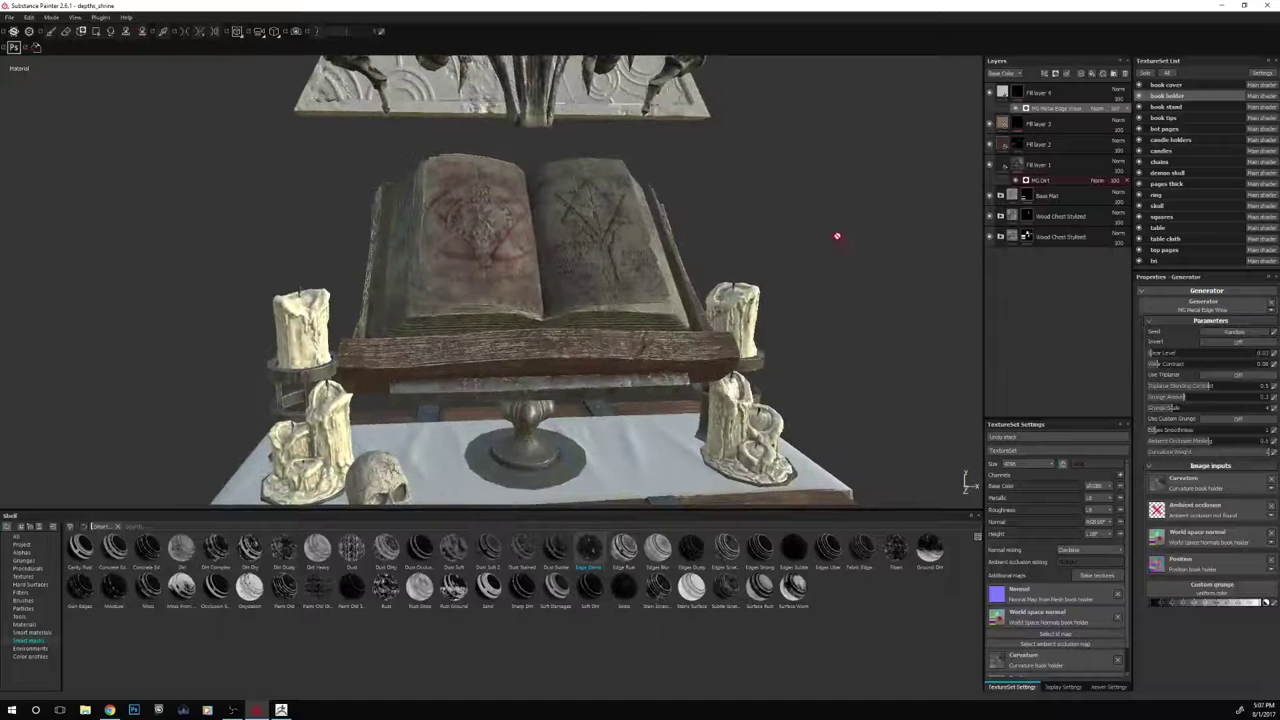
{"action": "key", "text": "Delete"}
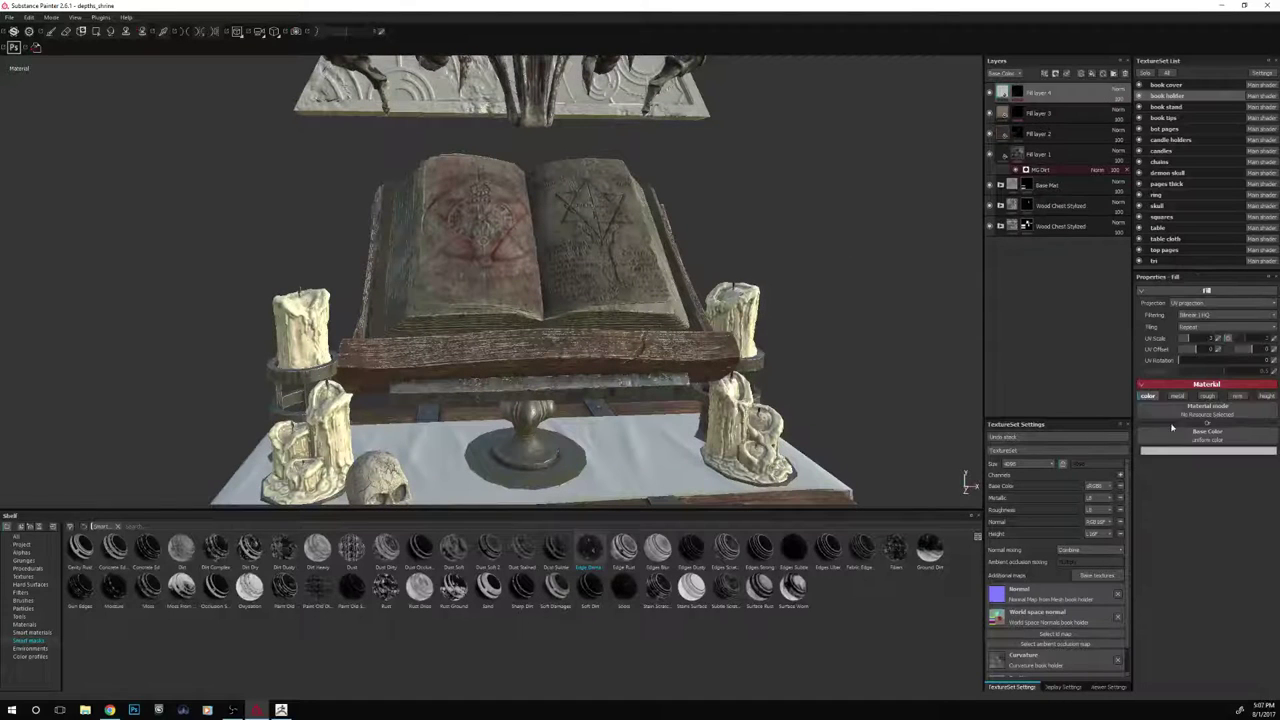
Set the fourth fill layer's base color to a brown sampled from the holder's front ledge and lightened, with red around 0.327
{"action": "left_click", "coordinate": [1200, 450]}
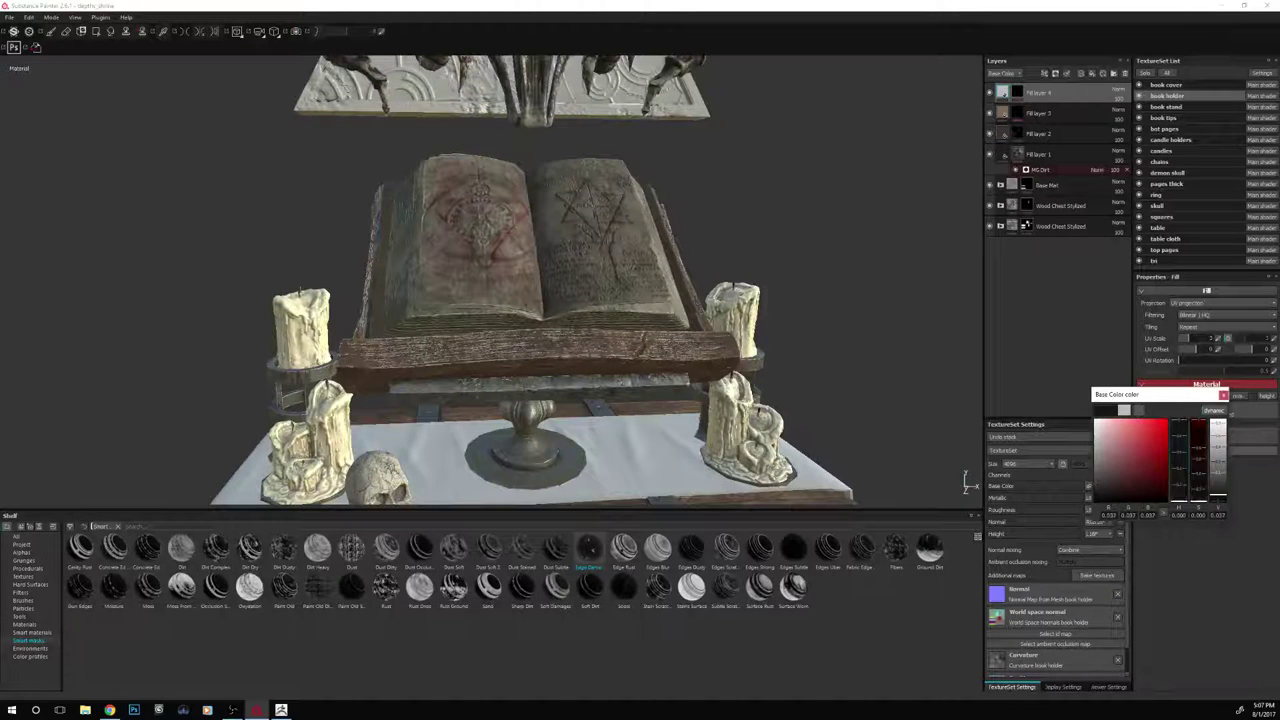
{"action": "left_click_drag", "start_coordinate": [1139, 410], "coordinate": [715, 352]}
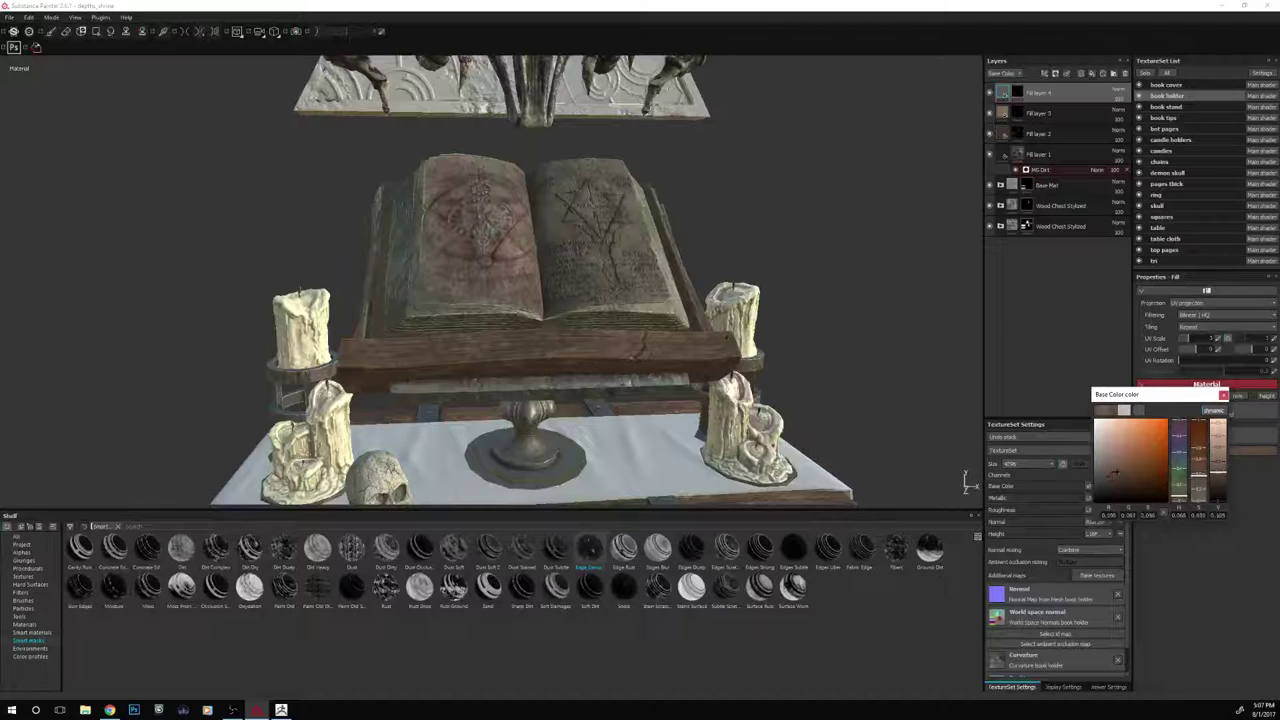
{"action": "left_click_drag", "start_coordinate": [1113, 472], "coordinate": [1119, 464]}
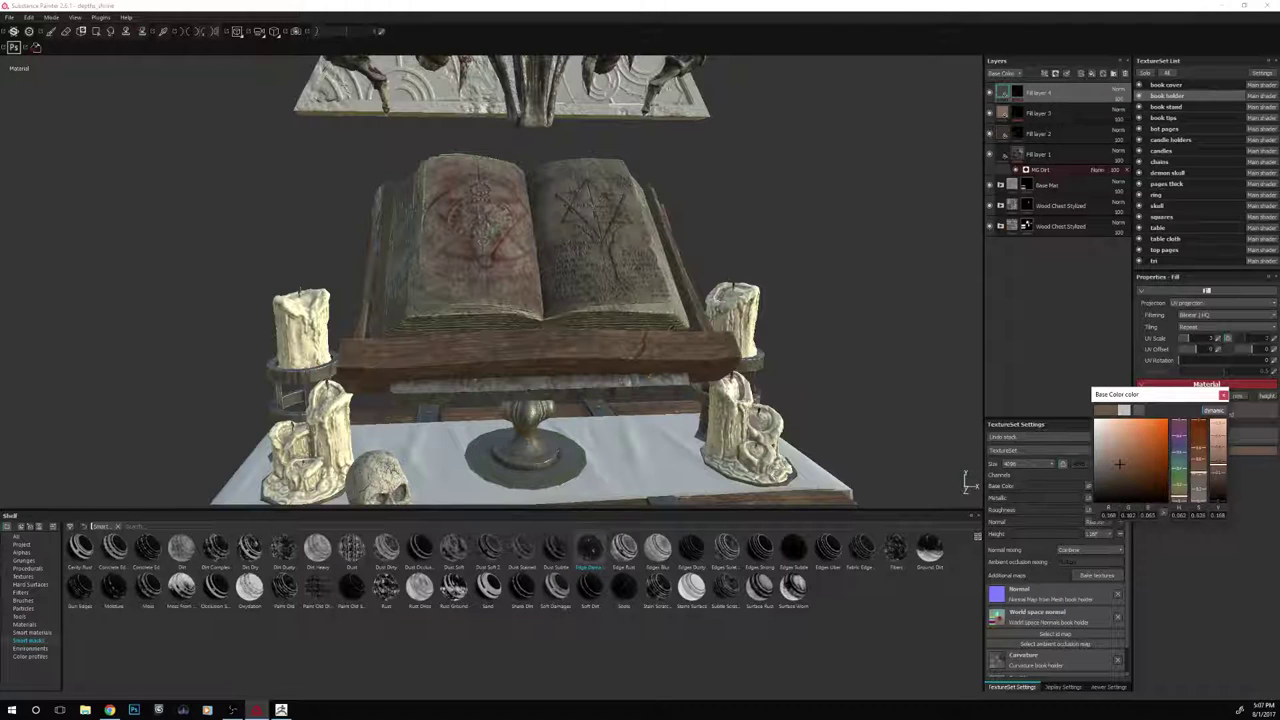
{"action": "left_click", "coordinate": [1221, 456]}
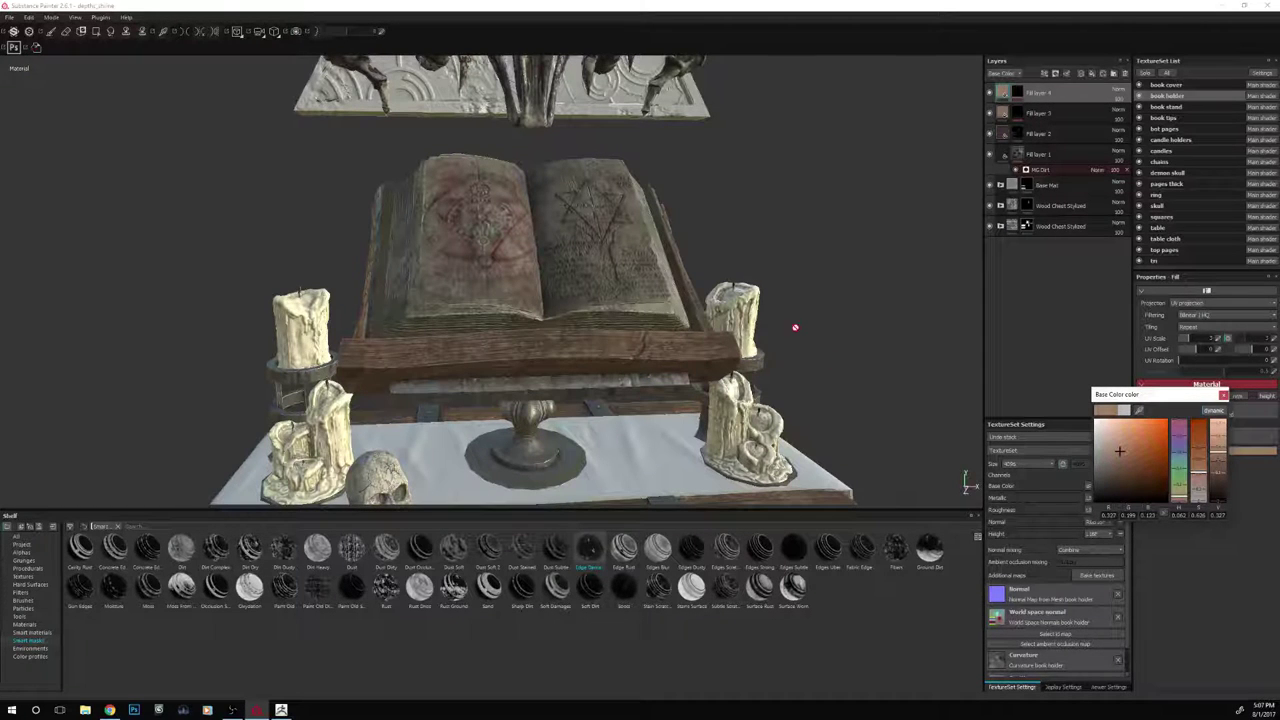
Move the fourth fill layer below the base metal folder, directly above the two Wood Chest Stylized folders
{"action": "left_click_drag", "start_coordinate": [908, 300], "coordinate": [829, 303], "text": "alt"}
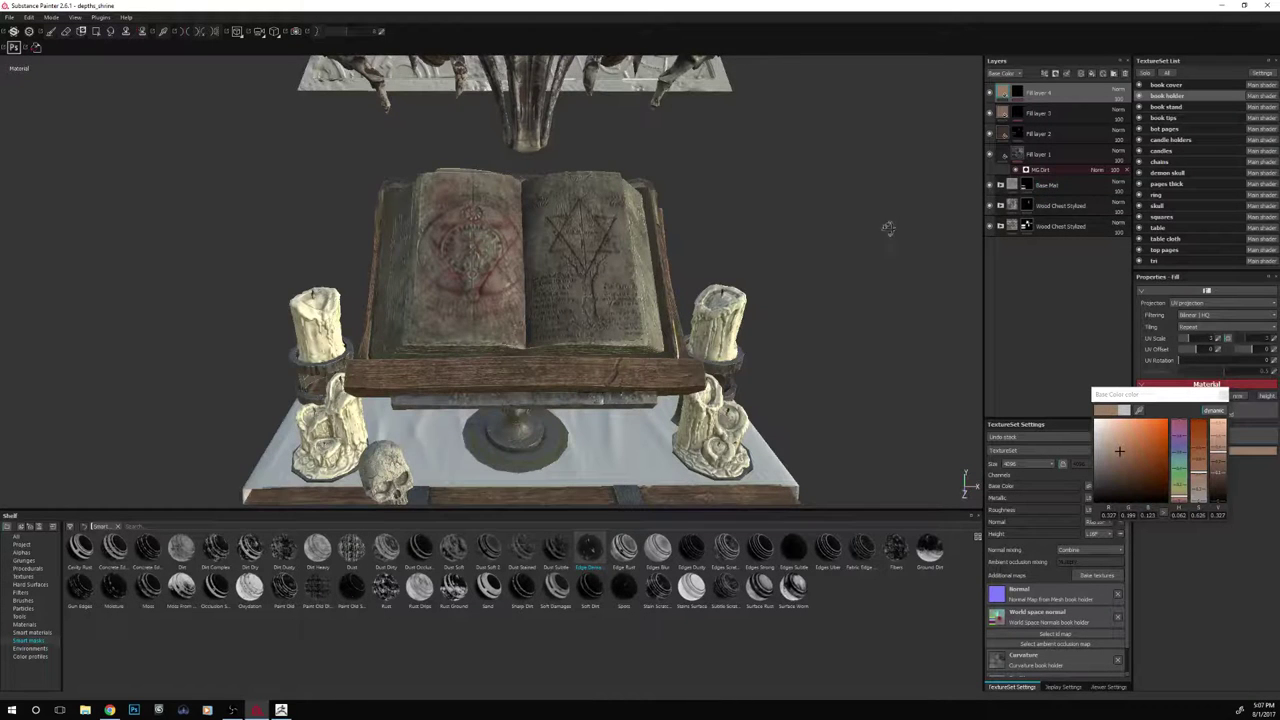
{"action": "mouse_move", "coordinate": [886, 229]}
{"action": "left_mouse_down", "text": "alt"}
{"action": "mouse_move", "coordinate": [886, 200]}
{"action": "mouse_move", "coordinate": [886, 217]}
{"action": "left_mouse_up", "text": "alt"}
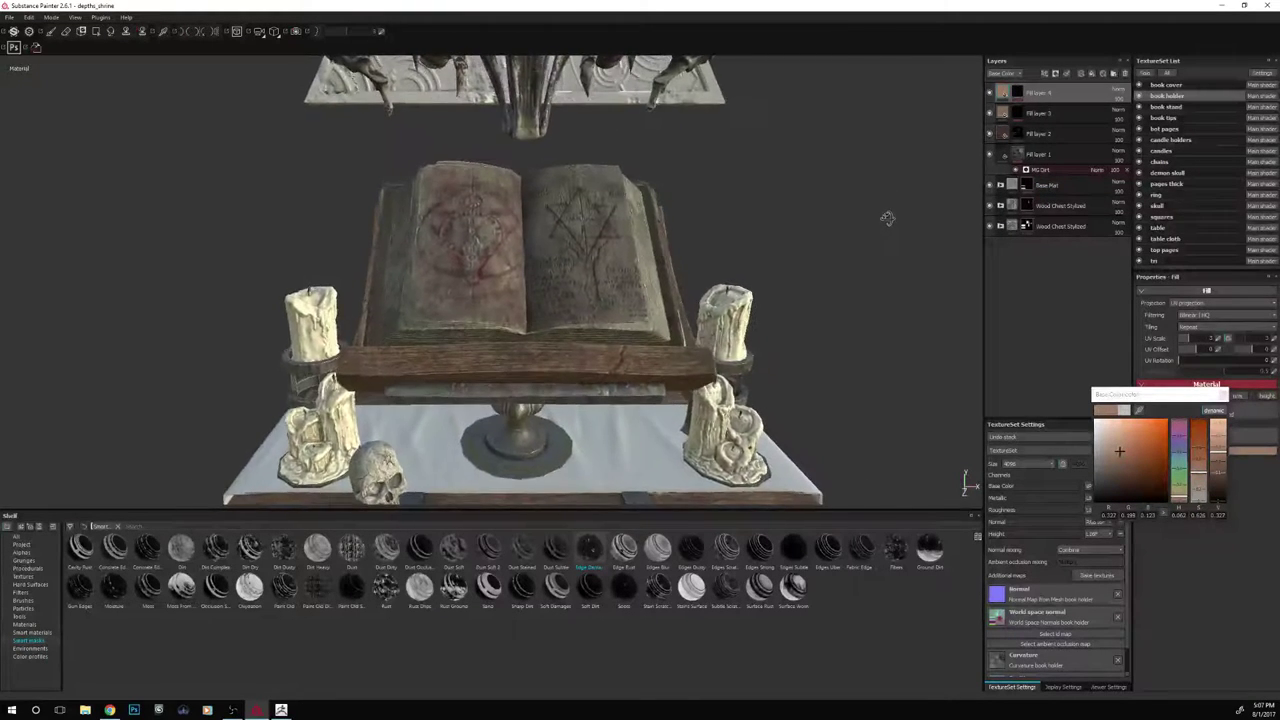
{"action": "double_click", "coordinate": [1043, 186]}
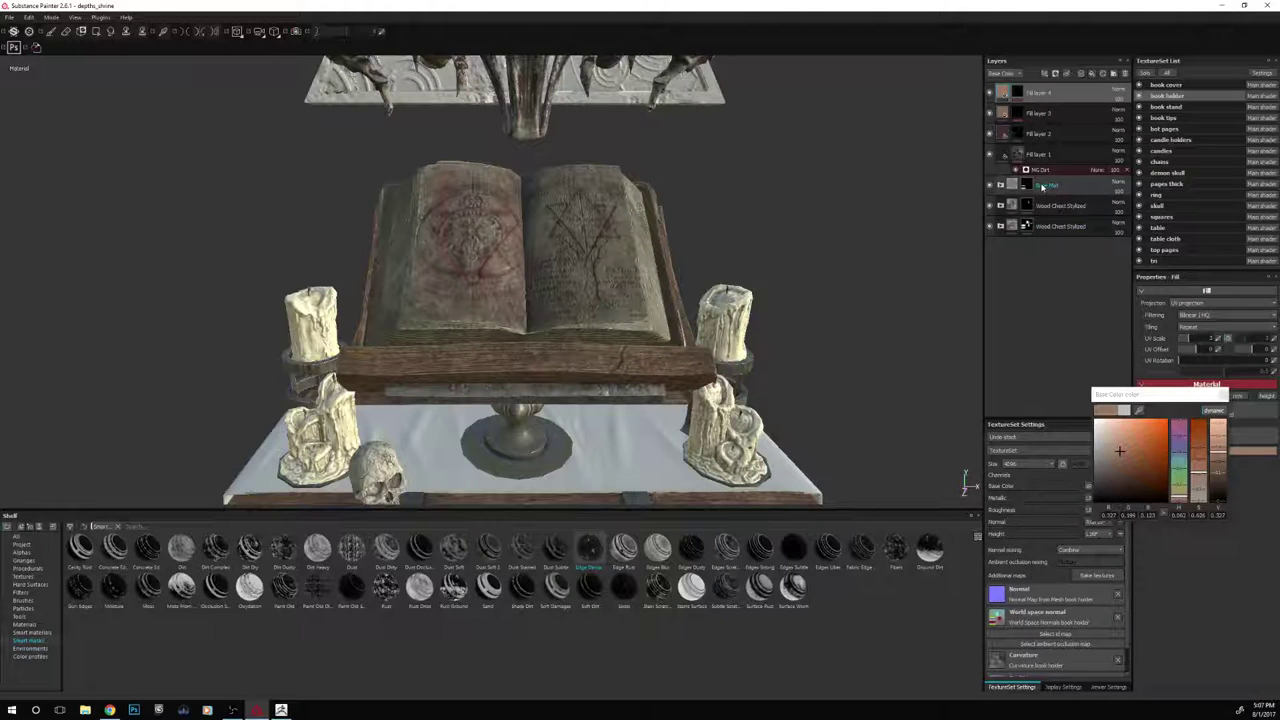
{"action": "left_click", "coordinate": [1041, 187]}
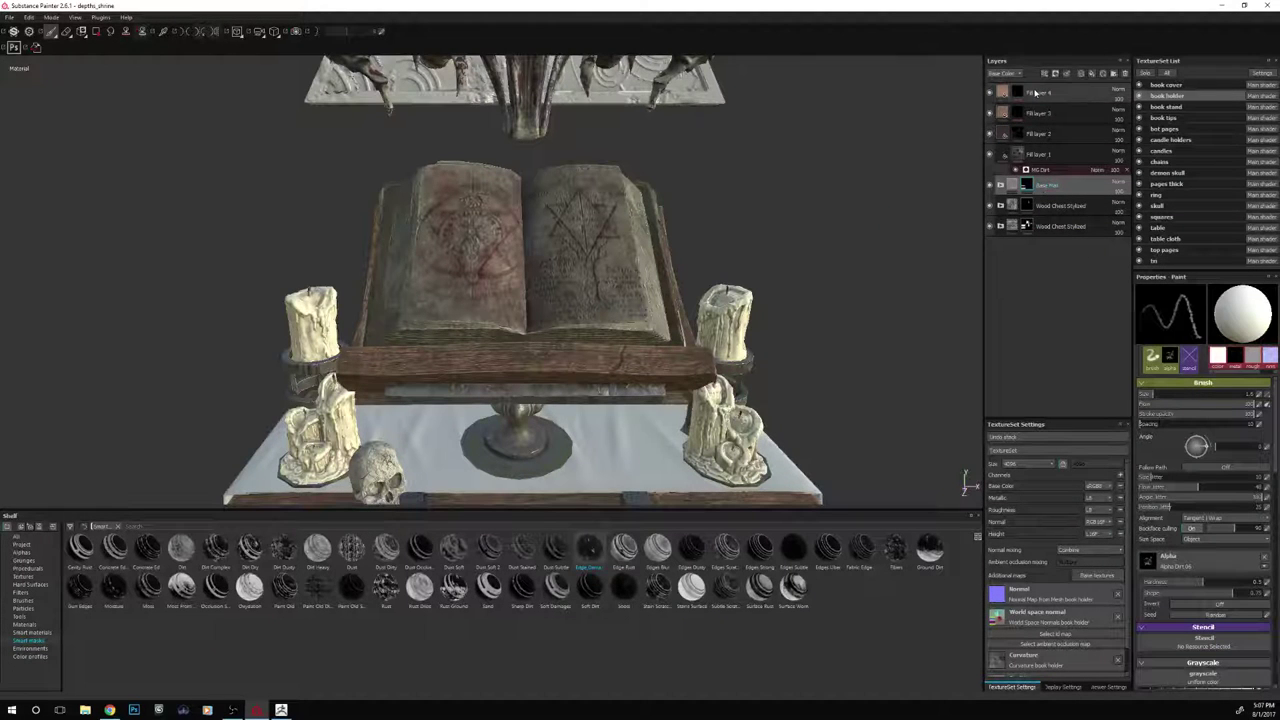
{"action": "left_click", "coordinate": [1036, 92]}
{"action": "left_click_drag", "start_coordinate": [1040, 95], "coordinate": [1047, 198]}
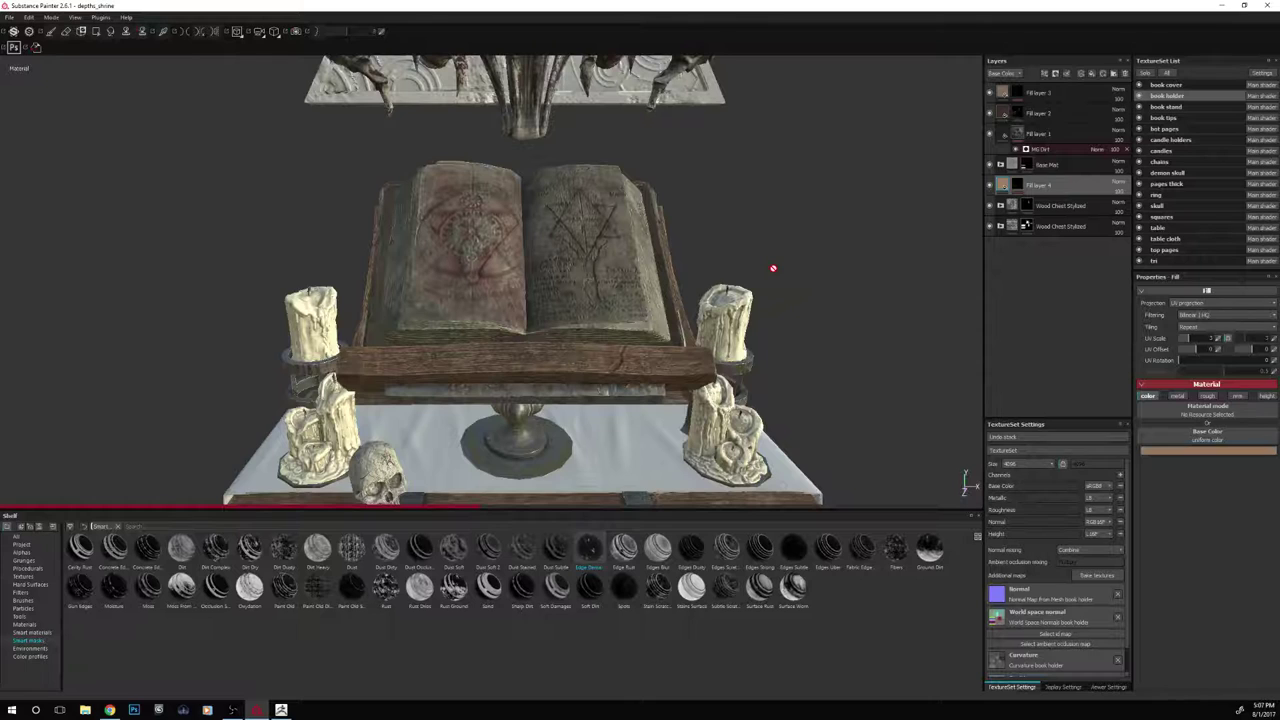
{"action": "scroll", "coordinate": [773, 268], "scroll_direction": "down", "scroll_amount": 1}
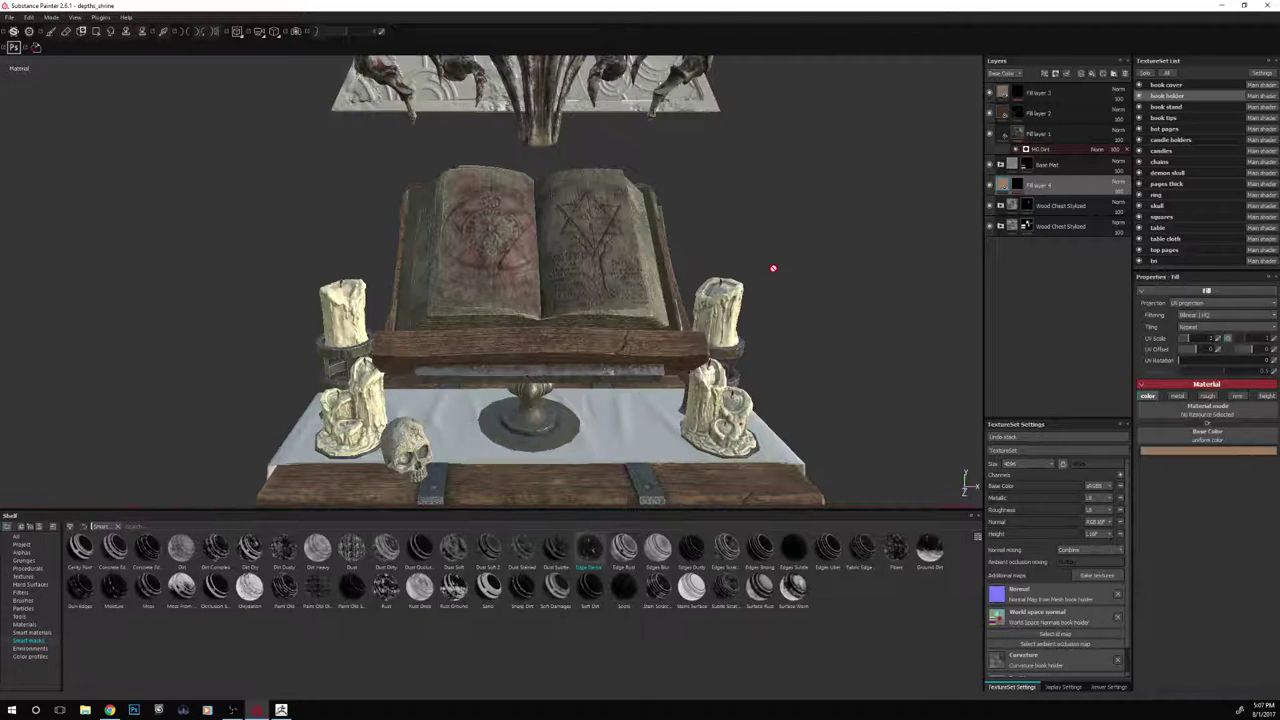
{"action": "left_click_drag", "start_coordinate": [791, 263], "coordinate": [846, 240], "text": "alt"}
{"action": "right_click_drag", "start_coordinate": [846, 240], "coordinate": [834, 232], "text": "shift"}
{"action": "mouse_move", "coordinate": [834, 232]}
{"action": "left_mouse_down", "text": "alt"}
{"action": "mouse_move", "coordinate": [846, 243]}
{"action": "mouse_move", "coordinate": [837, 220]}
{"action": "left_mouse_up", "text": "alt"}
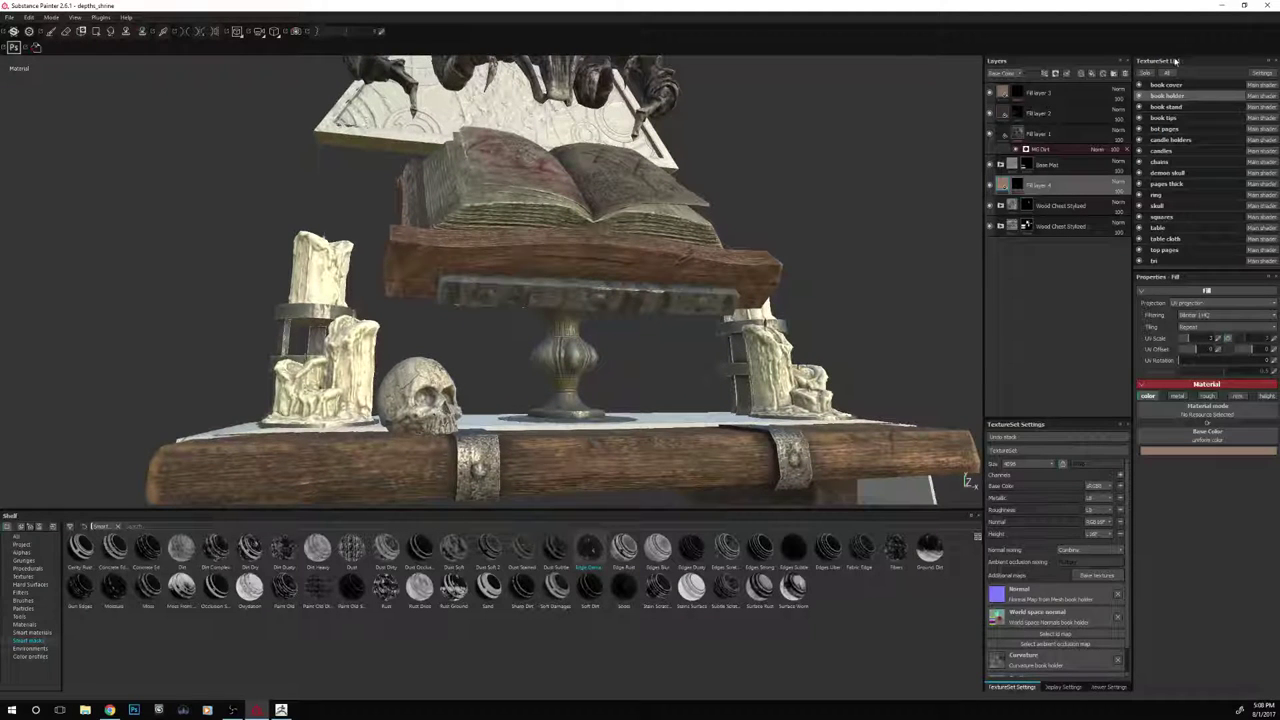
{"action": "left_click", "coordinate": [1000, 164]}
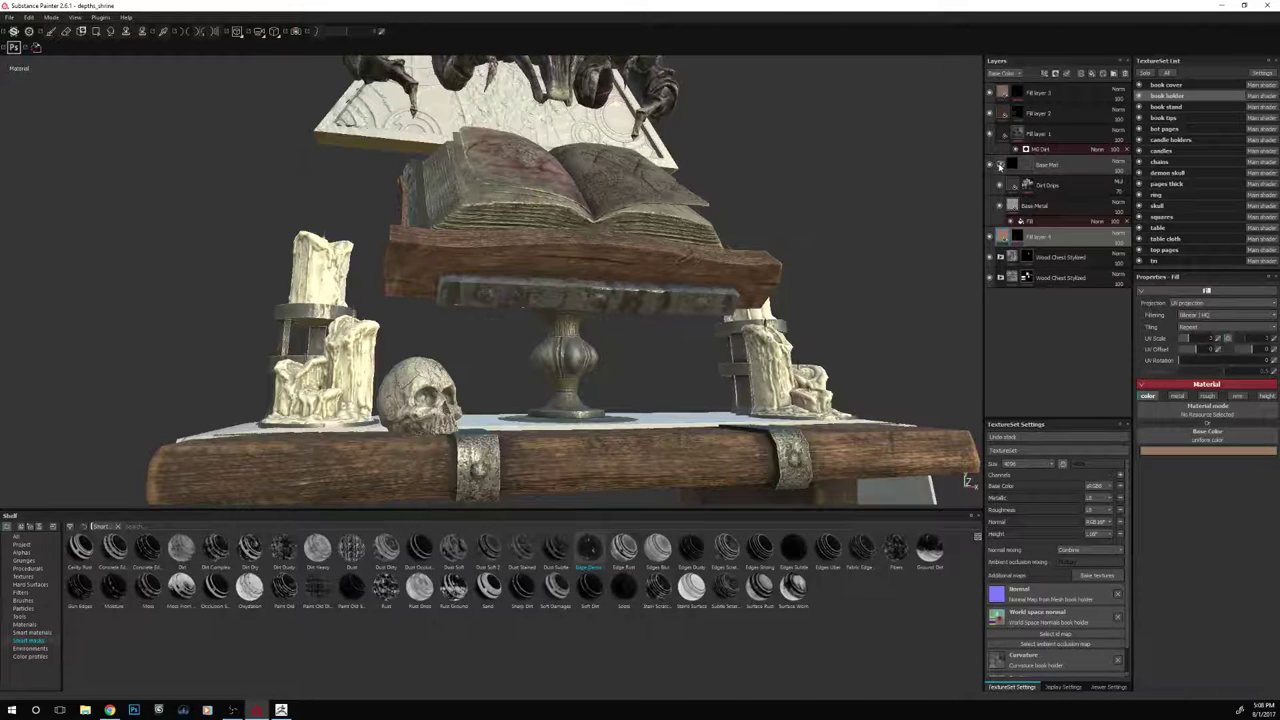
{"action": "left_click", "coordinate": [1000, 164]}
Add a fifth fill layer above the others and give it a near-black base color, with RGB values around 0.004, 0.003 and 0.003
{"action": "left_click", "coordinate": [1045, 92]}
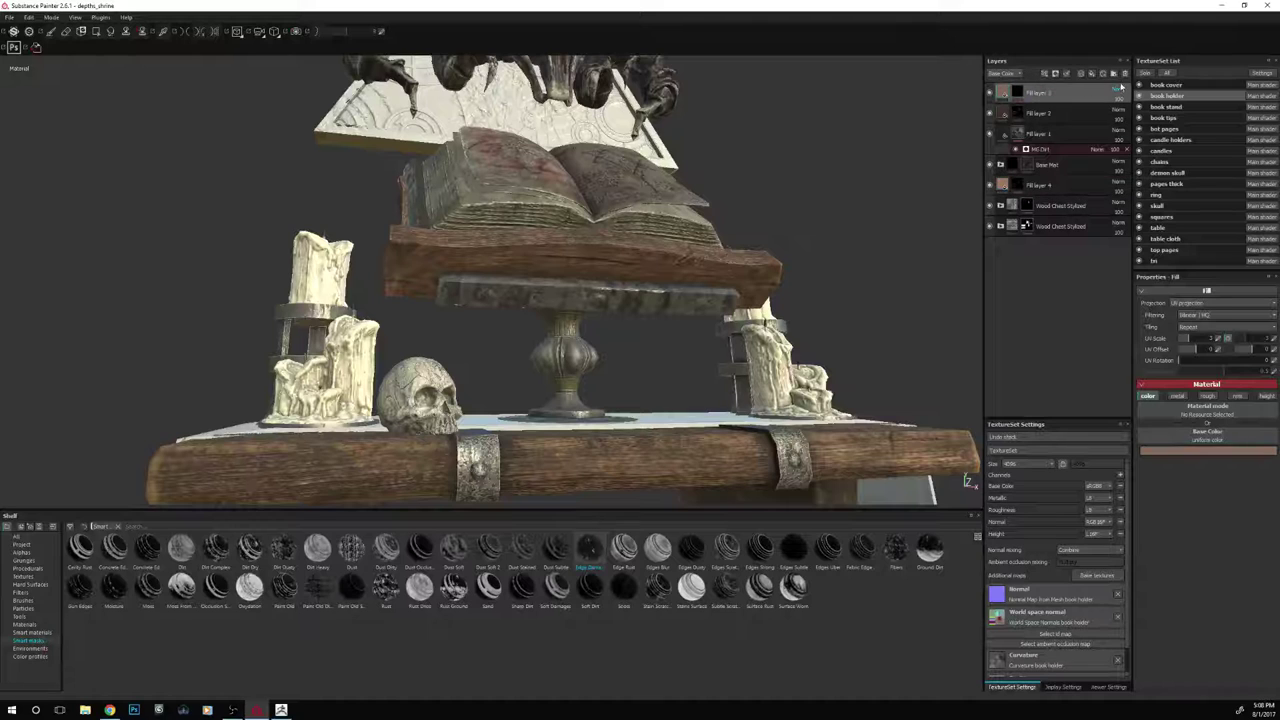
{"action": "left_click", "coordinate": [1093, 75]}
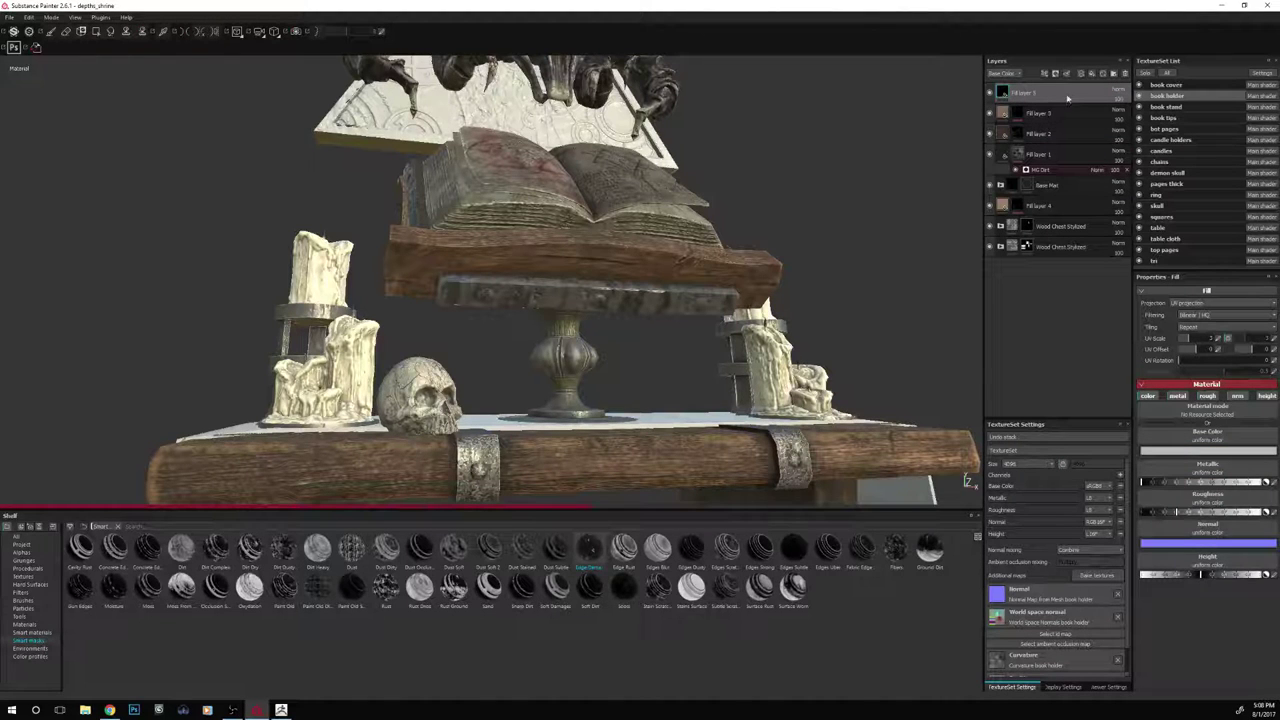
{"action": "left_click", "coordinate": [1160, 450]}
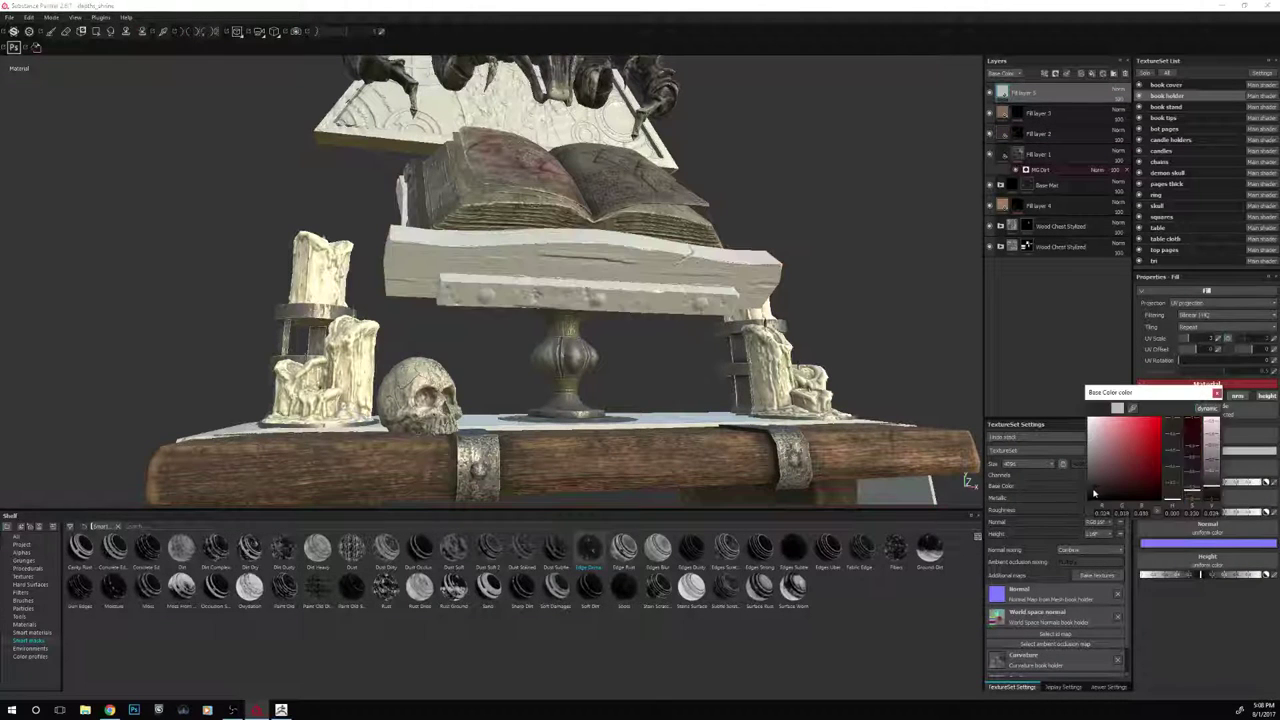
{"action": "left_click_drag", "start_coordinate": [1094, 493], "coordinate": [1093, 497]}
{"action": "left_click", "coordinate": [1217, 392]}
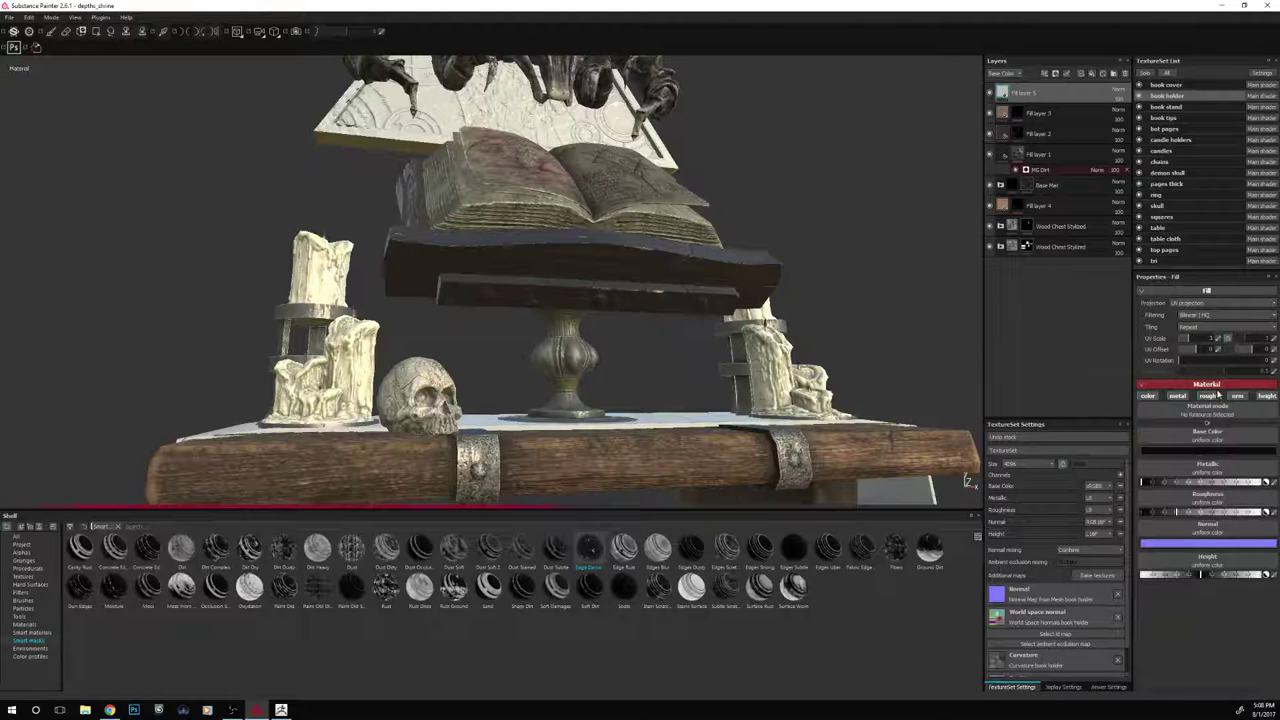
Limit the fifth fill layer's material to the color channel and add a black mask to it
{"action": "left_click", "coordinate": [1186, 396]}
{"action": "left_click", "coordinate": [1210, 397]}
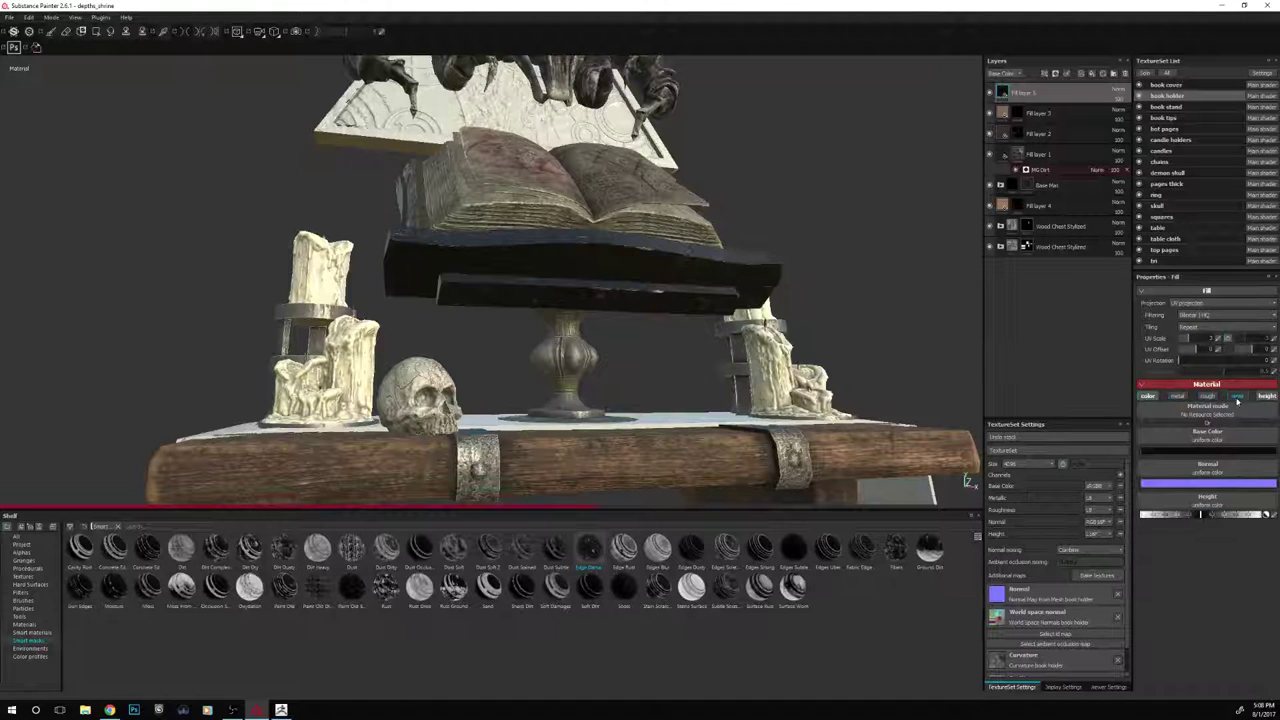
{"action": "left_click", "coordinate": [1236, 397]}
{"action": "left_click", "coordinate": [1266, 397]}
{"action": "right_click", "coordinate": [1027, 91]}
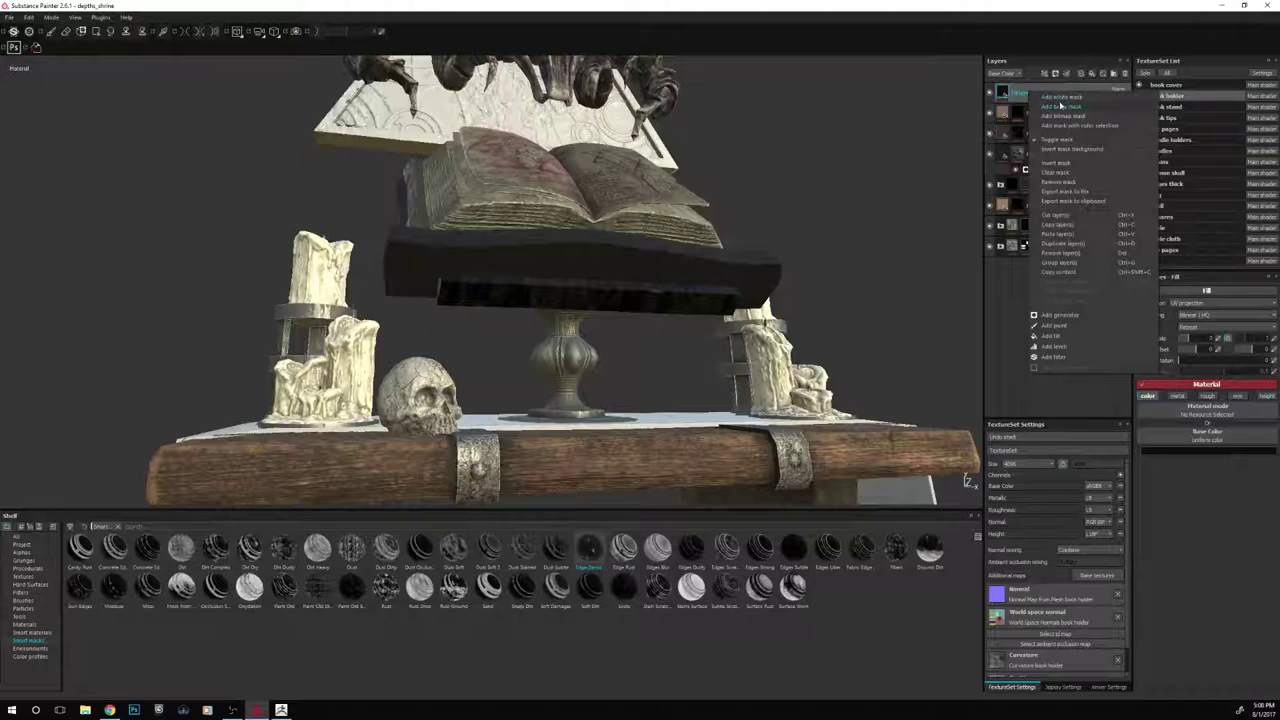
{"action": "left_click", "coordinate": [1058, 108]}
{"action": "key", "text": "ctrl+z"}
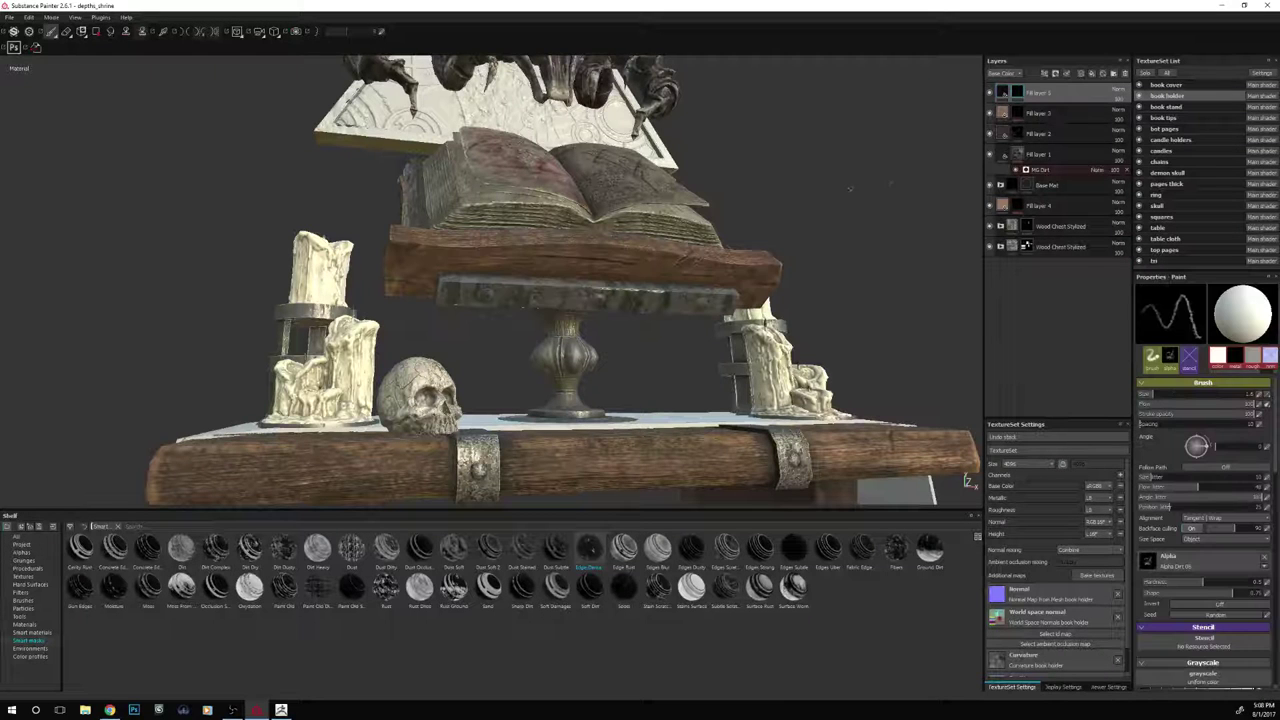
{"action": "key", "text": "Return"}
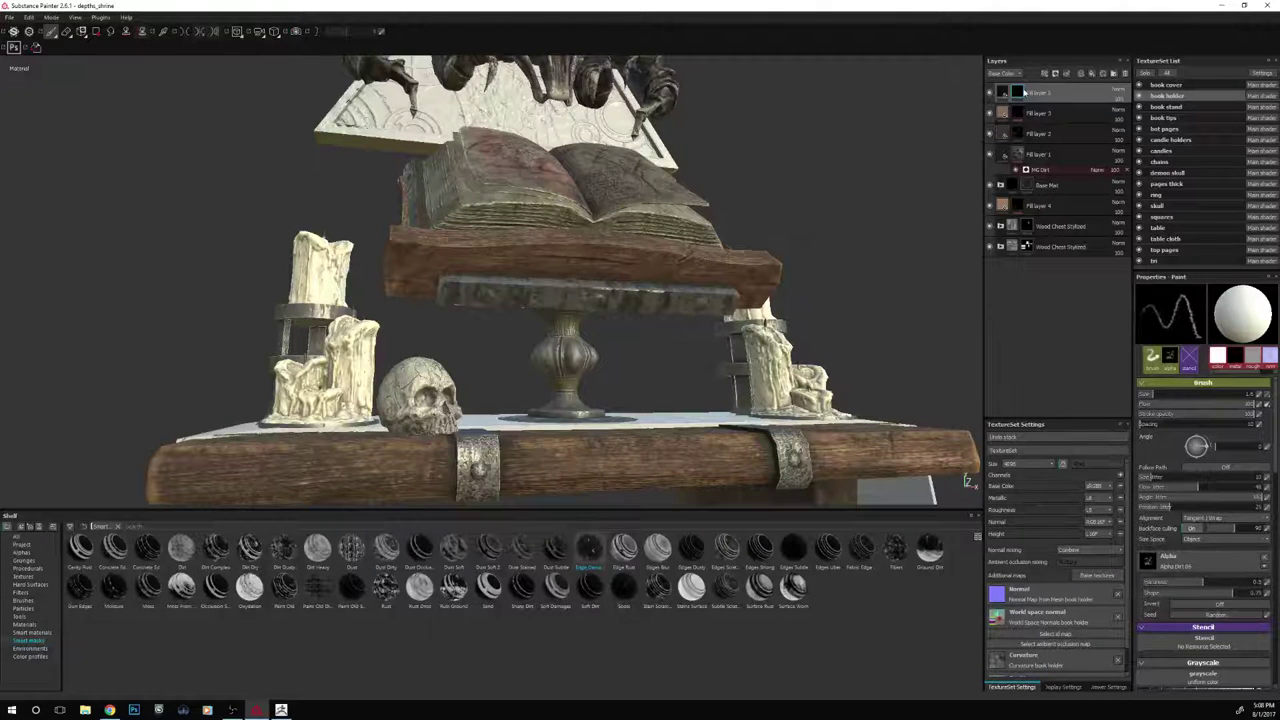
Isolate the book holder and, with symmetry on and brush size 0.75, paint dark rings around the rivets of the front metal strip
{"action": "left_click", "coordinate": [1144, 74]}
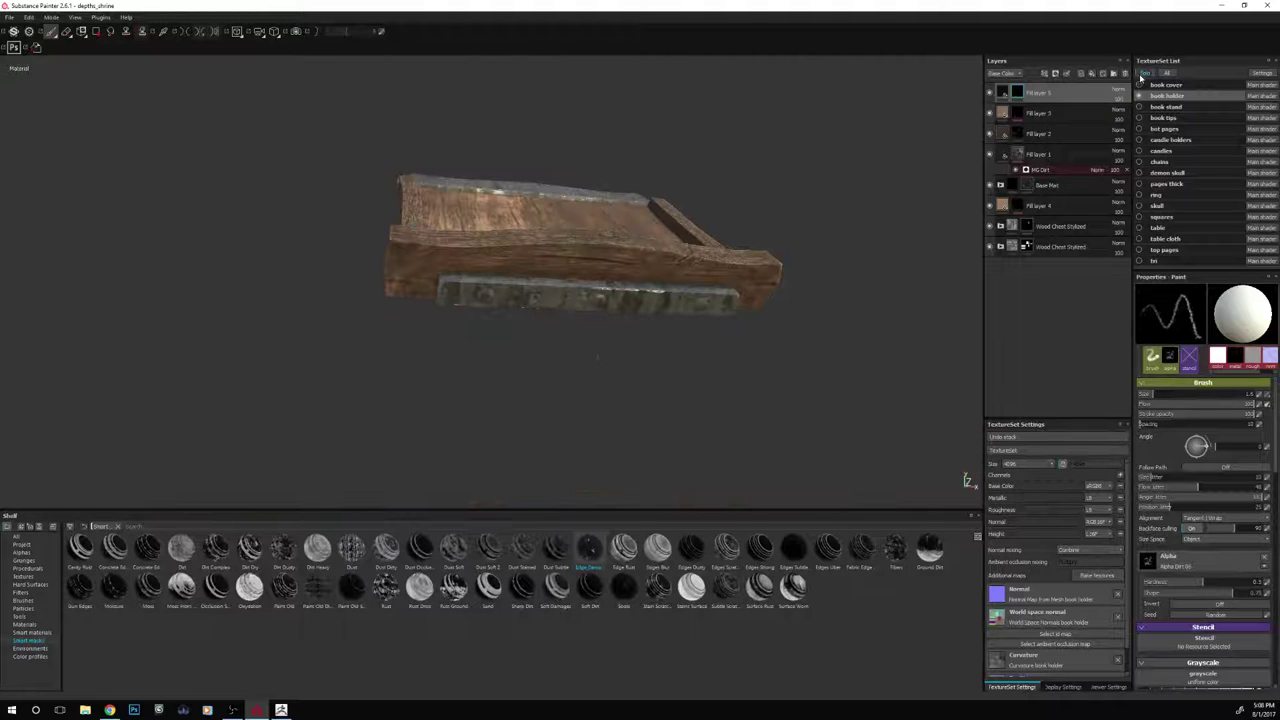
{"action": "left_click_drag", "start_coordinate": [846, 263], "coordinate": [813, 231], "text": "alt"}
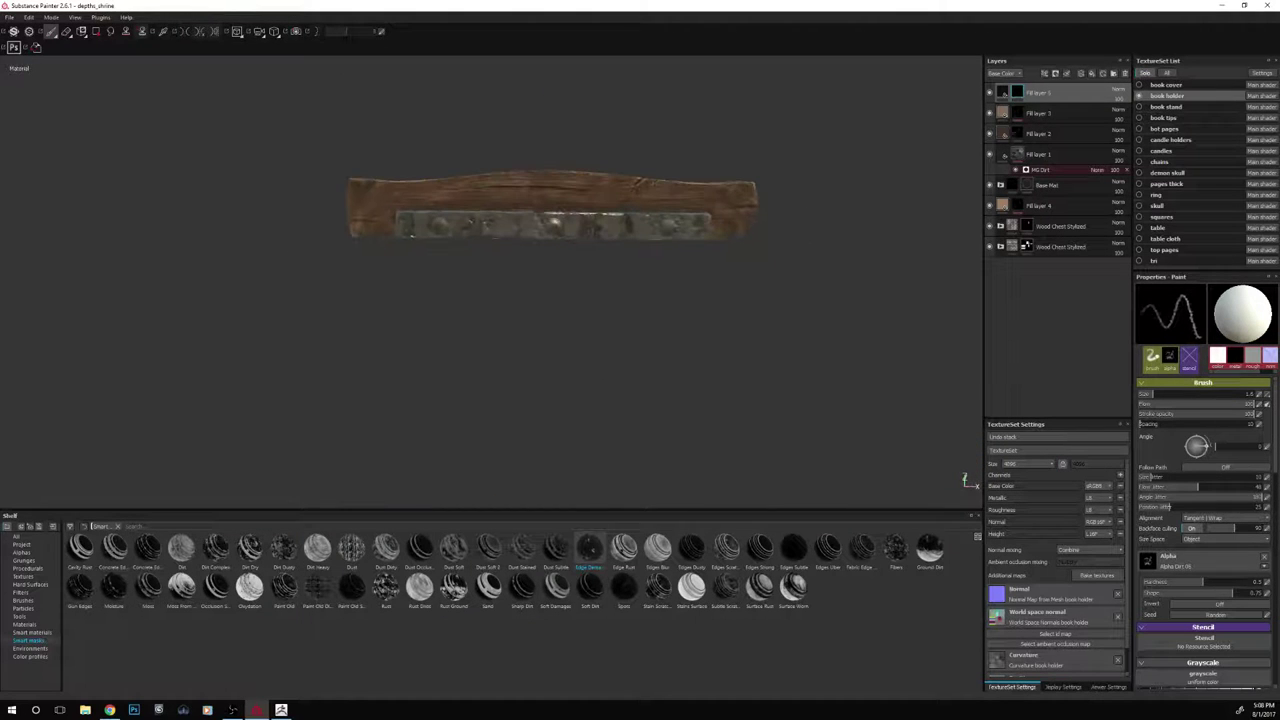
{"action": "scroll", "coordinate": [640, 214], "scroll_direction": "up", "scroll_amount": 3}
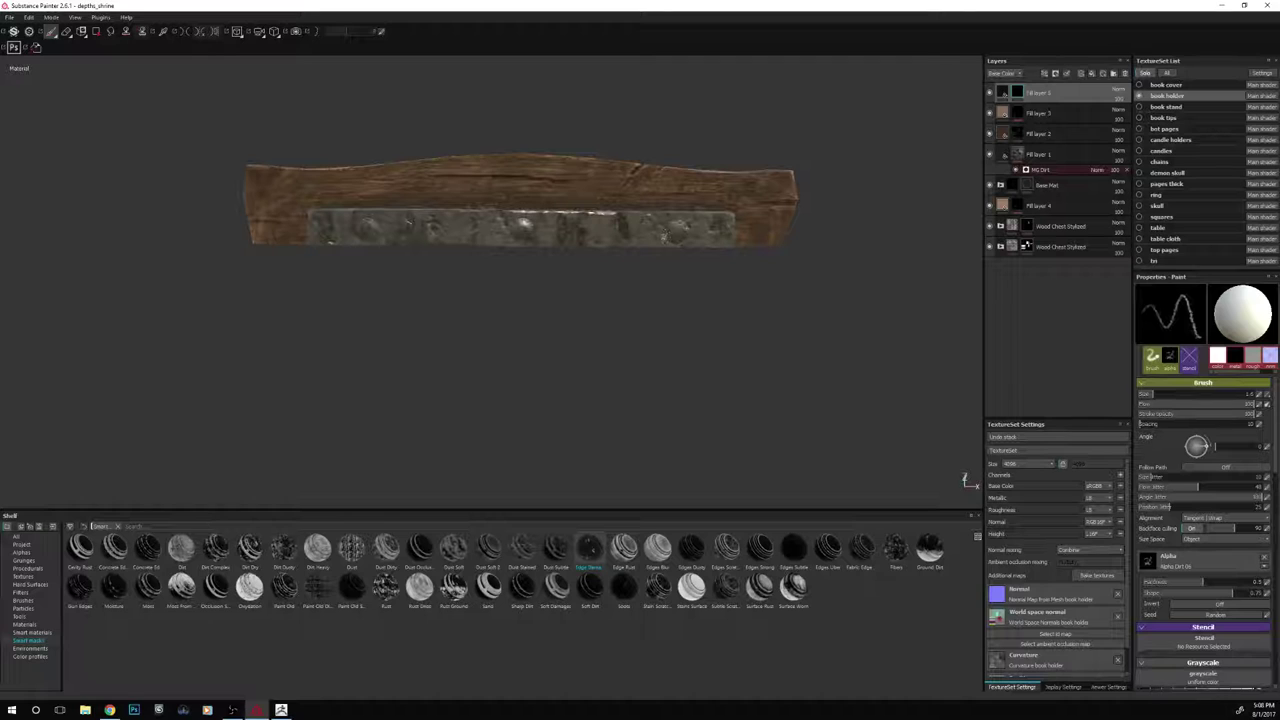
{"action": "left_click", "coordinate": [186, 31]}
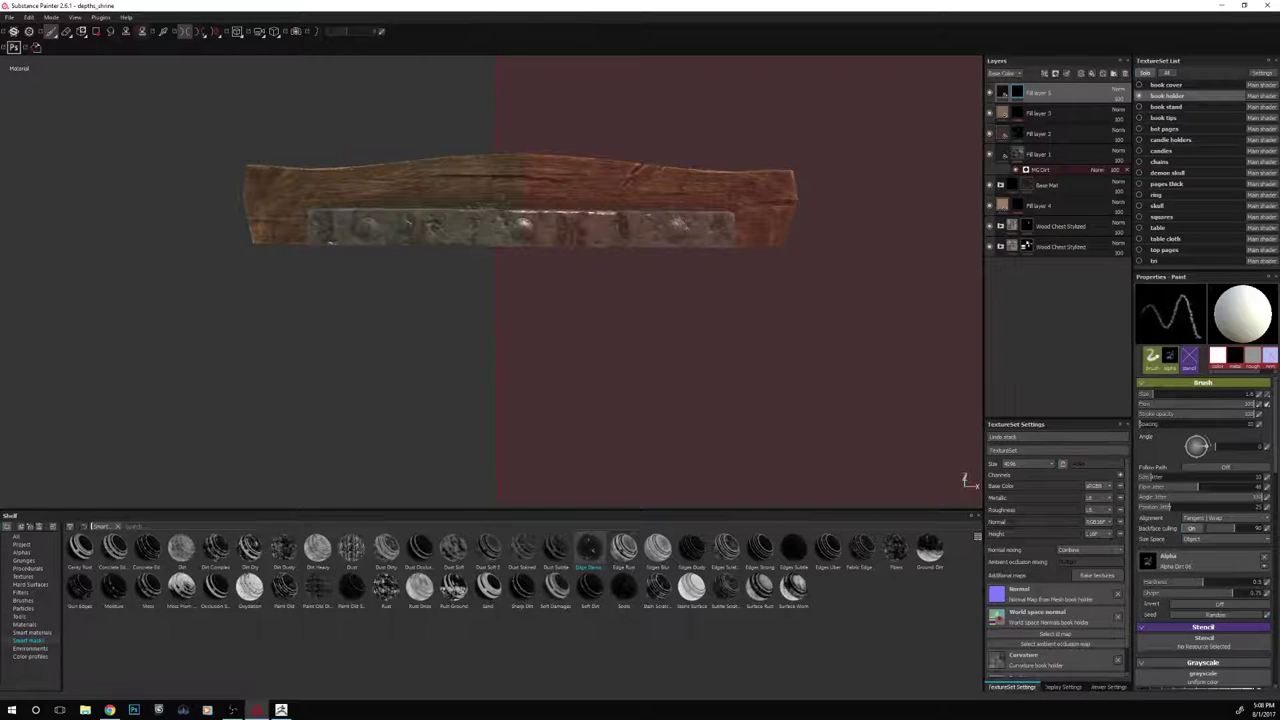
{"action": "right_click_drag", "start_coordinate": [679, 223], "coordinate": [668, 221], "text": "ctrl"}
{"action": "key", "text": "bracketright"}
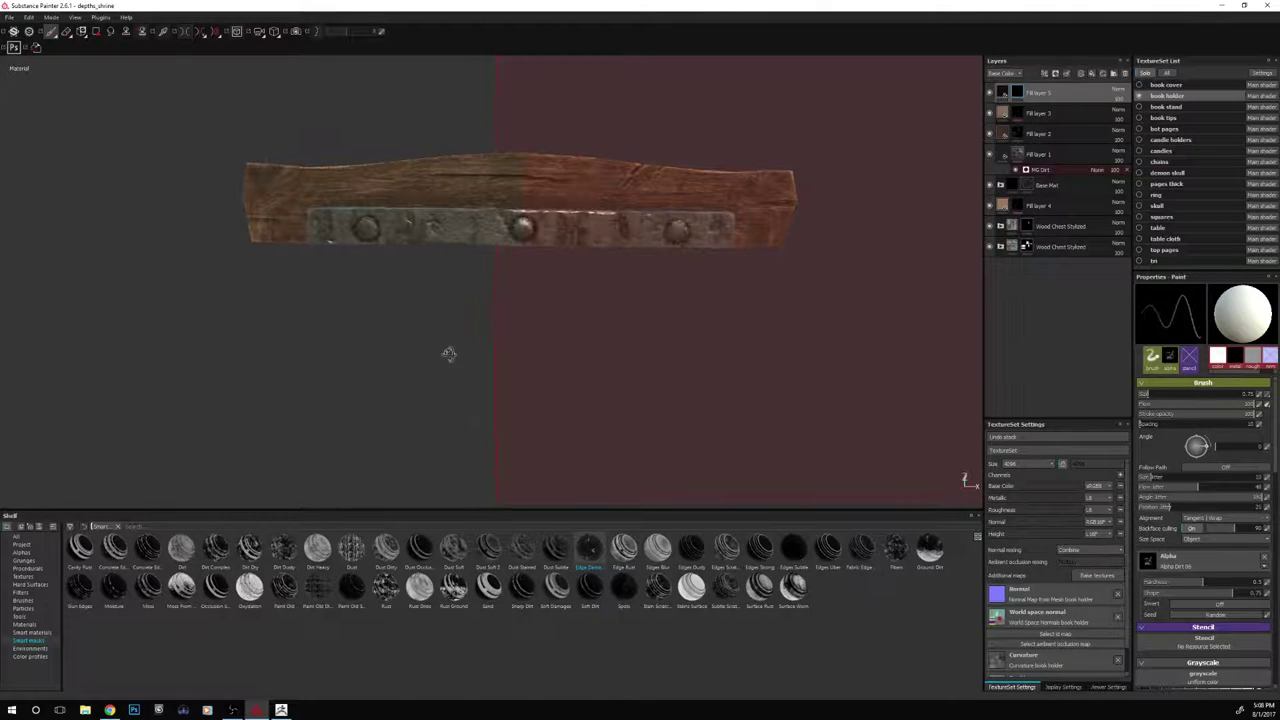
Lighten the fifth fill layer's base color to a very dark gray, with RGB values around 0.036, 0.035 and 0.035
{"action": "left_click_drag", "start_coordinate": [449, 354], "coordinate": [455, 392], "text": "alt"}
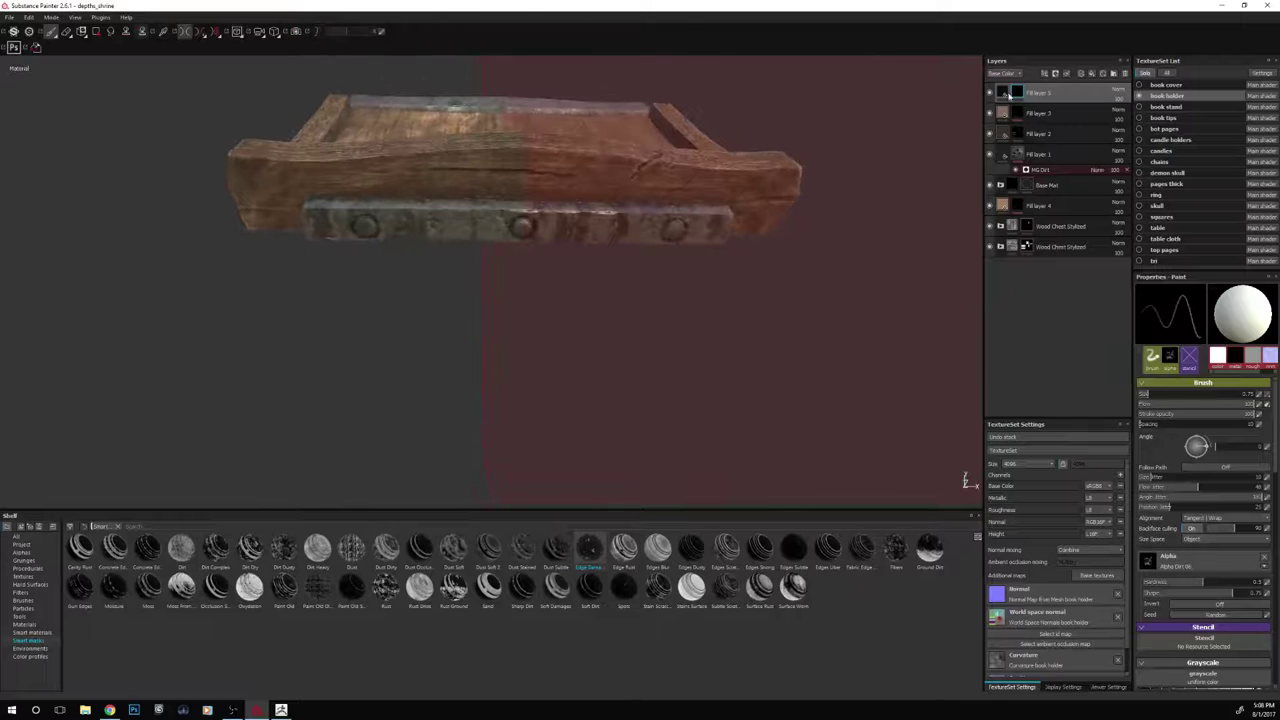
{"action": "left_click", "coordinate": [1006, 93]}
{"action": "left_click", "coordinate": [1190, 452]}
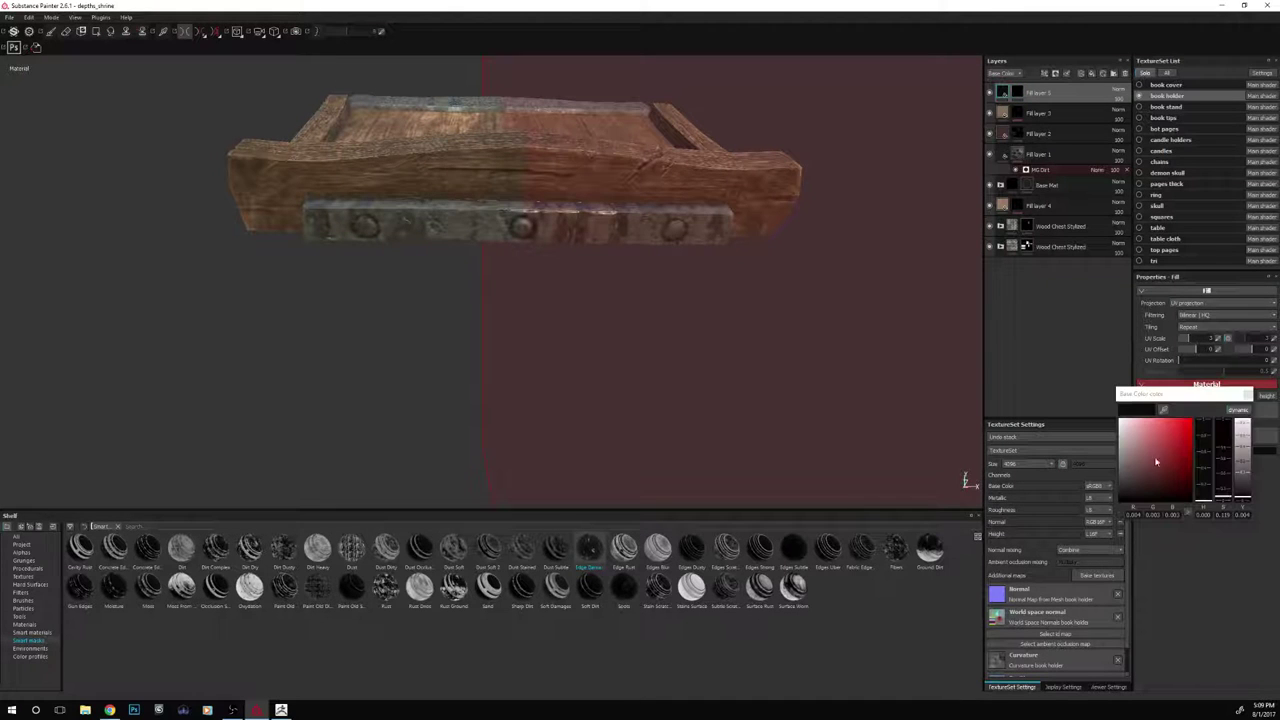
{"action": "left_click", "coordinate": [1123, 491]}
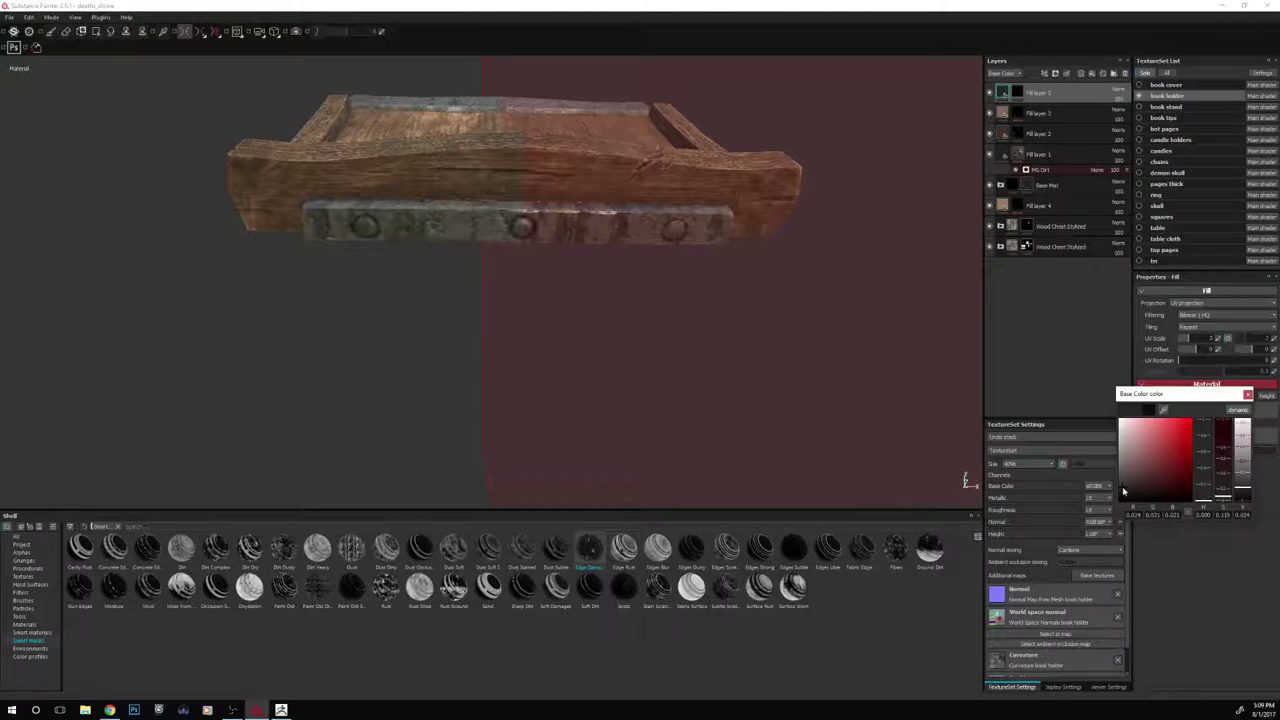
{"action": "left_click_drag", "start_coordinate": [1124, 493], "coordinate": [1121, 487]}
On the fifth fill layer's mask, raise the brush size to about 2.79 and paint dark shading where the front metal strip meets the wood
{"action": "mouse_move", "coordinate": [394, 387]}
{"action": "left_mouse_down", "text": "alt"}
{"action": "mouse_move", "coordinate": [394, 323]}
{"action": "mouse_move", "coordinate": [420, 357]}
{"action": "mouse_move", "coordinate": [409, 423]}
{"action": "mouse_move", "coordinate": [411, 398]}
{"action": "left_mouse_up", "text": "alt"}
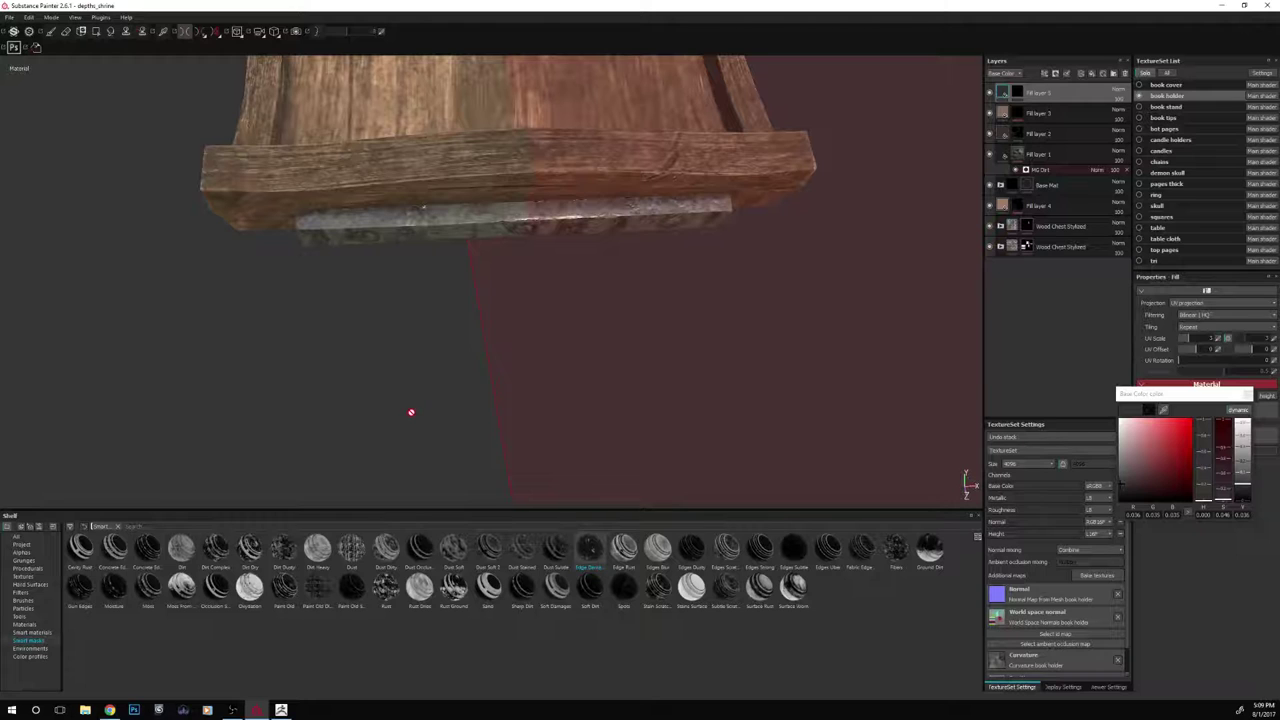
{"action": "scroll", "coordinate": [411, 412], "scroll_direction": "down", "scroll_amount": 4}
{"action": "scroll", "coordinate": [411, 412], "scroll_direction": "up", "scroll_amount": 3}
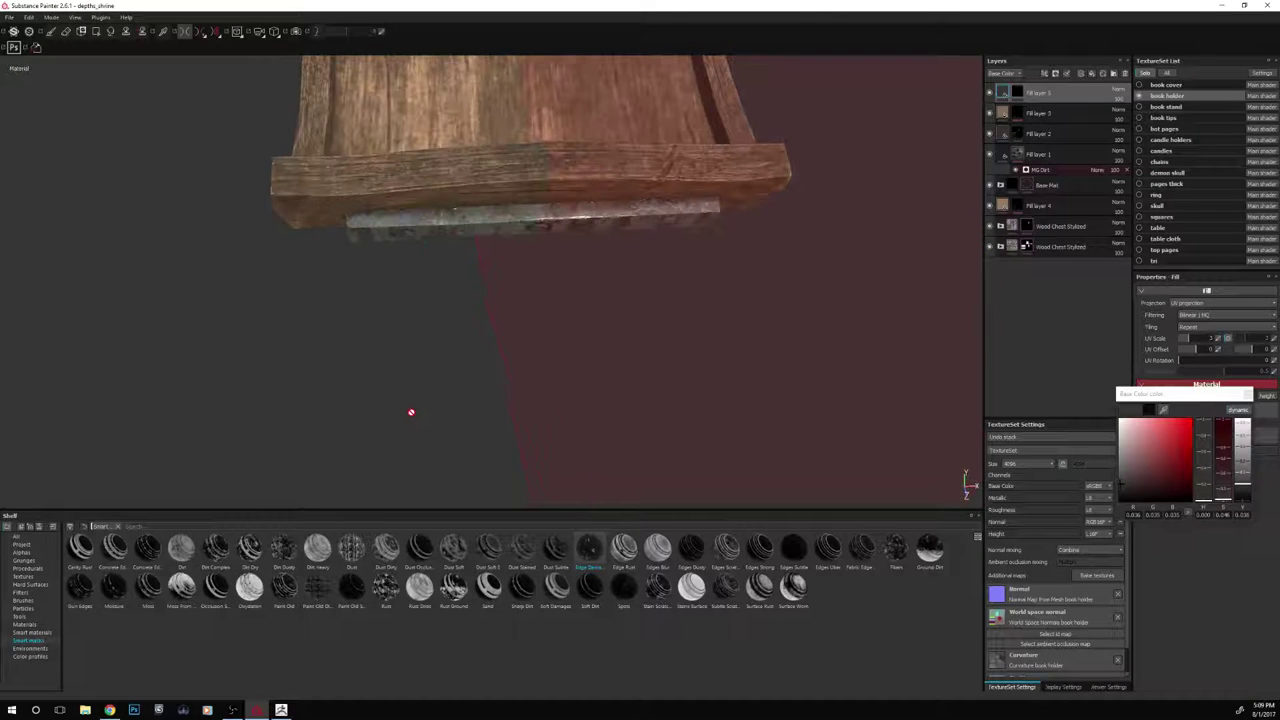
{"action": "left_click", "coordinate": [1017, 94]}
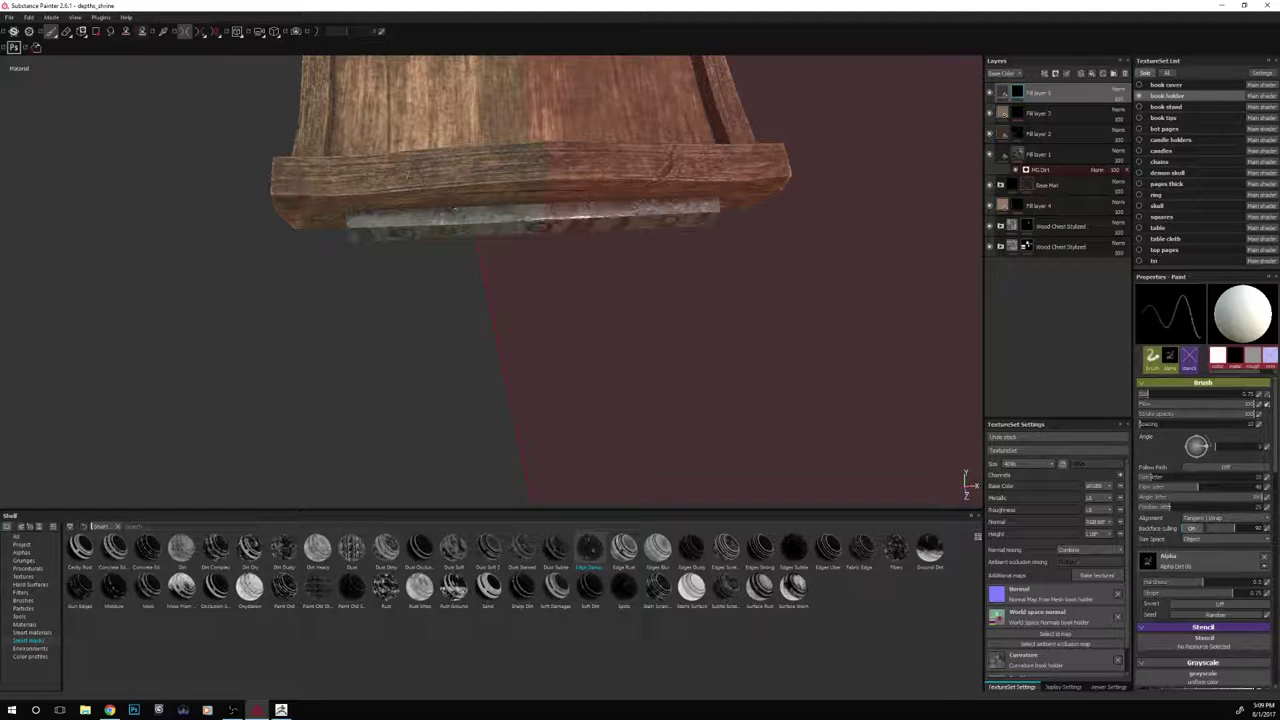
{"action": "key", "text": "]"}
{"action": "key", "text": "]"}
{"action": "key", "text": "]"}
{"action": "key", "text": "]"}
{"action": "key", "text": "]"}
{"action": "key", "text": "]"}
{"action": "key", "text": "]"}
{"action": "key", "text": "]"}
{"action": "key", "text": "["}
{"action": "key", "text": "["}
{"action": "key", "text": "["}
{"action": "key", "text": "["}
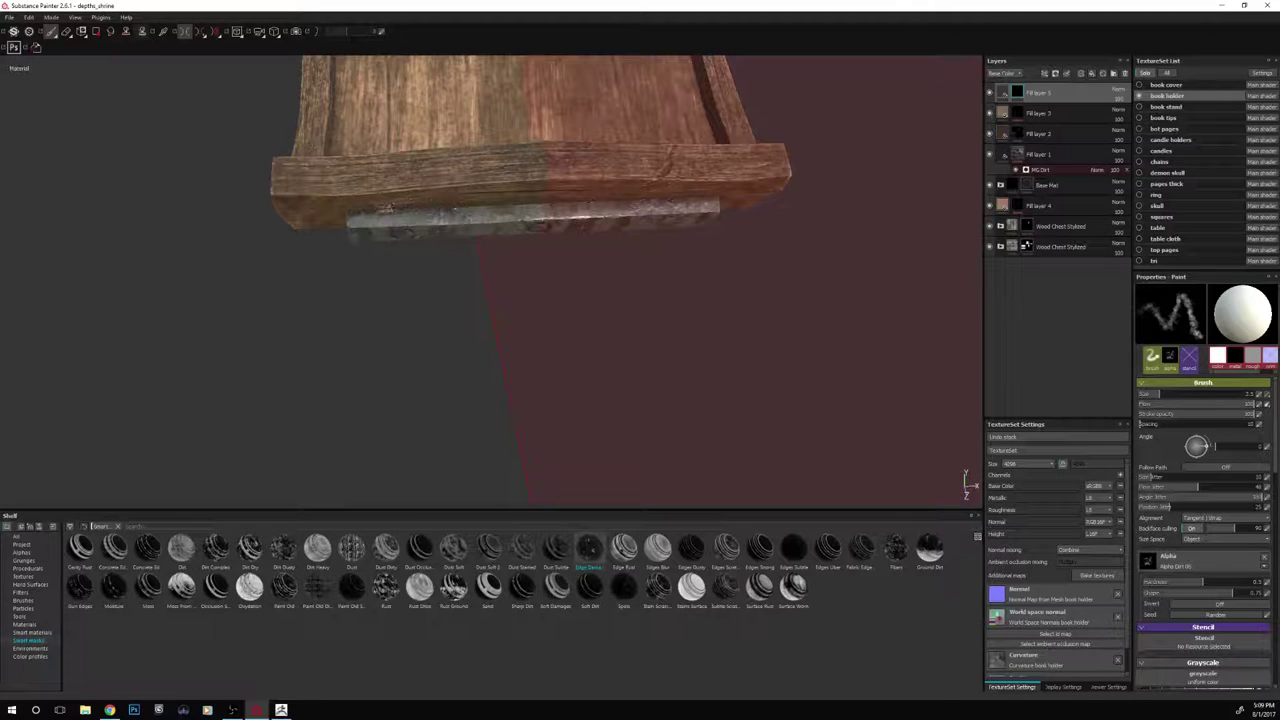
{"action": "key", "text": "["}
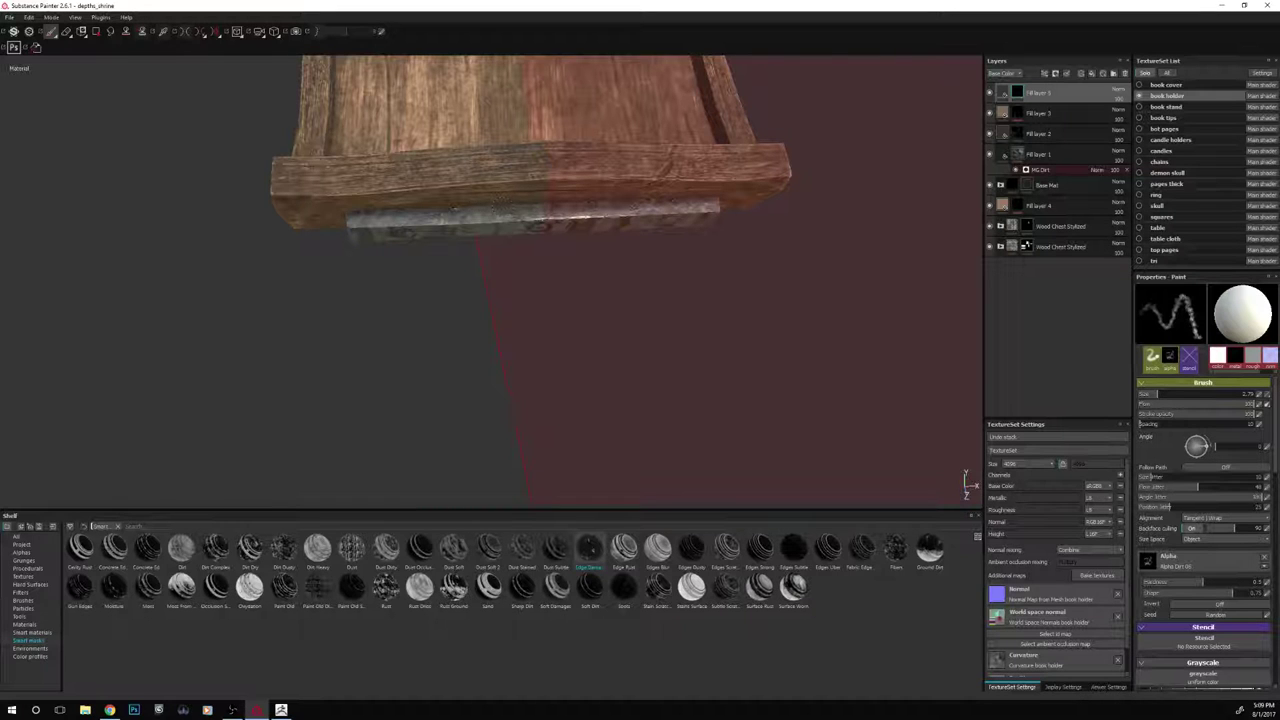
Continue painting dark shading on the underside of the book holder, along the seam between the front metal strip and the wood
{"action": "left_click_drag", "start_coordinate": [438, 359], "coordinate": [552, 314], "text": "alt"}
{"action": "left_click_drag", "start_coordinate": [306, 396], "coordinate": [371, 211], "text": "alt"}
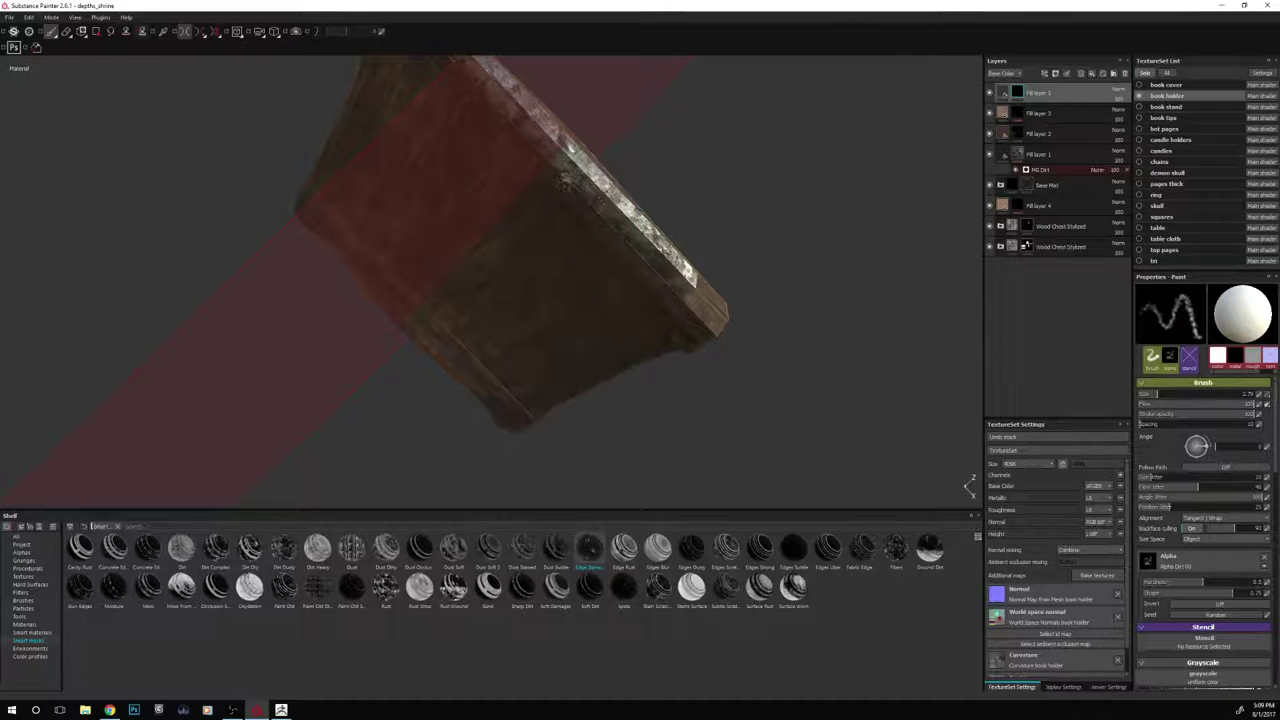
{"action": "left_click_drag", "start_coordinate": [650, 182], "coordinate": [245, 388], "text": "alt"}
{"action": "left_click_drag", "start_coordinate": [257, 330], "coordinate": [260, 302], "text": "alt"}
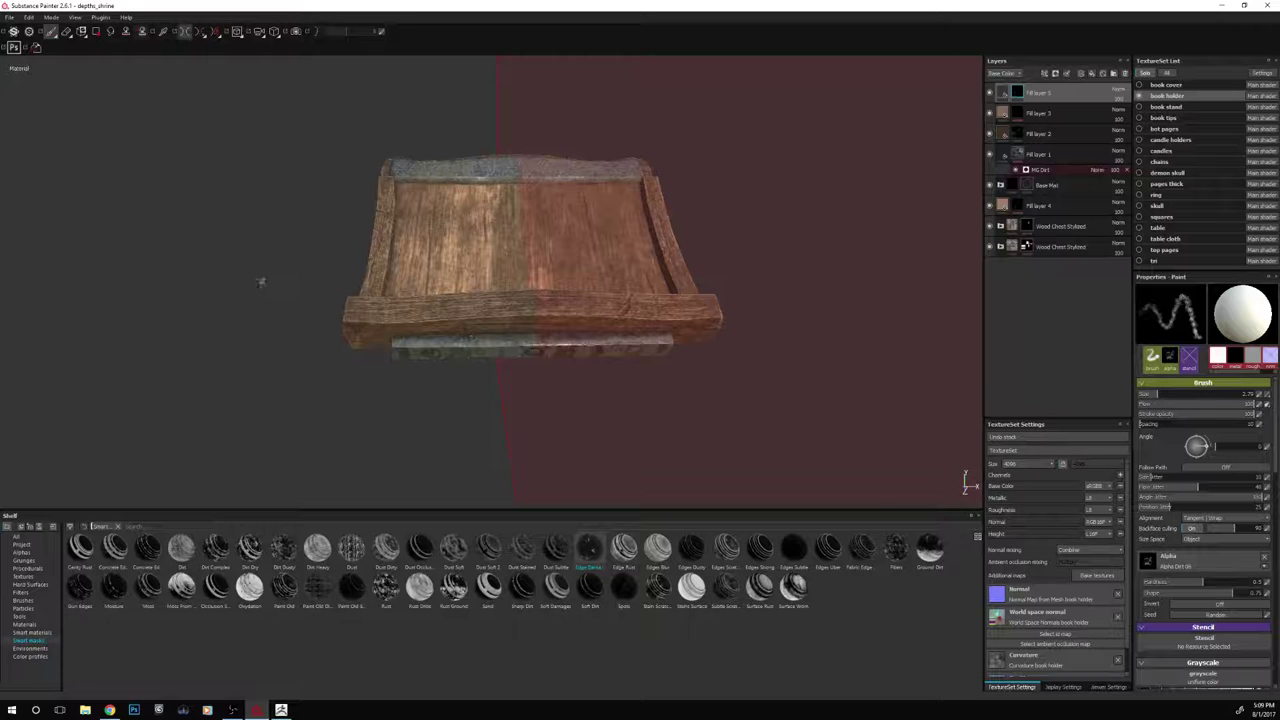
{"action": "mouse_move", "coordinate": [260, 283]}
{"action": "left_mouse_down", "text": "alt"}
{"action": "mouse_move", "coordinate": [286, 291]}
{"action": "mouse_move", "coordinate": [278, 284]}
{"action": "left_mouse_up", "text": "alt"}
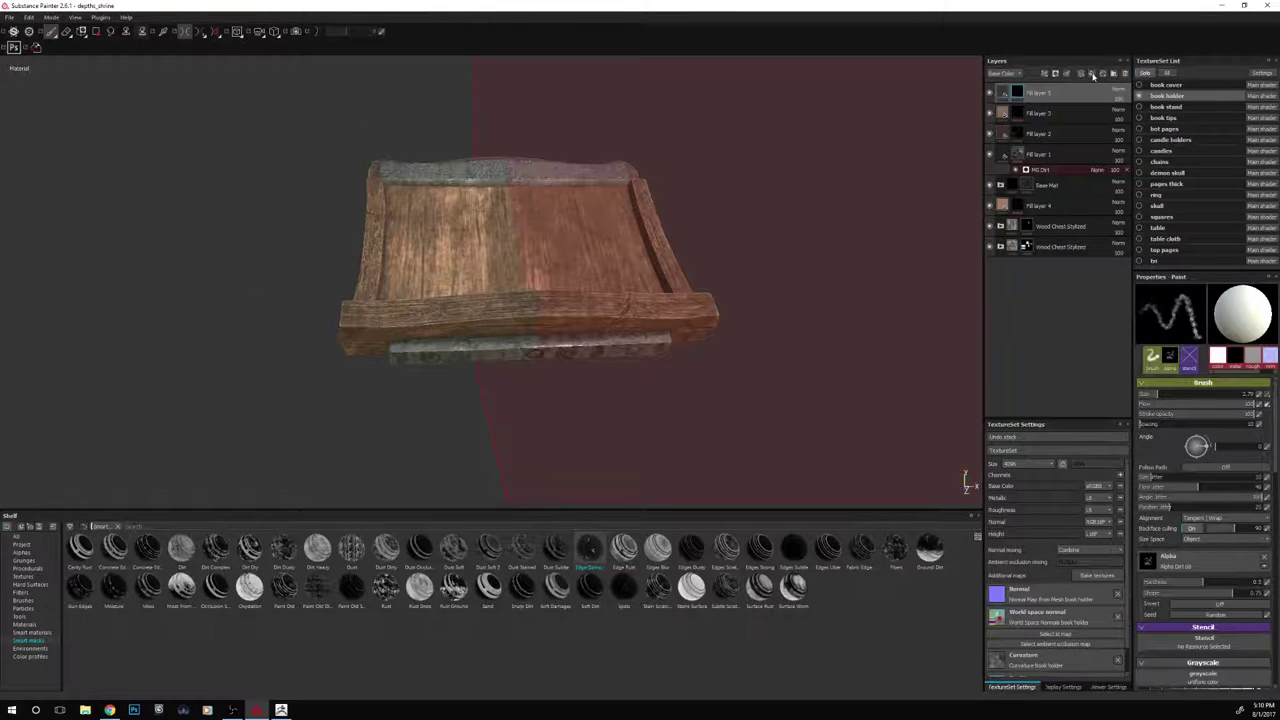
Add a sixth fill layer with a black mask on top of the stack and limit its material to the color channel
{"action": "left_click", "coordinate": [1093, 75]}
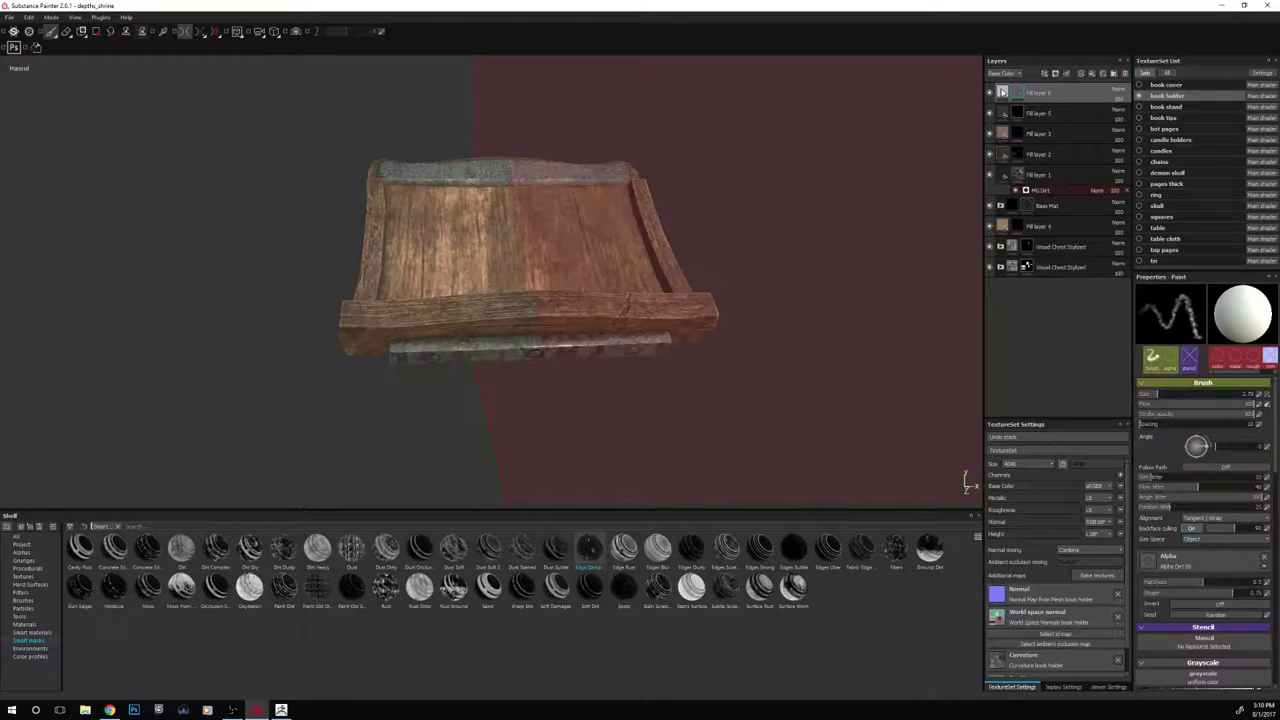
{"action": "left_click", "coordinate": [1002, 92]}
{"action": "left_click", "coordinate": [1177, 396]}
{"action": "left_click", "coordinate": [1207, 396]}
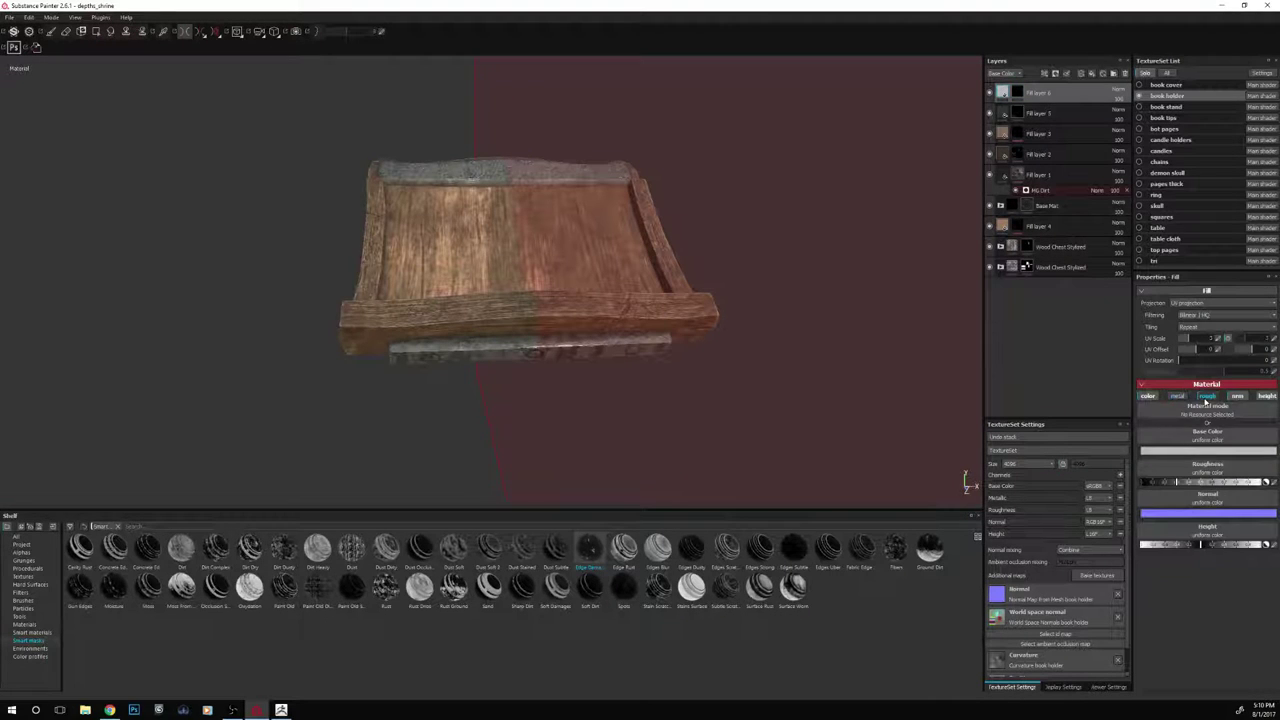
{"action": "left_click", "coordinate": [1237, 396]}
{"action": "left_click", "coordinate": [1265, 396]}
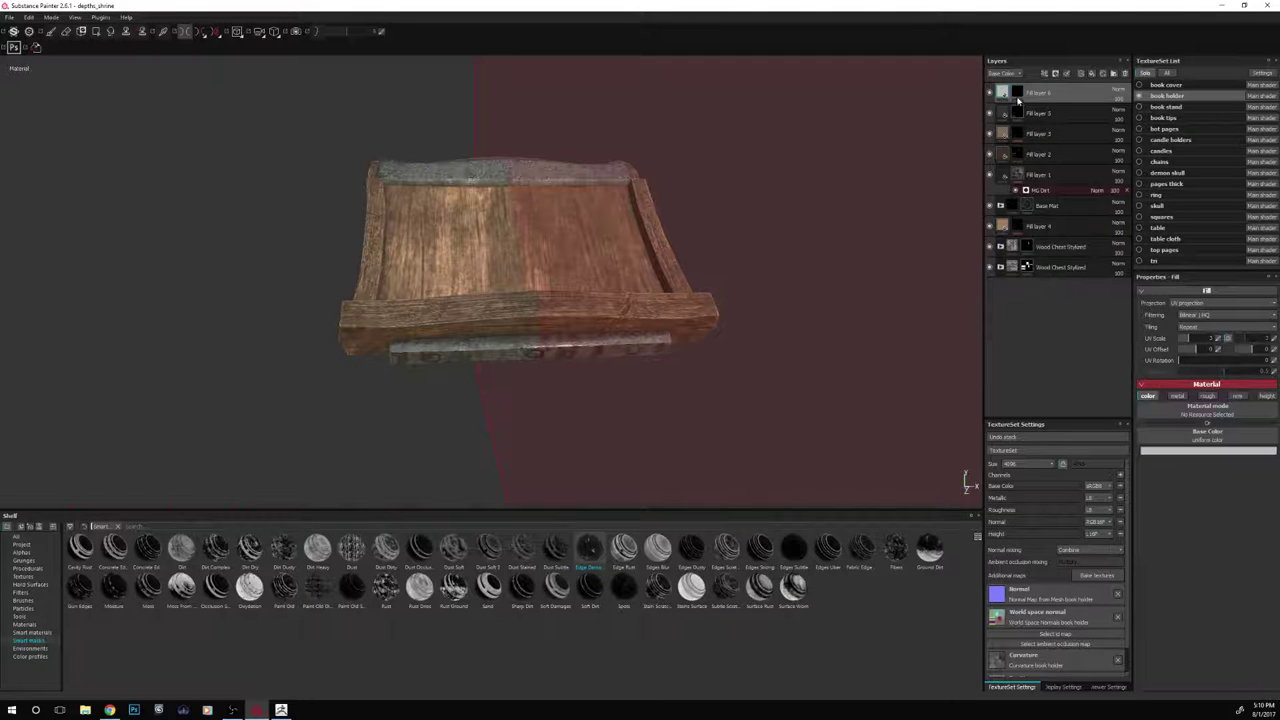
On the sixth fill layer's mask, reduce the brush size to 0.75 and paint light highlights along the front metal strip's upper edge
{"action": "left_click", "coordinate": [1017, 93]}
{"action": "scroll", "coordinate": [445, 341], "scroll_direction": "up", "scroll_amount": 5}
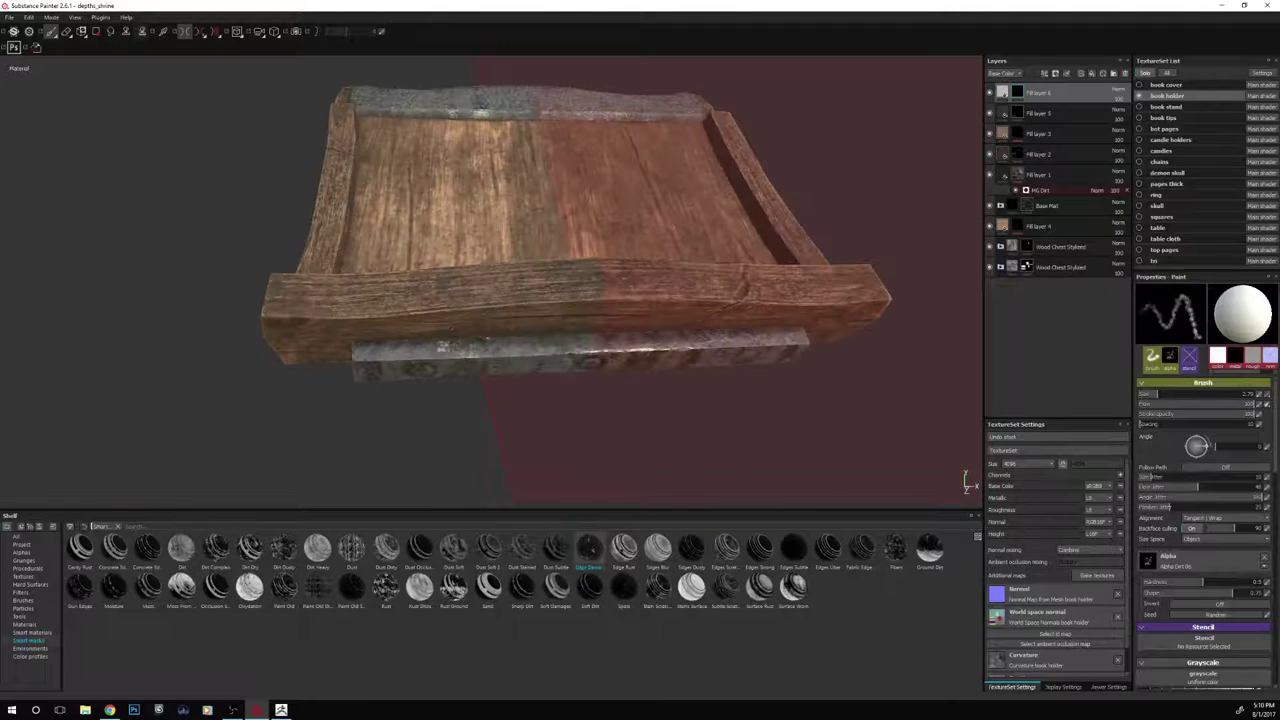
{"action": "middle_click_drag", "start_coordinate": [418, 464], "coordinate": [403, 419], "text": "alt"}
{"action": "scroll", "coordinate": [402, 422], "scroll_direction": "up", "scroll_amount": 3}
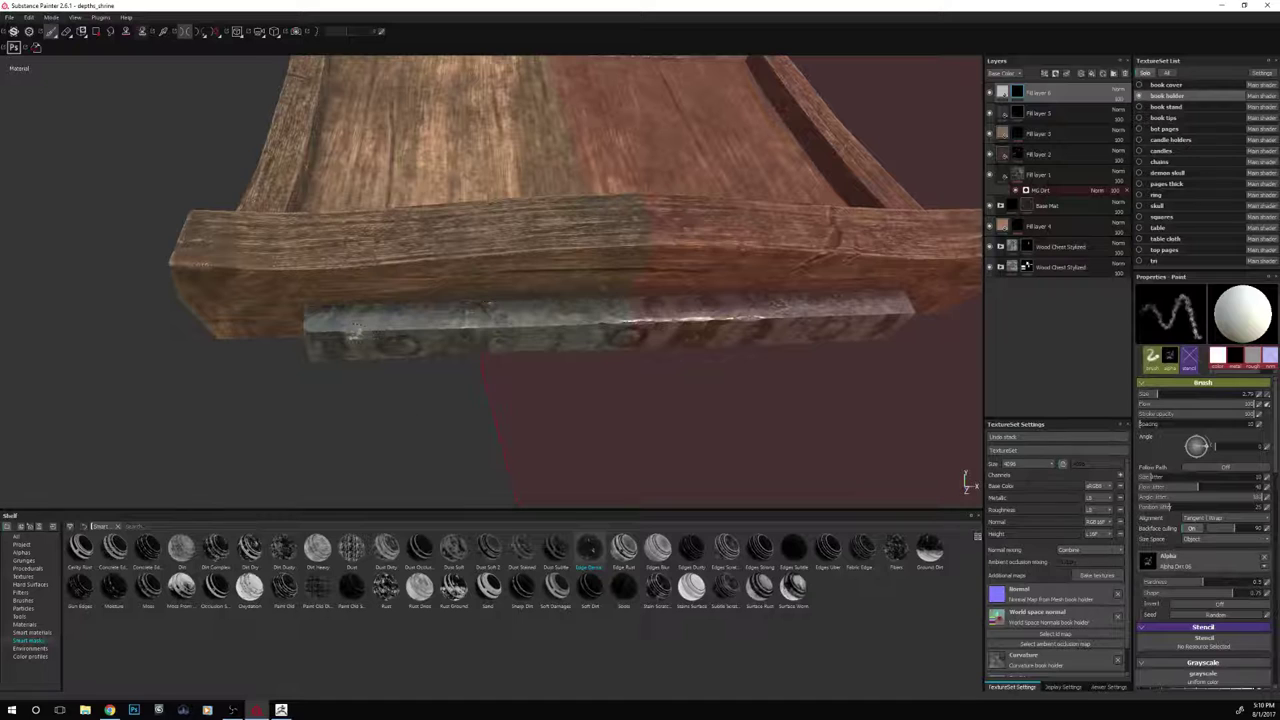
{"action": "right_click_drag", "start_coordinate": [354, 330], "coordinate": [344, 330], "text": "ctrl"}
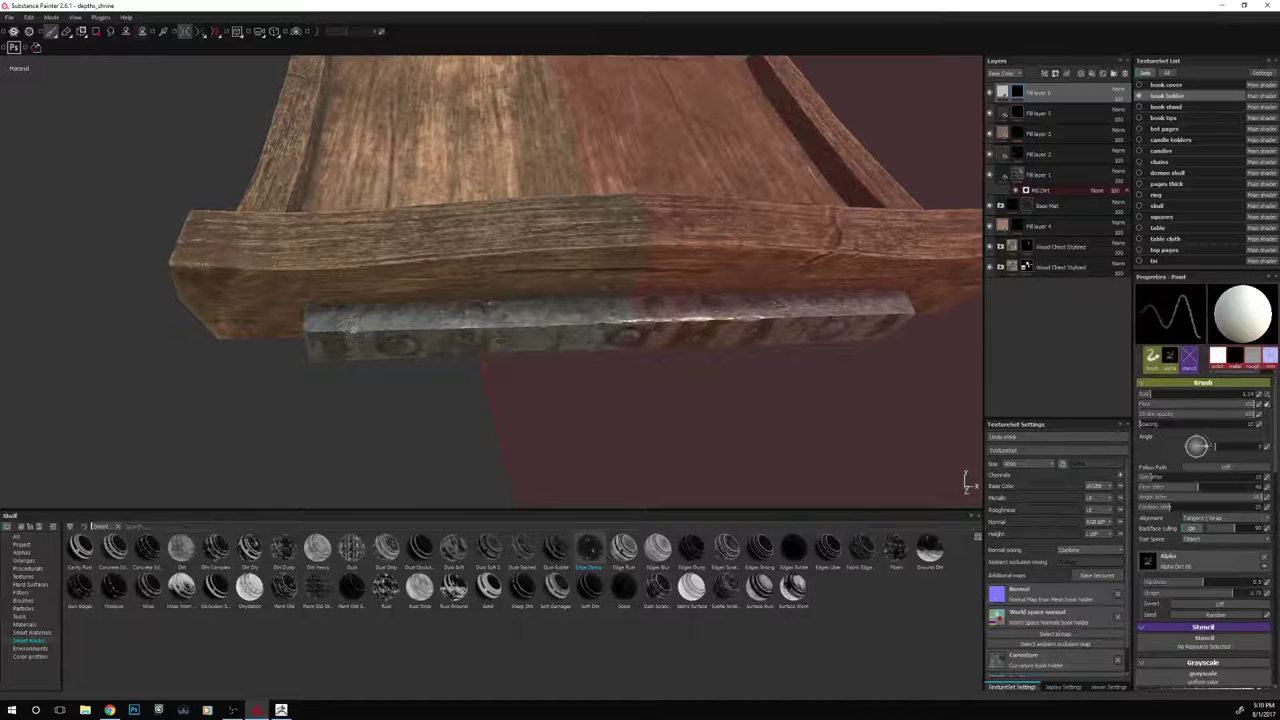
{"action": "key", "text": "bracketright"}
{"action": "key", "text": "bracketright"}
{"action": "key", "text": "bracketright"}
{"action": "key", "text": "l"}
{"action": "key", "text": "l"}
{"action": "key", "text": "l"}
{"action": "key", "text": "l"}
{"action": "key", "text": "l"}
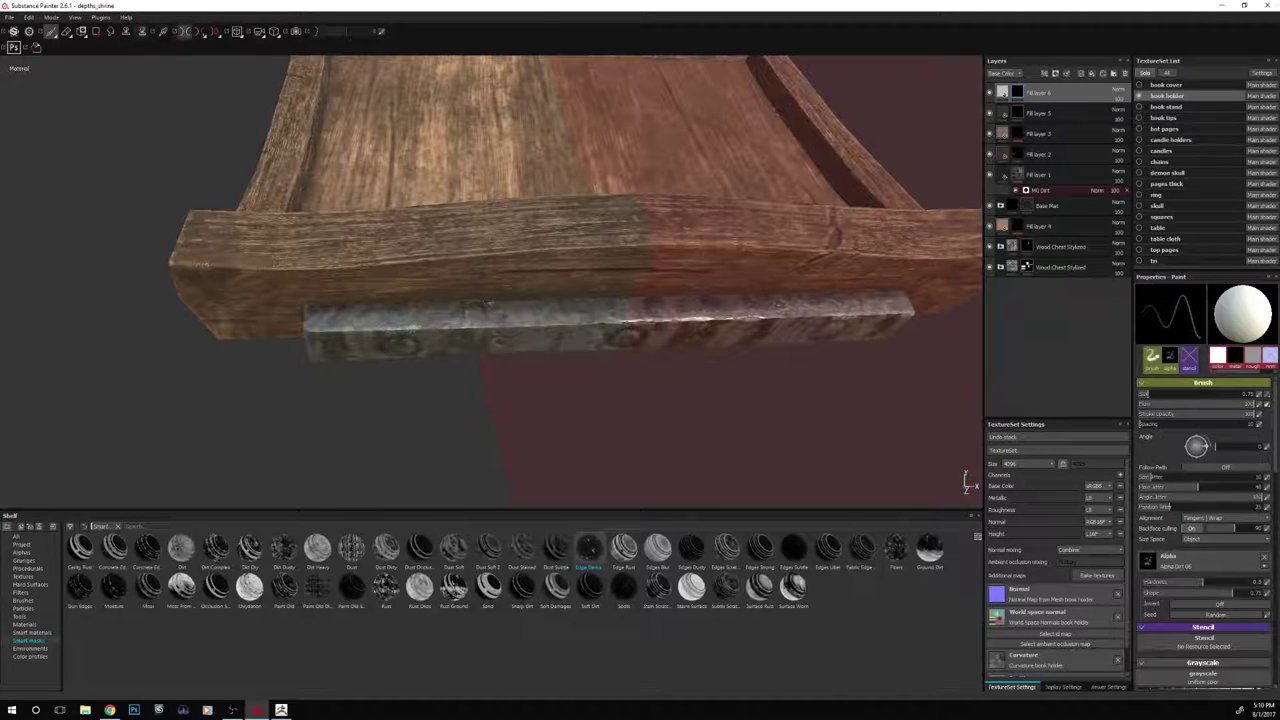
{"action": "key", "text": "l"}
{"action": "key", "text": "l"}
{"action": "key", "text": "l"}
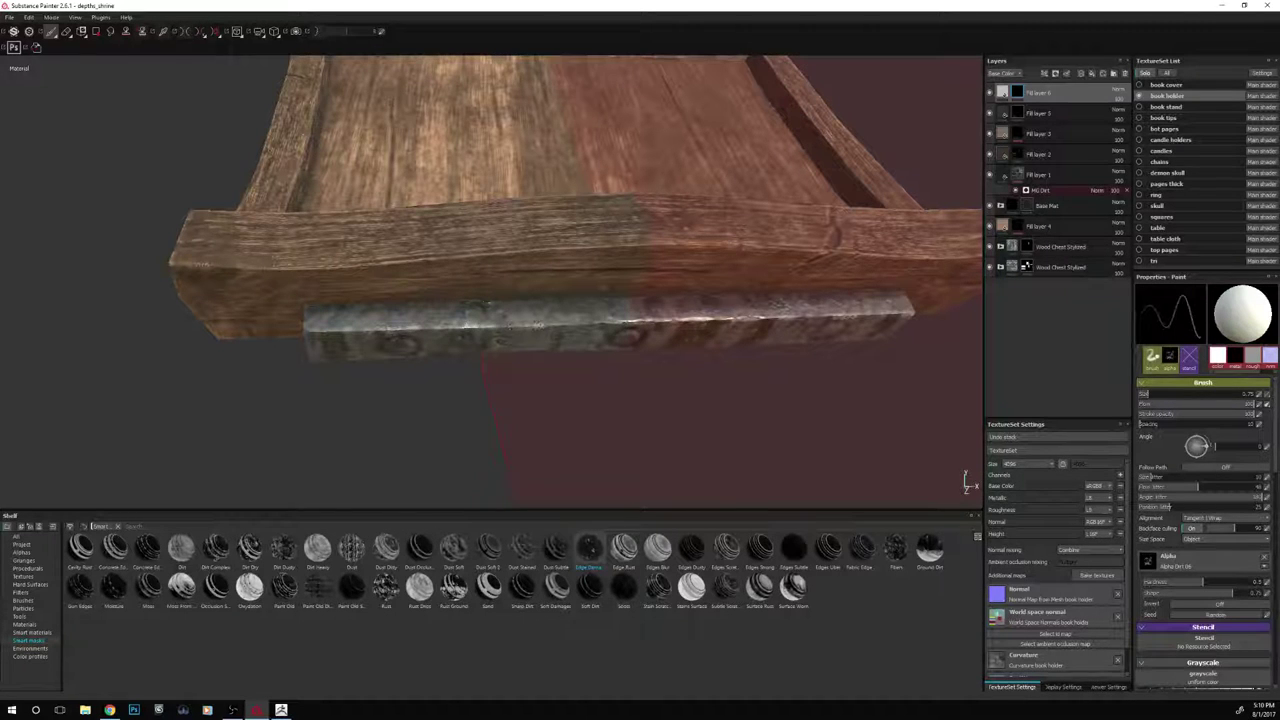
{"action": "key", "text": "l"}
{"action": "key", "text": "l"}
{"action": "key", "text": "l"}
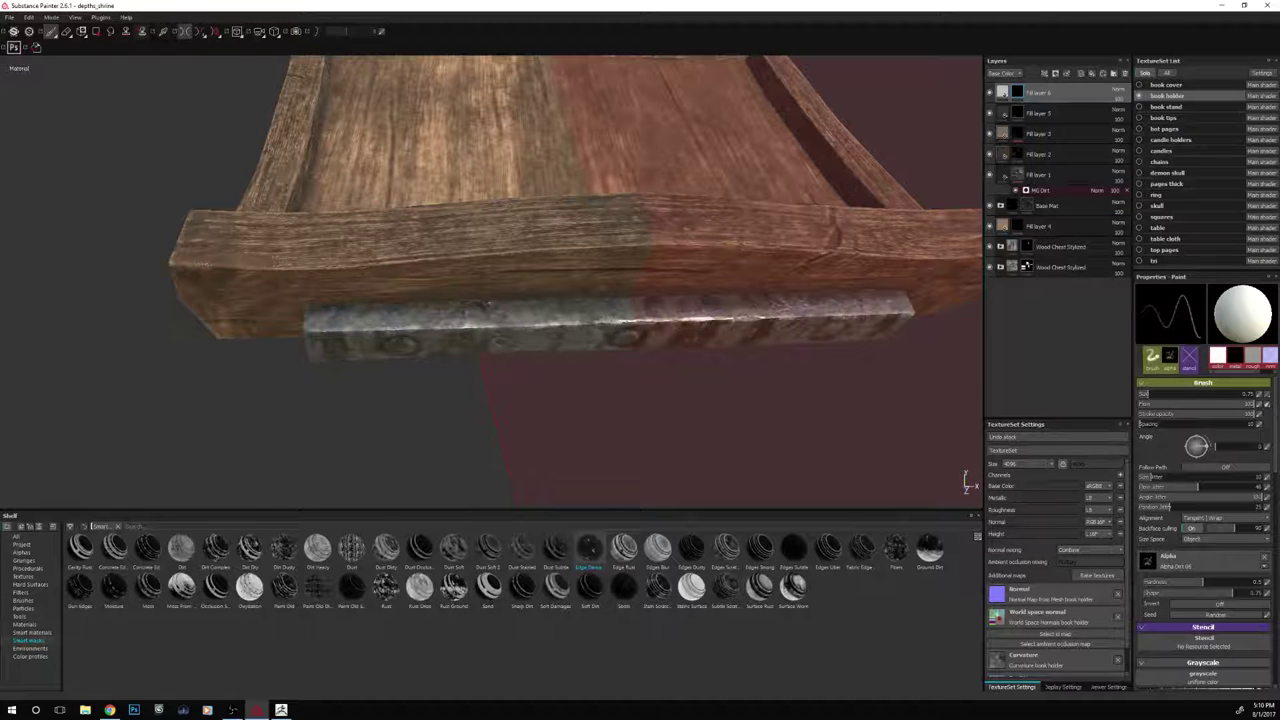
Paint light highlights along the end and underside edges of the front metal strip
{"action": "mouse_move", "coordinate": [350, 427]}
{"action": "left_mouse_down", "text": "alt"}
{"action": "mouse_move", "coordinate": [402, 401]}
{"action": "mouse_move", "coordinate": [457, 400]}
{"action": "mouse_move", "coordinate": [310, 325]}
{"action": "left_mouse_up", "text": "alt"}
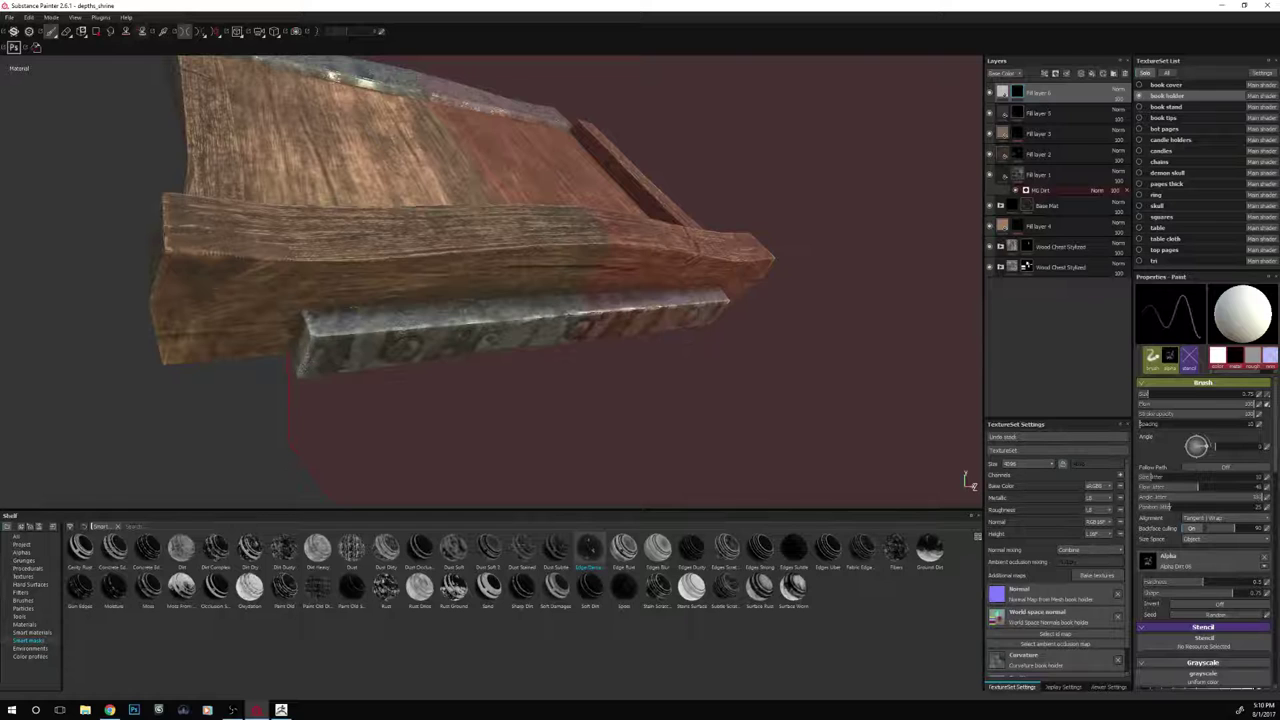
{"action": "left_click_drag", "start_coordinate": [300, 440], "coordinate": [628, 419], "text": "alt"}
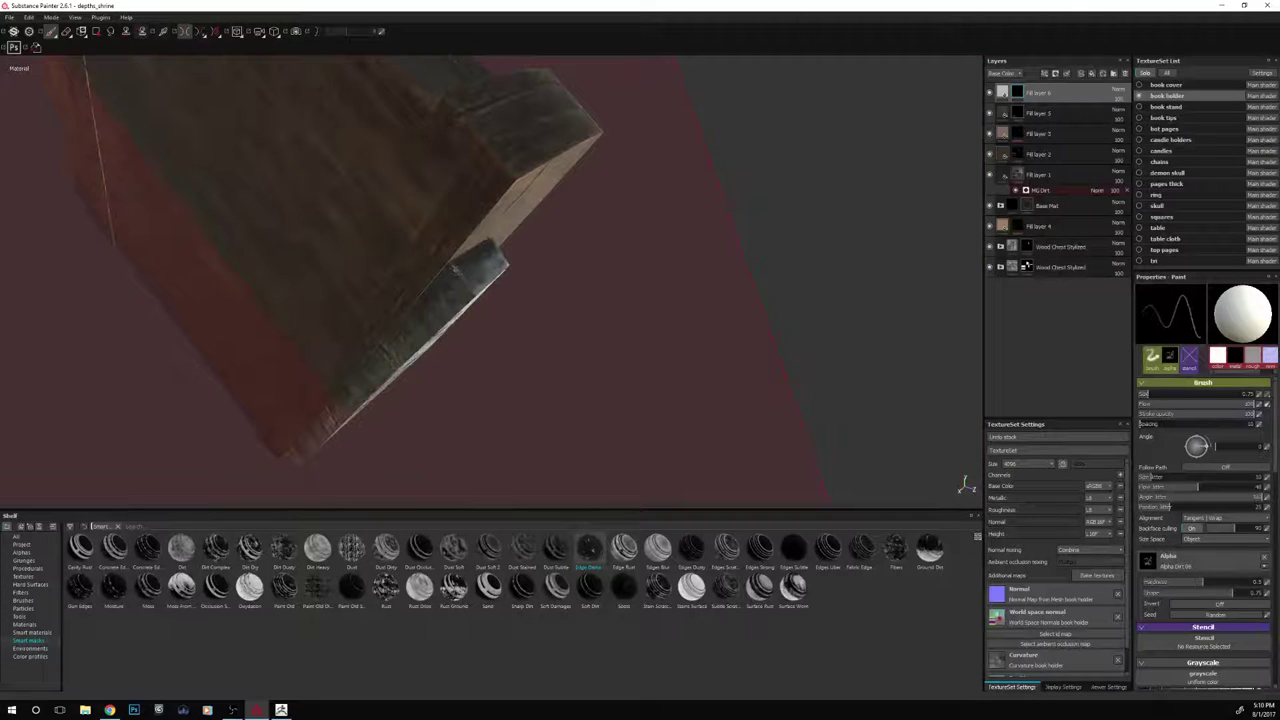
{"action": "left_click_drag", "start_coordinate": [830, 260], "coordinate": [871, 163], "text": "alt"}
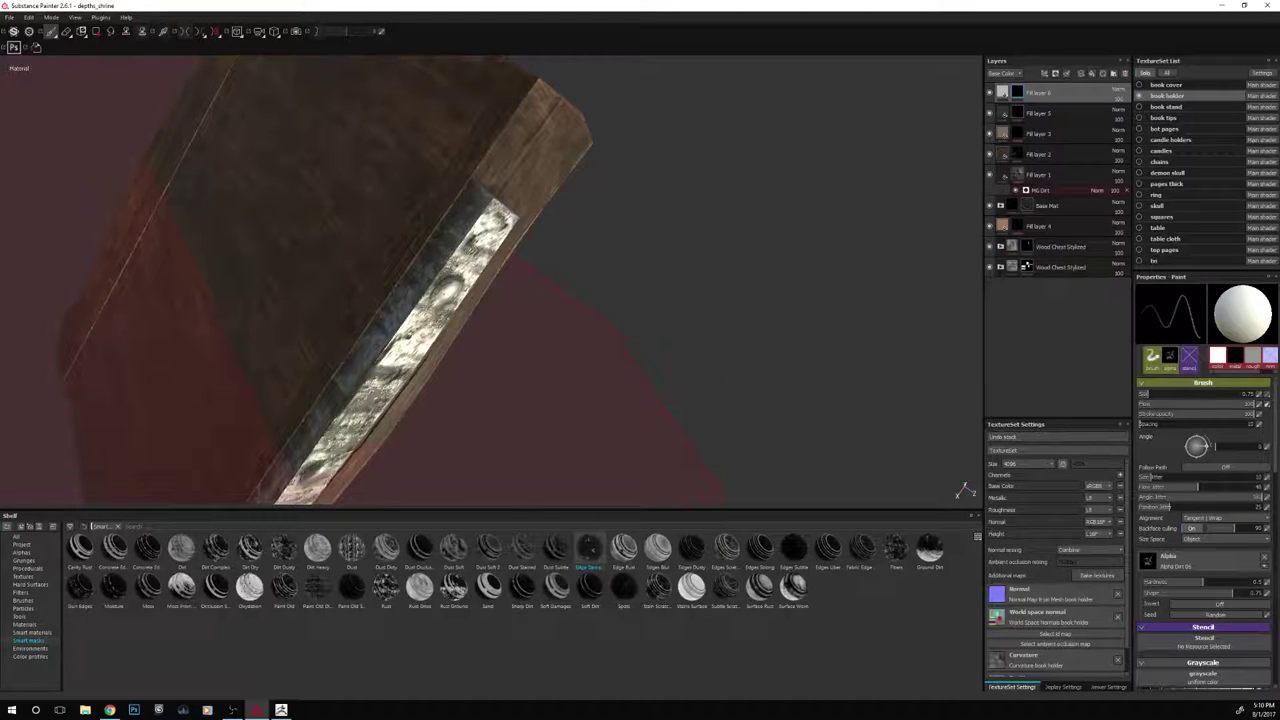
{"action": "left_click_drag", "start_coordinate": [699, 268], "coordinate": [757, 321], "text": "alt"}
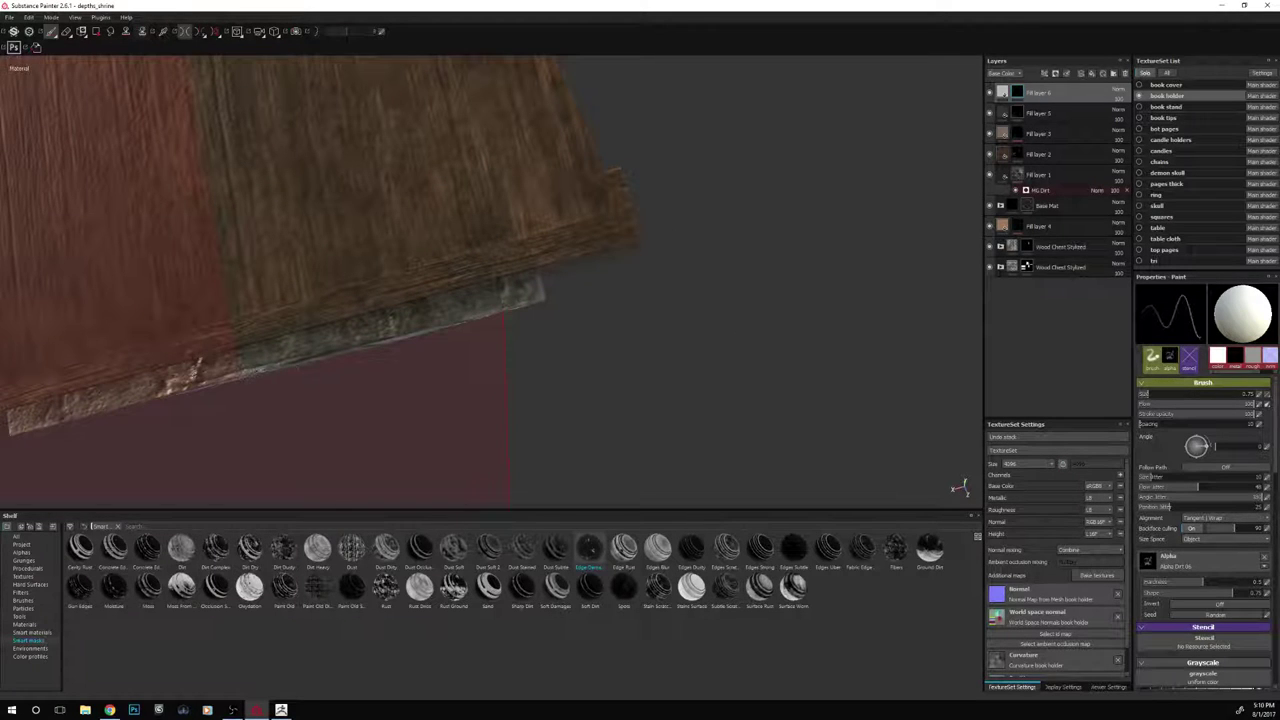
{"action": "left_click_drag", "start_coordinate": [640, 343], "coordinate": [624, 317], "text": "alt"}
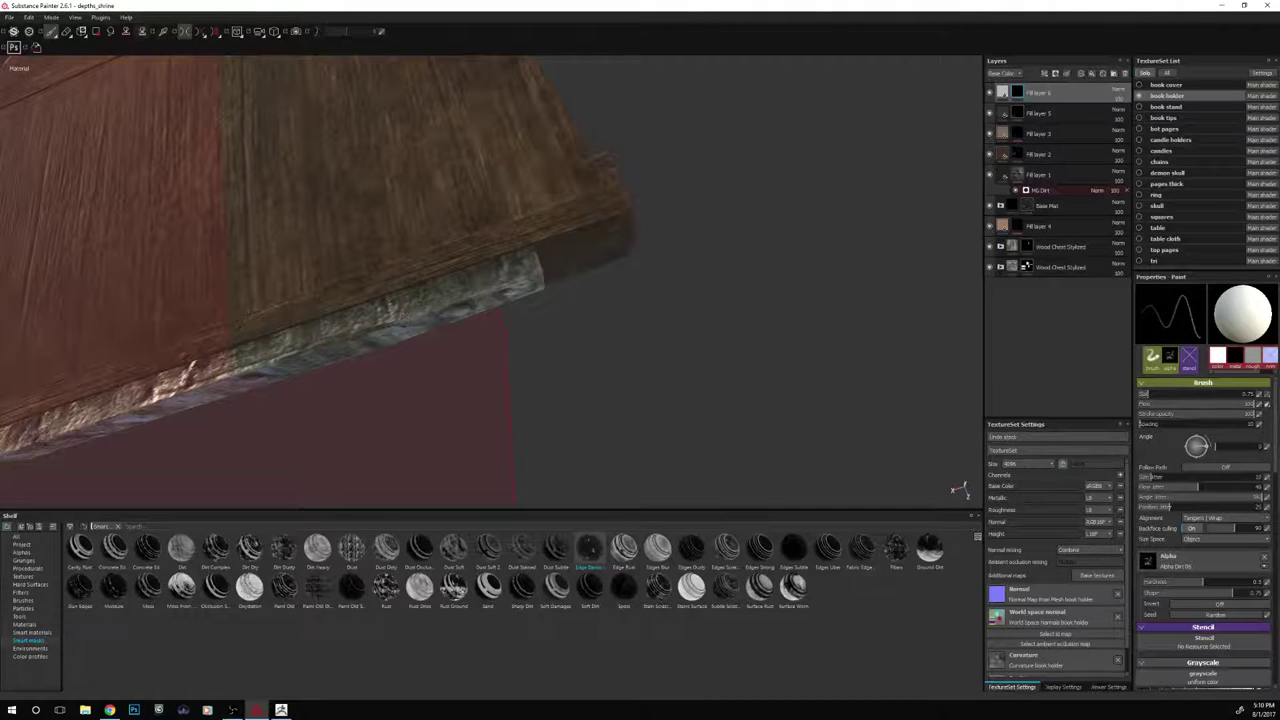
{"action": "left_click_drag", "start_coordinate": [336, 326], "coordinate": [355, 443], "text": "alt"}
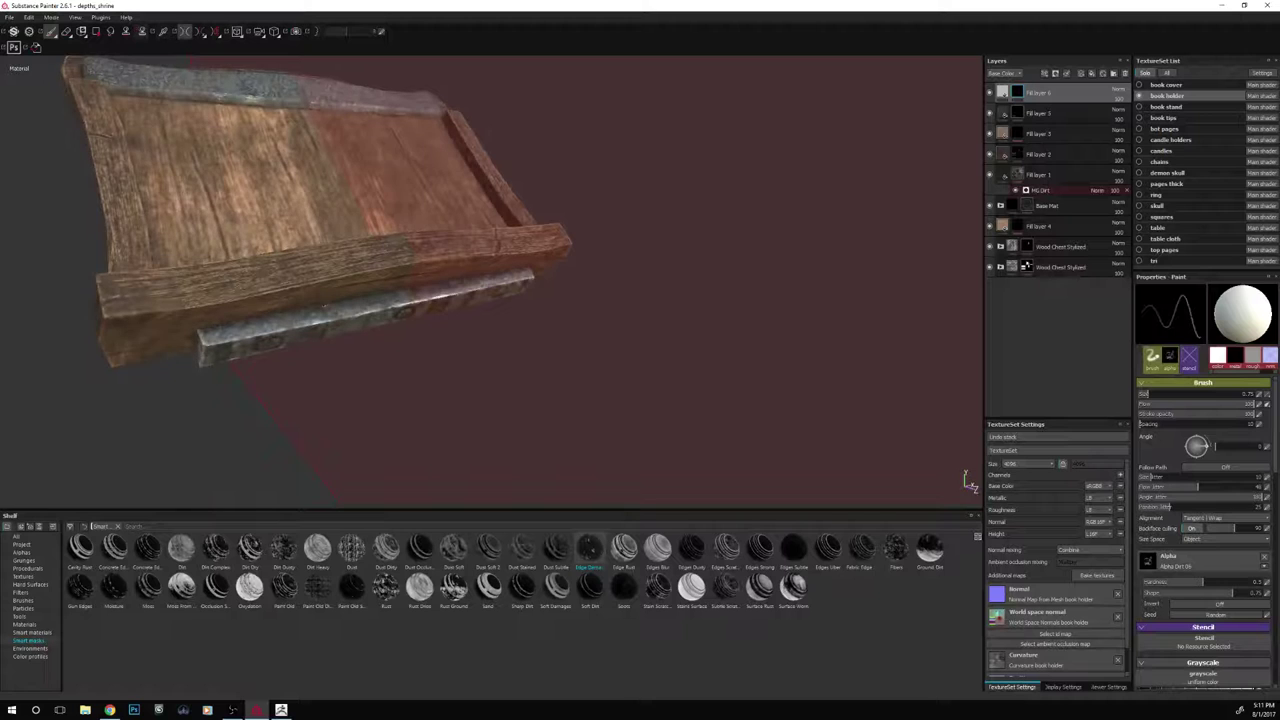
Paint light highlights along the edges of the metal strip at the back of the book holder, keeping brush size 0.75
{"action": "scroll", "coordinate": [324, 306], "scroll_direction": "up", "scroll_amount": 1}
{"action": "scroll", "coordinate": [324, 306], "scroll_direction": "down", "scroll_amount": 3}
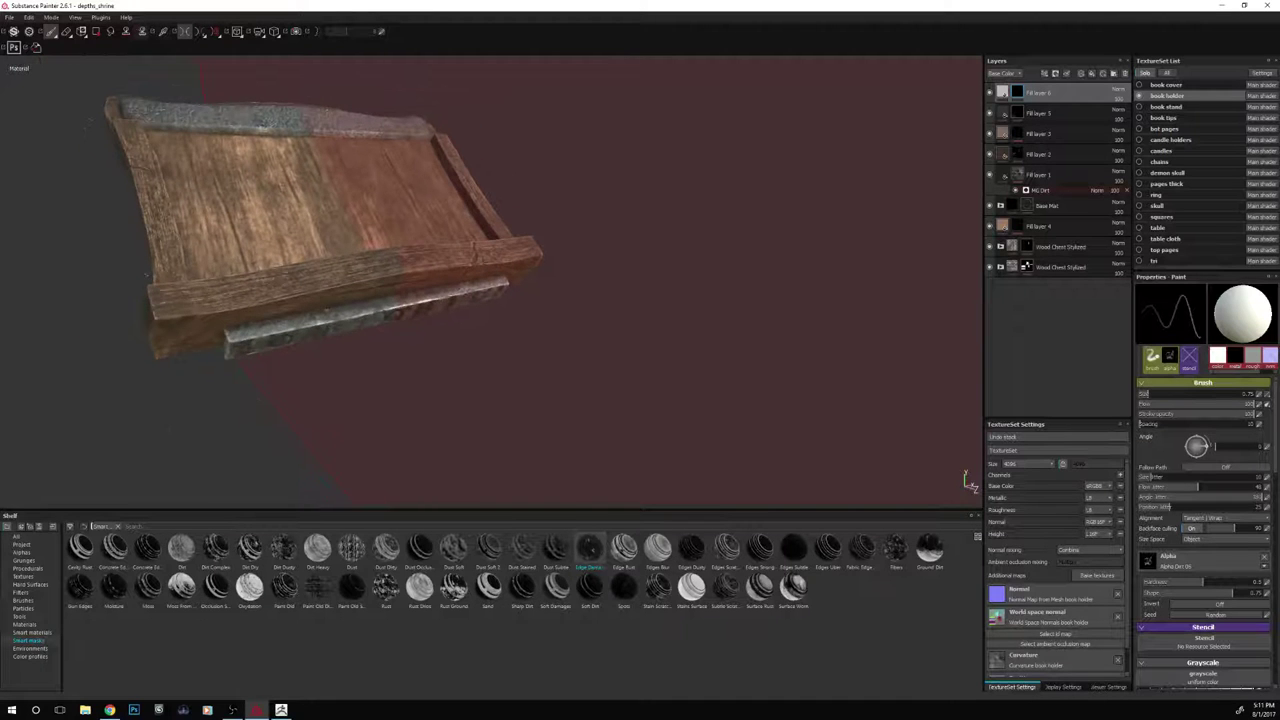
{"action": "left_click_drag", "start_coordinate": [89, 122], "coordinate": [171, 251], "text": "alt"}
{"action": "scroll", "coordinate": [158, 220], "scroll_direction": "up", "scroll_amount": 3}
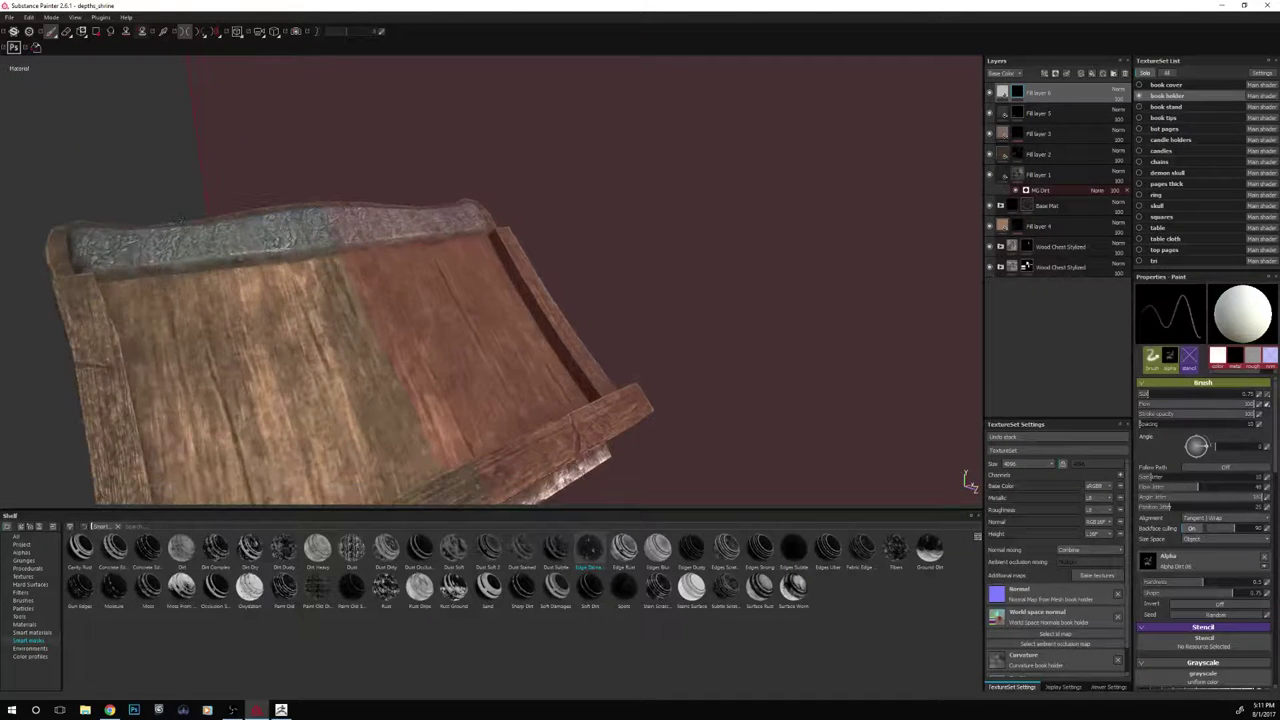
{"action": "middle_click_drag", "start_coordinate": [183, 219], "coordinate": [272, 271], "text": "alt"}
{"action": "scroll", "coordinate": [272, 271], "scroll_direction": "up", "scroll_amount": 2}
{"action": "left_click_drag", "start_coordinate": [236, 188], "coordinate": [209, 266], "text": "alt"}
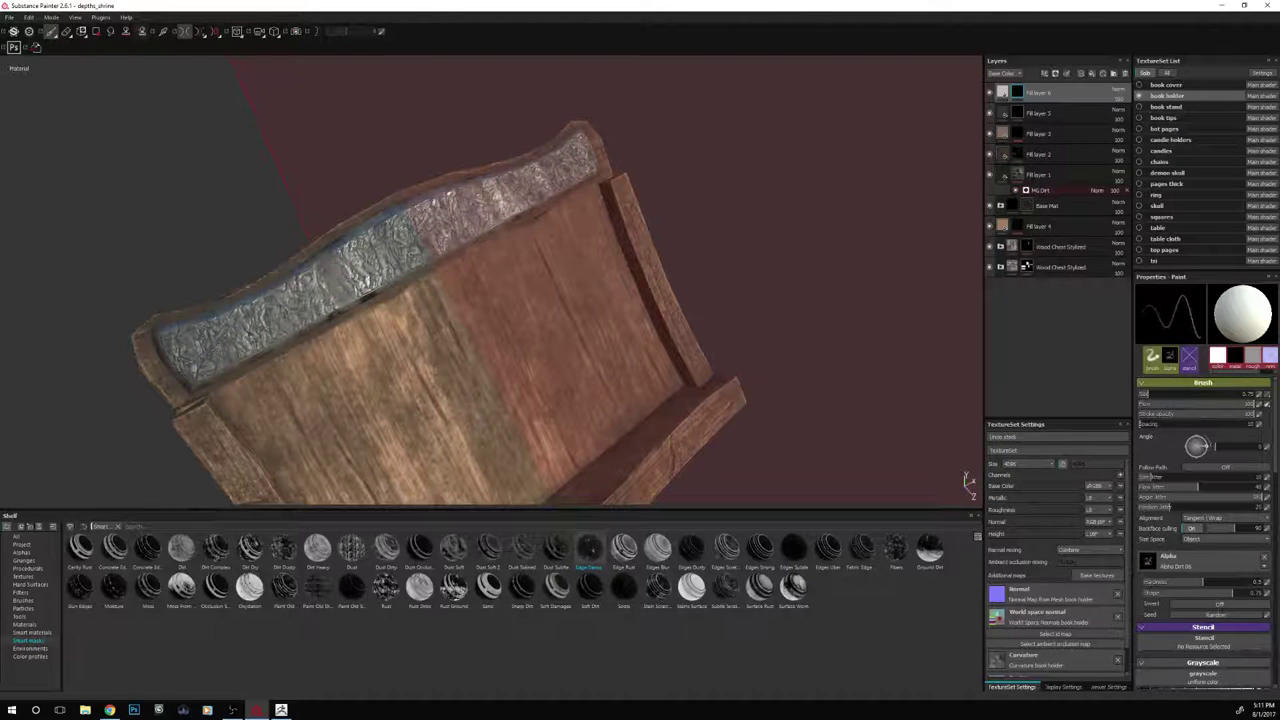
{"action": "left_click", "coordinate": [184, 32]}
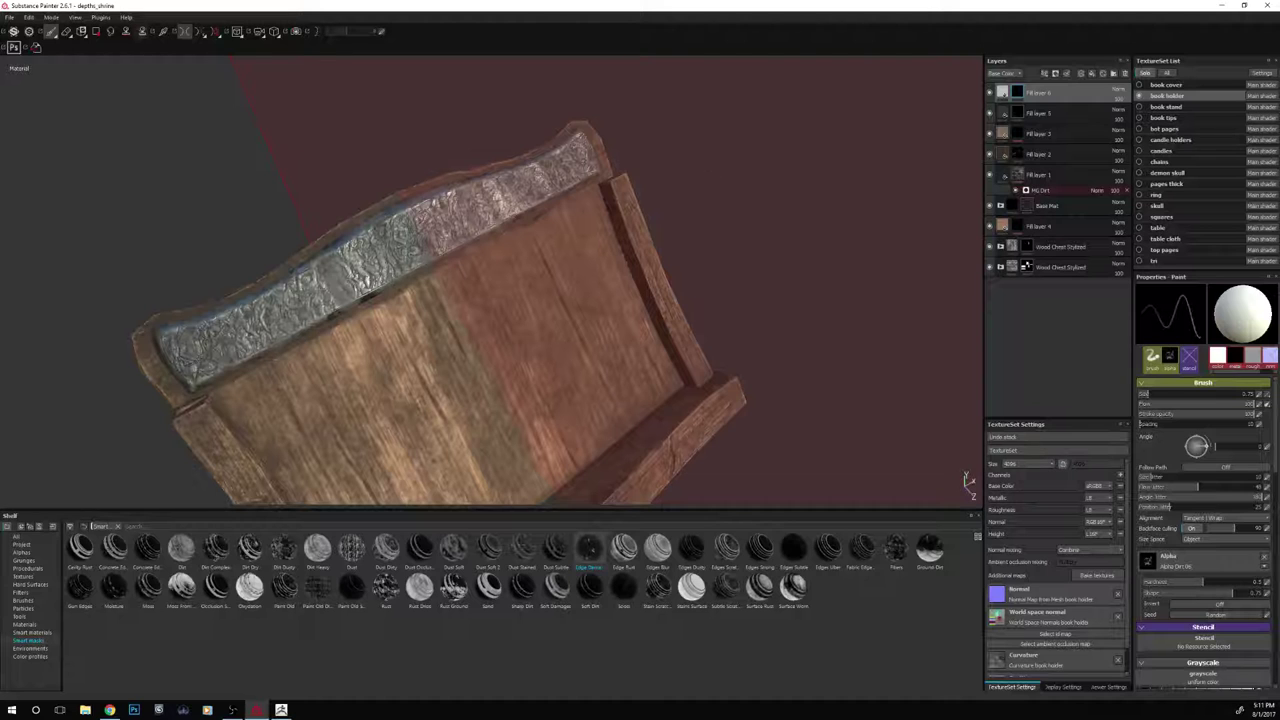
Turn off symmetry, rotate the environment lighting and check the book holder's painted shading and highlights from several sides
{"action": "left_click_drag", "start_coordinate": [720, 205], "coordinate": [665, 130], "text": "alt"}
{"action": "scroll", "coordinate": [671, 166], "scroll_direction": "down", "scroll_amount": 3}
{"action": "left_click_drag", "start_coordinate": [648, 203], "coordinate": [600, 258], "text": "alt"}
{"action": "scroll", "coordinate": [570, 256], "scroll_direction": "up", "scroll_amount": 3}
{"action": "scroll", "coordinate": [387, 300], "scroll_direction": "down", "scroll_amount": 3}
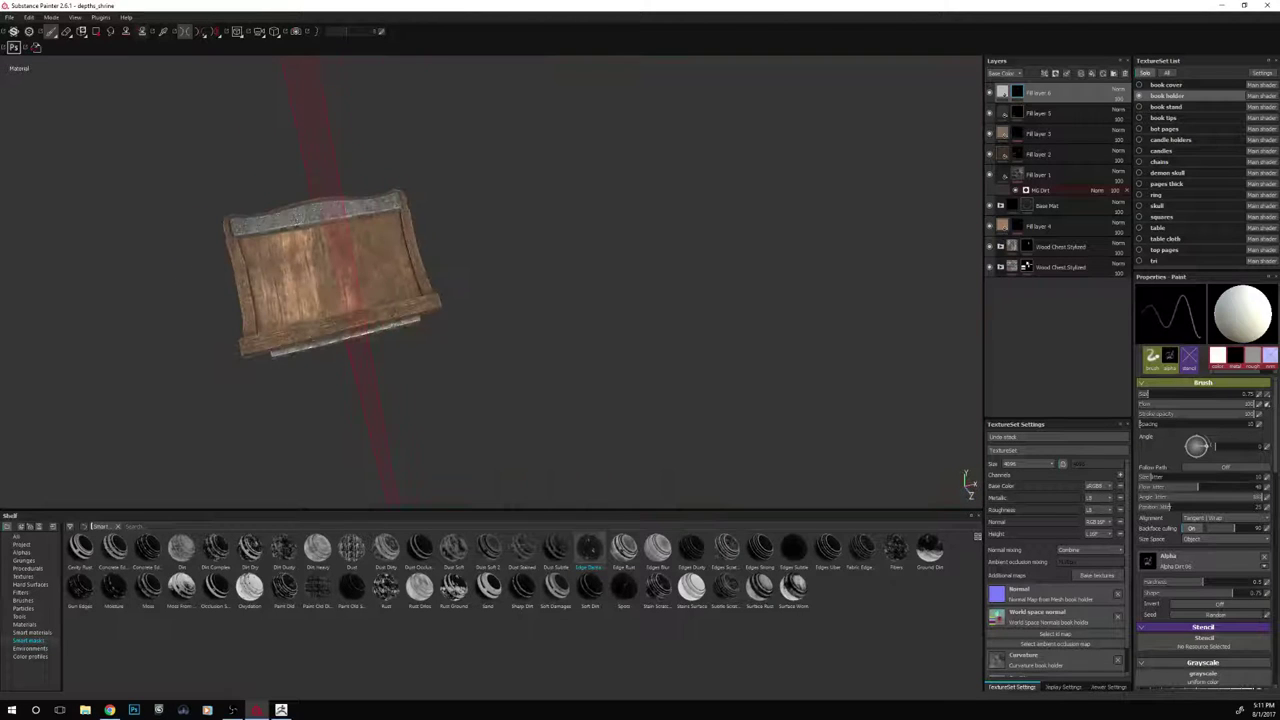
{"action": "left_click", "coordinate": [186, 34]}
{"action": "left_click_drag", "start_coordinate": [457, 271], "coordinate": [620, 218], "text": "alt"}
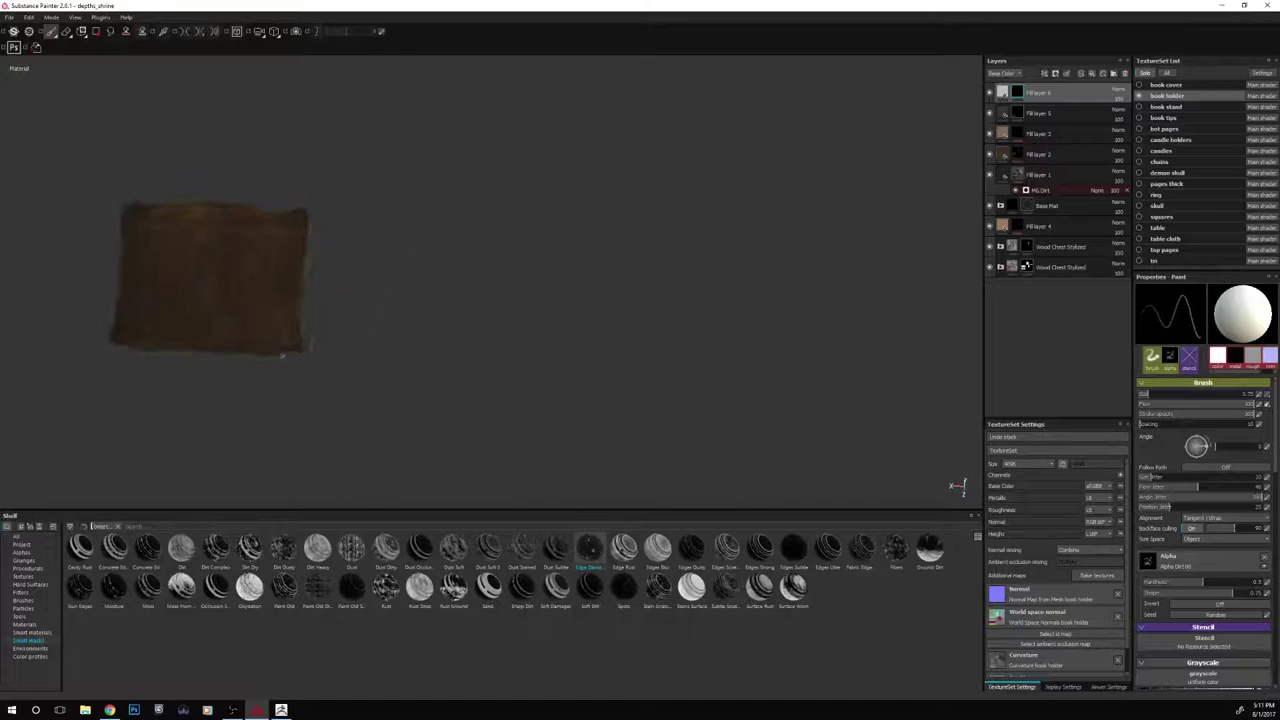
{"action": "mouse_move", "coordinate": [568, 247]}
{"action": "right_mouse_down", "text": "shift"}
{"action": "mouse_move", "coordinate": [594, 251]}
{"action": "mouse_move", "coordinate": [560, 260]}
{"action": "mouse_move", "coordinate": [570, 254]}
{"action": "right_mouse_up", "text": "shift"}
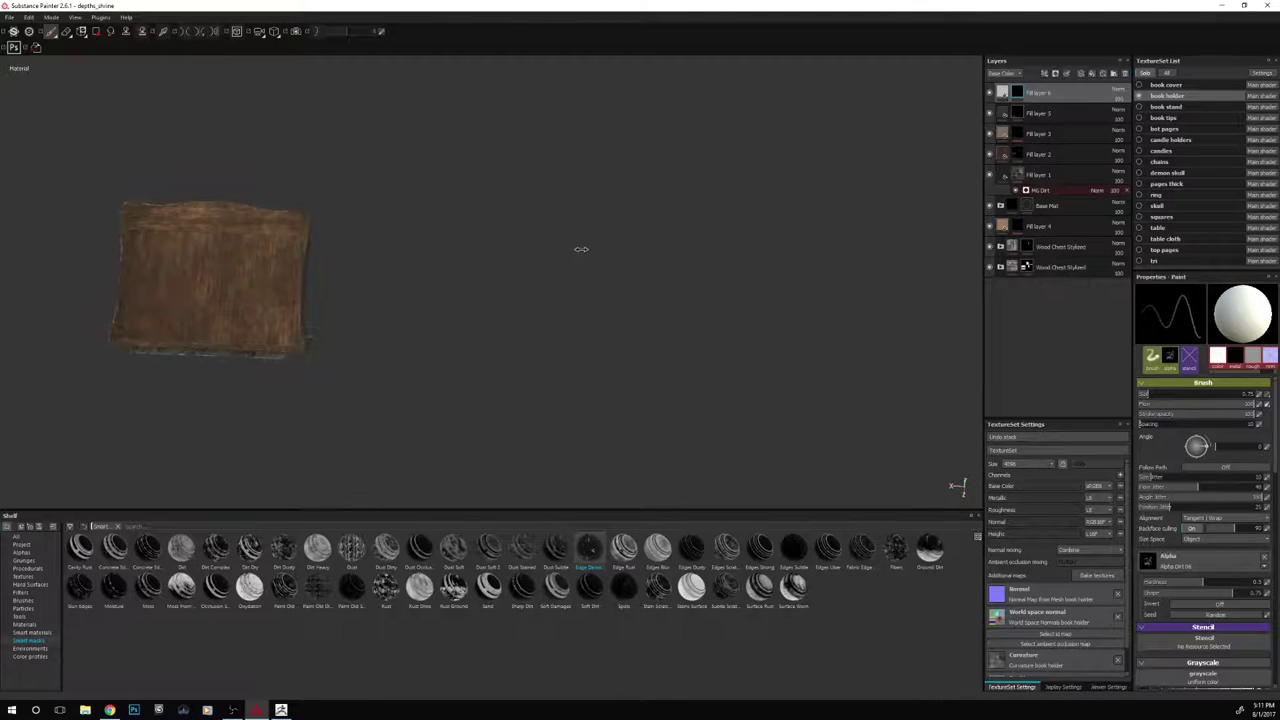
{"action": "left_click_drag", "start_coordinate": [560, 268], "coordinate": [370, 235], "text": "alt"}
{"action": "left_click_drag", "start_coordinate": [515, 196], "coordinate": [610, 268], "text": "alt"}
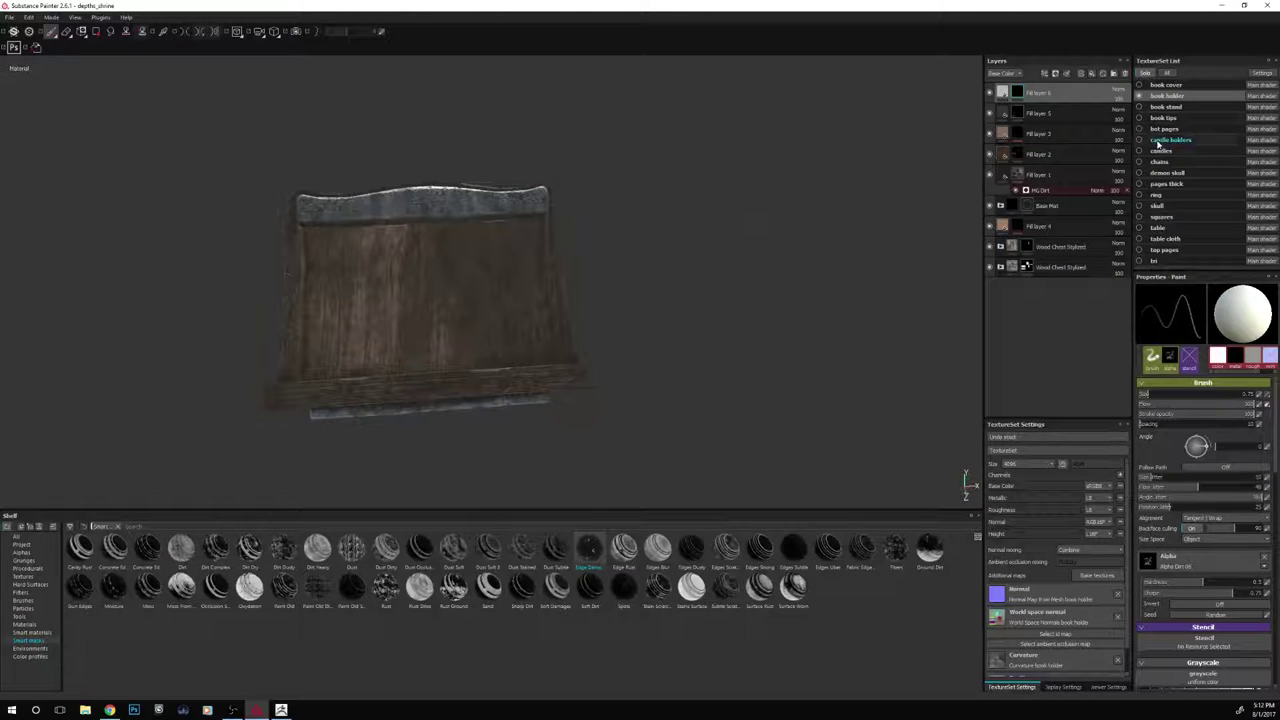
Show all texture sets again and examine the book holder within the complete shrine from several angles
{"action": "left_click", "coordinate": [1151, 75]}
{"action": "scroll", "coordinate": [743, 277], "scroll_direction": "down", "scroll_amount": 4}
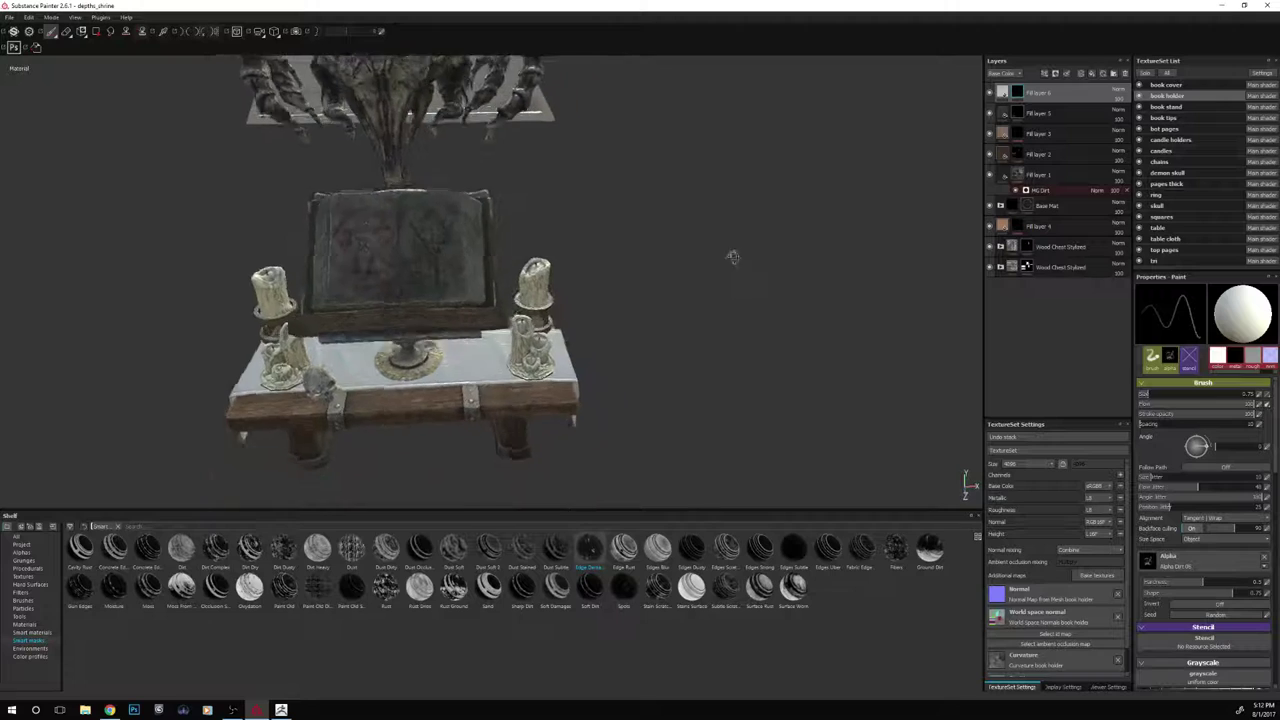
{"action": "left_click_drag", "start_coordinate": [734, 257], "coordinate": [660, 308], "text": "alt"}
{"action": "right_click_drag", "start_coordinate": [655, 302], "coordinate": [726, 280], "text": "alt"}
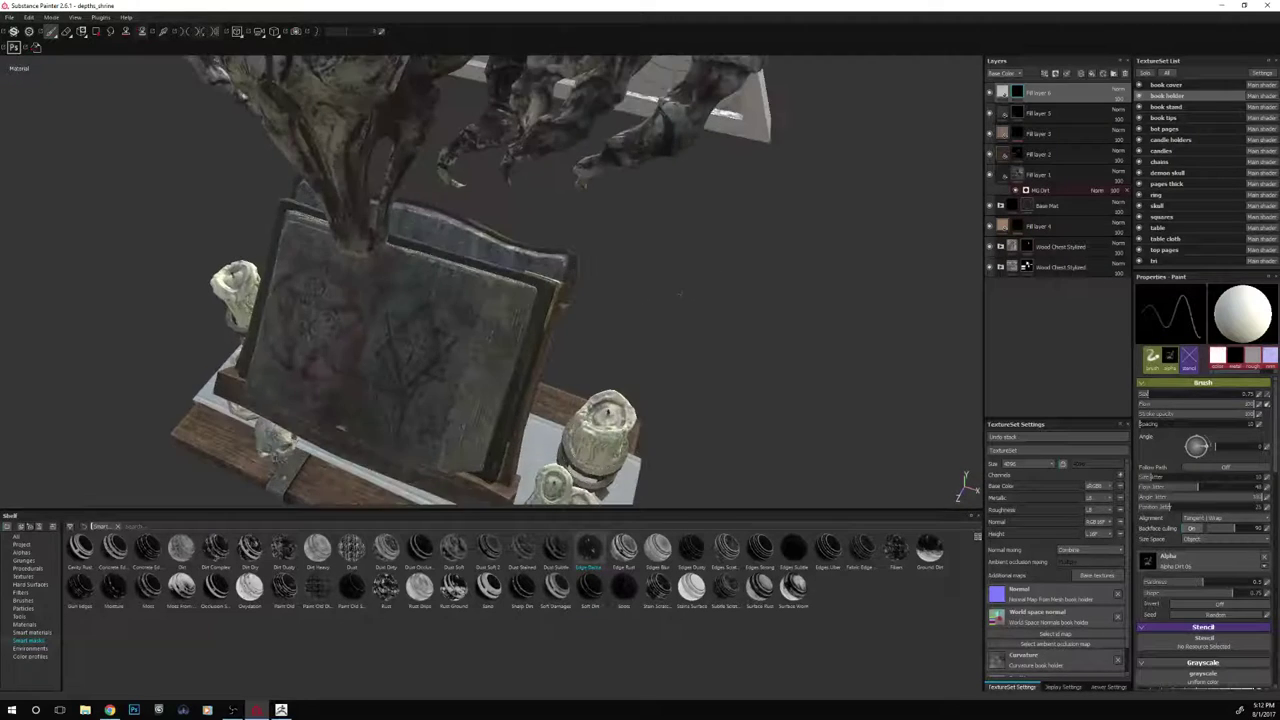
{"action": "left_click_drag", "start_coordinate": [726, 280], "coordinate": [820, 212], "text": "alt"}
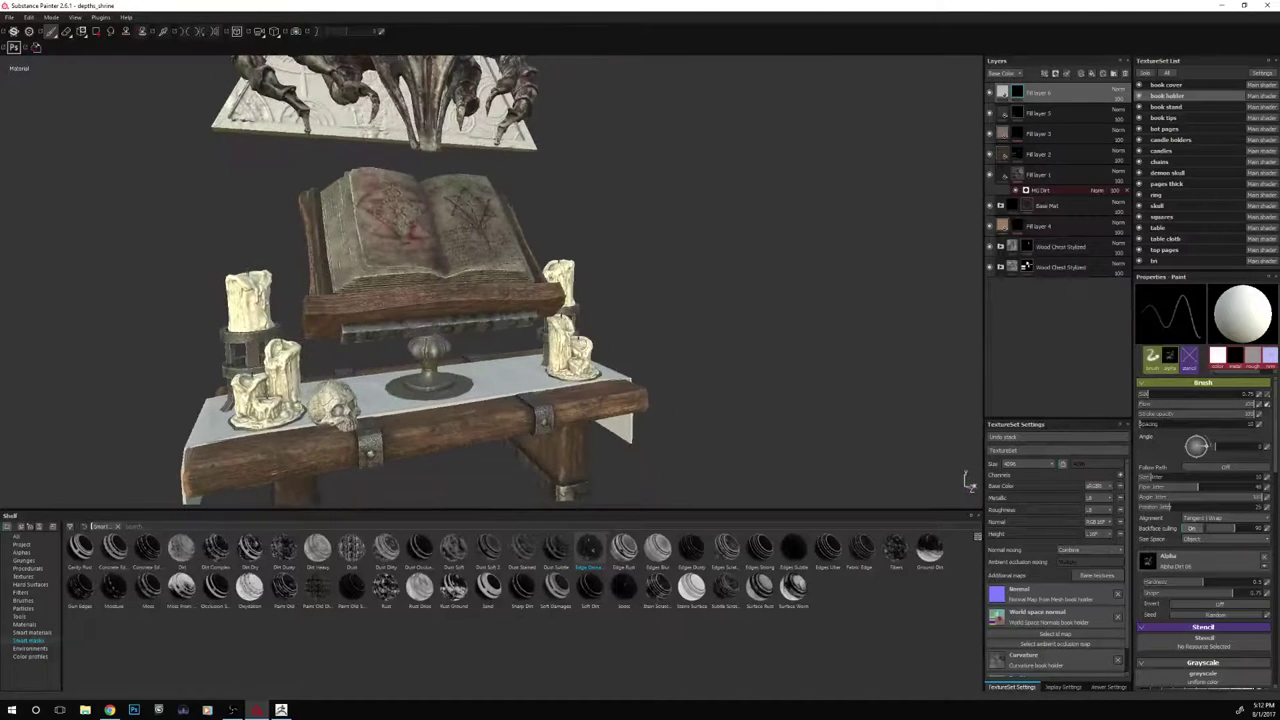
{"action": "left_click_drag", "start_coordinate": [729, 258], "coordinate": [749, 272], "text": "alt"}
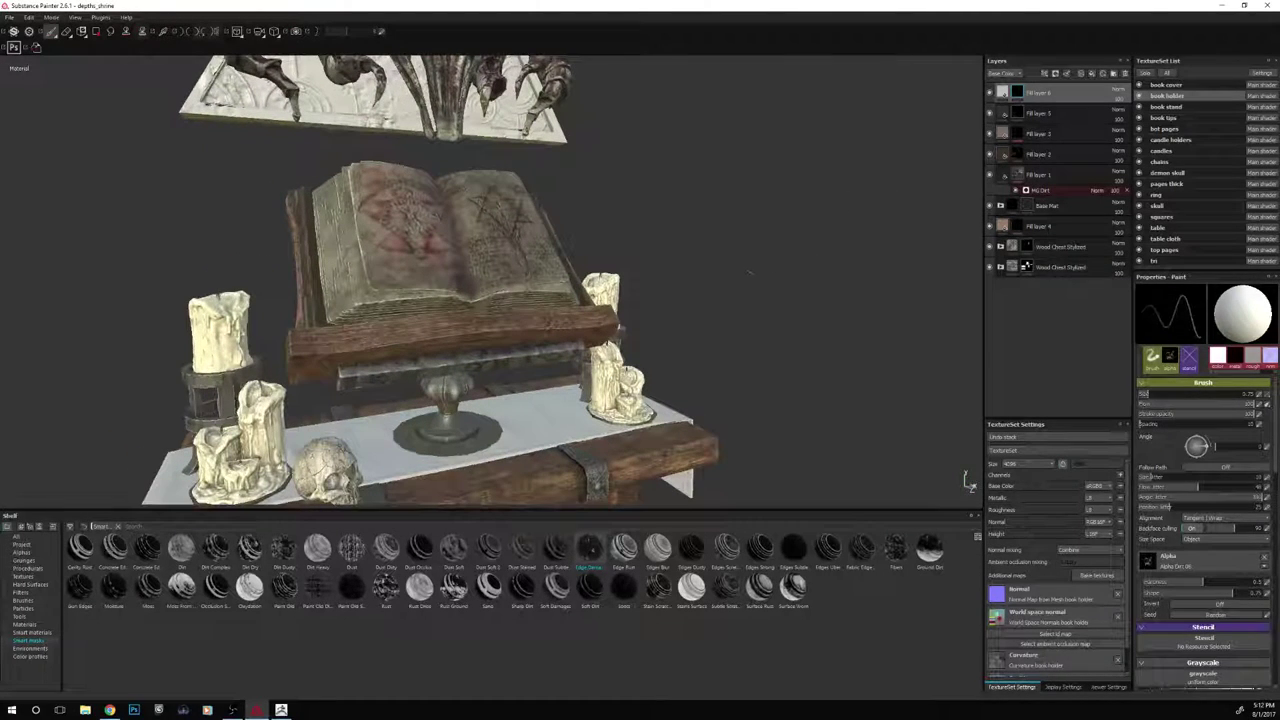
Review the book holder's mask-editor and metal-edge-wear fill layers, and examine the whole shrine from the front
{"action": "left_click", "coordinate": [1018, 135]}
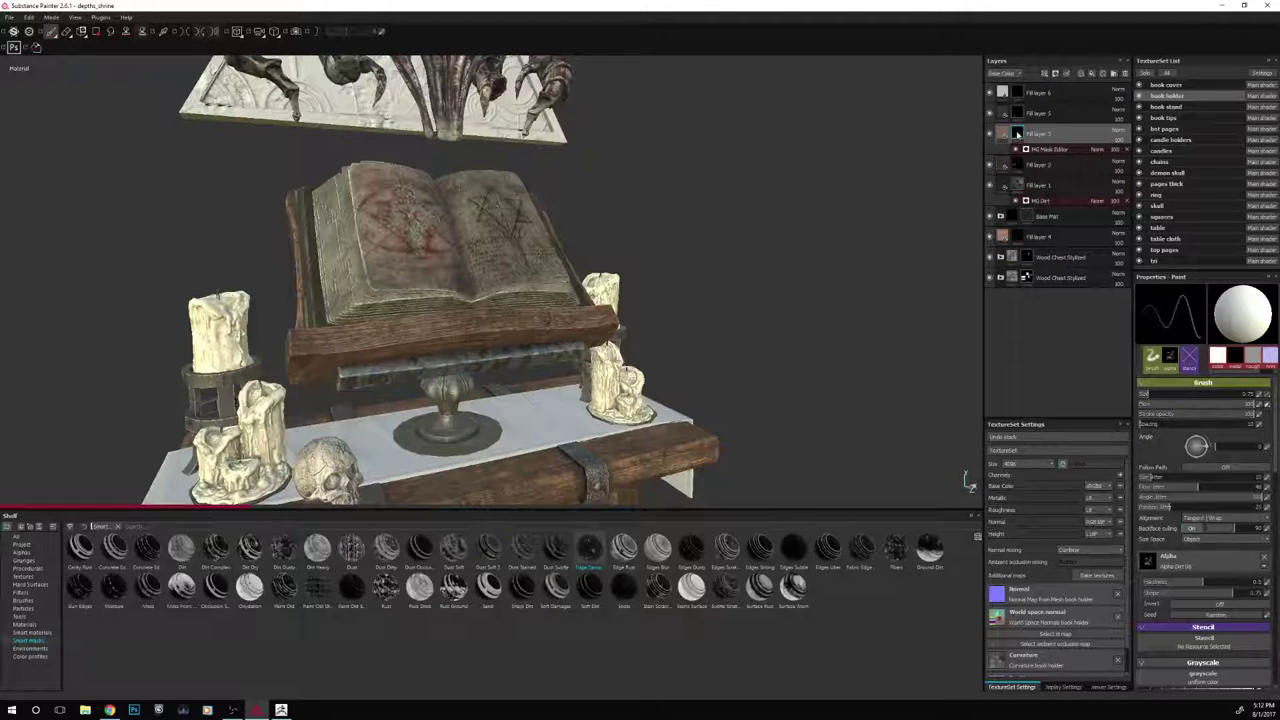
{"action": "left_click", "coordinate": [1017, 237]}
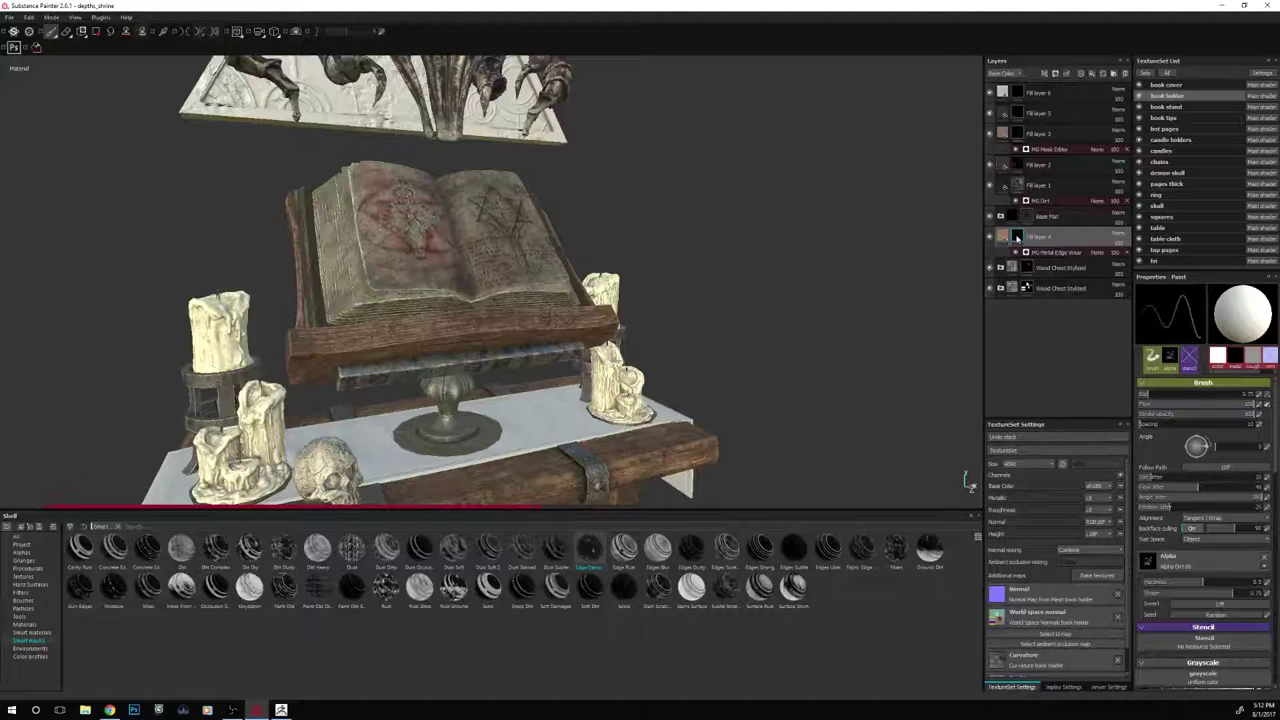
{"action": "key", "text": "alt+Tab"}
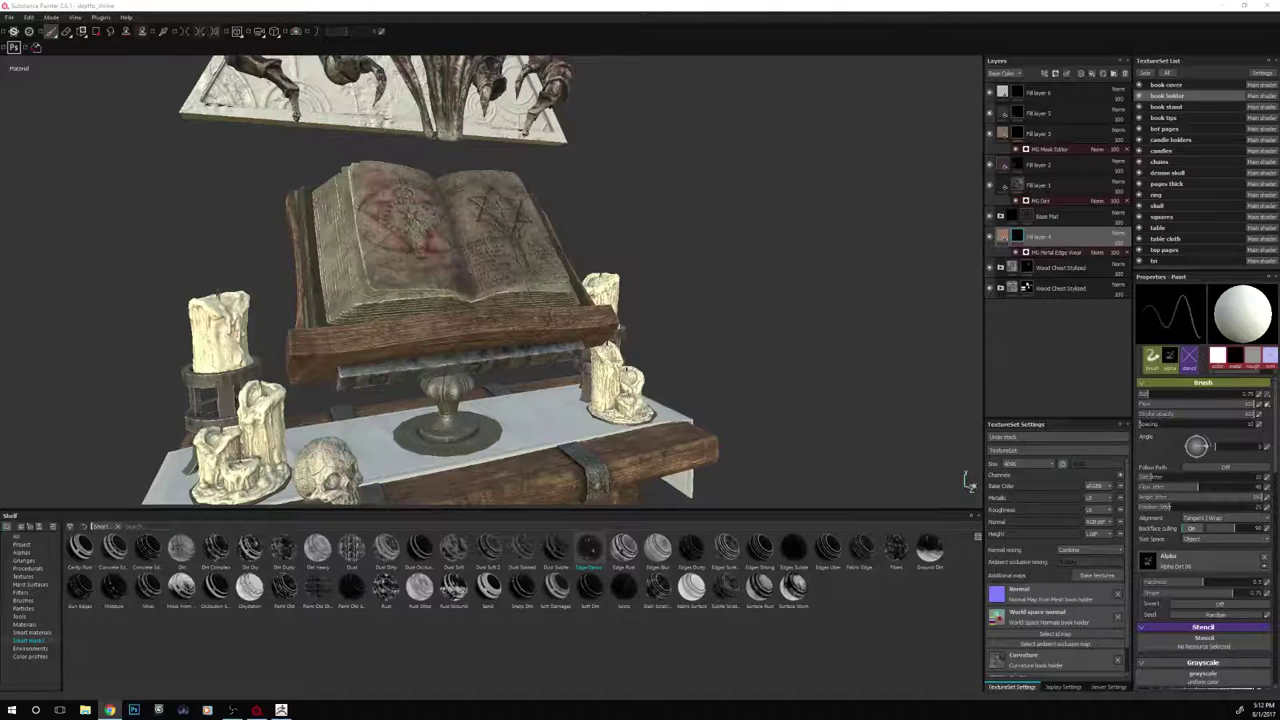
{"action": "mouse_move", "coordinate": [700, 240]}
{"action": "left_mouse_down", "text": "alt"}
{"action": "mouse_move", "coordinate": [703, 274]}
{"action": "mouse_move", "coordinate": [711, 263]}
{"action": "mouse_move", "coordinate": [533, 295]}
{"action": "mouse_move", "coordinate": [634, 263]}
{"action": "mouse_move", "coordinate": [706, 295]}
{"action": "mouse_move", "coordinate": [788, 303]}
{"action": "left_mouse_up", "text": "alt"}
{"action": "middle_click_drag", "start_coordinate": [788, 303], "coordinate": [820, 291], "text": "alt"}
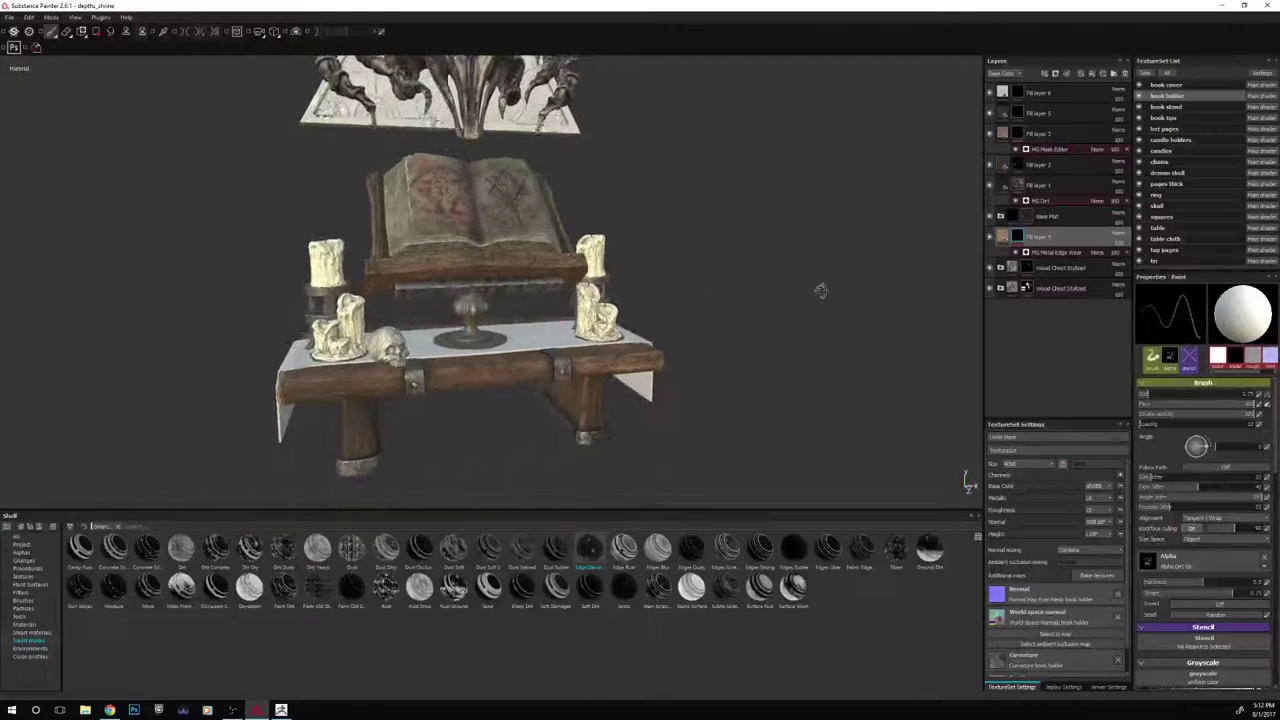
{"action": "left_click_drag", "start_coordinate": [820, 291], "coordinate": [790, 258], "text": "alt"}
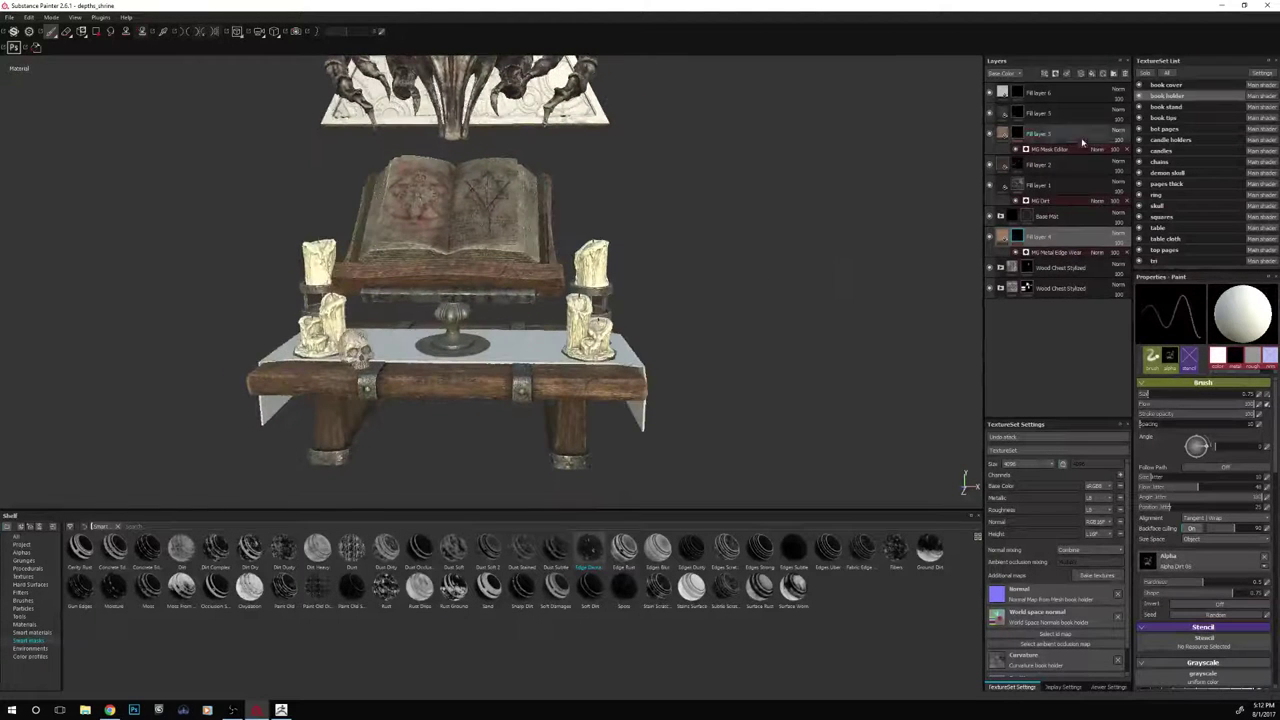
Add a fill layer above the book holder's topmost layer and disable its metallic, roughness and normal channels
{"action": "left_click", "coordinate": [1060, 94]}
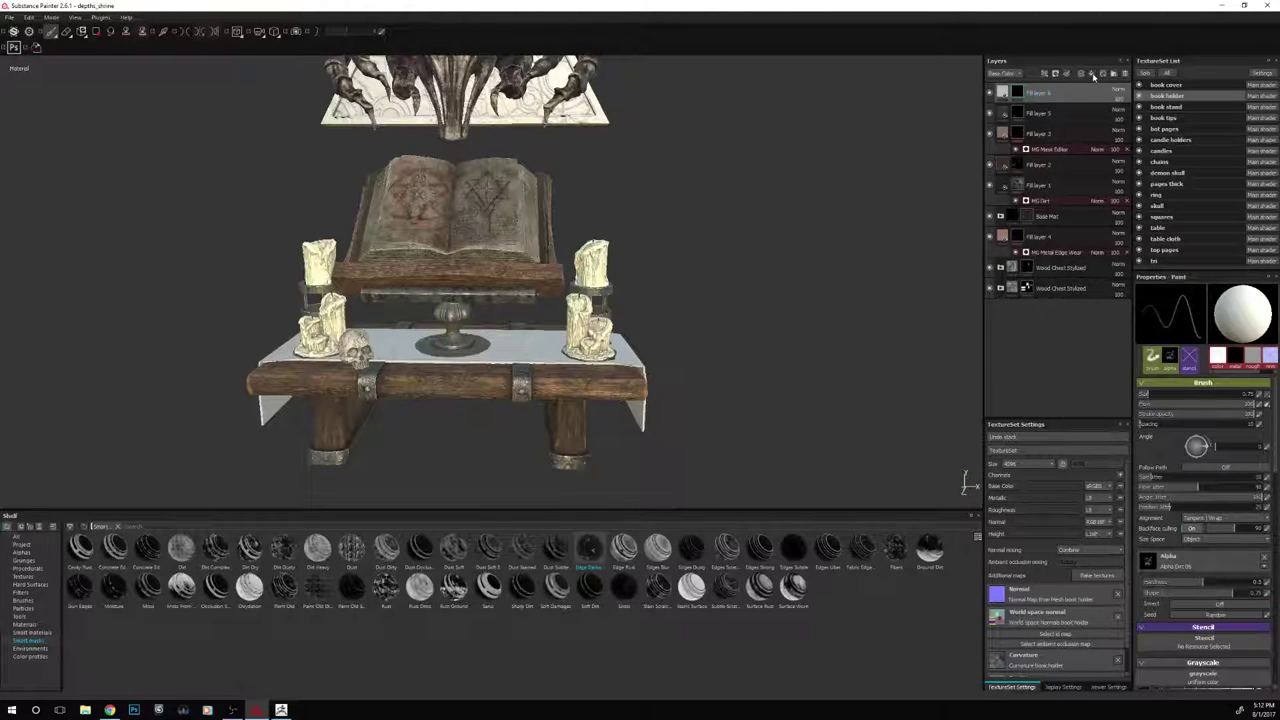
{"action": "left_click", "coordinate": [1092, 76]}
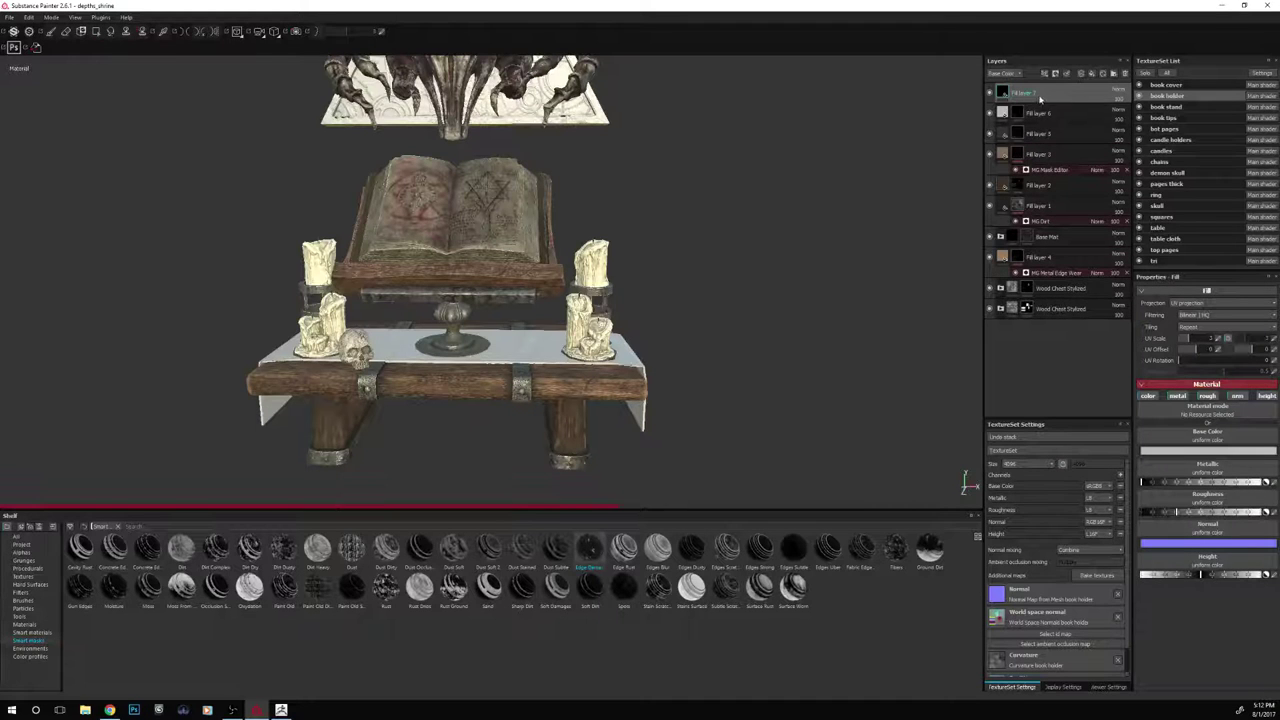
{"action": "left_click", "coordinate": [1177, 396]}
{"action": "left_click", "coordinate": [1207, 396]}
{"action": "left_click", "coordinate": [1237, 396]}
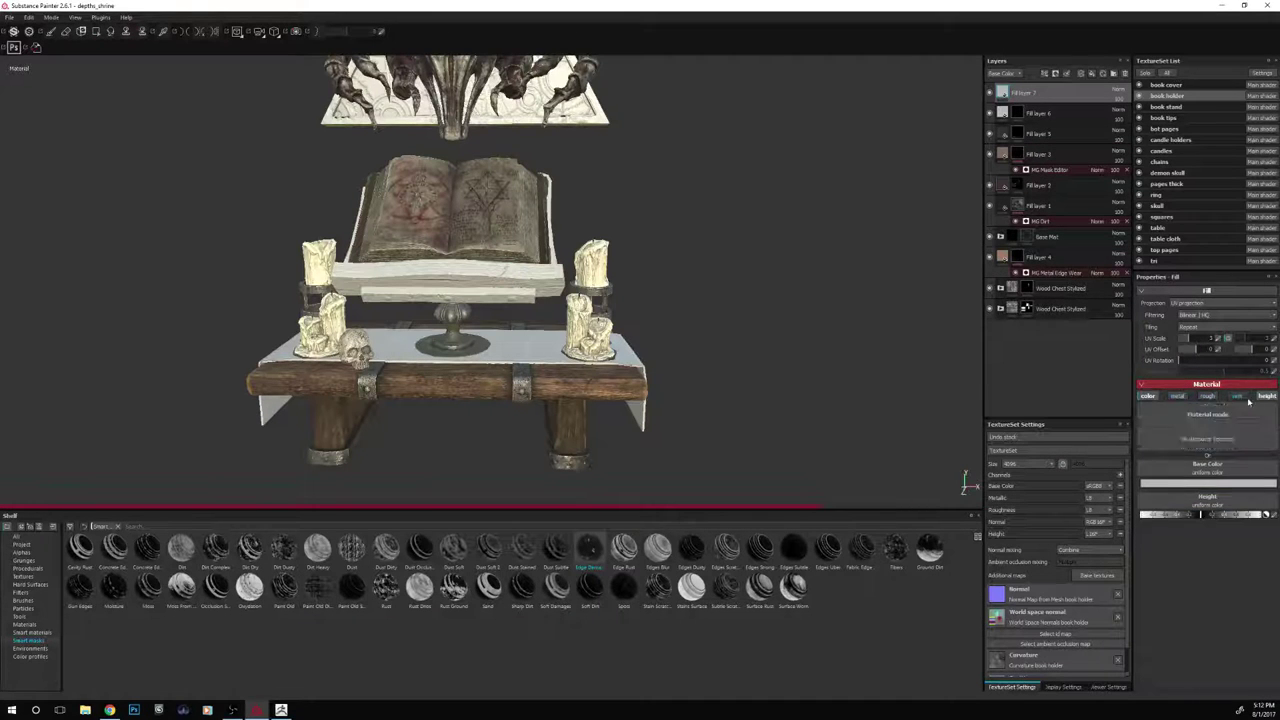
Set the new fill layer's base color to a brown sampled from the table's wood and brighten it to light orange-brown
{"action": "left_click", "coordinate": [1191, 452]}
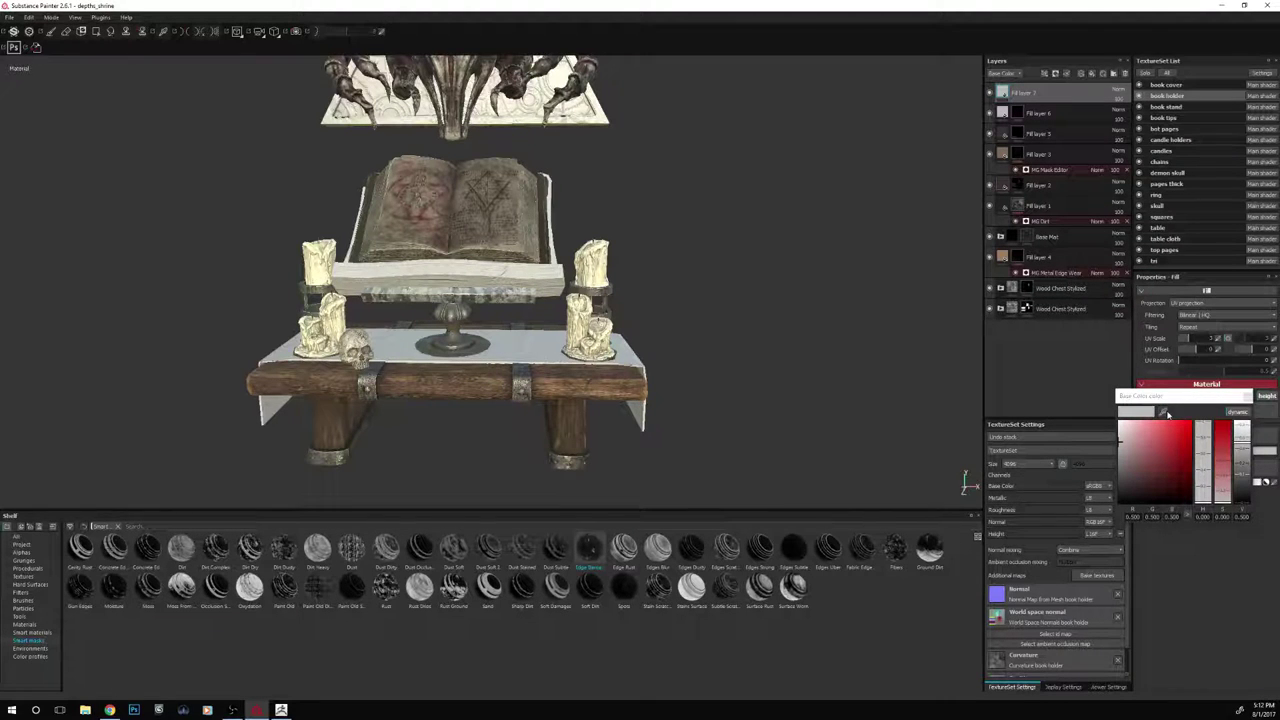
{"action": "left_click_drag", "start_coordinate": [1166, 413], "coordinate": [557, 382]}
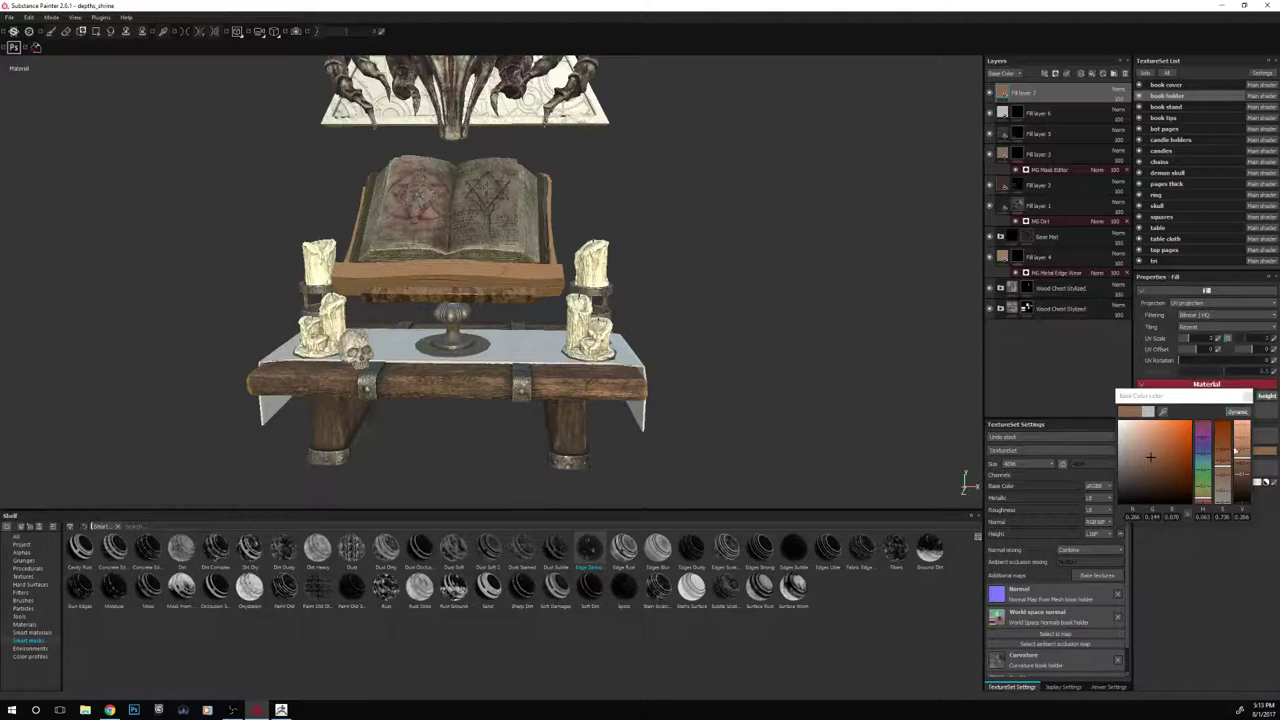
{"action": "left_click", "coordinate": [1223, 447]}
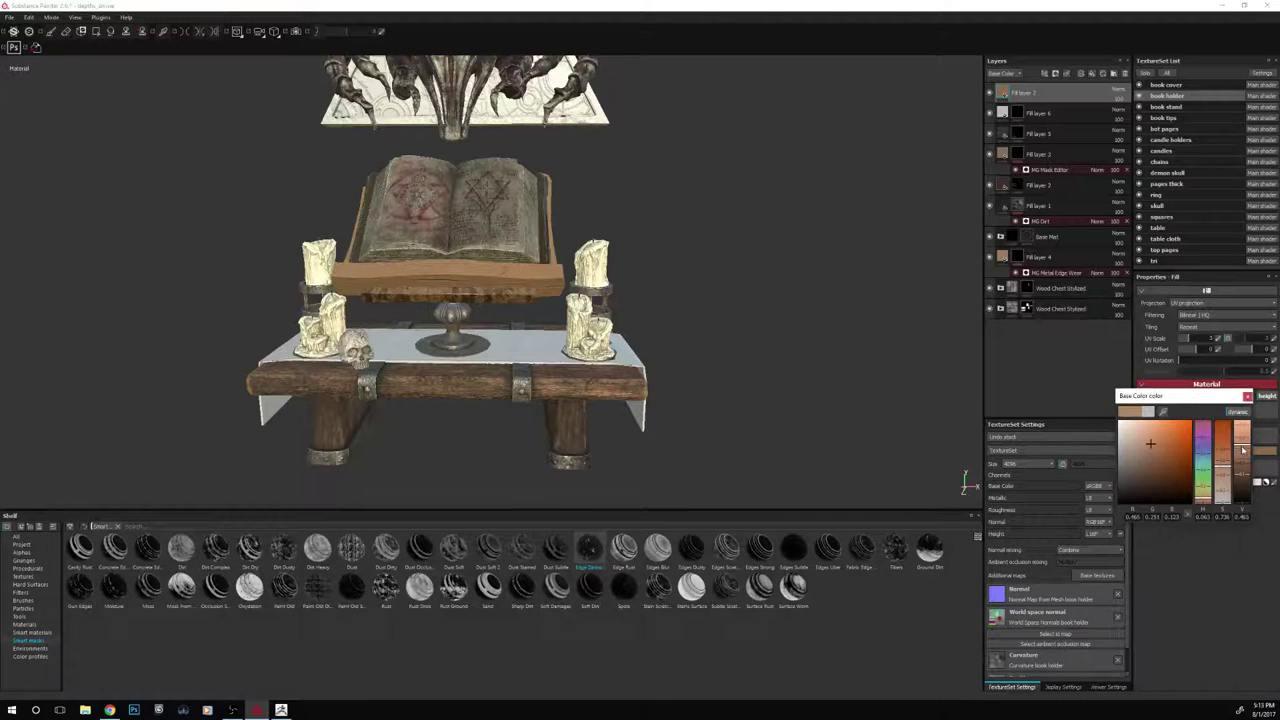
Add a black mask to the orange-brown fill layer and turn on symmetry for painting the book holder
{"action": "right_click", "coordinate": [1033, 94]}
{"action": "left_click", "coordinate": [1053, 111]}
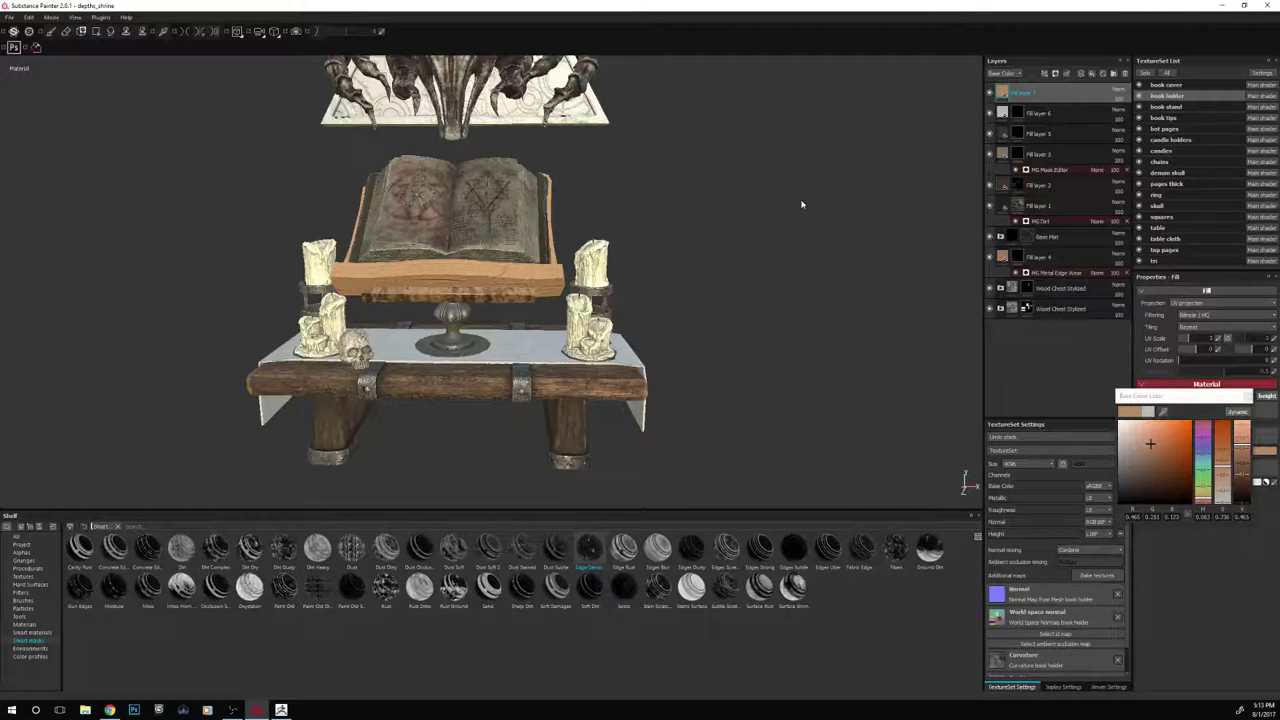
{"action": "key", "text": "1"}
{"action": "scroll", "coordinate": [737, 257], "scroll_direction": "up", "scroll_amount": 4}
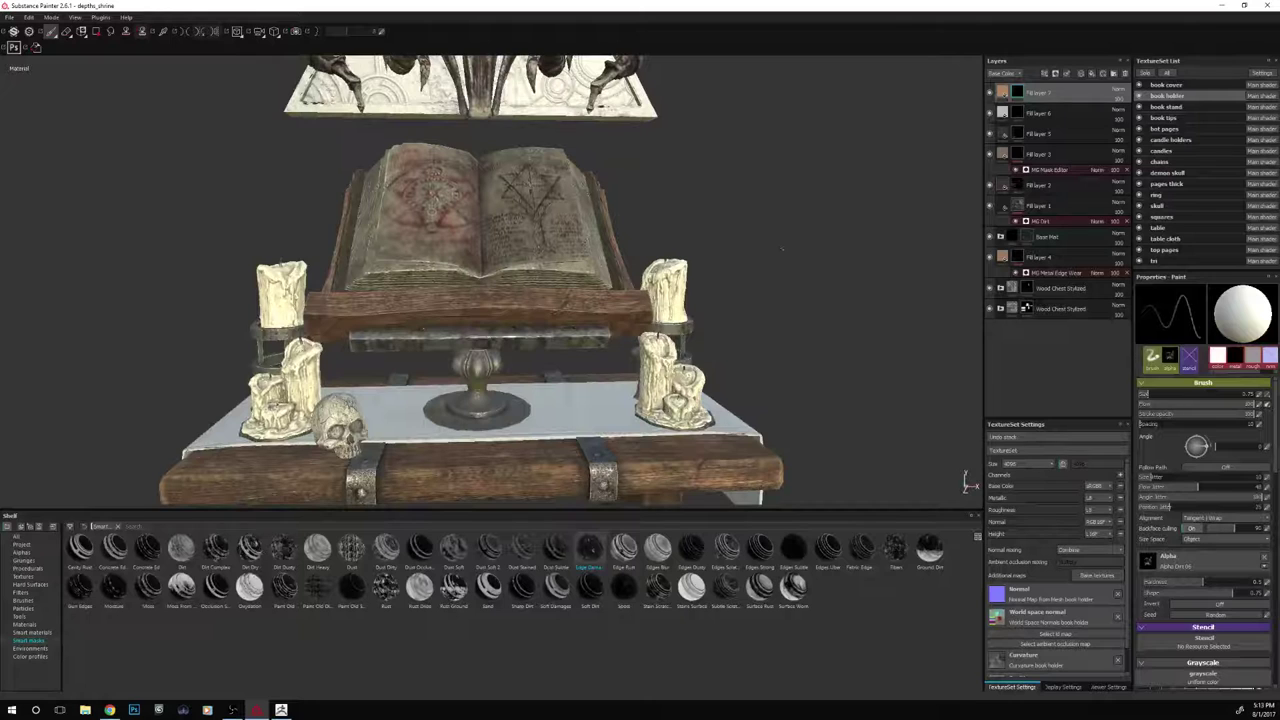
{"action": "left_click", "coordinate": [186, 33]}
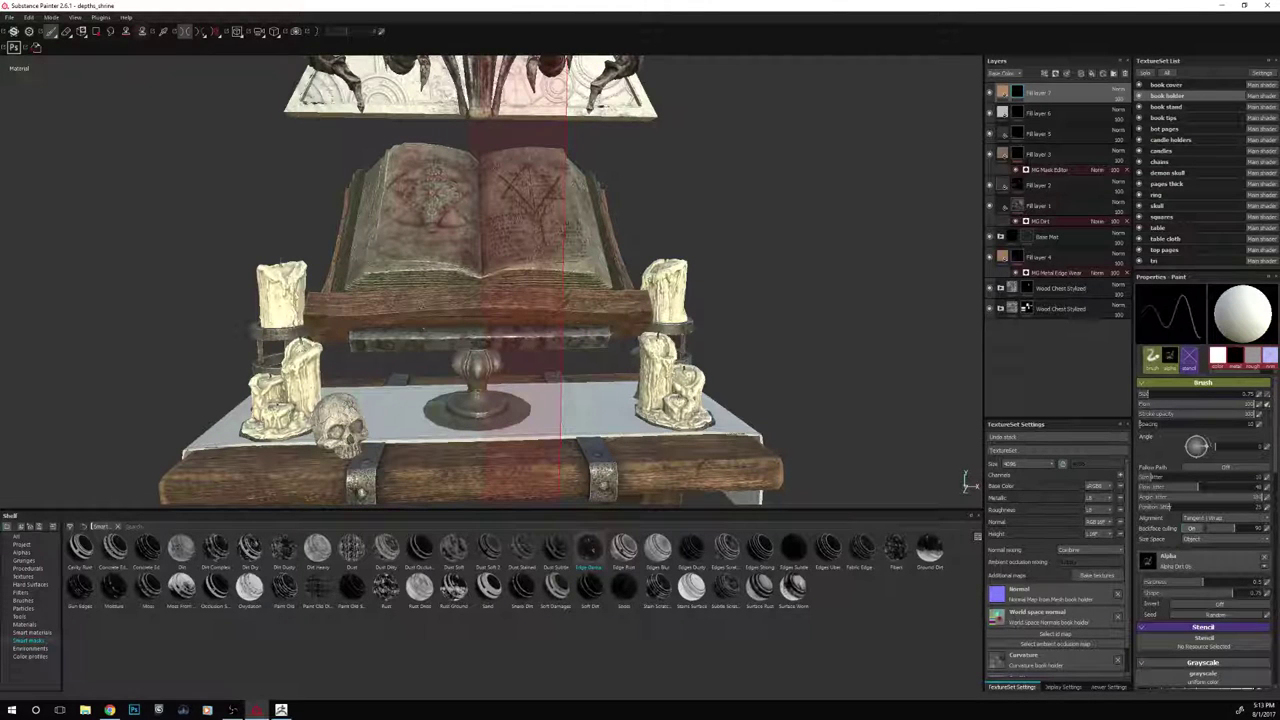
Enlarge the brush size to 1.14 and check the book holder's painted wood and metal from above and from the side
{"action": "key", "text": "bracketright"}
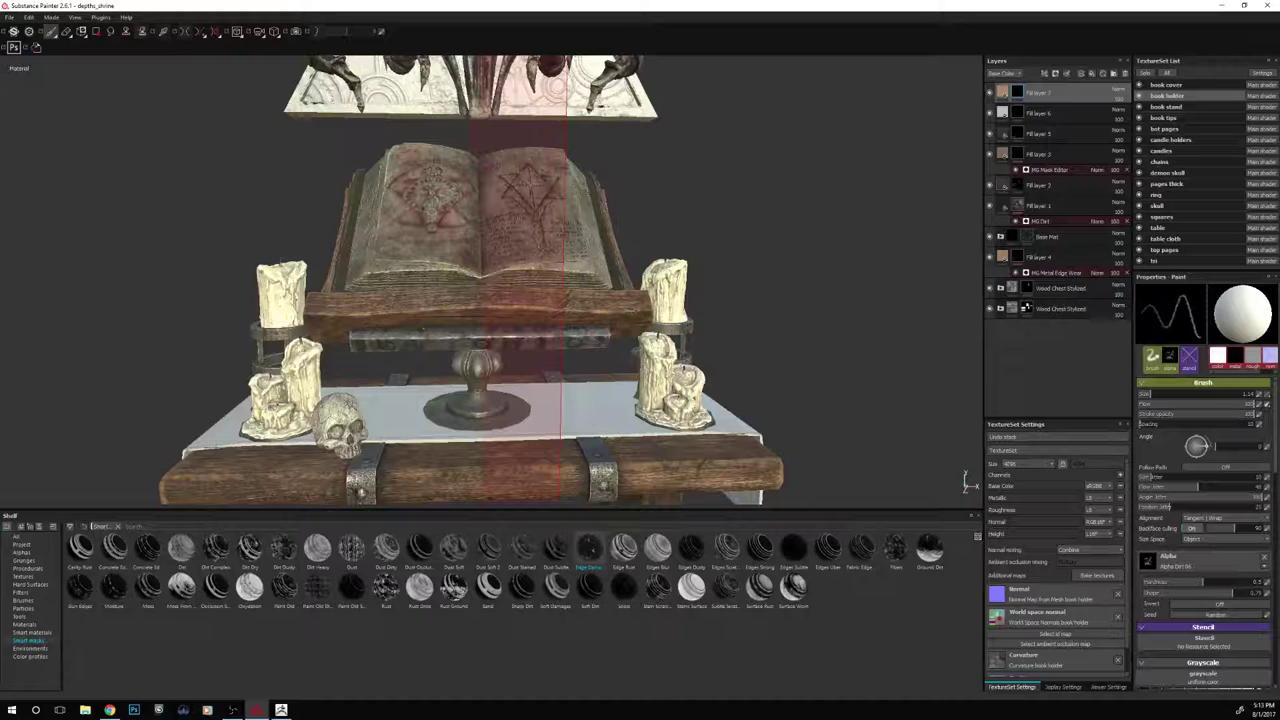
{"action": "left_click_drag", "start_coordinate": [826, 339], "coordinate": [667, 368], "text": "alt"}
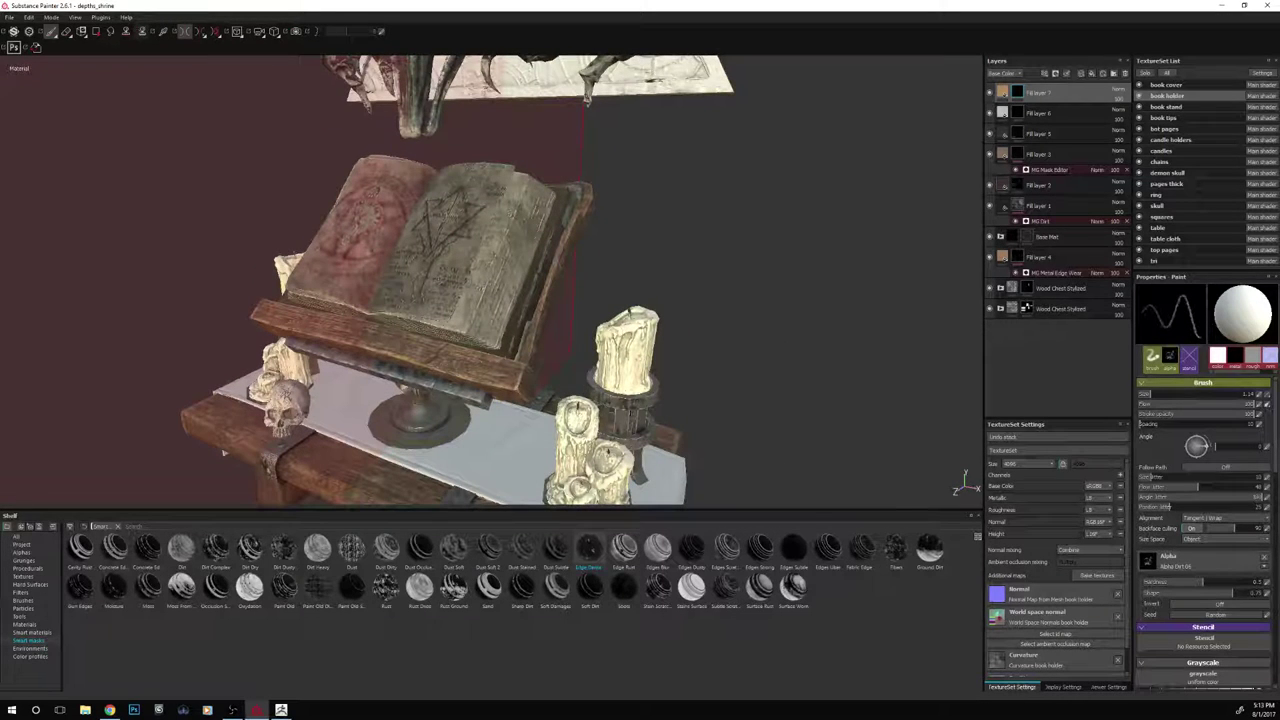
{"action": "left_click_drag", "start_coordinate": [704, 281], "coordinate": [667, 328], "text": "alt"}
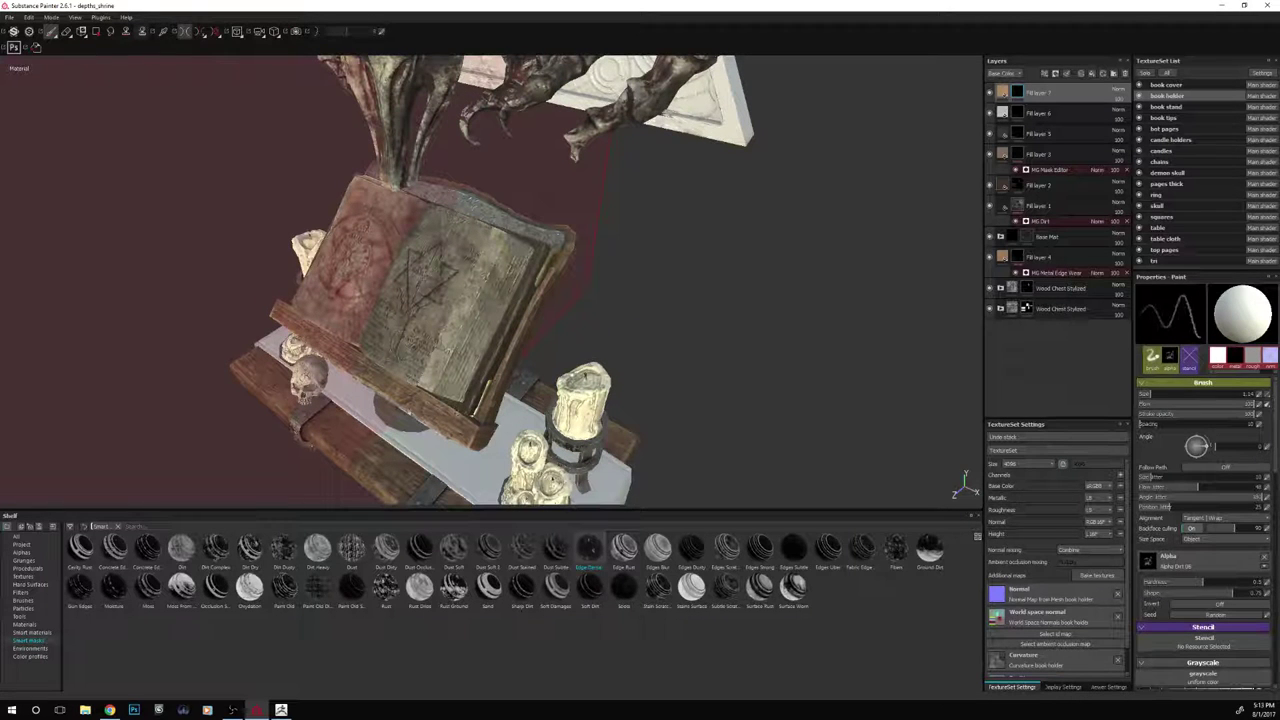
{"action": "left_click_drag", "start_coordinate": [729, 329], "coordinate": [763, 302], "text": "alt"}
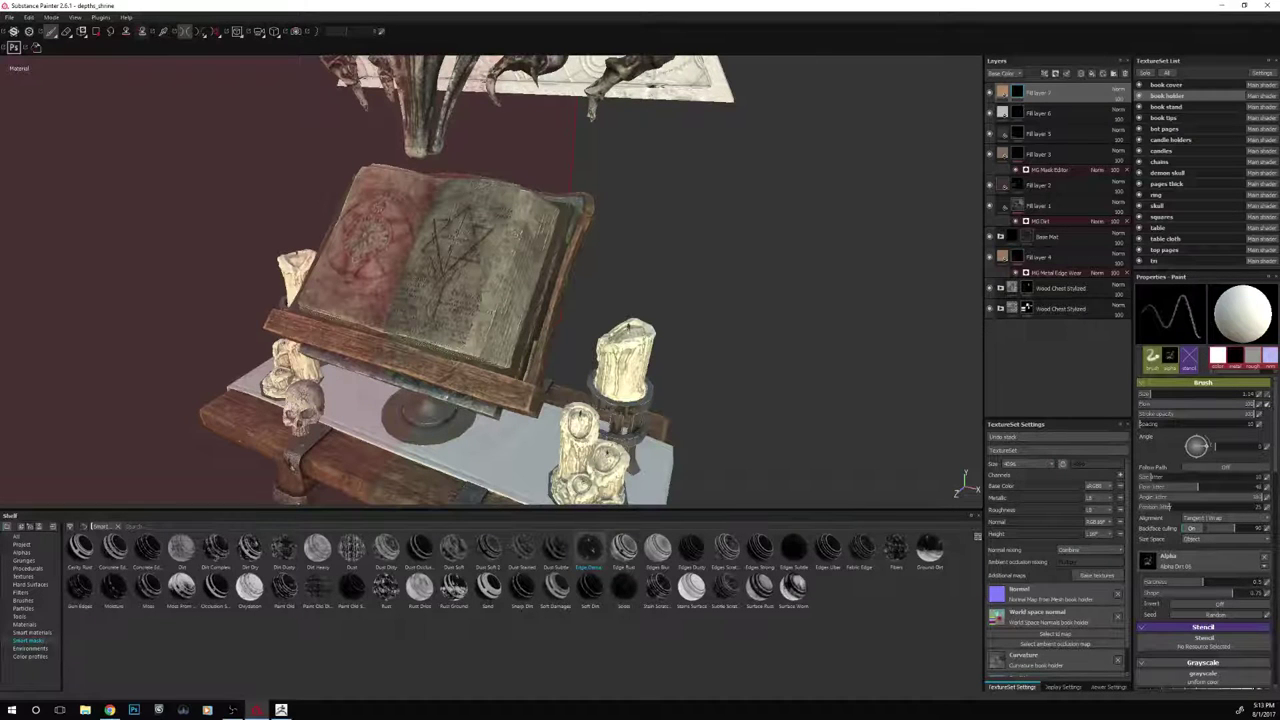
{"action": "left_click_drag", "start_coordinate": [685, 299], "coordinate": [735, 287], "text": "alt"}
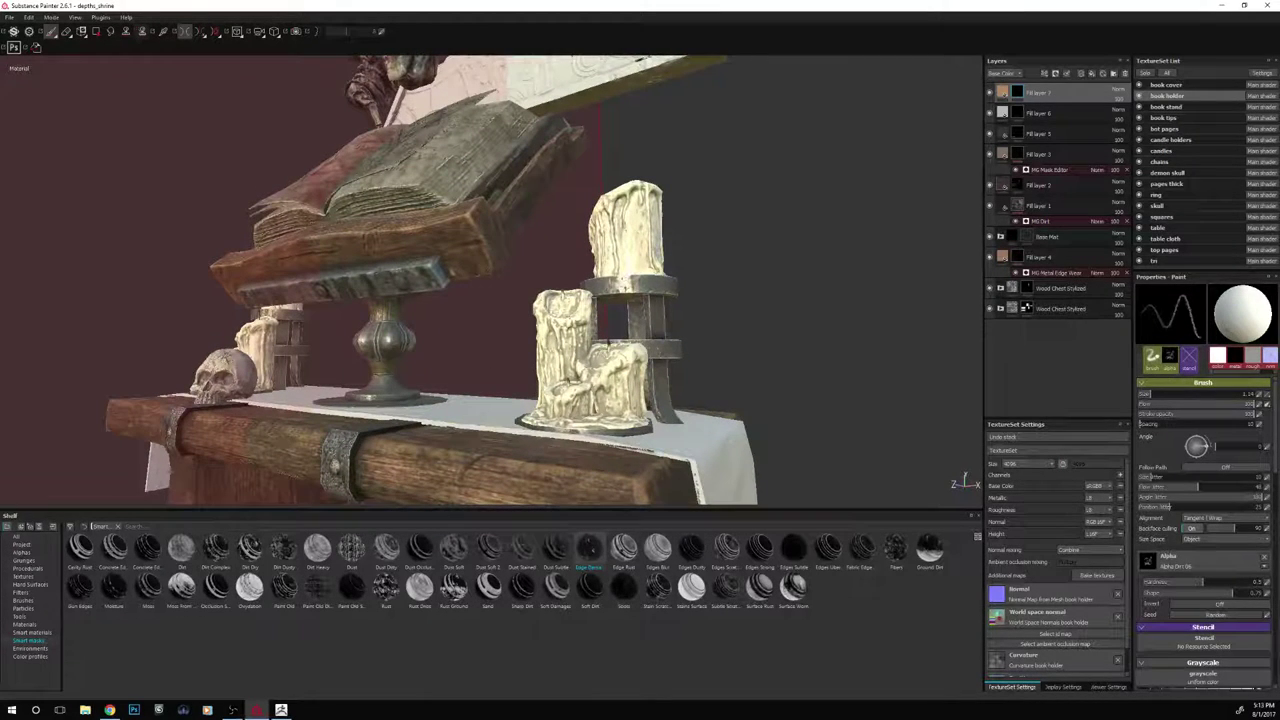
{"action": "mouse_move", "coordinate": [735, 287]}
{"action": "left_mouse_down", "text": "alt"}
{"action": "mouse_move", "coordinate": [745, 200]}
{"action": "mouse_move", "coordinate": [765, 185]}
{"action": "mouse_move", "coordinate": [738, 298]}
{"action": "left_mouse_up", "text": "alt"}
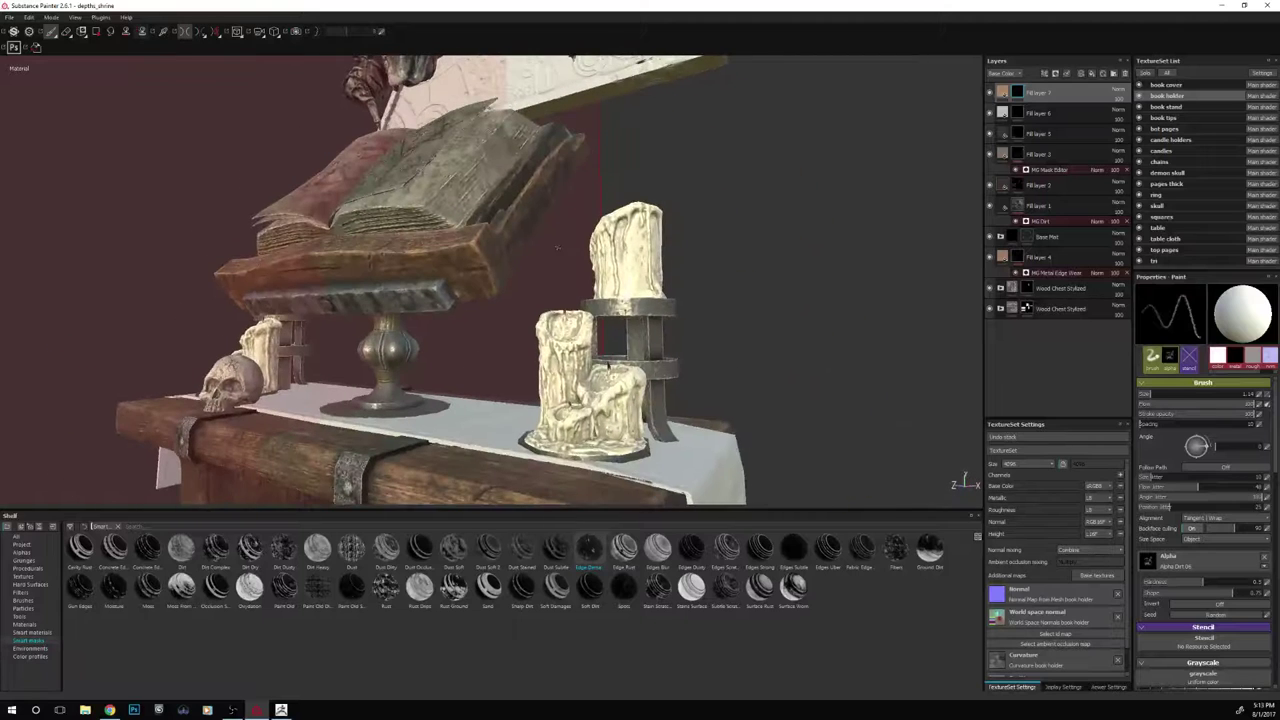
Switch to the Fill layer 6 mask with the Eraser, and return to the Fill layer 7 mask with the paint brush
{"action": "left_click", "coordinate": [1020, 113]}
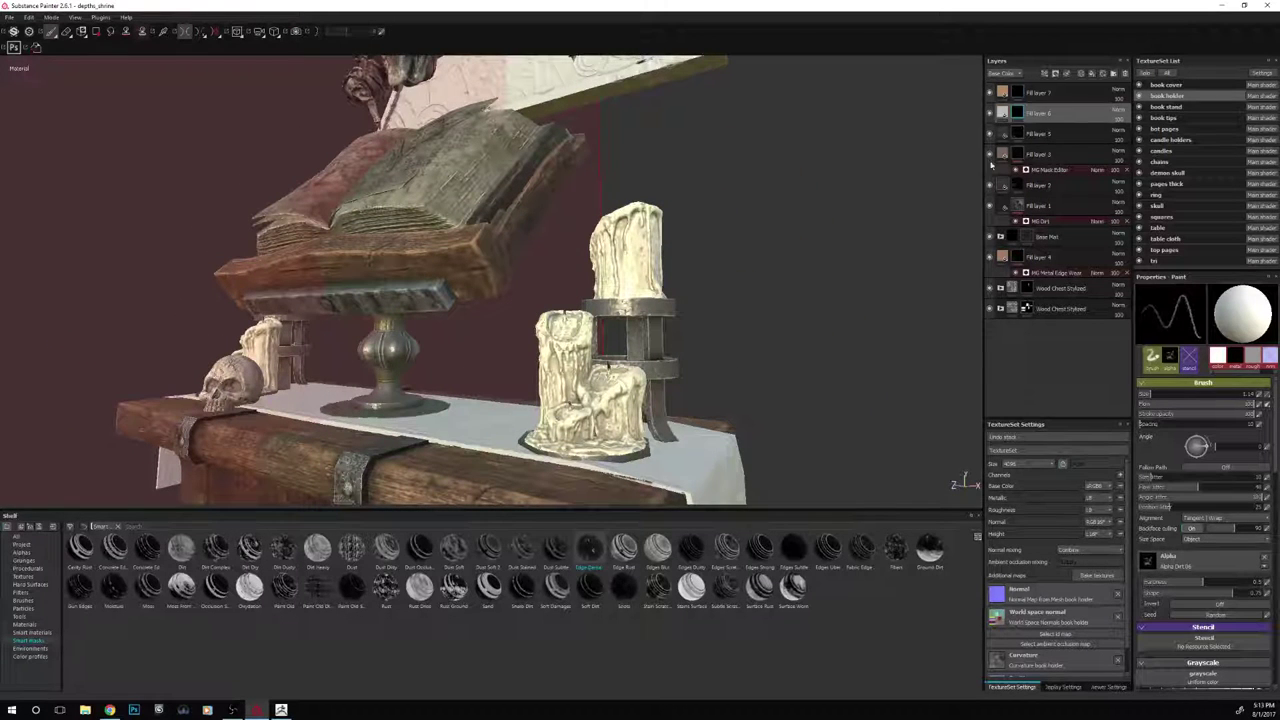
{"action": "left_click", "coordinate": [67, 32]}
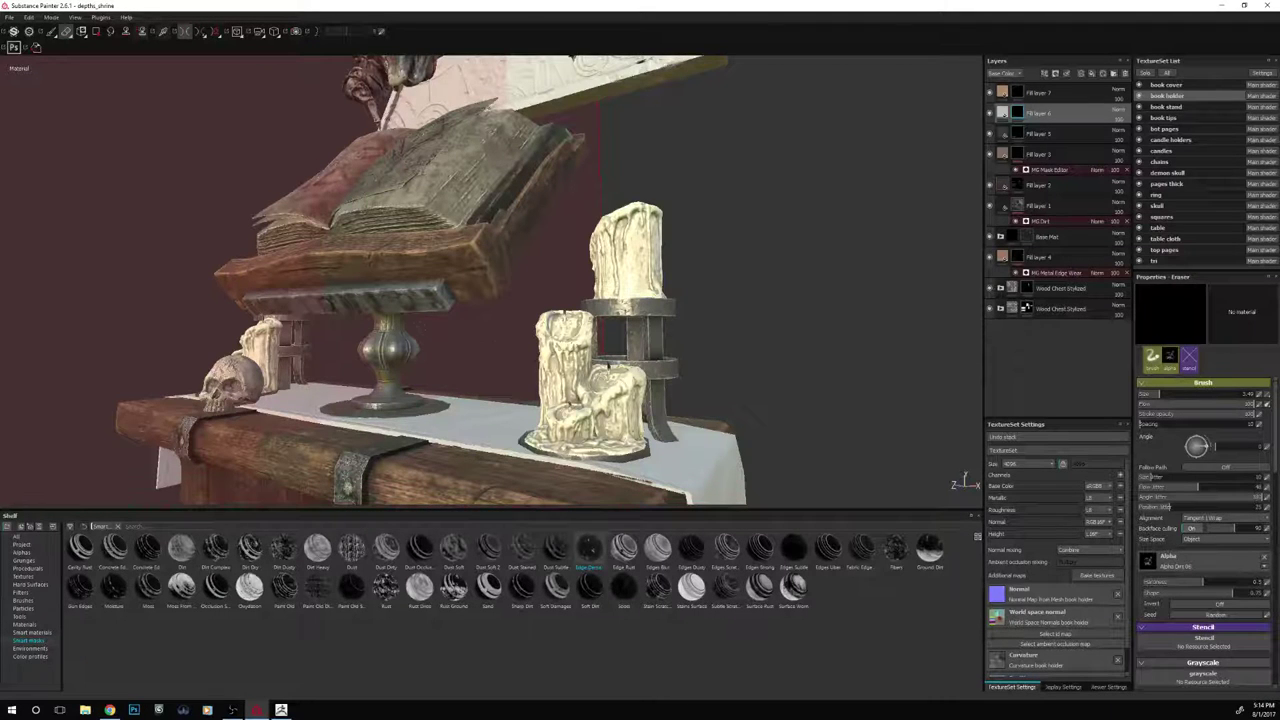
{"action": "left_click", "coordinate": [1018, 93]}
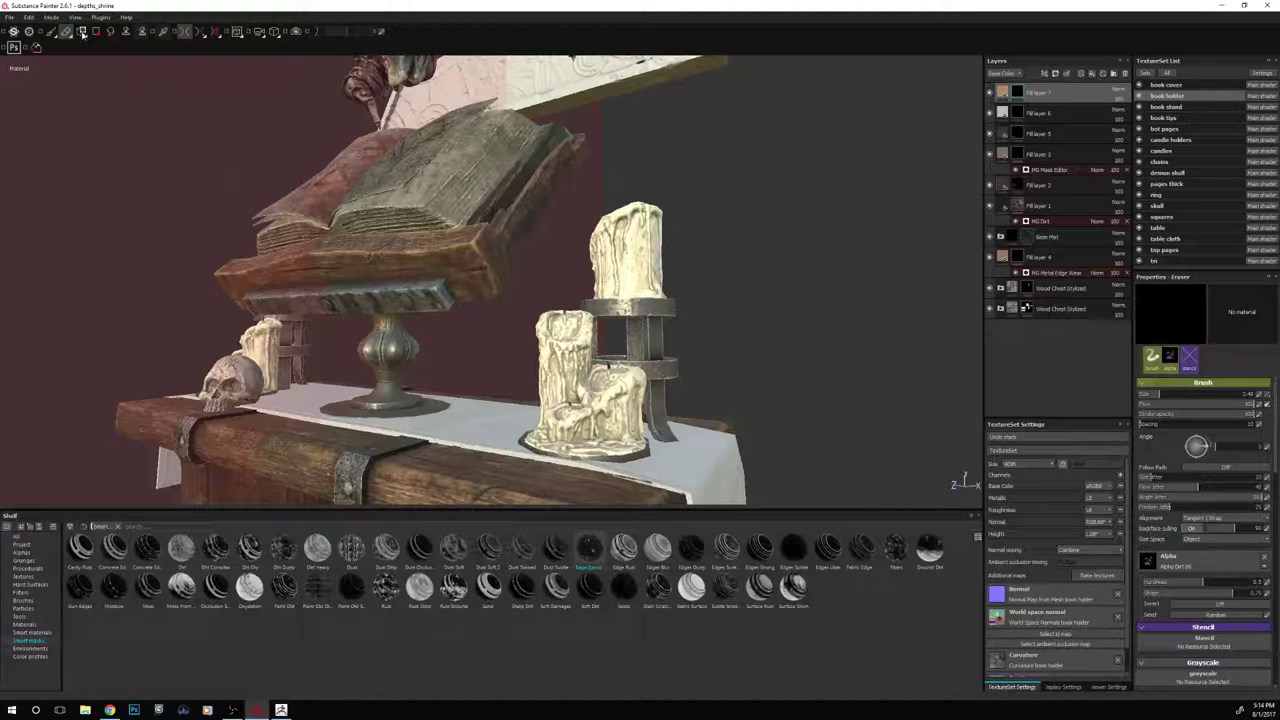
{"action": "left_click", "coordinate": [52, 31]}
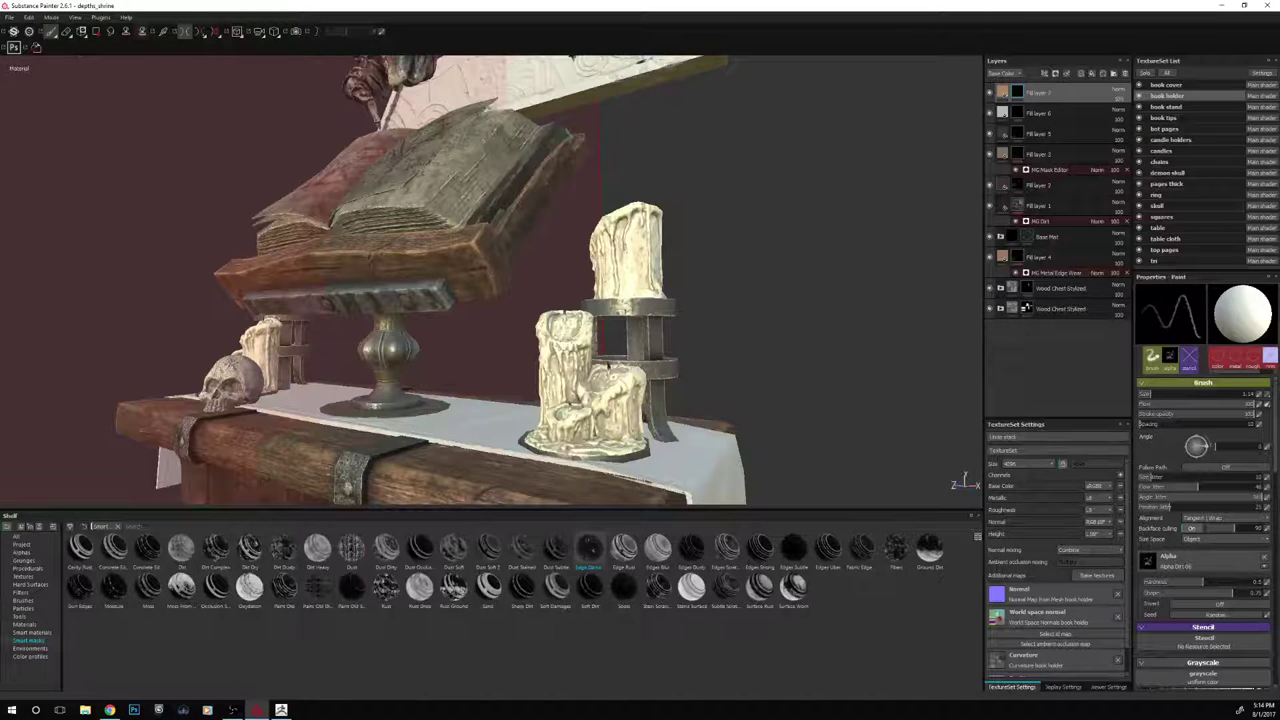
Isolate the book holder to examine its underside, back and symmetry plane, and show all texture sets again
{"action": "left_click_drag", "start_coordinate": [768, 281], "coordinate": [715, 327], "text": "alt"}
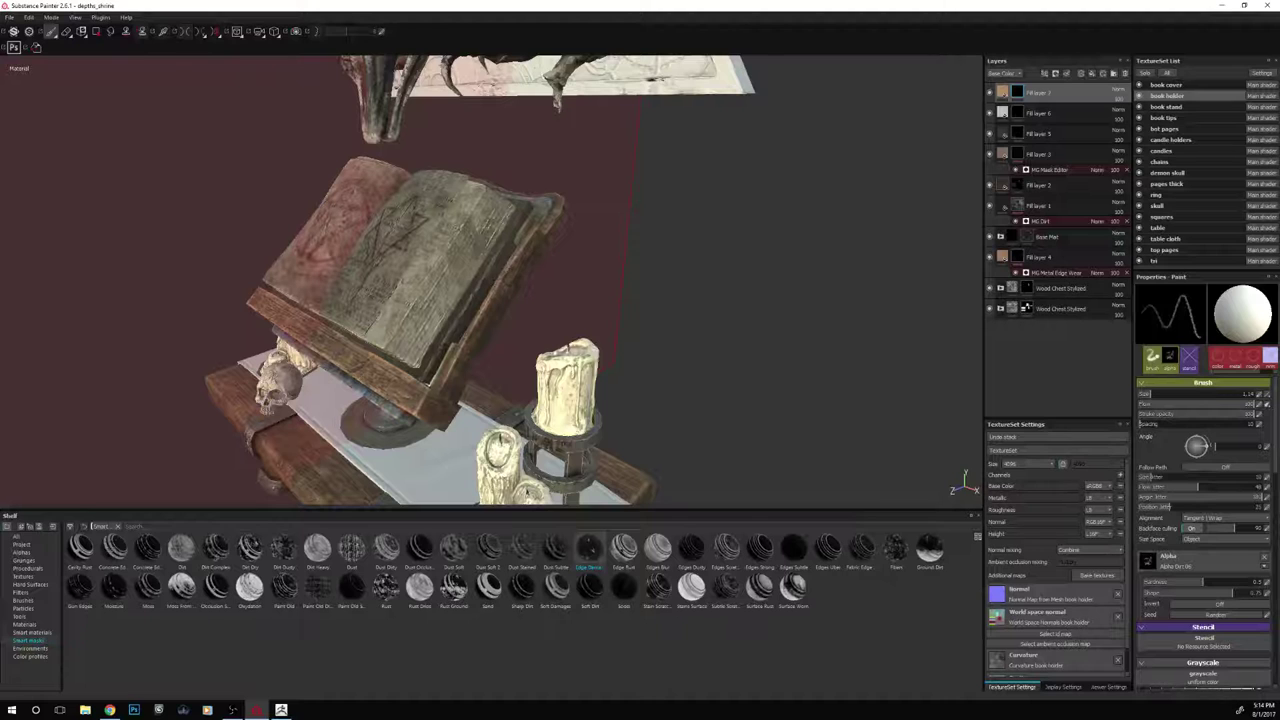
{"action": "left_click_drag", "start_coordinate": [640, 200], "coordinate": [661, 288], "text": "alt"}
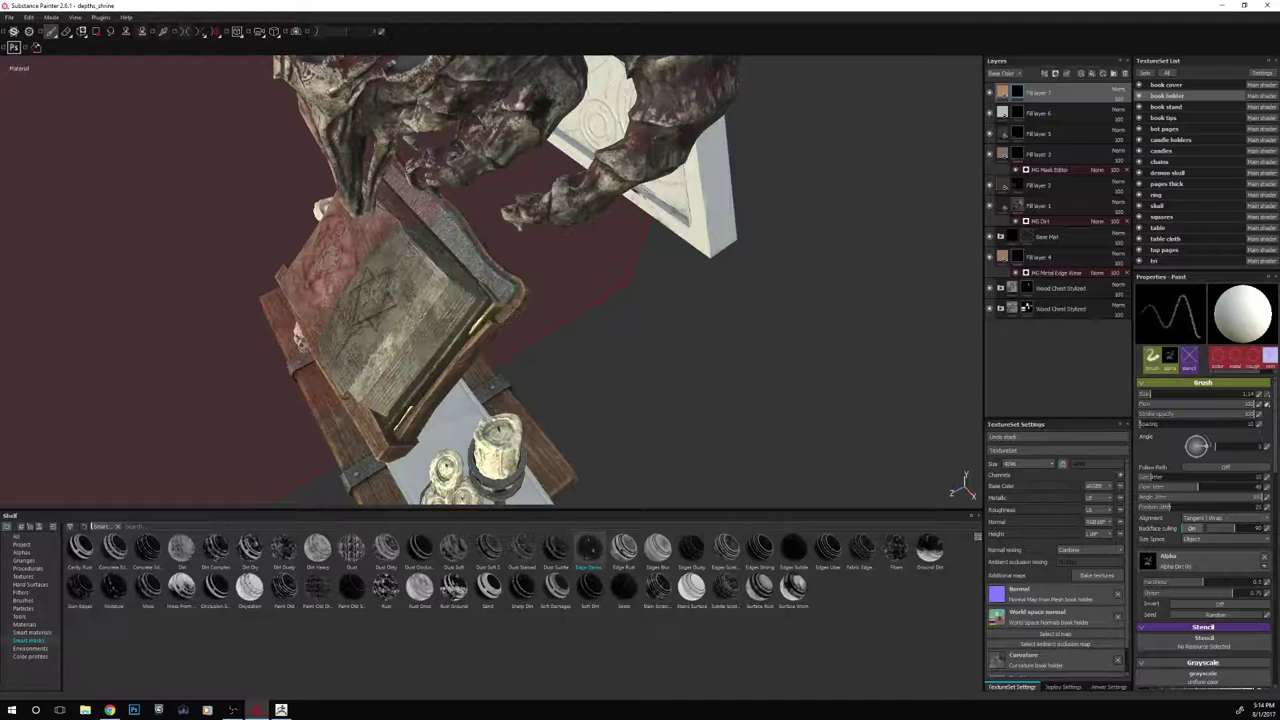
{"action": "mouse_move", "coordinate": [650, 432]}
{"action": "left_mouse_down", "text": "alt"}
{"action": "mouse_move", "coordinate": [686, 403]}
{"action": "mouse_move", "coordinate": [674, 403]}
{"action": "left_mouse_up", "text": "alt"}
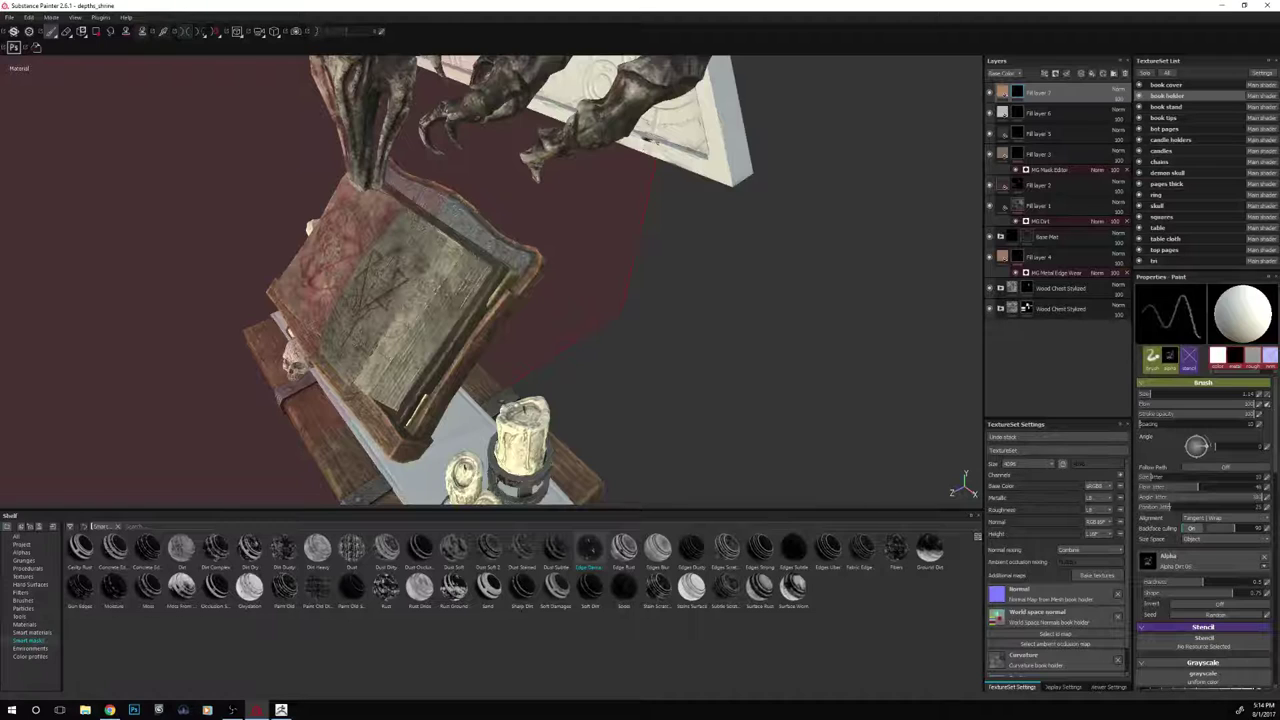
{"action": "left_click_drag", "start_coordinate": [481, 174], "coordinate": [845, 287], "text": "alt"}
{"action": "key", "text": "alt+q"}
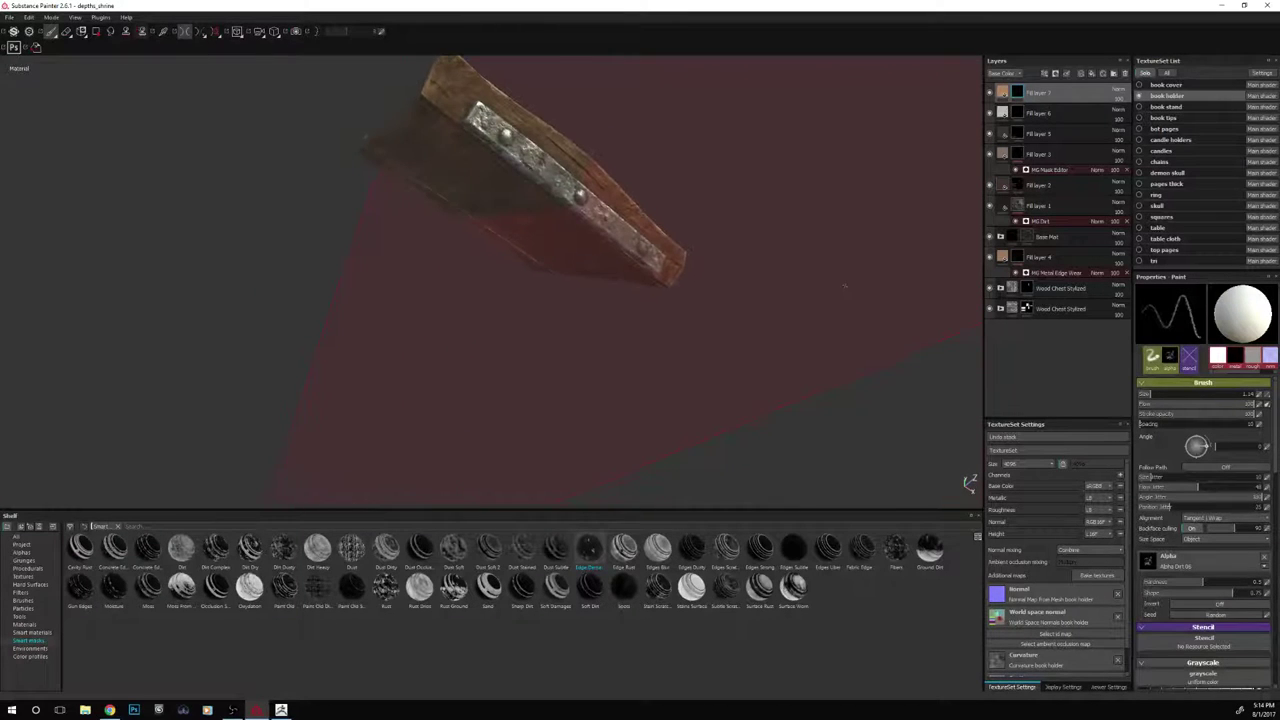
{"action": "left_click", "coordinate": [184, 31]}
{"action": "left_click", "coordinate": [184, 31]}
{"action": "left_click", "coordinate": [184, 31]}
{"action": "left_click_drag", "start_coordinate": [846, 288], "coordinate": [763, 323], "text": "alt"}
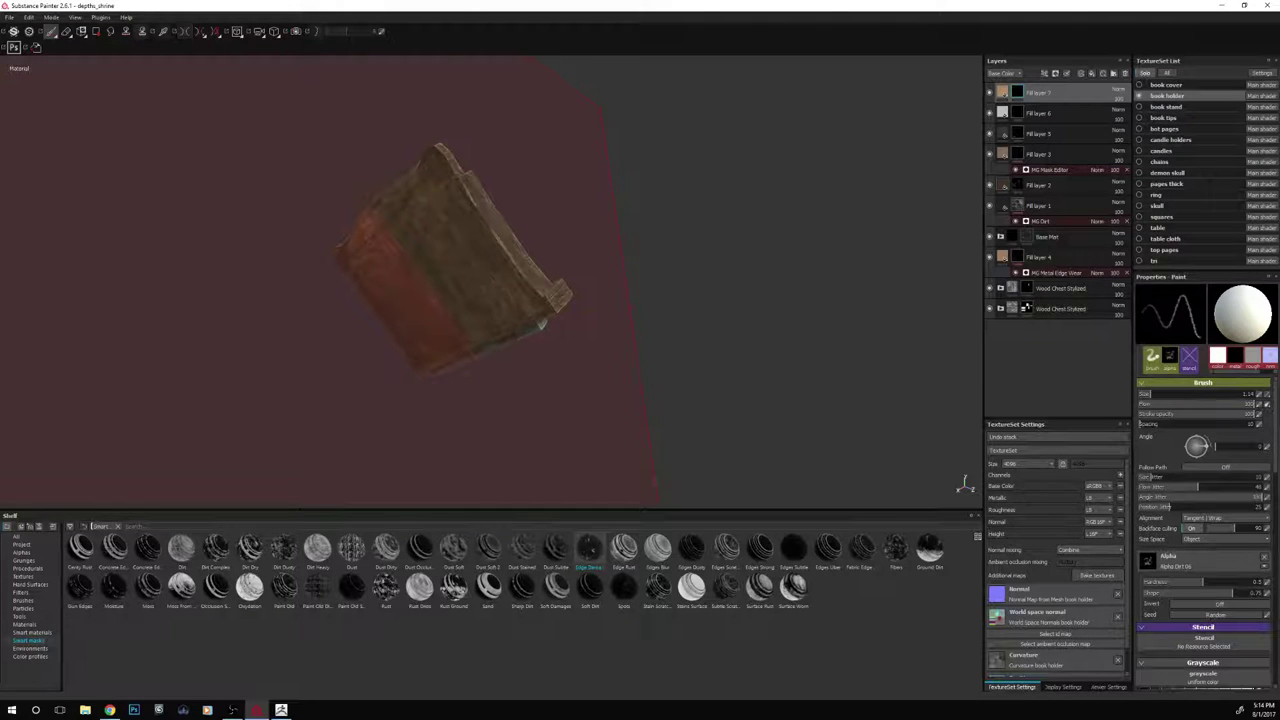
{"action": "left_click_drag", "start_coordinate": [530, 225], "coordinate": [620, 132], "text": "alt"}
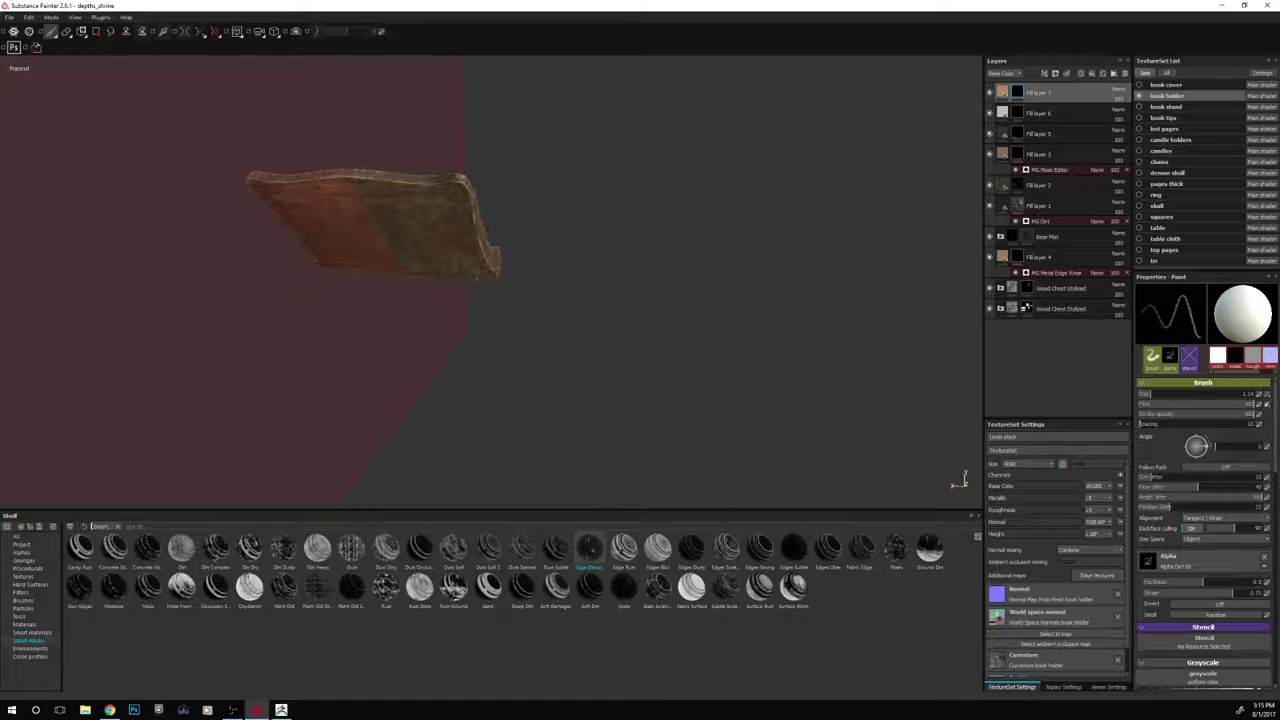
{"action": "left_click_drag", "start_coordinate": [640, 345], "coordinate": [450, 400], "text": "alt"}
{"action": "left_click", "coordinate": [1146, 74]}
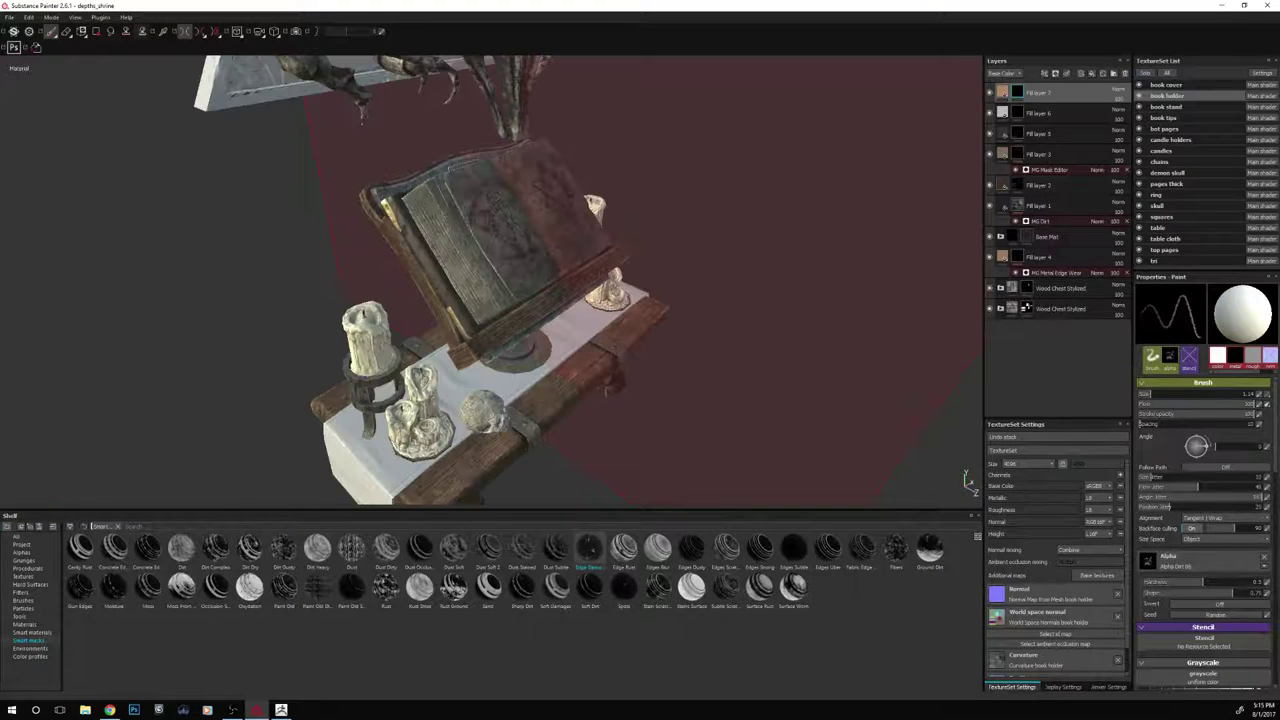
Rotate the environment lighting to light the shrine from the front and turn off symmetry
{"action": "left_click_drag", "start_coordinate": [534, 486], "coordinate": [244, 360], "text": "alt"}
{"action": "right_click_drag", "start_coordinate": [244, 360], "coordinate": [299, 347], "text": "shift"}
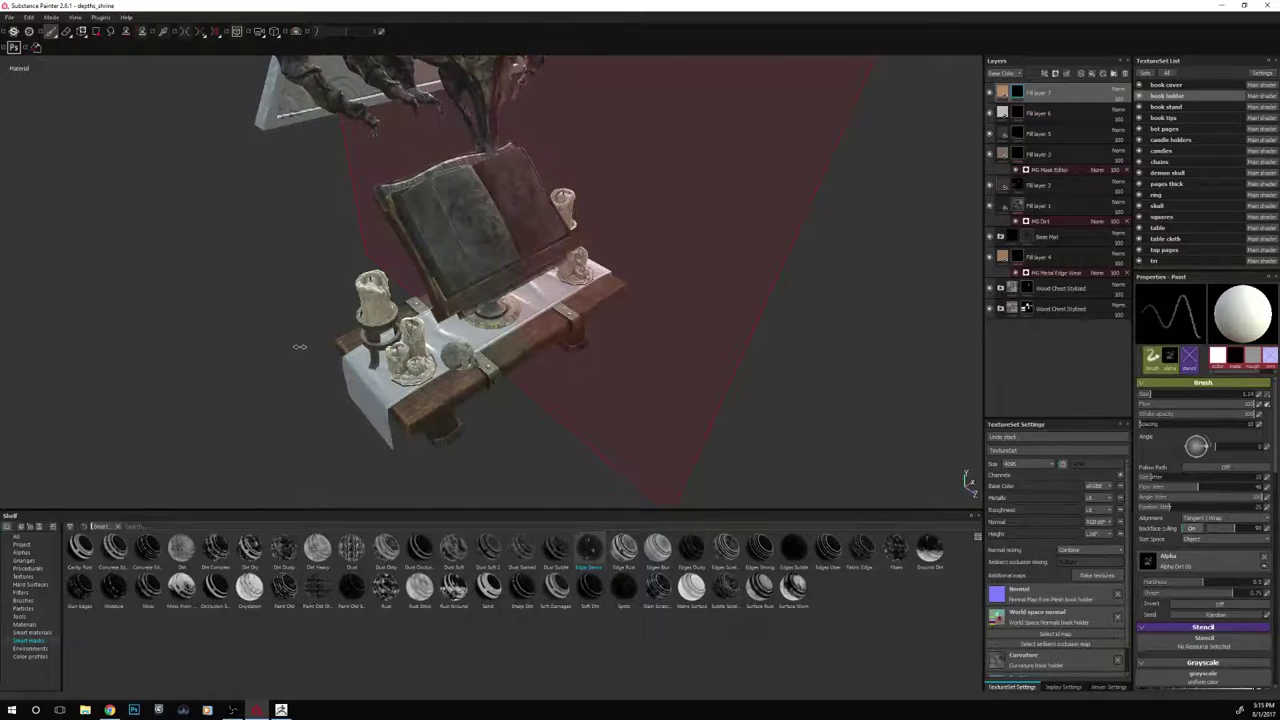
{"action": "left_click", "coordinate": [188, 31]}
{"action": "left_click_drag", "start_coordinate": [245, 372], "coordinate": [122, 283], "text": "alt"}
{"action": "right_click_drag", "start_coordinate": [120, 283], "coordinate": [228, 271], "text": "shift"}
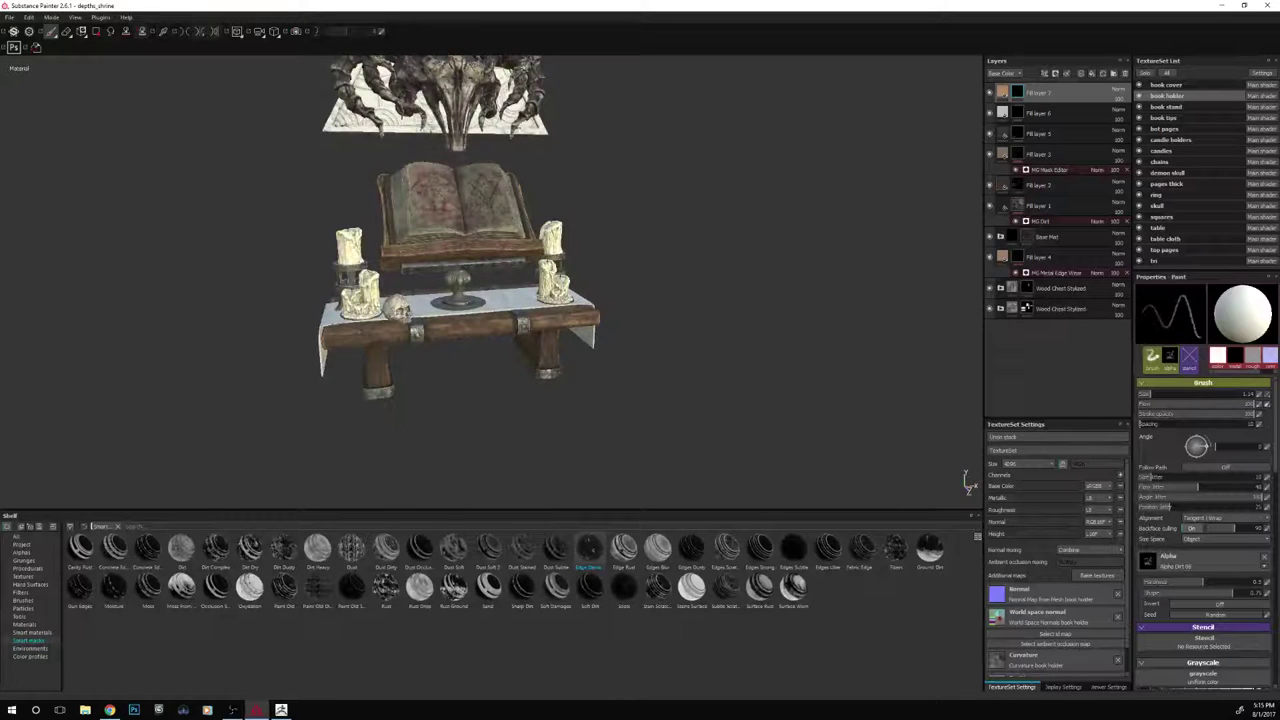
Examine the whole shrine from several angles, from the table up to the horned skull
{"action": "left_click_drag", "start_coordinate": [243, 249], "coordinate": [118, 238], "text": "alt"}
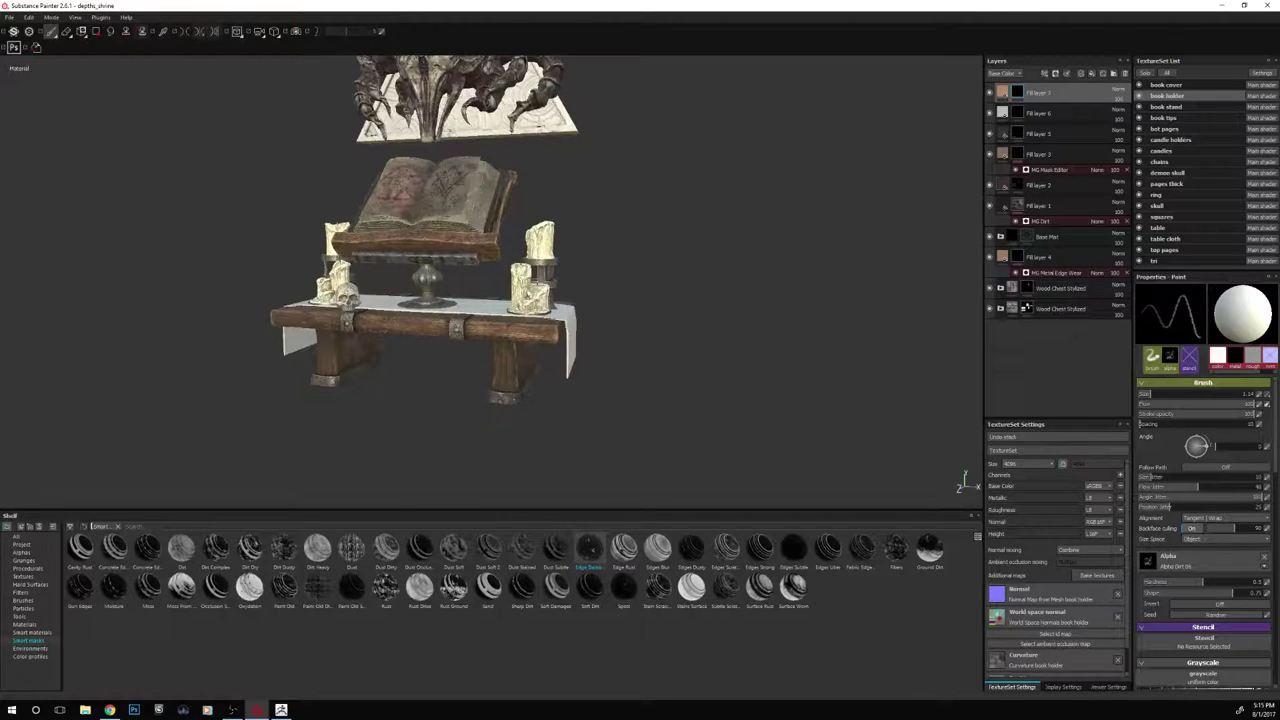
{"action": "left_click_drag", "start_coordinate": [630, 196], "coordinate": [840, 259], "text": "alt"}
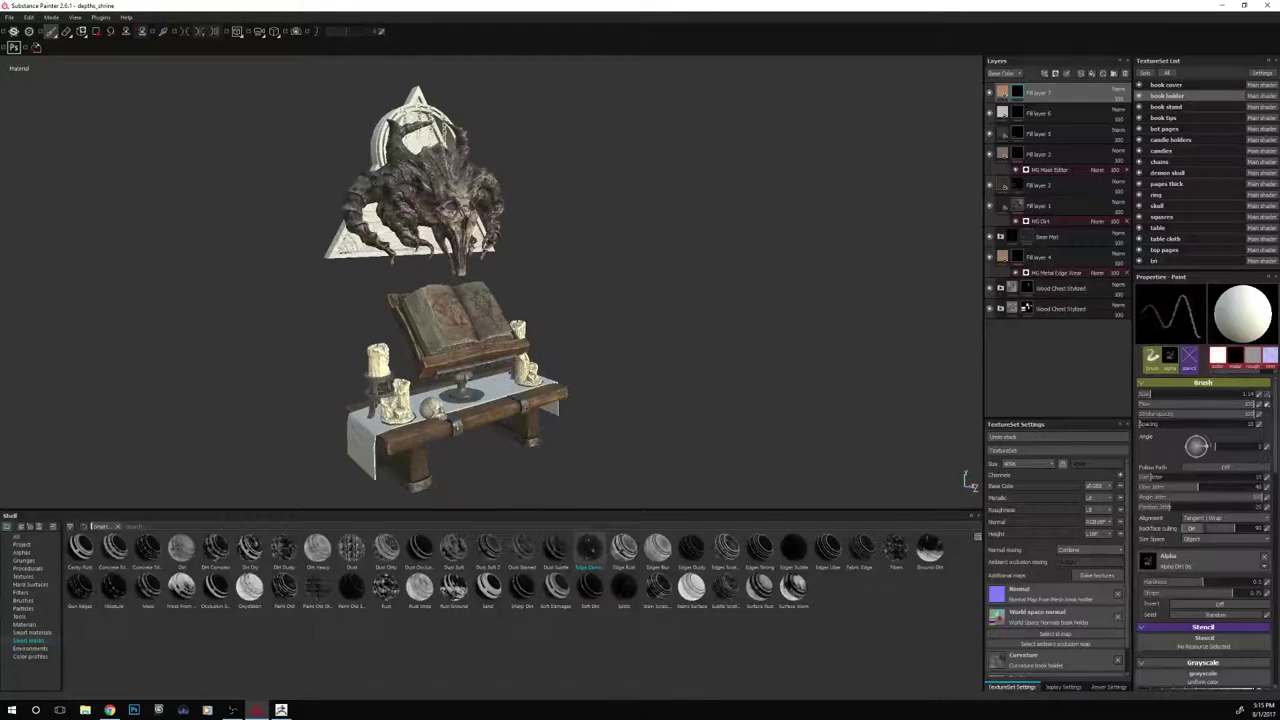
{"action": "right_click_drag", "start_coordinate": [840, 259], "coordinate": [895, 262], "text": "alt"}
{"action": "middle_click_drag", "start_coordinate": [895, 262], "coordinate": [830, 120], "text": "alt"}
{"action": "left_click_drag", "start_coordinate": [830, 120], "coordinate": [825, 75], "text": "alt"}
{"action": "left_click_drag", "start_coordinate": [700, 300], "coordinate": [662, 237], "text": "alt"}
{"action": "scroll", "coordinate": [688, 271], "scroll_direction": "up", "scroll_amount": 3}
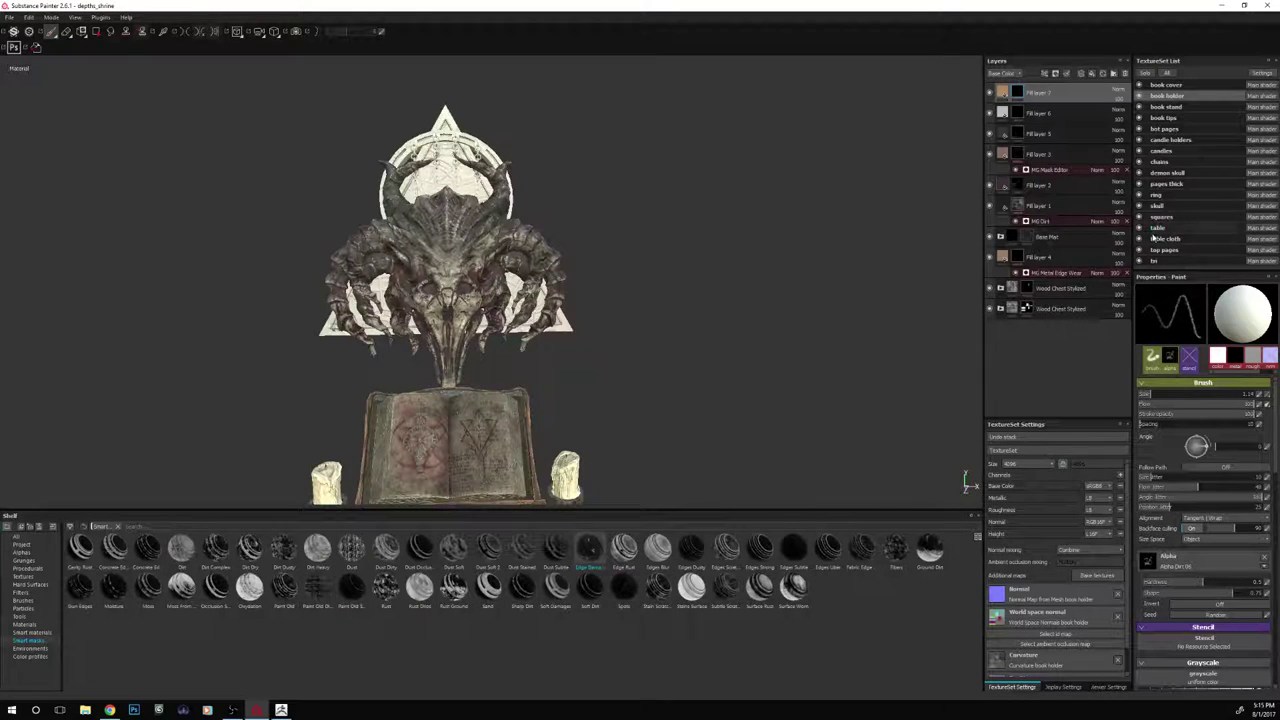
Group all layers of the book holder texture set into one folder and collapse it
{"action": "double_click", "coordinate": [1047, 309]}
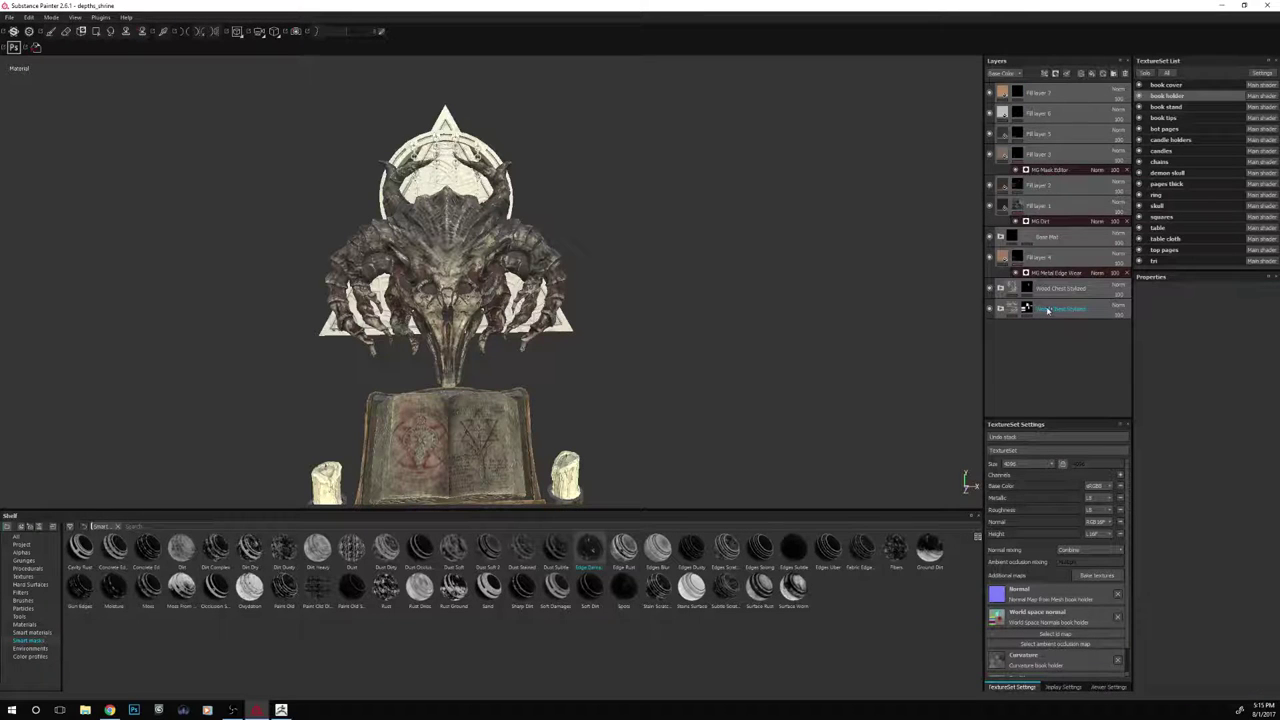
{"action": "key", "text": "ctrl+g"}
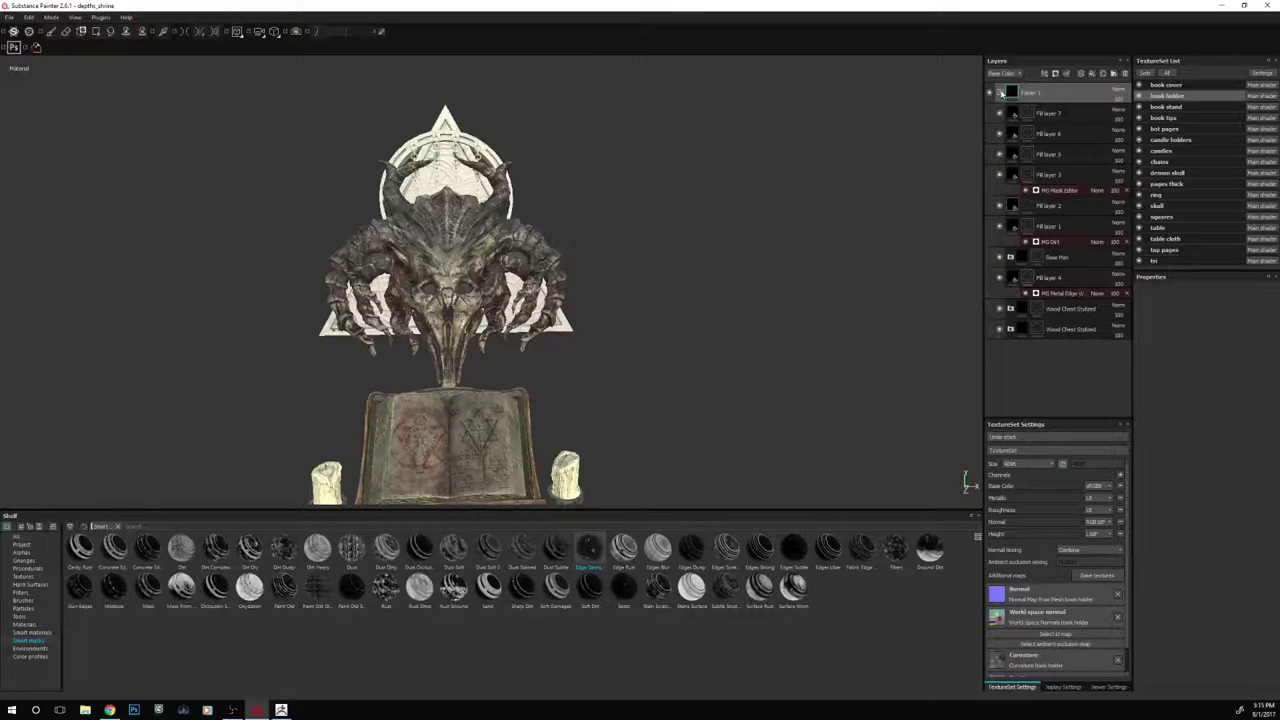
{"action": "left_click", "coordinate": [1001, 93]}
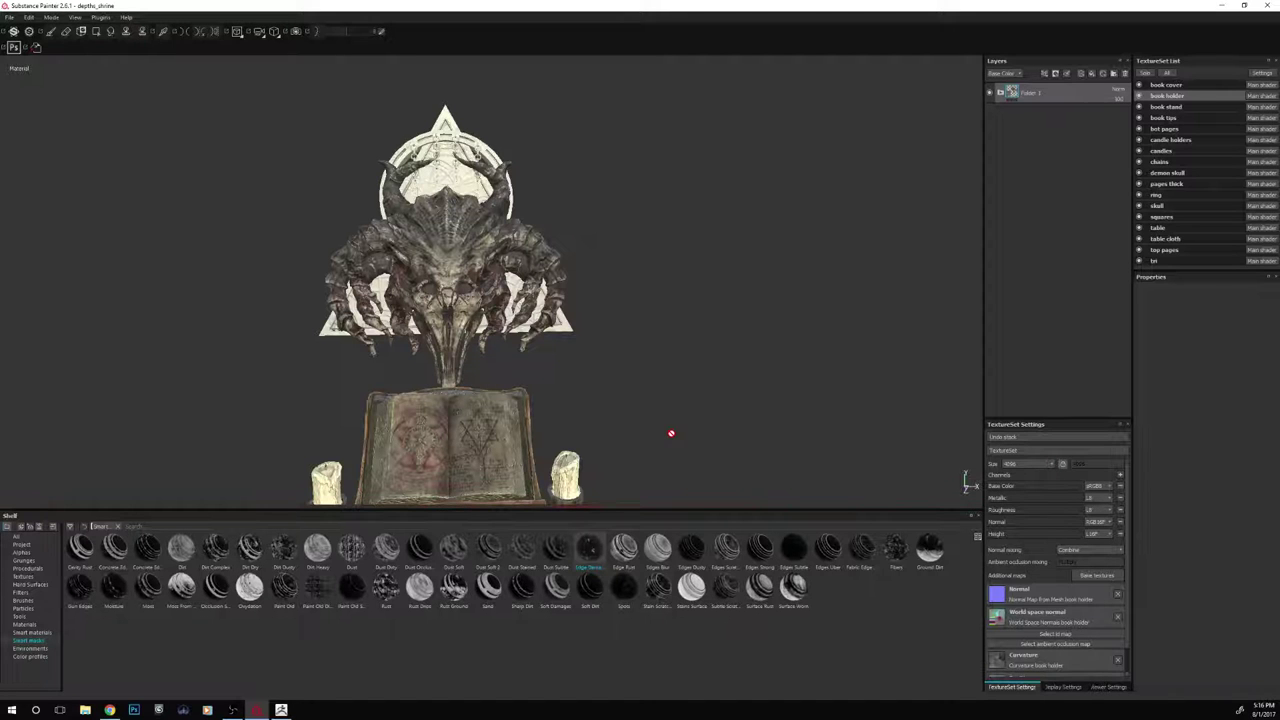
Set the book holder's texture size to 2048
{"action": "left_click_drag", "start_coordinate": [689, 400], "coordinate": [830, 331], "text": "alt"}
{"action": "left_click", "coordinate": [1049, 465]}
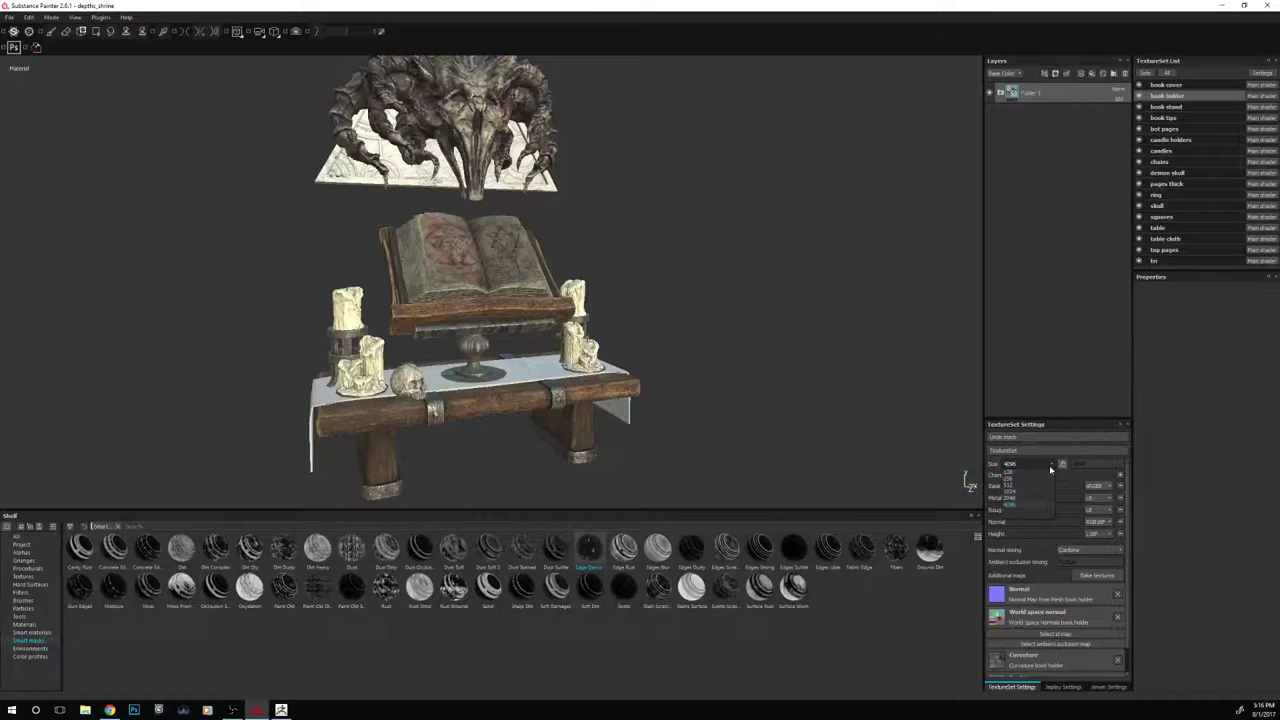
{"action": "left_click", "coordinate": [1011, 503]}
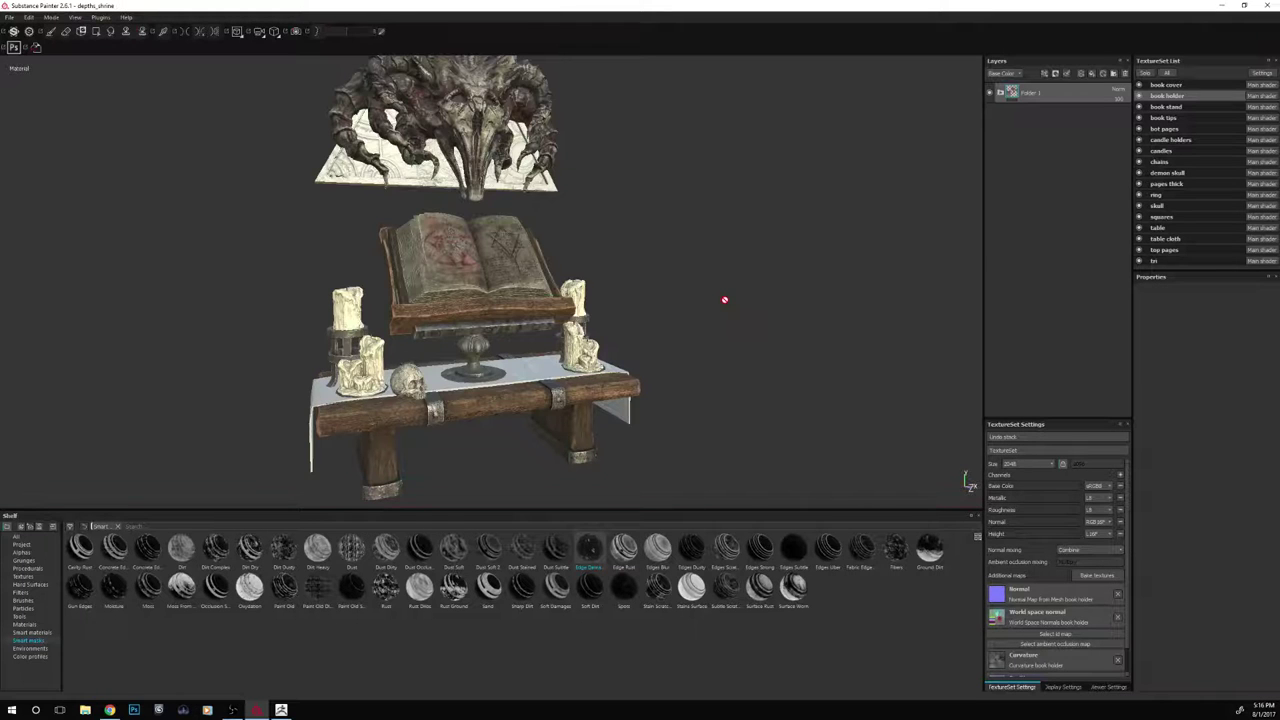
Save the project as depths_shrine on the Desktop, overwriting the existing file
{"action": "left_click_drag", "start_coordinate": [734, 334], "coordinate": [714, 331], "text": "alt"}
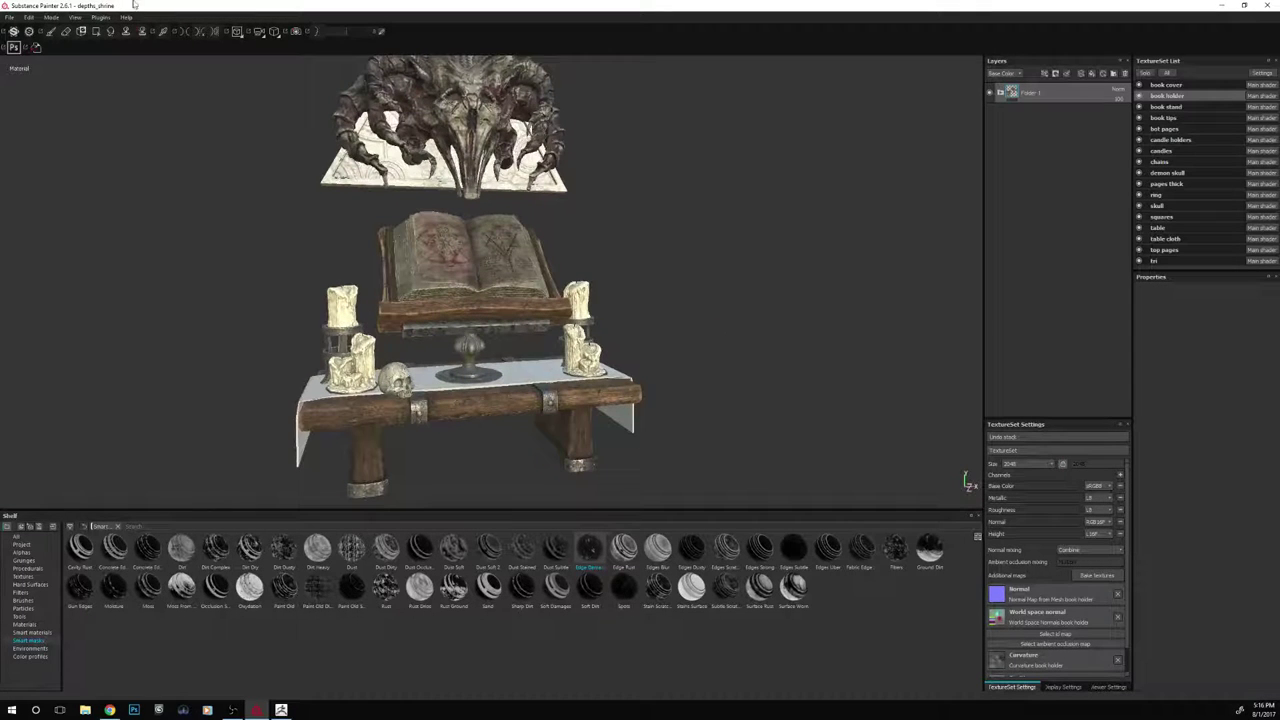
{"action": "left_click", "coordinate": [10, 17]}
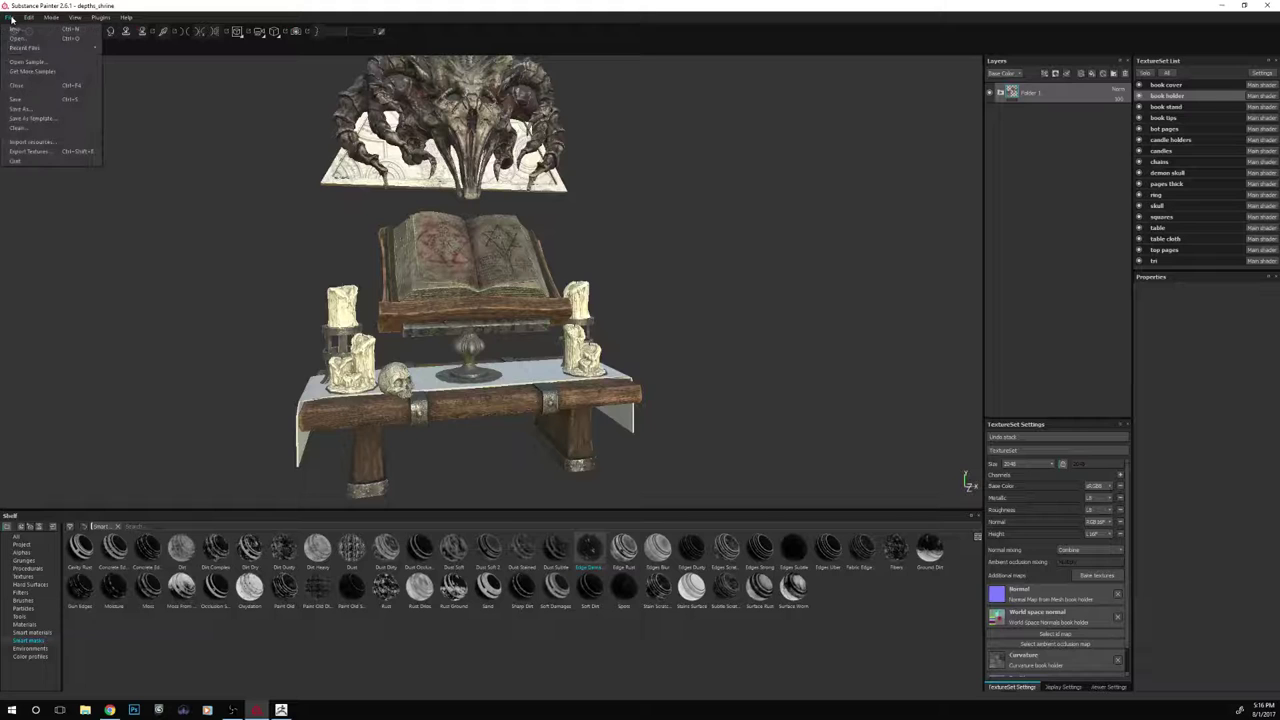
{"action": "left_click", "coordinate": [16, 109]}
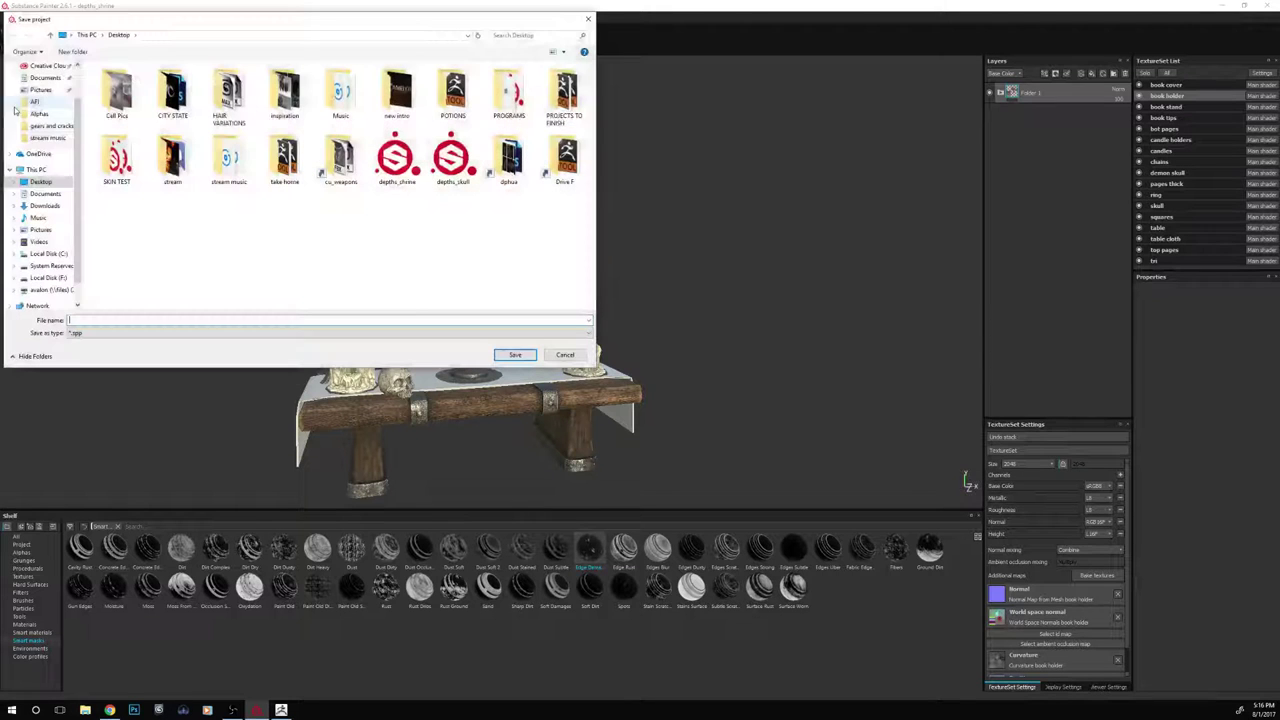
{"action": "left_click", "coordinate": [513, 355]}
{"action": "left_click", "coordinate": [663, 356]}
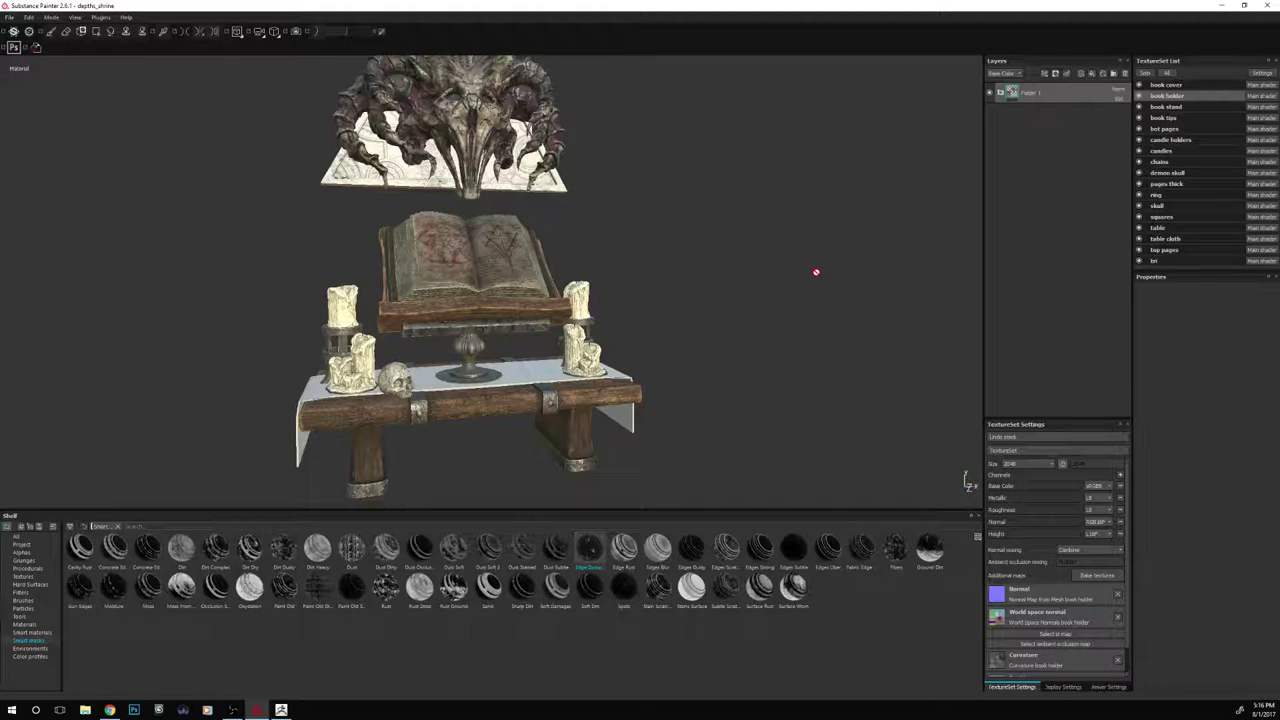
Make the tri texture set active and briefly isolate it to check which part behind the horned skull it covers
{"action": "right_click_drag", "start_coordinate": [815, 272], "coordinate": [772, 266], "text": "alt"}
{"action": "middle_click_drag", "start_coordinate": [772, 166], "coordinate": [769, 271], "text": "alt"}
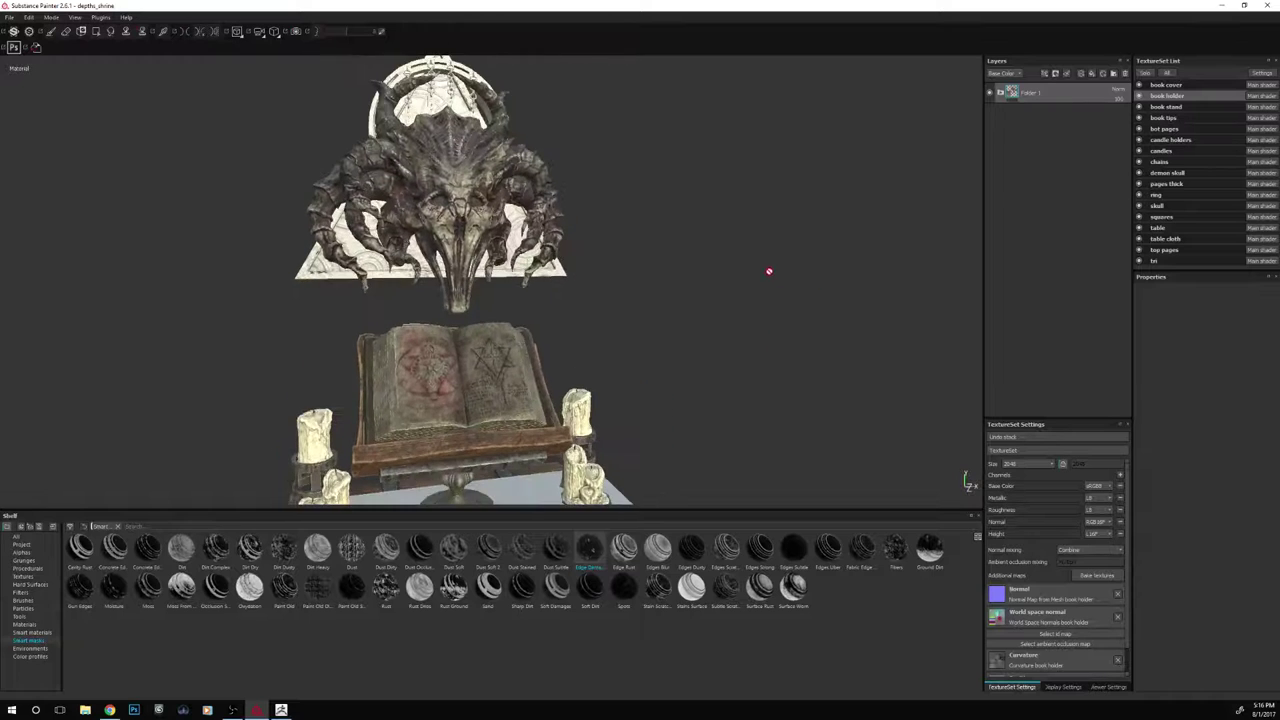
{"action": "left_click_drag", "start_coordinate": [769, 271], "coordinate": [746, 248], "text": "alt"}
{"action": "middle_click_drag", "start_coordinate": [746, 248], "coordinate": [774, 343], "text": "alt"}
{"action": "left_click_drag", "start_coordinate": [774, 343], "coordinate": [743, 331], "text": "alt"}
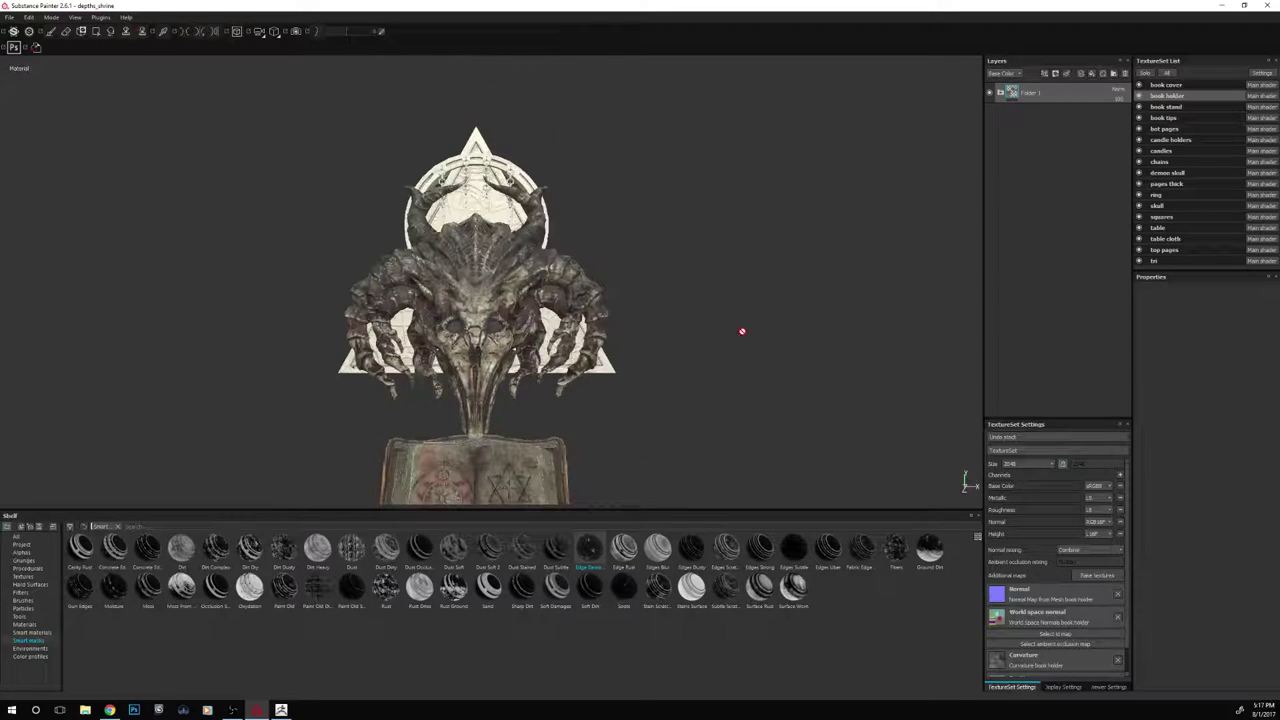
{"action": "left_click", "coordinate": [1167, 262]}
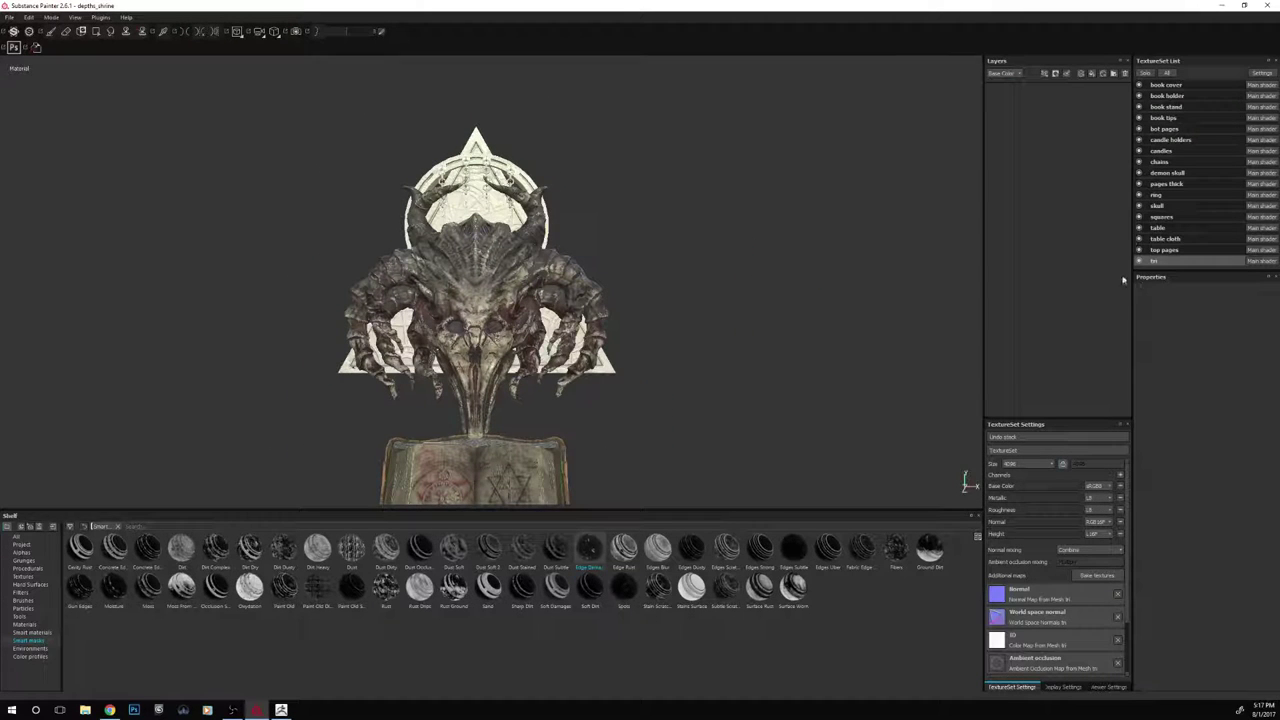
{"action": "left_click", "coordinate": [1145, 74]}
{"action": "left_click", "coordinate": [1145, 74]}
{"action": "middle_click_drag", "start_coordinate": [840, 362], "coordinate": [841, 346], "text": "alt"}
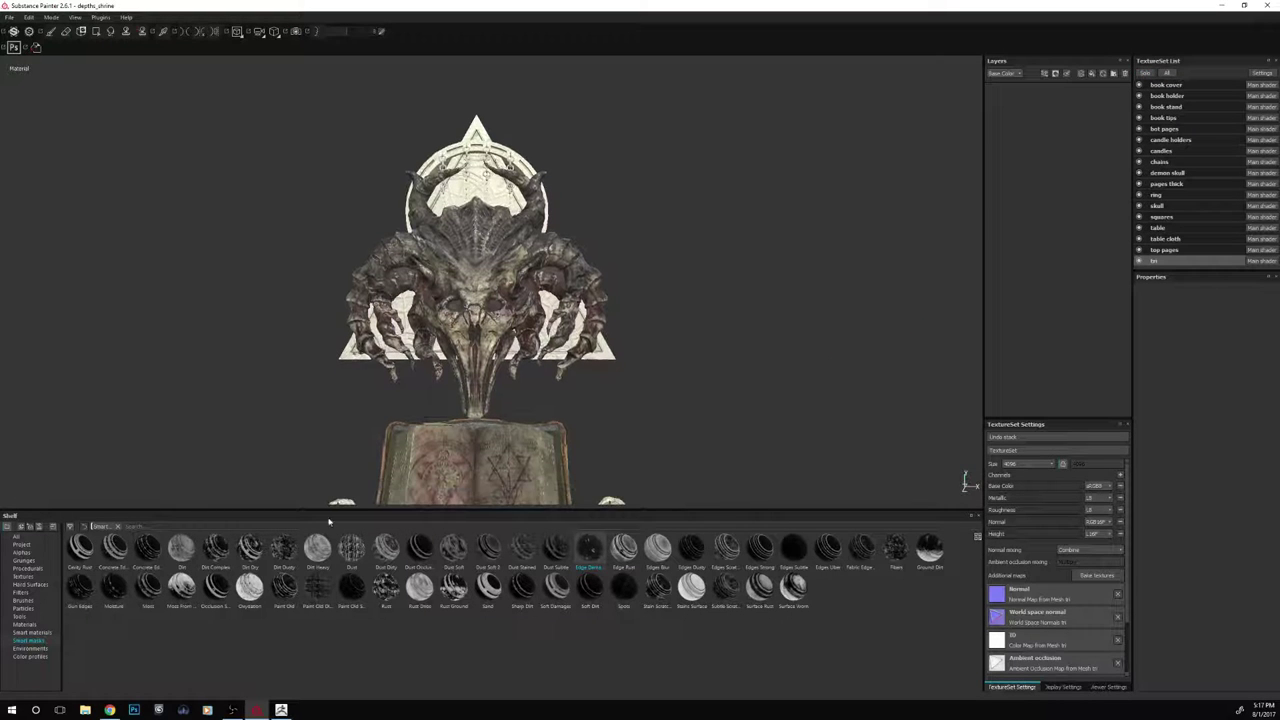
Apply the Base Mat smart material to the tri texture set and check it on the whole shrine
{"action": "left_click", "coordinate": [43, 633]}
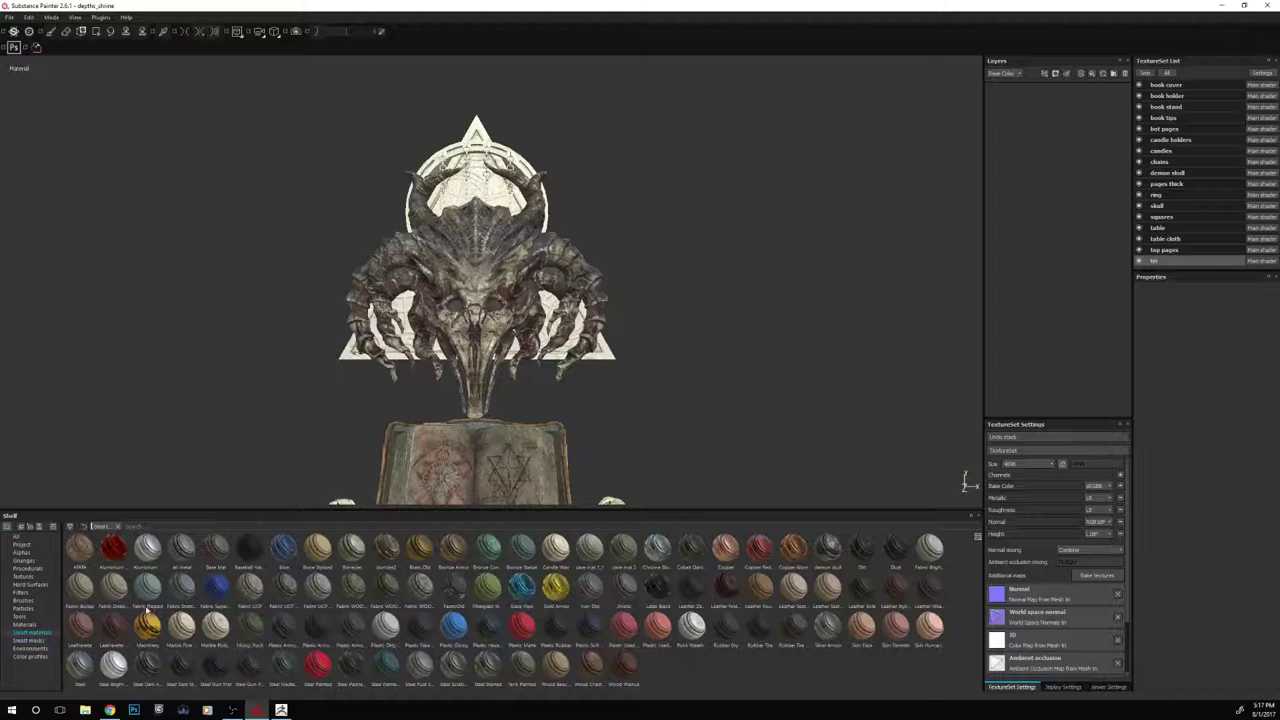
{"action": "left_click_drag", "start_coordinate": [216, 548], "coordinate": [1025, 200]}
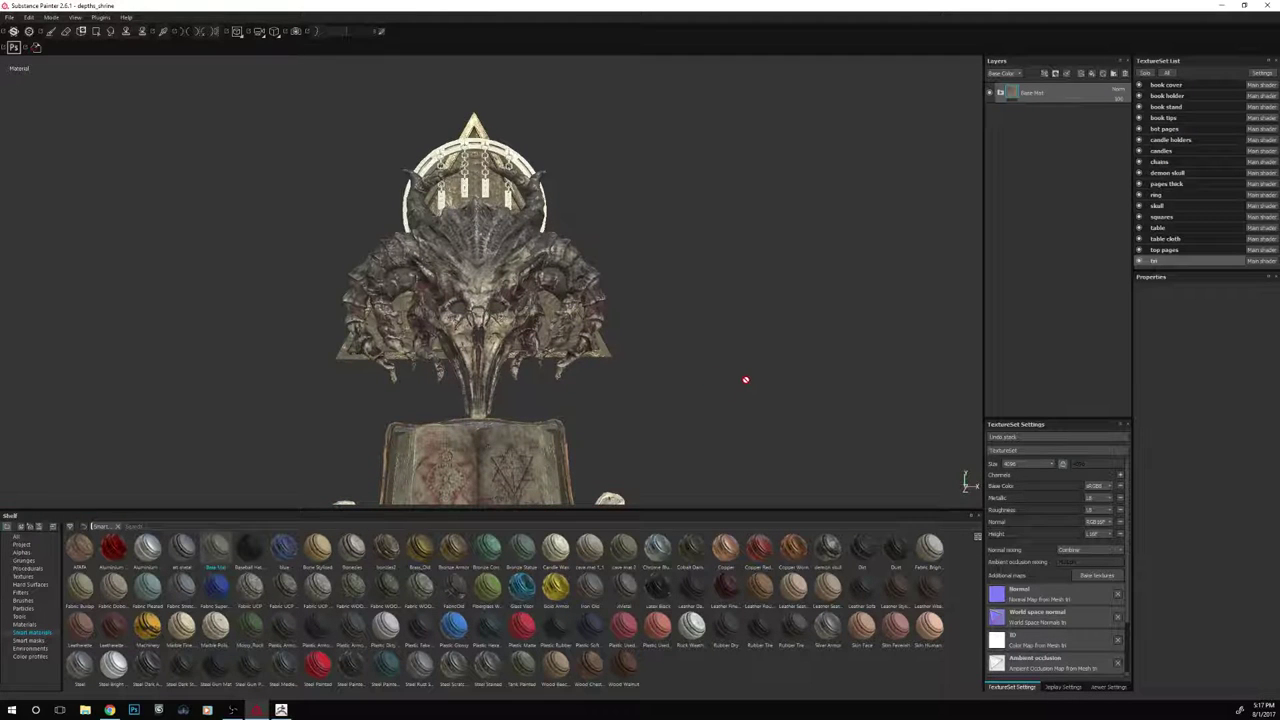
{"action": "scroll", "coordinate": [723, 391], "scroll_direction": "up", "scroll_amount": 2}
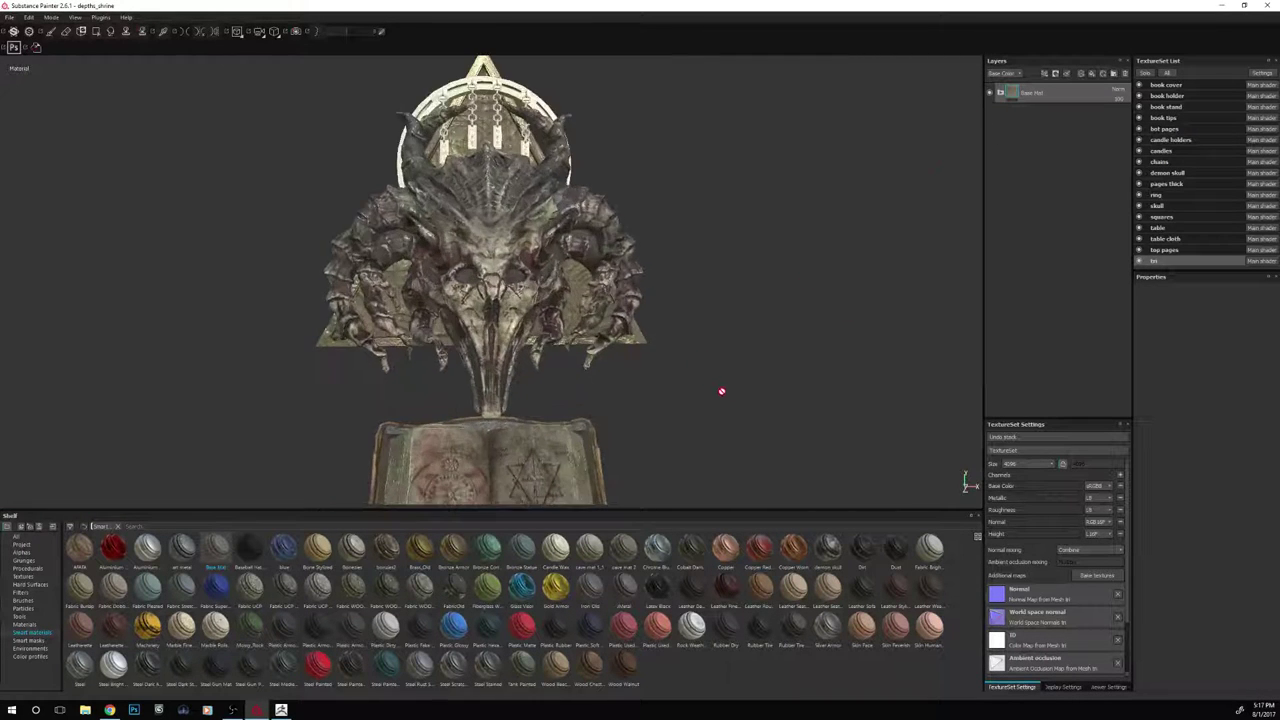
{"action": "scroll", "coordinate": [728, 413], "scroll_direction": "down", "scroll_amount": 4}
{"action": "middle_click_drag", "start_coordinate": [728, 416], "coordinate": [726, 223], "text": "alt"}
{"action": "left_click_drag", "start_coordinate": [725, 222], "coordinate": [723, 322], "text": "alt"}
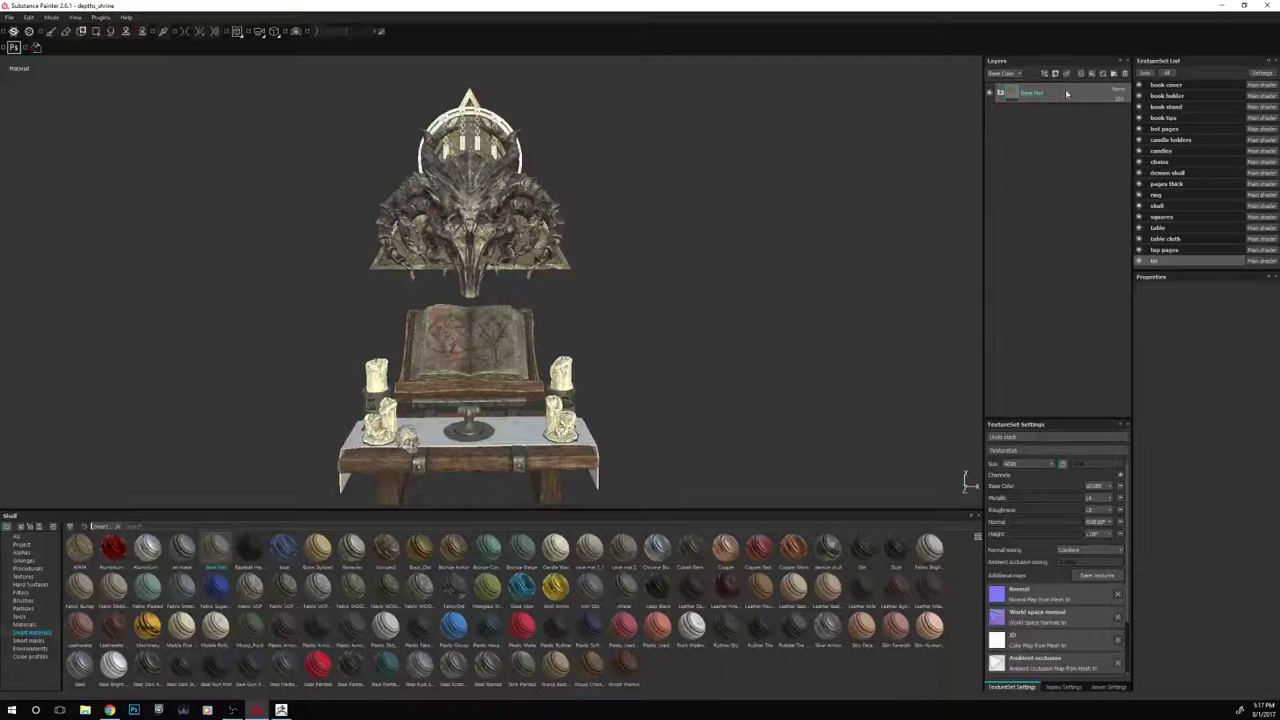
Lighten the Base Metal layer's base color to a neutral light grey and check the Dirt Drips layer's base color
{"action": "left_click", "coordinate": [1000, 93]}
{"action": "left_click", "coordinate": [1014, 136]}
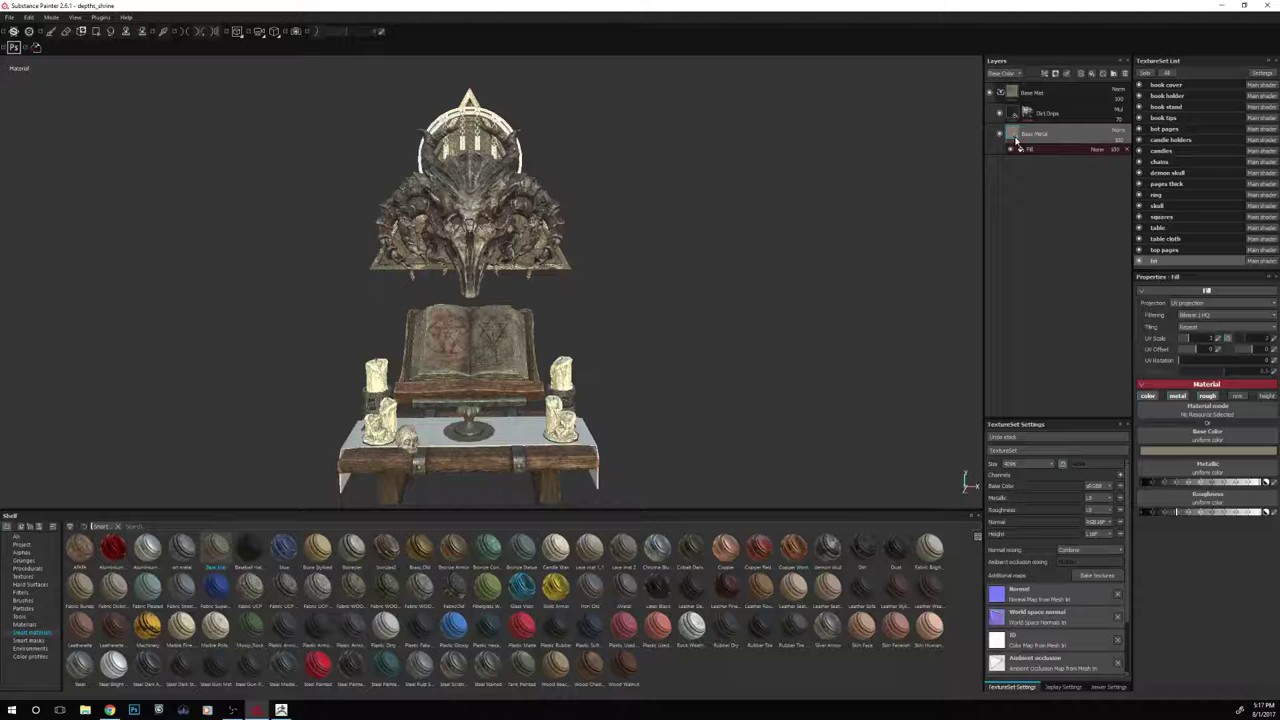
{"action": "left_click", "coordinate": [1177, 453]}
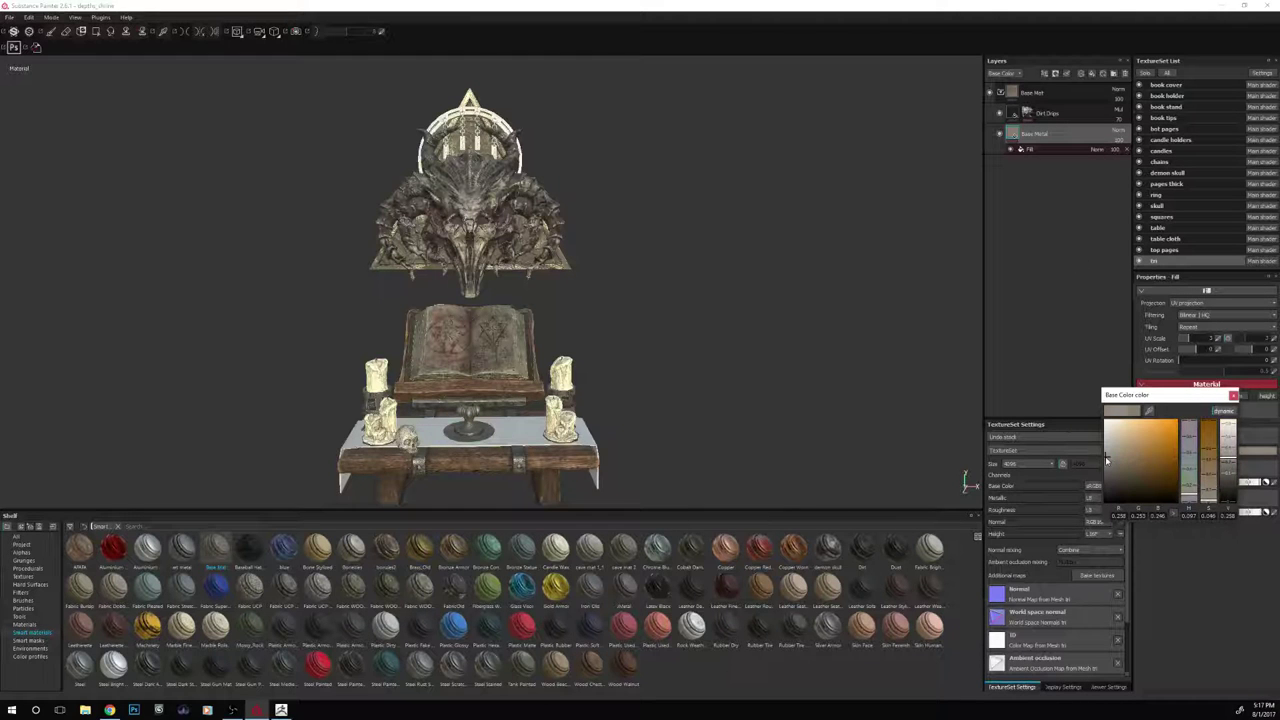
{"action": "left_click", "coordinate": [1106, 448]}
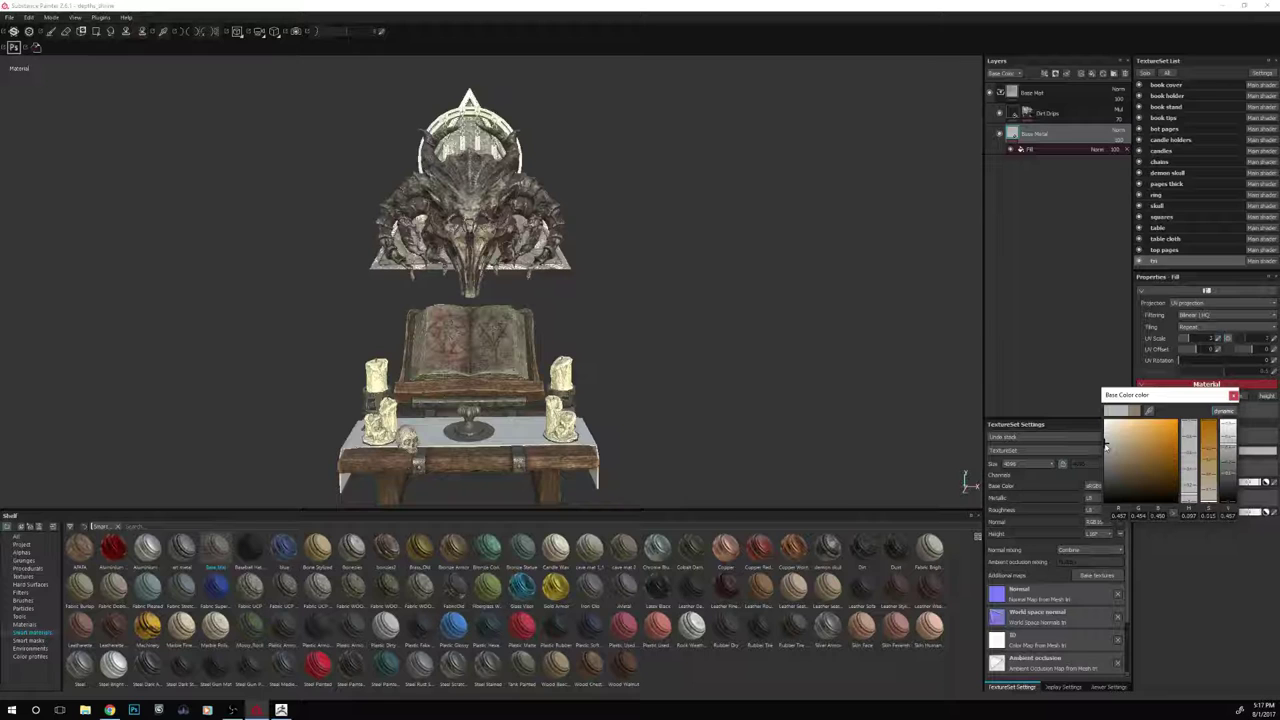
{"action": "left_click", "coordinate": [1036, 115]}
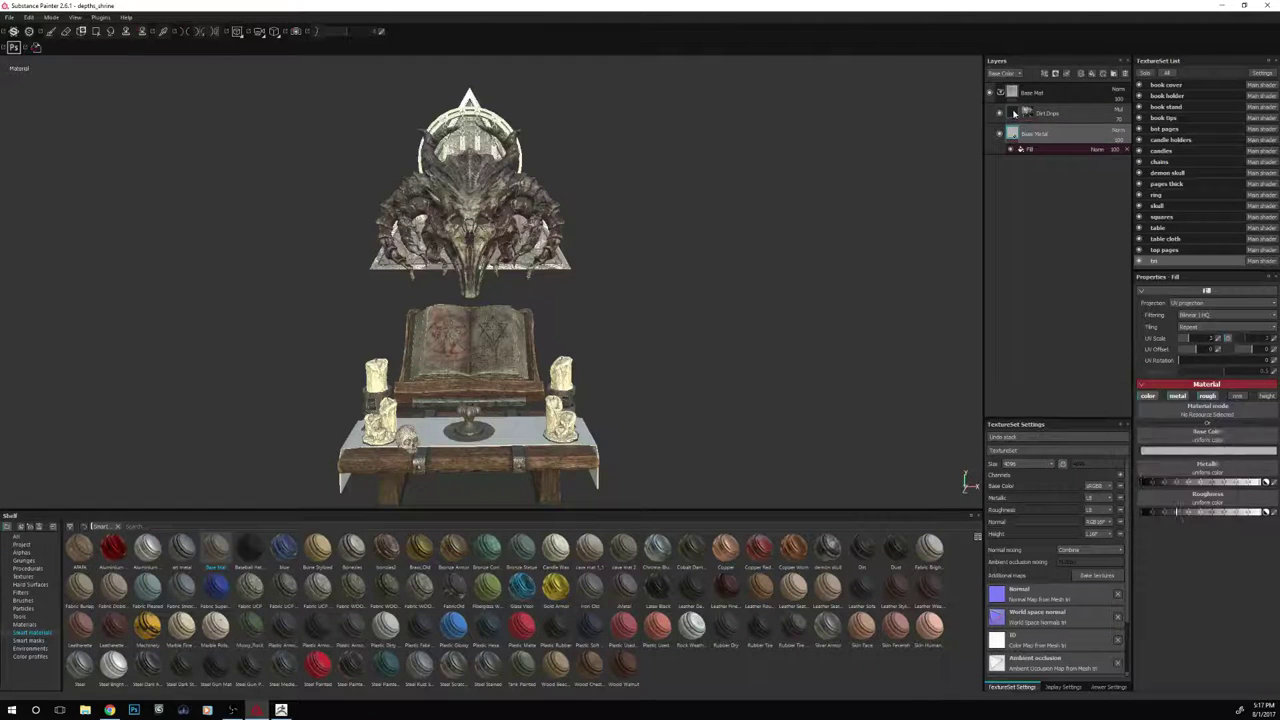
{"action": "left_click", "coordinate": [1164, 454]}
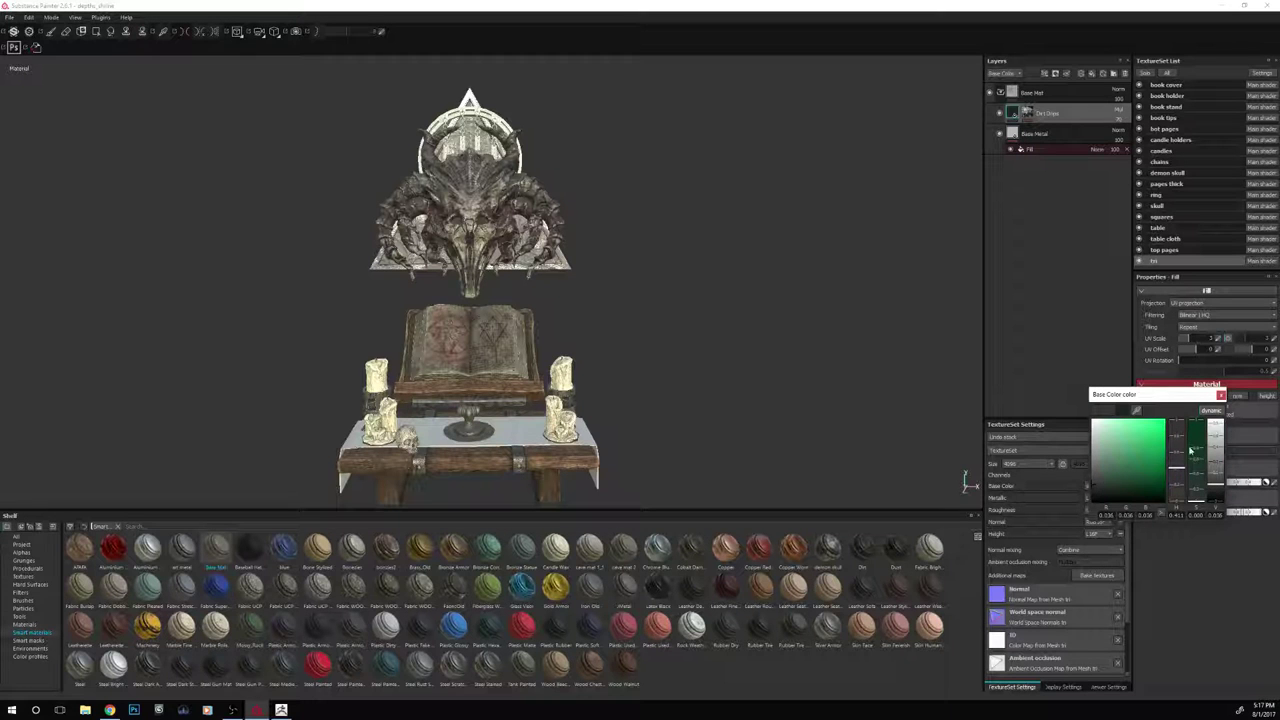
{"action": "left_click", "coordinate": [1220, 395]}
Add a fill layer above the Base Mat group with only the color channel enabled and a near-black base color
{"action": "left_click", "coordinate": [1068, 90]}
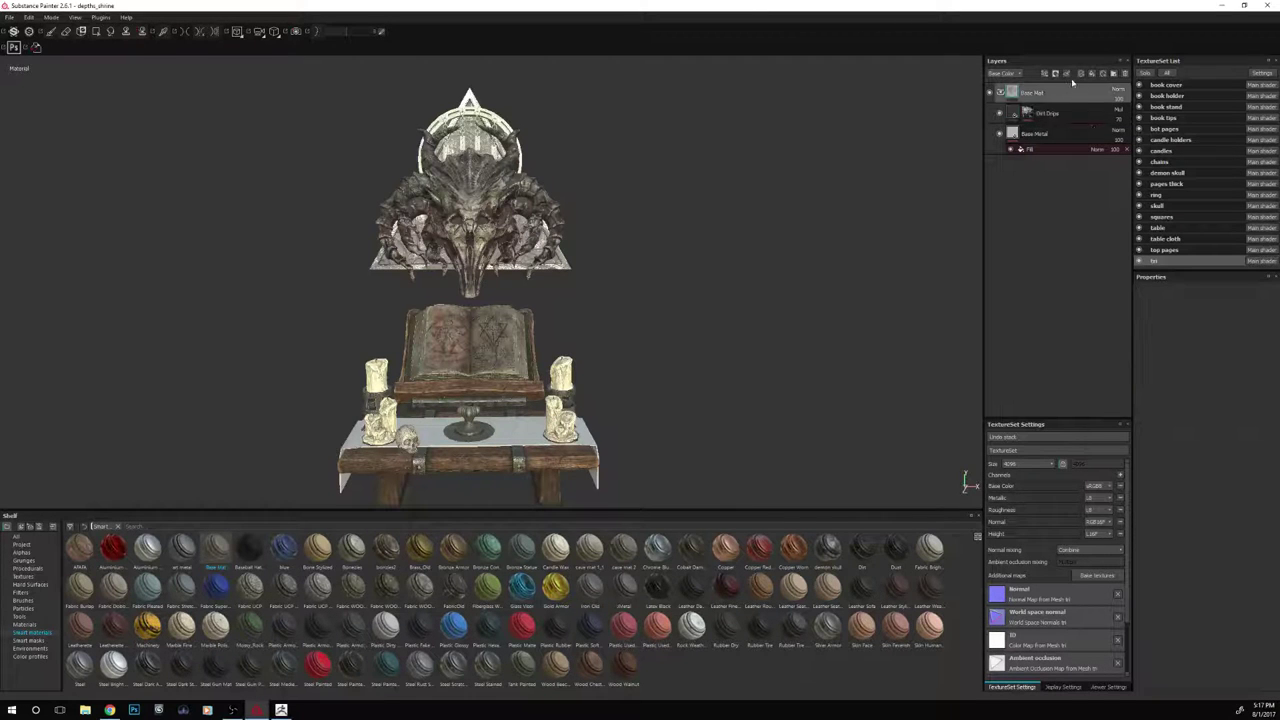
{"action": "left_click", "coordinate": [1091, 74]}
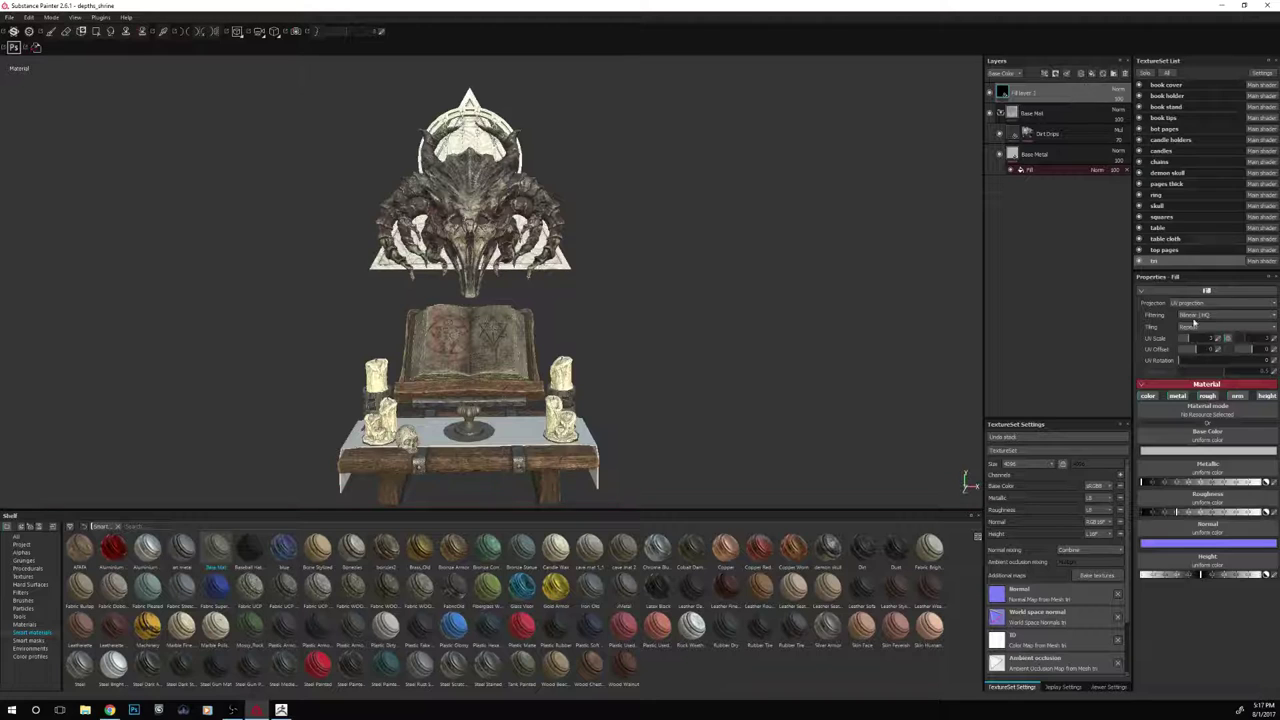
{"action": "left_click", "coordinate": [1178, 396]}
{"action": "left_click", "coordinate": [1208, 396]}
{"action": "left_click", "coordinate": [1237, 396]}
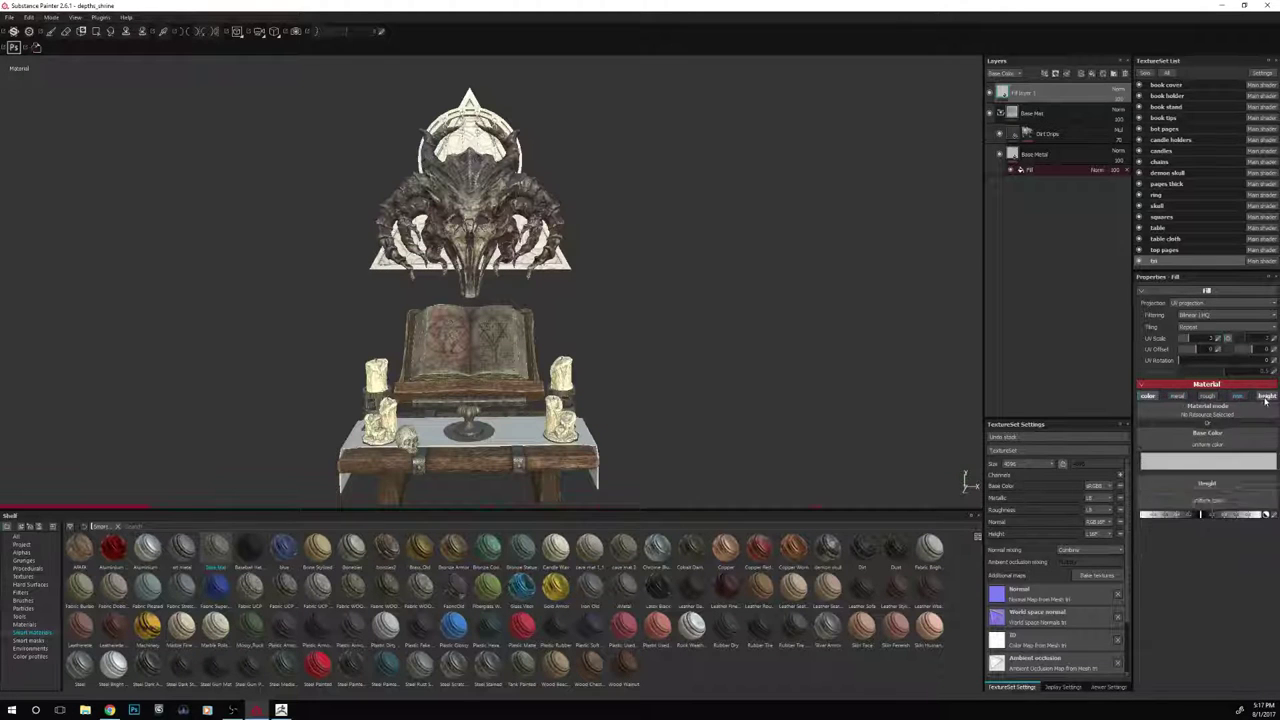
{"action": "left_click", "coordinate": [1266, 396]}
{"action": "left_click", "coordinate": [1160, 461]}
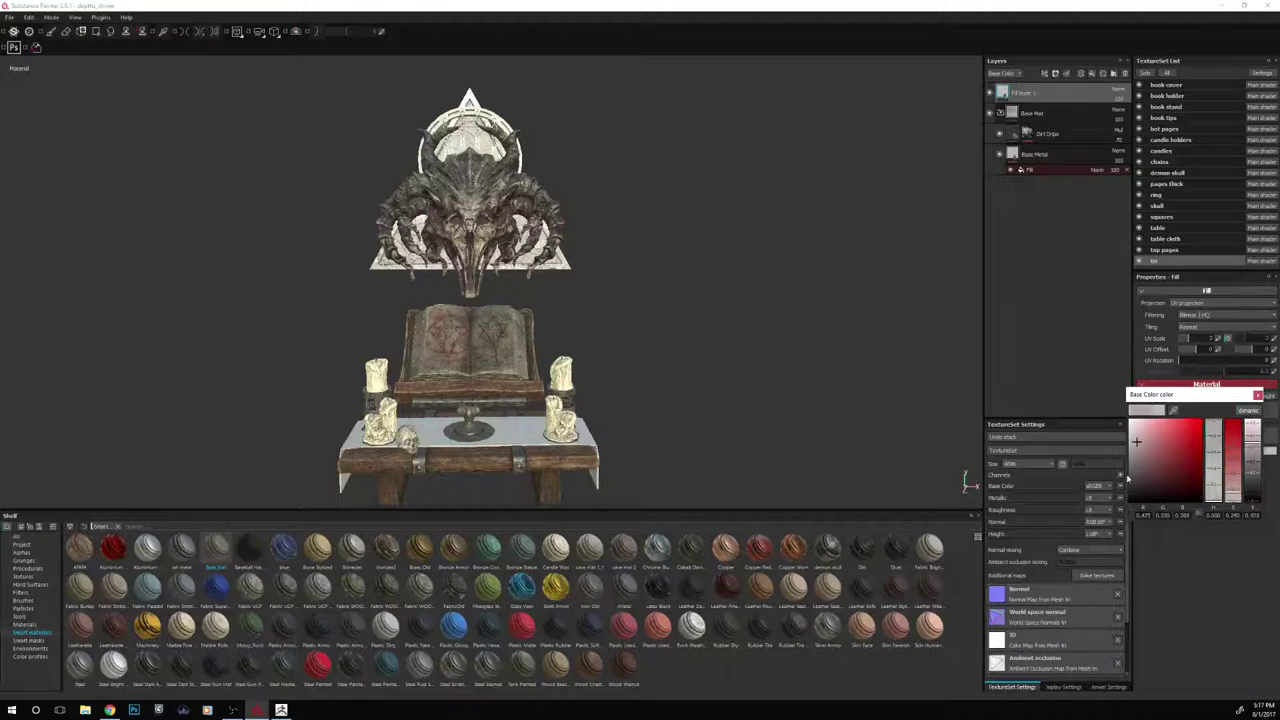
{"action": "left_click_drag", "start_coordinate": [1128, 476], "coordinate": [1130, 490]}
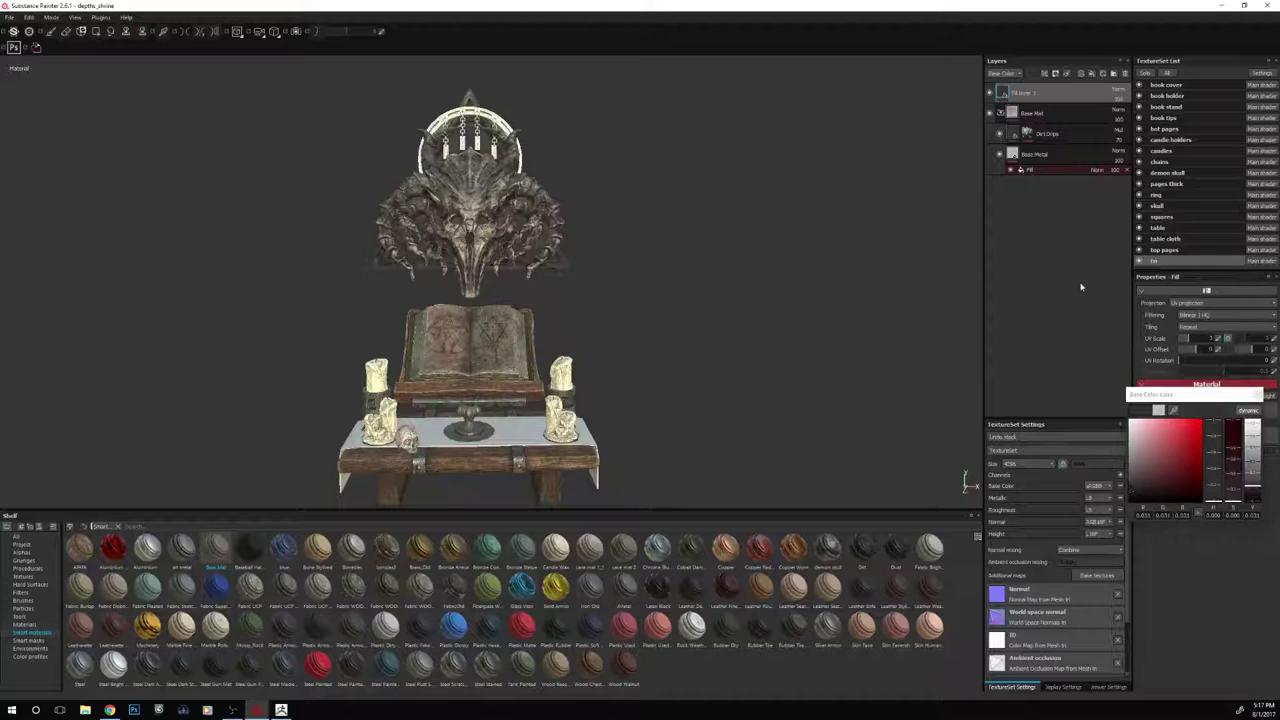
Give the dark fill layer a black mask driven by the MG Dirt generator
{"action": "right_click", "coordinate": [1040, 95]}
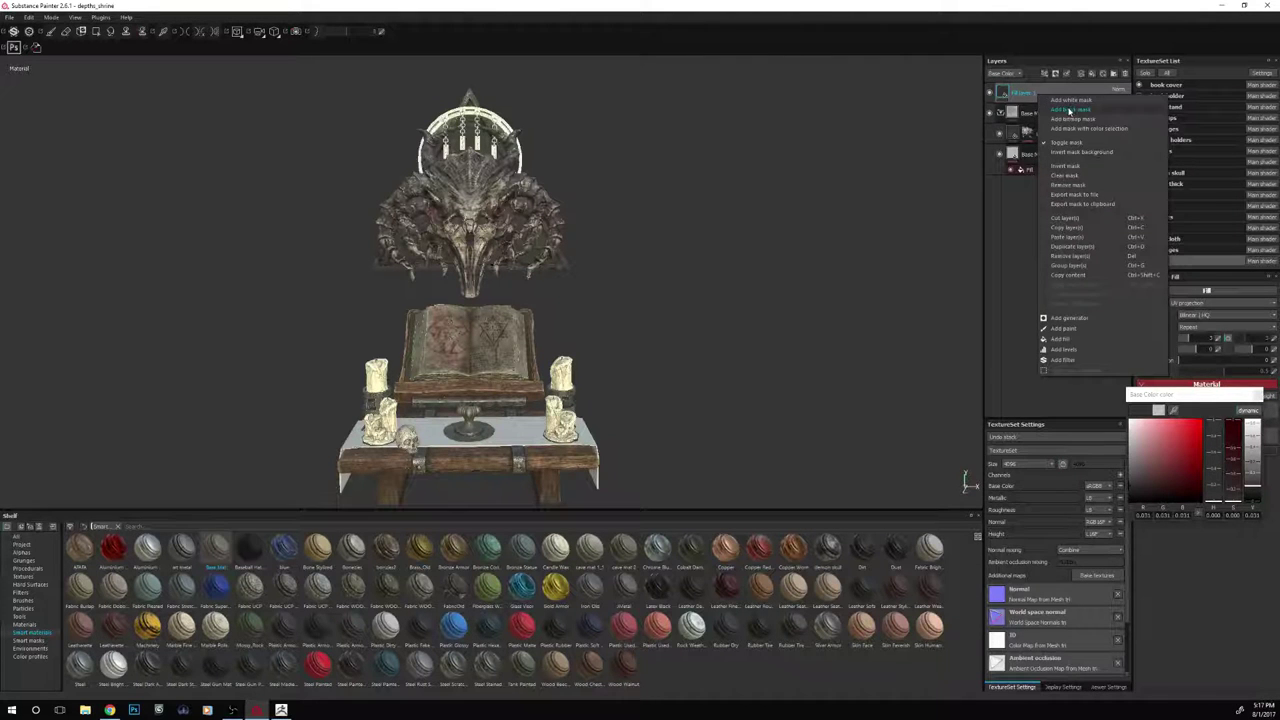
{"action": "left_click", "coordinate": [1070, 109]}
{"action": "right_click", "coordinate": [1020, 97]}
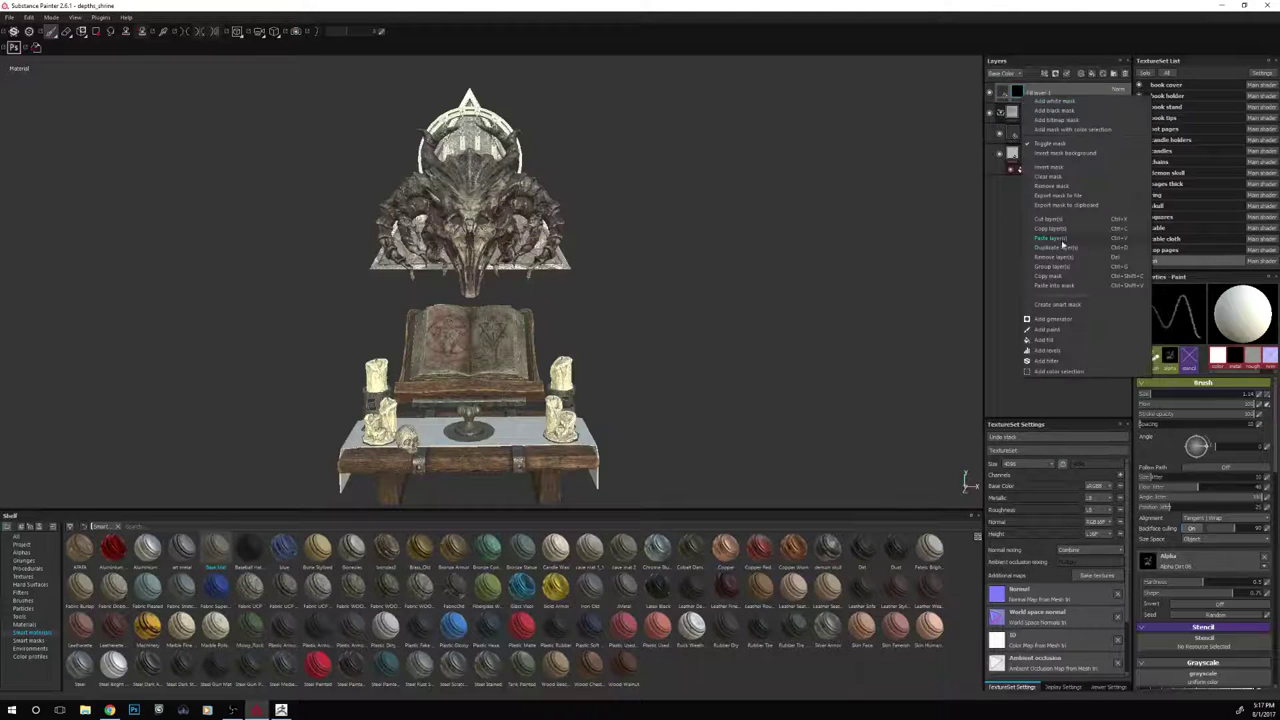
{"action": "left_click", "coordinate": [1052, 318]}
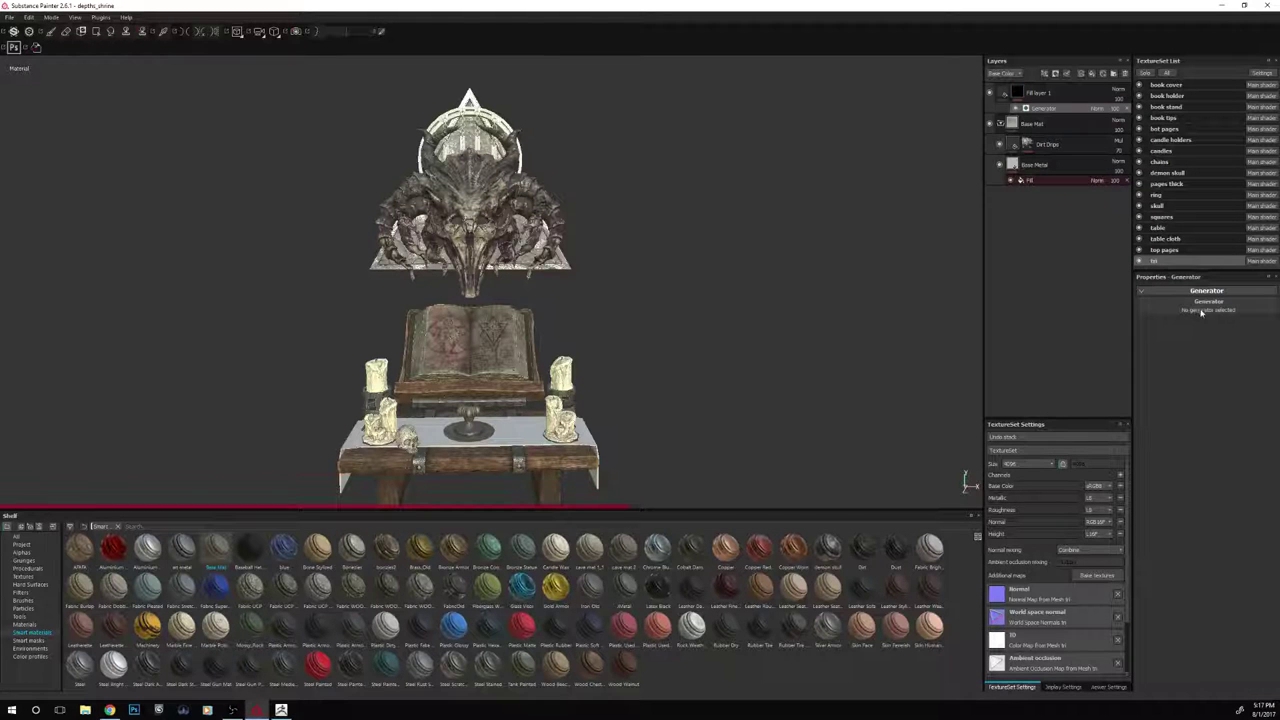
{"action": "left_click", "coordinate": [1200, 310]}
{"action": "left_click", "coordinate": [1258, 340]}
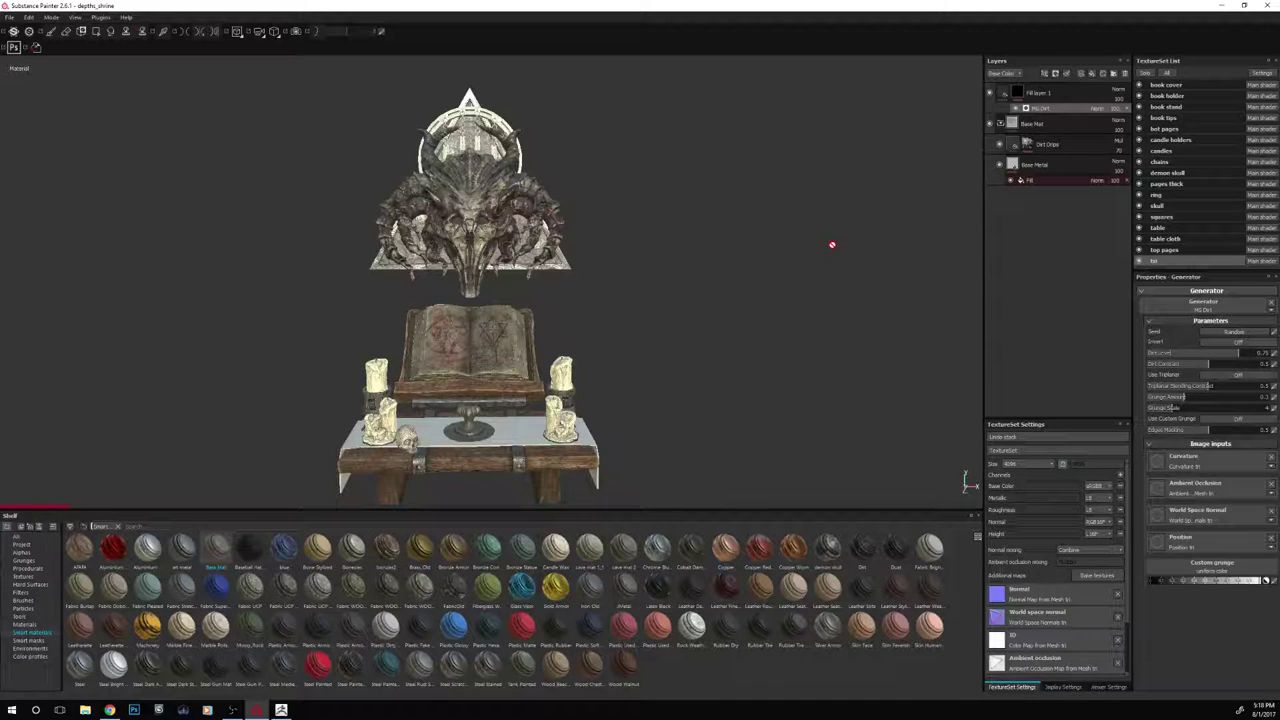
Isolate the tri texture set and frame the triangle up close to inspect its dirt
{"action": "left_click", "coordinate": [1145, 74]}
{"action": "key", "text": "f"}
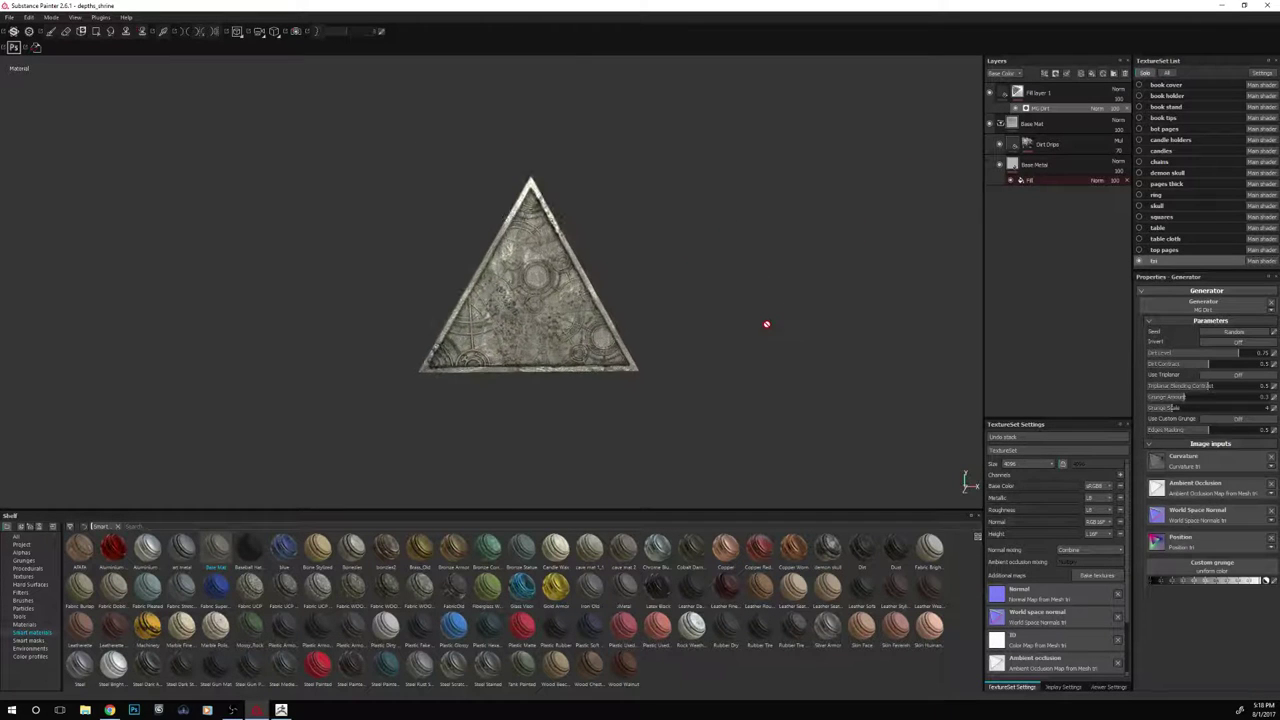
{"action": "right_click_drag", "start_coordinate": [767, 324], "coordinate": [773, 250], "text": "alt"}
{"action": "middle_click_drag", "start_coordinate": [773, 250], "coordinate": [762, 307], "text": "alt"}
{"action": "mouse_move", "coordinate": [776, 298]}
{"action": "left_mouse_down", "text": "alt"}
{"action": "mouse_move", "coordinate": [767, 330]}
{"action": "mouse_move", "coordinate": [800, 320]}
{"action": "mouse_move", "coordinate": [743, 297]}
{"action": "mouse_move", "coordinate": [751, 274]}
{"action": "mouse_move", "coordinate": [761, 320]}
{"action": "mouse_move", "coordinate": [194, 289]}
{"action": "mouse_move", "coordinate": [771, 295]}
{"action": "left_mouse_up", "text": "alt"}
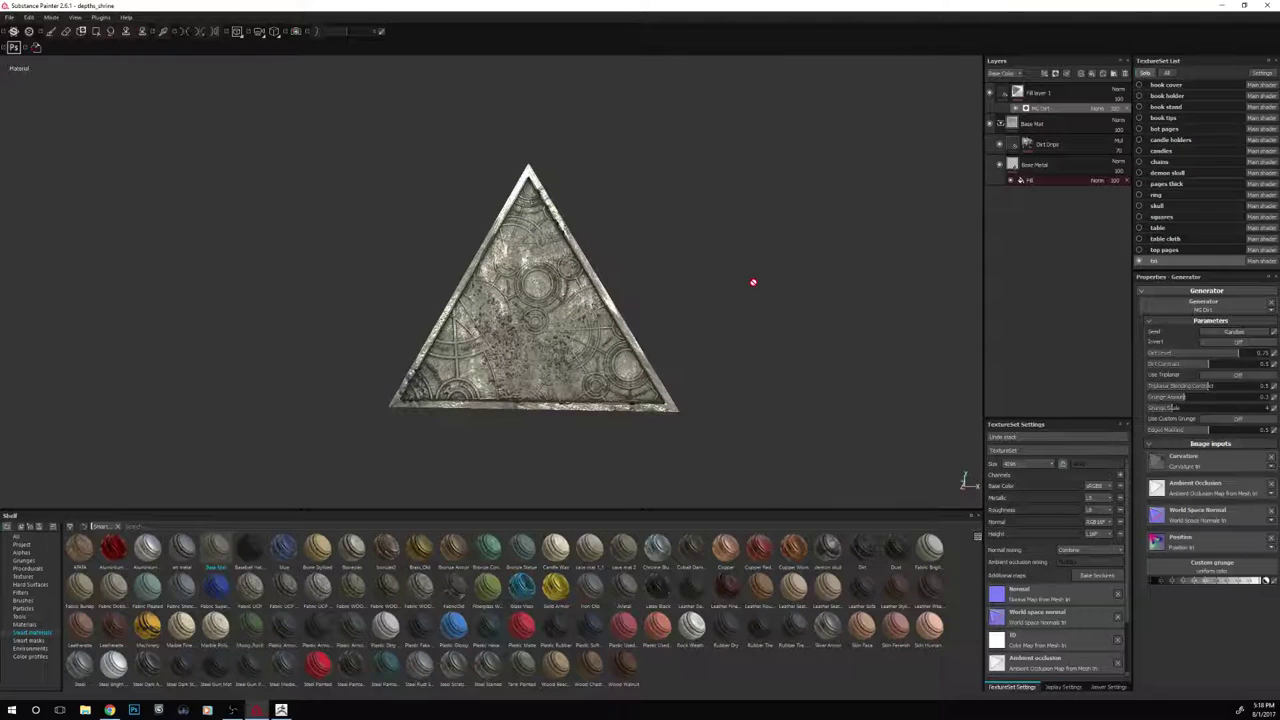
Add a second fill layer above the dirt layer with only the color channel enabled
{"action": "left_click", "coordinate": [1080, 92]}
{"action": "left_click", "coordinate": [1092, 74]}
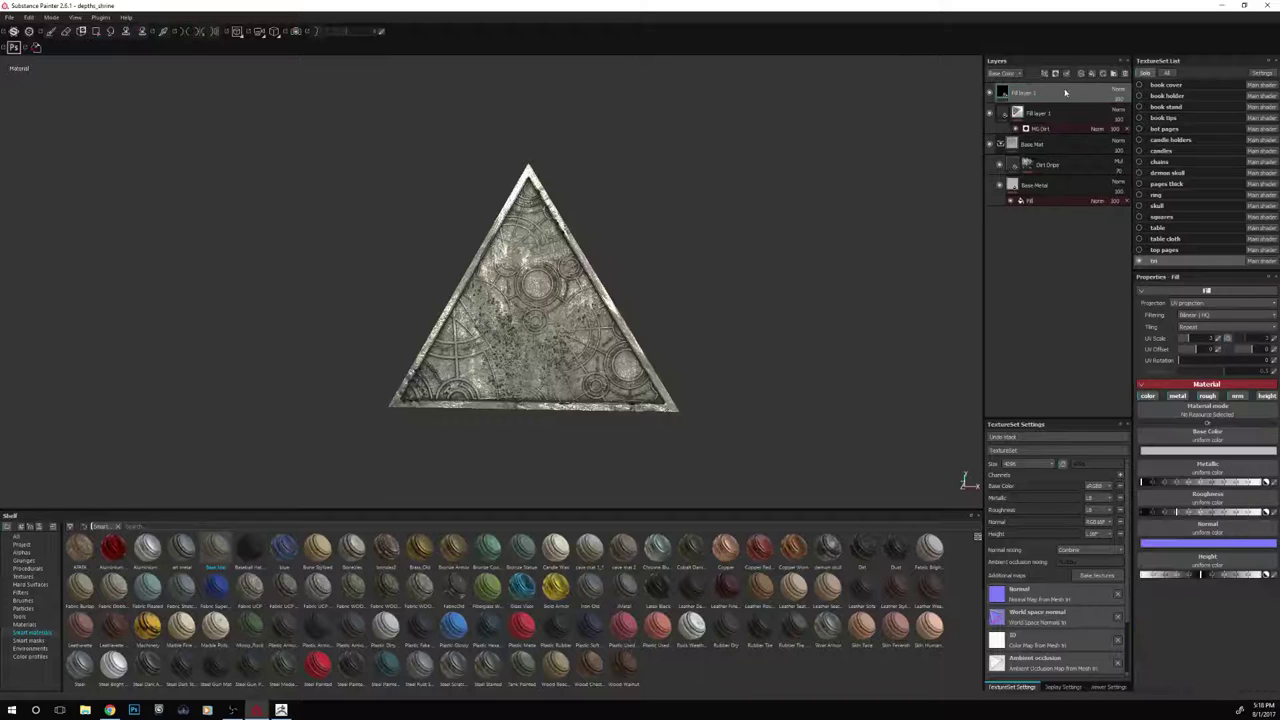
{"action": "left_click", "coordinate": [1177, 396]}
{"action": "left_click", "coordinate": [1207, 396]}
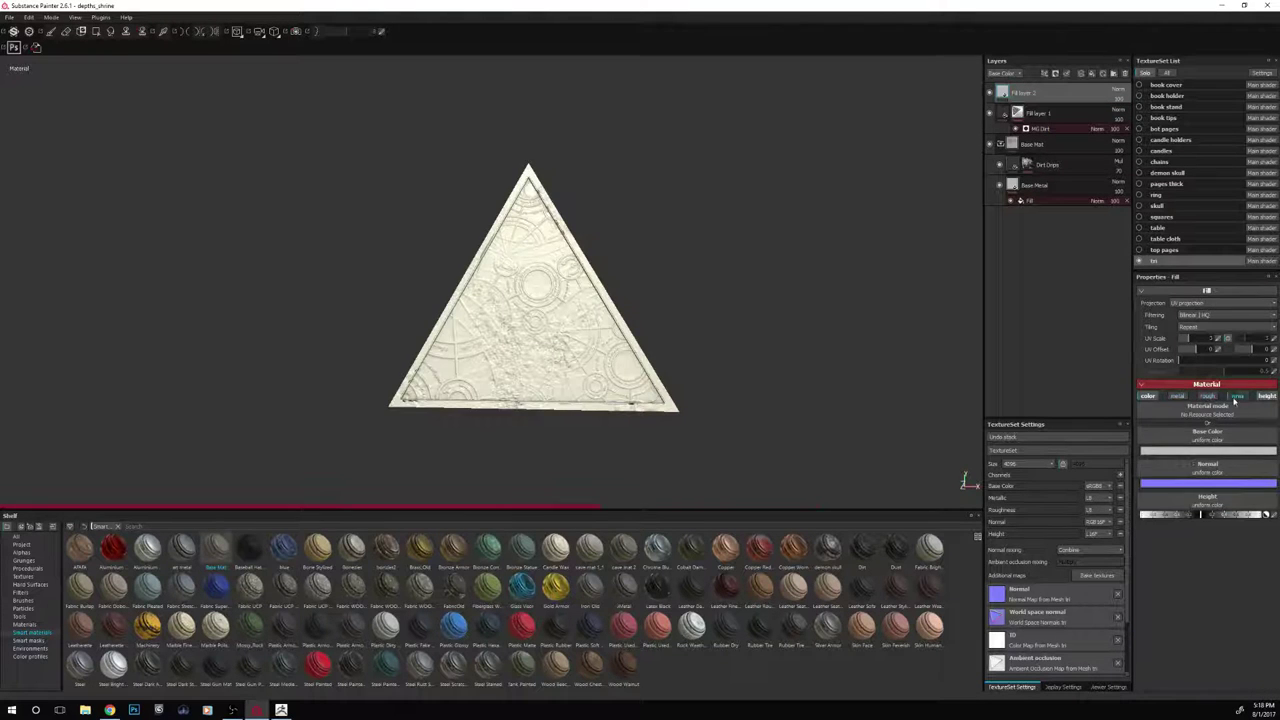
{"action": "left_click", "coordinate": [1237, 396]}
{"action": "left_click", "coordinate": [1266, 396]}
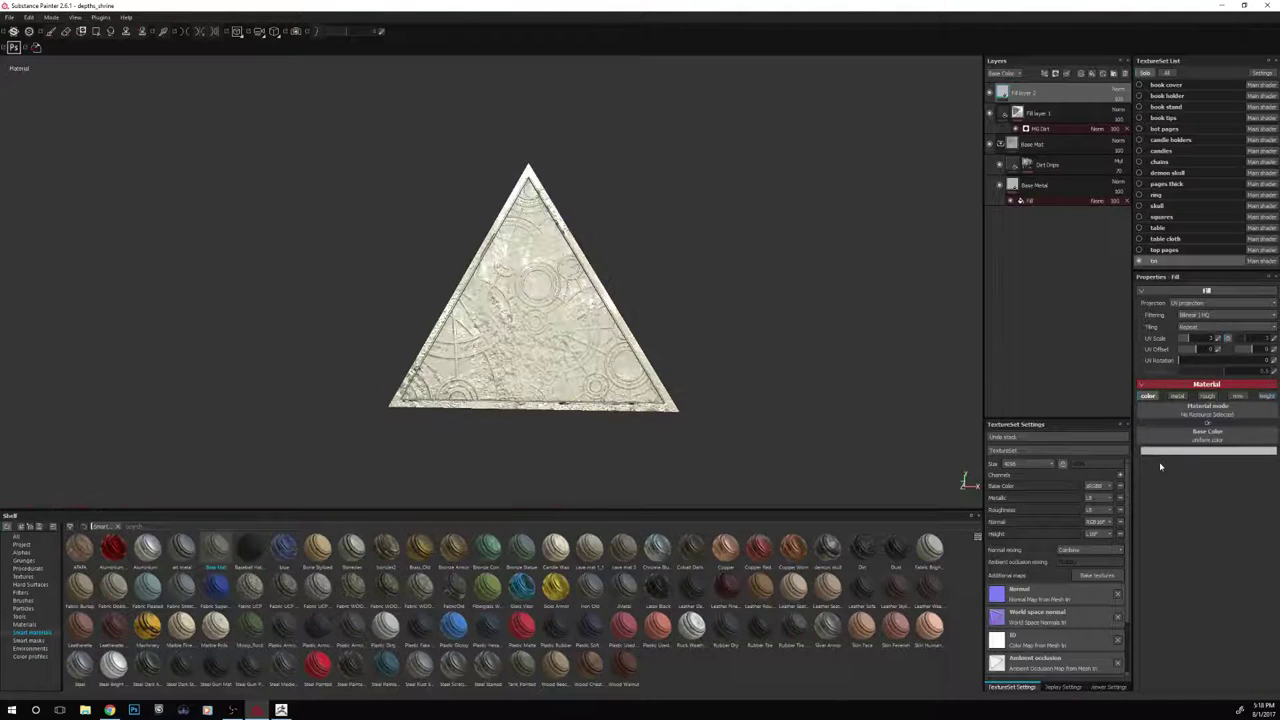
Give the second fill layer a black mask driven by the MG Metal Edge Wear generator
{"action": "right_click", "coordinate": [1042, 91]}
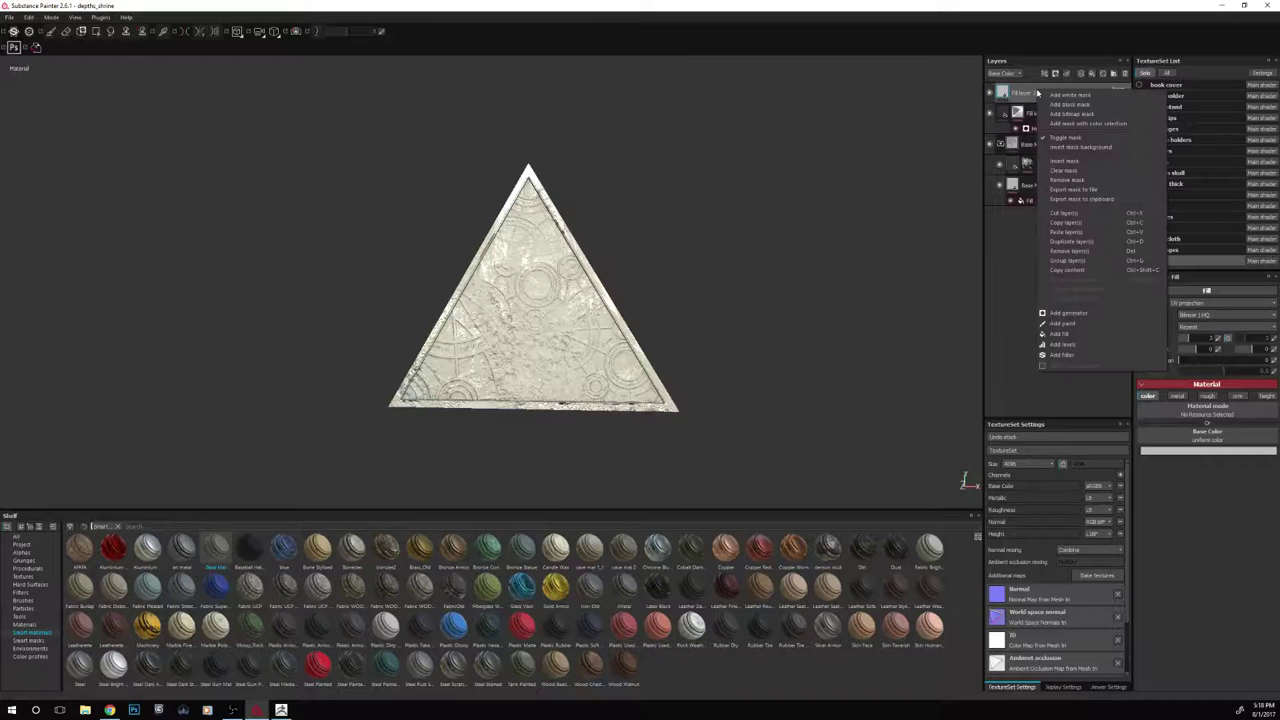
{"action": "left_click", "coordinate": [1068, 104]}
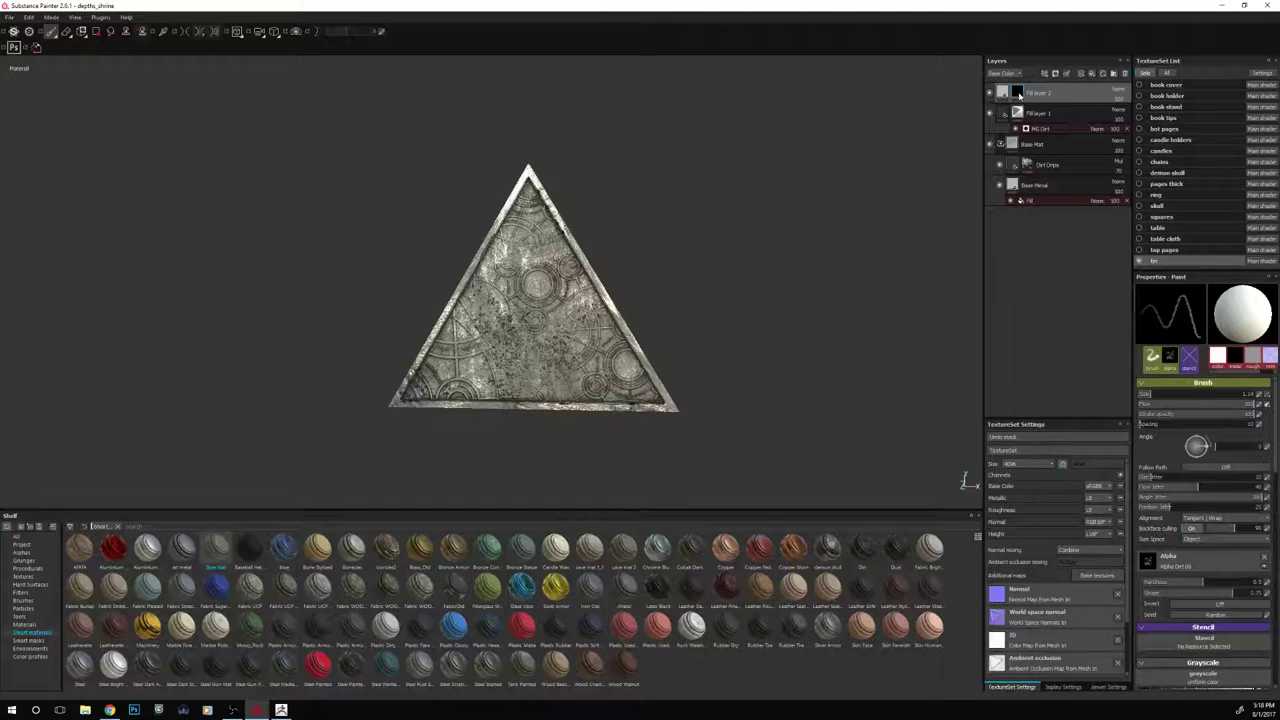
{"action": "right_click", "coordinate": [1019, 95]}
{"action": "left_click", "coordinate": [1057, 321]}
{"action": "left_click", "coordinate": [1238, 308]}
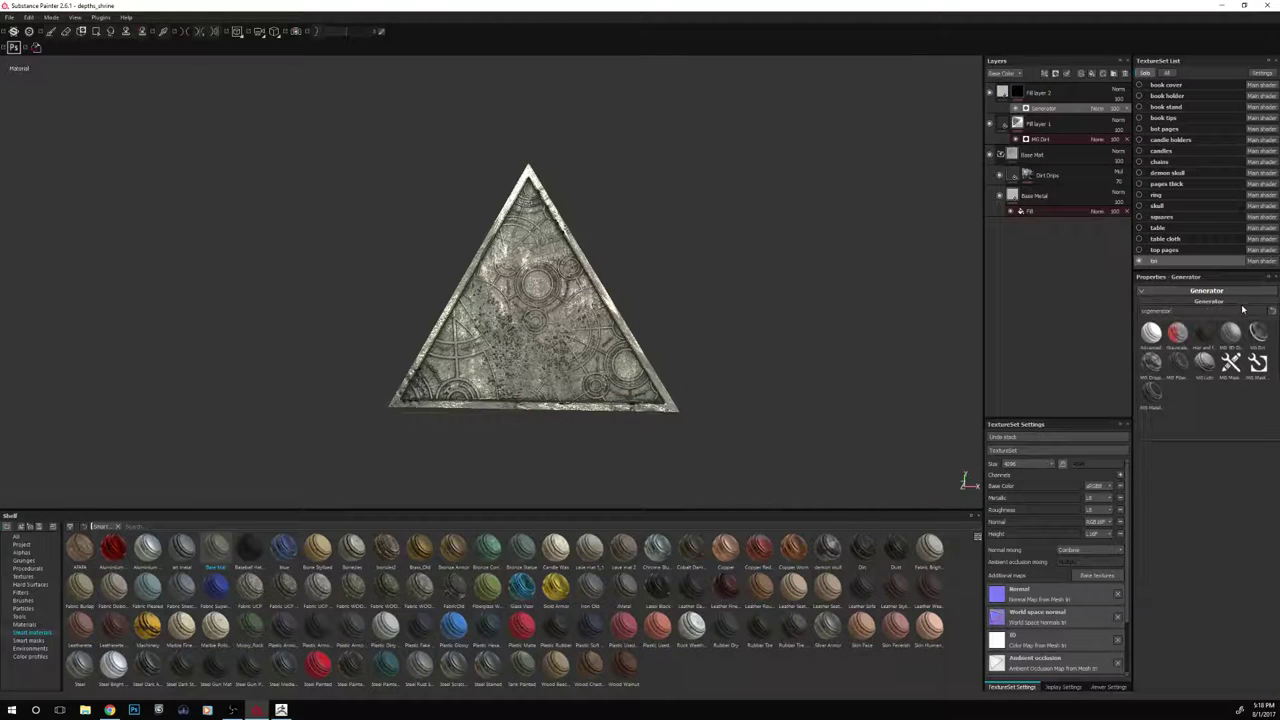
{"action": "left_click", "coordinate": [1151, 394]}
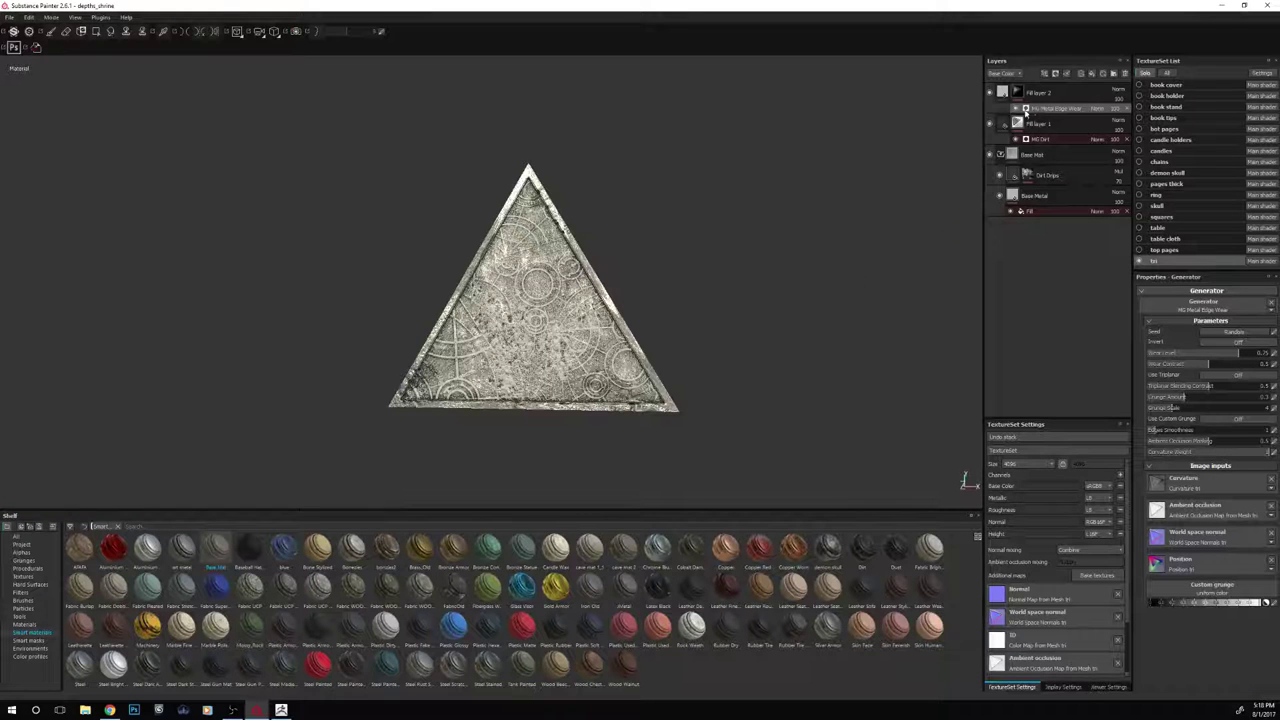
Set the edge wear generator's wear level to 0.07 and wear contrast to 0.31, comparing the triangle with the layer hidden and shown
{"action": "left_click", "coordinate": [1166, 354]}
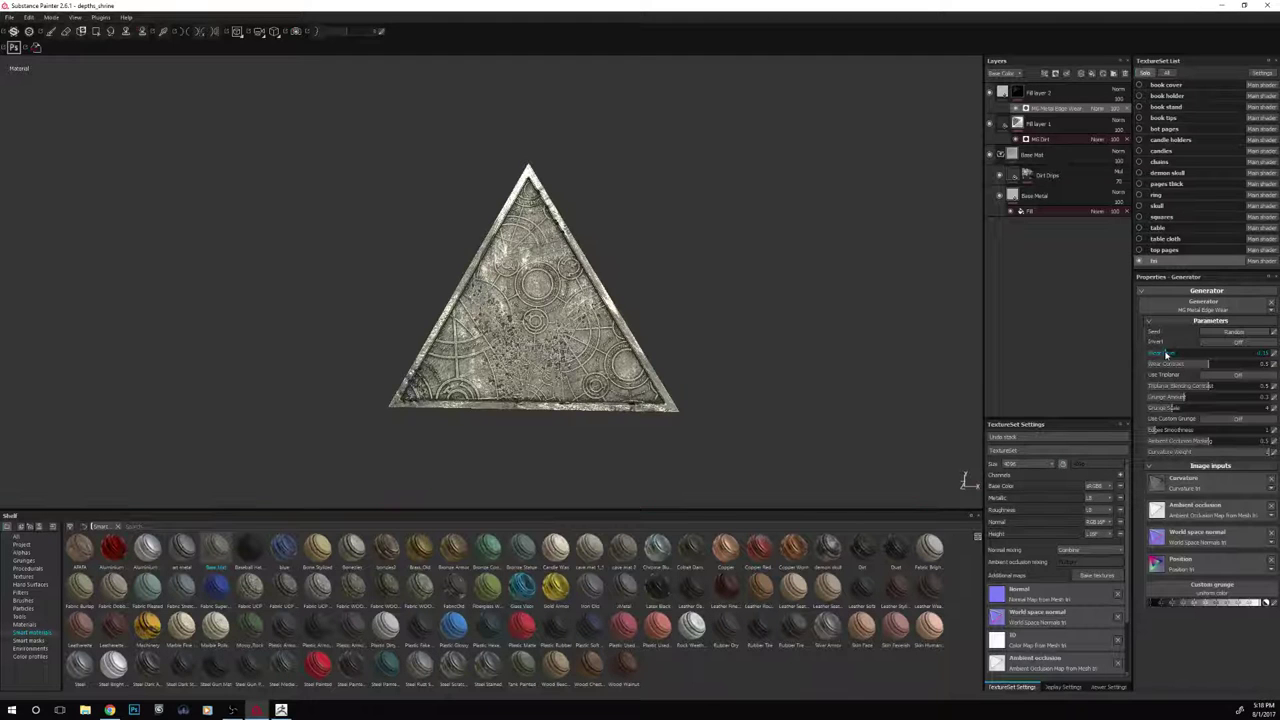
{"action": "left_click", "coordinate": [1165, 364]}
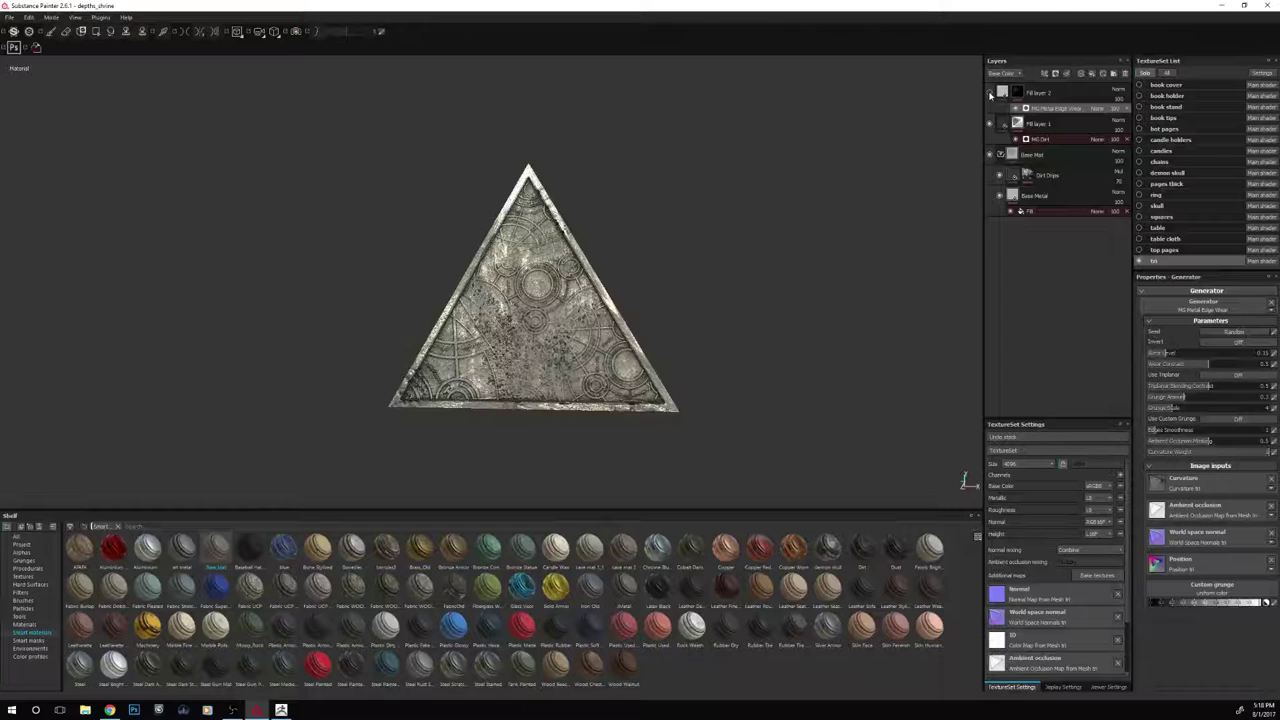
{"action": "left_click", "coordinate": [990, 93]}
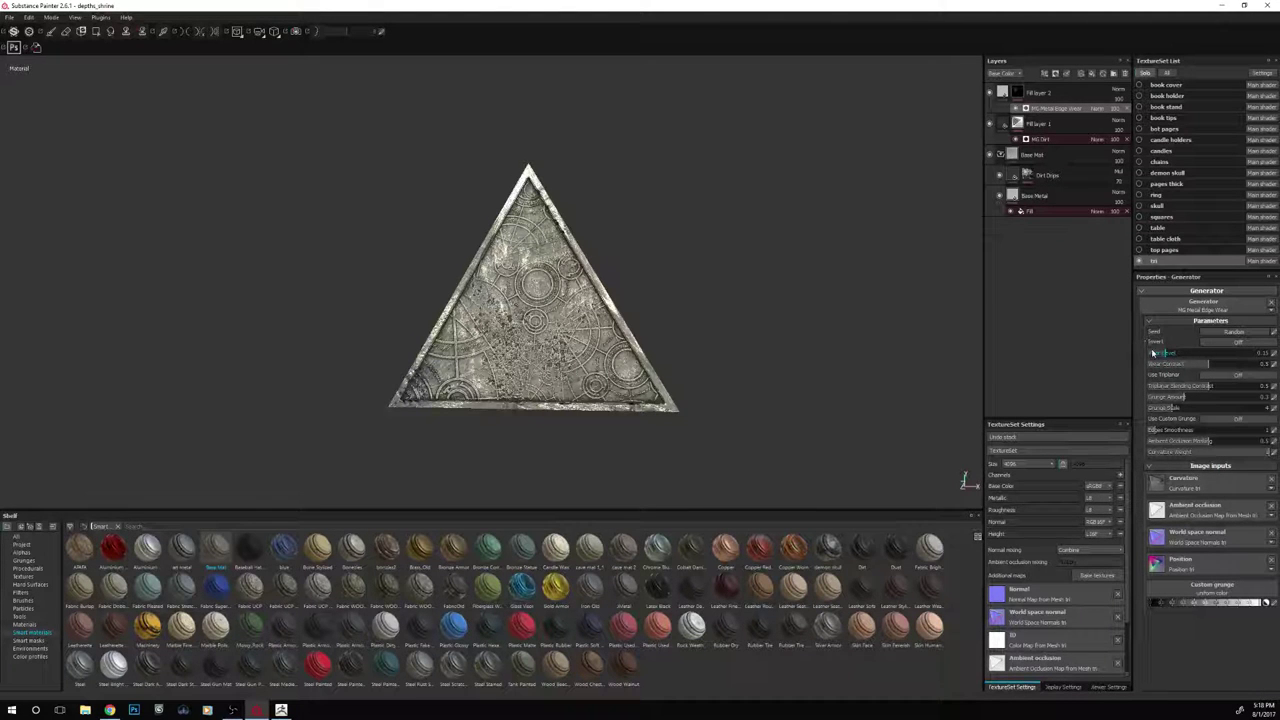
{"action": "left_click_drag", "start_coordinate": [1157, 355], "coordinate": [1152, 355]}
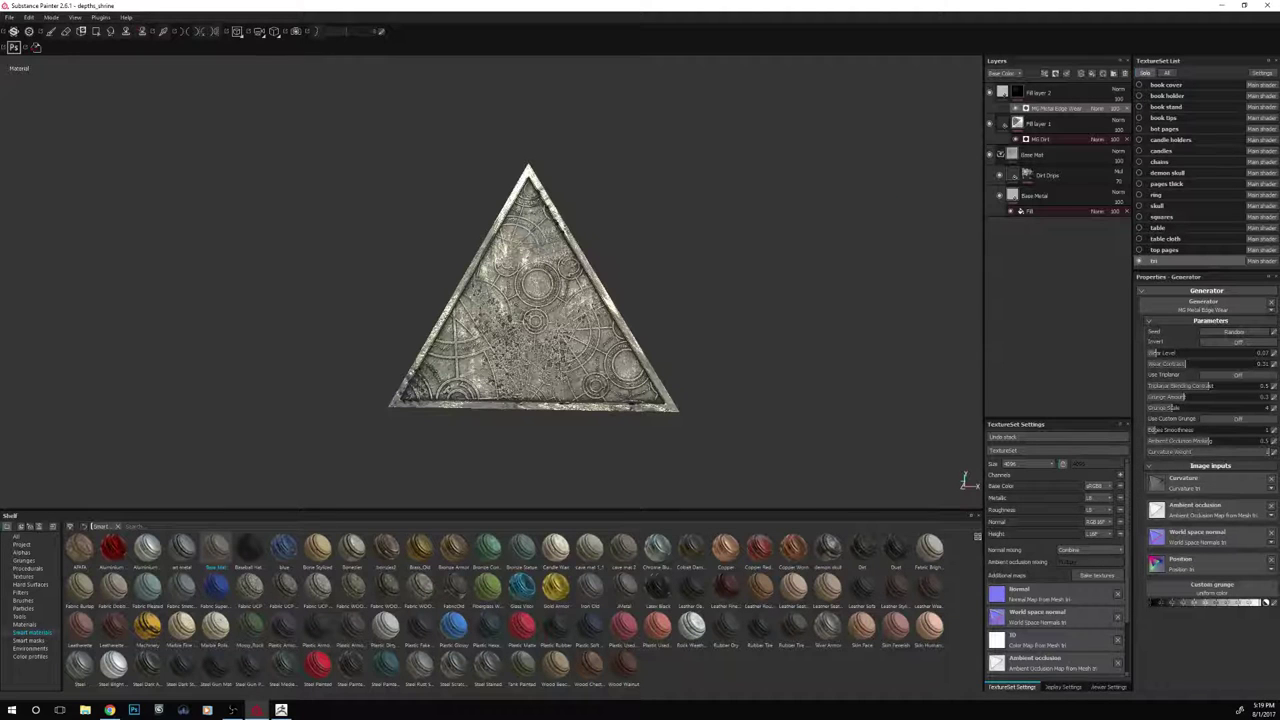
{"action": "key", "text": "alt+Tab"}
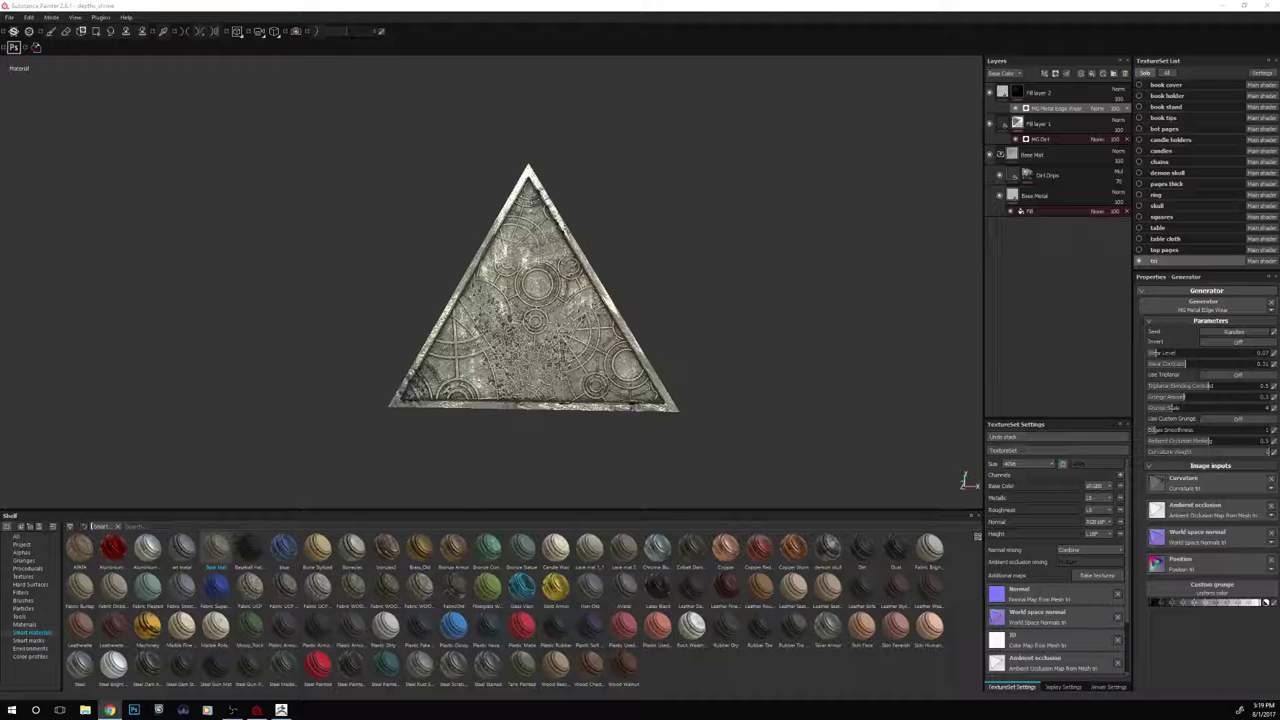
{"action": "left_click_drag", "start_coordinate": [767, 230], "coordinate": [740, 280], "text": "alt"}
{"action": "scroll", "coordinate": [737, 283], "scroll_direction": "down", "scroll_amount": 2}
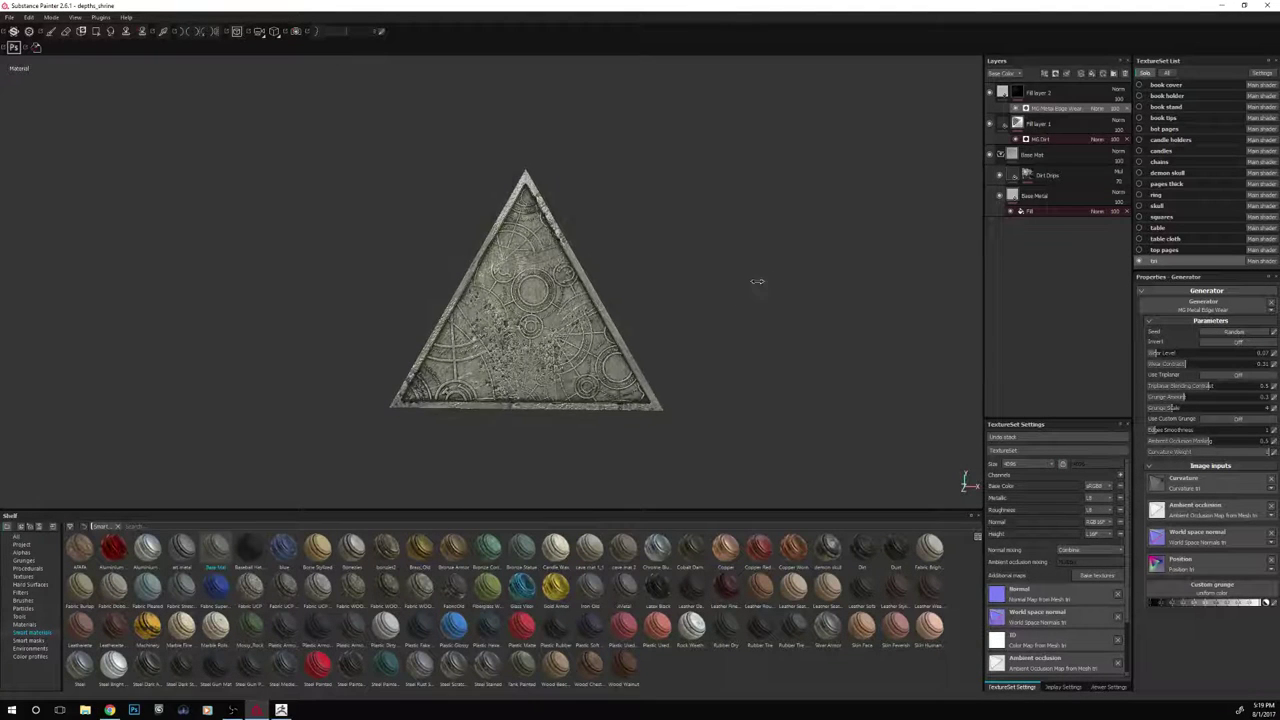
{"action": "left_click", "coordinate": [990, 93]}
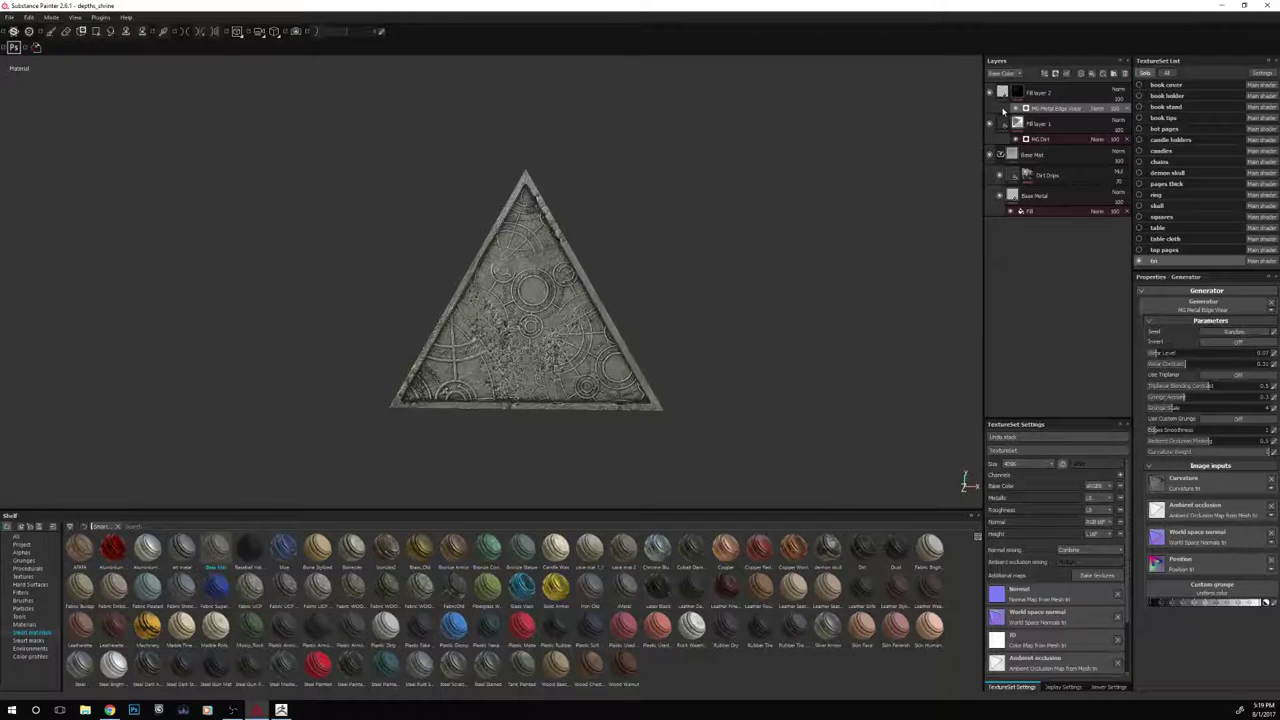
Darken the edge wear fill layer's base color to a grey of about 0.4 and check the triangle against the whole shrine
{"action": "left_click", "coordinate": [1003, 93]}
{"action": "left_click", "coordinate": [1150, 451]}
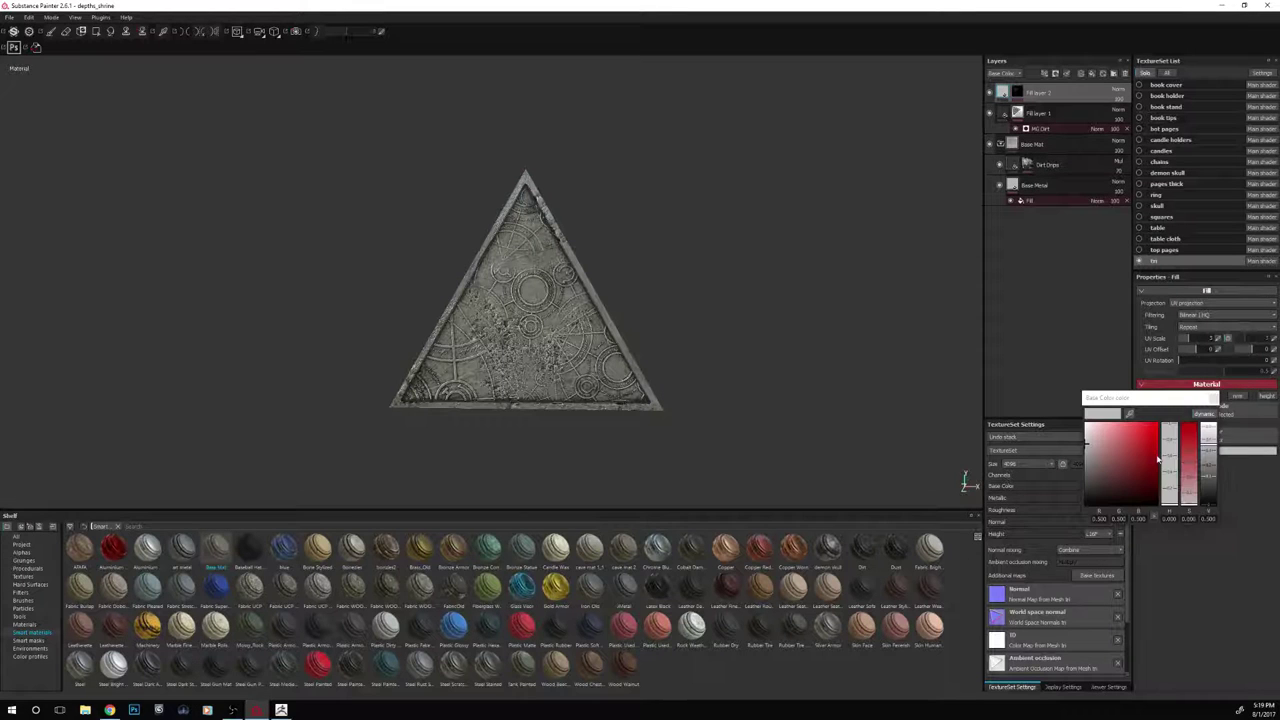
{"action": "left_click", "coordinate": [1208, 454]}
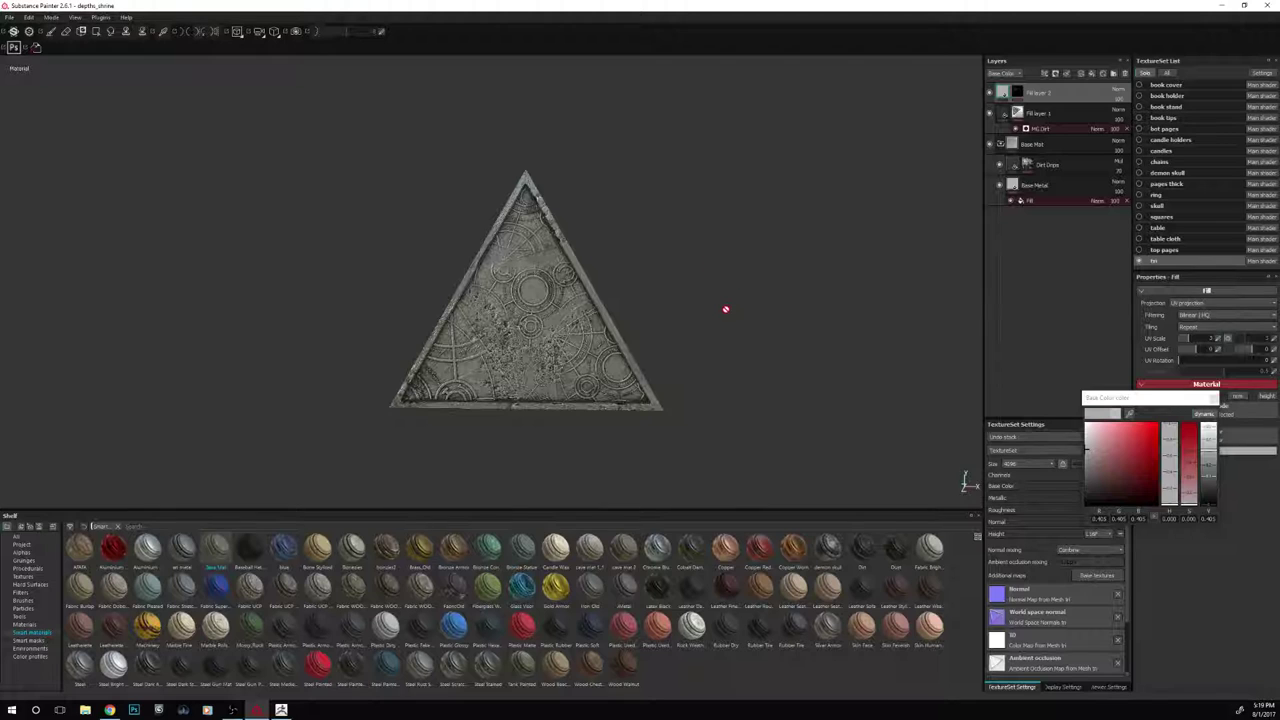
{"action": "mouse_move", "coordinate": [765, 309]}
{"action": "right_mouse_down", "text": "shift"}
{"action": "mouse_move", "coordinate": [794, 303]}
{"action": "mouse_move", "coordinate": [776, 309]}
{"action": "right_mouse_up", "text": "shift"}
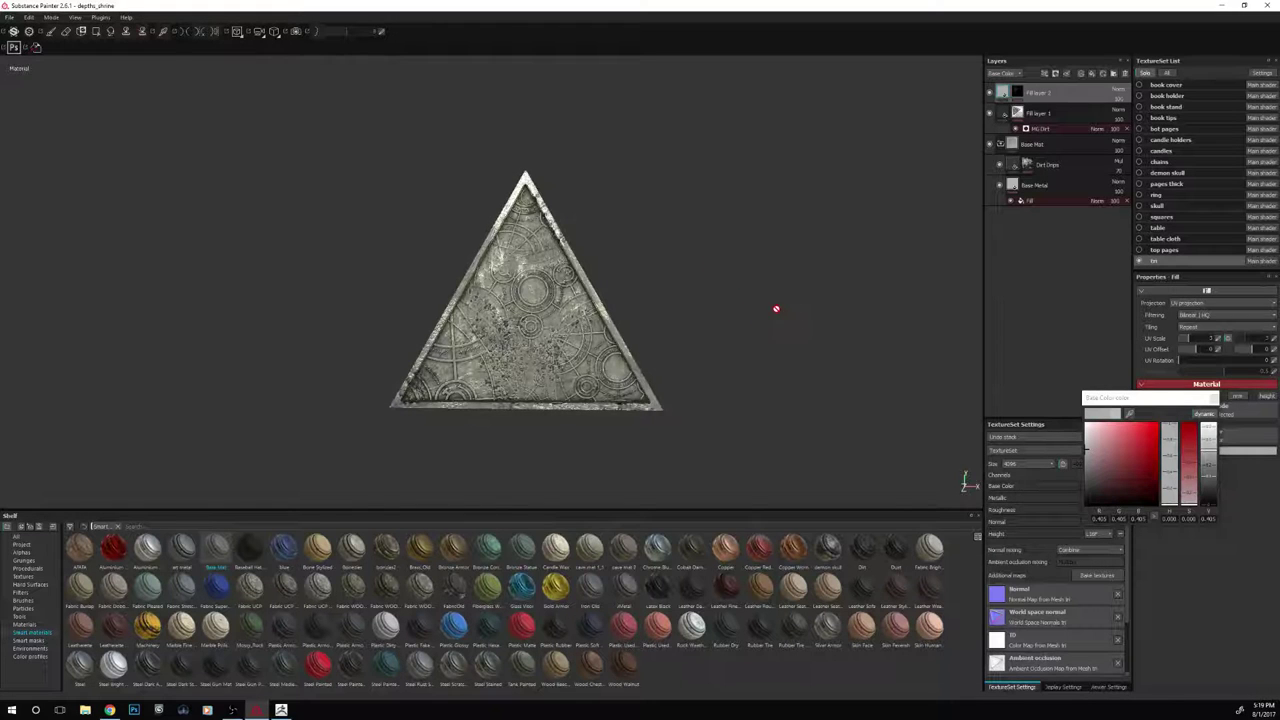
{"action": "scroll", "coordinate": [776, 309], "scroll_direction": "down", "scroll_amount": 2}
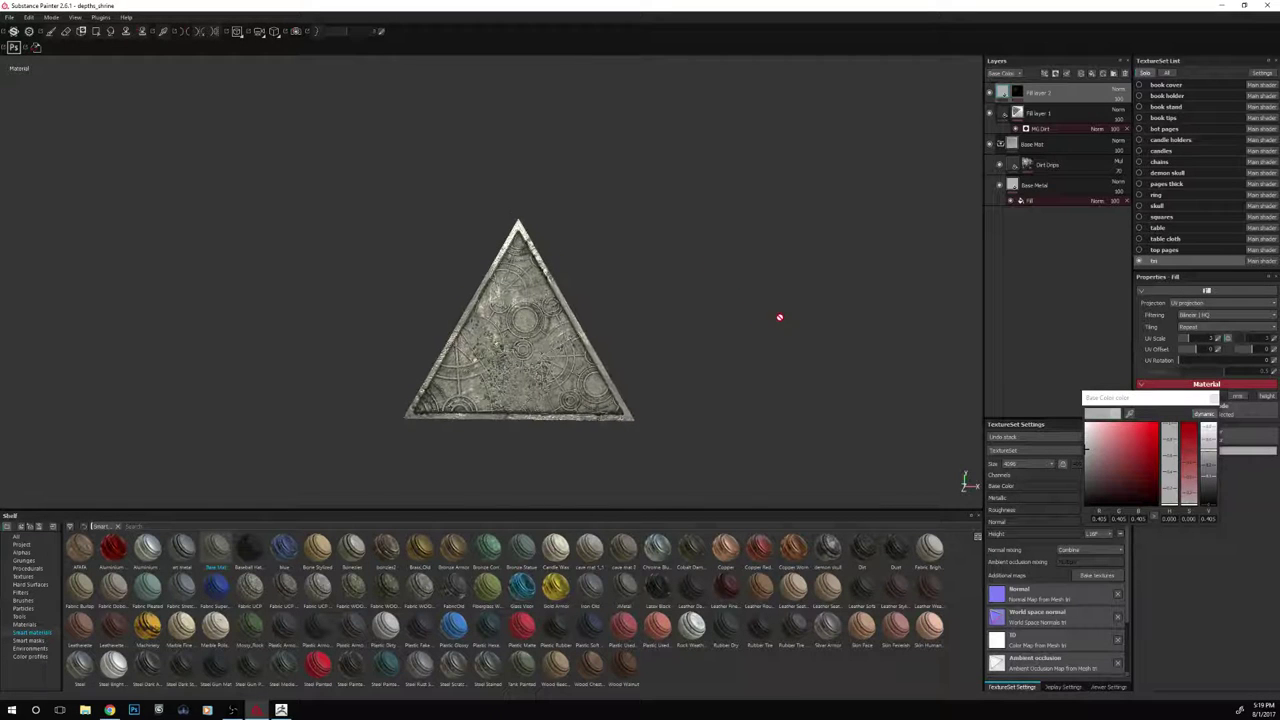
{"action": "left_click", "coordinate": [1145, 75]}
{"action": "left_click_drag", "start_coordinate": [800, 257], "coordinate": [717, 294], "text": "alt"}
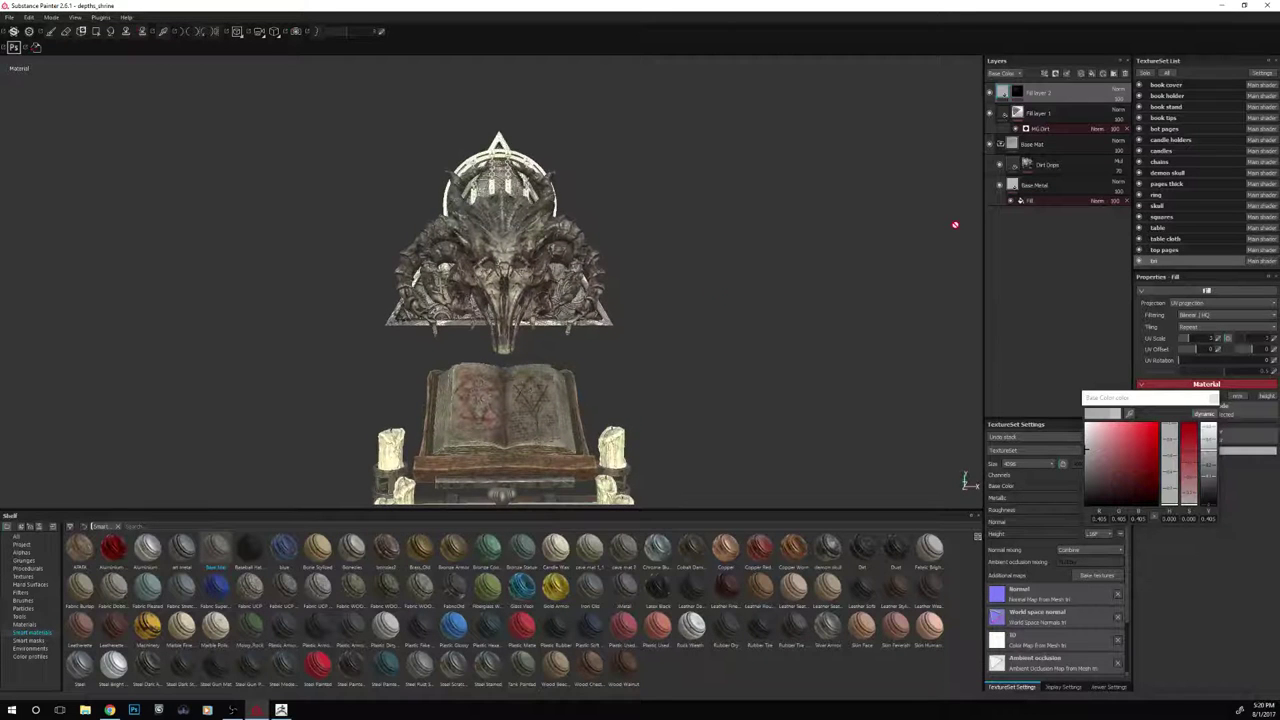
Add a third fill layer above the edge wear layer and leave only its color channel enabled
{"action": "double_click", "coordinate": [1045, 94]}
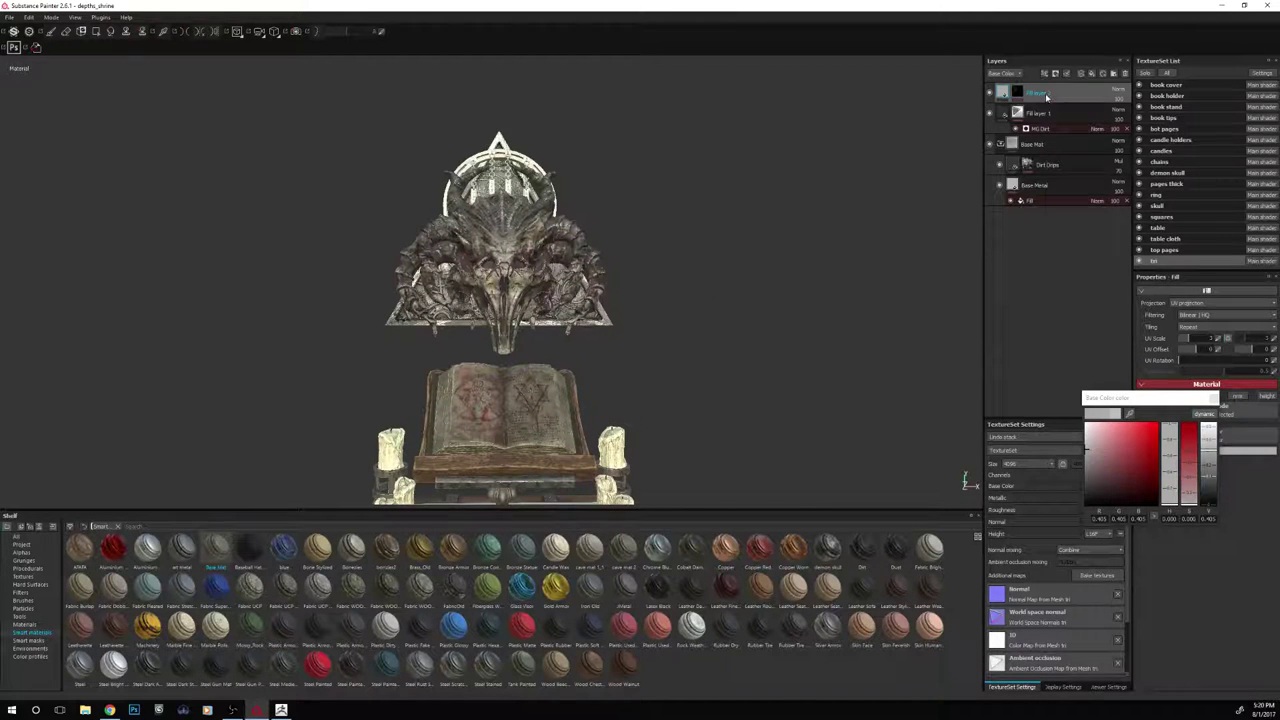
{"action": "left_click", "coordinate": [1093, 77]}
{"action": "left_click", "coordinate": [1093, 77]}
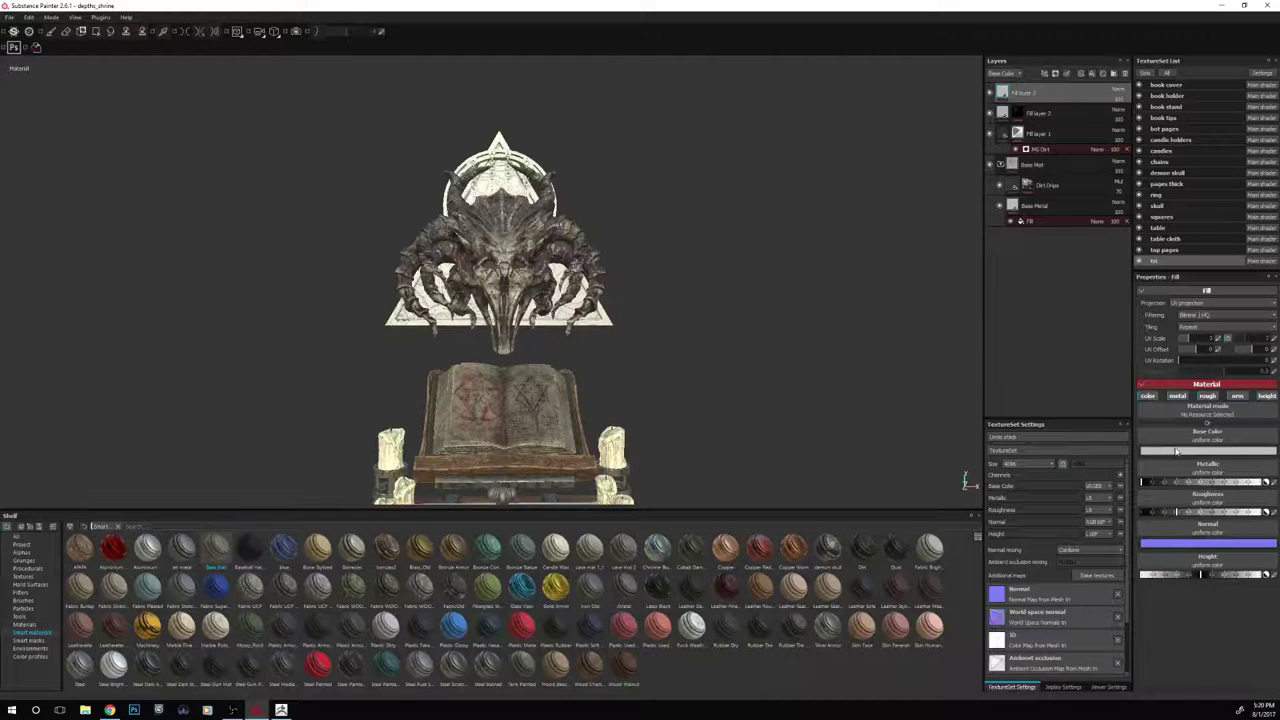
{"action": "left_click", "coordinate": [1177, 396]}
{"action": "left_click", "coordinate": [1207, 396]}
{"action": "left_click", "coordinate": [1237, 396]}
{"action": "left_click", "coordinate": [1268, 397]}
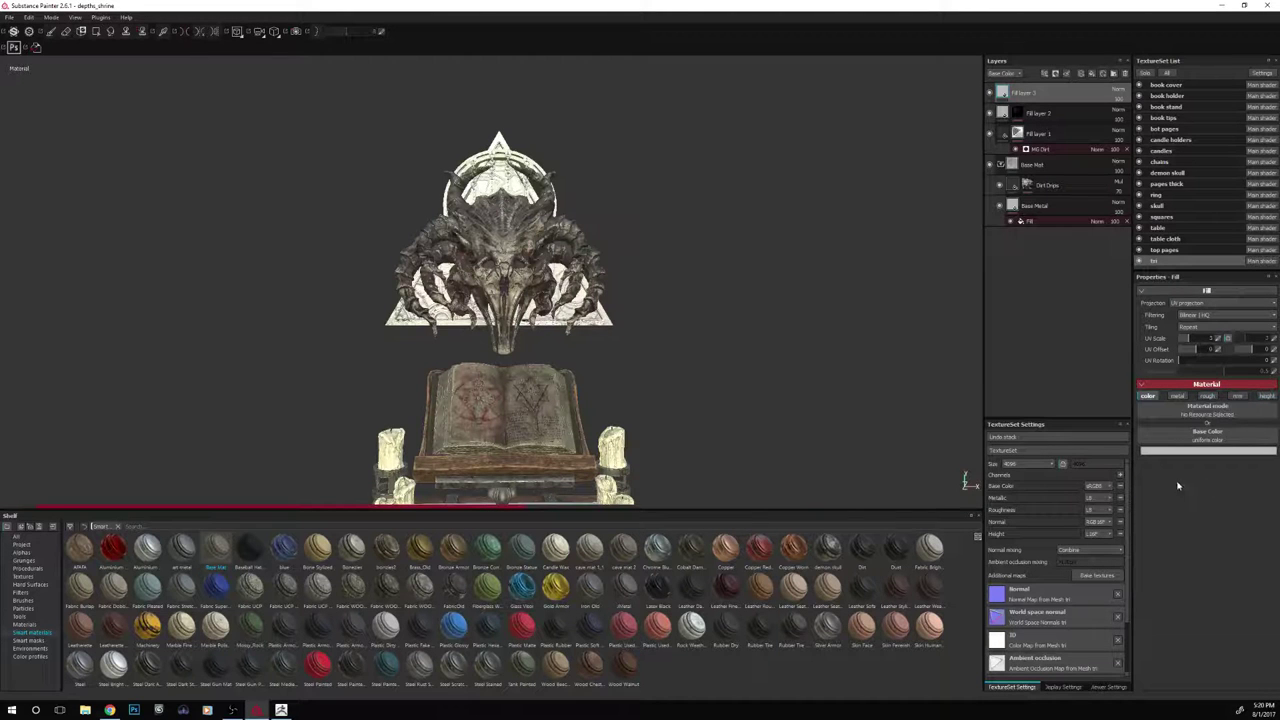
Give the third fill layer a dark red base color and apply the Rust Ground smart mask to it
{"action": "left_click", "coordinate": [1179, 449]}
{"action": "mouse_move", "coordinate": [1147, 468]}
{"action": "left_mouse_down"}
{"action": "mouse_move", "coordinate": [1147, 453]}
{"action": "mouse_move", "coordinate": [1134, 483]}
{"action": "left_mouse_up"}
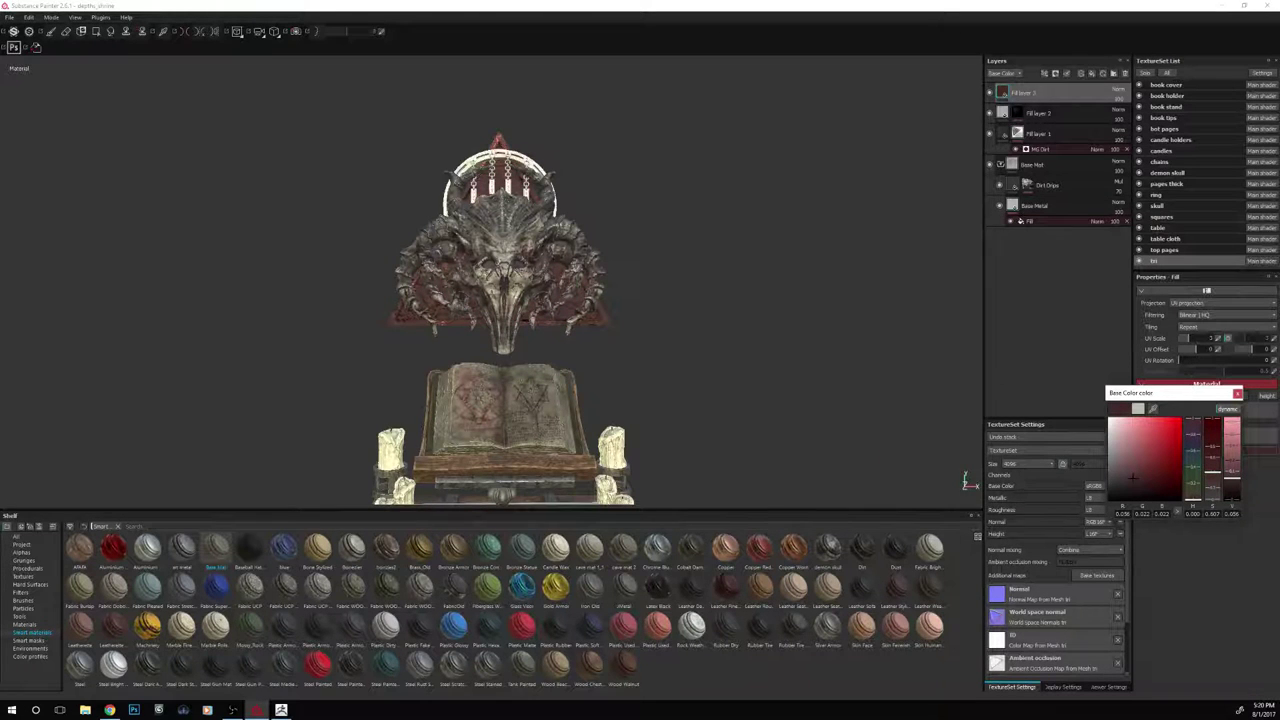
{"action": "left_click", "coordinate": [30, 640]}
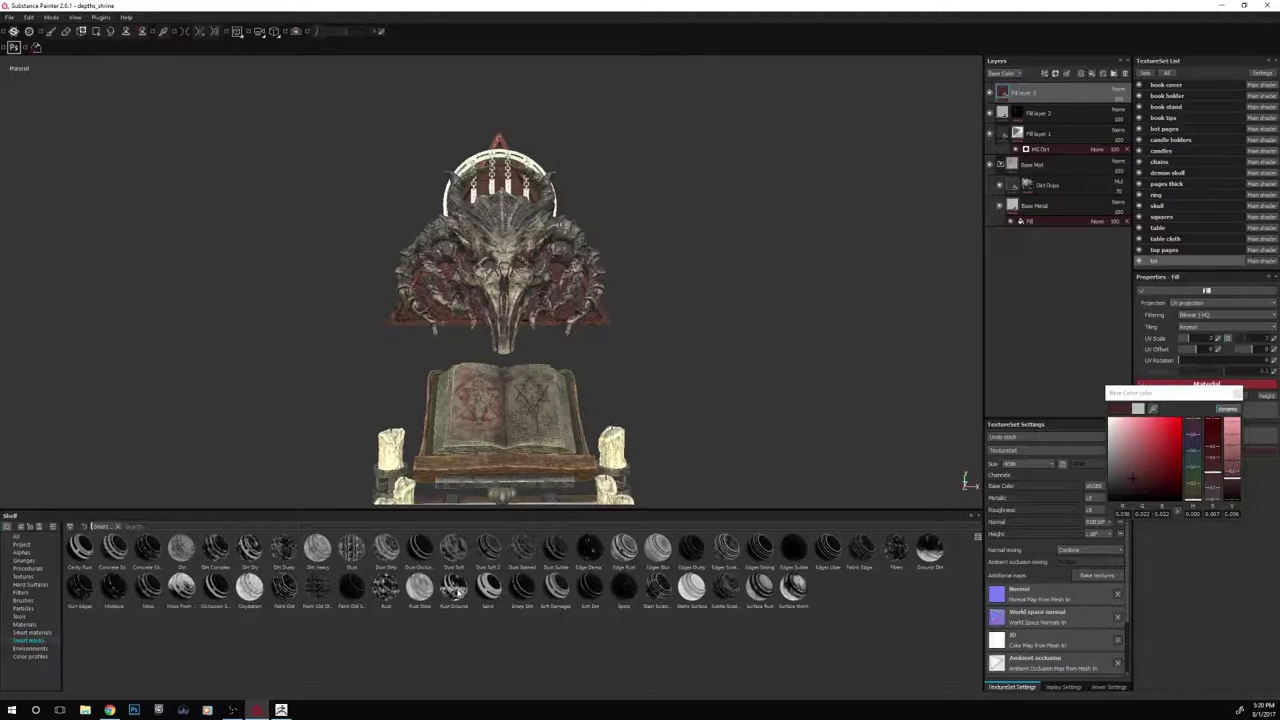
{"action": "left_click_drag", "start_coordinate": [457, 591], "coordinate": [1037, 100]}
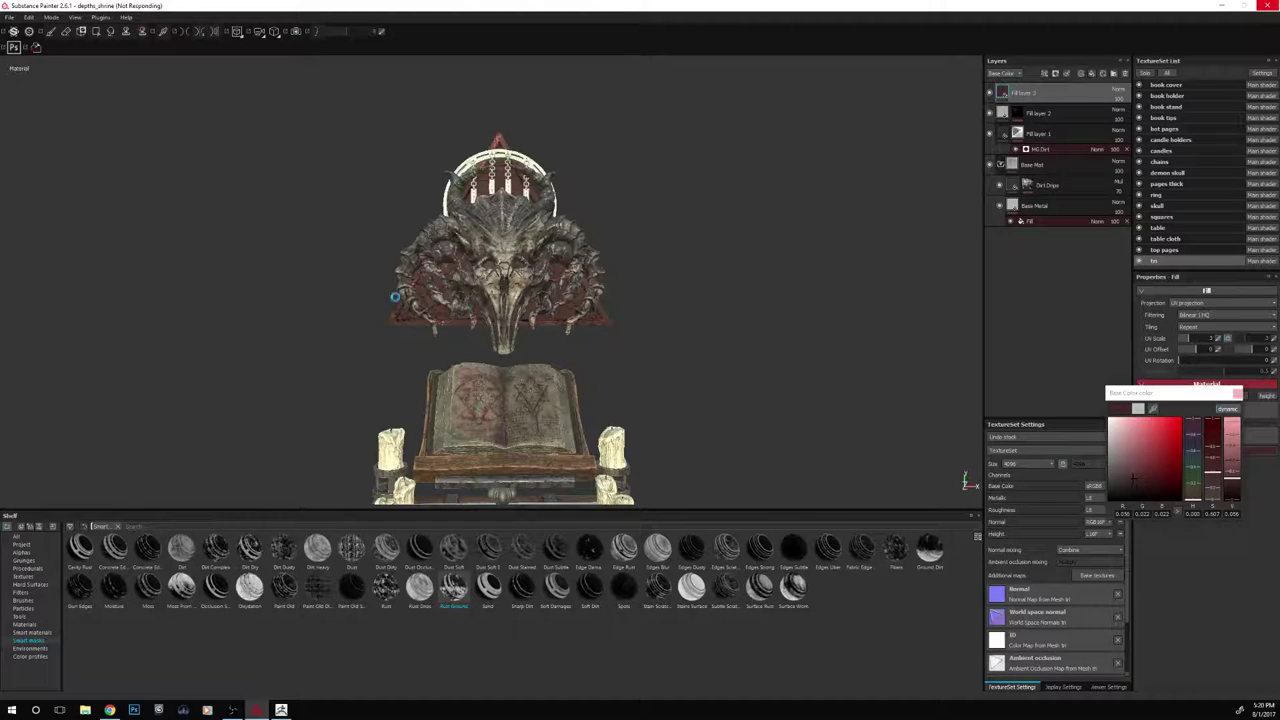
{"action": "key", "text": "1"}
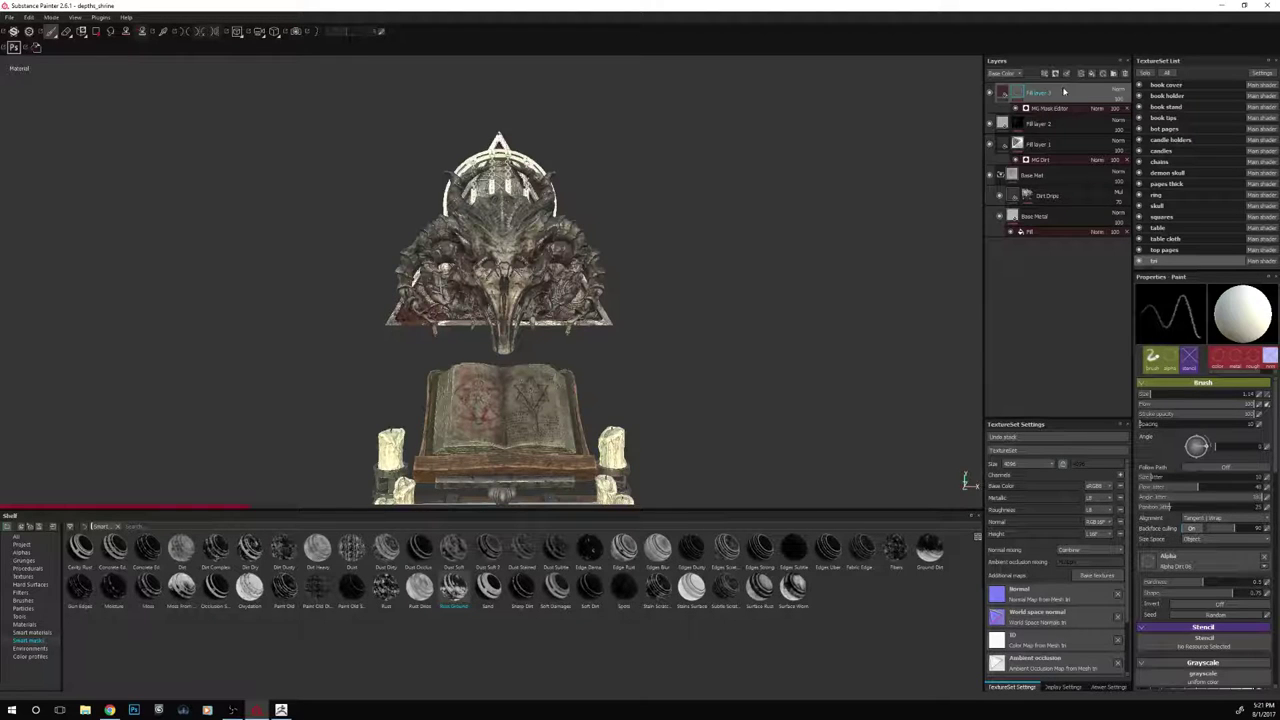
Isolate the tri texture set and change the rust layer's base color to a near-black brown (R 0.031, G 0.022, B 0.022)
{"action": "left_click", "coordinate": [1147, 74]}
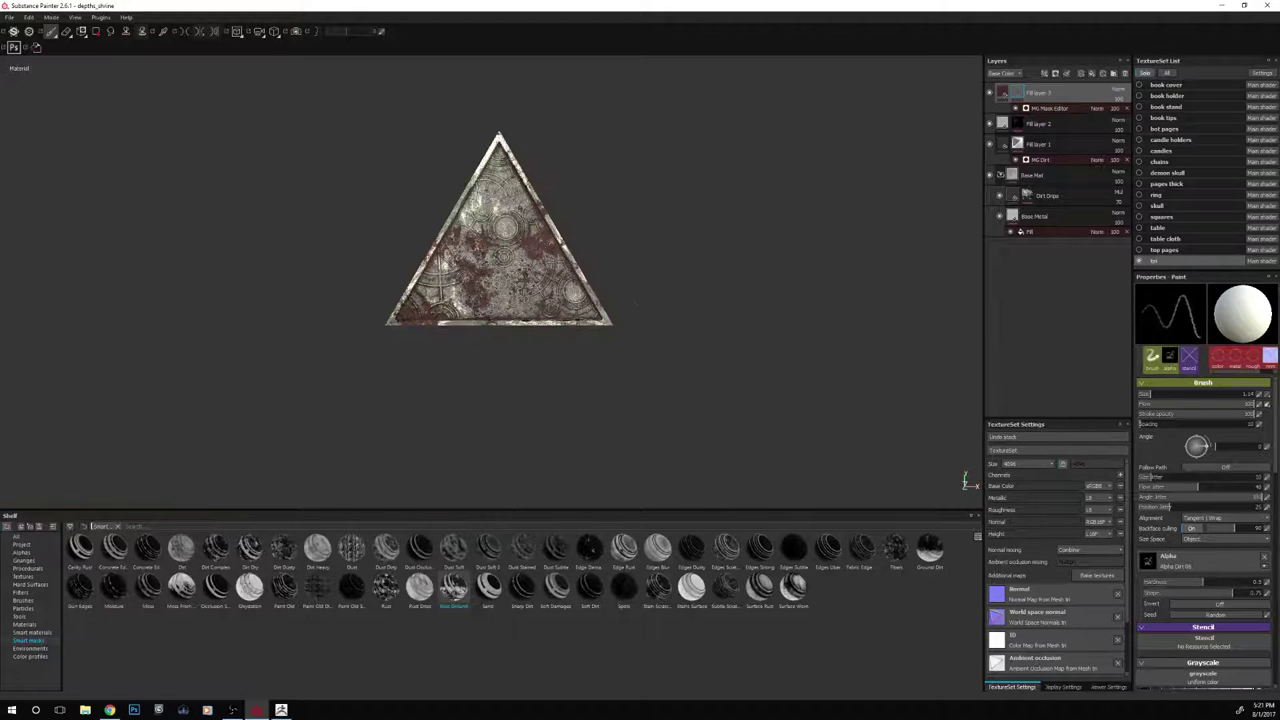
{"action": "left_click_drag", "start_coordinate": [600, 250], "coordinate": [714, 267], "text": "alt"}
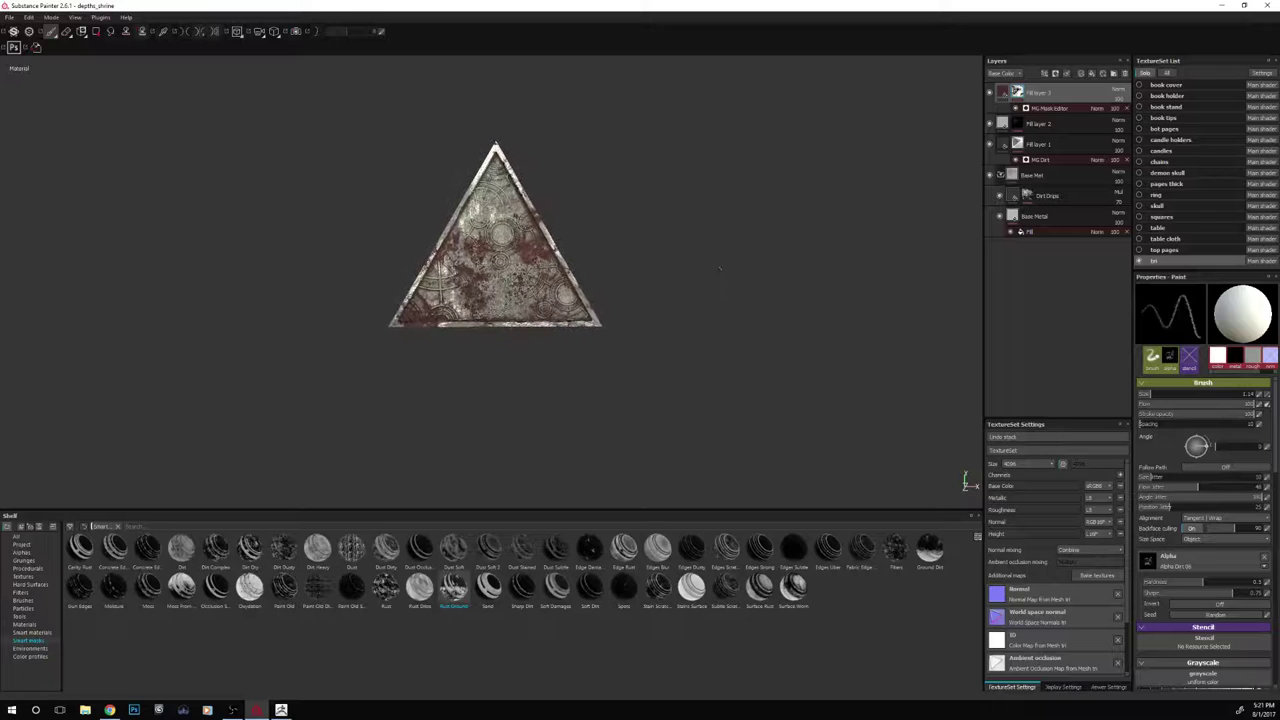
{"action": "scroll", "coordinate": [714, 267], "scroll_direction": "up", "scroll_amount": 3}
{"action": "middle_click_drag", "start_coordinate": [754, 280], "coordinate": [760, 328], "text": "alt"}
{"action": "left_click_drag", "start_coordinate": [760, 328], "coordinate": [734, 324], "text": "alt"}
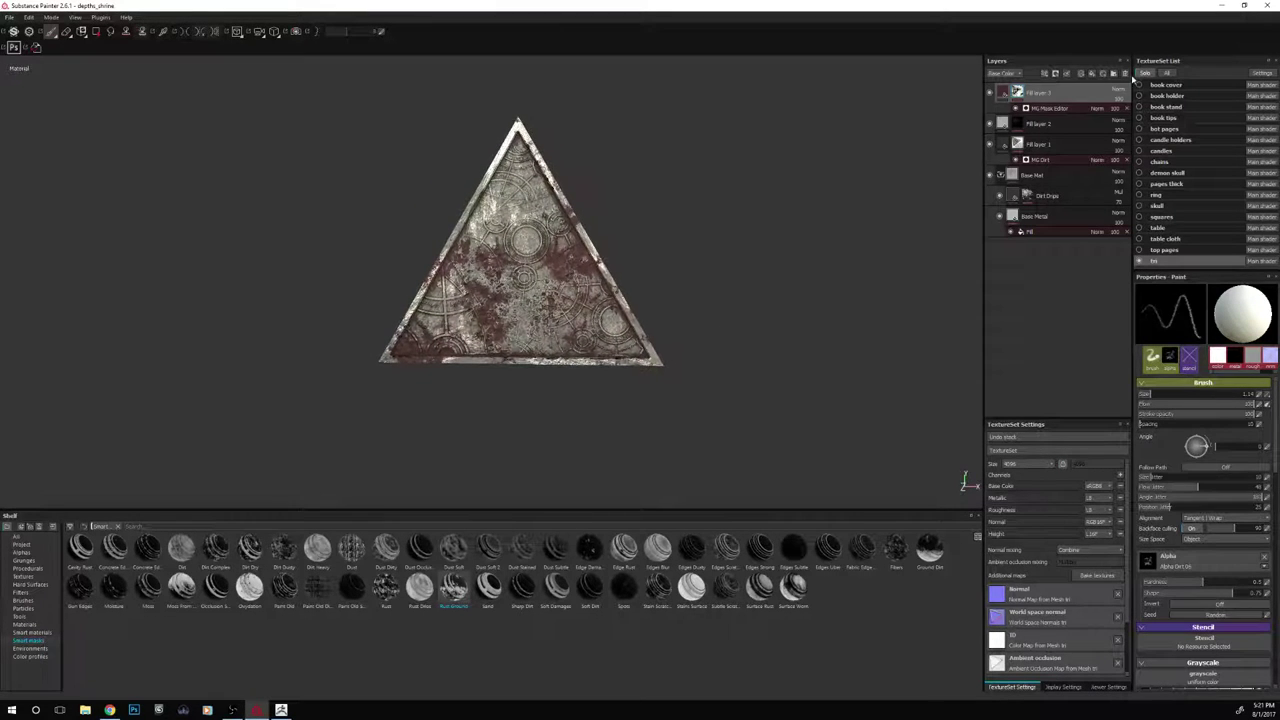
{"action": "left_click", "coordinate": [1150, 74]}
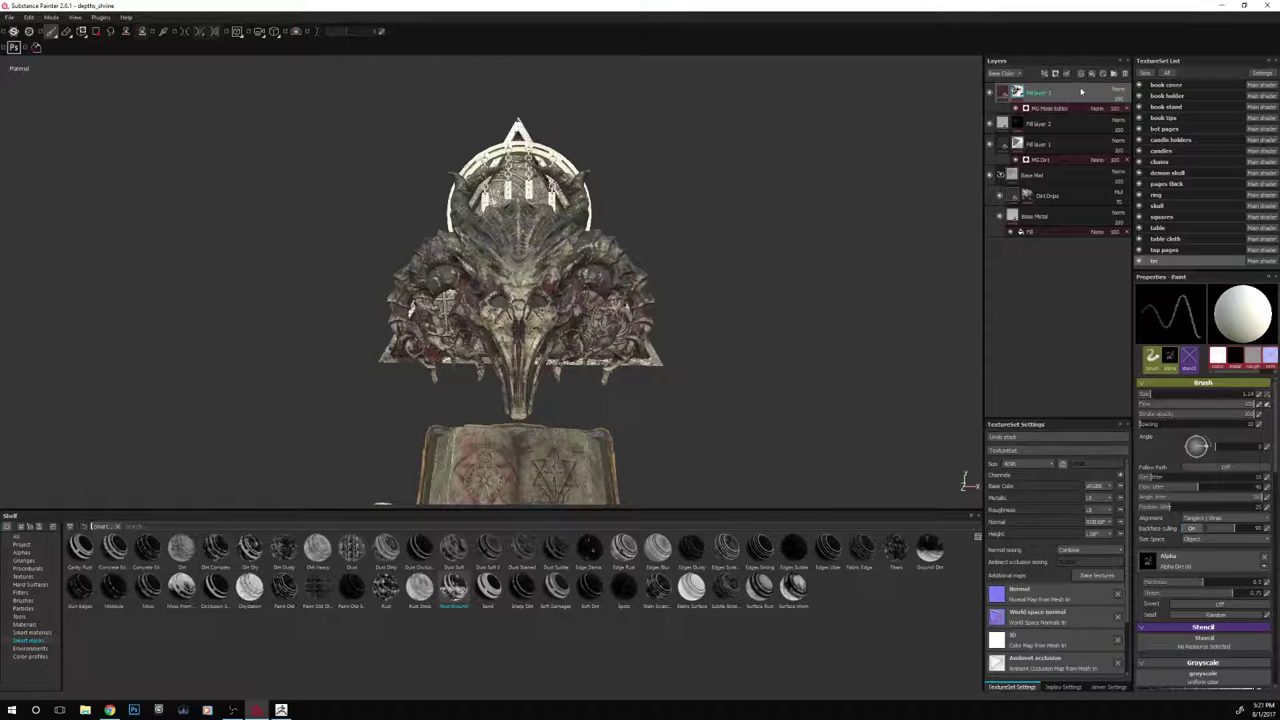
{"action": "left_click", "coordinate": [1145, 74]}
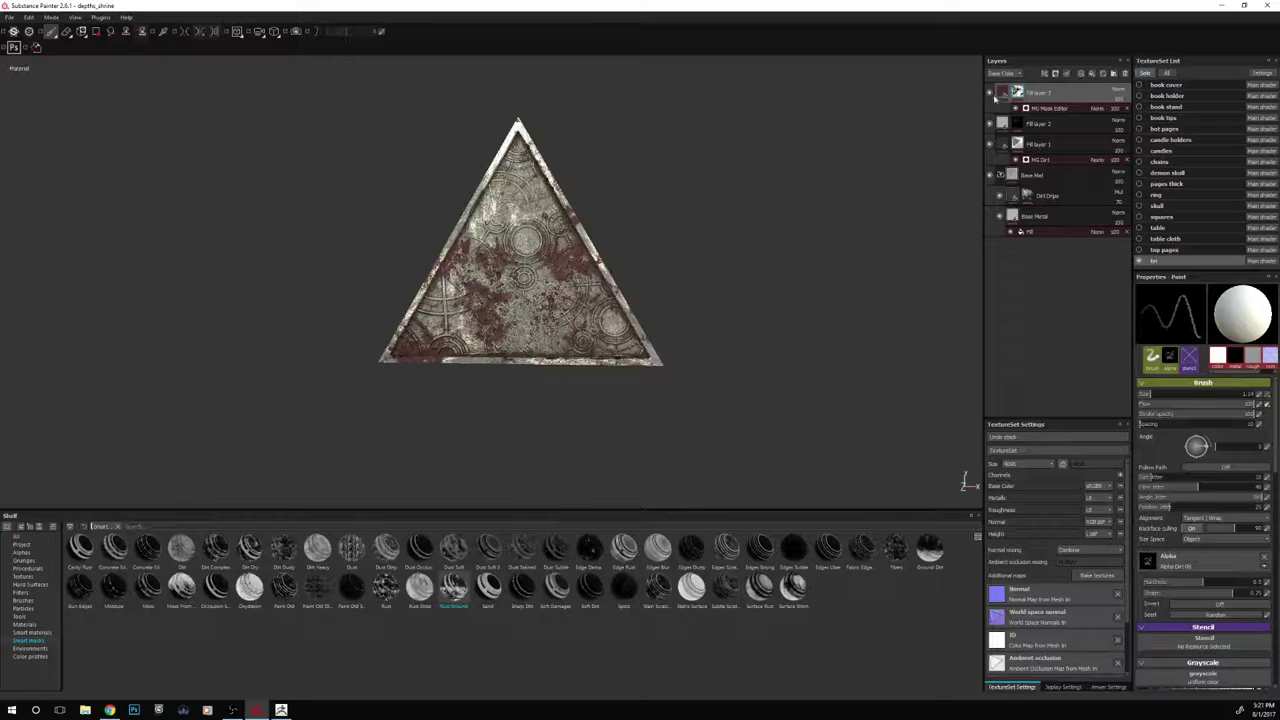
{"action": "left_click", "coordinate": [1002, 93]}
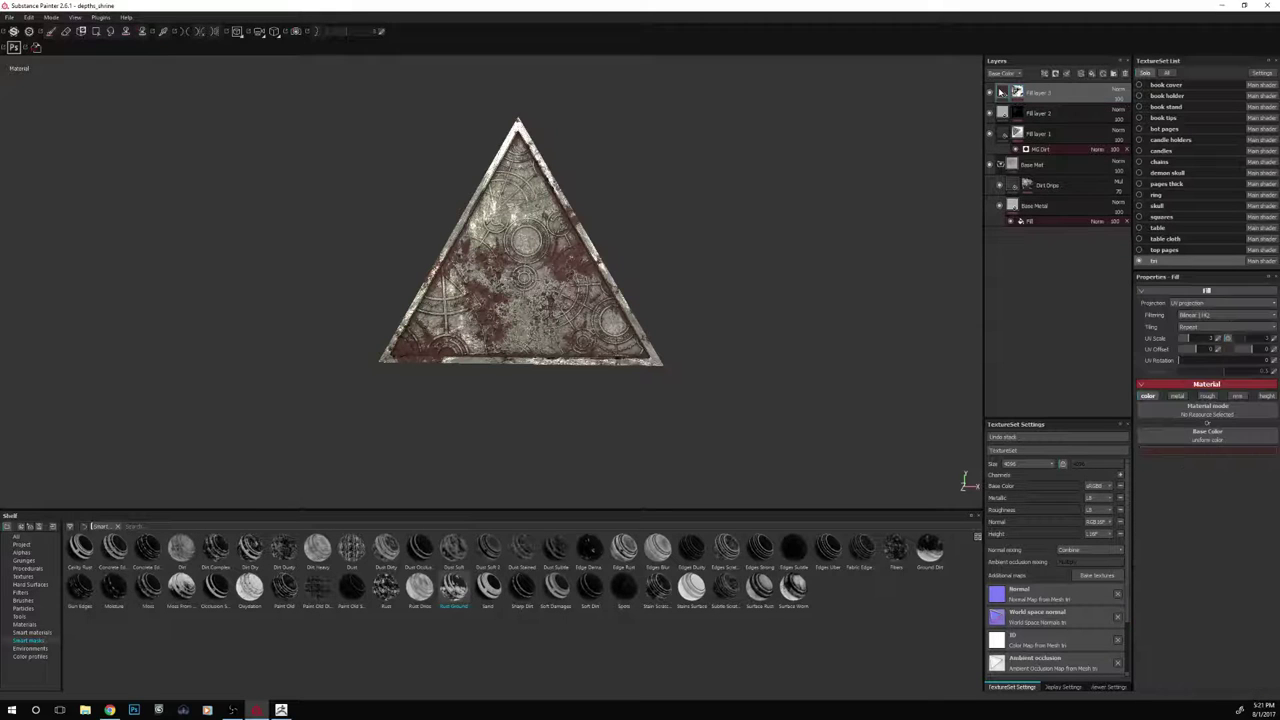
{"action": "left_click", "coordinate": [1159, 451]}
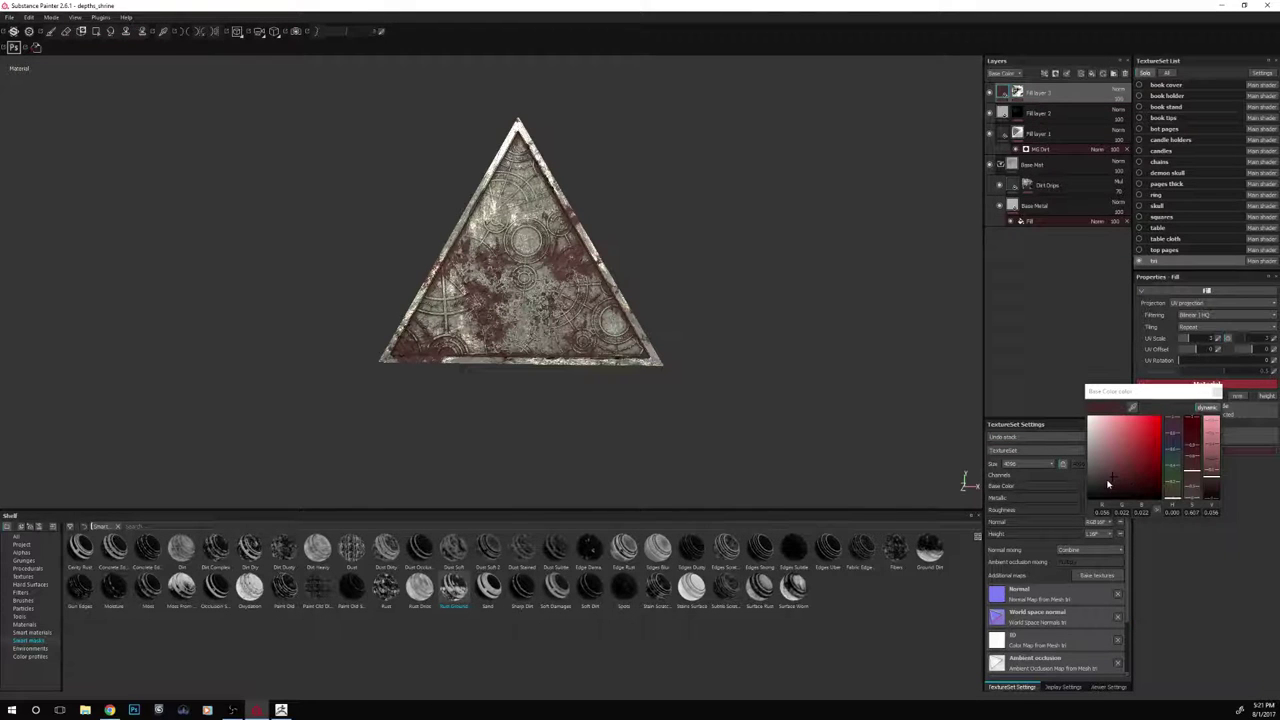
{"action": "left_click", "coordinate": [1098, 486]}
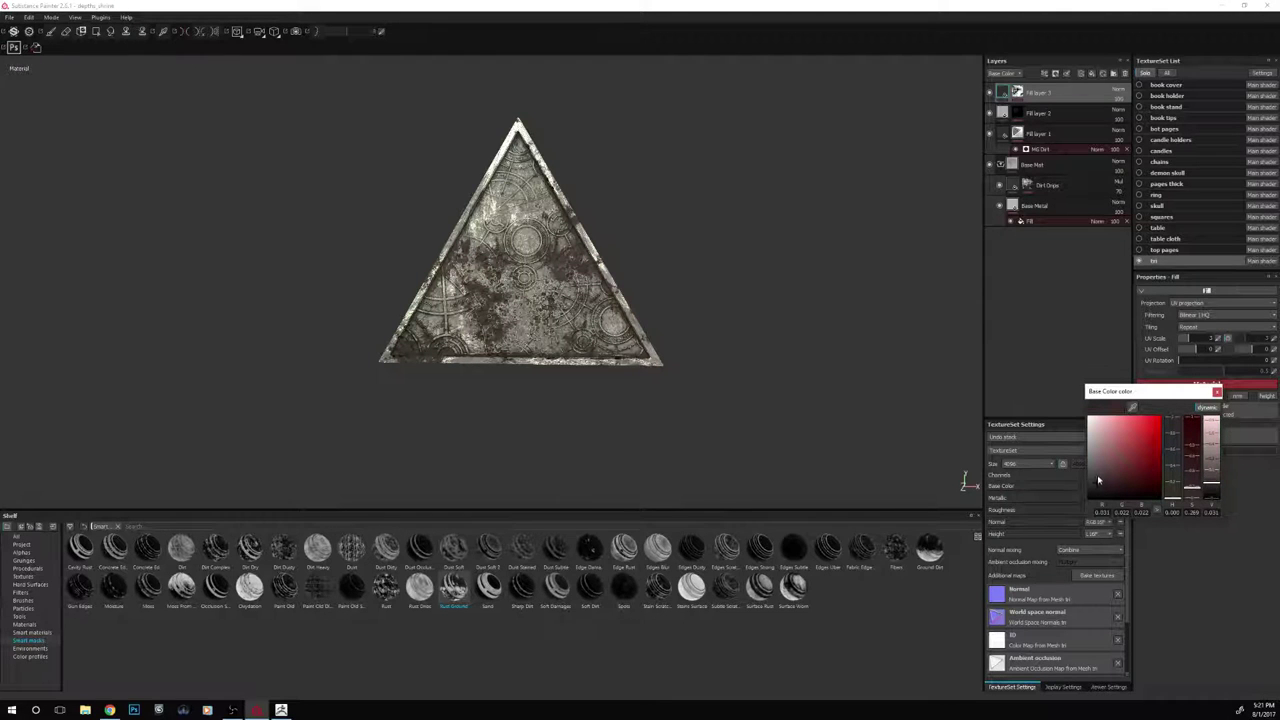
{"action": "left_click", "coordinate": [1027, 248]}
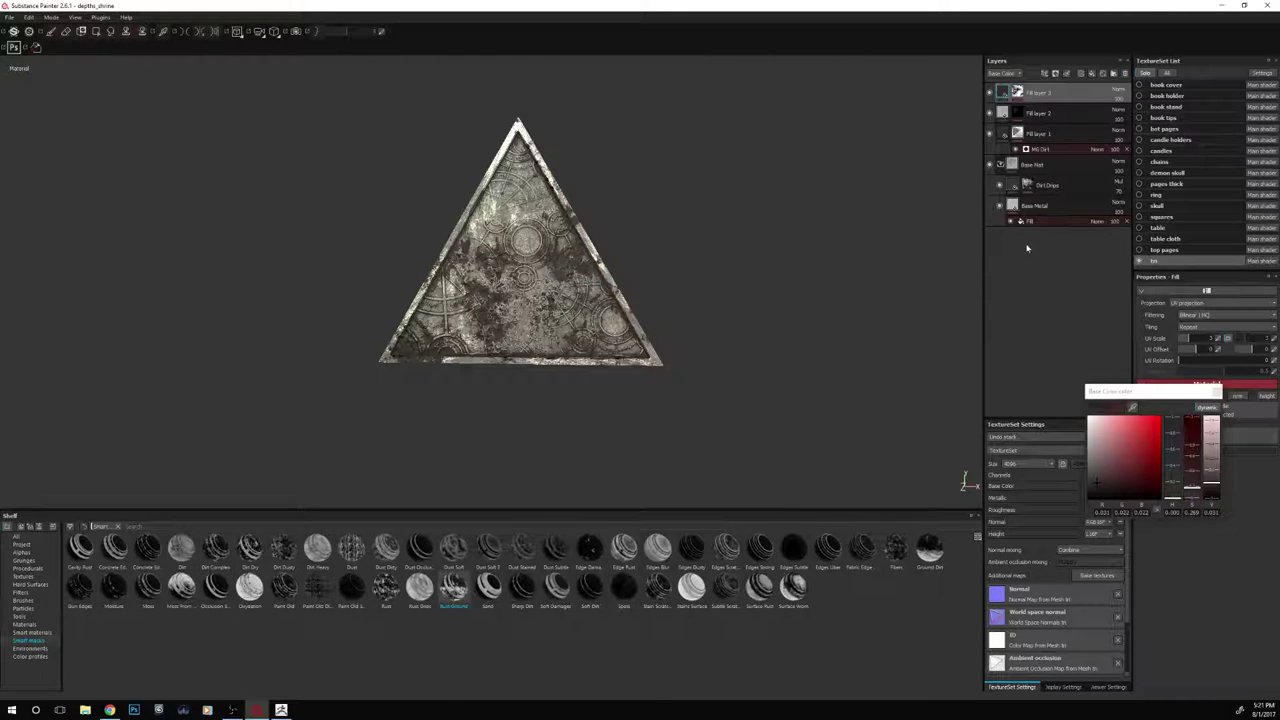
Lower the rust layer's opacity, checking the triangle both within the full shrine and in isolation
{"action": "left_click", "coordinate": [1145, 73]}
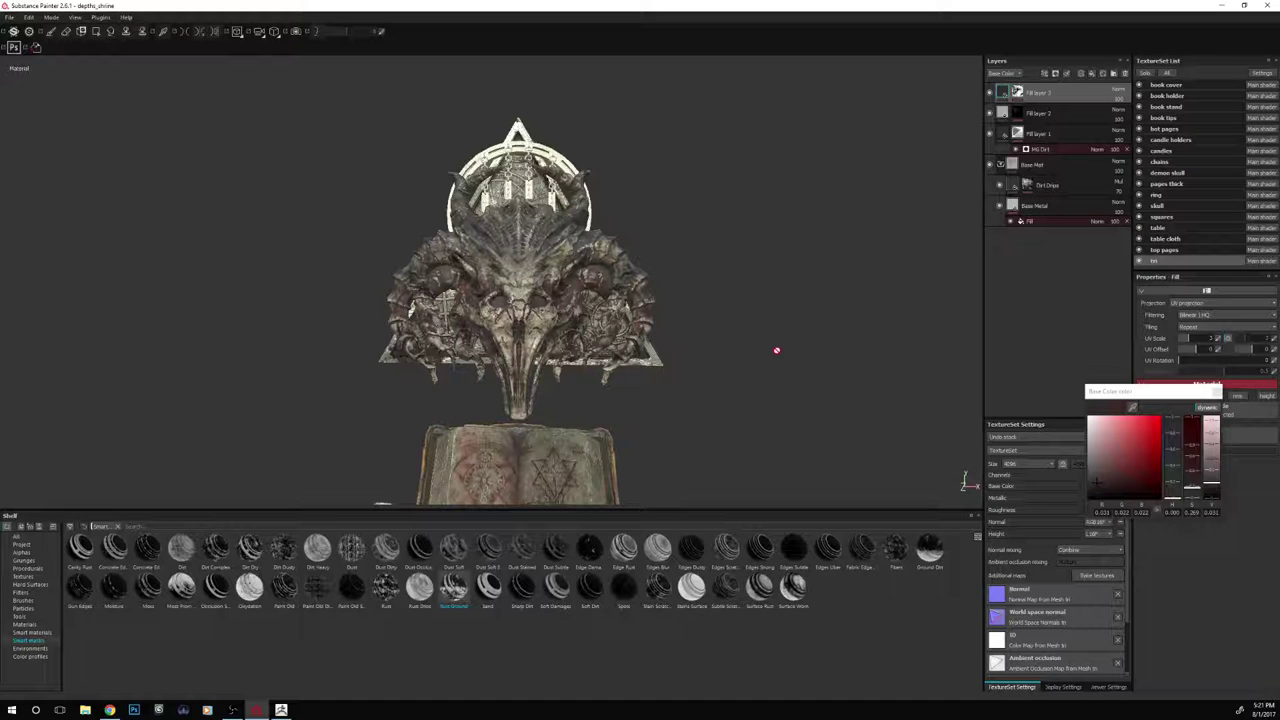
{"action": "left_click_drag", "start_coordinate": [777, 347], "coordinate": [848, 350], "text": "alt"}
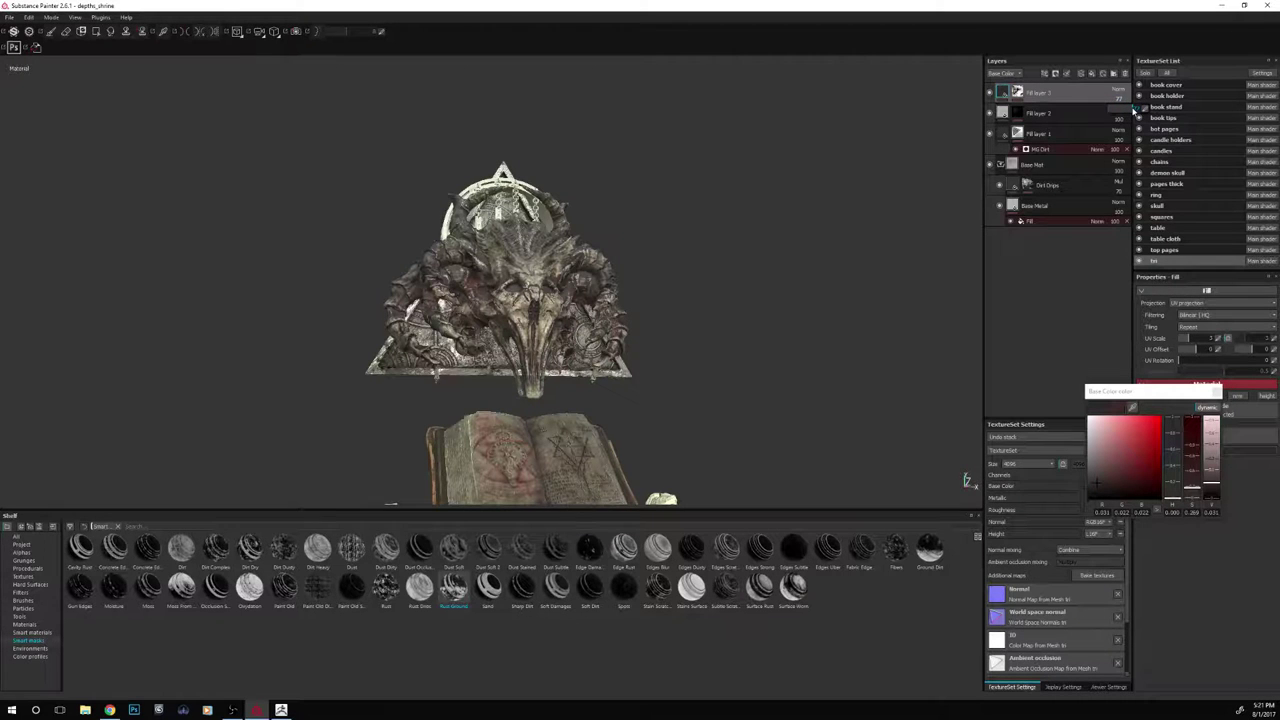
{"action": "left_click_drag", "start_coordinate": [768, 377], "coordinate": [809, 371], "text": "alt"}
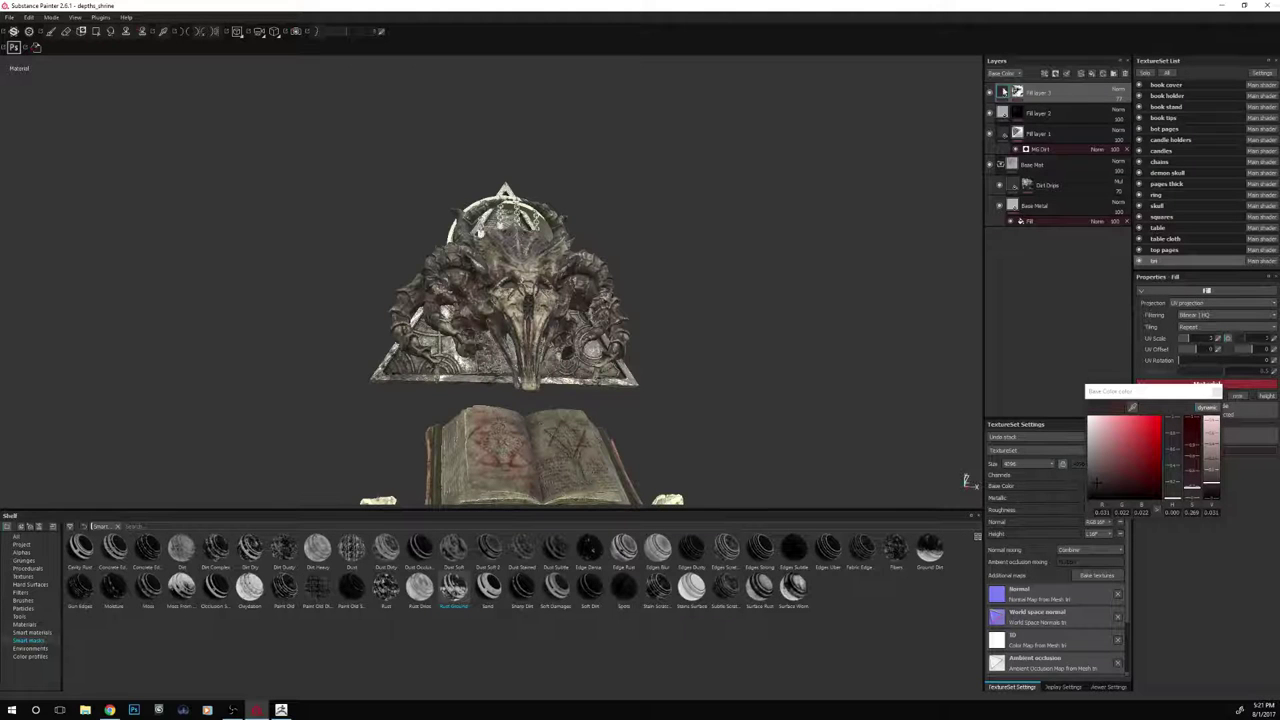
{"action": "left_click", "coordinate": [1146, 74]}
{"action": "left_click_drag", "start_coordinate": [740, 270], "coordinate": [750, 294], "text": "alt"}
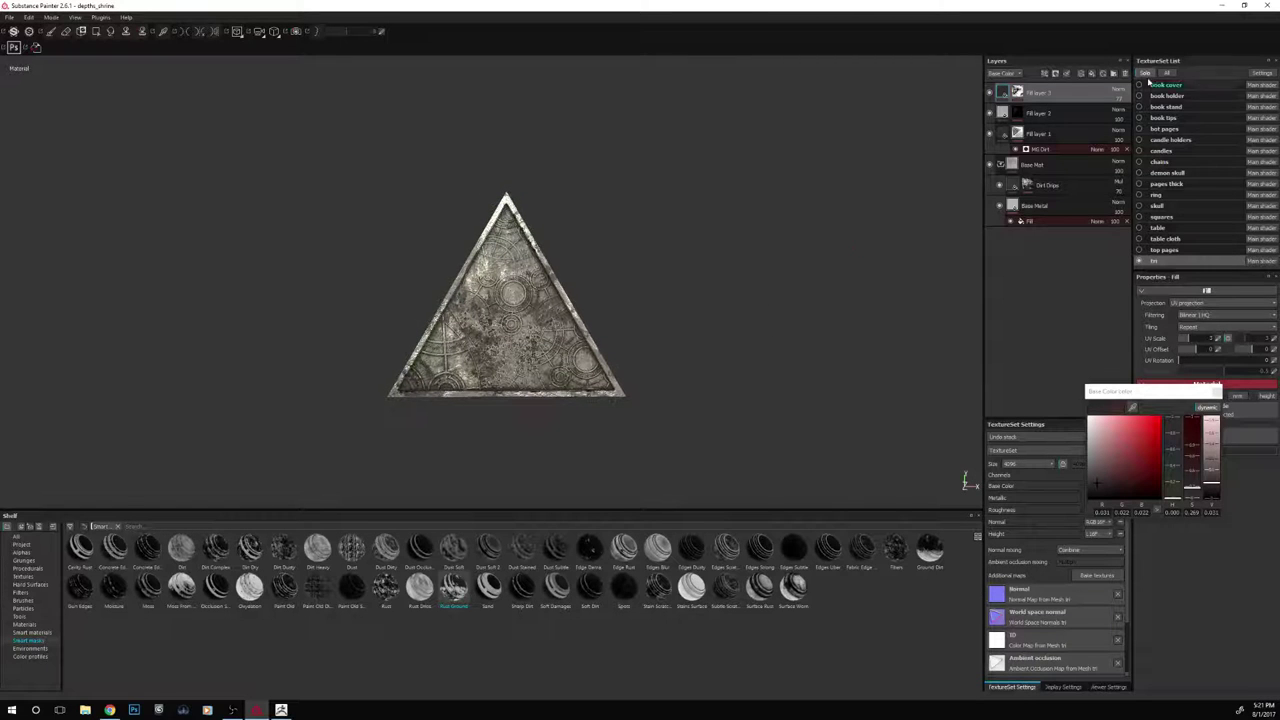
{"action": "left_click", "coordinate": [1145, 73]}
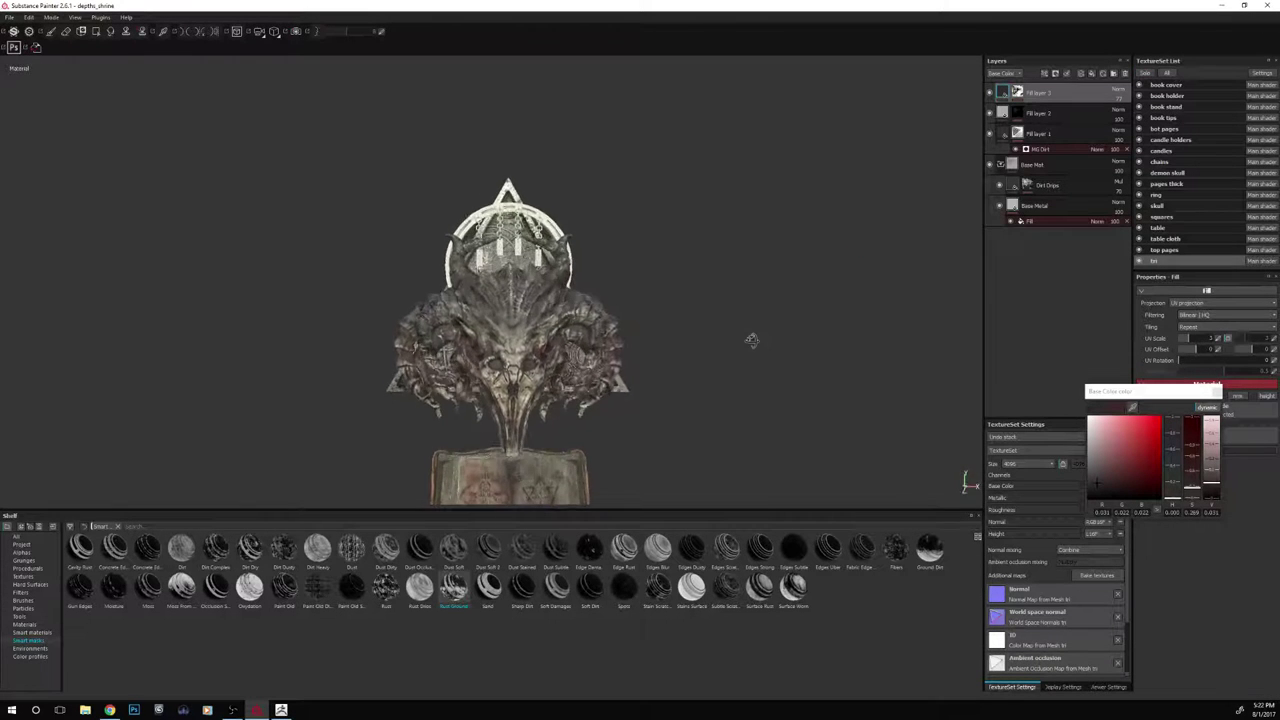
Select the ring texture set behind the demon skull and apply the Base Mat smart material to it
{"action": "left_click_drag", "start_coordinate": [727, 327], "coordinate": [746, 303], "text": "alt"}
{"action": "middle_click_drag", "start_coordinate": [746, 303], "coordinate": [716, 152], "text": "alt"}
{"action": "left_click_drag", "start_coordinate": [757, 236], "coordinate": [698, 246], "text": "alt"}
{"action": "left_click_drag", "start_coordinate": [709, 197], "coordinate": [755, 281], "text": "alt"}
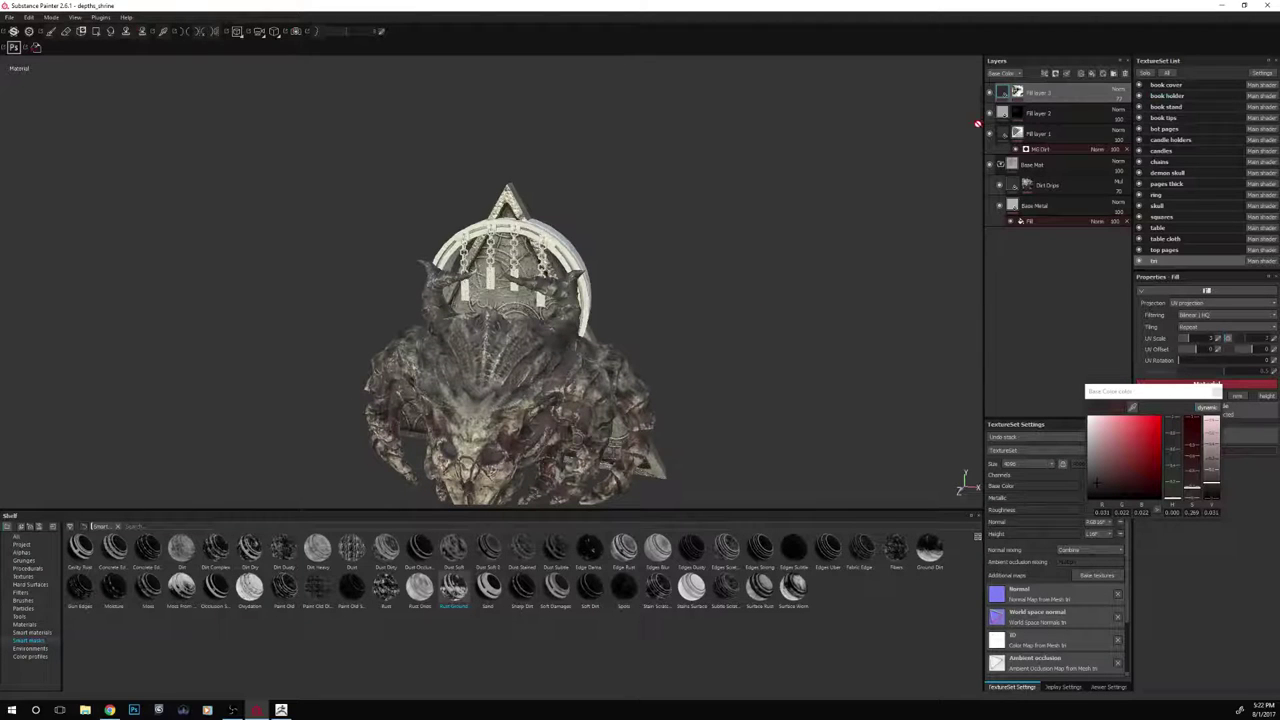
{"action": "left_click", "coordinate": [1157, 195]}
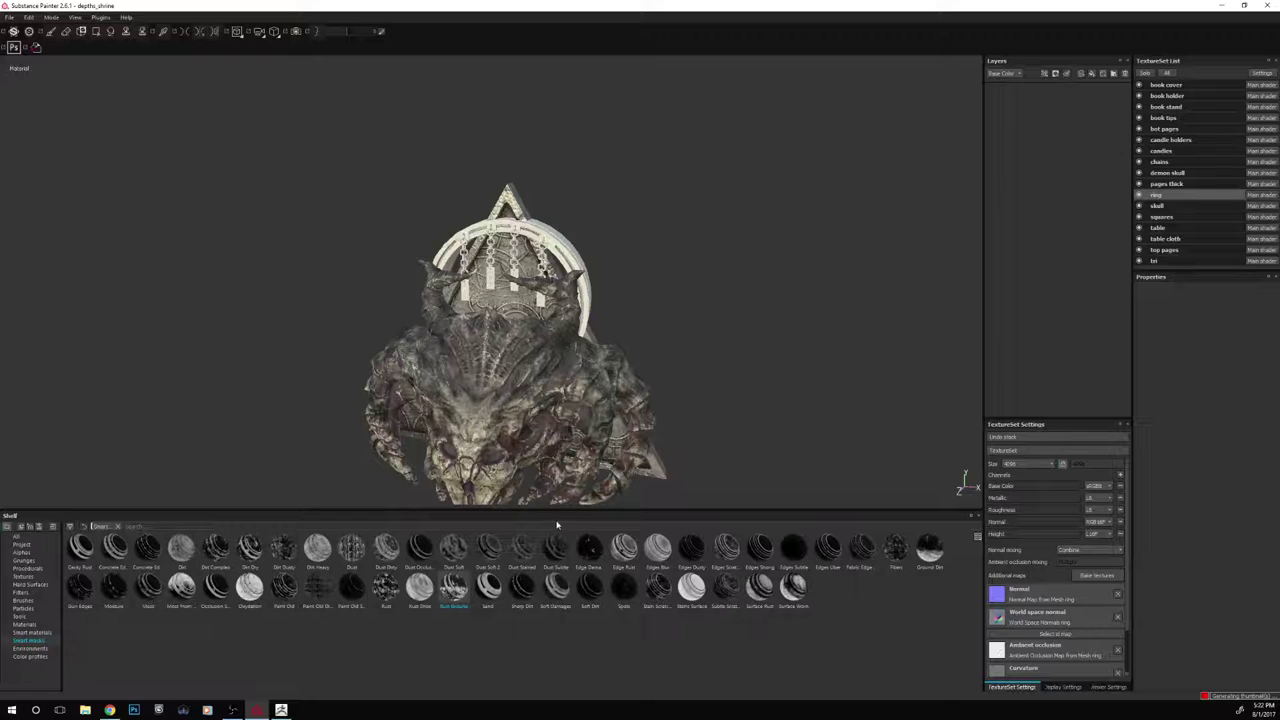
{"action": "left_click_drag", "start_coordinate": [760, 351], "coordinate": [804, 308], "text": "alt"}
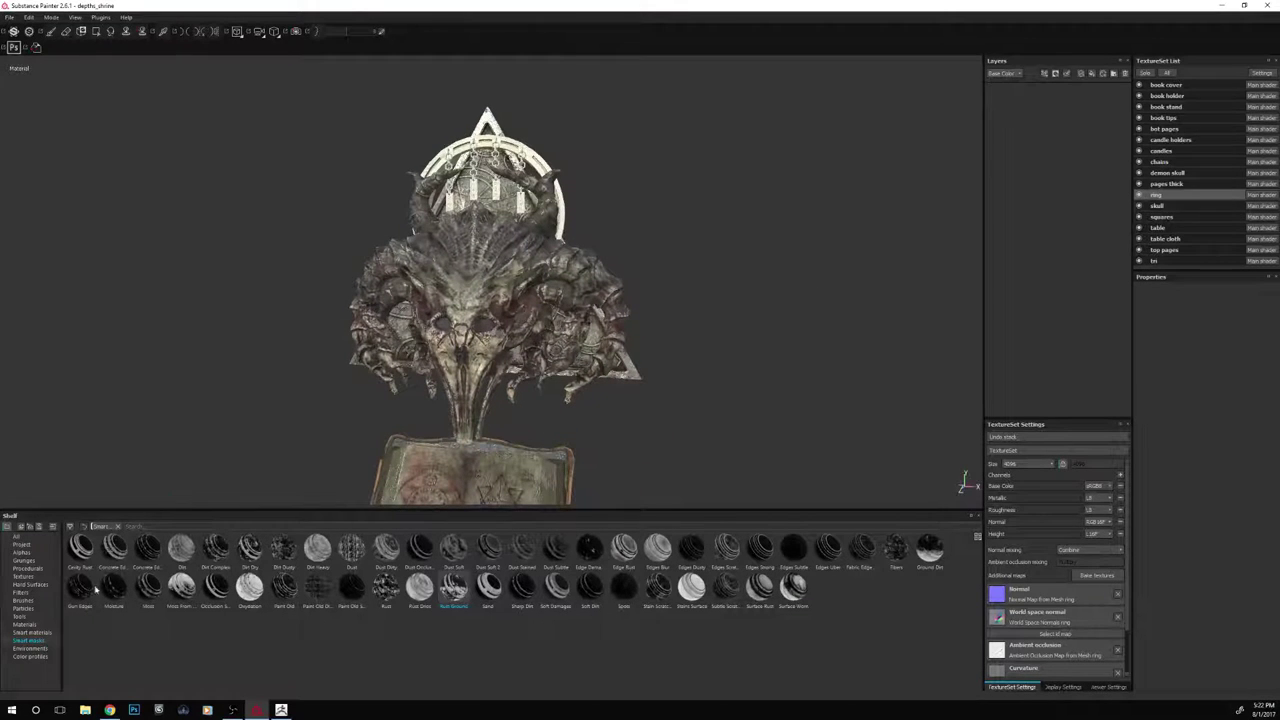
{"action": "left_click", "coordinate": [44, 633]}
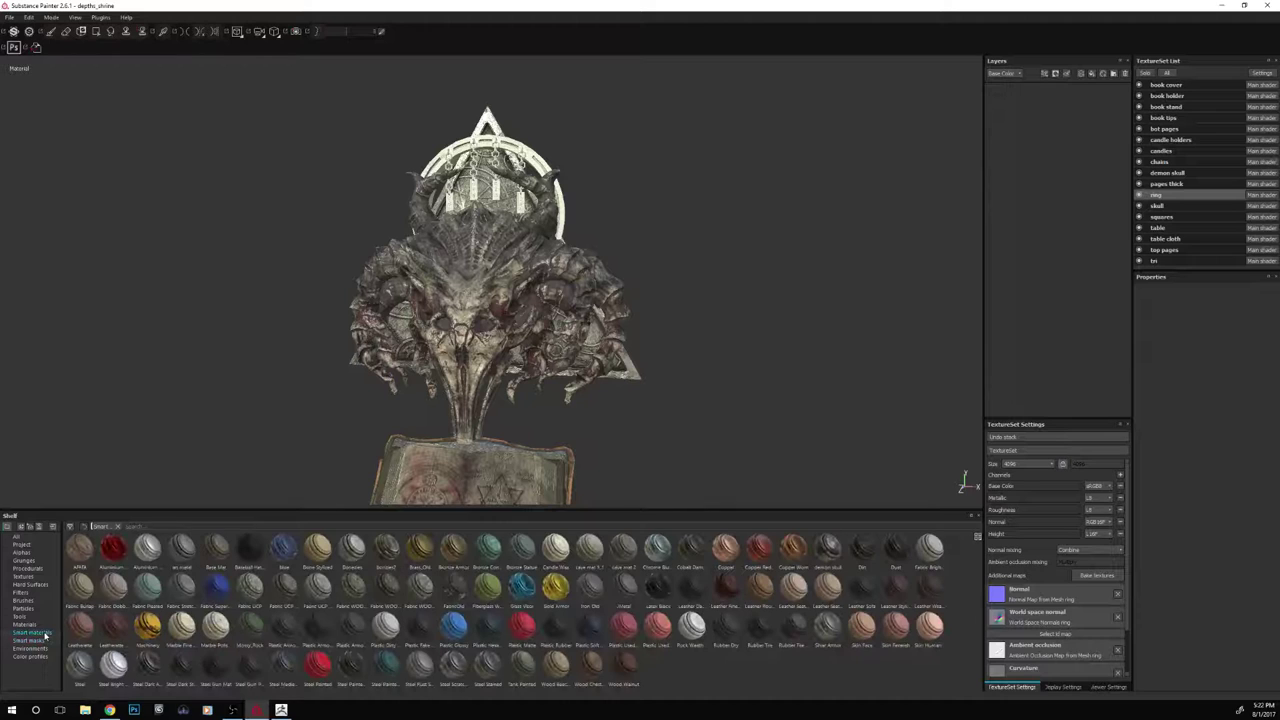
{"action": "left_click_drag", "start_coordinate": [216, 546], "coordinate": [1044, 148]}
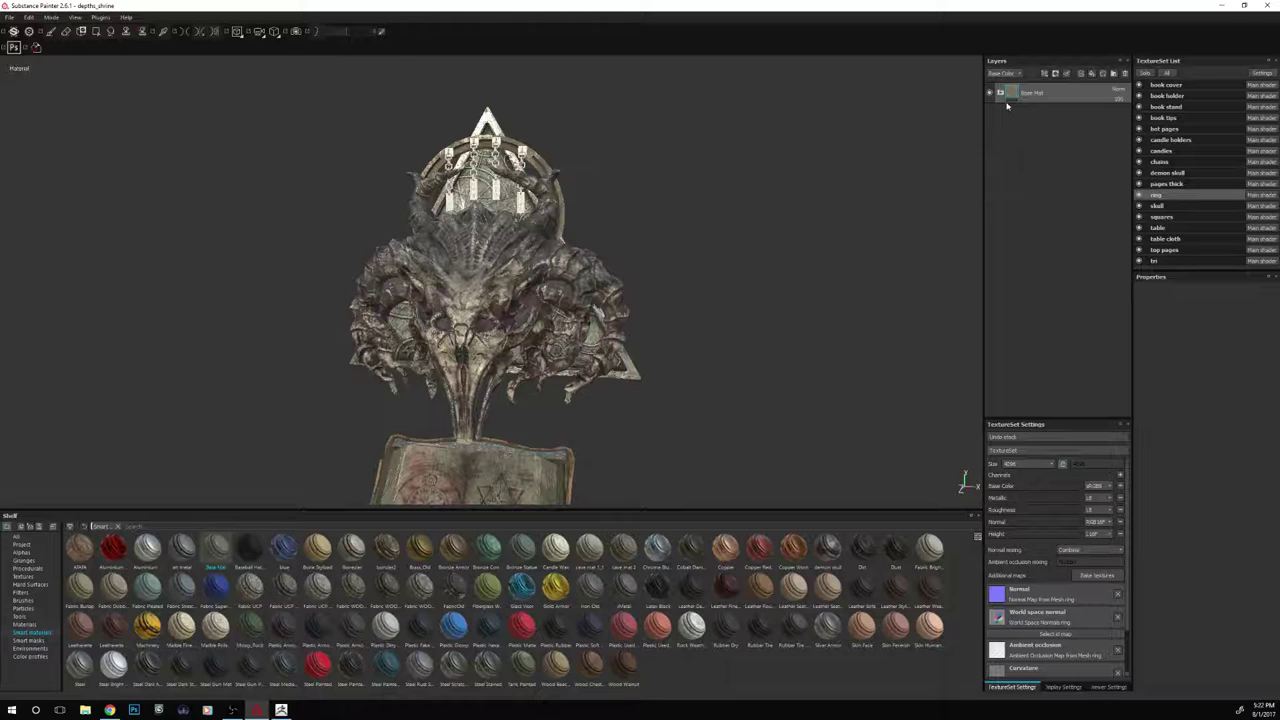
Expand the ring's Base Mat folder and shift the Dirt Drips layer's base color to a dark yellow with hue 0.141
{"action": "left_click", "coordinate": [1003, 95]}
{"action": "left_click", "coordinate": [1025, 134]}
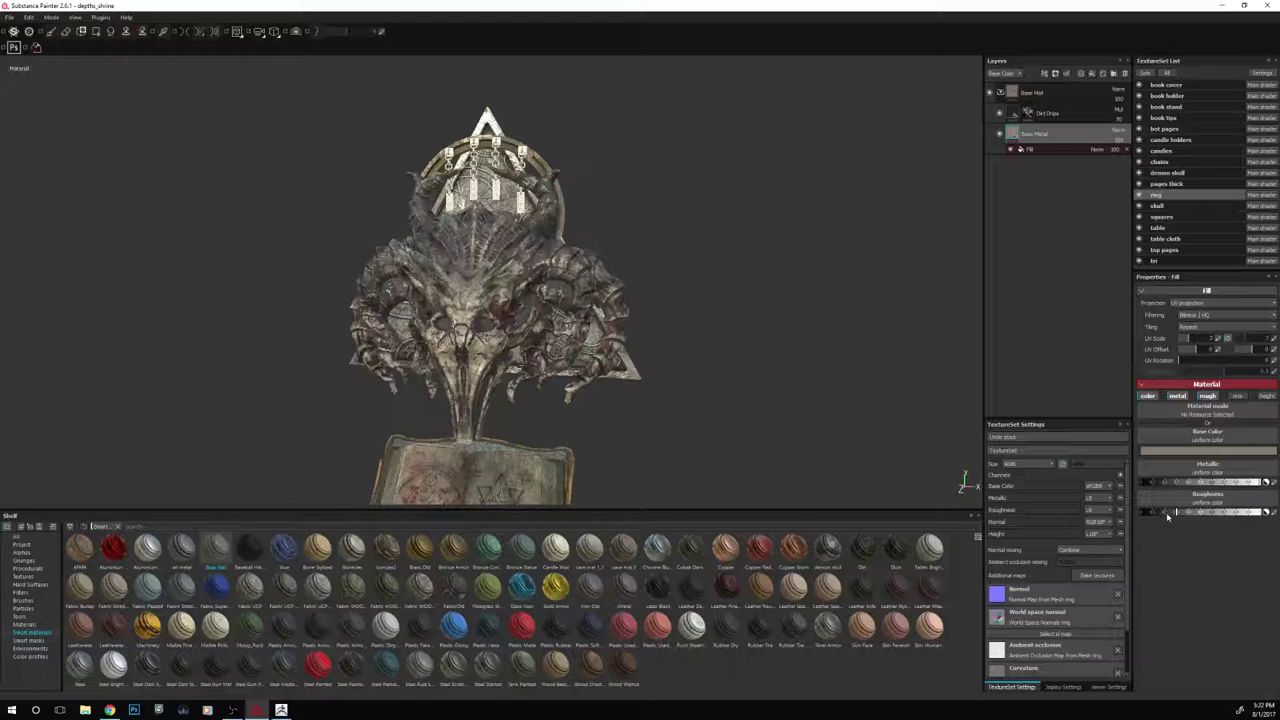
{"action": "left_click", "coordinate": [1016, 116]}
{"action": "left_click", "coordinate": [1140, 450]}
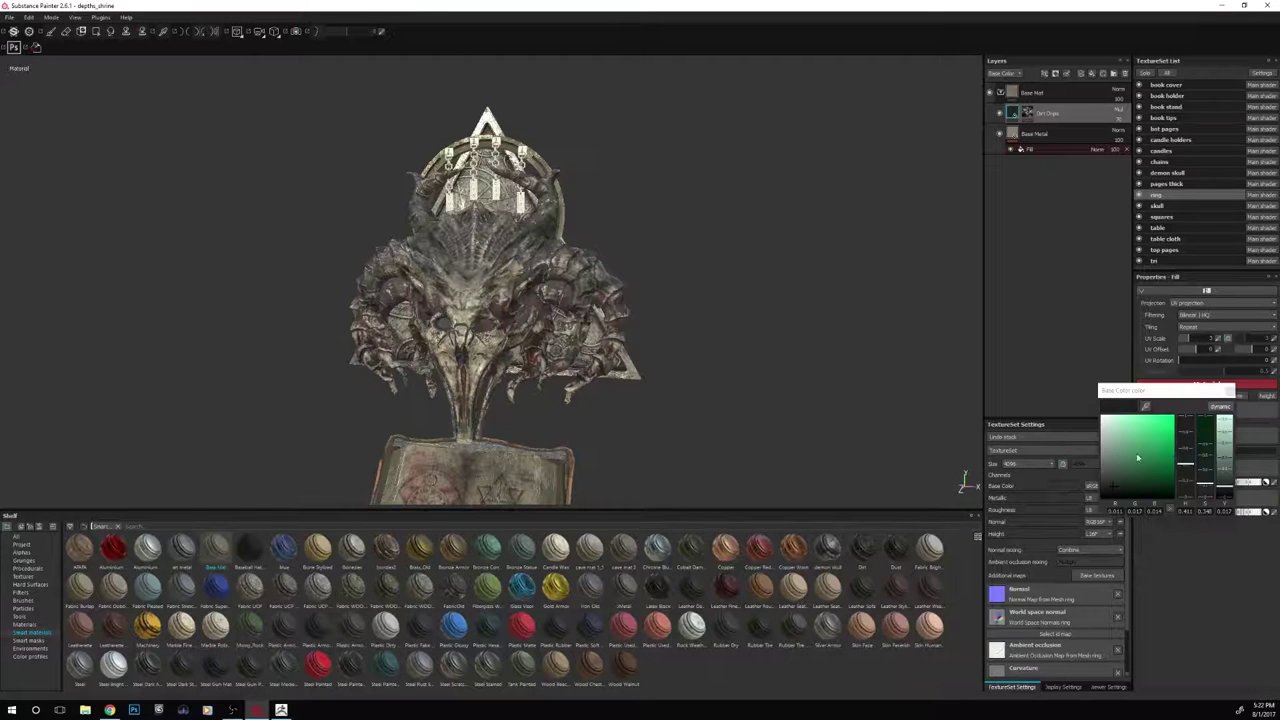
{"action": "left_click", "coordinate": [1222, 407]}
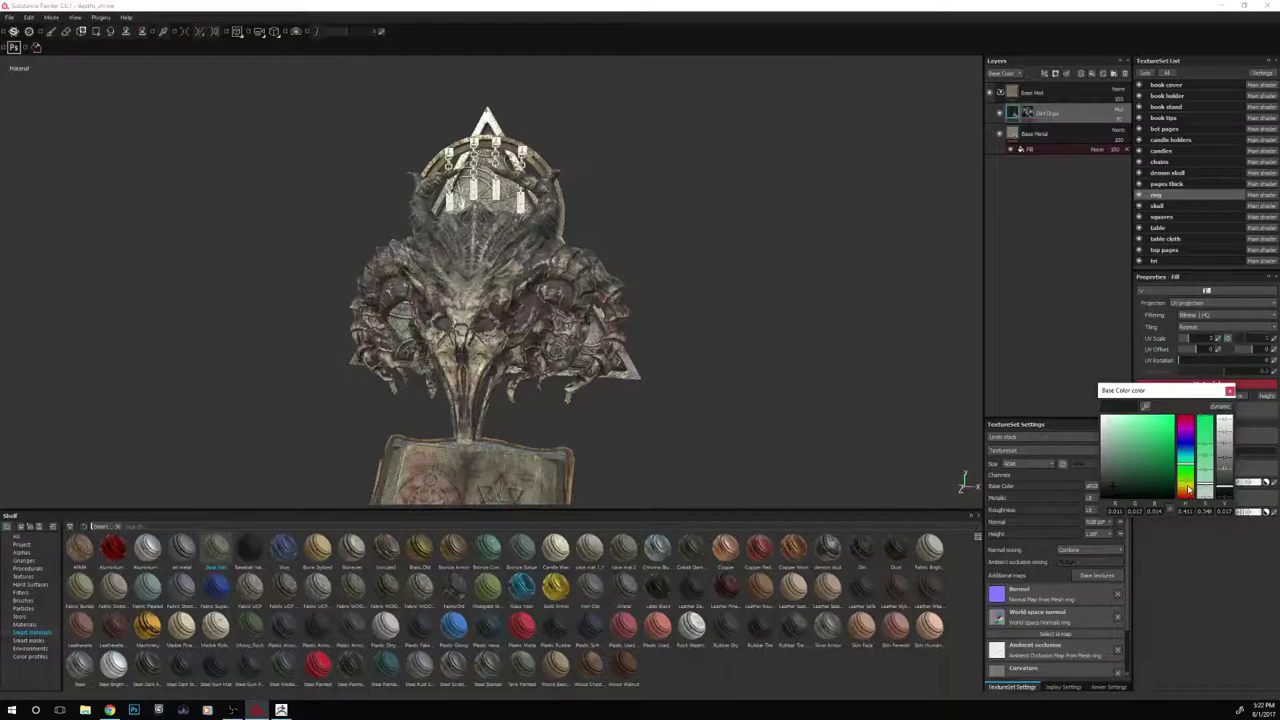
{"action": "left_click", "coordinate": [1187, 485]}
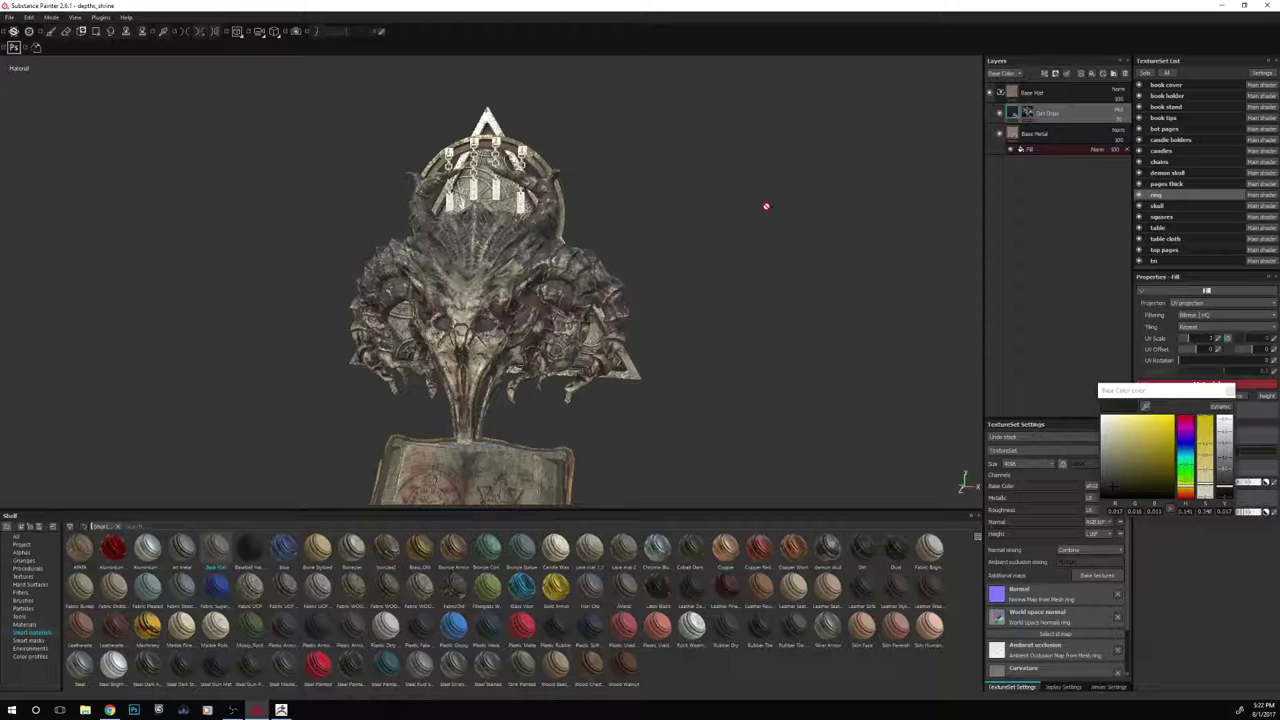
Add a fill layer above the ring's Base Mat folder and leave only its color channel enabled
{"action": "left_click", "coordinate": [1037, 92]}
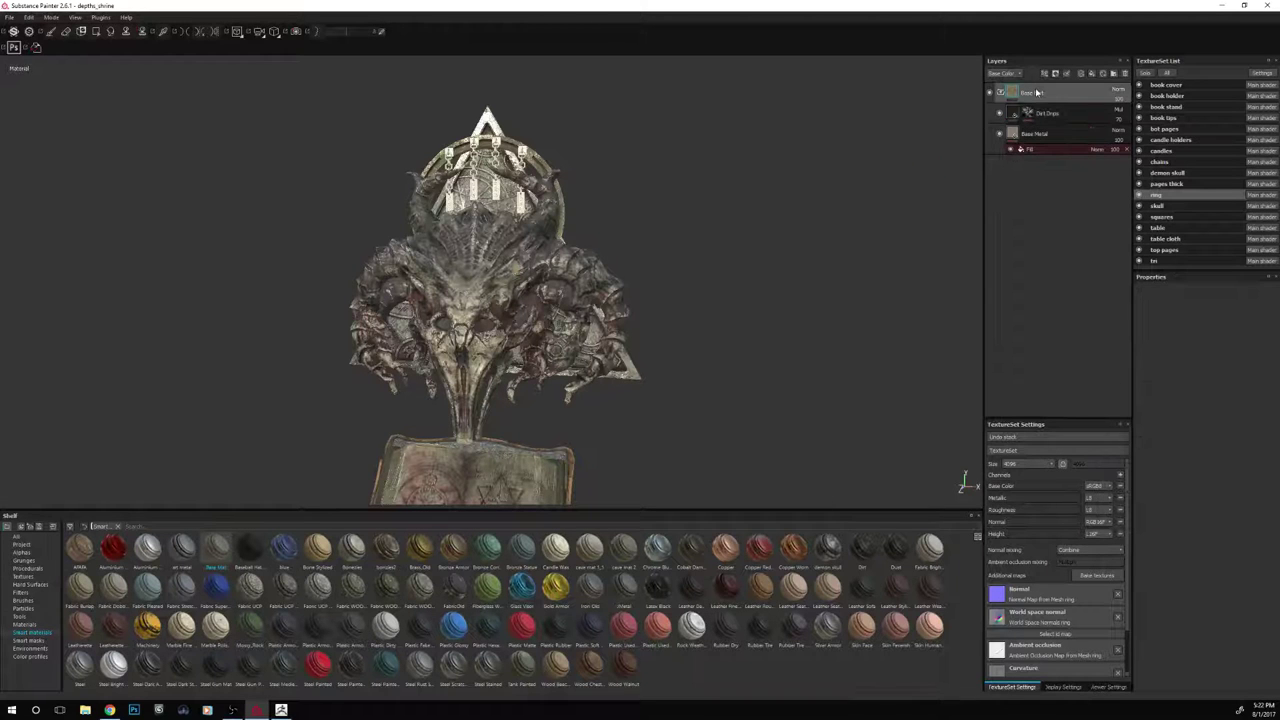
{"action": "left_click", "coordinate": [1093, 75]}
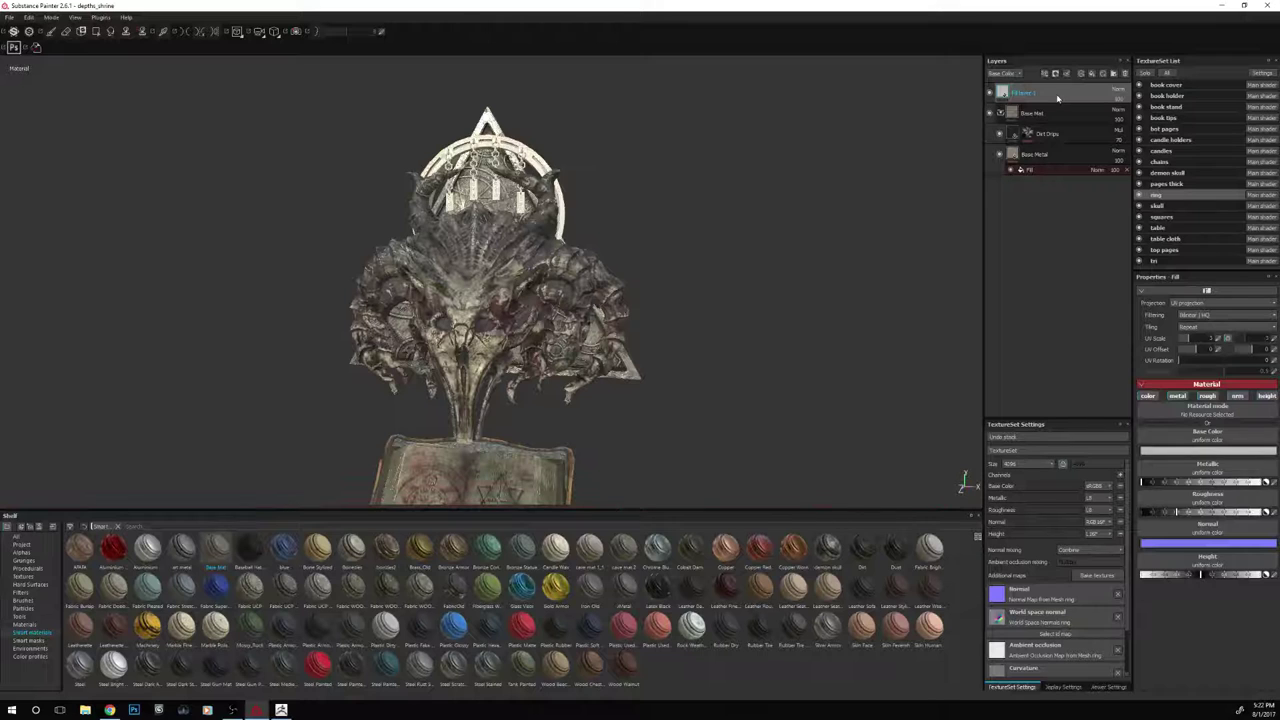
{"action": "left_click", "coordinate": [1177, 396]}
{"action": "left_click", "coordinate": [1207, 396]}
{"action": "left_click", "coordinate": [1237, 396]}
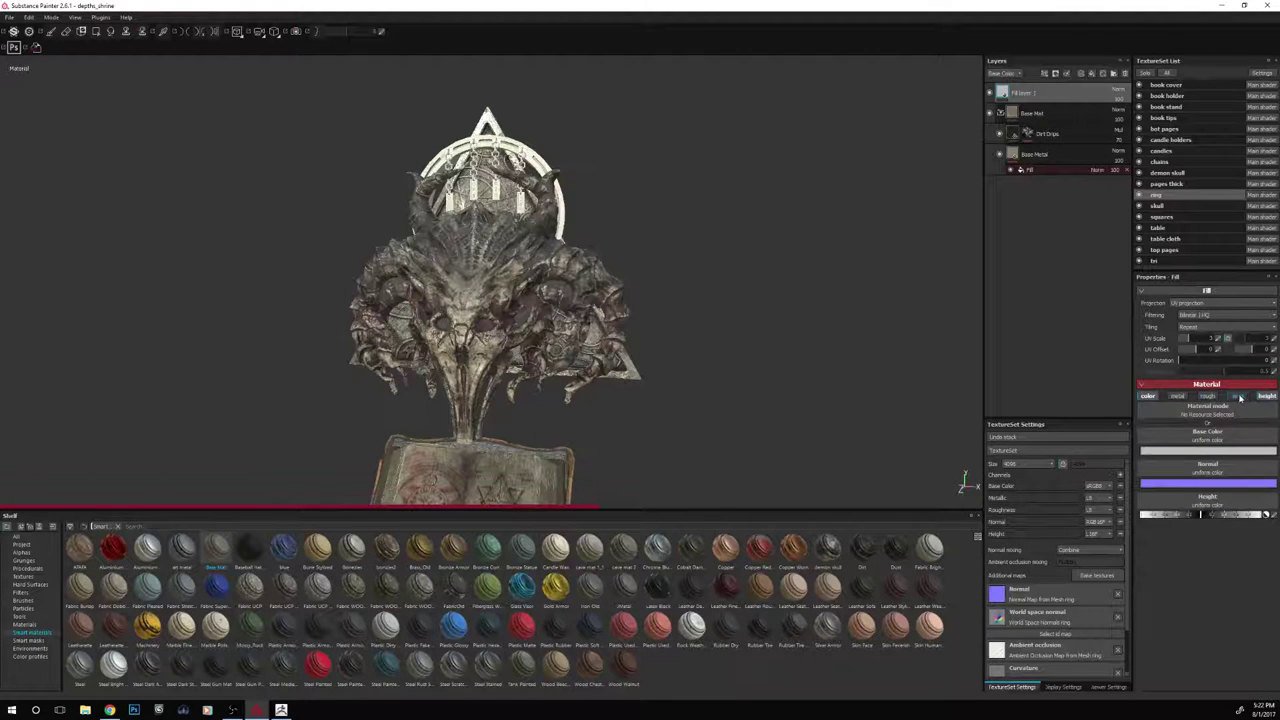
{"action": "left_click", "coordinate": [1267, 397]}
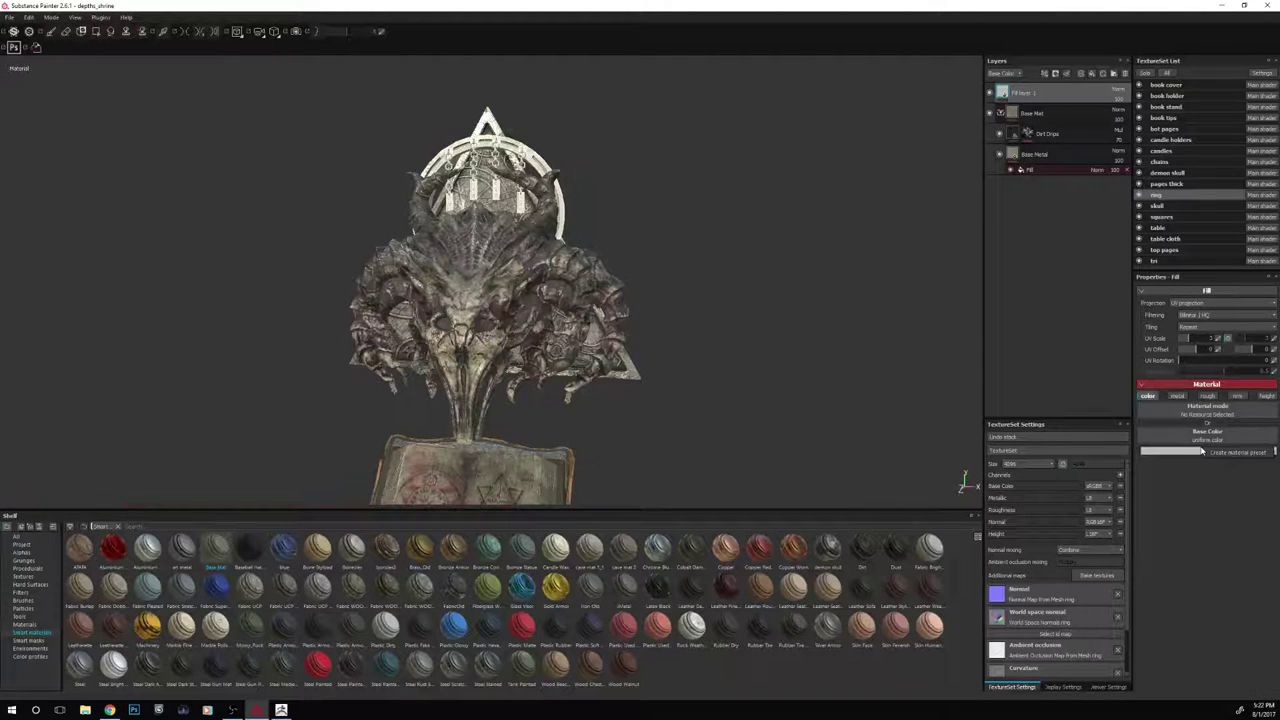
Set the ring's new fill layer base color to near-black (R 0.024, G 0.022, B 0.022)
{"action": "left_click", "coordinate": [1187, 452]}
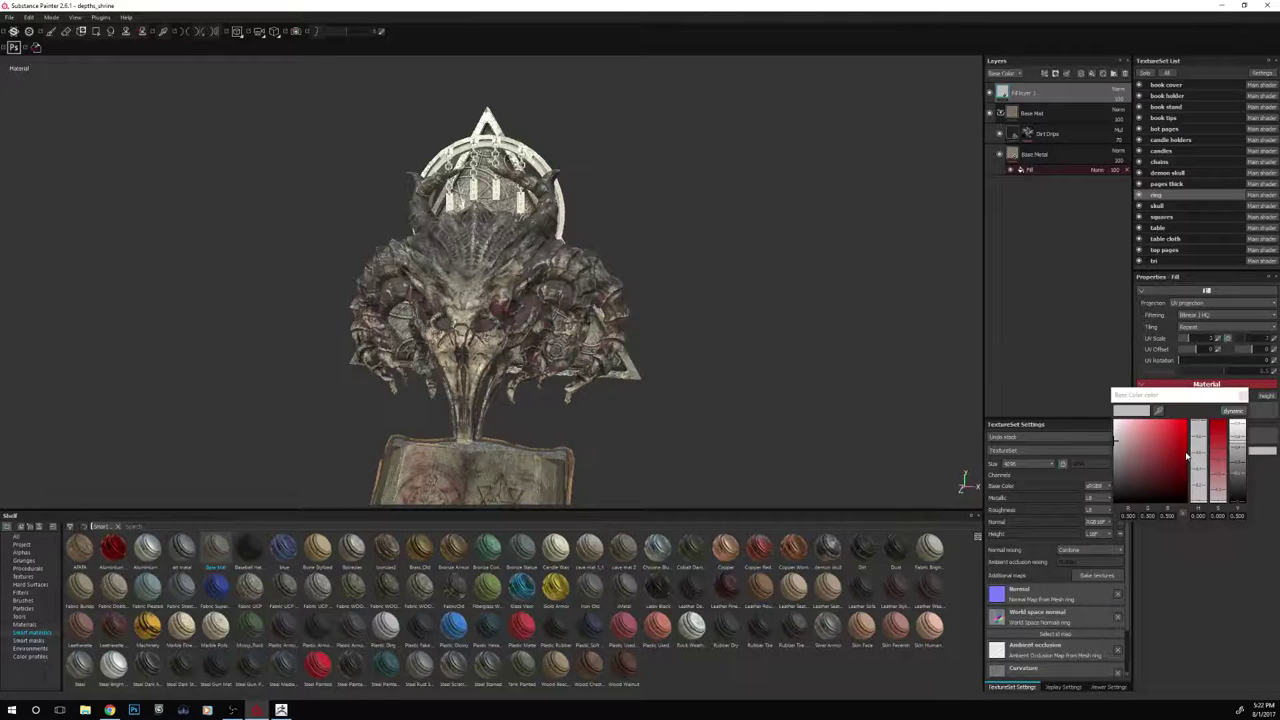
{"action": "left_click", "coordinate": [1107, 486]}
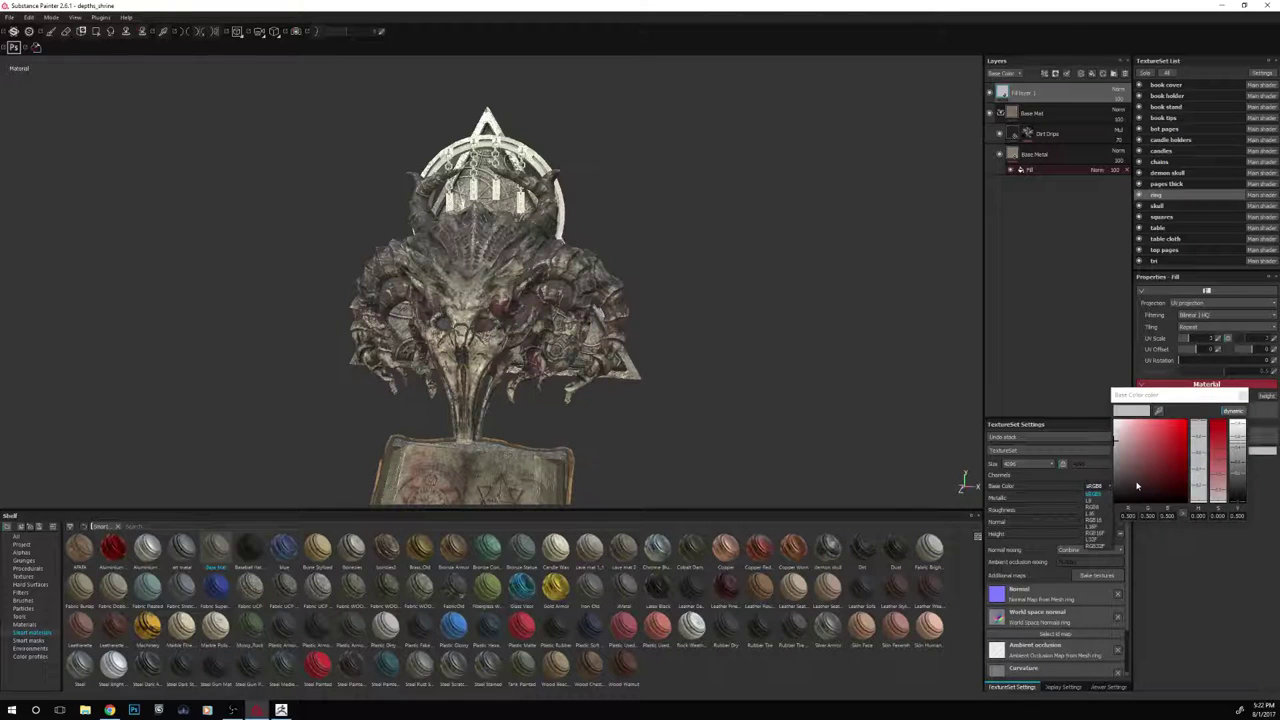
{"action": "left_click_drag", "start_coordinate": [1137, 486], "coordinate": [1116, 490]}
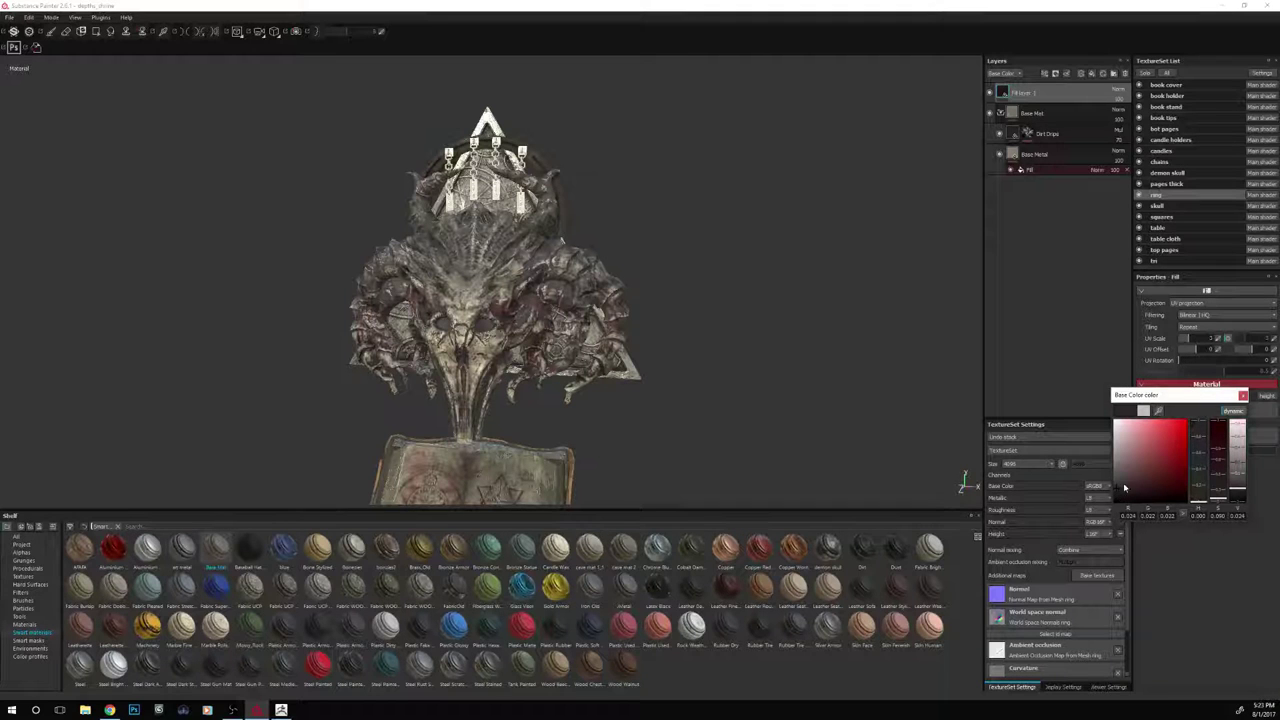
{"action": "left_click", "coordinate": [1242, 395]}
Give the near-black fill layer a black mask driven by the MG Dirt generator
{"action": "right_click", "coordinate": [1032, 92]}
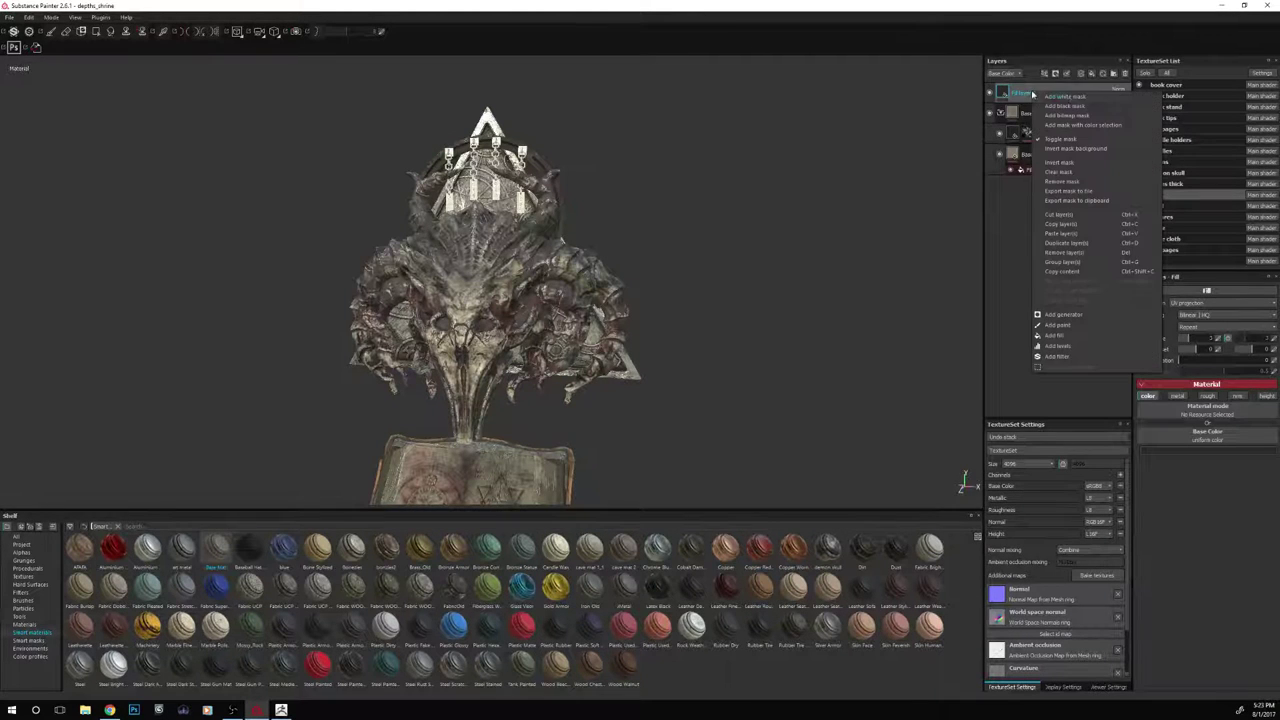
{"action": "left_click", "coordinate": [1081, 107]}
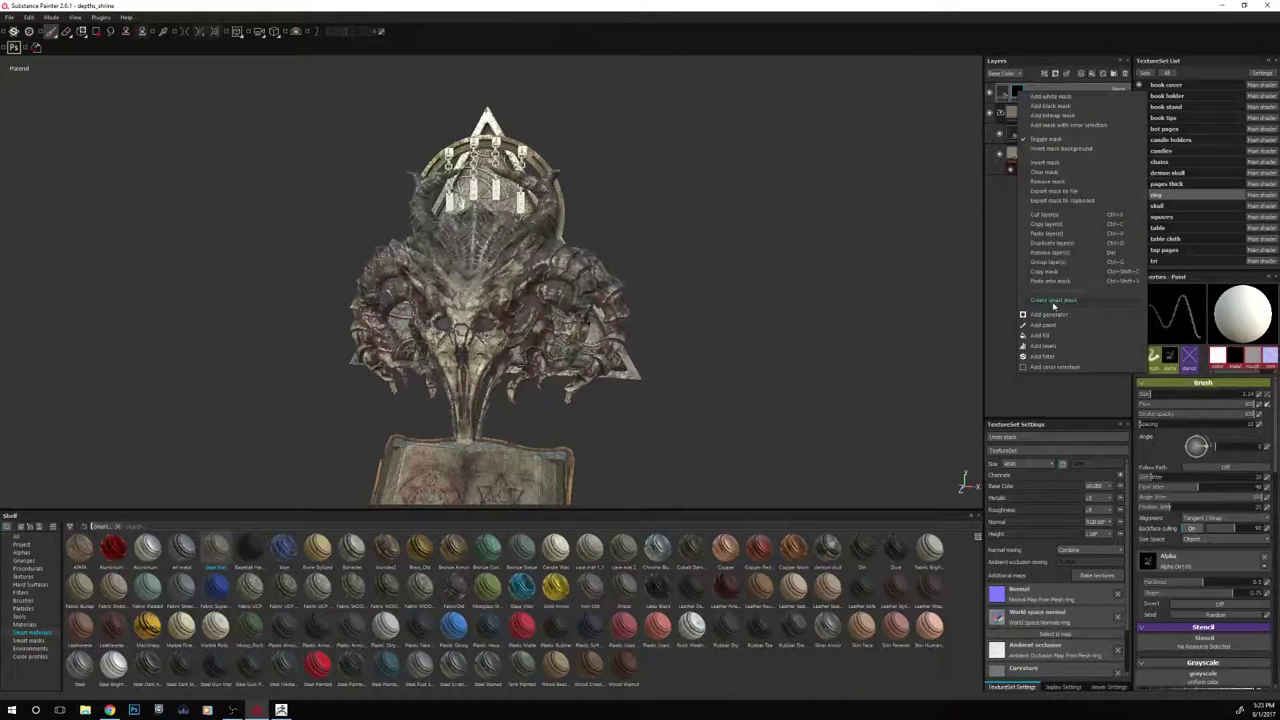
{"action": "left_click", "coordinate": [1048, 314]}
{"action": "left_click", "coordinate": [1184, 310]}
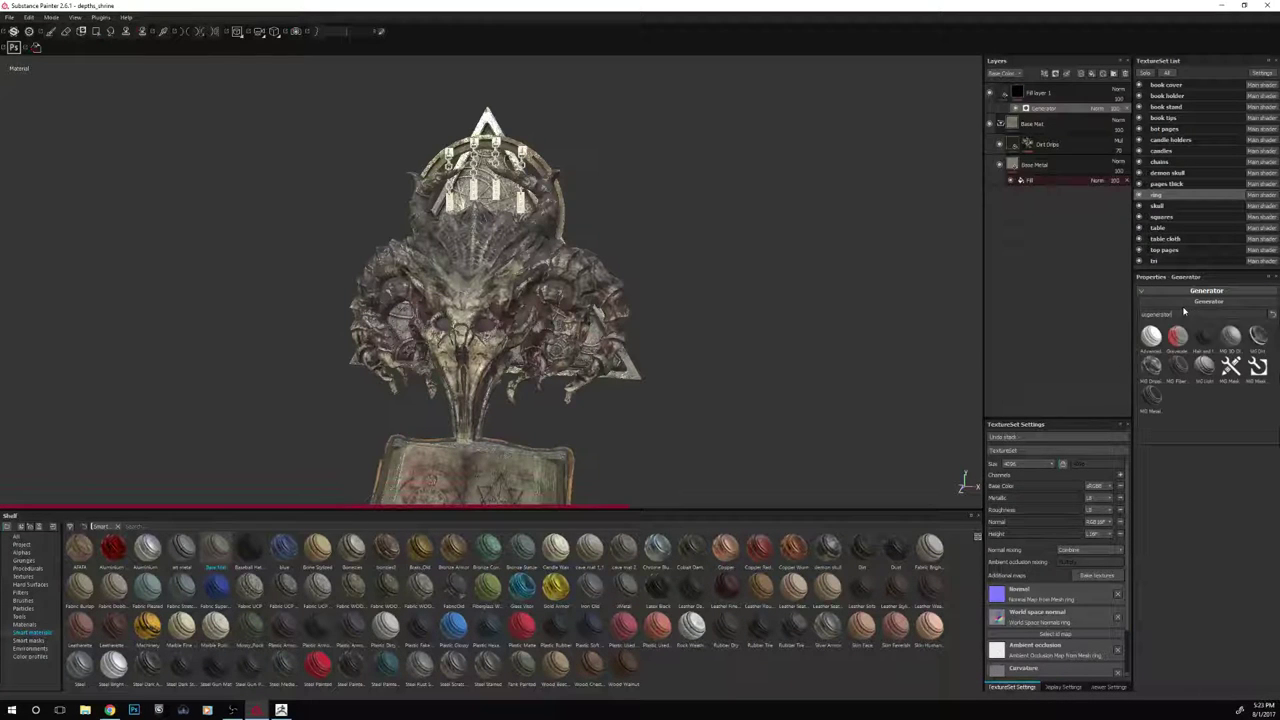
{"action": "left_click", "coordinate": [1259, 337]}
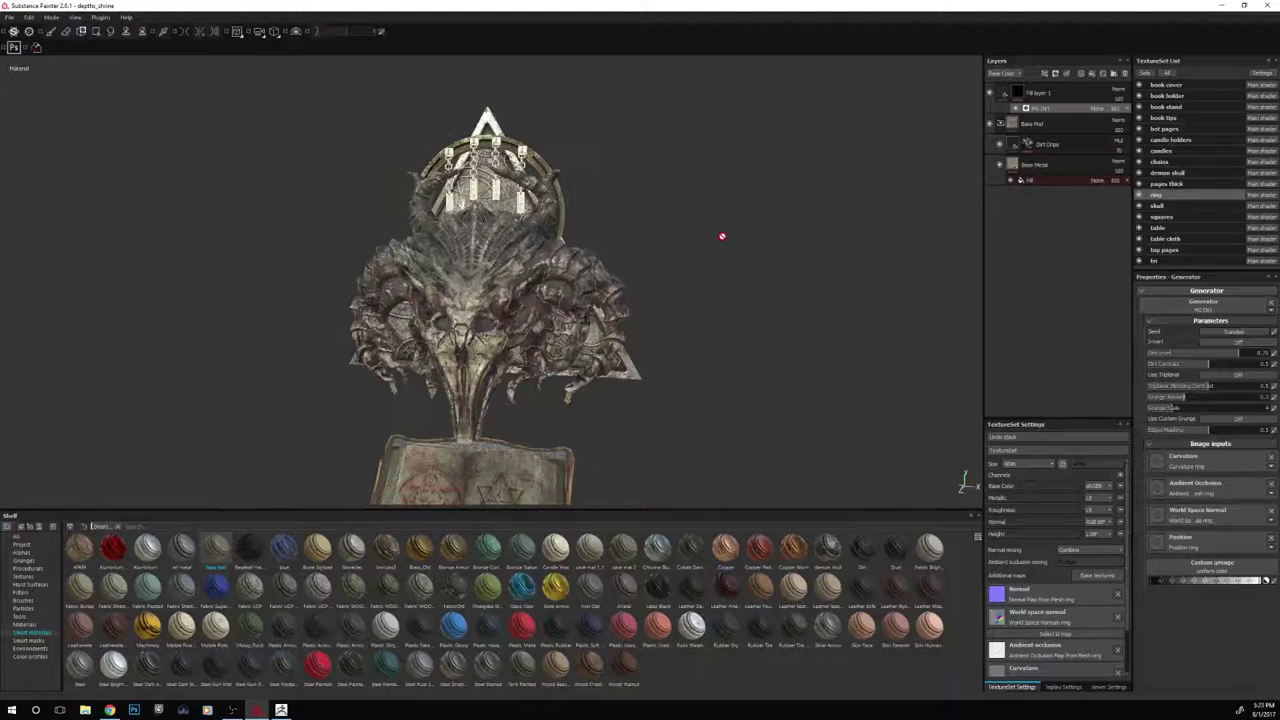
Isolate the ring texture set and examine the dirt on its front and inner faces
{"action": "left_click_drag", "start_coordinate": [777, 280], "coordinate": [668, 265], "text": "alt"}
{"action": "left_click_drag", "start_coordinate": [560, 278], "coordinate": [682, 268], "text": "alt"}
{"action": "left_click", "coordinate": [1146, 73]}
{"action": "left_click_drag", "start_coordinate": [857, 160], "coordinate": [700, 214], "text": "alt"}
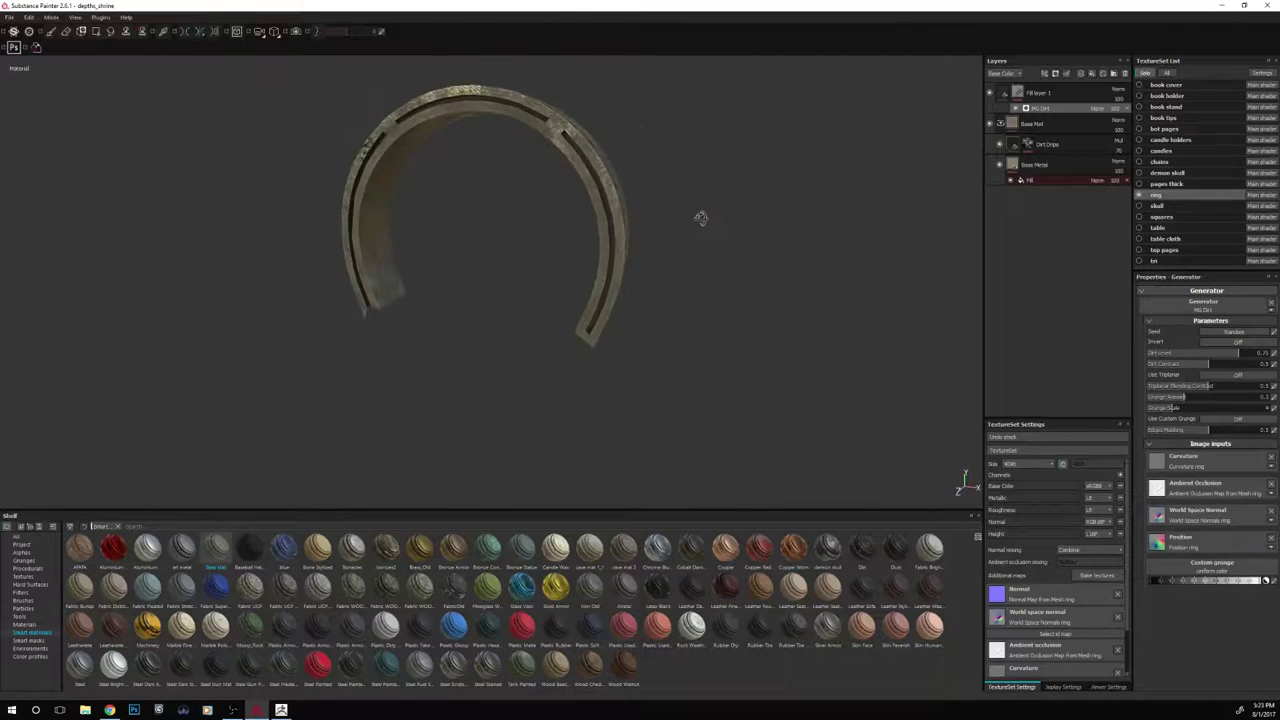
Add a second fill layer above the ring's dirt layer with only the color channel enabled
{"action": "left_click", "coordinate": [1062, 92]}
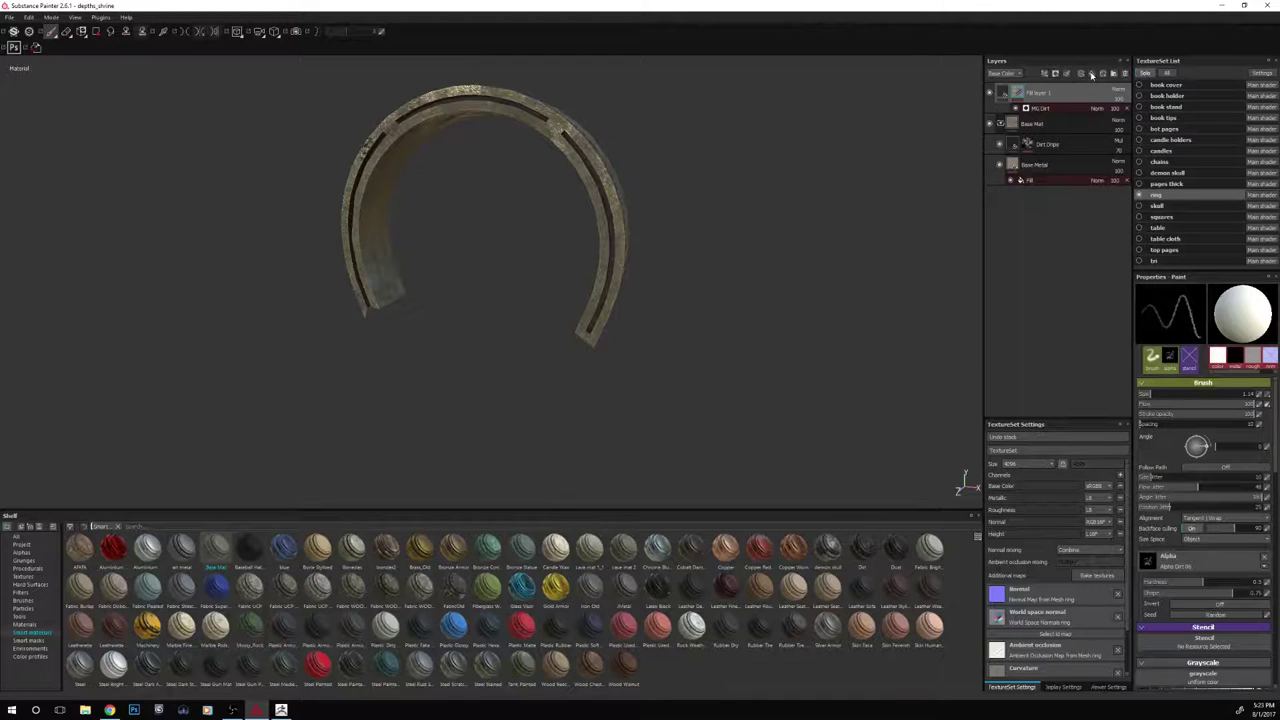
{"action": "left_click", "coordinate": [1092, 75]}
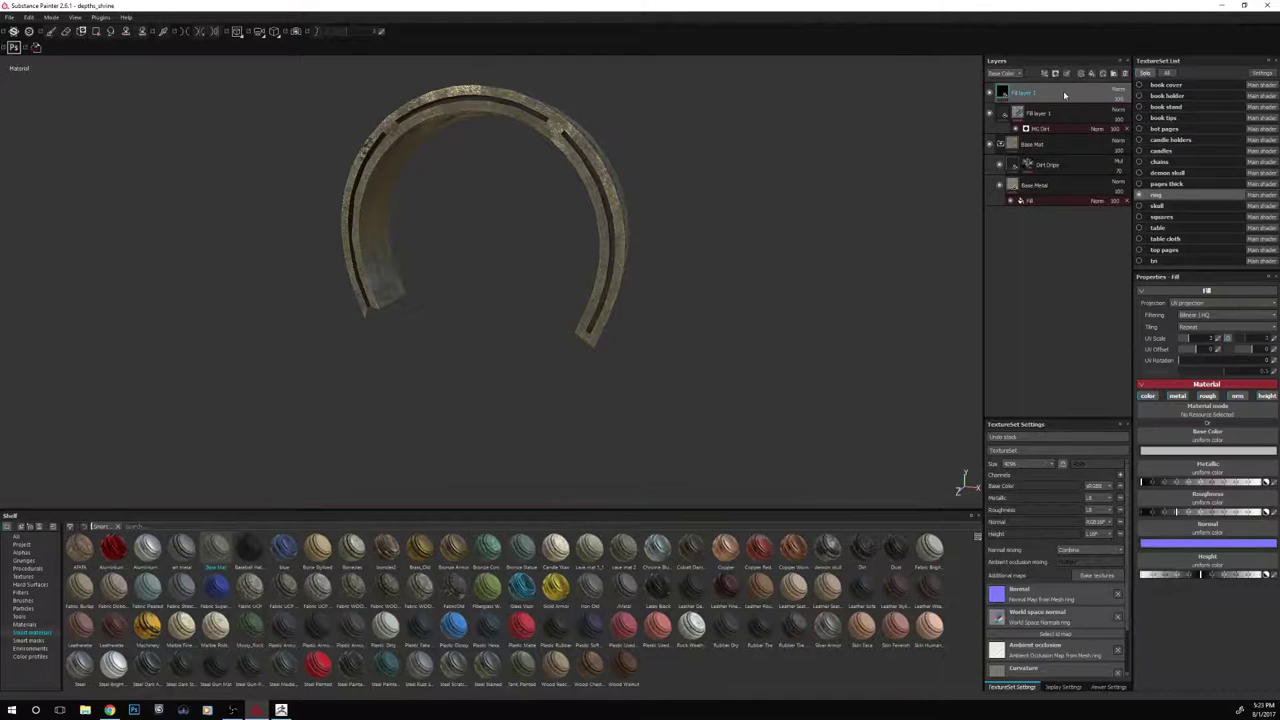
{"action": "left_click", "coordinate": [1178, 396]}
{"action": "left_click", "coordinate": [1208, 396]}
{"action": "left_click", "coordinate": [1238, 396]}
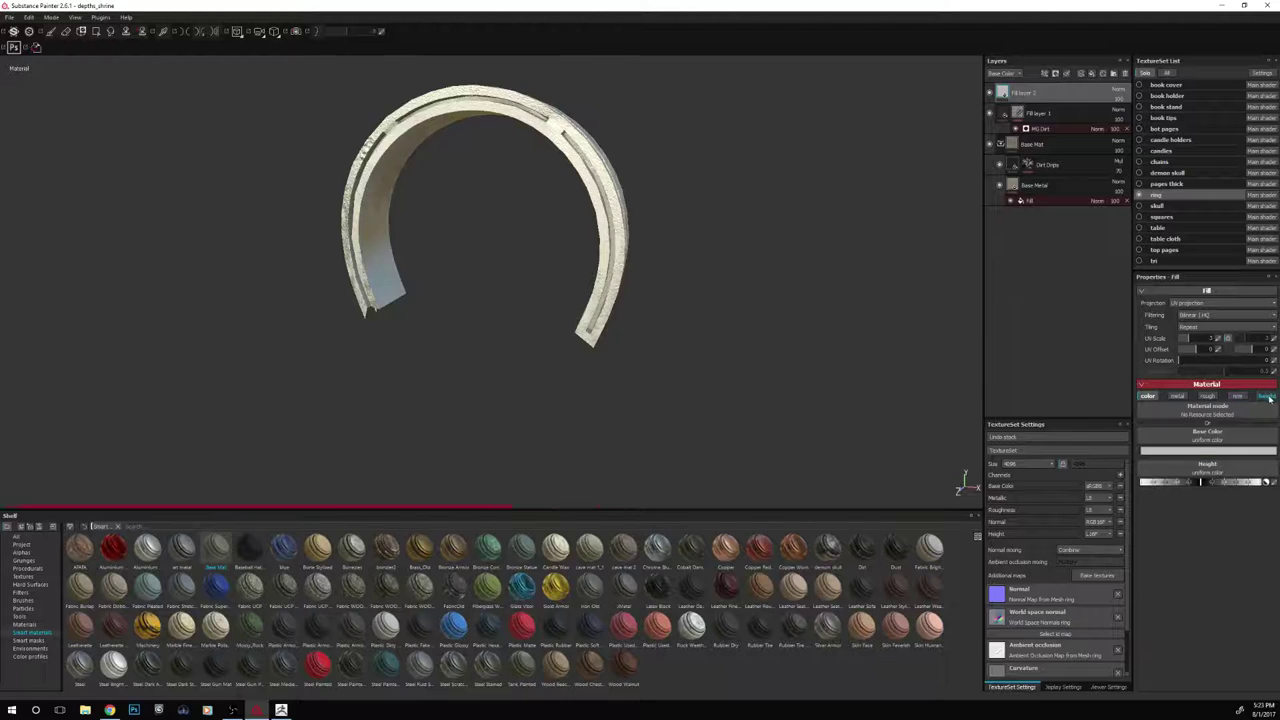
{"action": "left_click", "coordinate": [1266, 396]}
Set the second fill layer's base color to pale yellow with hue 0.147, saturation 0.437 and value 0.772
{"action": "left_click", "coordinate": [1203, 440]}
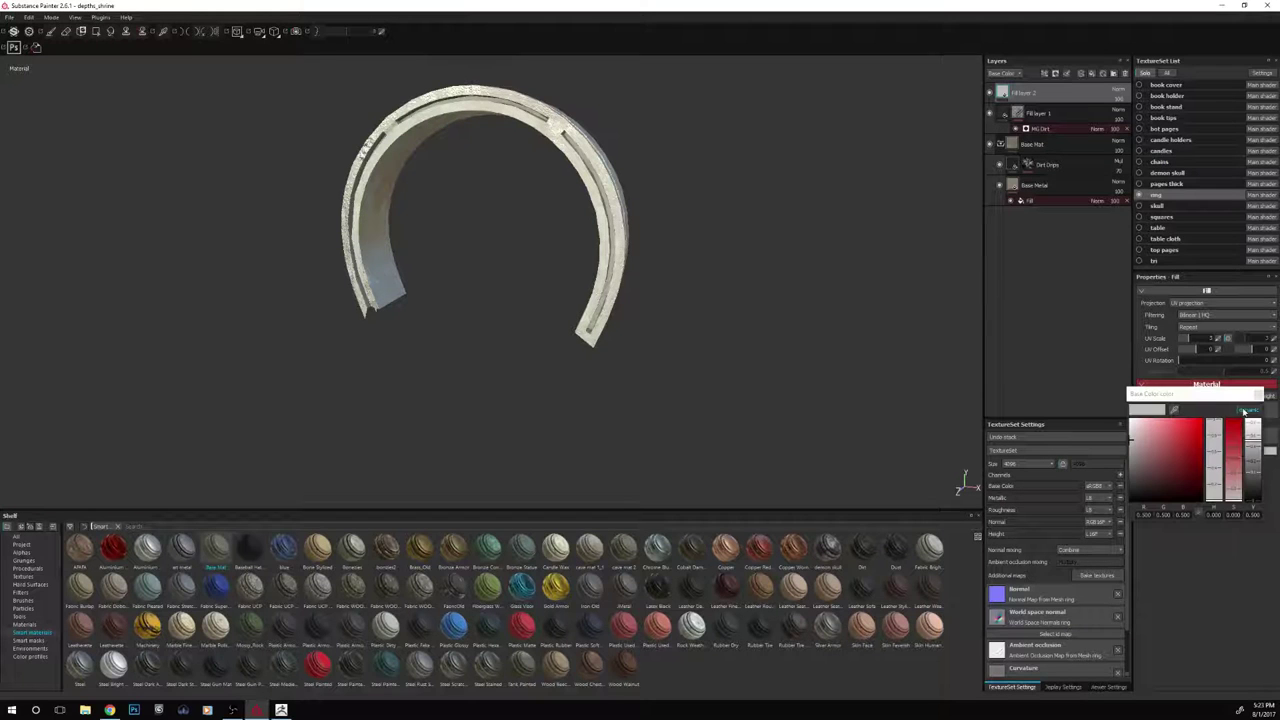
{"action": "left_click", "coordinate": [1216, 490]}
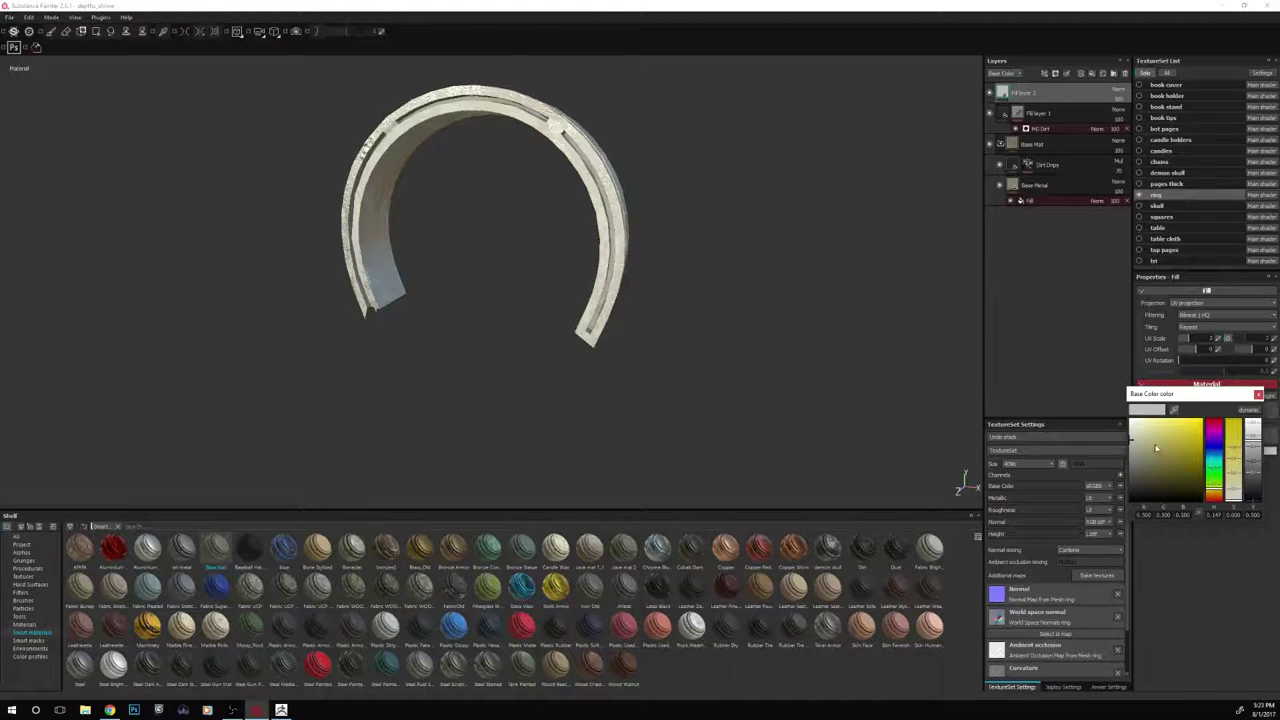
{"action": "left_click_drag", "start_coordinate": [1156, 447], "coordinate": [1145, 428]}
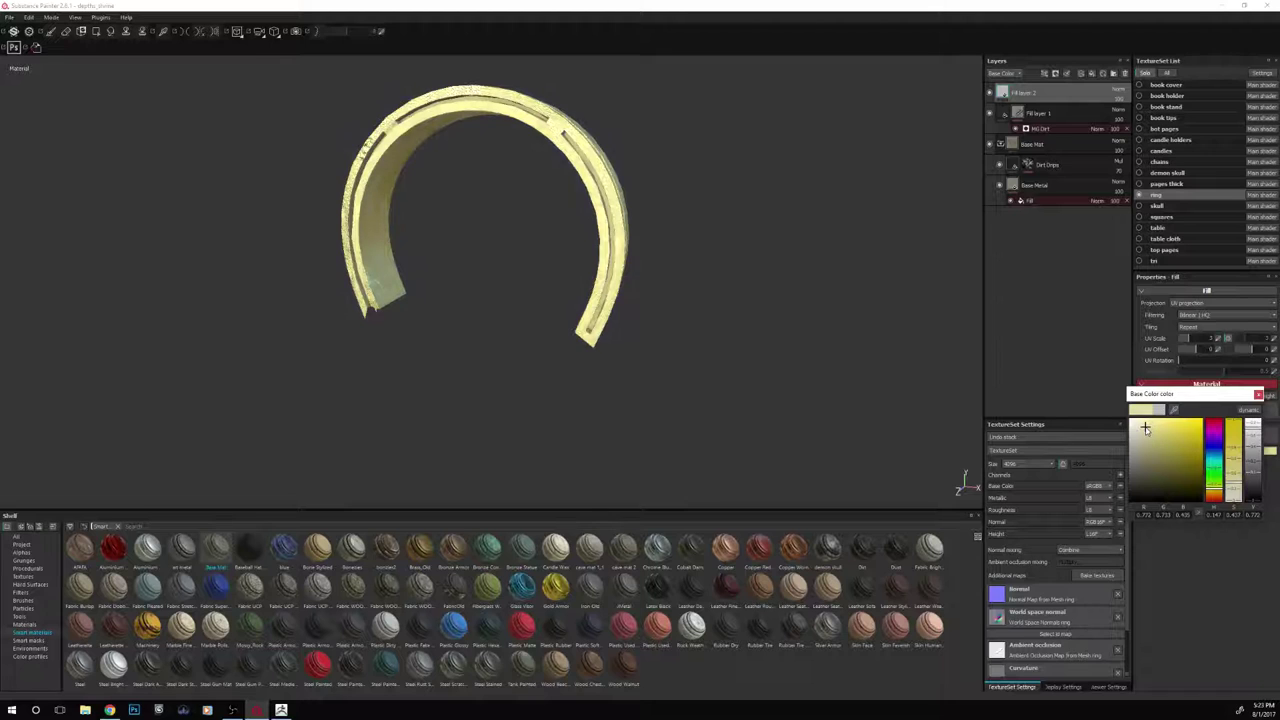
Give the pale yellow fill layer a black mask with the MG Metal Edge Wear generator
{"action": "right_click", "coordinate": [1026, 93]}
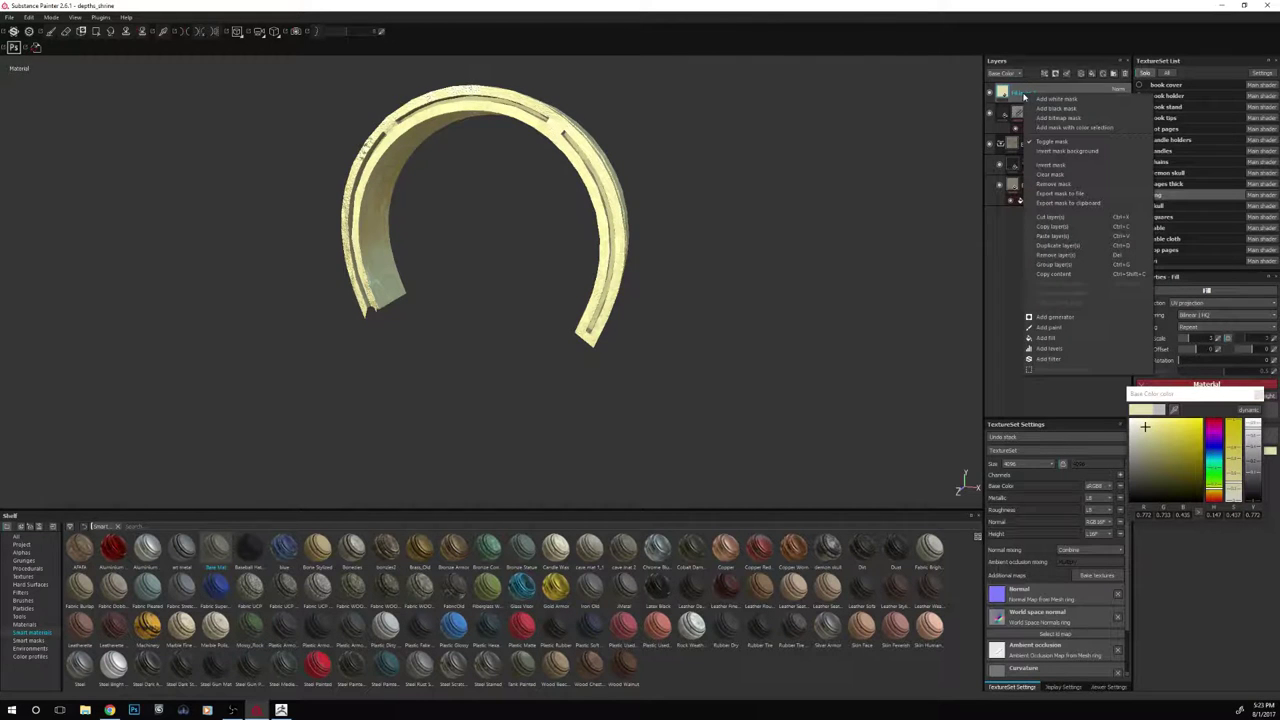
{"action": "left_click", "coordinate": [1049, 107]}
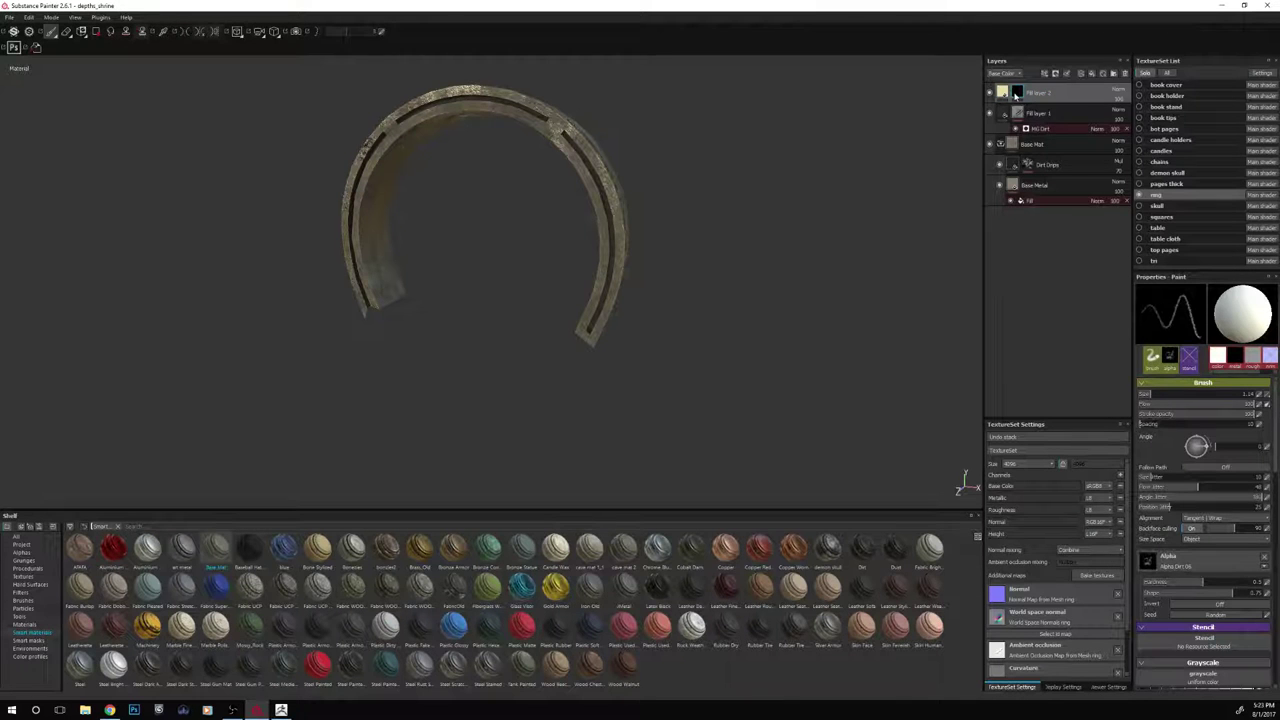
{"action": "right_click", "coordinate": [1015, 97]}
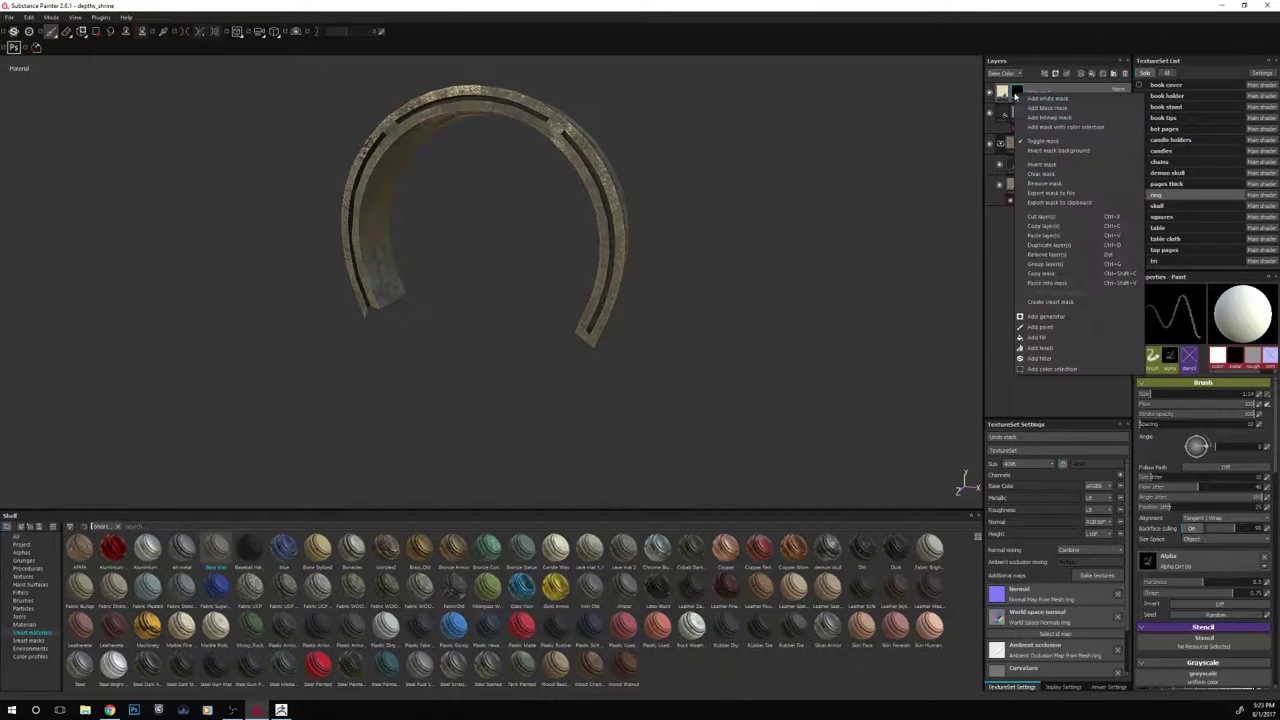
{"action": "left_click", "coordinate": [1046, 317]}
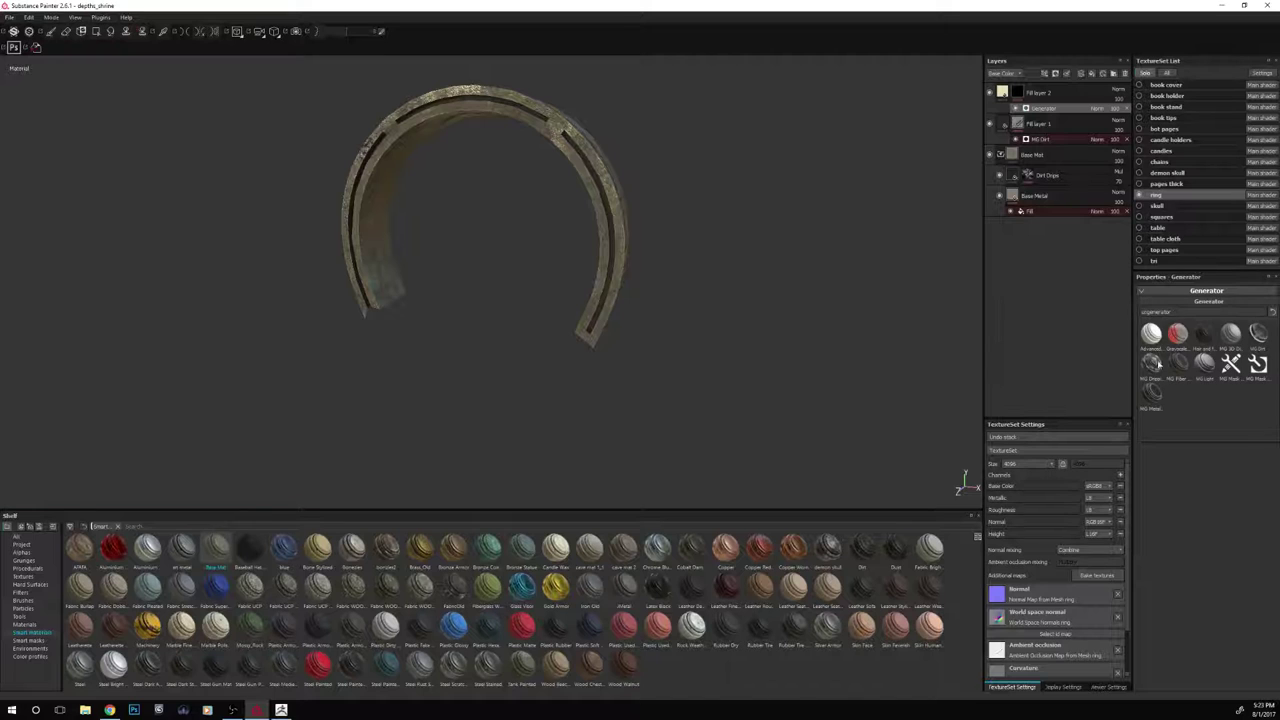
{"action": "left_click", "coordinate": [1153, 395]}
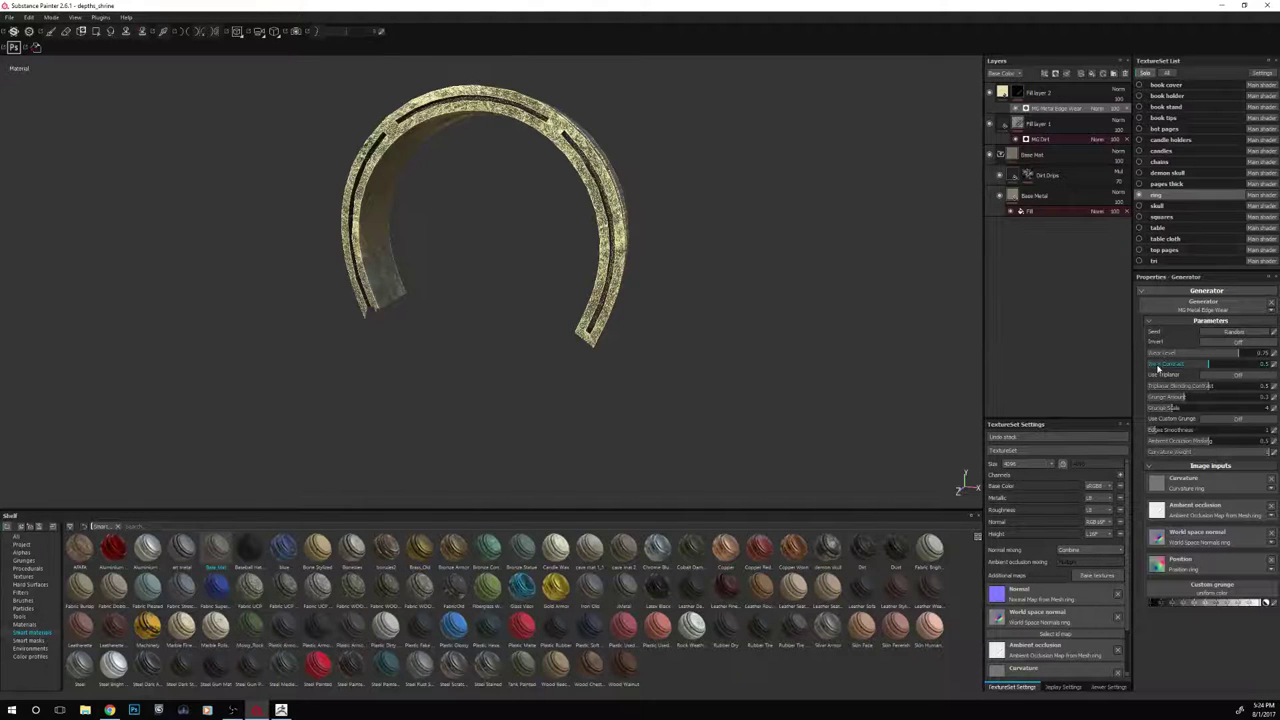
Set the edge wear generator's wear level to 0.08 and check the ring's worn edges from several angles
{"action": "left_click", "coordinate": [1158, 355]}
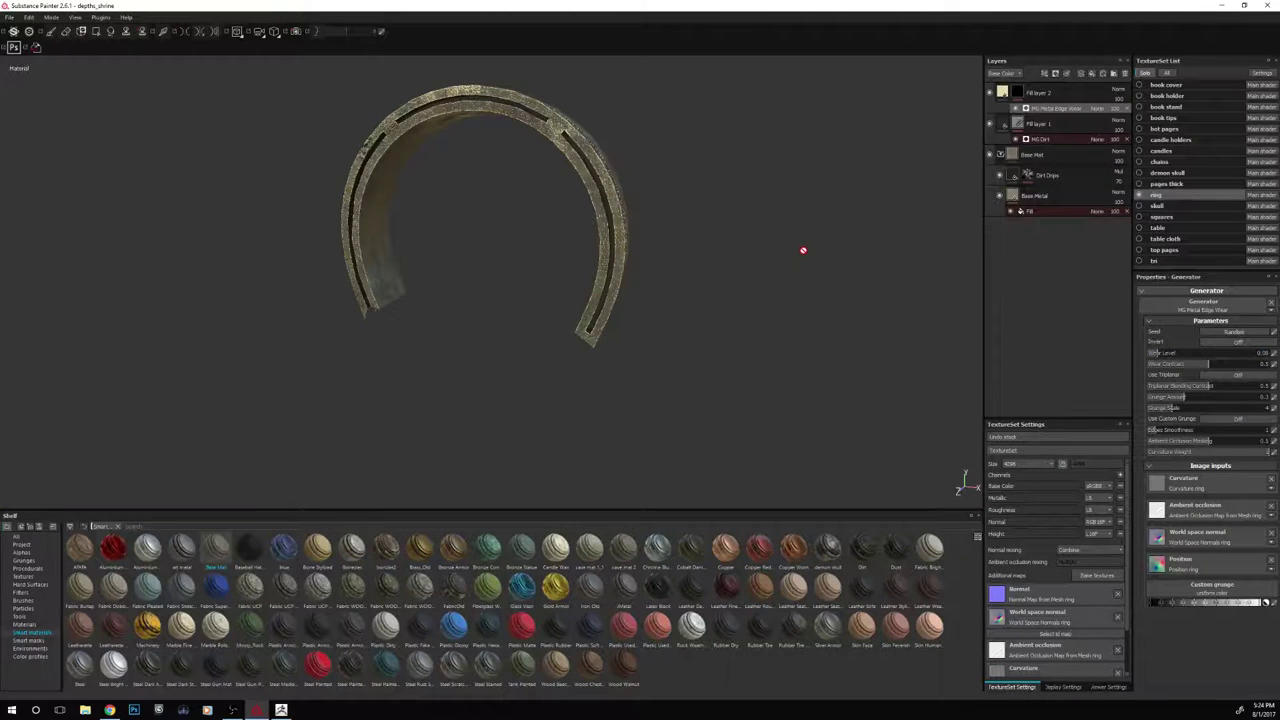
{"action": "left_click_drag", "start_coordinate": [803, 250], "coordinate": [680, 305], "text": "alt"}
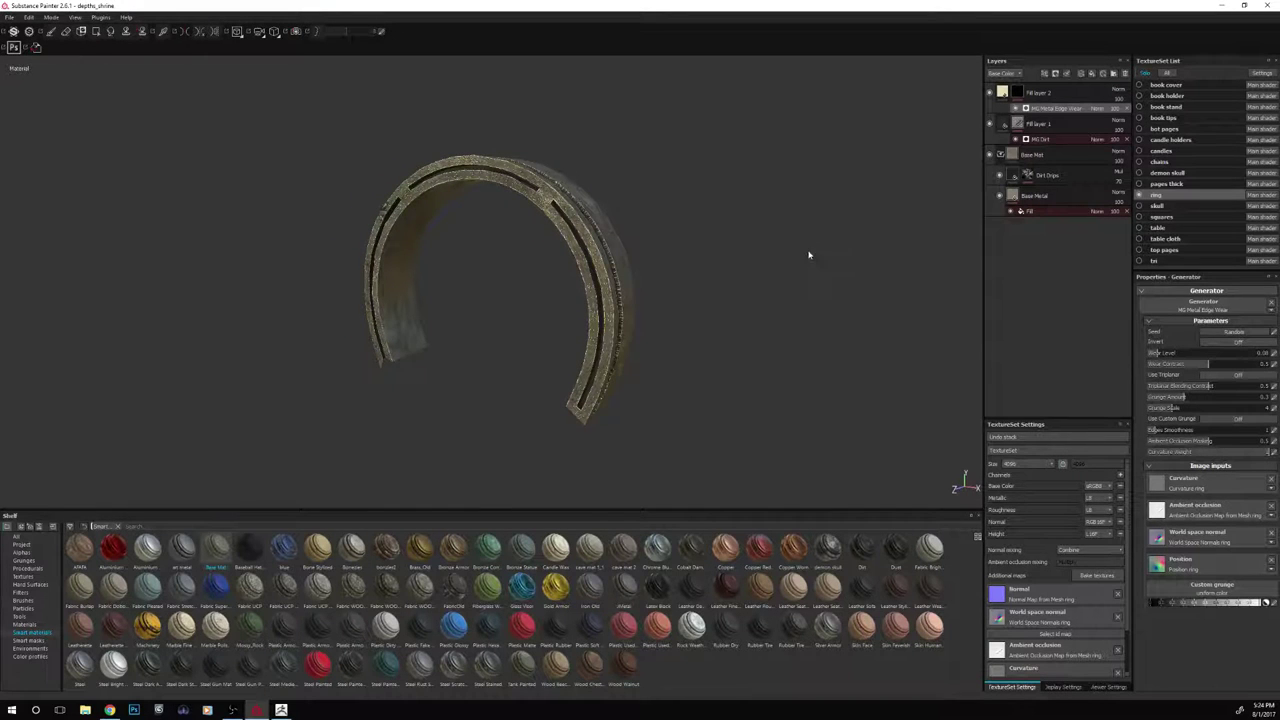
{"action": "left_click_drag", "start_coordinate": [821, 263], "coordinate": [658, 94], "text": "alt"}
{"action": "left_click", "coordinate": [1150, 74]}
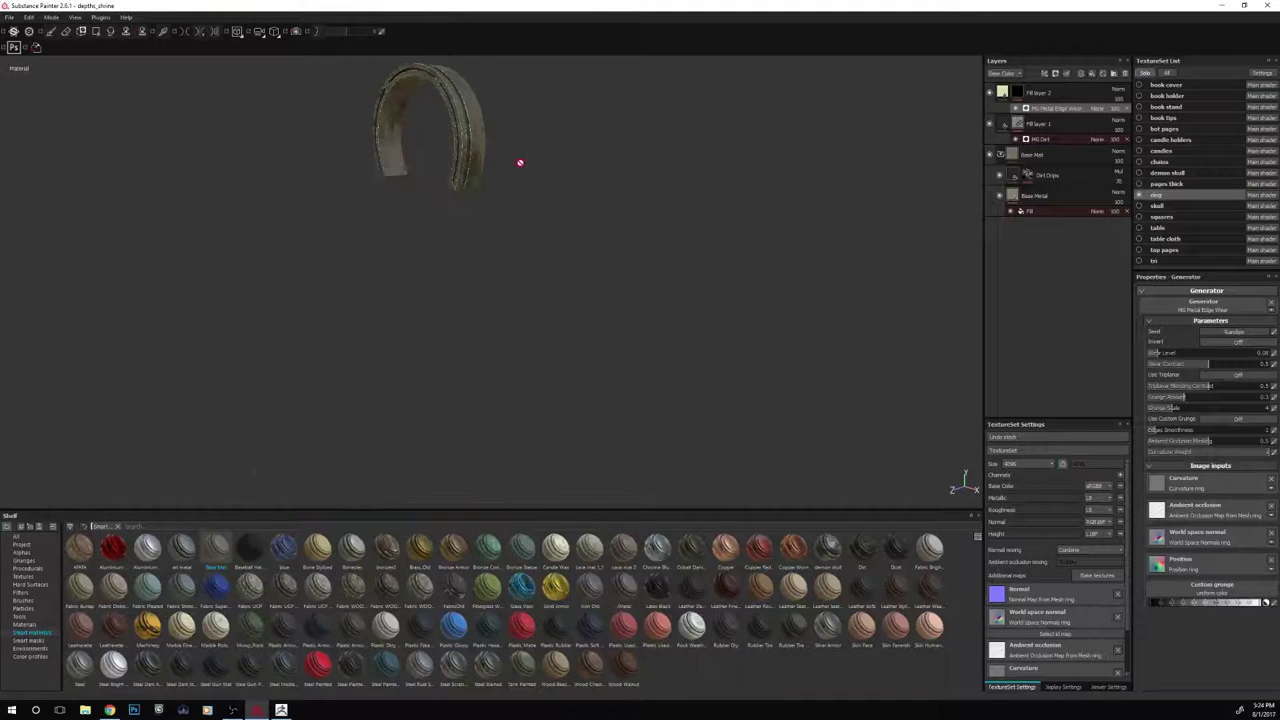
{"action": "left_click_drag", "start_coordinate": [520, 160], "coordinate": [749, 266], "text": "alt"}
Add a third fill layer on the ring with a dark base color (R 0.038, G 0.035, B 0.035) and only the color channel enabled
{"action": "left_click", "coordinate": [1078, 95]}
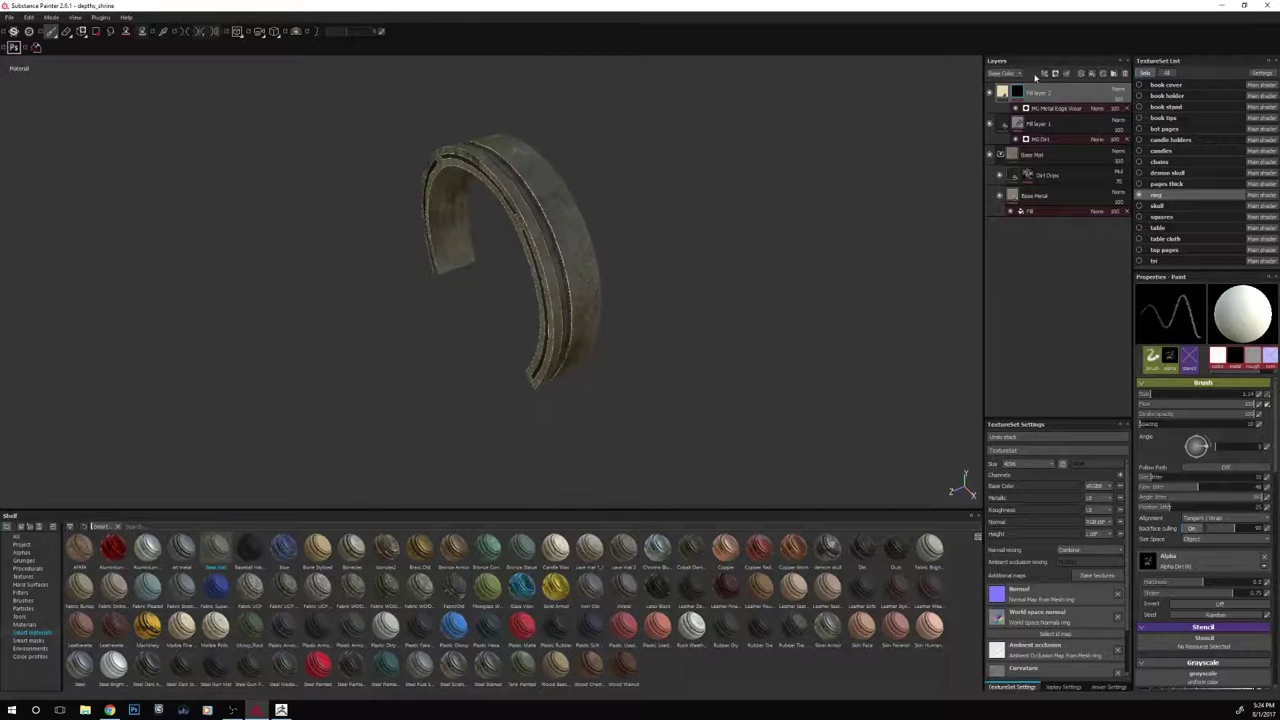
{"action": "left_click", "coordinate": [1092, 75]}
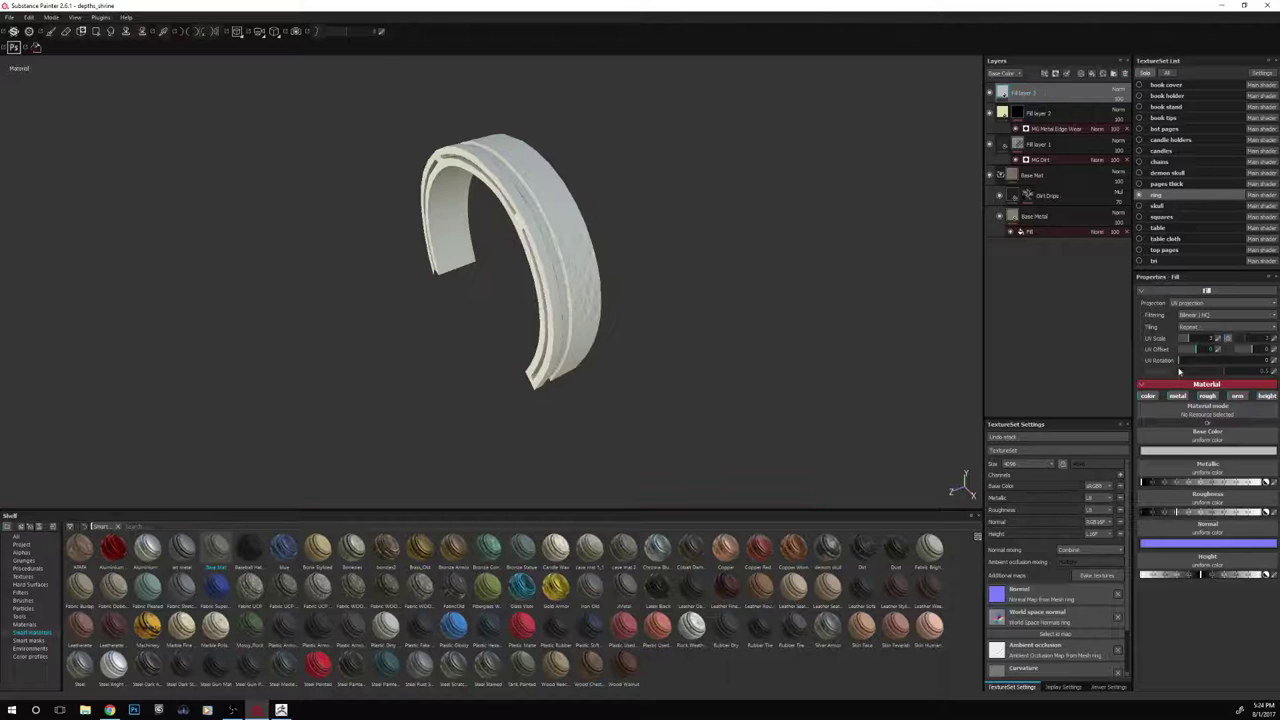
{"action": "left_click", "coordinate": [1157, 451]}
{"action": "left_click_drag", "start_coordinate": [1118, 481], "coordinate": [1104, 485]}
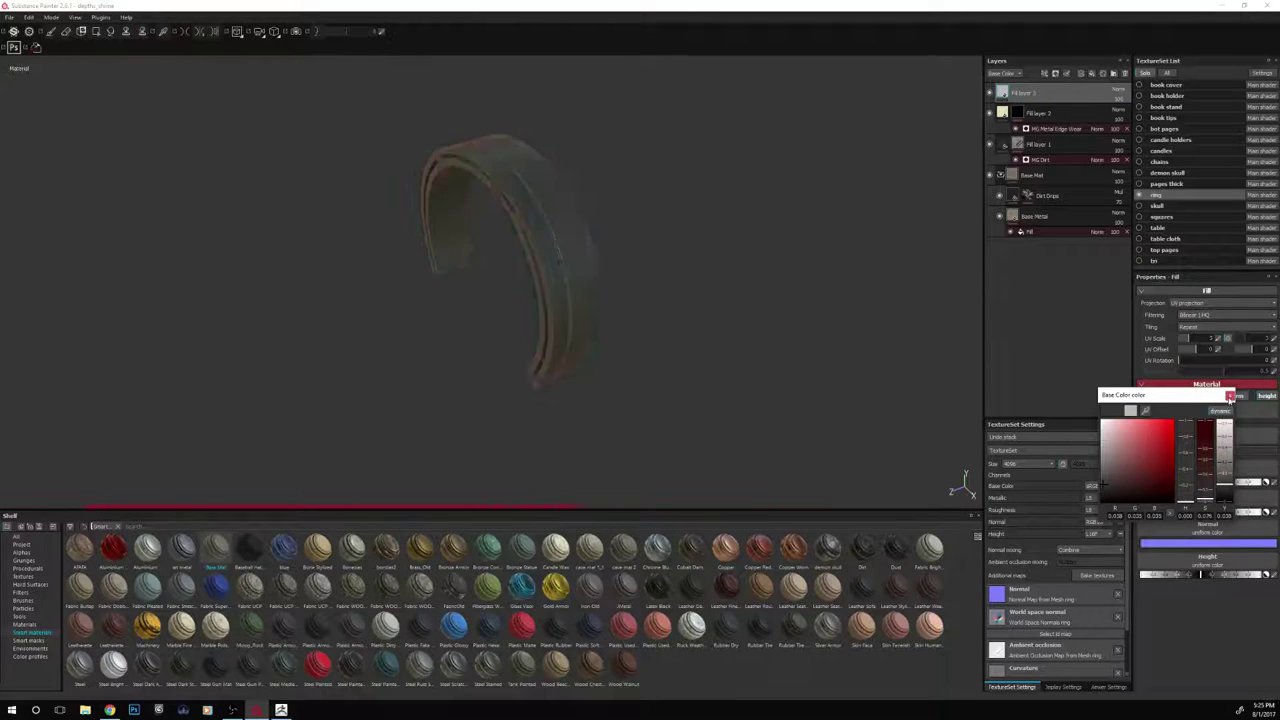
{"action": "left_click", "coordinate": [1230, 396]}
{"action": "left_click", "coordinate": [1206, 400]}
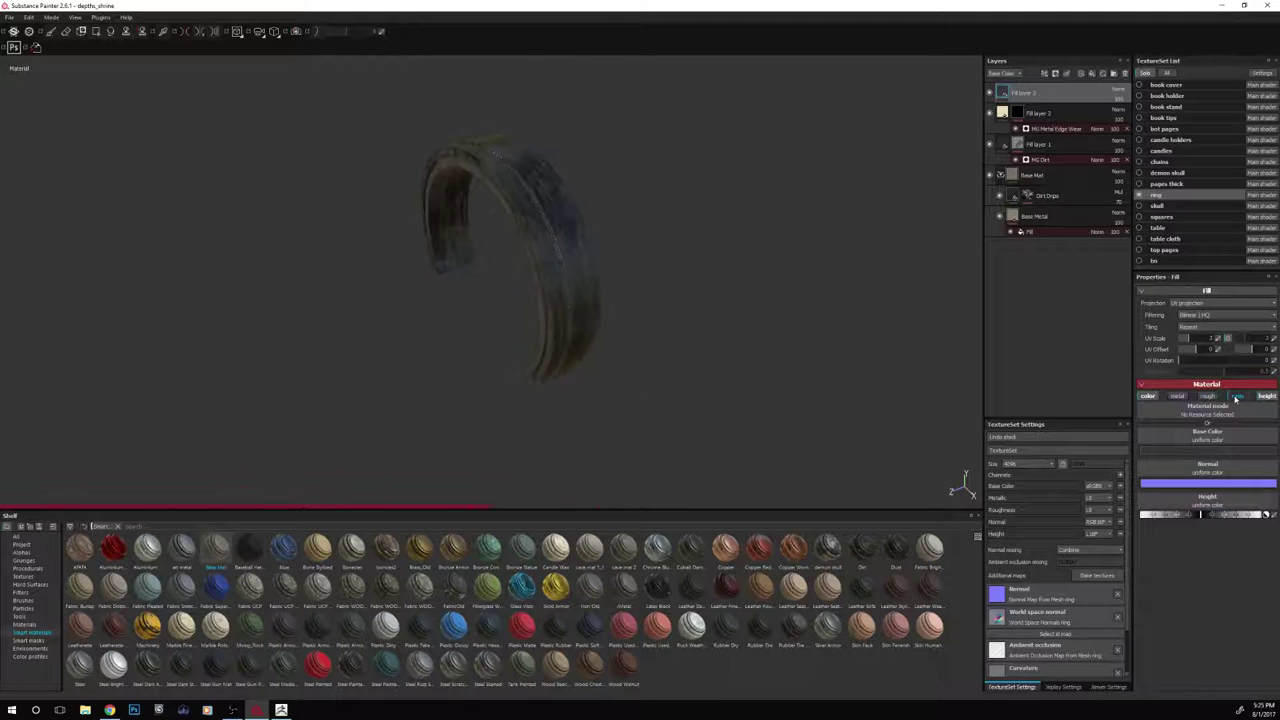
{"action": "left_click", "coordinate": [1238, 398]}
{"action": "left_click", "coordinate": [1267, 398]}
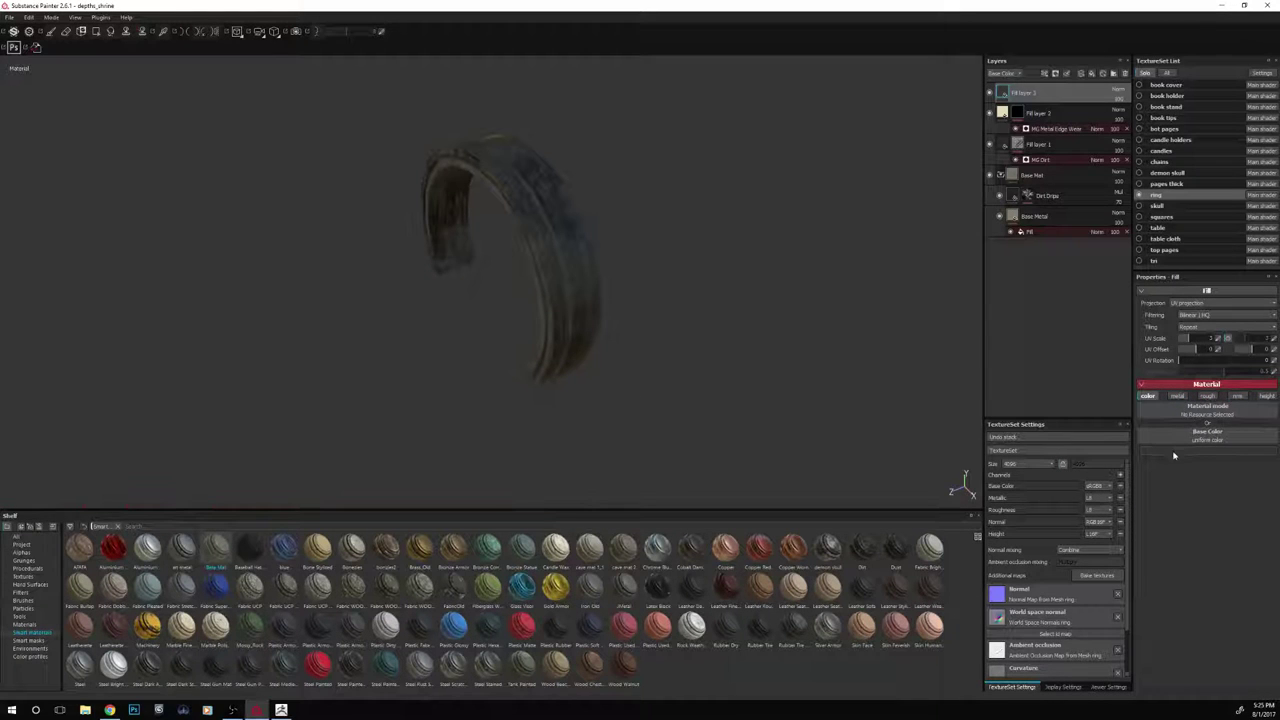
Give the dark third fill layer a black mask with the MG Dripping Rust generator
{"action": "right_click", "coordinate": [1020, 92]}
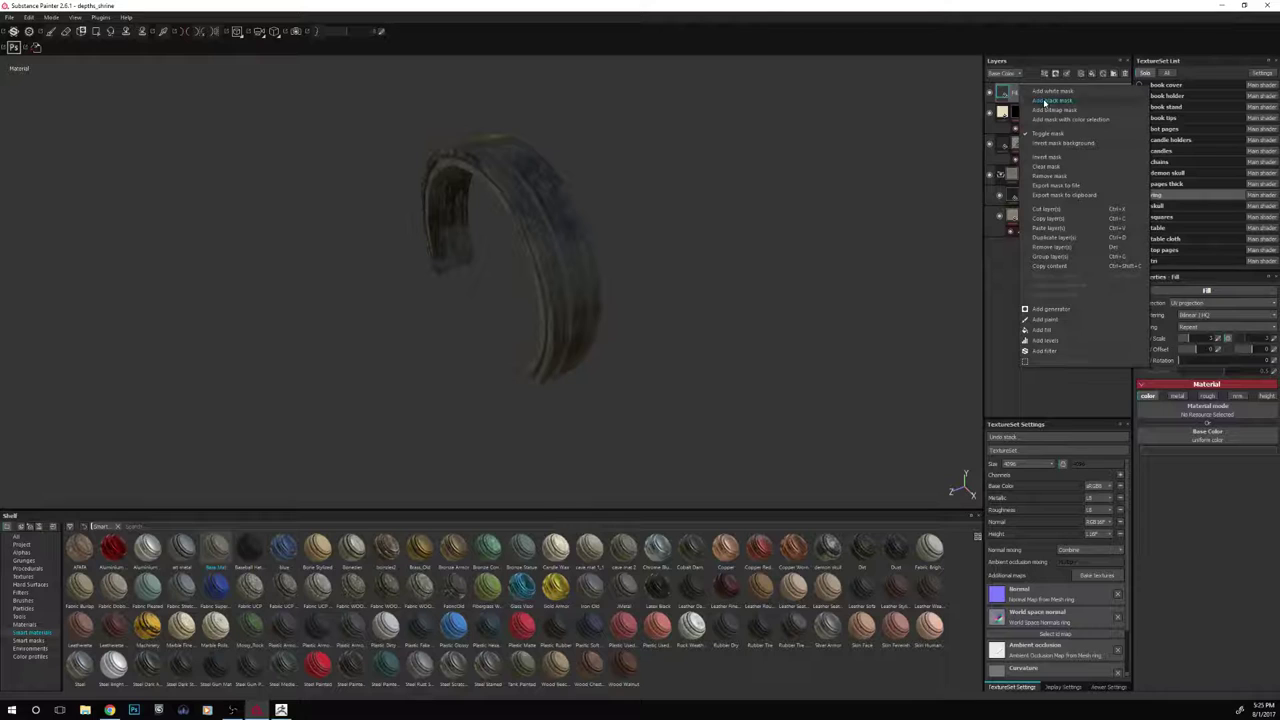
{"action": "left_click", "coordinate": [1046, 101]}
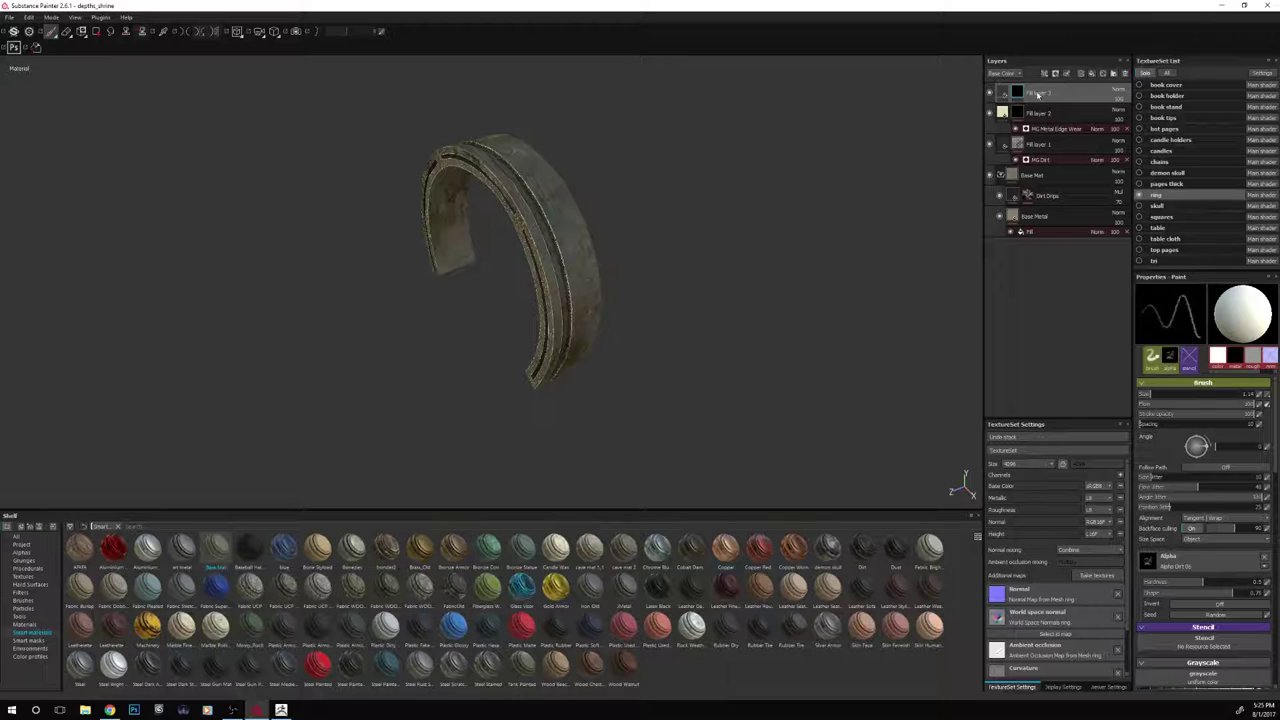
{"action": "right_click", "coordinate": [1032, 92]}
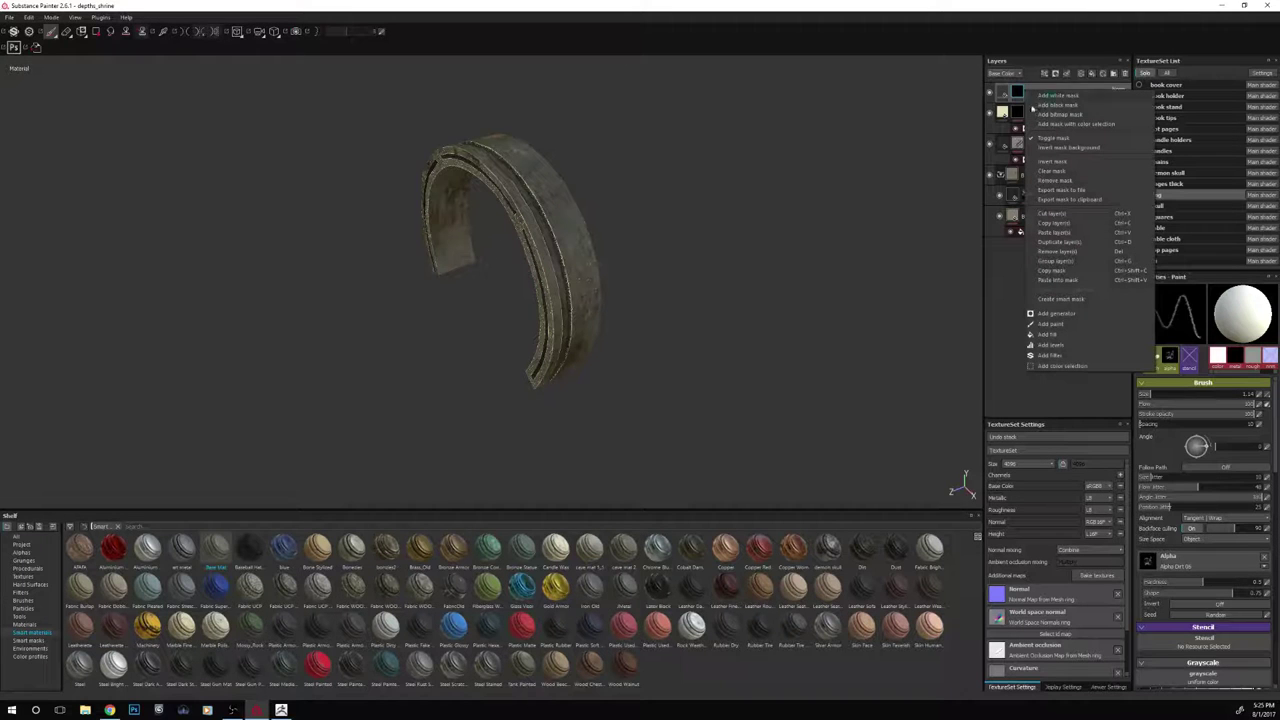
{"action": "left_click", "coordinate": [1066, 314]}
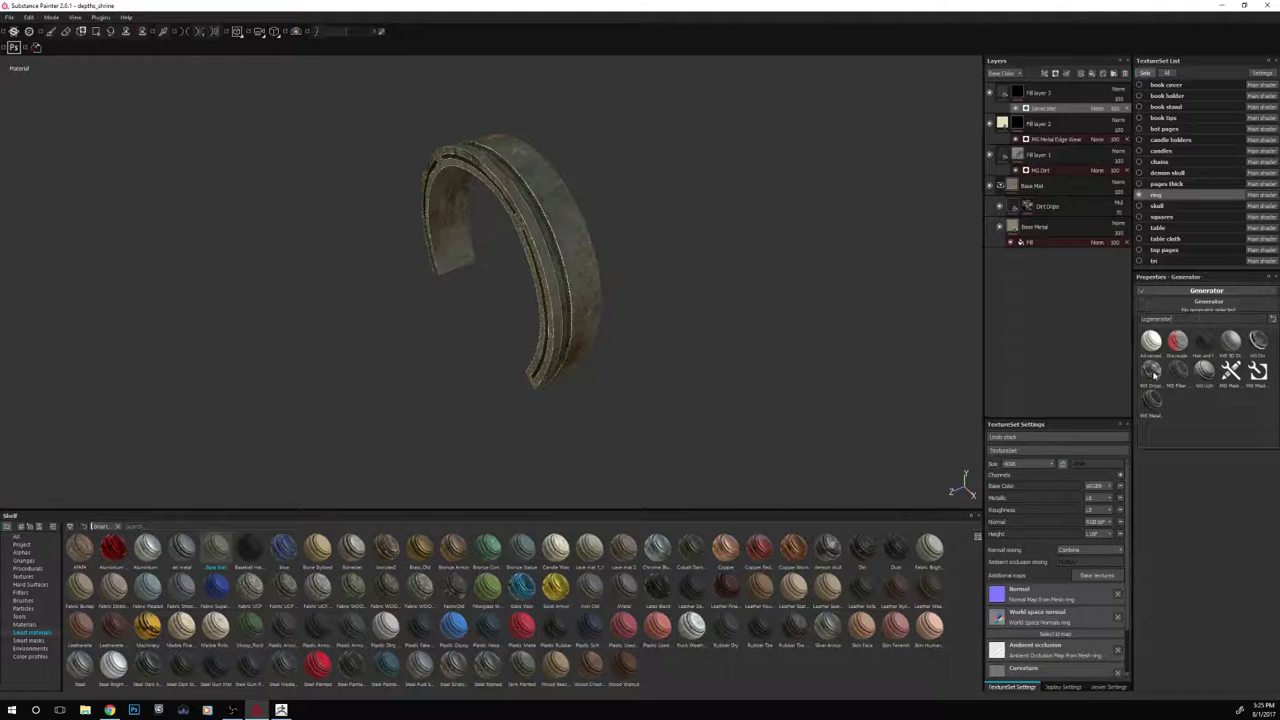
{"action": "left_click", "coordinate": [1152, 372]}
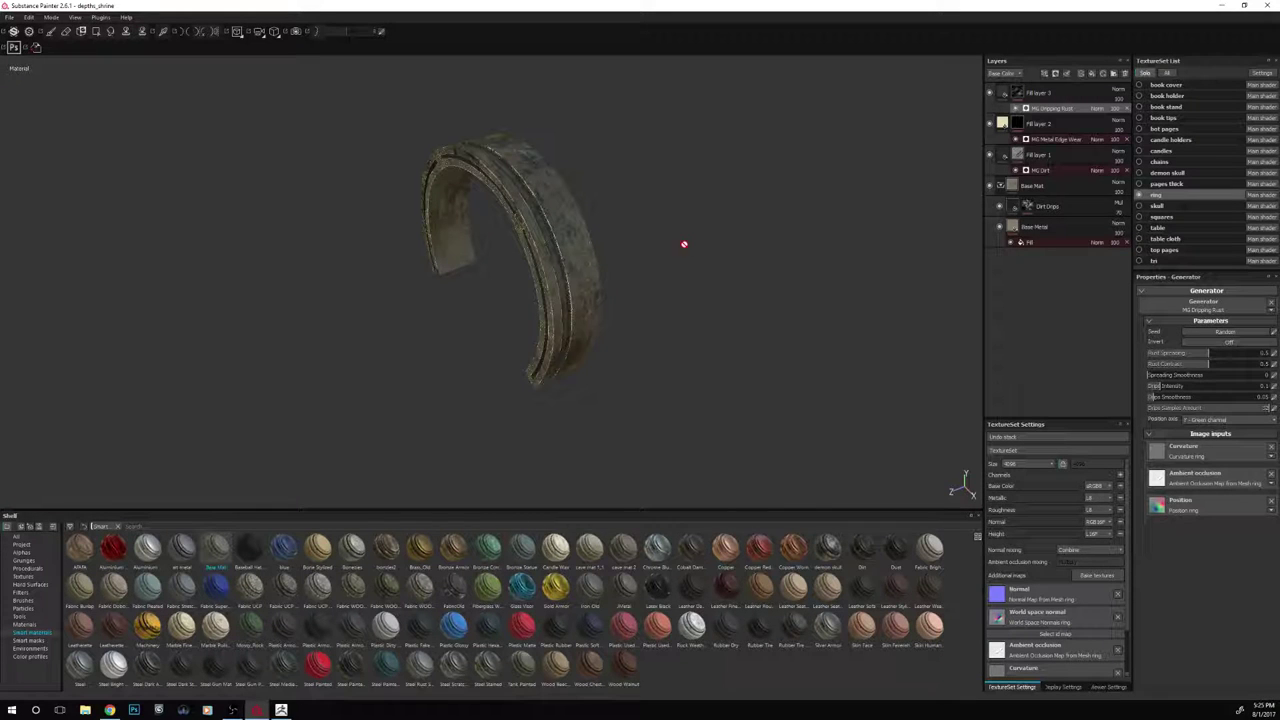
Set the third fill layer's base color to a dark yellow with hue 0.147, saturation 0.344 and value 0.070
{"action": "left_click", "coordinate": [1000, 116]}
{"action": "key", "text": "Delete"}
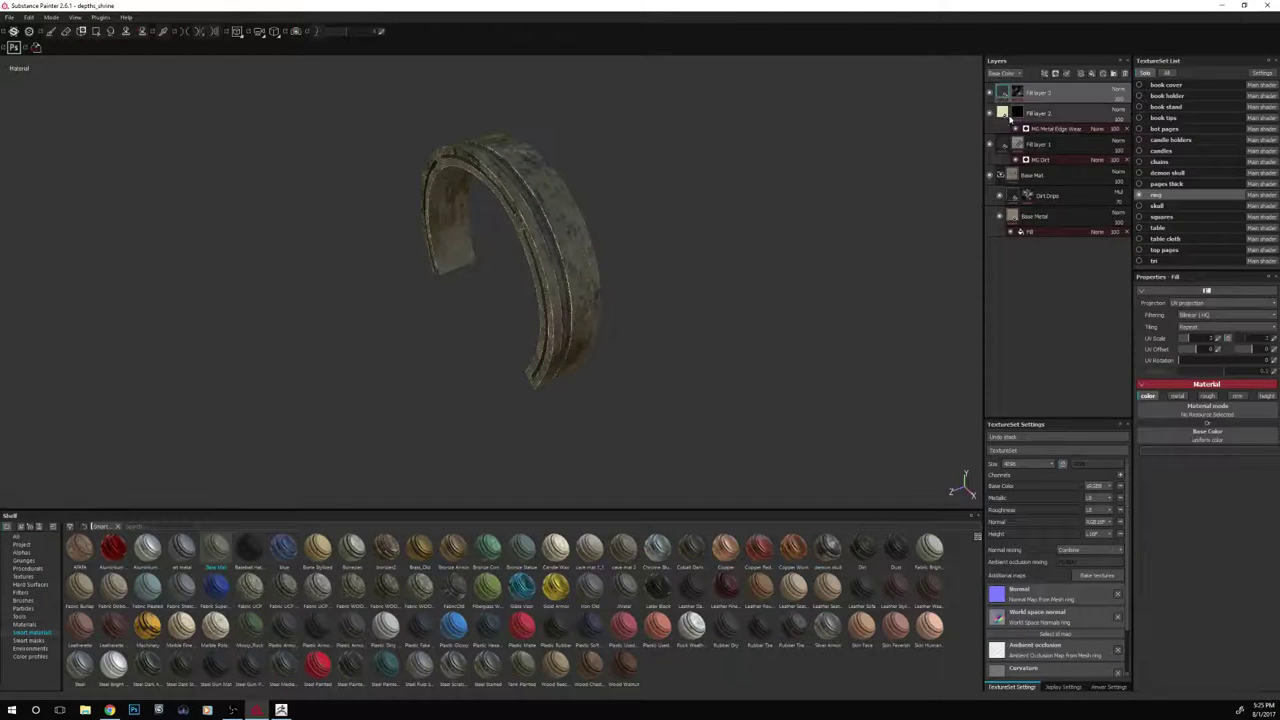
{"action": "left_click", "coordinate": [1177, 449]}
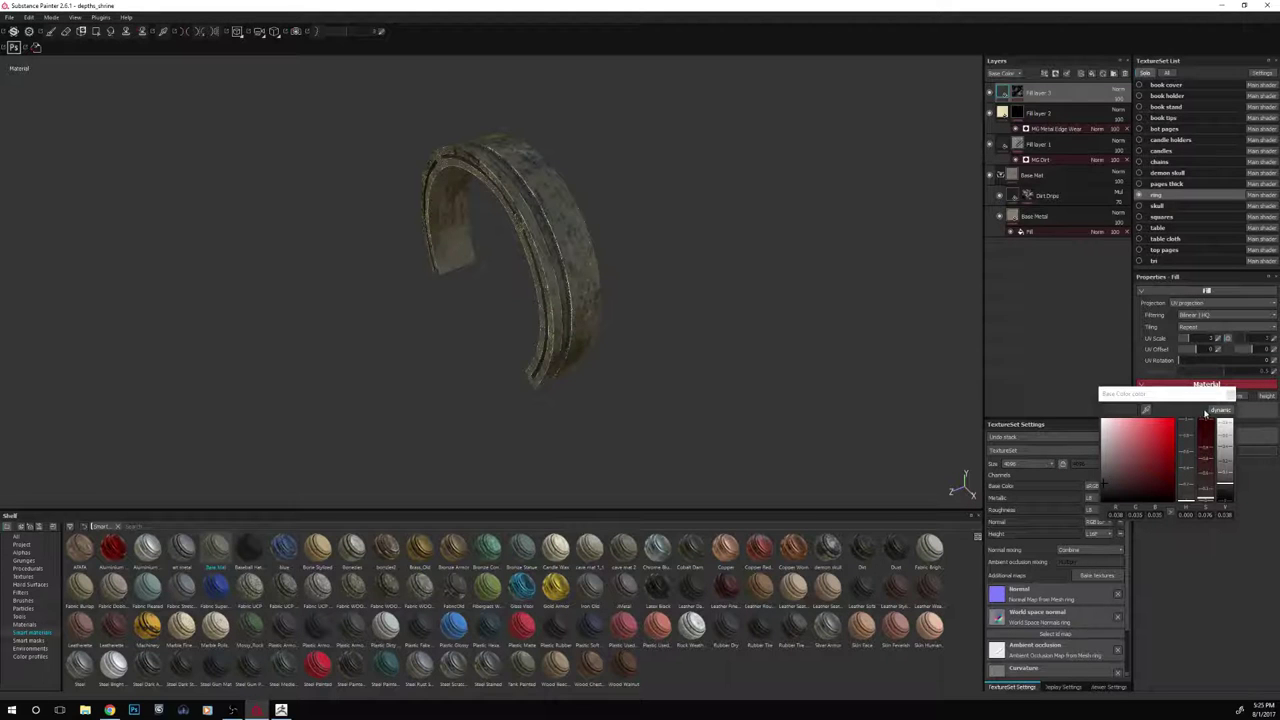
{"action": "left_click_drag", "start_coordinate": [1192, 489], "coordinate": [1113, 478]}
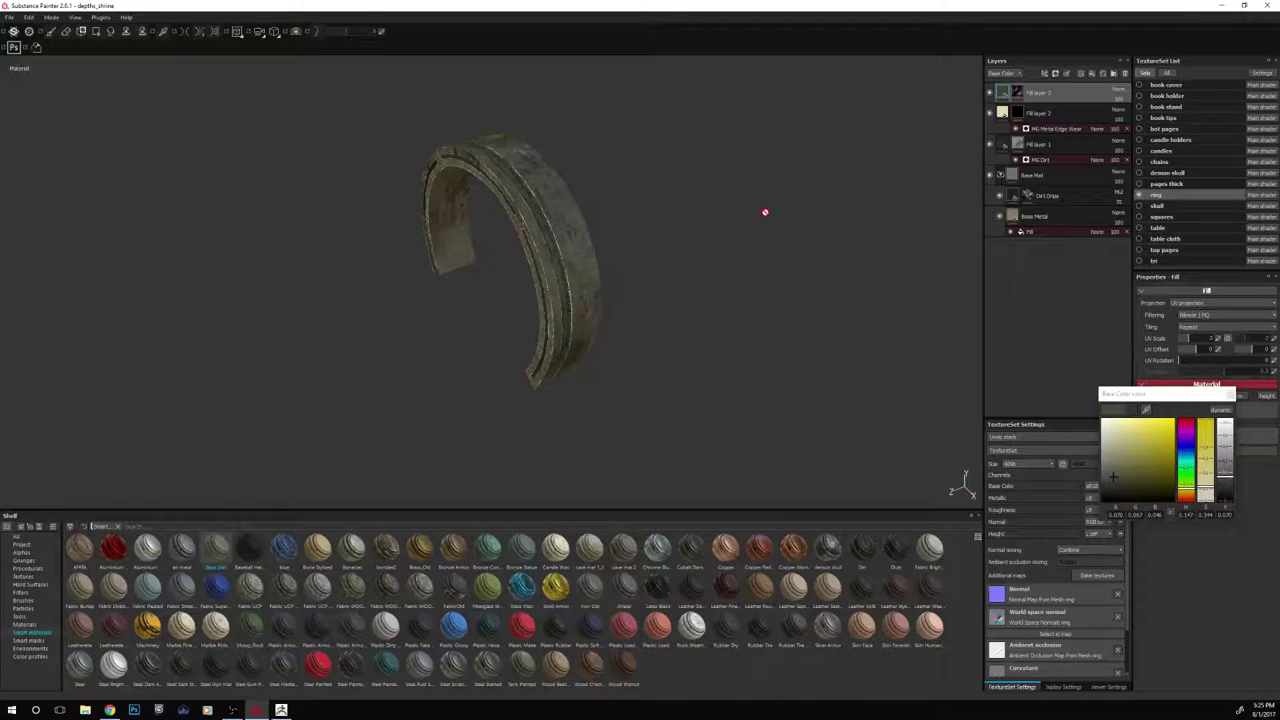
Examine the ring's dark drips and edge wear up close in both the base color and full material views
{"action": "left_click_drag", "start_coordinate": [765, 211], "coordinate": [726, 210], "text": "alt"}
{"action": "right_click_drag", "start_coordinate": [726, 210], "coordinate": [757, 196], "text": "shift"}
{"action": "scroll", "coordinate": [755, 197], "scroll_direction": "up", "scroll_amount": 3}
{"action": "middle_click_drag", "start_coordinate": [751, 200], "coordinate": [719, 208], "text": "alt"}
{"action": "scroll", "coordinate": [723, 246], "scroll_direction": "up", "scroll_amount": 2}
{"action": "right_click_drag", "start_coordinate": [719, 208], "coordinate": [715, 207], "text": "shift"}
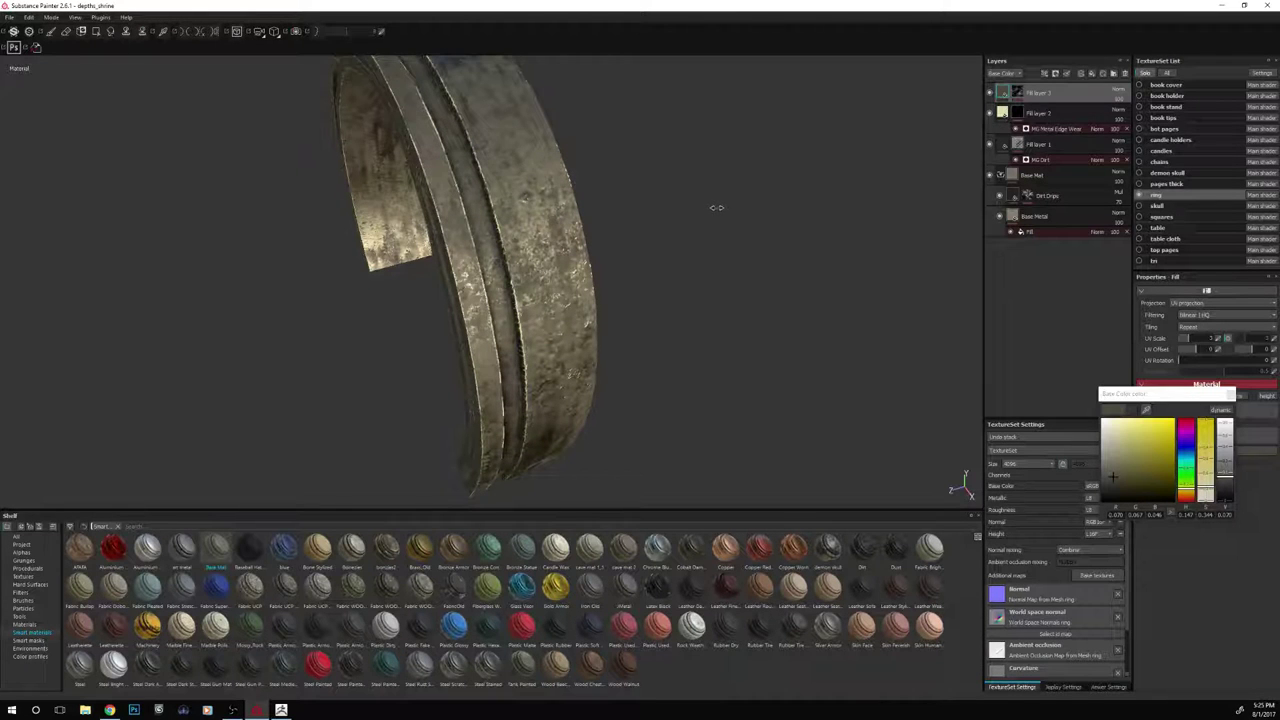
{"action": "scroll", "coordinate": [759, 326], "scroll_direction": "down", "scroll_amount": 2}
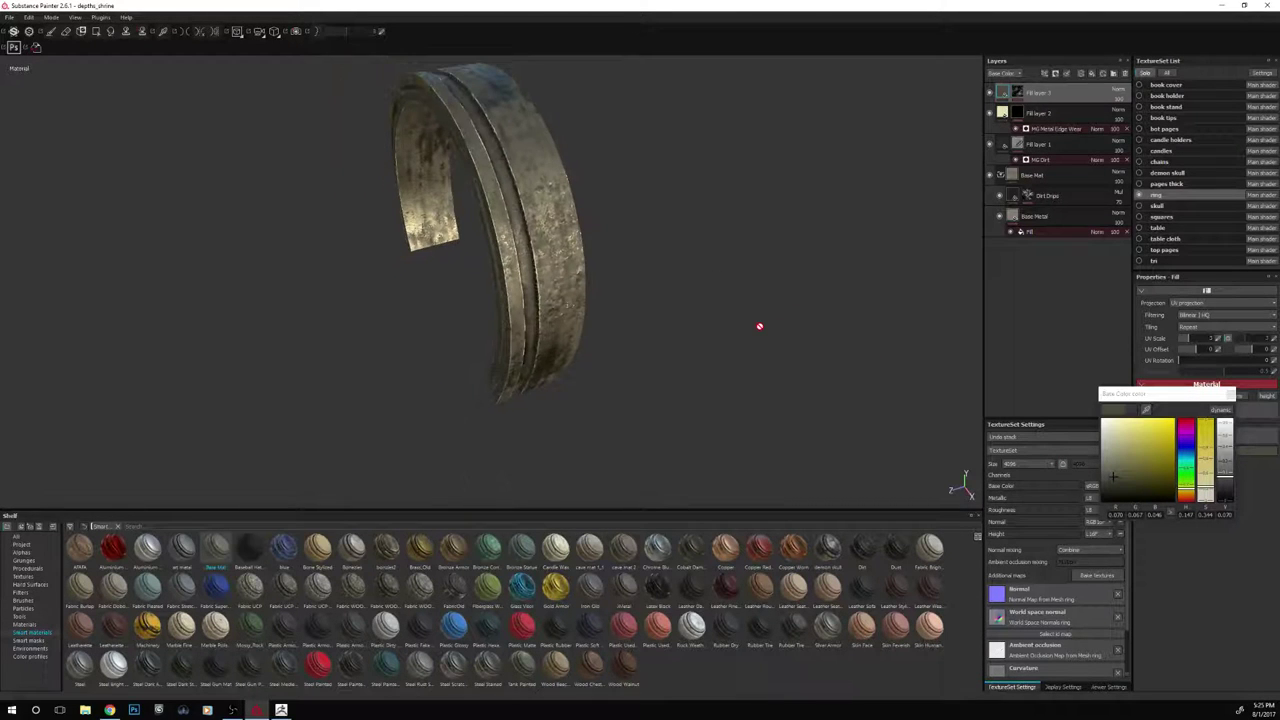
{"action": "key", "text": "c"}
{"action": "key", "text": "c"}
{"action": "key", "text": "c"}
{"action": "key", "text": "c"}
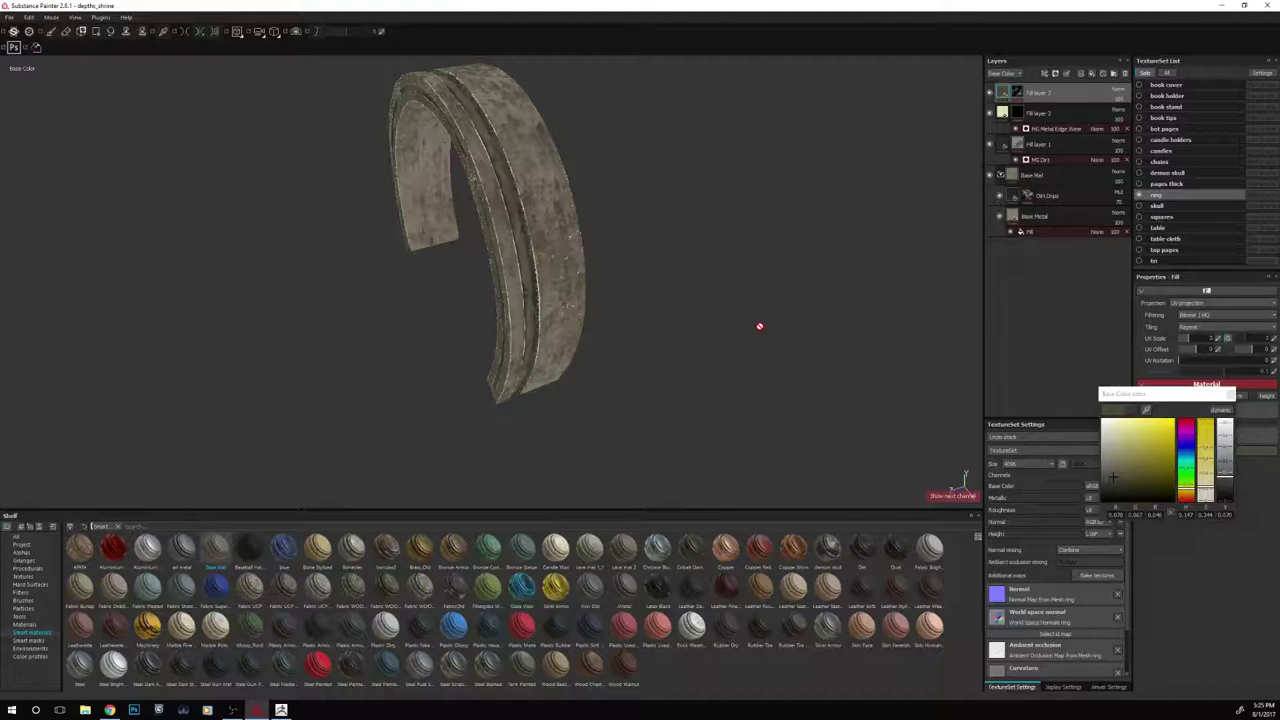
{"action": "scroll", "coordinate": [759, 326], "scroll_direction": "up", "scroll_amount": 2}
{"action": "scroll", "coordinate": [759, 326], "scroll_direction": "down", "scroll_amount": 3}
{"action": "left_click_drag", "start_coordinate": [742, 333], "coordinate": [789, 284], "text": "alt"}
{"action": "scroll", "coordinate": [789, 284], "scroll_direction": "down", "scroll_amount": 3}
{"action": "middle_click_drag", "start_coordinate": [789, 284], "coordinate": [787, 298], "text": "alt"}
{"action": "key", "text": "m"}
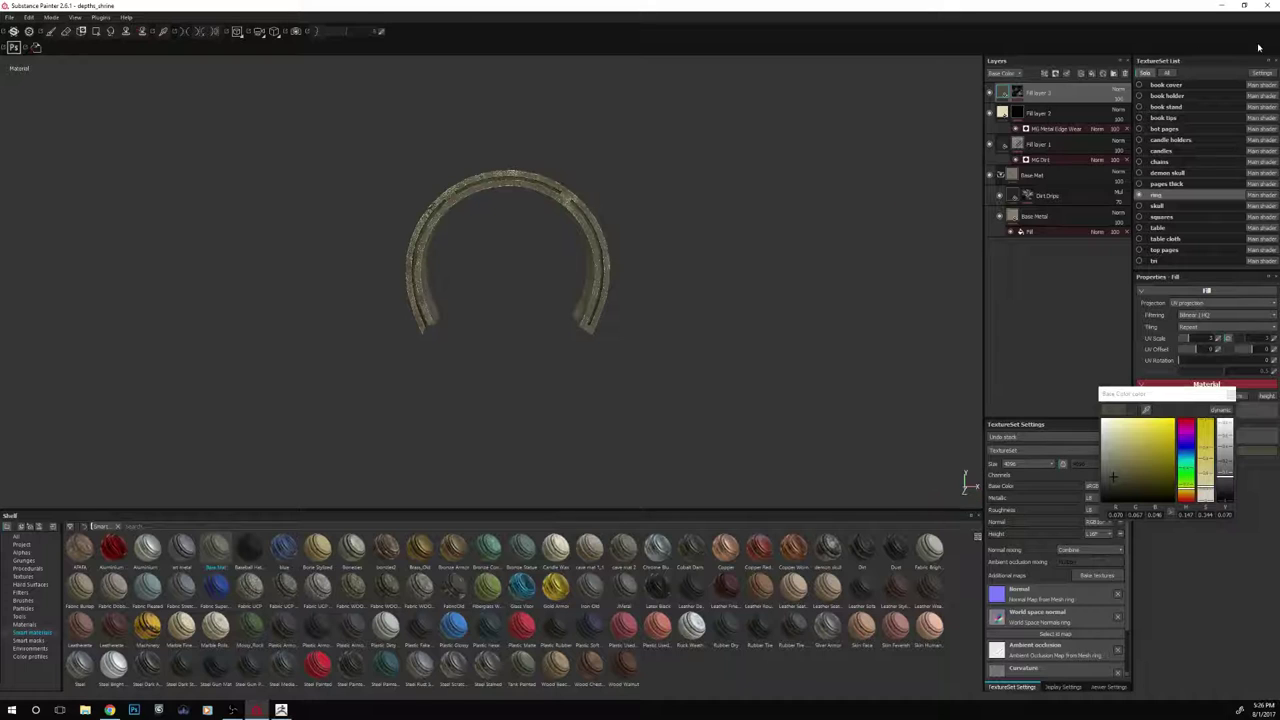
Show all texture sets and examine how the ring's metal fits the skull, chains and triangle of the shrine
{"action": "left_click", "coordinate": [787, 267]}
{"action": "scroll", "coordinate": [787, 267], "scroll_direction": "down", "scroll_amount": 5}
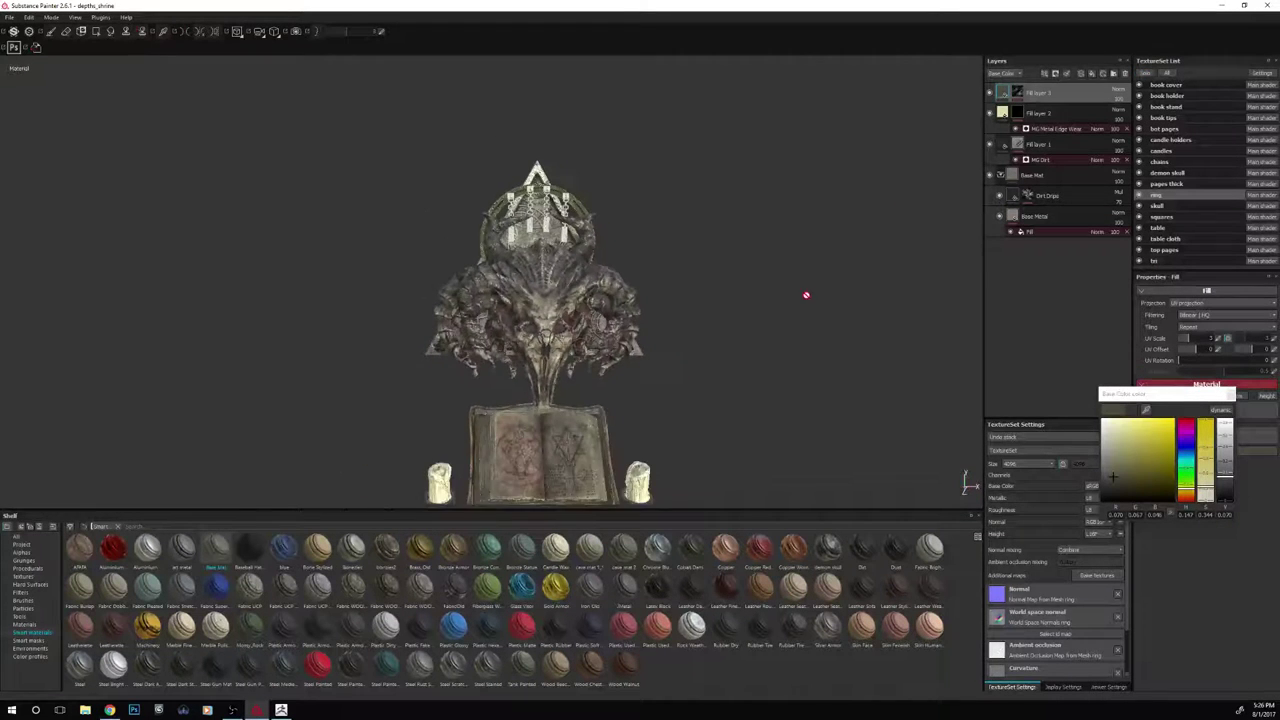
{"action": "scroll", "coordinate": [783, 337], "scroll_direction": "down", "scroll_amount": 1}
{"action": "middle_click_drag", "start_coordinate": [783, 337], "coordinate": [757, 207], "text": "alt"}
{"action": "left_click_drag", "start_coordinate": [745, 220], "coordinate": [649, 234], "text": "alt"}
{"action": "left_click_drag", "start_coordinate": [778, 238], "coordinate": [922, 241], "text": "alt"}
{"action": "scroll", "coordinate": [654, 234], "scroll_direction": "up", "scroll_amount": 5}
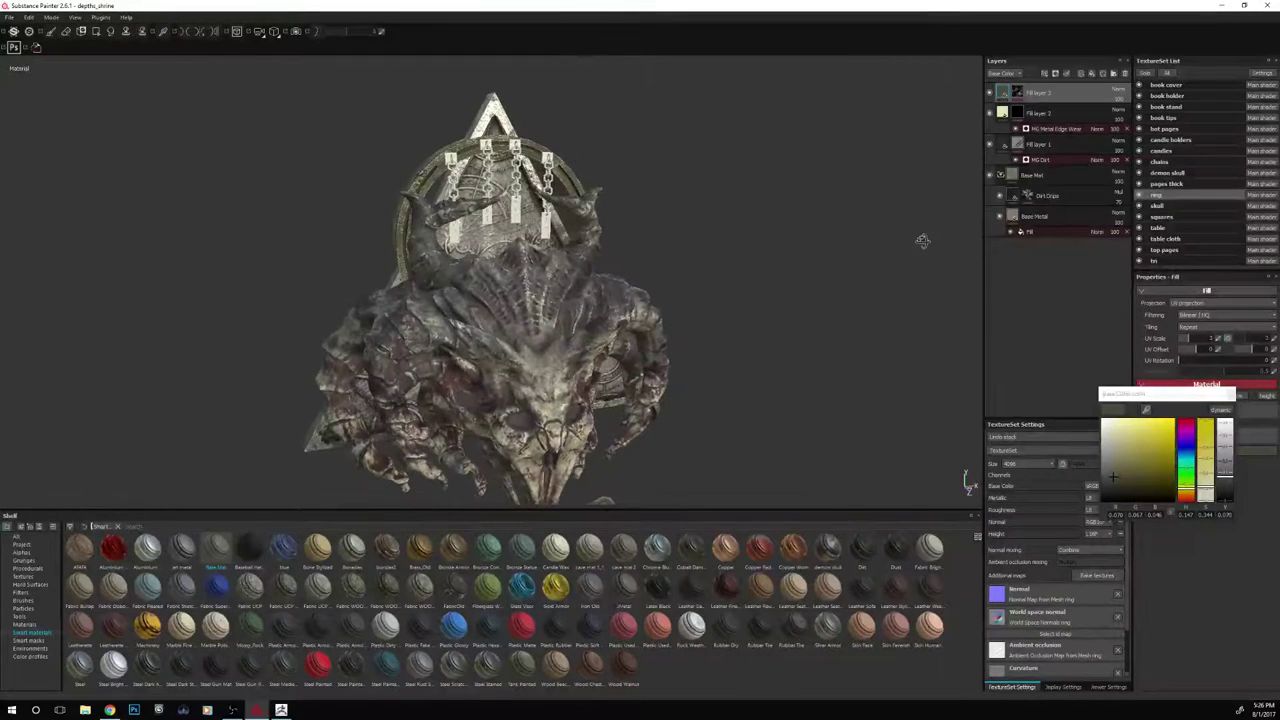
{"action": "scroll", "coordinate": [722, 198], "scroll_direction": "up", "scroll_amount": 3}
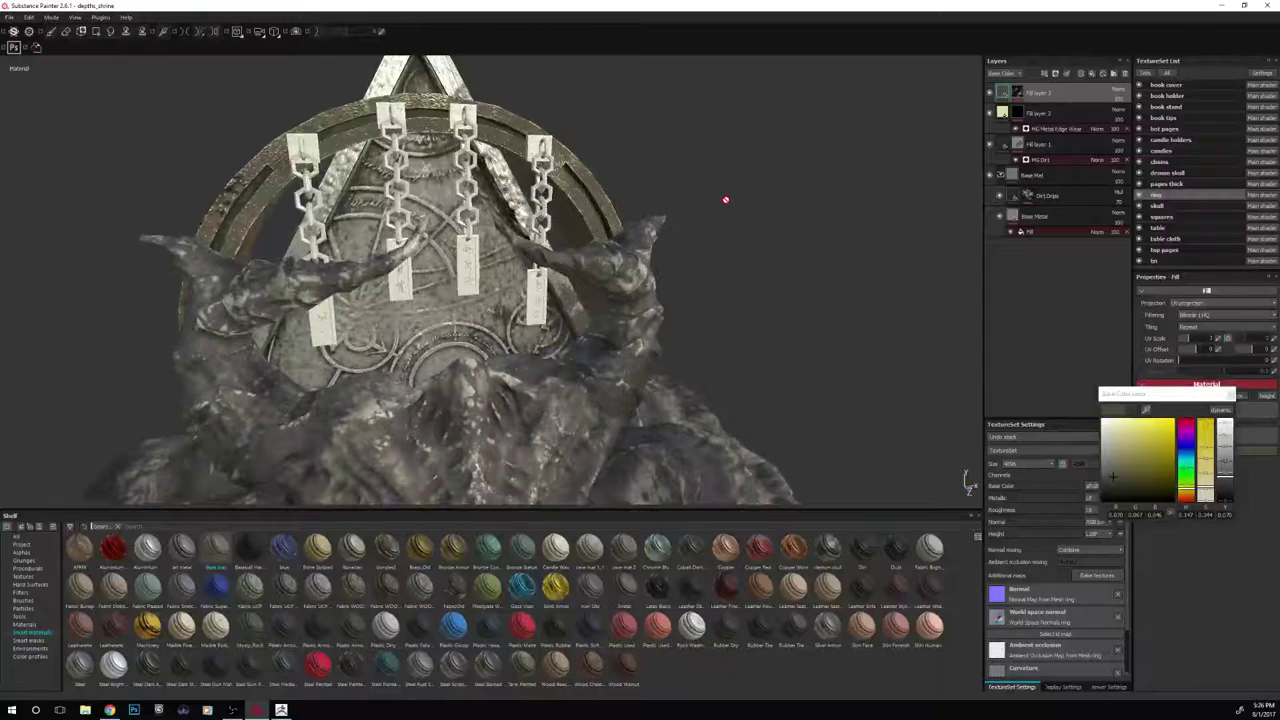
{"action": "left_click_drag", "start_coordinate": [726, 200], "coordinate": [686, 174], "text": "alt"}
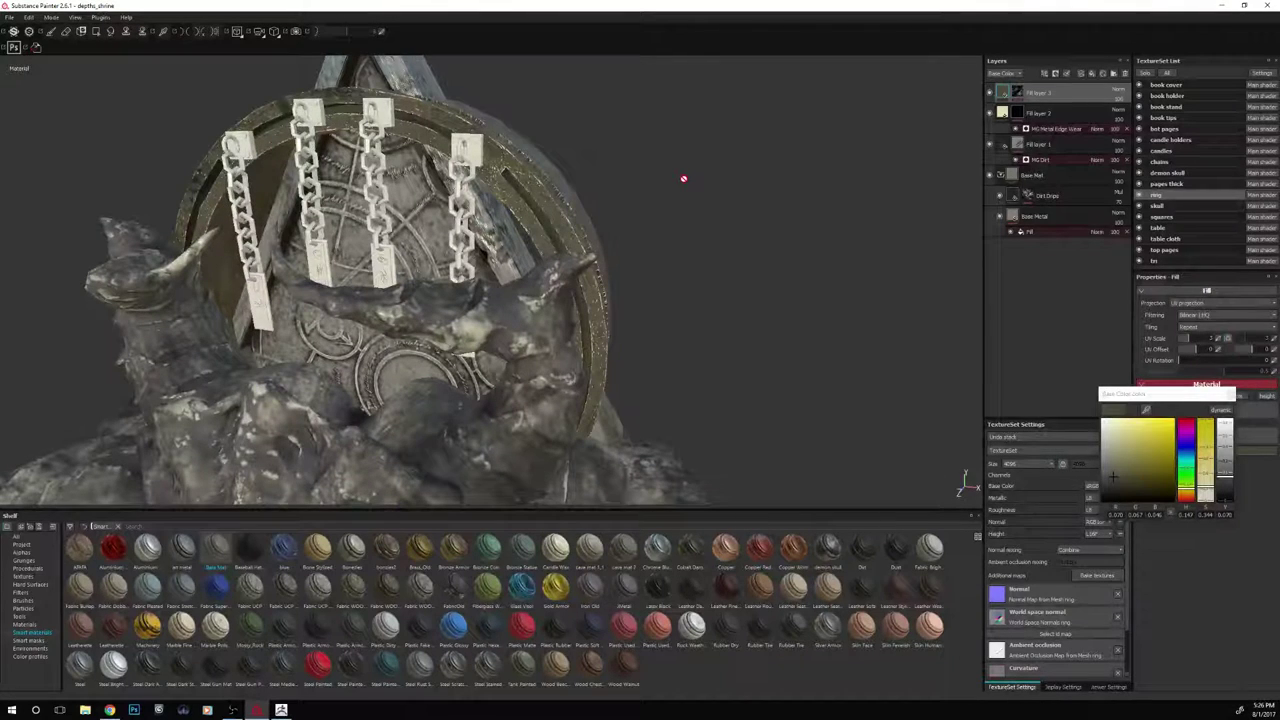
{"action": "scroll", "coordinate": [684, 179], "scroll_direction": "down", "scroll_amount": 2}
{"action": "left_click_drag", "start_coordinate": [684, 179], "coordinate": [735, 189], "text": "alt"}
{"action": "scroll", "coordinate": [735, 219], "scroll_direction": "down", "scroll_amount": 6}
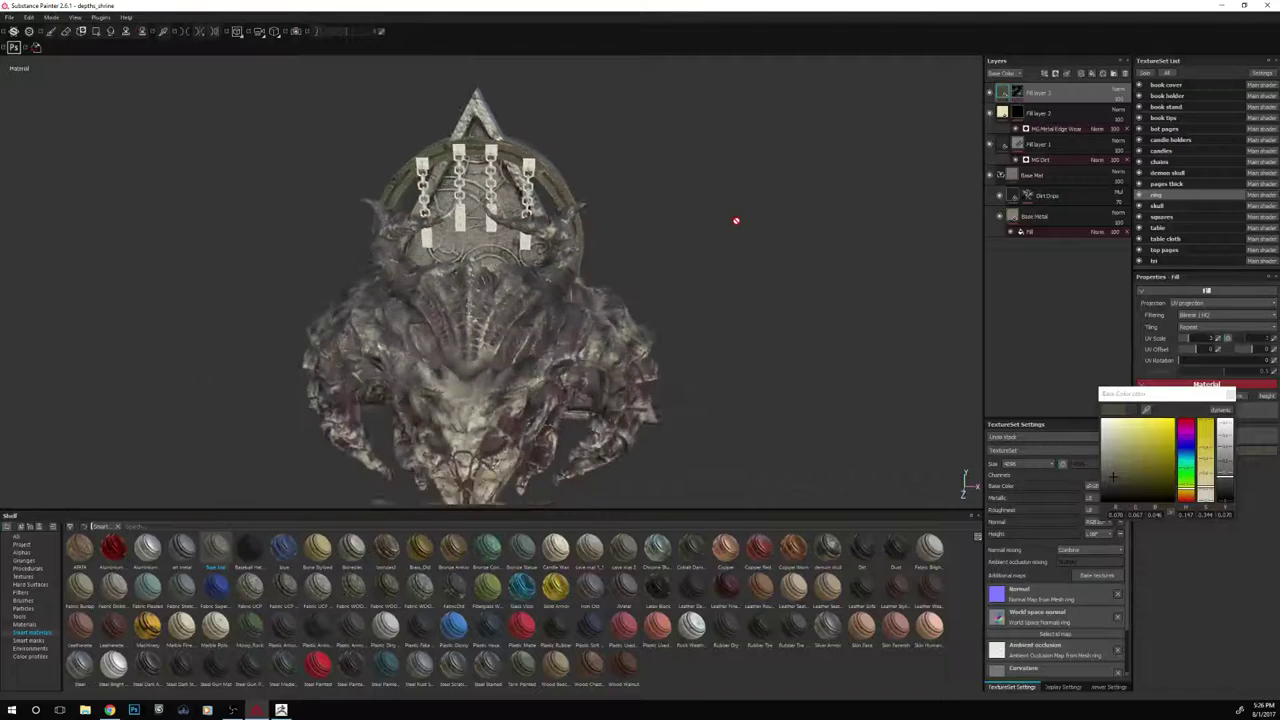
{"action": "middle_click_drag", "start_coordinate": [737, 215], "coordinate": [740, 147], "text": "alt"}
{"action": "left_click_drag", "start_coordinate": [744, 188], "coordinate": [663, 300], "text": "alt"}
{"action": "scroll", "coordinate": [663, 300], "scroll_direction": "up", "scroll_amount": 5}
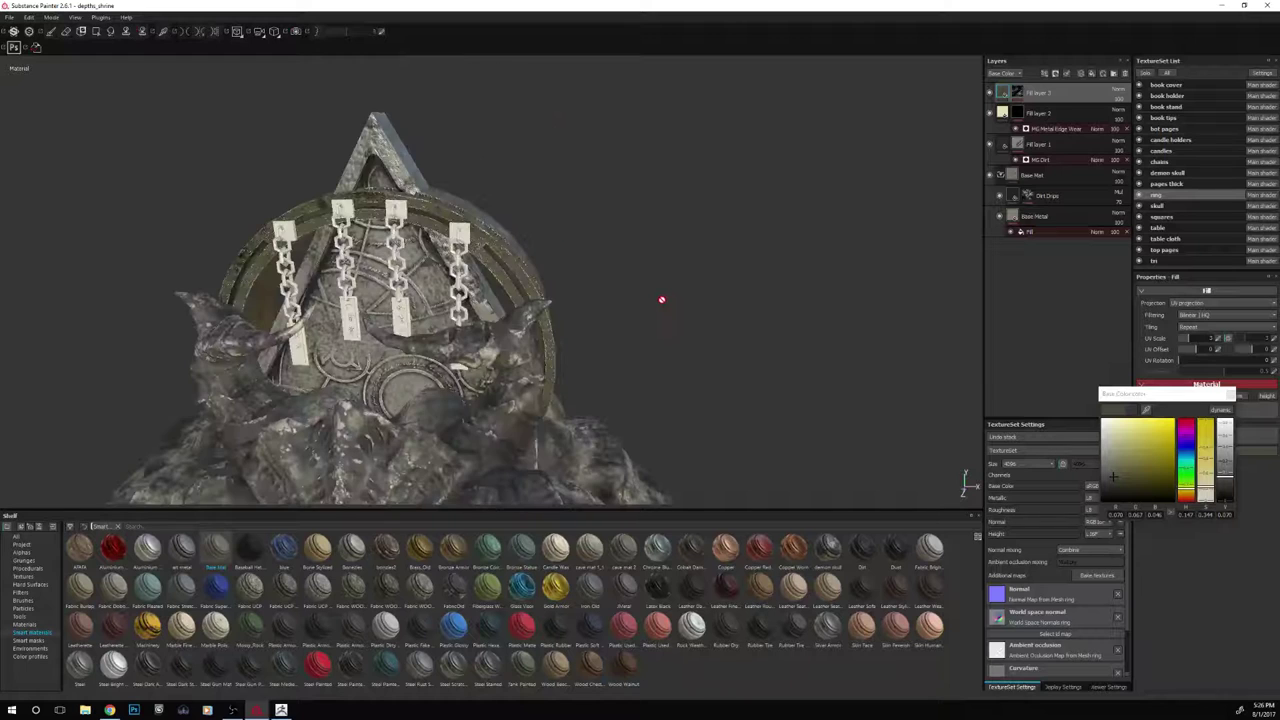
Isolate the ring again and remove the MG Metal Edge Wear generator from the pale yellow fill layer's mask
{"action": "left_click", "coordinate": [1146, 73]}
{"action": "scroll", "coordinate": [677, 269], "scroll_direction": "down", "scroll_amount": 4}
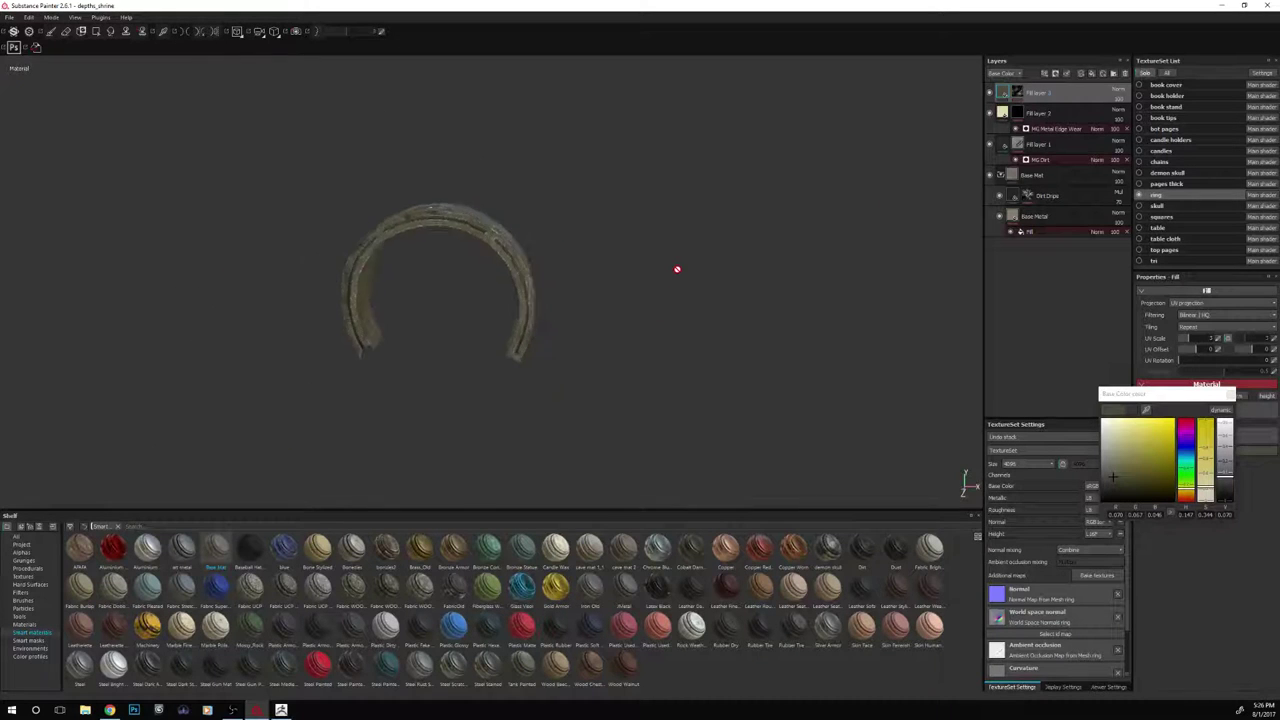
{"action": "middle_click_drag", "start_coordinate": [677, 269], "coordinate": [697, 226], "text": "alt"}
{"action": "scroll", "coordinate": [703, 243], "scroll_direction": "up", "scroll_amount": 5}
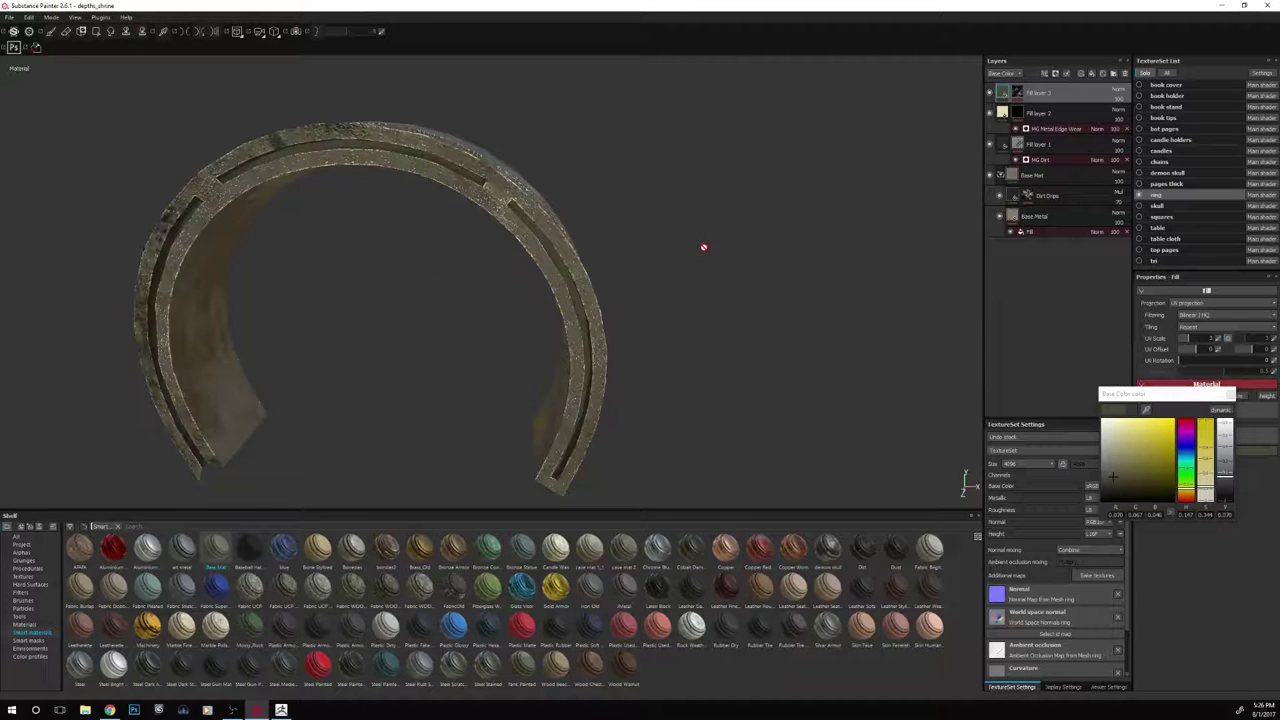
{"action": "left_click_drag", "start_coordinate": [703, 247], "coordinate": [740, 220], "text": "alt"}
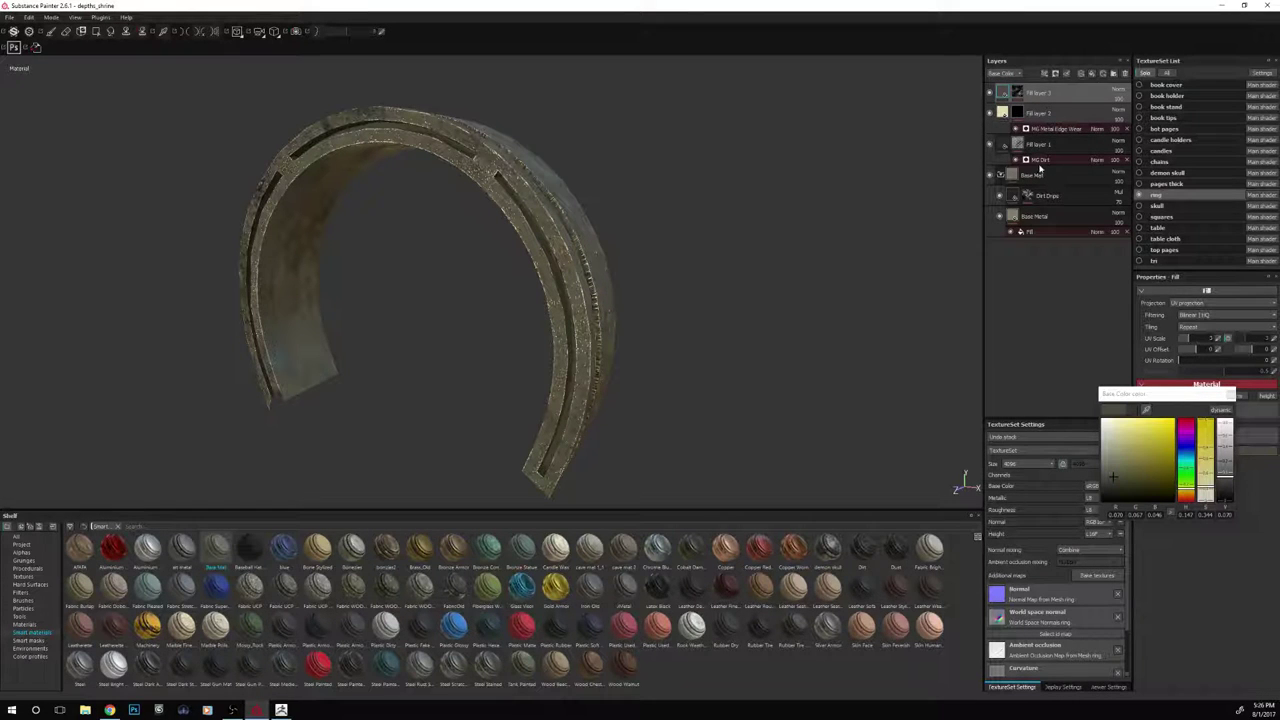
{"action": "left_click", "coordinate": [1017, 114]}
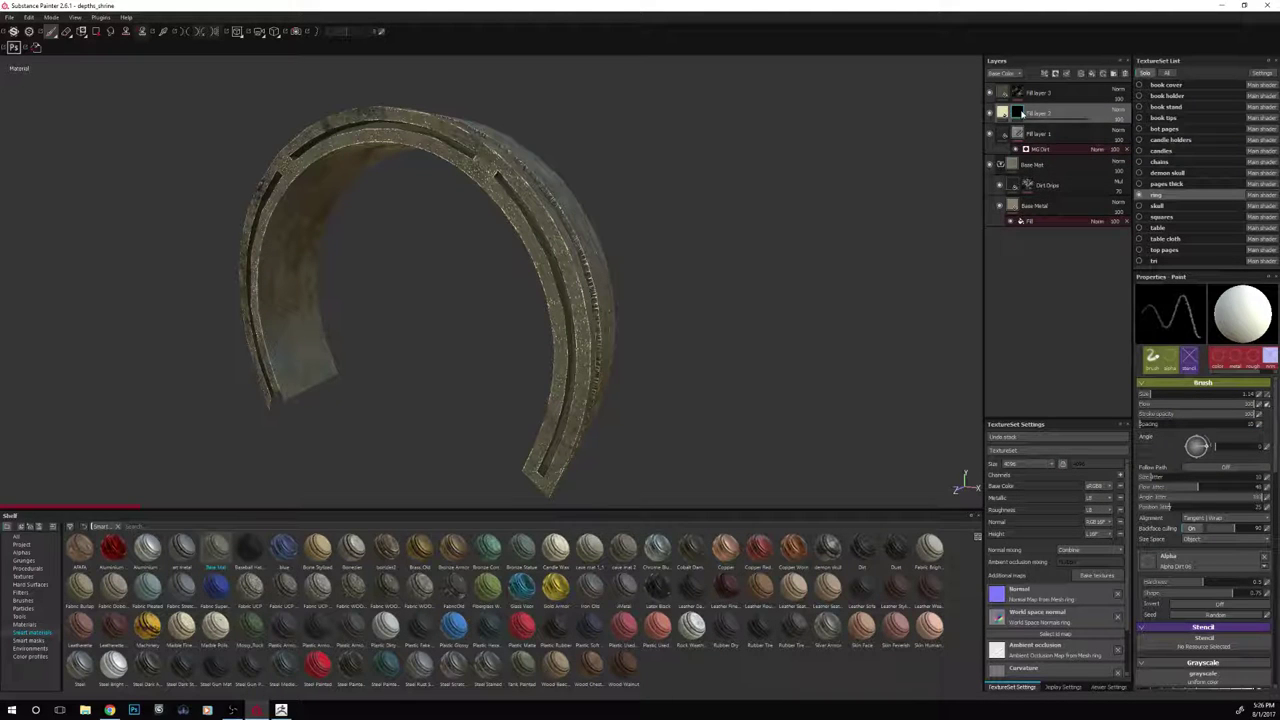
{"action": "mouse_move", "coordinate": [1020, 116]}
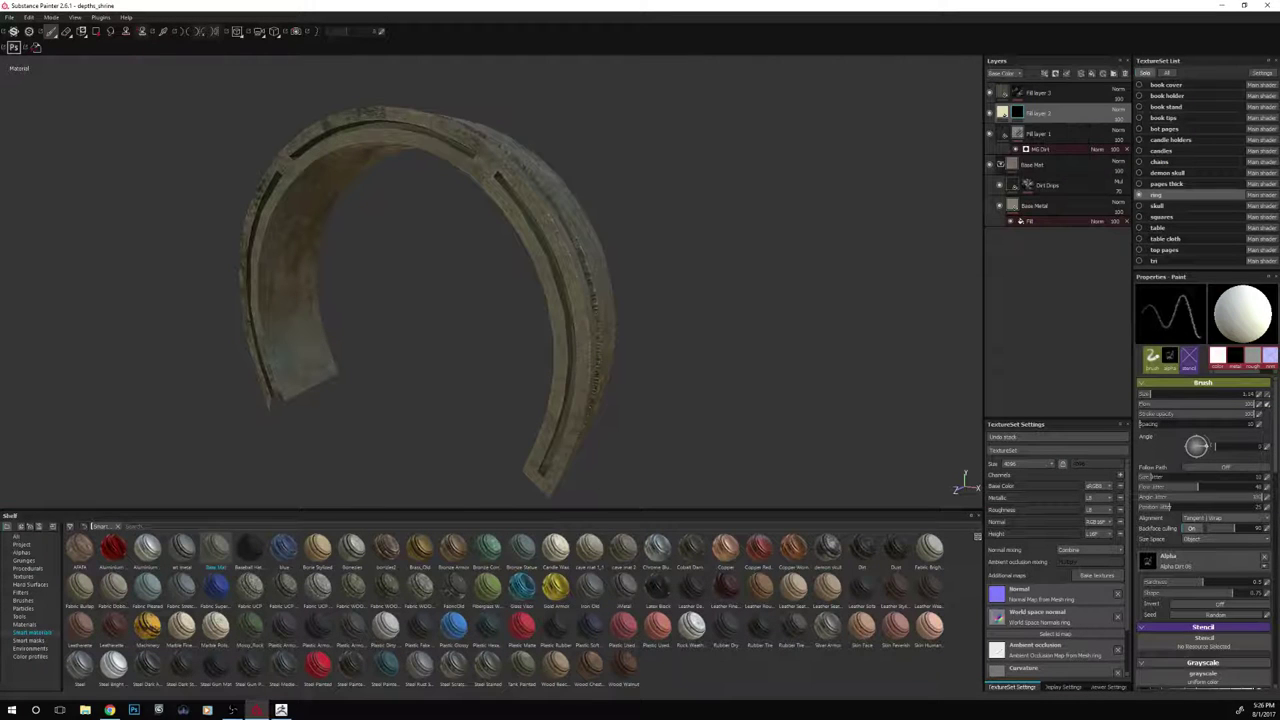
Turn on symmetry for painting the pale yellow layer's mask and set the brush size to 0.44
{"action": "left_click_drag", "start_coordinate": [655, 186], "coordinate": [683, 200], "text": "alt"}
{"action": "right_click_drag", "start_coordinate": [683, 200], "coordinate": [723, 200], "text": "alt"}
{"action": "middle_click_drag", "start_coordinate": [723, 200], "coordinate": [749, 229], "text": "alt"}
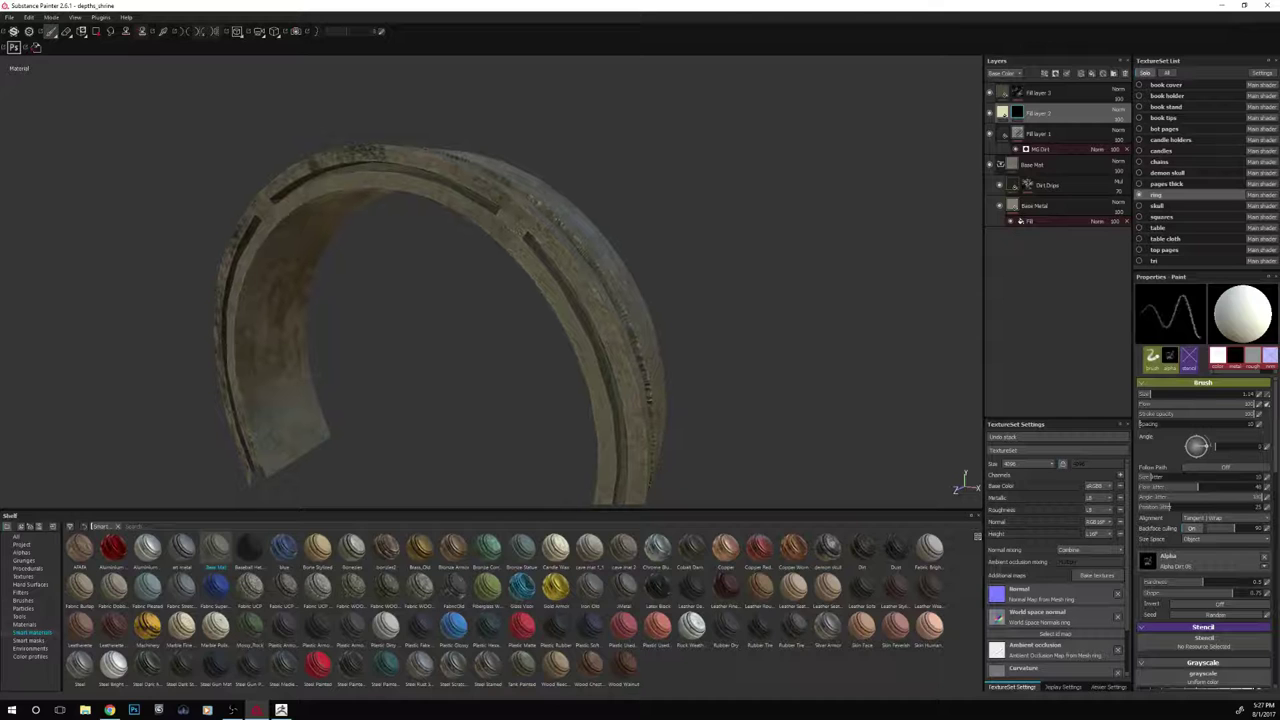
{"action": "left_click", "coordinate": [188, 34]}
{"action": "key", "text": "bracketright"}
{"action": "key", "text": "bracketright"}
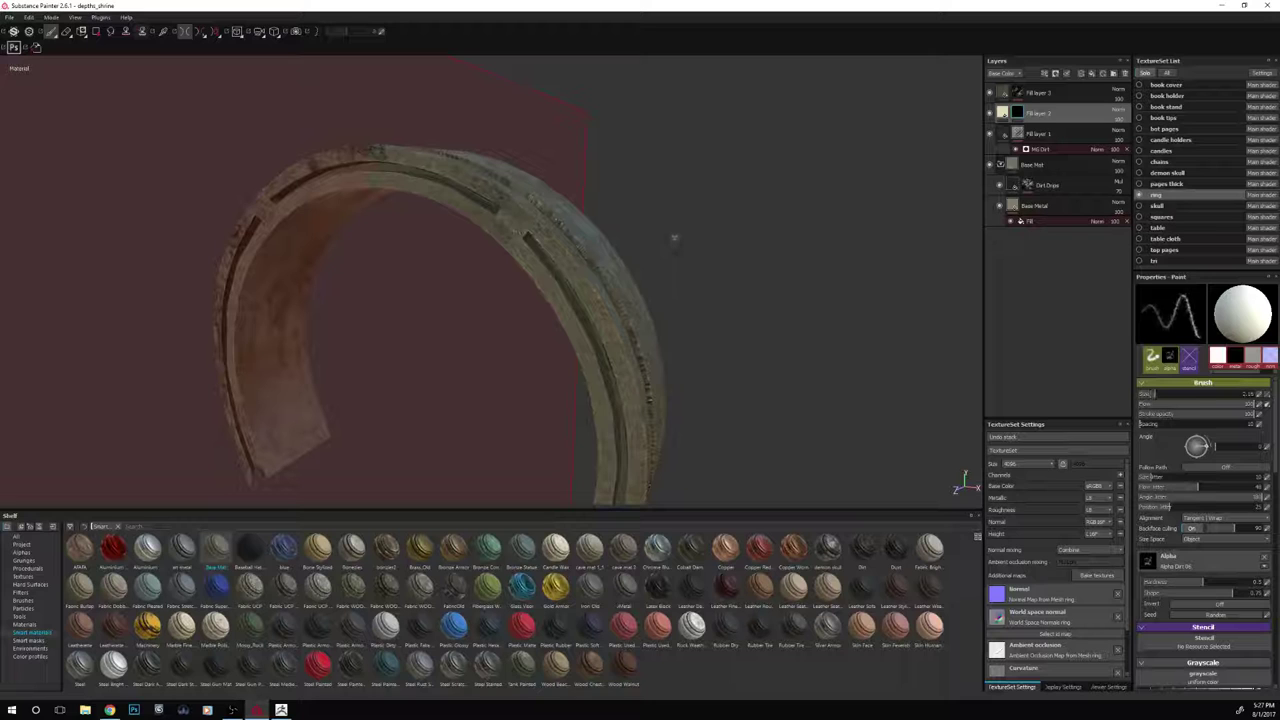
{"action": "key", "text": "bracketleft"}
{"action": "key", "text": "["}
{"action": "key", "text": "["}
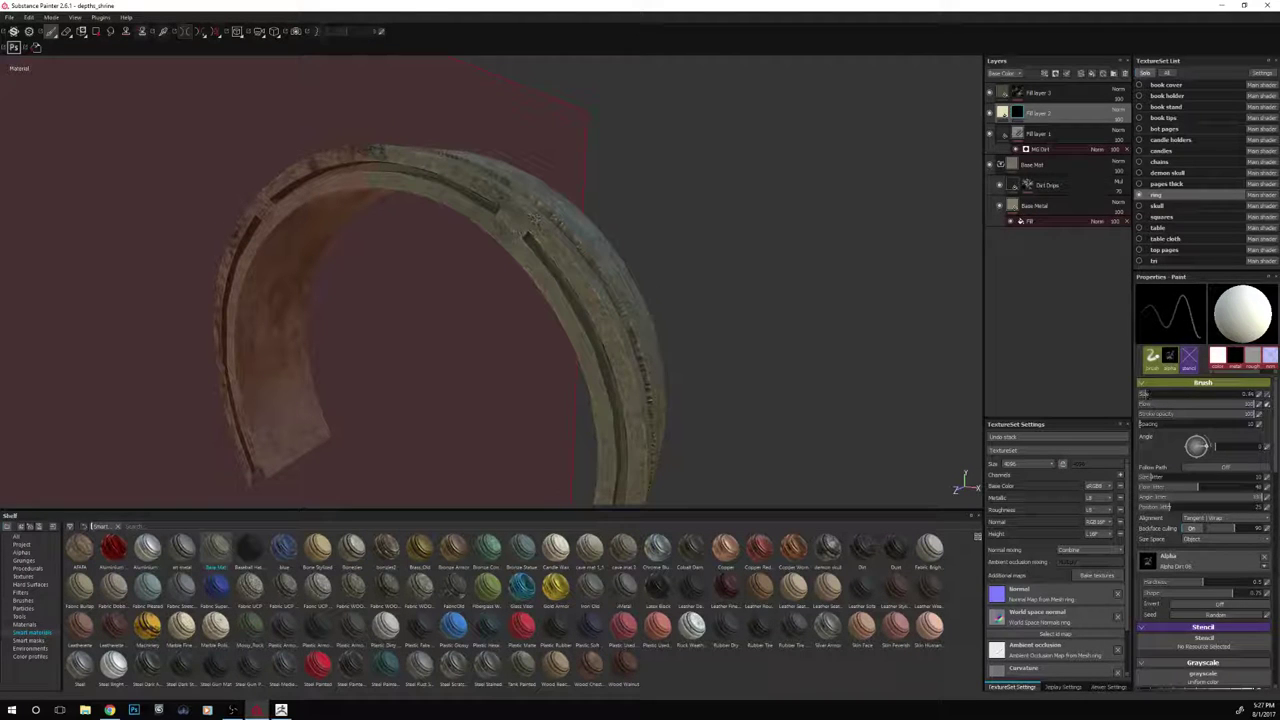
{"action": "key", "text": "bracketleft"}
{"action": "key", "text": "bracketleft"}
Paint worn highlights into the pale yellow layer's mask along the raised edges of the ring's outer band
{"action": "left_click_drag", "start_coordinate": [760, 382], "coordinate": [716, 376], "text": "alt"}
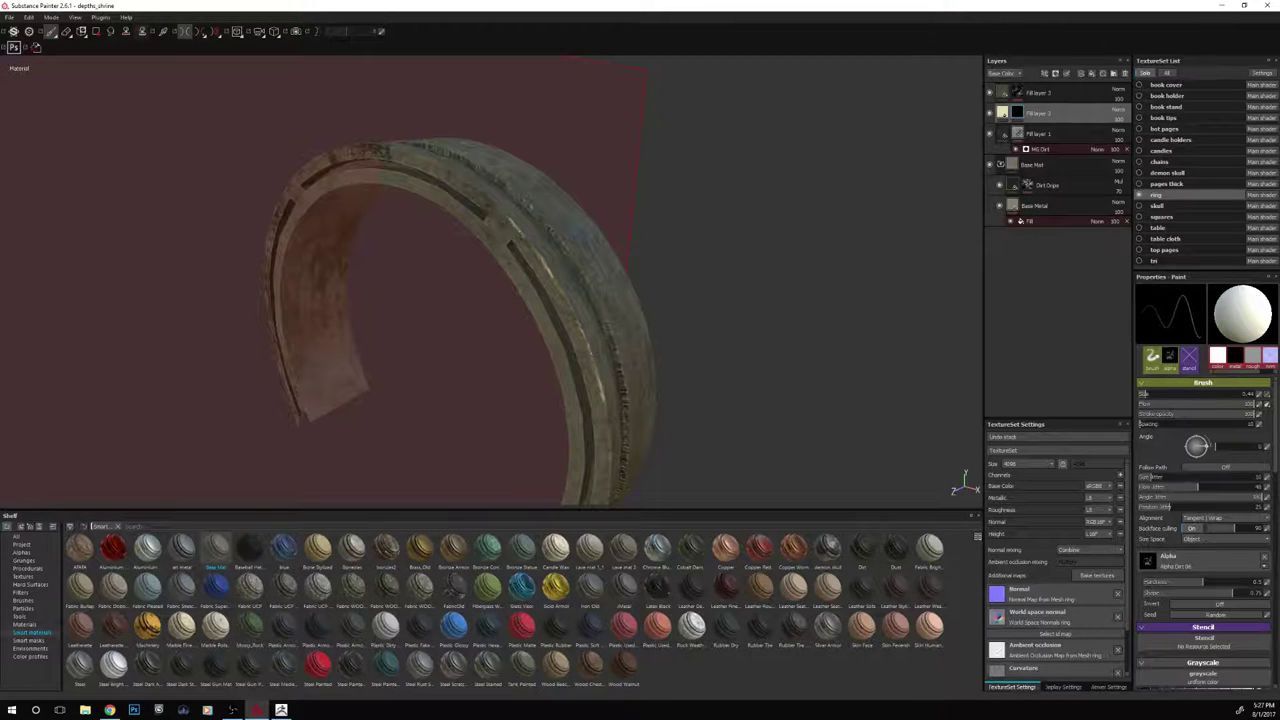
{"action": "left_click_drag", "start_coordinate": [778, 236], "coordinate": [724, 258], "text": "alt"}
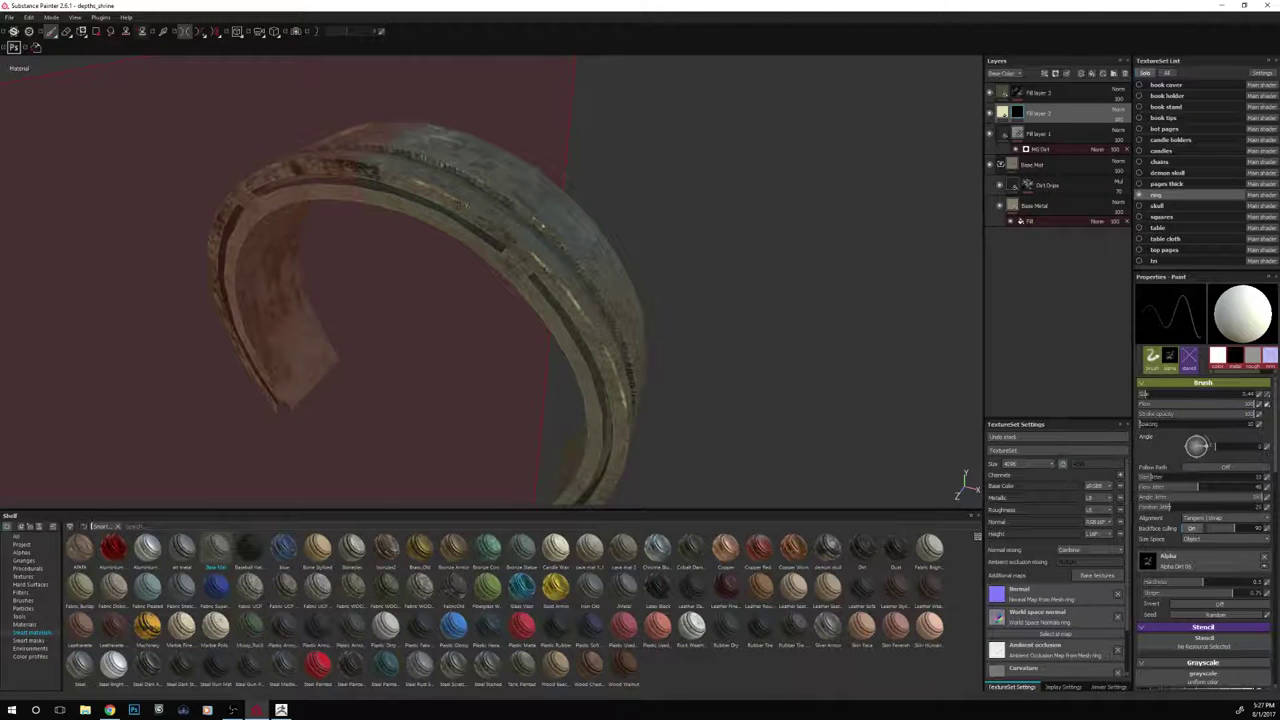
{"action": "left_click_drag", "start_coordinate": [458, 206], "coordinate": [482, 217]}
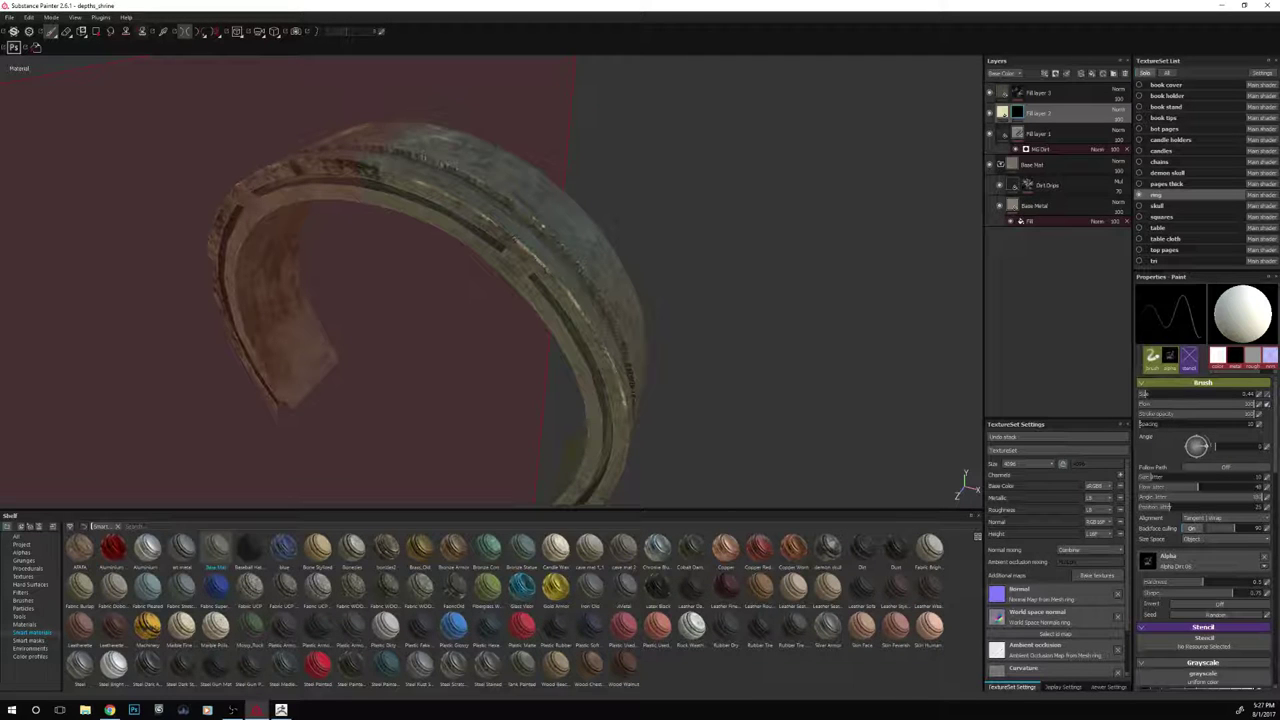
{"action": "left_click_drag", "start_coordinate": [490, 240], "coordinate": [492, 275], "text": "alt"}
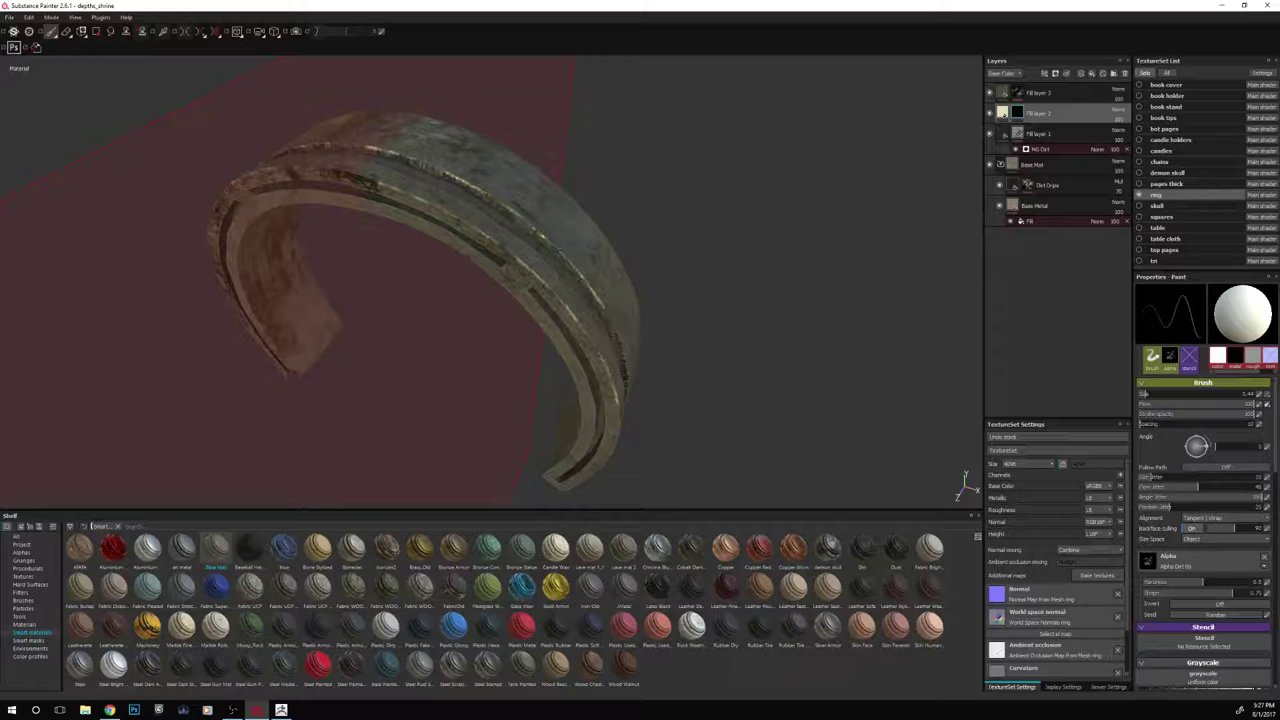
{"action": "left_click_drag", "start_coordinate": [748, 353], "coordinate": [779, 315], "text": "alt"}
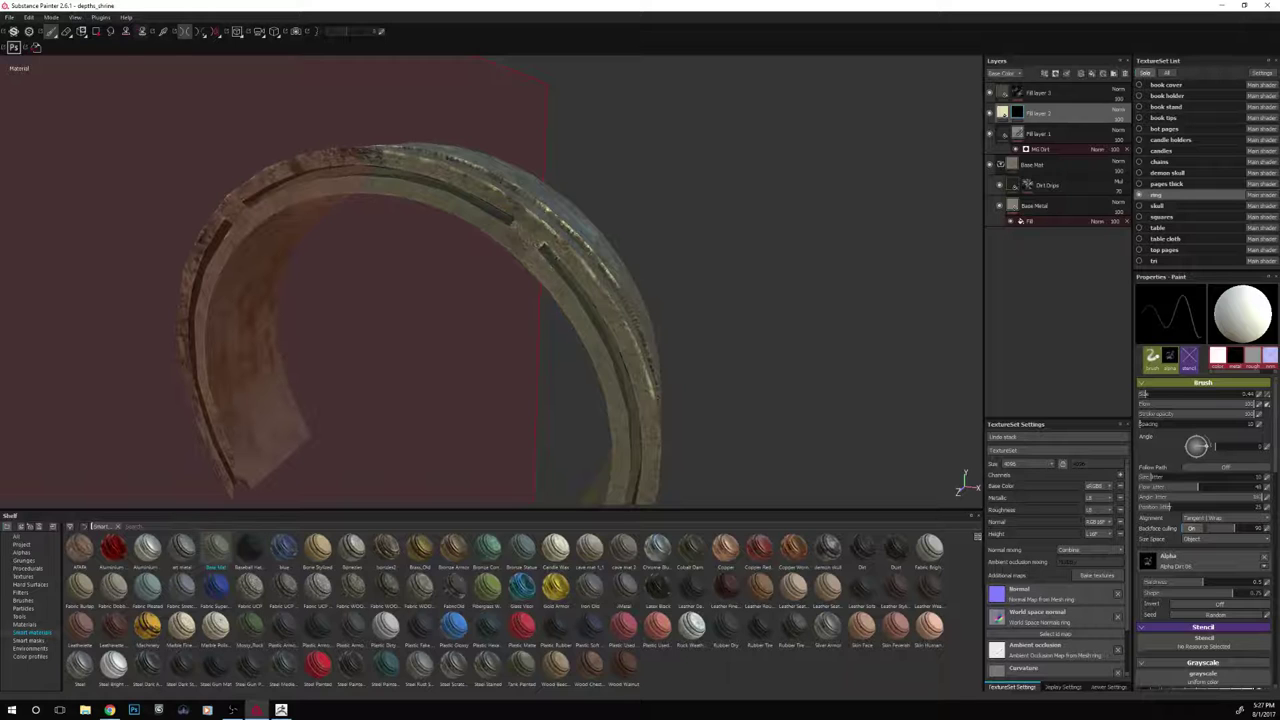
Paint worn highlights into the pale yellow layer's mask along the rims and slot edges of the ring's upper front face
{"action": "left_click_drag", "start_coordinate": [720, 343], "coordinate": [819, 371], "text": "alt"}
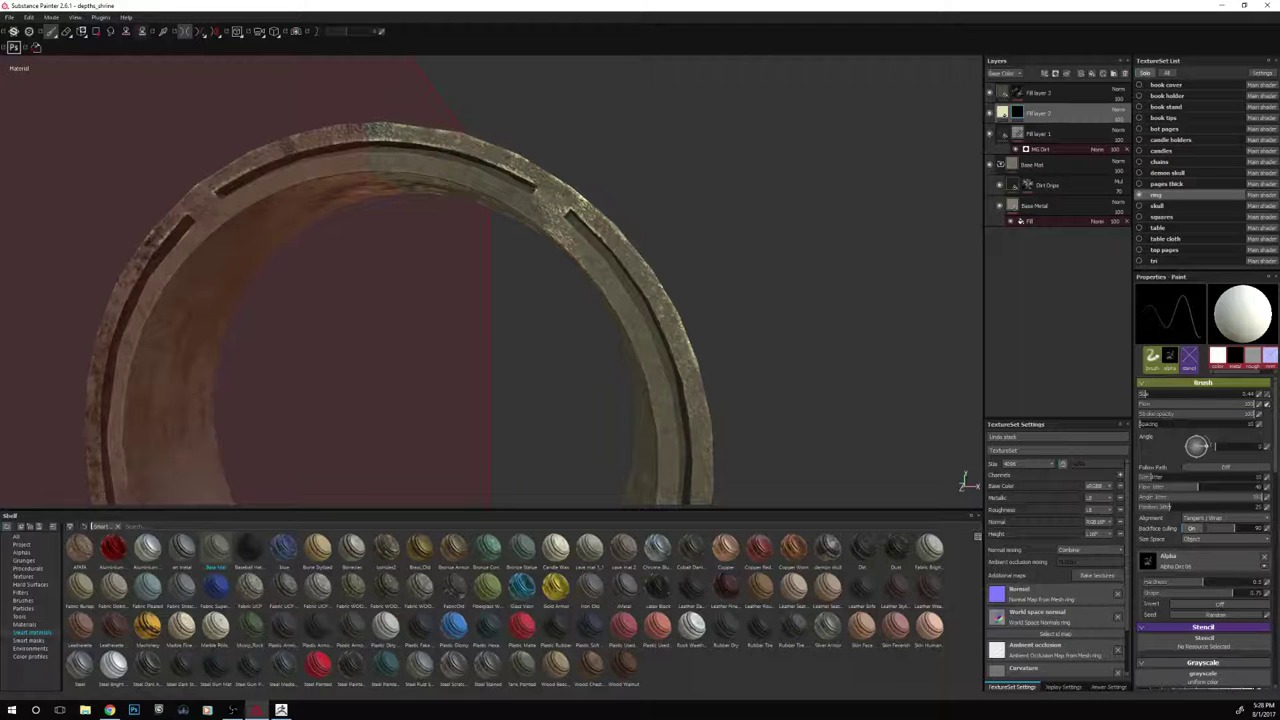
{"action": "left_click_drag", "start_coordinate": [384, 132], "coordinate": [370, 200], "text": "alt"}
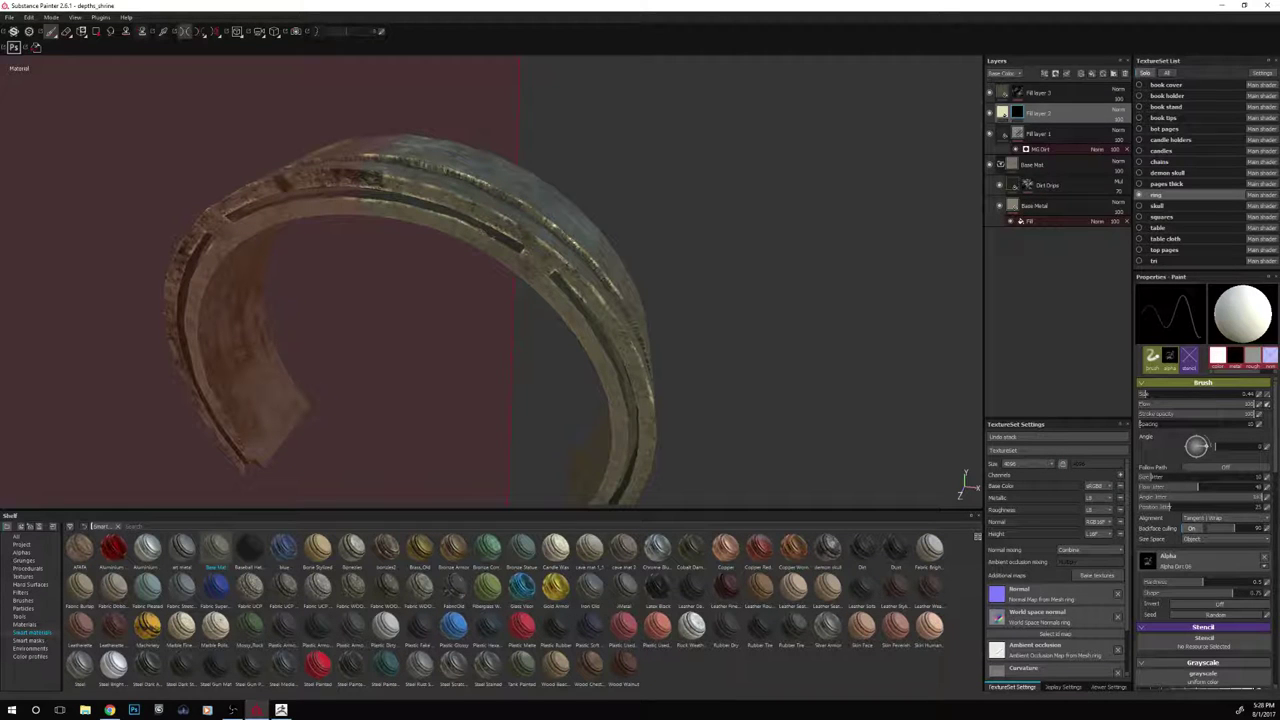
{"action": "left_click_drag", "start_coordinate": [738, 318], "coordinate": [762, 192], "text": "alt"}
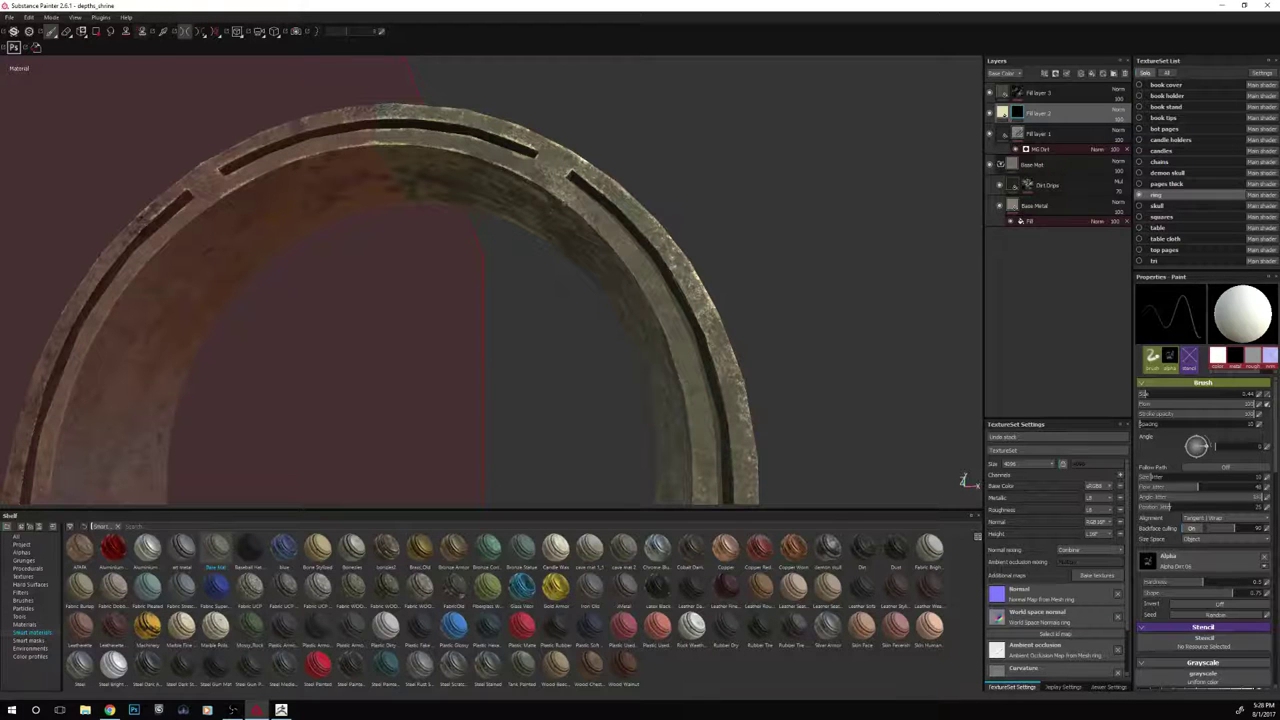
{"action": "left_click_drag", "start_coordinate": [582, 218], "coordinate": [602, 236]}
{"action": "left_click_drag", "start_coordinate": [785, 335], "coordinate": [865, 292], "text": "alt"}
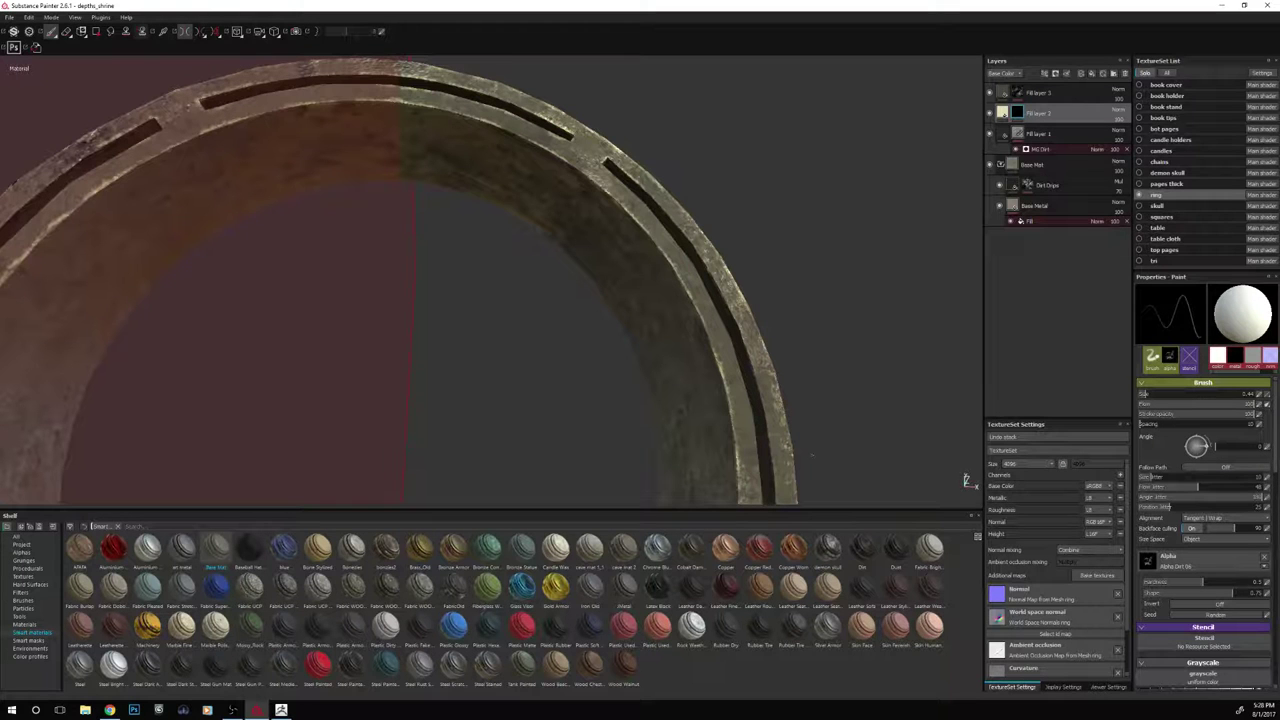
{"action": "scroll", "coordinate": [812, 455], "scroll_direction": "down", "scroll_amount": 3}
{"action": "middle_click_drag", "start_coordinate": [814, 462], "coordinate": [817, 367], "text": "alt"}
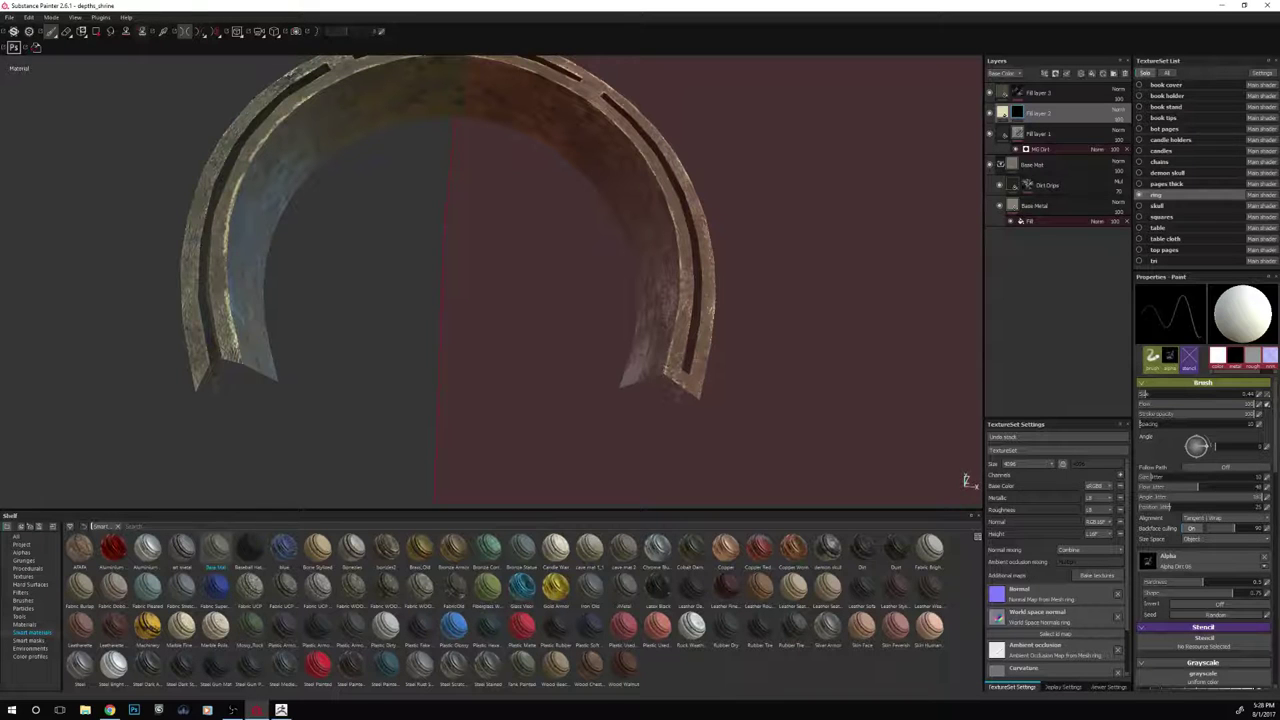
Extend the painted edge wear down the ring's side, covering the front face's inner rim, long slot and lower end
{"action": "left_click_drag", "start_coordinate": [810, 398], "coordinate": [632, 383], "text": "alt"}
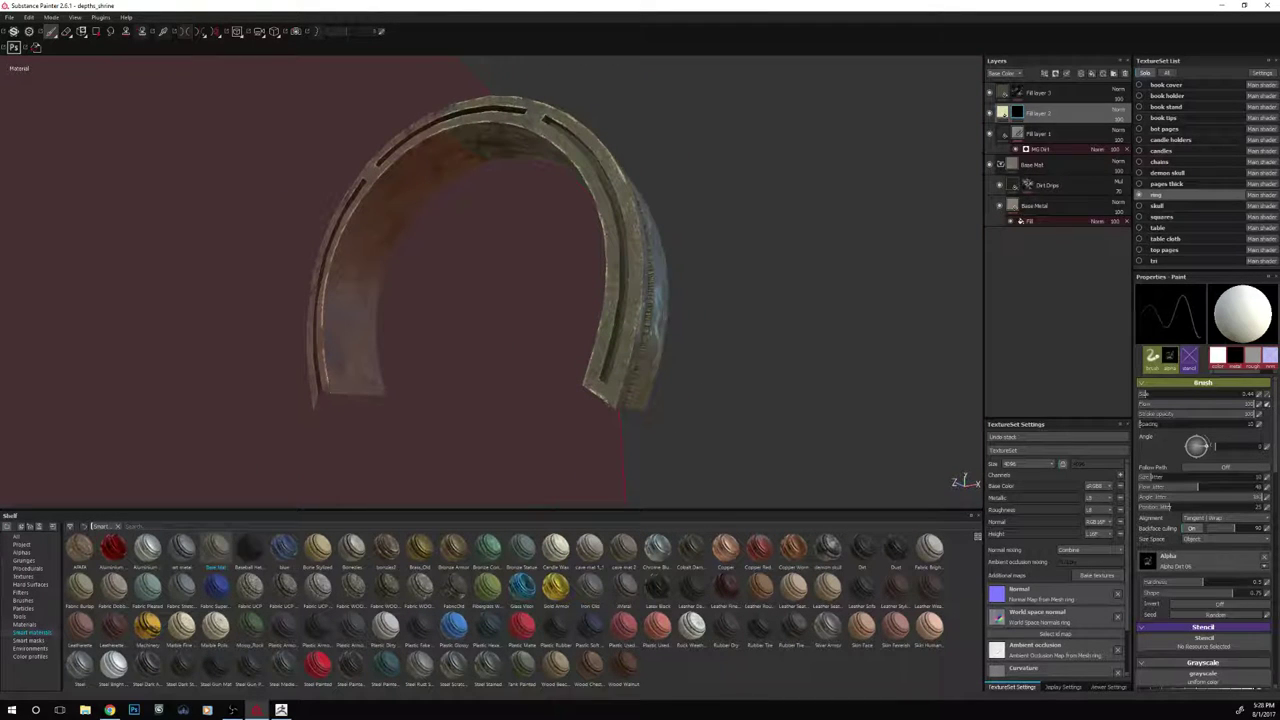
{"action": "left_click_drag", "start_coordinate": [773, 344], "coordinate": [748, 364], "text": "alt"}
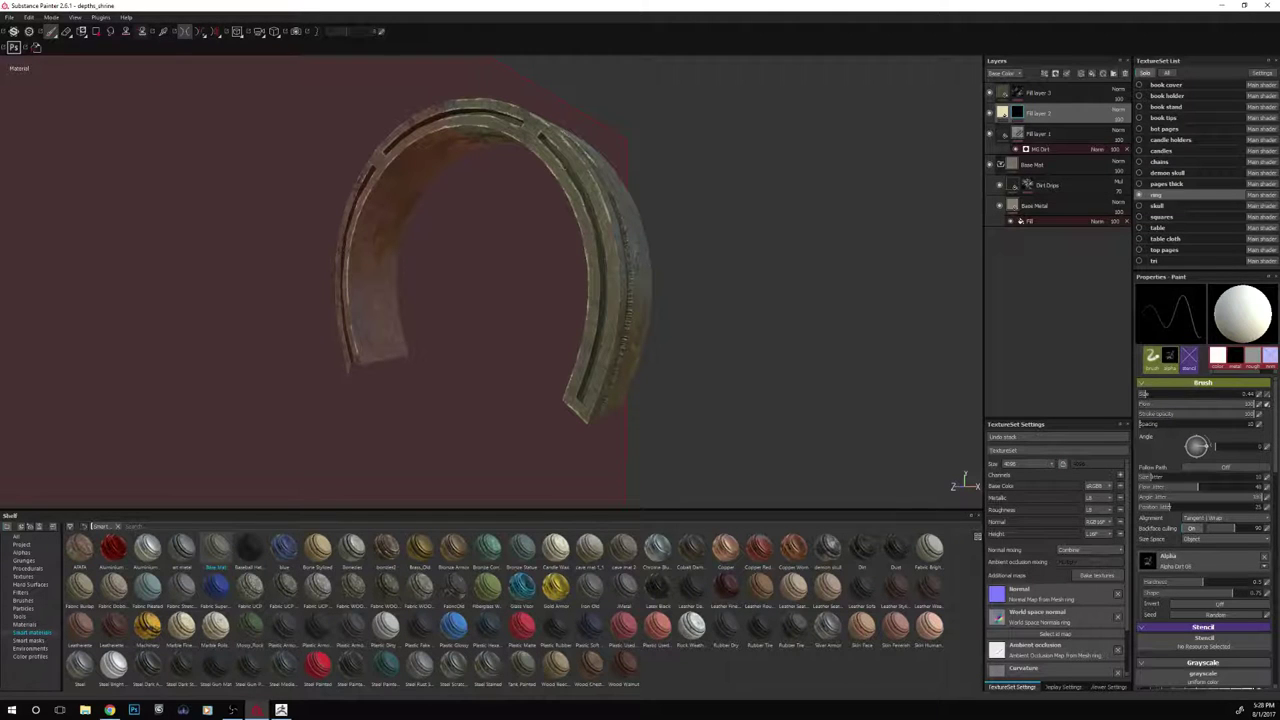
{"action": "left_click_drag", "start_coordinate": [712, 294], "coordinate": [694, 243], "text": "alt"}
{"action": "scroll", "coordinate": [720, 304], "scroll_direction": "up", "scroll_amount": 2}
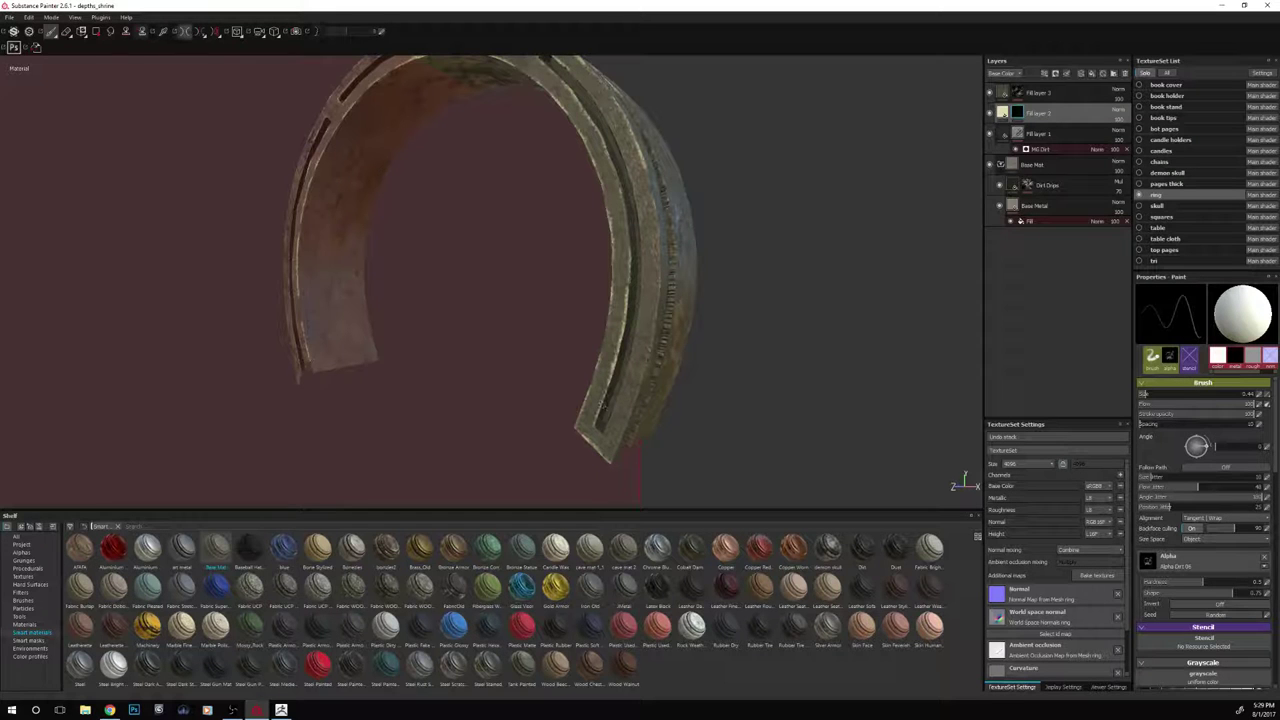
{"action": "left_click_drag", "start_coordinate": [777, 379], "coordinate": [848, 385], "text": "alt"}
{"action": "mouse_move", "coordinate": [667, 89]}
{"action": "left_mouse_down", "text": "alt"}
{"action": "mouse_move", "coordinate": [690, 112]}
{"action": "mouse_move", "coordinate": [656, 95]}
{"action": "left_mouse_up", "text": "alt"}
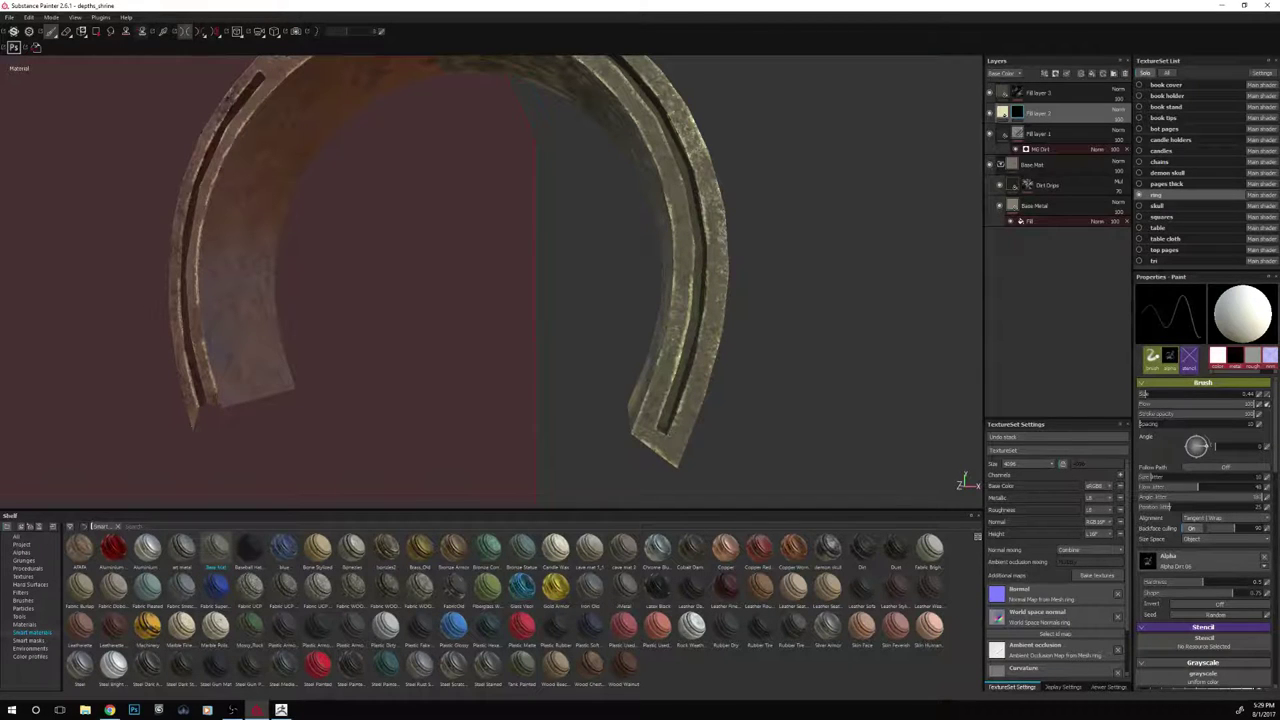
{"action": "mouse_move", "coordinate": [676, 420]}
{"action": "left_mouse_down", "text": "alt"}
{"action": "mouse_move", "coordinate": [776, 406]}
{"action": "mouse_move", "coordinate": [679, 398]}
{"action": "left_mouse_up", "text": "alt"}
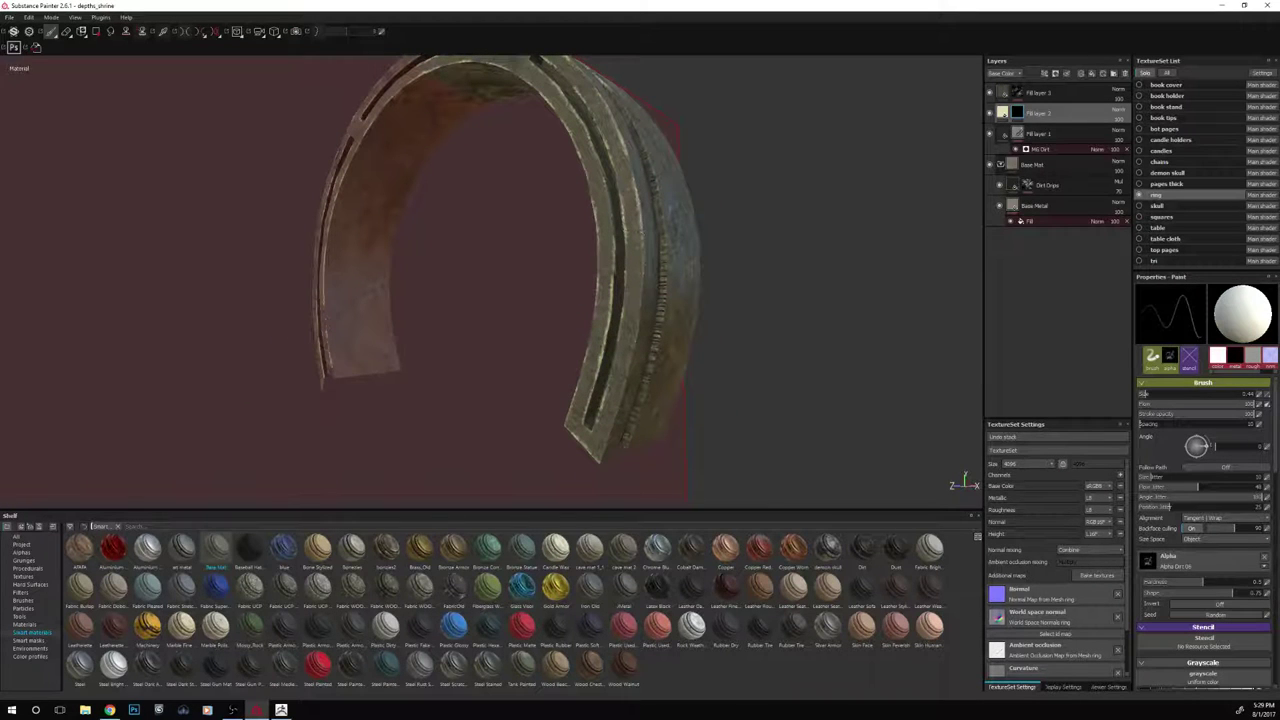
Paint worn highlights along both edges of the groove running around the ring's outer band
{"action": "key", "text": "l"}
{"action": "left_click_drag", "start_coordinate": [638, 327], "coordinate": [618, 395]}
{"action": "left_click_drag", "start_coordinate": [845, 368], "coordinate": [690, 388], "text": "alt"}
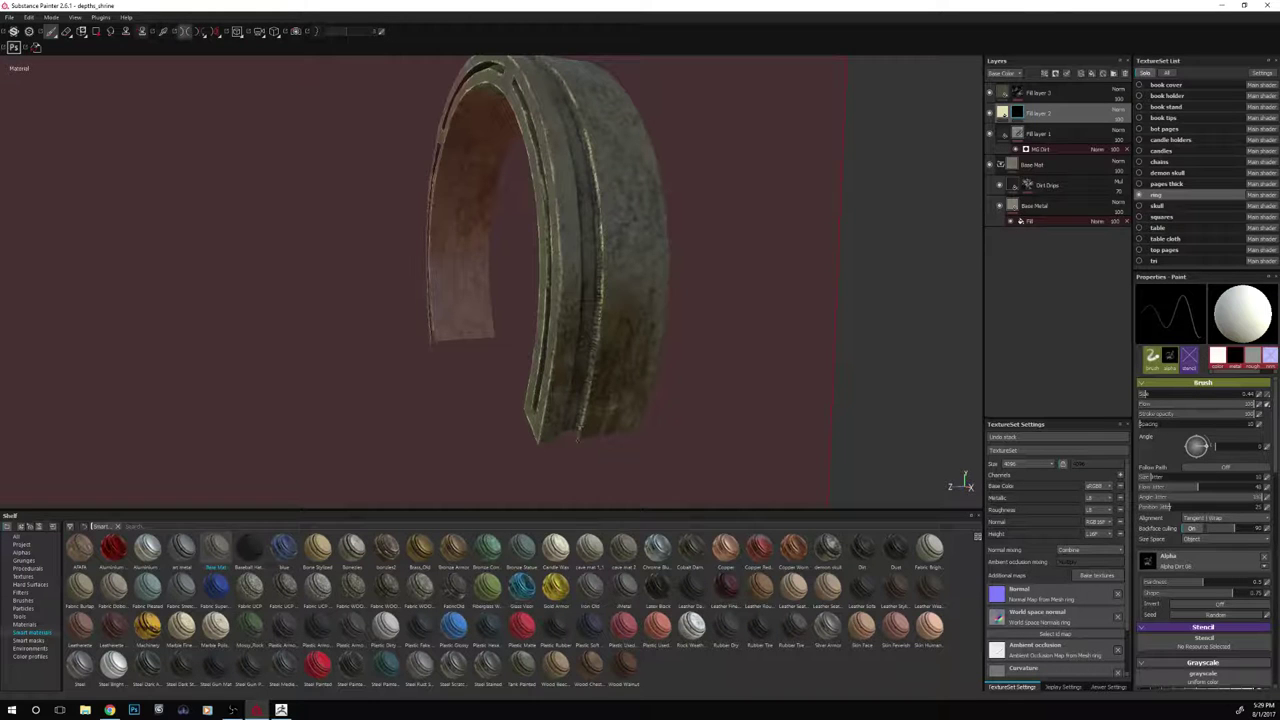
{"action": "left_click_drag", "start_coordinate": [845, 348], "coordinate": [657, 354], "text": "alt"}
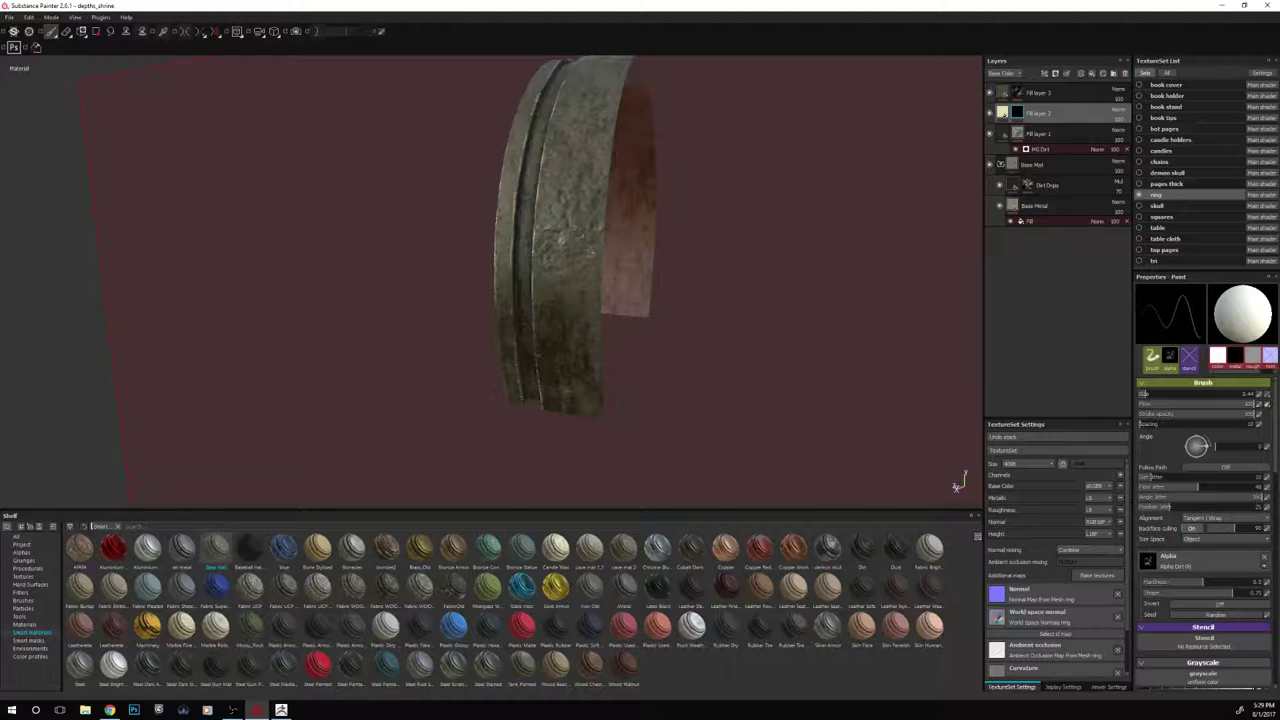
{"action": "key", "text": "l"}
{"action": "left_click_drag", "start_coordinate": [518, 172], "coordinate": [515, 198]}
{"action": "scroll", "coordinate": [857, 364], "scroll_direction": "down", "scroll_amount": 3}
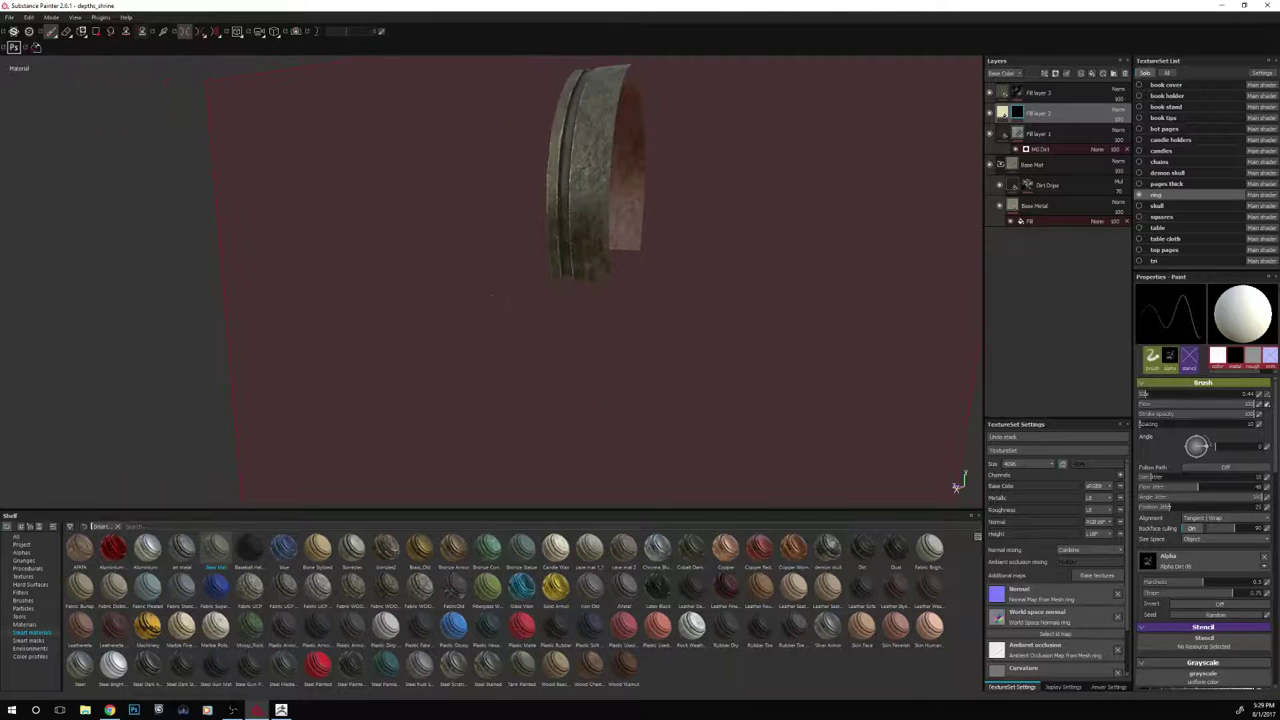
Turn off symmetry for painting the pale yellow layer's mask
{"action": "left_click_drag", "start_coordinate": [508, 318], "coordinate": [723, 383], "text": "alt"}
{"action": "key", "text": "l"}
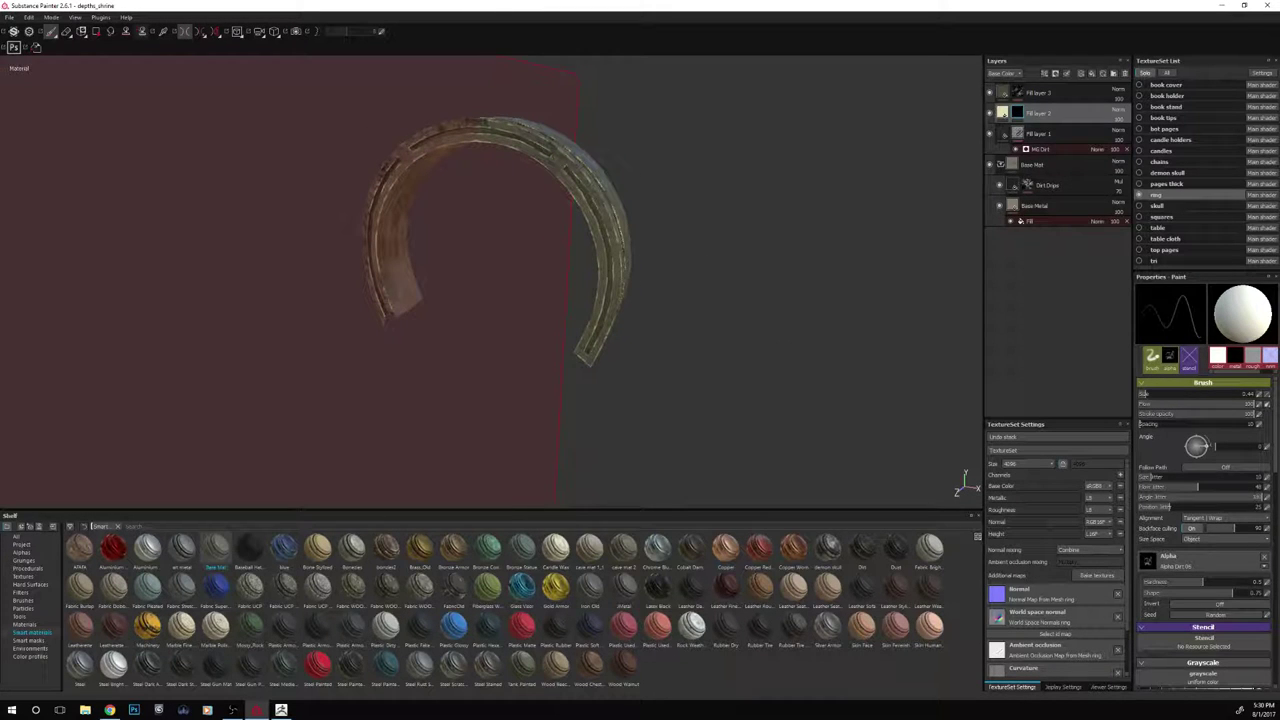
{"action": "left_click", "coordinate": [187, 32]}
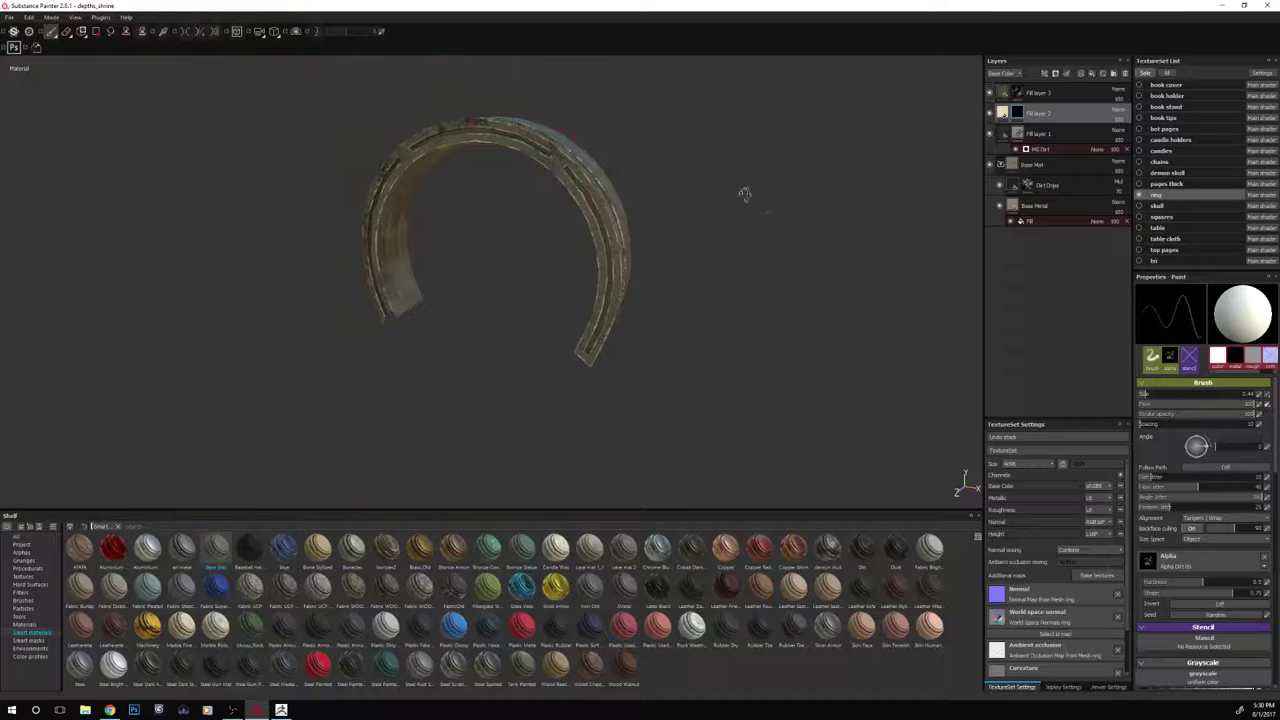
Examine the hand-painted edge wear on the ring from the front, sides and back, both close up and from afar
{"action": "left_click_drag", "start_coordinate": [746, 195], "coordinate": [860, 250], "text": "alt"}
{"action": "scroll", "coordinate": [443, 280], "scroll_direction": "up", "scroll_amount": 2}
{"action": "left_click_drag", "start_coordinate": [443, 280], "coordinate": [426, 297], "text": "alt"}
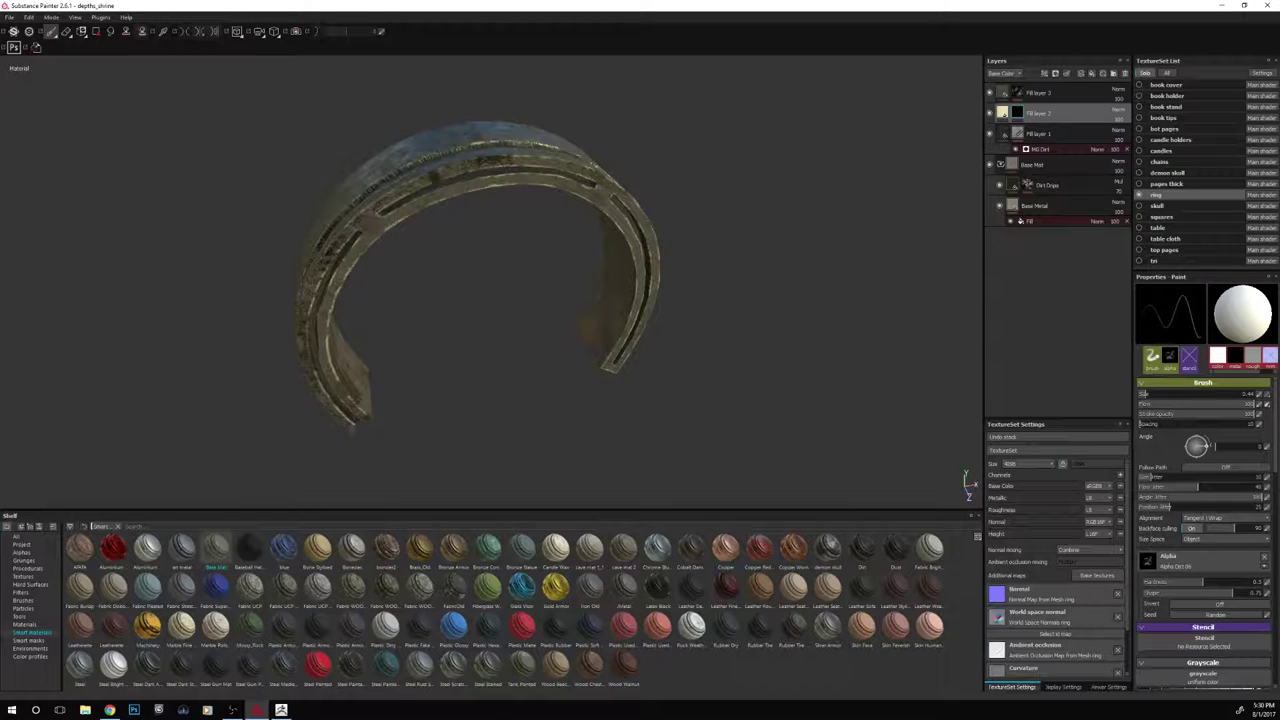
{"action": "left_click_drag", "start_coordinate": [483, 275], "coordinate": [568, 368], "text": "alt"}
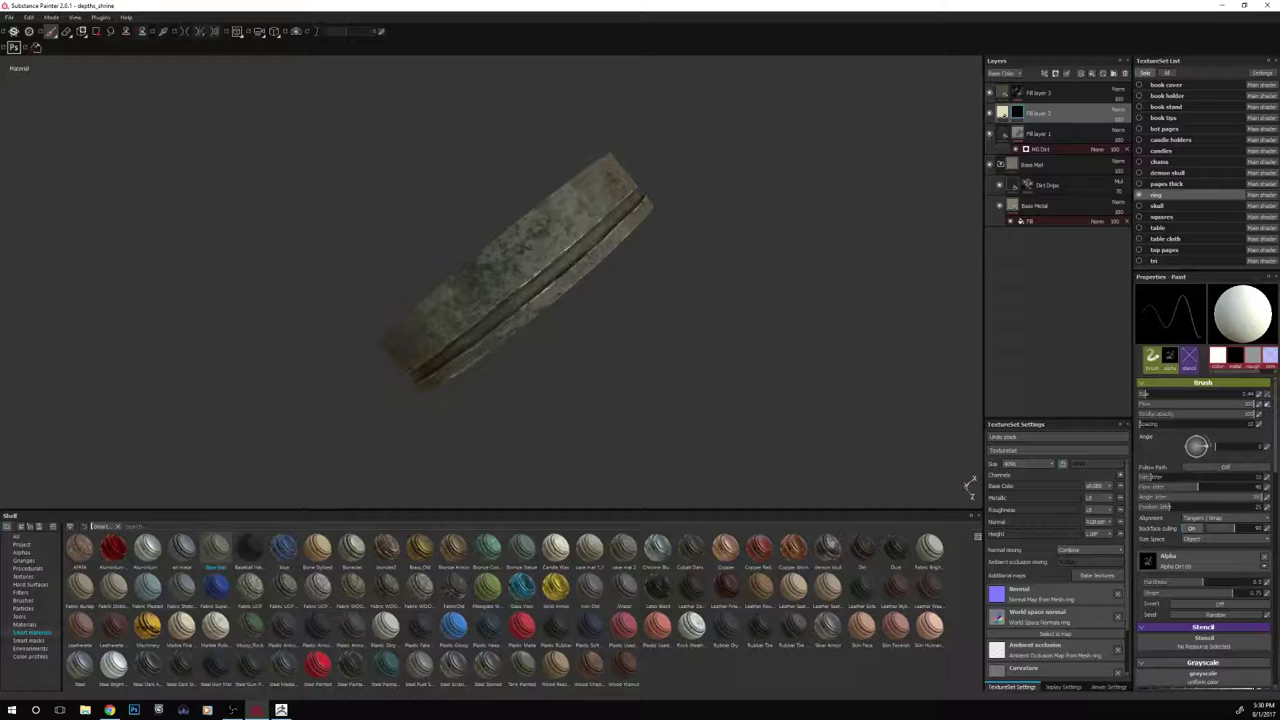
{"action": "left_click_drag", "start_coordinate": [756, 390], "coordinate": [520, 232], "text": "alt"}
{"action": "left_click_drag", "start_coordinate": [755, 368], "coordinate": [368, 254], "text": "alt"}
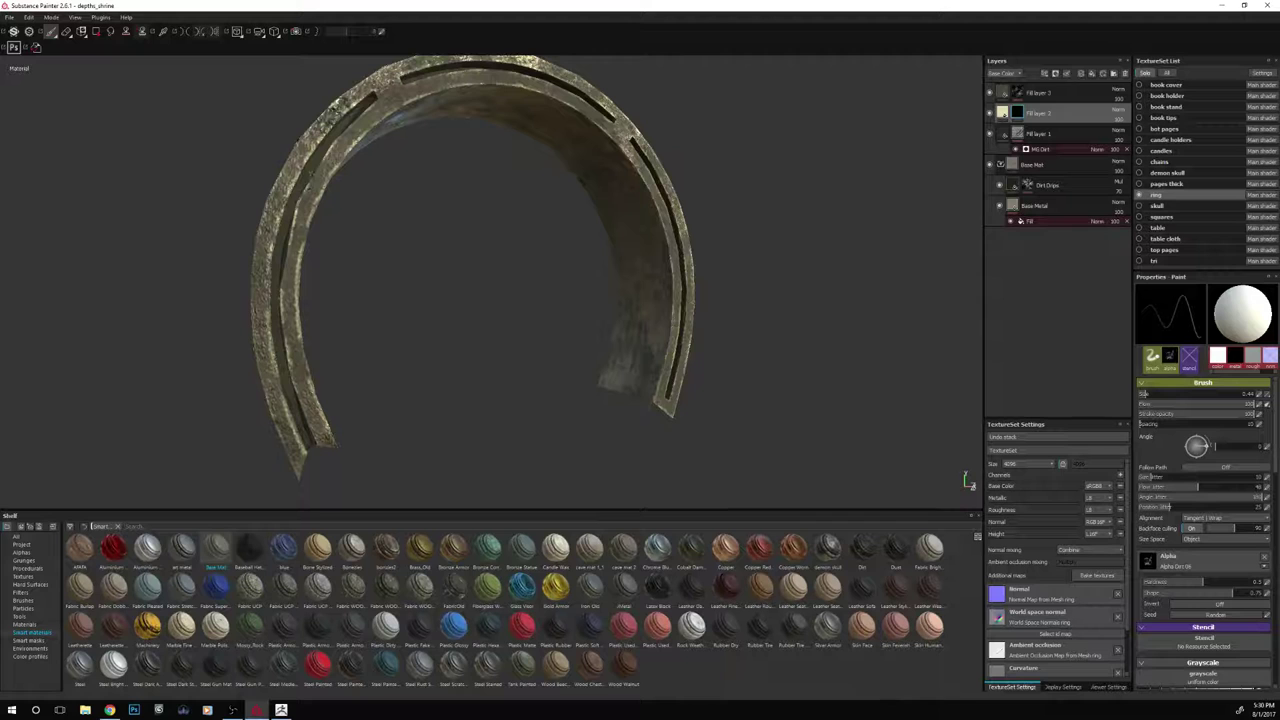
{"action": "scroll", "coordinate": [306, 210], "scroll_direction": "down", "scroll_amount": 8}
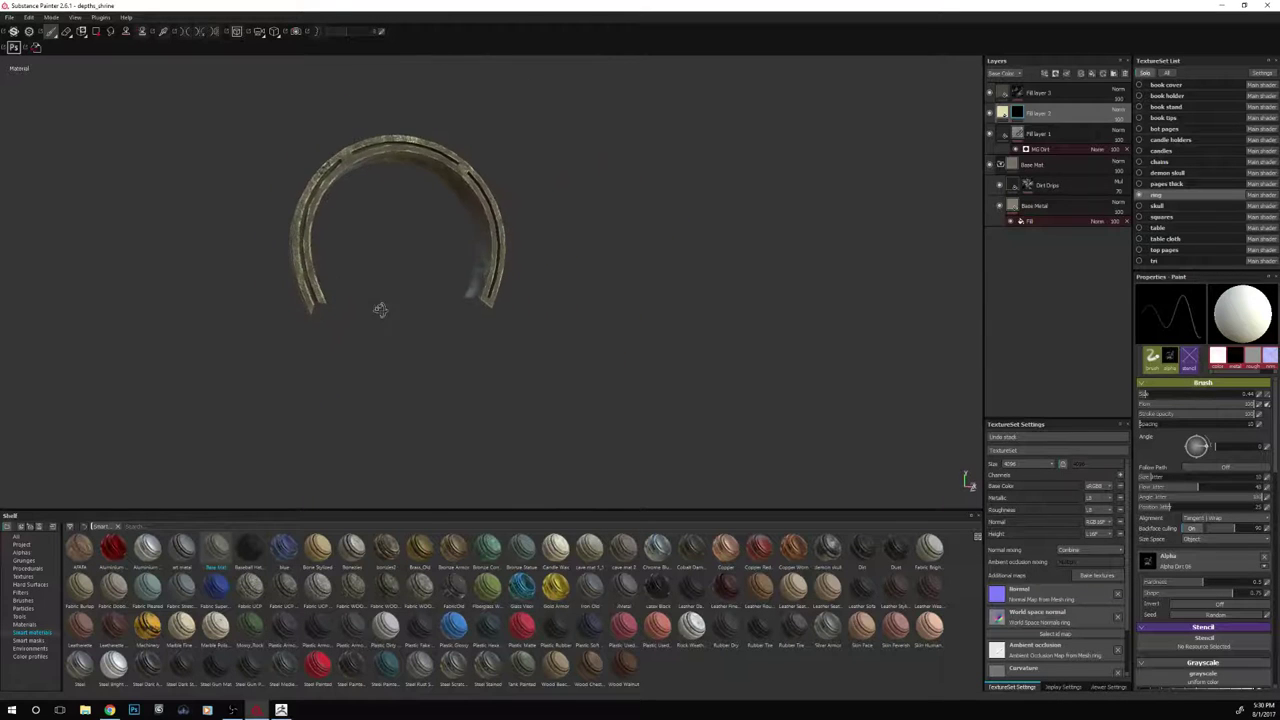
{"action": "left_click_drag", "start_coordinate": [380, 309], "coordinate": [454, 332], "text": "alt"}
{"action": "scroll", "coordinate": [454, 332], "scroll_direction": "up", "scroll_amount": 3}
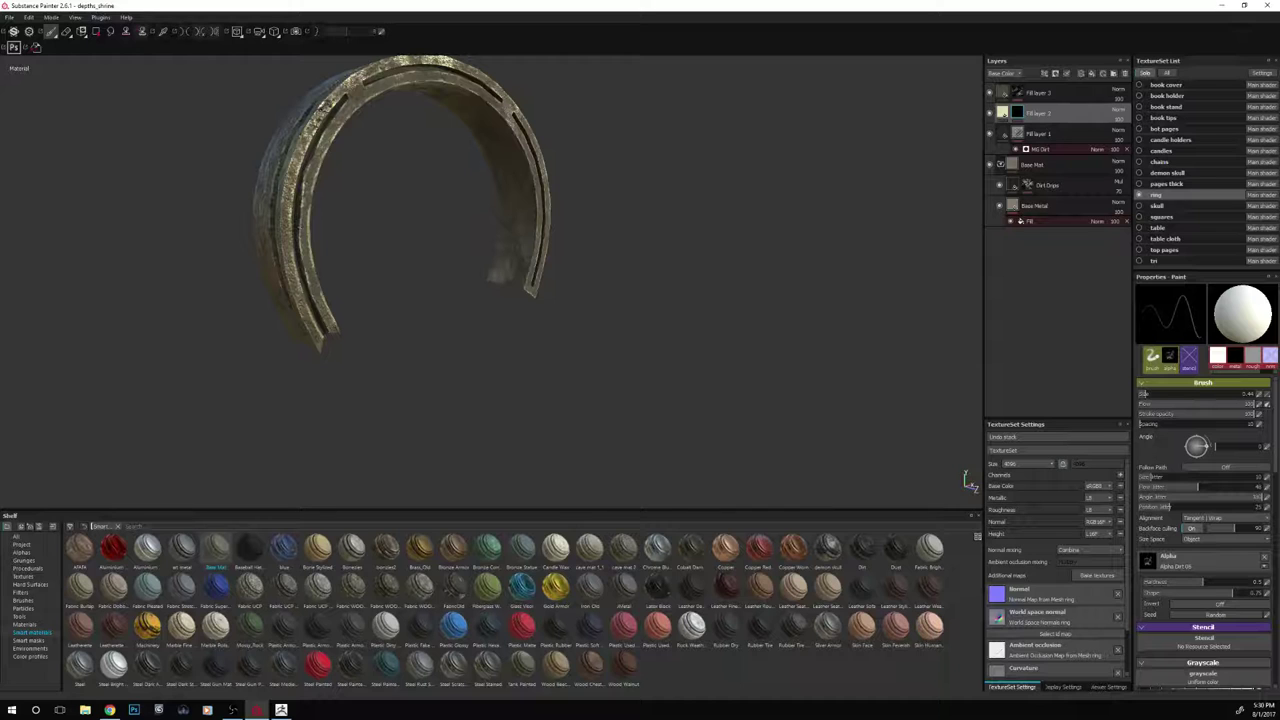
{"action": "scroll", "coordinate": [432, 306], "scroll_direction": "down", "scroll_amount": 3}
{"action": "middle_click_drag", "start_coordinate": [432, 306], "coordinate": [360, 360], "text": "alt"}
{"action": "left_click_drag", "start_coordinate": [360, 360], "coordinate": [253, 337], "text": "alt"}
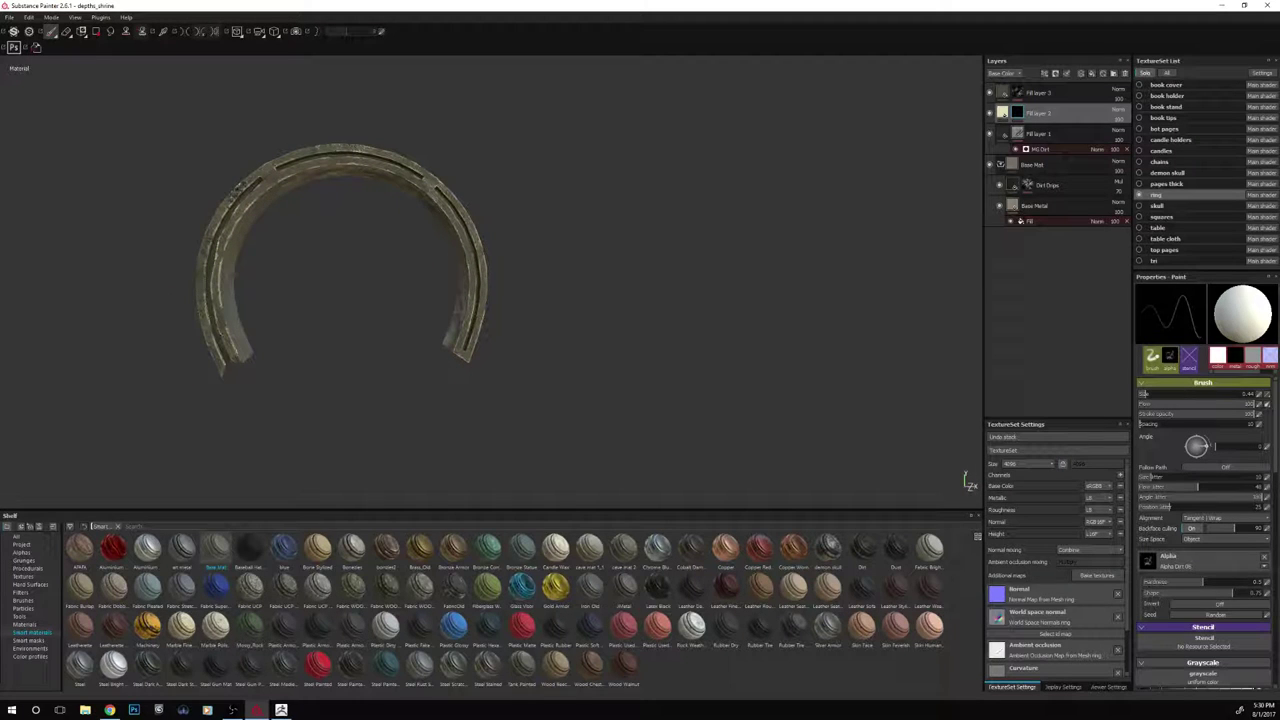
{"action": "left_click_drag", "start_coordinate": [497, 333], "coordinate": [640, 278], "text": "alt"}
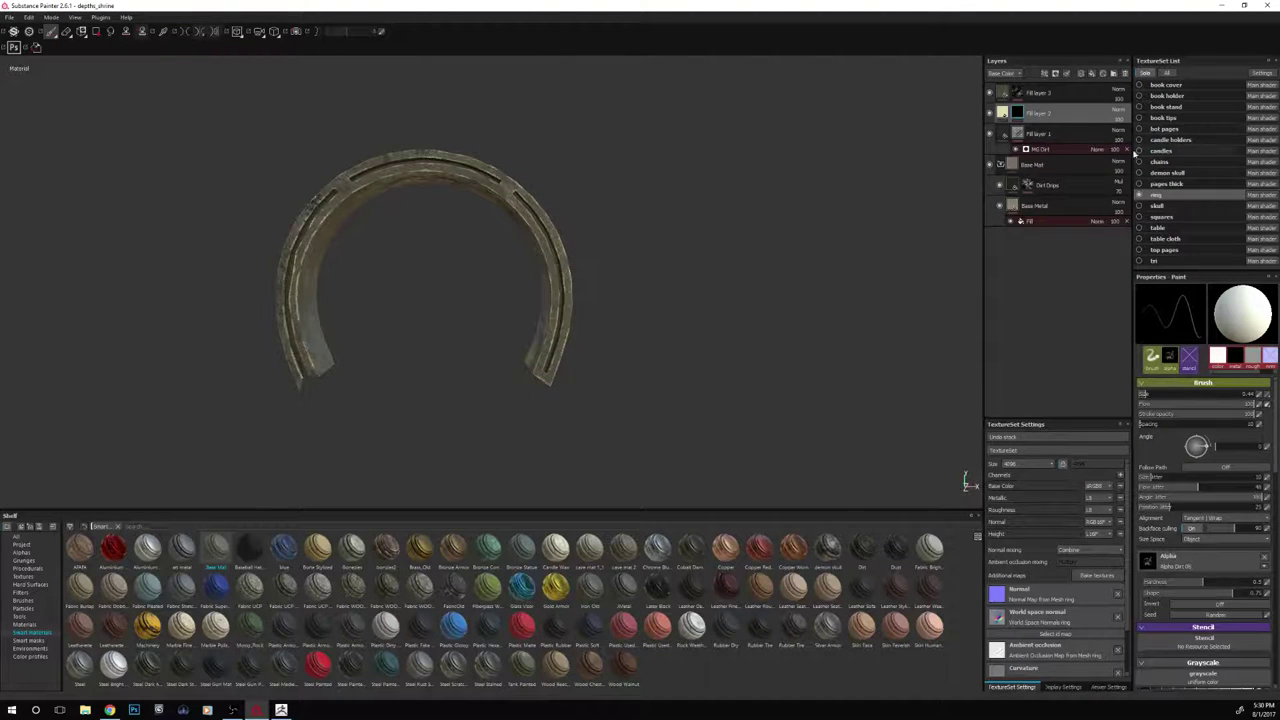
{"action": "mouse_move", "coordinate": [724, 240]}
{"action": "right_mouse_down", "text": "shift"}
{"action": "mouse_move", "coordinate": [767, 233]}
{"action": "mouse_move", "coordinate": [726, 243]}
{"action": "right_mouse_up", "text": "shift"}
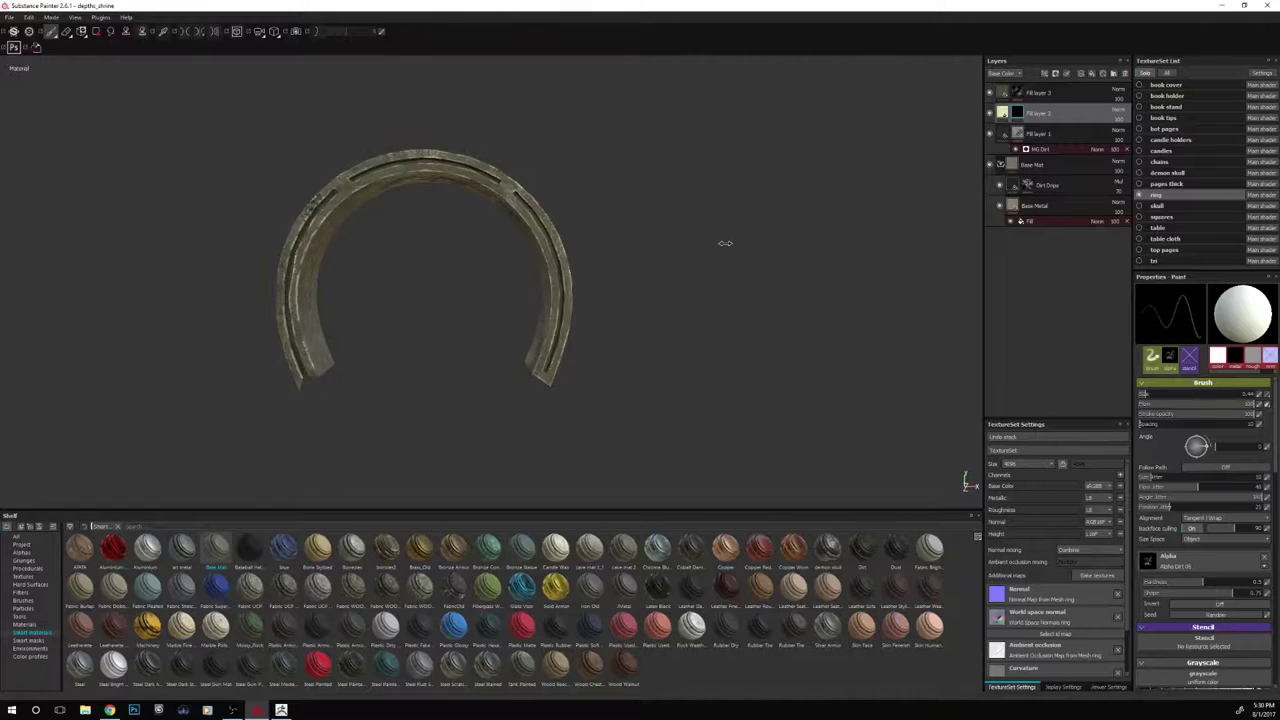
Darken the pale yellow fill layer's base color to a muted tone with a value of 0.475
{"action": "left_click", "coordinate": [1004, 117]}
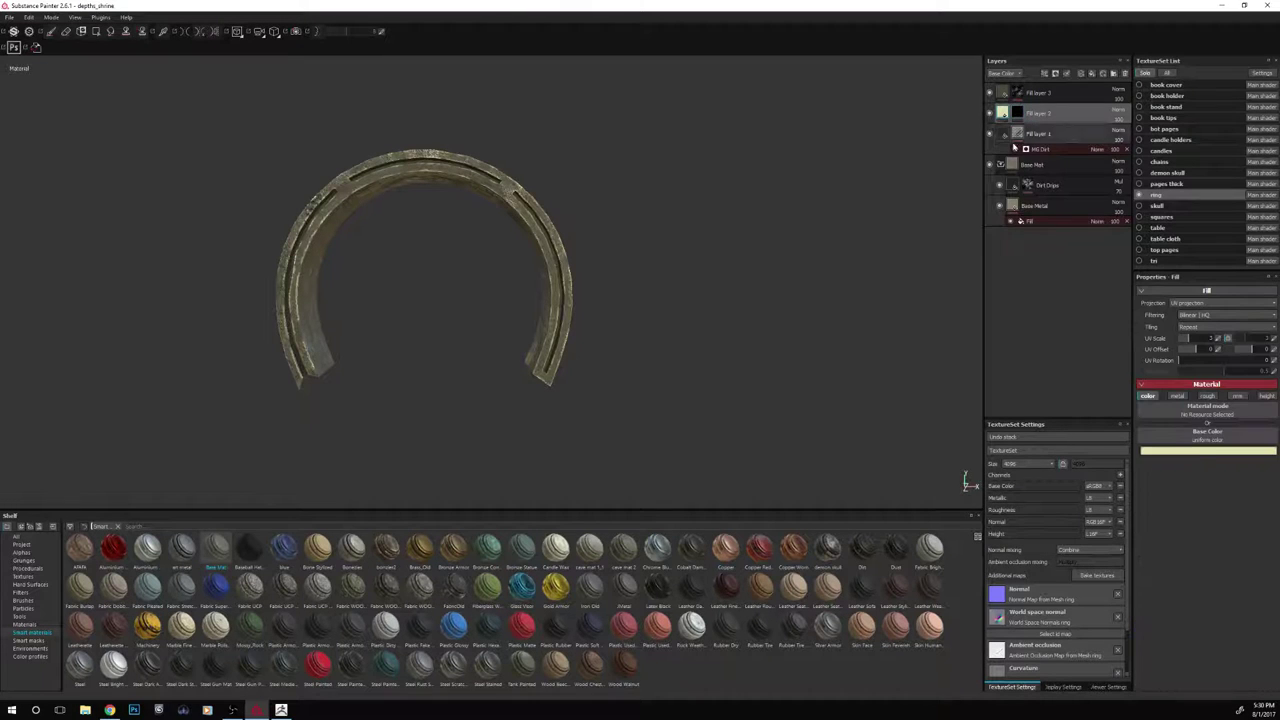
{"action": "left_click", "coordinate": [1200, 456]}
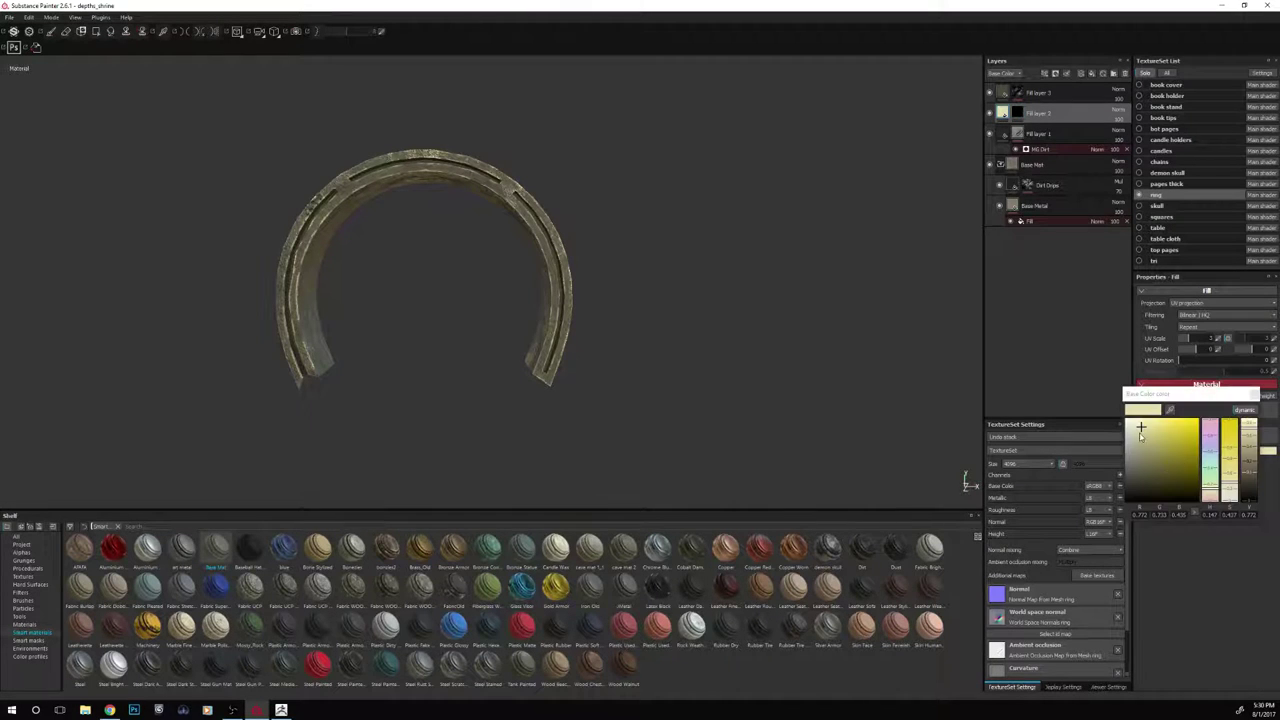
{"action": "left_click", "coordinate": [1140, 434]}
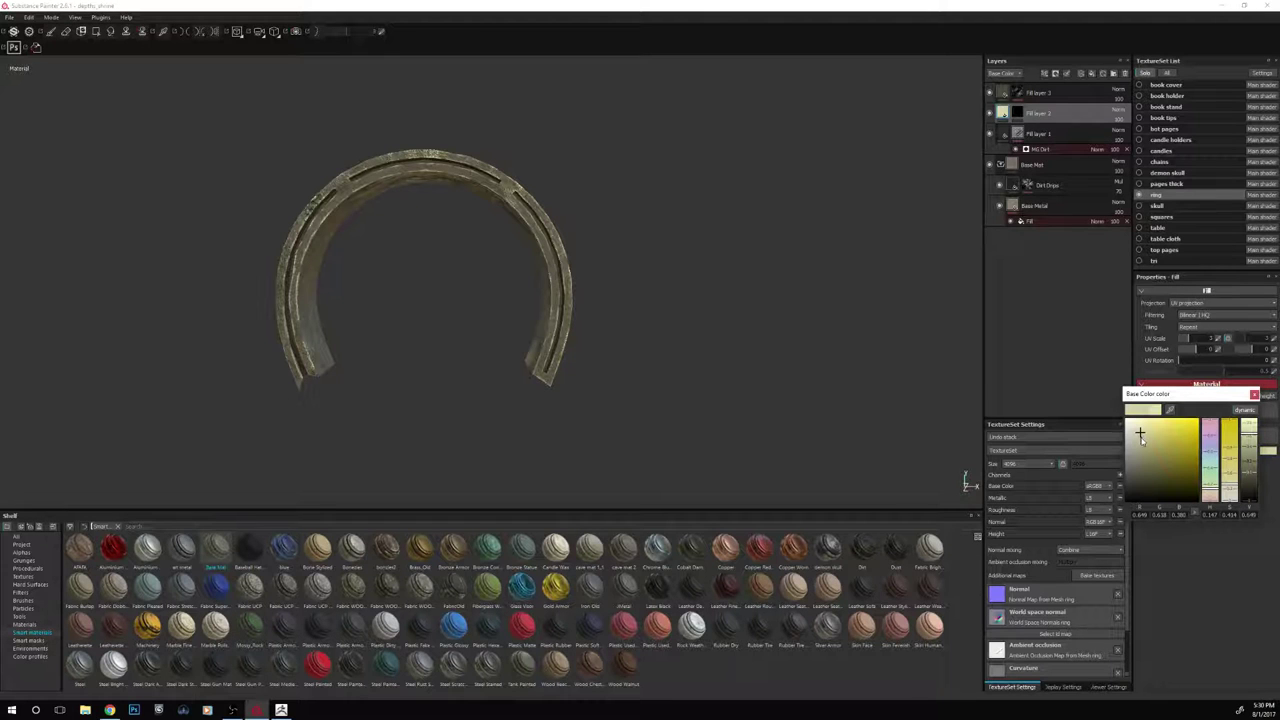
{"action": "left_click", "coordinate": [1141, 443]}
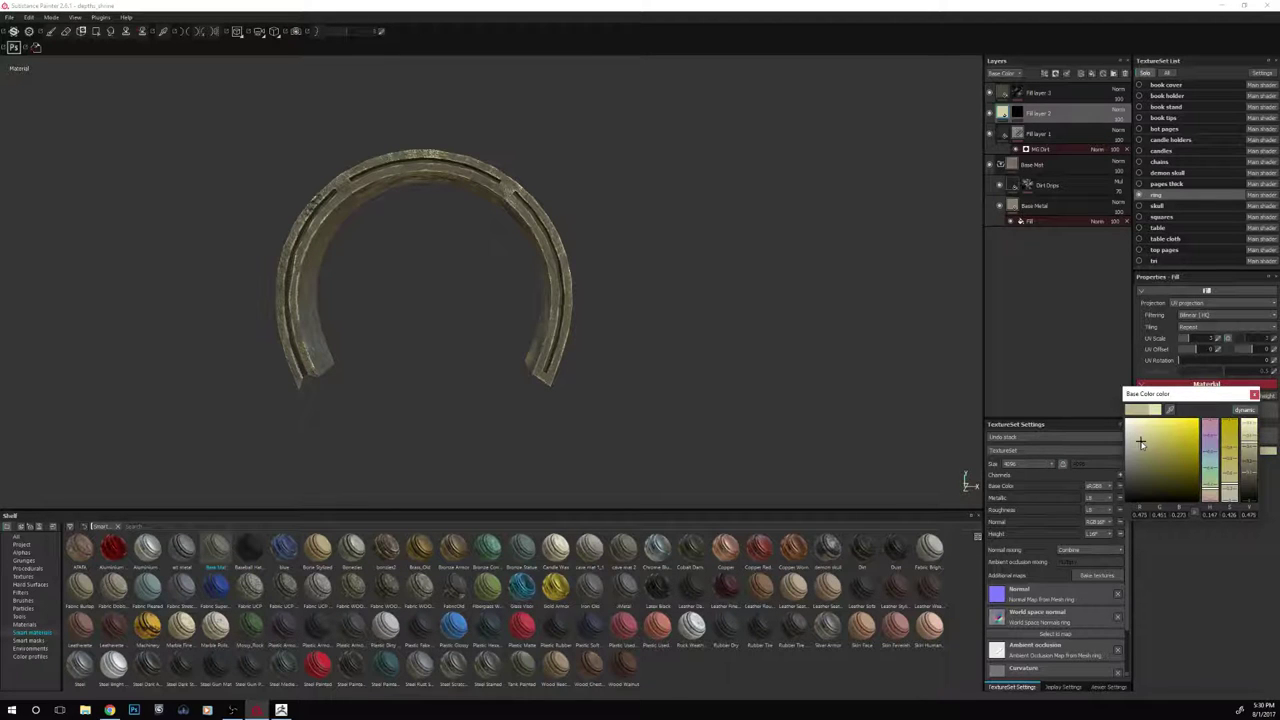
Show all texture sets and raise the base color's value to 0.653, judging the ring's edge highlights against the whole shrine
{"action": "left_click_drag", "start_coordinate": [757, 337], "coordinate": [600, 360], "text": "alt"}
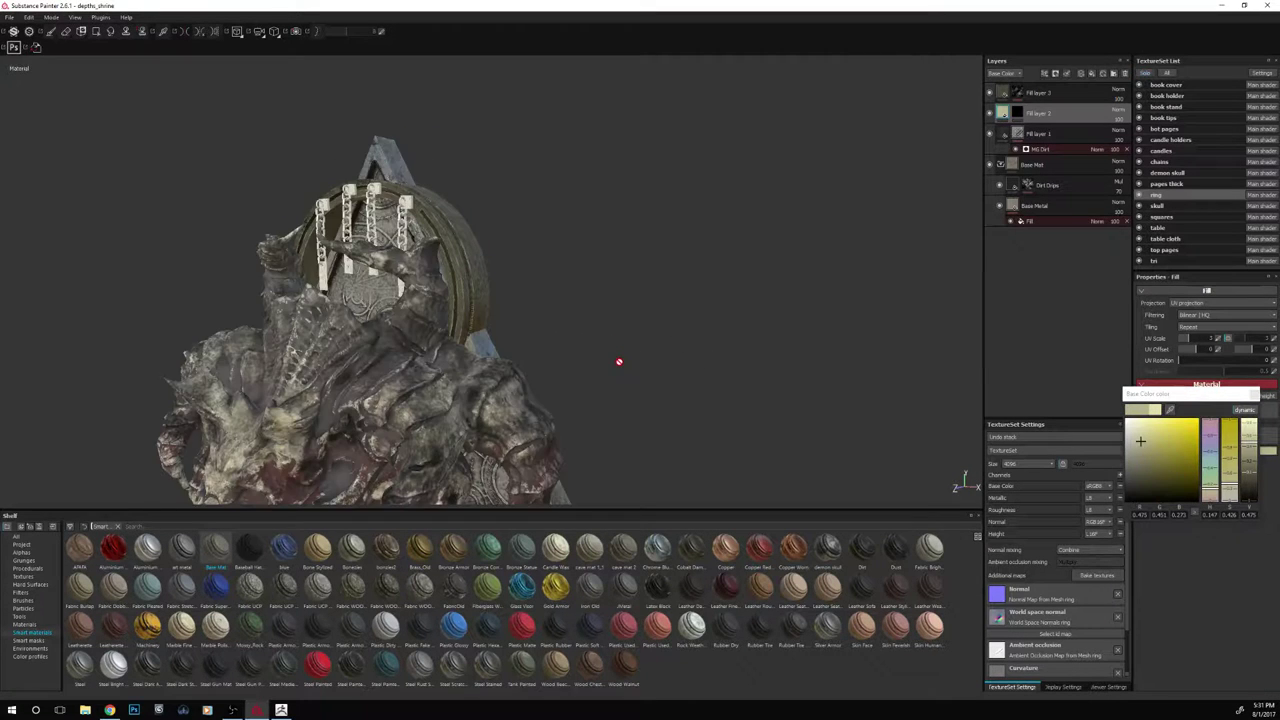
{"action": "left_click_drag", "start_coordinate": [654, 331], "coordinate": [853, 349], "text": "alt"}
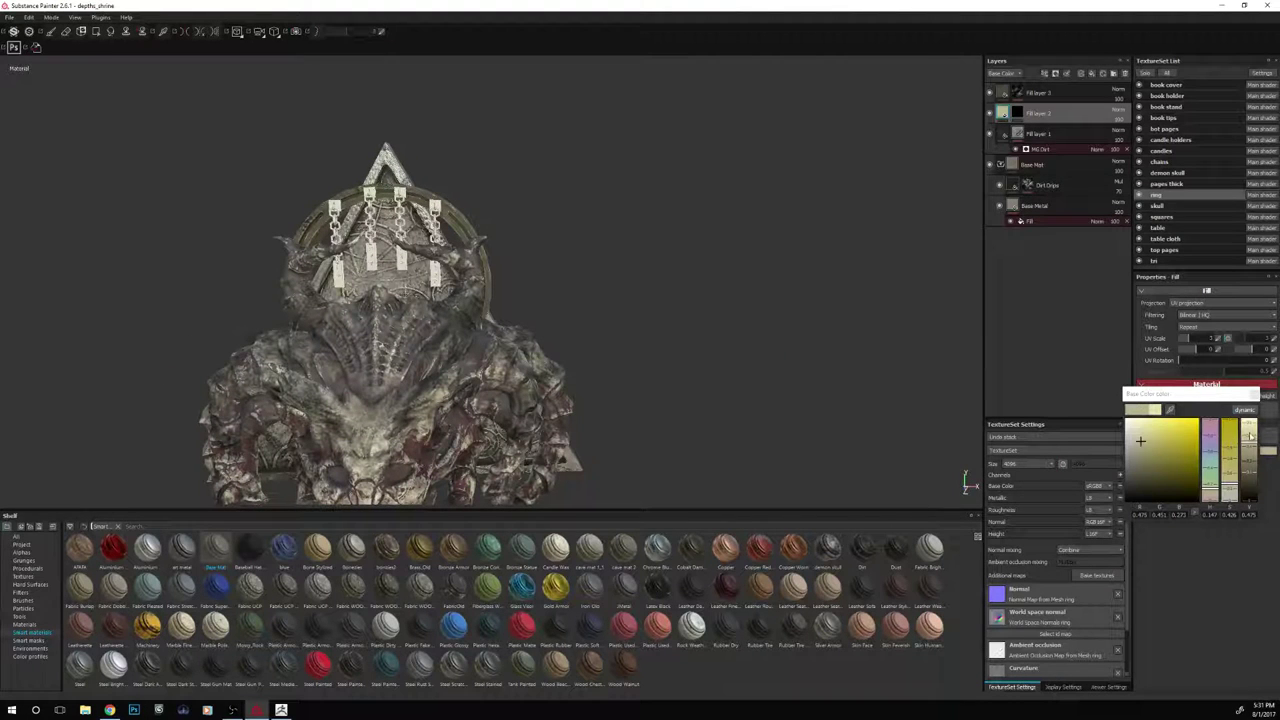
{"action": "left_click_drag", "start_coordinate": [1250, 435], "coordinate": [1250, 433]}
{"action": "scroll", "coordinate": [715, 273], "scroll_direction": "down", "scroll_amount": 1}
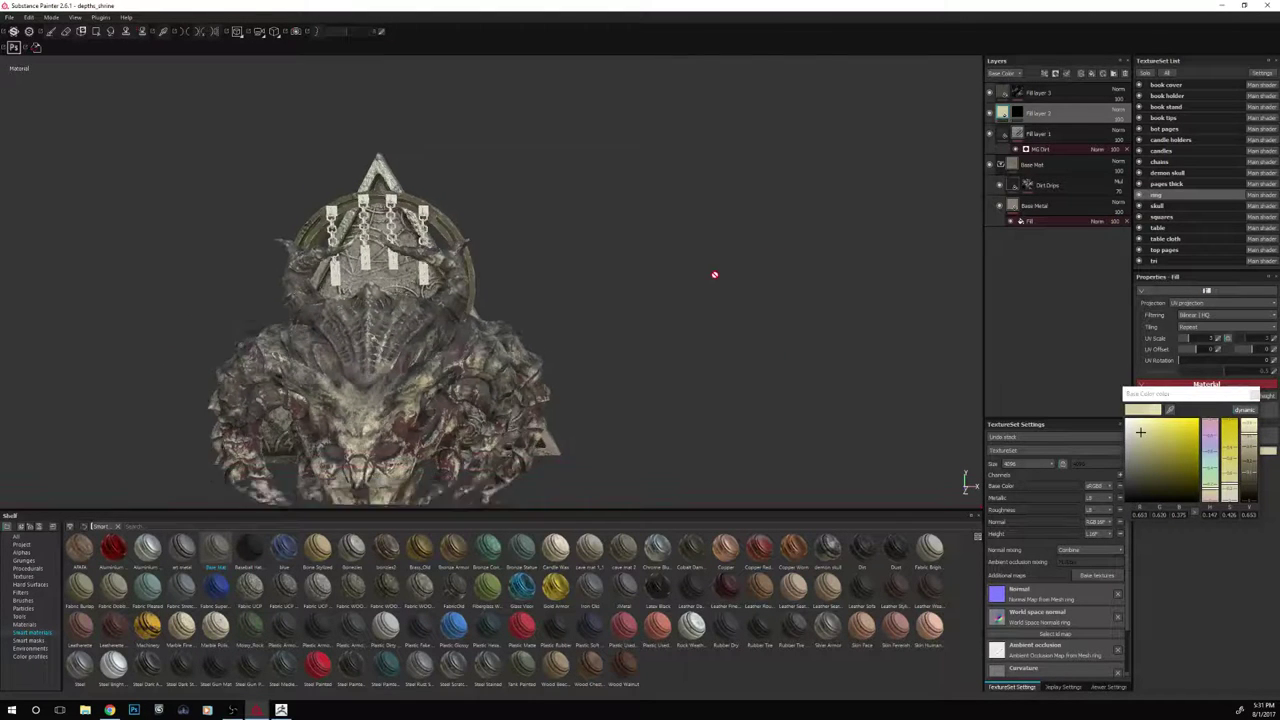
{"action": "left_click_drag", "start_coordinate": [714, 274], "coordinate": [710, 219], "text": "alt"}
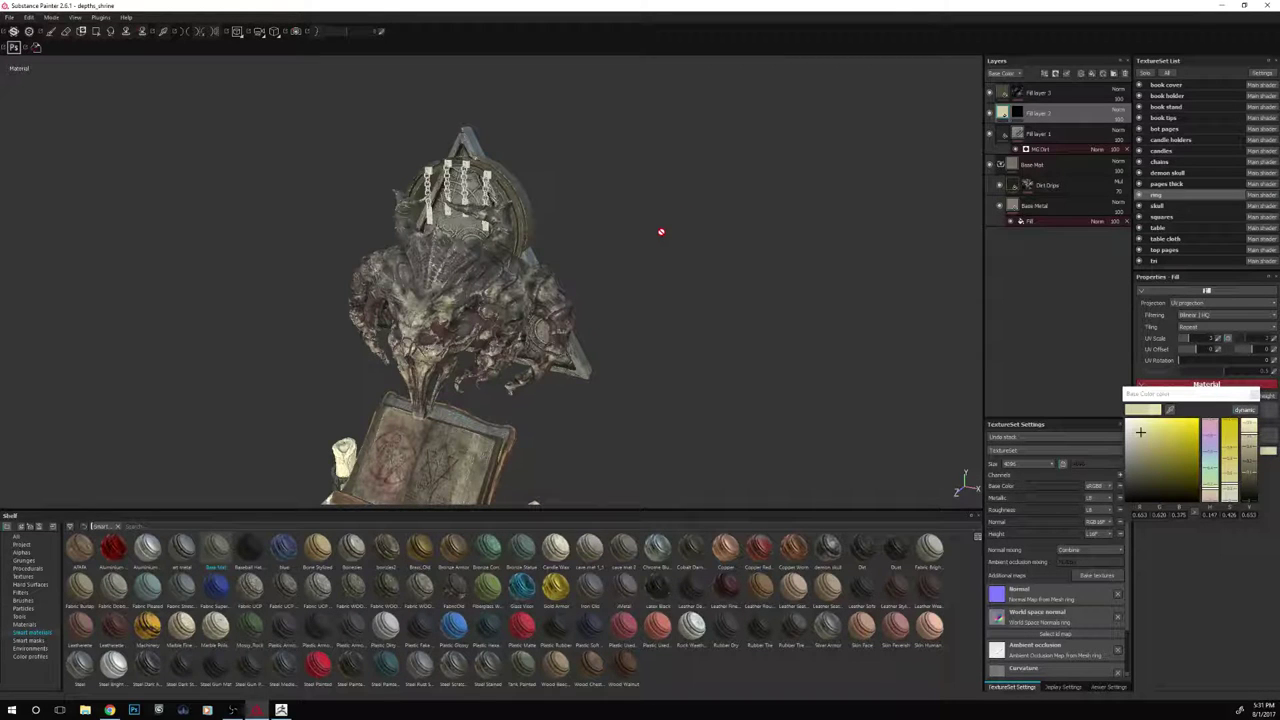
{"action": "left_click_drag", "start_coordinate": [662, 214], "coordinate": [895, 351], "text": "alt"}
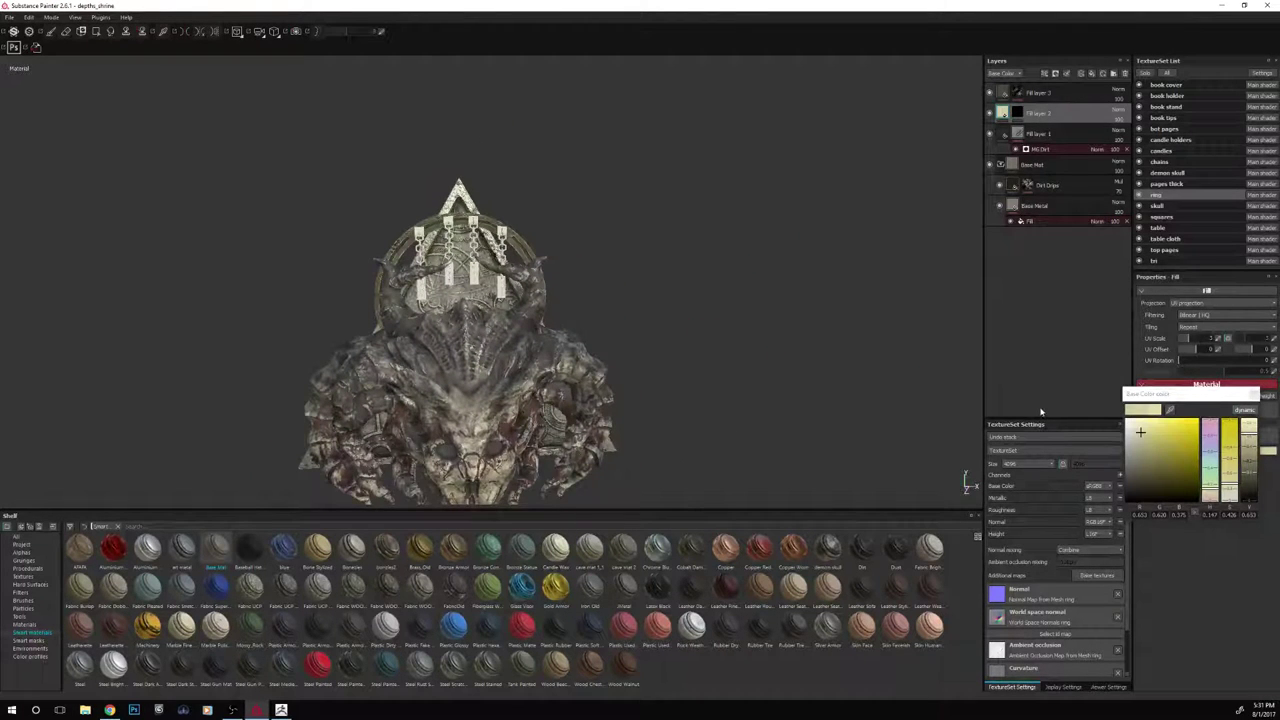
Set the ring texture set's resolution to 2048 and select the tri texture set
{"action": "left_click", "coordinate": [1030, 464]}
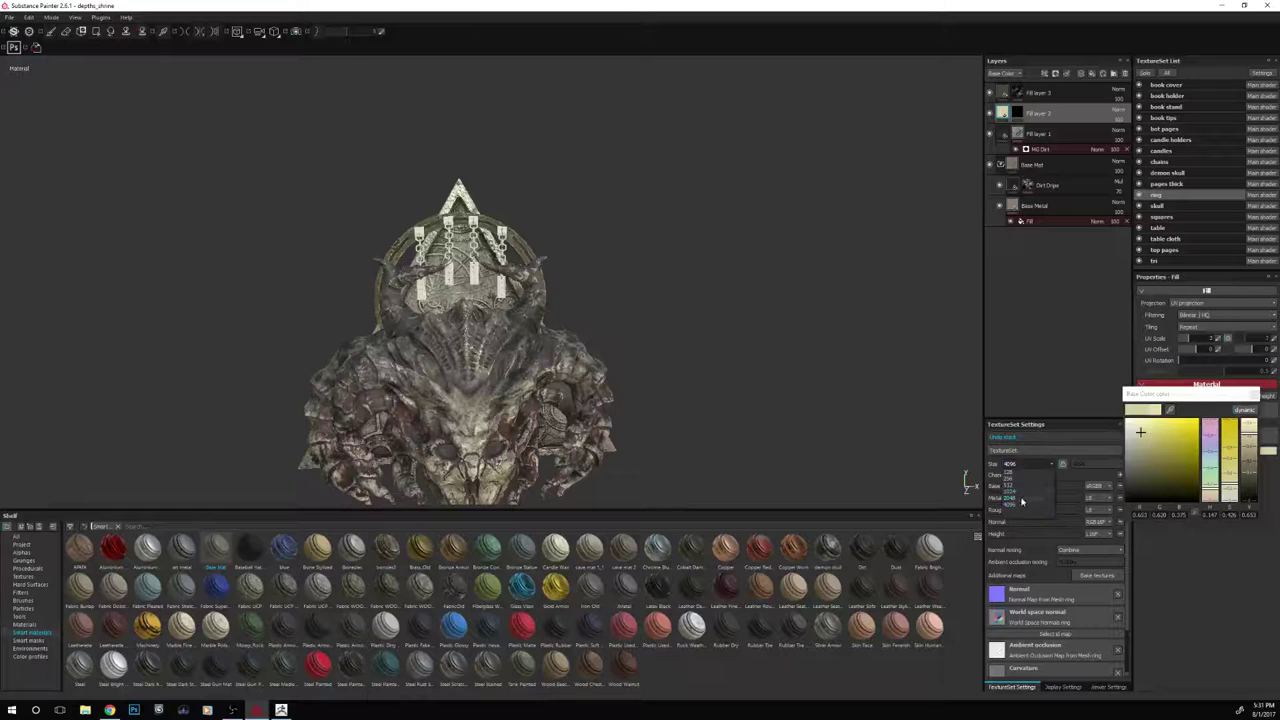
{"action": "left_click", "coordinate": [1021, 503]}
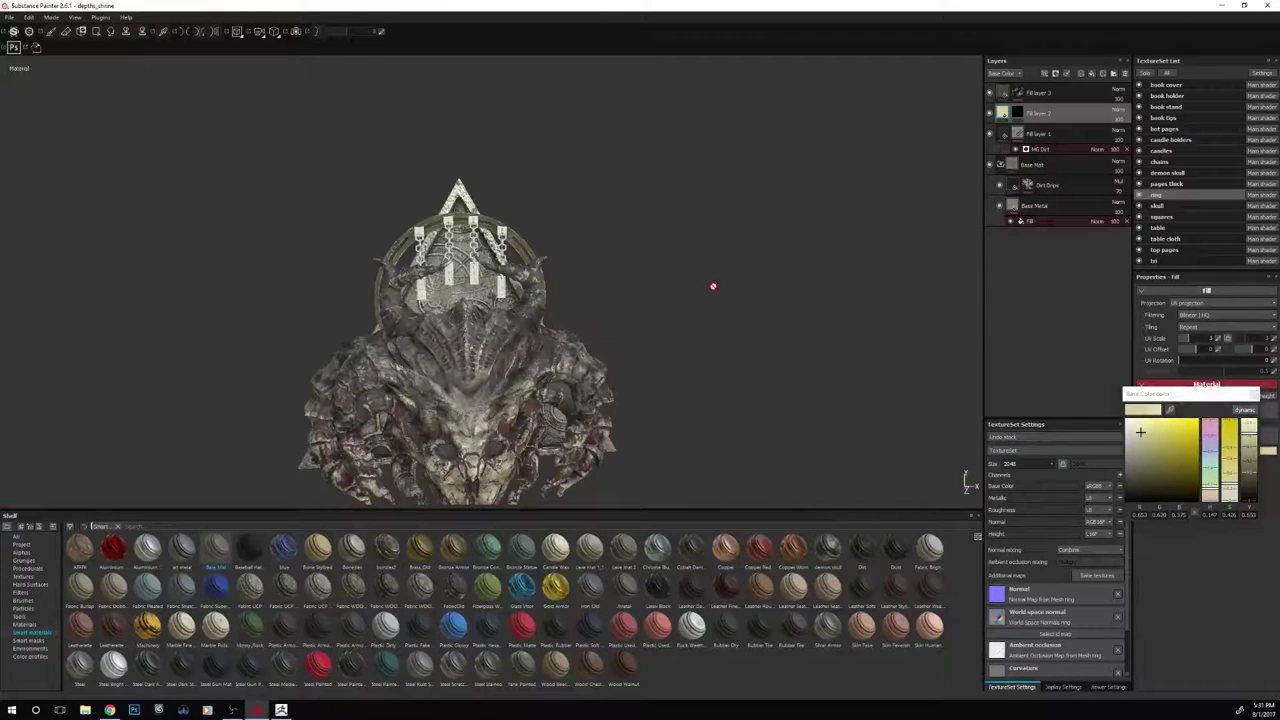
{"action": "left_click", "coordinate": [1155, 262]}
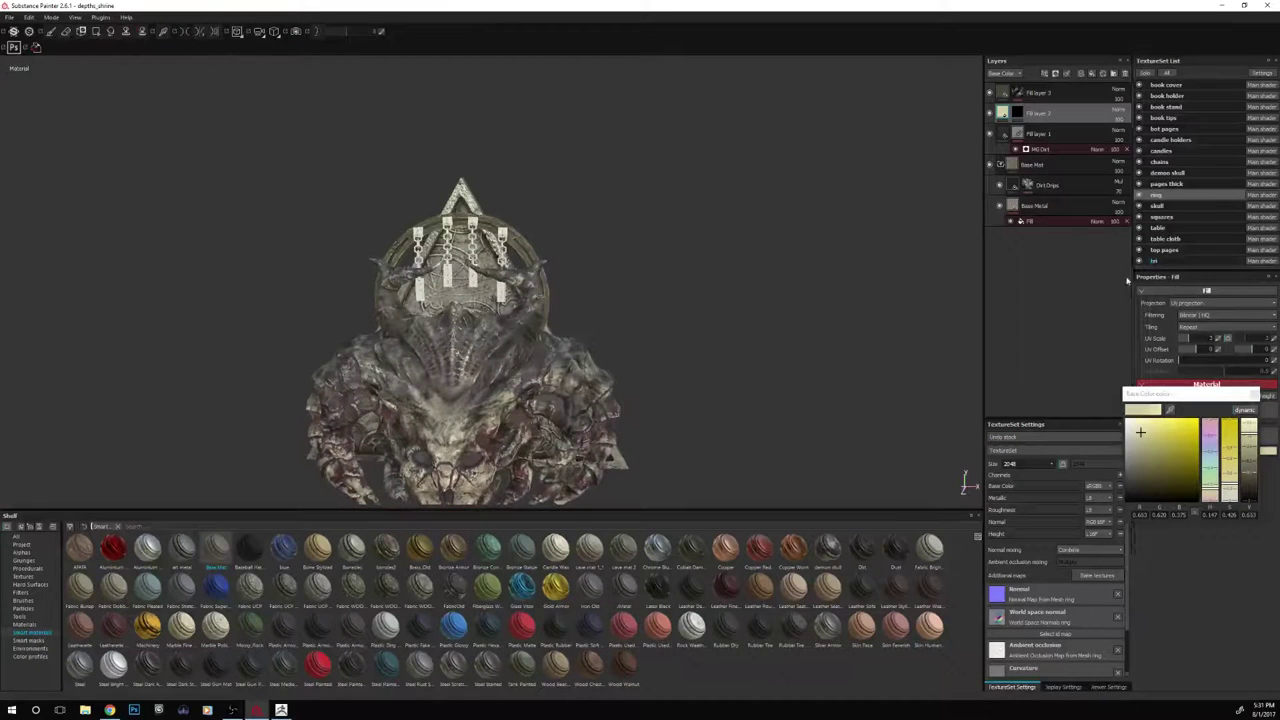
Set the tri texture set's resolution to 2048 and judge the emblem against the whole shrine
{"action": "left_click", "coordinate": [1047, 466]}
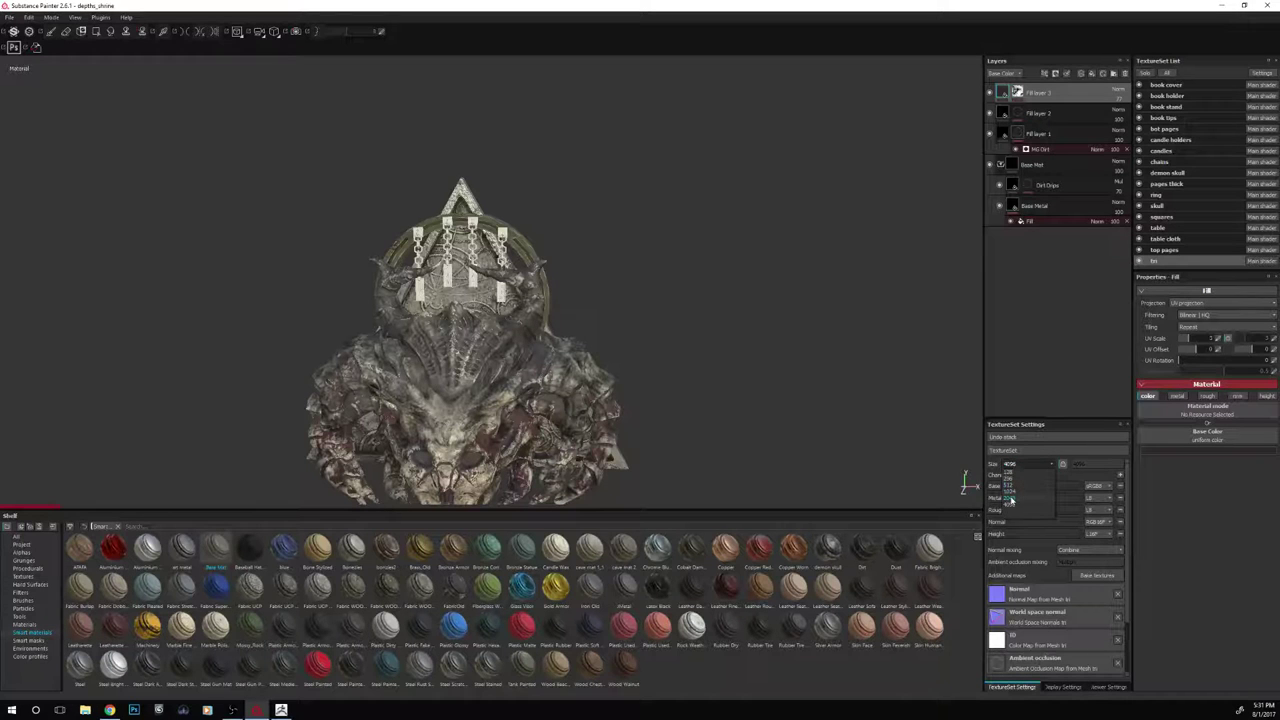
{"action": "left_click", "coordinate": [737, 371]}
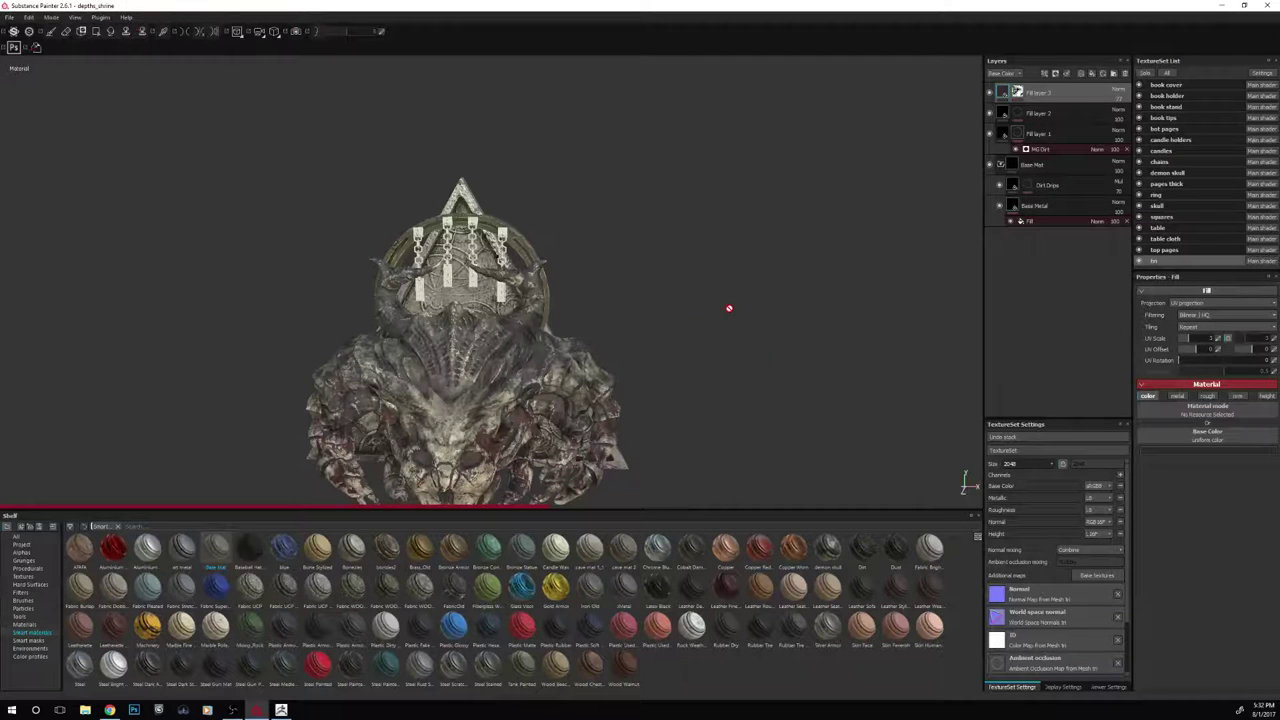
{"action": "scroll", "coordinate": [721, 328], "scroll_direction": "down", "scroll_amount": 2}
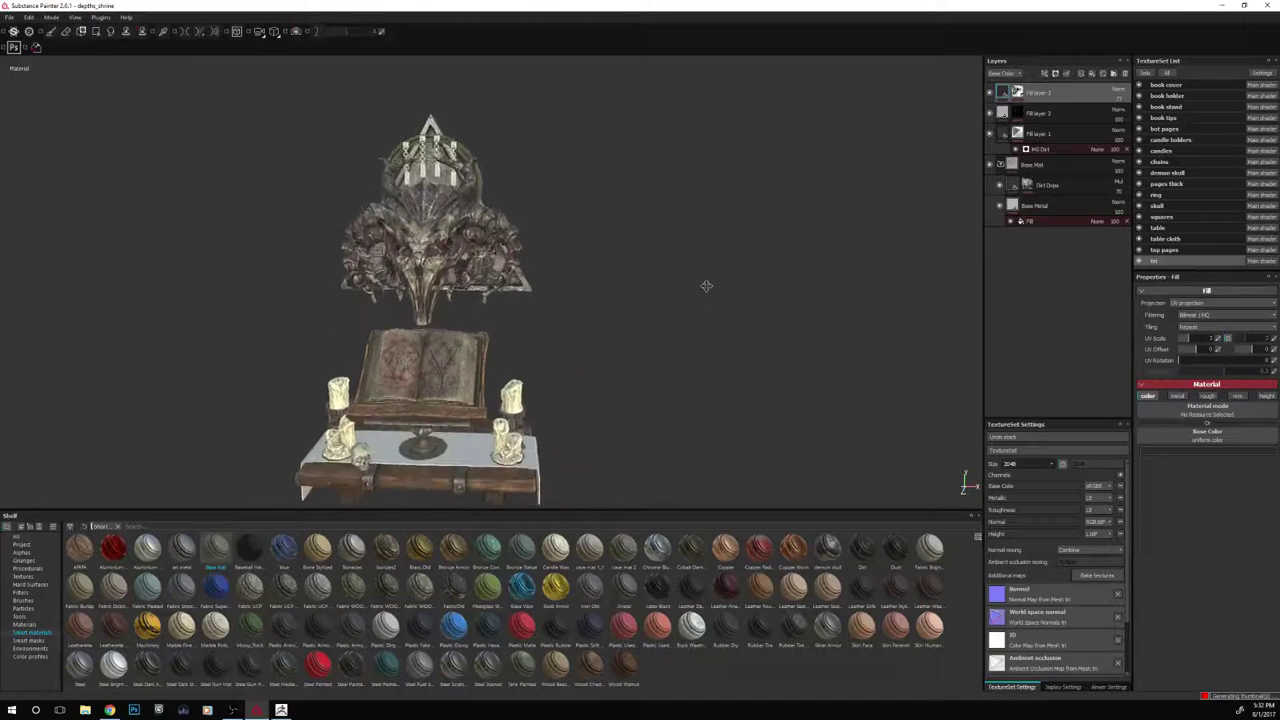
{"action": "left_click_drag", "start_coordinate": [796, 302], "coordinate": [530, 305], "text": "alt"}
{"action": "mouse_move", "coordinate": [608, 316]}
{"action": "left_mouse_down", "text": "alt"}
{"action": "mouse_move", "coordinate": [706, 309]}
{"action": "mouse_move", "coordinate": [673, 303]}
{"action": "left_mouse_up", "text": "alt"}
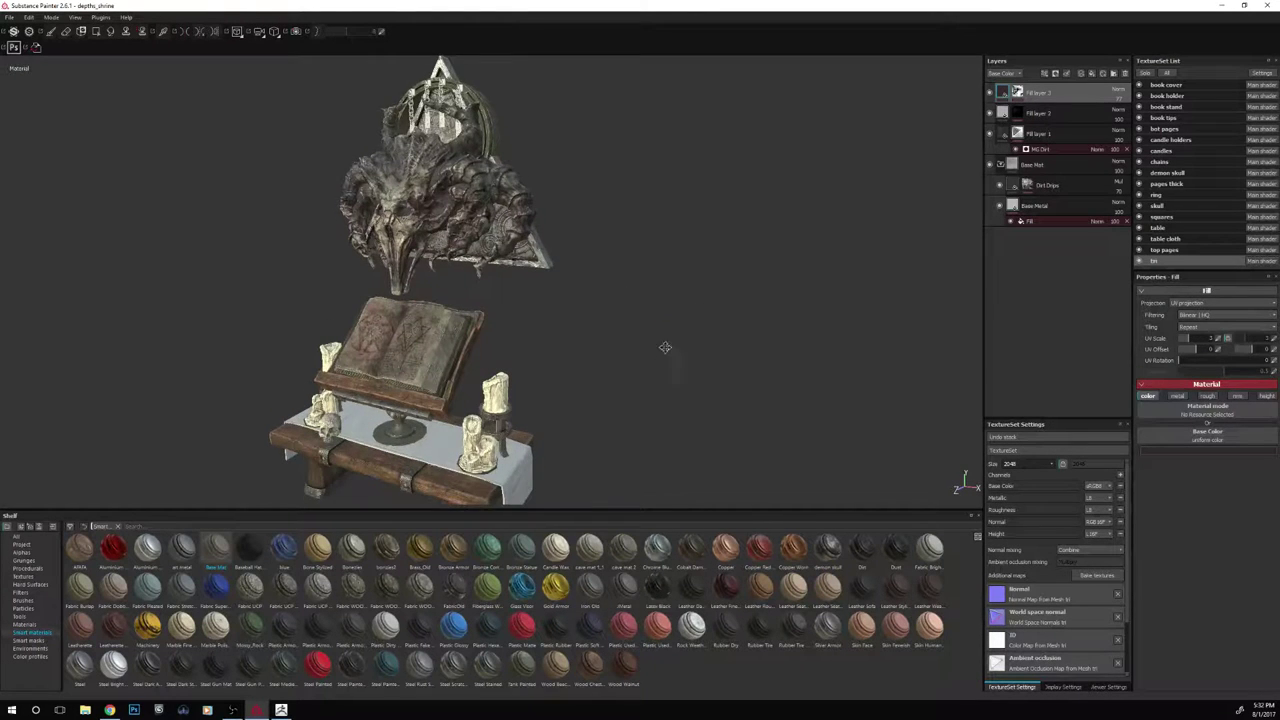
{"action": "left_click_drag", "start_coordinate": [666, 354], "coordinate": [671, 281], "text": "alt"}
{"action": "right_click_drag", "start_coordinate": [671, 281], "coordinate": [717, 277], "text": "alt"}
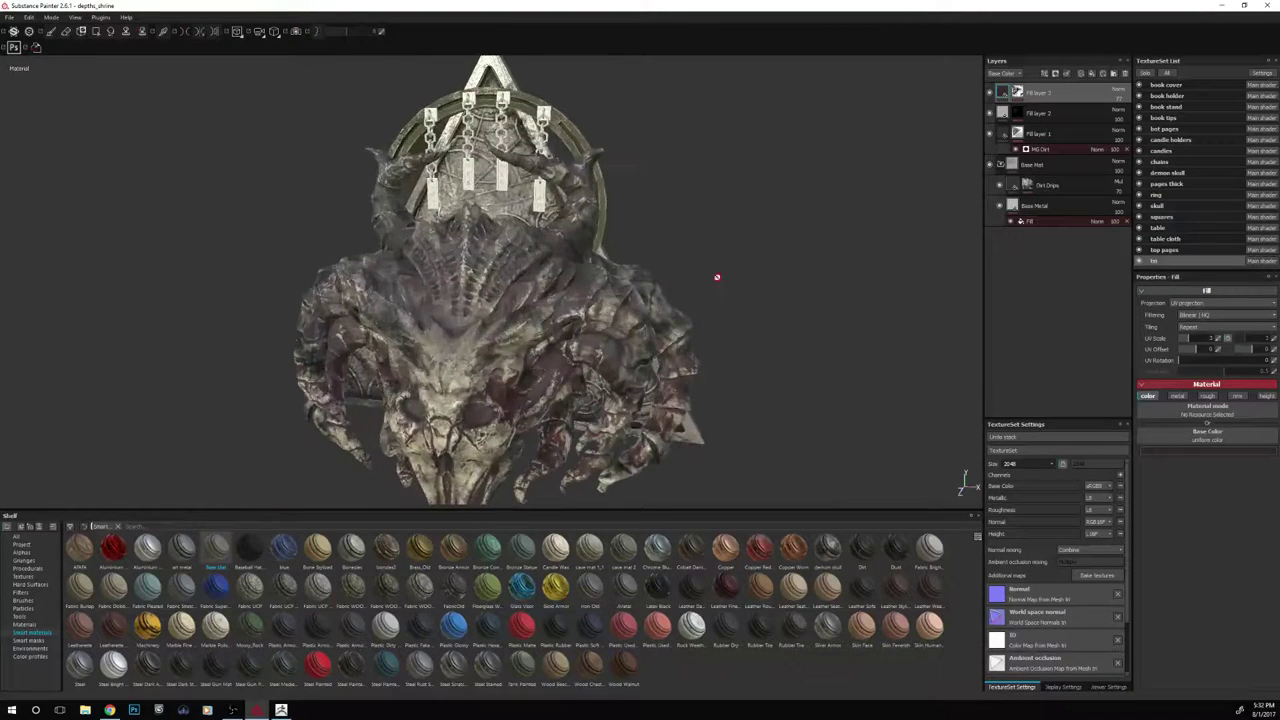
{"action": "left_click_drag", "start_coordinate": [717, 277], "coordinate": [772, 264], "text": "alt"}
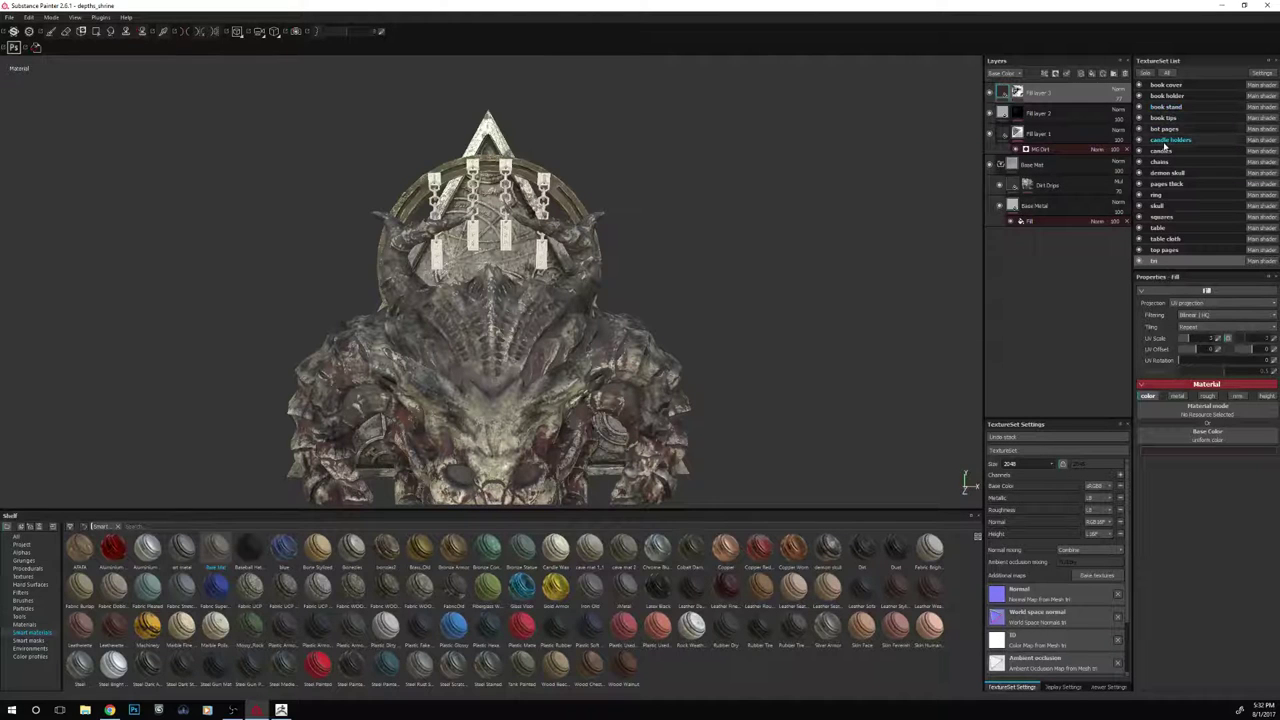
Group the ring texture set's entire layer stack into one folder and copy that folder
{"action": "left_click", "coordinate": [1165, 196]}
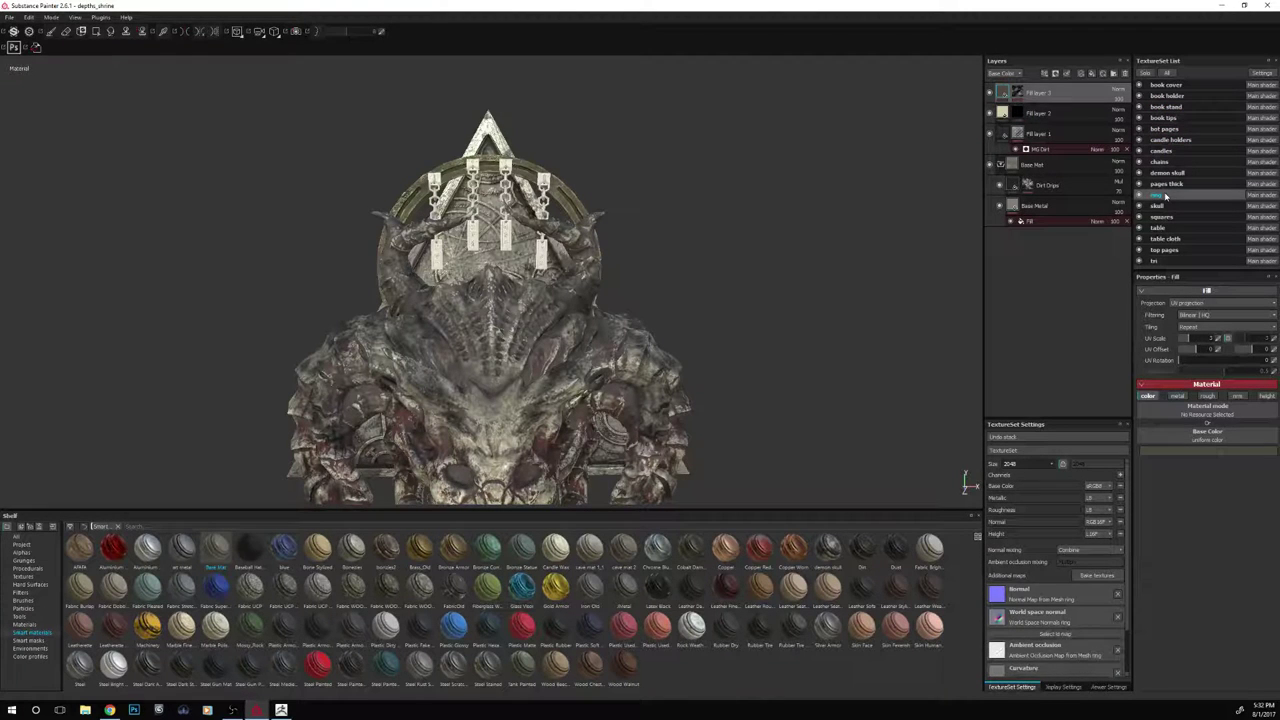
{"action": "left_click", "coordinate": [1001, 164]}
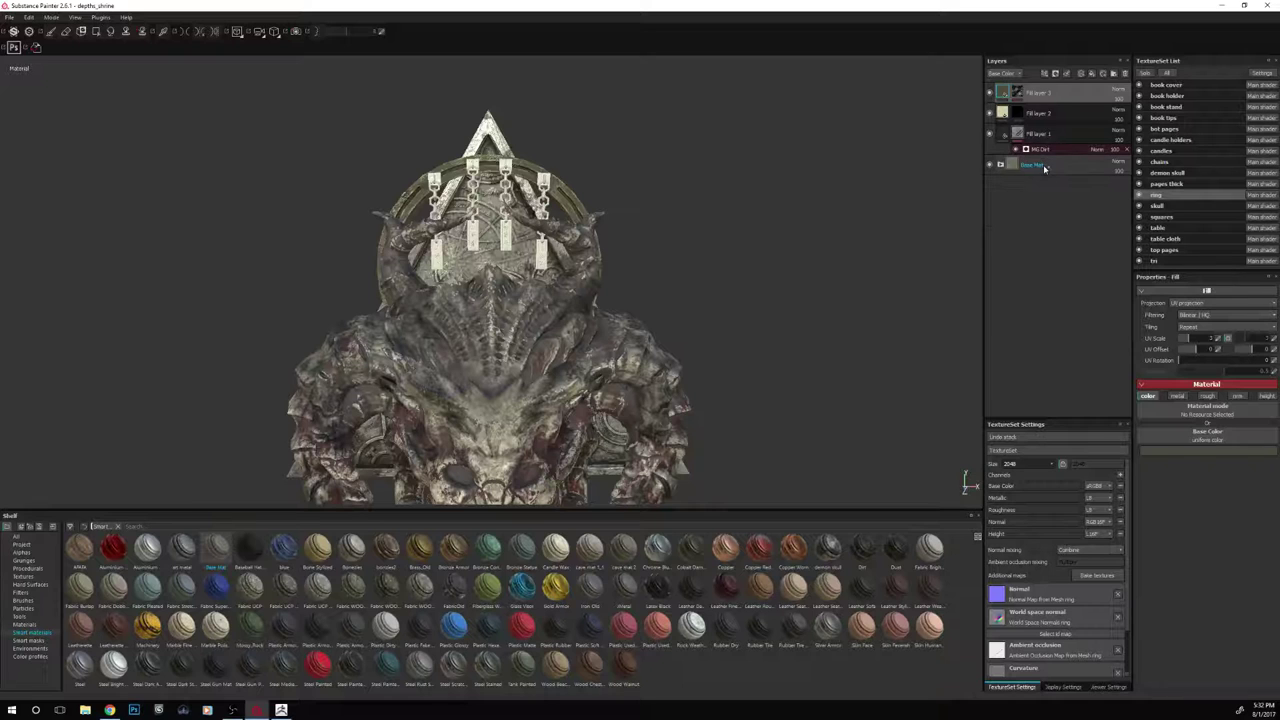
{"action": "double_click", "coordinate": [1040, 166]}
{"action": "key", "text": "ctrl+g"}
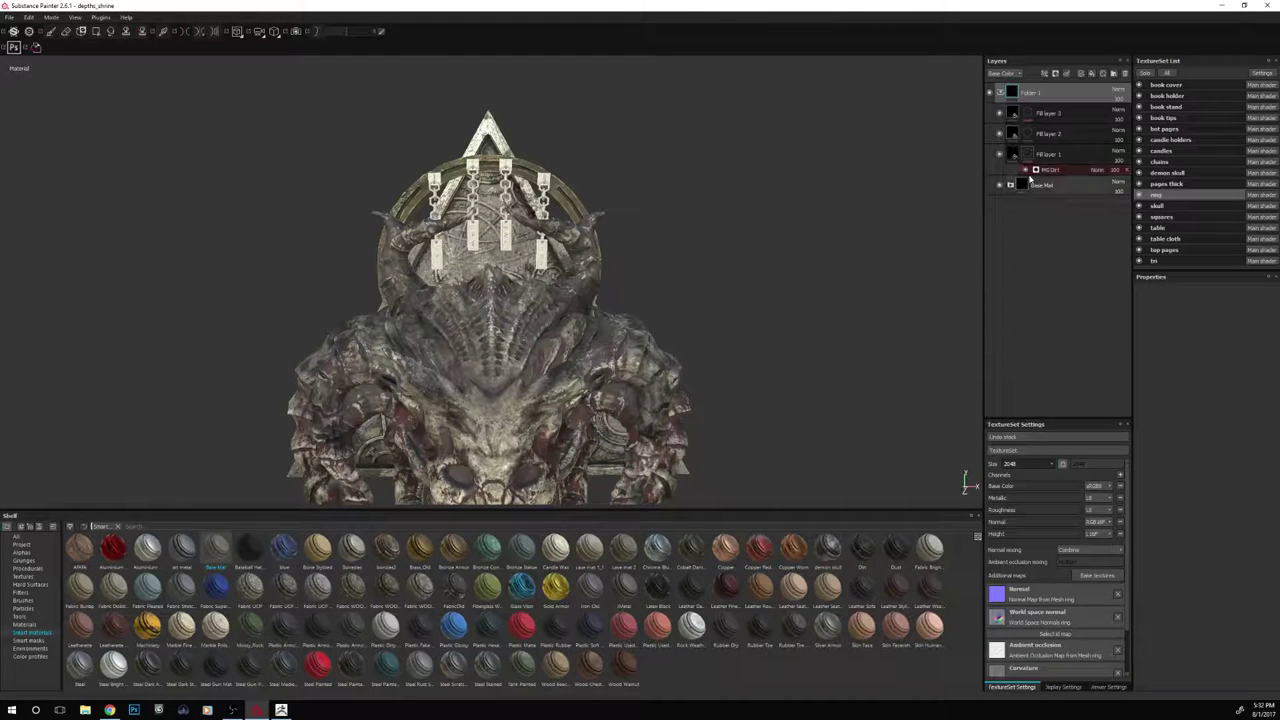
{"action": "left_click", "coordinate": [1002, 94]}
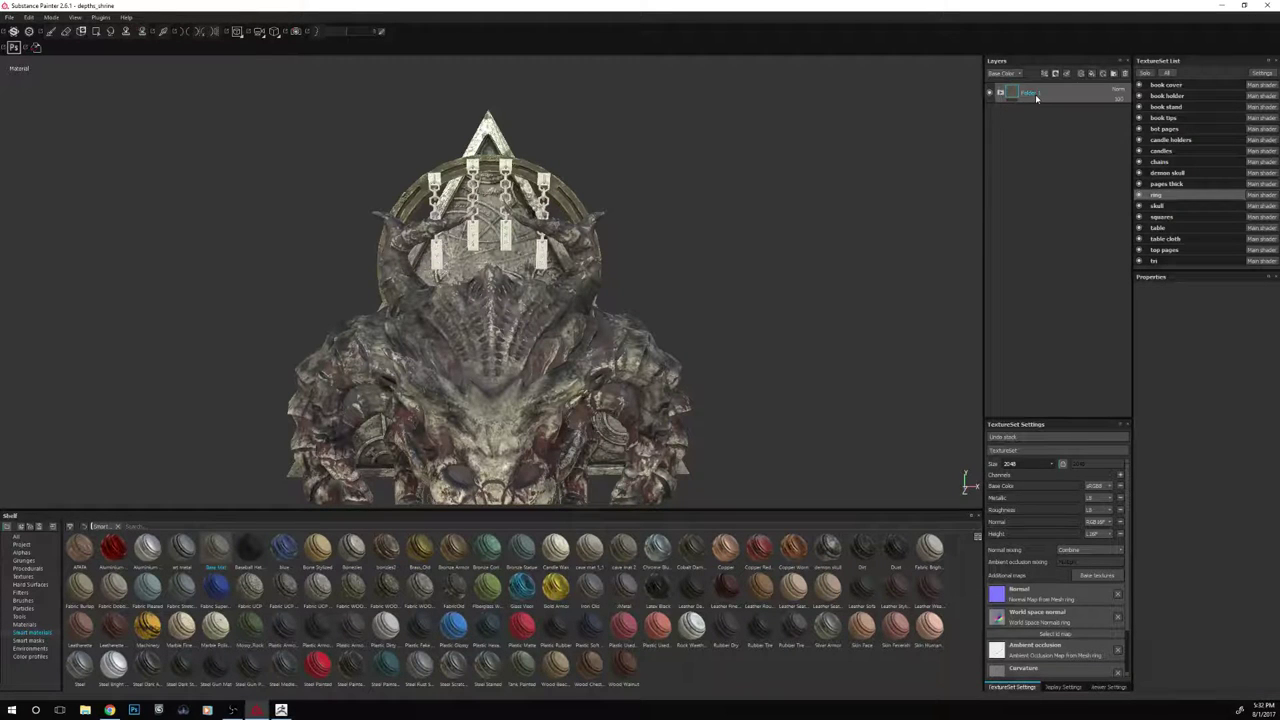
{"action": "right_click", "coordinate": [1036, 97]}
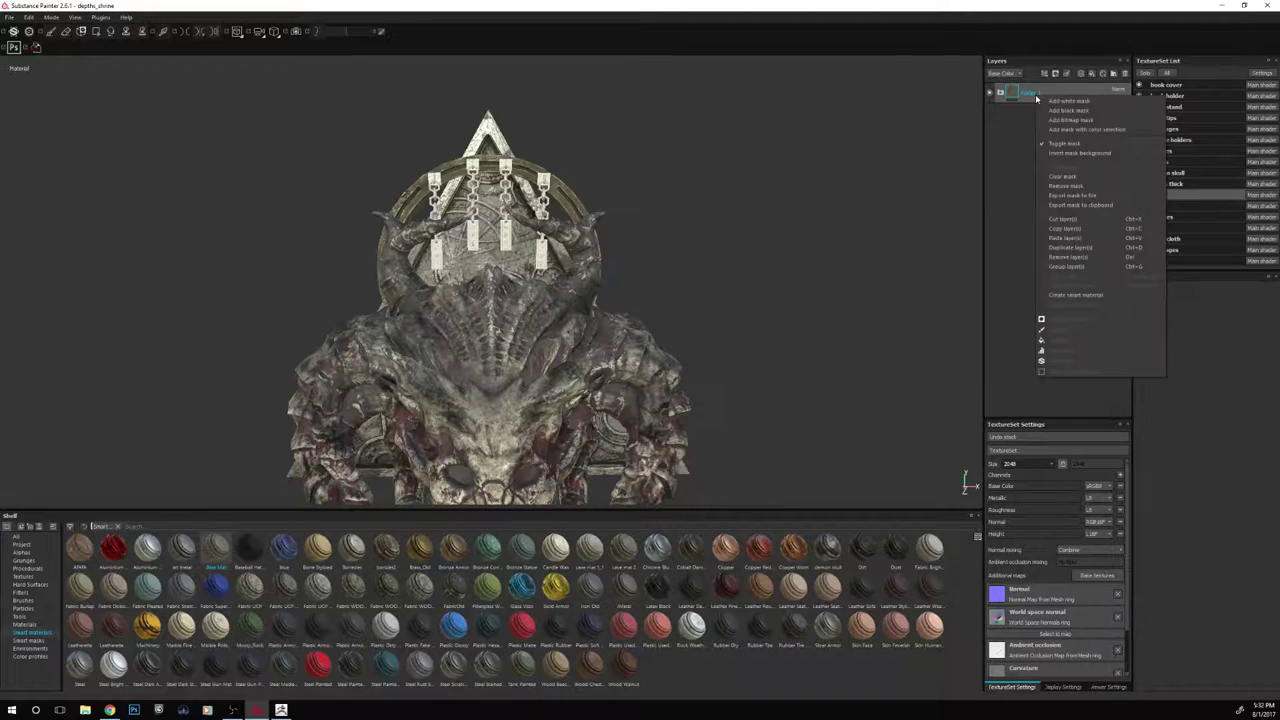
{"action": "left_click", "coordinate": [1049, 229]}
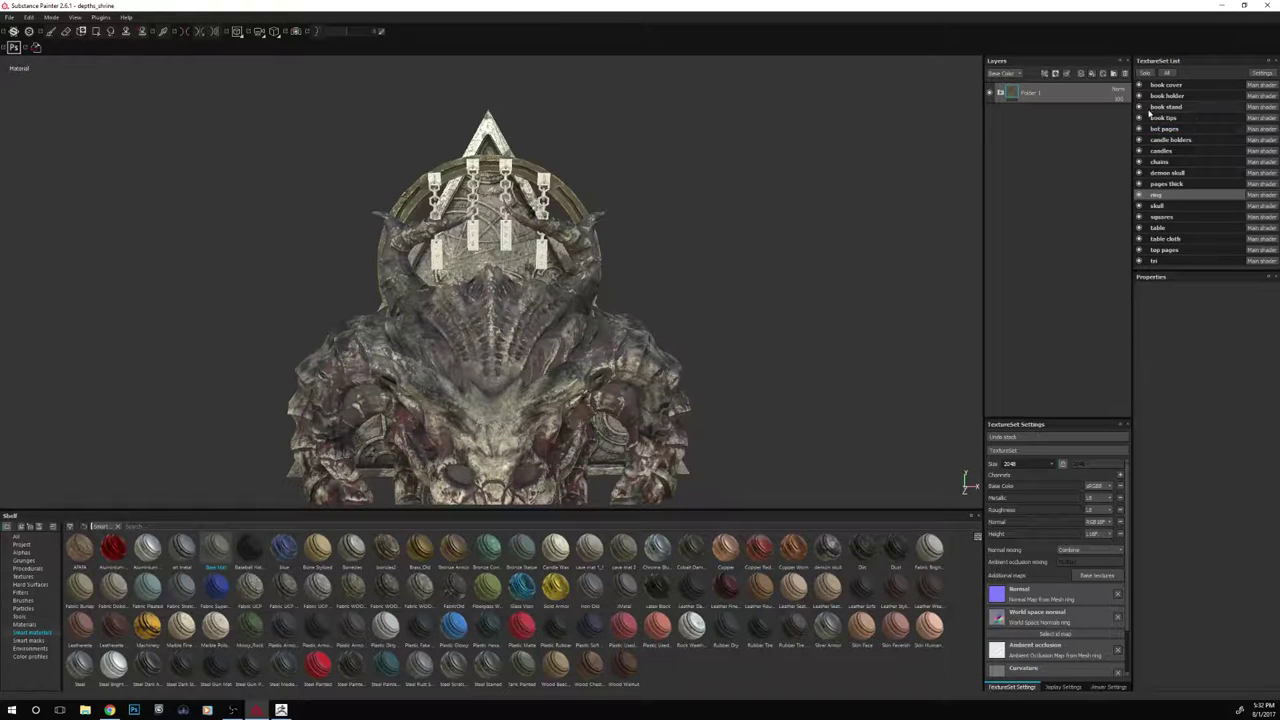
Paste the copied ring folder into the empty squares texture set
{"action": "left_click", "coordinate": [1157, 221]}
{"action": "right_click", "coordinate": [1043, 176]}
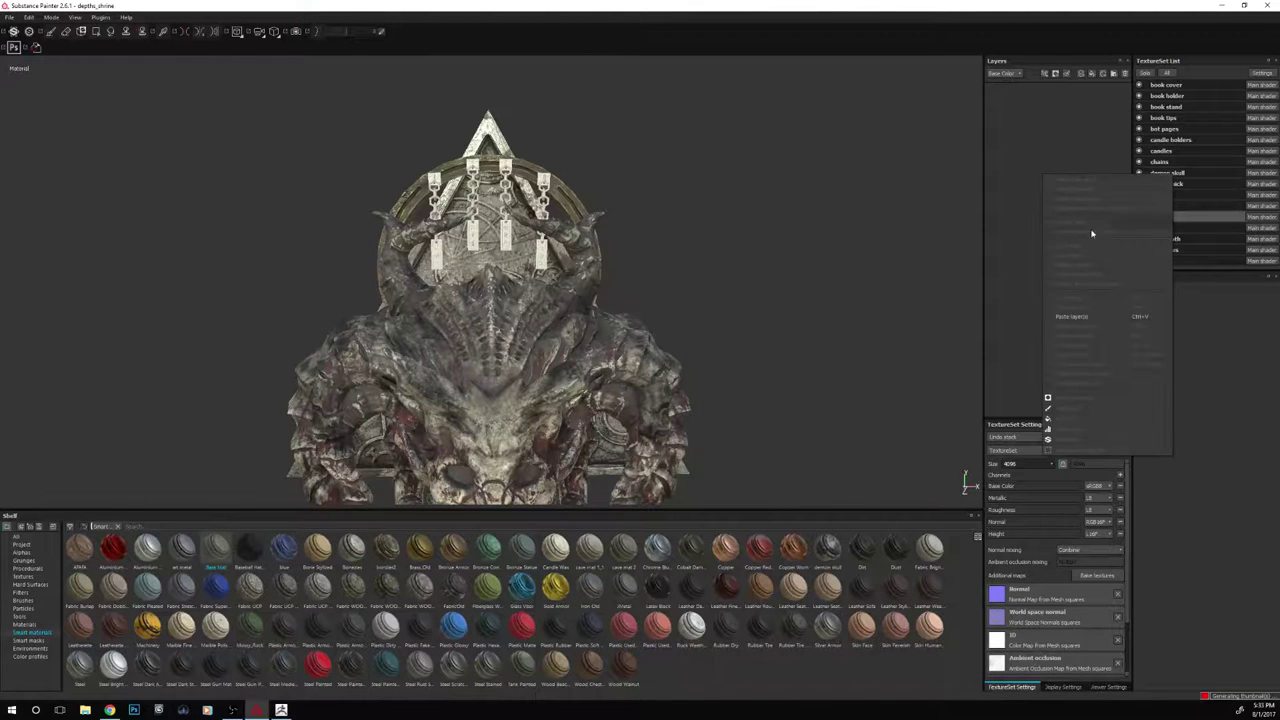
{"action": "left_click", "coordinate": [1090, 317]}
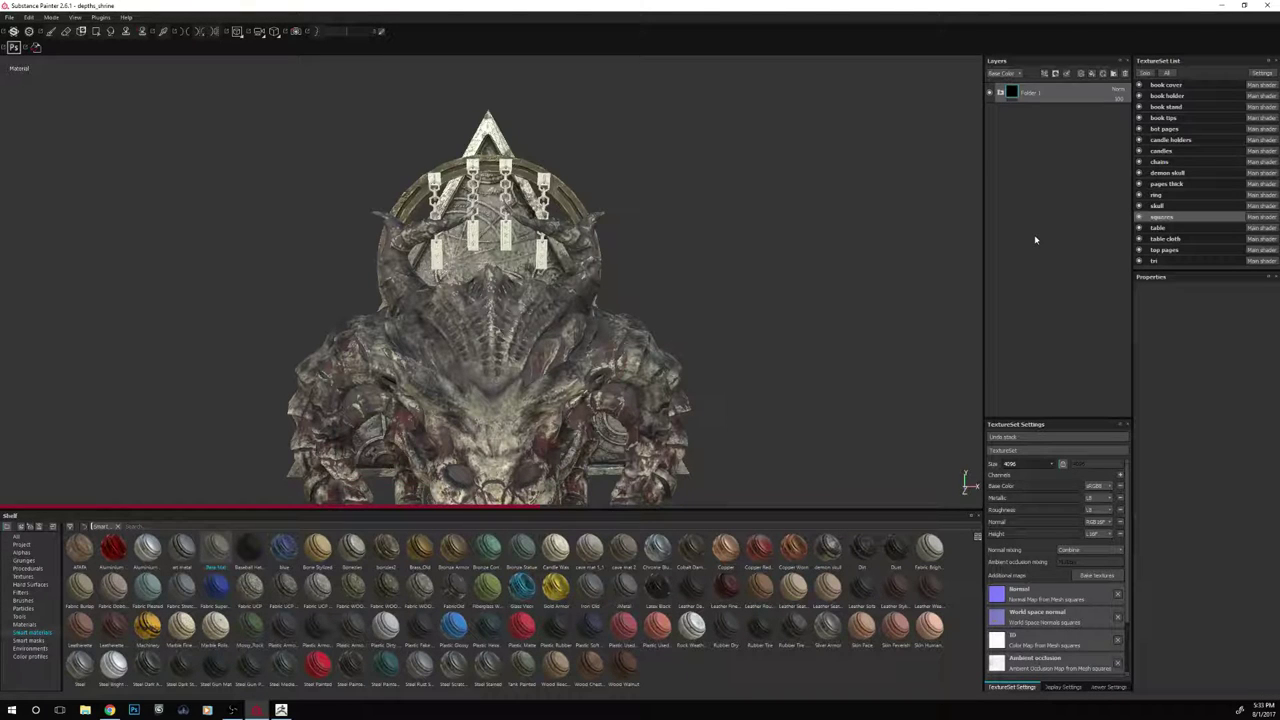
Try masking the pasted folder with a black mask and polygon fill, revealing the metal only on the four lower hanging plates
{"action": "left_click_drag", "start_coordinate": [801, 235], "coordinate": [773, 233], "text": "alt"}
{"action": "right_click_drag", "start_coordinate": [769, 205], "coordinate": [823, 175], "text": "alt"}
{"action": "mouse_move", "coordinate": [824, 176]}
{"action": "left_mouse_down", "text": "alt"}
{"action": "mouse_move", "coordinate": [829, 221]}
{"action": "mouse_move", "coordinate": [862, 200]}
{"action": "mouse_move", "coordinate": [837, 155]}
{"action": "left_mouse_up", "text": "alt"}
{"action": "middle_click_drag", "start_coordinate": [837, 155], "coordinate": [841, 241], "text": "alt"}
{"action": "mouse_move", "coordinate": [841, 241]}
{"action": "left_mouse_down", "text": "alt"}
{"action": "mouse_move", "coordinate": [818, 220]}
{"action": "mouse_move", "coordinate": [826, 228]}
{"action": "left_mouse_up", "text": "alt"}
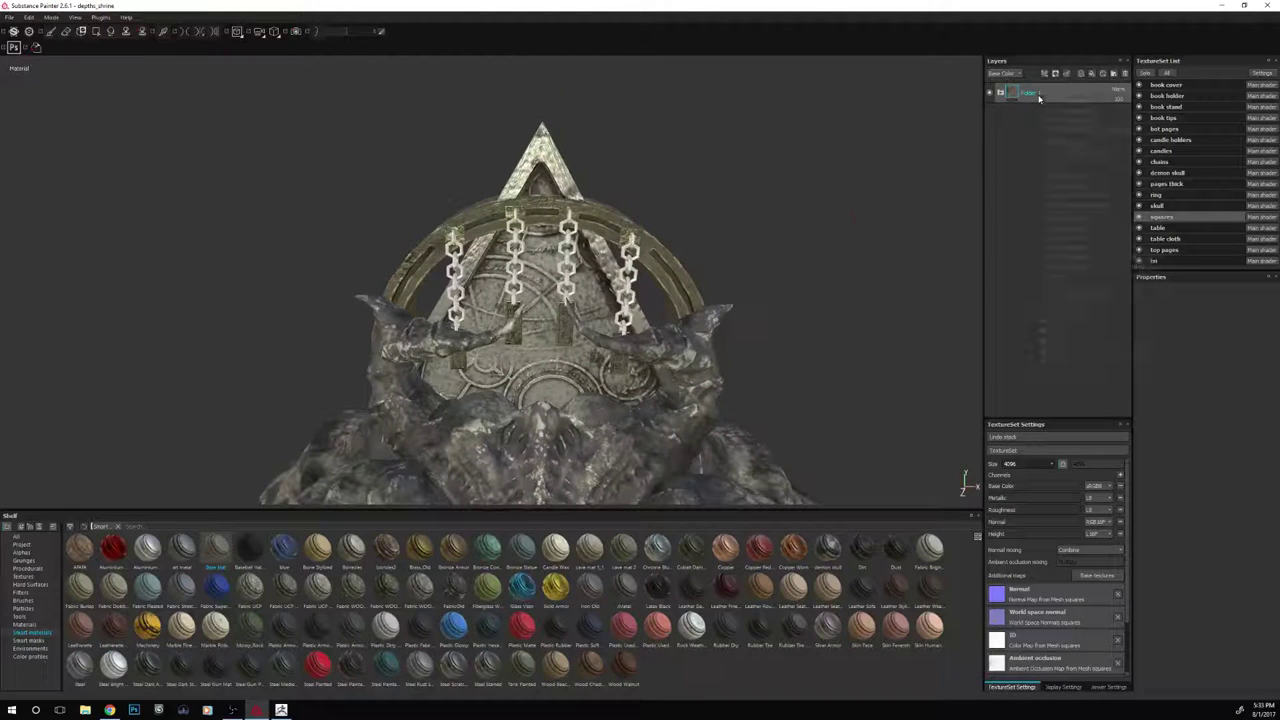
{"action": "right_click", "coordinate": [1042, 93]}
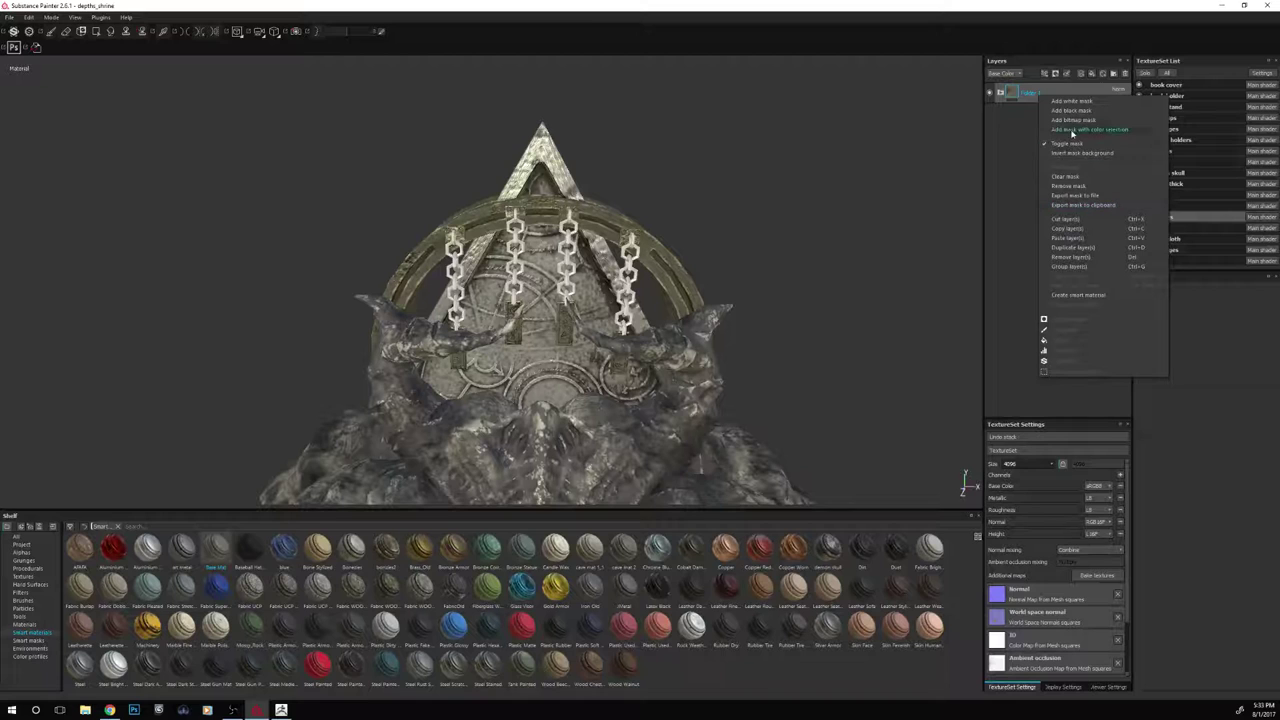
{"action": "left_click", "coordinate": [1003, 190]}
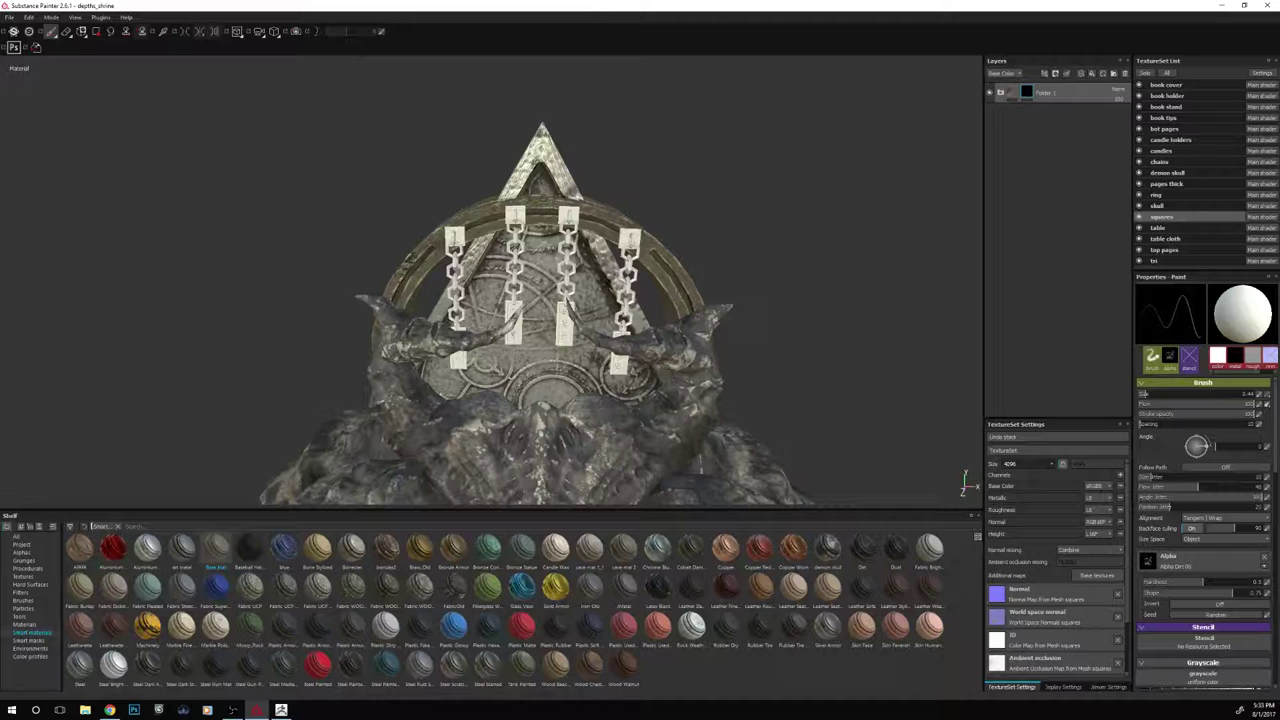
{"action": "left_click", "coordinate": [96, 31]}
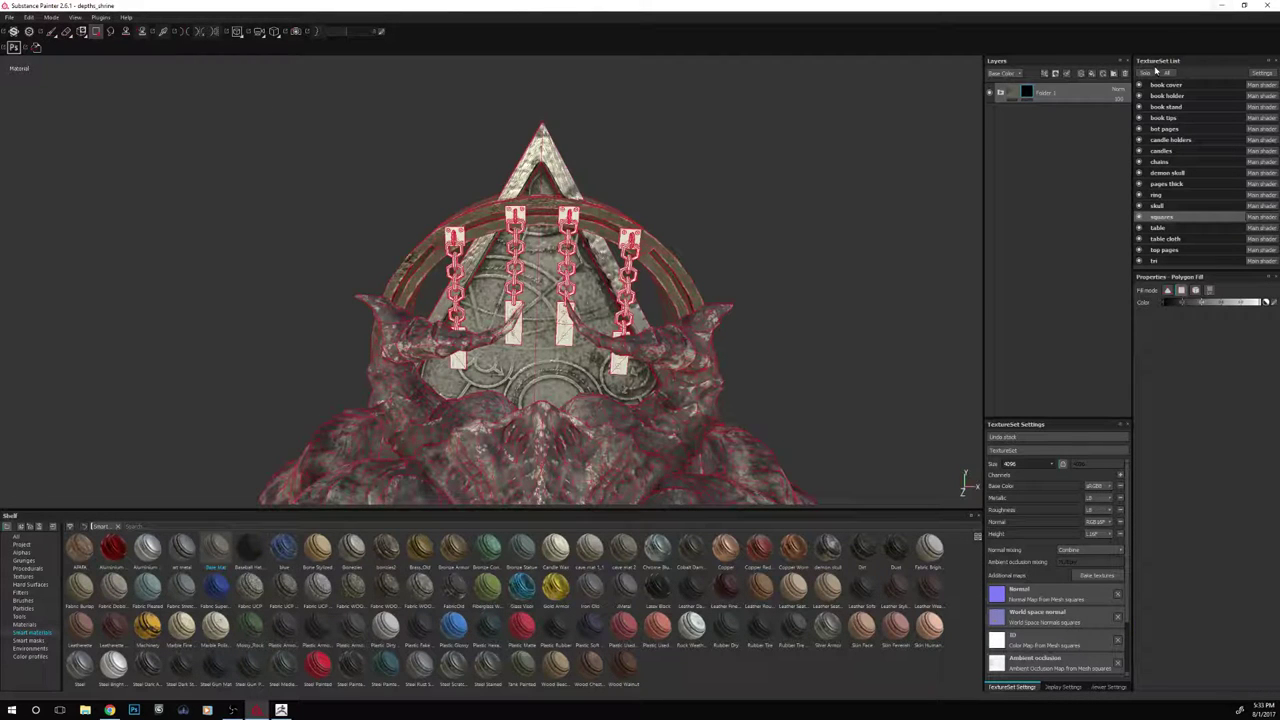
{"action": "left_click", "coordinate": [1146, 73]}
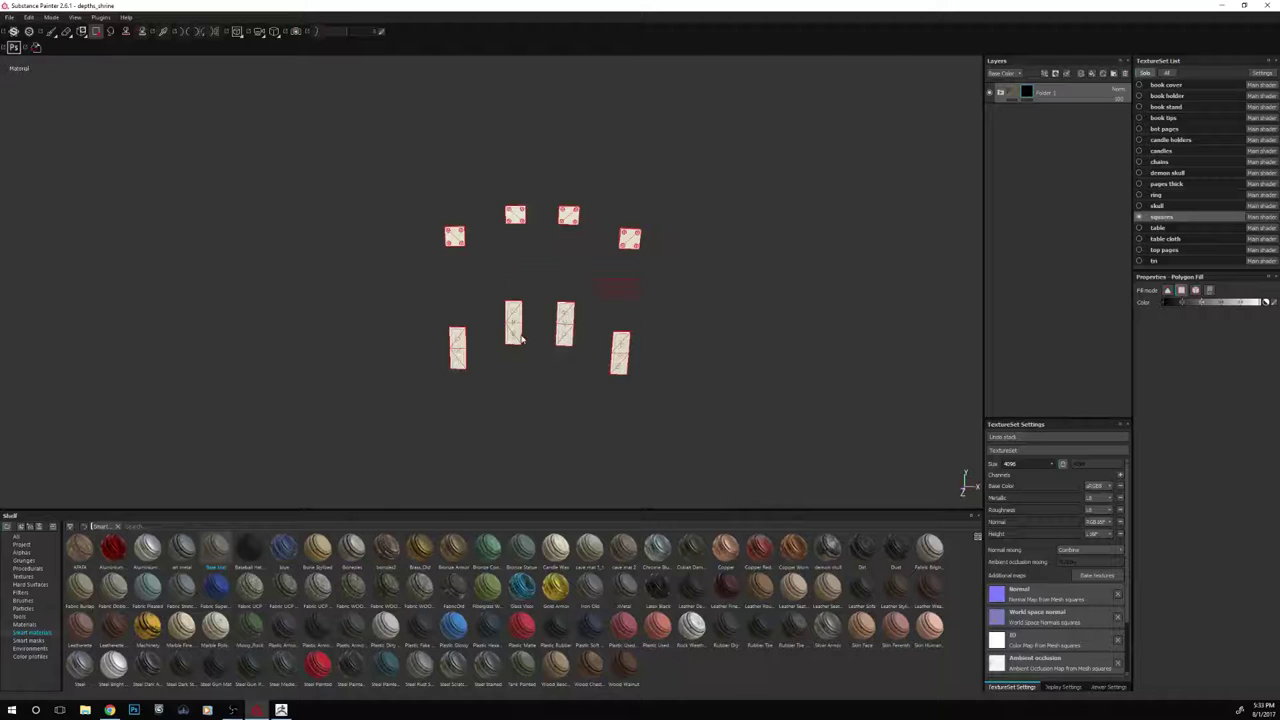
{"action": "left_click_drag", "start_coordinate": [521, 338], "coordinate": [420, 429]}
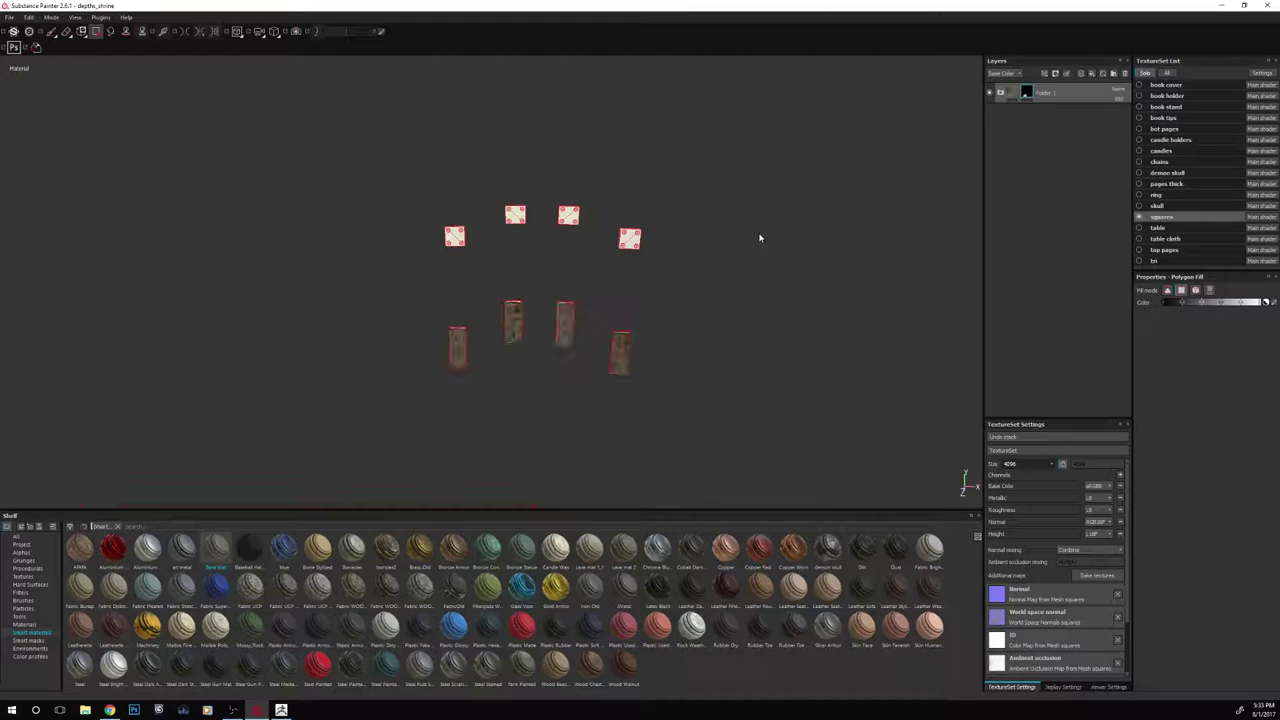
{"action": "left_click", "coordinate": [1146, 73]}
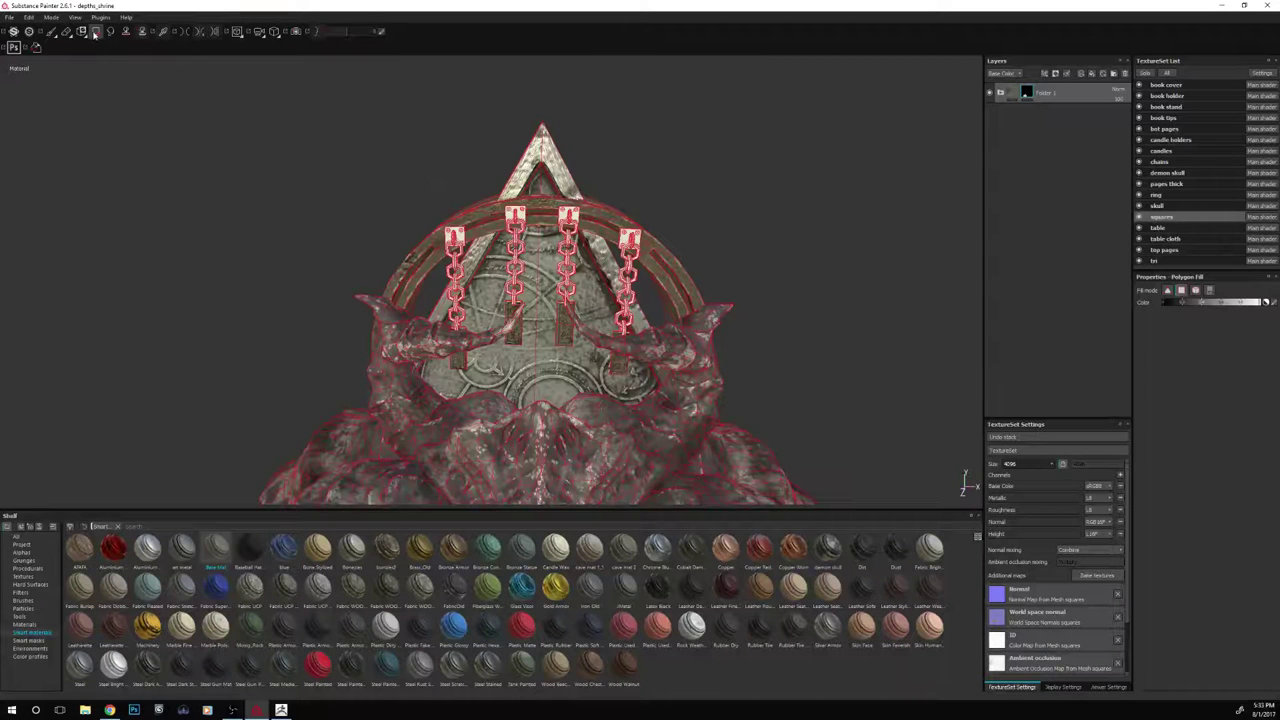
{"action": "left_click", "coordinate": [51, 31]}
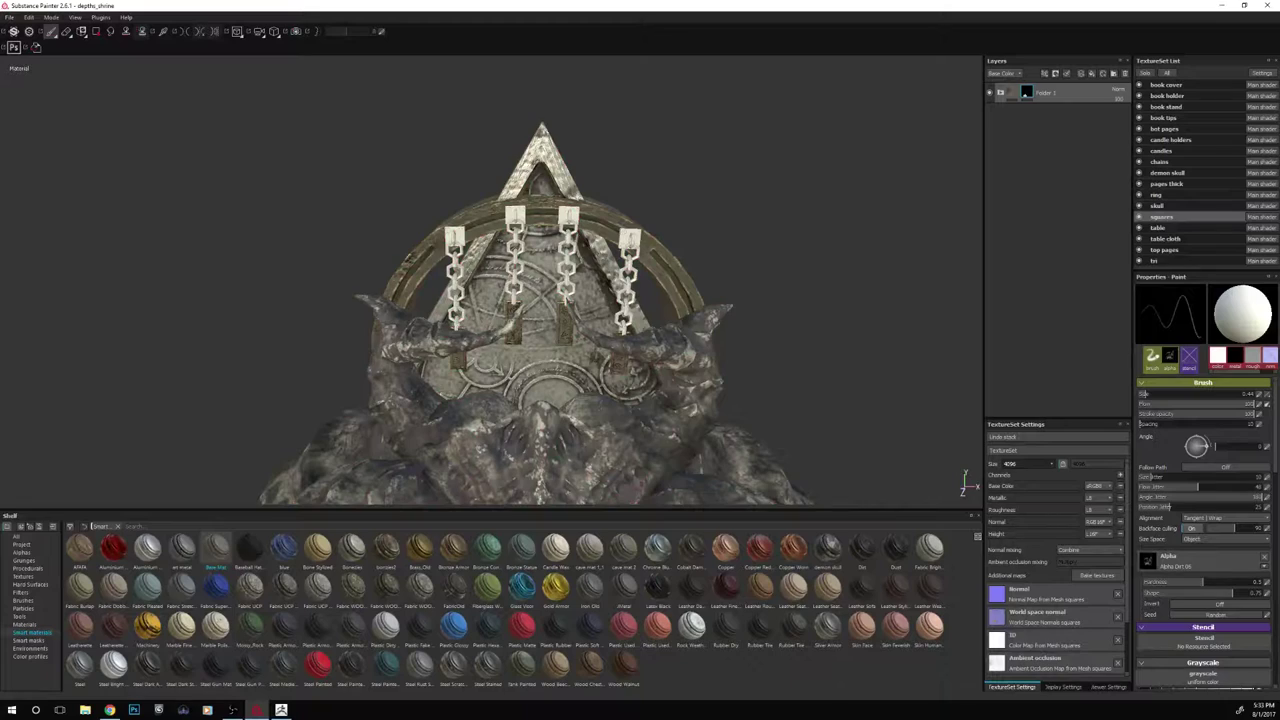
Undo the pasted folder's mask and inspect the metal on the squares around the ring and chains
{"action": "left_click_drag", "start_coordinate": [823, 245], "coordinate": [735, 221], "text": "alt"}
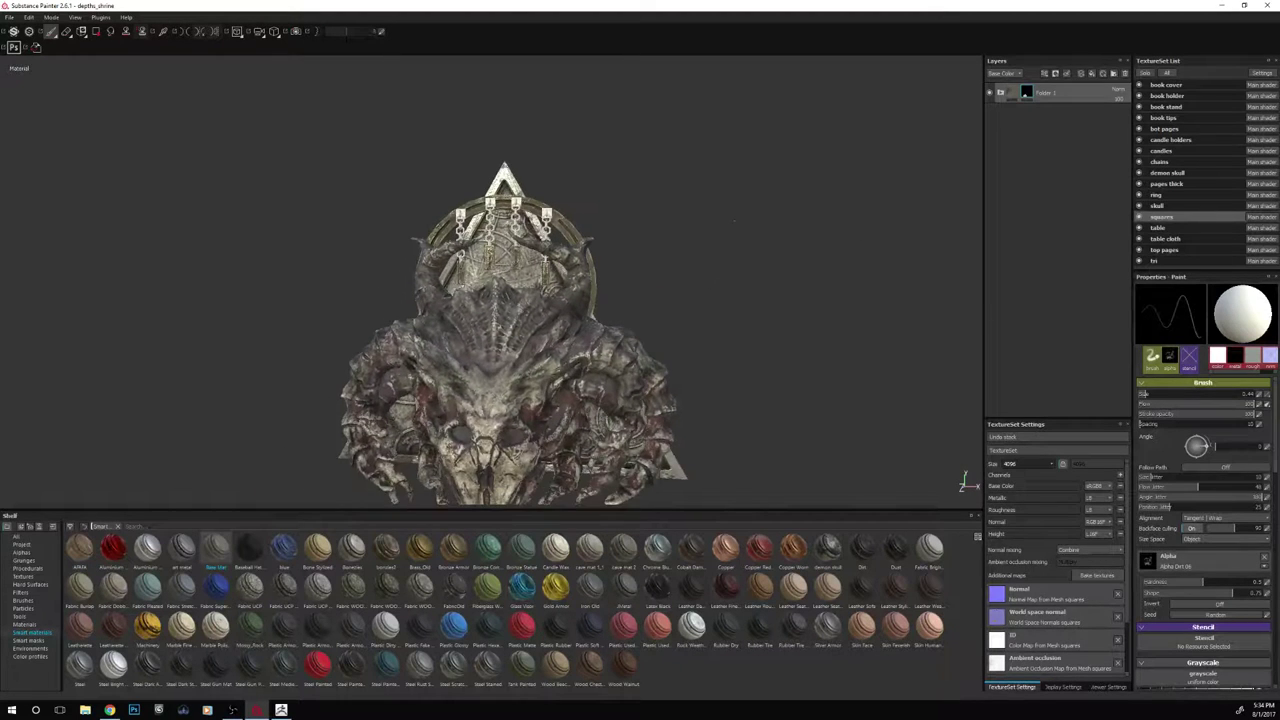
{"action": "right_click_drag", "start_coordinate": [735, 221], "coordinate": [745, 168], "text": "alt"}
{"action": "middle_click_drag", "start_coordinate": [745, 168], "coordinate": [775, 208], "text": "alt"}
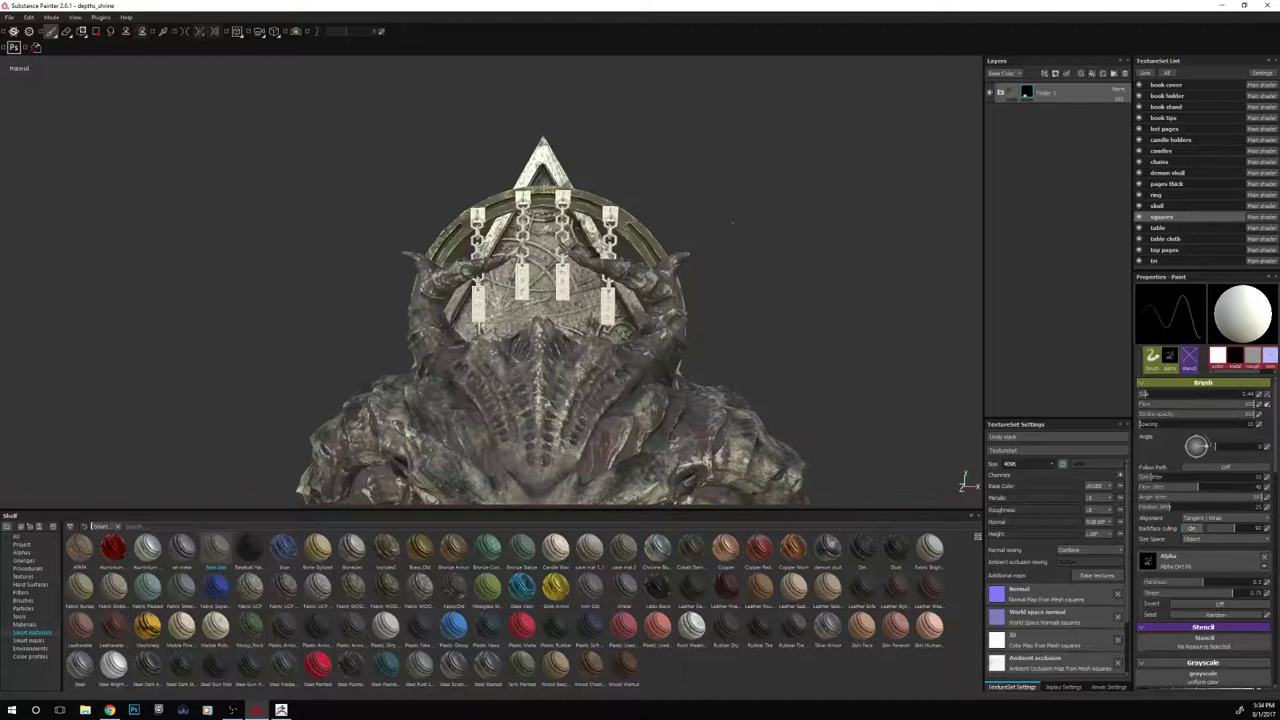
{"action": "left_click_drag", "start_coordinate": [740, 222], "coordinate": [797, 194], "text": "alt"}
{"action": "scroll", "coordinate": [798, 192], "scroll_direction": "up", "scroll_amount": 3}
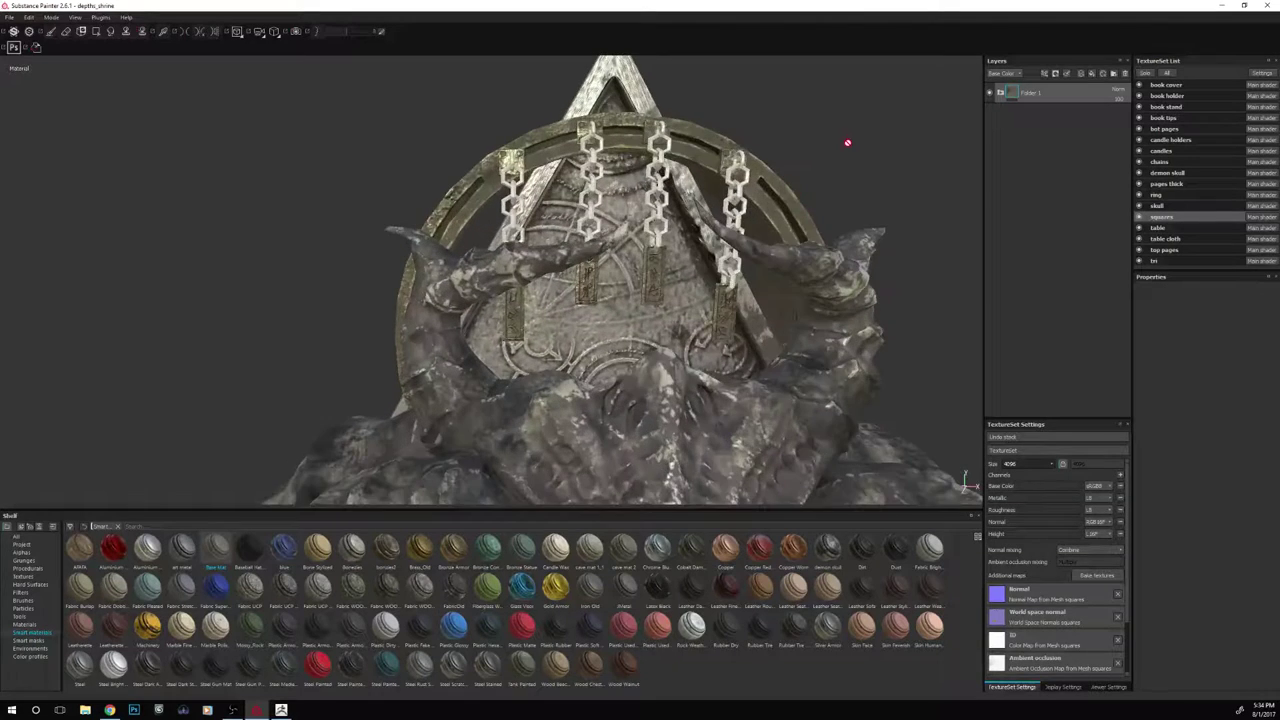
{"action": "middle_click_drag", "start_coordinate": [847, 143], "coordinate": [764, 223], "text": "alt"}
{"action": "scroll", "coordinate": [764, 223], "scroll_direction": "up", "scroll_amount": 3}
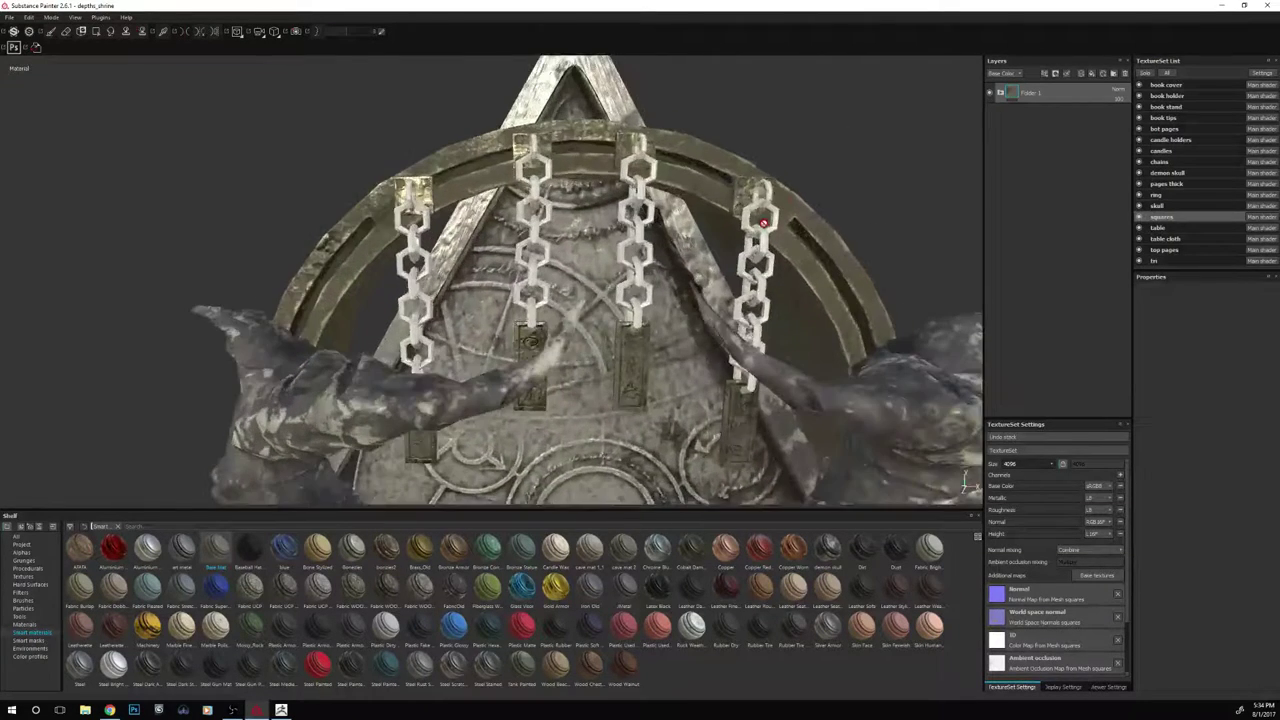
{"action": "middle_click_drag", "start_coordinate": [868, 117], "coordinate": [775, 200], "text": "alt"}
{"action": "left_click_drag", "start_coordinate": [775, 200], "coordinate": [786, 192], "text": "alt"}
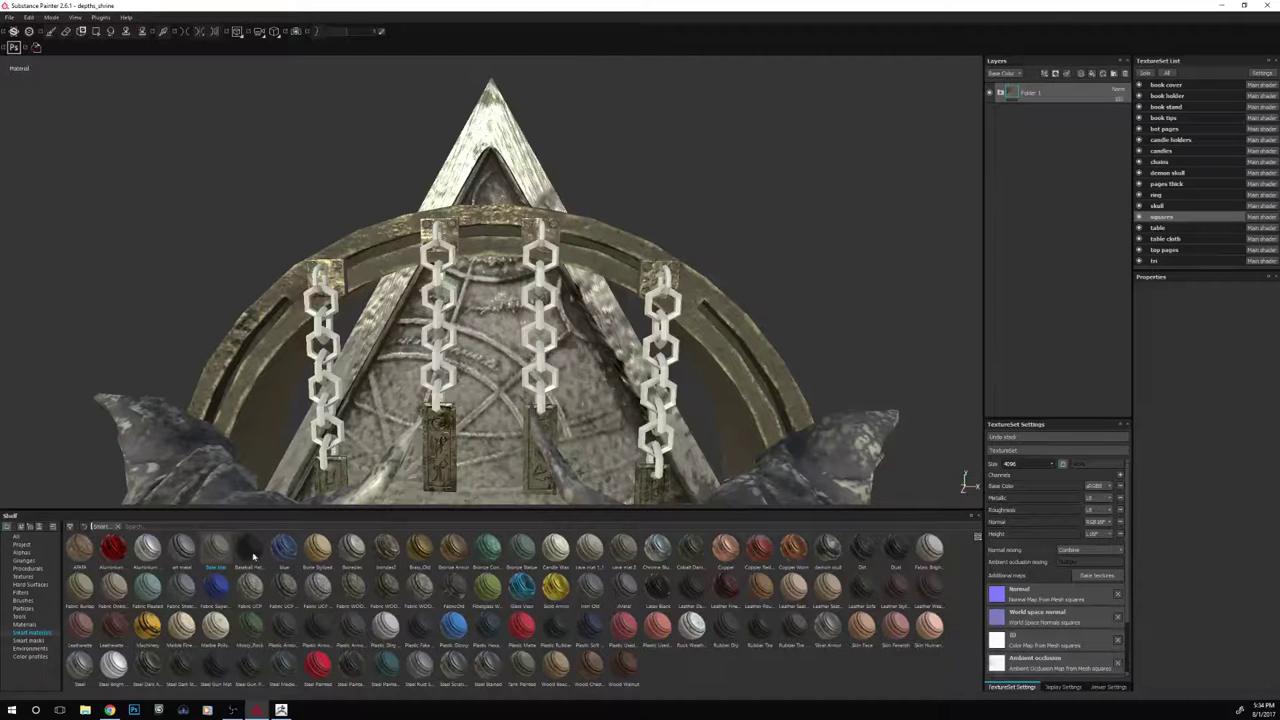
Add the base metal smart material above the pasted folder in the squares texture set and give it a black mask
{"action": "left_click_drag", "start_coordinate": [228, 551], "coordinate": [1050, 88]}
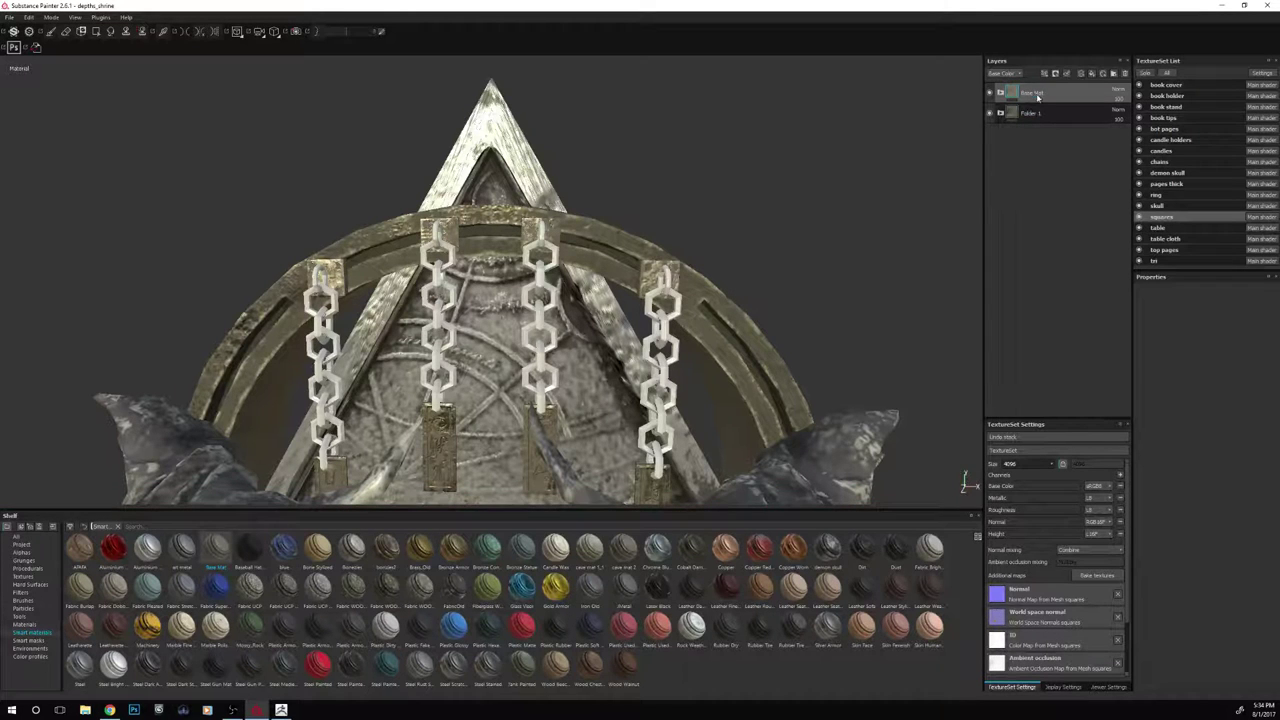
{"action": "right_click", "coordinate": [1037, 97]}
{"action": "left_click", "coordinate": [1071, 110]}
Set the new smart material's Base Metal layer to a dark neutral grey base color with a value of 0.079
{"action": "left_click", "coordinate": [1002, 92]}
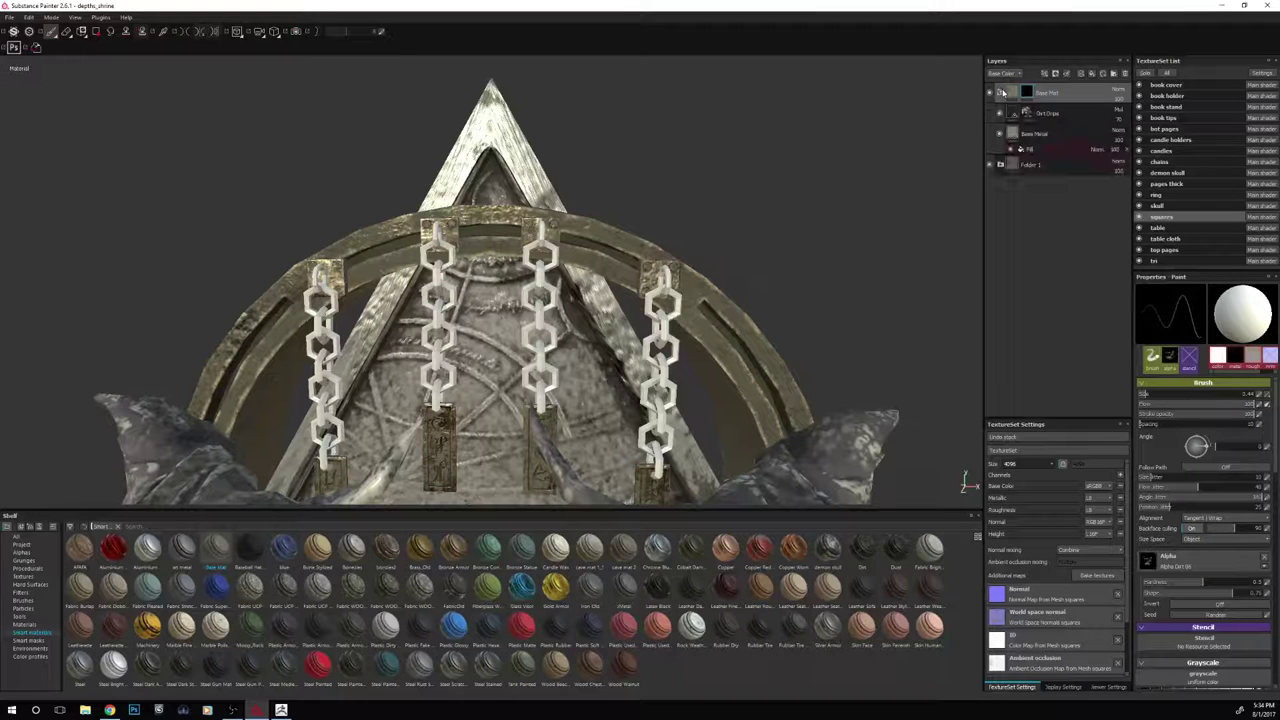
{"action": "left_click", "coordinate": [1040, 133]}
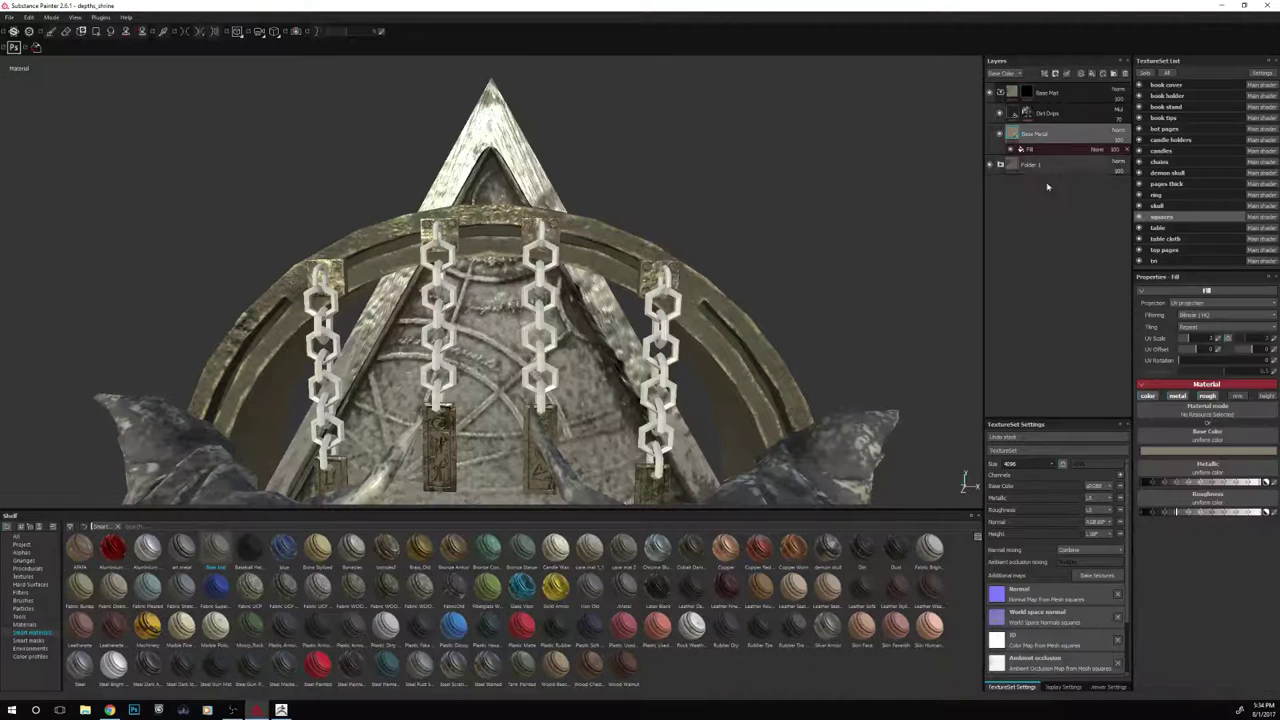
{"action": "left_click", "coordinate": [1163, 450]}
{"action": "left_click_drag", "start_coordinate": [1107, 467], "coordinate": [1090, 476]}
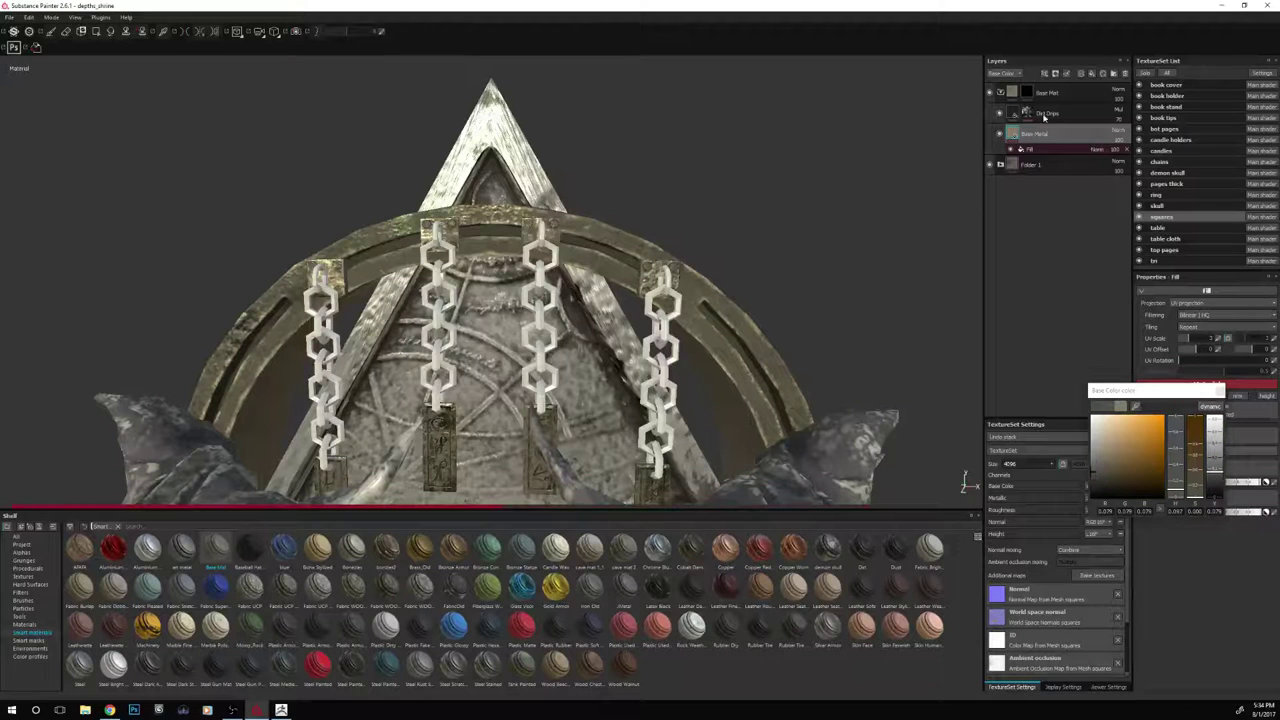
{"action": "left_click", "coordinate": [1219, 390]}
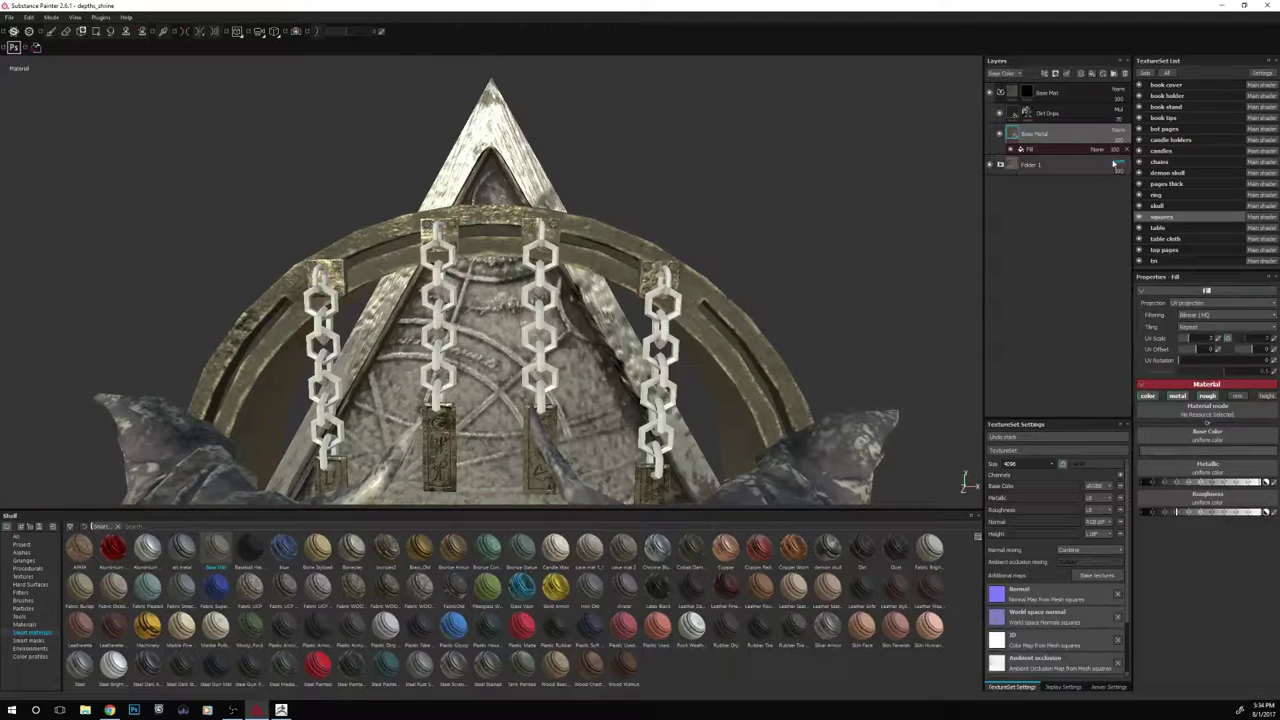
Select the dark metal folder's black mask and isolate the squares texture set
{"action": "left_click", "coordinate": [1032, 93]}
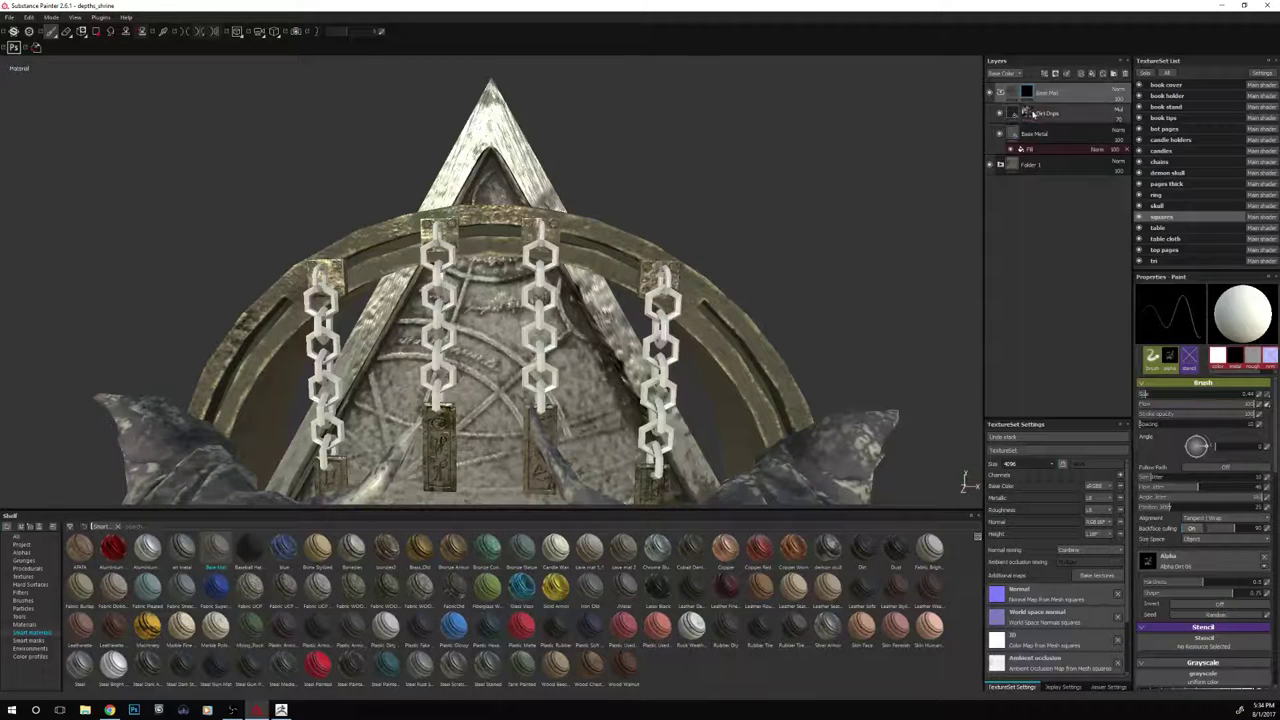
{"action": "left_click", "coordinate": [1146, 74]}
{"action": "right_click_drag", "start_coordinate": [680, 212], "coordinate": [743, 215], "text": "alt"}
{"action": "middle_click_drag", "start_coordinate": [743, 215], "coordinate": [682, 272], "text": "alt"}
{"action": "right_click_drag", "start_coordinate": [682, 272], "coordinate": [720, 280], "text": "alt"}
{"action": "scroll", "coordinate": [716, 350], "scroll_direction": "up", "scroll_amount": 5}
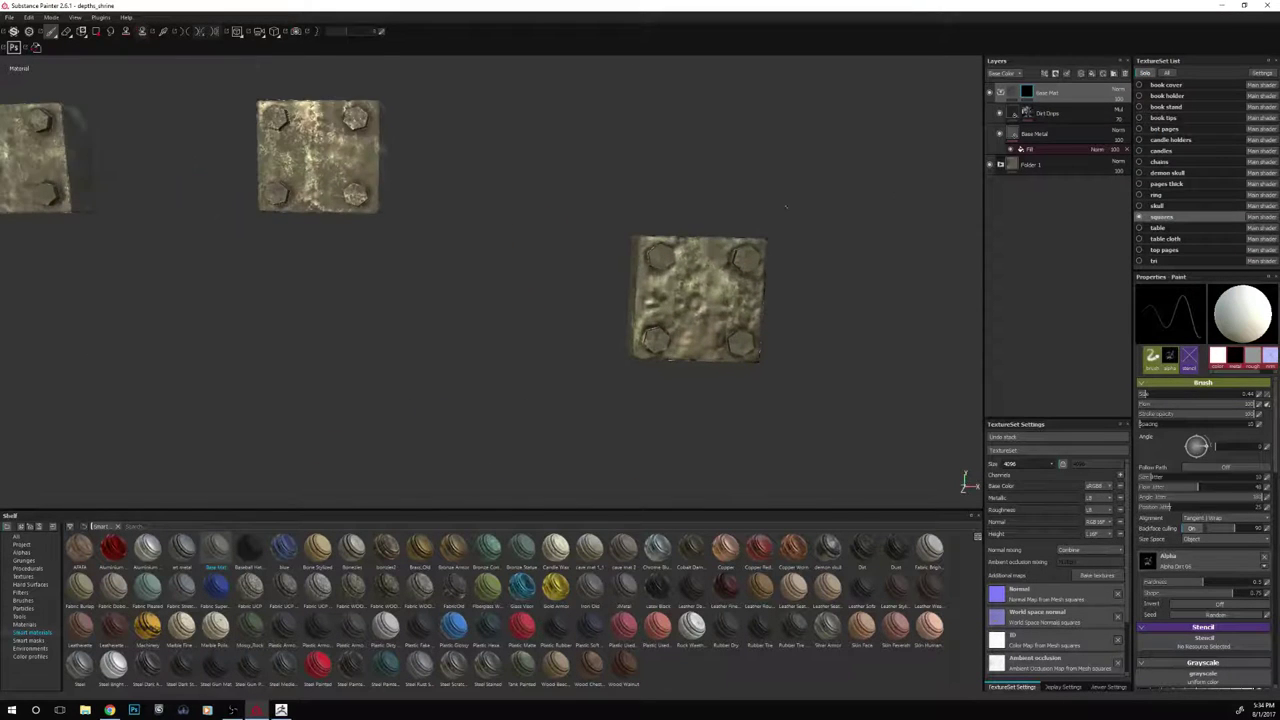
{"action": "left_click_drag", "start_coordinate": [832, 192], "coordinate": [1086, 189], "text": "alt"}
{"action": "left_click_drag", "start_coordinate": [930, 187], "coordinate": [908, 201], "text": "alt"}
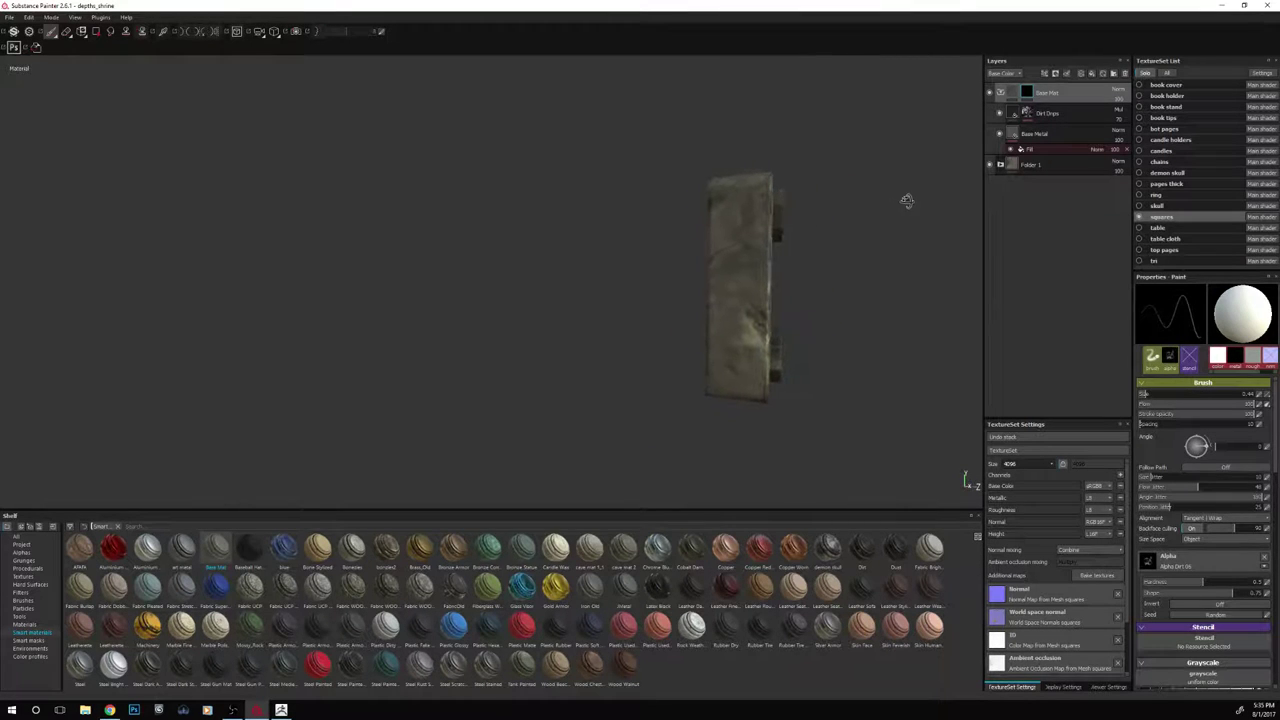
Reveal the dark metal on the protruding bolts of the square plates using Polygon Fill on the folder's mask
{"action": "left_click", "coordinate": [96, 31]}
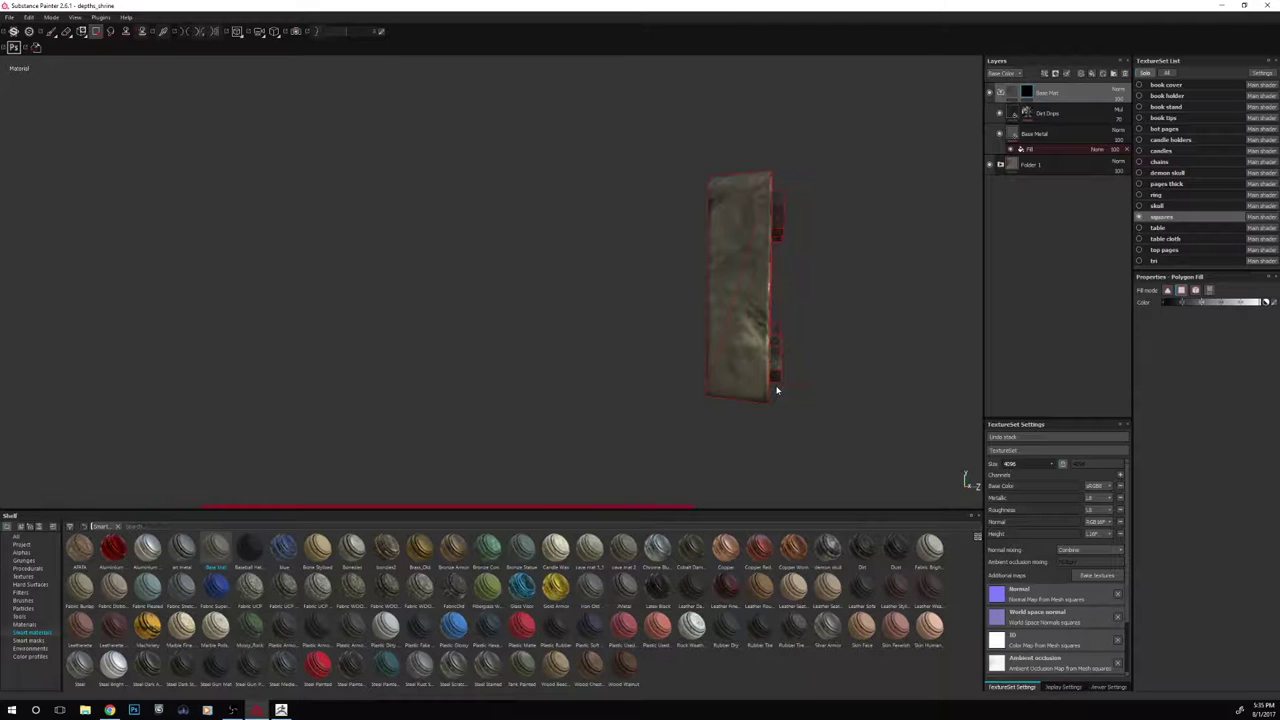
{"action": "left_click_drag", "start_coordinate": [896, 302], "coordinate": [726, 125], "text": "alt"}
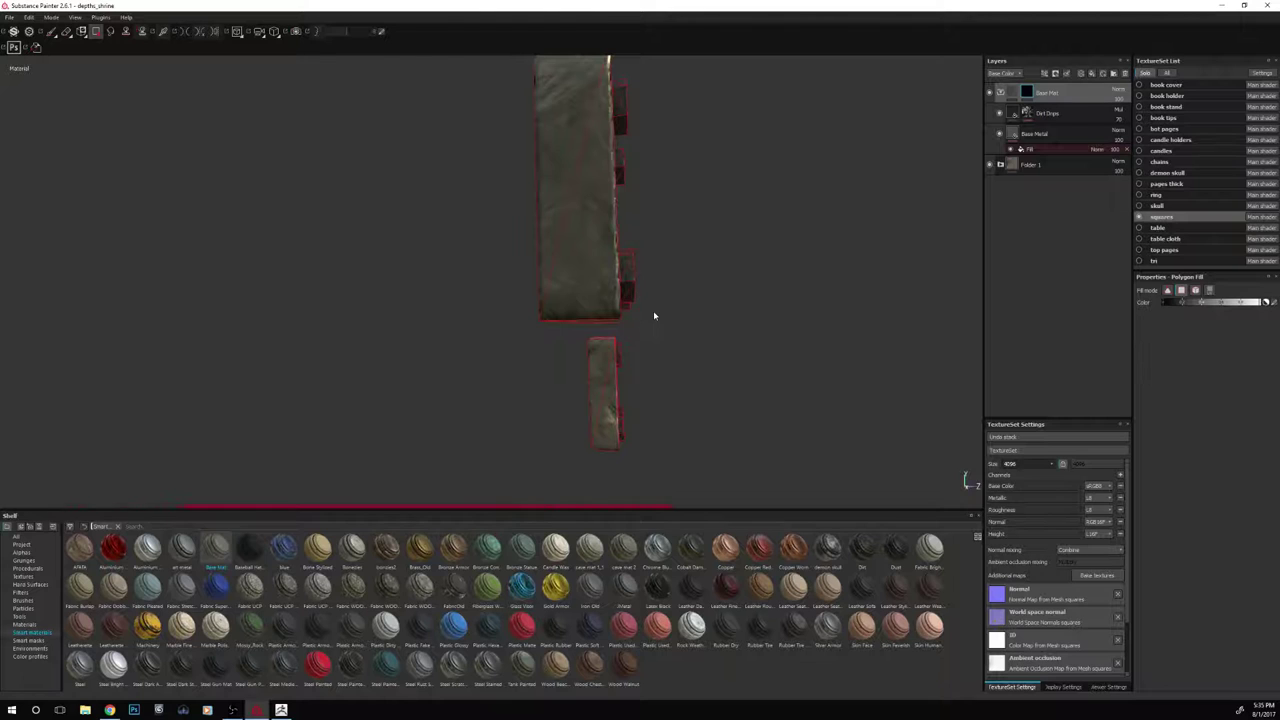
{"action": "scroll", "coordinate": [694, 353], "scroll_direction": "down", "scroll_amount": 6}
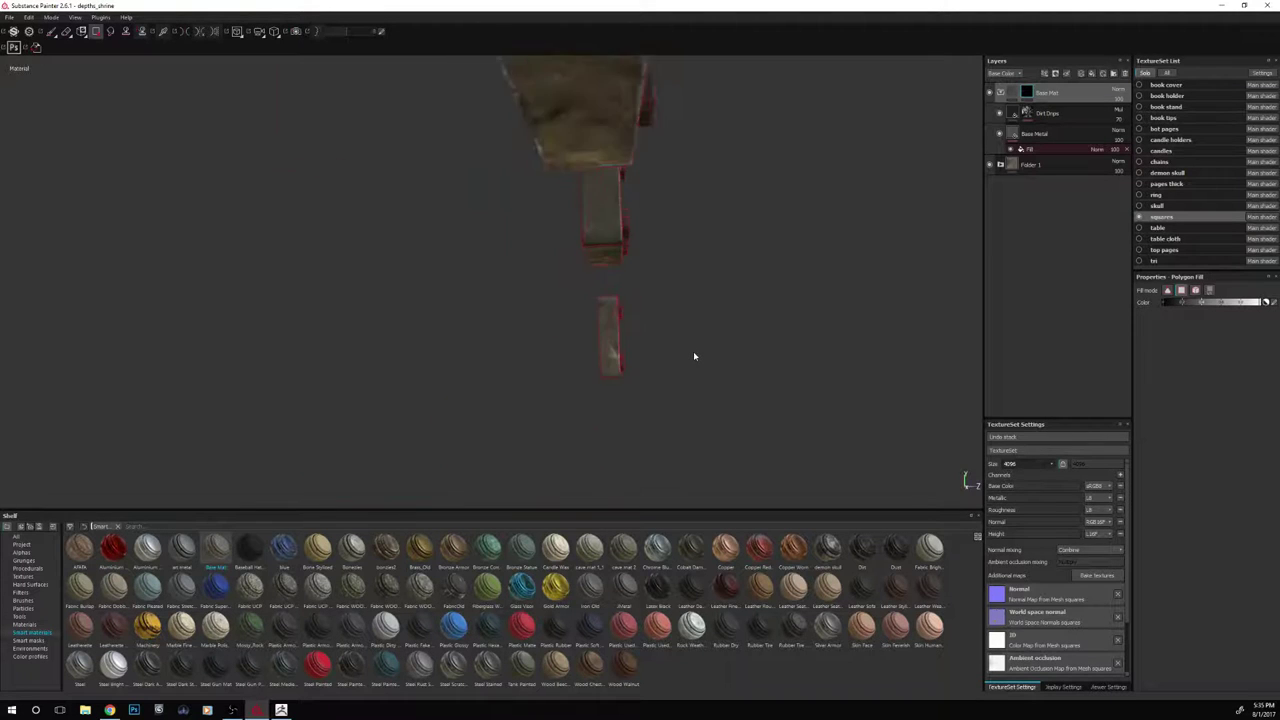
{"action": "left_click_drag", "start_coordinate": [782, 246], "coordinate": [723, 397], "text": "alt"}
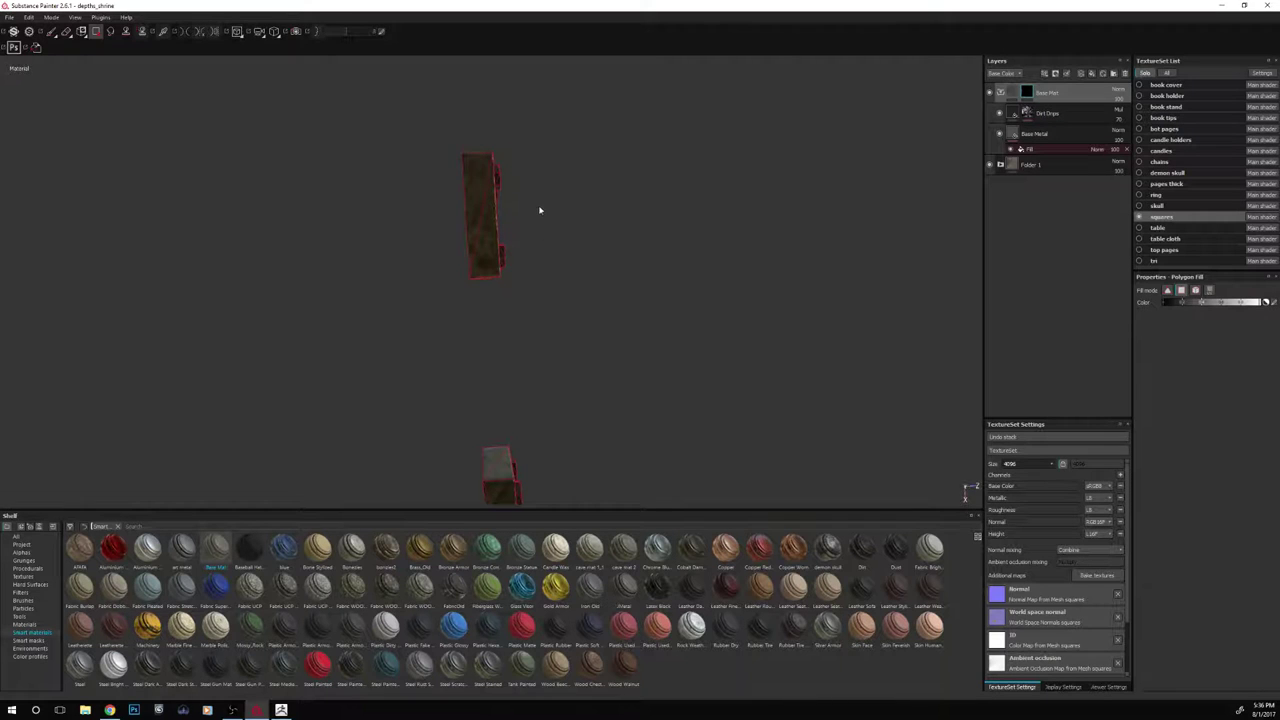
{"action": "left_click_drag", "start_coordinate": [549, 203], "coordinate": [532, 217], "text": "alt"}
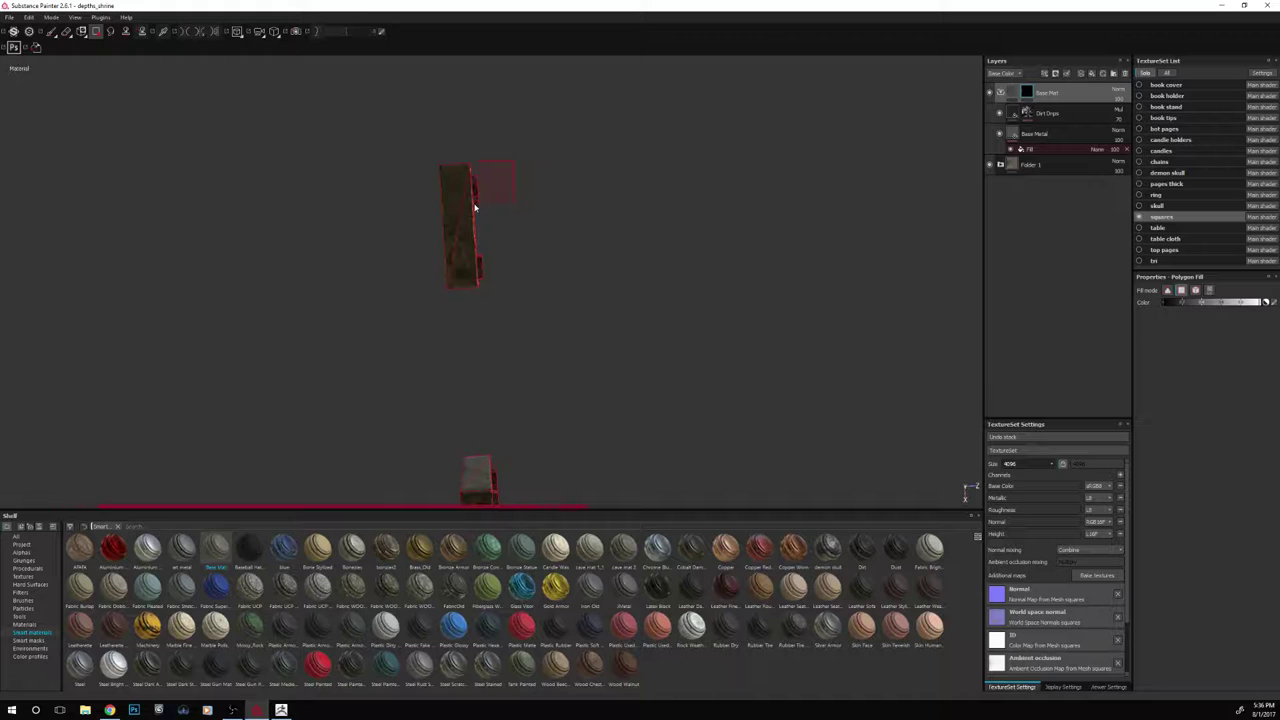
{"action": "left_click_drag", "start_coordinate": [476, 207], "coordinate": [529, 323], "text": "alt"}
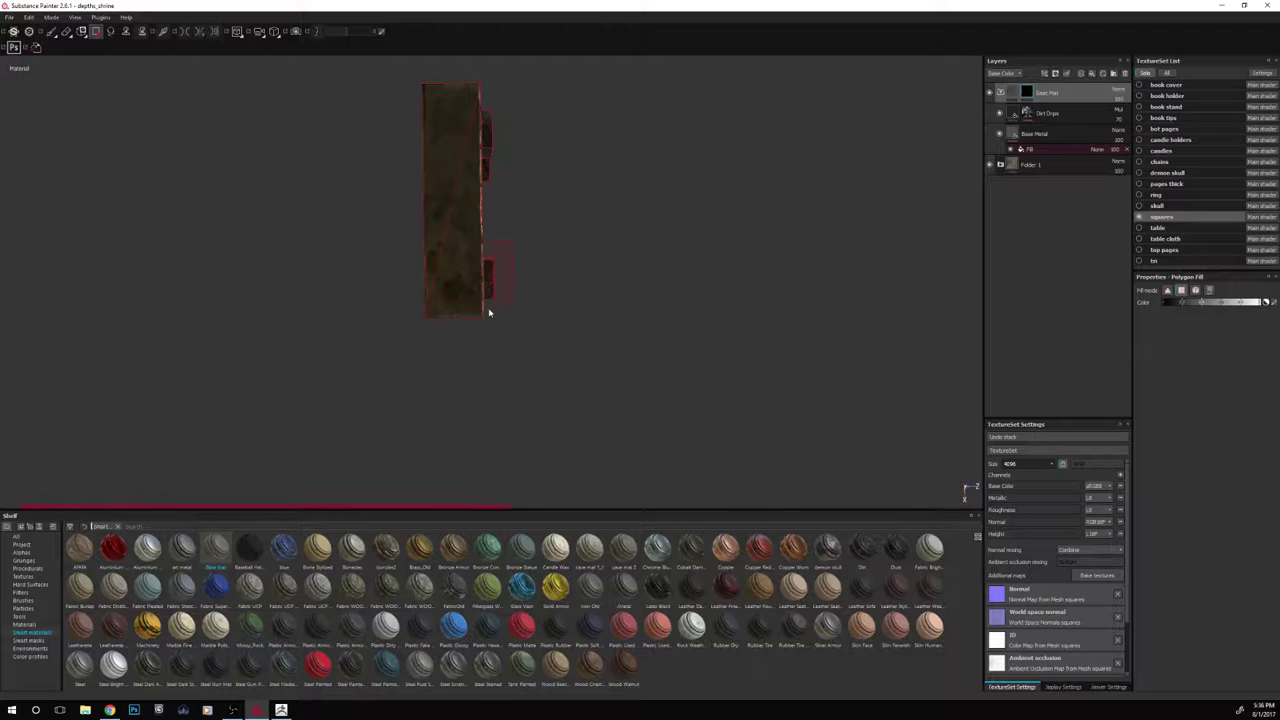
{"action": "left_click_drag", "start_coordinate": [617, 285], "coordinate": [743, 297], "text": "alt"}
{"action": "left_click_drag", "start_coordinate": [539, 313], "coordinate": [509, 263], "text": "alt"}
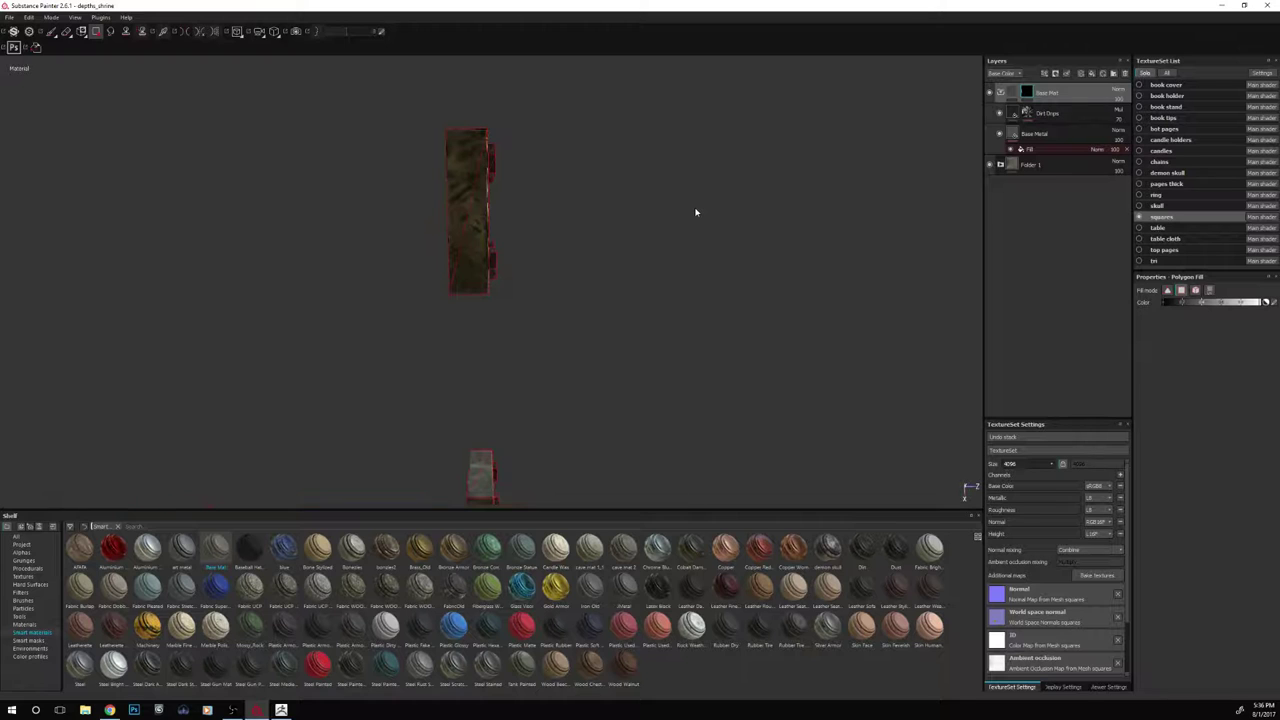
Polygon-fill the bolt faces still missing from the mask on the square plates
{"action": "left_click_drag", "start_coordinate": [696, 212], "coordinate": [528, 253], "text": "alt"}
{"action": "left_click_drag", "start_coordinate": [697, 35], "coordinate": [597, 197], "text": "alt"}
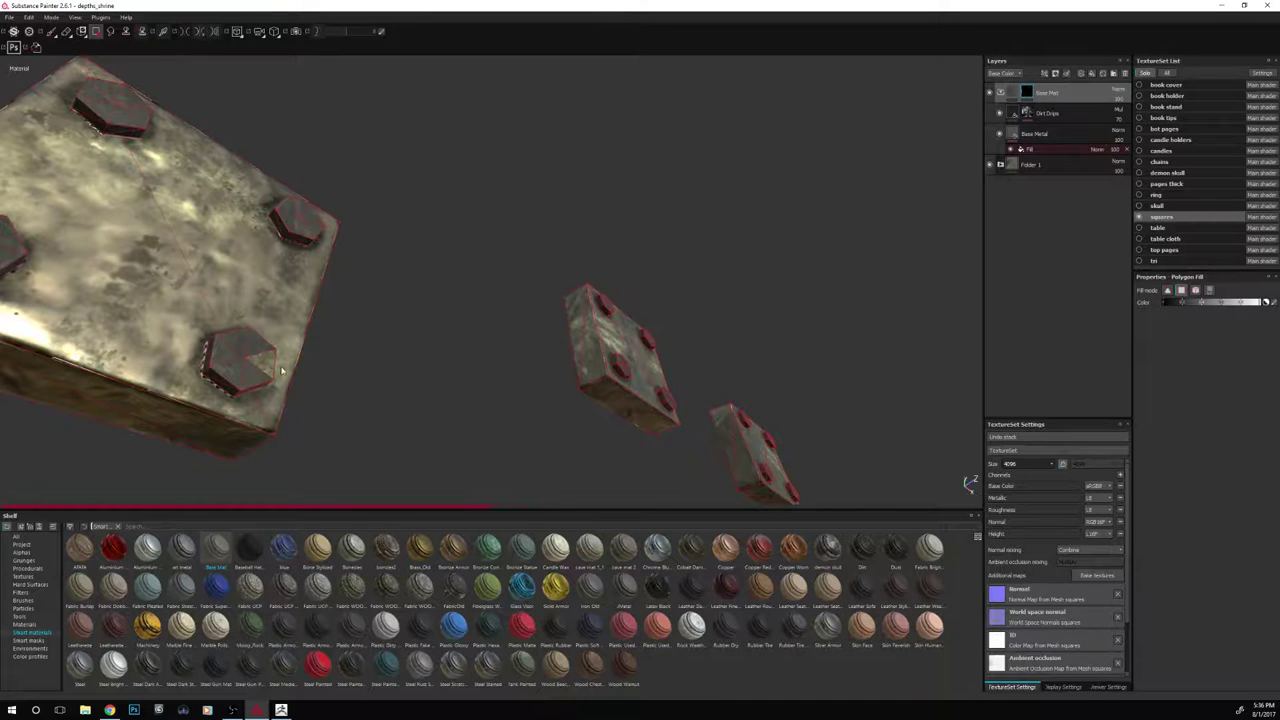
{"action": "left_click_drag", "start_coordinate": [284, 370], "coordinate": [329, 357], "text": "alt"}
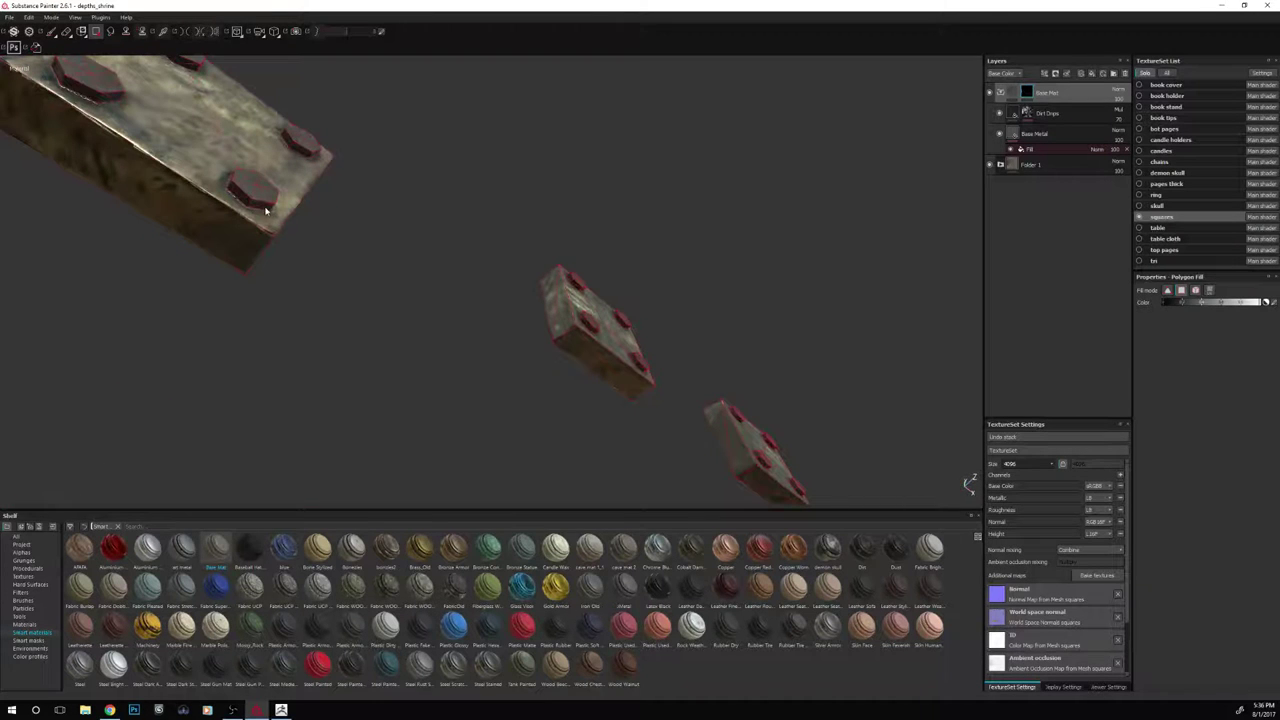
{"action": "left_click_drag", "start_coordinate": [272, 216], "coordinate": [284, 185], "text": "alt"}
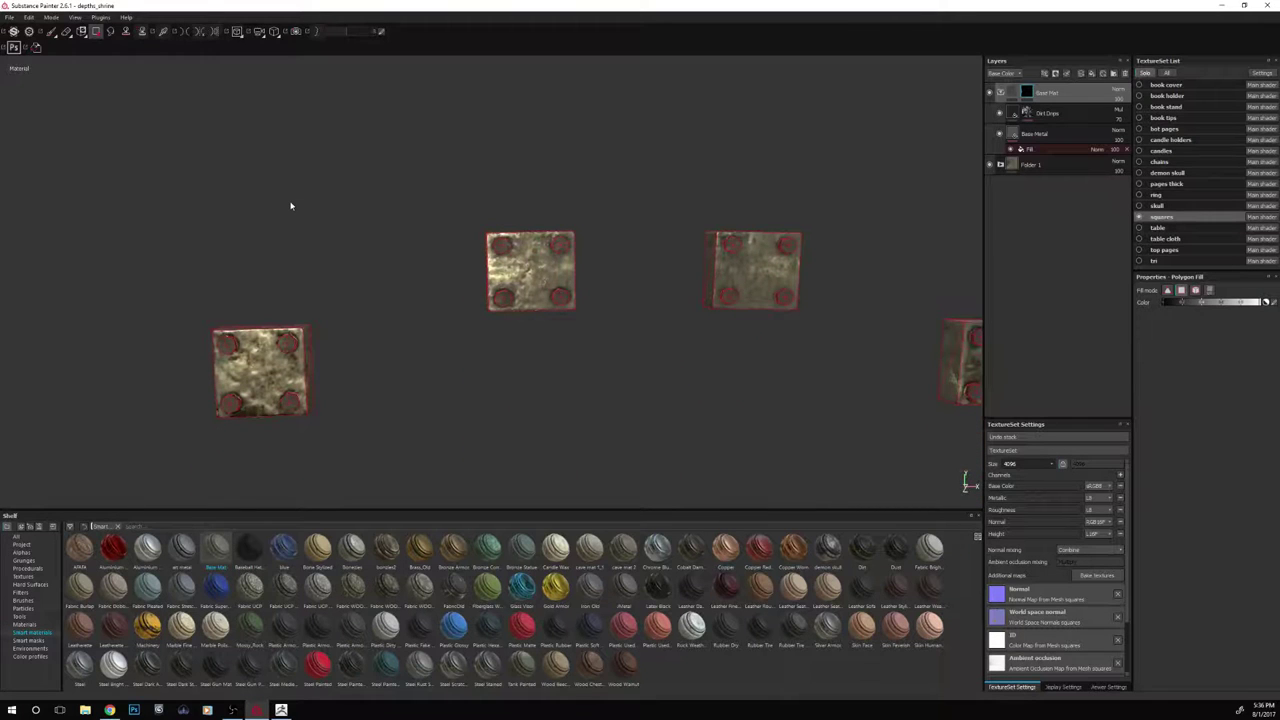
Fill all the hexagonal bolt islands of the squares in the UV layout, so the mask covers every bolt
{"action": "key", "text": "F2"}
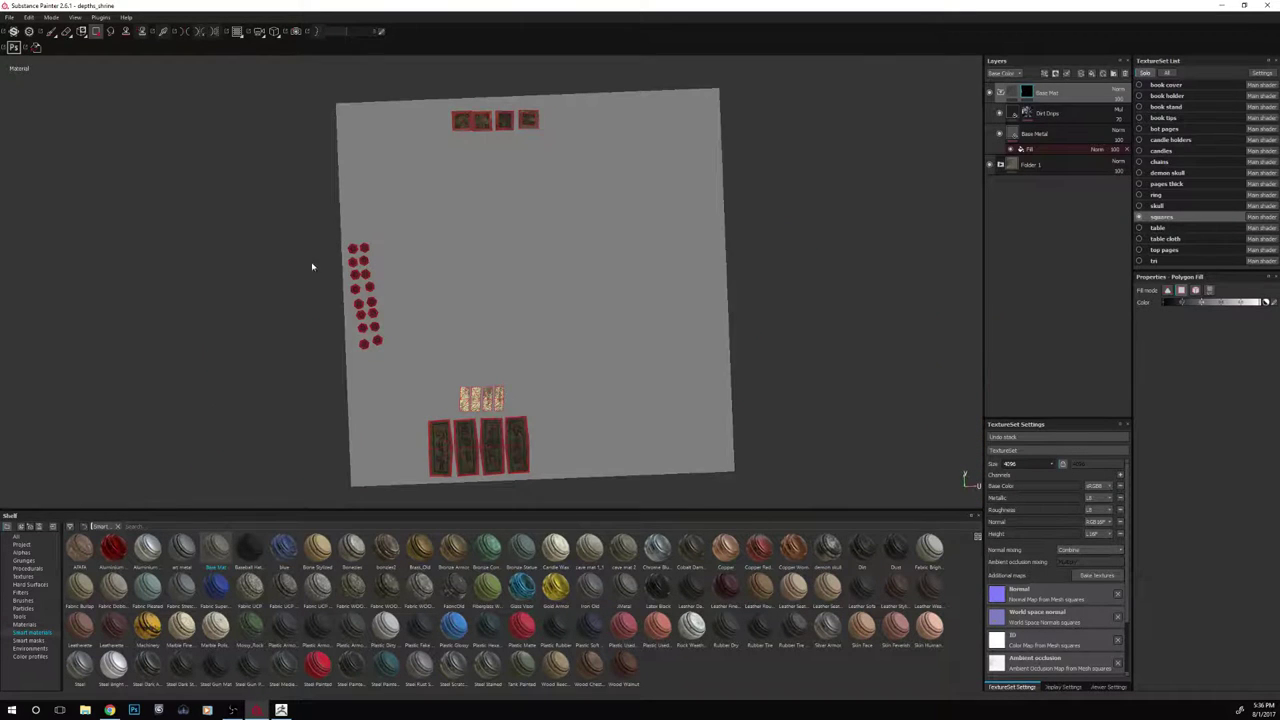
{"action": "scroll", "coordinate": [312, 266], "scroll_direction": "up", "scroll_amount": 3}
{"action": "left_click_drag", "start_coordinate": [419, 224], "coordinate": [360, 424]}
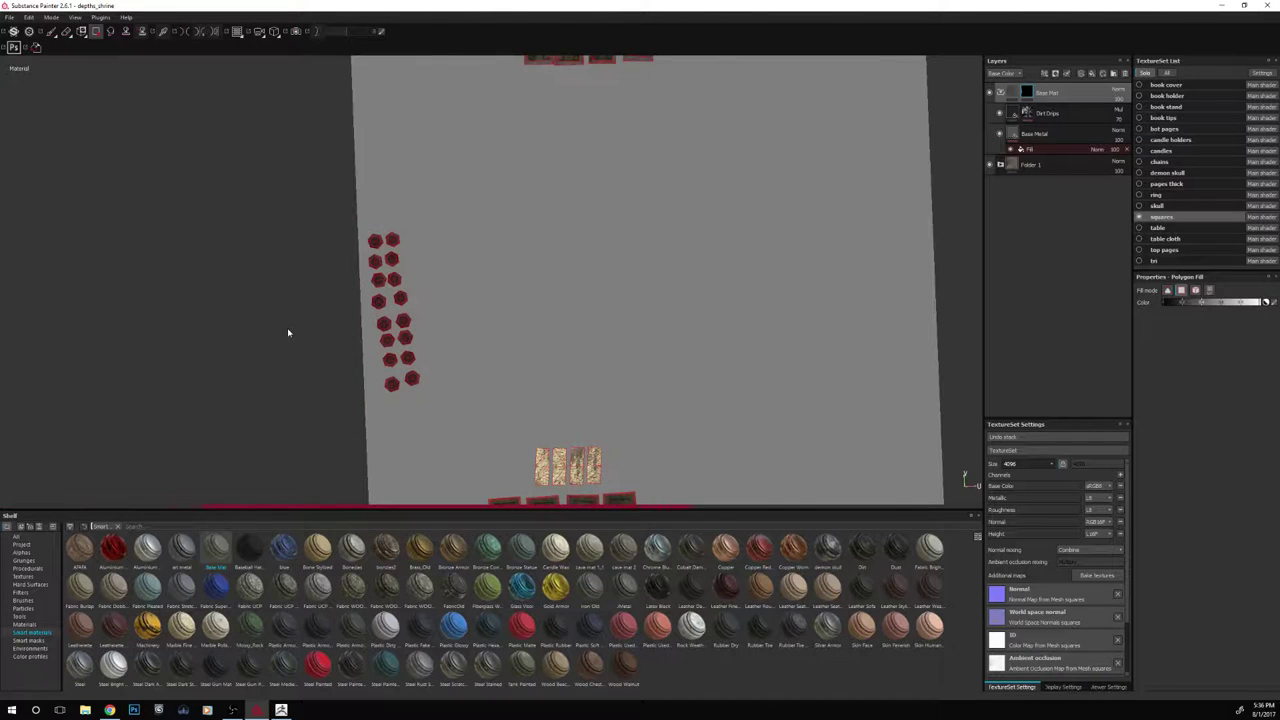
{"action": "key", "text": "F2"}
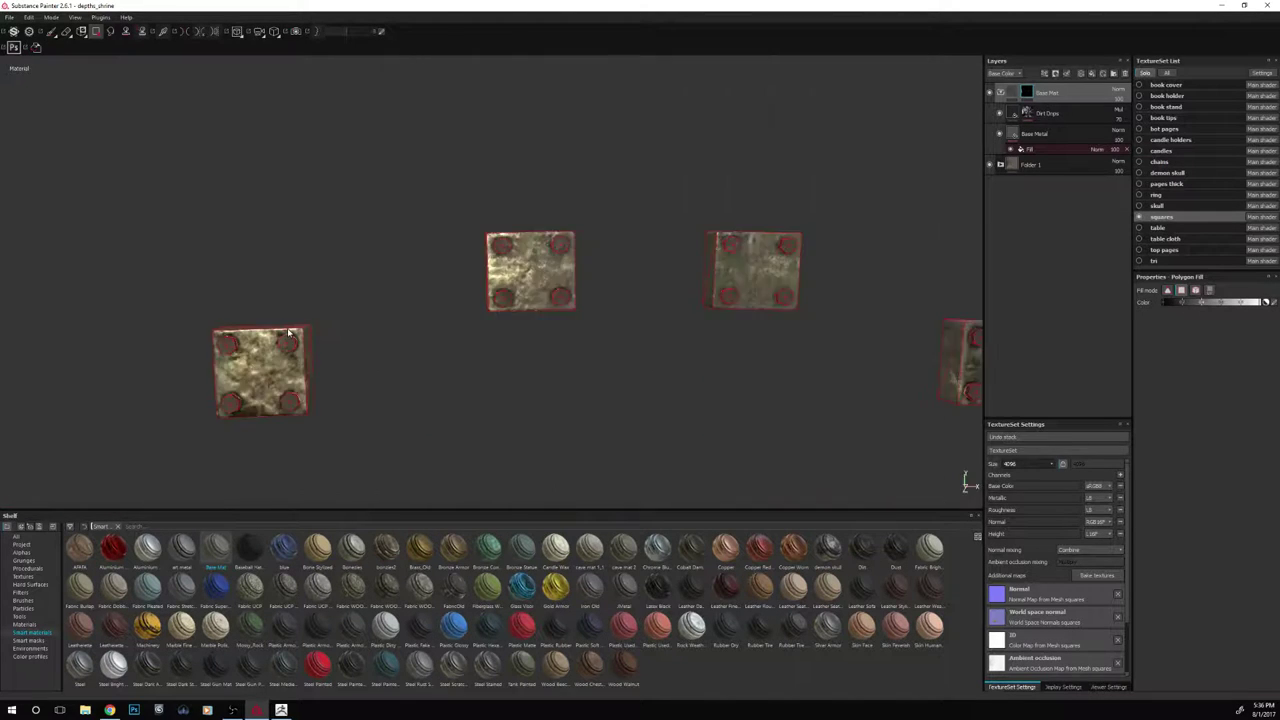
Return from Polygon Fill to the Paint tool and show all texture sets again
{"action": "left_click_drag", "start_coordinate": [428, 366], "coordinate": [440, 382], "text": "alt"}
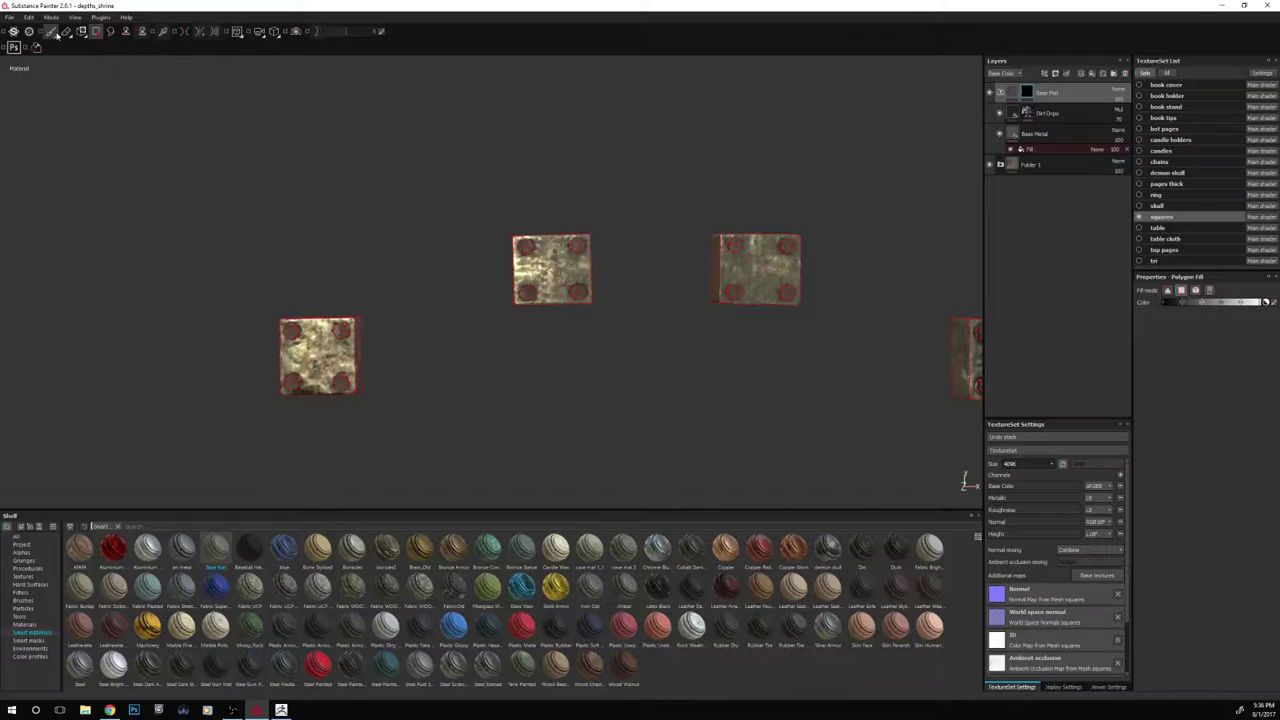
{"action": "left_click", "coordinate": [52, 31]}
{"action": "scroll", "coordinate": [429, 264], "scroll_direction": "down", "scroll_amount": 5}
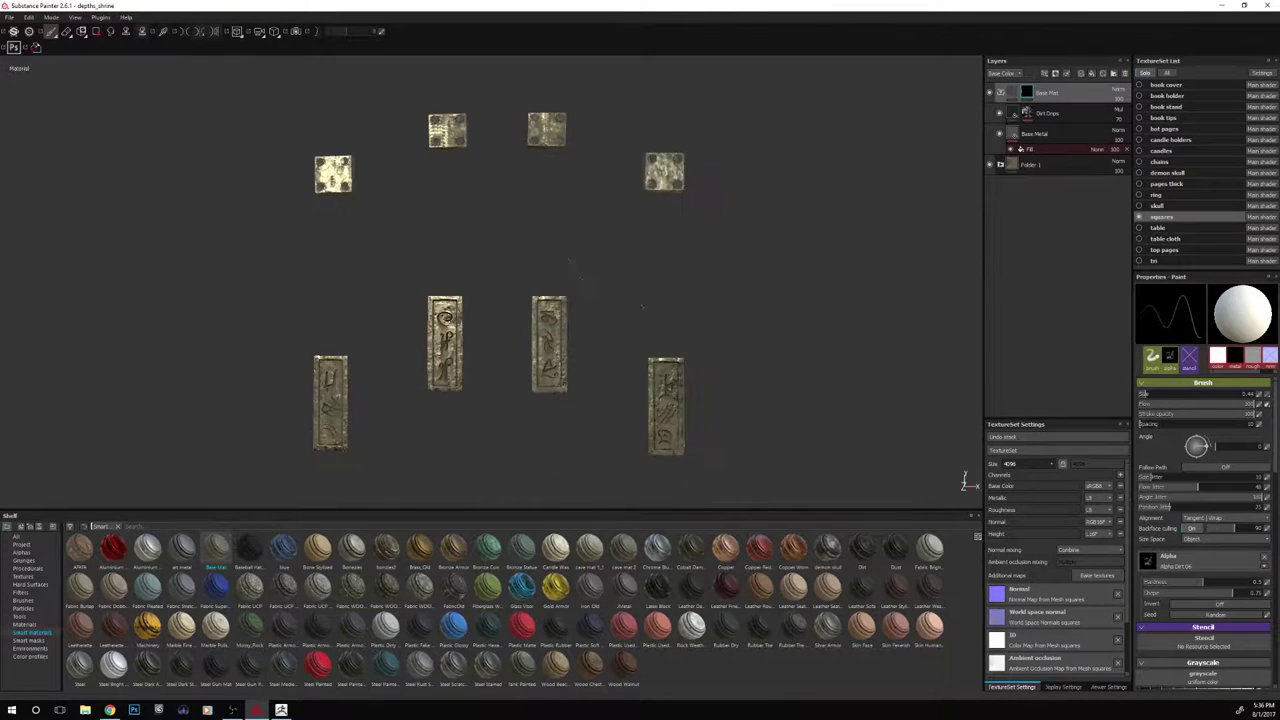
{"action": "left_click_drag", "start_coordinate": [642, 307], "coordinate": [690, 272], "text": "alt"}
{"action": "left_click", "coordinate": [1145, 73]}
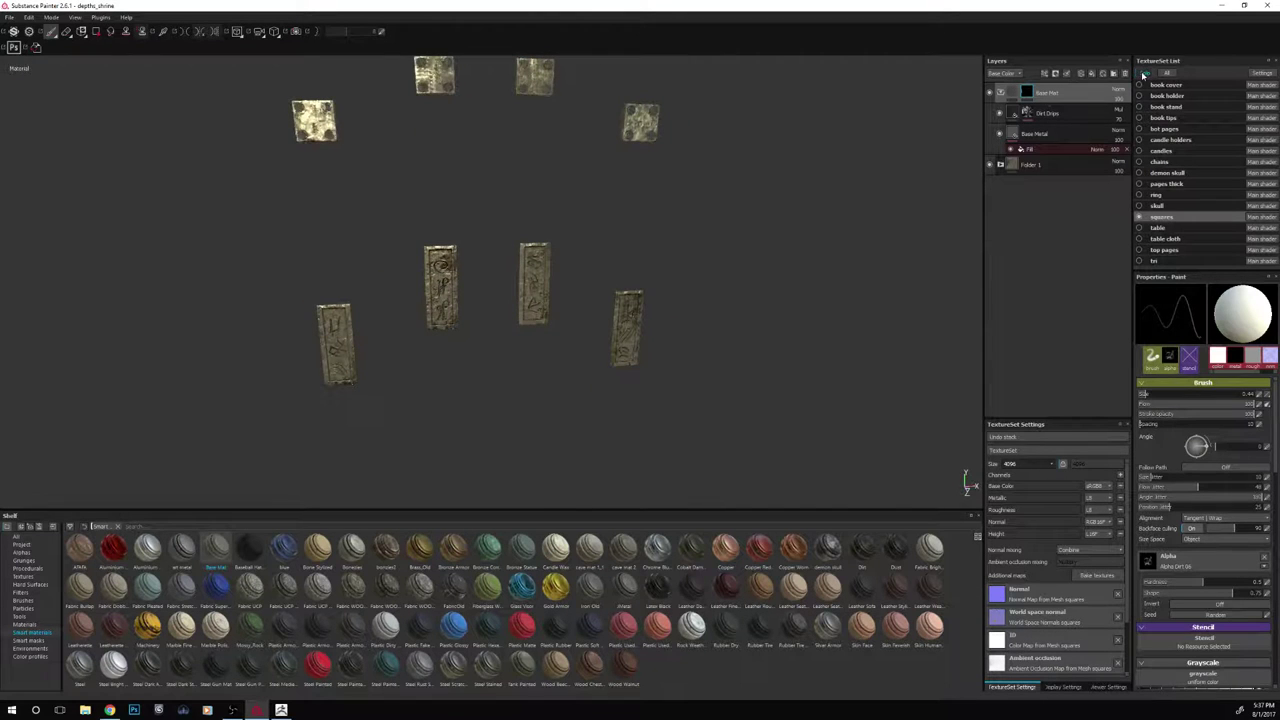
Examine the whole shrine to judge how the plates and darker bolts sit with the ring, demon skull and book
{"action": "right_click_drag", "start_coordinate": [797, 226], "coordinate": [704, 240], "text": "alt"}
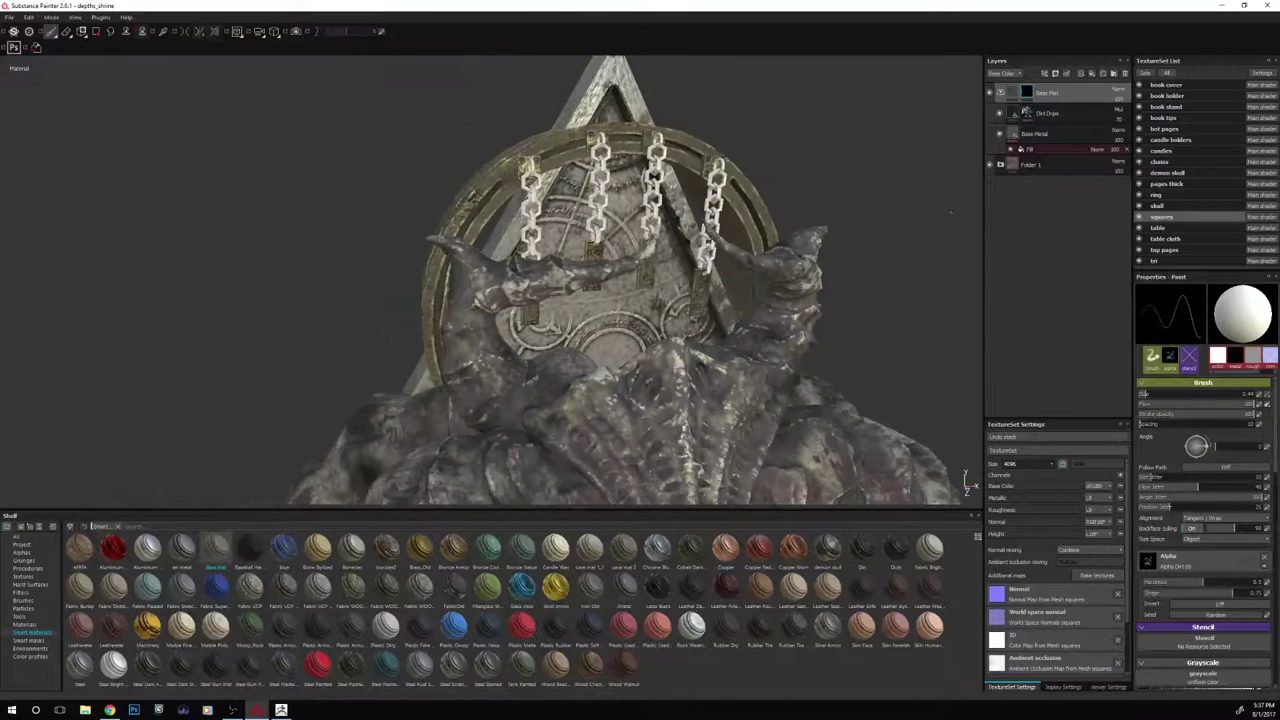
{"action": "left_click_drag", "start_coordinate": [925, 220], "coordinate": [850, 90], "text": "ctrl+alt"}
{"action": "right_click_drag", "start_coordinate": [850, 90], "coordinate": [835, 156], "text": "alt"}
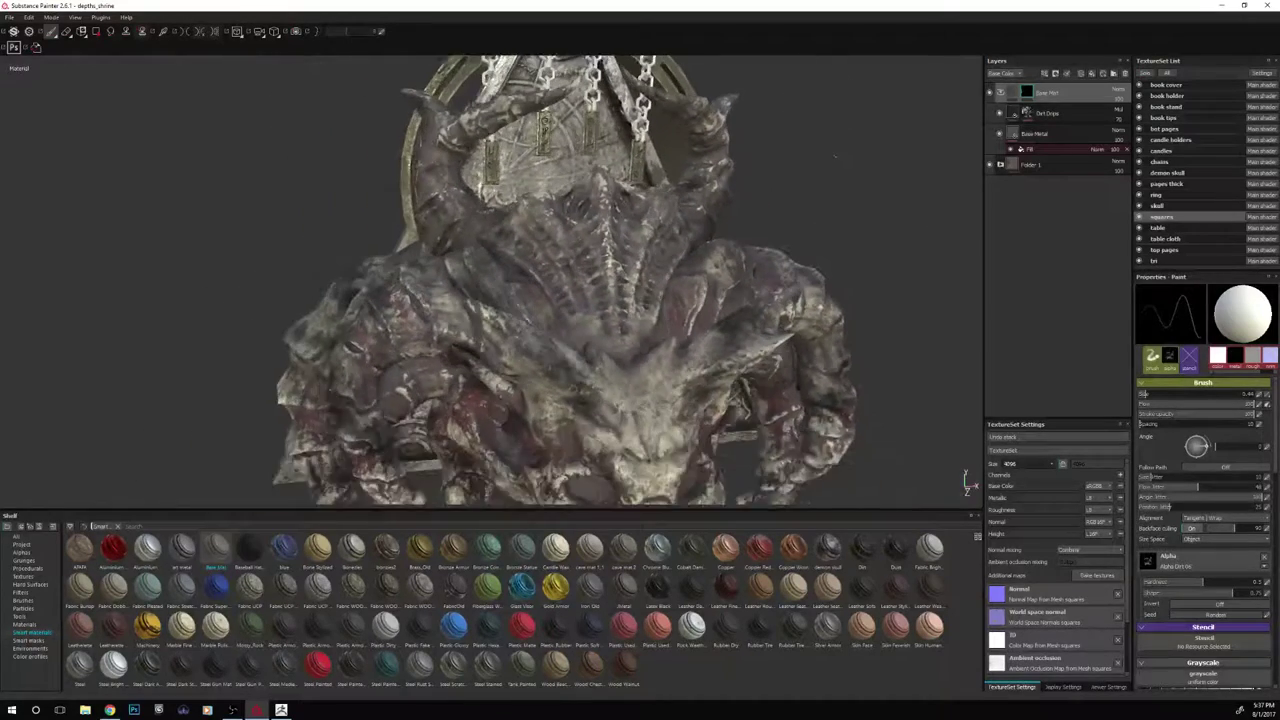
{"action": "left_click_drag", "start_coordinate": [835, 156], "coordinate": [855, 113], "text": "alt"}
{"action": "middle_click_drag", "start_coordinate": [855, 113], "coordinate": [845, 228], "text": "alt"}
{"action": "right_click_drag", "start_coordinate": [845, 228], "coordinate": [825, 222], "text": "alt"}
{"action": "middle_click_drag", "start_coordinate": [825, 222], "coordinate": [809, 123], "text": "alt"}
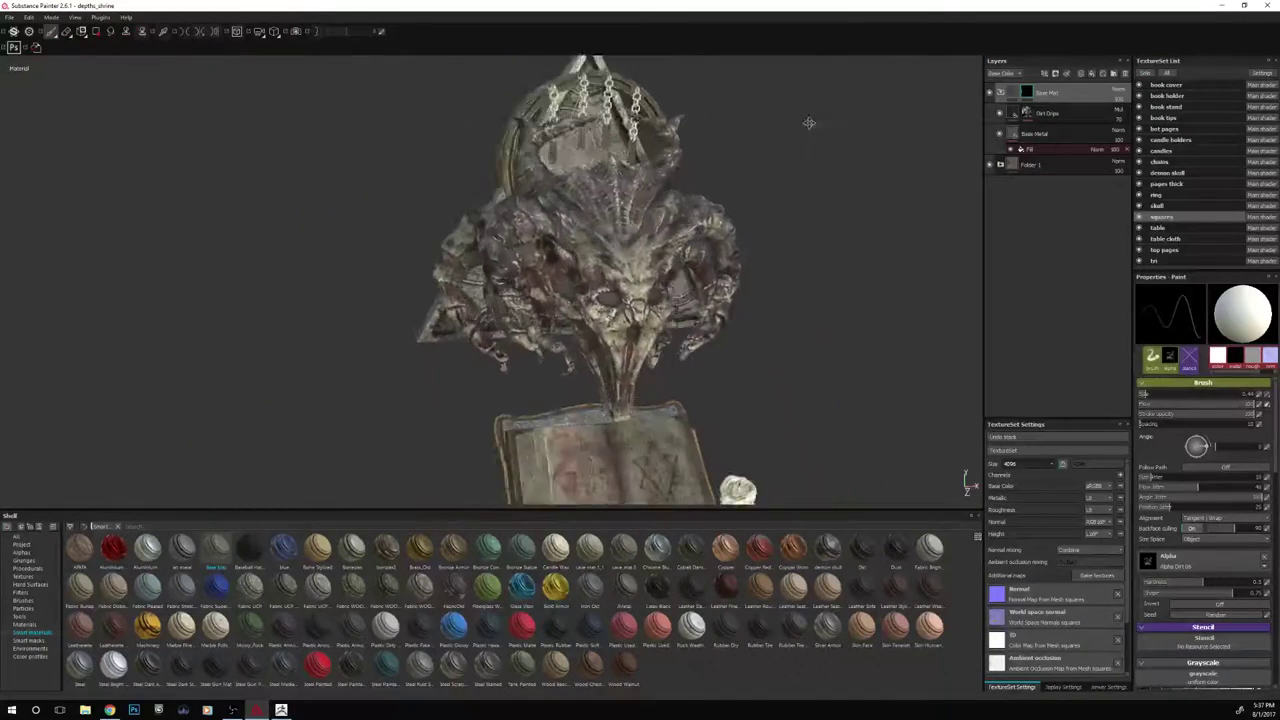
{"action": "left_click_drag", "start_coordinate": [809, 123], "coordinate": [809, 134], "text": "alt"}
{"action": "right_click_drag", "start_coordinate": [809, 134], "coordinate": [810, 228], "text": "alt"}
{"action": "middle_click_drag", "start_coordinate": [810, 228], "coordinate": [809, 183], "text": "alt"}
{"action": "left_click_drag", "start_coordinate": [809, 183], "coordinate": [806, 198], "text": "alt"}
{"action": "middle_click_drag", "start_coordinate": [806, 198], "coordinate": [794, 279], "text": "alt"}
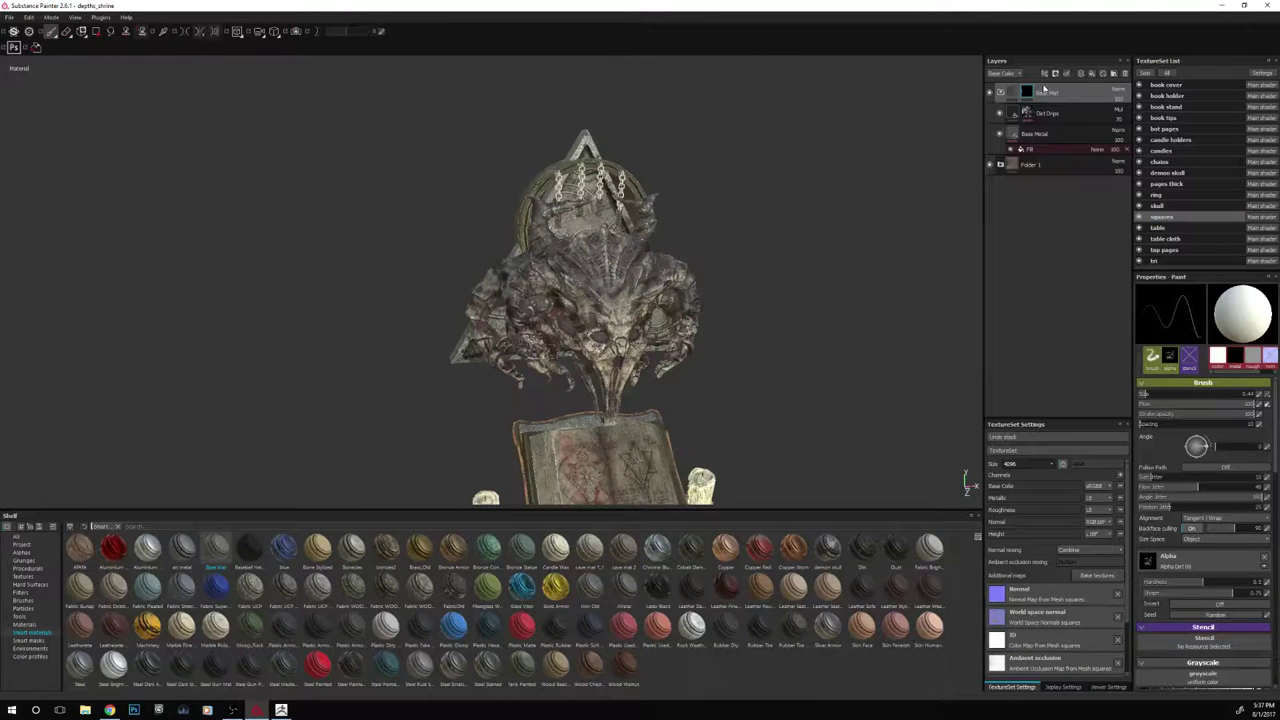
Copy the dark base metal folder from the squares texture set and paste it into the chains texture set
{"action": "double_click", "coordinate": [1046, 92]}
{"action": "right_click", "coordinate": [1048, 94]}
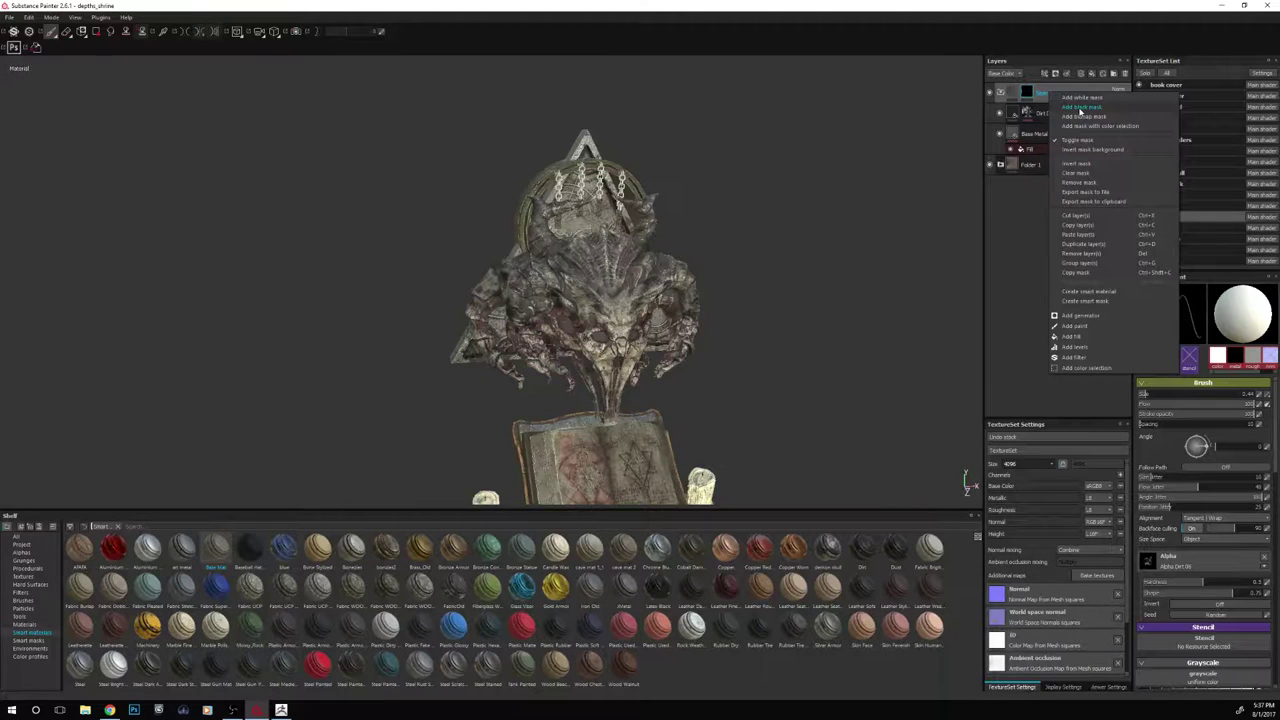
{"action": "left_click", "coordinate": [1080, 226]}
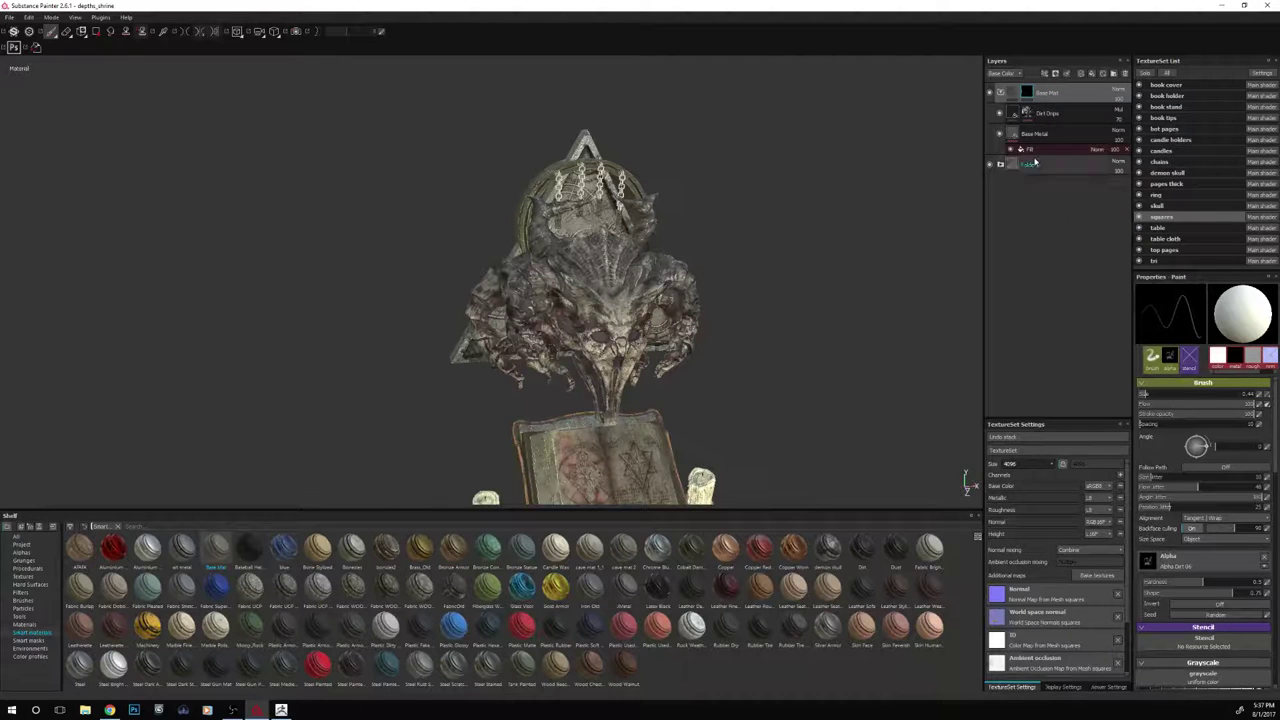
{"action": "left_click", "coordinate": [1001, 92]}
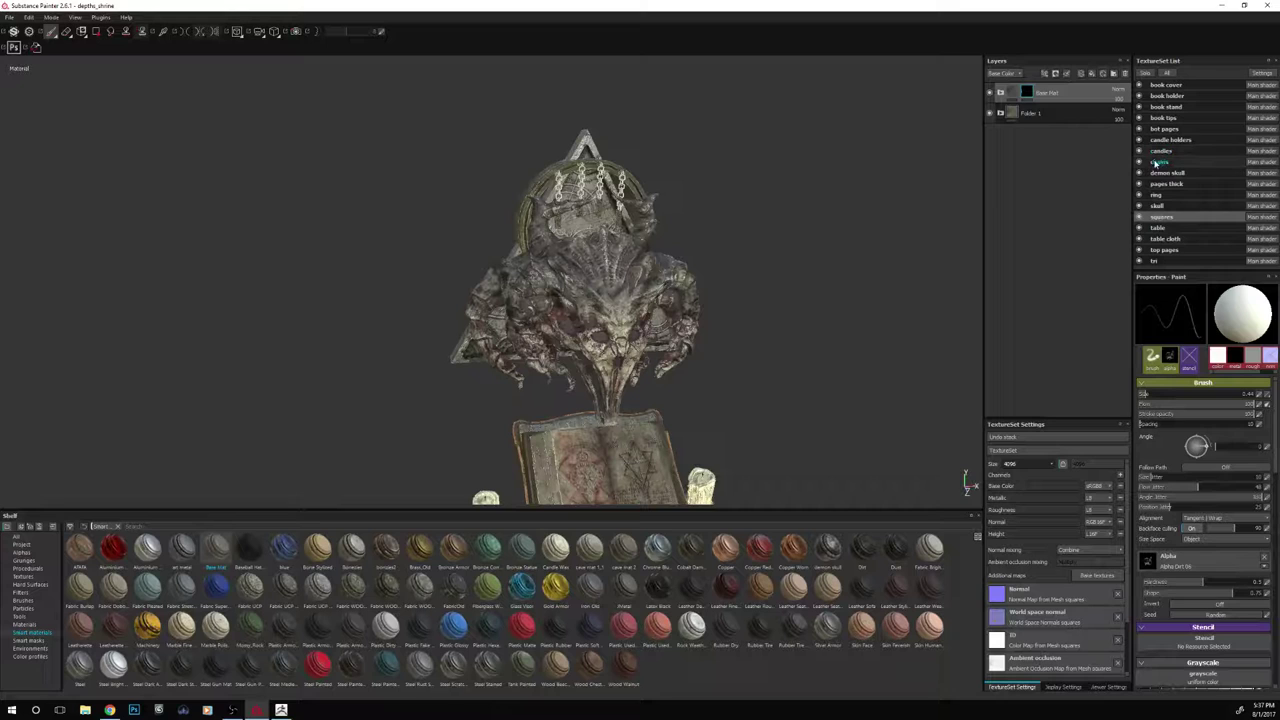
{"action": "left_click", "coordinate": [1158, 161]}
{"action": "right_click", "coordinate": [1060, 190]}
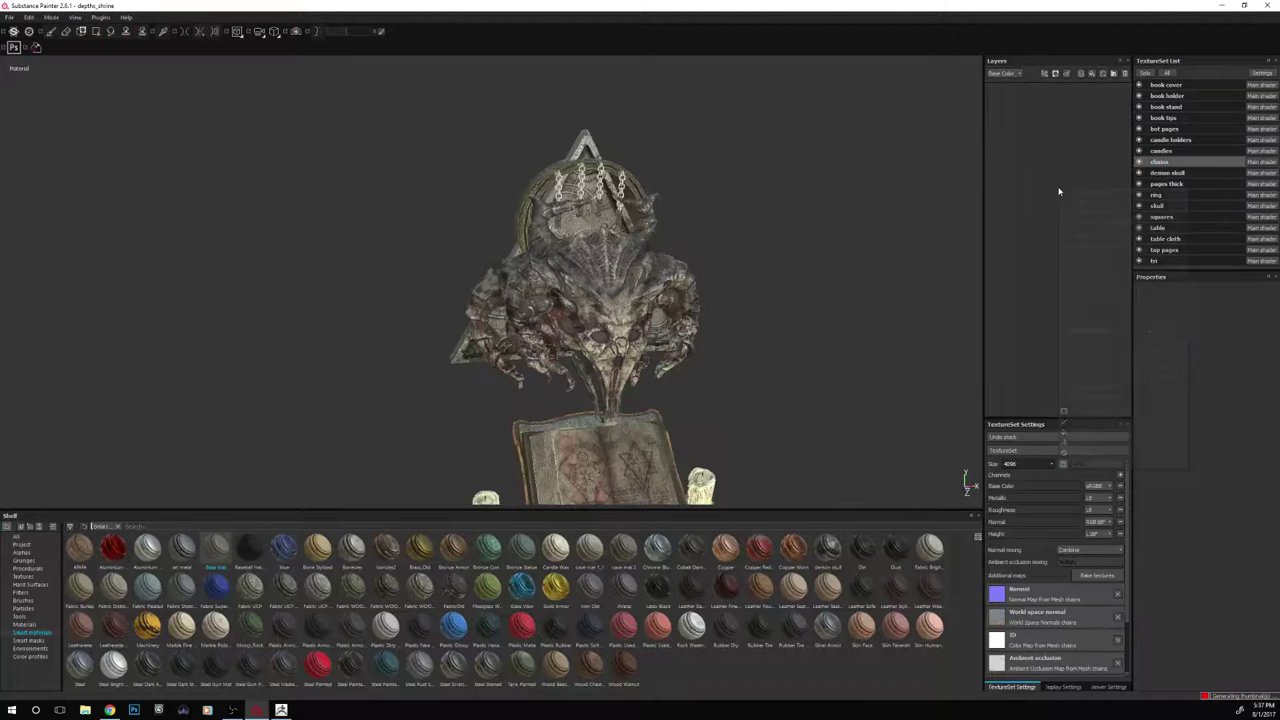
{"action": "left_click", "coordinate": [1086, 330]}
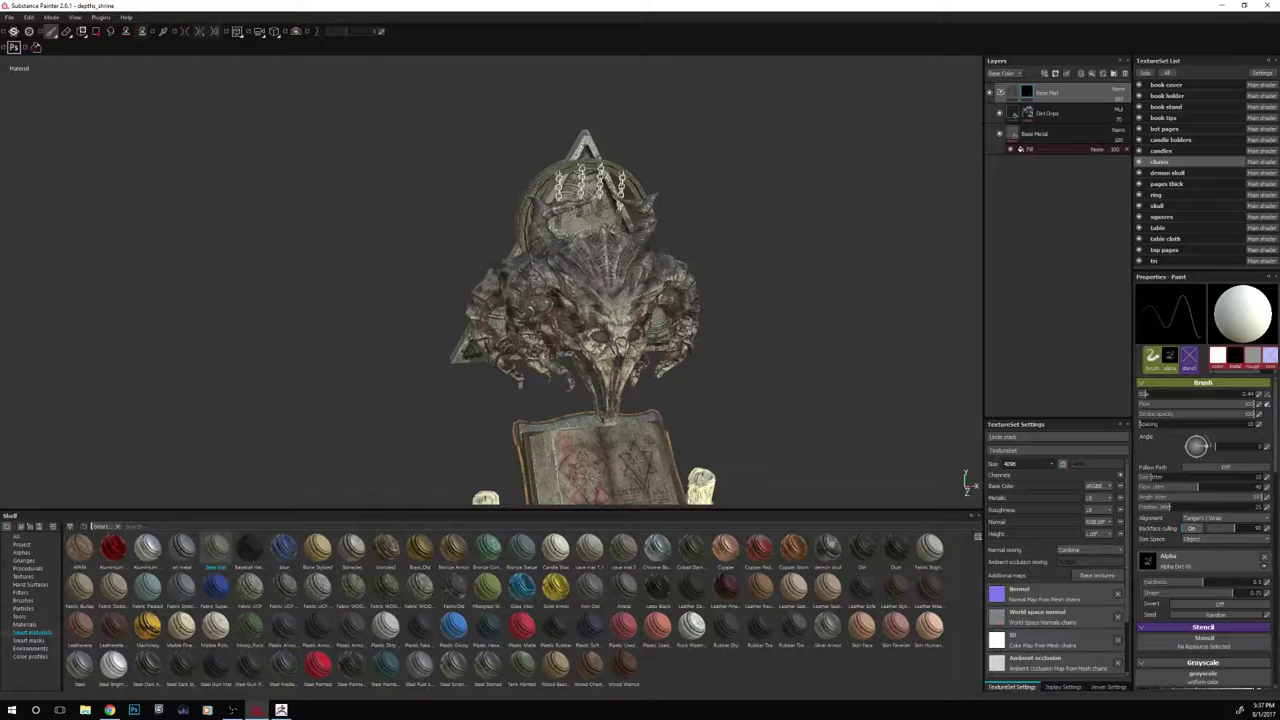
Remove the black mask from the pasted folder to cover the chains entirely with the metal
{"action": "right_click", "coordinate": [1033, 95]}
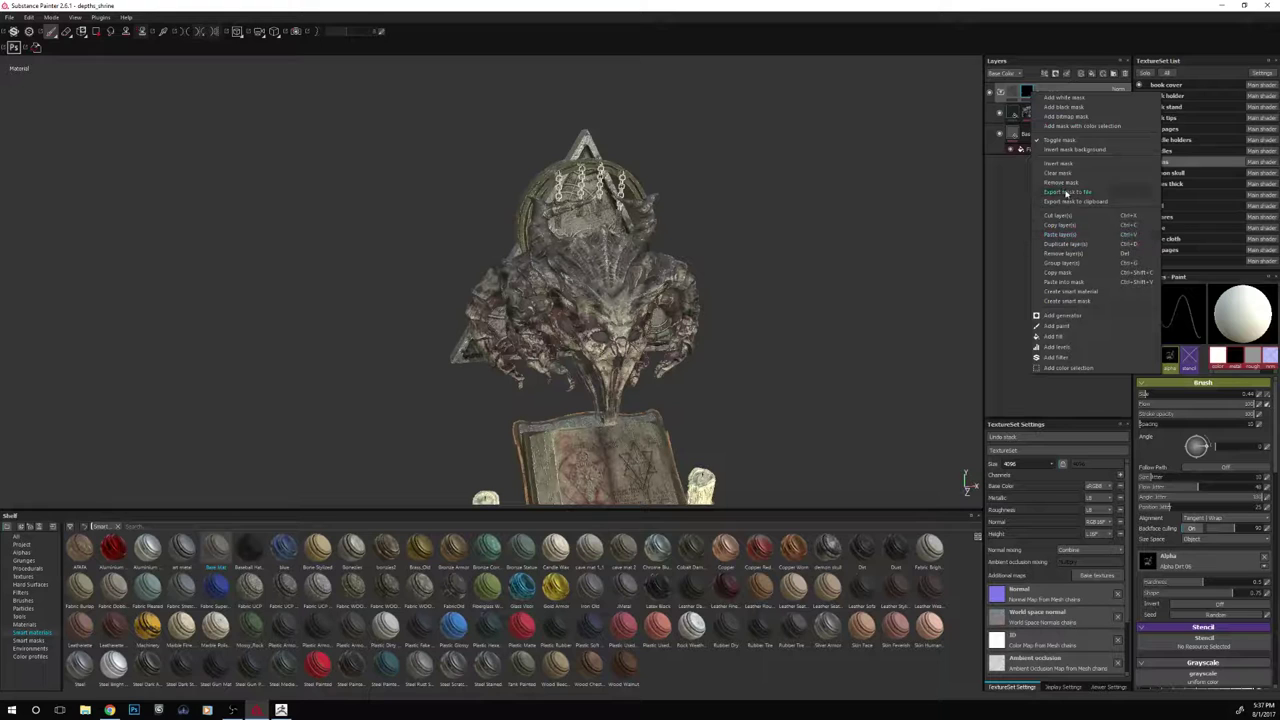
{"action": "left_click", "coordinate": [1060, 182]}
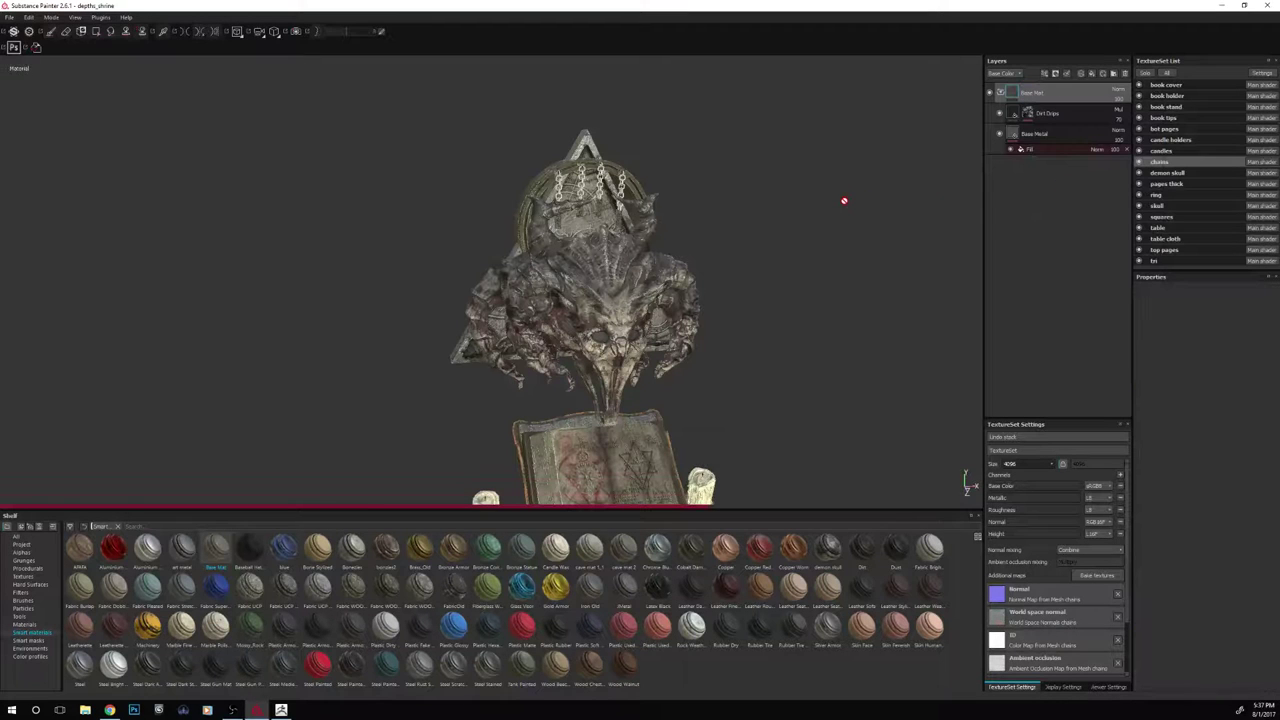
{"action": "scroll", "coordinate": [815, 220], "scroll_direction": "up", "scroll_amount": 3}
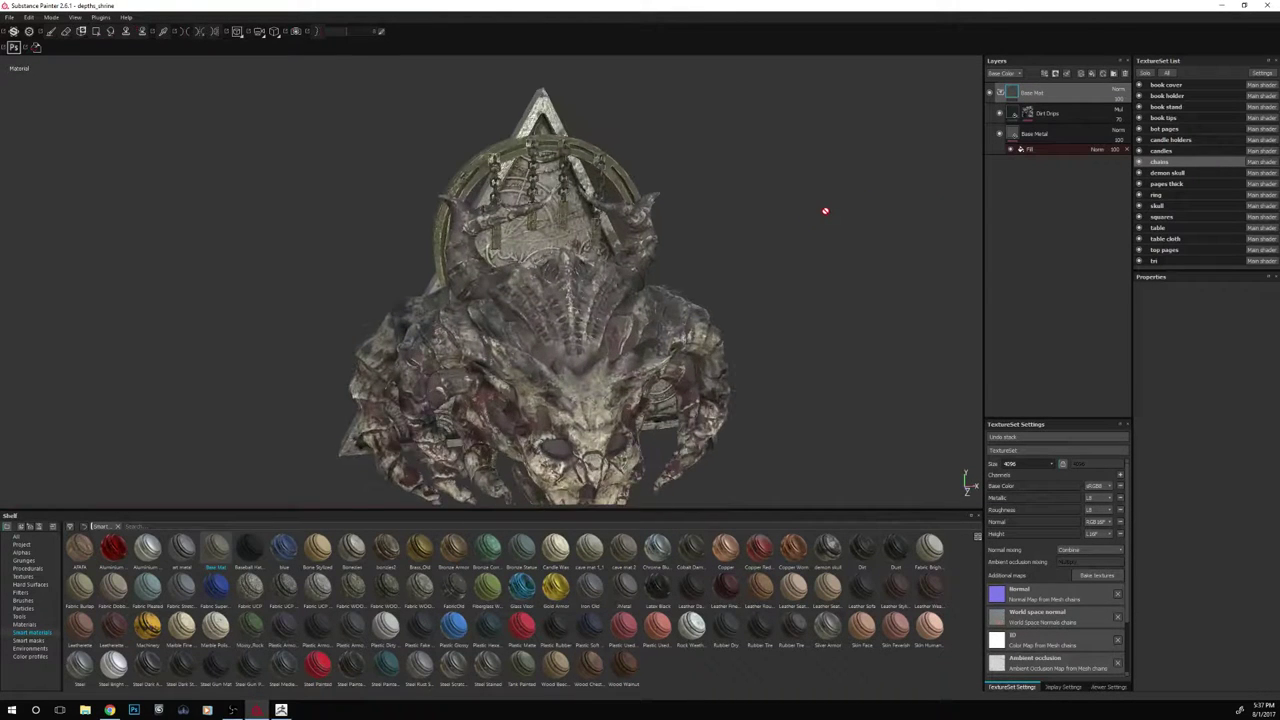
{"action": "middle_click_drag", "start_coordinate": [826, 210], "coordinate": [824, 250], "text": "alt"}
{"action": "scroll", "coordinate": [800, 245], "scroll_direction": "up", "scroll_amount": 6}
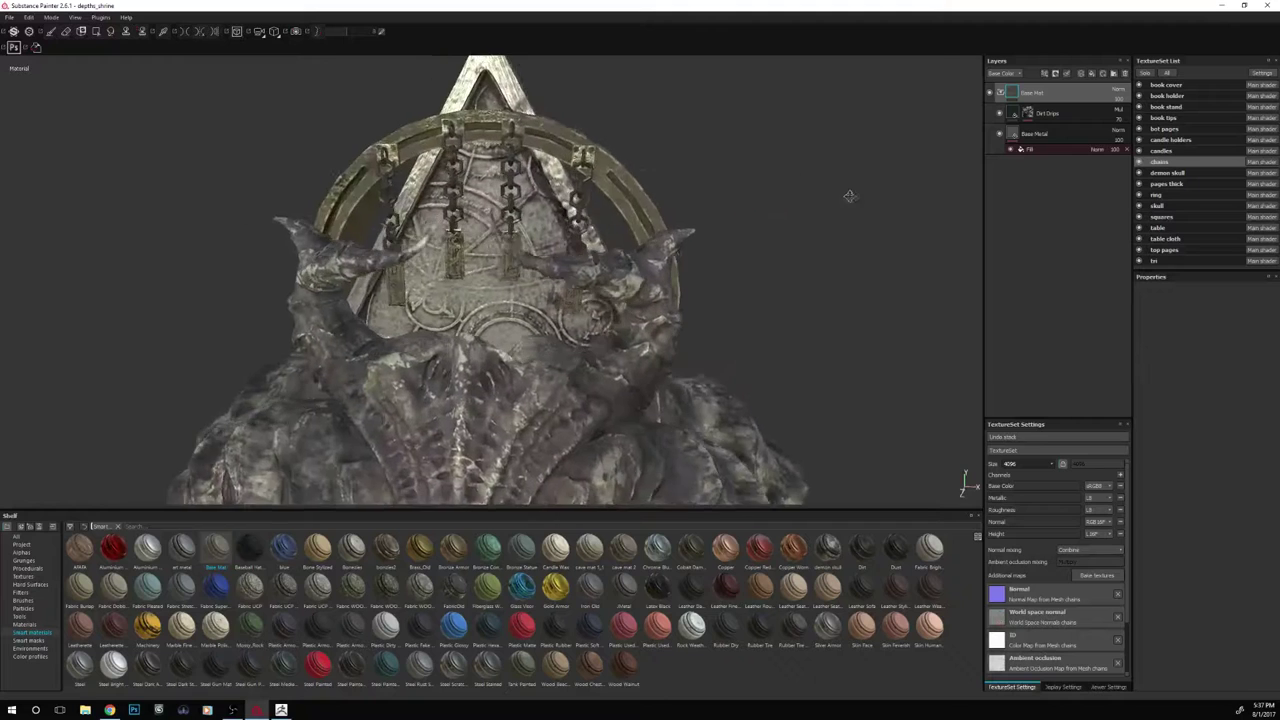
Set the base color of the chains' Base Metal layer to a lighter grey of about 0.33
{"action": "left_click", "coordinate": [1012, 136]}
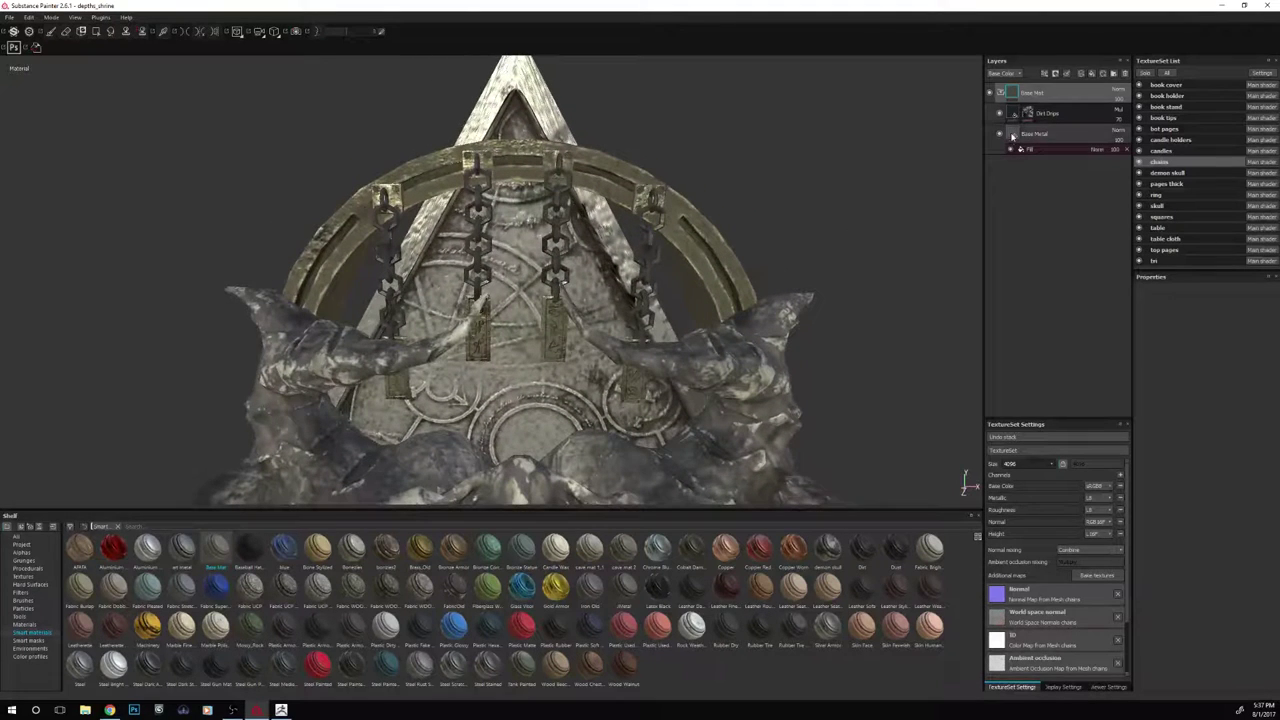
{"action": "left_click", "coordinate": [1206, 447]}
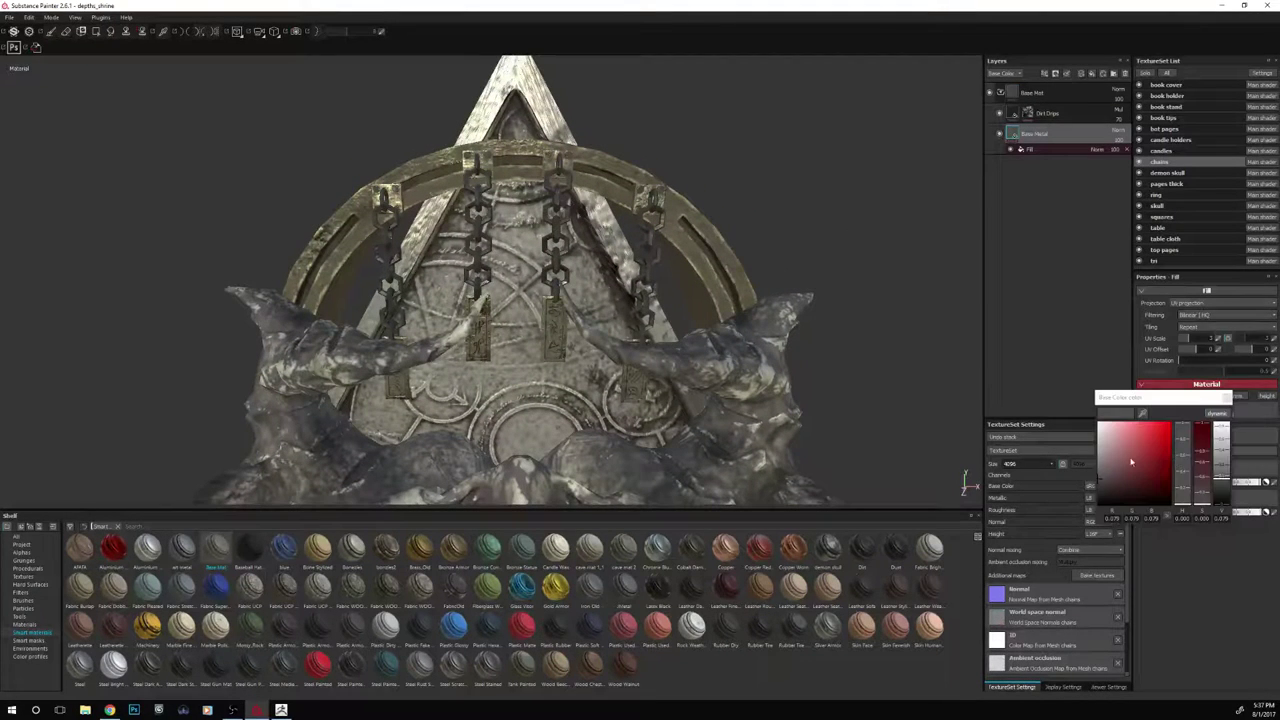
{"action": "left_click_drag", "start_coordinate": [1103, 470], "coordinate": [1099, 457]}
{"action": "left_click", "coordinate": [1075, 91]}
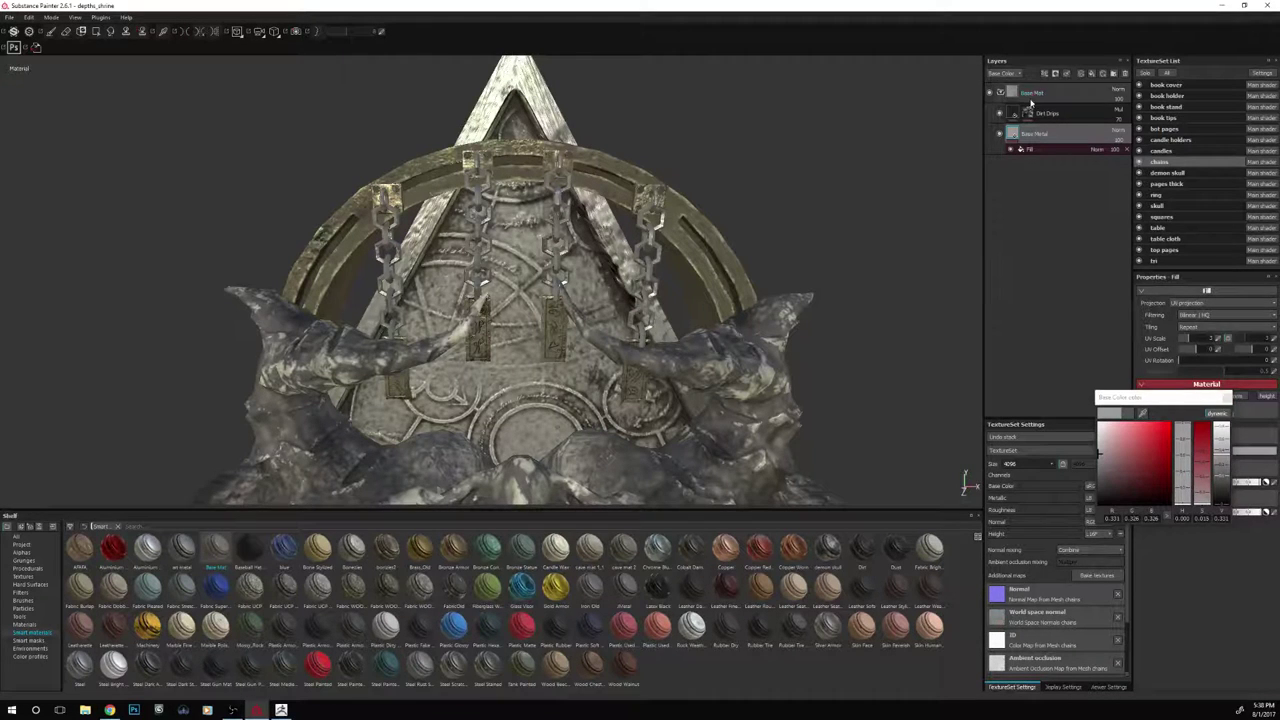
Add a fill layer above the chains' metal folder, keep only its color channel, and set its base color to near-black
{"action": "left_click", "coordinate": [1093, 75]}
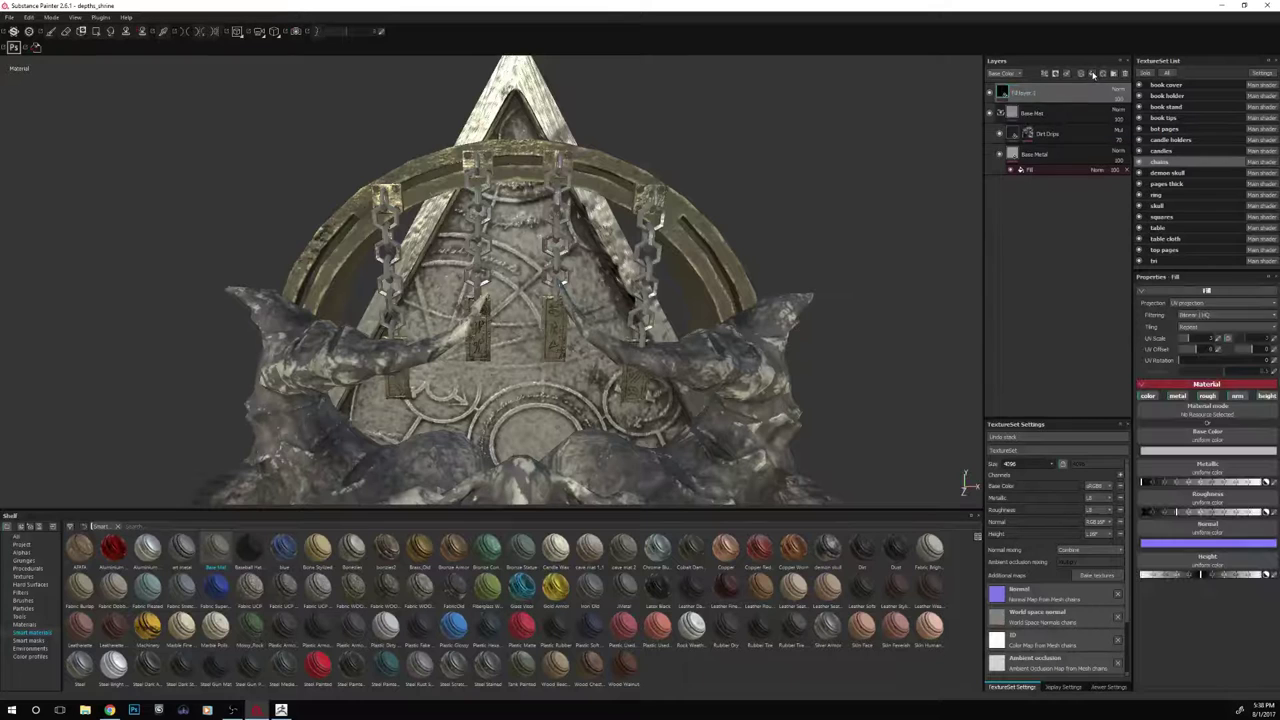
{"action": "left_click", "coordinate": [1177, 396]}
{"action": "left_click", "coordinate": [1208, 396]}
{"action": "left_click", "coordinate": [1266, 396]}
{"action": "left_click", "coordinate": [1237, 396]}
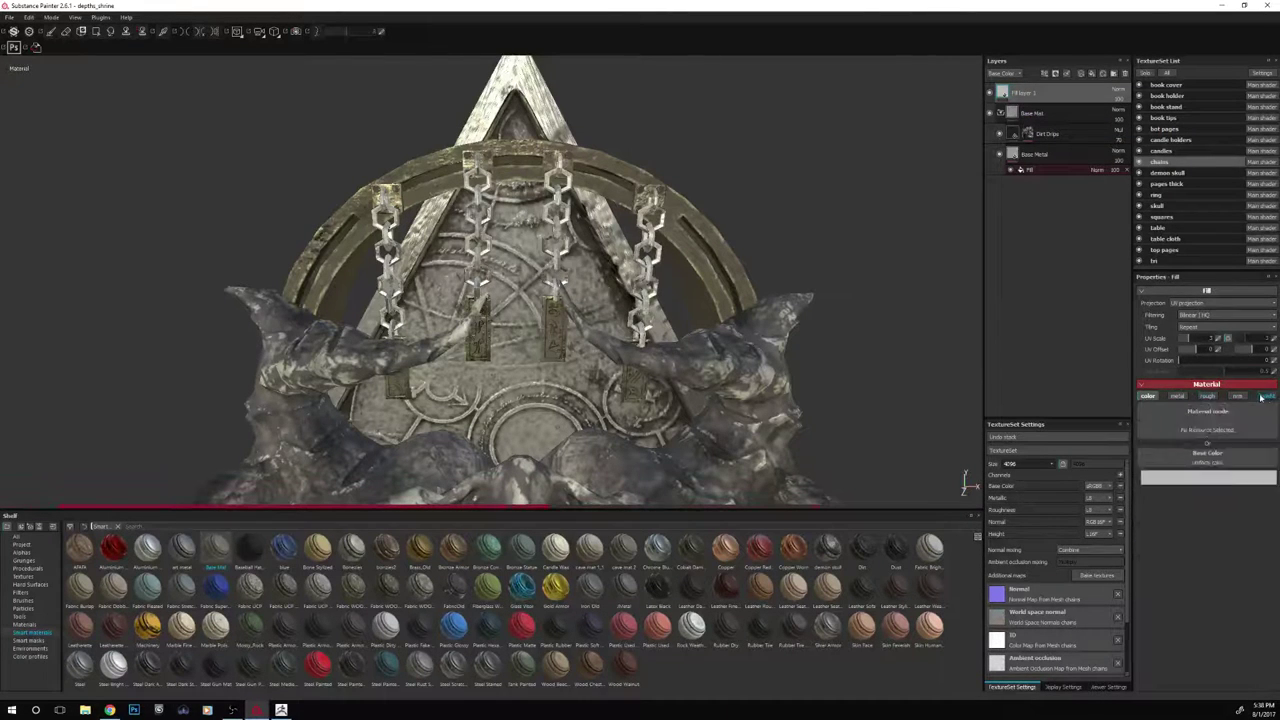
{"action": "left_click", "coordinate": [1171, 451]}
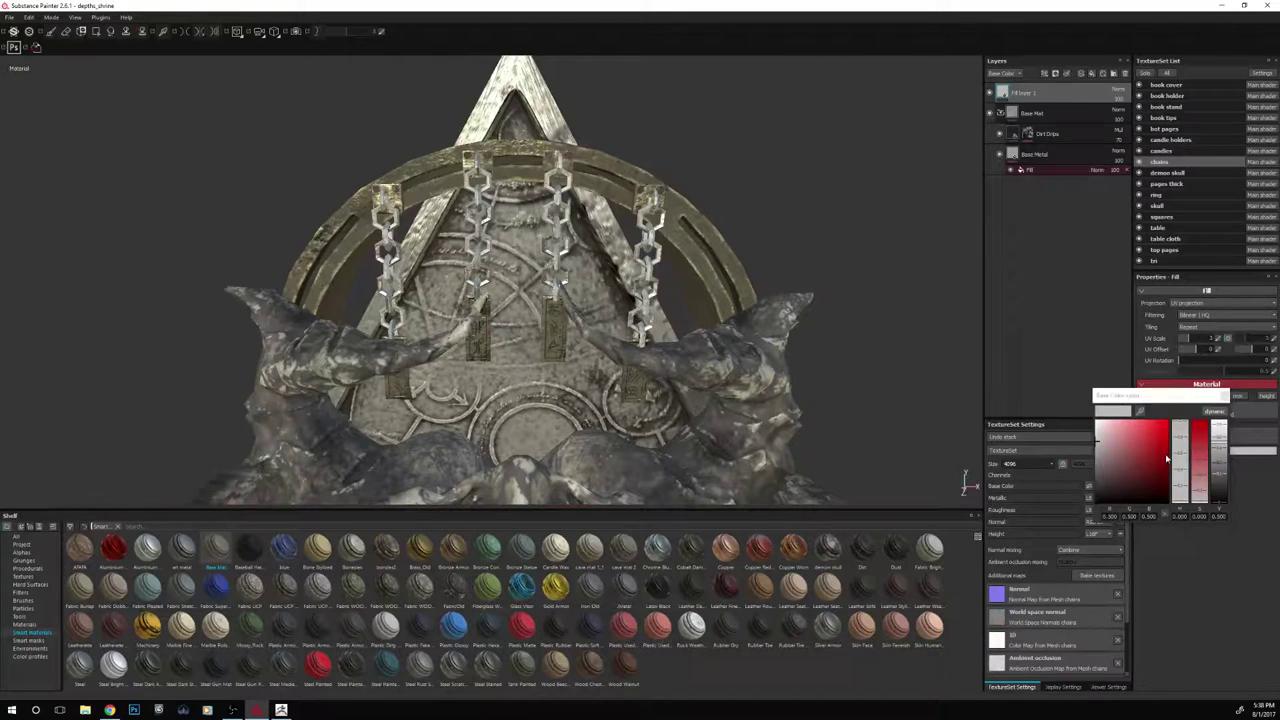
{"action": "left_click", "coordinate": [1095, 487]}
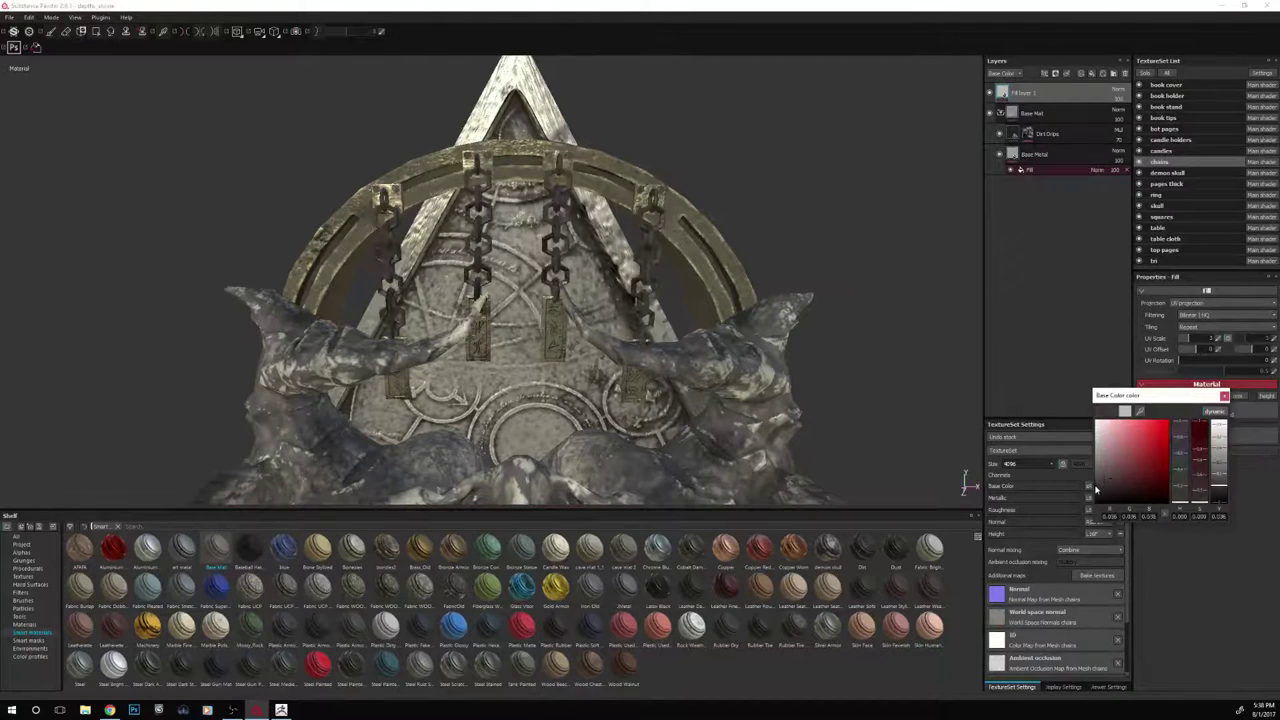
Give the near-black fill layer a black mask driven by an MG Dirt generator, and add a second fill layer above it
{"action": "right_click", "coordinate": [1031, 93]}
{"action": "left_click", "coordinate": [1066, 110]}
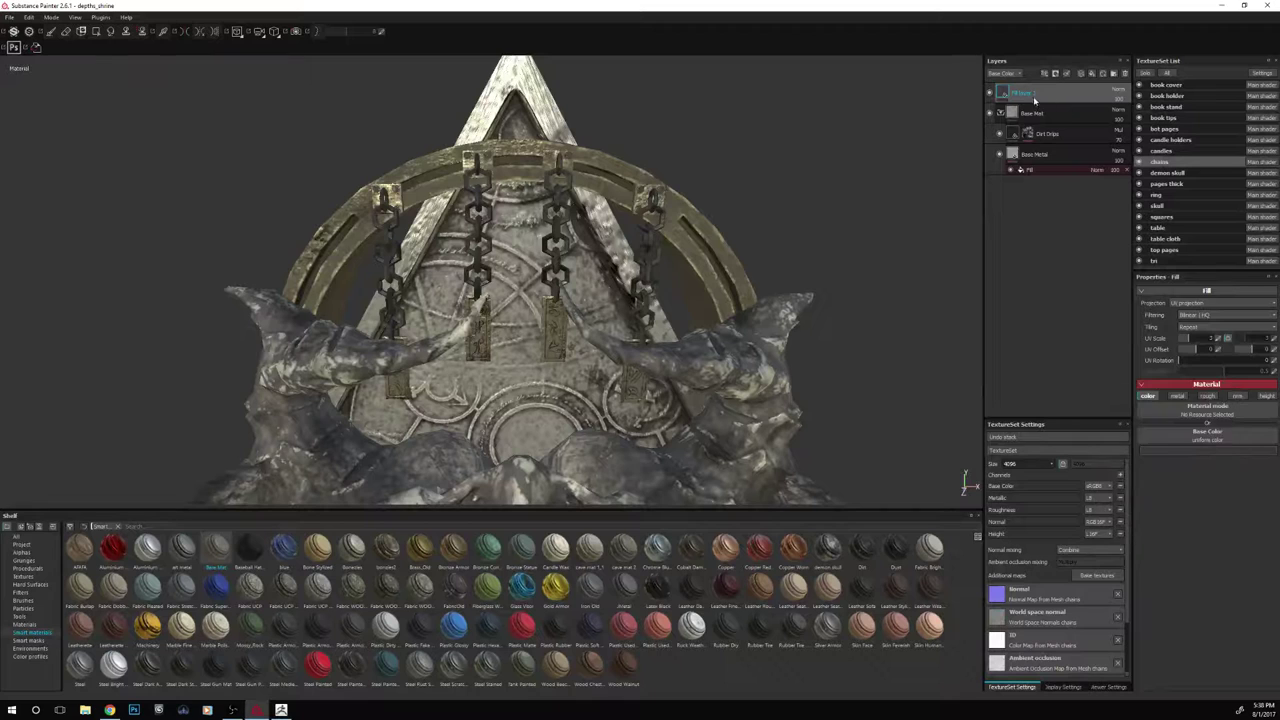
{"action": "right_click", "coordinate": [1024, 95]}
{"action": "left_click", "coordinate": [1050, 318]}
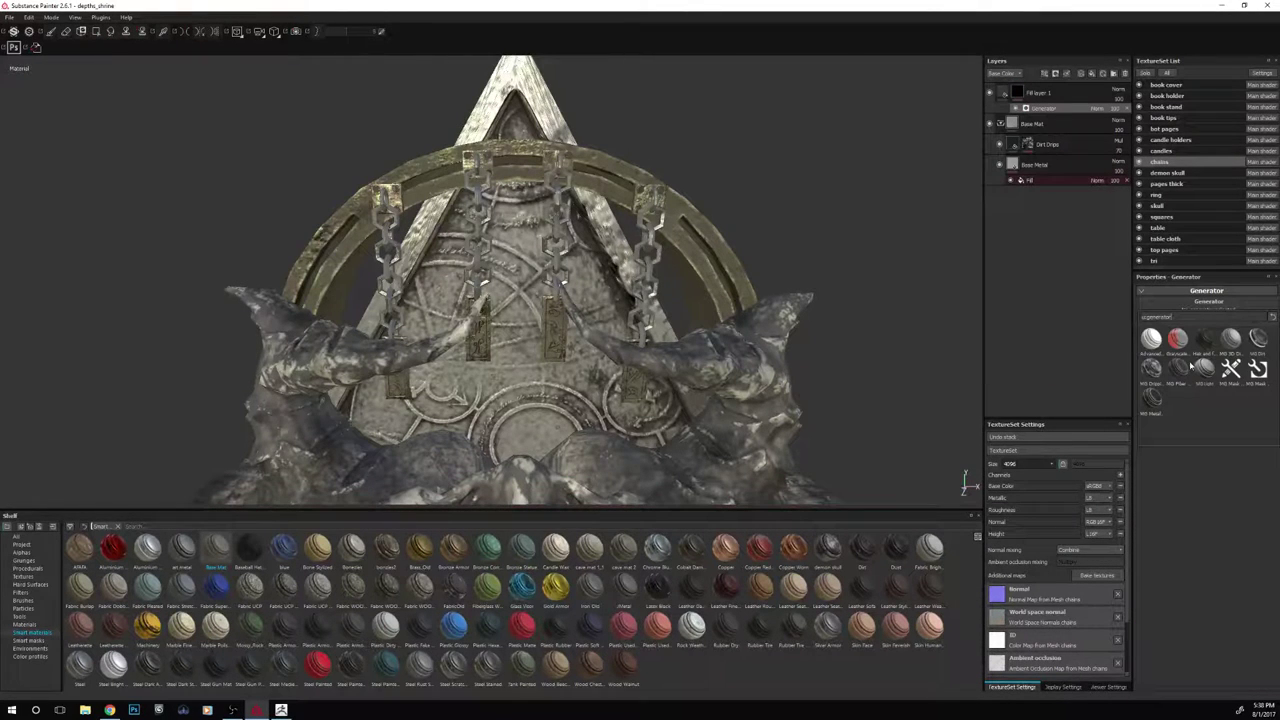
{"action": "left_click", "coordinate": [1258, 343]}
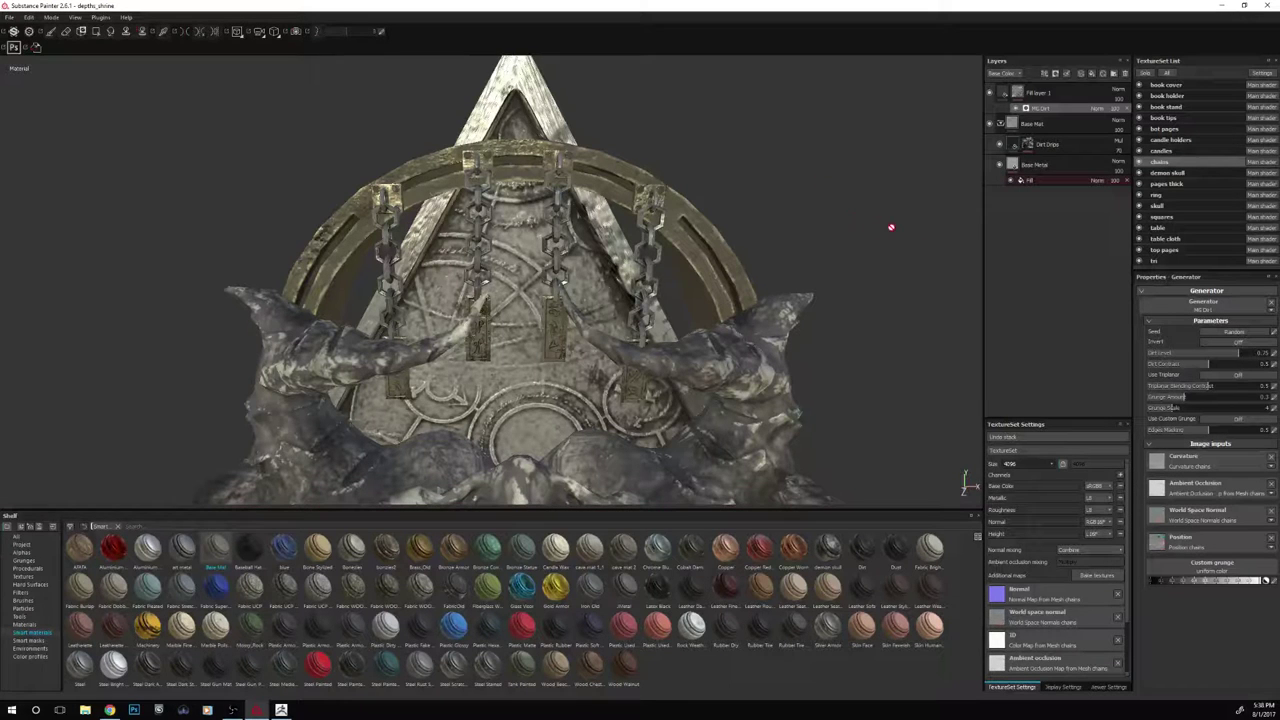
{"action": "left_click", "coordinate": [1070, 94]}
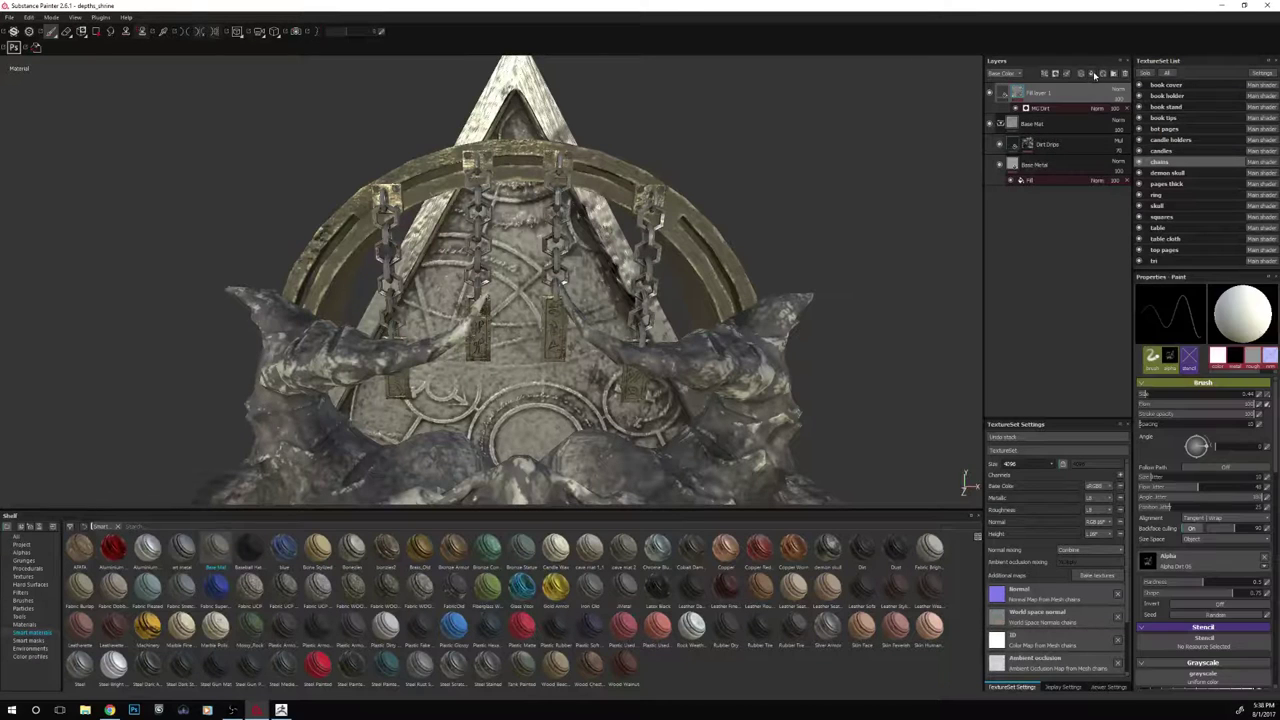
{"action": "left_click", "coordinate": [1095, 77]}
Try an MG Metal Edge Wear generator with a wear level of 0.15 directly on the second fill layer's content, and undo it
{"action": "right_click", "coordinate": [1062, 96]}
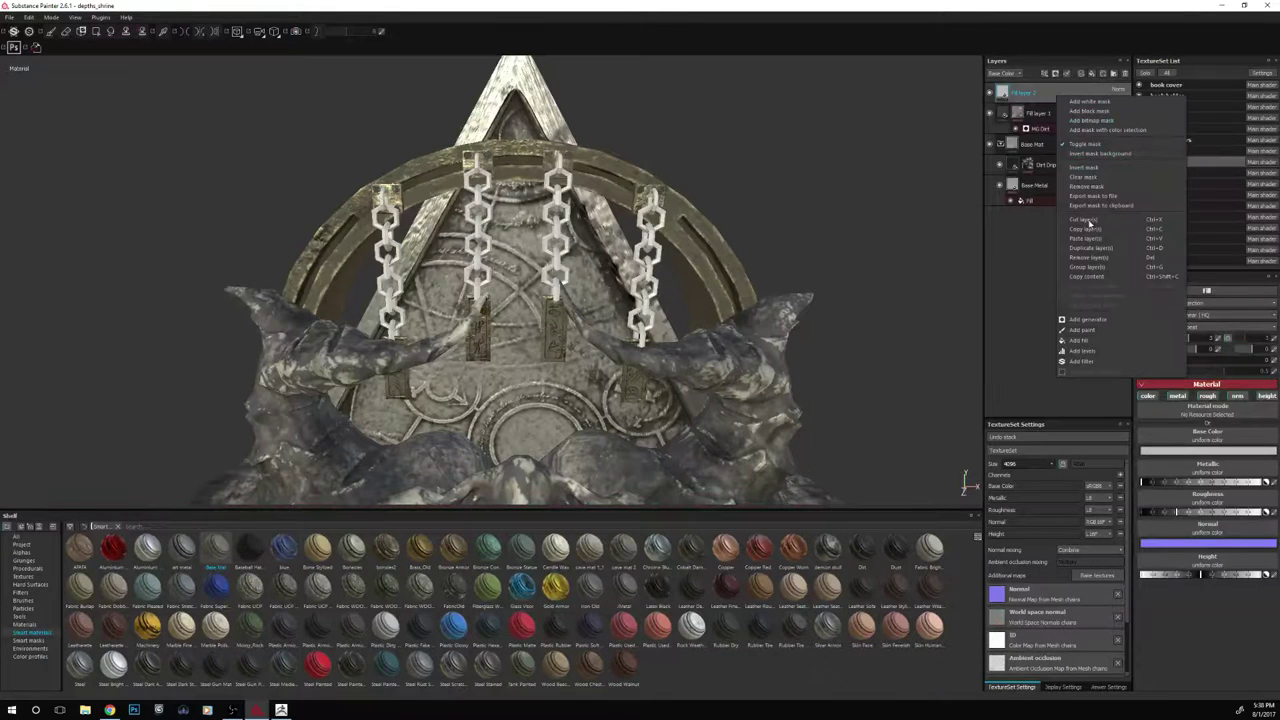
{"action": "left_click", "coordinate": [1086, 319]}
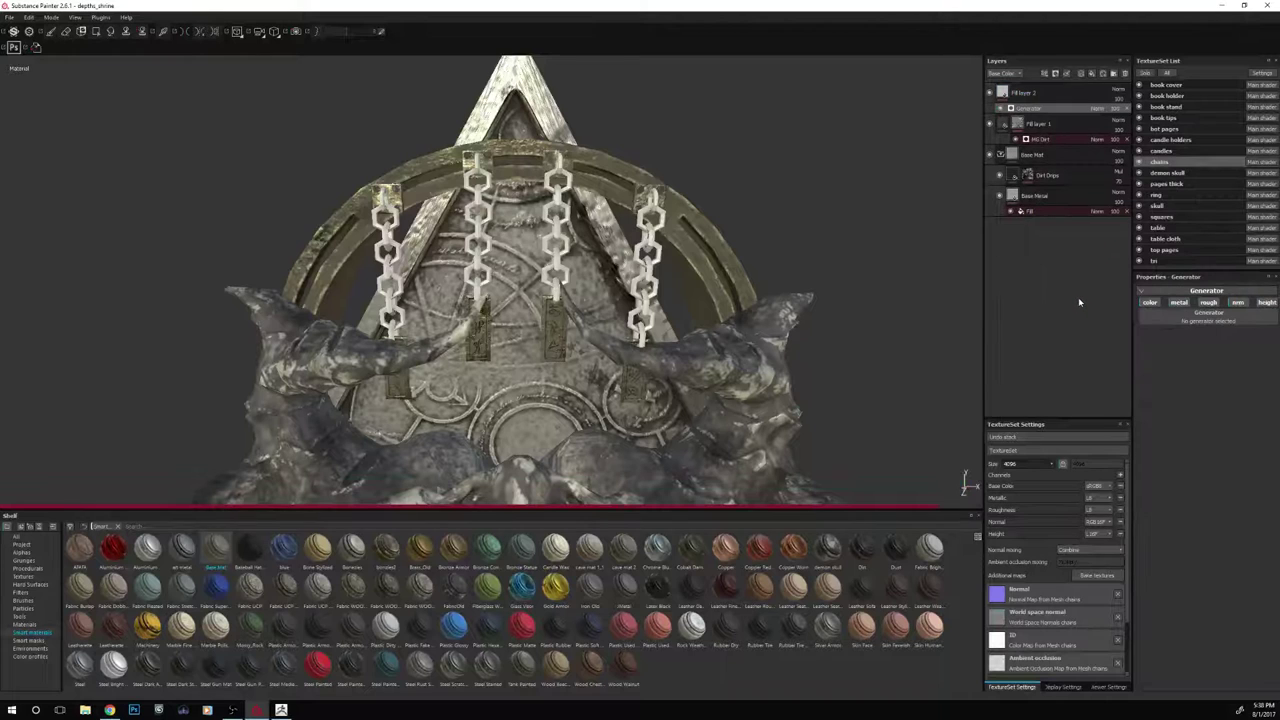
{"action": "left_click", "coordinate": [1176, 318]}
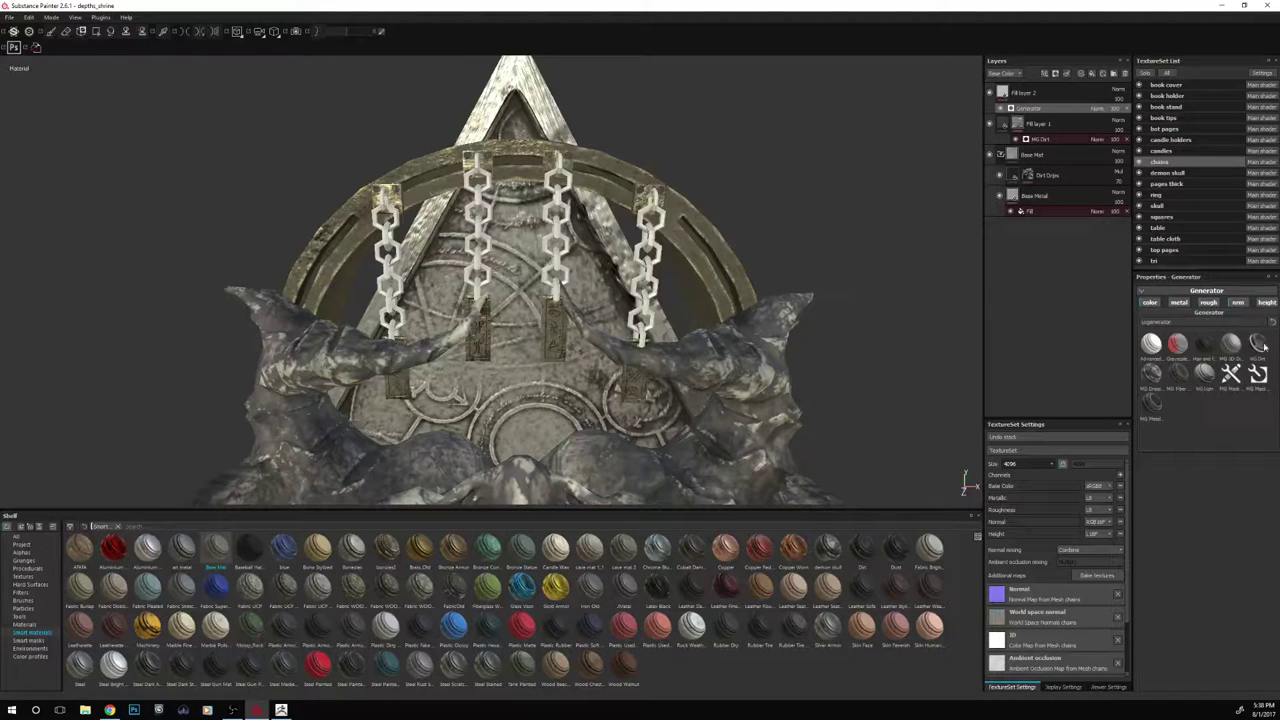
{"action": "left_click", "coordinate": [1147, 405]}
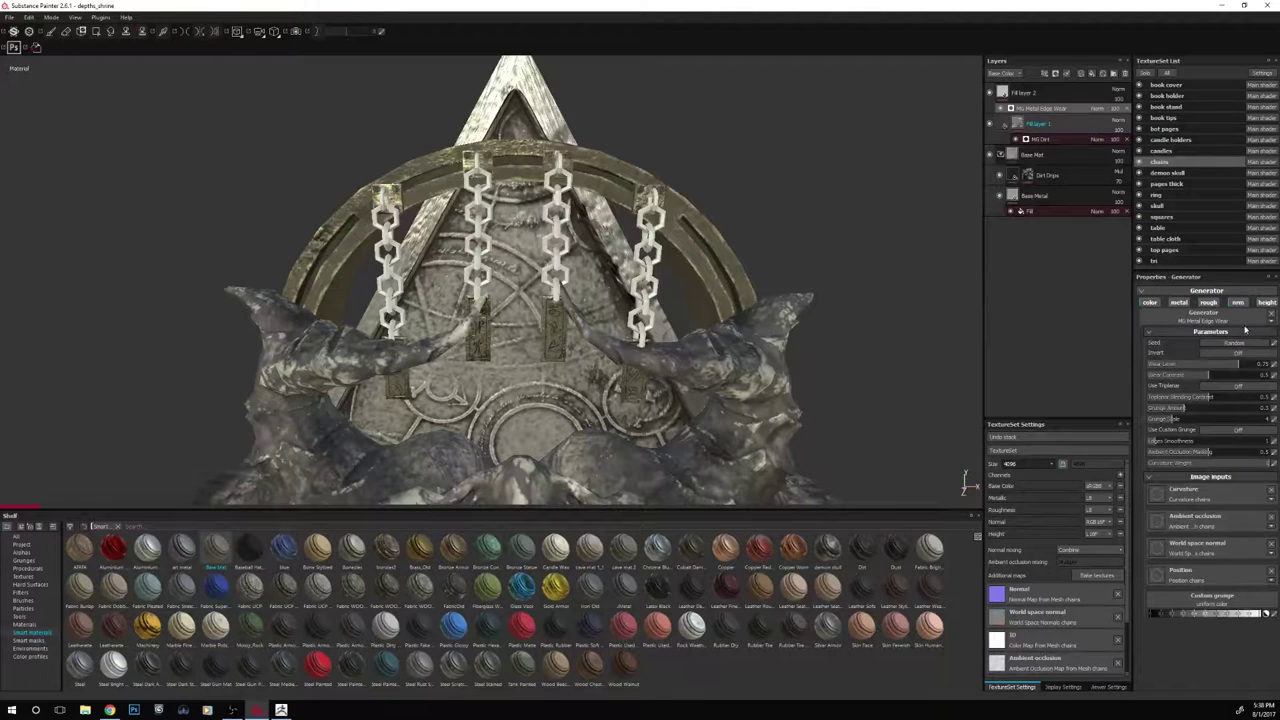
{"action": "left_click", "coordinate": [1165, 368]}
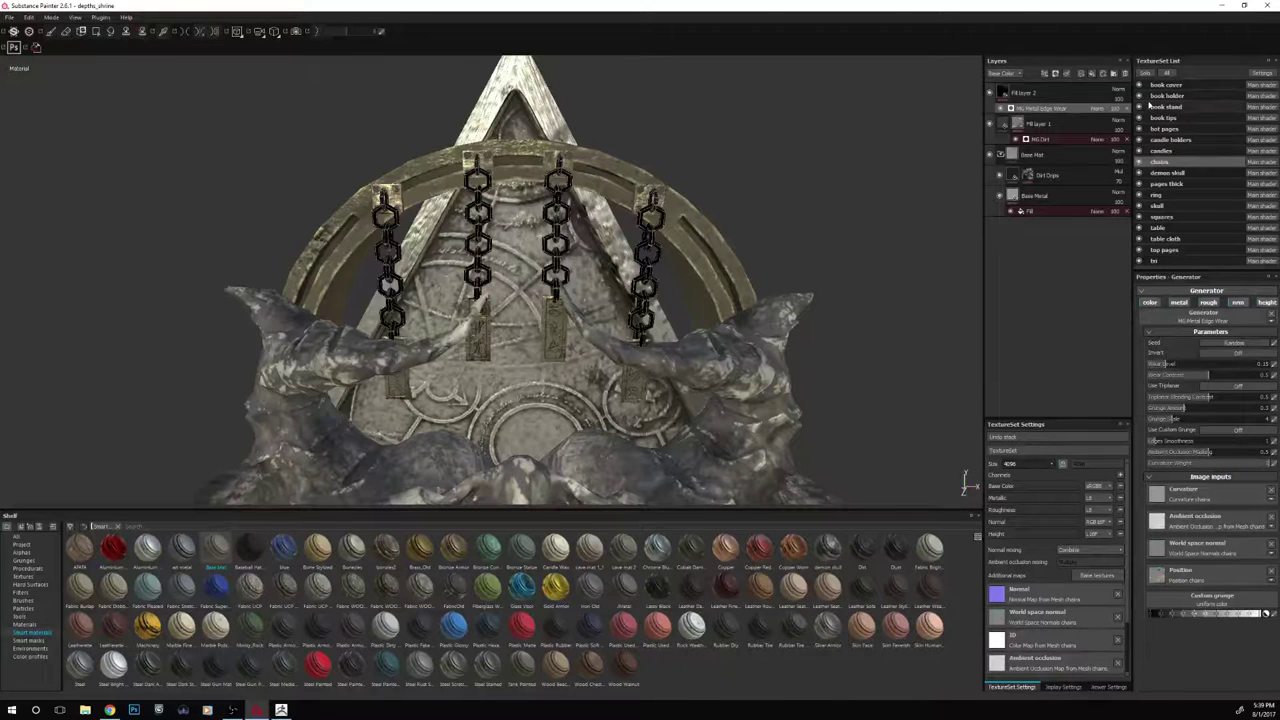
{"action": "key", "text": "ctrl+z"}
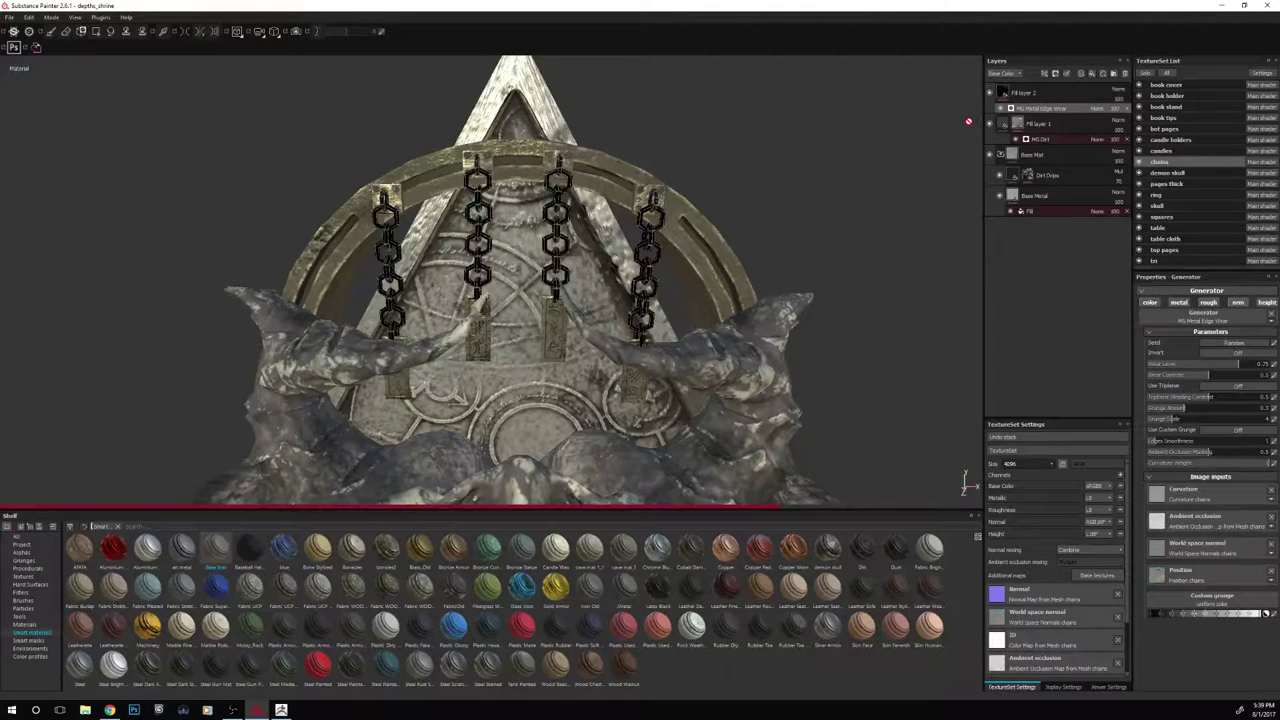
{"action": "scroll", "coordinate": [875, 301], "scroll_direction": "down", "scroll_amount": 2}
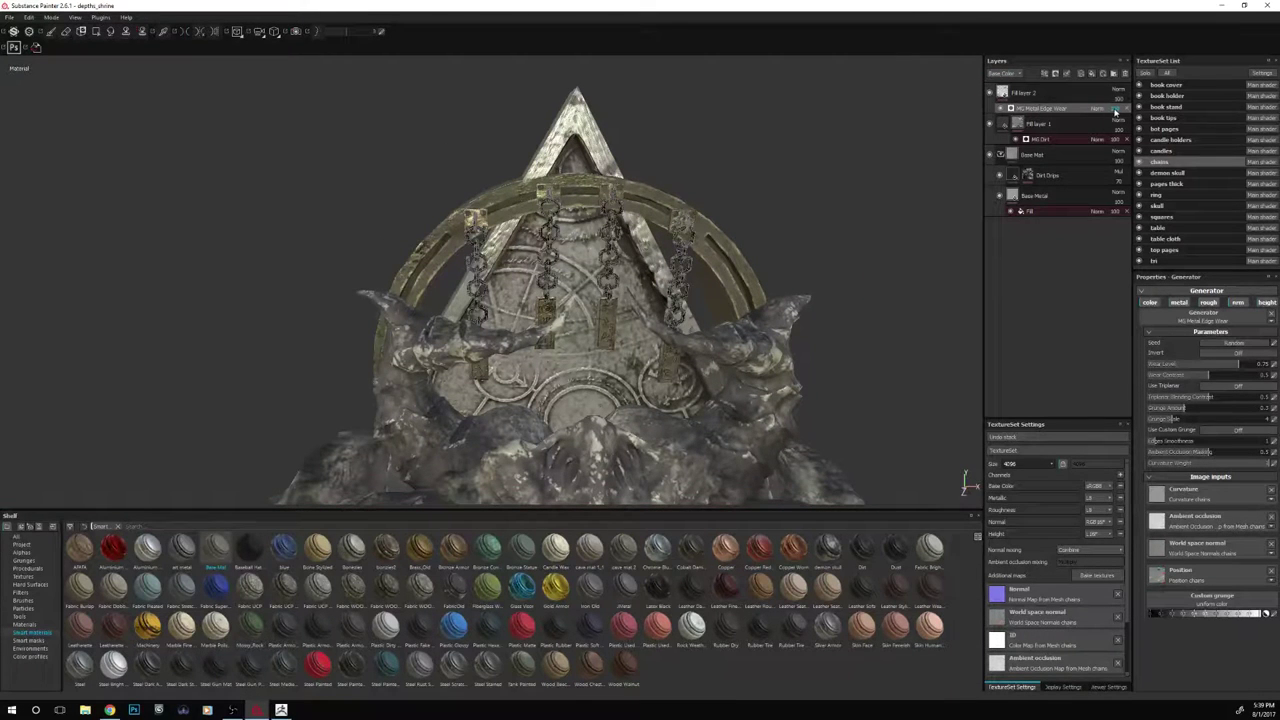
{"action": "key", "text": "ctrl+z"}
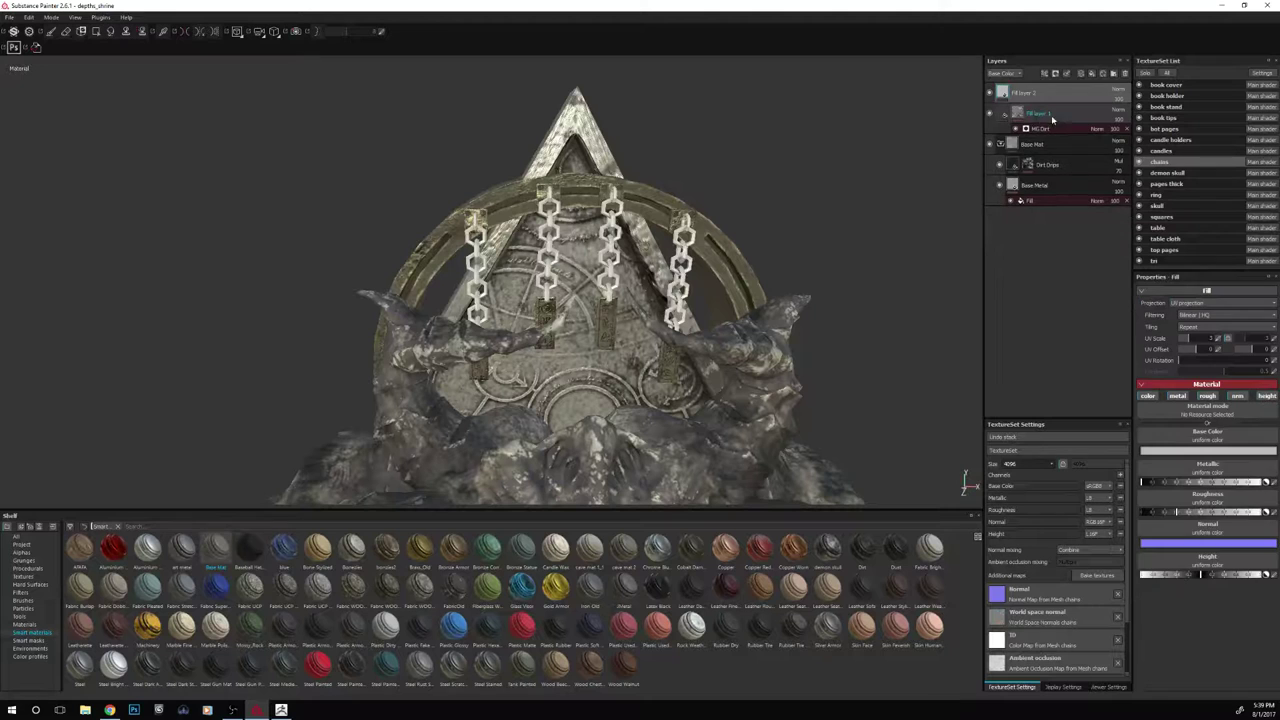
{"action": "left_click", "coordinate": [1127, 108]}
Add a black mask to the second fill layer and restrict its material to the color channel
{"action": "right_click", "coordinate": [1038, 97]}
{"action": "left_click", "coordinate": [1067, 112]}
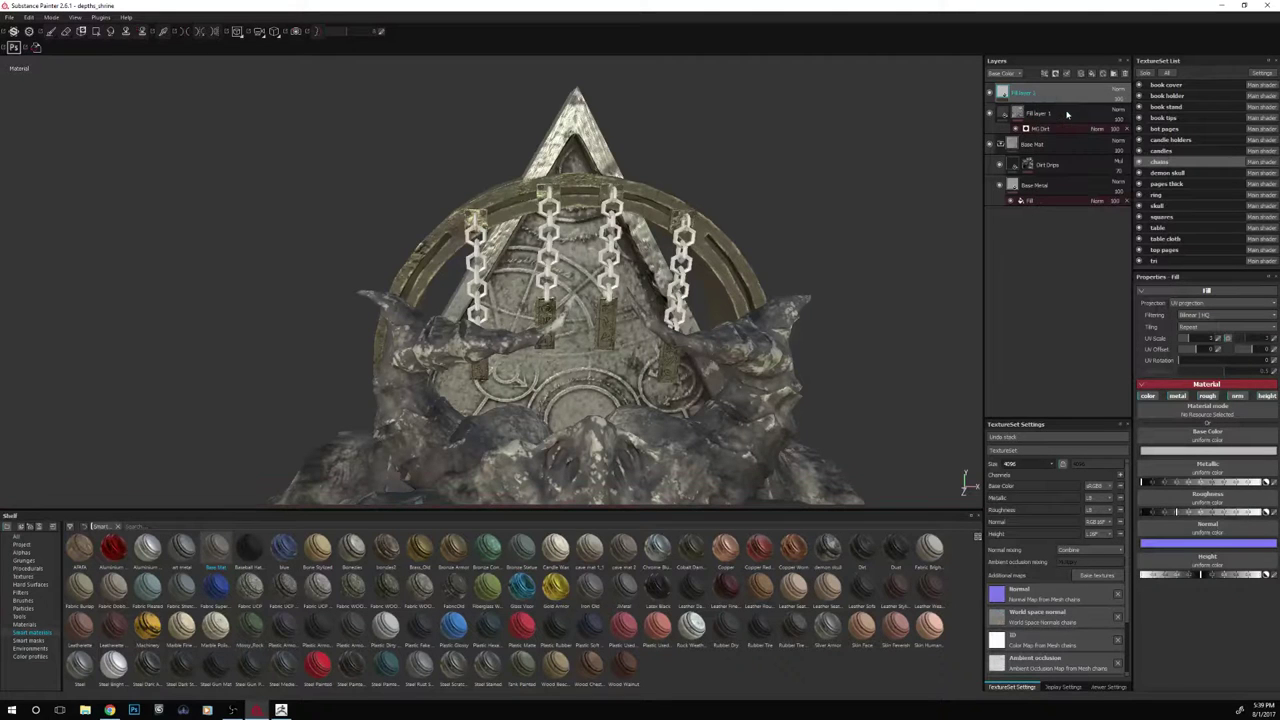
{"action": "left_click", "coordinate": [1003, 92]}
{"action": "left_click", "coordinate": [1003, 92]}
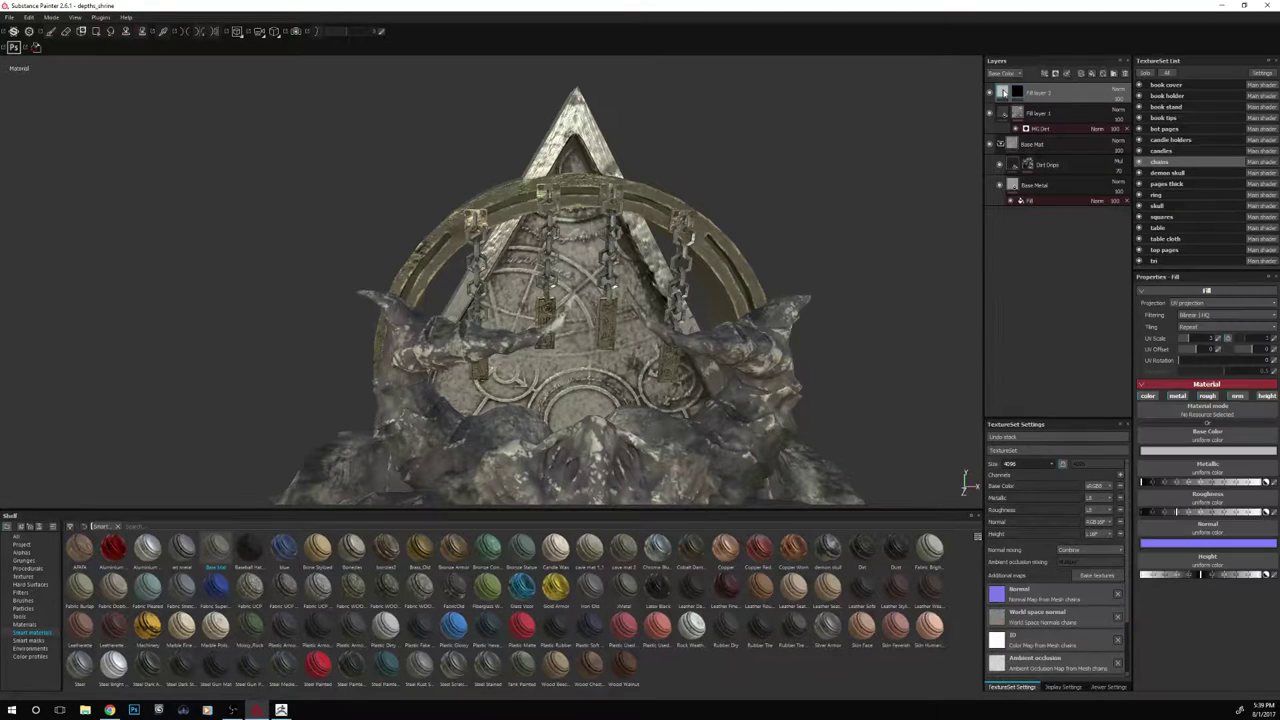
{"action": "left_click", "coordinate": [1180, 396]}
{"action": "left_click", "coordinate": [1208, 396]}
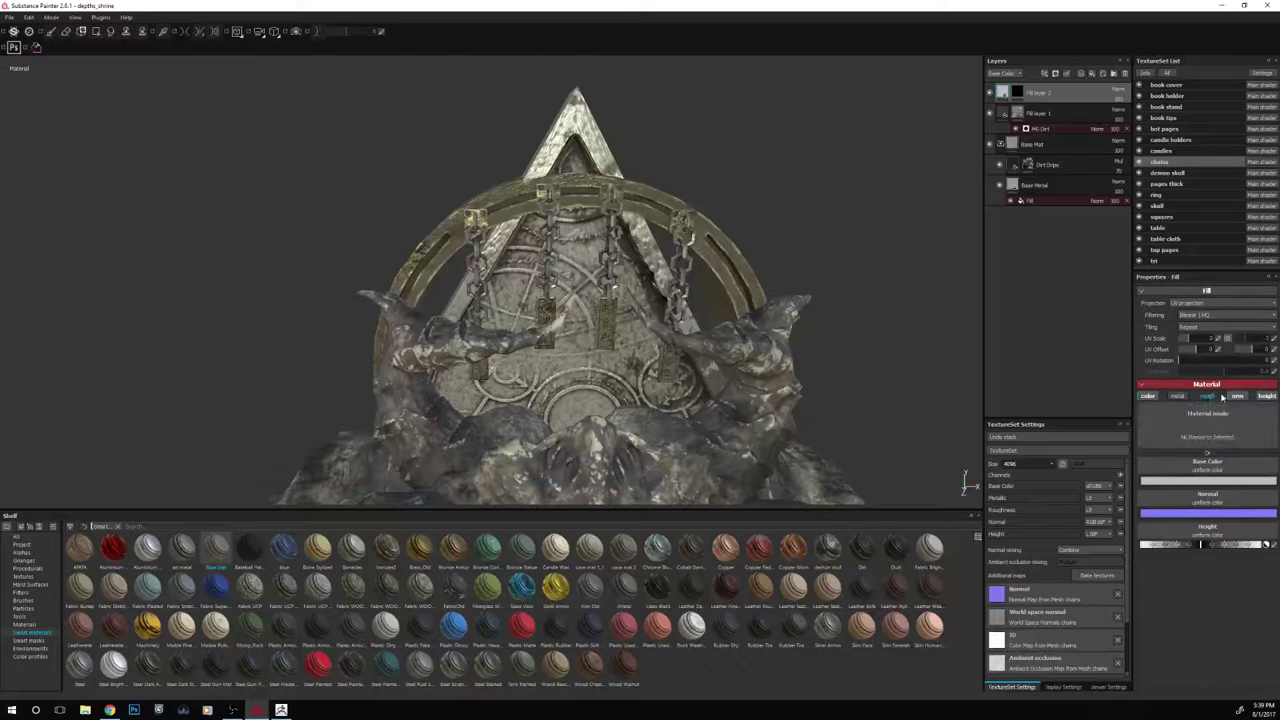
{"action": "left_click", "coordinate": [1238, 396]}
{"action": "left_click", "coordinate": [1266, 396]}
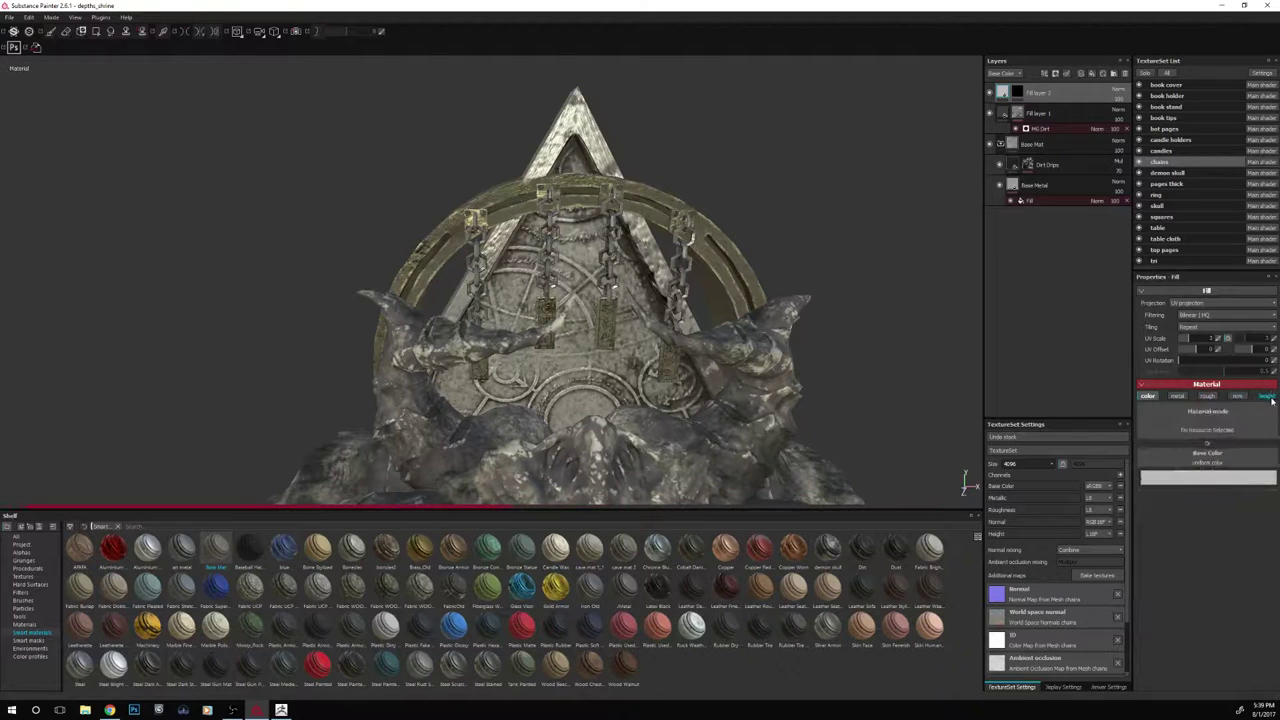
Add an MG Metal Edge Wear generator to the second fill layer's mask with a wear level of 0.07
{"action": "left_click", "coordinate": [1020, 92]}
{"action": "right_click", "coordinate": [1020, 92]}
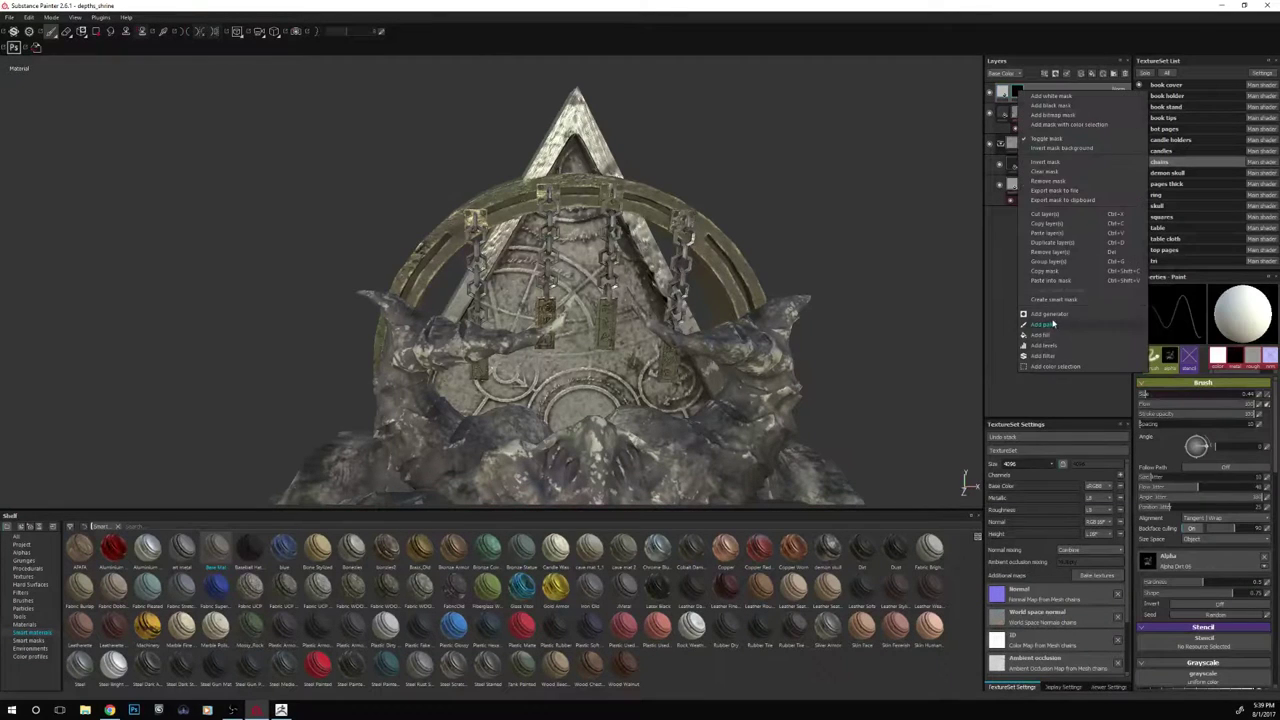
{"action": "left_click", "coordinate": [1048, 314]}
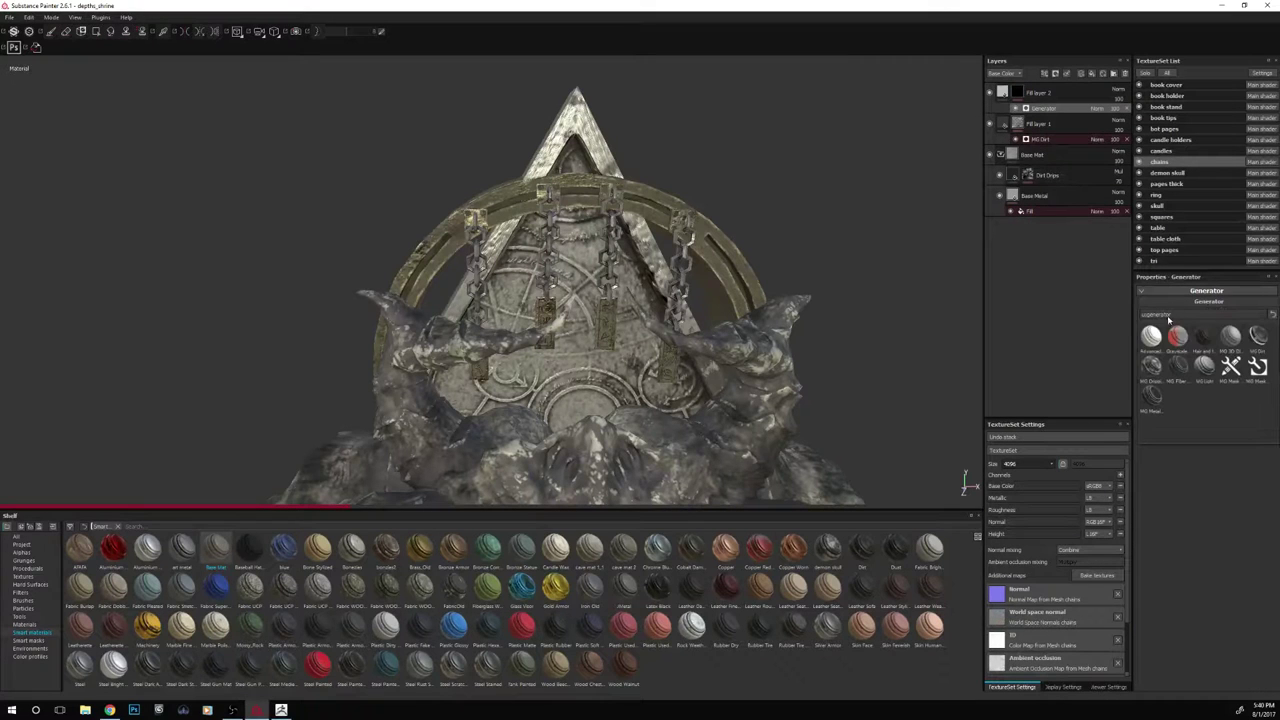
{"action": "left_click", "coordinate": [1152, 396]}
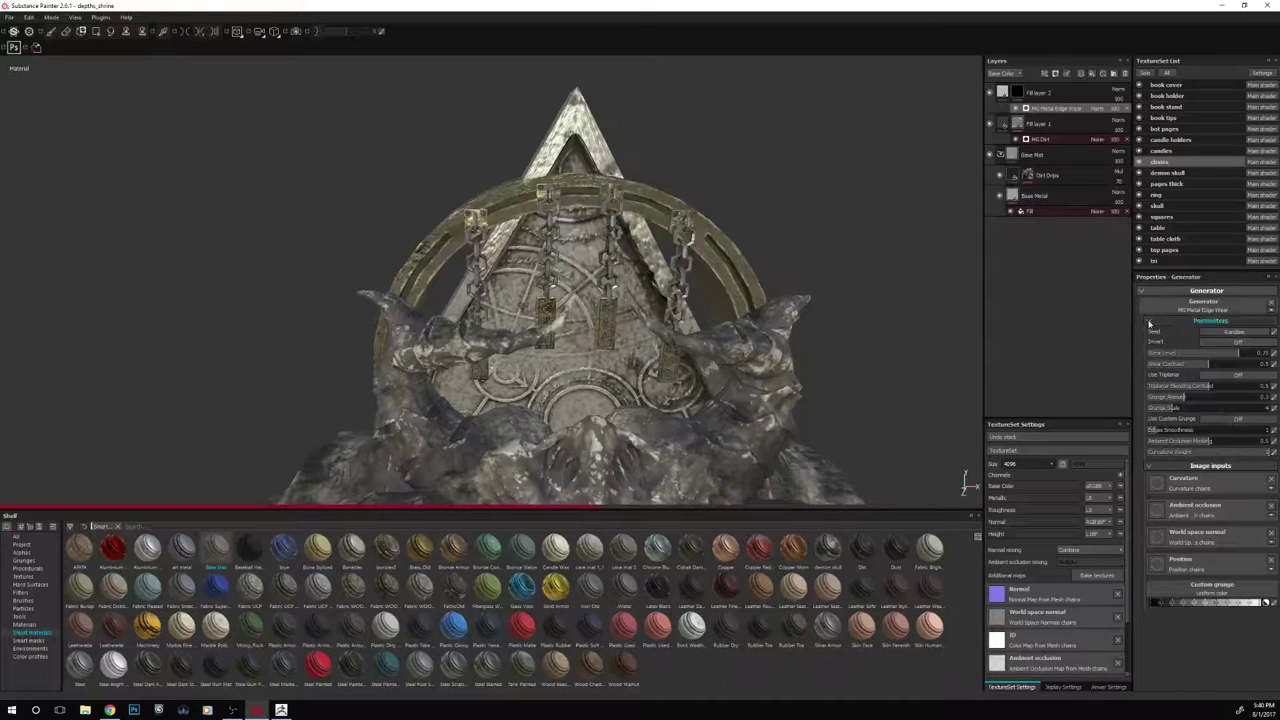
{"action": "left_click", "coordinate": [1157, 355]}
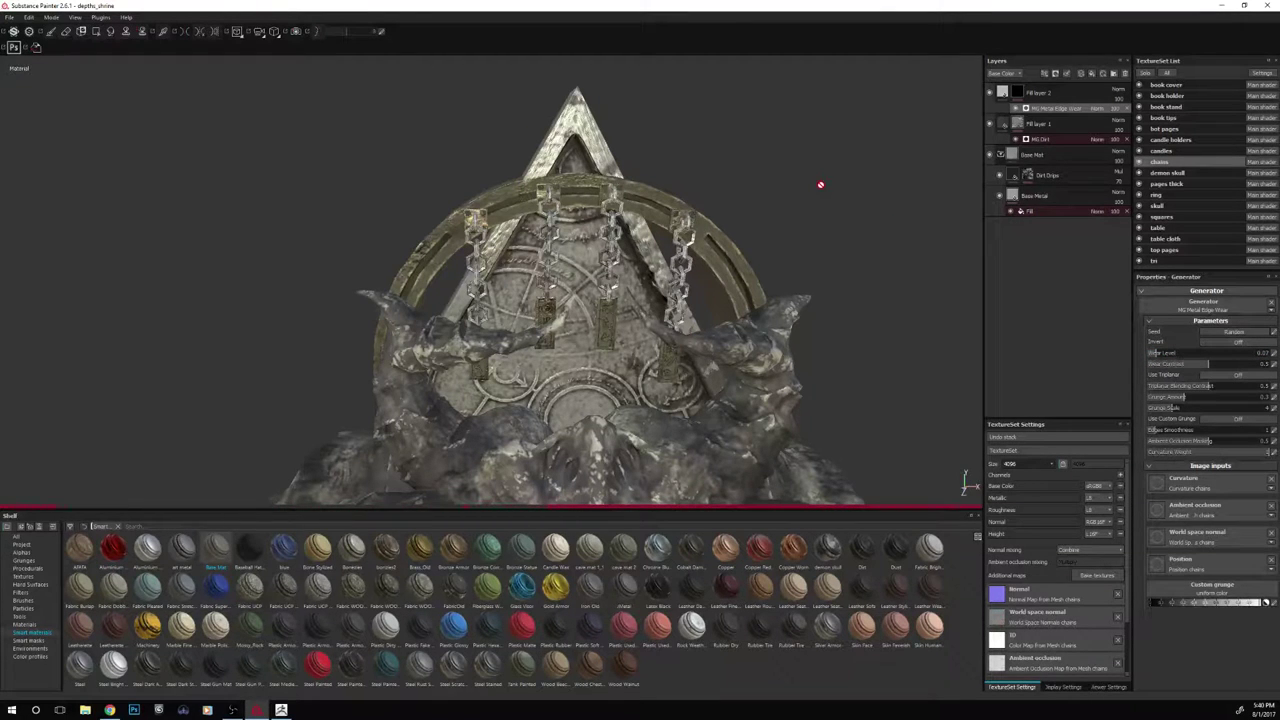
Inspect the worn edges on the chains and reduce the chains texture set's size to 2048
{"action": "scroll", "coordinate": [820, 184], "scroll_direction": "up", "scroll_amount": 3}
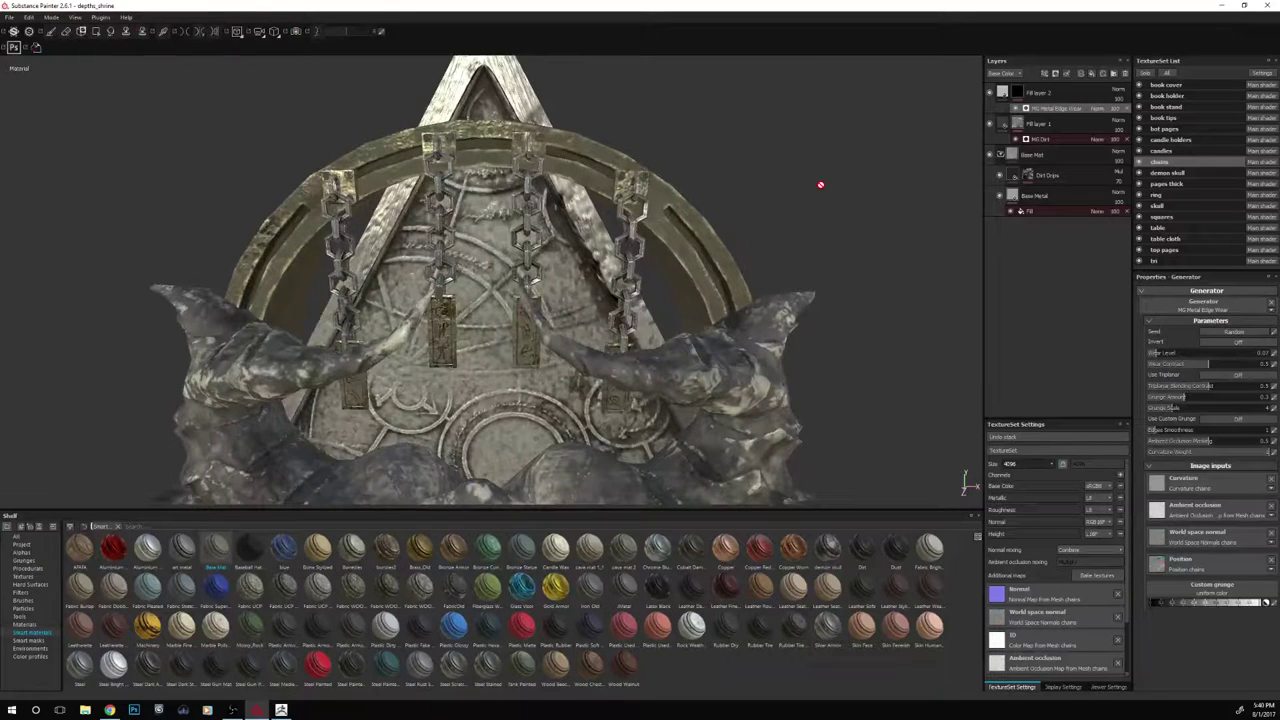
{"action": "left_click_drag", "start_coordinate": [820, 184], "coordinate": [803, 214], "text": "alt"}
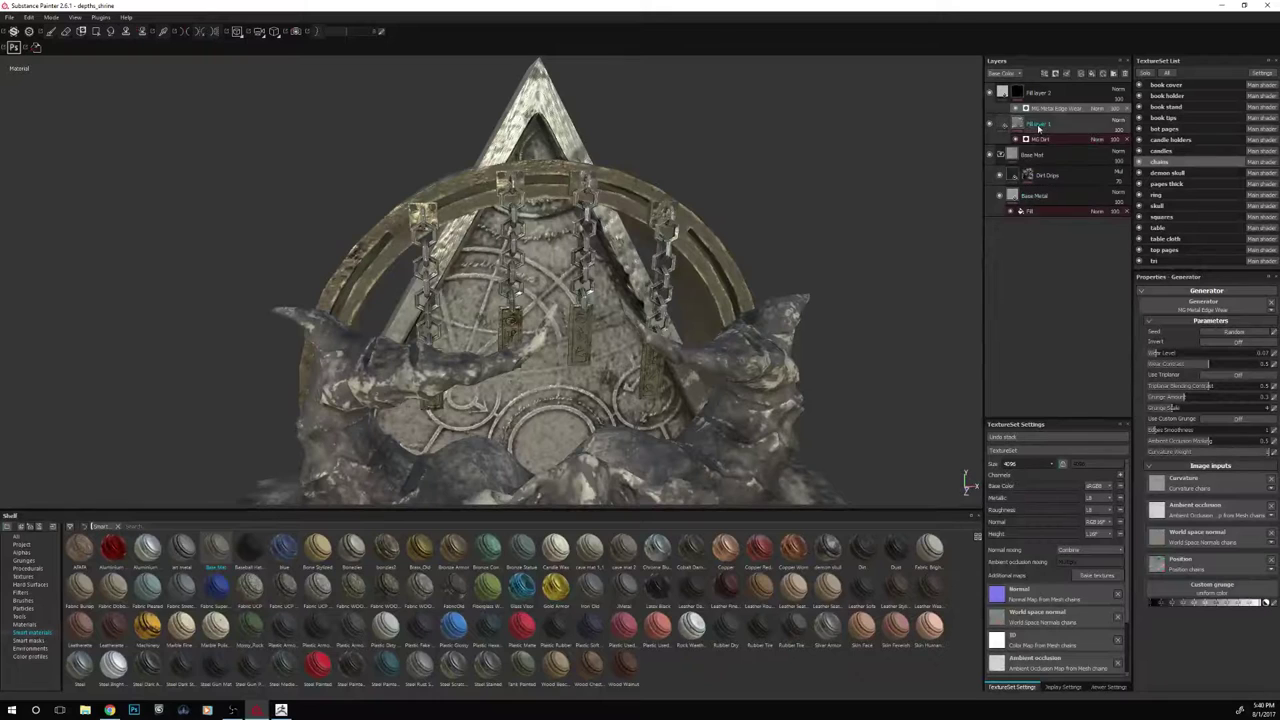
{"action": "left_click", "coordinate": [1030, 464]}
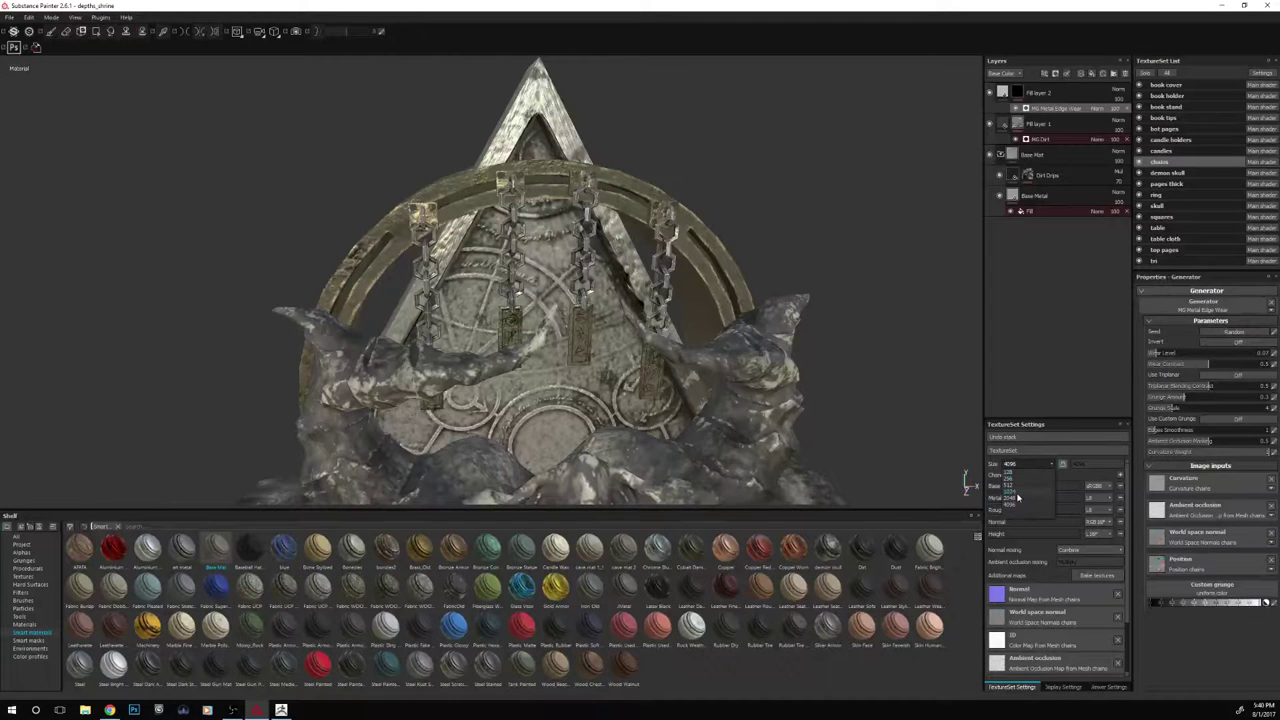
{"action": "left_click", "coordinate": [1014, 504]}
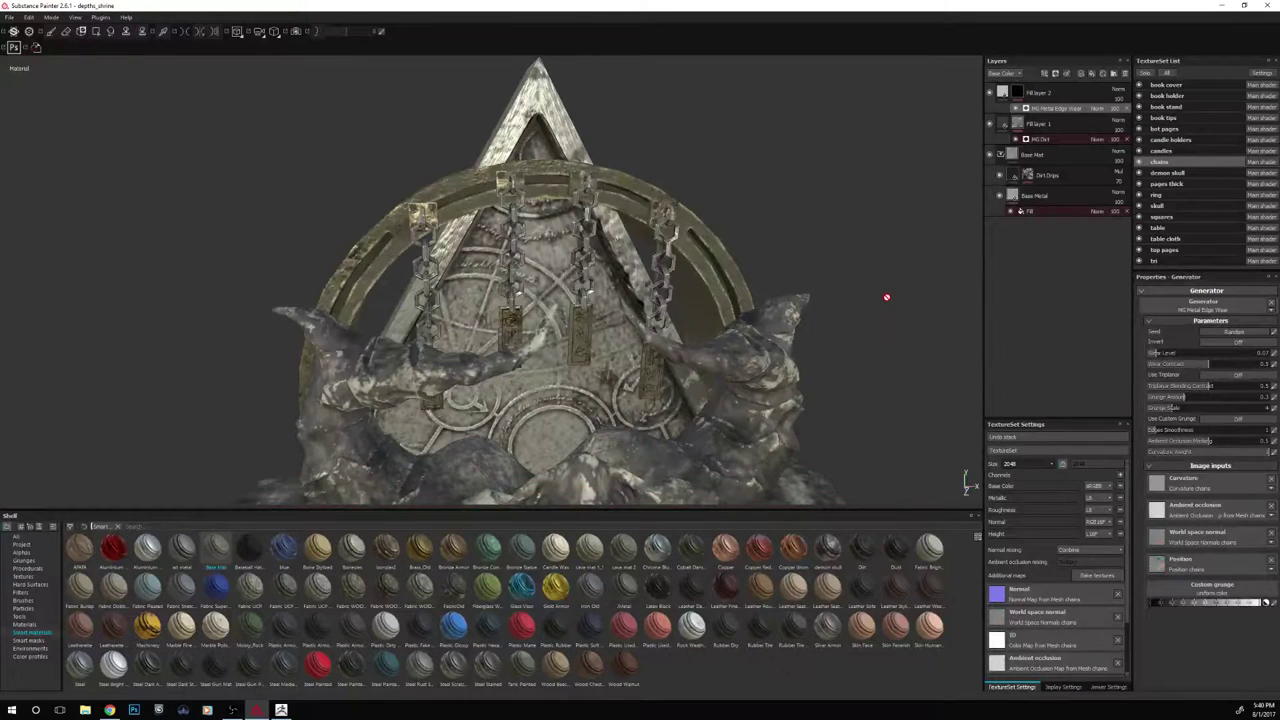
{"action": "left_click_drag", "start_coordinate": [886, 297], "coordinate": [904, 270], "text": "alt"}
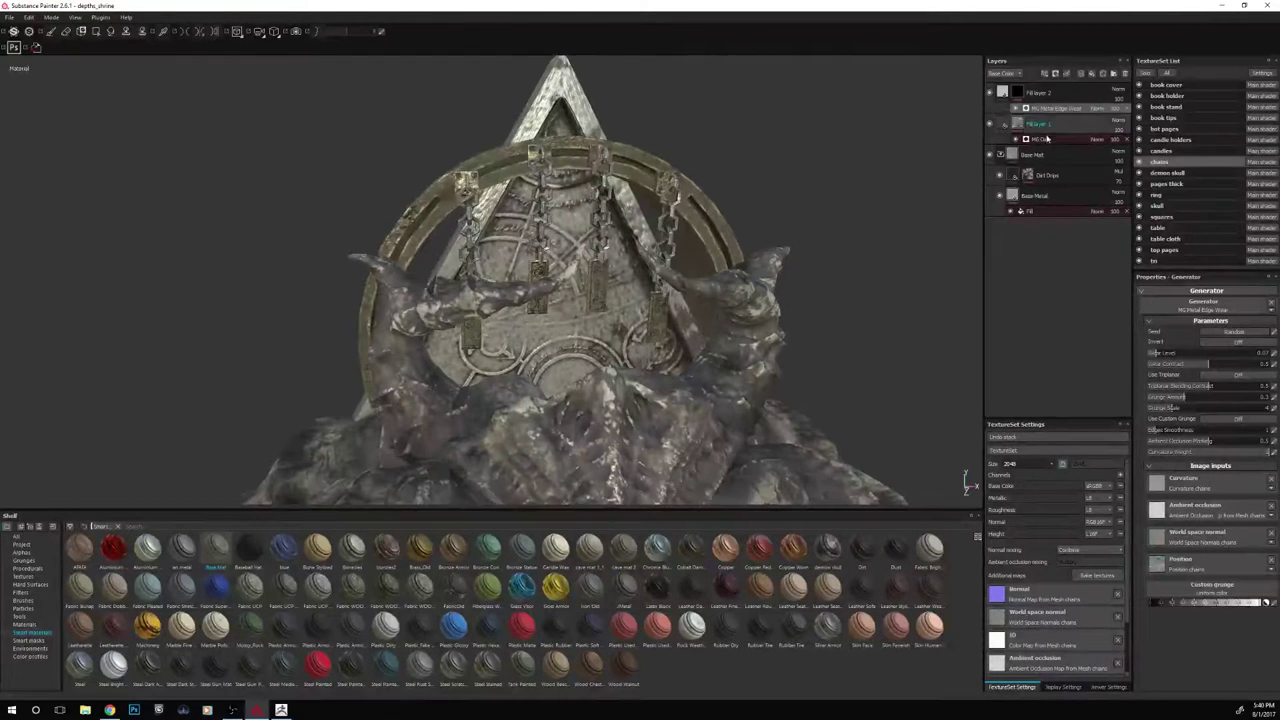
Set the base color of the Base Metal layer in the squares texture set to a lighter grey of about 0.24
{"action": "left_click", "coordinate": [1000, 155]}
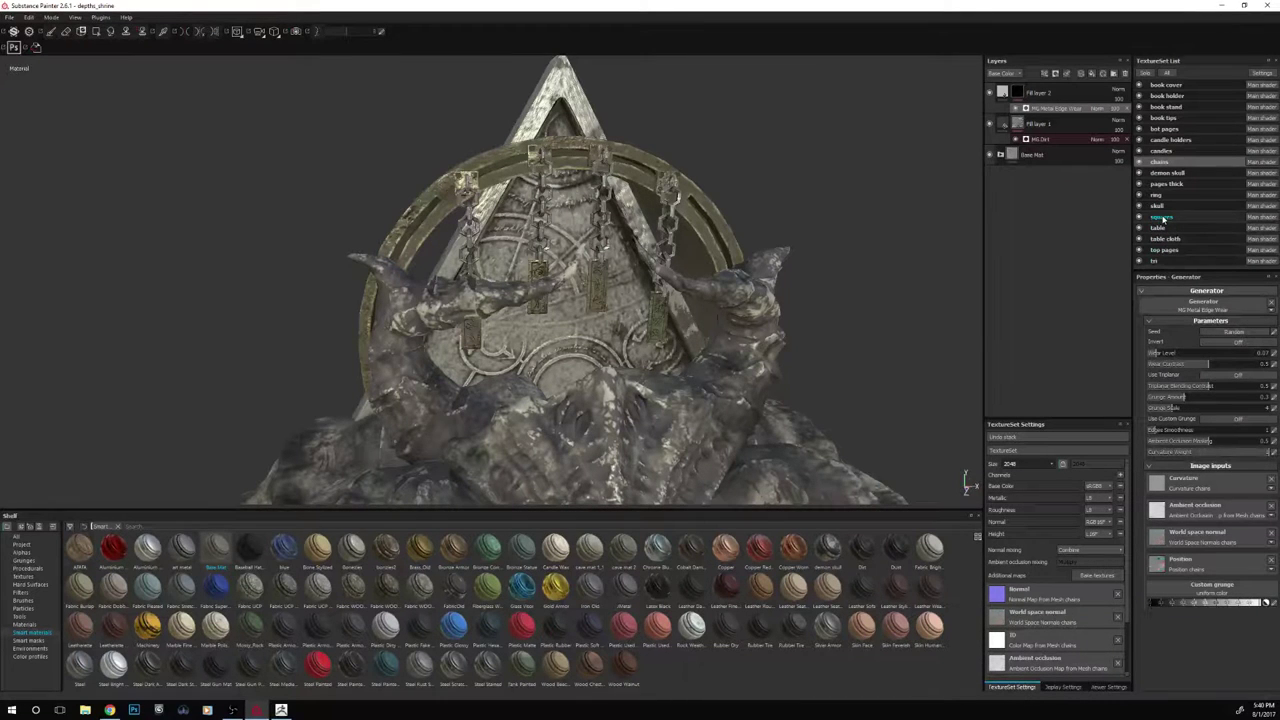
{"action": "left_click", "coordinate": [1158, 217]}
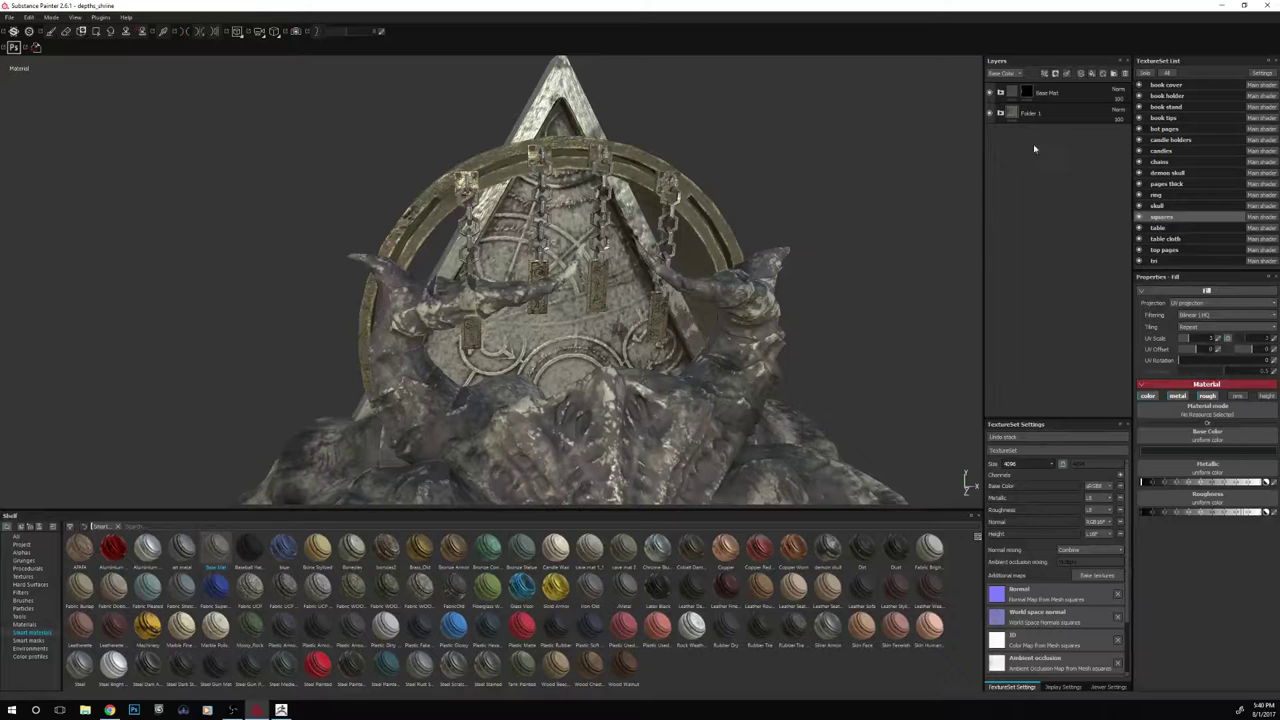
{"action": "left_click", "coordinate": [1000, 92]}
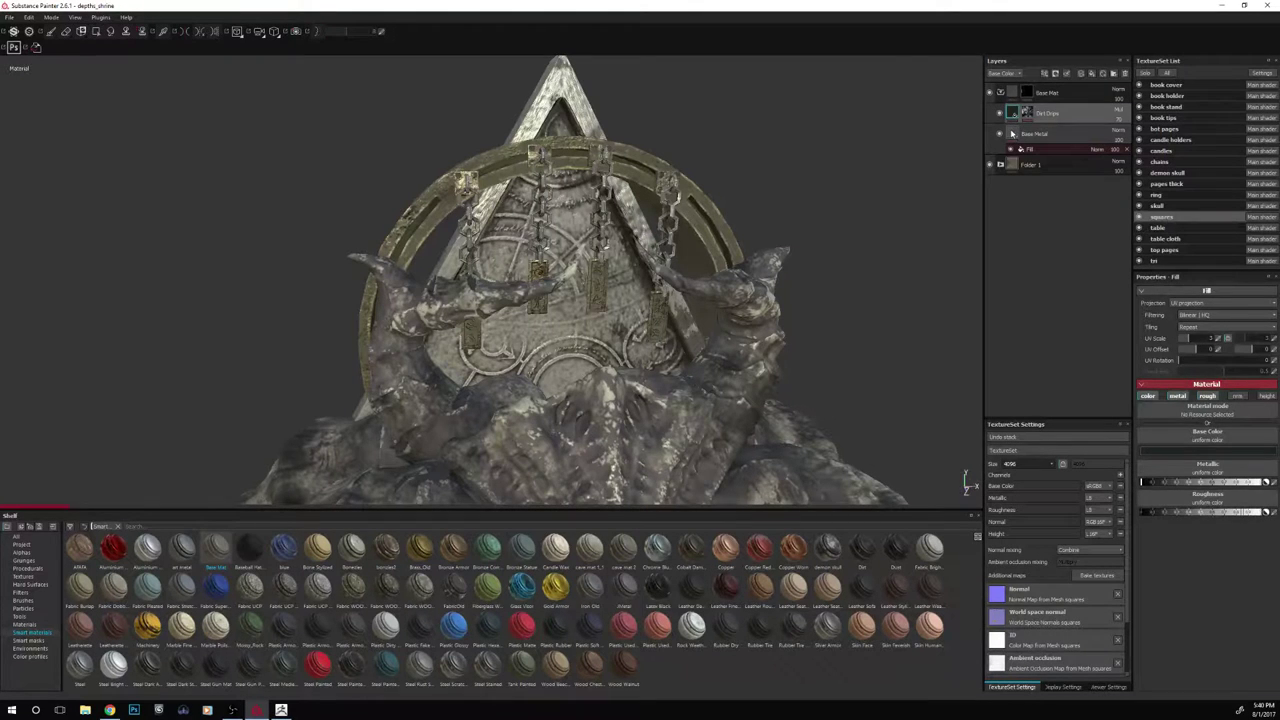
{"action": "left_click", "coordinate": [1012, 133]}
{"action": "left_click", "coordinate": [1152, 451]}
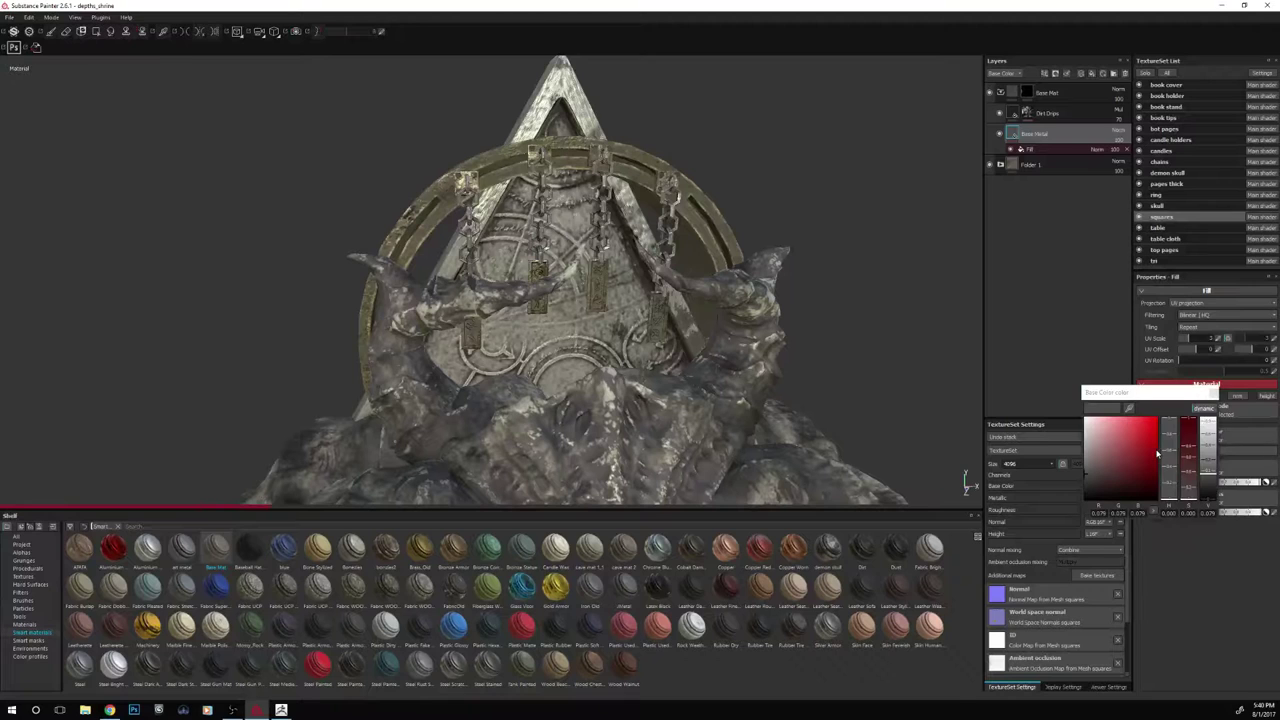
{"action": "left_click_drag", "start_coordinate": [1090, 446], "coordinate": [1086, 446]}
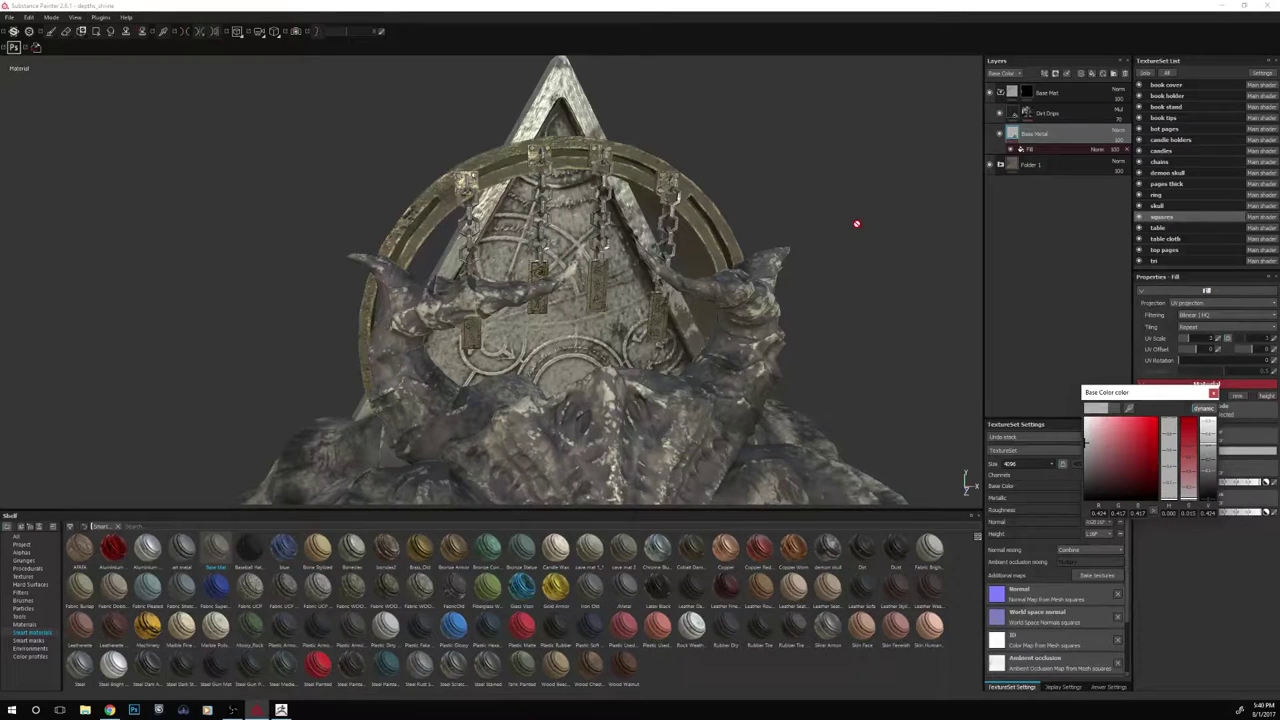
{"action": "left_click", "coordinate": [942, 292]}
{"action": "left_click", "coordinate": [1087, 459]}
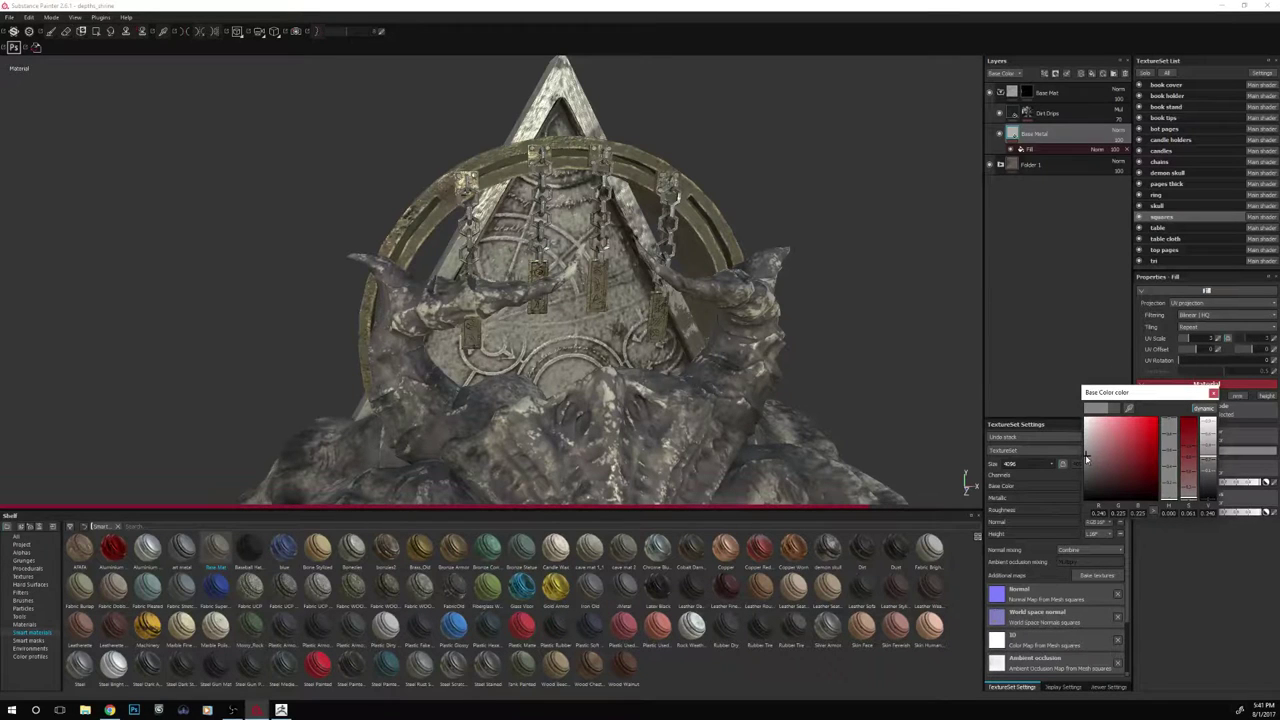
Lighten the base color of the Base Metal layer in the uppermost Base Mat folder to a grey of about 0.277
{"action": "left_click", "coordinate": [1087, 455]}
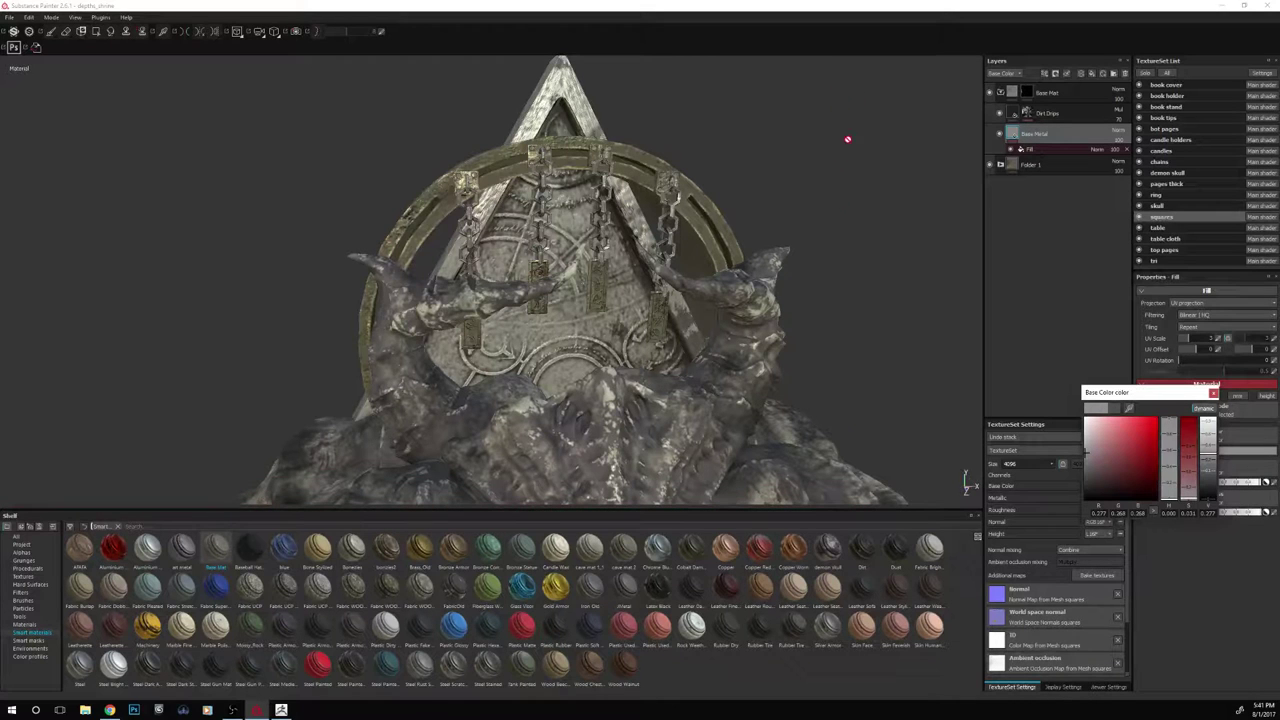
{"action": "left_click_drag", "start_coordinate": [877, 226], "coordinate": [857, 143], "text": "alt"}
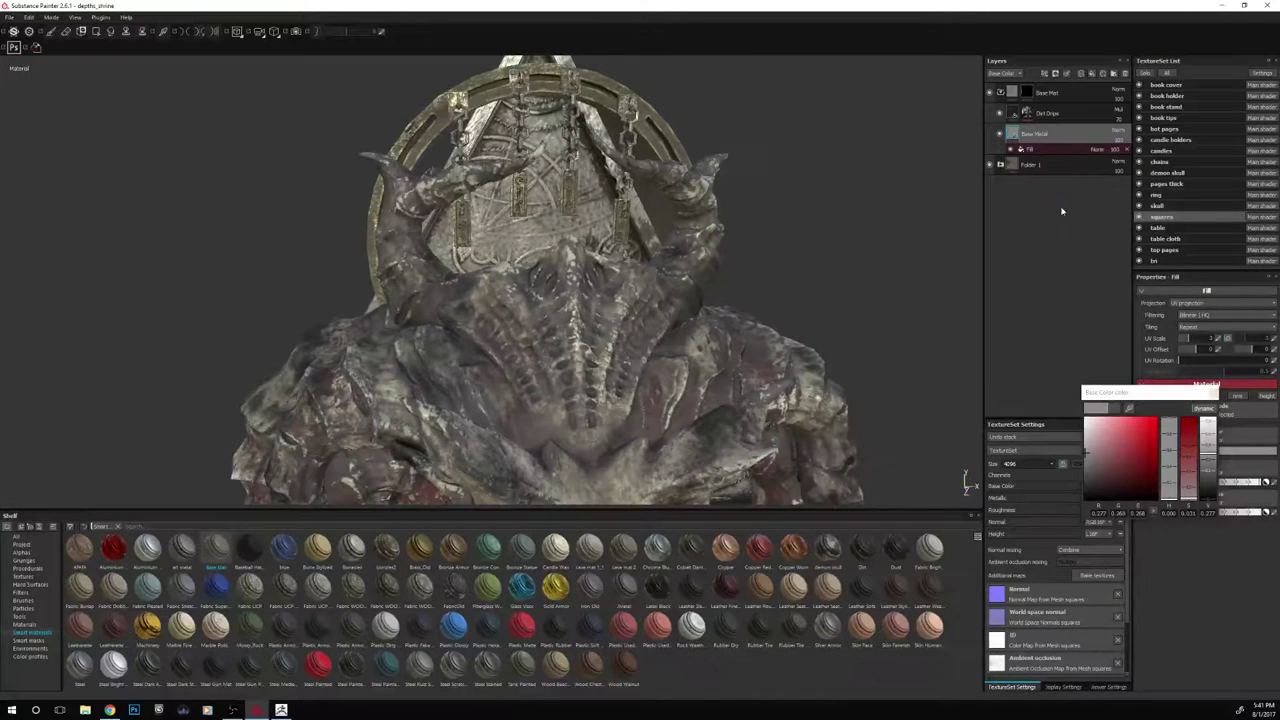
Brighten the base color of the Base Metal layer inside Folder 1's Base Mat to a warm grey with a value of about 0.405
{"action": "left_click", "coordinate": [1002, 165]}
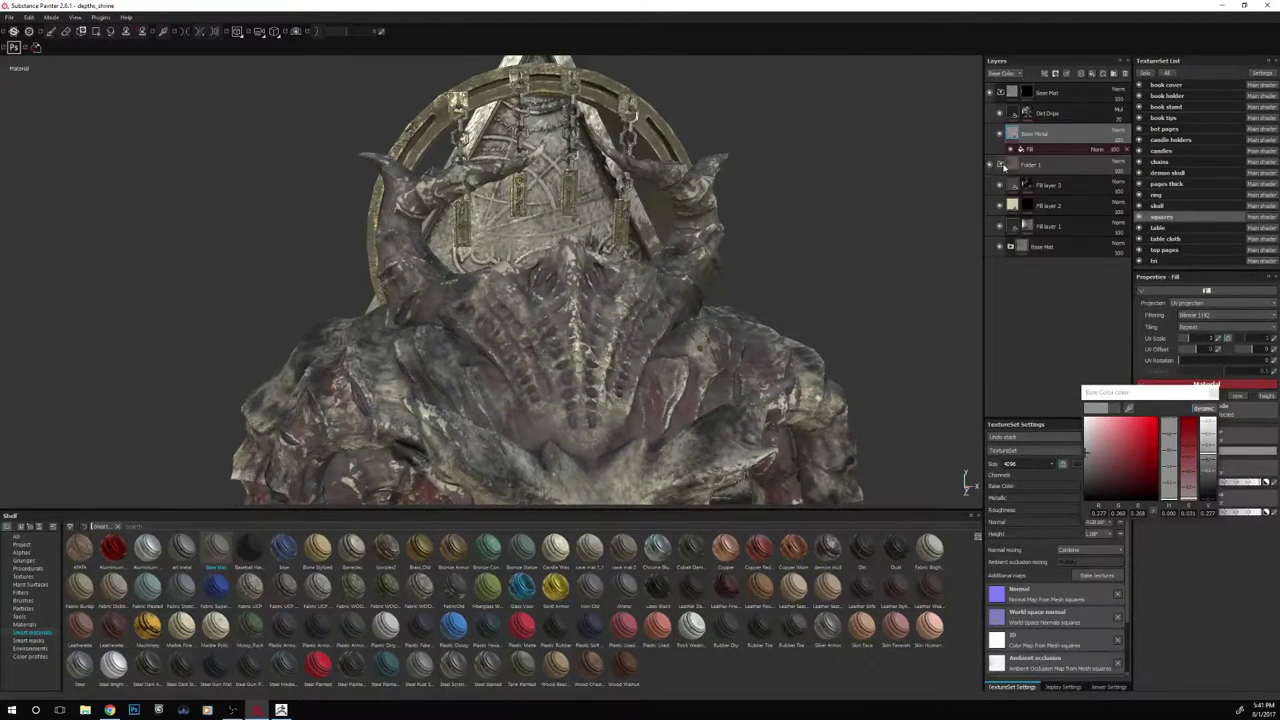
{"action": "left_click", "coordinate": [1014, 228]}
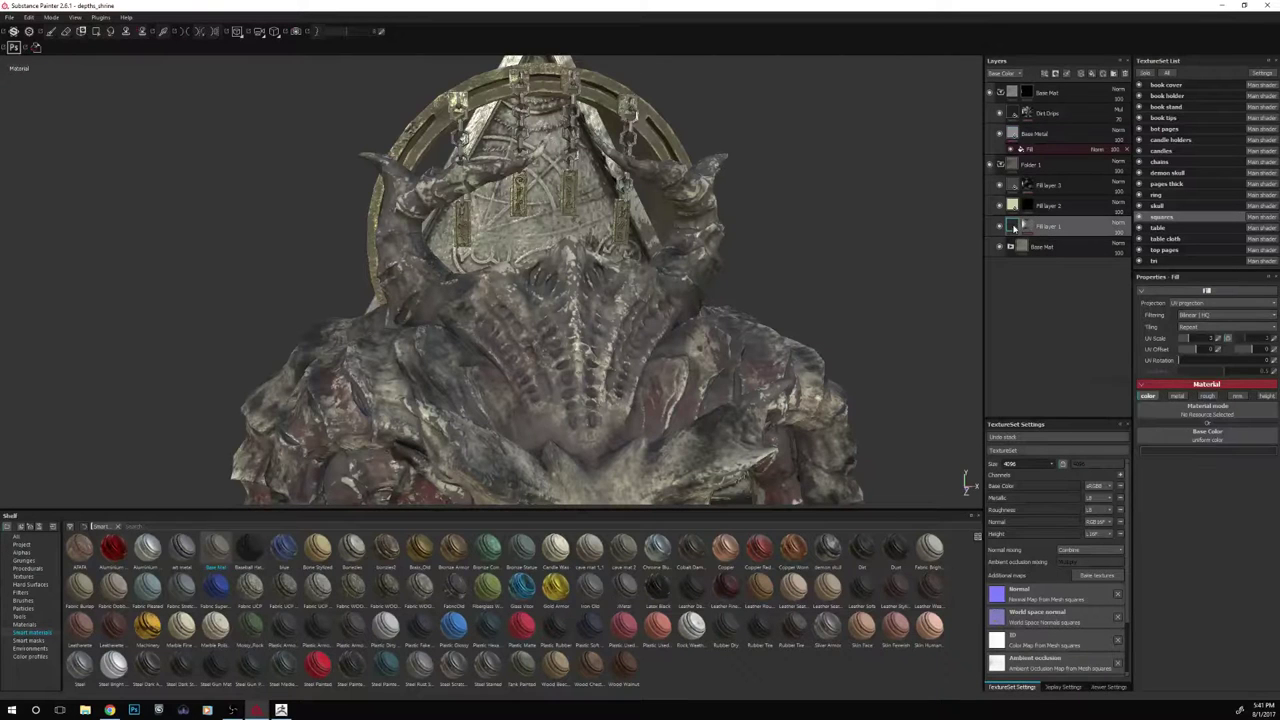
{"action": "left_click", "coordinate": [1010, 246]}
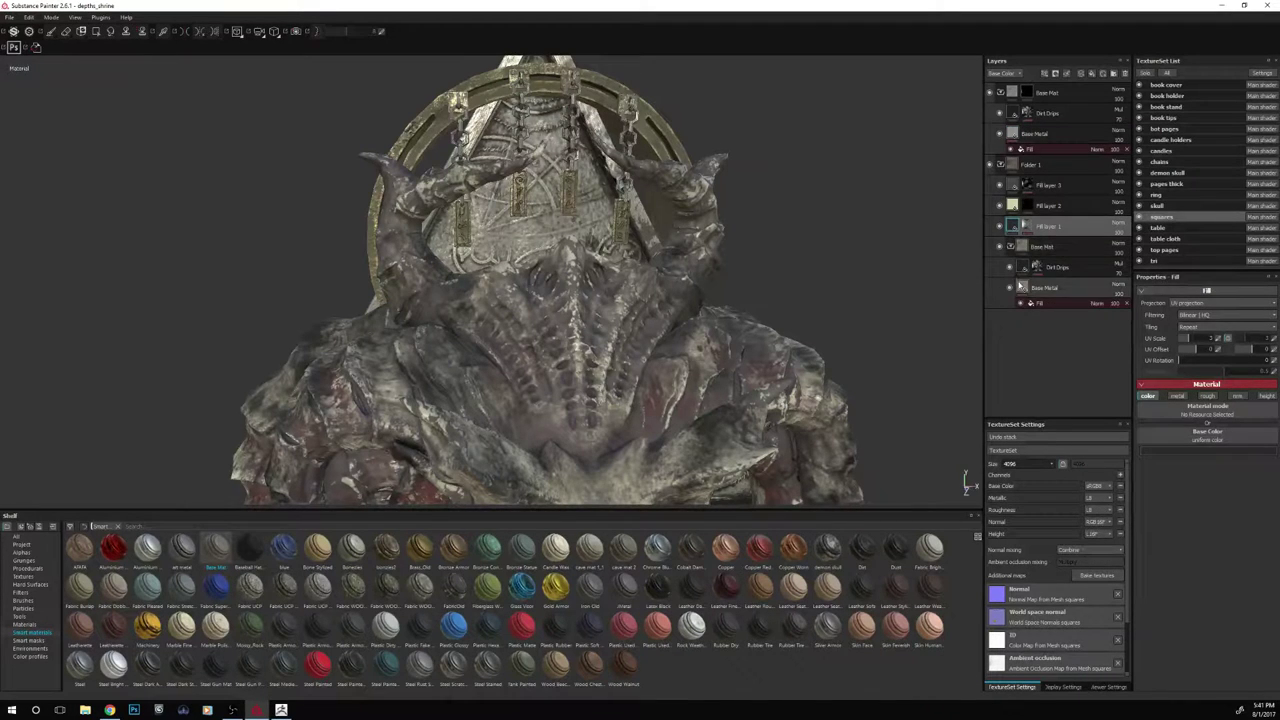
{"action": "left_click", "coordinate": [1030, 287]}
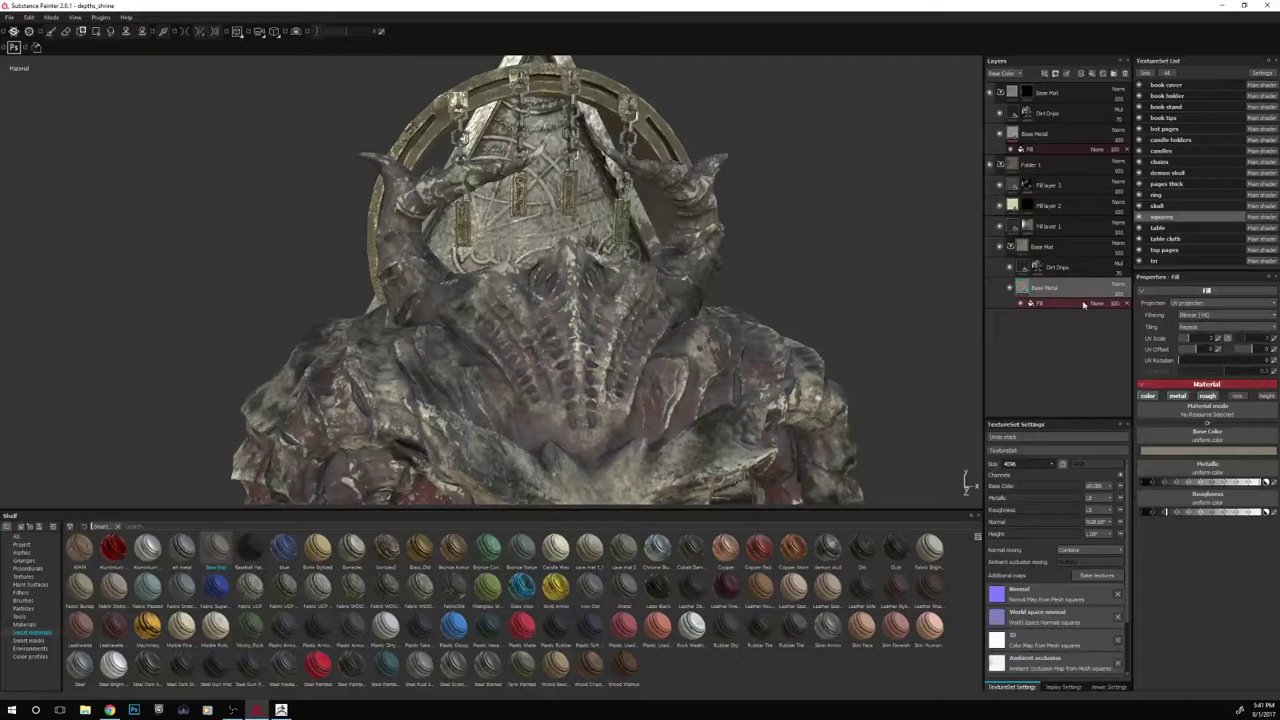
{"action": "left_click", "coordinate": [1160, 452]}
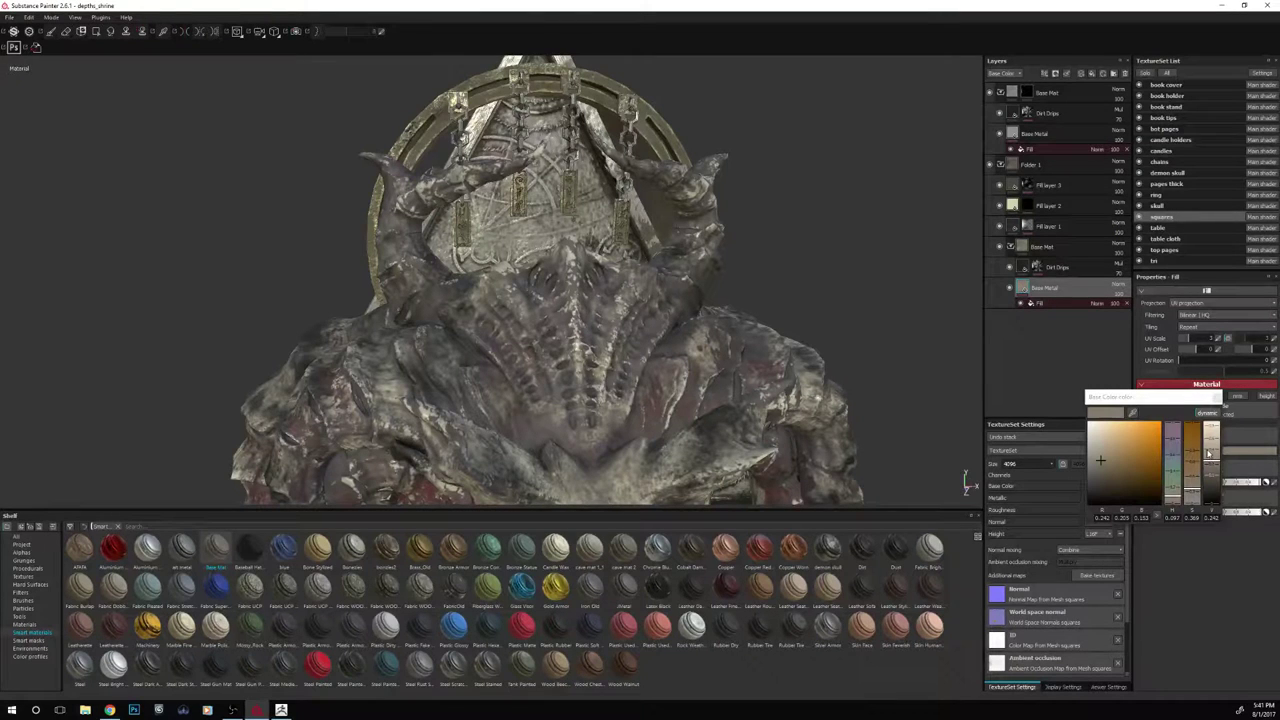
{"action": "left_click", "coordinate": [1208, 452]}
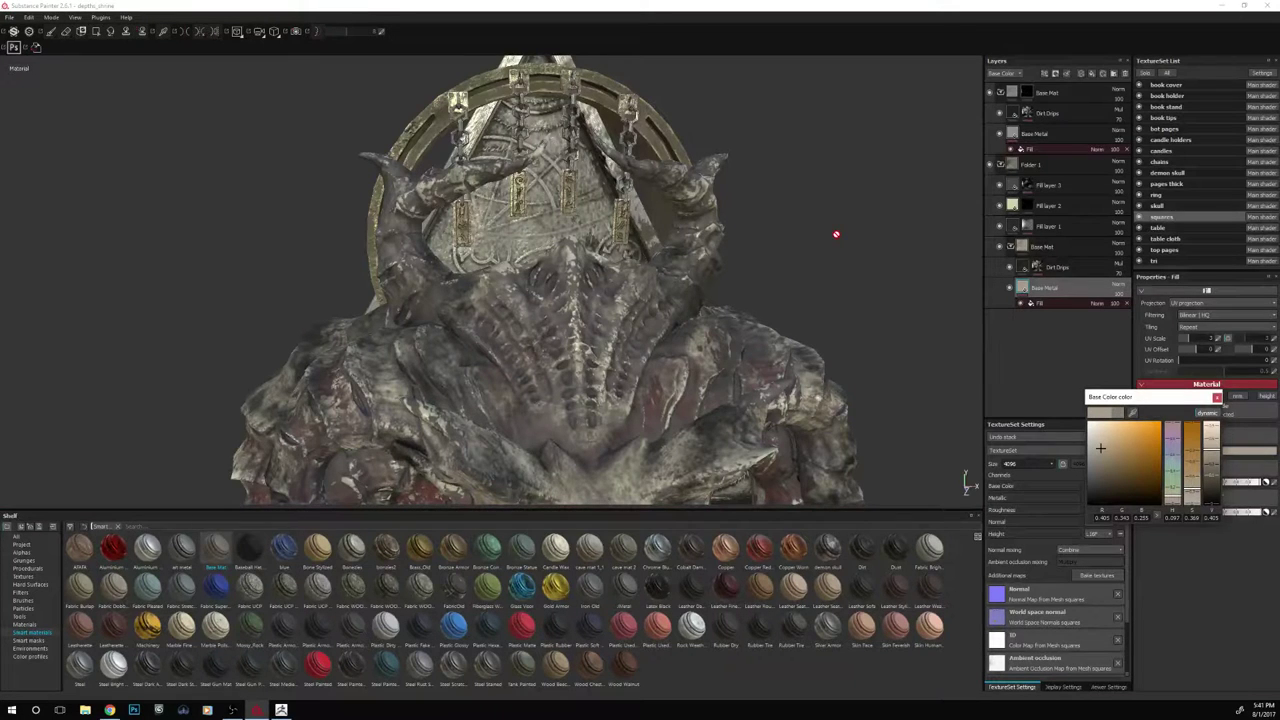
Examine the table, candles, skull and book from several angles under different lighting, including a view of the whole shrine
{"action": "mouse_move", "coordinate": [836, 234]}
{"action": "left_mouse_down", "text": "alt"}
{"action": "mouse_move", "coordinate": [849, 249]}
{"action": "mouse_move", "coordinate": [759, 247]}
{"action": "mouse_move", "coordinate": [786, 251]}
{"action": "mouse_move", "coordinate": [857, 337]}
{"action": "mouse_move", "coordinate": [843, 286]}
{"action": "mouse_move", "coordinate": [853, 317]}
{"action": "mouse_move", "coordinate": [874, 314]}
{"action": "mouse_move", "coordinate": [875, 339]}
{"action": "mouse_move", "coordinate": [803, 214]}
{"action": "mouse_move", "coordinate": [836, 240]}
{"action": "left_mouse_up", "text": "alt"}
{"action": "right_click_drag", "start_coordinate": [836, 240], "coordinate": [871, 243], "text": "shift"}
{"action": "left_click_drag", "start_coordinate": [866, 246], "coordinate": [953, 56], "text": "alt"}
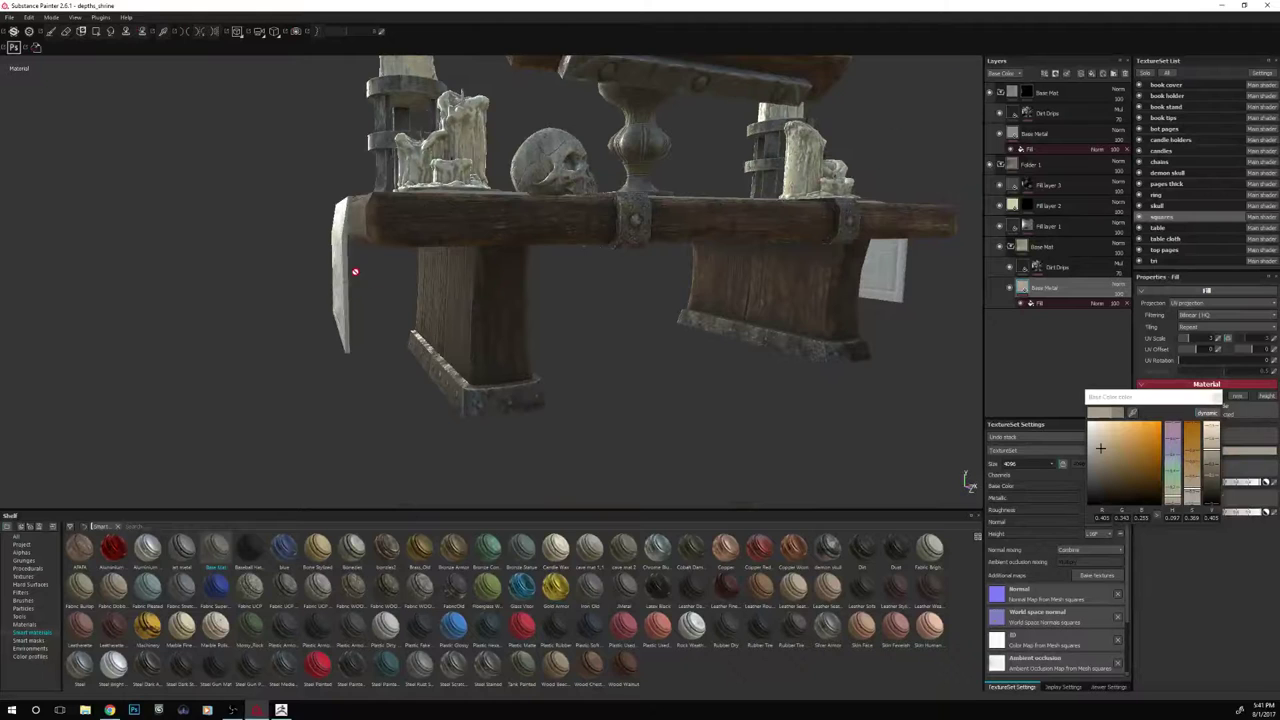
{"action": "left_click_drag", "start_coordinate": [354, 271], "coordinate": [277, 385], "text": "alt"}
{"action": "right_click_drag", "start_coordinate": [268, 331], "coordinate": [300, 290], "text": "alt"}
{"action": "left_click_drag", "start_coordinate": [300, 290], "coordinate": [314, 261], "text": "alt"}
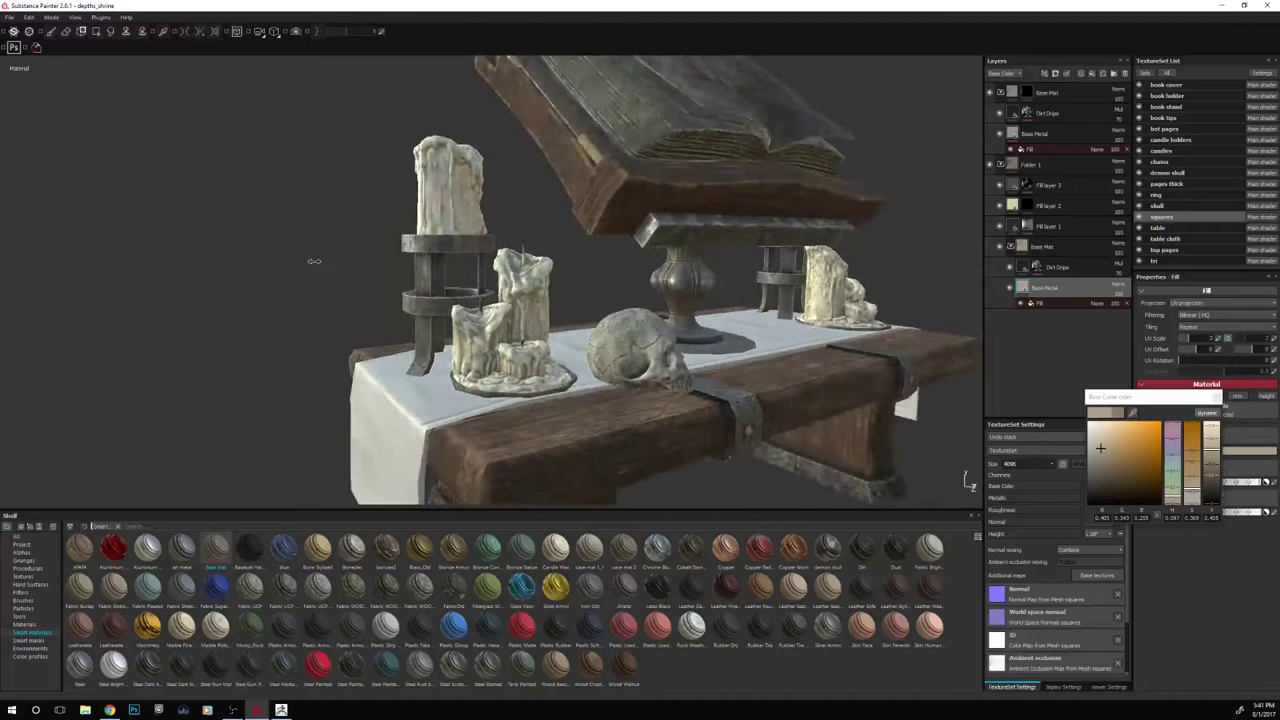
{"action": "mouse_move", "coordinate": [314, 261]}
{"action": "right_mouse_down", "text": "shift"}
{"action": "mouse_move", "coordinate": [338, 248]}
{"action": "mouse_move", "coordinate": [329, 254]}
{"action": "right_mouse_up", "text": "shift"}
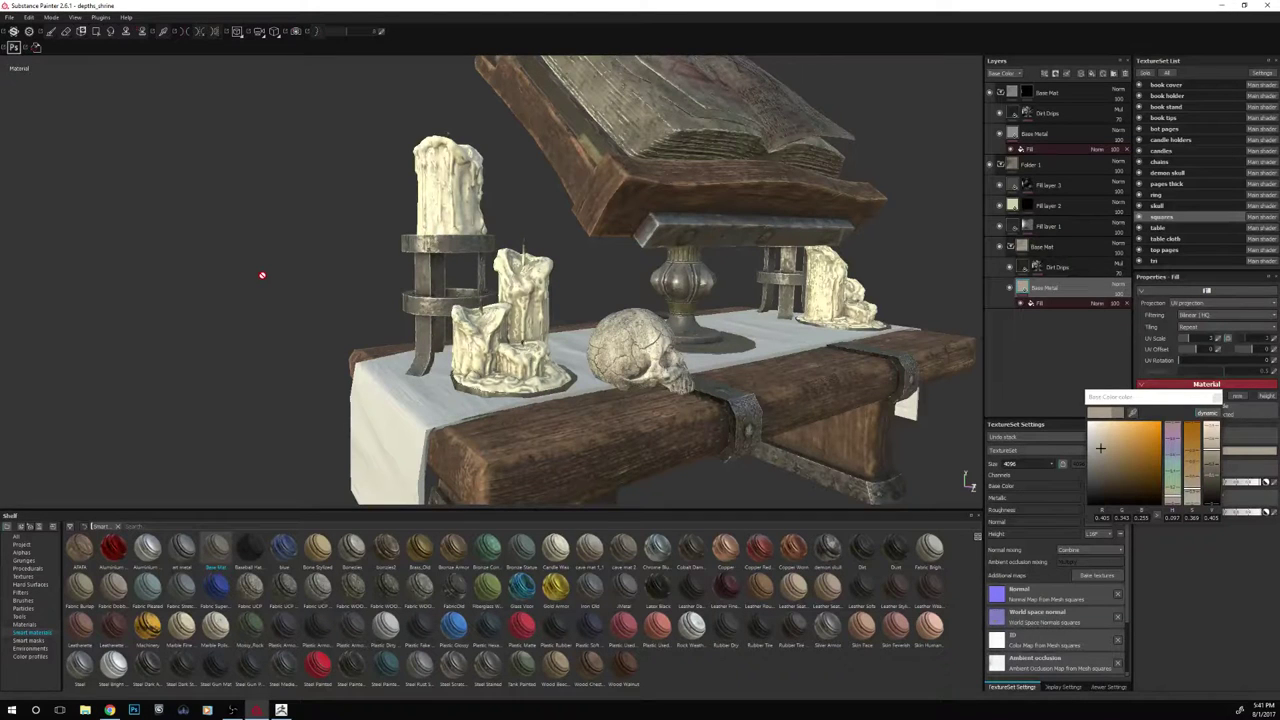
{"action": "left_click_drag", "start_coordinate": [269, 298], "coordinate": [383, 240], "text": "alt"}
{"action": "left_click_drag", "start_coordinate": [380, 171], "coordinate": [323, 329], "text": "alt"}
{"action": "left_click_drag", "start_coordinate": [349, 230], "coordinate": [223, 349], "text": "alt"}
{"action": "right_click_drag", "start_coordinate": [274, 320], "coordinate": [288, 314], "text": "shift"}
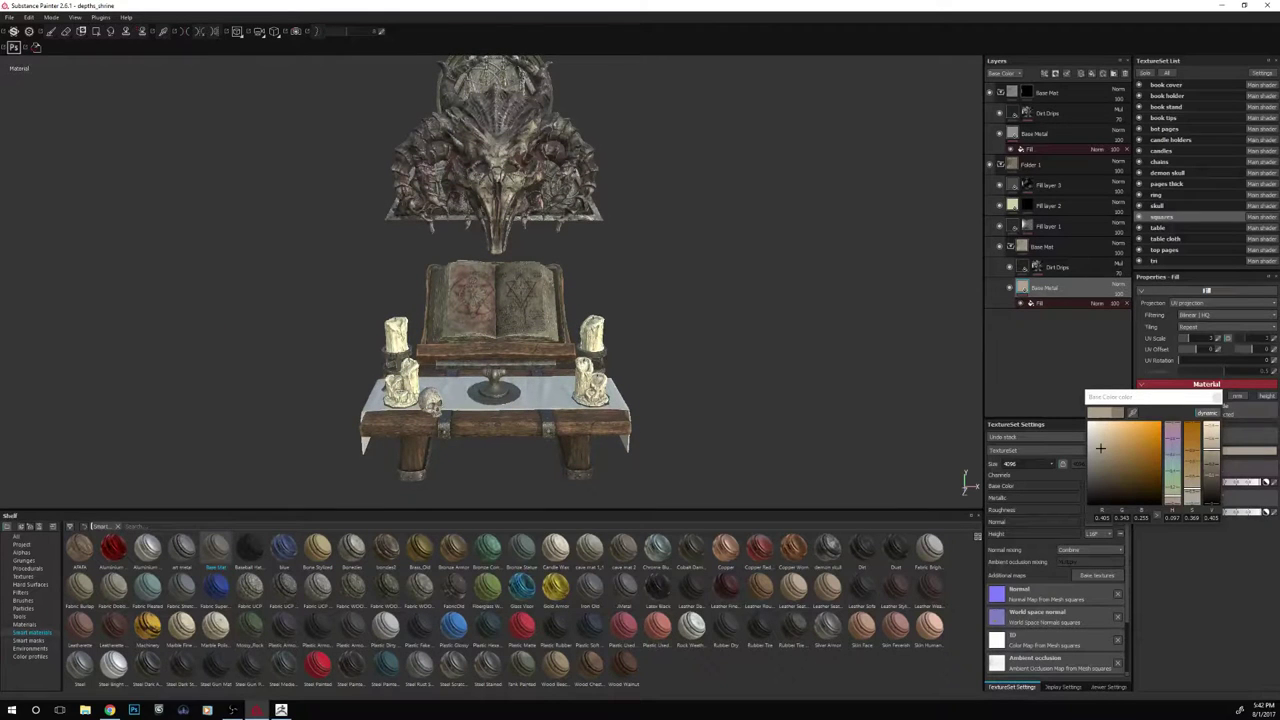
{"action": "key", "text": "alt+Tab"}
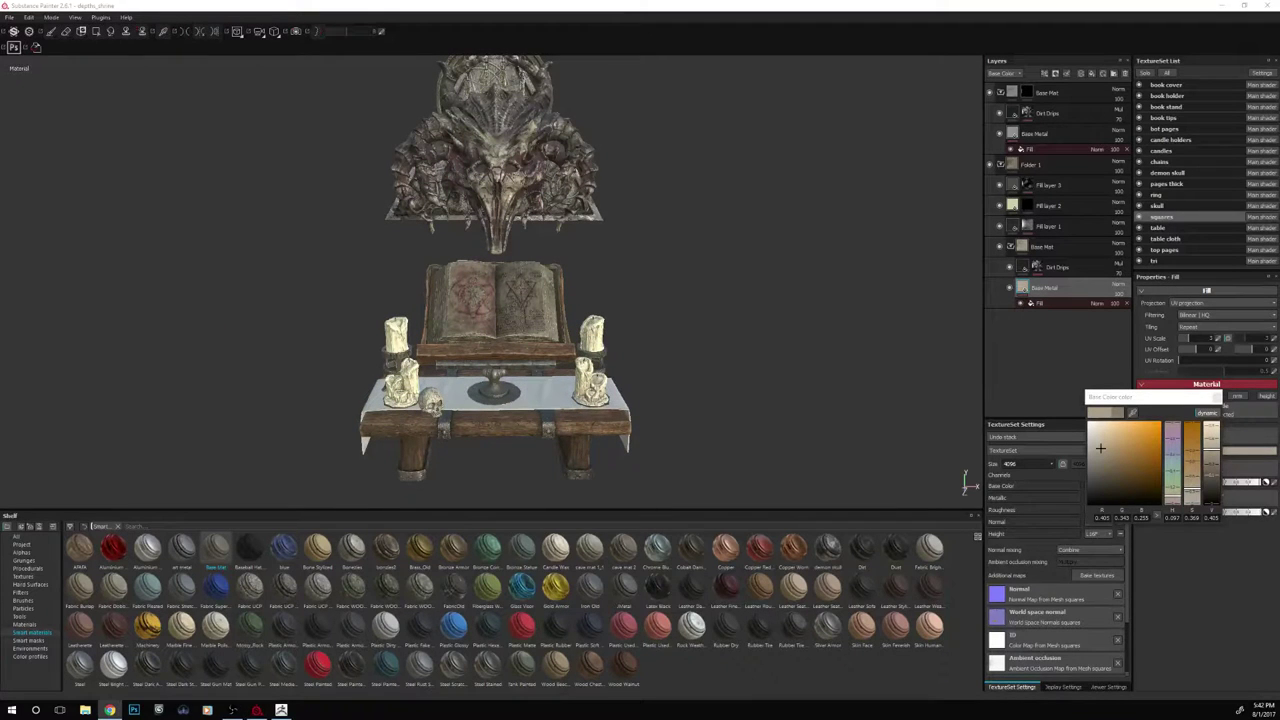